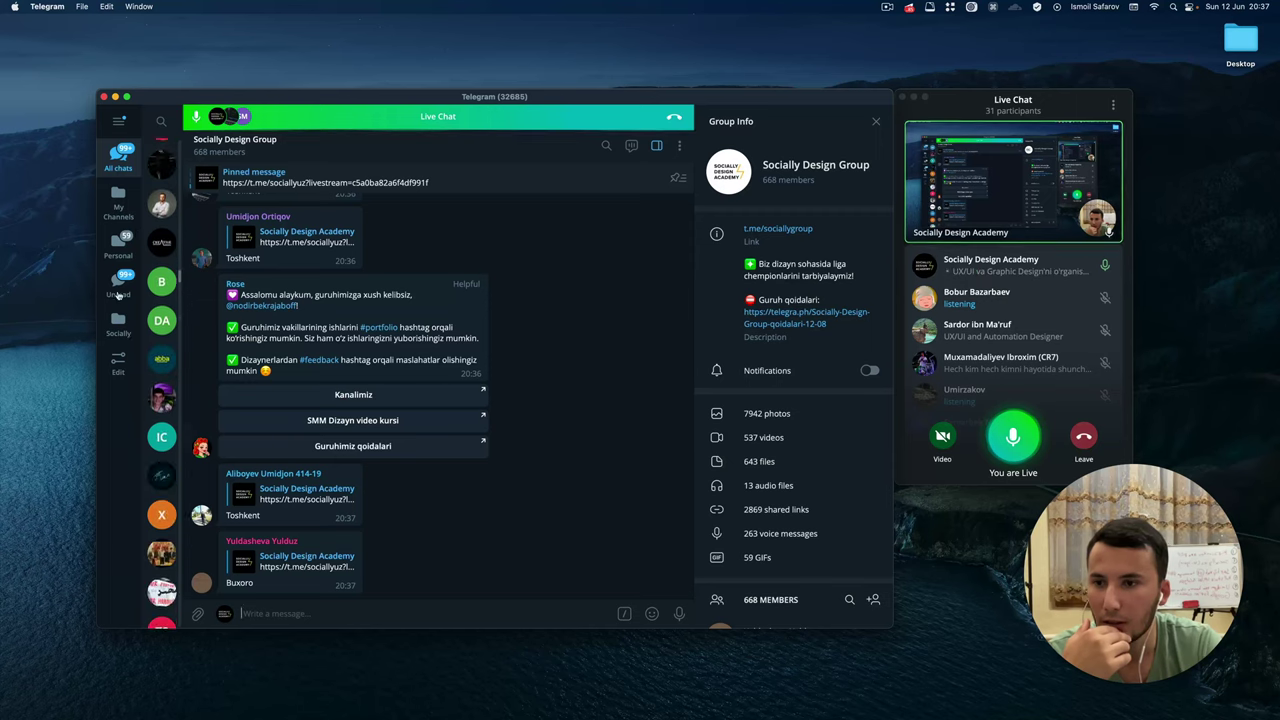
Filter to the Socially folder's chats and open the Socially Design Academy channel.
{"action": "left_click", "coordinate": [118, 322]}
{"action": "left_click", "coordinate": [161, 197]}
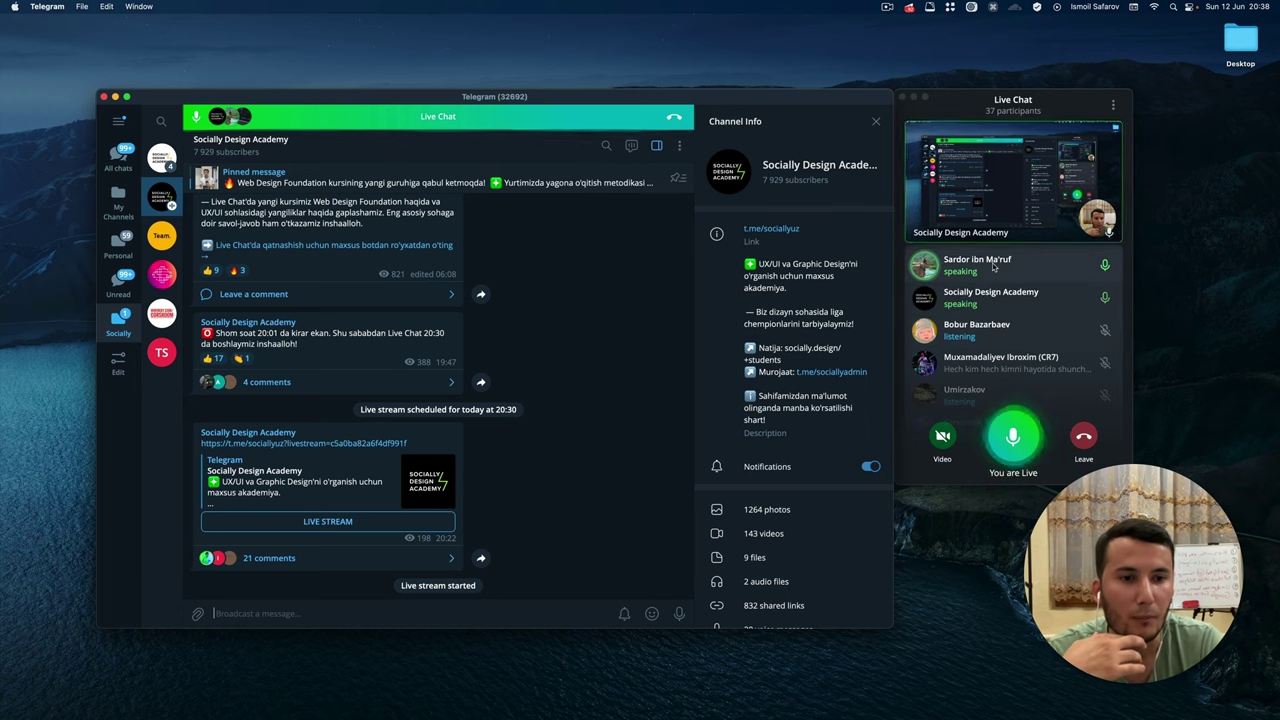
Mute a speaking participant's microphone in the live chat.
{"action": "left_click", "coordinate": [995, 266]}
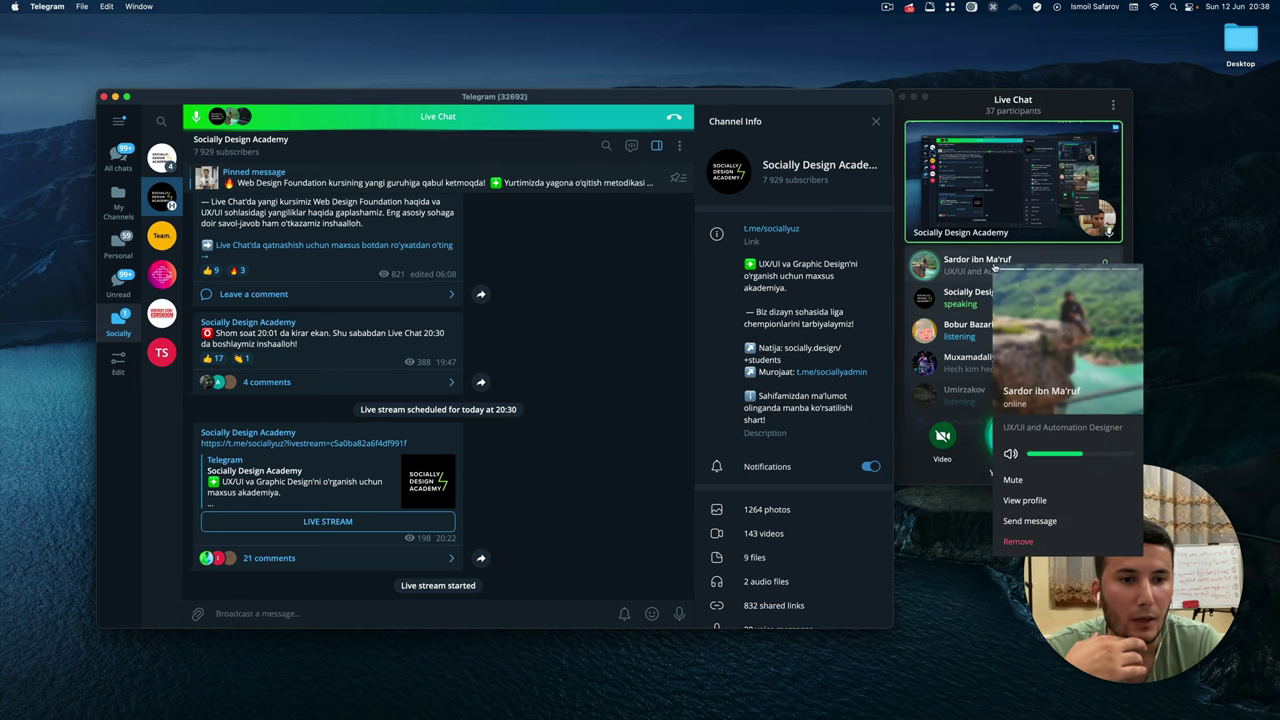
{"action": "left_click", "coordinate": [1030, 480]}
{"action": "scroll", "coordinate": [1042, 364], "scroll_direction": "down", "scroll_amount": 3}
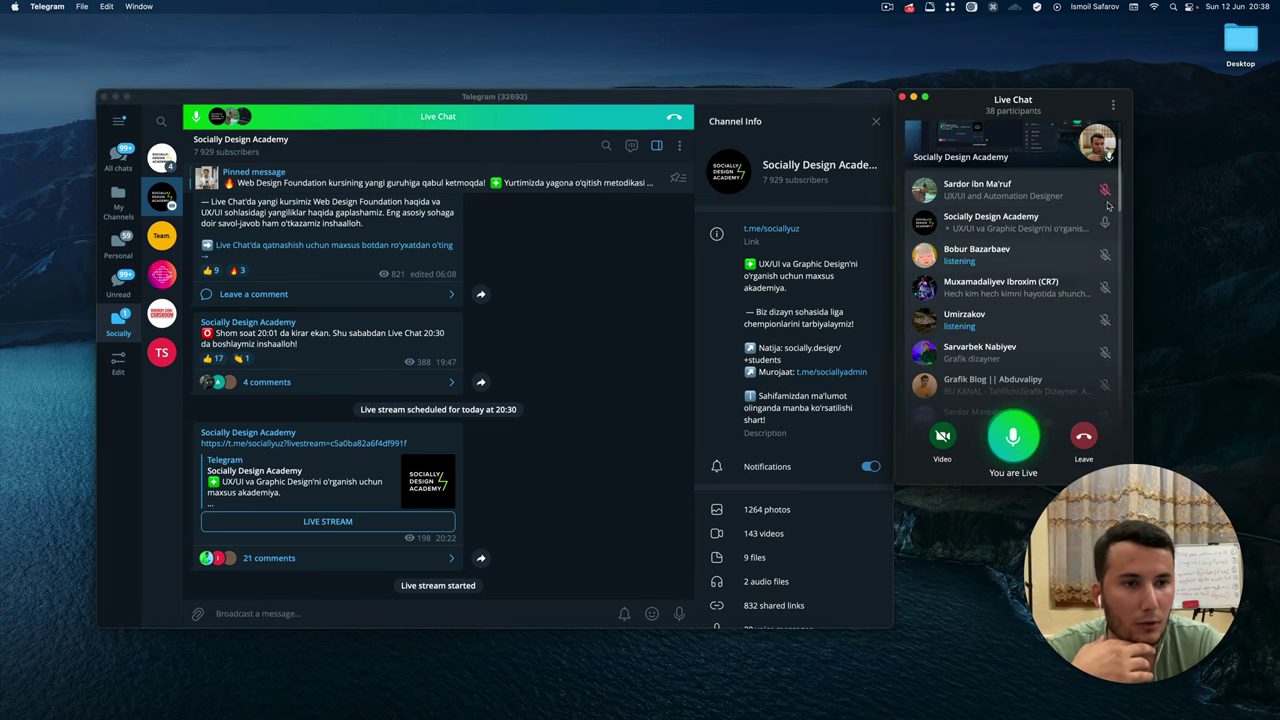
{"action": "left_click", "coordinate": [1113, 104]}
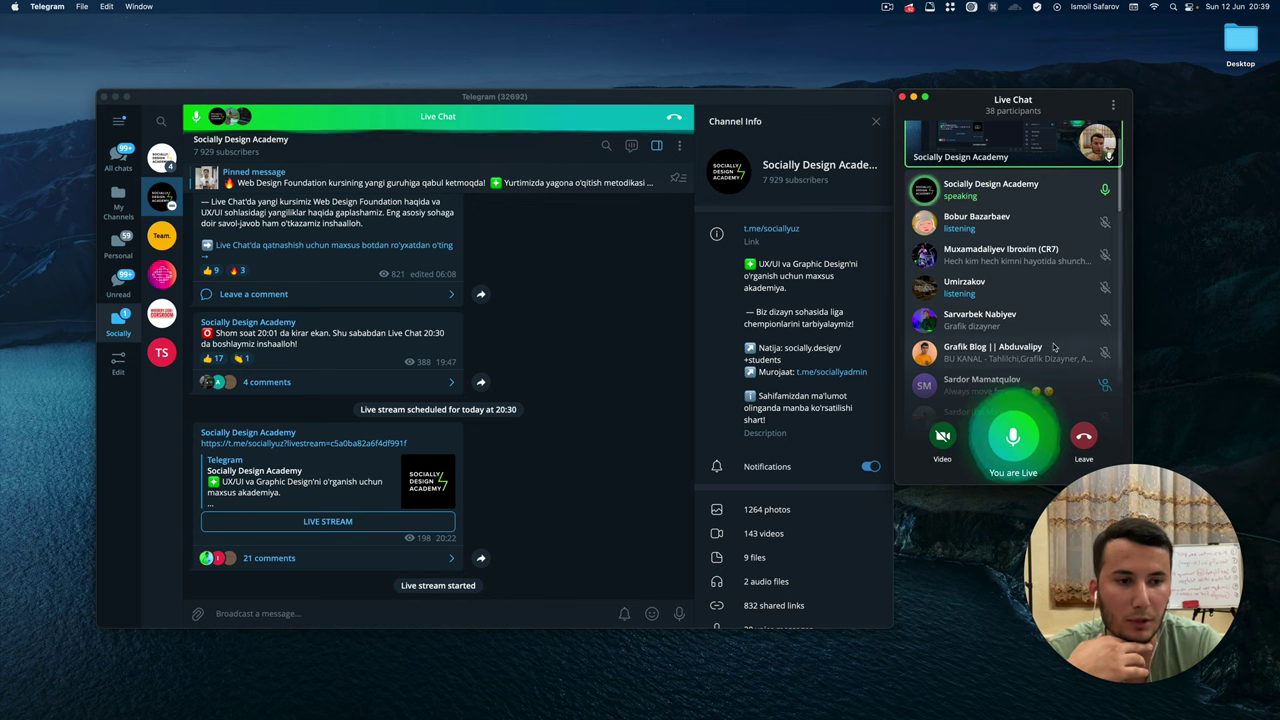
Allow the participant who raised a hand to speak.
{"action": "scroll", "coordinate": [1060, 346], "scroll_direction": "down", "scroll_amount": 3}
{"action": "scroll", "coordinate": [1053, 346], "scroll_direction": "up", "scroll_amount": 5}
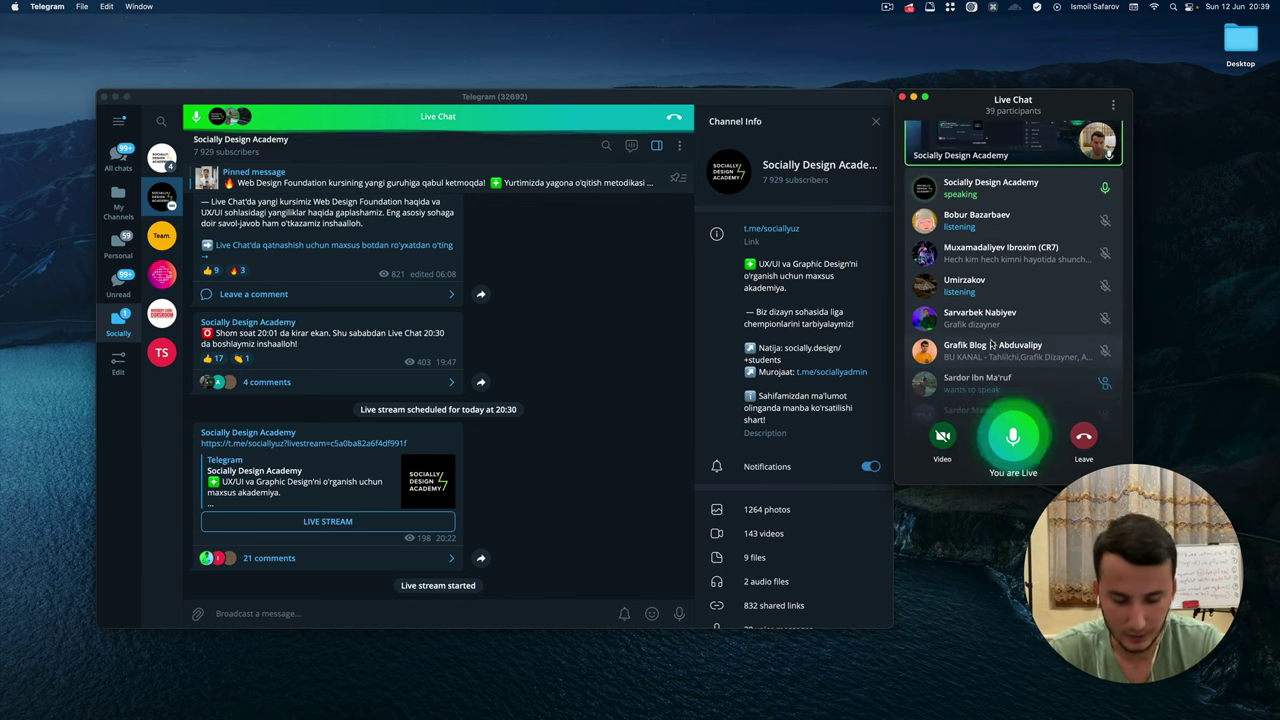
{"action": "scroll", "coordinate": [991, 344], "scroll_direction": "down", "scroll_amount": 1}
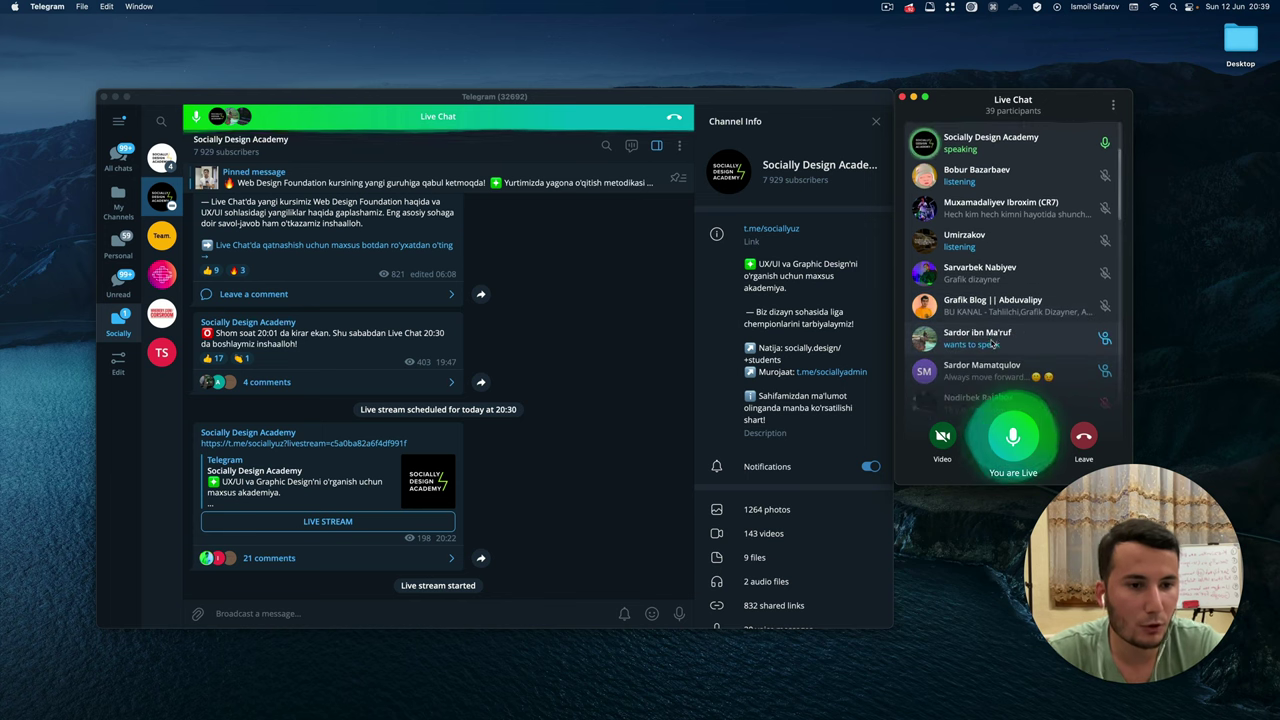
{"action": "right_click", "coordinate": [993, 333]}
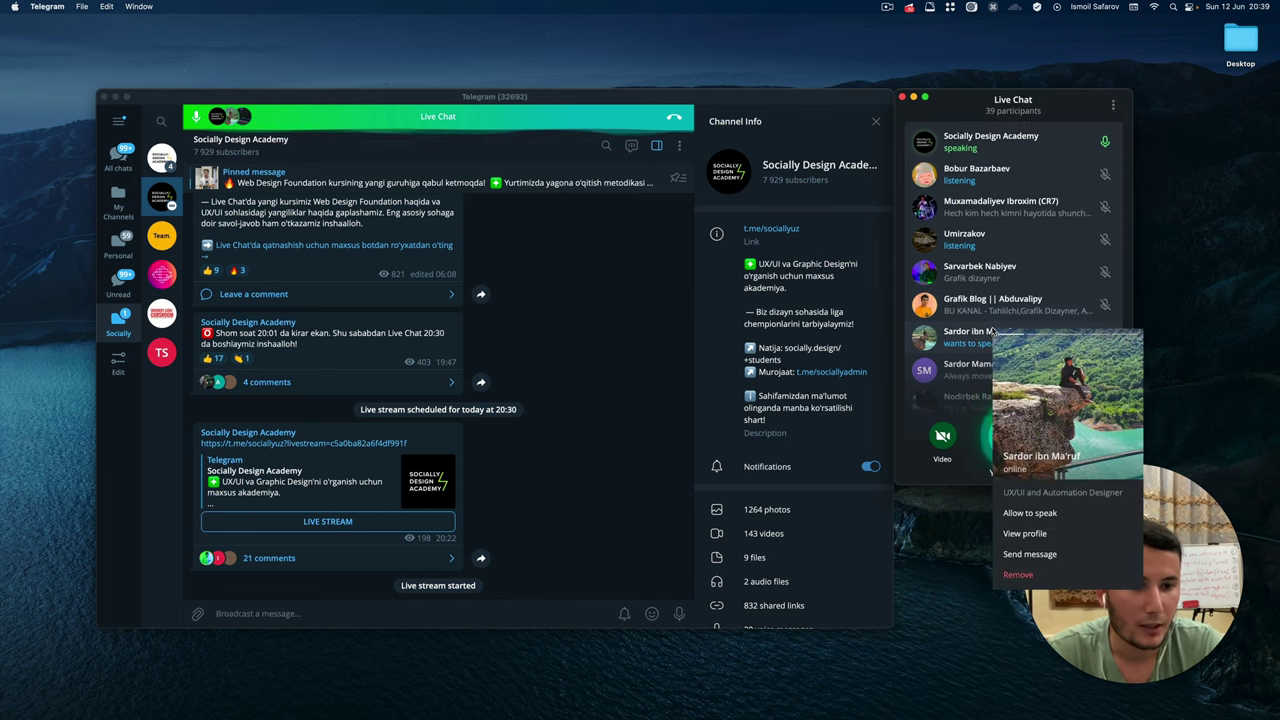
{"action": "left_click", "coordinate": [1030, 512]}
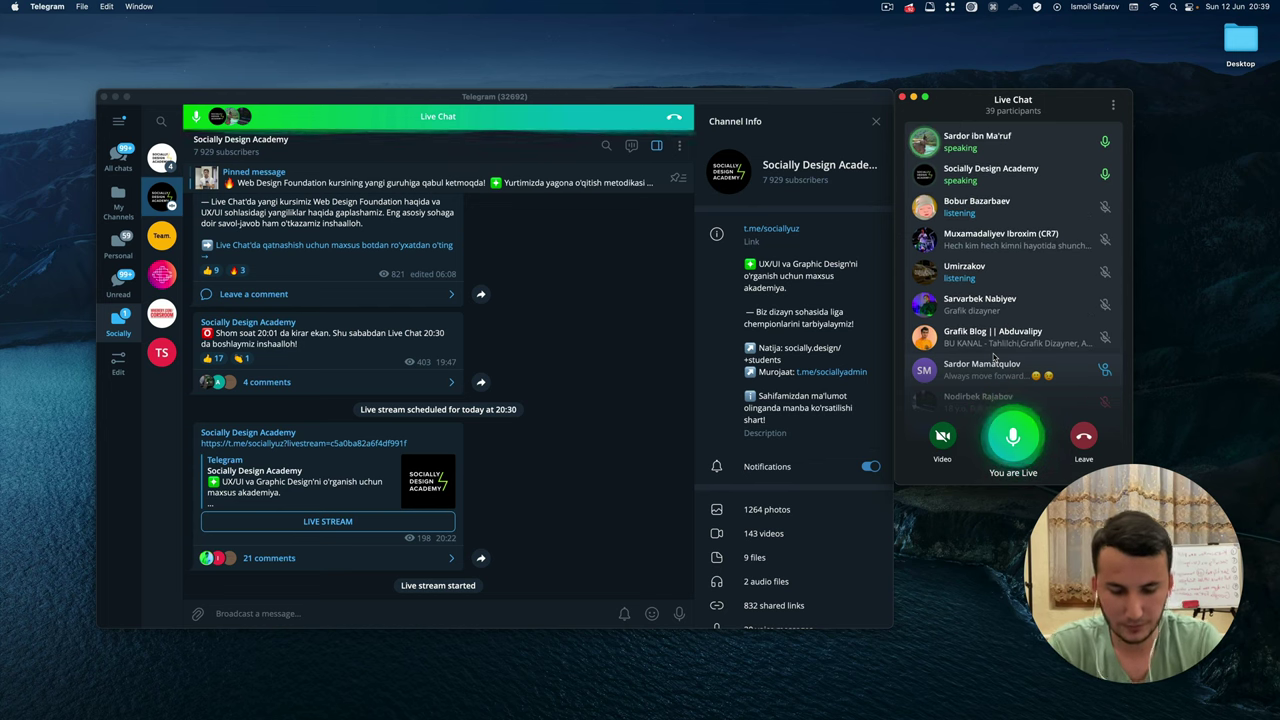
{"action": "key", "text": "XF86AudioLowerVolume"}
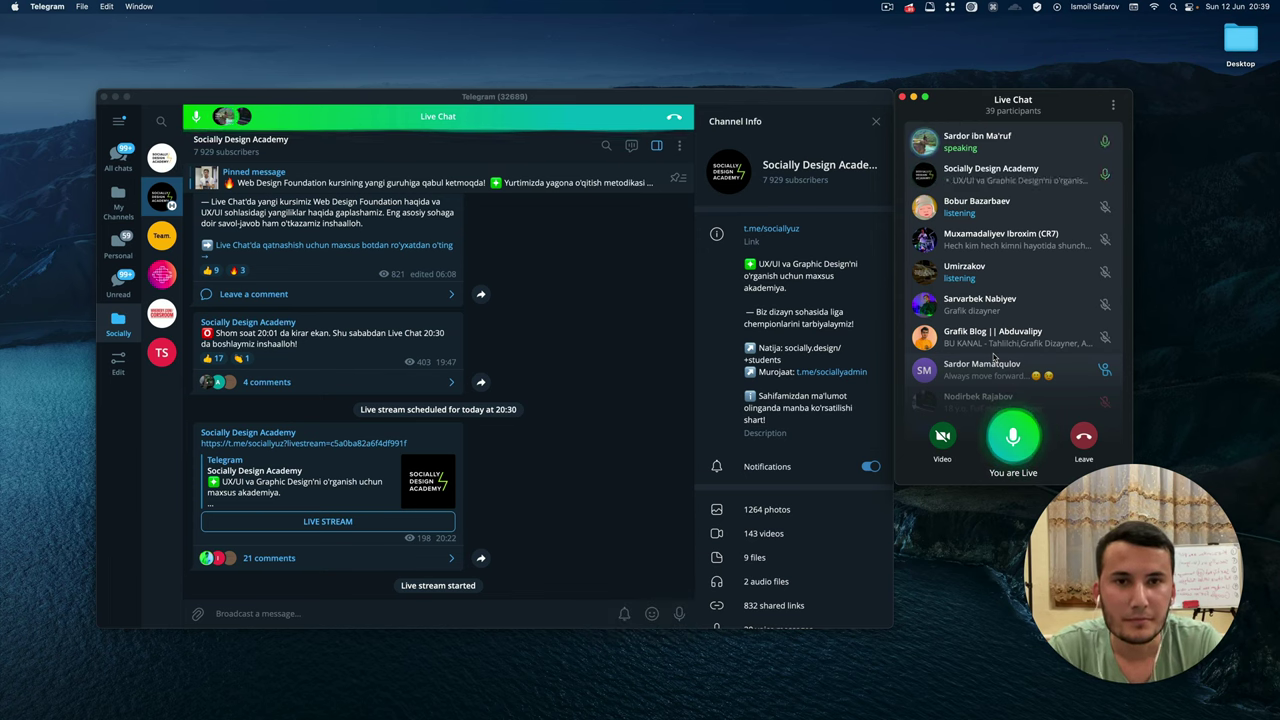
{"action": "key", "text": "XF86AudioLowerVolume"}
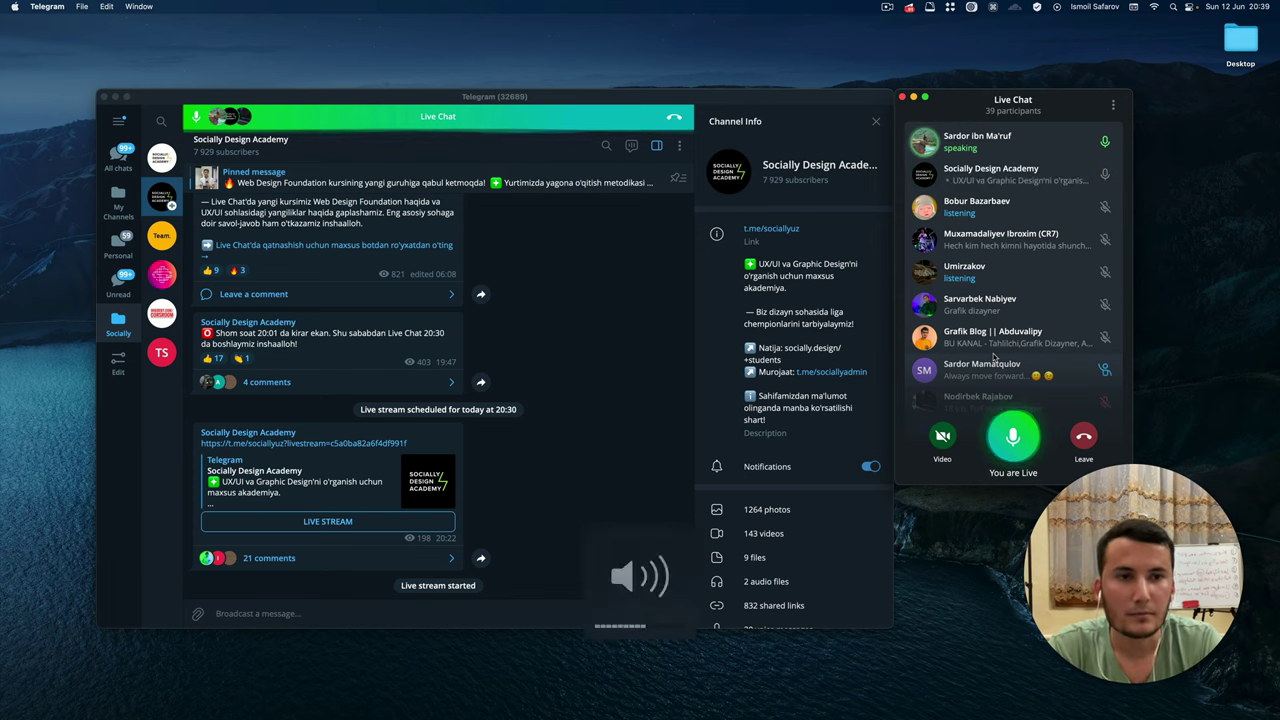
{"action": "key", "text": "XF86AudioLowerVolume"}
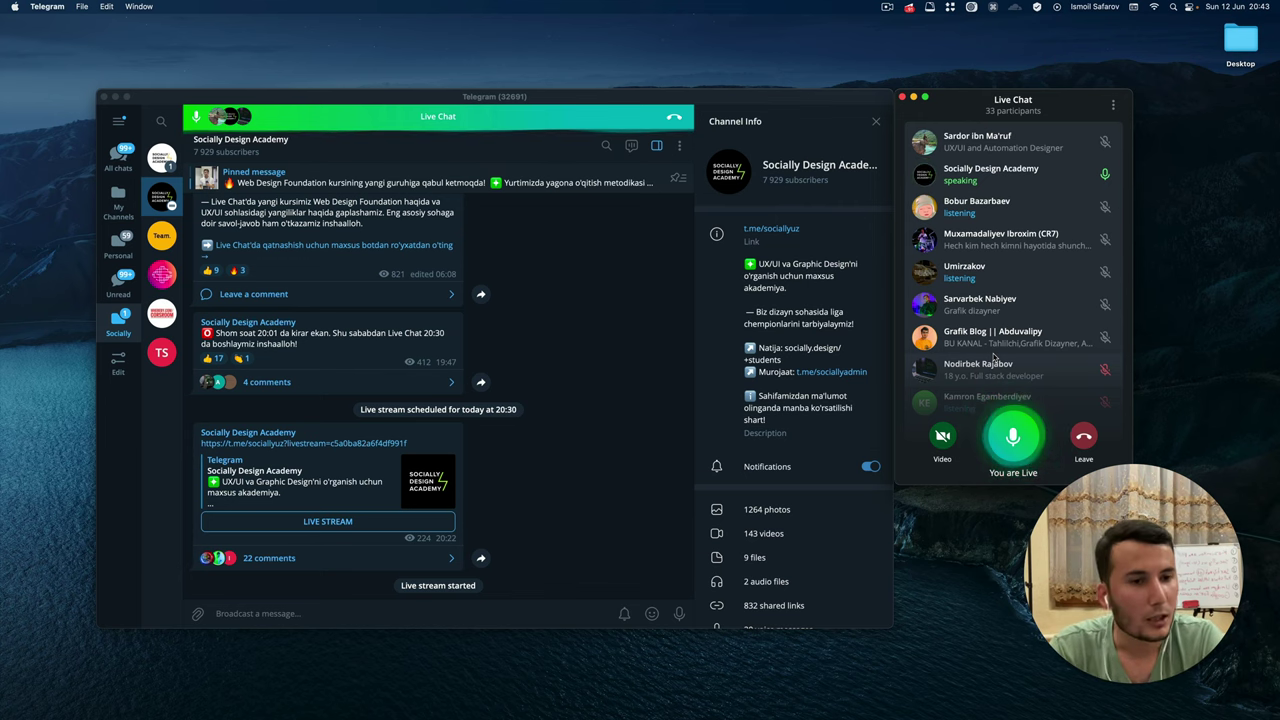
Rejoin the live chat, move its window to the upper right, and unmute the microphone.
{"action": "scroll", "coordinate": [993, 357], "scroll_direction": "down", "scroll_amount": 4}
{"action": "scroll", "coordinate": [994, 350], "scroll_direction": "up", "scroll_amount": 5}
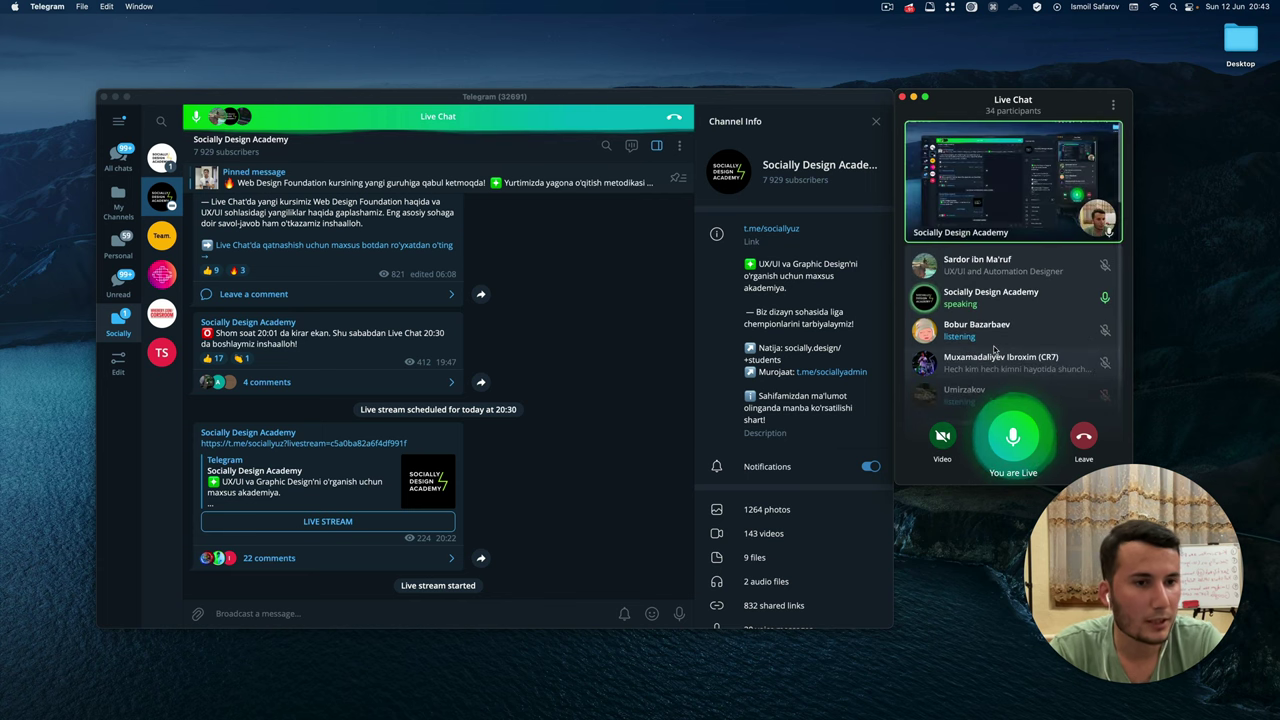
{"action": "scroll", "coordinate": [994, 349], "scroll_direction": "down", "scroll_amount": 3}
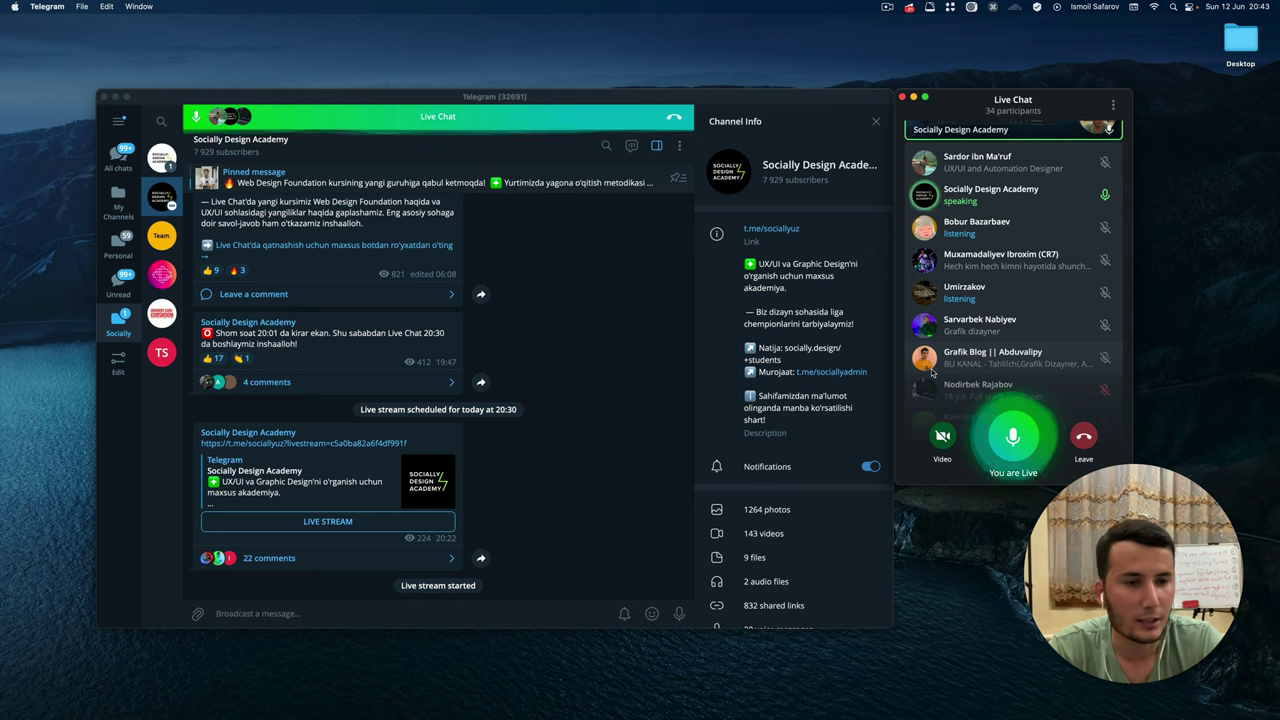
{"action": "scroll", "coordinate": [945, 375], "scroll_direction": "up", "scroll_amount": 3}
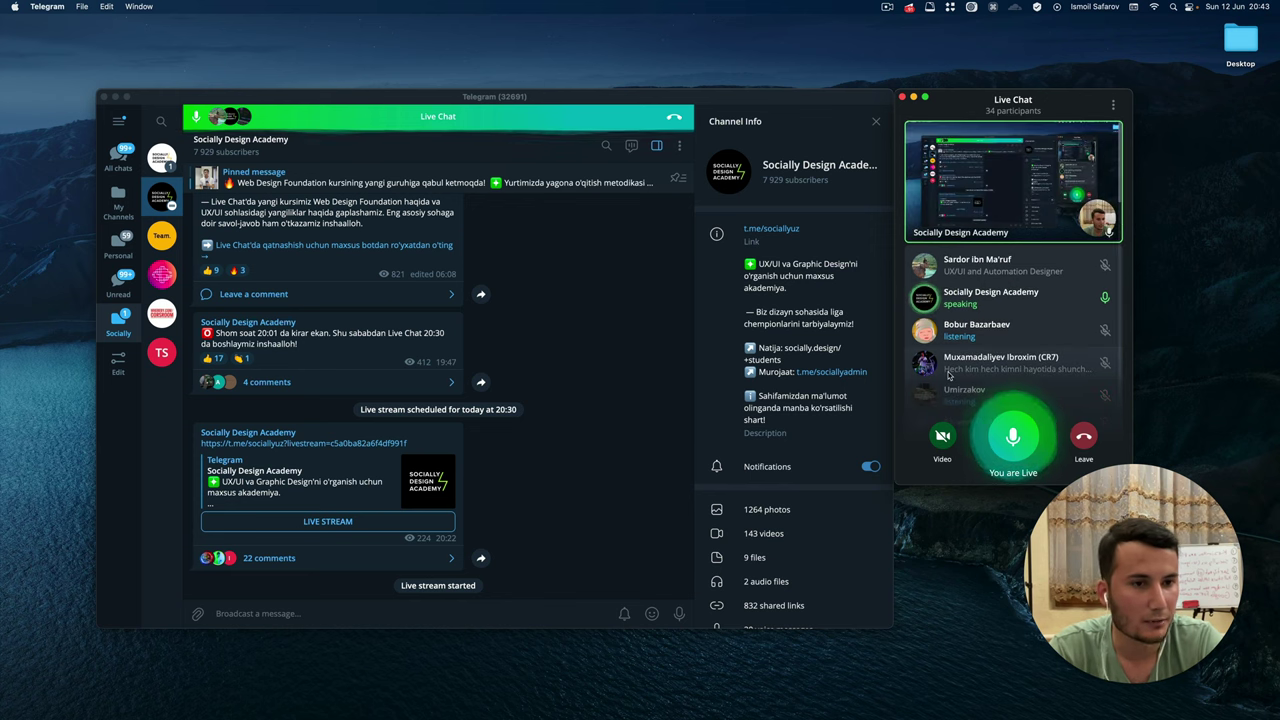
{"action": "scroll", "coordinate": [948, 375], "scroll_direction": "down", "scroll_amount": 3}
{"action": "scroll", "coordinate": [948, 375], "scroll_direction": "down", "scroll_amount": 2}
{"action": "scroll", "coordinate": [948, 375], "scroll_direction": "down", "scroll_amount": 2}
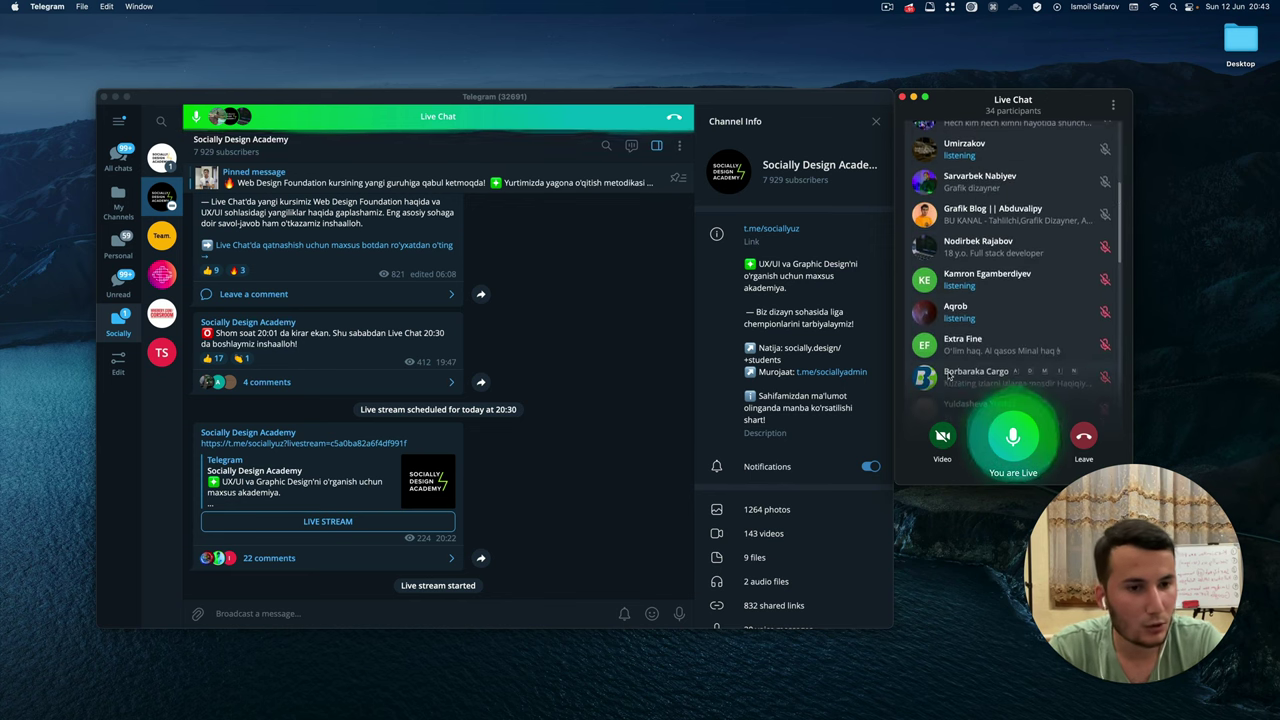
{"action": "scroll", "coordinate": [948, 375], "scroll_direction": "up", "scroll_amount": 2}
{"action": "scroll", "coordinate": [948, 375], "scroll_direction": "up", "scroll_amount": 3}
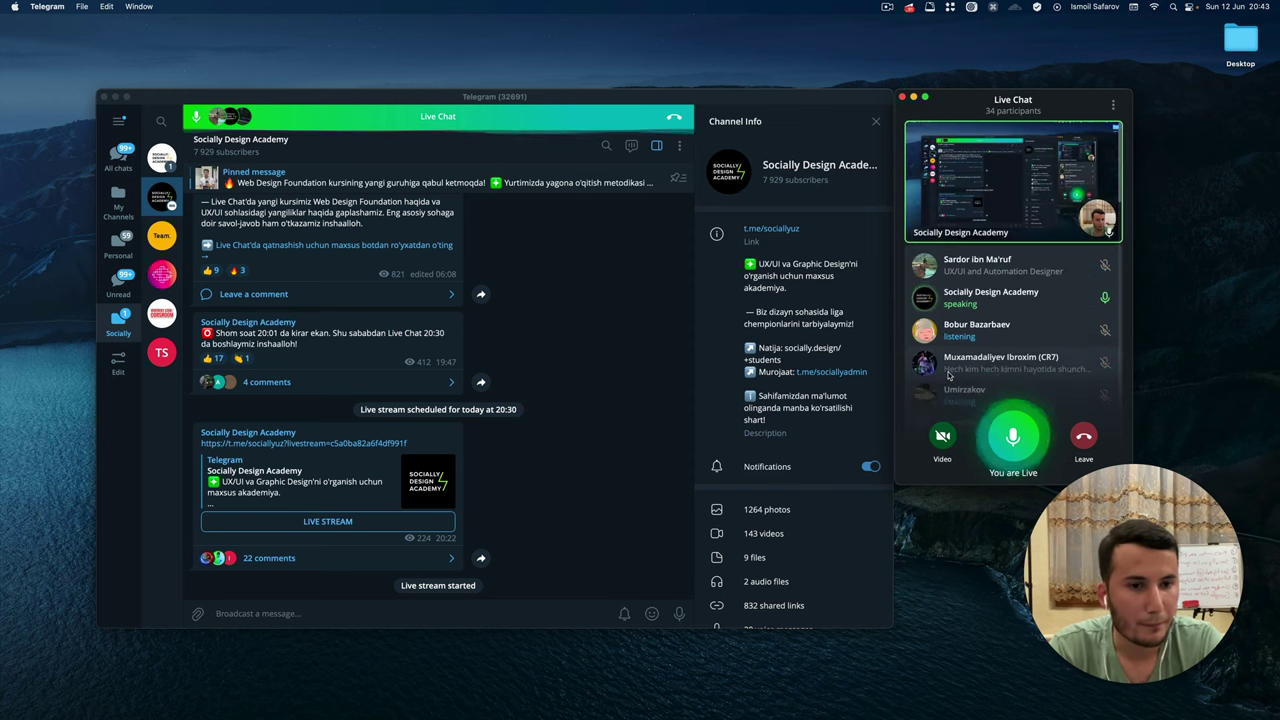
{"action": "scroll", "coordinate": [948, 375], "scroll_direction": "down", "scroll_amount": 3}
{"action": "scroll", "coordinate": [948, 375], "scroll_direction": "down", "scroll_amount": 2}
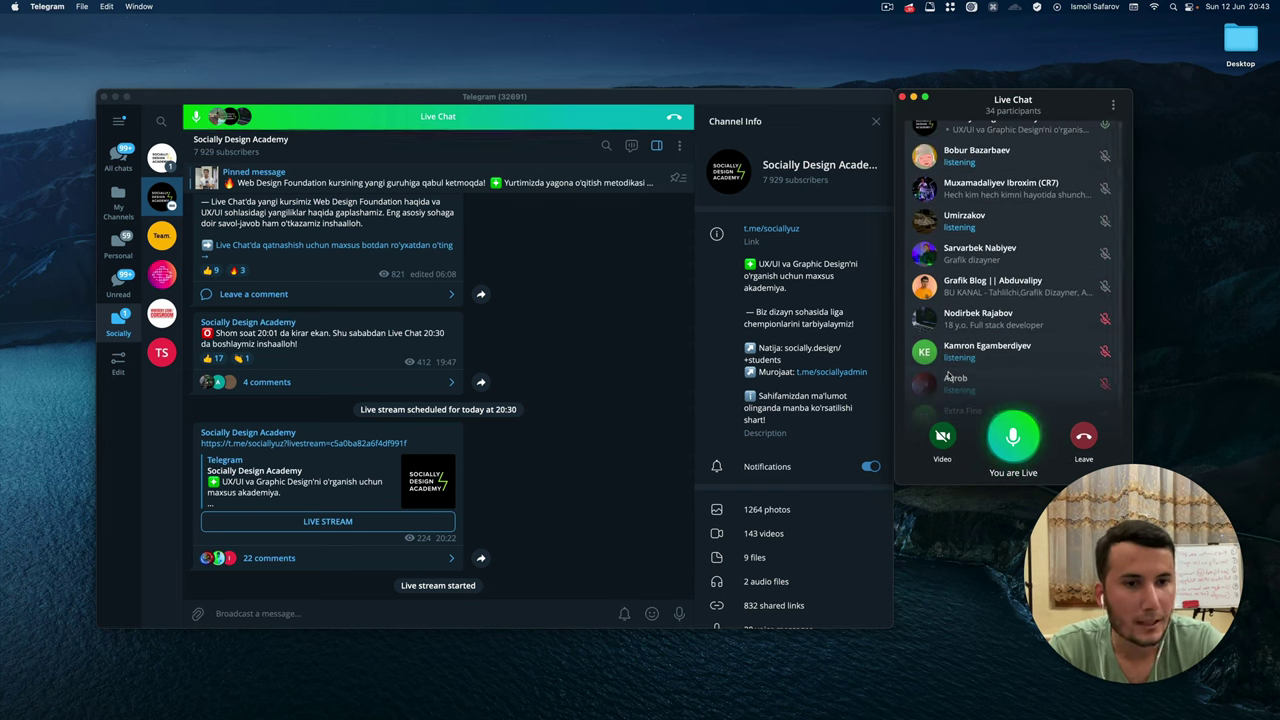
{"action": "scroll", "coordinate": [948, 375], "scroll_direction": "up", "scroll_amount": 2}
{"action": "scroll", "coordinate": [948, 375], "scroll_direction": "up", "scroll_amount": 2}
{"action": "scroll", "coordinate": [948, 375], "scroll_direction": "up", "scroll_amount": 1}
{"action": "scroll", "coordinate": [948, 375], "scroll_direction": "down", "scroll_amount": 3}
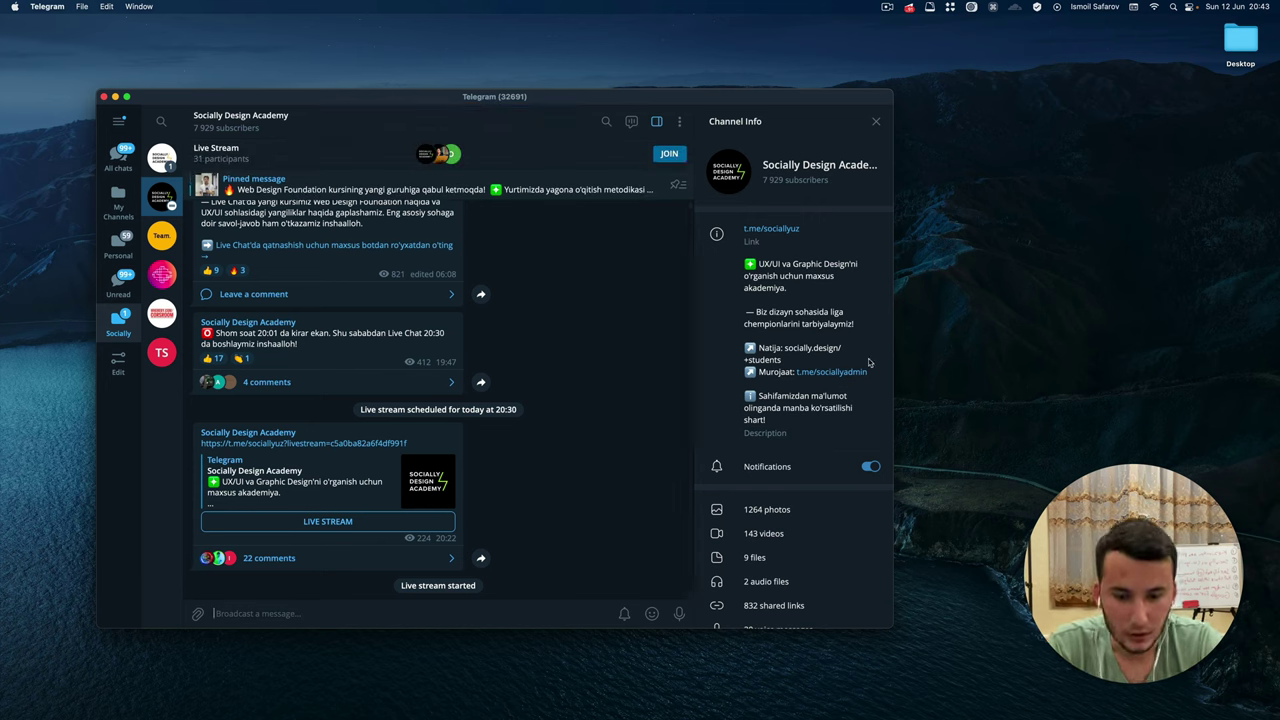
{"action": "left_click", "coordinate": [521, 158]}
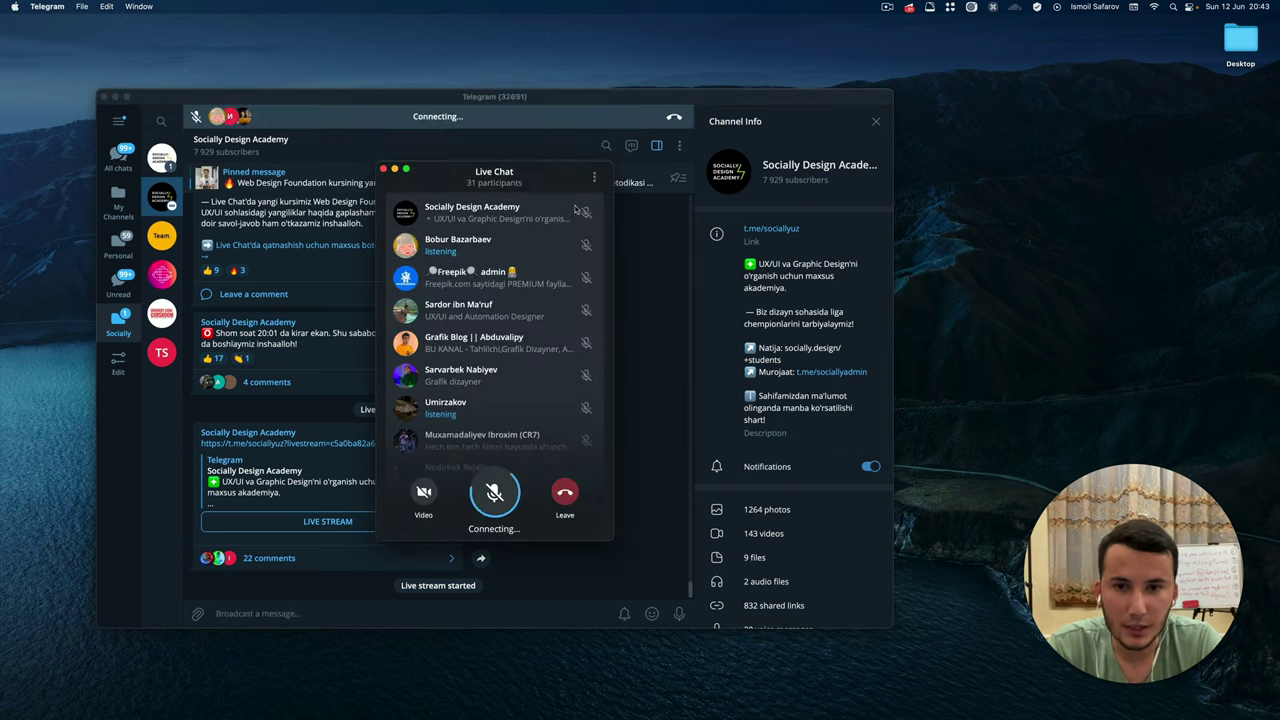
{"action": "left_click_drag", "start_coordinate": [494, 175], "coordinate": [1013, 103]}
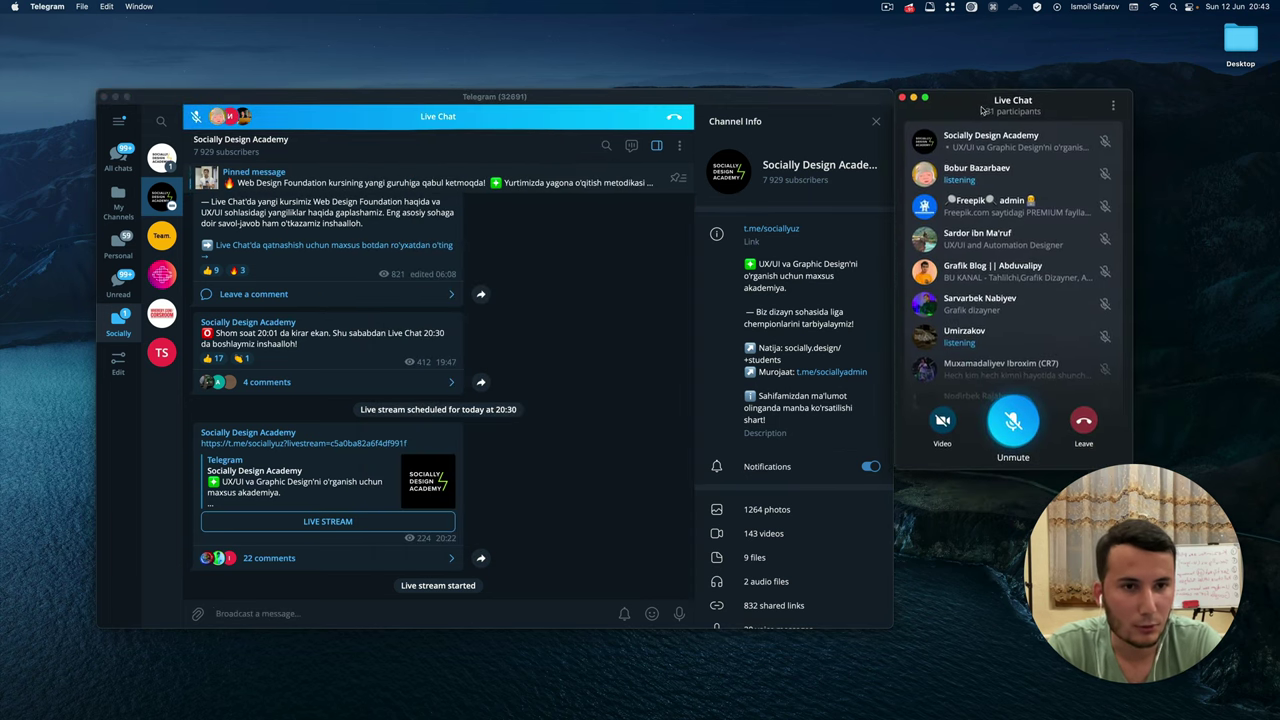
{"action": "left_click", "coordinate": [1015, 420]}
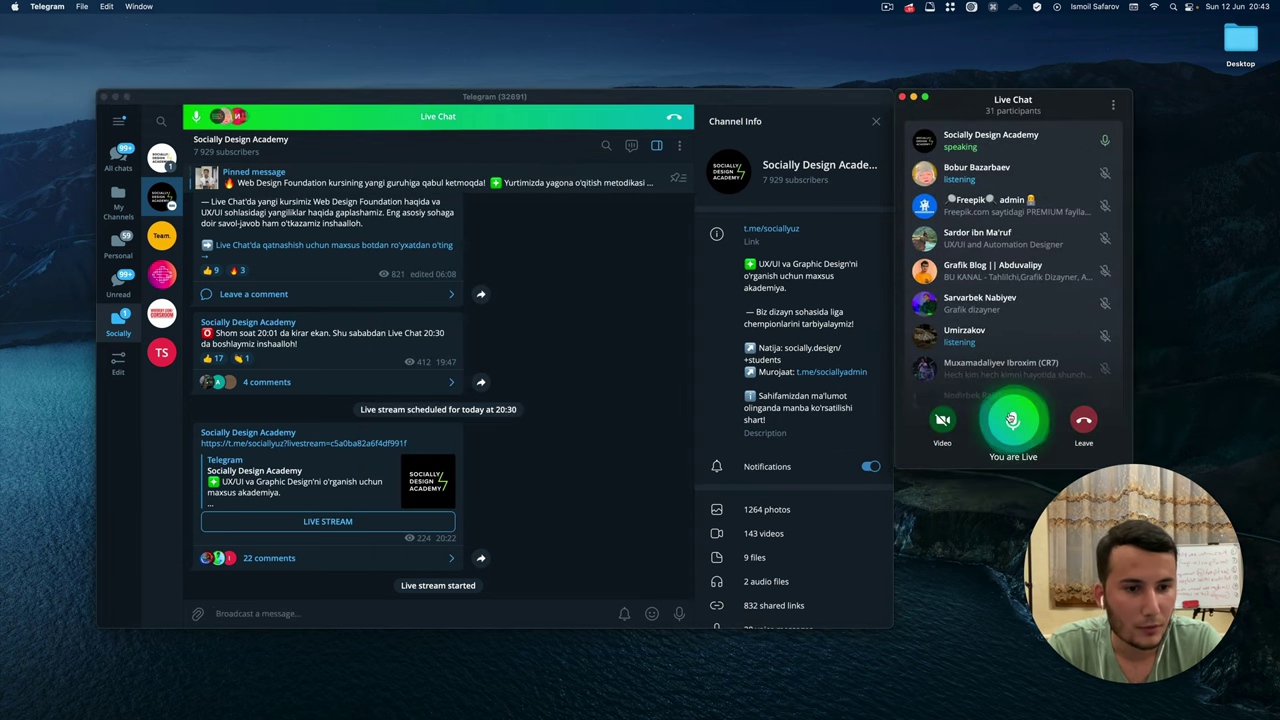
{"action": "left_click", "coordinate": [1111, 105]}
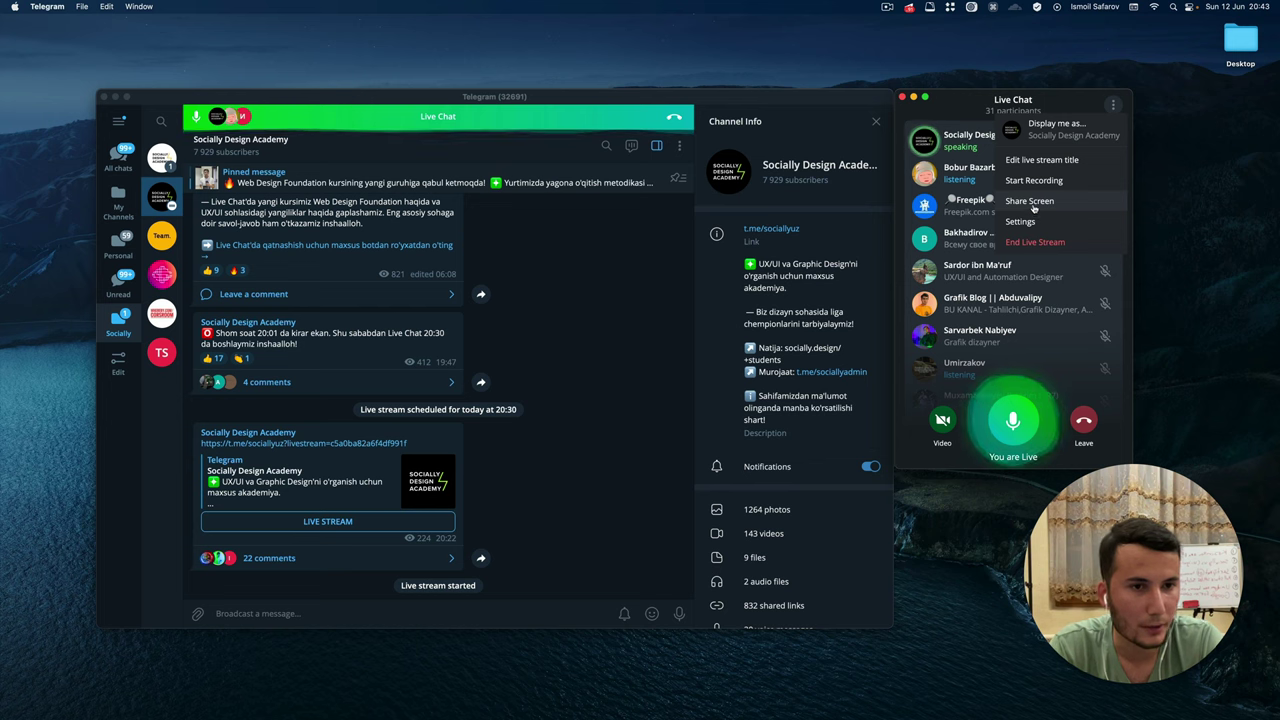
{"action": "left_click", "coordinate": [1030, 202]}
{"action": "left_click", "coordinate": [864, 195]}
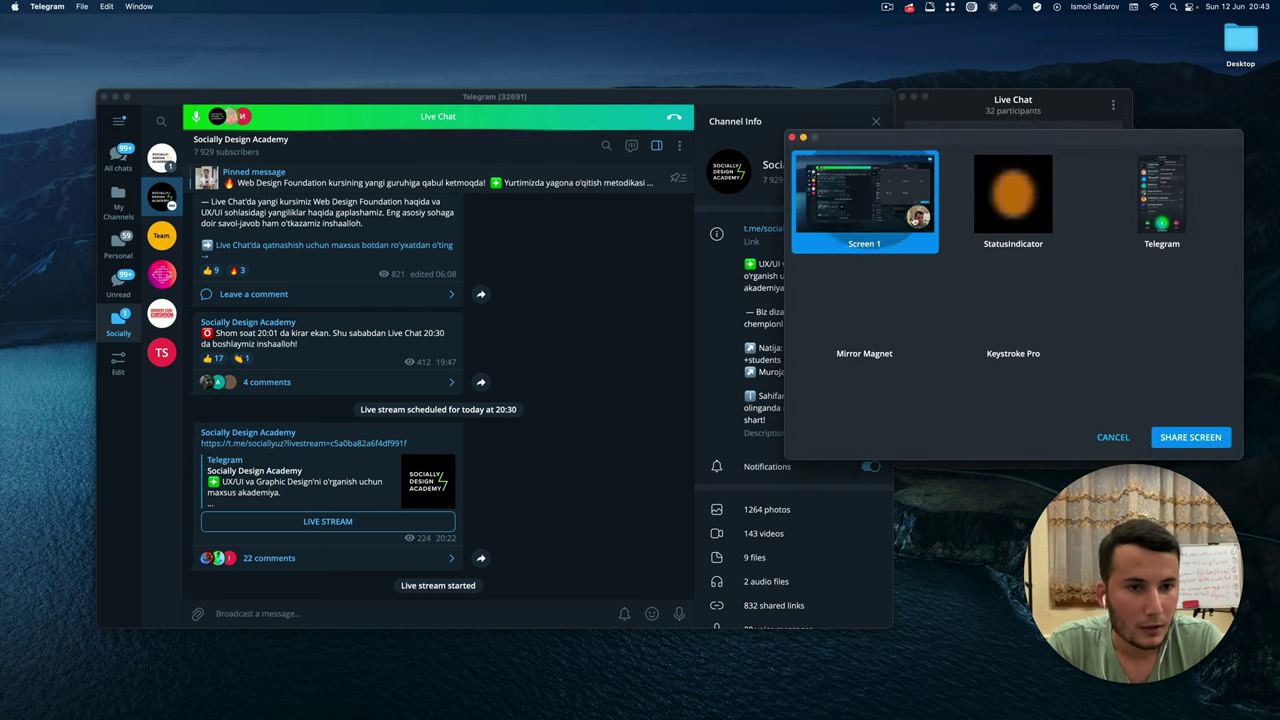
{"action": "left_click", "coordinate": [1178, 436]}
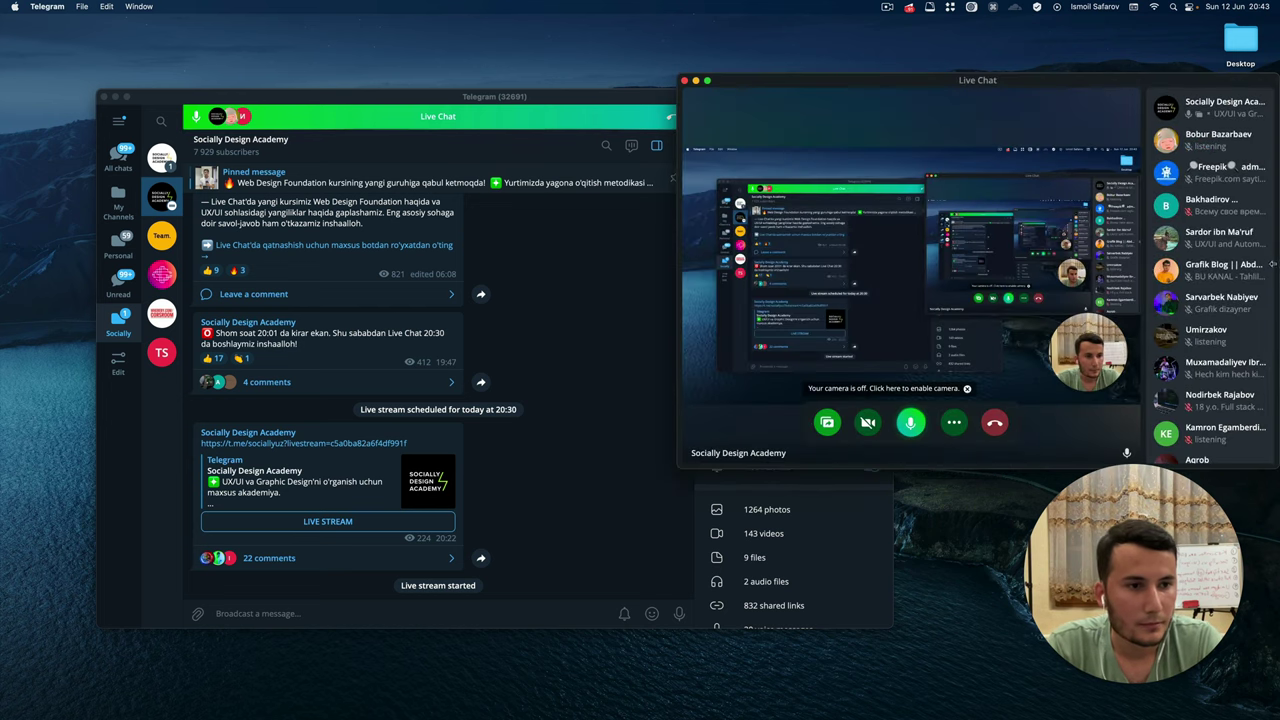
{"action": "scroll", "coordinate": [758, 260], "scroll_direction": "down", "scroll_amount": 4}
{"action": "scroll", "coordinate": [762, 275], "scroll_direction": "down", "scroll_amount": 3}
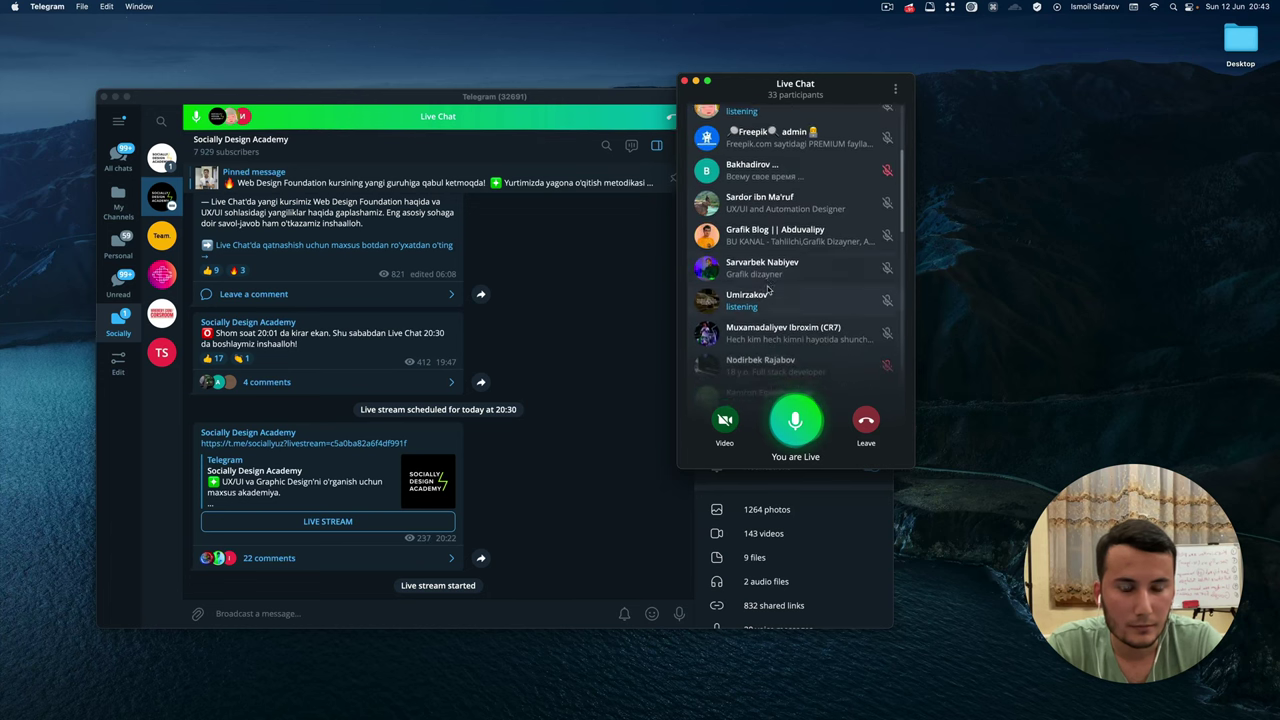
{"action": "scroll", "coordinate": [767, 288], "scroll_direction": "down", "scroll_amount": 3}
{"action": "scroll", "coordinate": [768, 290], "scroll_direction": "down", "scroll_amount": 2}
{"action": "scroll", "coordinate": [768, 290], "scroll_direction": "down", "scroll_amount": 2}
{"action": "left_click_drag", "start_coordinate": [757, 92], "coordinate": [975, 110]}
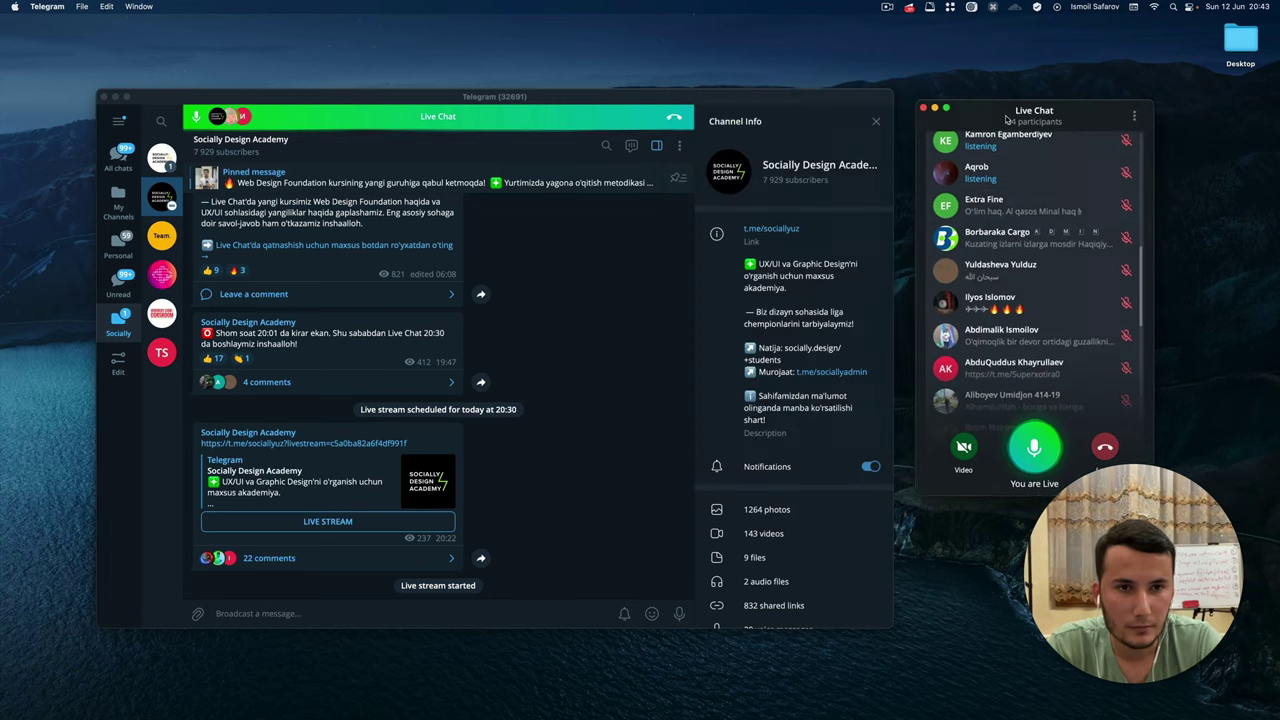
{"action": "scroll", "coordinate": [985, 260], "scroll_direction": "up", "scroll_amount": 10}
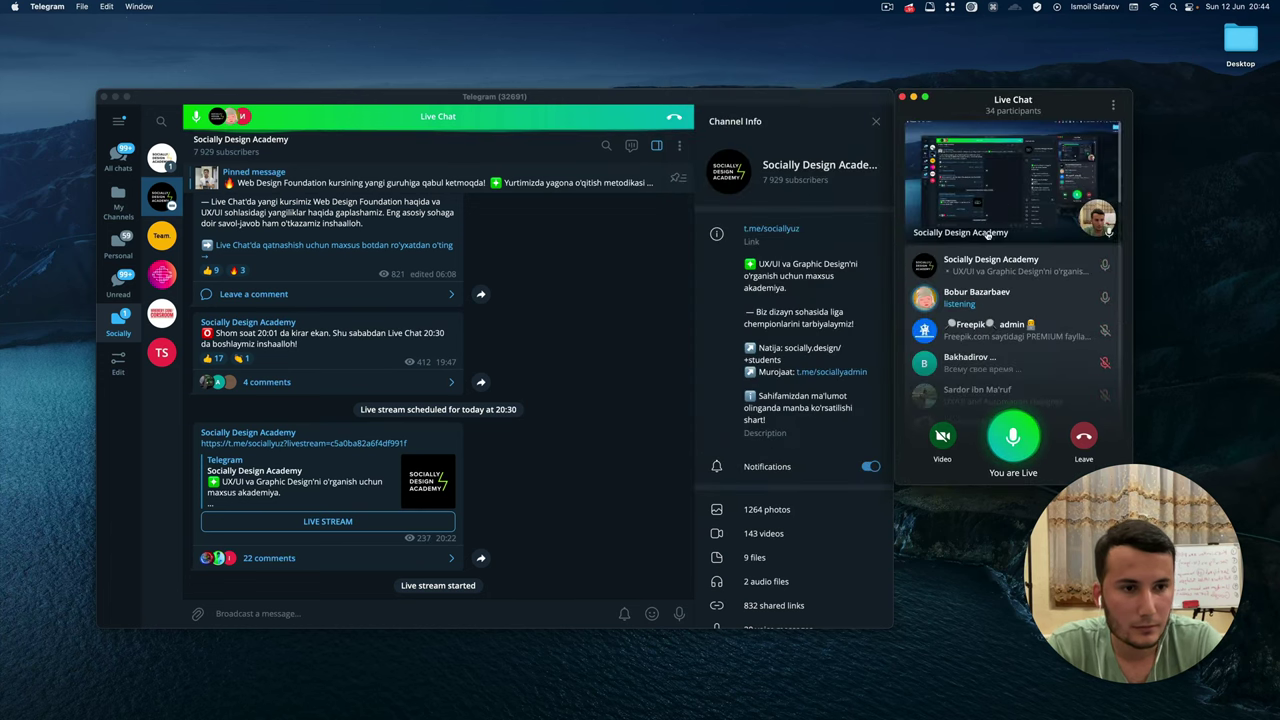
{"action": "scroll", "coordinate": [985, 255], "scroll_direction": "down", "scroll_amount": 1}
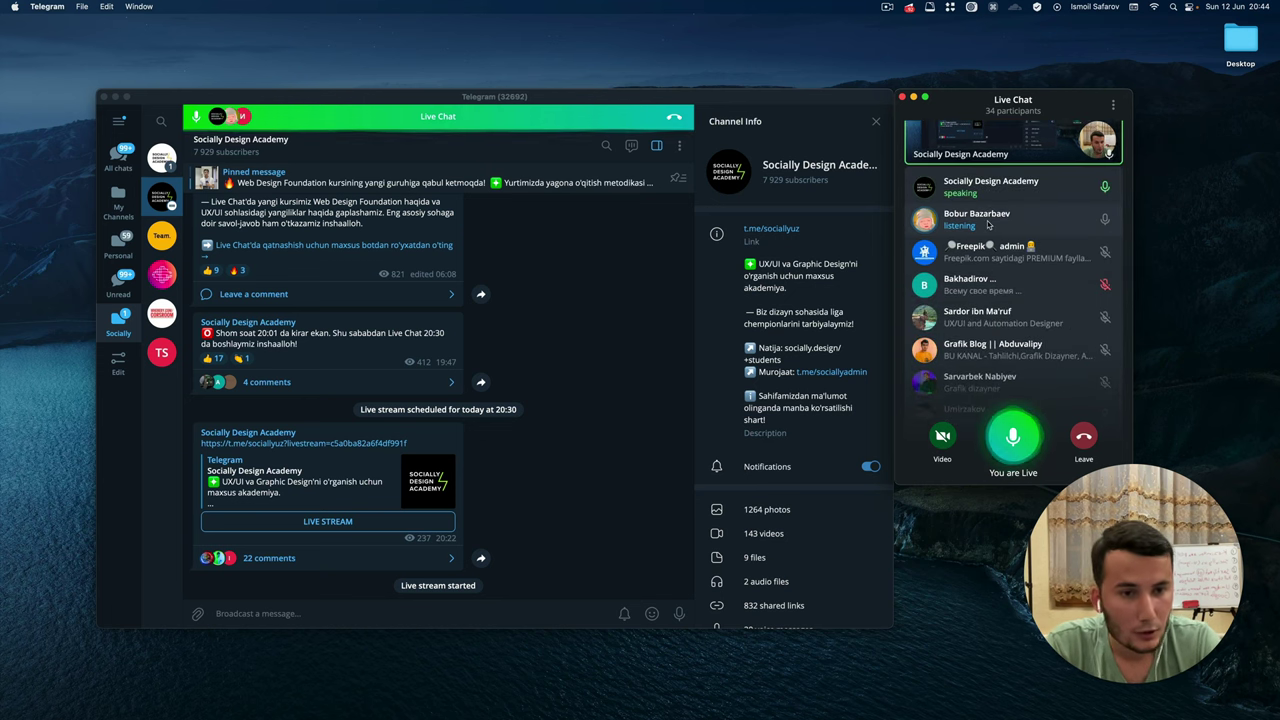
{"action": "key", "text": "super+w"}
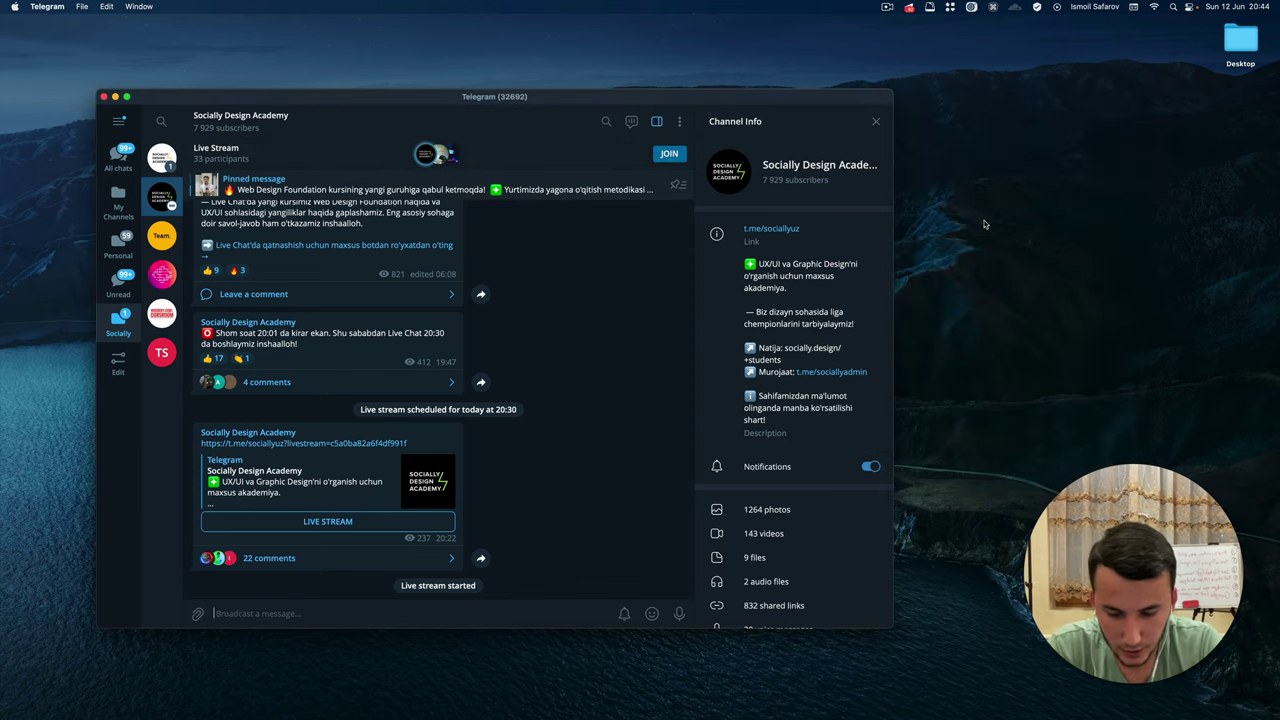
{"action": "left_click", "coordinate": [667, 155]}
{"action": "left_click_drag", "start_coordinate": [461, 179], "coordinate": [979, 108]}
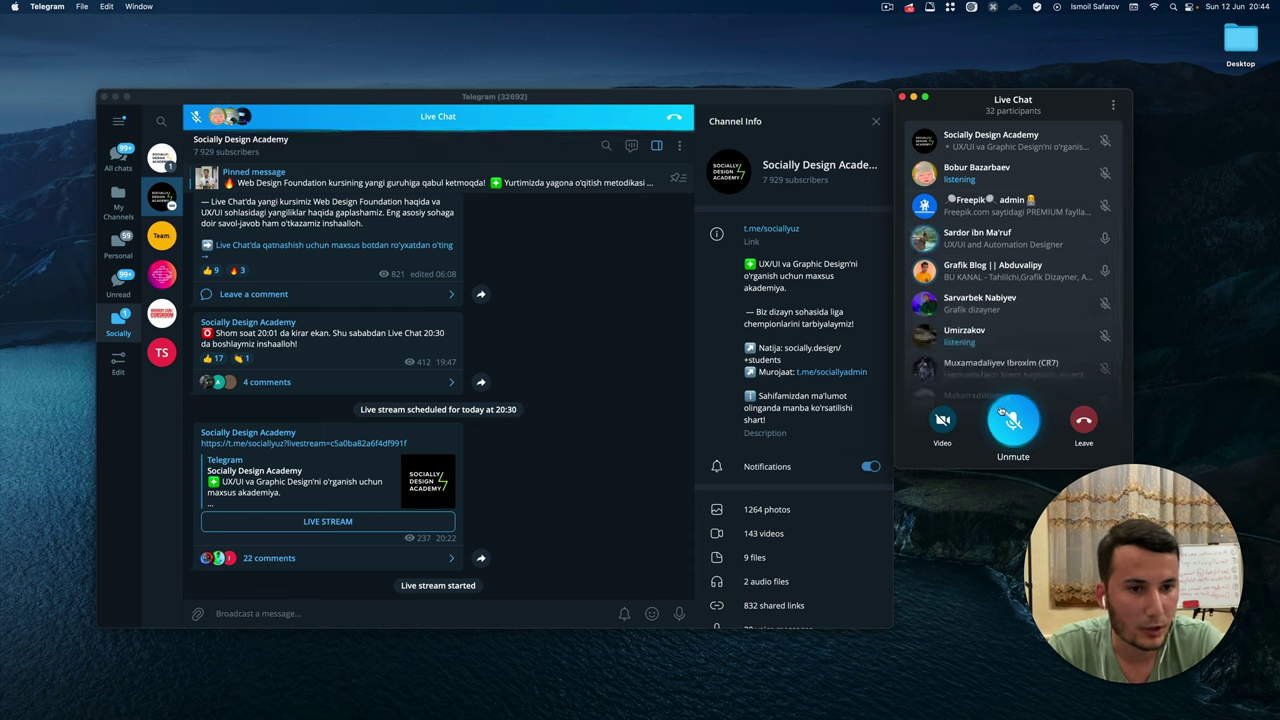
{"action": "left_click", "coordinate": [1013, 420]}
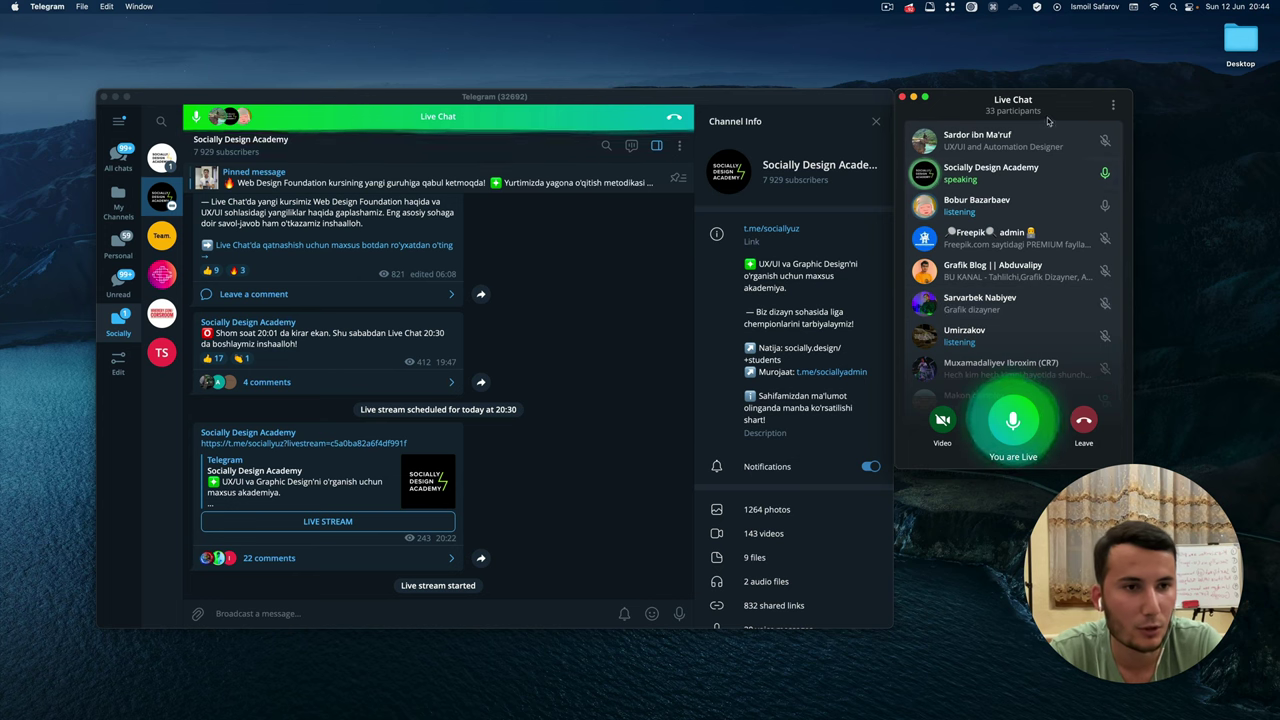
{"action": "left_click", "coordinate": [1111, 106]}
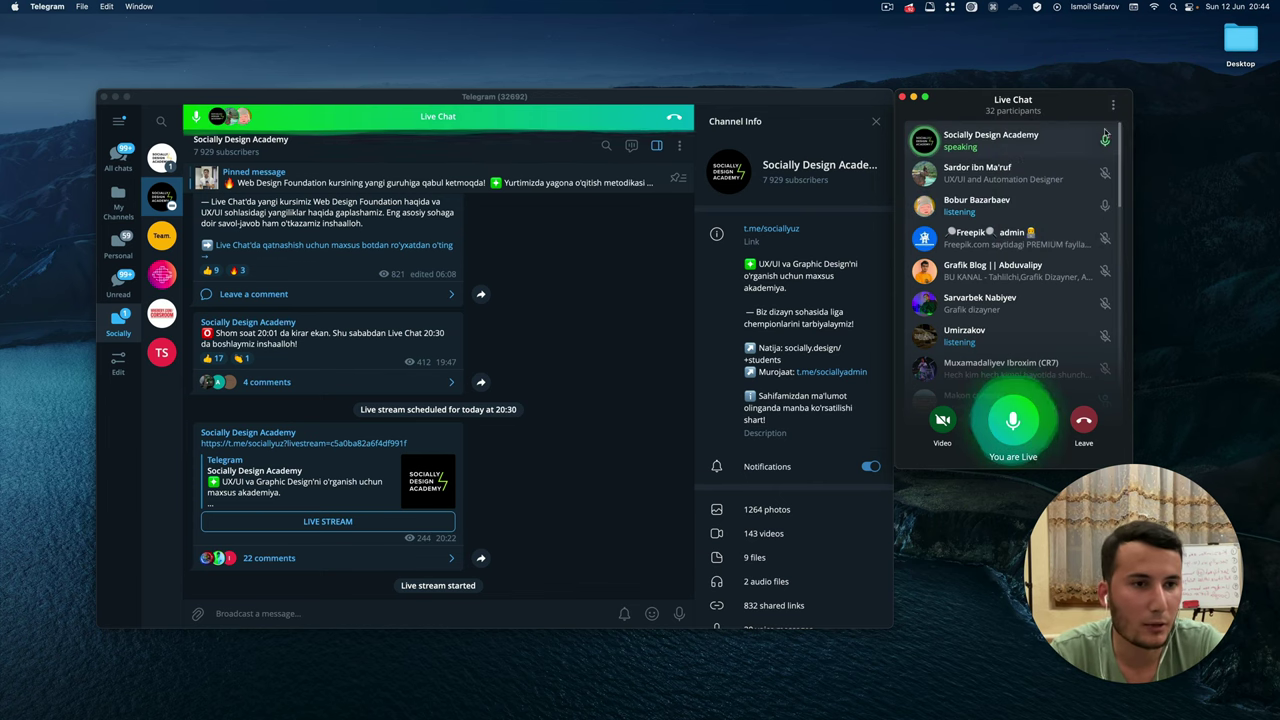
Share Screen 1 in the live chat, then open the Socially Design Group chat.
{"action": "left_click", "coordinate": [1111, 107]}
{"action": "left_click", "coordinate": [1020, 202]}
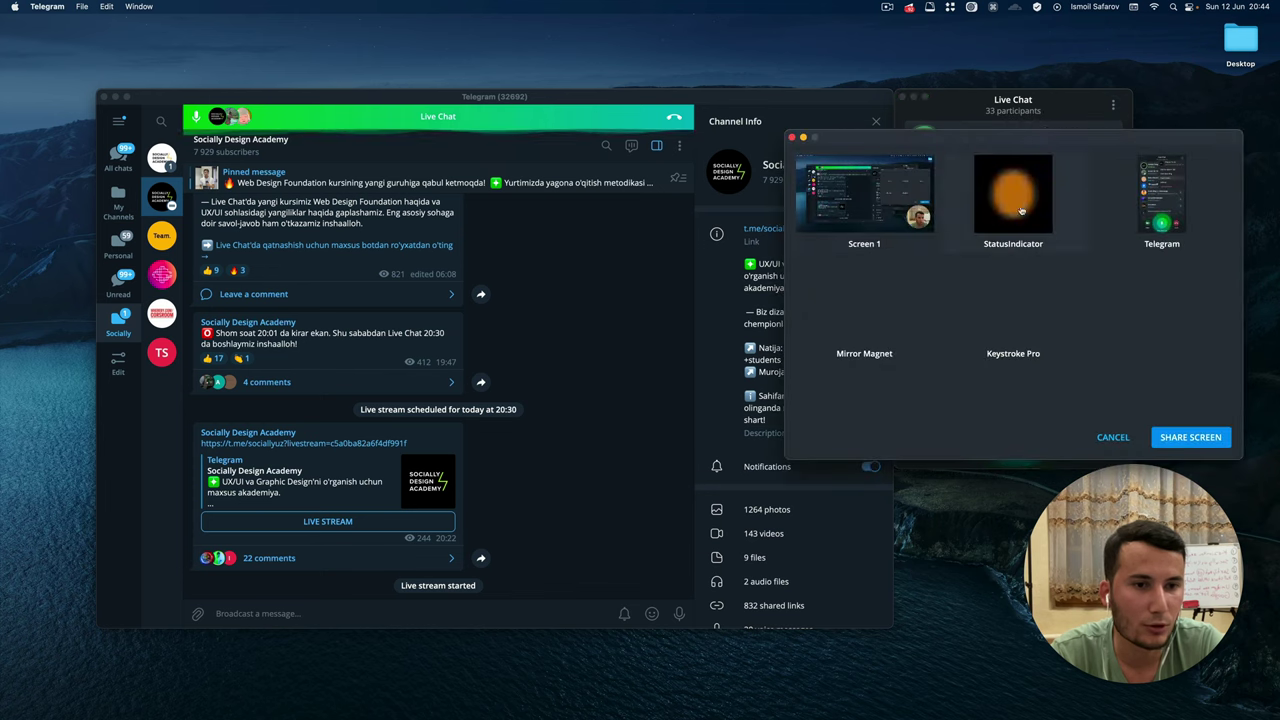
{"action": "left_click", "coordinate": [874, 221]}
{"action": "left_click", "coordinate": [1190, 437]}
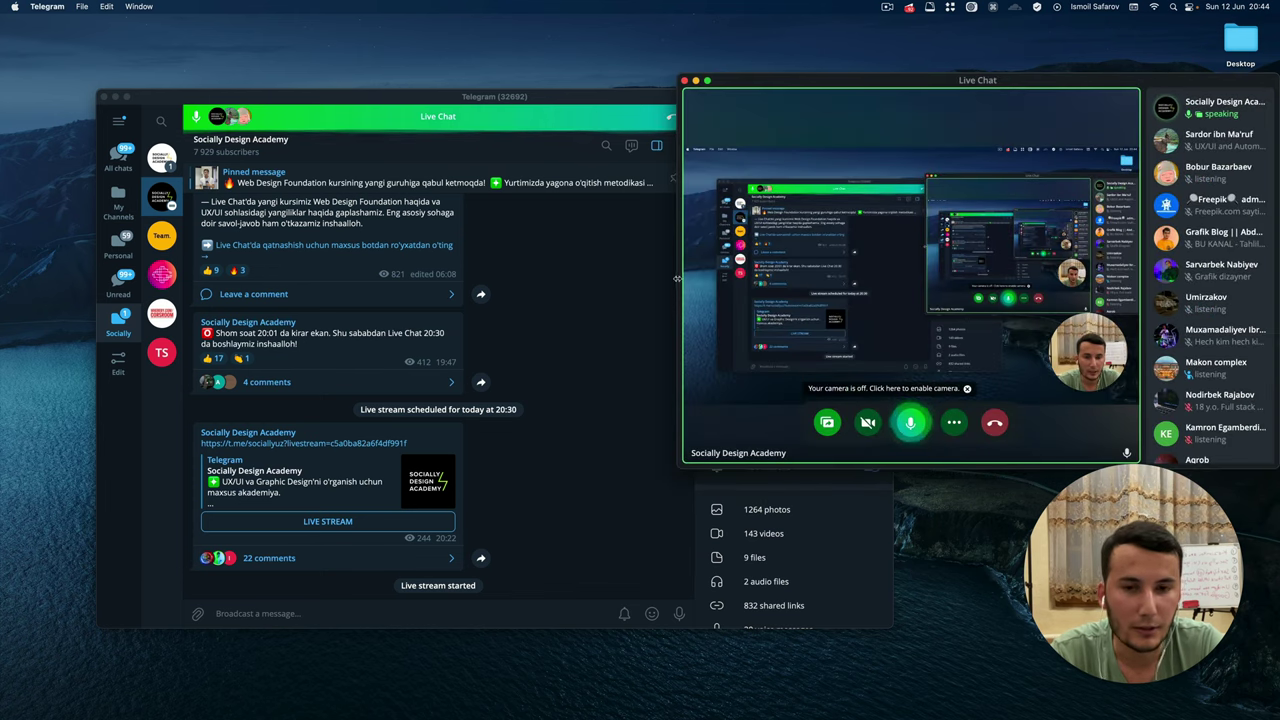
{"action": "mouse_move", "coordinate": [1126, 96]}
{"action": "left_mouse_down"}
{"action": "mouse_move", "coordinate": [990, 95]}
{"action": "mouse_move", "coordinate": [981, 107]}
{"action": "left_mouse_up"}
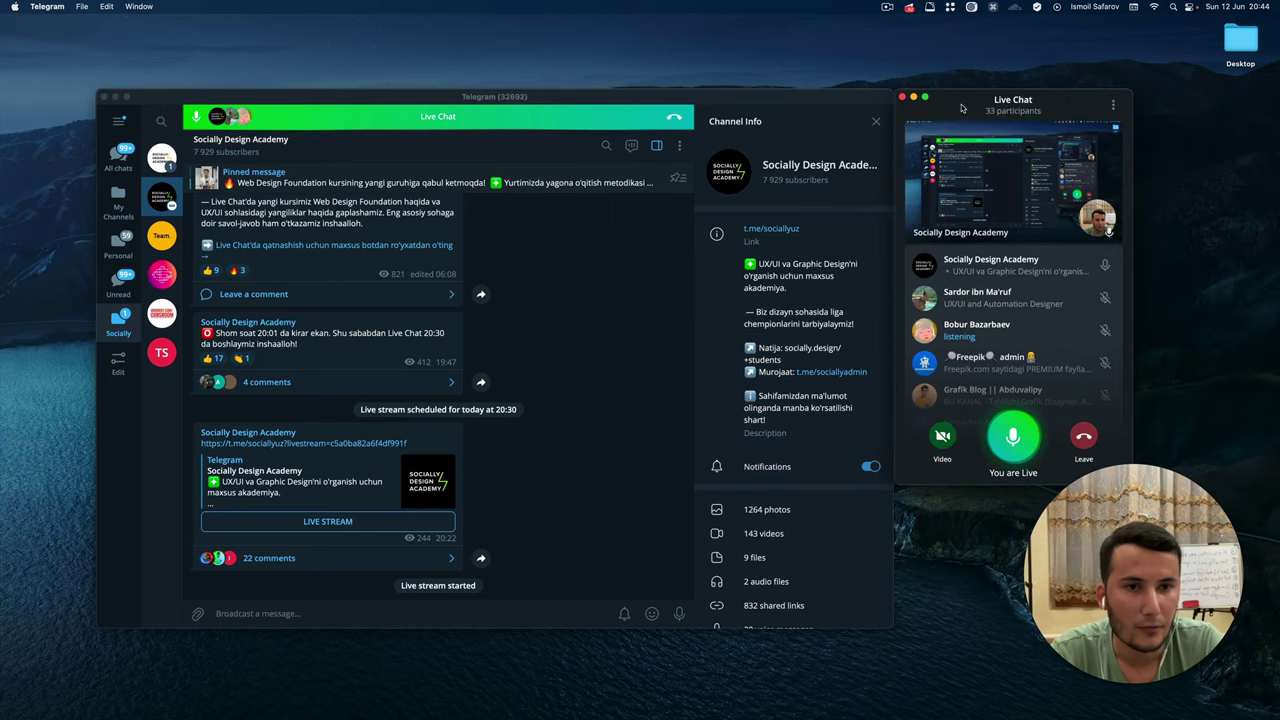
{"action": "left_click", "coordinate": [160, 158]}
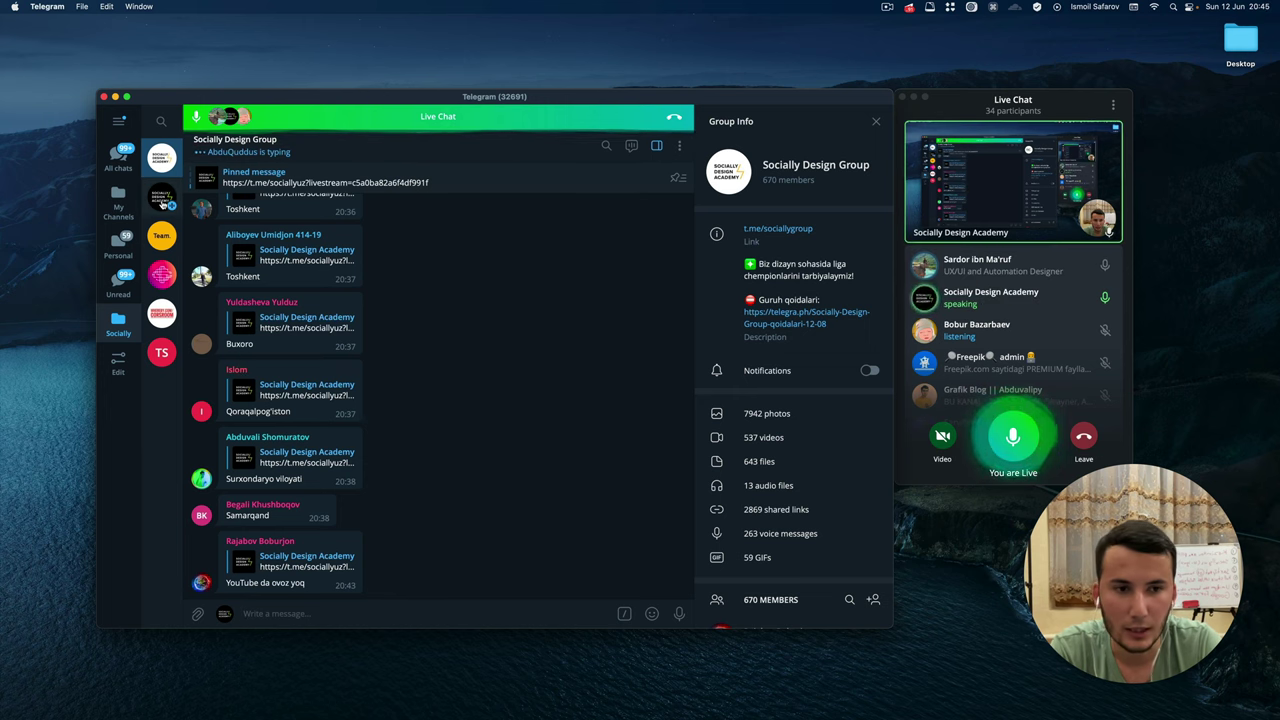
{"action": "left_click", "coordinate": [162, 197]}
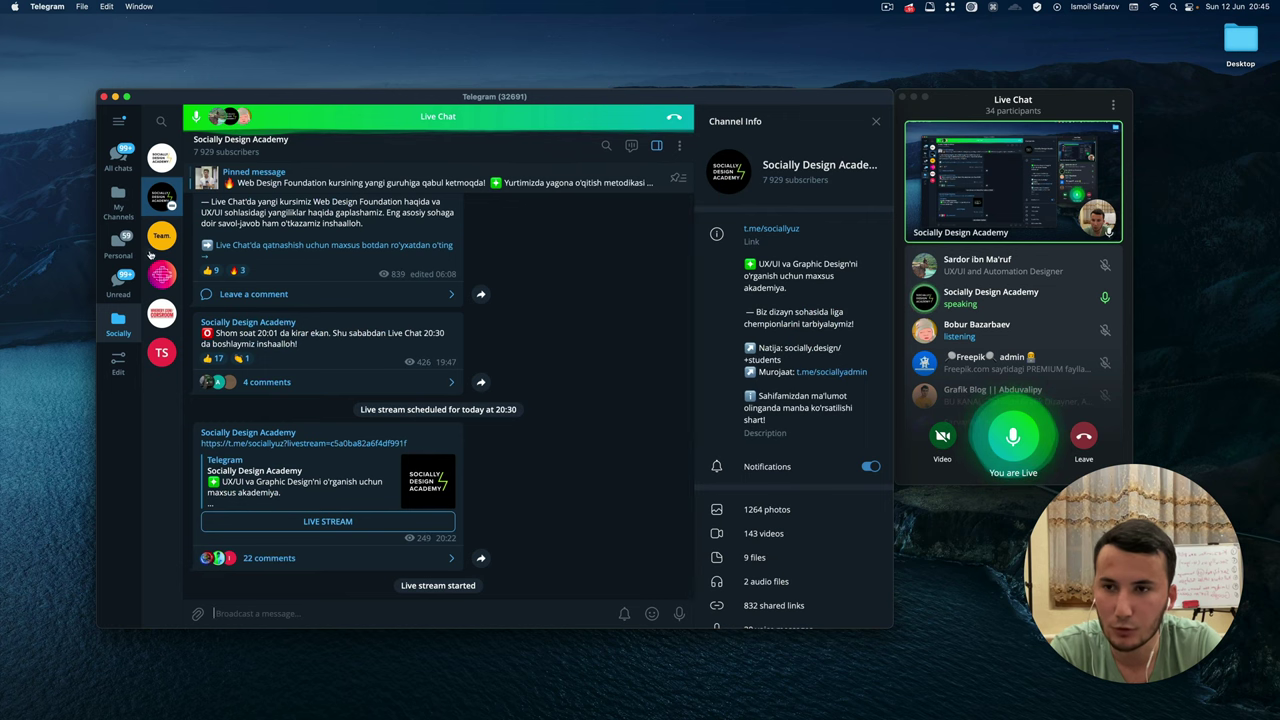
{"action": "left_click", "coordinate": [162, 158]}
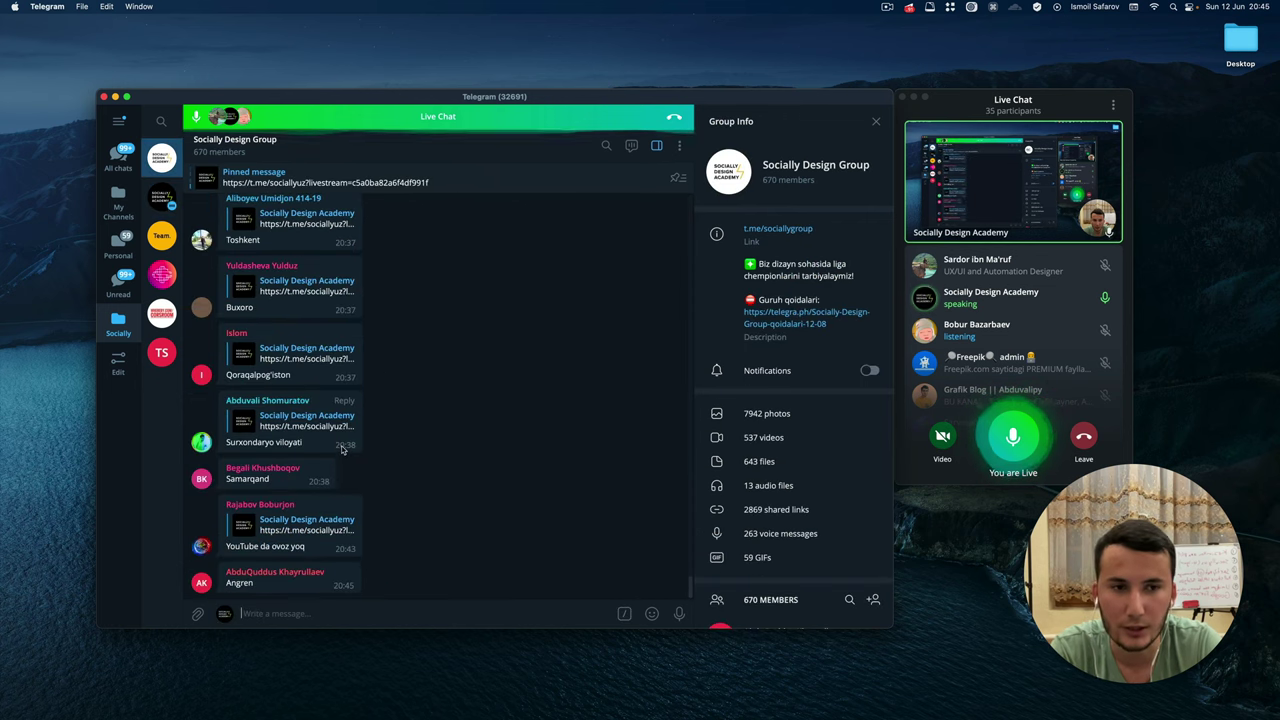
{"action": "left_click", "coordinate": [155, 204]}
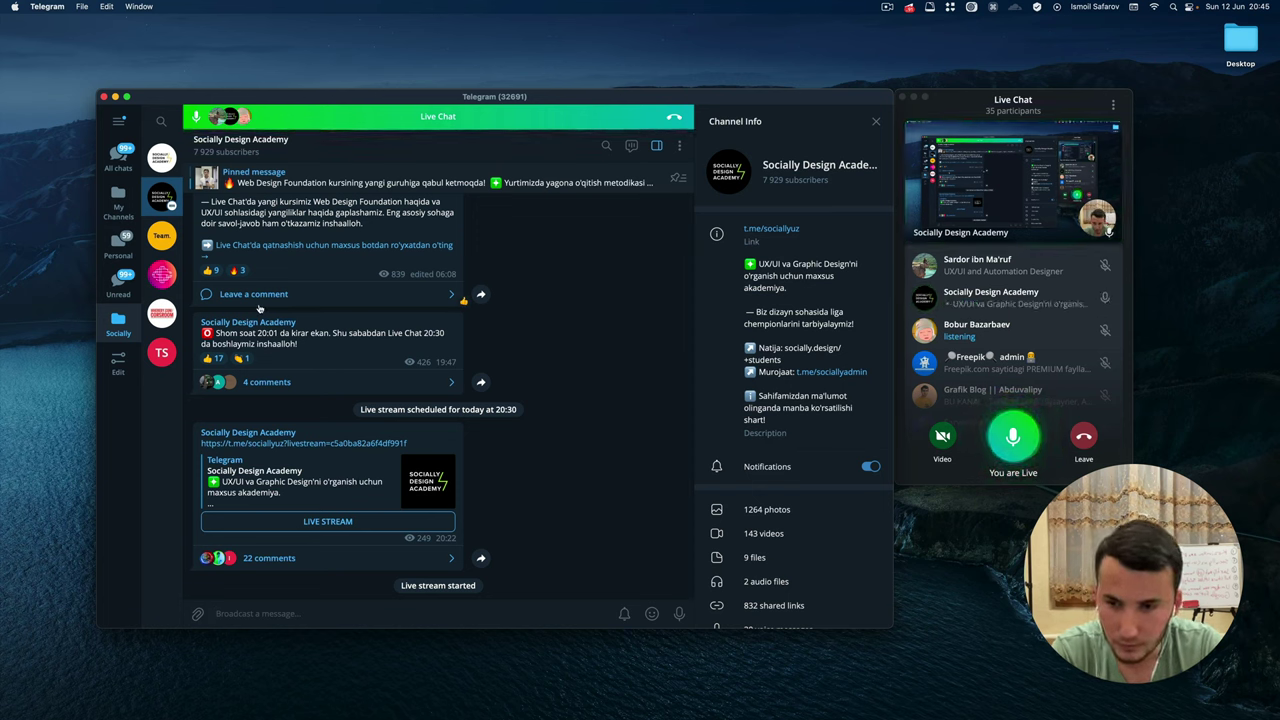
{"action": "left_click", "coordinate": [160, 165]}
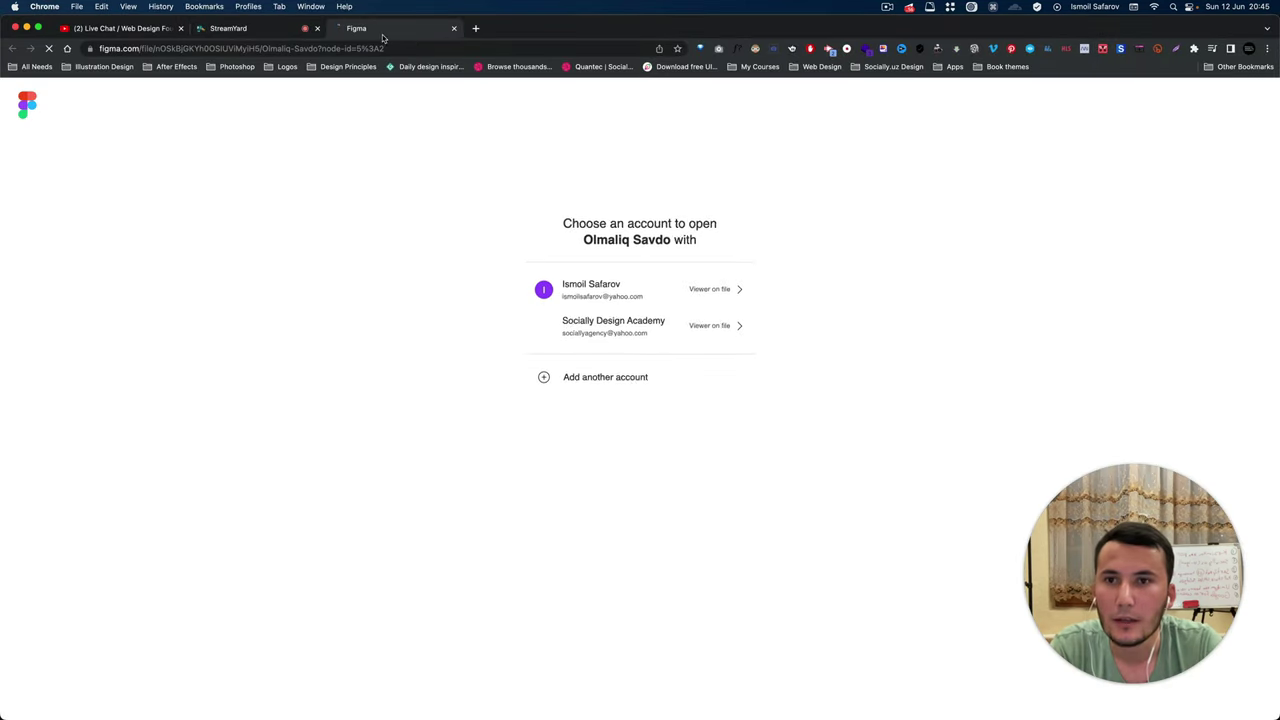
Open the Olmaliq Savdo file with the personal account and zoom to the Asosiy frame.
{"action": "left_click", "coordinate": [738, 290]}
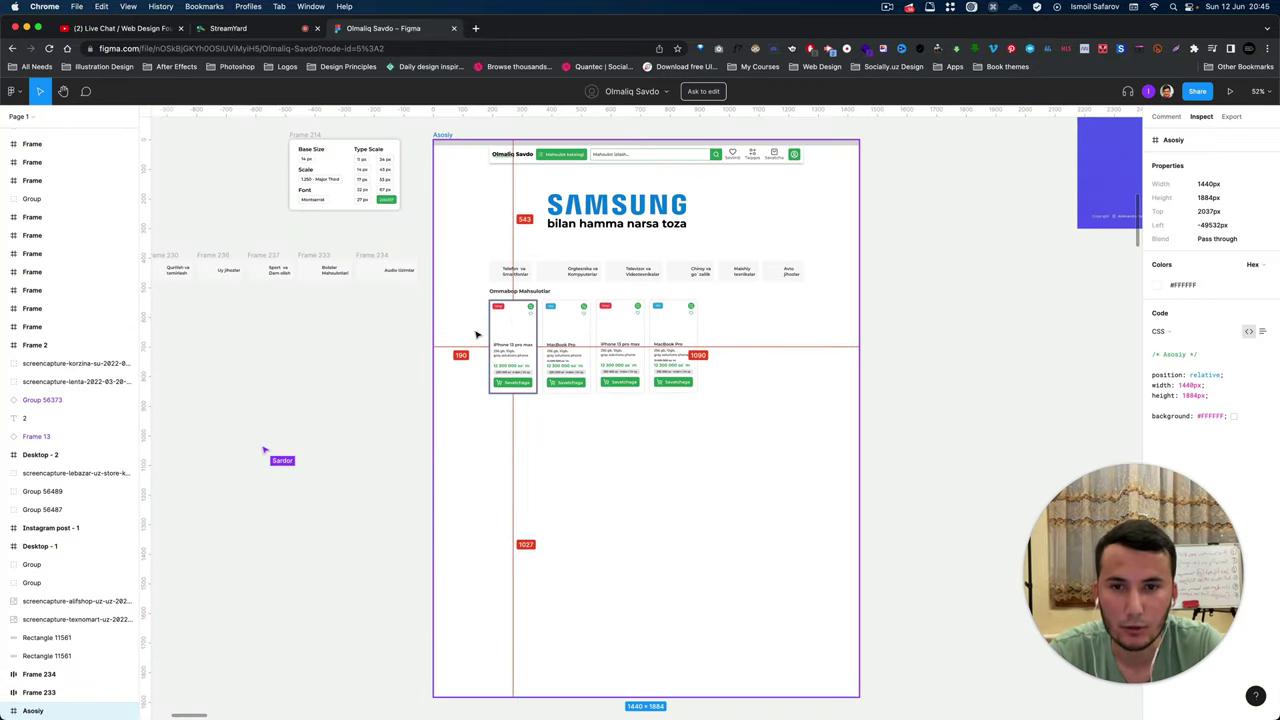
{"action": "scroll", "coordinate": [446, 336], "scroll_direction": "down", "scroll_amount": 5}
{"action": "scroll", "coordinate": [446, 338], "scroll_direction": "up", "scroll_amount": 2}
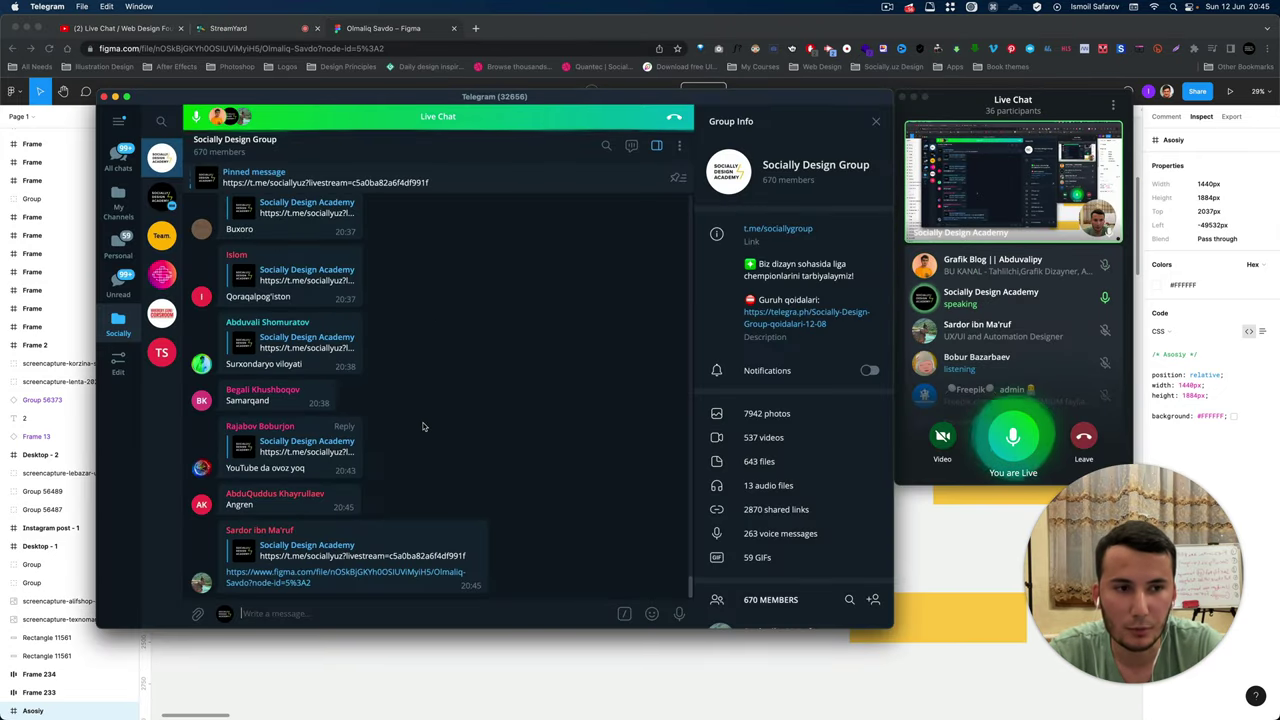
{"action": "scroll", "coordinate": [398, 340], "scroll_direction": "up", "scroll_amount": 3}
{"action": "scroll", "coordinate": [398, 340], "scroll_direction": "down", "scroll_amount": 2}
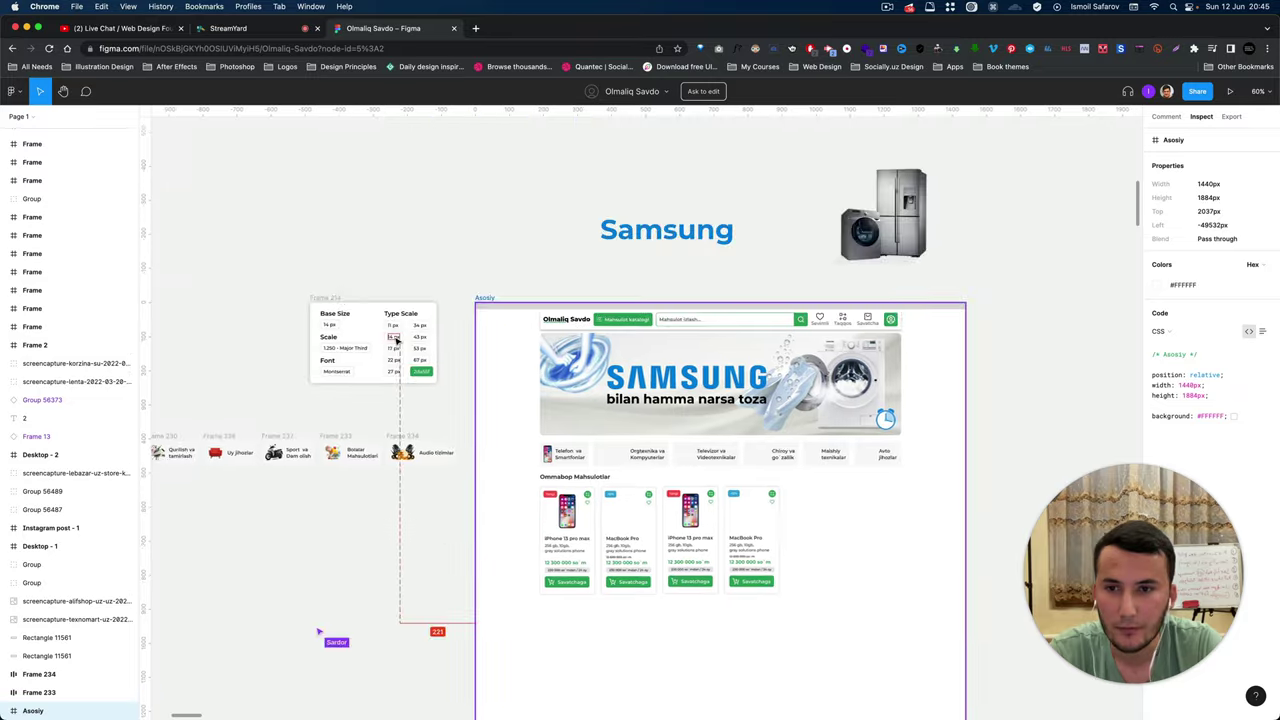
{"action": "scroll", "coordinate": [398, 340], "scroll_direction": "down", "scroll_amount": 1}
{"action": "scroll", "coordinate": [397, 340], "scroll_direction": "up", "scroll_amount": 1}
{"action": "scroll", "coordinate": [397, 340], "scroll_direction": "up", "scroll_amount": 1}
{"action": "scroll", "coordinate": [397, 340], "scroll_direction": "down", "scroll_amount": 6}
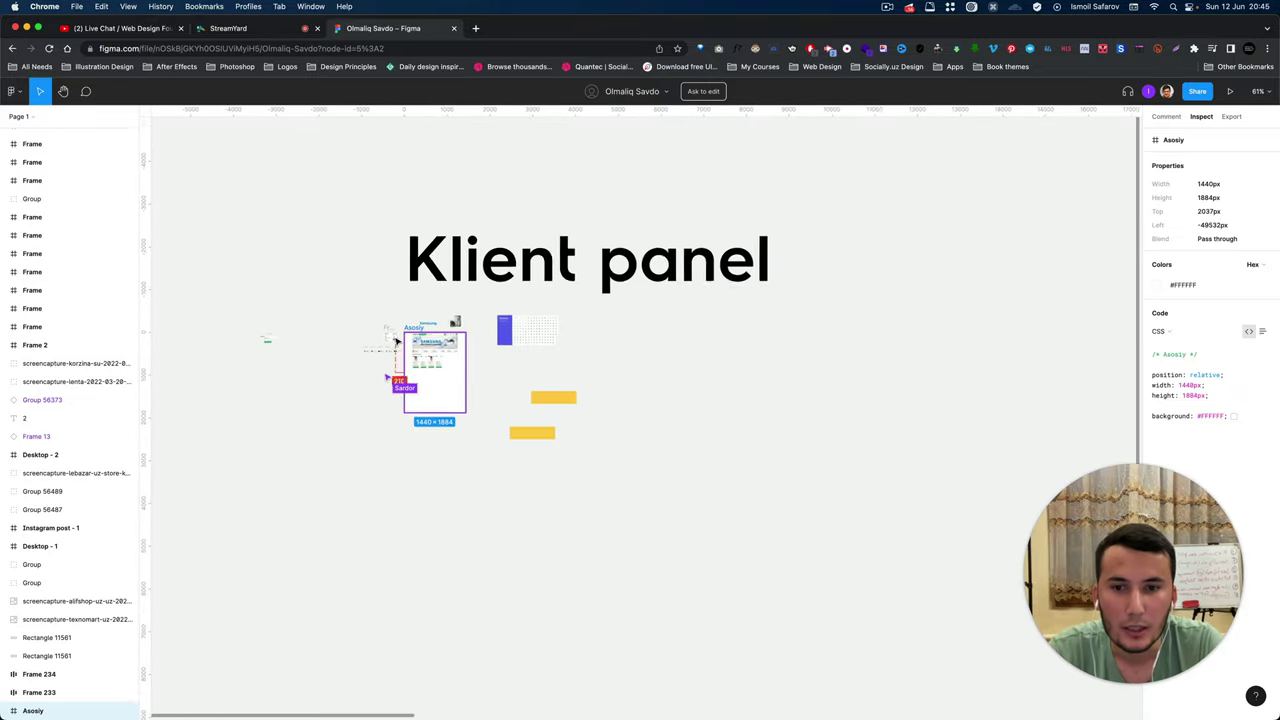
{"action": "scroll", "coordinate": [397, 340], "scroll_direction": "up", "scroll_amount": 1}
{"action": "scroll", "coordinate": [397, 340], "scroll_direction": "up", "scroll_amount": 3}
{"action": "scroll", "coordinate": [397, 340], "scroll_direction": "down", "scroll_amount": 3}
{"action": "scroll", "coordinate": [397, 340], "scroll_direction": "up", "scroll_amount": 2}
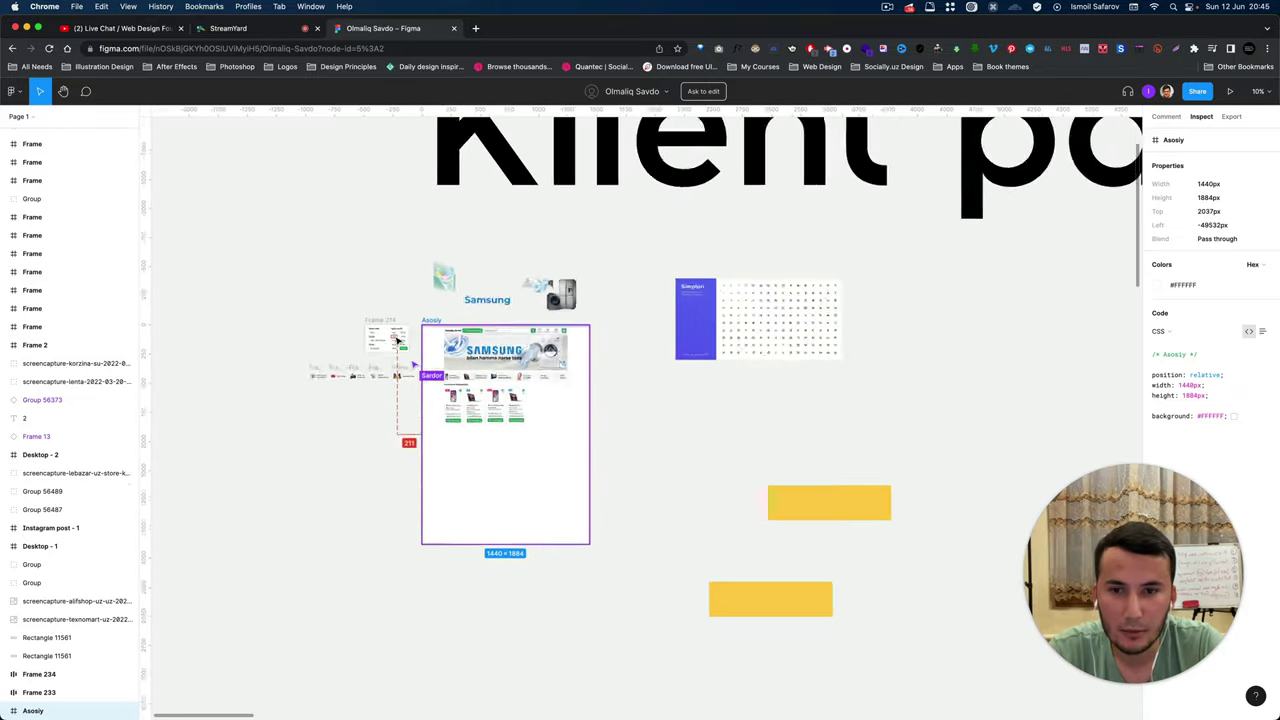
{"action": "scroll", "coordinate": [397, 340], "scroll_direction": "up", "scroll_amount": 2}
{"action": "scroll", "coordinate": [396, 340], "scroll_direction": "up", "scroll_amount": 1}
{"action": "scroll", "coordinate": [397, 340], "scroll_direction": "down", "scroll_amount": 2}
{"action": "scroll", "coordinate": [440, 330], "scroll_direction": "up", "scroll_amount": 4}
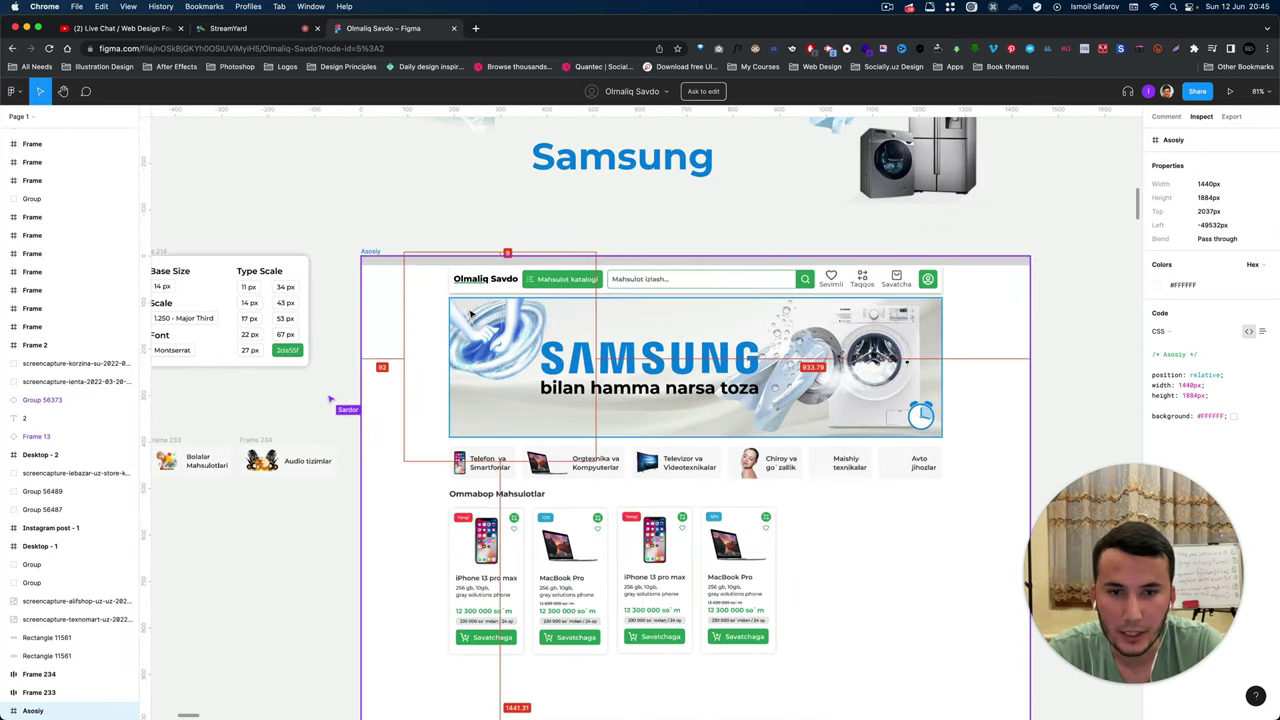
{"action": "scroll", "coordinate": [446, 326], "scroll_direction": "down", "scroll_amount": 1}
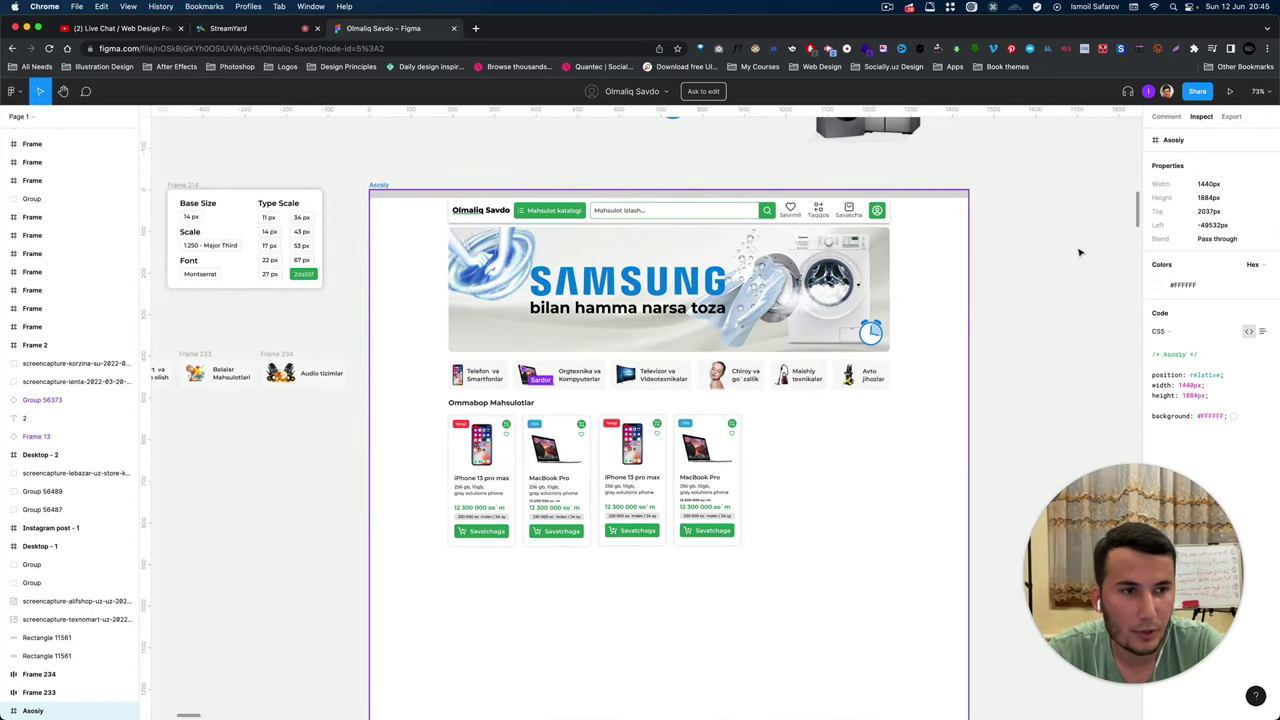
{"action": "left_click", "coordinate": [665, 93]}
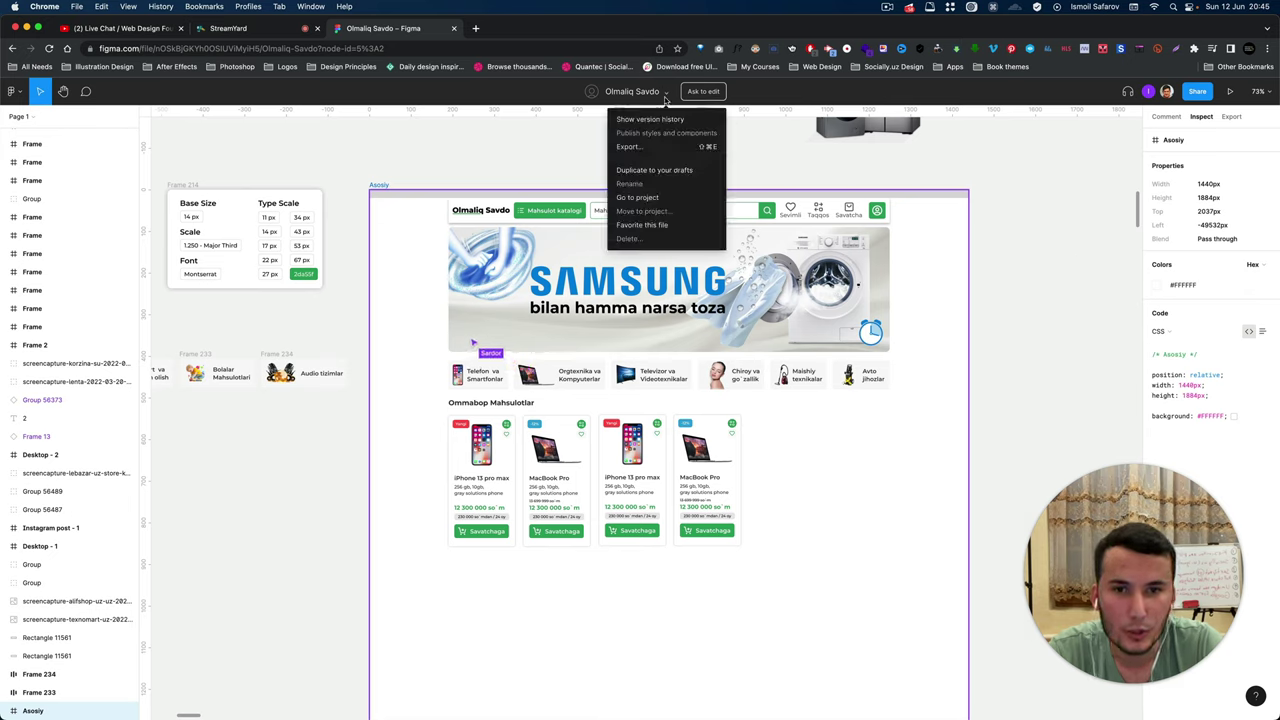
{"action": "left_click", "coordinate": [668, 172]}
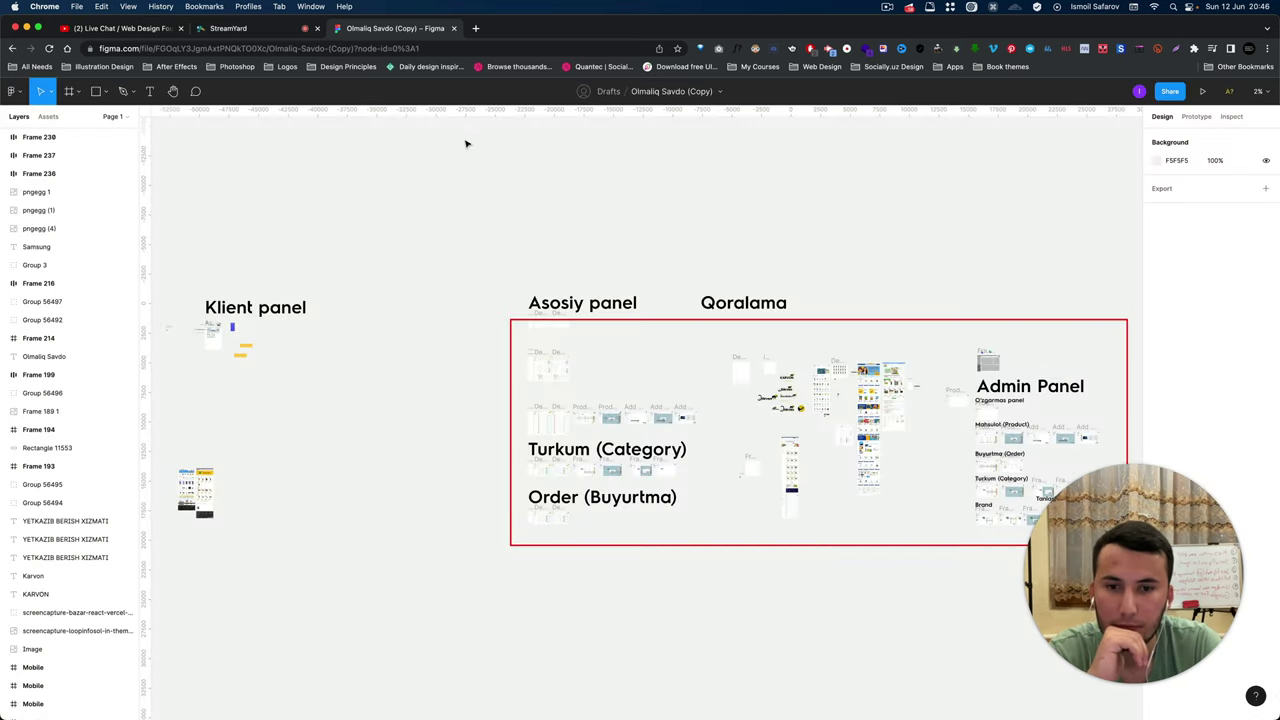
{"action": "scroll", "coordinate": [465, 143], "scroll_direction": "down", "scroll_amount": 2}
{"action": "scroll", "coordinate": [466, 140], "scroll_direction": "down", "scroll_amount": 2}
{"action": "scroll", "coordinate": [443, 146], "scroll_direction": "down", "scroll_amount": 2}
{"action": "scroll", "coordinate": [450, 150], "scroll_direction": "down", "scroll_amount": 2}
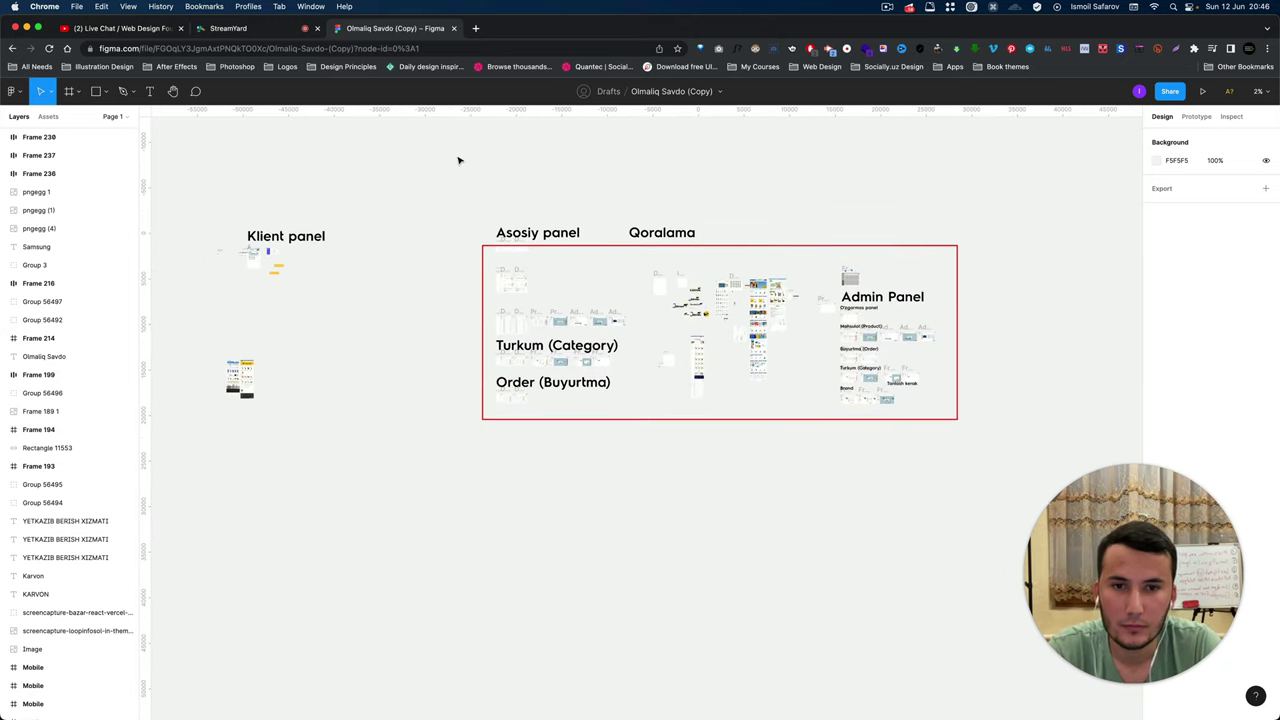
{"action": "scroll", "coordinate": [546, 197], "scroll_direction": "up", "scroll_amount": 1}
{"action": "scroll", "coordinate": [546, 197], "scroll_direction": "up", "scroll_amount": 5}
{"action": "scroll", "coordinate": [533, 210], "scroll_direction": "up", "scroll_amount": 1}
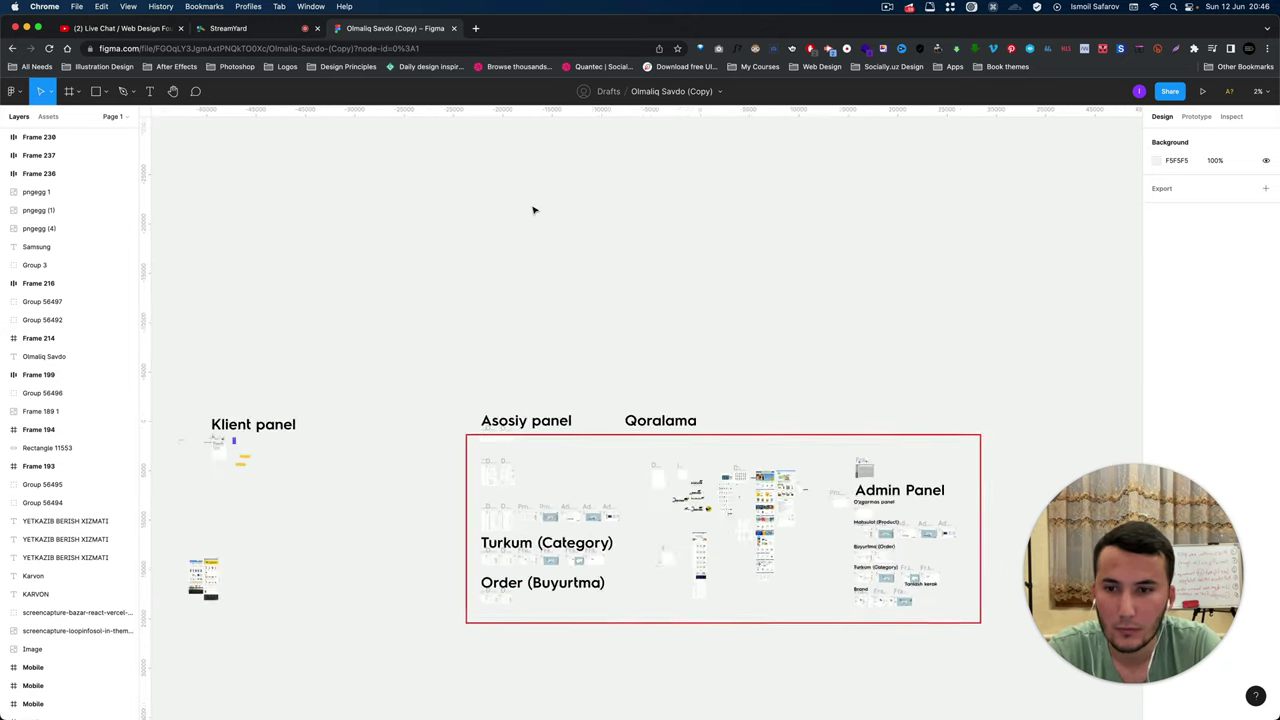
{"action": "scroll", "coordinate": [533, 210], "scroll_direction": "up", "scroll_amount": 1}
{"action": "scroll", "coordinate": [500, 210], "scroll_direction": "down", "scroll_amount": 2}
{"action": "mouse_move", "coordinate": [12, 119]}
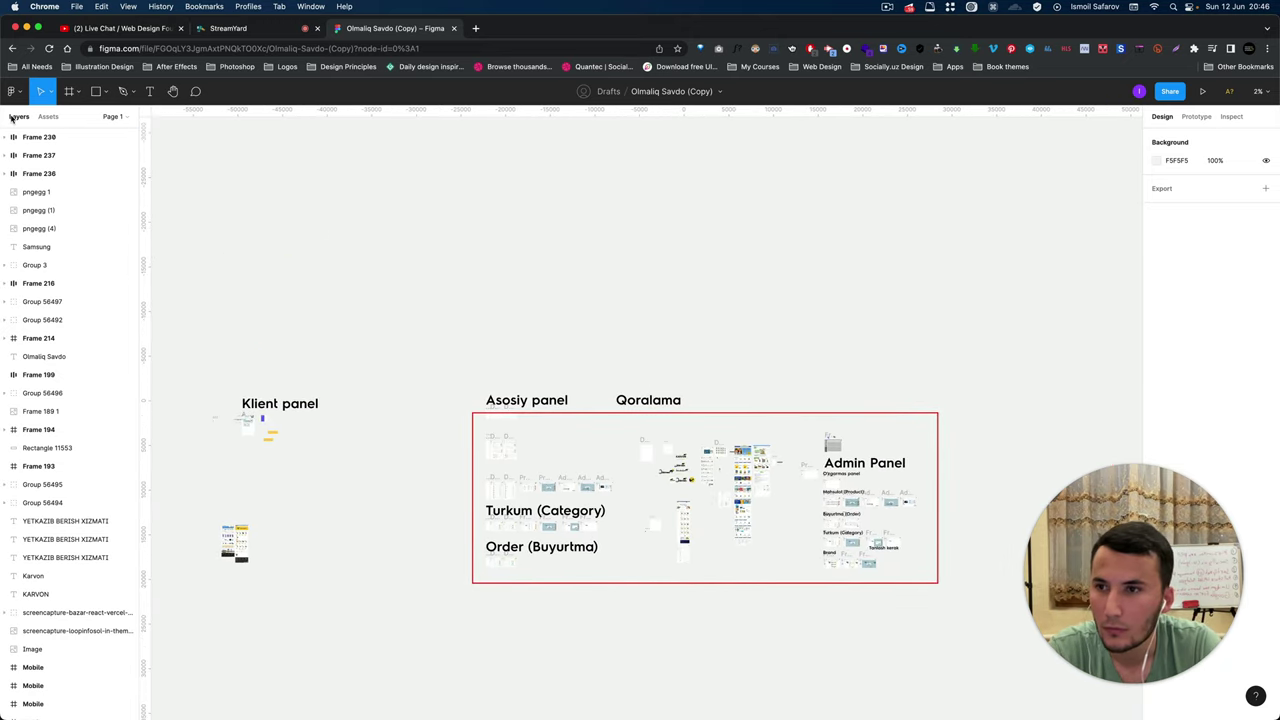
{"action": "left_click", "coordinate": [112, 117]}
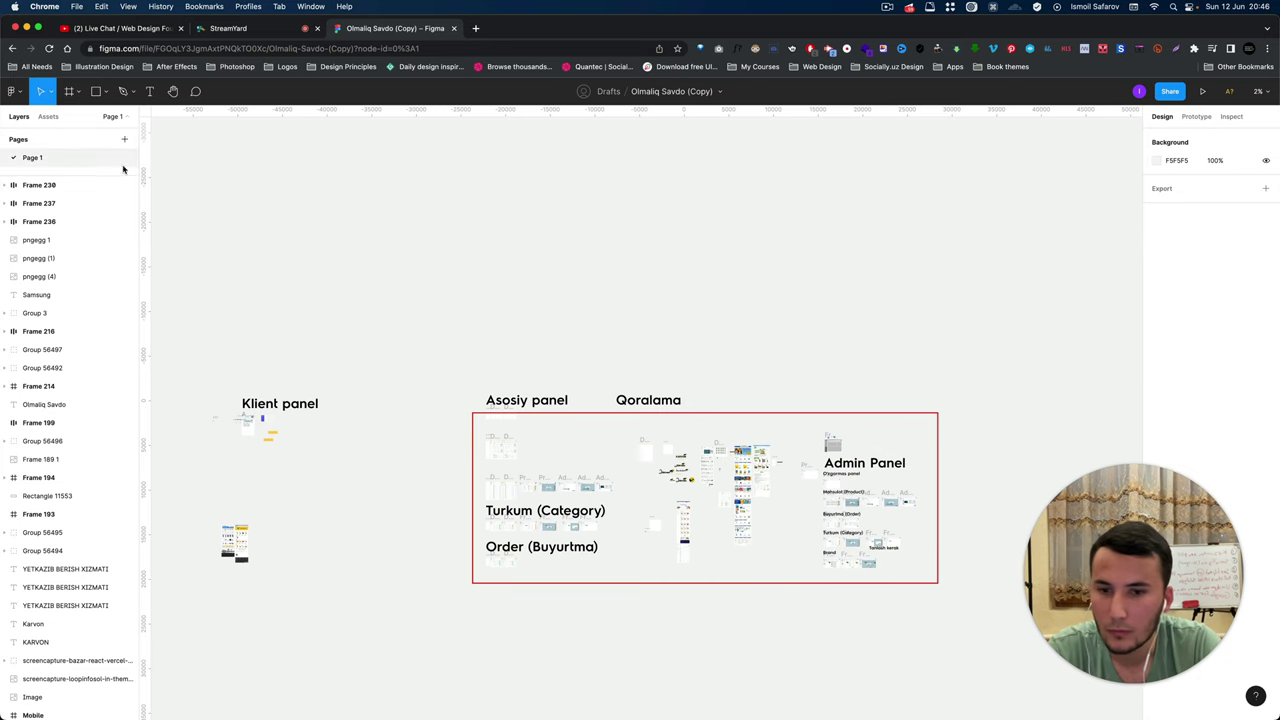
{"action": "scroll", "coordinate": [523, 446], "scroll_direction": "up", "scroll_amount": 3}
{"action": "scroll", "coordinate": [469, 457], "scroll_direction": "up", "scroll_amount": 3}
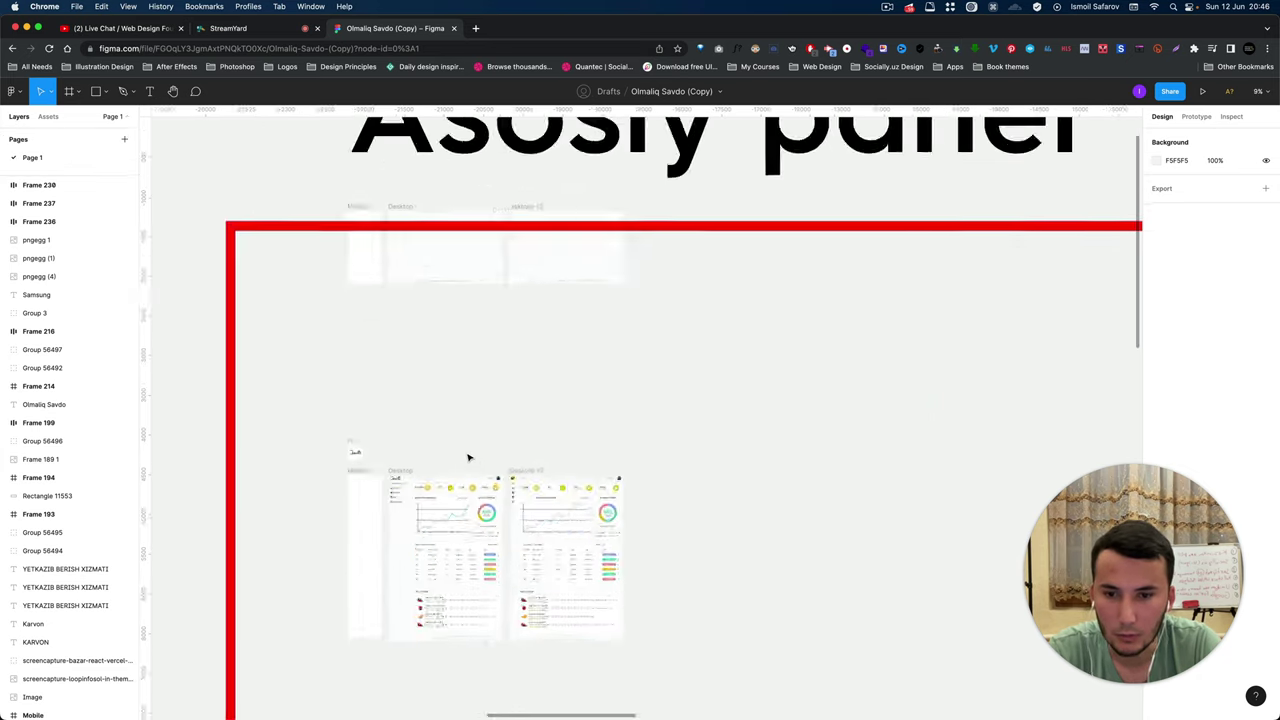
{"action": "scroll", "coordinate": [469, 457], "scroll_direction": "down", "scroll_amount": 2}
{"action": "scroll", "coordinate": [467, 457], "scroll_direction": "down", "scroll_amount": 1}
{"action": "scroll", "coordinate": [467, 457], "scroll_direction": "down", "scroll_amount": 2}
{"action": "scroll", "coordinate": [560, 480], "scroll_direction": "down", "scroll_amount": 2}
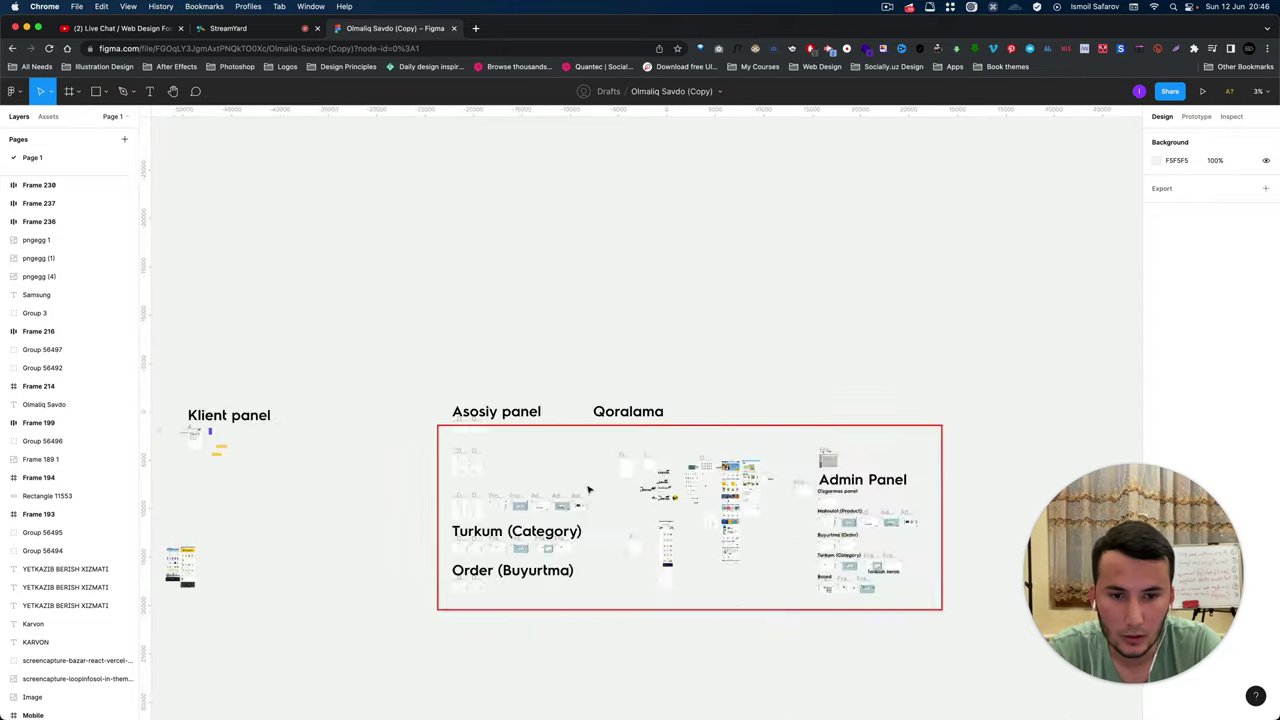
{"action": "scroll", "coordinate": [643, 510], "scroll_direction": "up", "scroll_amount": 2}
{"action": "scroll", "coordinate": [643, 510], "scroll_direction": "up", "scroll_amount": 1}
{"action": "scroll", "coordinate": [643, 510], "scroll_direction": "right", "scroll_amount": 2}
{"action": "scroll", "coordinate": [630, 508], "scroll_direction": "down", "scroll_amount": 1}
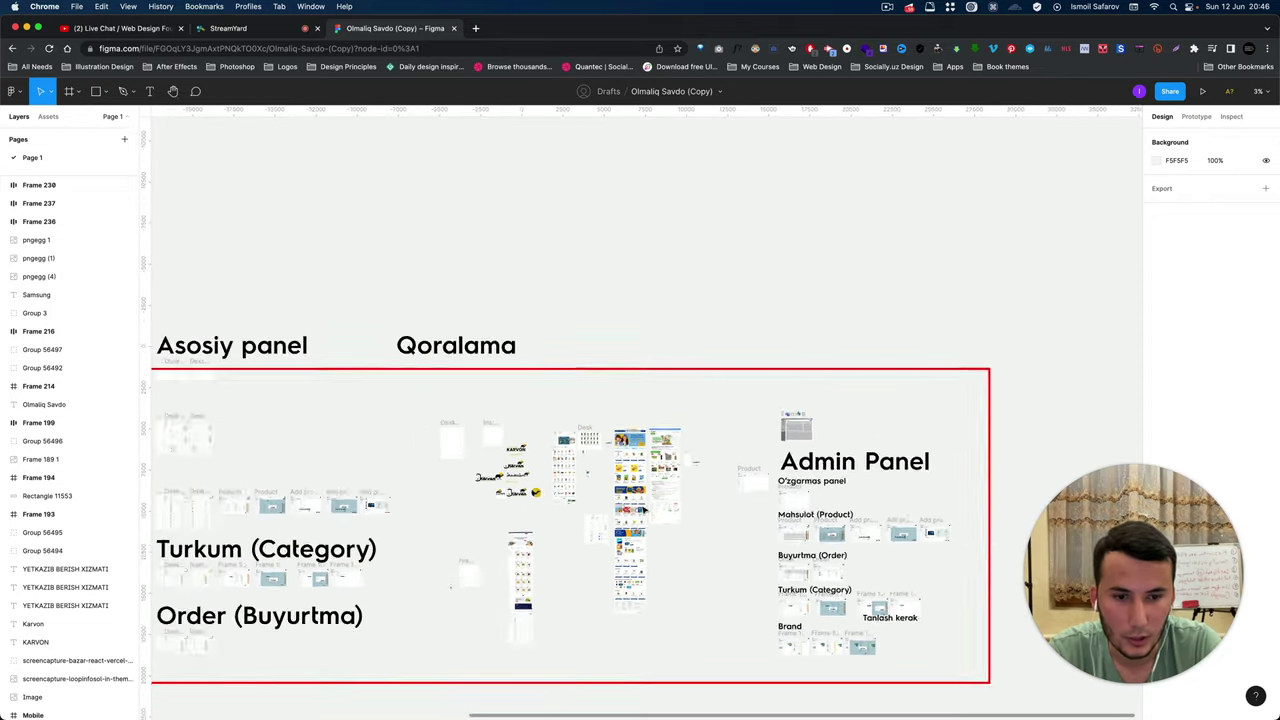
{"action": "scroll", "coordinate": [610, 506], "scroll_direction": "down", "scroll_amount": 3}
{"action": "scroll", "coordinate": [452, 483], "scroll_direction": "left", "scroll_amount": 2}
{"action": "scroll", "coordinate": [452, 483], "scroll_direction": "left", "scroll_amount": 3}
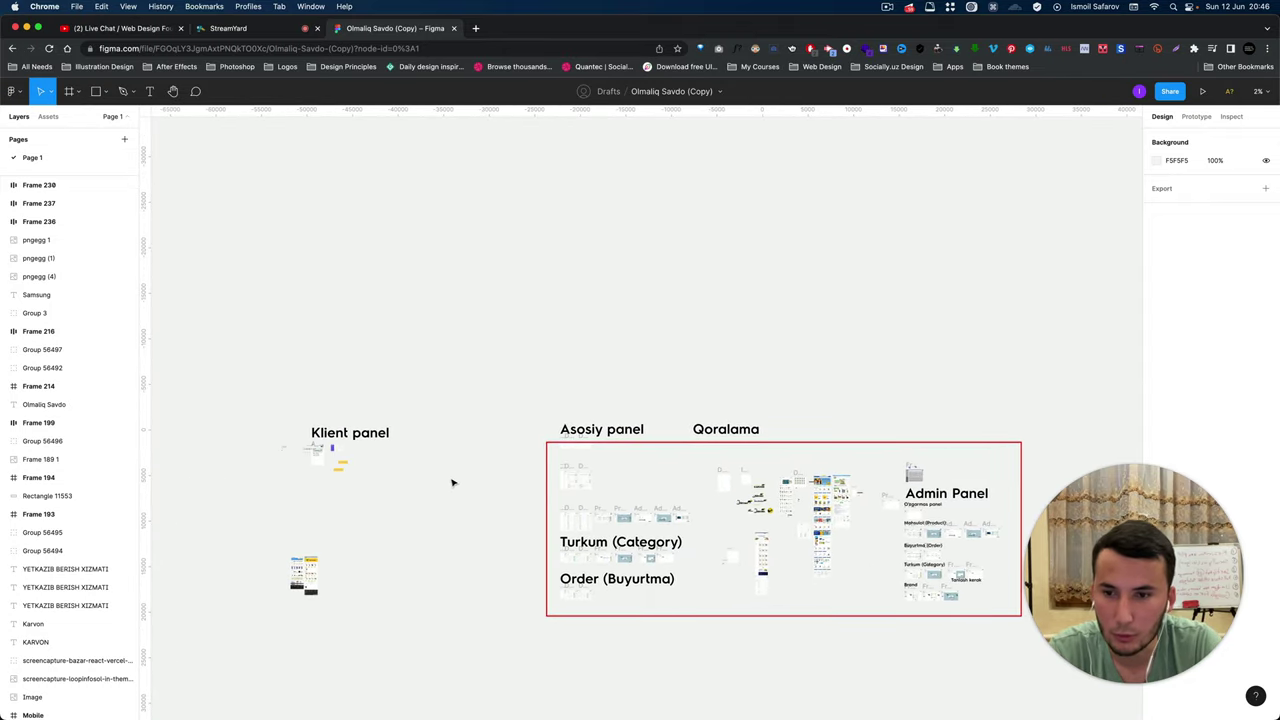
{"action": "scroll", "coordinate": [240, 465], "scroll_direction": "up", "scroll_amount": 5}
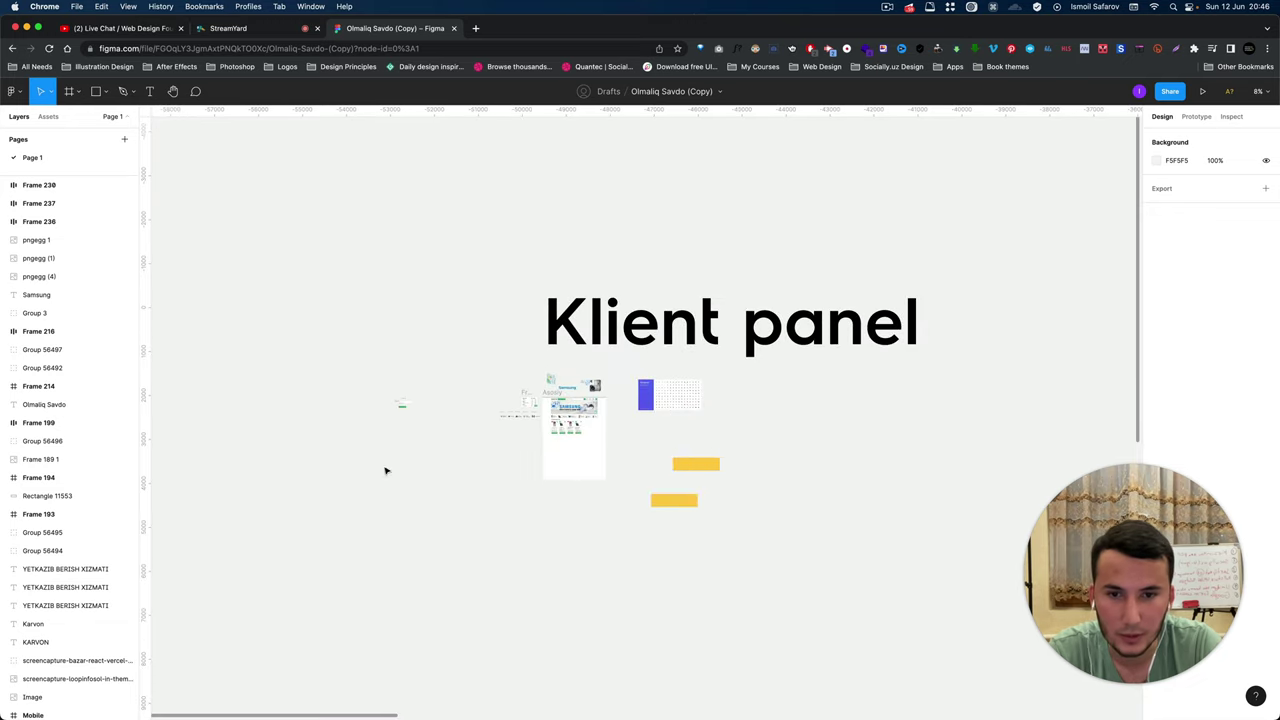
{"action": "scroll", "coordinate": [566, 420], "scroll_direction": "down", "scroll_amount": 5}
{"action": "scroll", "coordinate": [560, 429], "scroll_direction": "right", "scroll_amount": 2}
{"action": "scroll", "coordinate": [620, 434], "scroll_direction": "right", "scroll_amount": 1}
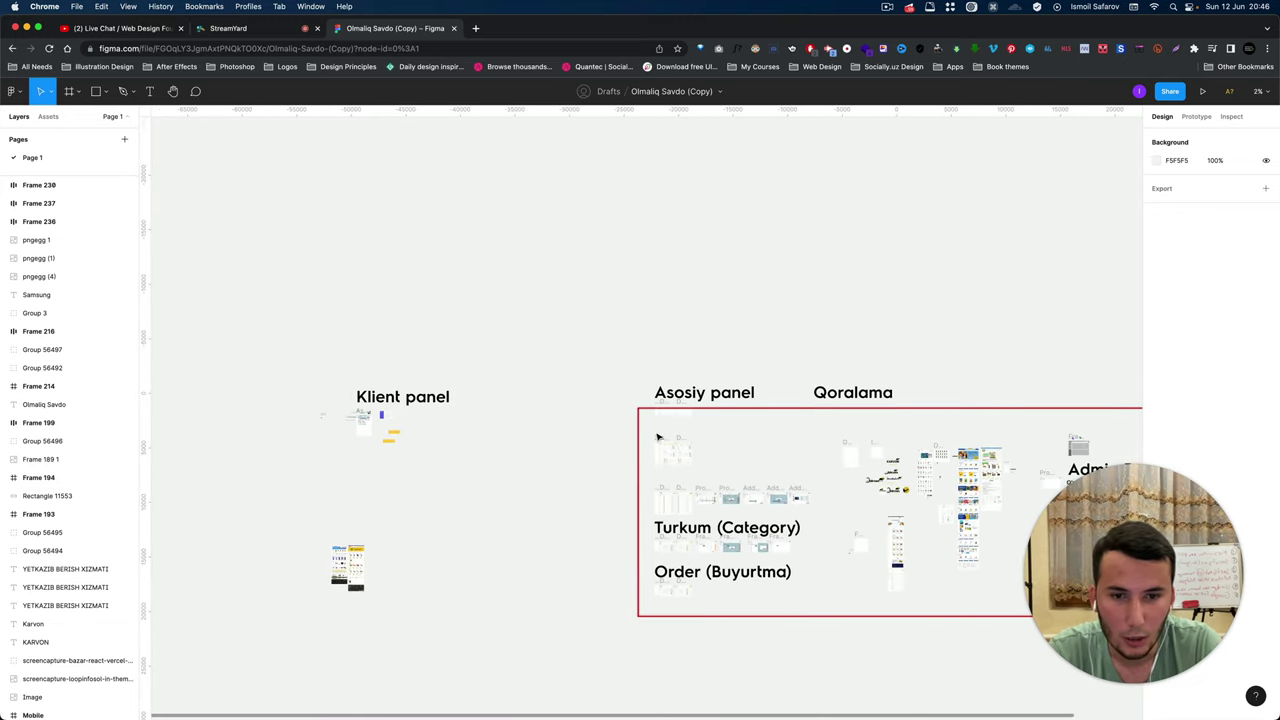
{"action": "scroll", "coordinate": [658, 437], "scroll_direction": "up", "scroll_amount": 3}
{"action": "scroll", "coordinate": [654, 448], "scroll_direction": "up", "scroll_amount": 3}
{"action": "scroll", "coordinate": [689, 451], "scroll_direction": "up", "scroll_amount": 2}
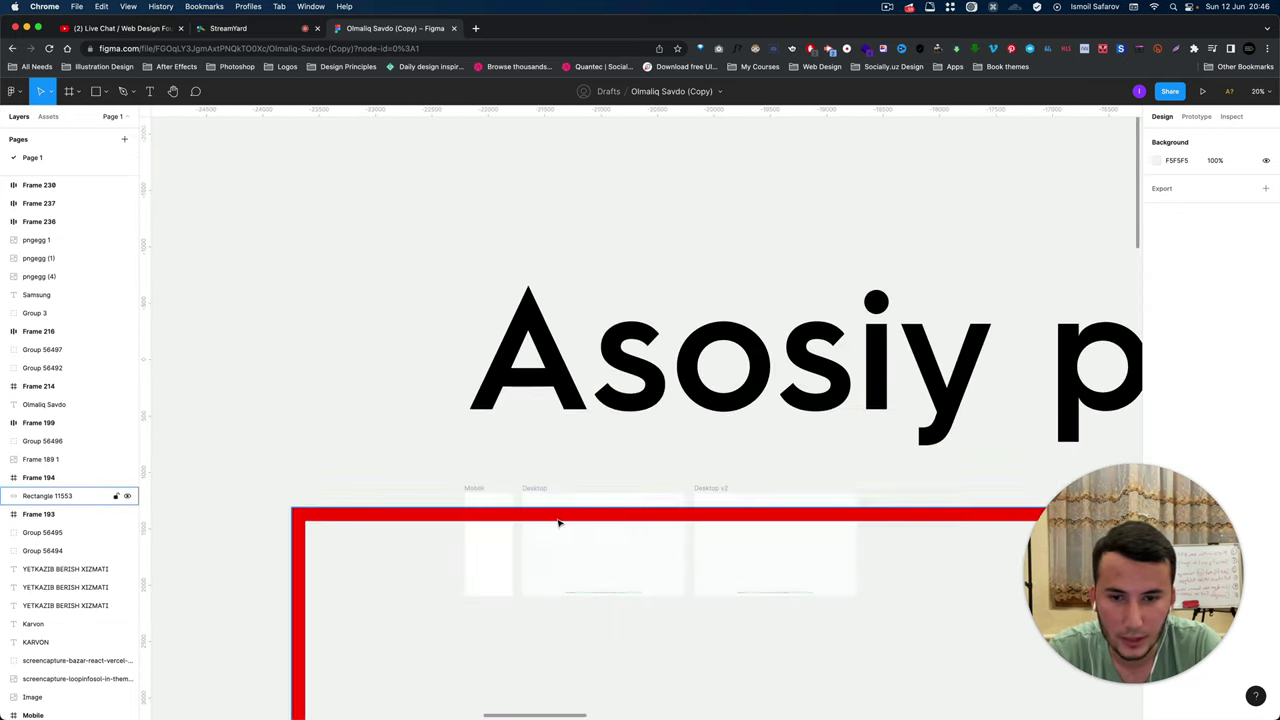
{"action": "scroll", "coordinate": [551, 520], "scroll_direction": "down", "scroll_amount": 5}
{"action": "scroll", "coordinate": [543, 480], "scroll_direction": "down", "scroll_amount": 2}
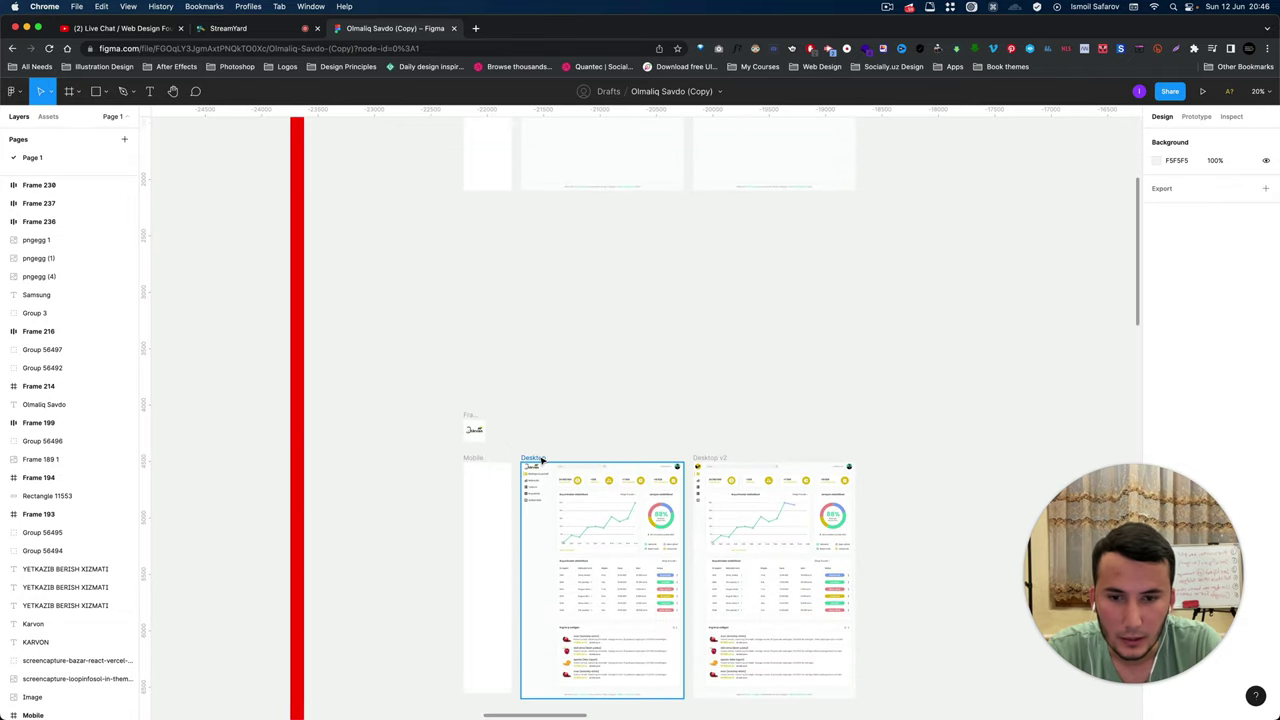
Select the 1440 × 2092 Desktop dashboard frame and zoom in on it.
{"action": "left_click", "coordinate": [541, 459]}
{"action": "scroll", "coordinate": [530, 480], "scroll_direction": "up", "scroll_amount": 3}
{"action": "scroll", "coordinate": [525, 485], "scroll_direction": "up", "scroll_amount": 2}
{"action": "scroll", "coordinate": [518, 486], "scroll_direction": "up", "scroll_amount": 2}
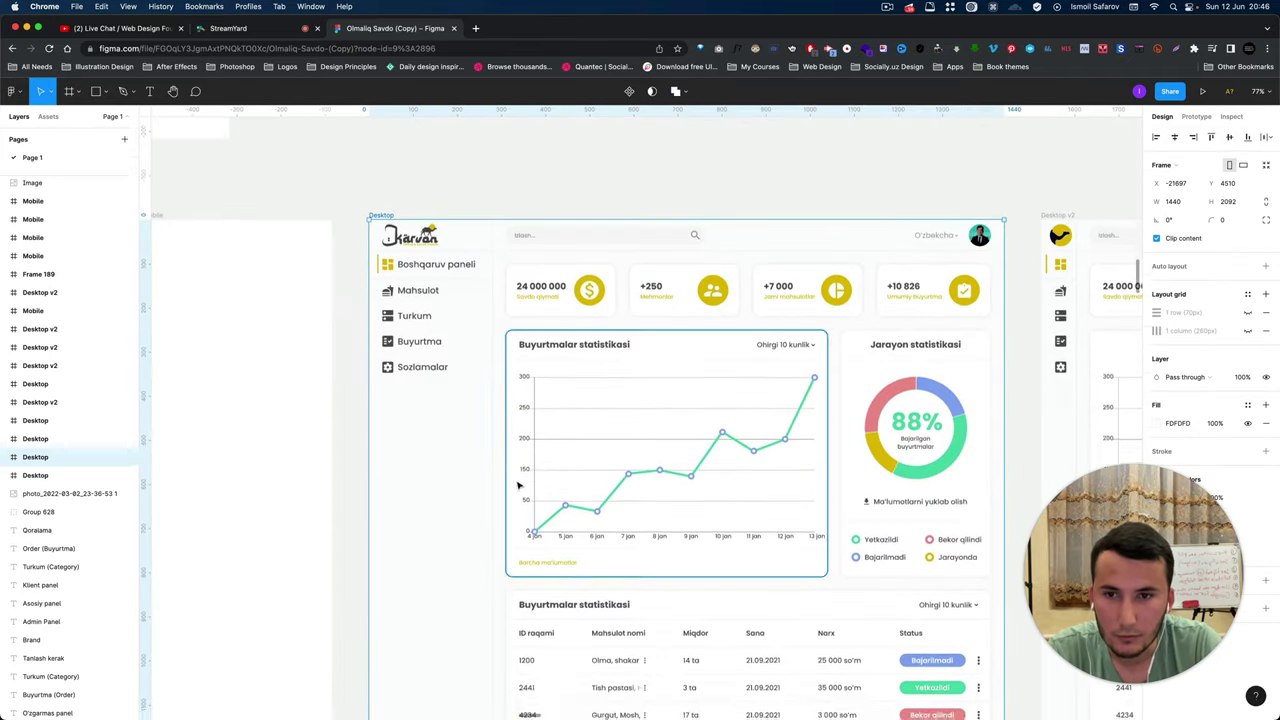
{"action": "scroll", "coordinate": [518, 486], "scroll_direction": "down", "scroll_amount": 5}
{"action": "scroll", "coordinate": [518, 486], "scroll_direction": "up", "scroll_amount": 2}
{"action": "scroll", "coordinate": [518, 486], "scroll_direction": "down", "scroll_amount": 3}
{"action": "scroll", "coordinate": [518, 486], "scroll_direction": "down", "scroll_amount": 2}
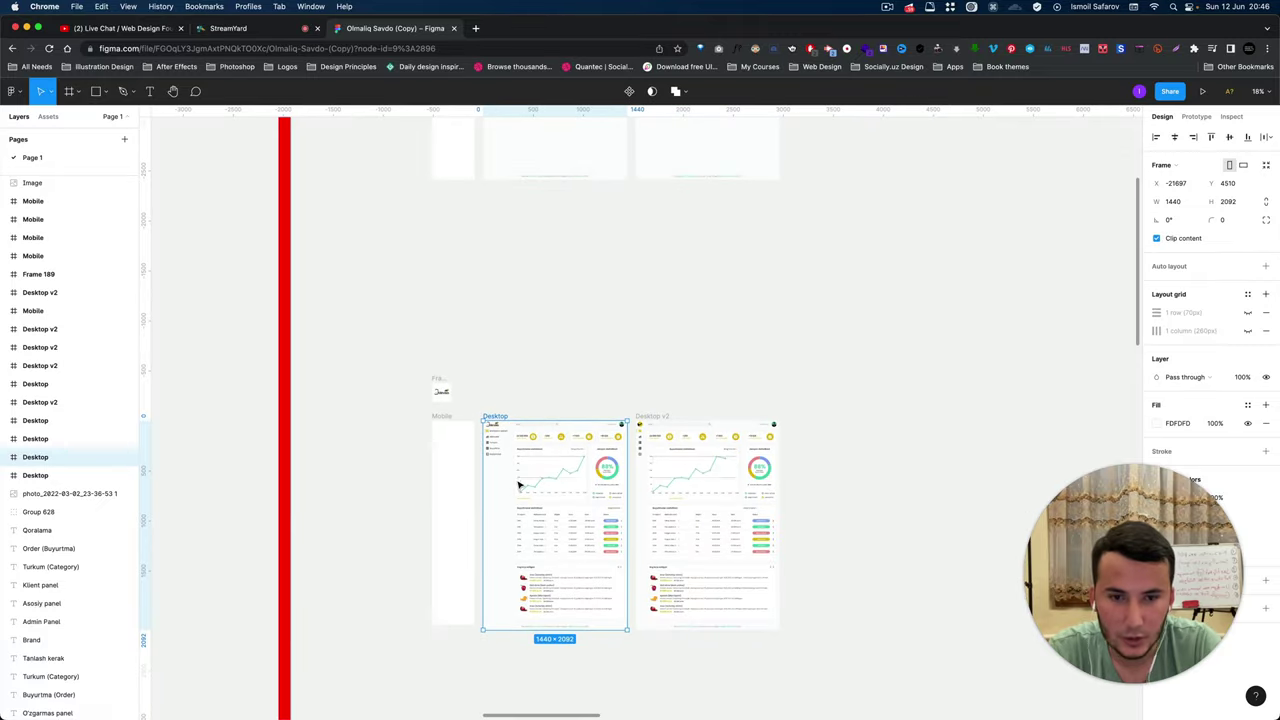
{"action": "scroll", "coordinate": [518, 486], "scroll_direction": "down", "scroll_amount": 3}
{"action": "scroll", "coordinate": [518, 486], "scroll_direction": "down", "scroll_amount": 2}
{"action": "scroll", "coordinate": [515, 510], "scroll_direction": "up", "scroll_amount": 2}
{"action": "scroll", "coordinate": [512, 535], "scroll_direction": "up", "scroll_amount": 1}
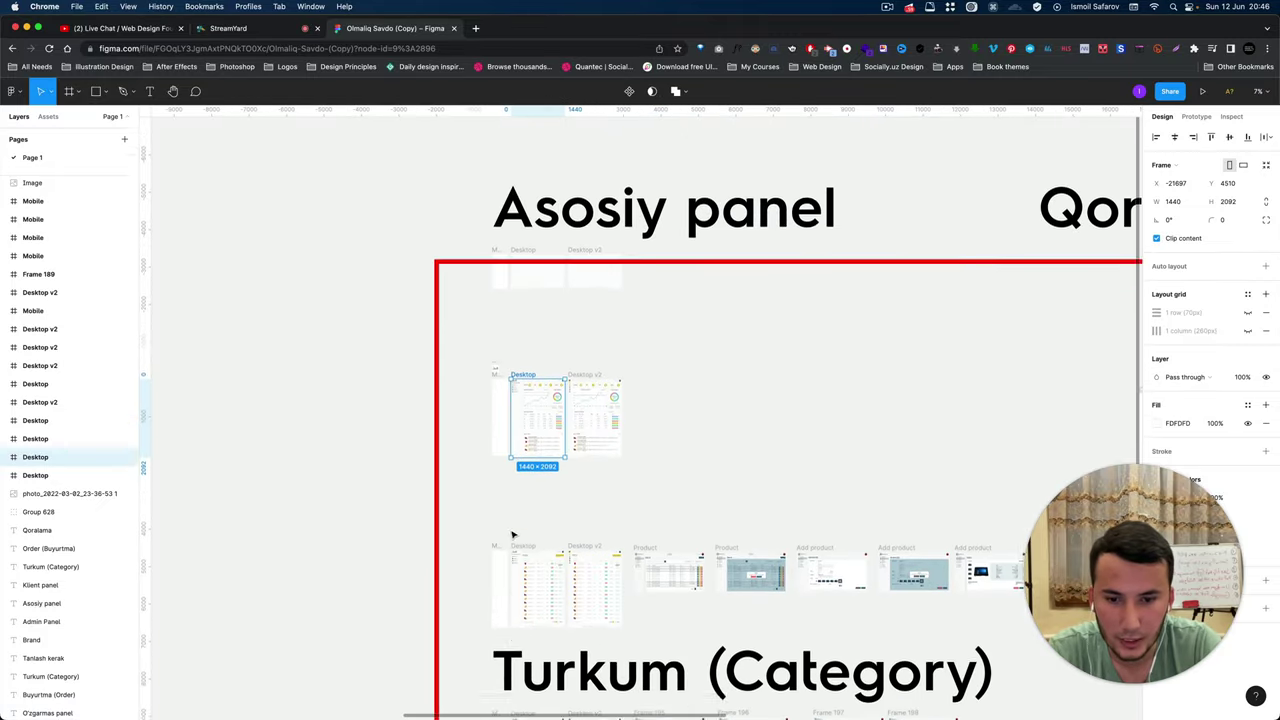
{"action": "scroll", "coordinate": [512, 535], "scroll_direction": "down", "scroll_amount": 3}
{"action": "scroll", "coordinate": [515, 500], "scroll_direction": "up", "scroll_amount": 3}
{"action": "scroll", "coordinate": [520, 420], "scroll_direction": "up", "scroll_amount": 2}
{"action": "scroll", "coordinate": [526, 338], "scroll_direction": "up", "scroll_amount": 2}
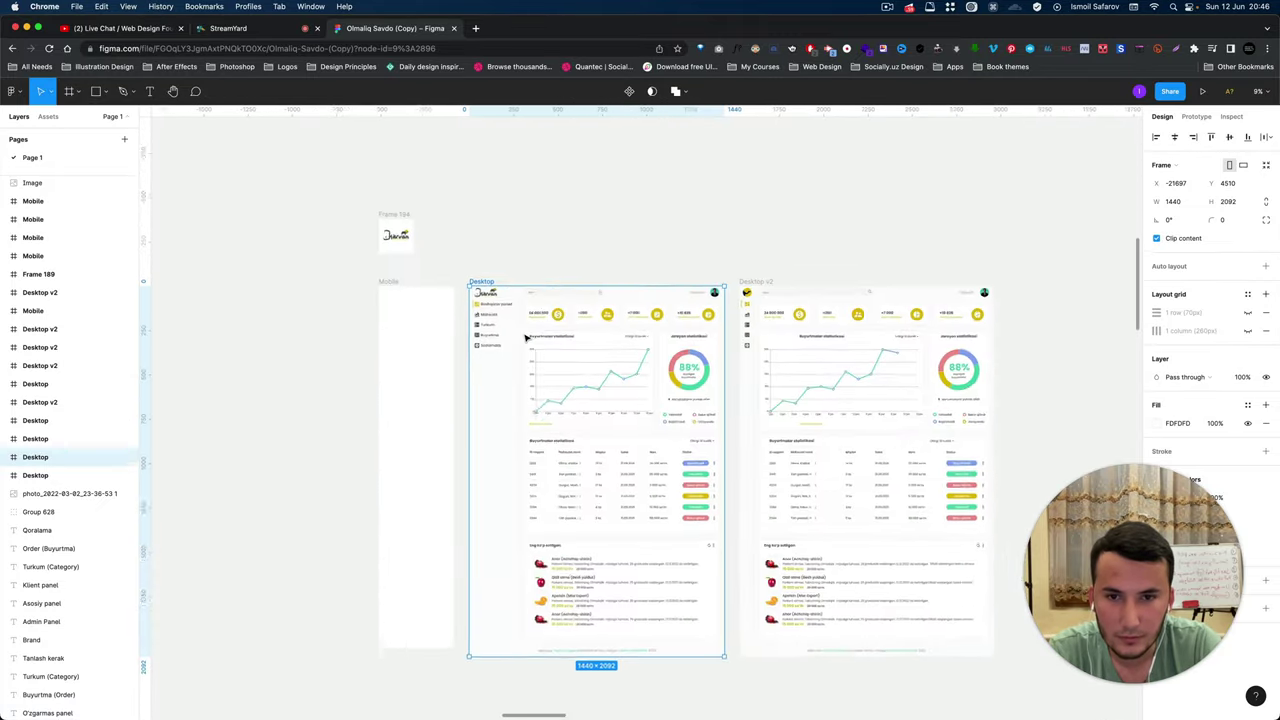
{"action": "scroll", "coordinate": [526, 338], "scroll_direction": "up", "scroll_amount": 3}
{"action": "scroll", "coordinate": [490, 370], "scroll_direction": "up", "scroll_amount": 1}
{"action": "scroll", "coordinate": [461, 344], "scroll_direction": "up", "scroll_amount": 3}
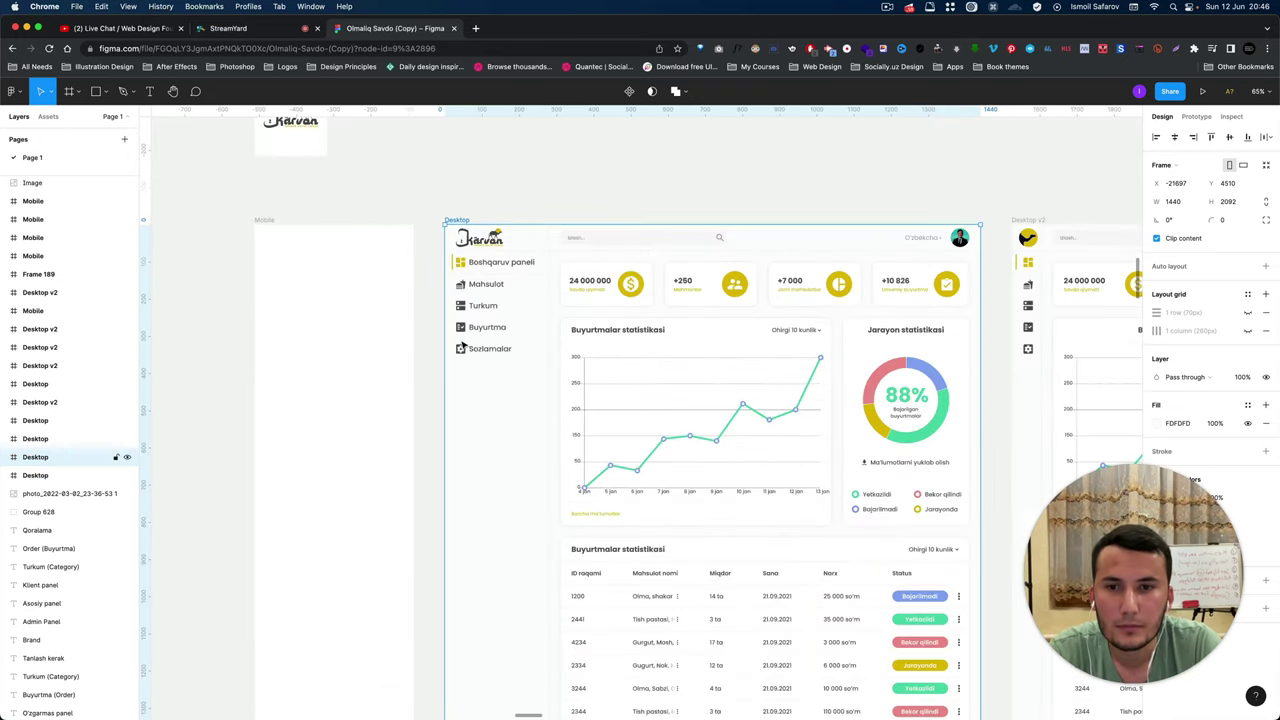
{"action": "scroll", "coordinate": [455, 355], "scroll_direction": "up", "scroll_amount": 1}
{"action": "scroll", "coordinate": [446, 366], "scroll_direction": "right", "scroll_amount": 3}
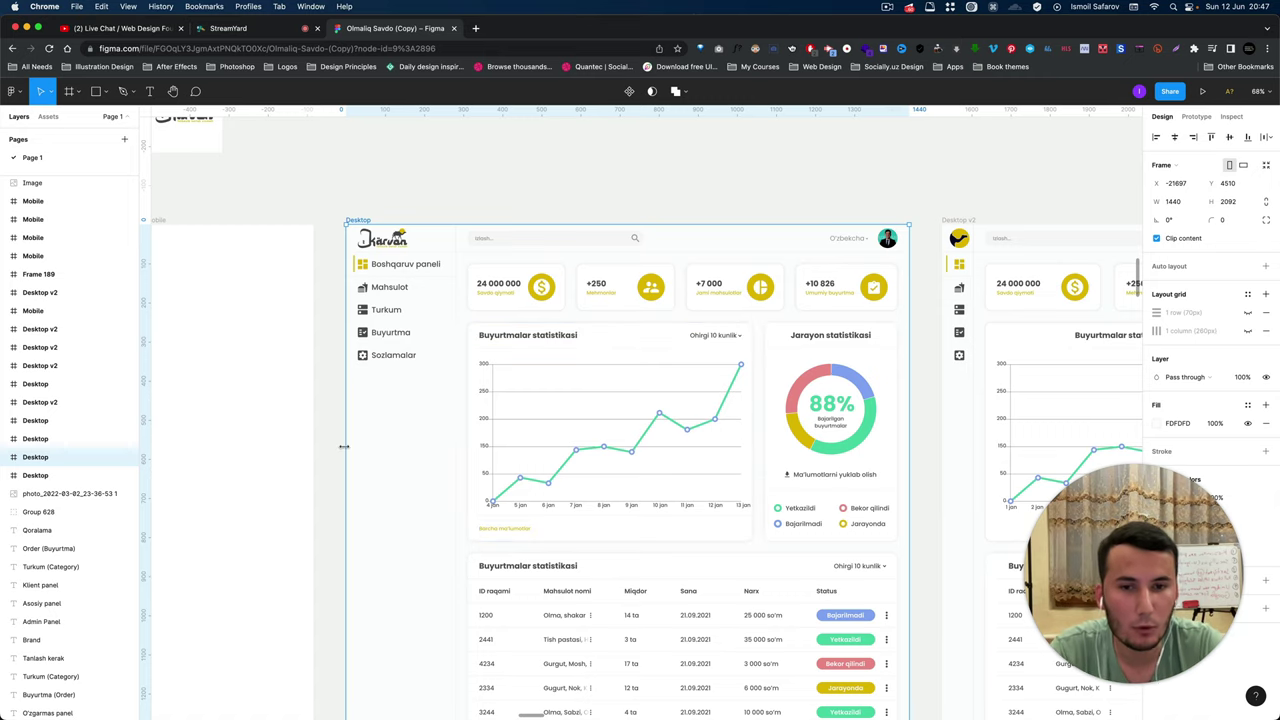
{"action": "scroll", "coordinate": [397, 348], "scroll_direction": "up", "scroll_amount": 5}
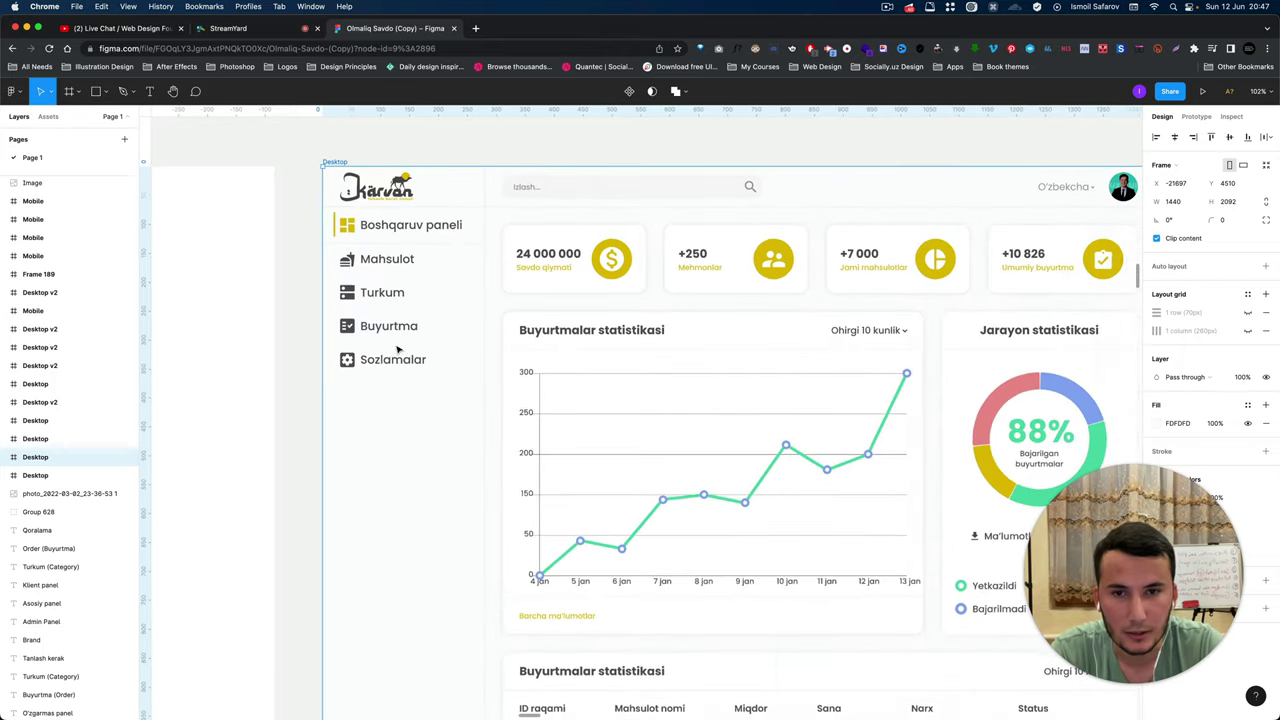
{"action": "scroll", "coordinate": [400, 350], "scroll_direction": "down", "scroll_amount": 5}
{"action": "scroll", "coordinate": [411, 339], "scroll_direction": "up", "scroll_amount": 3}
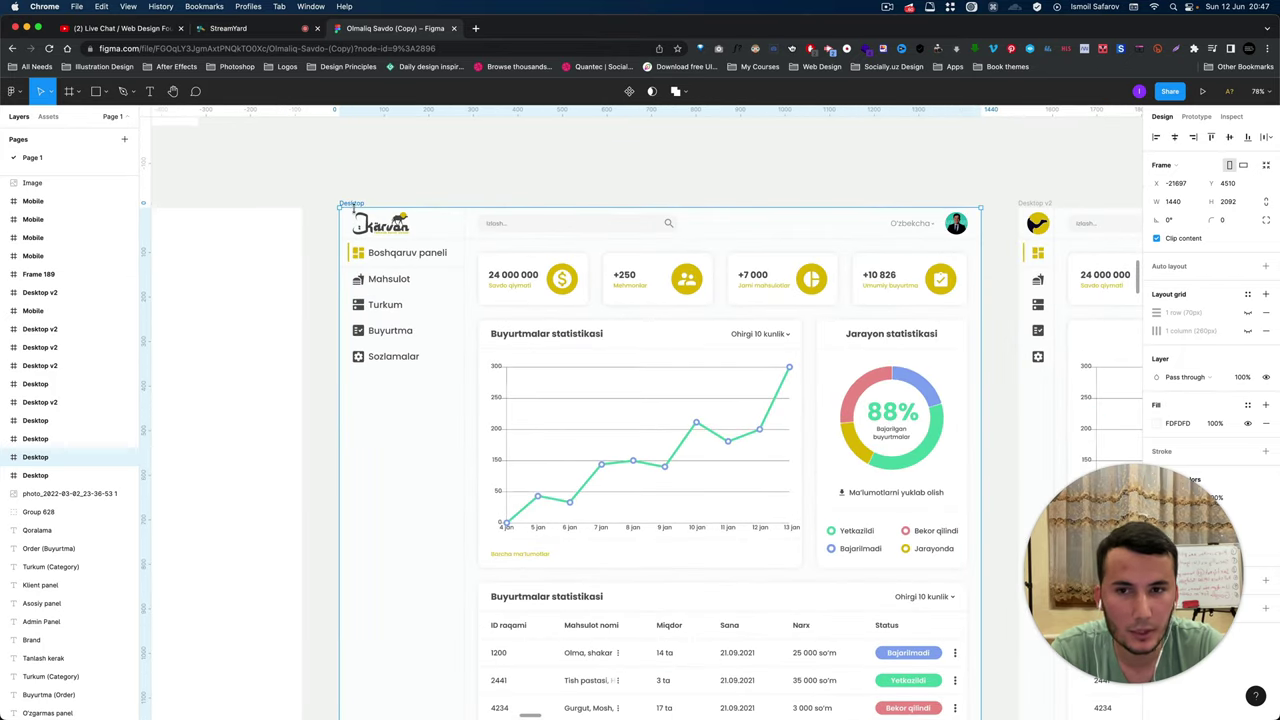
Turn on the 70px row and 260px column layout grids and inspect the dashboard.
{"action": "left_click", "coordinate": [1248, 313]}
{"action": "left_click", "coordinate": [1248, 330]}
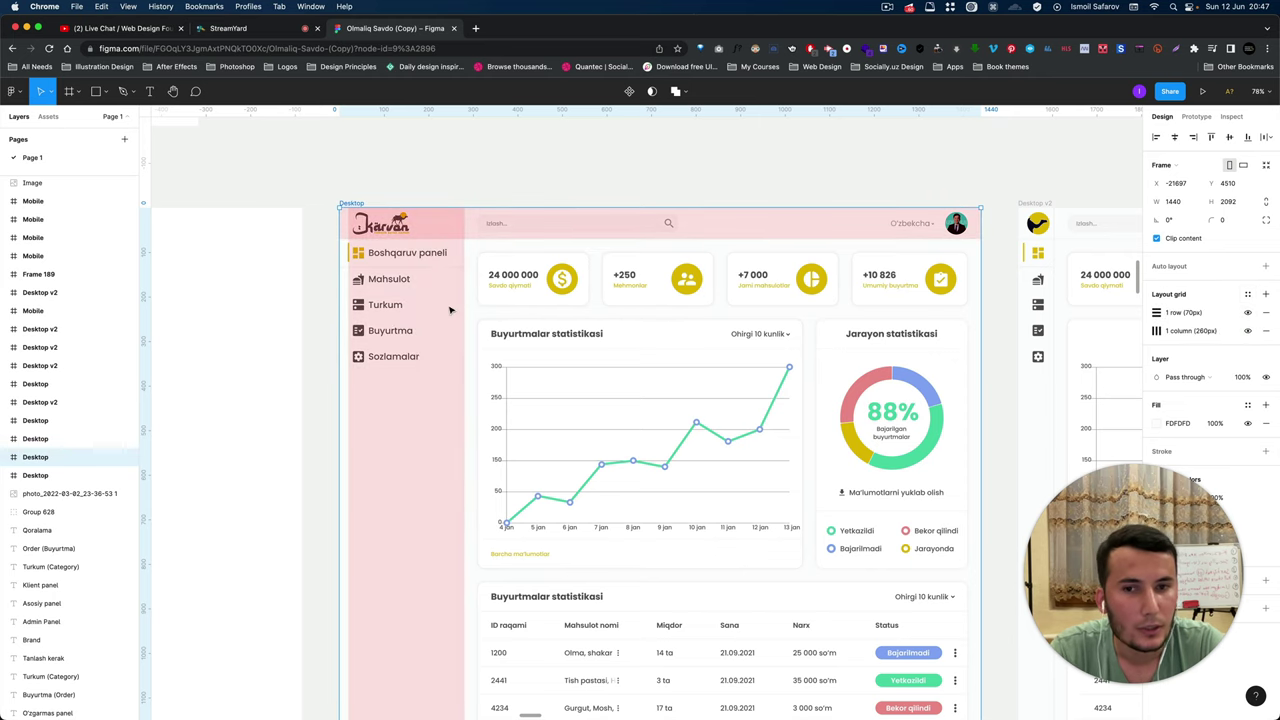
{"action": "scroll", "coordinate": [450, 310], "scroll_direction": "down", "scroll_amount": 5}
{"action": "scroll", "coordinate": [450, 310], "scroll_direction": "down", "scroll_amount": 2}
{"action": "scroll", "coordinate": [450, 310], "scroll_direction": "up", "scroll_amount": 3}
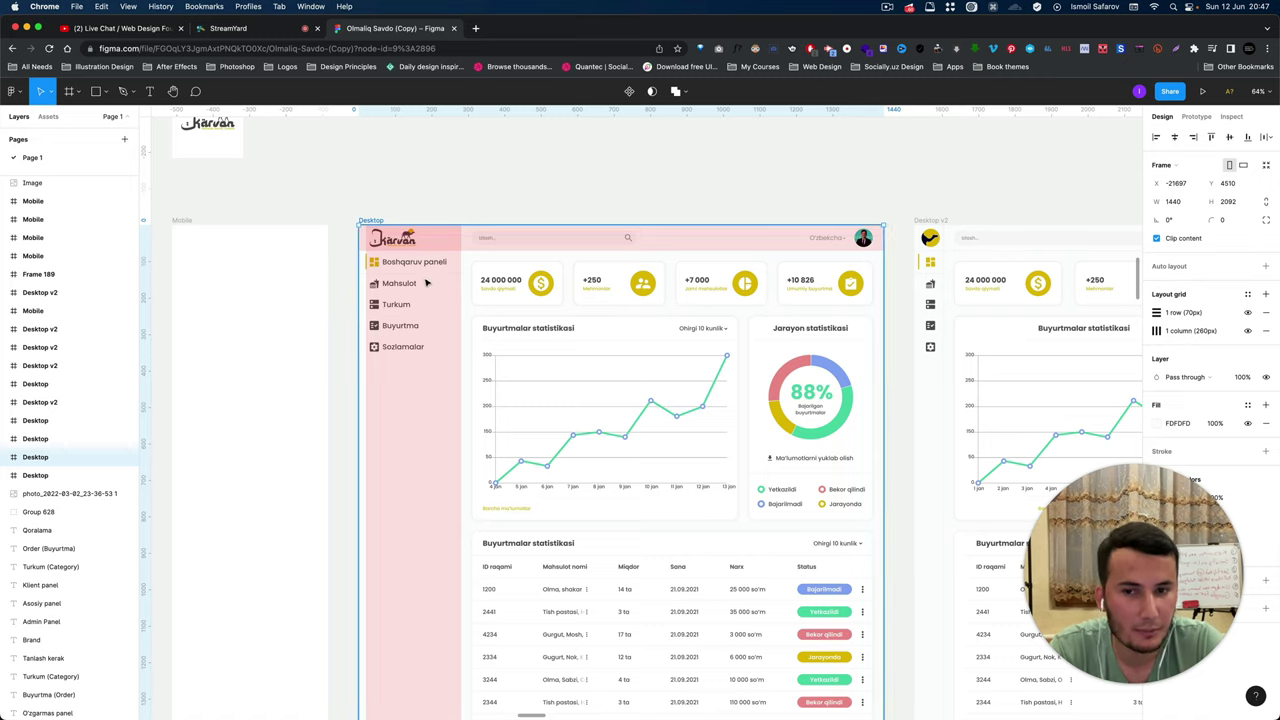
{"action": "scroll", "coordinate": [405, 238], "scroll_direction": "up", "scroll_amount": 5}
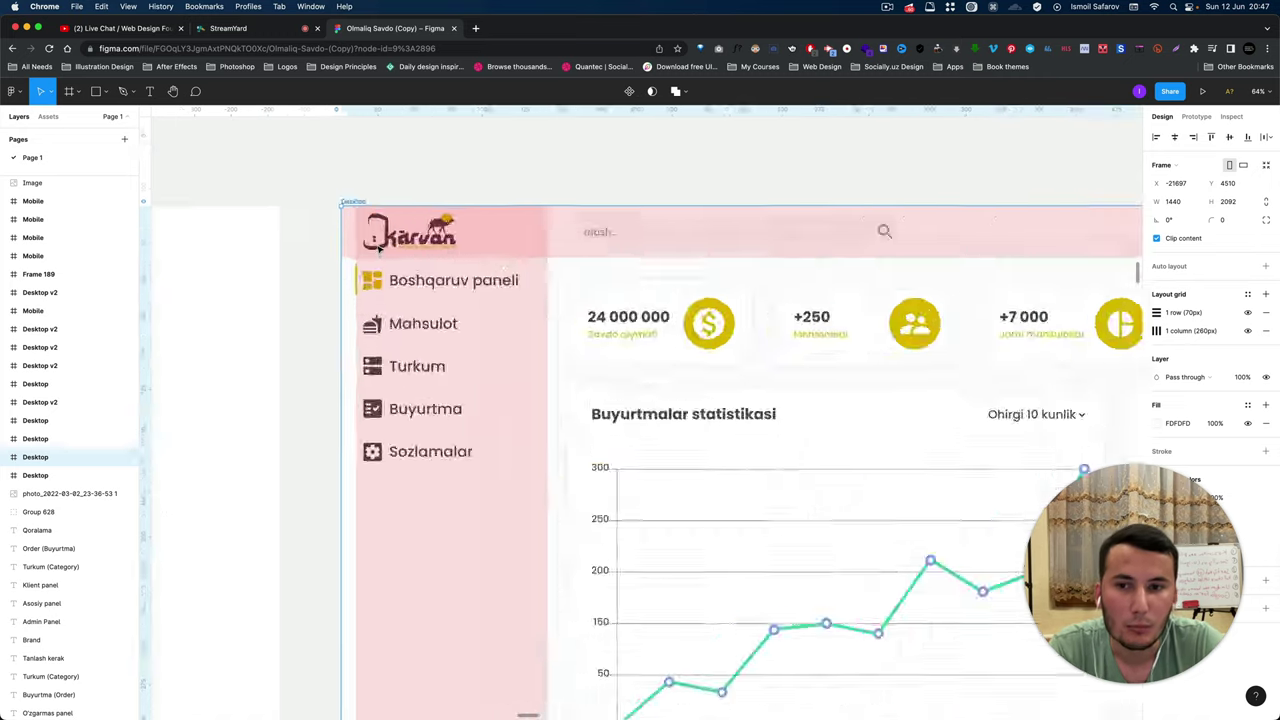
{"action": "scroll", "coordinate": [380, 250], "scroll_direction": "up", "scroll_amount": 5}
{"action": "scroll", "coordinate": [380, 250], "scroll_direction": "down", "scroll_amount": 5}
{"action": "scroll", "coordinate": [395, 260], "scroll_direction": "down", "scroll_amount": 3}
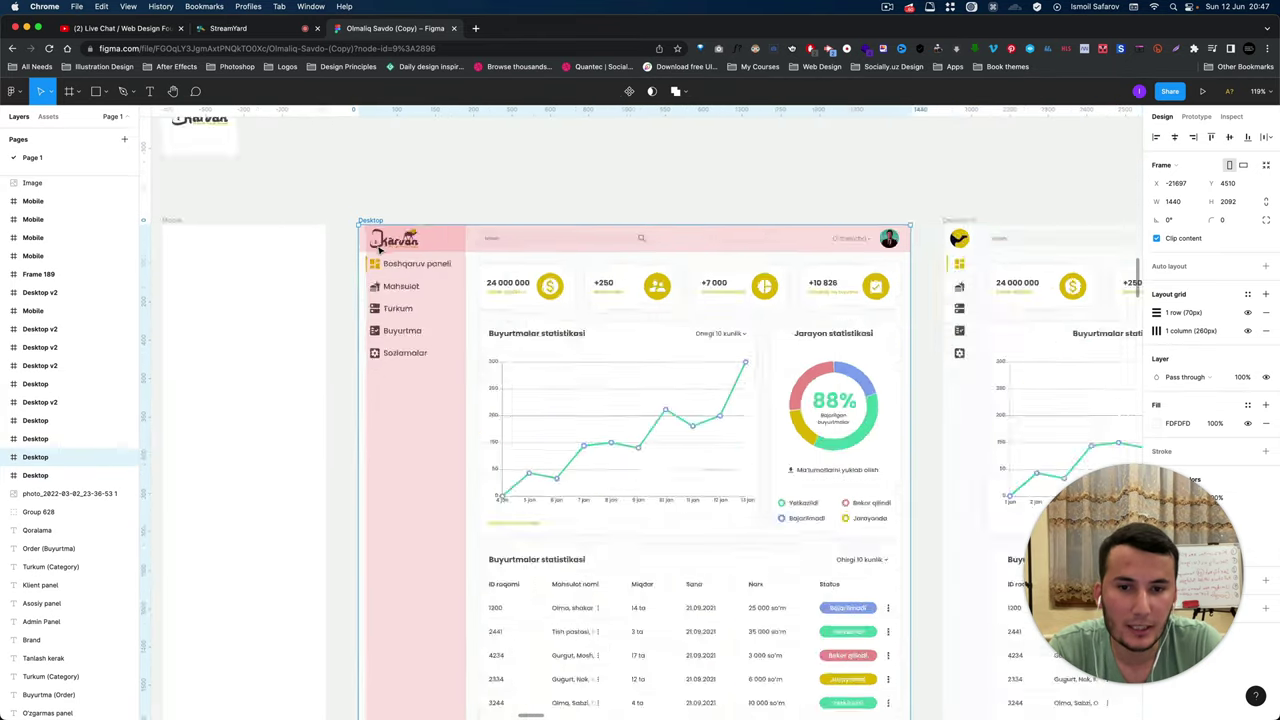
{"action": "scroll", "coordinate": [410, 270], "scroll_direction": "down", "scroll_amount": 2}
{"action": "scroll", "coordinate": [412, 272], "scroll_direction": "up", "scroll_amount": 3}
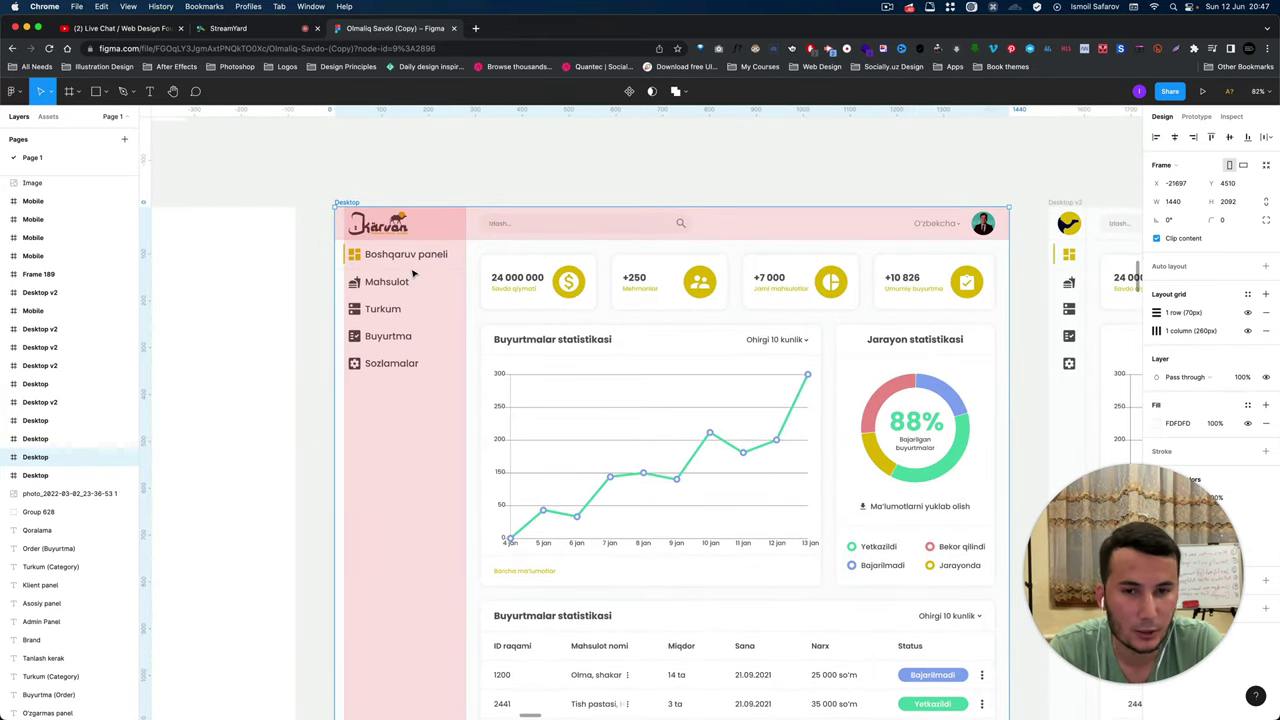
{"action": "scroll", "coordinate": [412, 272], "scroll_direction": "down", "scroll_amount": 2}
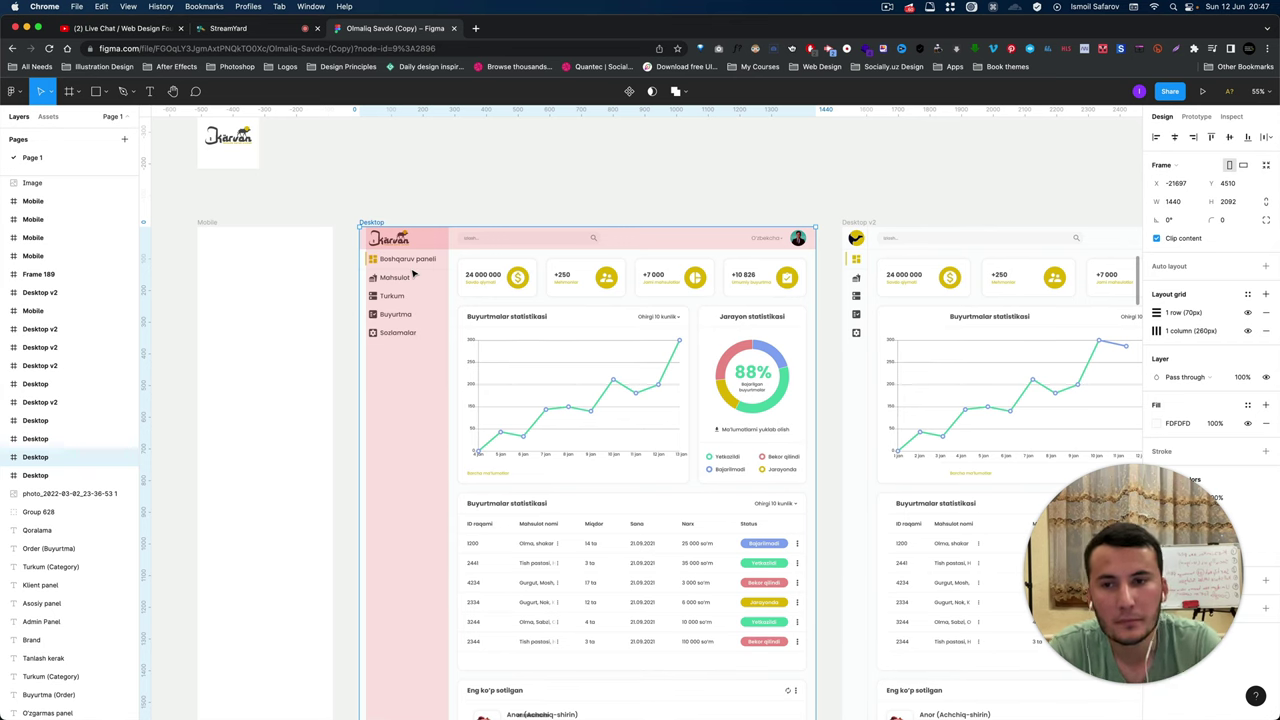
{"action": "scroll", "coordinate": [412, 272], "scroll_direction": "up", "scroll_amount": 1}
{"action": "scroll", "coordinate": [412, 280], "scroll_direction": "down", "scroll_amount": 2}
{"action": "scroll", "coordinate": [412, 285], "scroll_direction": "up", "scroll_amount": 1}
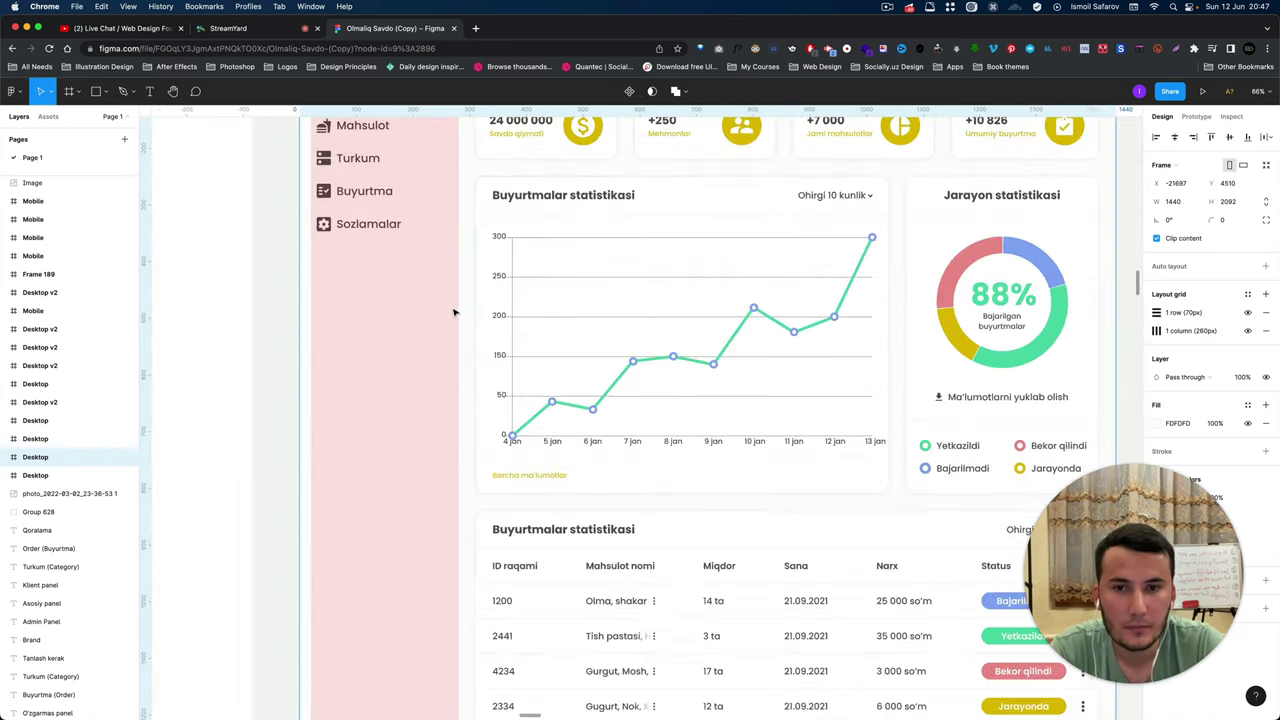
{"action": "scroll", "coordinate": [455, 311], "scroll_direction": "up", "scroll_amount": 2}
{"action": "scroll", "coordinate": [455, 311], "scroll_direction": "up", "scroll_amount": 2}
{"action": "scroll", "coordinate": [454, 313], "scroll_direction": "down", "scroll_amount": 2}
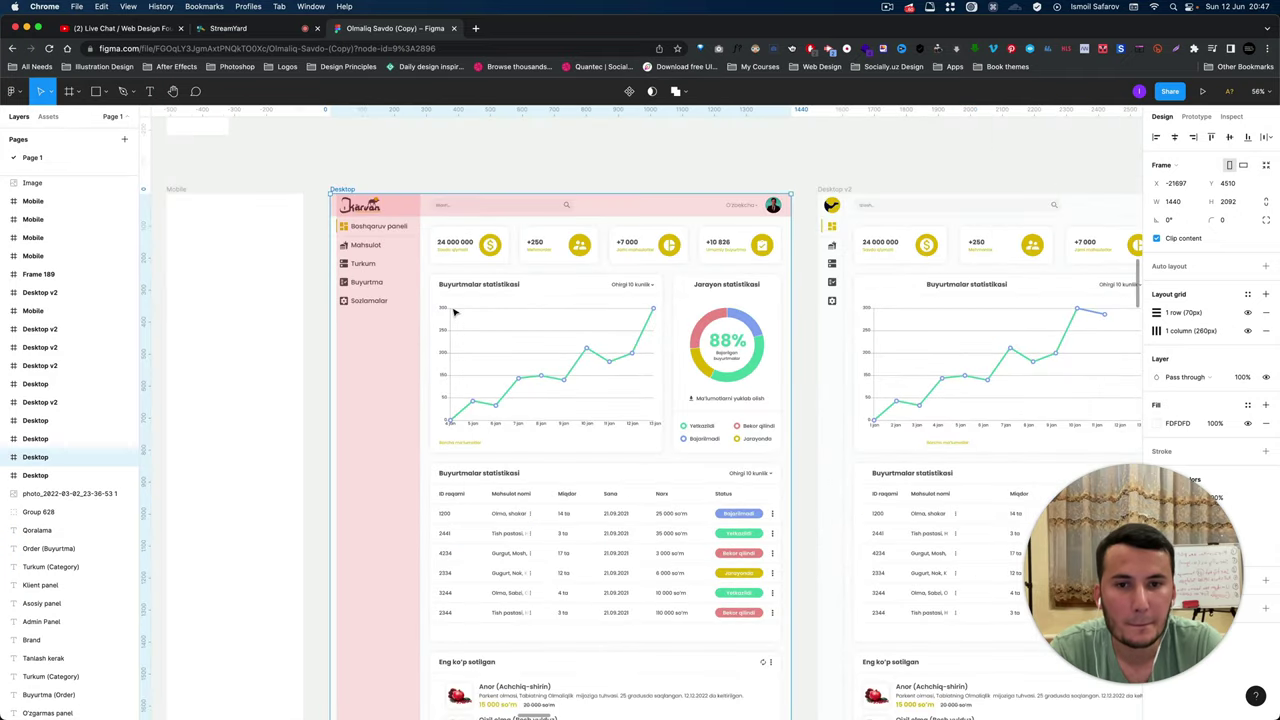
{"action": "scroll", "coordinate": [454, 313], "scroll_direction": "up", "scroll_amount": 2}
{"action": "scroll", "coordinate": [430, 330], "scroll_direction": "up", "scroll_amount": 1}
{"action": "scroll", "coordinate": [425, 332], "scroll_direction": "left", "scroll_amount": 5}
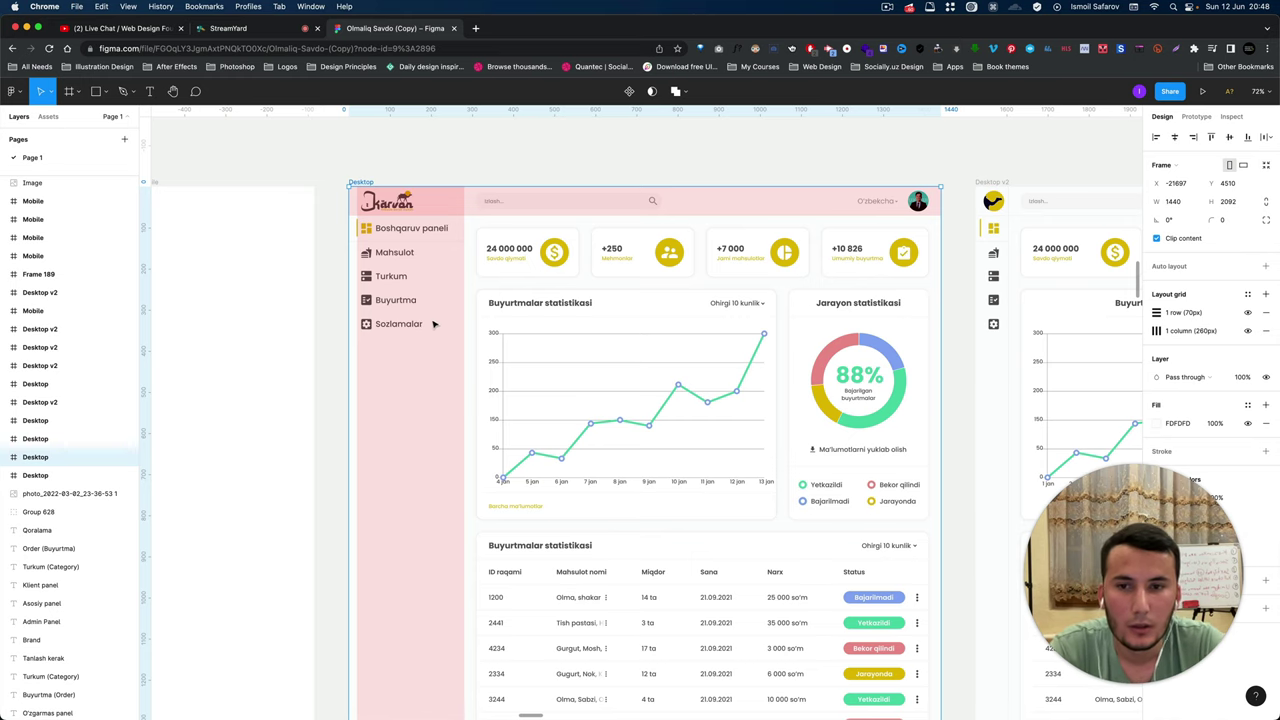
{"action": "scroll", "coordinate": [433, 323], "scroll_direction": "down", "scroll_amount": 5}
{"action": "scroll", "coordinate": [425, 313], "scroll_direction": "up", "scroll_amount": 3}
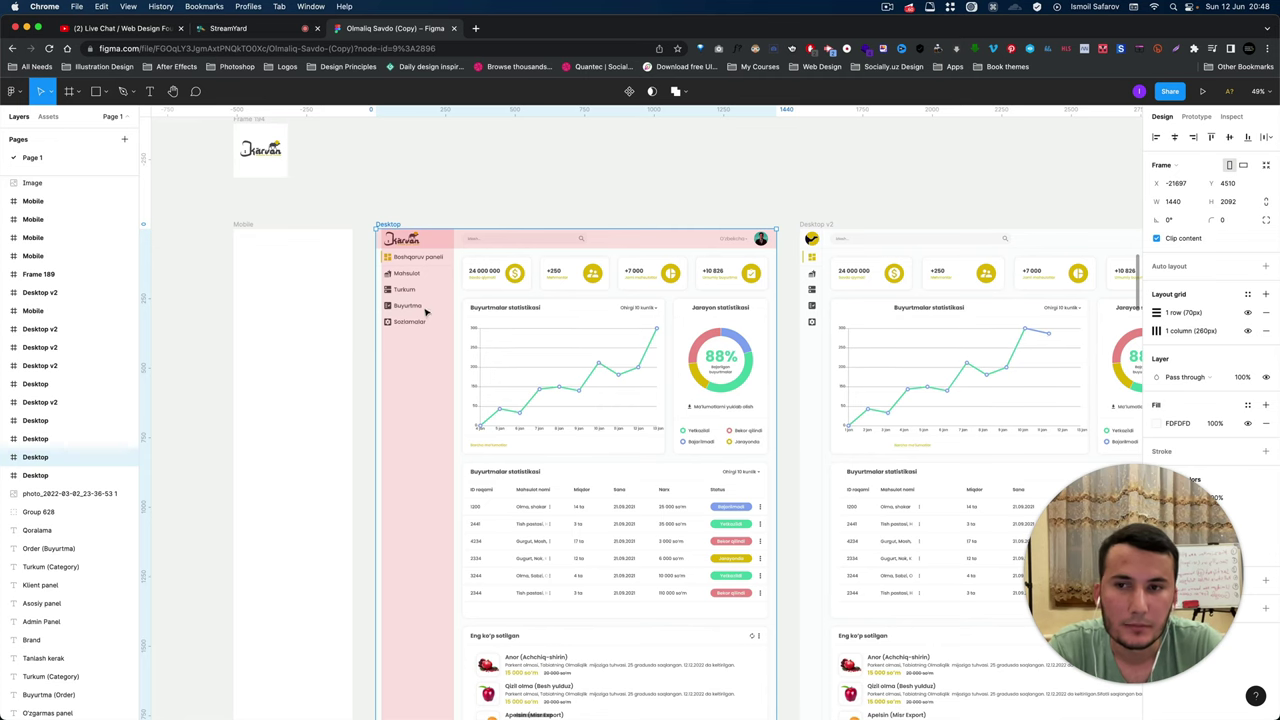
{"action": "scroll", "coordinate": [393, 273], "scroll_direction": "down", "scroll_amount": 2}
{"action": "scroll", "coordinate": [388, 274], "scroll_direction": "down", "scroll_amount": 2}
{"action": "scroll", "coordinate": [383, 275], "scroll_direction": "up", "scroll_amount": 6}
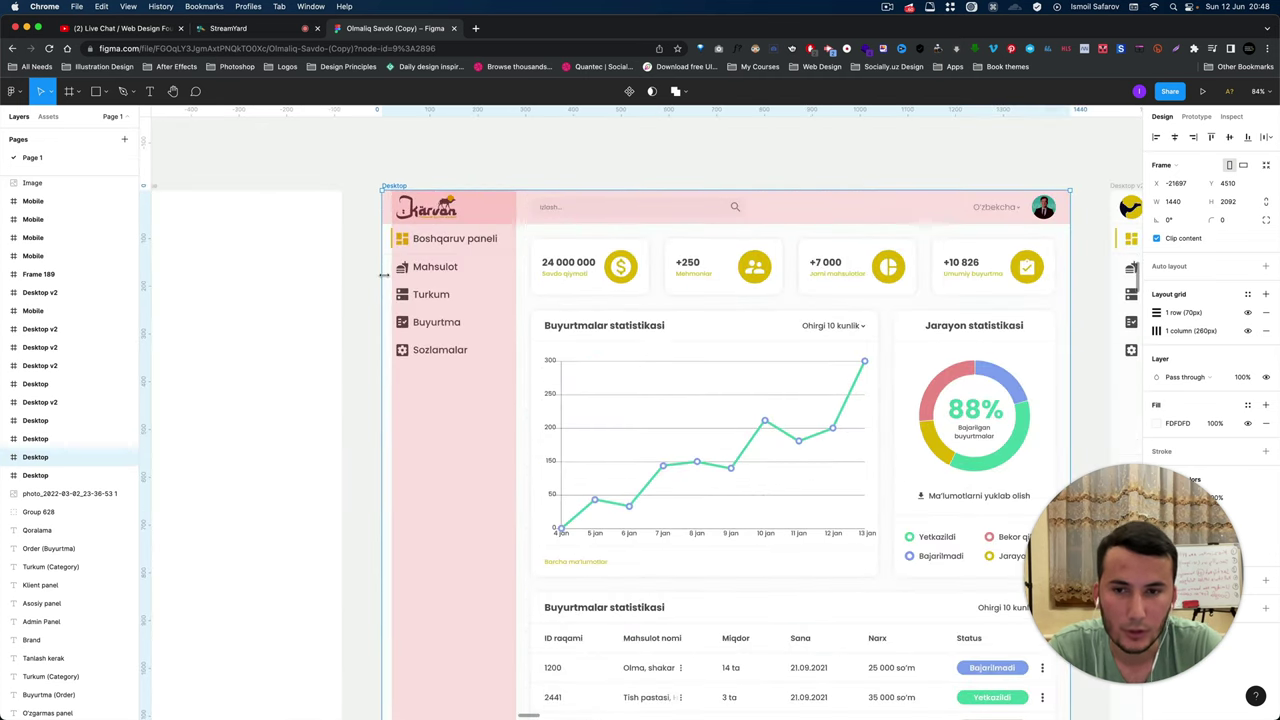
{"action": "scroll", "coordinate": [428, 322], "scroll_direction": "up", "scroll_amount": 2}
{"action": "scroll", "coordinate": [427, 323], "scroll_direction": "down", "scroll_amount": 4}
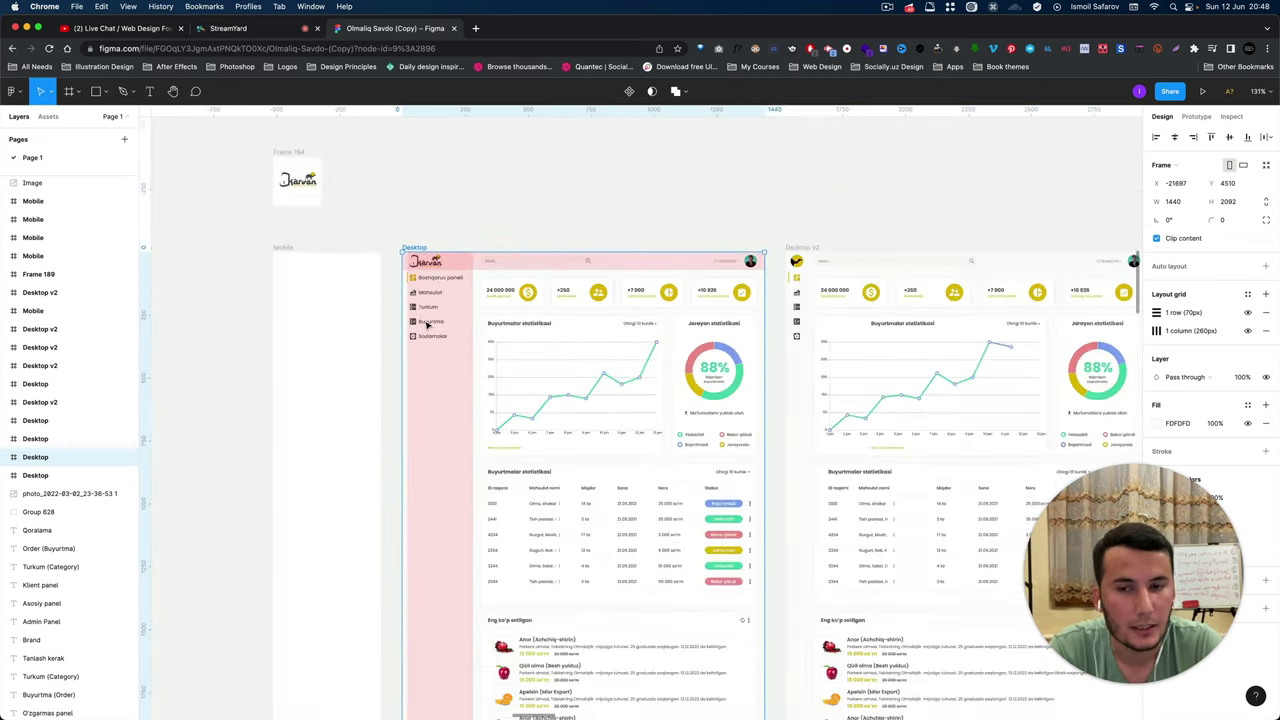
{"action": "scroll", "coordinate": [400, 309], "scroll_direction": "up", "scroll_amount": 3}
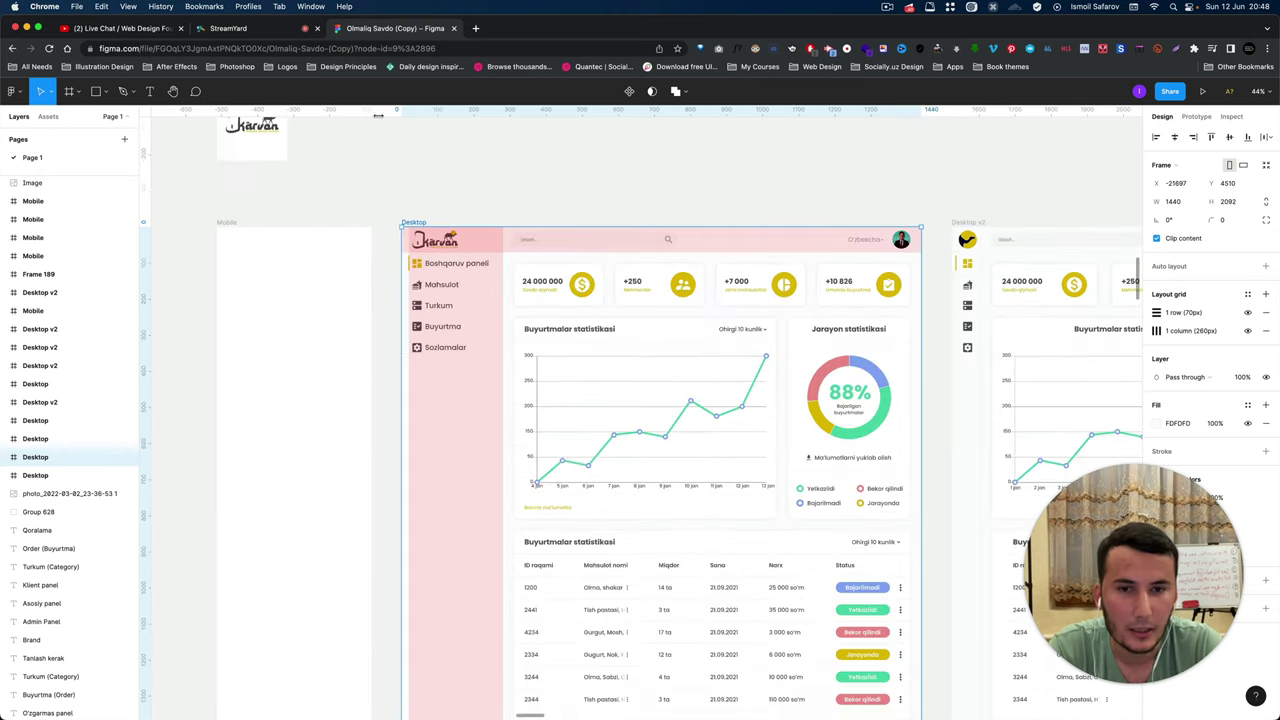
{"action": "scroll", "coordinate": [516, 350], "scroll_direction": "down", "scroll_amount": 4}
{"action": "scroll", "coordinate": [516, 350], "scroll_direction": "up", "scroll_amount": 3}
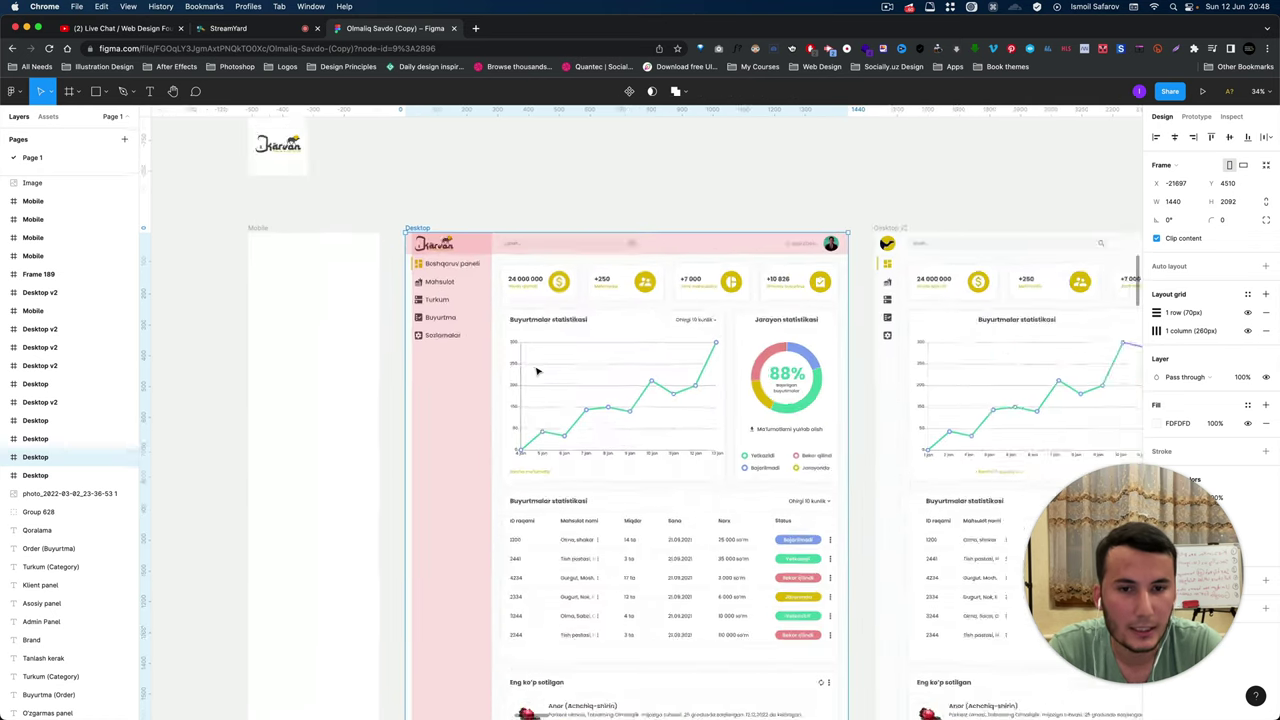
{"action": "scroll", "coordinate": [486, 366], "scroll_direction": "up", "scroll_amount": 2}
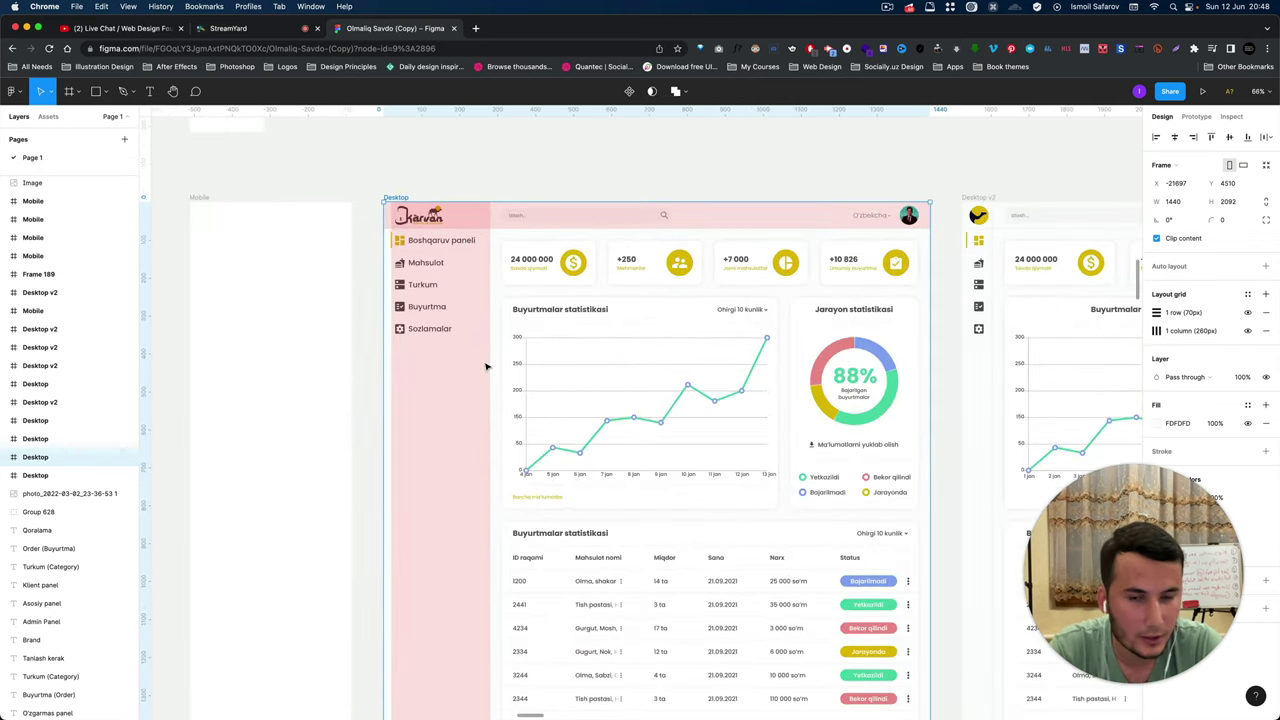
{"action": "scroll", "coordinate": [486, 366], "scroll_direction": "up", "scroll_amount": 2}
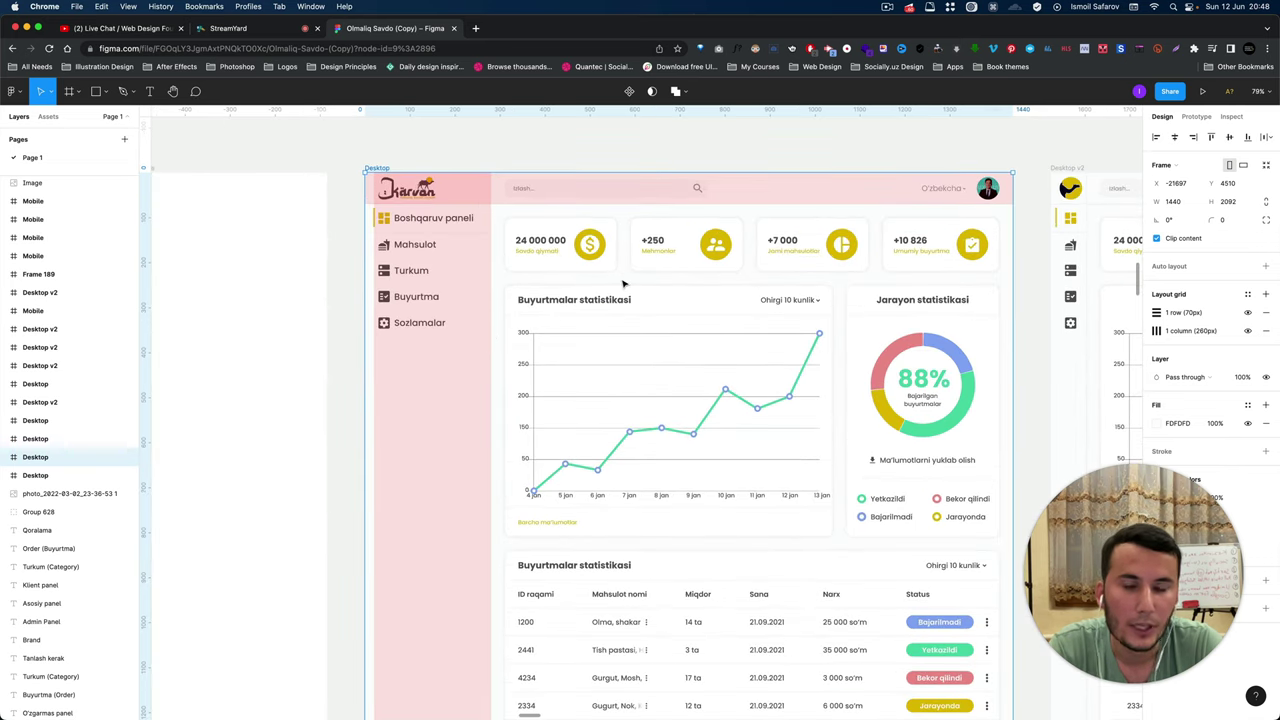
{"action": "scroll", "coordinate": [601, 282], "scroll_direction": "up", "scroll_amount": 1}
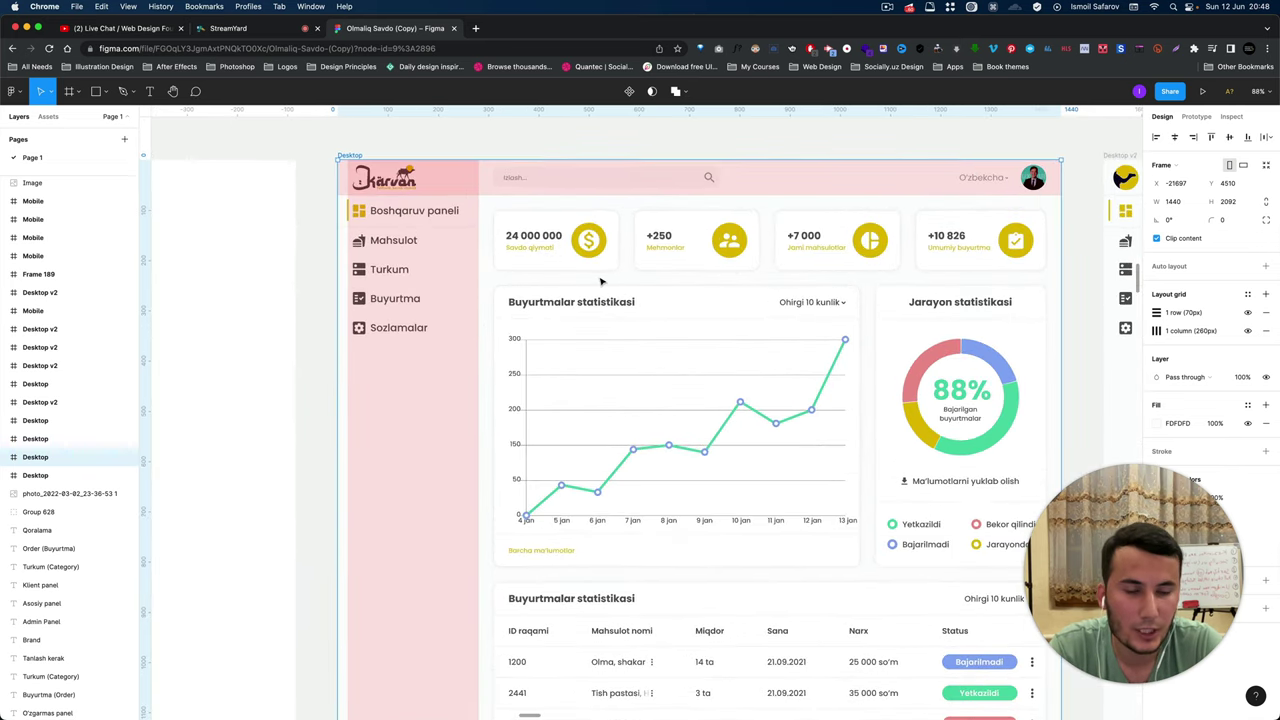
{"action": "scroll", "coordinate": [560, 265], "scroll_direction": "down", "scroll_amount": 4}
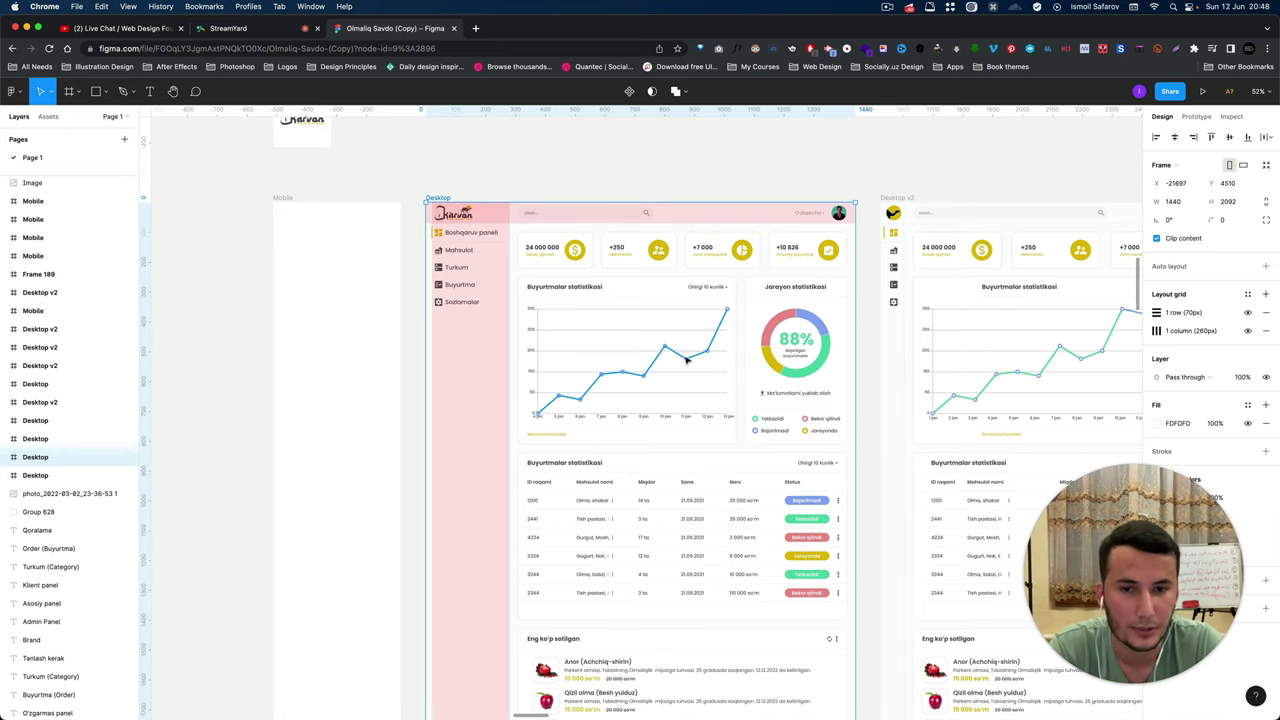
{"action": "scroll", "coordinate": [505, 290], "scroll_direction": "up", "scroll_amount": 3, "text": "ctrl"}
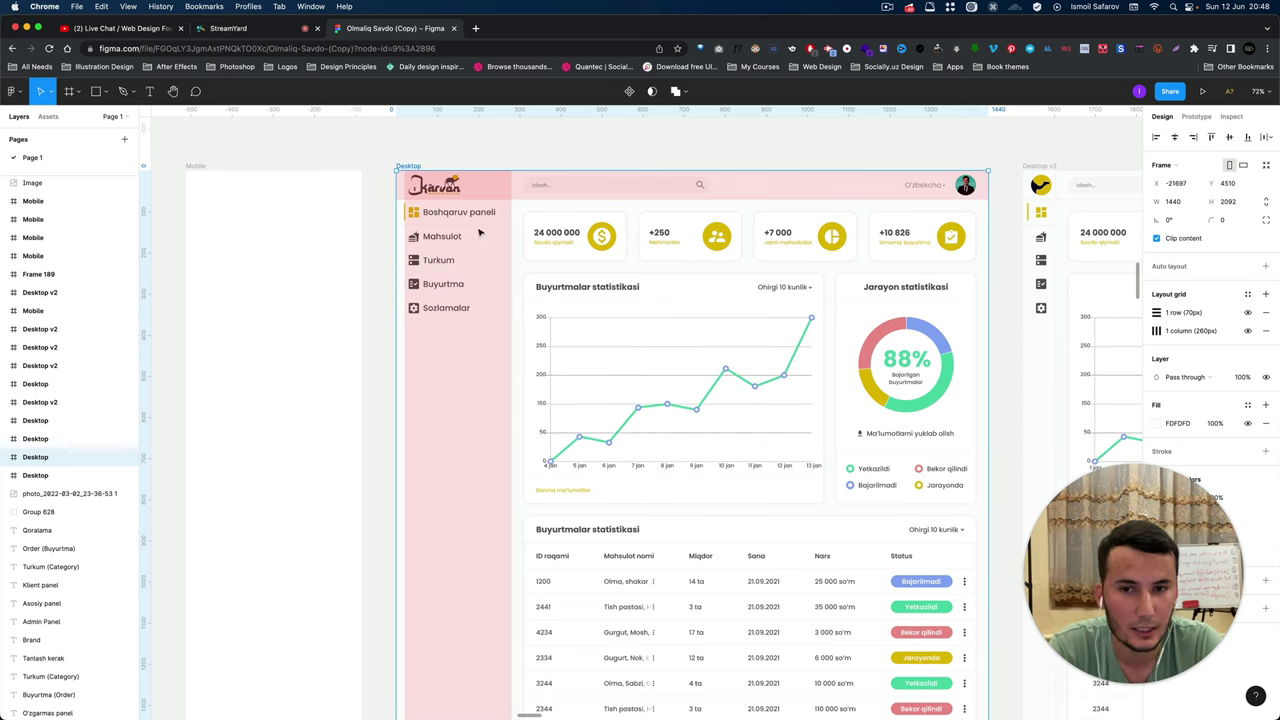
{"action": "scroll", "coordinate": [620, 320], "scroll_direction": "down", "scroll_amount": 3, "text": "ctrl"}
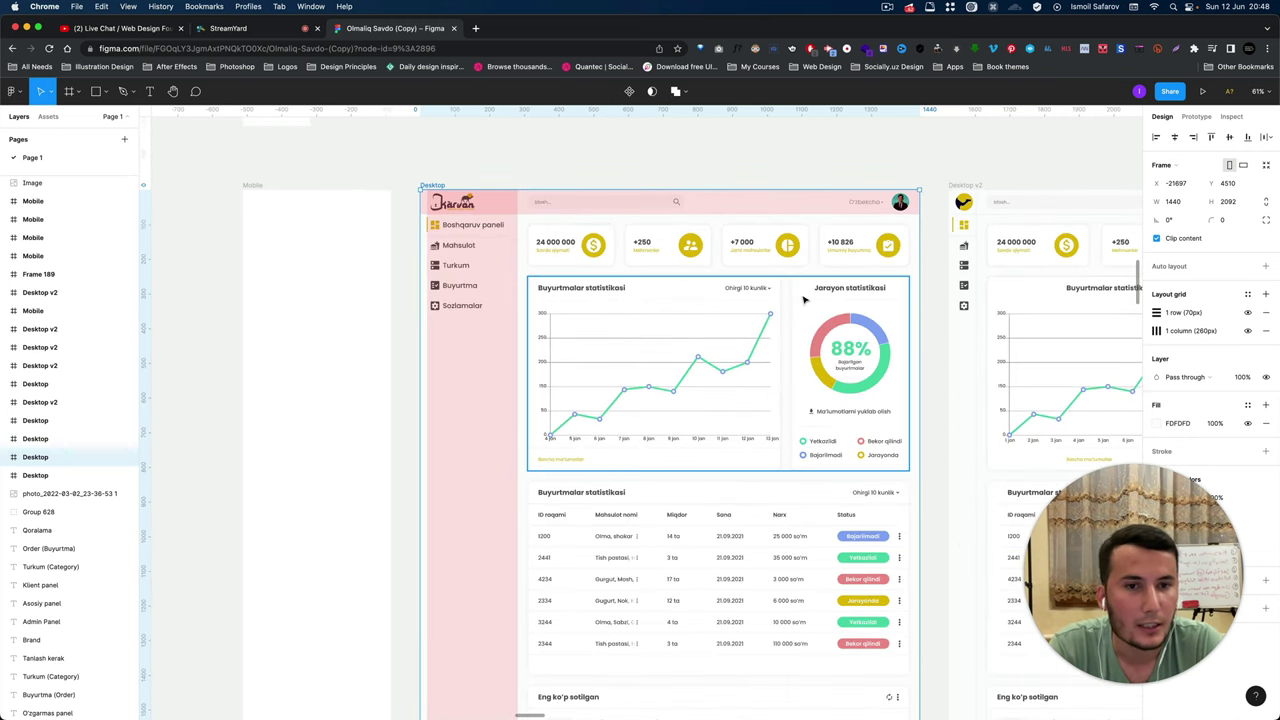
{"action": "scroll", "coordinate": [803, 299], "scroll_direction": "down", "scroll_amount": 5, "text": "ctrl"}
{"action": "scroll", "coordinate": [808, 300], "scroll_direction": "up", "scroll_amount": 2, "text": "ctrl"}
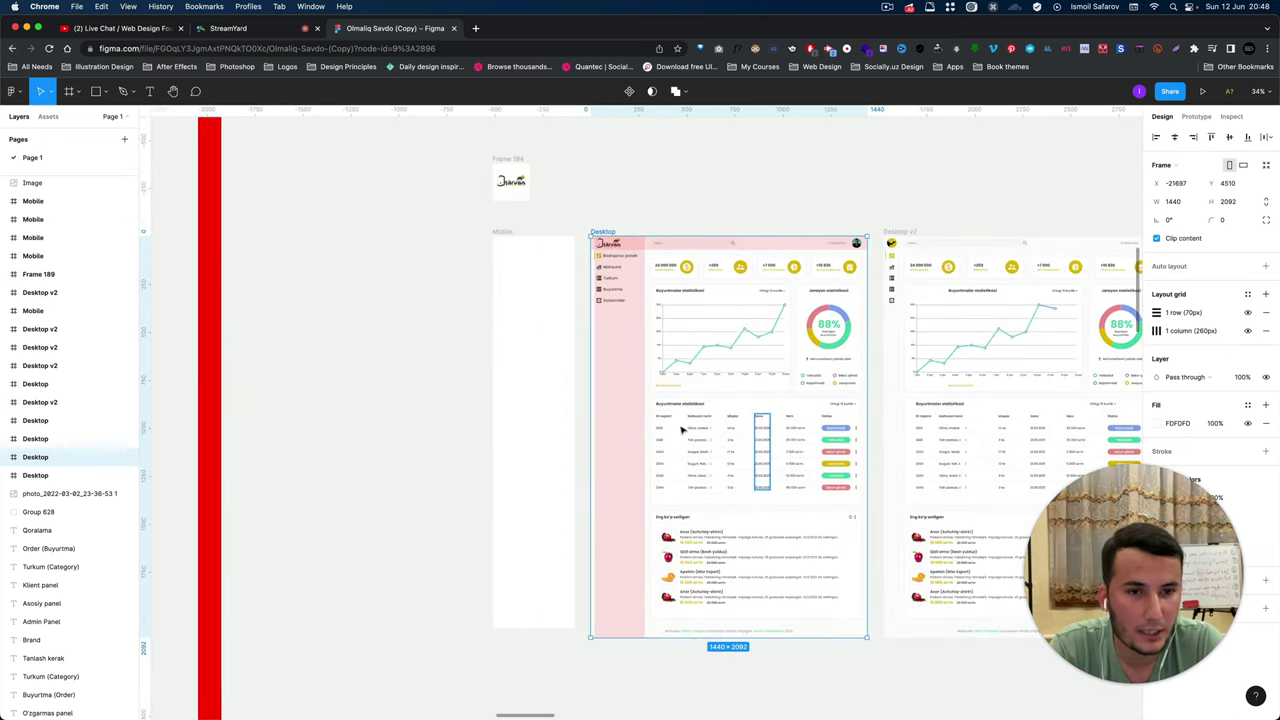
{"action": "scroll", "coordinate": [933, 305], "scroll_direction": "up", "scroll_amount": 3, "text": "ctrl"}
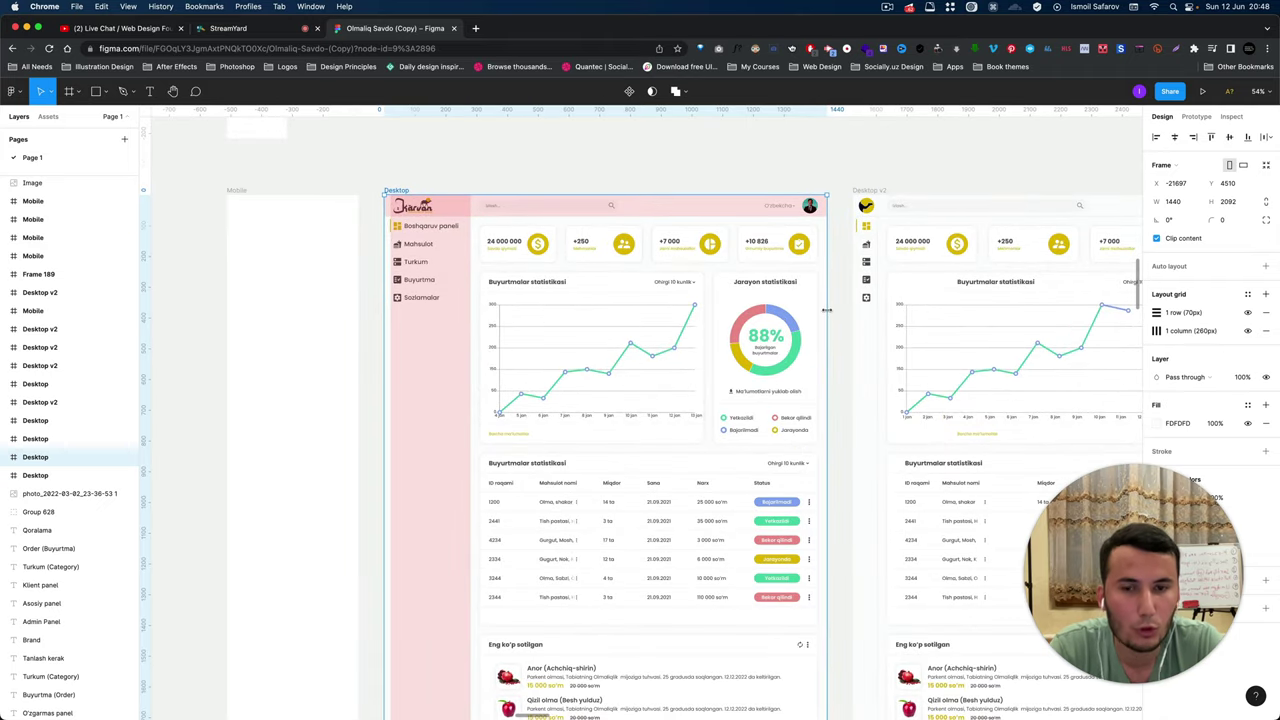
Zoom around the Karvan Desktop frame and its Desktop v2 counterpart.
{"action": "scroll", "coordinate": [590, 412], "scroll_direction": "down", "scroll_amount": 5, "text": "ctrl"}
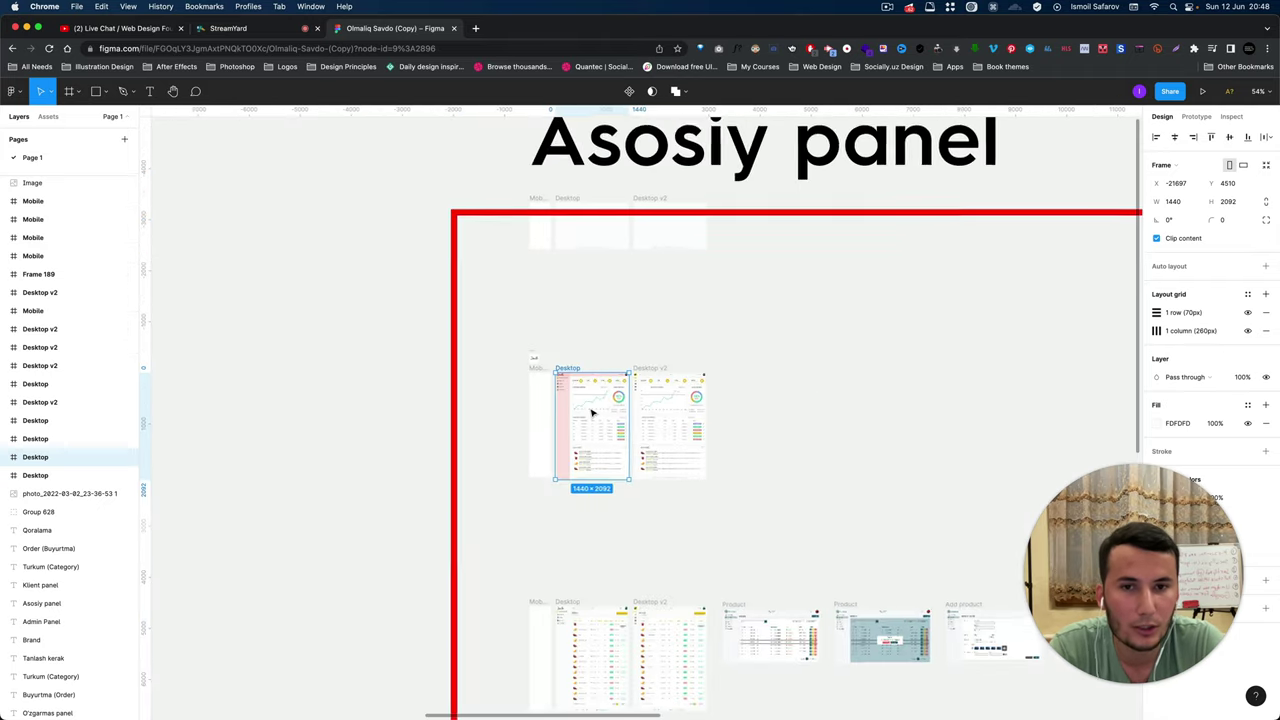
{"action": "scroll", "coordinate": [551, 398], "scroll_direction": "up", "scroll_amount": 3, "text": "ctrl"}
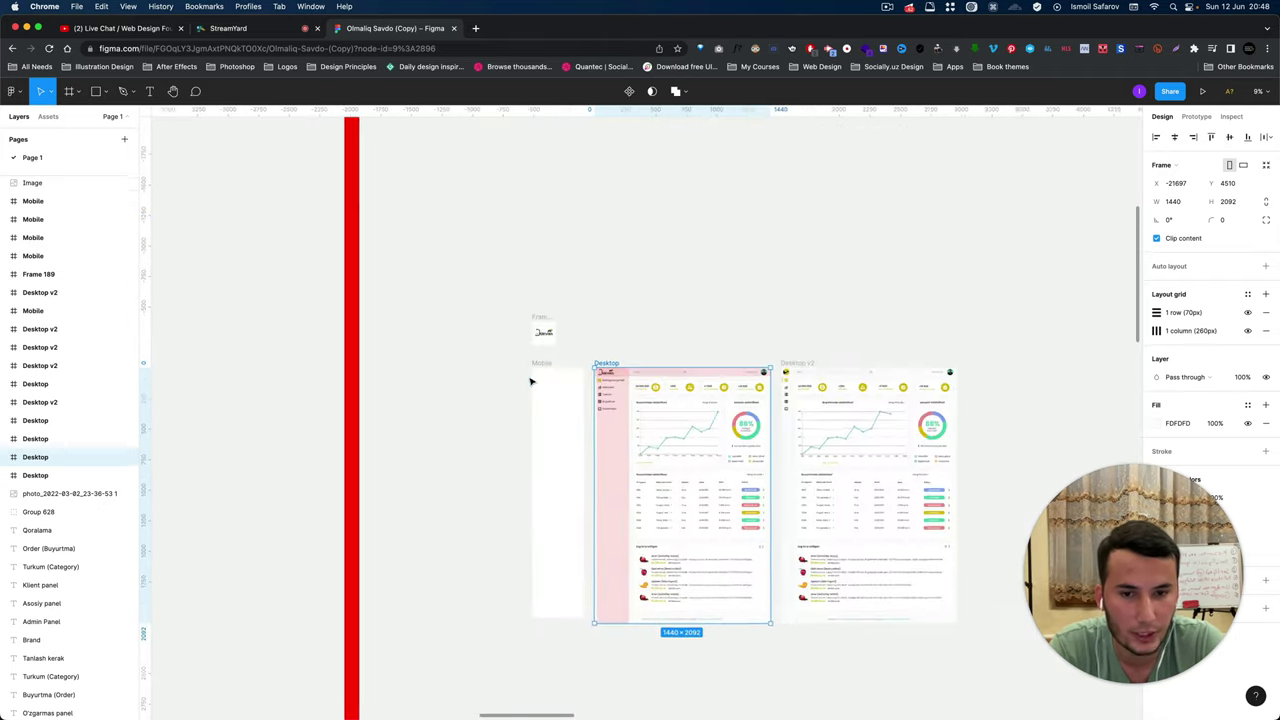
{"action": "scroll", "coordinate": [783, 464], "scroll_direction": "up", "scroll_amount": 2, "text": "ctrl"}
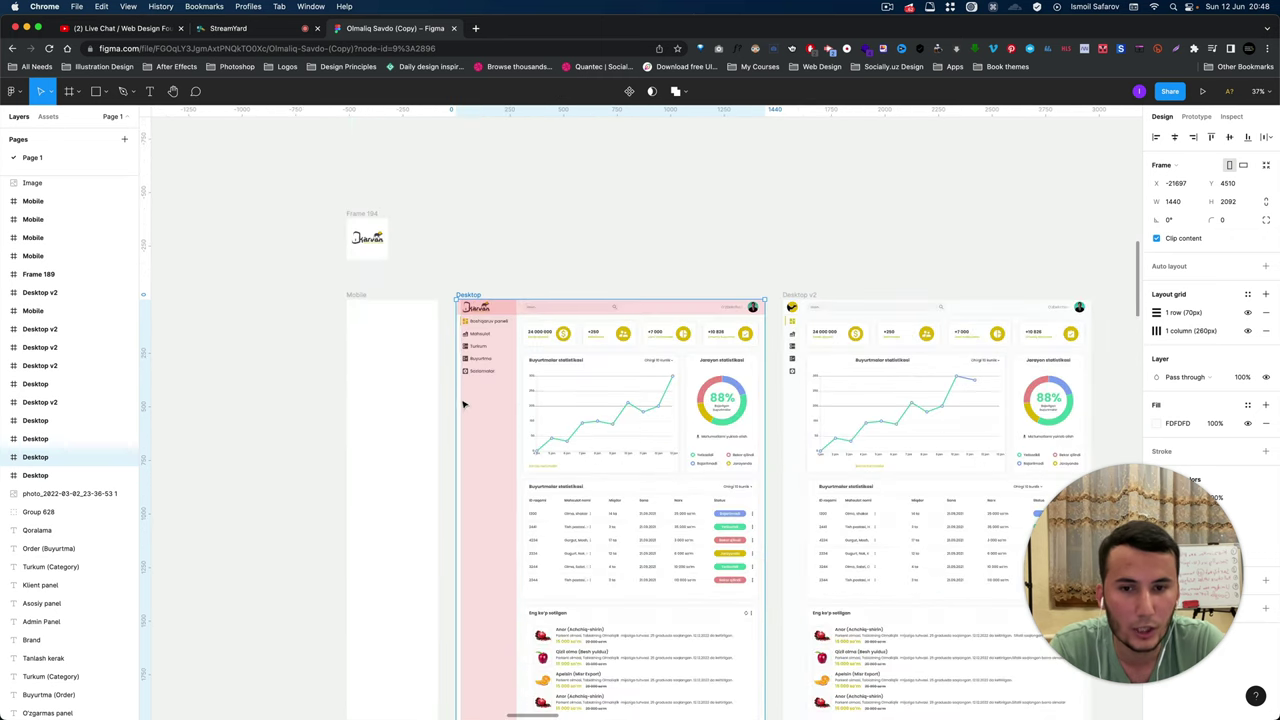
{"action": "scroll", "coordinate": [463, 404], "scroll_direction": "up", "scroll_amount": 2, "text": "ctrl"}
{"action": "scroll", "coordinate": [463, 404], "scroll_direction": "up", "scroll_amount": 1, "text": "ctrl"}
{"action": "scroll", "coordinate": [522, 512], "scroll_direction": "down", "scroll_amount": 3, "text": "ctrl"}
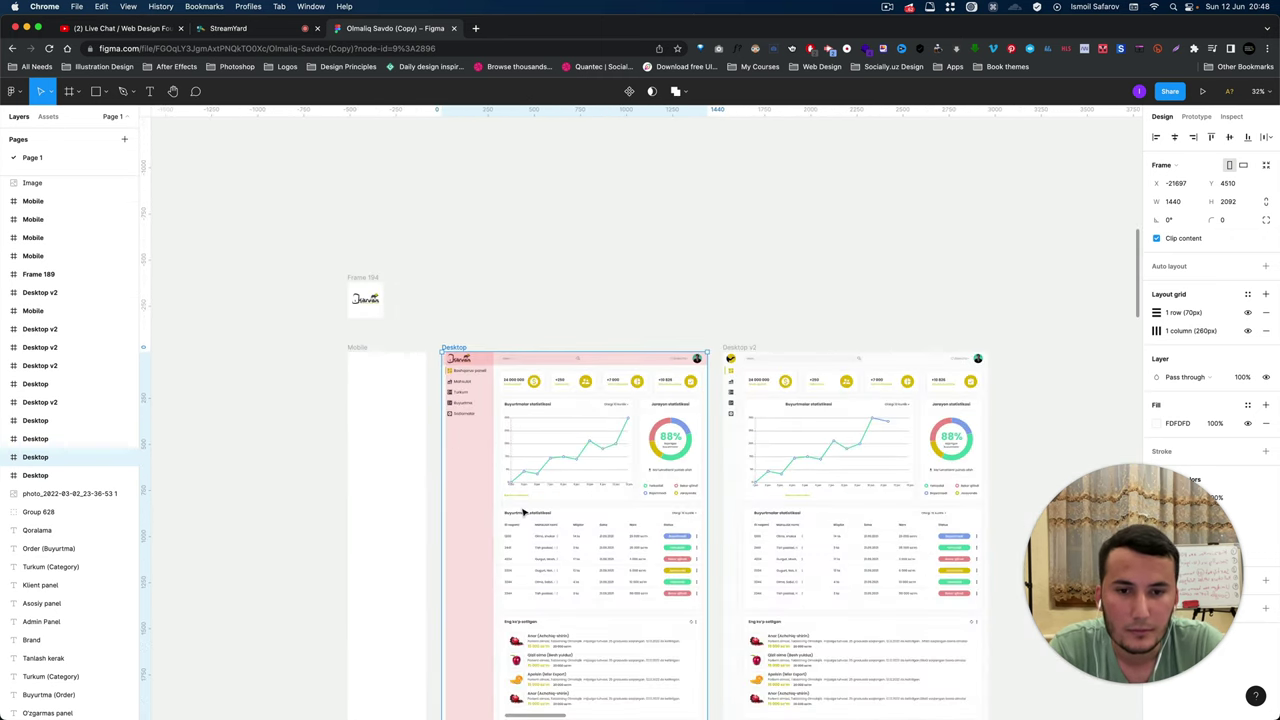
{"action": "scroll", "coordinate": [522, 512], "scroll_direction": "up", "scroll_amount": 1, "text": "ctrl"}
{"action": "scroll", "coordinate": [522, 512], "scroll_direction": "up", "scroll_amount": 1, "text": "ctrl"}
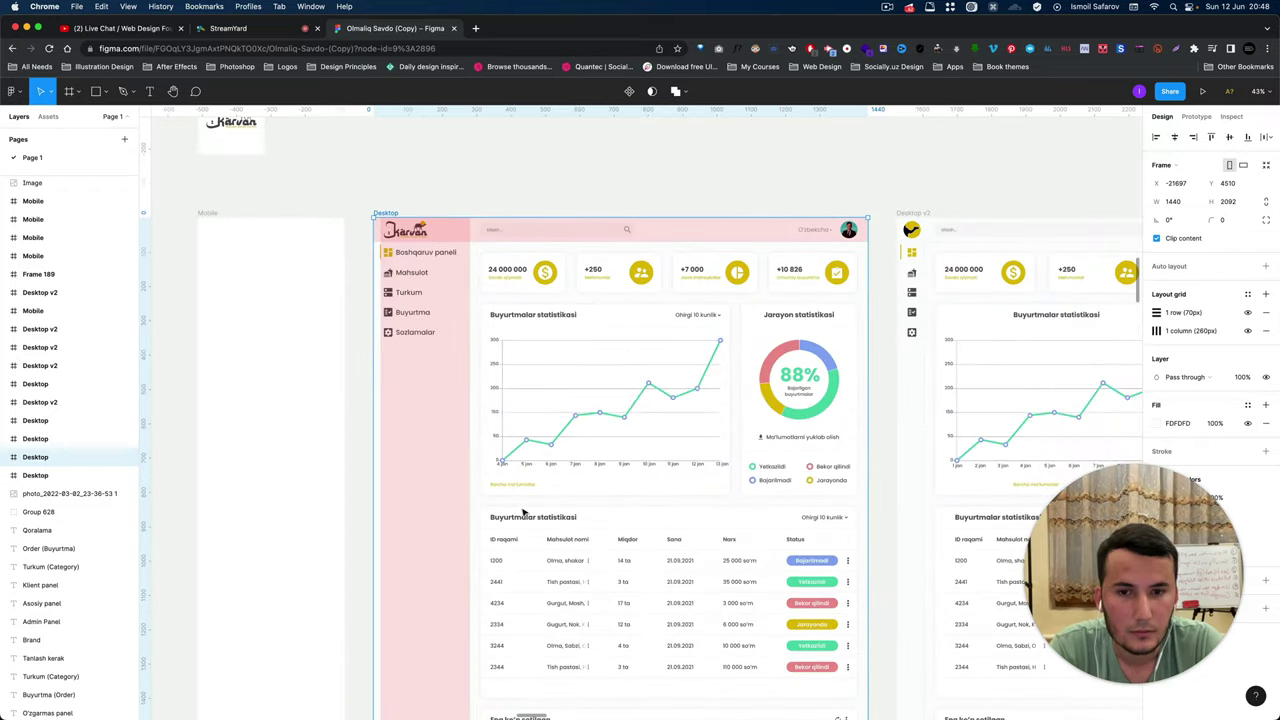
{"action": "scroll", "coordinate": [522, 512], "scroll_direction": "up", "scroll_amount": 2, "text": "ctrl"}
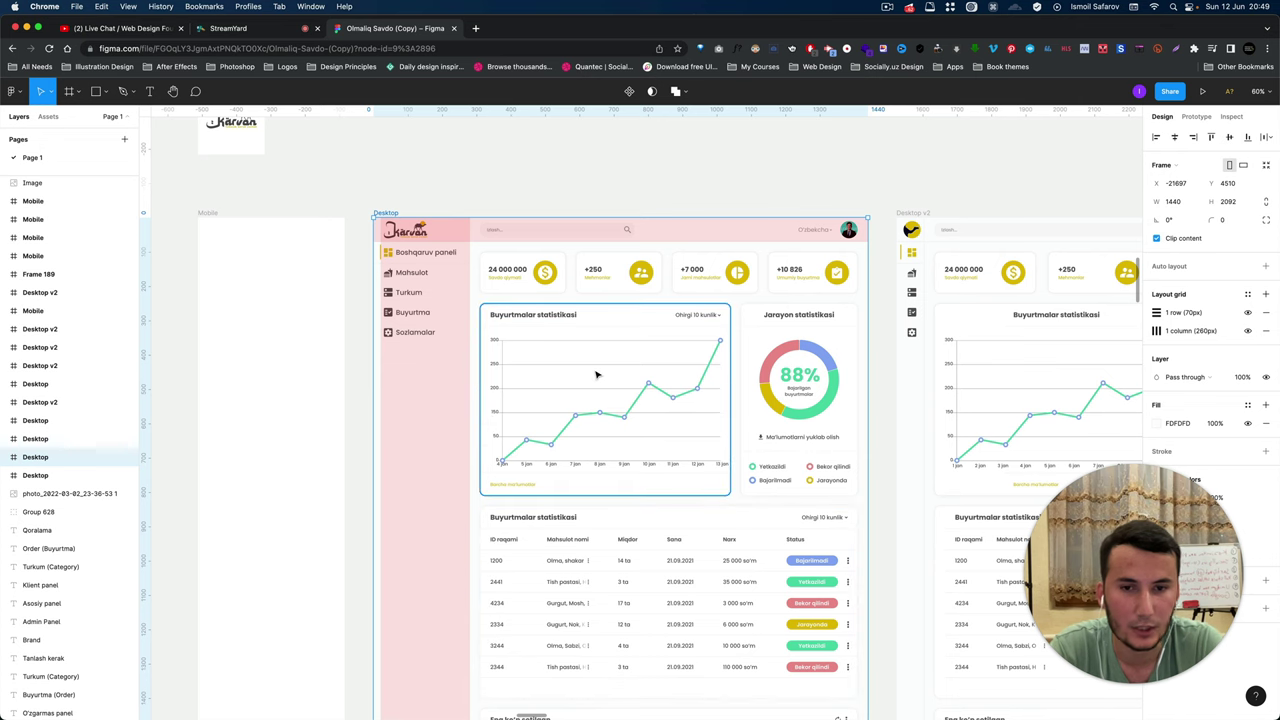
{"action": "scroll", "coordinate": [596, 375], "scroll_direction": "up", "scroll_amount": 5, "text": "ctrl"}
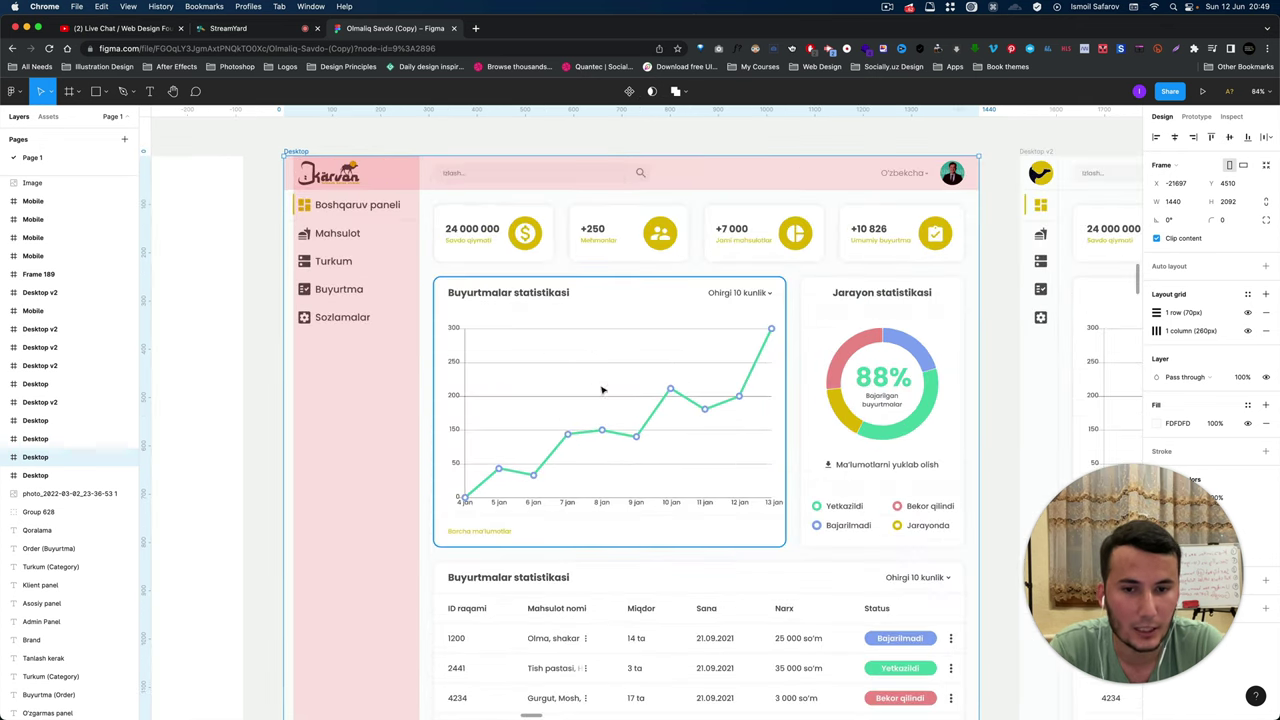
{"action": "scroll", "coordinate": [600, 390], "scroll_direction": "right", "scroll_amount": 3}
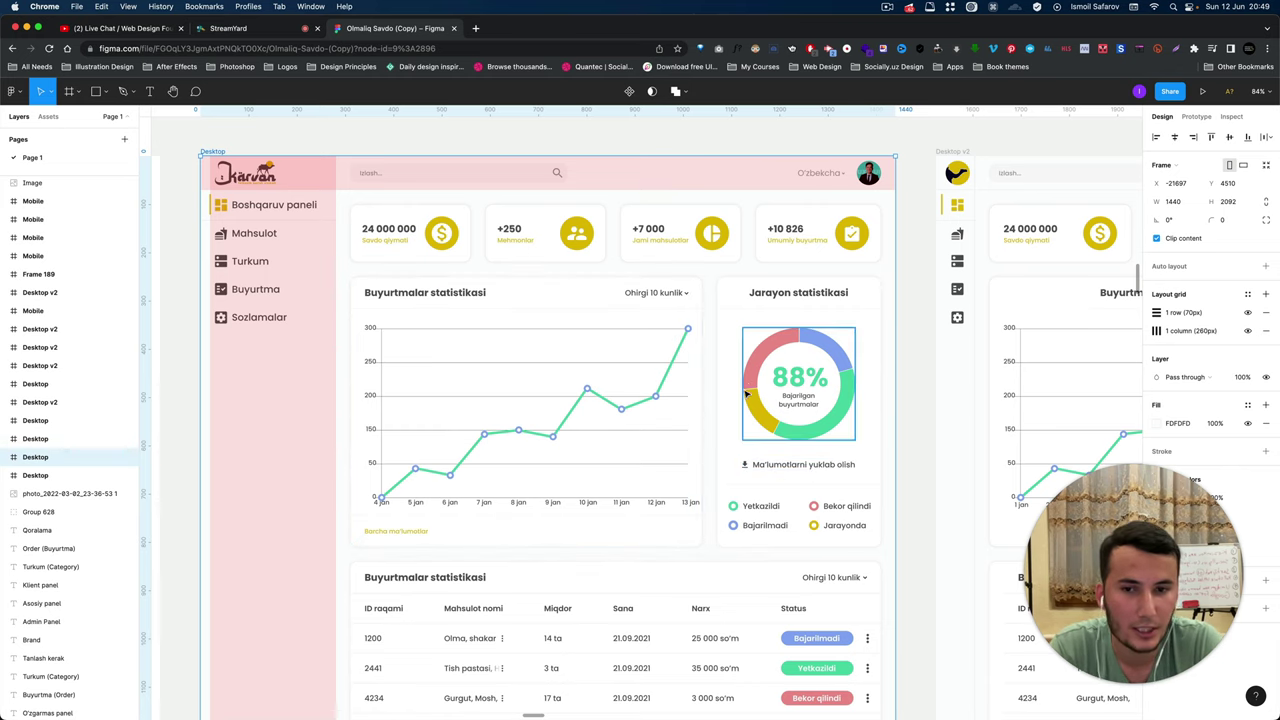
{"action": "scroll", "coordinate": [855, 437], "scroll_direction": "down", "scroll_amount": 3}
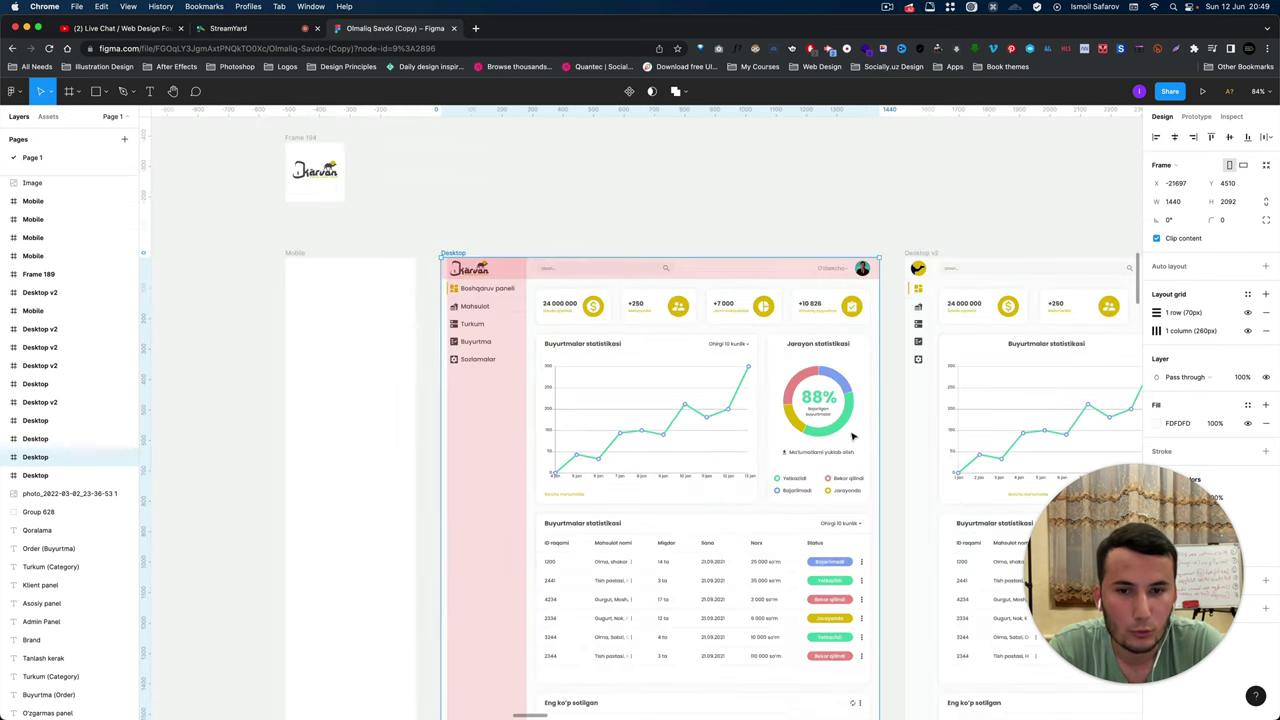
{"action": "scroll", "coordinate": [786, 474], "scroll_direction": "up", "scroll_amount": 2}
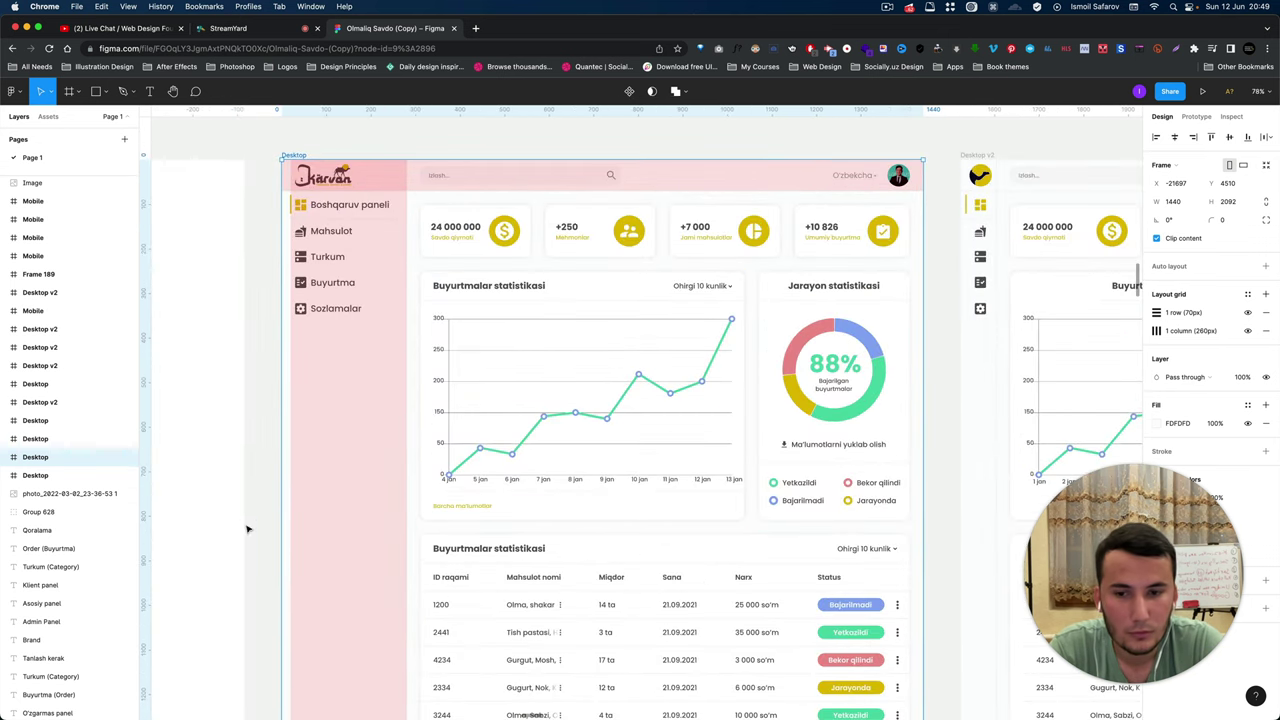
{"action": "scroll", "coordinate": [289, 497], "scroll_direction": "down", "scroll_amount": 3}
{"action": "left_click", "coordinate": [306, 494]}
{"action": "scroll", "coordinate": [306, 494], "scroll_direction": "up", "scroll_amount": 2}
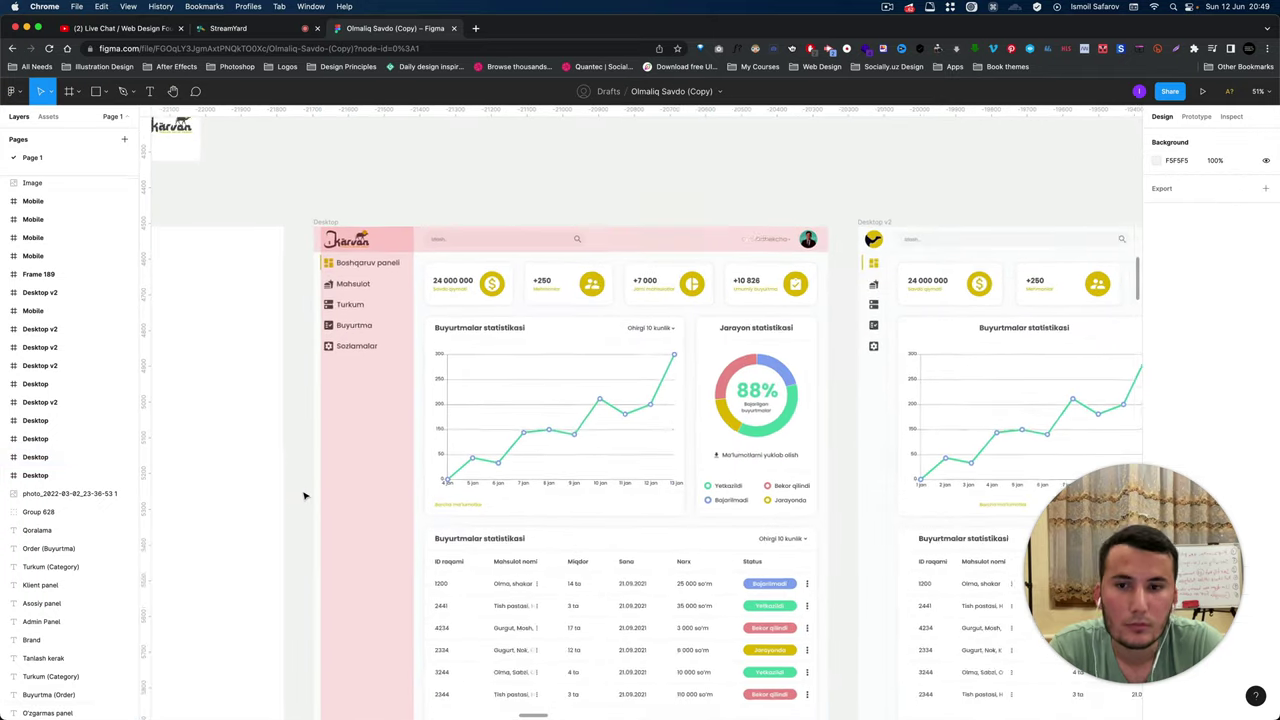
{"action": "scroll", "coordinate": [320, 496], "scroll_direction": "up", "scroll_amount": 1}
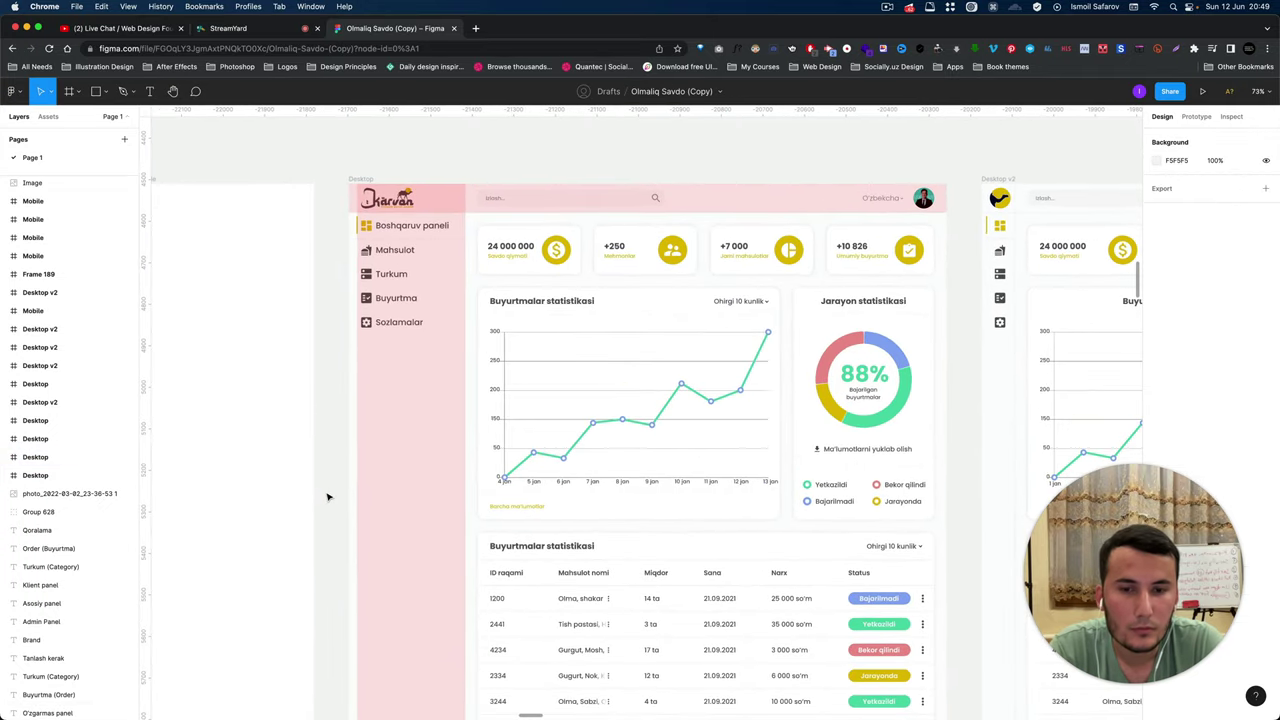
{"action": "scroll", "coordinate": [327, 497], "scroll_direction": "up", "scroll_amount": 2}
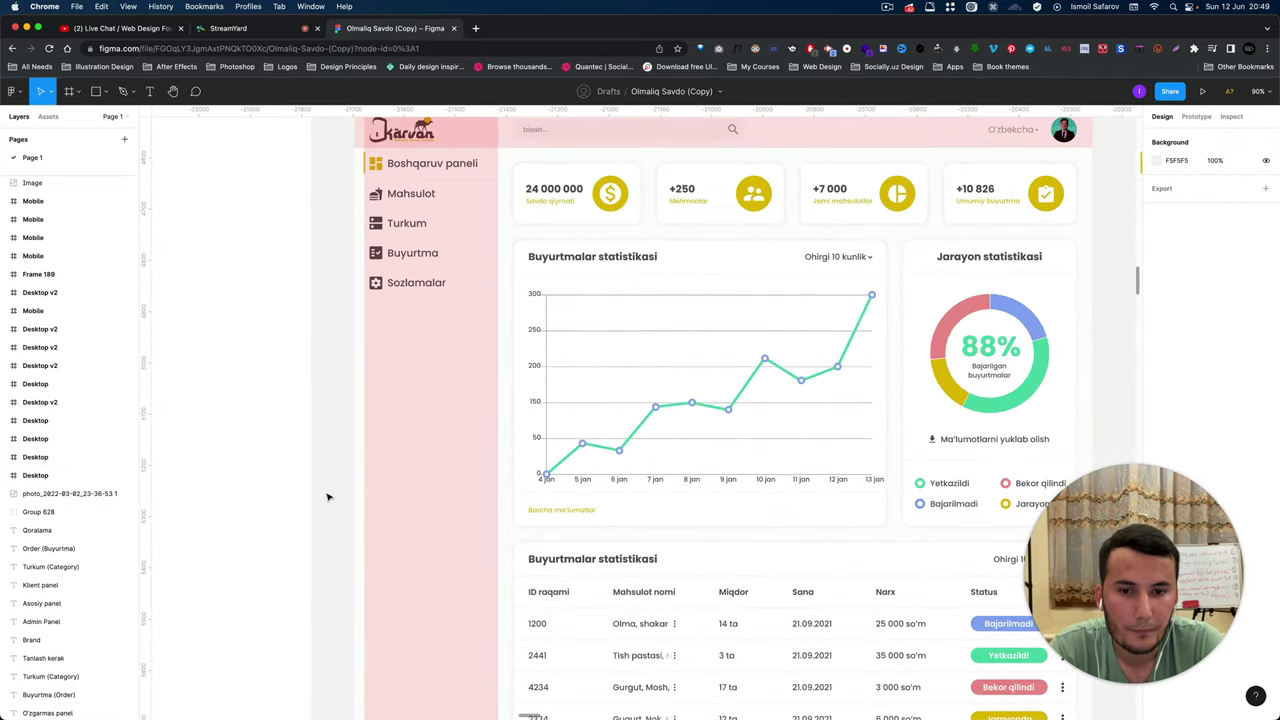
{"action": "scroll", "coordinate": [327, 497], "scroll_direction": "down", "scroll_amount": 2}
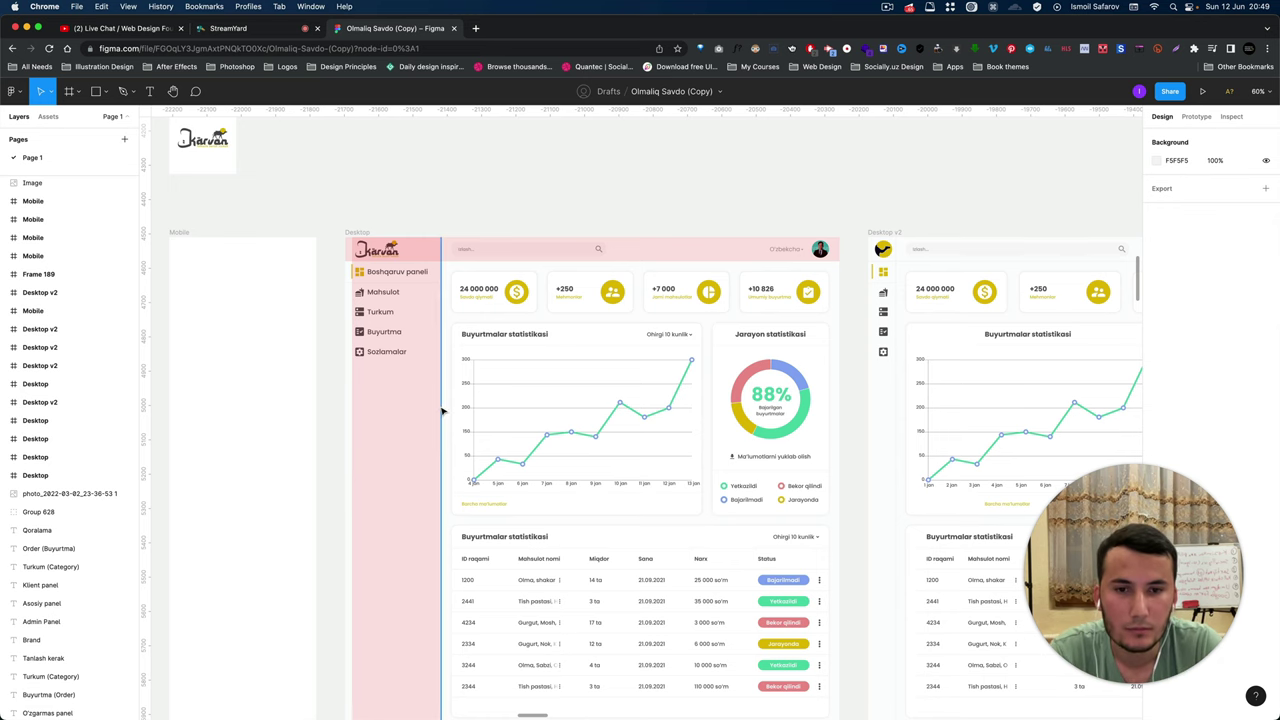
{"action": "scroll", "coordinate": [443, 410], "scroll_direction": "up", "scroll_amount": 3}
{"action": "scroll", "coordinate": [494, 414], "scroll_direction": "up", "scroll_amount": 3}
{"action": "scroll", "coordinate": [399, 474], "scroll_direction": "down", "scroll_amount": 2}
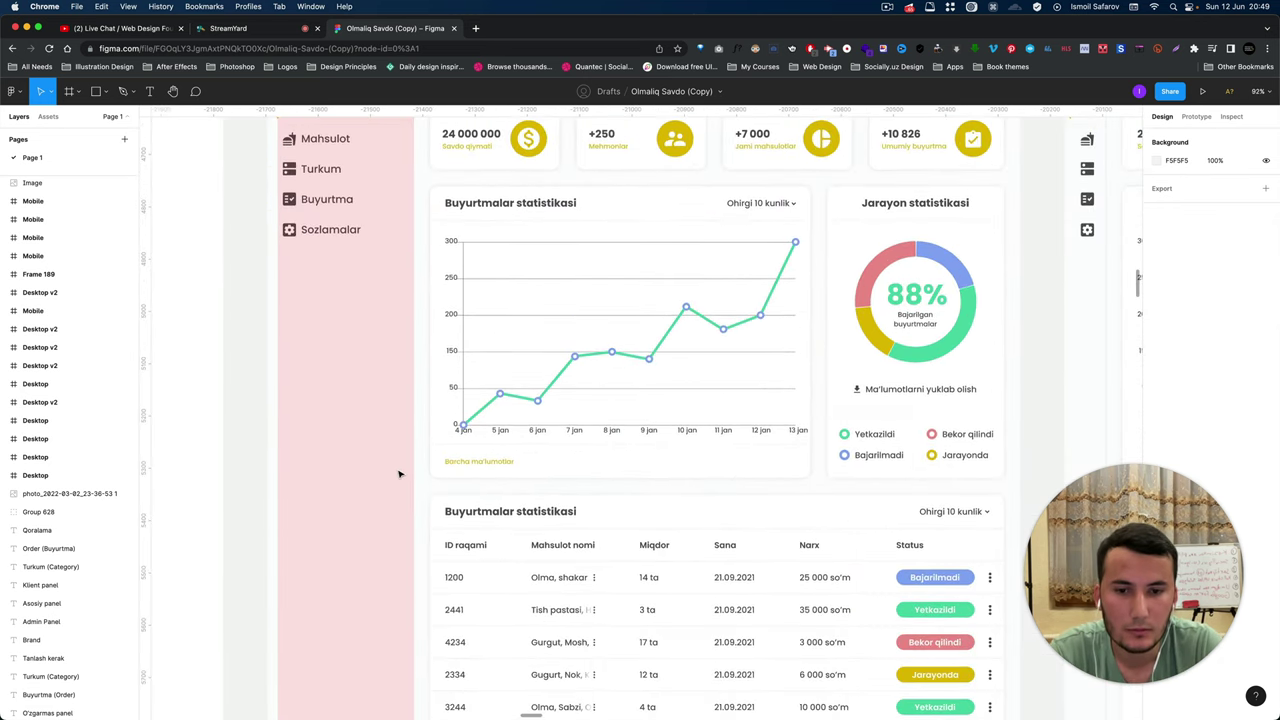
{"action": "scroll", "coordinate": [399, 474], "scroll_direction": "down", "scroll_amount": 2}
{"action": "scroll", "coordinate": [399, 474], "scroll_direction": "down", "scroll_amount": 2}
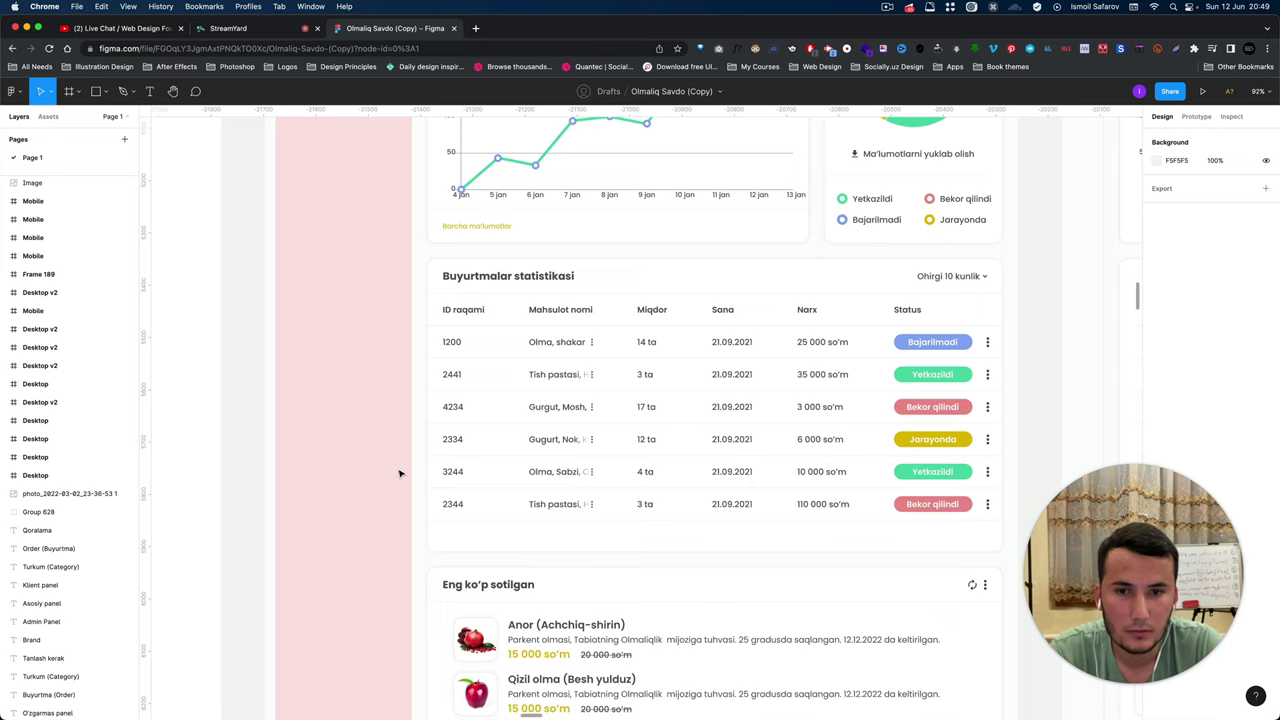
{"action": "scroll", "coordinate": [399, 474], "scroll_direction": "down", "scroll_amount": 5}
{"action": "scroll", "coordinate": [399, 474], "scroll_direction": "down", "scroll_amount": 2}
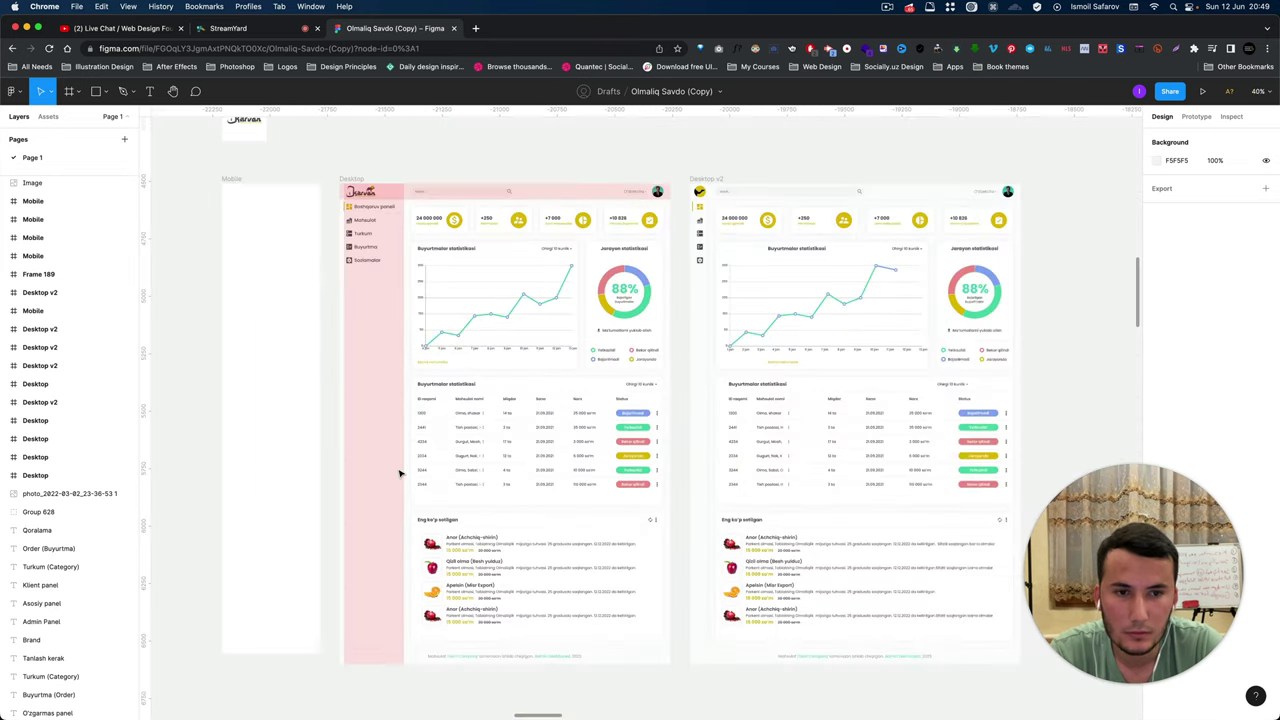
{"action": "scroll", "coordinate": [399, 474], "scroll_direction": "up", "scroll_amount": 2}
{"action": "scroll", "coordinate": [399, 474], "scroll_direction": "up", "scroll_amount": 2}
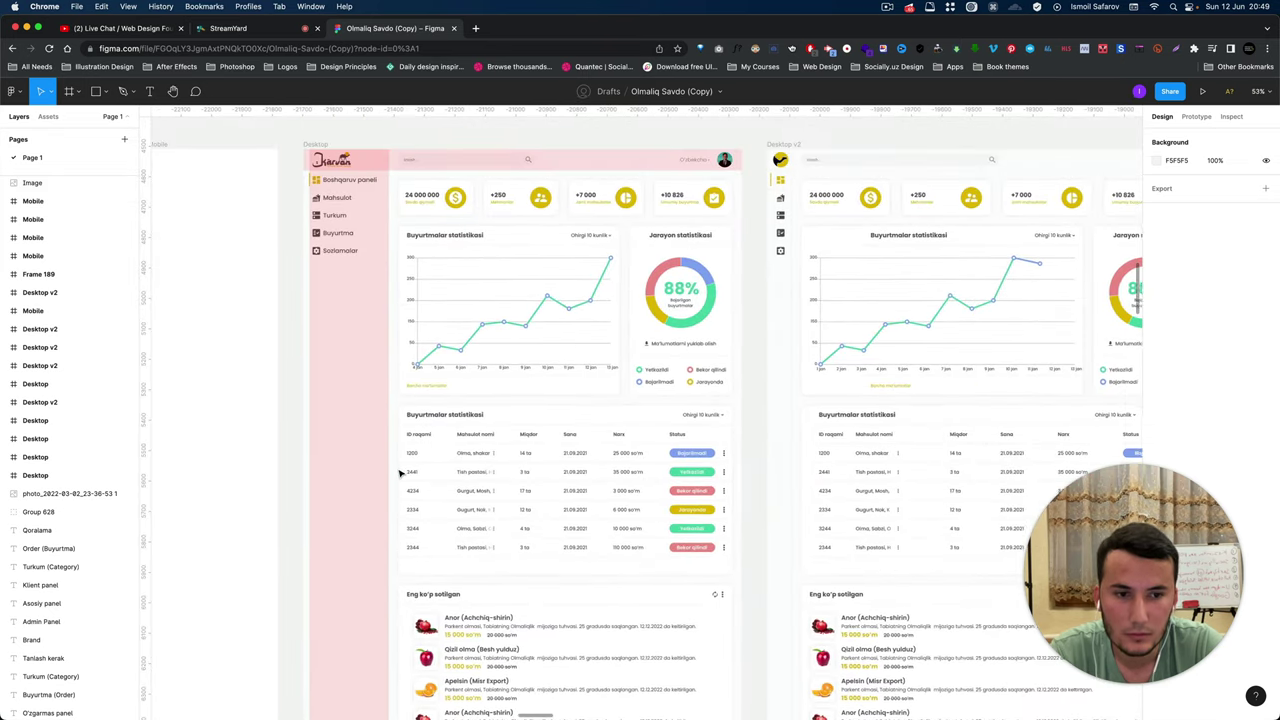
{"action": "scroll", "coordinate": [399, 474], "scroll_direction": "up", "scroll_amount": 2}
{"action": "scroll", "coordinate": [399, 474], "scroll_direction": "up", "scroll_amount": 2}
{"action": "scroll", "coordinate": [400, 477], "scroll_direction": "left", "scroll_amount": 1}
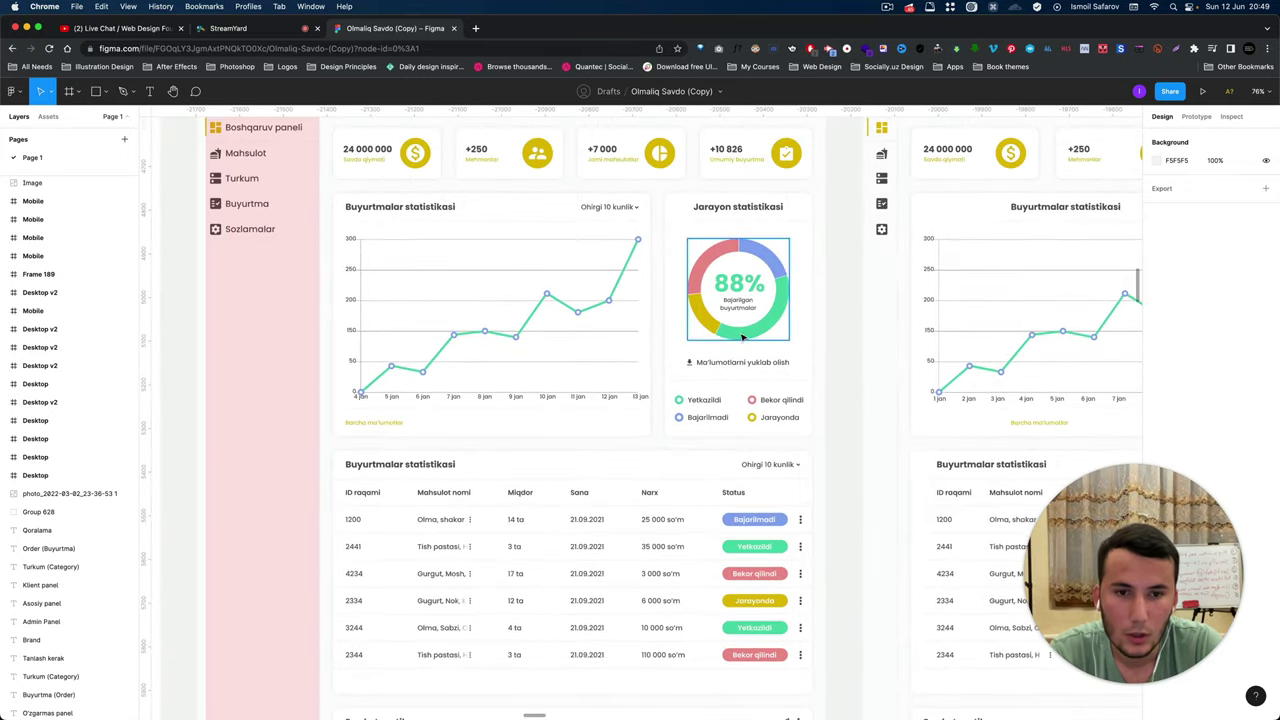
{"action": "scroll", "coordinate": [600, 368], "scroll_direction": "down", "scroll_amount": 5}
{"action": "scroll", "coordinate": [509, 354], "scroll_direction": "up", "scroll_amount": 1}
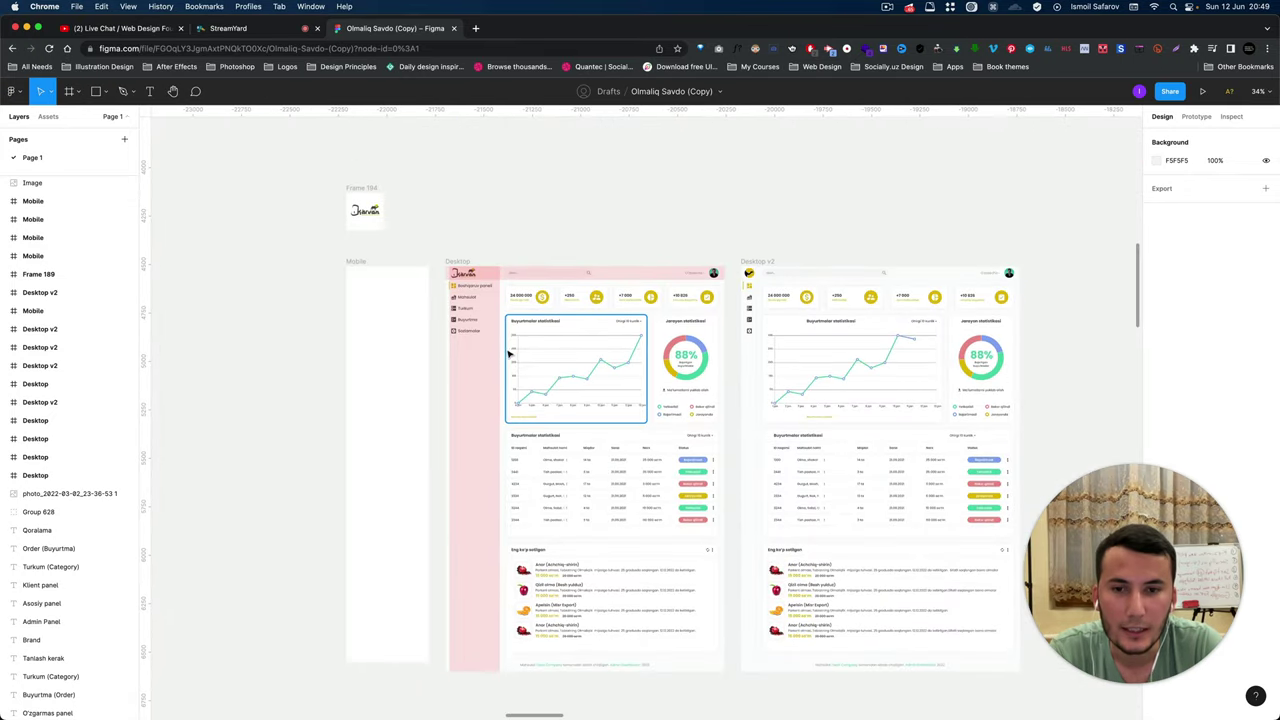
{"action": "scroll", "coordinate": [509, 354], "scroll_direction": "up", "scroll_amount": 3}
{"action": "scroll", "coordinate": [526, 366], "scroll_direction": "up", "scroll_amount": 2}
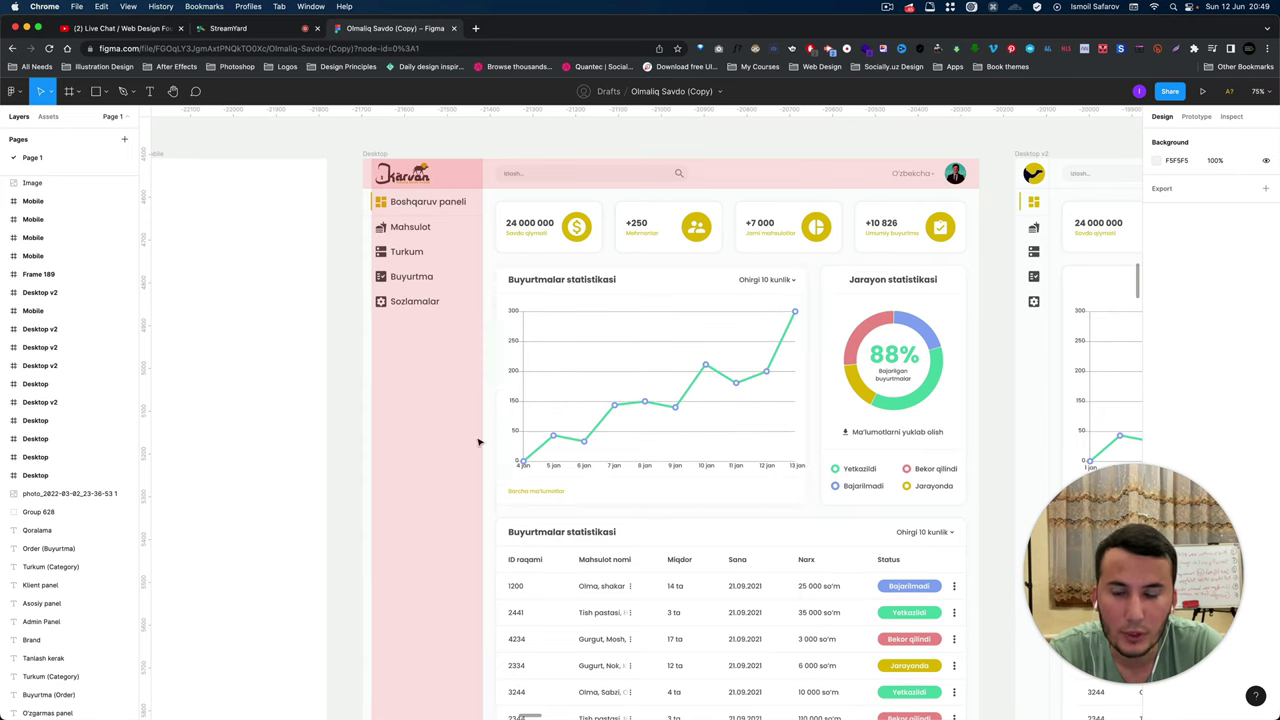
{"action": "scroll", "coordinate": [634, 417], "scroll_direction": "down", "scroll_amount": 3}
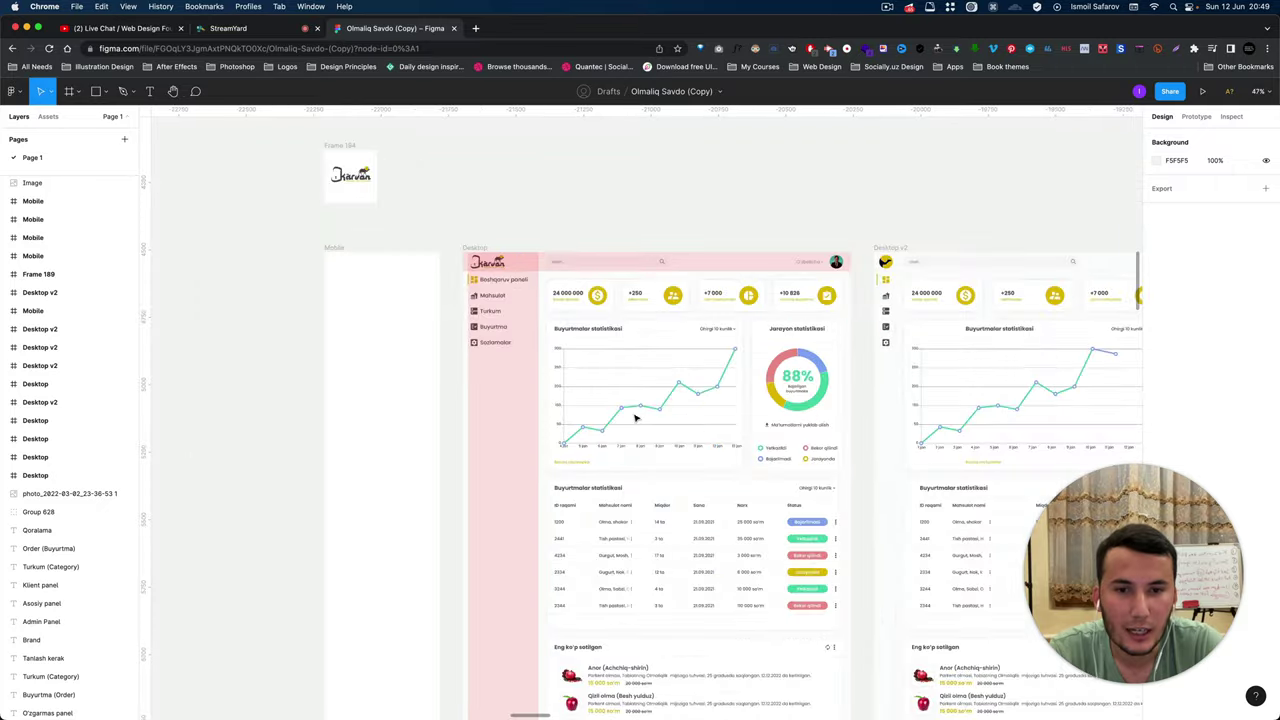
{"action": "scroll", "coordinate": [635, 418], "scroll_direction": "up", "scroll_amount": 3}
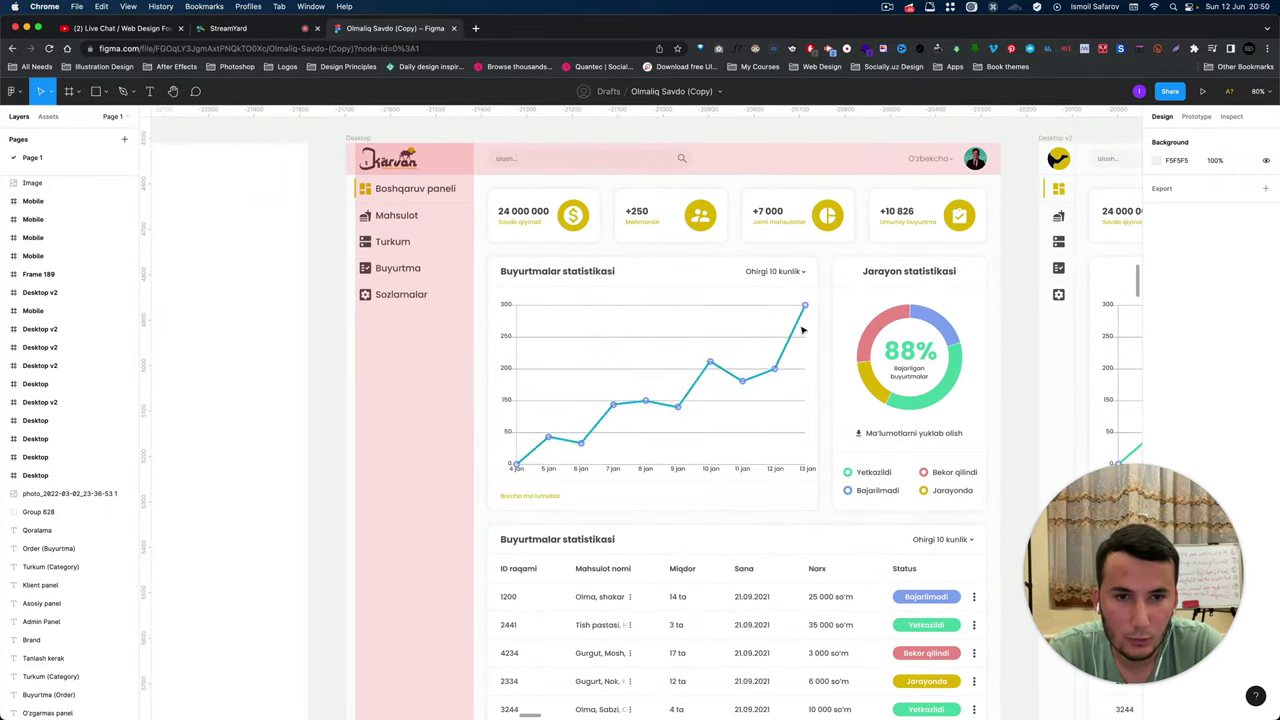
{"action": "scroll", "coordinate": [674, 420], "scroll_direction": "down", "scroll_amount": 1}
{"action": "scroll", "coordinate": [646, 443], "scroll_direction": "down", "scroll_amount": 2}
{"action": "scroll", "coordinate": [543, 503], "scroll_direction": "down", "scroll_amount": 3}
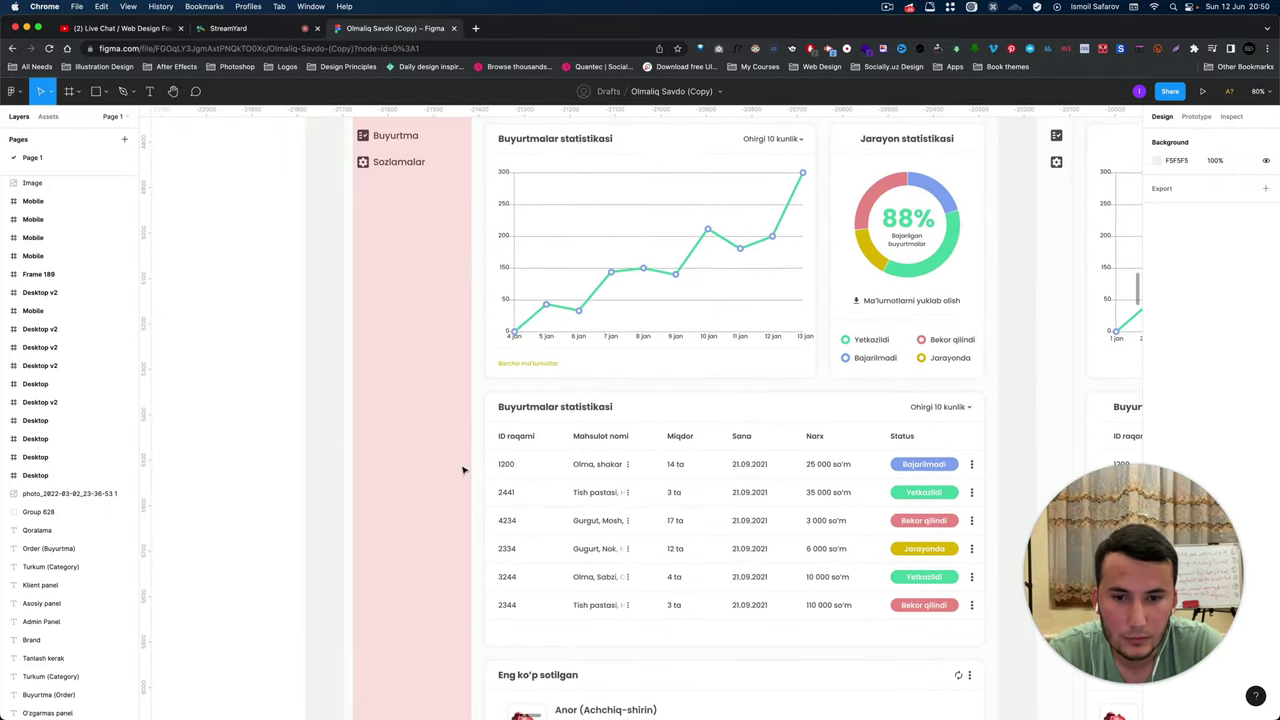
{"action": "scroll", "coordinate": [543, 303], "scroll_direction": "up", "scroll_amount": 3}
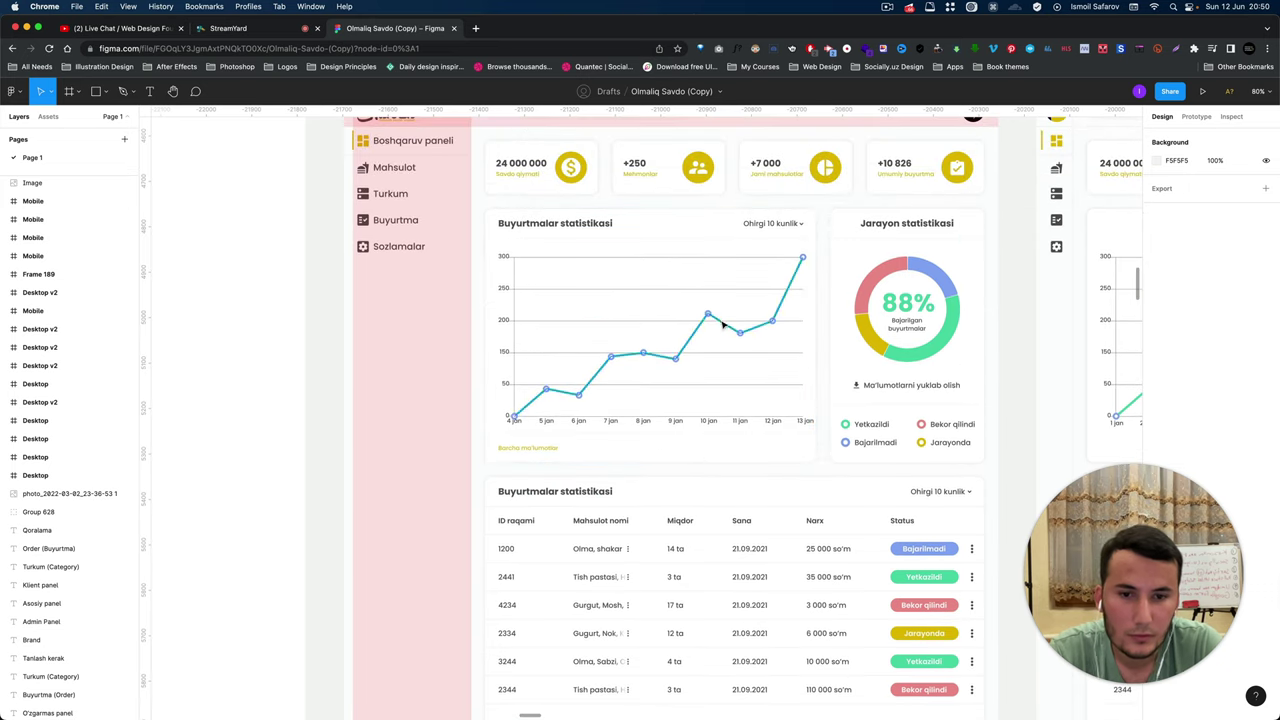
{"action": "scroll", "coordinate": [803, 260], "scroll_direction": "down", "scroll_amount": 1}
{"action": "scroll", "coordinate": [464, 434], "scroll_direction": "down", "scroll_amount": 2}
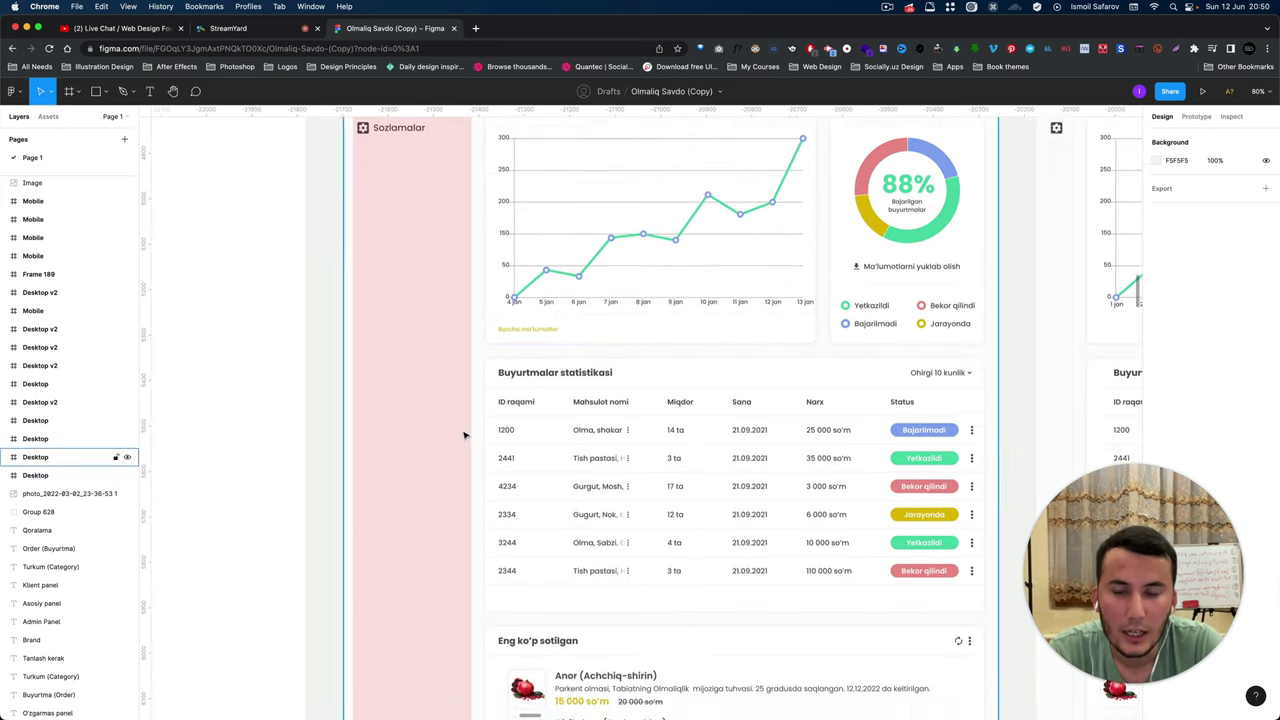
{"action": "scroll", "coordinate": [464, 434], "scroll_direction": "down", "scroll_amount": 5}
{"action": "scroll", "coordinate": [464, 434], "scroll_direction": "down", "scroll_amount": 1}
{"action": "scroll", "coordinate": [470, 440], "scroll_direction": "down", "scroll_amount": 2}
{"action": "scroll", "coordinate": [471, 443], "scroll_direction": "down", "scroll_amount": 5}
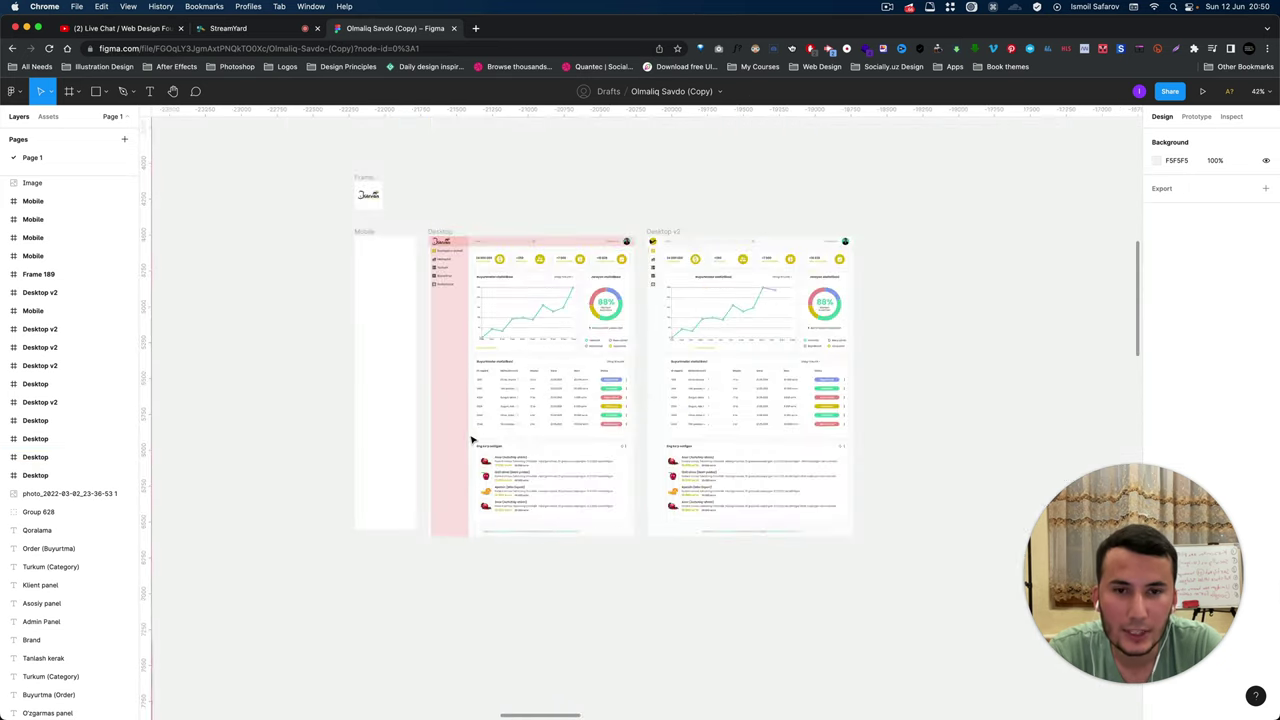
{"action": "scroll", "coordinate": [473, 440], "scroll_direction": "up", "scroll_amount": 2}
{"action": "scroll", "coordinate": [474, 442], "scroll_direction": "up", "scroll_amount": 3}
{"action": "scroll", "coordinate": [474, 440], "scroll_direction": "up", "scroll_amount": 3}
{"action": "scroll", "coordinate": [474, 440], "scroll_direction": "down", "scroll_amount": 5}
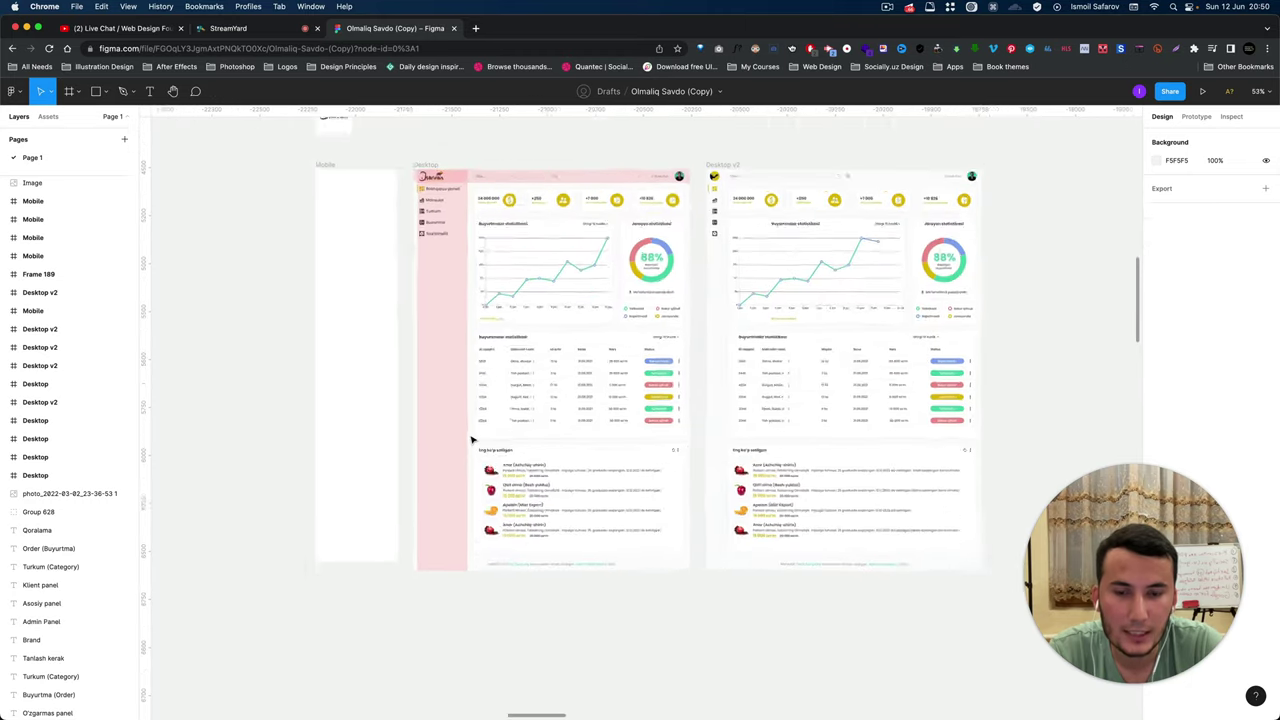
{"action": "scroll", "coordinate": [474, 440], "scroll_direction": "down", "scroll_amount": 1}
{"action": "scroll", "coordinate": [690, 375], "scroll_direction": "up", "scroll_amount": 2}
{"action": "scroll", "coordinate": [670, 375], "scroll_direction": "down", "scroll_amount": 2}
{"action": "scroll", "coordinate": [620, 378], "scroll_direction": "down", "scroll_amount": 5}
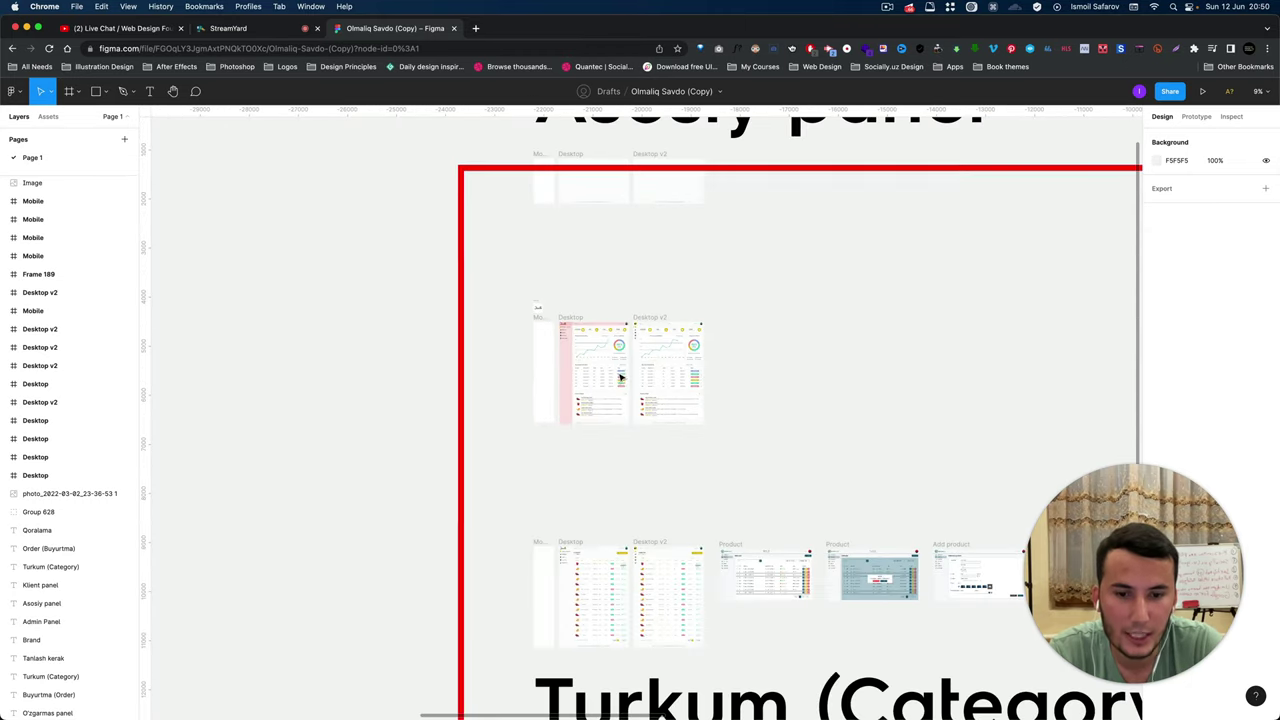
{"action": "scroll", "coordinate": [612, 390], "scroll_direction": "down", "scroll_amount": 2}
{"action": "scroll", "coordinate": [580, 420], "scroll_direction": "up", "scroll_amount": 4}
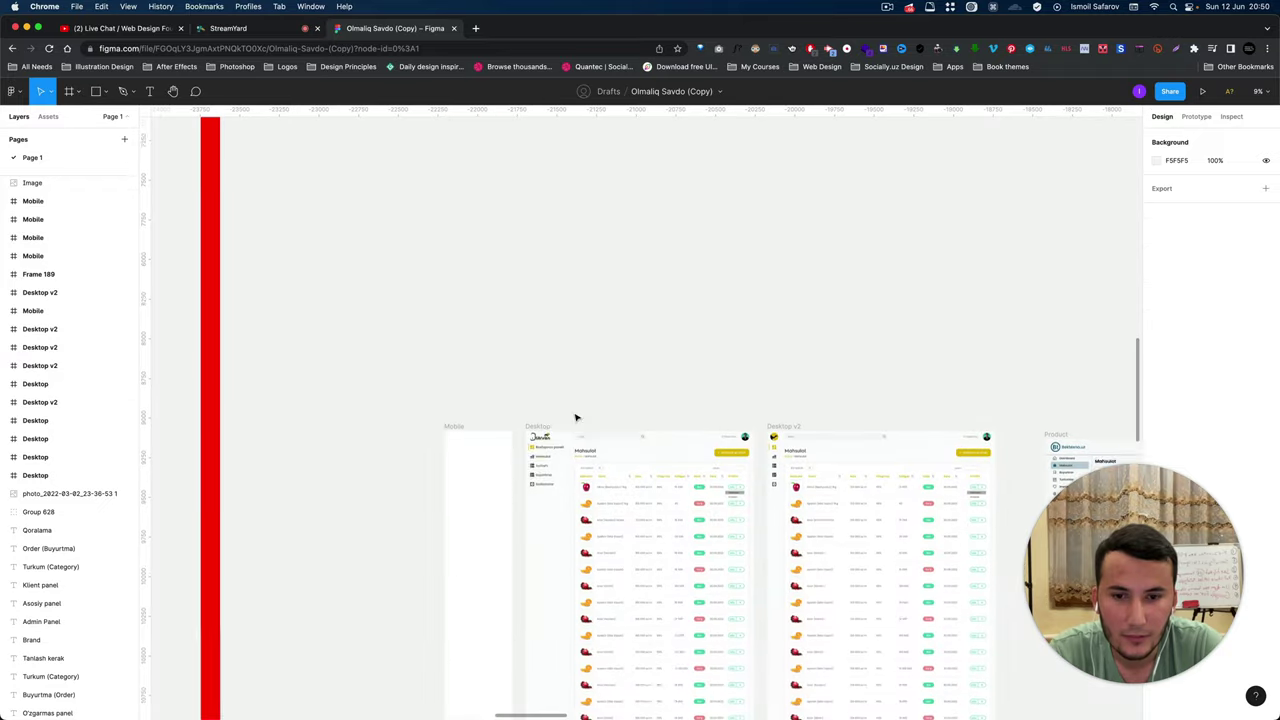
{"action": "scroll", "coordinate": [576, 418], "scroll_direction": "up", "scroll_amount": 1}
{"action": "scroll", "coordinate": [590, 416], "scroll_direction": "up", "scroll_amount": 1}
{"action": "scroll", "coordinate": [608, 414], "scroll_direction": "up", "scroll_amount": 3}
{"action": "scroll", "coordinate": [610, 416], "scroll_direction": "right", "scroll_amount": 2}
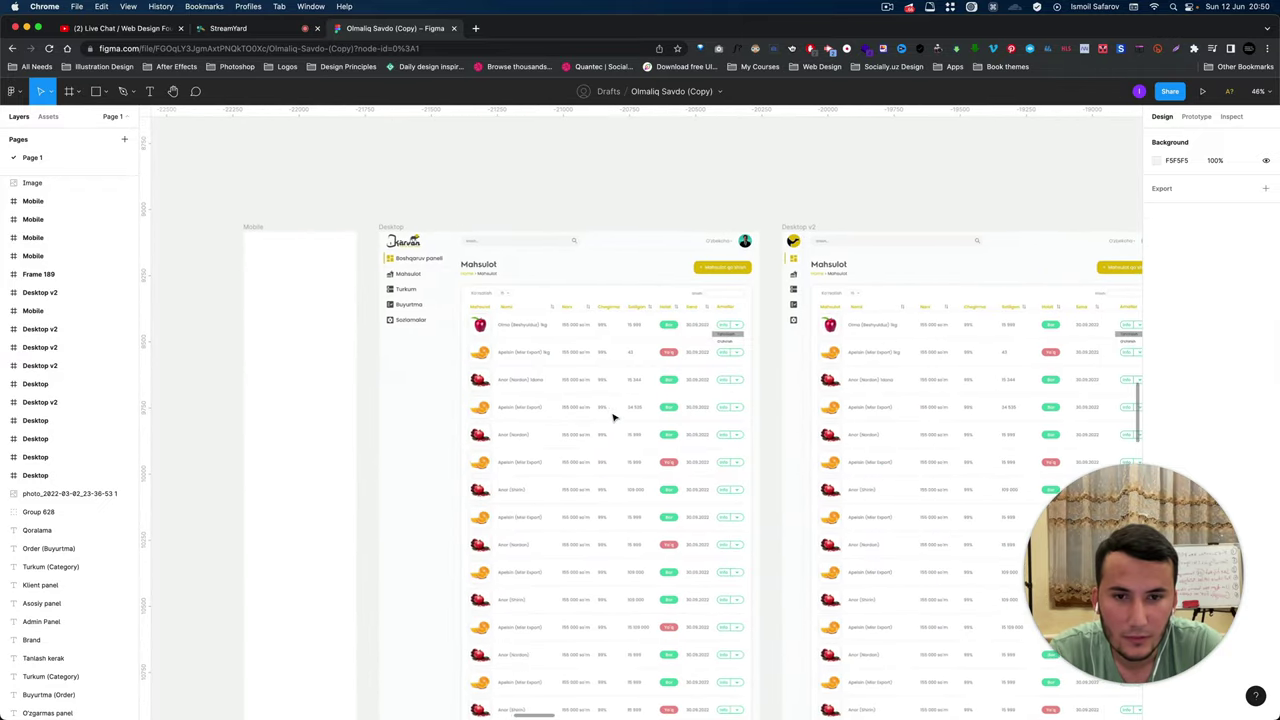
{"action": "scroll", "coordinate": [612, 400], "scroll_direction": "up", "scroll_amount": 4}
{"action": "scroll", "coordinate": [614, 367], "scroll_direction": "down", "scroll_amount": 2}
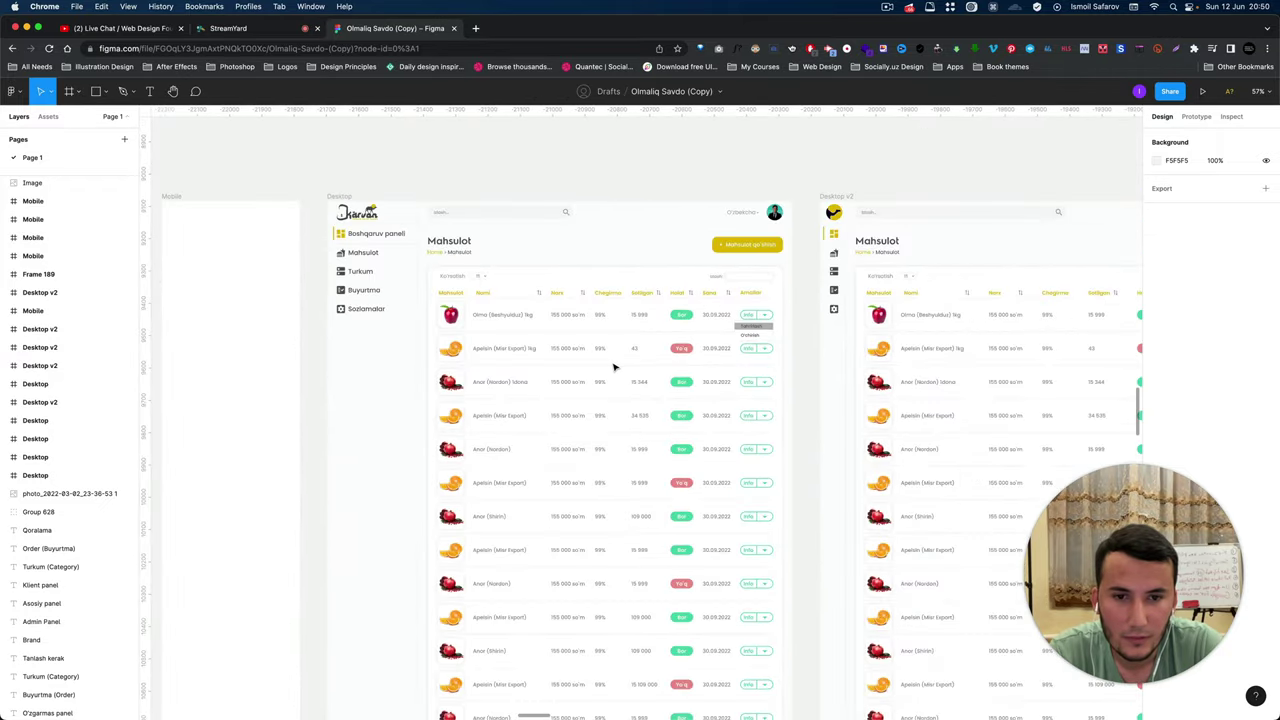
{"action": "scroll", "coordinate": [614, 367], "scroll_direction": "down", "scroll_amount": 2}
{"action": "scroll", "coordinate": [614, 367], "scroll_direction": "down", "scroll_amount": 2}
{"action": "scroll", "coordinate": [614, 367], "scroll_direction": "down", "scroll_amount": 1}
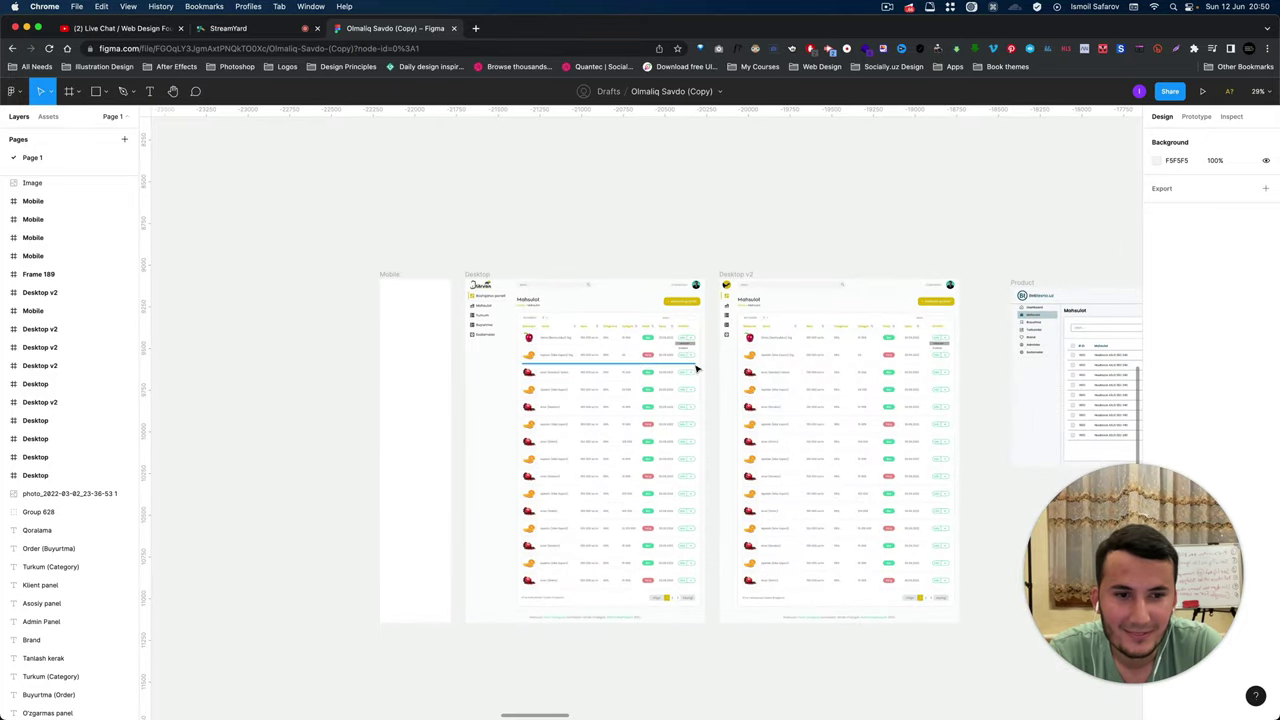
{"action": "scroll", "coordinate": [896, 368], "scroll_direction": "up", "scroll_amount": 3}
{"action": "scroll", "coordinate": [896, 368], "scroll_direction": "up", "scroll_amount": 3}
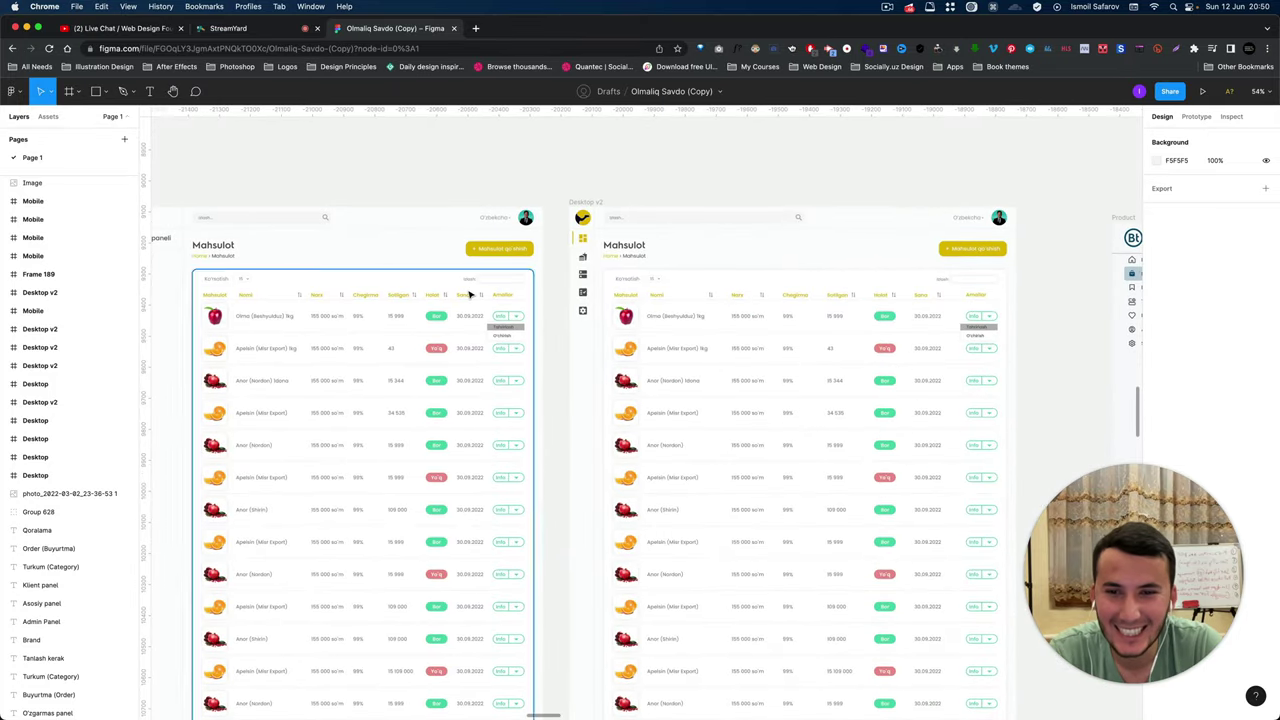
{"action": "scroll", "coordinate": [473, 296], "scroll_direction": "up", "scroll_amount": 3}
{"action": "scroll", "coordinate": [473, 296], "scroll_direction": "left", "scroll_amount": 3}
{"action": "scroll", "coordinate": [473, 296], "scroll_direction": "left", "scroll_amount": 3}
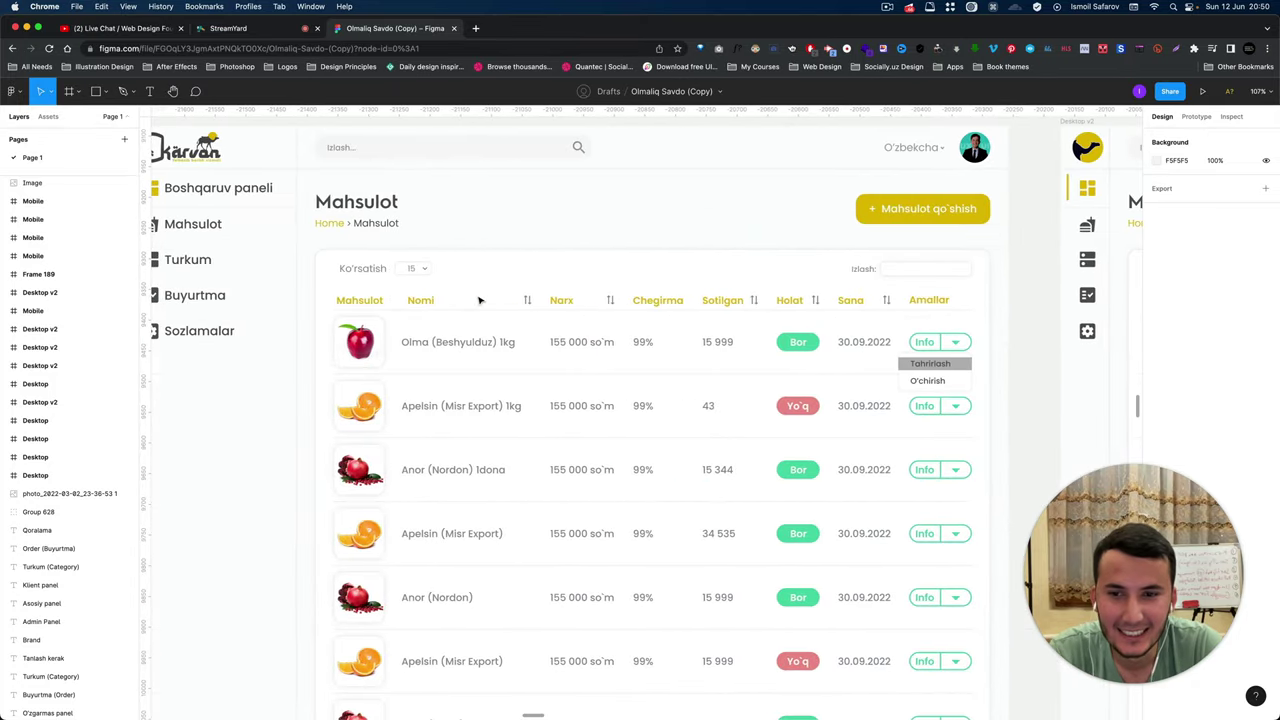
{"action": "scroll", "coordinate": [473, 296], "scroll_direction": "down", "scroll_amount": 3}
{"action": "scroll", "coordinate": [480, 300], "scroll_direction": "down", "scroll_amount": 1}
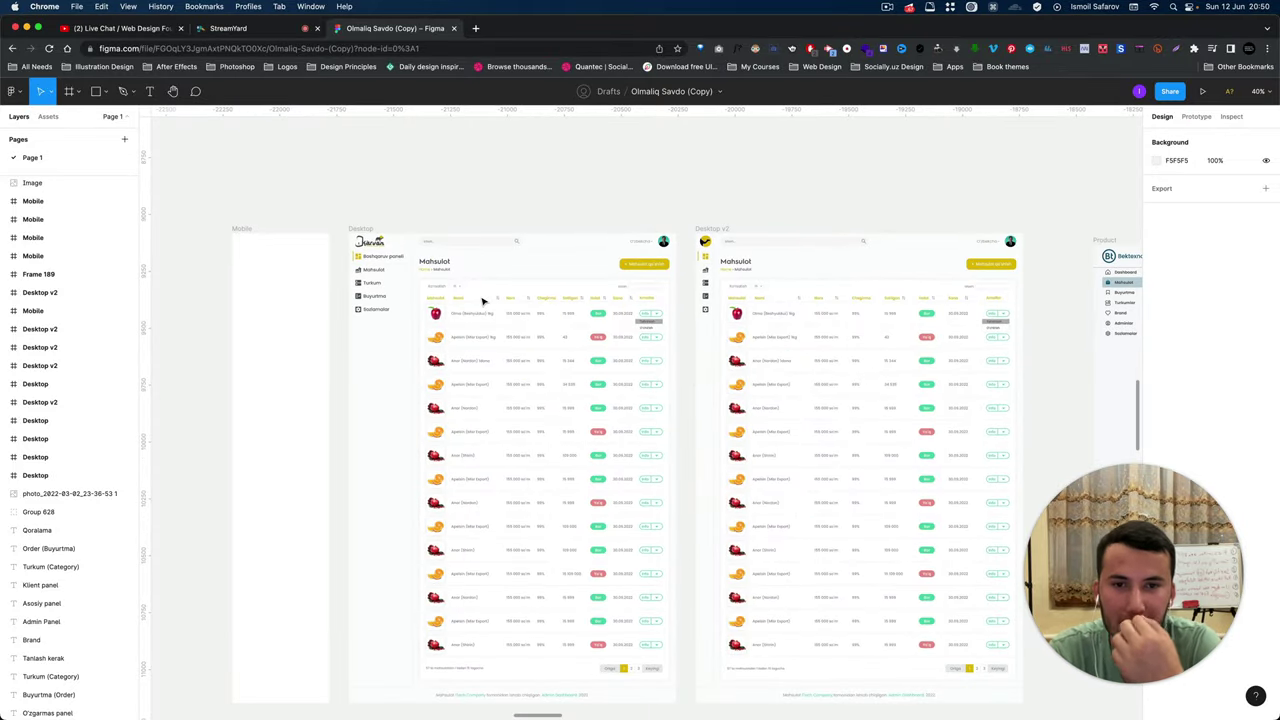
{"action": "scroll", "coordinate": [482, 300], "scroll_direction": "down", "scroll_amount": 2}
{"action": "scroll", "coordinate": [482, 300], "scroll_direction": "down", "scroll_amount": 2}
{"action": "scroll", "coordinate": [482, 300], "scroll_direction": "down", "scroll_amount": 3}
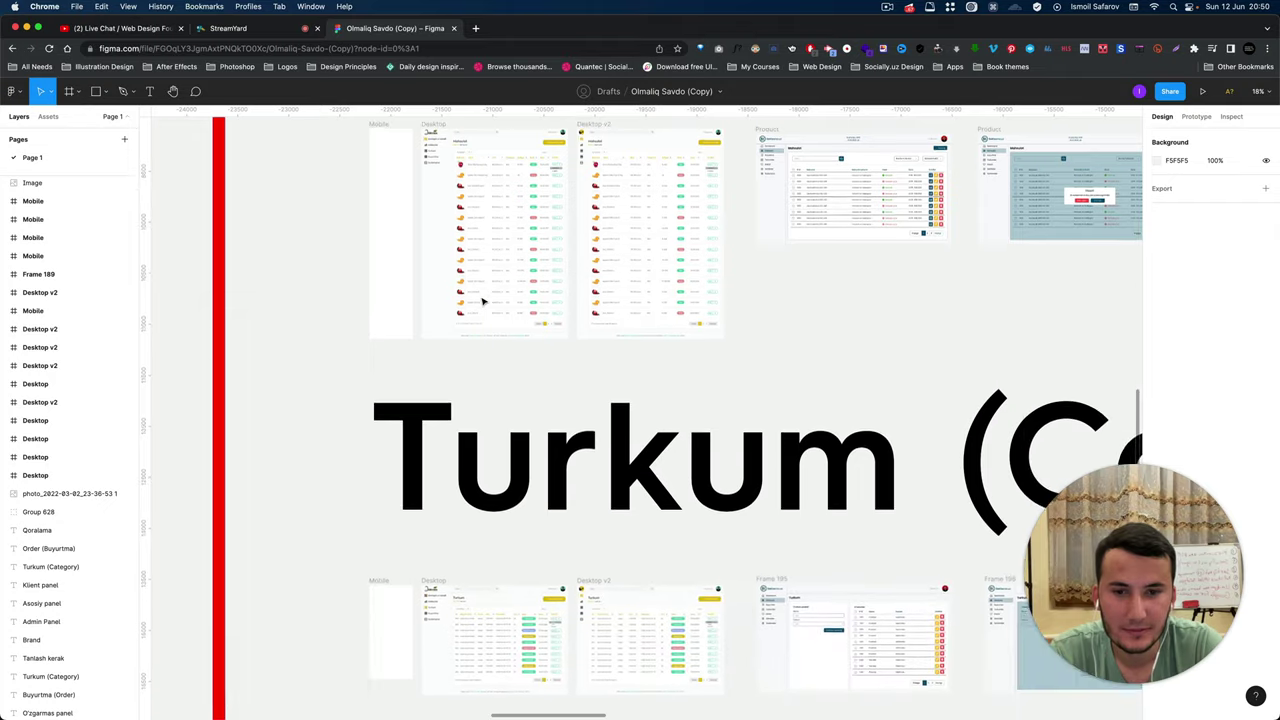
{"action": "scroll", "coordinate": [481, 303], "scroll_direction": "down", "scroll_amount": 2}
{"action": "scroll", "coordinate": [480, 306], "scroll_direction": "down", "scroll_amount": 2}
{"action": "scroll", "coordinate": [479, 311], "scroll_direction": "down", "scroll_amount": 2}
{"action": "scroll", "coordinate": [480, 311], "scroll_direction": "up", "scroll_amount": 3}
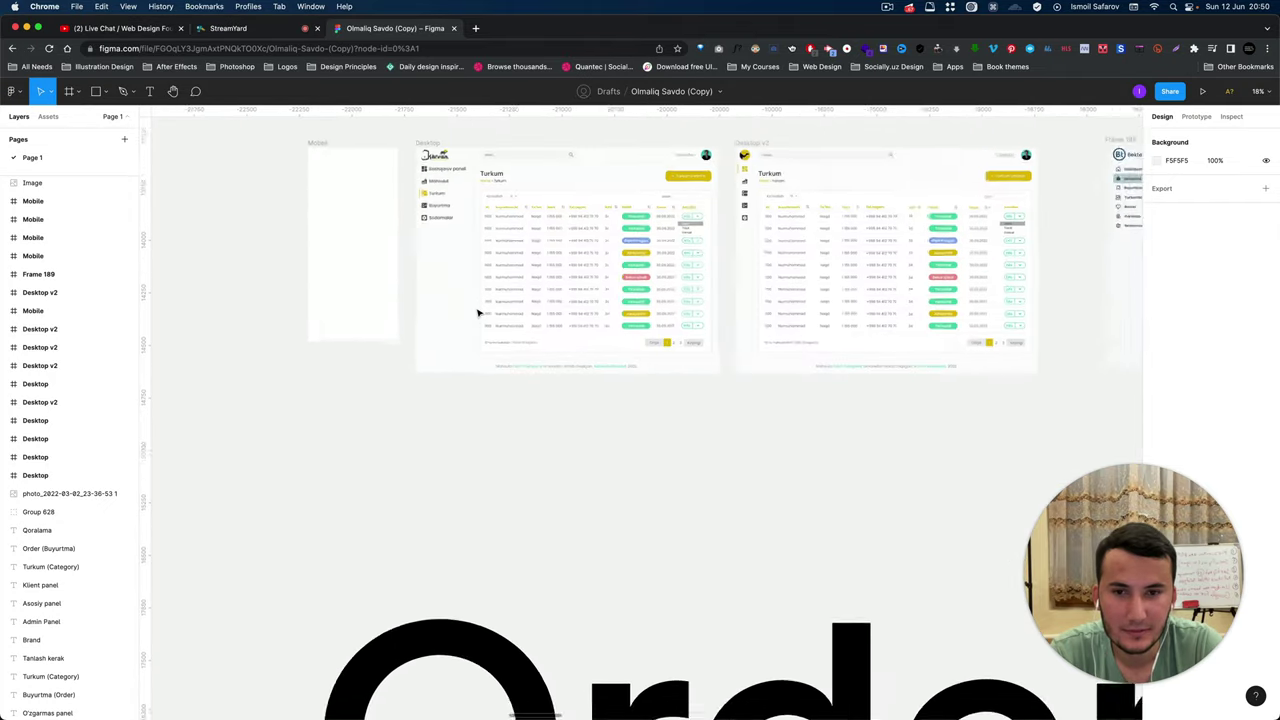
{"action": "scroll", "coordinate": [479, 312], "scroll_direction": "down", "scroll_amount": 5}
{"action": "scroll", "coordinate": [478, 313], "scroll_direction": "up", "scroll_amount": 3}
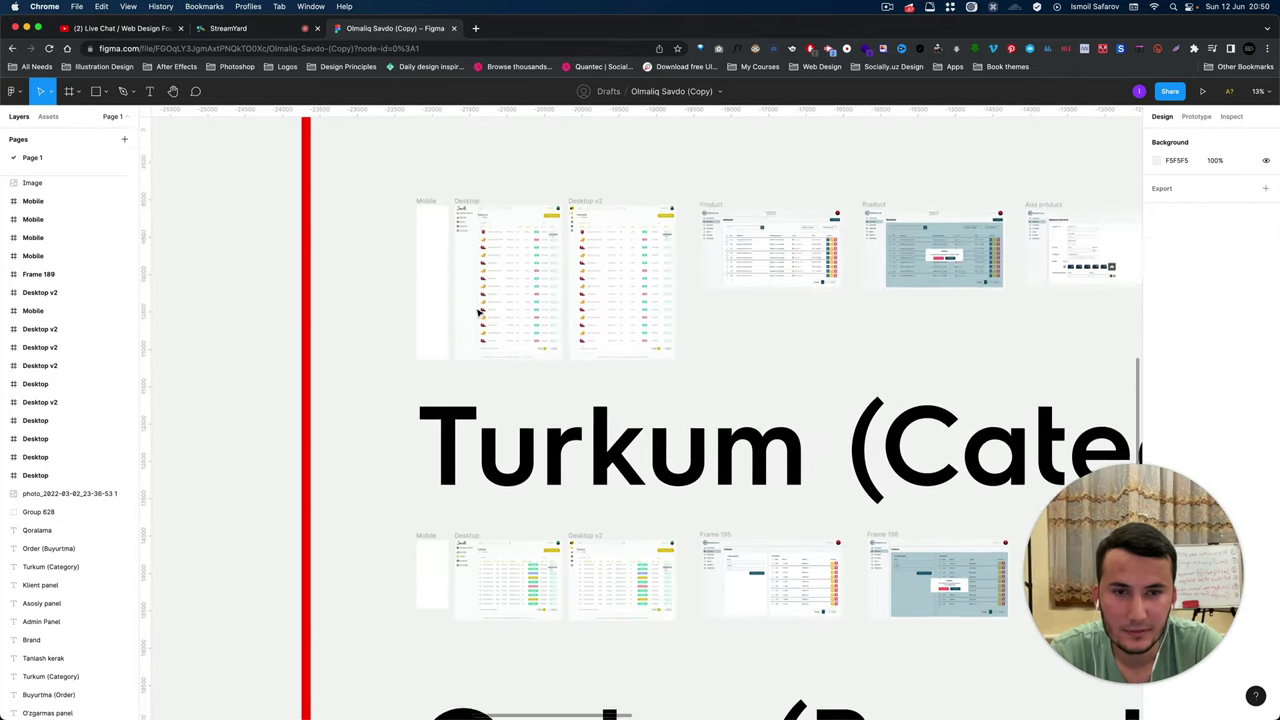
{"action": "scroll", "coordinate": [478, 313], "scroll_direction": "up", "scroll_amount": 3}
{"action": "scroll", "coordinate": [478, 313], "scroll_direction": "up", "scroll_amount": 3}
{"action": "scroll", "coordinate": [478, 313], "scroll_direction": "down", "scroll_amount": 3}
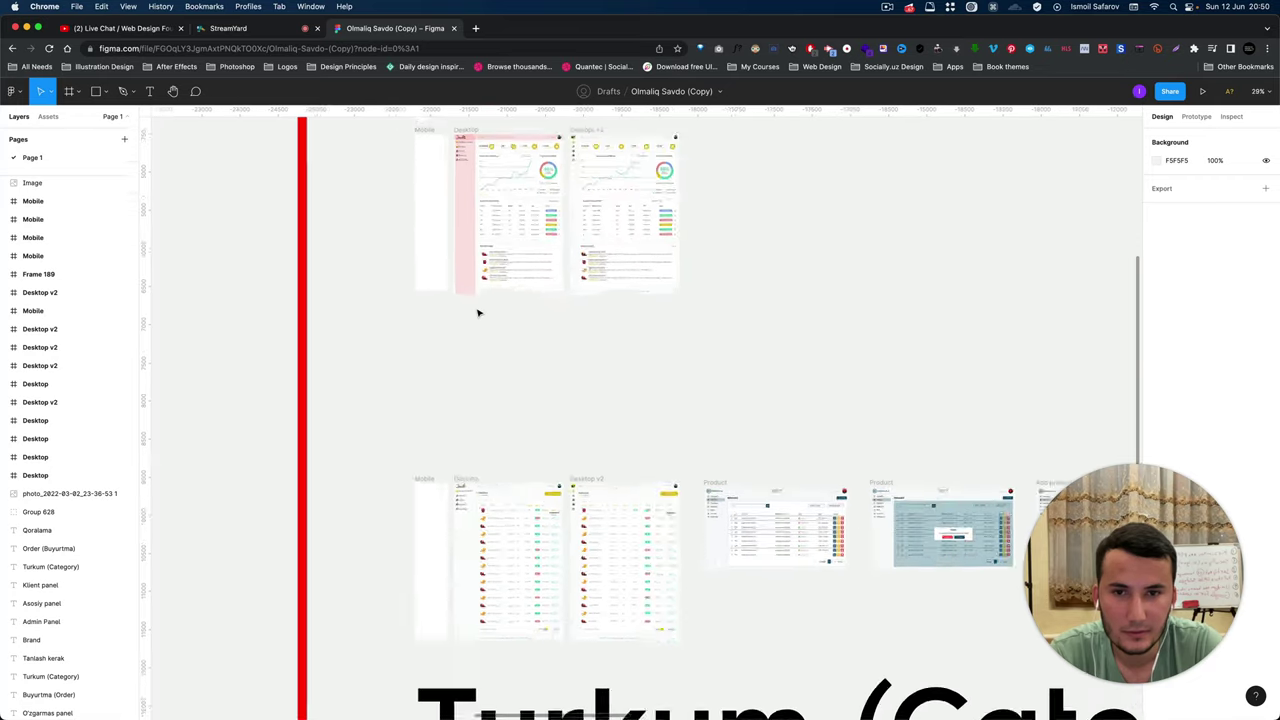
{"action": "scroll", "coordinate": [478, 313], "scroll_direction": "up", "scroll_amount": 1}
{"action": "scroll", "coordinate": [478, 313], "scroll_direction": "up", "scroll_amount": 2}
{"action": "scroll", "coordinate": [478, 313], "scroll_direction": "down", "scroll_amount": 1}
{"action": "scroll", "coordinate": [537, 311], "scroll_direction": "down", "scroll_amount": 1}
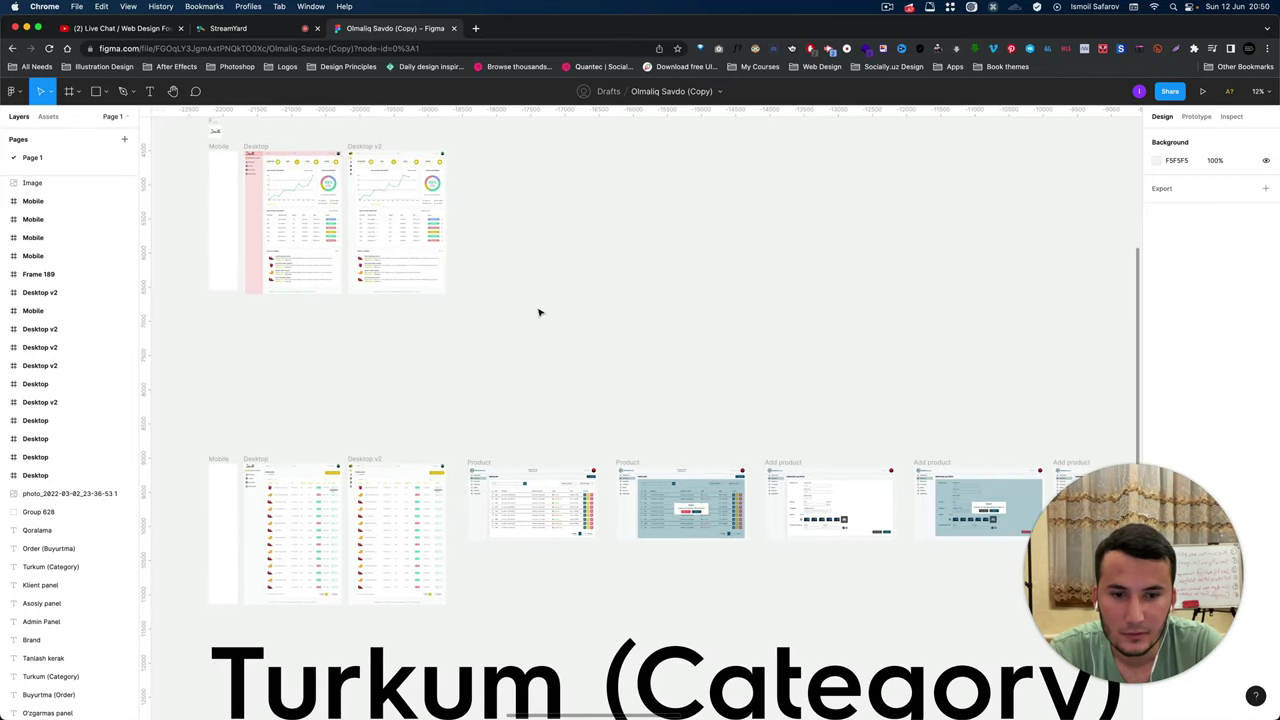
{"action": "scroll", "coordinate": [536, 313], "scroll_direction": "down", "scroll_amount": 4}
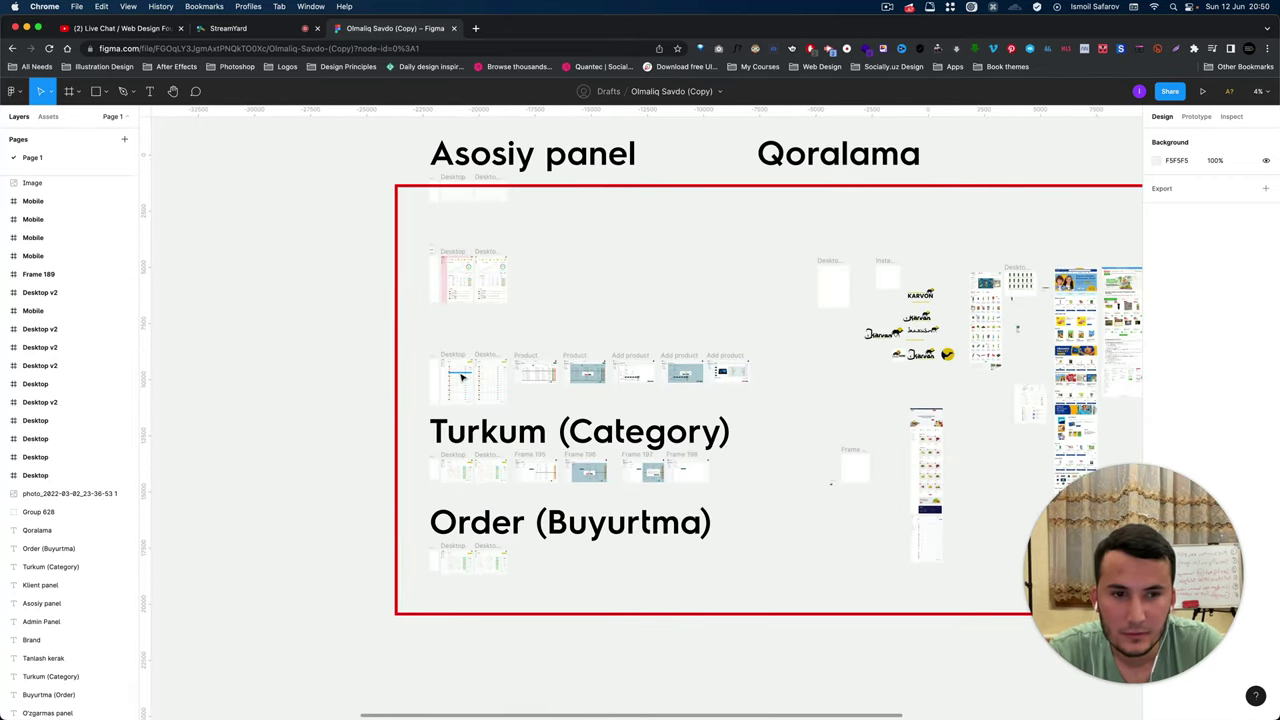
{"action": "left_click", "coordinate": [1138, 92]}
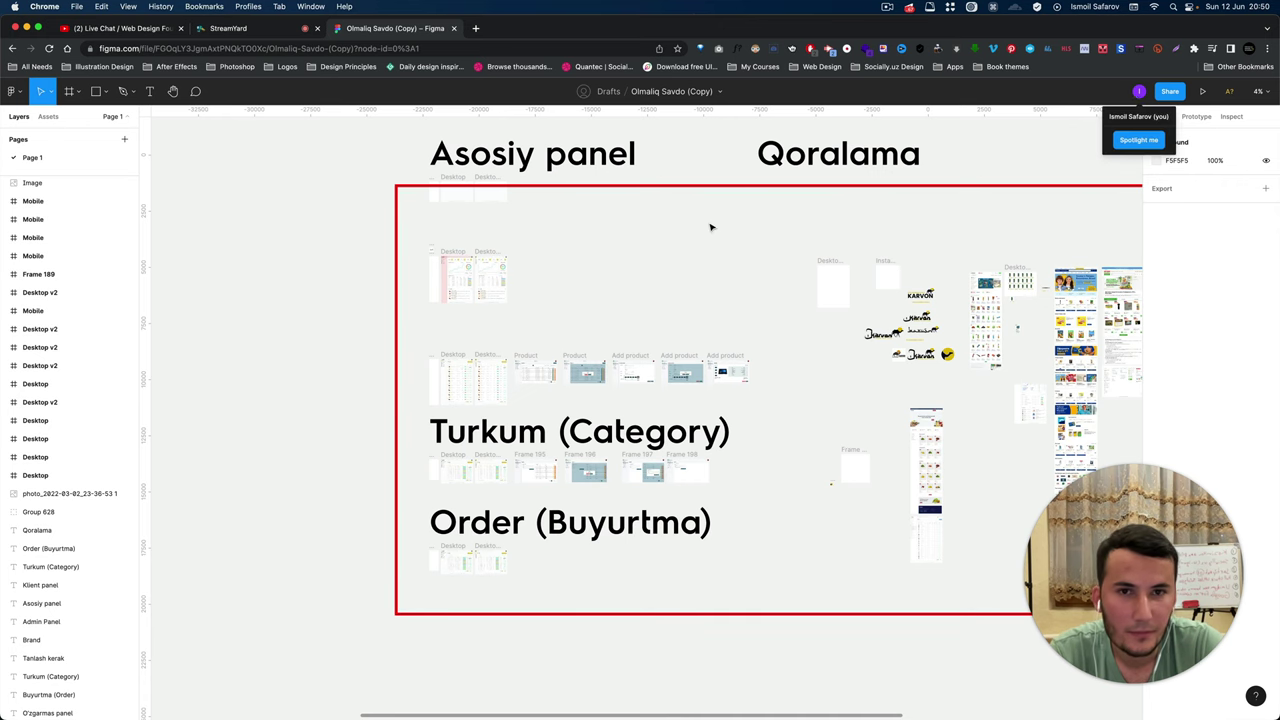
{"action": "left_click", "coordinate": [600, 186]}
{"action": "scroll", "coordinate": [630, 238], "scroll_direction": "down", "scroll_amount": 3}
{"action": "scroll", "coordinate": [630, 238], "scroll_direction": "down", "scroll_amount": 2}
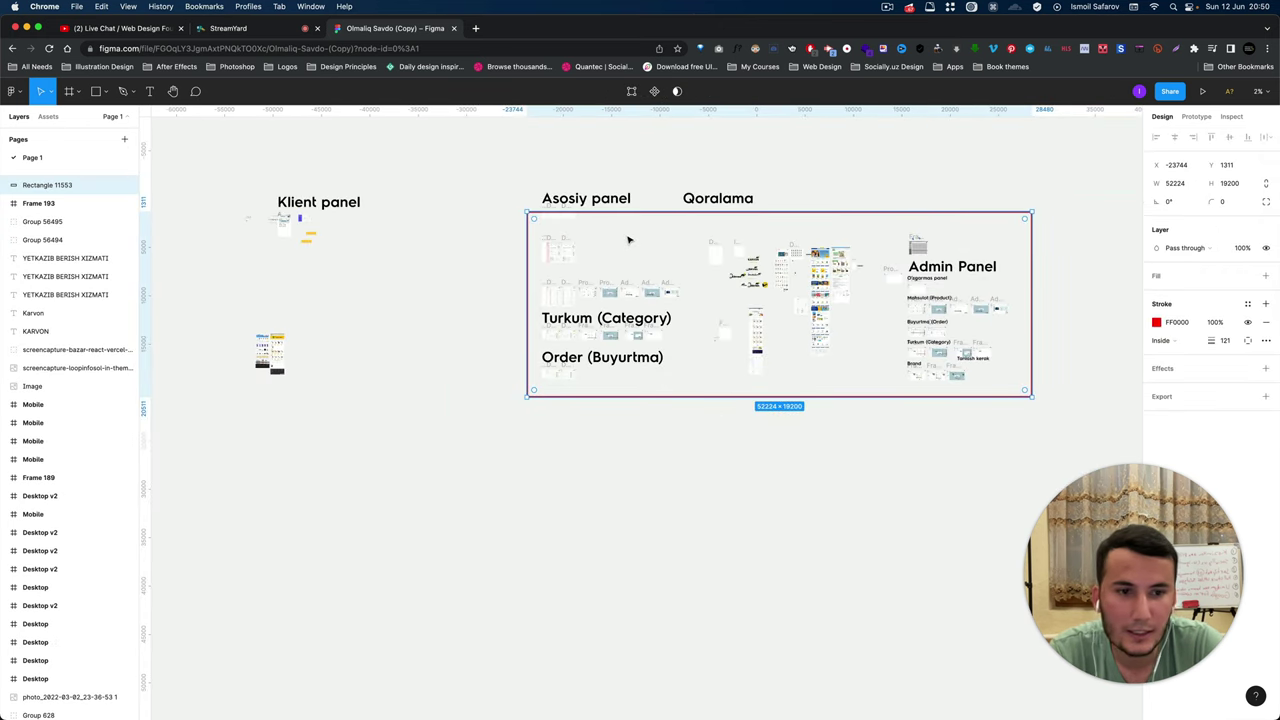
{"action": "scroll", "coordinate": [700, 289], "scroll_direction": "up", "scroll_amount": 1}
{"action": "scroll", "coordinate": [629, 271], "scroll_direction": "up", "scroll_amount": 1}
{"action": "scroll", "coordinate": [632, 269], "scroll_direction": "up", "scroll_amount": 2}
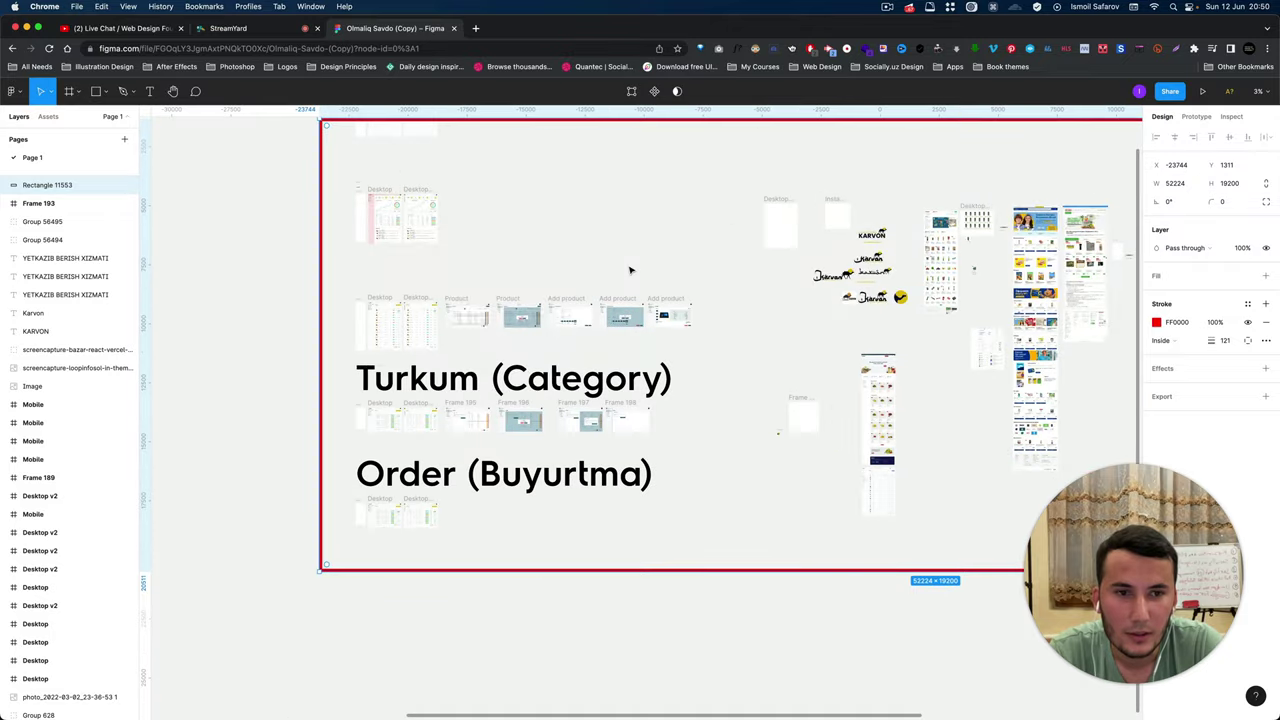
{"action": "scroll", "coordinate": [632, 271], "scroll_direction": "up", "scroll_amount": 1}
{"action": "scroll", "coordinate": [630, 271], "scroll_direction": "down", "scroll_amount": 3}
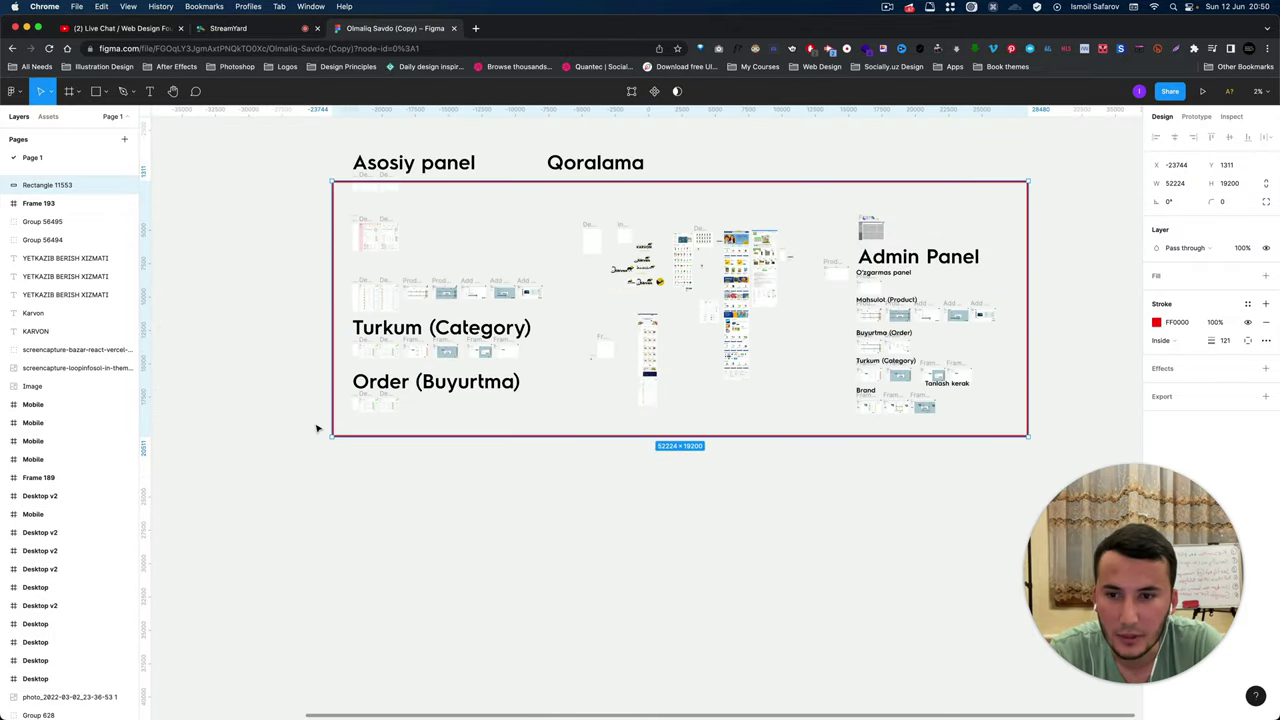
{"action": "scroll", "coordinate": [400, 400], "scroll_direction": "up", "scroll_amount": 3}
{"action": "scroll", "coordinate": [434, 370], "scroll_direction": "up", "scroll_amount": 5}
{"action": "scroll", "coordinate": [434, 370], "scroll_direction": "up", "scroll_amount": 5}
{"action": "scroll", "coordinate": [434, 370], "scroll_direction": "down", "scroll_amount": 1}
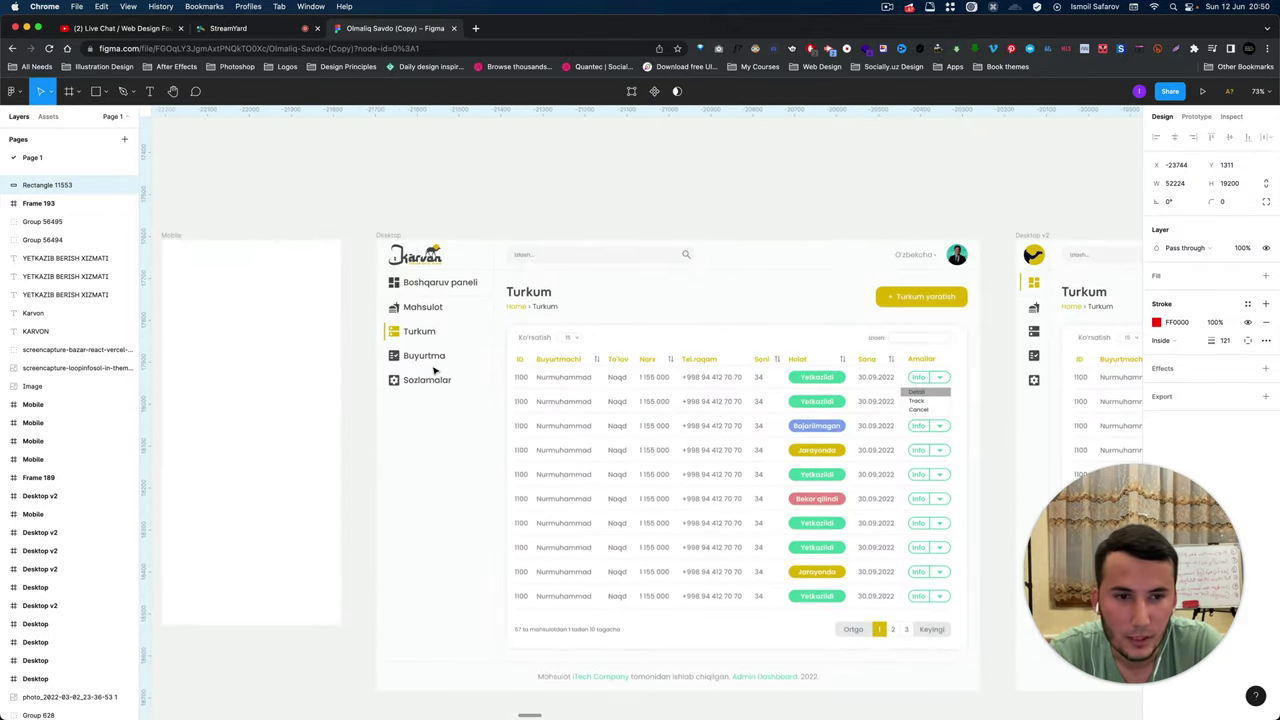
{"action": "scroll", "coordinate": [830, 326], "scroll_direction": "up", "scroll_amount": 1}
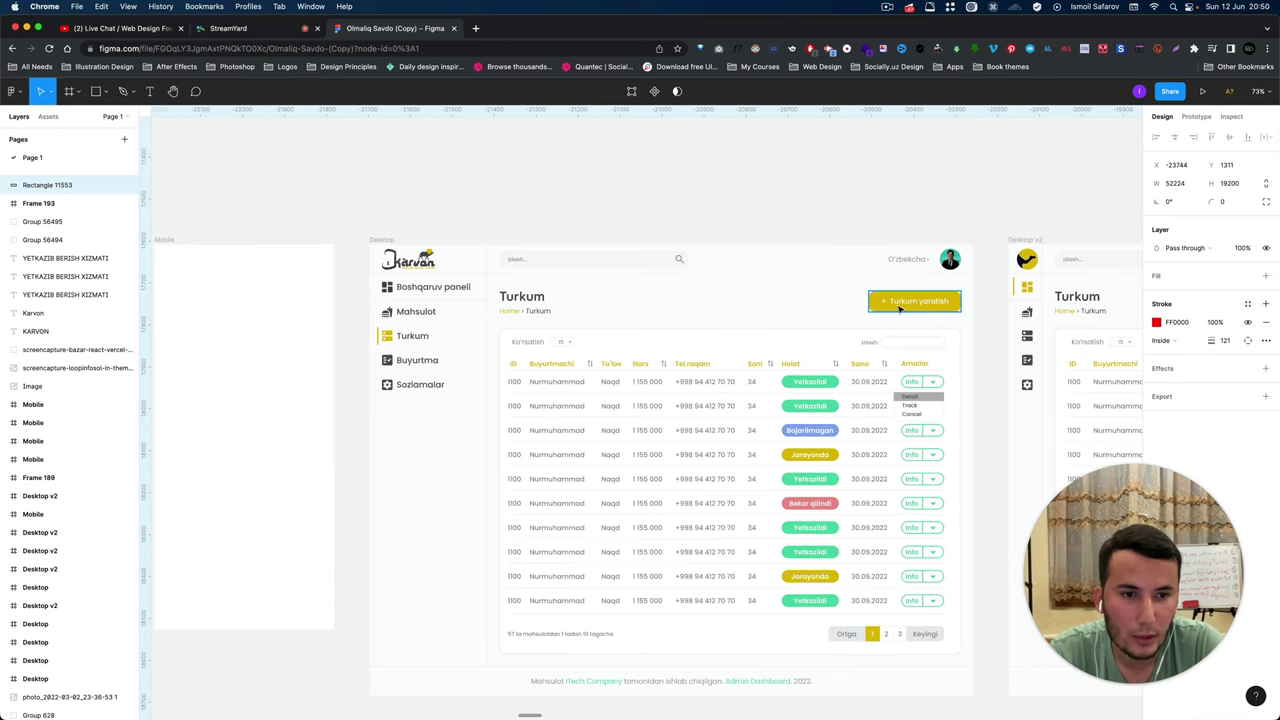
{"action": "scroll", "coordinate": [690, 306], "scroll_direction": "down", "scroll_amount": 5}
{"action": "scroll", "coordinate": [683, 309], "scroll_direction": "down", "scroll_amount": 5}
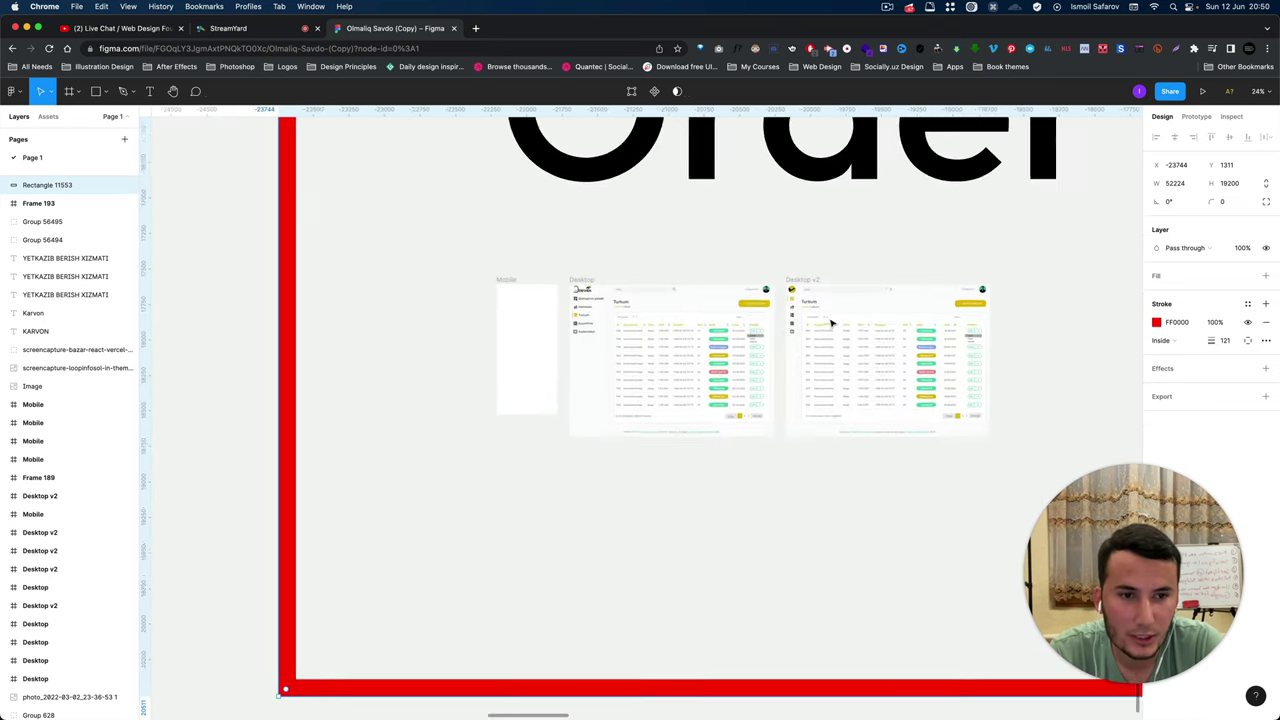
{"action": "scroll", "coordinate": [830, 323], "scroll_direction": "up", "scroll_amount": 5}
{"action": "scroll", "coordinate": [700, 310], "scroll_direction": "down", "scroll_amount": 5}
{"action": "scroll", "coordinate": [600, 300], "scroll_direction": "up", "scroll_amount": 1}
{"action": "scroll", "coordinate": [582, 295], "scroll_direction": "up", "scroll_amount": 2}
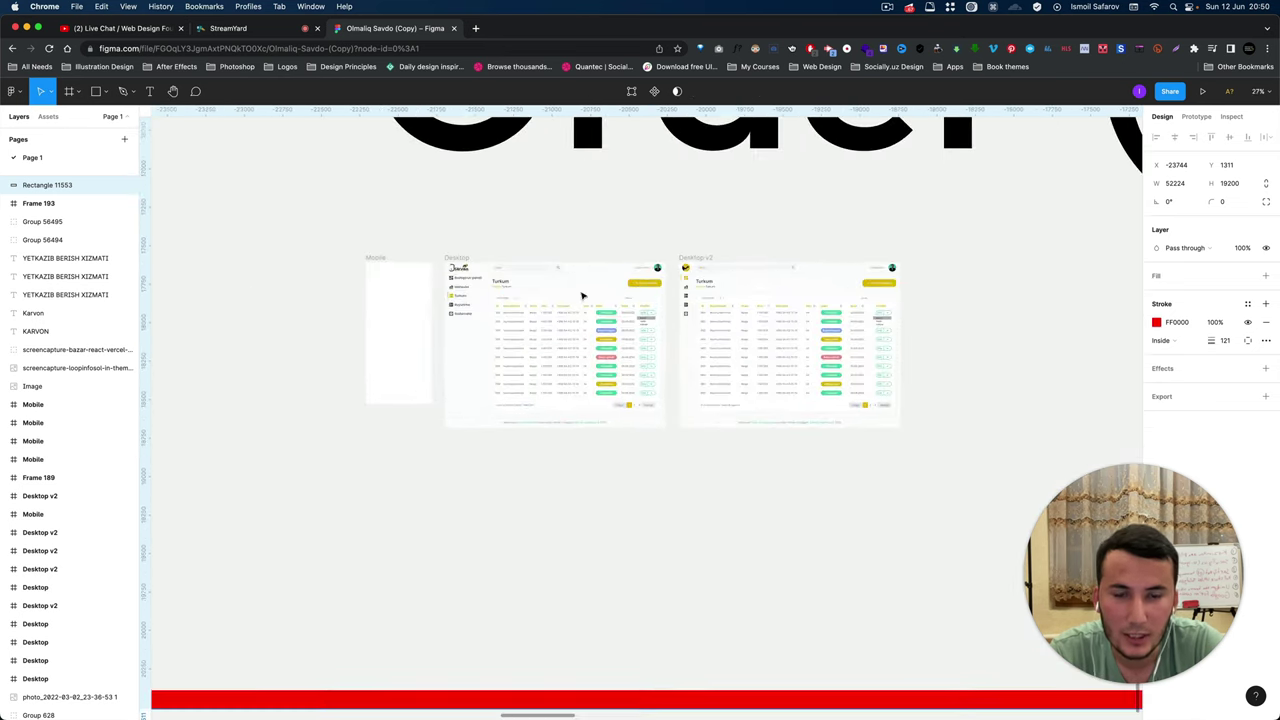
{"action": "scroll", "coordinate": [500, 305], "scroll_direction": "up", "scroll_amount": 2}
{"action": "scroll", "coordinate": [452, 316], "scroll_direction": "up", "scroll_amount": 2}
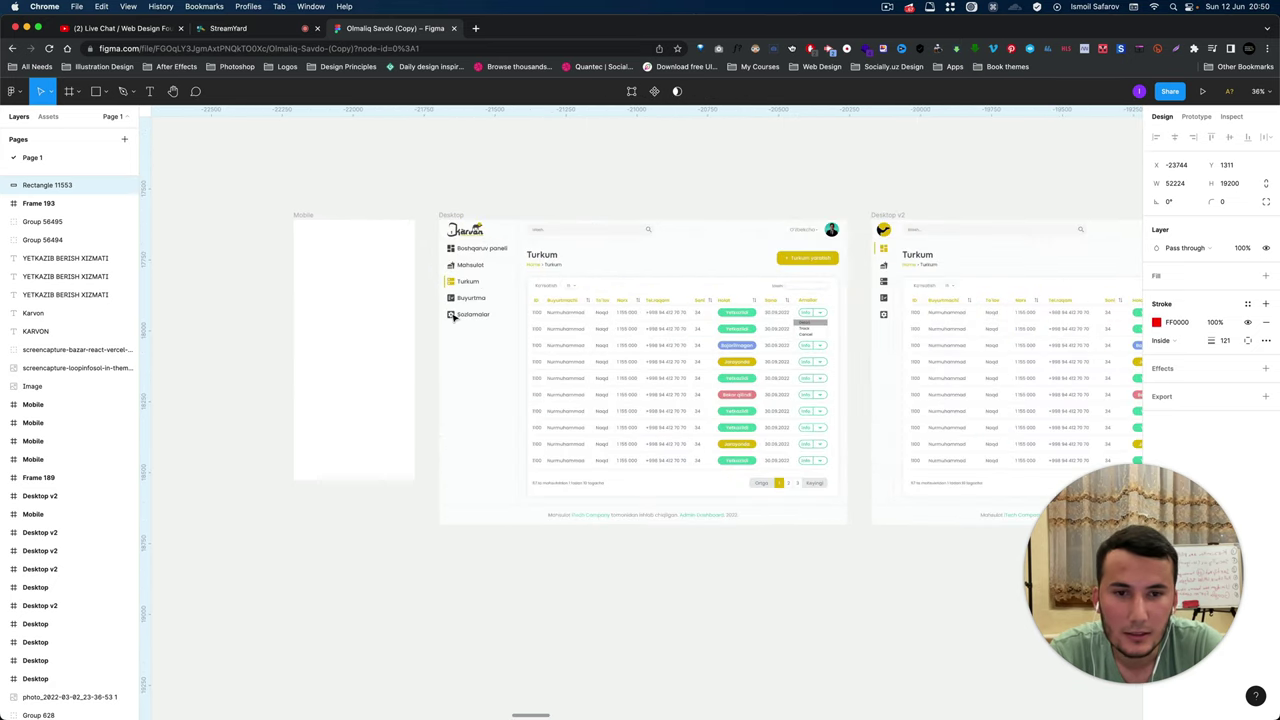
{"action": "scroll", "coordinate": [452, 316], "scroll_direction": "down", "scroll_amount": 1}
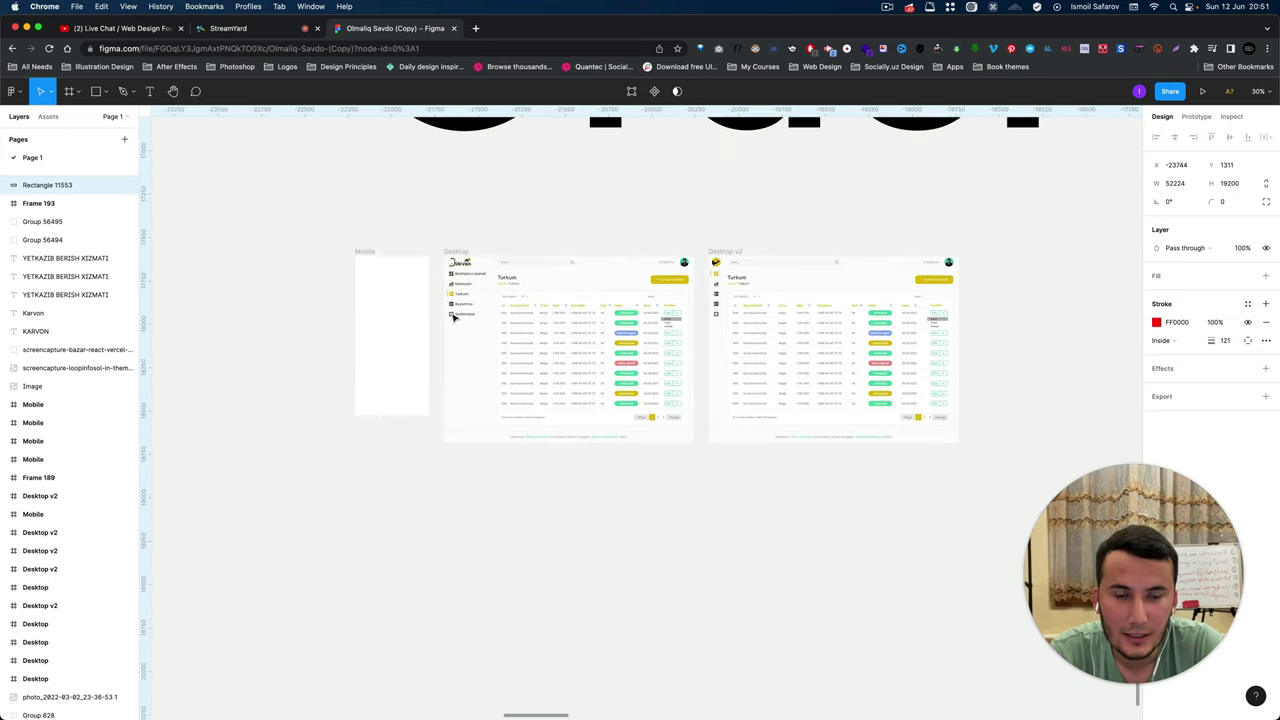
{"action": "scroll", "coordinate": [452, 316], "scroll_direction": "down", "scroll_amount": 2}
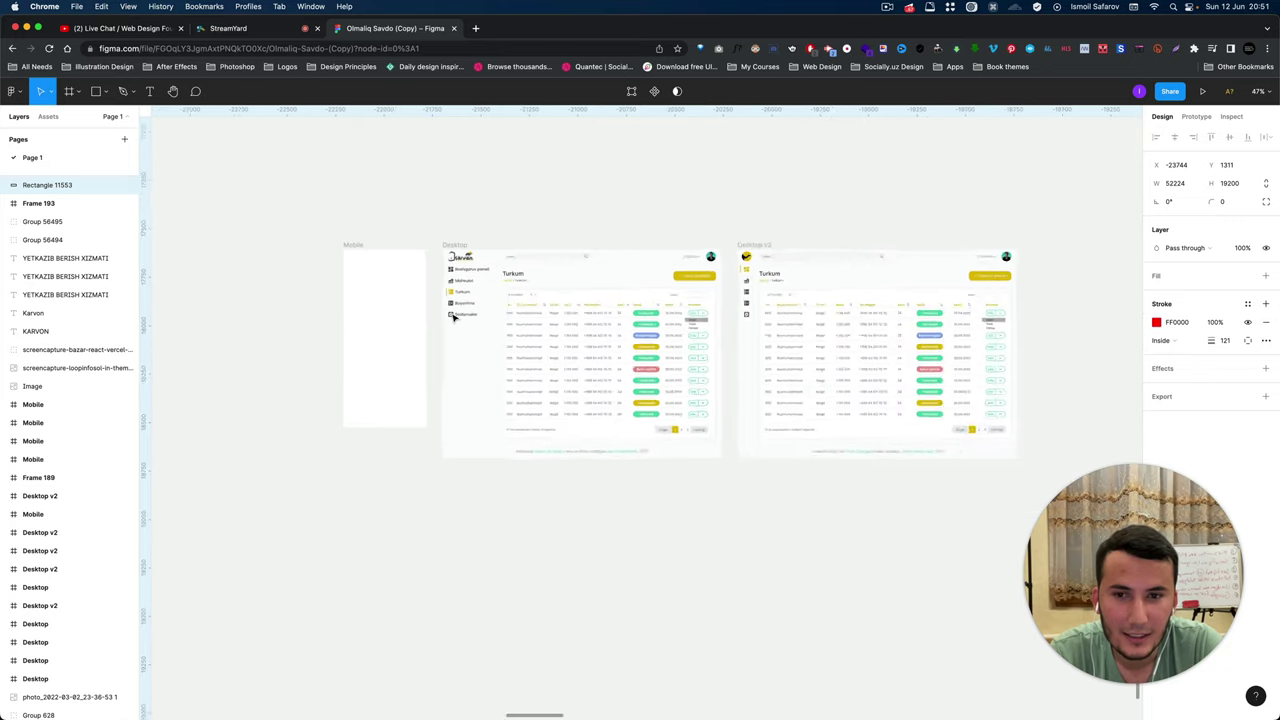
{"action": "scroll", "coordinate": [452, 316], "scroll_direction": "up", "scroll_amount": 3}
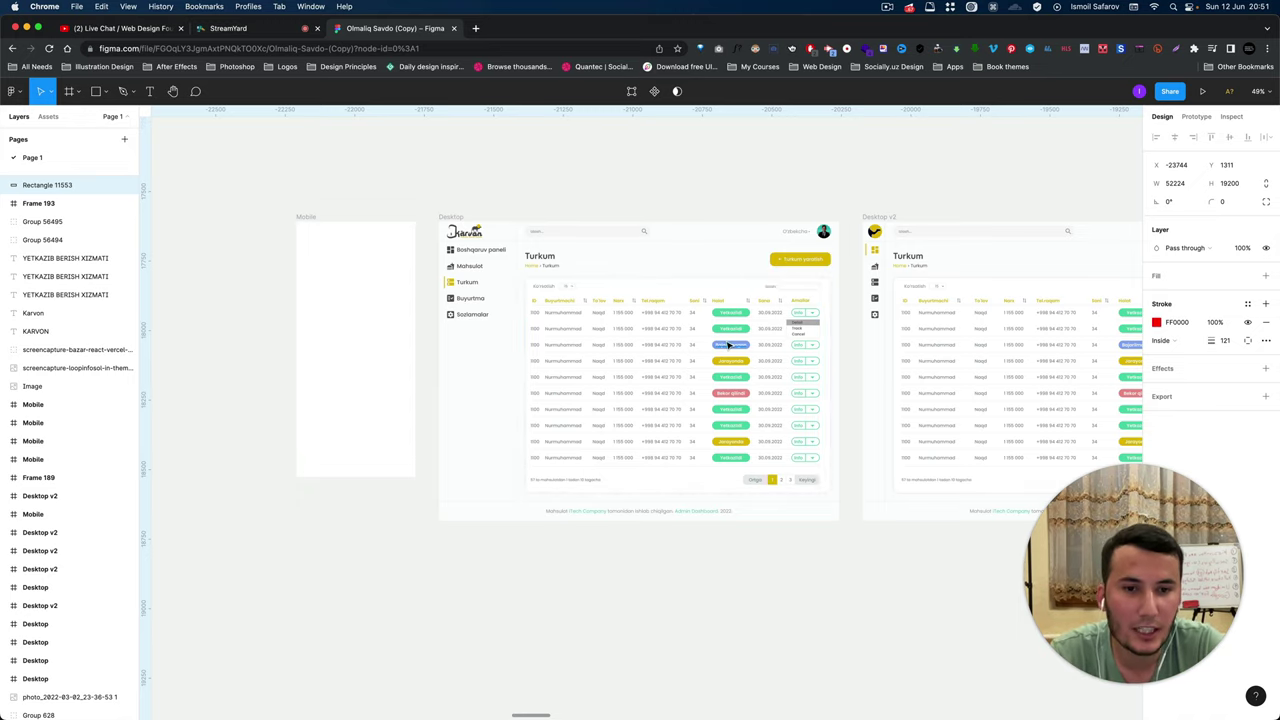
{"action": "scroll", "coordinate": [728, 345], "scroll_direction": "up", "scroll_amount": 5, "text": "ctrl"}
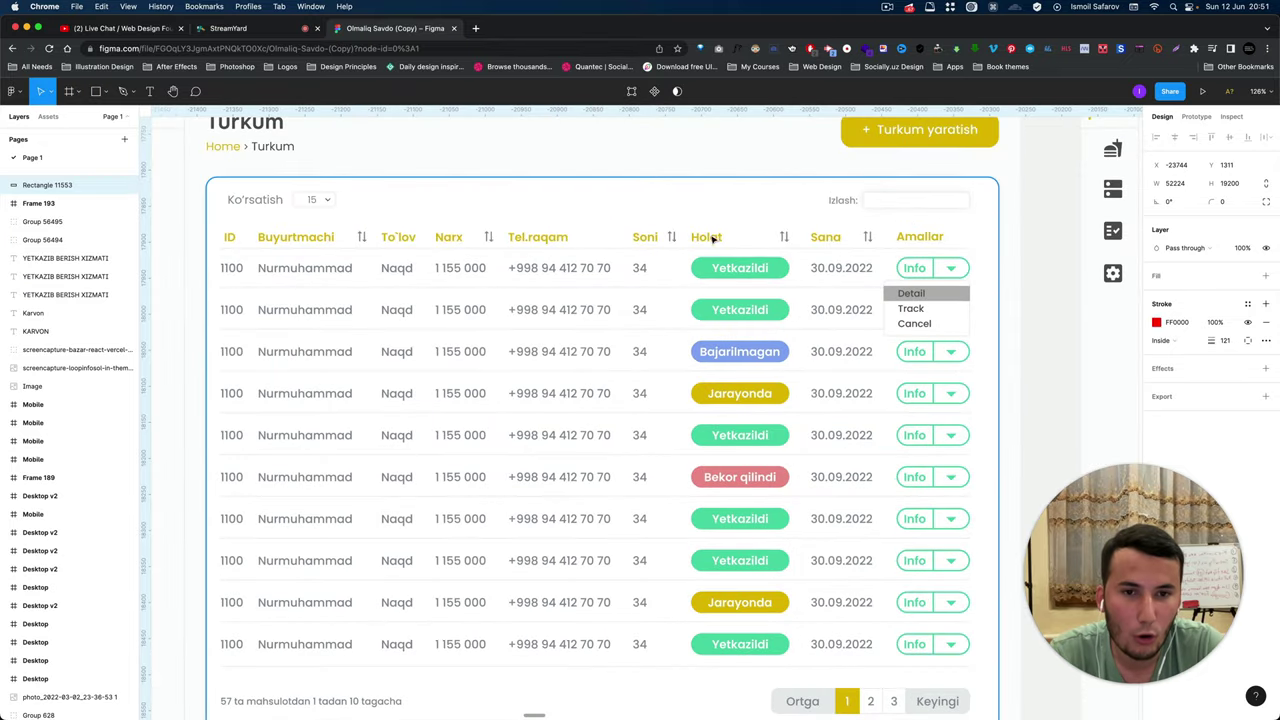
{"action": "scroll", "coordinate": [756, 343], "scroll_direction": "down", "scroll_amount": 3, "text": "ctrl"}
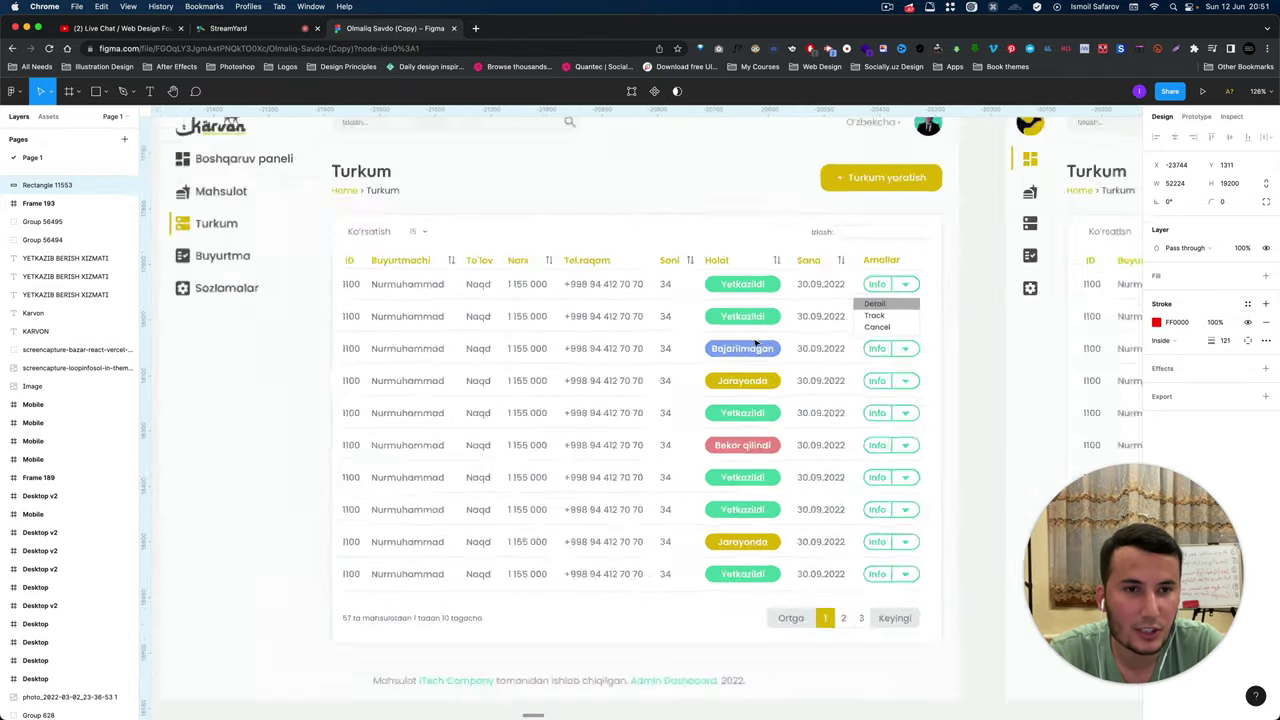
{"action": "scroll", "coordinate": [756, 343], "scroll_direction": "down", "scroll_amount": 3, "text": "ctrl"}
{"action": "scroll", "coordinate": [686, 251], "scroll_direction": "down", "scroll_amount": 3, "text": "ctrl"}
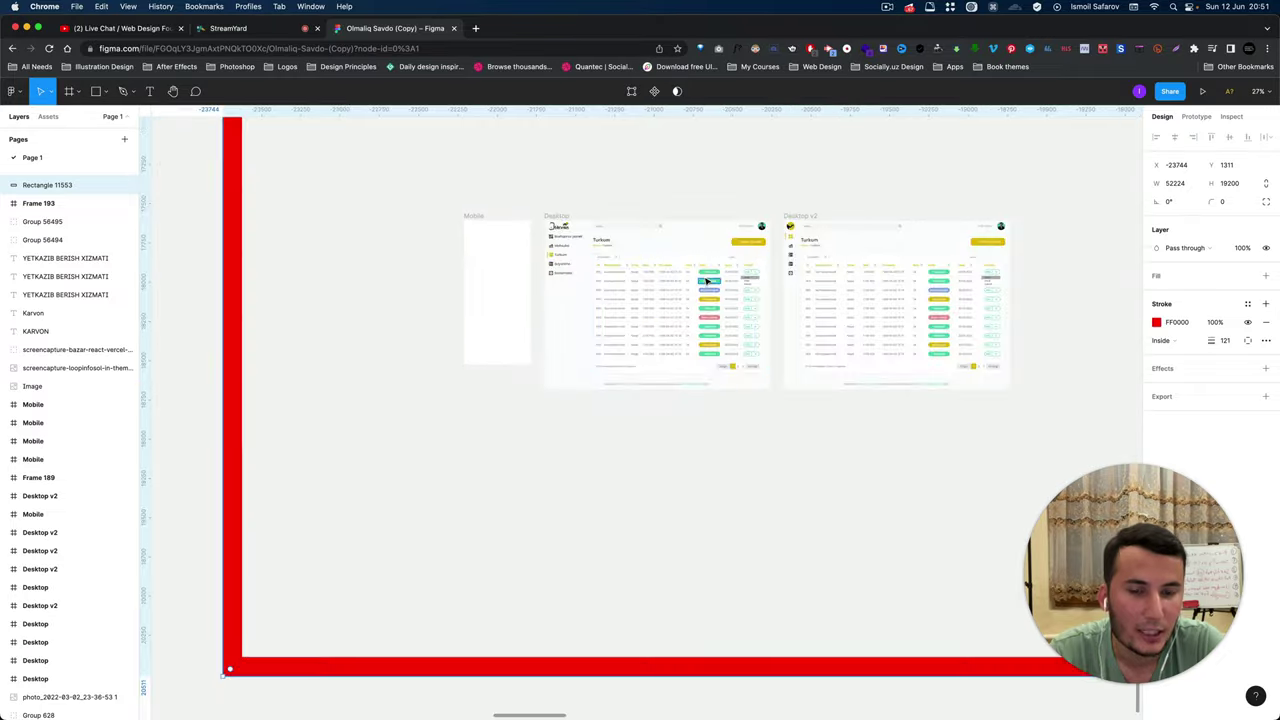
{"action": "scroll", "coordinate": [707, 281], "scroll_direction": "up", "scroll_amount": 2, "text": "ctrl"}
{"action": "scroll", "coordinate": [707, 281], "scroll_direction": "up", "scroll_amount": 1, "text": "ctrl"}
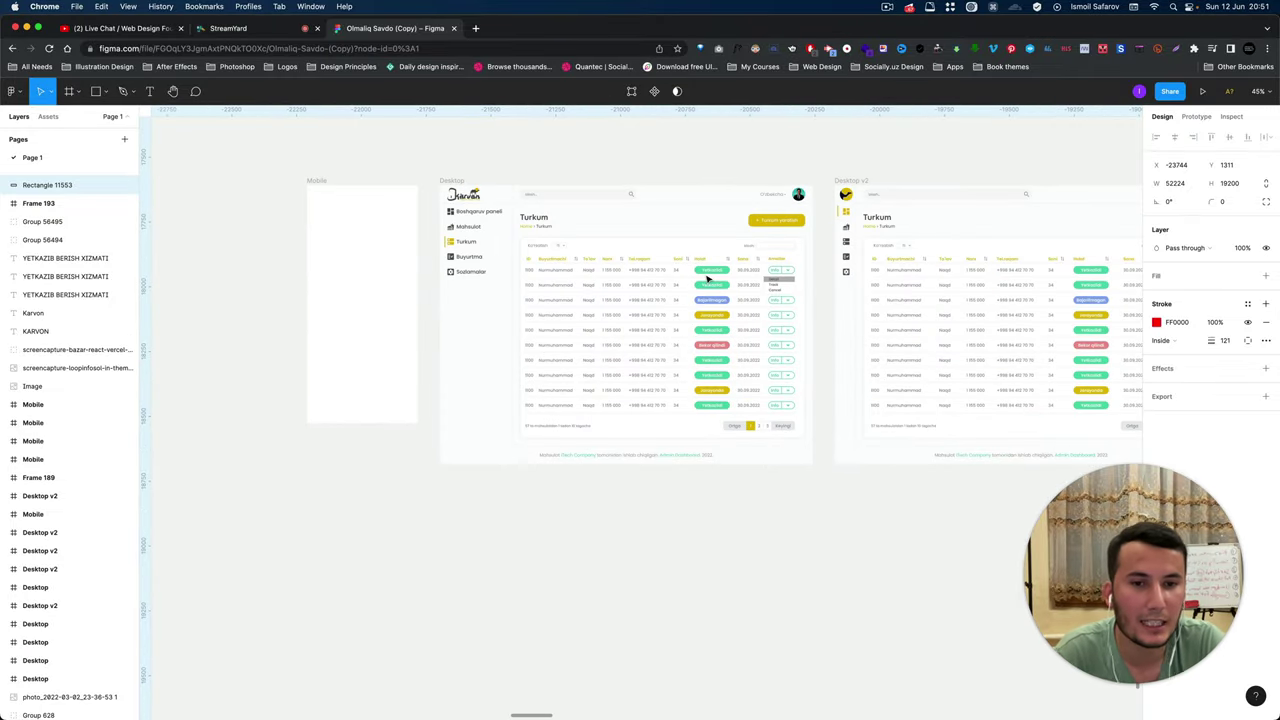
{"action": "scroll", "coordinate": [708, 280], "scroll_direction": "right", "scroll_amount": 3}
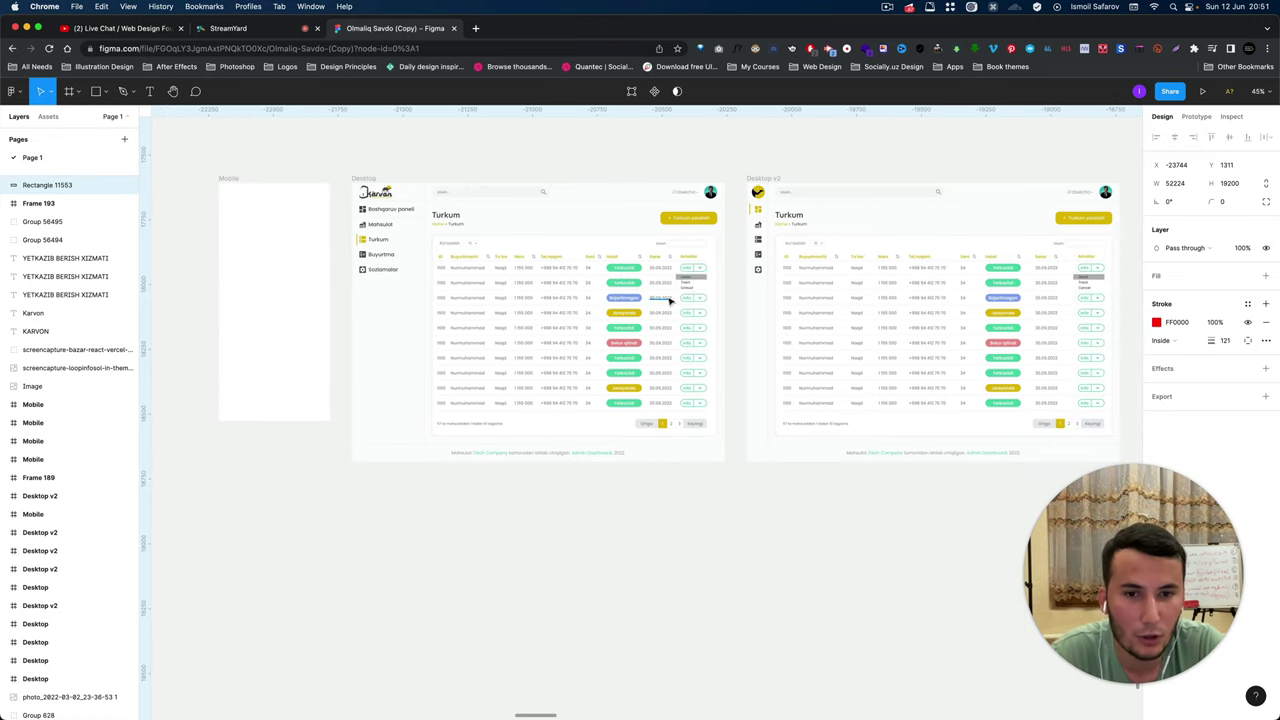
{"action": "scroll", "coordinate": [670, 298], "scroll_direction": "up", "scroll_amount": 3, "text": "ctrl"}
{"action": "scroll", "coordinate": [671, 294], "scroll_direction": "down", "scroll_amount": 2, "text": "ctrl"}
{"action": "scroll", "coordinate": [643, 291], "scroll_direction": "down", "scroll_amount": 2, "text": "ctrl"}
{"action": "scroll", "coordinate": [700, 285], "scroll_direction": "down", "scroll_amount": 1, "text": "ctrl"}
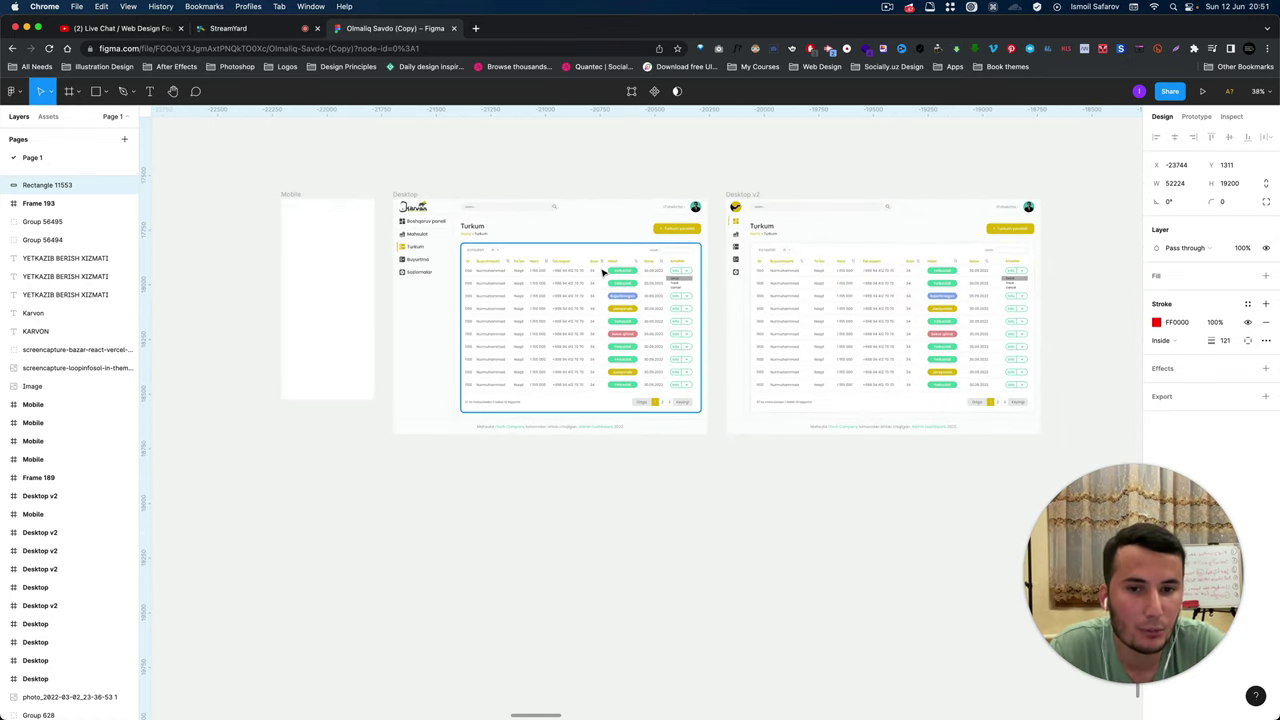
{"action": "scroll", "coordinate": [604, 272], "scroll_direction": "up", "scroll_amount": 3, "text": "ctrl"}
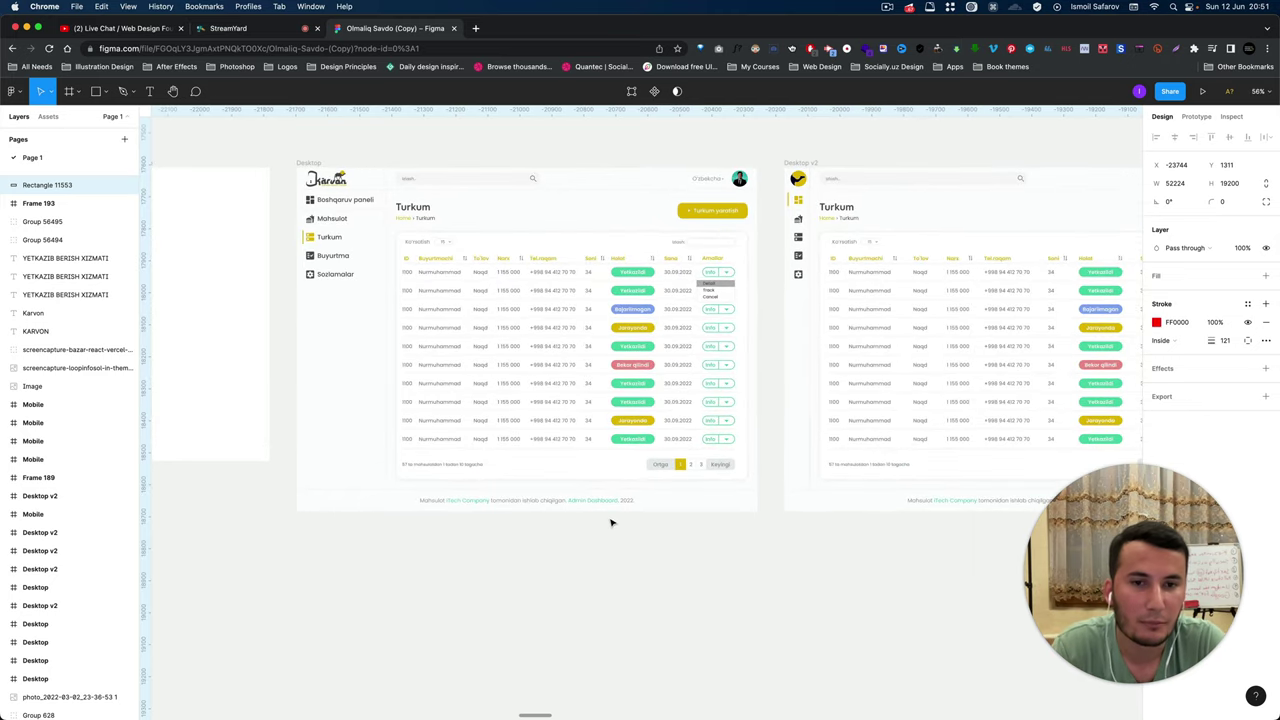
{"action": "scroll", "coordinate": [612, 522], "scroll_direction": "left", "scroll_amount": 2}
{"action": "scroll", "coordinate": [612, 522], "scroll_direction": "down", "scroll_amount": 2, "text": "ctrl"}
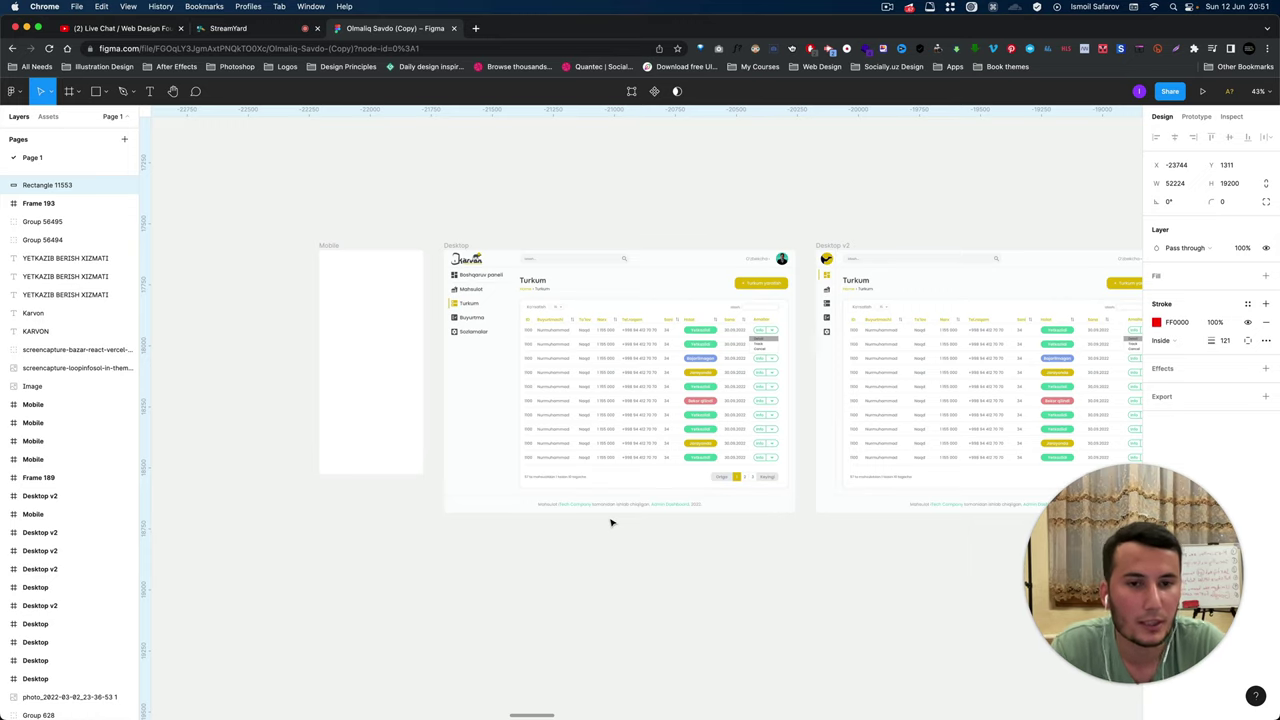
{"action": "scroll", "coordinate": [612, 522], "scroll_direction": "up", "scroll_amount": 1, "text": "ctrl"}
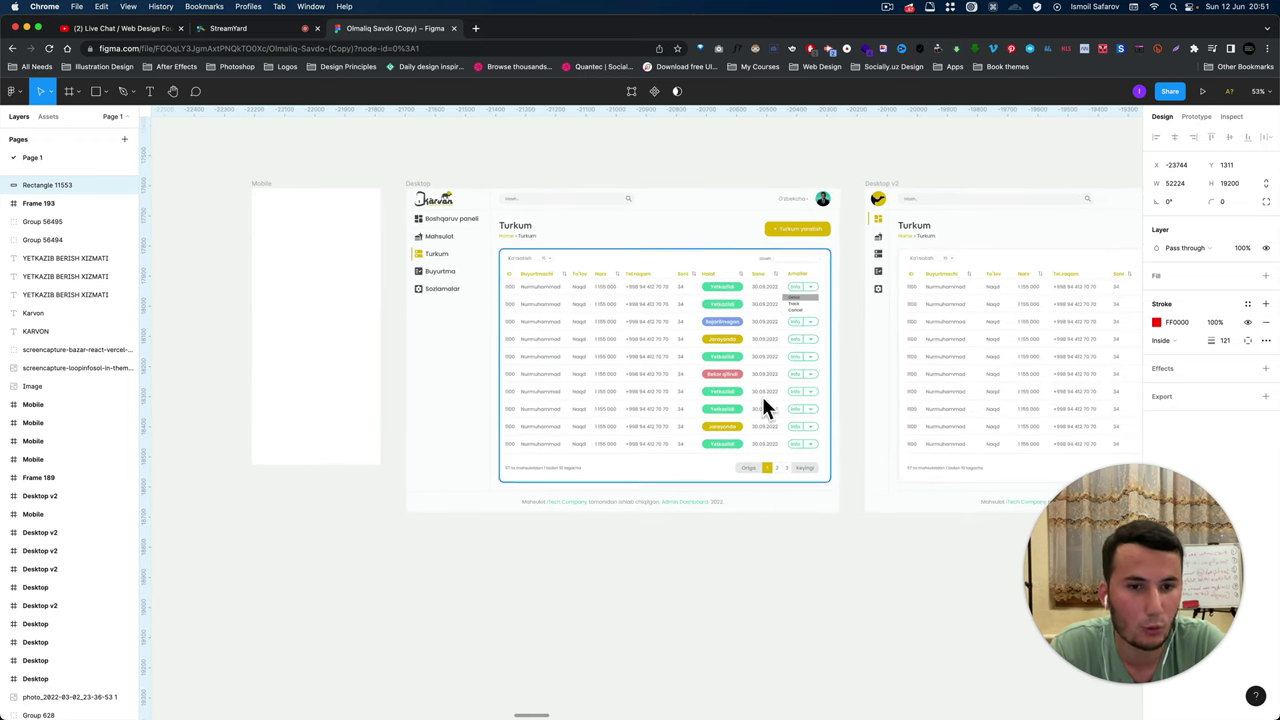
{"action": "scroll", "coordinate": [700, 410], "scroll_direction": "down", "scroll_amount": 2, "text": "ctrl"}
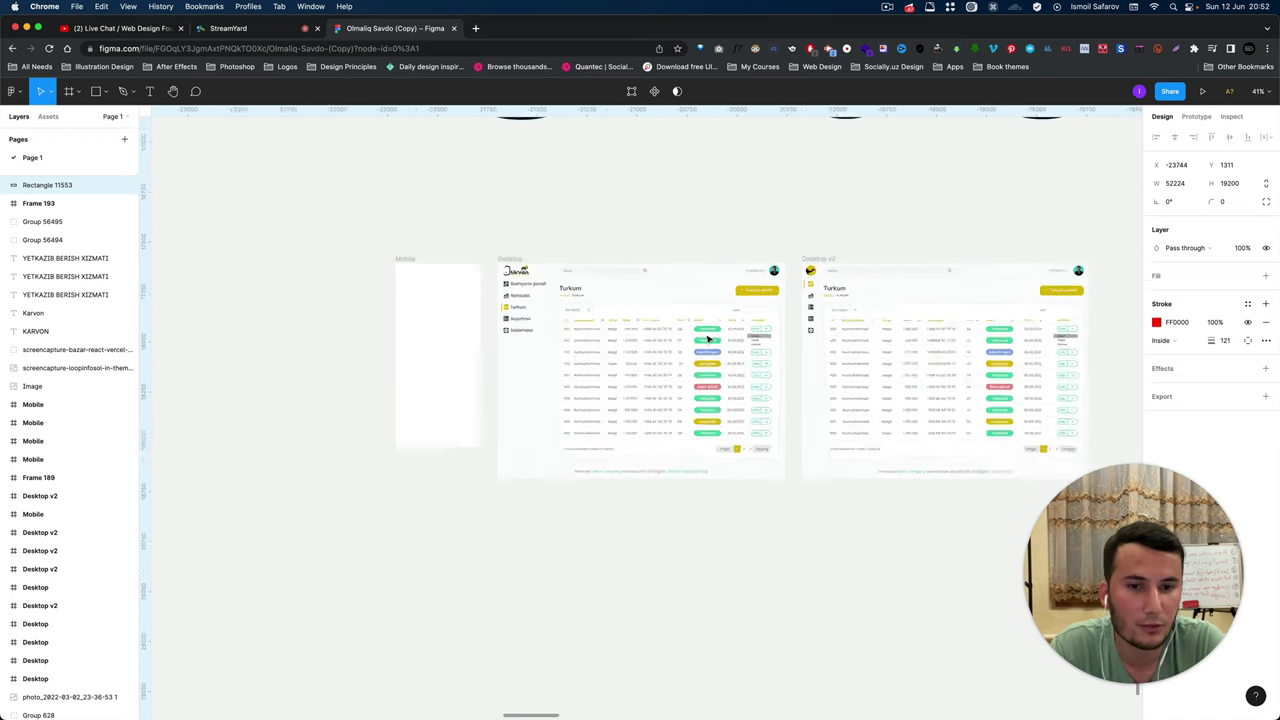
{"action": "scroll", "coordinate": [706, 340], "scroll_direction": "down", "scroll_amount": 4, "text": "ctrl"}
{"action": "scroll", "coordinate": [706, 340], "scroll_direction": "down", "scroll_amount": 2, "text": "ctrl"}
{"action": "scroll", "coordinate": [700, 342], "scroll_direction": "down", "scroll_amount": 2, "text": "ctrl"}
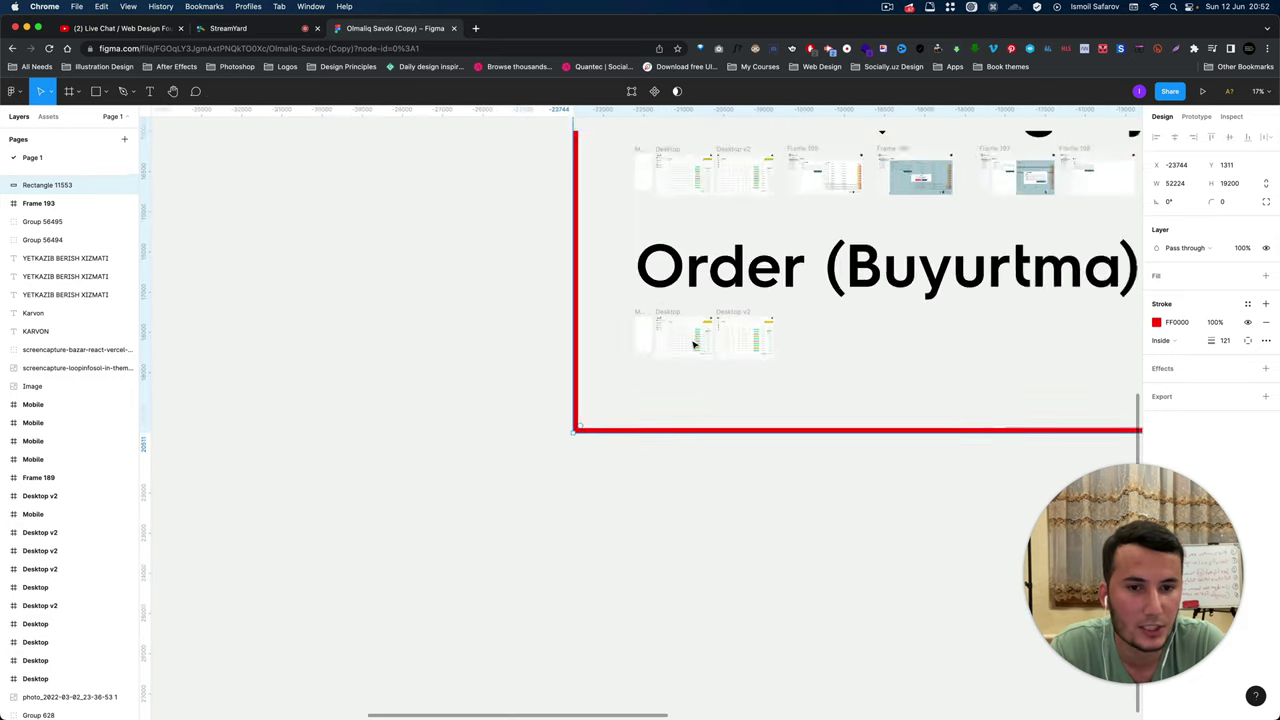
{"action": "scroll", "coordinate": [693, 340], "scroll_direction": "down", "scroll_amount": 2, "text": "ctrl"}
{"action": "scroll", "coordinate": [693, 345], "scroll_direction": "down", "scroll_amount": 1, "text": "ctrl"}
{"action": "scroll", "coordinate": [693, 345], "scroll_direction": "right", "scroll_amount": 1}
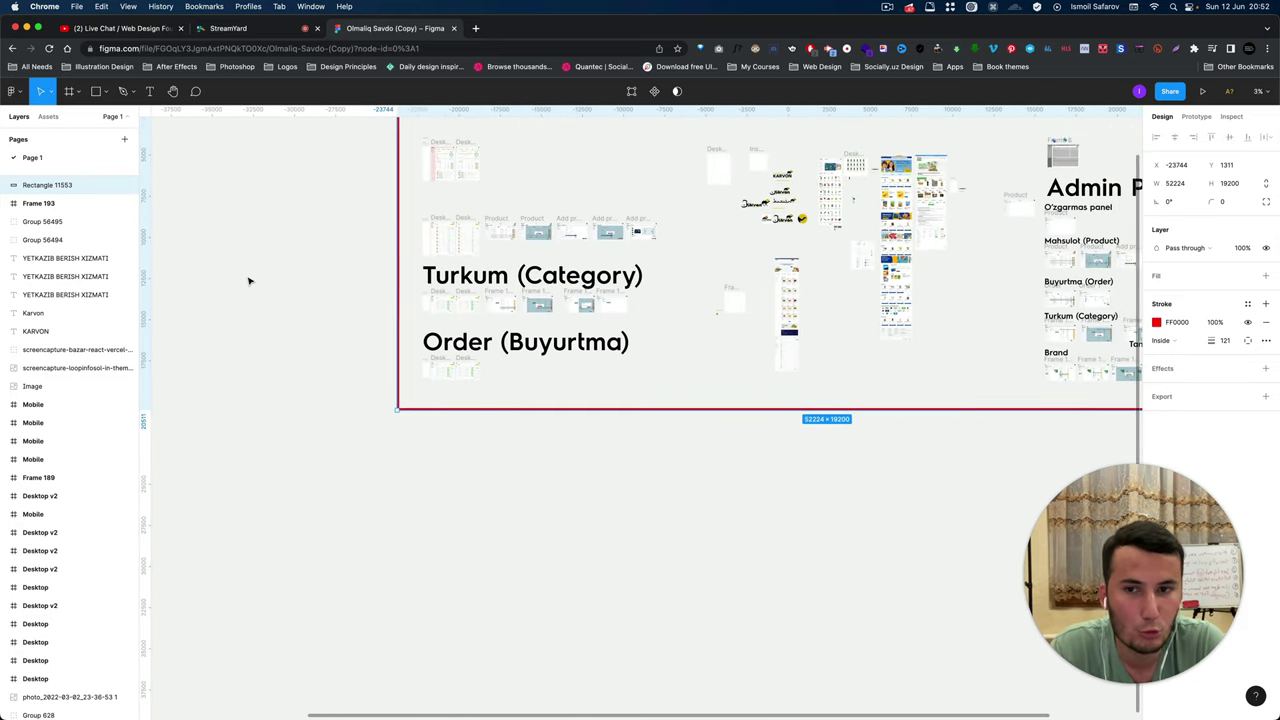
{"action": "scroll", "coordinate": [302, 263], "scroll_direction": "up", "scroll_amount": 3, "text": "ctrl"}
{"action": "scroll", "coordinate": [302, 263], "scroll_direction": "up", "scroll_amount": 1, "text": "ctrl"}
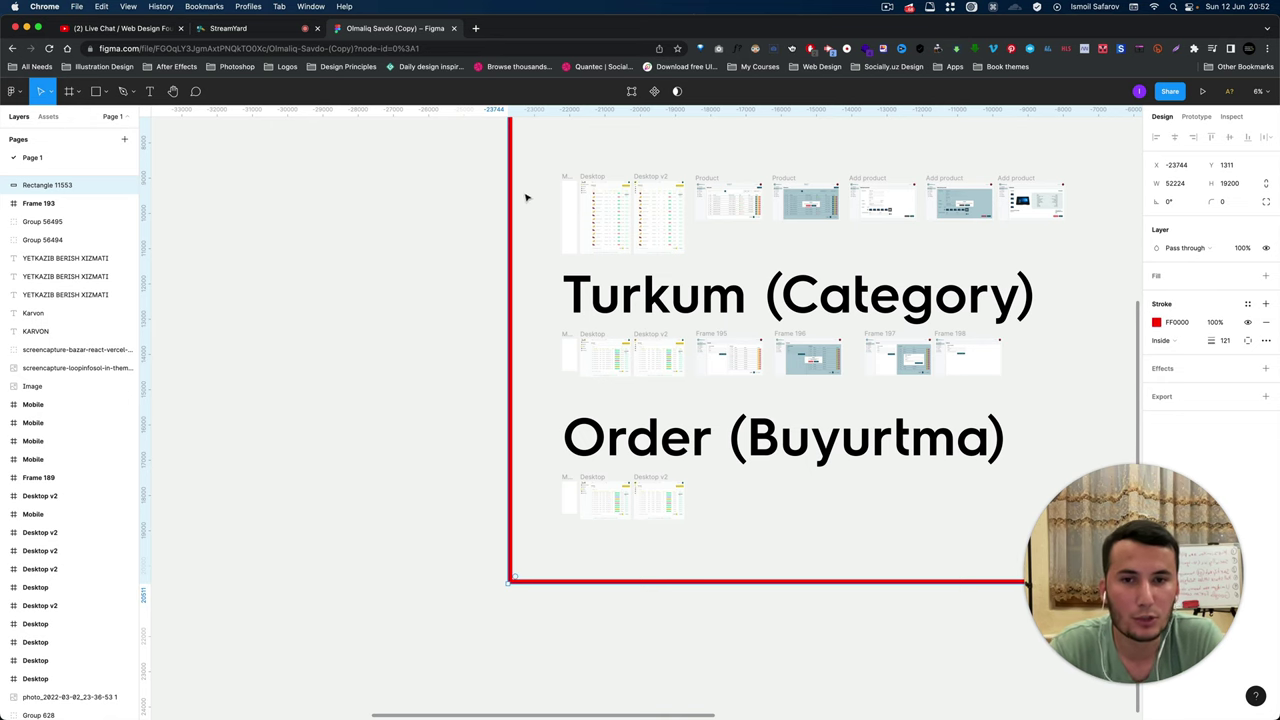
{"action": "scroll", "coordinate": [526, 197], "scroll_direction": "up", "scroll_amount": 5}
{"action": "scroll", "coordinate": [520, 200], "scroll_direction": "up", "scroll_amount": 2}
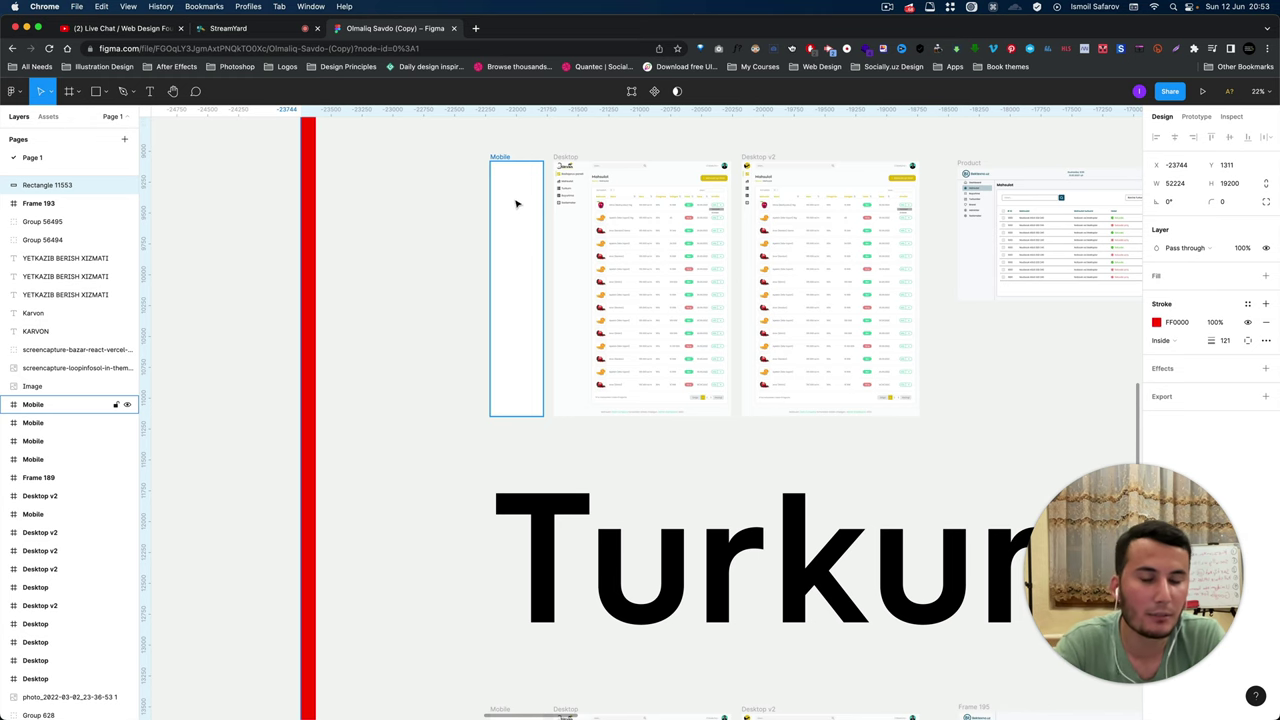
{"action": "scroll", "coordinate": [516, 204], "scroll_direction": "down", "scroll_amount": 3}
{"action": "scroll", "coordinate": [510, 230], "scroll_direction": "down", "scroll_amount": 2}
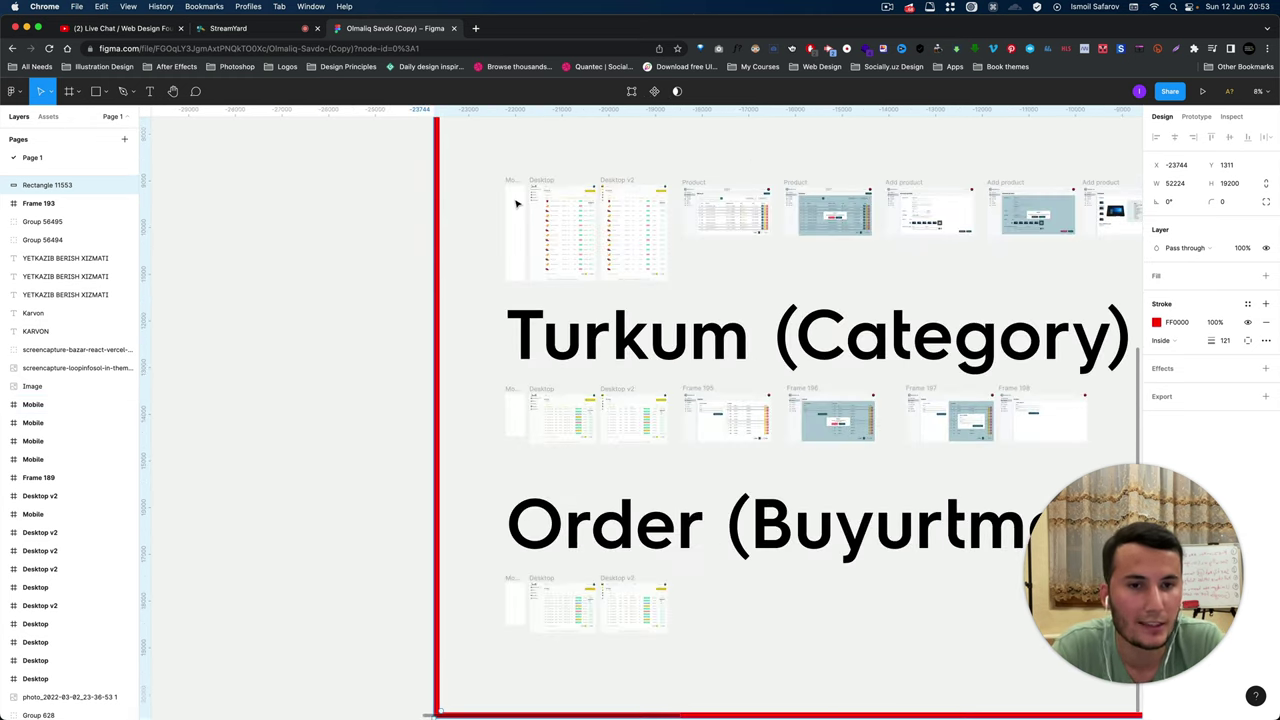
{"action": "scroll", "coordinate": [508, 240], "scroll_direction": "up", "scroll_amount": 3}
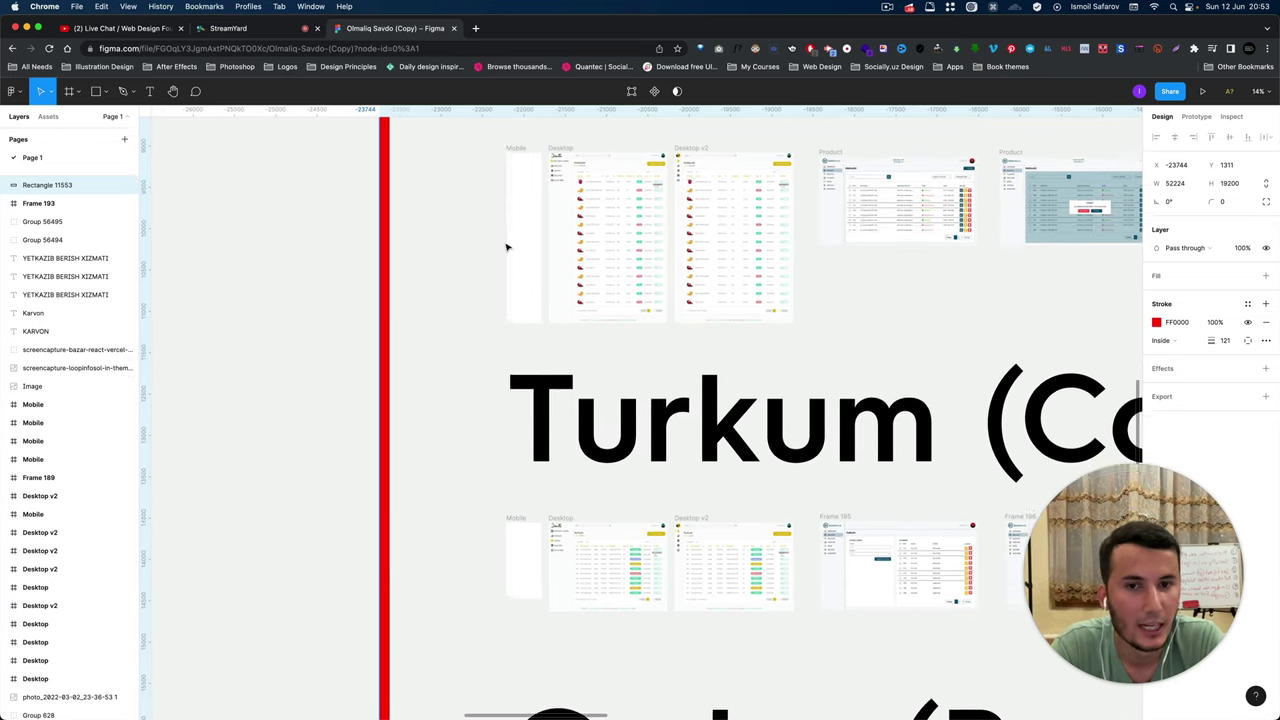
{"action": "scroll", "coordinate": [530, 250], "scroll_direction": "up", "scroll_amount": 2}
{"action": "scroll", "coordinate": [562, 258], "scroll_direction": "up", "scroll_amount": 2}
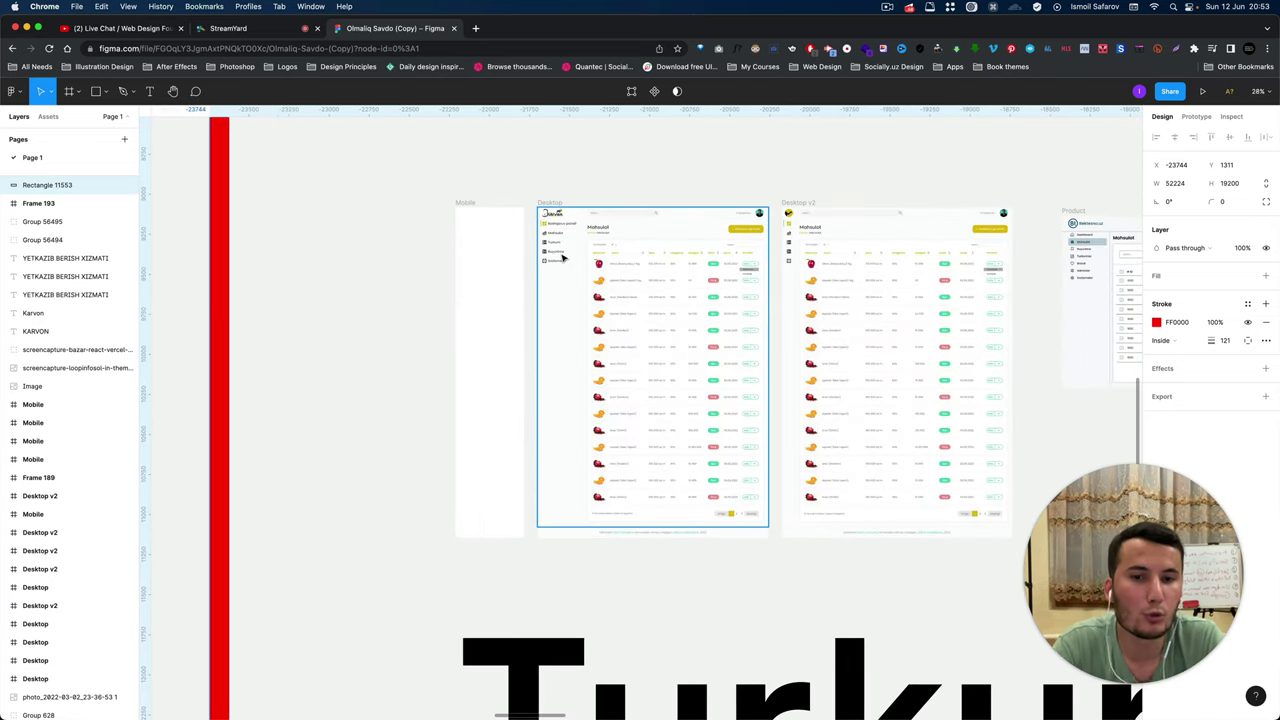
{"action": "scroll", "coordinate": [562, 235], "scroll_direction": "up", "scroll_amount": 2}
{"action": "scroll", "coordinate": [563, 229], "scroll_direction": "up", "scroll_amount": 3}
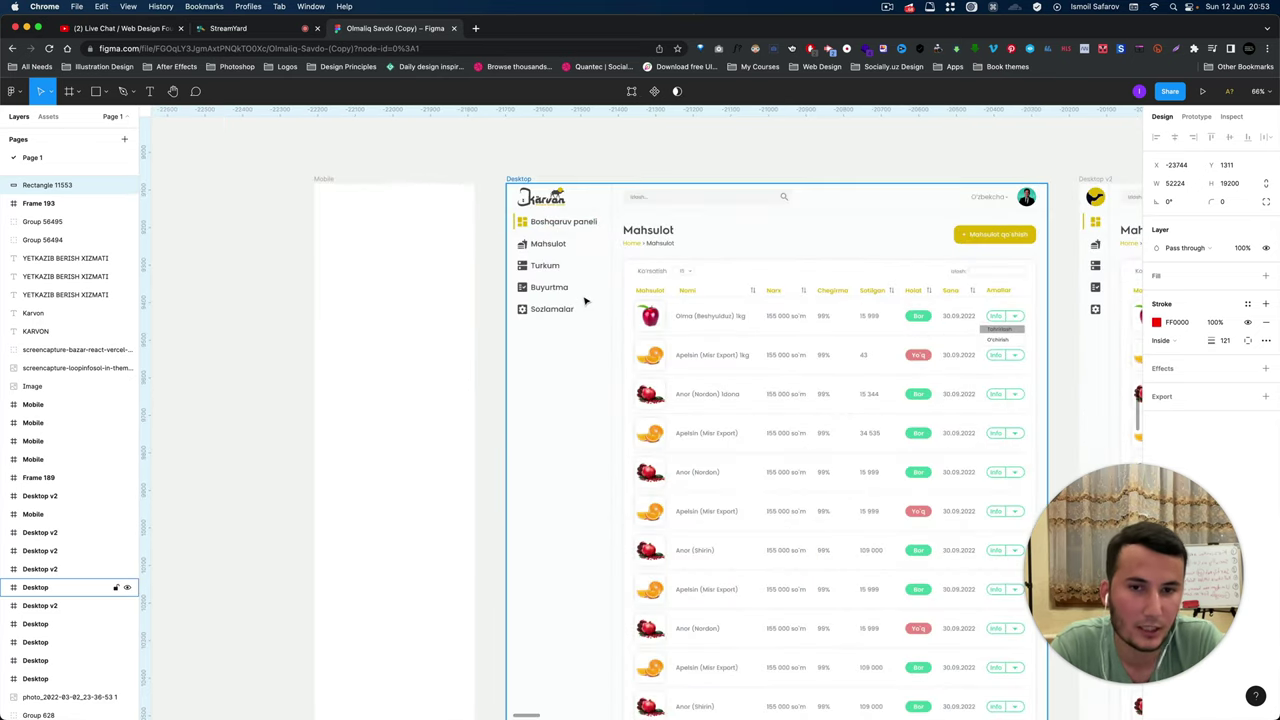
{"action": "scroll", "coordinate": [586, 300], "scroll_direction": "down", "scroll_amount": 2}
{"action": "scroll", "coordinate": [586, 300], "scroll_direction": "up", "scroll_amount": 2}
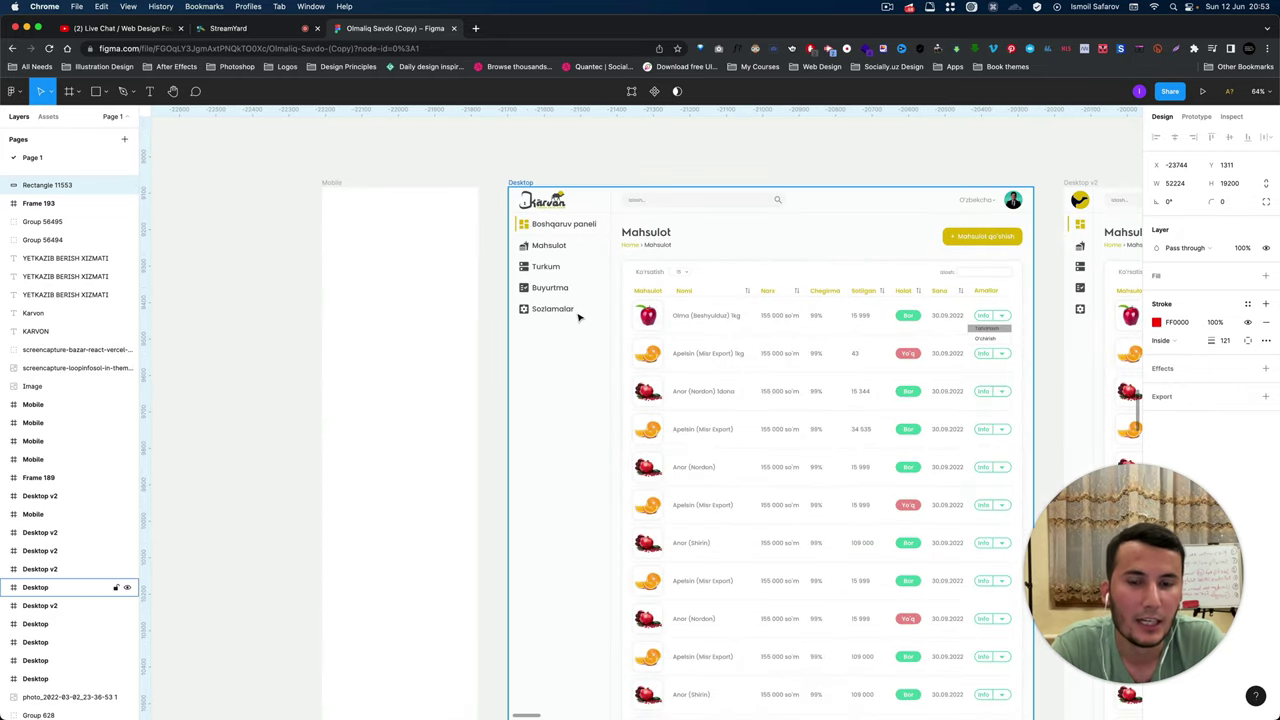
{"action": "scroll", "coordinate": [577, 314], "scroll_direction": "up", "scroll_amount": 5}
{"action": "scroll", "coordinate": [475, 322], "scroll_direction": "down", "scroll_amount": 3}
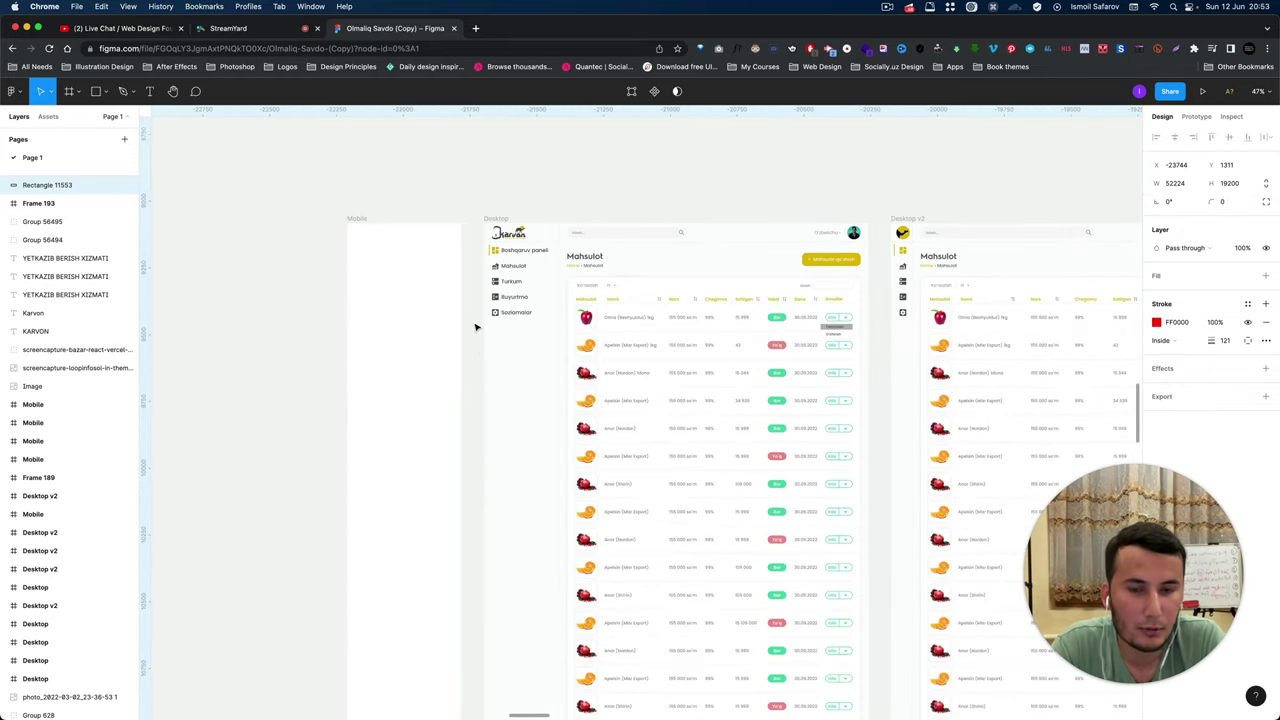
{"action": "scroll", "coordinate": [476, 326], "scroll_direction": "up", "scroll_amount": 2}
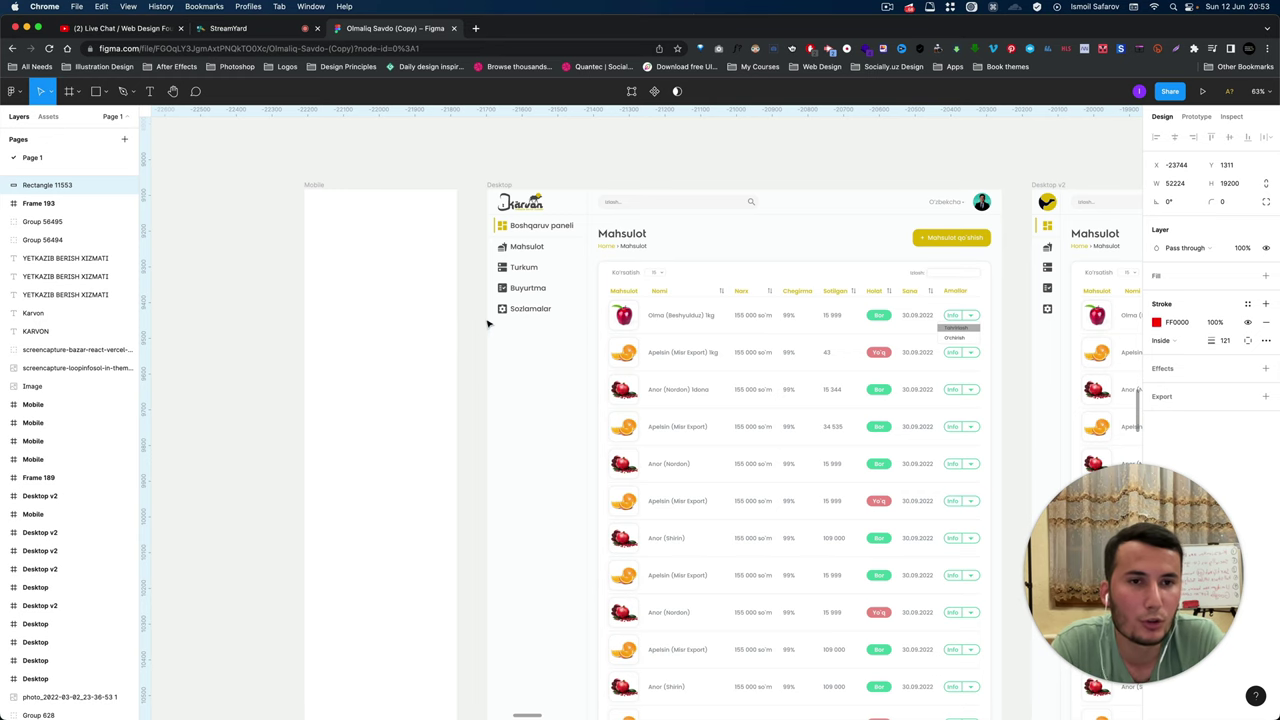
{"action": "scroll", "coordinate": [490, 322], "scroll_direction": "down", "scroll_amount": 4}
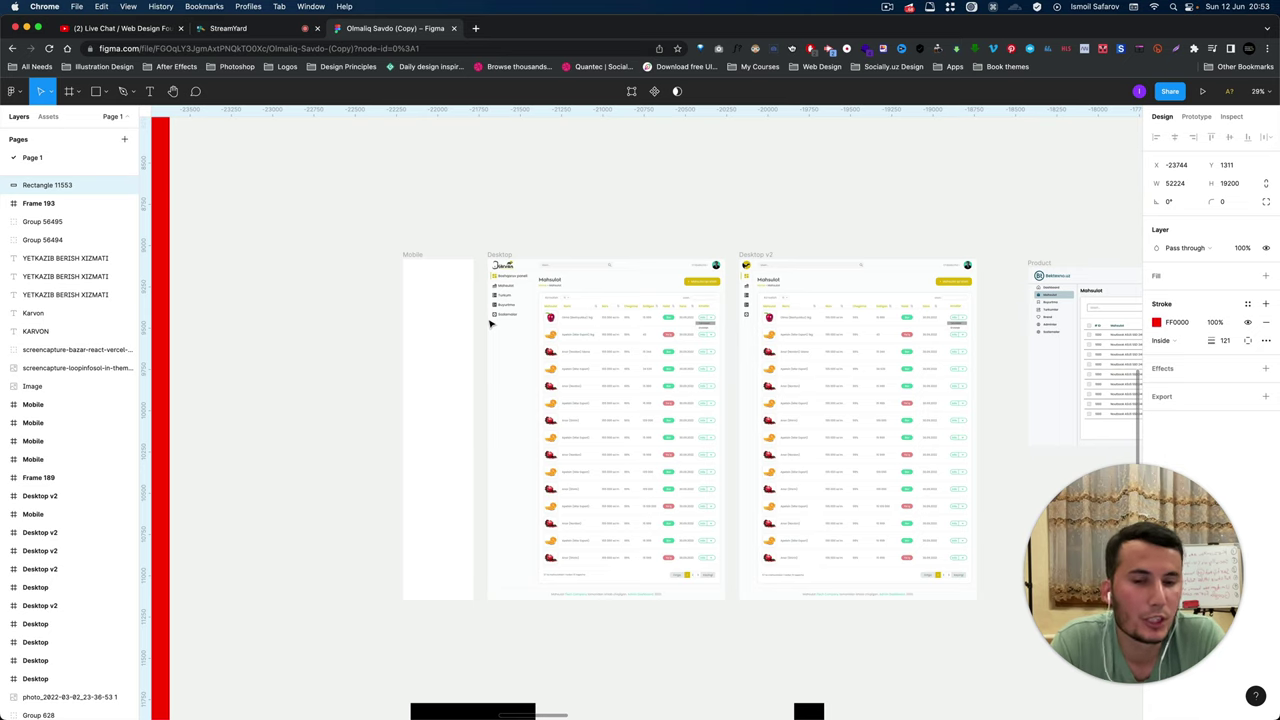
{"action": "scroll", "coordinate": [490, 322], "scroll_direction": "up", "scroll_amount": 2}
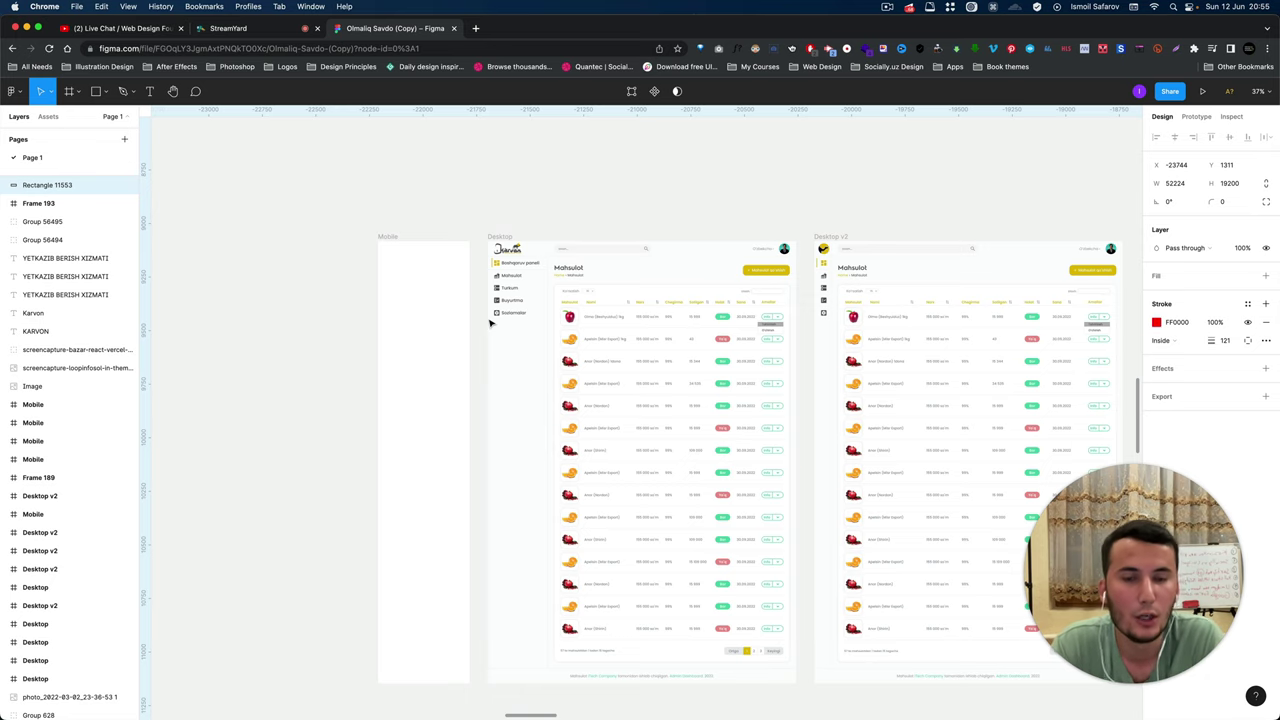
Zoom around the Karvan dashboard, then bring the Telegram live chat to the front.
{"action": "scroll", "coordinate": [490, 323], "scroll_direction": "down", "scroll_amount": 5}
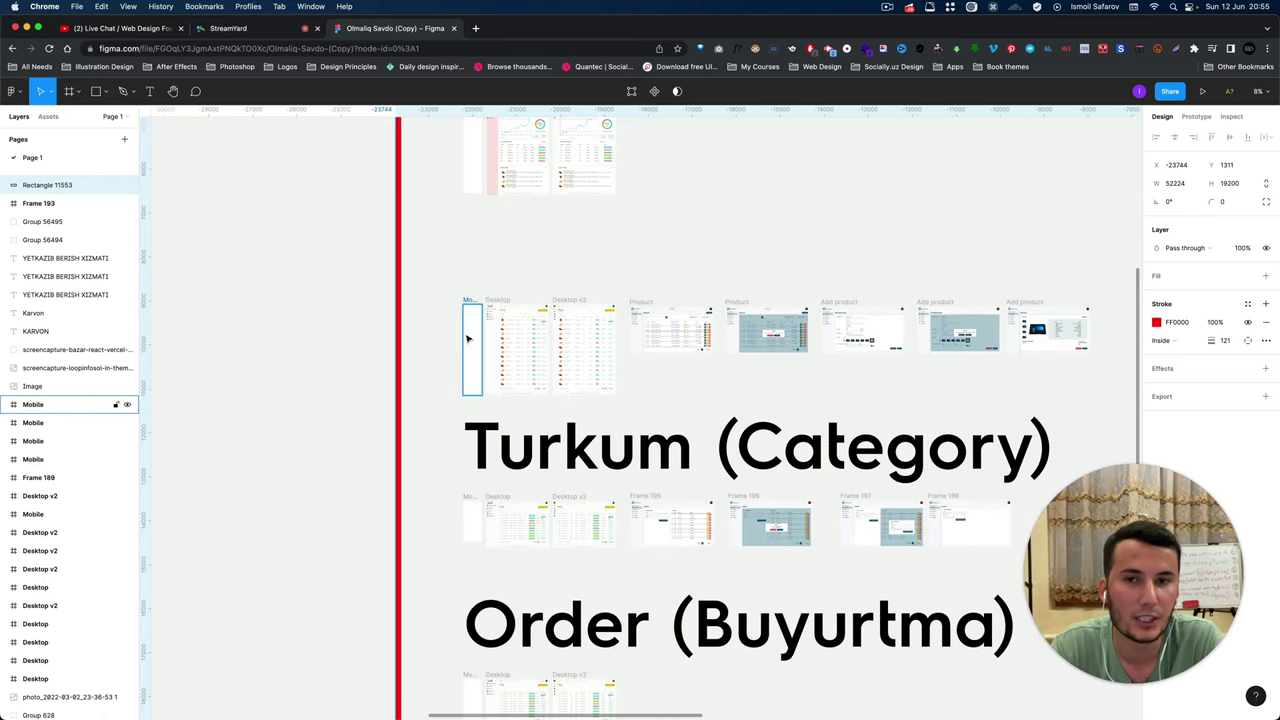
{"action": "scroll", "coordinate": [467, 338], "scroll_direction": "down", "scroll_amount": 3}
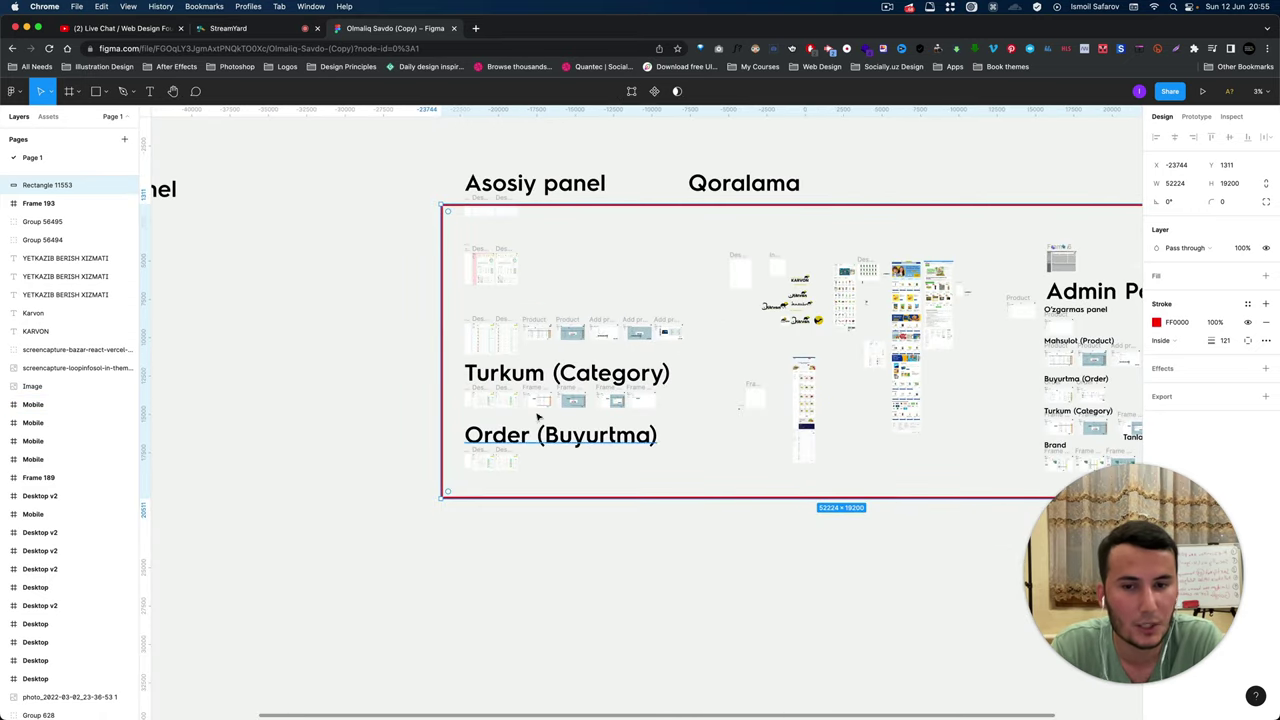
{"action": "scroll", "coordinate": [509, 286], "scroll_direction": "up", "scroll_amount": 3}
{"action": "scroll", "coordinate": [787, 294], "scroll_direction": "up", "scroll_amount": 3}
{"action": "scroll", "coordinate": [394, 351], "scroll_direction": "up", "scroll_amount": 2}
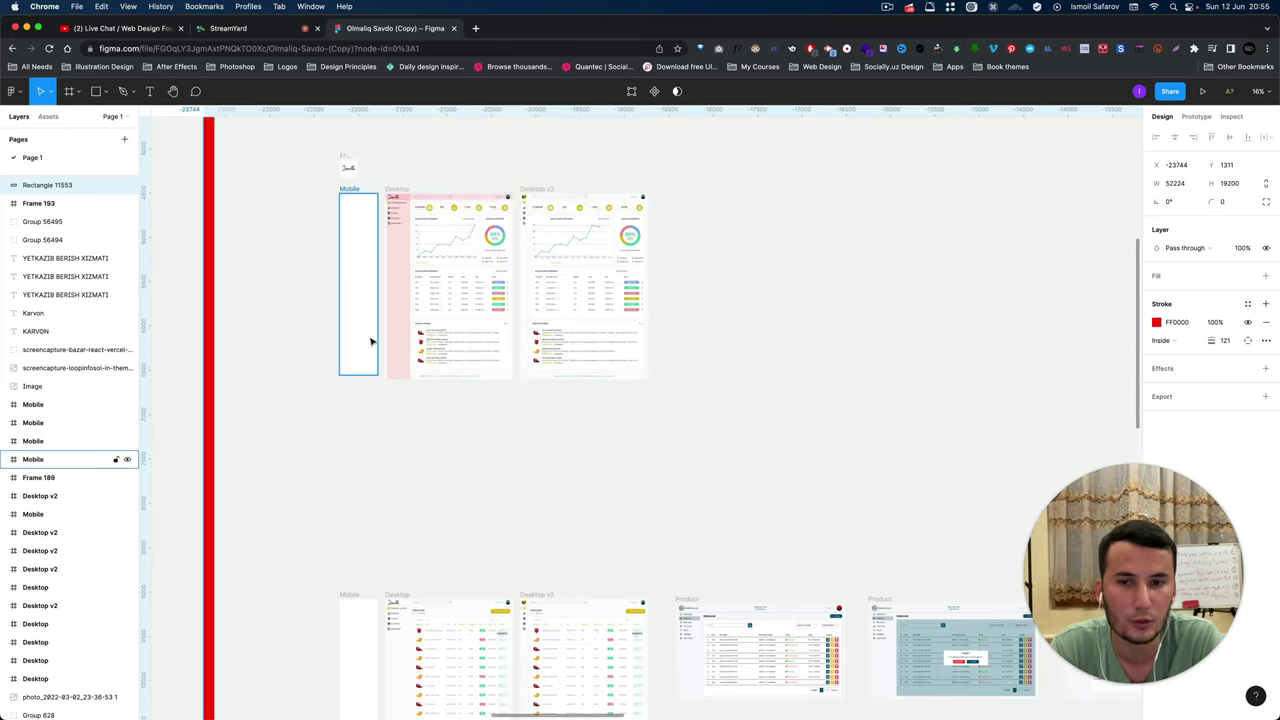
{"action": "scroll", "coordinate": [381, 353], "scroll_direction": "up", "scroll_amount": 2}
{"action": "scroll", "coordinate": [381, 353], "scroll_direction": "up", "scroll_amount": 2}
{"action": "scroll", "coordinate": [381, 353], "scroll_direction": "up", "scroll_amount": 2}
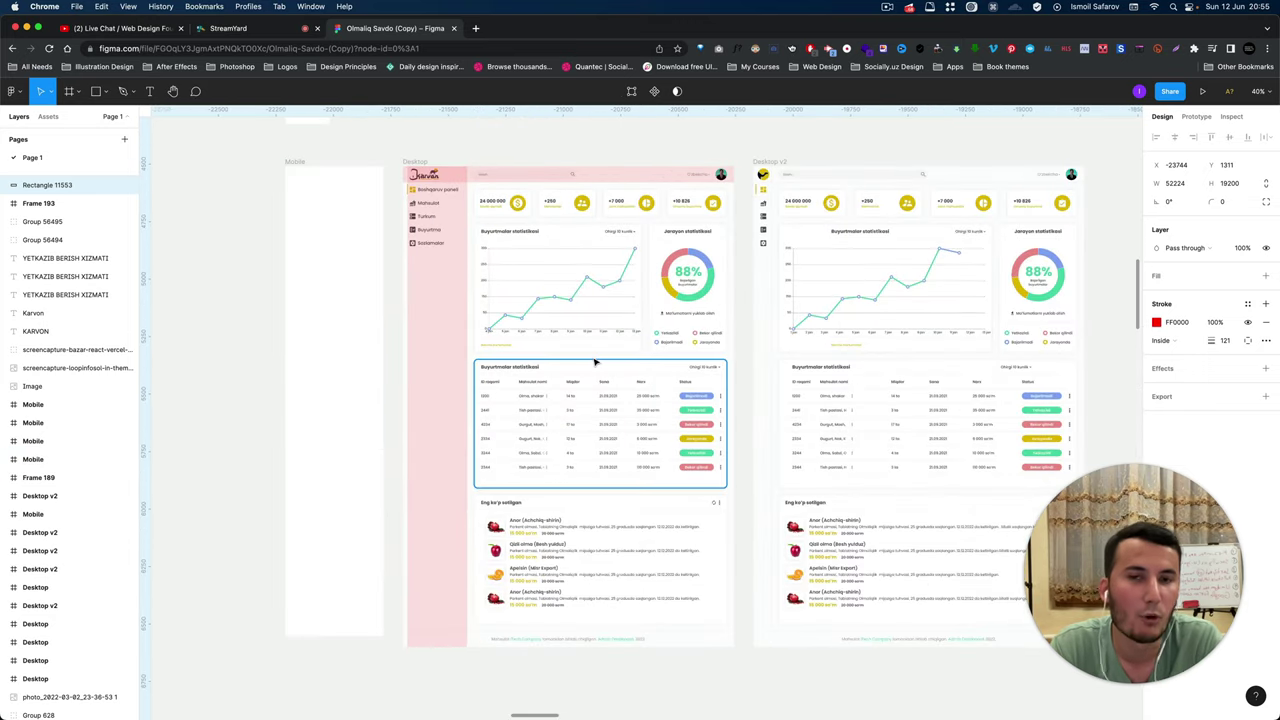
{"action": "scroll", "coordinate": [595, 362], "scroll_direction": "up", "scroll_amount": 2}
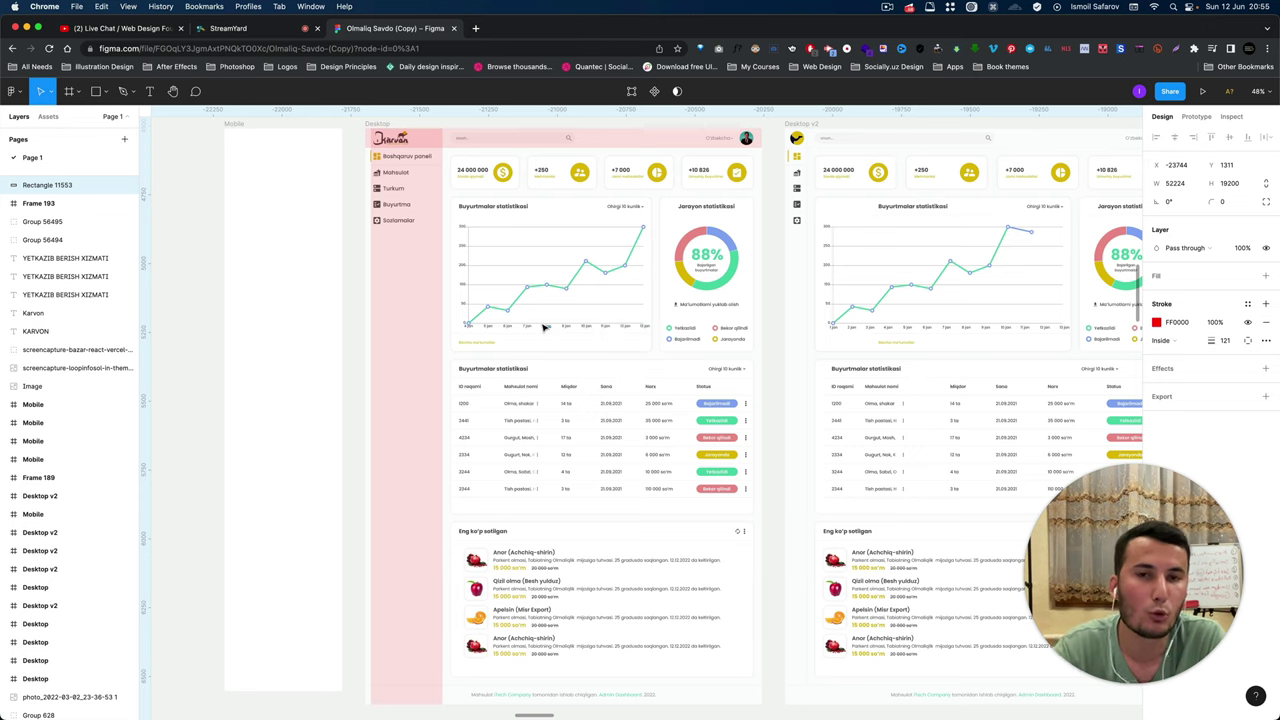
{"action": "scroll", "coordinate": [540, 320], "scroll_direction": "down", "scroll_amount": 5}
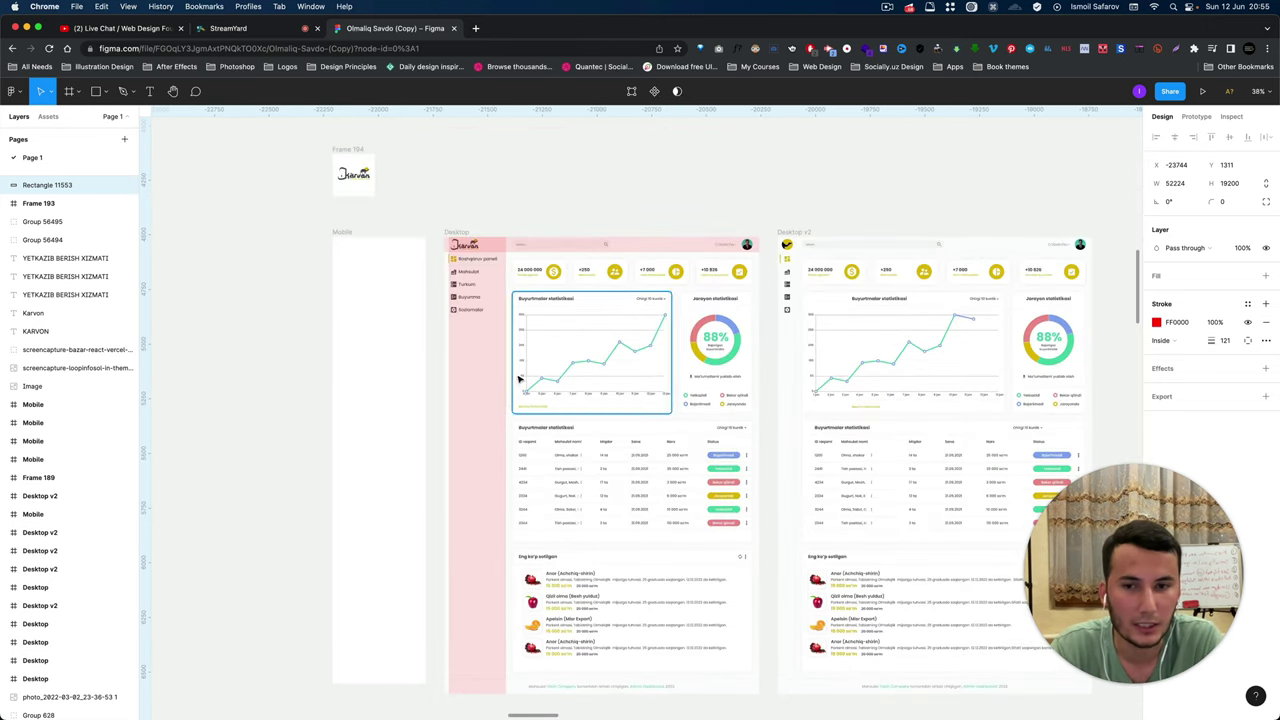
{"action": "scroll", "coordinate": [525, 366], "scroll_direction": "down", "scroll_amount": 3}
{"action": "scroll", "coordinate": [527, 369], "scroll_direction": "down", "scroll_amount": 2}
{"action": "scroll", "coordinate": [809, 354], "scroll_direction": "down", "scroll_amount": 3}
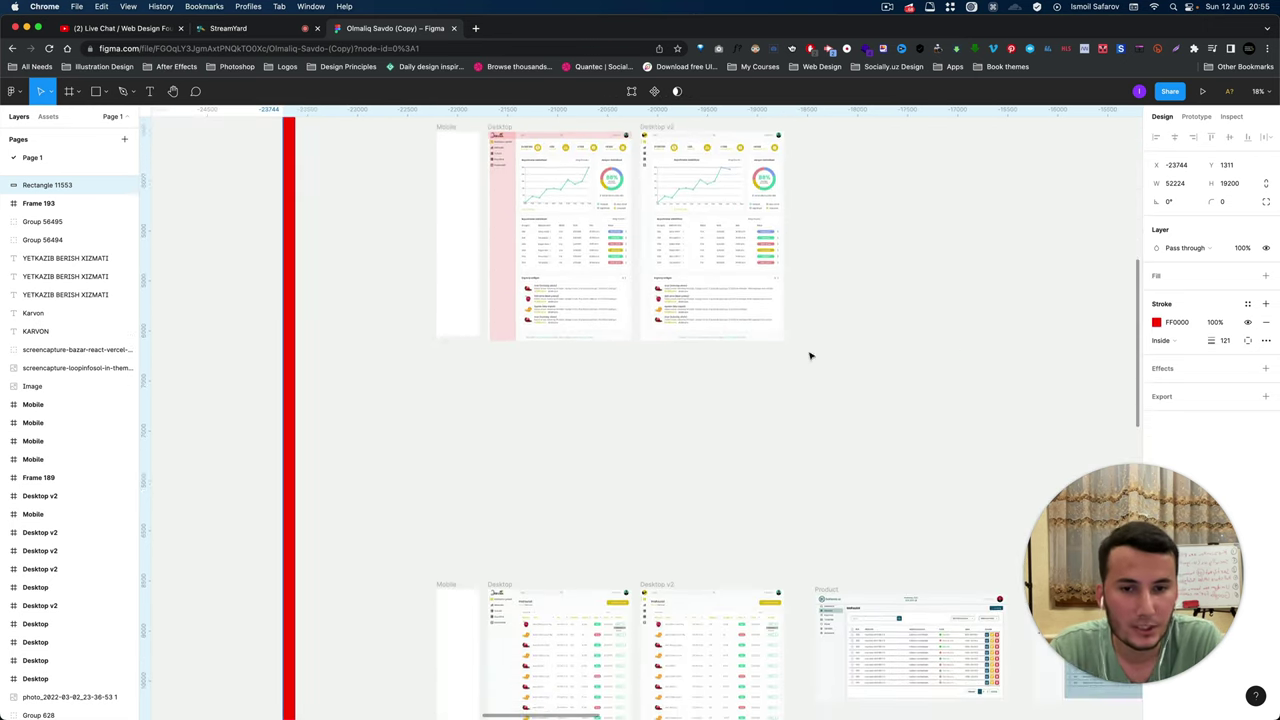
{"action": "scroll", "coordinate": [549, 200], "scroll_direction": "up", "scroll_amount": 1}
{"action": "scroll", "coordinate": [549, 200], "scroll_direction": "up", "scroll_amount": 4}
{"action": "scroll", "coordinate": [549, 228], "scroll_direction": "up", "scroll_amount": 3}
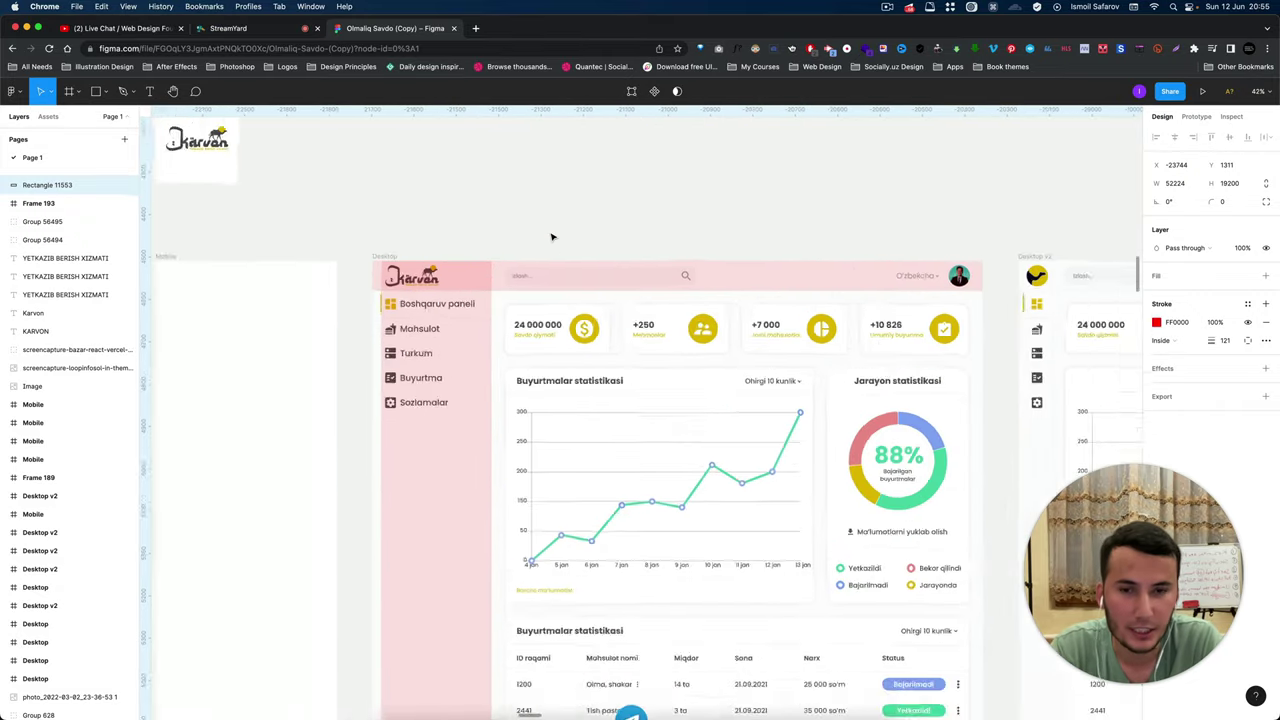
{"action": "key", "text": "super+Tab"}
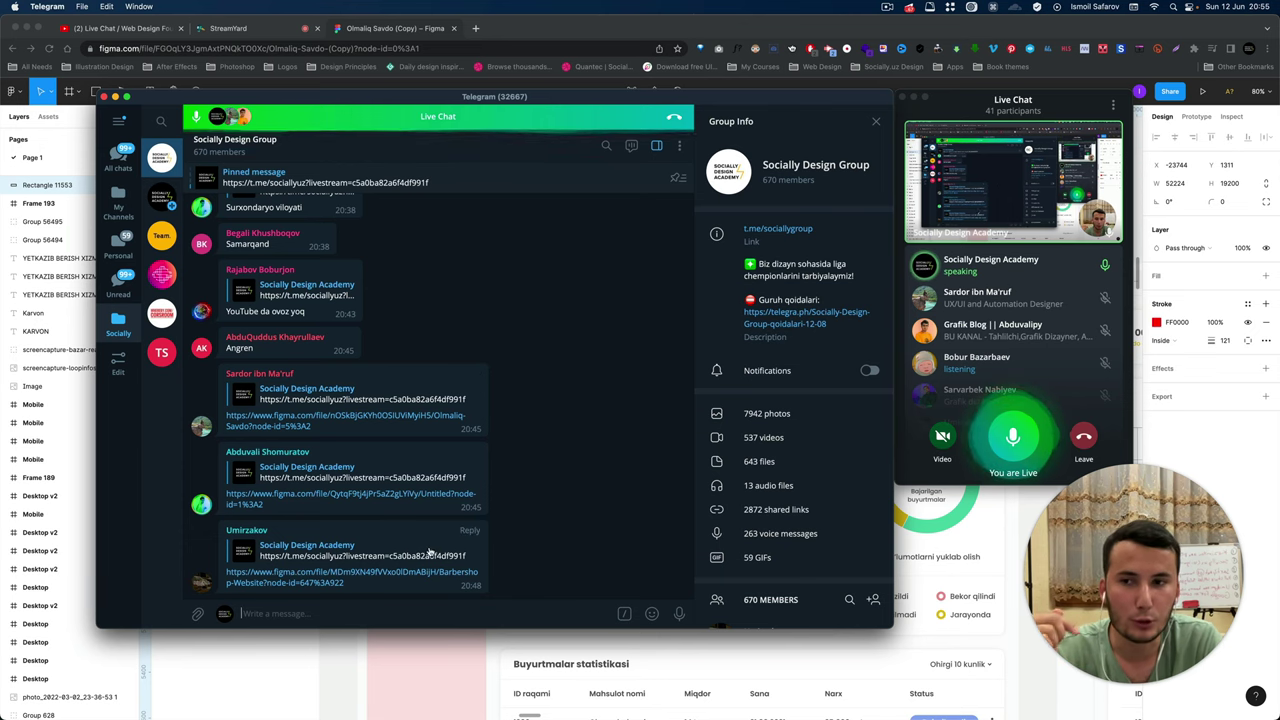
{"action": "mouse_move", "coordinate": [432, 563]}
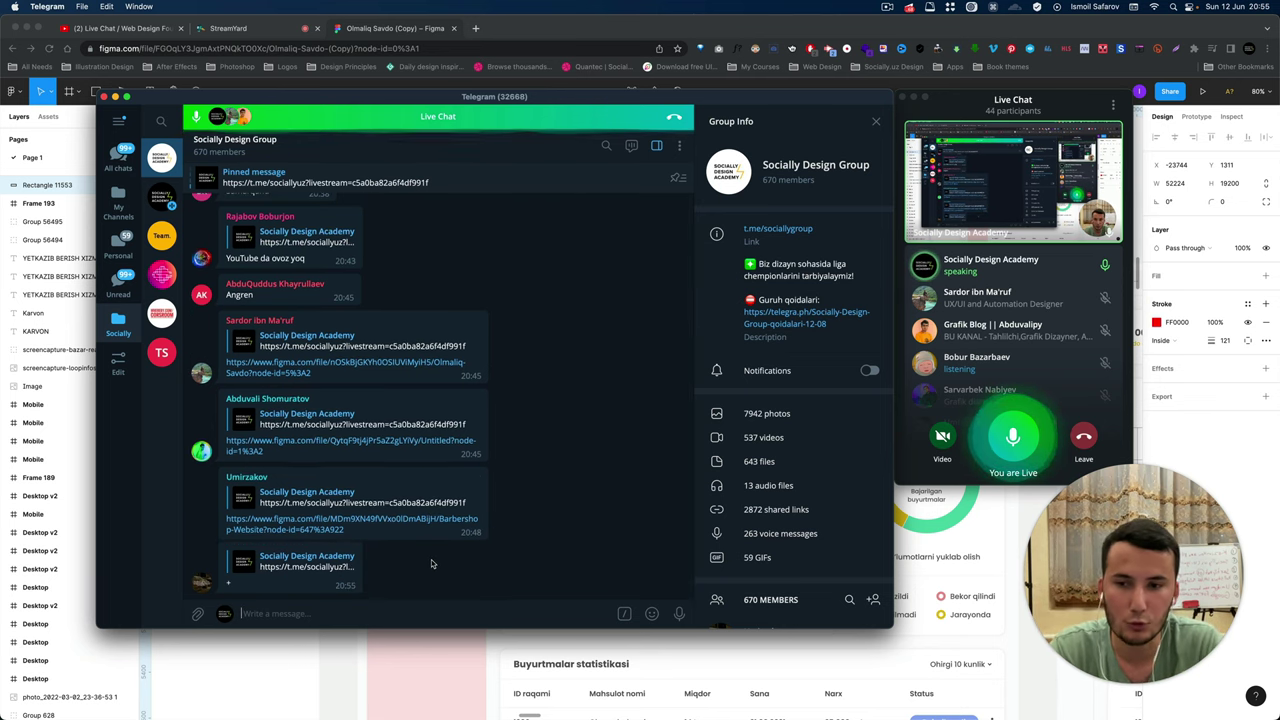
Switch back to the Figma design, then return to the Telegram group chat.
{"action": "key", "text": "super+Tab"}
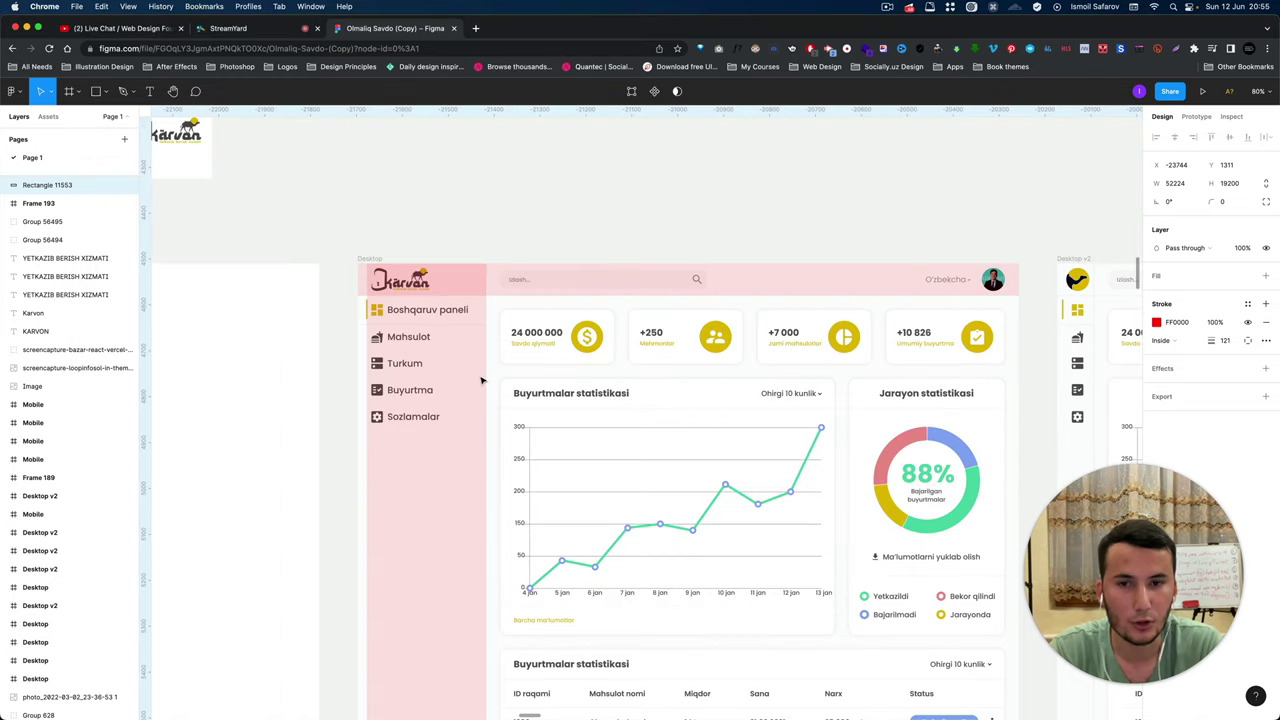
{"action": "key", "text": "super+Tab"}
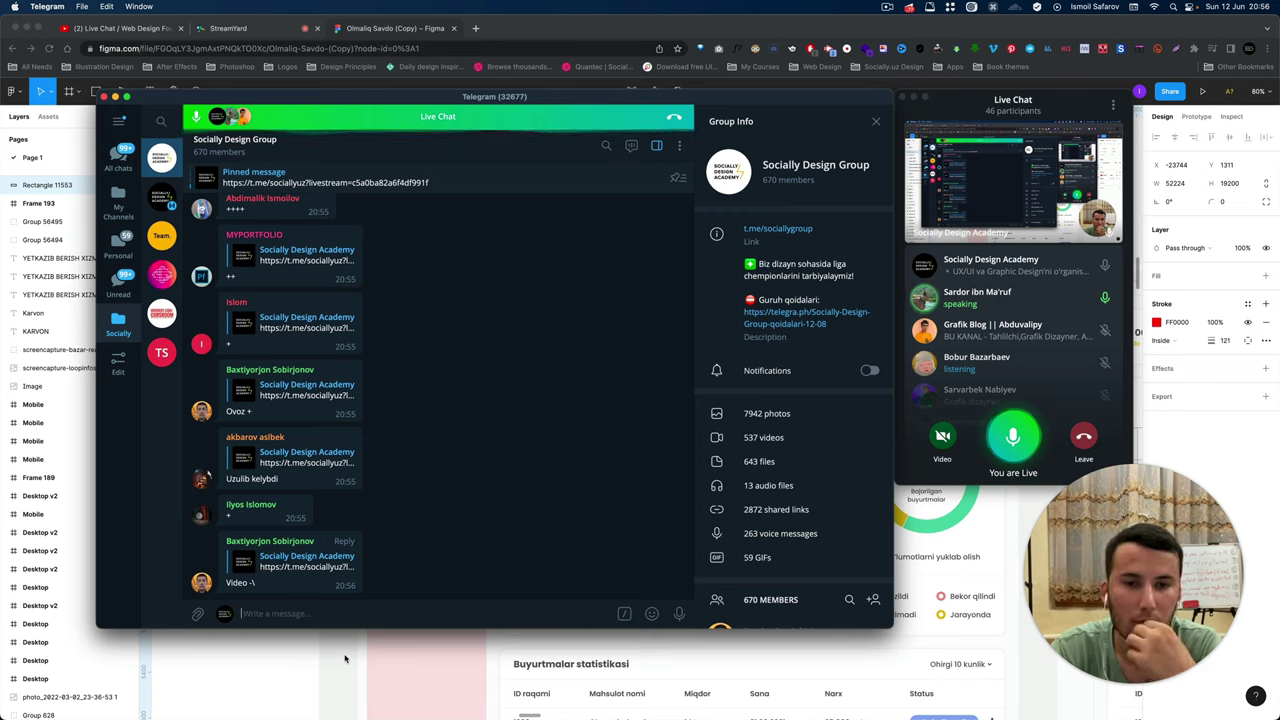
{"action": "left_click", "coordinate": [346, 659]}
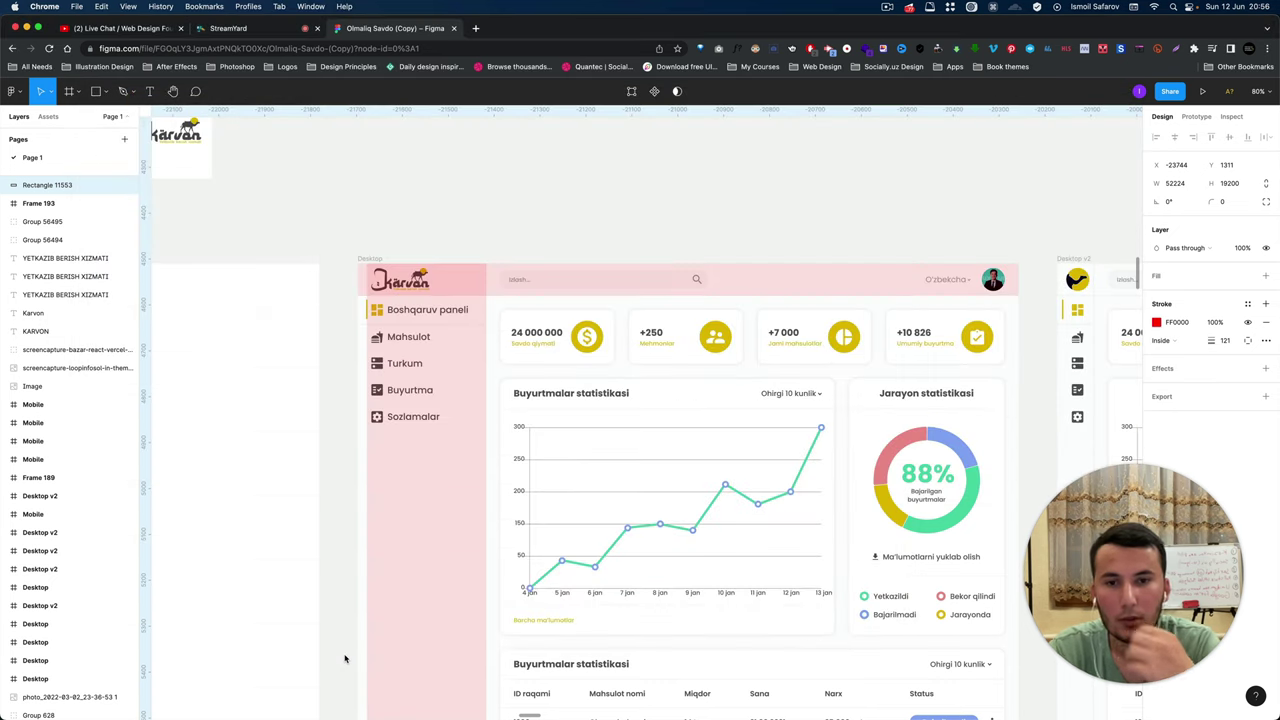
{"action": "scroll", "coordinate": [600, 337], "scroll_direction": "down", "scroll_amount": 5}
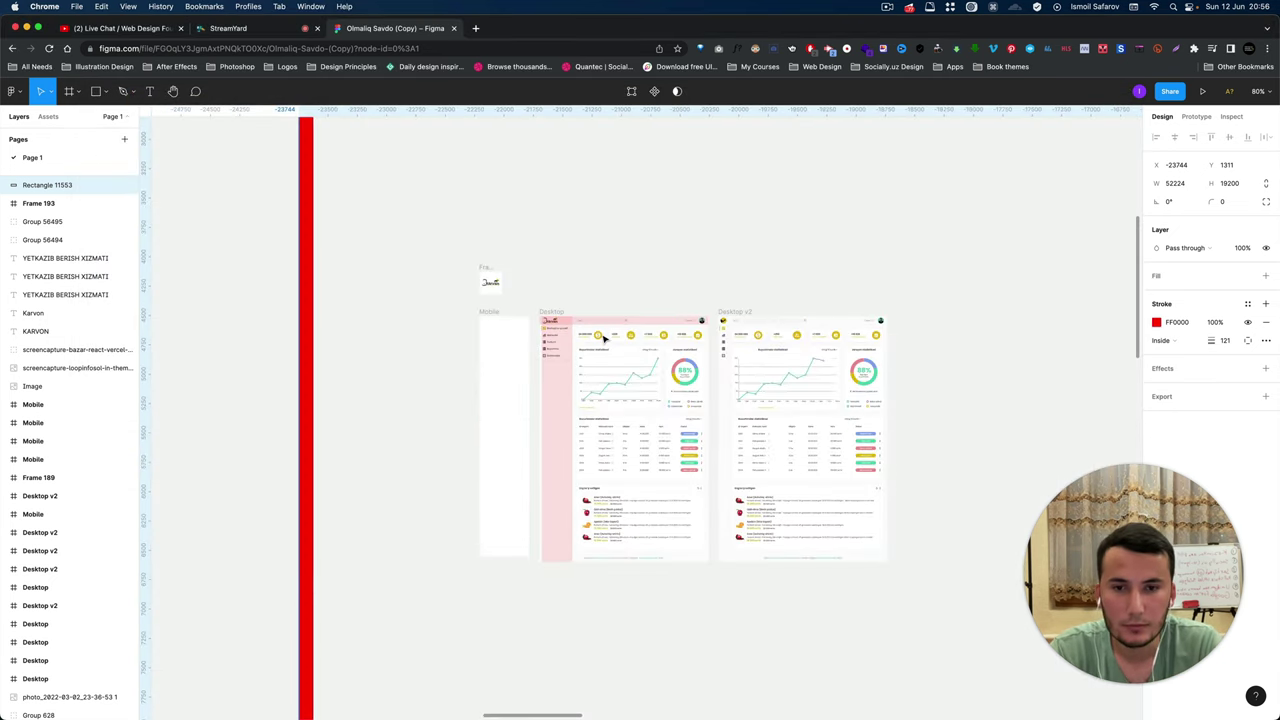
{"action": "scroll", "coordinate": [604, 338], "scroll_direction": "down", "scroll_amount": 3}
{"action": "scroll", "coordinate": [604, 338], "scroll_direction": "down", "scroll_amount": 5}
{"action": "scroll", "coordinate": [604, 338], "scroll_direction": "down", "scroll_amount": 3}
{"action": "scroll", "coordinate": [604, 338], "scroll_direction": "down", "scroll_amount": 2}
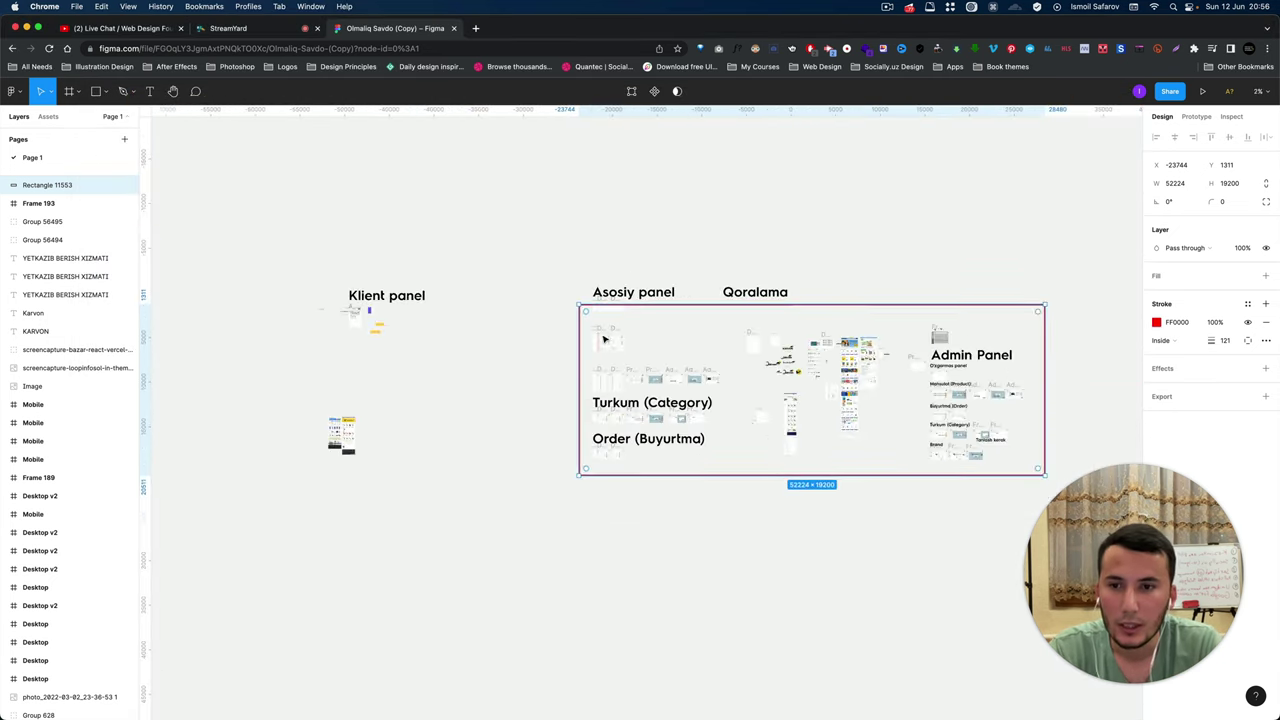
{"action": "scroll", "coordinate": [350, 318], "scroll_direction": "up", "scroll_amount": 10}
{"action": "scroll", "coordinate": [350, 318], "scroll_direction": "down", "scroll_amount": 3}
{"action": "scroll", "coordinate": [350, 318], "scroll_direction": "down", "scroll_amount": 5}
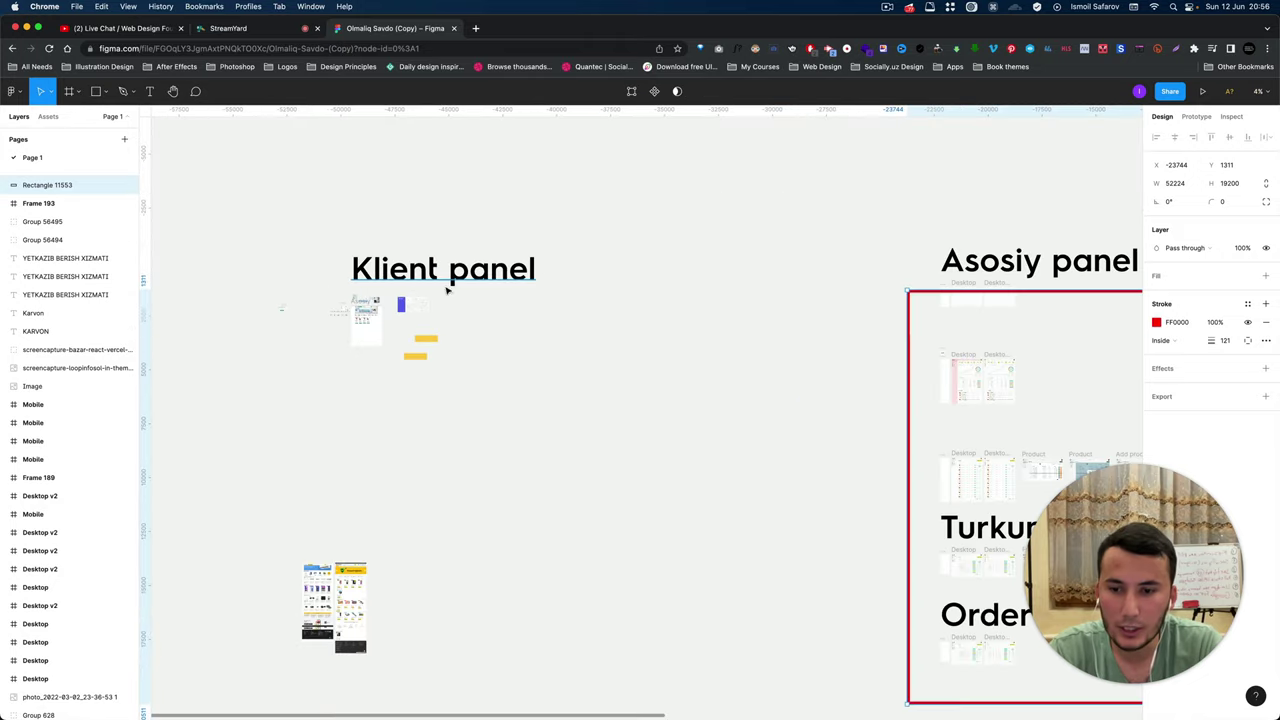
{"action": "scroll", "coordinate": [363, 526], "scroll_direction": "up", "scroll_amount": 2}
{"action": "scroll", "coordinate": [340, 560], "scroll_direction": "up", "scroll_amount": 5}
{"action": "scroll", "coordinate": [310, 590], "scroll_direction": "up", "scroll_amount": 3}
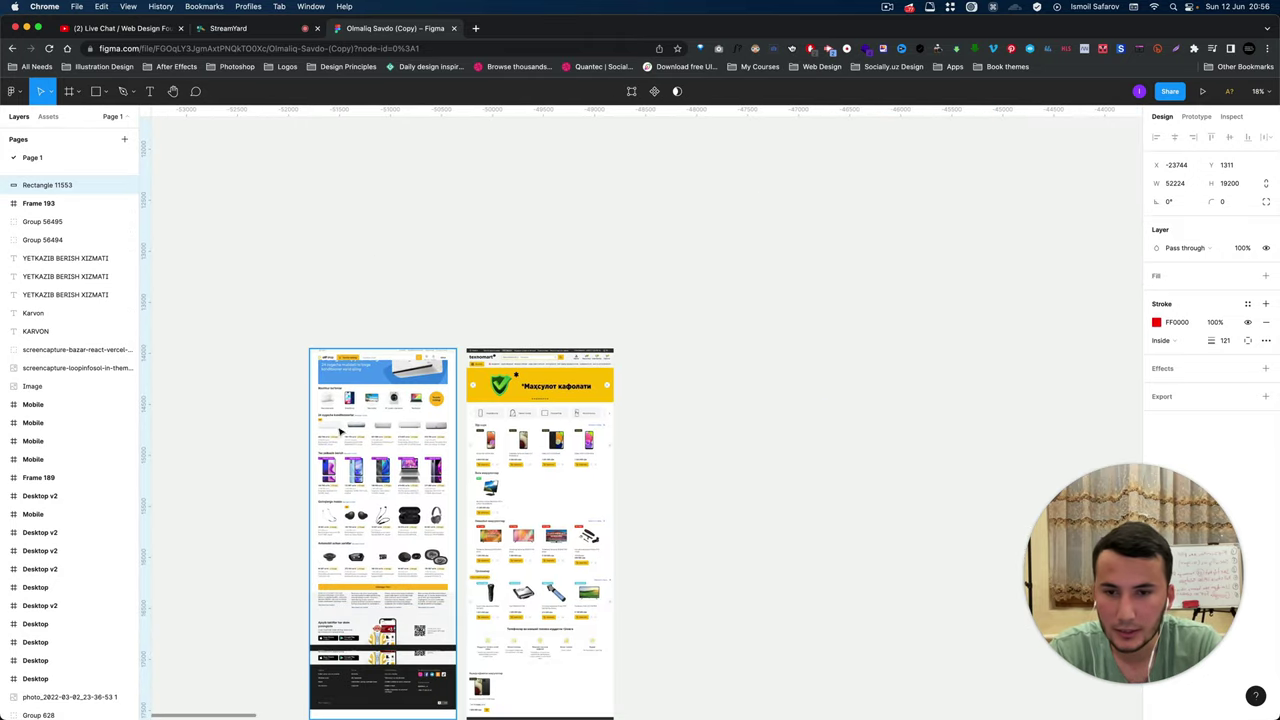
{"action": "scroll", "coordinate": [341, 424], "scroll_direction": "up", "scroll_amount": 3}
{"action": "scroll", "coordinate": [341, 424], "scroll_direction": "down", "scroll_amount": 5}
{"action": "scroll", "coordinate": [840, 414], "scroll_direction": "up", "scroll_amount": 1}
{"action": "scroll", "coordinate": [797, 243], "scroll_direction": "up", "scroll_amount": 1}
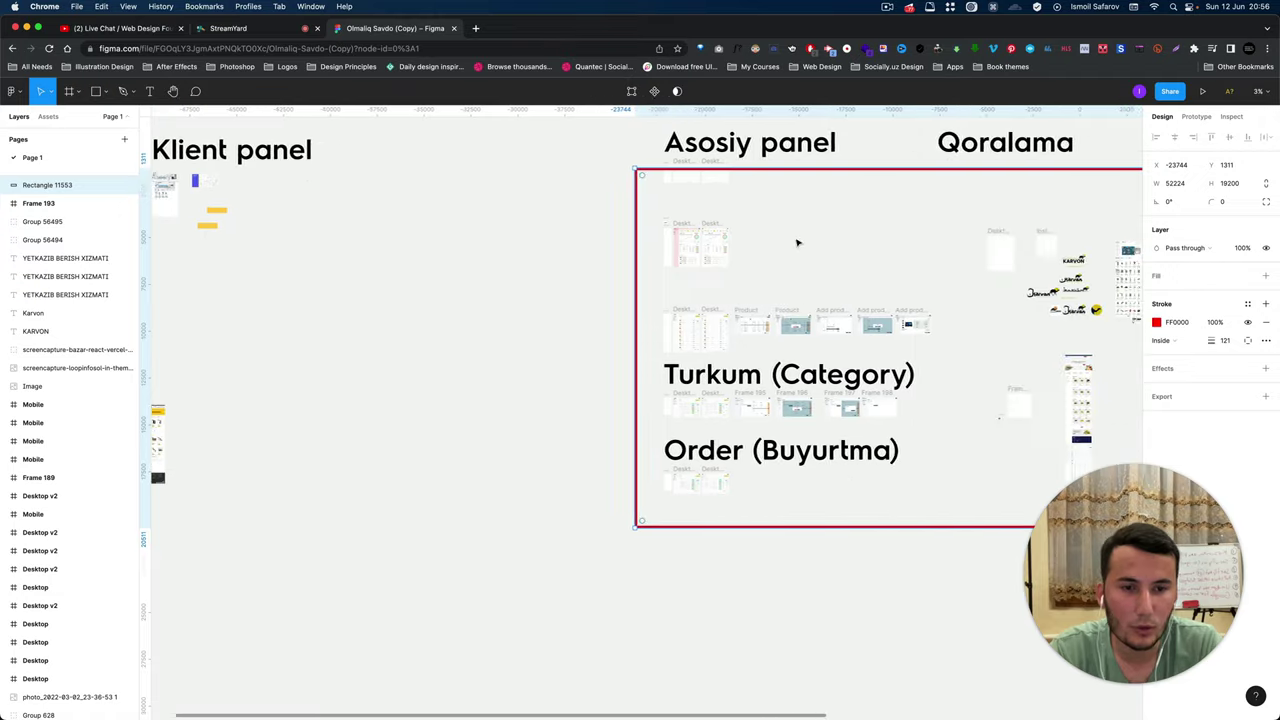
{"action": "scroll", "coordinate": [723, 202], "scroll_direction": "up", "scroll_amount": 3}
{"action": "scroll", "coordinate": [723, 202], "scroll_direction": "up", "scroll_amount": 2}
{"action": "scroll", "coordinate": [457, 329], "scroll_direction": "up", "scroll_amount": 5}
{"action": "scroll", "coordinate": [437, 343], "scroll_direction": "up", "scroll_amount": 2}
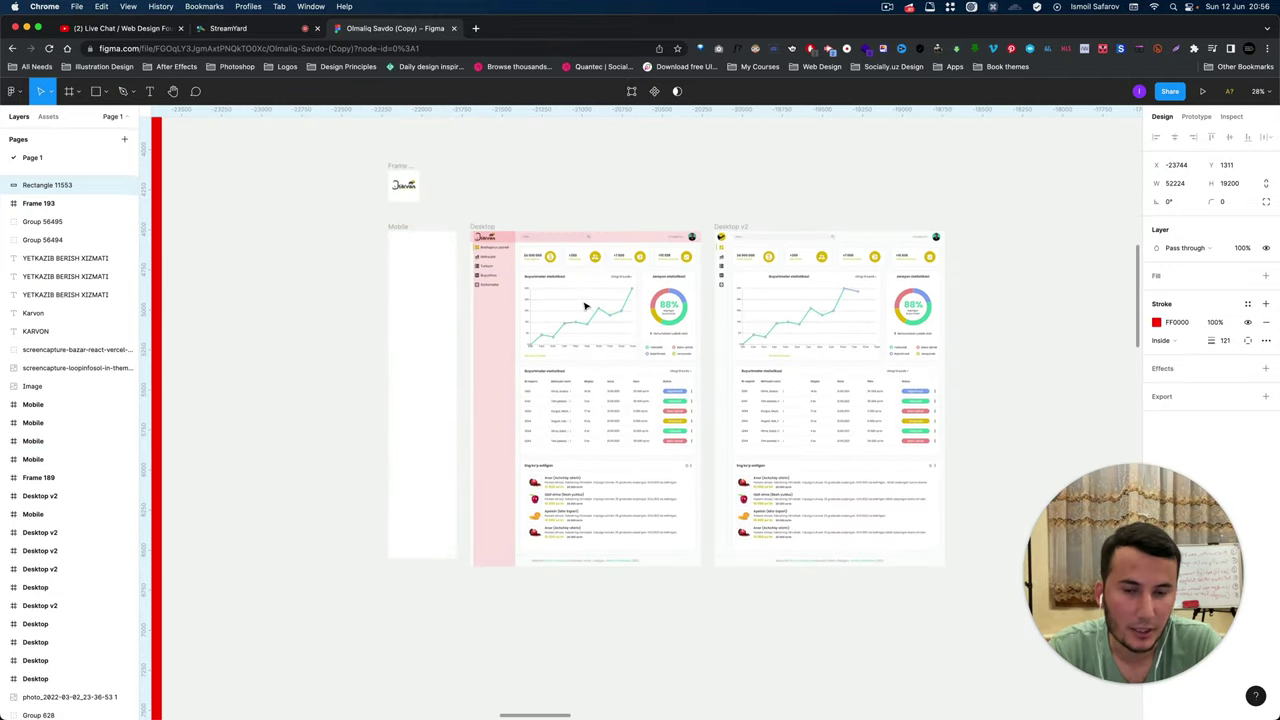
{"action": "scroll", "coordinate": [520, 290], "scroll_direction": "up", "scroll_amount": 2}
{"action": "scroll", "coordinate": [451, 272], "scroll_direction": "up", "scroll_amount": 2}
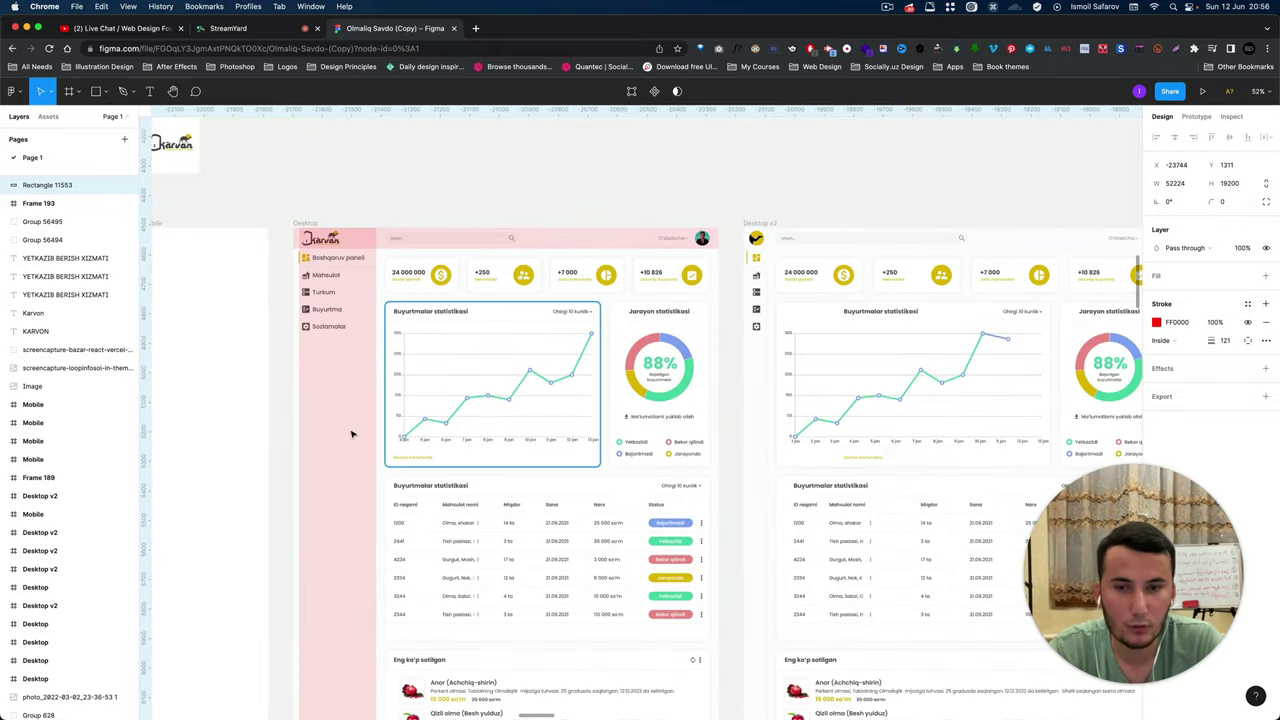
{"action": "scroll", "coordinate": [271, 400], "scroll_direction": "up", "scroll_amount": 2}
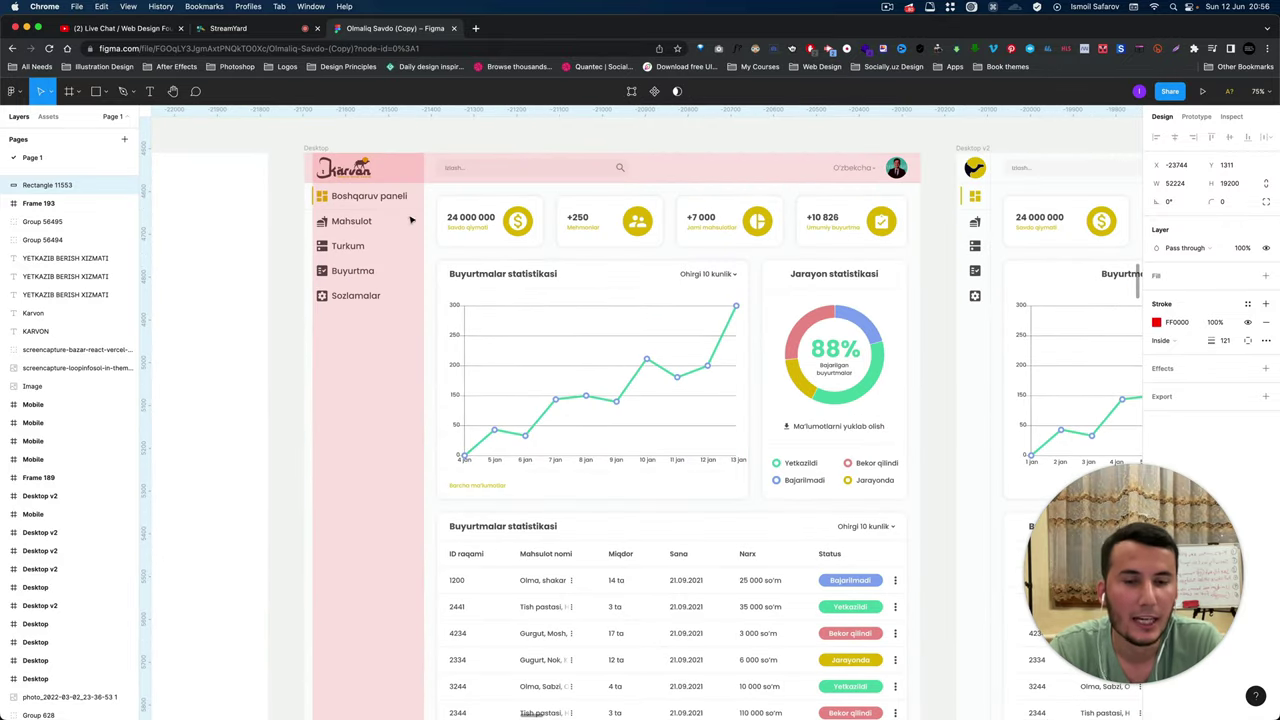
{"action": "scroll", "coordinate": [460, 305], "scroll_direction": "up", "scroll_amount": 1}
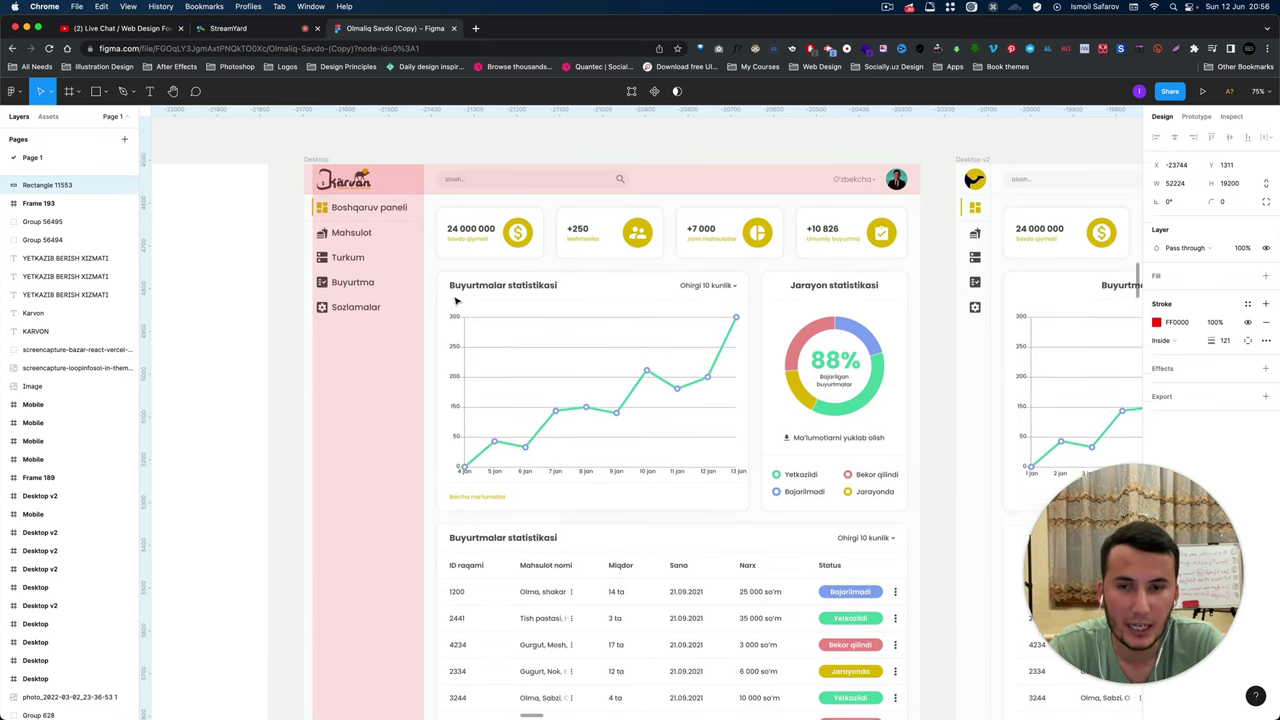
{"action": "scroll", "coordinate": [443, 293], "scroll_direction": "up", "scroll_amount": 2}
{"action": "scroll", "coordinate": [443, 293], "scroll_direction": "up", "scroll_amount": 3}
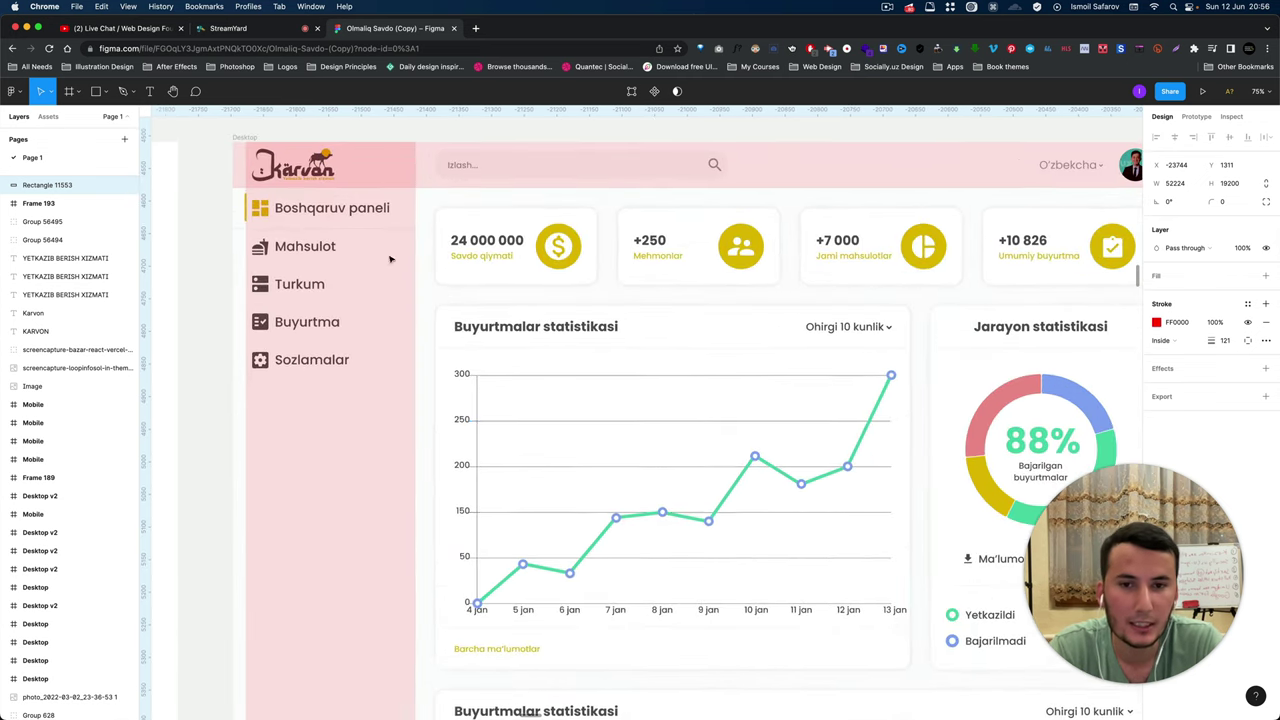
{"action": "scroll", "coordinate": [578, 337], "scroll_direction": "down", "scroll_amount": 3}
{"action": "scroll", "coordinate": [578, 337], "scroll_direction": "down", "scroll_amount": 1}
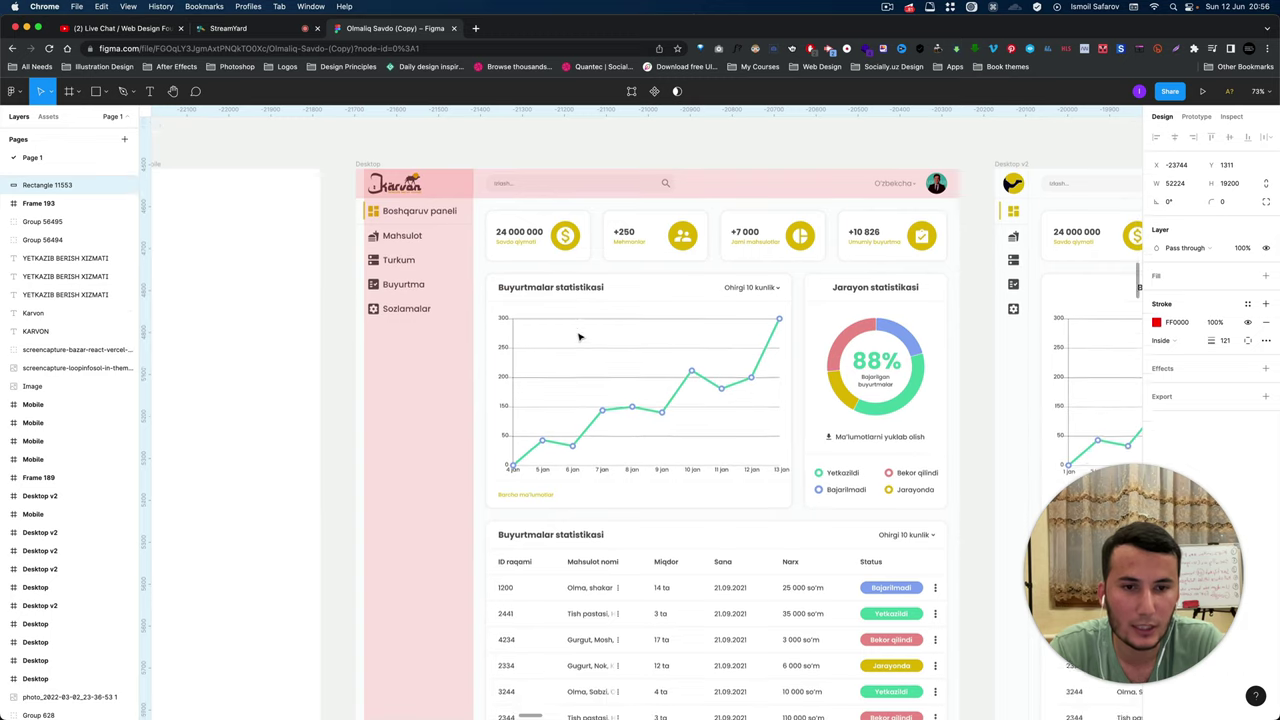
{"action": "scroll", "coordinate": [880, 438], "scroll_direction": "up", "scroll_amount": 2}
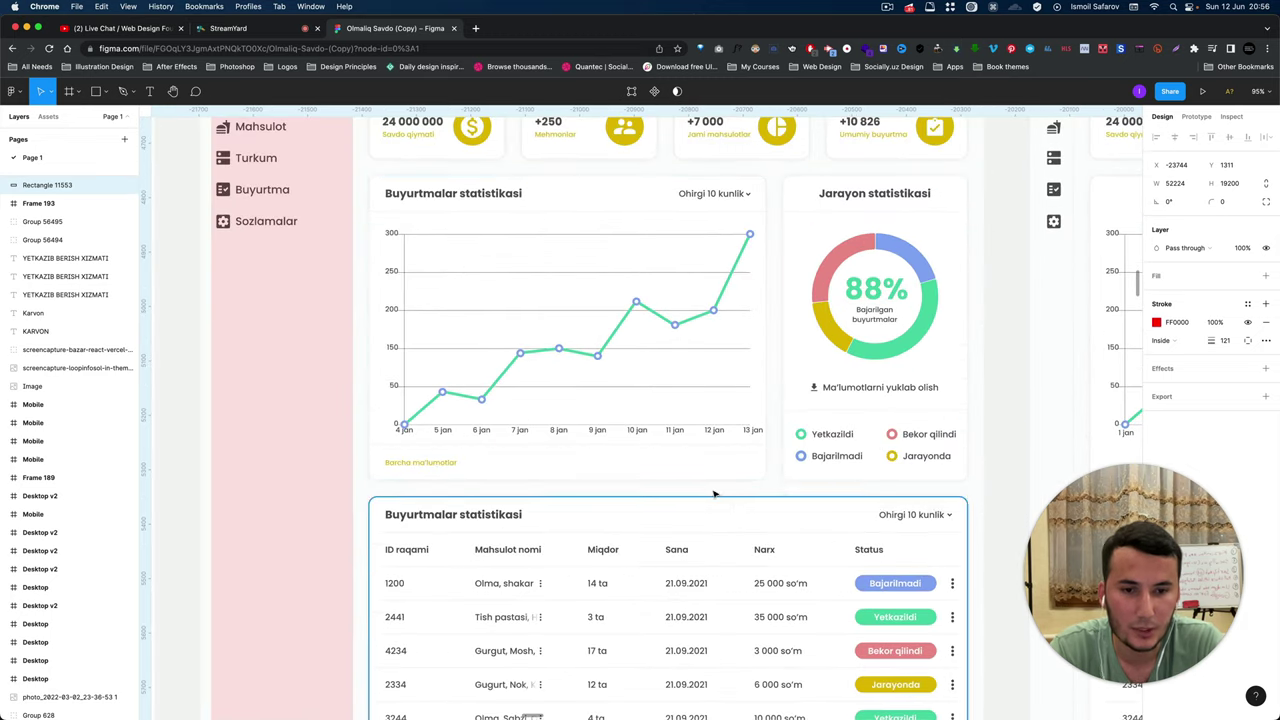
{"action": "scroll", "coordinate": [385, 340], "scroll_direction": "up", "scroll_amount": 1}
{"action": "scroll", "coordinate": [378, 328], "scroll_direction": "up", "scroll_amount": 3}
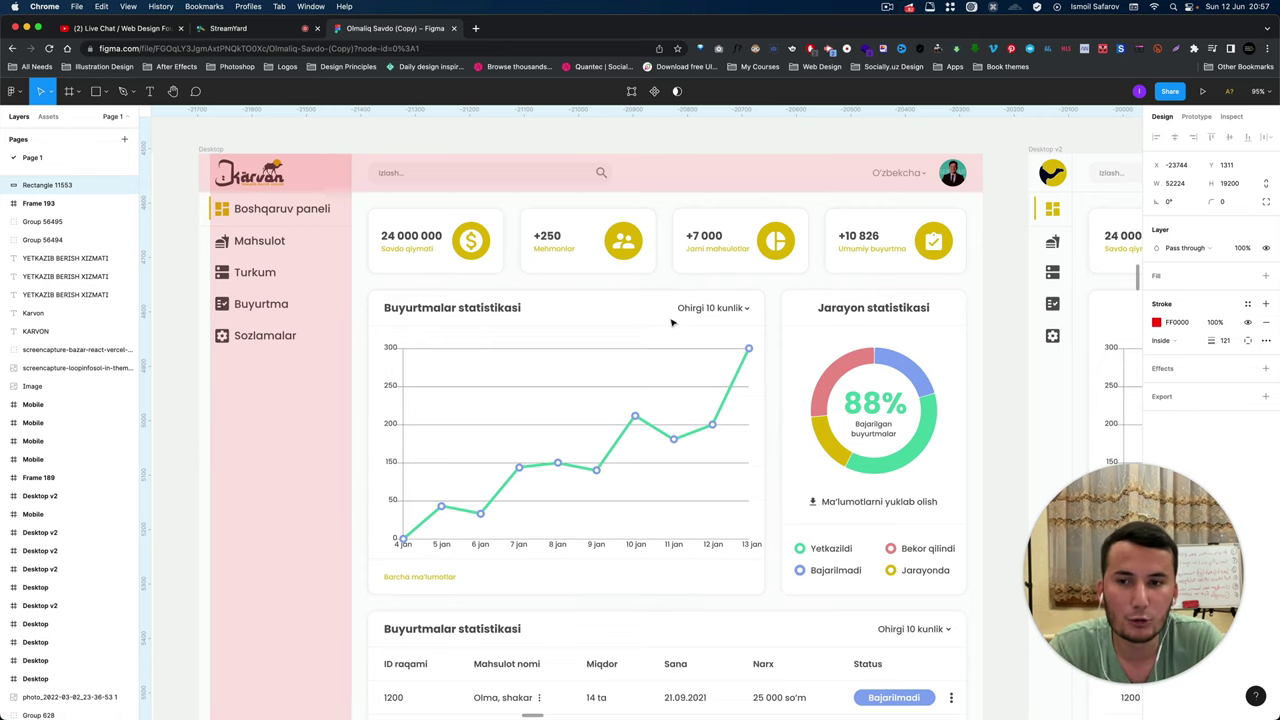
{"action": "scroll", "coordinate": [505, 411], "scroll_direction": "down", "scroll_amount": 5}
{"action": "scroll", "coordinate": [480, 408], "scroll_direction": "up", "scroll_amount": 3}
{"action": "scroll", "coordinate": [480, 408], "scroll_direction": "up", "scroll_amount": 2}
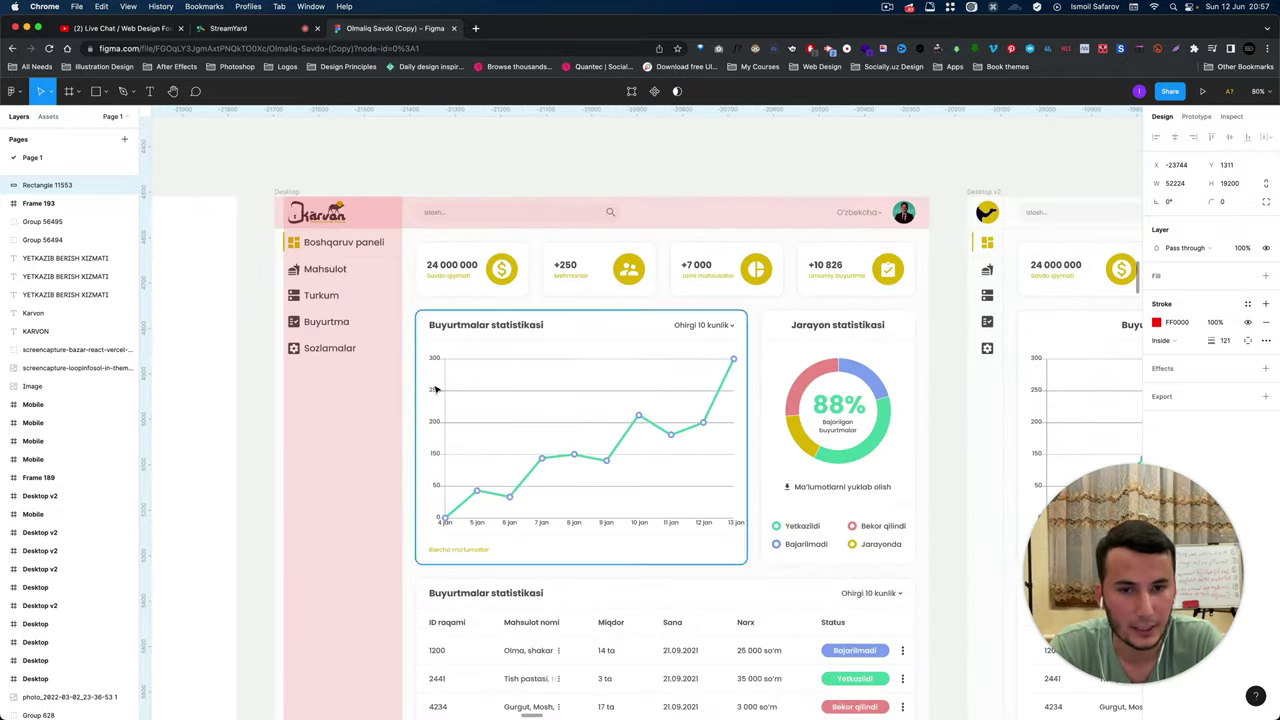
{"action": "scroll", "coordinate": [630, 404], "scroll_direction": "up", "scroll_amount": 2}
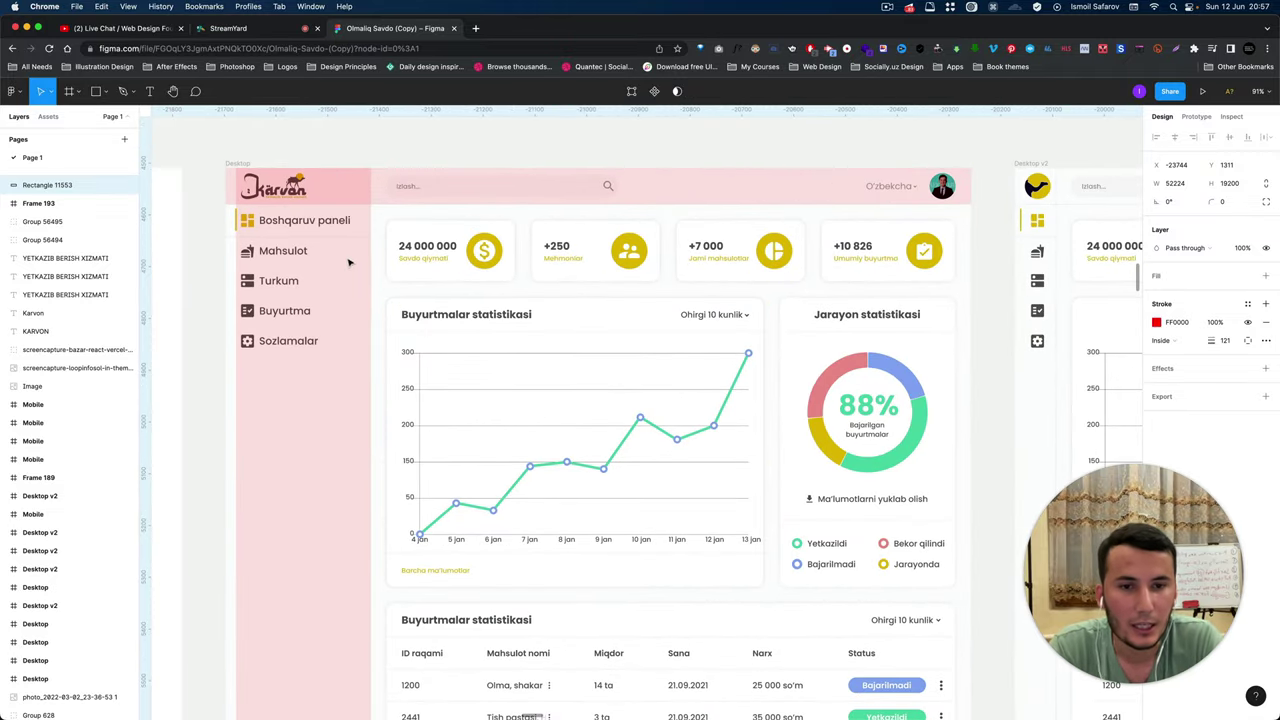
{"action": "scroll", "coordinate": [660, 397], "scroll_direction": "down", "scroll_amount": 10}
{"action": "scroll", "coordinate": [660, 397], "scroll_direction": "down", "scroll_amount": 5}
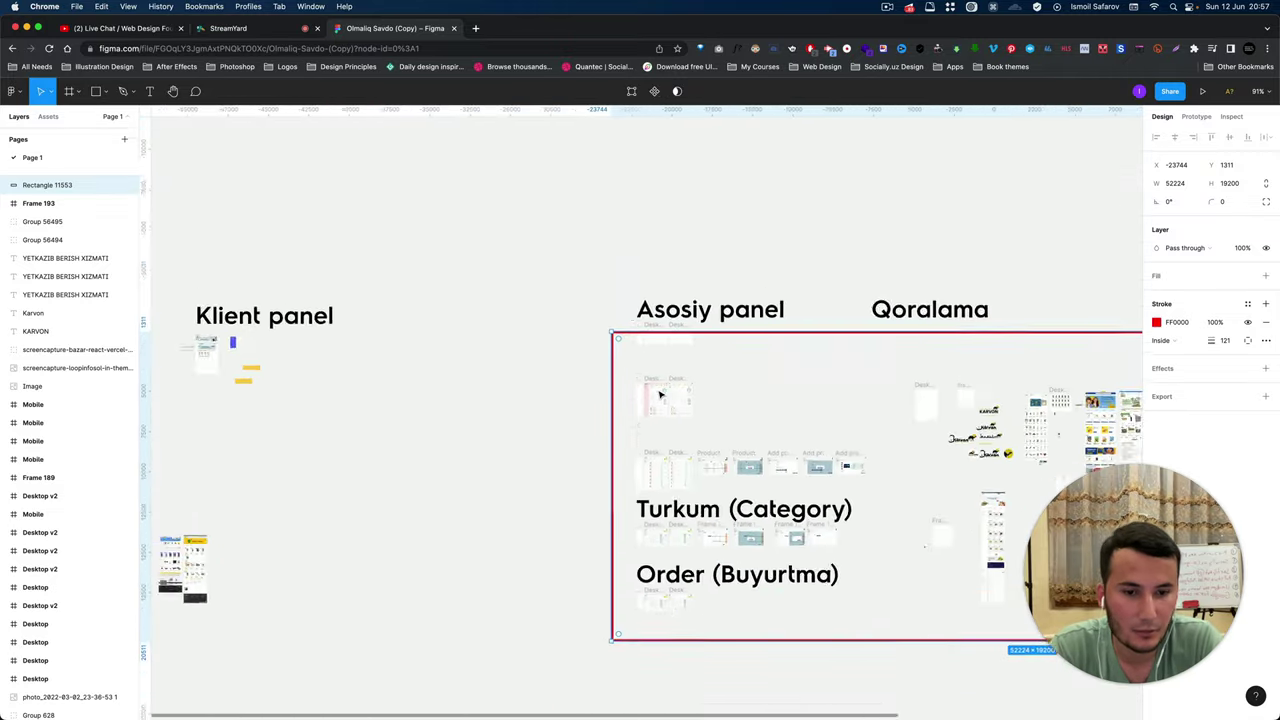
{"action": "scroll", "coordinate": [660, 395], "scroll_direction": "down", "scroll_amount": 2}
{"action": "scroll", "coordinate": [657, 392], "scroll_direction": "up", "scroll_amount": 2}
{"action": "scroll", "coordinate": [620, 388], "scroll_direction": "up", "scroll_amount": 5}
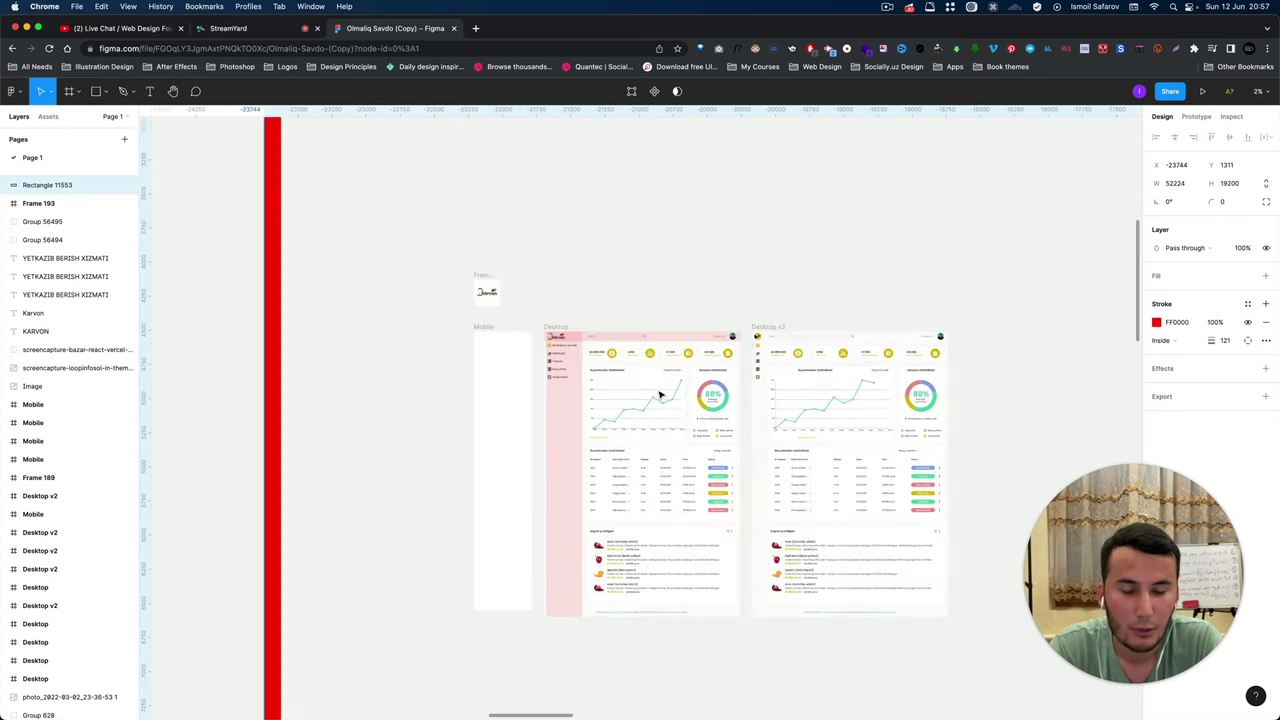
{"action": "scroll", "coordinate": [580, 383], "scroll_direction": "up", "scroll_amount": 3}
{"action": "scroll", "coordinate": [580, 383], "scroll_direction": "up", "scroll_amount": 3}
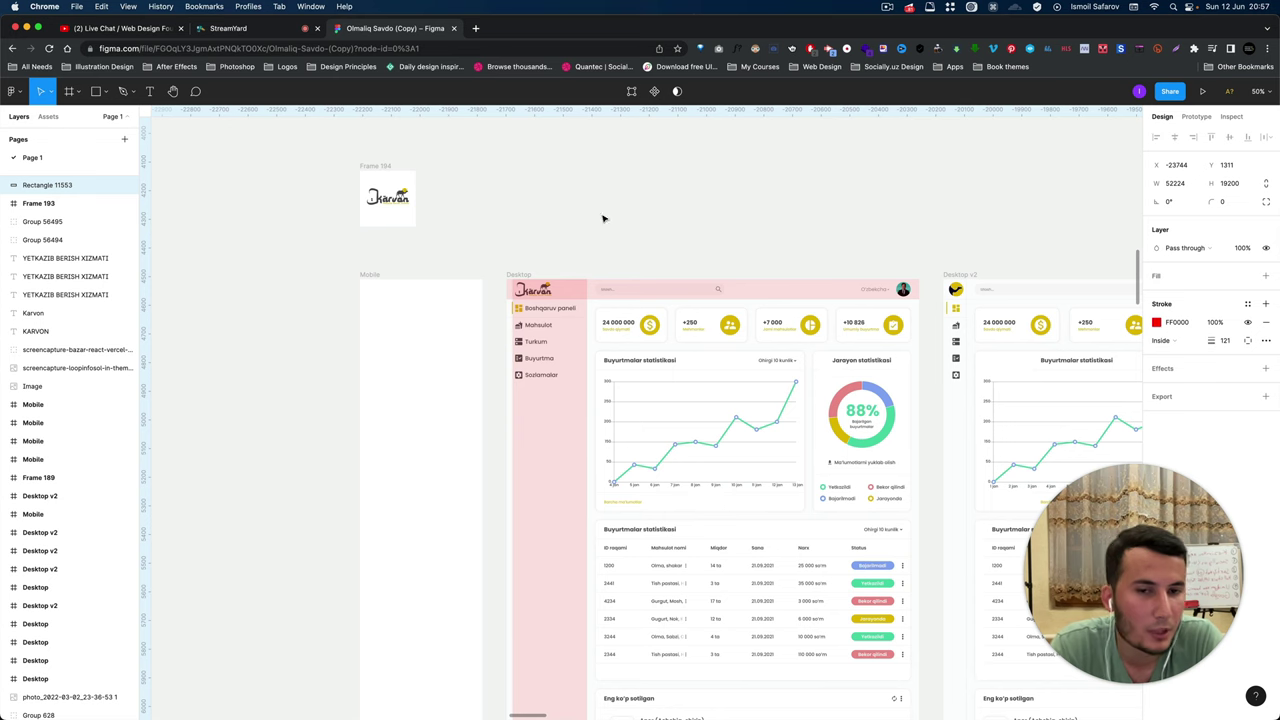
{"action": "scroll", "coordinate": [555, 232], "scroll_direction": "up", "scroll_amount": 2}
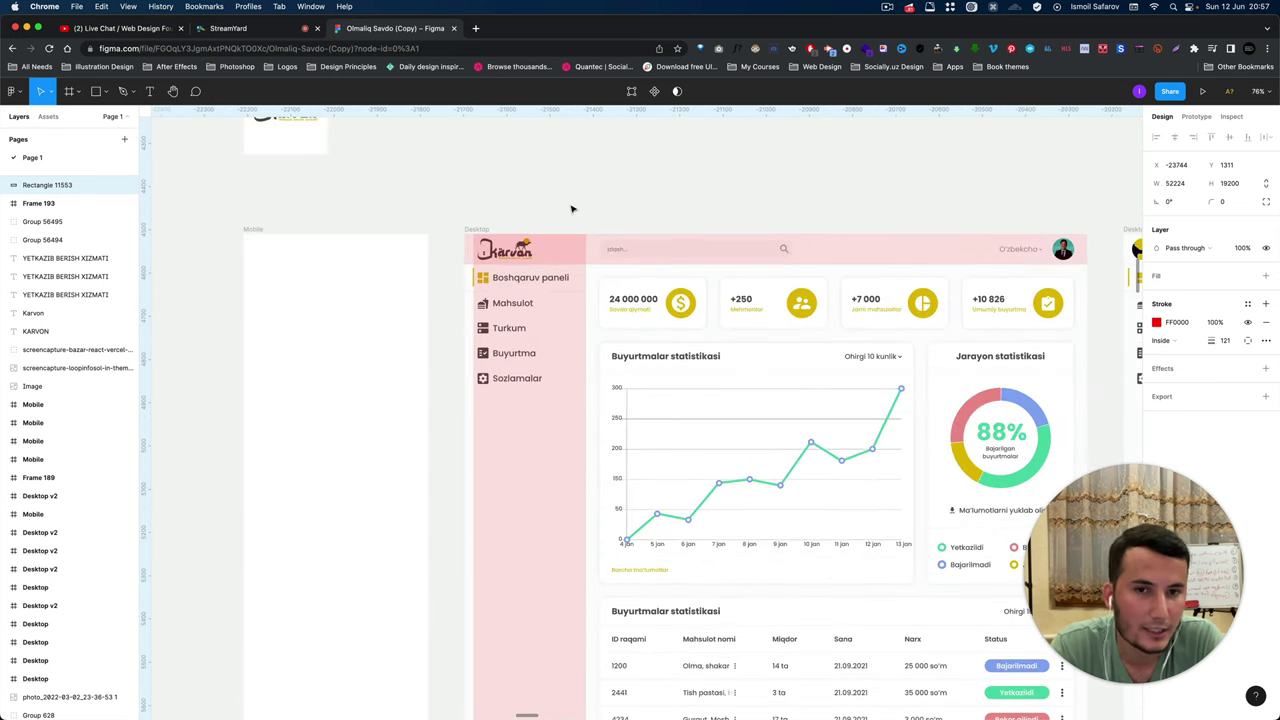
{"action": "scroll", "coordinate": [572, 209], "scroll_direction": "down", "scroll_amount": 5}
{"action": "scroll", "coordinate": [620, 270], "scroll_direction": "up", "scroll_amount": 5}
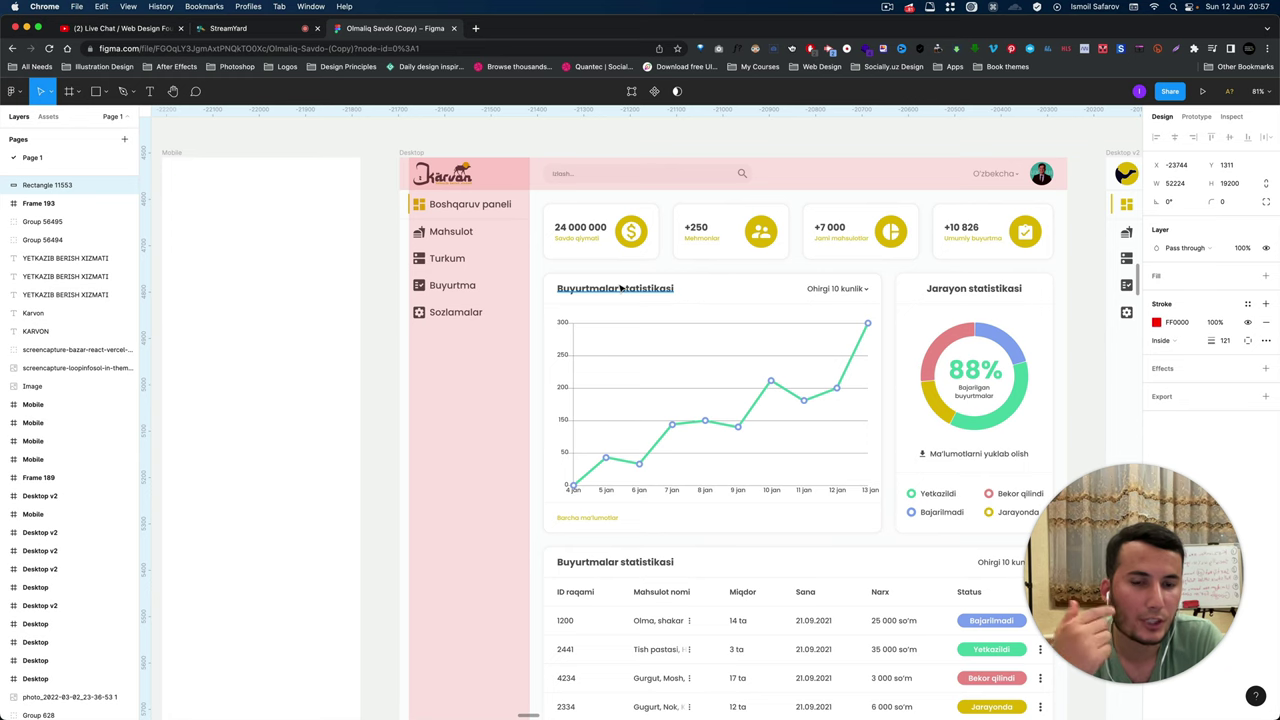
{"action": "scroll", "coordinate": [620, 287], "scroll_direction": "up", "scroll_amount": 3}
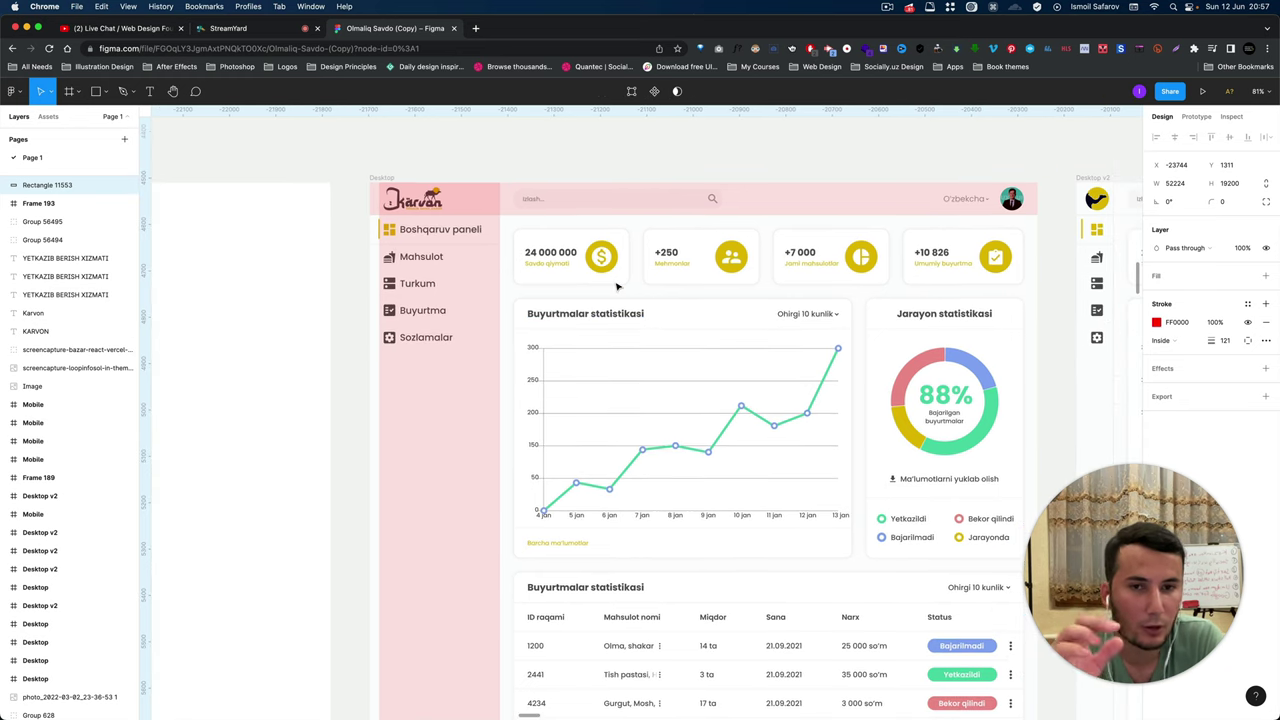
{"action": "scroll", "coordinate": [620, 287], "scroll_direction": "up", "scroll_amount": 3}
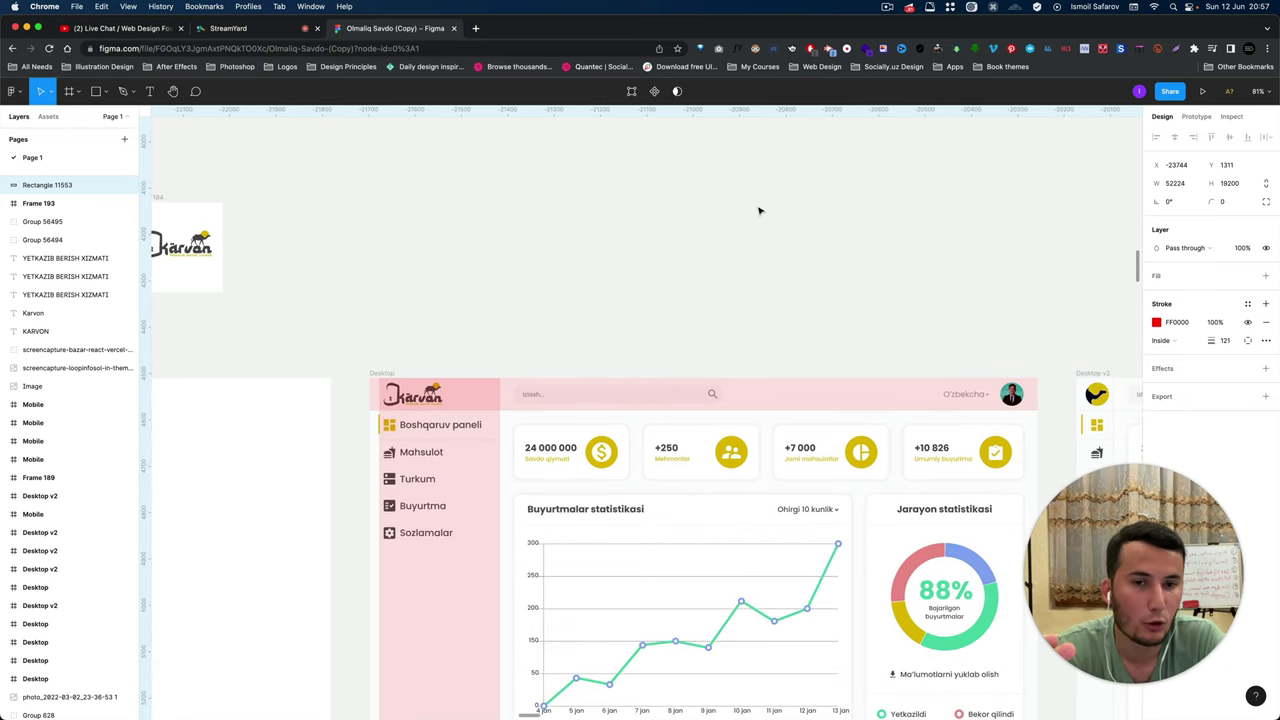
{"action": "scroll", "coordinate": [537, 275], "scroll_direction": "down", "scroll_amount": 2}
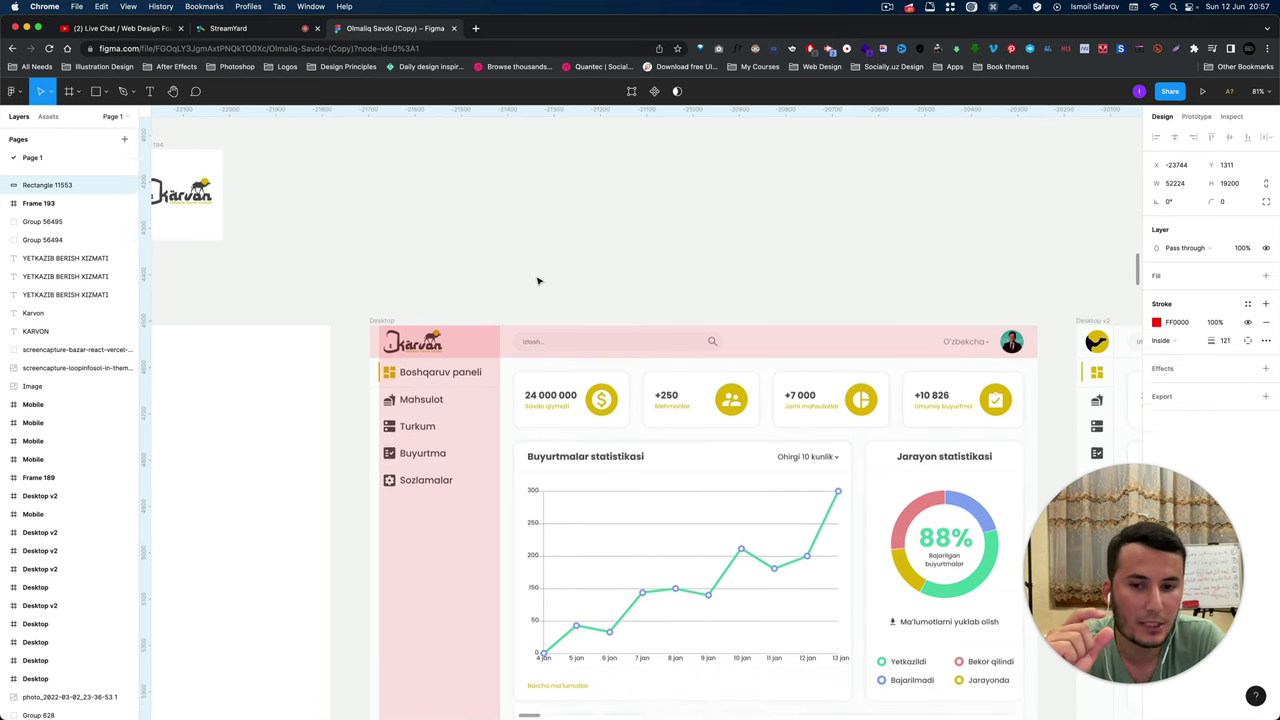
{"action": "scroll", "coordinate": [535, 320], "scroll_direction": "down", "scroll_amount": 2}
{"action": "scroll", "coordinate": [496, 413], "scroll_direction": "down", "scroll_amount": 5}
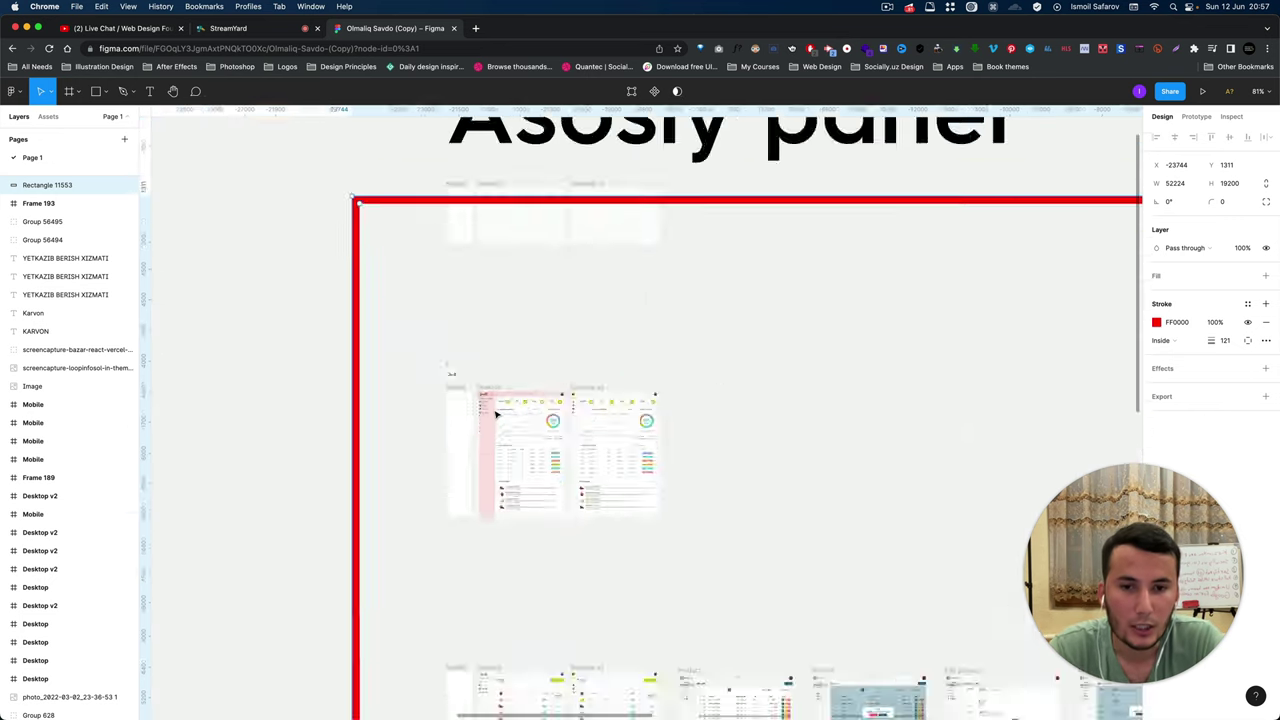
{"action": "scroll", "coordinate": [496, 413], "scroll_direction": "down", "scroll_amount": 5}
{"action": "scroll", "coordinate": [496, 413], "scroll_direction": "down", "scroll_amount": 5}
{"action": "scroll", "coordinate": [494, 415], "scroll_direction": "up", "scroll_amount": 3}
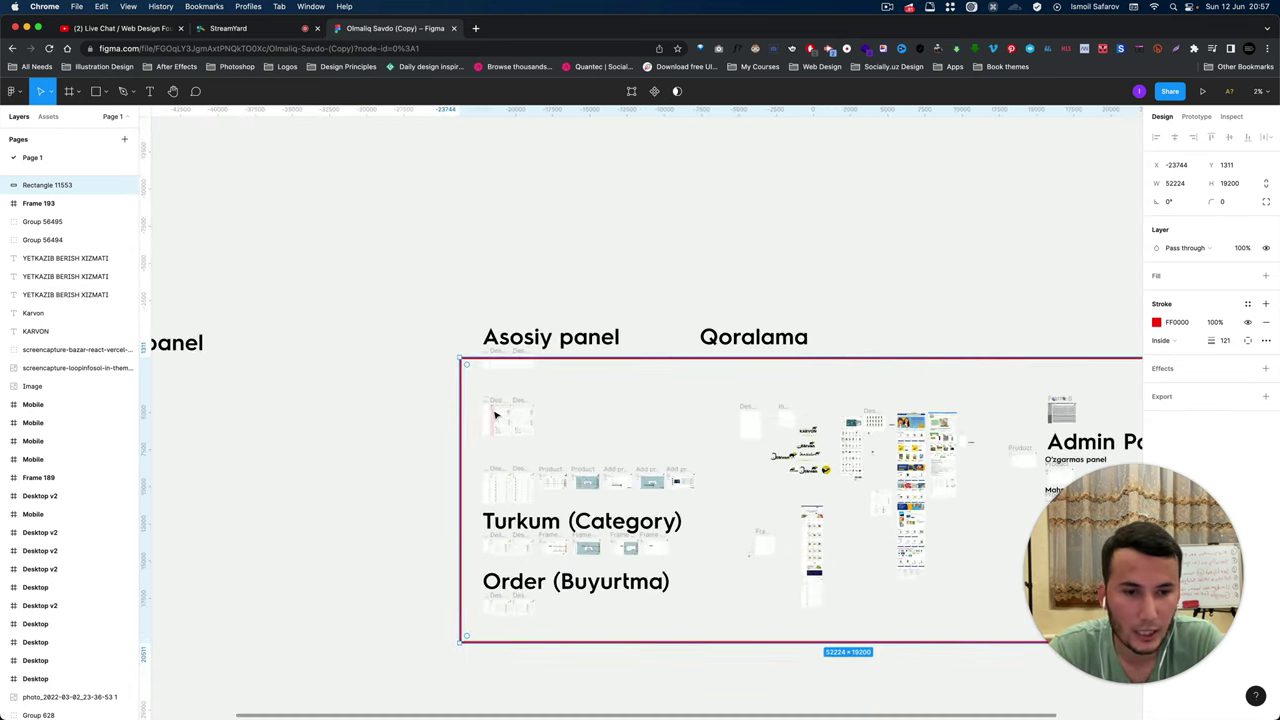
{"action": "scroll", "coordinate": [484, 415], "scroll_direction": "up", "scroll_amount": 2}
{"action": "scroll", "coordinate": [471, 417], "scroll_direction": "up", "scroll_amount": 5}
{"action": "scroll", "coordinate": [486, 394], "scroll_direction": "up", "scroll_amount": 5}
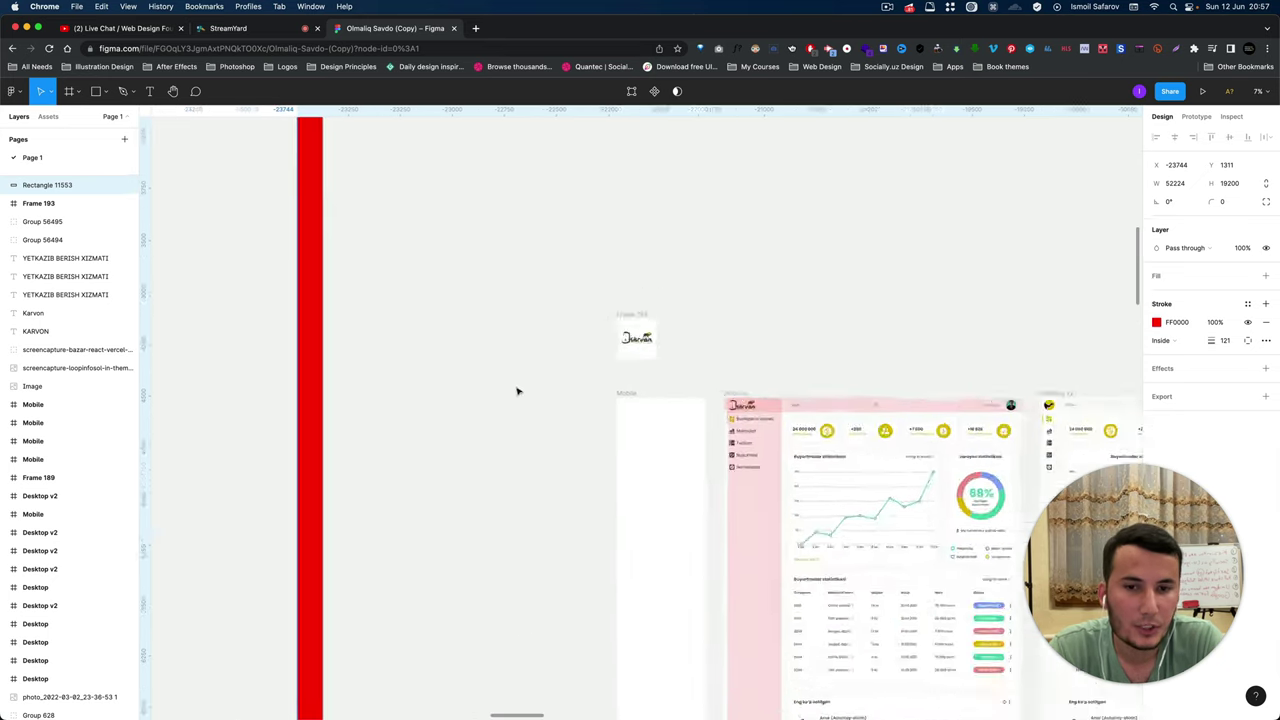
{"action": "scroll", "coordinate": [517, 389], "scroll_direction": "up", "scroll_amount": 2}
{"action": "scroll", "coordinate": [700, 373], "scroll_direction": "down", "scroll_amount": 5}
{"action": "scroll", "coordinate": [700, 373], "scroll_direction": "down", "scroll_amount": 5}
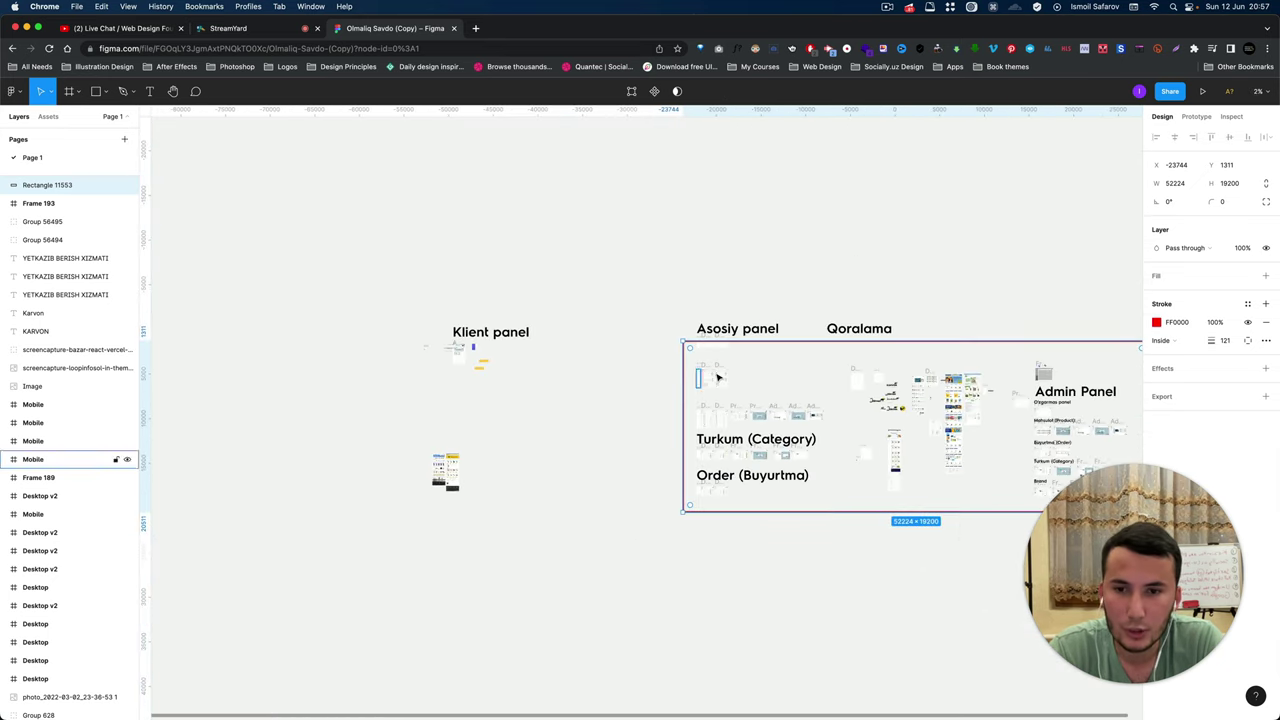
{"action": "scroll", "coordinate": [254, 334], "scroll_direction": "up", "scroll_amount": 10}
{"action": "scroll", "coordinate": [606, 357], "scroll_direction": "right", "scroll_amount": 5}
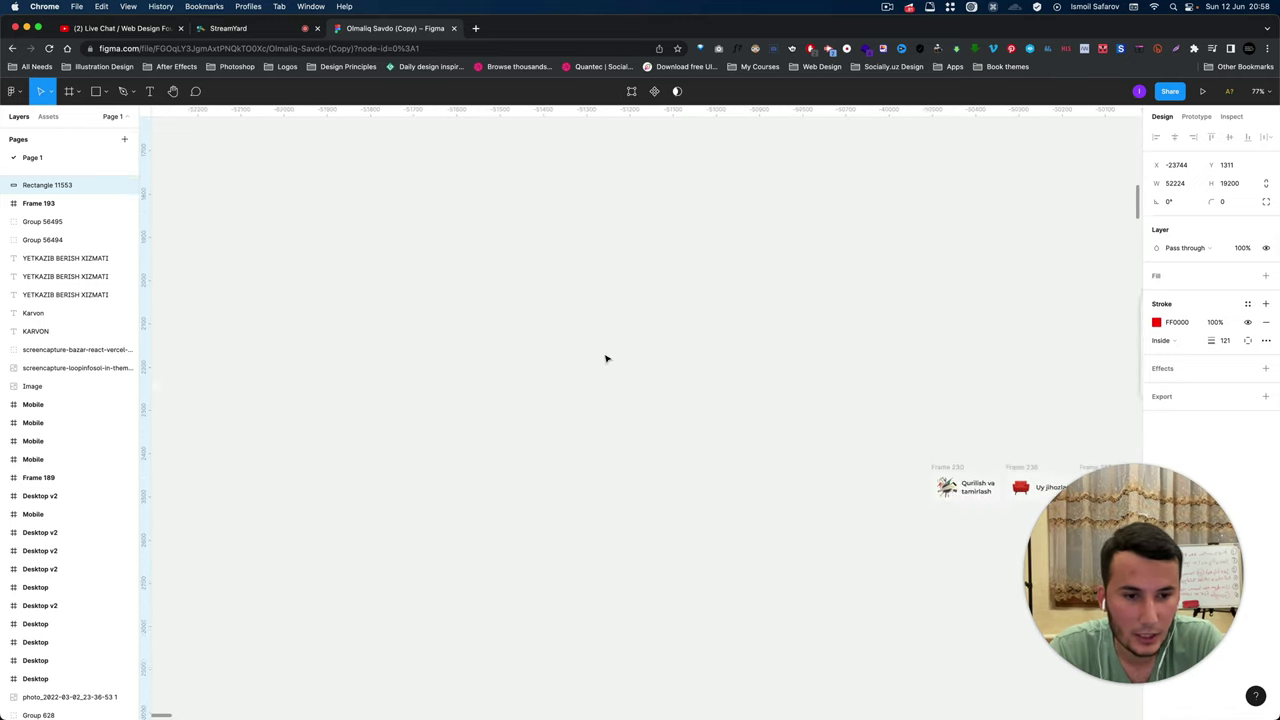
{"action": "scroll", "coordinate": [606, 358], "scroll_direction": "down", "scroll_amount": 5}
{"action": "scroll", "coordinate": [605, 358], "scroll_direction": "down", "scroll_amount": 2}
{"action": "scroll", "coordinate": [953, 437], "scroll_direction": "up", "scroll_amount": 5}
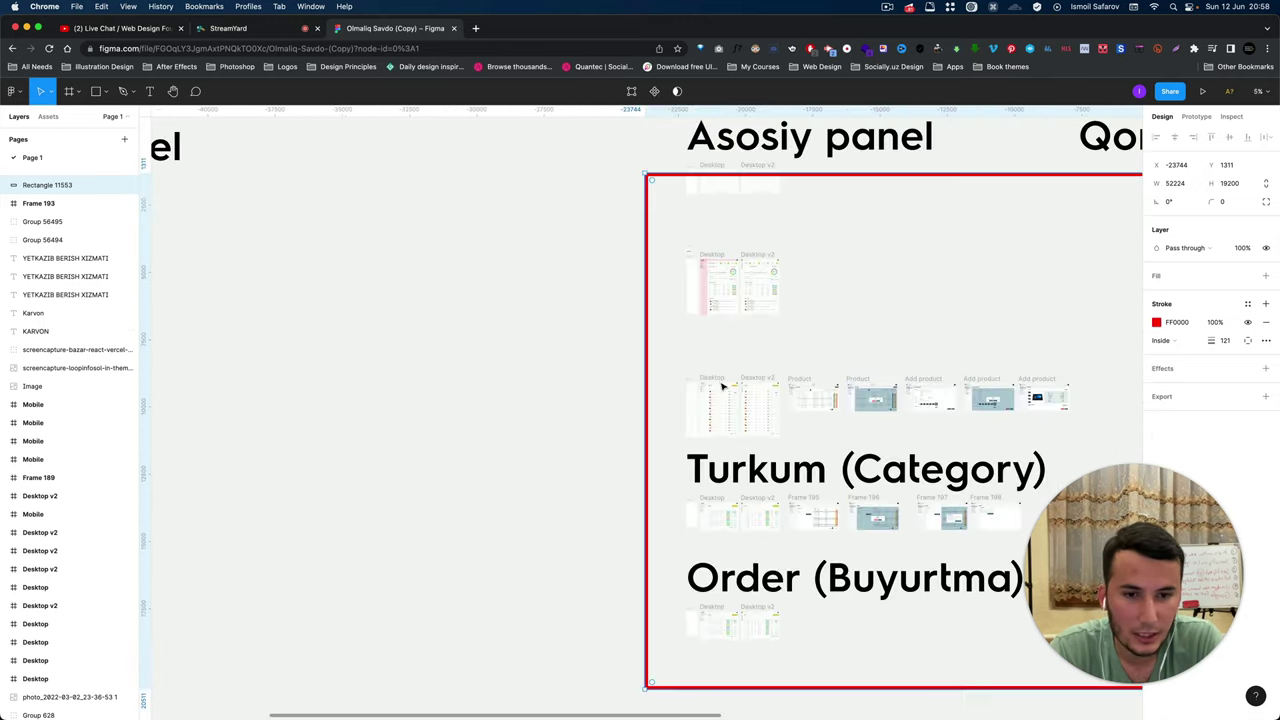
{"action": "scroll", "coordinate": [900, 437], "scroll_direction": "up", "scroll_amount": 5}
{"action": "scroll", "coordinate": [678, 437], "scroll_direction": "down", "scroll_amount": 8}
{"action": "scroll", "coordinate": [678, 437], "scroll_direction": "down", "scroll_amount": 2}
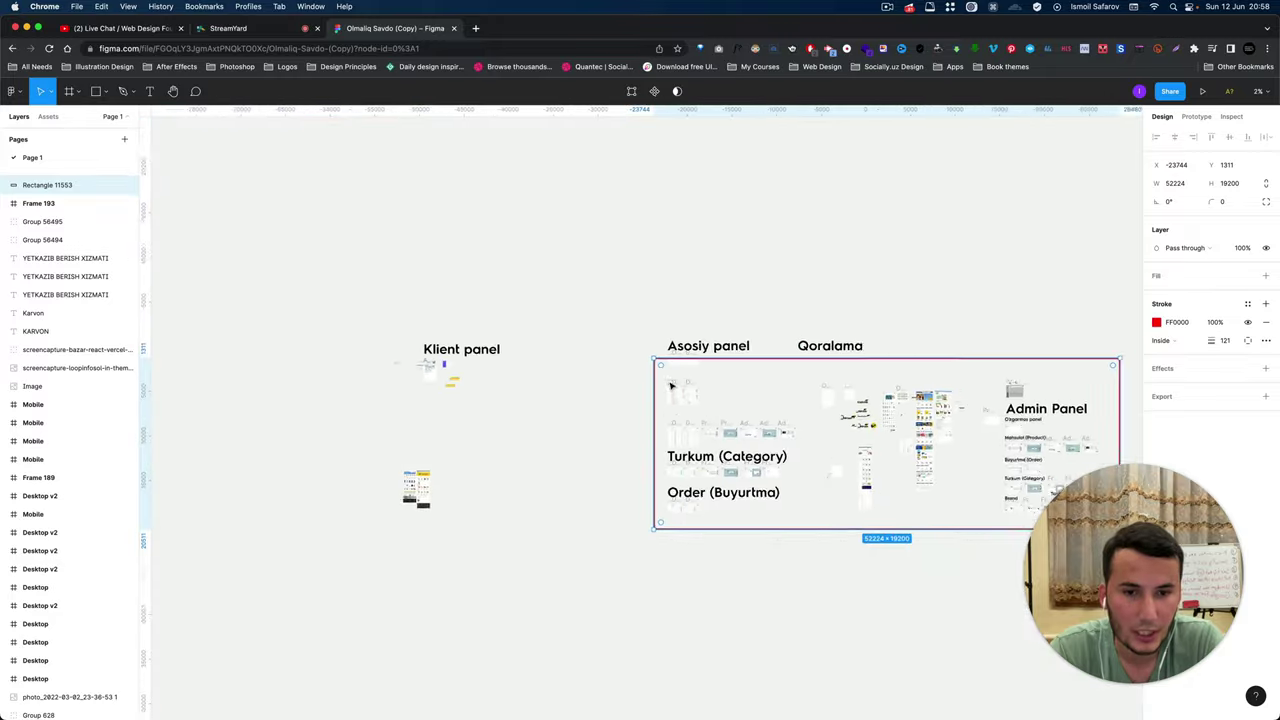
{"action": "scroll", "coordinate": [794, 437], "scroll_direction": "up", "scroll_amount": 5}
{"action": "scroll", "coordinate": [806, 486], "scroll_direction": "up", "scroll_amount": 3}
{"action": "scroll", "coordinate": [762, 480], "scroll_direction": "up", "scroll_amount": 3}
{"action": "scroll", "coordinate": [762, 480], "scroll_direction": "left", "scroll_amount": 5}
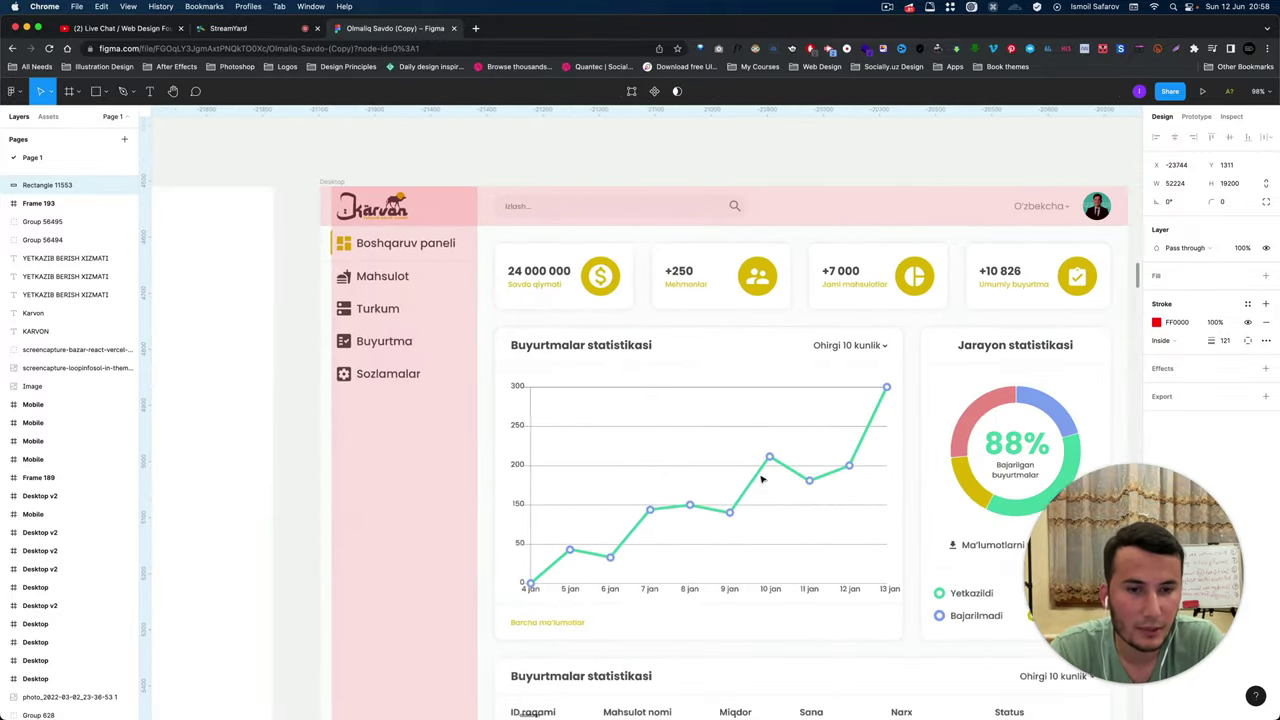
{"action": "scroll", "coordinate": [606, 446], "scroll_direction": "left", "scroll_amount": 2}
{"action": "scroll", "coordinate": [614, 449], "scroll_direction": "down", "scroll_amount": 3}
{"action": "scroll", "coordinate": [614, 449], "scroll_direction": "up", "scroll_amount": 1}
{"action": "scroll", "coordinate": [614, 449], "scroll_direction": "up", "scroll_amount": 4}
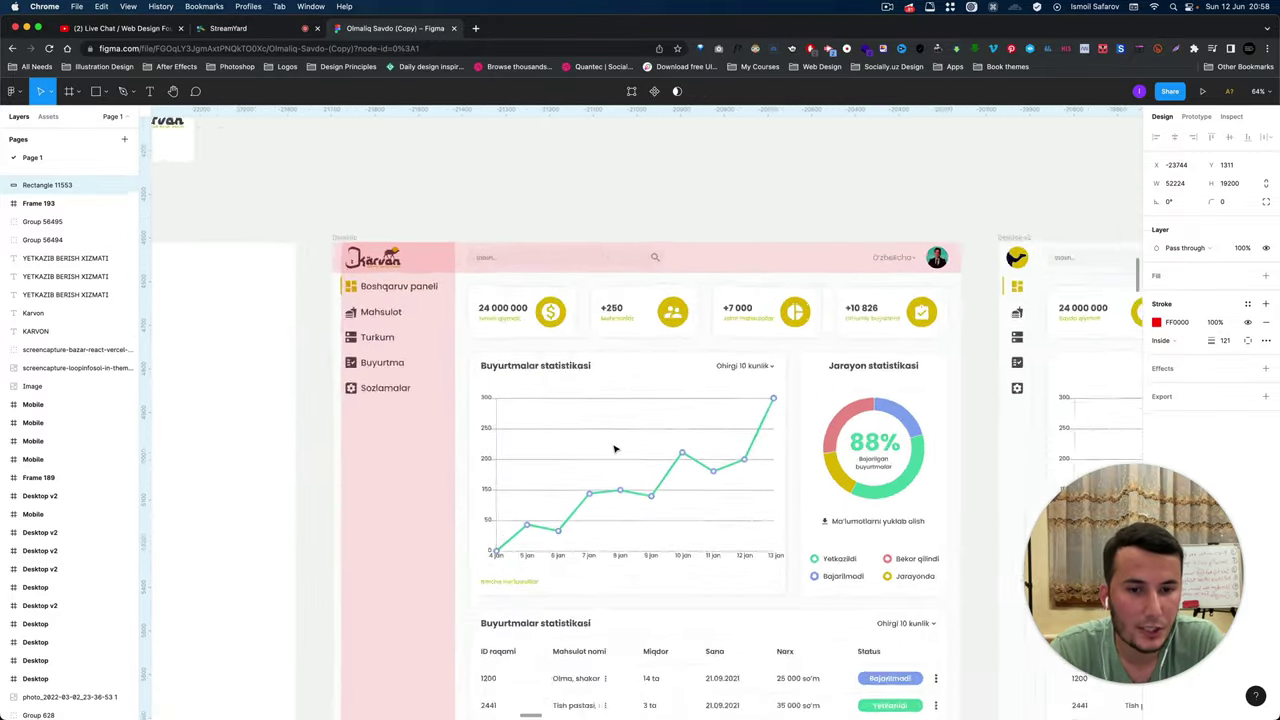
{"action": "scroll", "coordinate": [614, 449], "scroll_direction": "down", "scroll_amount": 1}
{"action": "scroll", "coordinate": [616, 450], "scroll_direction": "down", "scroll_amount": 3}
{"action": "scroll", "coordinate": [600, 451], "scroll_direction": "down", "scroll_amount": 2}
{"action": "scroll", "coordinate": [591, 451], "scroll_direction": "down", "scroll_amount": 3}
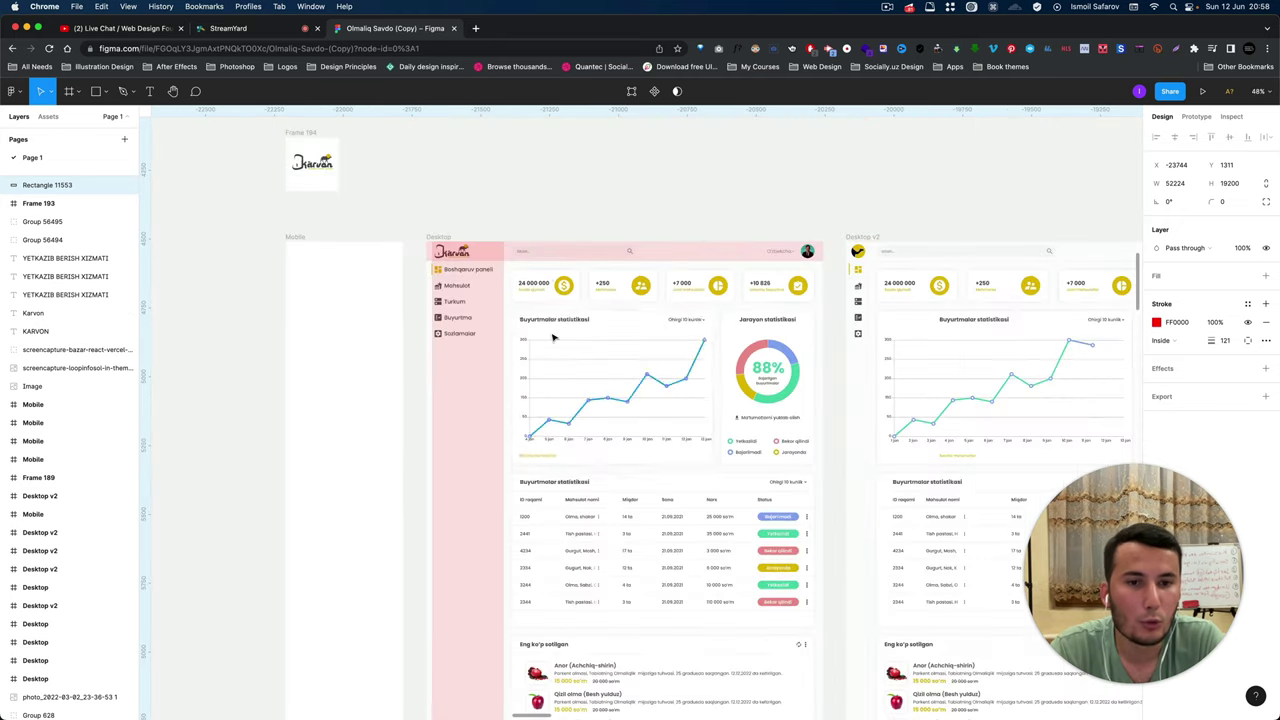
{"action": "scroll", "coordinate": [497, 347], "scroll_direction": "up", "scroll_amount": 3}
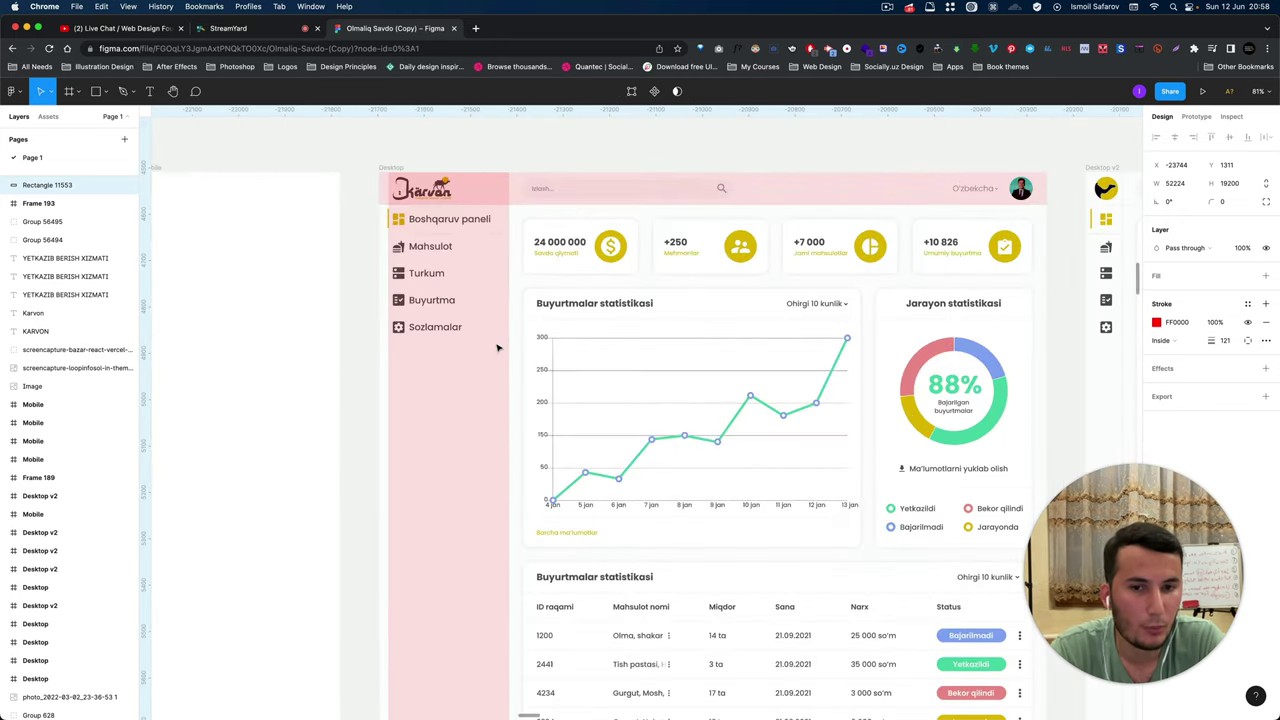
{"action": "left_click", "coordinate": [597, 306]}
{"action": "scroll", "coordinate": [580, 330], "scroll_direction": "down", "scroll_amount": 4}
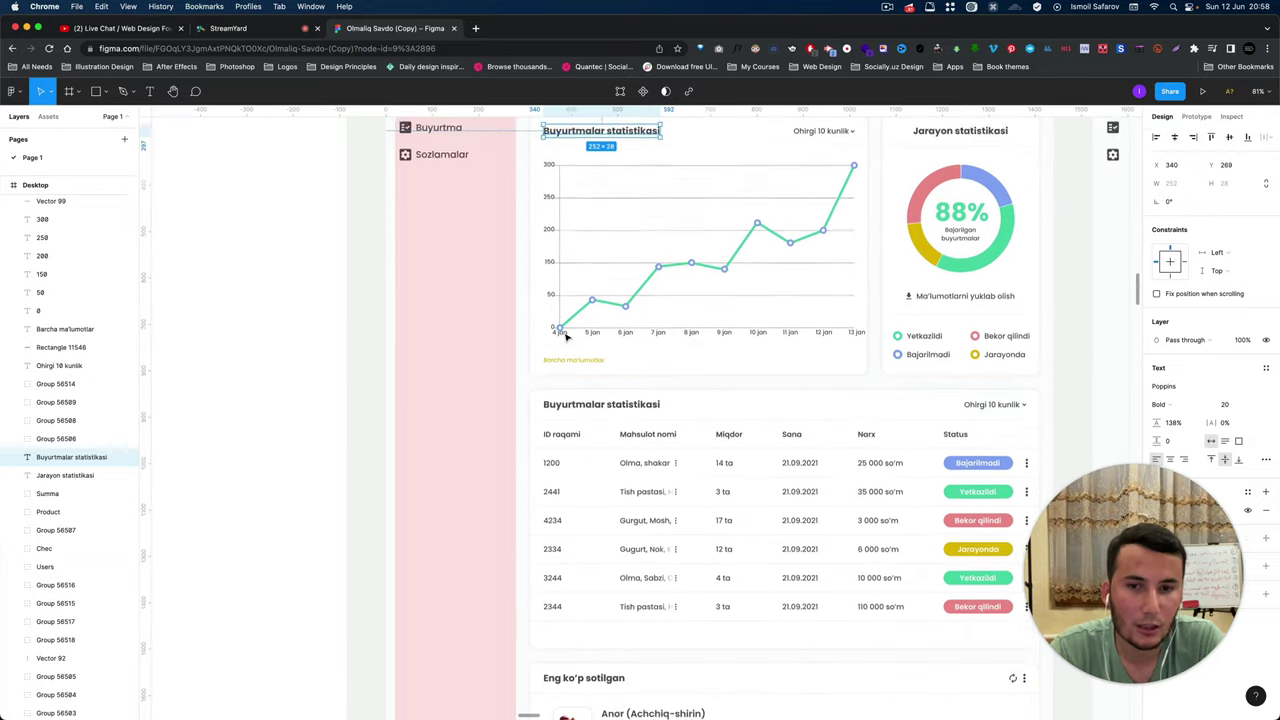
{"action": "scroll", "coordinate": [566, 338], "scroll_direction": "up", "scroll_amount": 2}
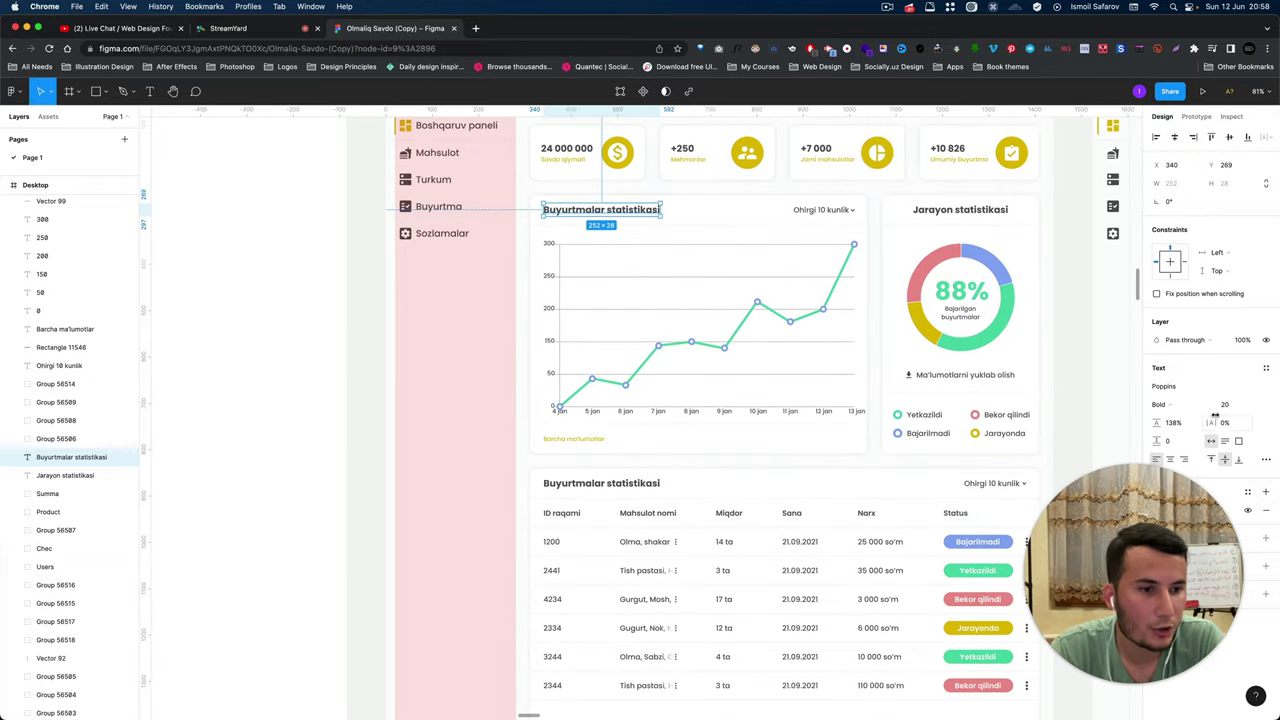
{"action": "scroll", "coordinate": [594, 420], "scroll_direction": "down", "scroll_amount": 1}
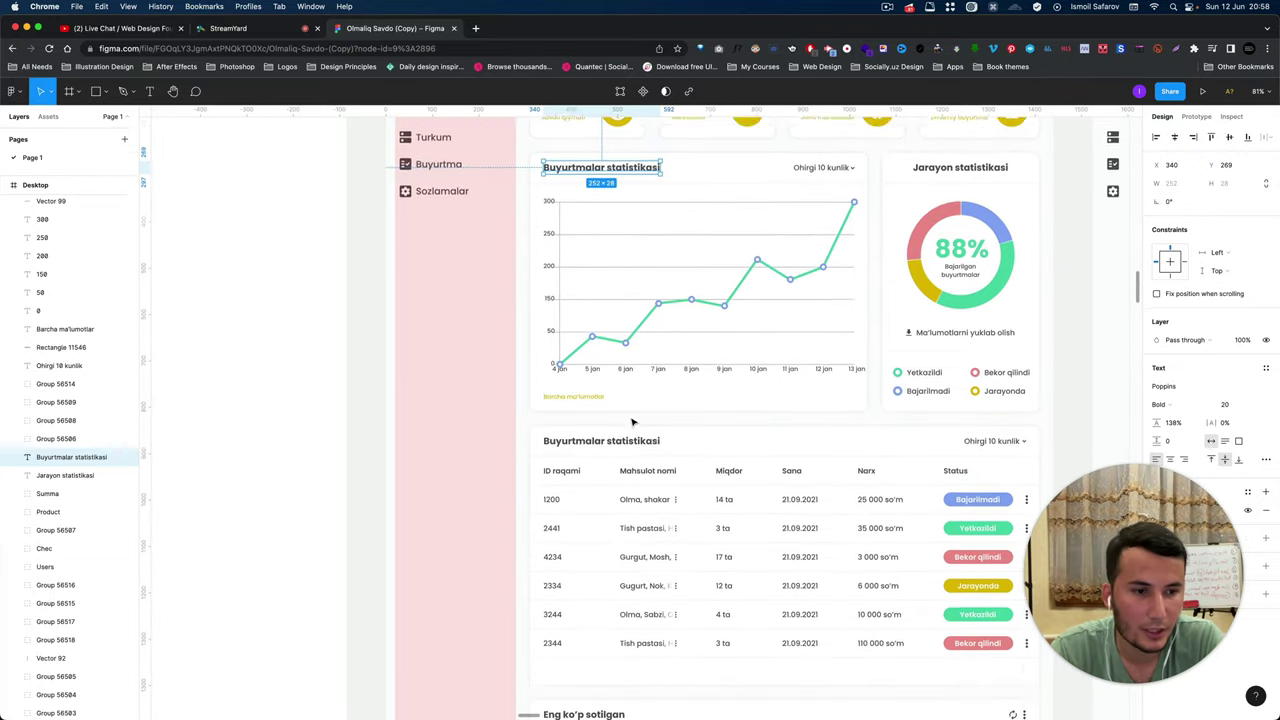
{"action": "scroll", "coordinate": [591, 417], "scroll_direction": "down", "scroll_amount": 3}
{"action": "left_click", "coordinate": [651, 330]}
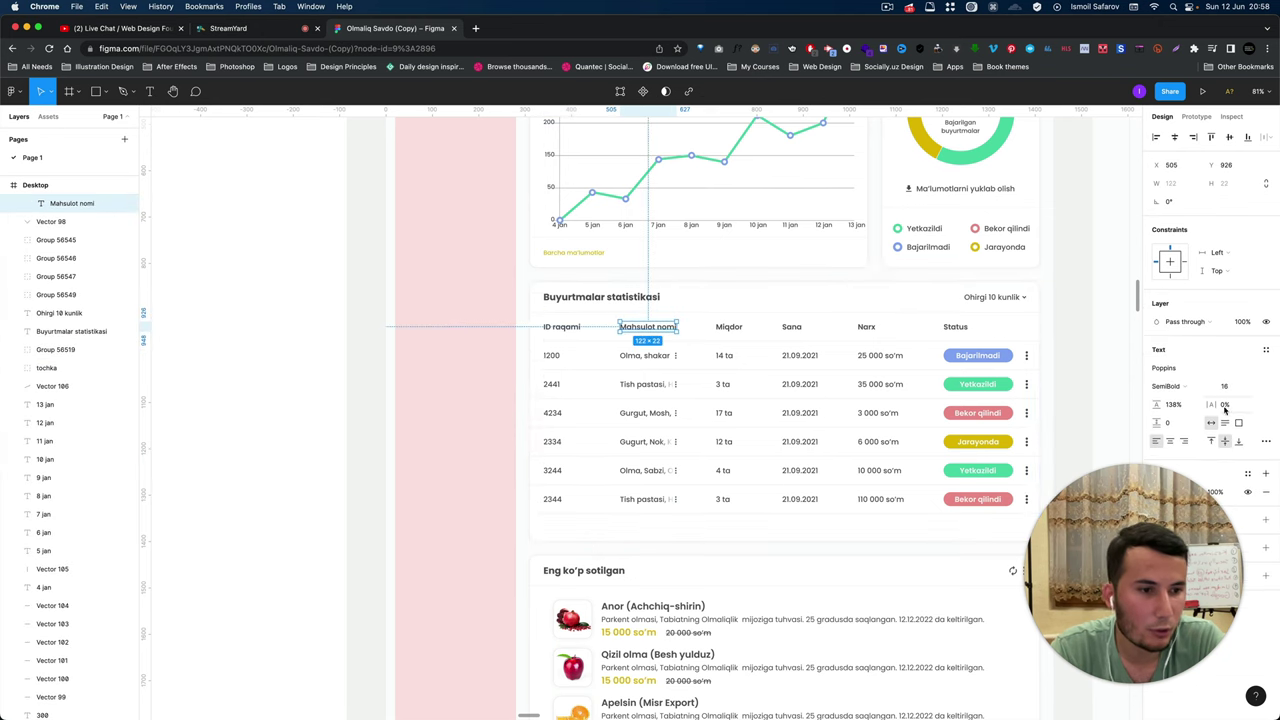
{"action": "scroll", "coordinate": [563, 352], "scroll_direction": "up", "scroll_amount": 2}
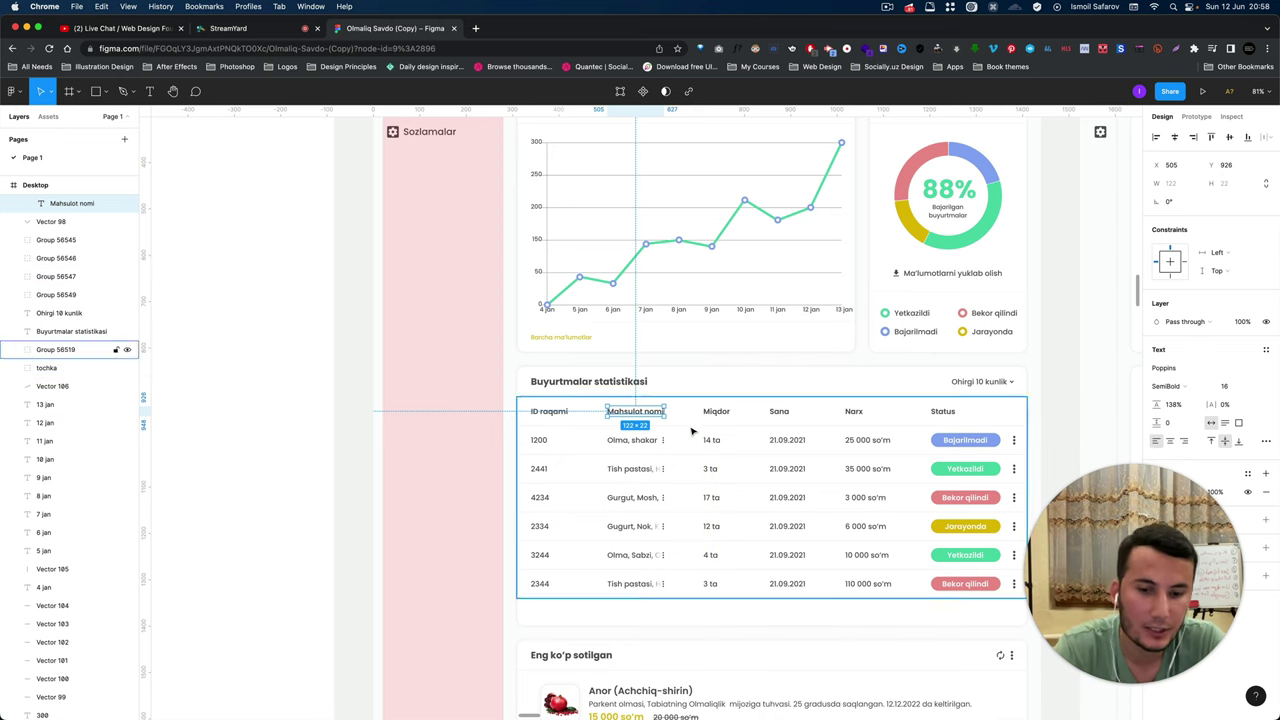
{"action": "scroll", "coordinate": [705, 410], "scroll_direction": "down", "scroll_amount": 3}
{"action": "scroll", "coordinate": [690, 398], "scroll_direction": "down", "scroll_amount": 3}
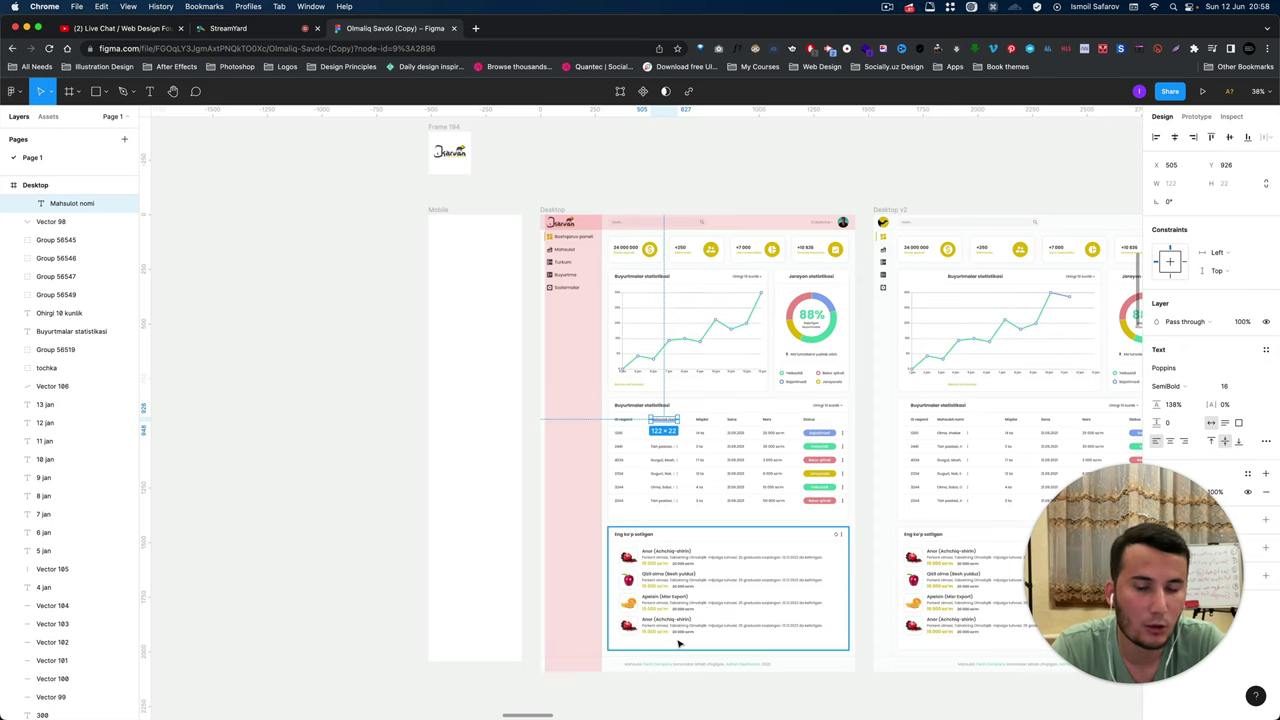
{"action": "scroll", "coordinate": [580, 629], "scroll_direction": "down", "scroll_amount": 3}
{"action": "scroll", "coordinate": [562, 620], "scroll_direction": "down", "scroll_amount": 2}
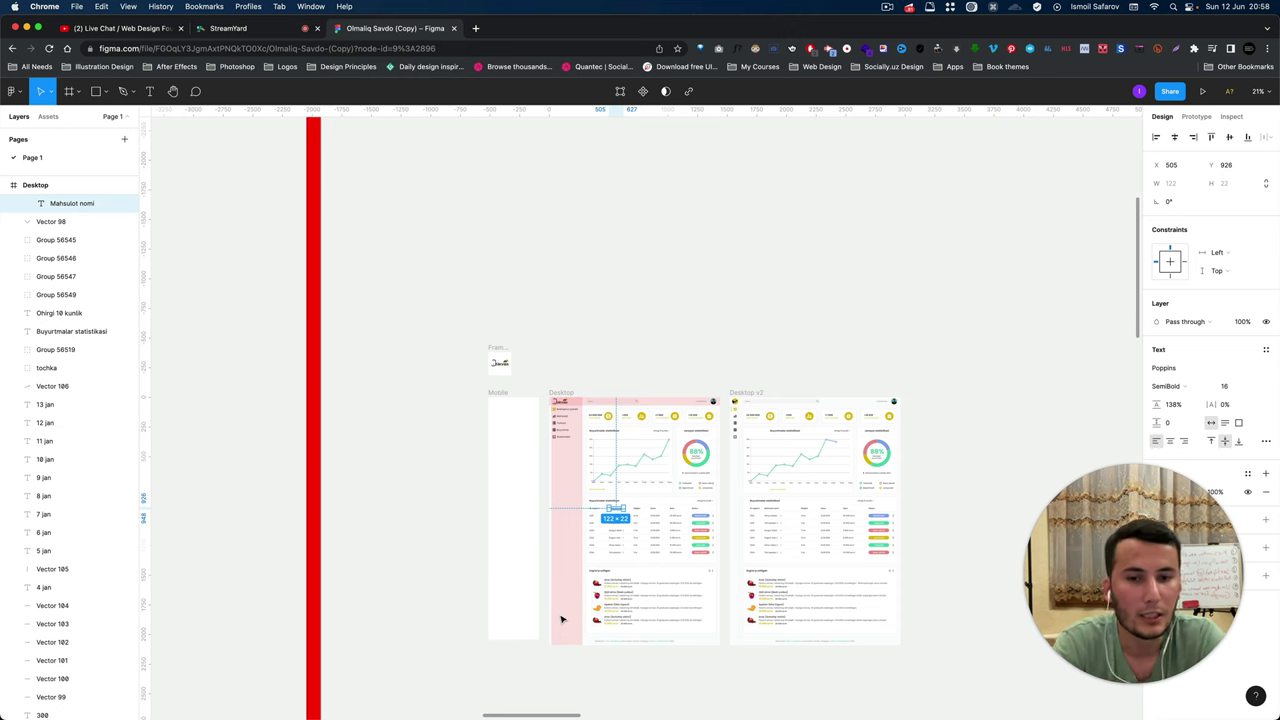
{"action": "scroll", "coordinate": [563, 617], "scroll_direction": "up", "scroll_amount": 3}
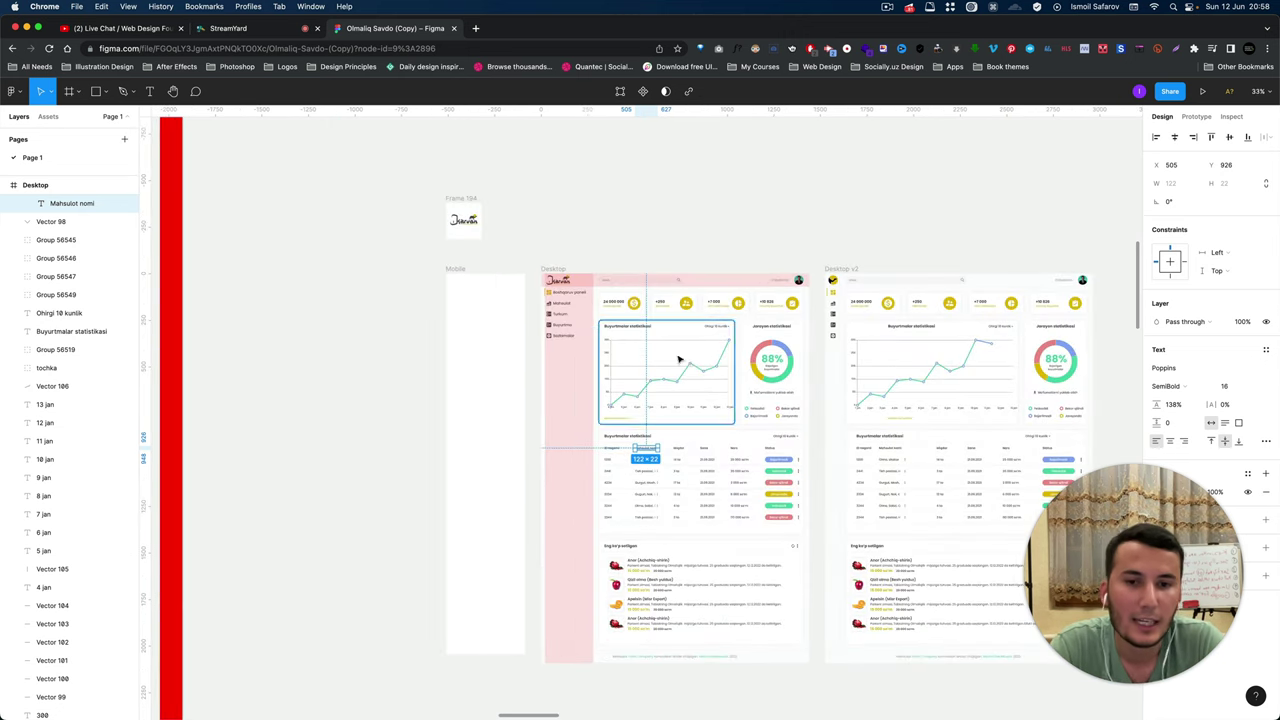
{"action": "scroll", "coordinate": [590, 320], "scroll_direction": "up", "scroll_amount": 3}
{"action": "scroll", "coordinate": [590, 320], "scroll_direction": "up", "scroll_amount": 2}
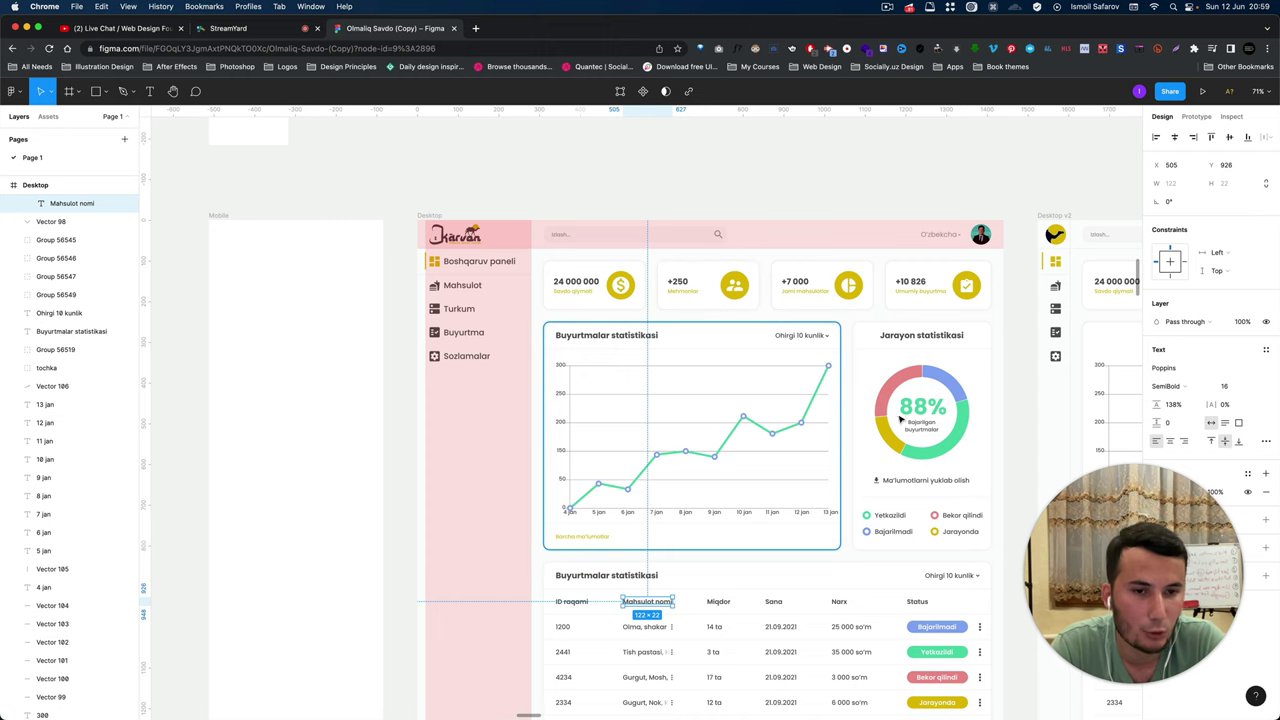
{"action": "scroll", "coordinate": [660, 503], "scroll_direction": "down", "scroll_amount": 1}
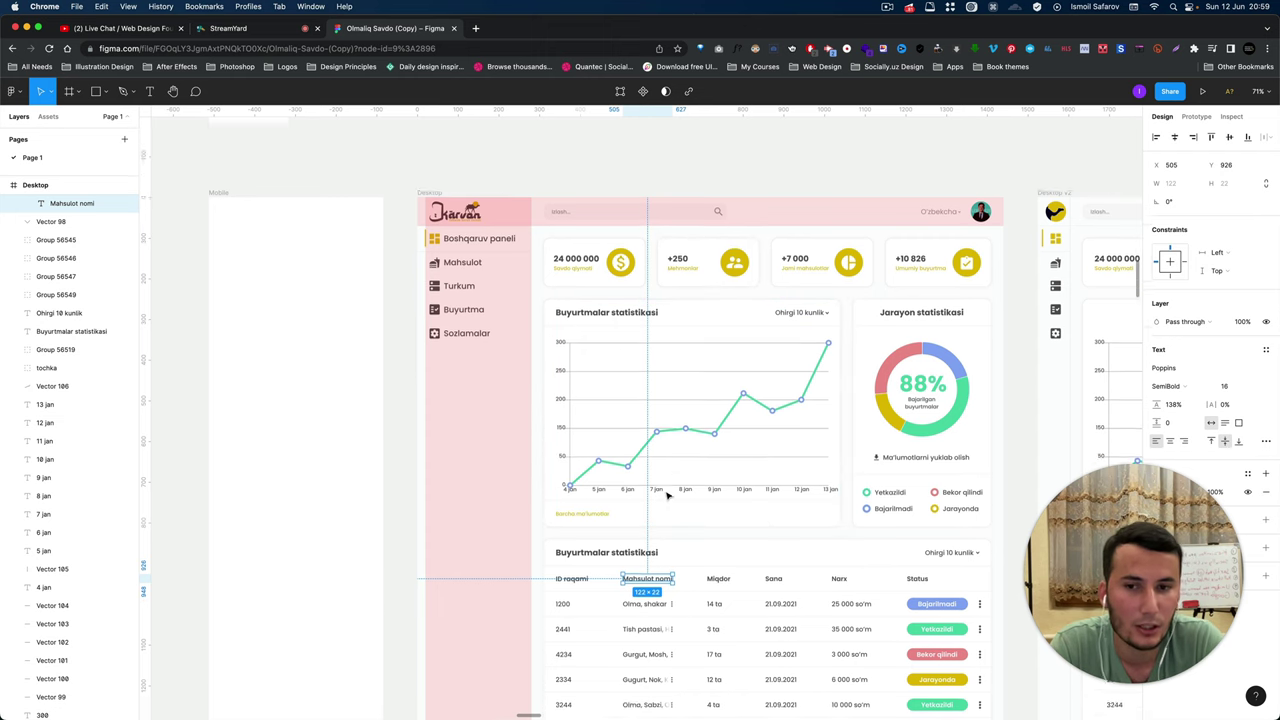
{"action": "scroll", "coordinate": [600, 498], "scroll_direction": "down", "scroll_amount": 3}
{"action": "scroll", "coordinate": [521, 486], "scroll_direction": "down", "scroll_amount": 5}
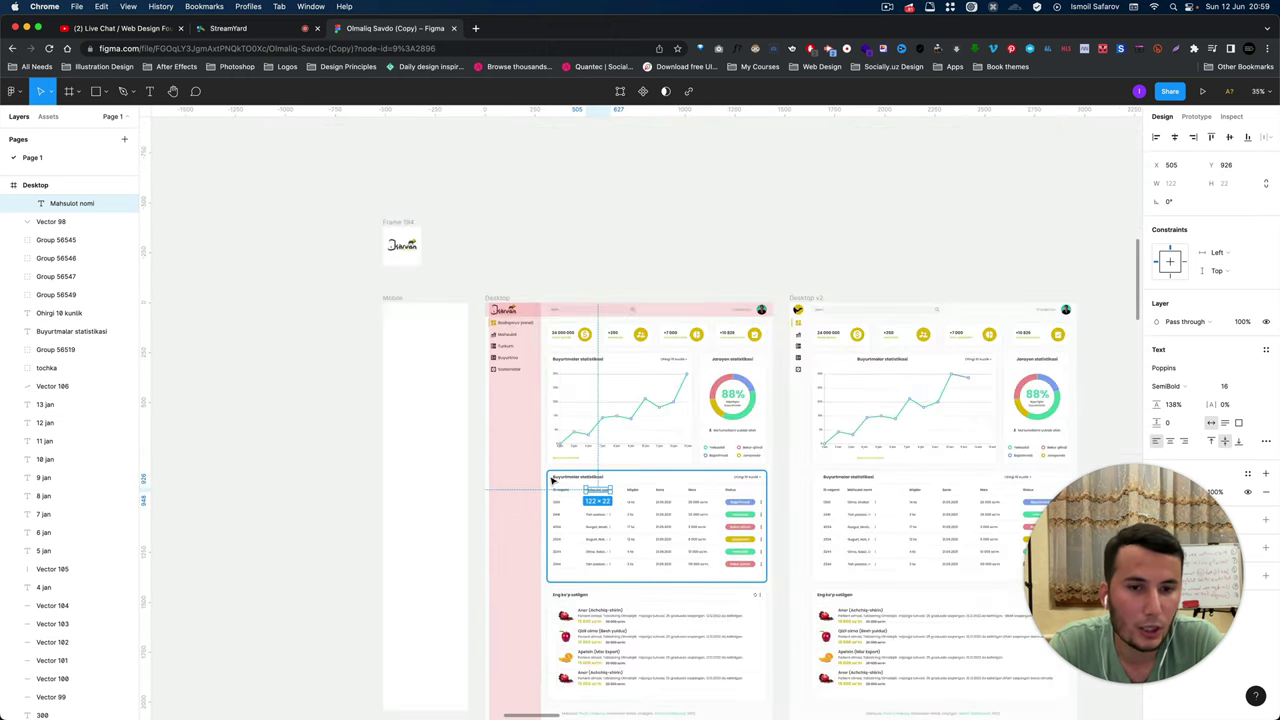
{"action": "scroll", "coordinate": [594, 465], "scroll_direction": "up", "scroll_amount": 4}
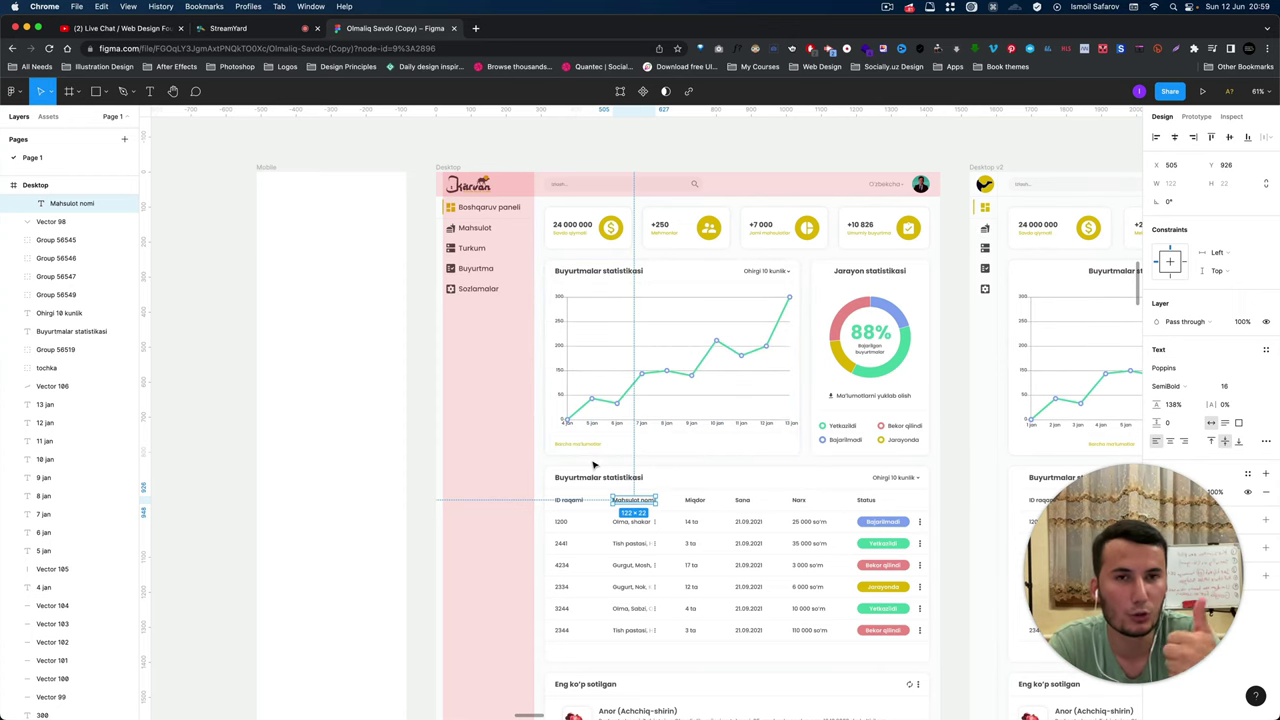
{"action": "scroll", "coordinate": [593, 465], "scroll_direction": "down", "scroll_amount": 3}
{"action": "scroll", "coordinate": [585, 463], "scroll_direction": "down", "scroll_amount": 1}
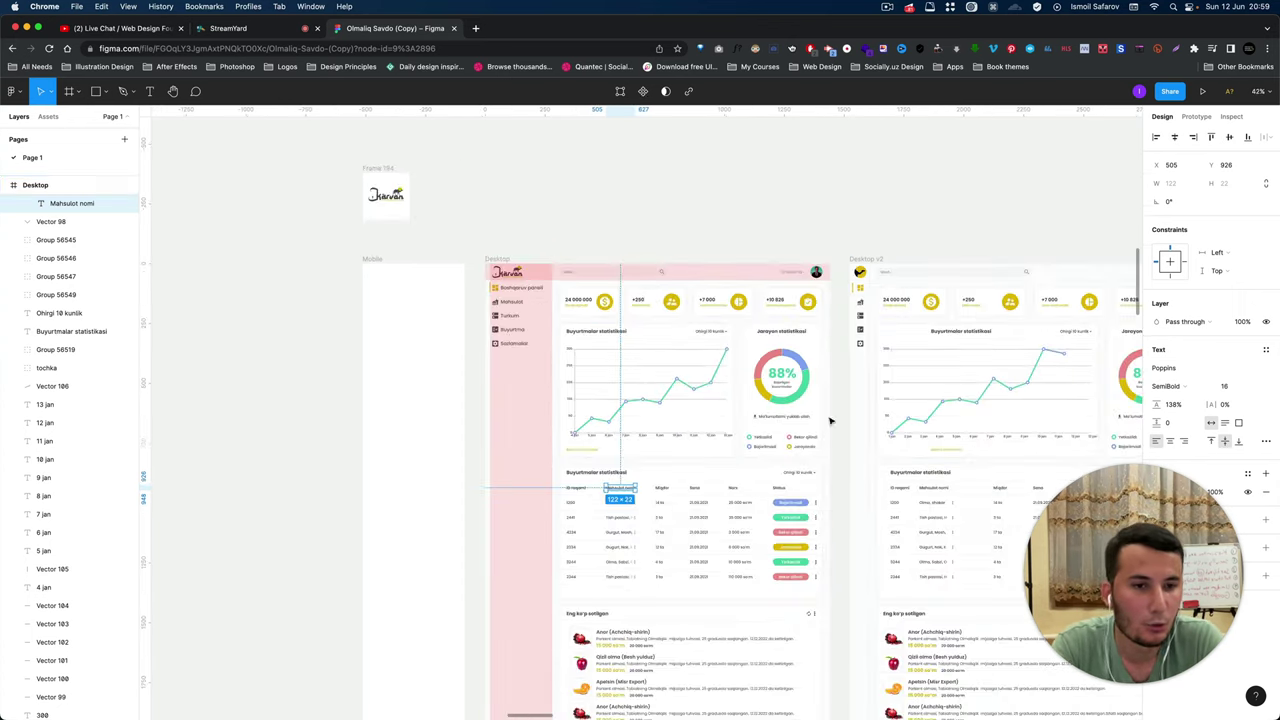
{"action": "scroll", "coordinate": [578, 461], "scroll_direction": "up", "scroll_amount": 3}
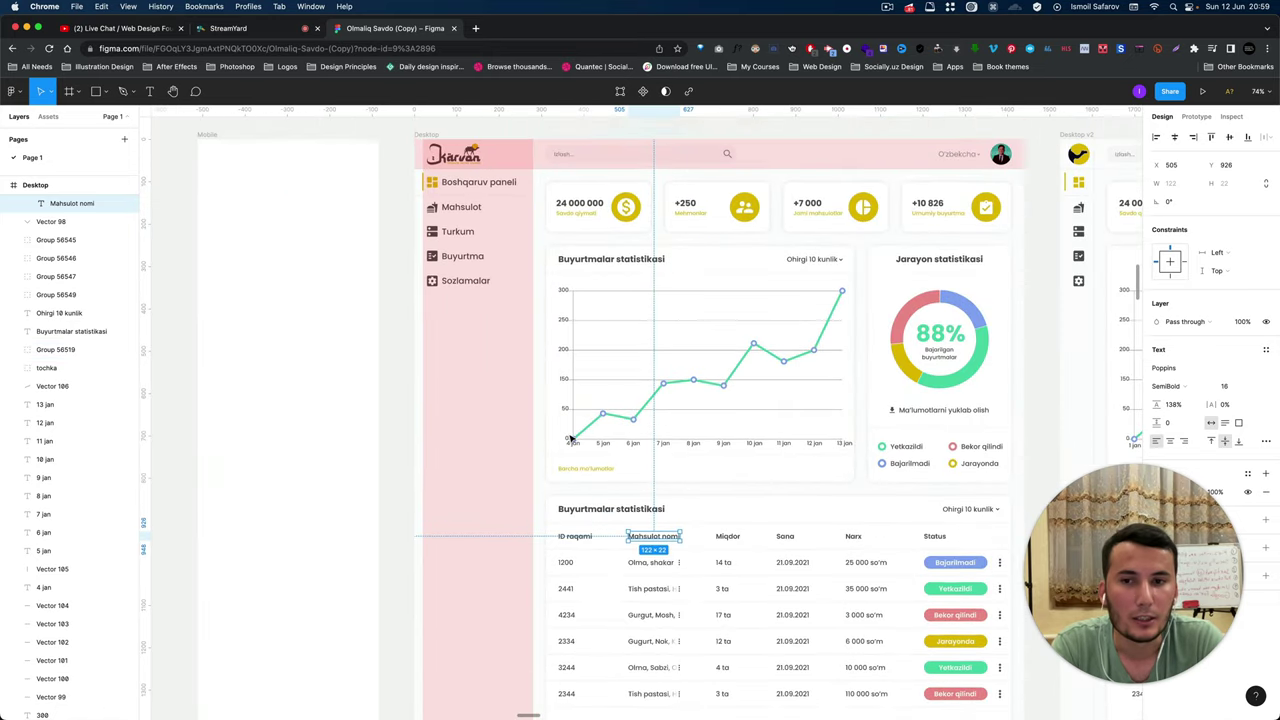
{"action": "scroll", "coordinate": [550, 435], "scroll_direction": "up", "scroll_amount": 2}
{"action": "scroll", "coordinate": [412, 252], "scroll_direction": "up", "scroll_amount": 4}
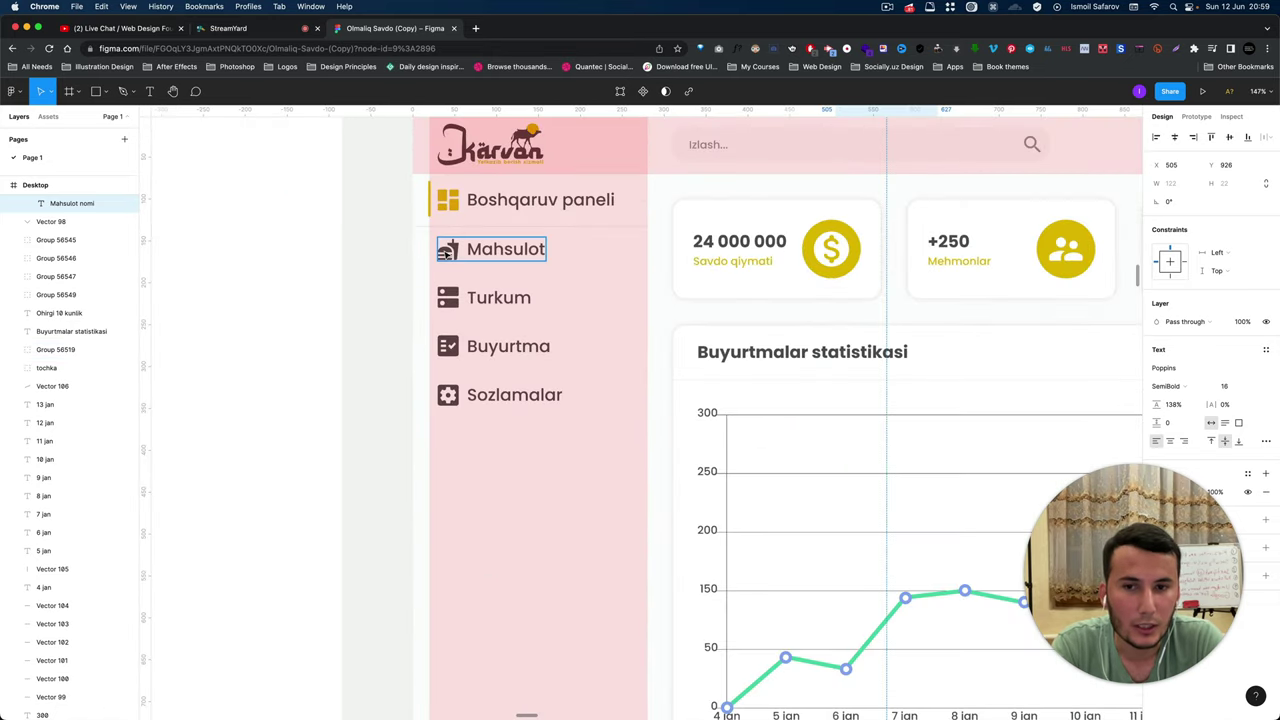
{"action": "double_click", "coordinate": [445, 253]}
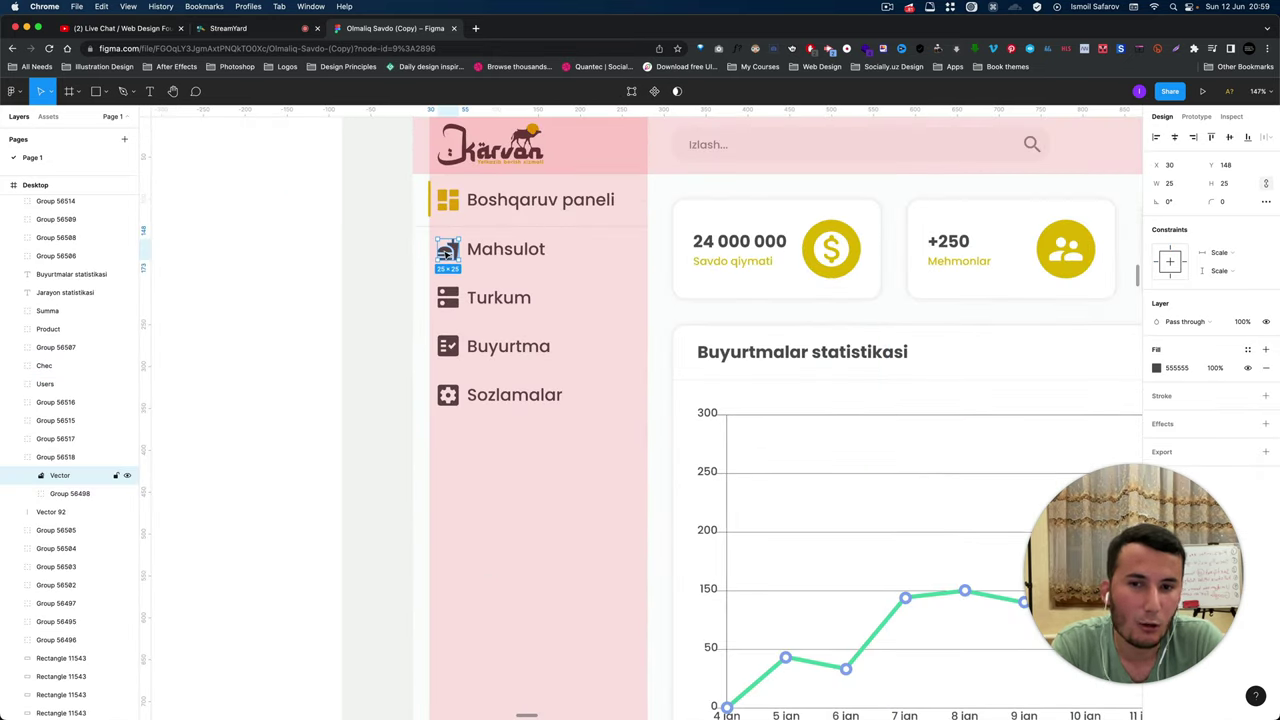
{"action": "left_click", "coordinate": [444, 300]}
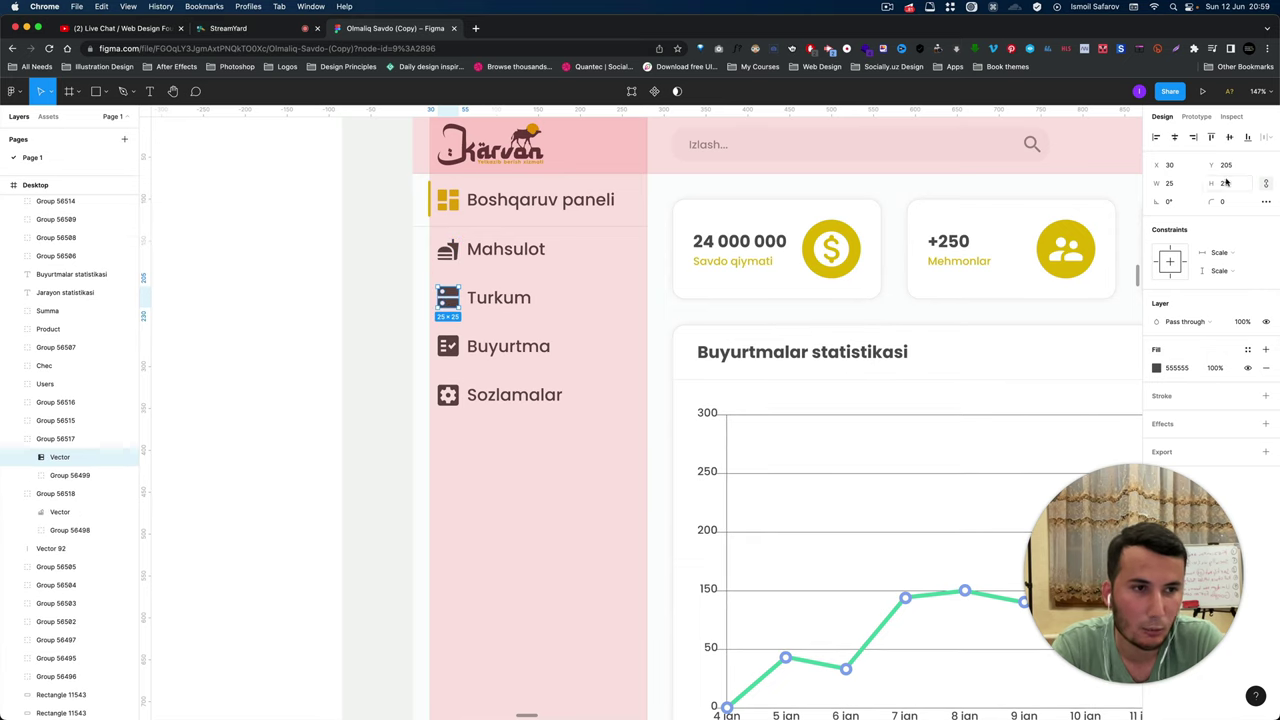
{"action": "left_click", "coordinate": [1186, 187]}
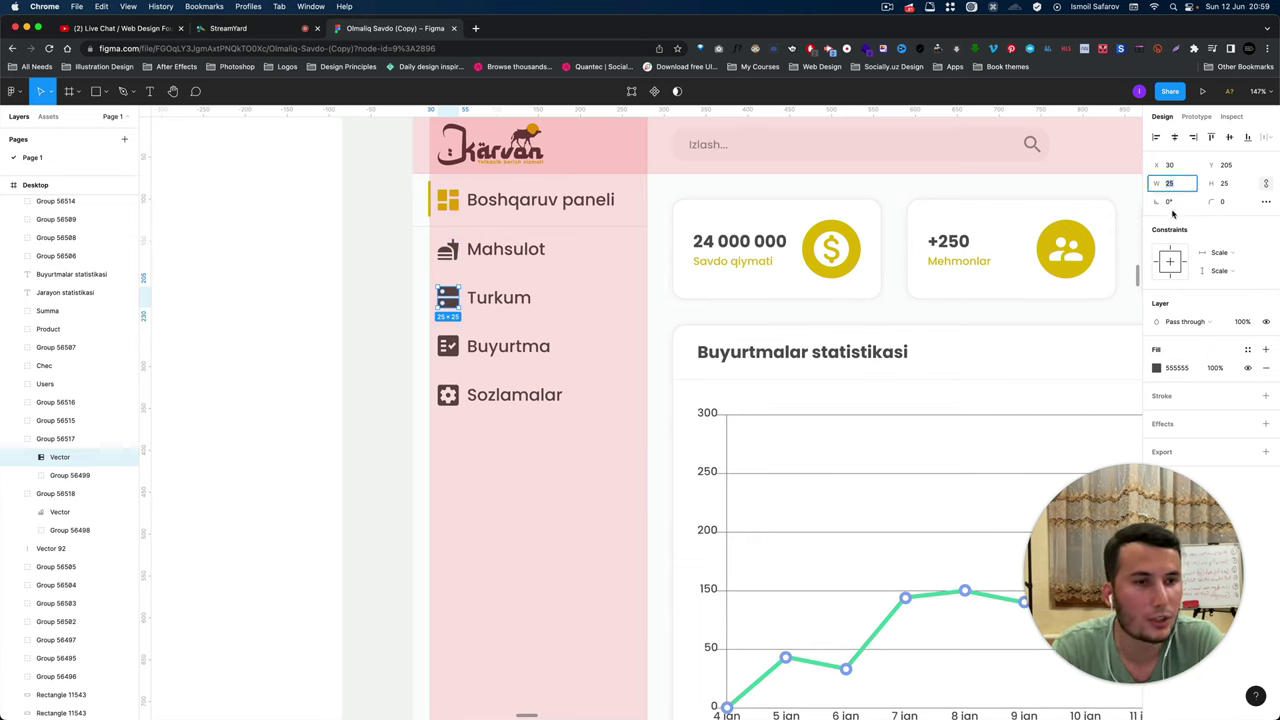
Load the Remix Icon site (remixicon.com) in a new Chrome tab by entering 'remixicon.com'.
{"action": "left_click", "coordinate": [477, 28]}
{"action": "type", "text": "remixicon.com"}
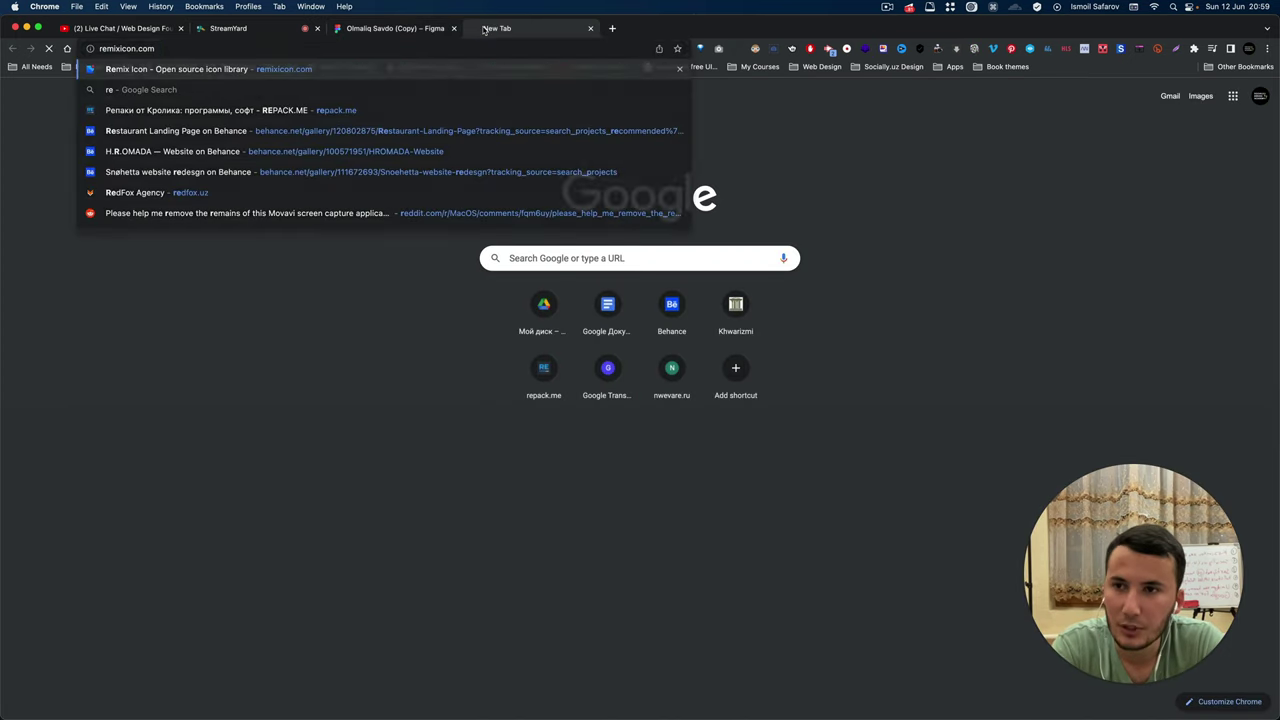
{"action": "key", "text": "Return"}
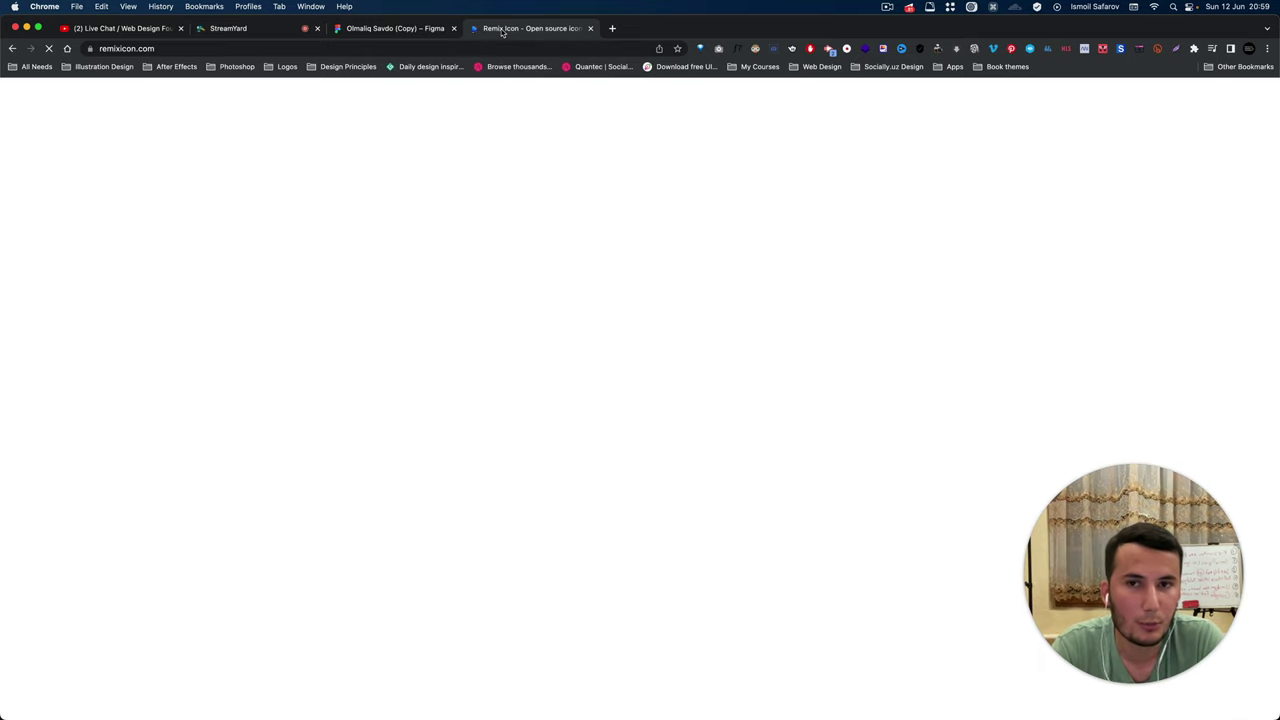
{"action": "left_click", "coordinate": [405, 30]}
{"action": "left_click", "coordinate": [531, 30]}
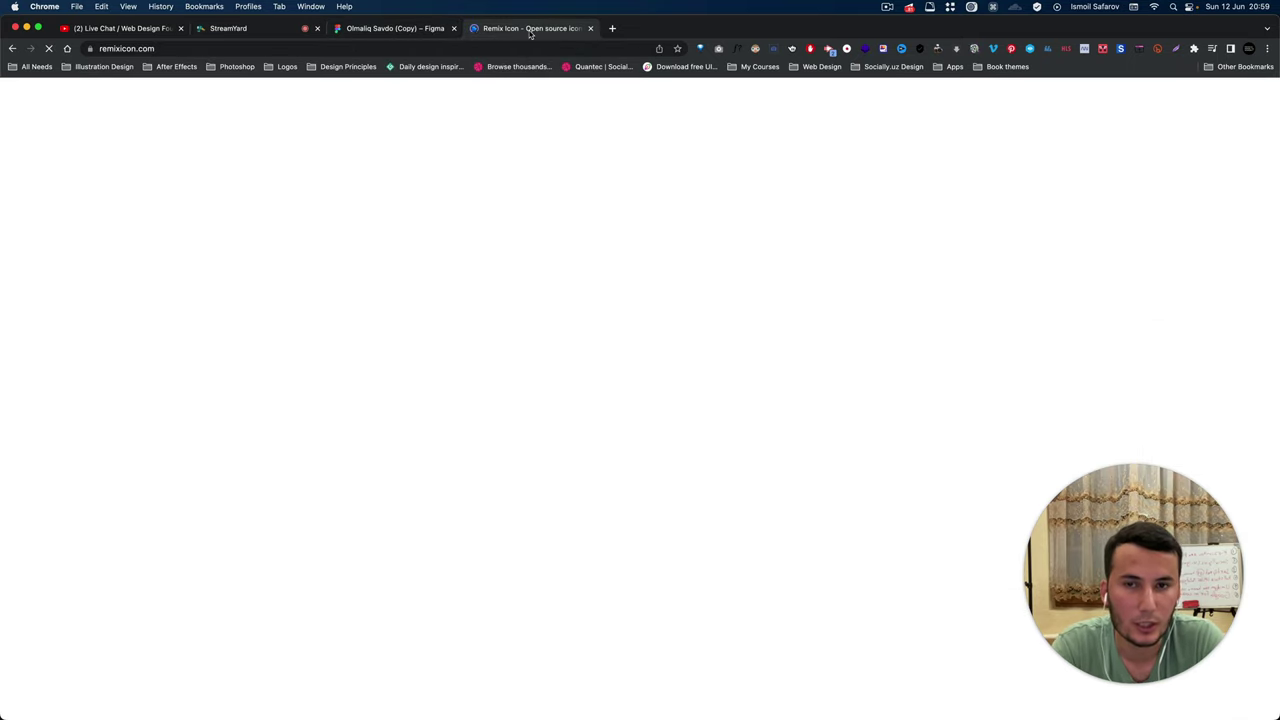
{"action": "left_click", "coordinate": [392, 28]}
{"action": "scroll", "coordinate": [540, 215], "scroll_direction": "down", "scroll_amount": 3}
{"action": "scroll", "coordinate": [540, 215], "scroll_direction": "down", "scroll_amount": 3}
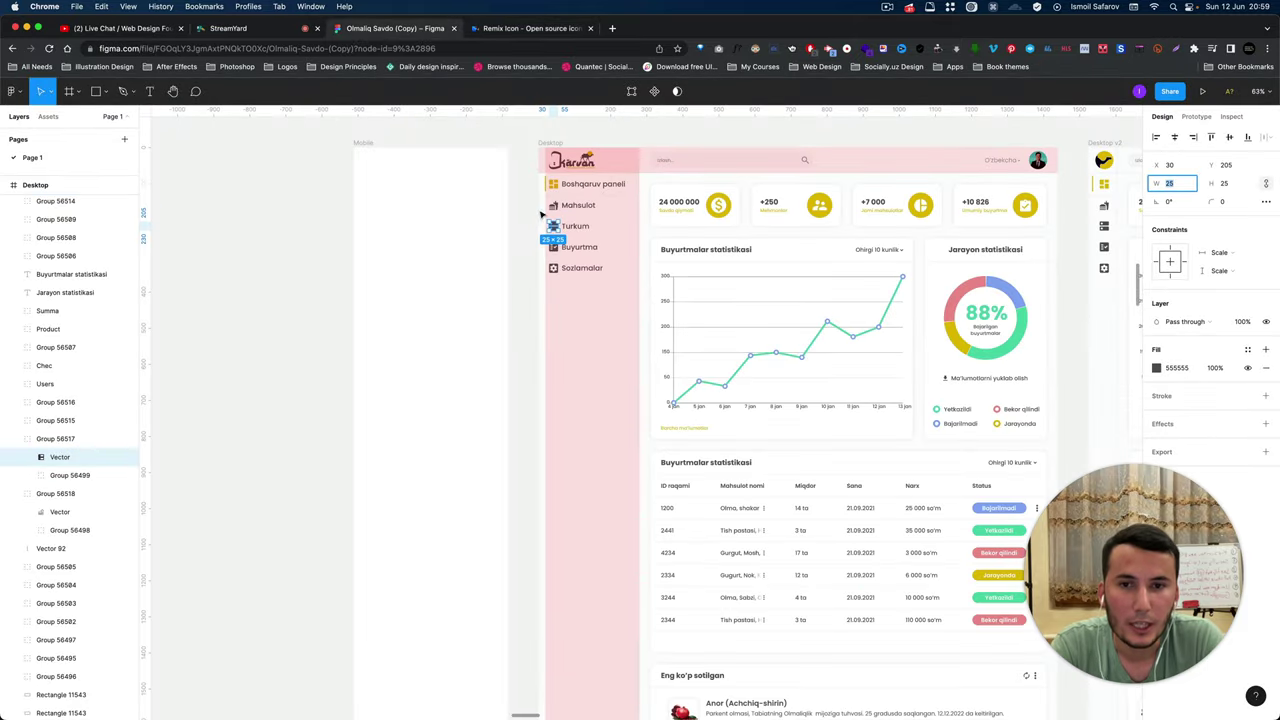
{"action": "scroll", "coordinate": [540, 220], "scroll_direction": "up", "scroll_amount": 5}
{"action": "scroll", "coordinate": [560, 229], "scroll_direction": "up", "scroll_amount": 5}
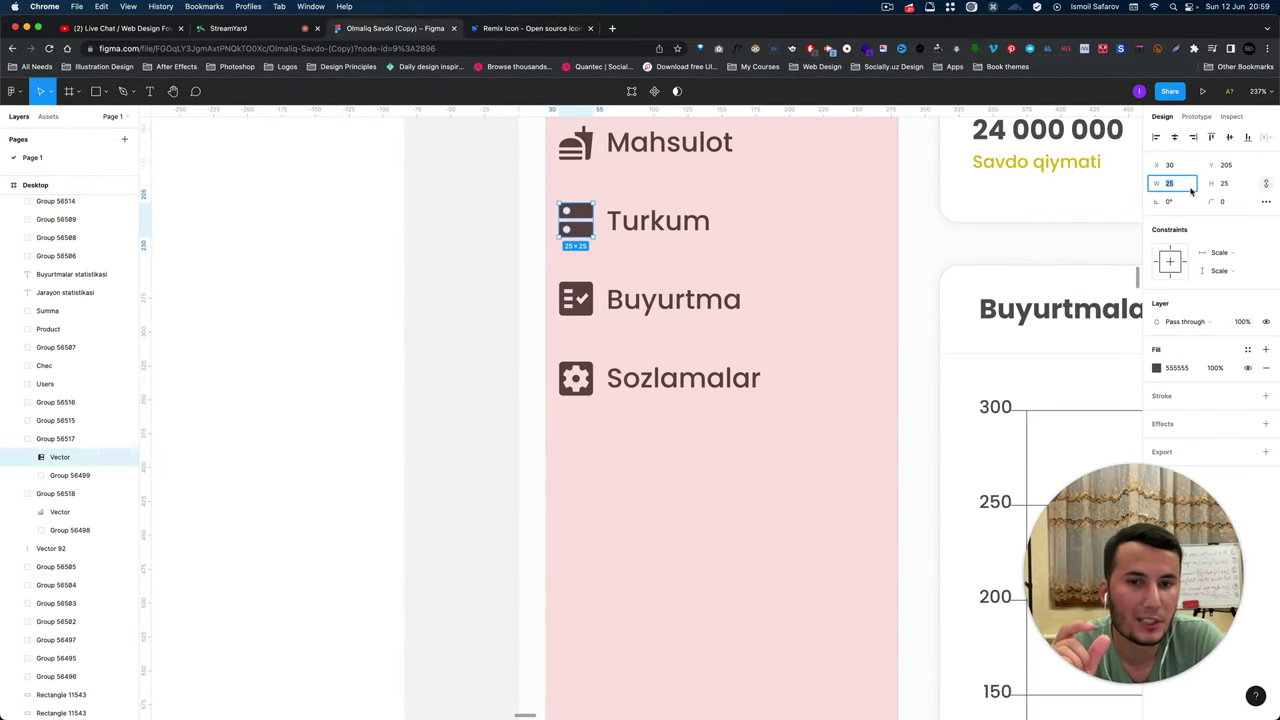
{"action": "double_click", "coordinate": [577, 305]}
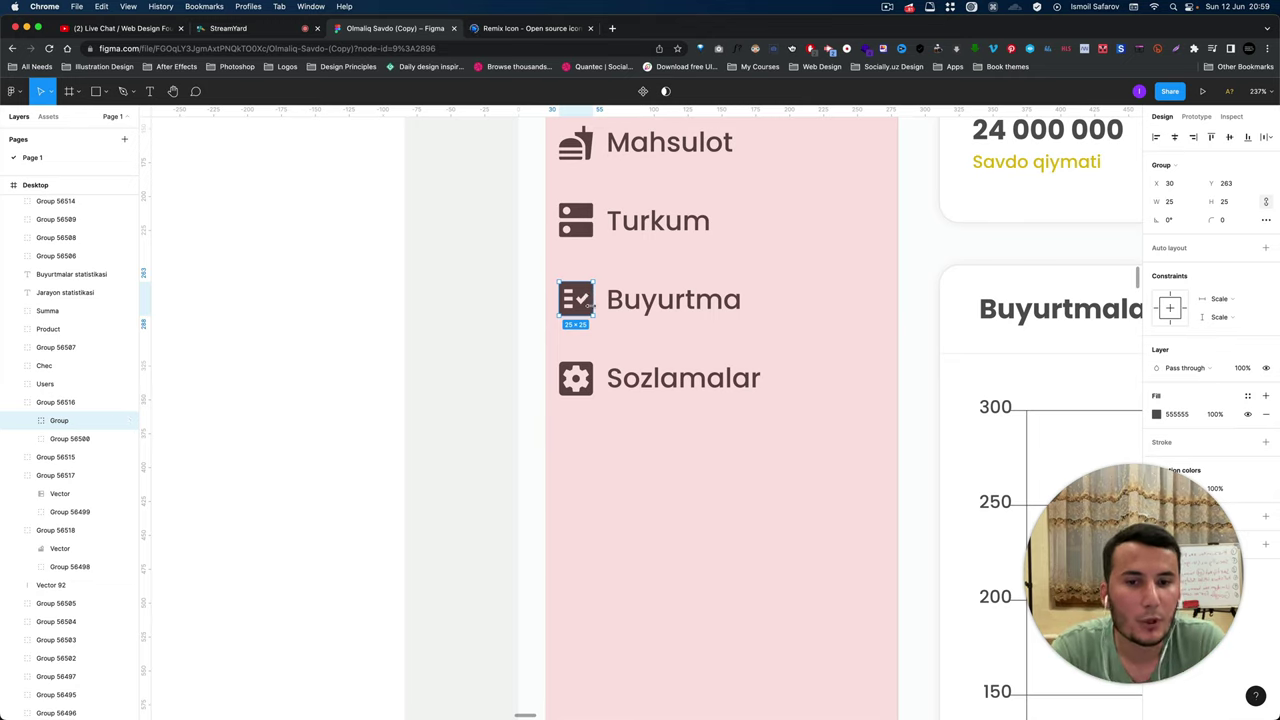
{"action": "scroll", "coordinate": [580, 305], "scroll_direction": "down", "scroll_amount": 3}
{"action": "scroll", "coordinate": [580, 305], "scroll_direction": "down", "scroll_amount": 3}
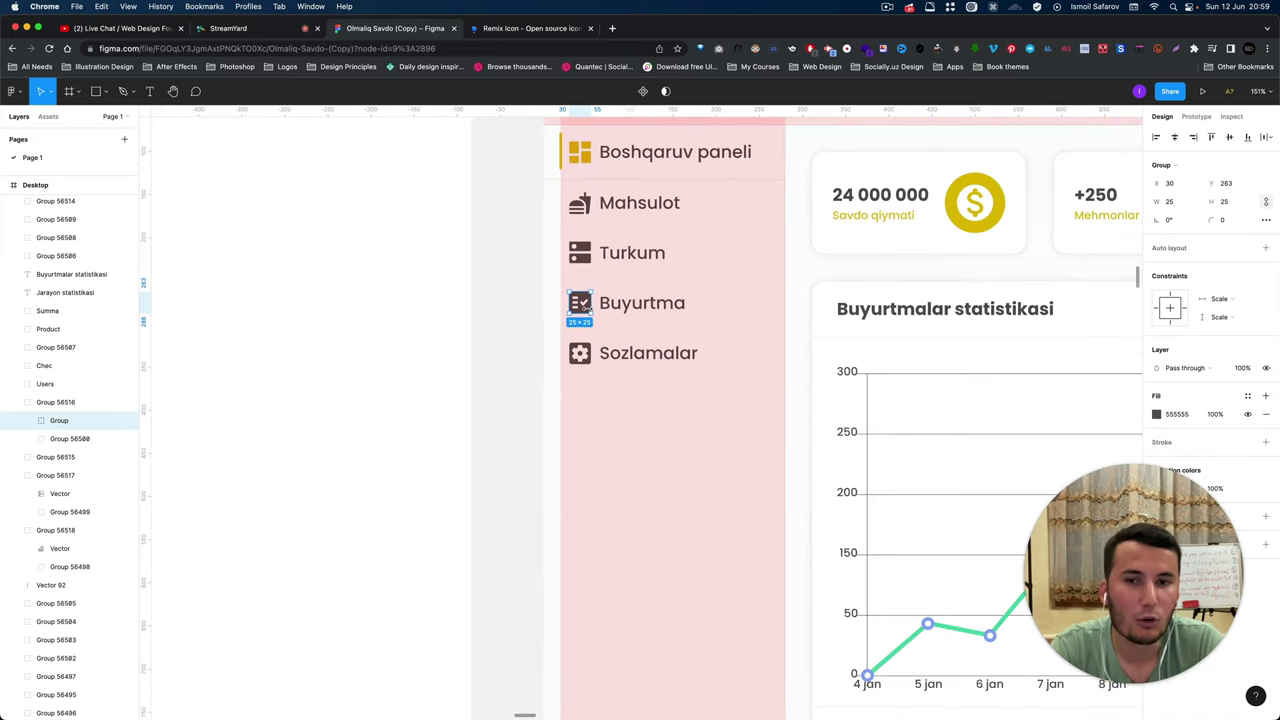
{"action": "scroll", "coordinate": [586, 311], "scroll_direction": "up", "scroll_amount": 3}
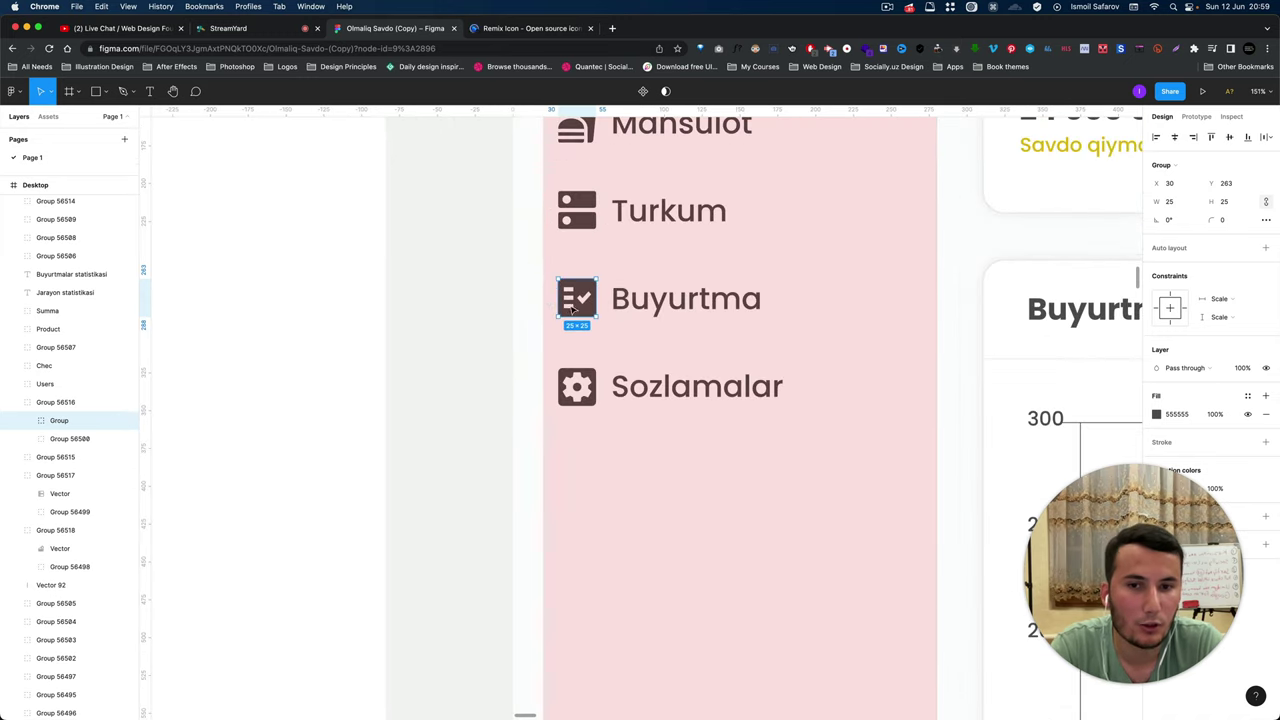
{"action": "key", "text": "Escape"}
{"action": "double_click", "coordinate": [576, 380]}
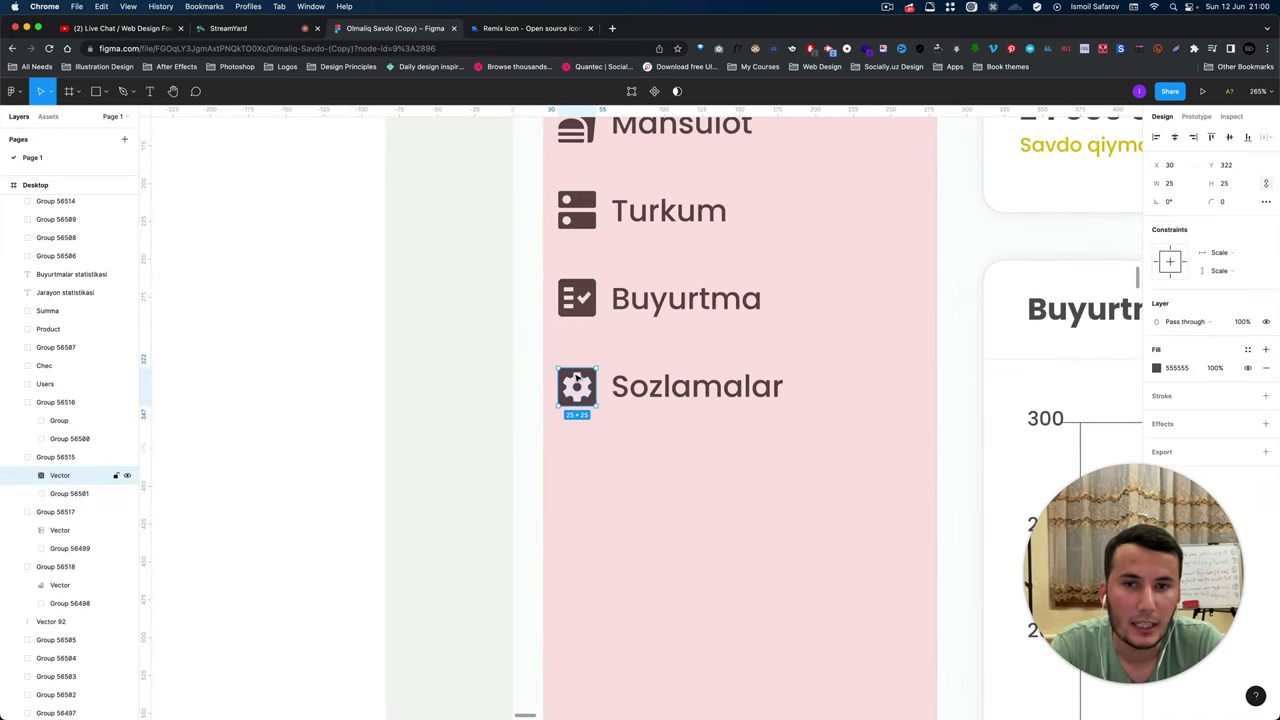
{"action": "scroll", "coordinate": [576, 380], "scroll_direction": "up", "scroll_amount": 2}
{"action": "scroll", "coordinate": [576, 380], "scroll_direction": "up", "scroll_amount": 3}
{"action": "left_click", "coordinate": [575, 273]}
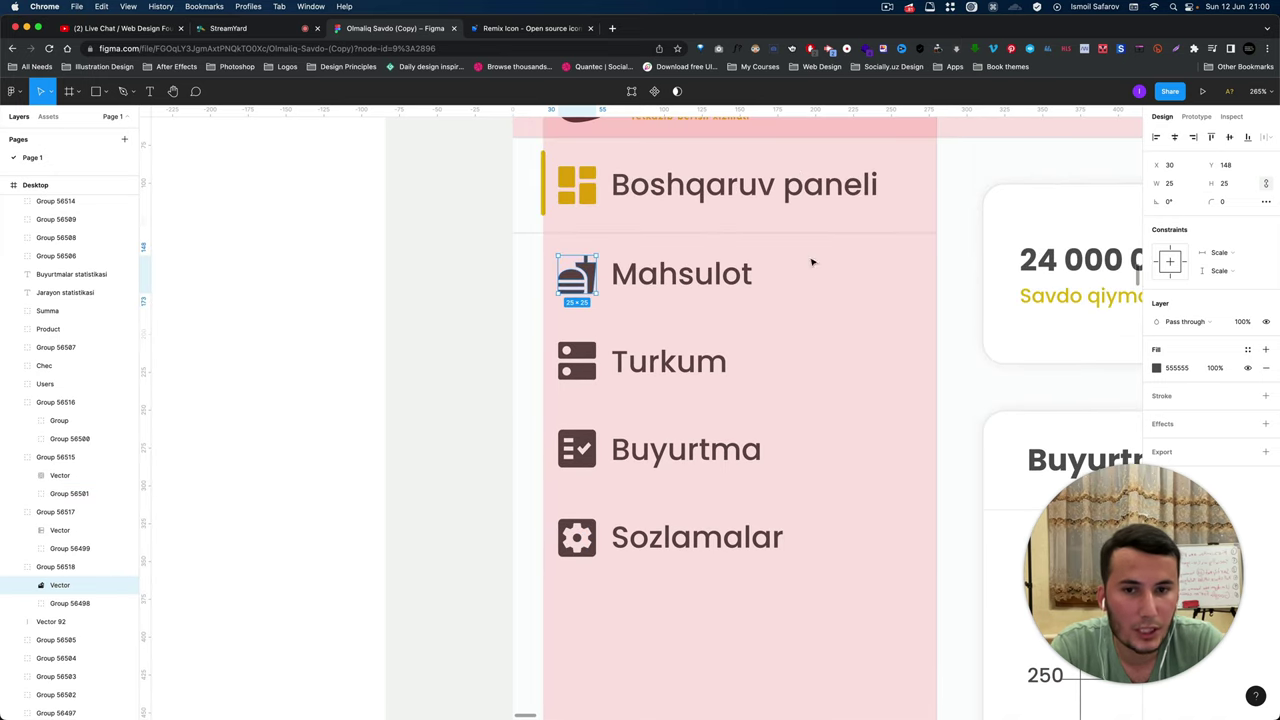
{"action": "left_click", "coordinate": [562, 372]}
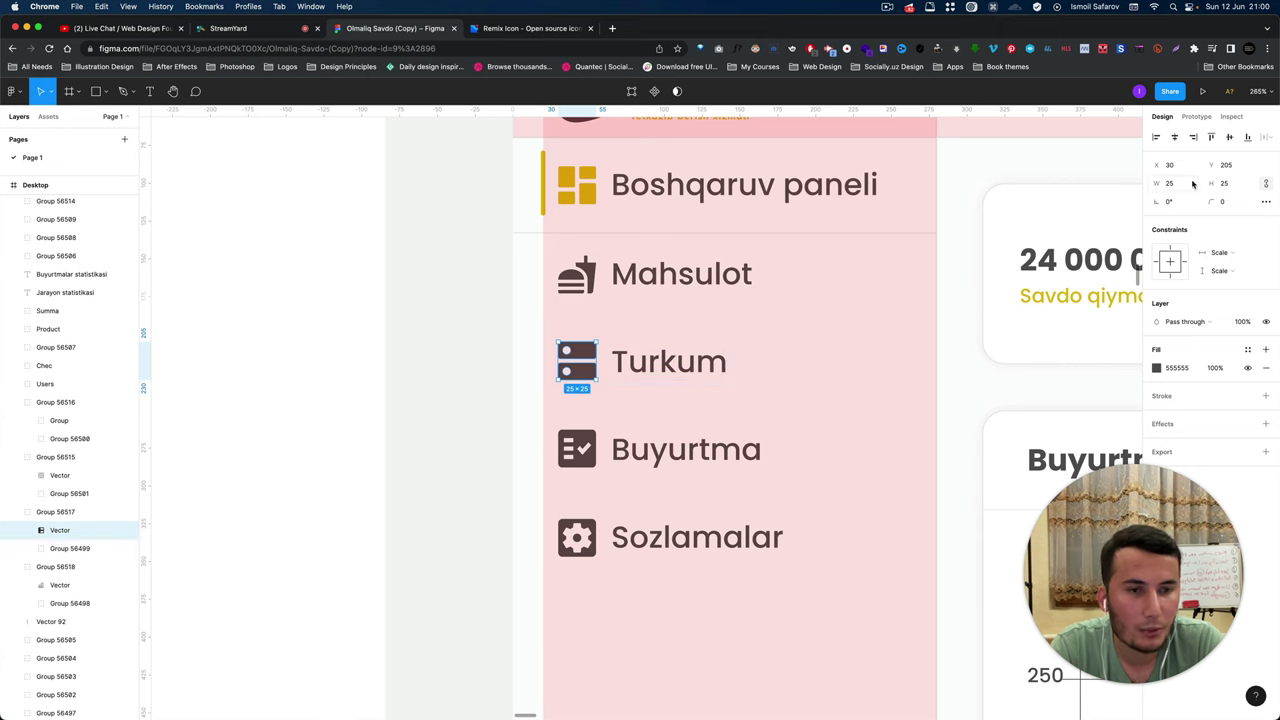
{"action": "scroll", "coordinate": [557, 330], "scroll_direction": "up", "scroll_amount": 5}
{"action": "scroll", "coordinate": [580, 350], "scroll_direction": "up", "scroll_amount": 3}
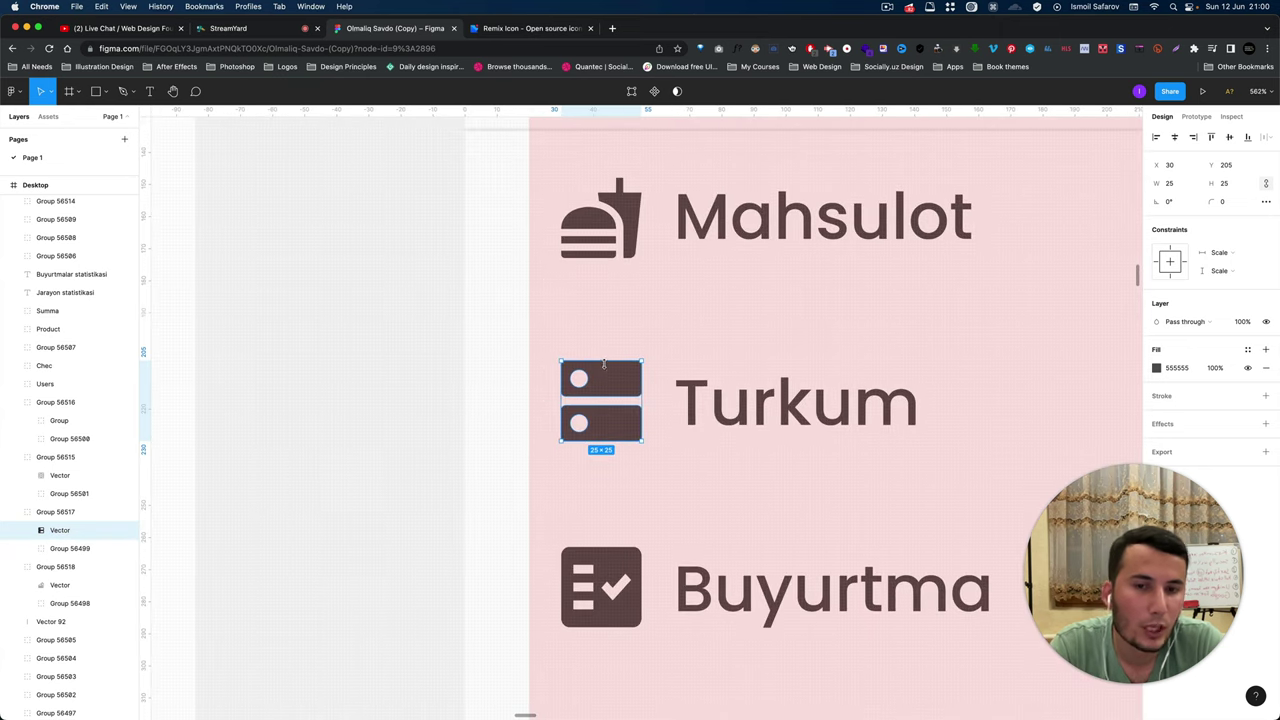
{"action": "scroll", "coordinate": [604, 364], "scroll_direction": "down", "scroll_amount": 5}
{"action": "scroll", "coordinate": [583, 323], "scroll_direction": "up", "scroll_amount": 1}
{"action": "scroll", "coordinate": [590, 400], "scroll_direction": "up", "scroll_amount": 2}
{"action": "scroll", "coordinate": [600, 354], "scroll_direction": "down", "scroll_amount": 4}
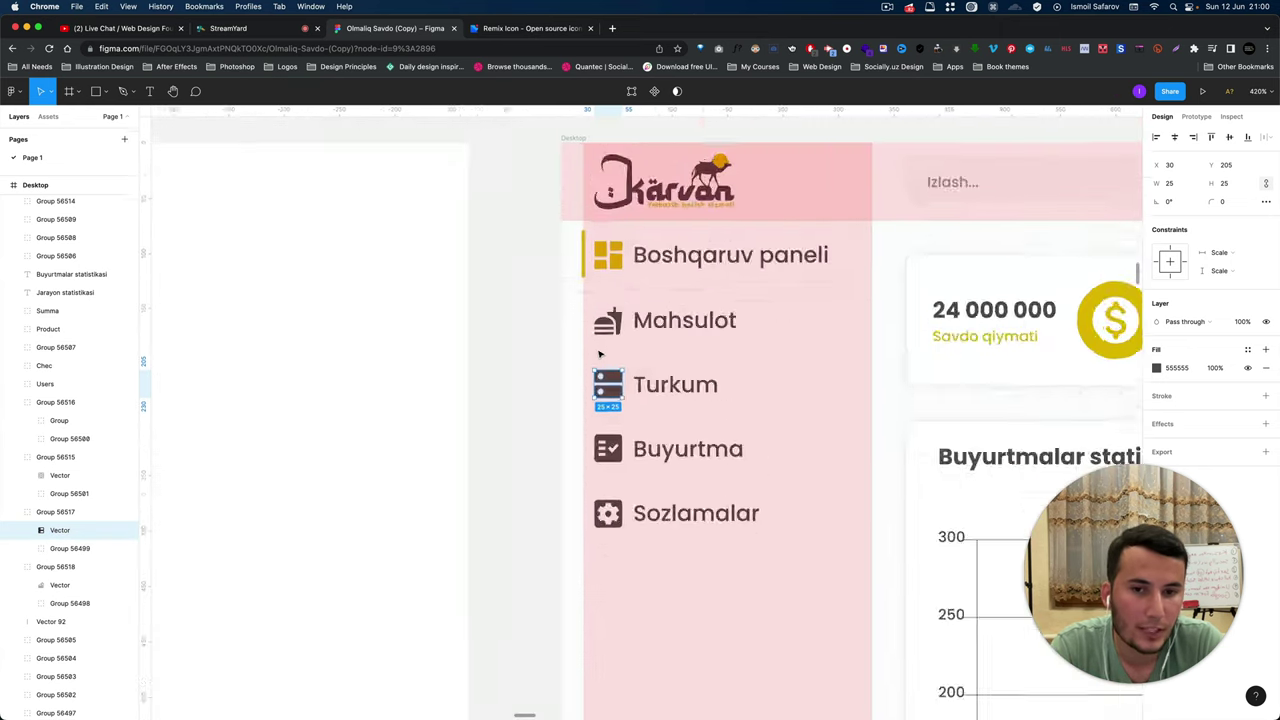
{"action": "scroll", "coordinate": [560, 345], "scroll_direction": "down", "scroll_amount": 2}
{"action": "left_click", "coordinate": [560, 349]}
{"action": "scroll", "coordinate": [560, 349], "scroll_direction": "up", "scroll_amount": 3}
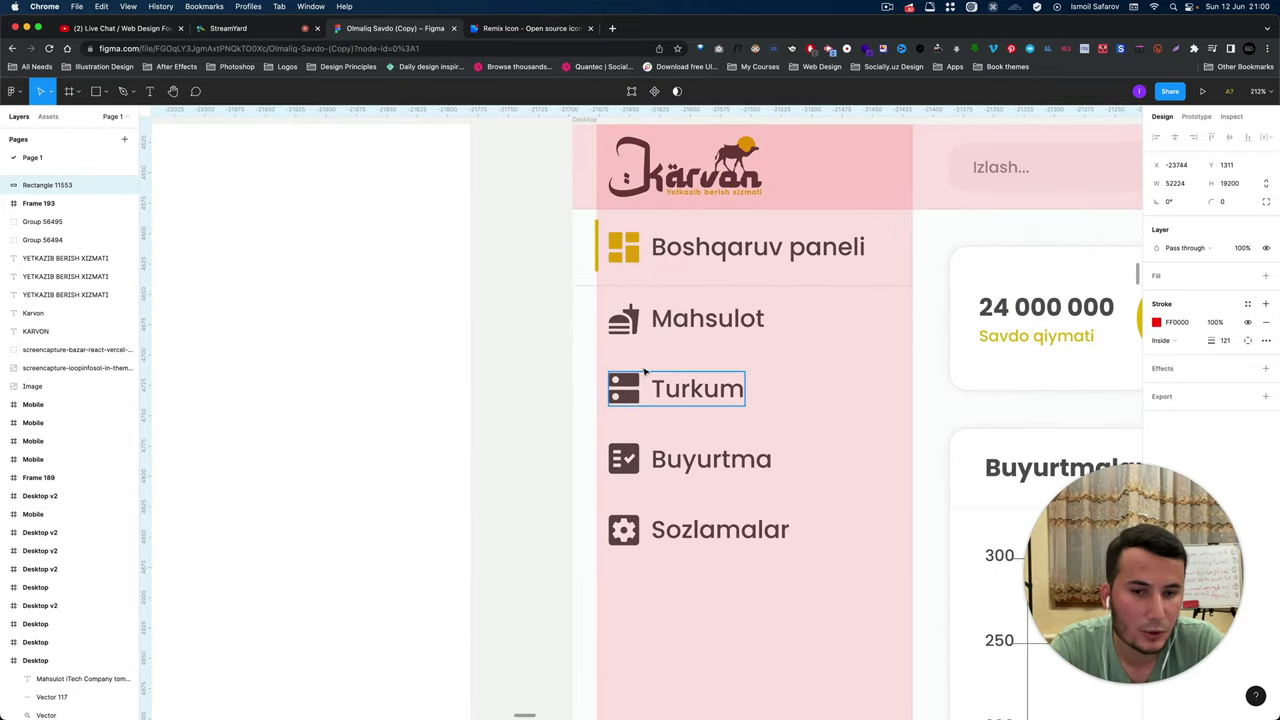
Copy the home-5-line icon as SVG from Remix Icon, then bring Telegram forward.
{"action": "left_click", "coordinate": [512, 30]}
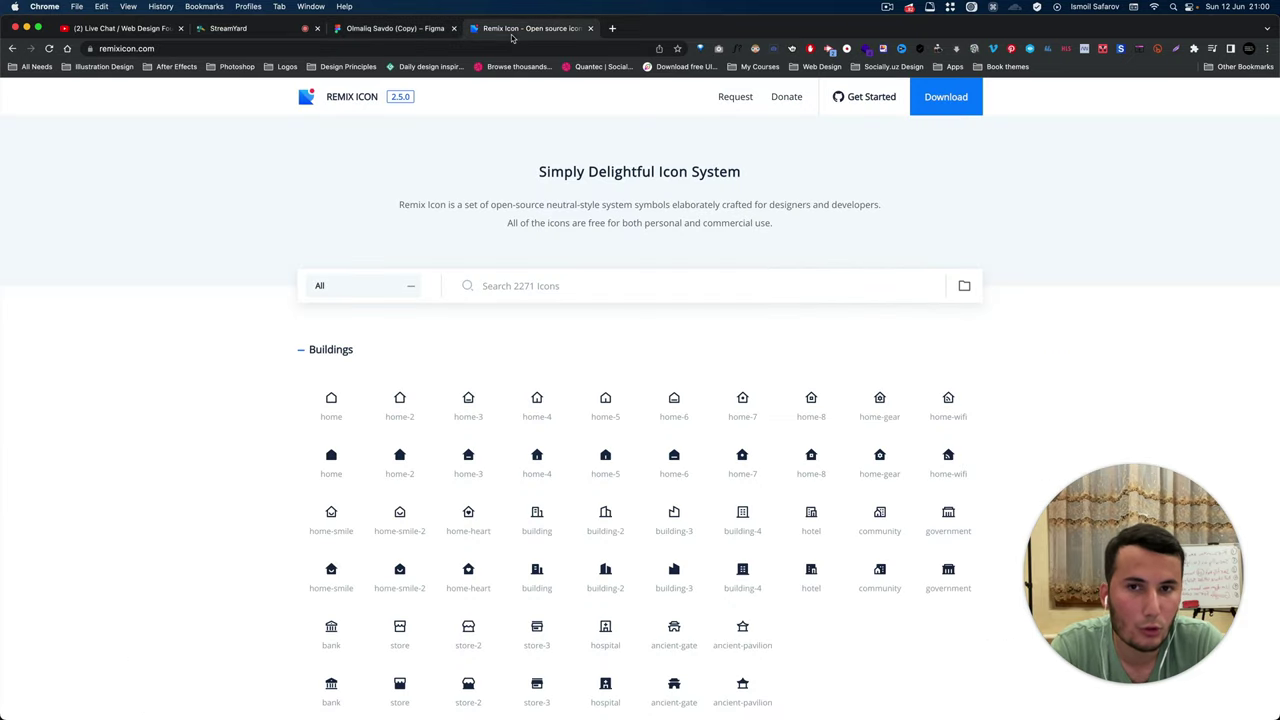
{"action": "left_click", "coordinate": [607, 414]}
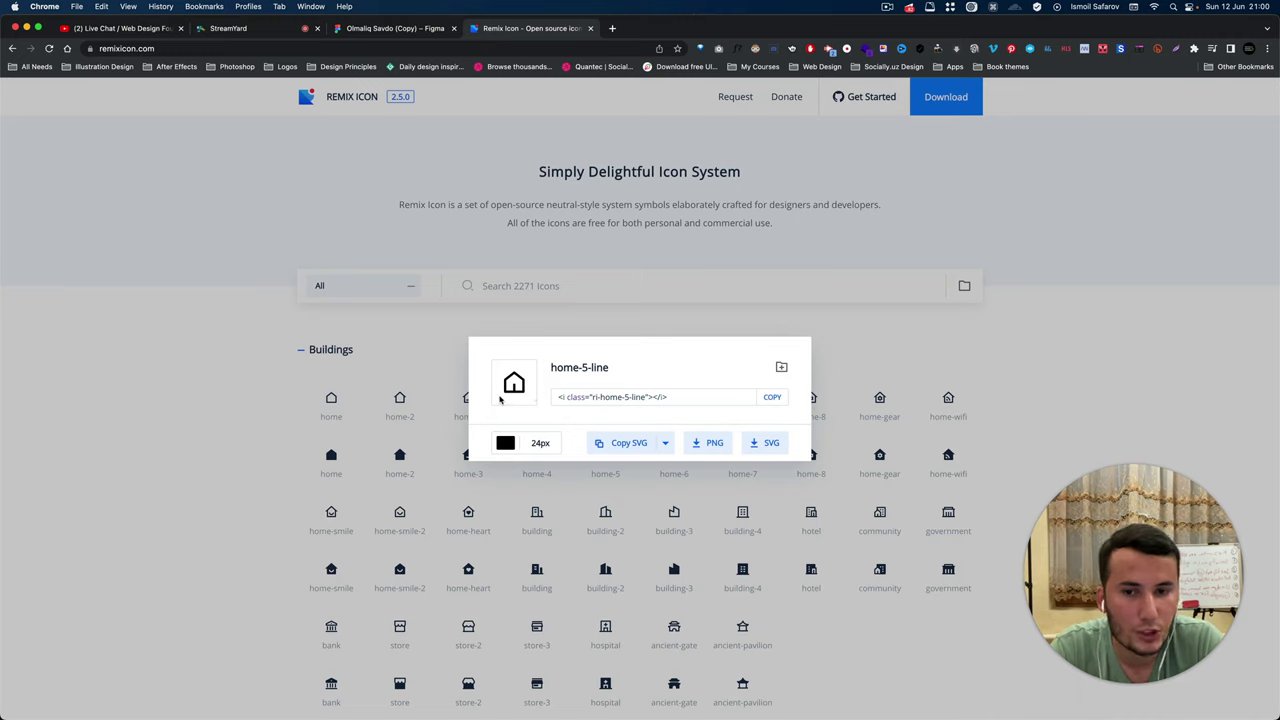
{"action": "left_click", "coordinate": [538, 444]}
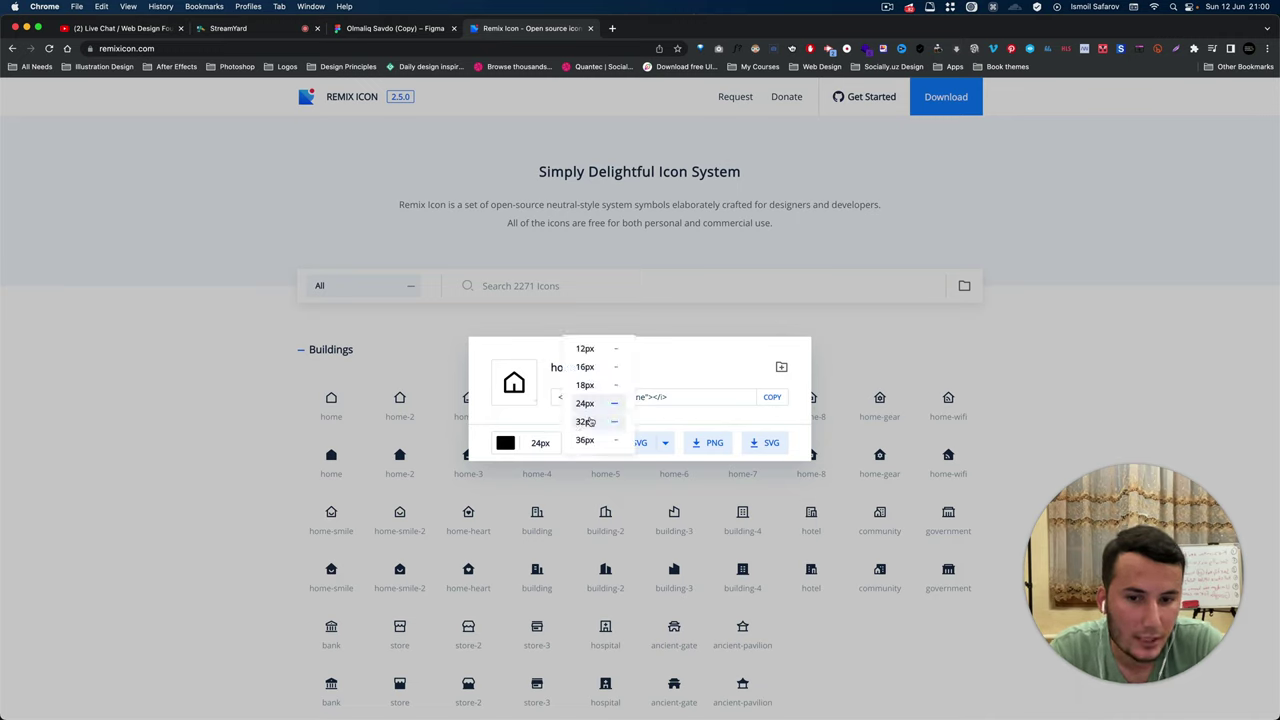
{"action": "left_click", "coordinate": [614, 443]}
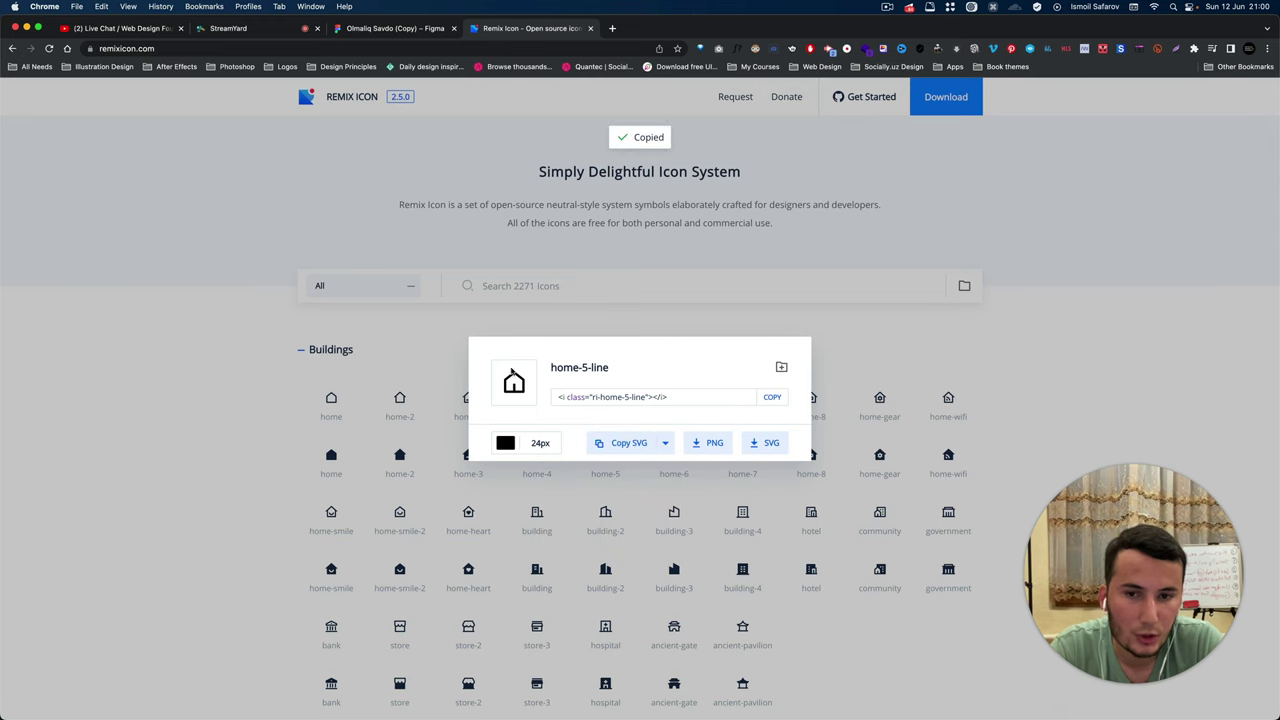
{"action": "key", "text": "super+Tab"}
{"action": "key", "text": "super+Tab"}
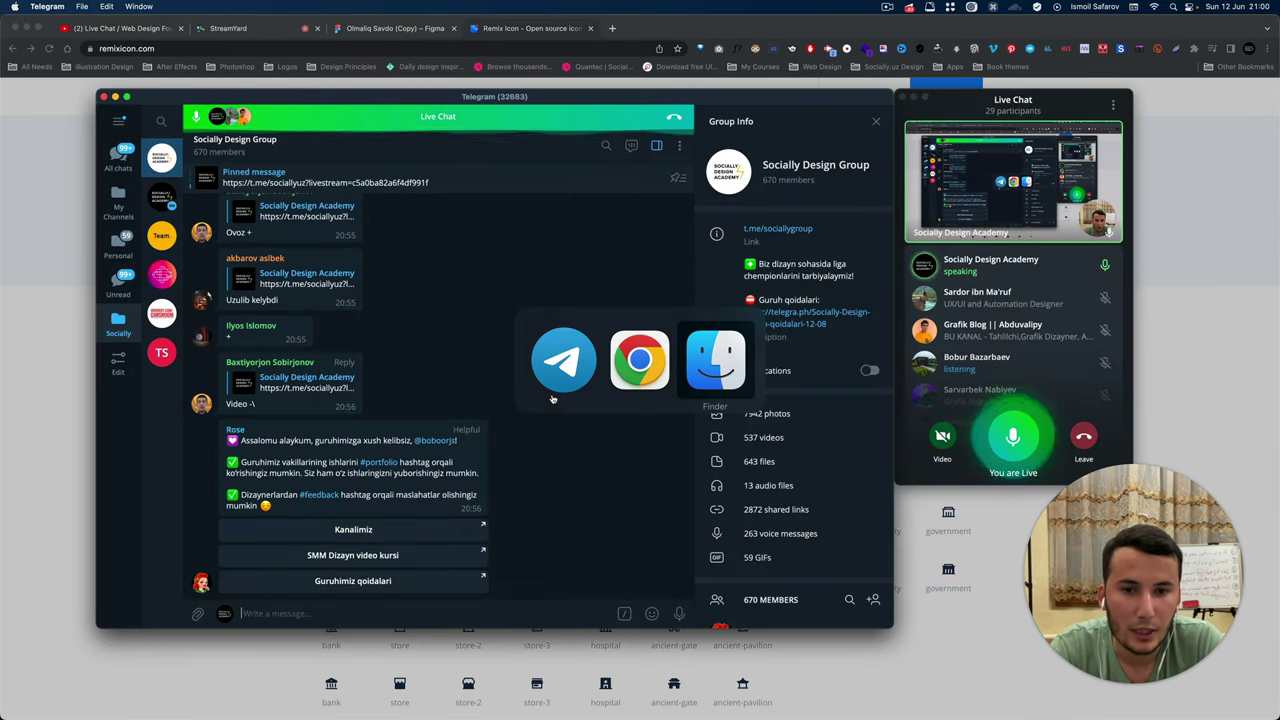
{"action": "key", "text": "super+Tab"}
Paste the home-5-line SVG into the Figma file and drag it left of the pink menu.
{"action": "key", "text": "ctrl+shift+Tab"}
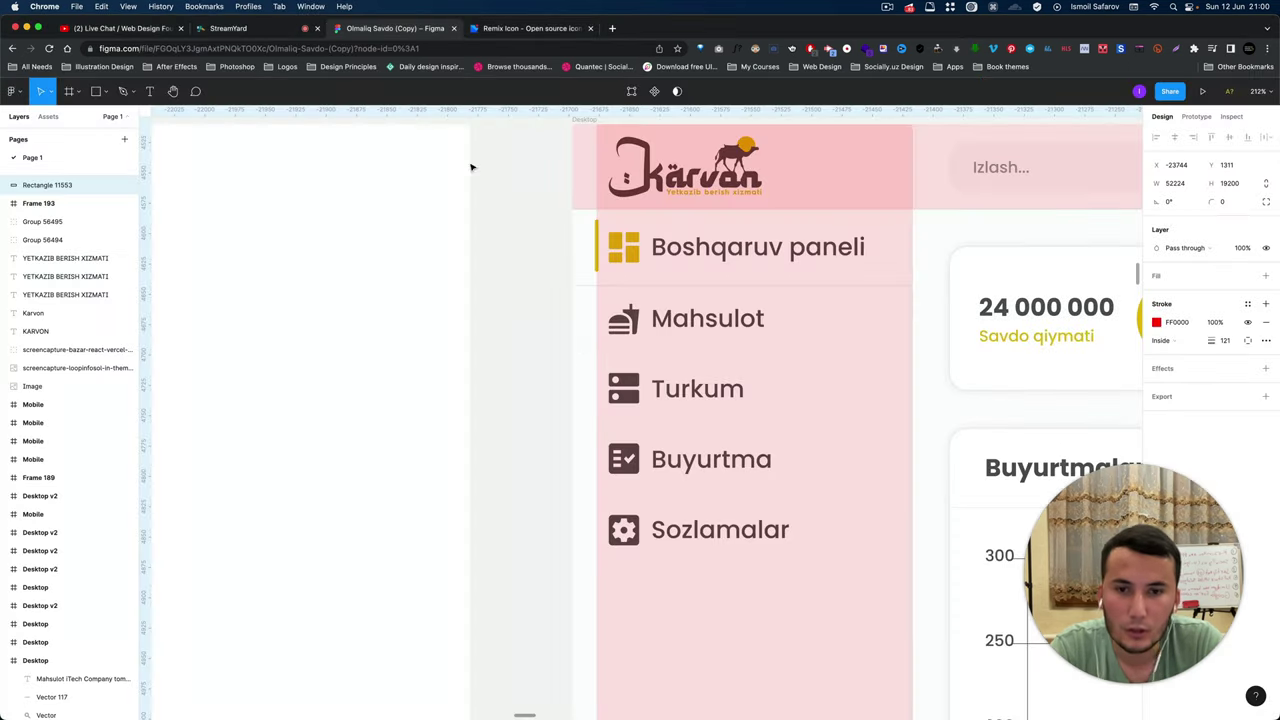
{"action": "key", "text": "super+v"}
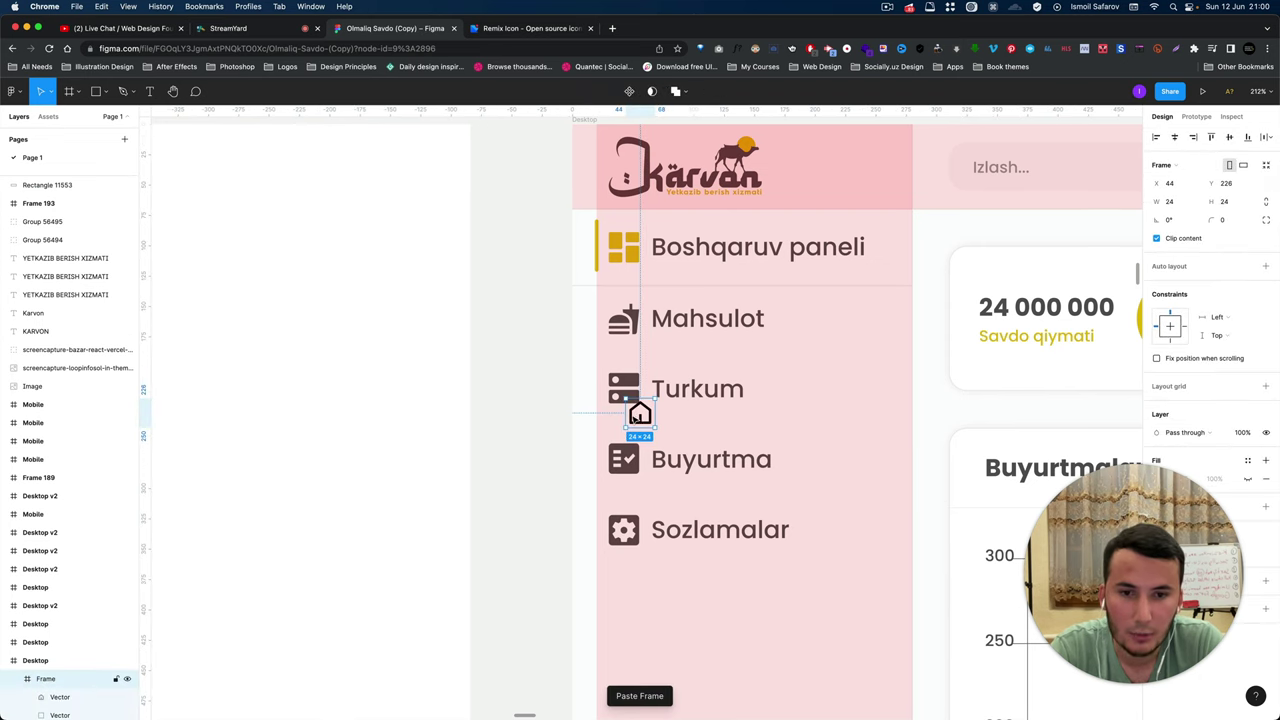
{"action": "left_click_drag", "start_coordinate": [638, 418], "coordinate": [522, 404]}
{"action": "scroll", "coordinate": [507, 394], "scroll_direction": "up", "scroll_amount": 5}
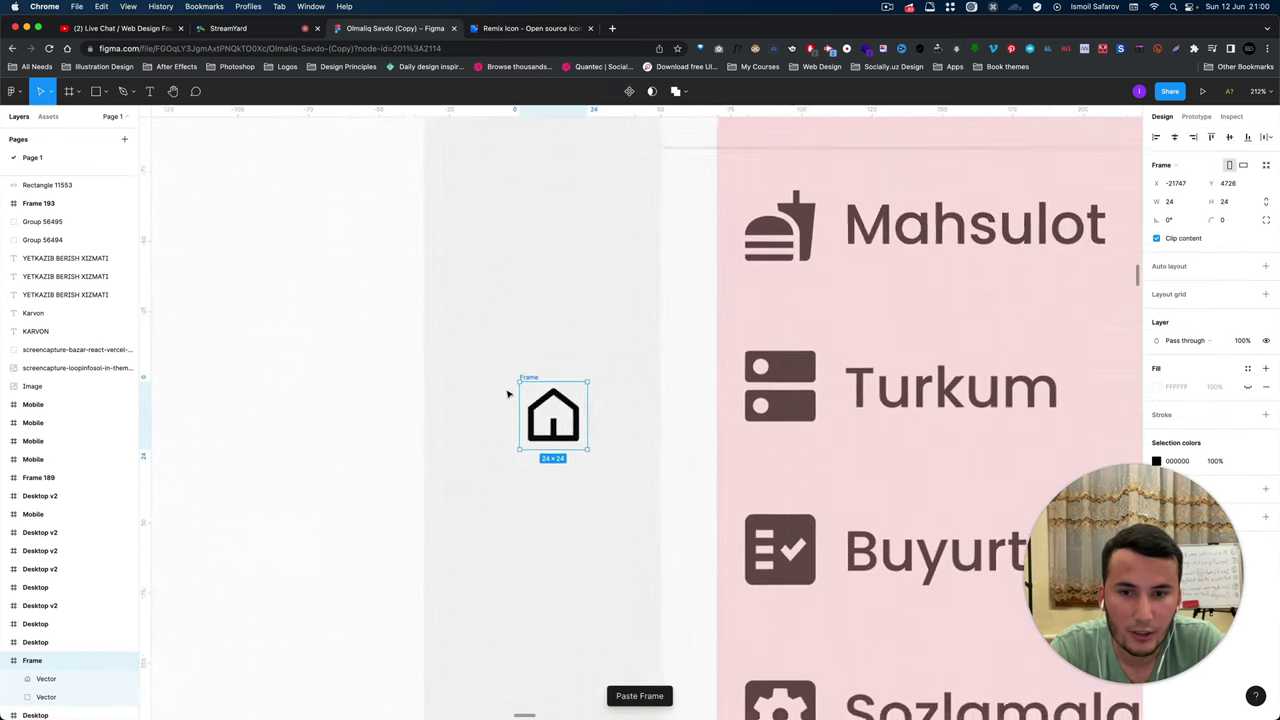
{"action": "scroll", "coordinate": [507, 394], "scroll_direction": "up", "scroll_amount": 5}
{"action": "scroll", "coordinate": [508, 400], "scroll_direction": "up", "scroll_amount": 3}
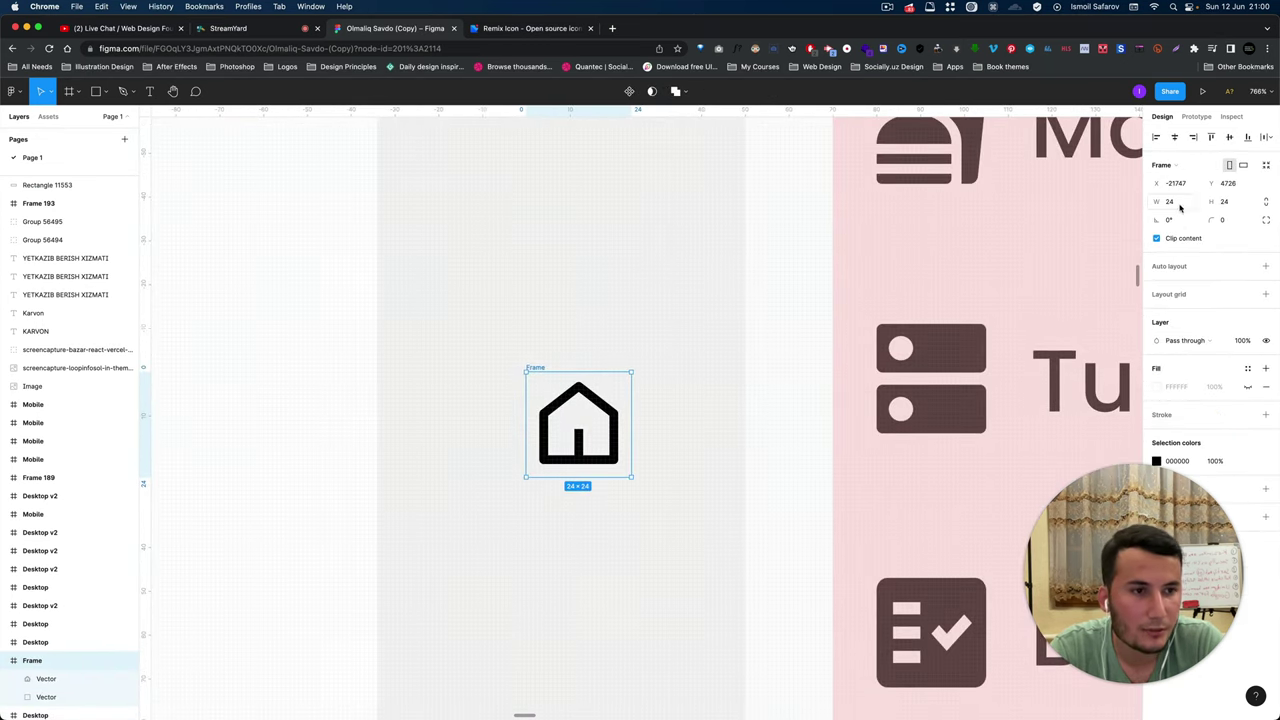
Nudge the 24×24 icon frame into place beside the sidebar's Turkum item.
{"action": "left_click", "coordinate": [617, 425]}
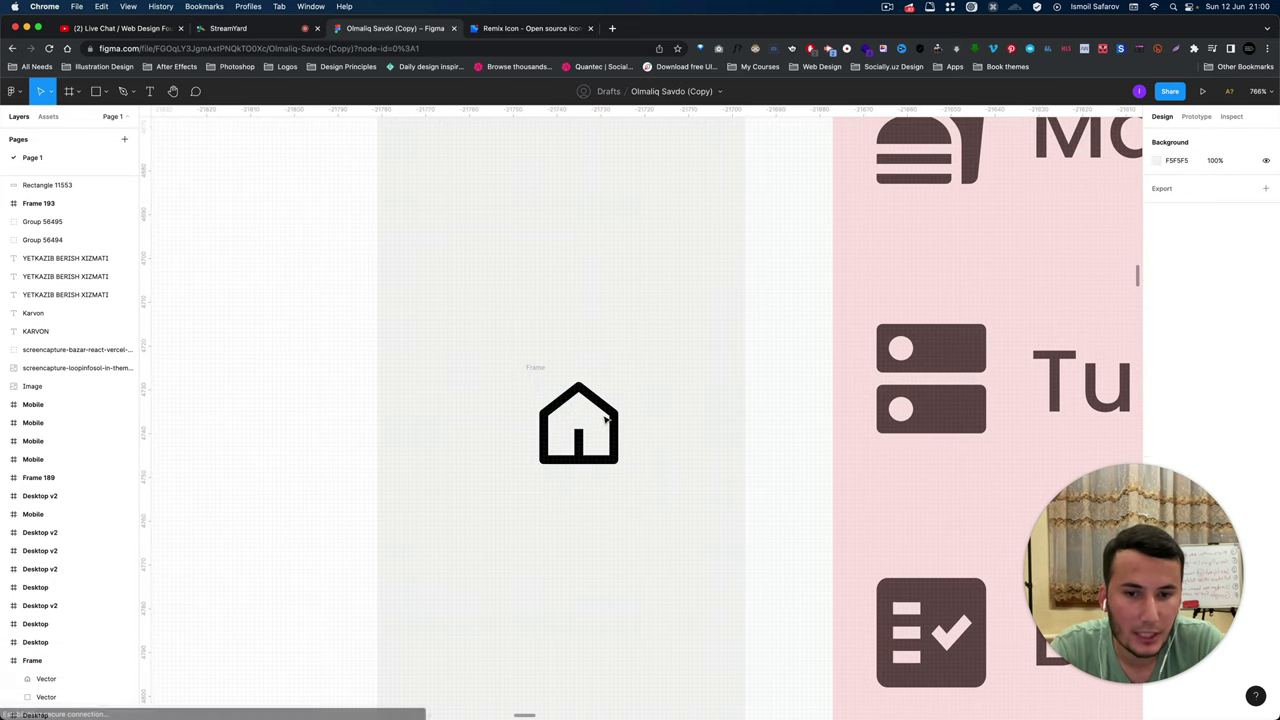
{"action": "left_click", "coordinate": [536, 368]}
{"action": "mouse_move", "coordinate": [537, 369]}
{"action": "left_mouse_down"}
{"action": "mouse_move", "coordinate": [888, 344]}
{"action": "mouse_move", "coordinate": [552, 338]}
{"action": "left_mouse_up"}
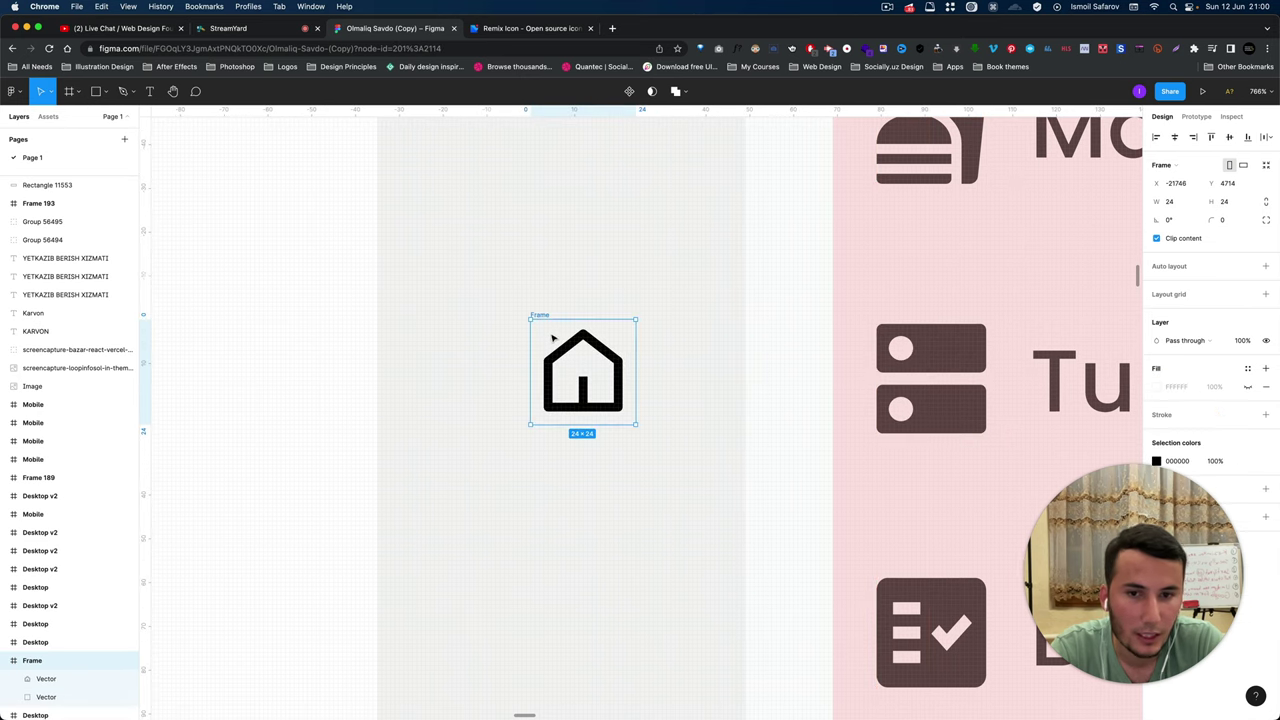
{"action": "left_click", "coordinate": [617, 355]}
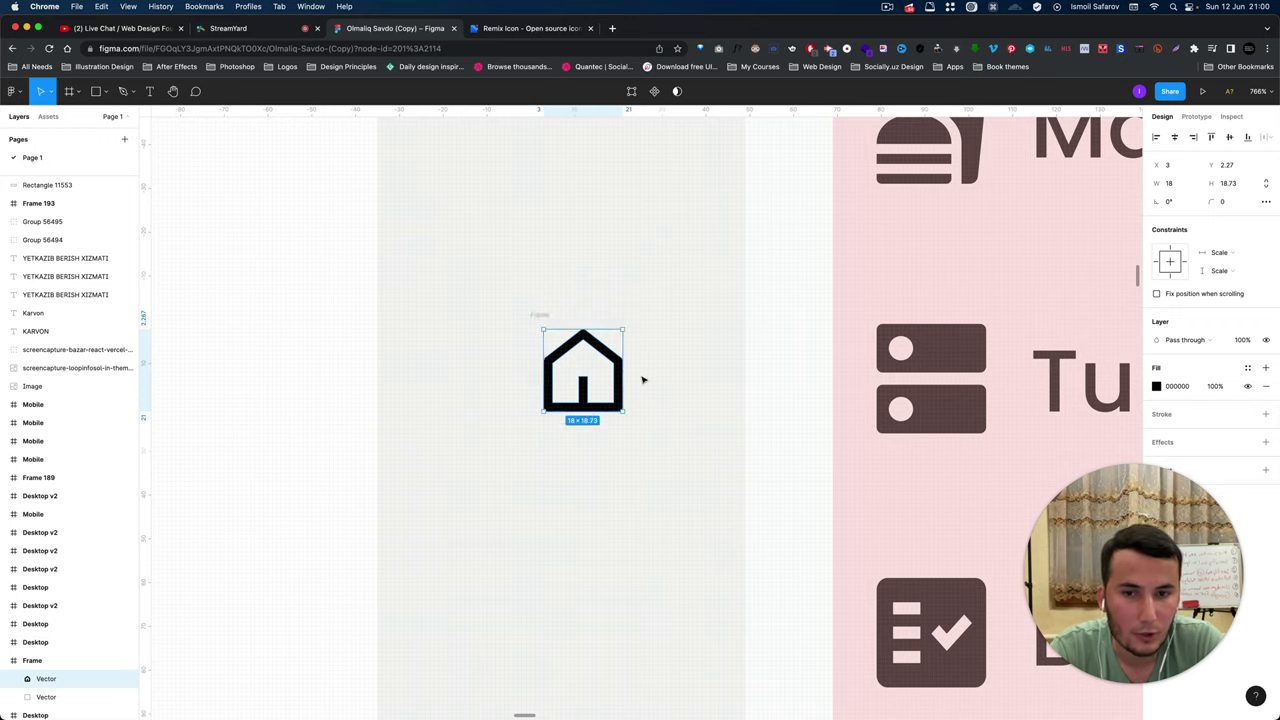
{"action": "left_click", "coordinate": [543, 316]}
{"action": "left_click", "coordinate": [540, 315]}
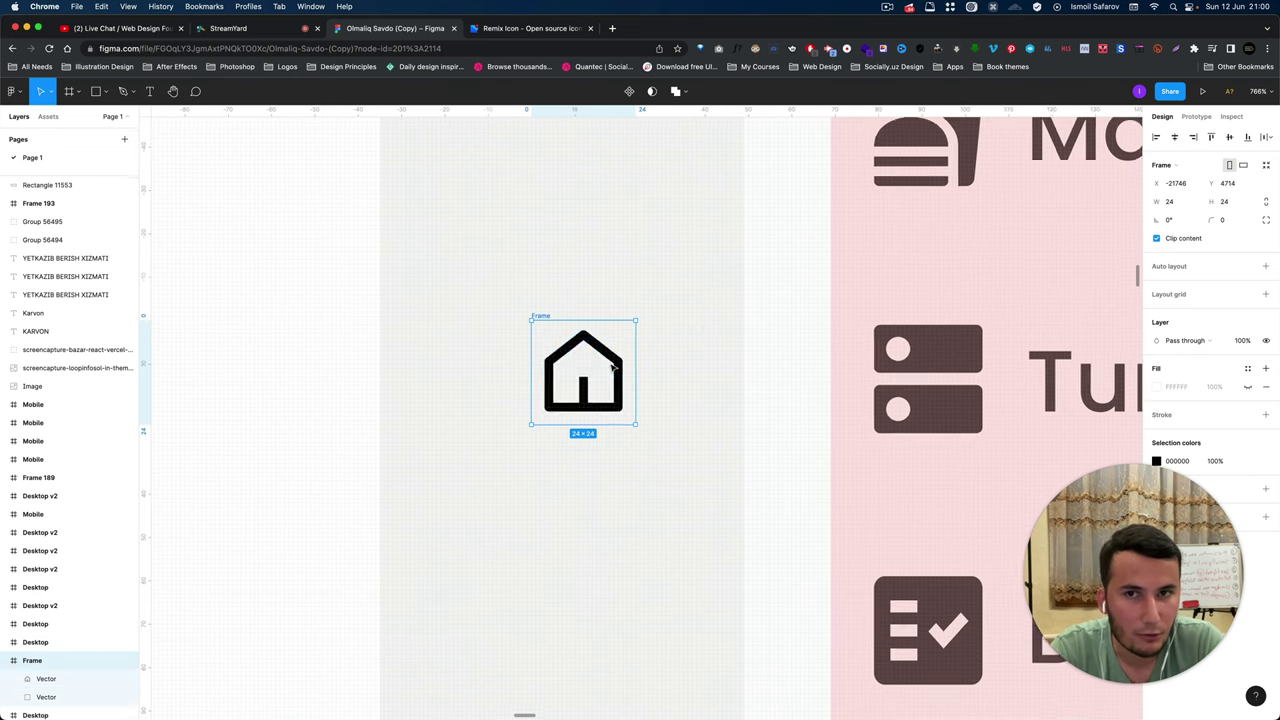
{"action": "scroll", "coordinate": [613, 368], "scroll_direction": "down", "scroll_amount": 5}
{"action": "scroll", "coordinate": [640, 368], "scroll_direction": "down", "scroll_amount": 3}
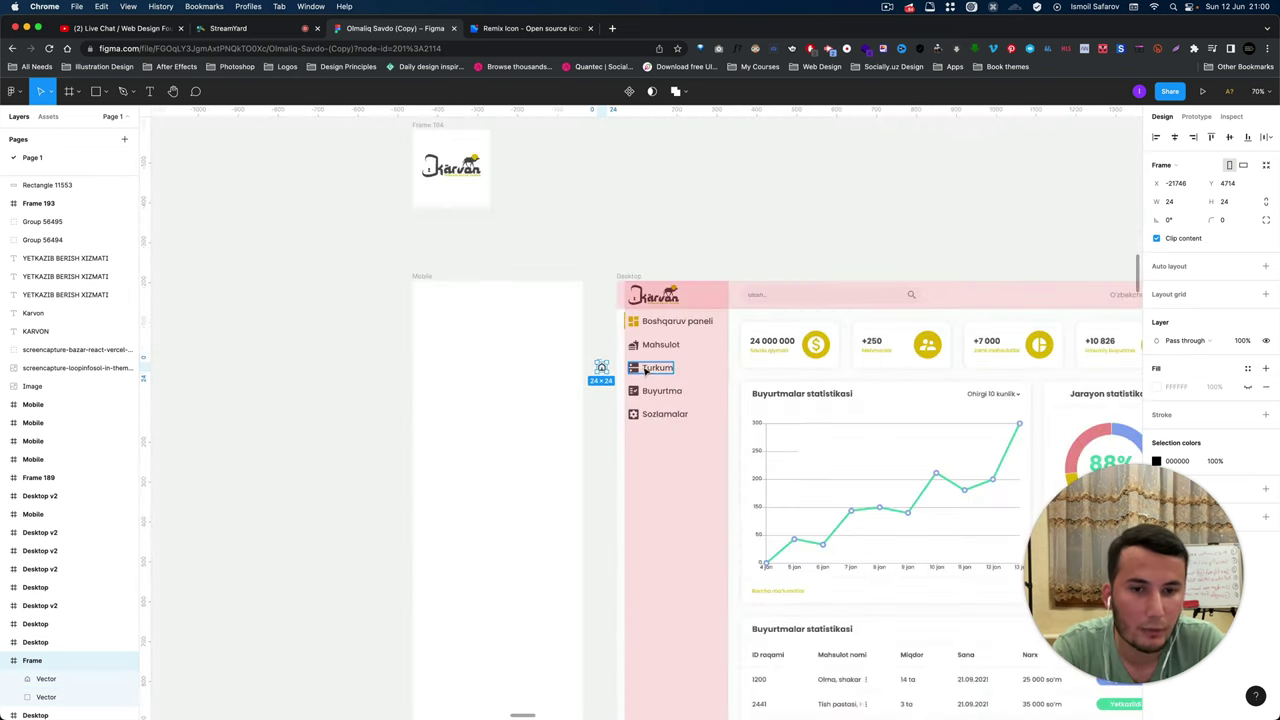
{"action": "scroll", "coordinate": [645, 370], "scroll_direction": "down", "scroll_amount": 5}
{"action": "scroll", "coordinate": [640, 420], "scroll_direction": "down", "scroll_amount": 5}
{"action": "scroll", "coordinate": [755, 458], "scroll_direction": "down", "scroll_amount": 5}
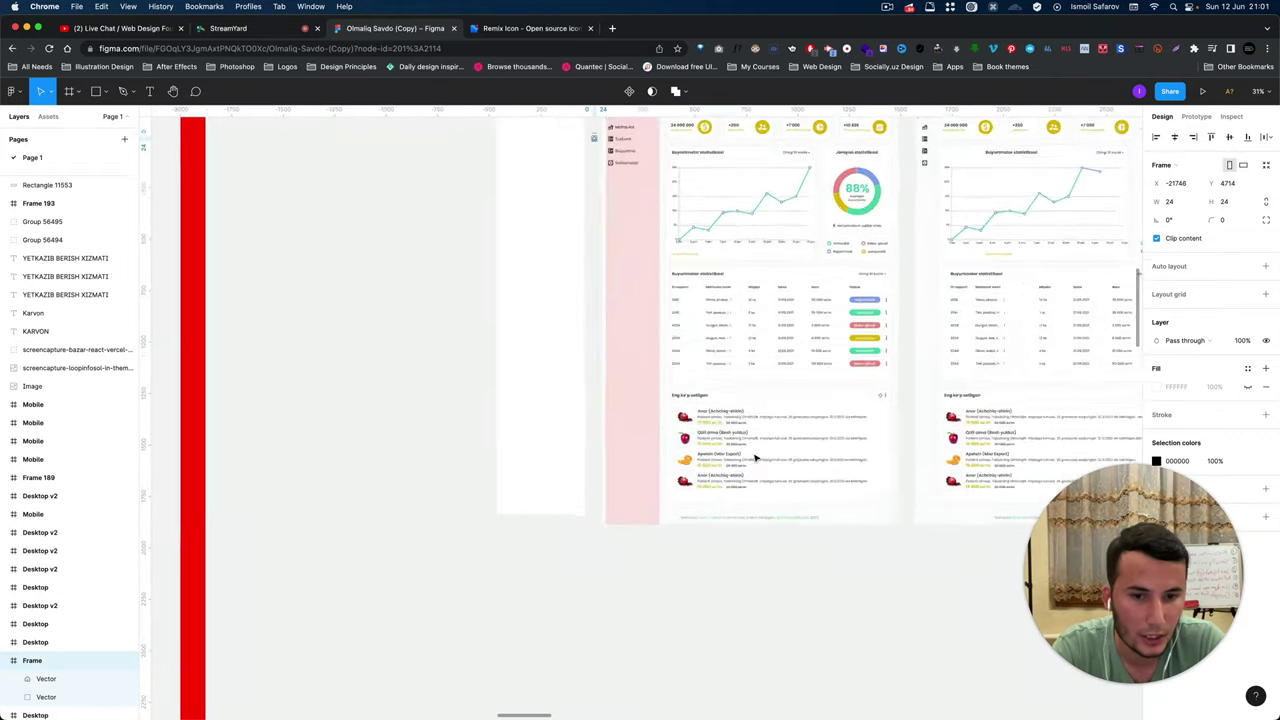
{"action": "scroll", "coordinate": [755, 458], "scroll_direction": "up", "scroll_amount": 3}
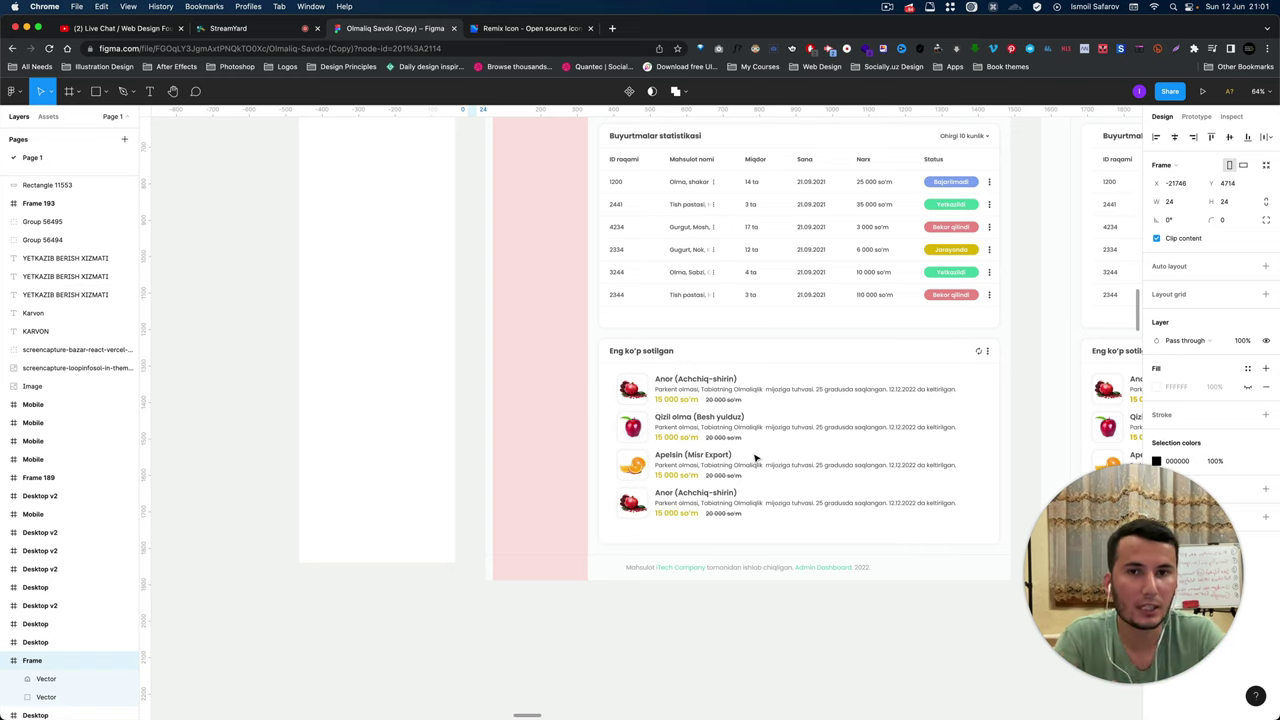
{"action": "scroll", "coordinate": [756, 457], "scroll_direction": "up", "scroll_amount": 4}
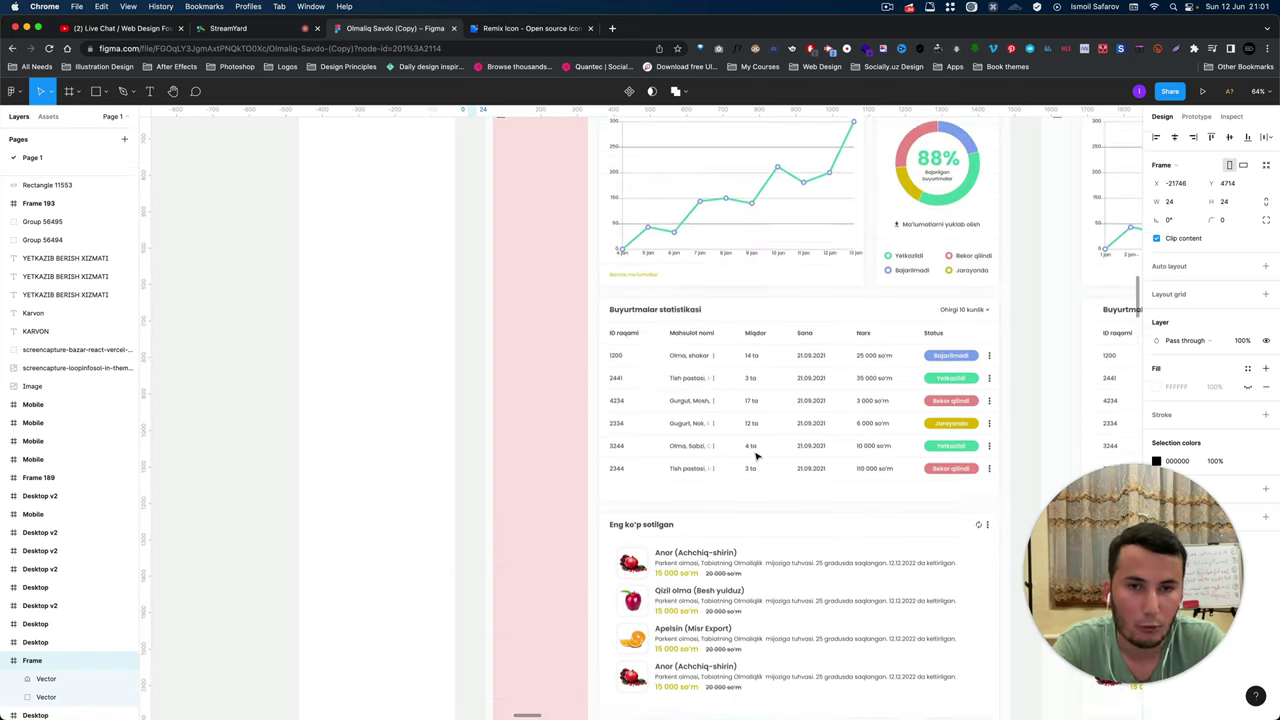
{"action": "scroll", "coordinate": [756, 457], "scroll_direction": "up", "scroll_amount": 2}
{"action": "scroll", "coordinate": [756, 457], "scroll_direction": "up", "scroll_amount": 2}
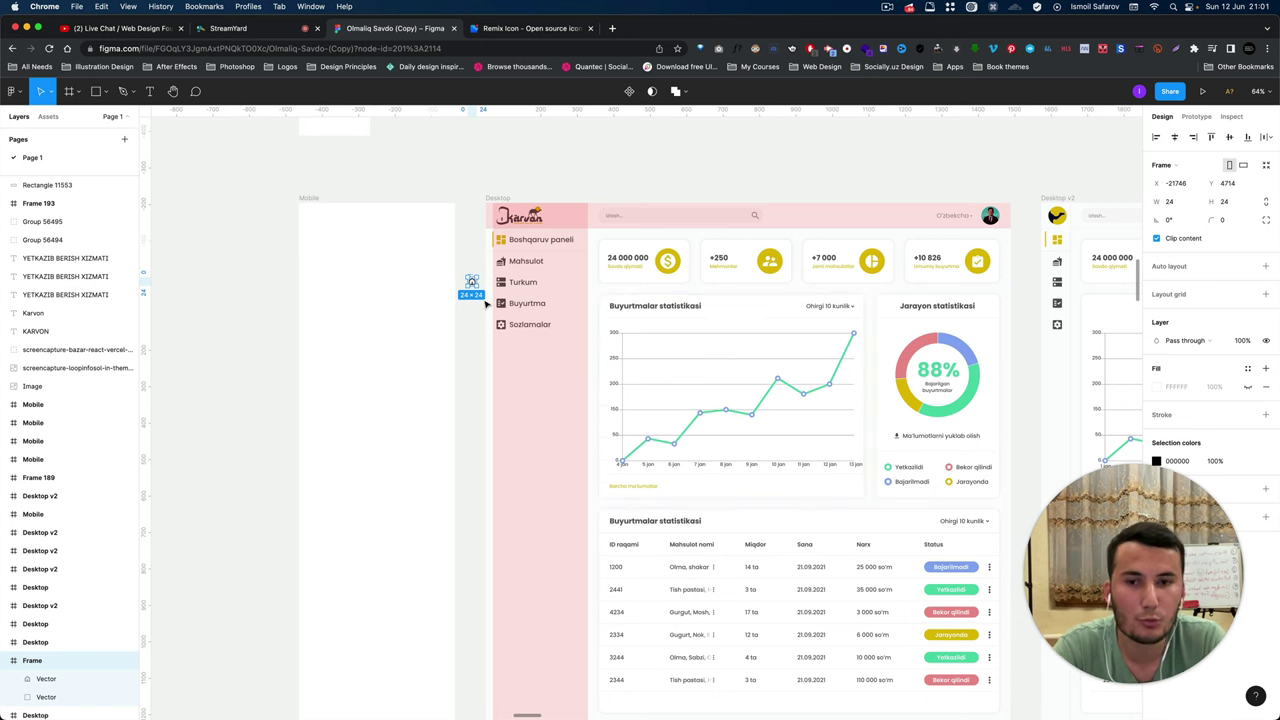
{"action": "scroll", "coordinate": [626, 343], "scroll_direction": "down", "scroll_amount": 5}
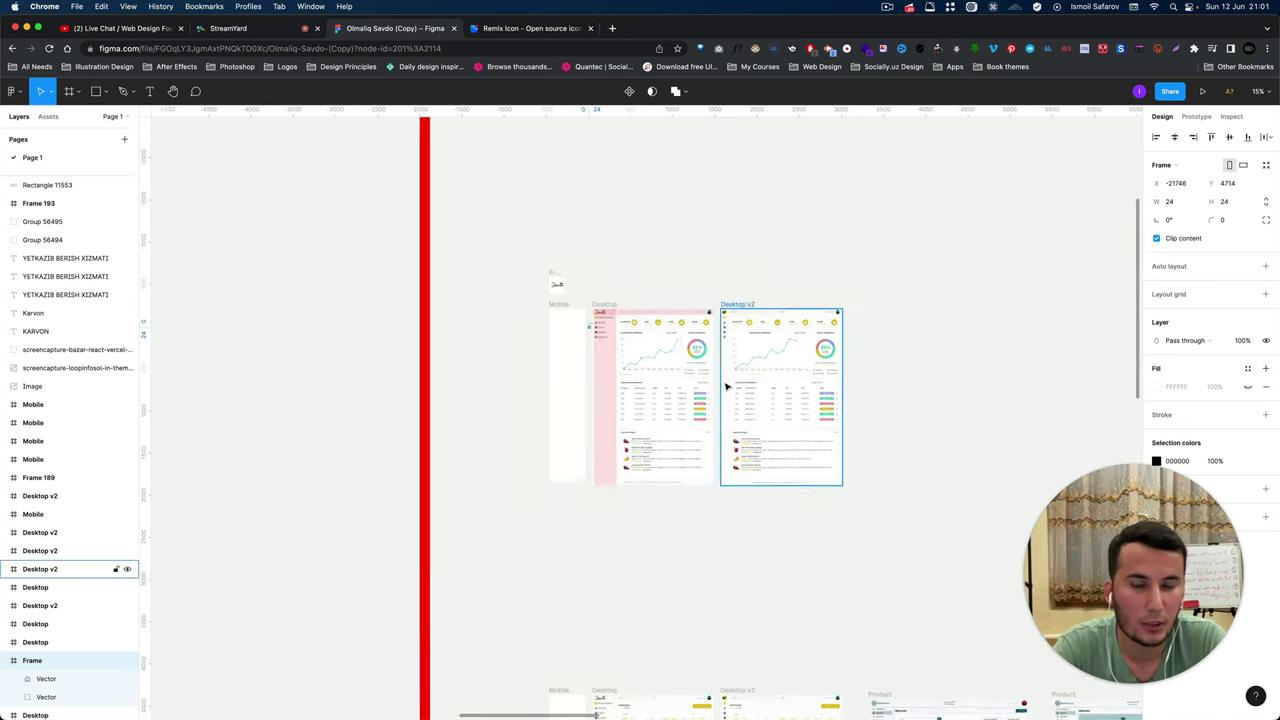
{"action": "scroll", "coordinate": [726, 387], "scroll_direction": "up", "scroll_amount": 3}
{"action": "key", "text": "super+Tab"}
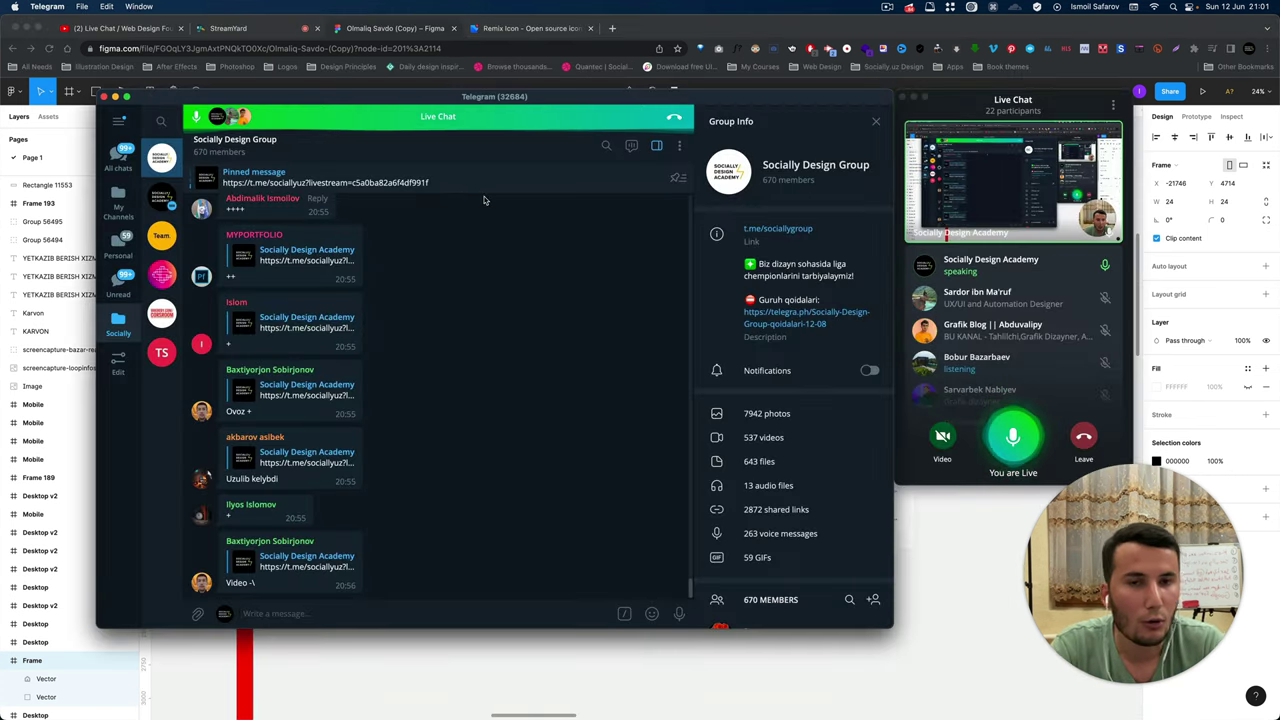
{"action": "key", "text": "super+Tab"}
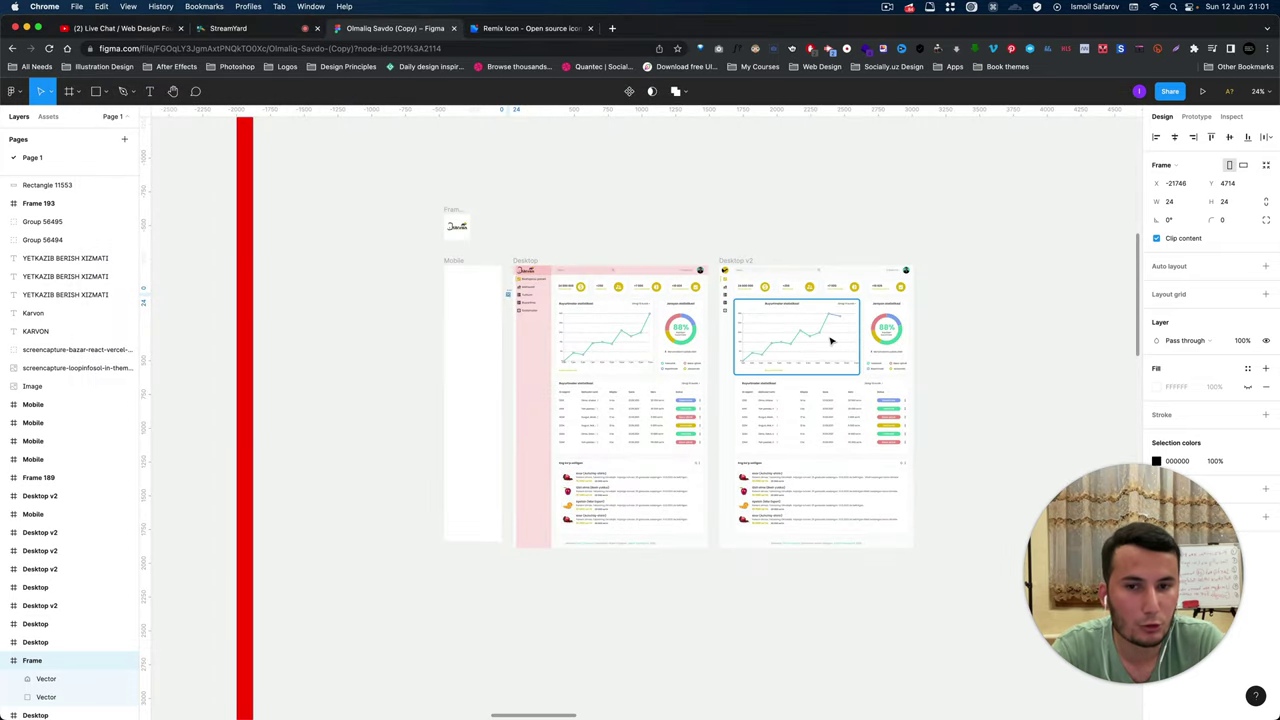
{"action": "scroll", "coordinate": [830, 341], "scroll_direction": "down", "scroll_amount": 5}
{"action": "scroll", "coordinate": [830, 341], "scroll_direction": "down", "scroll_amount": 5}
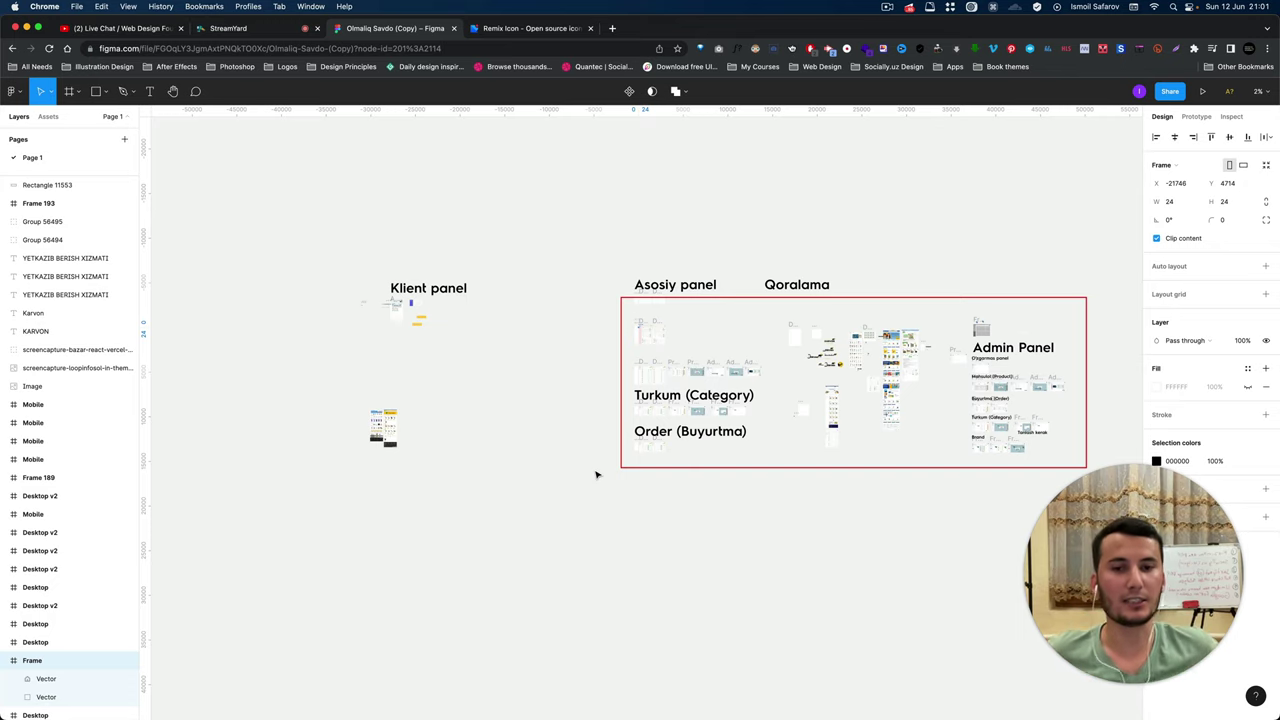
{"action": "scroll", "coordinate": [614, 329], "scroll_direction": "up", "scroll_amount": 5}
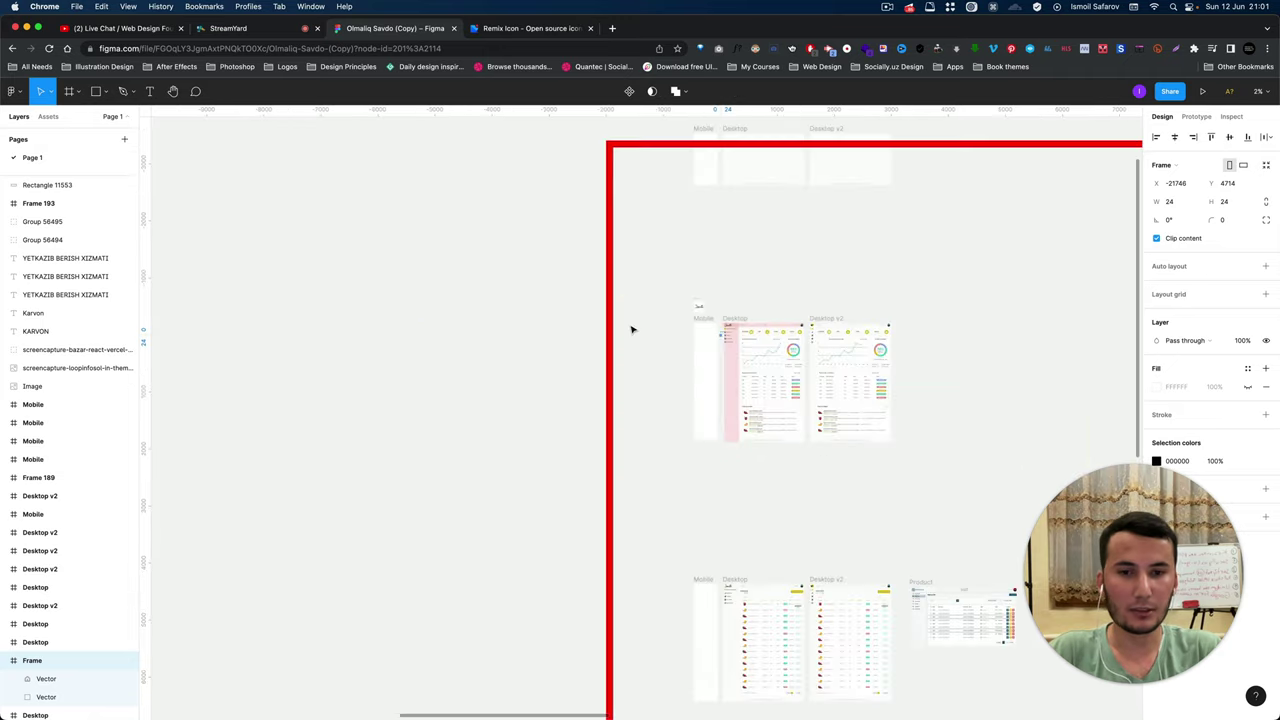
{"action": "scroll", "coordinate": [631, 329], "scroll_direction": "up", "scroll_amount": 3}
{"action": "scroll", "coordinate": [732, 341], "scroll_direction": "up", "scroll_amount": 3}
{"action": "scroll", "coordinate": [732, 330], "scroll_direction": "up", "scroll_amount": 2}
{"action": "scroll", "coordinate": [735, 300], "scroll_direction": "down", "scroll_amount": 4}
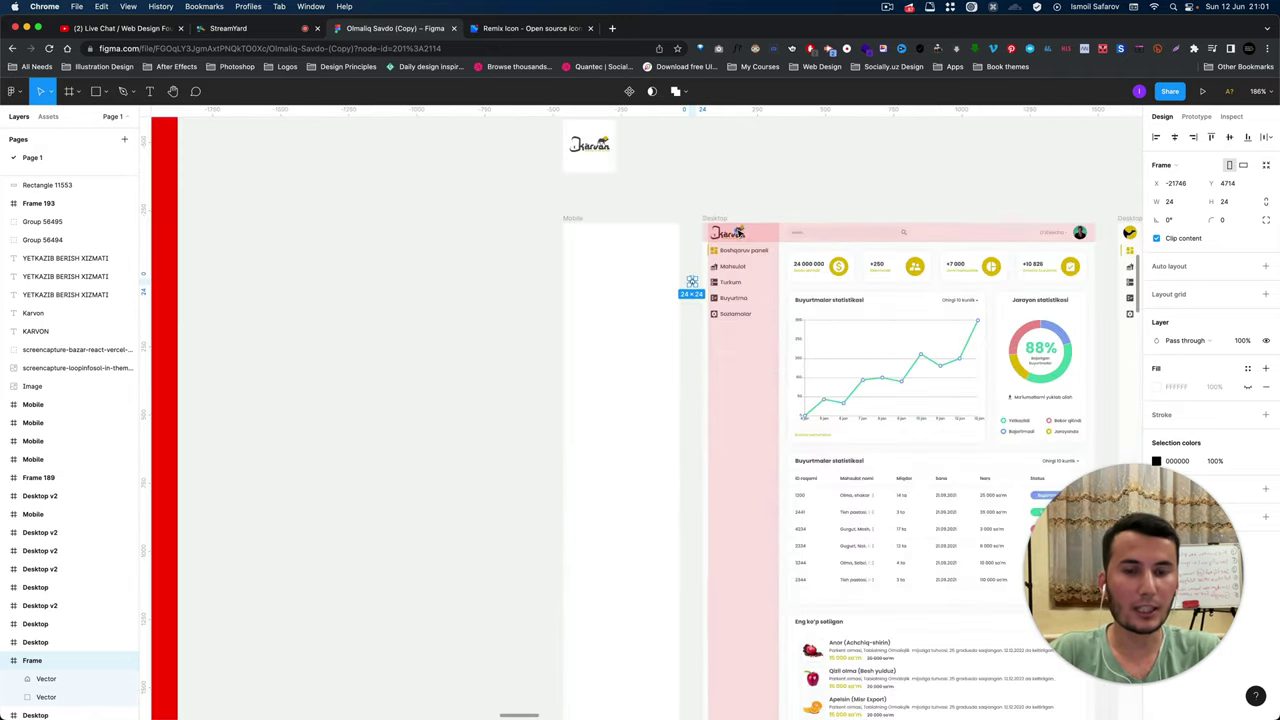
{"action": "scroll", "coordinate": [738, 232], "scroll_direction": "up", "scroll_amount": 5}
{"action": "scroll", "coordinate": [737, 232], "scroll_direction": "down", "scroll_amount": 5}
{"action": "scroll", "coordinate": [736, 234], "scroll_direction": "down", "scroll_amount": 2}
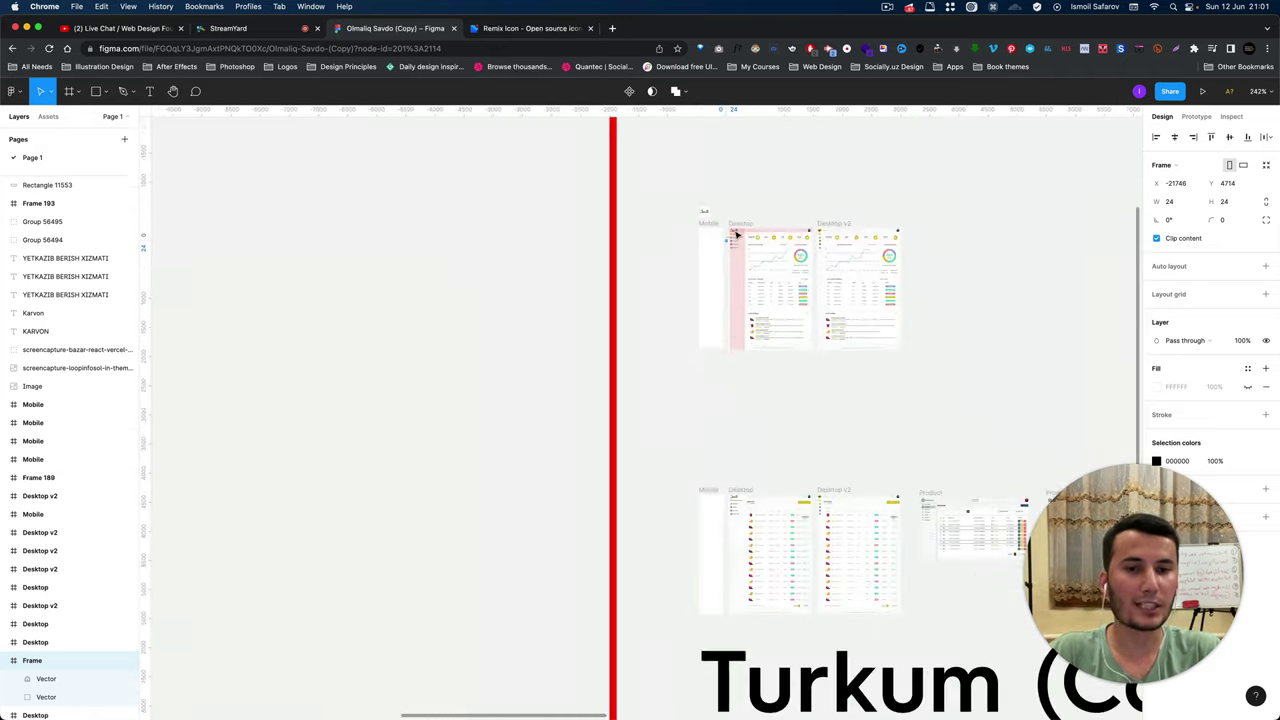
{"action": "scroll", "coordinate": [737, 233], "scroll_direction": "up", "scroll_amount": 2}
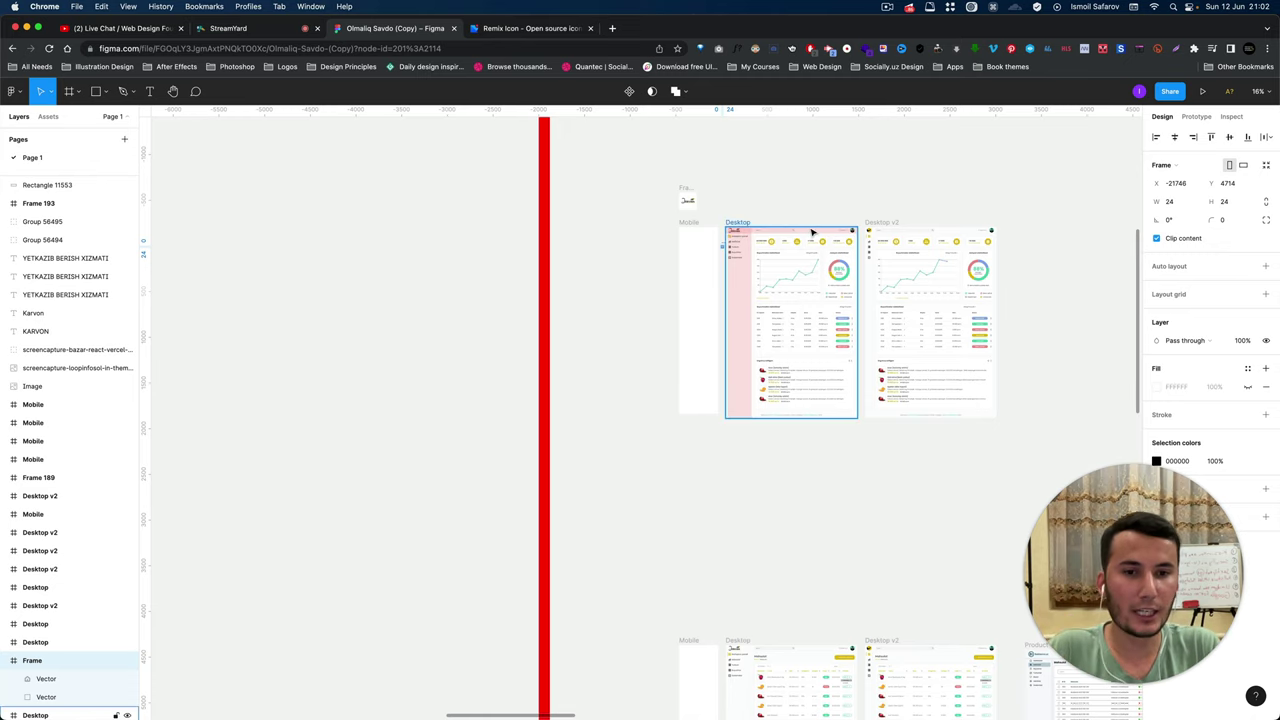
{"action": "scroll", "coordinate": [812, 229], "scroll_direction": "up", "scroll_amount": 5}
{"action": "scroll", "coordinate": [734, 385], "scroll_direction": "down", "scroll_amount": 3}
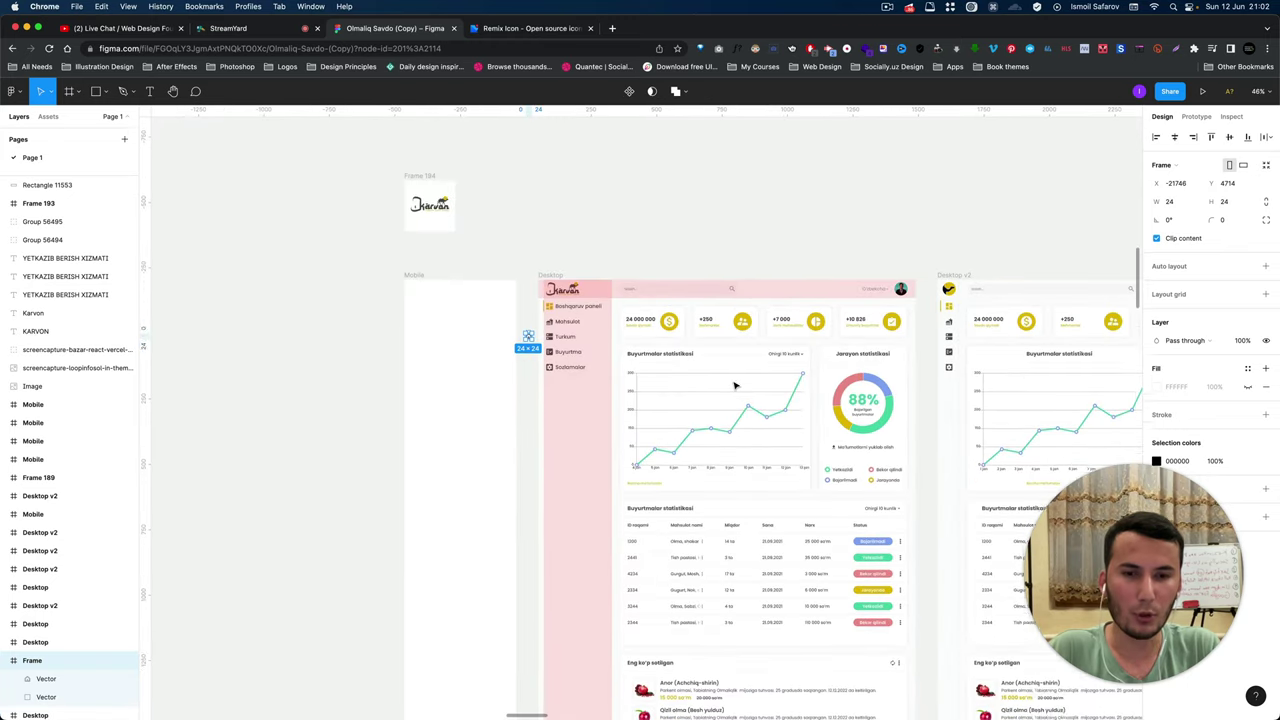
{"action": "scroll", "coordinate": [651, 246], "scroll_direction": "down", "scroll_amount": 2}
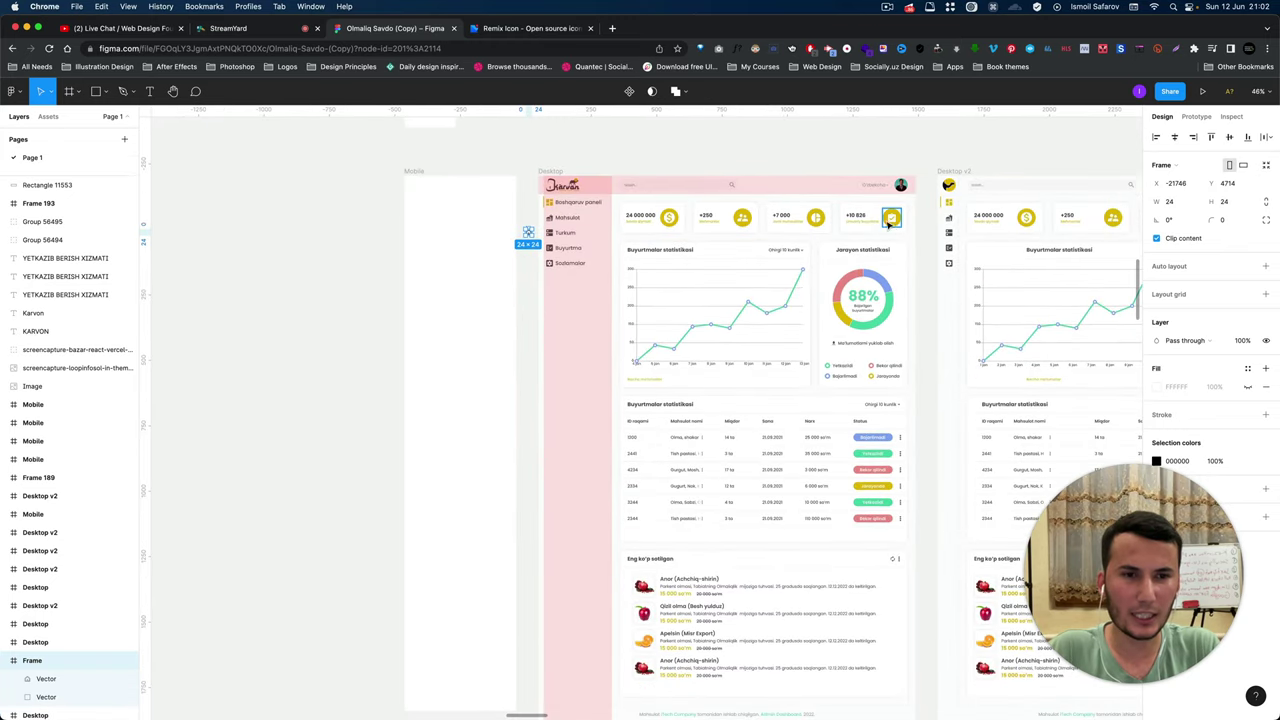
{"action": "scroll", "coordinate": [874, 228], "scroll_direction": "up", "scroll_amount": 2}
{"action": "scroll", "coordinate": [874, 222], "scroll_direction": "up", "scroll_amount": 2}
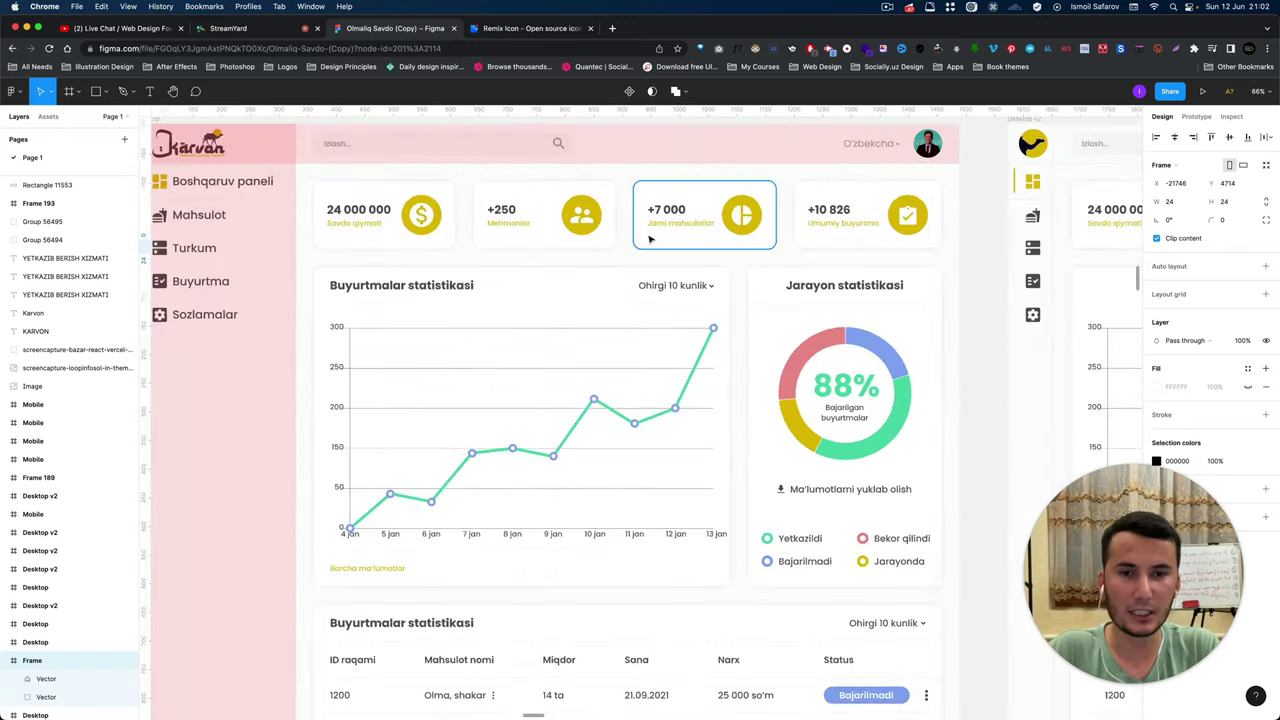
{"action": "scroll", "coordinate": [632, 237], "scroll_direction": "down", "scroll_amount": 3}
{"action": "scroll", "coordinate": [446, 251], "scroll_direction": "down", "scroll_amount": 2}
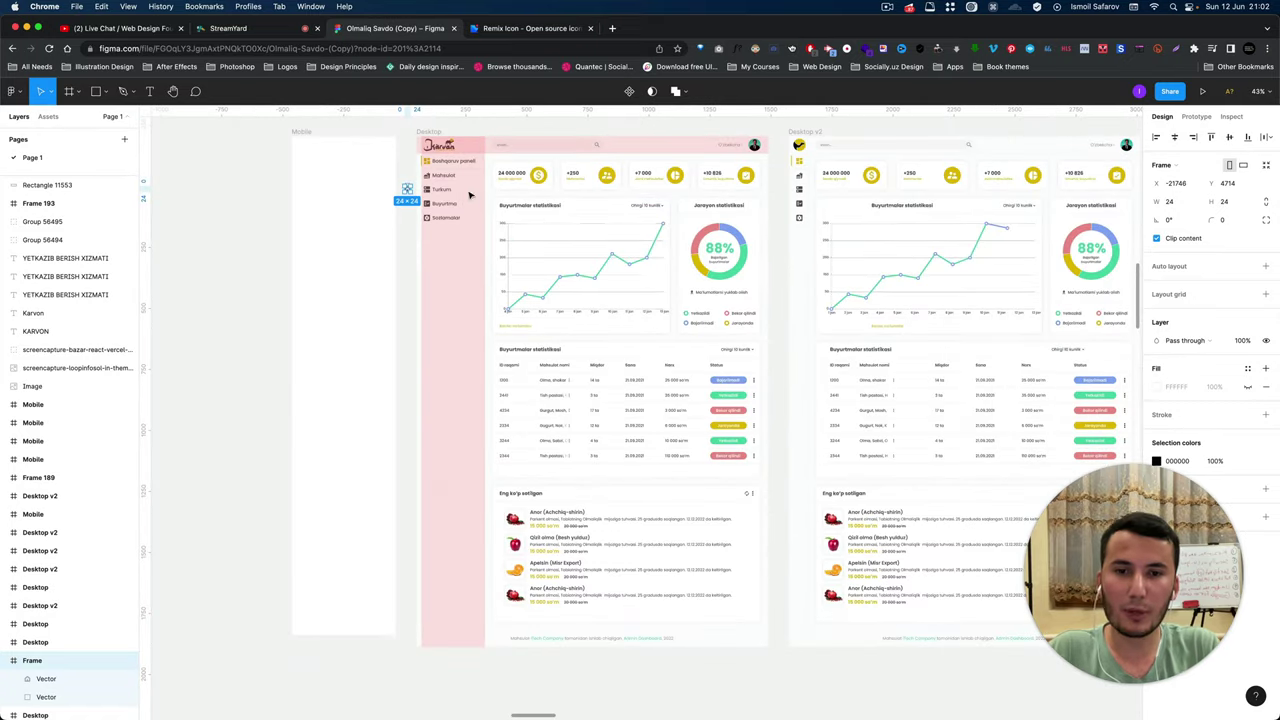
{"action": "scroll", "coordinate": [590, 244], "scroll_direction": "left", "scroll_amount": 1}
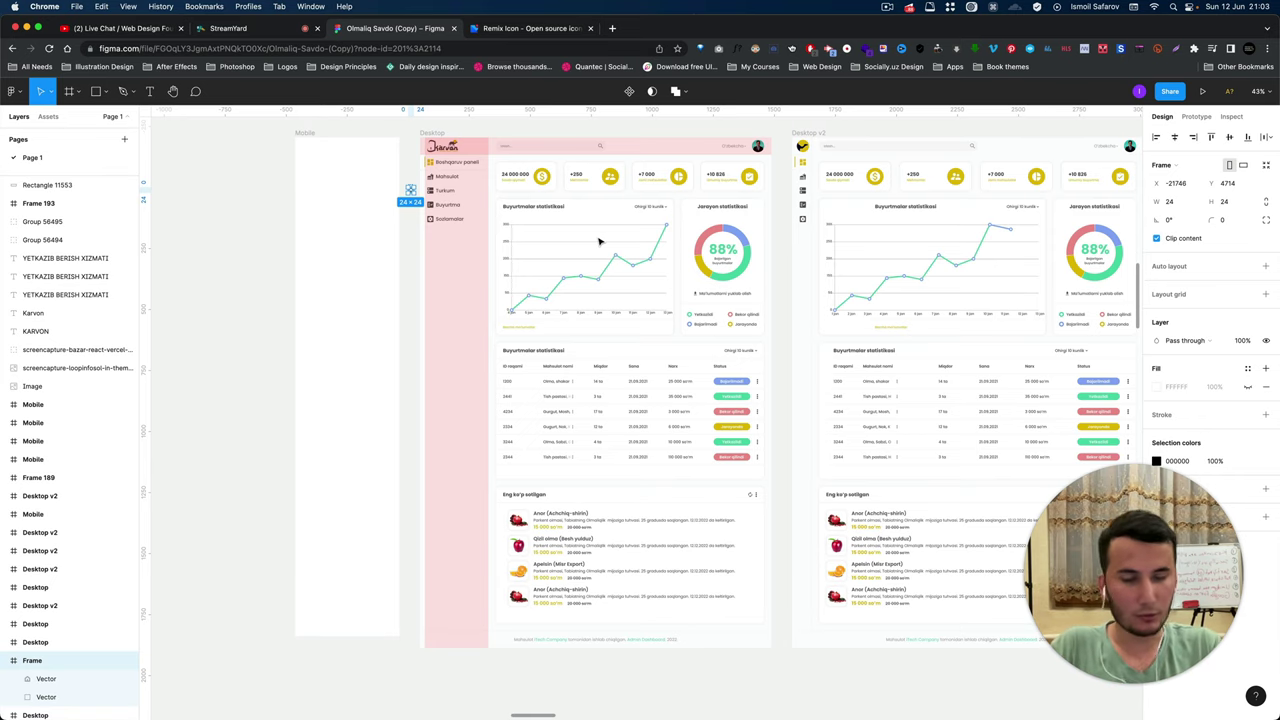
{"action": "scroll", "coordinate": [599, 241], "scroll_direction": "down", "scroll_amount": 5}
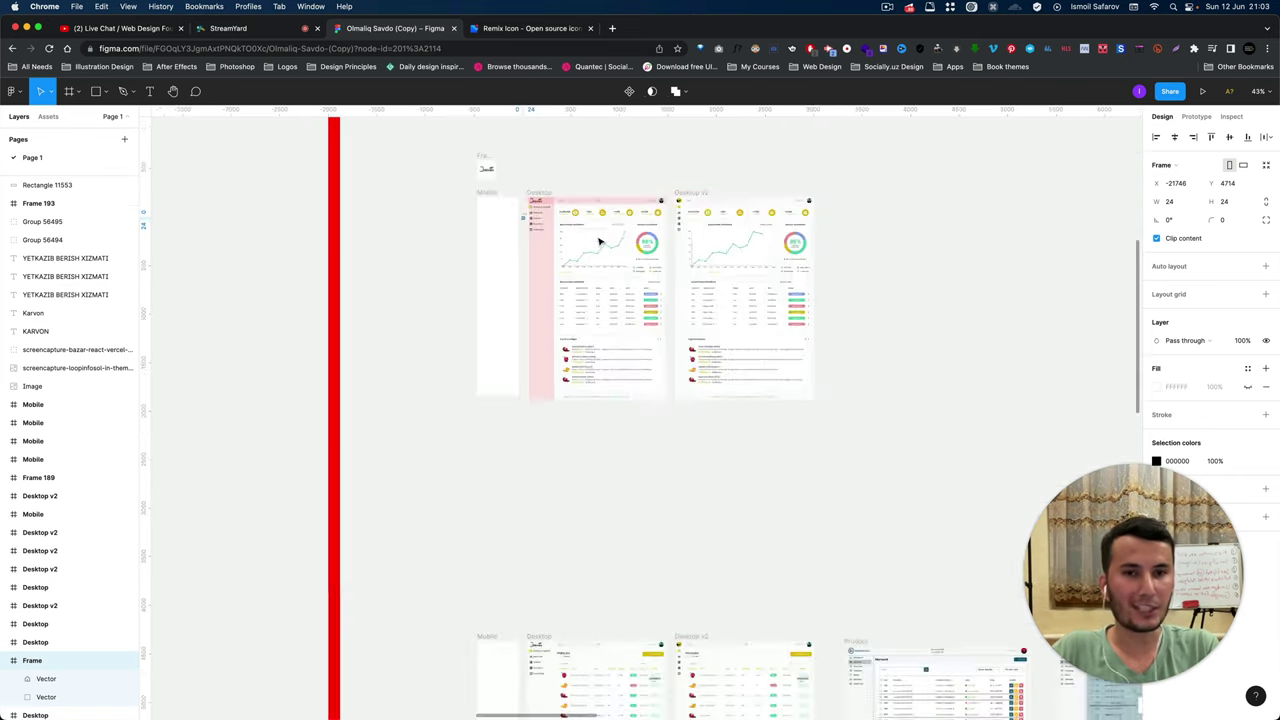
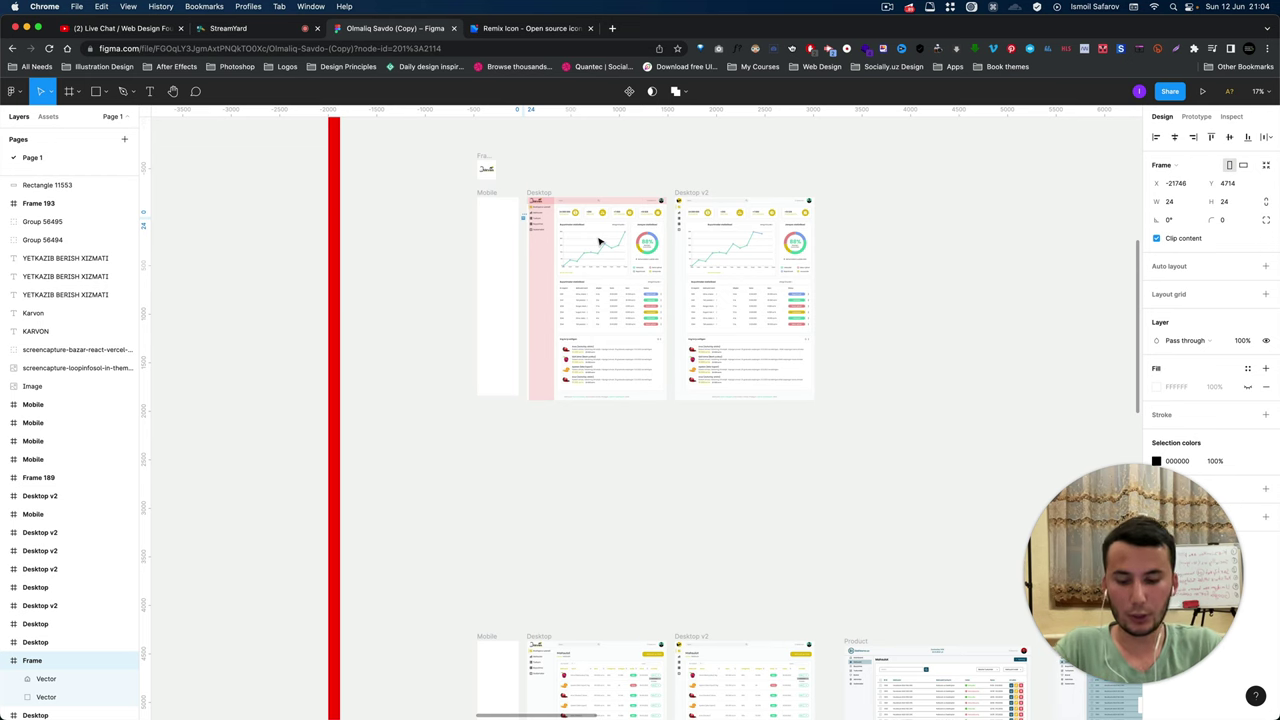
Bring Telegram forward and scroll up the Socially Design Group chat to the shared Figma links.
{"action": "key", "text": "super+Tab"}
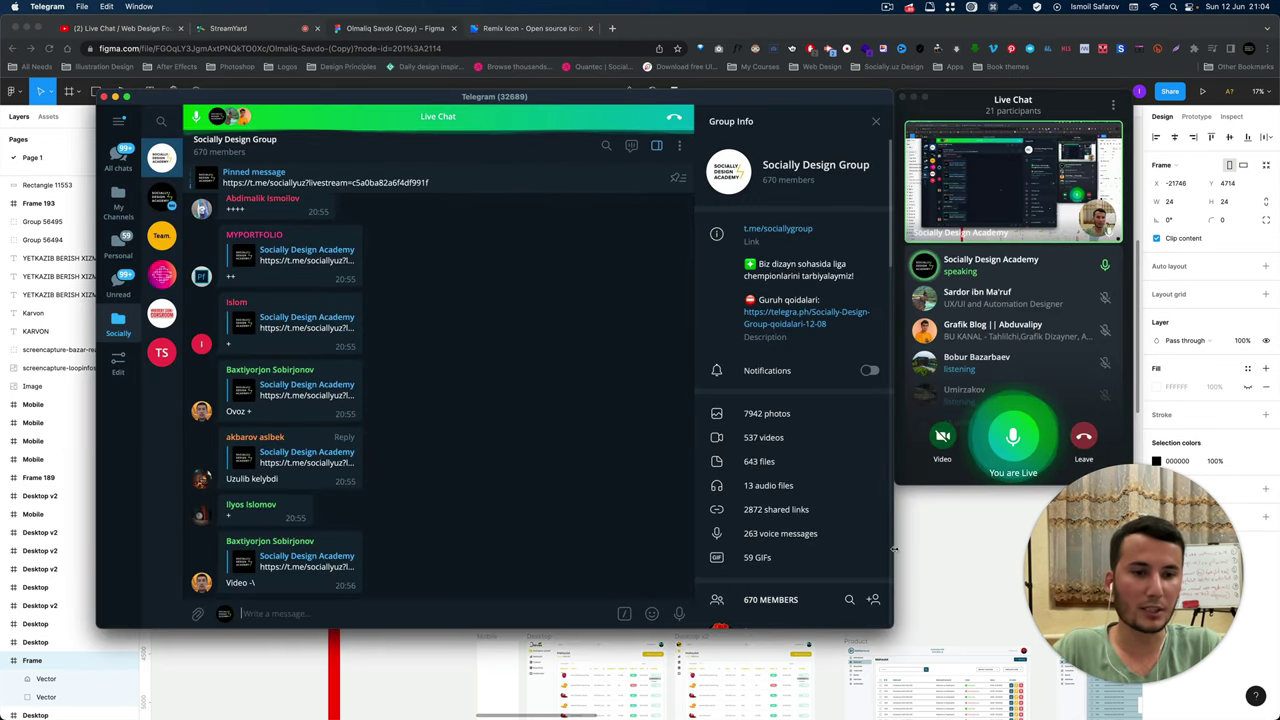
{"action": "key", "text": "super+Tab"}
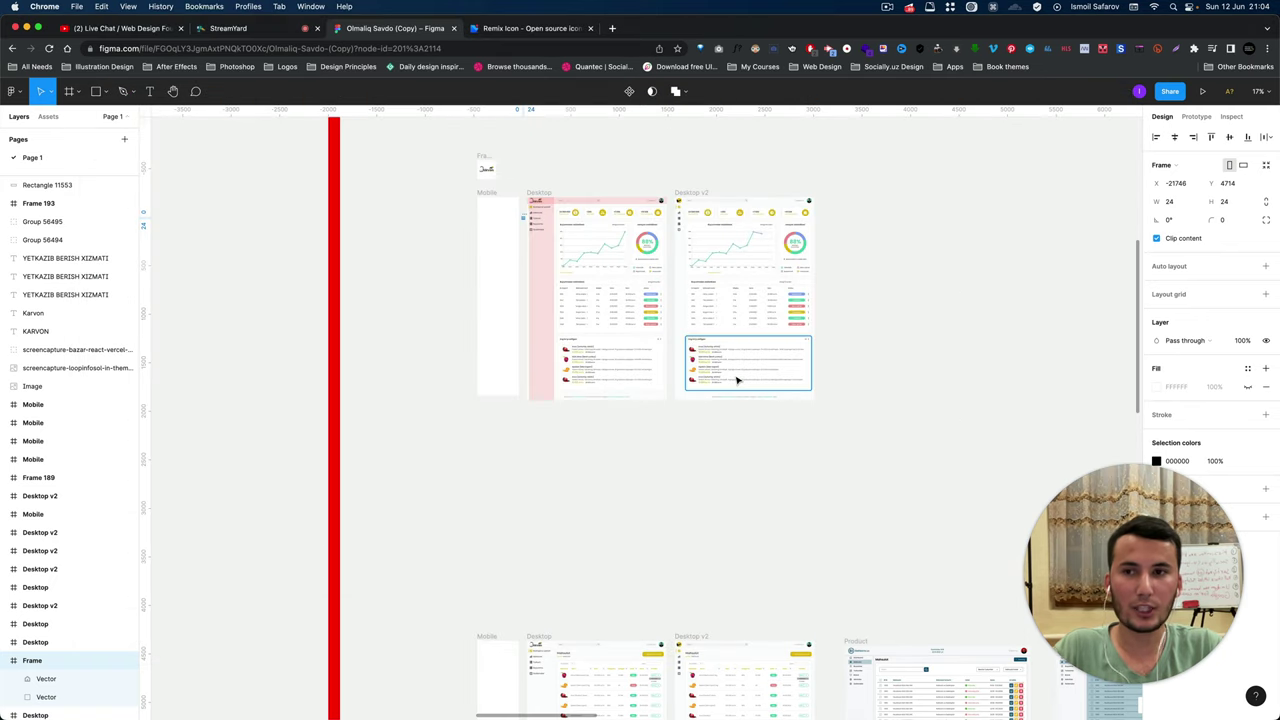
{"action": "key", "text": "super+Tab"}
{"action": "key", "text": "super+Tab"}
{"action": "scroll", "coordinate": [735, 376], "scroll_direction": "down", "scroll_amount": 5}
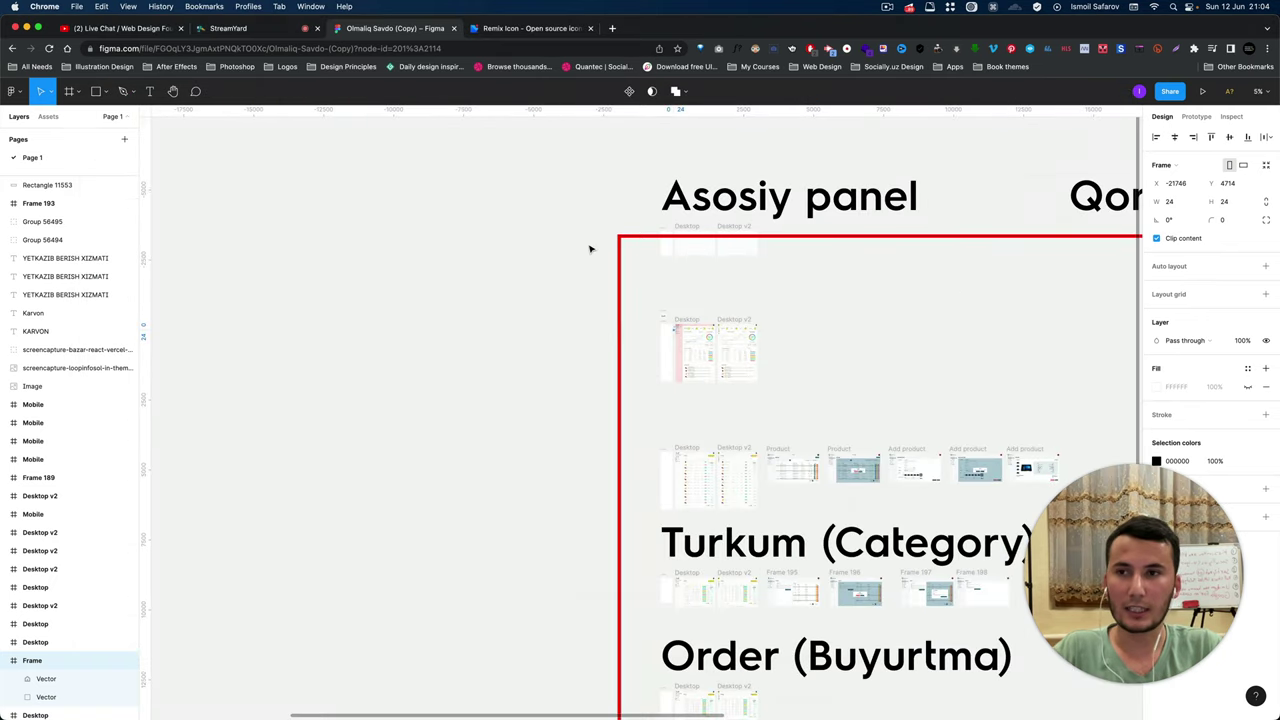
{"action": "key", "text": "super+Tab"}
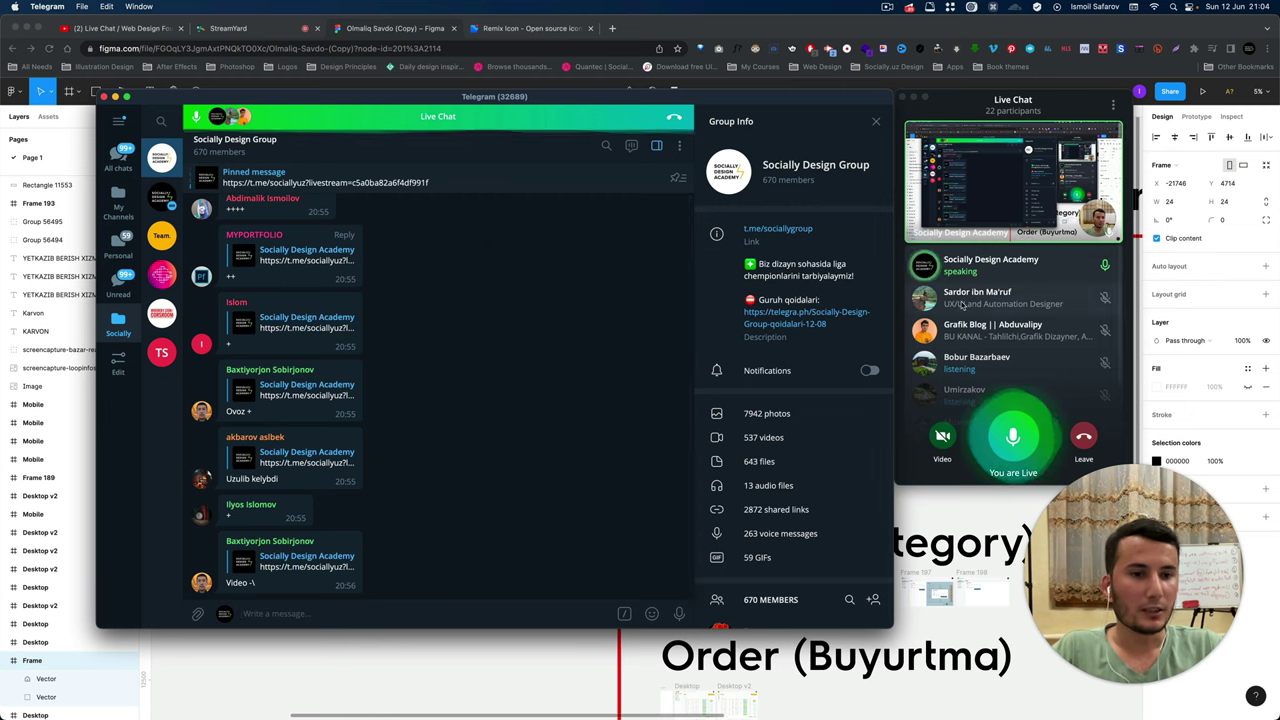
{"action": "scroll", "coordinate": [440, 348], "scroll_direction": "up", "scroll_amount": 2}
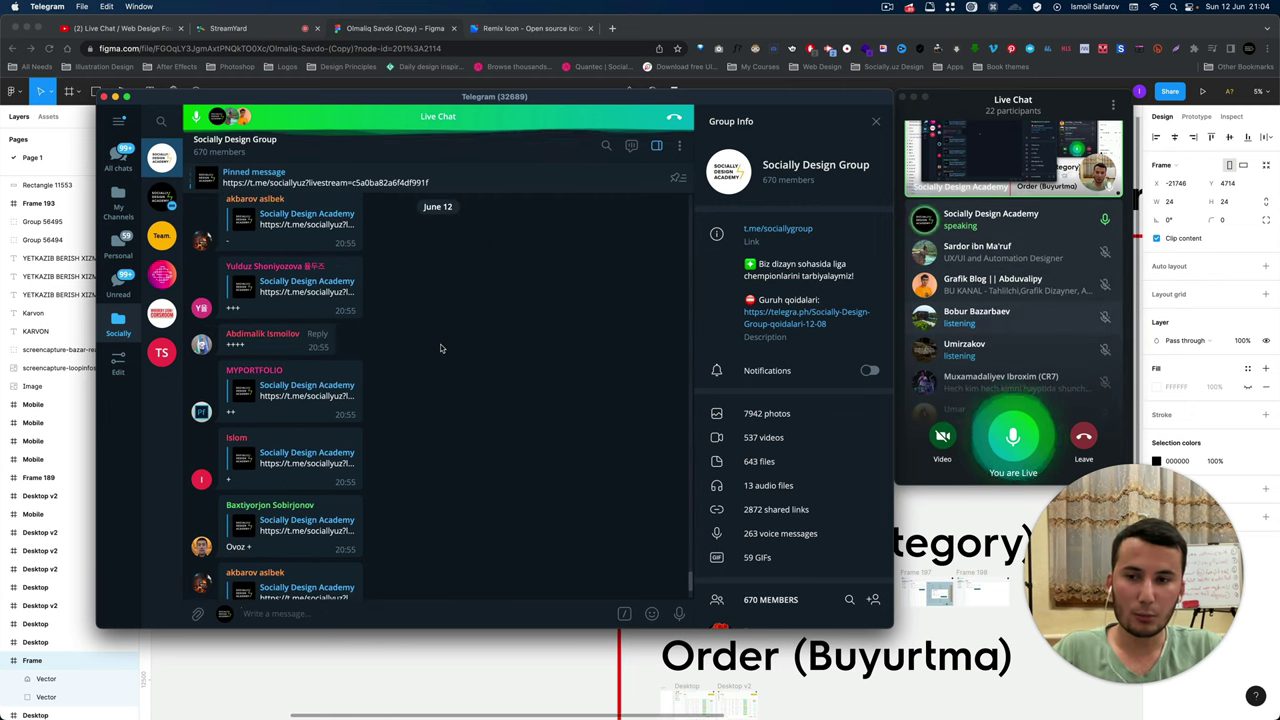
{"action": "scroll", "coordinate": [440, 348], "scroll_direction": "down", "scroll_amount": 2}
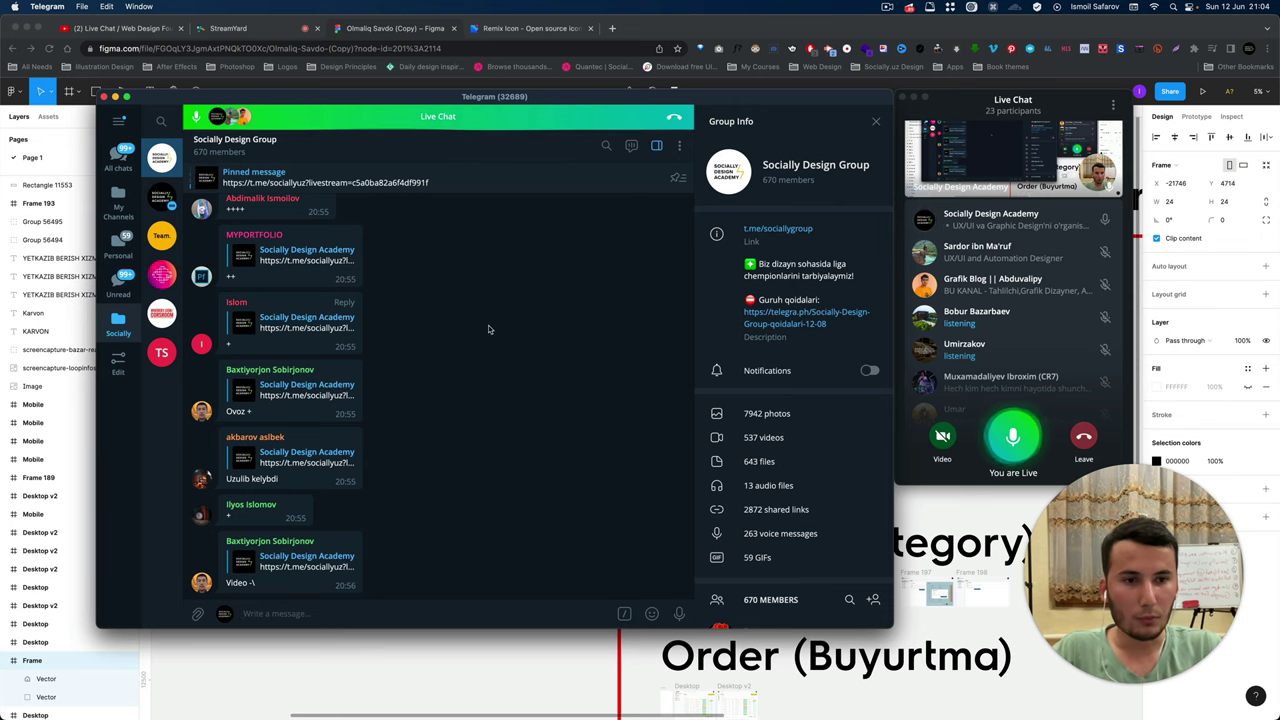
{"action": "scroll", "coordinate": [455, 277], "scroll_direction": "up", "scroll_amount": 2}
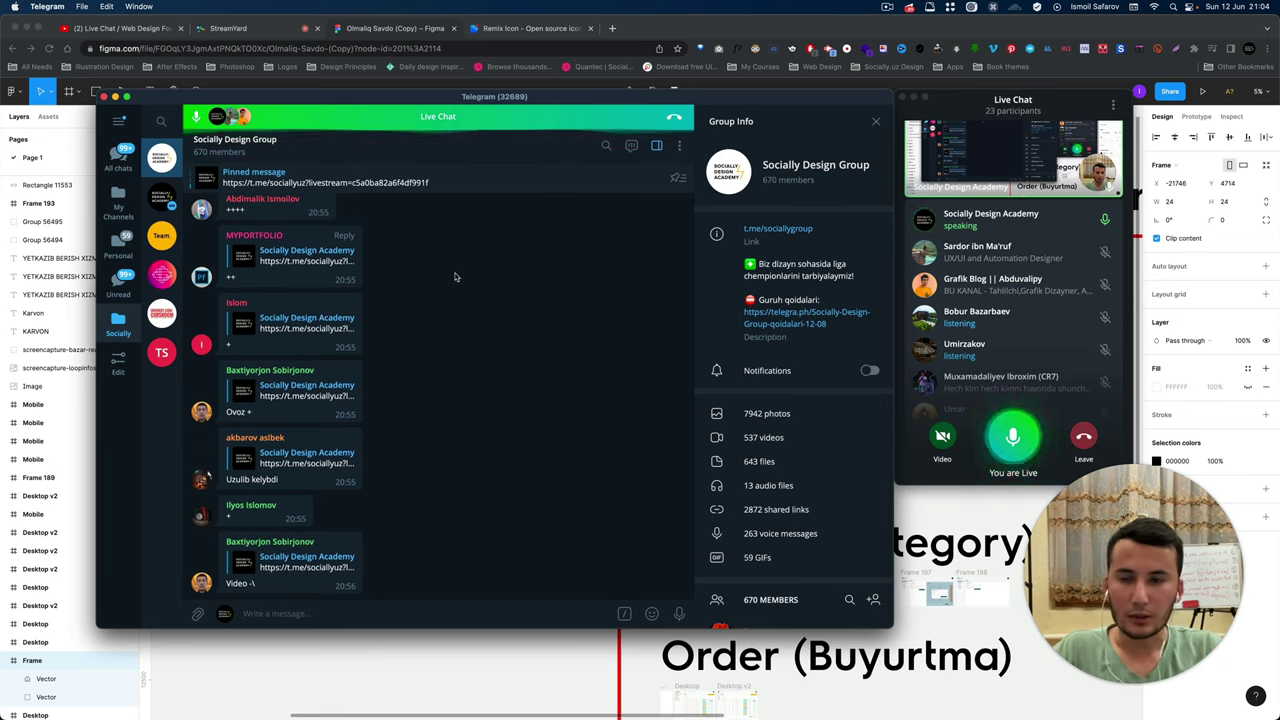
{"action": "scroll", "coordinate": [455, 277], "scroll_direction": "up", "scroll_amount": 3}
{"action": "scroll", "coordinate": [455, 277], "scroll_direction": "up", "scroll_amount": 3}
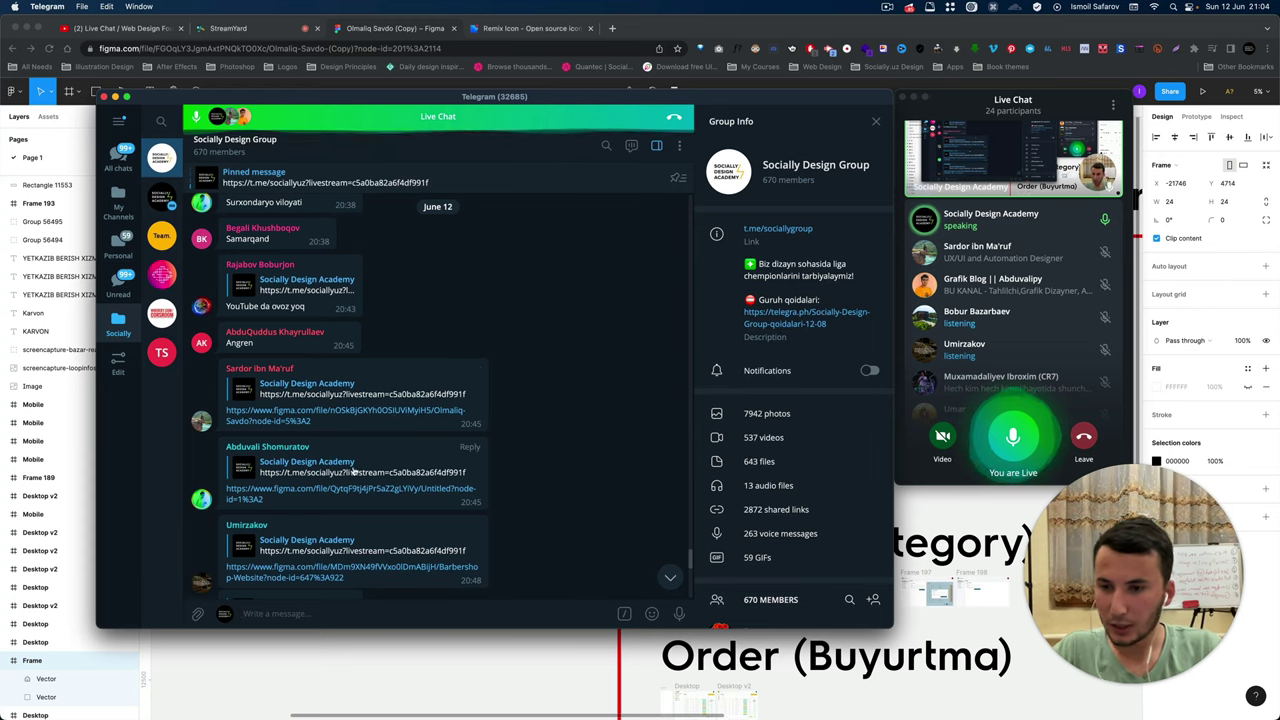
Open the shared Figma file link from the chat with the first listed account.
{"action": "left_click", "coordinate": [280, 471]}
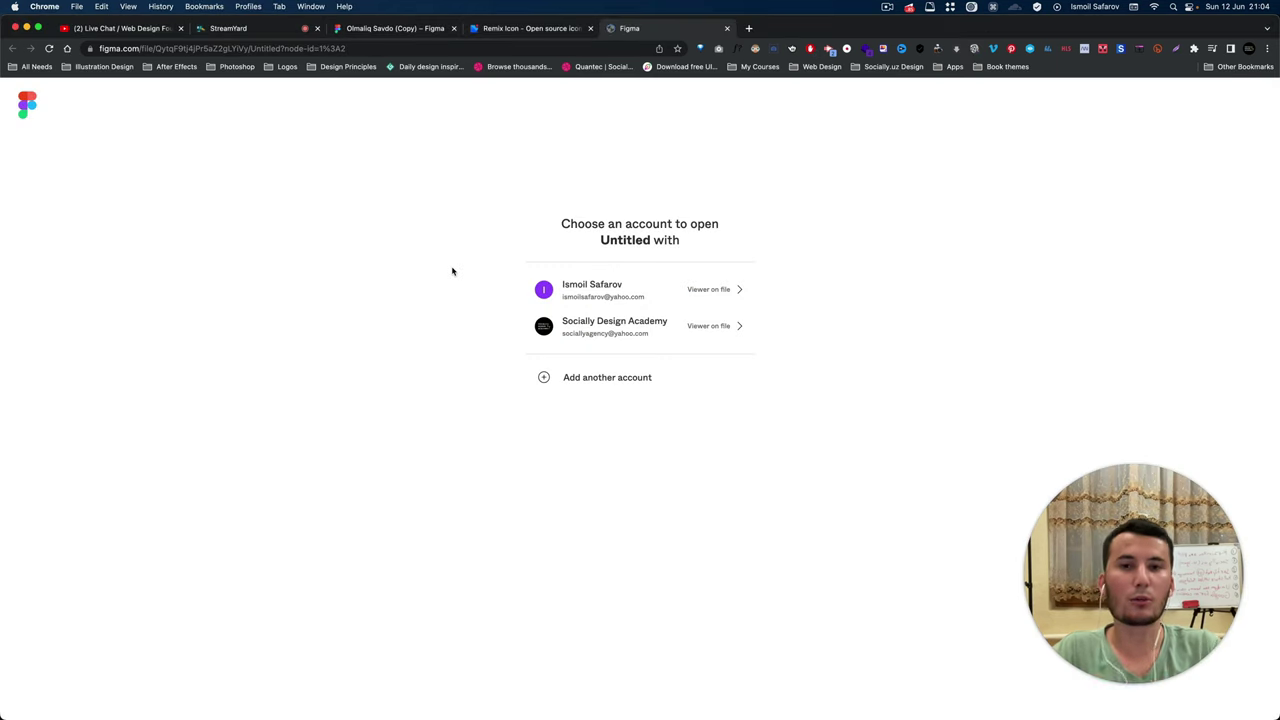
{"action": "left_click", "coordinate": [661, 290]}
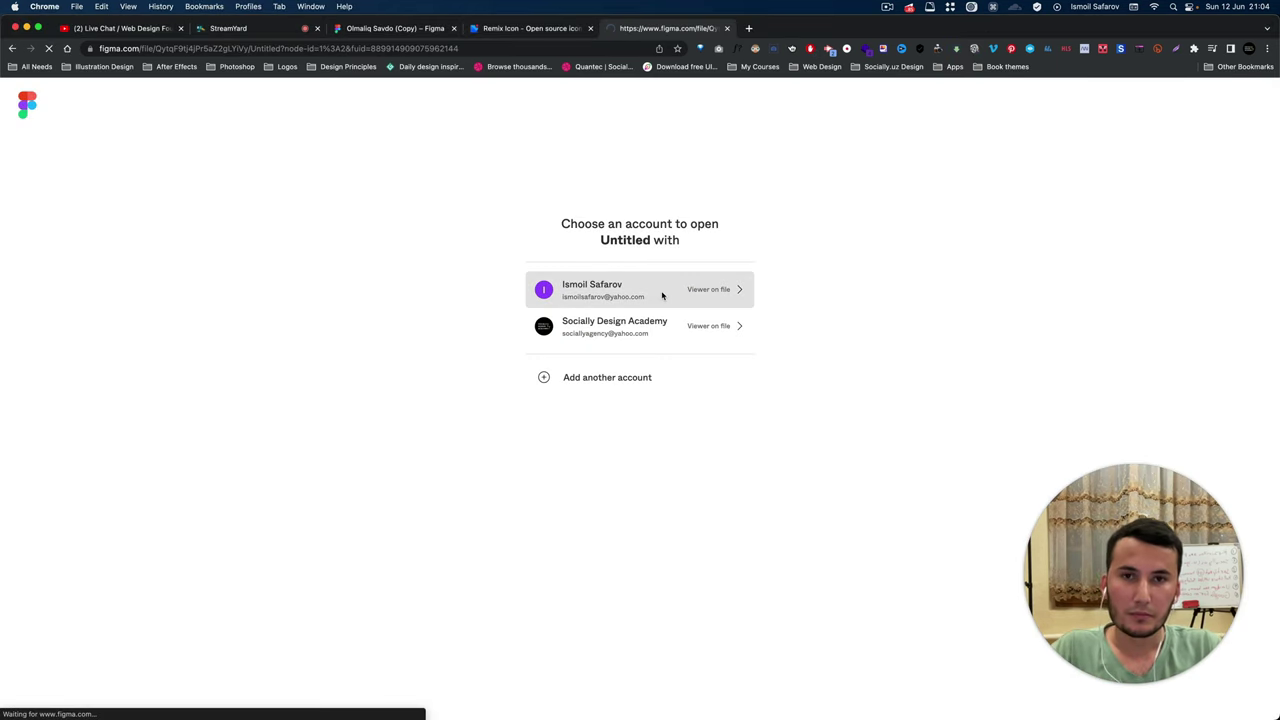
{"action": "key", "text": "super+Tab"}
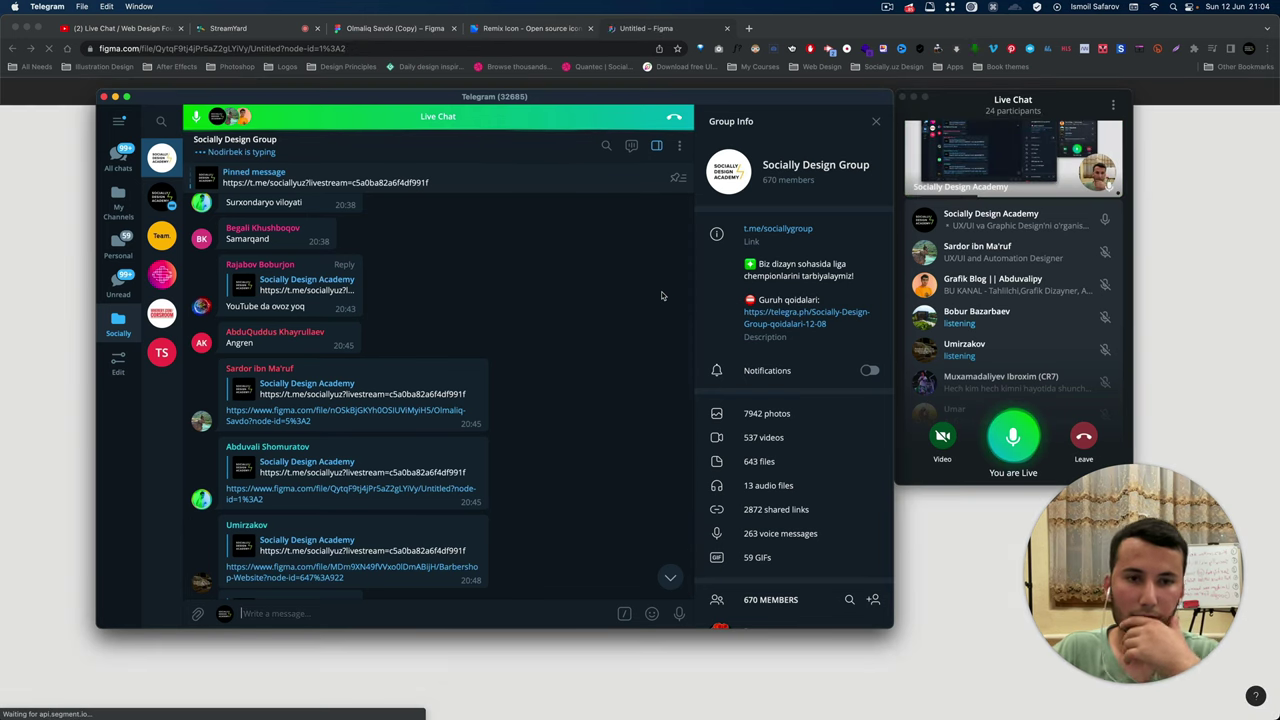
{"action": "key", "text": "super+Tab"}
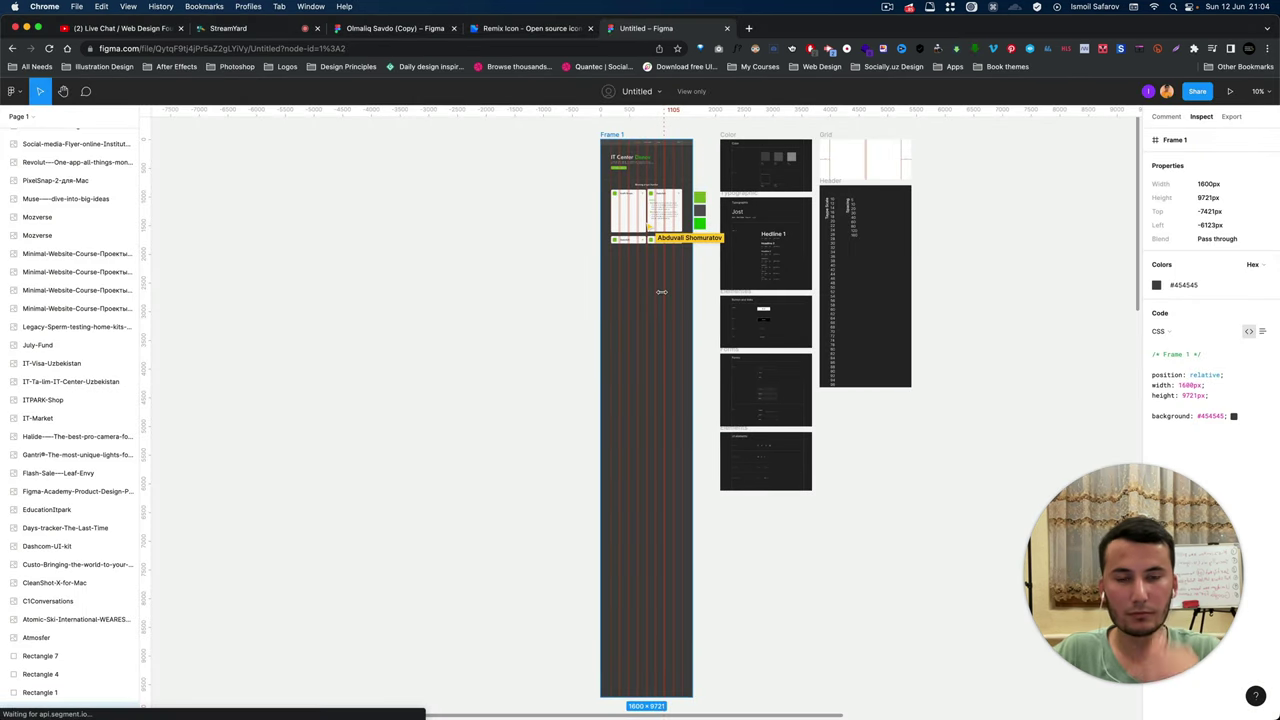
Look over the view-only IT Center Denov file, then duplicate it to Drafts.
{"action": "scroll", "coordinate": [650, 155], "scroll_direction": "up", "scroll_amount": 5}
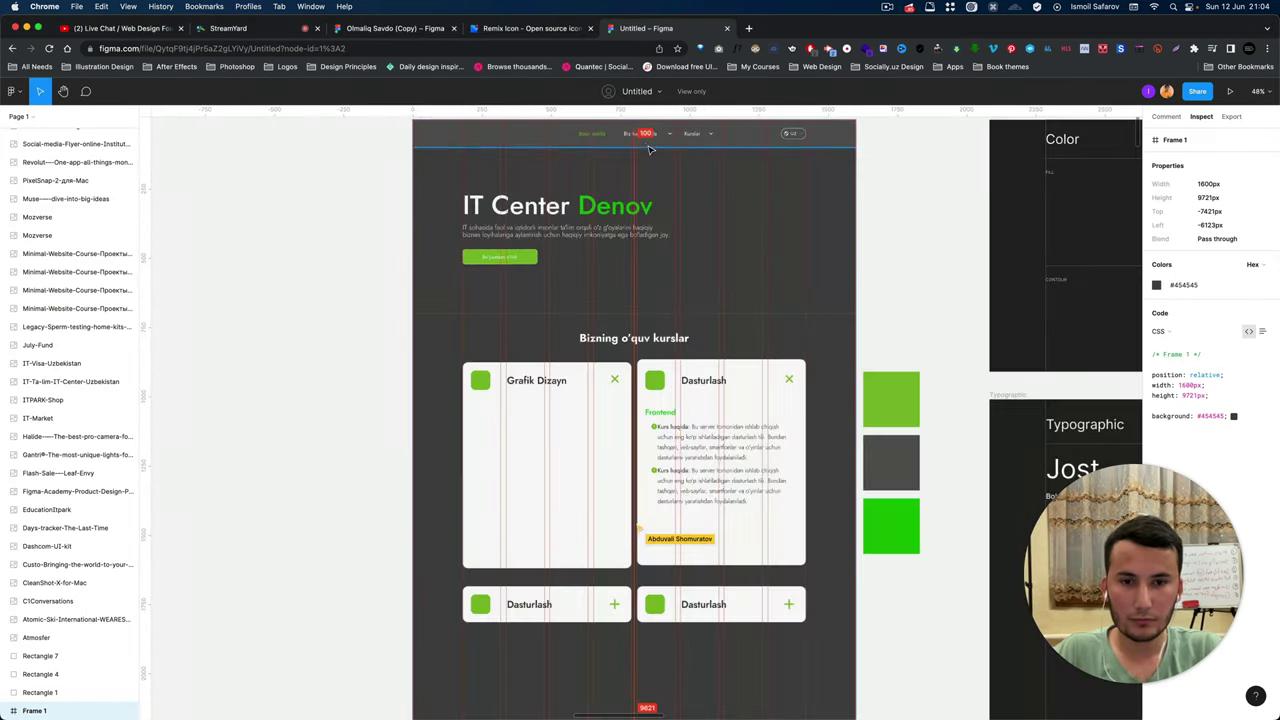
{"action": "scroll", "coordinate": [650, 150], "scroll_direction": "down", "scroll_amount": 2}
{"action": "scroll", "coordinate": [650, 148], "scroll_direction": "down", "scroll_amount": 1}
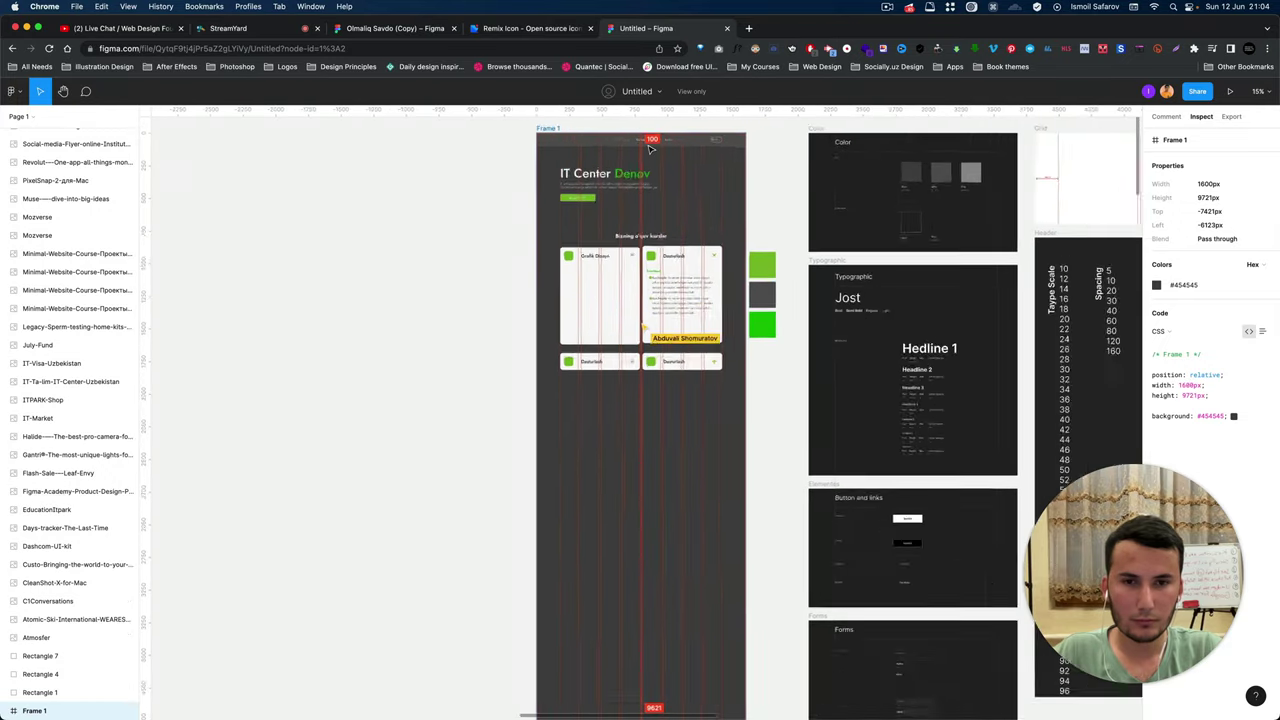
{"action": "scroll", "coordinate": [640, 170], "scroll_direction": "up", "scroll_amount": 3}
{"action": "scroll", "coordinate": [510, 196], "scroll_direction": "up", "scroll_amount": 3}
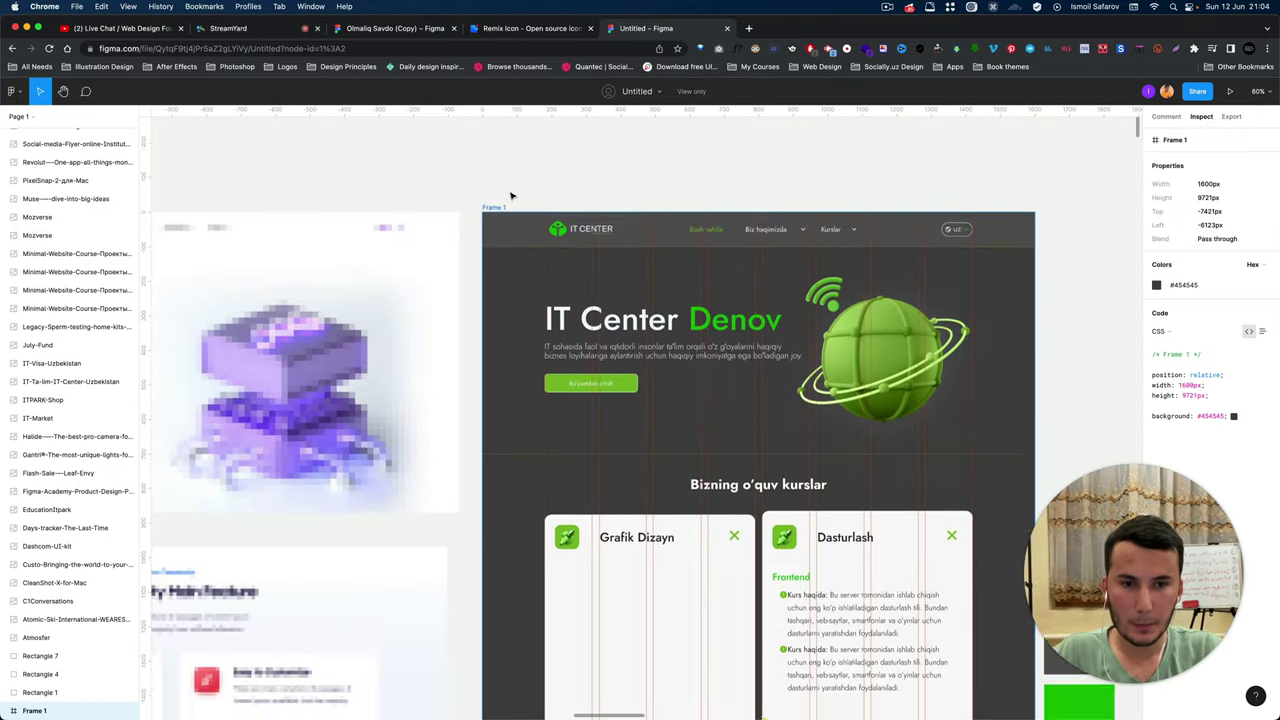
{"action": "scroll", "coordinate": [510, 196], "scroll_direction": "down", "scroll_amount": 2}
{"action": "scroll", "coordinate": [505, 200], "scroll_direction": "down", "scroll_amount": 3}
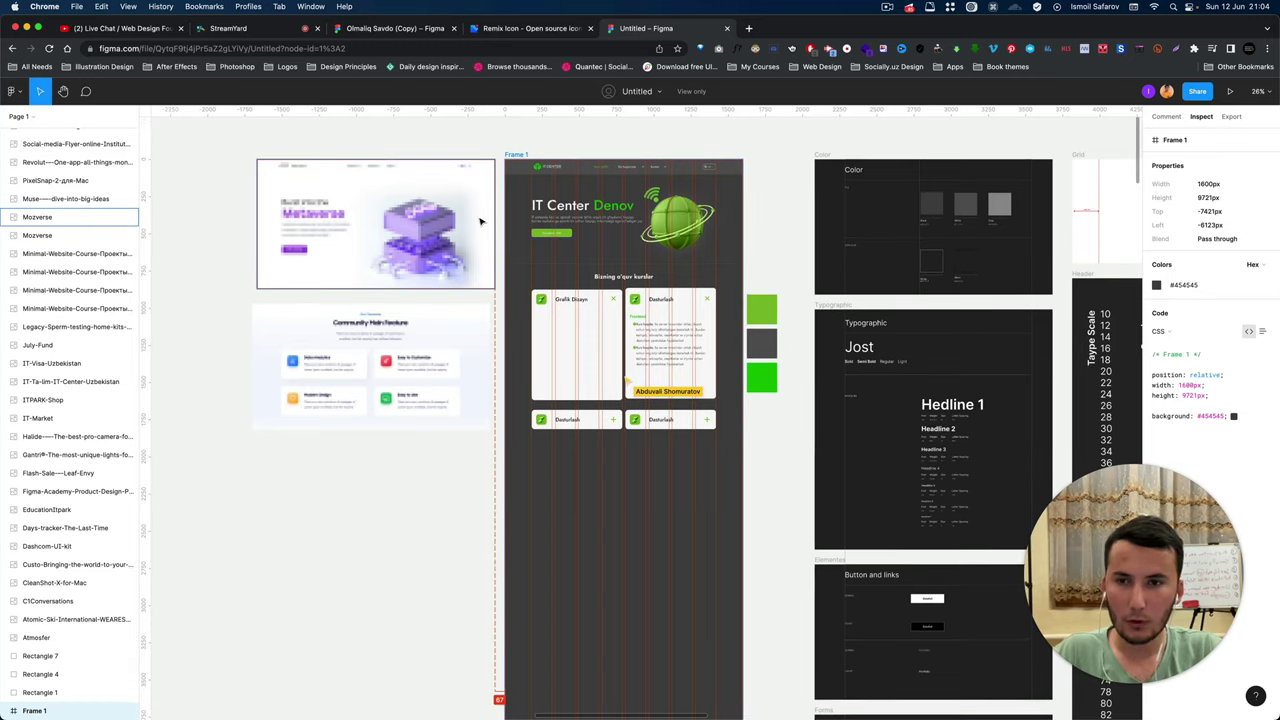
{"action": "scroll", "coordinate": [481, 220], "scroll_direction": "up", "scroll_amount": 2}
{"action": "scroll", "coordinate": [481, 220], "scroll_direction": "up", "scroll_amount": 1}
{"action": "scroll", "coordinate": [481, 220], "scroll_direction": "up", "scroll_amount": 2}
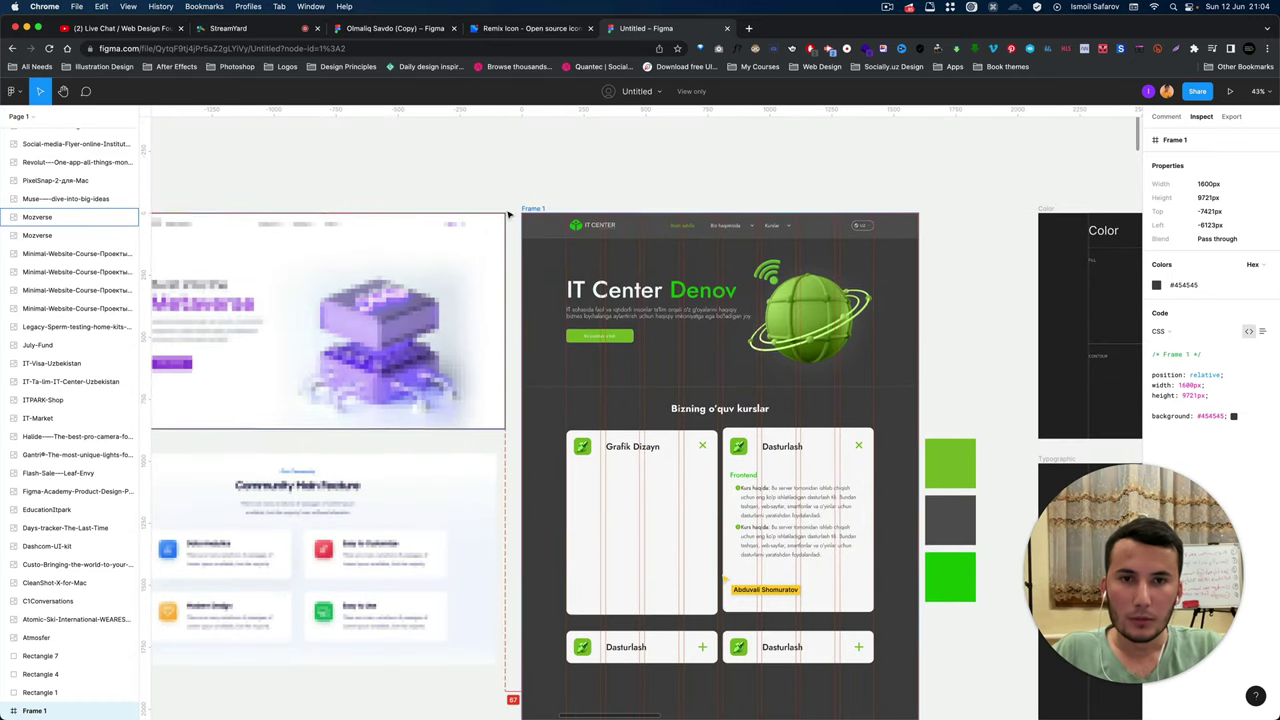
{"action": "left_click", "coordinate": [658, 92]}
{"action": "left_click", "coordinate": [655, 170]}
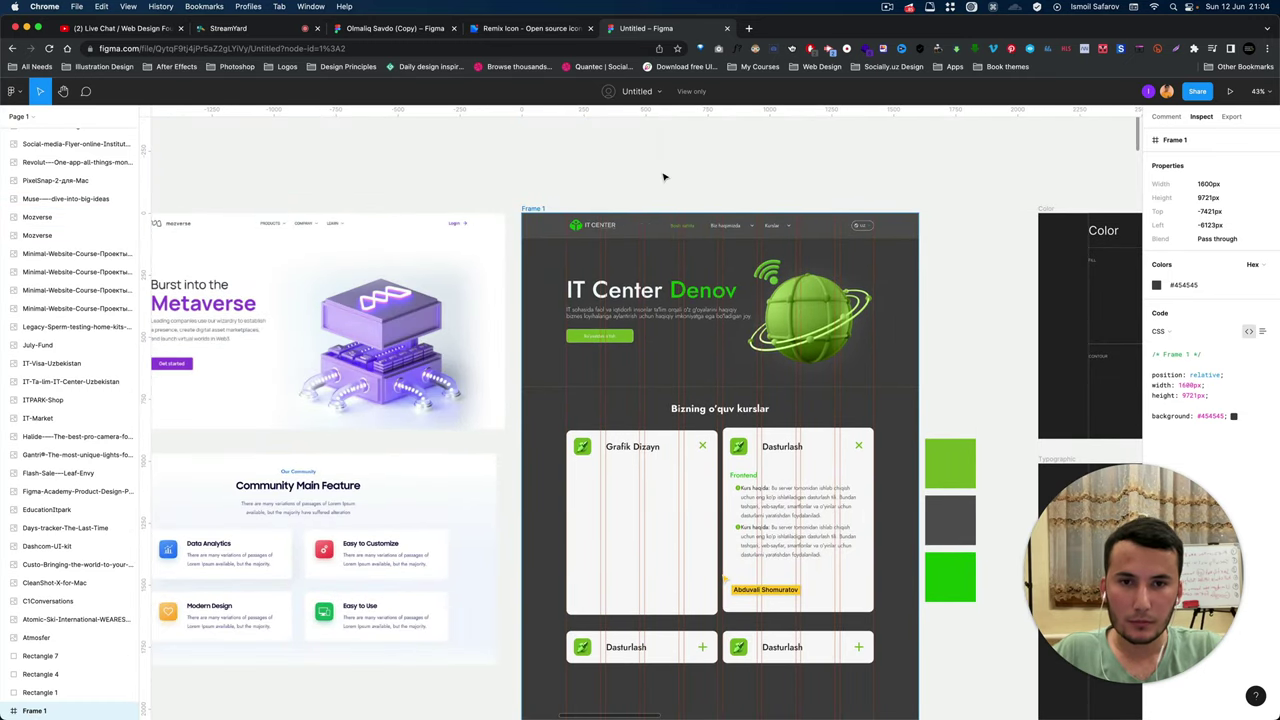
{"action": "left_click", "coordinate": [703, 696]}
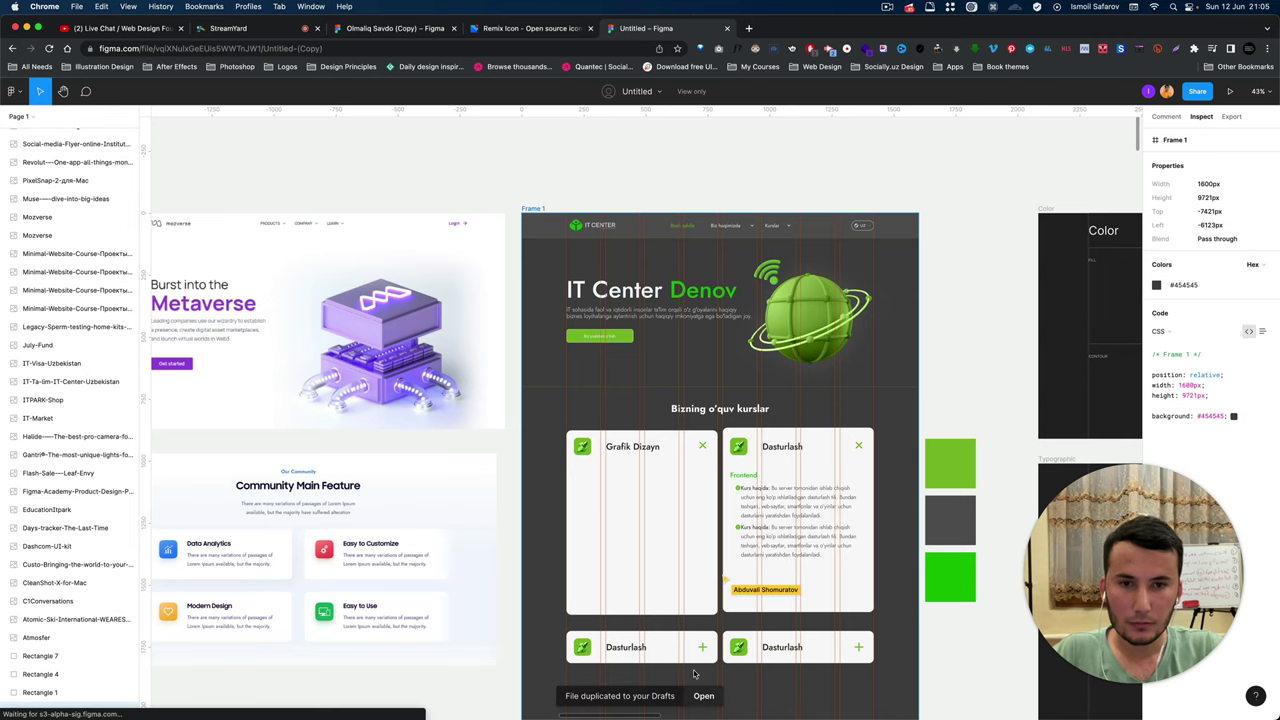
{"action": "left_click", "coordinate": [419, 30]}
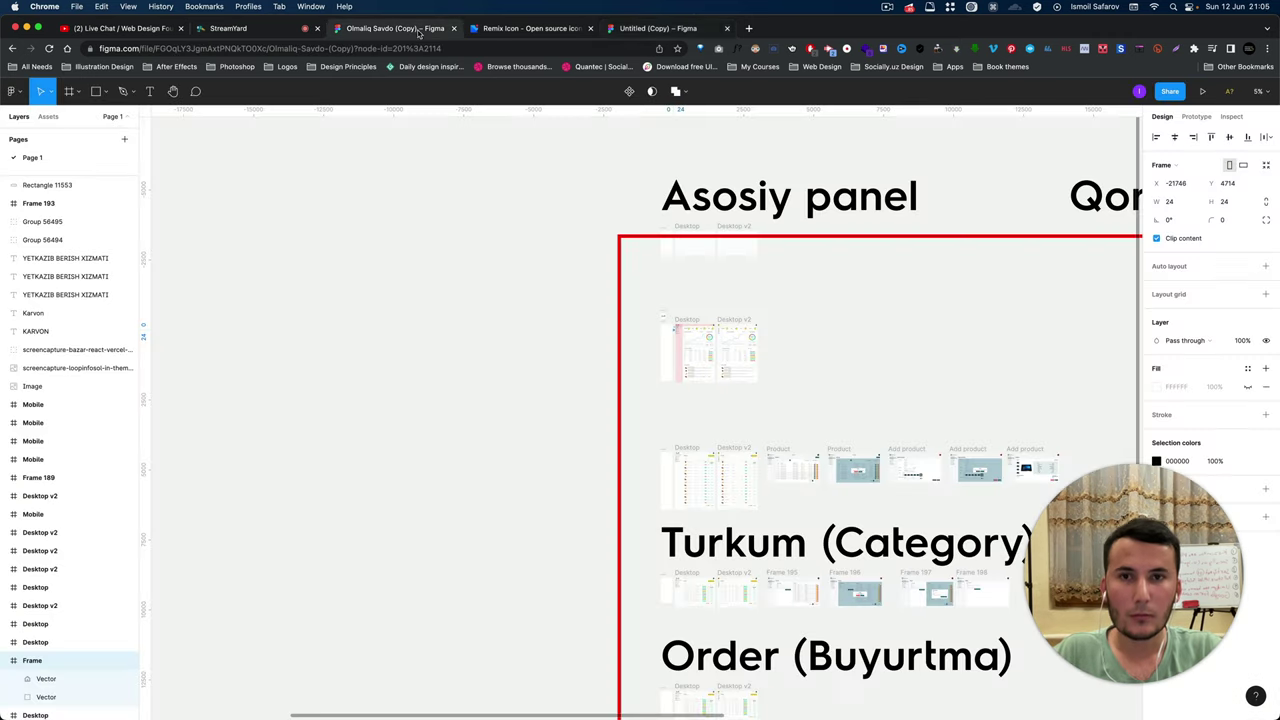
{"action": "left_click", "coordinate": [690, 31]}
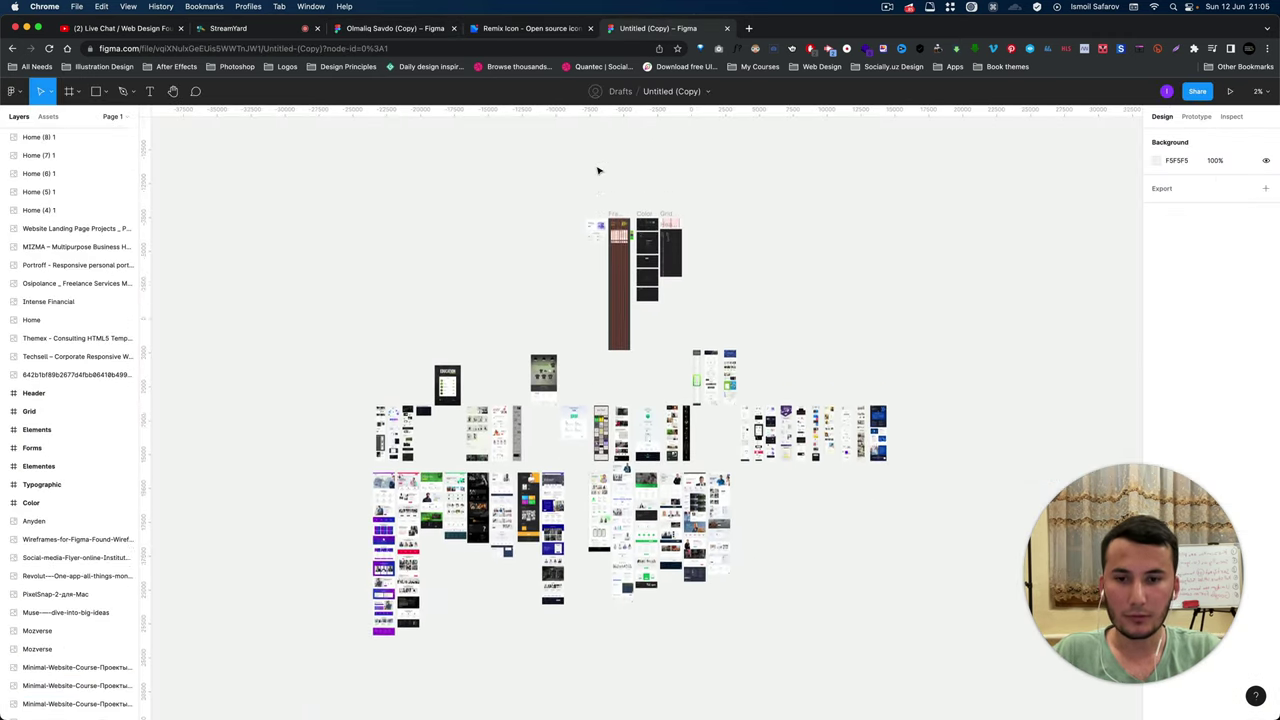
{"action": "scroll", "coordinate": [612, 226], "scroll_direction": "up", "scroll_amount": 5}
{"action": "scroll", "coordinate": [641, 476], "scroll_direction": "up", "scroll_amount": 5}
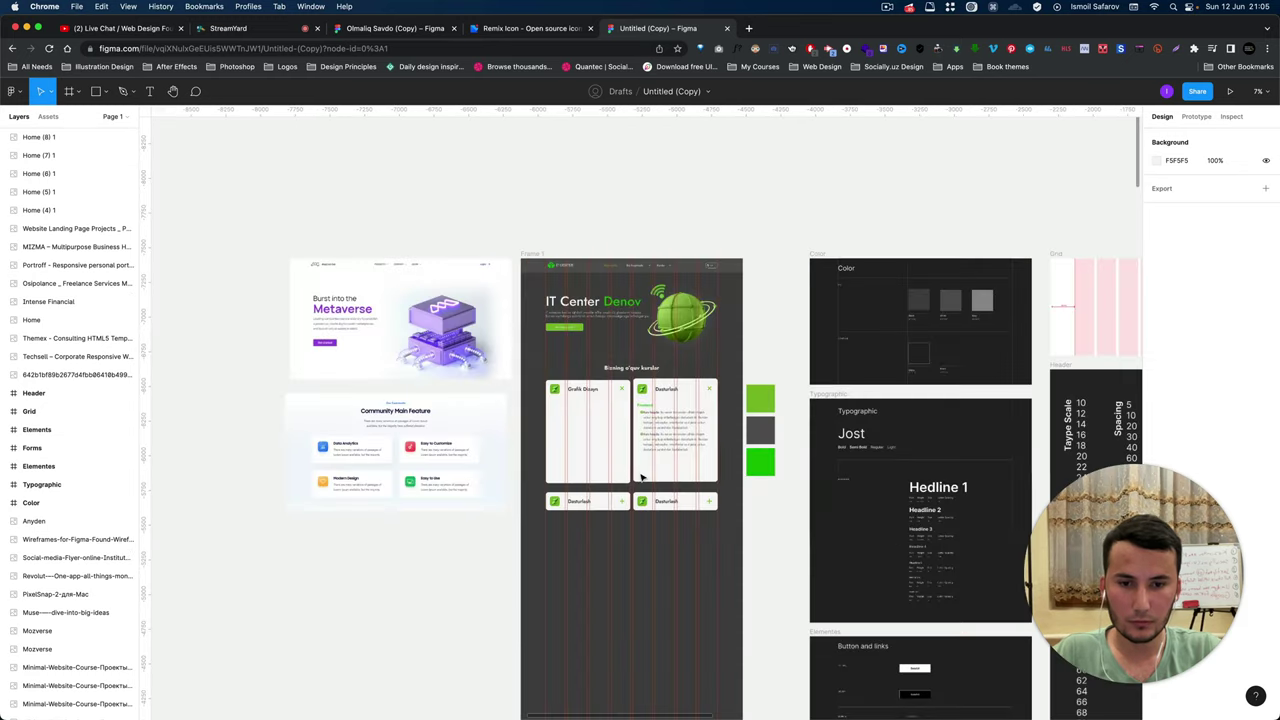
{"action": "scroll", "coordinate": [641, 476], "scroll_direction": "up", "scroll_amount": 3}
{"action": "scroll", "coordinate": [623, 400], "scroll_direction": "up", "scroll_amount": 2}
{"action": "scroll", "coordinate": [609, 397], "scroll_direction": "up", "scroll_amount": 3}
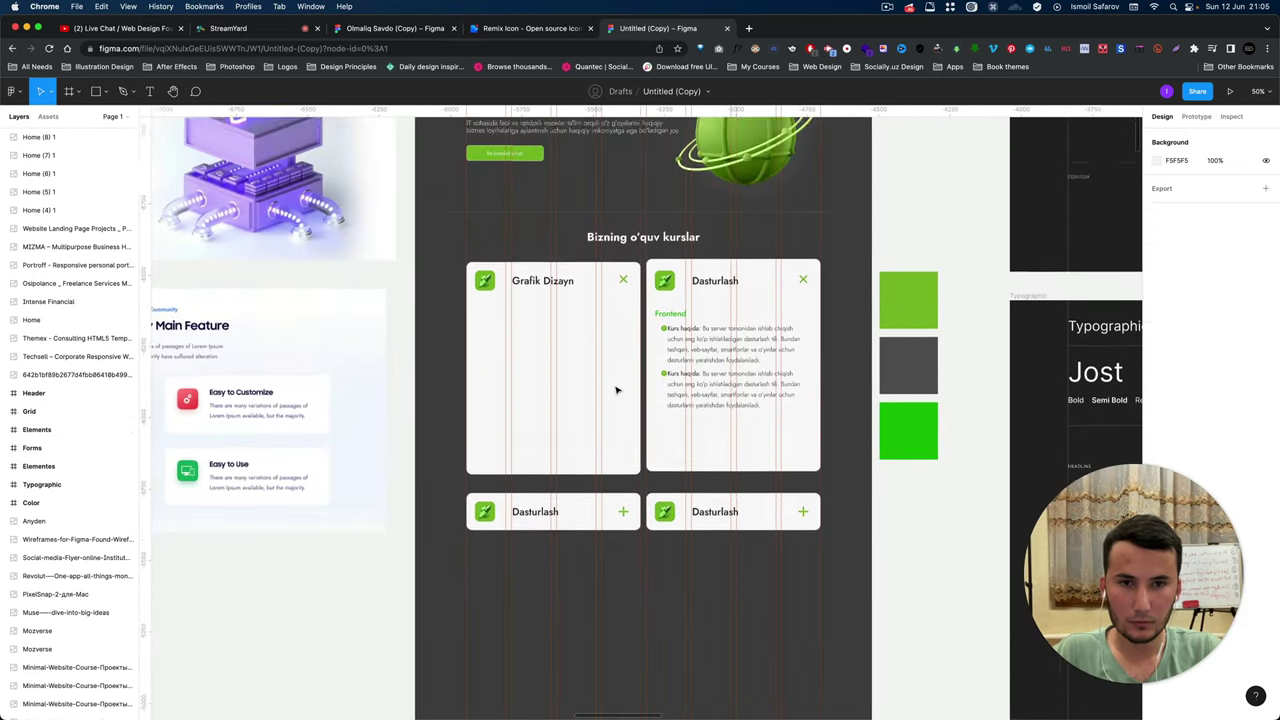
{"action": "scroll", "coordinate": [617, 389], "scroll_direction": "up", "scroll_amount": 1}
{"action": "scroll", "coordinate": [574, 277], "scroll_direction": "up", "scroll_amount": 2}
{"action": "scroll", "coordinate": [574, 277], "scroll_direction": "down", "scroll_amount": 3}
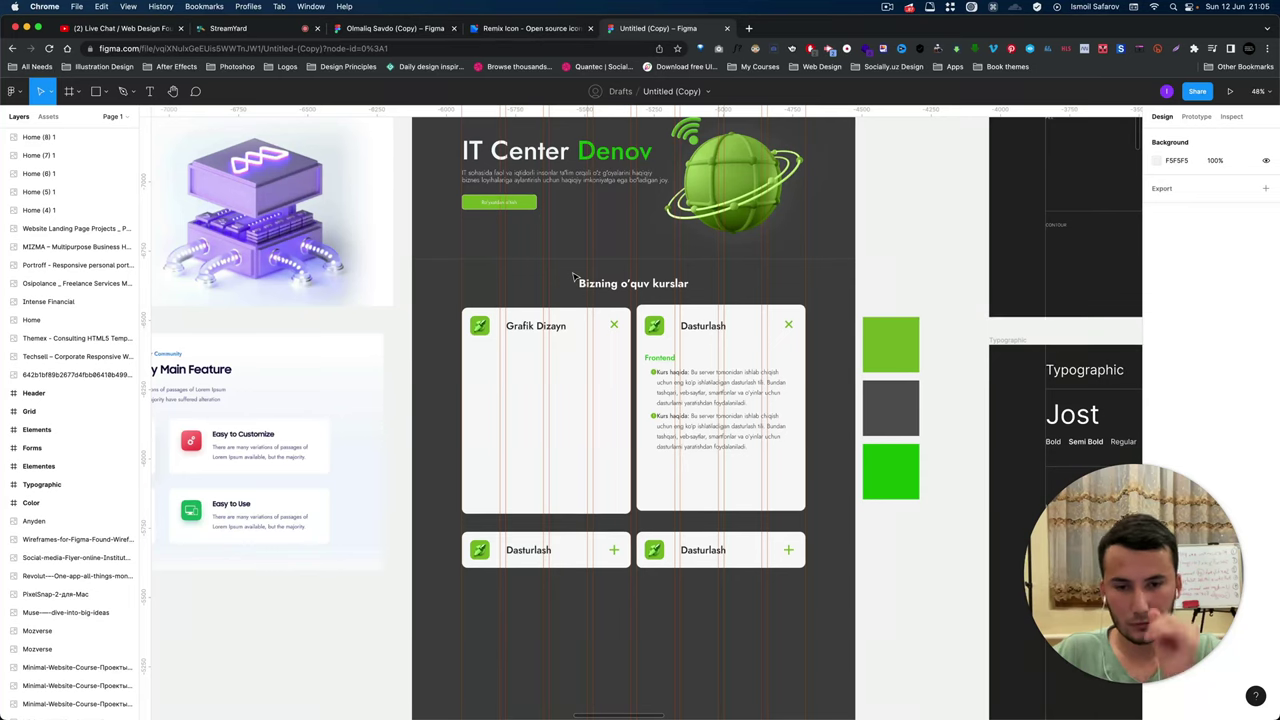
{"action": "key", "text": "super+Tab"}
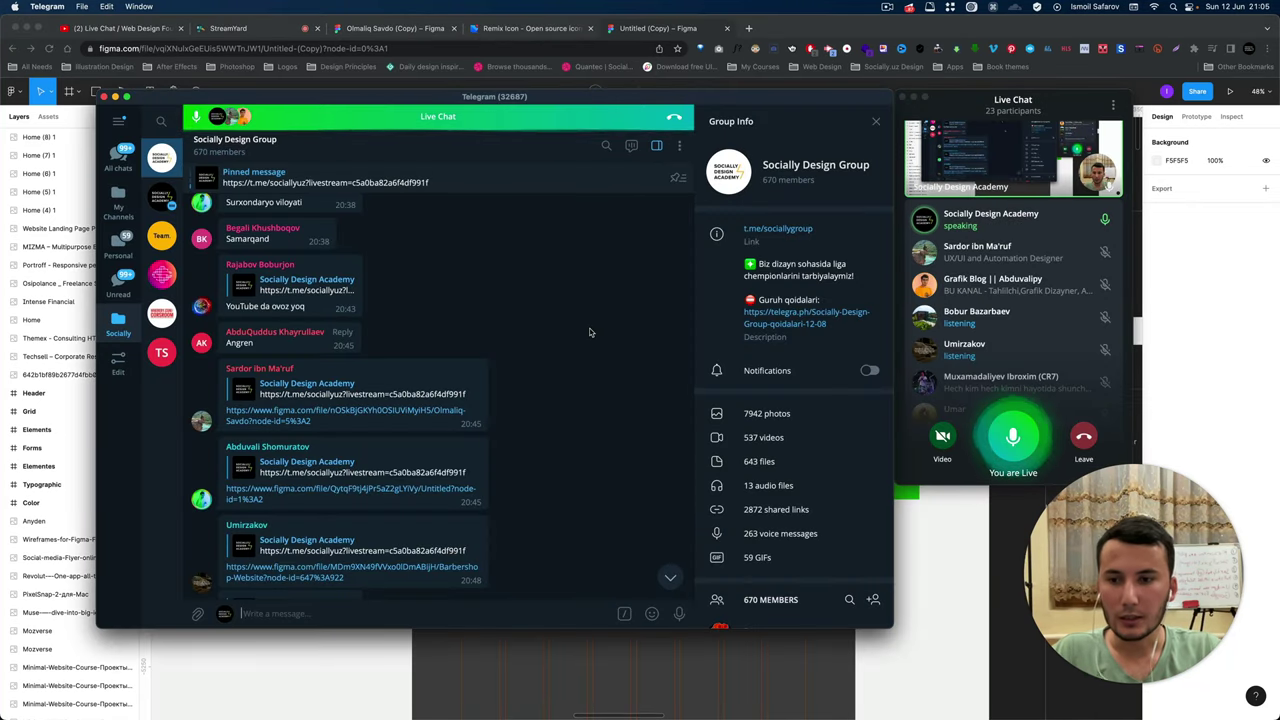
{"action": "key", "text": "super+Tab"}
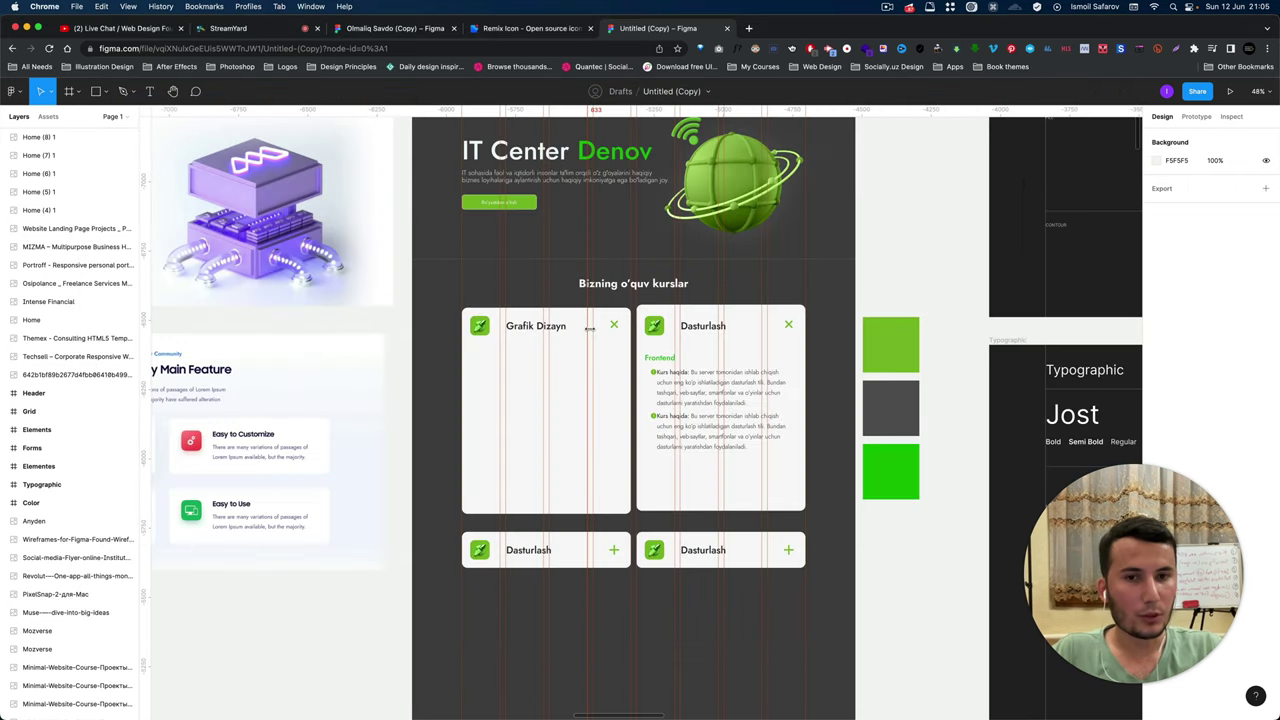
{"action": "key", "text": "super+Tab"}
{"action": "key", "text": "super+Tab"}
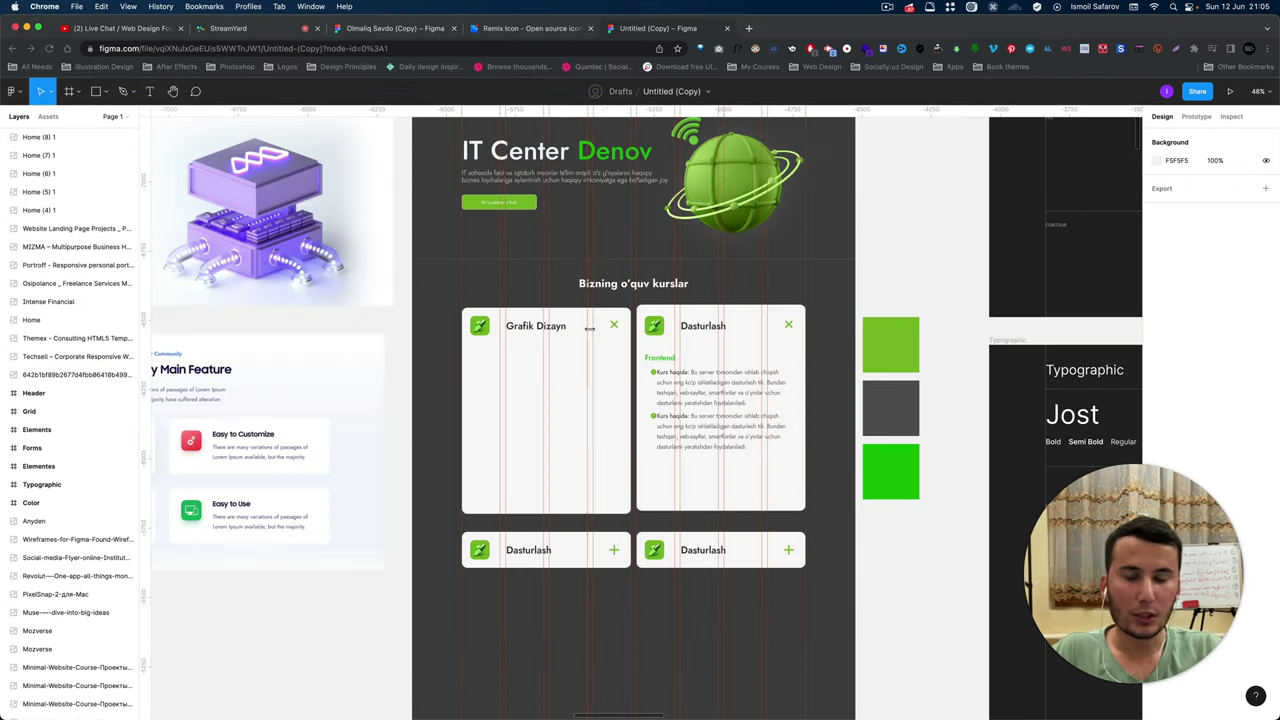
{"action": "scroll", "coordinate": [587, 331], "scroll_direction": "up", "scroll_amount": 5}
{"action": "scroll", "coordinate": [587, 331], "scroll_direction": "down", "scroll_amount": 5}
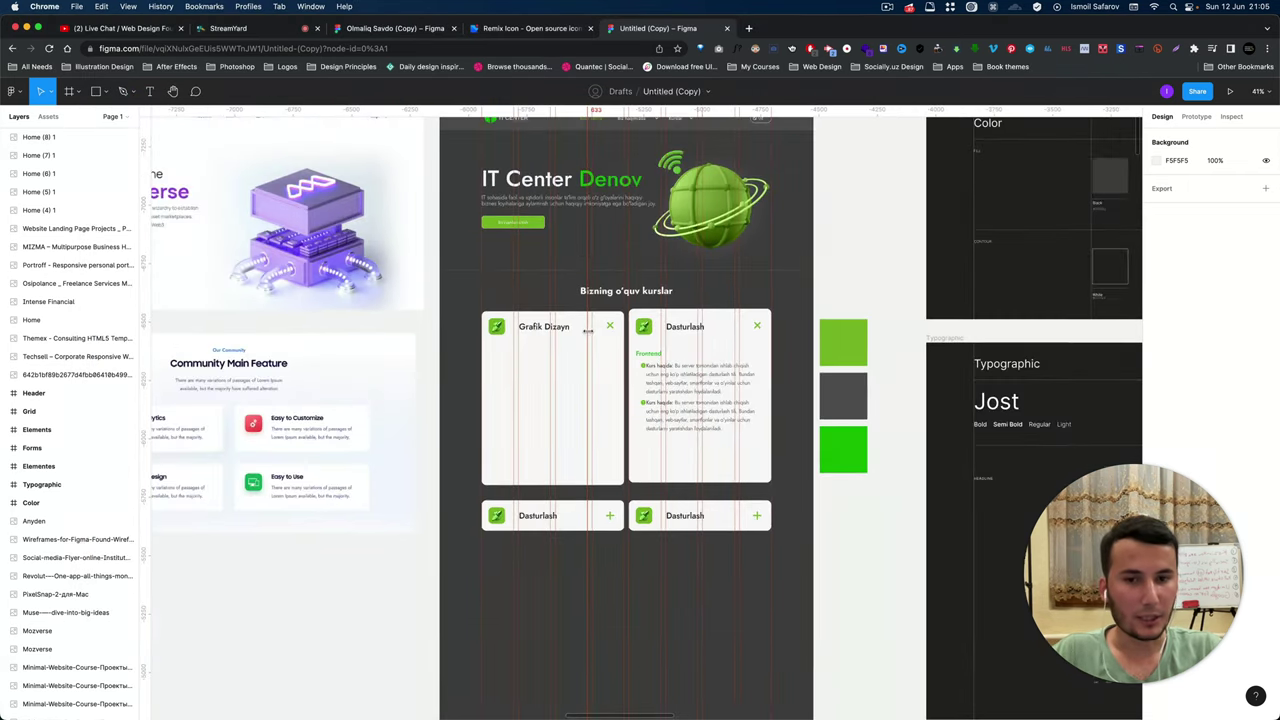
{"action": "scroll", "coordinate": [587, 331], "scroll_direction": "up", "scroll_amount": 3}
{"action": "key", "text": "super+Tab"}
{"action": "key", "text": "super+Tab"}
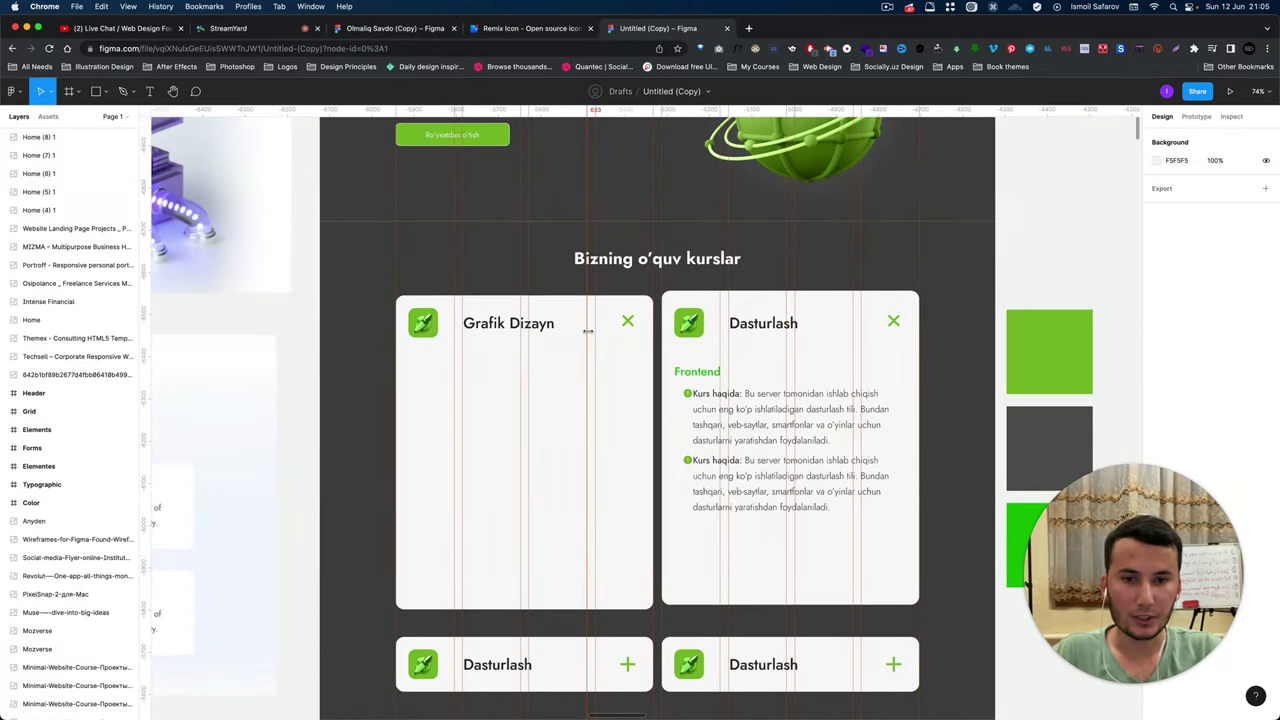
{"action": "scroll", "coordinate": [587, 331], "scroll_direction": "down", "scroll_amount": 3}
{"action": "key", "text": "super+Tab"}
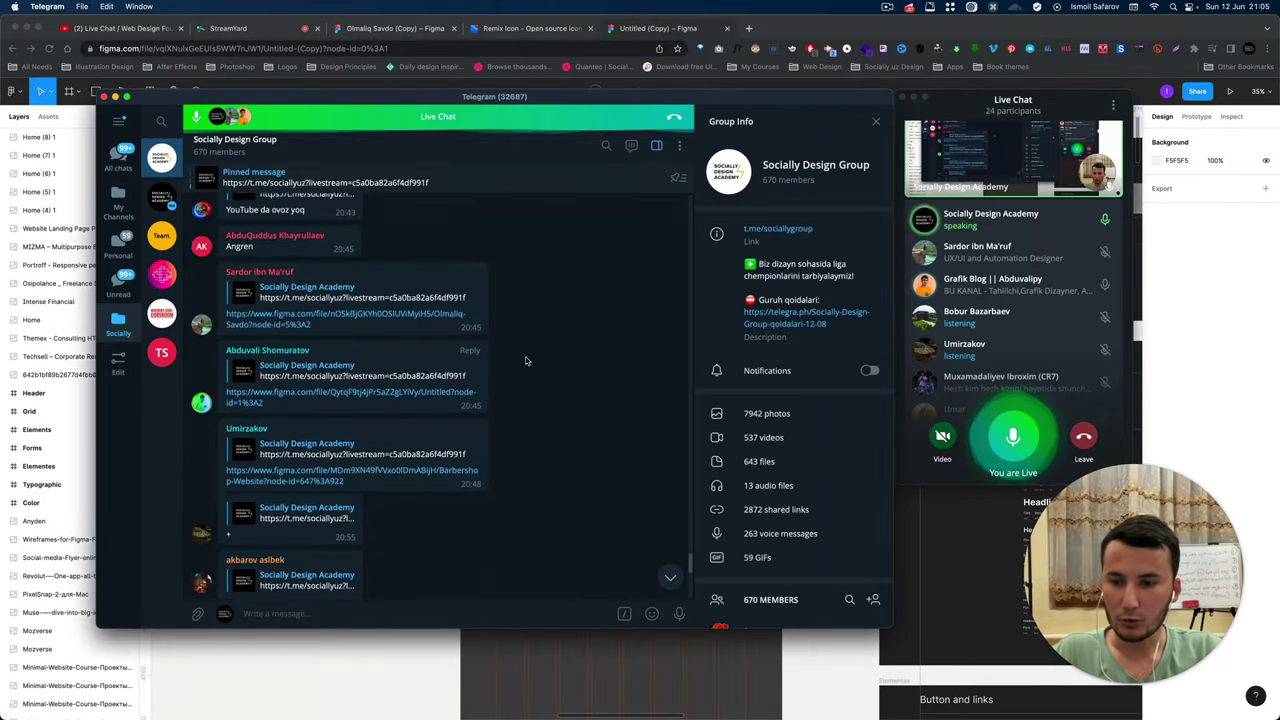
{"action": "key", "text": "super+Tab"}
{"action": "scroll", "coordinate": [497, 308], "scroll_direction": "up", "scroll_amount": 2}
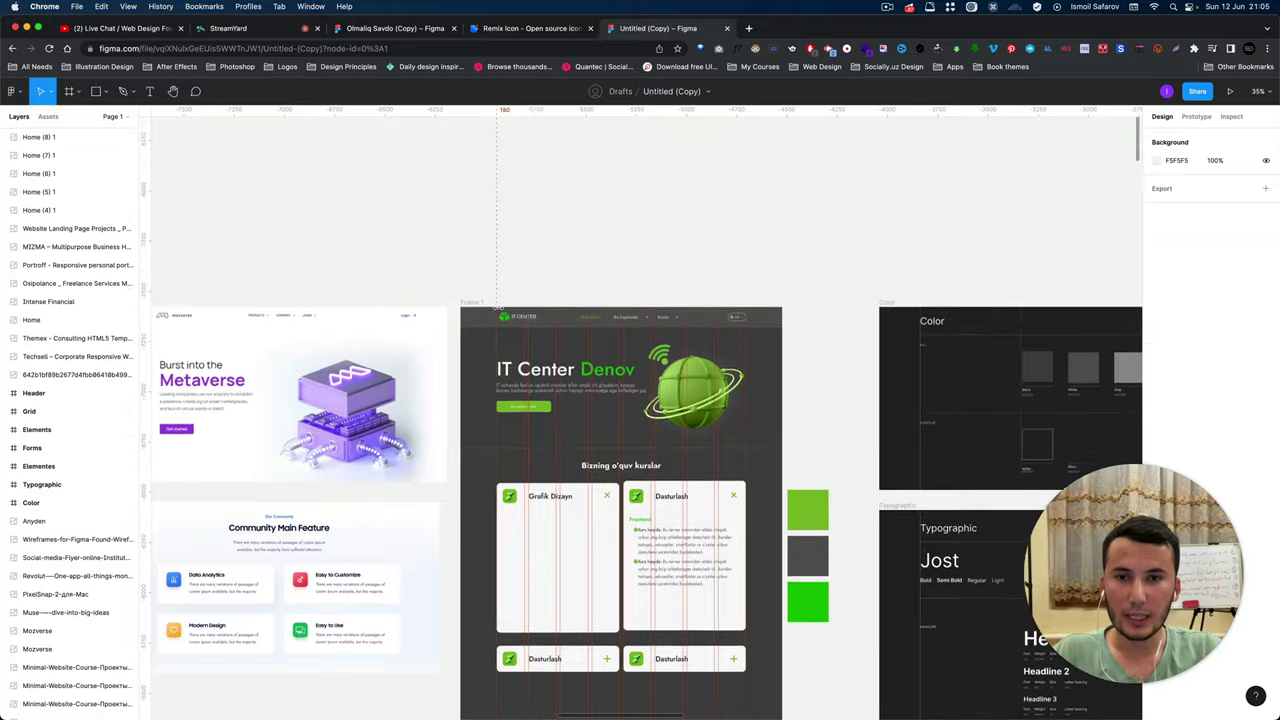
{"action": "scroll", "coordinate": [497, 308], "scroll_direction": "up", "scroll_amount": 3}
{"action": "scroll", "coordinate": [497, 308], "scroll_direction": "down", "scroll_amount": 5}
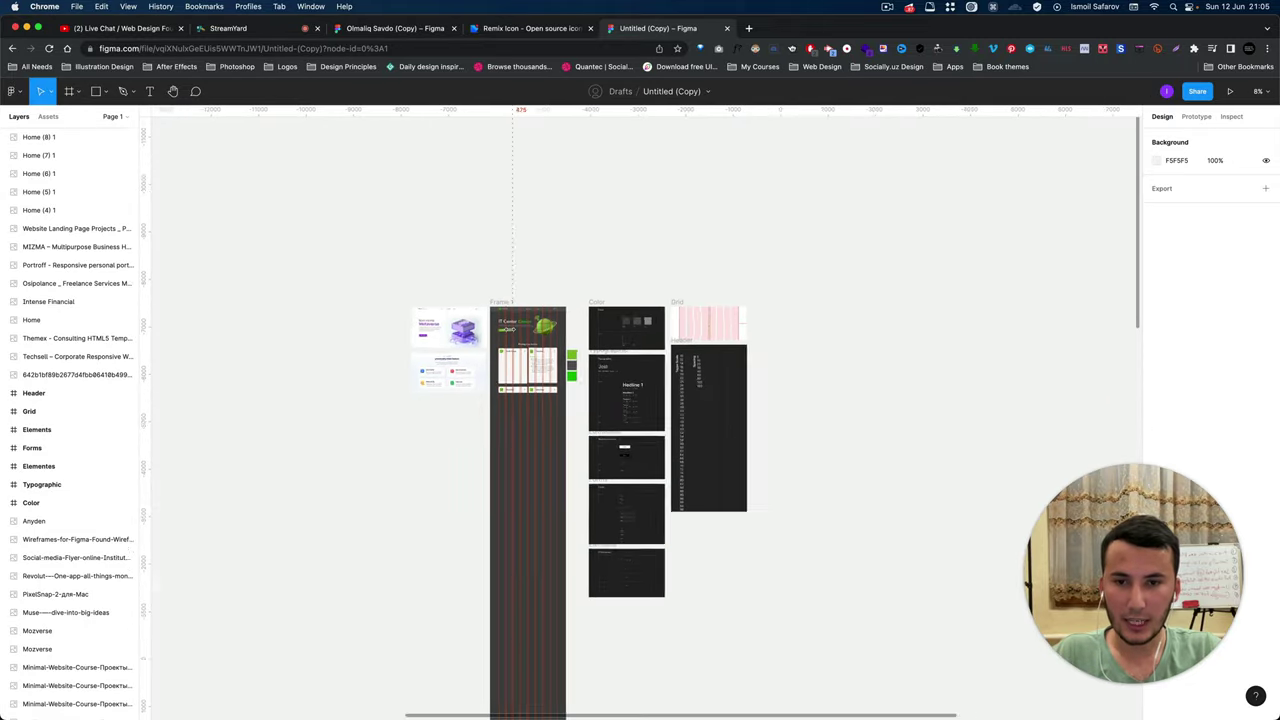
{"action": "scroll", "coordinate": [512, 335], "scroll_direction": "up", "scroll_amount": 3}
{"action": "scroll", "coordinate": [512, 335], "scroll_direction": "down", "scroll_amount": 3}
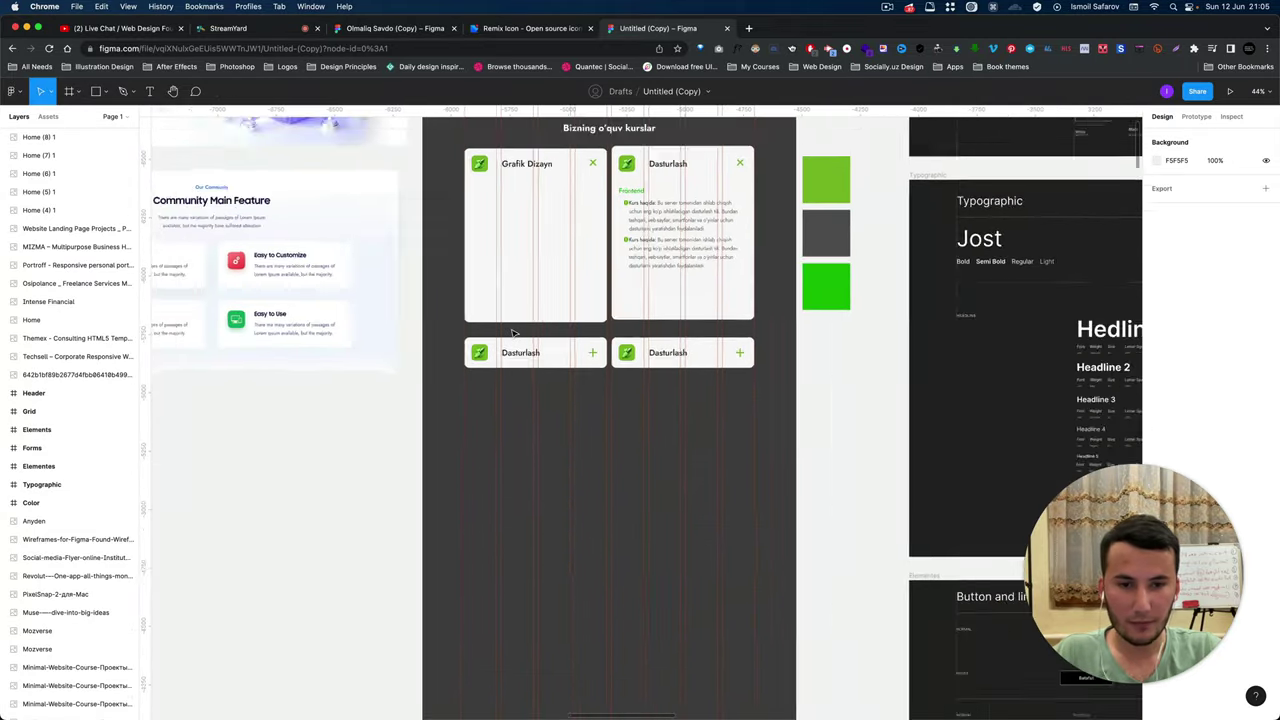
{"action": "scroll", "coordinate": [512, 335], "scroll_direction": "down", "scroll_amount": 3}
{"action": "scroll", "coordinate": [512, 335], "scroll_direction": "down", "scroll_amount": 3}
{"action": "scroll", "coordinate": [512, 333], "scroll_direction": "up", "scroll_amount": 10}
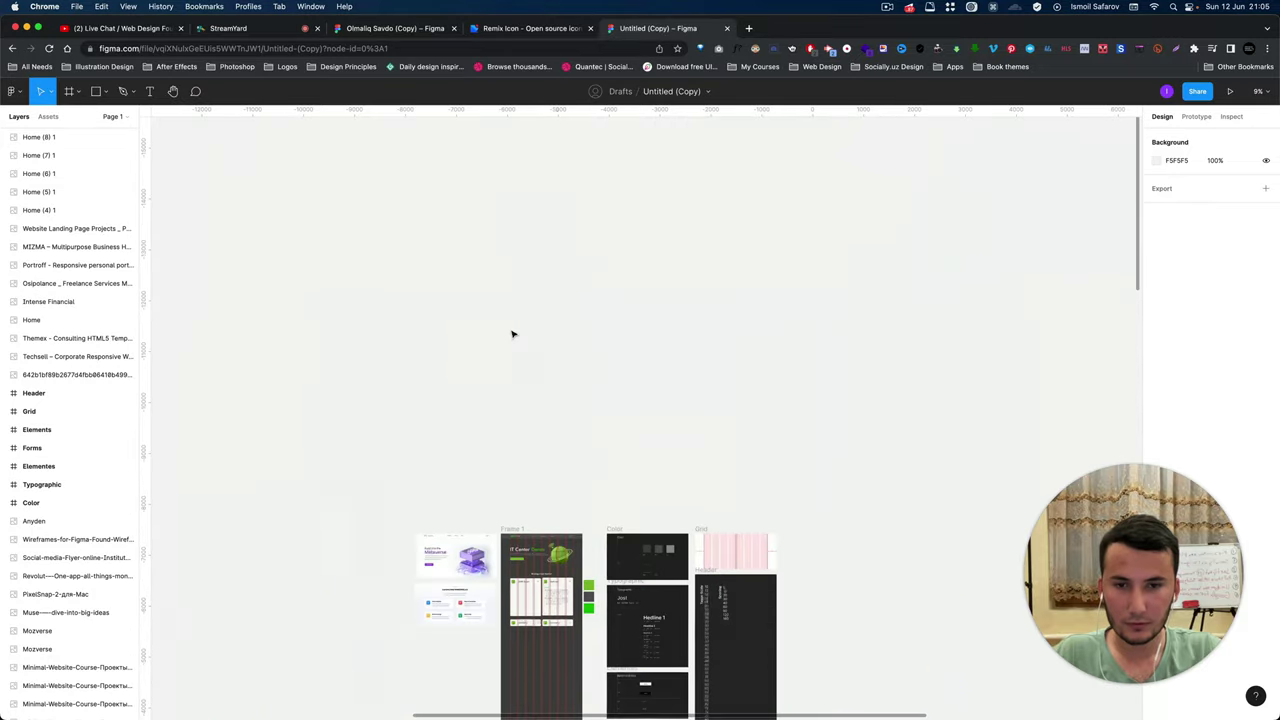
{"action": "scroll", "coordinate": [511, 333], "scroll_direction": "down", "scroll_amount": 3}
{"action": "scroll", "coordinate": [509, 336], "scroll_direction": "up", "scroll_amount": 5}
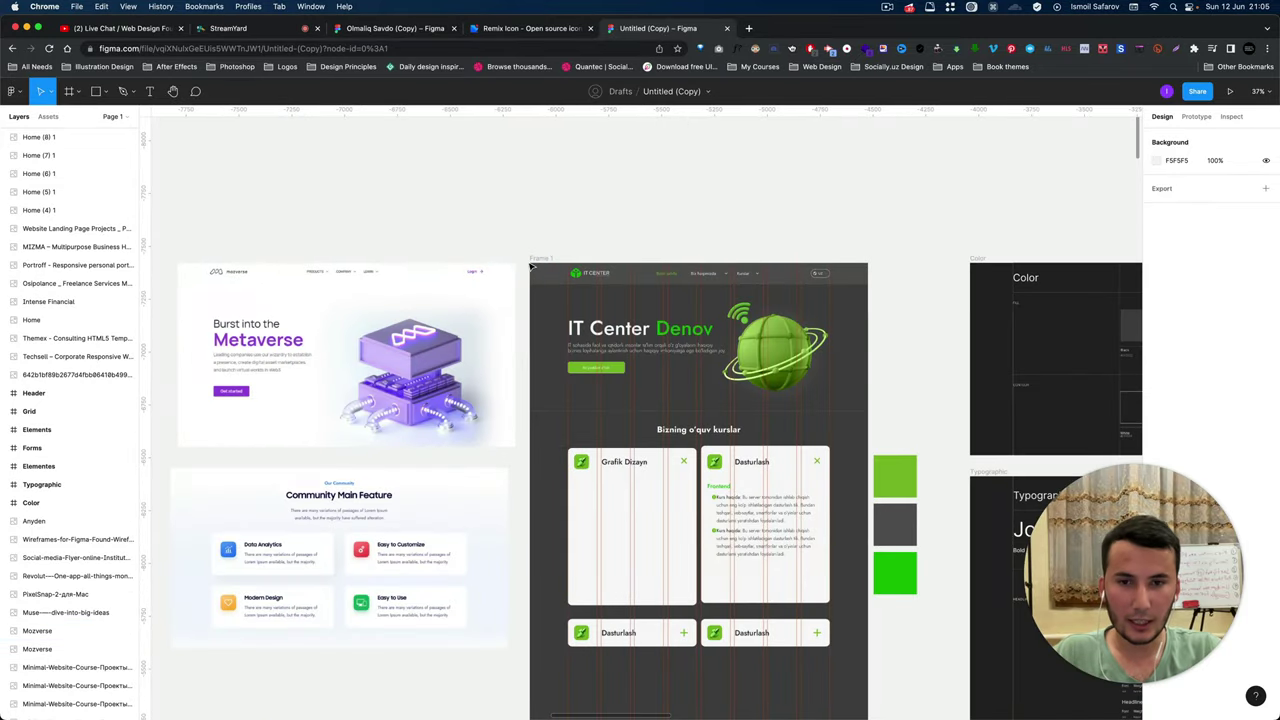
Select the IT Center home page frame and toggle its layout grid on and off.
{"action": "left_click", "coordinate": [586, 290]}
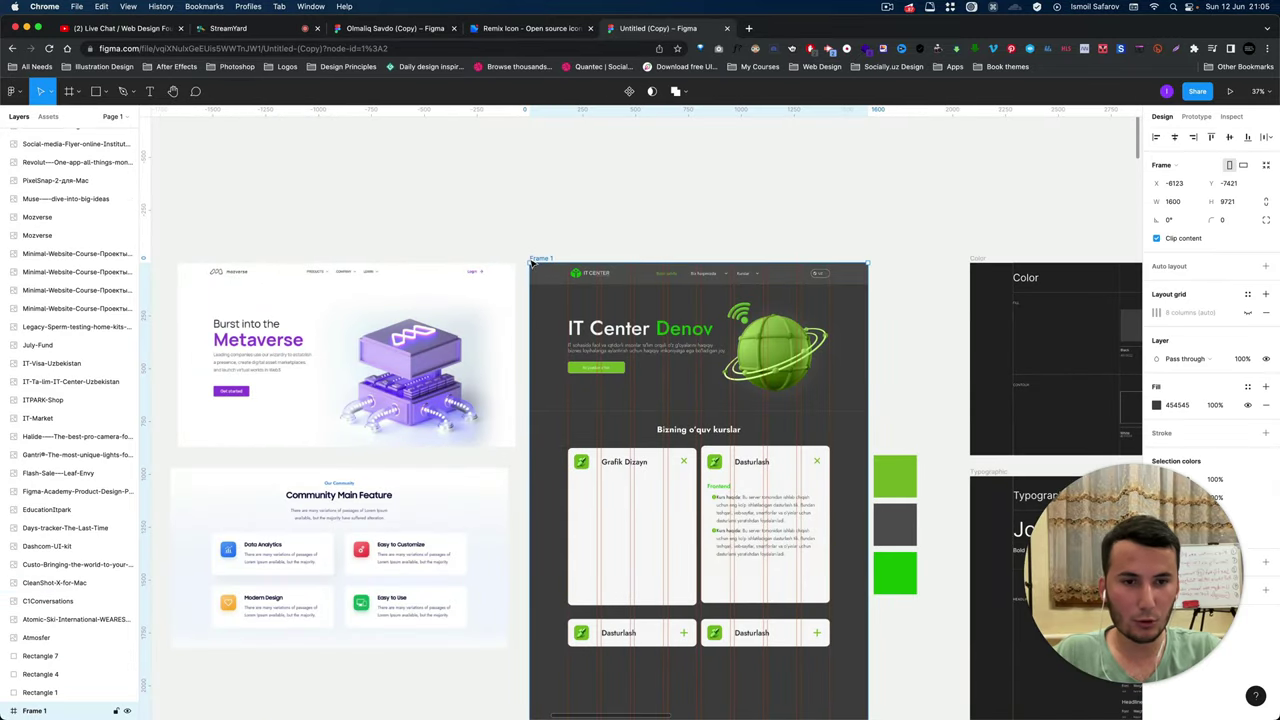
{"action": "left_click", "coordinate": [1247, 314]}
{"action": "left_click", "coordinate": [1247, 314]}
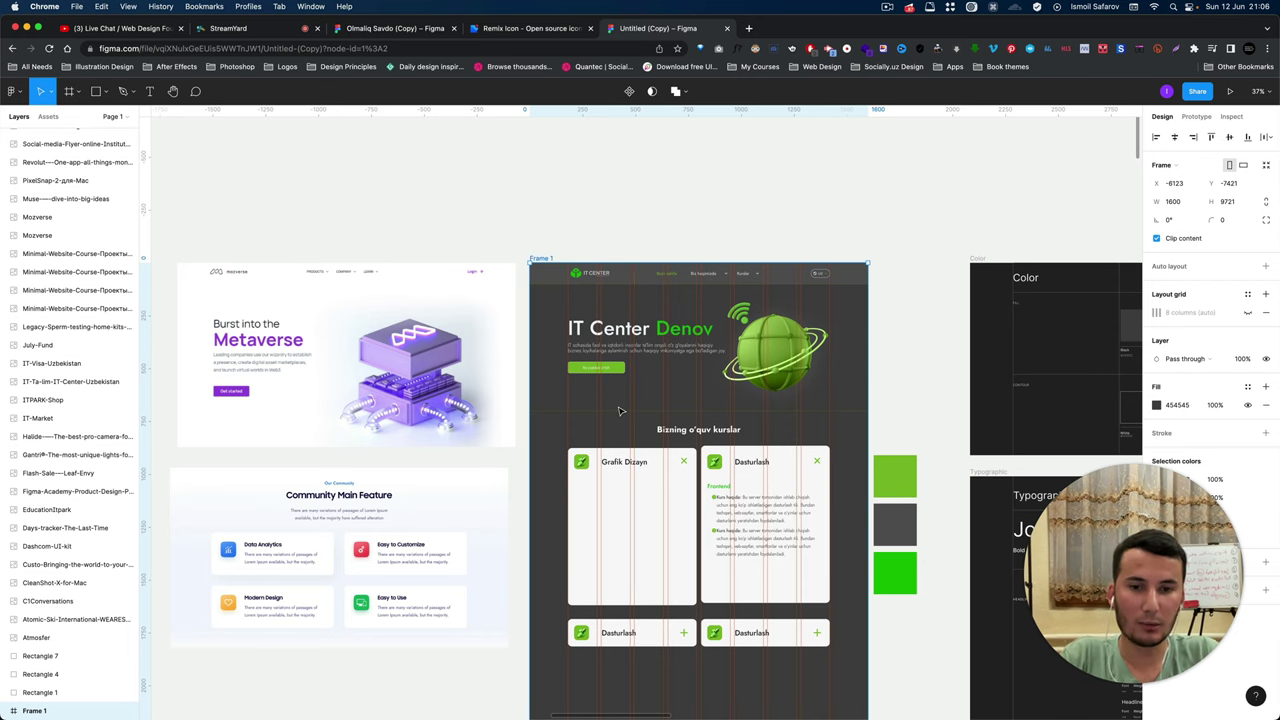
{"action": "scroll", "coordinate": [572, 357], "scroll_direction": "up", "scroll_amount": 5}
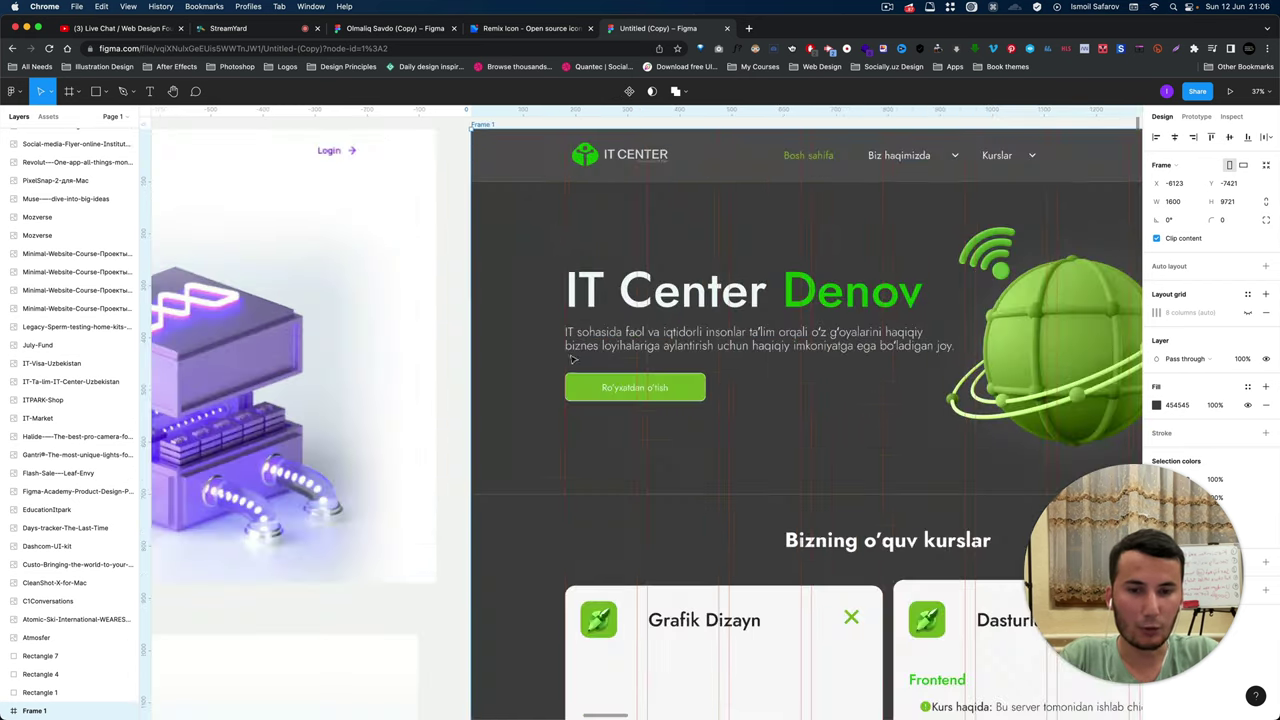
{"action": "scroll", "coordinate": [718, 252], "scroll_direction": "down", "scroll_amount": 5}
{"action": "scroll", "coordinate": [650, 230], "scroll_direction": "down", "scroll_amount": 2}
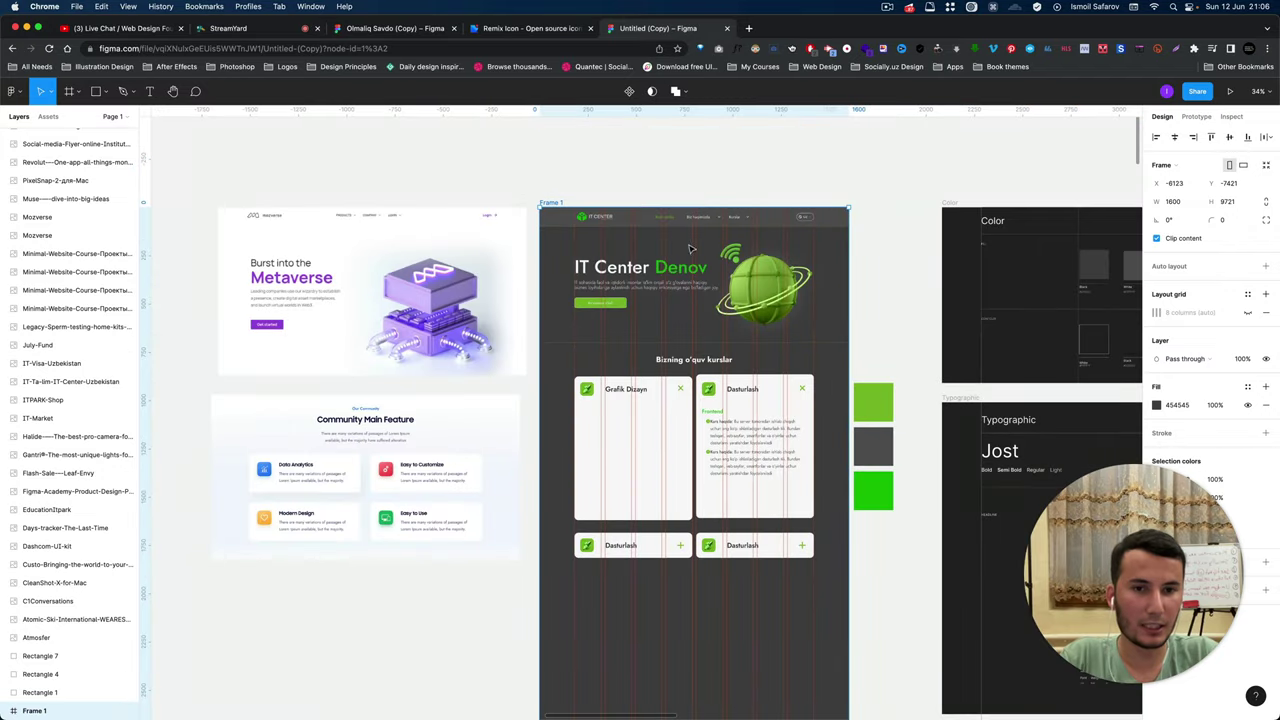
{"action": "scroll", "coordinate": [581, 205], "scroll_direction": "up", "scroll_amount": 4}
{"action": "mouse_move", "coordinate": [70, 710]}
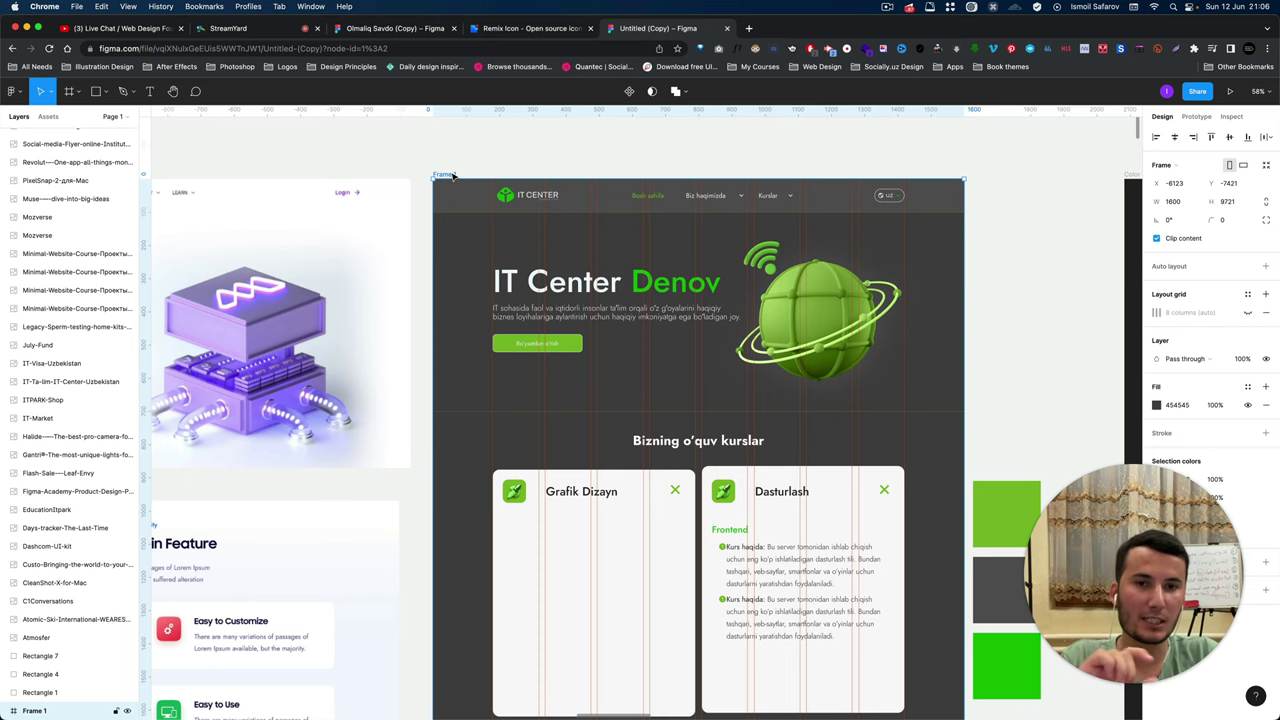
Scroll and zoom around the landing page to inspect the 'Bizning o'quv kurslar' course cards.
{"action": "scroll", "coordinate": [451, 180], "scroll_direction": "down", "scroll_amount": 4}
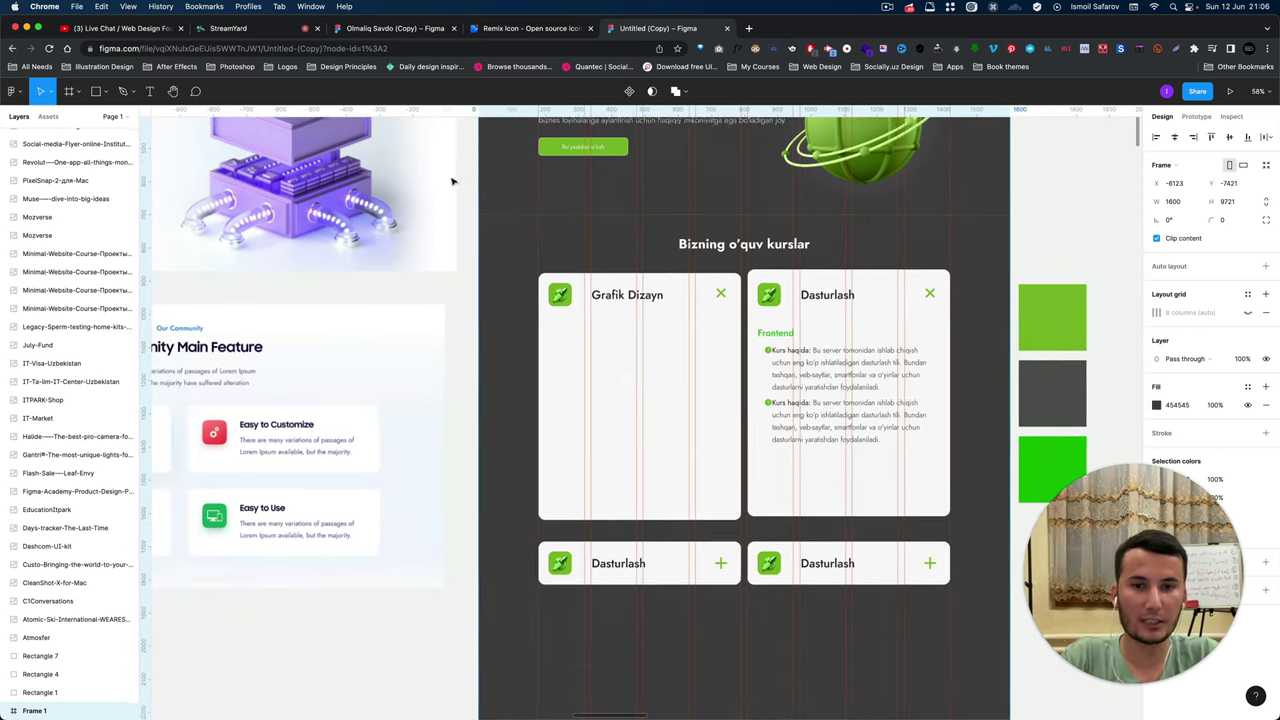
{"action": "scroll", "coordinate": [451, 180], "scroll_direction": "down", "scroll_amount": 2}
{"action": "scroll", "coordinate": [520, 209], "scroll_direction": "down", "scroll_amount": 2}
{"action": "scroll", "coordinate": [517, 234], "scroll_direction": "down", "scroll_amount": 1}
{"action": "scroll", "coordinate": [517, 234], "scroll_direction": "up", "scroll_amount": 2}
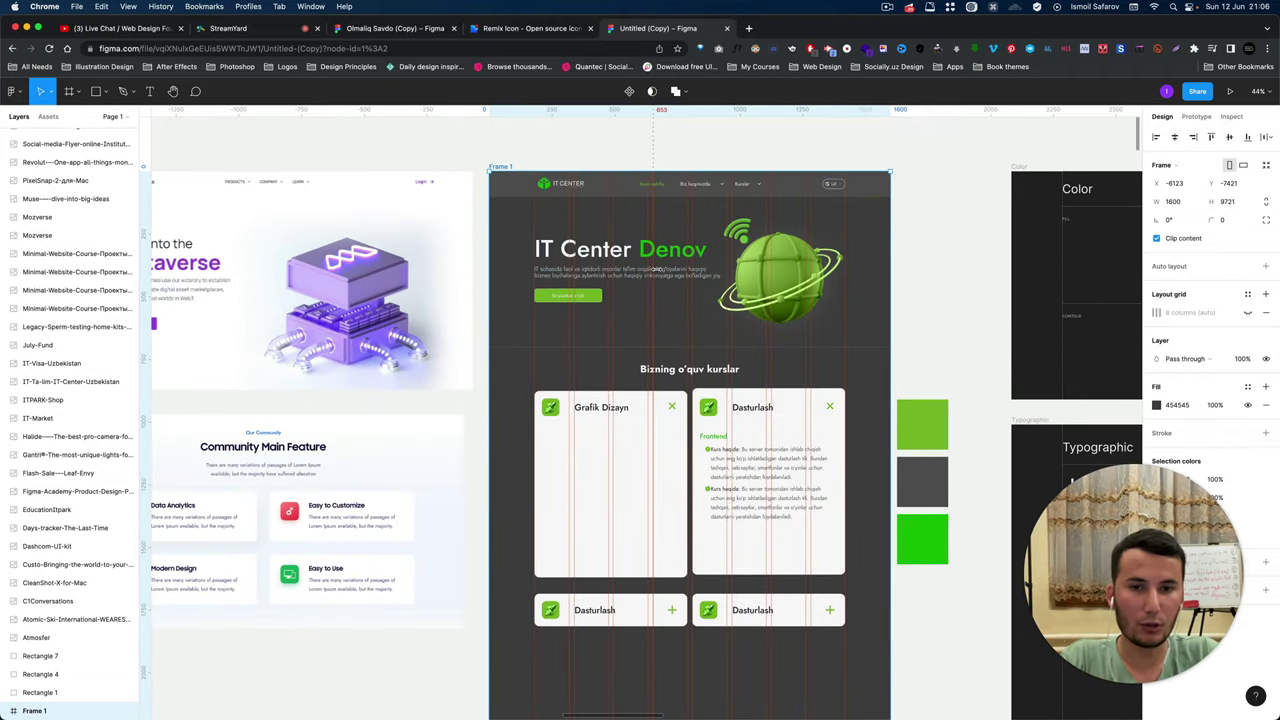
{"action": "scroll", "coordinate": [652, 269], "scroll_direction": "up", "scroll_amount": 1}
{"action": "scroll", "coordinate": [645, 276], "scroll_direction": "up", "scroll_amount": 2}
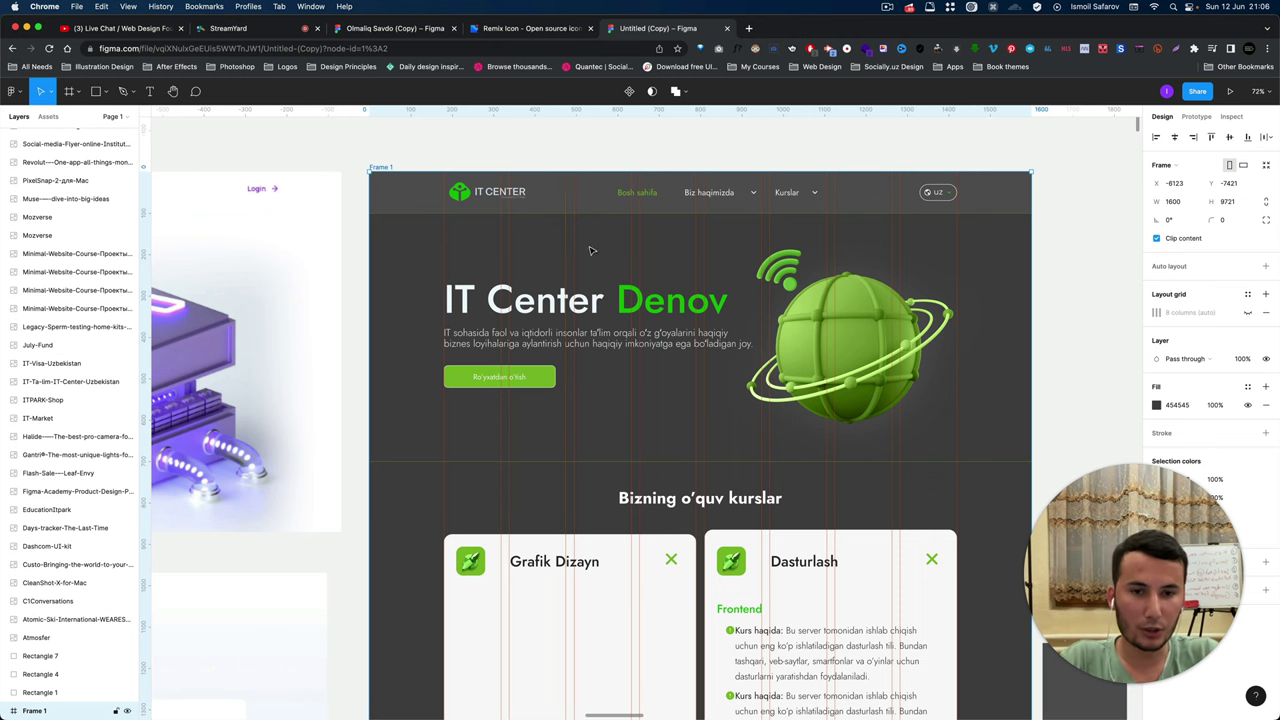
{"action": "scroll", "coordinate": [567, 257], "scroll_direction": "up", "scroll_amount": 5}
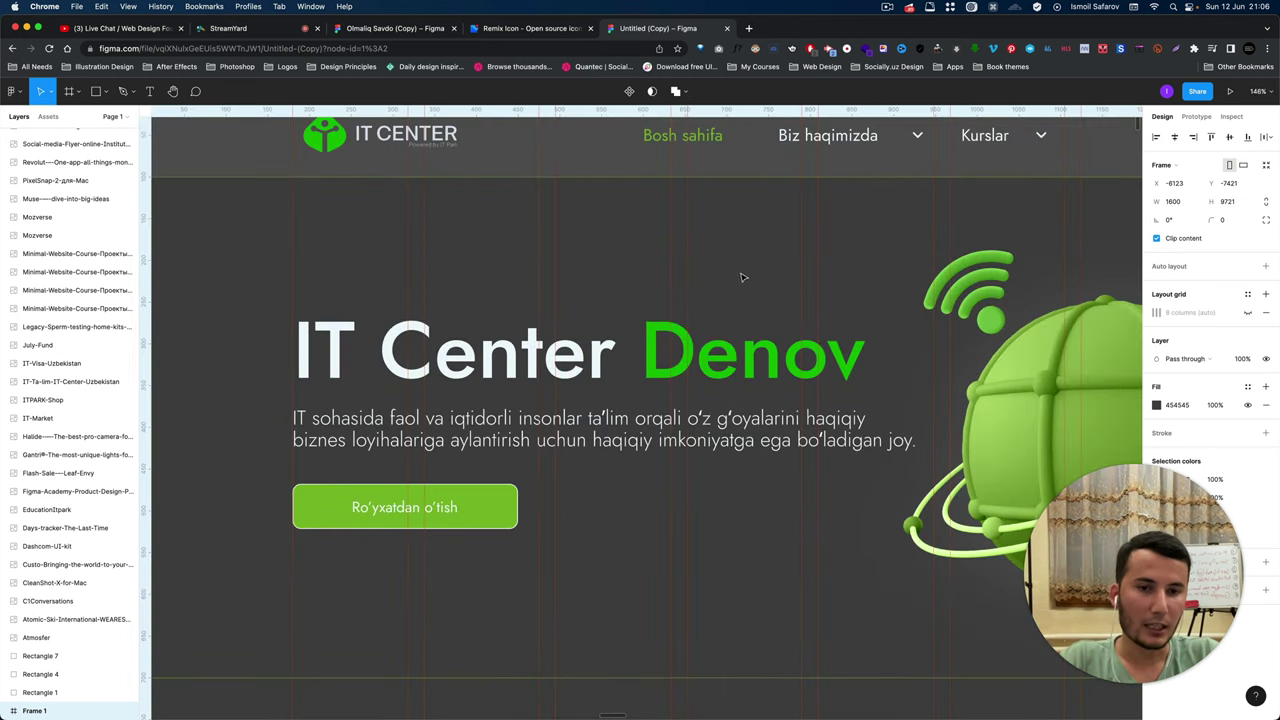
{"action": "scroll", "coordinate": [752, 320], "scroll_direction": "down", "scroll_amount": 5}
{"action": "scroll", "coordinate": [742, 339], "scroll_direction": "up", "scroll_amount": 3}
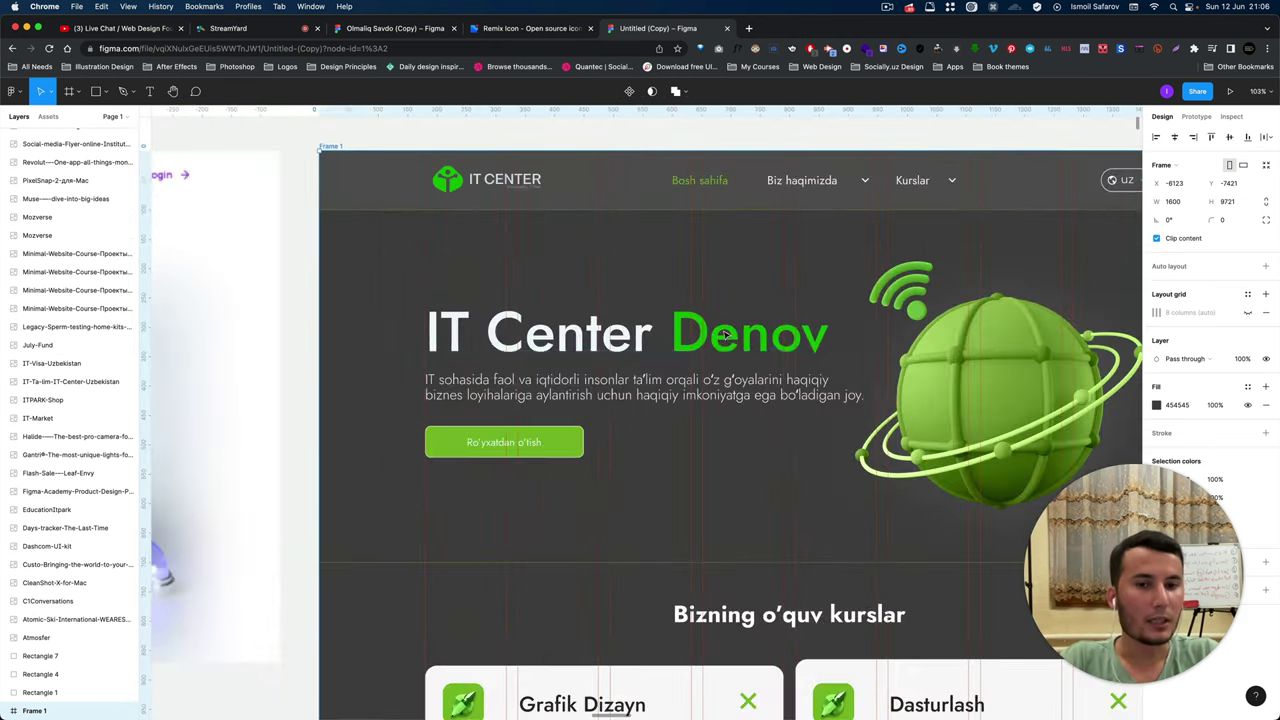
{"action": "scroll", "coordinate": [714, 349], "scroll_direction": "down", "scroll_amount": 5}
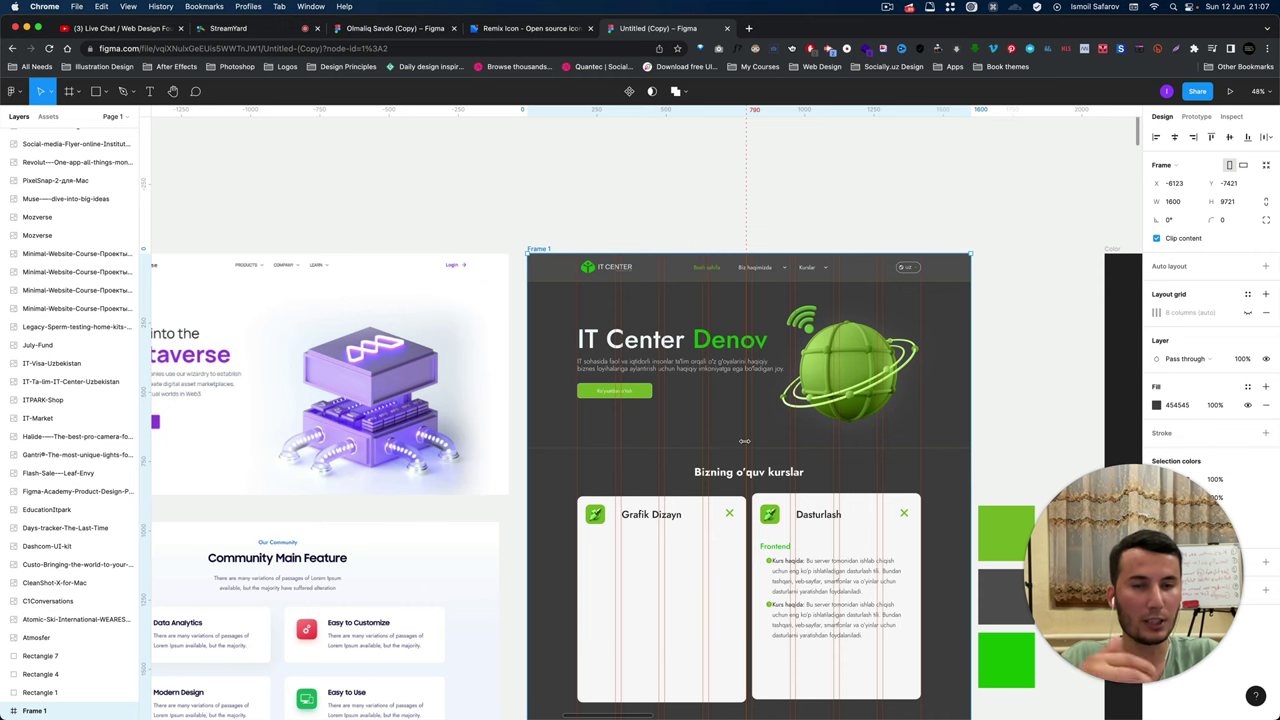
{"action": "scroll", "coordinate": [744, 436], "scroll_direction": "down", "scroll_amount": 2}
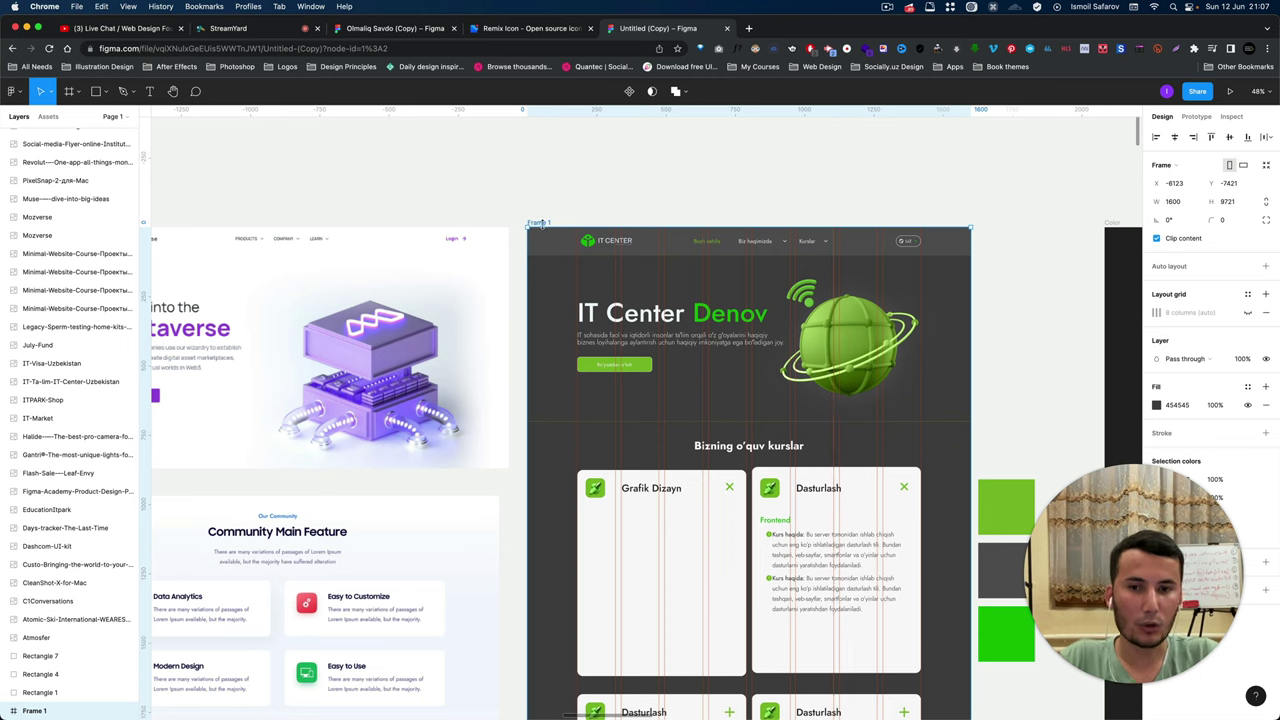
Darken the home page frame's background fill from 454545 to 242424.
{"action": "left_click", "coordinate": [1156, 404]}
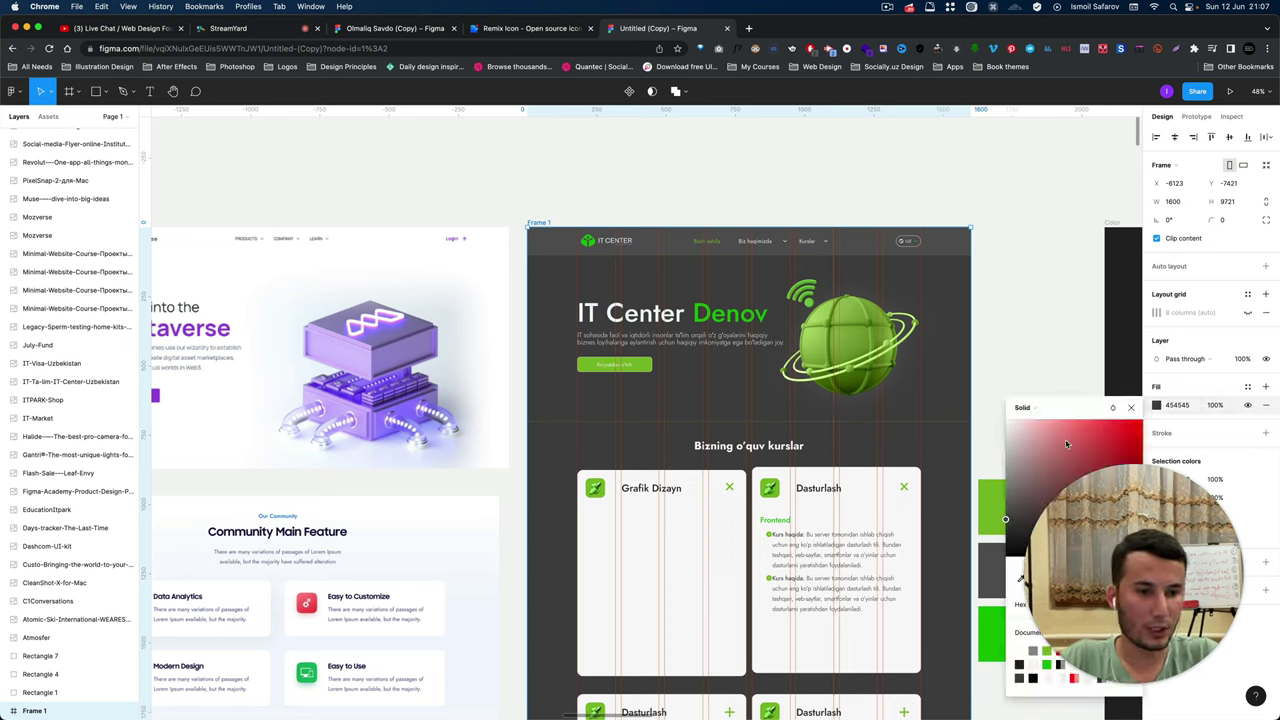
{"action": "left_click_drag", "start_coordinate": [1010, 520], "coordinate": [1005, 537]}
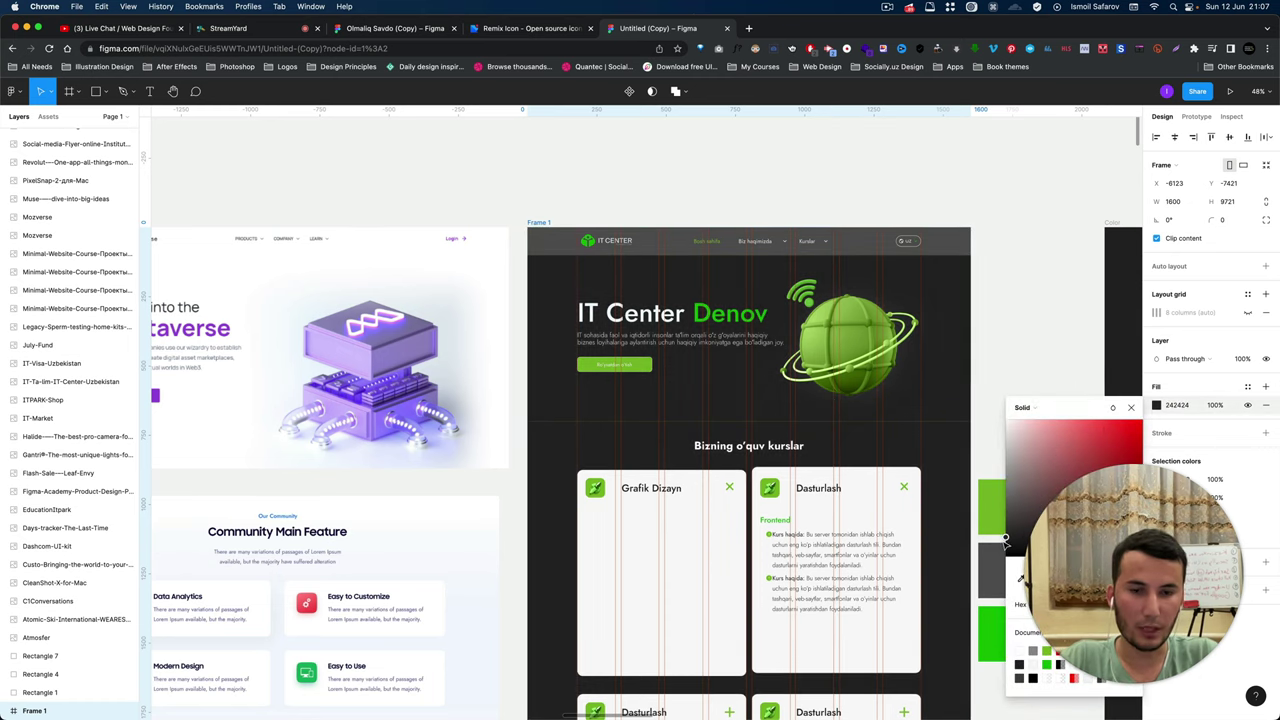
{"action": "scroll", "coordinate": [715, 365], "scroll_direction": "up", "scroll_amount": 5}
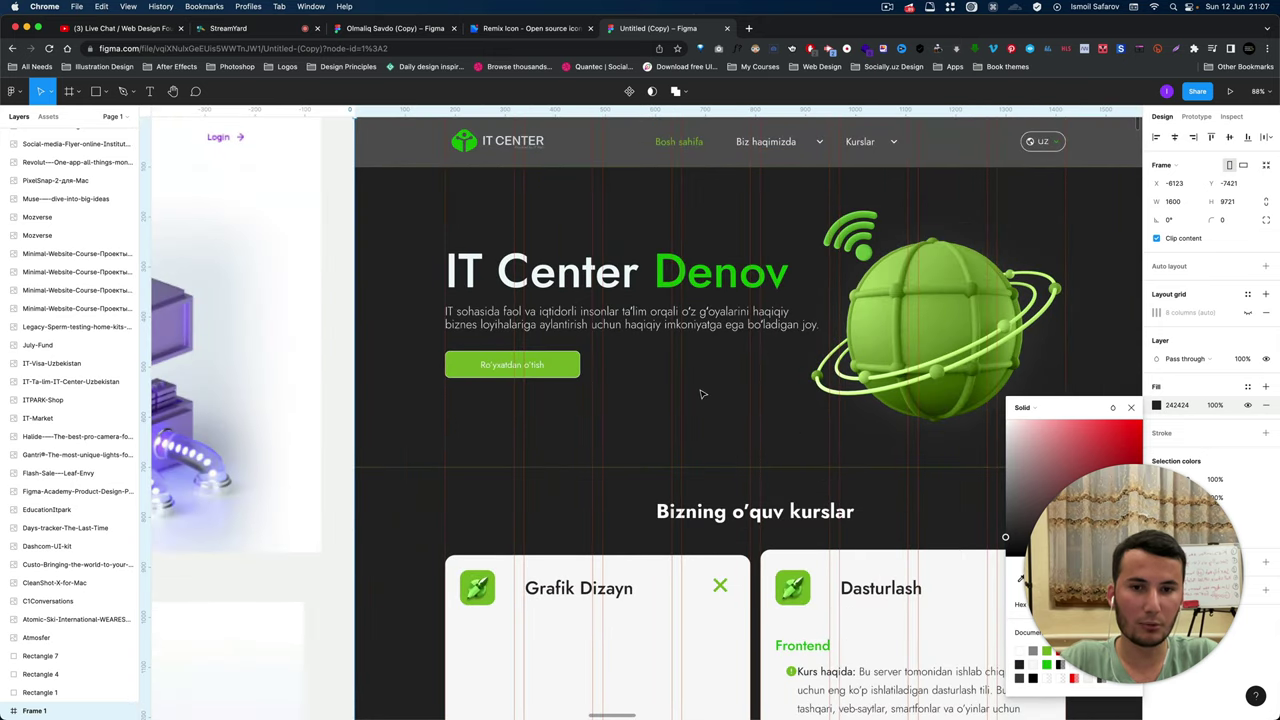
{"action": "key", "text": "Escape"}
{"action": "key", "text": "Escape"}
{"action": "scroll", "coordinate": [705, 325], "scroll_direction": "down", "scroll_amount": 5}
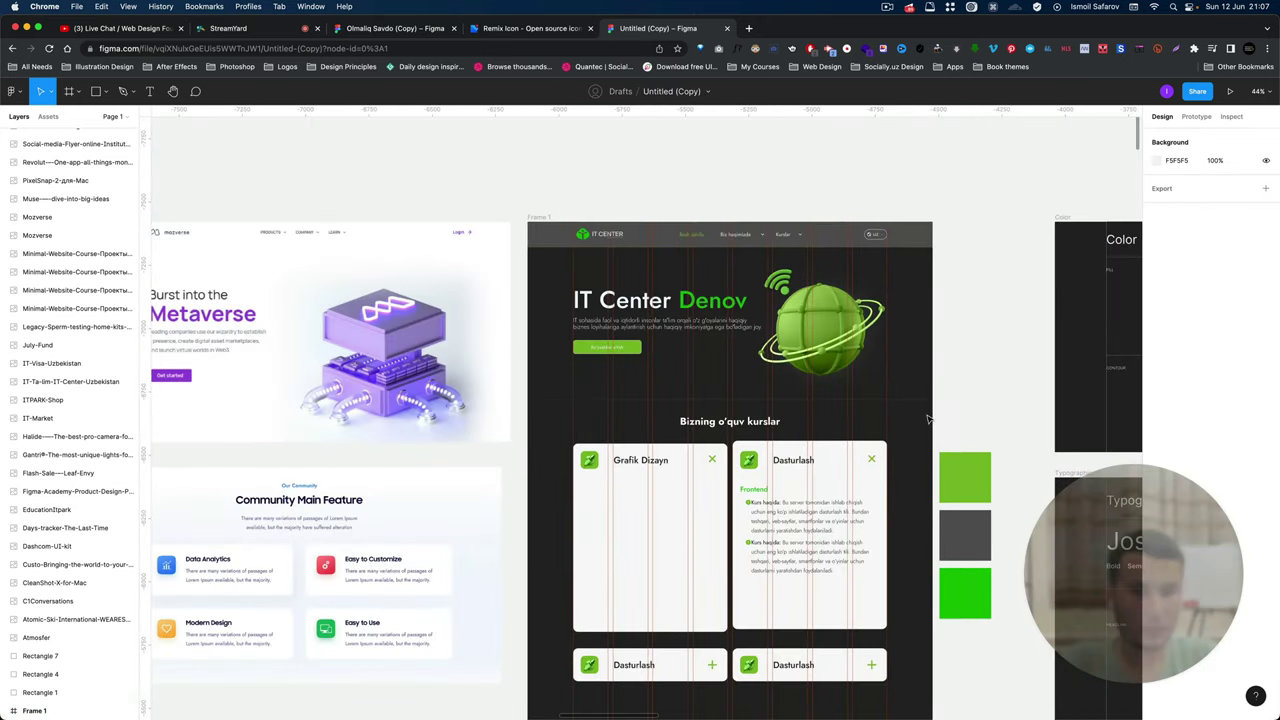
Try a near-black frame background, then undo back to 242424 and close the colour editor.
{"action": "left_click", "coordinate": [568, 226]}
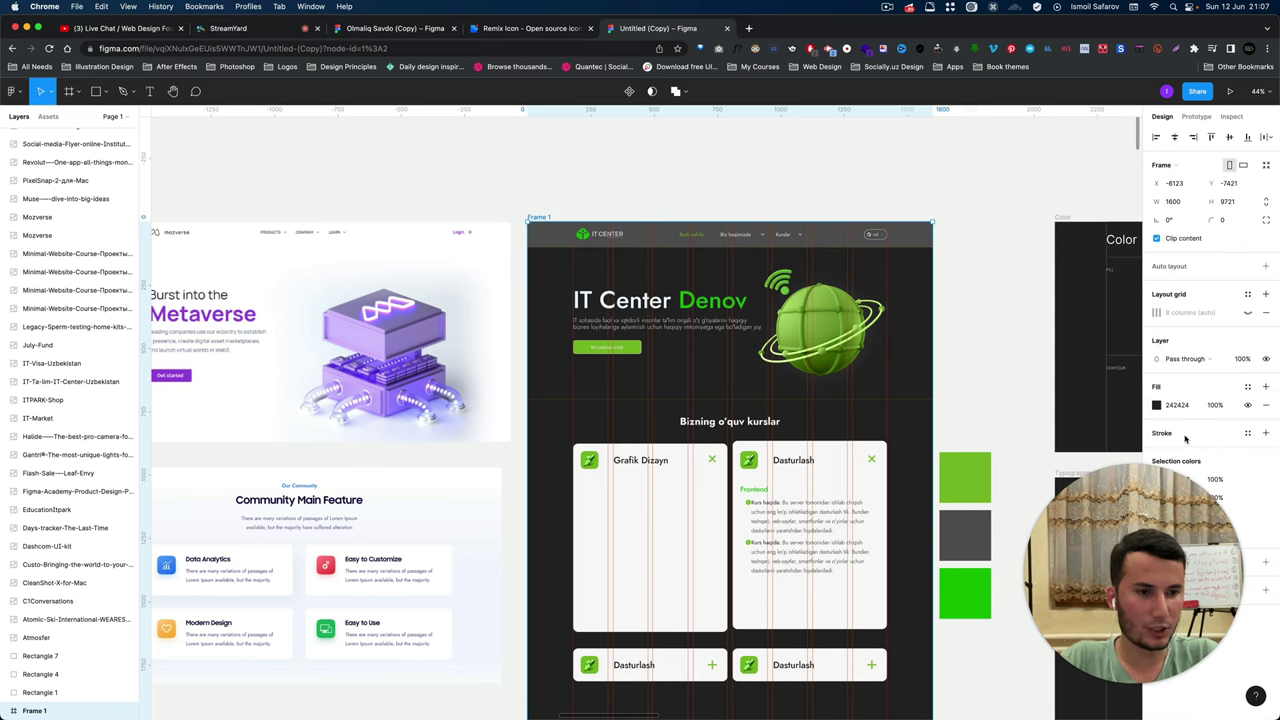
{"action": "scroll", "coordinate": [587, 392], "scroll_direction": "up", "scroll_amount": 5}
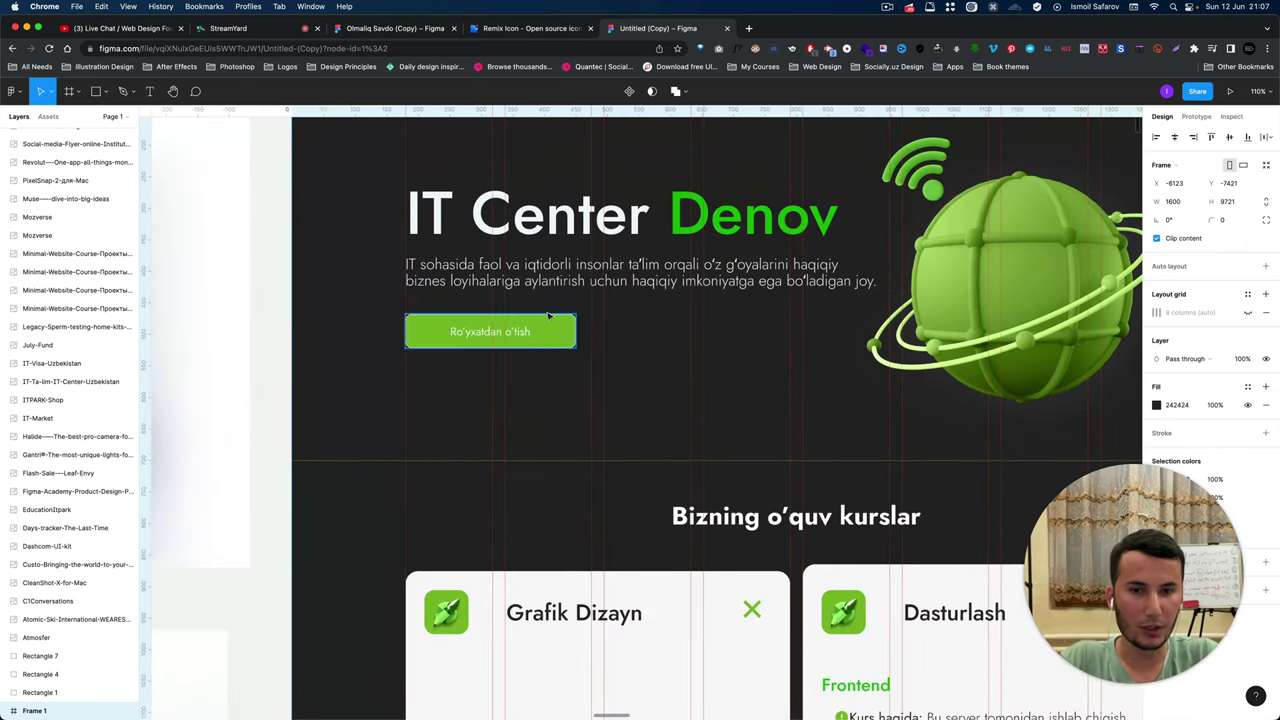
{"action": "scroll", "coordinate": [587, 392], "scroll_direction": "down", "scroll_amount": 2}
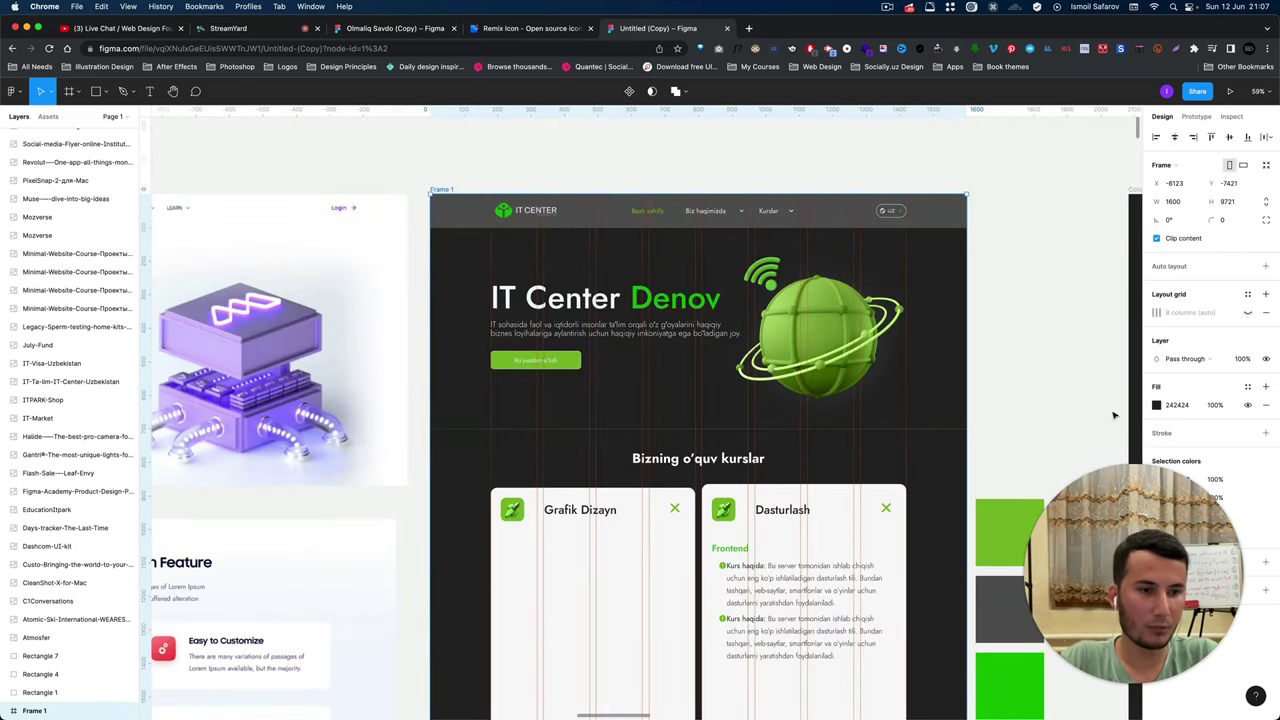
{"action": "left_click", "coordinate": [1157, 406]}
{"action": "left_click_drag", "start_coordinate": [1008, 505], "coordinate": [1005, 557]}
{"action": "scroll", "coordinate": [502, 324], "scroll_direction": "up", "scroll_amount": 5}
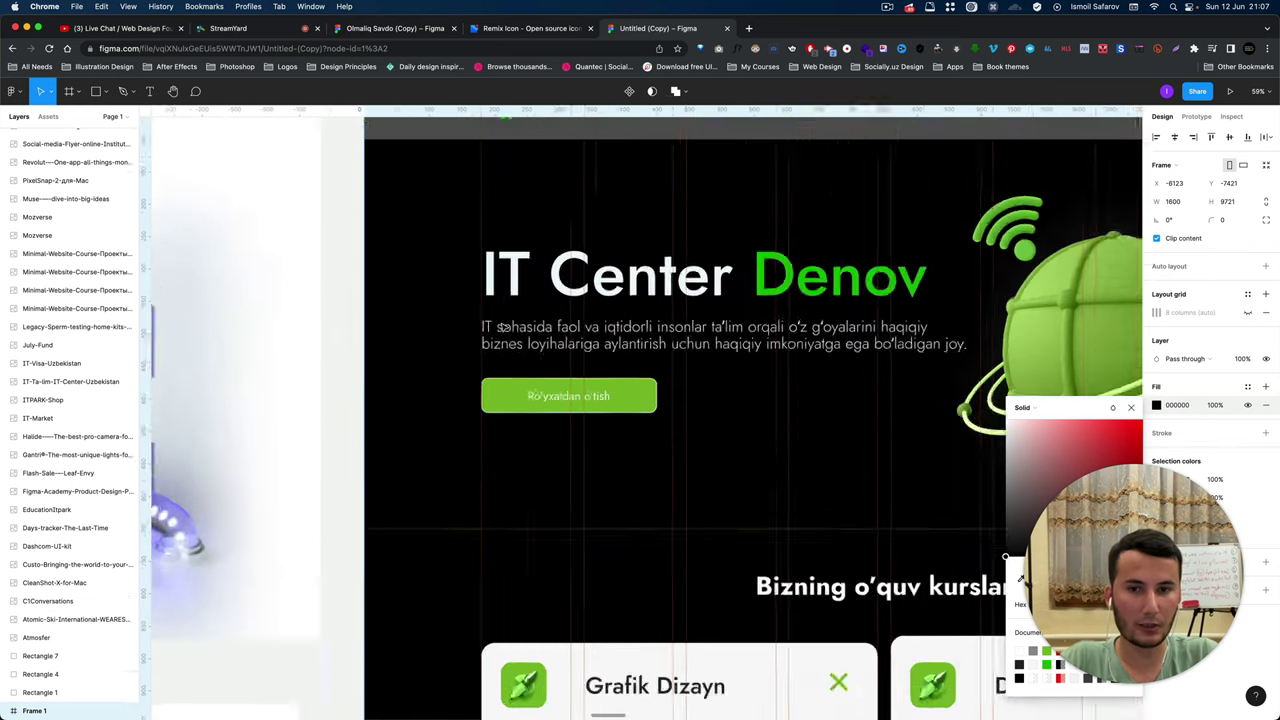
{"action": "scroll", "coordinate": [435, 293], "scroll_direction": "down", "scroll_amount": 5}
{"action": "key", "text": "ctrl+z"}
{"action": "key", "text": "ctrl+z"}
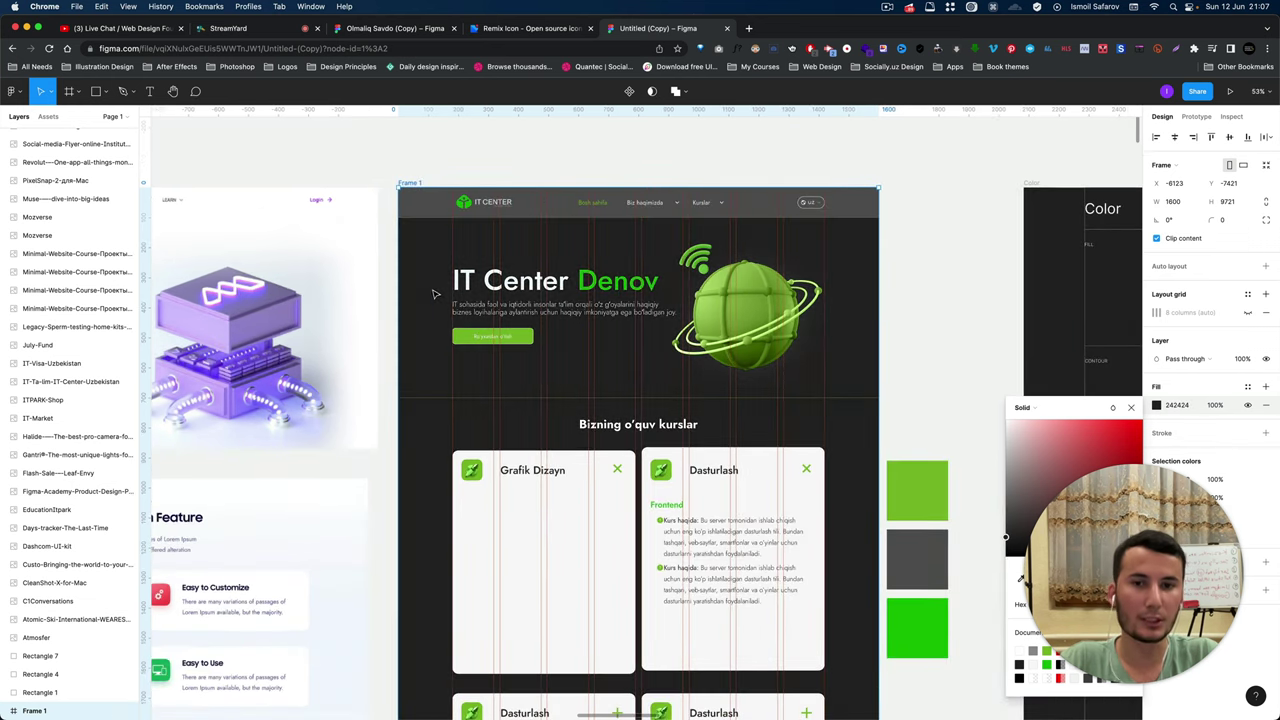
{"action": "left_click", "coordinate": [440, 163]}
{"action": "scroll", "coordinate": [450, 160], "scroll_direction": "down", "scroll_amount": 3}
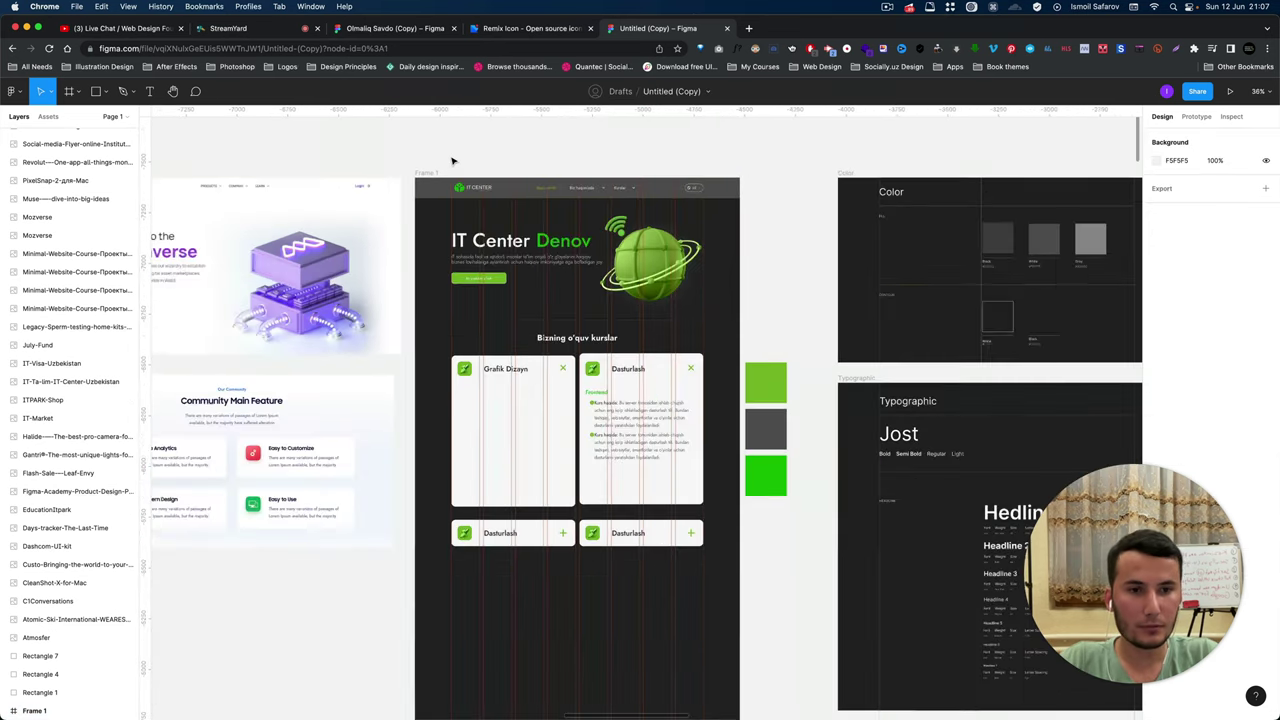
{"action": "scroll", "coordinate": [452, 160], "scroll_direction": "up", "scroll_amount": 5}
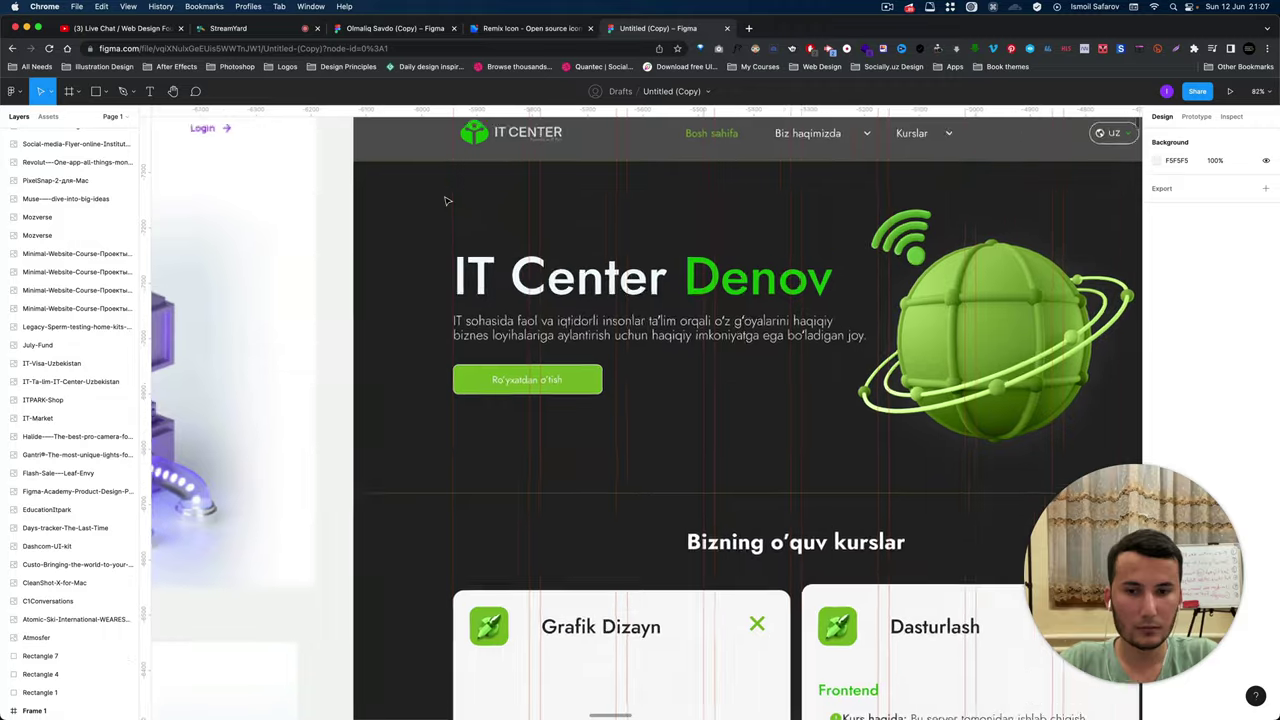
{"action": "scroll", "coordinate": [447, 201], "scroll_direction": "down", "scroll_amount": 5}
{"action": "scroll", "coordinate": [445, 203], "scroll_direction": "down", "scroll_amount": 5}
{"action": "scroll", "coordinate": [444, 204], "scroll_direction": "down", "scroll_amount": 5}
{"action": "scroll", "coordinate": [443, 205], "scroll_direction": "down", "scroll_amount": 3}
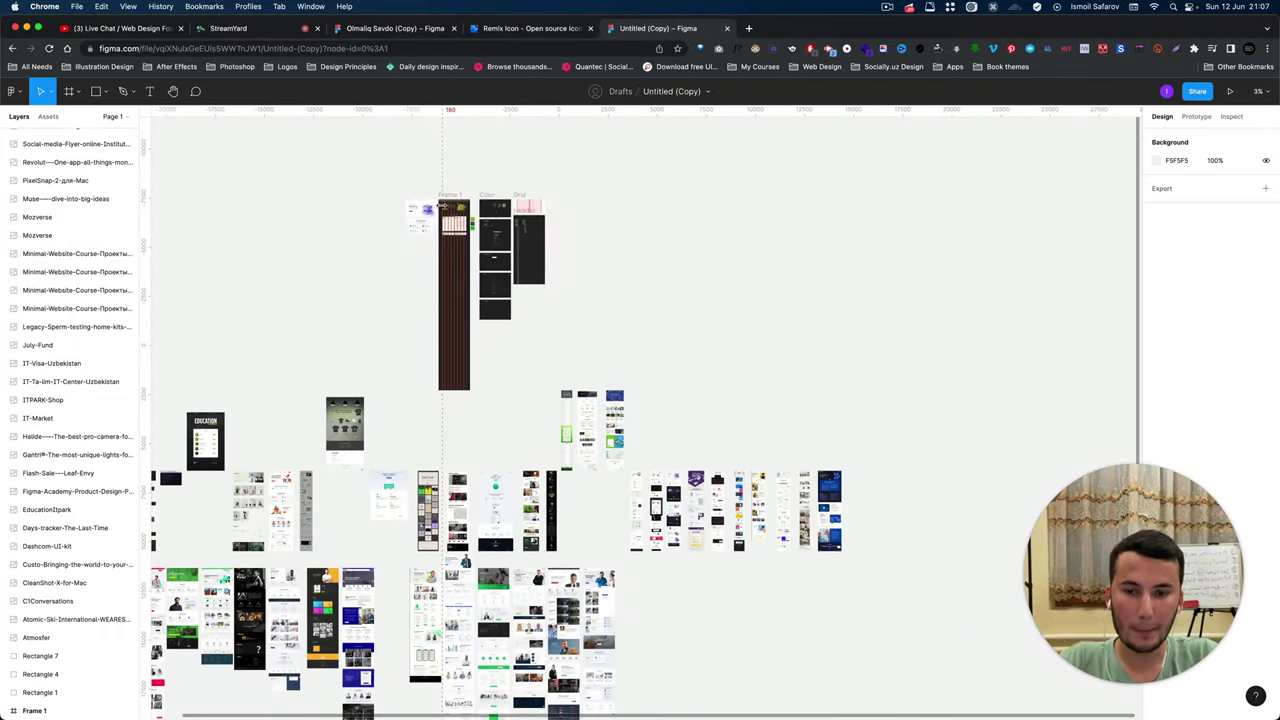
{"action": "scroll", "coordinate": [443, 205], "scroll_direction": "up", "scroll_amount": 2}
{"action": "scroll", "coordinate": [443, 205], "scroll_direction": "left", "scroll_amount": 2}
{"action": "scroll", "coordinate": [480, 271], "scroll_direction": "up", "scroll_amount": 2}
{"action": "scroll", "coordinate": [480, 271], "scroll_direction": "up", "scroll_amount": 5}
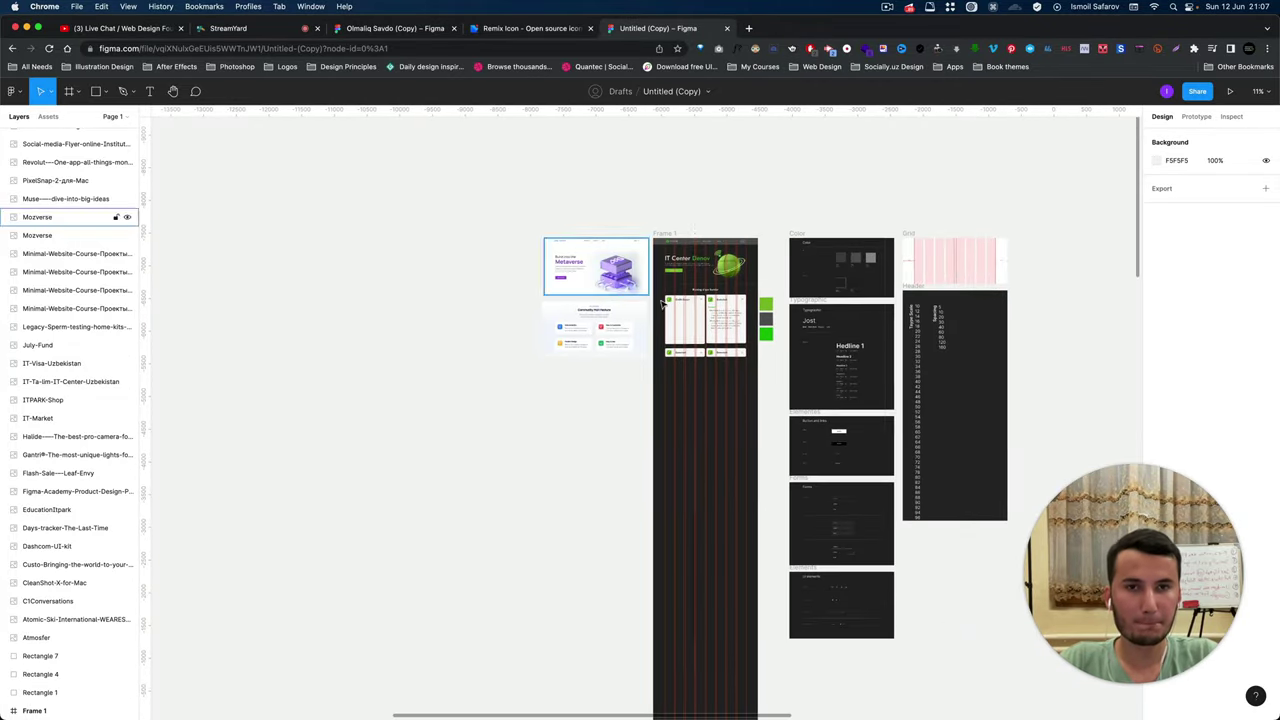
{"action": "scroll", "coordinate": [662, 280], "scroll_direction": "up", "scroll_amount": 3}
{"action": "scroll", "coordinate": [672, 280], "scroll_direction": "up", "scroll_amount": 3}
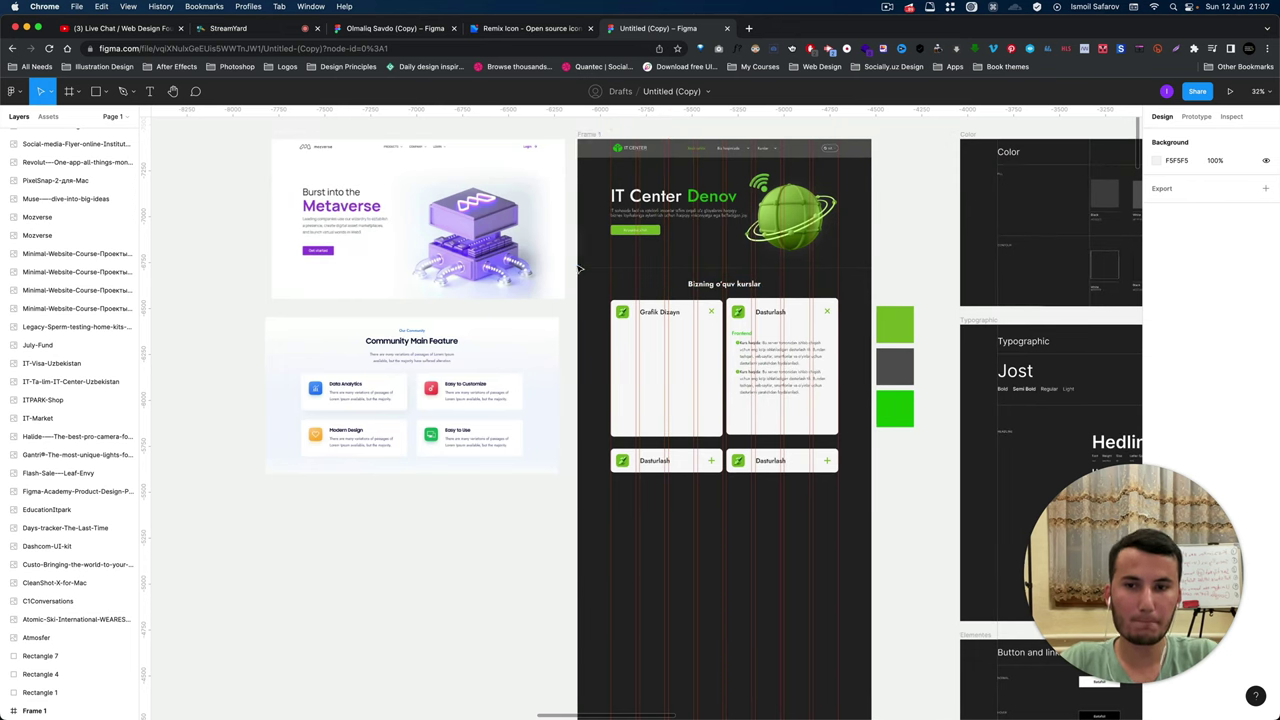
{"action": "scroll", "coordinate": [586, 273], "scroll_direction": "down", "scroll_amount": 3}
{"action": "scroll", "coordinate": [578, 275], "scroll_direction": "down", "scroll_amount": 2}
{"action": "scroll", "coordinate": [578, 275], "scroll_direction": "down", "scroll_amount": 5}
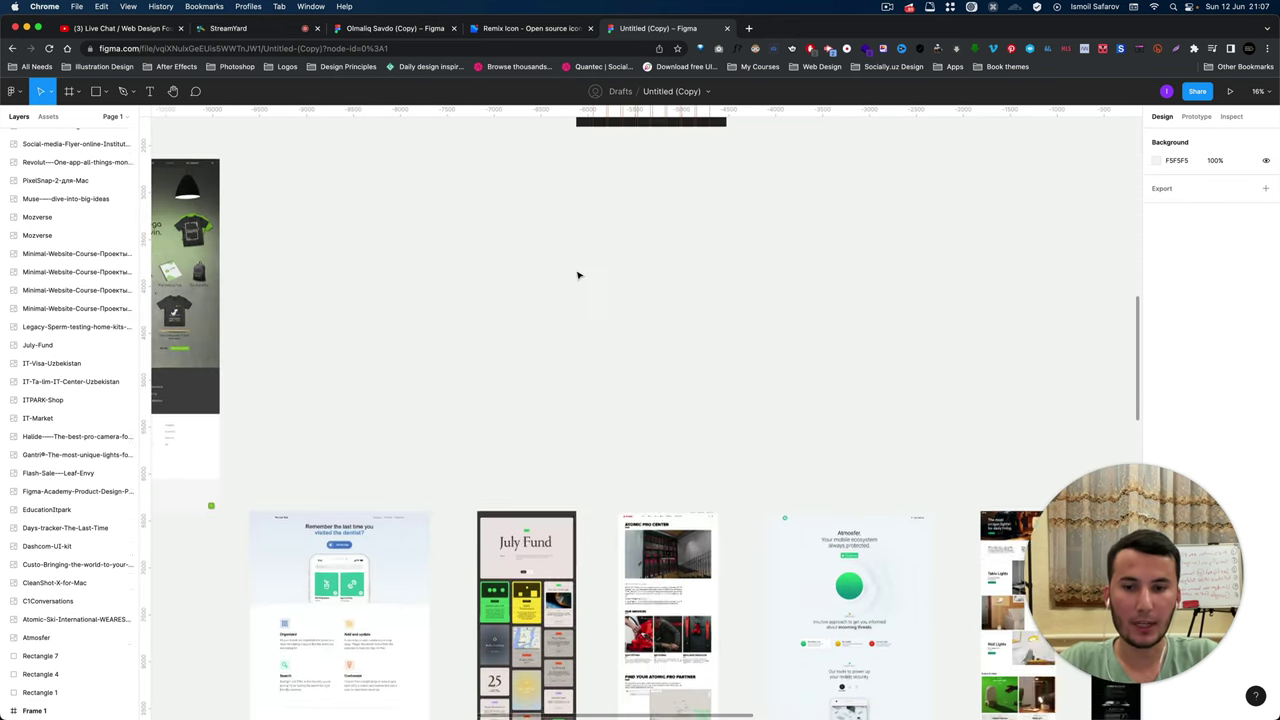
{"action": "scroll", "coordinate": [578, 275], "scroll_direction": "down", "scroll_amount": 5}
{"action": "scroll", "coordinate": [578, 275], "scroll_direction": "down", "scroll_amount": 3}
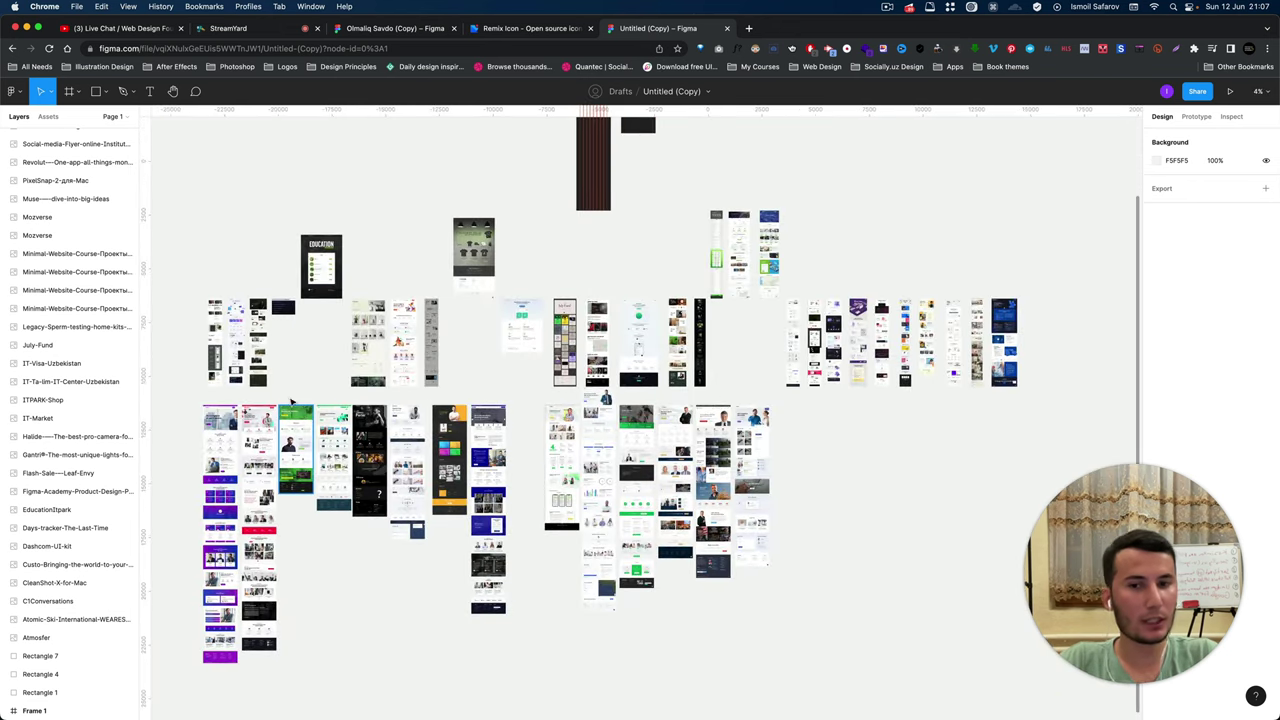
{"action": "scroll", "coordinate": [427, 453], "scroll_direction": "up", "scroll_amount": 3}
{"action": "scroll", "coordinate": [415, 430], "scroll_direction": "up", "scroll_amount": 3}
{"action": "scroll", "coordinate": [397, 400], "scroll_direction": "up", "scroll_amount": 3}
{"action": "scroll", "coordinate": [395, 400], "scroll_direction": "down", "scroll_amount": 5}
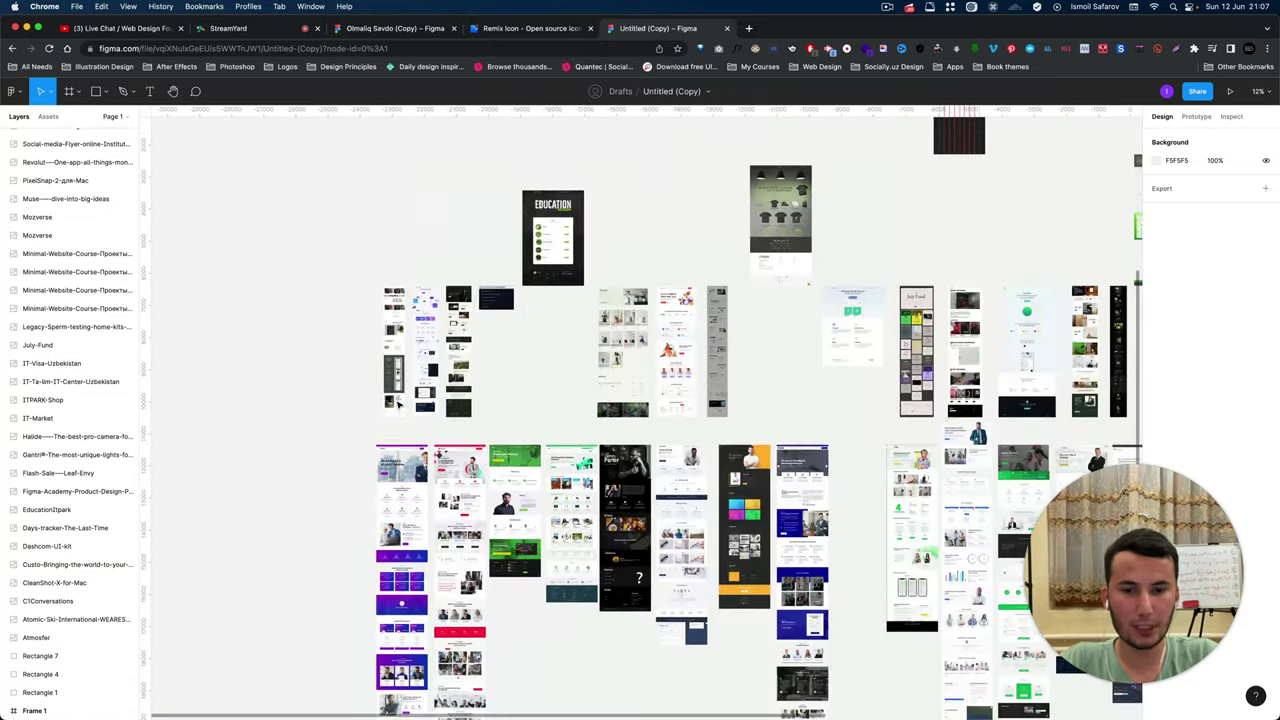
{"action": "scroll", "coordinate": [395, 400], "scroll_direction": "down", "scroll_amount": 5}
{"action": "left_click", "coordinate": [600, 193]}
{"action": "scroll", "coordinate": [598, 200], "scroll_direction": "up", "scroll_amount": 10}
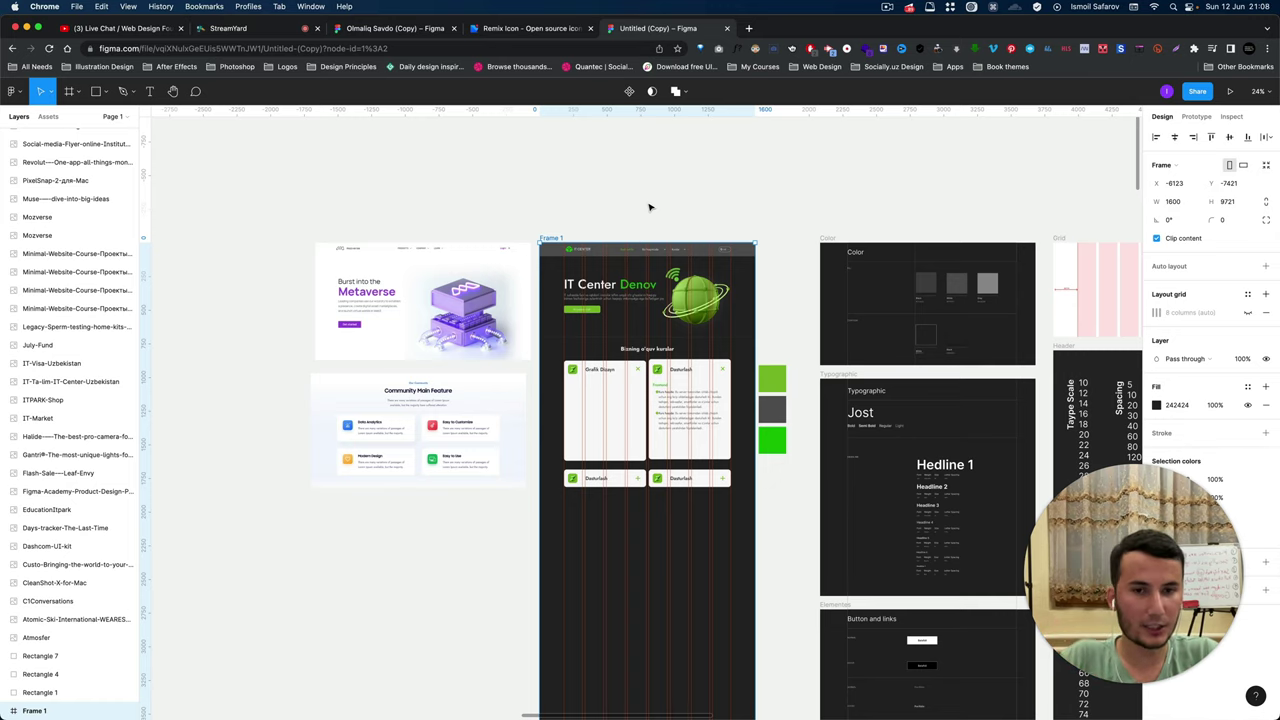
{"action": "scroll", "coordinate": [649, 207], "scroll_direction": "down", "scroll_amount": 5}
{"action": "scroll", "coordinate": [663, 320], "scroll_direction": "up", "scroll_amount": 5}
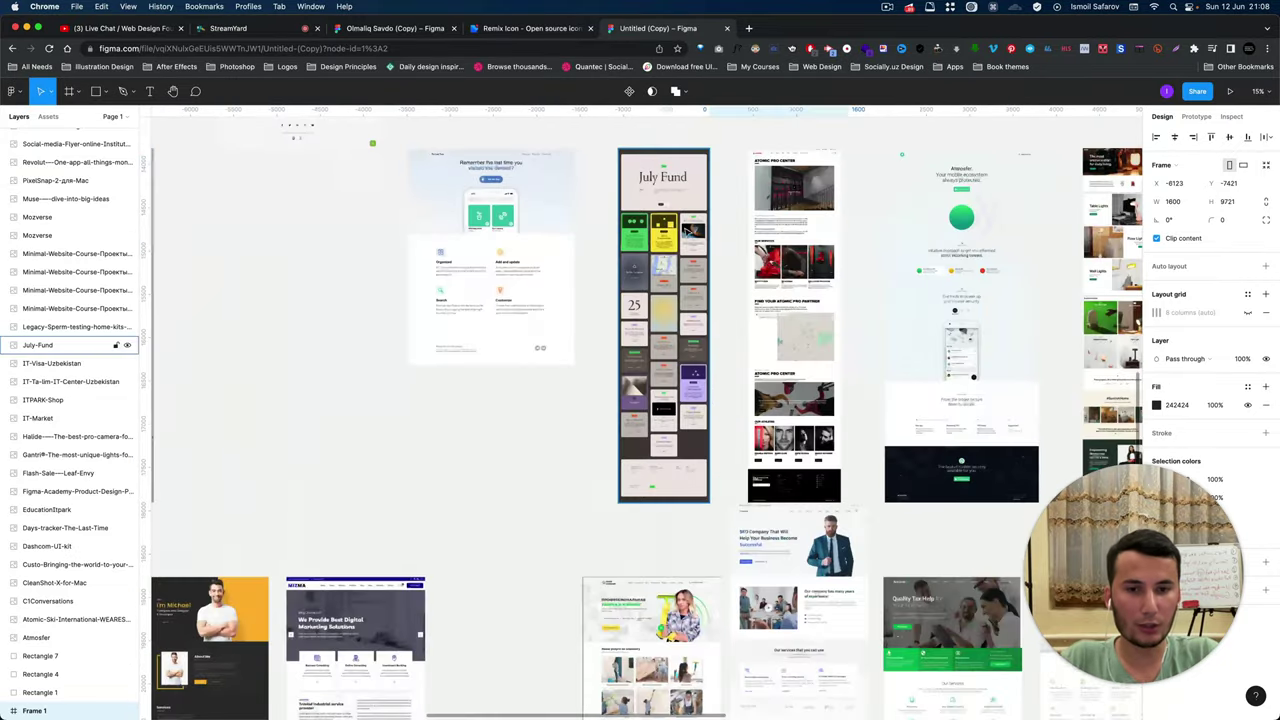
{"action": "scroll", "coordinate": [675, 271], "scroll_direction": "down", "scroll_amount": 5}
{"action": "scroll", "coordinate": [690, 420], "scroll_direction": "up", "scroll_amount": 2}
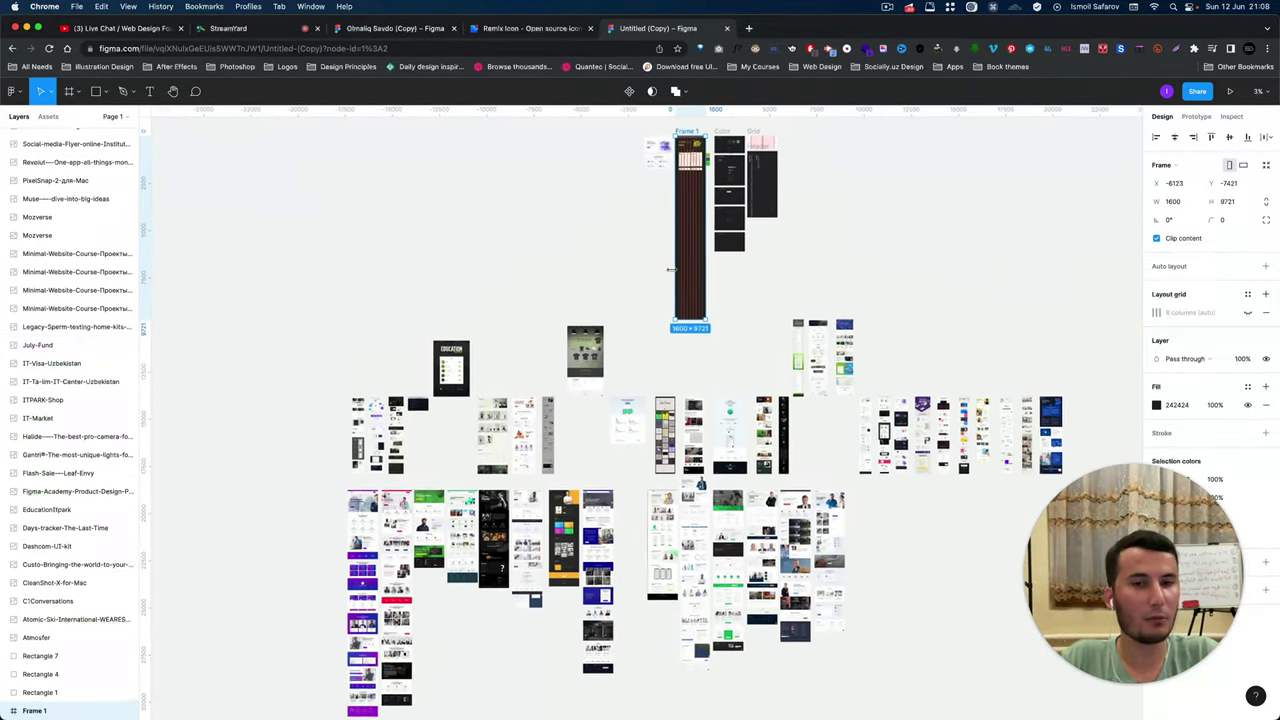
{"action": "left_click", "coordinate": [673, 447]}
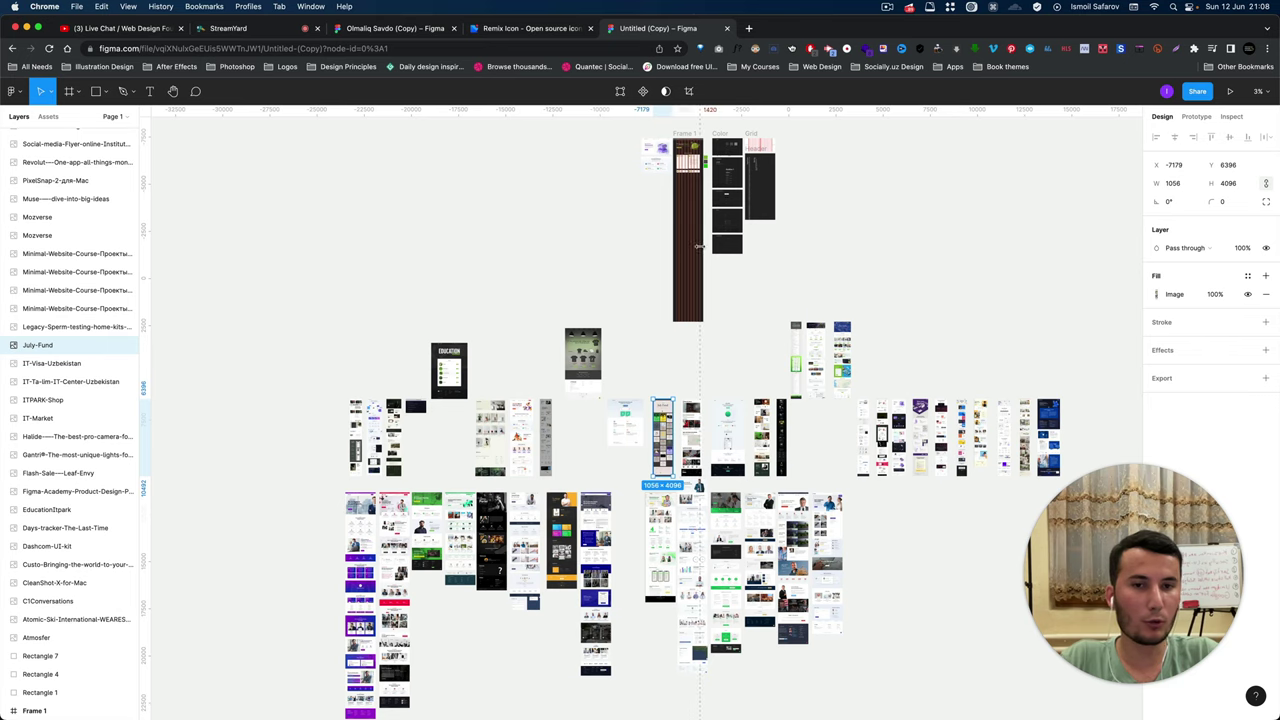
{"action": "scroll", "coordinate": [698, 245], "scroll_direction": "up", "scroll_amount": 2}
{"action": "scroll", "coordinate": [663, 314], "scroll_direction": "up", "scroll_amount": 10}
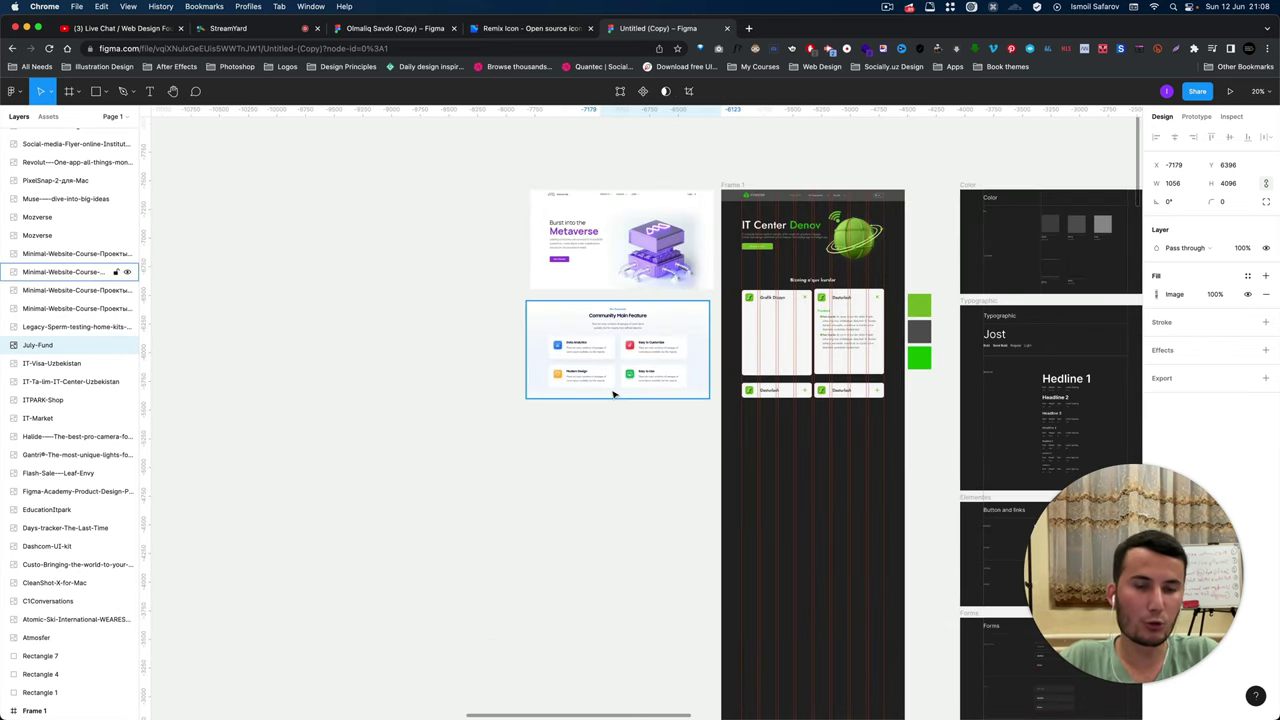
{"action": "scroll", "coordinate": [614, 393], "scroll_direction": "right", "scroll_amount": 3}
{"action": "scroll", "coordinate": [614, 393], "scroll_direction": "up", "scroll_amount": 2}
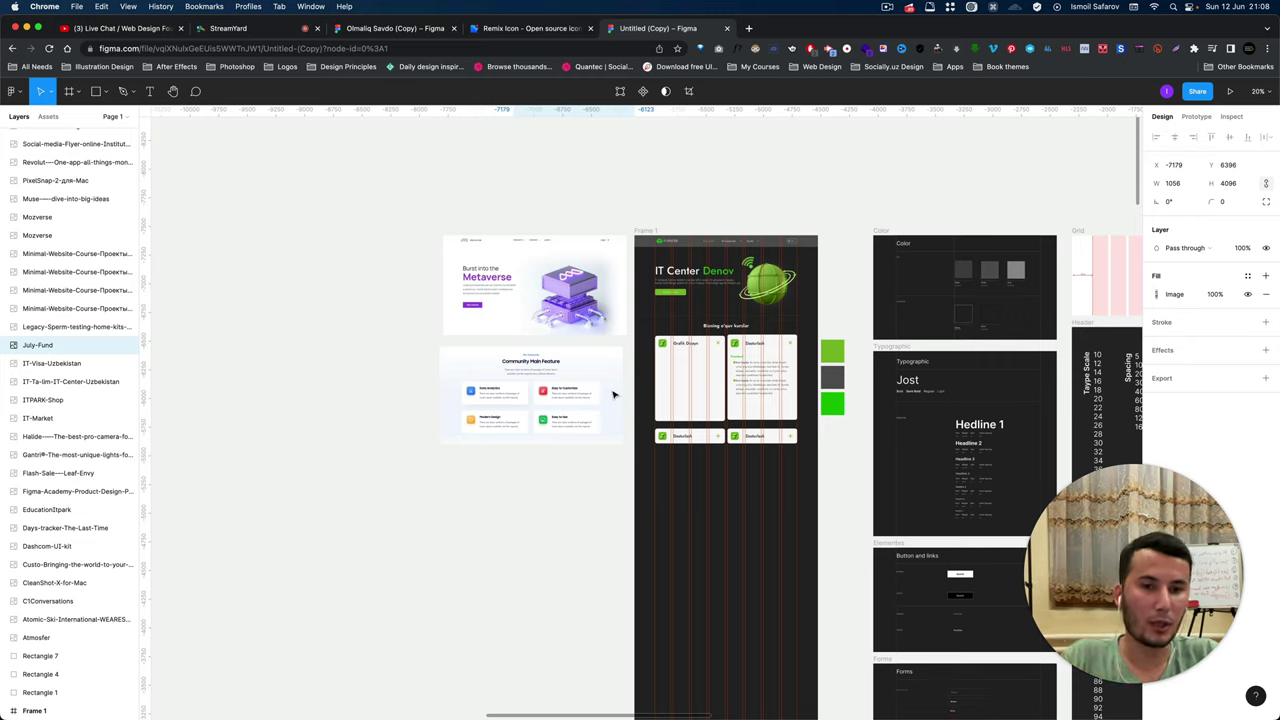
{"action": "key", "text": "shift+2"}
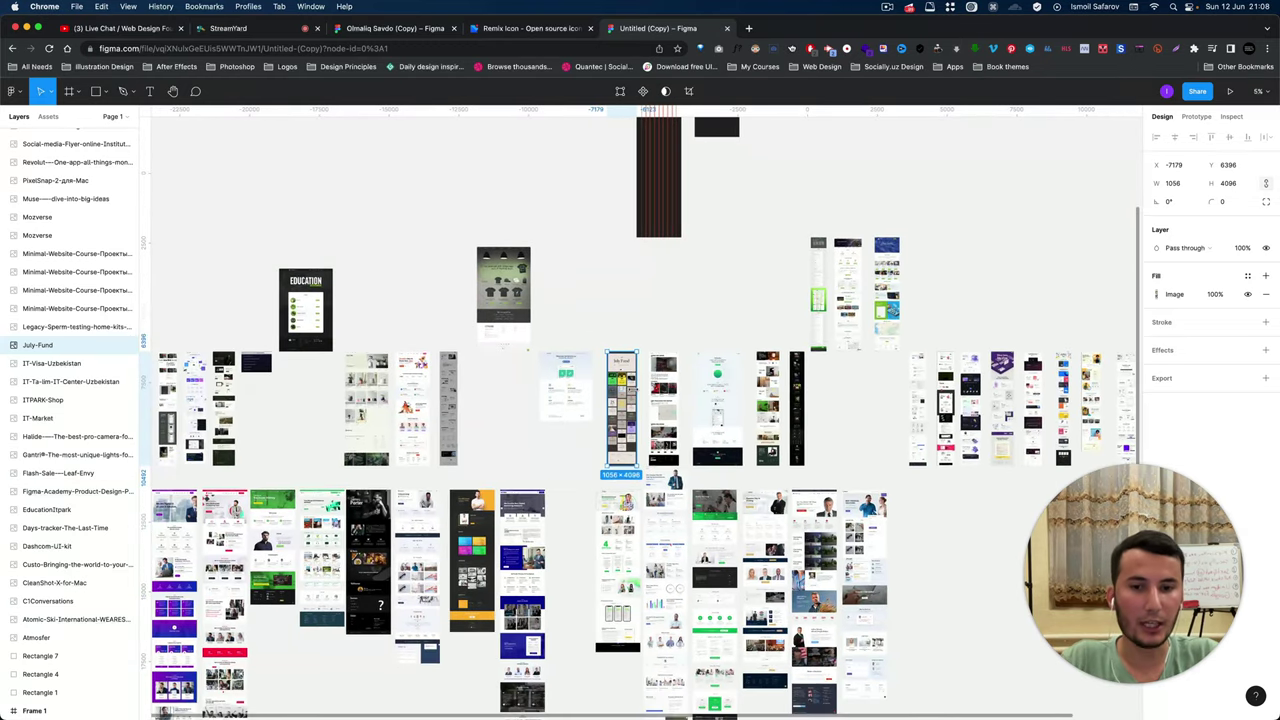
{"action": "scroll", "coordinate": [840, 375], "scroll_direction": "up", "scroll_amount": 3}
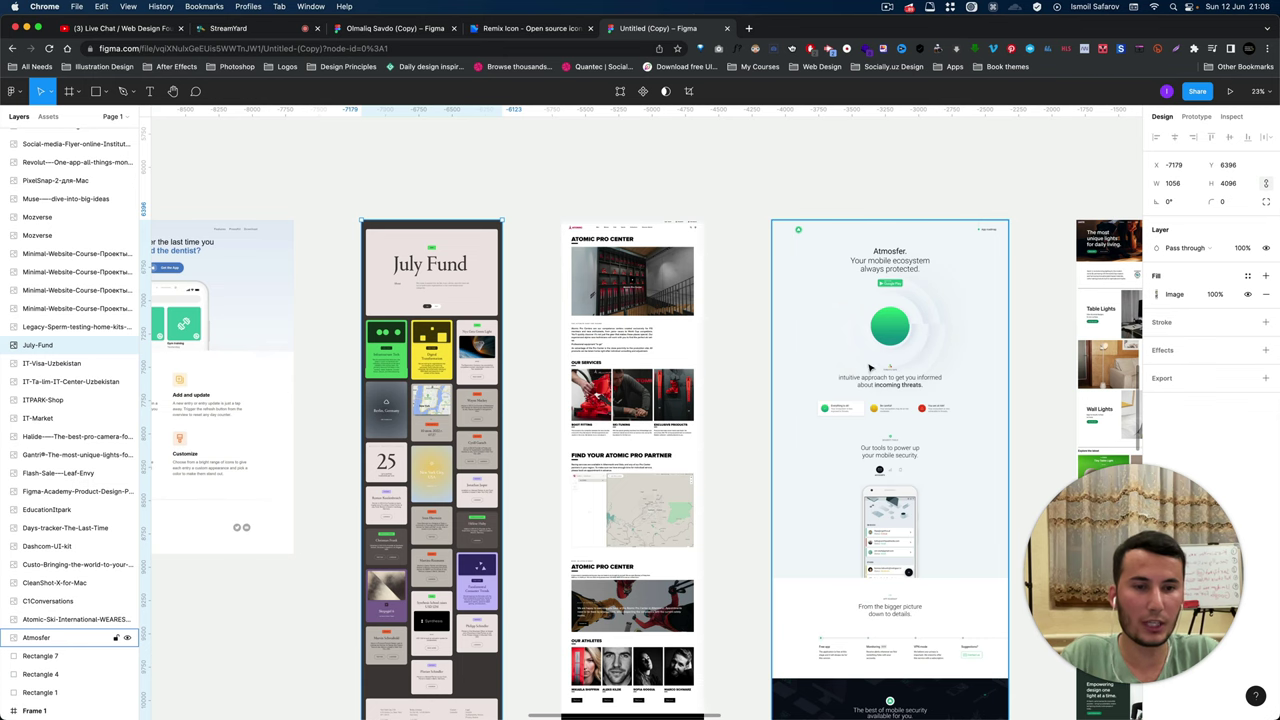
{"action": "scroll", "coordinate": [870, 368], "scroll_direction": "down", "scroll_amount": 3}
{"action": "scroll", "coordinate": [870, 368], "scroll_direction": "down", "scroll_amount": 3}
{"action": "scroll", "coordinate": [866, 368], "scroll_direction": "up", "scroll_amount": 2}
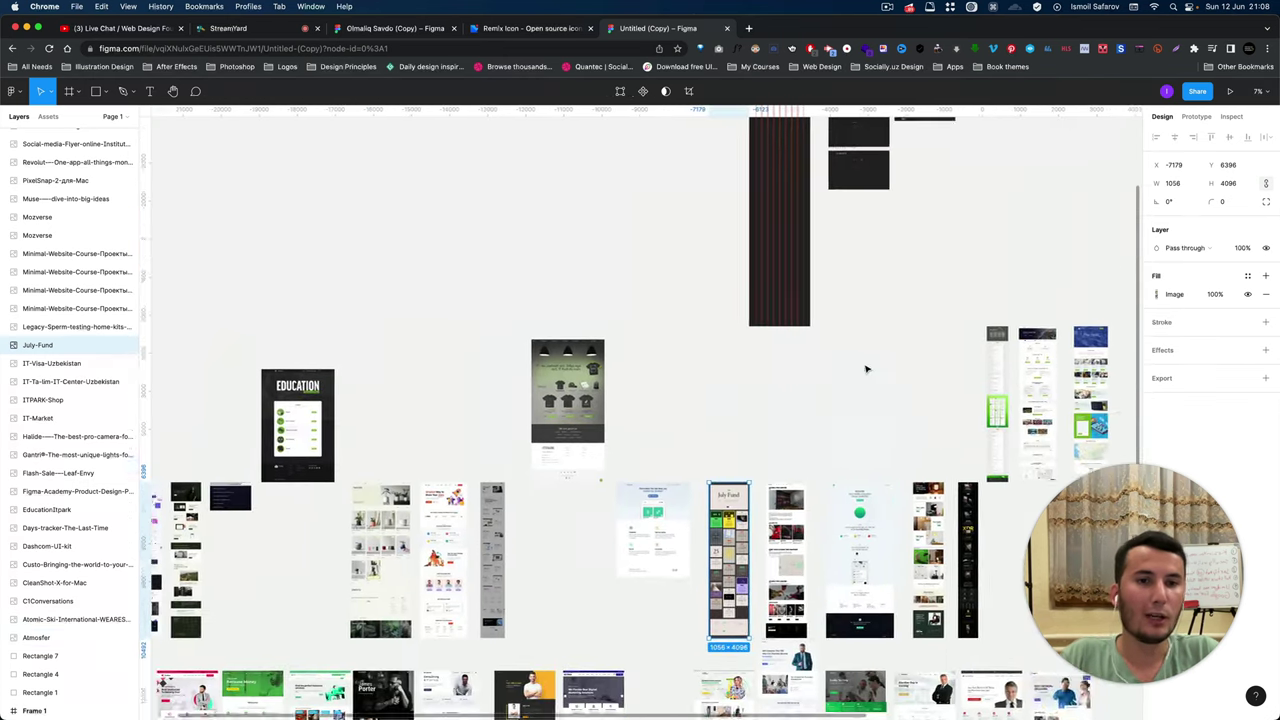
{"action": "scroll", "coordinate": [866, 369], "scroll_direction": "up", "scroll_amount": 1}
{"action": "scroll", "coordinate": [866, 368], "scroll_direction": "up", "scroll_amount": 2}
{"action": "scroll", "coordinate": [840, 367], "scroll_direction": "up", "scroll_amount": 3}
{"action": "scroll", "coordinate": [808, 366], "scroll_direction": "up", "scroll_amount": 1}
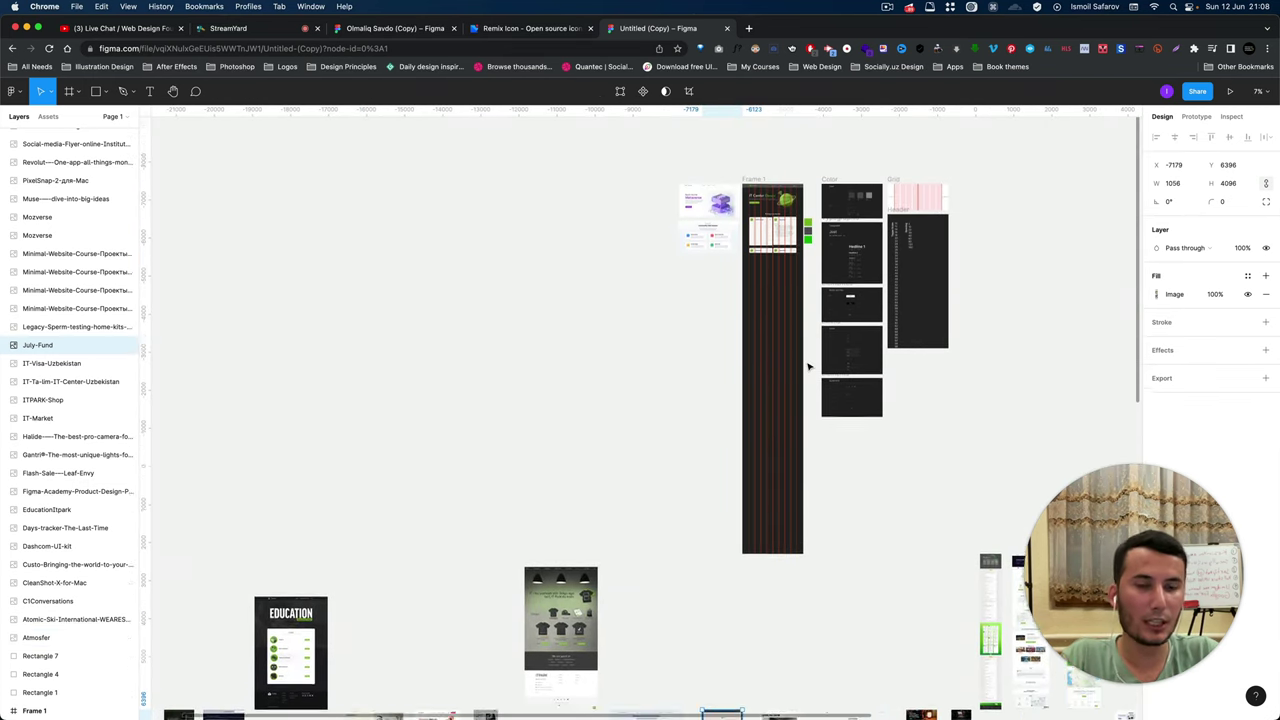
{"action": "scroll", "coordinate": [808, 366], "scroll_direction": "up", "scroll_amount": 1}
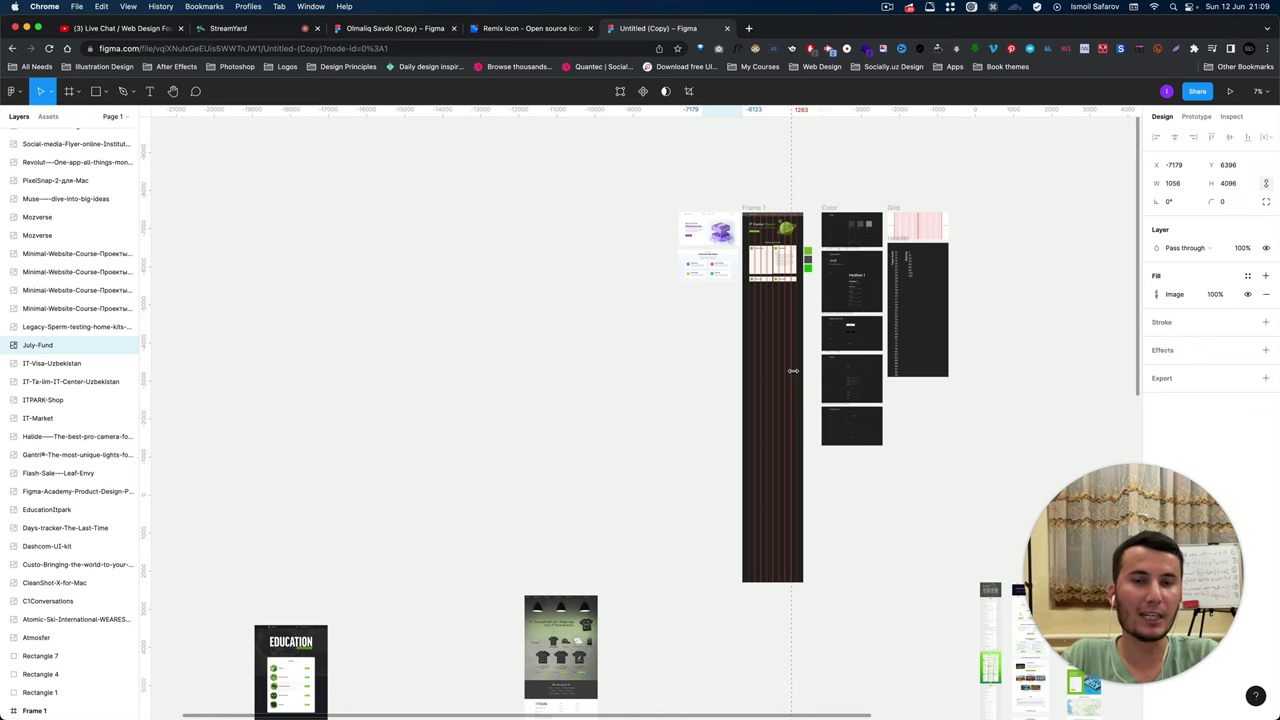
{"action": "scroll", "coordinate": [792, 372], "scroll_direction": "up", "scroll_amount": 5}
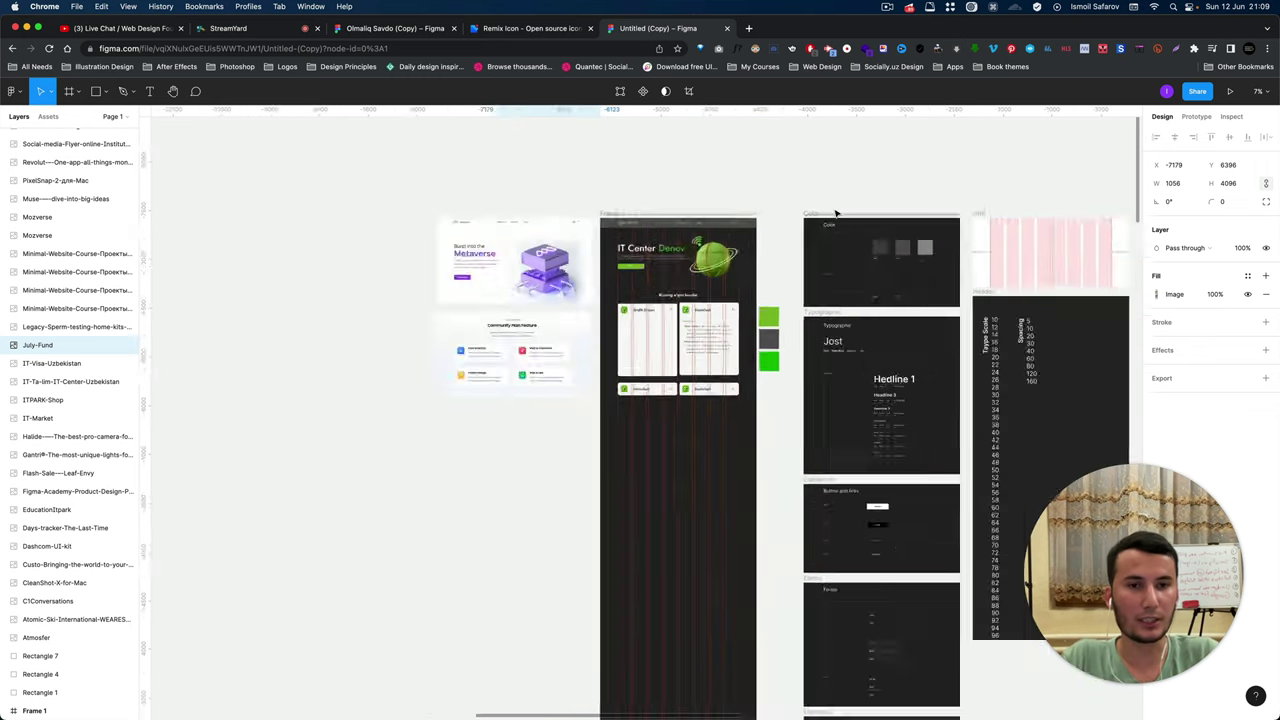
{"action": "scroll", "coordinate": [743, 251], "scroll_direction": "up", "scroll_amount": 5}
{"action": "scroll", "coordinate": [550, 212], "scroll_direction": "up", "scroll_amount": 3}
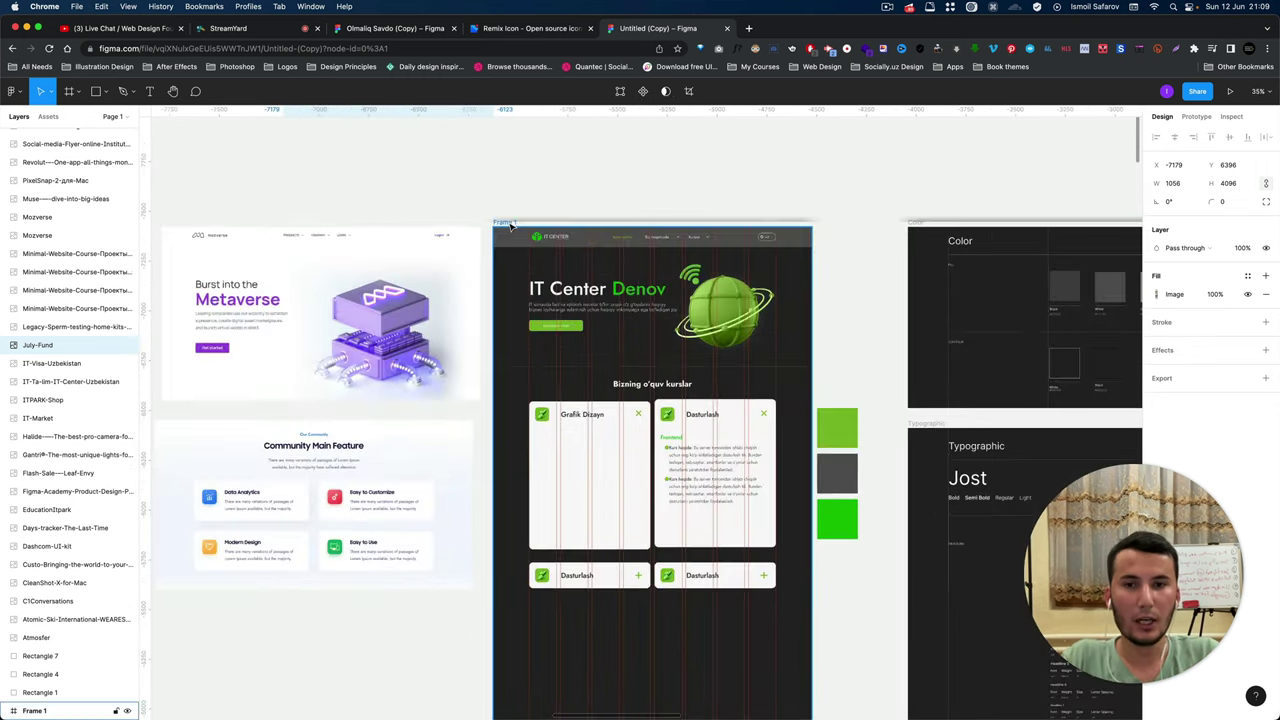
Select the home page frame and locate the Kurs haqida description blocks in the Dasturlash card.
{"action": "left_click", "coordinate": [533, 213]}
{"action": "scroll", "coordinate": [700, 300], "scroll_direction": "down", "scroll_amount": 5}
{"action": "scroll", "coordinate": [866, 333], "scroll_direction": "up", "scroll_amount": 6}
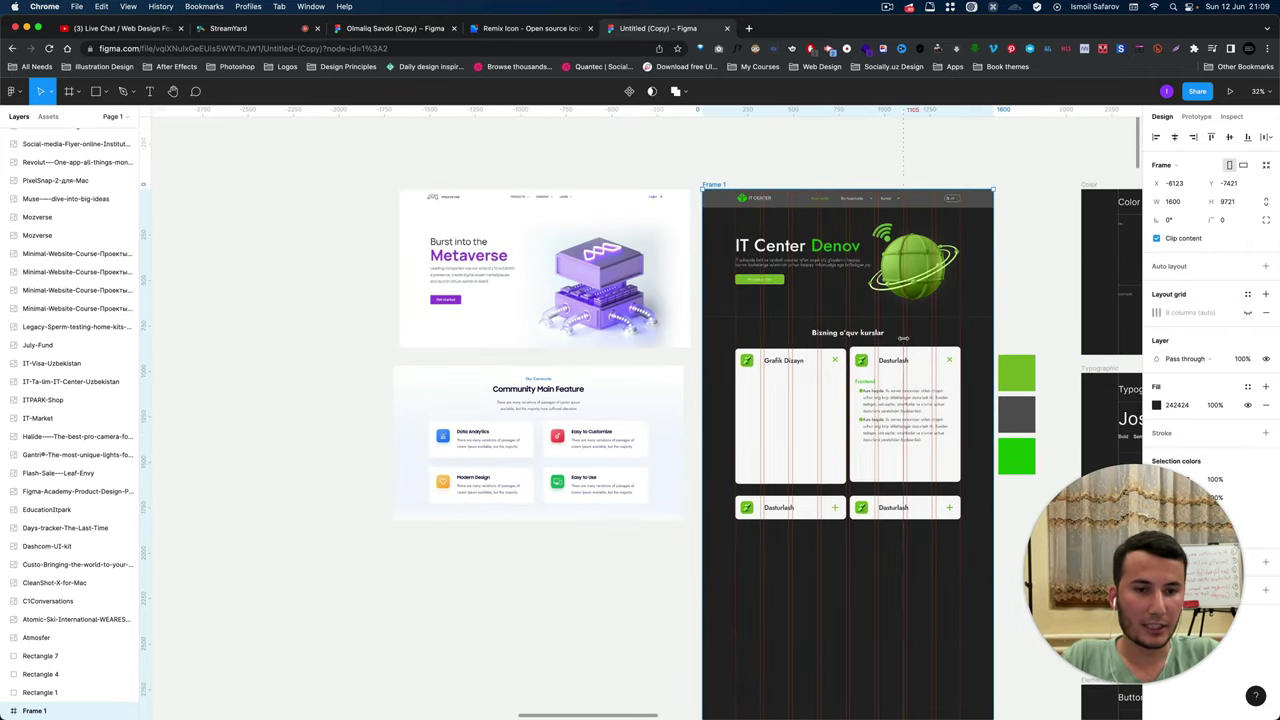
{"action": "scroll", "coordinate": [875, 430], "scroll_direction": "up", "scroll_amount": 5}
{"action": "scroll", "coordinate": [872, 470], "scroll_direction": "up", "scroll_amount": 3}
{"action": "scroll", "coordinate": [873, 474], "scroll_direction": "right", "scroll_amount": 3}
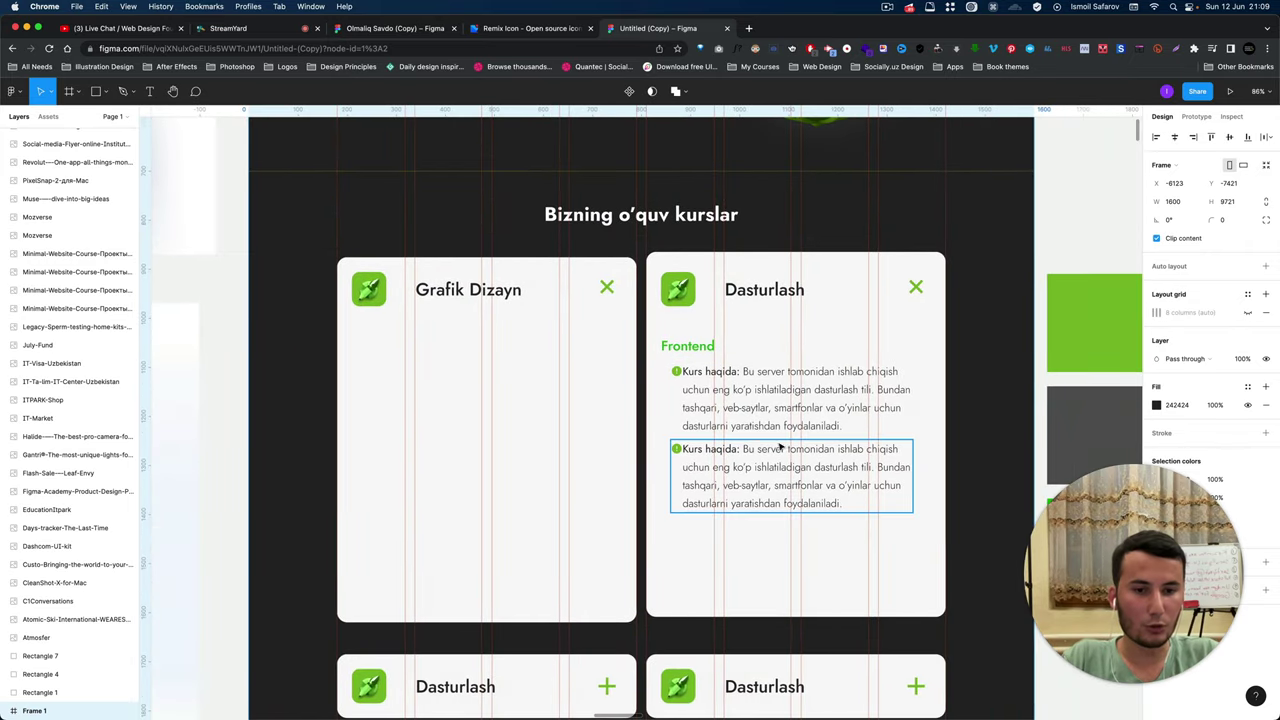
{"action": "left_click", "coordinate": [680, 470]}
{"action": "scroll", "coordinate": [700, 462], "scroll_direction": "up", "scroll_amount": 4}
{"action": "scroll", "coordinate": [713, 459], "scroll_direction": "down", "scroll_amount": 5}
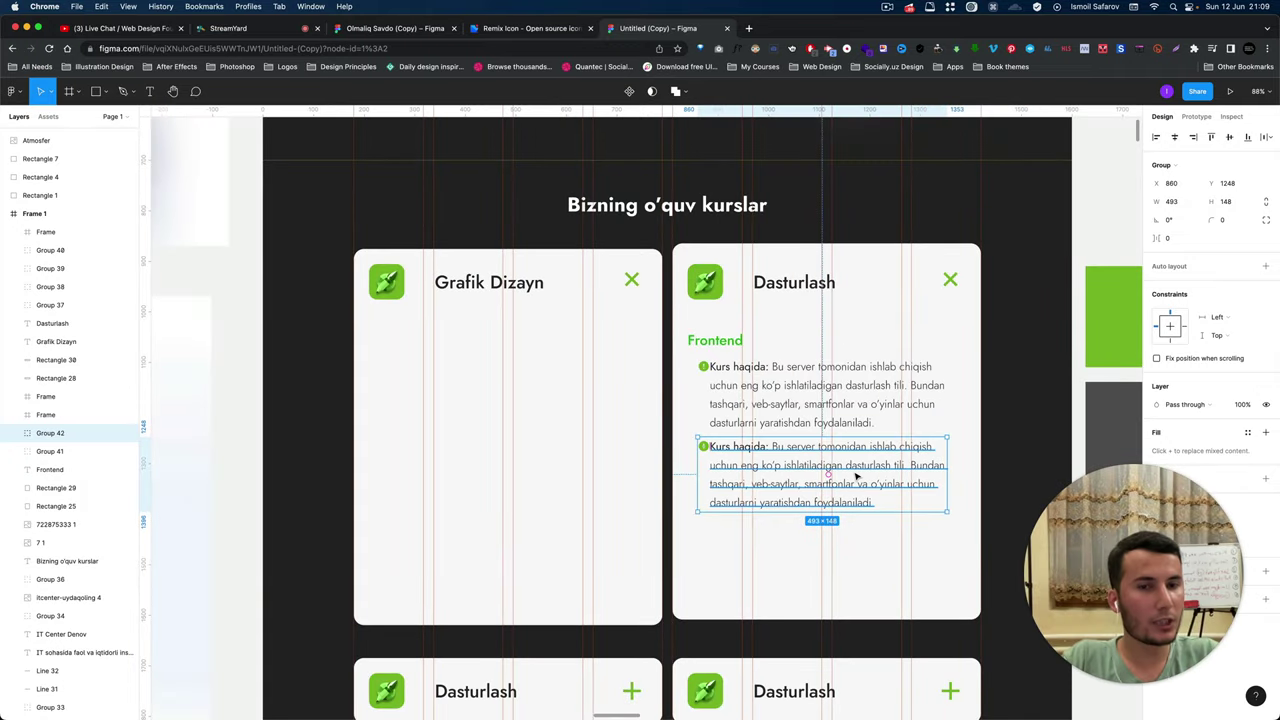
{"action": "scroll", "coordinate": [855, 477], "scroll_direction": "down", "scroll_amount": 4}
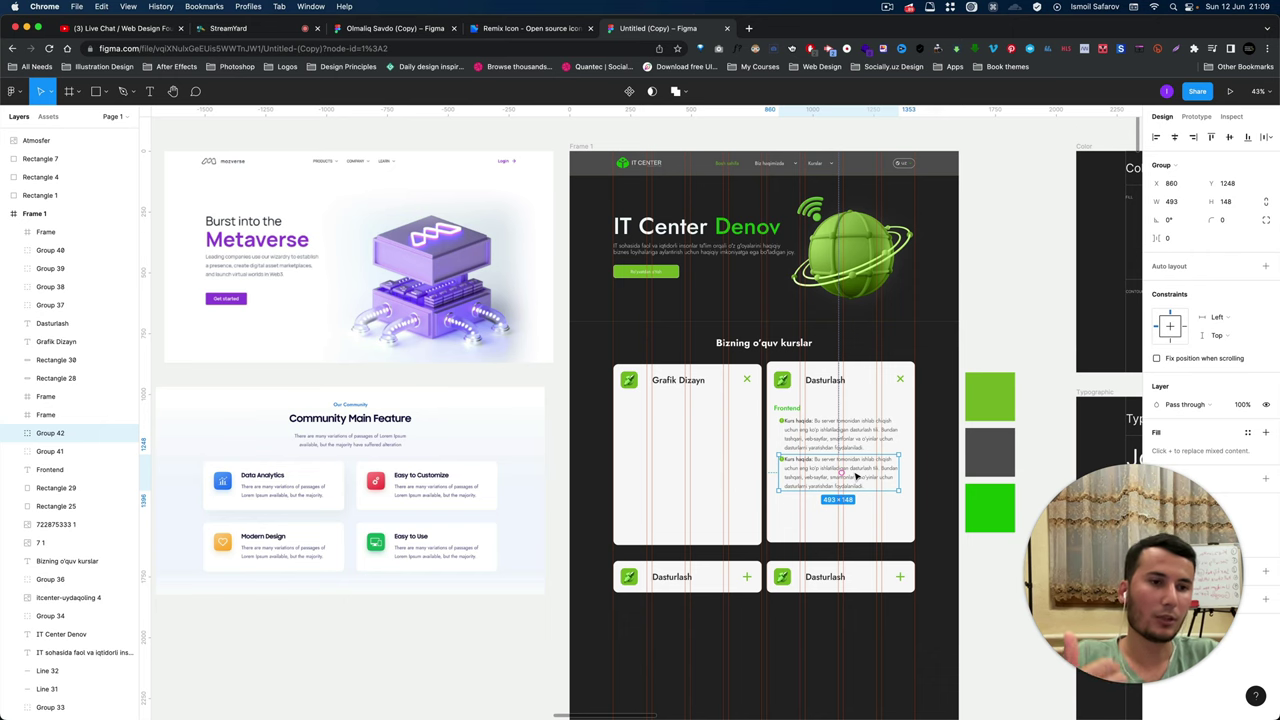
{"action": "scroll", "coordinate": [855, 477], "scroll_direction": "up", "scroll_amount": 5}
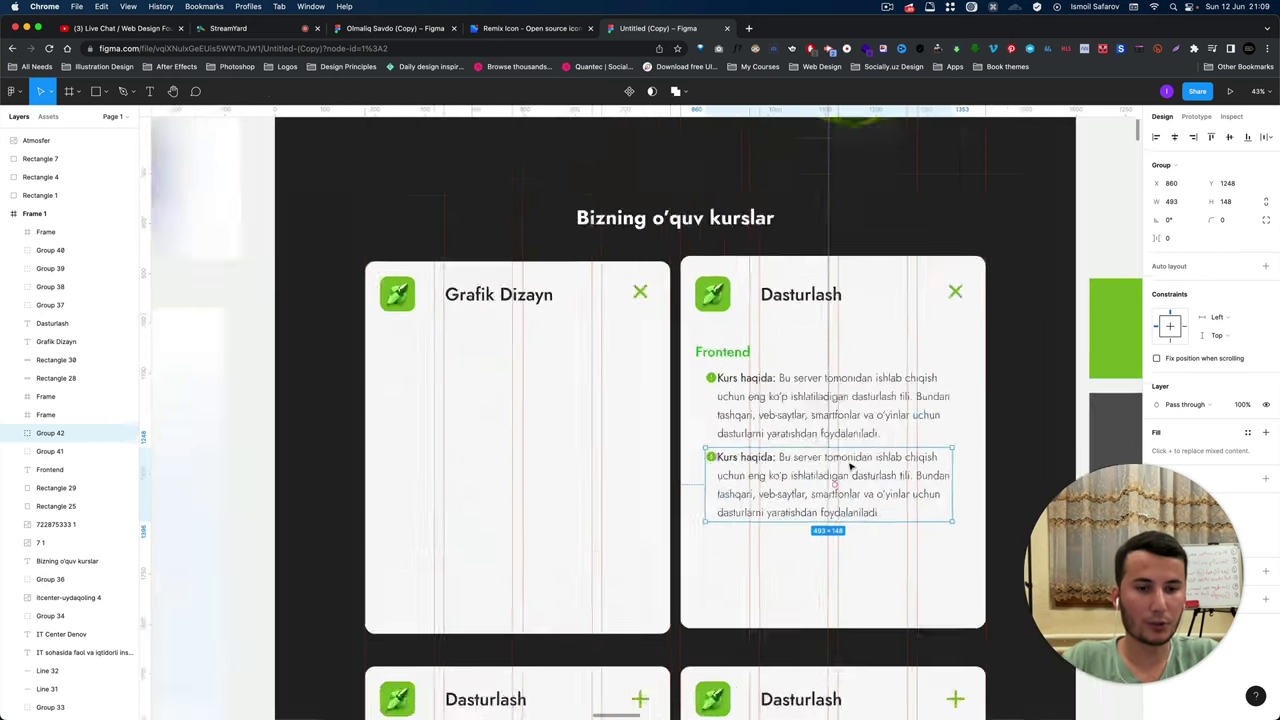
{"action": "scroll", "coordinate": [811, 408], "scroll_direction": "up", "scroll_amount": 2}
{"action": "key", "text": "ctrl+z"}
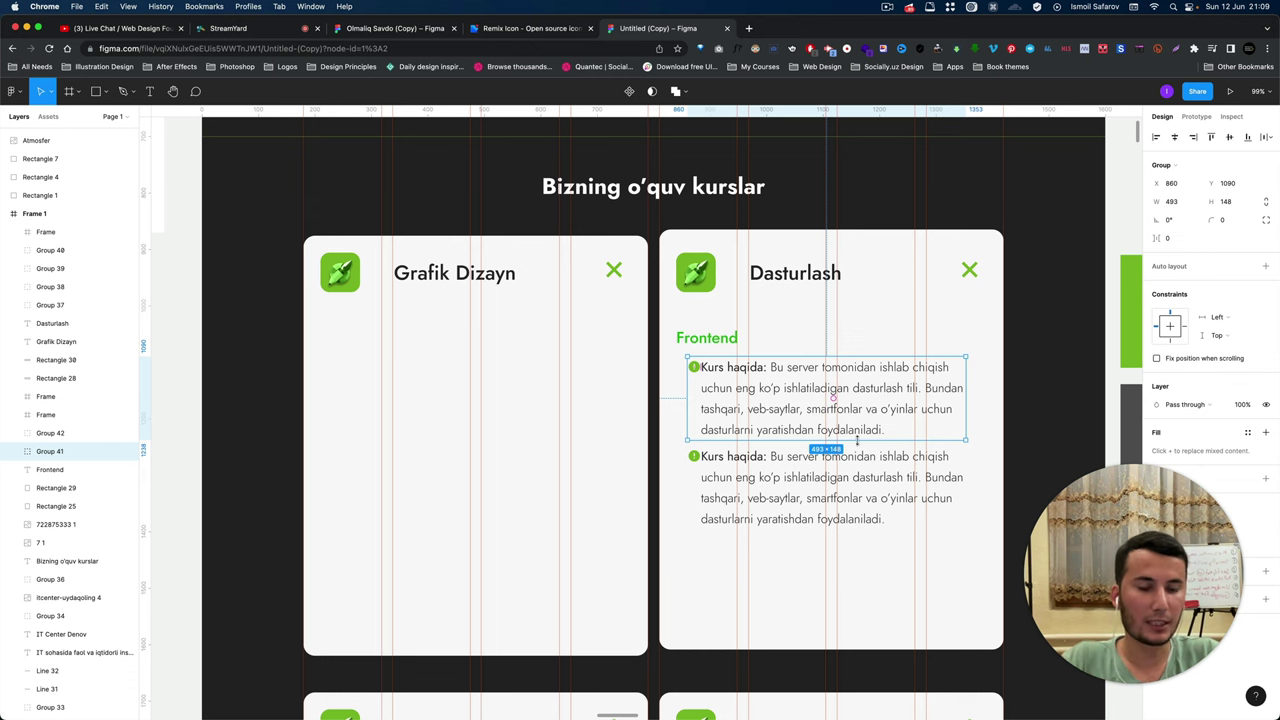
Change the first Kurs haqida paragraph's line height from 170% to 140%.
{"action": "scroll", "coordinate": [810, 405], "scroll_direction": "up", "scroll_amount": 3}
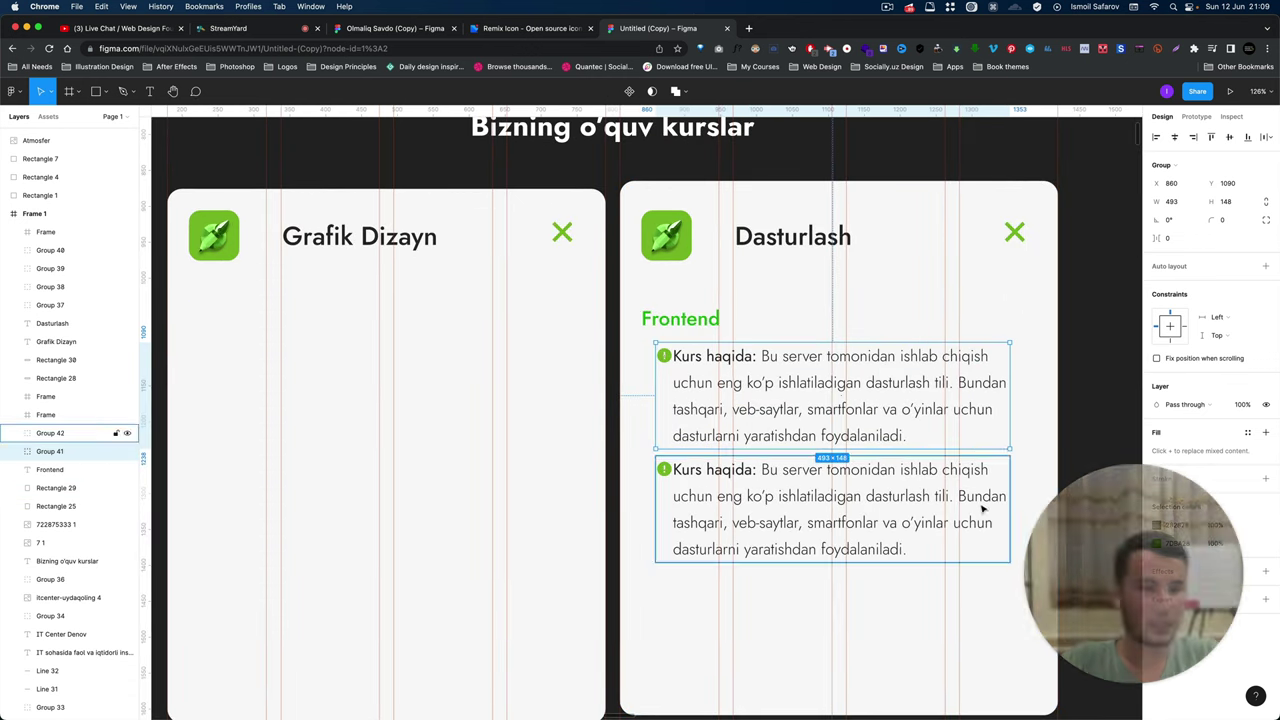
{"action": "double_click", "coordinate": [840, 400]}
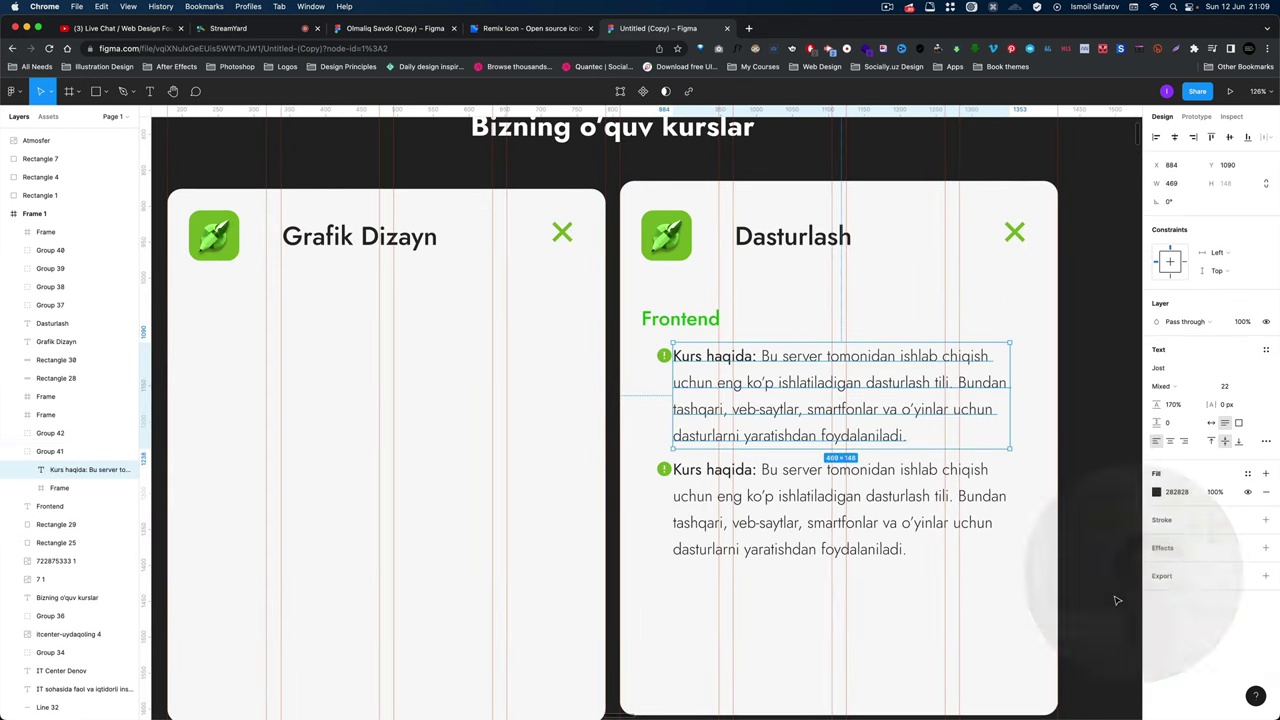
{"action": "left_click", "coordinate": [1172, 404]}
{"action": "type", "text": "140"}
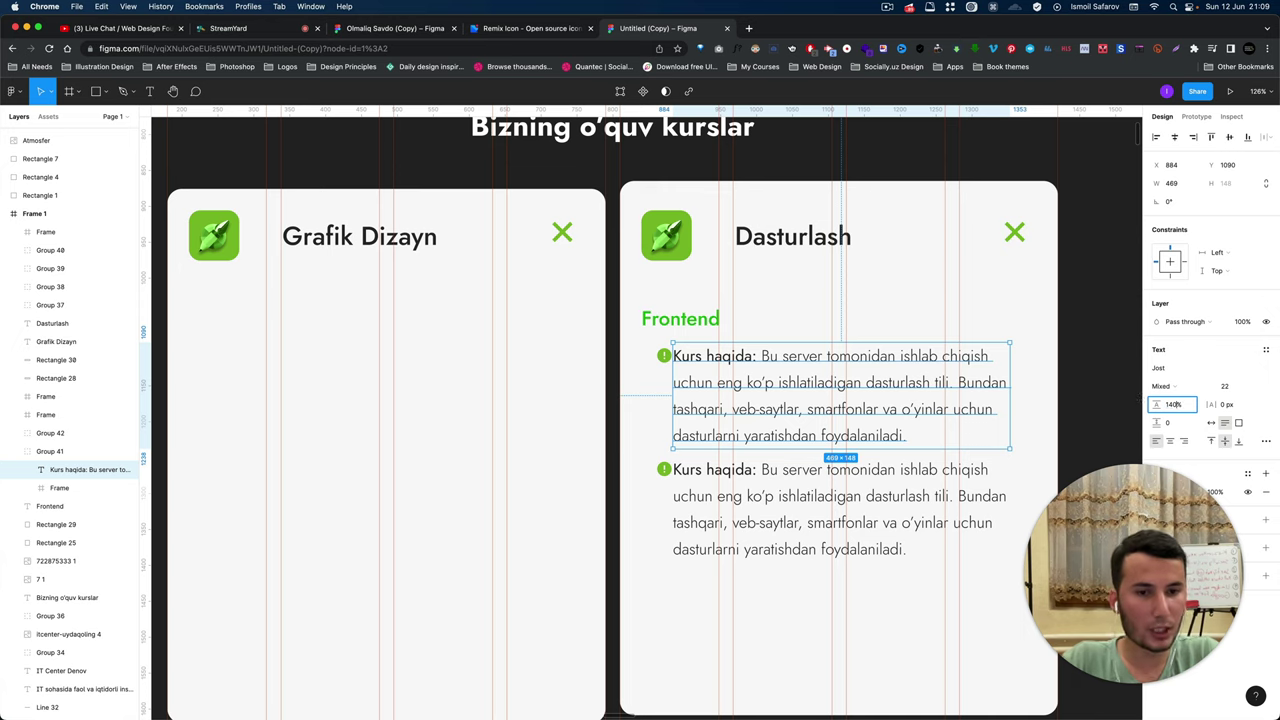
{"action": "key", "text": "Return"}
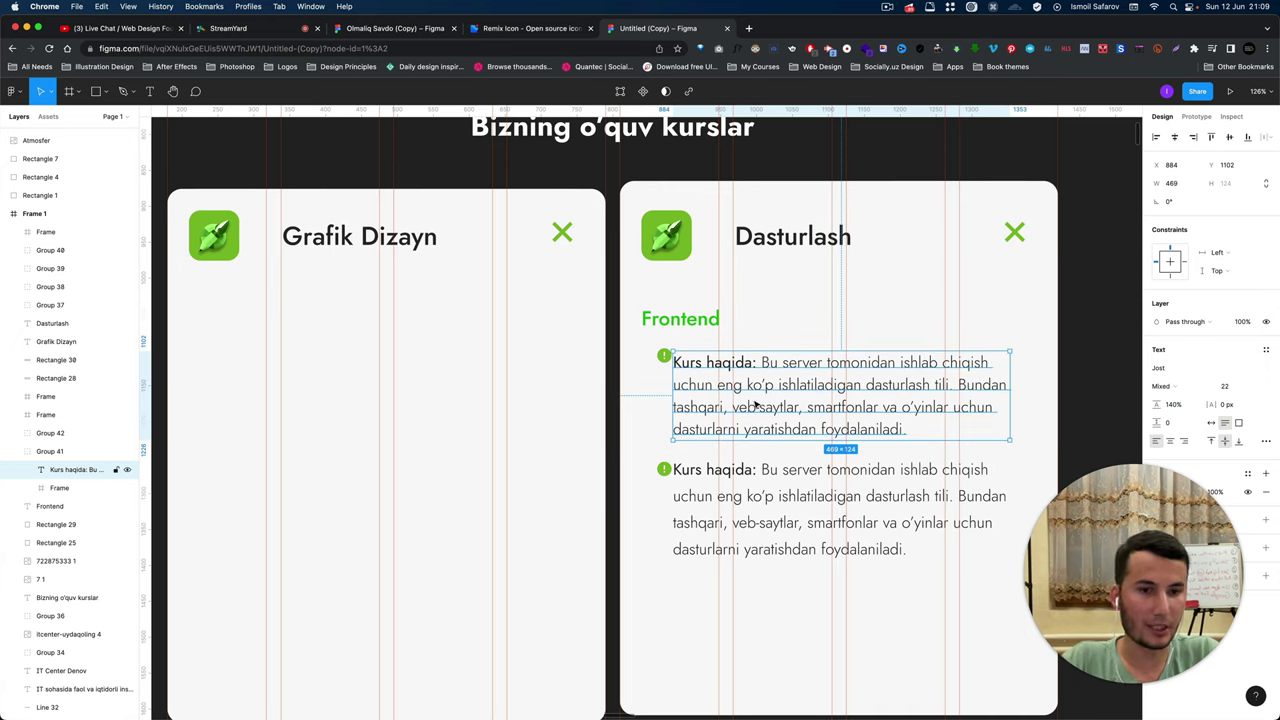
{"action": "left_click", "coordinate": [1172, 404]}
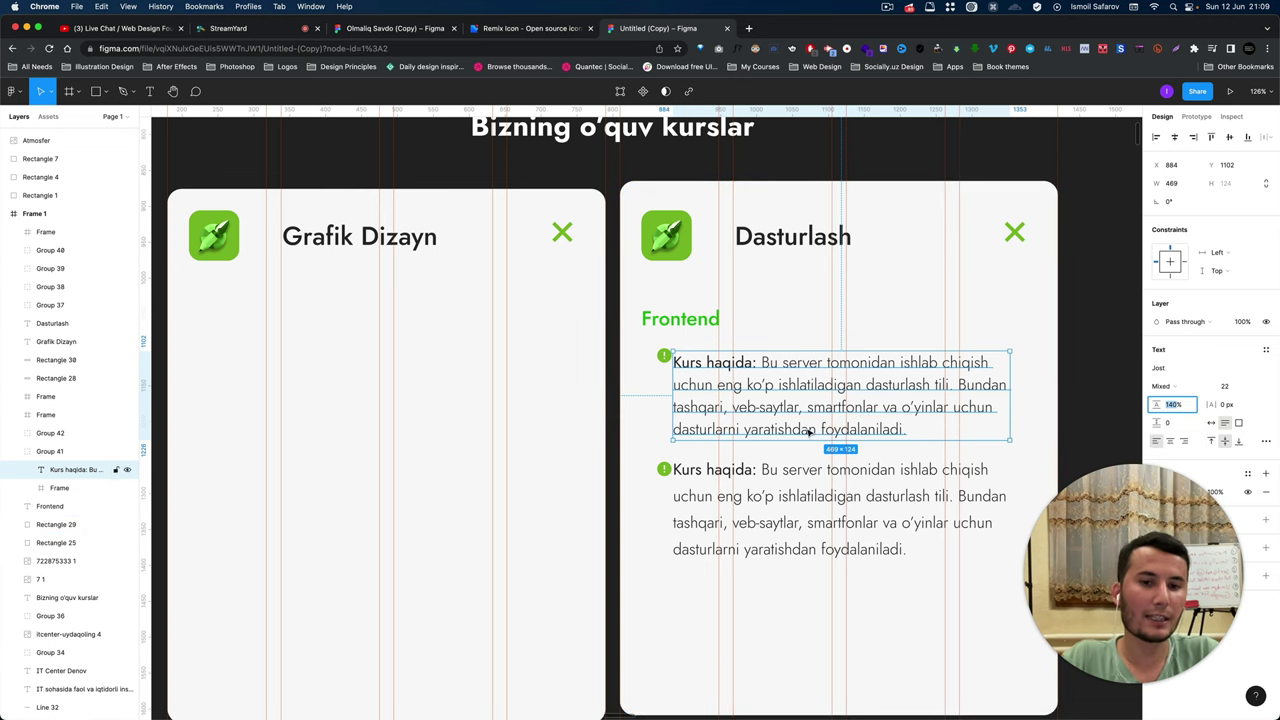
{"action": "scroll", "coordinate": [790, 430], "scroll_direction": "down", "scroll_amount": 5}
{"action": "scroll", "coordinate": [760, 428], "scroll_direction": "up", "scroll_amount": 5}
{"action": "scroll", "coordinate": [717, 423], "scroll_direction": "down", "scroll_amount": 2}
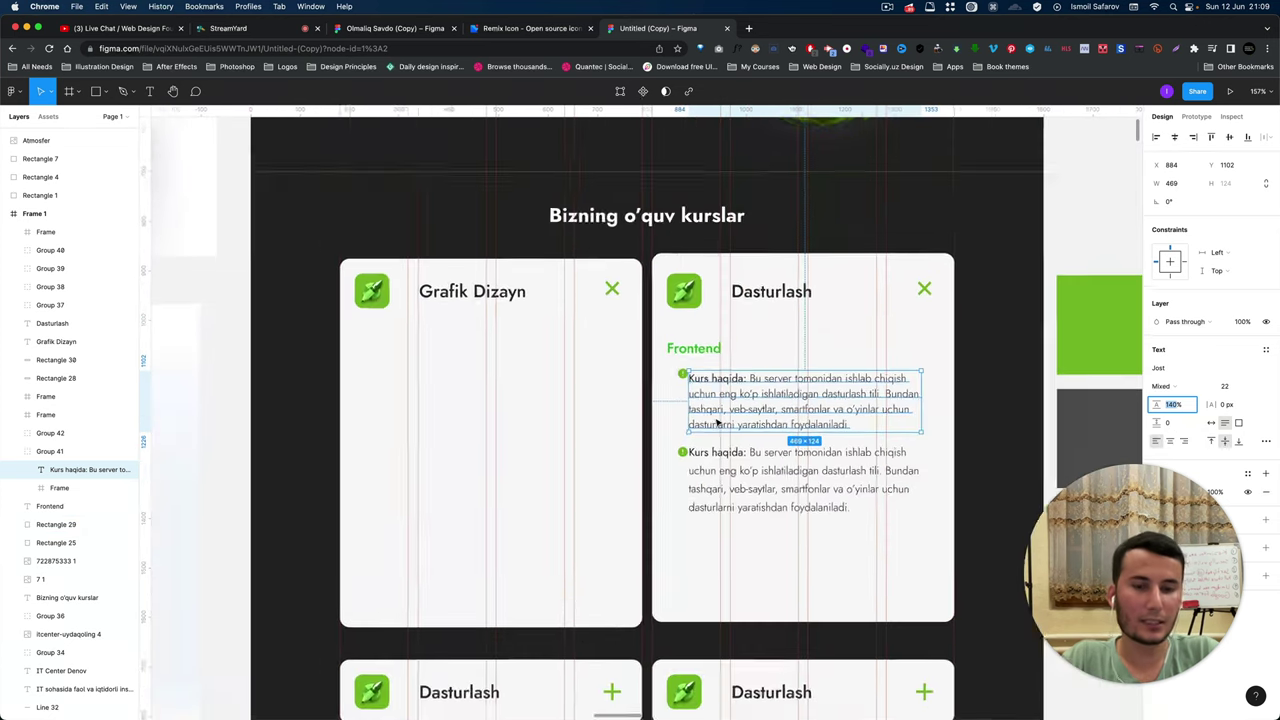
{"action": "scroll", "coordinate": [717, 423], "scroll_direction": "down", "scroll_amount": 1}
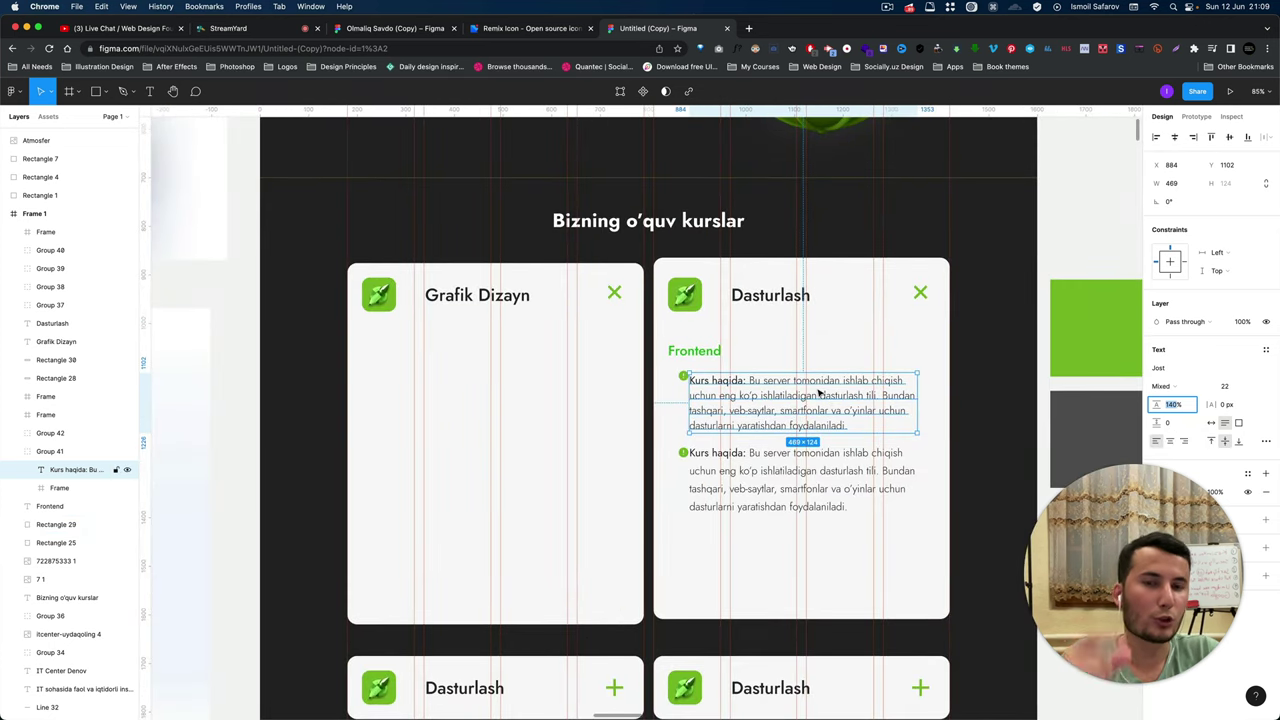
{"action": "scroll", "coordinate": [818, 393], "scroll_direction": "down", "scroll_amount": 1}
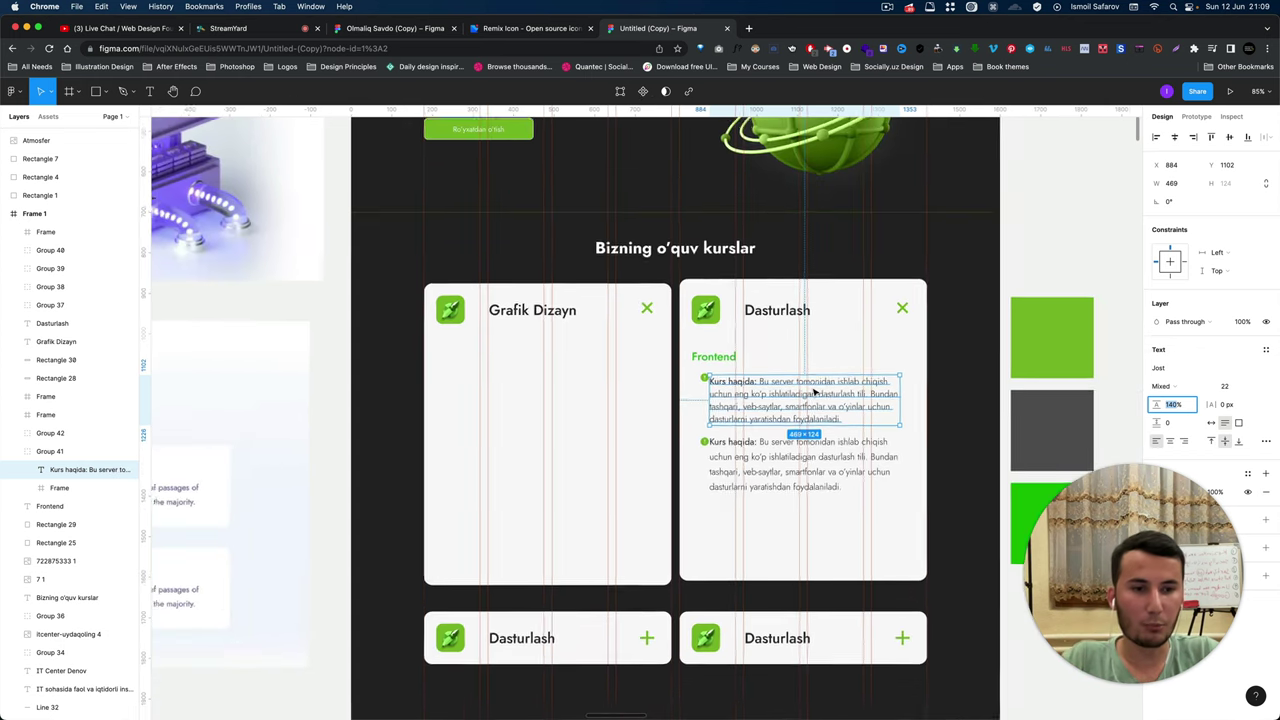
{"action": "scroll", "coordinate": [790, 380], "scroll_direction": "down", "scroll_amount": 2}
{"action": "scroll", "coordinate": [745, 352], "scroll_direction": "down", "scroll_amount": 1}
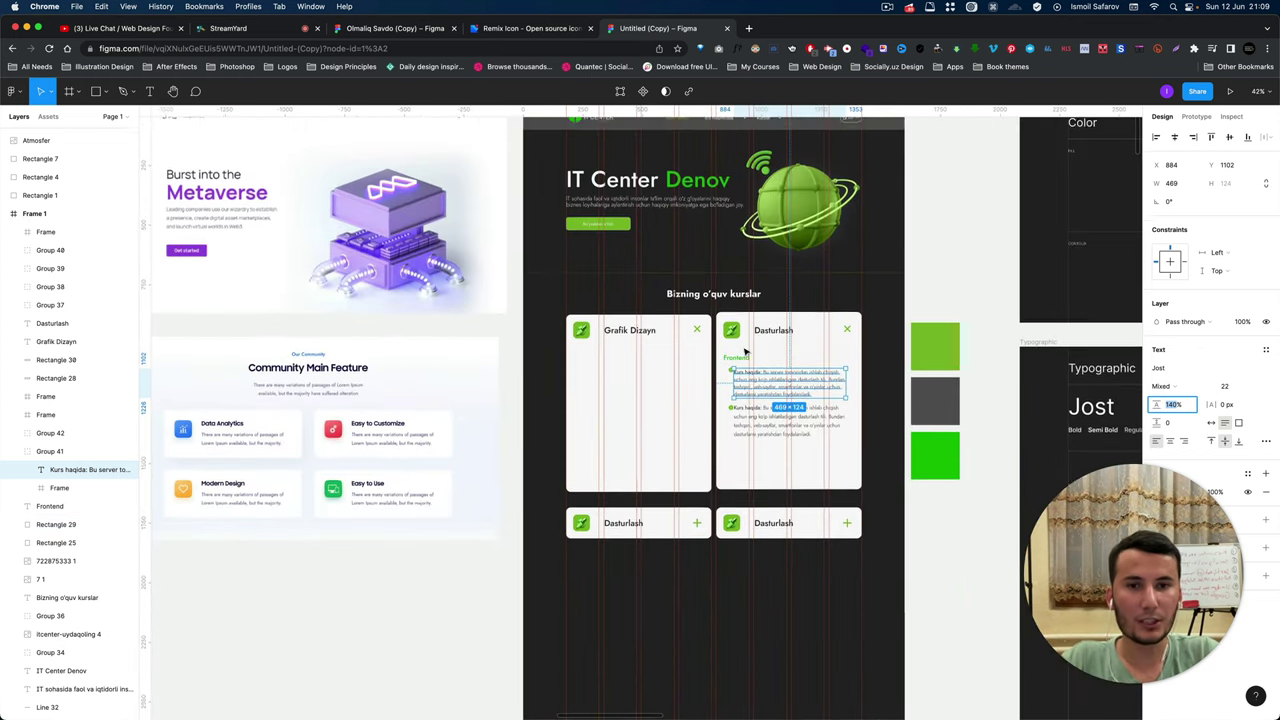
{"action": "scroll", "coordinate": [745, 352], "scroll_direction": "up", "scroll_amount": 3}
{"action": "left_click", "coordinate": [663, 383]}
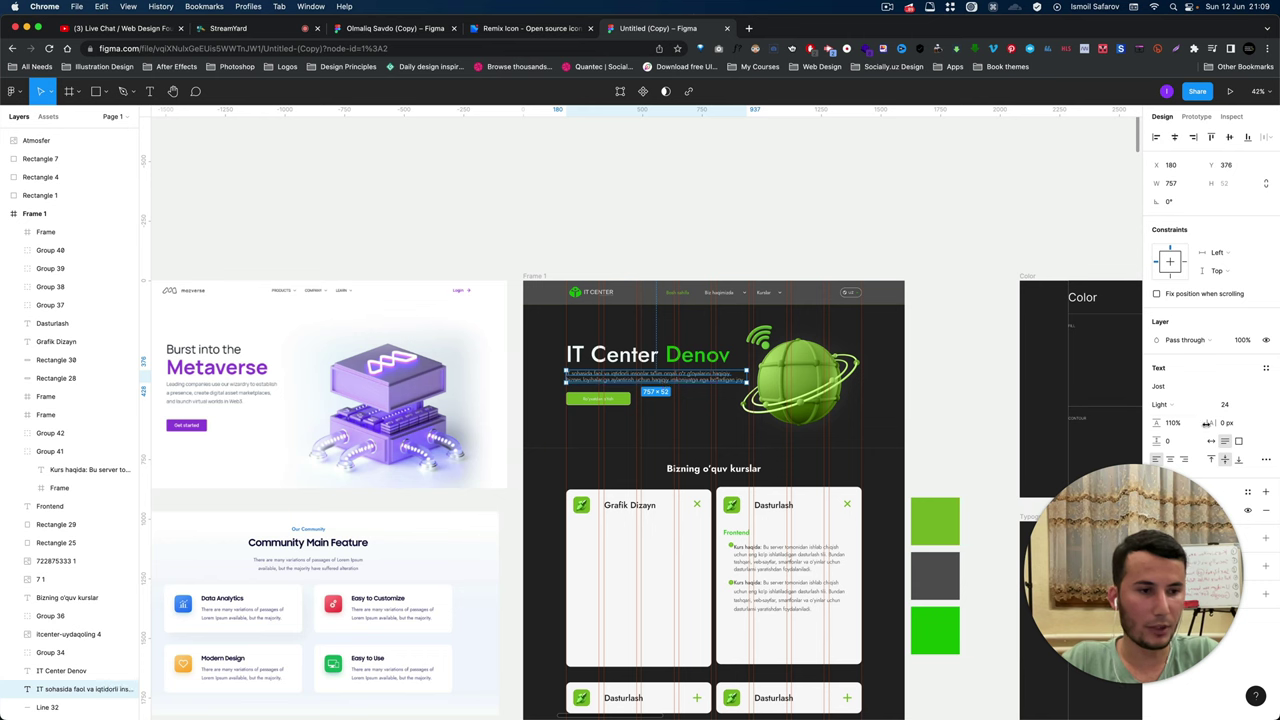
{"action": "scroll", "coordinate": [806, 406], "scroll_direction": "up", "scroll_amount": 2}
{"action": "scroll", "coordinate": [806, 406], "scroll_direction": "up", "scroll_amount": 1}
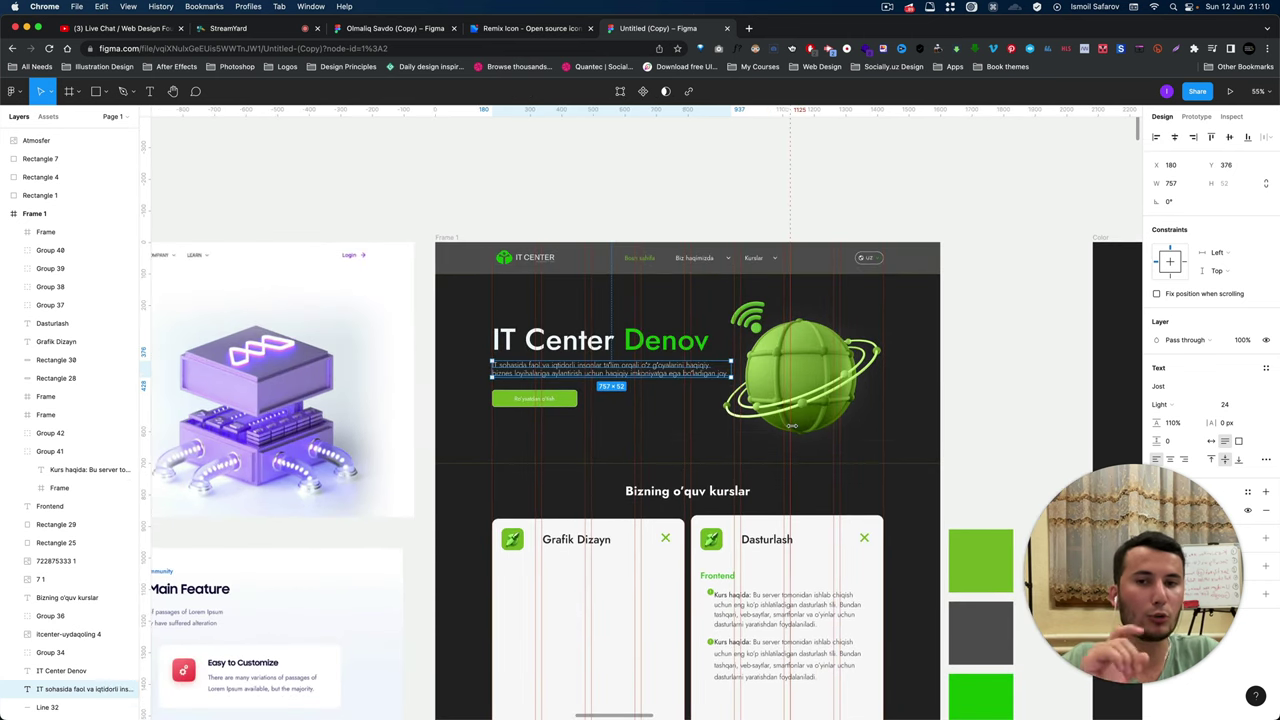
{"action": "scroll", "coordinate": [791, 425], "scroll_direction": "down", "scroll_amount": 1}
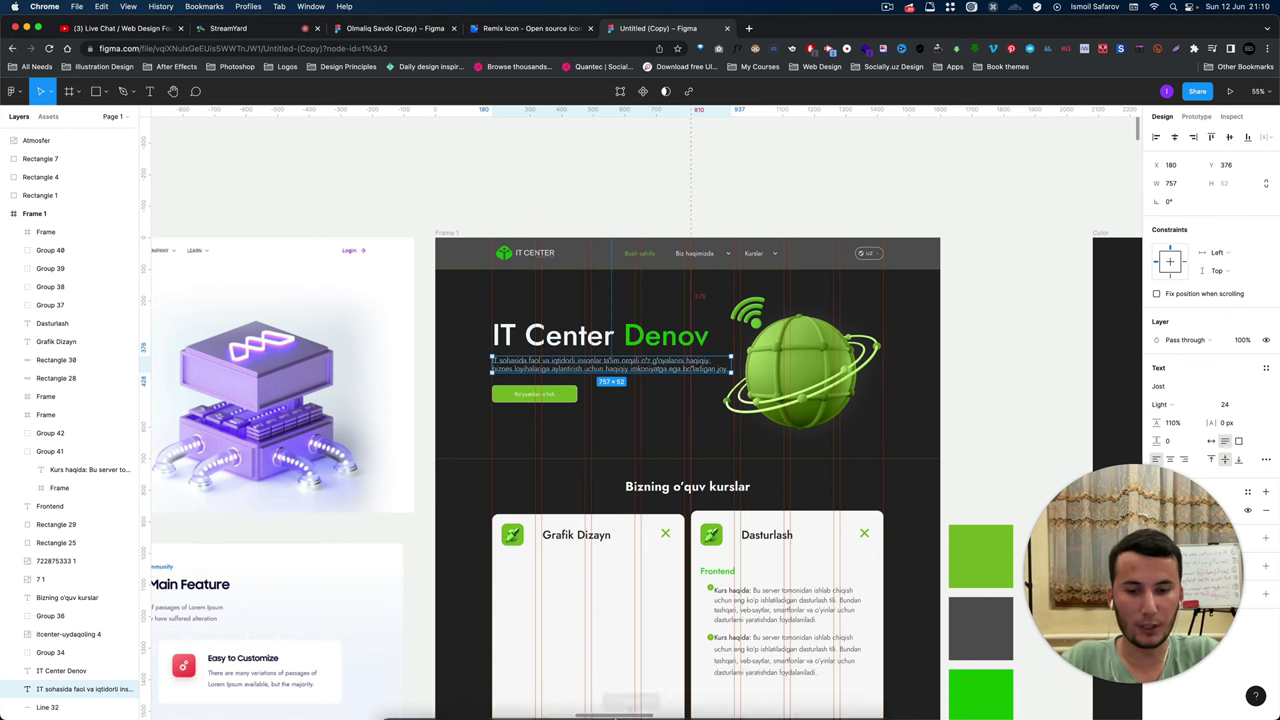
{"action": "mouse_move", "coordinate": [631, 716]}
{"action": "left_click", "coordinate": [631, 693]}
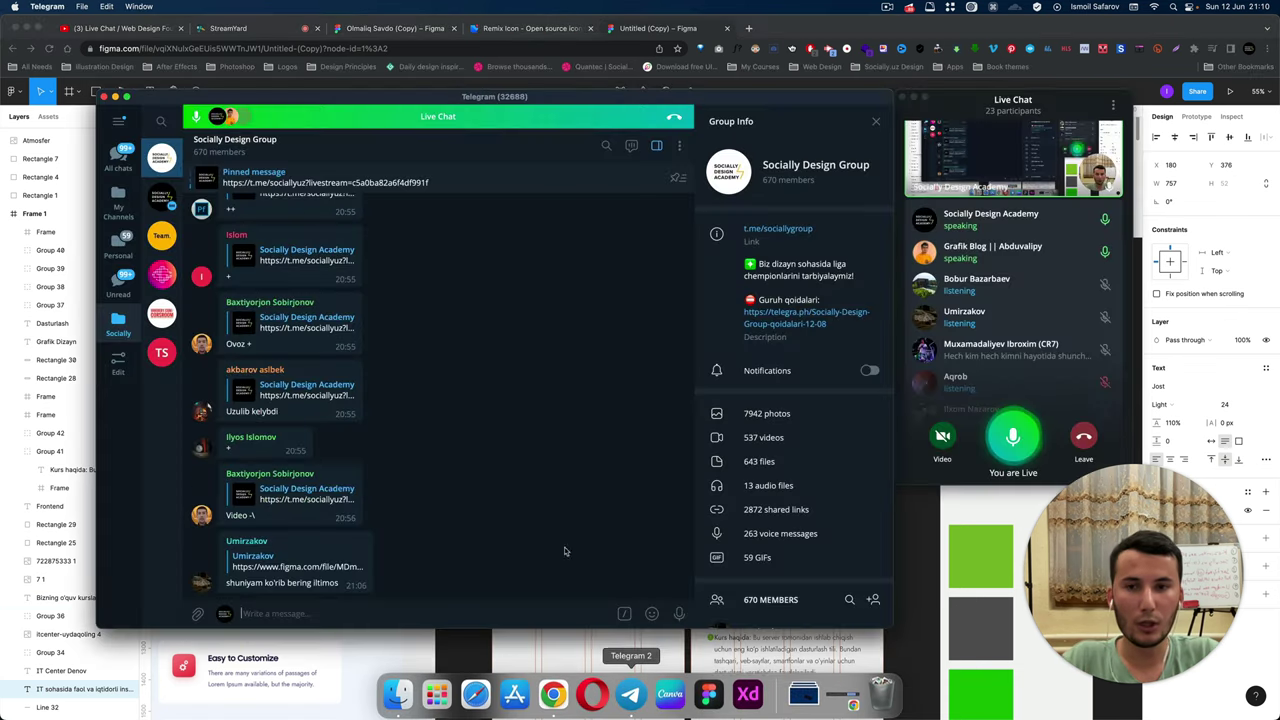
Open the Web Design Foundation | vazifalar chat from Telegram's Foundation folder.
{"action": "left_click", "coordinate": [118, 120]}
{"action": "key", "text": "Escape"}
{"action": "key", "text": "Escape"}
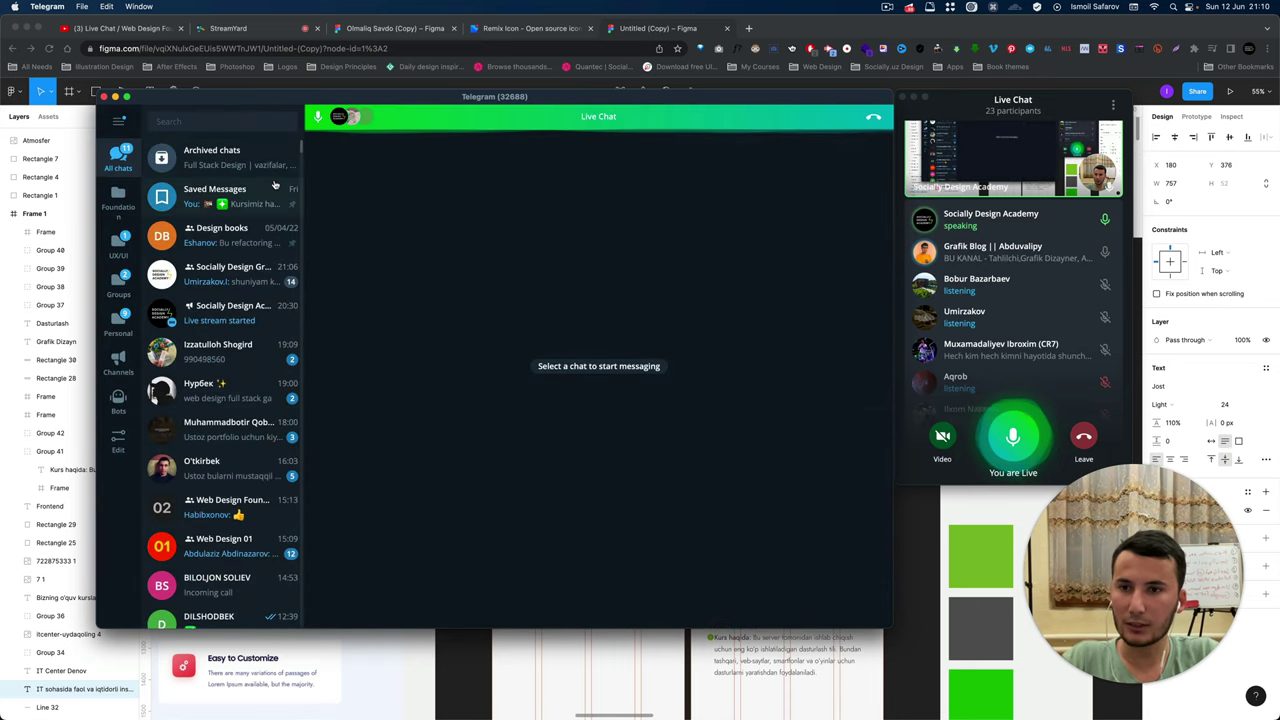
{"action": "left_click", "coordinate": [113, 205]}
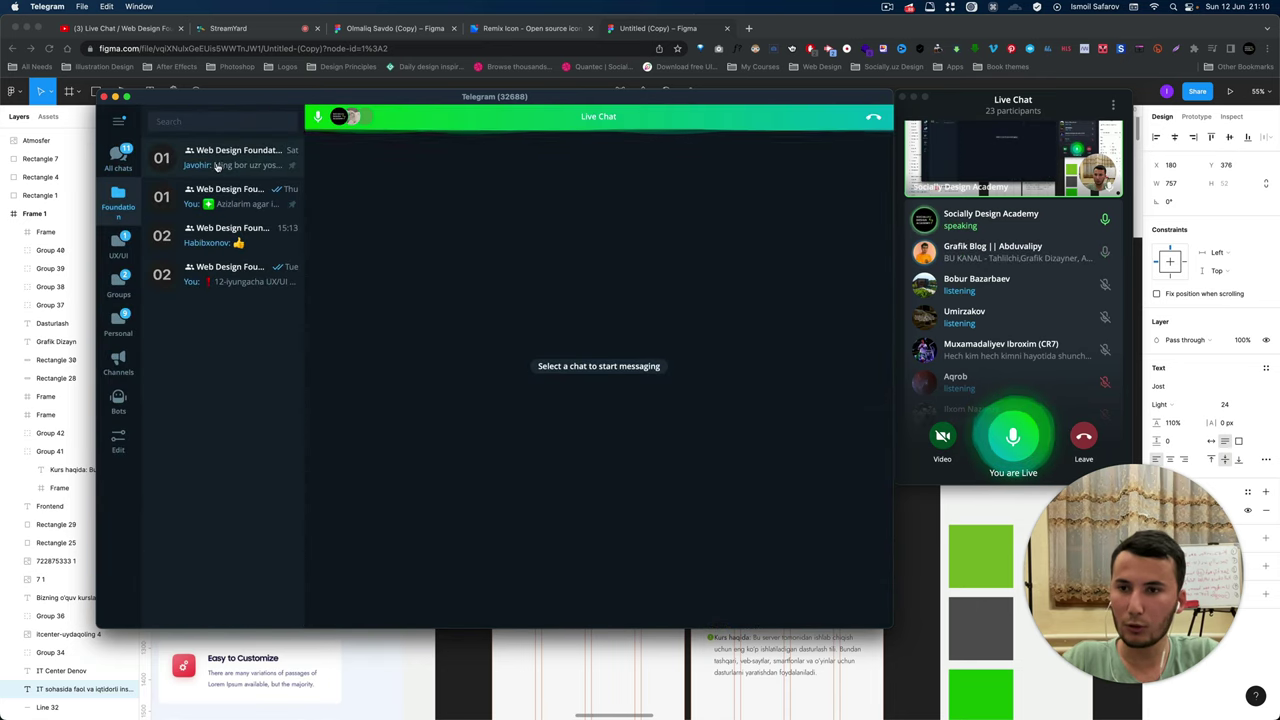
{"action": "left_click", "coordinate": [225, 198]}
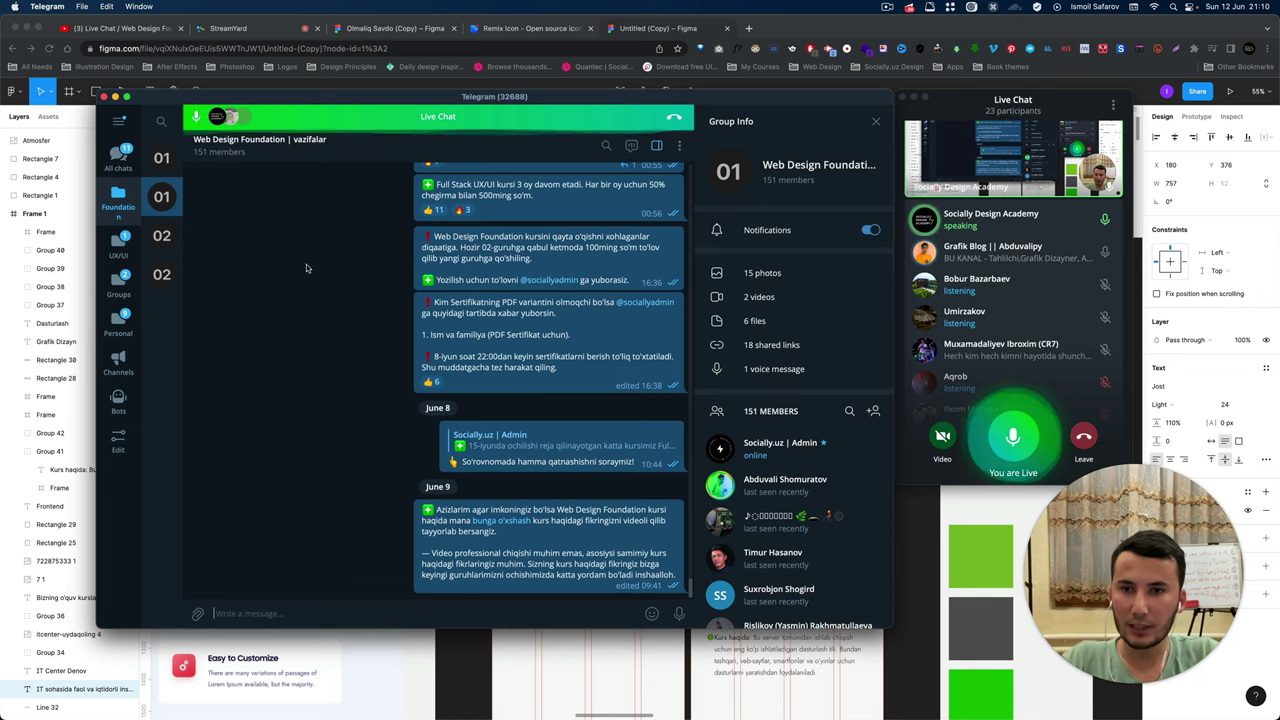
Scroll back to May 12 and open the 'Kurs kitobi — UX_UI dizayn prinsiplari' PDF.
{"action": "scroll", "coordinate": [306, 264], "scroll_direction": "up", "scroll_amount": 5}
{"action": "scroll", "coordinate": [306, 264], "scroll_direction": "up", "scroll_amount": 5}
{"action": "scroll", "coordinate": [306, 264], "scroll_direction": "up", "scroll_amount": 5}
{"action": "scroll", "coordinate": [306, 264], "scroll_direction": "up", "scroll_amount": 3}
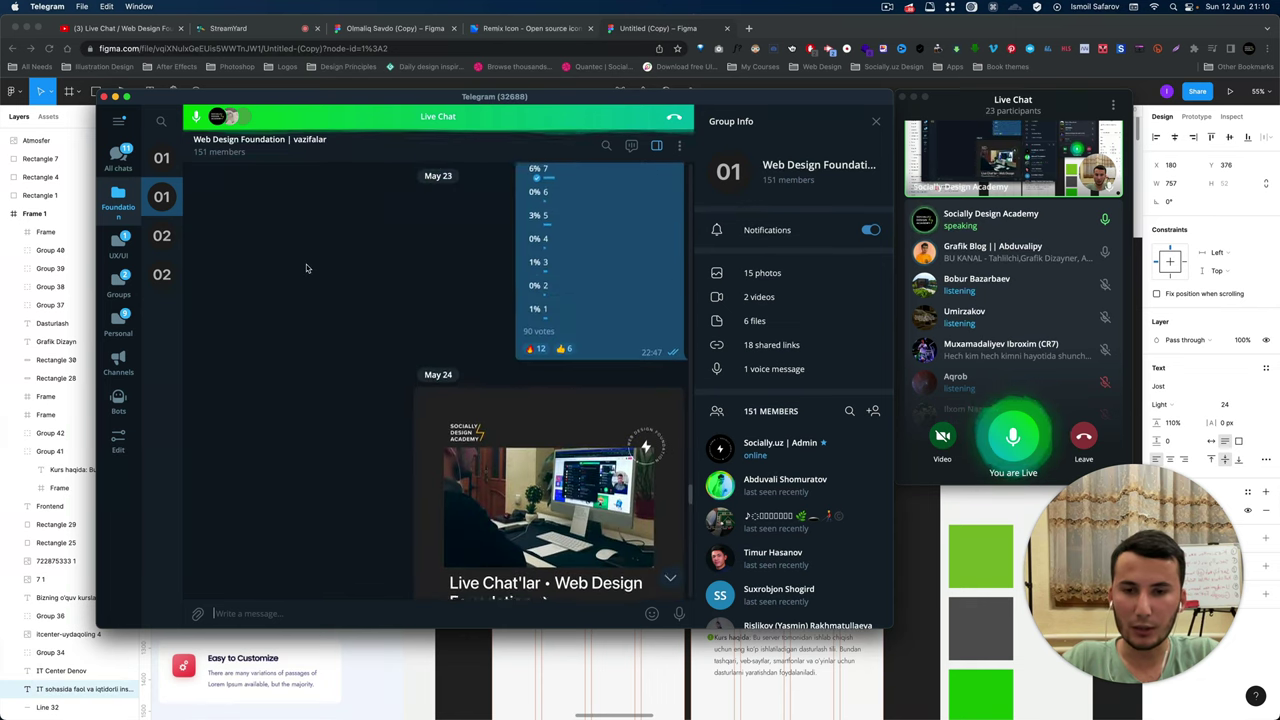
{"action": "scroll", "coordinate": [306, 264], "scroll_direction": "up", "scroll_amount": 3}
{"action": "scroll", "coordinate": [306, 264], "scroll_direction": "up", "scroll_amount": 3}
{"action": "scroll", "coordinate": [306, 264], "scroll_direction": "up", "scroll_amount": 3}
{"action": "scroll", "coordinate": [306, 264], "scroll_direction": "up", "scroll_amount": 3}
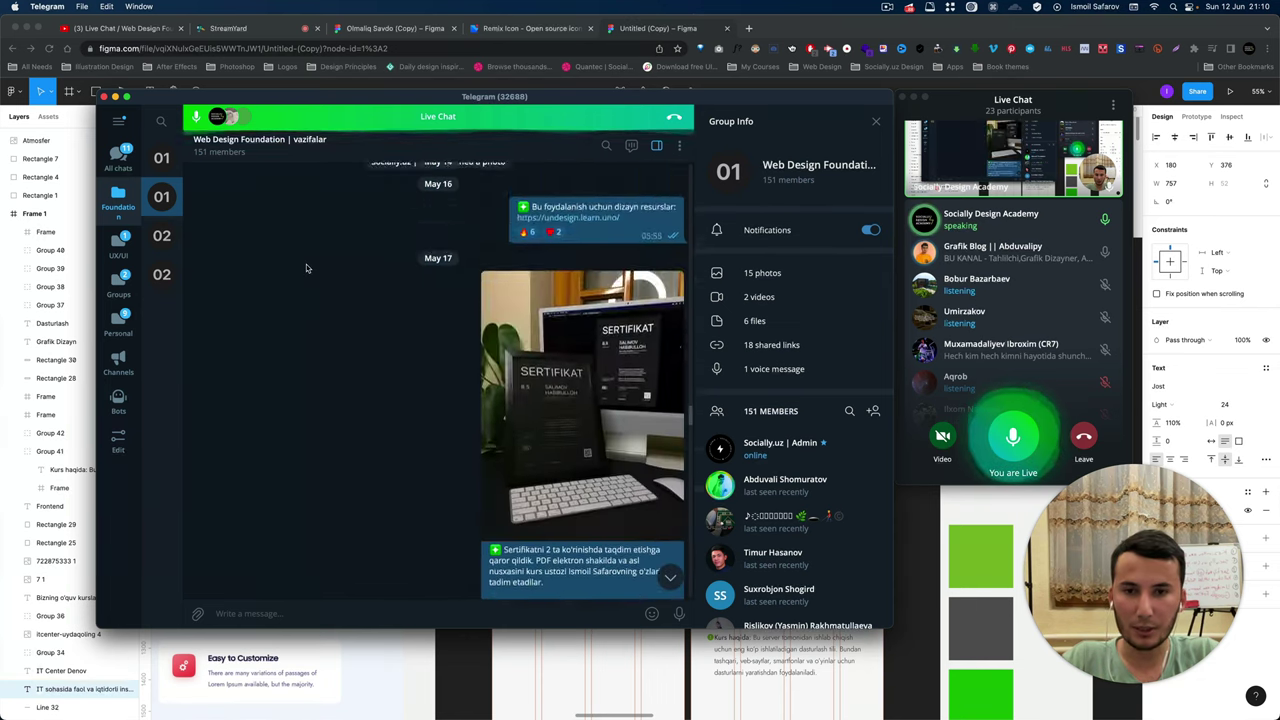
{"action": "scroll", "coordinate": [306, 264], "scroll_direction": "up", "scroll_amount": 3}
{"action": "scroll", "coordinate": [306, 264], "scroll_direction": "up", "scroll_amount": 3}
{"action": "scroll", "coordinate": [306, 264], "scroll_direction": "up", "scroll_amount": 3}
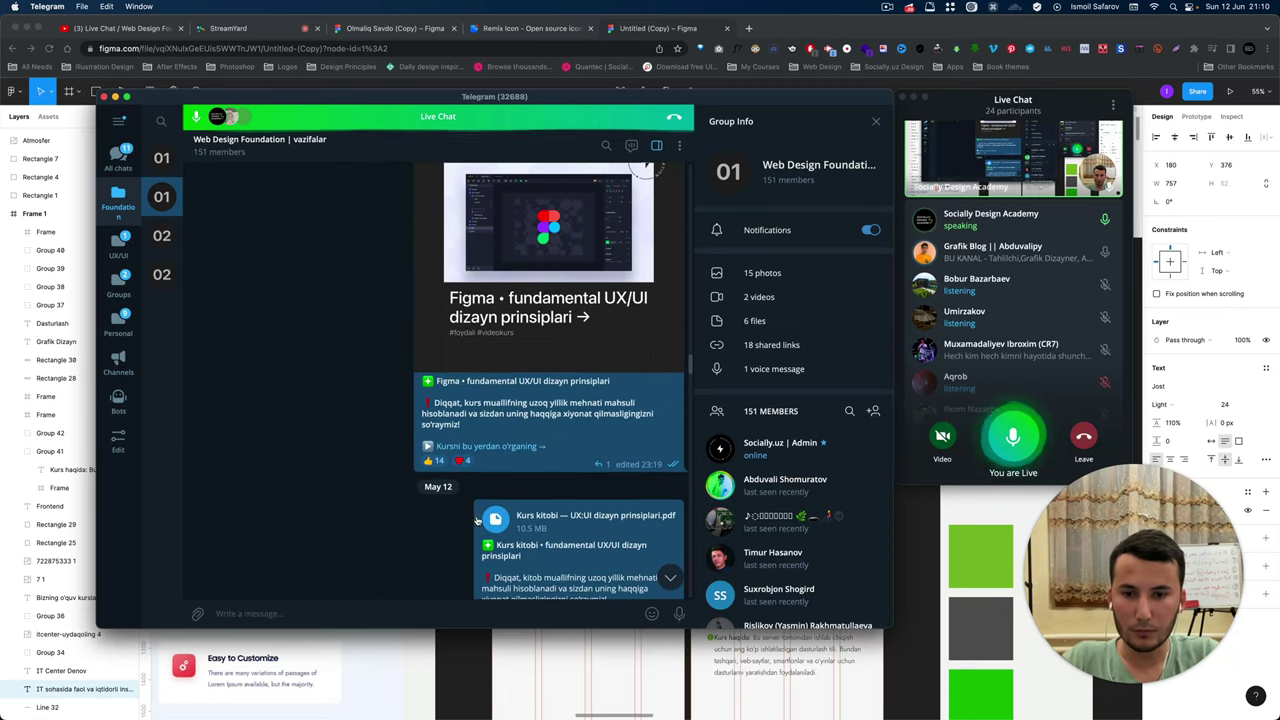
{"action": "left_click", "coordinate": [511, 522]}
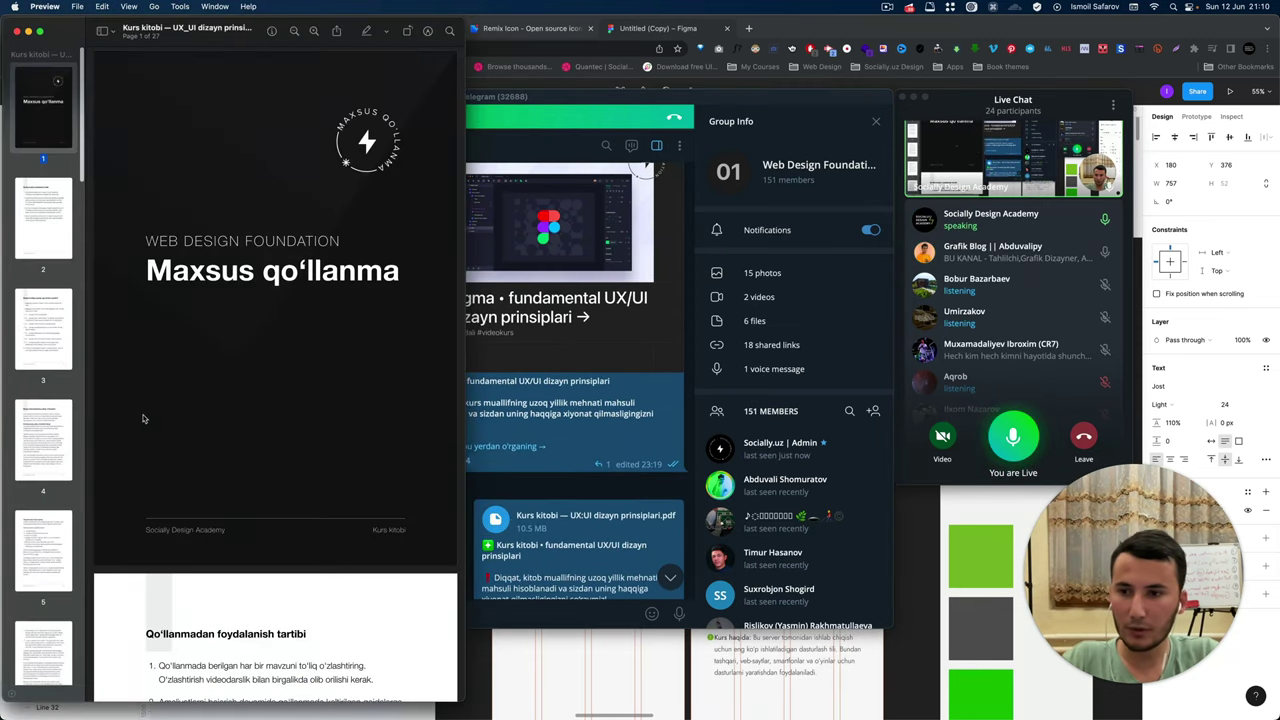
Jump through pages 2, 3 and 4 of the course book via the thumbnails.
{"action": "left_click", "coordinate": [43, 250]}
{"action": "left_click", "coordinate": [45, 370]}
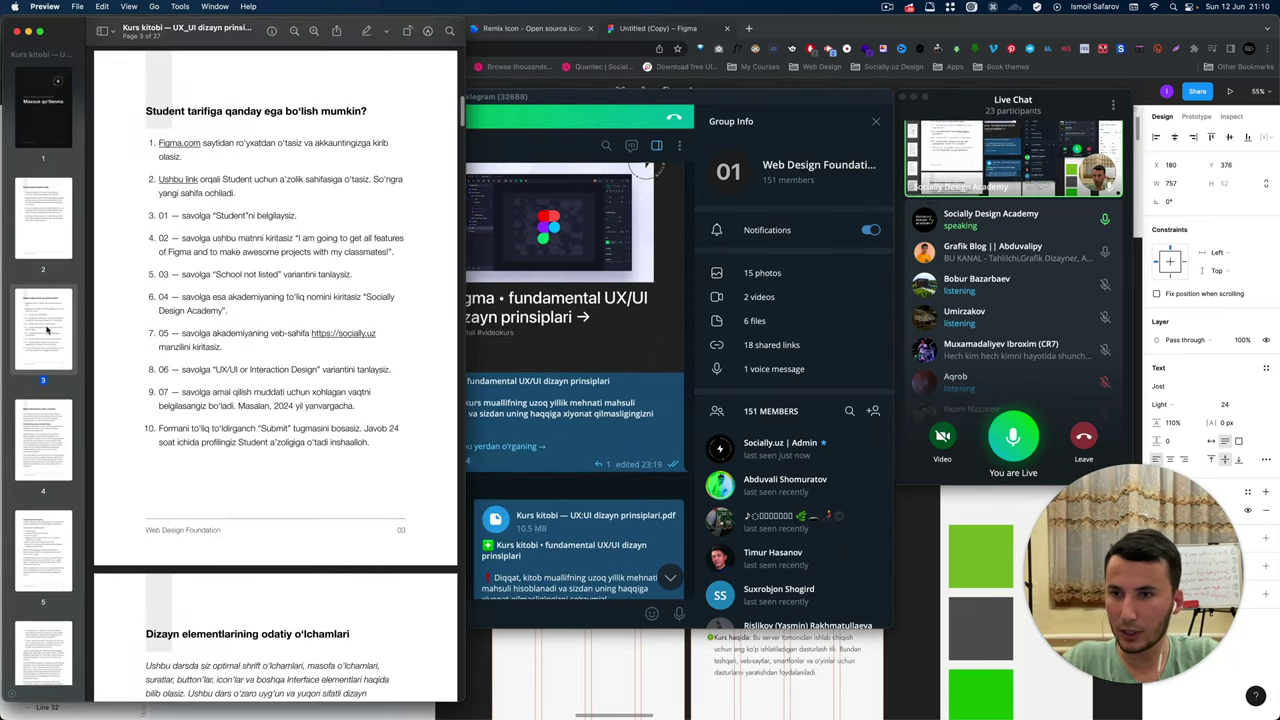
{"action": "left_click", "coordinate": [48, 425]}
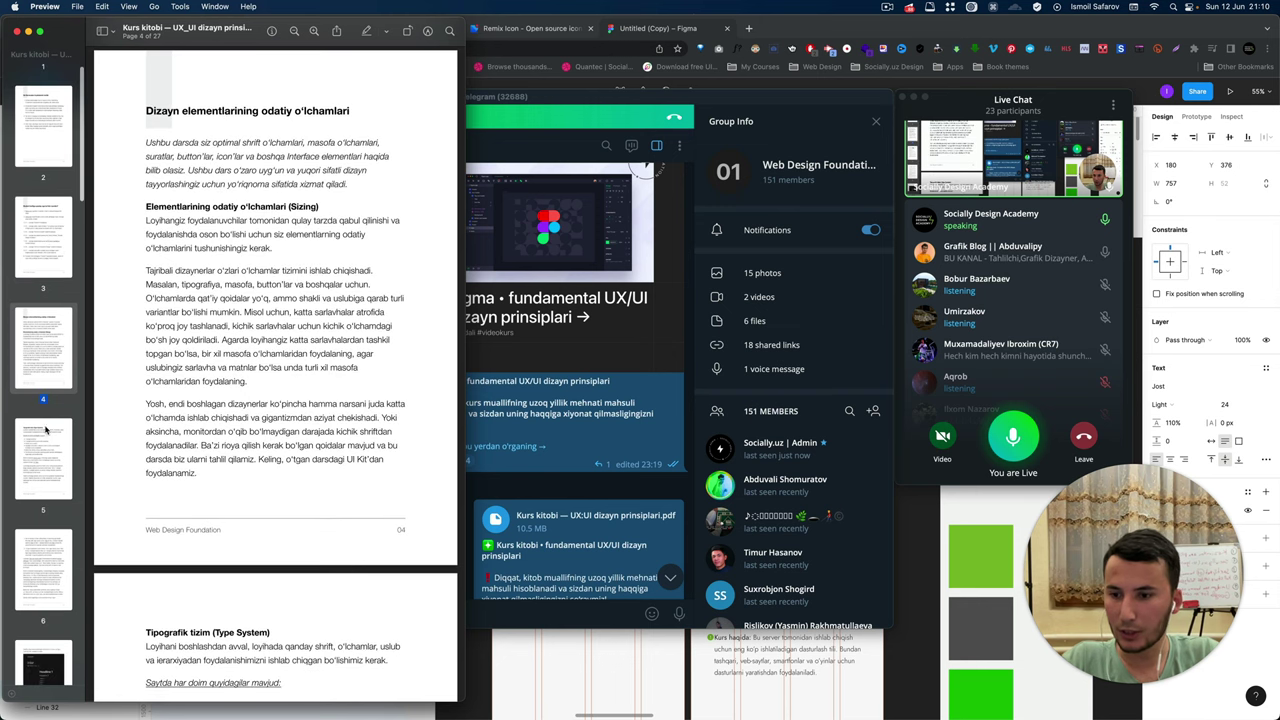
Scroll to page 5's Tipografik tizim section, highlight '14-18px.', and return to Figma.
{"action": "scroll", "coordinate": [130, 580], "scroll_direction": "down", "scroll_amount": 3}
{"action": "scroll", "coordinate": [145, 540], "scroll_direction": "down", "scroll_amount": 5}
{"action": "scroll", "coordinate": [155, 510], "scroll_direction": "down", "scroll_amount": 3}
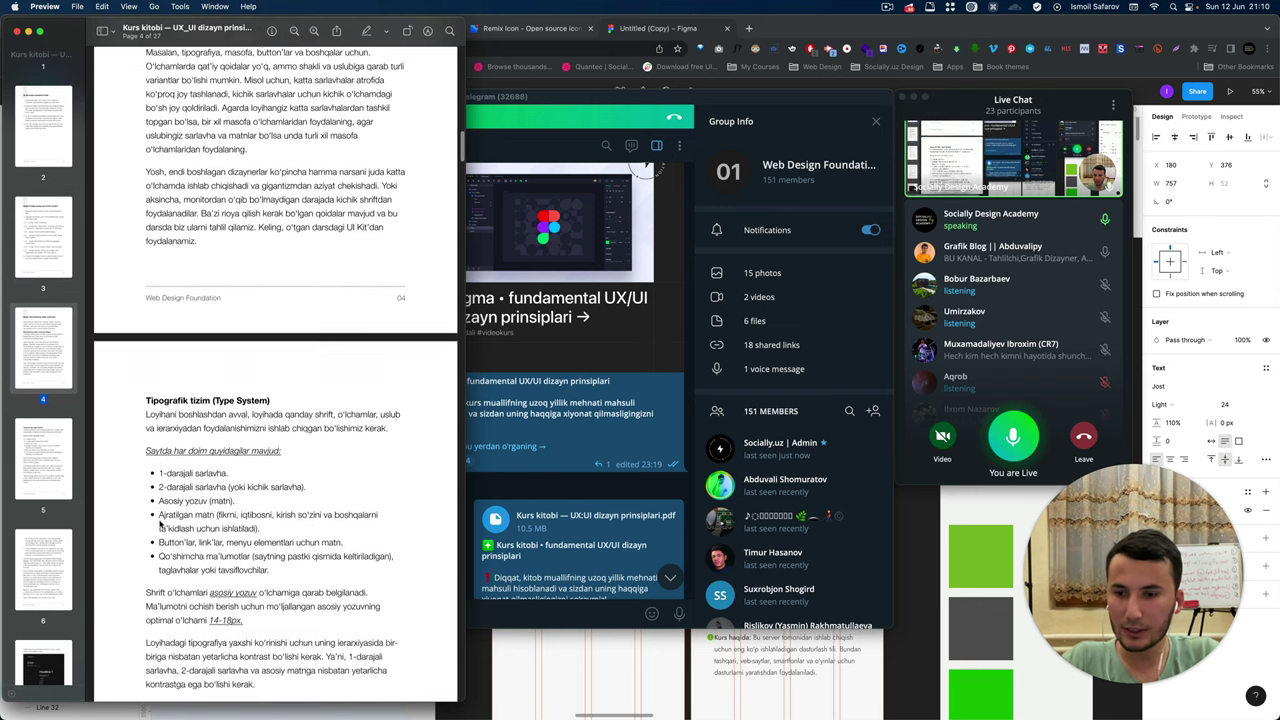
{"action": "scroll", "coordinate": [179, 421], "scroll_direction": "down", "scroll_amount": 2}
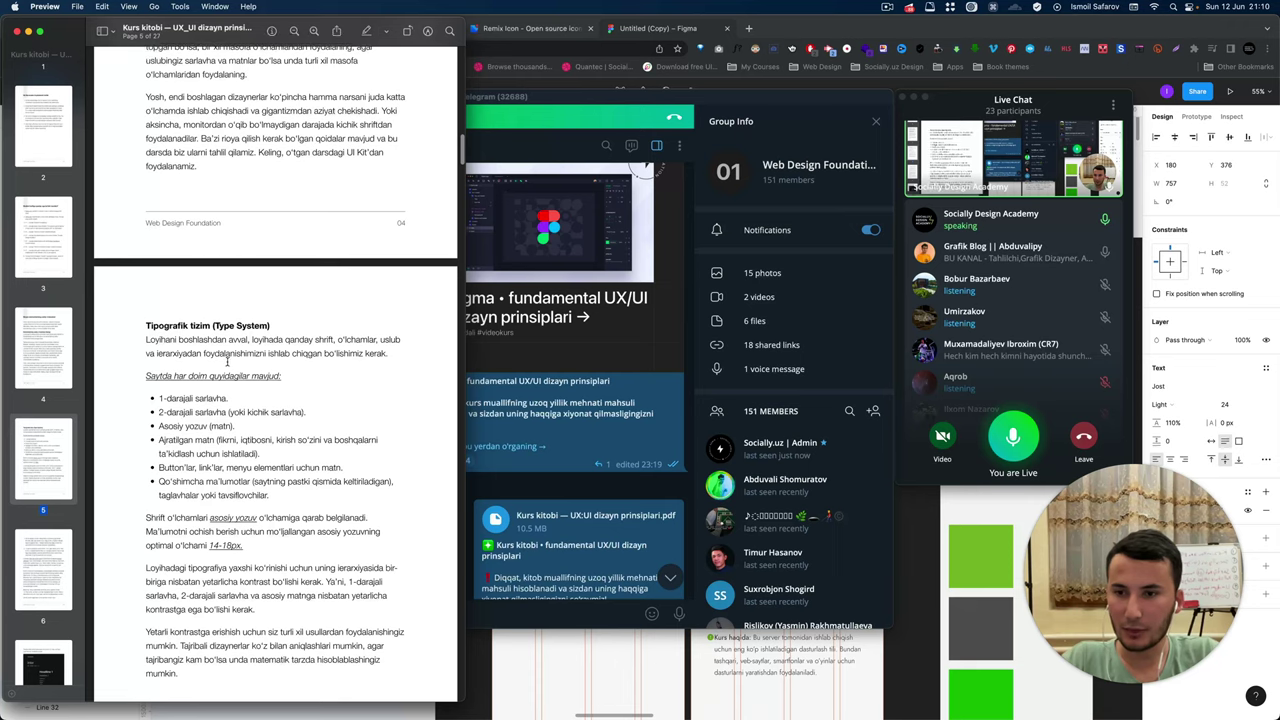
{"action": "scroll", "coordinate": [179, 410], "scroll_direction": "down", "scroll_amount": 1}
{"action": "scroll", "coordinate": [178, 395], "scroll_direction": "down", "scroll_amount": 2}
{"action": "scroll", "coordinate": [178, 397], "scroll_direction": "down", "scroll_amount": 1}
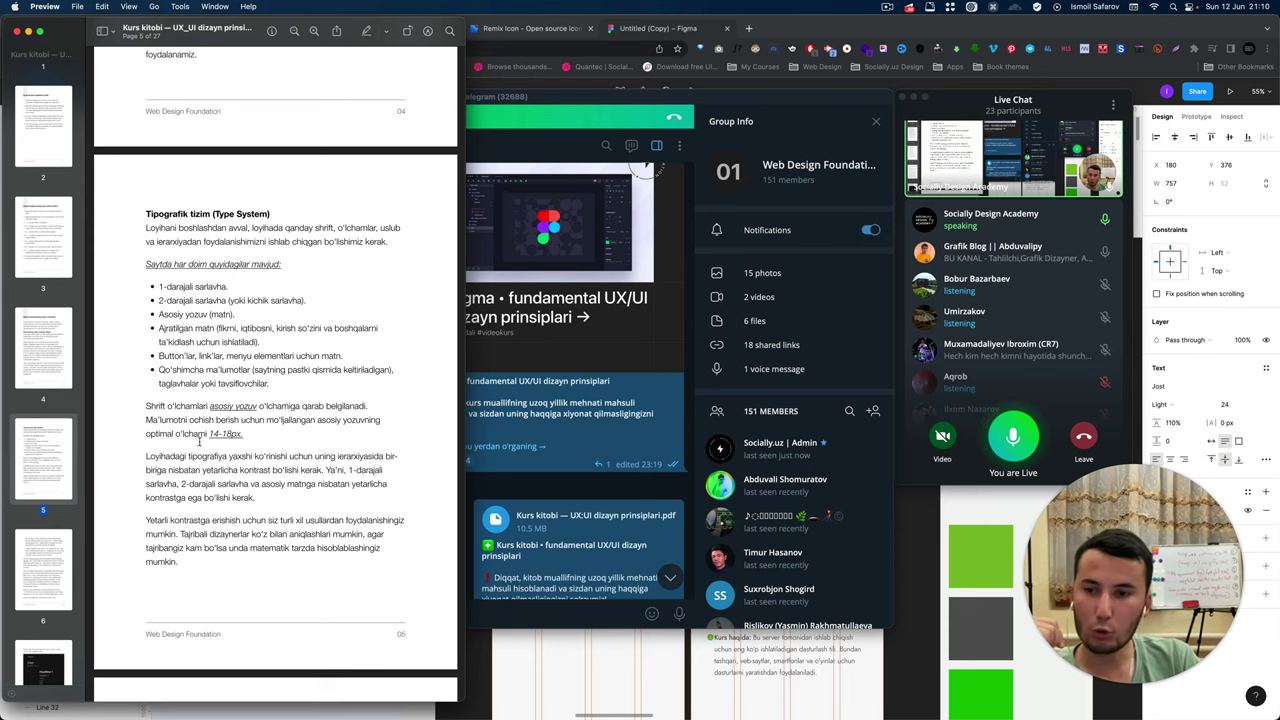
{"action": "left_click_drag", "start_coordinate": [209, 434], "coordinate": [243, 434]}
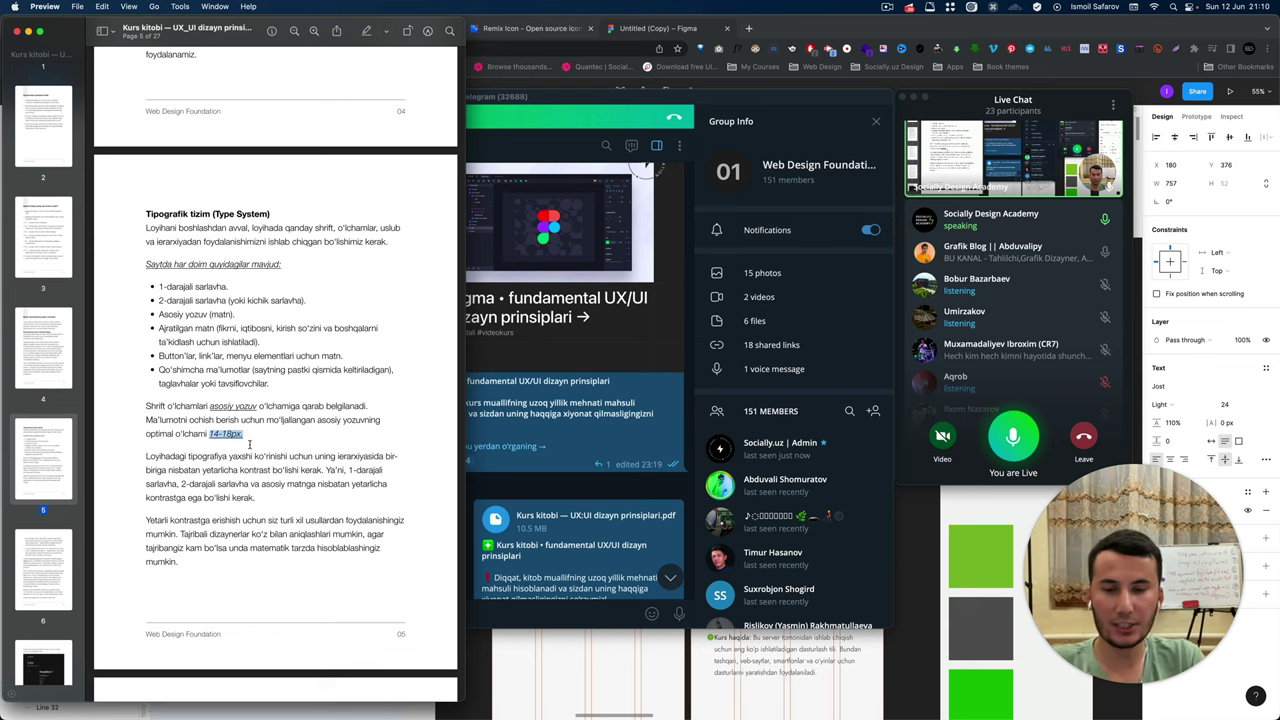
{"action": "key", "text": "super+Tab"}
{"action": "key", "text": "super+Tab"}
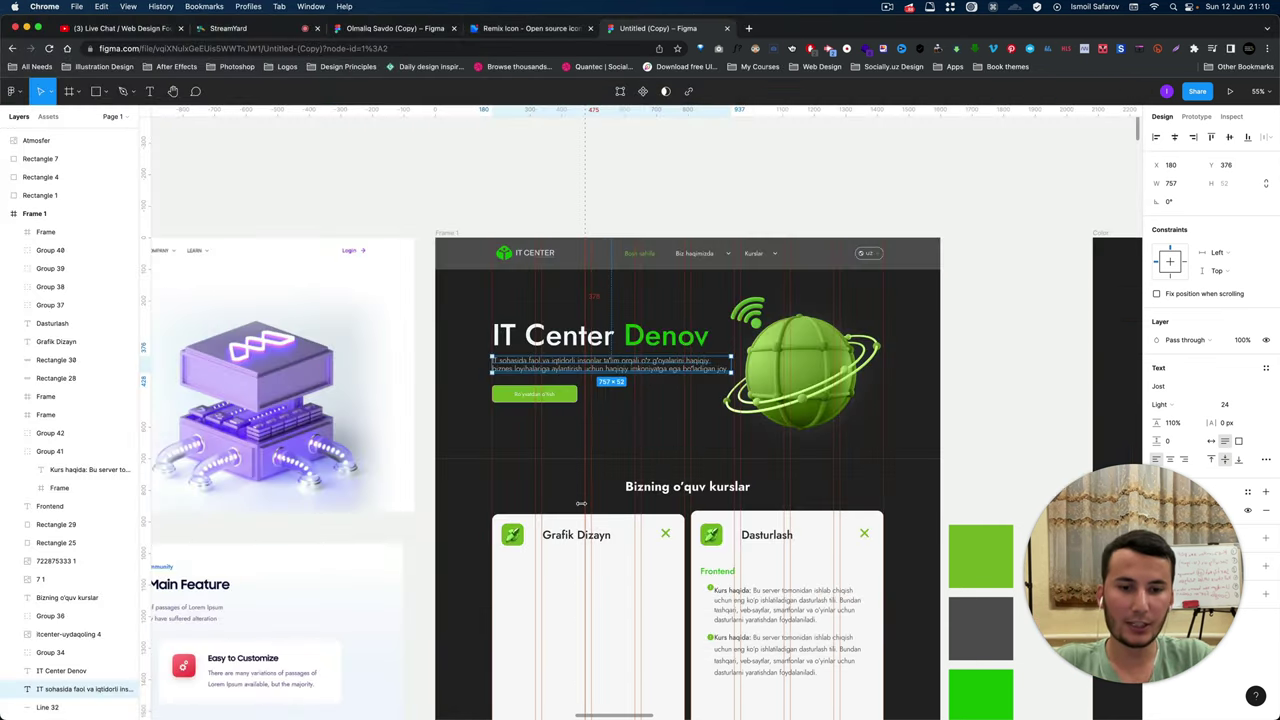
Inspect the Dasturlash card's Kurs haqida text and the hero paragraph, then return to Telegram.
{"action": "double_click", "coordinate": [814, 608]}
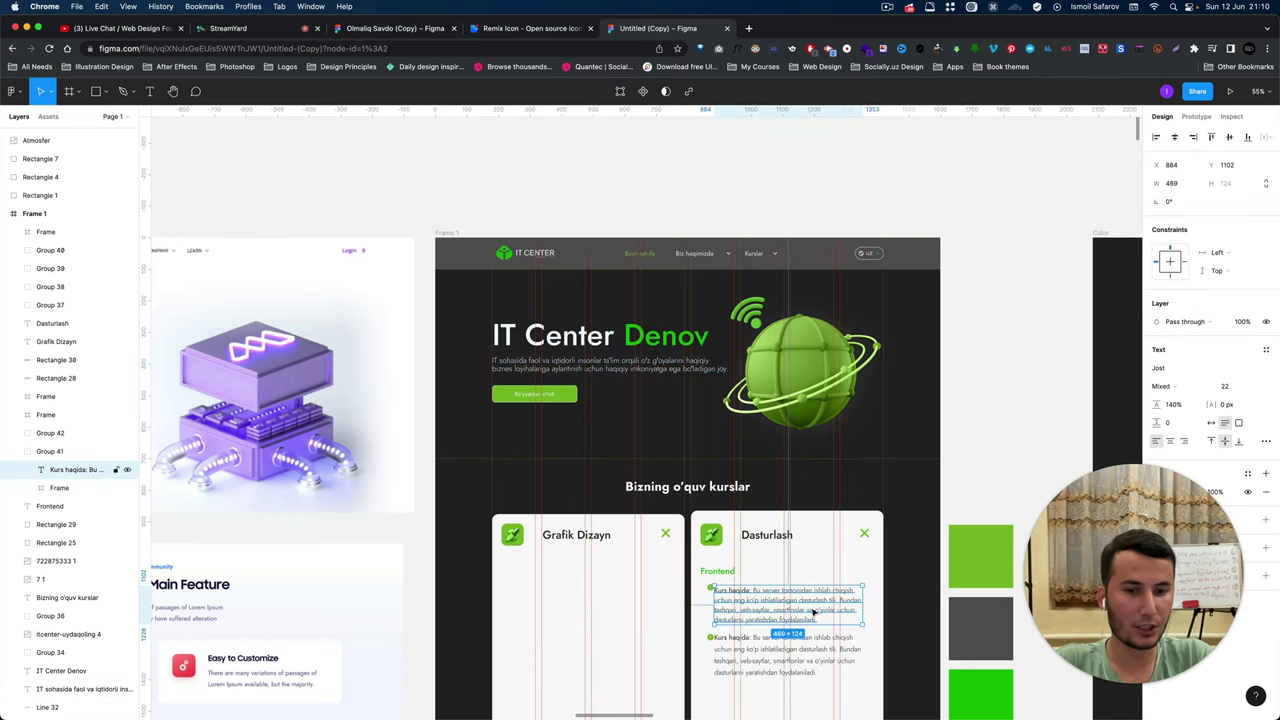
{"action": "left_click", "coordinate": [656, 371]}
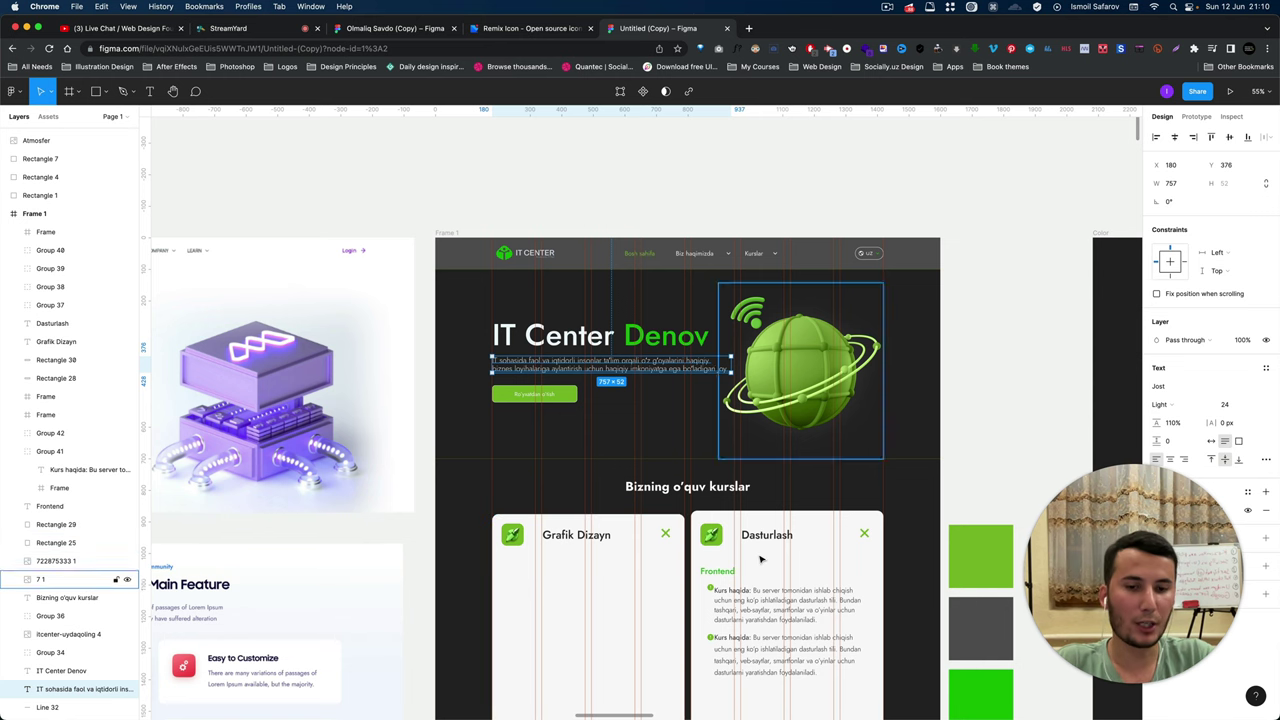
{"action": "key", "text": "super+Tab"}
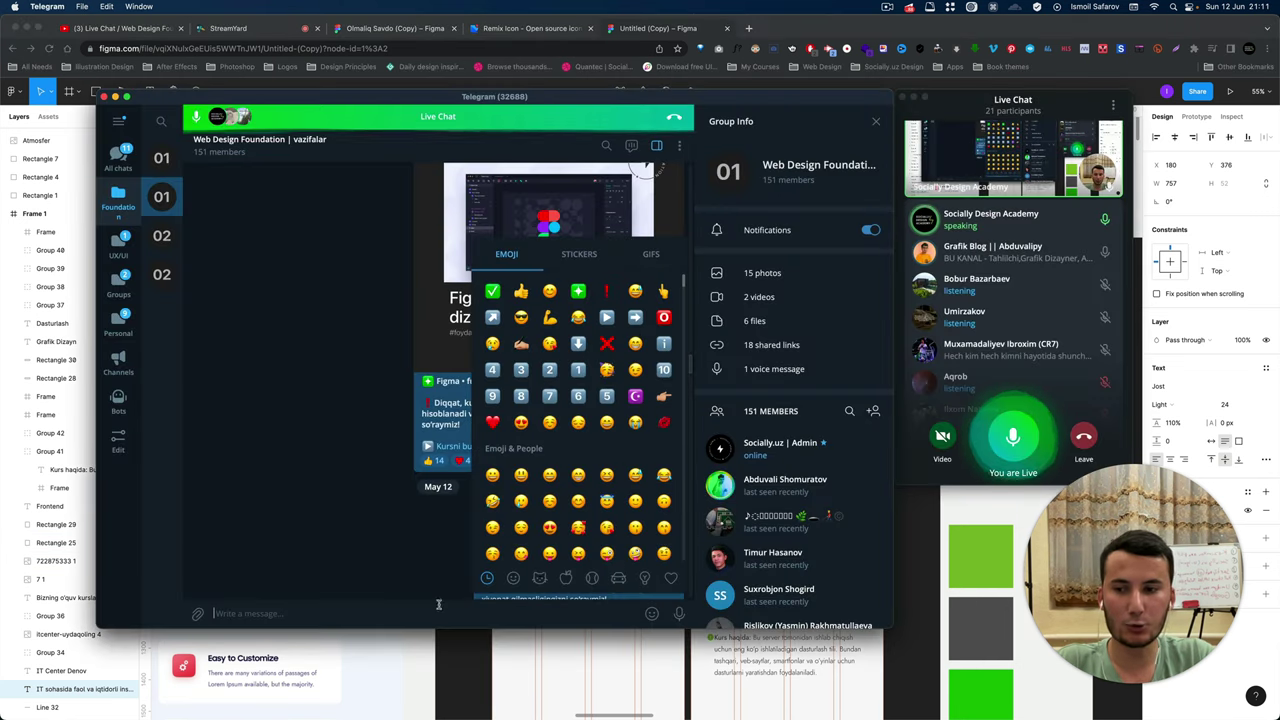
Return to the course book PDF in Preview and scroll down and back through its pages.
{"action": "key", "text": "super+Tab"}
{"action": "key", "text": "super+Tab"}
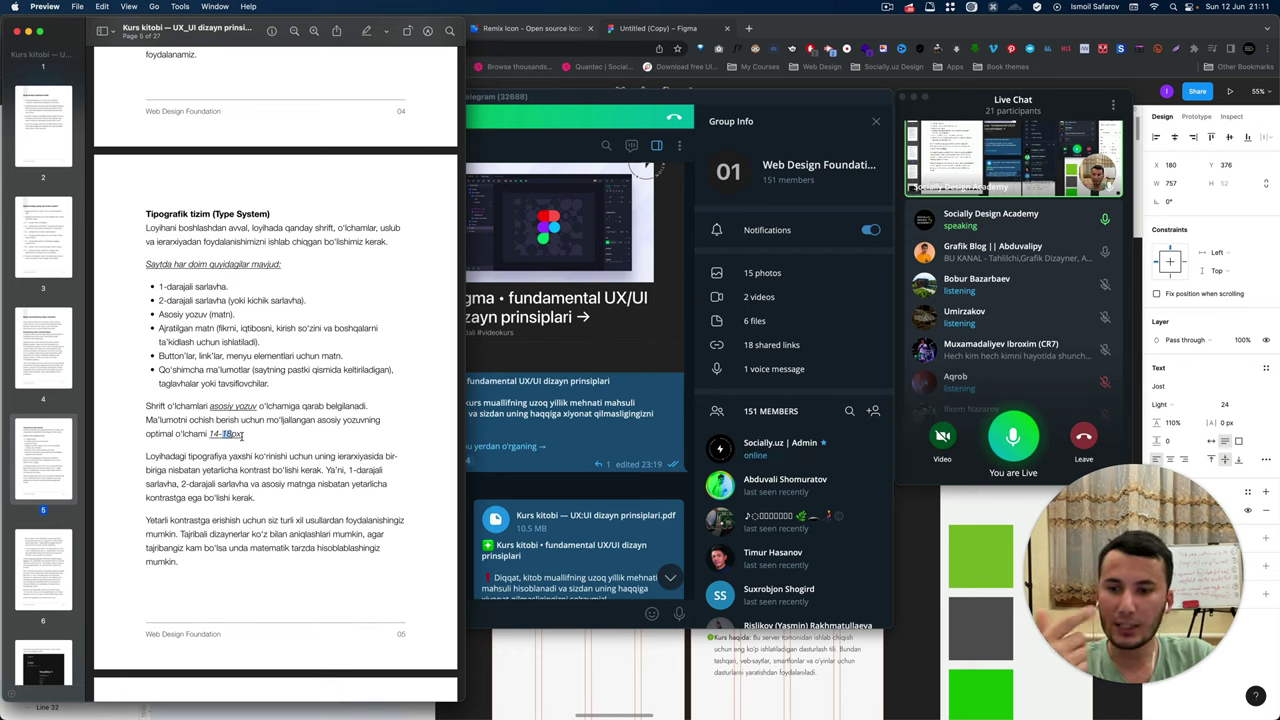
{"action": "scroll", "coordinate": [243, 435], "scroll_direction": "down", "scroll_amount": 1}
{"action": "scroll", "coordinate": [245, 440], "scroll_direction": "down", "scroll_amount": 2}
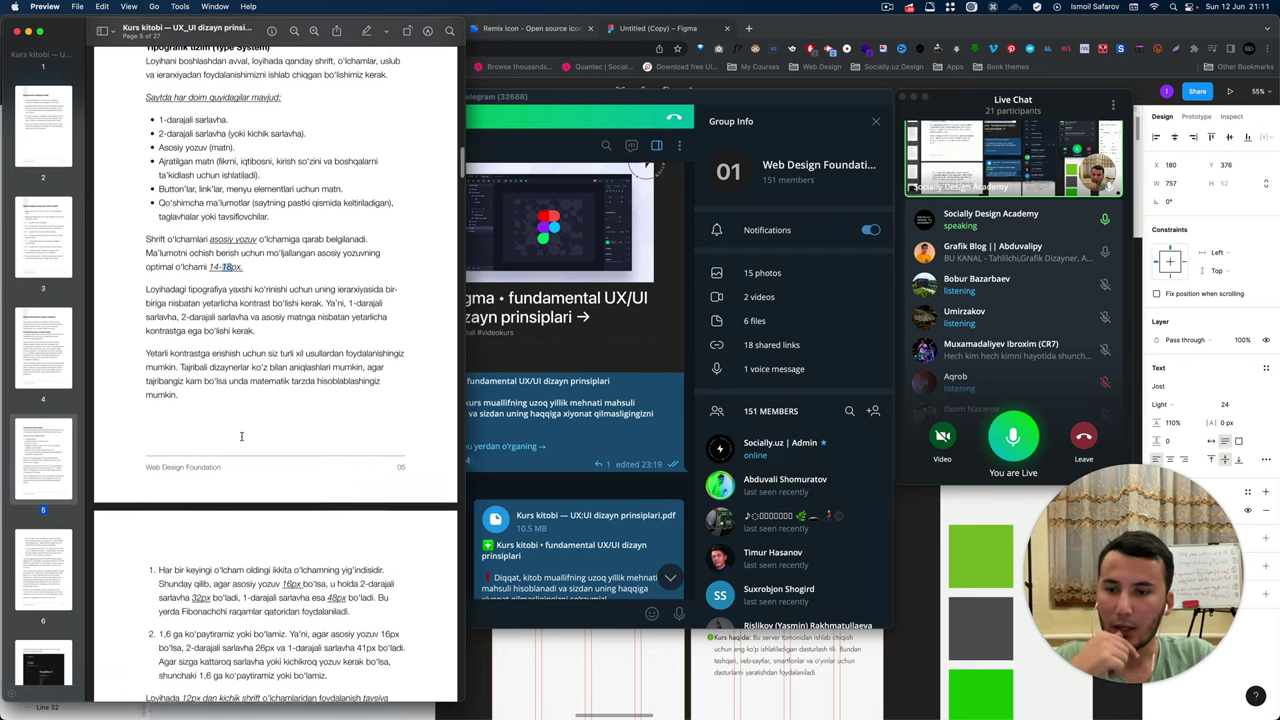
{"action": "scroll", "coordinate": [250, 450], "scroll_direction": "down", "scroll_amount": 2}
{"action": "scroll", "coordinate": [257, 466], "scroll_direction": "down", "scroll_amount": 2}
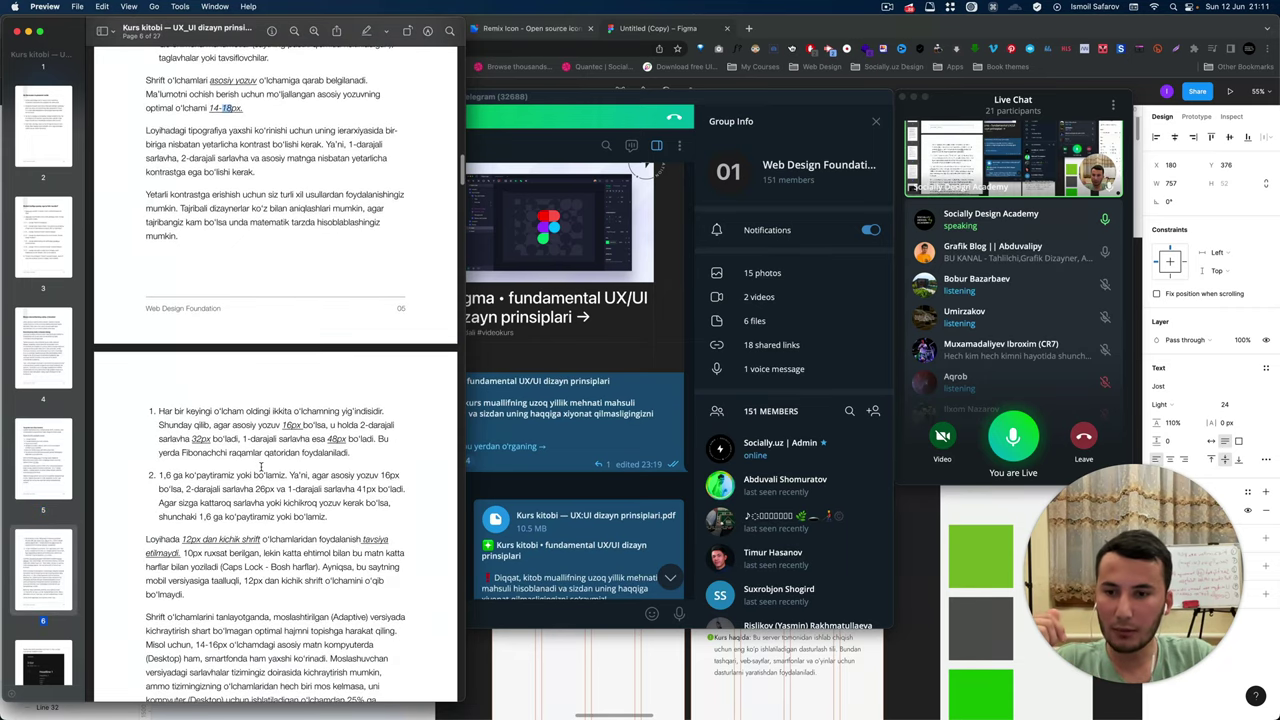
{"action": "scroll", "coordinate": [260, 466], "scroll_direction": "down", "scroll_amount": 2}
{"action": "scroll", "coordinate": [266, 466], "scroll_direction": "down", "scroll_amount": 1}
{"action": "scroll", "coordinate": [265, 466], "scroll_direction": "down", "scroll_amount": 2}
{"action": "scroll", "coordinate": [245, 400], "scroll_direction": "down", "scroll_amount": 1}
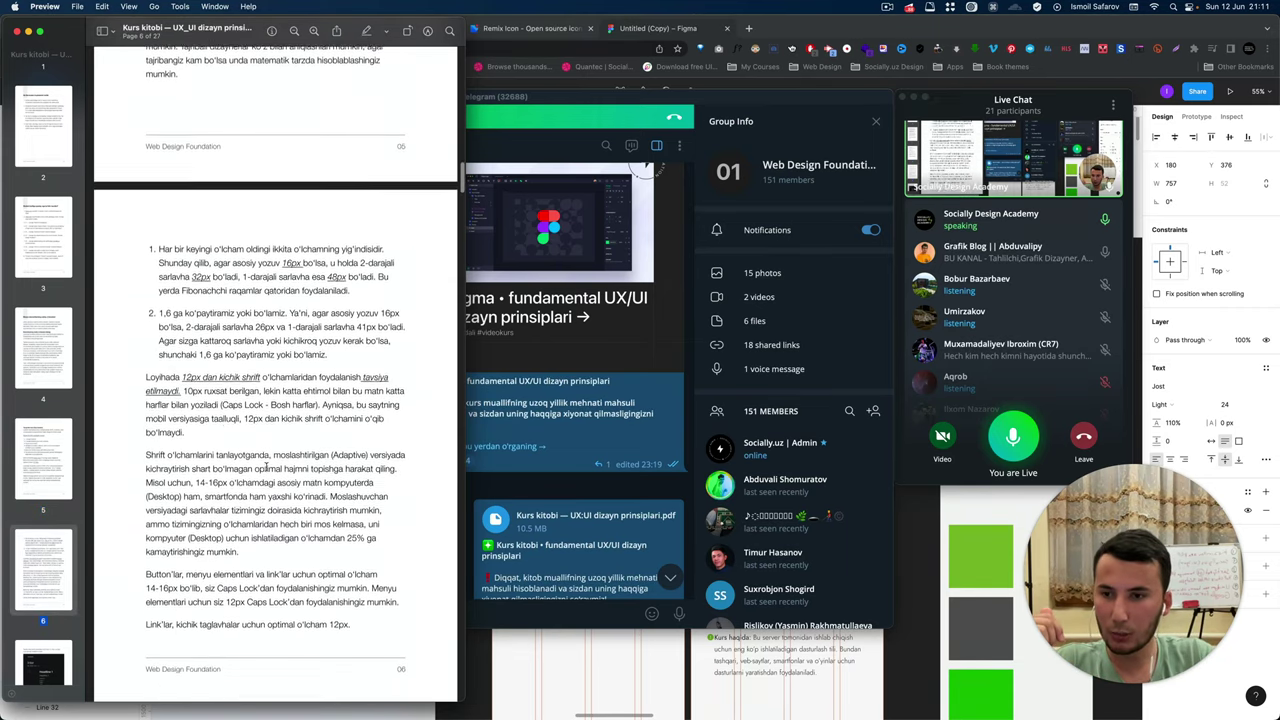
{"action": "scroll", "coordinate": [330, 340], "scroll_direction": "down", "scroll_amount": 1}
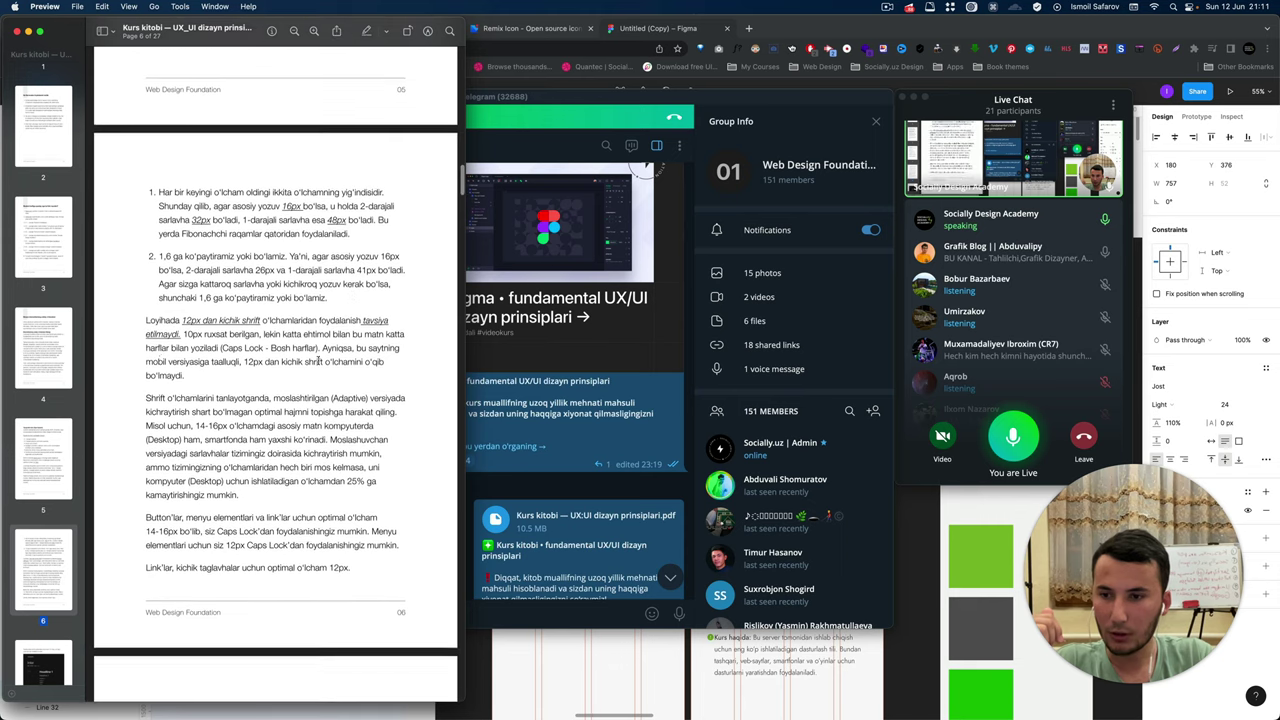
{"action": "scroll", "coordinate": [180, 343], "scroll_direction": "down", "scroll_amount": 3}
{"action": "scroll", "coordinate": [180, 360], "scroll_direction": "up", "scroll_amount": 1}
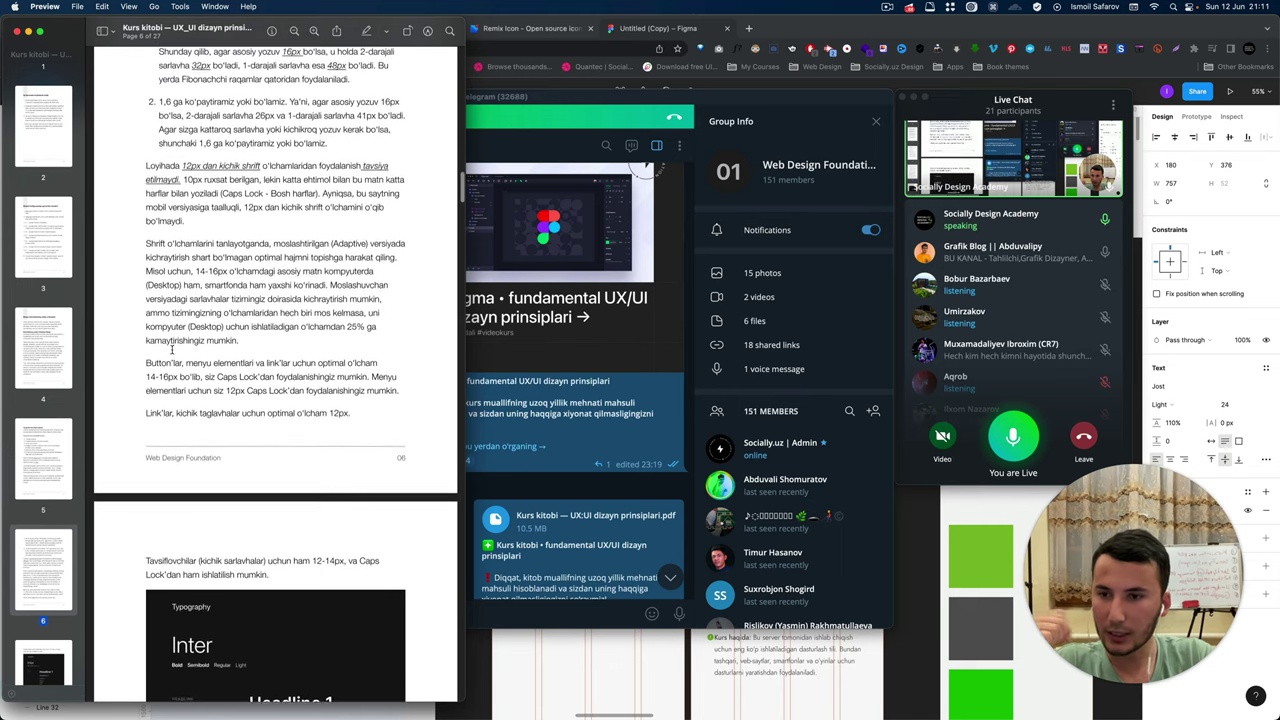
{"action": "scroll", "coordinate": [207, 386], "scroll_direction": "up", "scroll_amount": 3}
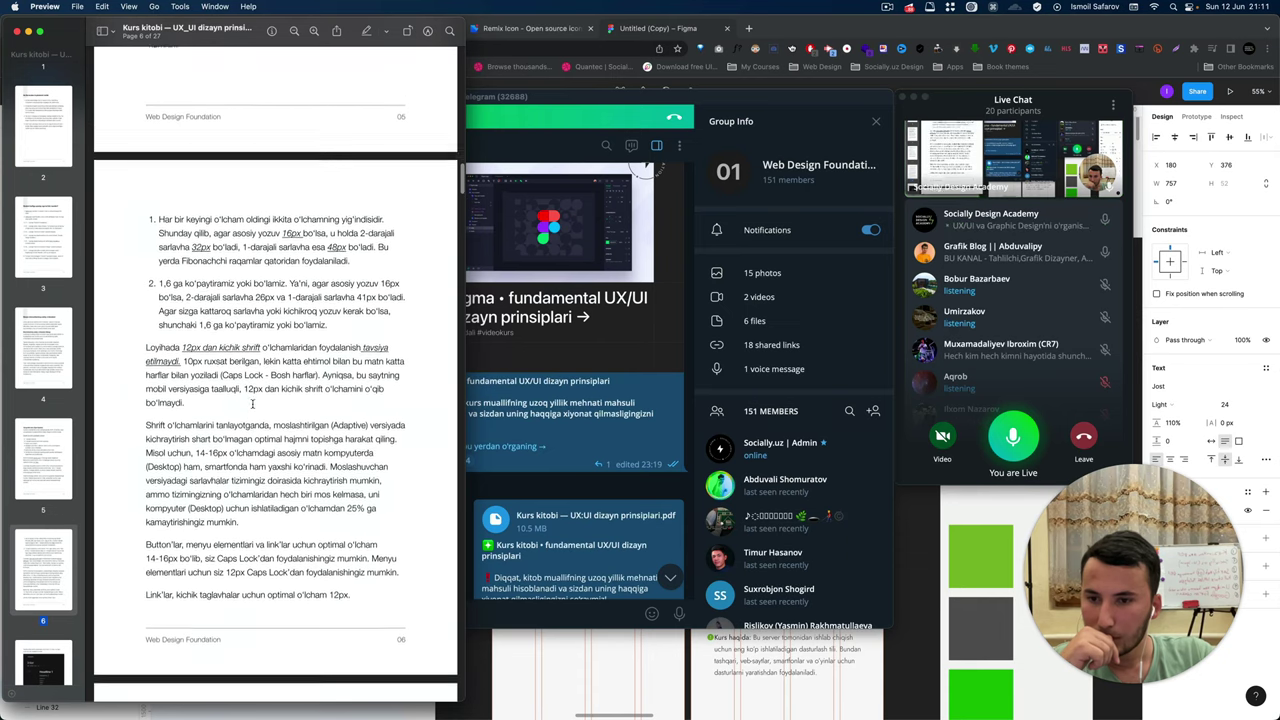
{"action": "scroll", "coordinate": [253, 403], "scroll_direction": "up", "scroll_amount": 4}
{"action": "scroll", "coordinate": [253, 403], "scroll_direction": "up", "scroll_amount": 1}
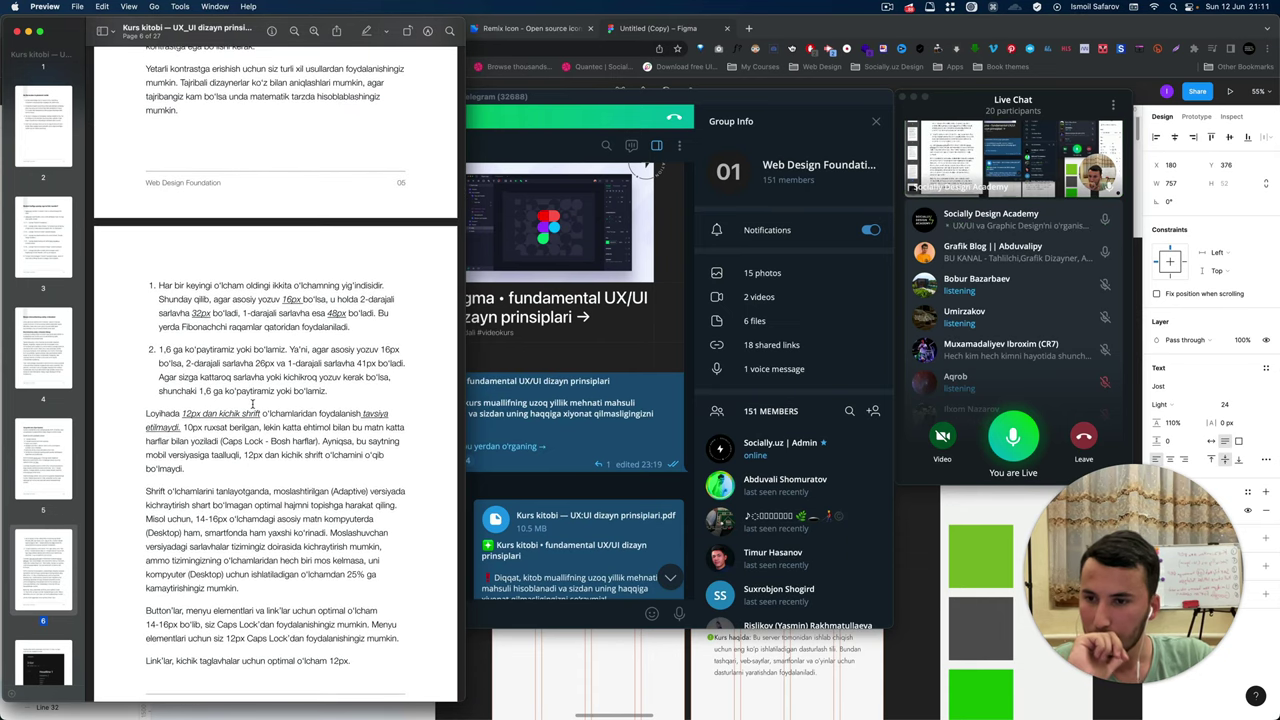
{"action": "scroll", "coordinate": [253, 404], "scroll_direction": "up", "scroll_amount": 1}
{"action": "scroll", "coordinate": [253, 403], "scroll_direction": "up", "scroll_amount": 1}
{"action": "scroll", "coordinate": [253, 403], "scroll_direction": "up", "scroll_amount": 1}
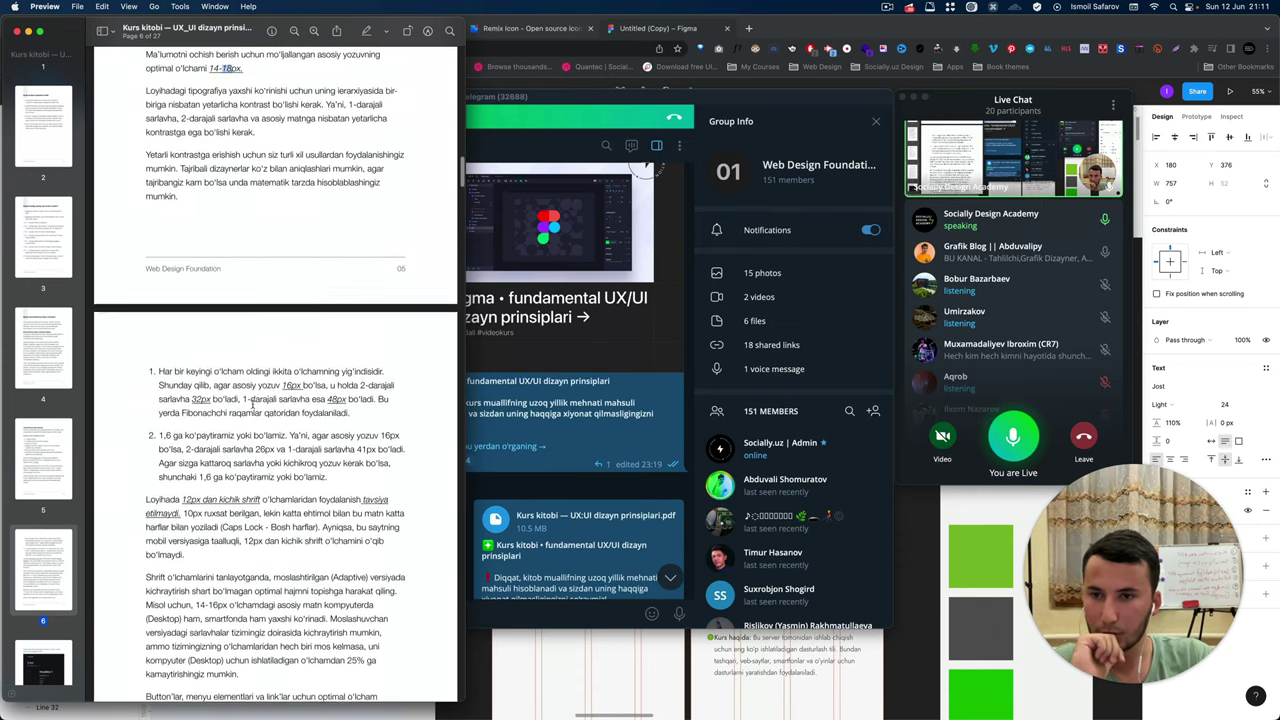
{"action": "scroll", "coordinate": [253, 403], "scroll_direction": "up", "scroll_amount": 2}
{"action": "scroll", "coordinate": [252, 404], "scroll_direction": "up", "scroll_amount": 1}
{"action": "scroll", "coordinate": [252, 404], "scroll_direction": "up", "scroll_amount": 2}
{"action": "scroll", "coordinate": [252, 404], "scroll_direction": "up", "scroll_amount": 2}
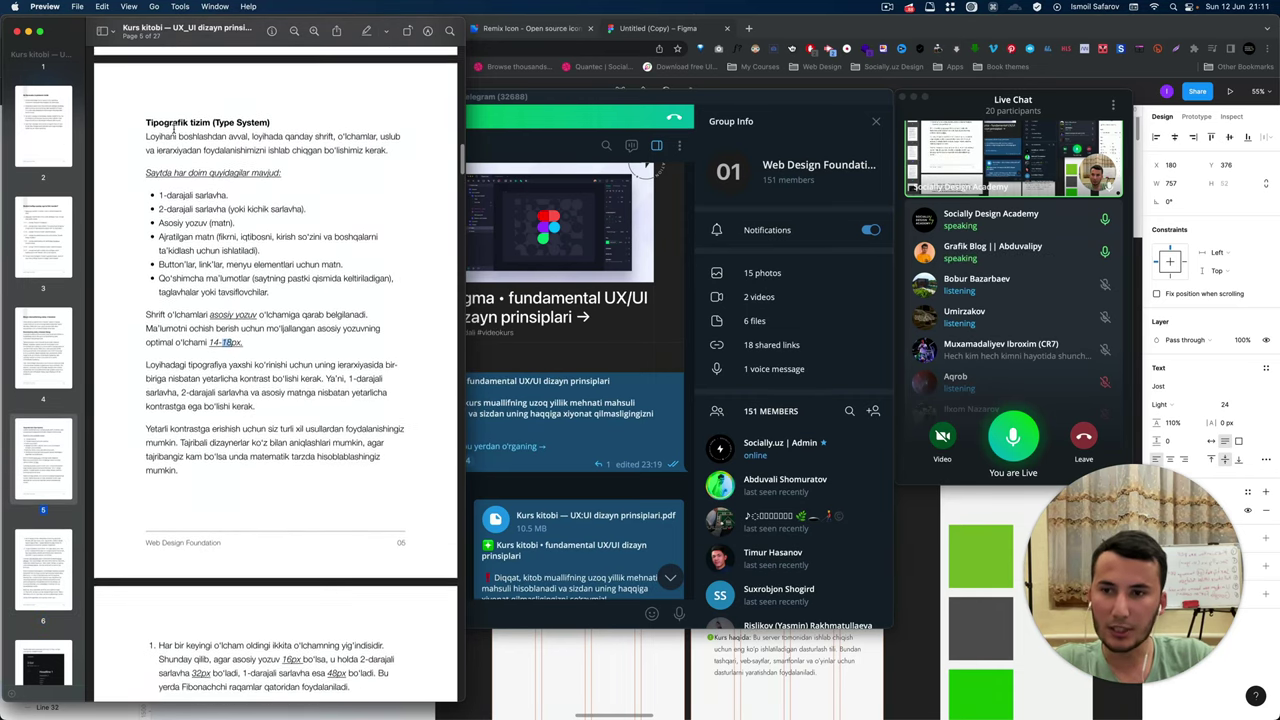
Highlight a passage, clear it, then read on to page 6's type-scale guidance.
{"action": "left_click_drag", "start_coordinate": [146, 120], "coordinate": [236, 244]}
{"action": "left_click", "coordinate": [280, 350]}
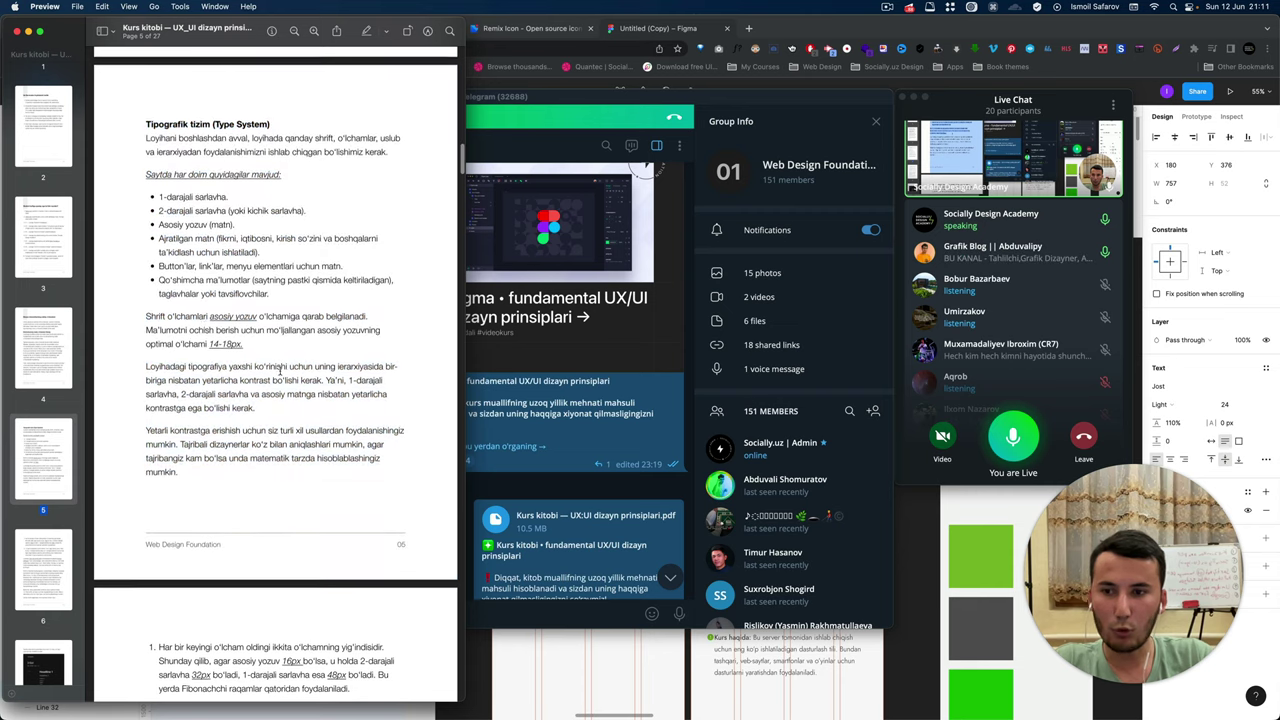
{"action": "scroll", "coordinate": [240, 340], "scroll_direction": "down", "scroll_amount": 1}
{"action": "scroll", "coordinate": [220, 330], "scroll_direction": "down", "scroll_amount": 5}
{"action": "scroll", "coordinate": [203, 324], "scroll_direction": "down", "scroll_amount": 3}
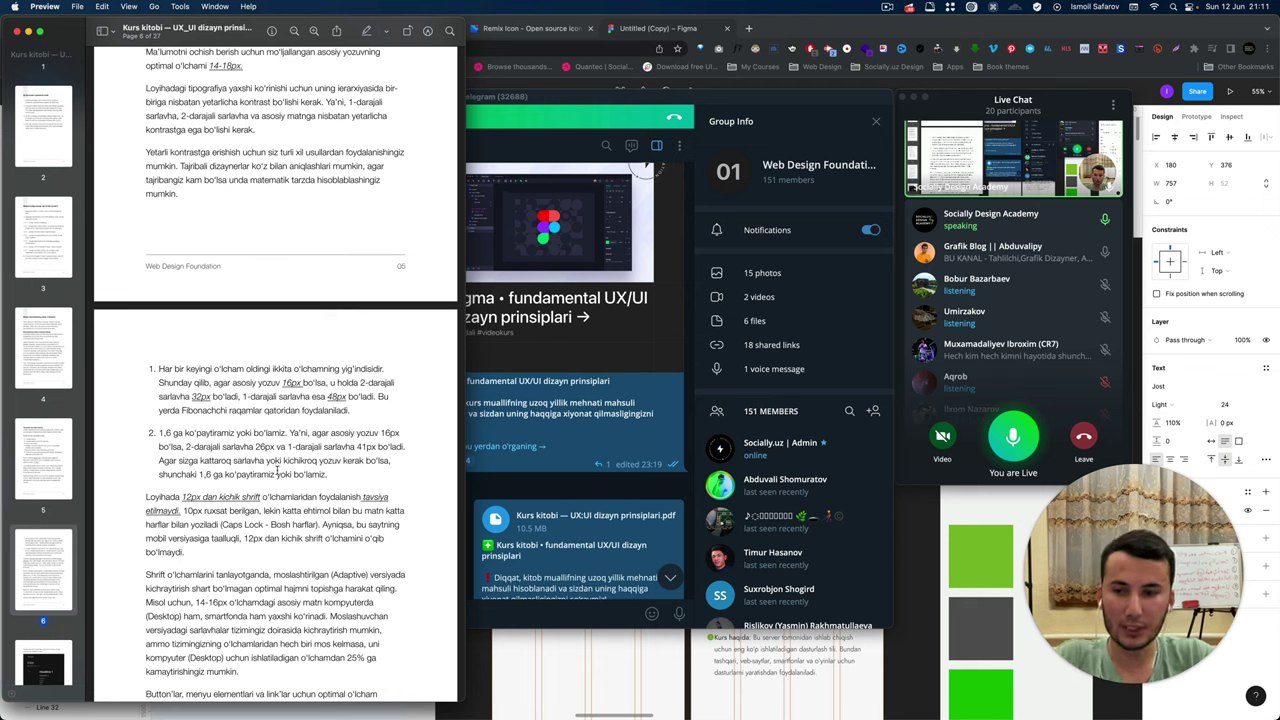
{"action": "scroll", "coordinate": [290, 572], "scroll_direction": "down", "scroll_amount": 2}
{"action": "scroll", "coordinate": [280, 565], "scroll_direction": "down", "scroll_amount": 2}
{"action": "scroll", "coordinate": [270, 555], "scroll_direction": "down", "scroll_amount": 1}
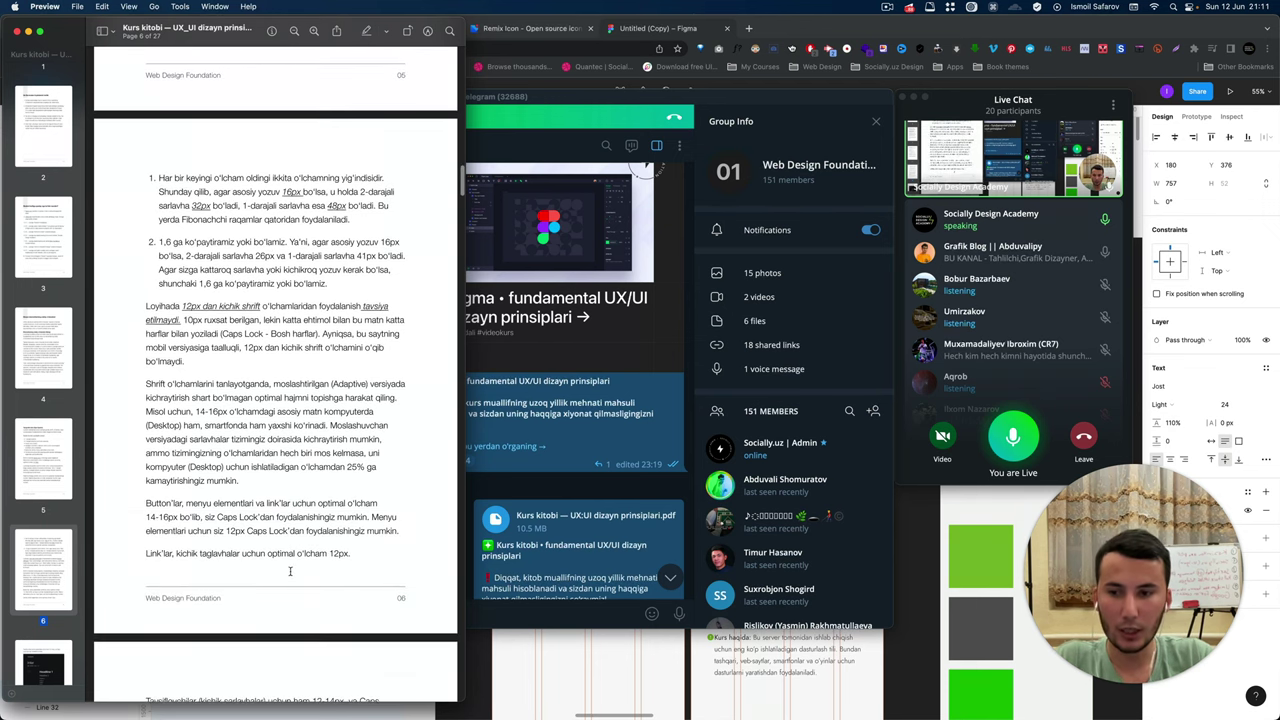
{"action": "scroll", "coordinate": [256, 545], "scroll_direction": "down", "scroll_amount": 2}
{"action": "scroll", "coordinate": [255, 545], "scroll_direction": "down", "scroll_amount": 3}
{"action": "scroll", "coordinate": [255, 545], "scroll_direction": "down", "scroll_amount": 1}
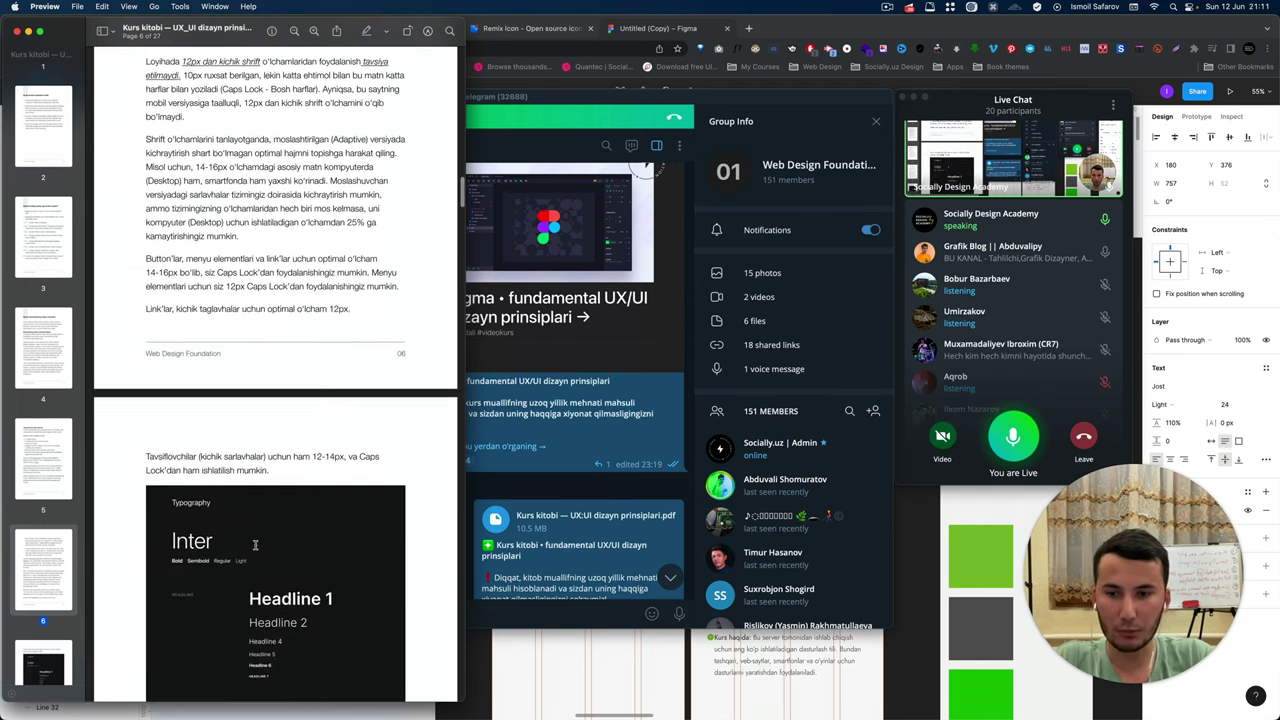
Set the PDF aside and bring the Figma design file back in front.
{"action": "left_click", "coordinate": [560, 590]}
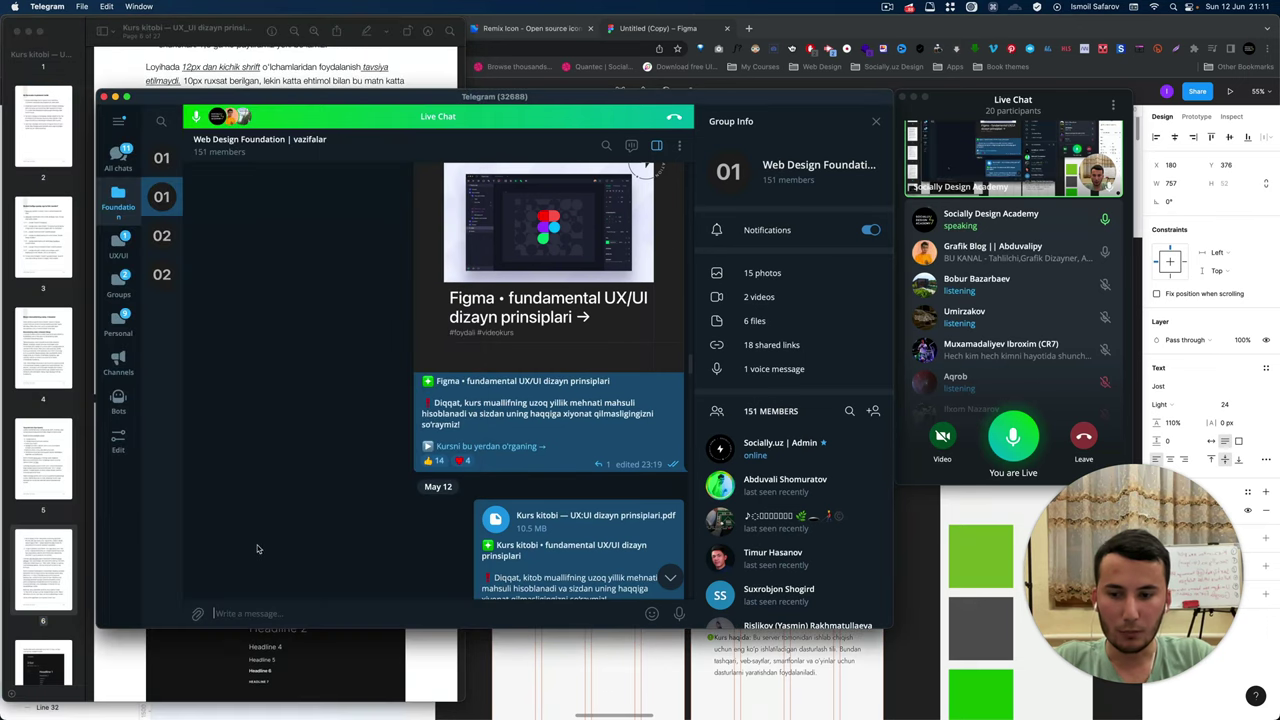
{"action": "left_click", "coordinate": [913, 671]}
{"action": "scroll", "coordinate": [900, 640], "scroll_direction": "down", "scroll_amount": 3}
{"action": "scroll", "coordinate": [800, 560], "scroll_direction": "down", "scroll_amount": 3}
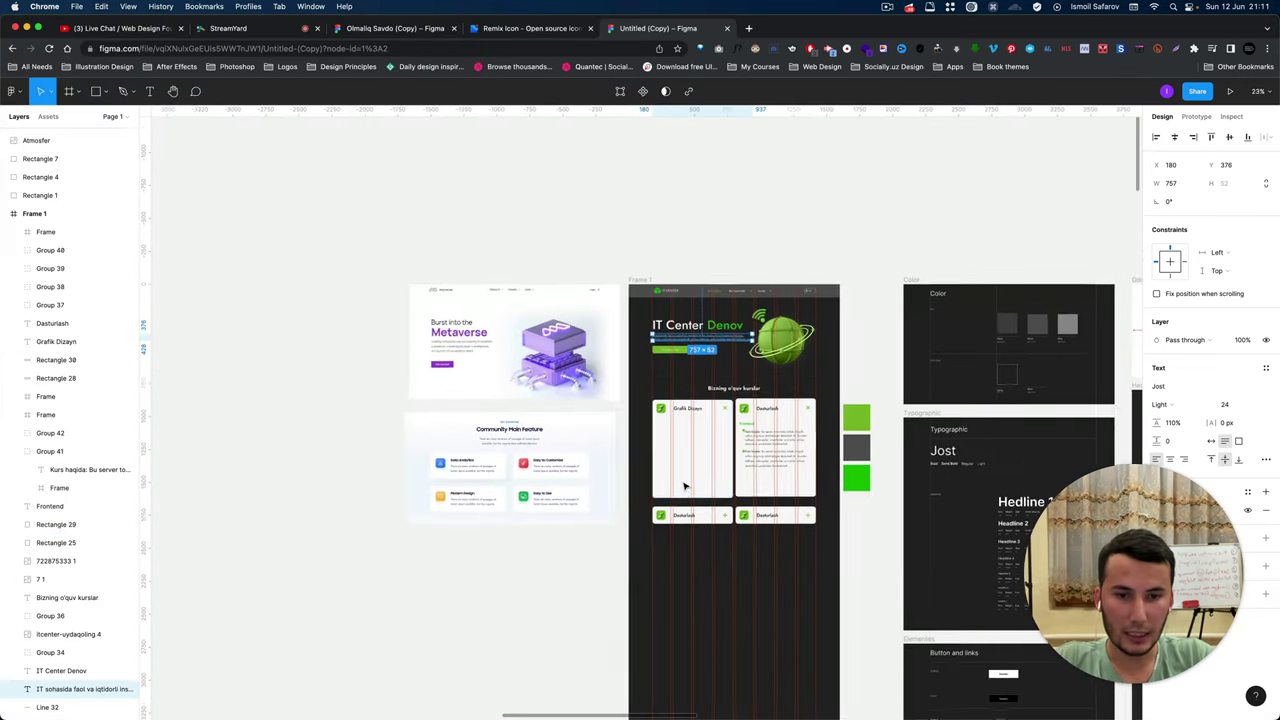
Glance over the IT Center design, close its Figma tab, and return to Telegram.
{"action": "scroll", "coordinate": [684, 487], "scroll_direction": "up", "scroll_amount": 3}
{"action": "scroll", "coordinate": [684, 487], "scroll_direction": "up", "scroll_amount": 2}
{"action": "scroll", "coordinate": [690, 466], "scroll_direction": "down", "scroll_amount": 4}
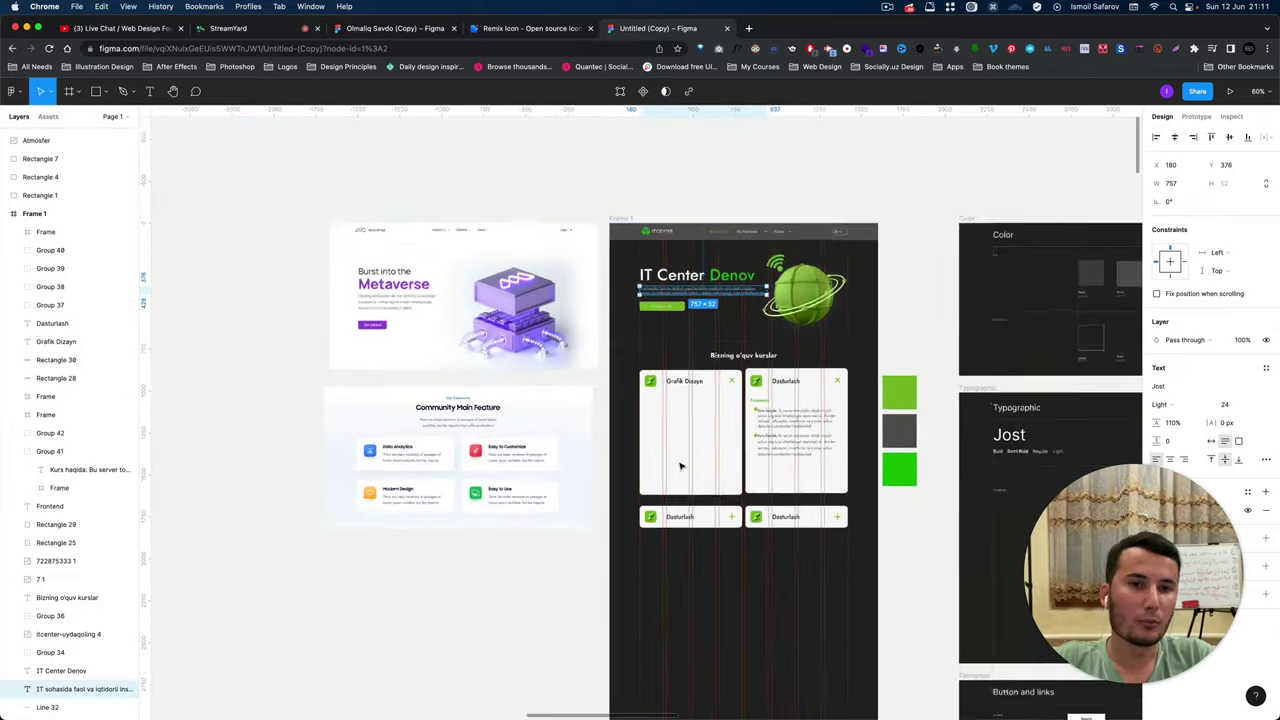
{"action": "scroll", "coordinate": [866, 319], "scroll_direction": "down", "scroll_amount": 1}
{"action": "scroll", "coordinate": [800, 280], "scroll_direction": "up", "scroll_amount": 2}
{"action": "scroll", "coordinate": [720, 240], "scroll_direction": "up", "scroll_amount": 3}
{"action": "scroll", "coordinate": [660, 170], "scroll_direction": "up", "scroll_amount": 5}
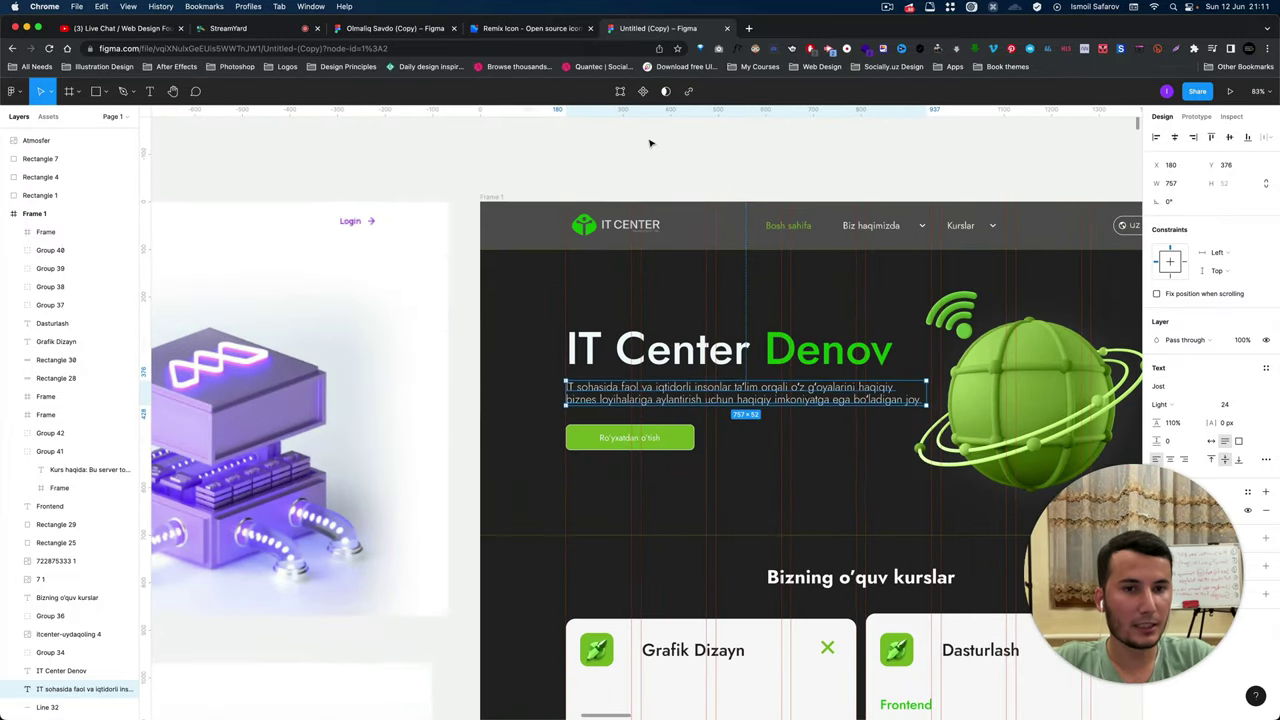
{"action": "scroll", "coordinate": [648, 147], "scroll_direction": "down", "scroll_amount": 4}
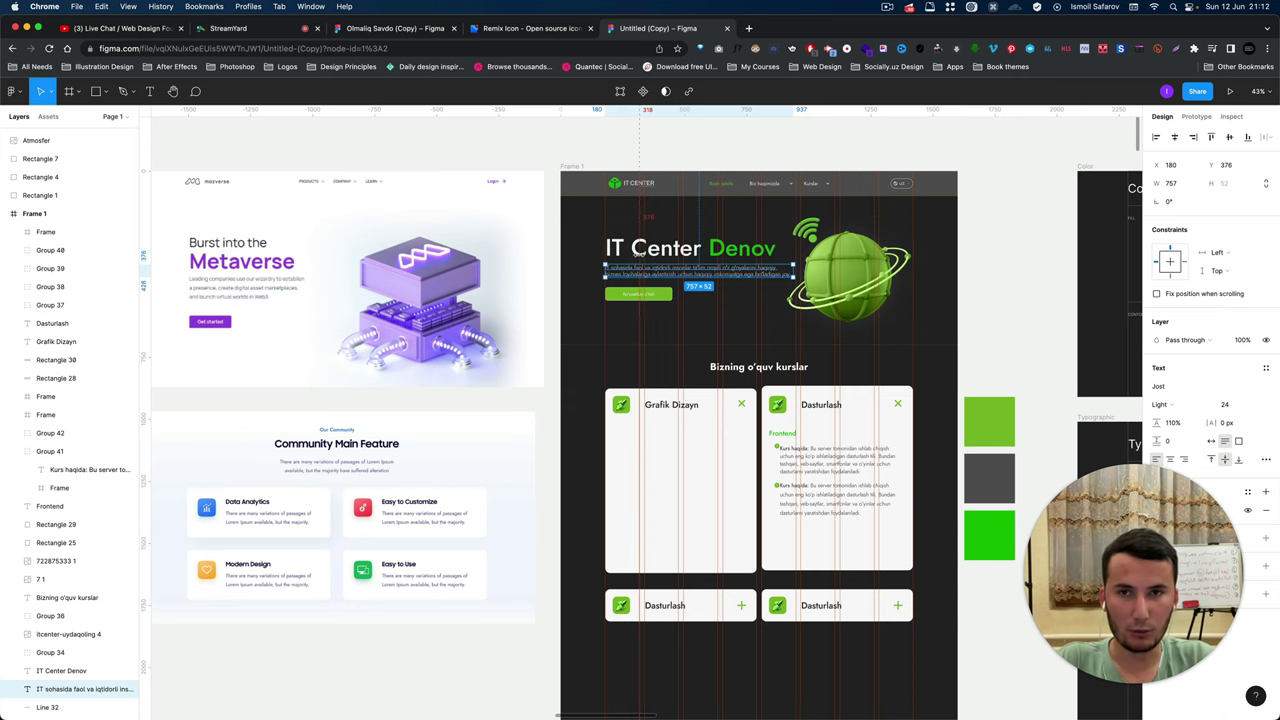
{"action": "key", "text": "super+w"}
{"action": "key", "text": "super+Tab"}
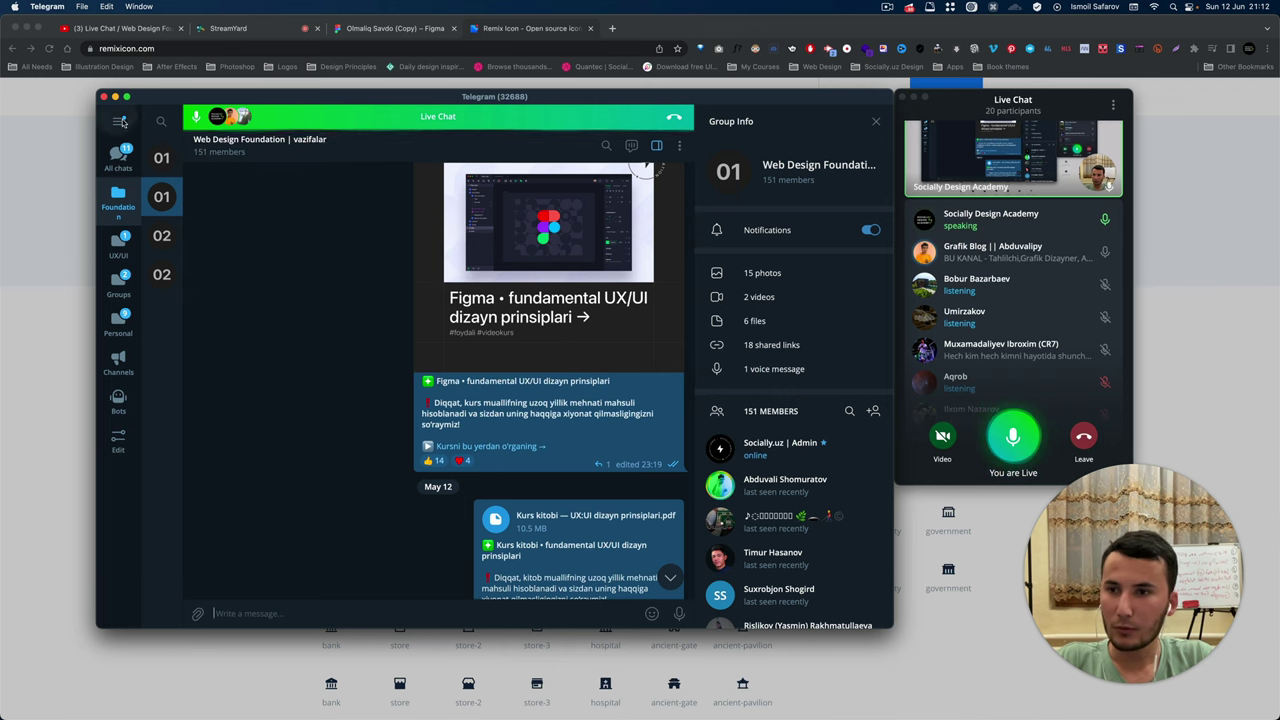
Switch to the other Telegram account and open the Socially Design Group chat.
{"action": "left_click", "coordinate": [118, 120]}
{"action": "left_click", "coordinate": [152, 210]}
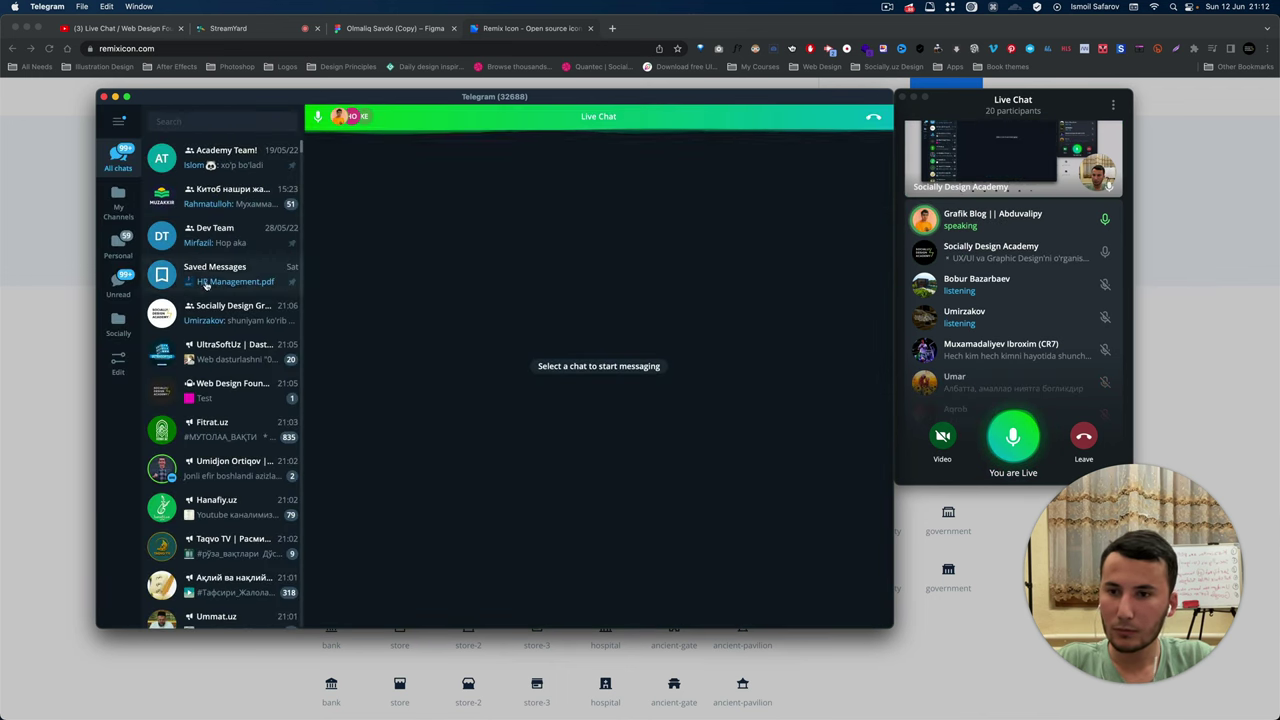
{"action": "left_click", "coordinate": [235, 313]}
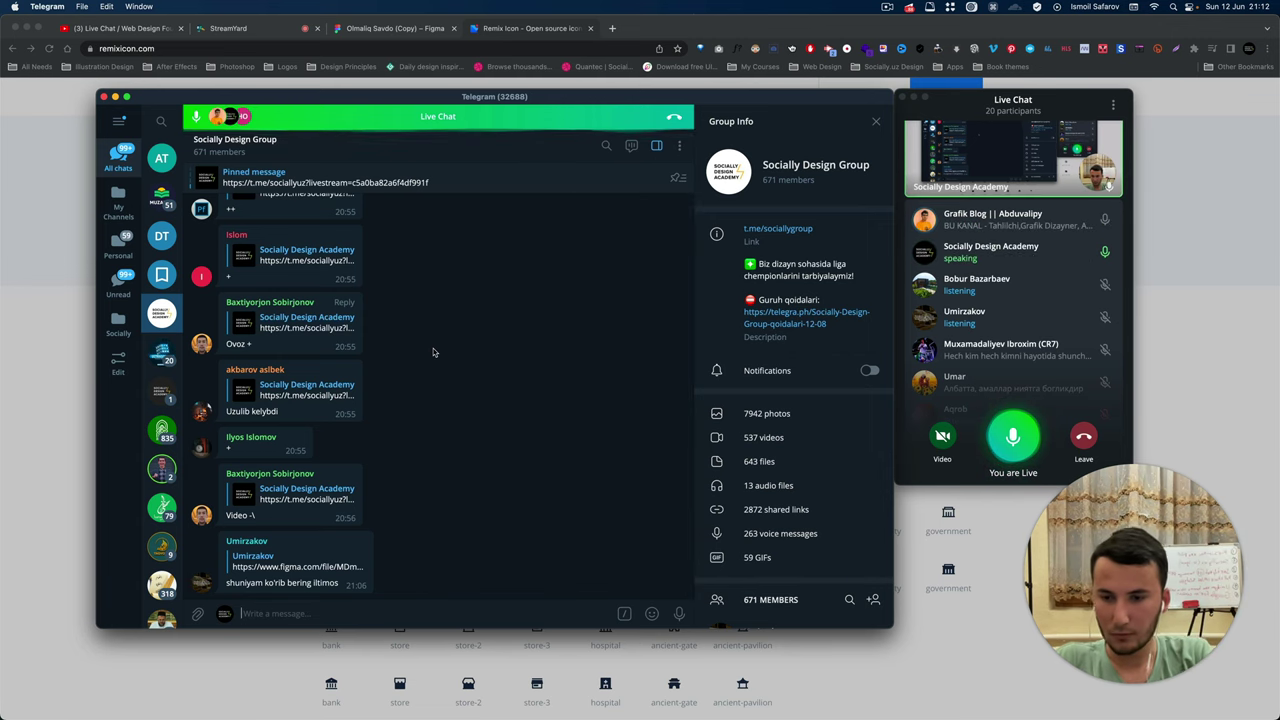
Open the shared Barbershop Website Figma link with an account, then show Telegram's Socially folder.
{"action": "left_click", "coordinate": [290, 562]}
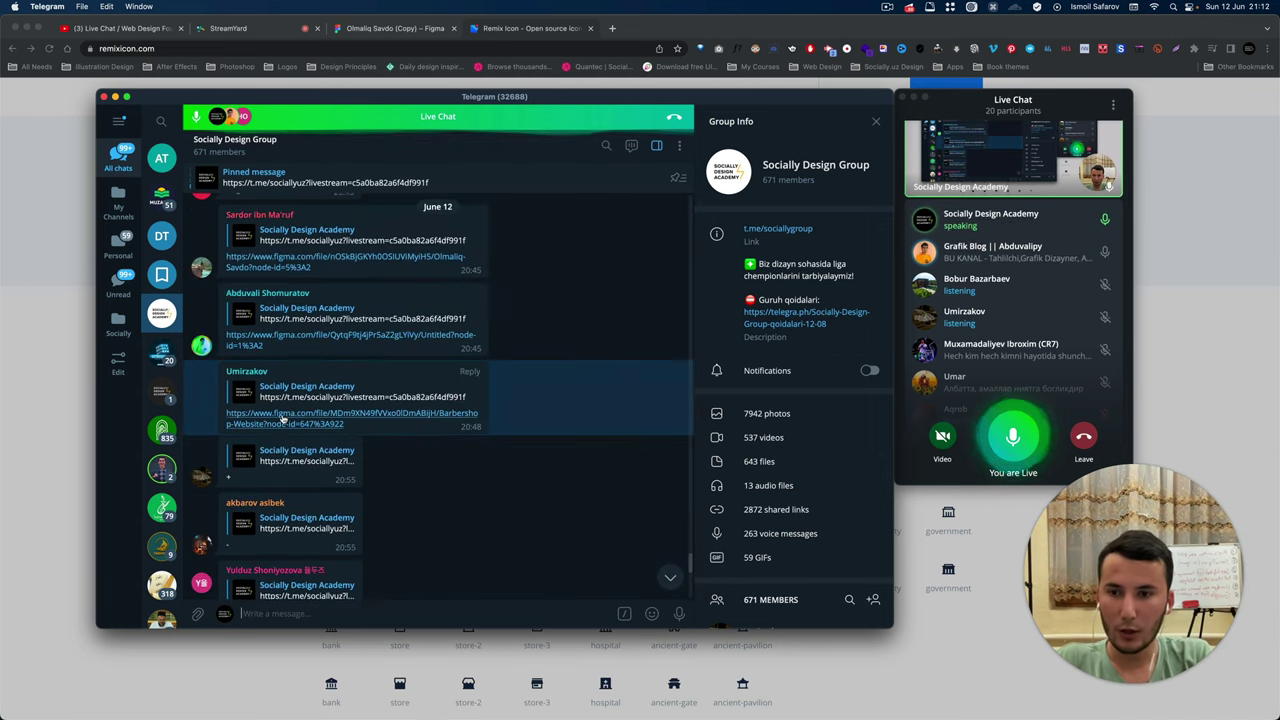
{"action": "left_click", "coordinate": [282, 414]}
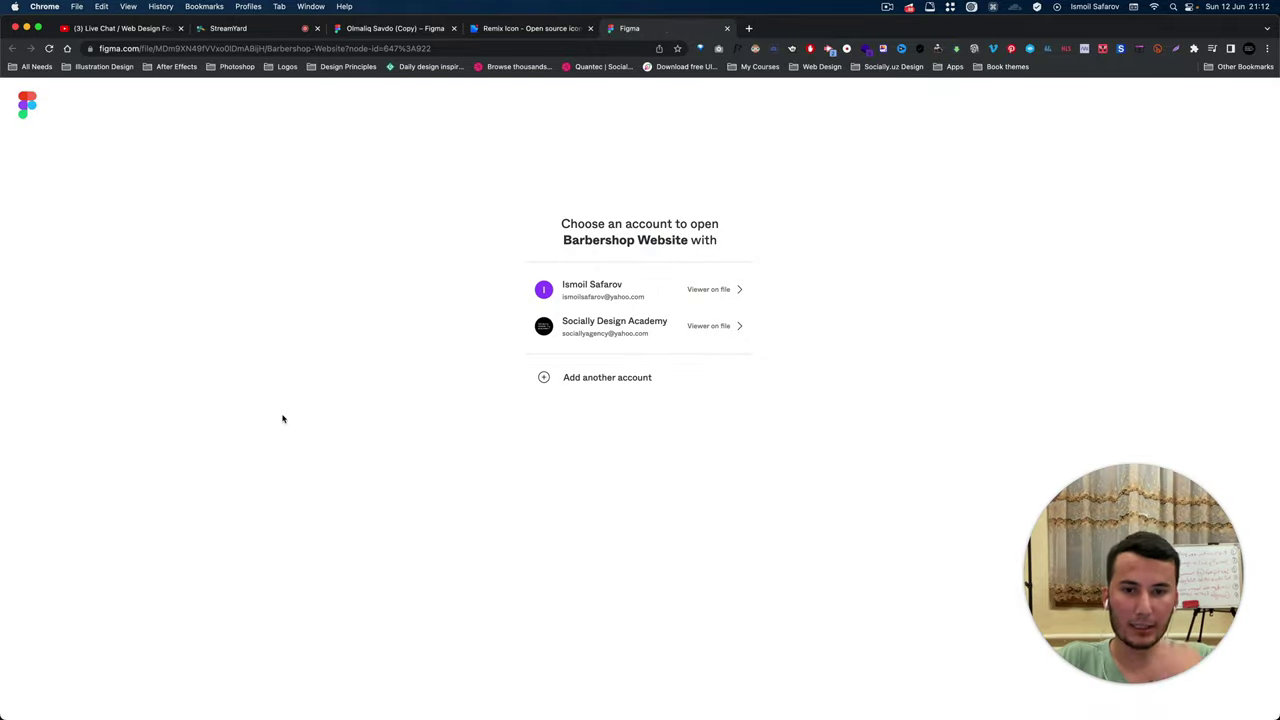
{"action": "left_click", "coordinate": [734, 292]}
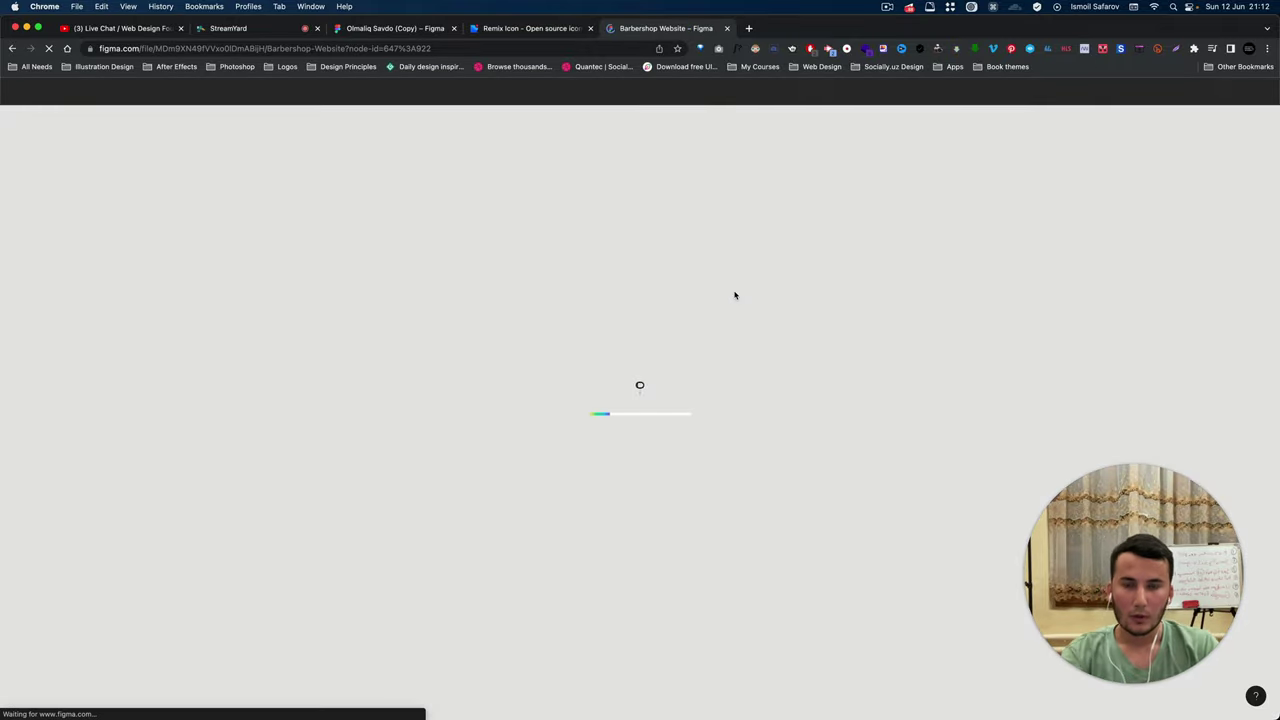
{"action": "key", "text": "super+Tab"}
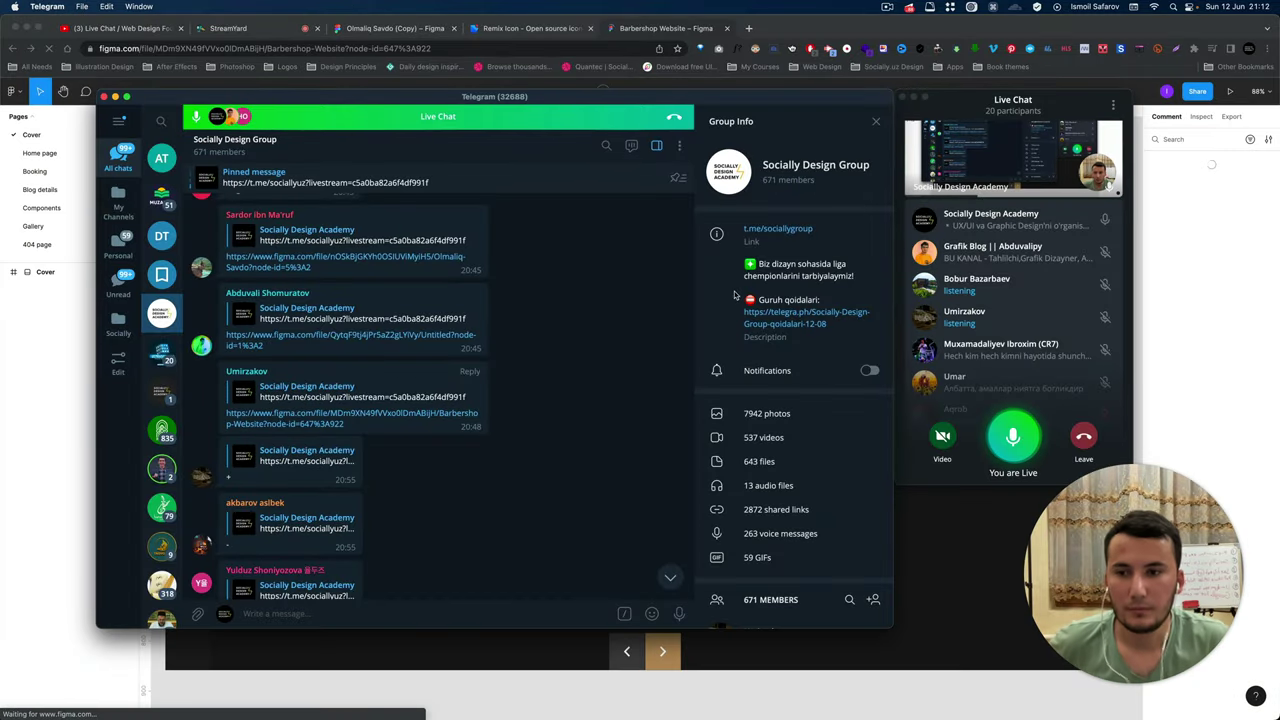
{"action": "key", "text": "super+5"}
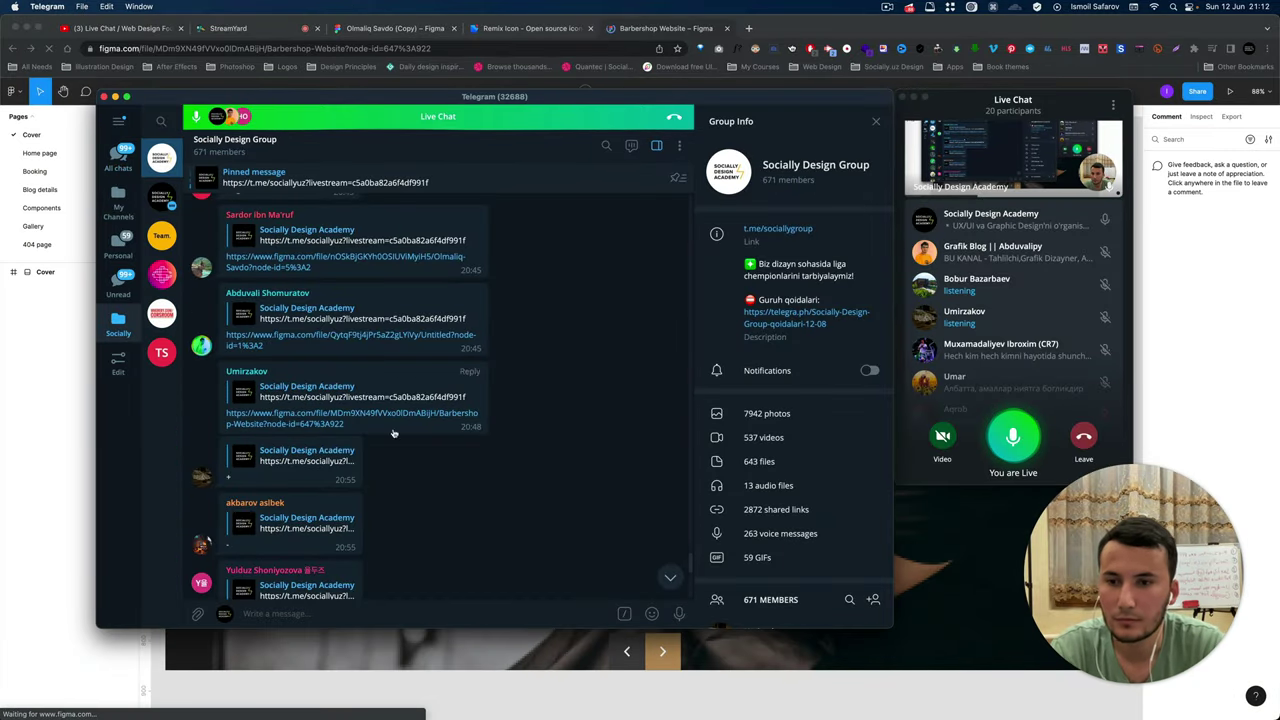
{"action": "scroll", "coordinate": [420, 527], "scroll_direction": "down", "scroll_amount": 3}
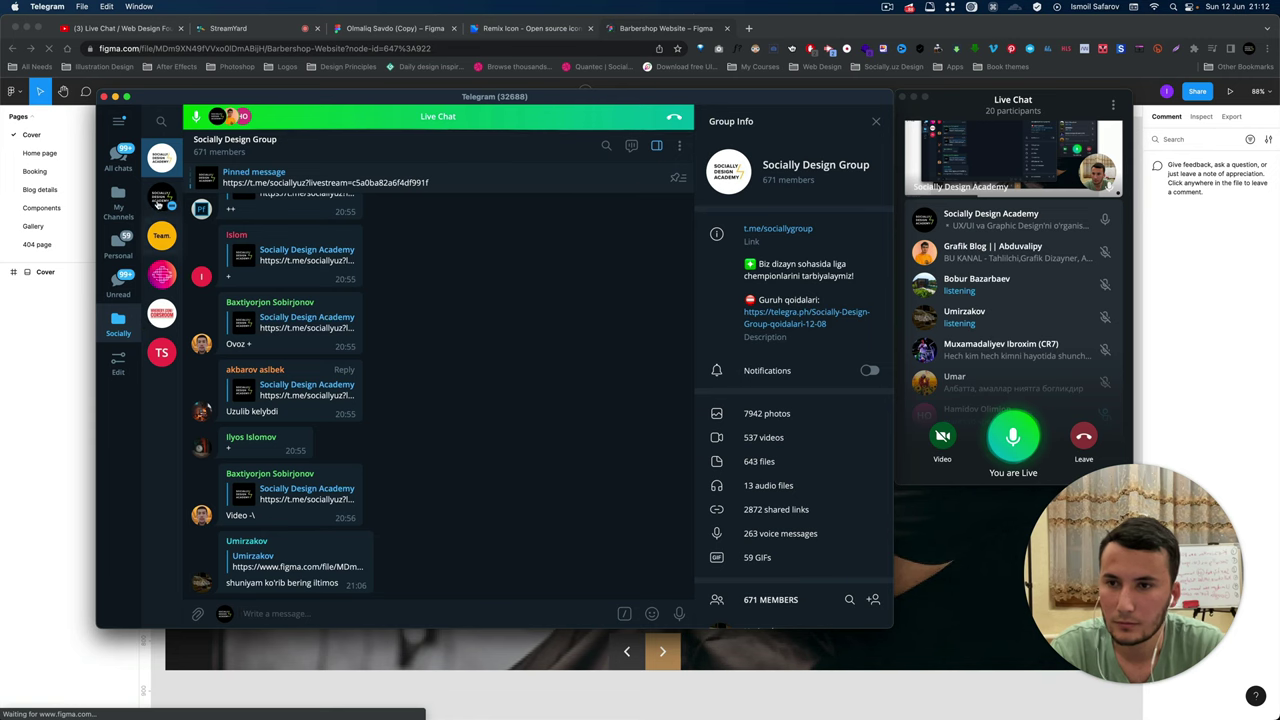
Post an invitation to share web design work for live feedback in Socially Design Academy.
{"action": "left_click", "coordinate": [158, 200]}
{"action": "type", "text": "Web Dizayn ishlaringizni izohda qoldiring"}
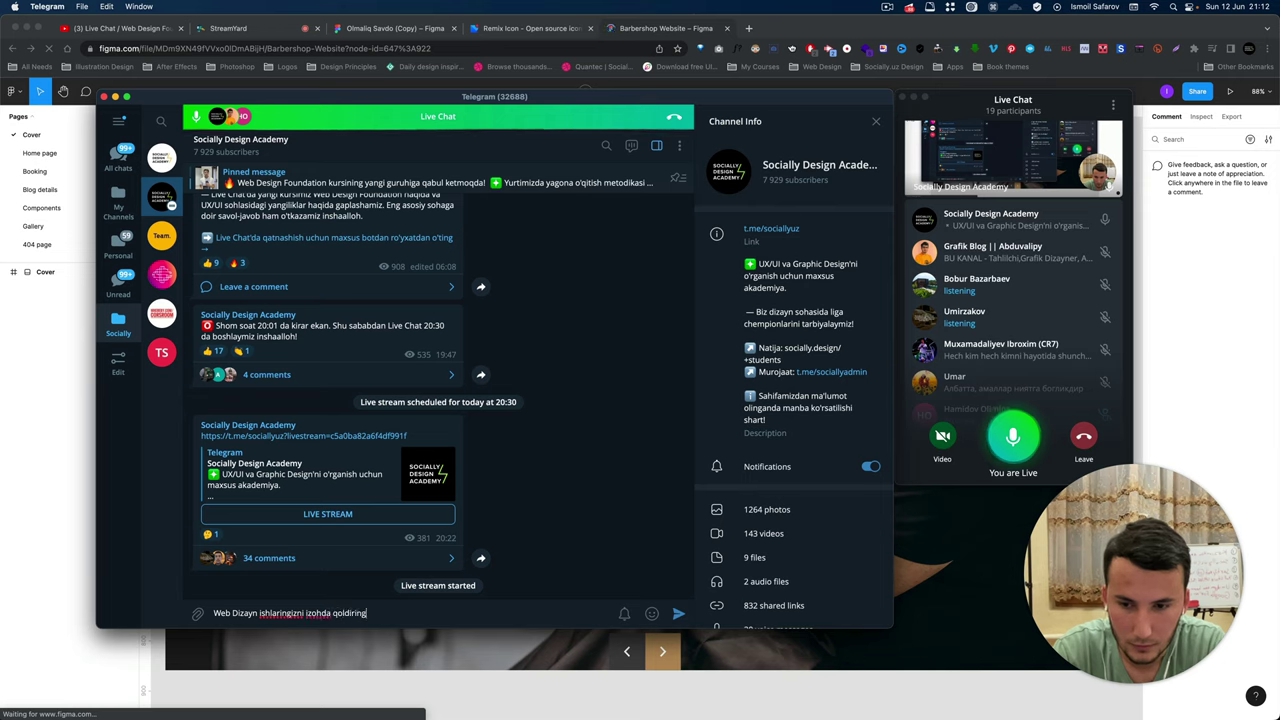
{"action": "type", "text": "F"}
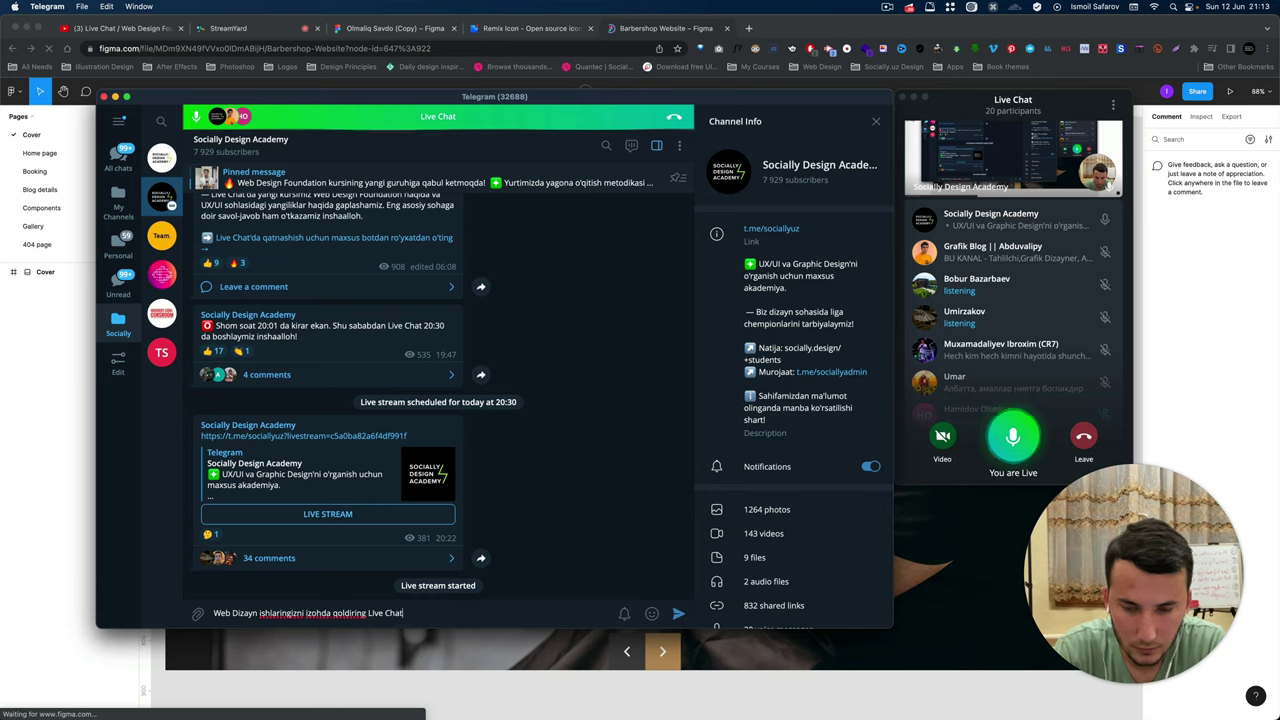
{"action": "type", "text": "eedback beramiz hozir"}
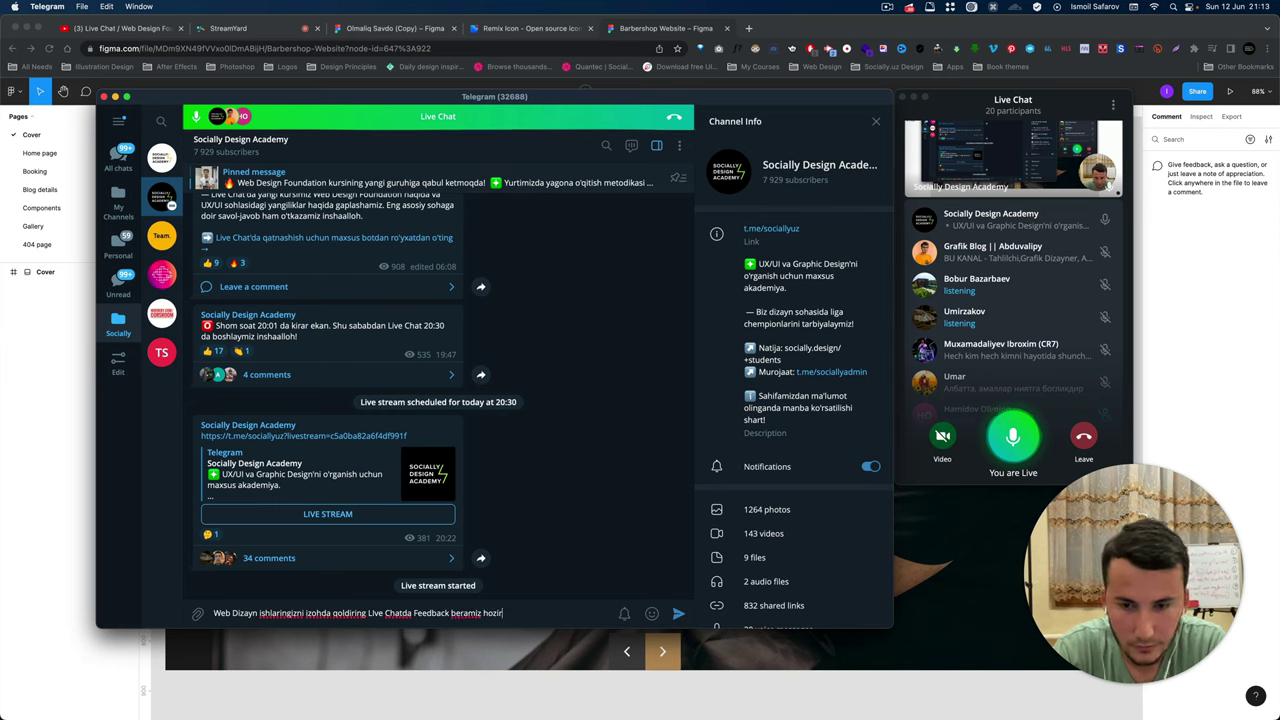
{"action": "key", "text": "Return"}
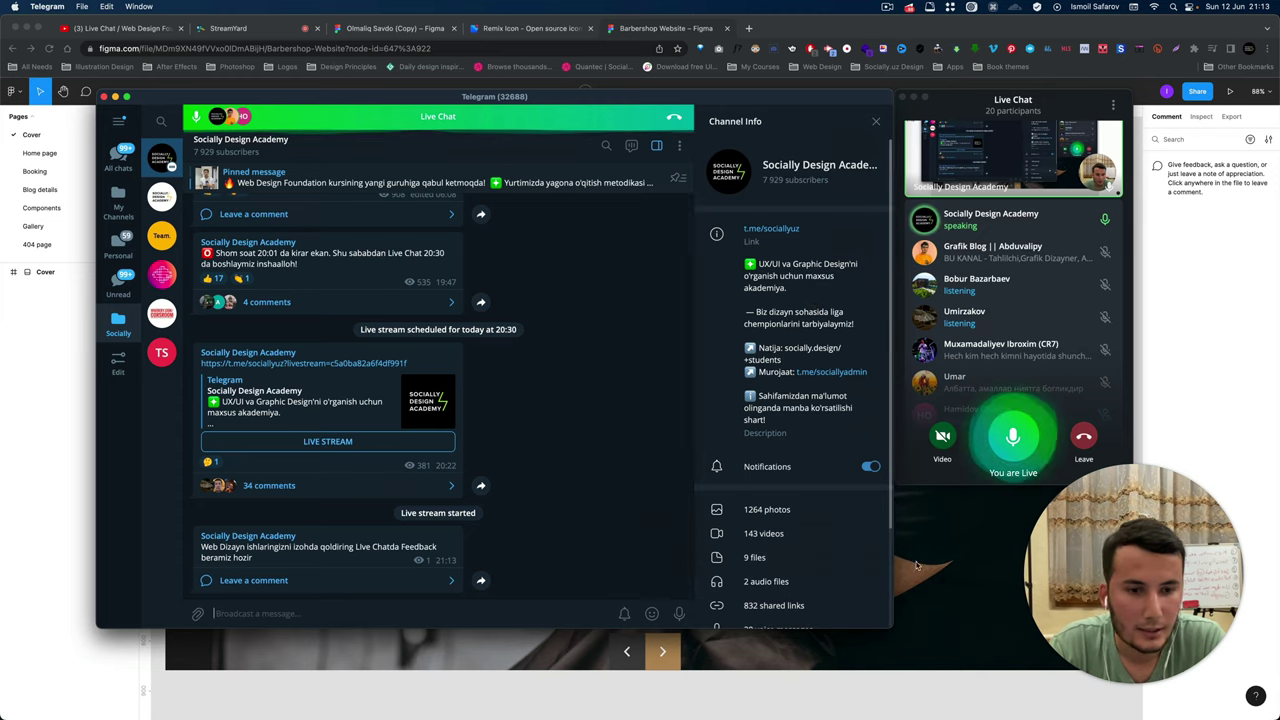
{"action": "left_click", "coordinate": [916, 566]}
{"action": "scroll", "coordinate": [600, 338], "scroll_direction": "down", "scroll_amount": 5}
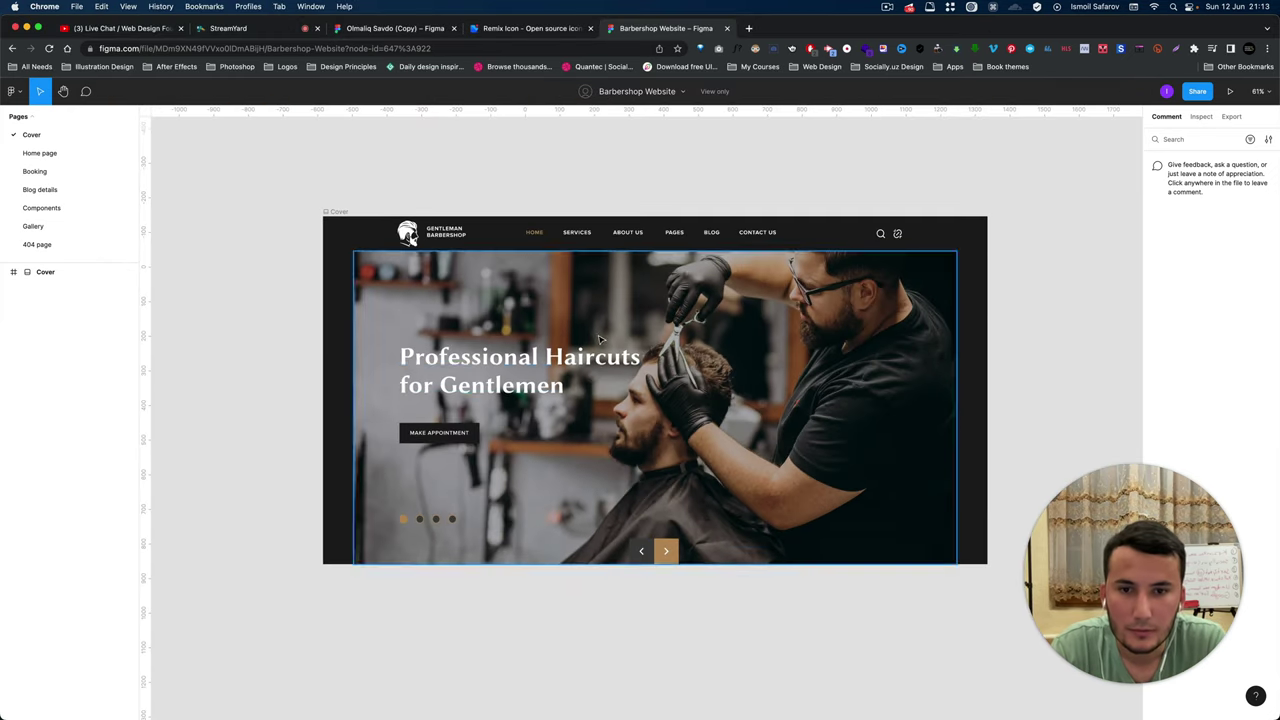
Duplicate the Barbershop Website file to your Drafts and open the editable copy.
{"action": "scroll", "coordinate": [600, 339], "scroll_direction": "down", "scroll_amount": 5}
{"action": "scroll", "coordinate": [608, 231], "scroll_direction": "up", "scroll_amount": 3}
{"action": "left_click", "coordinate": [682, 91]}
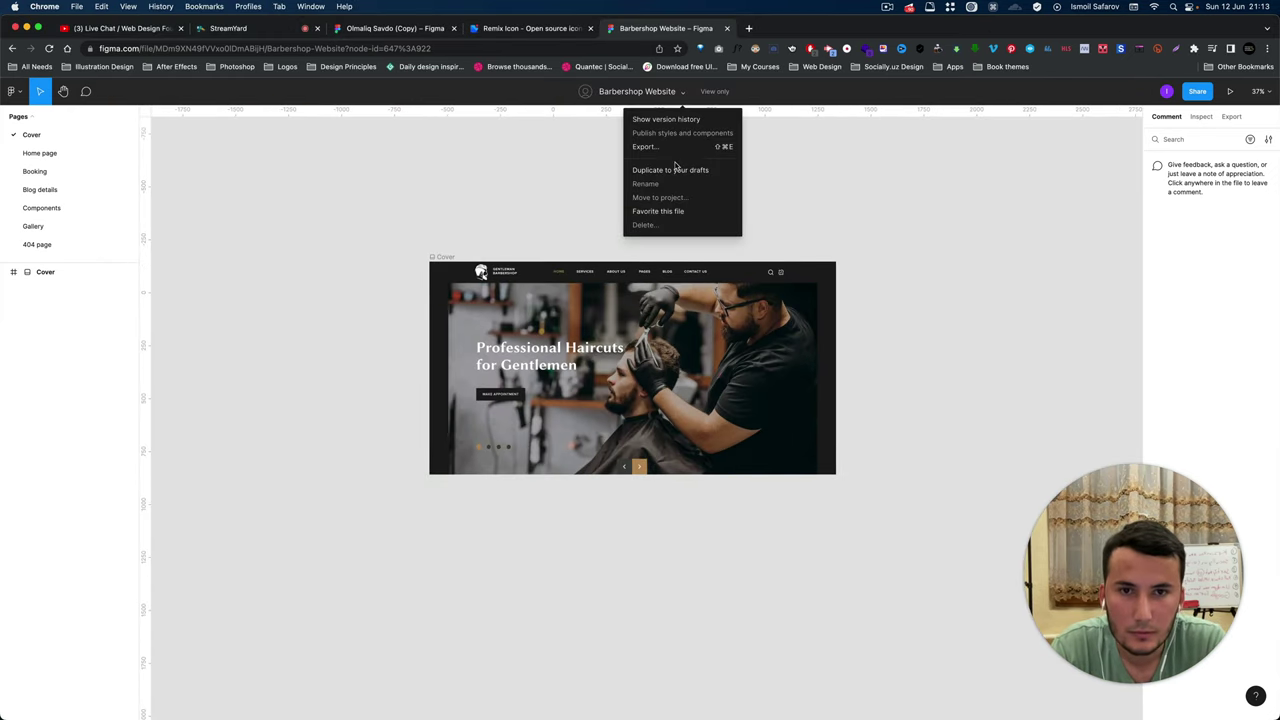
{"action": "left_click", "coordinate": [678, 175]}
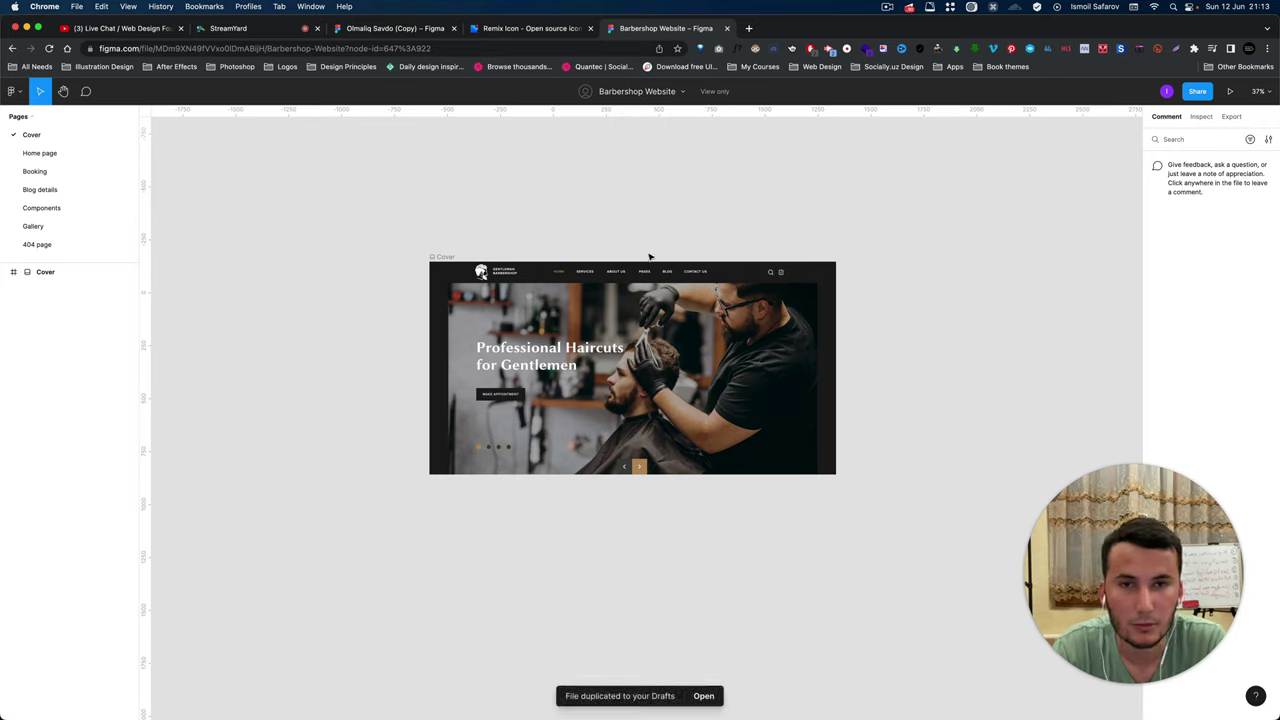
{"action": "left_click", "coordinate": [703, 696]}
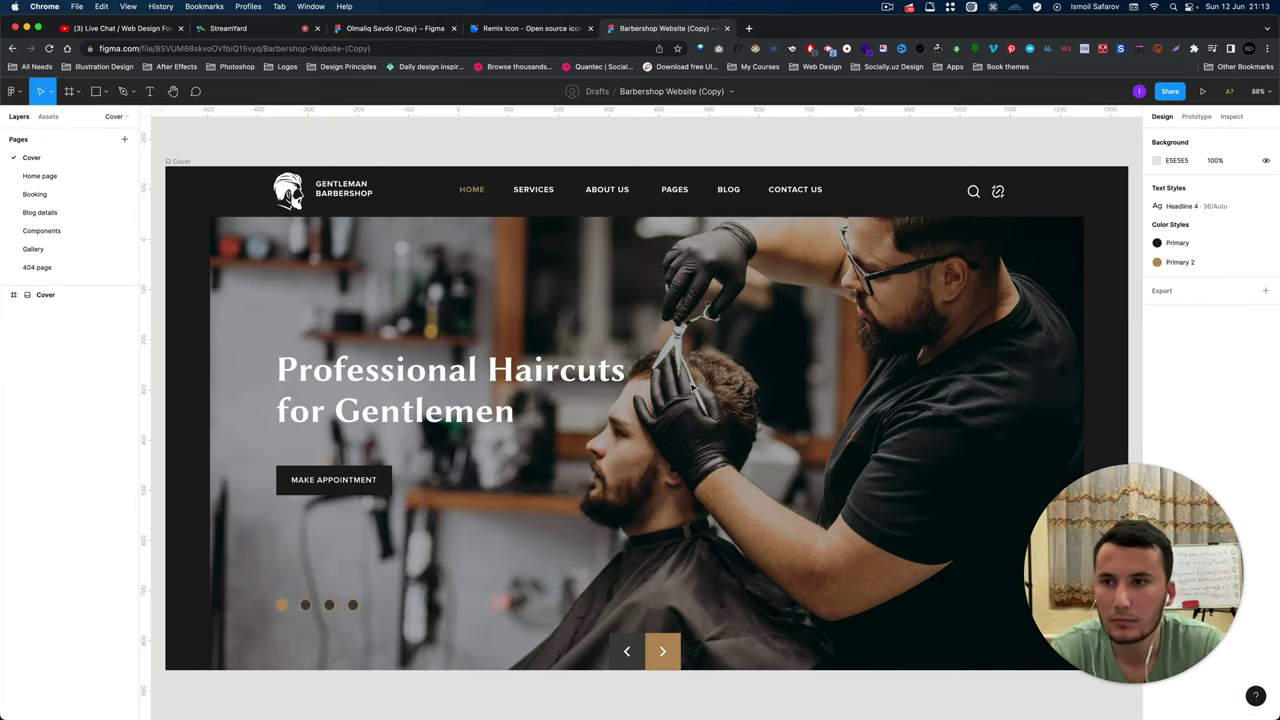
{"action": "left_click", "coordinate": [60, 176]}
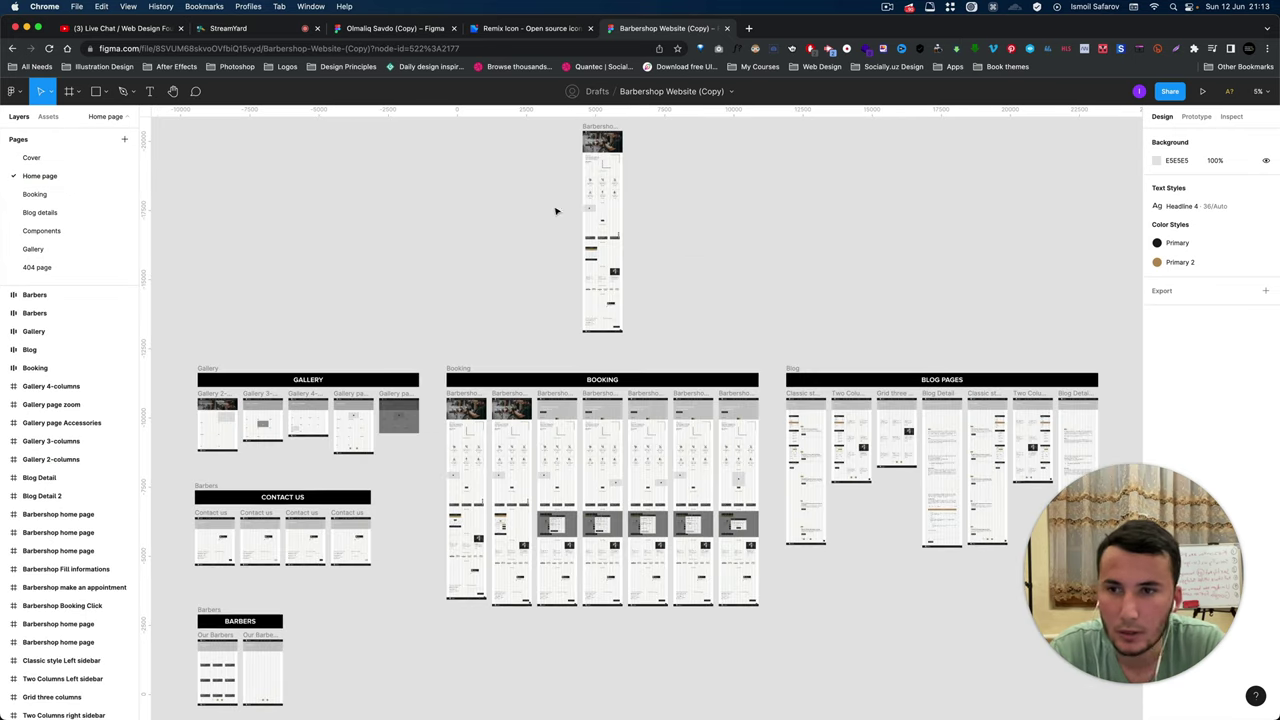
{"action": "scroll", "coordinate": [627, 216], "scroll_direction": "up", "scroll_amount": 5}
{"action": "scroll", "coordinate": [600, 194], "scroll_direction": "up", "scroll_amount": 5}
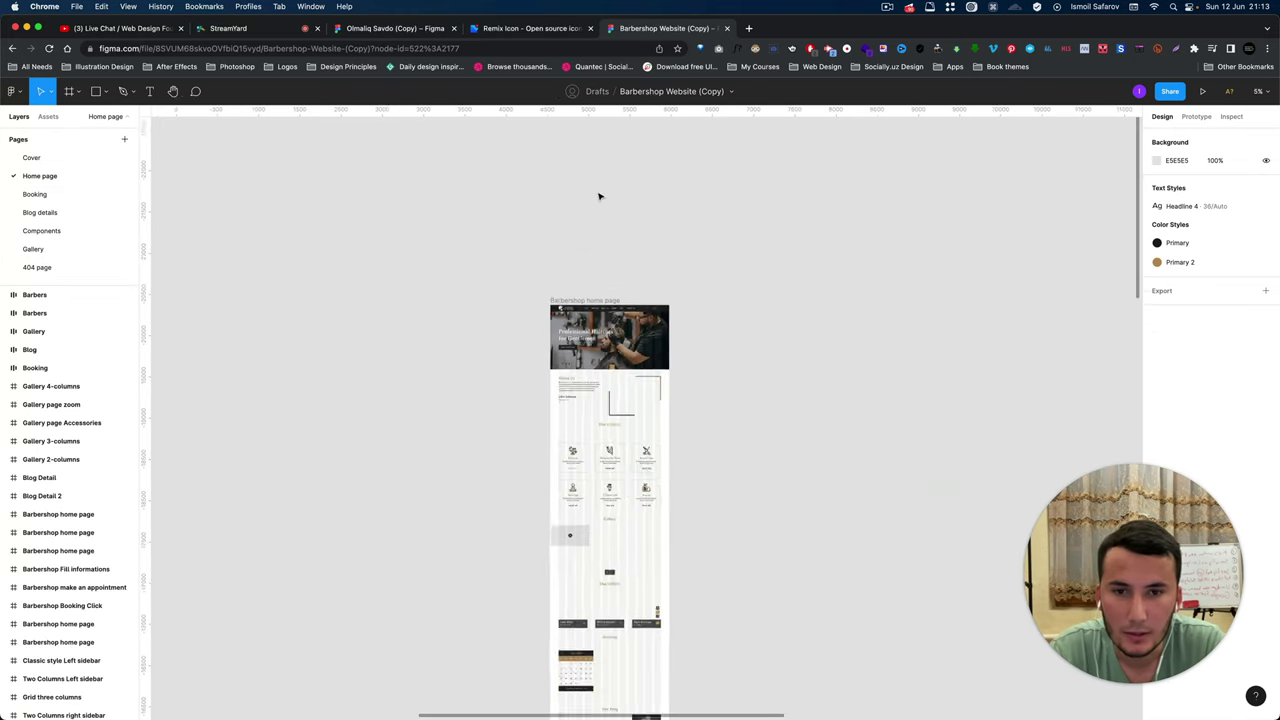
{"action": "scroll", "coordinate": [600, 194], "scroll_direction": "up", "scroll_amount": 2}
{"action": "scroll", "coordinate": [610, 368], "scroll_direction": "down", "scroll_amount": 2}
{"action": "scroll", "coordinate": [610, 368], "scroll_direction": "up", "scroll_amount": 5}
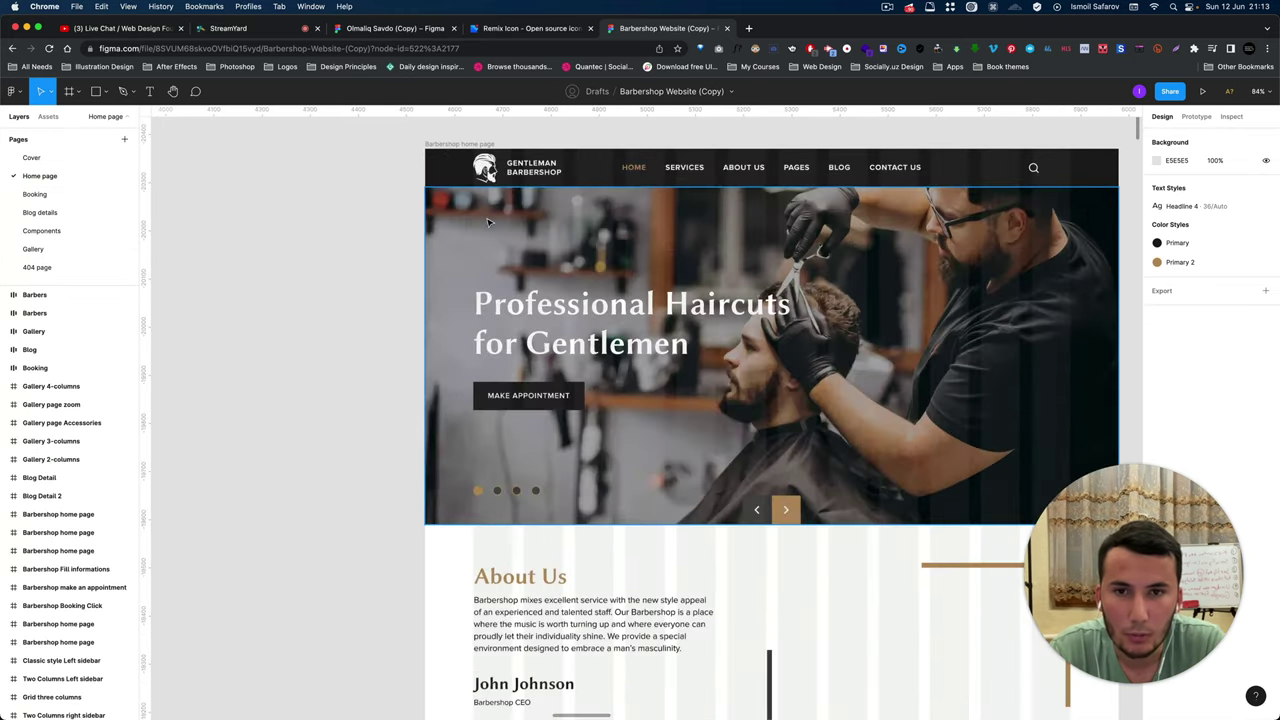
{"action": "scroll", "coordinate": [610, 368], "scroll_direction": "up", "scroll_amount": 2}
{"action": "scroll", "coordinate": [769, 714], "scroll_direction": "down", "scroll_amount": 1}
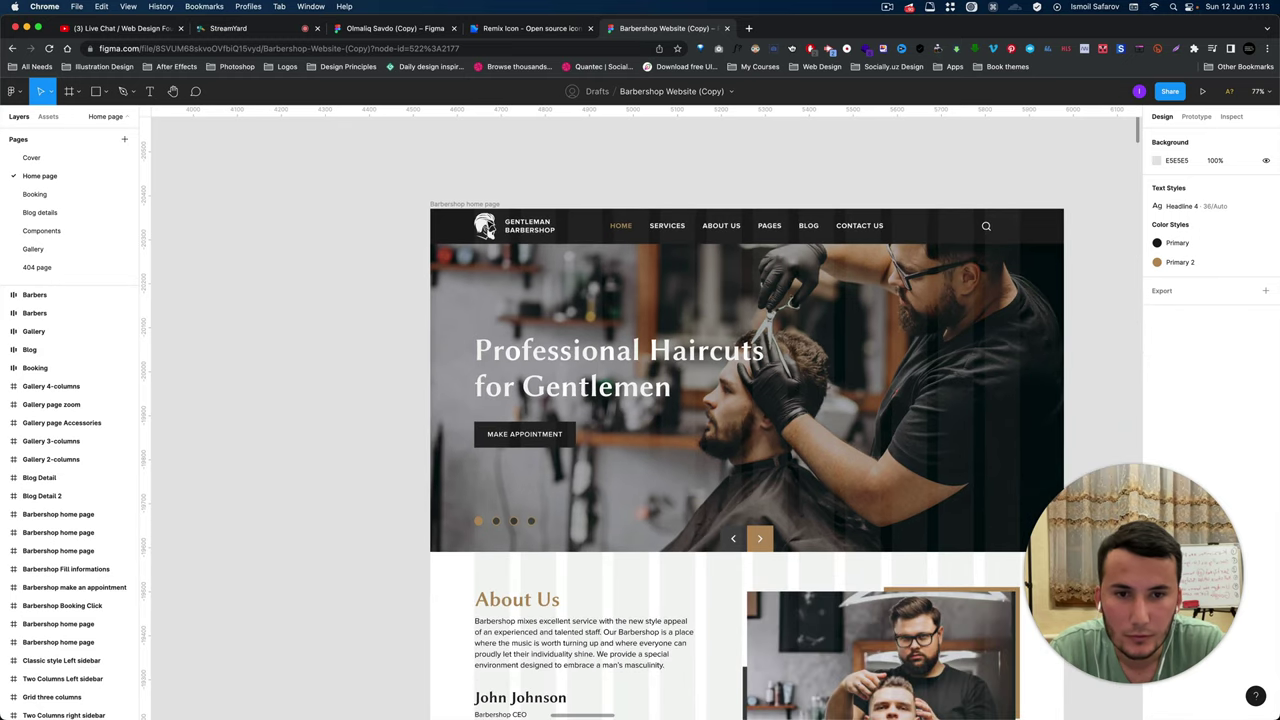
{"action": "scroll", "coordinate": [417, 340], "scroll_direction": "down", "scroll_amount": 2}
{"action": "scroll", "coordinate": [417, 340], "scroll_direction": "up", "scroll_amount": 1}
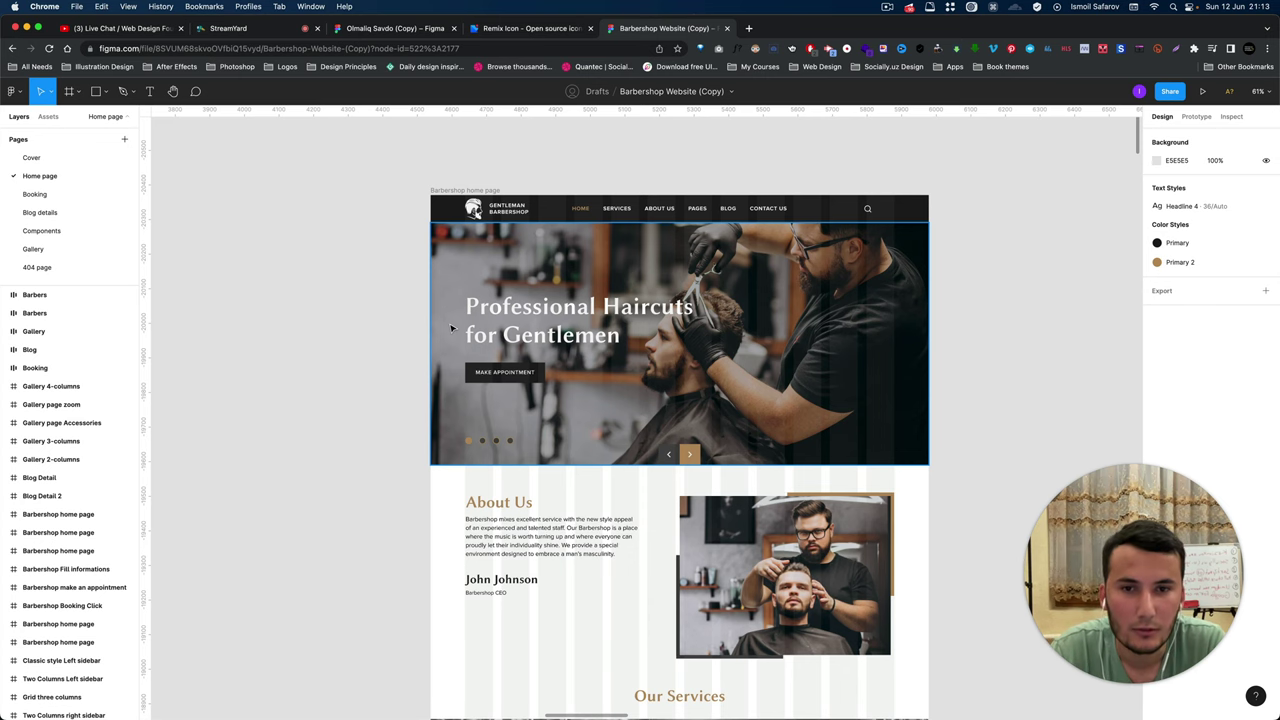
{"action": "scroll", "coordinate": [451, 327], "scroll_direction": "down", "scroll_amount": 2}
{"action": "scroll", "coordinate": [451, 327], "scroll_direction": "up", "scroll_amount": 1}
{"action": "scroll", "coordinate": [451, 327], "scroll_direction": "up", "scroll_amount": 1}
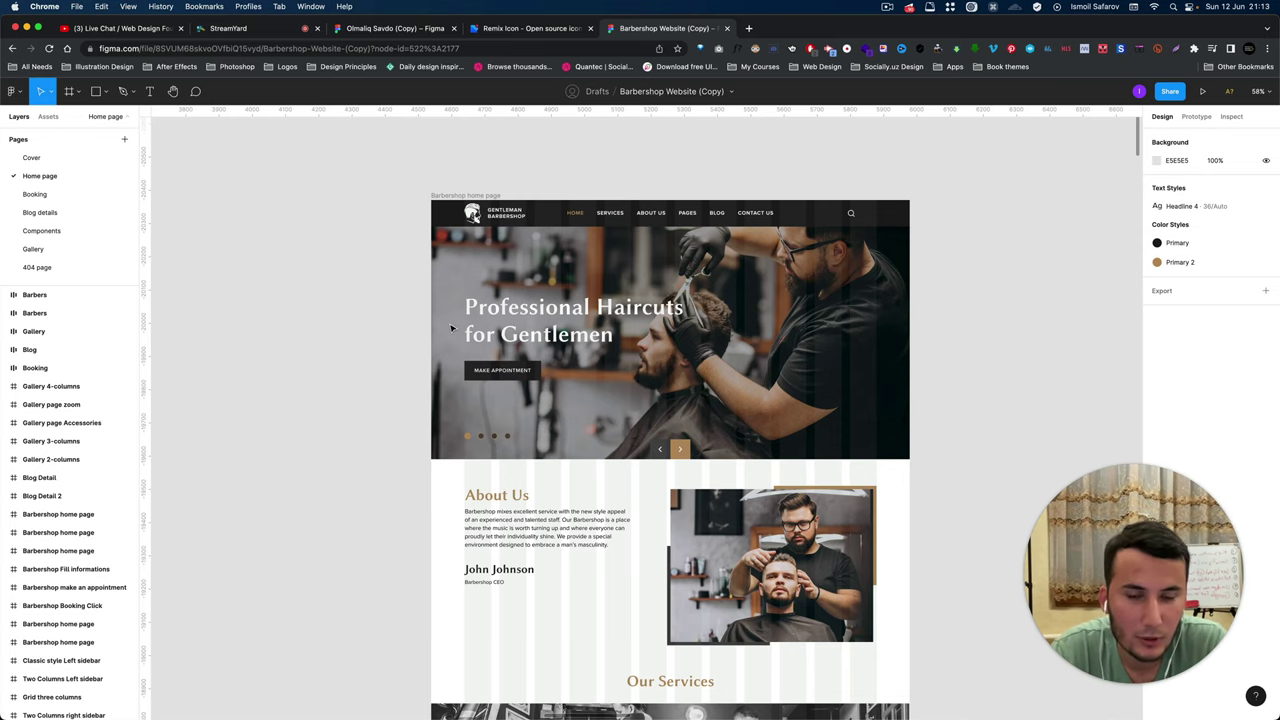
{"action": "scroll", "coordinate": [451, 327], "scroll_direction": "up", "scroll_amount": 1}
{"action": "scroll", "coordinate": [451, 327], "scroll_direction": "up", "scroll_amount": 3}
{"action": "scroll", "coordinate": [451, 327], "scroll_direction": "down", "scroll_amount": 2}
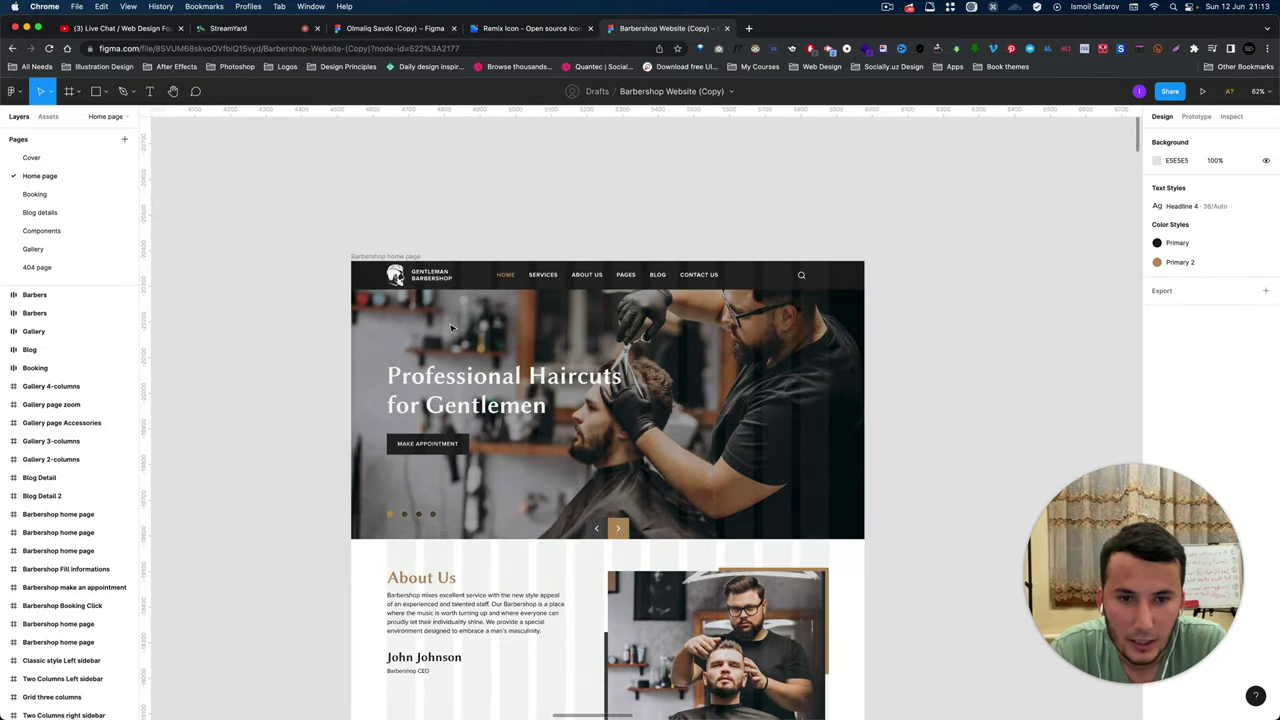
{"action": "scroll", "coordinate": [451, 327], "scroll_direction": "down", "scroll_amount": 5}
{"action": "scroll", "coordinate": [451, 327], "scroll_direction": "left", "scroll_amount": 3}
{"action": "scroll", "coordinate": [451, 250], "scroll_direction": "up", "scroll_amount": 3}
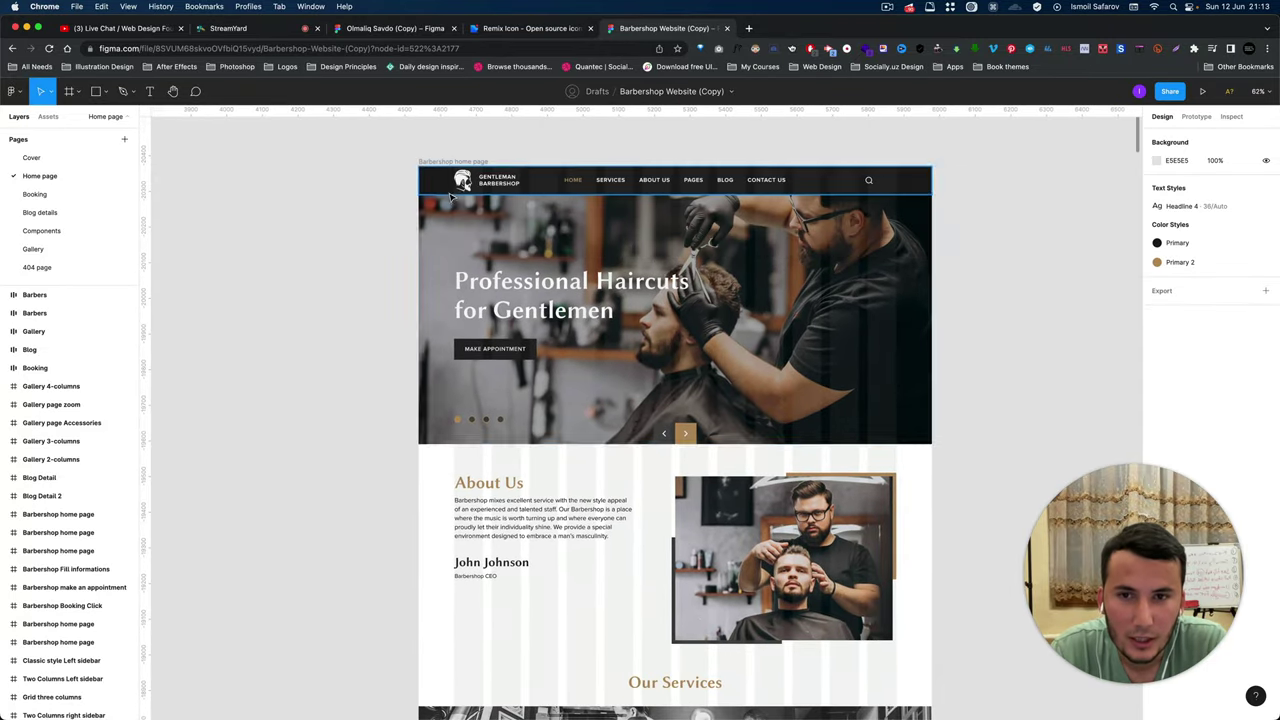
{"action": "scroll", "coordinate": [451, 197], "scroll_direction": "up", "scroll_amount": 2}
{"action": "scroll", "coordinate": [455, 190], "scroll_direction": "down", "scroll_amount": 3}
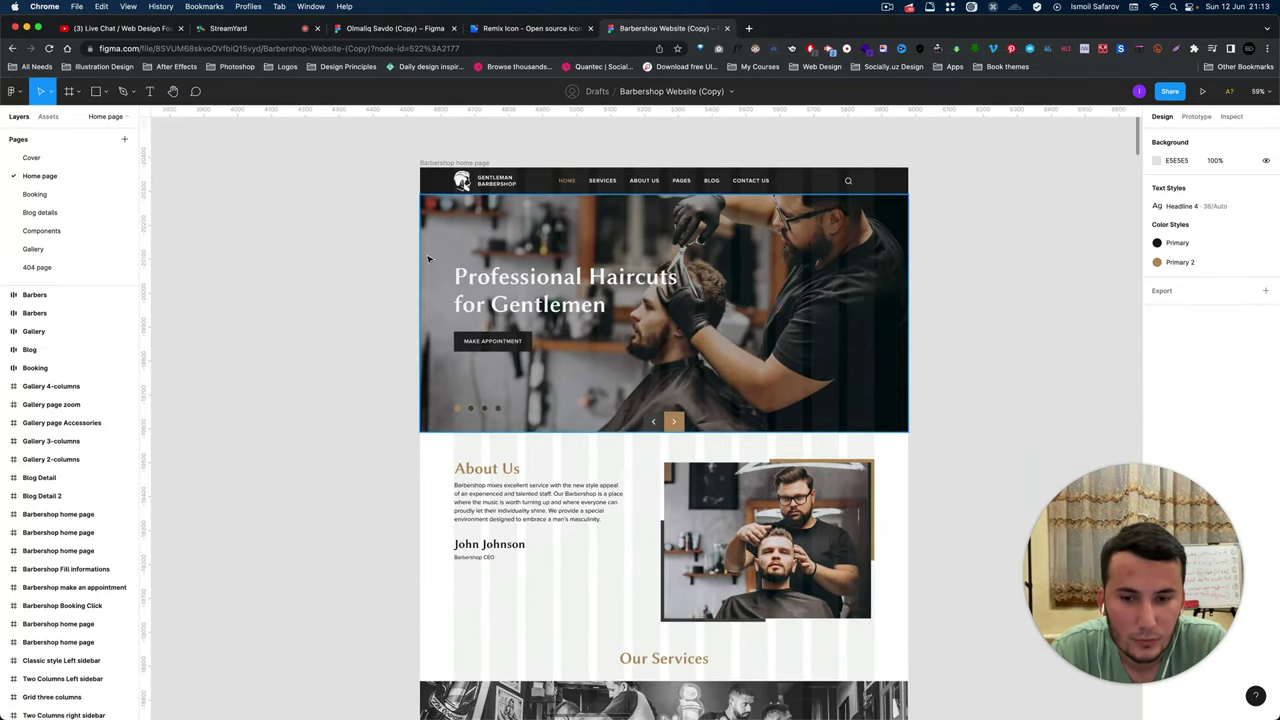
{"action": "scroll", "coordinate": [429, 258], "scroll_direction": "down", "scroll_amount": 10}
{"action": "scroll", "coordinate": [429, 258], "scroll_direction": "left", "scroll_amount": 2}
{"action": "scroll", "coordinate": [429, 259], "scroll_direction": "down", "scroll_amount": 2}
{"action": "scroll", "coordinate": [429, 259], "scroll_direction": "down", "scroll_amount": 2}
{"action": "scroll", "coordinate": [429, 259], "scroll_direction": "right", "scroll_amount": 2}
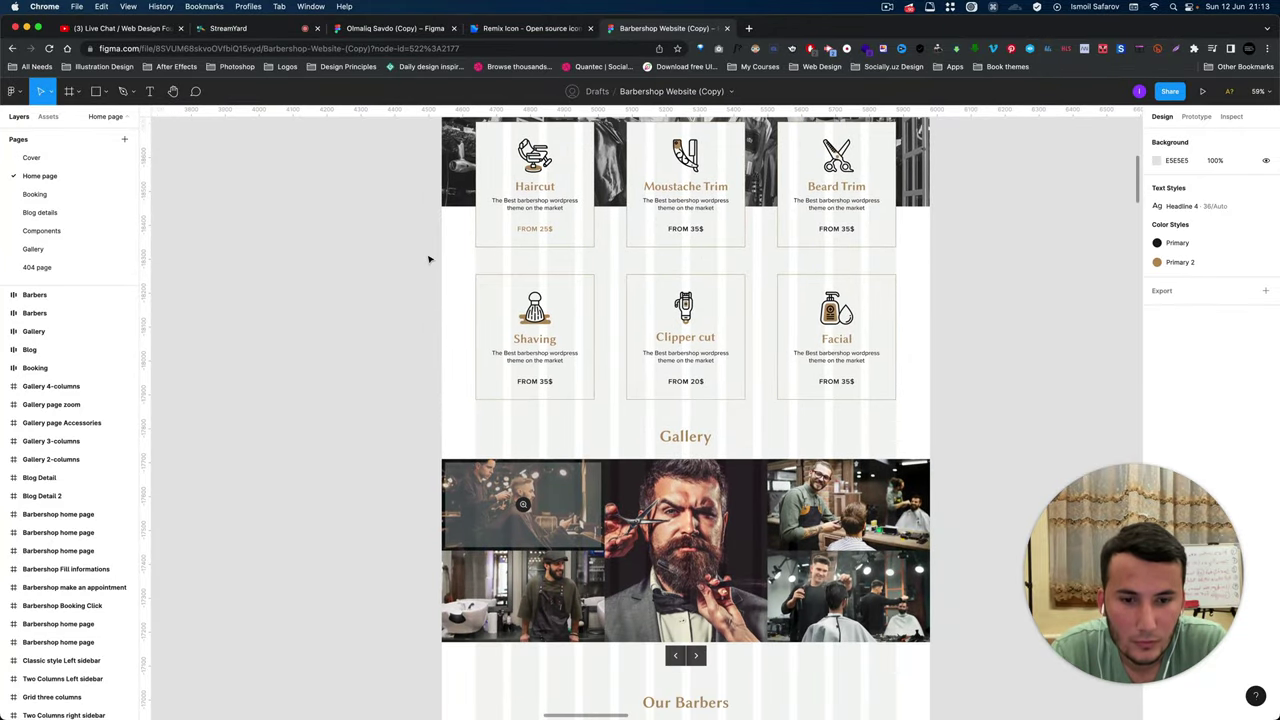
{"action": "scroll", "coordinate": [429, 259], "scroll_direction": "down", "scroll_amount": 2}
{"action": "scroll", "coordinate": [429, 259], "scroll_direction": "down", "scroll_amount": 3}
{"action": "scroll", "coordinate": [429, 259], "scroll_direction": "down", "scroll_amount": 3}
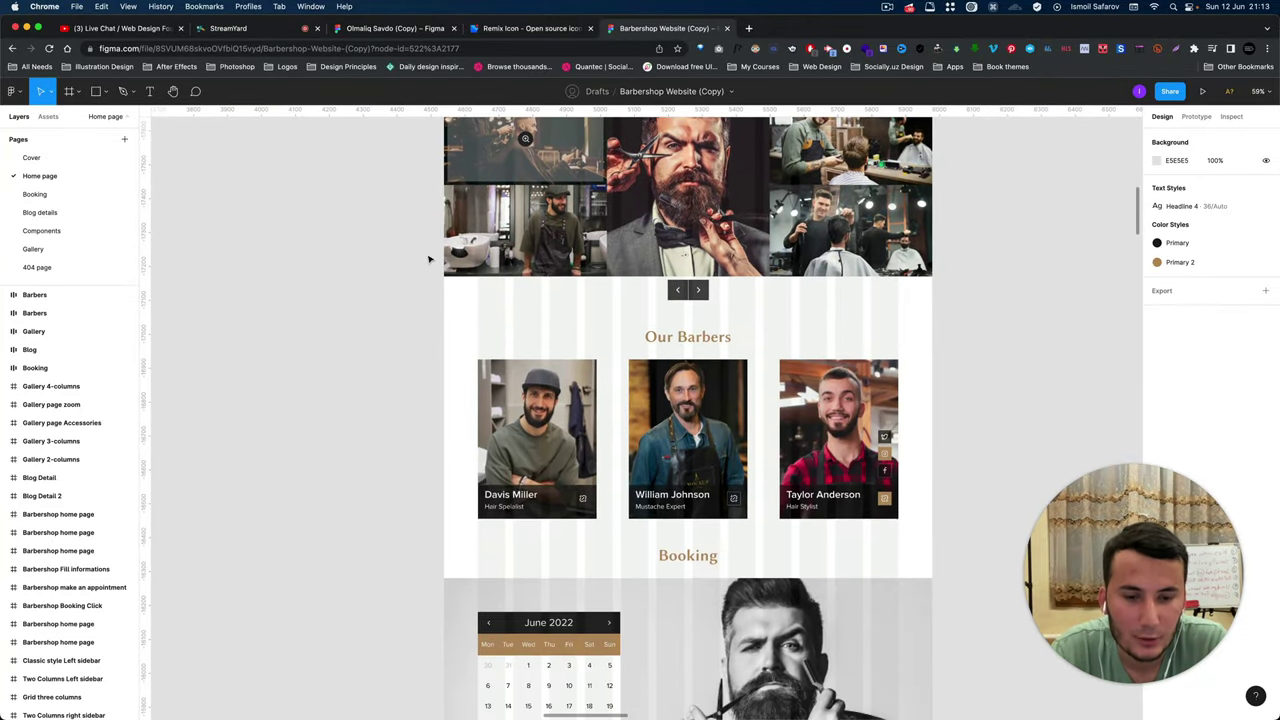
{"action": "scroll", "coordinate": [429, 259], "scroll_direction": "down", "scroll_amount": 5}
{"action": "scroll", "coordinate": [429, 259], "scroll_direction": "up", "scroll_amount": 5, "text": "ctrl"}
{"action": "scroll", "coordinate": [429, 259], "scroll_direction": "up", "scroll_amount": 8}
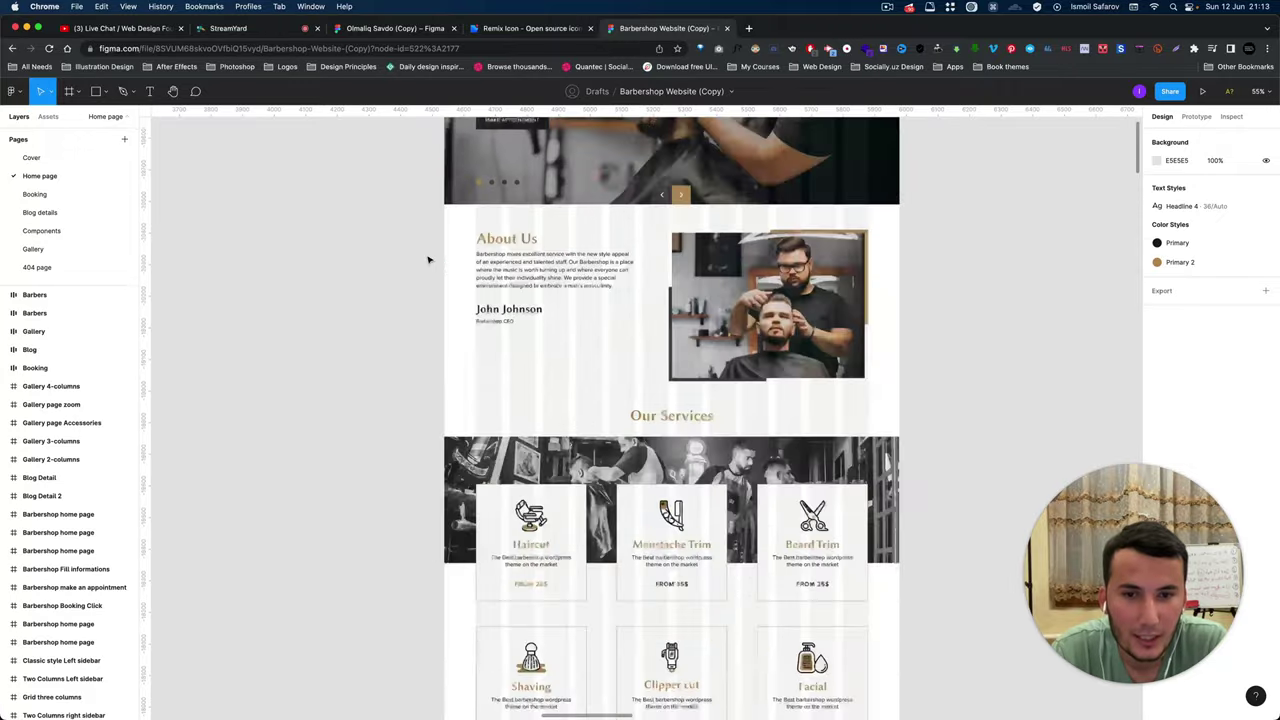
{"action": "scroll", "coordinate": [428, 261], "scroll_direction": "up", "scroll_amount": 4}
{"action": "scroll", "coordinate": [428, 261], "scroll_direction": "up", "scroll_amount": 5}
{"action": "scroll", "coordinate": [428, 261], "scroll_direction": "down", "scroll_amount": 6}
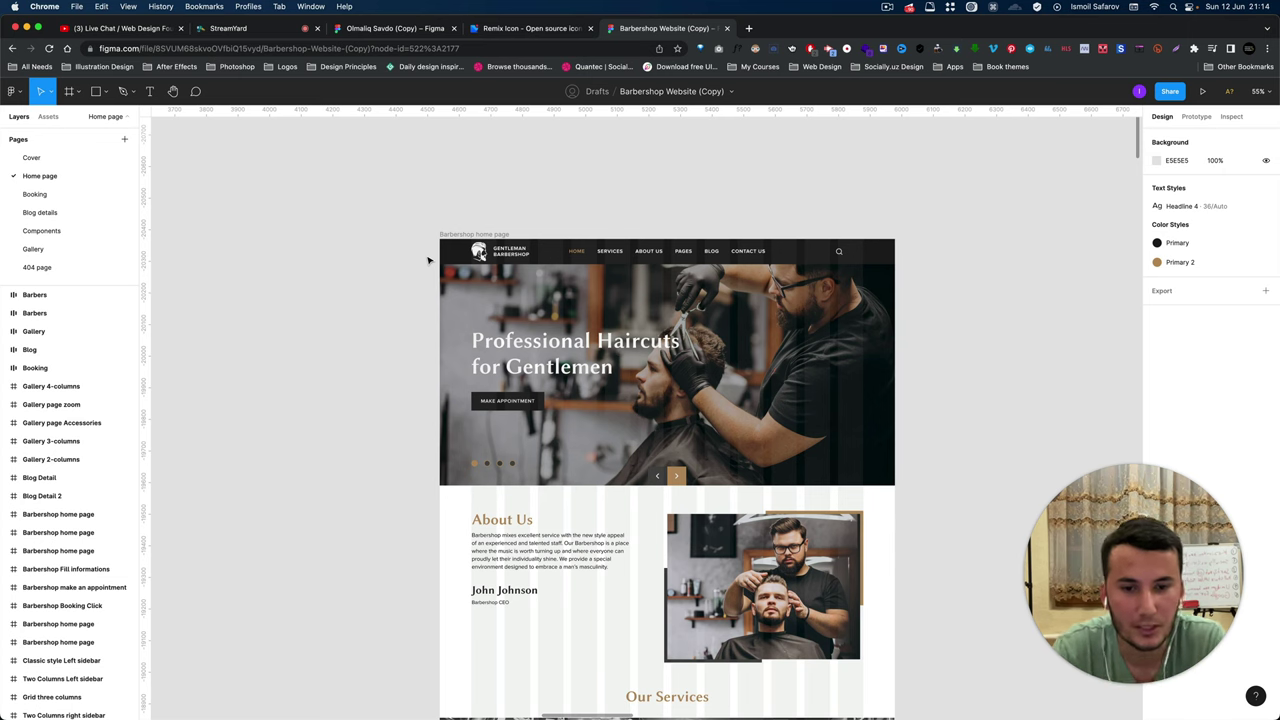
{"action": "scroll", "coordinate": [514, 306], "scroll_direction": "down", "scroll_amount": 3}
{"action": "scroll", "coordinate": [514, 306], "scroll_direction": "down", "scroll_amount": 3}
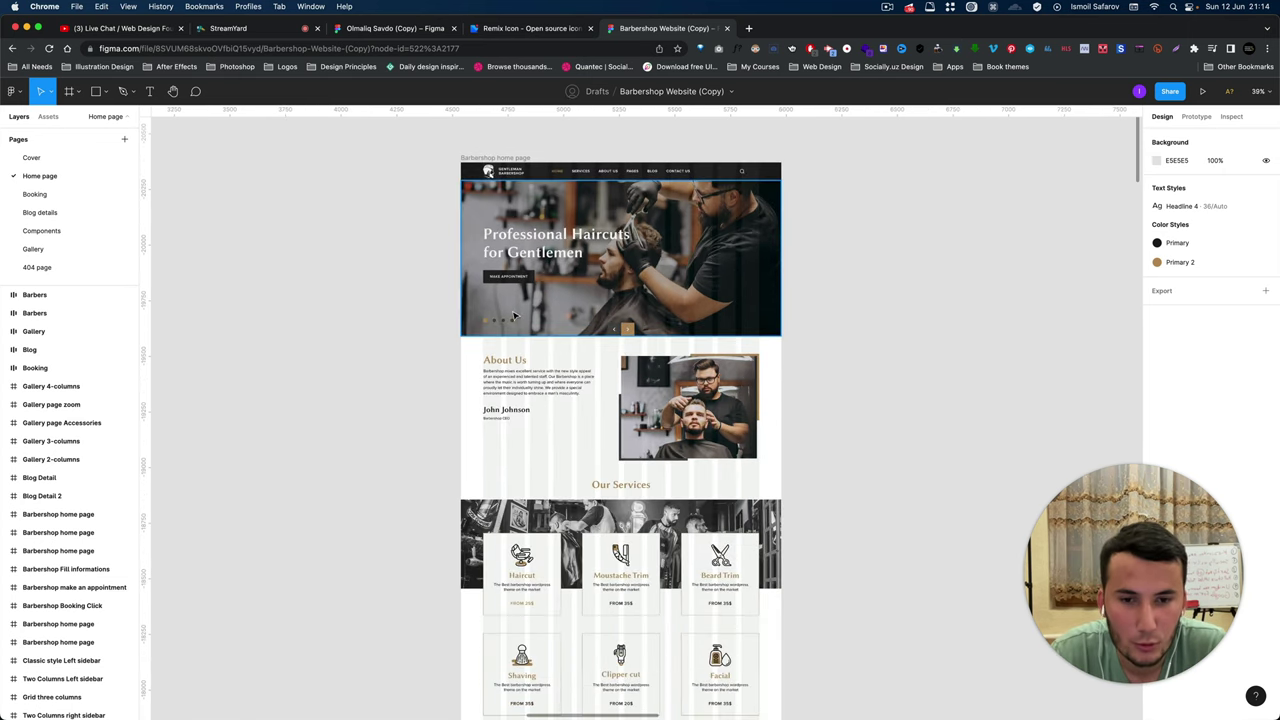
{"action": "scroll", "coordinate": [515, 317], "scroll_direction": "up", "scroll_amount": 5}
{"action": "scroll", "coordinate": [515, 317], "scroll_direction": "down", "scroll_amount": 2}
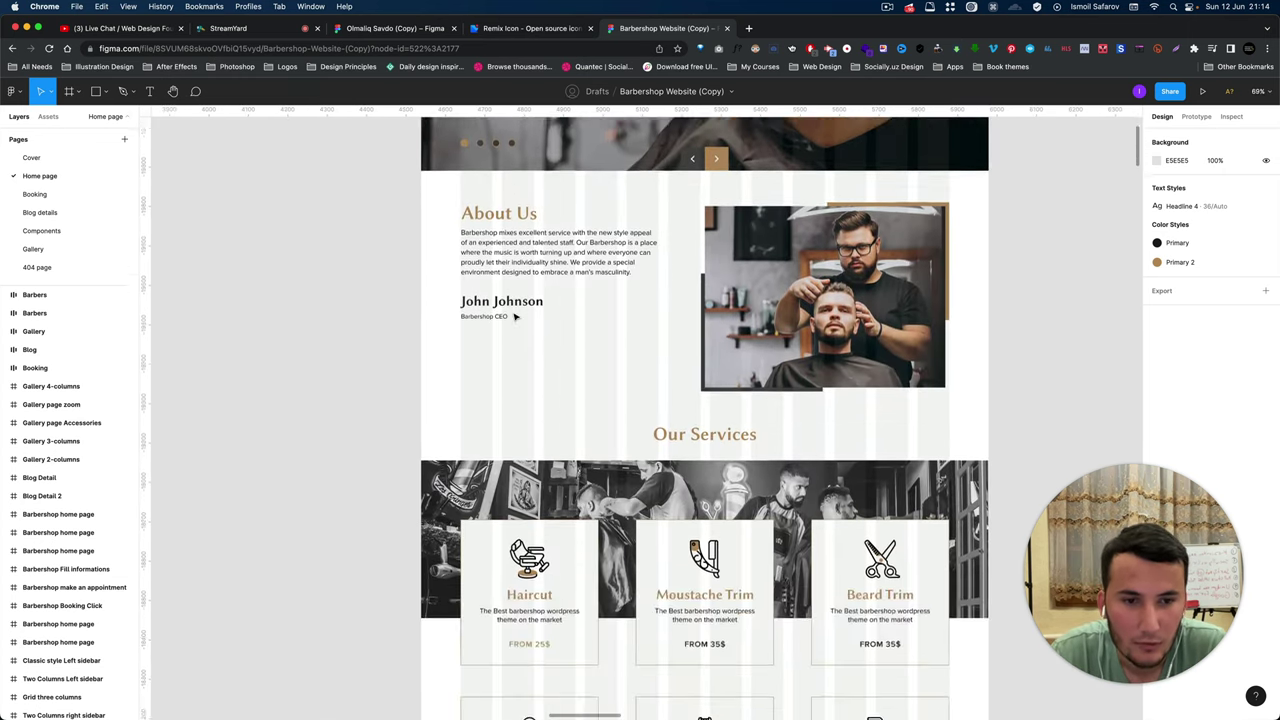
{"action": "scroll", "coordinate": [515, 317], "scroll_direction": "down", "scroll_amount": 1}
{"action": "scroll", "coordinate": [515, 317], "scroll_direction": "down", "scroll_amount": 1}
{"action": "scroll", "coordinate": [515, 317], "scroll_direction": "down", "scroll_amount": 1}
{"action": "scroll", "coordinate": [515, 317], "scroll_direction": "down", "scroll_amount": 1}
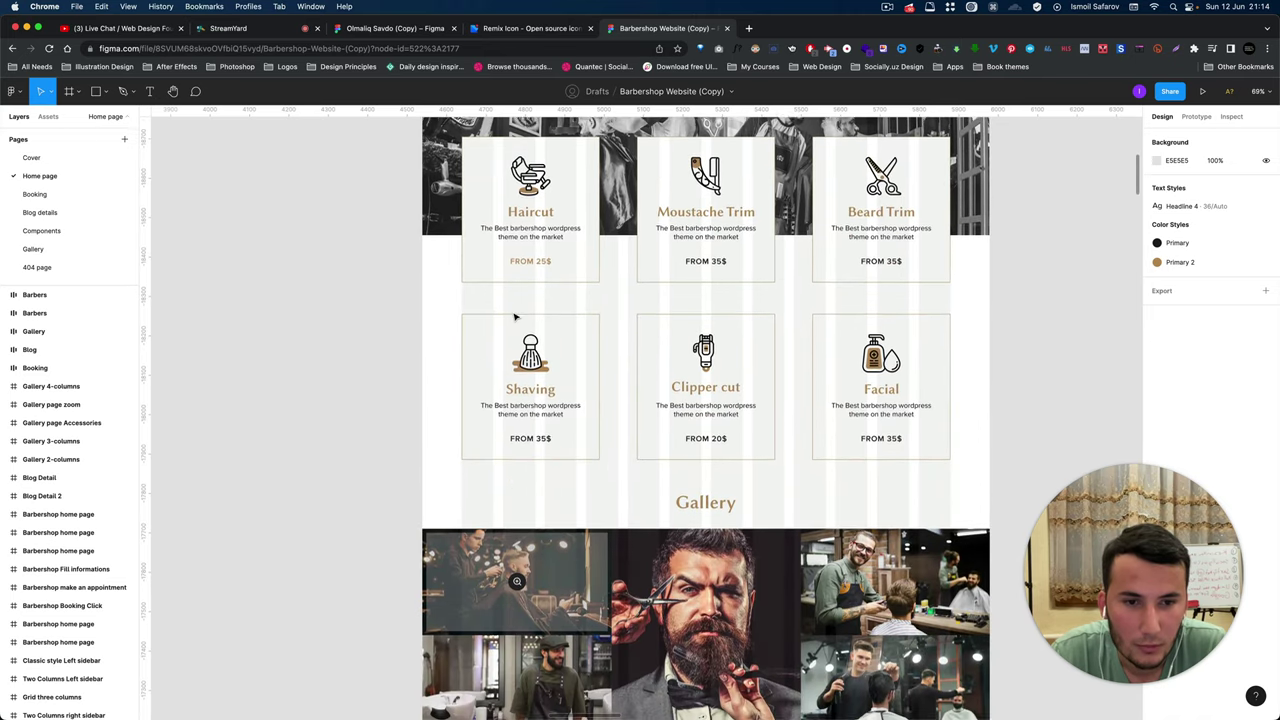
{"action": "scroll", "coordinate": [515, 317], "scroll_direction": "down", "scroll_amount": 2}
{"action": "scroll", "coordinate": [515, 317], "scroll_direction": "down", "scroll_amount": 1}
{"action": "scroll", "coordinate": [515, 317], "scroll_direction": "down", "scroll_amount": 1}
{"action": "scroll", "coordinate": [515, 317], "scroll_direction": "down", "scroll_amount": 2}
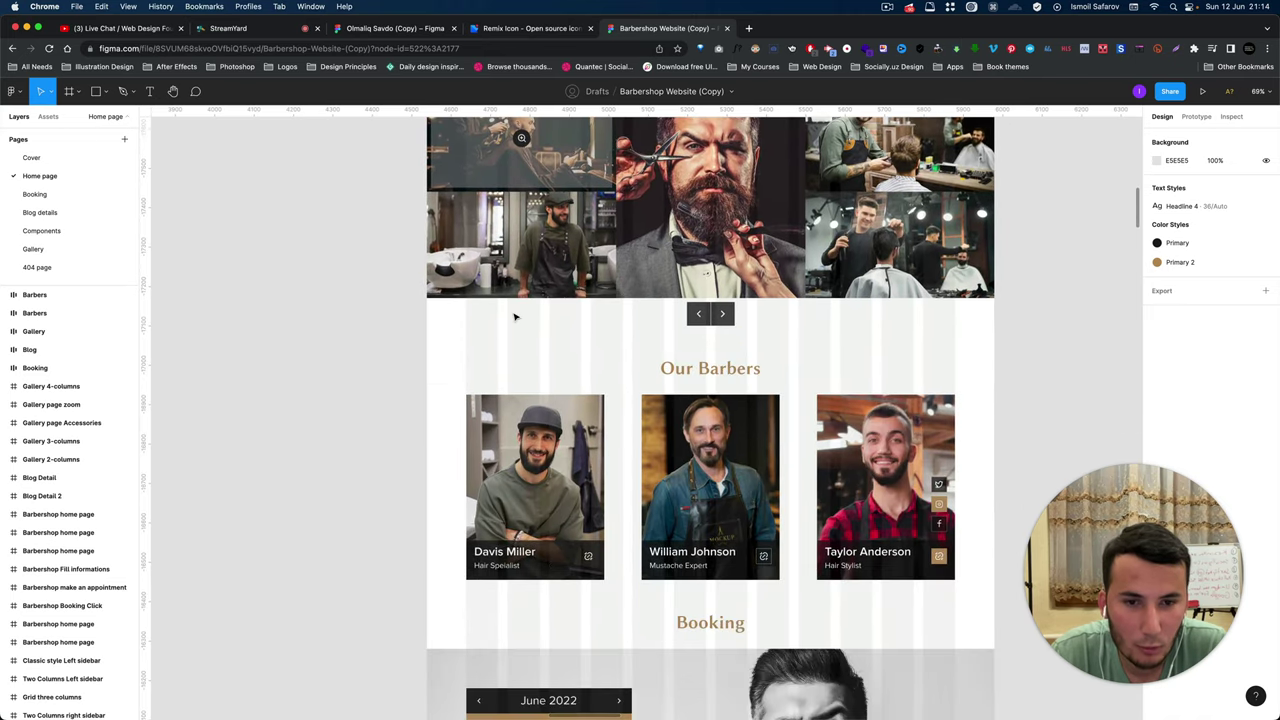
{"action": "scroll", "coordinate": [515, 317], "scroll_direction": "down", "scroll_amount": 1}
{"action": "scroll", "coordinate": [515, 317], "scroll_direction": "down", "scroll_amount": 1}
{"action": "scroll", "coordinate": [515, 317], "scroll_direction": "down", "scroll_amount": 2}
{"action": "scroll", "coordinate": [515, 317], "scroll_direction": "down", "scroll_amount": 1}
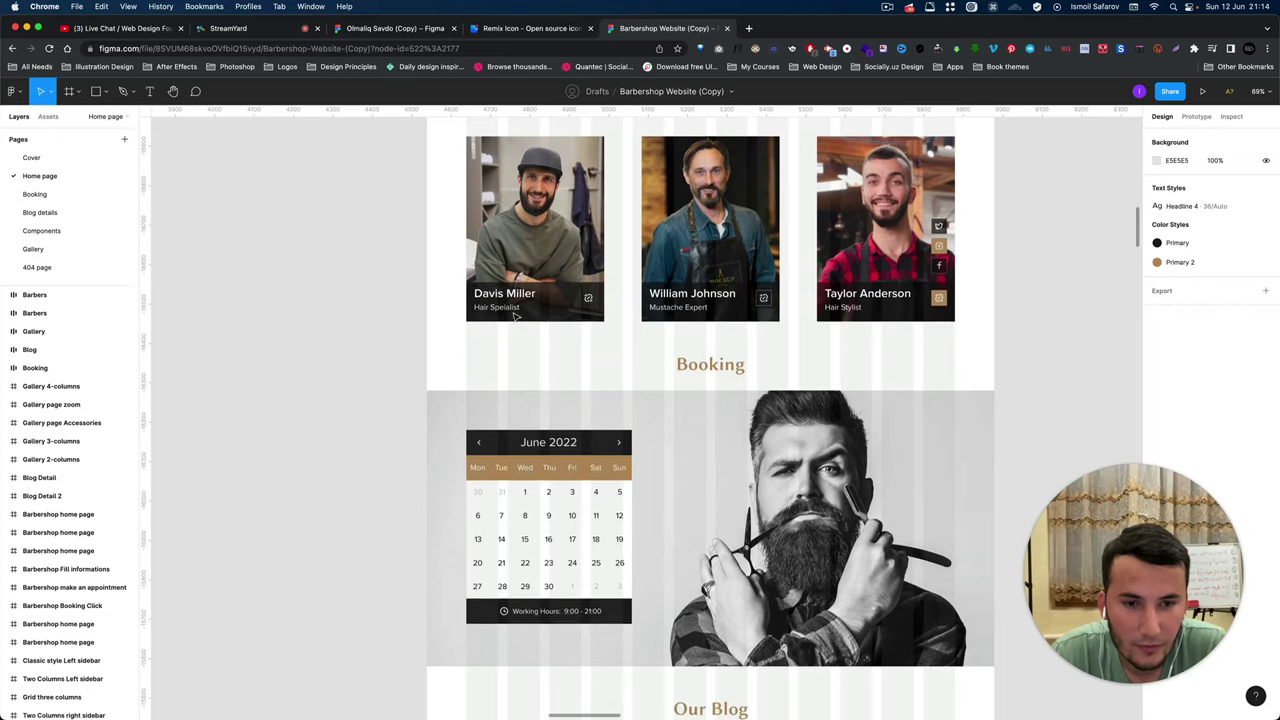
{"action": "scroll", "coordinate": [515, 317], "scroll_direction": "up", "scroll_amount": 3}
{"action": "scroll", "coordinate": [515, 317], "scroll_direction": "up", "scroll_amount": 2}
{"action": "scroll", "coordinate": [515, 317], "scroll_direction": "up", "scroll_amount": 1}
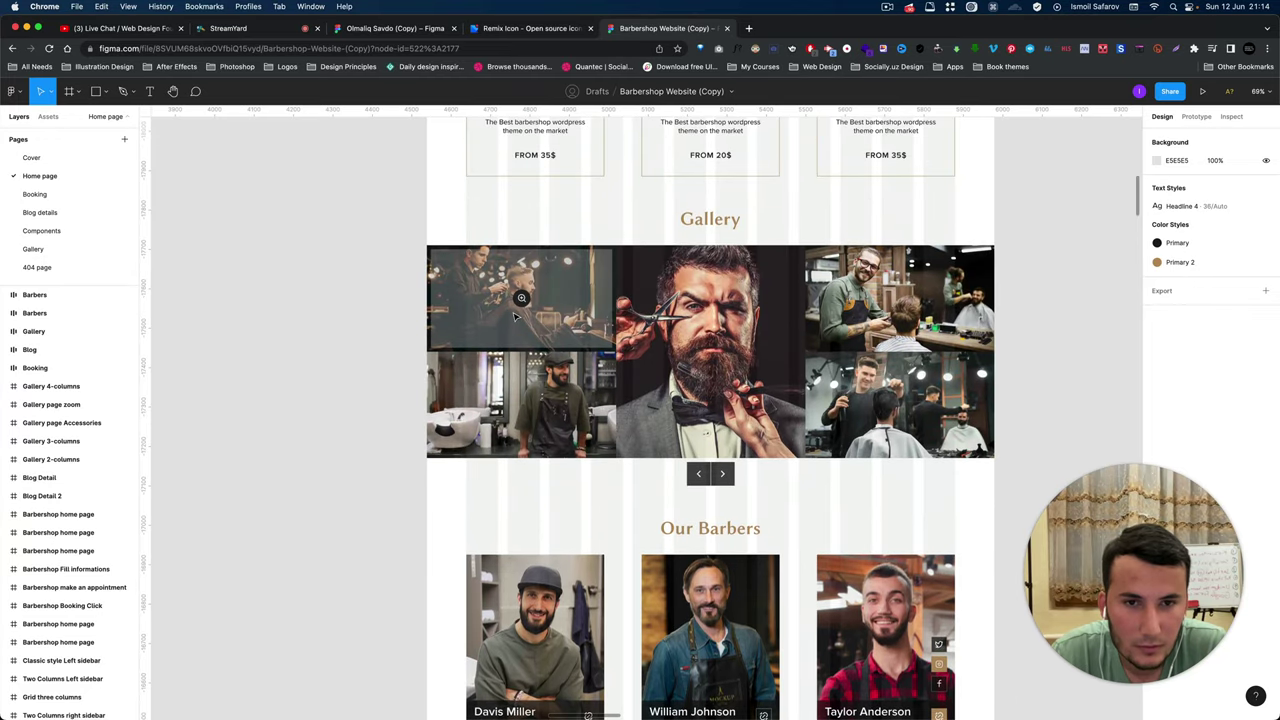
{"action": "scroll", "coordinate": [515, 317], "scroll_direction": "down", "scroll_amount": 1}
{"action": "scroll", "coordinate": [515, 317], "scroll_direction": "down", "scroll_amount": 1}
{"action": "scroll", "coordinate": [515, 317], "scroll_direction": "down", "scroll_amount": 1}
{"action": "scroll", "coordinate": [515, 317], "scroll_direction": "down", "scroll_amount": 2}
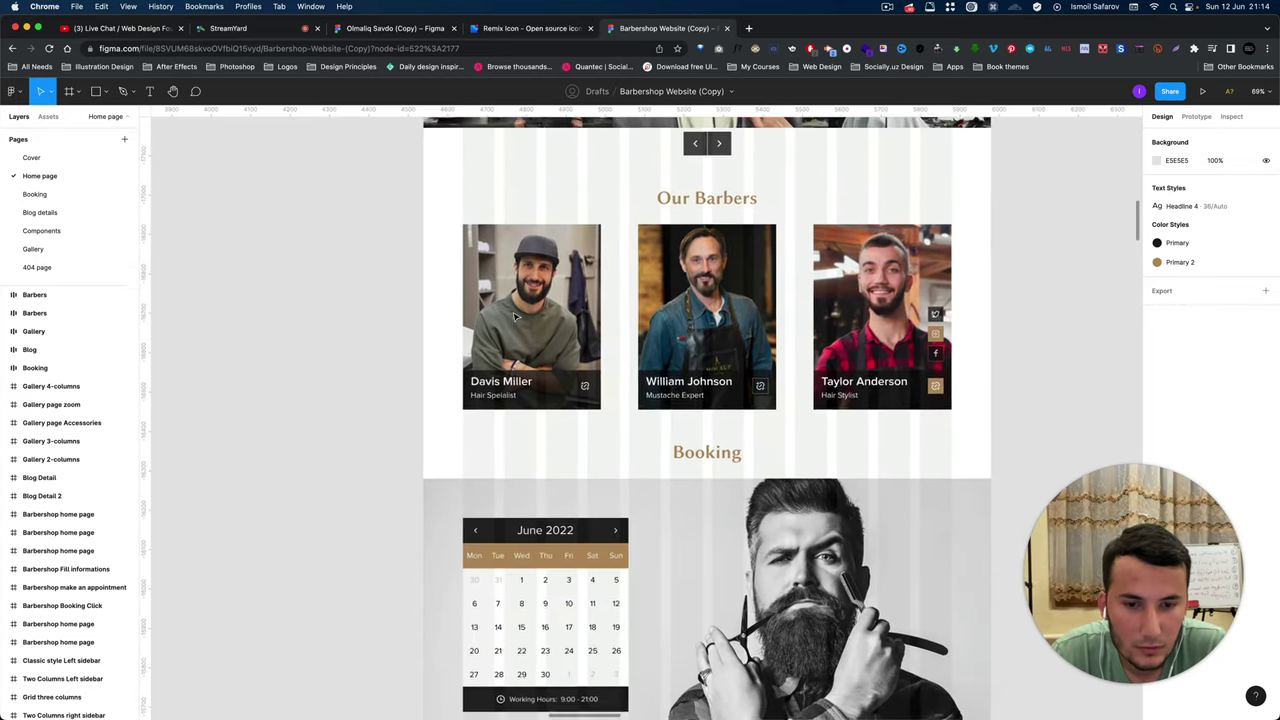
{"action": "scroll", "coordinate": [515, 317], "scroll_direction": "down", "scroll_amount": 3}
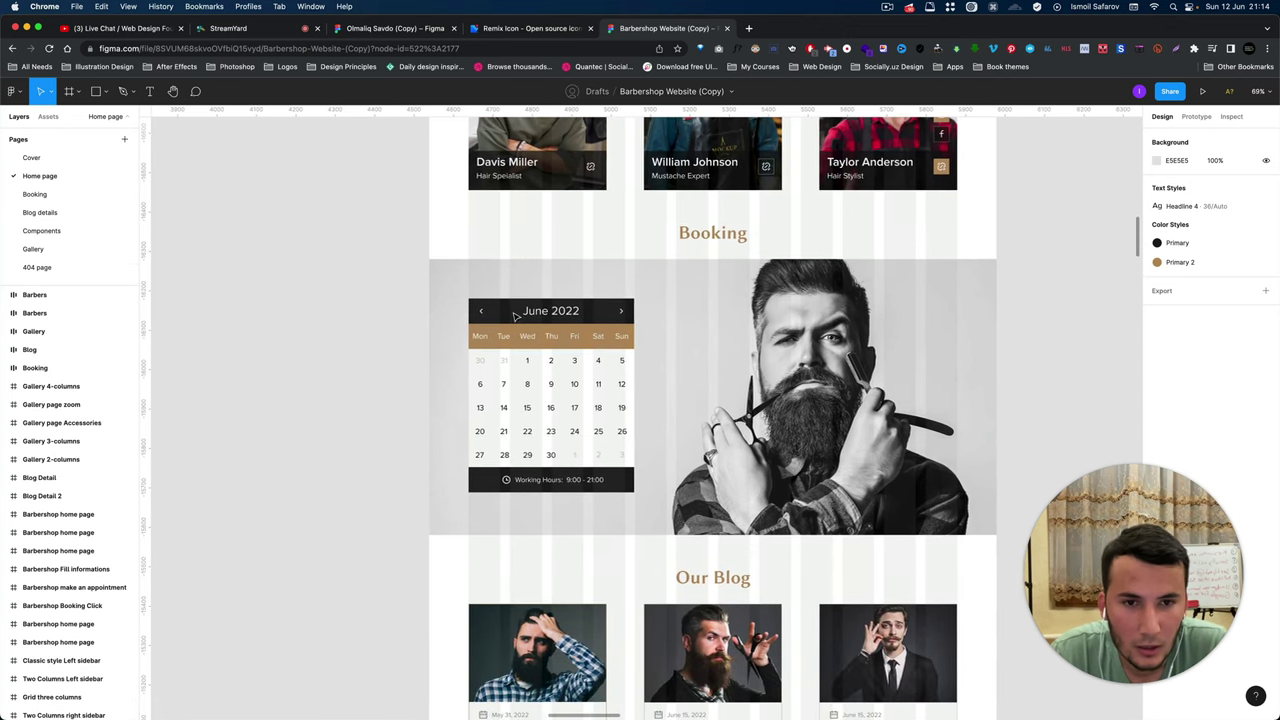
{"action": "scroll", "coordinate": [515, 317], "scroll_direction": "down", "scroll_amount": 1}
{"action": "scroll", "coordinate": [514, 317], "scroll_direction": "down", "scroll_amount": 5}
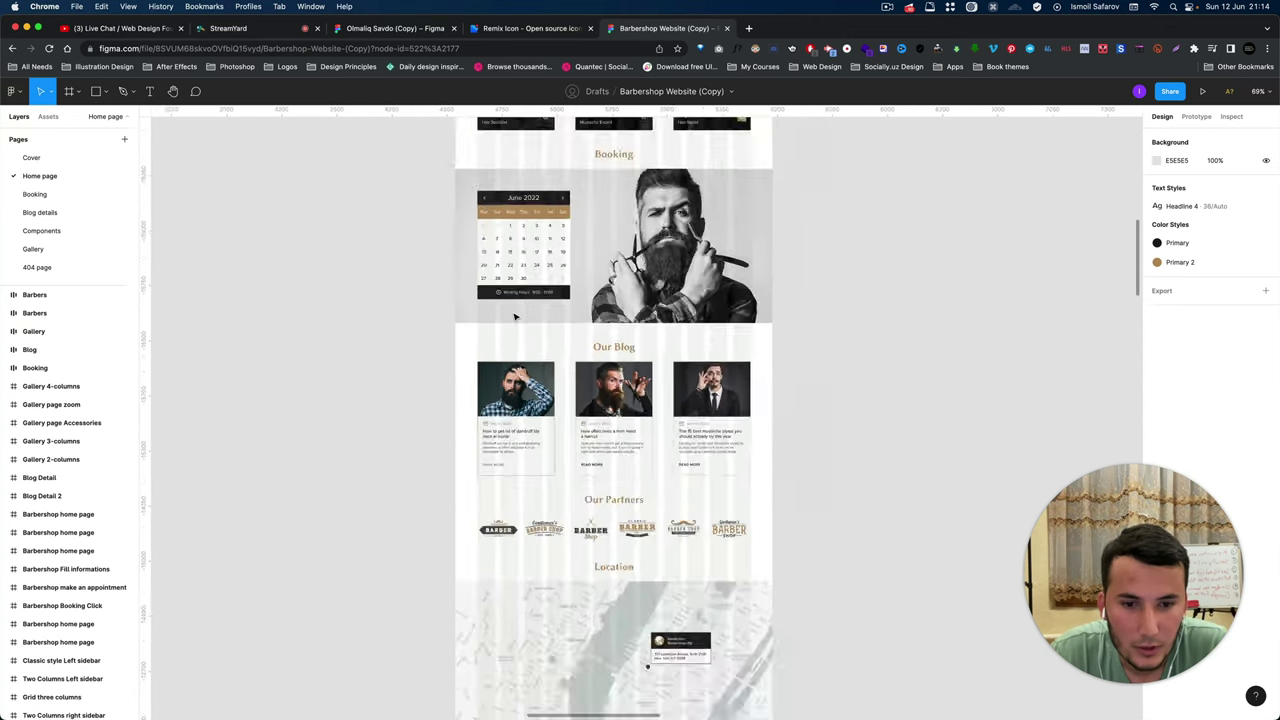
{"action": "scroll", "coordinate": [514, 317], "scroll_direction": "down", "scroll_amount": 5}
{"action": "scroll", "coordinate": [514, 317], "scroll_direction": "up", "scroll_amount": 5}
{"action": "scroll", "coordinate": [851, 266], "scroll_direction": "up", "scroll_amount": 3}
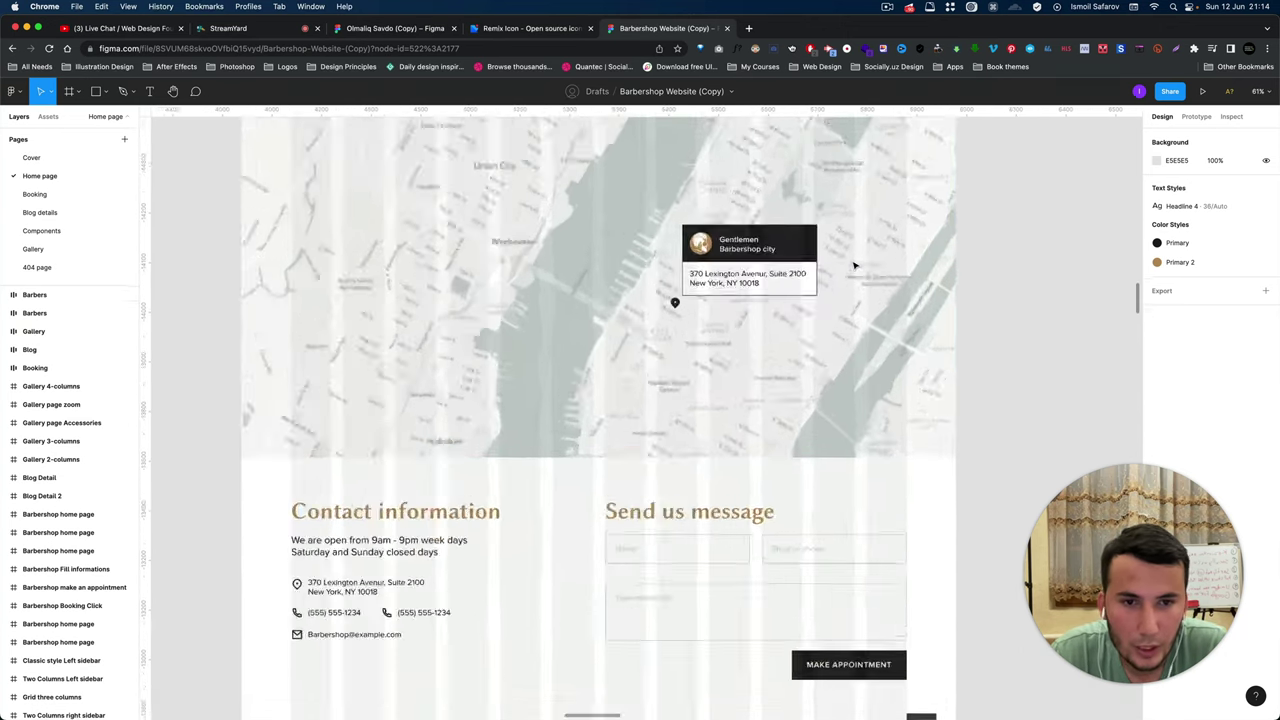
{"action": "scroll", "coordinate": [837, 271], "scroll_direction": "up", "scroll_amount": 3}
{"action": "scroll", "coordinate": [829, 270], "scroll_direction": "down", "scroll_amount": 10}
{"action": "scroll", "coordinate": [752, 338], "scroll_direction": "up", "scroll_amount": 2}
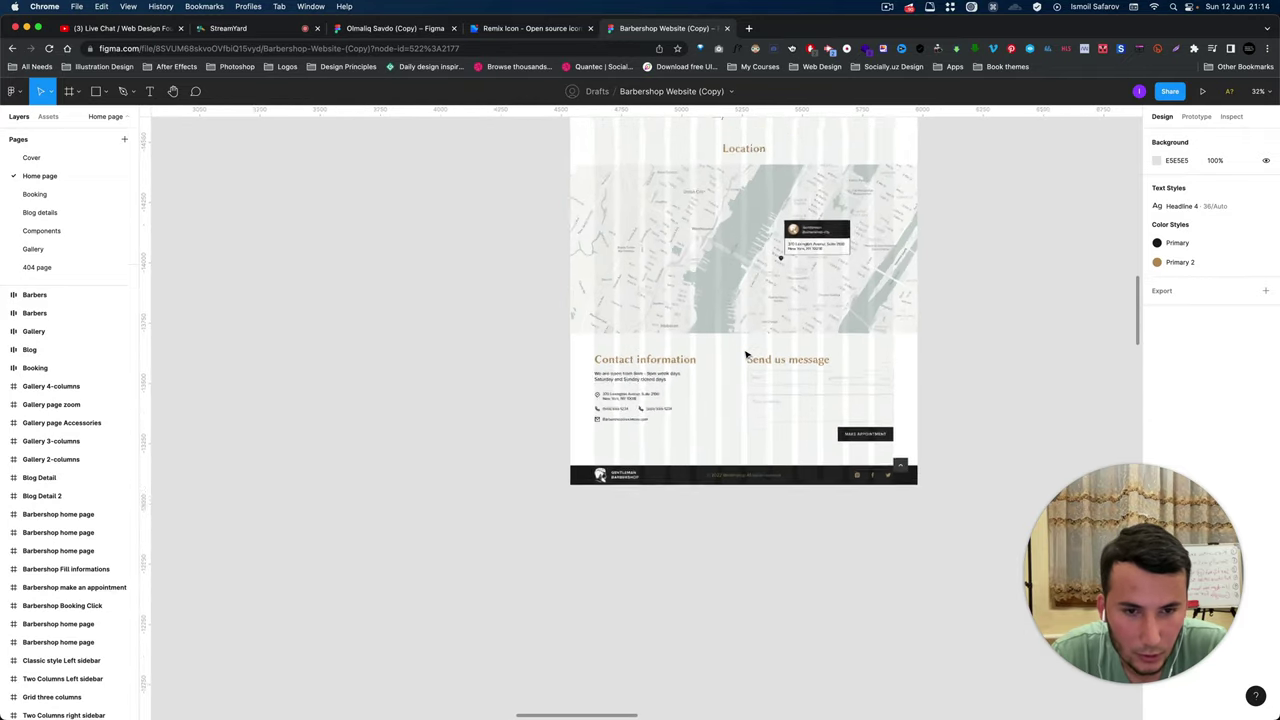
{"action": "scroll", "coordinate": [746, 354], "scroll_direction": "up", "scroll_amount": 2}
{"action": "scroll", "coordinate": [746, 354], "scroll_direction": "up", "scroll_amount": 1}
{"action": "scroll", "coordinate": [745, 354], "scroll_direction": "up", "scroll_amount": 1}
{"action": "scroll", "coordinate": [745, 354], "scroll_direction": "up", "scroll_amount": 3}
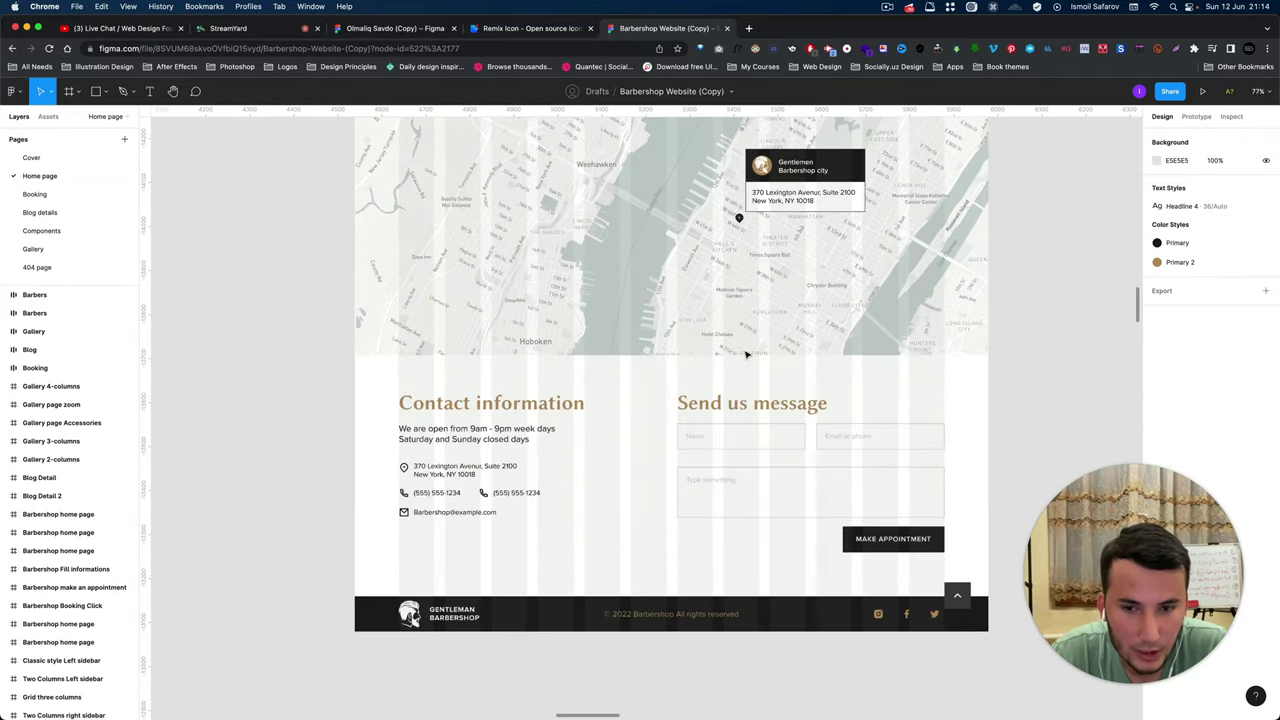
{"action": "scroll", "coordinate": [745, 352], "scroll_direction": "down", "scroll_amount": 2}
{"action": "scroll", "coordinate": [573, 456], "scroll_direction": "up", "scroll_amount": 2}
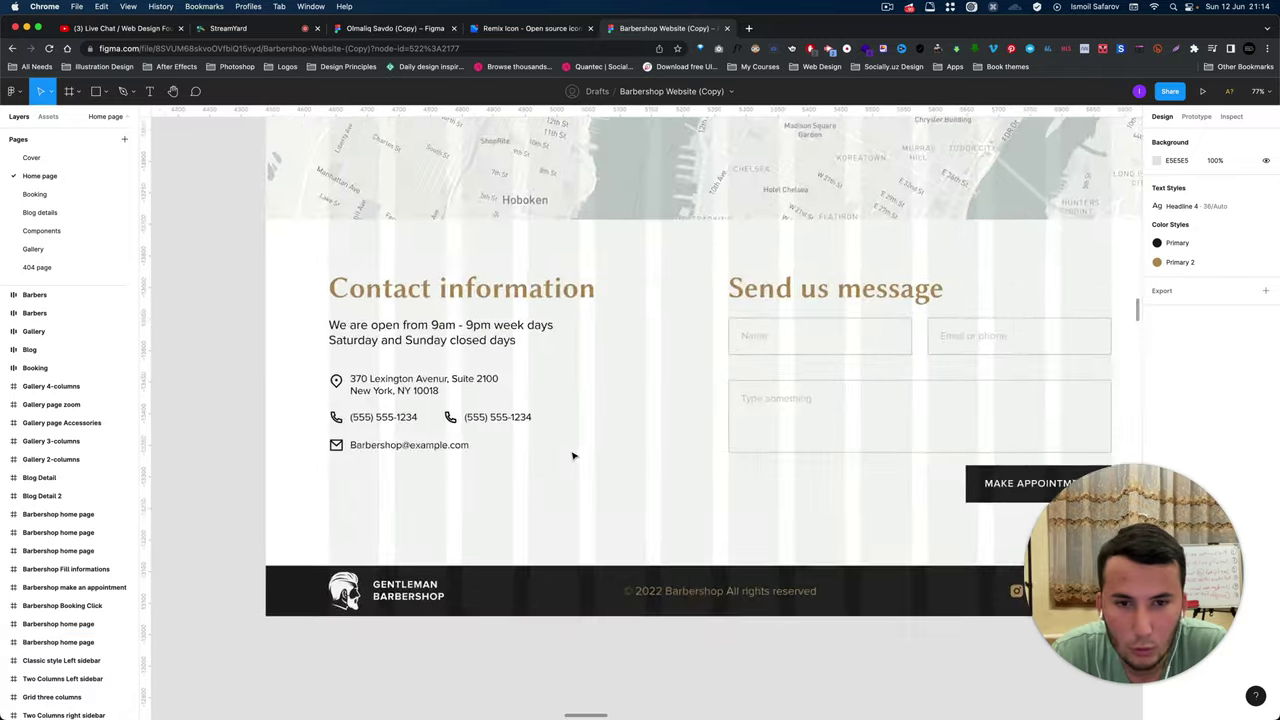
{"action": "scroll", "coordinate": [573, 456], "scroll_direction": "down", "scroll_amount": 2}
{"action": "scroll", "coordinate": [573, 456], "scroll_direction": "down", "scroll_amount": 4}
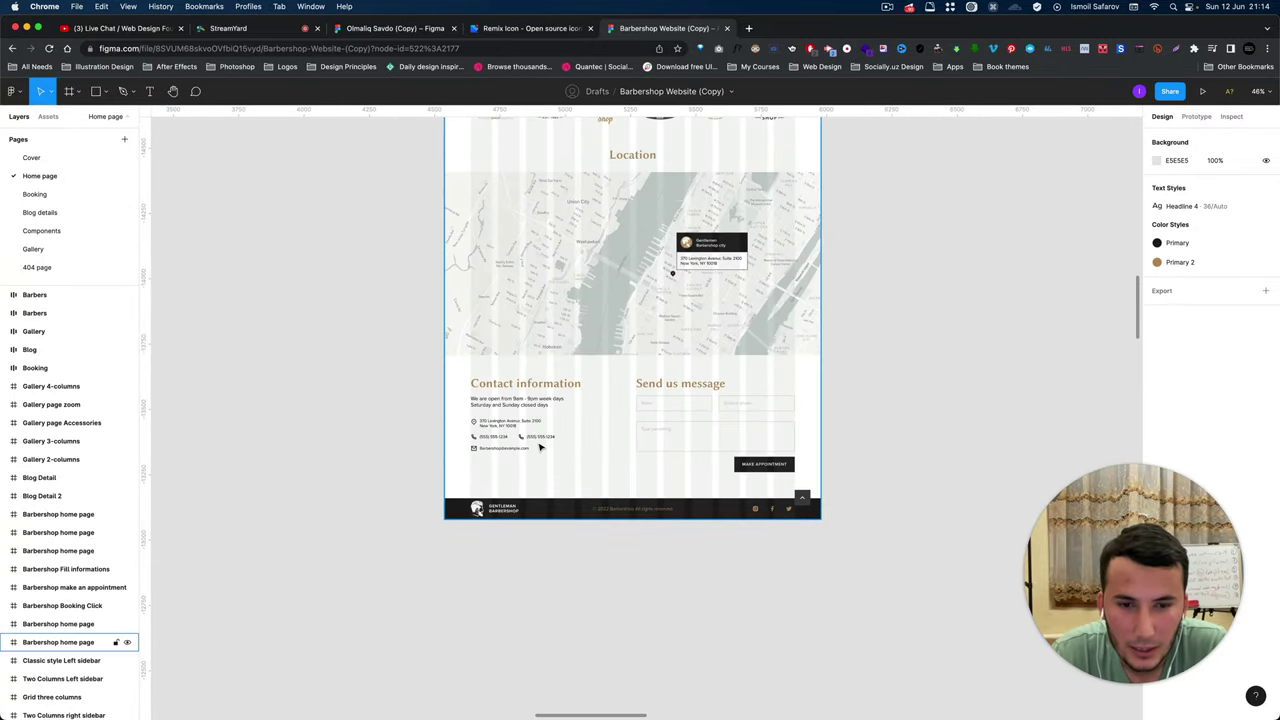
{"action": "scroll", "coordinate": [543, 448], "scroll_direction": "up", "scroll_amount": 2}
{"action": "scroll", "coordinate": [543, 448], "scroll_direction": "up", "scroll_amount": 3}
{"action": "scroll", "coordinate": [539, 447], "scroll_direction": "up", "scroll_amount": 4}
{"action": "scroll", "coordinate": [539, 447], "scroll_direction": "up", "scroll_amount": 5}
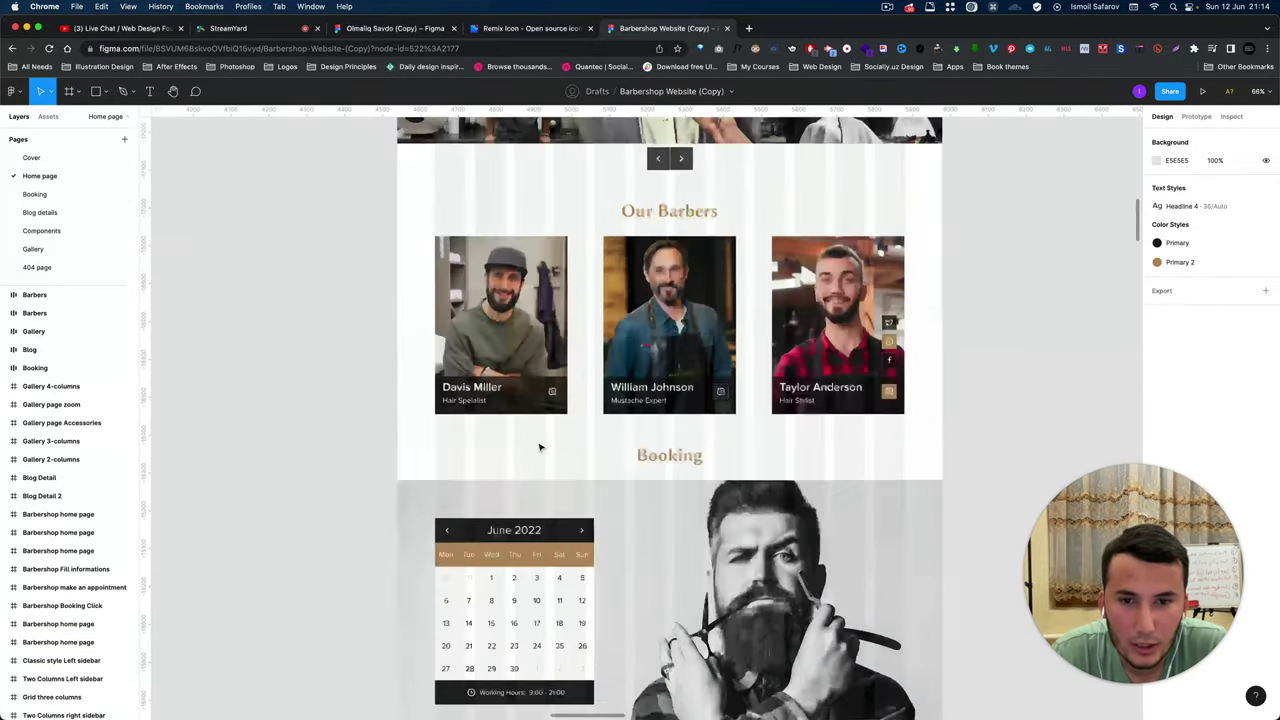
{"action": "scroll", "coordinate": [537, 446], "scroll_direction": "up", "scroll_amount": 1}
{"action": "scroll", "coordinate": [537, 446], "scroll_direction": "down", "scroll_amount": 6}
{"action": "scroll", "coordinate": [541, 448], "scroll_direction": "up", "scroll_amount": 1}
{"action": "scroll", "coordinate": [540, 447], "scroll_direction": "up", "scroll_amount": 8}
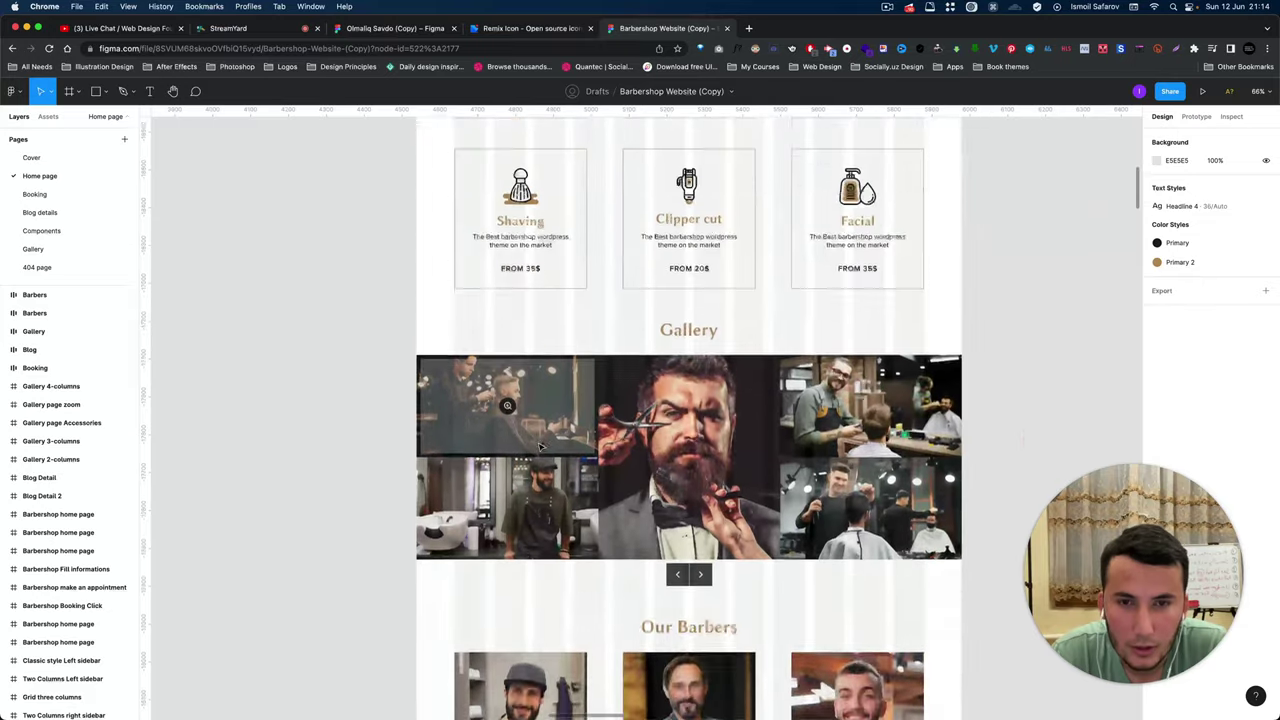
{"action": "scroll", "coordinate": [540, 447], "scroll_direction": "up", "scroll_amount": 3}
{"action": "scroll", "coordinate": [540, 447], "scroll_direction": "up", "scroll_amount": 2}
{"action": "scroll", "coordinate": [540, 448], "scroll_direction": "up", "scroll_amount": 4}
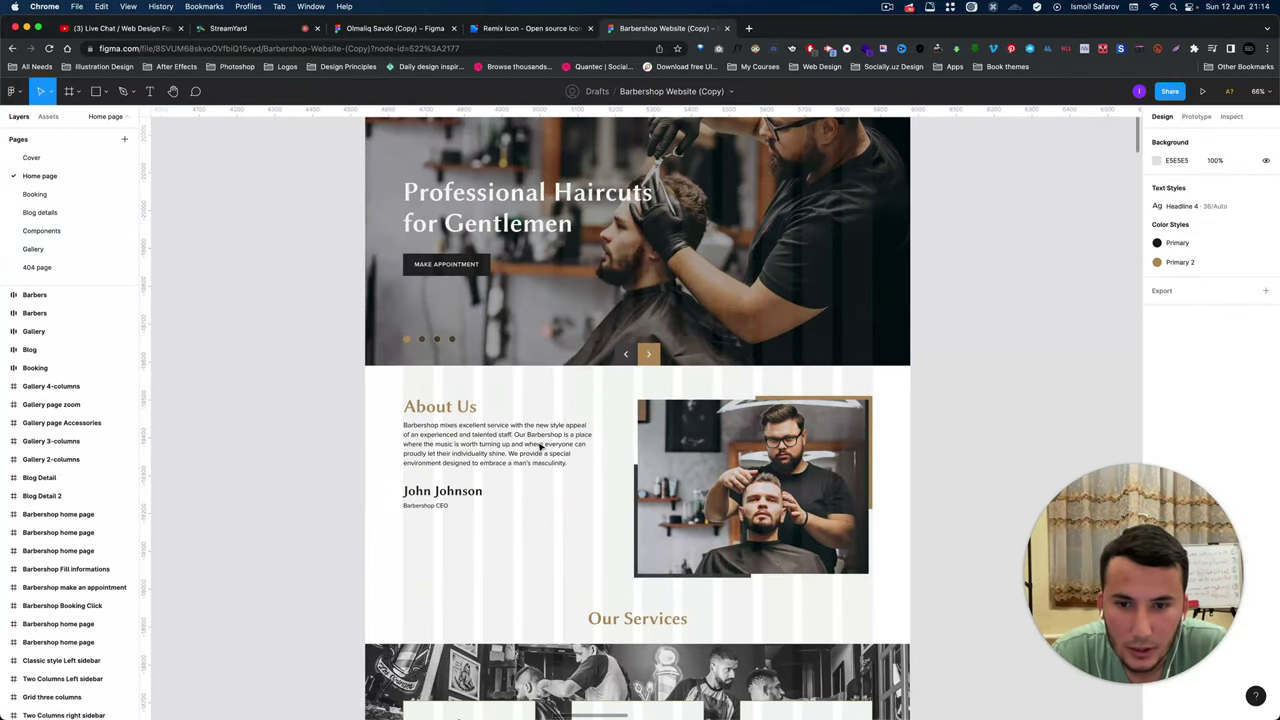
{"action": "scroll", "coordinate": [540, 448], "scroll_direction": "down", "scroll_amount": 2}
Inspect the About Us paragraph and heading text styles and colours, then deselect them.
{"action": "left_click", "coordinate": [515, 394], "text": "super"}
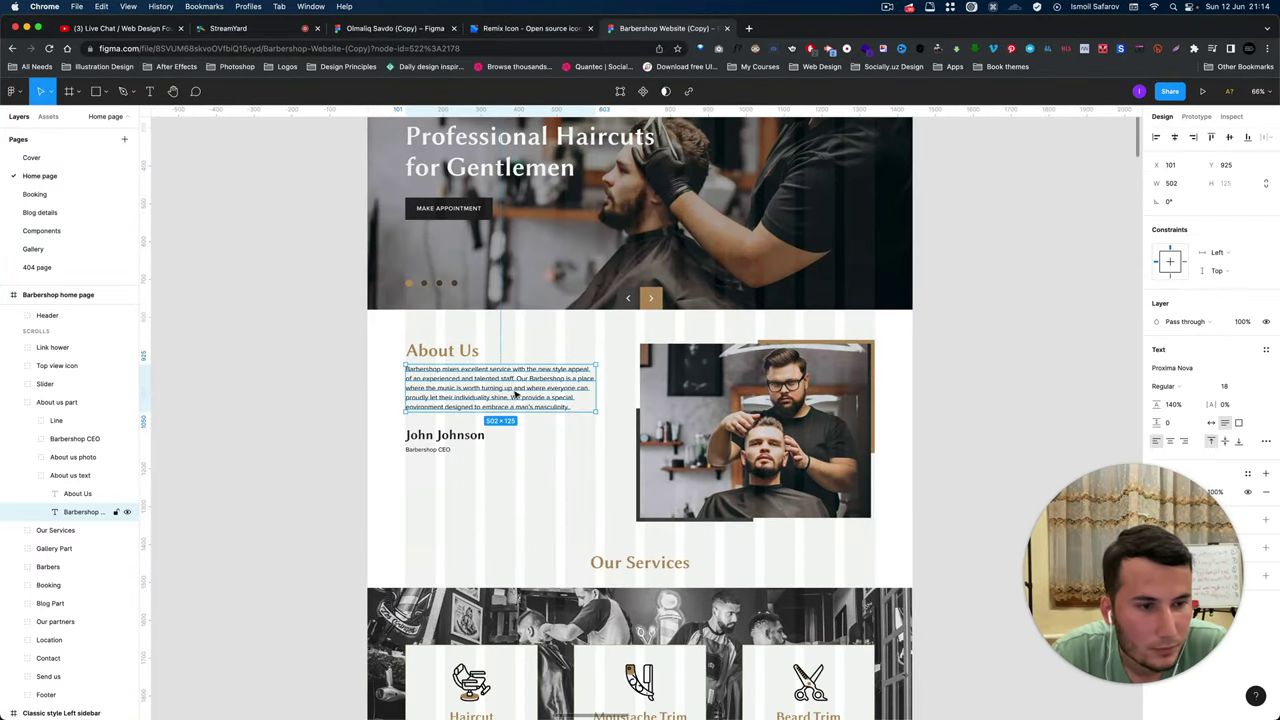
{"action": "left_click", "coordinate": [450, 352]}
{"action": "scroll", "coordinate": [354, 390], "scroll_direction": "up", "scroll_amount": 4}
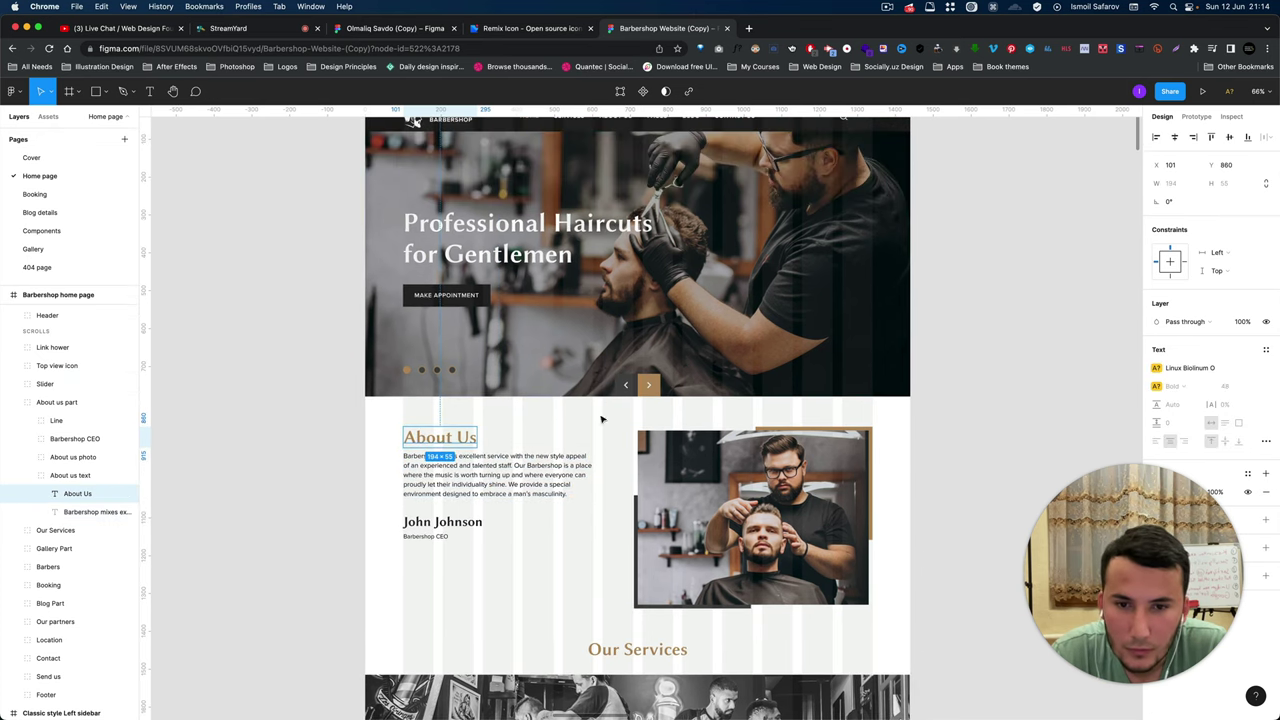
{"action": "scroll", "coordinate": [626, 398], "scroll_direction": "up", "scroll_amount": 5}
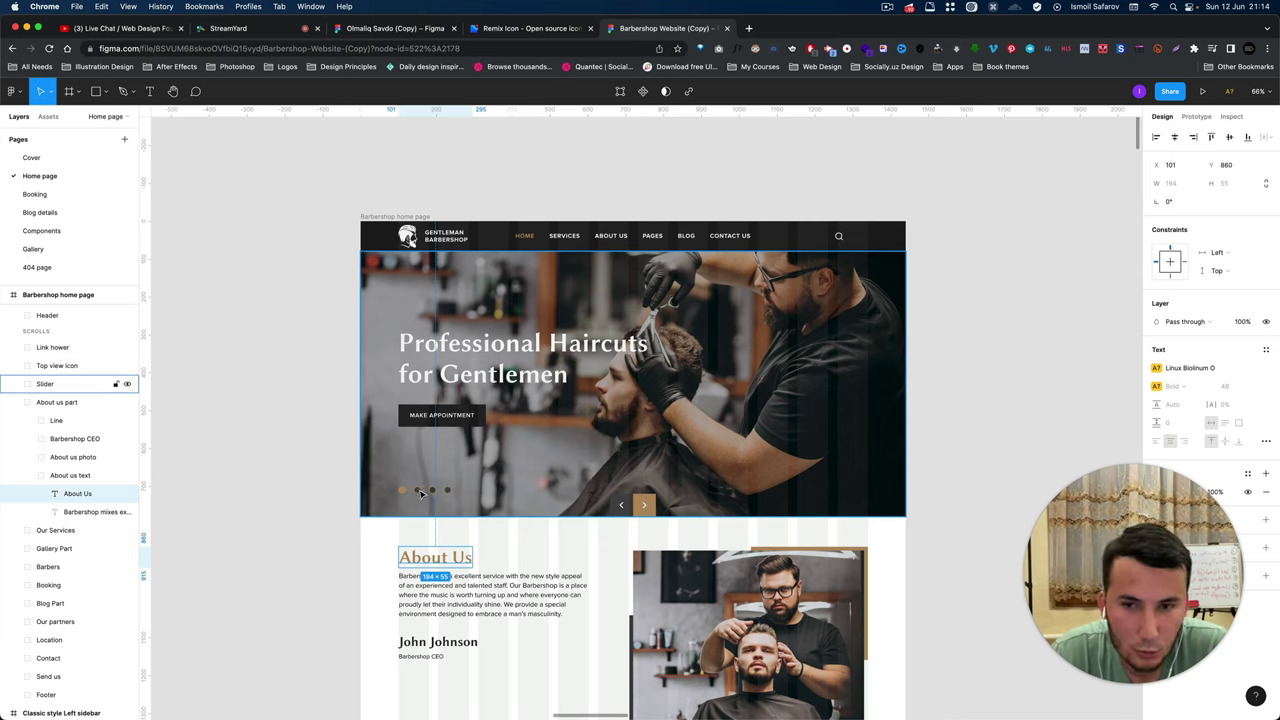
{"action": "scroll", "coordinate": [519, 510], "scroll_direction": "down", "scroll_amount": 3}
{"action": "scroll", "coordinate": [519, 510], "scroll_direction": "down", "scroll_amount": 2}
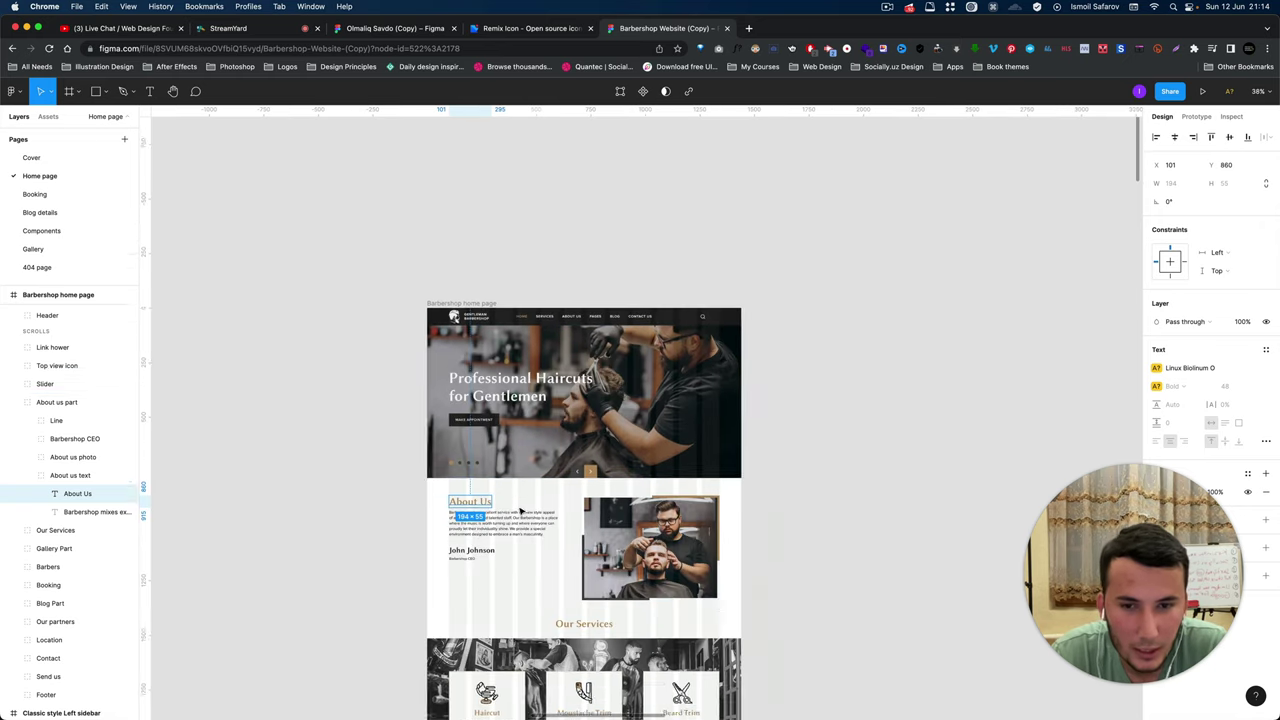
{"action": "scroll", "coordinate": [519, 510], "scroll_direction": "down", "scroll_amount": 3}
{"action": "scroll", "coordinate": [519, 510], "scroll_direction": "up", "scroll_amount": 2}
{"action": "scroll", "coordinate": [519, 510], "scroll_direction": "down", "scroll_amount": 2}
{"action": "scroll", "coordinate": [519, 510], "scroll_direction": "up", "scroll_amount": 5}
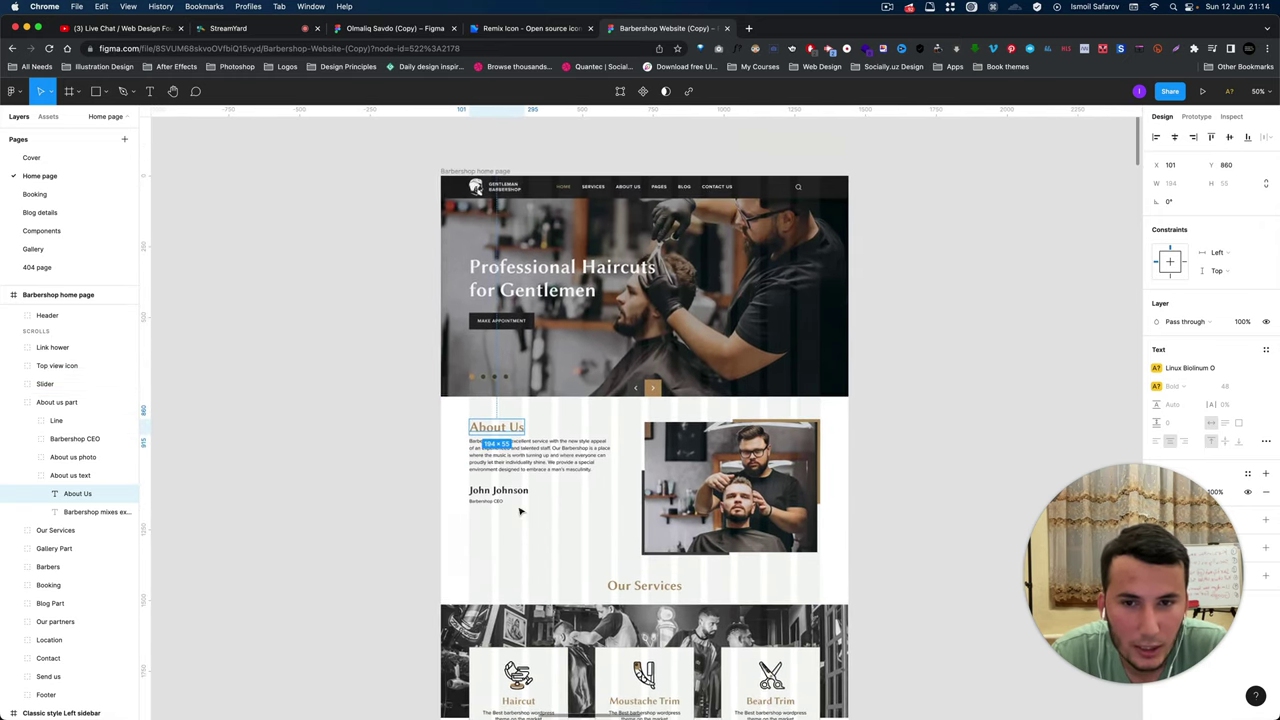
{"action": "scroll", "coordinate": [519, 511], "scroll_direction": "down", "scroll_amount": 2}
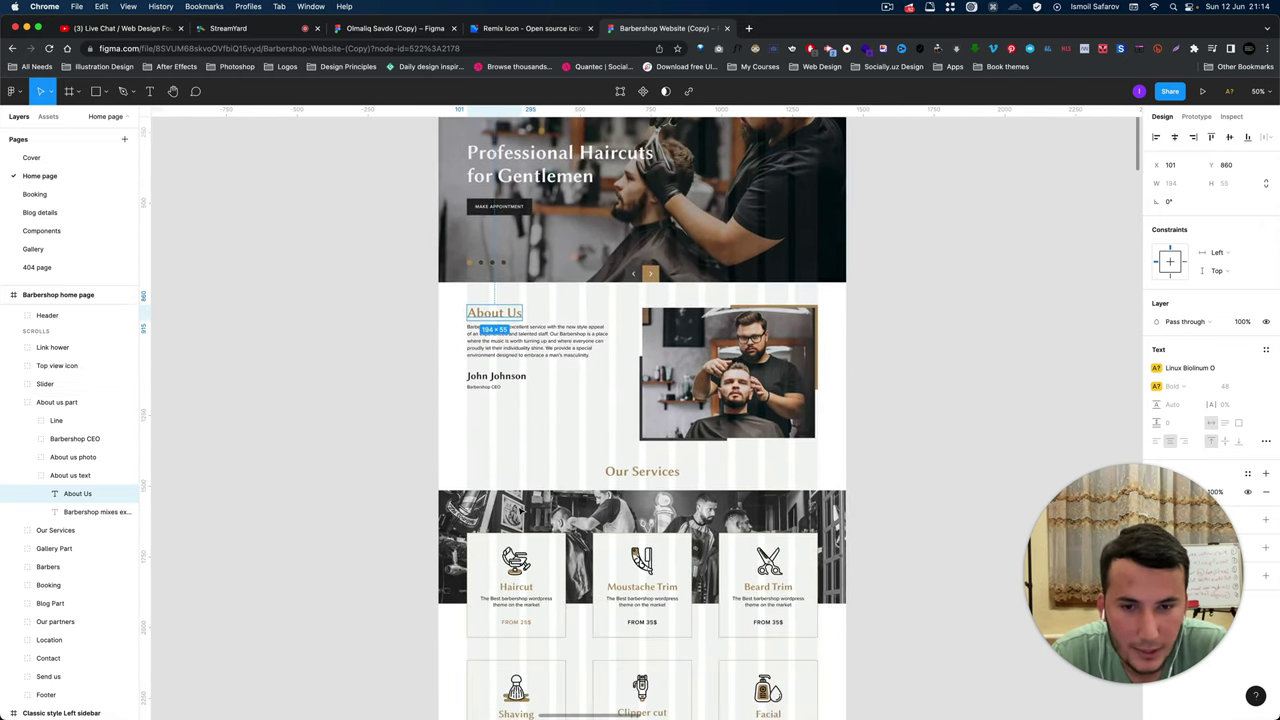
{"action": "scroll", "coordinate": [519, 510], "scroll_direction": "down", "scroll_amount": 4}
{"action": "scroll", "coordinate": [519, 511], "scroll_direction": "down", "scroll_amount": 1}
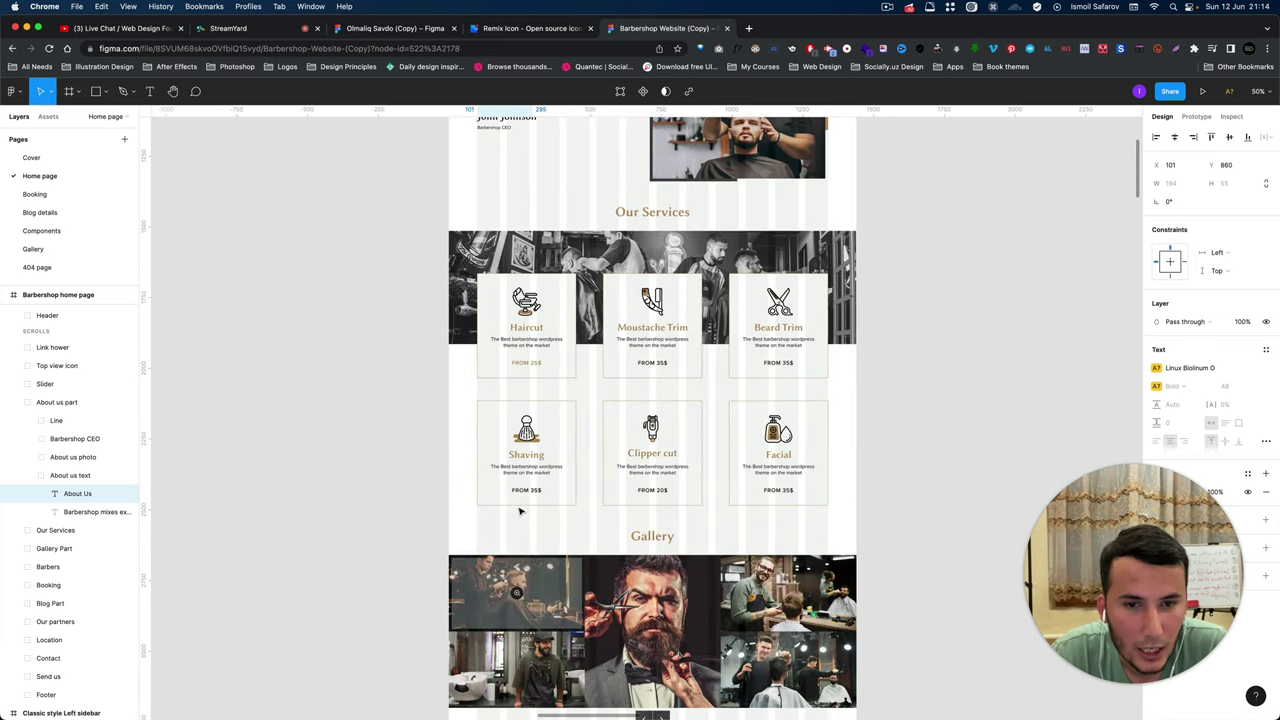
{"action": "scroll", "coordinate": [519, 511], "scroll_direction": "up", "scroll_amount": 2}
{"action": "scroll", "coordinate": [519, 511], "scroll_direction": "down", "scroll_amount": 3}
{"action": "scroll", "coordinate": [519, 511], "scroll_direction": "down", "scroll_amount": 5}
{"action": "scroll", "coordinate": [519, 510], "scroll_direction": "up", "scroll_amount": 2}
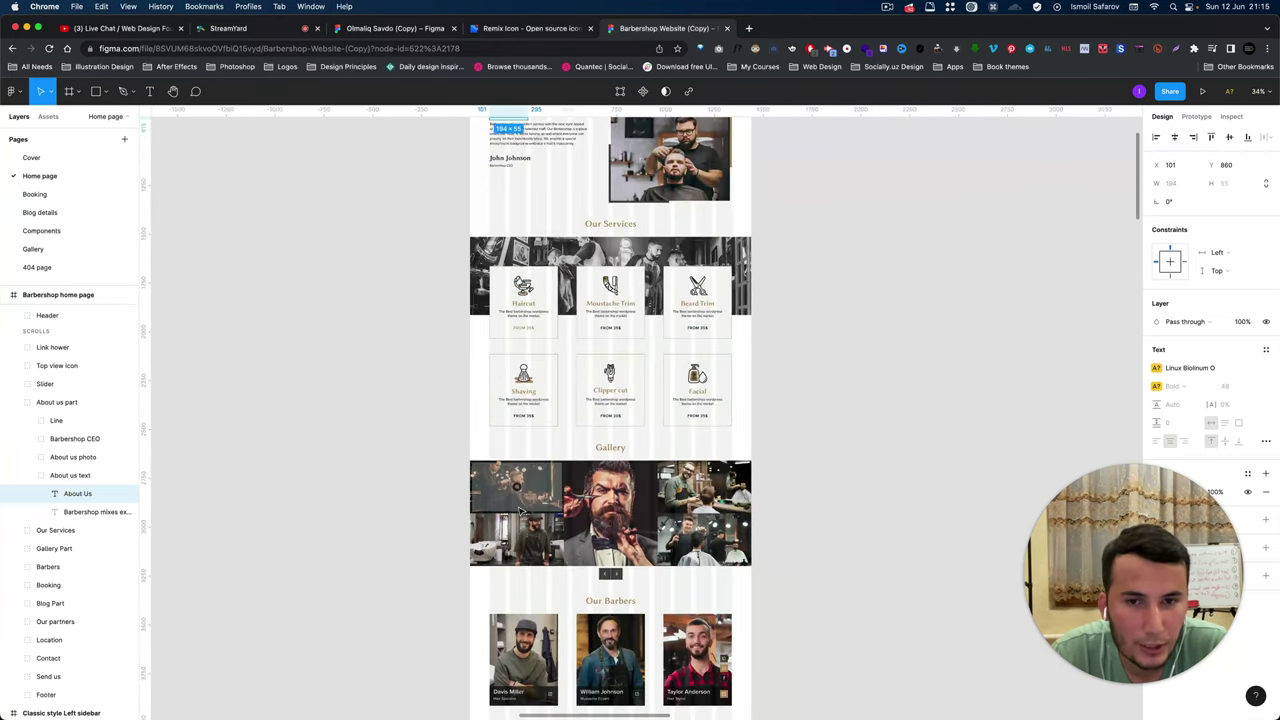
{"action": "scroll", "coordinate": [519, 500], "scroll_direction": "up", "scroll_amount": 2}
{"action": "scroll", "coordinate": [443, 403], "scroll_direction": "up", "scroll_amount": 5}
{"action": "left_click", "coordinate": [437, 401]}
{"action": "scroll", "coordinate": [437, 402], "scroll_direction": "up", "scroll_amount": 2}
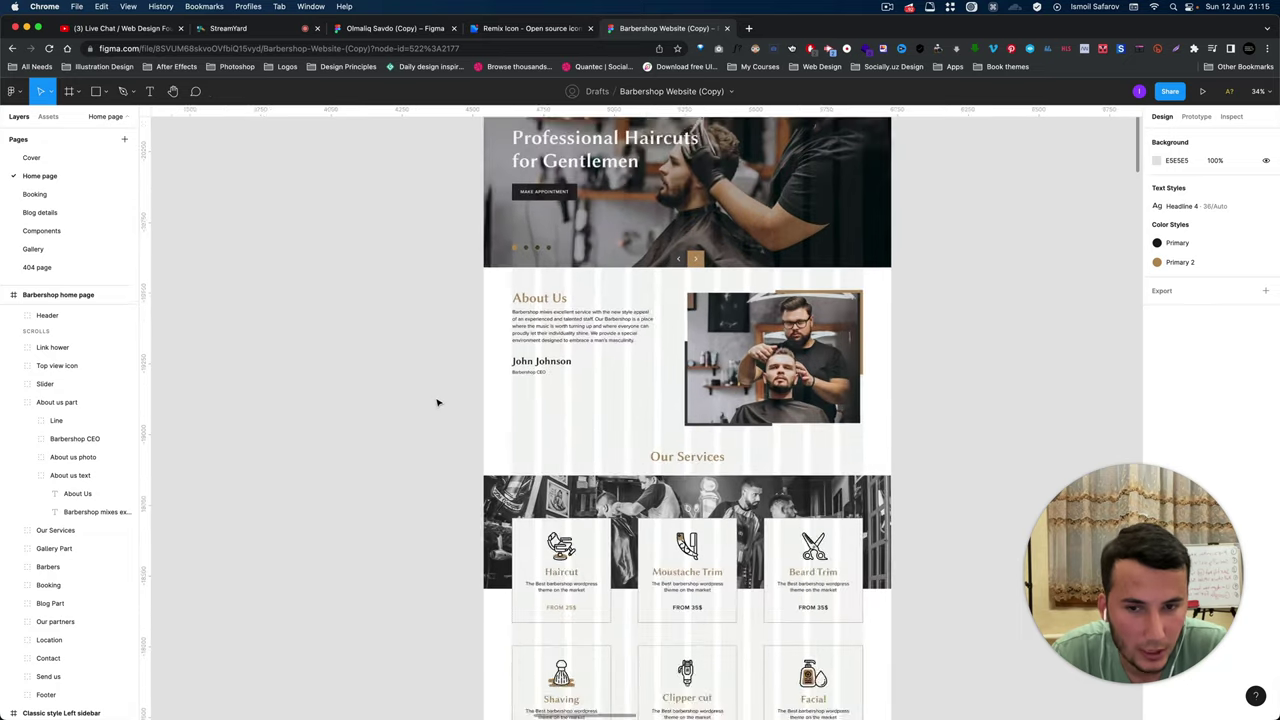
{"action": "scroll", "coordinate": [437, 402], "scroll_direction": "up", "scroll_amount": 2}
{"action": "scroll", "coordinate": [437, 402], "scroll_direction": "up", "scroll_amount": 2}
{"action": "scroll", "coordinate": [437, 403], "scroll_direction": "up", "scroll_amount": 1}
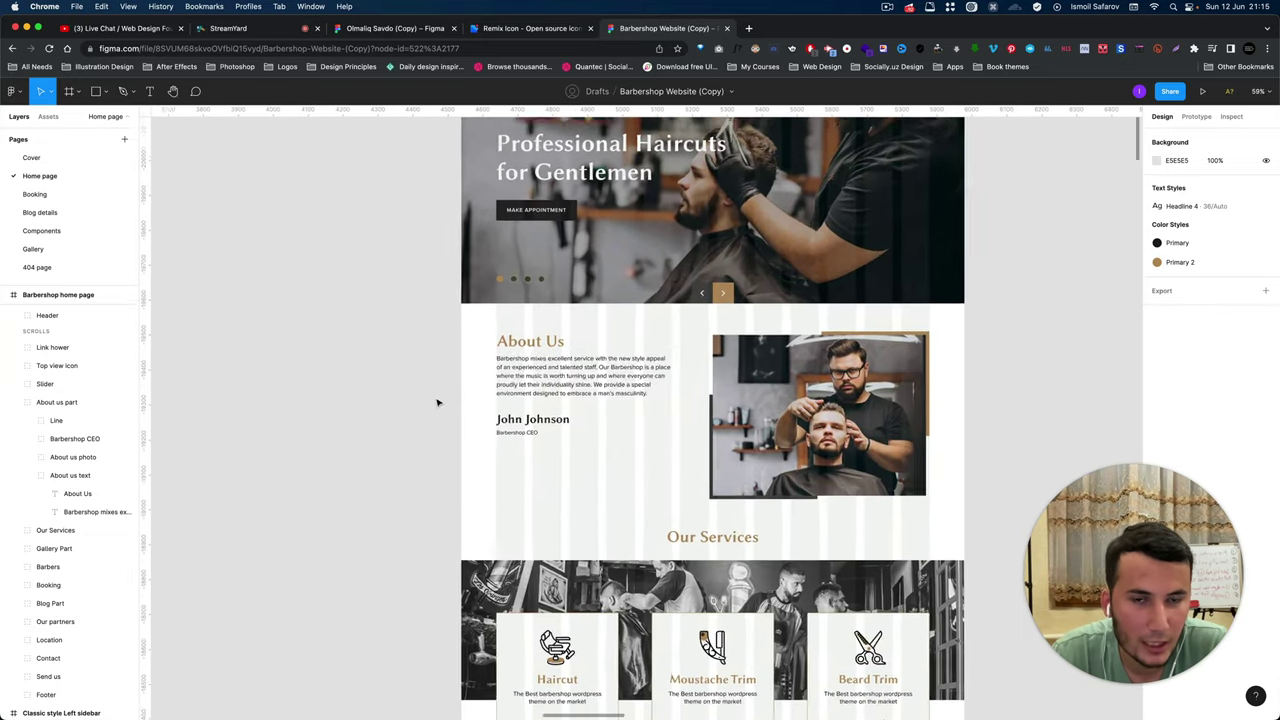
{"action": "scroll", "coordinate": [437, 403], "scroll_direction": "up", "scroll_amount": 2}
{"action": "scroll", "coordinate": [437, 403], "scroll_direction": "down", "scroll_amount": 3}
{"action": "scroll", "coordinate": [437, 403], "scroll_direction": "up", "scroll_amount": 5}
{"action": "scroll", "coordinate": [437, 403], "scroll_direction": "down", "scroll_amount": 1}
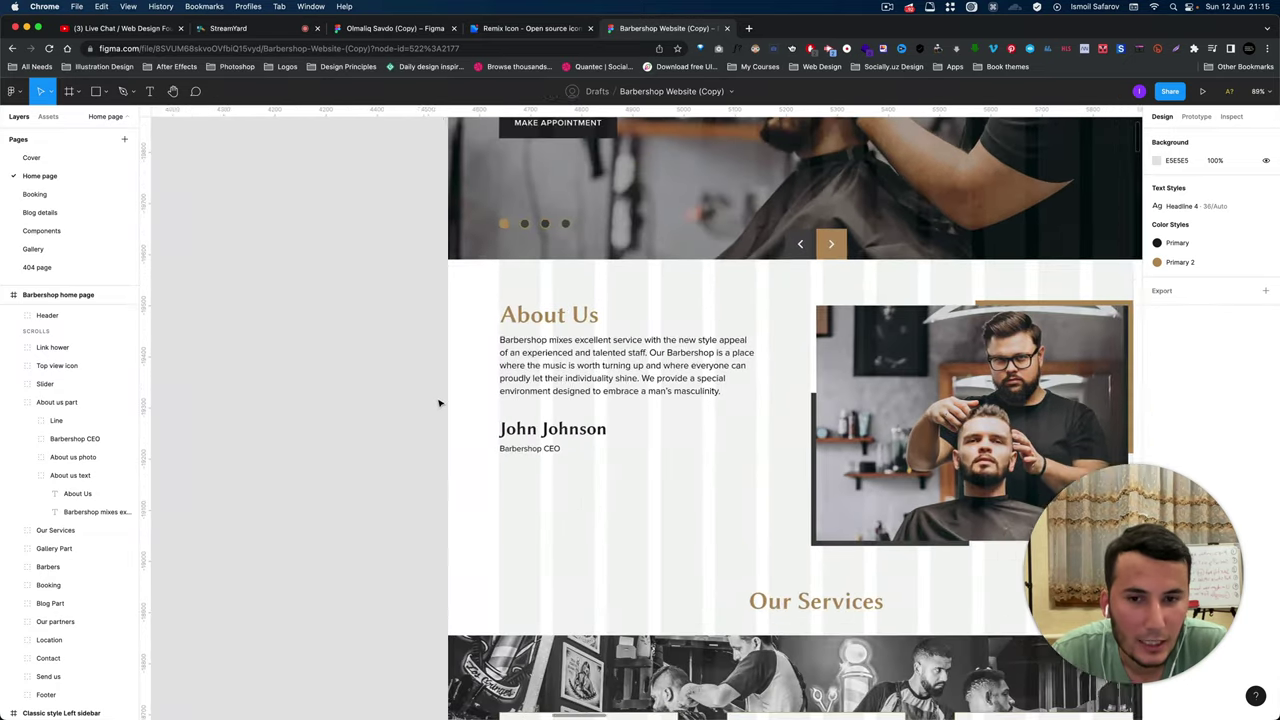
{"action": "scroll", "coordinate": [437, 403], "scroll_direction": "down", "scroll_amount": 3}
{"action": "scroll", "coordinate": [437, 403], "scroll_direction": "down", "scroll_amount": 2}
{"action": "scroll", "coordinate": [435, 413], "scroll_direction": "up", "scroll_amount": 2}
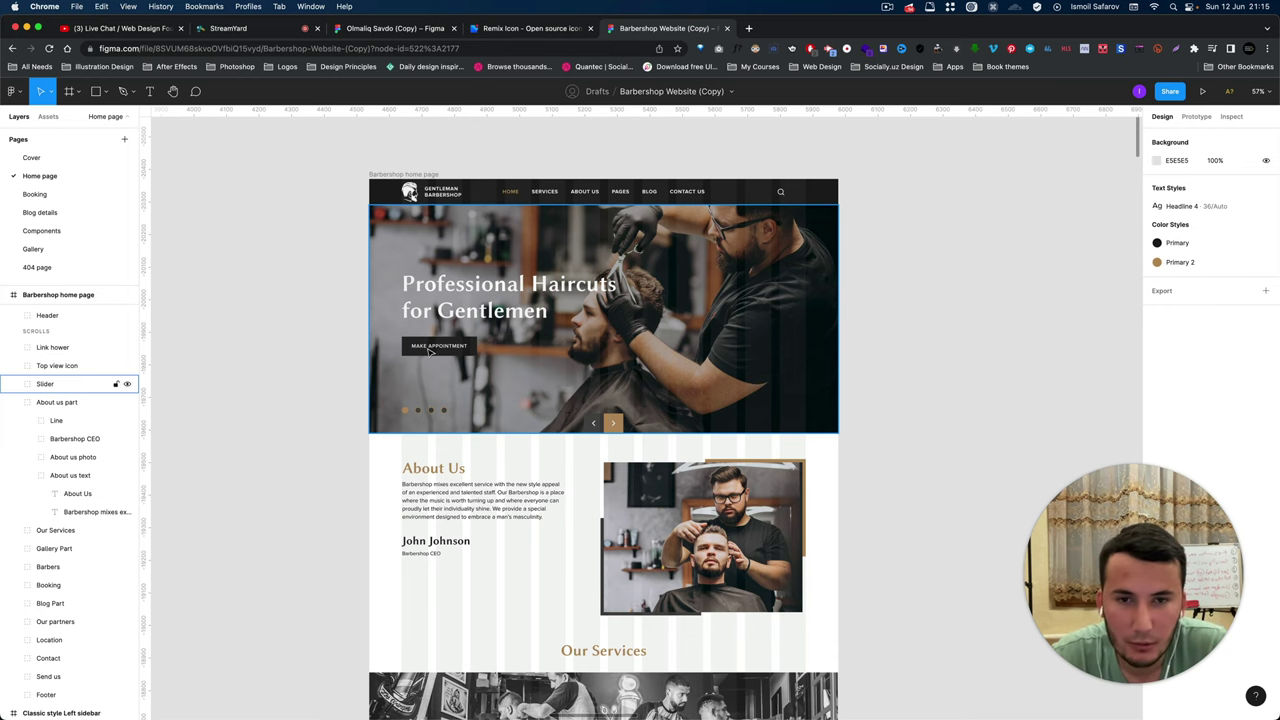
{"action": "scroll", "coordinate": [445, 342], "scroll_direction": "down", "scroll_amount": 5}
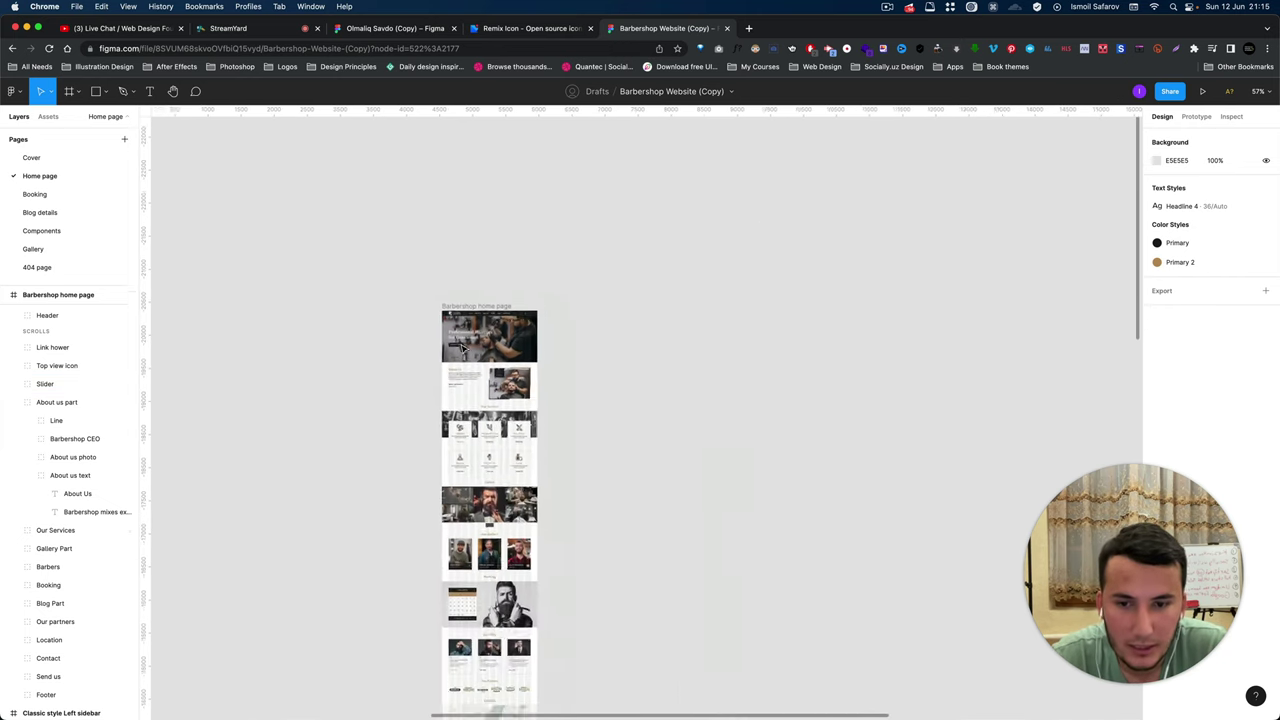
{"action": "scroll", "coordinate": [455, 346], "scroll_direction": "down", "scroll_amount": 2}
{"action": "scroll", "coordinate": [463, 351], "scroll_direction": "down", "scroll_amount": 3}
{"action": "scroll", "coordinate": [463, 351], "scroll_direction": "up", "scroll_amount": 1}
{"action": "scroll", "coordinate": [463, 351], "scroll_direction": "up", "scroll_amount": 3}
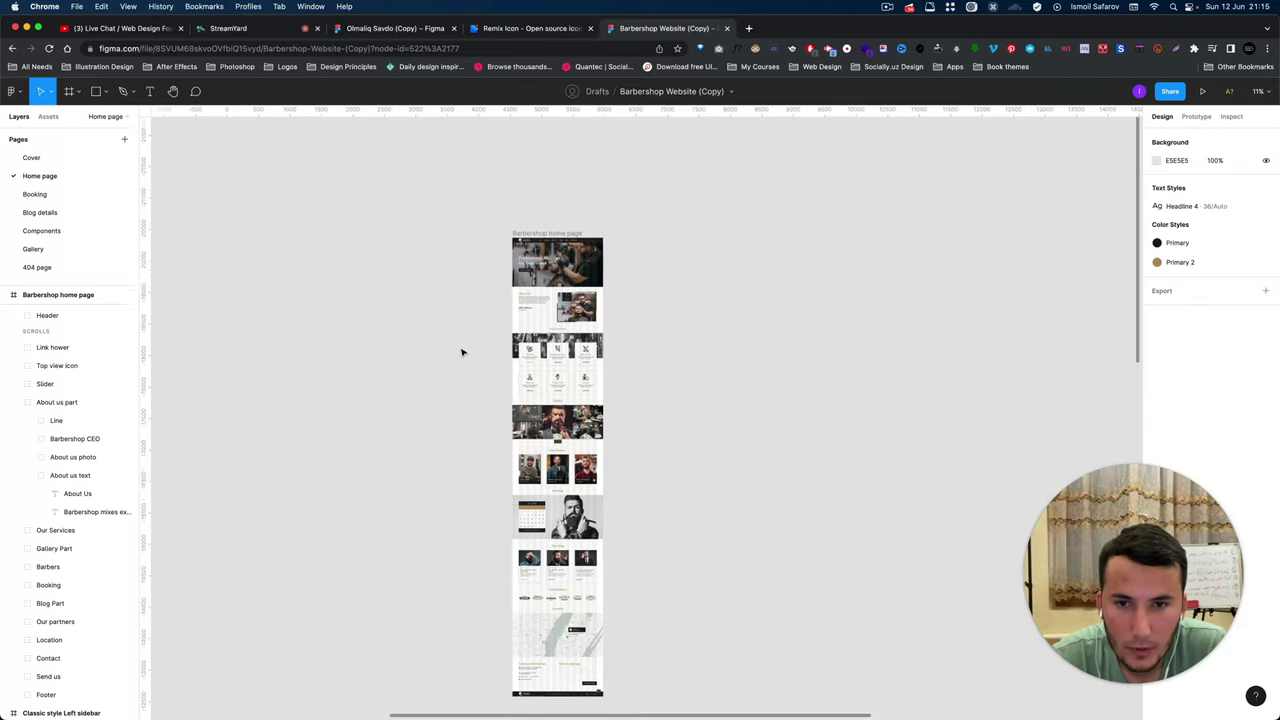
{"action": "scroll", "coordinate": [463, 351], "scroll_direction": "down", "scroll_amount": 1}
{"action": "scroll", "coordinate": [463, 351], "scroll_direction": "down", "scroll_amount": 5}
{"action": "scroll", "coordinate": [463, 352], "scroll_direction": "up", "scroll_amount": 2}
{"action": "scroll", "coordinate": [464, 348], "scroll_direction": "up", "scroll_amount": 1}
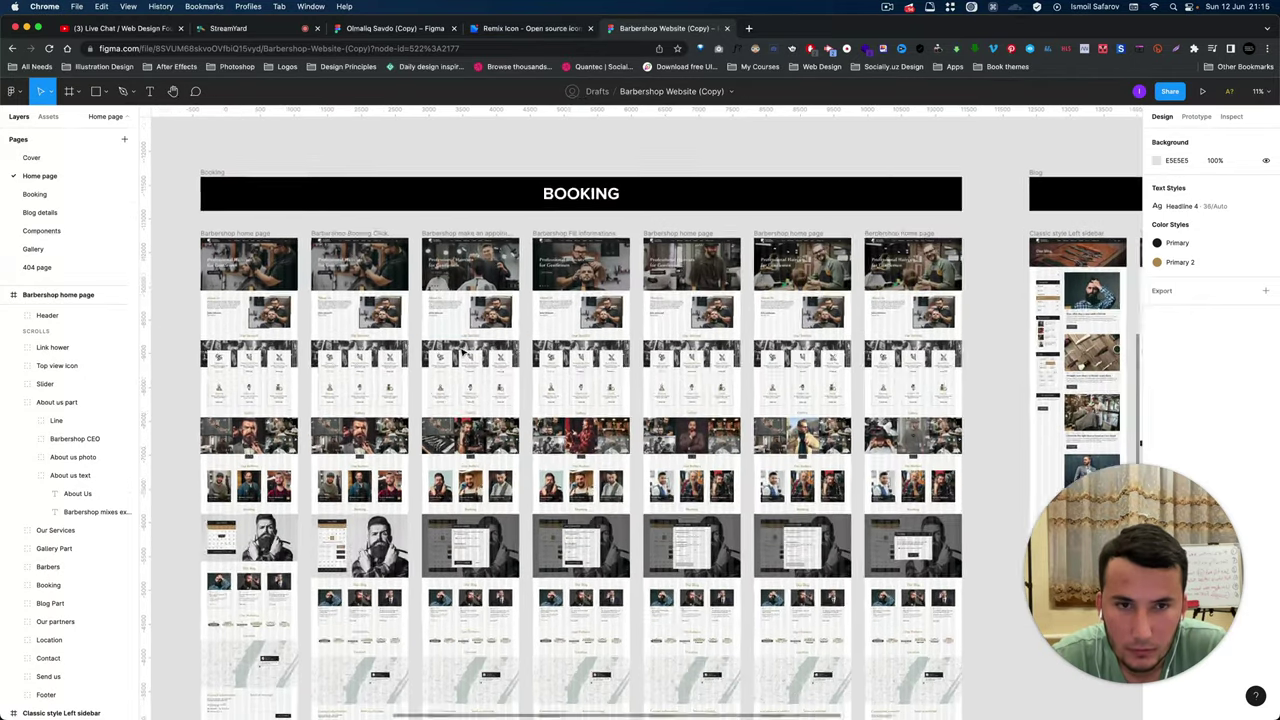
{"action": "scroll", "coordinate": [466, 342], "scroll_direction": "up", "scroll_amount": 5}
{"action": "scroll", "coordinate": [466, 342], "scroll_direction": "down", "scroll_amount": 3}
{"action": "scroll", "coordinate": [466, 342], "scroll_direction": "down", "scroll_amount": 3}
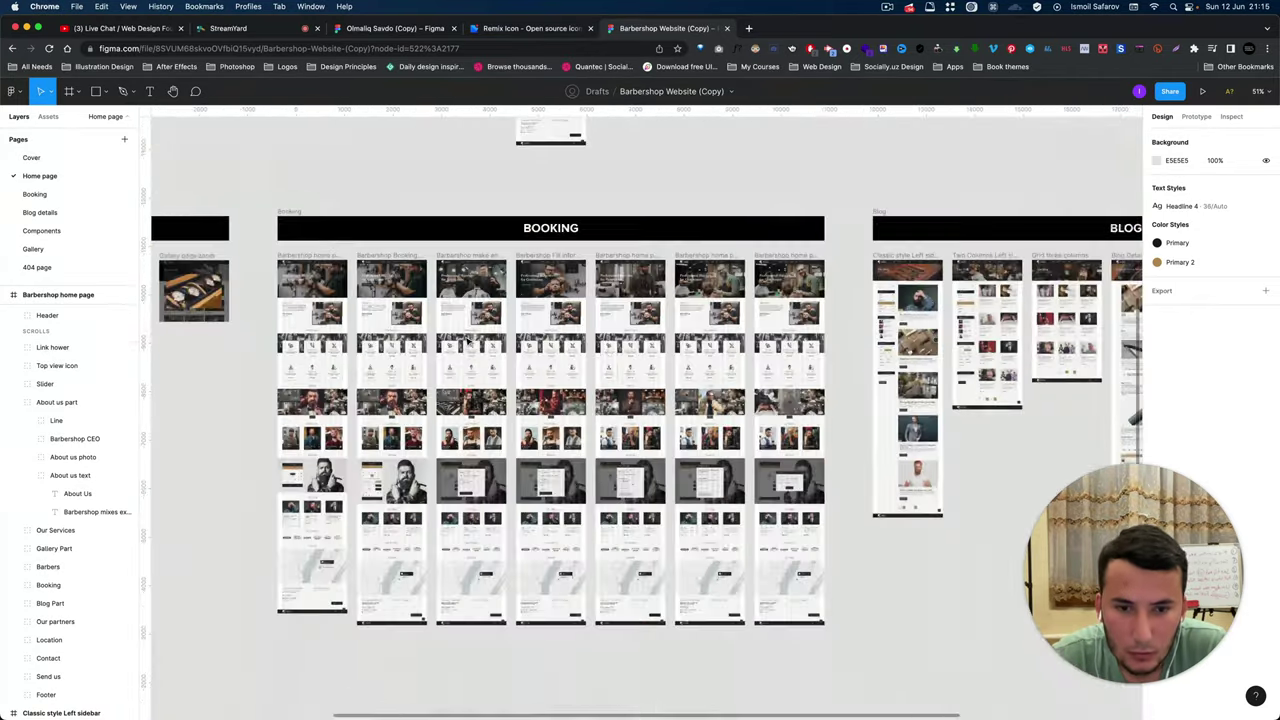
{"action": "scroll", "coordinate": [466, 342], "scroll_direction": "down", "scroll_amount": 2}
{"action": "scroll", "coordinate": [466, 342], "scroll_direction": "left", "scroll_amount": 5}
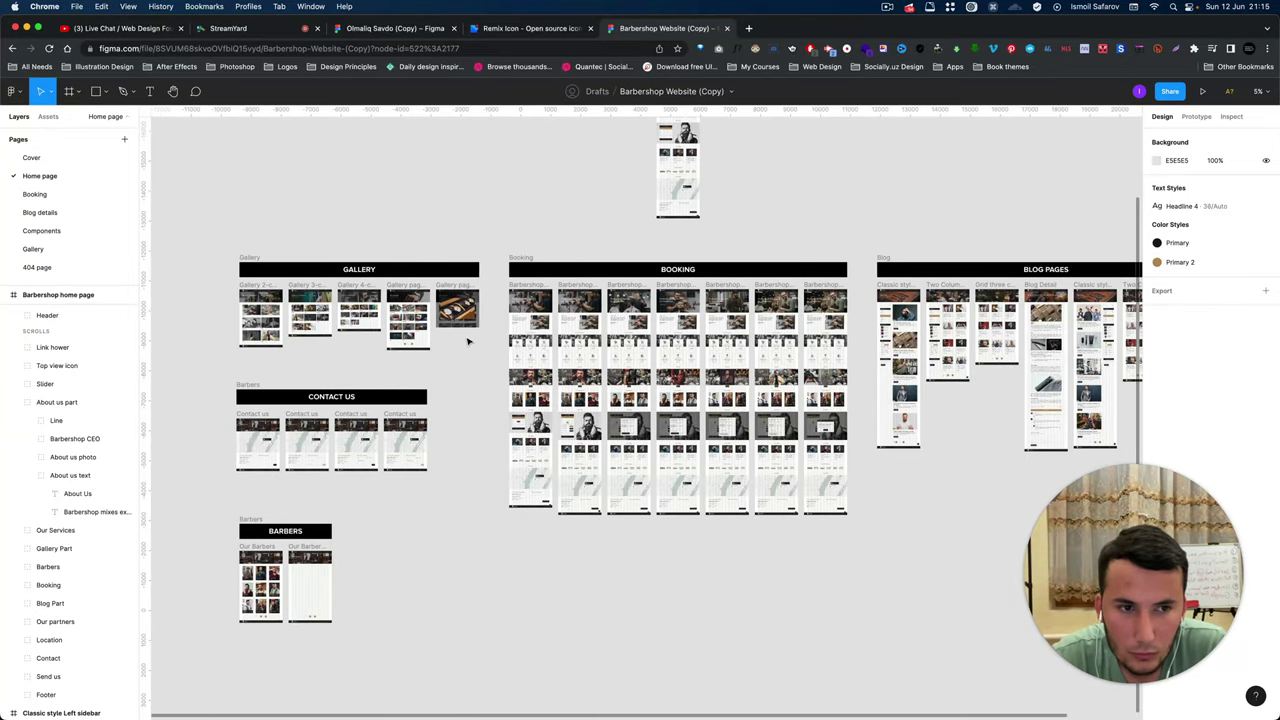
{"action": "scroll", "coordinate": [466, 342], "scroll_direction": "left", "scroll_amount": 4}
{"action": "scroll", "coordinate": [467, 341], "scroll_direction": "right", "scroll_amount": 1}
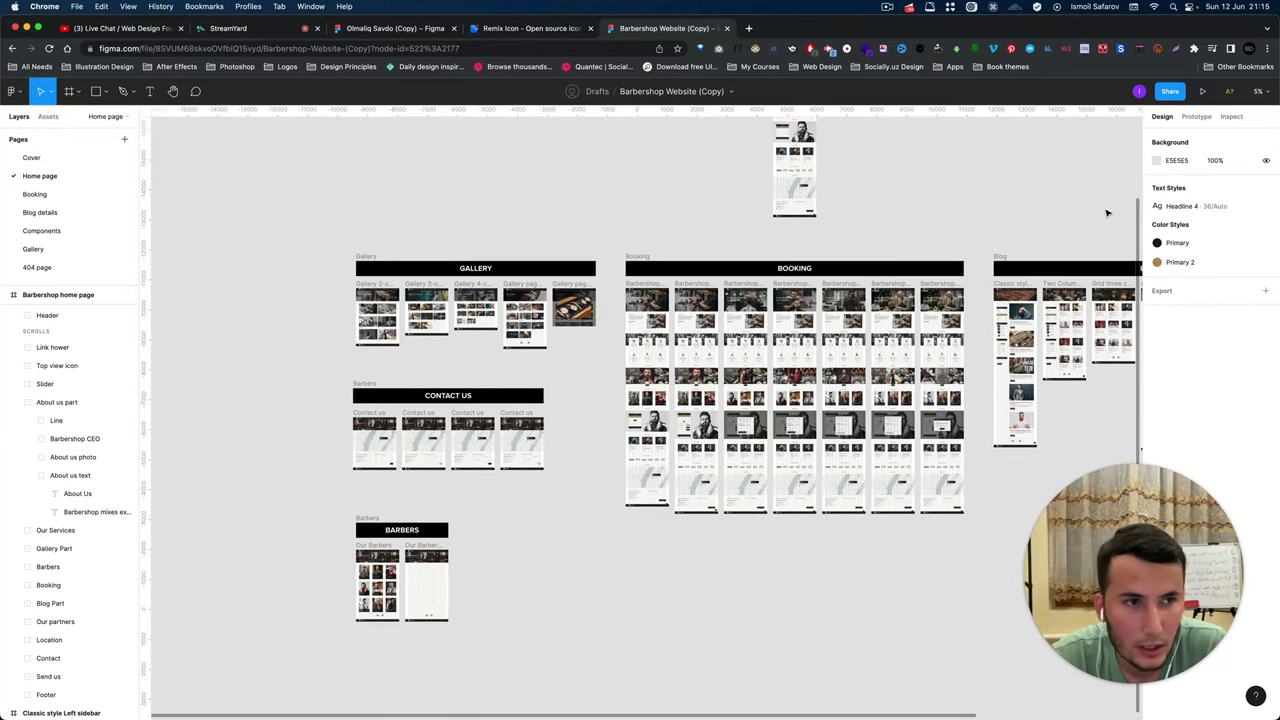
Launch the home page prototype in a new tab and browse the design while it loads.
{"action": "left_click", "coordinate": [1202, 91]}
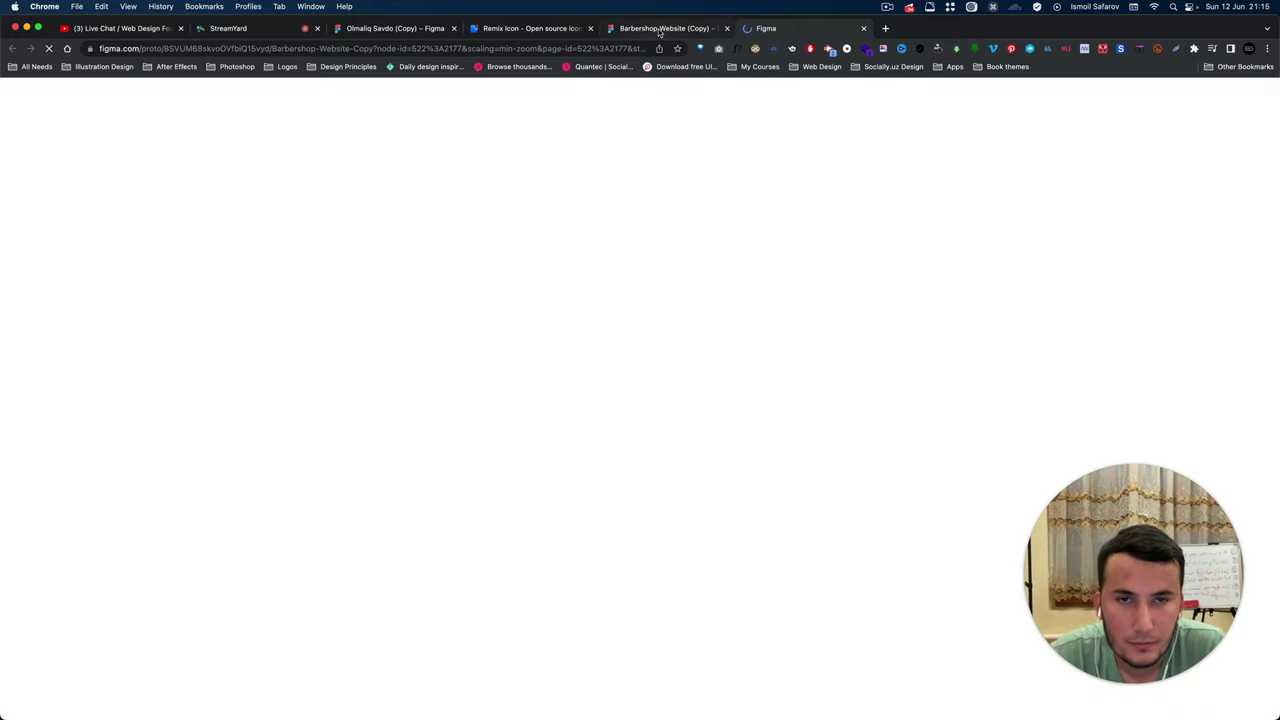
{"action": "left_click", "coordinate": [660, 30]}
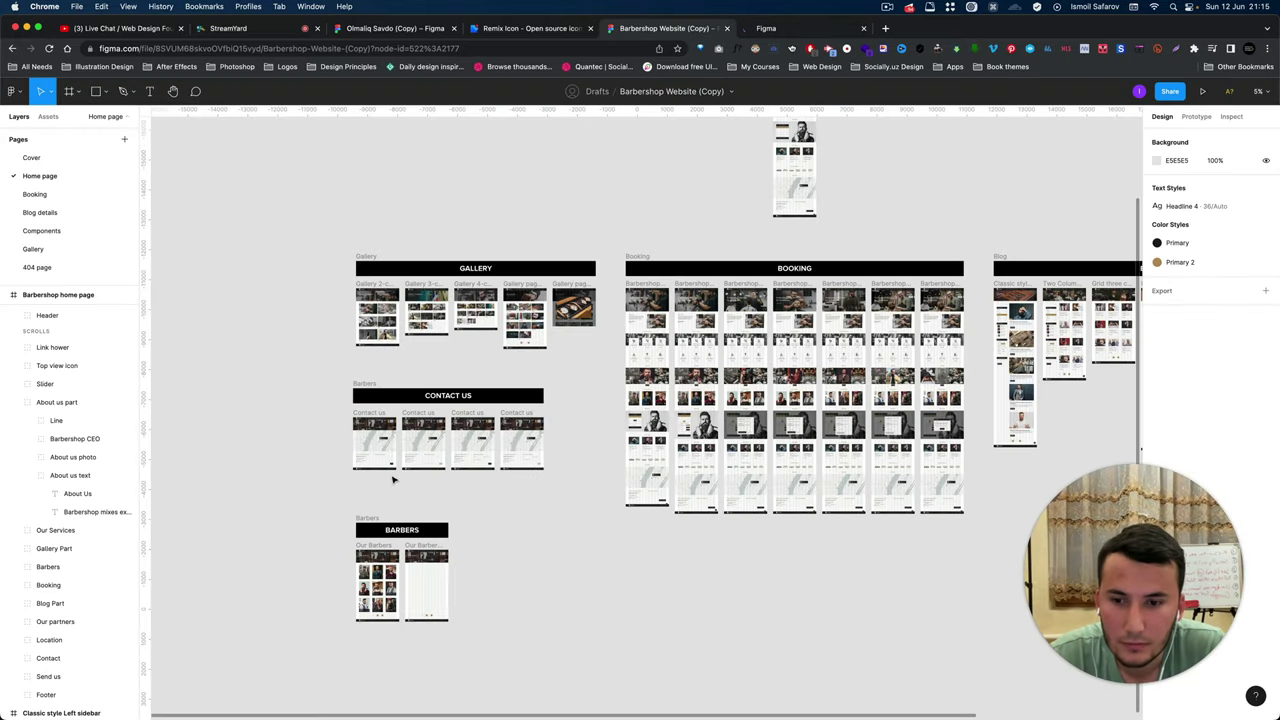
{"action": "left_click", "coordinate": [766, 30]}
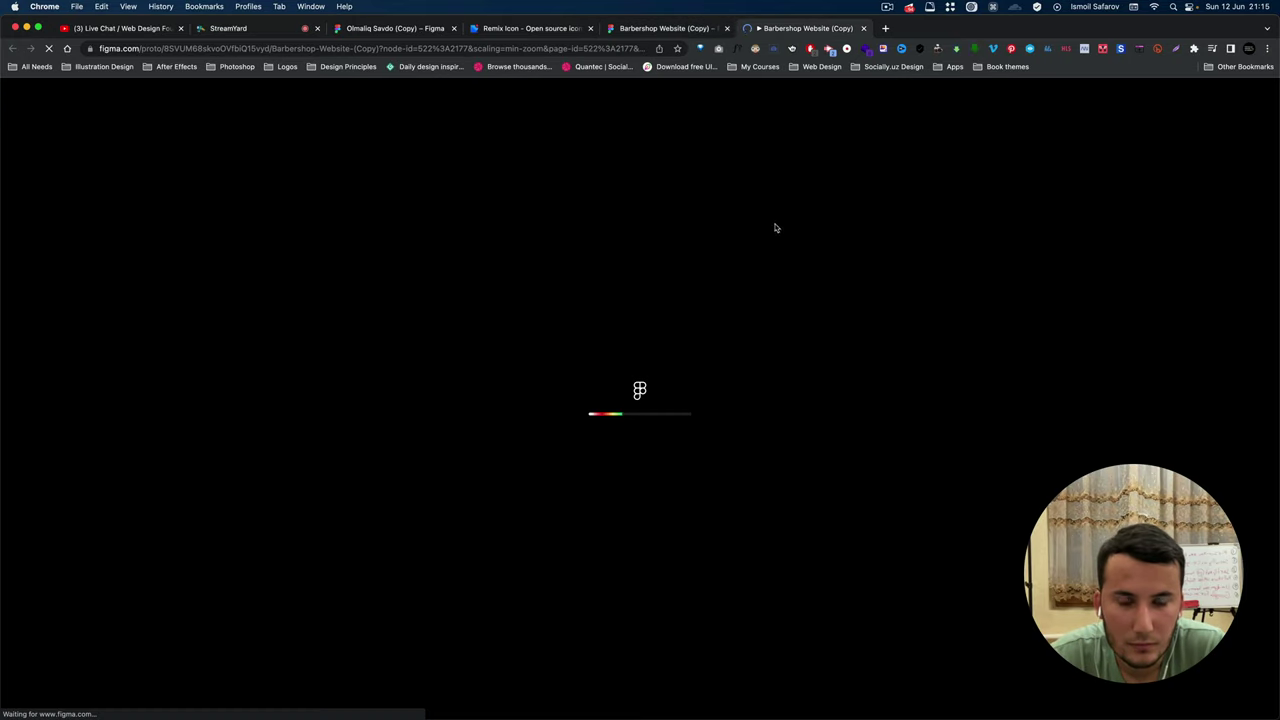
{"action": "left_click", "coordinate": [688, 28]}
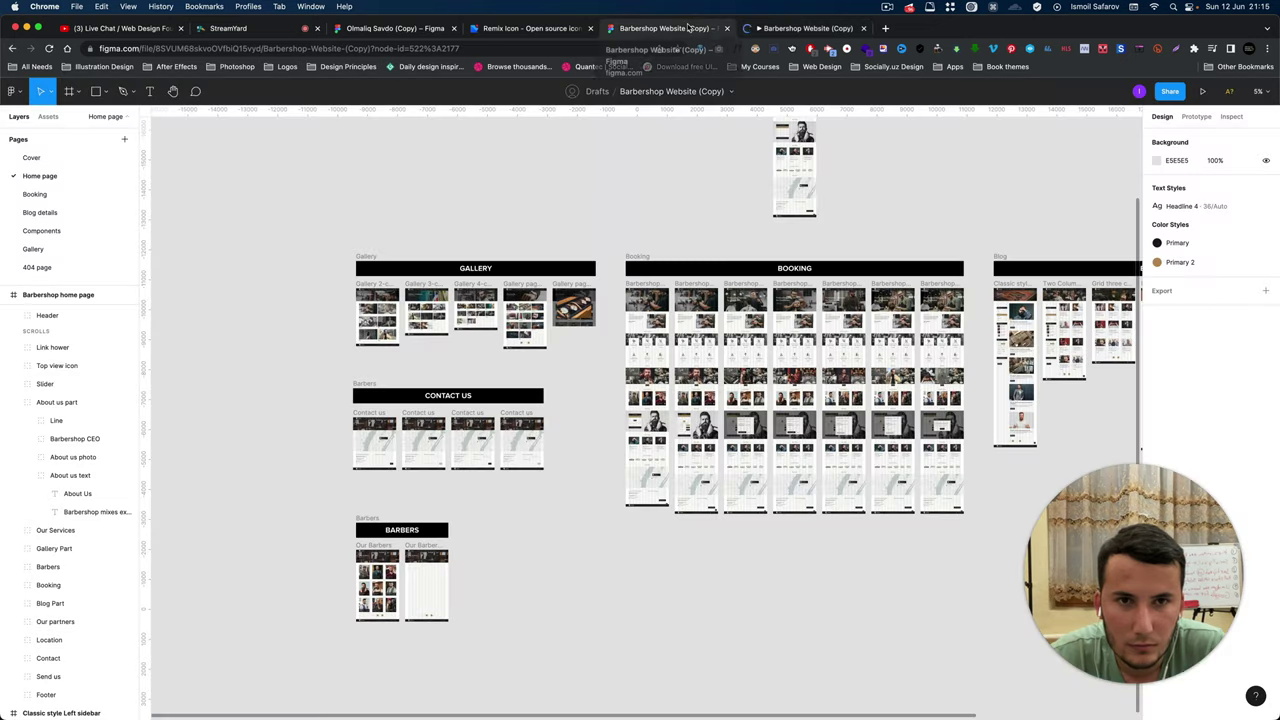
{"action": "scroll", "coordinate": [690, 210], "scroll_direction": "up", "scroll_amount": 2}
{"action": "scroll", "coordinate": [740, 230], "scroll_direction": "up", "scroll_amount": 3}
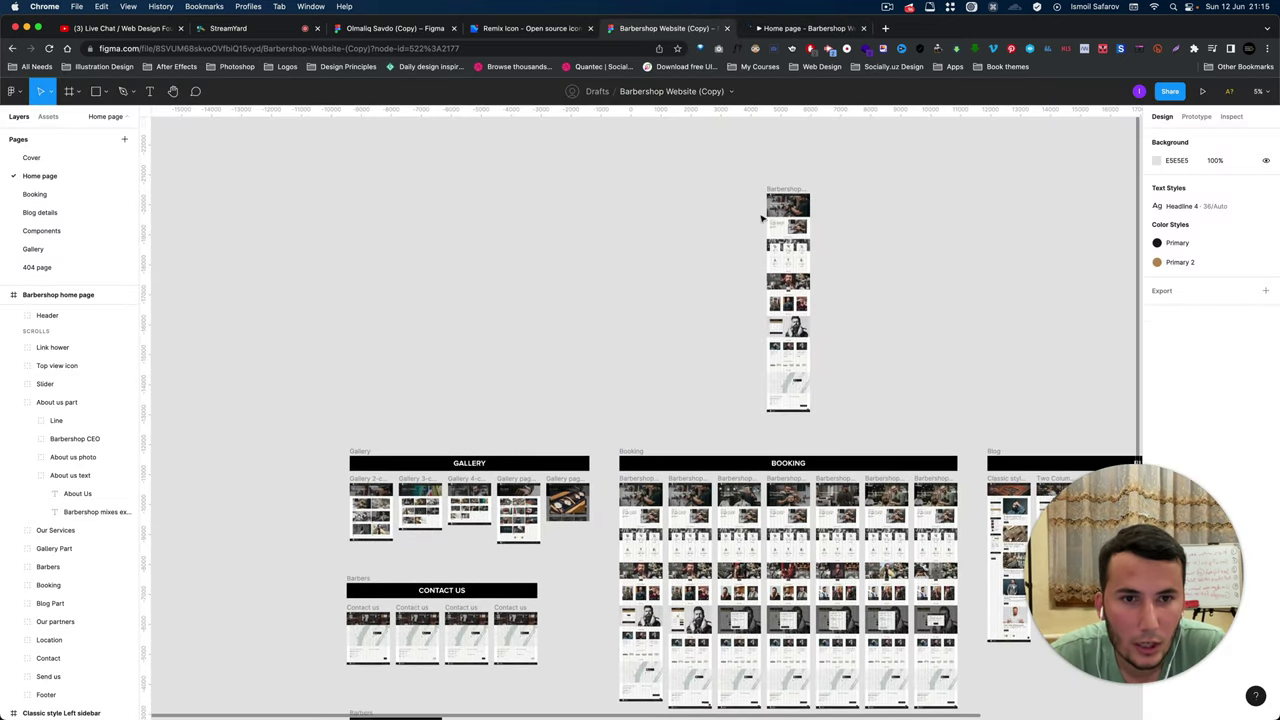
{"action": "scroll", "coordinate": [795, 203], "scroll_direction": "up", "scroll_amount": 10}
{"action": "scroll", "coordinate": [600, 343], "scroll_direction": "up", "scroll_amount": 5}
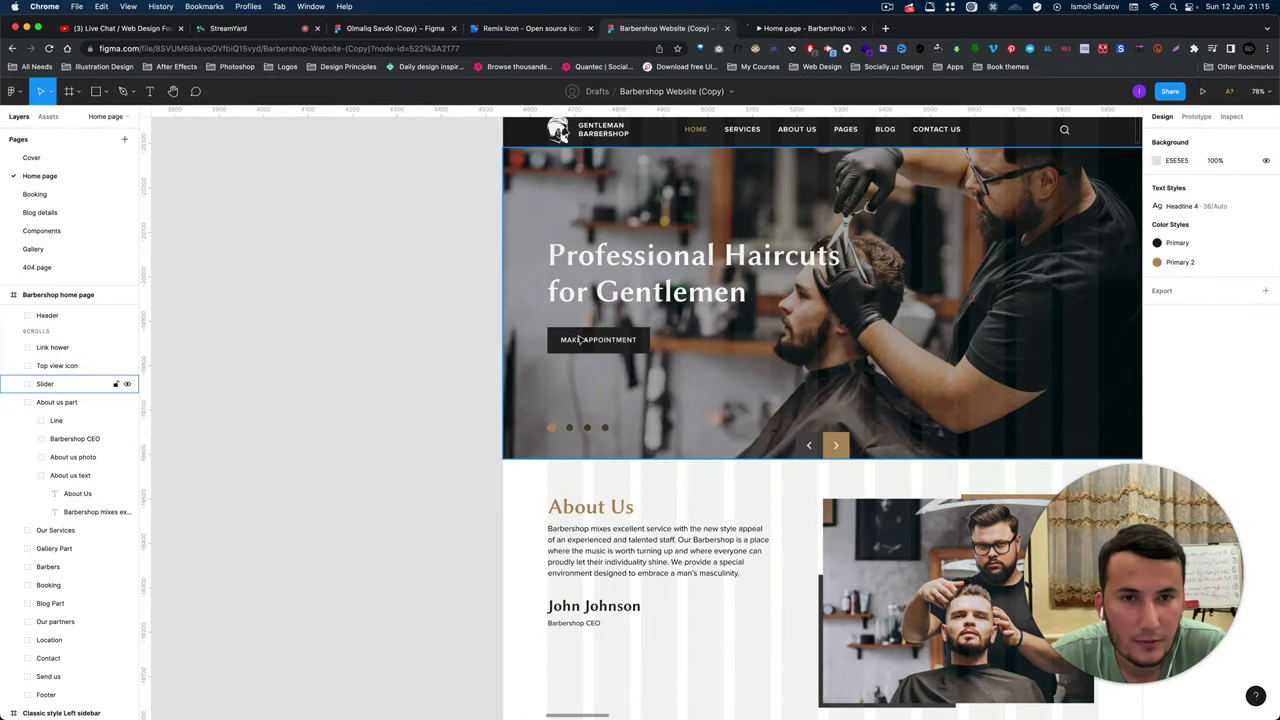
{"action": "scroll", "coordinate": [580, 340], "scroll_direction": "down", "scroll_amount": 5}
{"action": "scroll", "coordinate": [580, 340], "scroll_direction": "down", "scroll_amount": 4}
{"action": "scroll", "coordinate": [580, 340], "scroll_direction": "down", "scroll_amount": 2}
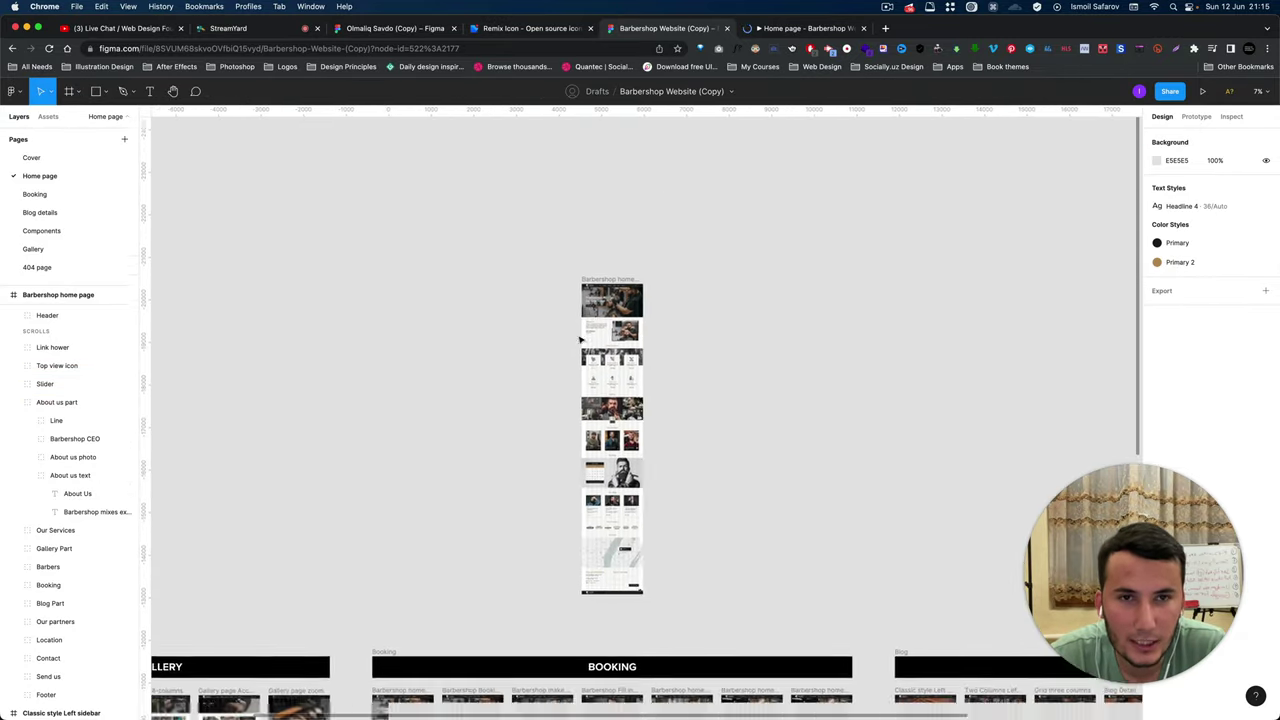
{"action": "scroll", "coordinate": [580, 338], "scroll_direction": "down", "scroll_amount": 5}
{"action": "scroll", "coordinate": [580, 338], "scroll_direction": "left", "scroll_amount": 5}
{"action": "scroll", "coordinate": [603, 334], "scroll_direction": "down", "scroll_amount": 2}
{"action": "scroll", "coordinate": [603, 334], "scroll_direction": "left", "scroll_amount": 2}
{"action": "scroll", "coordinate": [633, 262], "scroll_direction": "down", "scroll_amount": 1}
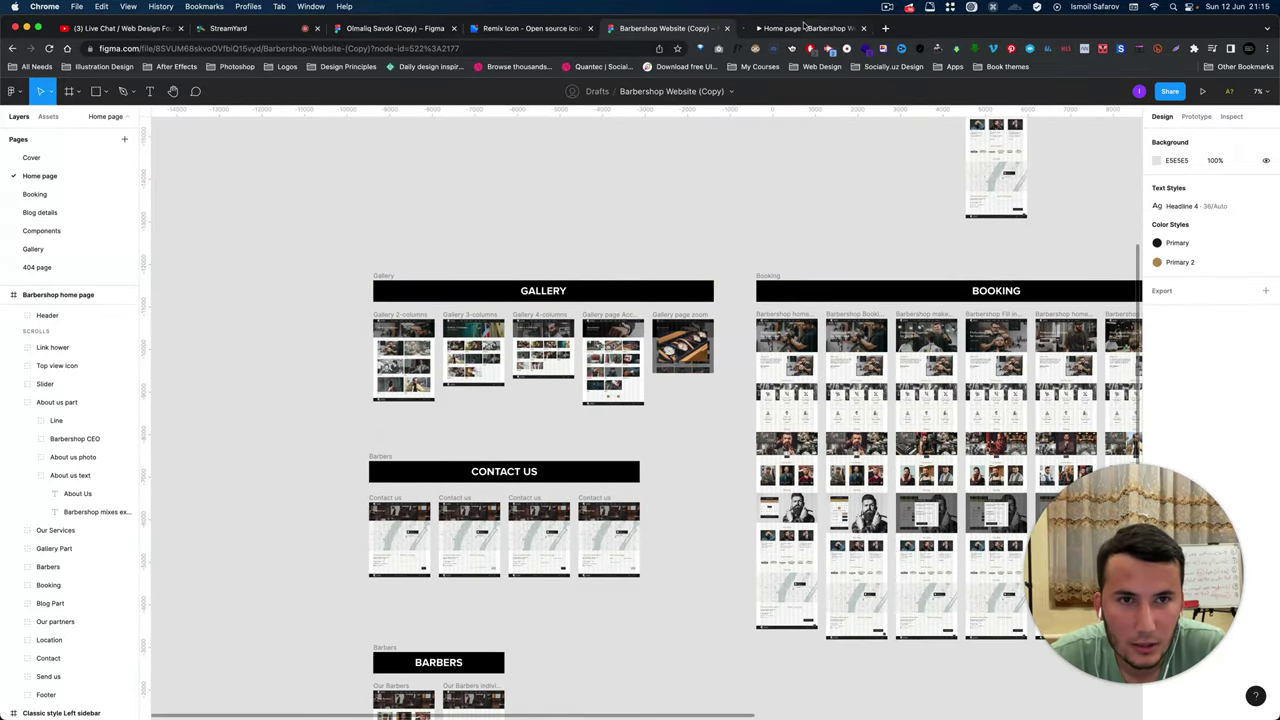
View the loaded prototype, then scroll the design past Booking to Blog, Partners, Location and Contact.
{"action": "left_click", "coordinate": [801, 28]}
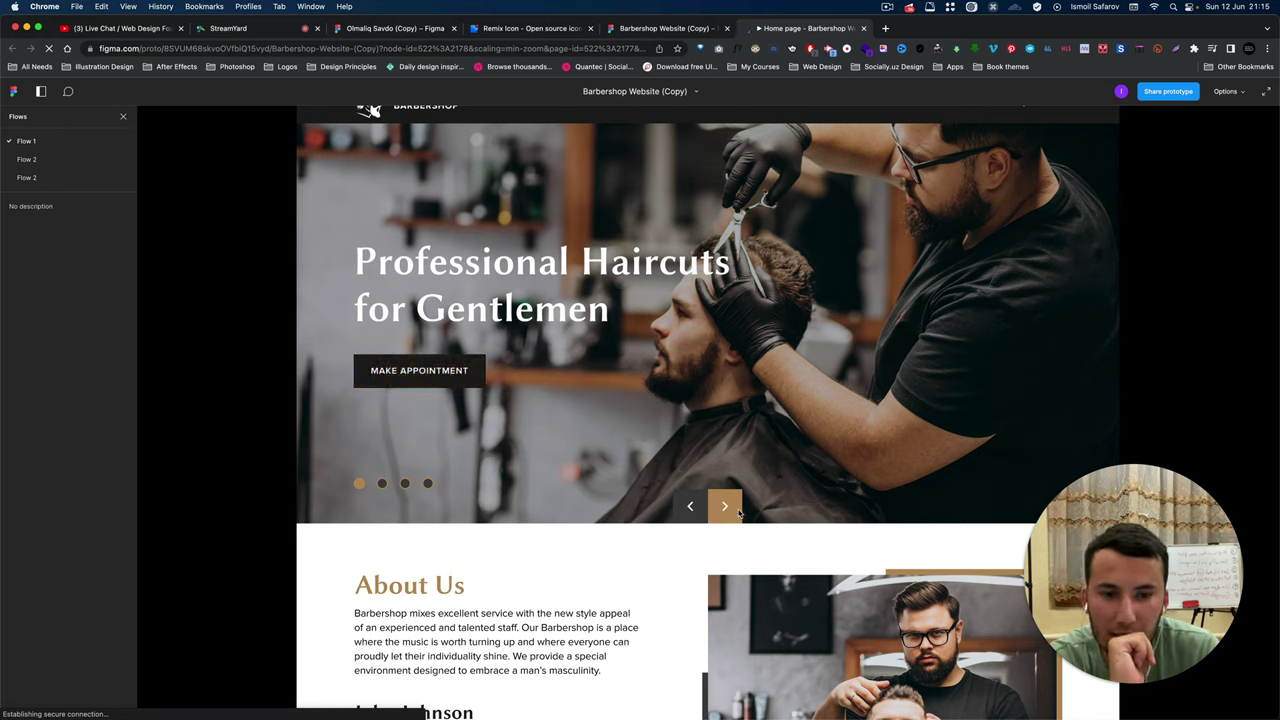
{"action": "left_click", "coordinate": [659, 28]}
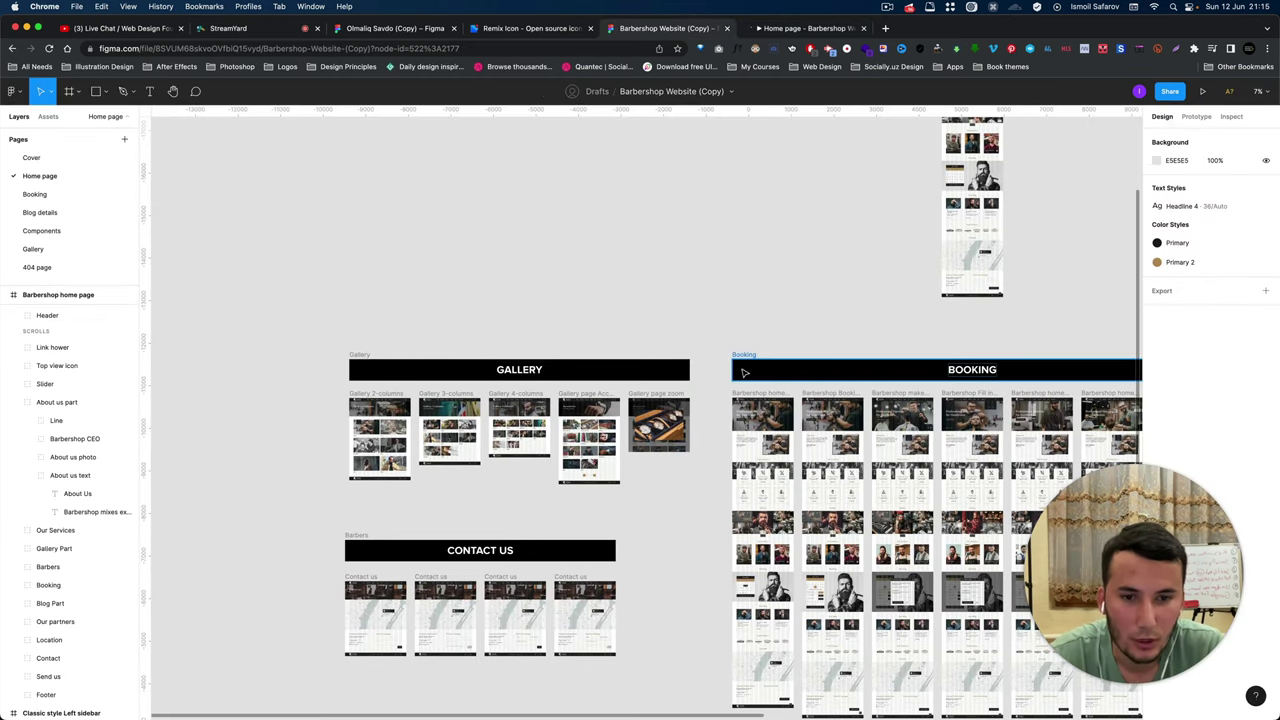
{"action": "scroll", "coordinate": [740, 370], "scroll_direction": "up", "scroll_amount": 2}
{"action": "scroll", "coordinate": [720, 420], "scroll_direction": "up", "scroll_amount": 2}
{"action": "scroll", "coordinate": [700, 500], "scroll_direction": "up", "scroll_amount": 3}
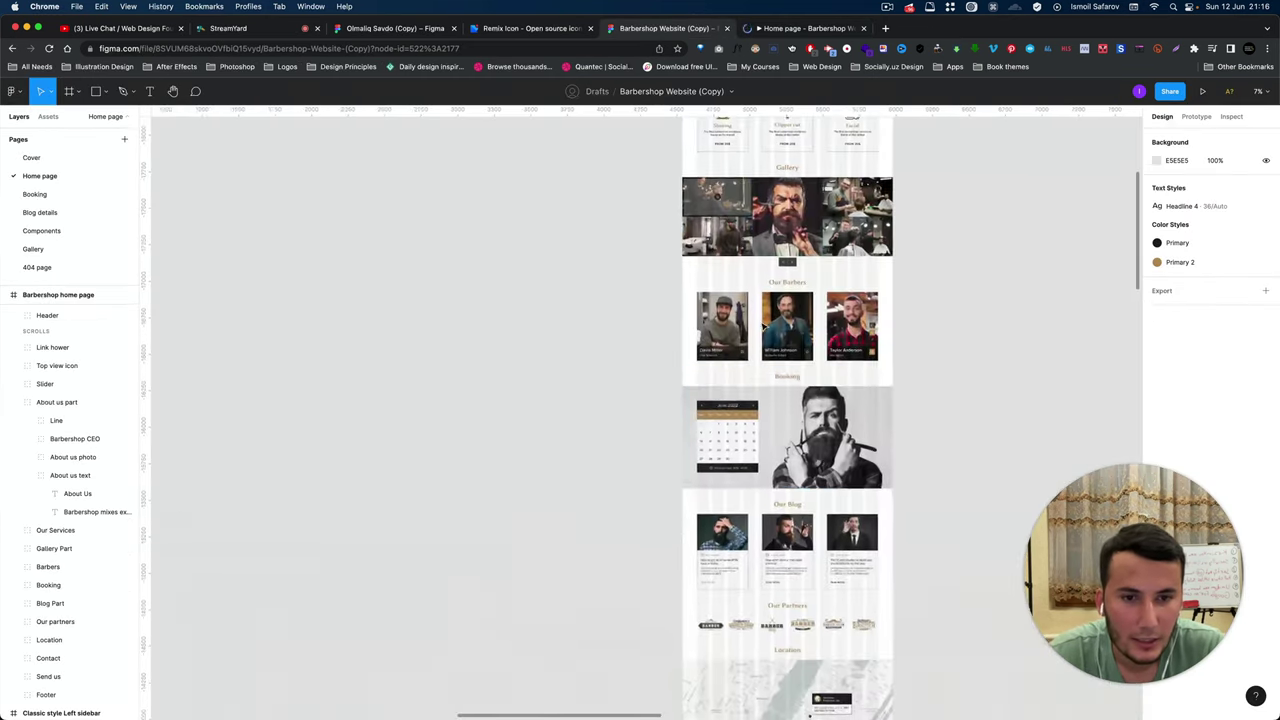
{"action": "scroll", "coordinate": [686, 527], "scroll_direction": "up", "scroll_amount": 3}
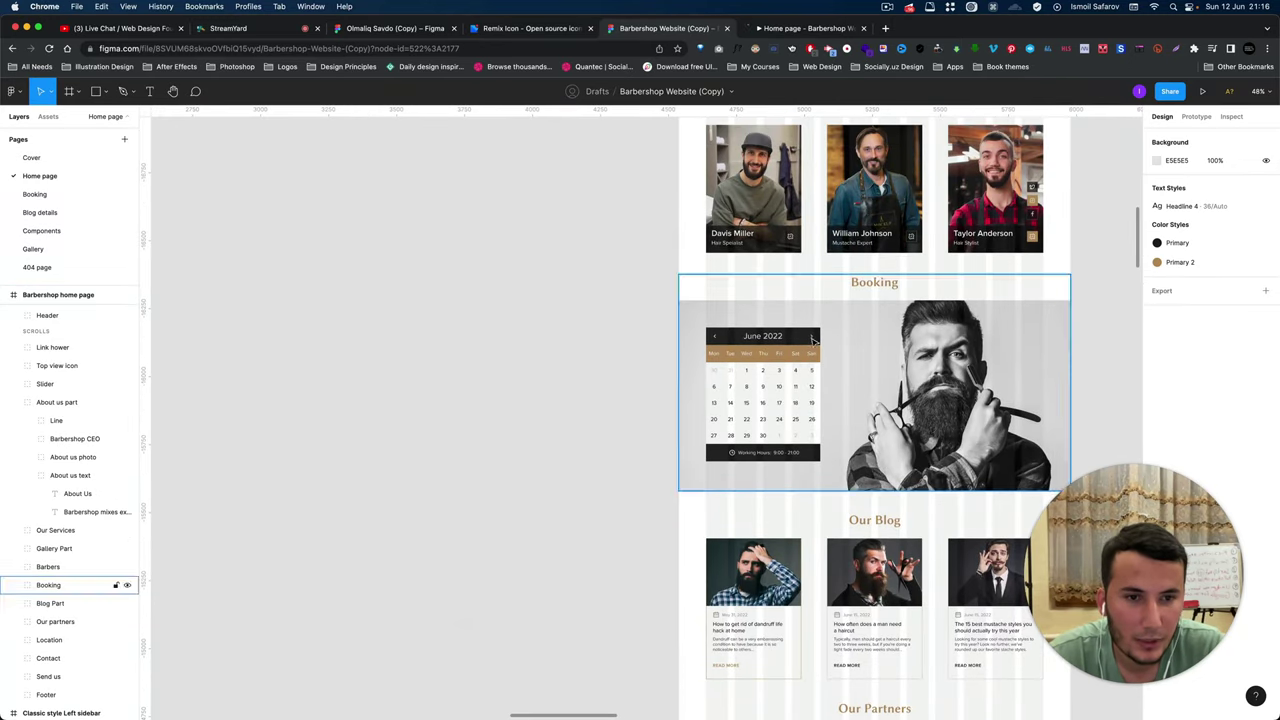
{"action": "scroll", "coordinate": [800, 360], "scroll_direction": "up", "scroll_amount": 3}
{"action": "scroll", "coordinate": [783, 391], "scroll_direction": "up", "scroll_amount": 2}
{"action": "scroll", "coordinate": [744, 393], "scroll_direction": "right", "scroll_amount": 3}
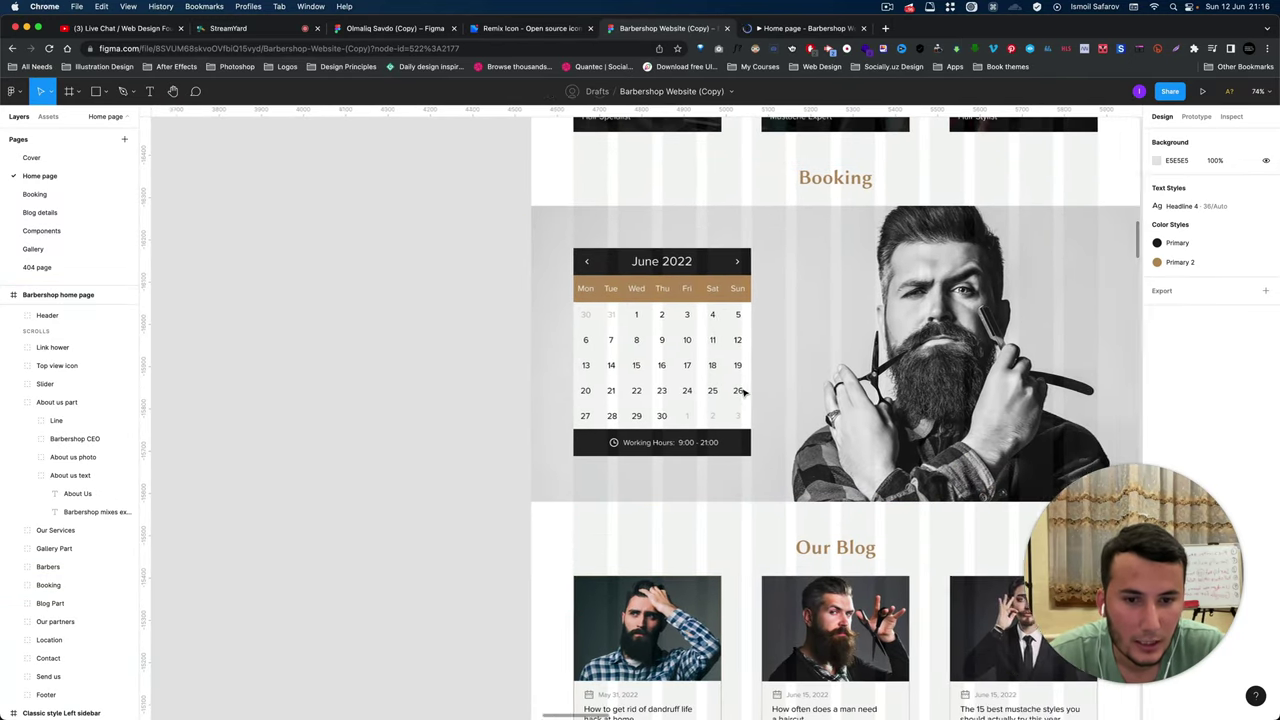
{"action": "scroll", "coordinate": [700, 340], "scroll_direction": "right", "scroll_amount": 1}
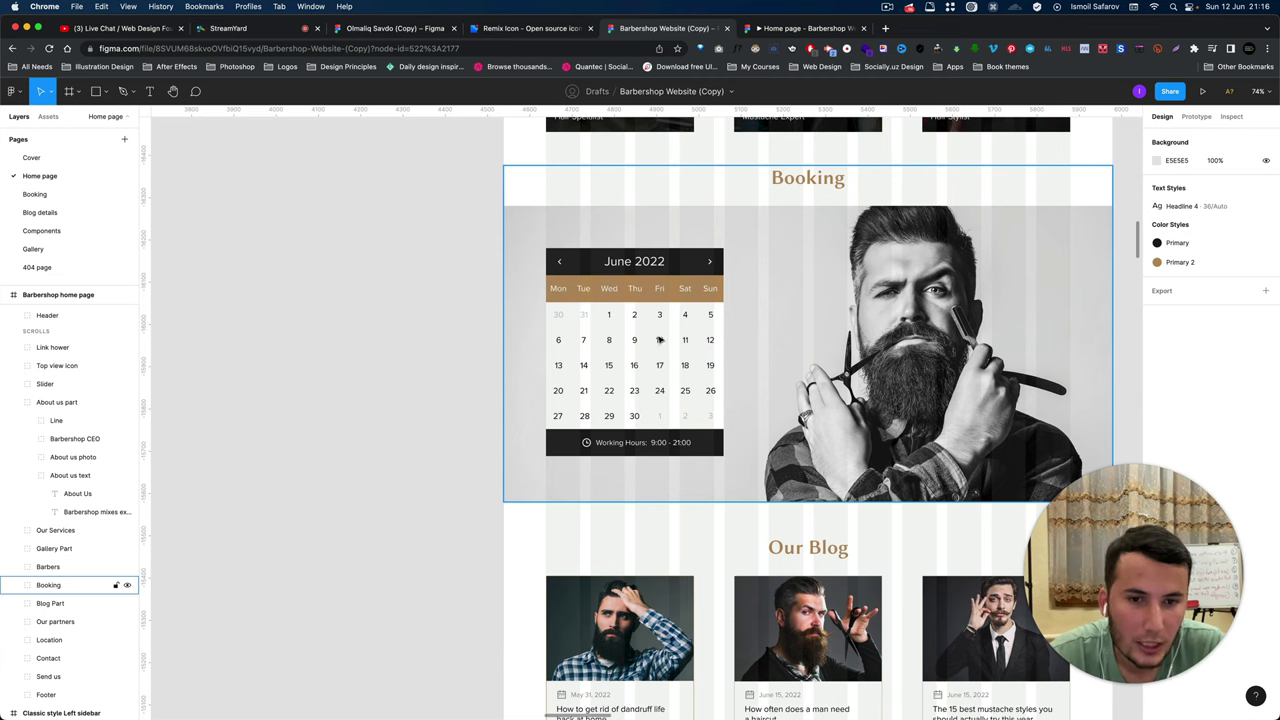
{"action": "scroll", "coordinate": [712, 323], "scroll_direction": "down", "scroll_amount": 5}
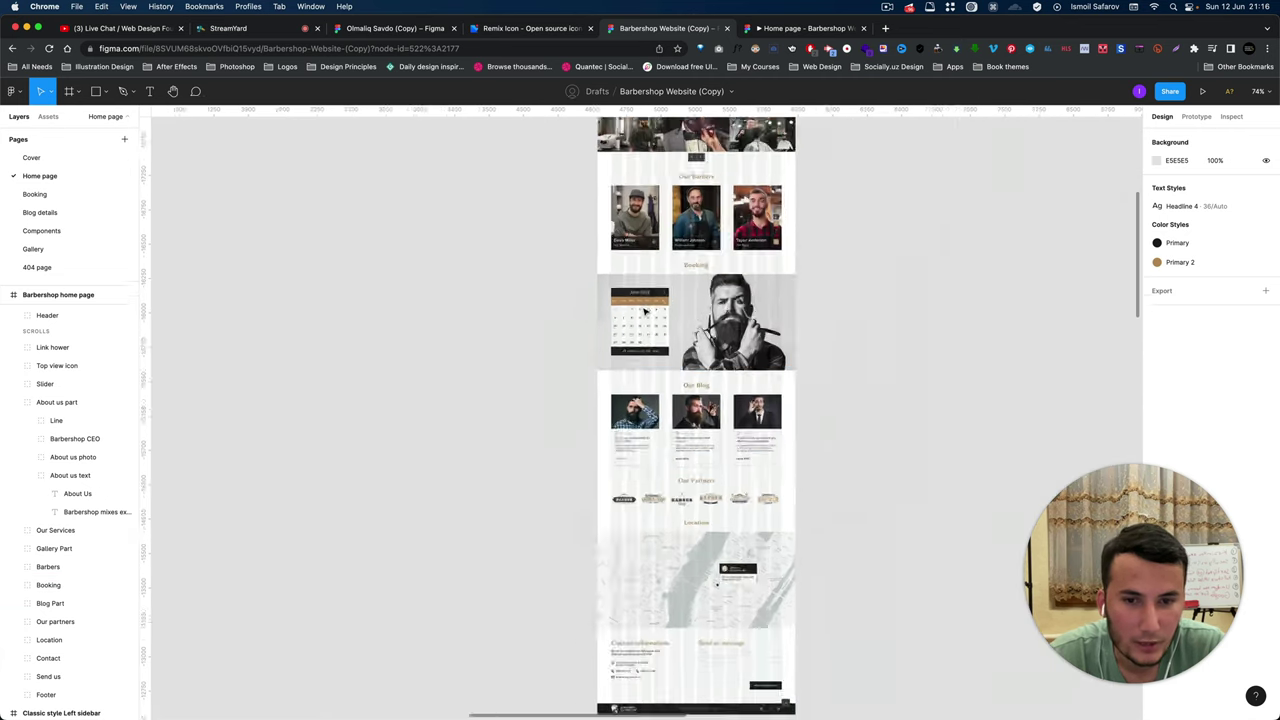
{"action": "scroll", "coordinate": [700, 420], "scroll_direction": "down", "scroll_amount": 2}
{"action": "scroll", "coordinate": [694, 491], "scroll_direction": "down", "scroll_amount": 2}
{"action": "scroll", "coordinate": [696, 501], "scroll_direction": "up", "scroll_amount": 3}
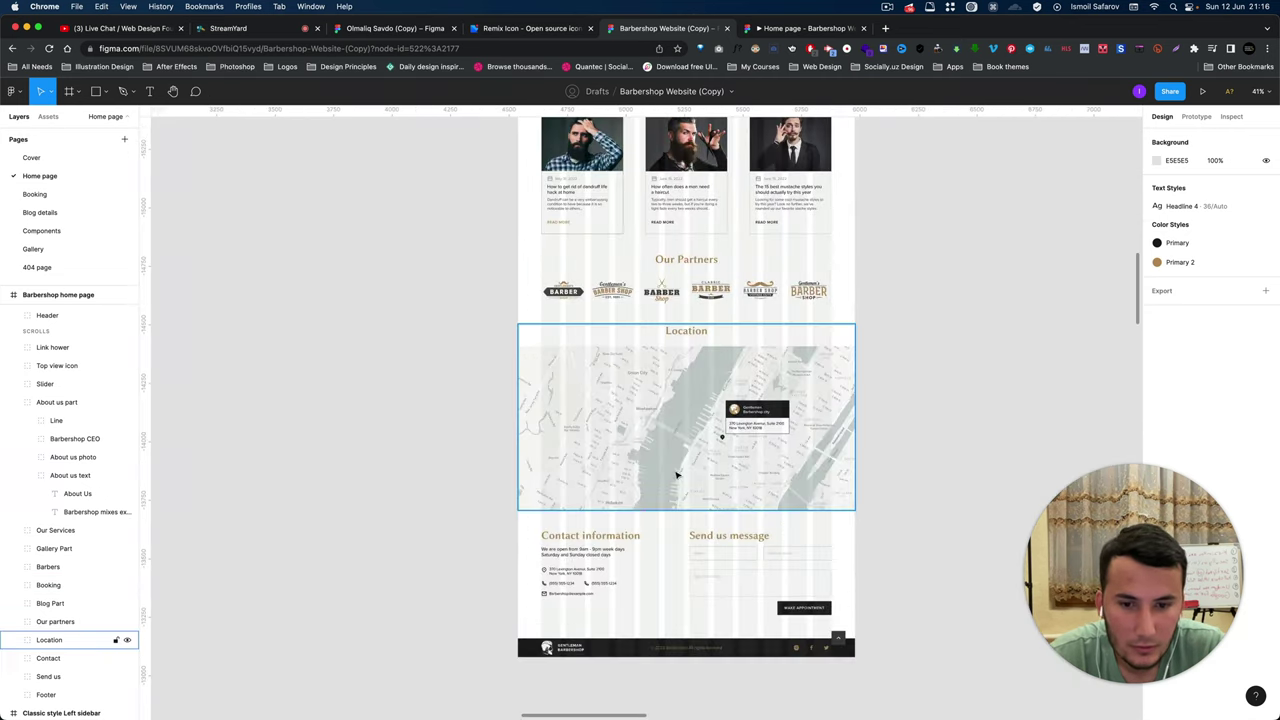
{"action": "scroll", "coordinate": [680, 475], "scroll_direction": "down", "scroll_amount": 2}
{"action": "scroll", "coordinate": [678, 471], "scroll_direction": "down", "scroll_amount": 2}
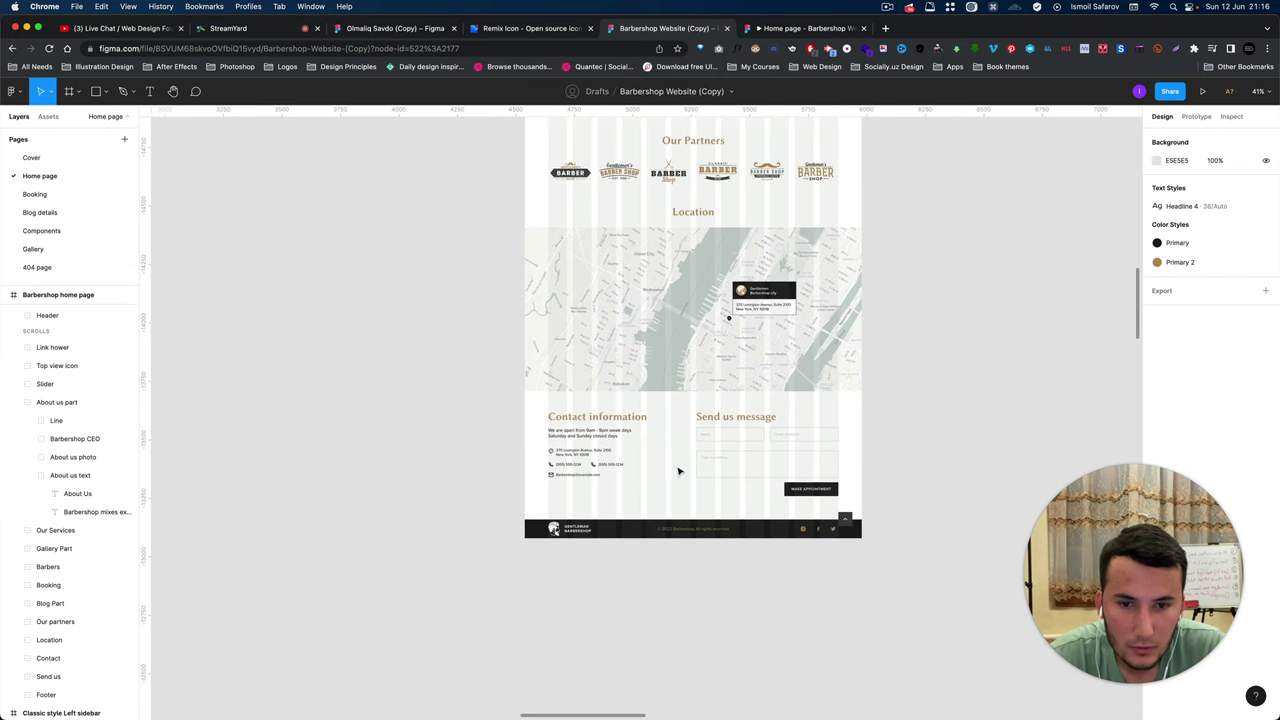
{"action": "scroll", "coordinate": [678, 471], "scroll_direction": "up", "scroll_amount": 3}
{"action": "scroll", "coordinate": [678, 471], "scroll_direction": "up", "scroll_amount": 2}
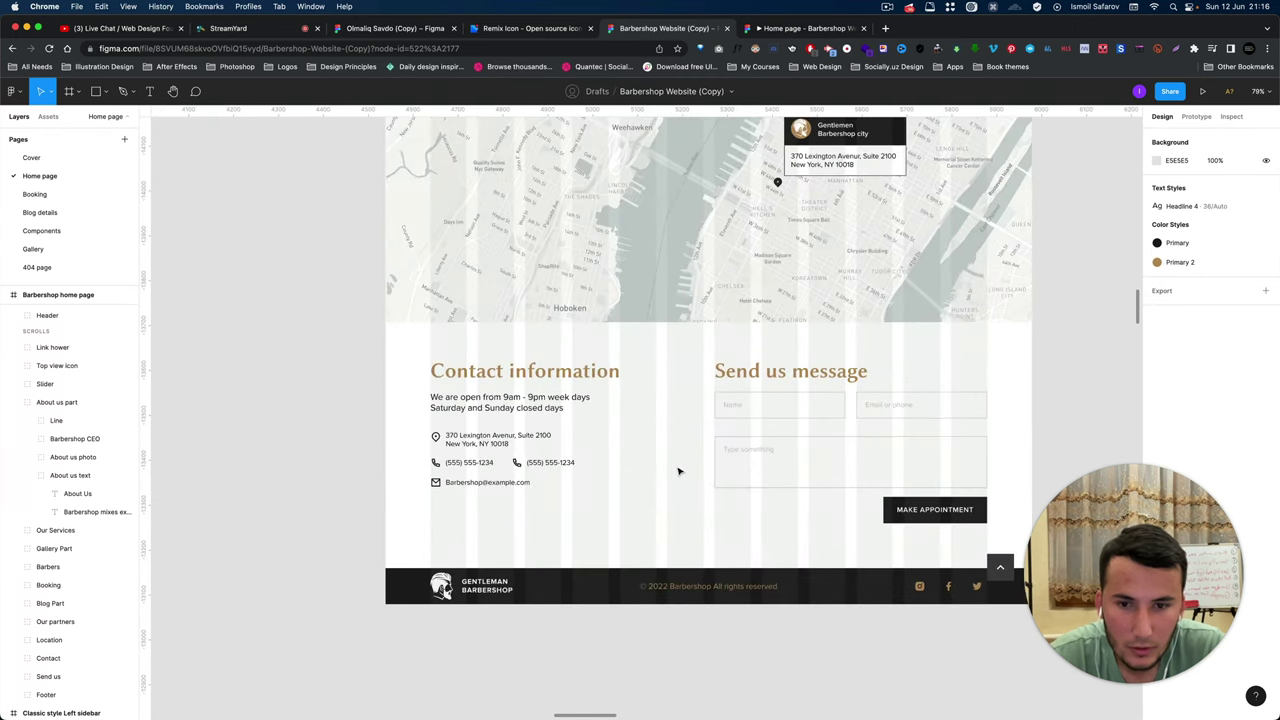
{"action": "scroll", "coordinate": [678, 471], "scroll_direction": "down", "scroll_amount": 5}
{"action": "scroll", "coordinate": [678, 471], "scroll_direction": "down", "scroll_amount": 5}
{"action": "scroll", "coordinate": [678, 471], "scroll_direction": "down", "scroll_amount": 5}
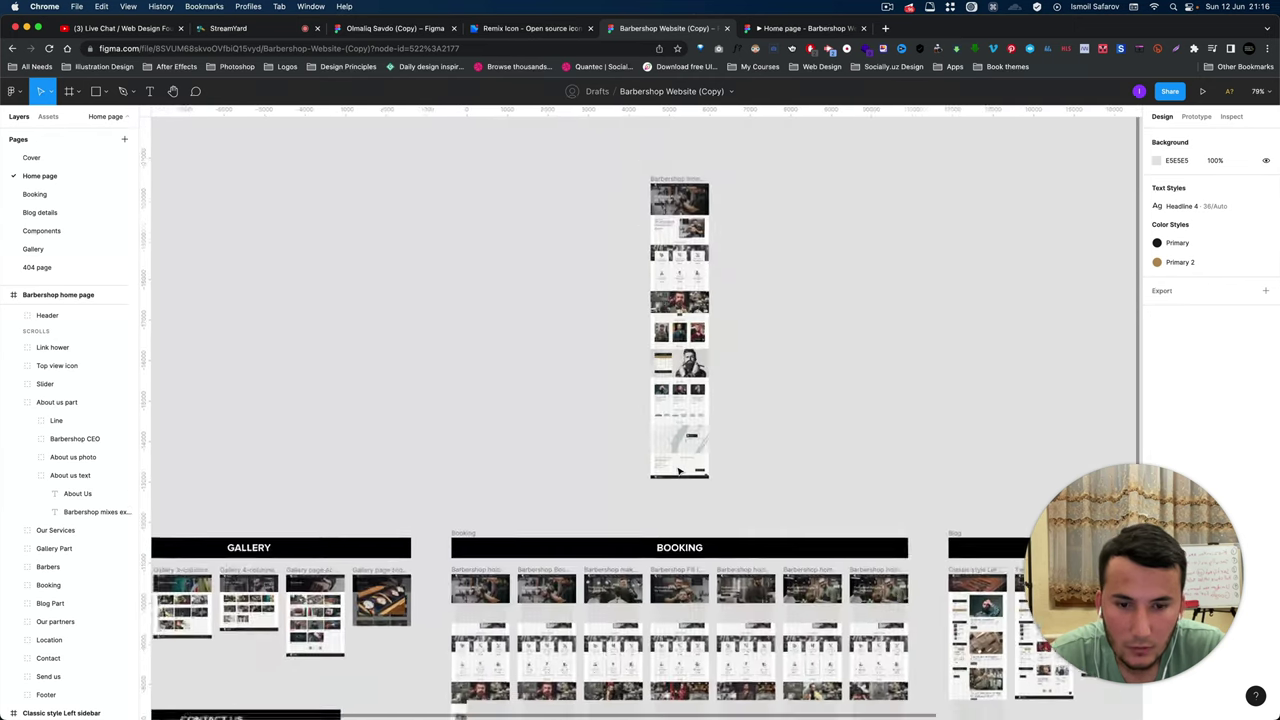
{"action": "scroll", "coordinate": [600, 560], "scroll_direction": "down", "scroll_amount": 3}
{"action": "scroll", "coordinate": [484, 647], "scroll_direction": "up", "scroll_amount": 5}
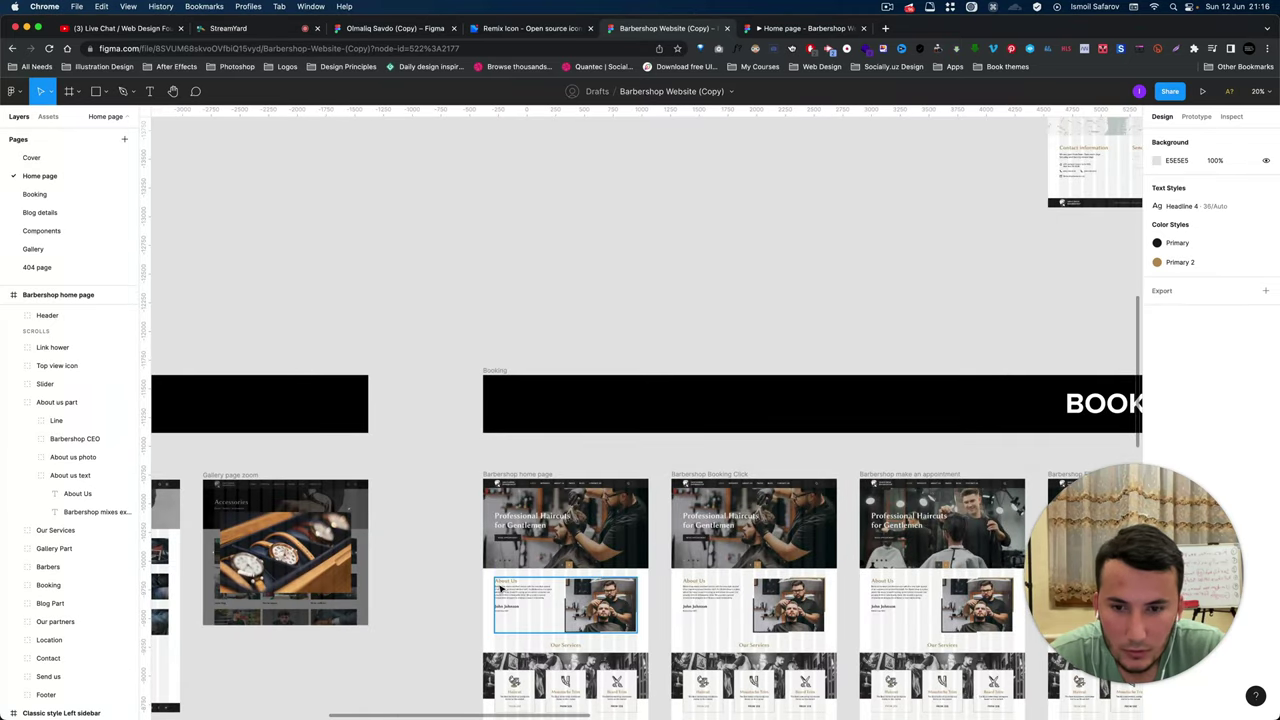
{"action": "scroll", "coordinate": [500, 590], "scroll_direction": "down", "scroll_amount": 5}
{"action": "scroll", "coordinate": [505, 415], "scroll_direction": "down", "scroll_amount": 3}
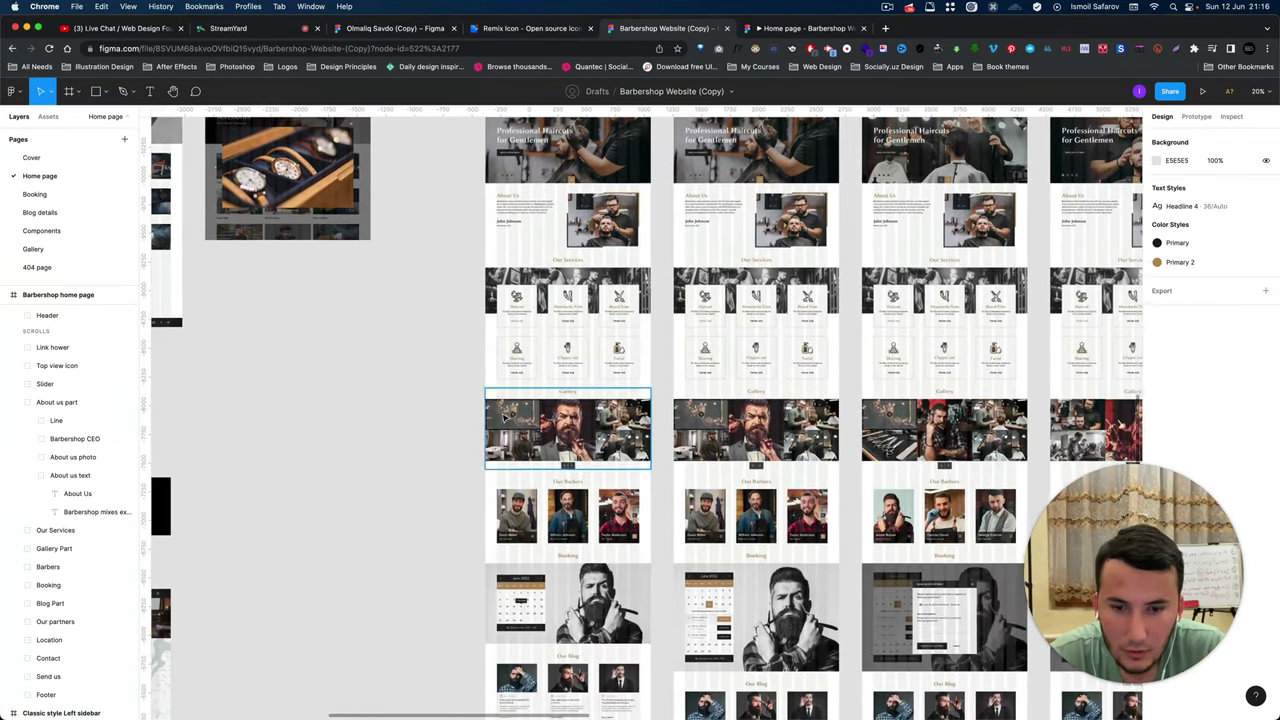
{"action": "scroll", "coordinate": [505, 415], "scroll_direction": "down", "scroll_amount": 2}
{"action": "scroll", "coordinate": [505, 417], "scroll_direction": "down", "scroll_amount": 3}
{"action": "scroll", "coordinate": [505, 418], "scroll_direction": "down", "scroll_amount": 2}
{"action": "scroll", "coordinate": [505, 420], "scroll_direction": "down", "scroll_amount": 1}
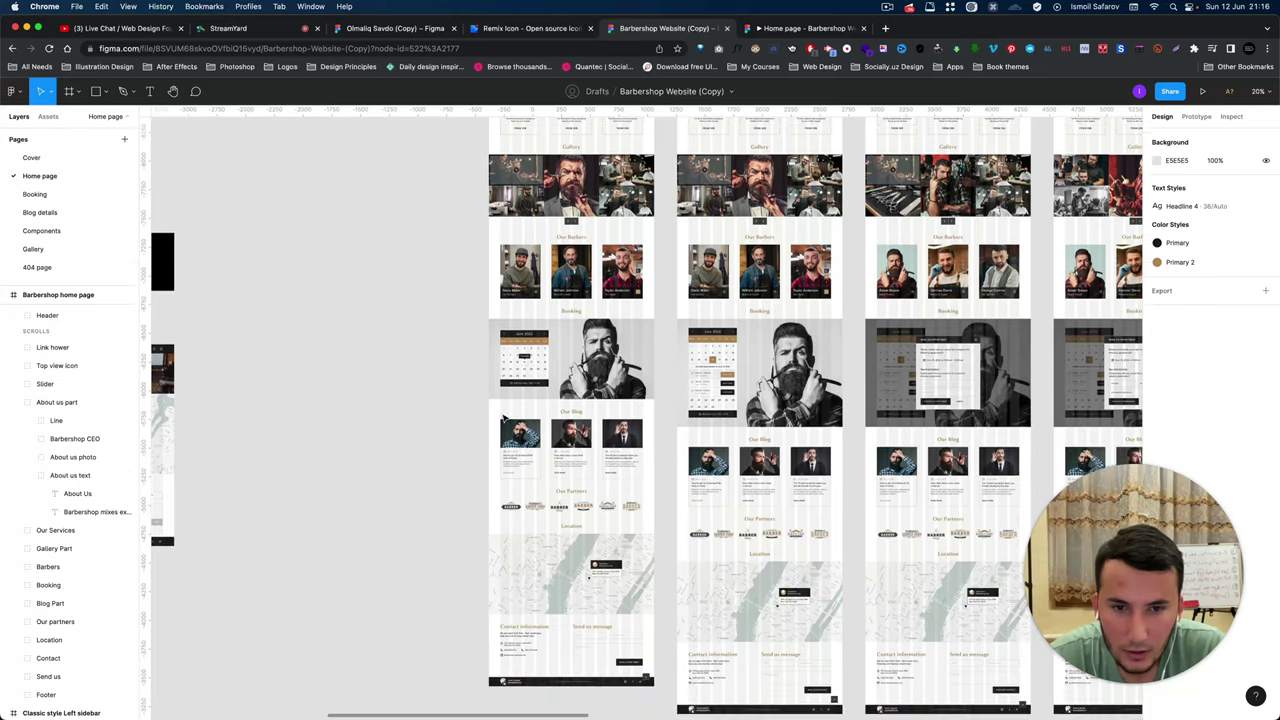
{"action": "scroll", "coordinate": [505, 419], "scroll_direction": "up", "scroll_amount": 2}
{"action": "scroll", "coordinate": [515, 412], "scroll_direction": "up", "scroll_amount": 2}
{"action": "scroll", "coordinate": [530, 402], "scroll_direction": "up", "scroll_amount": 2}
{"action": "scroll", "coordinate": [545, 393], "scroll_direction": "up", "scroll_amount": 2}
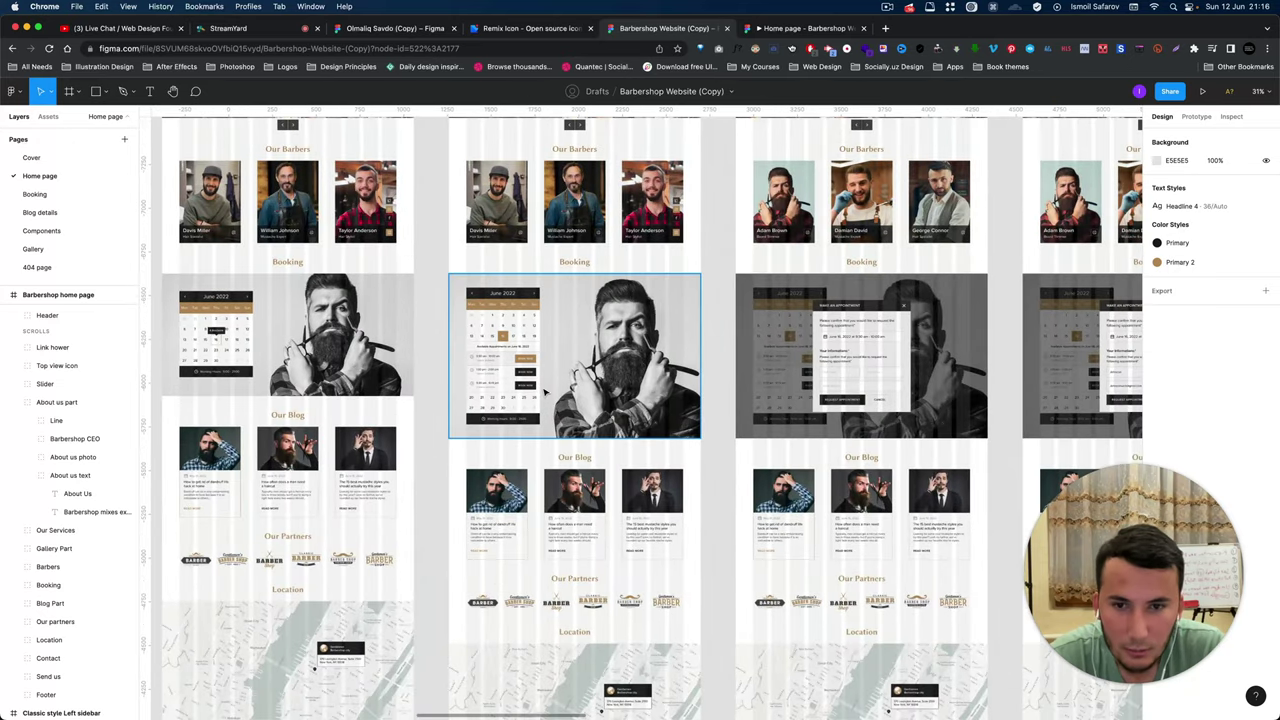
{"action": "scroll", "coordinate": [545, 393], "scroll_direction": "up", "scroll_amount": 2}
{"action": "scroll", "coordinate": [545, 393], "scroll_direction": "up", "scroll_amount": 2}
{"action": "scroll", "coordinate": [545, 393], "scroll_direction": "up", "scroll_amount": 2}
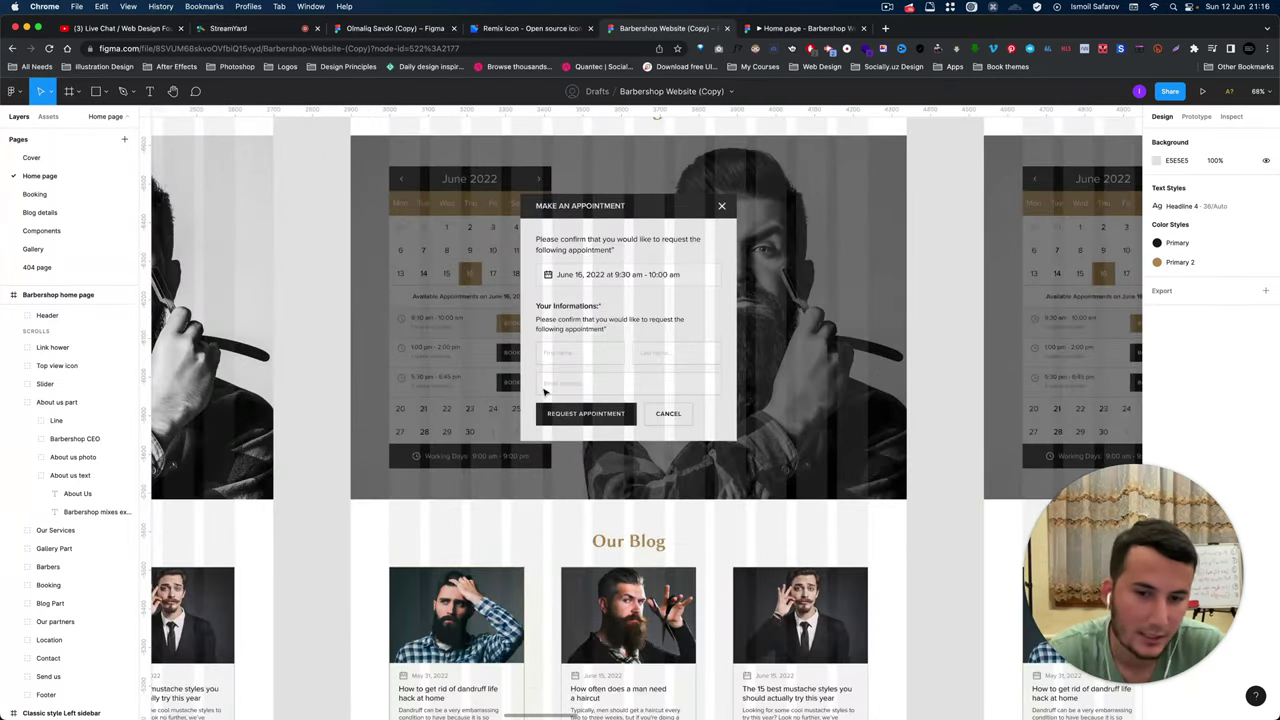
{"action": "scroll", "coordinate": [545, 393], "scroll_direction": "left", "scroll_amount": 3}
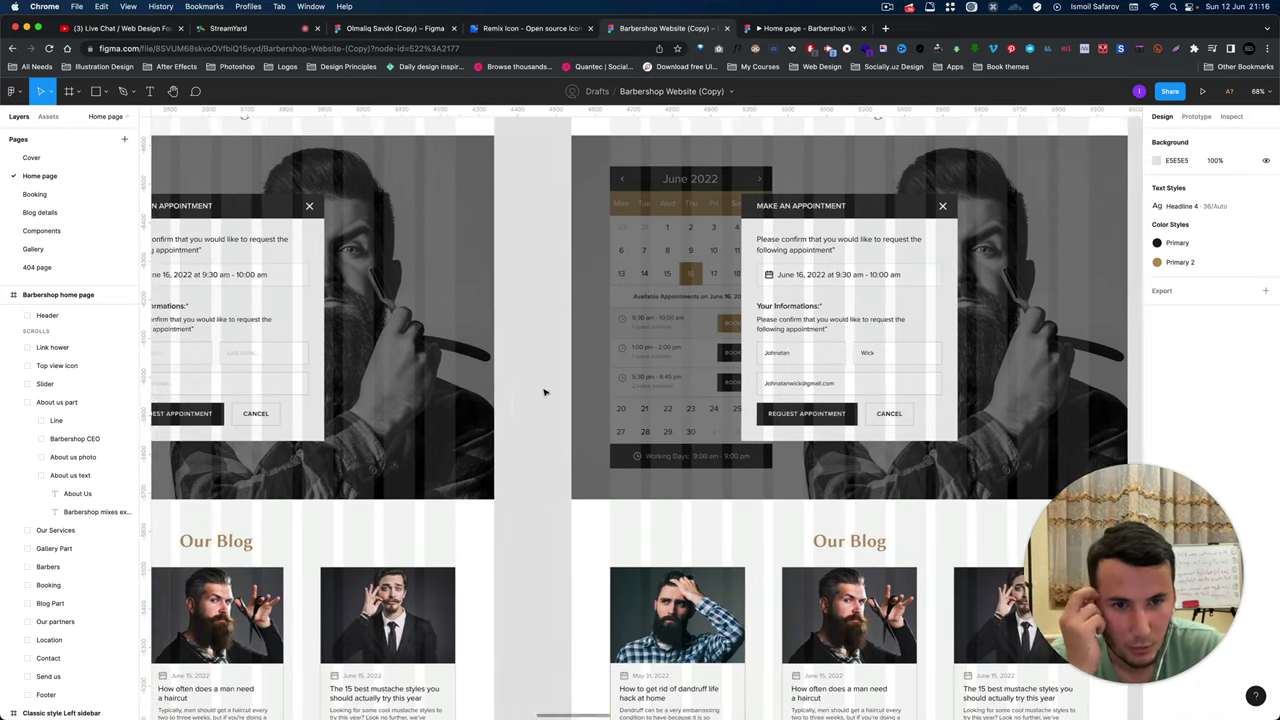
{"action": "scroll", "coordinate": [545, 393], "scroll_direction": "down", "scroll_amount": 3}
{"action": "scroll", "coordinate": [545, 393], "scroll_direction": "down", "scroll_amount": 3}
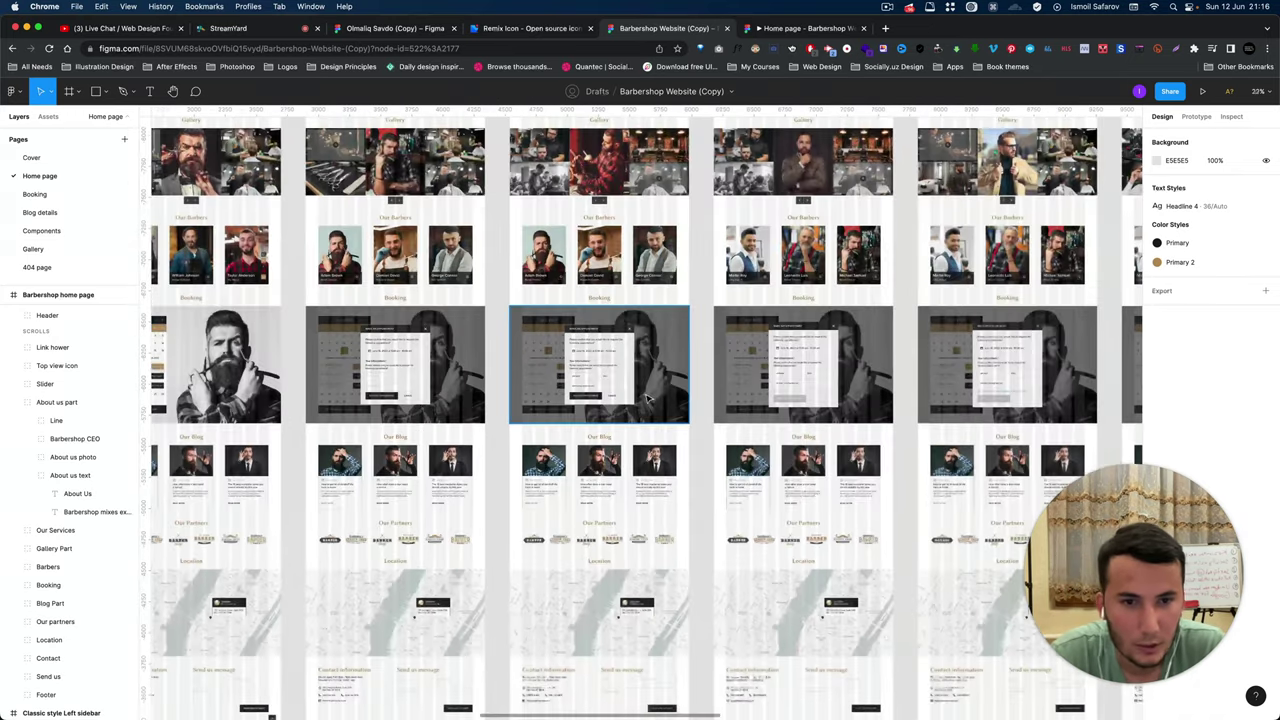
{"action": "scroll", "coordinate": [600, 394], "scroll_direction": "right", "scroll_amount": 2}
{"action": "scroll", "coordinate": [660, 395], "scroll_direction": "up", "scroll_amount": 5}
{"action": "scroll", "coordinate": [649, 378], "scroll_direction": "down", "scroll_amount": 3}
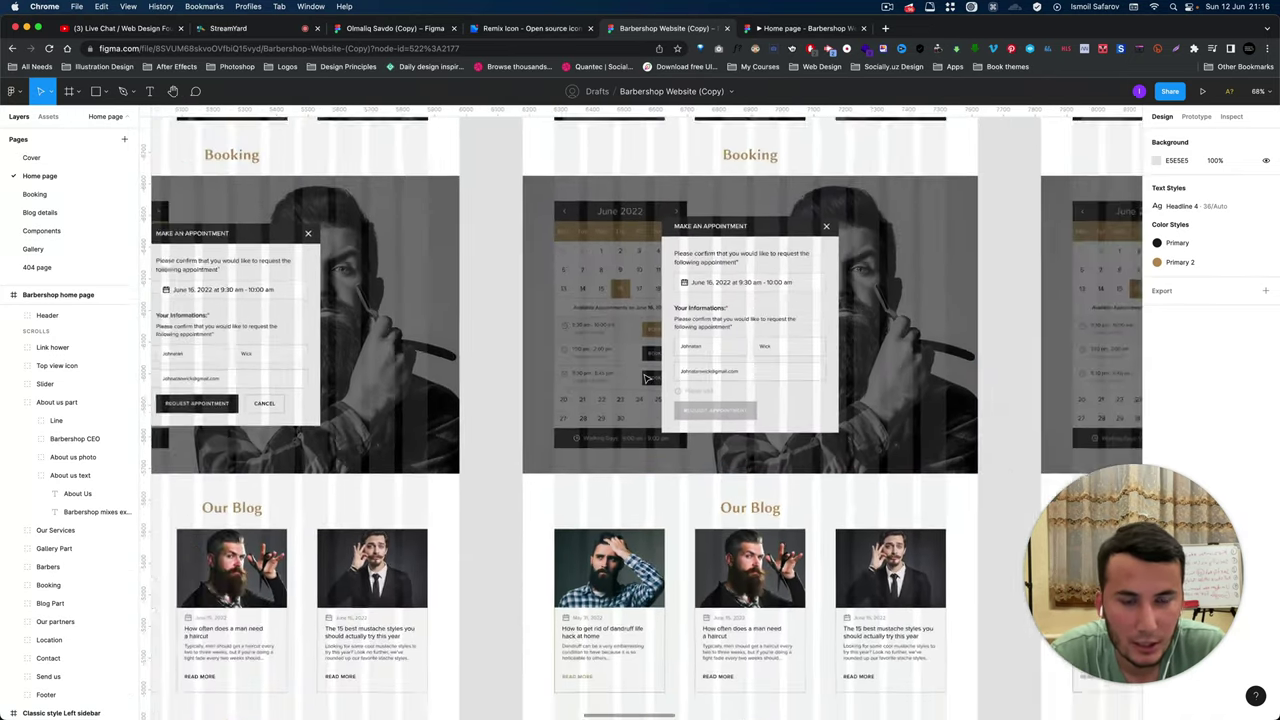
{"action": "scroll", "coordinate": [700, 372], "scroll_direction": "down", "scroll_amount": 3}
{"action": "scroll", "coordinate": [740, 368], "scroll_direction": "right", "scroll_amount": 1}
{"action": "scroll", "coordinate": [779, 366], "scroll_direction": "up", "scroll_amount": 3}
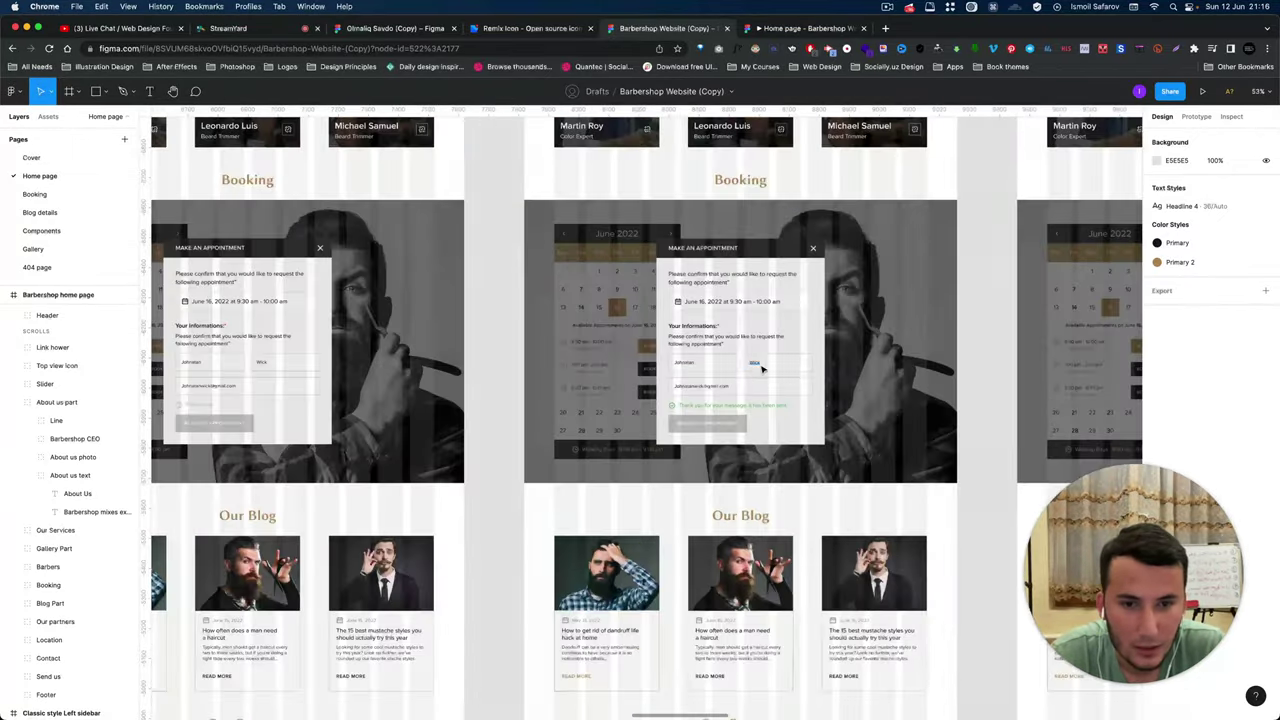
{"action": "scroll", "coordinate": [745, 370], "scroll_direction": "up", "scroll_amount": 5}
{"action": "scroll", "coordinate": [662, 380], "scroll_direction": "down", "scroll_amount": 5}
{"action": "scroll", "coordinate": [600, 378], "scroll_direction": "down", "scroll_amount": 3}
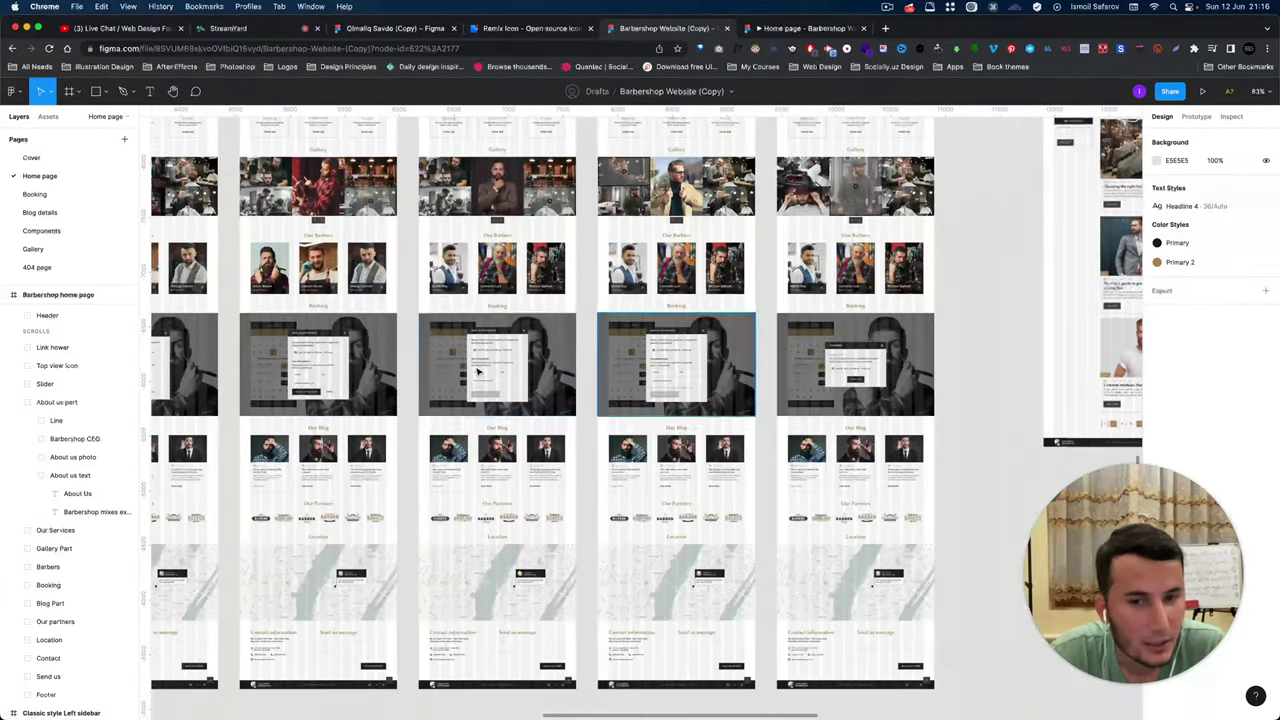
{"action": "scroll", "coordinate": [520, 374], "scroll_direction": "down", "scroll_amount": 1}
{"action": "scroll", "coordinate": [478, 372], "scroll_direction": "left", "scroll_amount": 2}
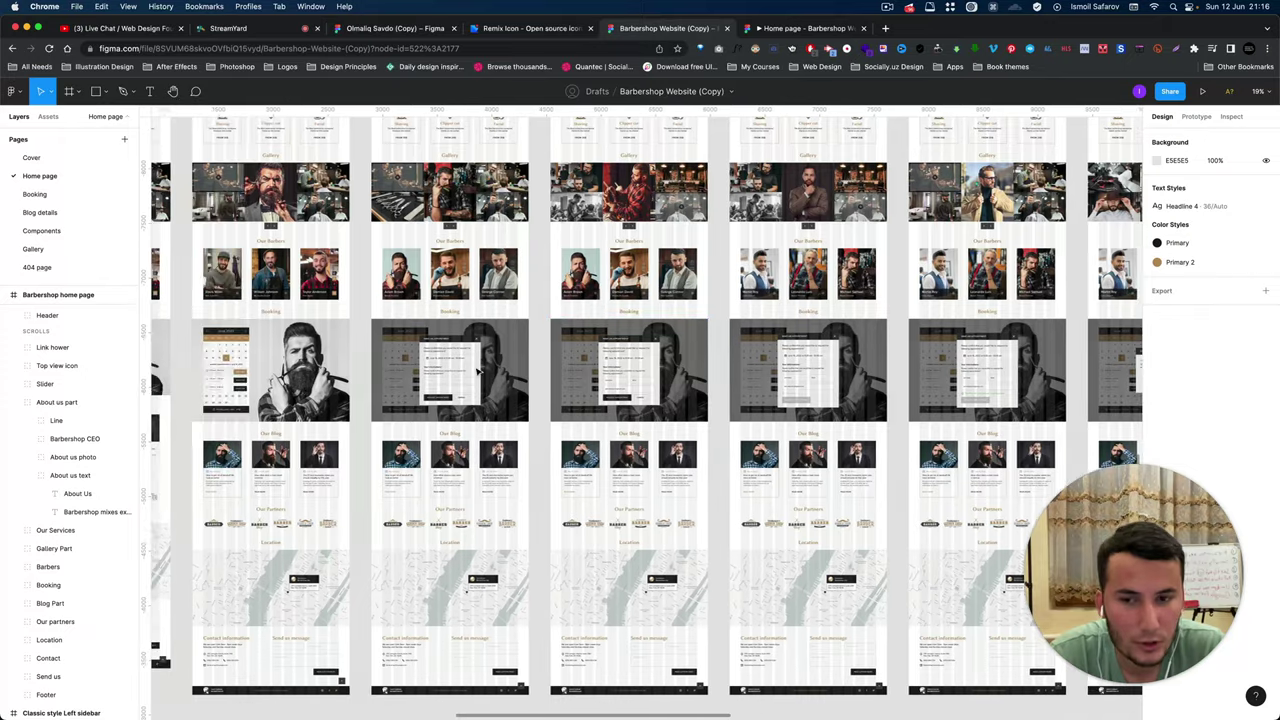
{"action": "scroll", "coordinate": [600, 380], "scroll_direction": "right", "scroll_amount": 6}
{"action": "scroll", "coordinate": [672, 384], "scroll_direction": "up", "scroll_amount": 2}
{"action": "scroll", "coordinate": [680, 383], "scroll_direction": "up", "scroll_amount": 2}
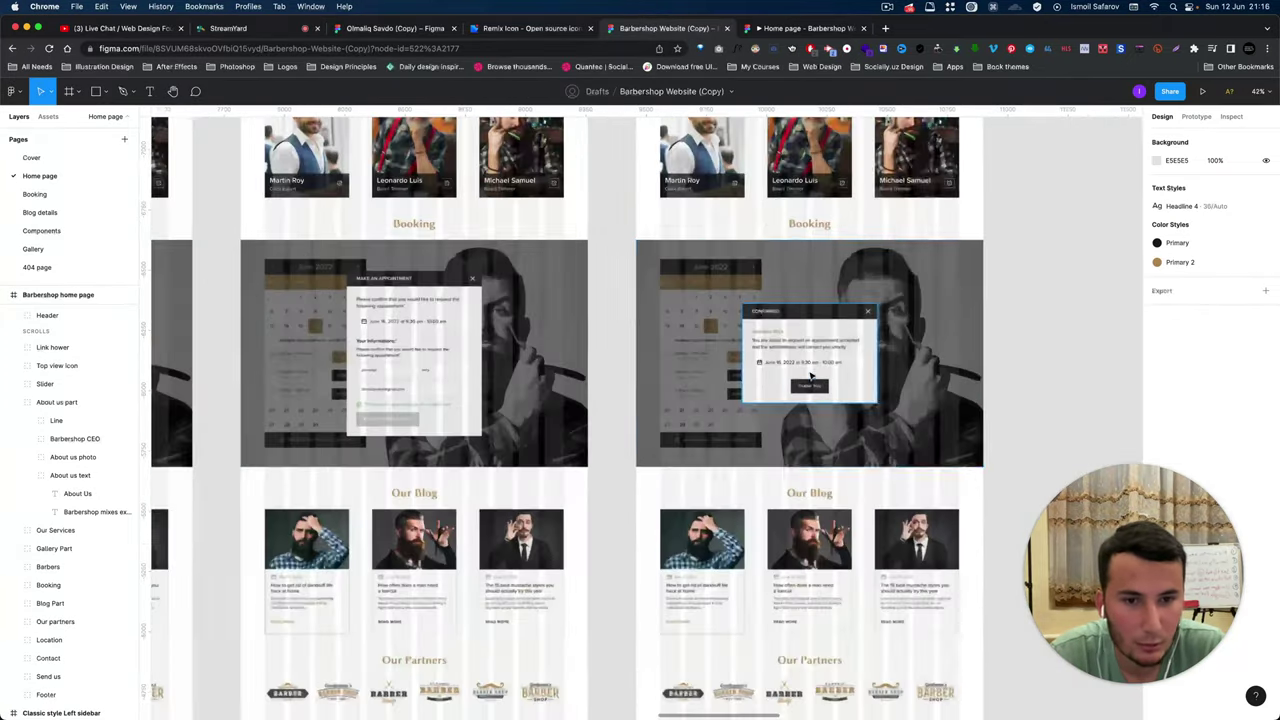
{"action": "scroll", "coordinate": [720, 380], "scroll_direction": "up", "scroll_amount": 3}
{"action": "scroll", "coordinate": [750, 377], "scroll_direction": "down", "scroll_amount": 1}
{"action": "scroll", "coordinate": [750, 377], "scroll_direction": "down", "scroll_amount": 4}
{"action": "scroll", "coordinate": [671, 380], "scroll_direction": "down", "scroll_amount": 1}
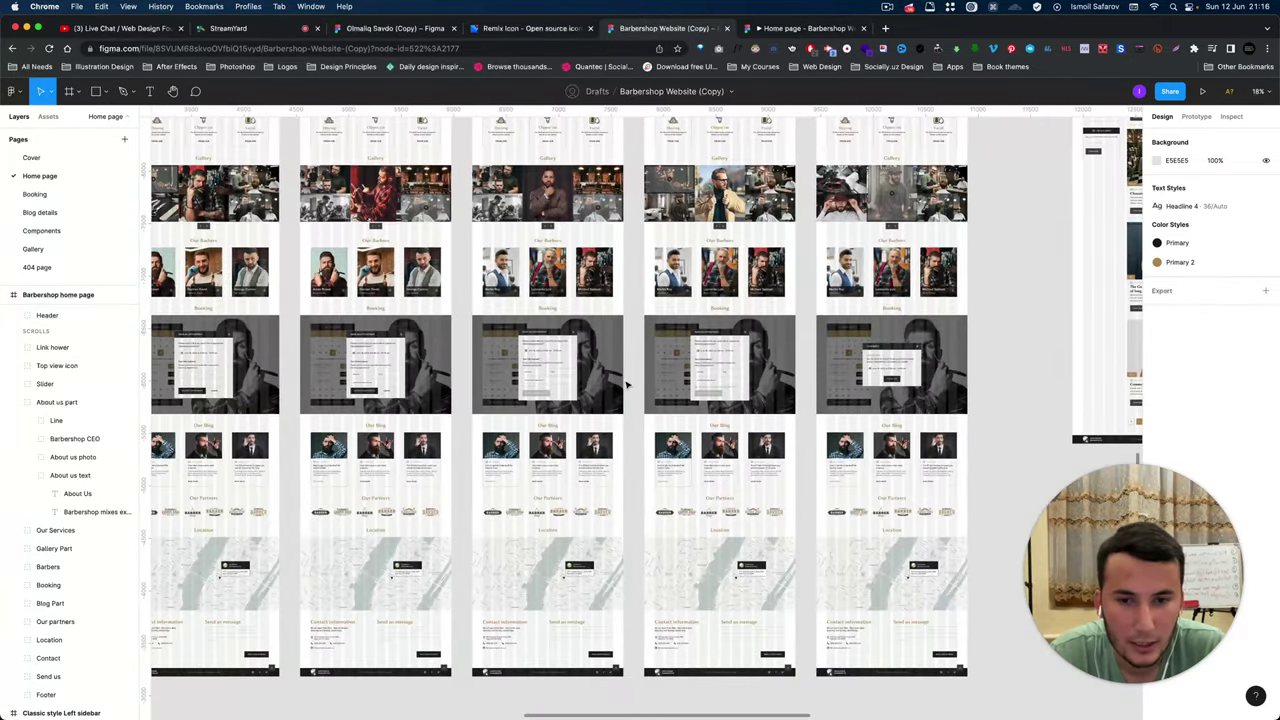
{"action": "scroll", "coordinate": [632, 385], "scroll_direction": "up", "scroll_amount": 2}
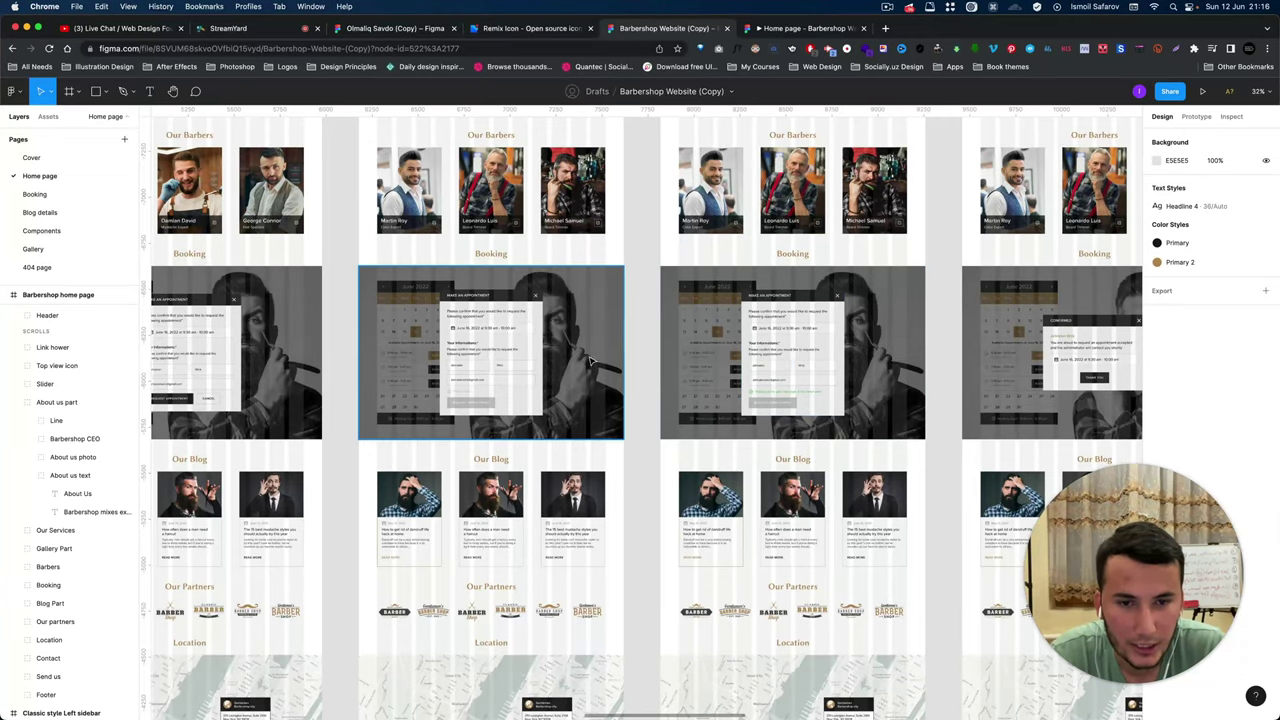
{"action": "scroll", "coordinate": [790, 334], "scroll_direction": "up", "scroll_amount": 2}
{"action": "scroll", "coordinate": [790, 334], "scroll_direction": "down", "scroll_amount": 4}
{"action": "scroll", "coordinate": [700, 345], "scroll_direction": "down", "scroll_amount": 2}
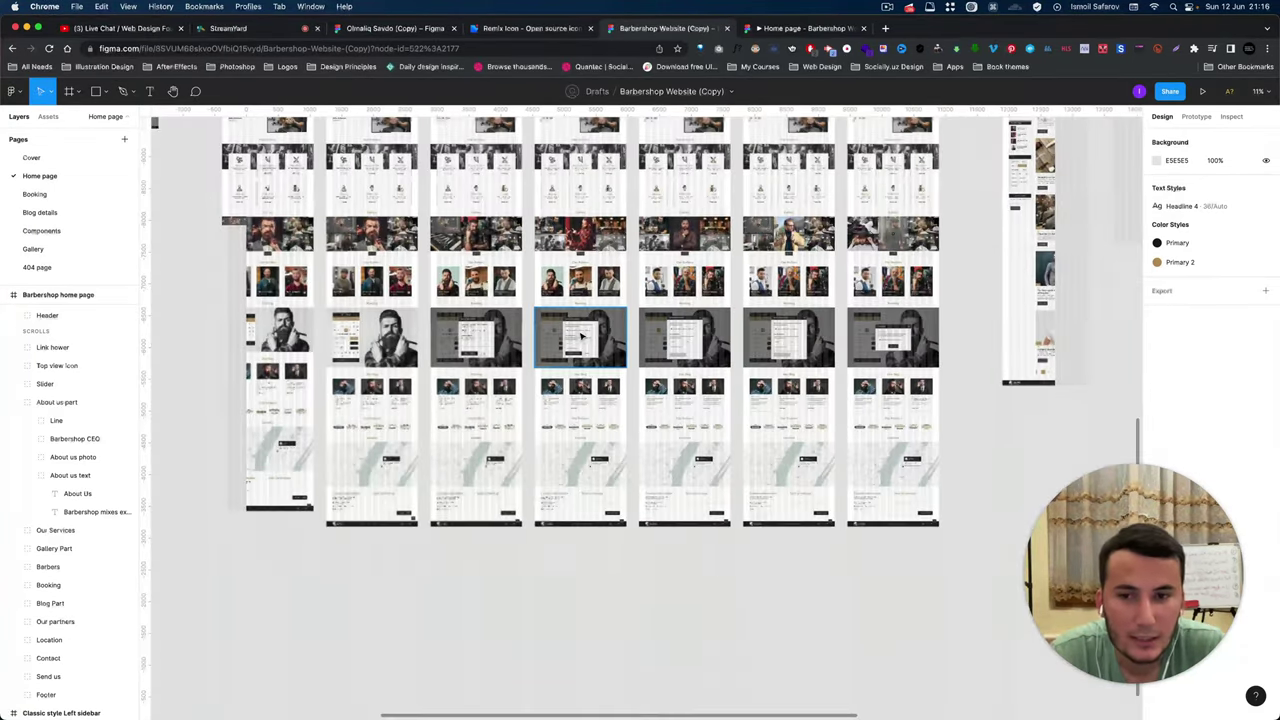
{"action": "scroll", "coordinate": [452, 358], "scroll_direction": "down", "scroll_amount": 1}
{"action": "scroll", "coordinate": [480, 355], "scroll_direction": "up", "scroll_amount": 3}
{"action": "scroll", "coordinate": [600, 345], "scroll_direction": "up", "scroll_amount": 3}
{"action": "scroll", "coordinate": [676, 336], "scroll_direction": "up", "scroll_amount": 2}
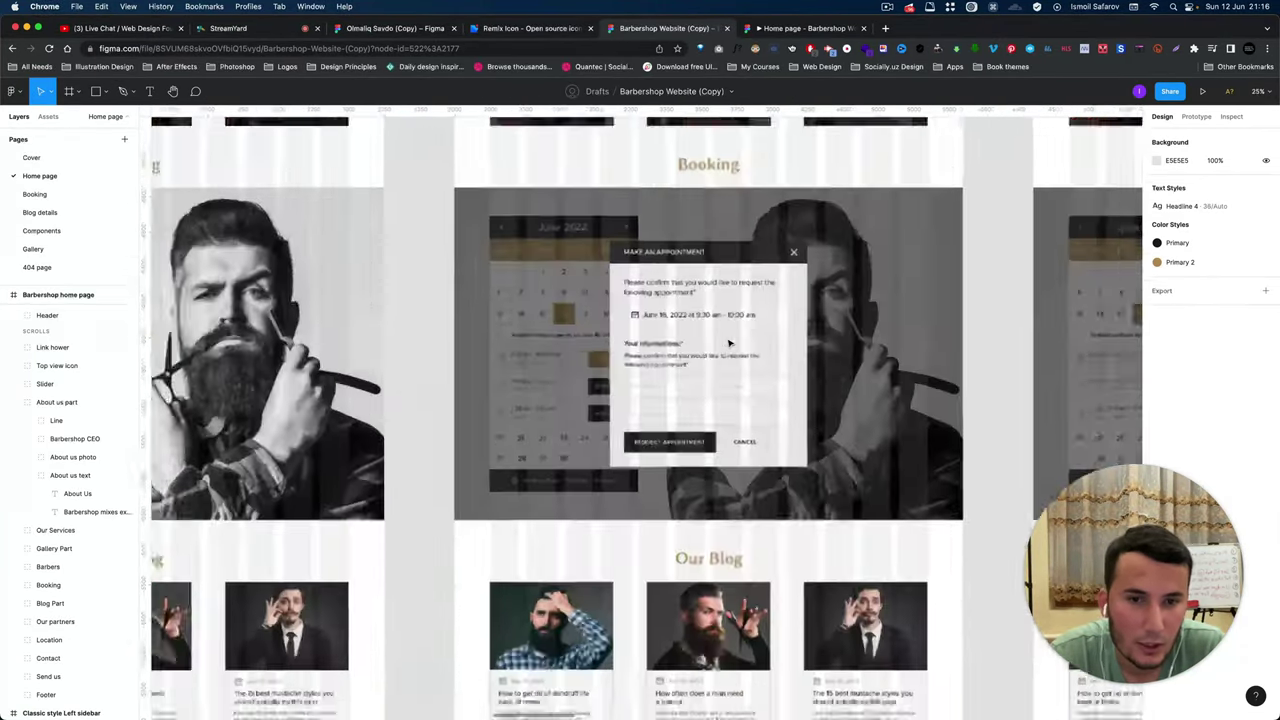
{"action": "scroll", "coordinate": [676, 336], "scroll_direction": "down", "scroll_amount": 1}
{"action": "scroll", "coordinate": [700, 340], "scroll_direction": "down", "scroll_amount": 4}
{"action": "scroll", "coordinate": [430, 330], "scroll_direction": "up", "scroll_amount": 3}
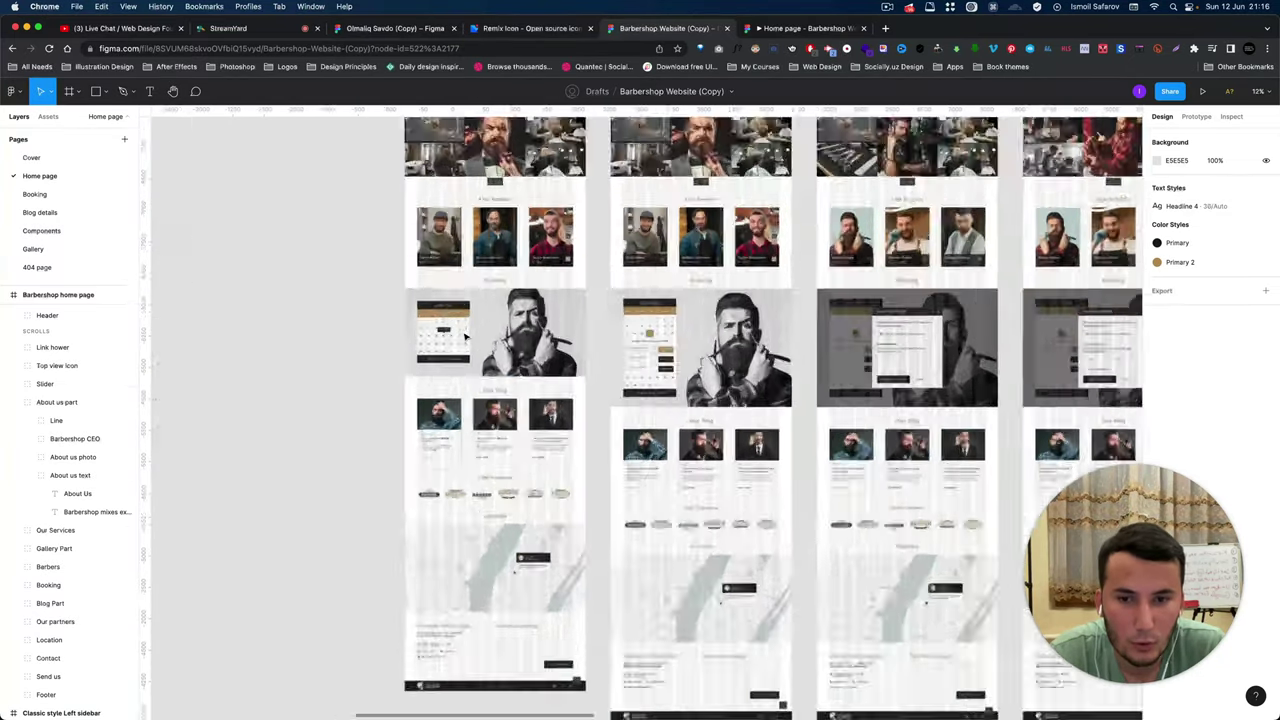
{"action": "scroll", "coordinate": [424, 329], "scroll_direction": "up", "scroll_amount": 1}
{"action": "scroll", "coordinate": [424, 329], "scroll_direction": "up", "scroll_amount": 2}
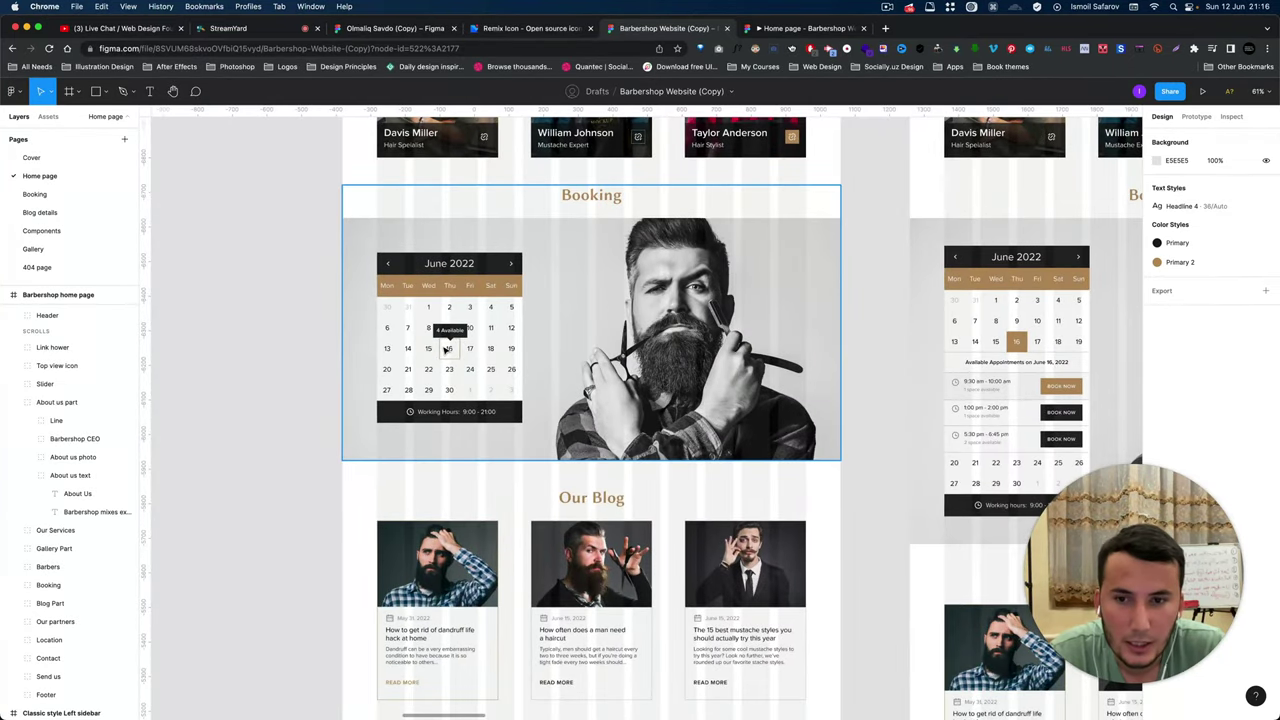
{"action": "scroll", "coordinate": [446, 349], "scroll_direction": "left", "scroll_amount": 1}
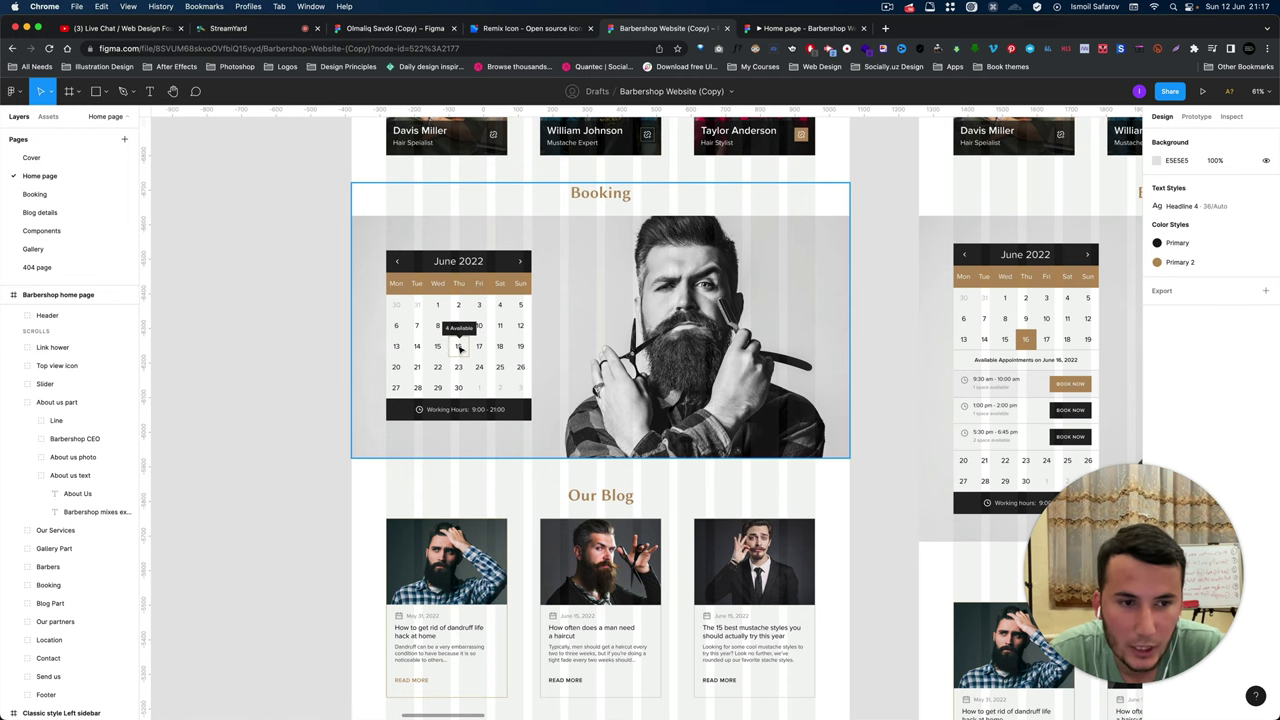
{"action": "scroll", "coordinate": [459, 347], "scroll_direction": "right", "scroll_amount": 5}
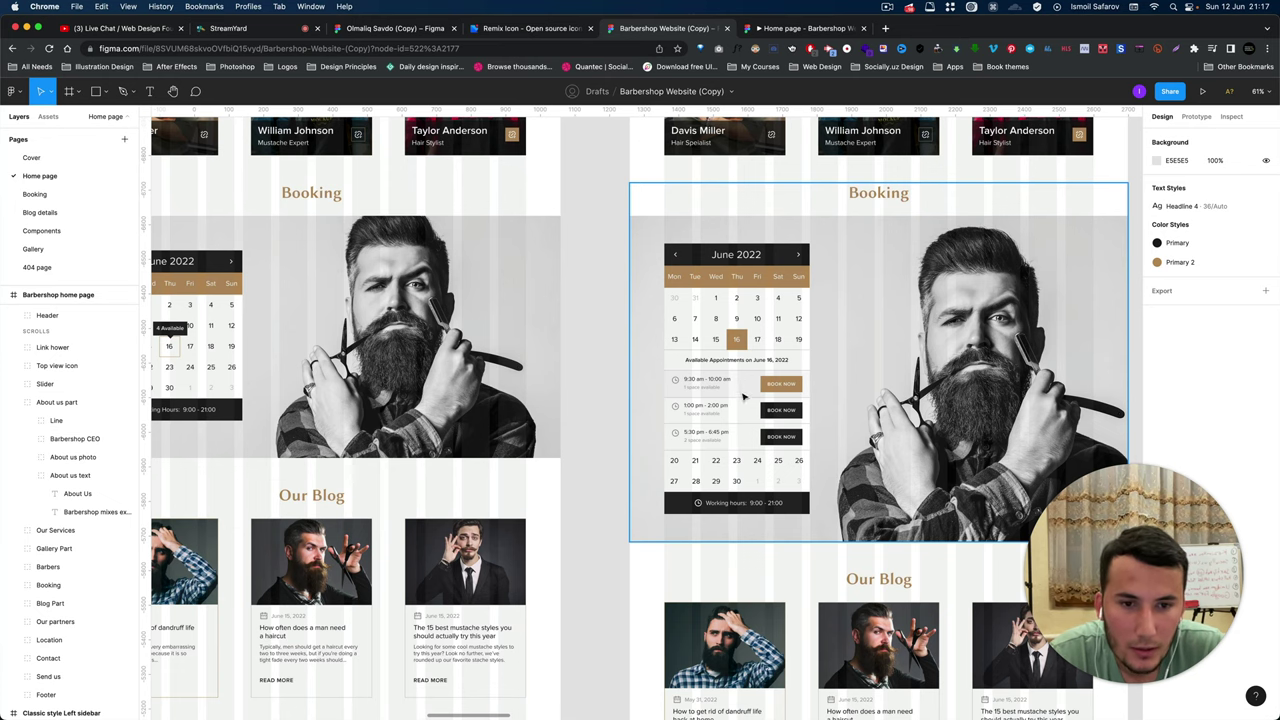
{"action": "scroll", "coordinate": [742, 428], "scroll_direction": "right", "scroll_amount": 2}
{"action": "scroll", "coordinate": [742, 428], "scroll_direction": "right", "scroll_amount": 3}
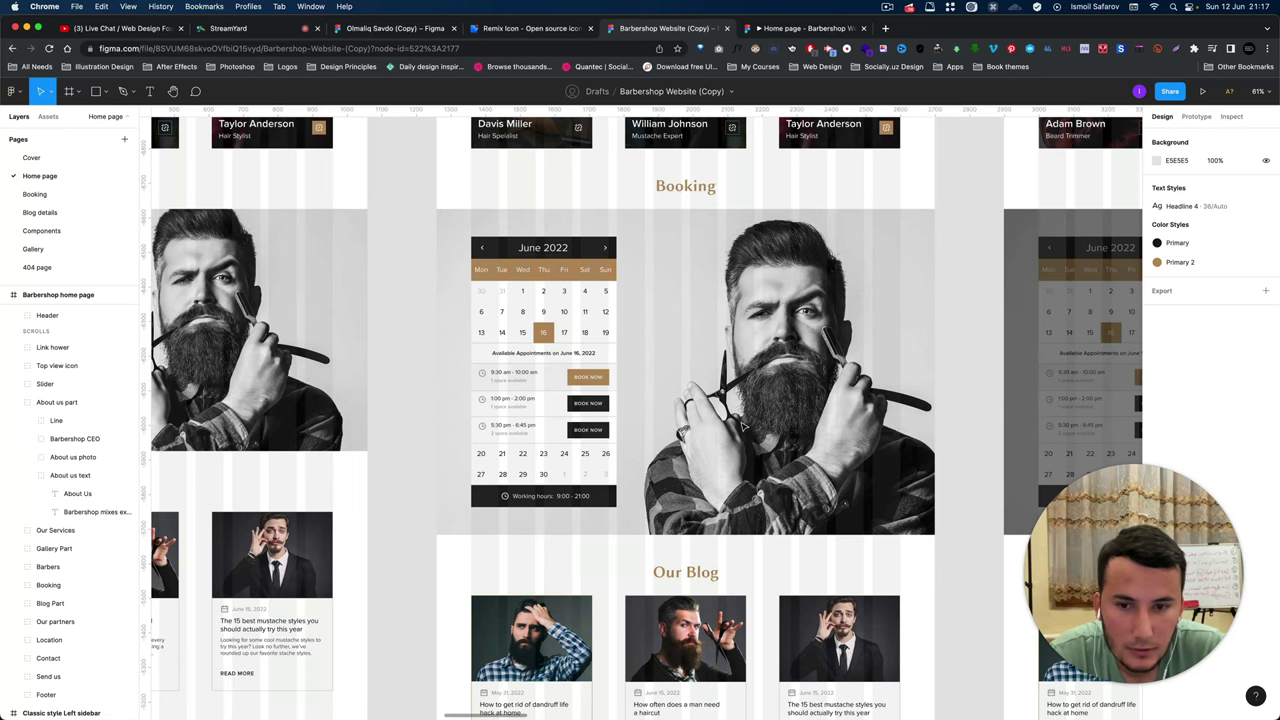
{"action": "scroll", "coordinate": [742, 428], "scroll_direction": "right", "scroll_amount": 3}
{"action": "scroll", "coordinate": [742, 428], "scroll_direction": "right", "scroll_amount": 3}
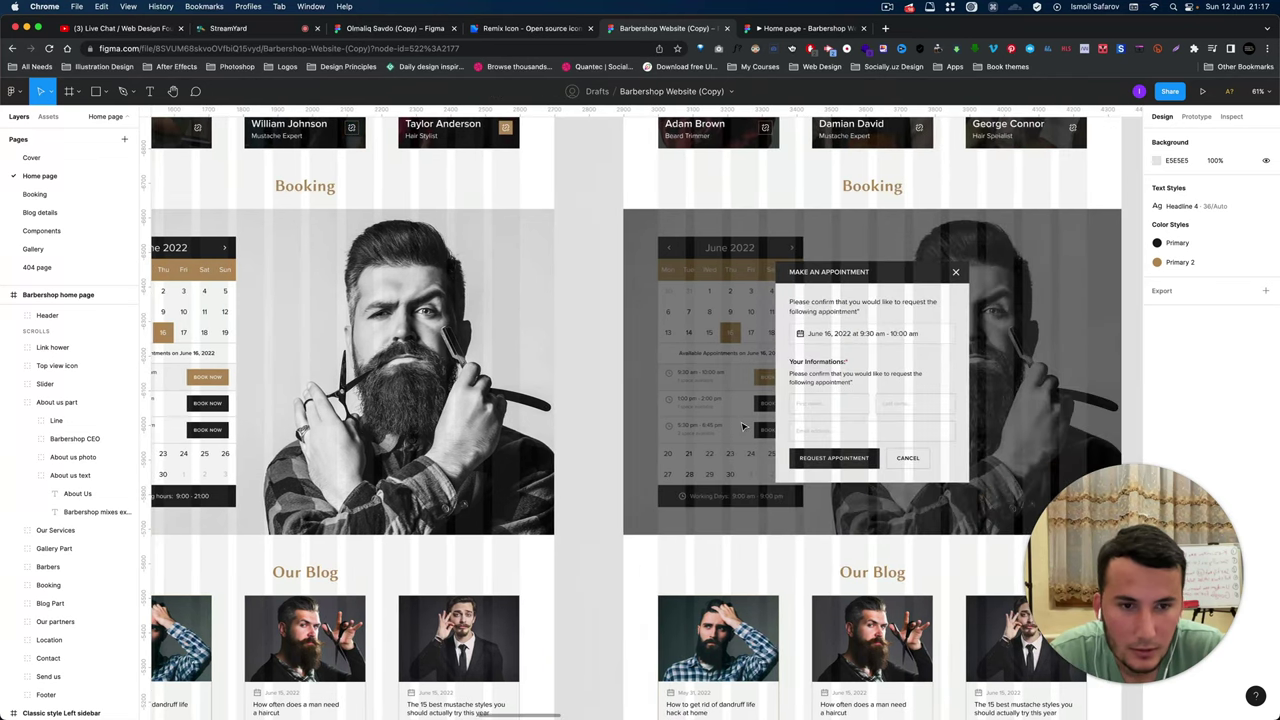
{"action": "scroll", "coordinate": [742, 428], "scroll_direction": "right", "scroll_amount": 3}
{"action": "scroll", "coordinate": [742, 428], "scroll_direction": "right", "scroll_amount": 1}
{"action": "scroll", "coordinate": [742, 428], "scroll_direction": "right", "scroll_amount": 2}
{"action": "scroll", "coordinate": [742, 428], "scroll_direction": "right", "scroll_amount": 3}
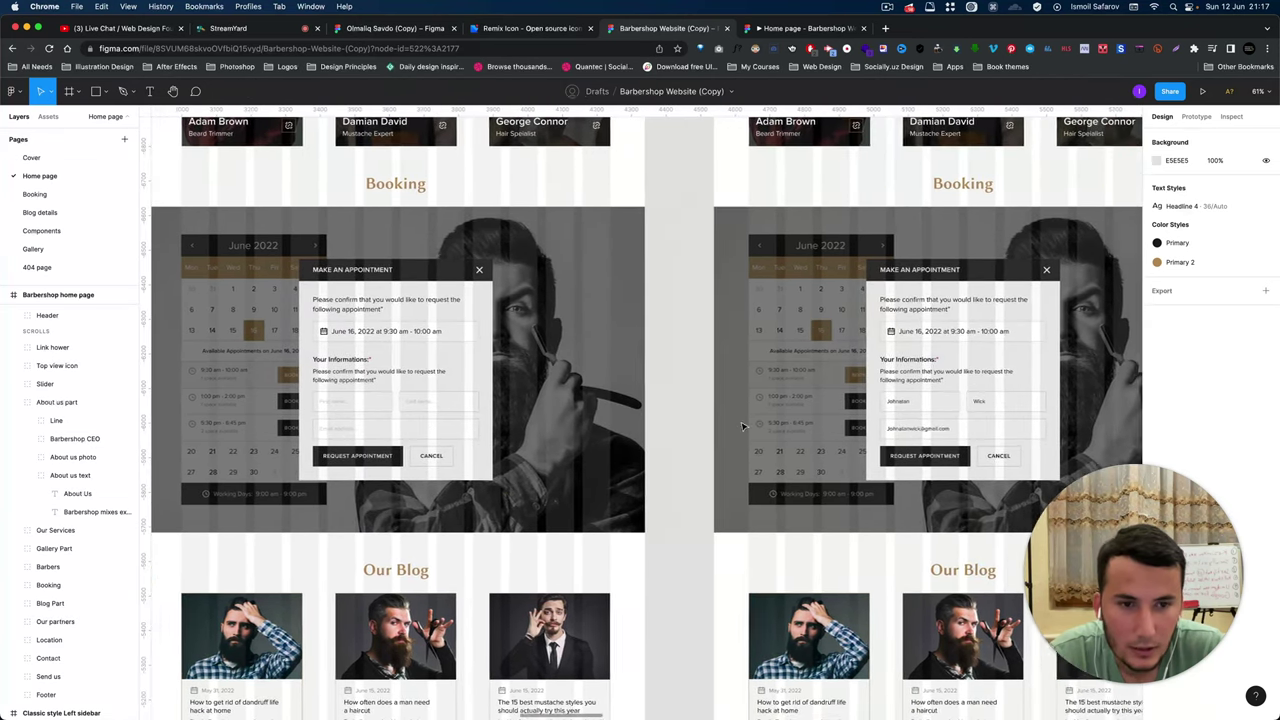
{"action": "scroll", "coordinate": [742, 428], "scroll_direction": "right", "scroll_amount": 3}
{"action": "scroll", "coordinate": [742, 428], "scroll_direction": "left", "scroll_amount": 2}
{"action": "scroll", "coordinate": [742, 428], "scroll_direction": "left", "scroll_amount": 4}
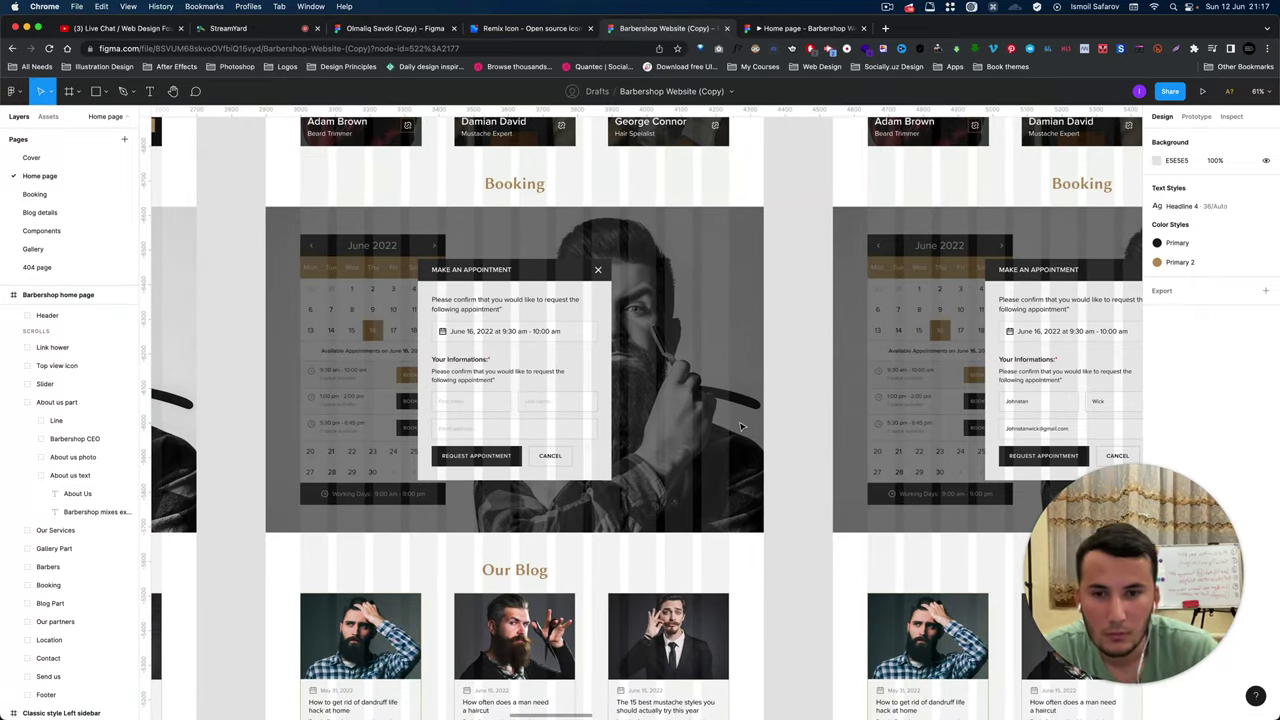
{"action": "scroll", "coordinate": [742, 428], "scroll_direction": "right", "scroll_amount": 1}
{"action": "scroll", "coordinate": [742, 428], "scroll_direction": "right", "scroll_amount": 2}
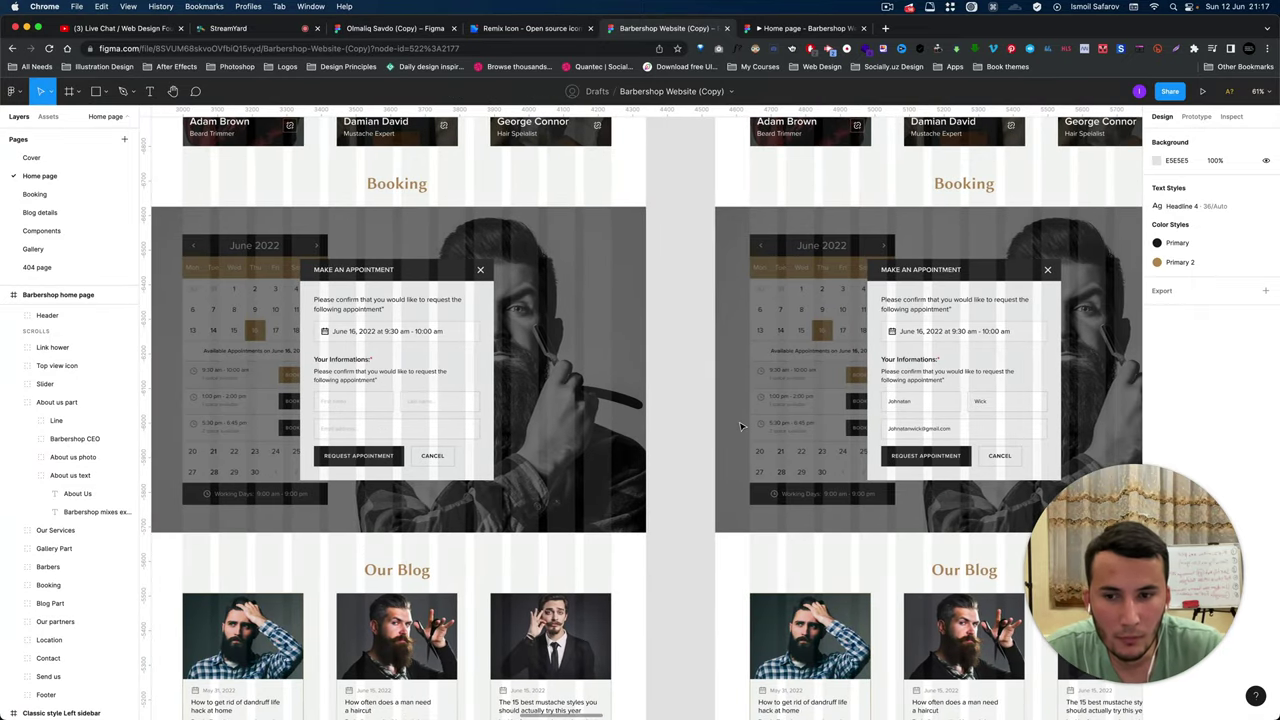
{"action": "scroll", "coordinate": [742, 428], "scroll_direction": "right", "scroll_amount": 2}
{"action": "scroll", "coordinate": [742, 428], "scroll_direction": "right", "scroll_amount": 2}
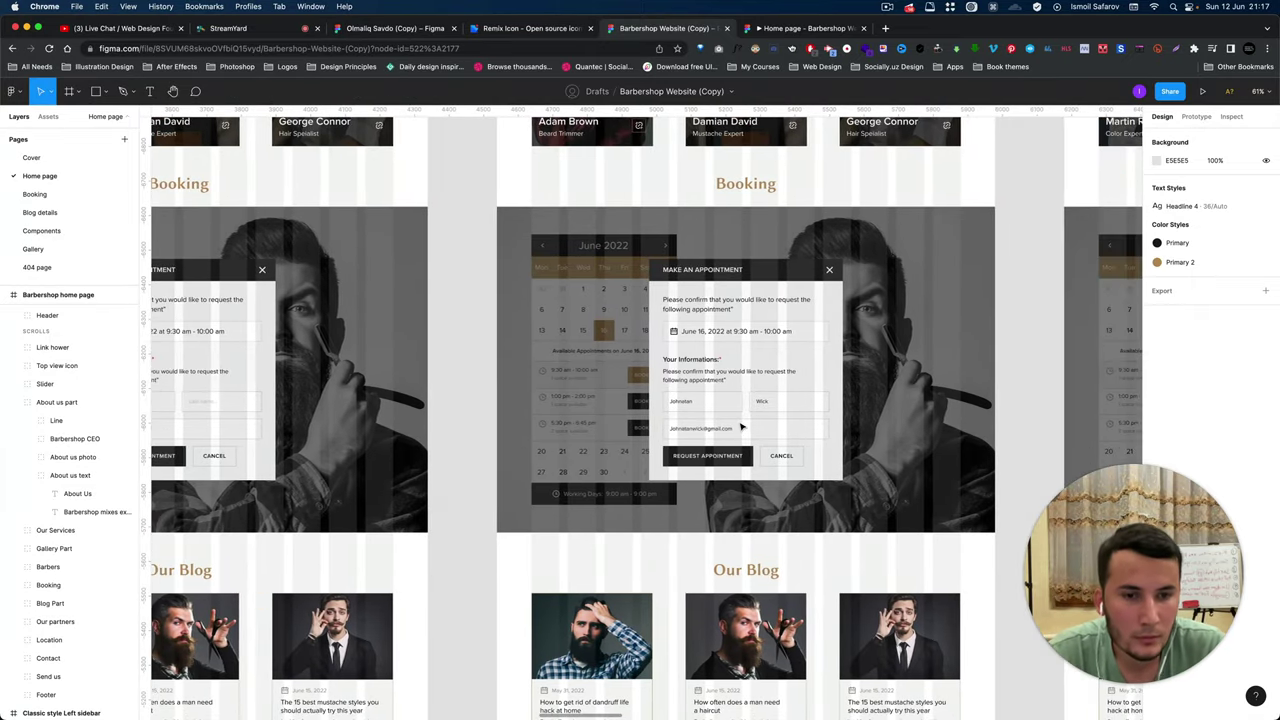
{"action": "scroll", "coordinate": [742, 428], "scroll_direction": "right", "scroll_amount": 2}
{"action": "scroll", "coordinate": [742, 428], "scroll_direction": "right", "scroll_amount": 1}
{"action": "scroll", "coordinate": [741, 427], "scroll_direction": "right", "scroll_amount": 2}
{"action": "scroll", "coordinate": [741, 427], "scroll_direction": "right", "scroll_amount": 4}
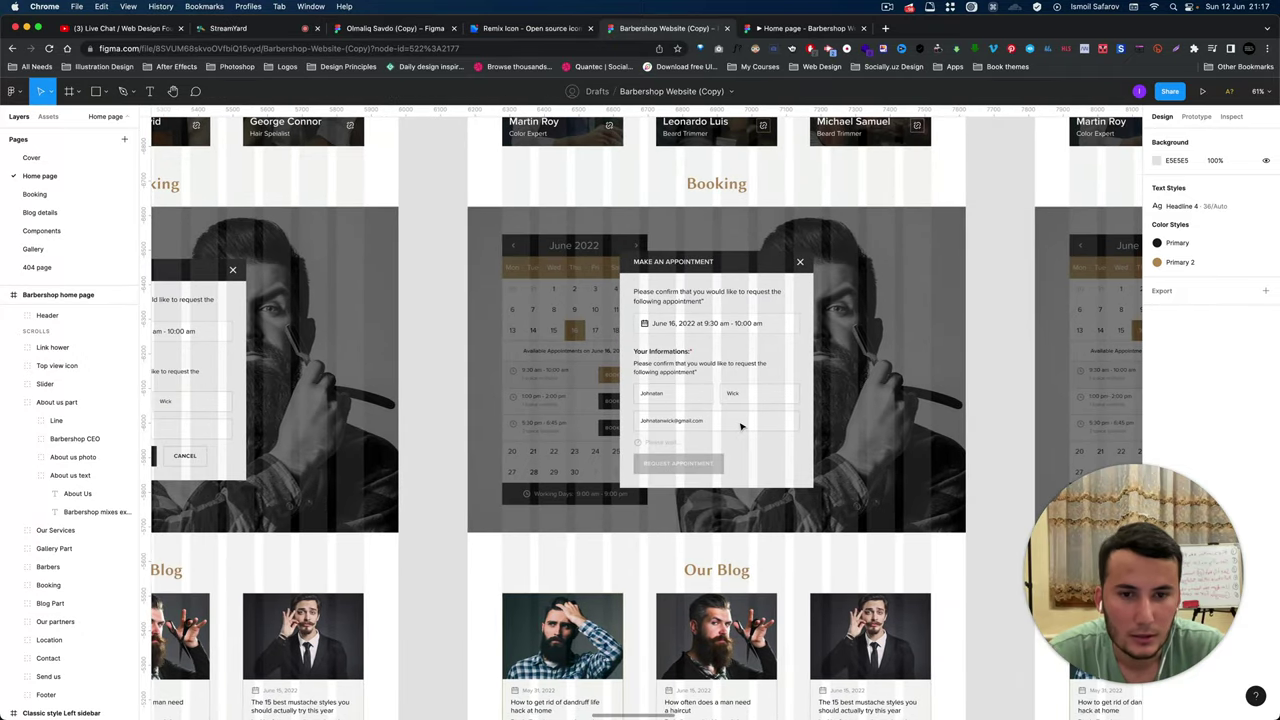
{"action": "scroll", "coordinate": [741, 427], "scroll_direction": "right", "scroll_amount": 3}
{"action": "scroll", "coordinate": [741, 427], "scroll_direction": "right", "scroll_amount": 3}
{"action": "scroll", "coordinate": [741, 427], "scroll_direction": "right", "scroll_amount": 2}
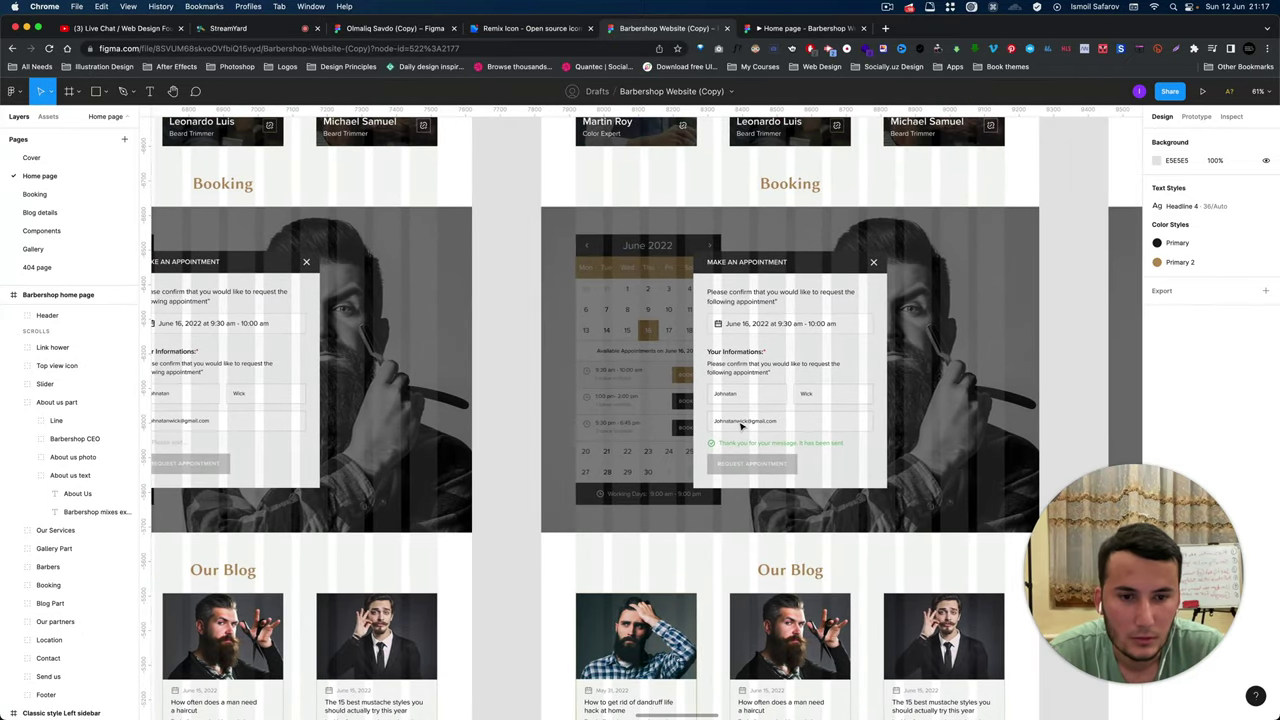
{"action": "scroll", "coordinate": [742, 425], "scroll_direction": "down", "scroll_amount": 5}
{"action": "scroll", "coordinate": [742, 425], "scroll_direction": "down", "scroll_amount": 5}
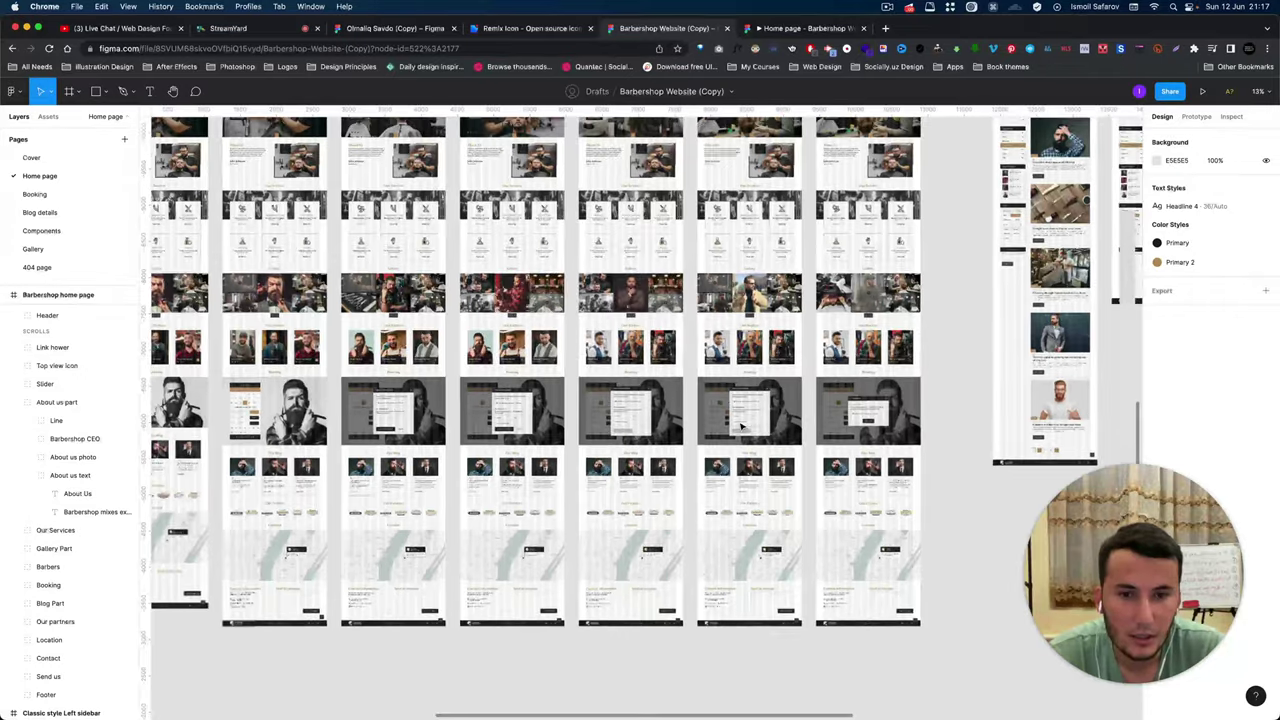
{"action": "scroll", "coordinate": [741, 427], "scroll_direction": "up", "scroll_amount": 5}
{"action": "scroll", "coordinate": [741, 427], "scroll_direction": "up", "scroll_amount": 2}
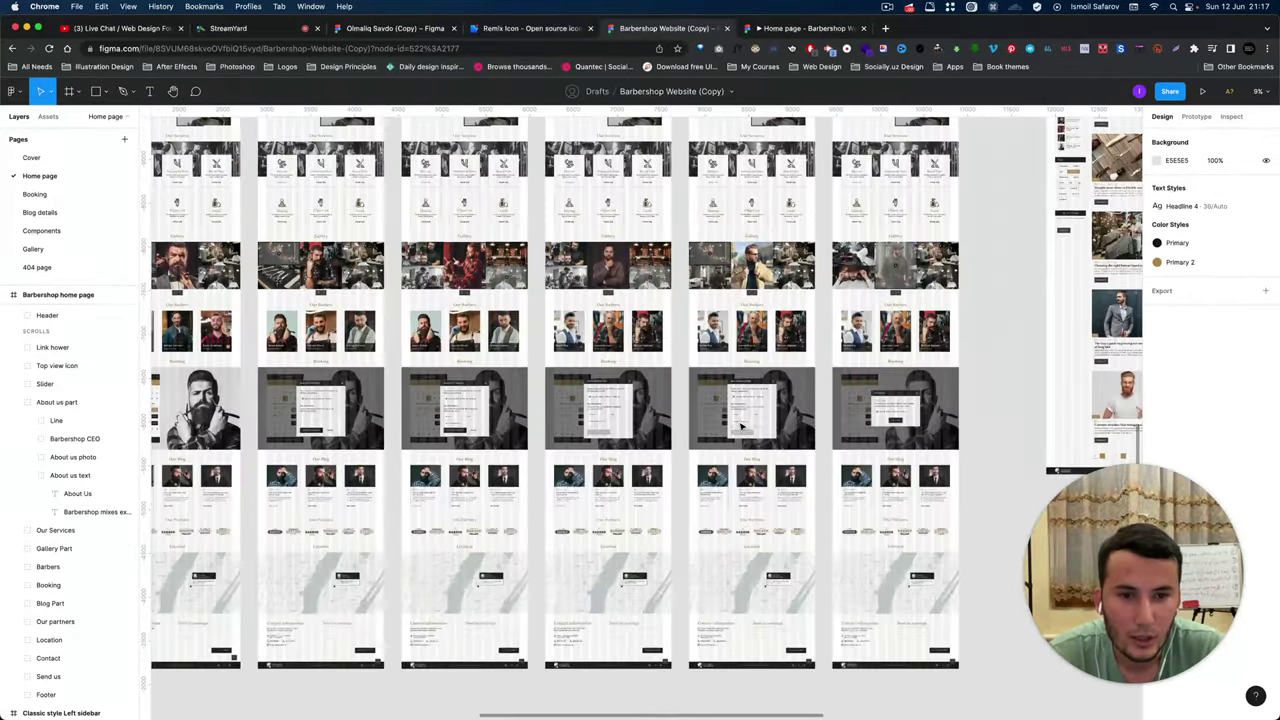
{"action": "scroll", "coordinate": [741, 427], "scroll_direction": "up", "scroll_amount": 3}
{"action": "scroll", "coordinate": [741, 427], "scroll_direction": "up", "scroll_amount": 2}
{"action": "scroll", "coordinate": [741, 427], "scroll_direction": "down", "scroll_amount": 5}
{"action": "scroll", "coordinate": [741, 427], "scroll_direction": "down", "scroll_amount": 3}
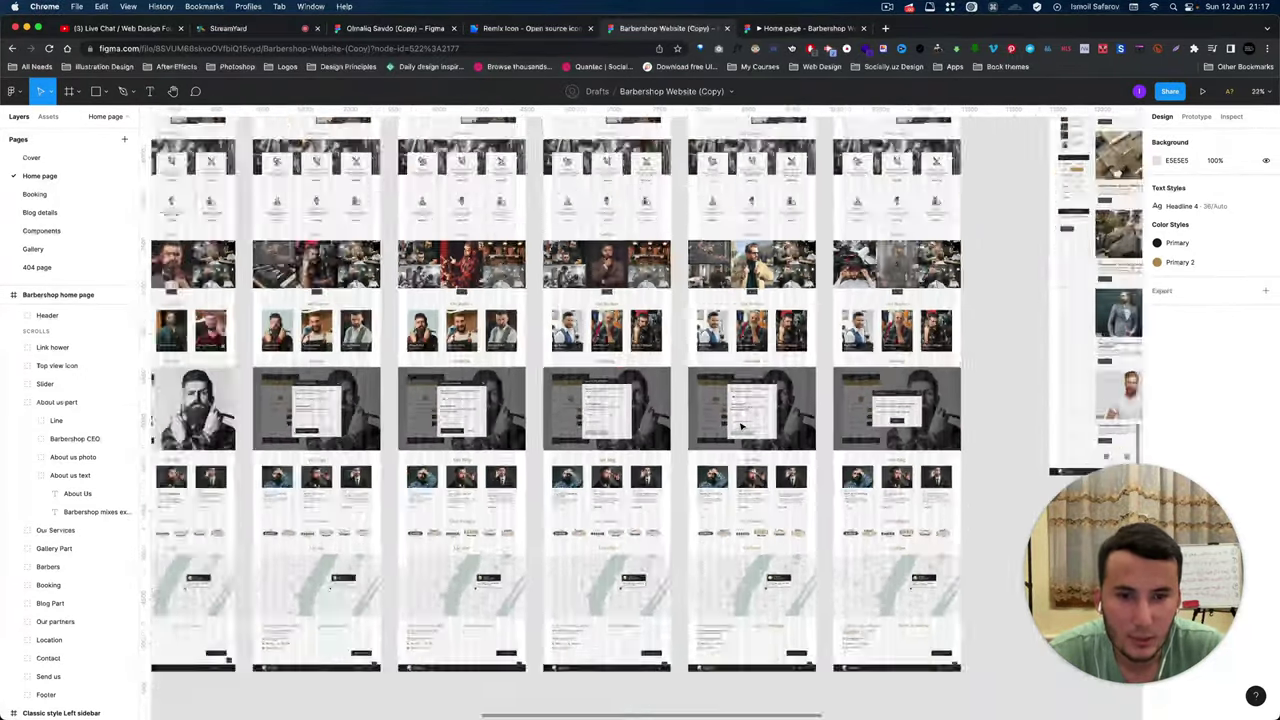
{"action": "scroll", "coordinate": [741, 427], "scroll_direction": "down", "scroll_amount": 2}
{"action": "scroll", "coordinate": [741, 427], "scroll_direction": "up", "scroll_amount": 3}
{"action": "scroll", "coordinate": [741, 427], "scroll_direction": "up", "scroll_amount": 3}
{"action": "scroll", "coordinate": [688, 427], "scroll_direction": "up", "scroll_amount": 2}
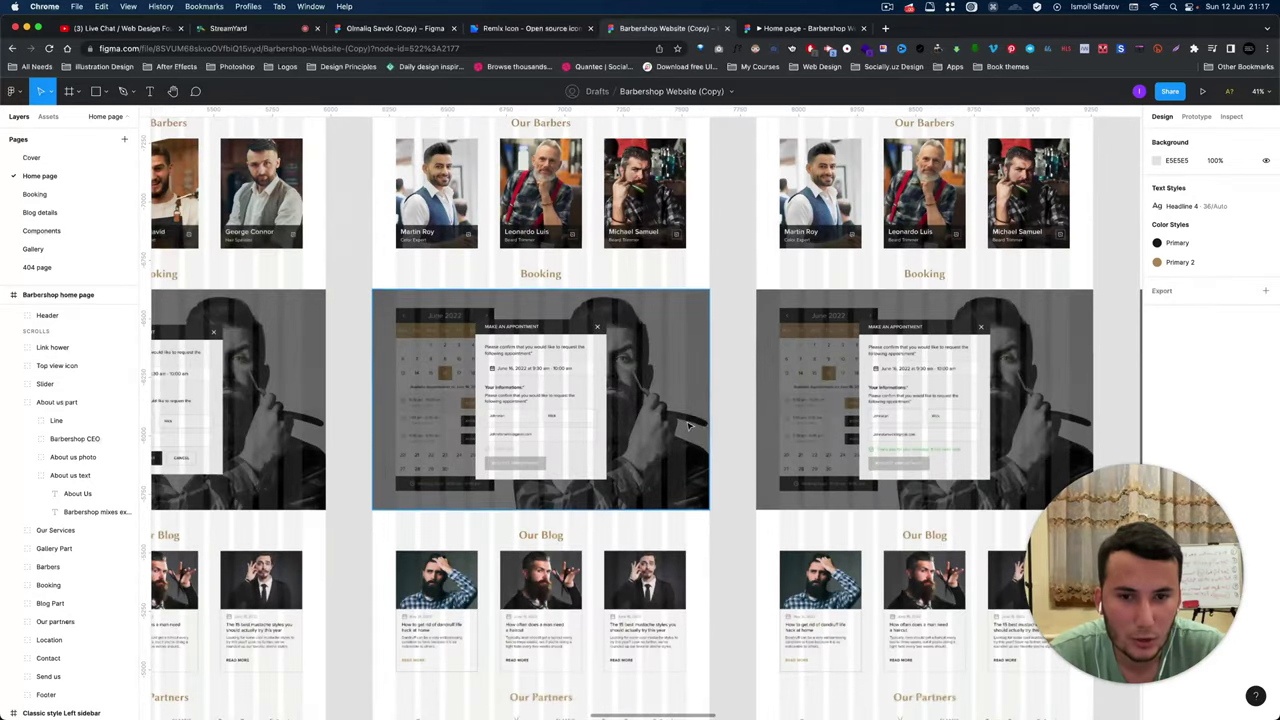
{"action": "scroll", "coordinate": [706, 435], "scroll_direction": "down", "scroll_amount": 5}
{"action": "scroll", "coordinate": [730, 436], "scroll_direction": "up", "scroll_amount": 1}
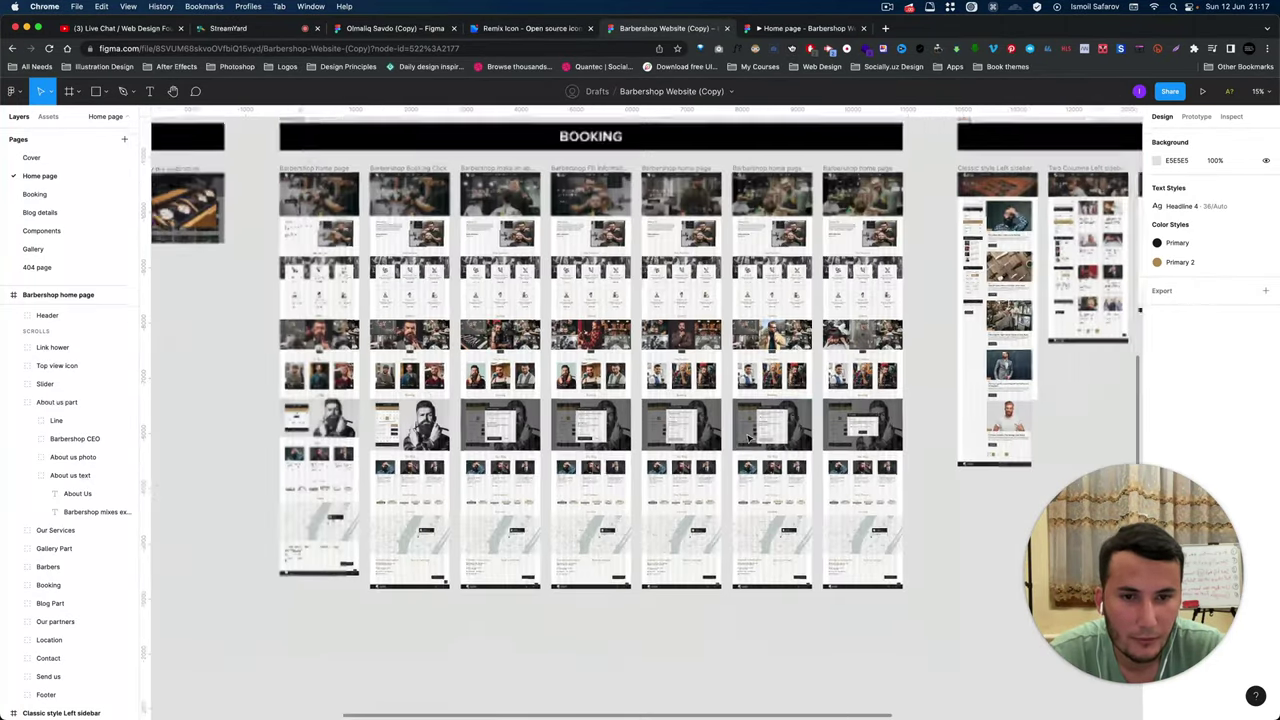
{"action": "scroll", "coordinate": [748, 437], "scroll_direction": "up", "scroll_amount": 2}
{"action": "scroll", "coordinate": [748, 437], "scroll_direction": "up", "scroll_amount": 3}
{"action": "scroll", "coordinate": [748, 437], "scroll_direction": "up", "scroll_amount": 2}
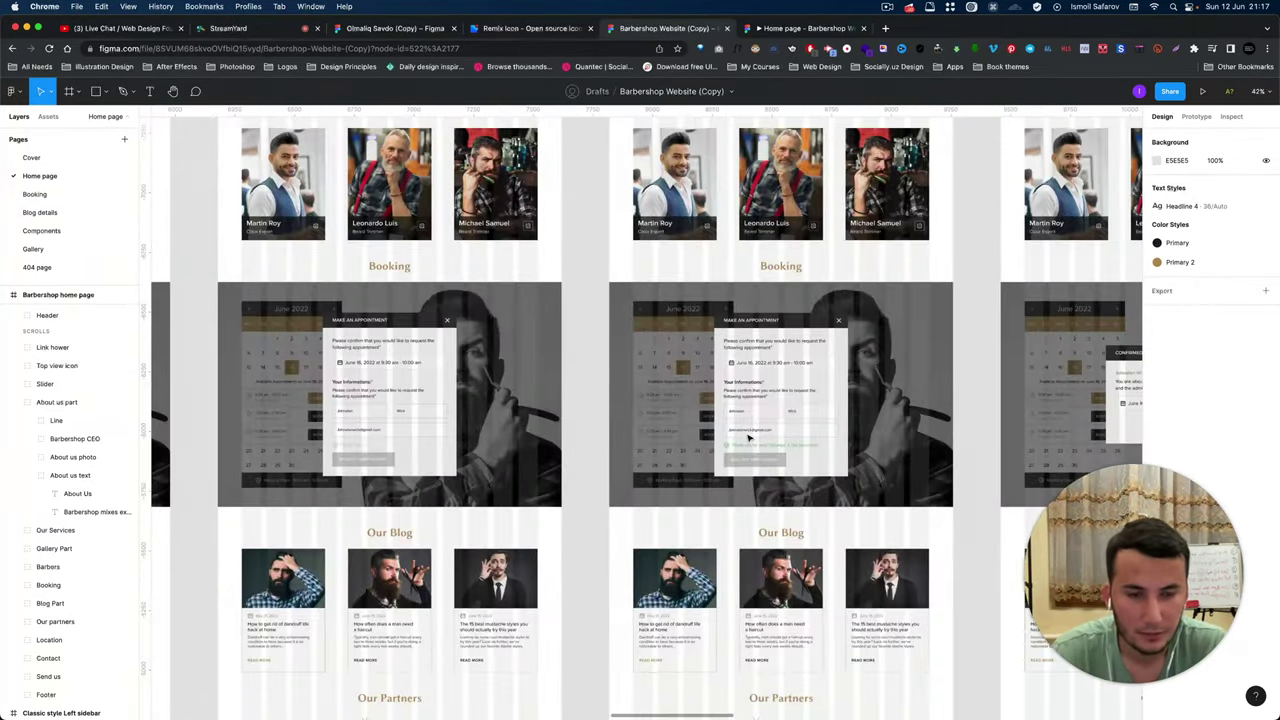
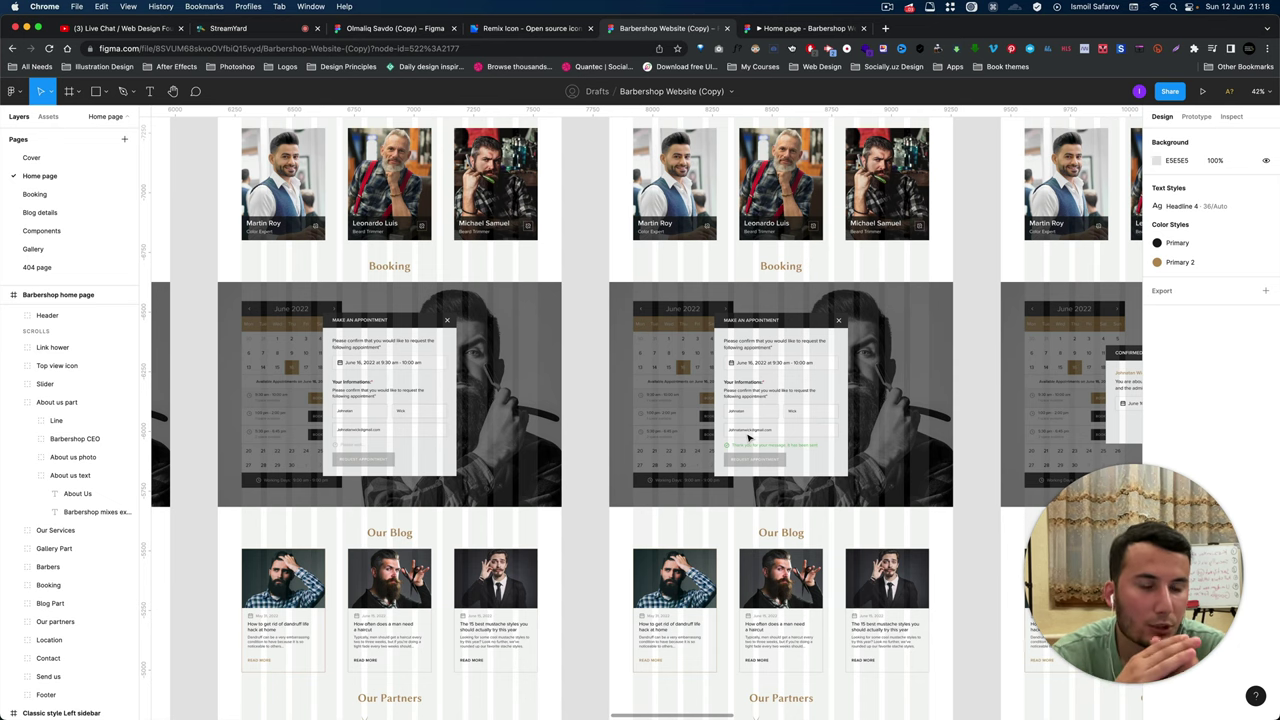
Measure the gap between the first two blog cards on the Two Columns Left sidebar page.
{"action": "scroll", "coordinate": [748, 438], "scroll_direction": "down", "scroll_amount": 5}
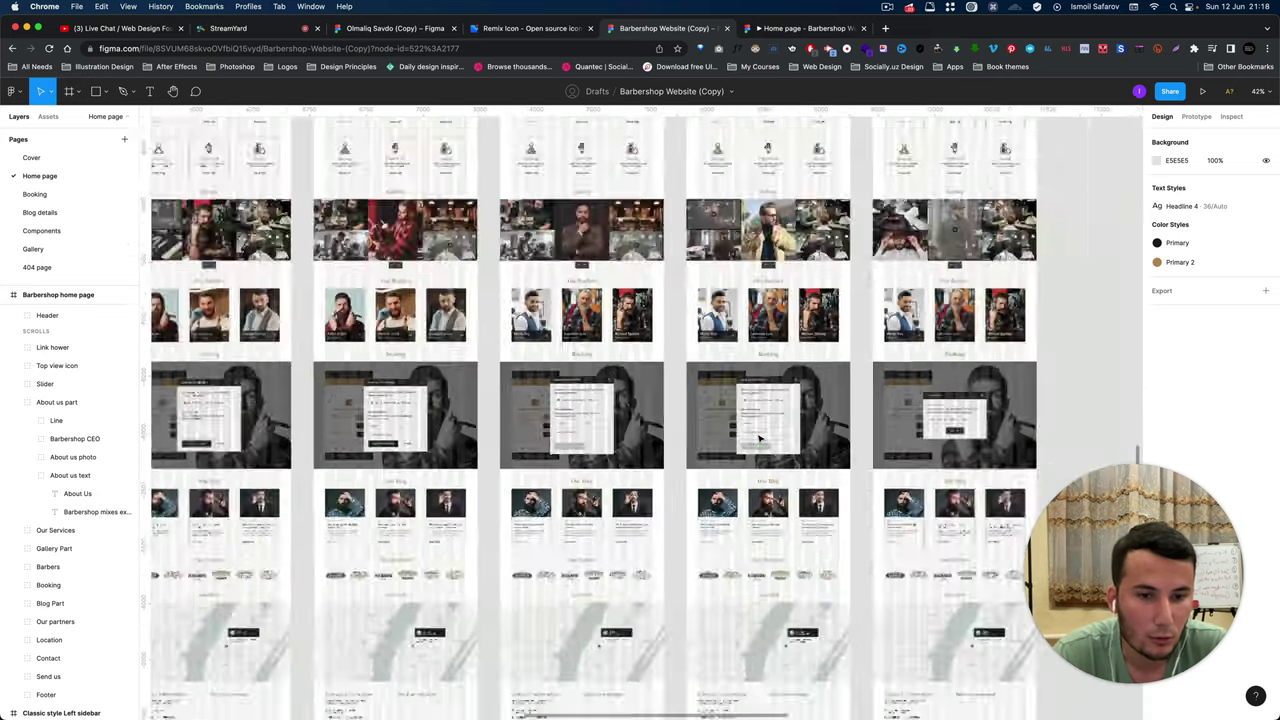
{"action": "scroll", "coordinate": [800, 438], "scroll_direction": "down", "scroll_amount": 5}
{"action": "scroll", "coordinate": [933, 438], "scroll_direction": "up", "scroll_amount": 5}
{"action": "scroll", "coordinate": [933, 438], "scroll_direction": "up", "scroll_amount": 5}
{"action": "scroll", "coordinate": [714, 366], "scroll_direction": "up", "scroll_amount": 3}
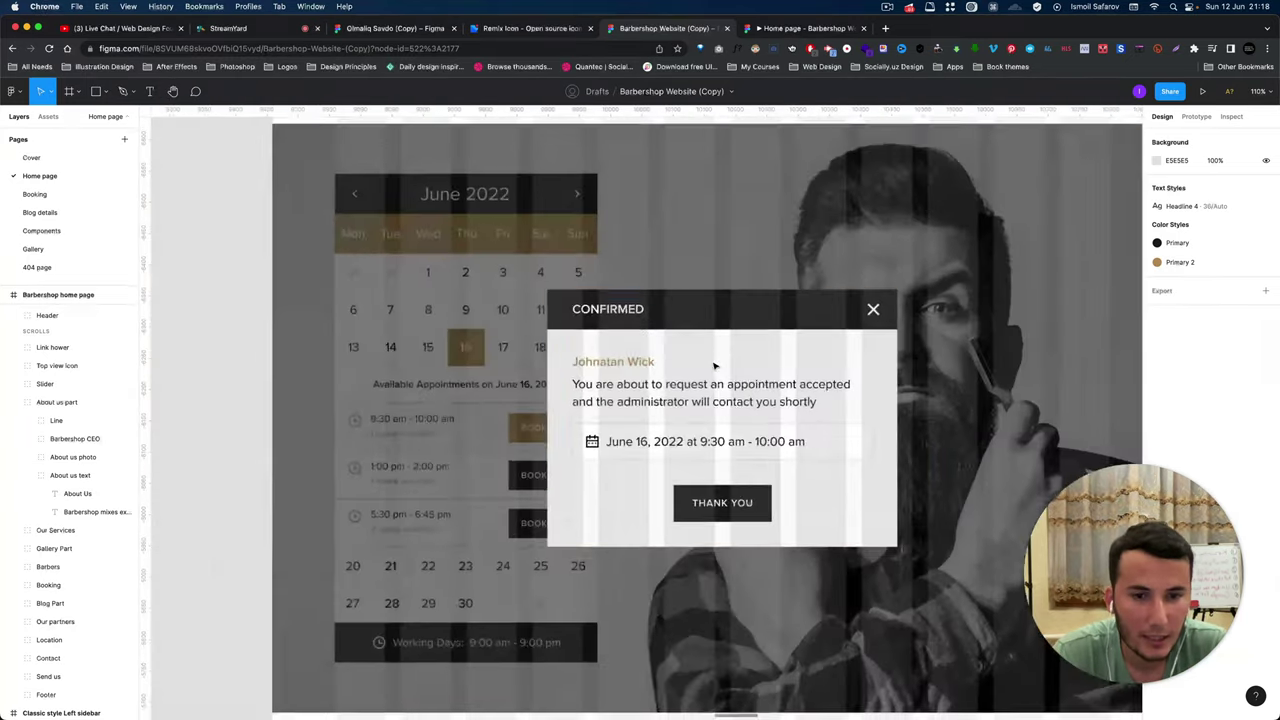
{"action": "scroll", "coordinate": [714, 366], "scroll_direction": "down", "scroll_amount": 10}
{"action": "scroll", "coordinate": [714, 366], "scroll_direction": "down", "scroll_amount": 5}
{"action": "scroll", "coordinate": [830, 240], "scroll_direction": "up", "scroll_amount": 2}
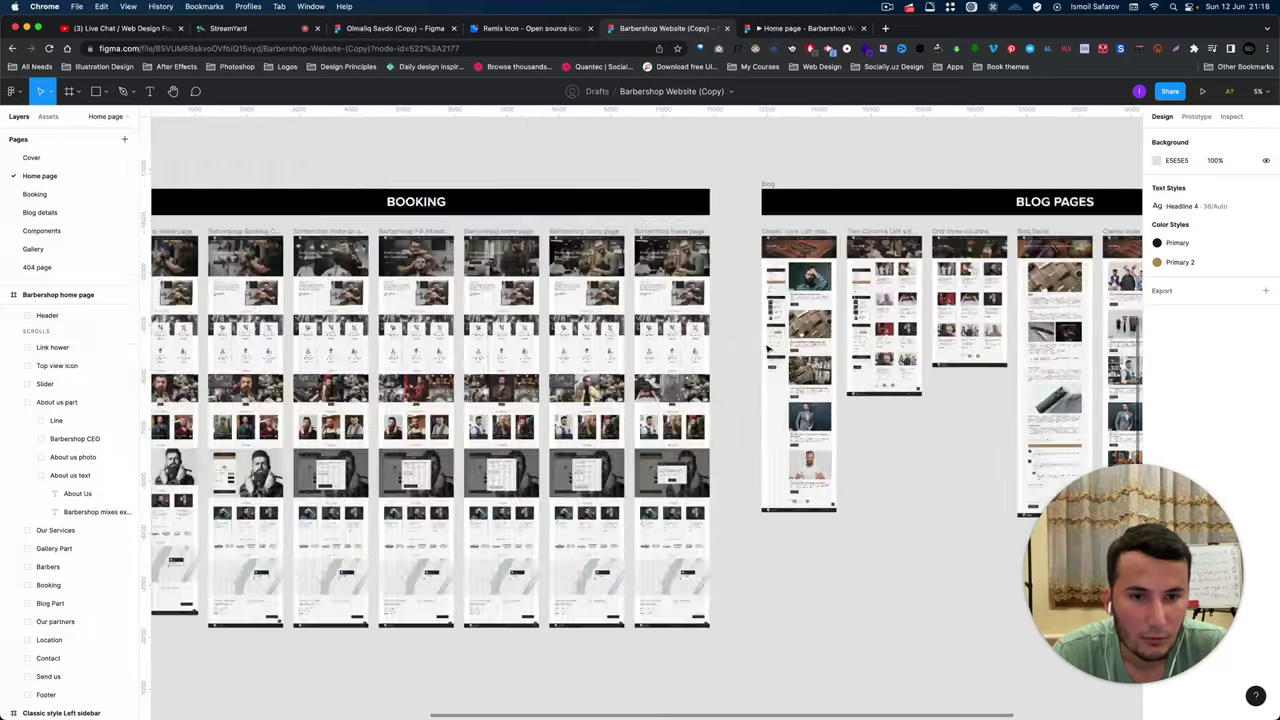
{"action": "scroll", "coordinate": [830, 240], "scroll_direction": "up", "scroll_amount": 2}
{"action": "scroll", "coordinate": [830, 240], "scroll_direction": "up", "scroll_amount": 2}
{"action": "scroll", "coordinate": [694, 276], "scroll_direction": "up", "scroll_amount": 5}
{"action": "scroll", "coordinate": [585, 324], "scroll_direction": "up", "scroll_amount": 2}
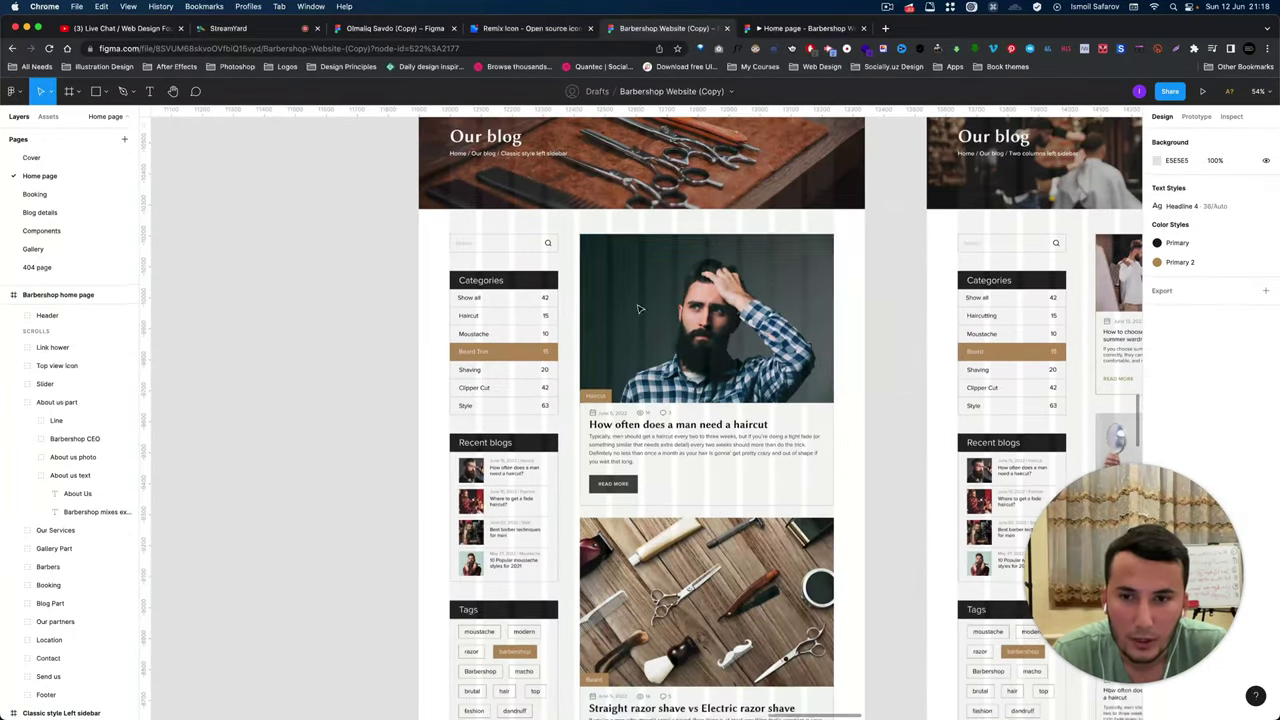
{"action": "scroll", "coordinate": [585, 324], "scroll_direction": "up", "scroll_amount": 5}
{"action": "scroll", "coordinate": [585, 324], "scroll_direction": "up", "scroll_amount": 2}
{"action": "scroll", "coordinate": [585, 324], "scroll_direction": "down", "scroll_amount": 5}
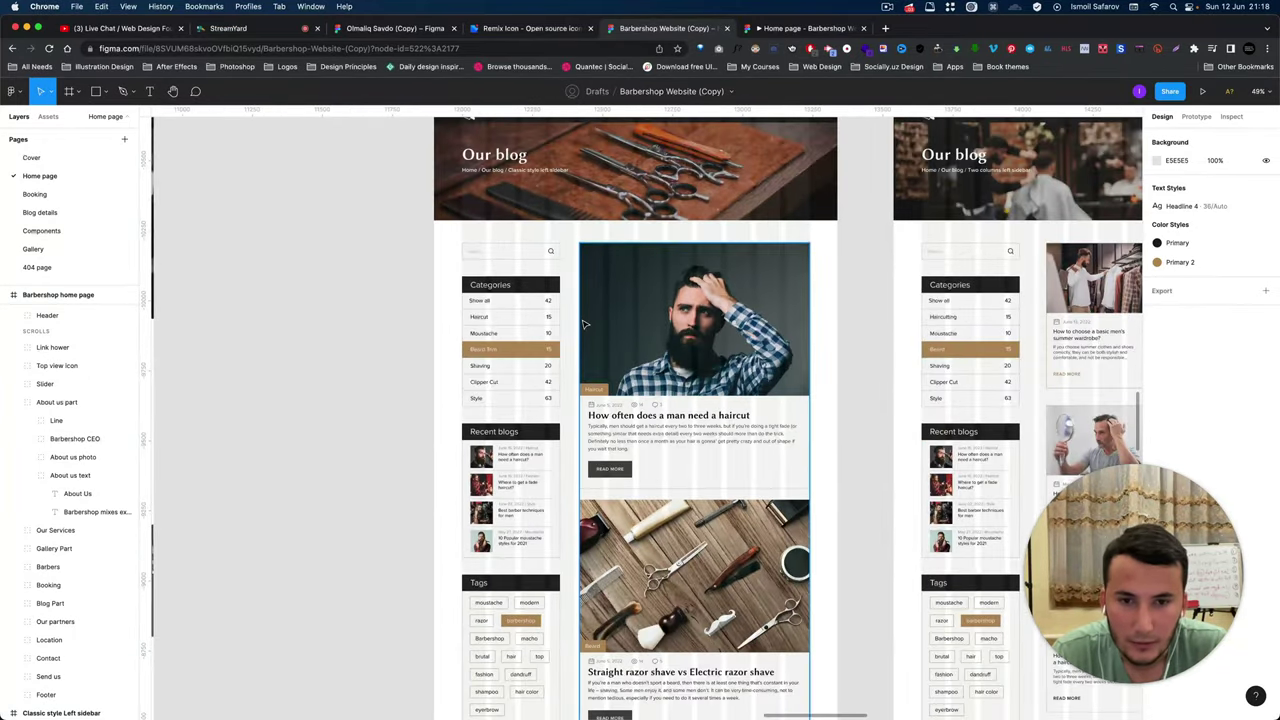
{"action": "scroll", "coordinate": [578, 325], "scroll_direction": "down", "scroll_amount": 3}
{"action": "scroll", "coordinate": [575, 325], "scroll_direction": "down", "scroll_amount": 3}
{"action": "scroll", "coordinate": [576, 327], "scroll_direction": "down", "scroll_amount": 2}
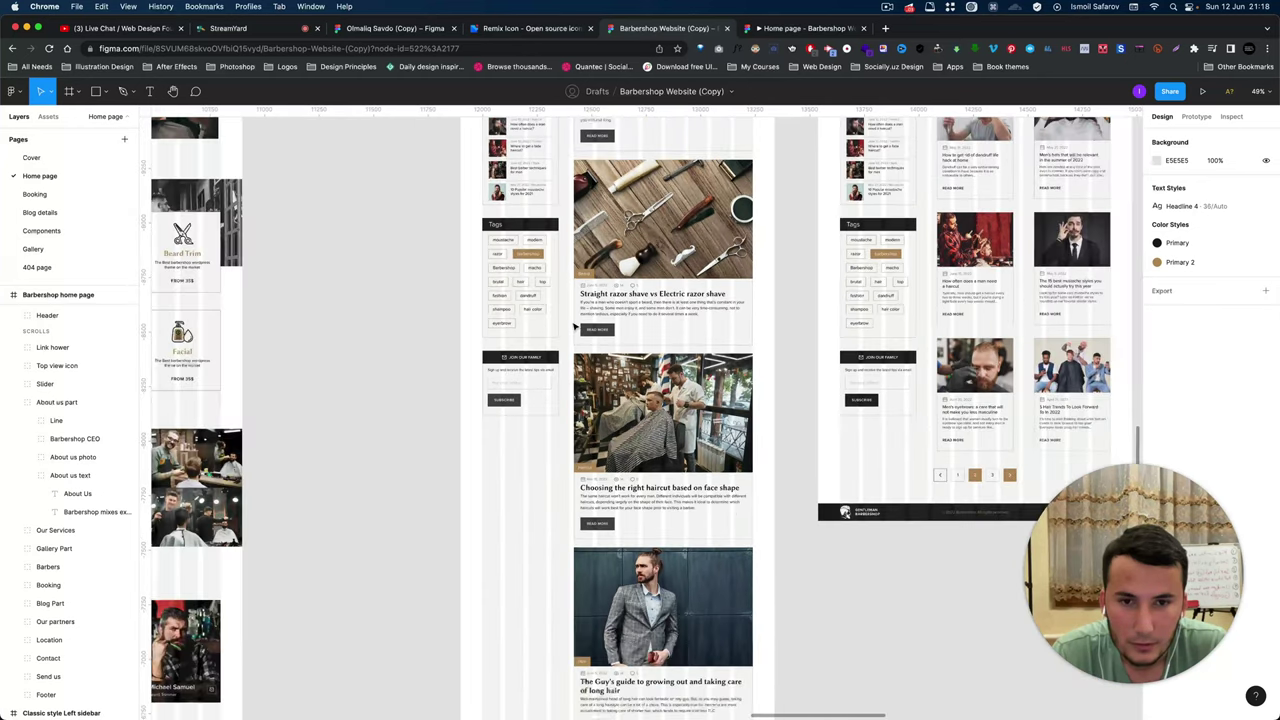
{"action": "scroll", "coordinate": [575, 326], "scroll_direction": "down", "scroll_amount": 5}
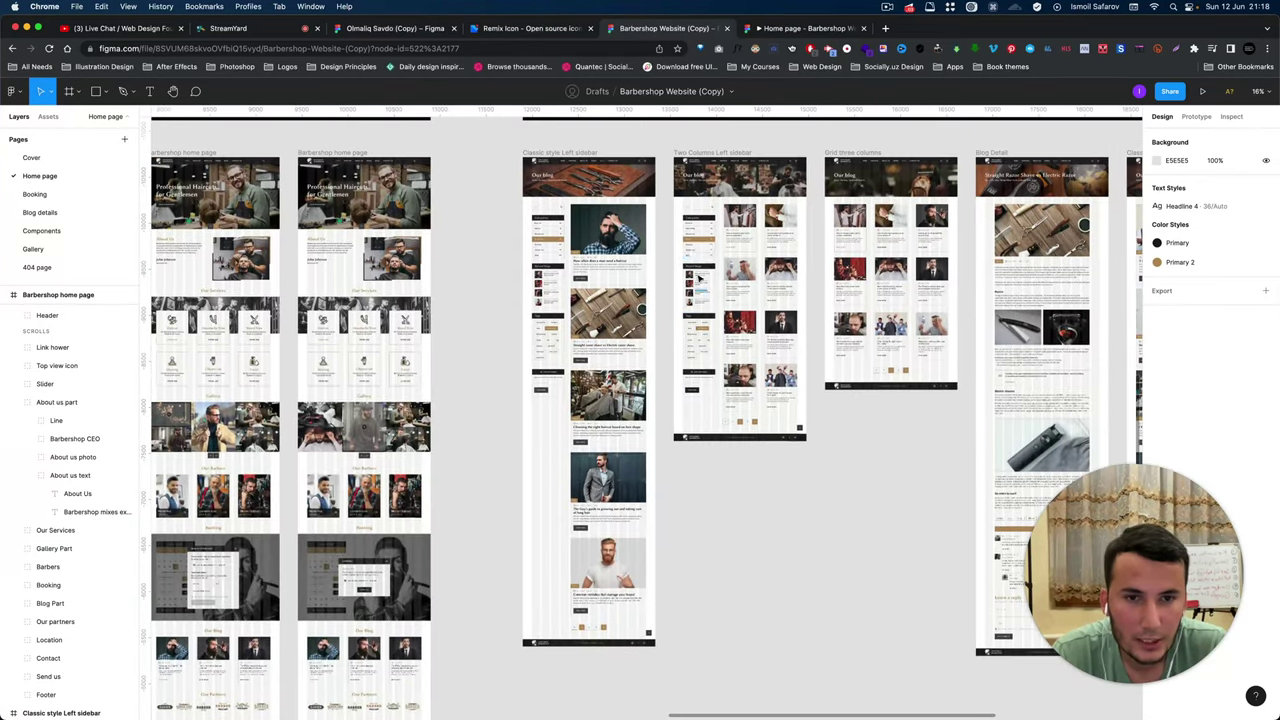
{"action": "scroll", "coordinate": [640, 290], "scroll_direction": "up", "scroll_amount": 5}
{"action": "scroll", "coordinate": [701, 253], "scroll_direction": "up", "scroll_amount": 3}
{"action": "scroll", "coordinate": [701, 253], "scroll_direction": "down", "scroll_amount": 3}
{"action": "scroll", "coordinate": [705, 260], "scroll_direction": "up", "scroll_amount": 2}
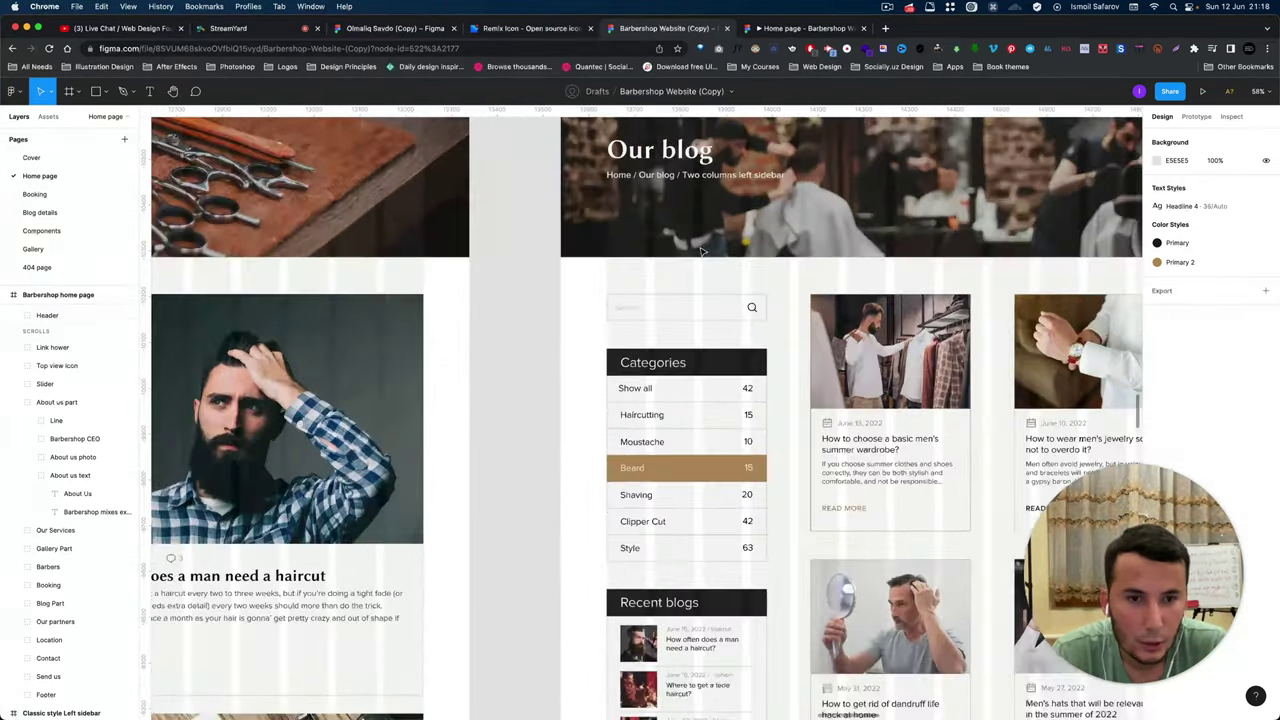
{"action": "scroll", "coordinate": [710, 265], "scroll_direction": "down", "scroll_amount": 3}
{"action": "scroll", "coordinate": [718, 273], "scroll_direction": "down", "scroll_amount": 2}
{"action": "scroll", "coordinate": [718, 273], "scroll_direction": "up", "scroll_amount": 5}
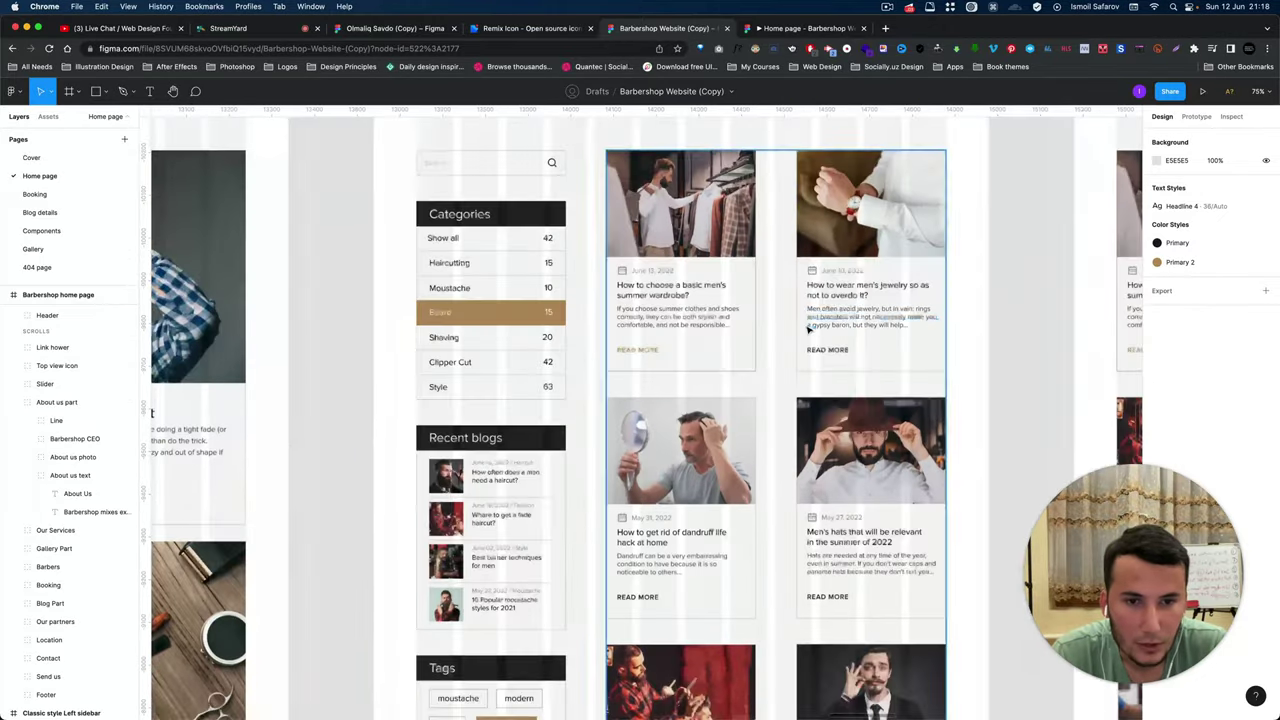
{"action": "scroll", "coordinate": [800, 329], "scroll_direction": "up", "scroll_amount": 1}
{"action": "scroll", "coordinate": [713, 421], "scroll_direction": "up", "scroll_amount": 2}
{"action": "scroll", "coordinate": [710, 422], "scroll_direction": "up", "scroll_amount": 1}
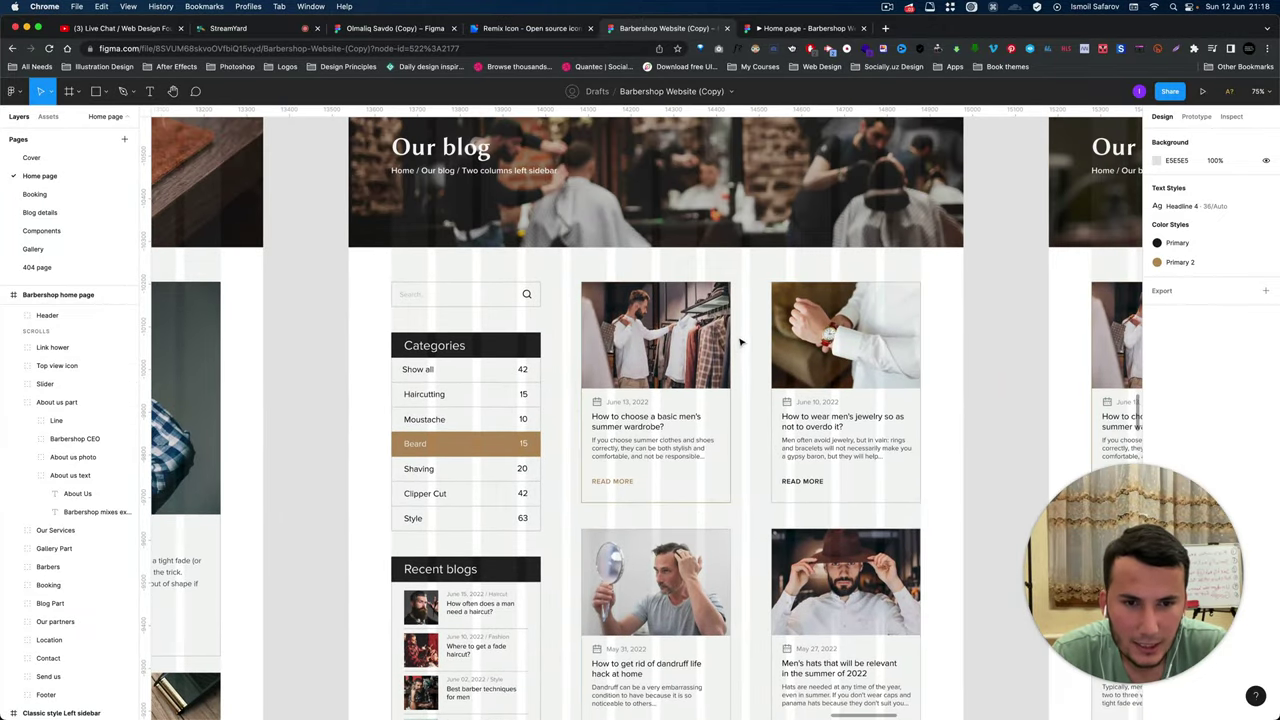
{"action": "left_click", "coordinate": [786, 434]}
{"action": "key", "text": "alt"}
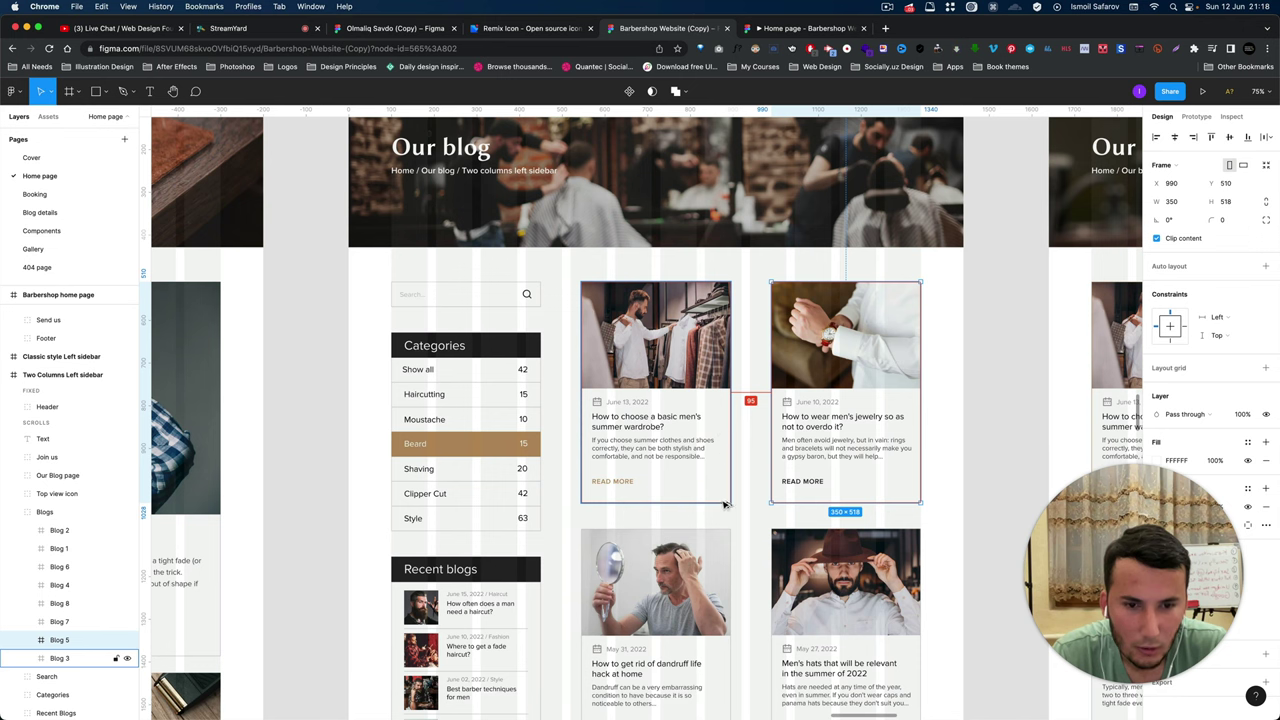
{"action": "key", "text": "Escape"}
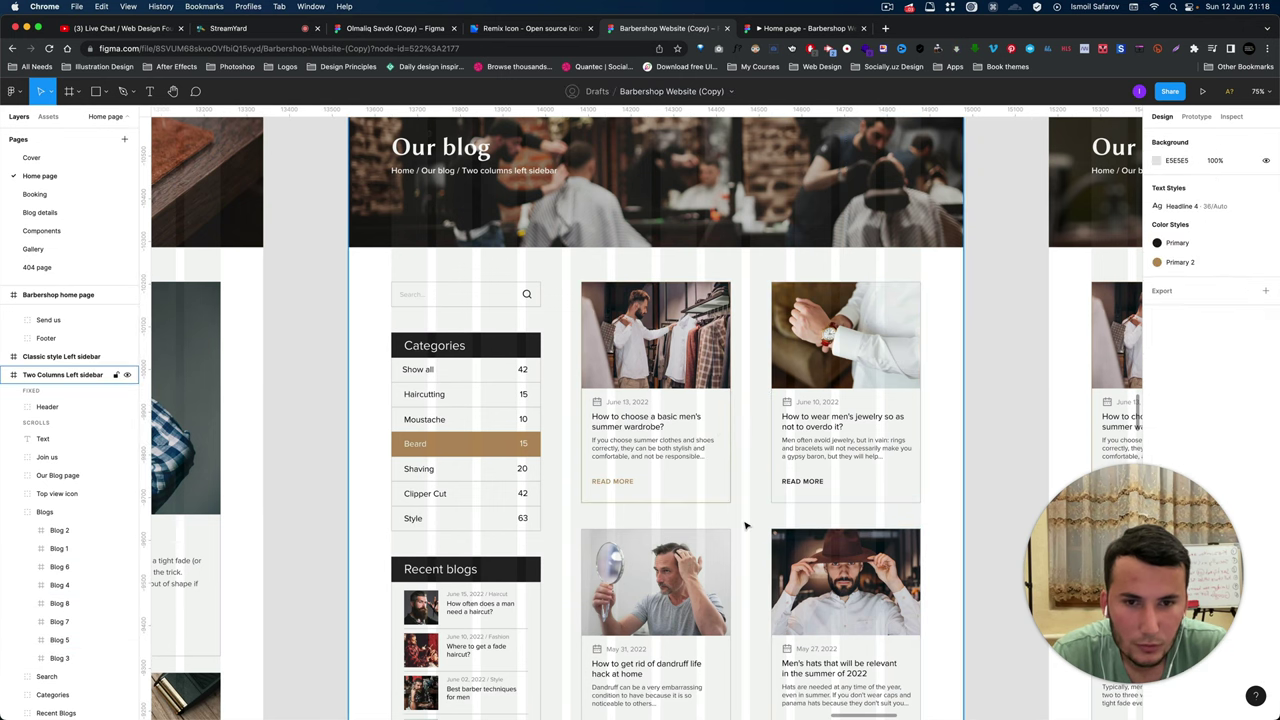
Widen the first blog card, Blog 3 in the Blogs group, from 350 to 375 px.
{"action": "scroll", "coordinate": [745, 525], "scroll_direction": "down", "scroll_amount": 3}
{"action": "scroll", "coordinate": [745, 525], "scroll_direction": "up", "scroll_amount": 2}
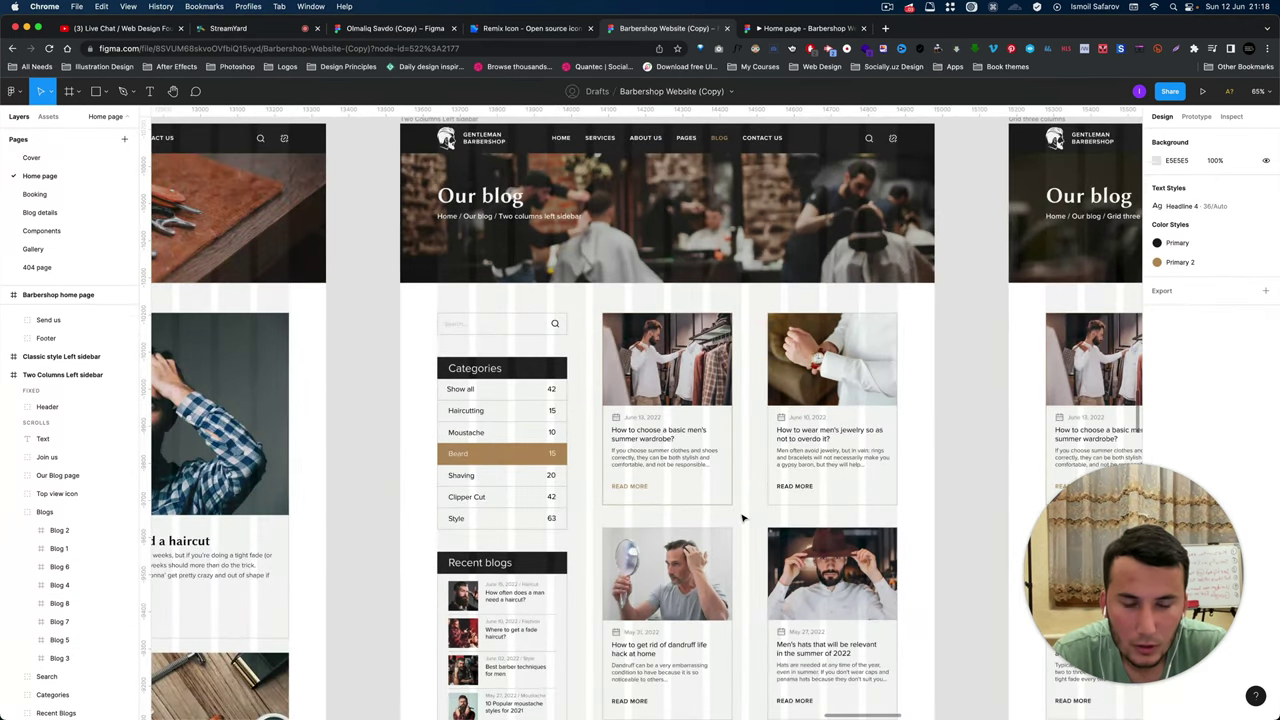
{"action": "scroll", "coordinate": [742, 517], "scroll_direction": "down", "scroll_amount": 3}
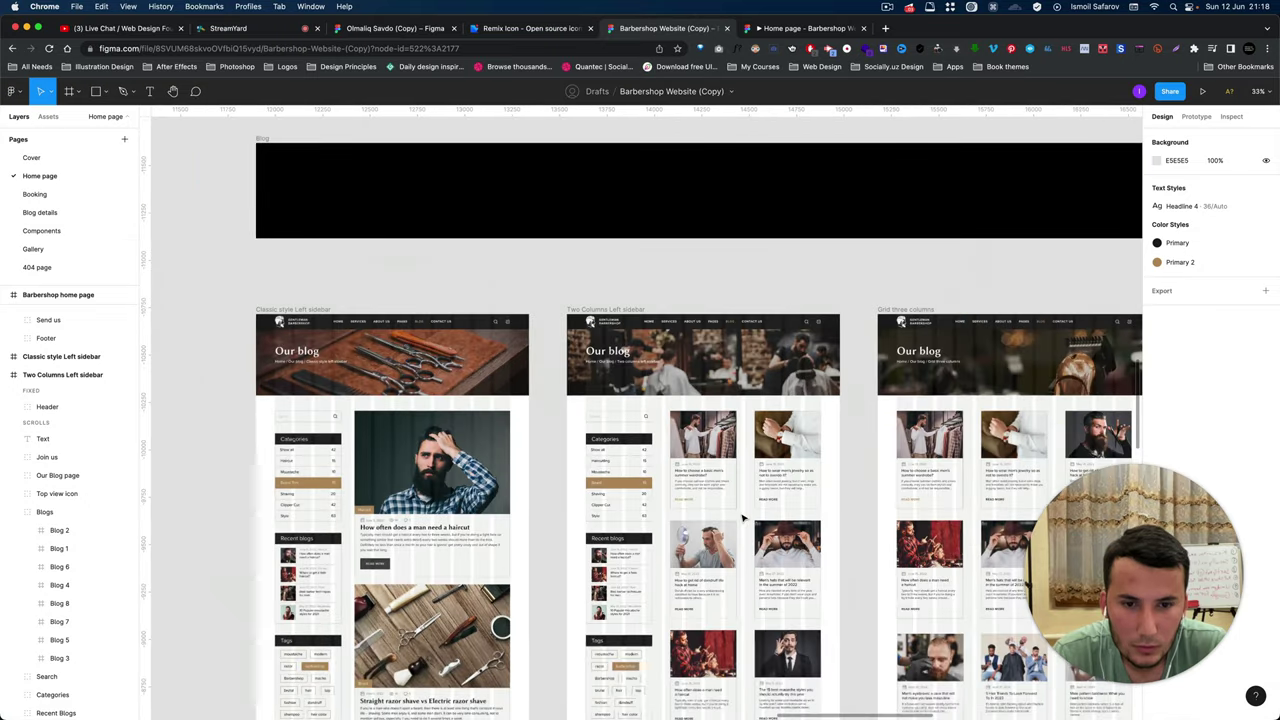
{"action": "scroll", "coordinate": [742, 517], "scroll_direction": "up", "scroll_amount": 5}
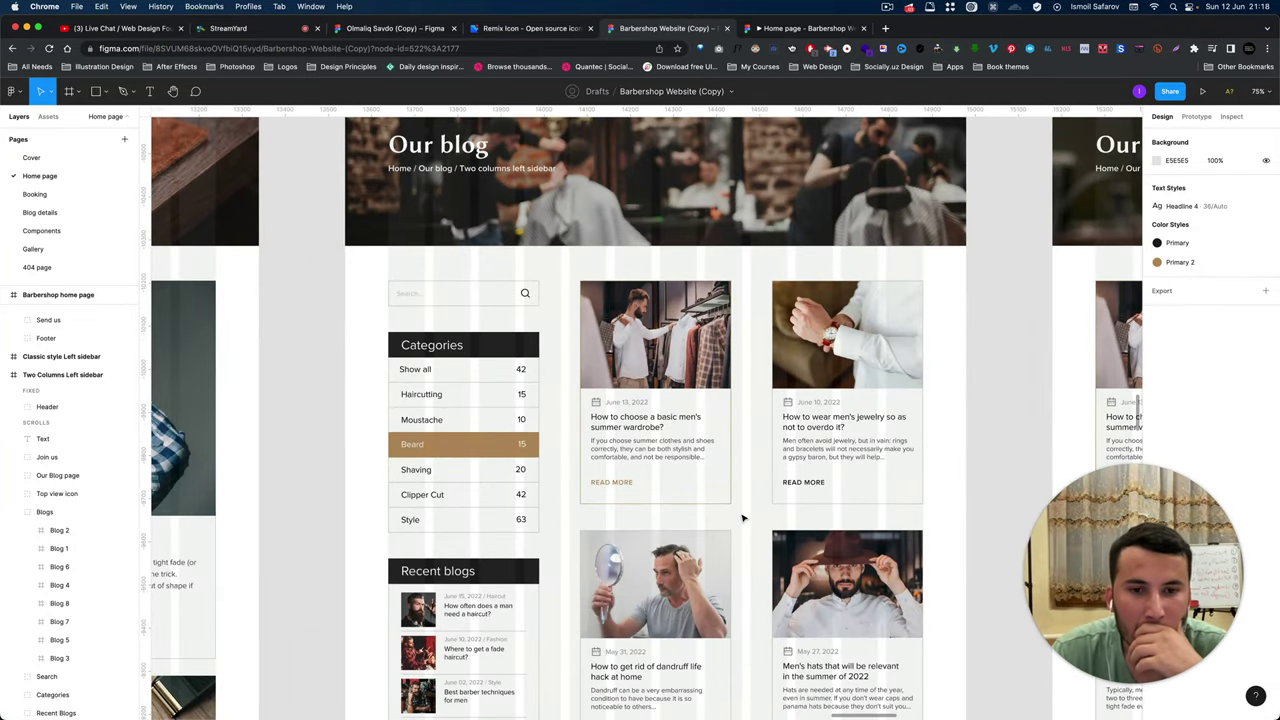
{"action": "left_click", "coordinate": [726, 481]}
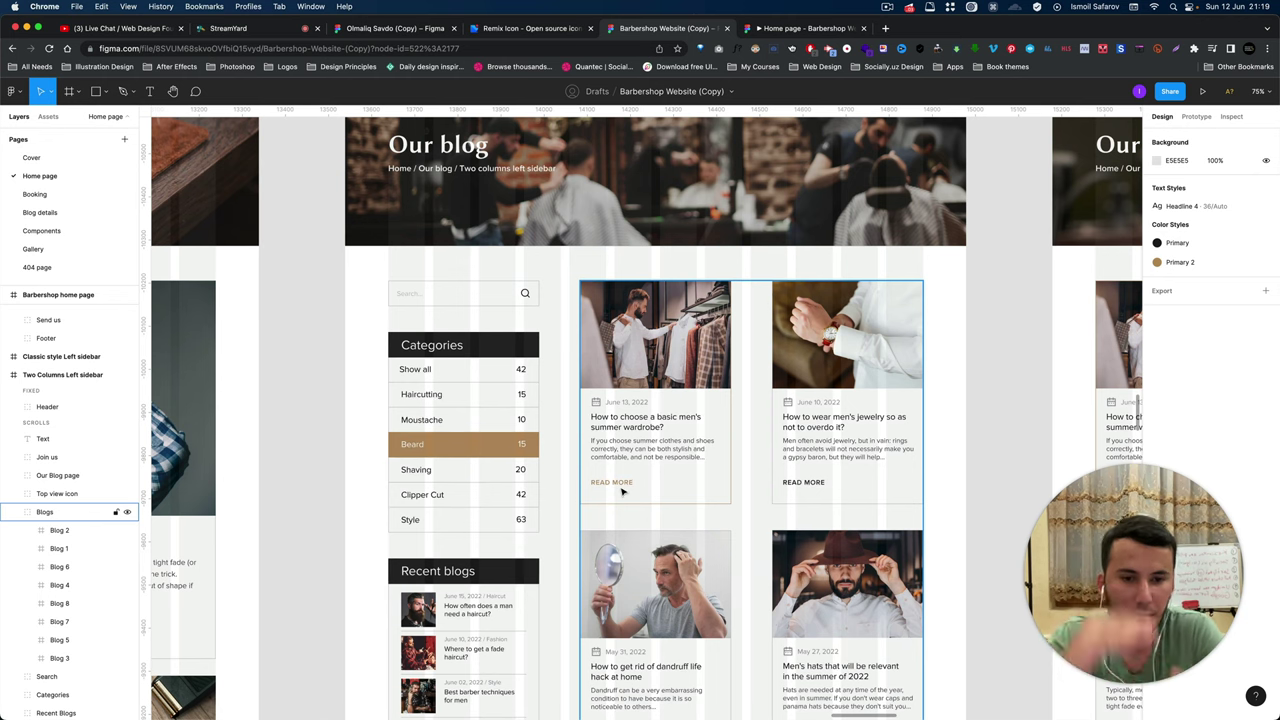
{"action": "left_click", "coordinate": [680, 365]}
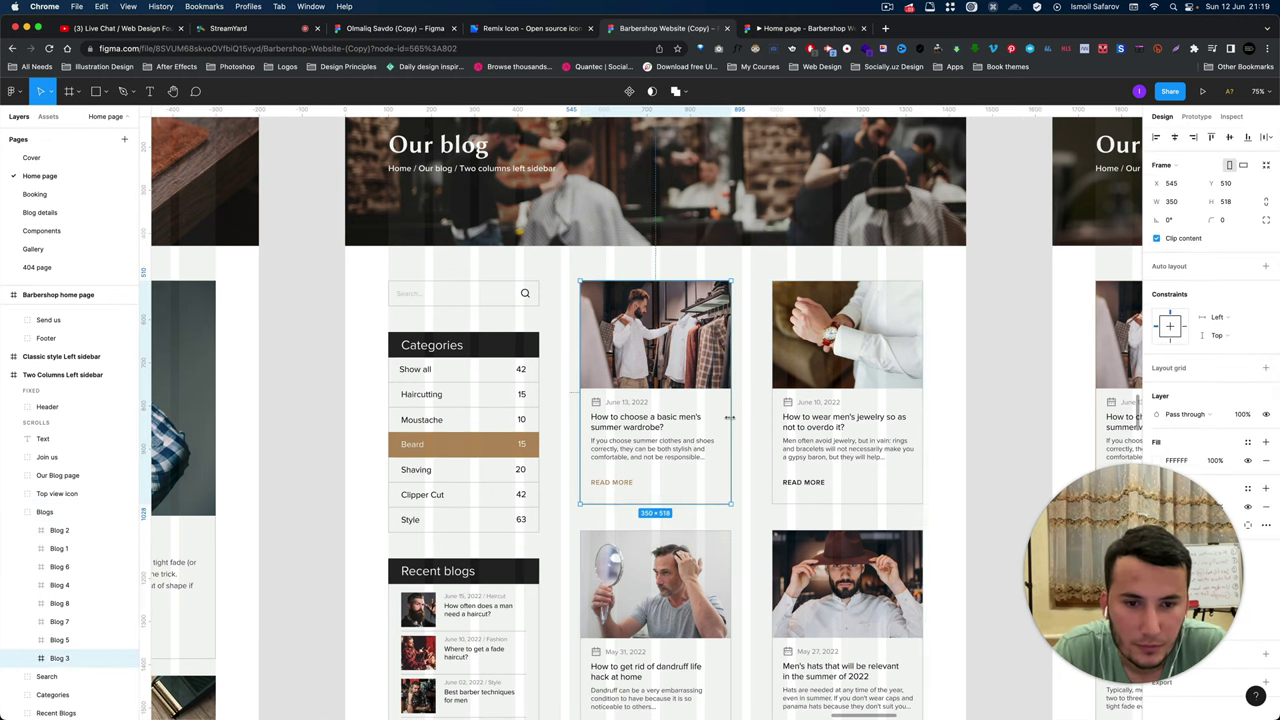
{"action": "left_click_drag", "start_coordinate": [730, 418], "coordinate": [742, 418]}
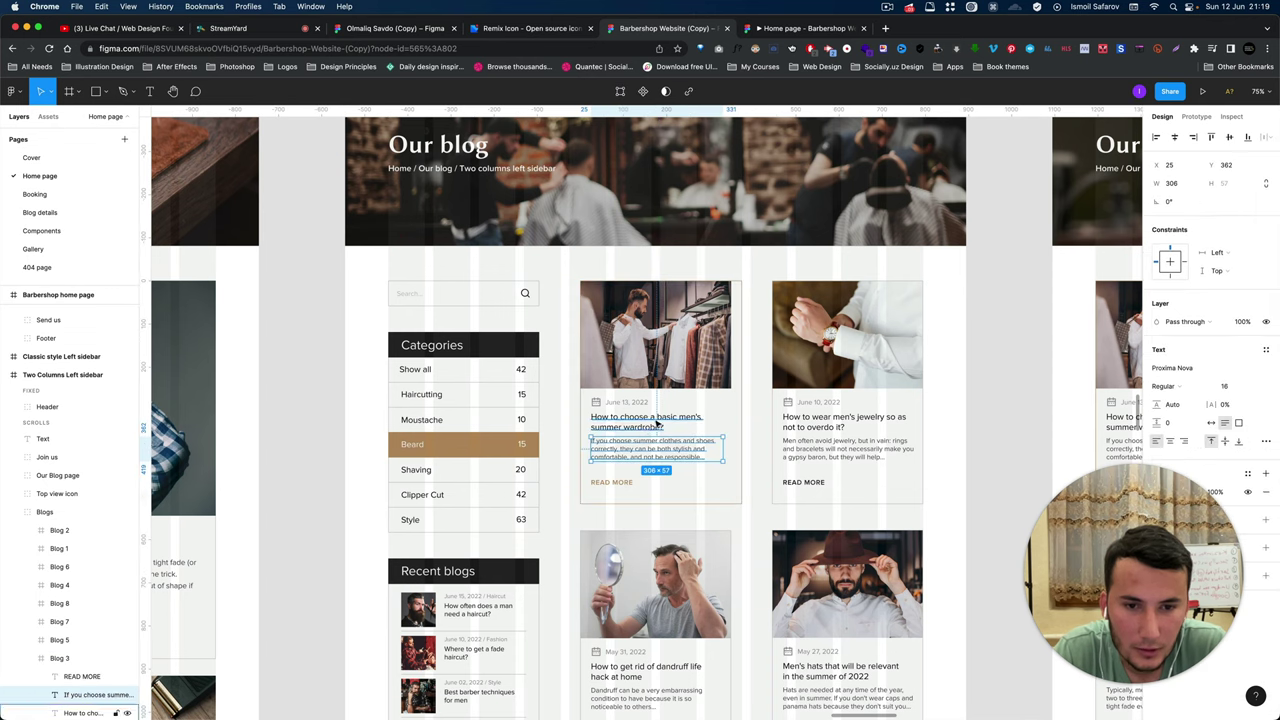
Inspect the first card's title, summary, READ MORE text and image layers.
{"action": "mouse_move", "coordinate": [590, 420]}
{"action": "left_mouse_down"}
{"action": "mouse_move", "coordinate": [741, 458]}
{"action": "mouse_move", "coordinate": [731, 444]}
{"action": "left_mouse_up"}
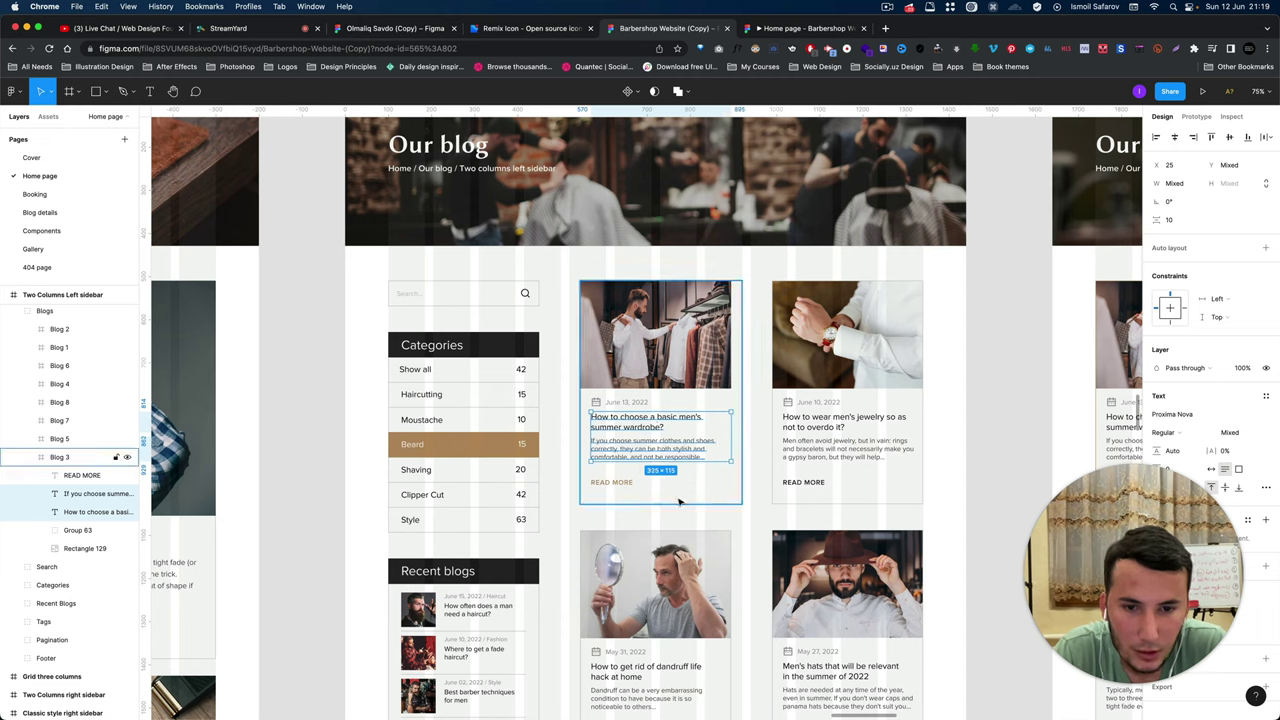
{"action": "left_click", "coordinate": [628, 484]}
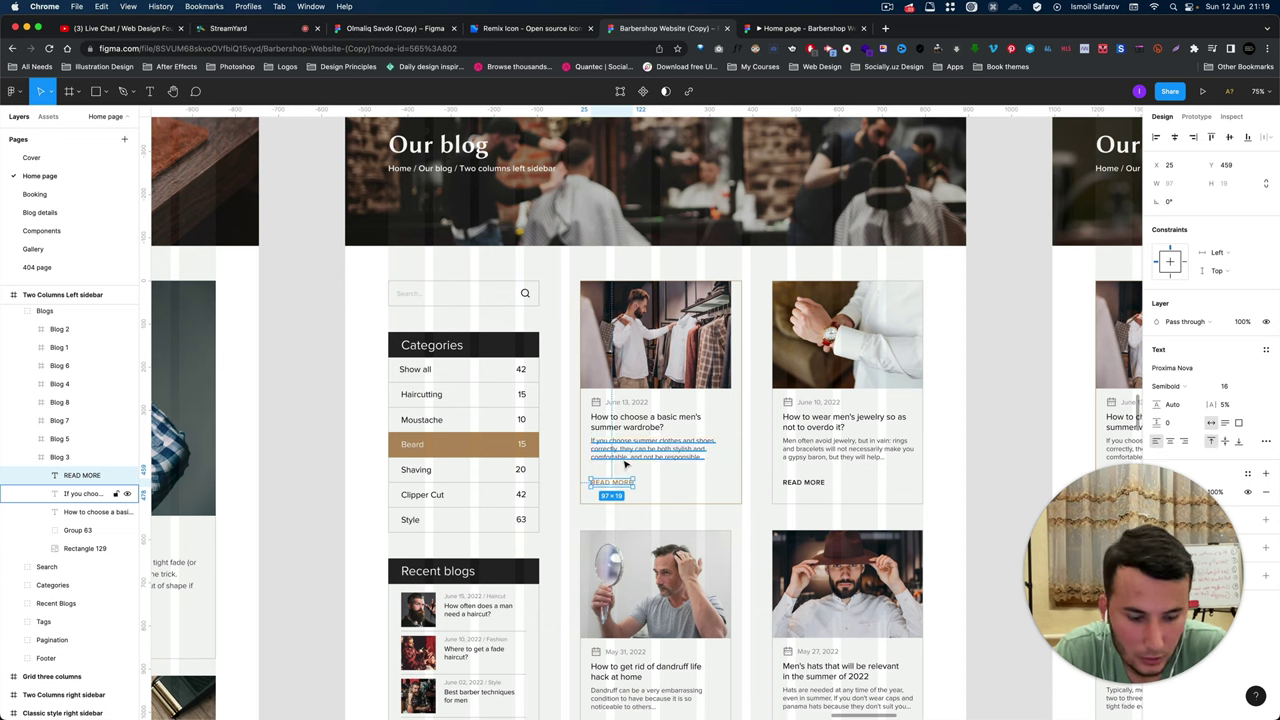
{"action": "key", "text": "Escape"}
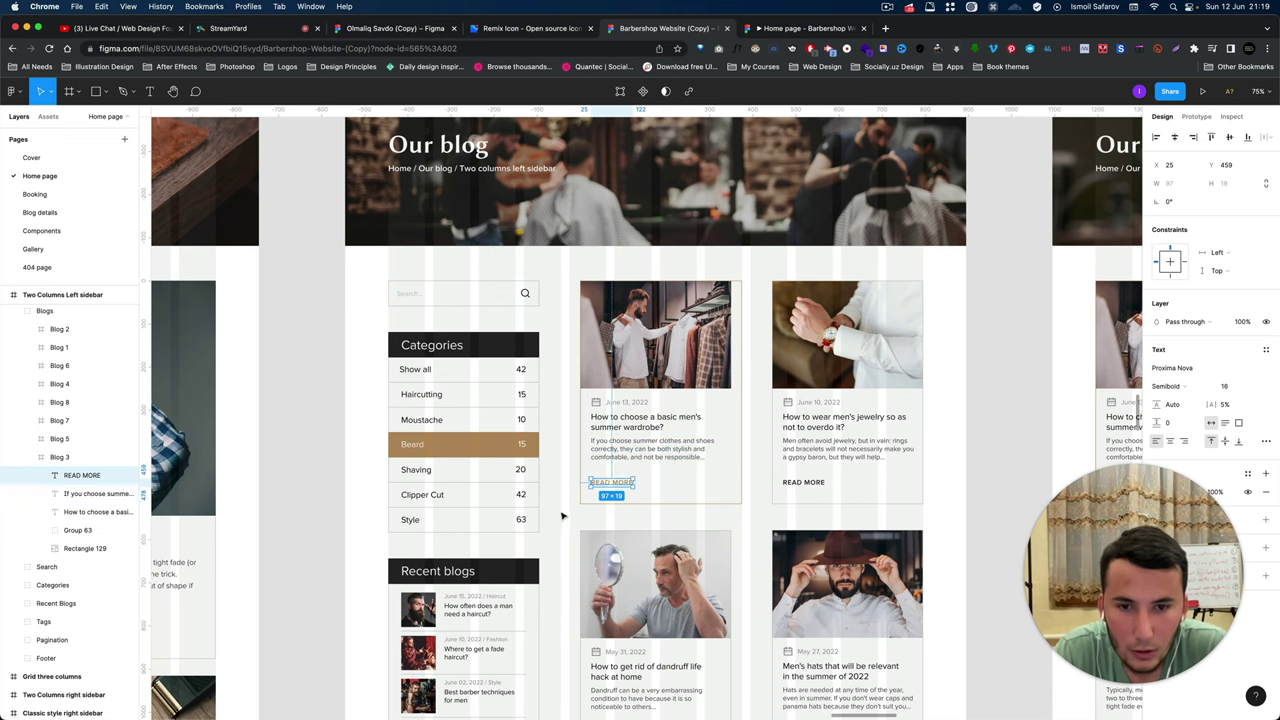
{"action": "key", "text": "Escape"}
{"action": "left_click", "coordinate": [710, 347]}
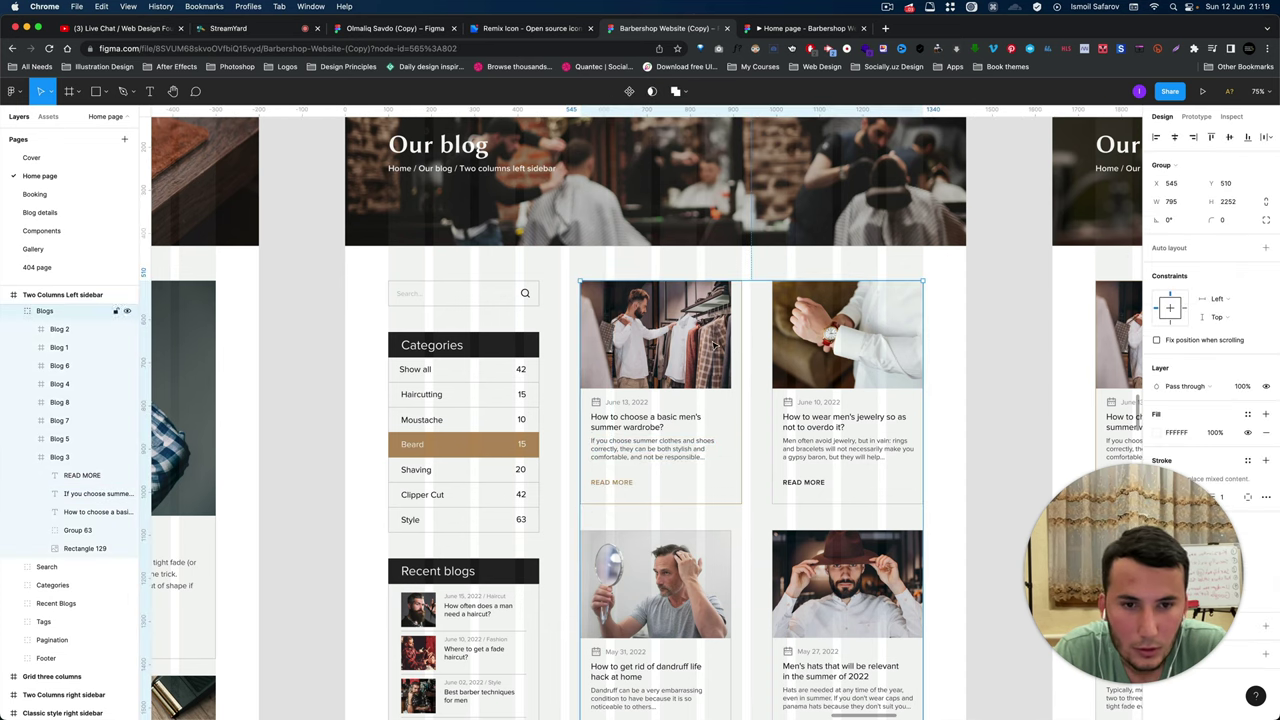
{"action": "double_click", "coordinate": [712, 345]}
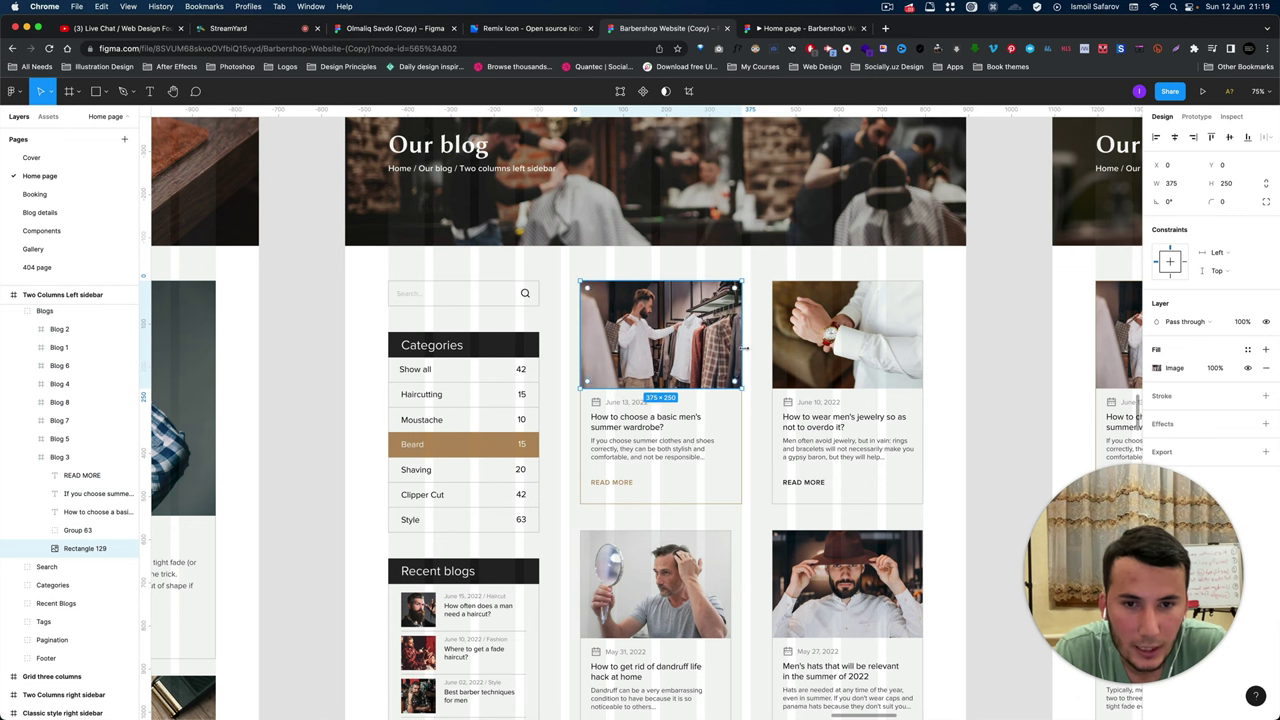
{"action": "scroll", "coordinate": [749, 374], "scroll_direction": "down", "scroll_amount": 10}
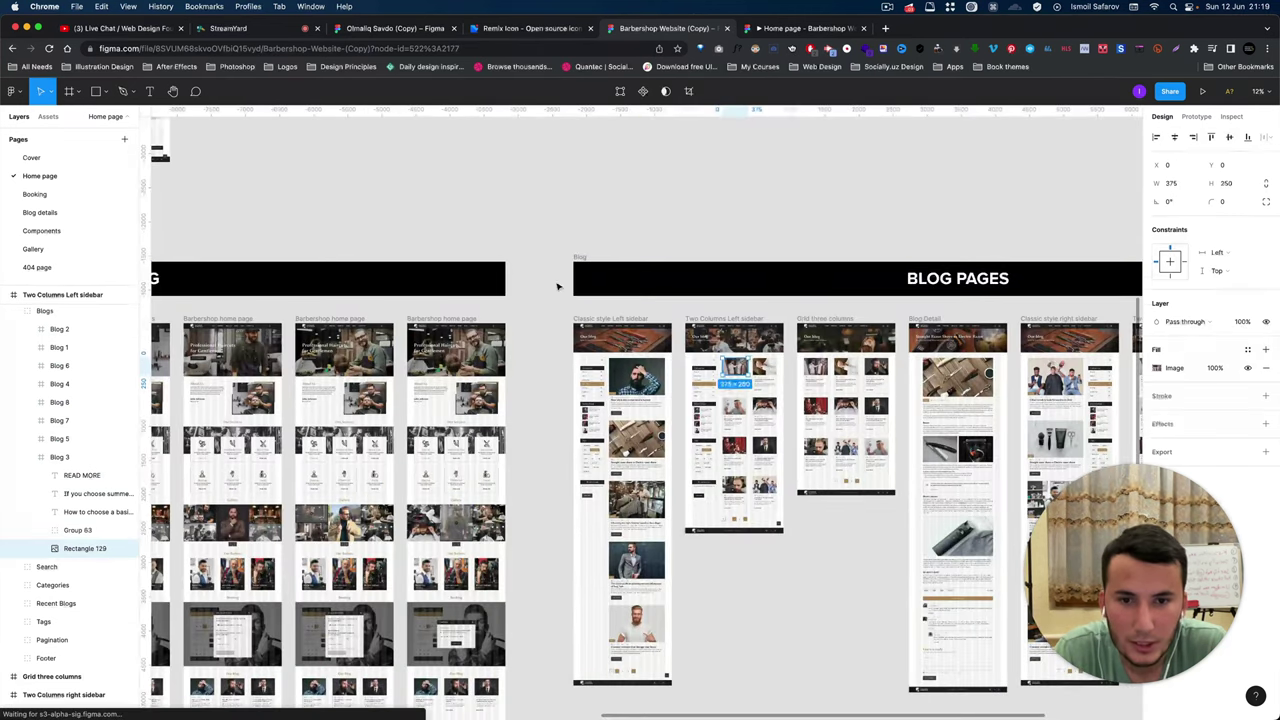
Deselect everything and scroll through the Blog Pages layouts on the canvas.
{"action": "left_click", "coordinate": [558, 287]}
{"action": "scroll", "coordinate": [558, 287], "scroll_direction": "down", "scroll_amount": 5}
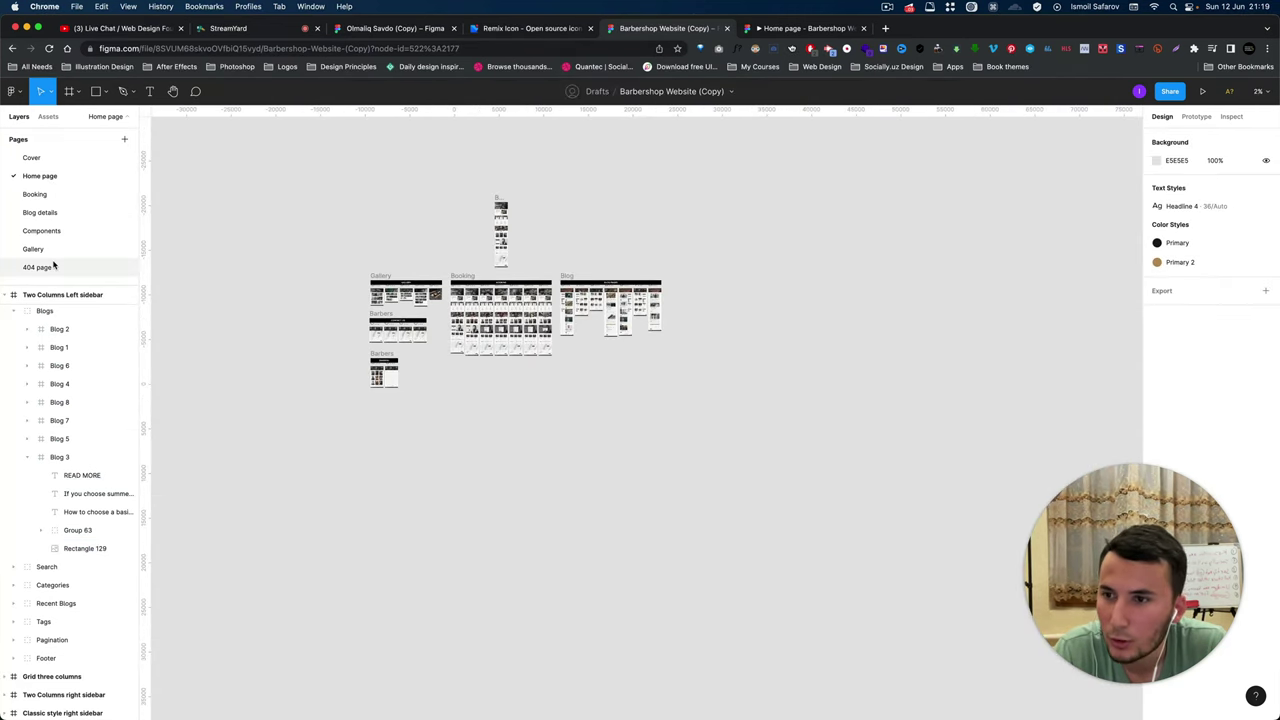
{"action": "scroll", "coordinate": [385, 300], "scroll_direction": "up", "scroll_amount": 5}
{"action": "scroll", "coordinate": [385, 300], "scroll_direction": "down", "scroll_amount": 3}
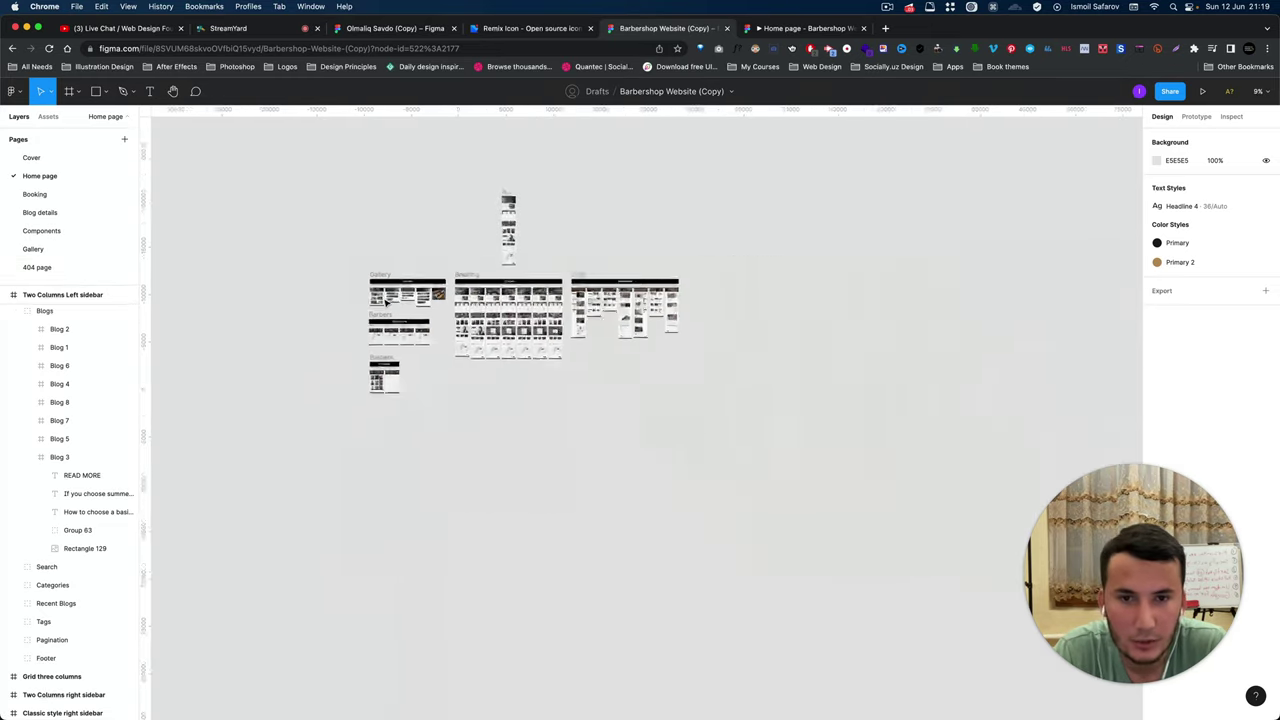
{"action": "scroll", "coordinate": [508, 300], "scroll_direction": "up", "scroll_amount": 3}
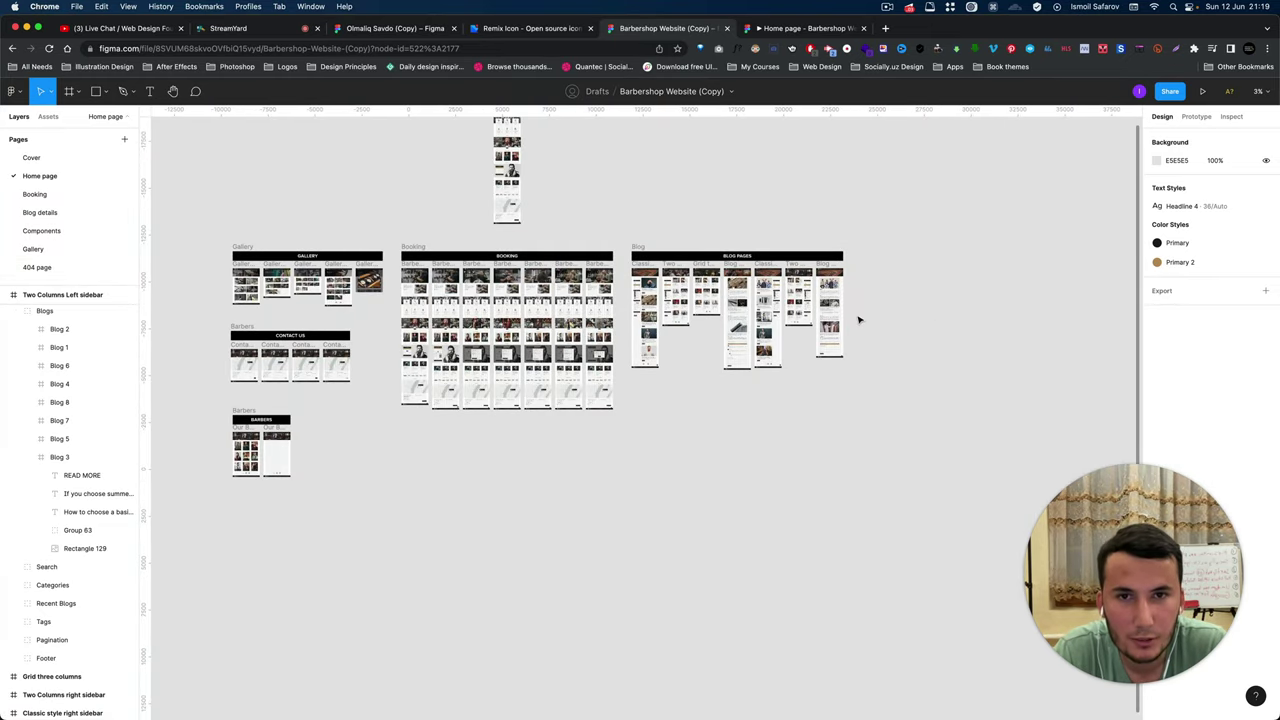
{"action": "scroll", "coordinate": [858, 320], "scroll_direction": "down", "scroll_amount": 2}
{"action": "scroll", "coordinate": [858, 320], "scroll_direction": "up", "scroll_amount": 4}
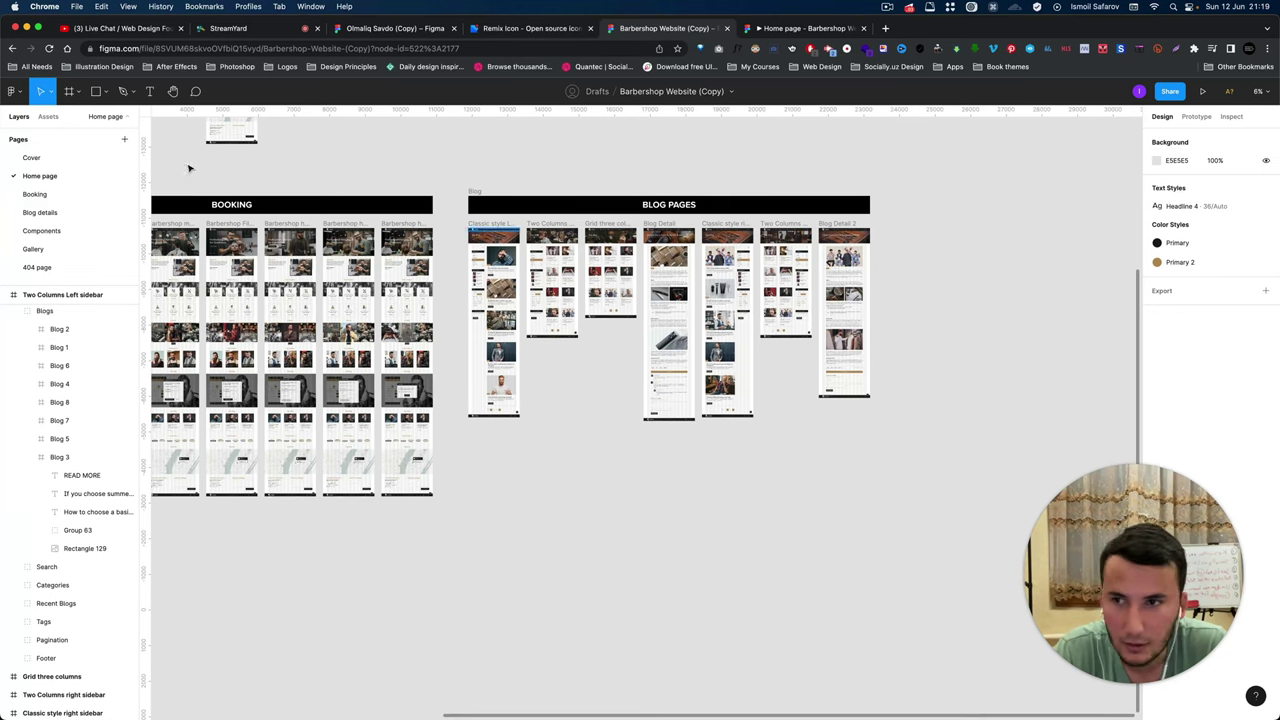
{"action": "scroll", "coordinate": [478, 258], "scroll_direction": "left", "scroll_amount": 10}
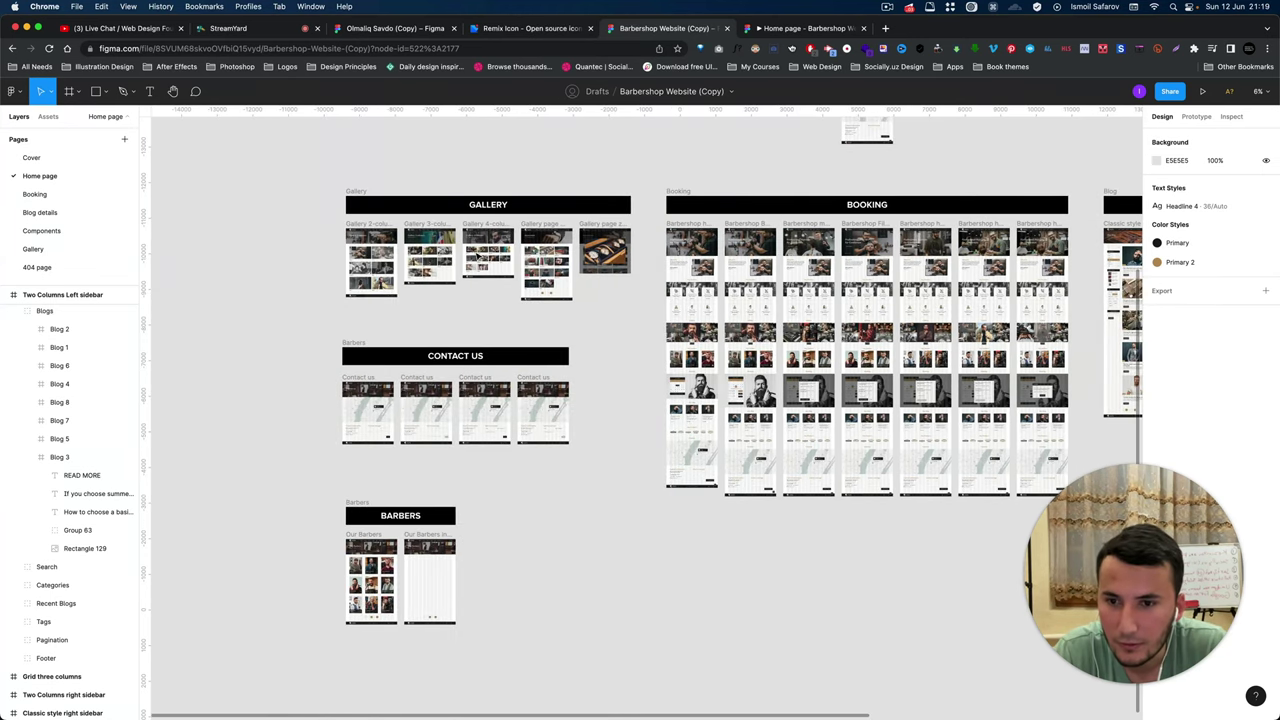
{"action": "scroll", "coordinate": [478, 257], "scroll_direction": "down", "scroll_amount": 3}
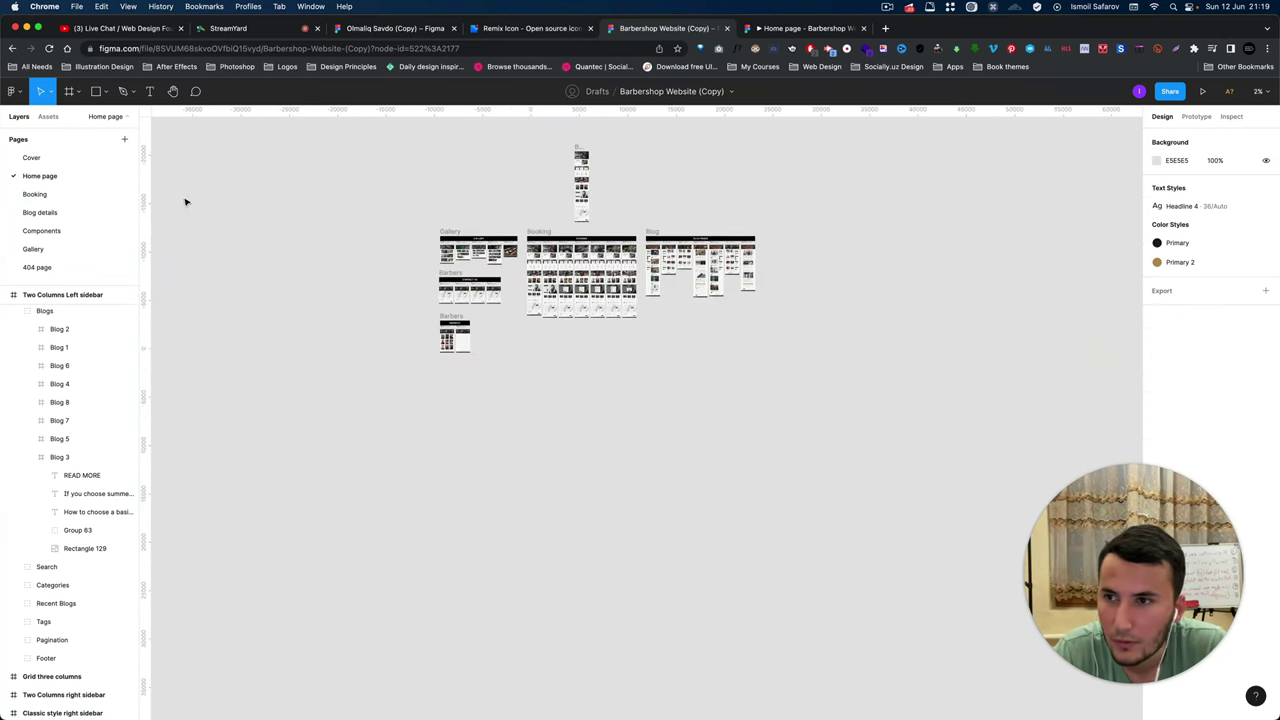
{"action": "left_click", "coordinate": [110, 231]}
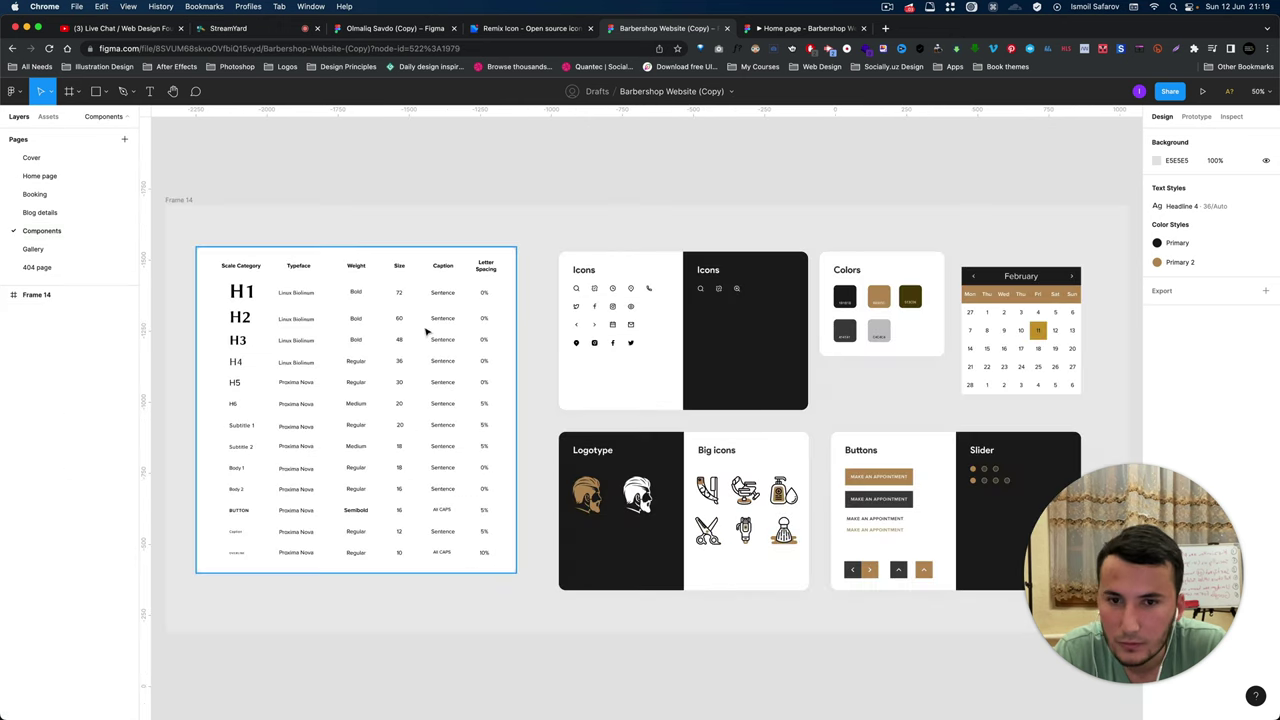
{"action": "scroll", "coordinate": [428, 332], "scroll_direction": "down", "scroll_amount": 5}
{"action": "scroll", "coordinate": [860, 637], "scroll_direction": "up", "scroll_amount": 3}
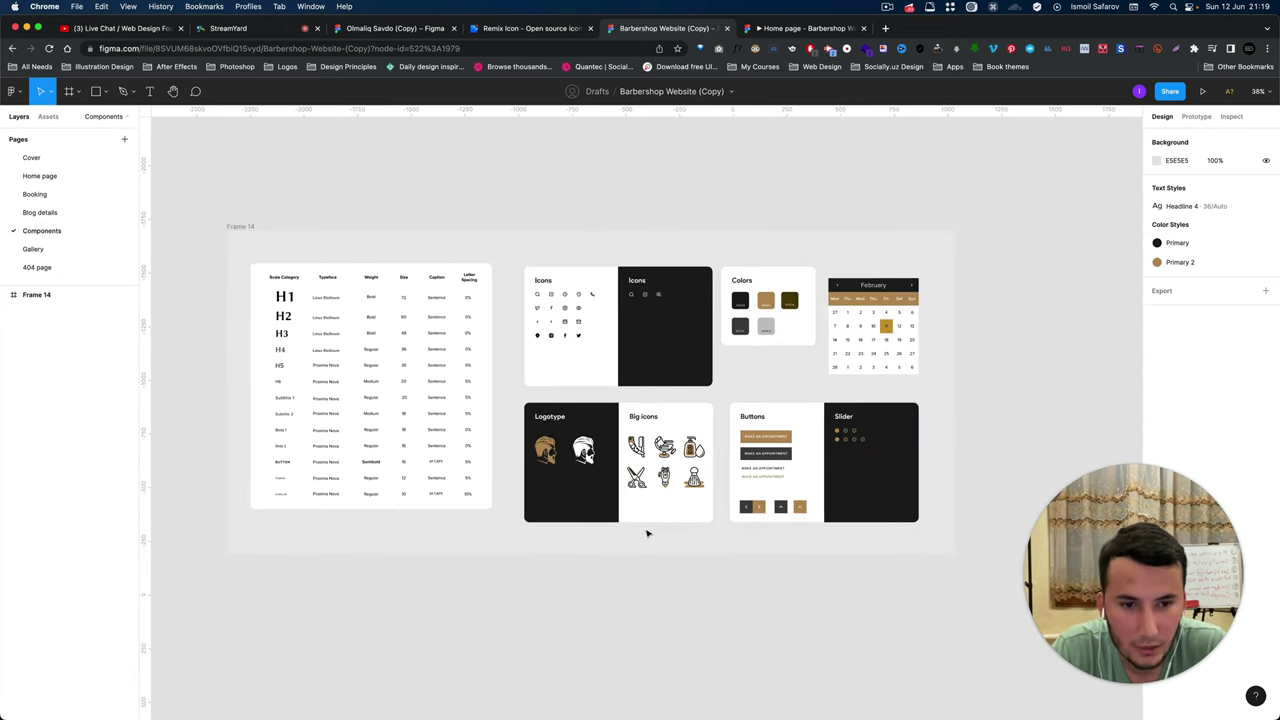
{"action": "scroll", "coordinate": [820, 406], "scroll_direction": "up", "scroll_amount": 3}
{"action": "scroll", "coordinate": [705, 407], "scroll_direction": "down", "scroll_amount": 5}
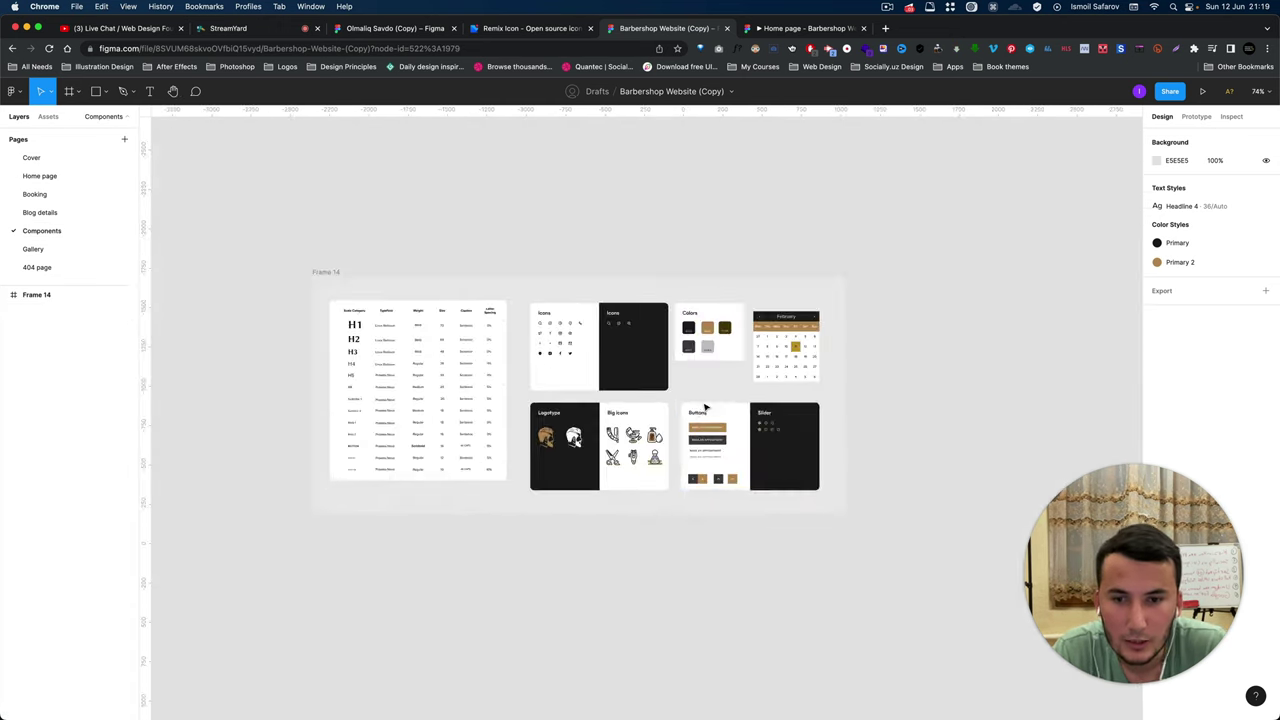
{"action": "scroll", "coordinate": [705, 407], "scroll_direction": "up", "scroll_amount": 3}
{"action": "left_click", "coordinate": [700, 420]}
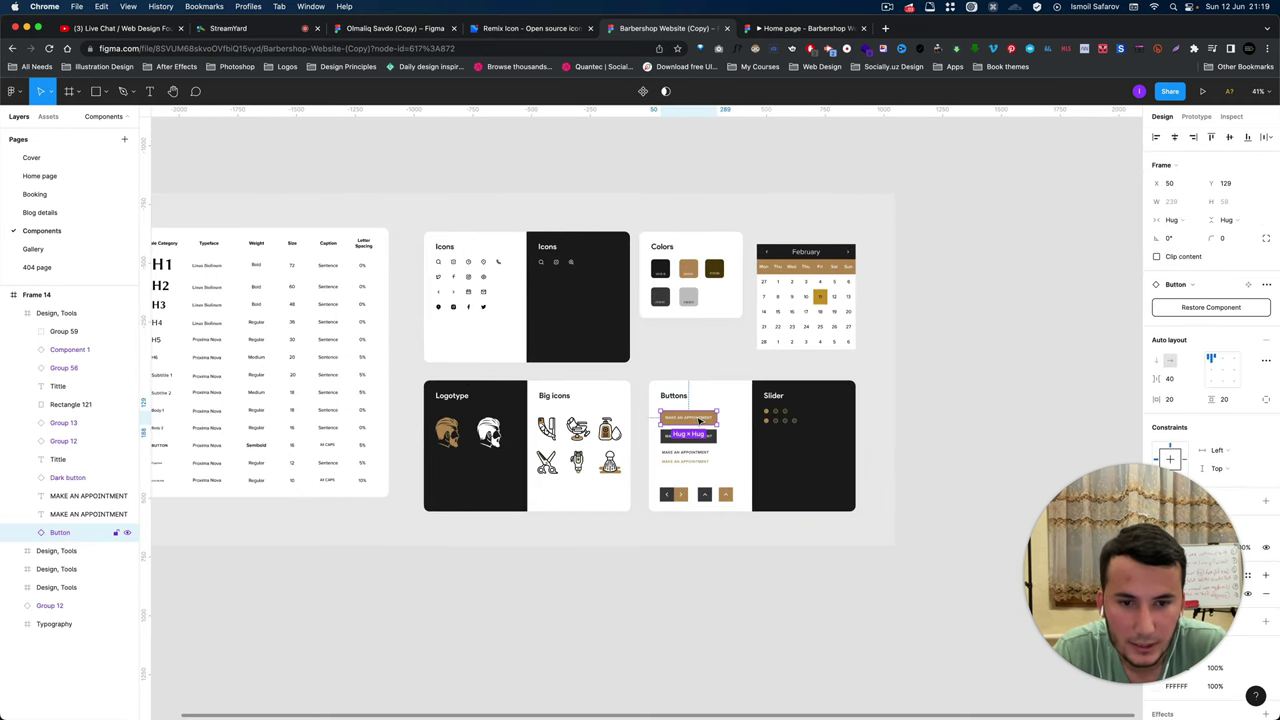
{"action": "scroll", "coordinate": [700, 420], "scroll_direction": "up", "scroll_amount": 3}
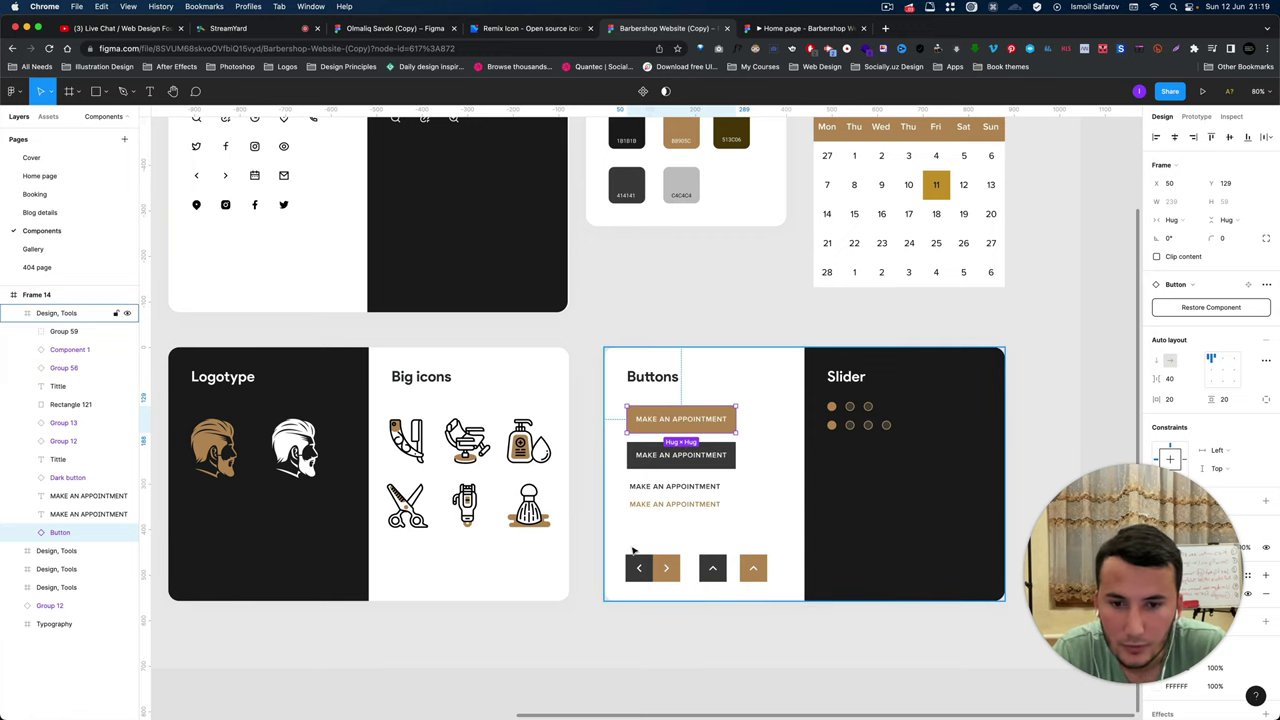
{"action": "left_click", "coordinate": [600, 541]}
{"action": "scroll", "coordinate": [600, 538], "scroll_direction": "down", "scroll_amount": 10}
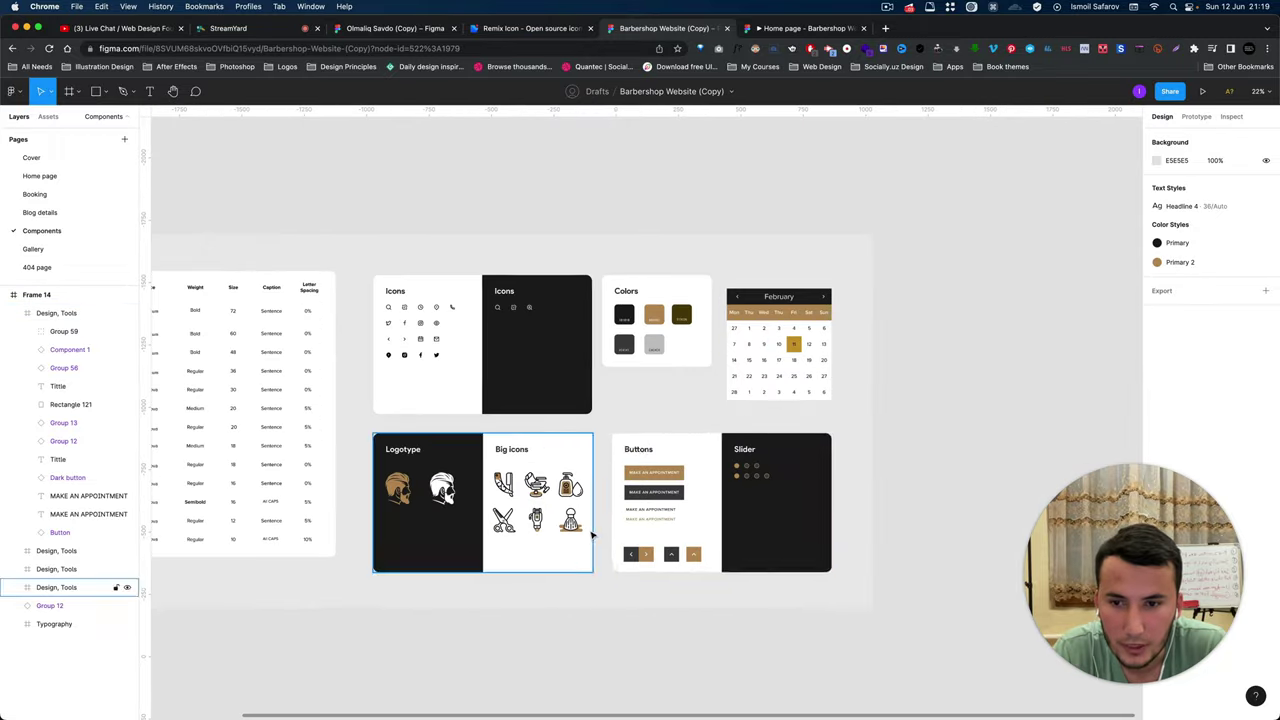
{"action": "scroll", "coordinate": [655, 472], "scroll_direction": "up", "scroll_amount": 5}
{"action": "scroll", "coordinate": [658, 478], "scroll_direction": "up", "scroll_amount": 3}
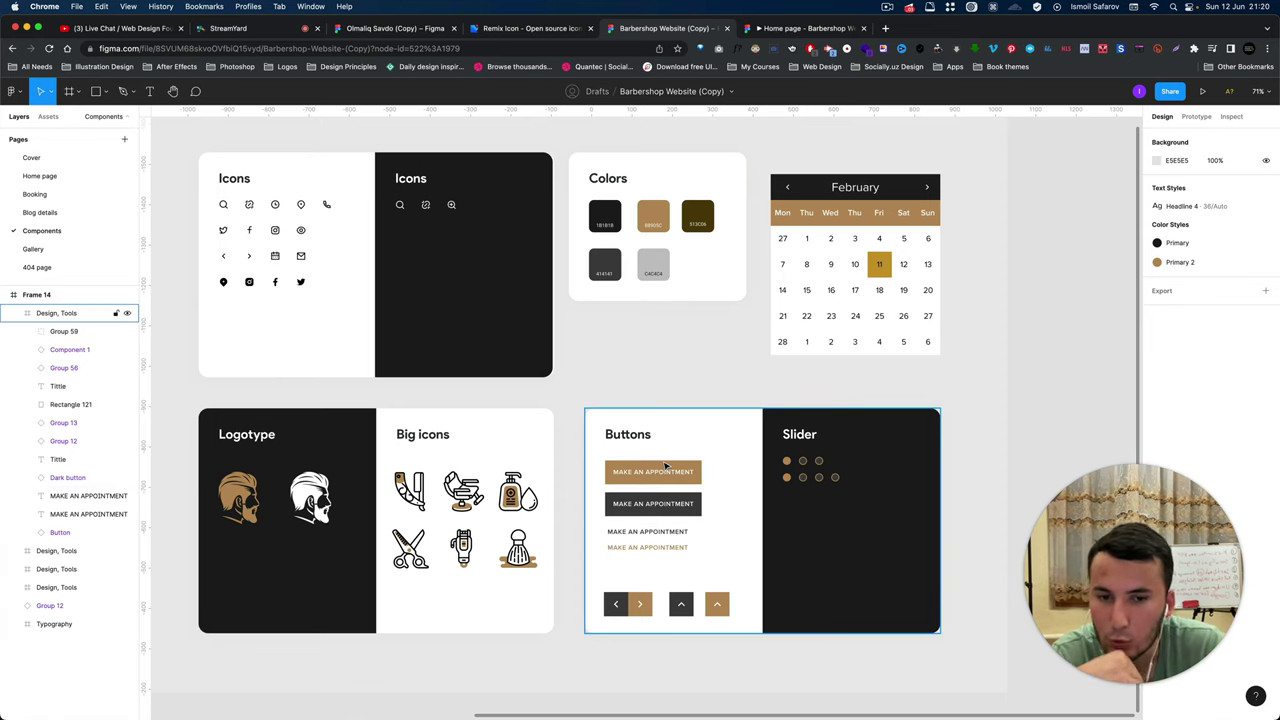
{"action": "double_click", "coordinate": [665, 467]}
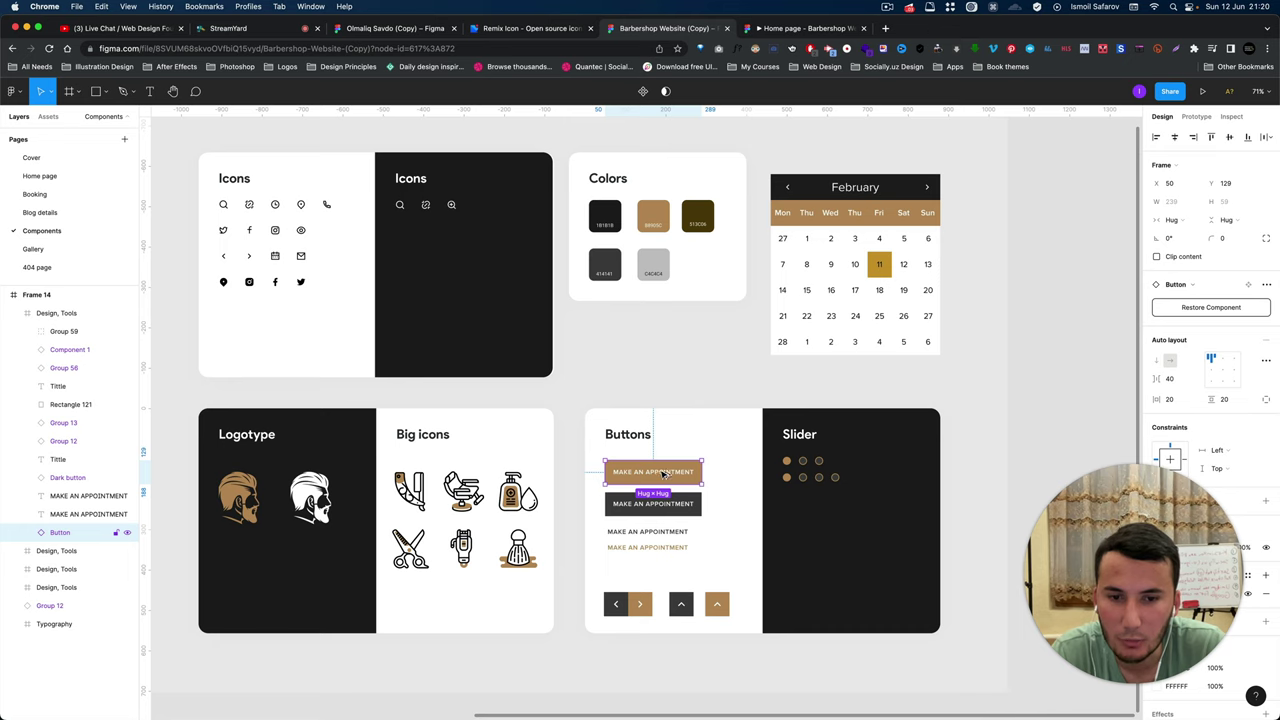
{"action": "left_click_drag", "start_coordinate": [955, 441], "coordinate": [1078, 425]}
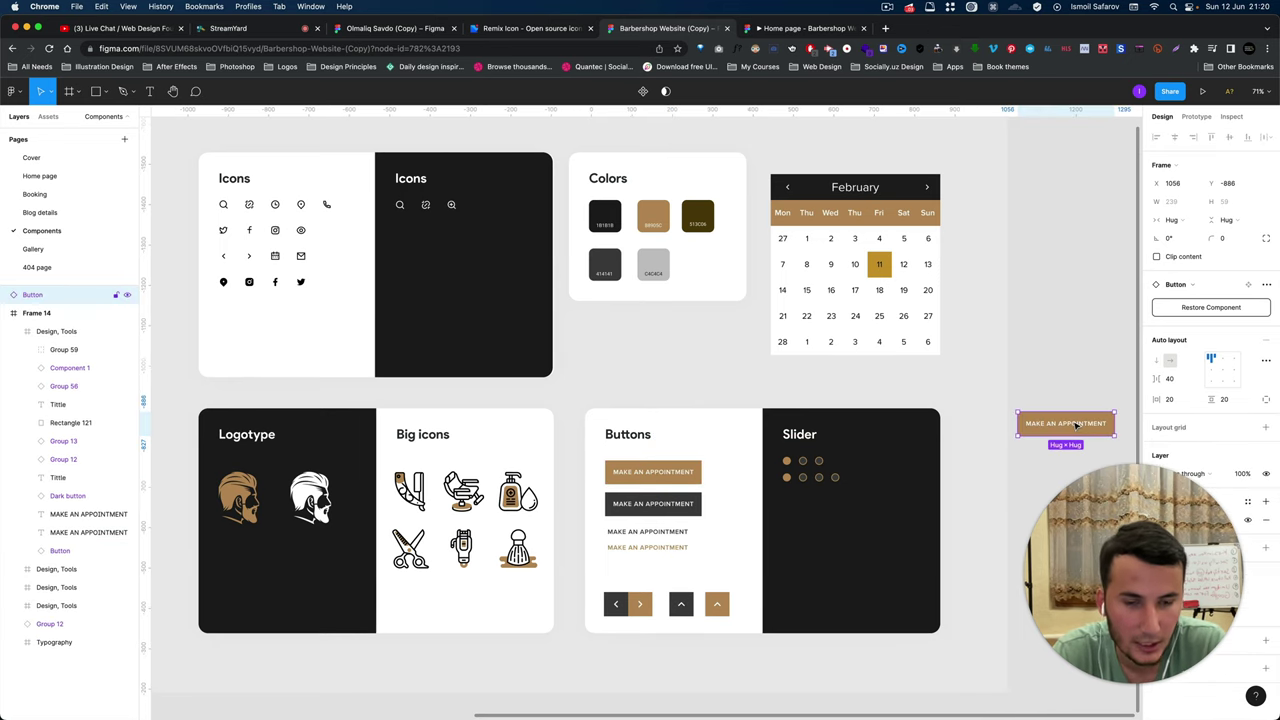
{"action": "key", "text": "Delete"}
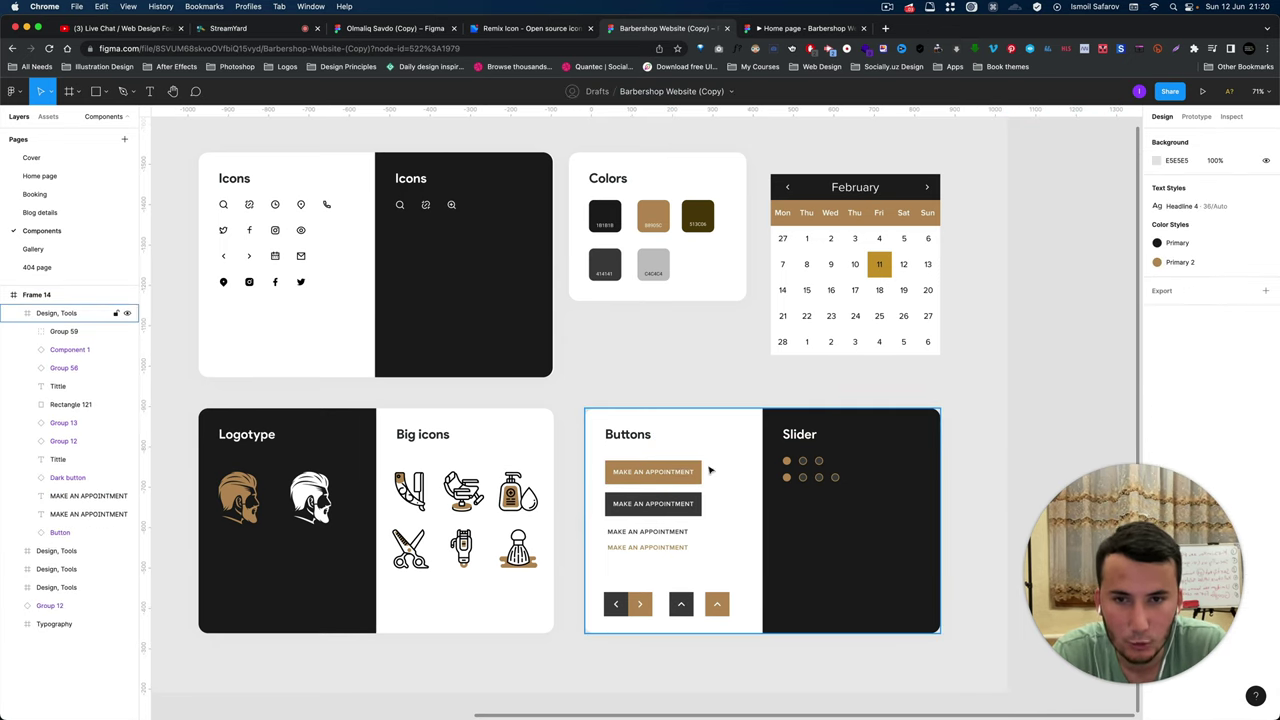
{"action": "scroll", "coordinate": [709, 470], "scroll_direction": "down", "scroll_amount": 3}
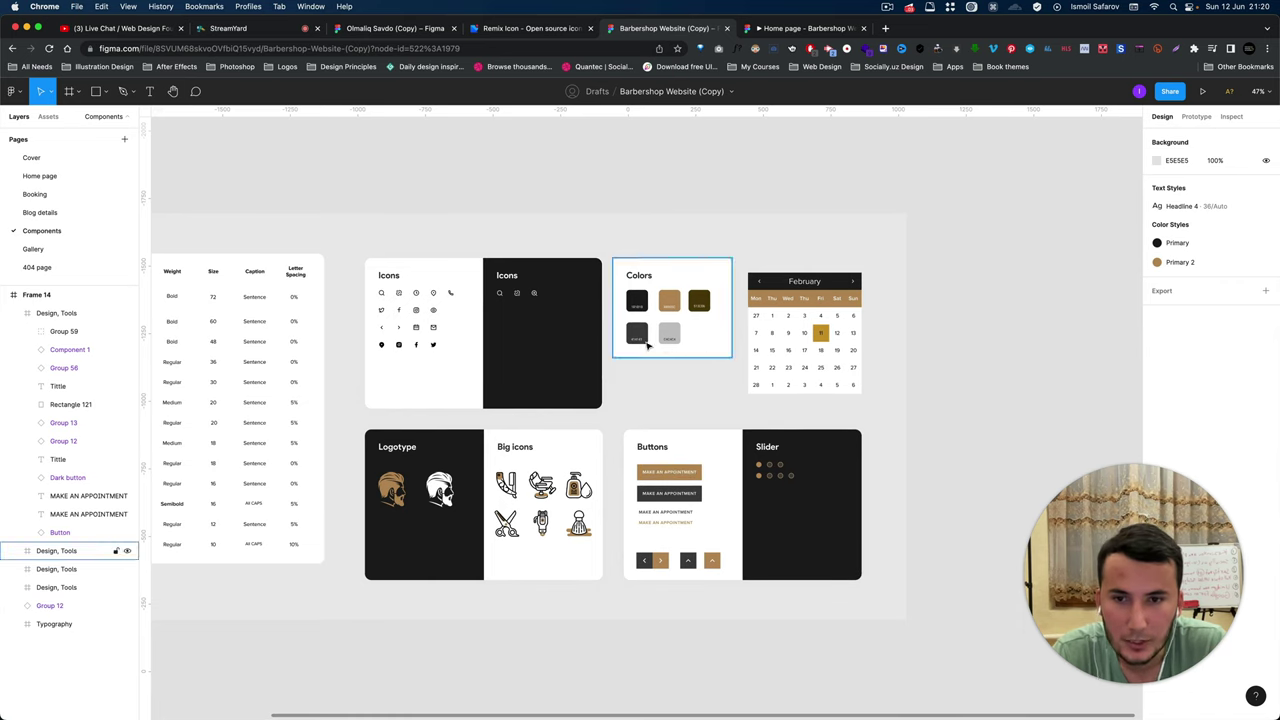
{"action": "scroll", "coordinate": [462, 418], "scroll_direction": "left", "scroll_amount": 5}
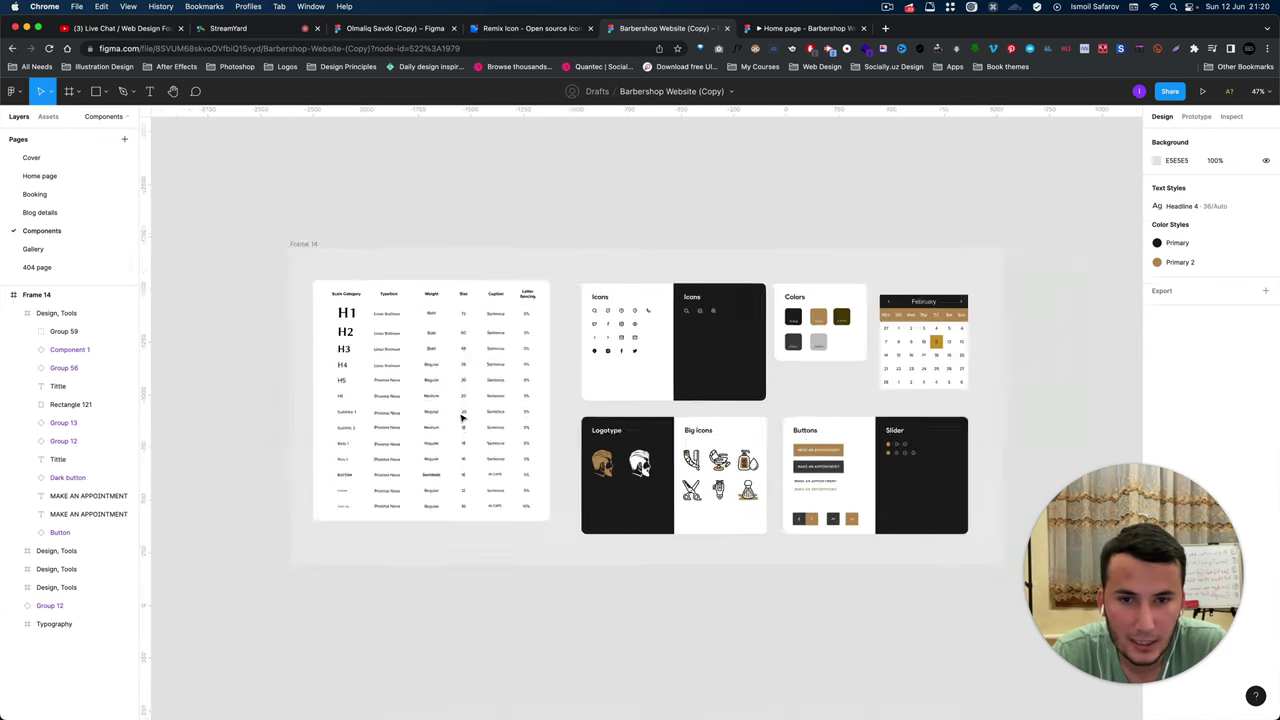
{"action": "scroll", "coordinate": [462, 418], "scroll_direction": "down", "scroll_amount": 5}
{"action": "scroll", "coordinate": [478, 488], "scroll_direction": "up", "scroll_amount": 3}
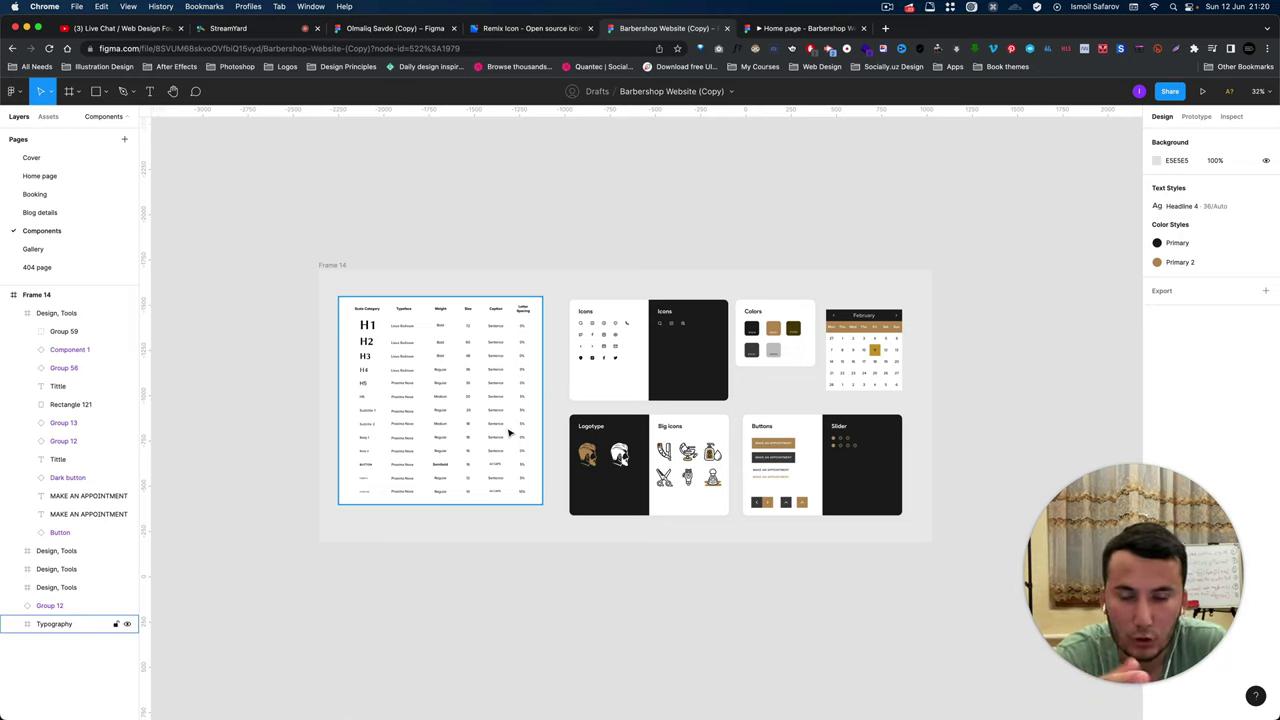
Switch to the Gallery page and pan across its design.
{"action": "left_click", "coordinate": [33, 249]}
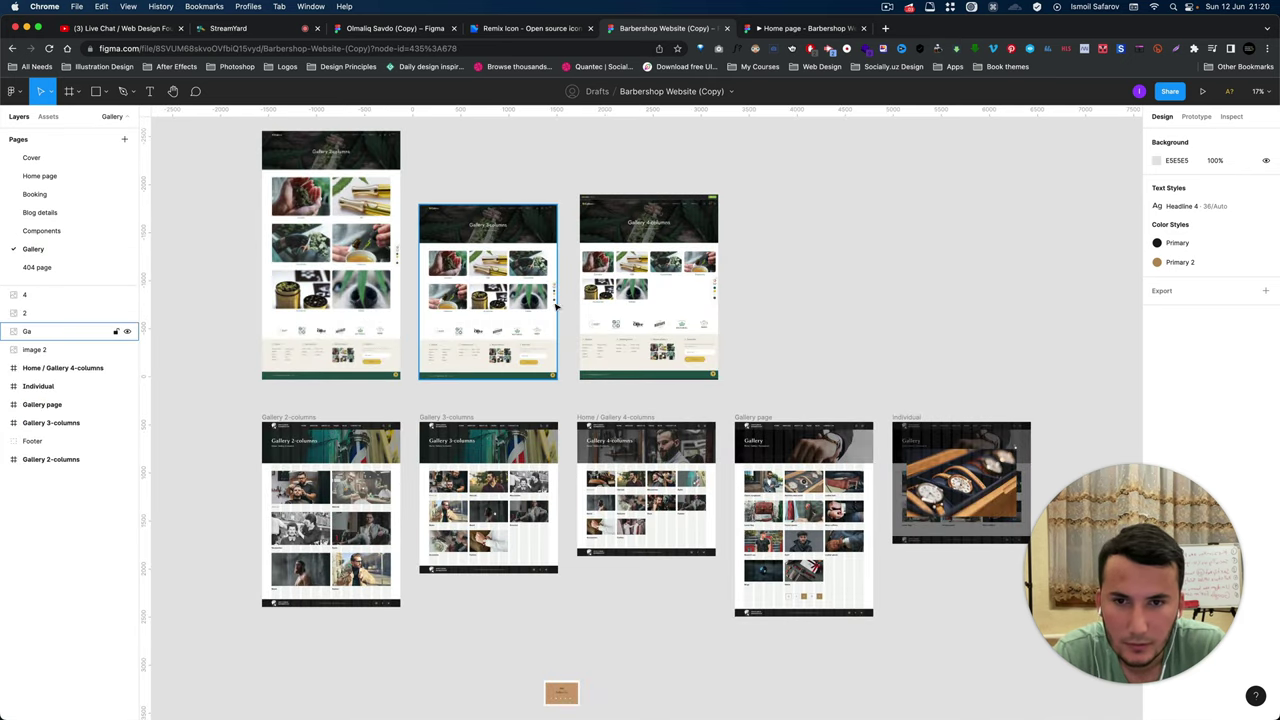
{"action": "scroll", "coordinate": [480, 308], "scroll_direction": "left", "scroll_amount": 1}
{"action": "scroll", "coordinate": [335, 196], "scroll_direction": "up", "scroll_amount": 2}
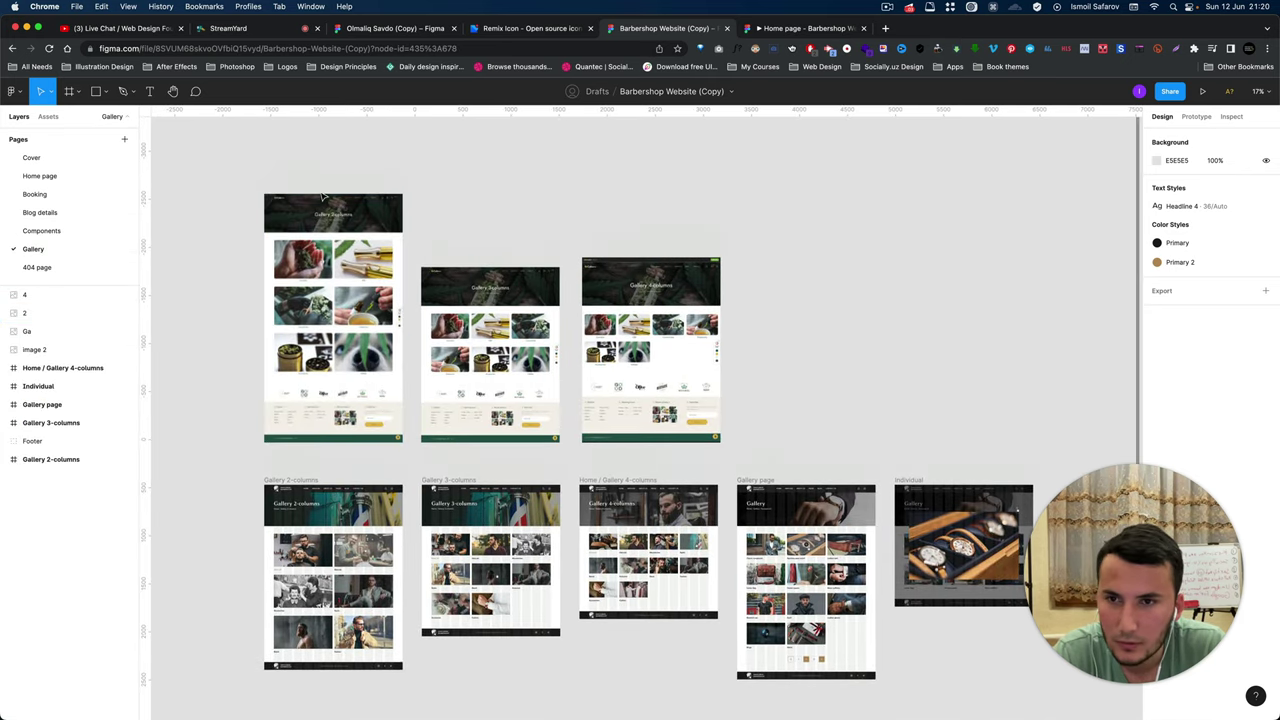
Review the 404 page, glance at Cover, and return to the Home page.
{"action": "left_click", "coordinate": [37, 267]}
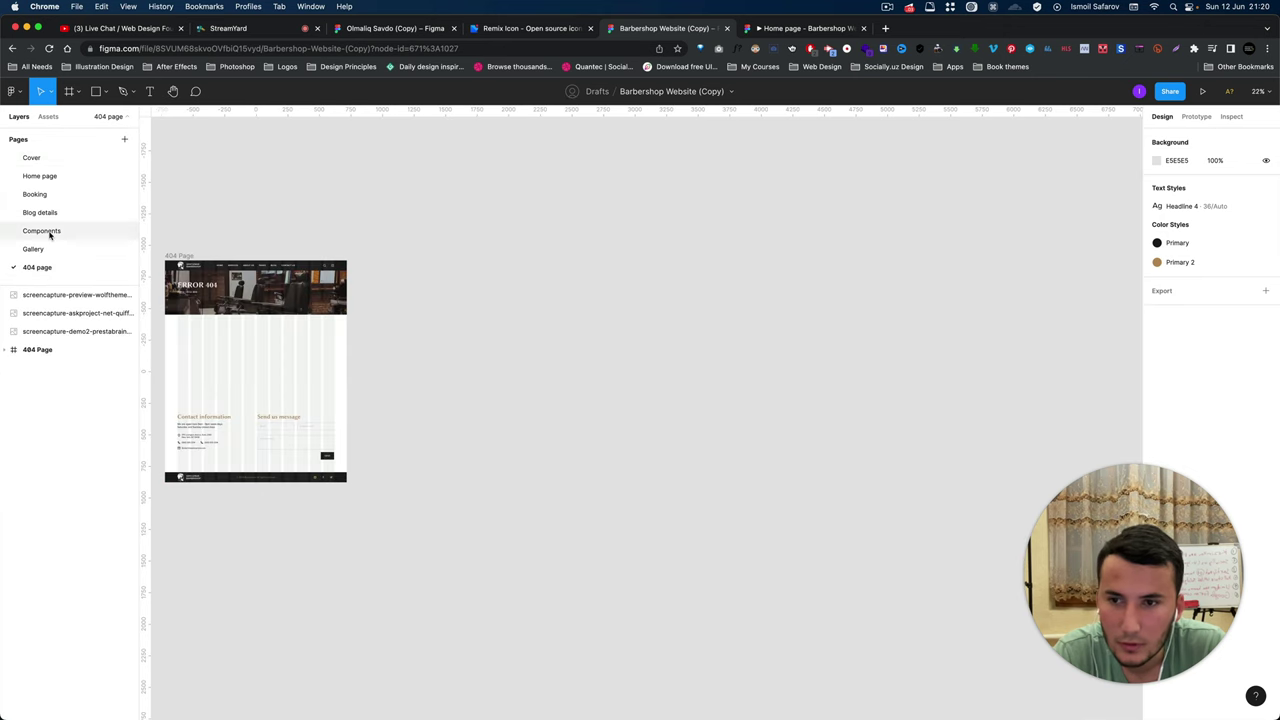
{"action": "scroll", "coordinate": [165, 382], "scroll_direction": "up", "scroll_amount": 2}
{"action": "scroll", "coordinate": [165, 382], "scroll_direction": "up", "scroll_amount": 2}
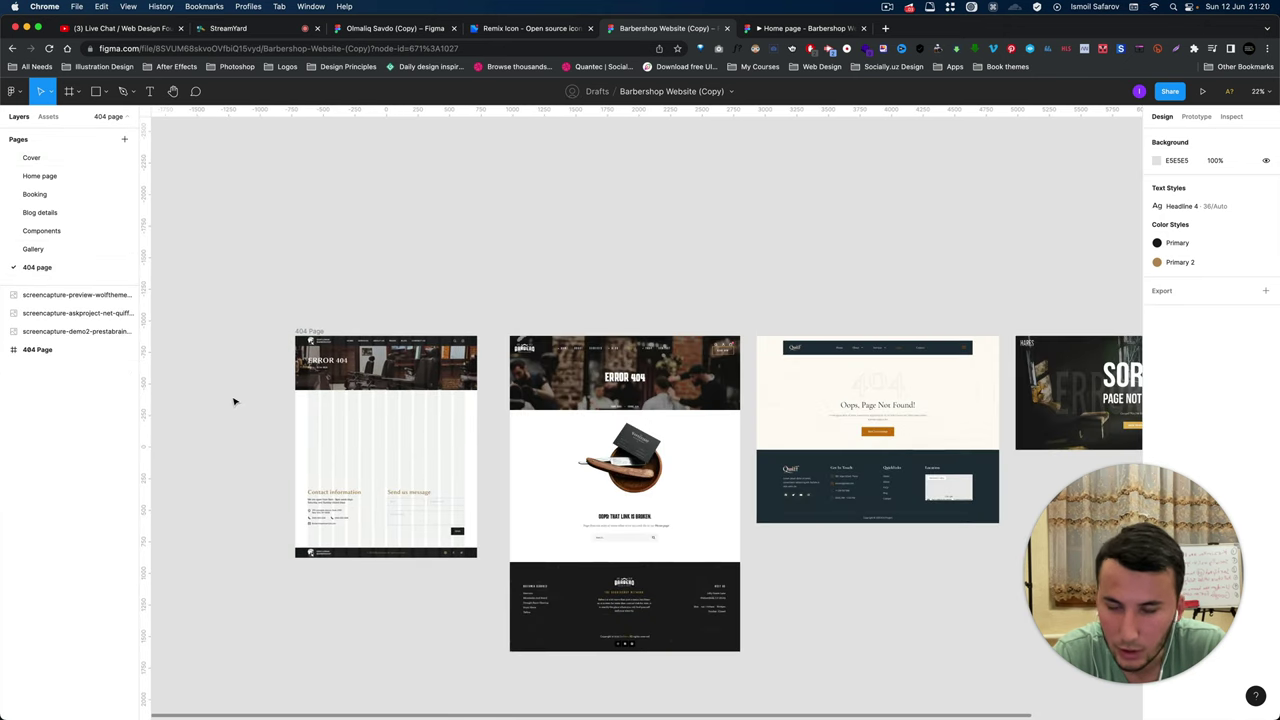
{"action": "scroll", "coordinate": [234, 401], "scroll_direction": "up", "scroll_amount": 5}
{"action": "scroll", "coordinate": [234, 401], "scroll_direction": "down", "scroll_amount": 4}
{"action": "scroll", "coordinate": [234, 401], "scroll_direction": "down", "scroll_amount": 3}
{"action": "scroll", "coordinate": [234, 401], "scroll_direction": "right", "scroll_amount": 5}
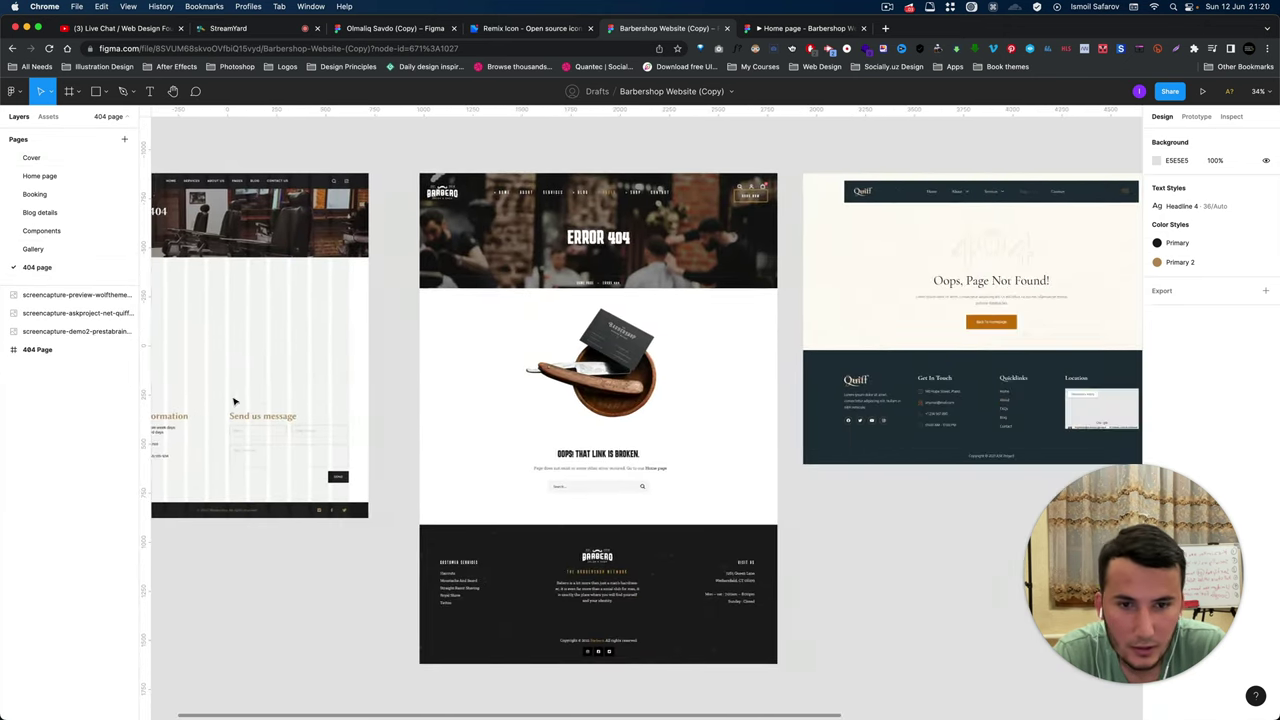
{"action": "scroll", "coordinate": [491, 360], "scroll_direction": "up", "scroll_amount": 5}
{"action": "scroll", "coordinate": [491, 360], "scroll_direction": "down", "scroll_amount": 5}
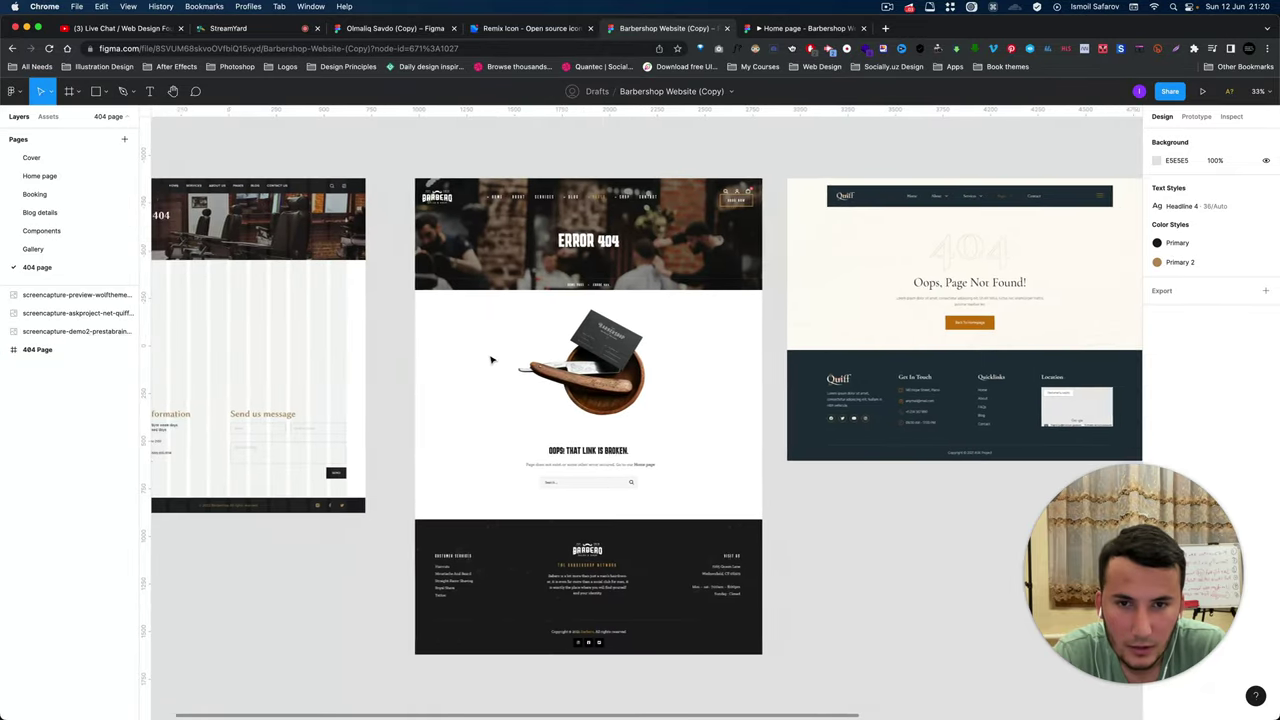
{"action": "scroll", "coordinate": [491, 360], "scroll_direction": "right", "scroll_amount": 3}
{"action": "scroll", "coordinate": [491, 360], "scroll_direction": "right", "scroll_amount": 5}
{"action": "scroll", "coordinate": [491, 360], "scroll_direction": "right", "scroll_amount": 1}
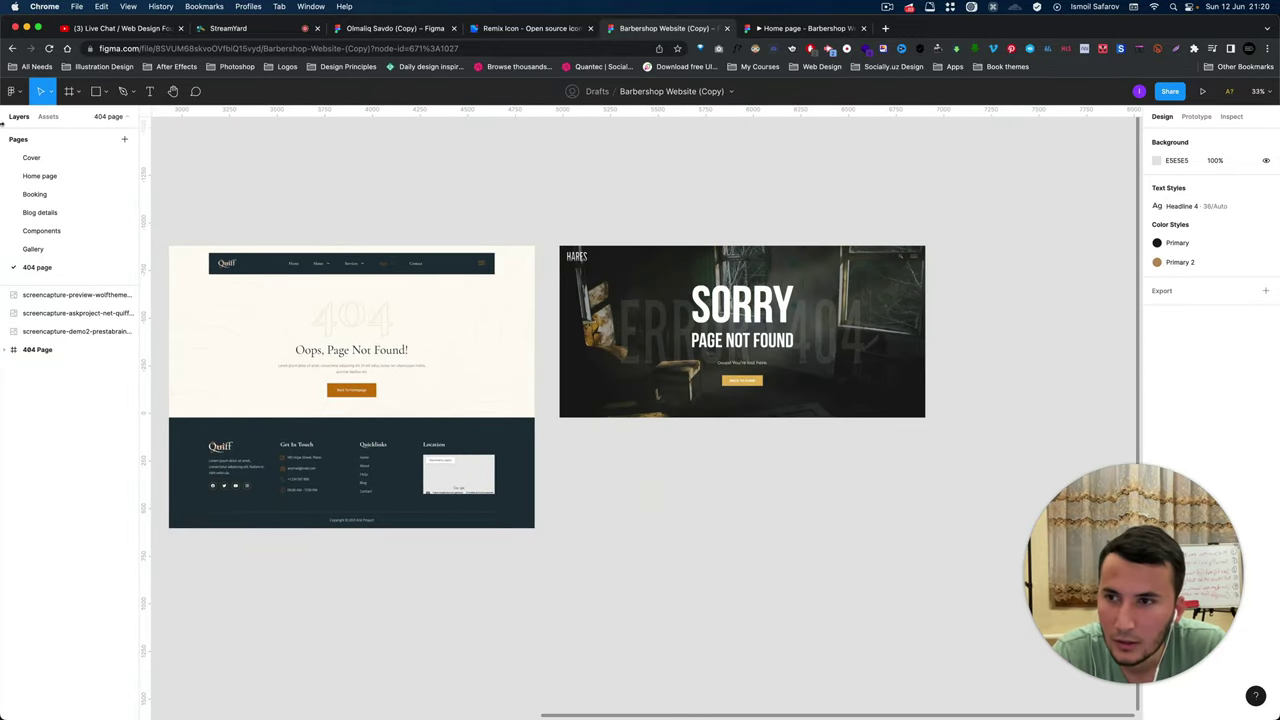
{"action": "left_click", "coordinate": [35, 158]}
{"action": "left_click", "coordinate": [40, 176]}
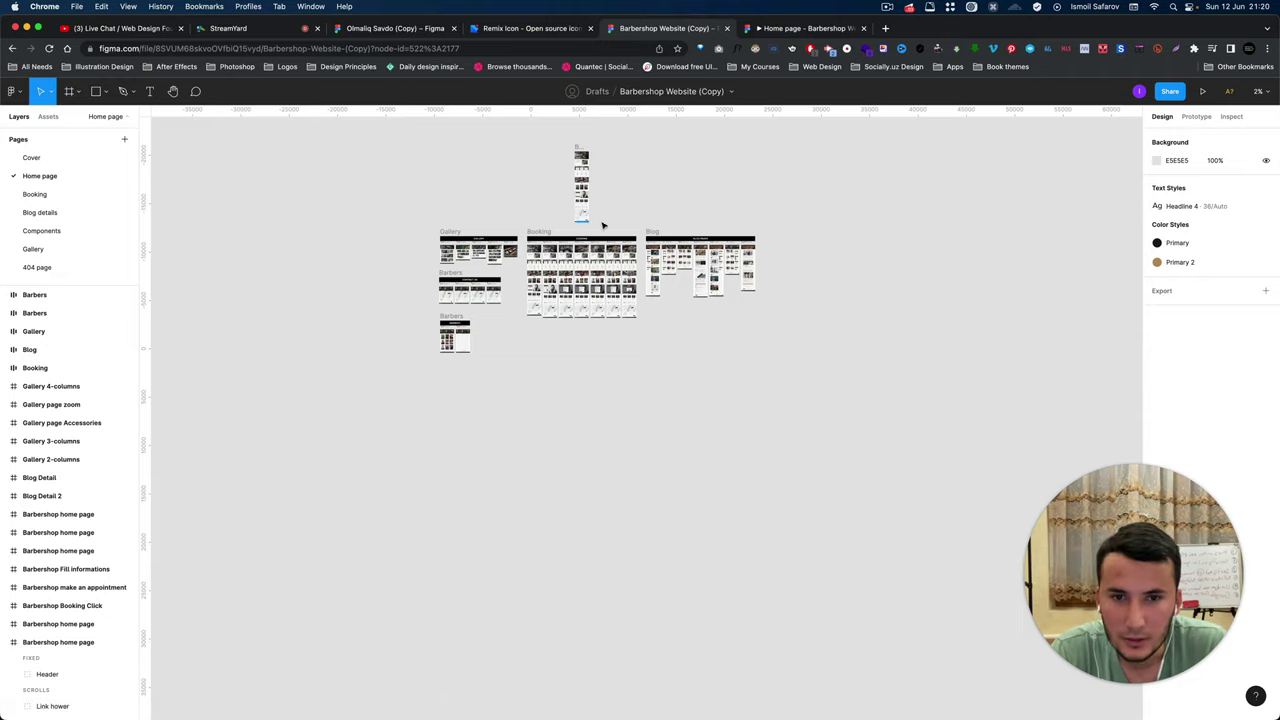
{"action": "scroll", "coordinate": [603, 230], "scroll_direction": "up", "scroll_amount": 5}
{"action": "scroll", "coordinate": [595, 260], "scroll_direction": "up", "scroll_amount": 2}
{"action": "scroll", "coordinate": [600, 265], "scroll_direction": "up", "scroll_amount": 2}
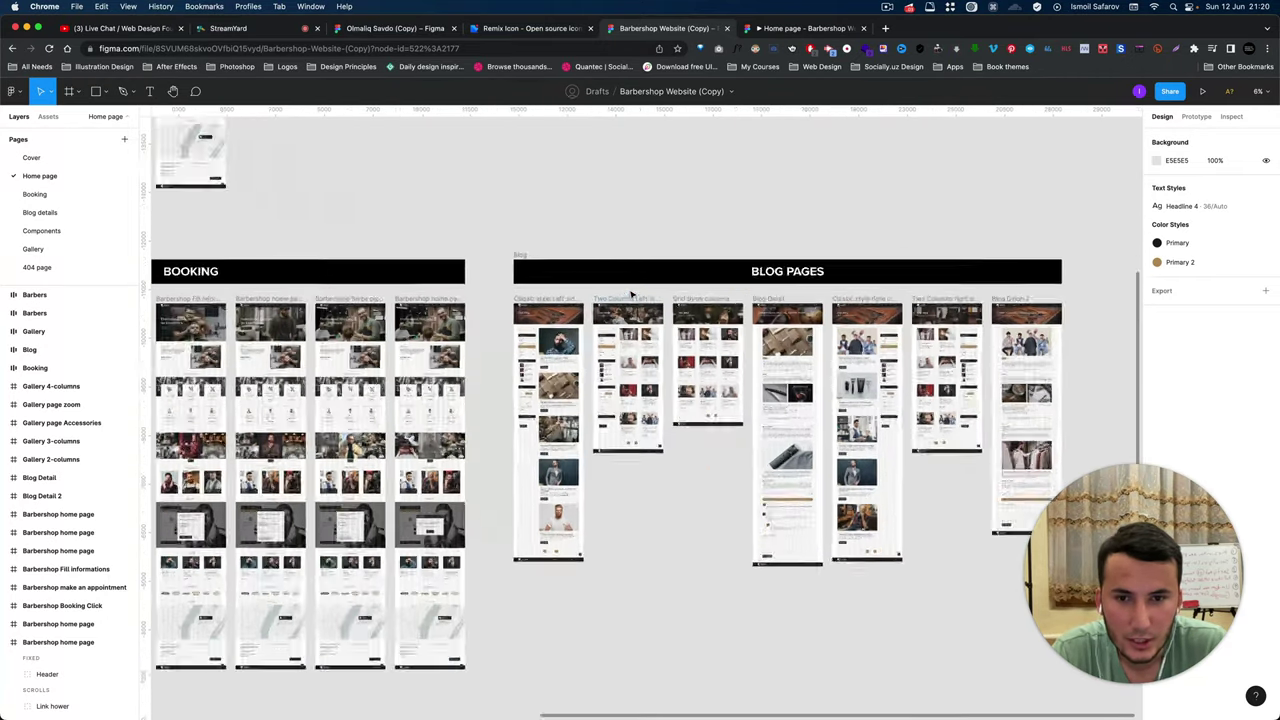
{"action": "scroll", "coordinate": [580, 290], "scroll_direction": "up", "scroll_amount": 2}
{"action": "scroll", "coordinate": [541, 318], "scroll_direction": "up", "scroll_amount": 2}
{"action": "scroll", "coordinate": [500, 340], "scroll_direction": "up", "scroll_amount": 2}
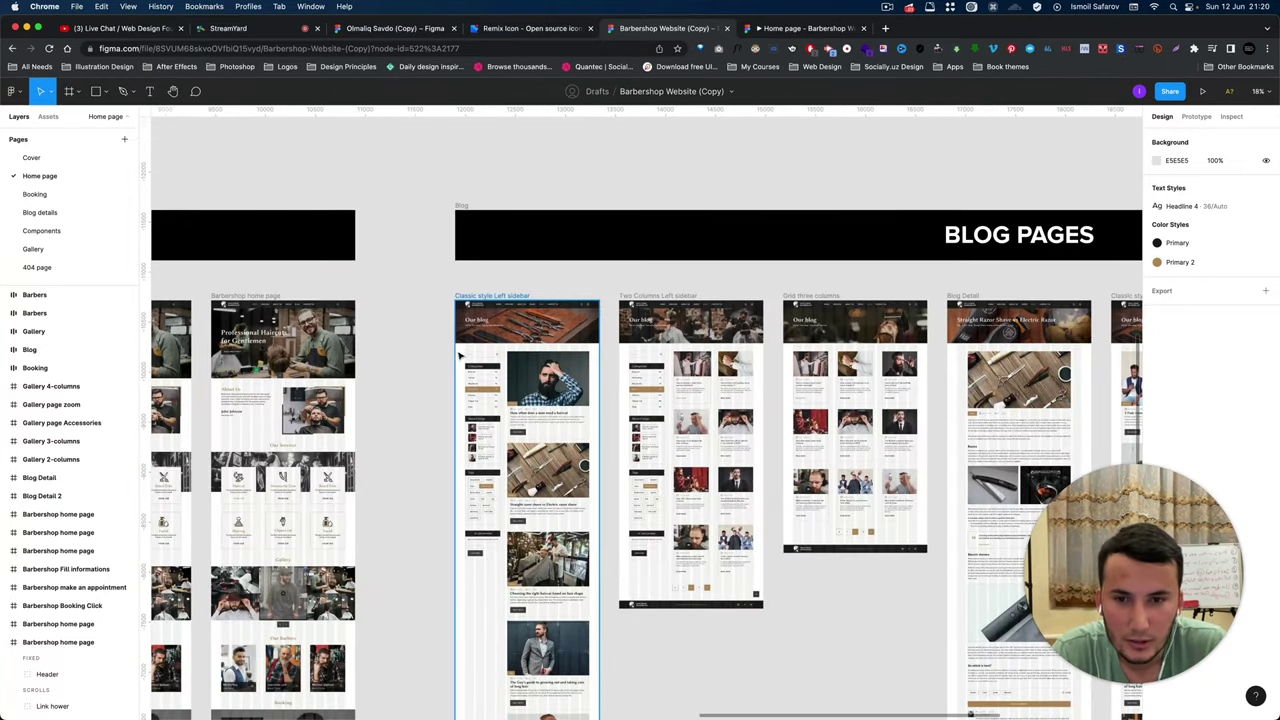
{"action": "scroll", "coordinate": [460, 356], "scroll_direction": "up", "scroll_amount": 3}
{"action": "scroll", "coordinate": [460, 356], "scroll_direction": "down", "scroll_amount": 1}
{"action": "scroll", "coordinate": [460, 356], "scroll_direction": "down", "scroll_amount": 8}
{"action": "scroll", "coordinate": [560, 380], "scroll_direction": "up", "scroll_amount": 3}
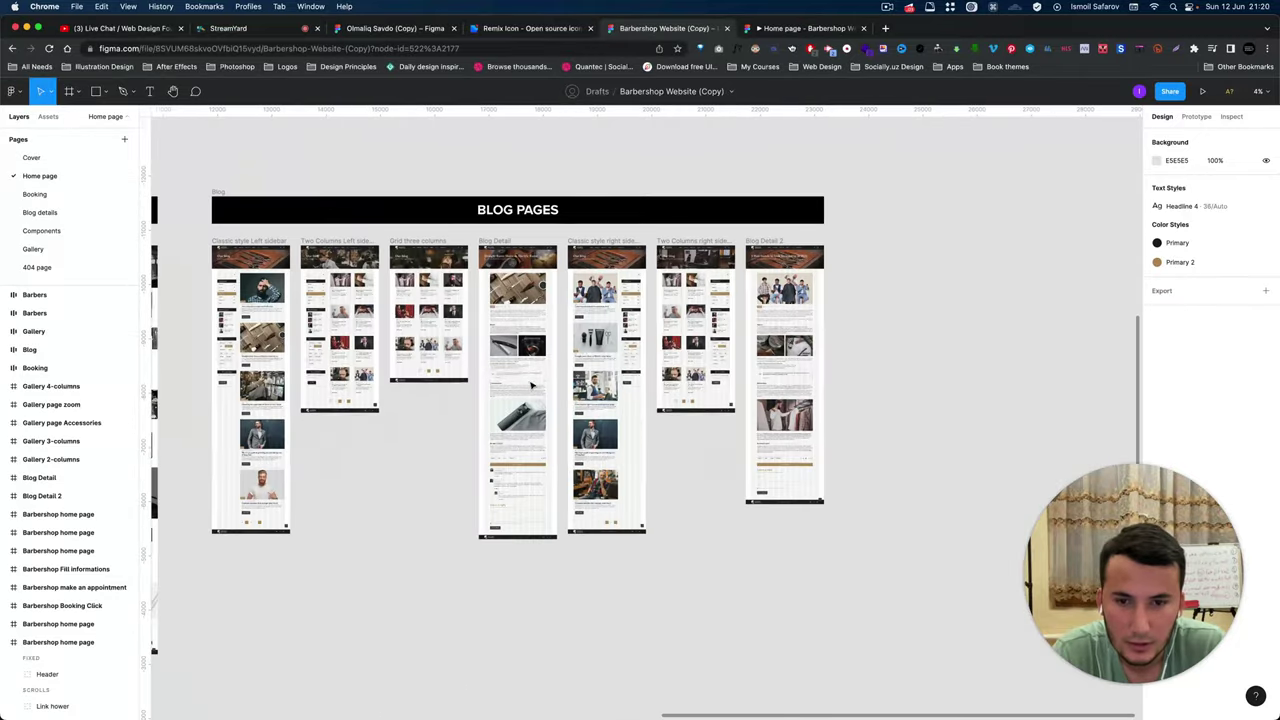
{"action": "scroll", "coordinate": [660, 390], "scroll_direction": "up", "scroll_amount": 2}
{"action": "scroll", "coordinate": [643, 391], "scroll_direction": "up", "scroll_amount": 2}
{"action": "scroll", "coordinate": [643, 391], "scroll_direction": "up", "scroll_amount": 5}
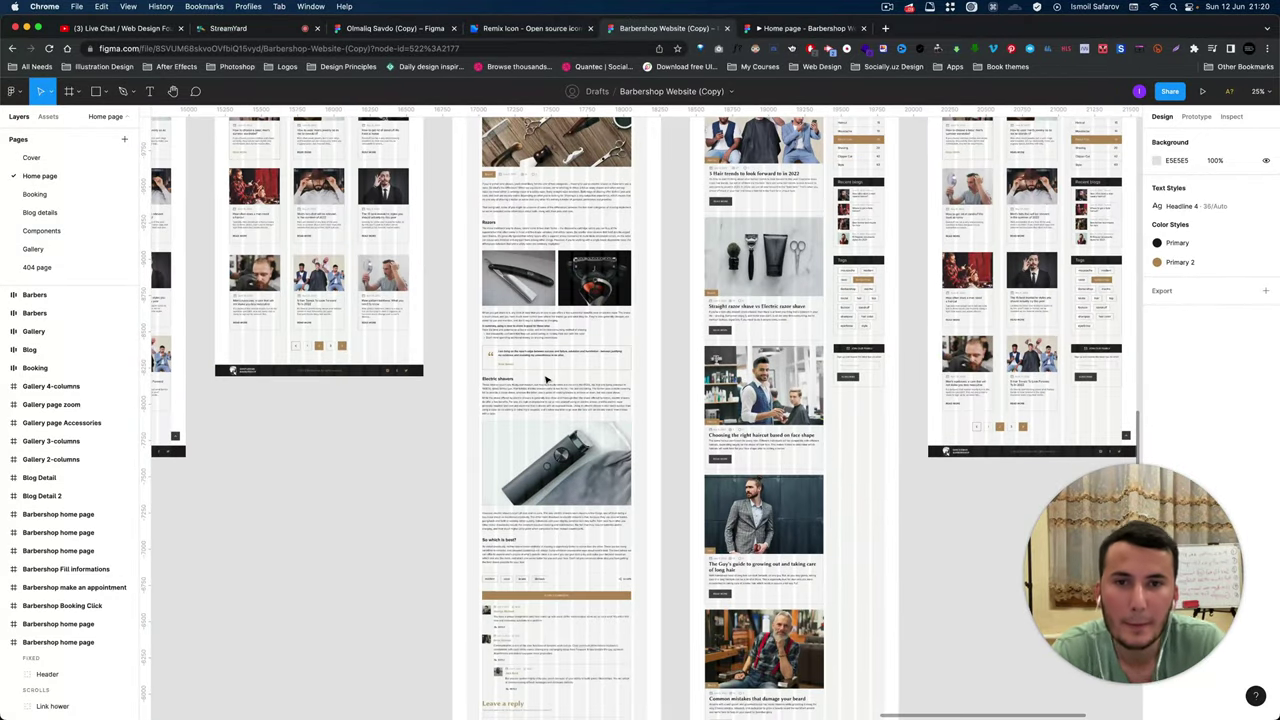
{"action": "scroll", "coordinate": [549, 377], "scroll_direction": "up", "scroll_amount": 2}
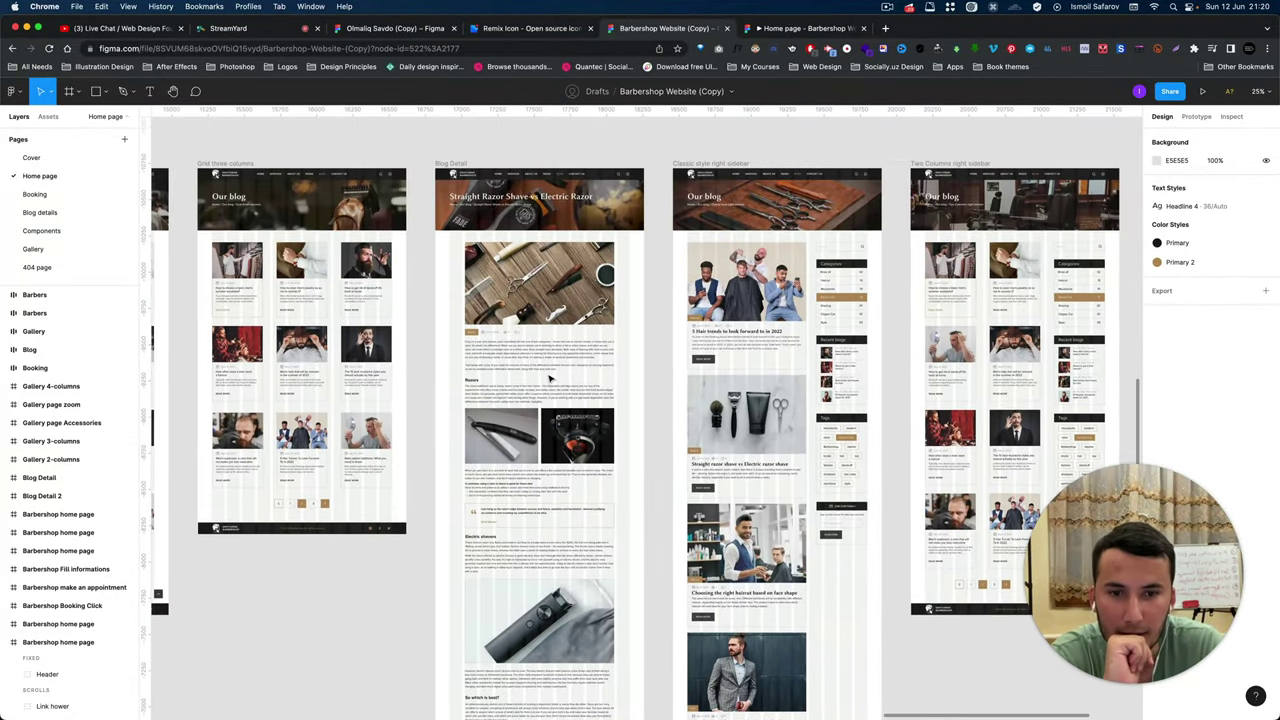
{"action": "scroll", "coordinate": [506, 297], "scroll_direction": "up", "scroll_amount": 3}
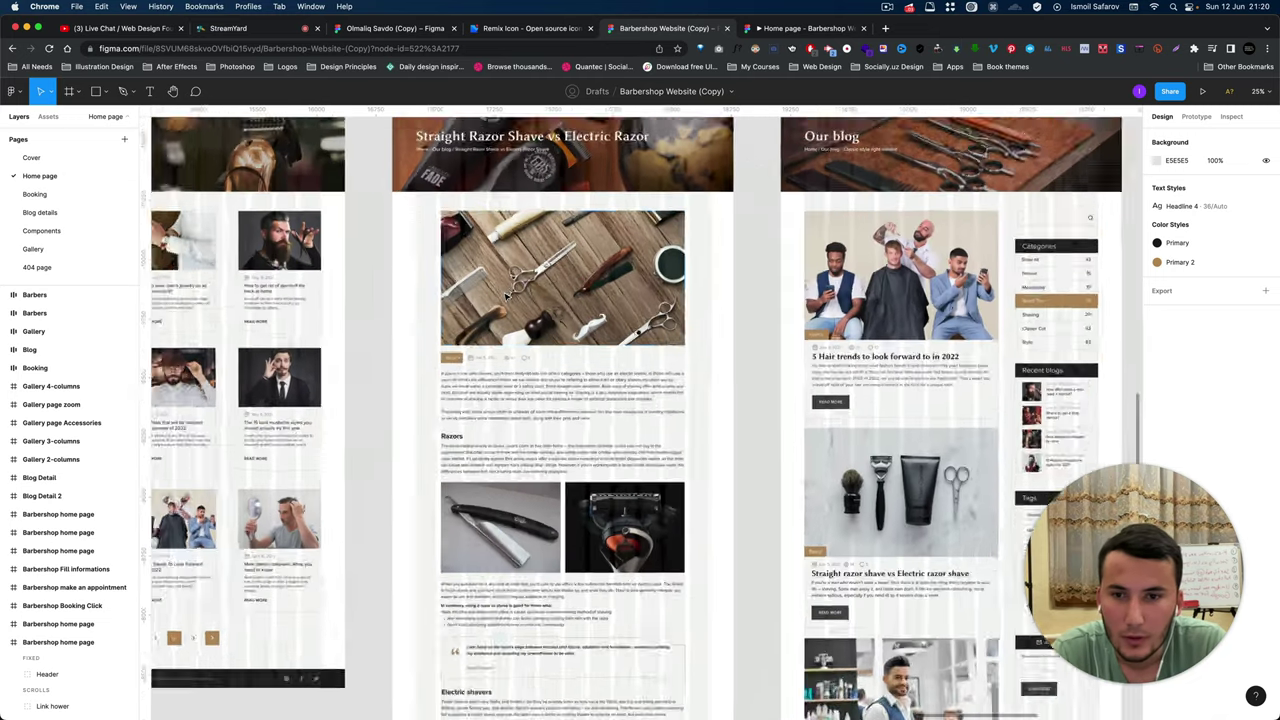
{"action": "scroll", "coordinate": [423, 366], "scroll_direction": "up", "scroll_amount": 3}
{"action": "scroll", "coordinate": [421, 364], "scroll_direction": "up", "scroll_amount": 3}
{"action": "scroll", "coordinate": [421, 364], "scroll_direction": "down", "scroll_amount": 3}
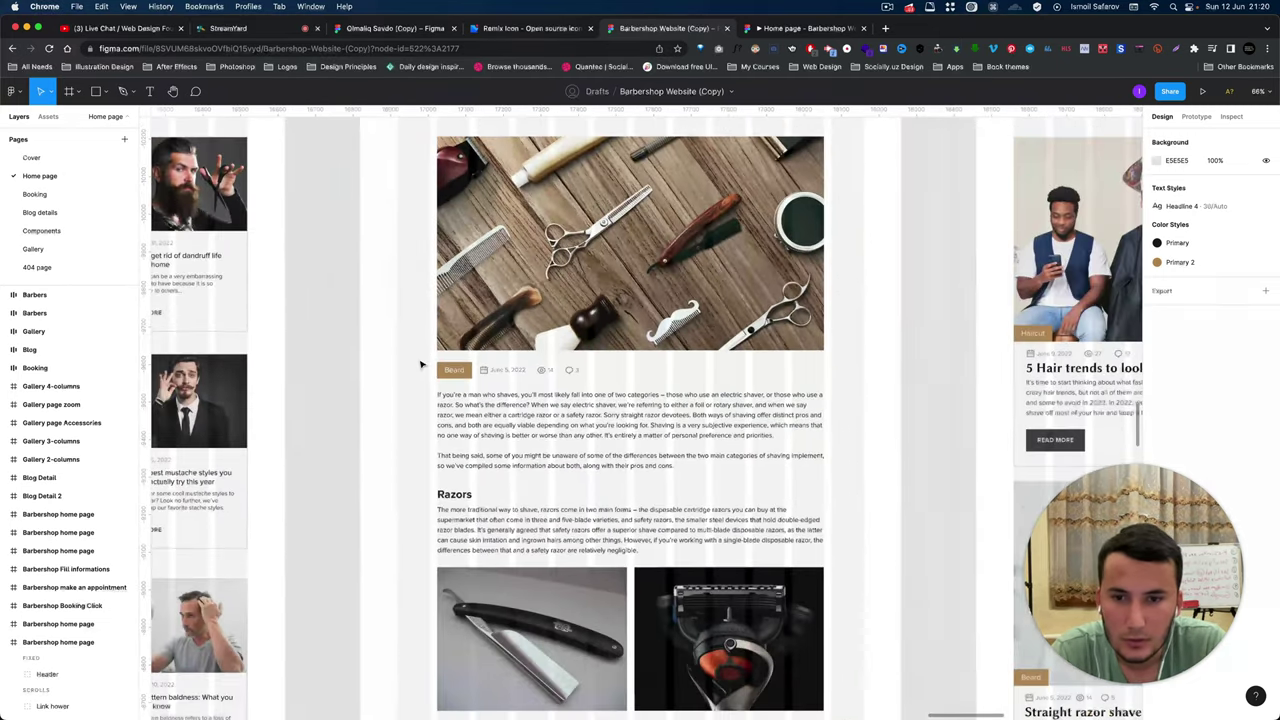
{"action": "scroll", "coordinate": [421, 364], "scroll_direction": "up", "scroll_amount": 2}
{"action": "scroll", "coordinate": [421, 364], "scroll_direction": "down", "scroll_amount": 2}
{"action": "scroll", "coordinate": [421, 364], "scroll_direction": "down", "scroll_amount": 3}
{"action": "scroll", "coordinate": [421, 365], "scroll_direction": "down", "scroll_amount": 1}
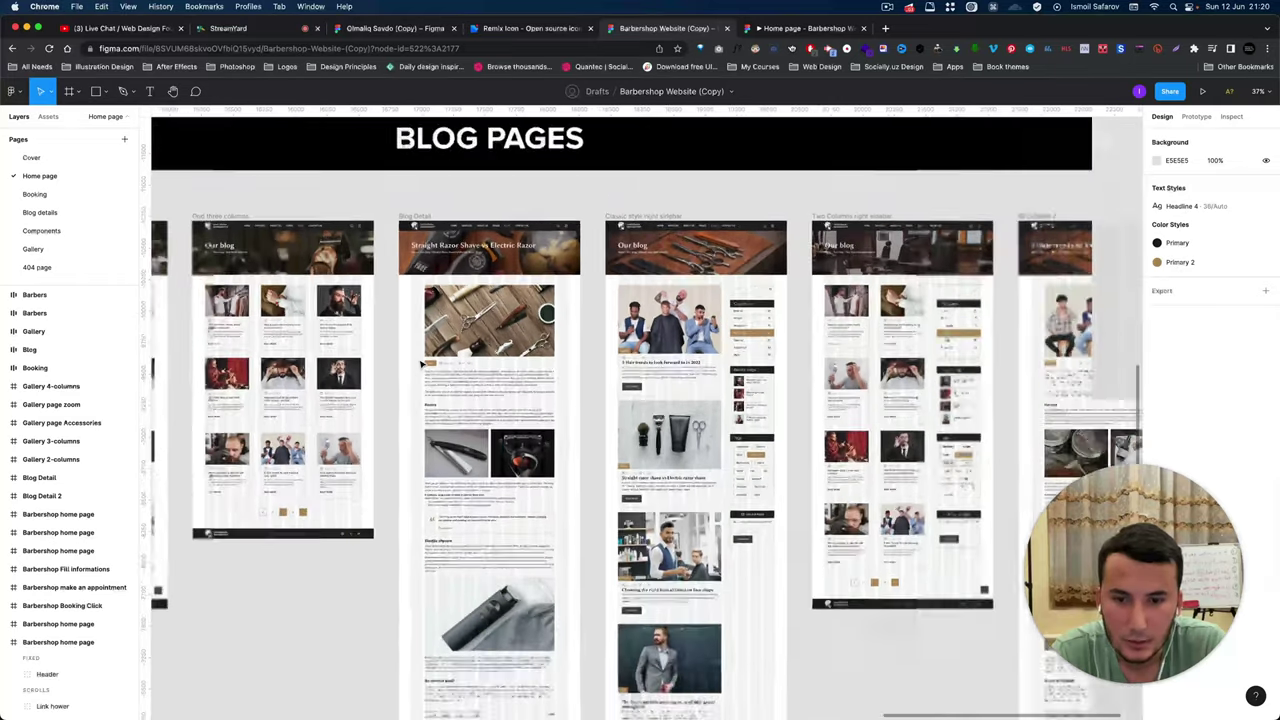
{"action": "scroll", "coordinate": [421, 364], "scroll_direction": "down", "scroll_amount": 1}
{"action": "scroll", "coordinate": [480, 365], "scroll_direction": "down", "scroll_amount": 3}
{"action": "scroll", "coordinate": [586, 367], "scroll_direction": "up", "scroll_amount": 5}
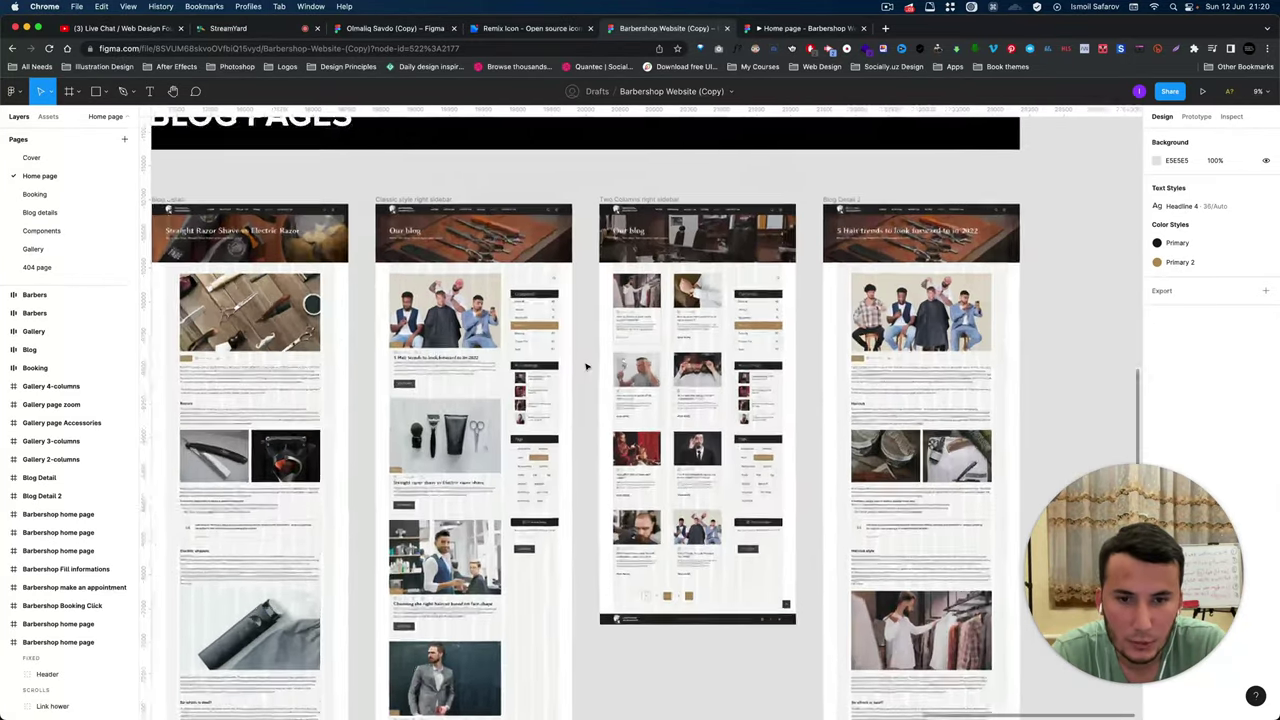
{"action": "scroll", "coordinate": [640, 345], "scroll_direction": "up", "scroll_amount": 3}
{"action": "scroll", "coordinate": [700, 320], "scroll_direction": "up", "scroll_amount": 2}
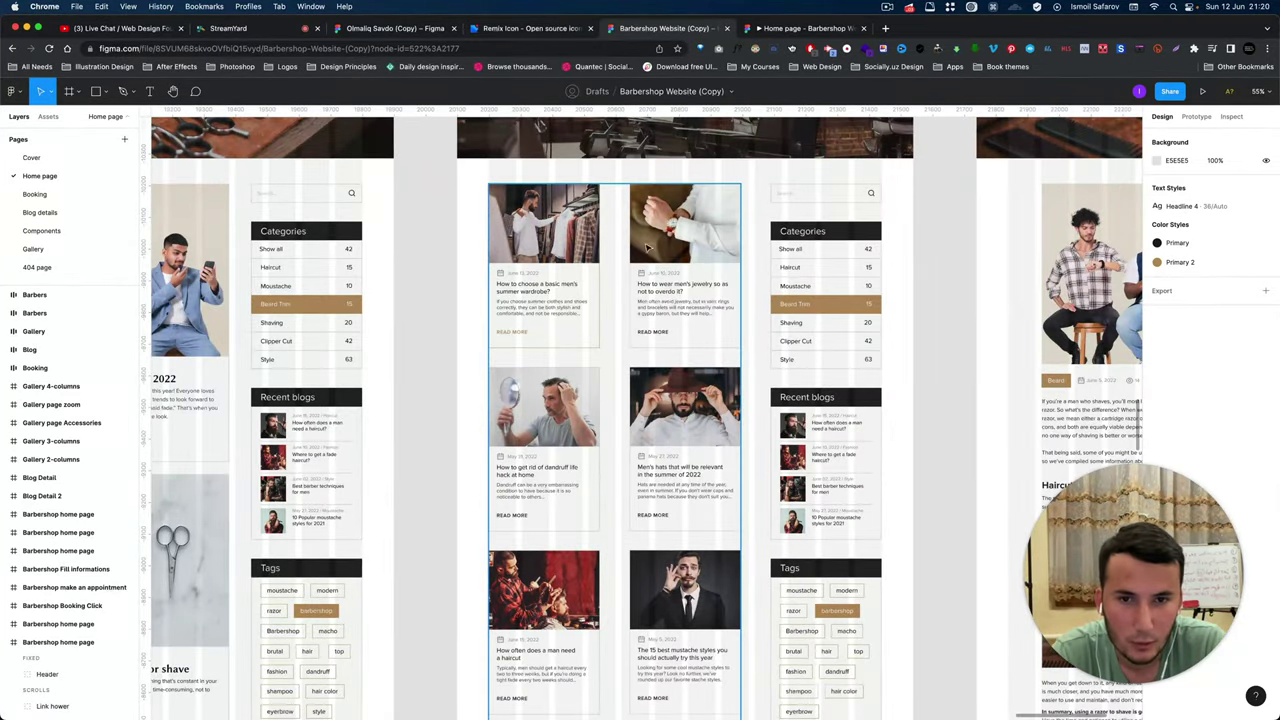
{"action": "scroll", "coordinate": [614, 210], "scroll_direction": "up", "scroll_amount": 1}
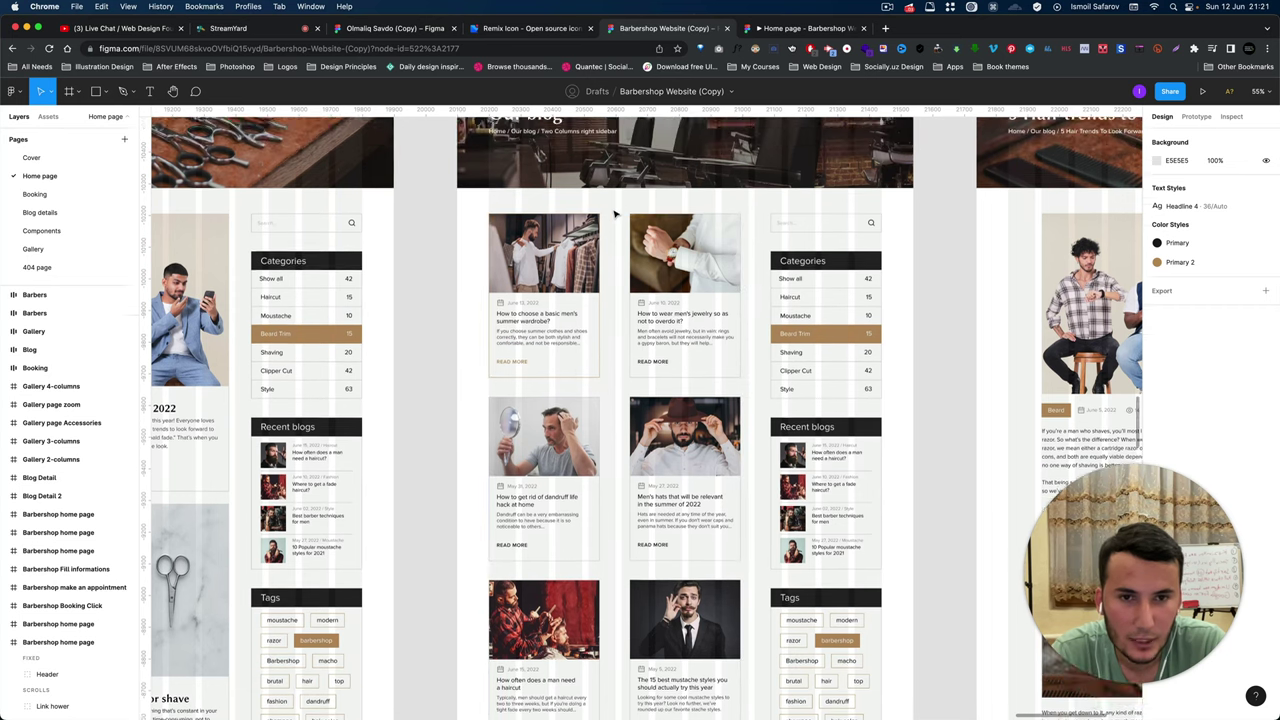
{"action": "scroll", "coordinate": [540, 175], "scroll_direction": "up", "scroll_amount": 3}
{"action": "left_click", "coordinate": [510, 145]}
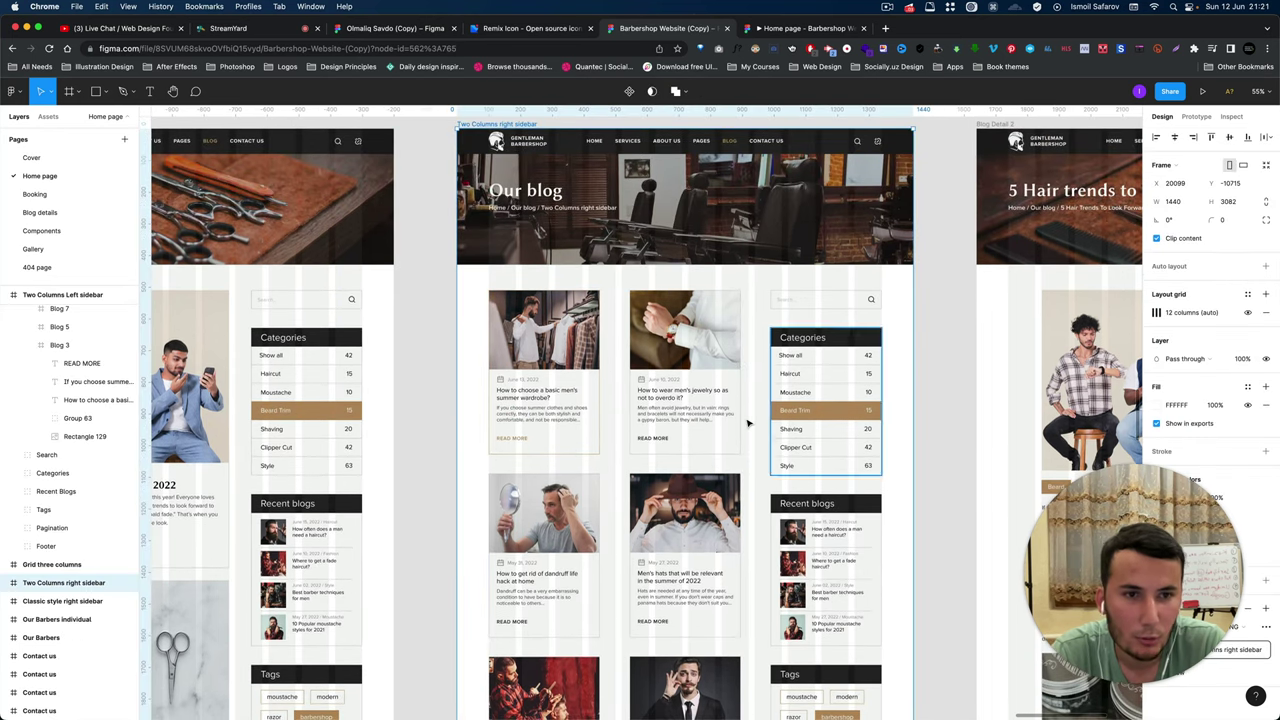
{"action": "scroll", "coordinate": [748, 423], "scroll_direction": "down", "scroll_amount": 10}
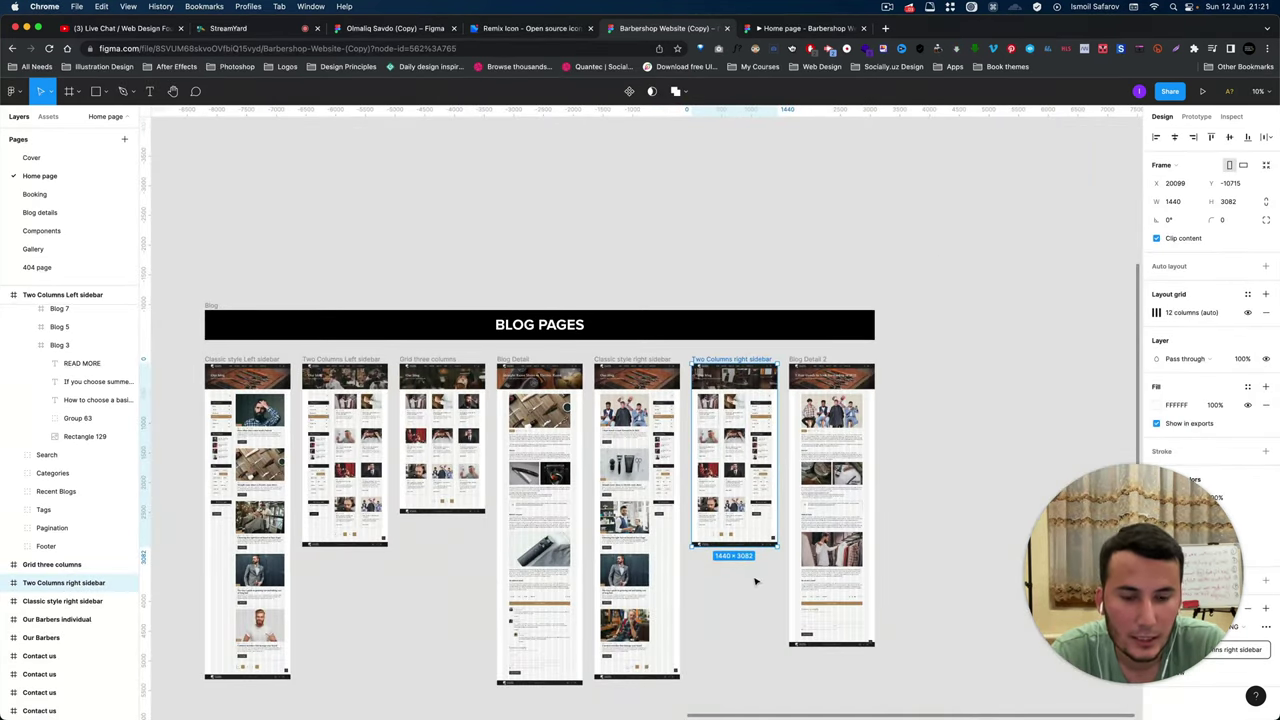
{"action": "left_click", "coordinate": [746, 584]}
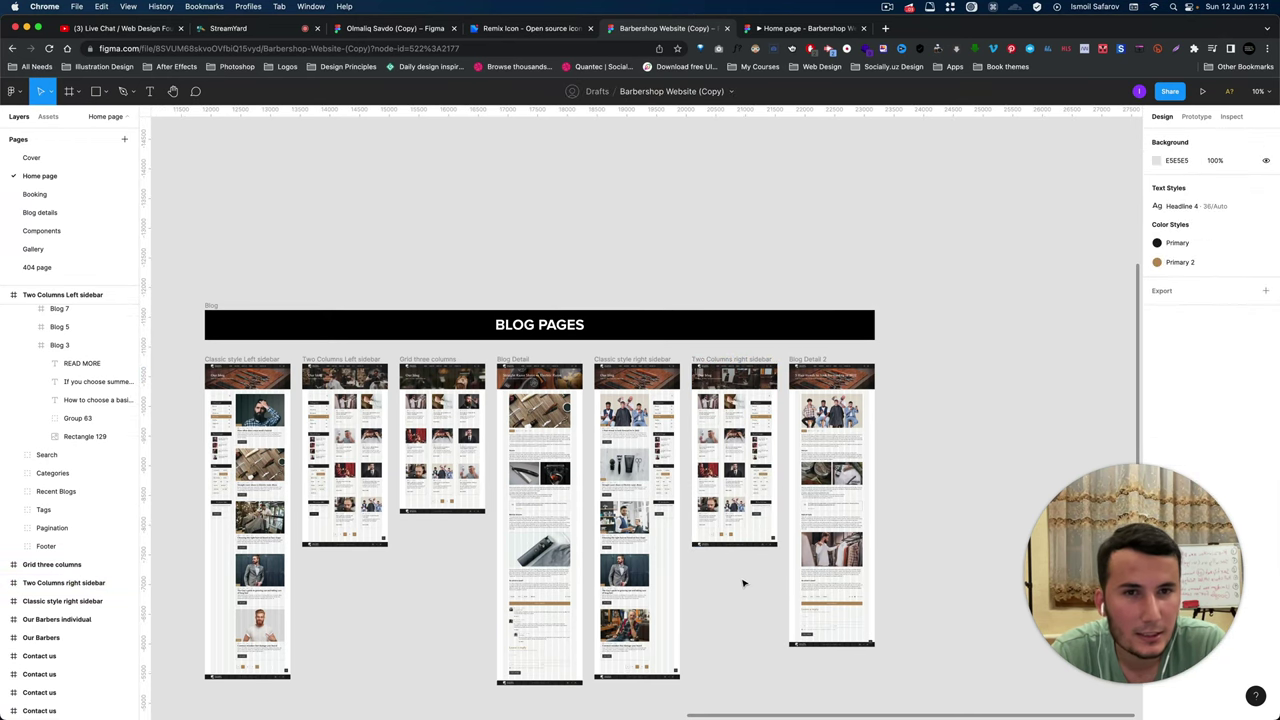
{"action": "scroll", "coordinate": [743, 583], "scroll_direction": "up", "scroll_amount": 2}
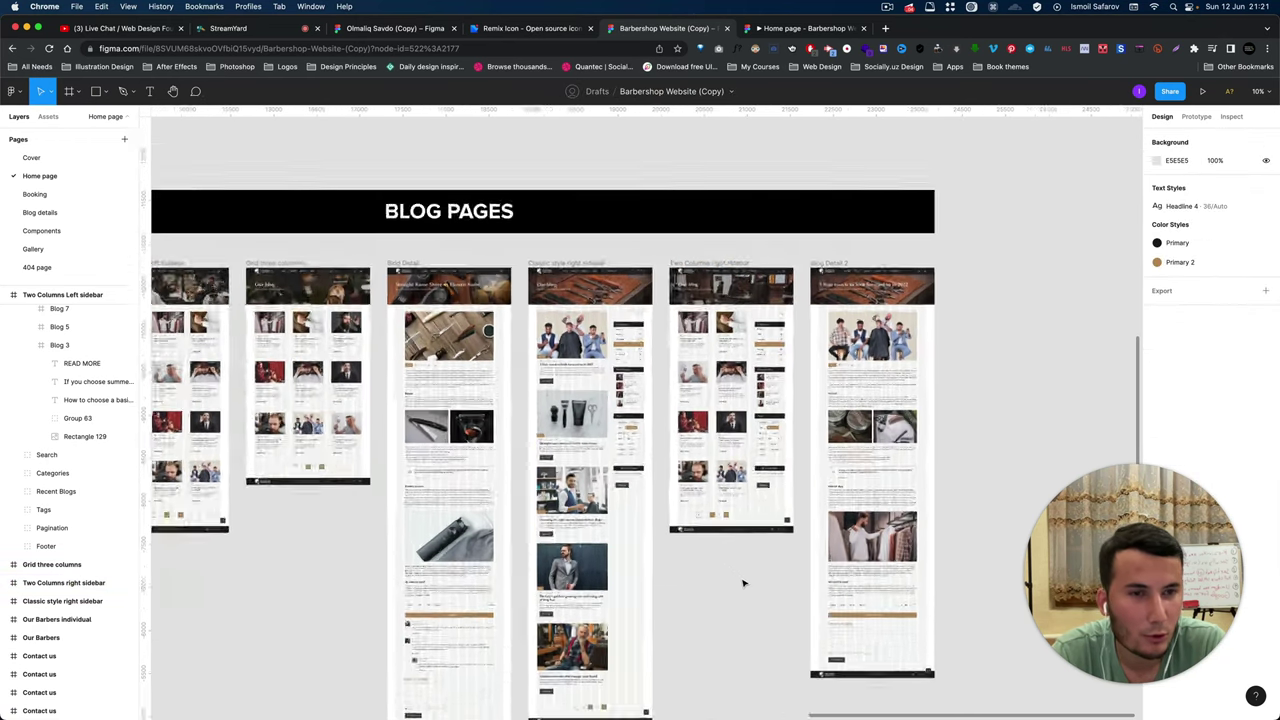
{"action": "scroll", "coordinate": [743, 583], "scroll_direction": "up", "scroll_amount": 1}
{"action": "scroll", "coordinate": [743, 583], "scroll_direction": "down", "scroll_amount": 3}
{"action": "scroll", "coordinate": [743, 583], "scroll_direction": "down", "scroll_amount": 5}
{"action": "scroll", "coordinate": [743, 583], "scroll_direction": "up", "scroll_amount": 3}
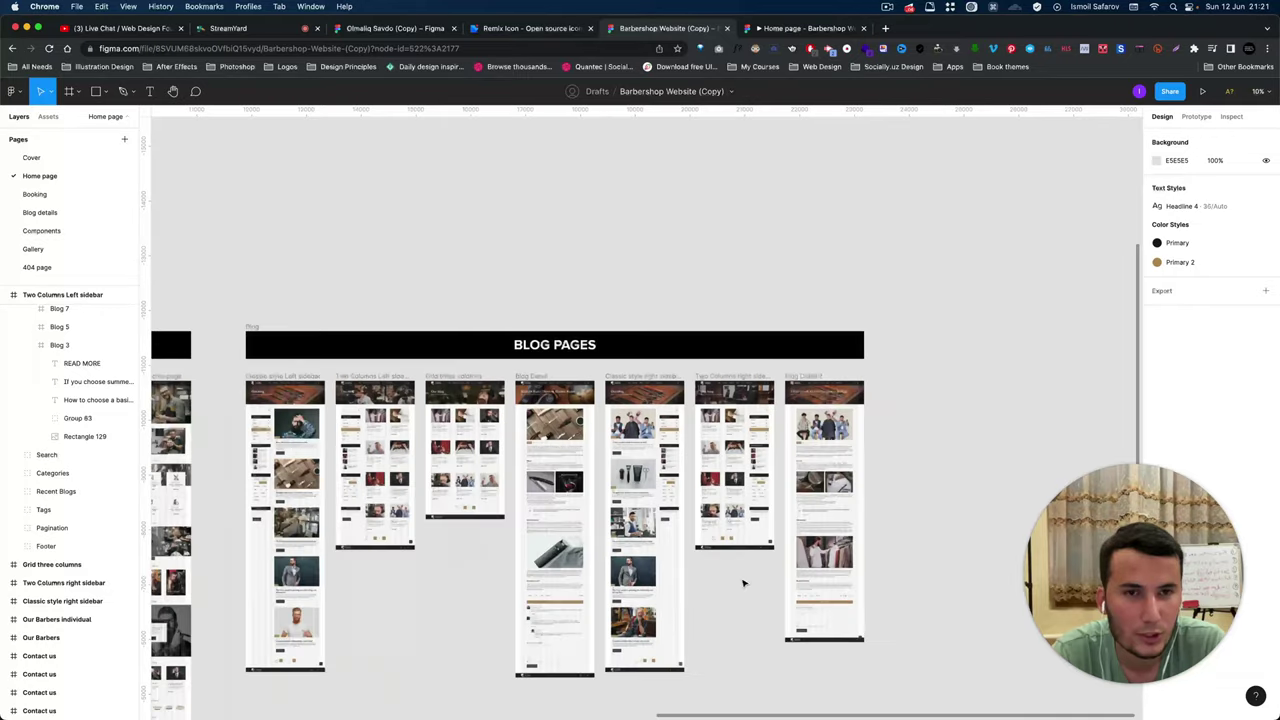
{"action": "scroll", "coordinate": [743, 583], "scroll_direction": "up", "scroll_amount": 2}
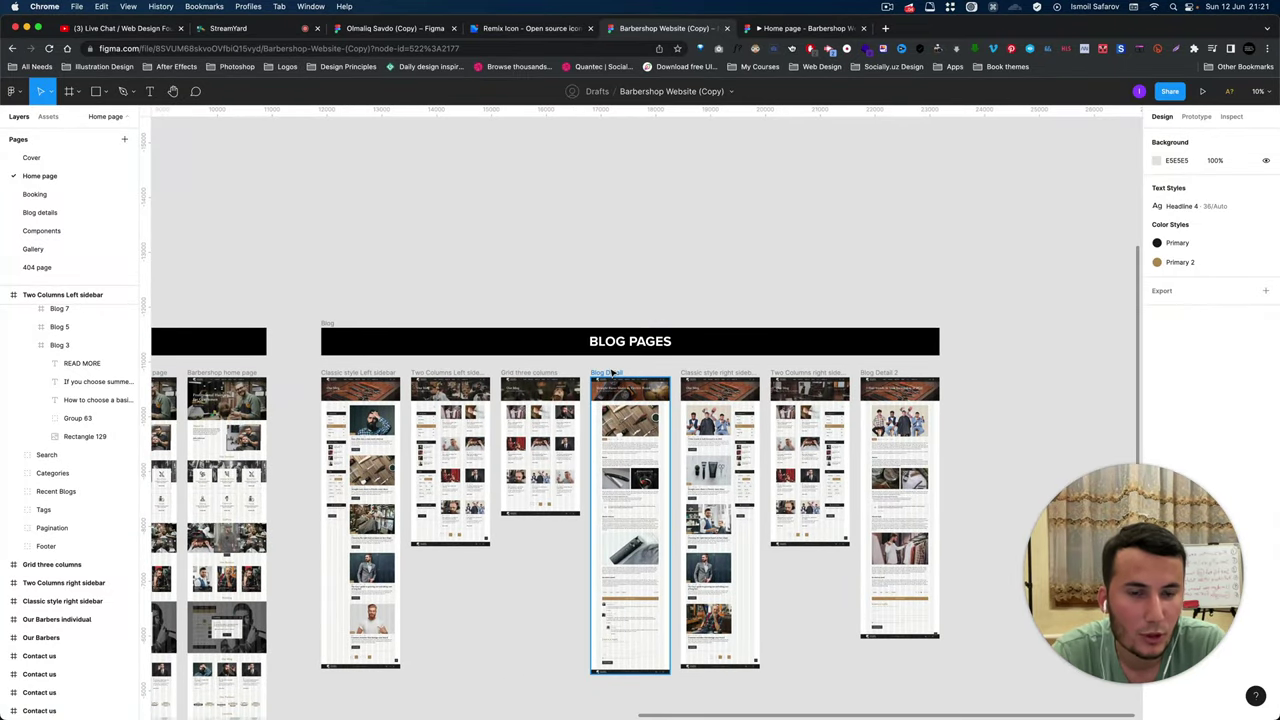
{"action": "left_click", "coordinate": [610, 372]}
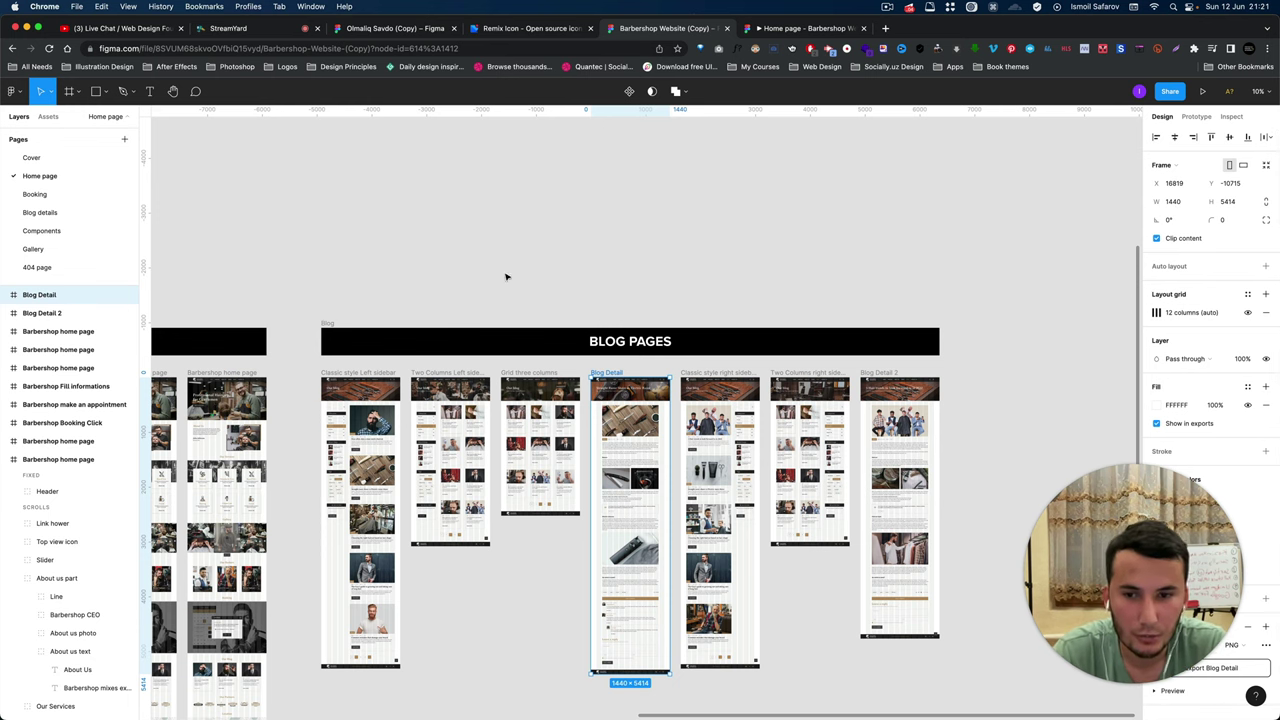
{"action": "scroll", "coordinate": [549, 323], "scroll_direction": "left", "scroll_amount": 2}
{"action": "scroll", "coordinate": [523, 360], "scroll_direction": "left", "scroll_amount": 4}
{"action": "scroll", "coordinate": [523, 360], "scroll_direction": "left", "scroll_amount": 8}
{"action": "scroll", "coordinate": [523, 360], "scroll_direction": "left", "scroll_amount": 4}
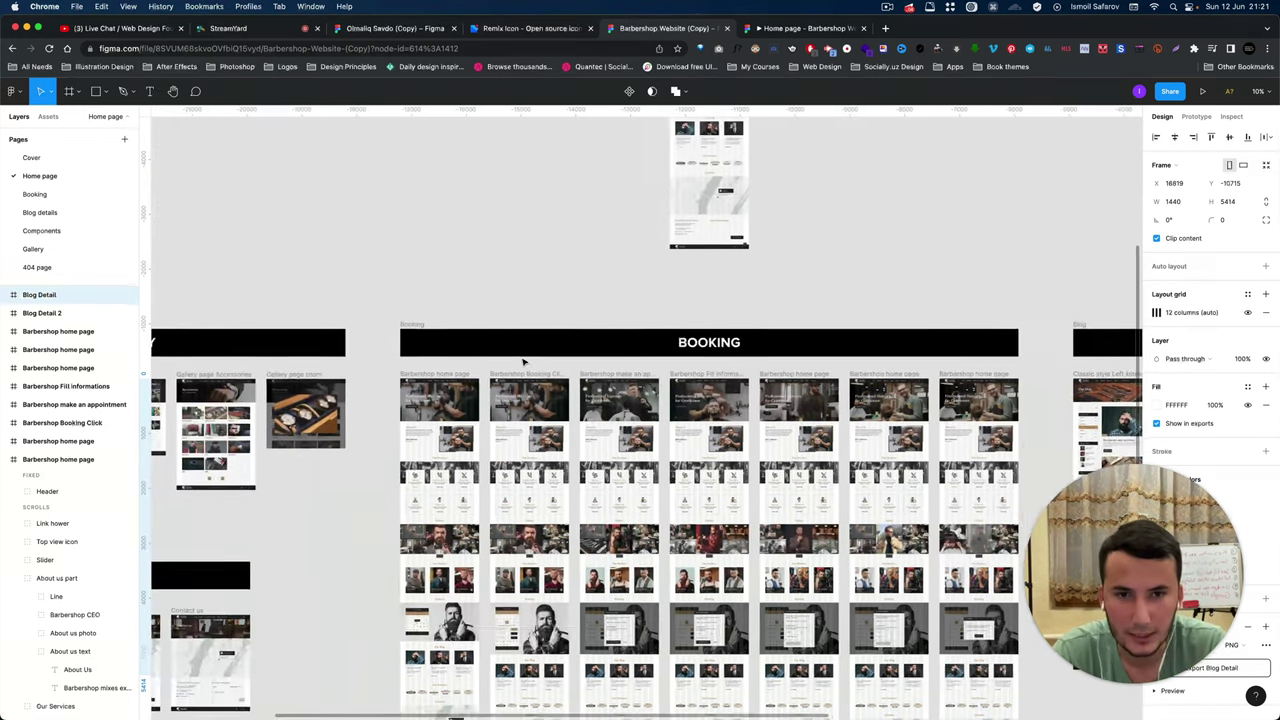
{"action": "scroll", "coordinate": [523, 362], "scroll_direction": "up", "scroll_amount": 6}
{"action": "scroll", "coordinate": [581, 346], "scroll_direction": "down", "scroll_amount": 3}
{"action": "scroll", "coordinate": [620, 310], "scroll_direction": "up", "scroll_amount": 2}
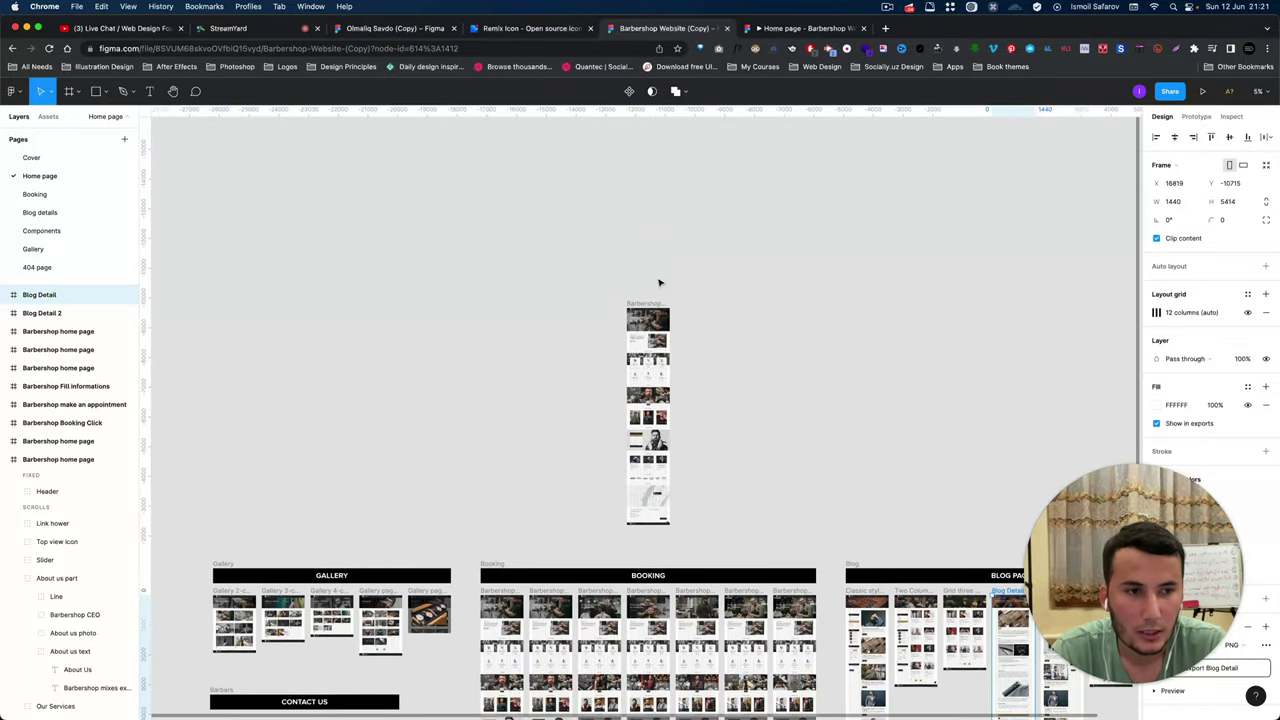
{"action": "scroll", "coordinate": [651, 291], "scroll_direction": "up", "scroll_amount": 5}
{"action": "left_click", "coordinate": [588, 368]}
{"action": "scroll", "coordinate": [569, 400], "scroll_direction": "up", "scroll_amount": 5}
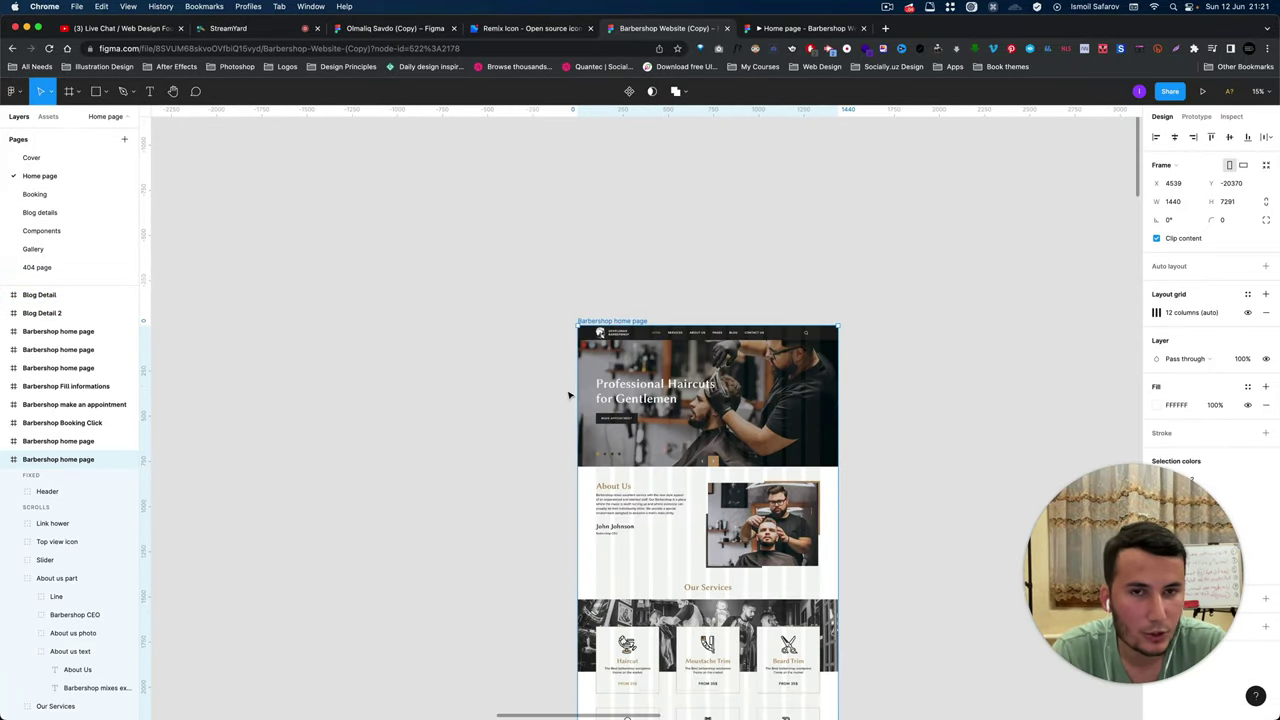
{"action": "scroll", "coordinate": [640, 430], "scroll_direction": "up", "scroll_amount": 4}
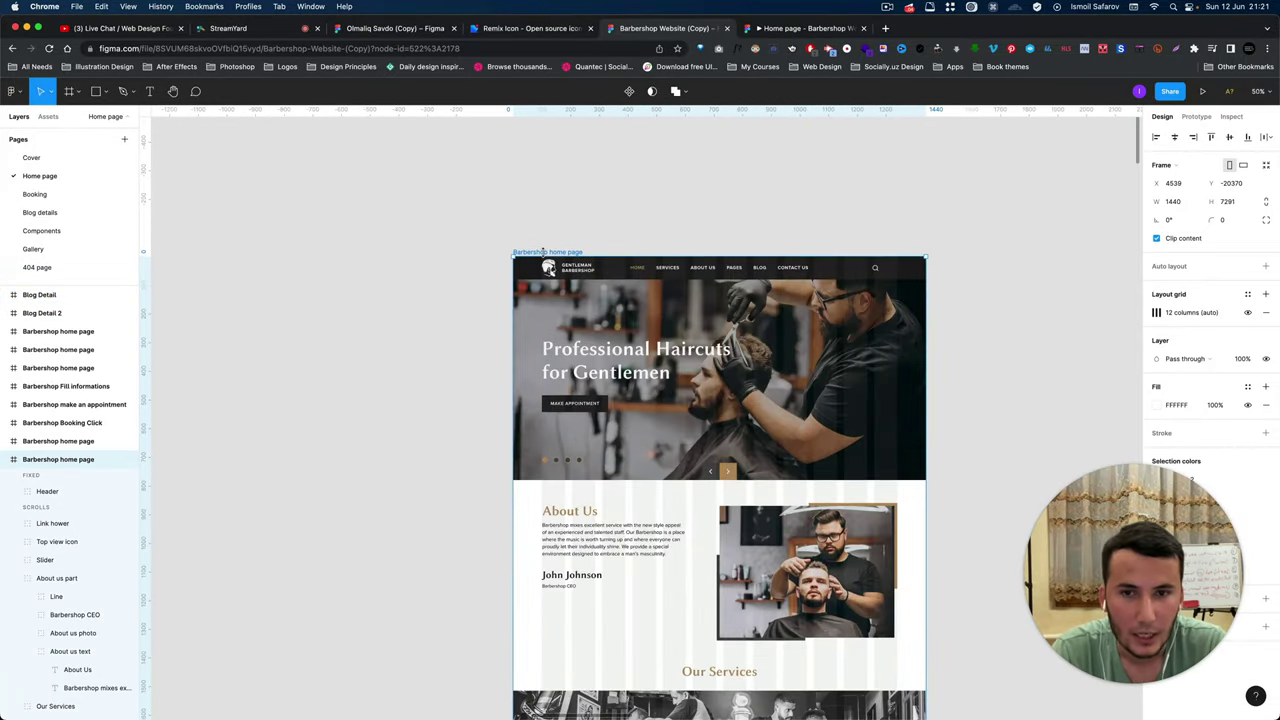
{"action": "left_click_drag", "start_coordinate": [548, 256], "coordinate": [846, 242]}
{"action": "scroll", "coordinate": [531, 240], "scroll_direction": "down", "scroll_amount": 3}
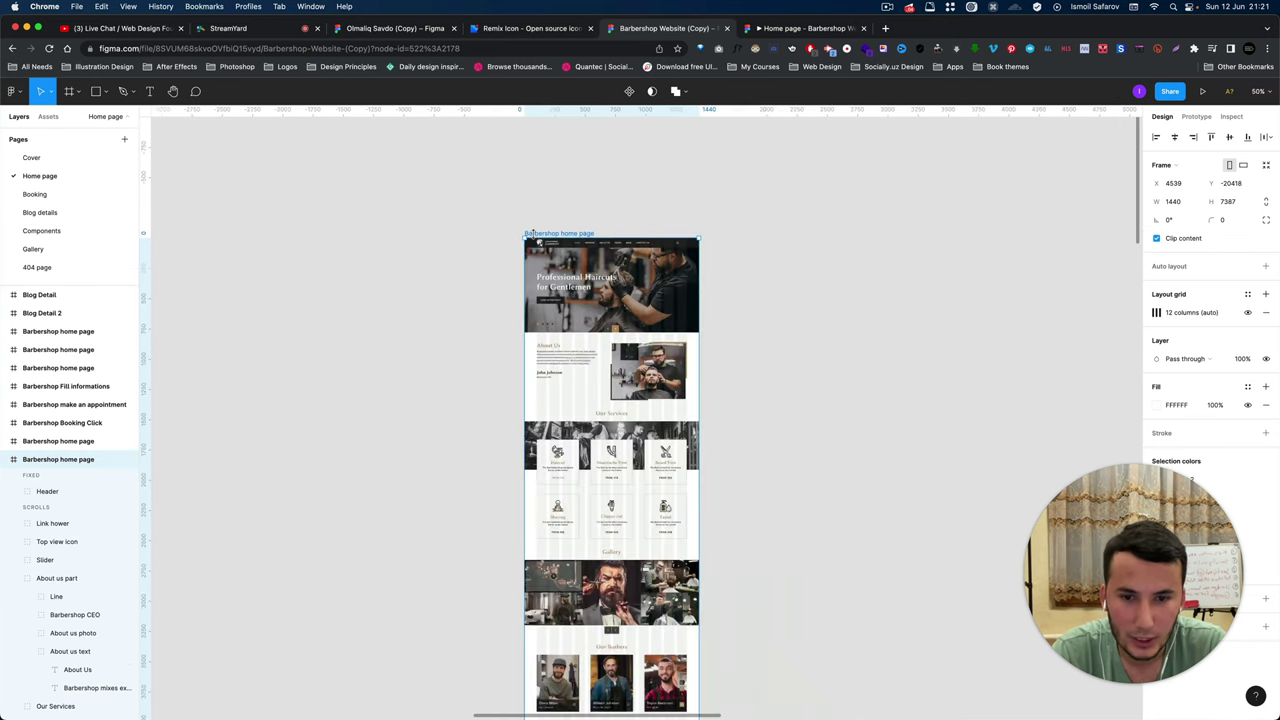
{"action": "scroll", "coordinate": [533, 236], "scroll_direction": "down", "scroll_amount": 2}
{"action": "key", "text": "ctrl+z"}
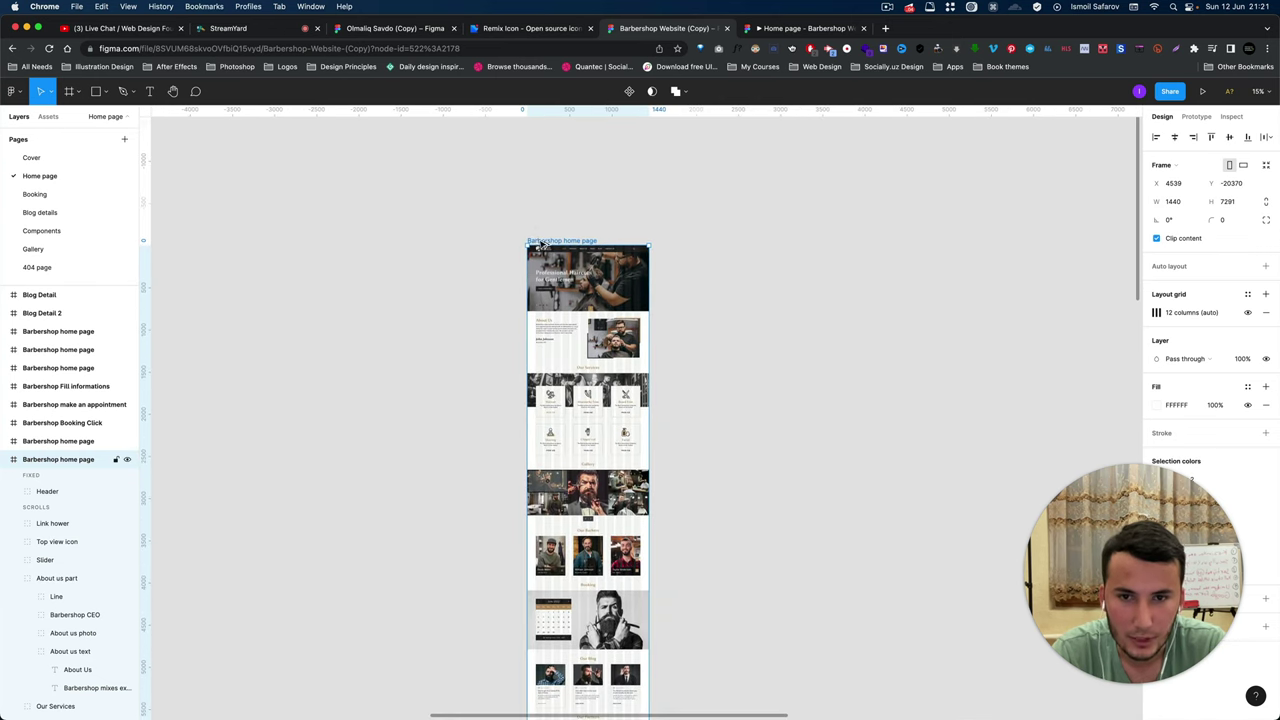
{"action": "left_click_drag", "start_coordinate": [538, 245], "coordinate": [733, 246]}
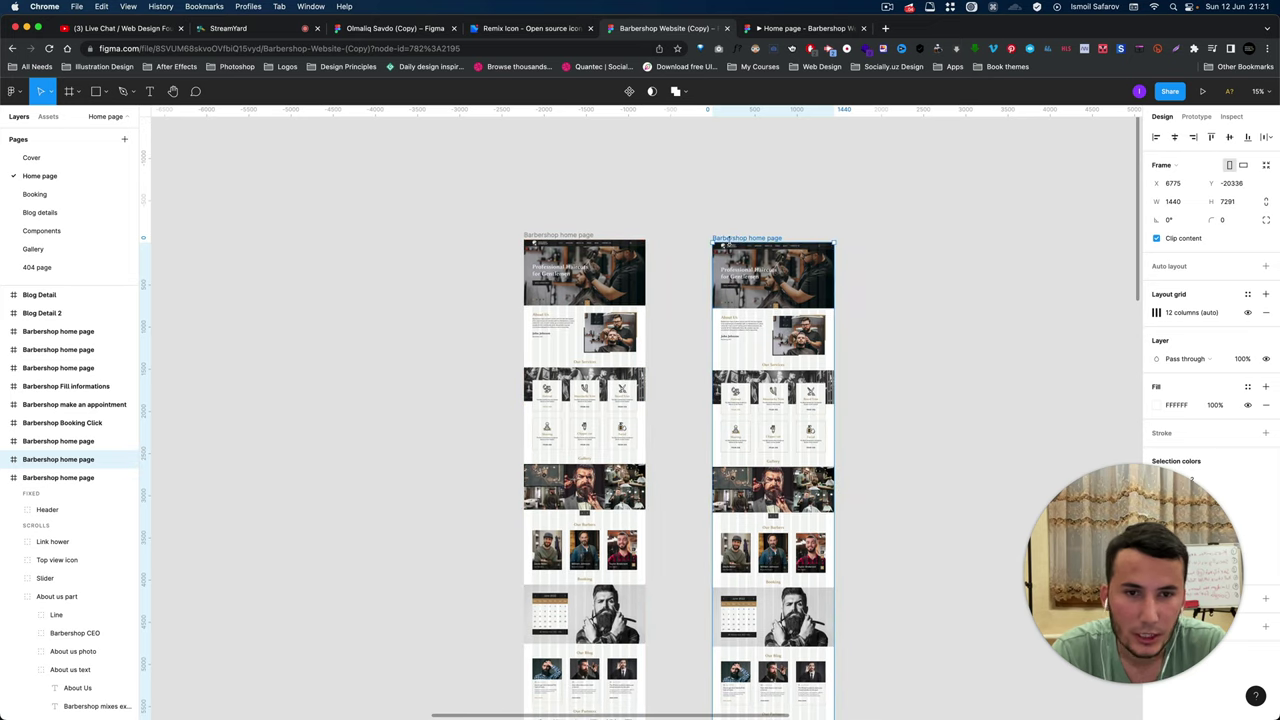
{"action": "scroll", "coordinate": [745, 255], "scroll_direction": "right", "scroll_amount": 3}
{"action": "key", "text": "Delete"}
{"action": "key", "text": "f"}
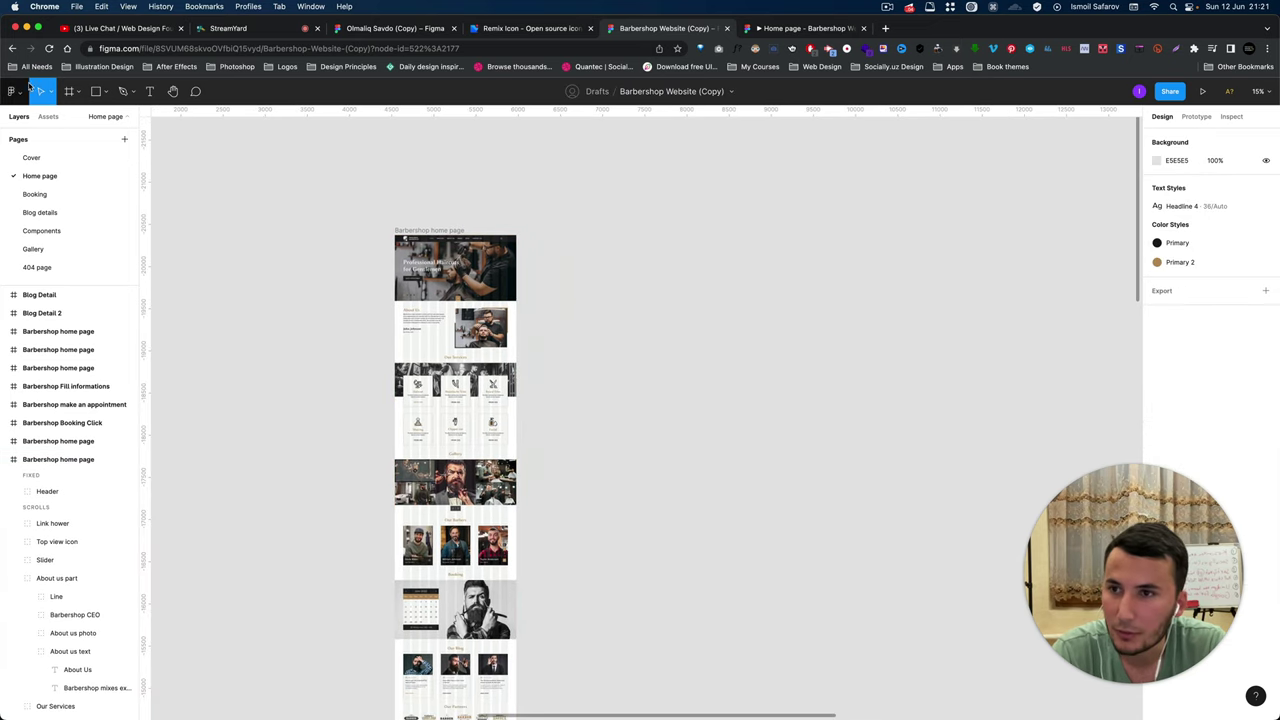
Draw Frame 132 right of the home page and set its width to 1600.
{"action": "left_click_drag", "start_coordinate": [748, 190], "coordinate": [994, 417]}
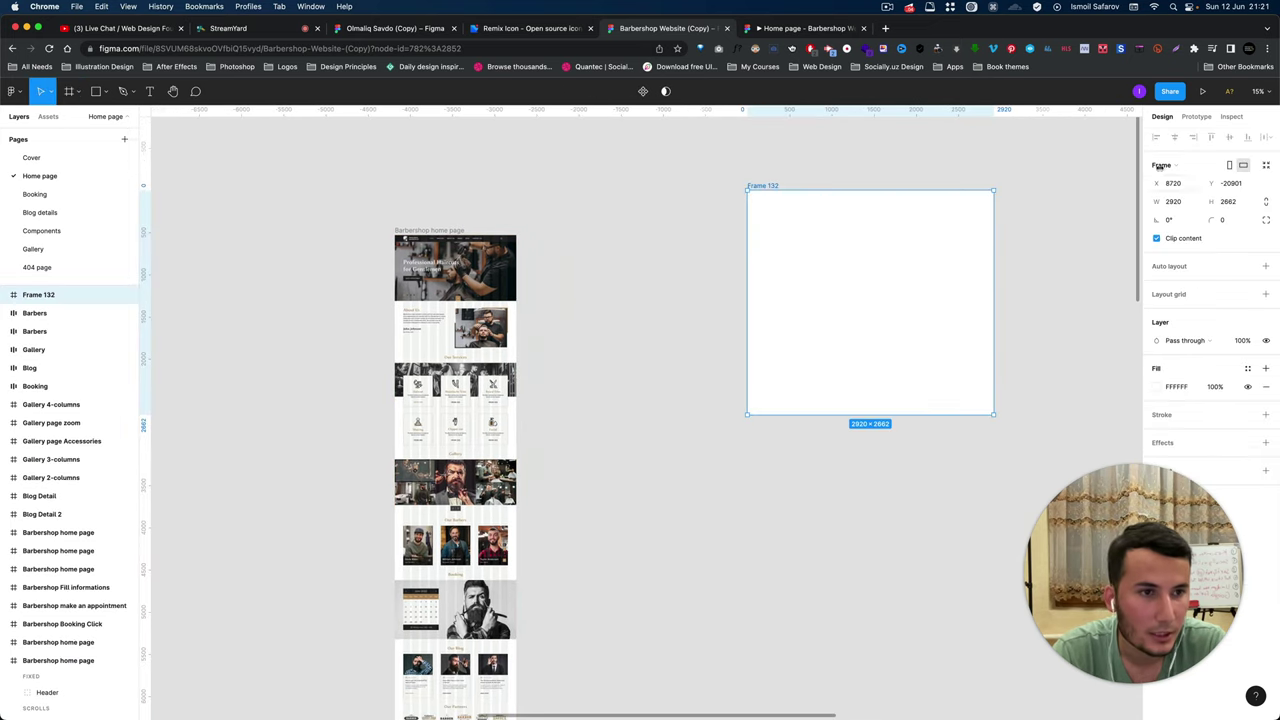
{"action": "left_click", "coordinate": [1175, 203]}
{"action": "type", "text": "1600"}
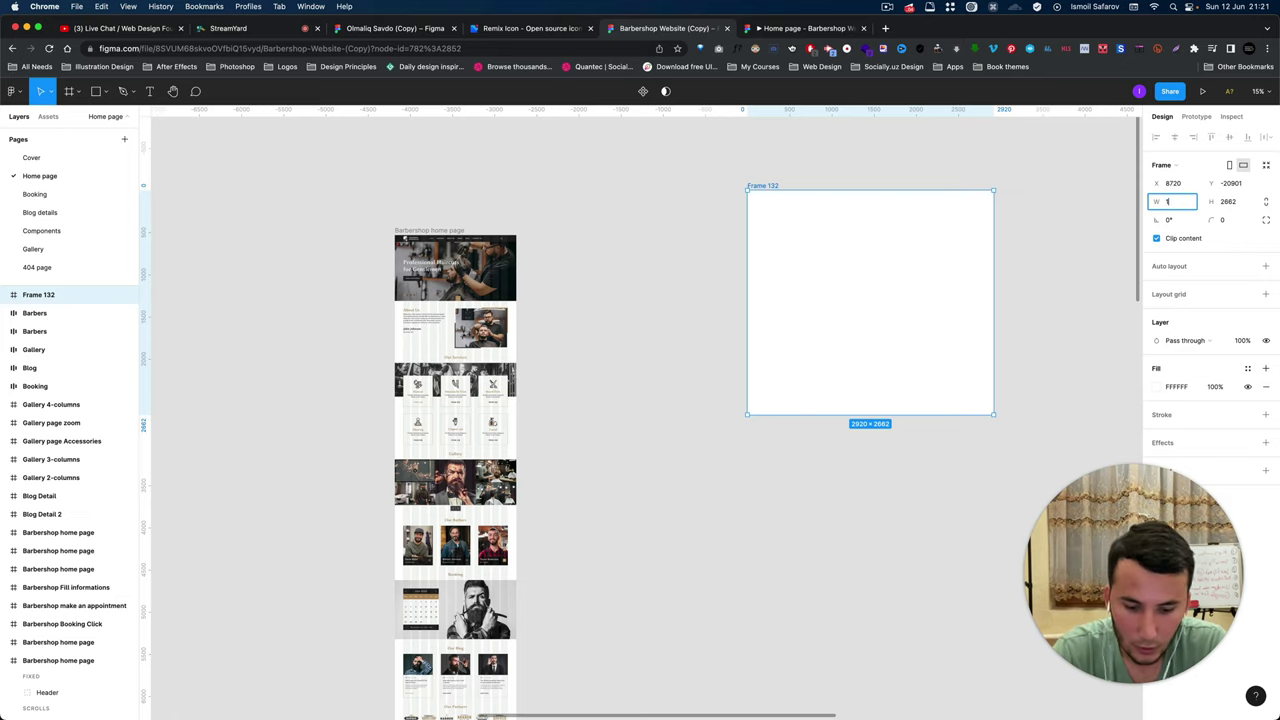
{"action": "key", "text": "Return"}
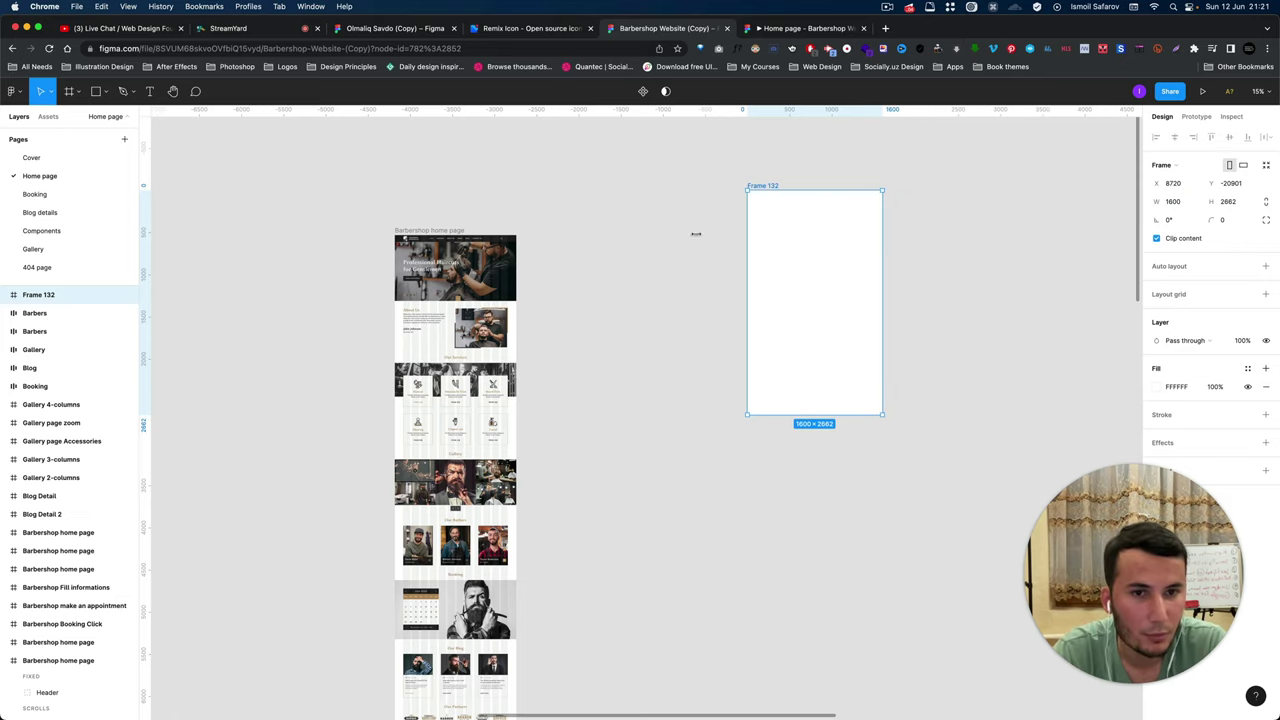
{"action": "key", "text": "shift+2"}
{"action": "scroll", "coordinate": [822, 229], "scroll_direction": "up", "scroll_amount": 1}
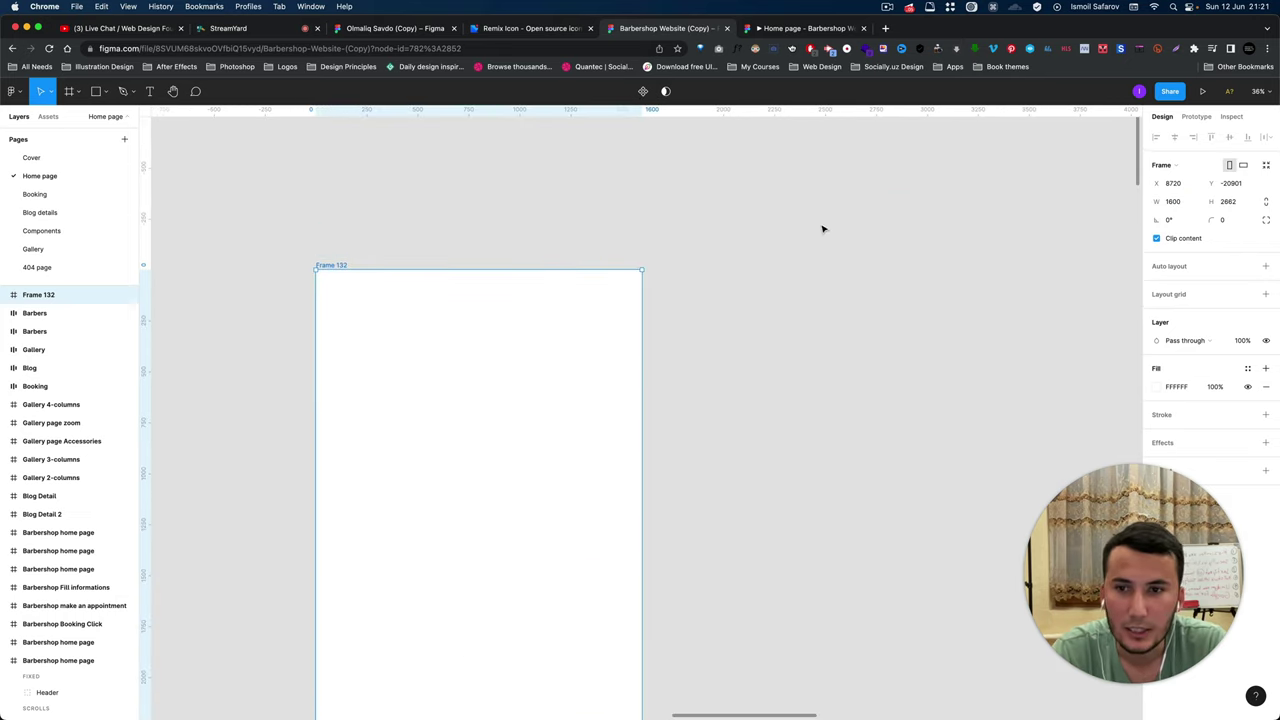
{"action": "left_click", "coordinate": [305, 172]}
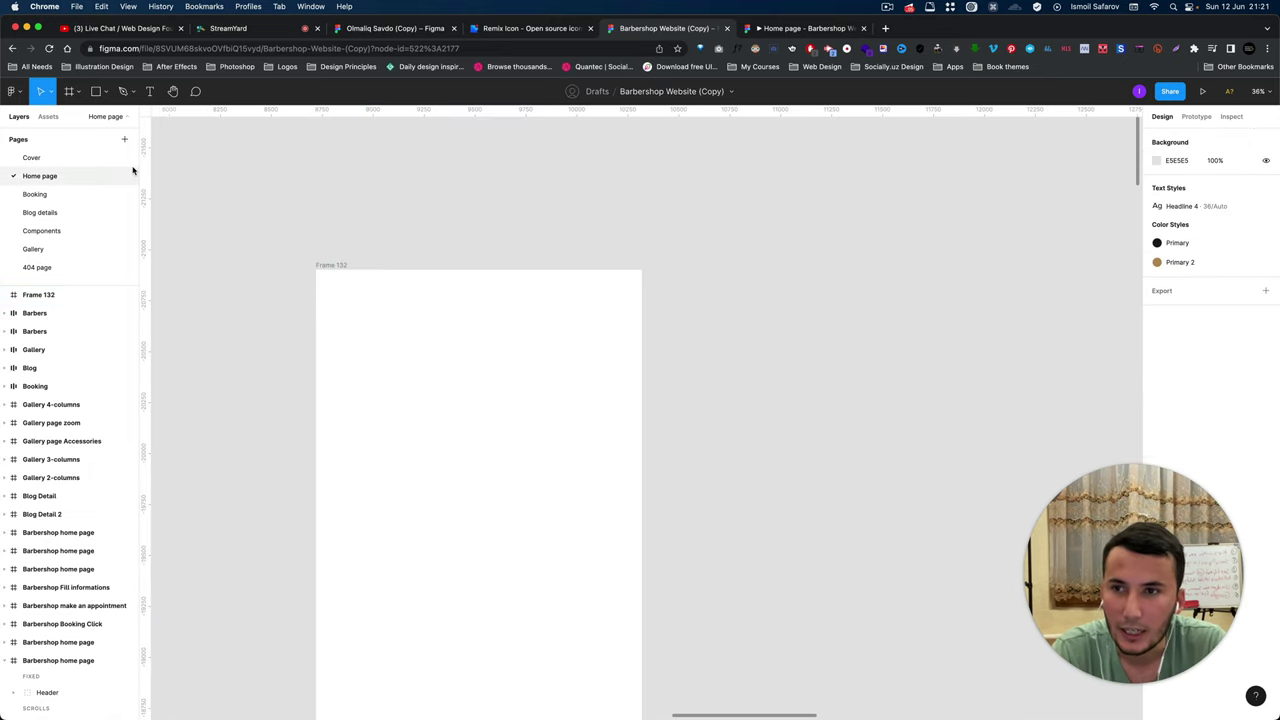
Add a grey 1600 × 900 rectangle across the top of Frame 132.
{"action": "left_click", "coordinate": [96, 91]}
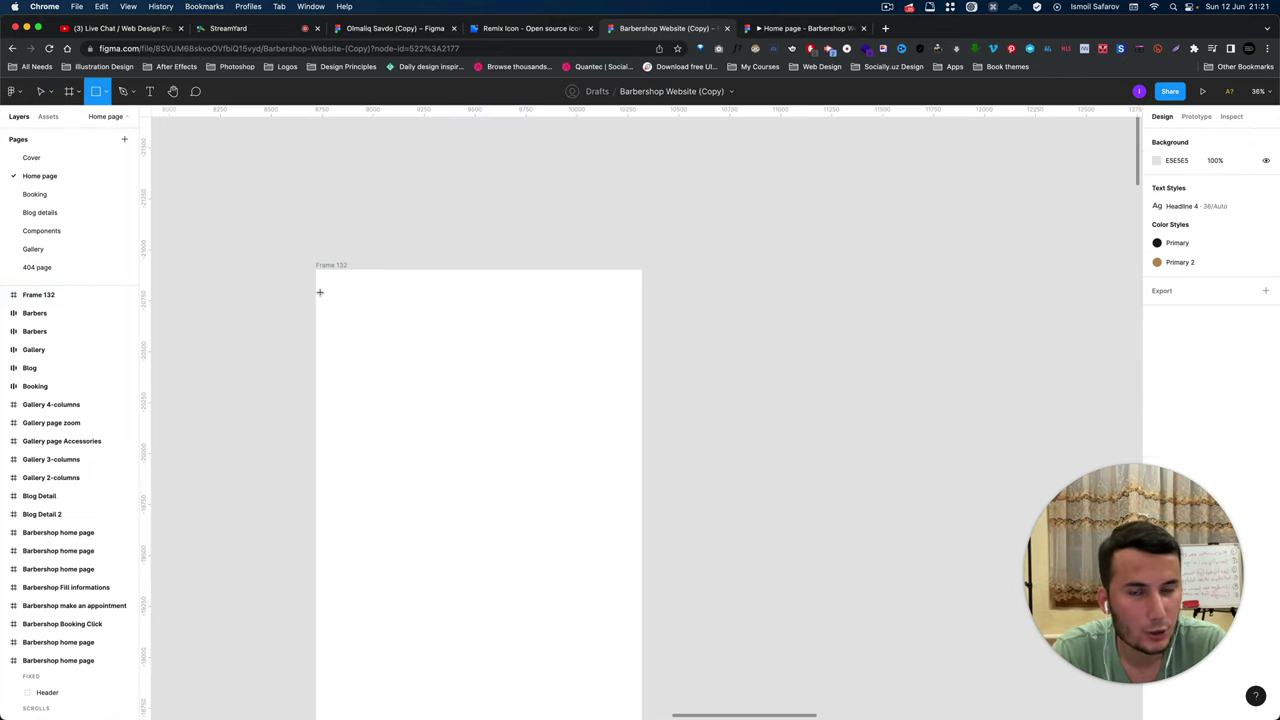
{"action": "scroll", "coordinate": [320, 292], "scroll_direction": "up", "scroll_amount": 2}
{"action": "scroll", "coordinate": [320, 285], "scroll_direction": "up", "scroll_amount": 2}
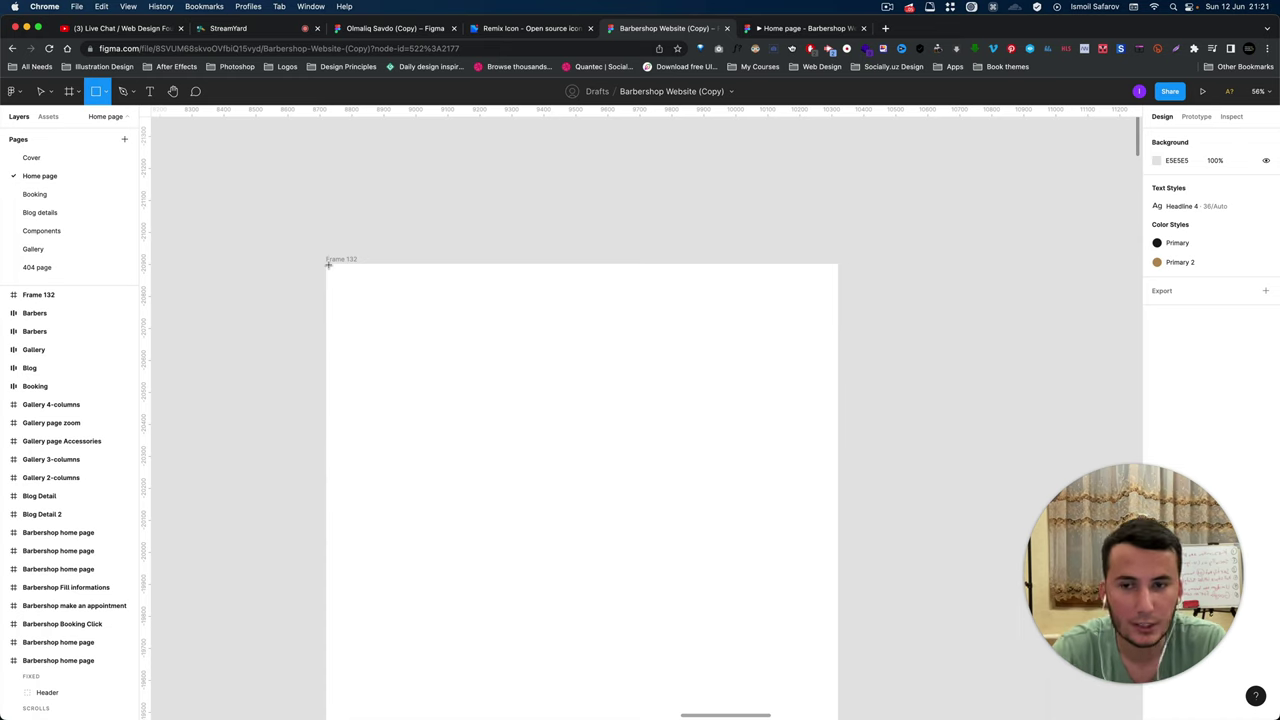
{"action": "left_click_drag", "start_coordinate": [327, 265], "coordinate": [829, 447]}
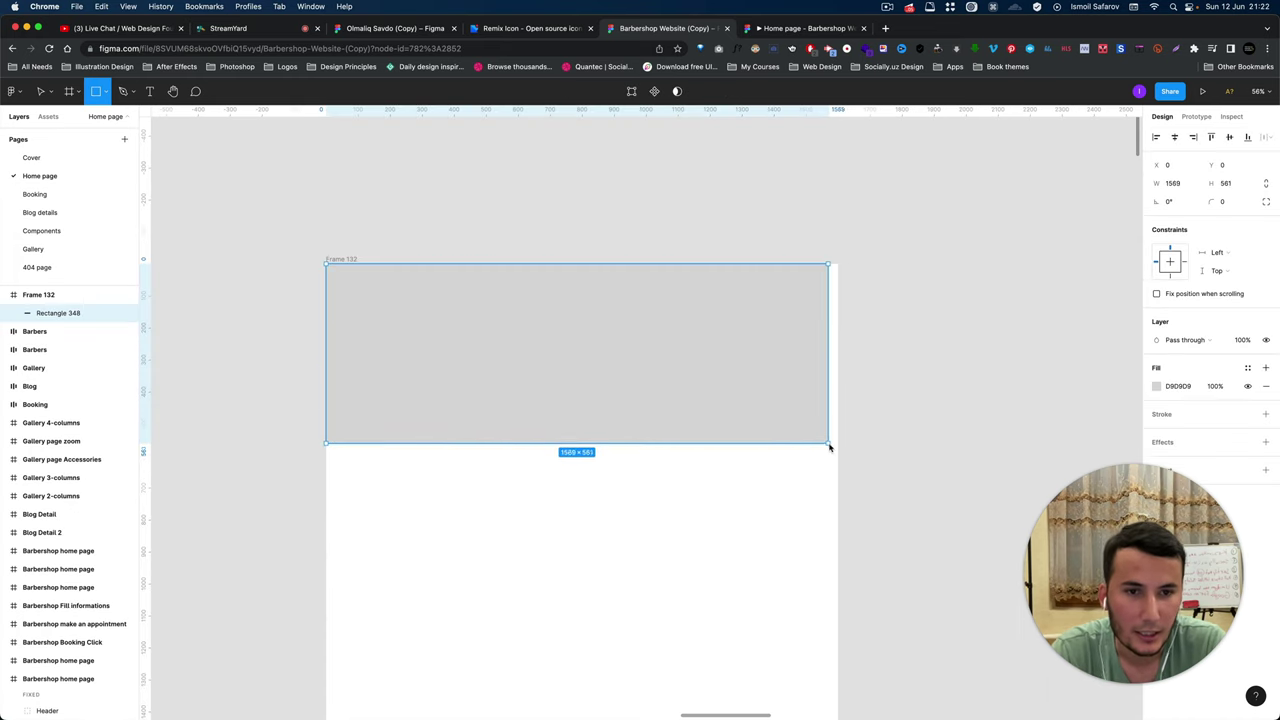
{"action": "left_click_drag", "start_coordinate": [829, 447], "coordinate": [839, 466]}
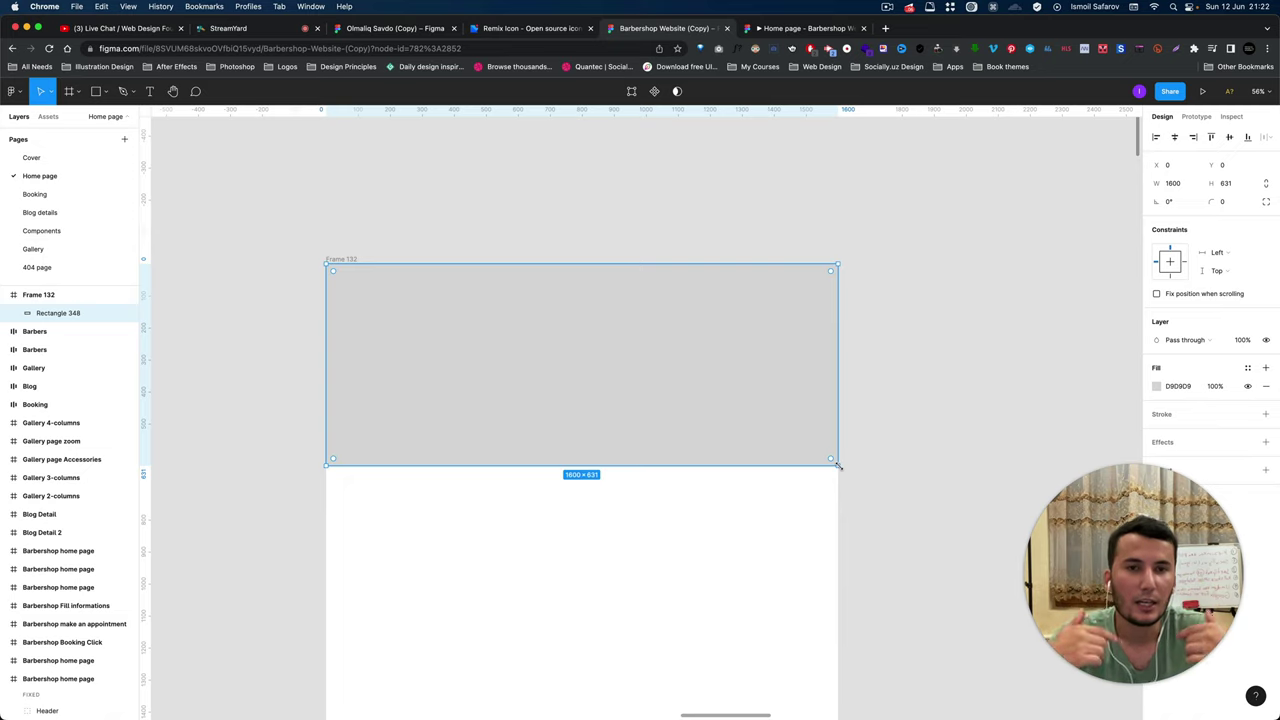
{"action": "scroll", "coordinate": [638, 467], "scroll_direction": "left", "scroll_amount": 3}
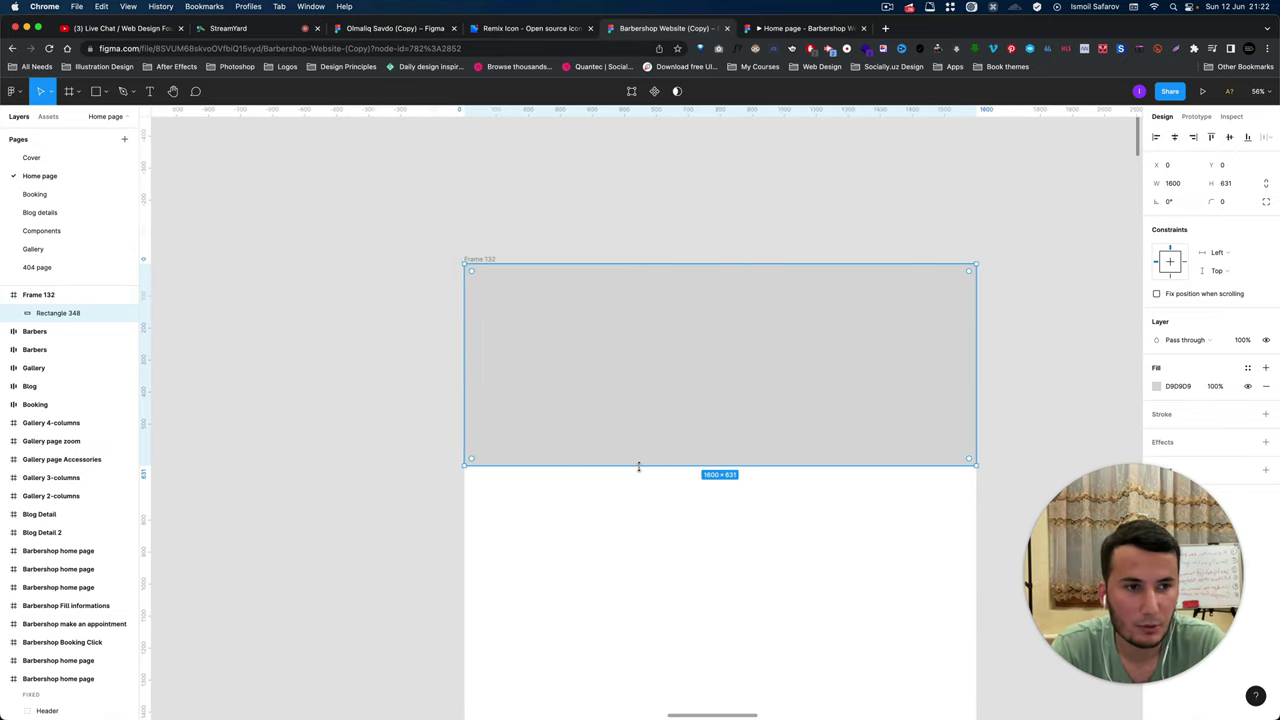
{"action": "left_click_drag", "start_coordinate": [689, 465], "coordinate": [687, 603]}
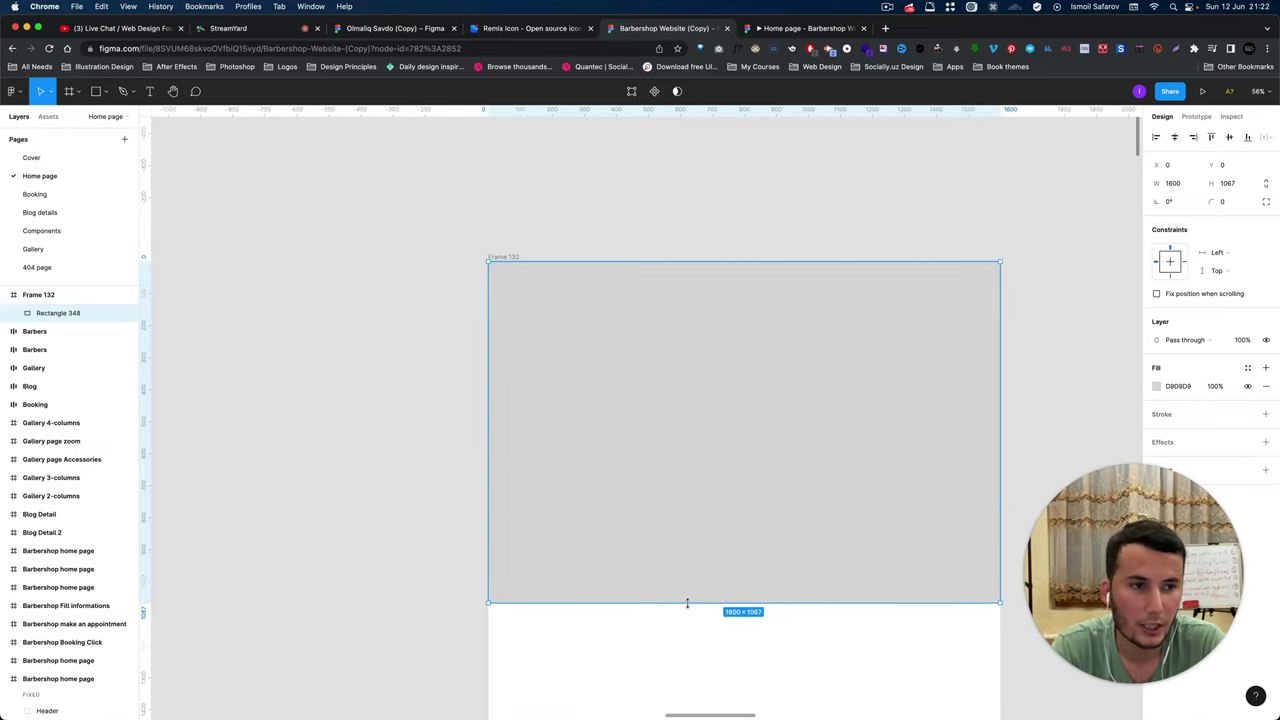
{"action": "left_click", "coordinate": [1238, 185]}
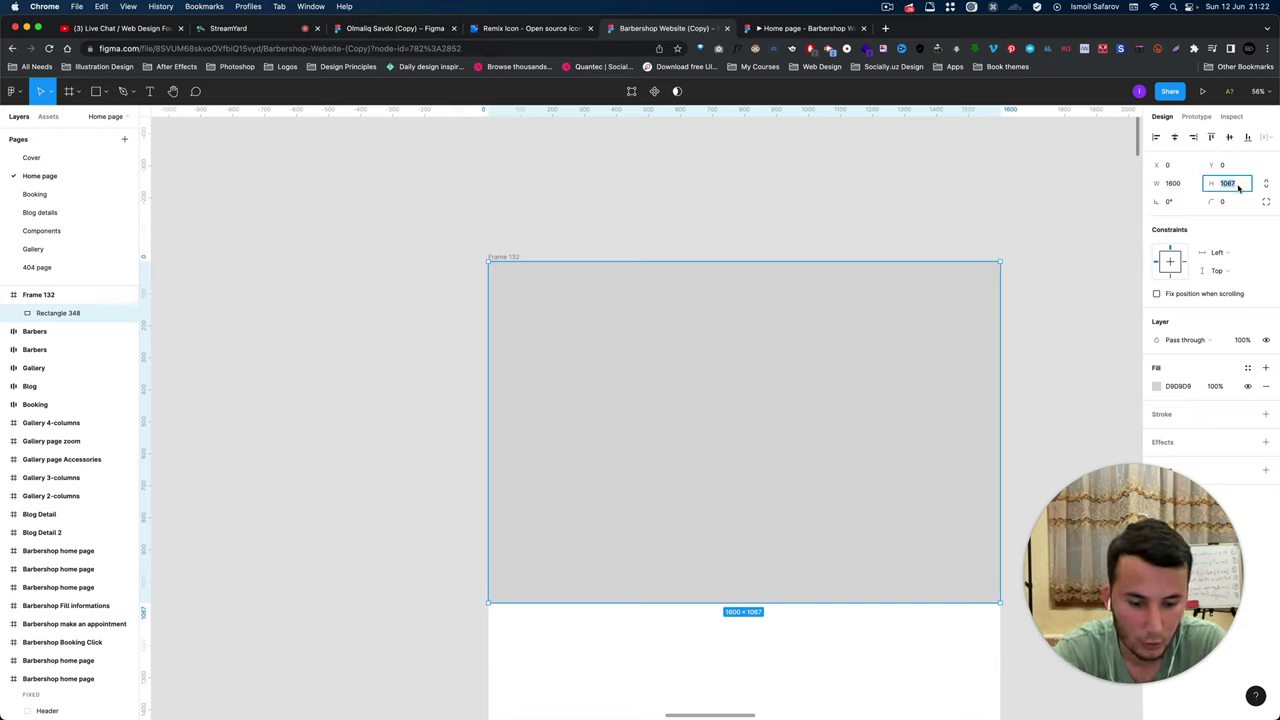
{"action": "type", "text": "900"}
{"action": "key", "text": "Return"}
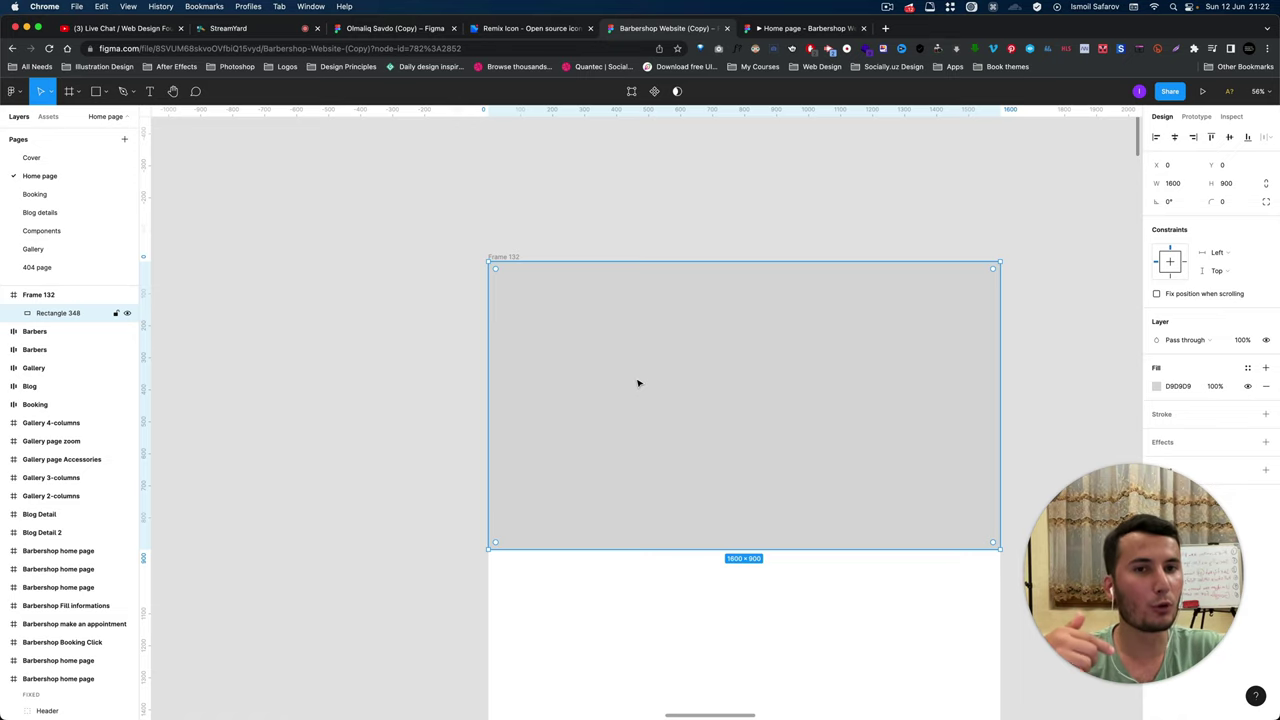
Reselect Frame 132 and zoom out to view it beside the home page frame.
{"action": "left_click", "coordinate": [502, 257]}
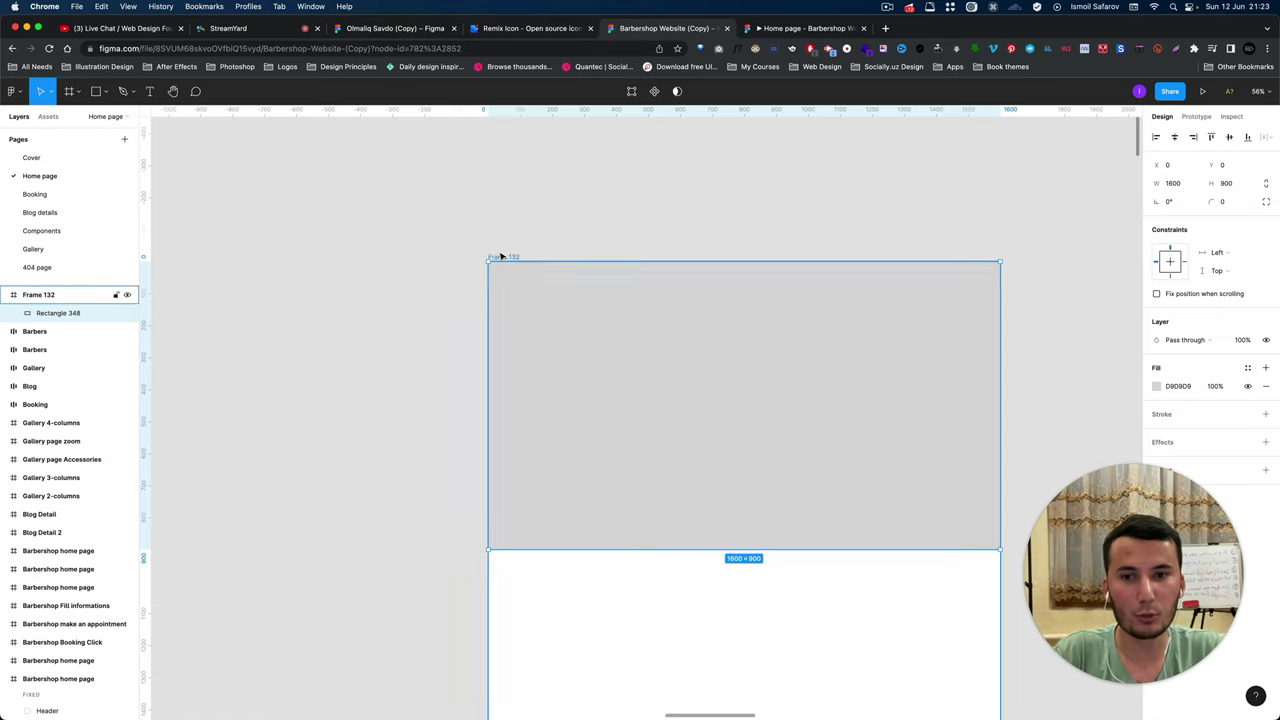
{"action": "left_click", "coordinate": [524, 244]}
{"action": "scroll", "coordinate": [524, 243], "scroll_direction": "down", "scroll_amount": 5}
{"action": "left_click", "coordinate": [520, 245]}
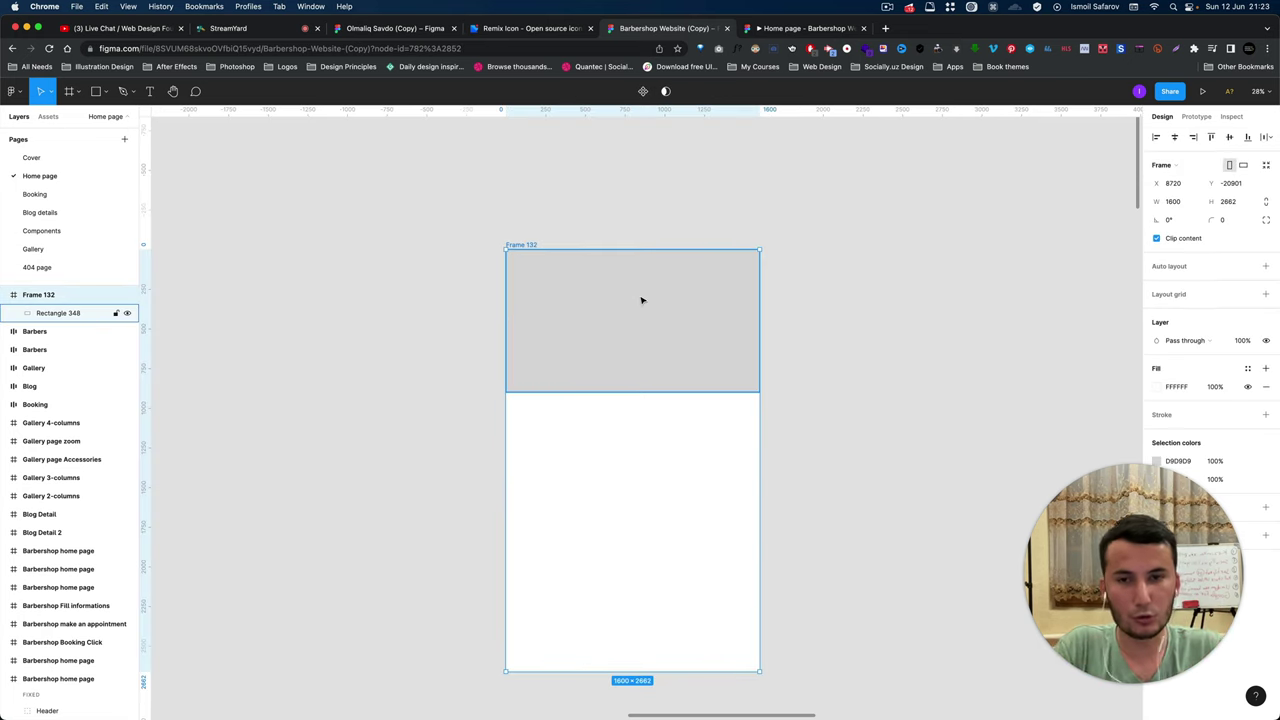
{"action": "scroll", "coordinate": [646, 297], "scroll_direction": "down", "scroll_amount": 1}
{"action": "scroll", "coordinate": [650, 295], "scroll_direction": "down", "scroll_amount": 5}
{"action": "scroll", "coordinate": [650, 295], "scroll_direction": "down", "scroll_amount": 3}
{"action": "scroll", "coordinate": [420, 175], "scroll_direction": "up", "scroll_amount": 1}
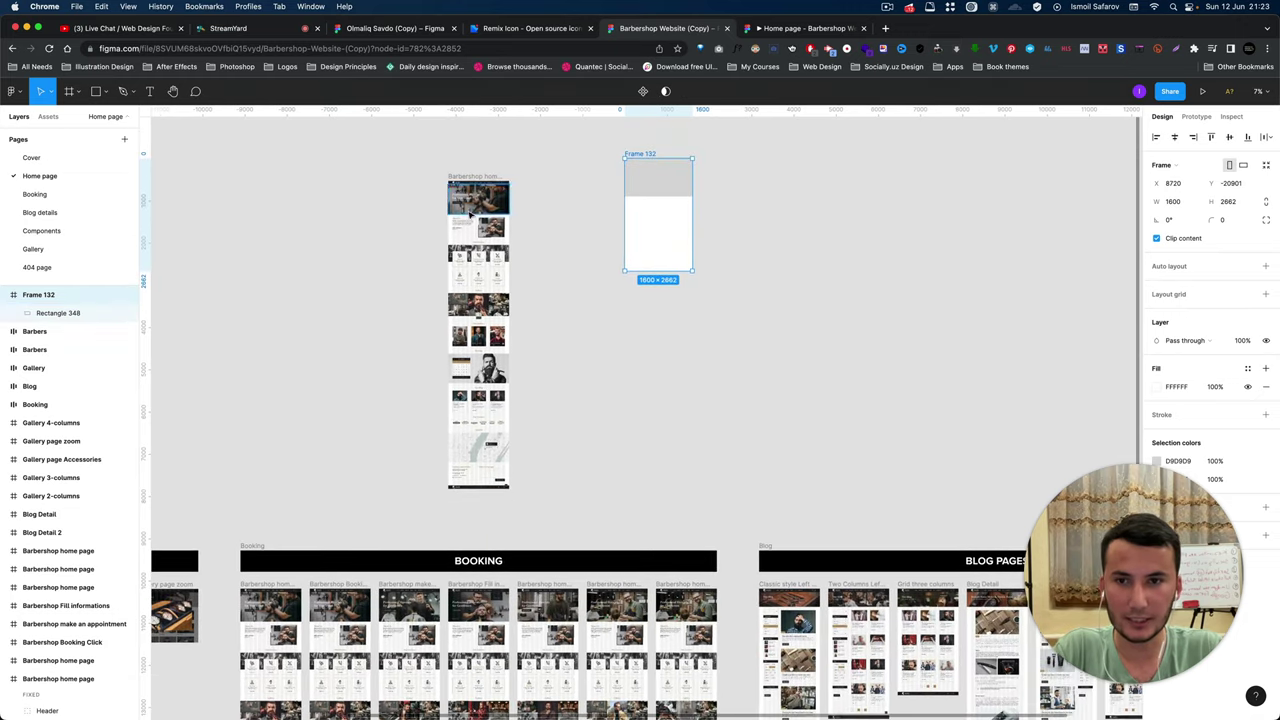
{"action": "scroll", "coordinate": [417, 171], "scroll_direction": "up", "scroll_amount": 3}
{"action": "scroll", "coordinate": [417, 171], "scroll_direction": "up", "scroll_amount": 2}
{"action": "left_click", "coordinate": [520, 200]}
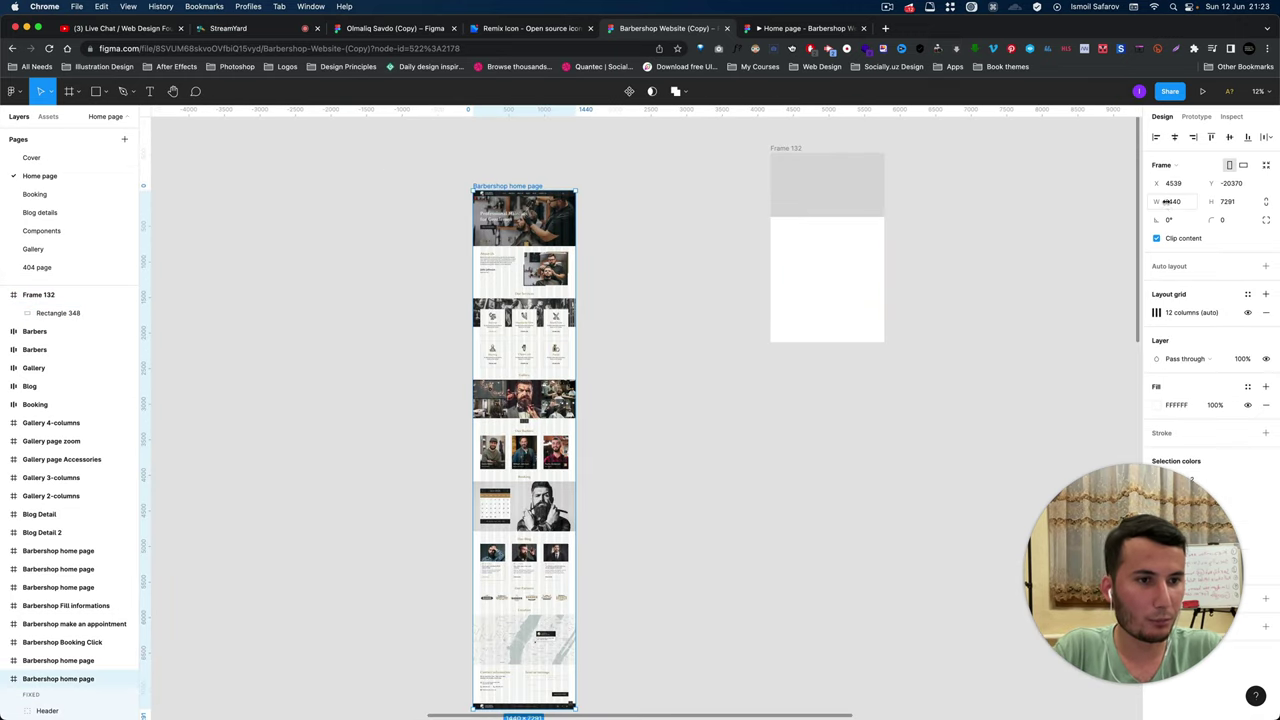
{"action": "scroll", "coordinate": [634, 200], "scroll_direction": "up", "scroll_amount": 3}
{"action": "scroll", "coordinate": [862, 262], "scroll_direction": "up", "scroll_amount": 5}
{"action": "scroll", "coordinate": [862, 262], "scroll_direction": "up", "scroll_amount": 5}
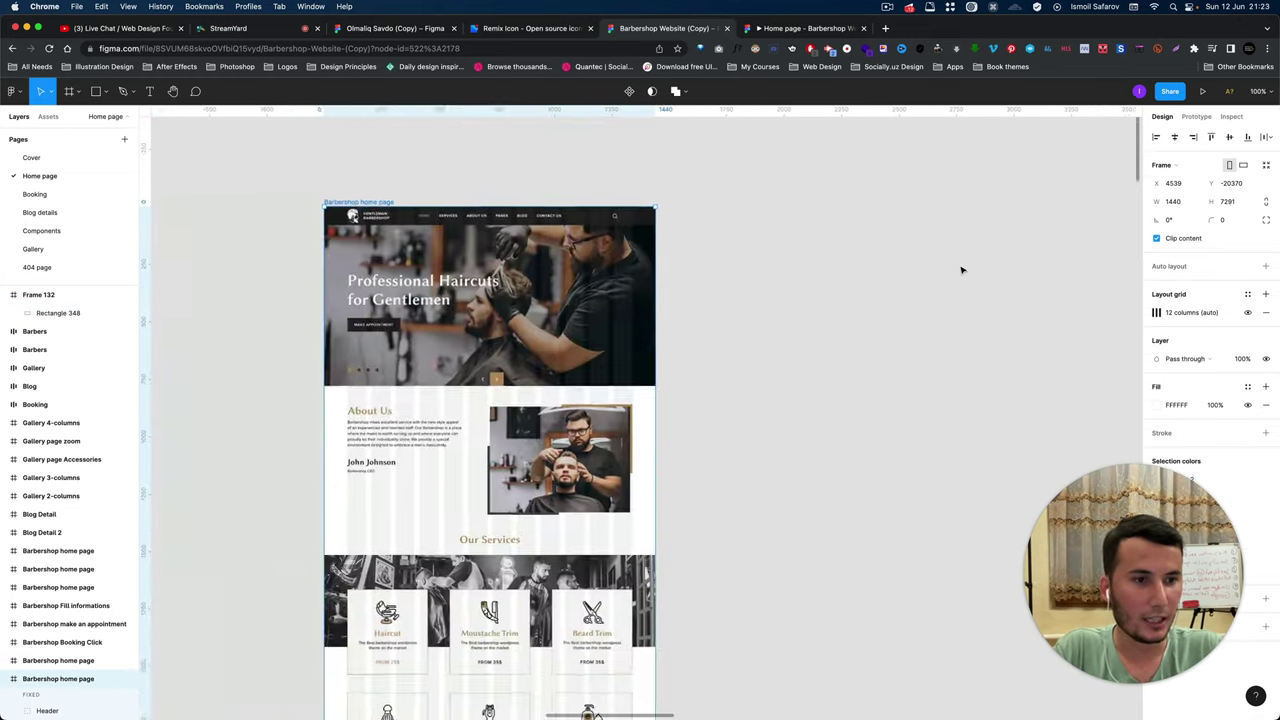
{"action": "left_click", "coordinate": [1157, 313]}
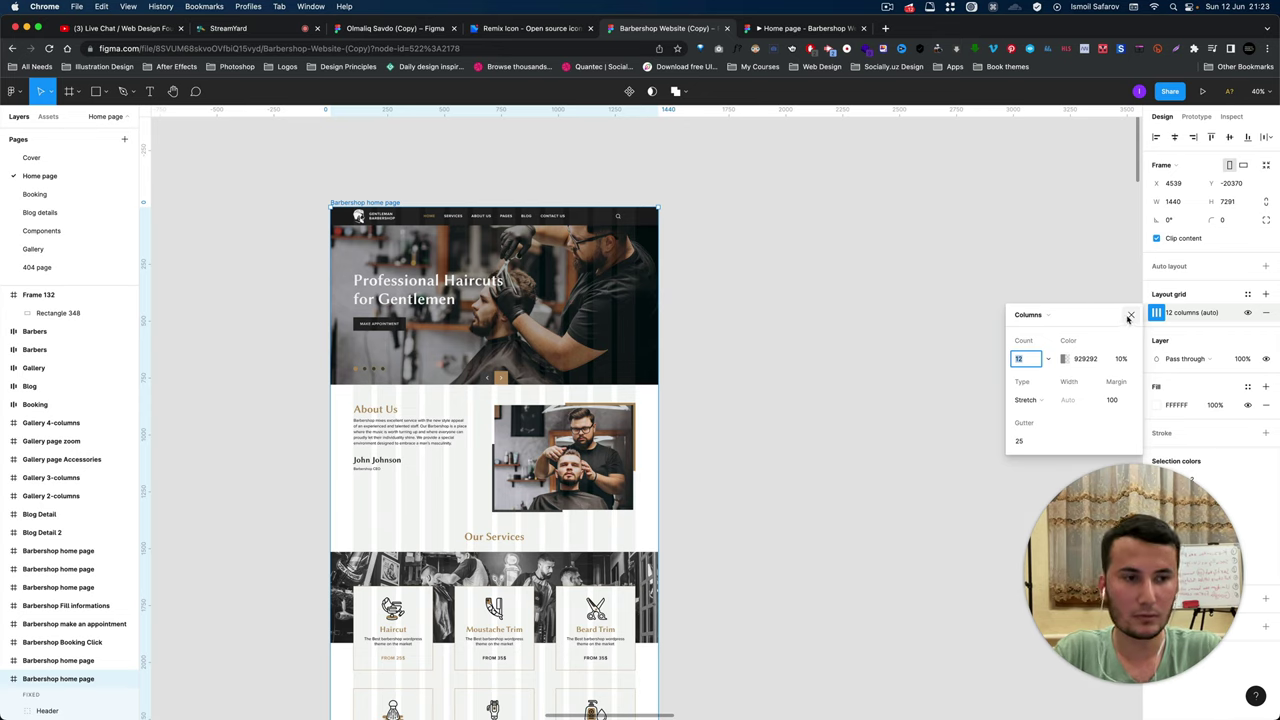
{"action": "left_click", "coordinate": [1130, 316]}
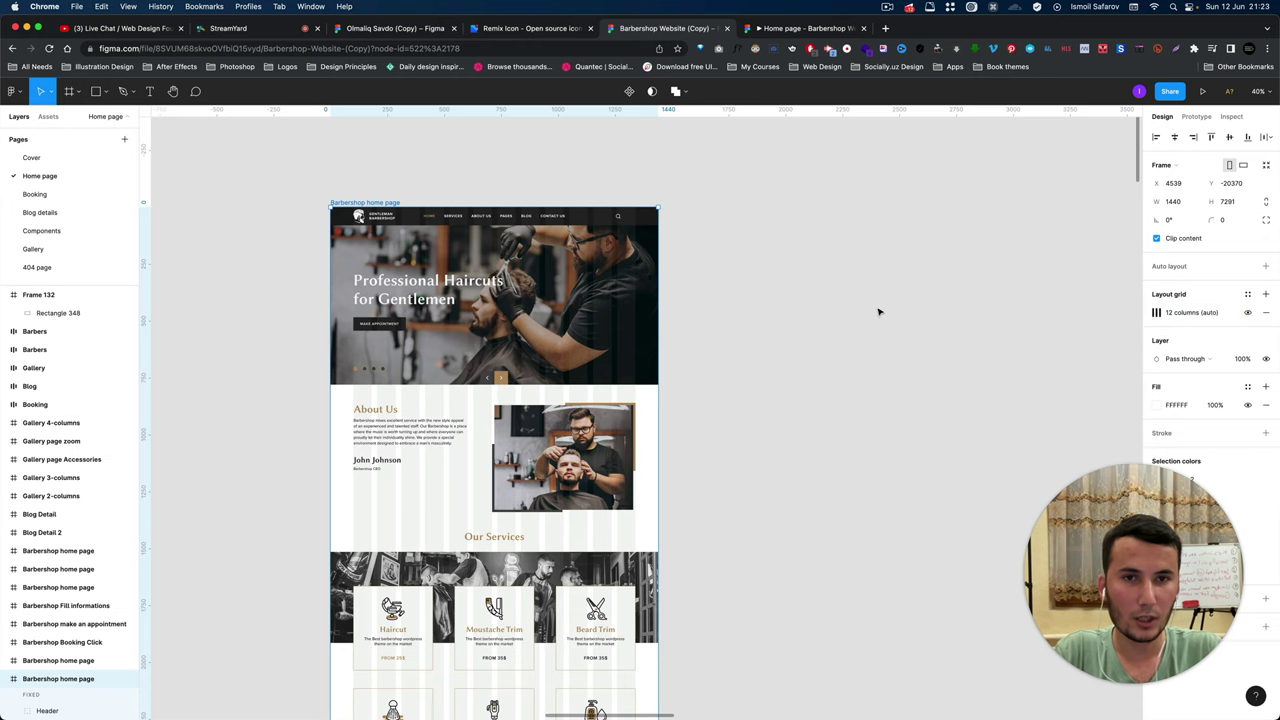
{"action": "scroll", "coordinate": [878, 312], "scroll_direction": "down", "scroll_amount": 5}
{"action": "scroll", "coordinate": [877, 309], "scroll_direction": "right", "scroll_amount": 5}
{"action": "scroll", "coordinate": [877, 309], "scroll_direction": "right", "scroll_amount": 1}
{"action": "scroll", "coordinate": [920, 286], "scroll_direction": "up", "scroll_amount": 2}
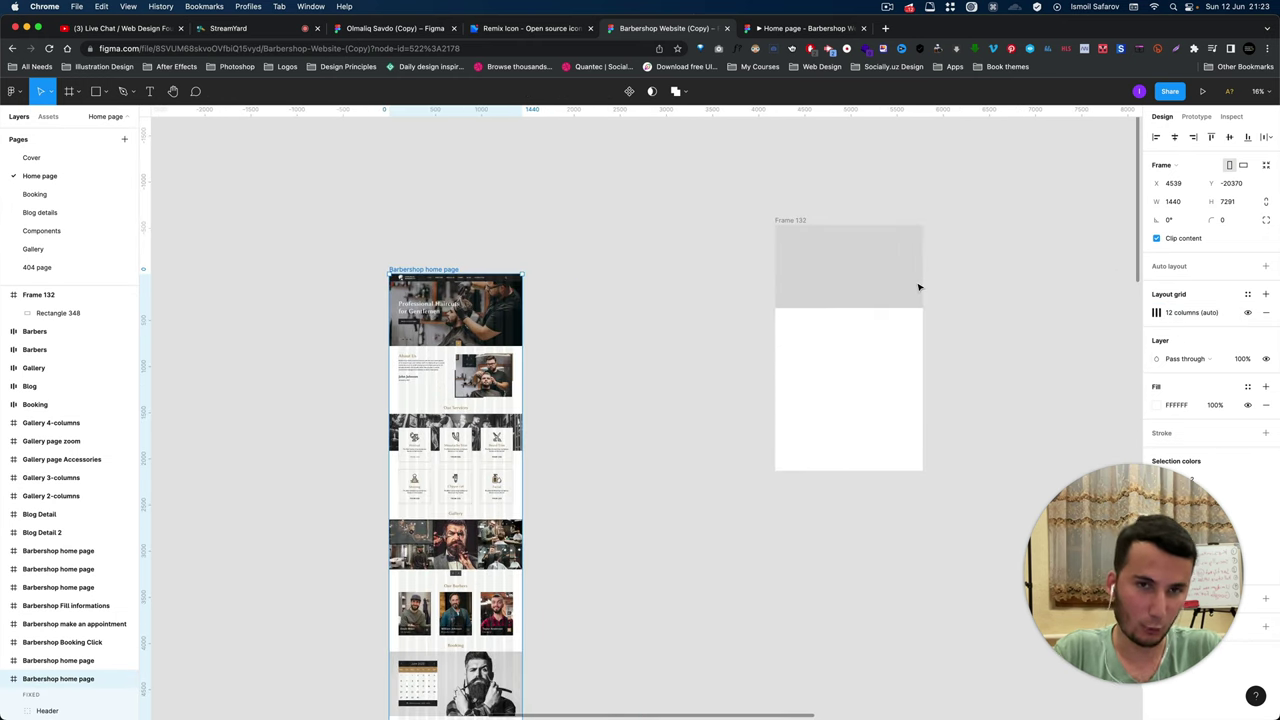
{"action": "left_click", "coordinate": [803, 220]}
{"action": "scroll", "coordinate": [876, 245], "scroll_direction": "up", "scroll_amount": 5}
{"action": "scroll", "coordinate": [877, 254], "scroll_direction": "right", "scroll_amount": 3}
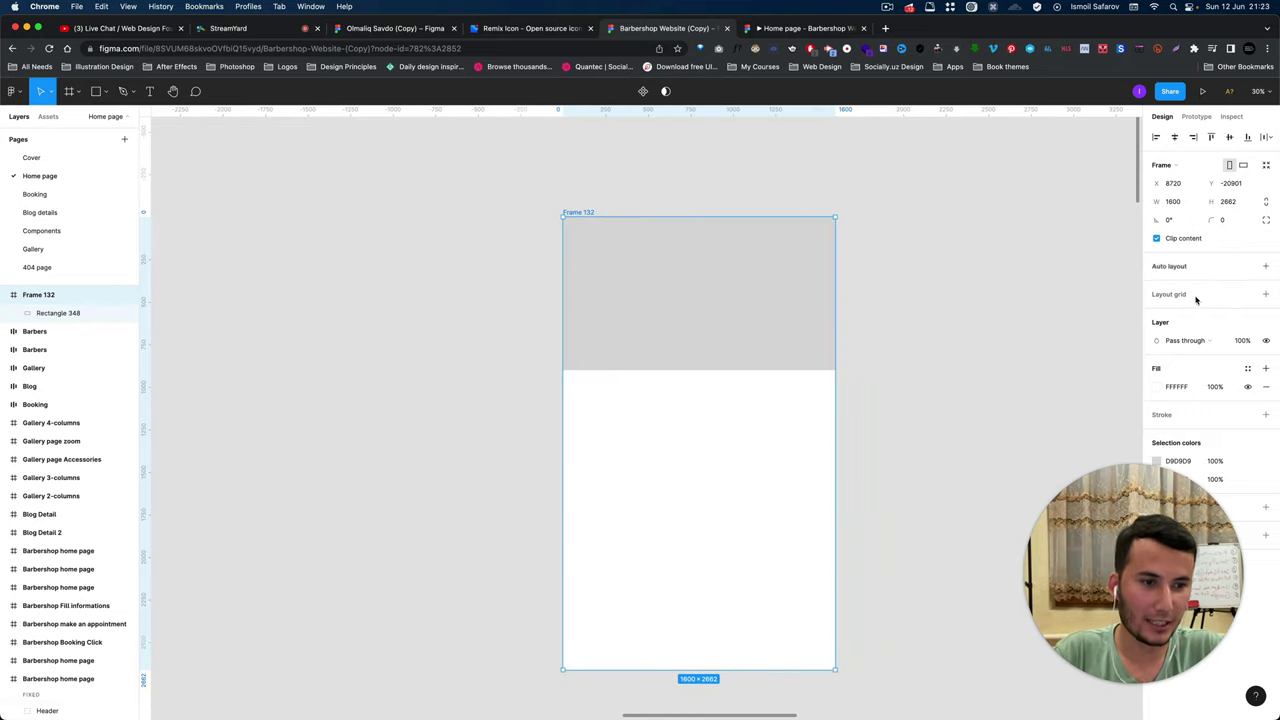
{"action": "mouse_move", "coordinate": [1265, 294]}
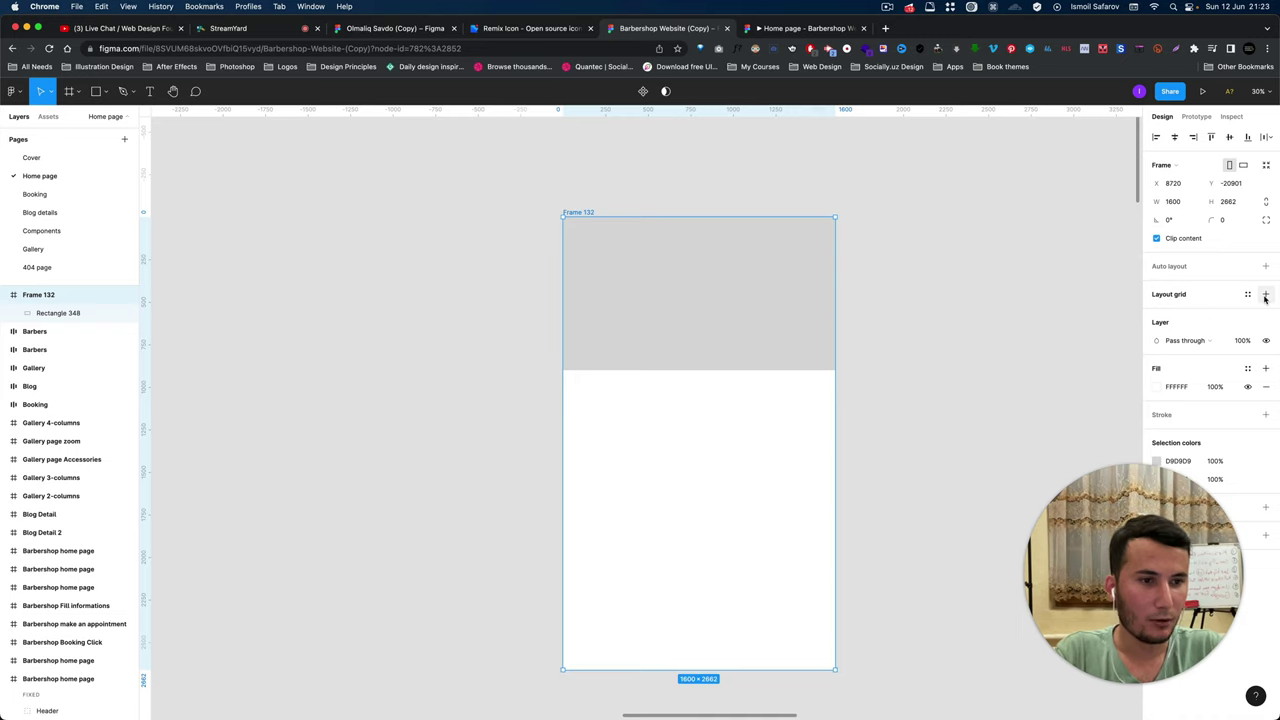
Give Frame 132 a red 5-column stretch grid with 200 margins and 20 gutters.
{"action": "left_click", "coordinate": [1265, 297]}
{"action": "left_click", "coordinate": [1156, 313]}
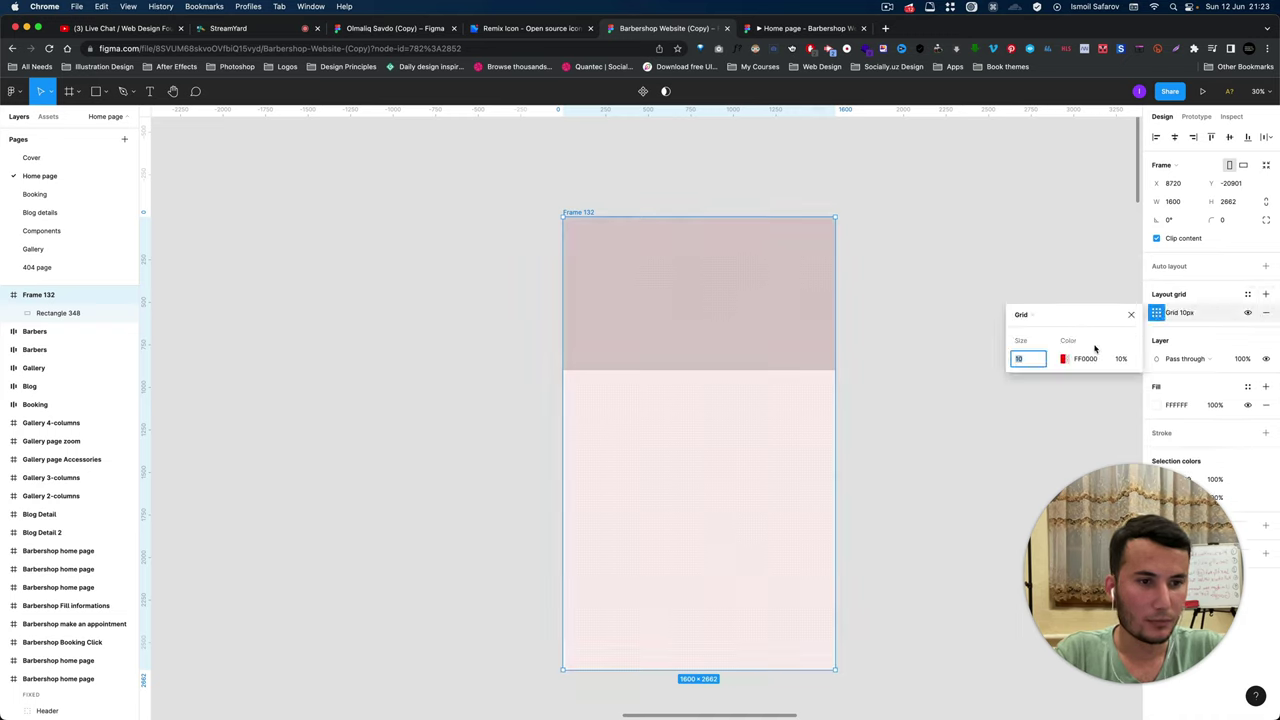
{"action": "left_click", "coordinate": [1030, 316]}
{"action": "left_click", "coordinate": [1034, 334]}
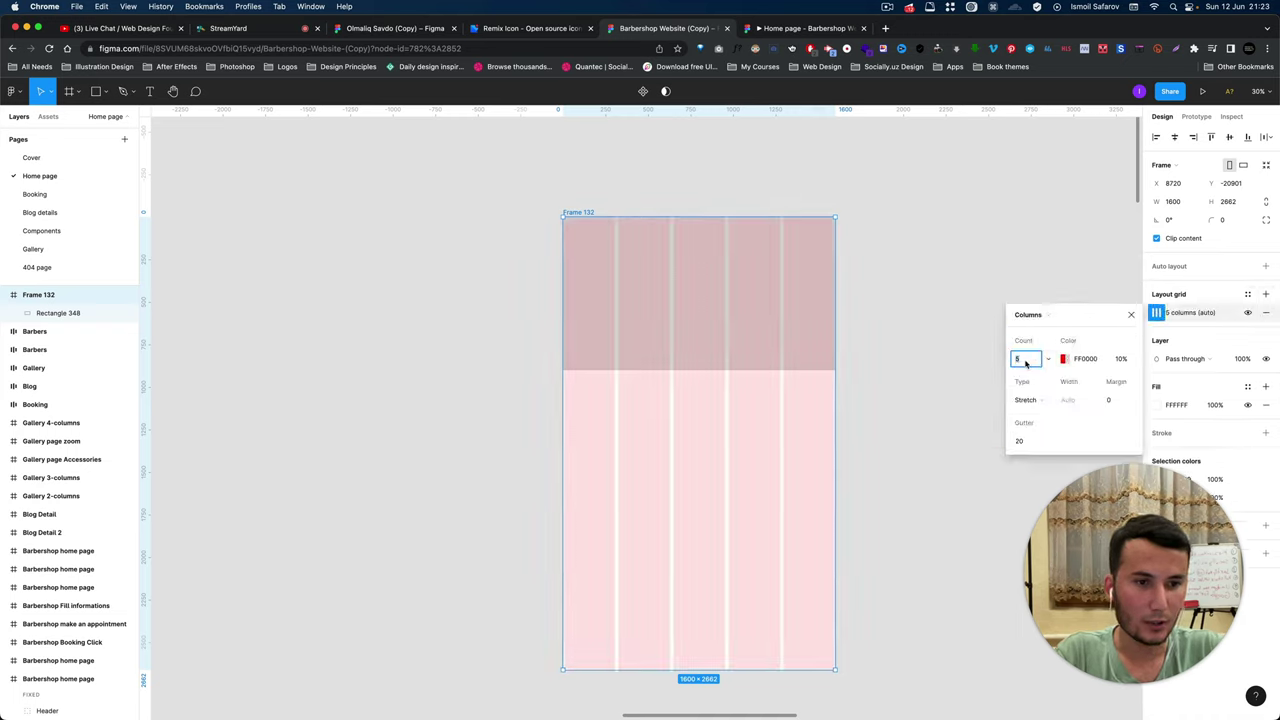
{"action": "left_click", "coordinate": [1114, 400]}
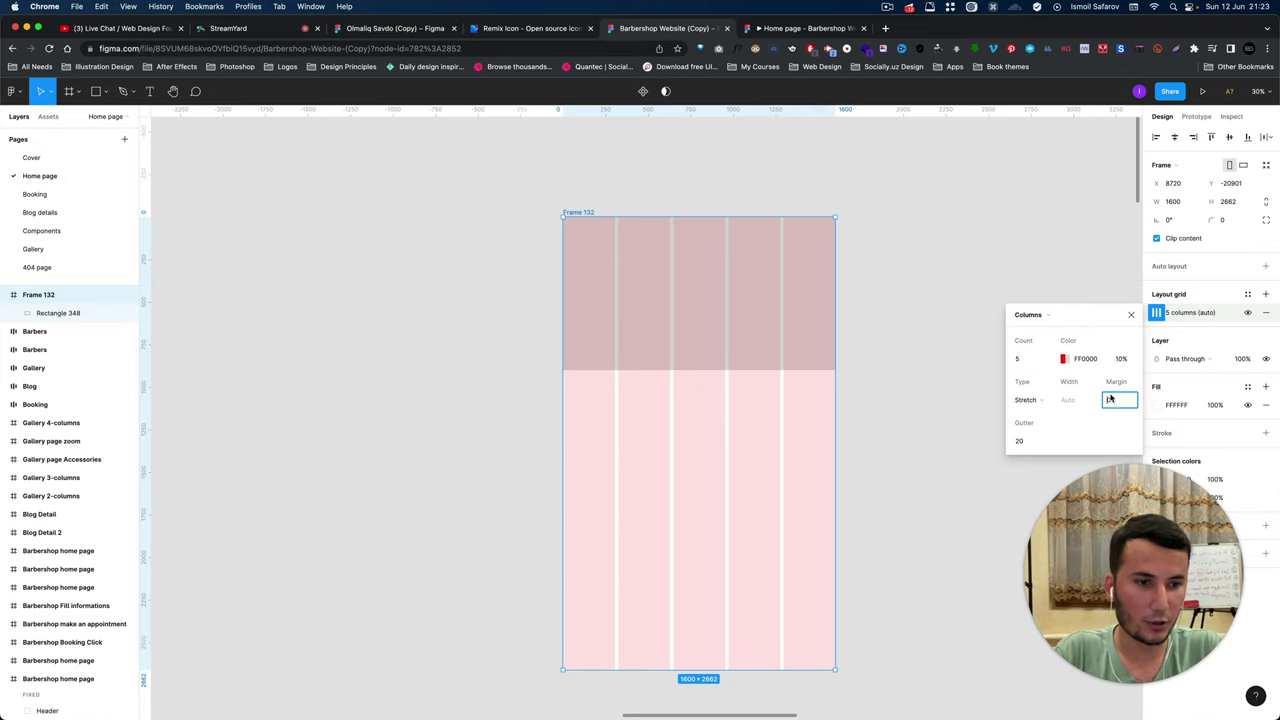
{"action": "type", "text": "200"}
{"action": "key", "text": "Return"}
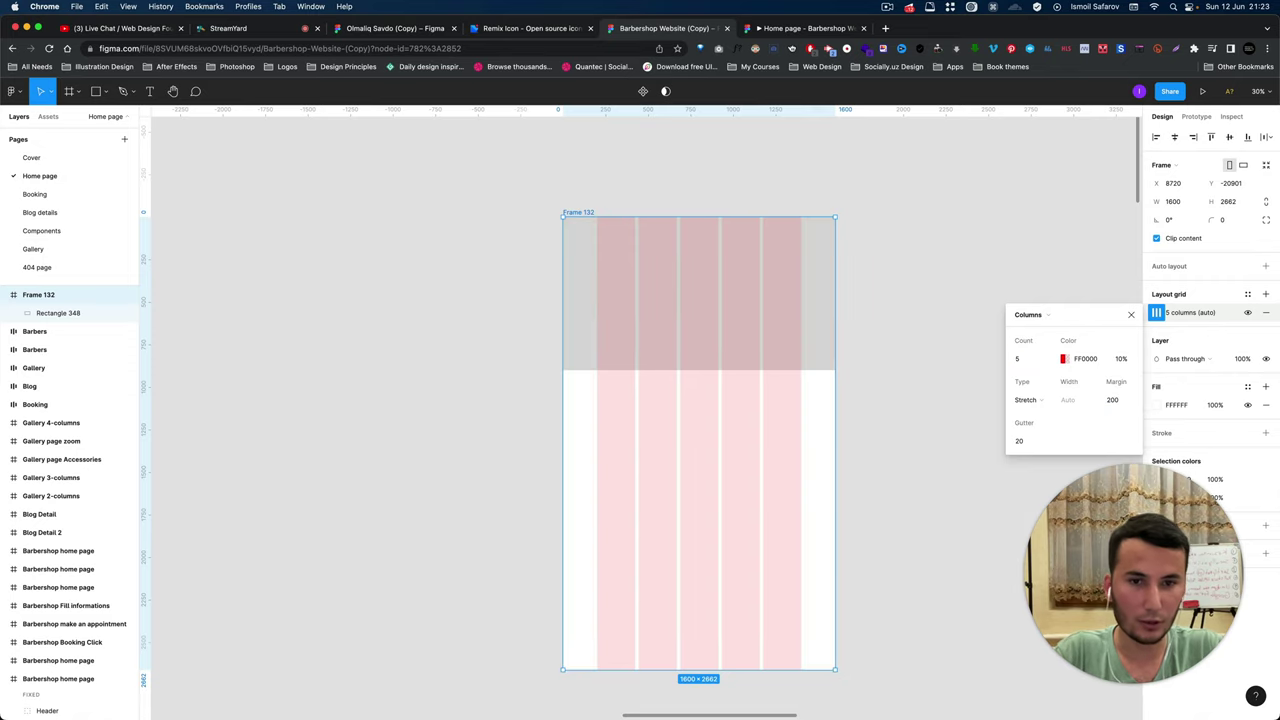
{"action": "scroll", "coordinate": [520, 240], "scroll_direction": "up", "scroll_amount": 2}
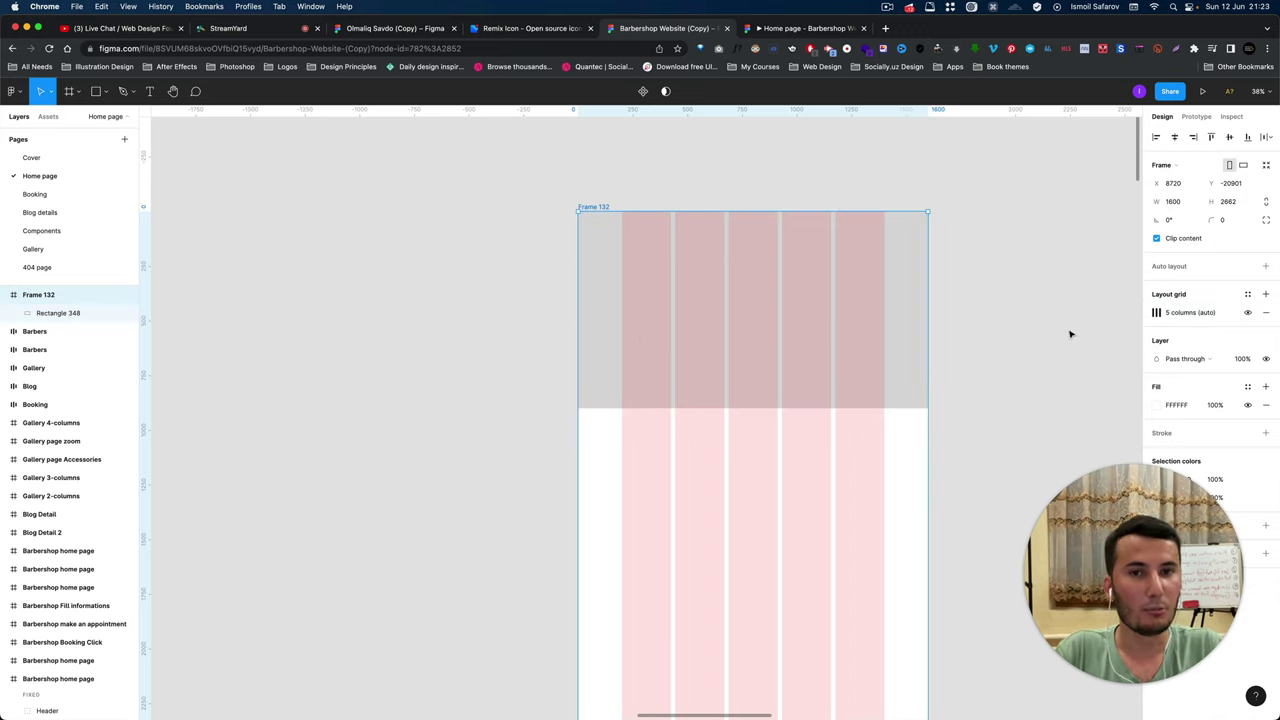
{"action": "left_click", "coordinate": [1130, 316]}
{"action": "scroll", "coordinate": [1010, 334], "scroll_direction": "down", "scroll_amount": 5}
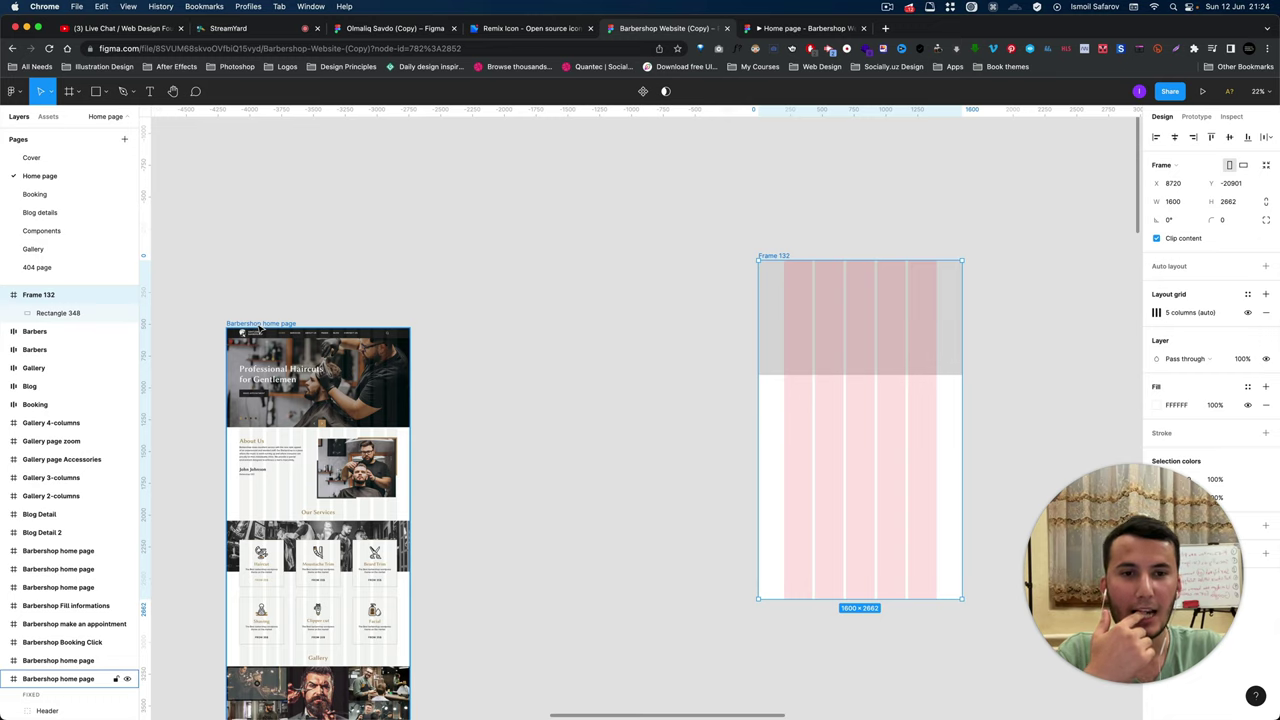
Duplicate Frame 132 to its right as Frame 133 and set its width to 800.
{"action": "scroll", "coordinate": [725, 238], "scroll_direction": "down", "scroll_amount": 3}
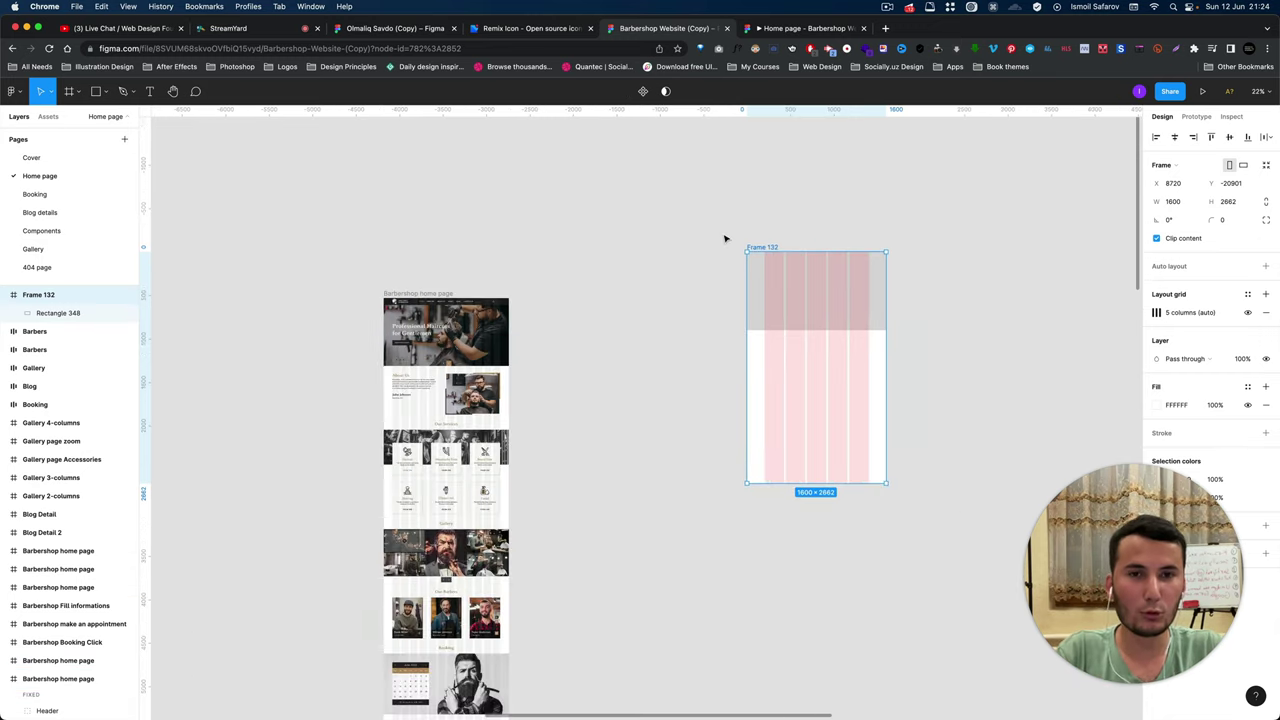
{"action": "scroll", "coordinate": [725, 238], "scroll_direction": "down", "scroll_amount": 2}
{"action": "scroll", "coordinate": [725, 238], "scroll_direction": "right", "scroll_amount": 3}
{"action": "scroll", "coordinate": [666, 177], "scroll_direction": "right", "scroll_amount": 2}
{"action": "scroll", "coordinate": [583, 190], "scroll_direction": "up", "scroll_amount": 3}
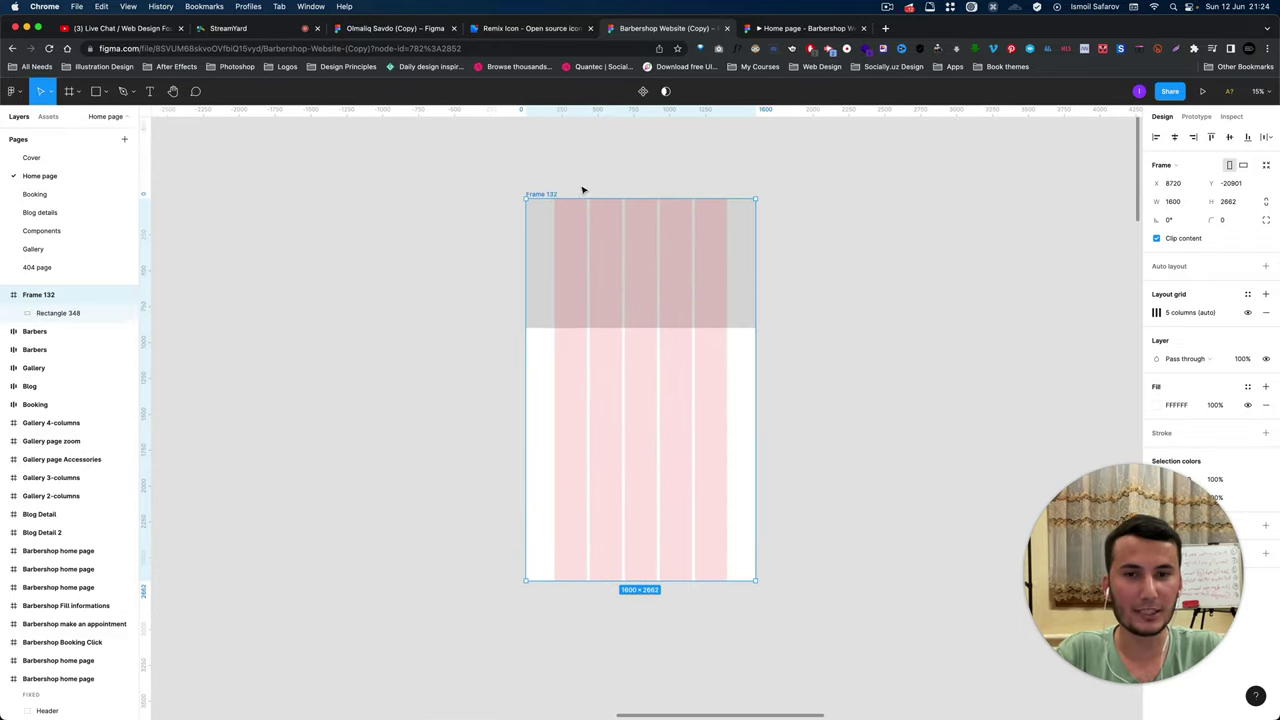
{"action": "scroll", "coordinate": [583, 190], "scroll_direction": "up", "scroll_amount": 3}
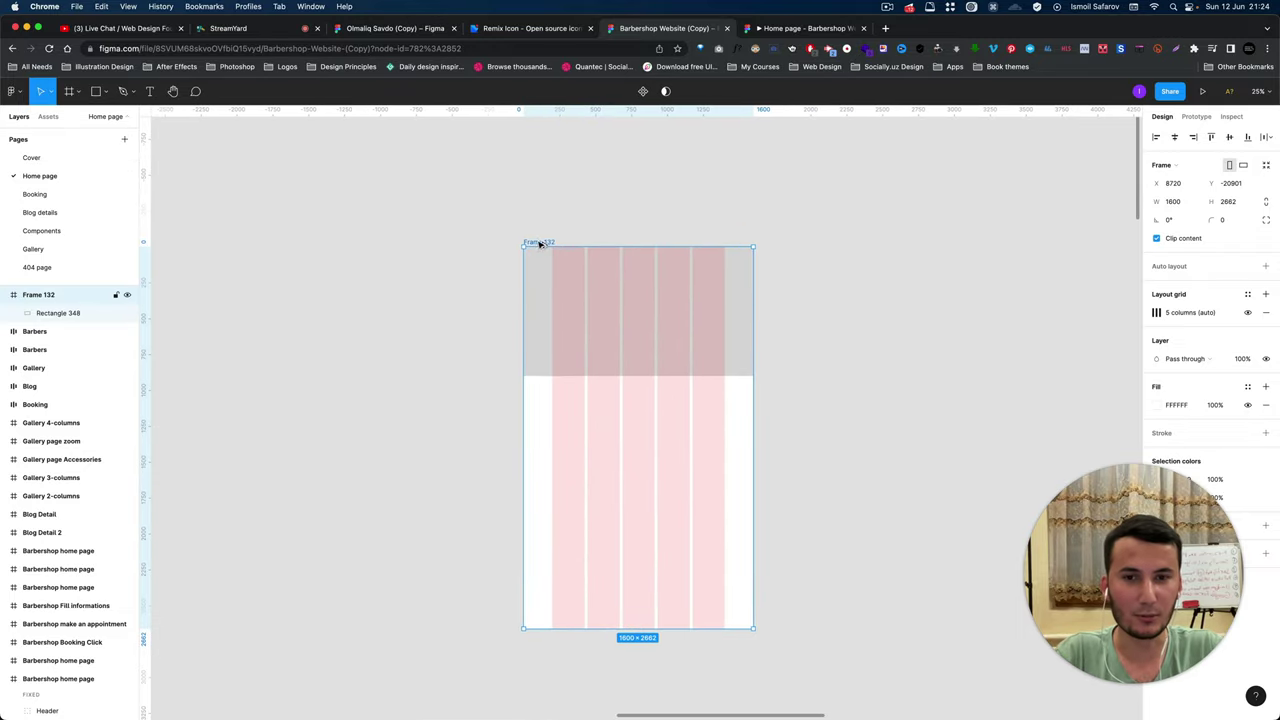
{"action": "left_click_drag", "start_coordinate": [540, 243], "coordinate": [842, 241], "text": "alt"}
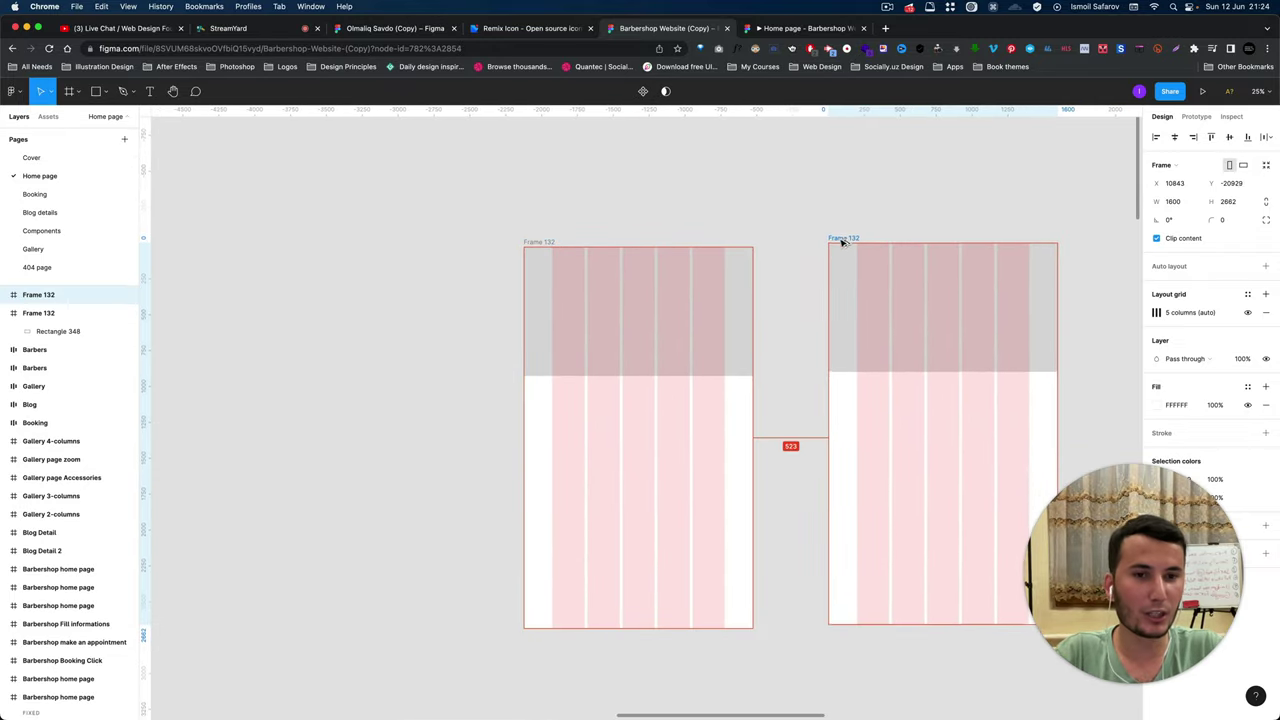
{"action": "scroll", "coordinate": [845, 250], "scroll_direction": "right", "scroll_amount": 3}
{"action": "scroll", "coordinate": [851, 257], "scroll_direction": "right", "scroll_amount": 2}
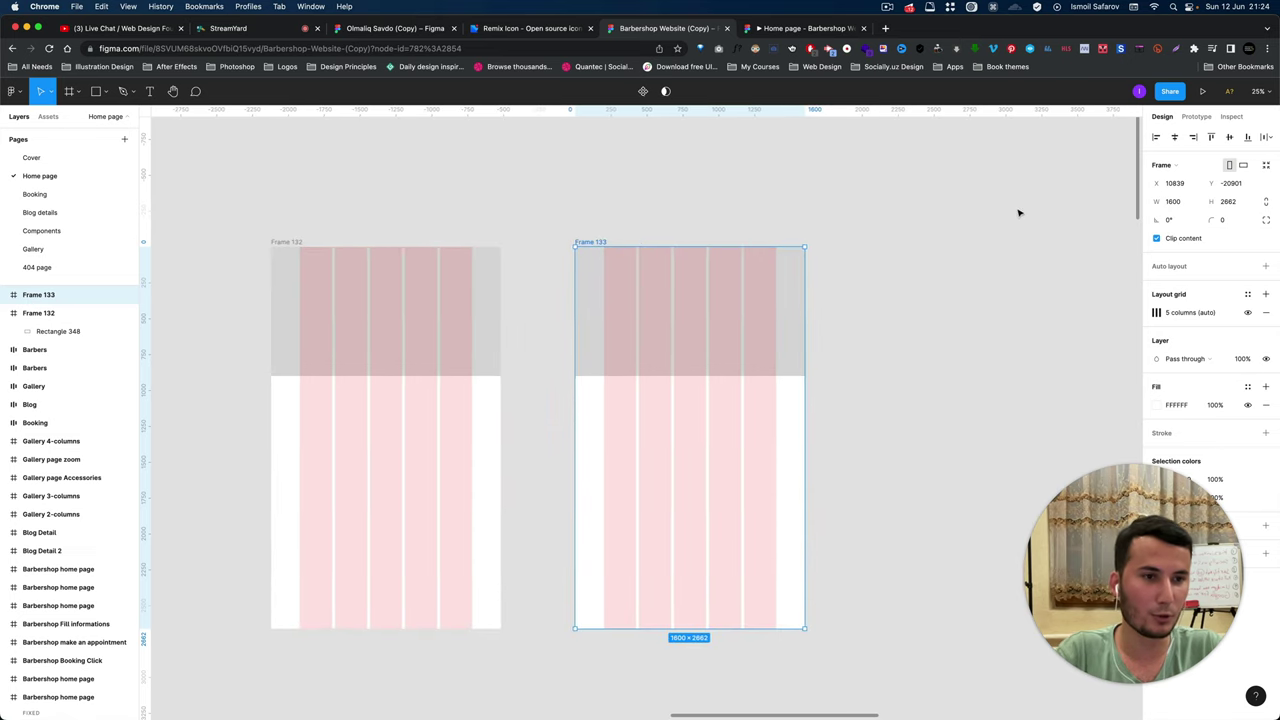
{"action": "left_click", "coordinate": [1182, 204]}
{"action": "type", "text": "800"}
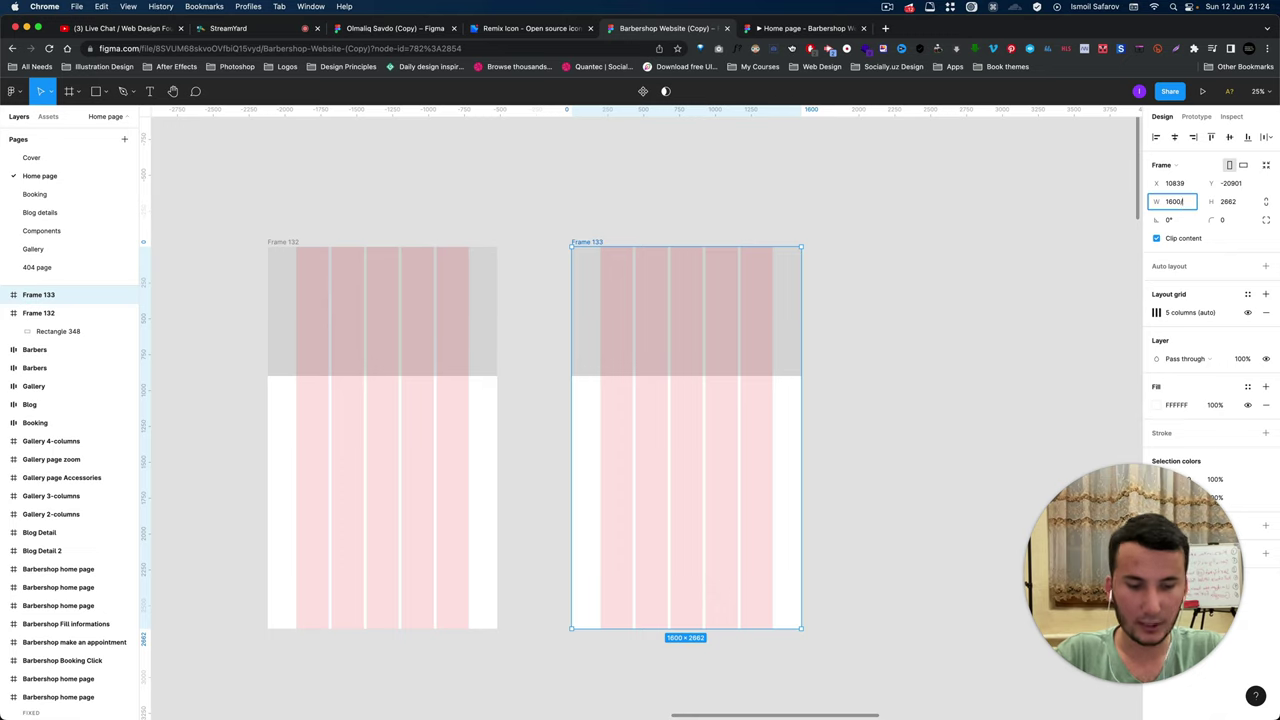
{"action": "key", "text": "Return"}
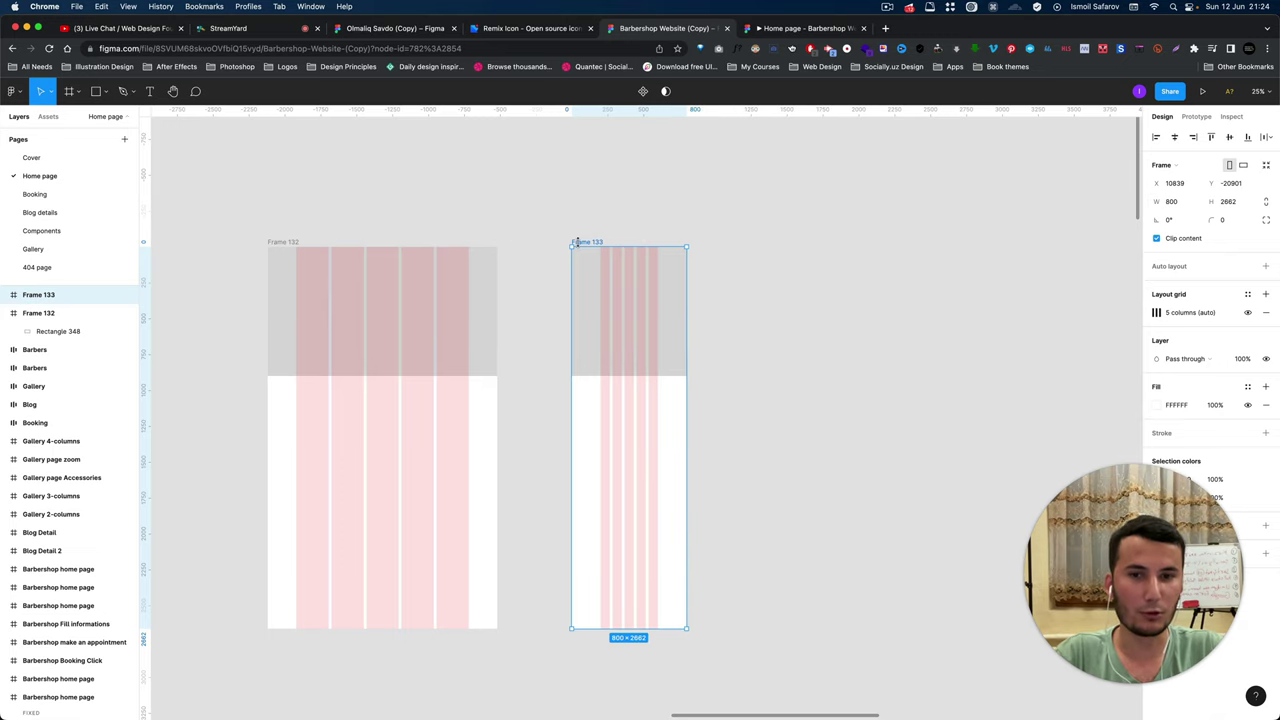
Duplicate Frame 133 to its right as Frame 134 and shrink it to 200 wide.
{"action": "left_click_drag", "start_coordinate": [587, 244], "coordinate": [789, 244]}
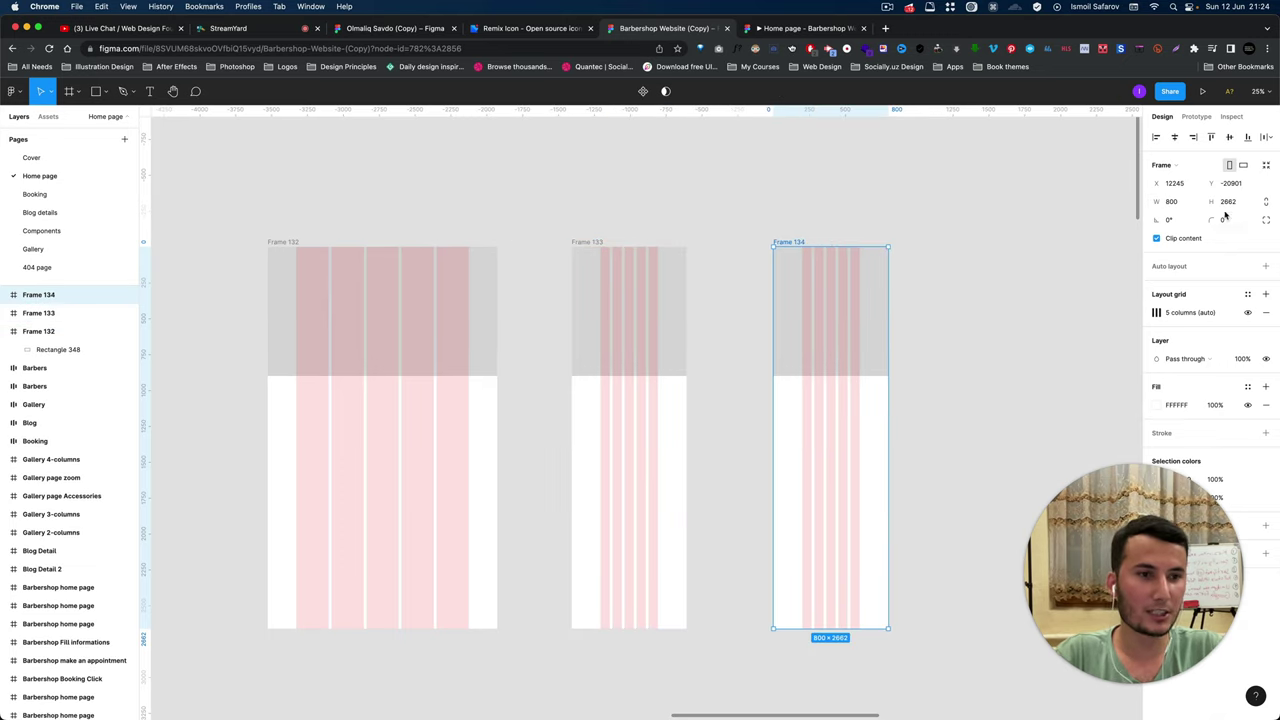
{"action": "left_click", "coordinate": [1184, 203]}
{"action": "key", "text": "Right"}
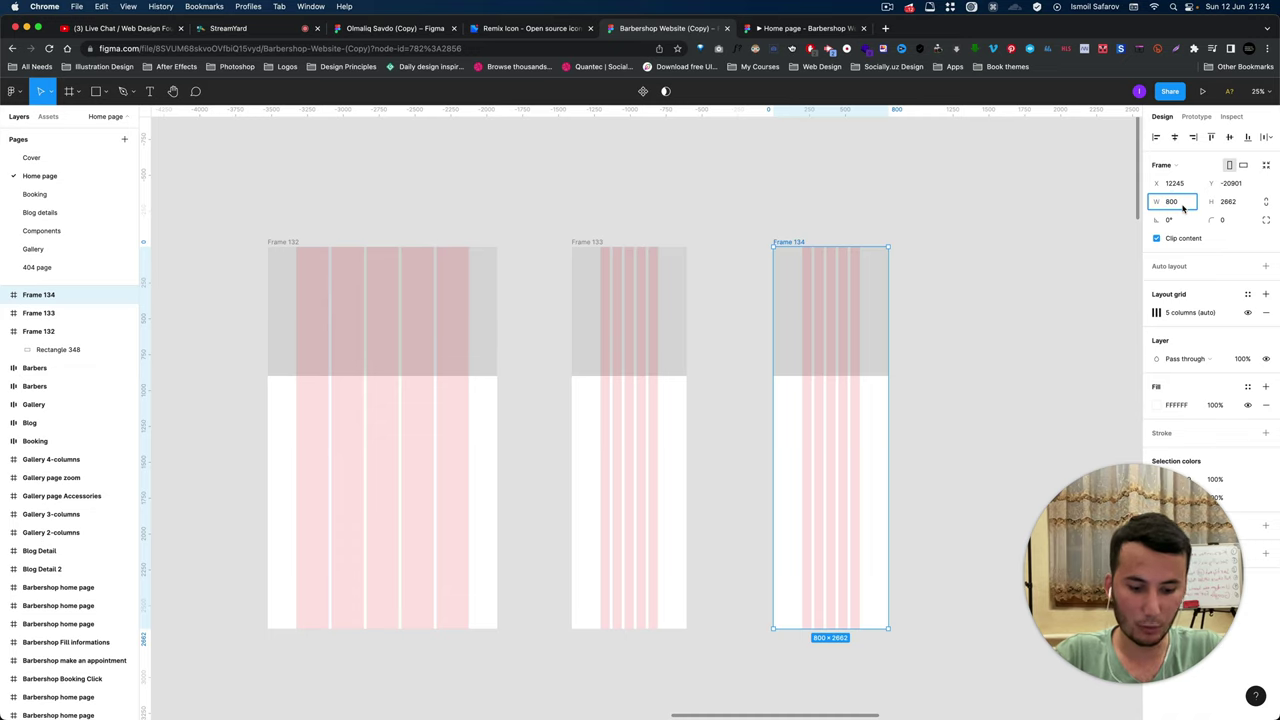
{"action": "type", "text": "200"}
{"action": "key", "text": "Return"}
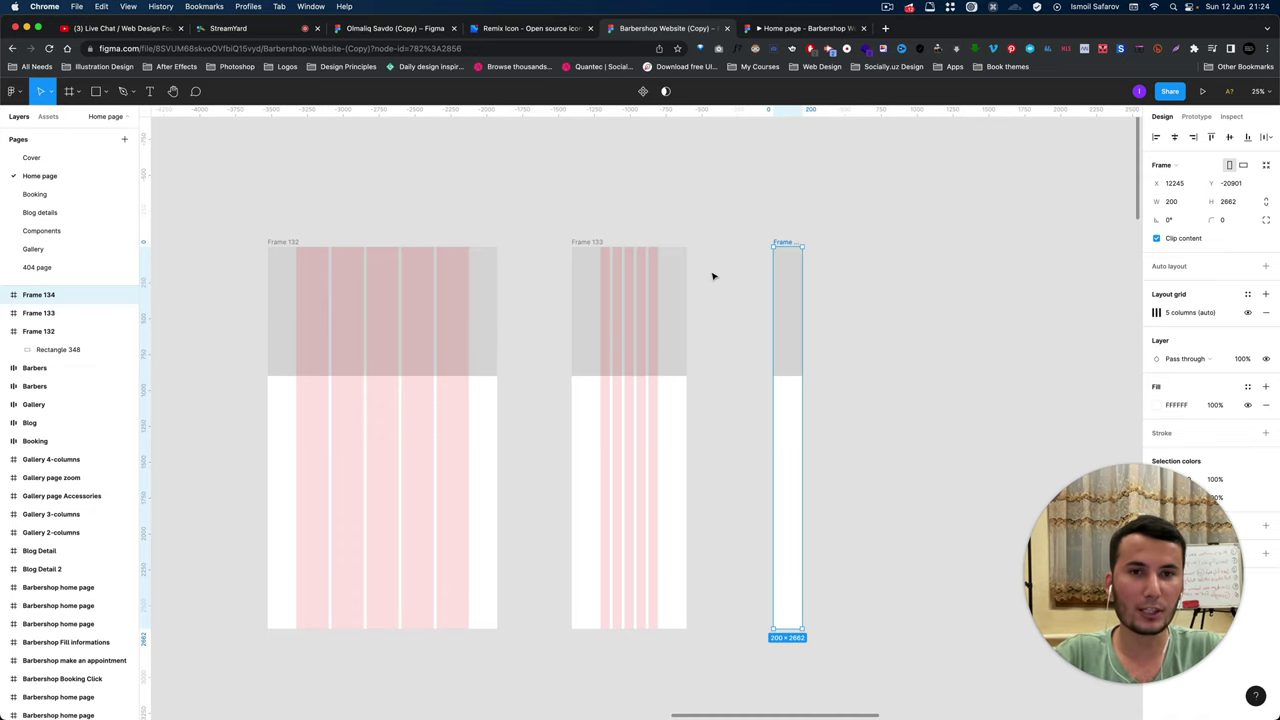
Paste the grey rectangle into Frame 134 and narrow it to 200 wide.
{"action": "scroll", "coordinate": [766, 277], "scroll_direction": "up", "scroll_amount": 5}
{"action": "left_click", "coordinate": [713, 265]}
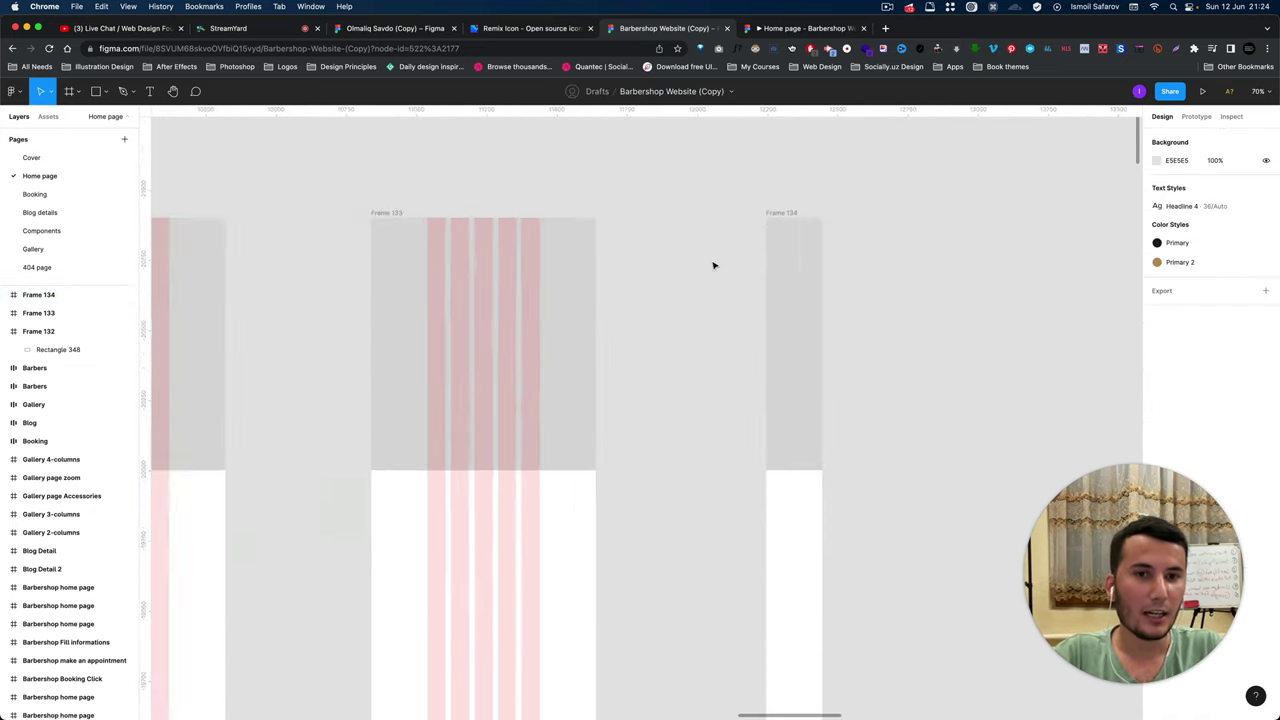
{"action": "scroll", "coordinate": [713, 265], "scroll_direction": "down", "scroll_amount": 3}
{"action": "left_click", "coordinate": [754, 226]}
{"action": "key", "text": "ctrl+v"}
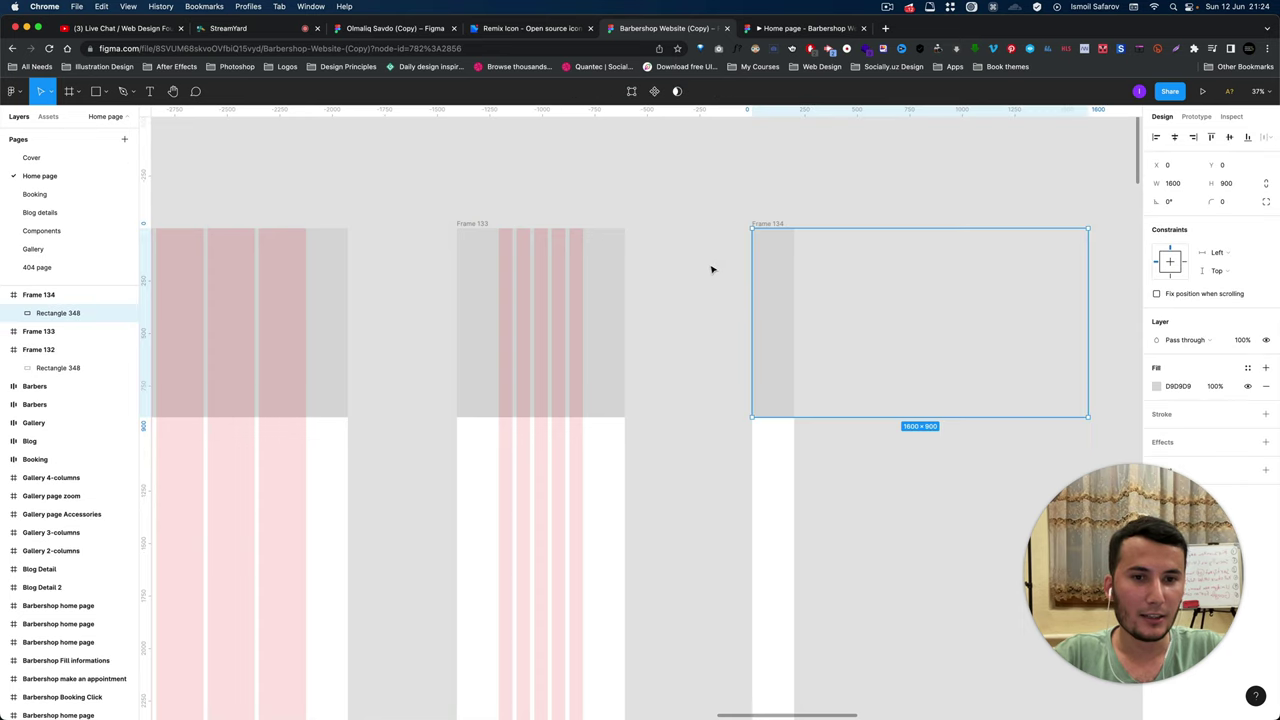
{"action": "left_click_drag", "start_coordinate": [1089, 274], "coordinate": [791, 274]}
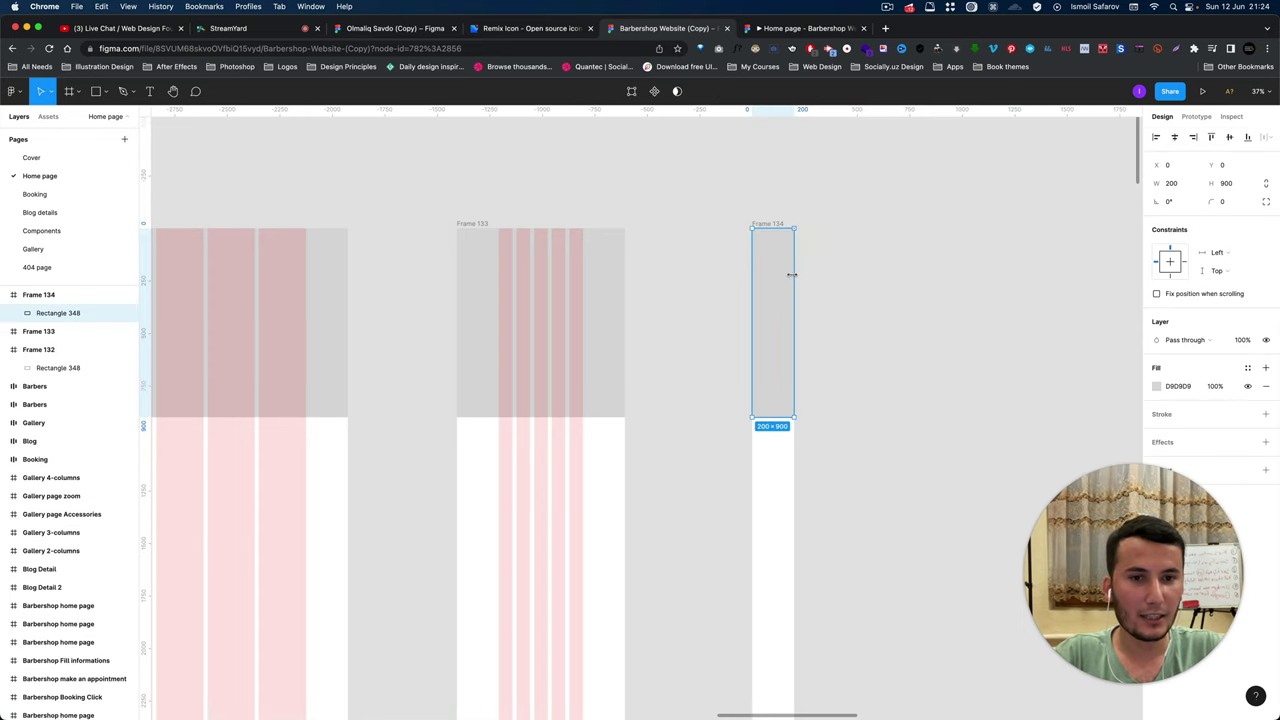
{"action": "left_click", "coordinate": [726, 263]}
Set Frame 134's width to 400 and stretch its grey rectangle across the full width.
{"action": "left_click", "coordinate": [760, 223]}
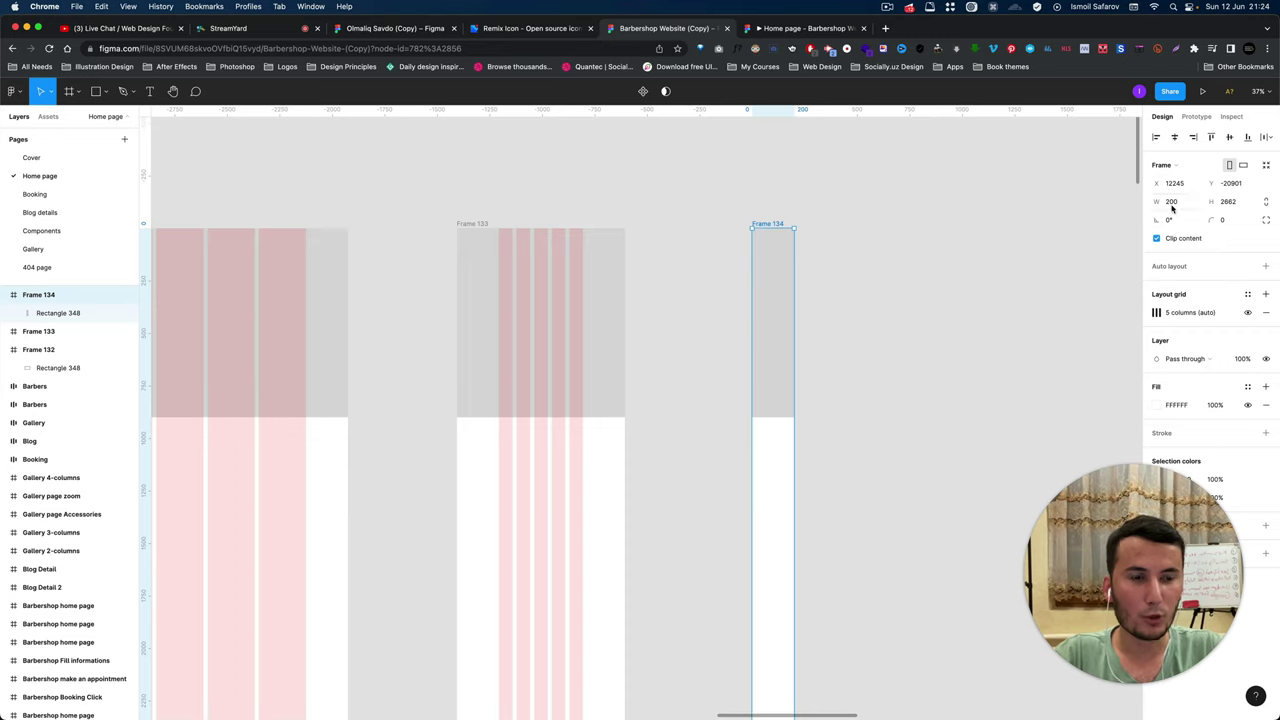
{"action": "left_click", "coordinate": [1188, 205]}
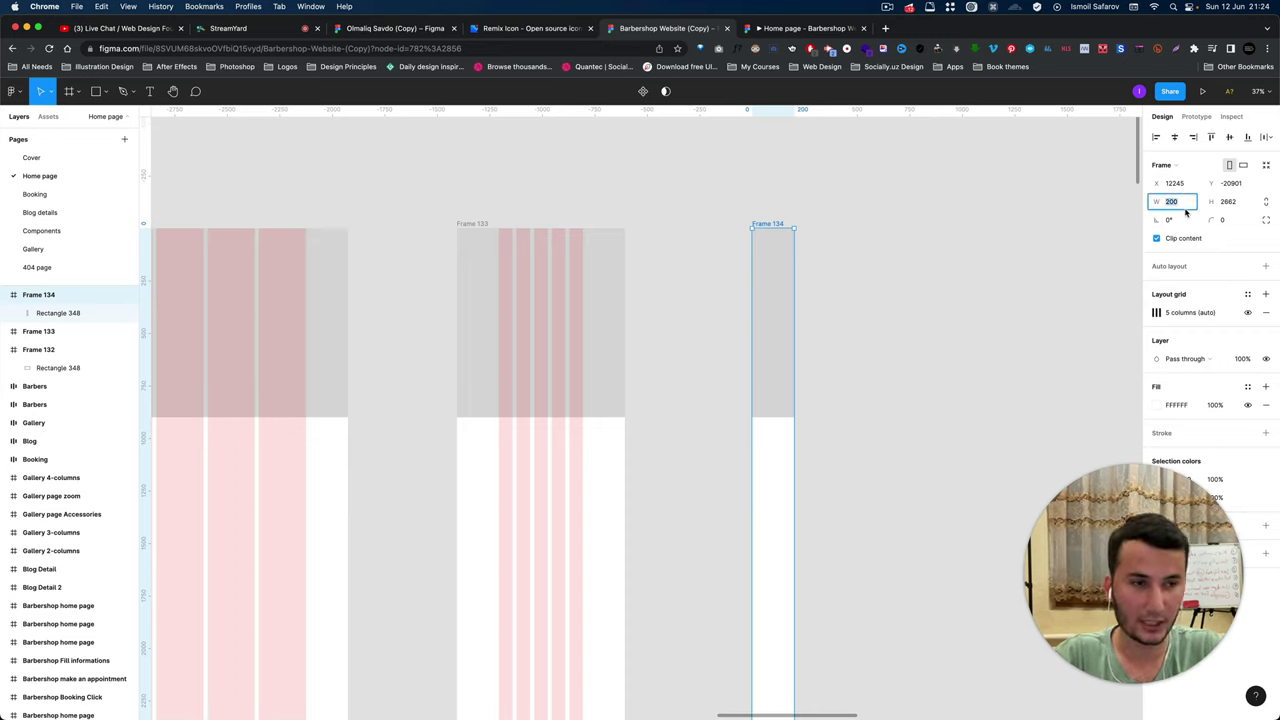
{"action": "type", "text": "400"}
{"action": "key", "text": "Return"}
{"action": "left_click", "coordinate": [777, 277]}
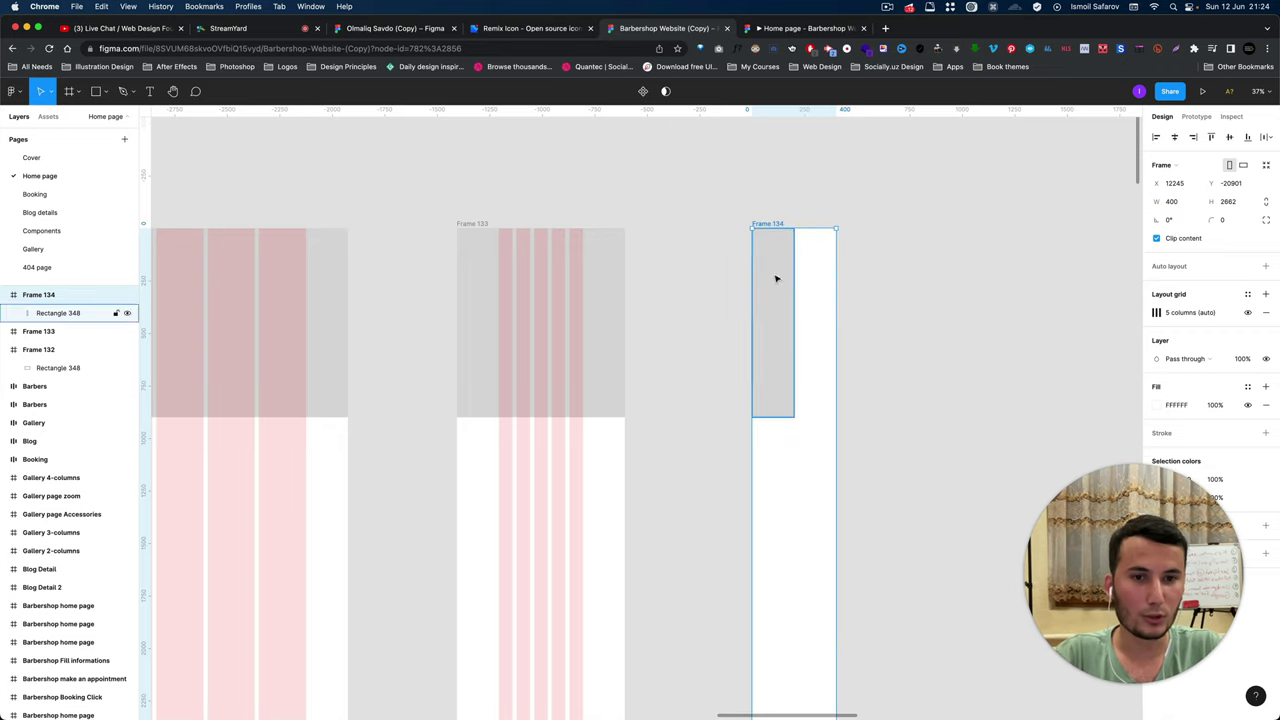
{"action": "left_click_drag", "start_coordinate": [796, 281], "coordinate": [836, 277]}
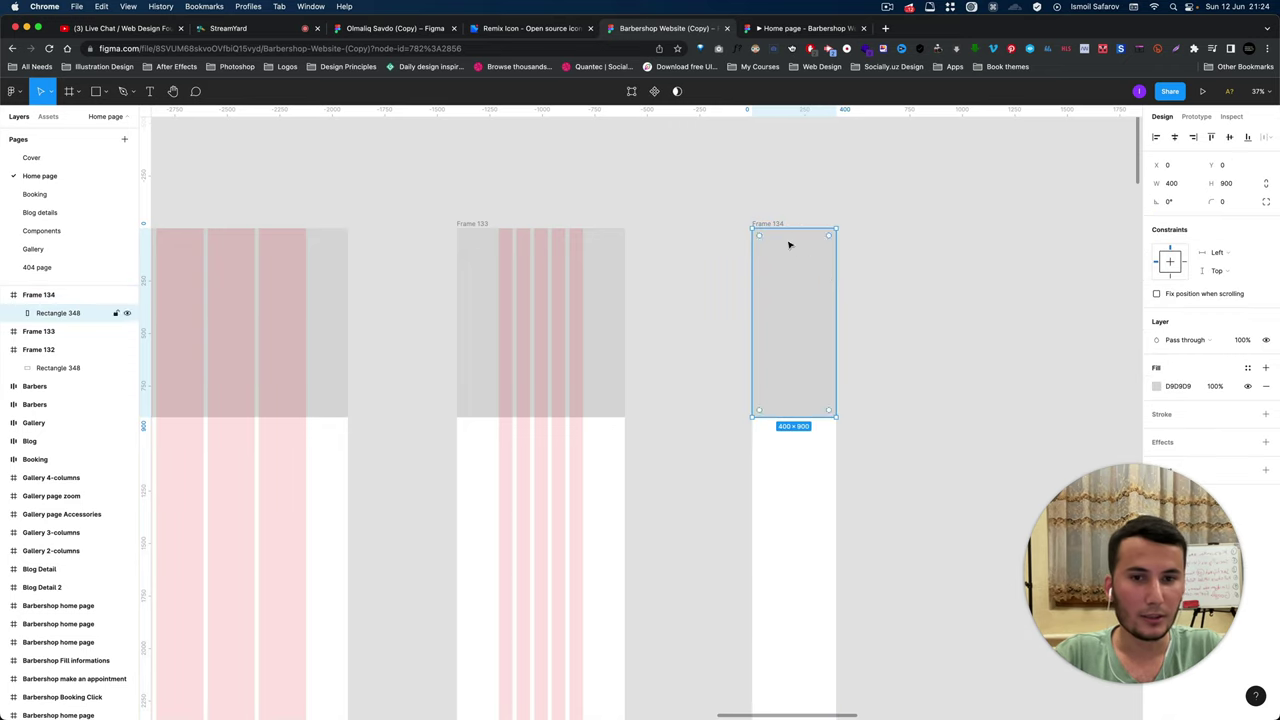
{"action": "left_click", "coordinate": [470, 224]}
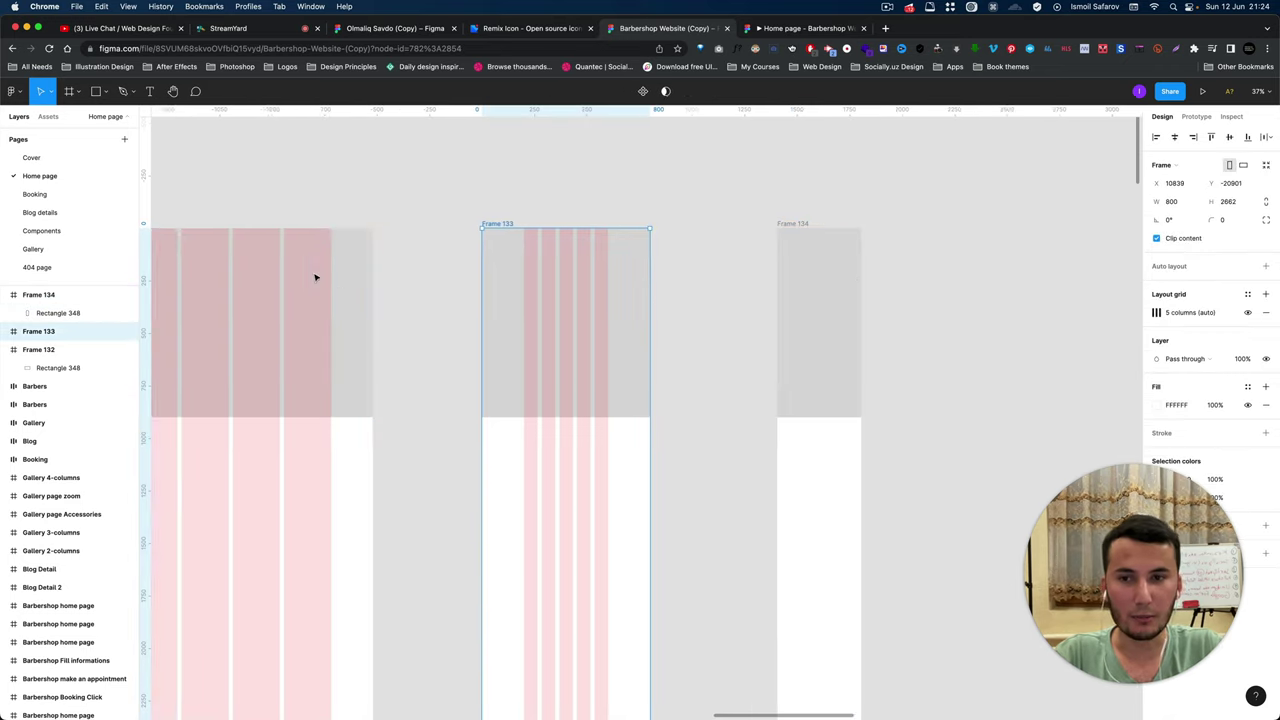
Shrink Frame 133's grey rectangle to match the frame at 800 wide.
{"action": "scroll", "coordinate": [617, 293], "scroll_direction": "left", "scroll_amount": 5}
{"action": "scroll", "coordinate": [700, 288], "scroll_direction": "right", "scroll_amount": 3}
{"action": "scroll", "coordinate": [810, 305], "scroll_direction": "right", "scroll_amount": 2}
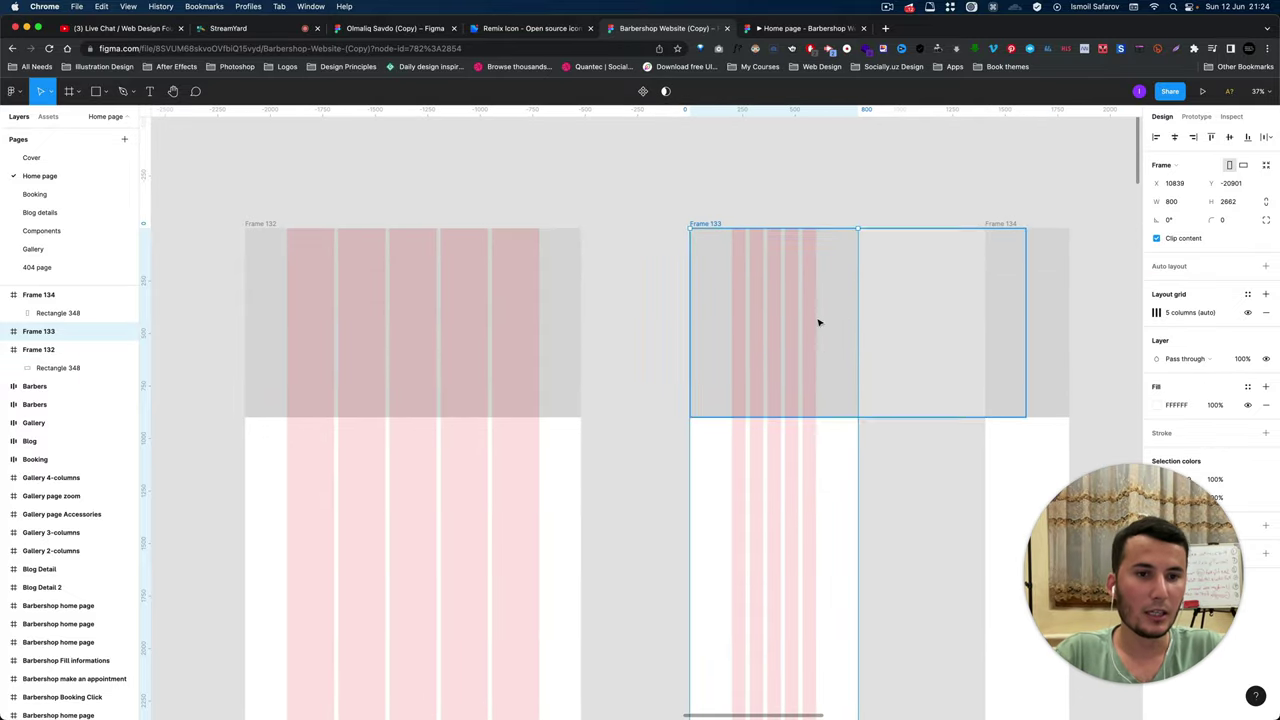
{"action": "left_click", "coordinate": [993, 238]}
{"action": "scroll", "coordinate": [994, 224], "scroll_direction": "right", "scroll_amount": 3}
{"action": "scroll", "coordinate": [996, 228], "scroll_direction": "right", "scroll_amount": 1}
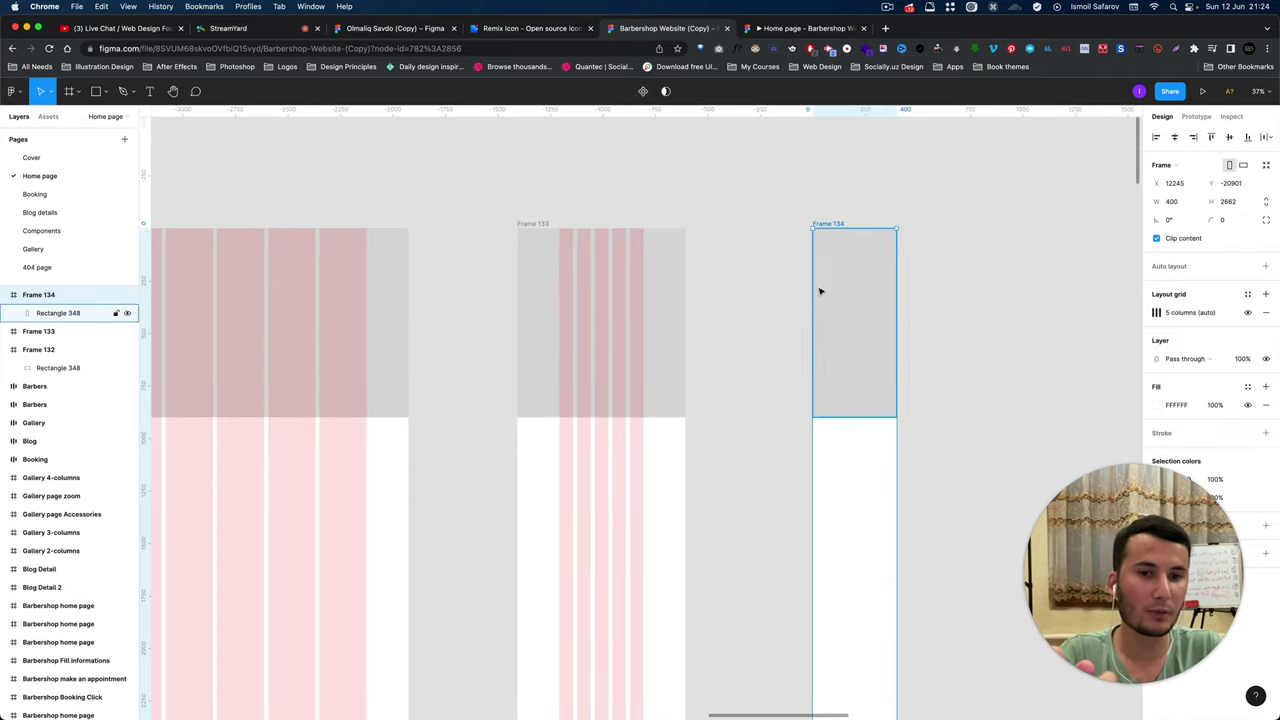
{"action": "left_click", "coordinate": [680, 289]}
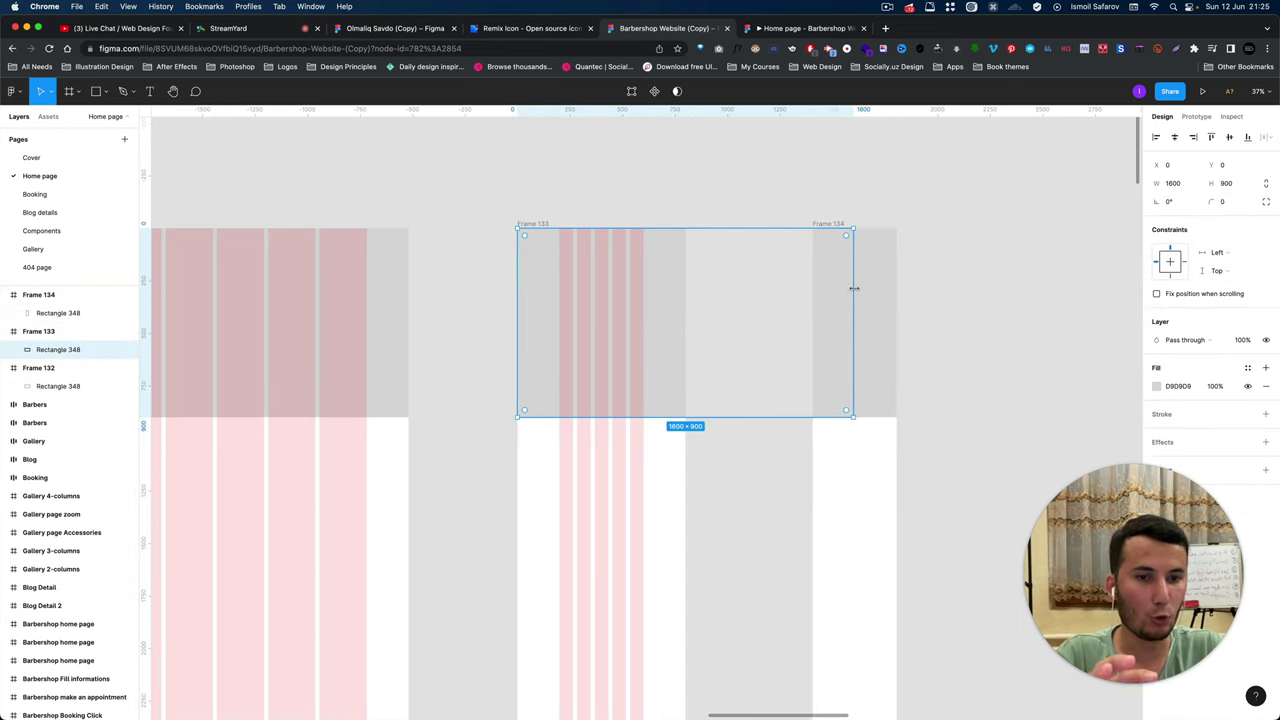
{"action": "left_click_drag", "start_coordinate": [854, 288], "coordinate": [686, 288]}
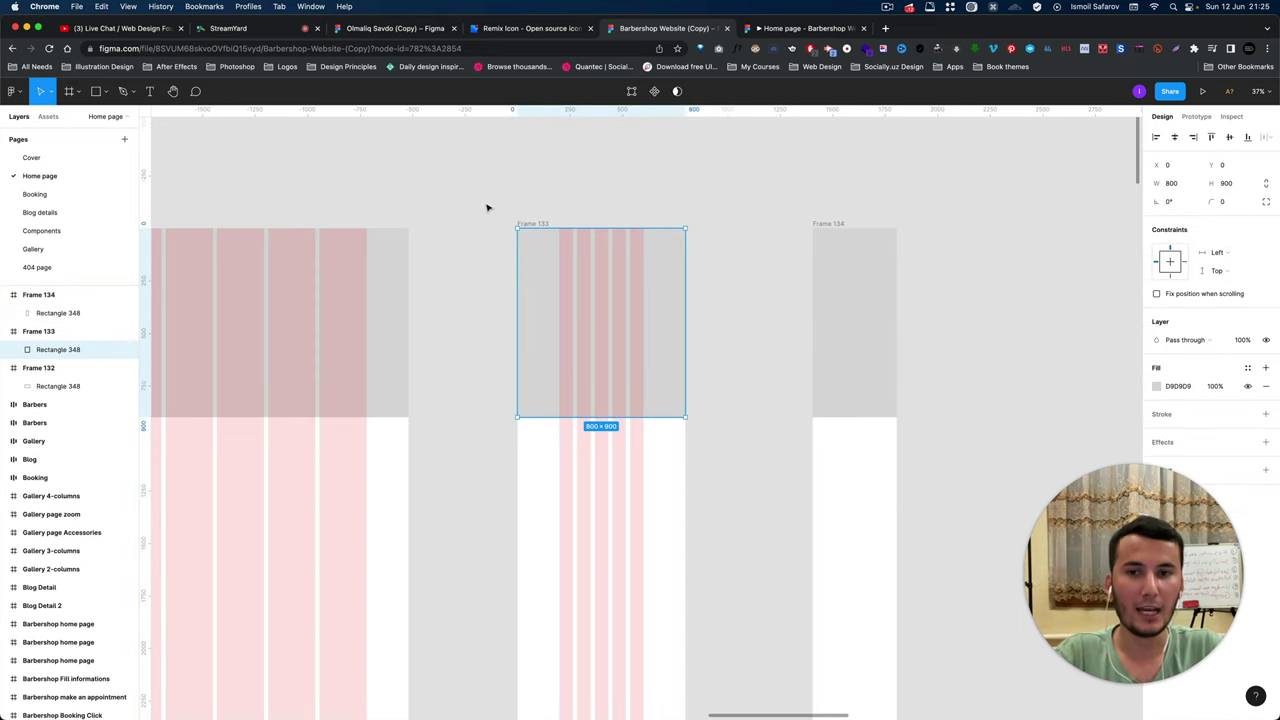
{"action": "left_click", "coordinate": [824, 222]}
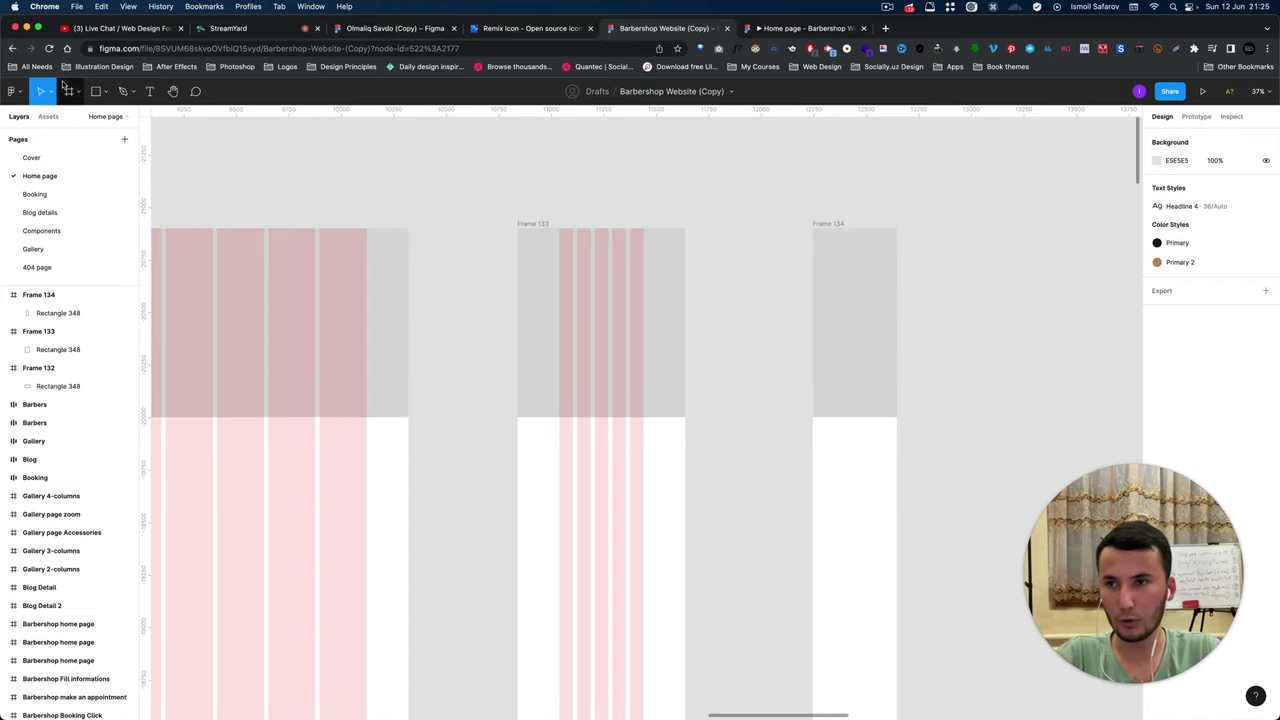
With the Frame tool, browse the Desktop, Tablet and Phone presets, leaving Phone sizes expanded.
{"action": "scroll", "coordinate": [528, 171], "scroll_direction": "down", "scroll_amount": 2}
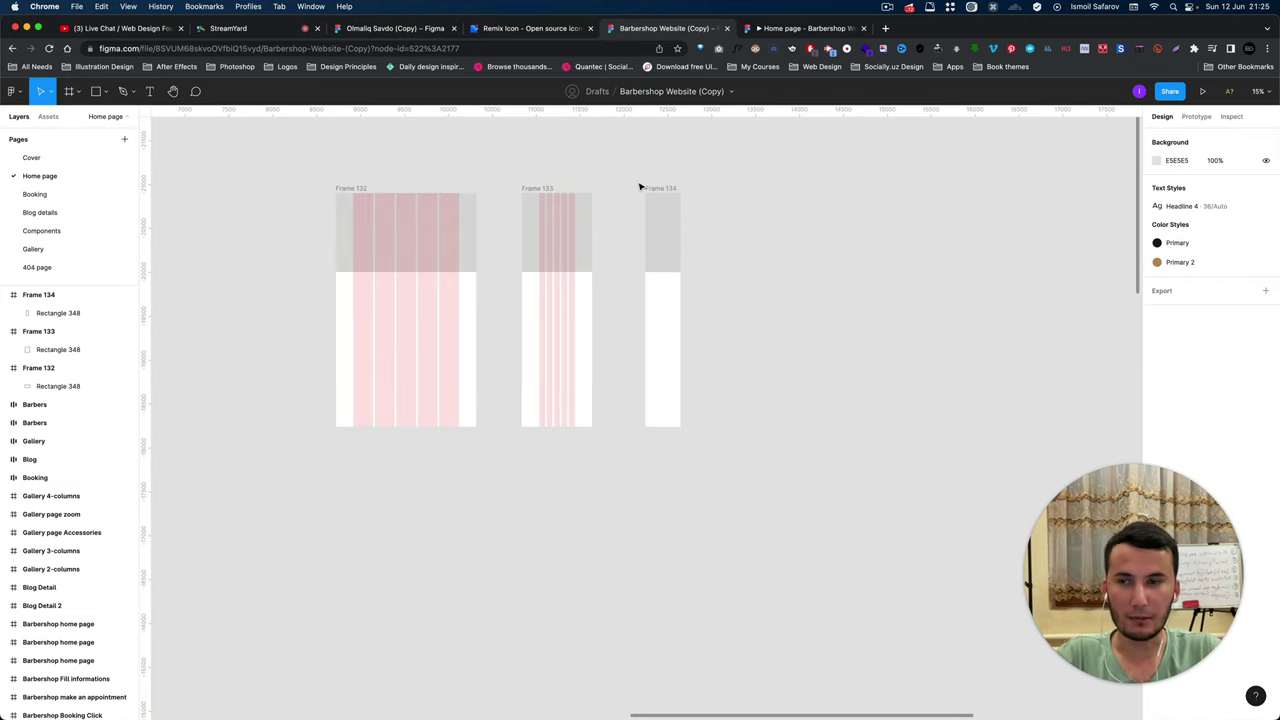
{"action": "scroll", "coordinate": [637, 183], "scroll_direction": "down", "scroll_amount": 5}
{"action": "left_click", "coordinate": [69, 91]}
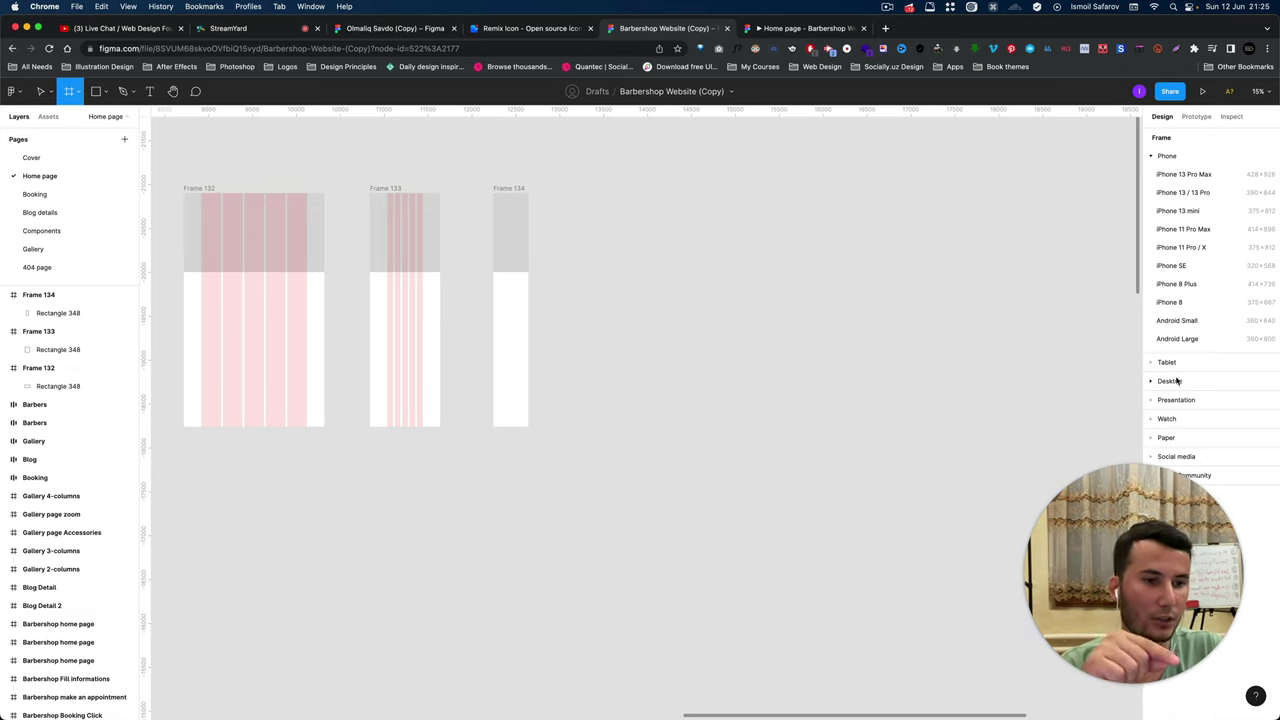
{"action": "left_click", "coordinate": [1160, 383]}
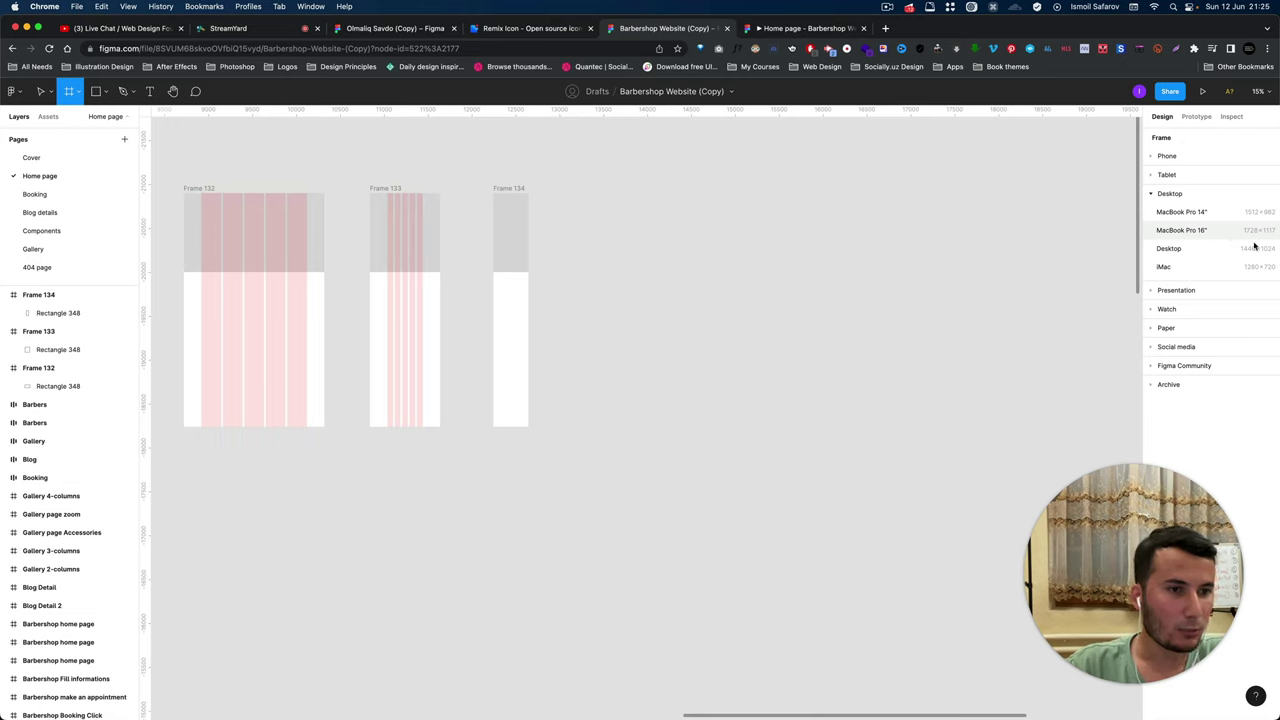
{"action": "left_click", "coordinate": [1182, 199]}
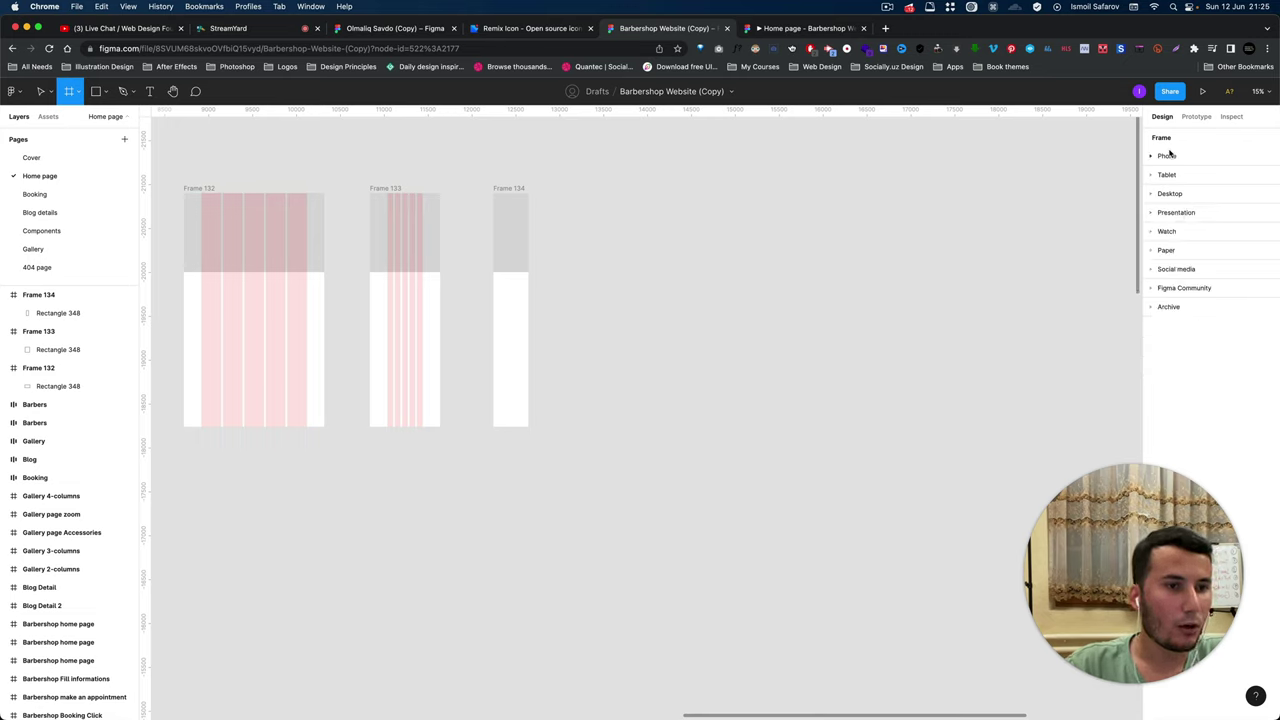
{"action": "left_click", "coordinate": [1167, 175]}
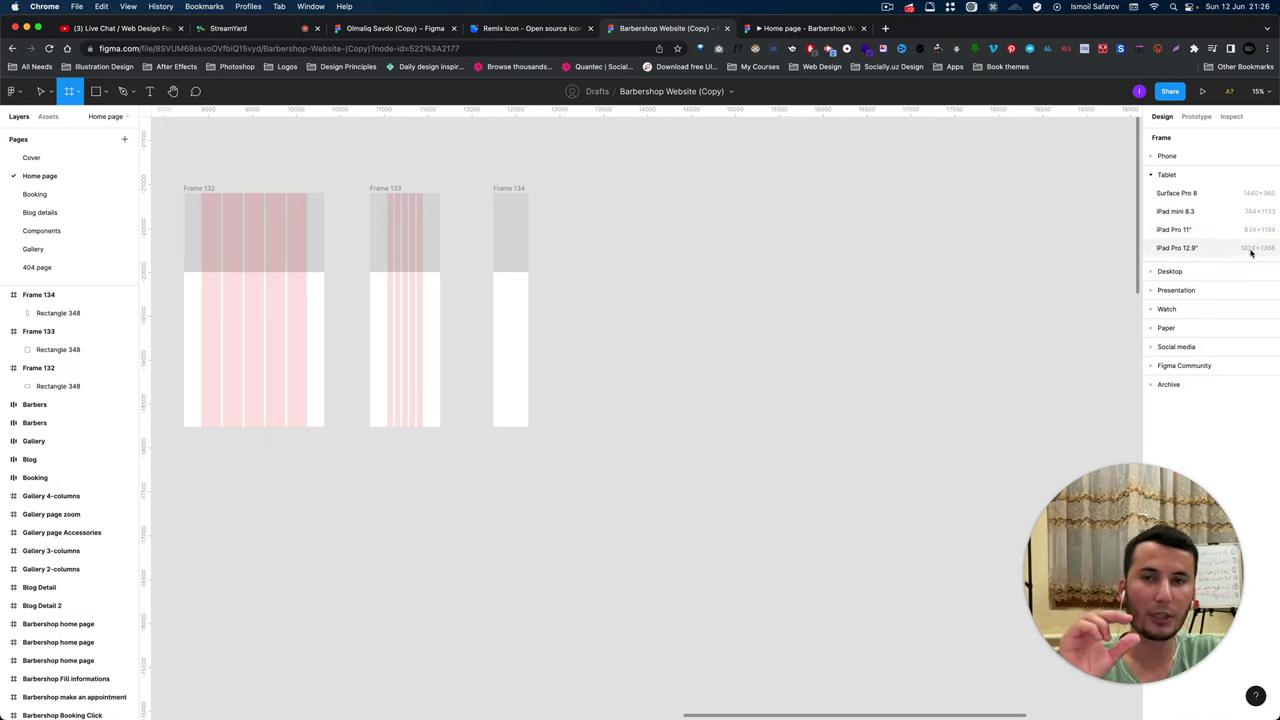
{"action": "left_click", "coordinate": [1160, 174]}
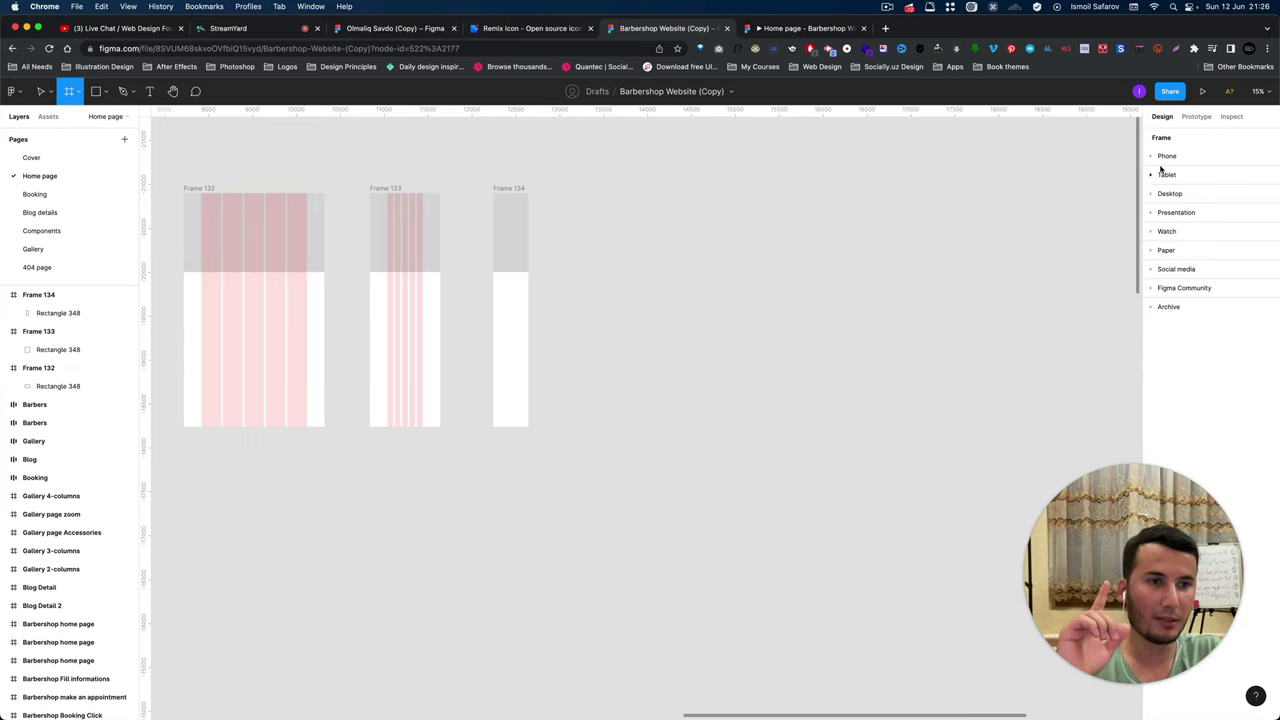
{"action": "left_click", "coordinate": [1154, 156]}
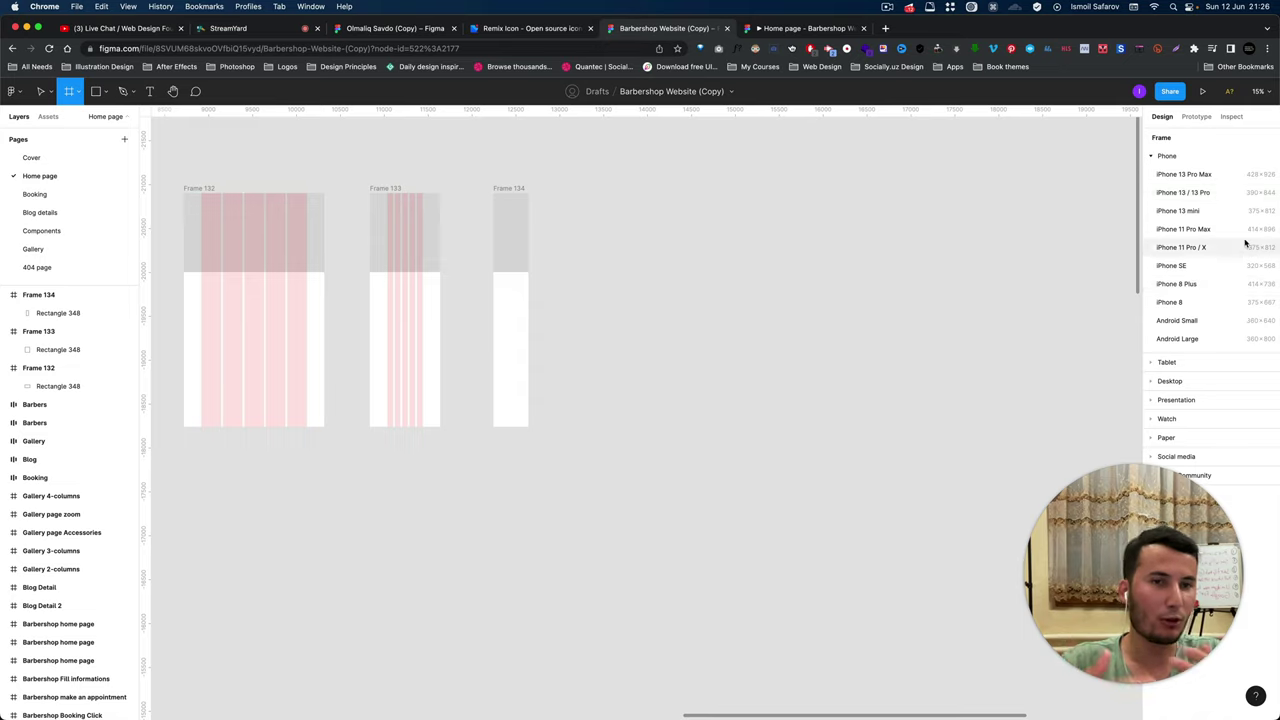
Collapse the Phone presets and delete the stray 100×100 frame.
{"action": "left_click", "coordinate": [1190, 160]}
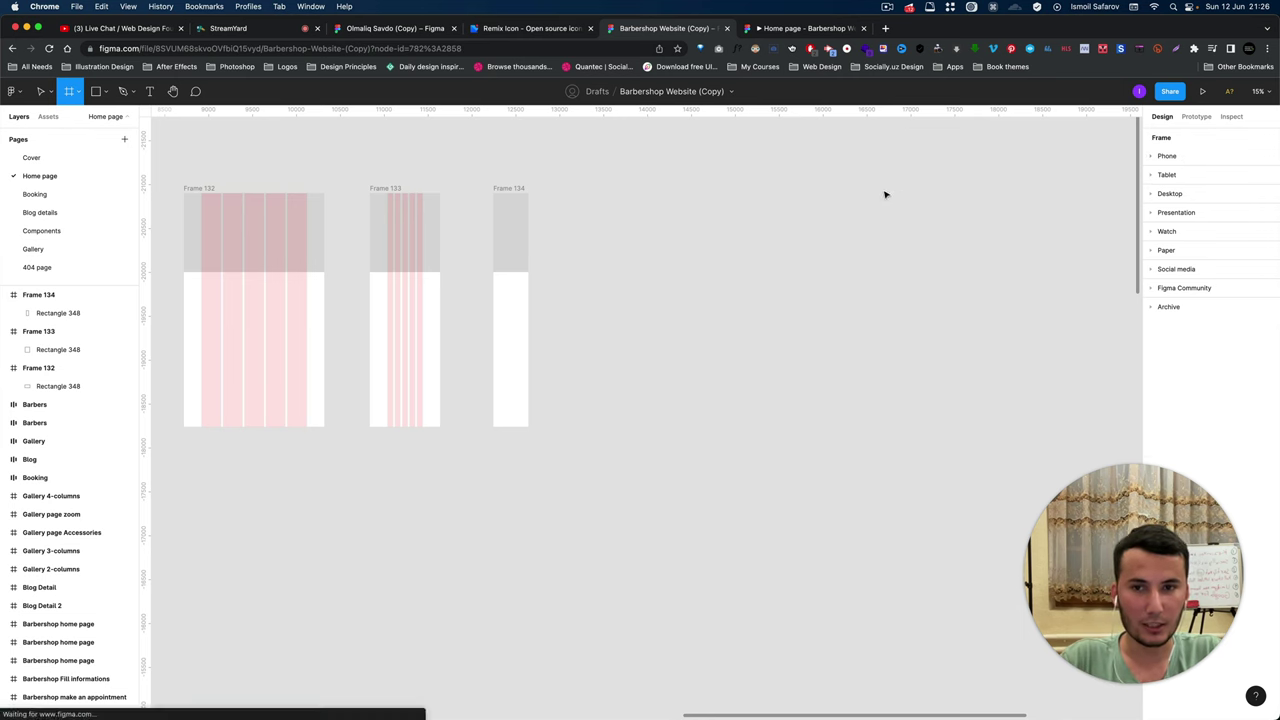
{"action": "left_click", "coordinate": [891, 190]}
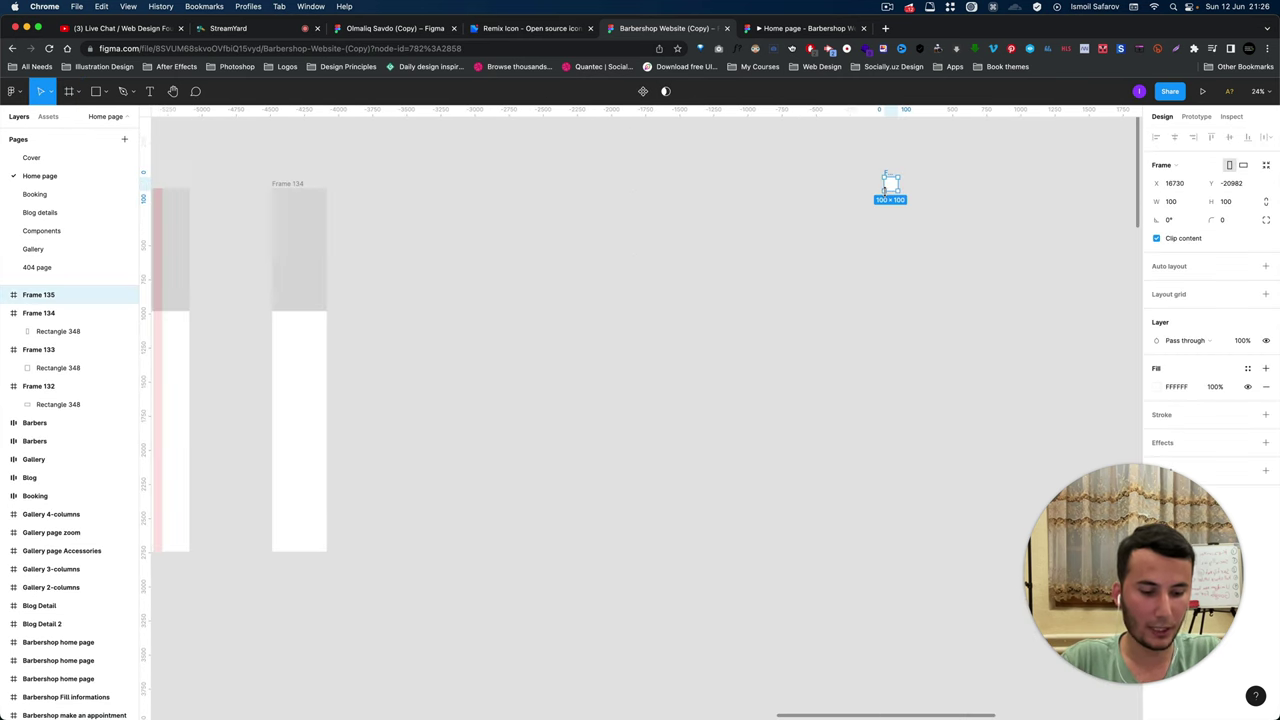
{"action": "key", "text": "Delete"}
{"action": "scroll", "coordinate": [887, 193], "scroll_direction": "down", "scroll_amount": 5}
{"action": "scroll", "coordinate": [887, 195], "scroll_direction": "down", "scroll_amount": 5}
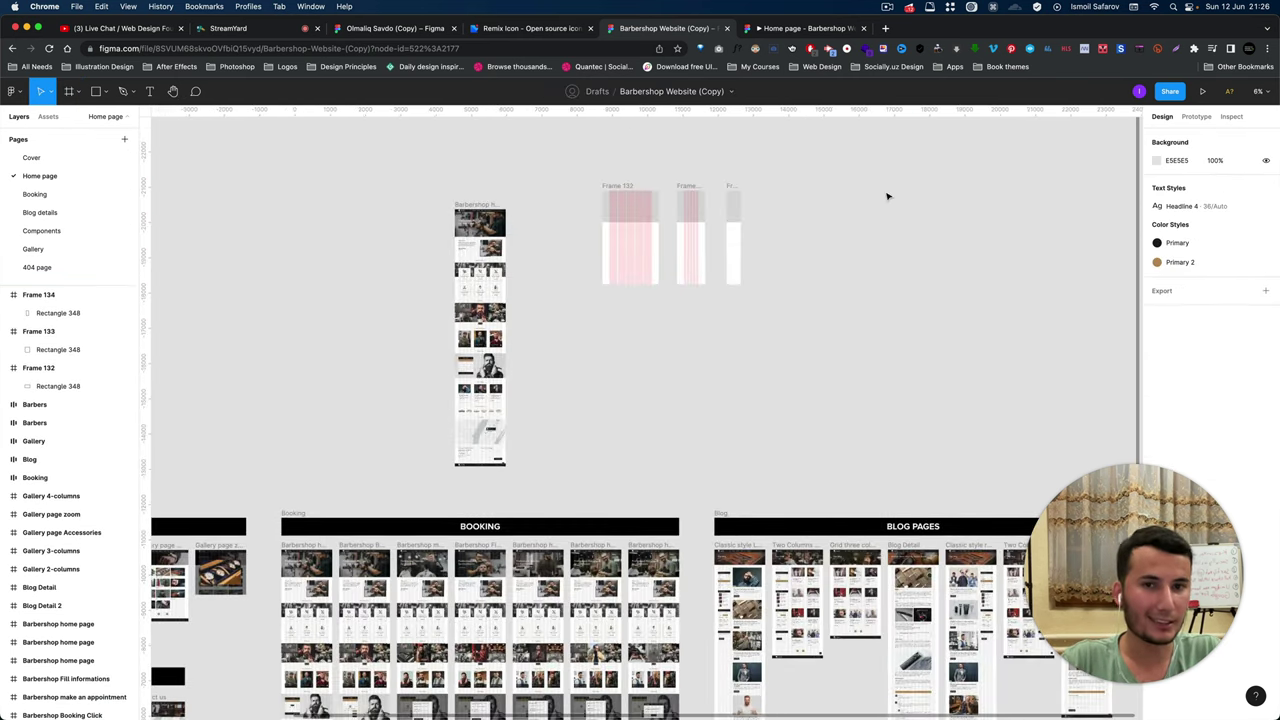
{"action": "scroll", "coordinate": [667, 141], "scroll_direction": "up", "scroll_amount": 5}
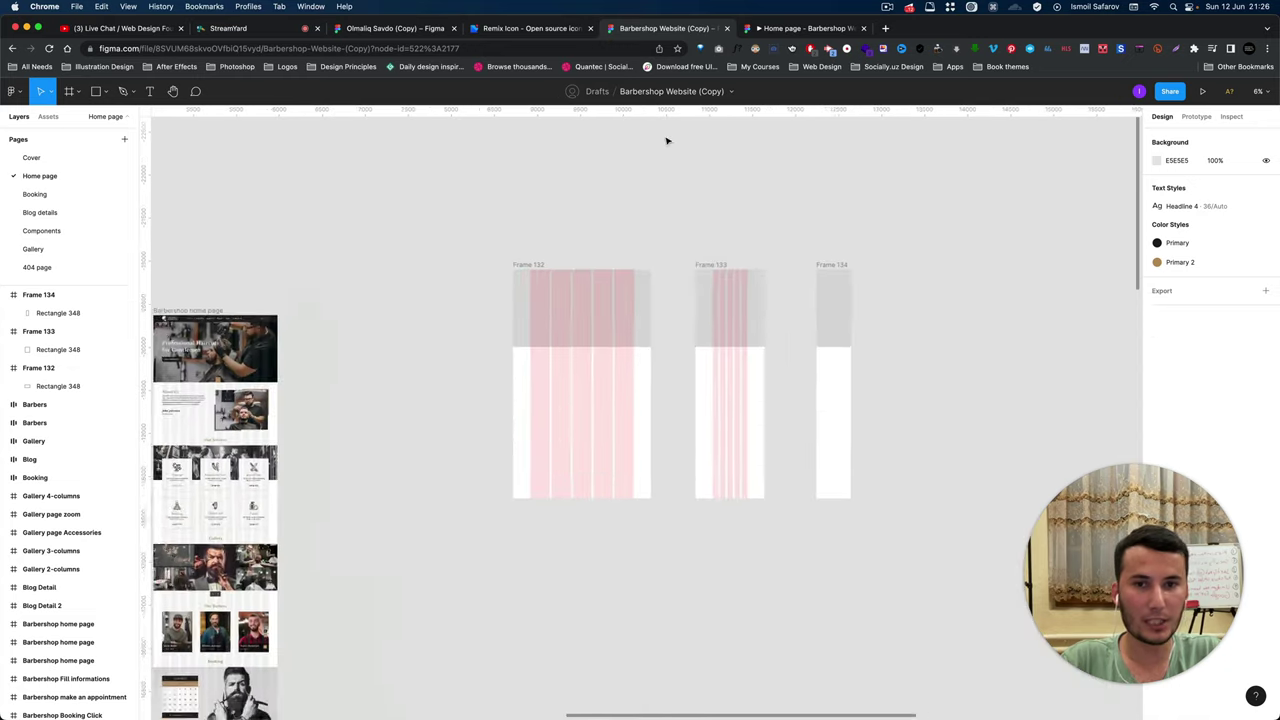
Inspect Frame 132's grey rectangle, then deselect and look around the canvas.
{"action": "left_click", "coordinate": [590, 276]}
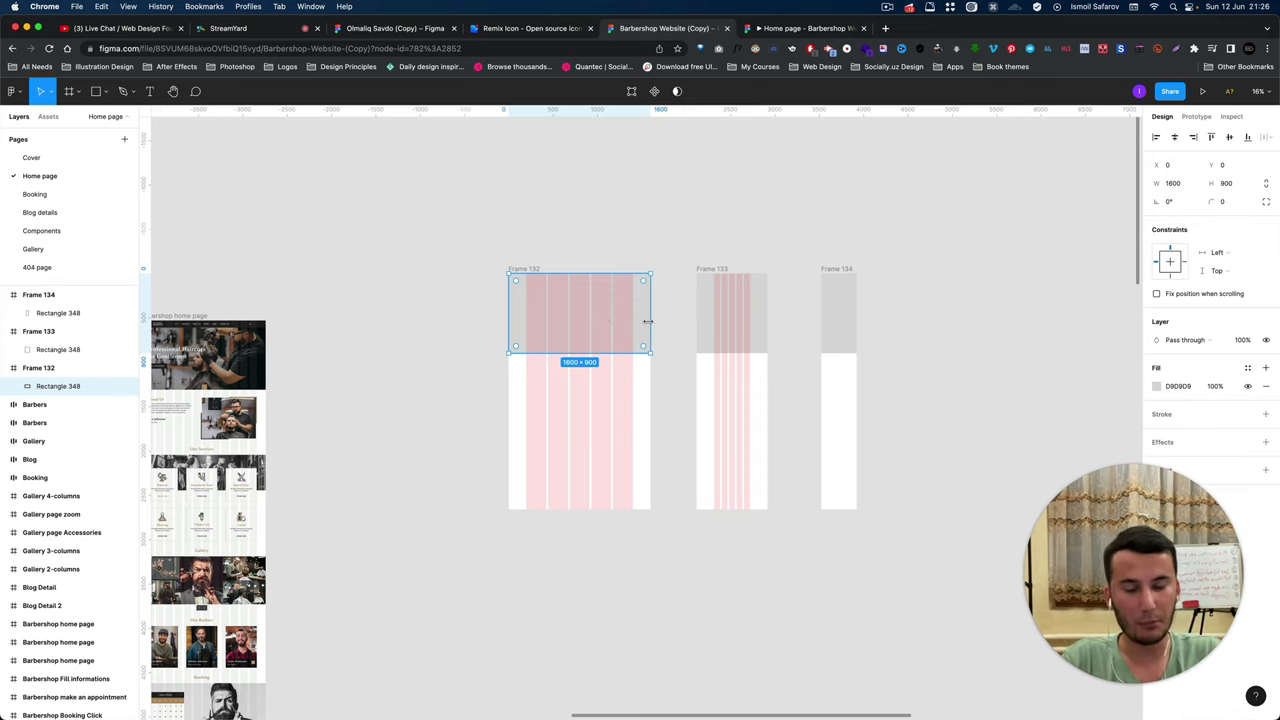
{"action": "scroll", "coordinate": [647, 321], "scroll_direction": "down", "scroll_amount": 5}
{"action": "scroll", "coordinate": [603, 369], "scroll_direction": "down", "scroll_amount": 4}
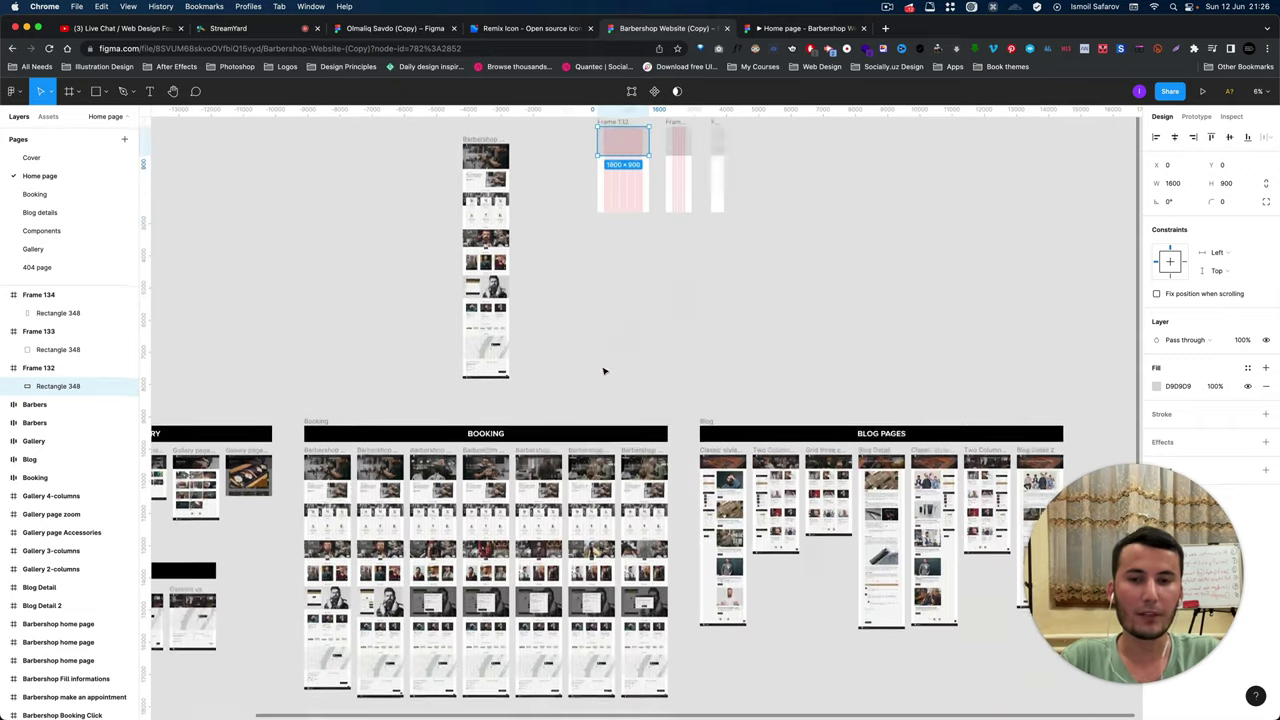
{"action": "left_click", "coordinate": [605, 302]}
{"action": "scroll", "coordinate": [605, 302], "scroll_direction": "down", "scroll_amount": 5}
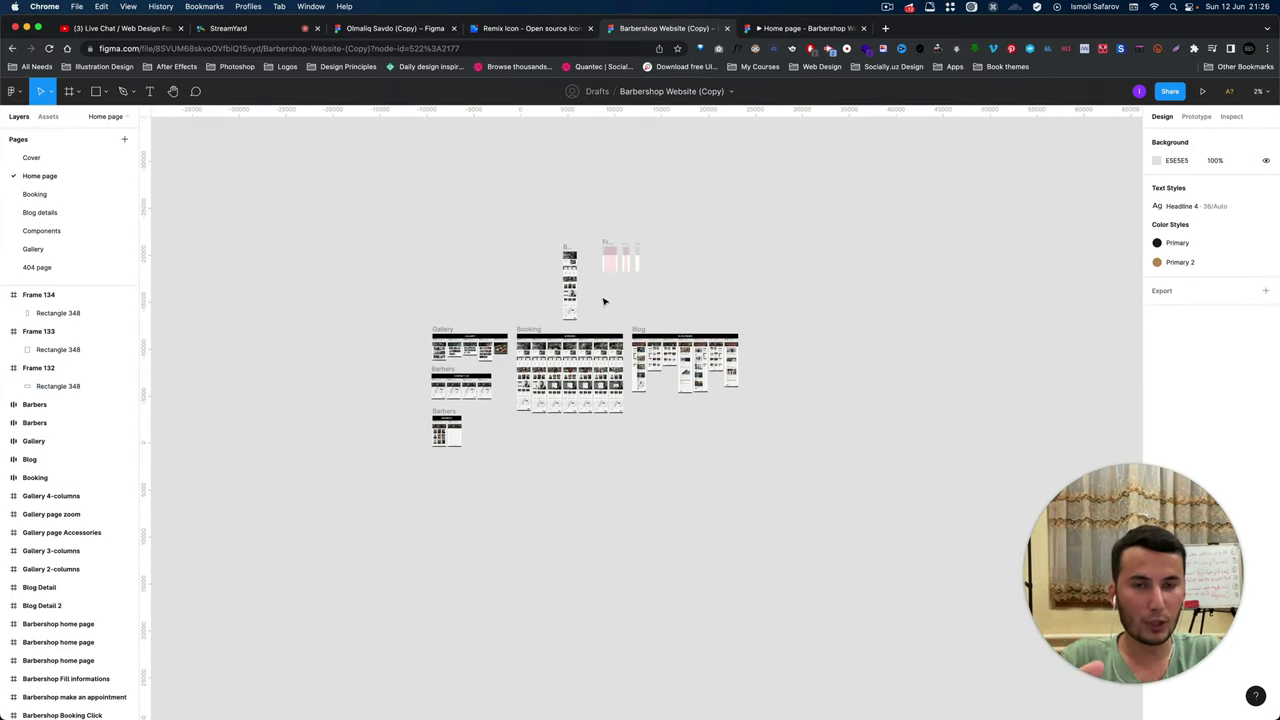
{"action": "scroll", "coordinate": [604, 224], "scroll_direction": "up", "scroll_amount": 3}
{"action": "scroll", "coordinate": [598, 272], "scroll_direction": "up", "scroll_amount": 3}
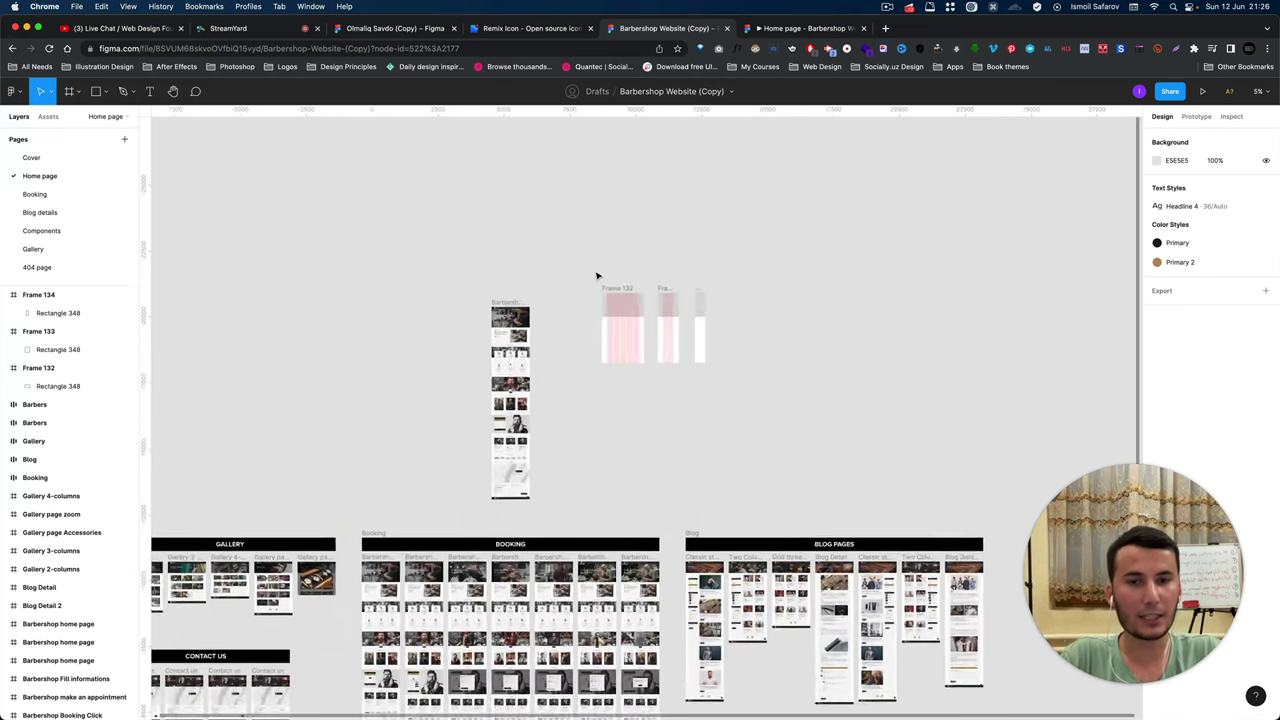
{"action": "scroll", "coordinate": [597, 276], "scroll_direction": "up", "scroll_amount": 3}
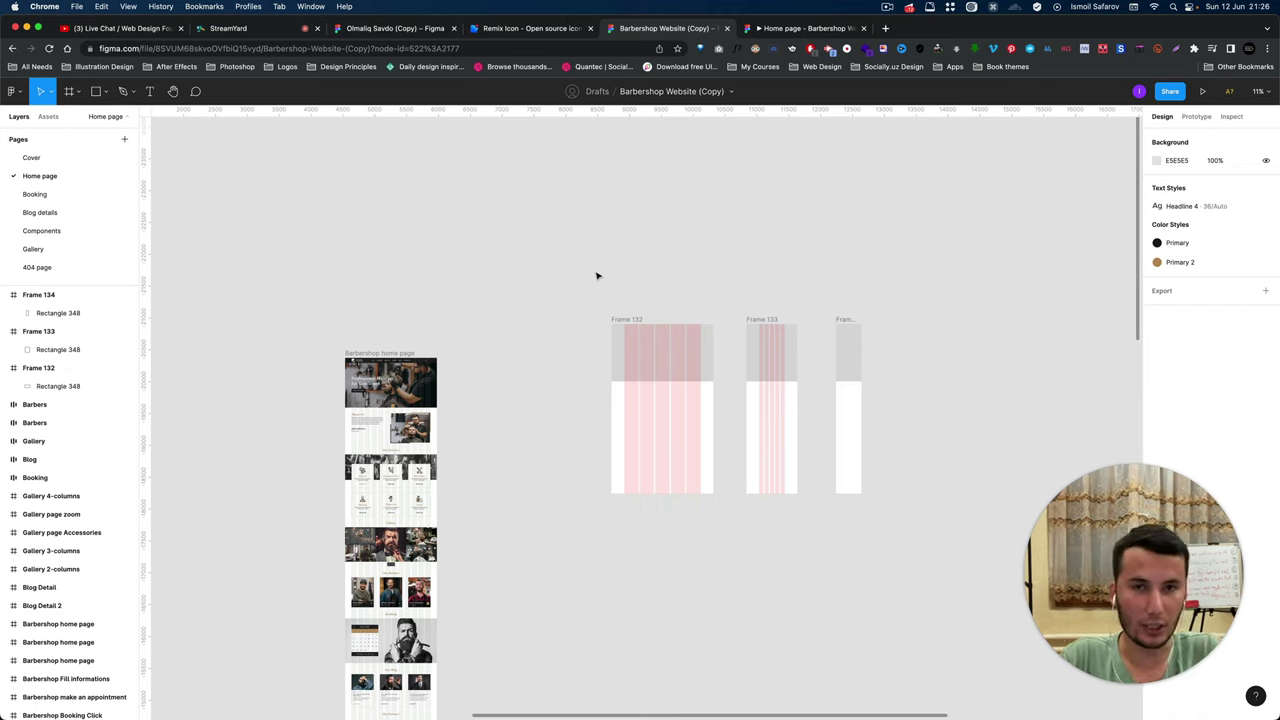
{"action": "scroll", "coordinate": [634, 349], "scroll_direction": "up", "scroll_amount": 2}
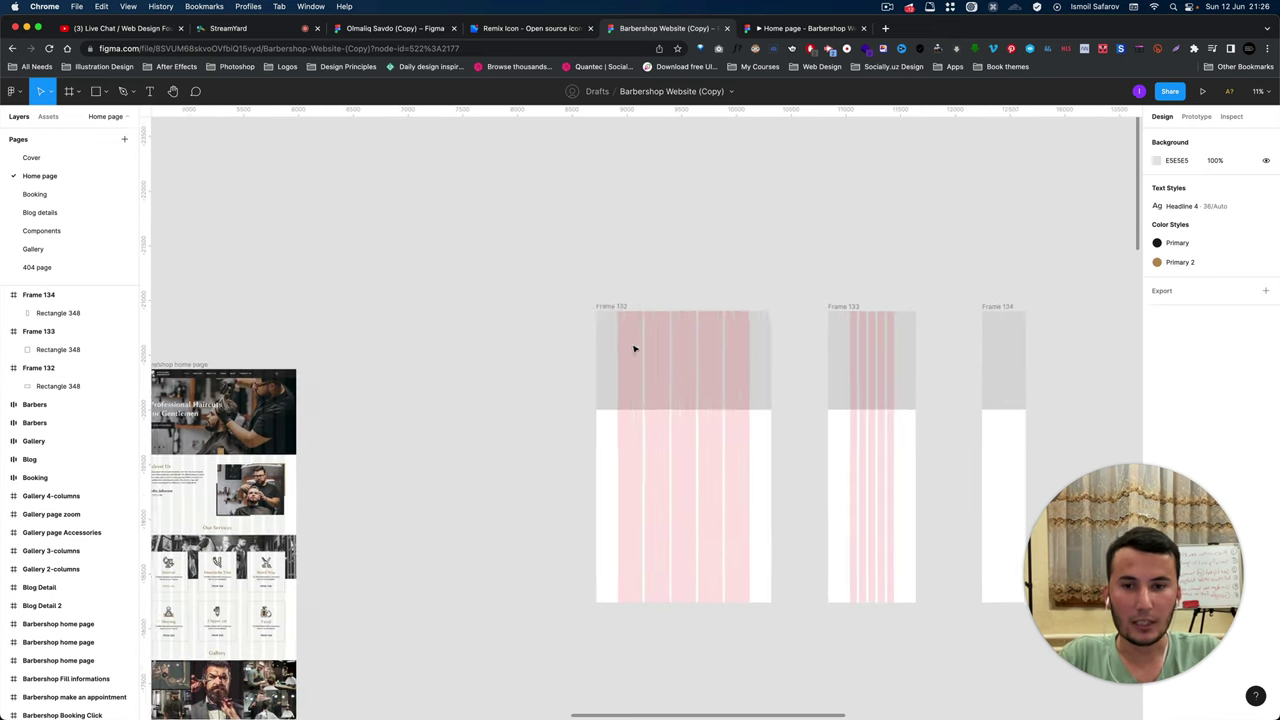
Move the home page's About us section into Frame 132.
{"action": "scroll", "coordinate": [400, 420], "scroll_direction": "down", "scroll_amount": 2}
{"action": "left_click", "coordinate": [248, 398]}
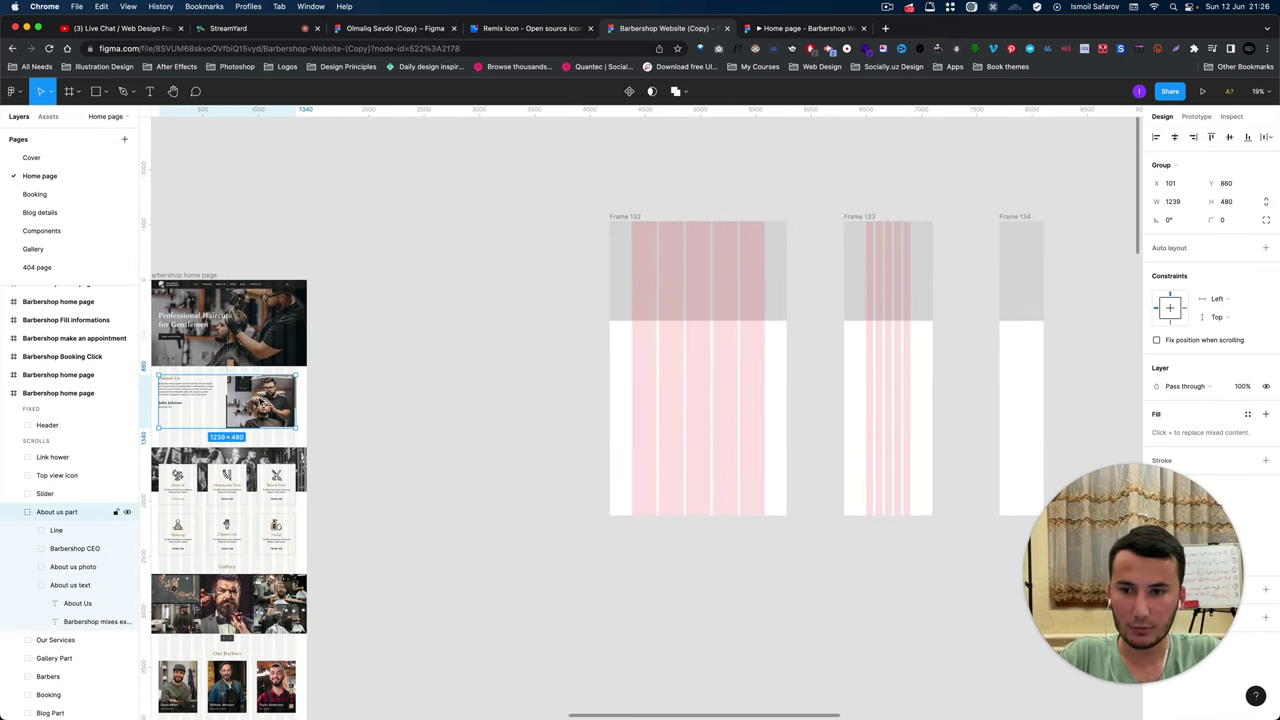
{"action": "mouse_move", "coordinate": [261, 400]}
{"action": "left_mouse_down"}
{"action": "mouse_move", "coordinate": [714, 290]}
{"action": "mouse_move", "coordinate": [738, 302]}
{"action": "mouse_move", "coordinate": [727, 305]}
{"action": "left_mouse_up"}
{"action": "scroll", "coordinate": [724, 282], "scroll_direction": "up", "scroll_amount": 2}
{"action": "scroll", "coordinate": [724, 282], "scroll_direction": "up", "scroll_amount": 5}
{"action": "scroll", "coordinate": [654, 302], "scroll_direction": "down", "scroll_amount": 4}
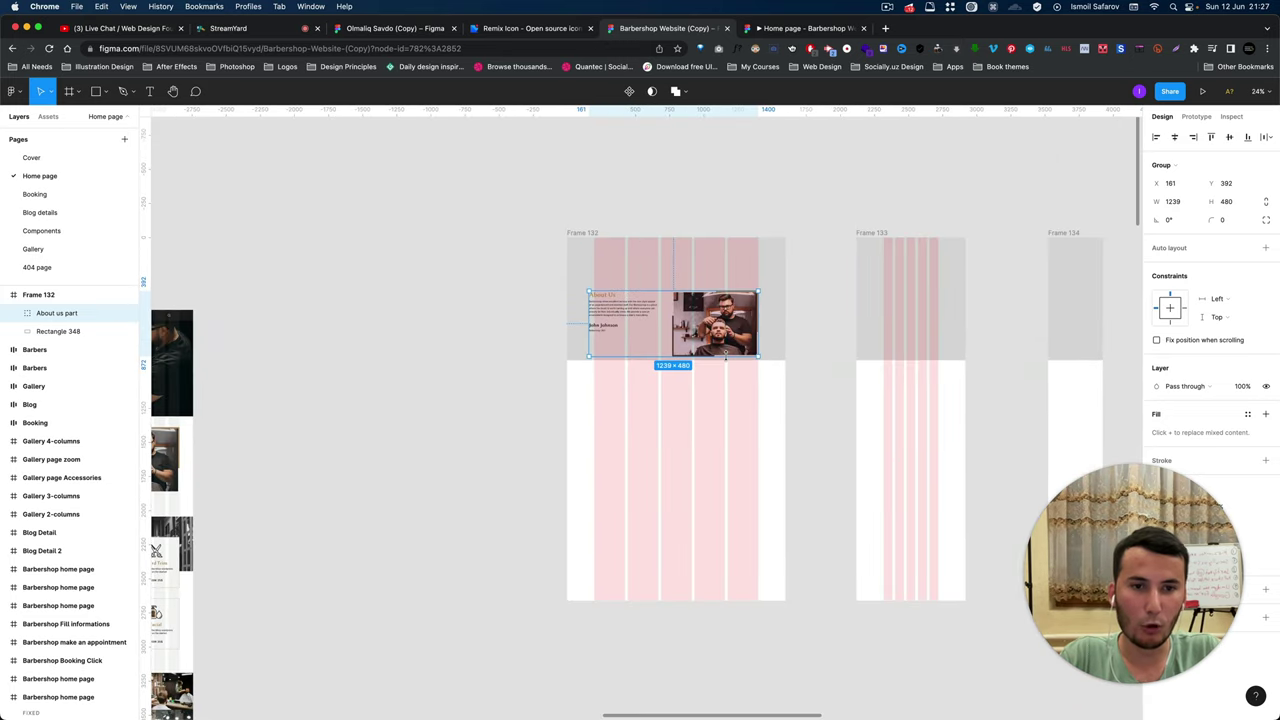
Set Frame 132's column grid to 4 columns and Frame 133's to 2 columns.
{"action": "left_click", "coordinate": [873, 233]}
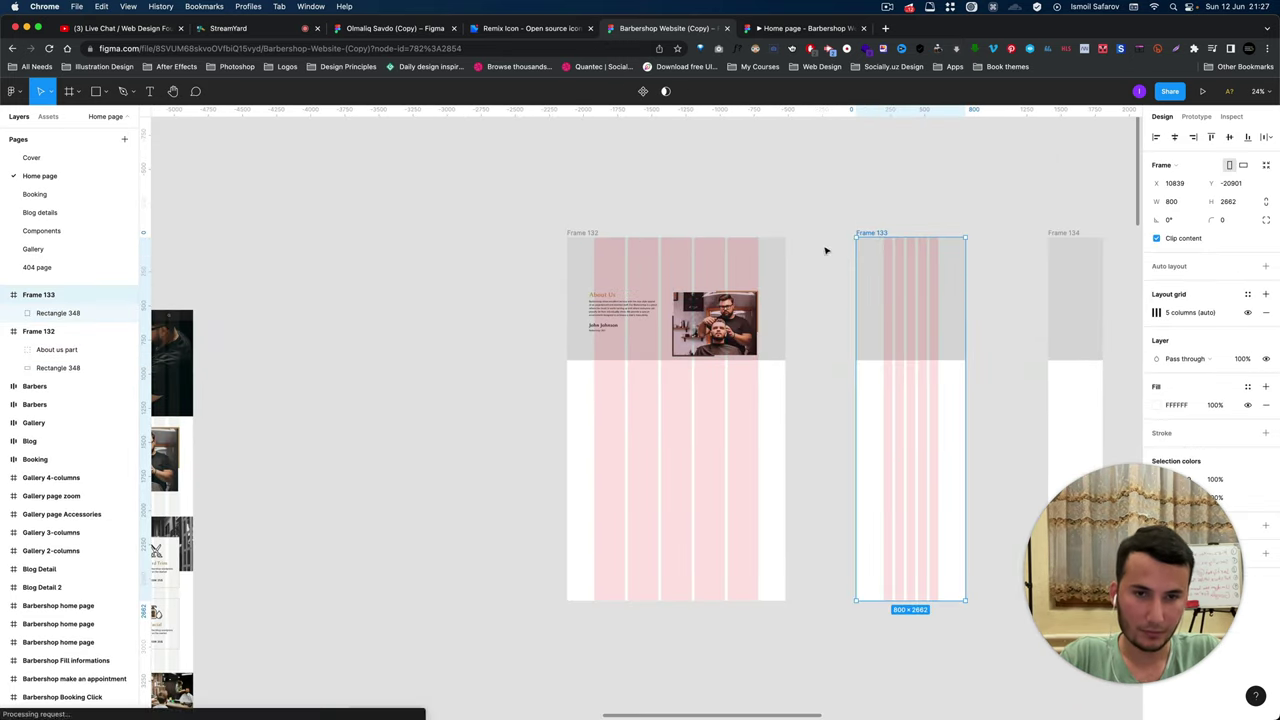
{"action": "left_click", "coordinate": [588, 233]}
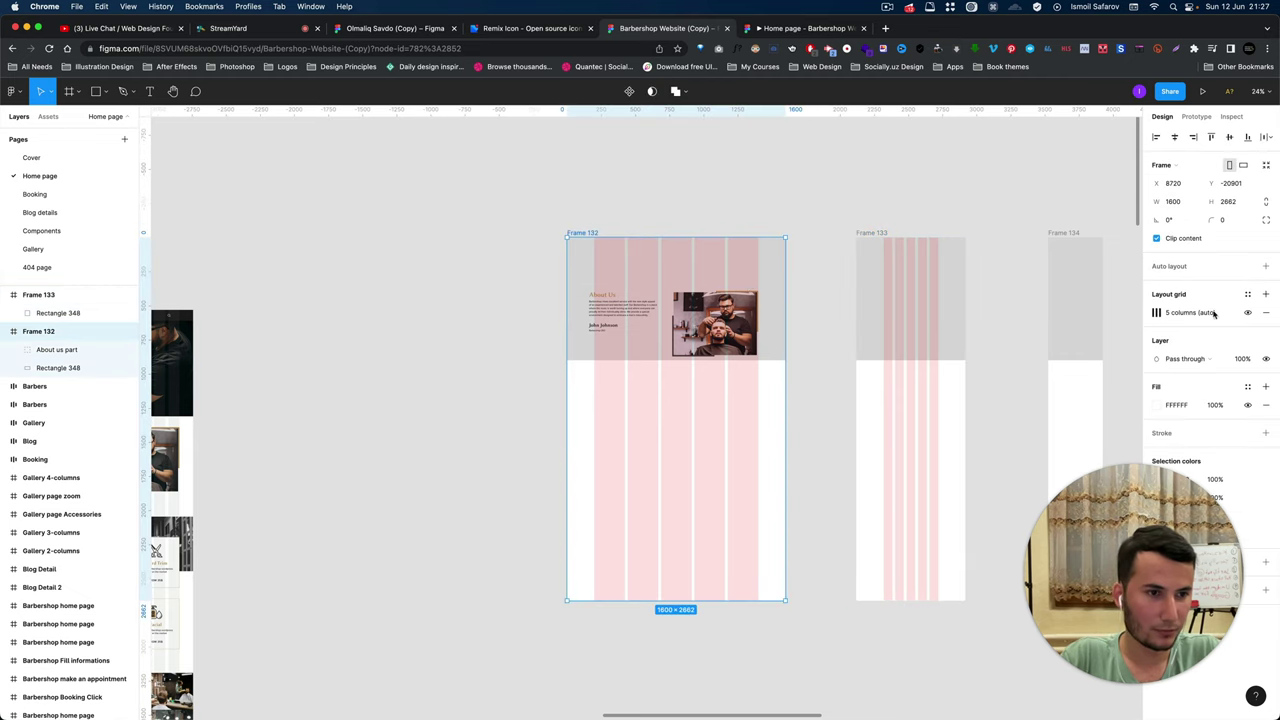
{"action": "left_click", "coordinate": [1157, 312]}
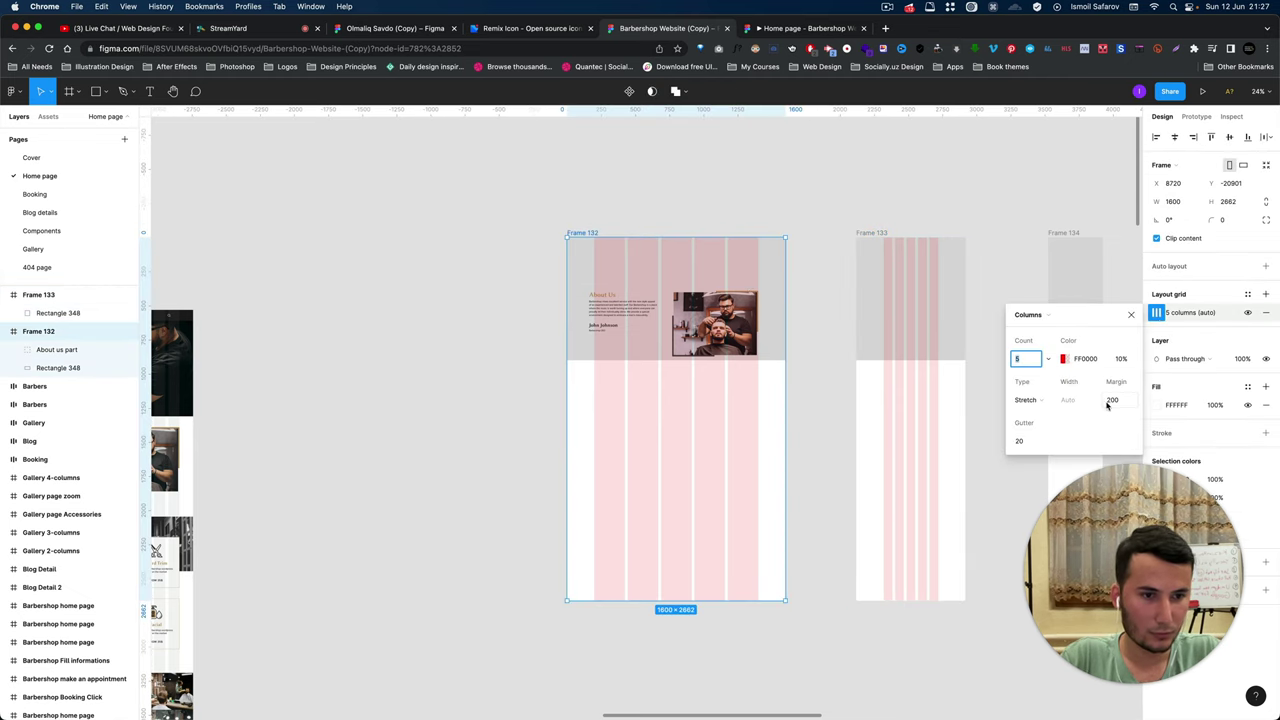
{"action": "type", "text": "4"}
{"action": "key", "text": "Return"}
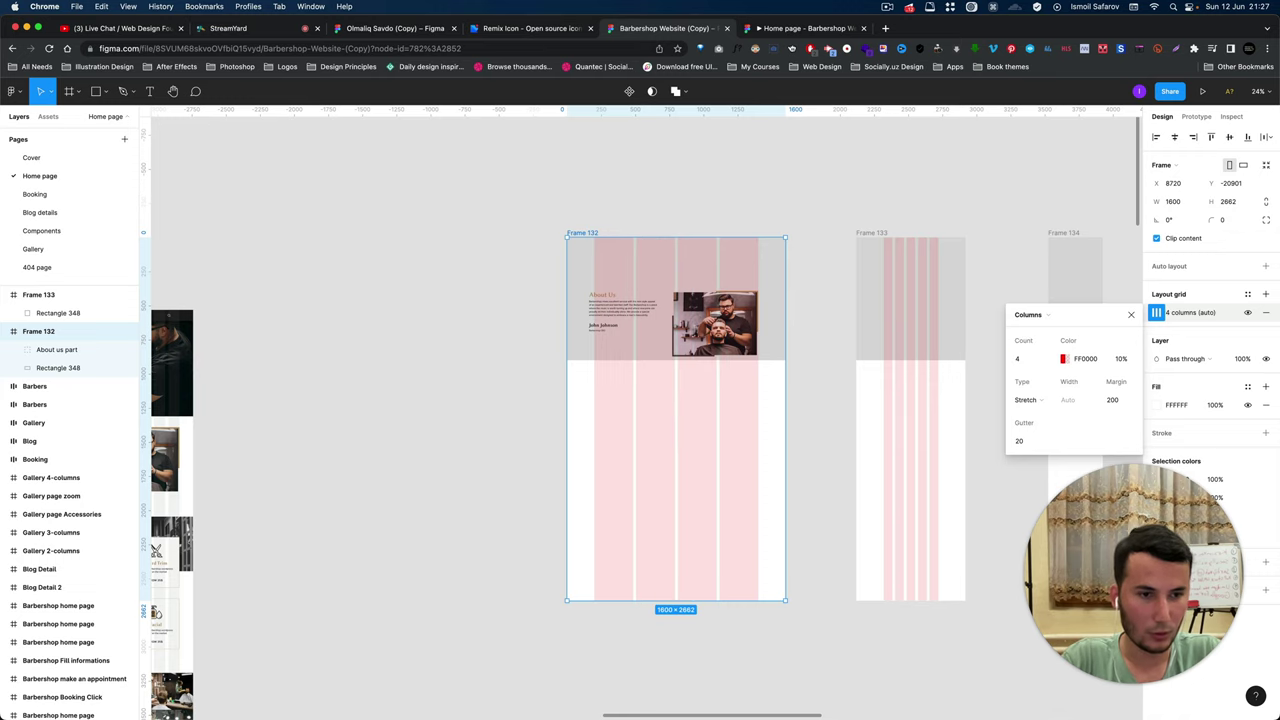
{"action": "left_click", "coordinate": [868, 262]}
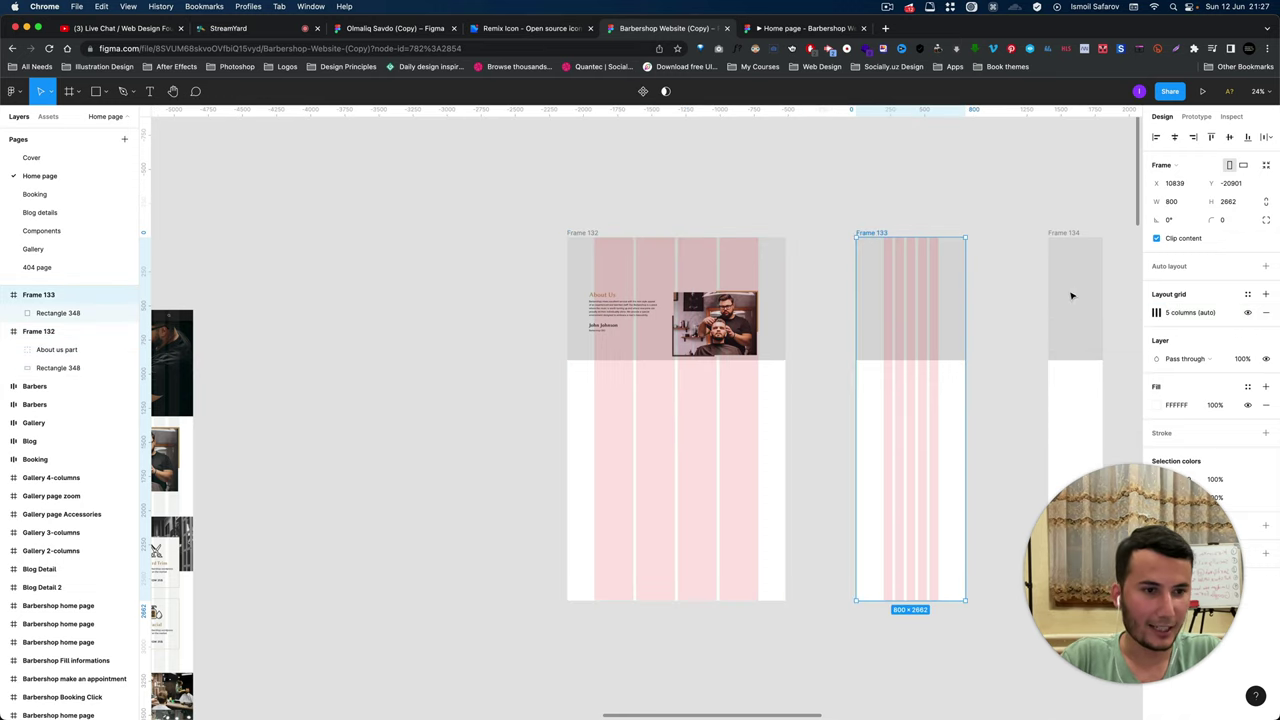
{"action": "left_click", "coordinate": [1157, 312]}
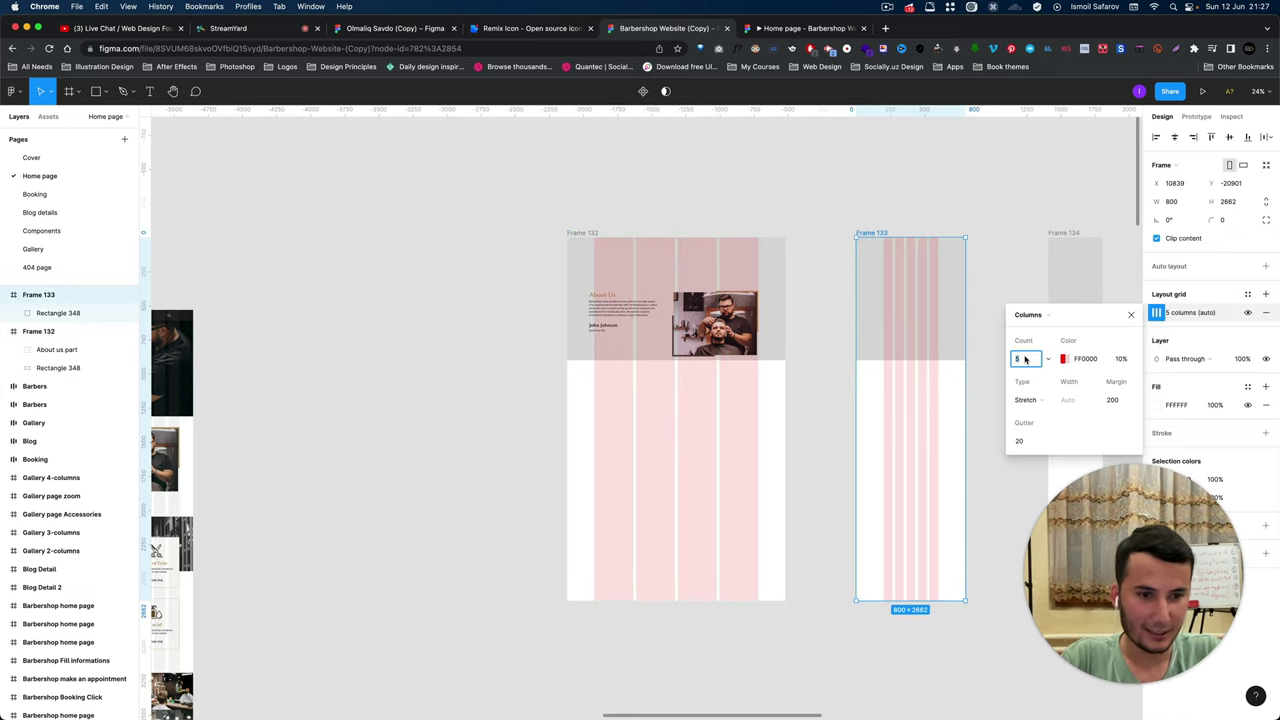
{"action": "type", "text": "2"}
{"action": "key", "text": "Return"}
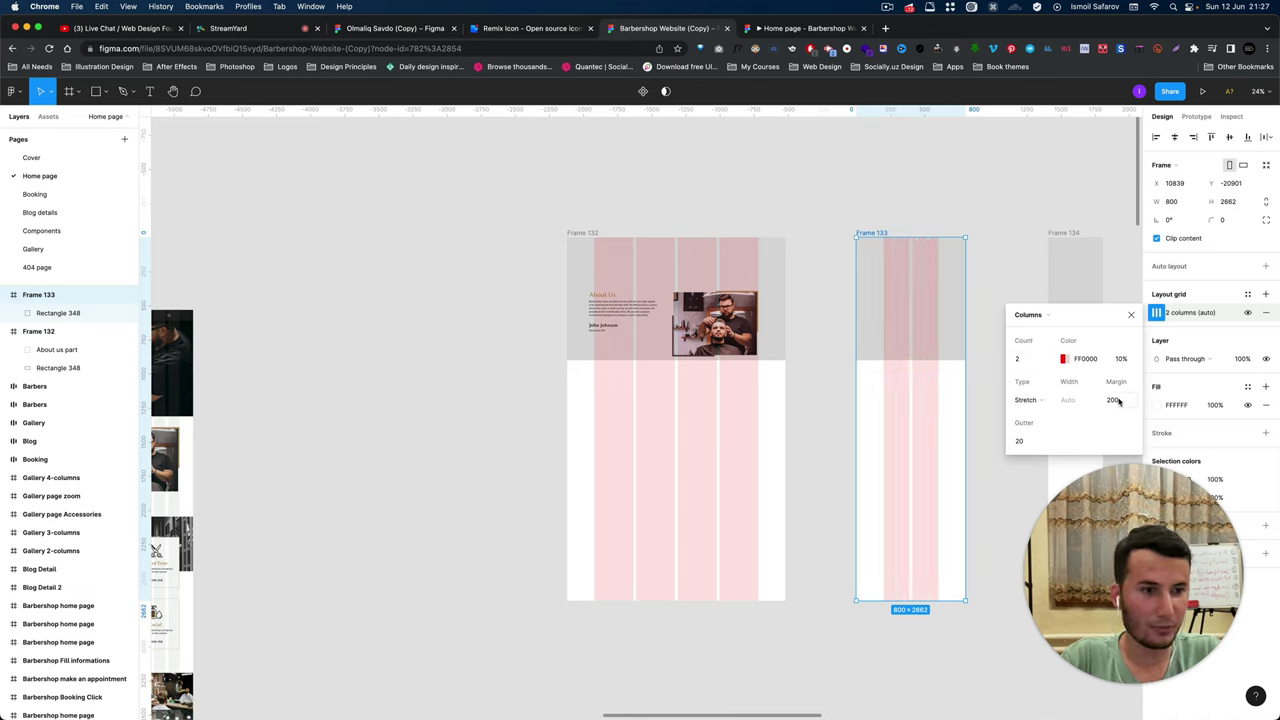
Set Frame 133's grid margin to 20, keeping the 20 gutter, and close the grid settings.
{"action": "left_click", "coordinate": [1118, 401]}
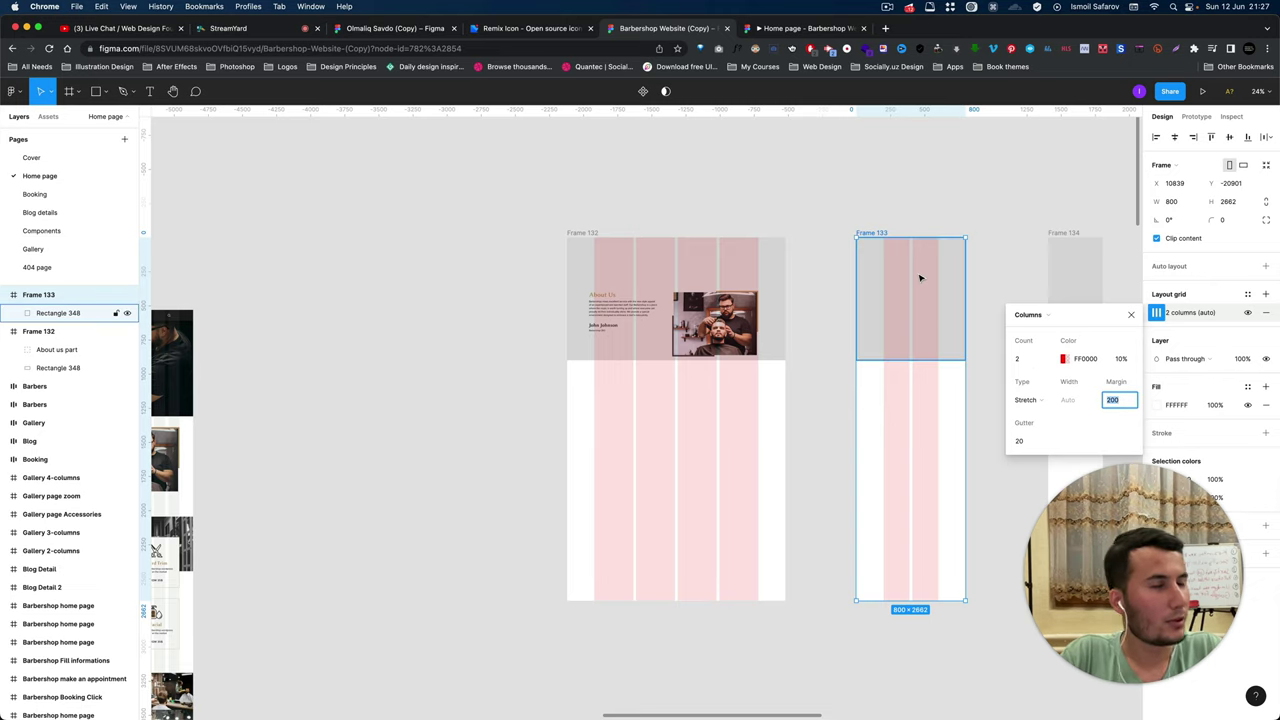
{"action": "scroll", "coordinate": [920, 278], "scroll_direction": "up", "scroll_amount": 3}
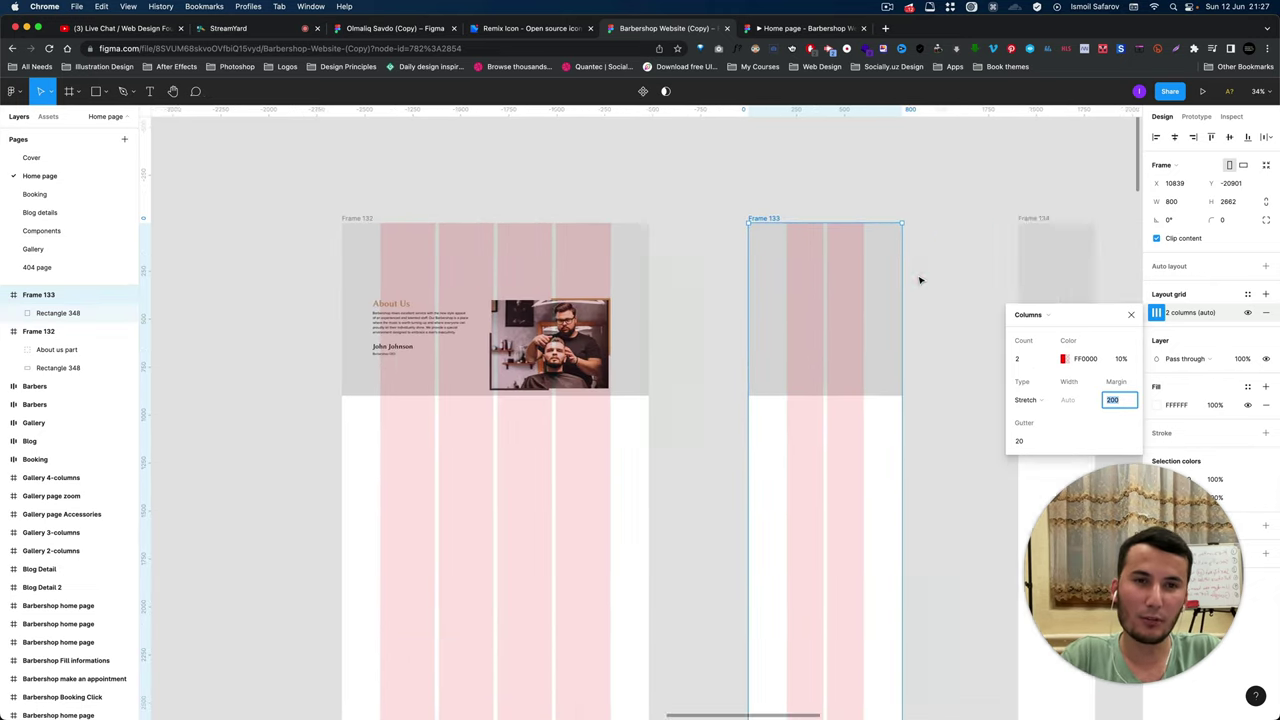
{"action": "scroll", "coordinate": [918, 284], "scroll_direction": "right", "scroll_amount": 2}
{"action": "scroll", "coordinate": [918, 285], "scroll_direction": "up", "scroll_amount": 2}
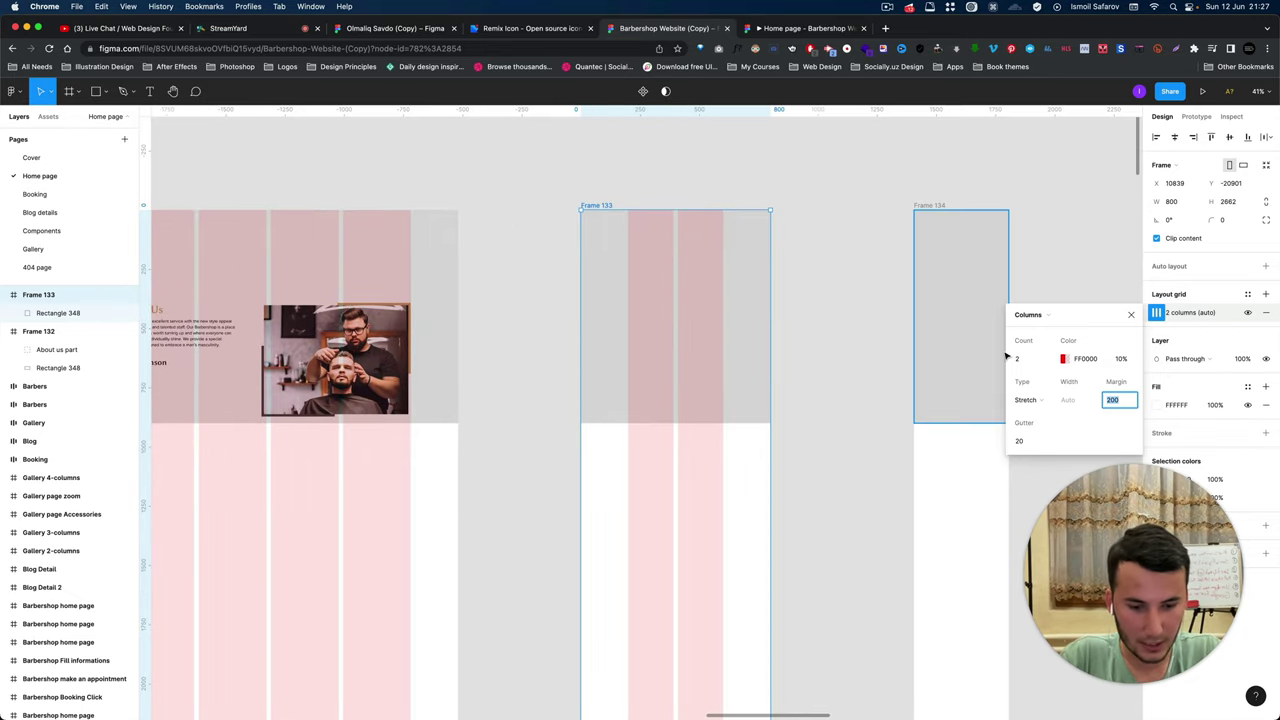
{"action": "type", "text": "40"}
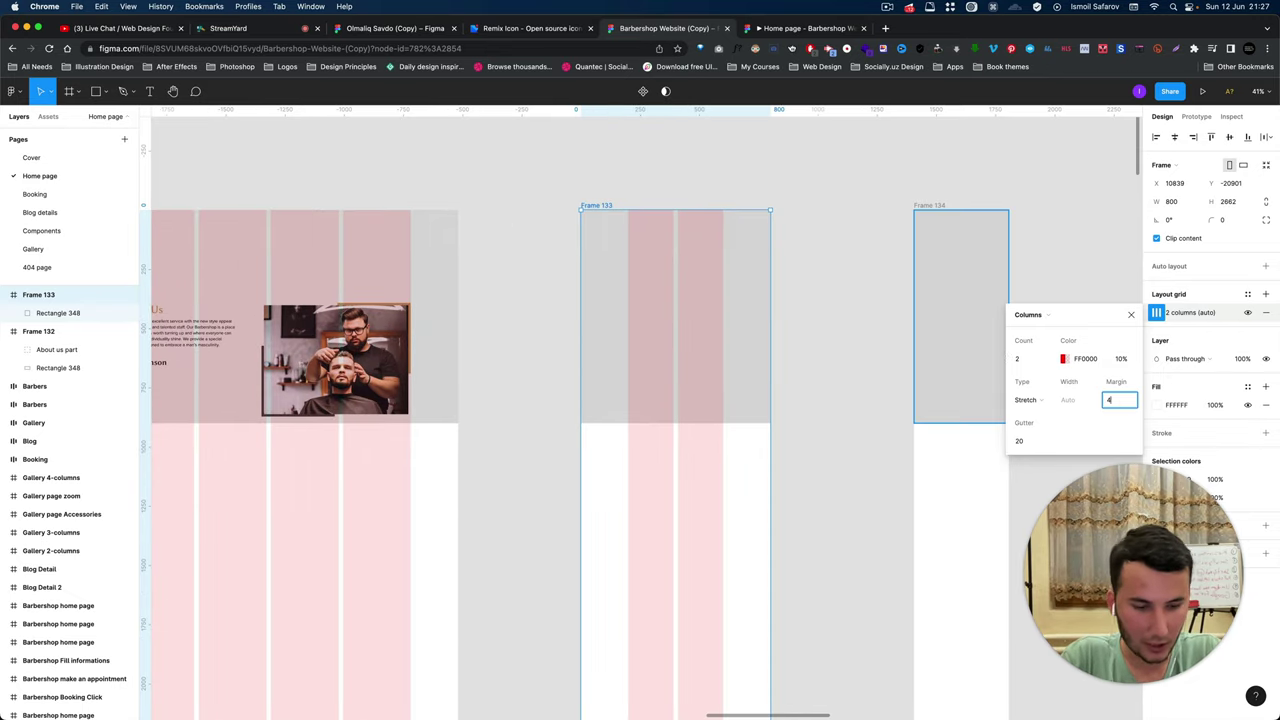
{"action": "key", "text": "Return"}
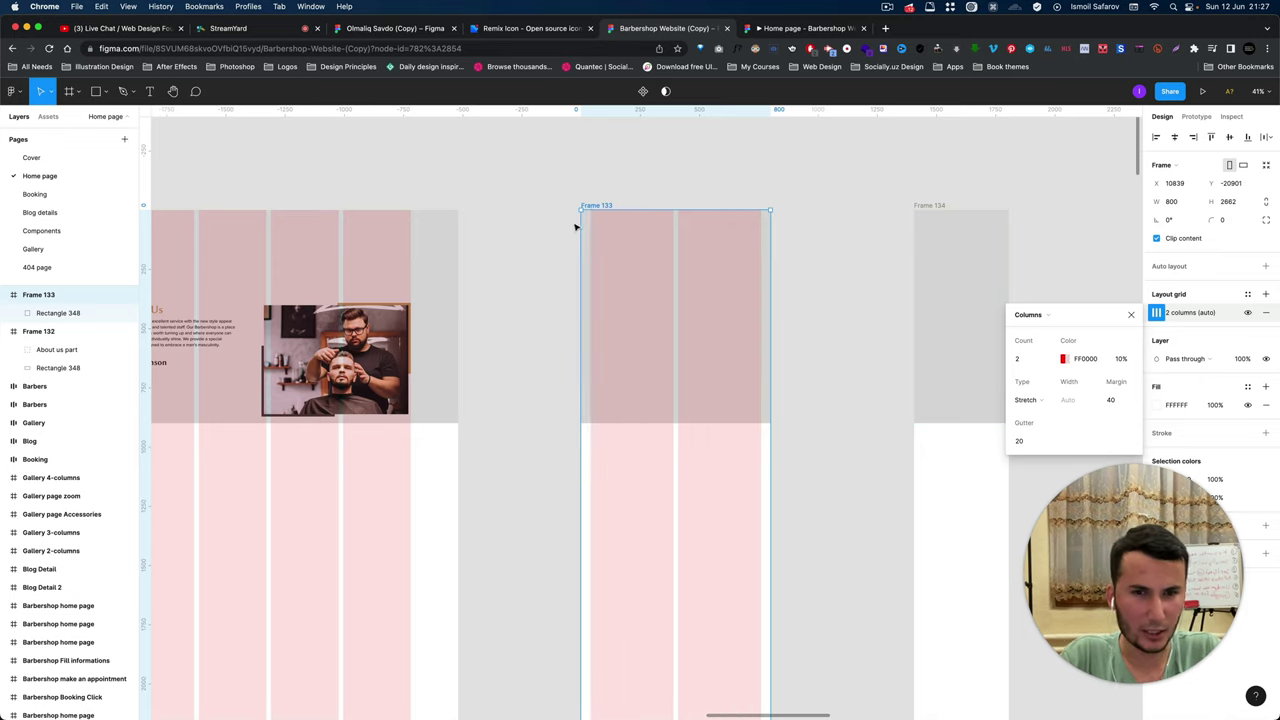
{"action": "left_click", "coordinate": [1025, 443]}
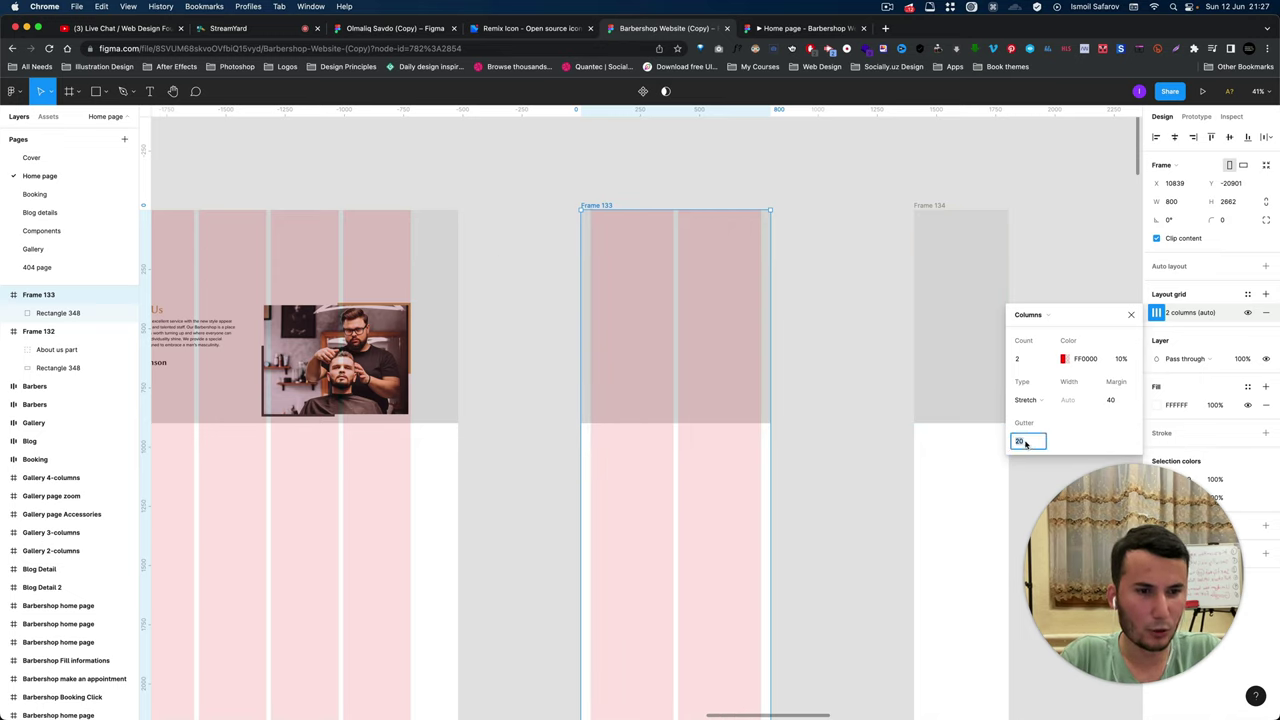
{"action": "left_click", "coordinate": [1110, 400]}
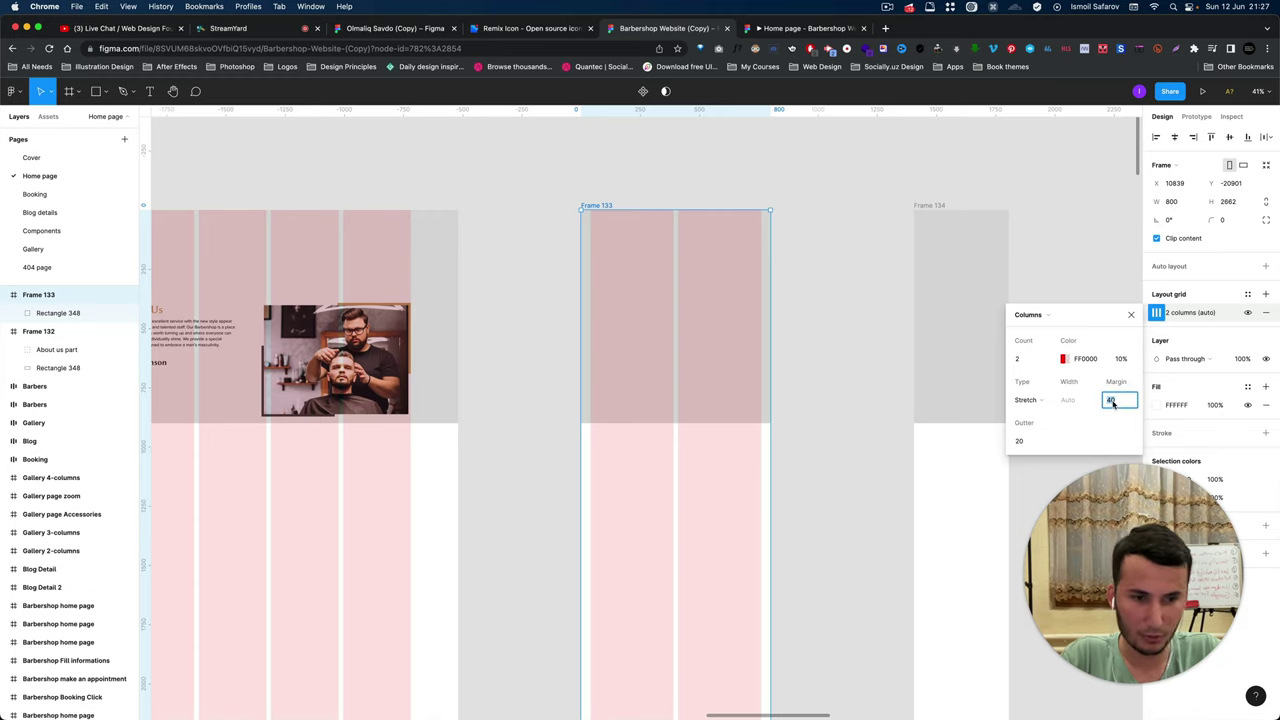
{"action": "type", "text": "20"}
{"action": "key", "text": "Return"}
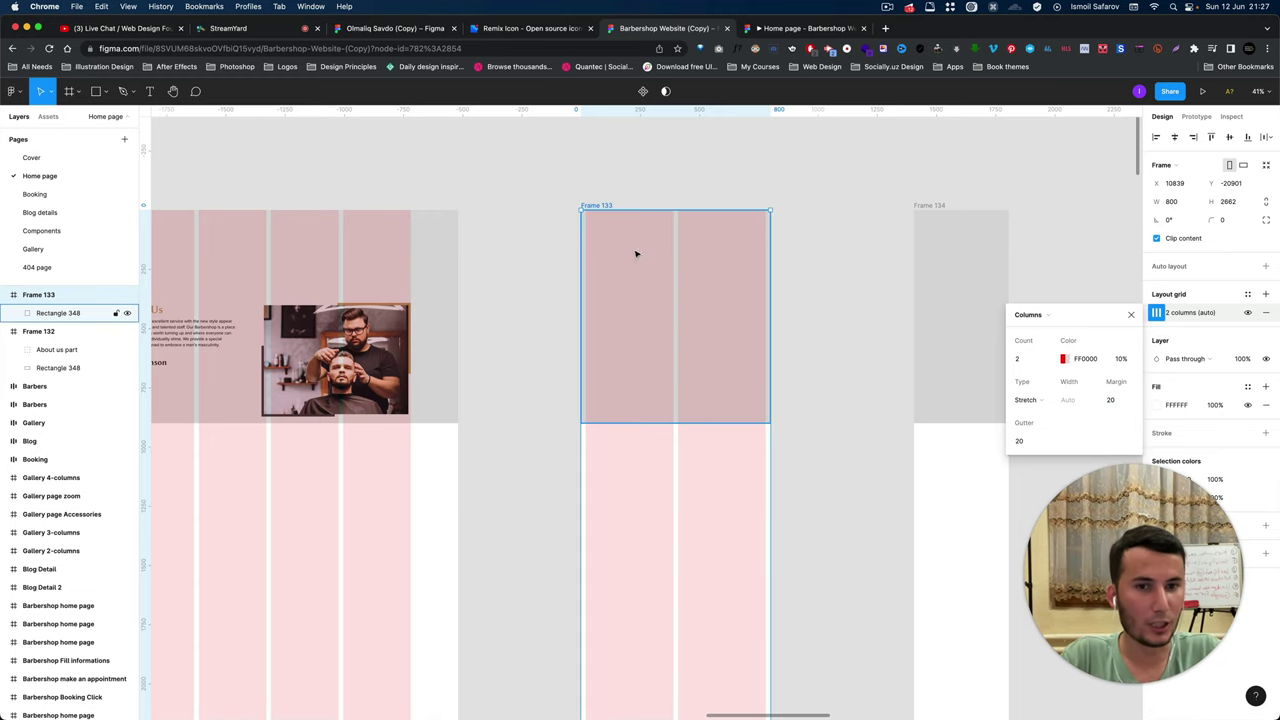
{"action": "left_click", "coordinate": [527, 207]}
Ungroup the About us part group into separate layers.
{"action": "scroll", "coordinate": [549, 240], "scroll_direction": "down", "scroll_amount": 5}
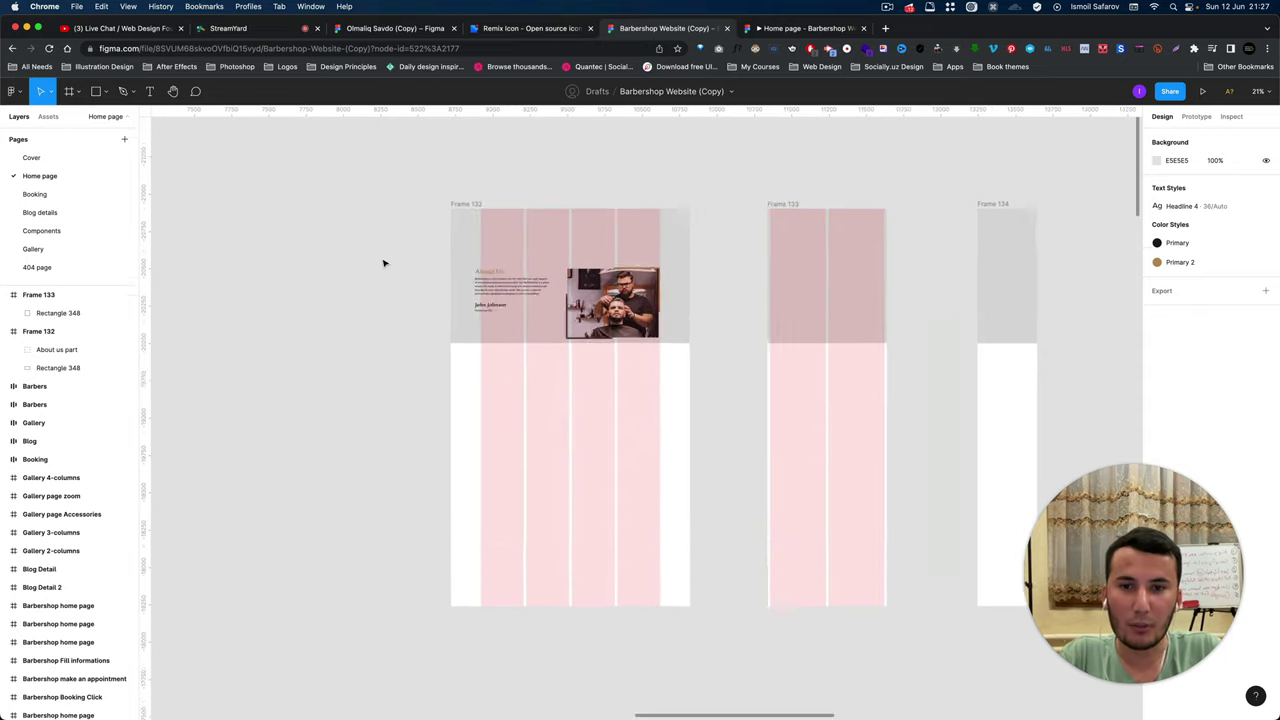
{"action": "scroll", "coordinate": [383, 263], "scroll_direction": "up", "scroll_amount": 3}
{"action": "left_click", "coordinate": [690, 312]}
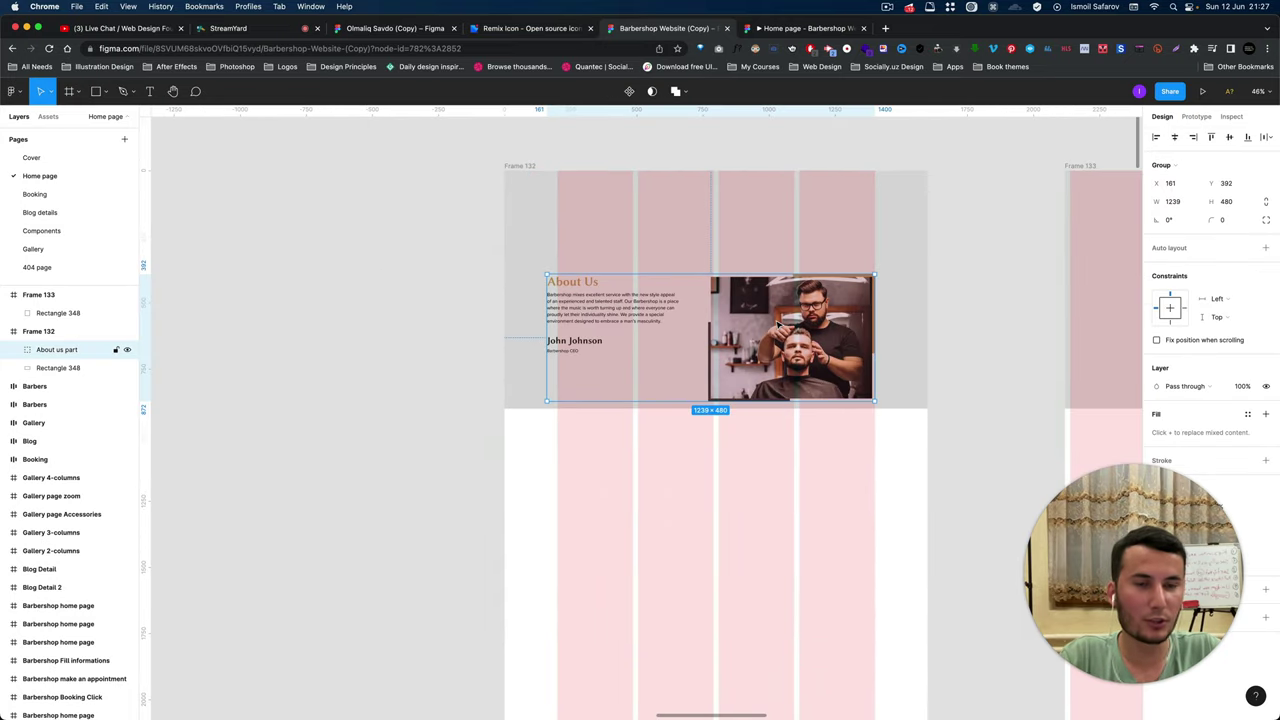
{"action": "scroll", "coordinate": [753, 323], "scroll_direction": "down", "scroll_amount": 3}
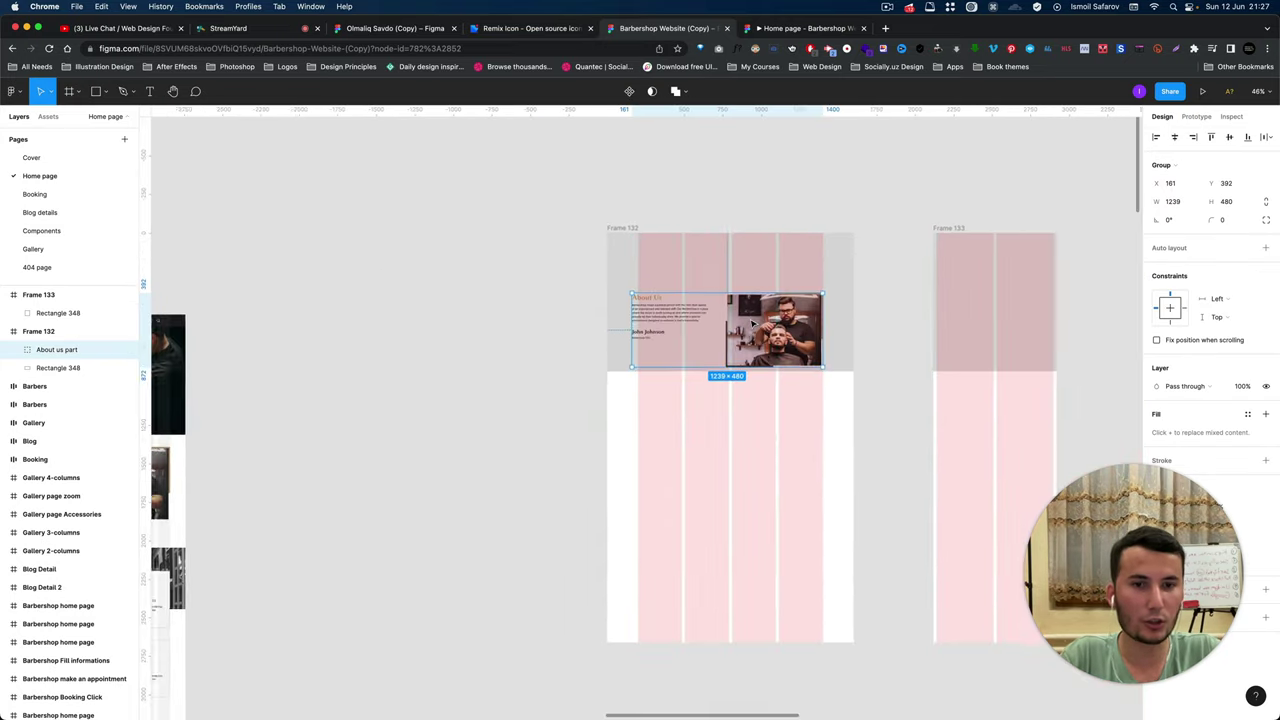
{"action": "scroll", "coordinate": [770, 328], "scroll_direction": "up", "scroll_amount": 1}
{"action": "right_click", "coordinate": [769, 327]}
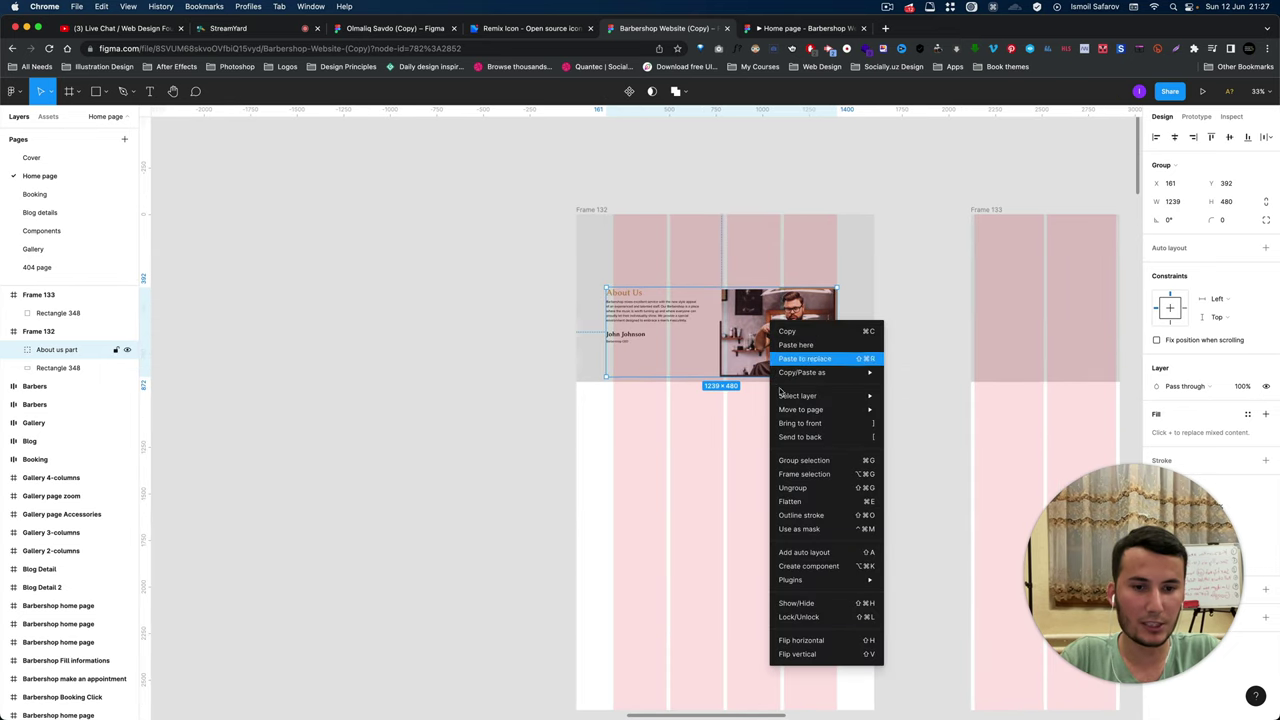
{"action": "left_click", "coordinate": [820, 489]}
{"action": "left_click", "coordinate": [734, 477]}
Narrow the About us photo to 580 wide to fit the grid columns.
{"action": "left_click", "coordinate": [740, 345]}
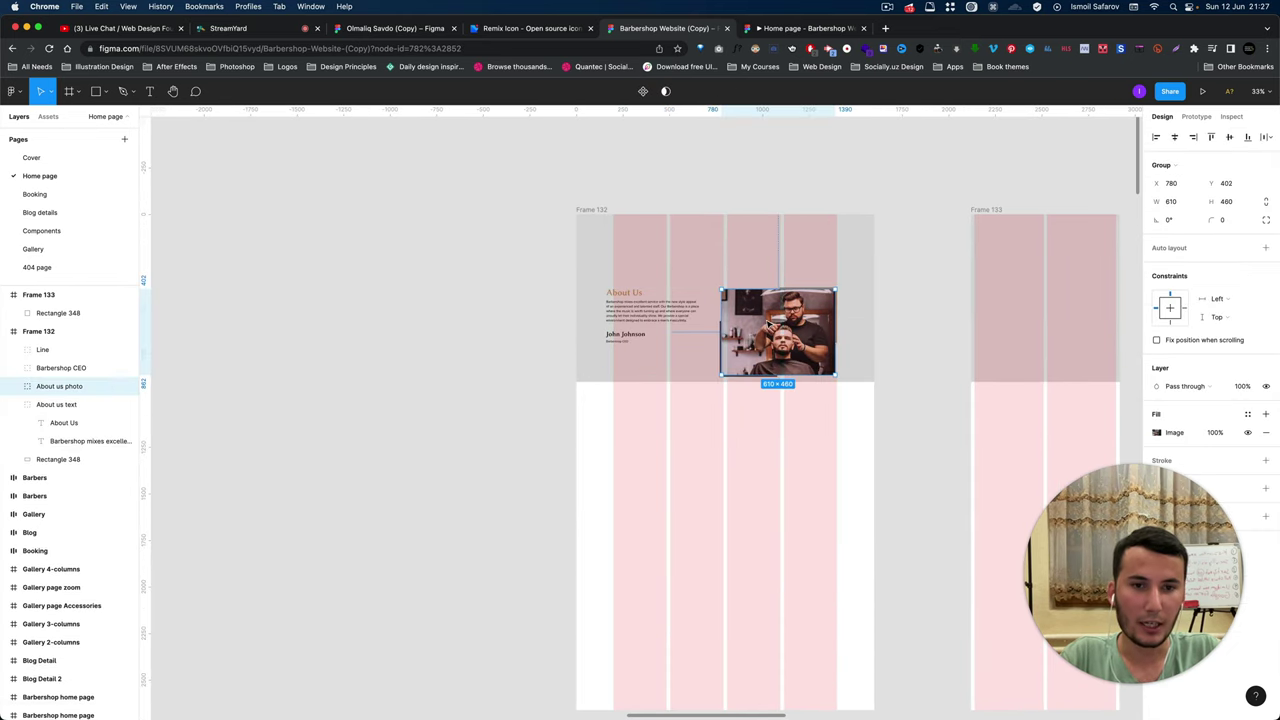
{"action": "key", "text": "shift+2"}
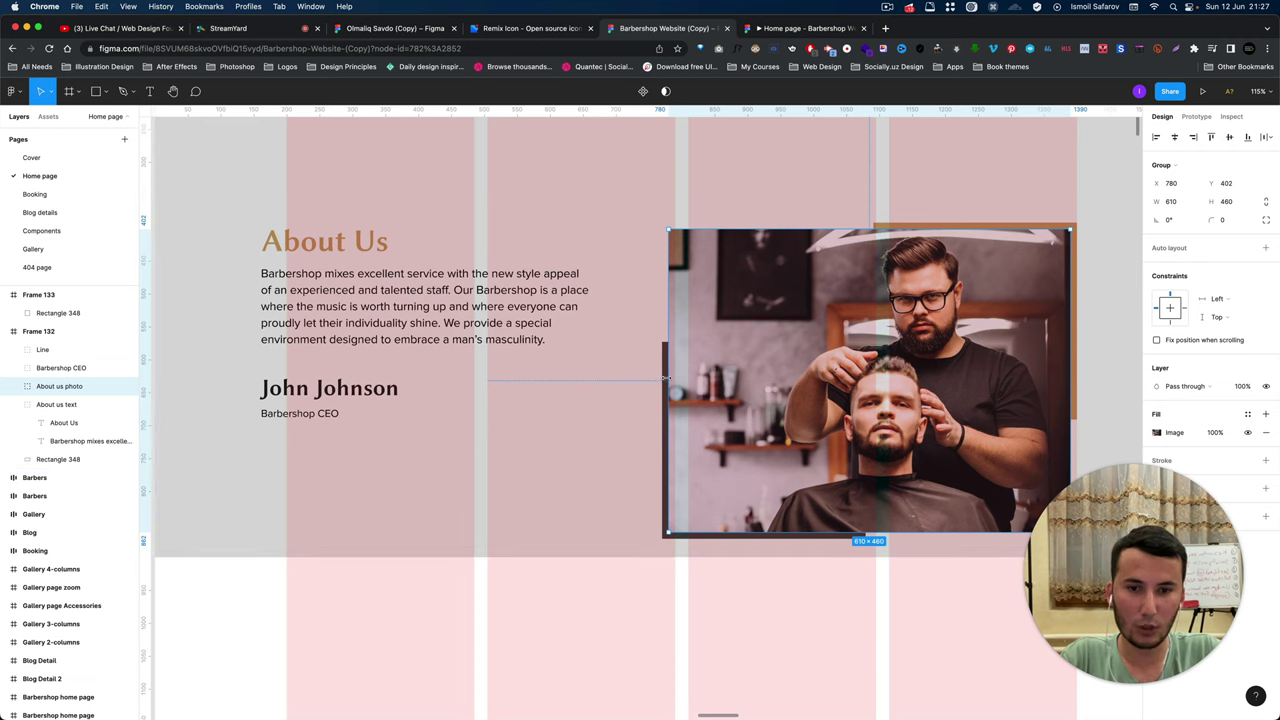
{"action": "mouse_move", "coordinate": [704, 376]}
{"action": "left_mouse_down"}
{"action": "mouse_move", "coordinate": [665, 402]}
{"action": "mouse_move", "coordinate": [693, 403]}
{"action": "left_mouse_up"}
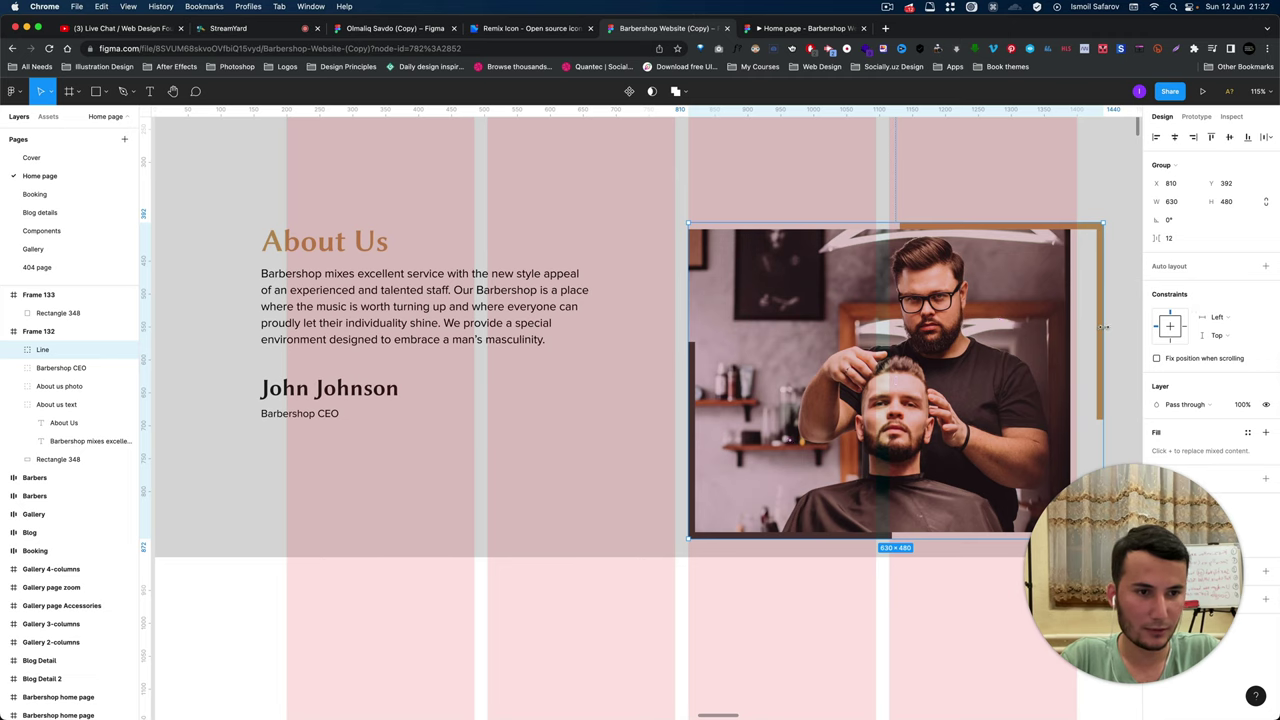
{"action": "left_click_drag", "start_coordinate": [1104, 326], "coordinate": [1077, 327]}
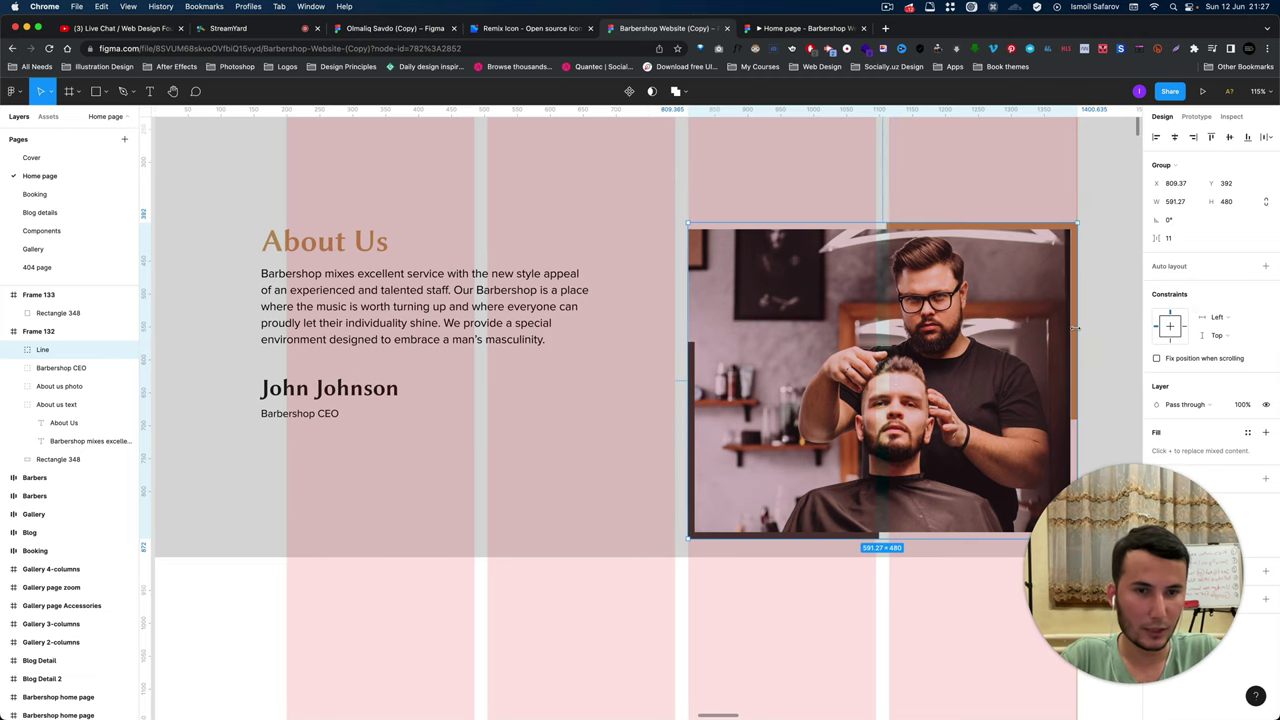
{"action": "scroll", "coordinate": [750, 250], "scroll_direction": "down", "scroll_amount": 3}
{"action": "scroll", "coordinate": [750, 250], "scroll_direction": "down", "scroll_amount": 3}
{"action": "scroll", "coordinate": [615, 275], "scroll_direction": "up", "scroll_amount": 2}
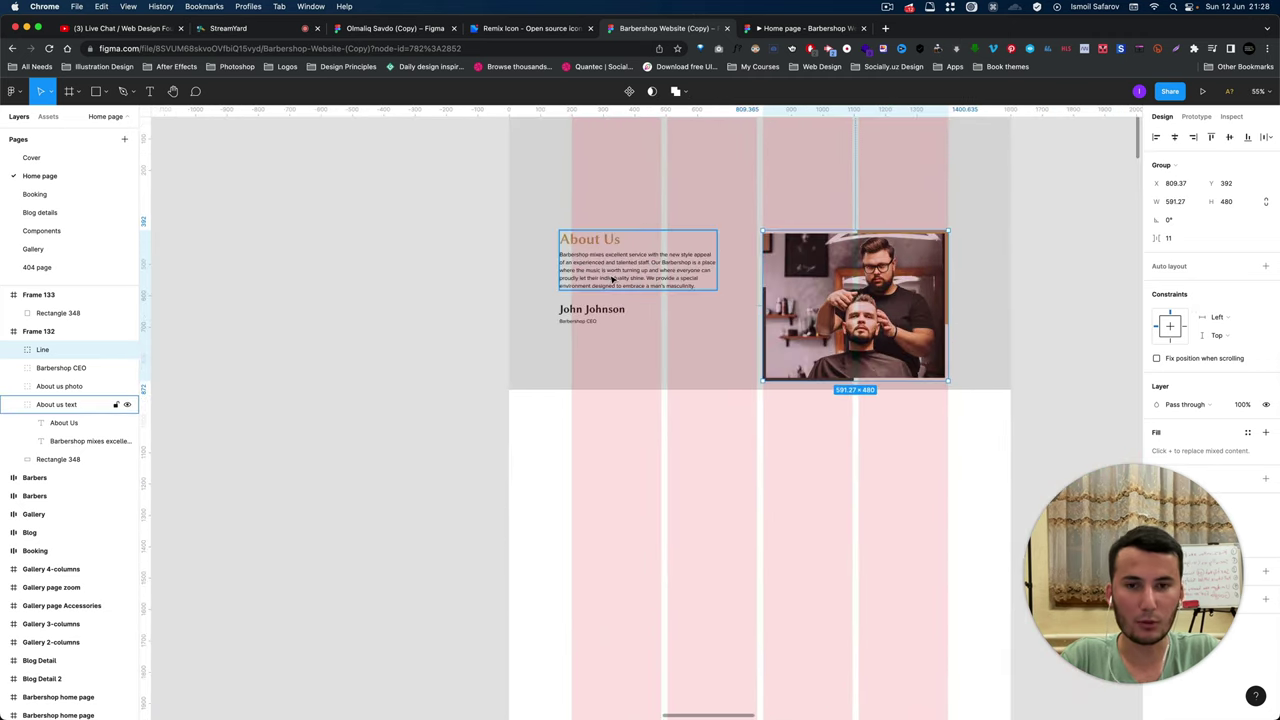
Shift the About Us text and name block right to X 200.
{"action": "left_click", "coordinate": [590, 310]}
{"action": "right_click", "coordinate": [578, 306]}
{"action": "left_click", "coordinate": [577, 263]}
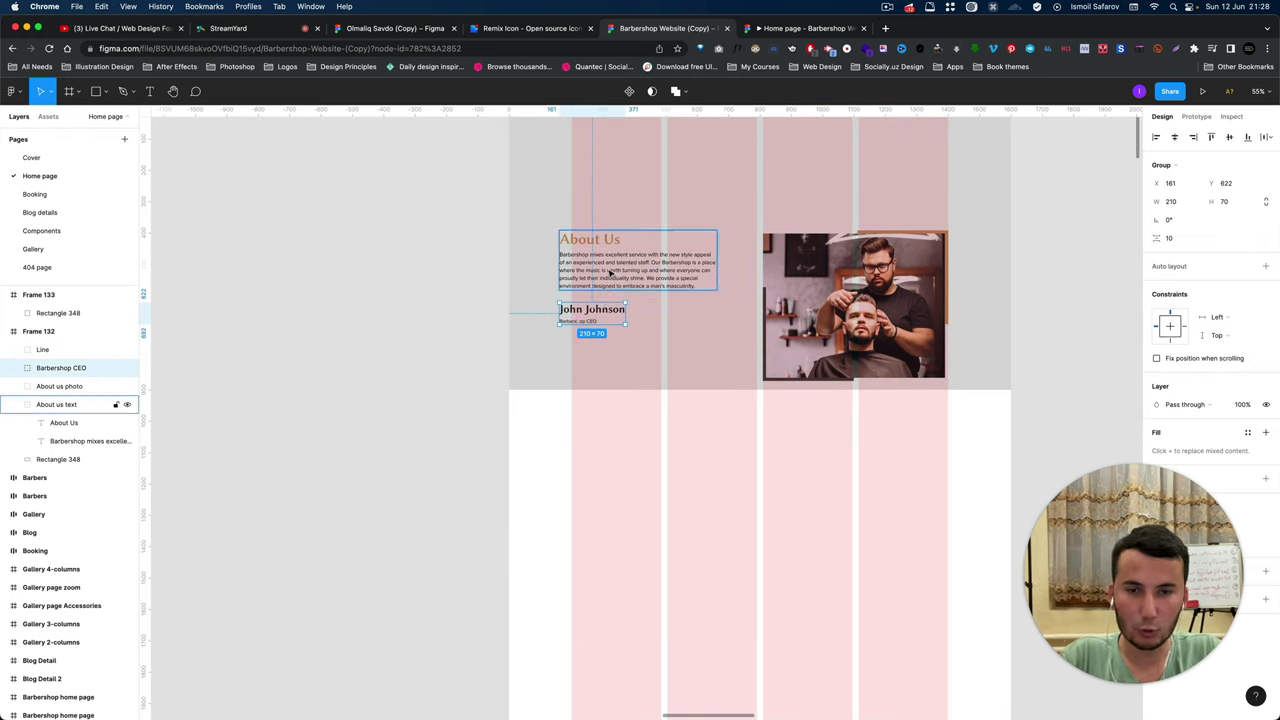
{"action": "left_click", "coordinate": [610, 272]}
{"action": "left_click", "coordinate": [604, 320], "text": "shift"}
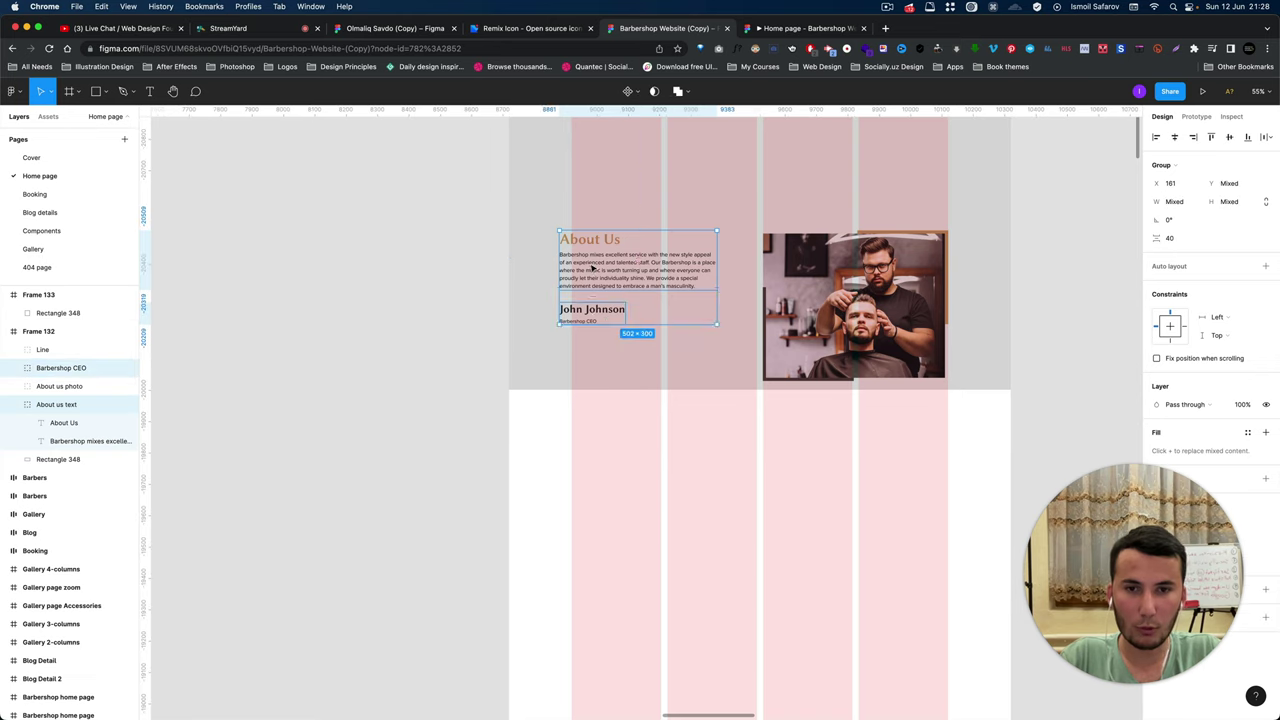
{"action": "left_click_drag", "start_coordinate": [591, 268], "coordinate": [596, 268]}
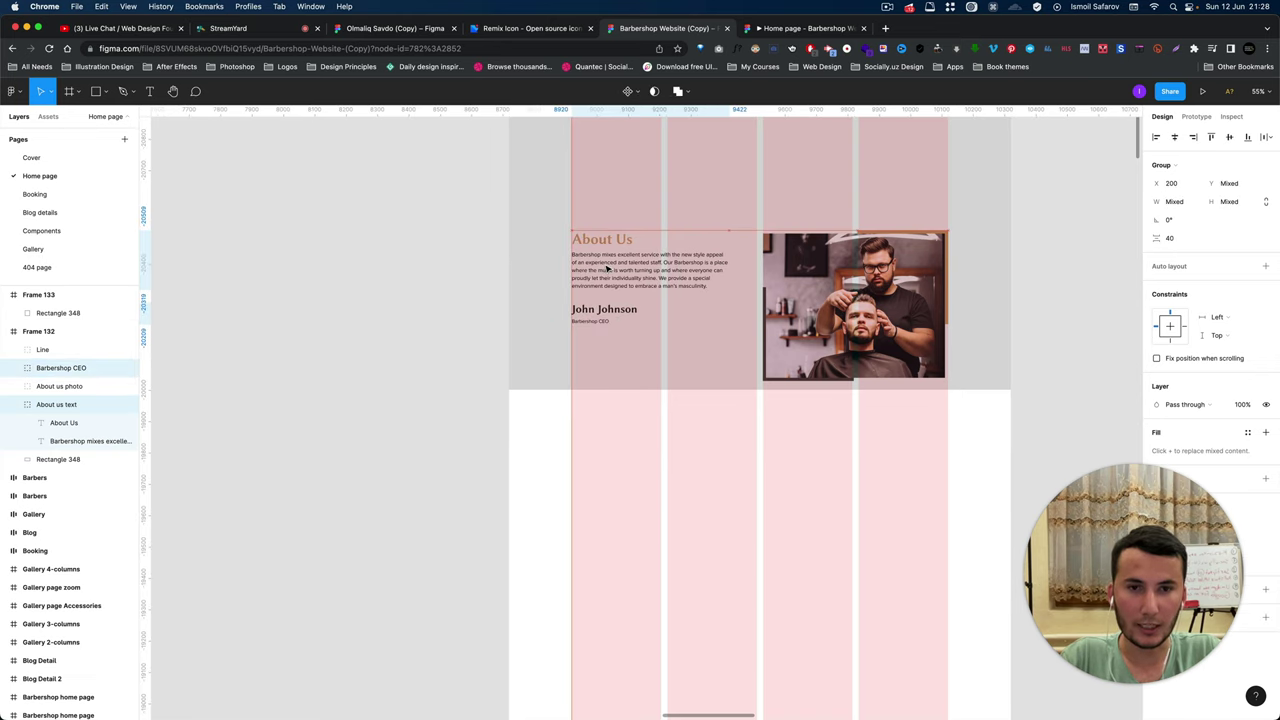
{"action": "key", "text": "minus"}
{"action": "left_click", "coordinate": [60, 386]}
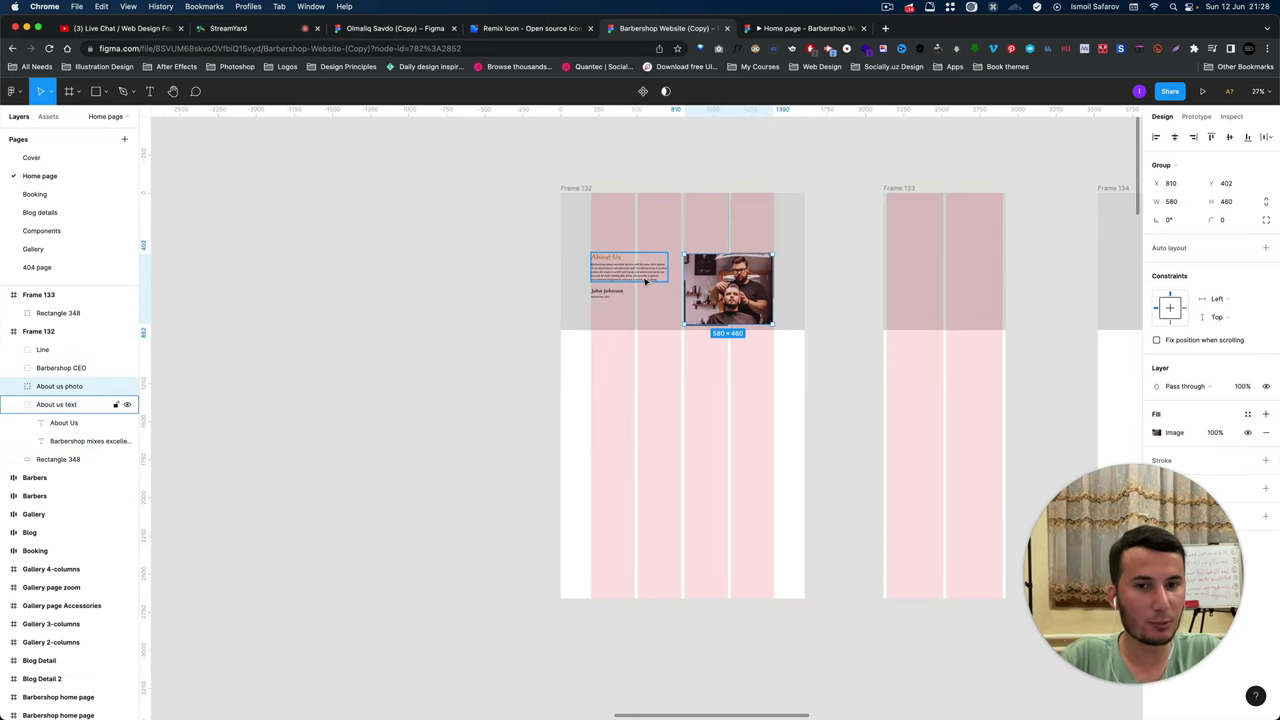
{"action": "left_click", "coordinate": [60, 404], "text": "shift"}
Move the About Us text and name block into Frame 133, undoing the photo's move.
{"action": "left_click", "coordinate": [588, 316]}
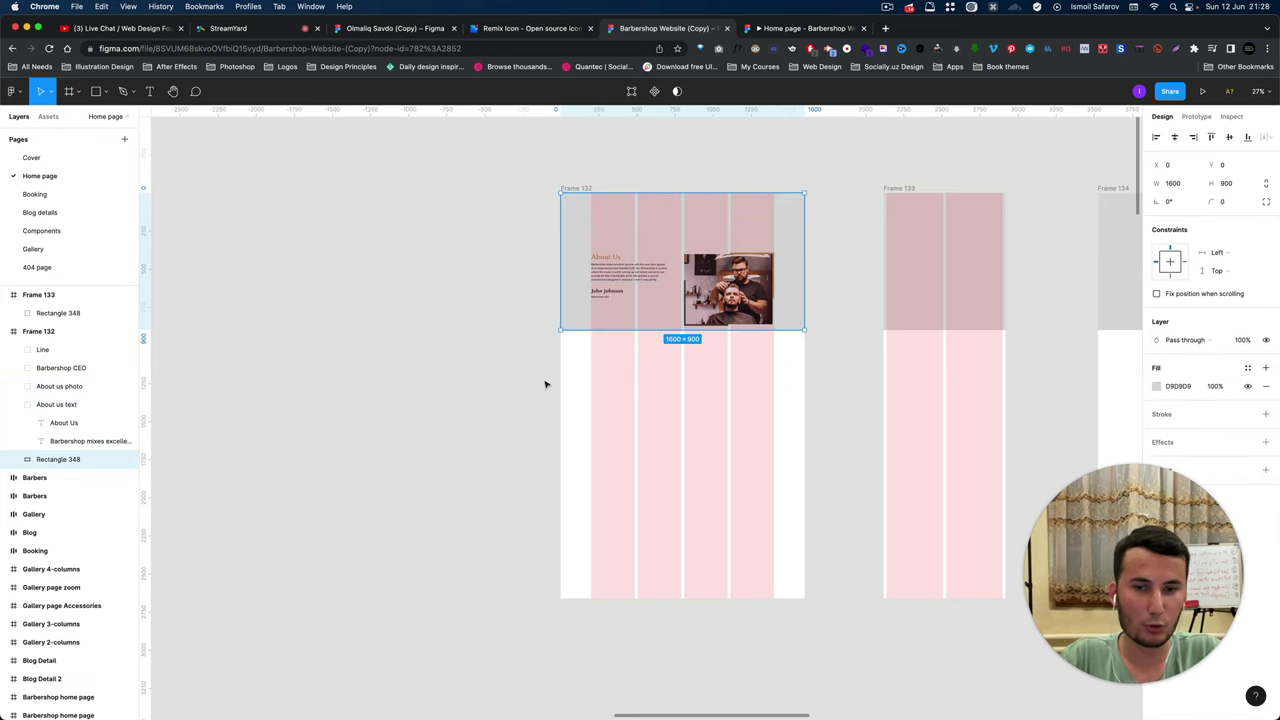
{"action": "left_click", "coordinate": [607, 291]}
{"action": "left_click", "coordinate": [618, 277], "text": "shift"}
{"action": "mouse_move", "coordinate": [618, 277]}
{"action": "left_mouse_down"}
{"action": "mouse_move", "coordinate": [912, 269]}
{"action": "mouse_move", "coordinate": [912, 318]}
{"action": "left_mouse_up"}
{"action": "left_click", "coordinate": [726, 292]}
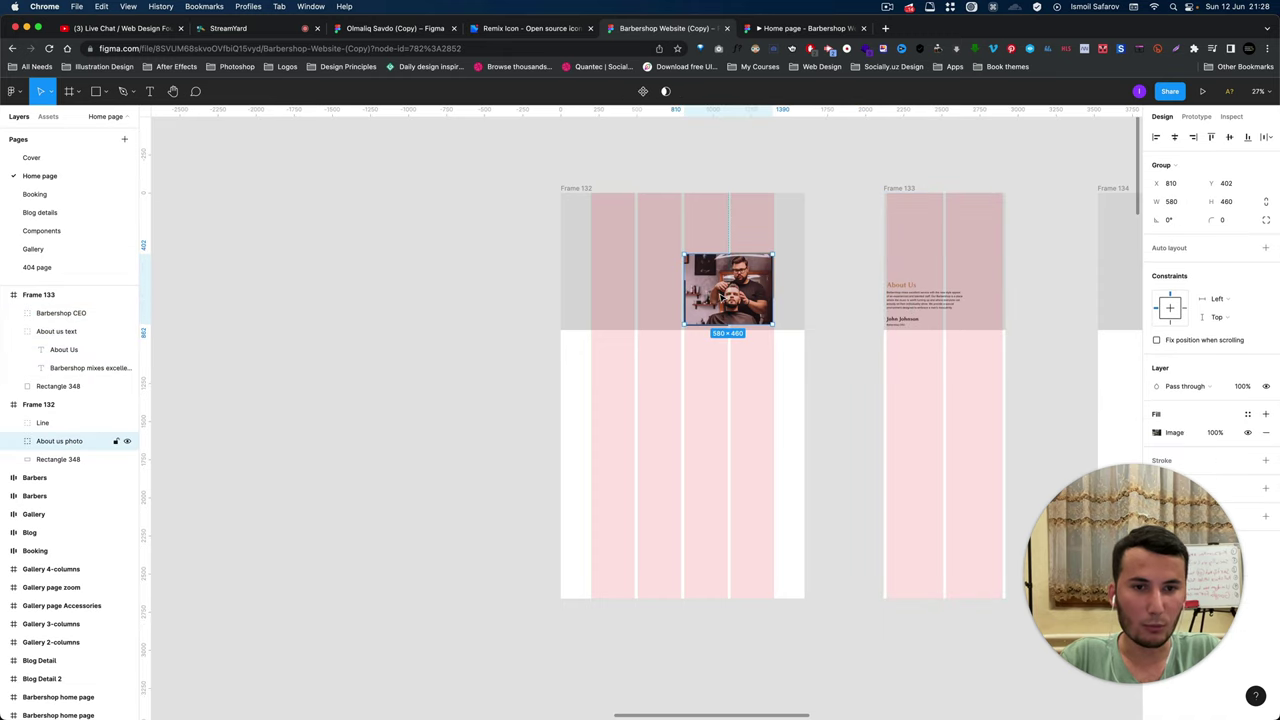
{"action": "left_click_drag", "start_coordinate": [723, 305], "coordinate": [916, 265]}
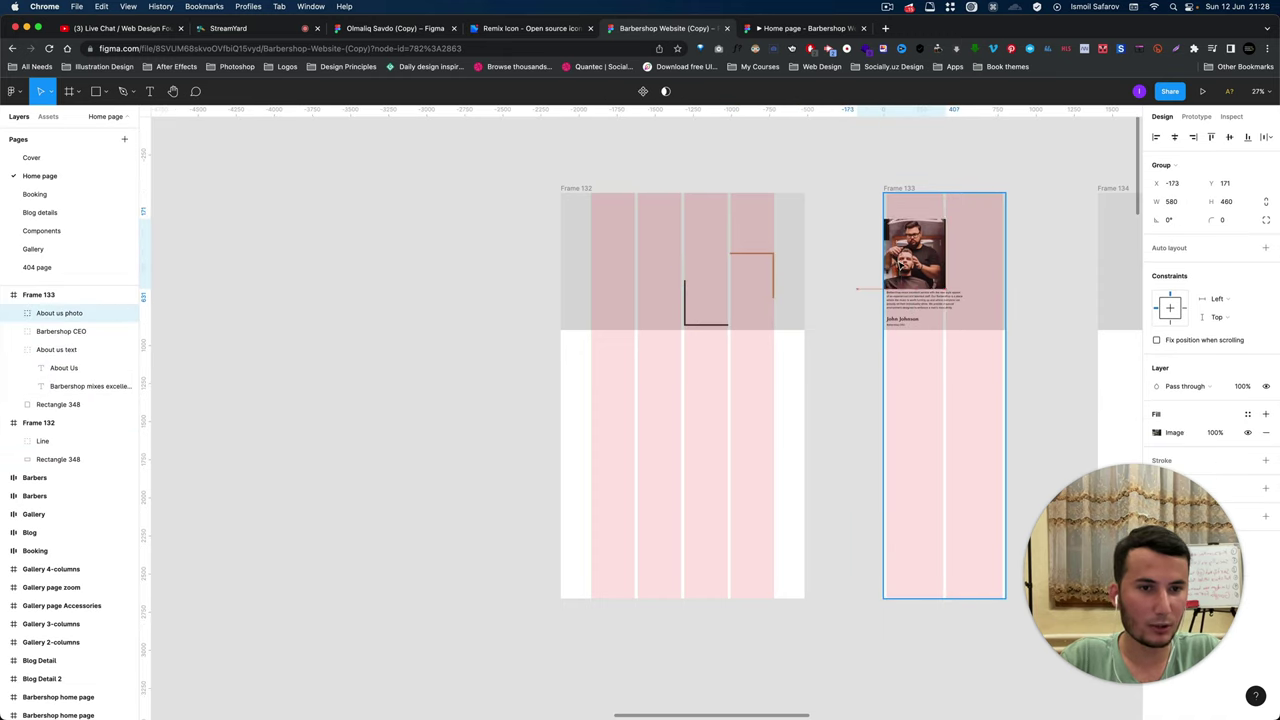
{"action": "key", "text": "super+z"}
{"action": "key", "text": "super+a"}
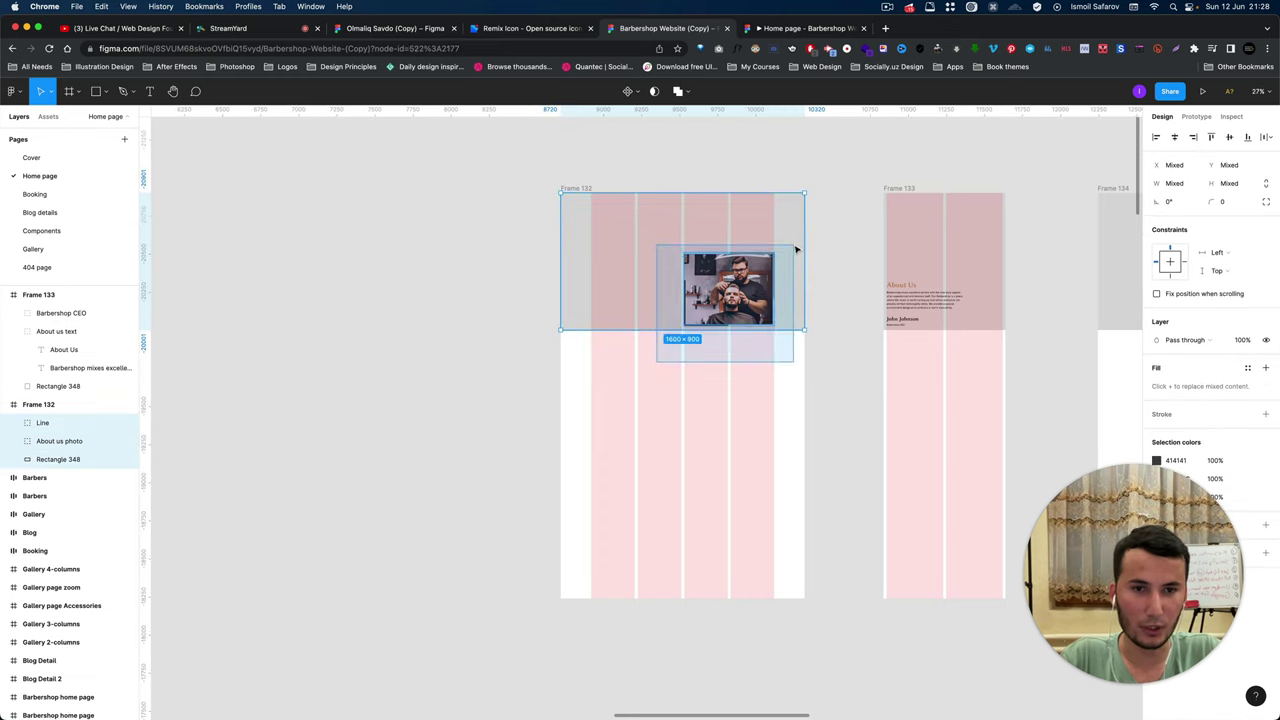
{"action": "key", "text": "Escape"}
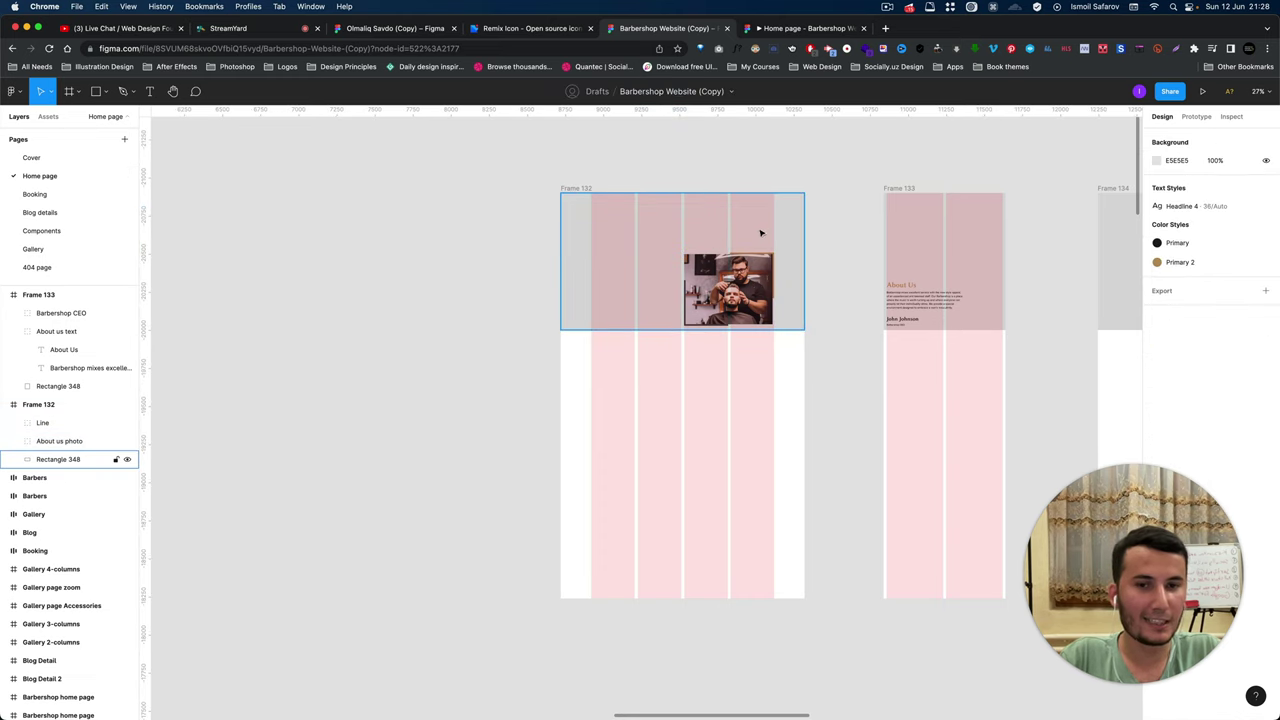
Try moving the photo and corner line into Frame 133, undo, then deselect.
{"action": "left_click", "coordinate": [733, 285]}
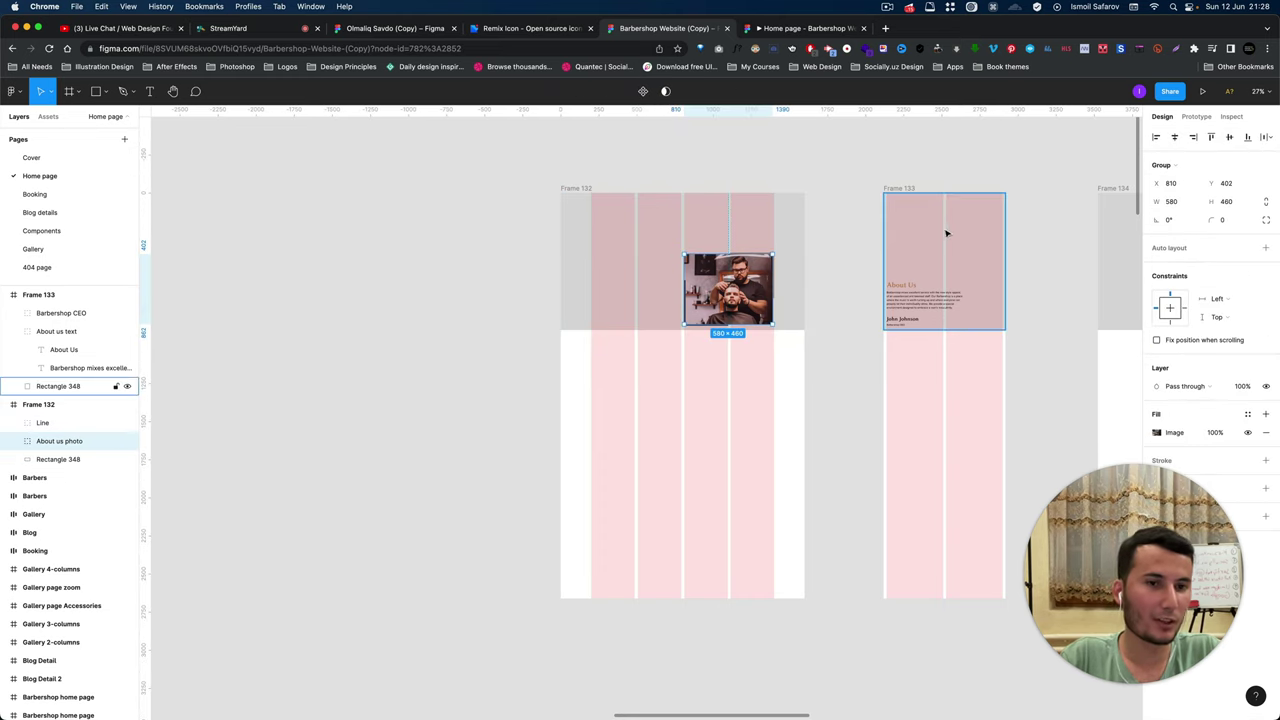
{"action": "scroll", "coordinate": [796, 237], "scroll_direction": "up", "scroll_amount": 5}
{"action": "scroll", "coordinate": [752, 275], "scroll_direction": "up", "scroll_amount": 5}
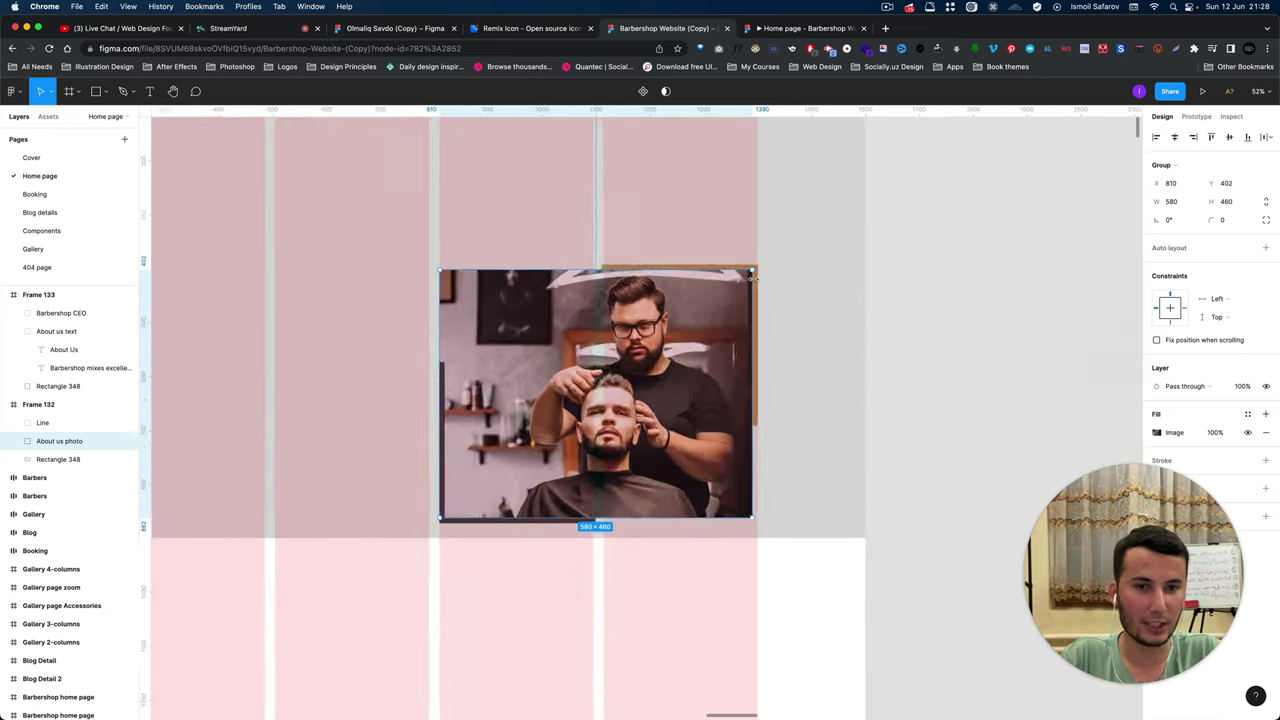
{"action": "scroll", "coordinate": [752, 277], "scroll_direction": "up", "scroll_amount": 5}
{"action": "left_click", "coordinate": [714, 283], "text": "shift"}
{"action": "scroll", "coordinate": [714, 283], "scroll_direction": "down", "scroll_amount": 10}
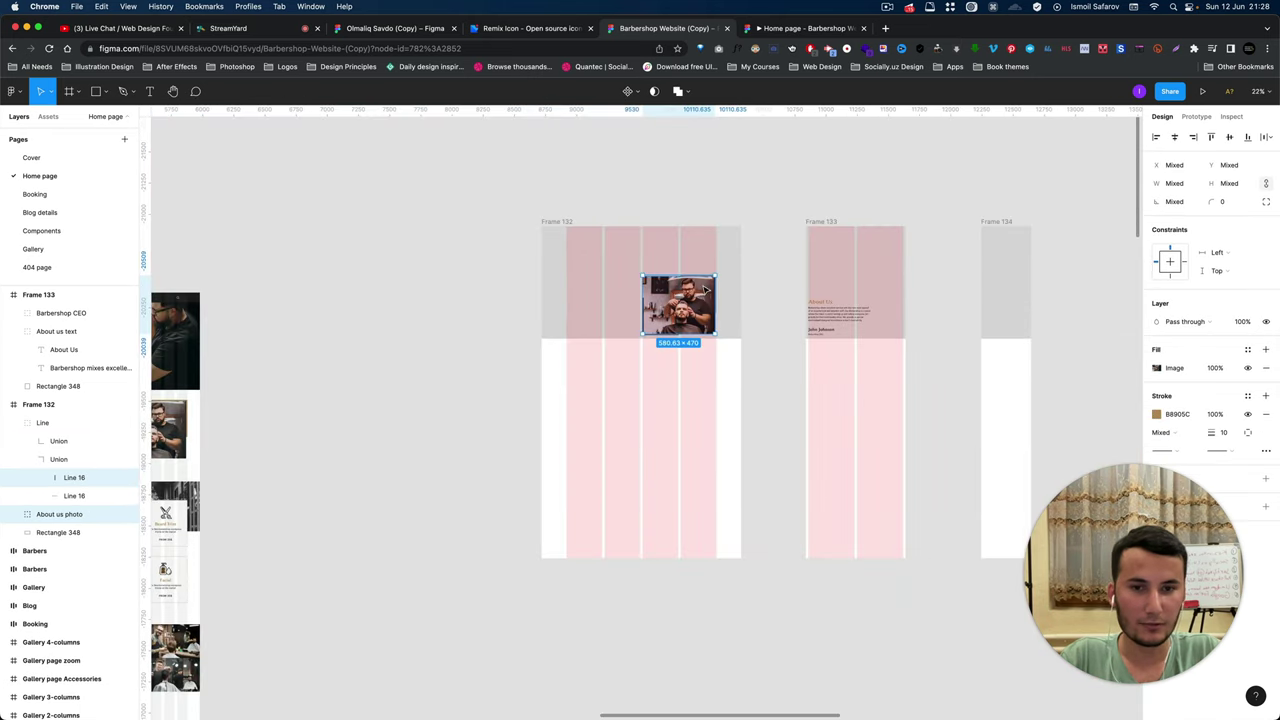
{"action": "left_click_drag", "start_coordinate": [845, 251], "coordinate": [857, 262]}
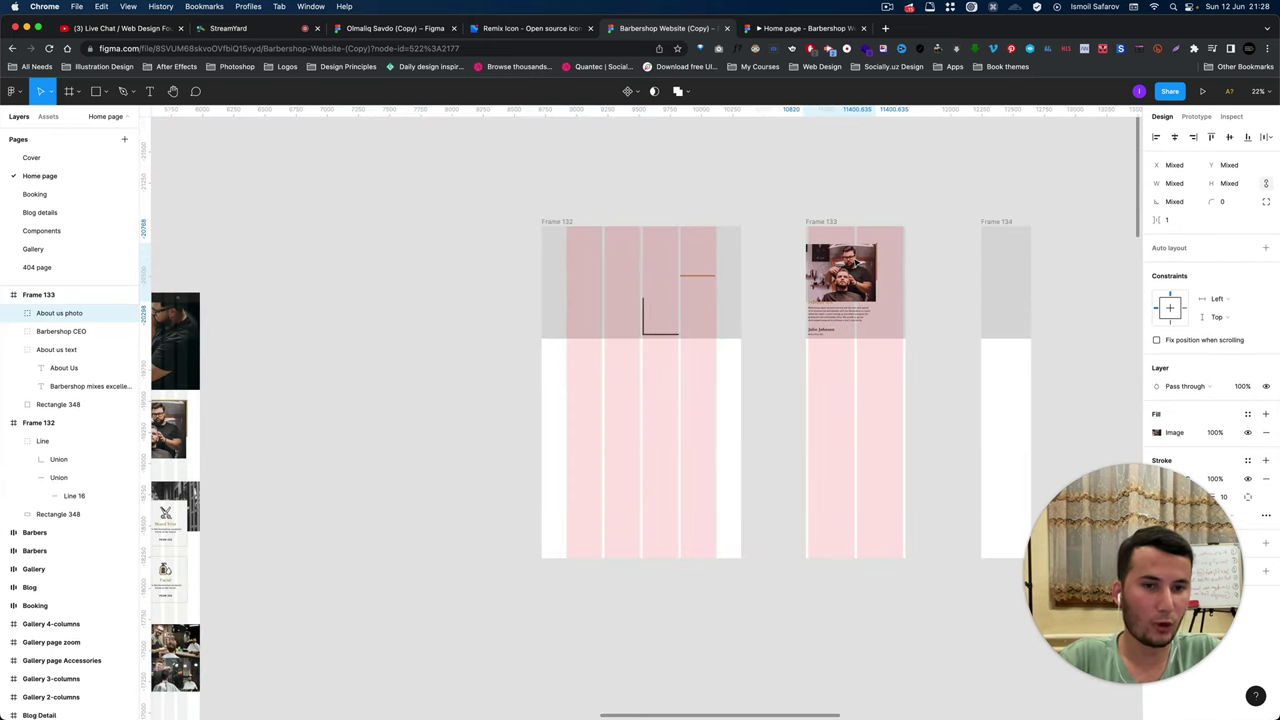
{"action": "key", "text": "super+z"}
{"action": "mouse_move", "coordinate": [804, 377]}
{"action": "left_mouse_down"}
{"action": "mouse_move", "coordinate": [871, 300]}
{"action": "mouse_move", "coordinate": [830, 310]}
{"action": "left_mouse_up"}
{"action": "left_click", "coordinate": [751, 360]}
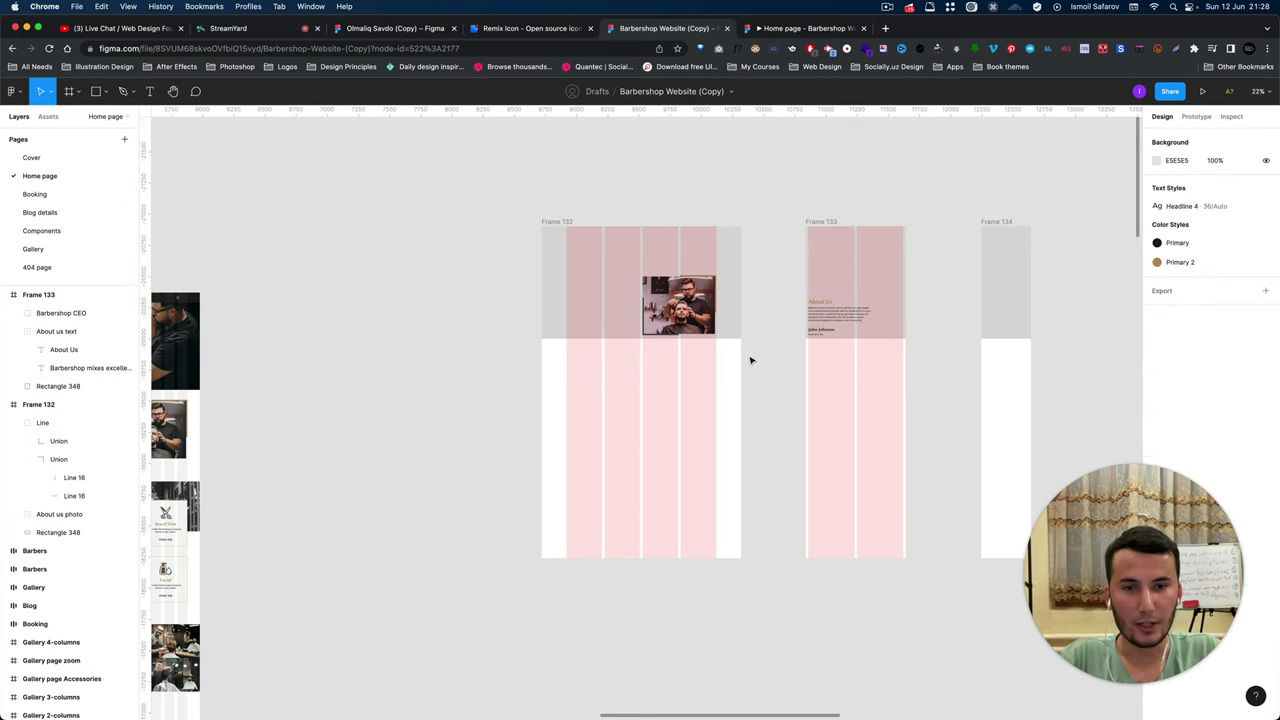
{"action": "scroll", "coordinate": [751, 360], "scroll_direction": "down", "scroll_amount": 5, "text": "ctrl"}
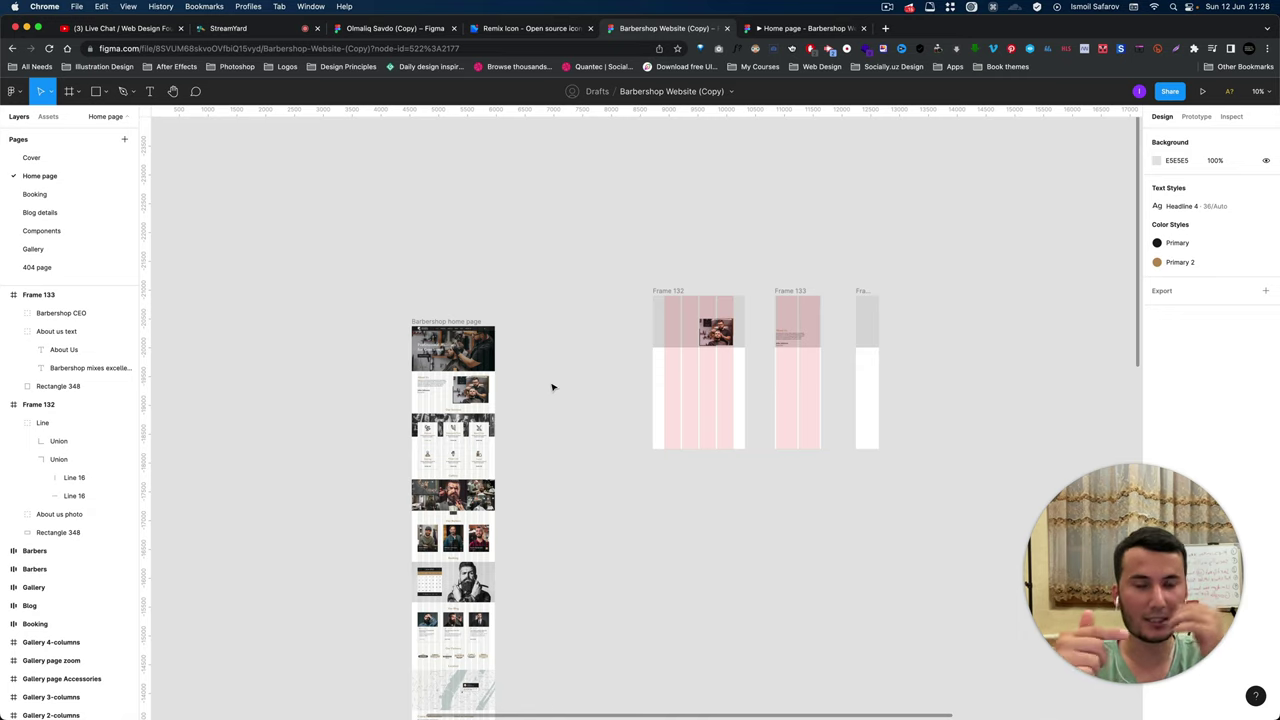
{"action": "key", "text": "super+Tab"}
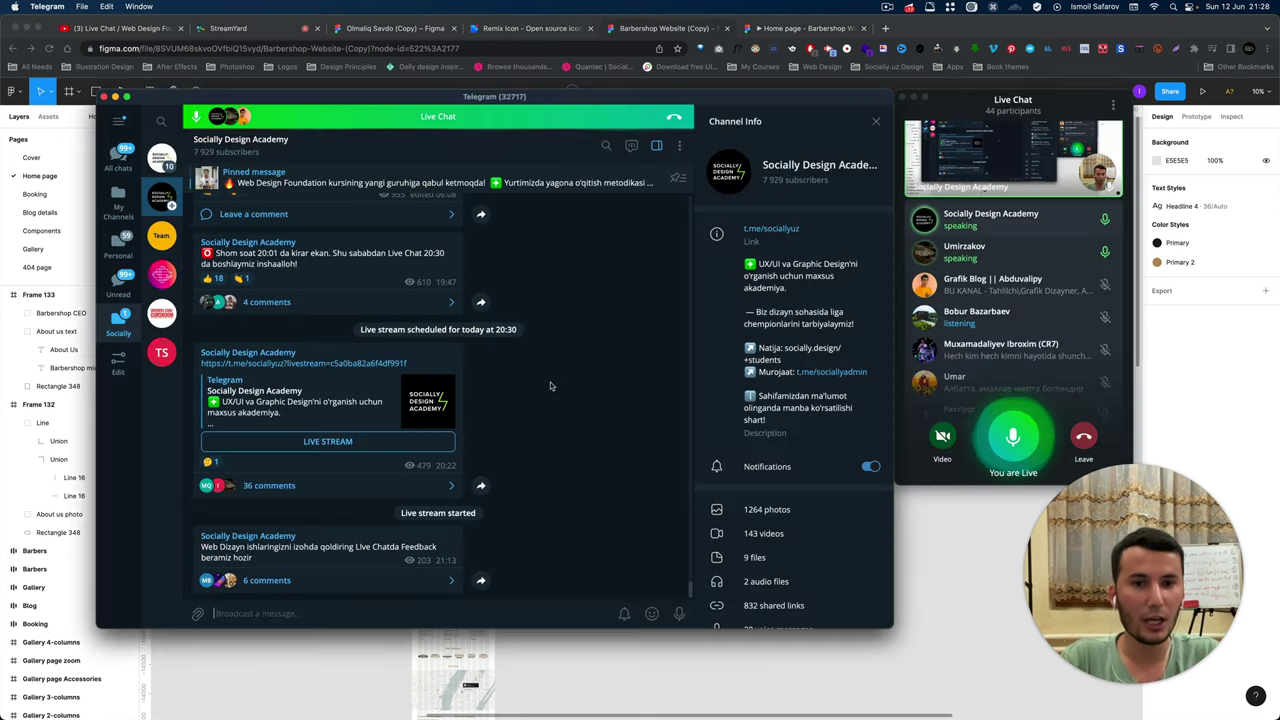
{"action": "key", "text": "super+Tab"}
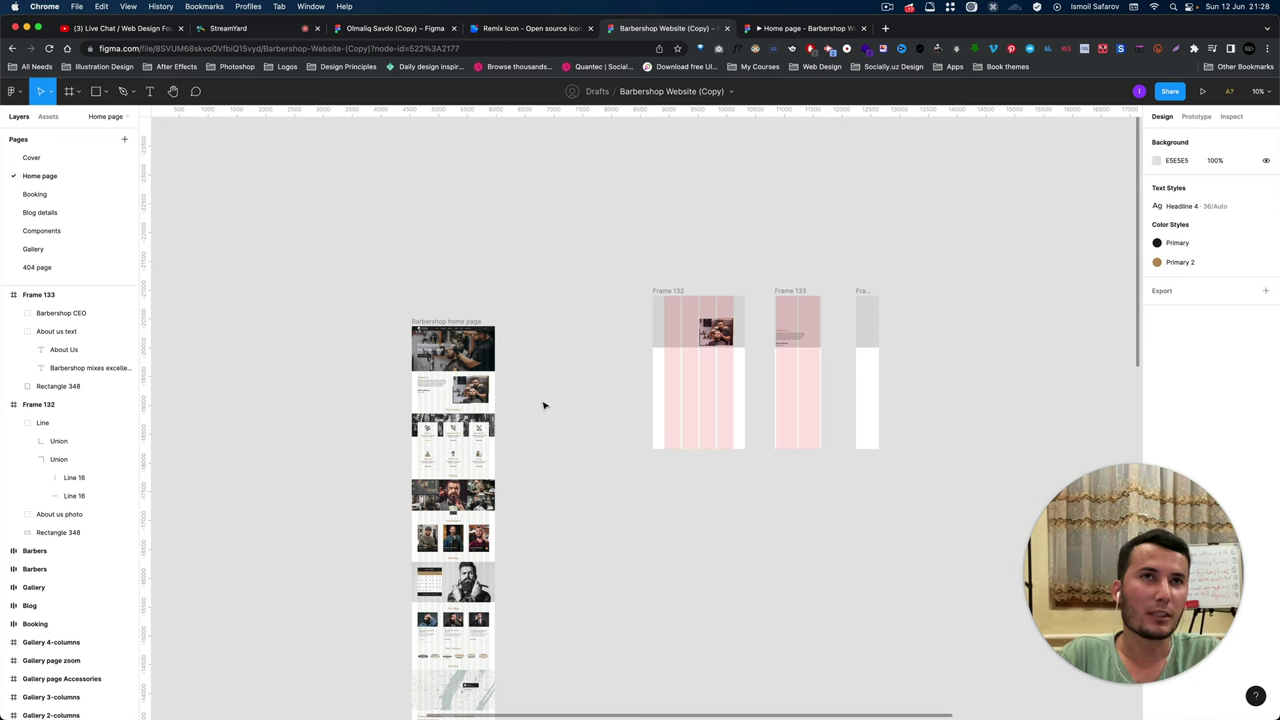
{"action": "scroll", "coordinate": [398, 403], "scroll_direction": "up", "scroll_amount": 5}
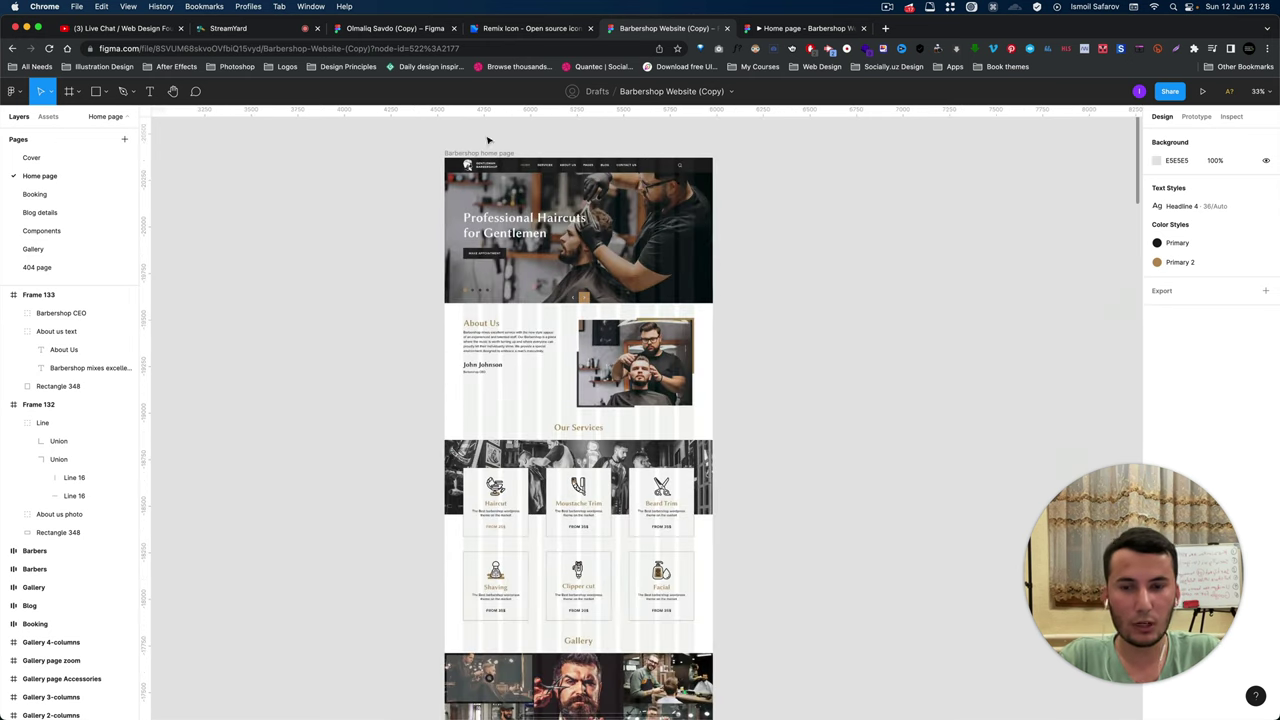
{"action": "scroll", "coordinate": [510, 392], "scroll_direction": "up", "scroll_amount": 3}
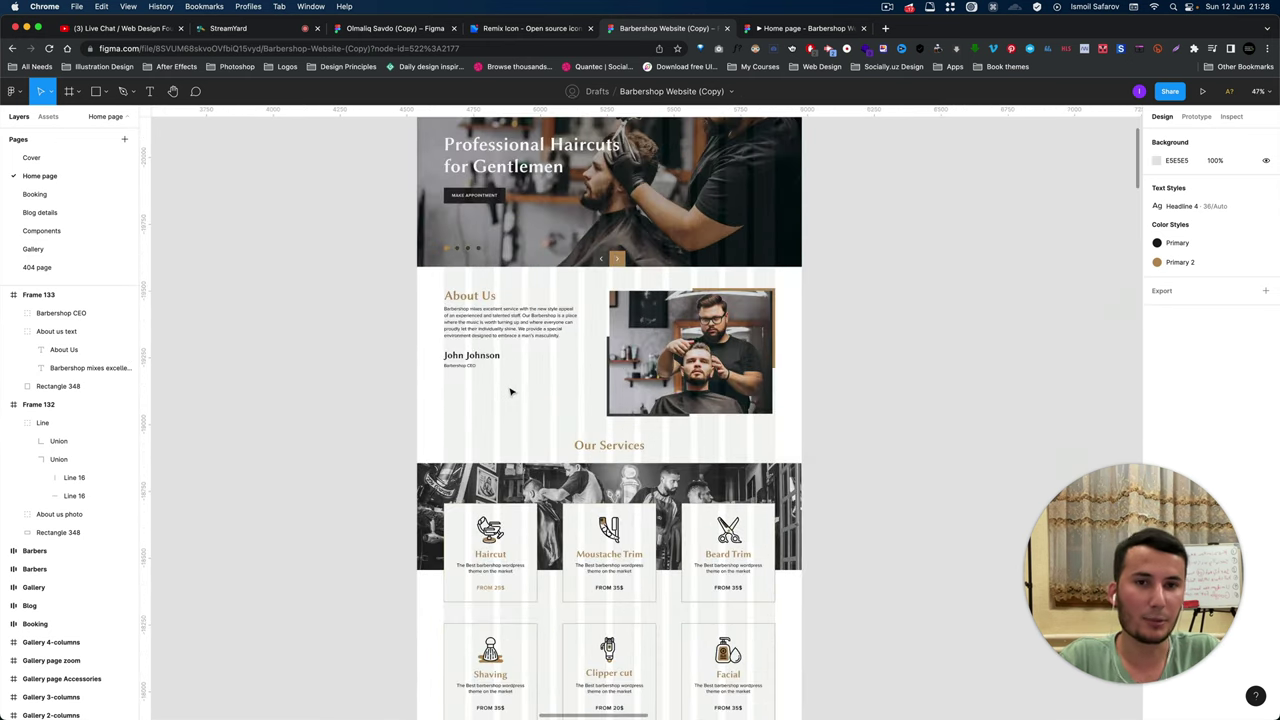
{"action": "scroll", "coordinate": [510, 392], "scroll_direction": "up", "scroll_amount": 2}
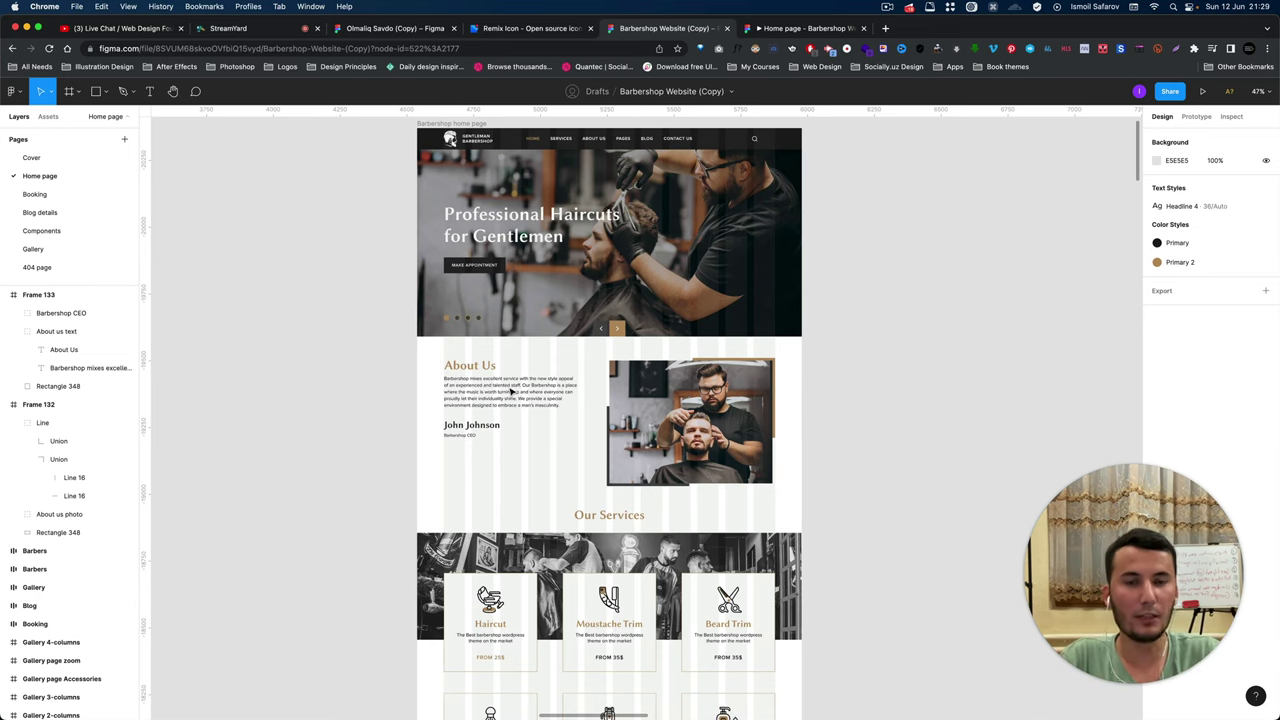
{"action": "scroll", "coordinate": [347, 313], "scroll_direction": "up", "scroll_amount": 5}
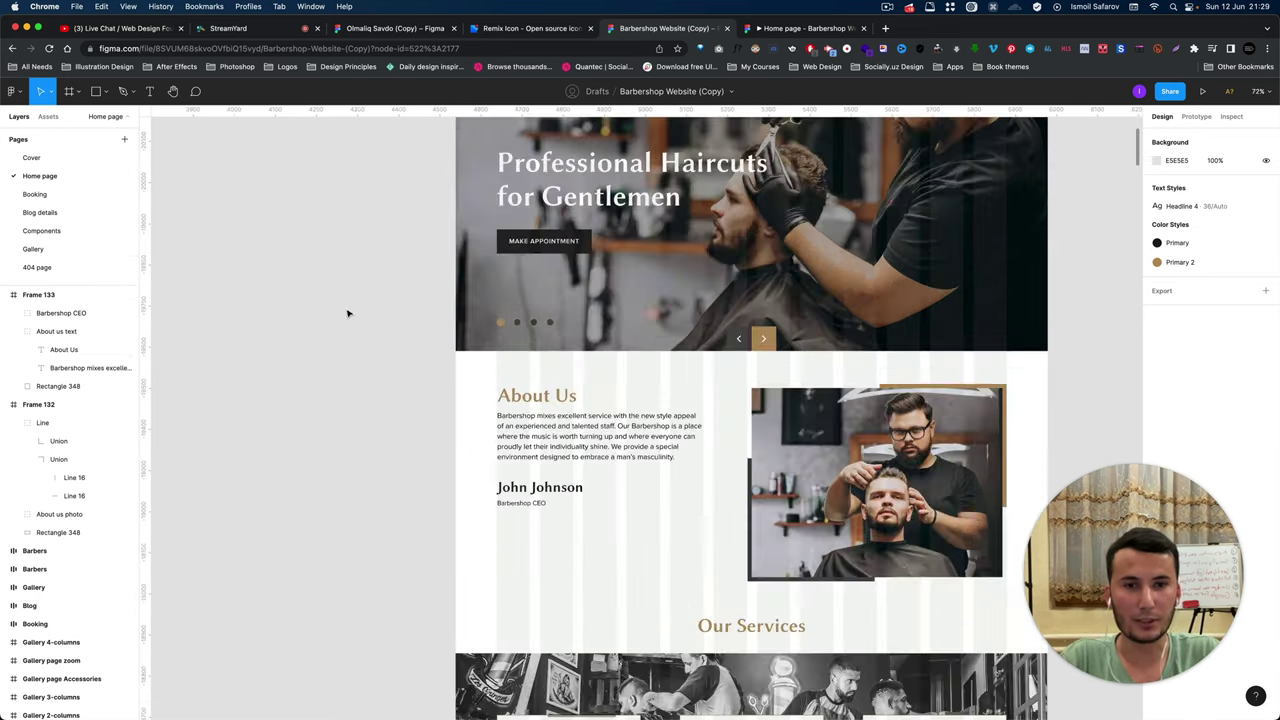
{"action": "scroll", "coordinate": [347, 313], "scroll_direction": "down", "scroll_amount": 8}
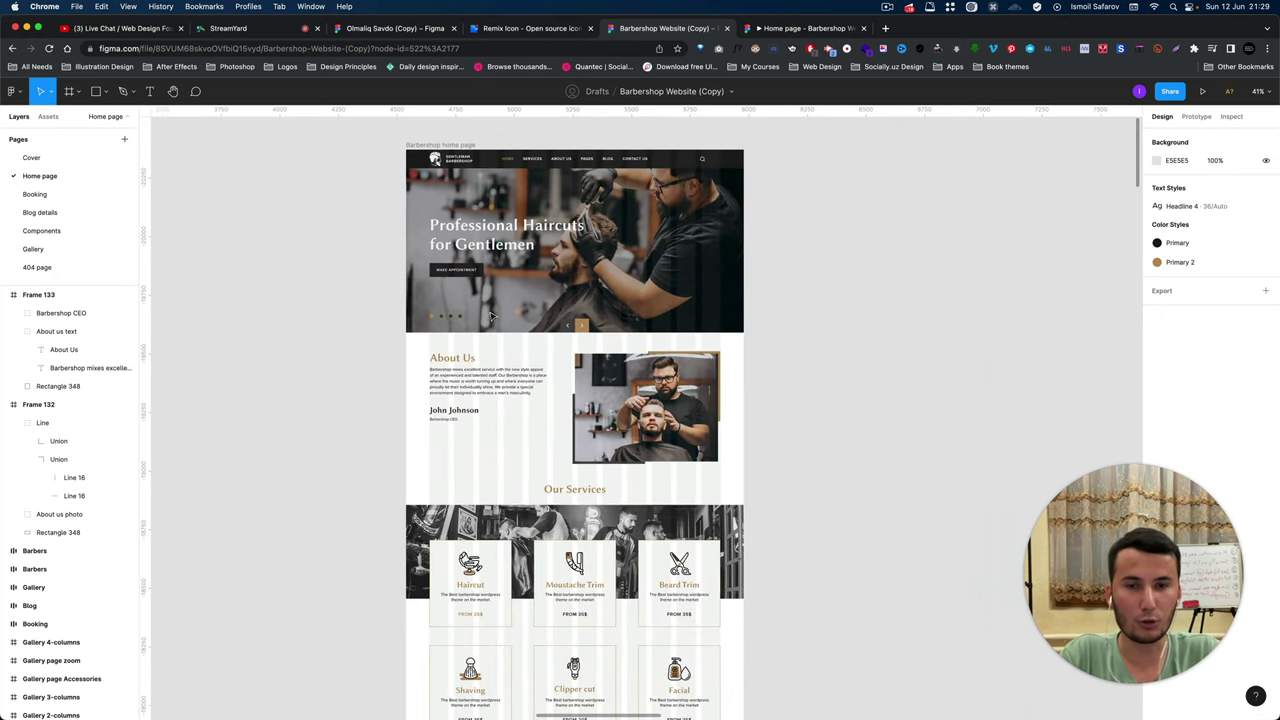
{"action": "scroll", "coordinate": [457, 245], "scroll_direction": "up", "scroll_amount": 3}
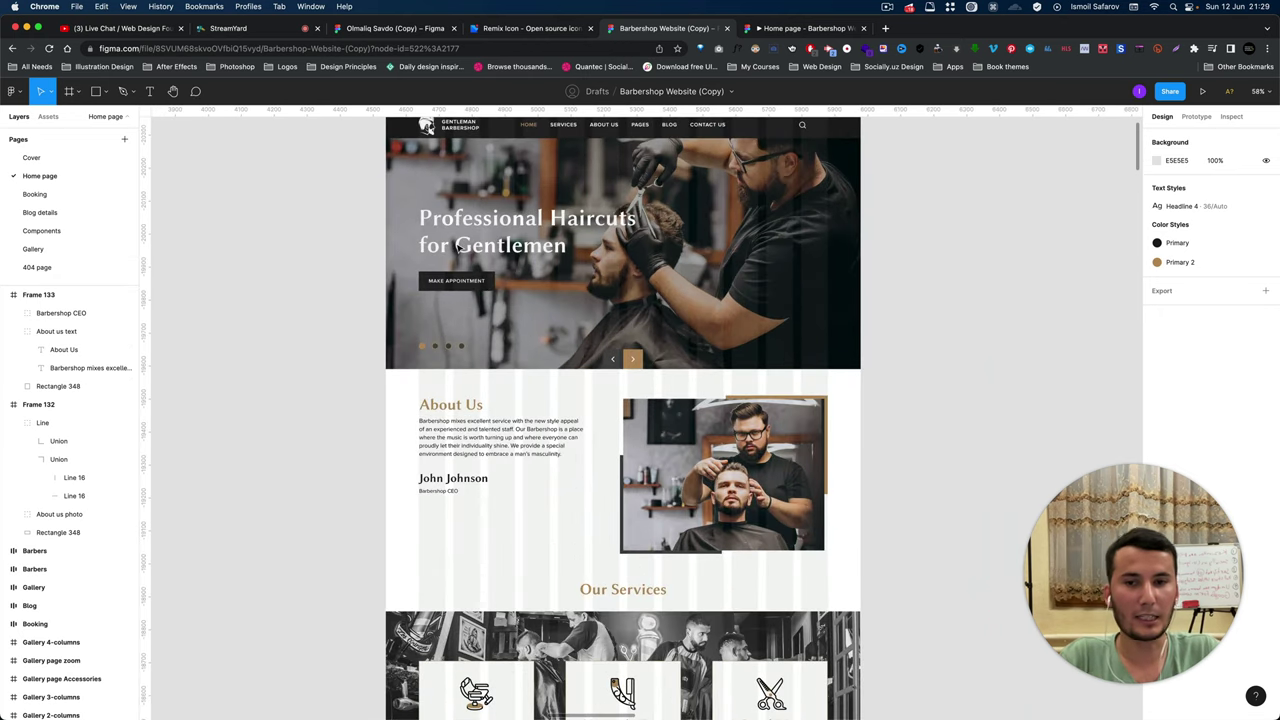
{"action": "left_click", "coordinate": [493, 243]}
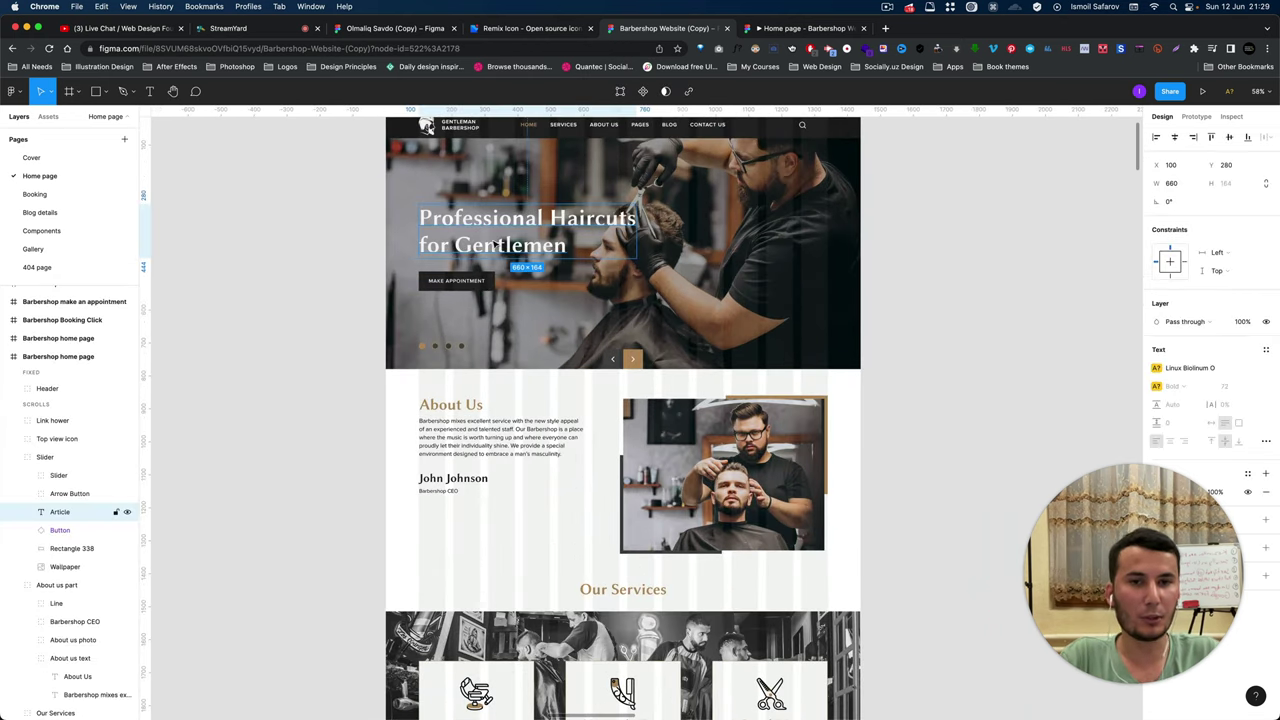
{"action": "left_click", "coordinate": [979, 318]}
{"action": "scroll", "coordinate": [979, 318], "scroll_direction": "down", "scroll_amount": 3}
{"action": "scroll", "coordinate": [833, 323], "scroll_direction": "down", "scroll_amount": 7}
{"action": "key", "text": "super+Tab"}
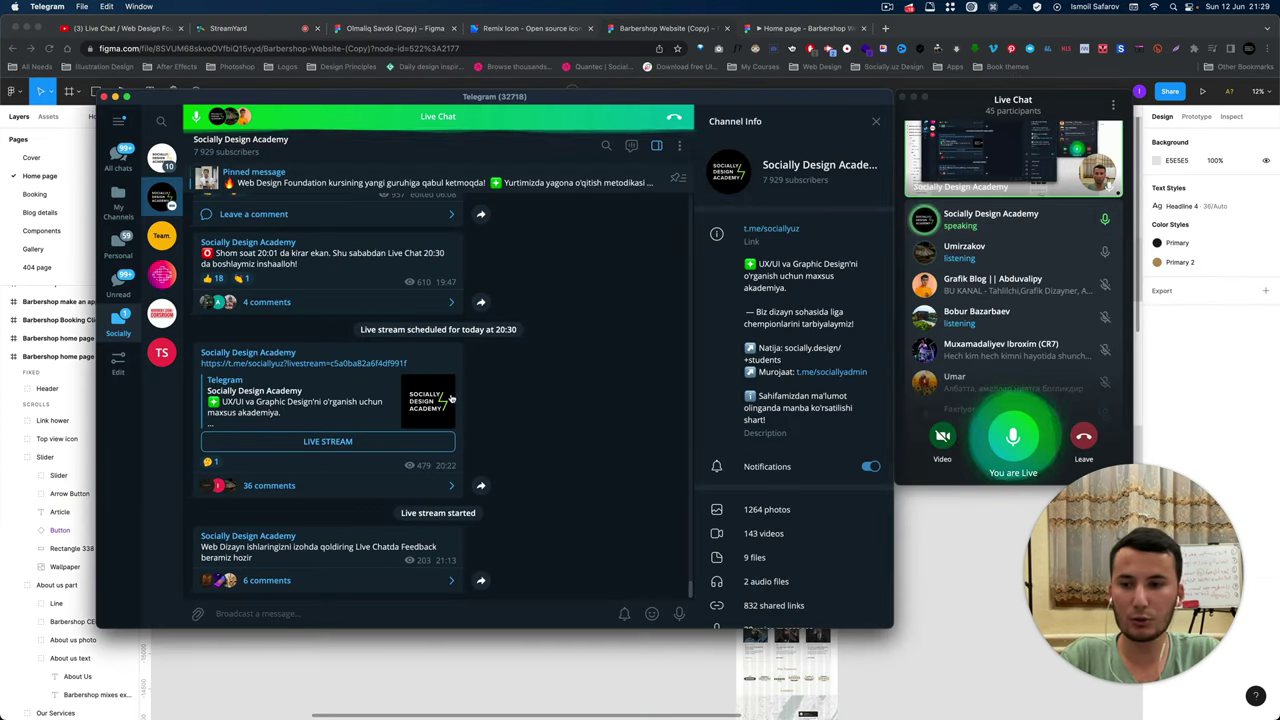
{"action": "left_click", "coordinate": [918, 530]}
{"action": "scroll", "coordinate": [500, 460], "scroll_direction": "down", "scroll_amount": 3}
{"action": "scroll", "coordinate": [640, 445], "scroll_direction": "down", "scroll_amount": 3}
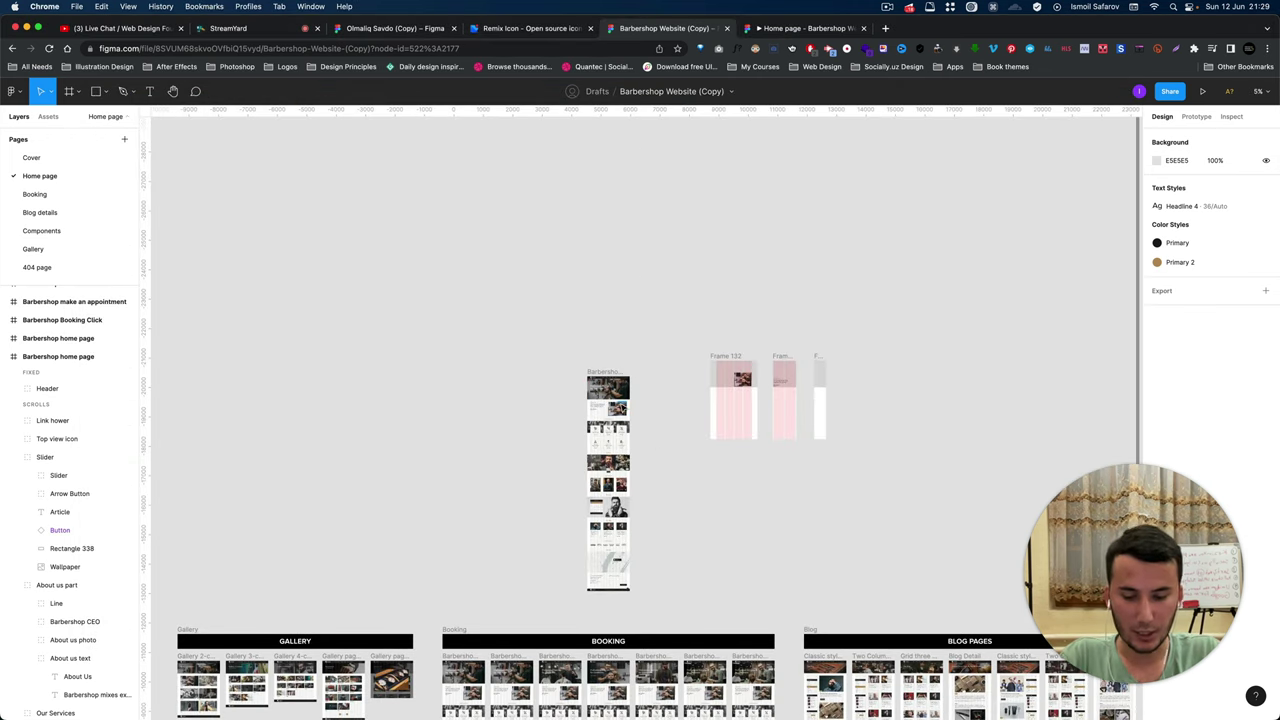
Switch to Telegram's Socially Design Academy live chat, back to Chrome, then to Telegram again.
{"action": "key", "text": "super+Tab"}
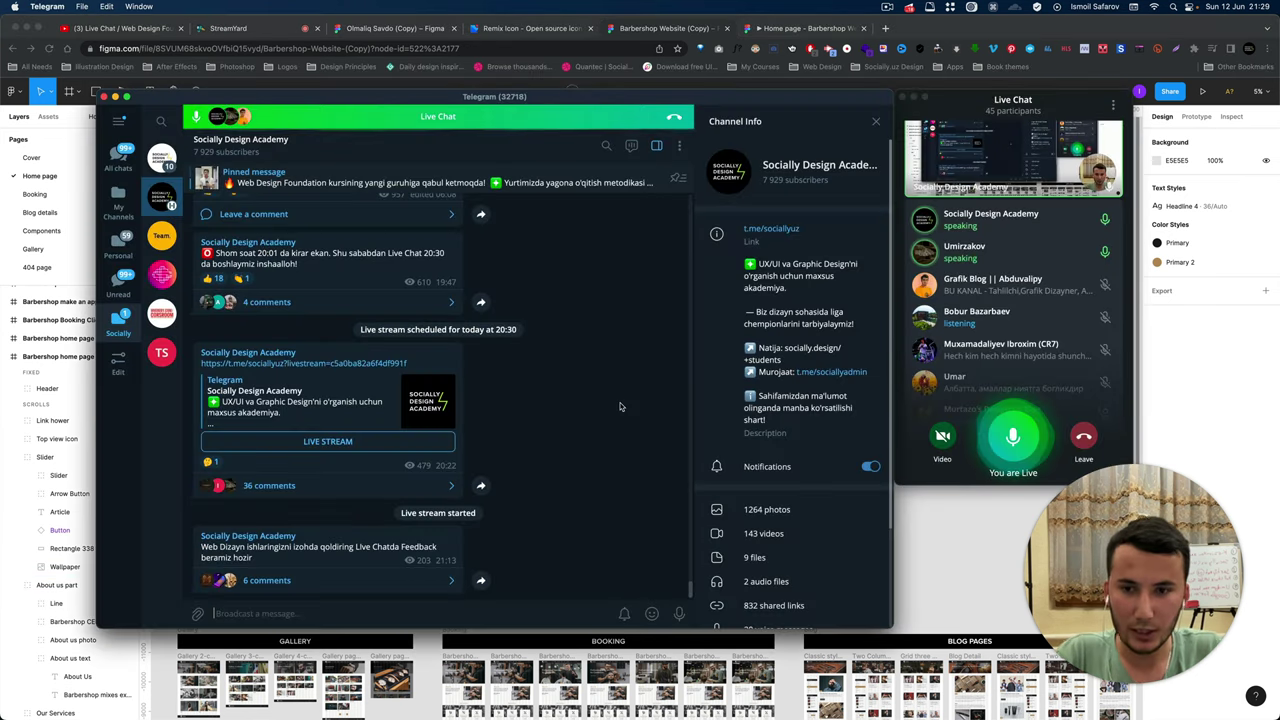
{"action": "key", "text": "super+Tab"}
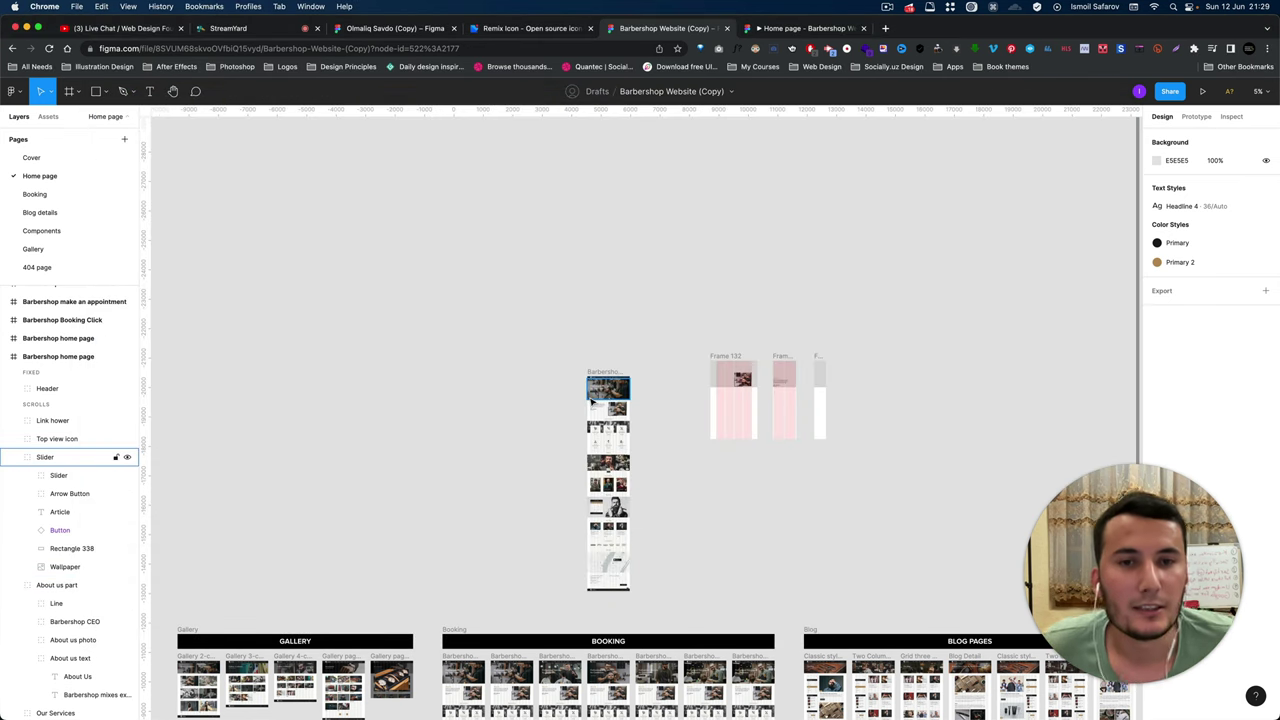
{"action": "key", "text": "super+Tab"}
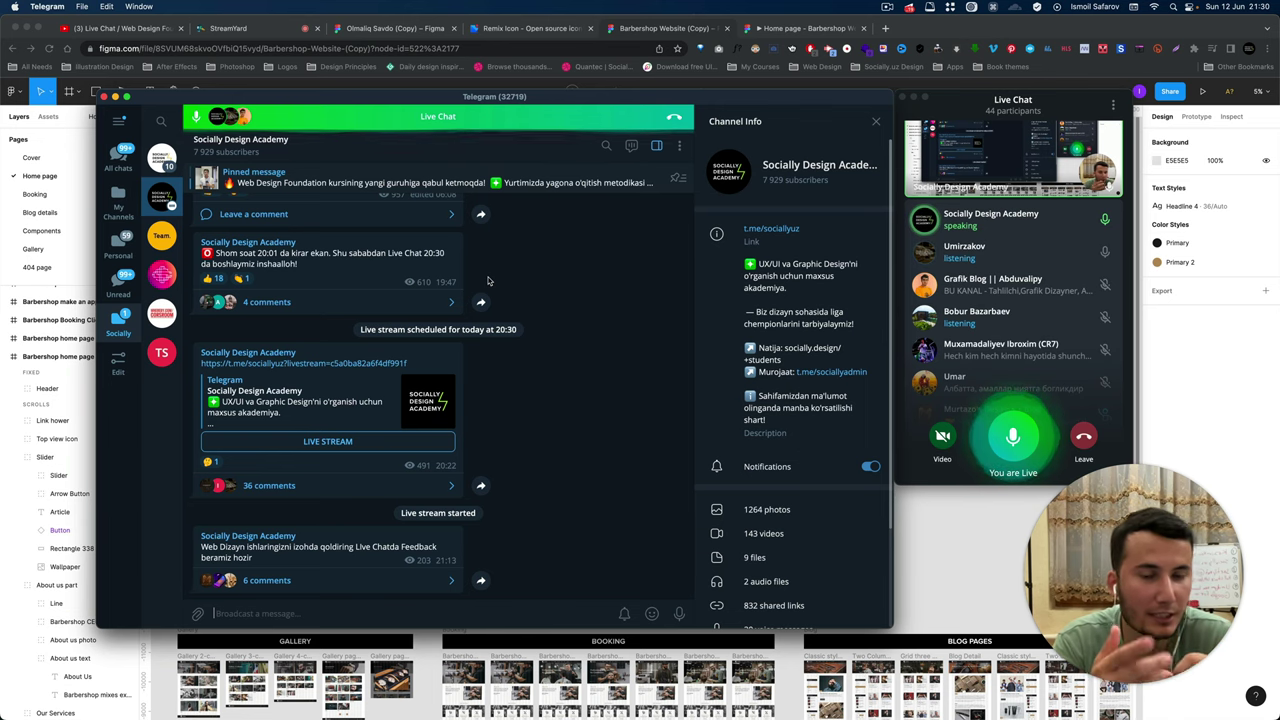
{"action": "left_click", "coordinate": [975, 544]}
{"action": "scroll", "coordinate": [690, 565], "scroll_direction": "down", "scroll_amount": 2}
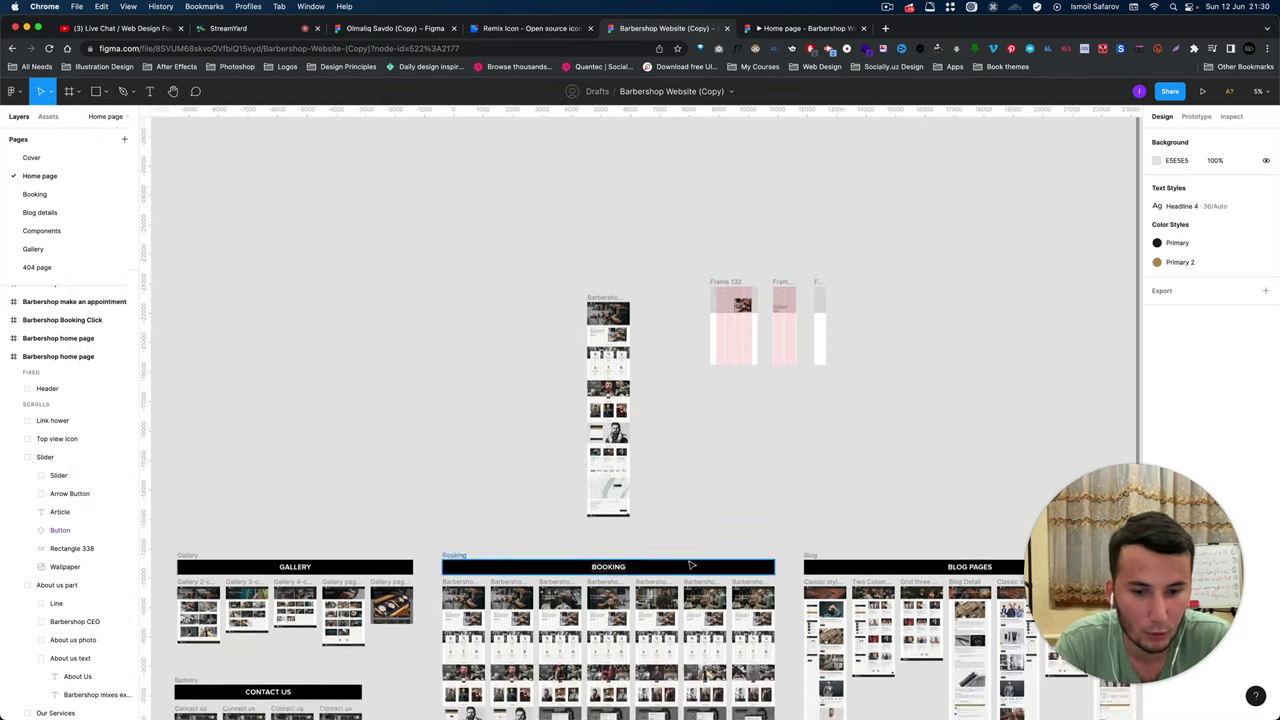
{"action": "scroll", "coordinate": [690, 565], "scroll_direction": "down", "scroll_amount": 3}
{"action": "scroll", "coordinate": [700, 480], "scroll_direction": "down", "scroll_amount": 3}
{"action": "scroll", "coordinate": [710, 440], "scroll_direction": "down", "scroll_amount": 2}
{"action": "scroll", "coordinate": [720, 407], "scroll_direction": "up", "scroll_amount": 8}
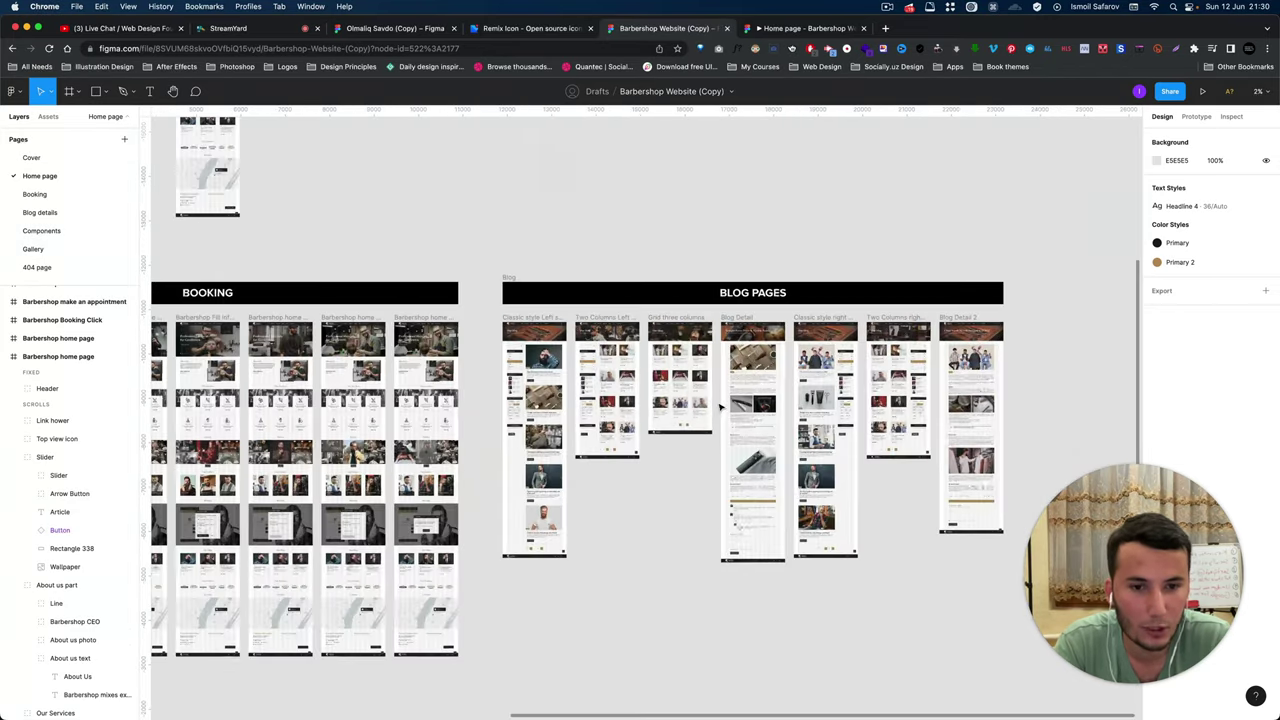
{"action": "scroll", "coordinate": [535, 262], "scroll_direction": "up", "scroll_amount": 5}
{"action": "scroll", "coordinate": [530, 256], "scroll_direction": "up", "scroll_amount": 3}
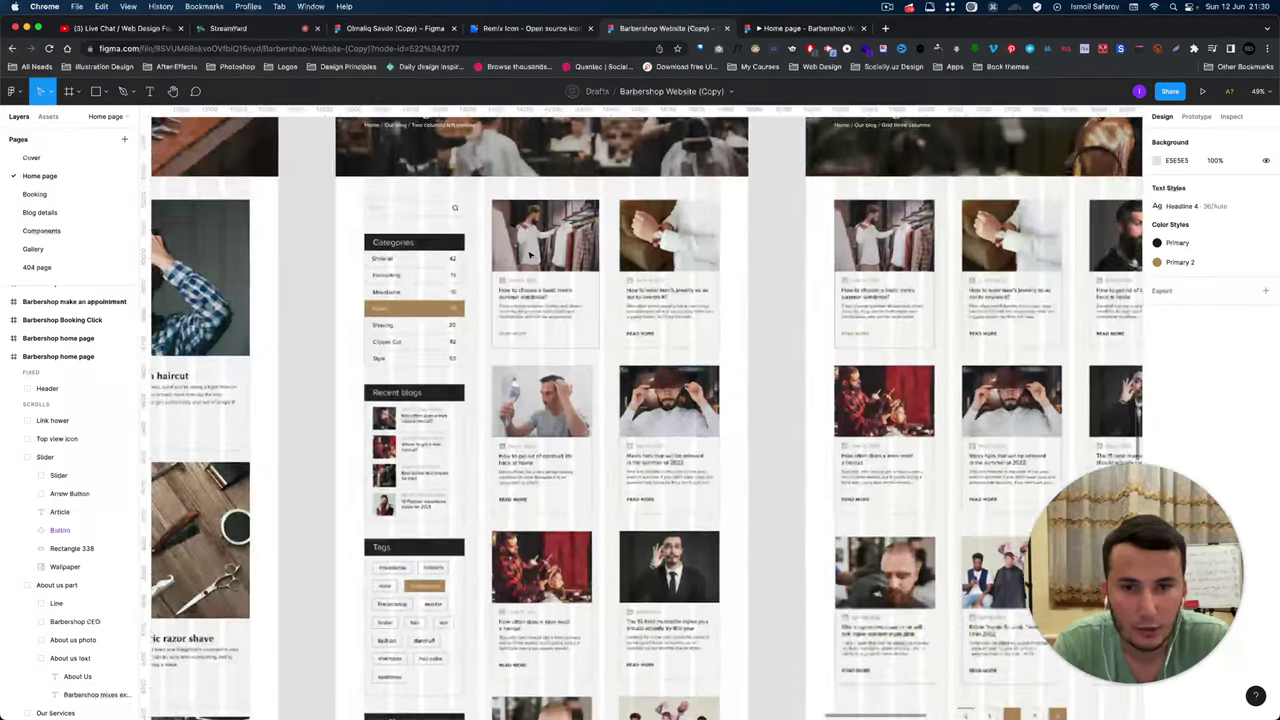
{"action": "scroll", "coordinate": [530, 256], "scroll_direction": "up", "scroll_amount": 3}
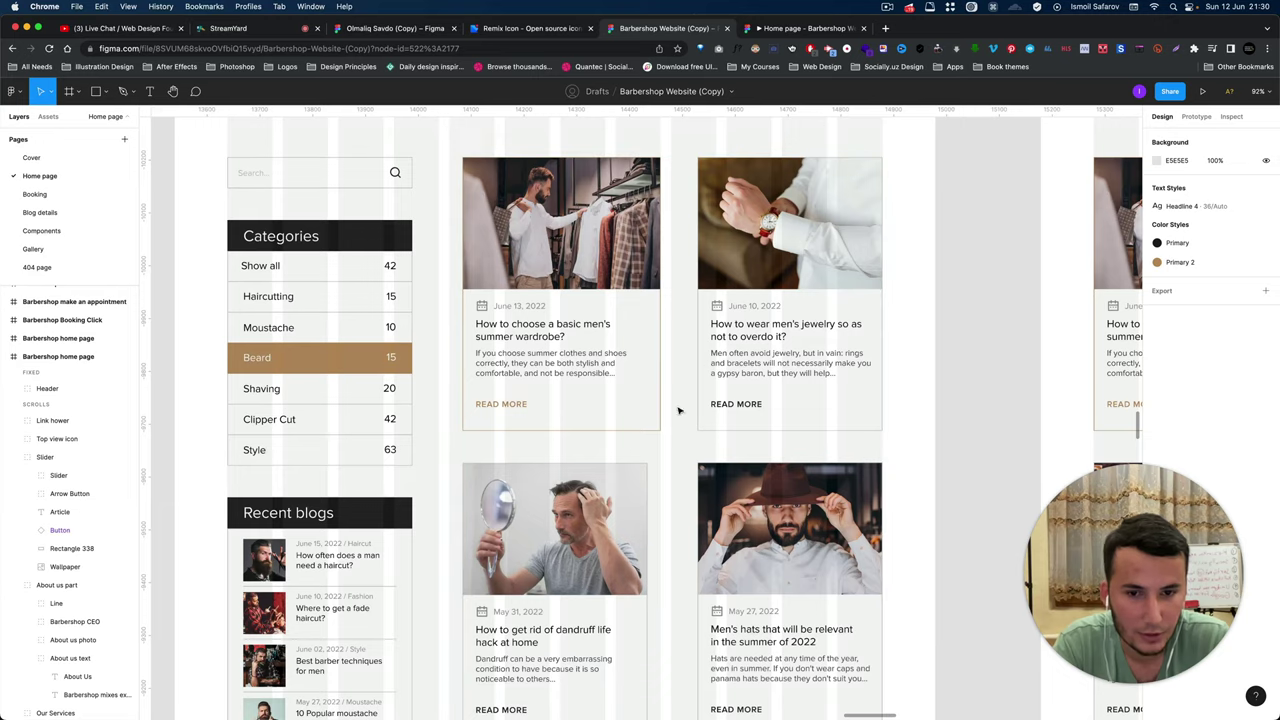
{"action": "scroll", "coordinate": [678, 410], "scroll_direction": "down", "scroll_amount": 2}
{"action": "scroll", "coordinate": [643, 463], "scroll_direction": "down", "scroll_amount": 3}
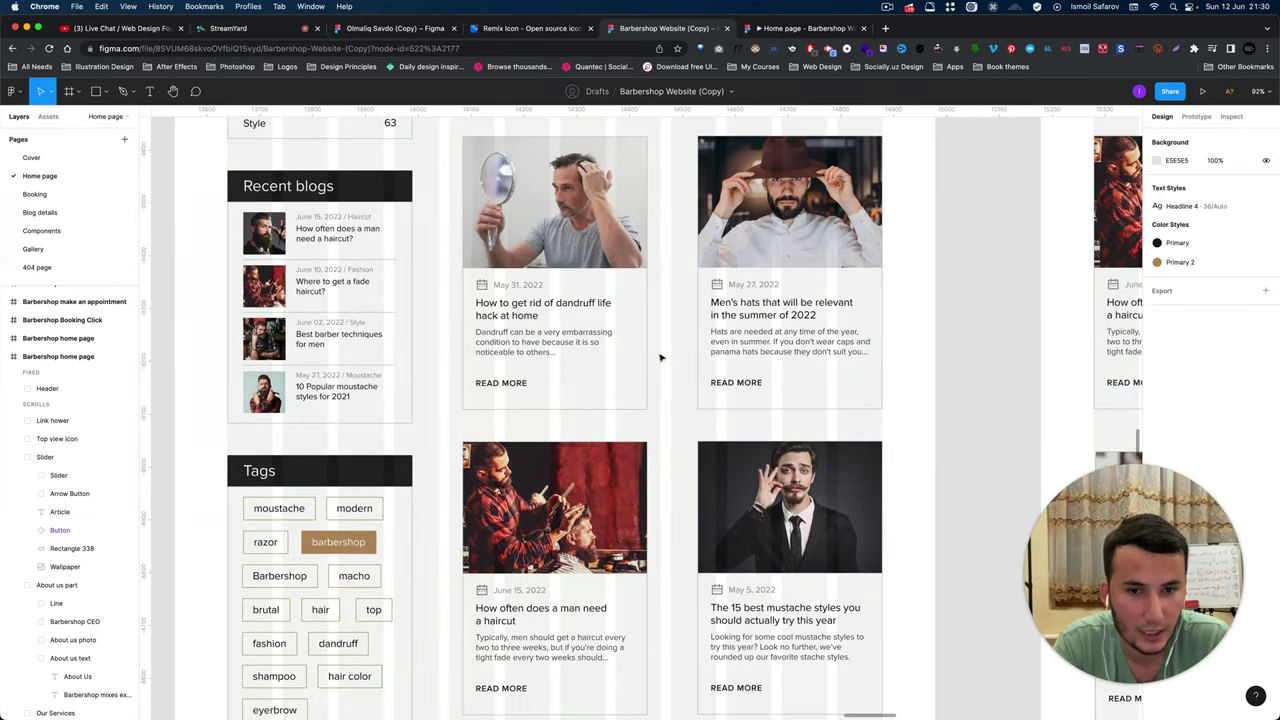
{"action": "left_click", "coordinate": [628, 357]}
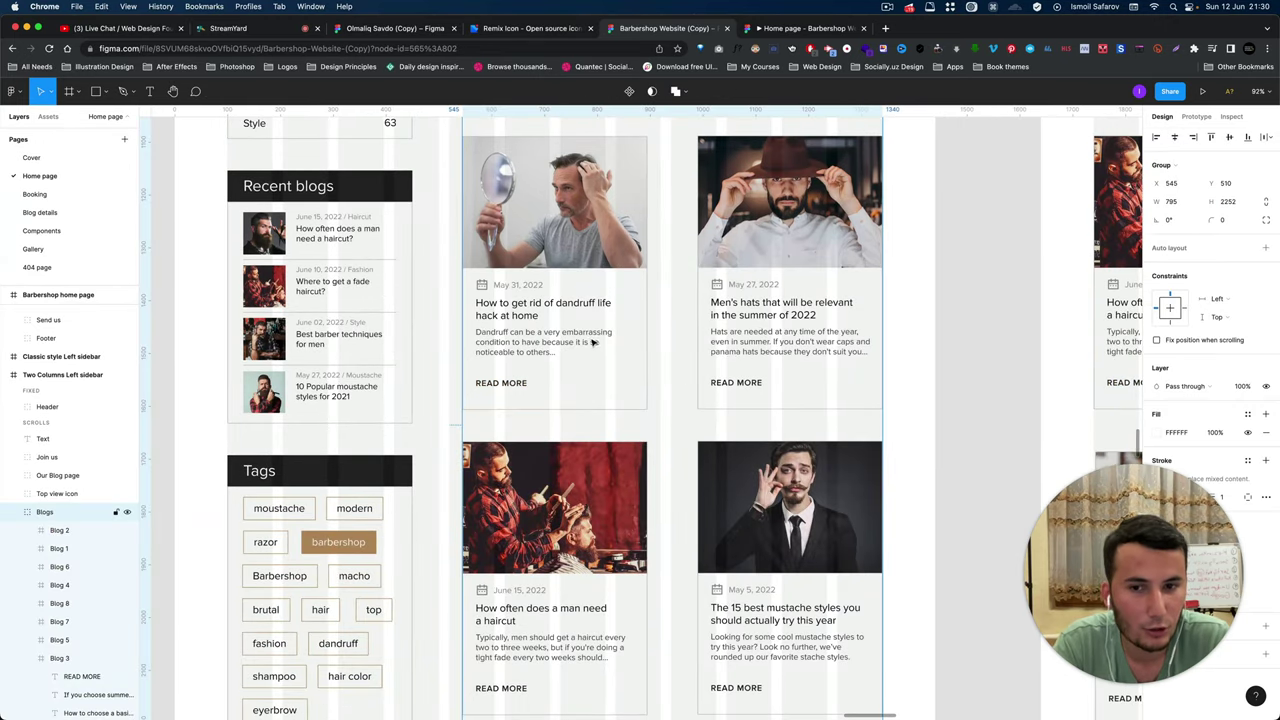
{"action": "scroll", "coordinate": [600, 345], "scroll_direction": "down", "scroll_amount": 5}
{"action": "scroll", "coordinate": [585, 340], "scroll_direction": "up", "scroll_amount": 5}
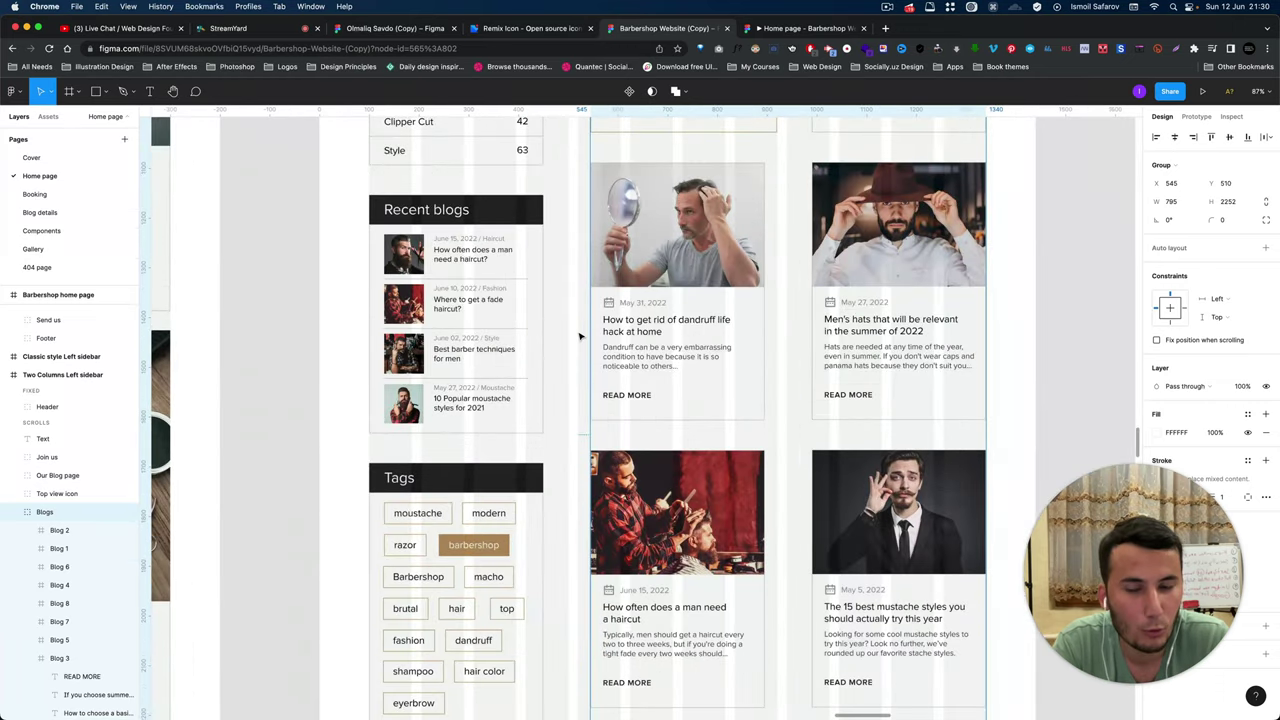
{"action": "scroll", "coordinate": [578, 337], "scroll_direction": "down", "scroll_amount": 5}
{"action": "scroll", "coordinate": [620, 333], "scroll_direction": "up", "scroll_amount": 3}
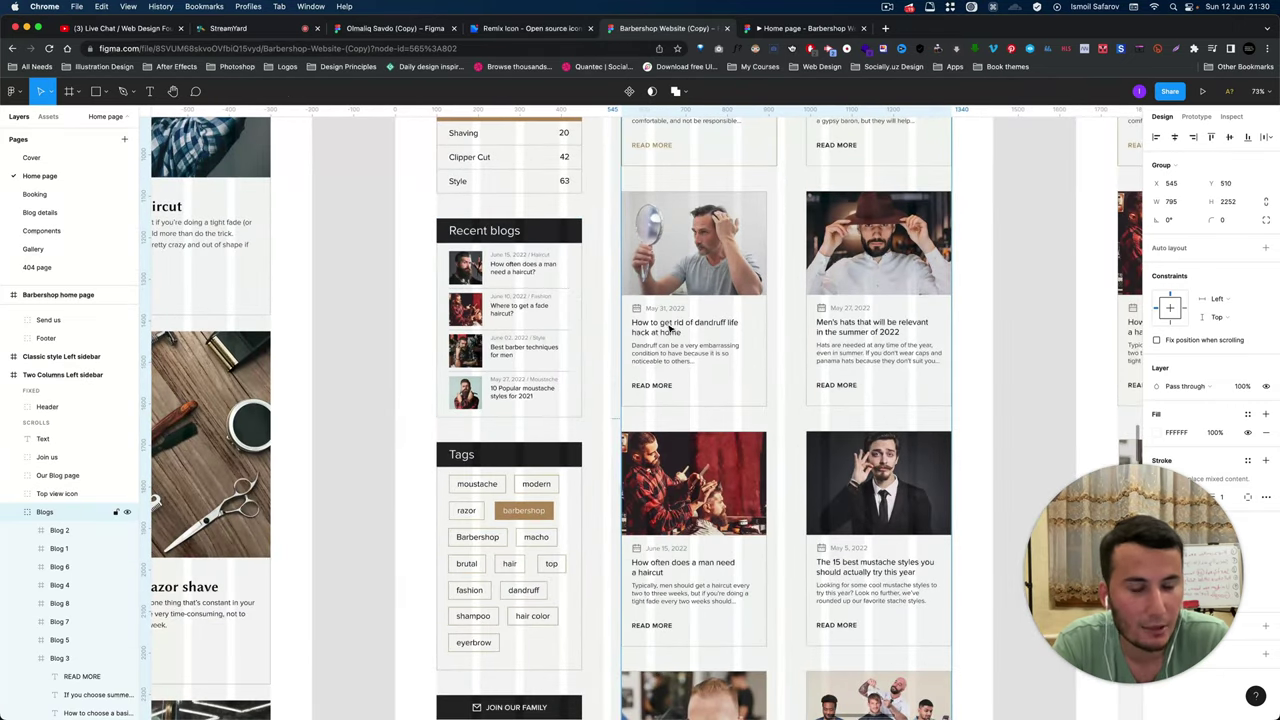
{"action": "scroll", "coordinate": [660, 332], "scroll_direction": "down", "scroll_amount": 3}
{"action": "scroll", "coordinate": [650, 334], "scroll_direction": "down", "scroll_amount": 5}
{"action": "scroll", "coordinate": [640, 336], "scroll_direction": "down", "scroll_amount": 3}
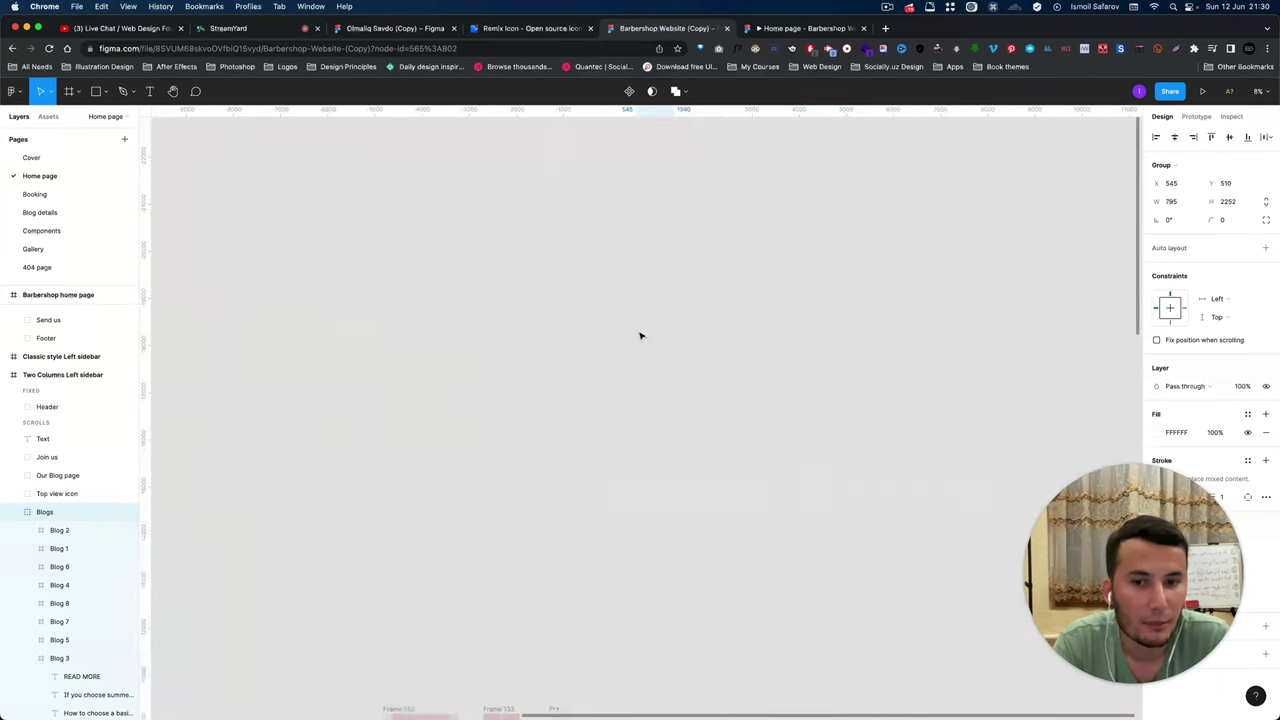
{"action": "scroll", "coordinate": [600, 363], "scroll_direction": "down", "scroll_amount": 3}
{"action": "scroll", "coordinate": [586, 400], "scroll_direction": "up", "scroll_amount": 2}
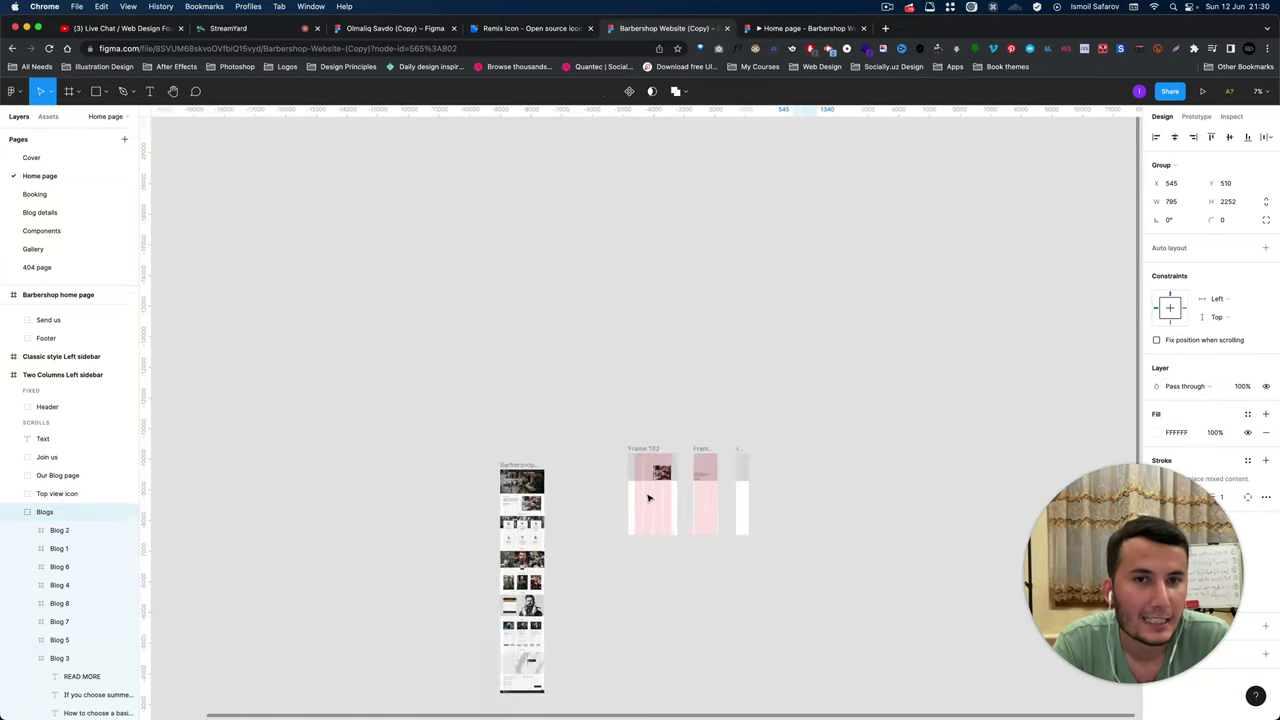
{"action": "scroll", "coordinate": [648, 497], "scroll_direction": "down", "scroll_amount": 5}
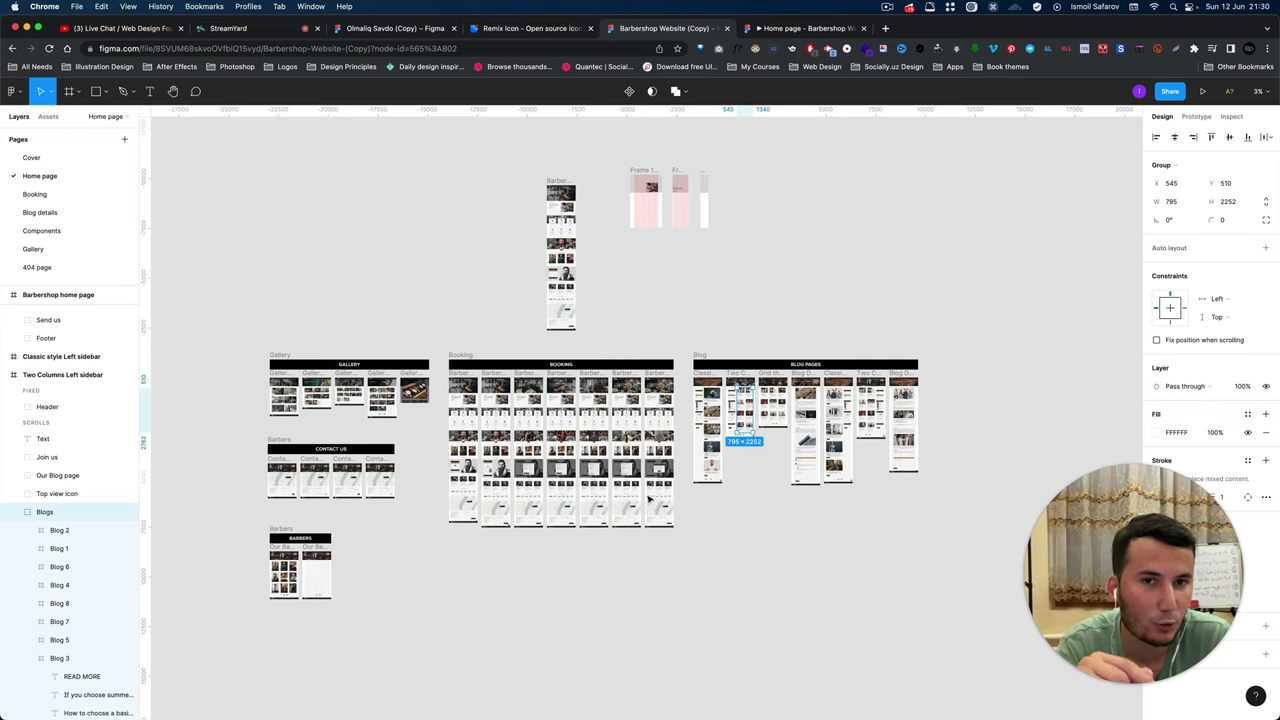
{"action": "key", "text": "Tab"}
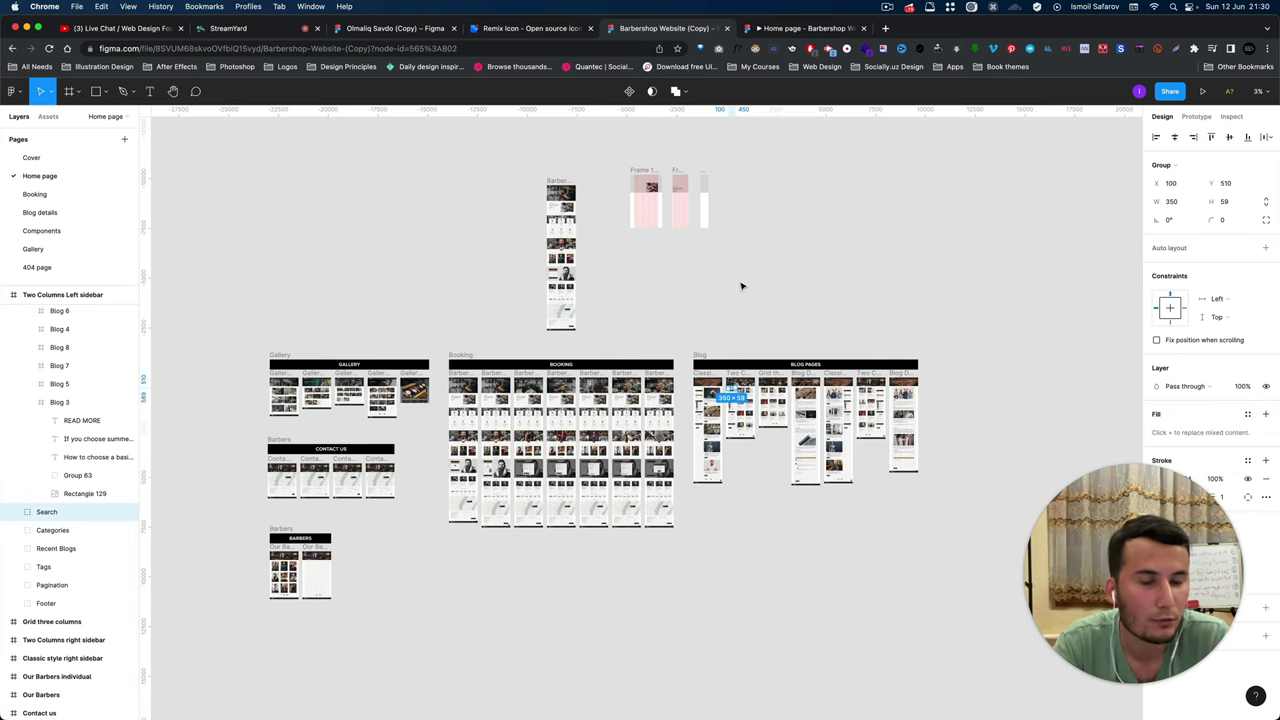
{"action": "left_click", "coordinate": [741, 286]}
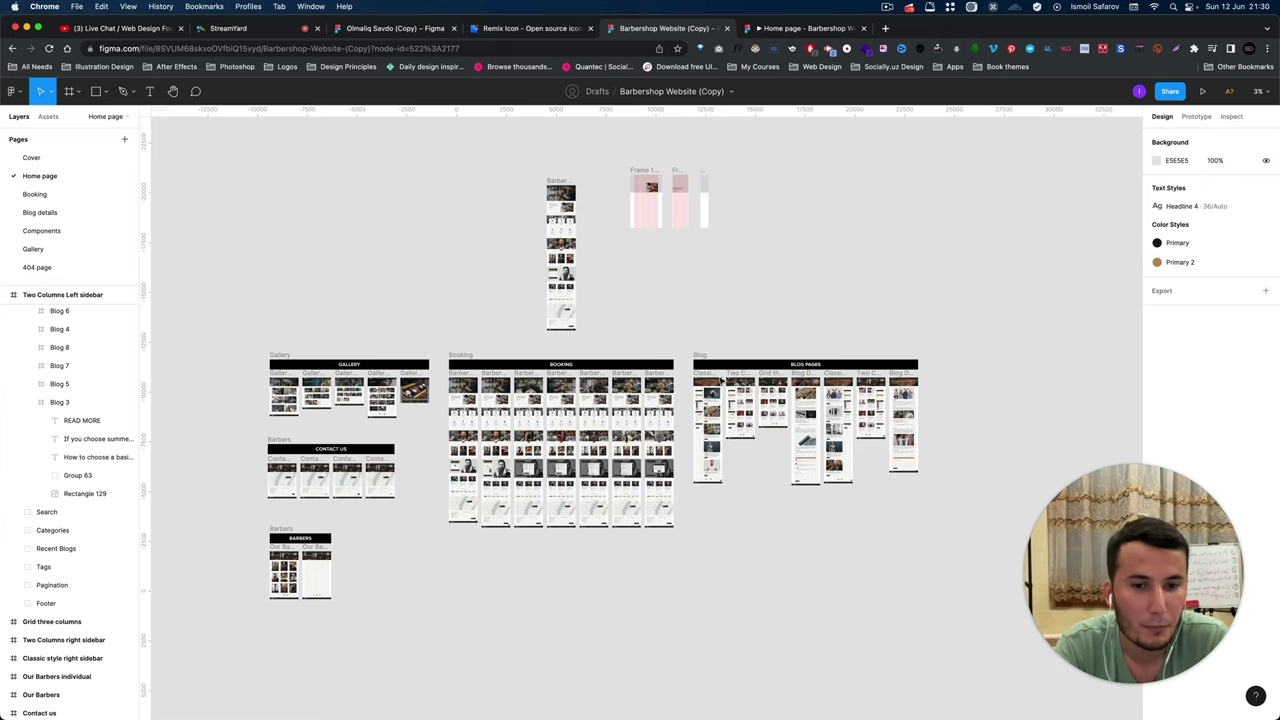
{"action": "scroll", "coordinate": [721, 381], "scroll_direction": "up", "scroll_amount": 5}
{"action": "scroll", "coordinate": [690, 400], "scroll_direction": "up", "scroll_amount": 5}
{"action": "scroll", "coordinate": [677, 414], "scroll_direction": "up", "scroll_amount": 5}
{"action": "scroll", "coordinate": [677, 414], "scroll_direction": "up", "scroll_amount": 3}
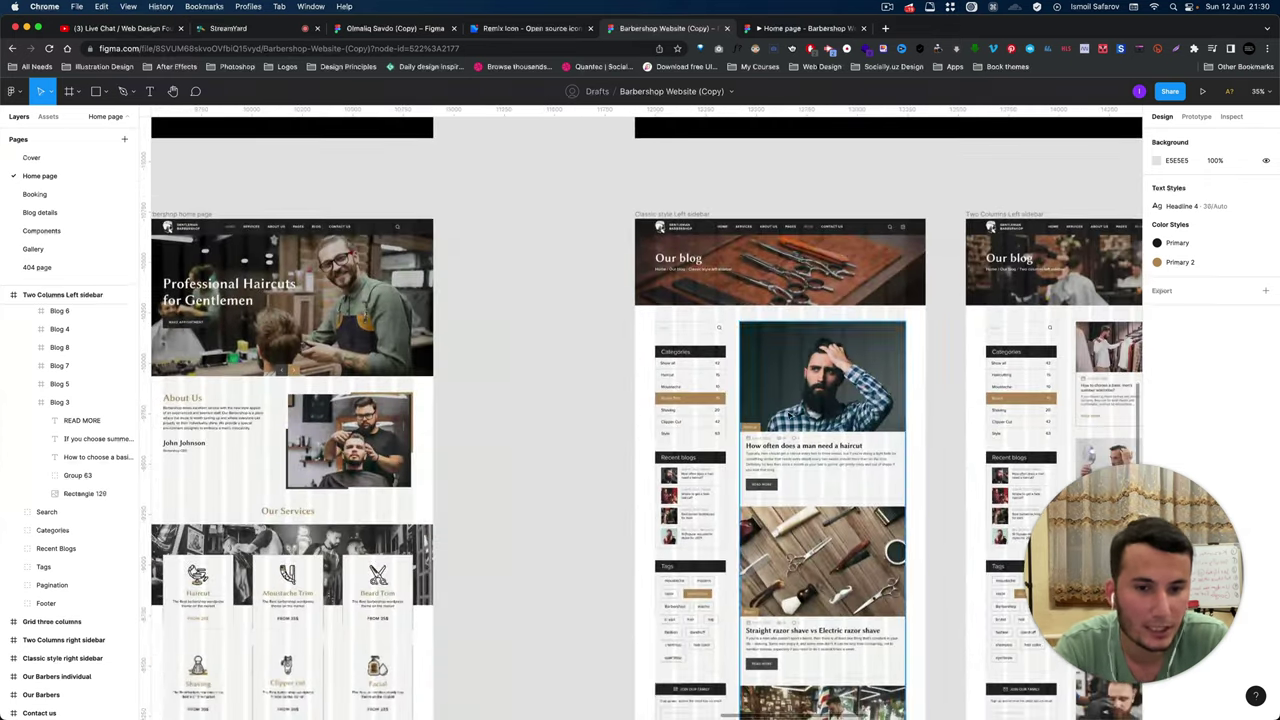
{"action": "scroll", "coordinate": [660, 345], "scroll_direction": "up", "scroll_amount": 3}
{"action": "scroll", "coordinate": [657, 340], "scroll_direction": "up", "scroll_amount": 2}
{"action": "scroll", "coordinate": [657, 340], "scroll_direction": "down", "scroll_amount": 5}
{"action": "scroll", "coordinate": [654, 348], "scroll_direction": "down", "scroll_amount": 5}
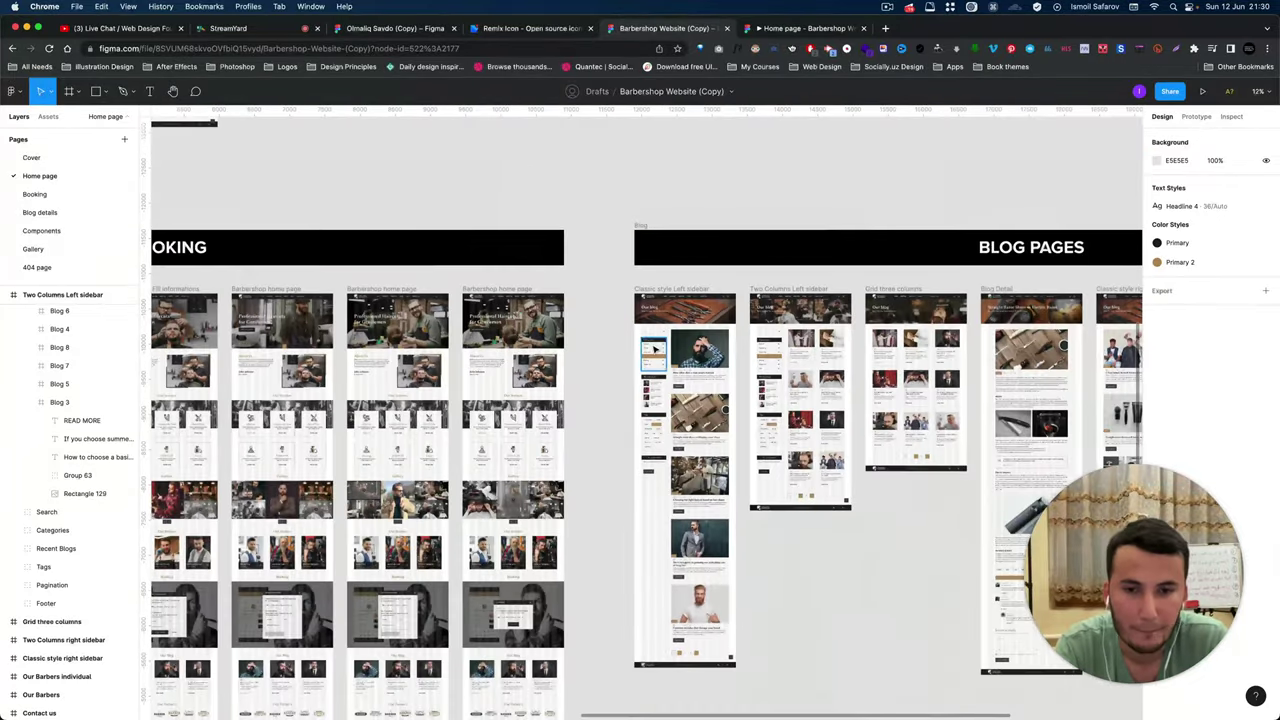
{"action": "key", "text": "super+Tab"}
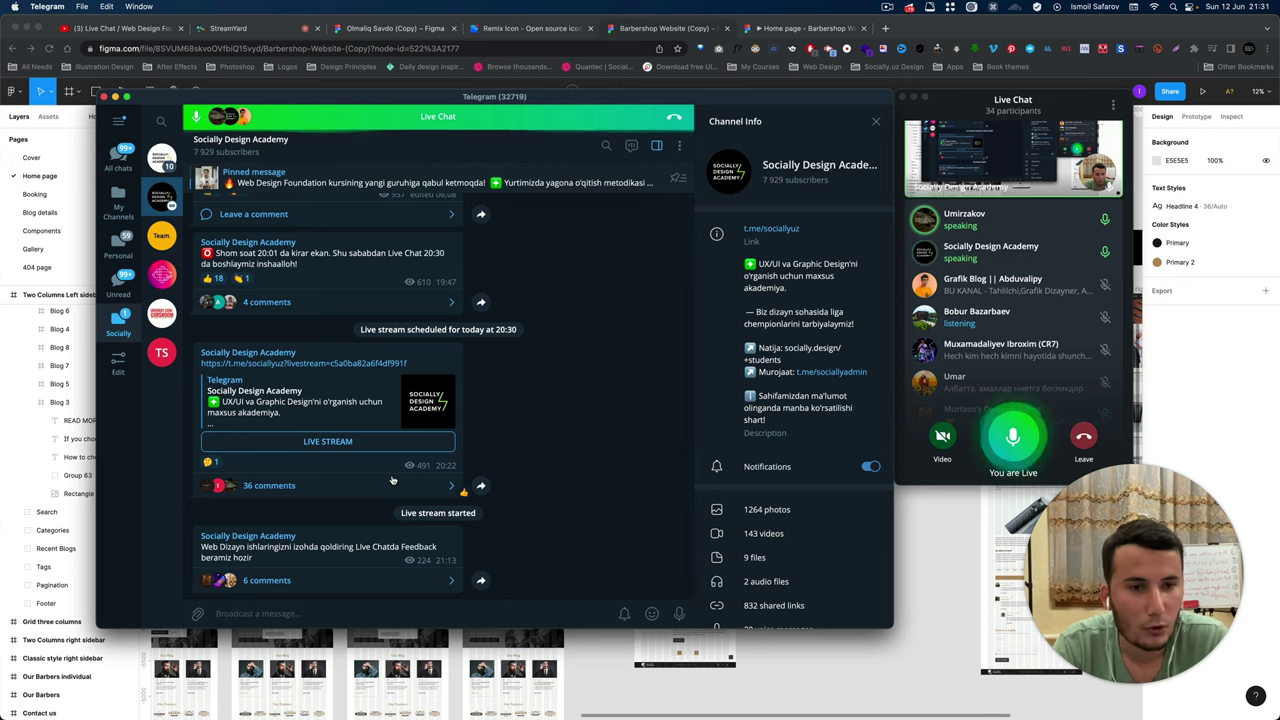
{"action": "key", "text": "super+Tab"}
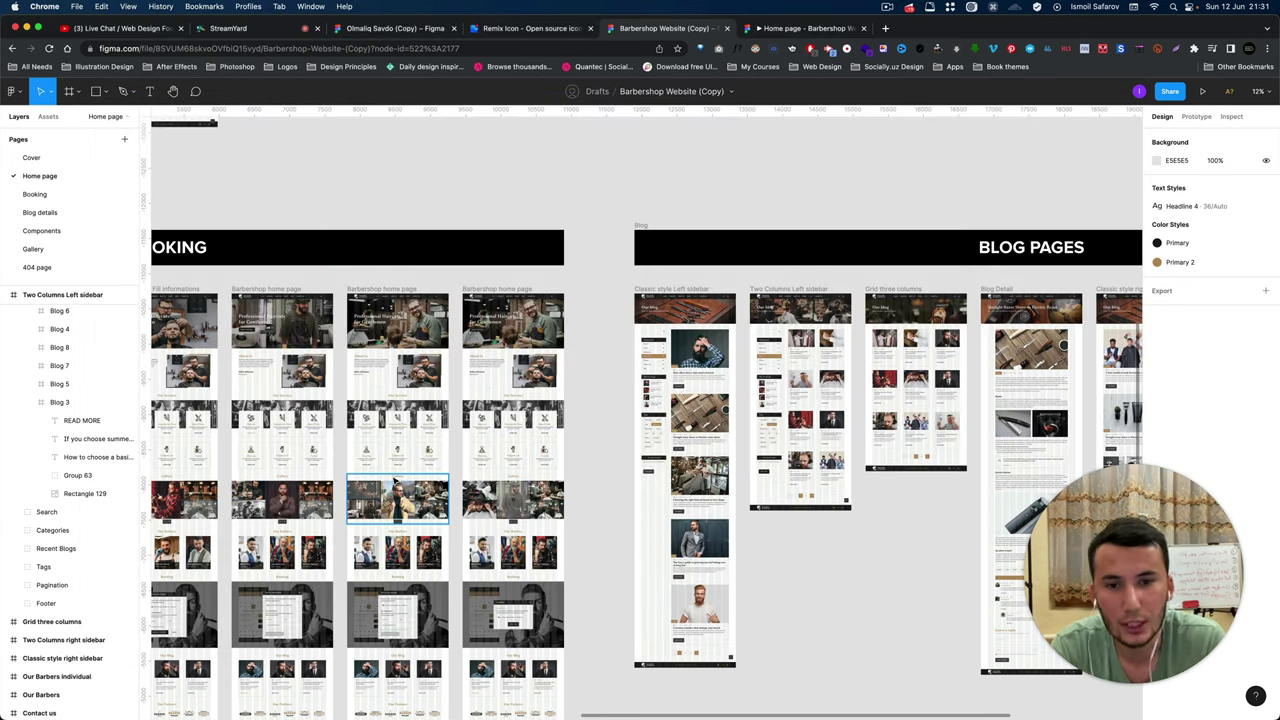
{"action": "scroll", "coordinate": [420, 450], "scroll_direction": "left", "scroll_amount": 5}
{"action": "scroll", "coordinate": [440, 424], "scroll_direction": "left", "scroll_amount": 3}
{"action": "scroll", "coordinate": [440, 424], "scroll_direction": "left", "scroll_amount": 3}
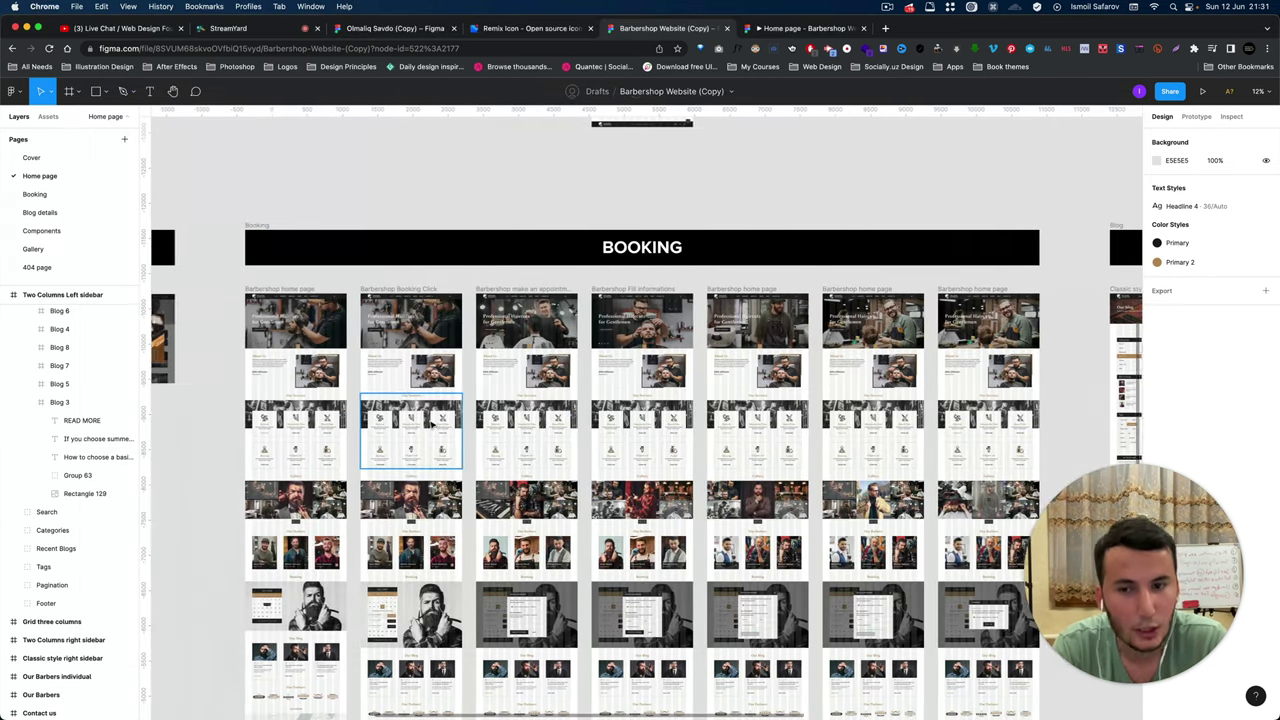
{"action": "scroll", "coordinate": [400, 400], "scroll_direction": "left", "scroll_amount": 1}
{"action": "scroll", "coordinate": [269, 374], "scroll_direction": "up", "scroll_amount": 5}
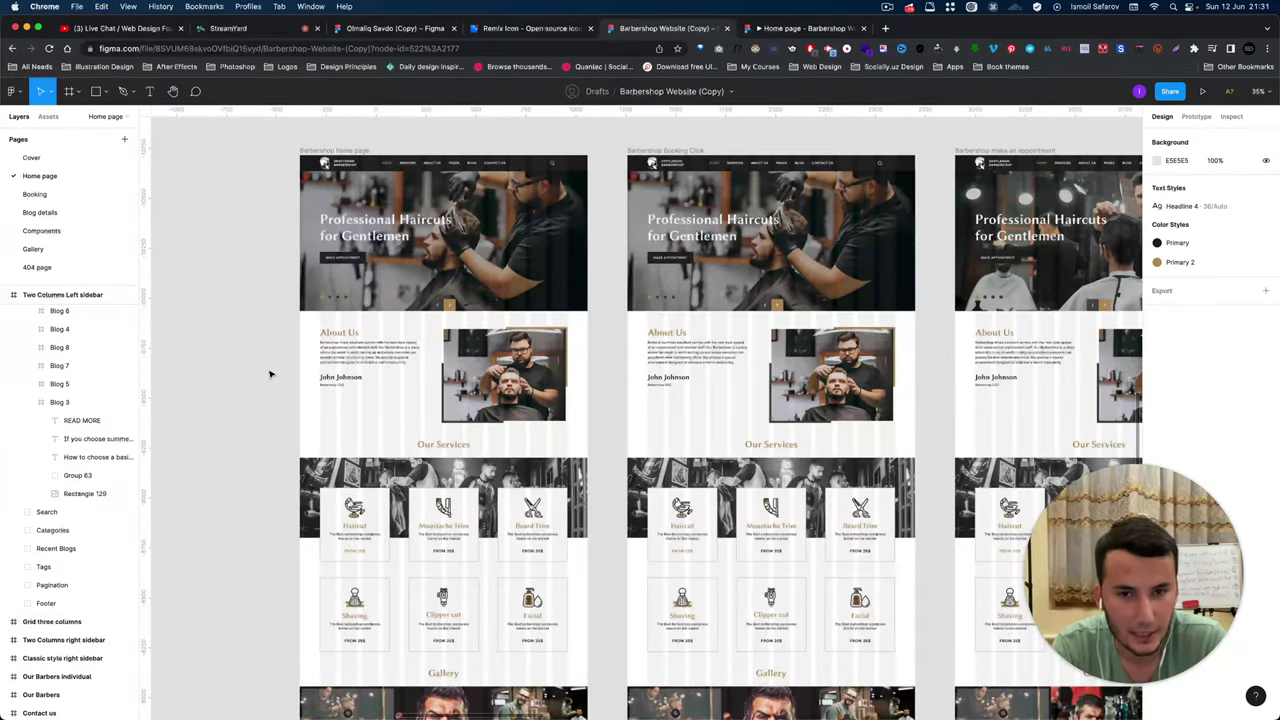
{"action": "scroll", "coordinate": [269, 374], "scroll_direction": "down", "scroll_amount": 3}
{"action": "scroll", "coordinate": [400, 365], "scroll_direction": "down", "scroll_amount": 3}
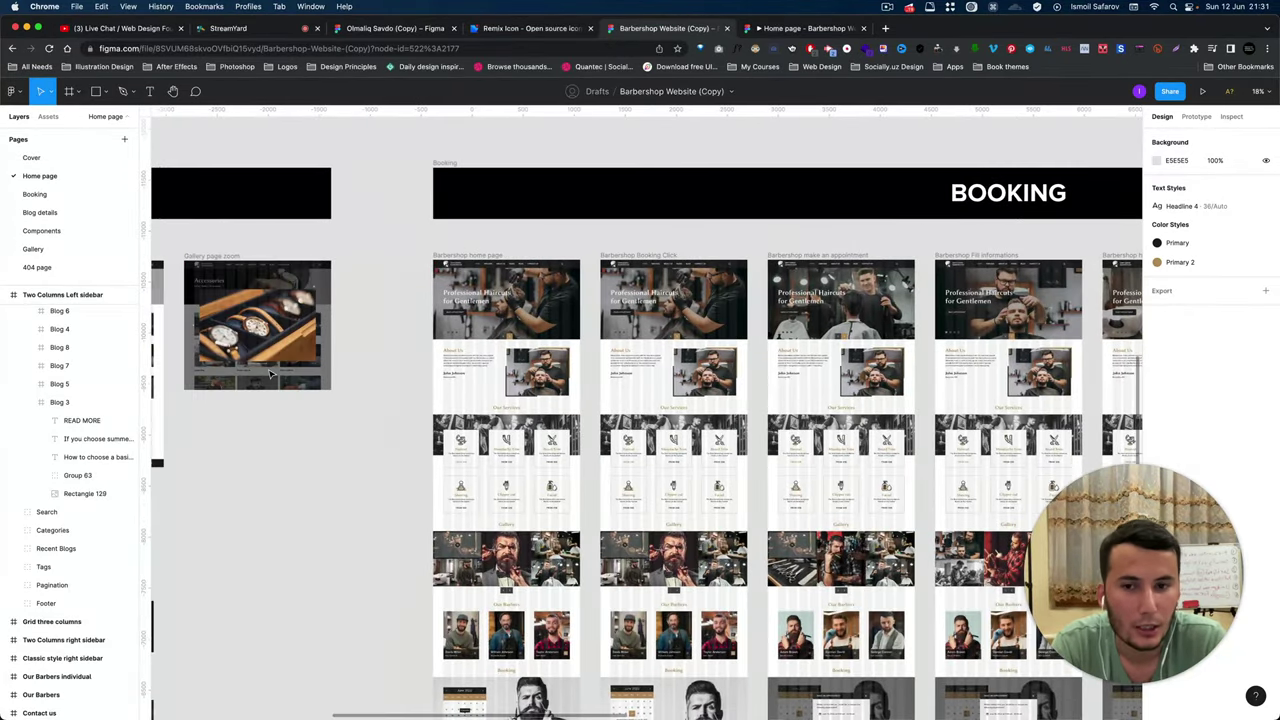
{"action": "scroll", "coordinate": [407, 364], "scroll_direction": "up", "scroll_amount": 1}
{"action": "scroll", "coordinate": [407, 364], "scroll_direction": "up", "scroll_amount": 1}
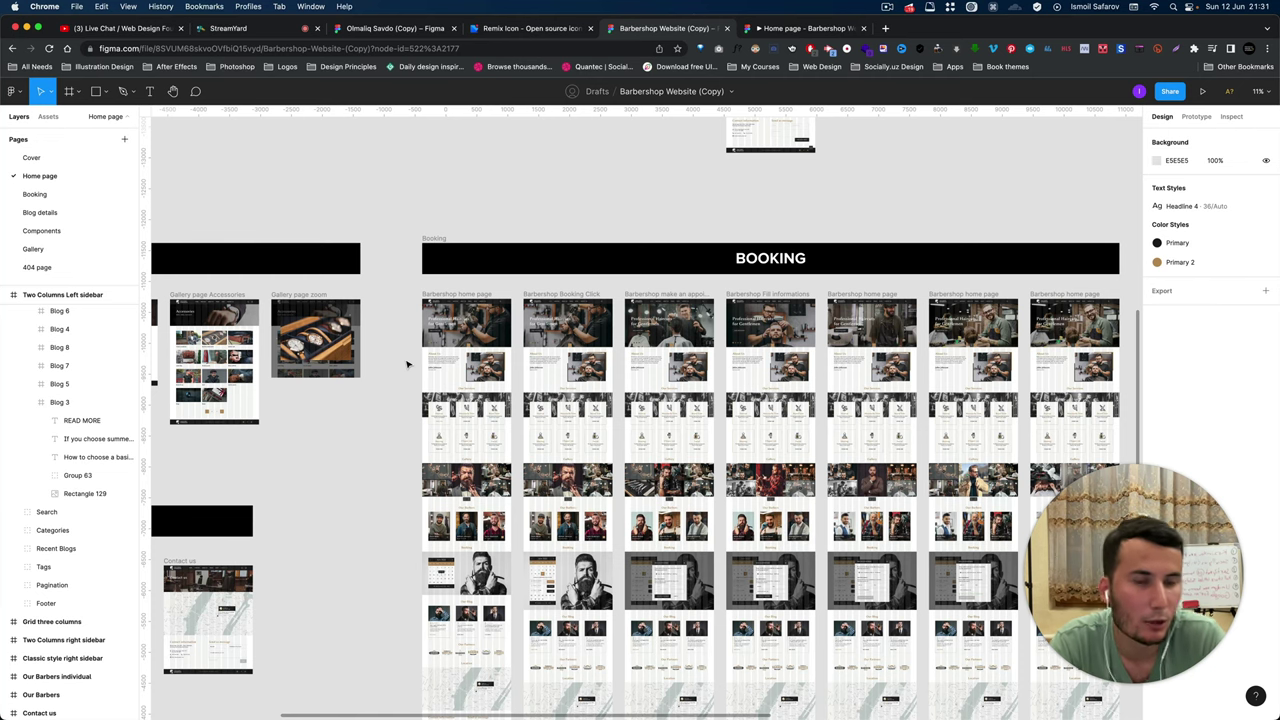
{"action": "scroll", "coordinate": [407, 364], "scroll_direction": "up", "scroll_amount": 1}
{"action": "scroll", "coordinate": [407, 364], "scroll_direction": "up", "scroll_amount": 3}
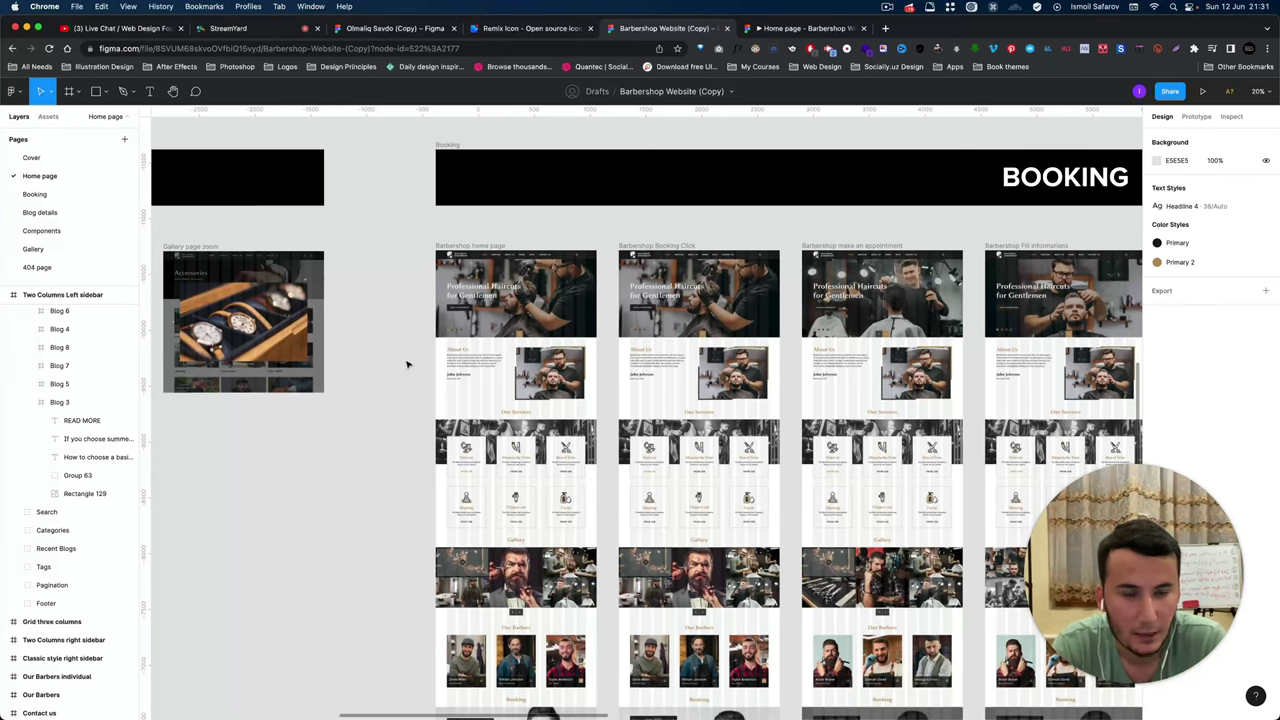
{"action": "scroll", "coordinate": [407, 364], "scroll_direction": "down", "scroll_amount": 2}
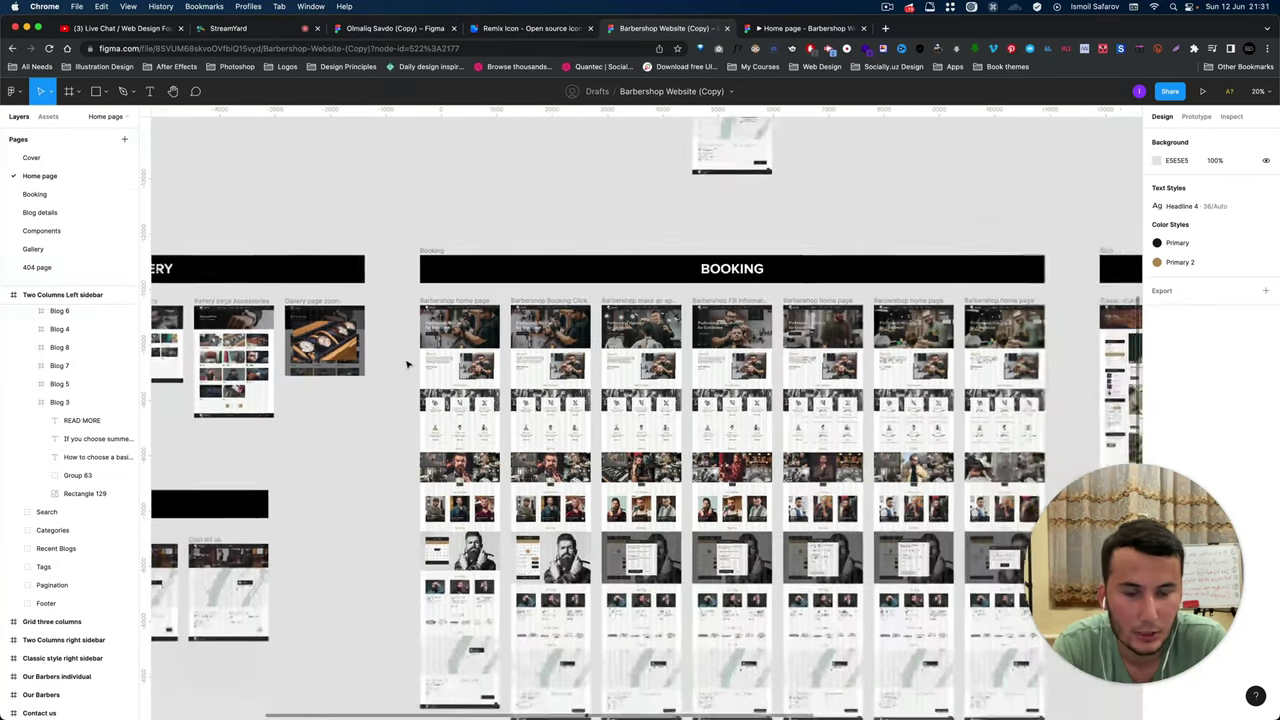
{"action": "scroll", "coordinate": [407, 364], "scroll_direction": "down", "scroll_amount": 2}
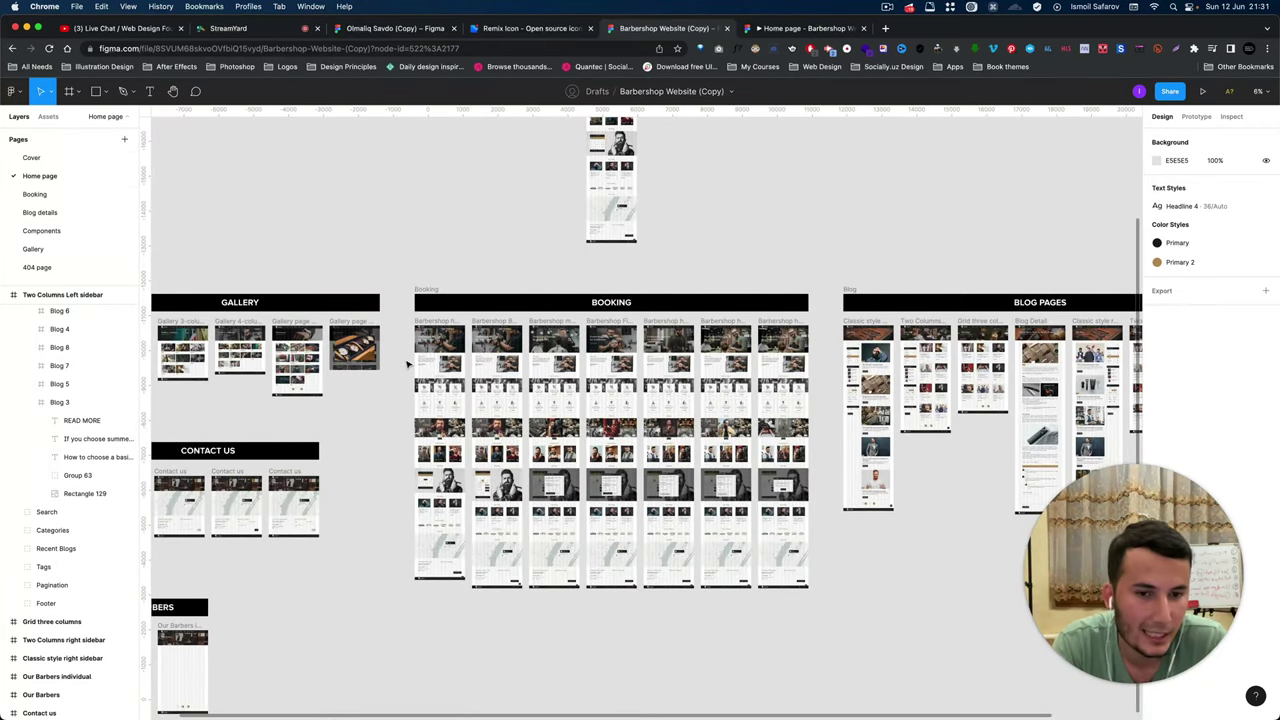
{"action": "scroll", "coordinate": [407, 364], "scroll_direction": "up", "scroll_amount": 1}
{"action": "scroll", "coordinate": [407, 364], "scroll_direction": "up", "scroll_amount": 2}
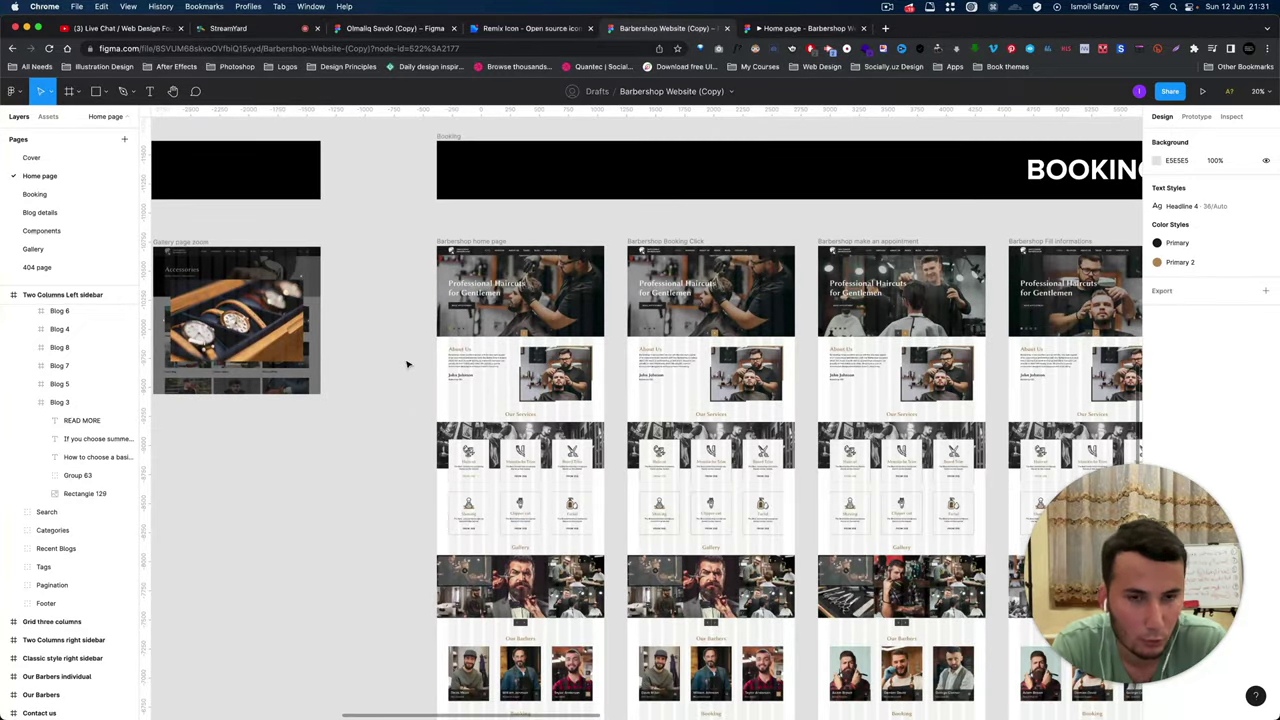
Return to Telegram and open the Socially Design Group chat, scrolling to the newest messages.
{"action": "scroll", "coordinate": [407, 364], "scroll_direction": "up", "scroll_amount": 2}
{"action": "key", "text": "super+Tab"}
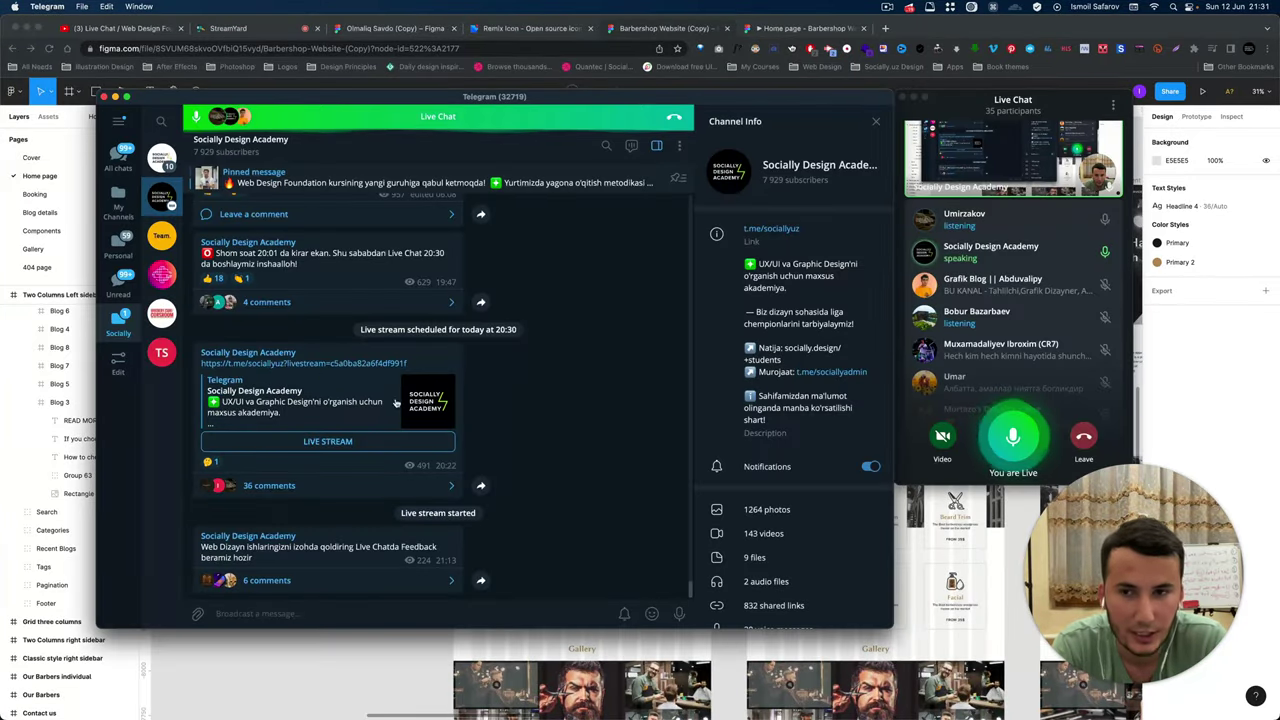
{"action": "left_click", "coordinate": [161, 158]}
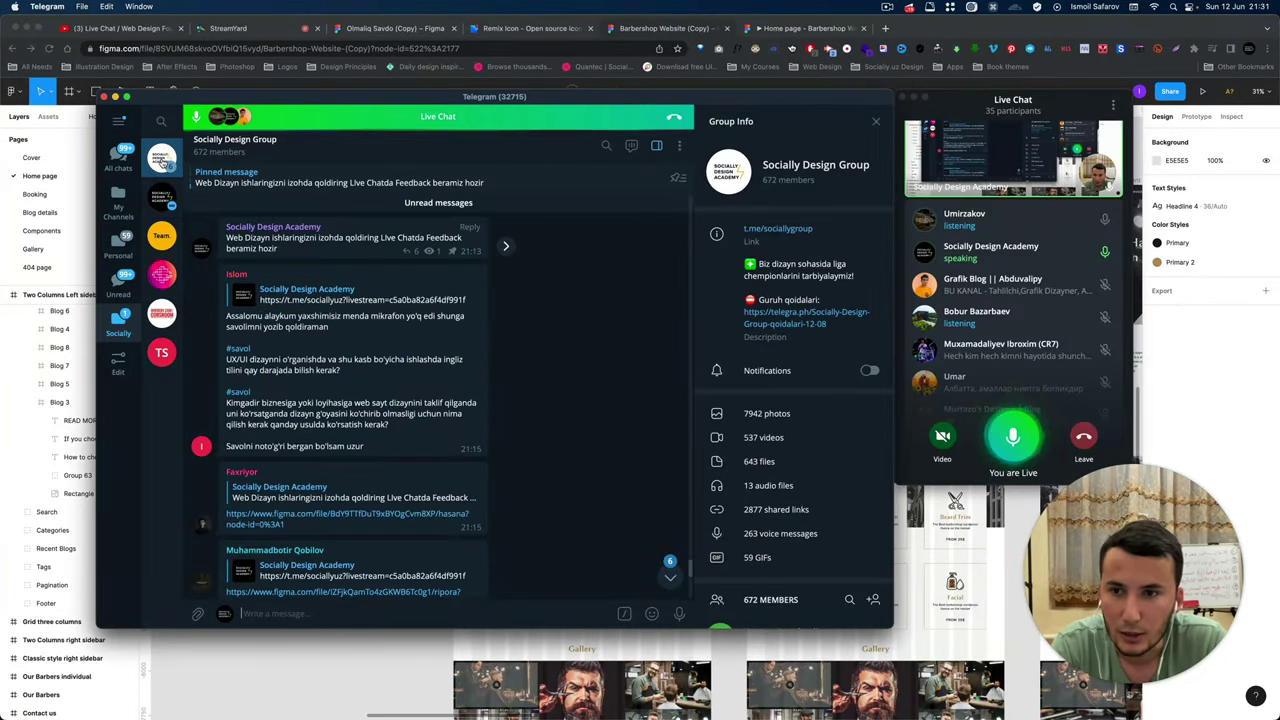
{"action": "scroll", "coordinate": [605, 546], "scroll_direction": "down", "scroll_amount": 5}
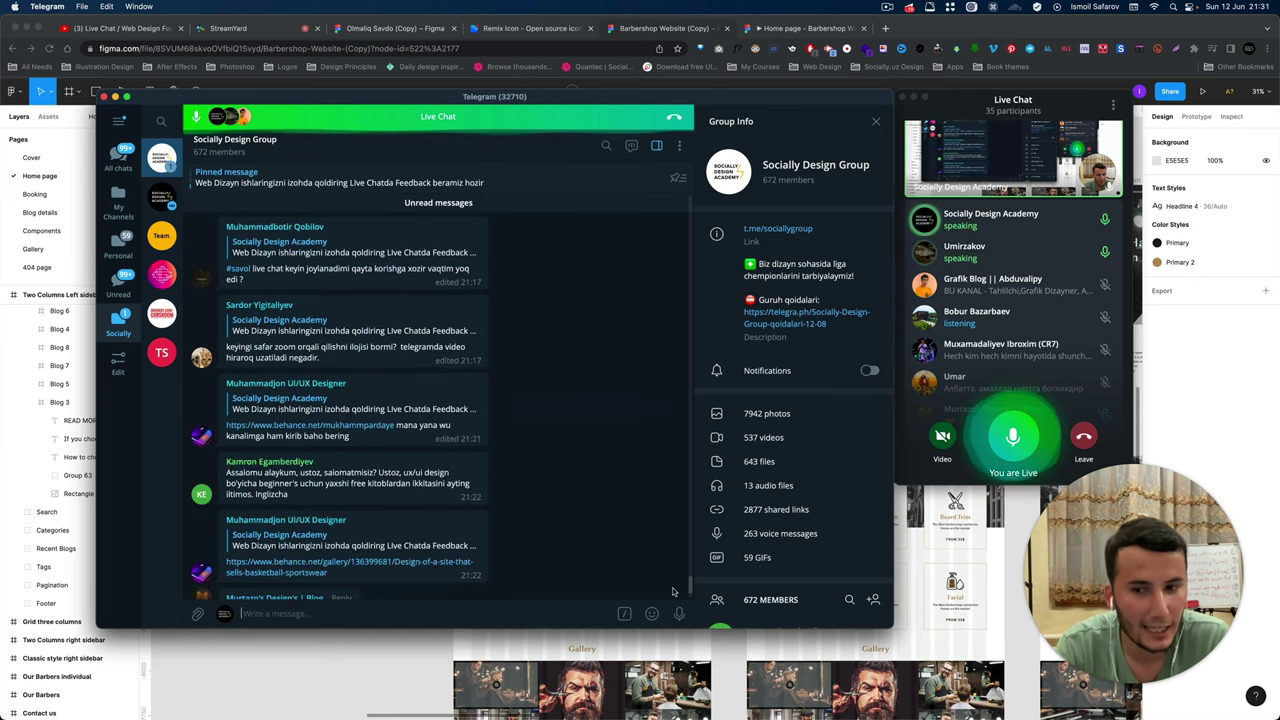
{"action": "scroll", "coordinate": [673, 591], "scroll_direction": "down", "scroll_amount": 2}
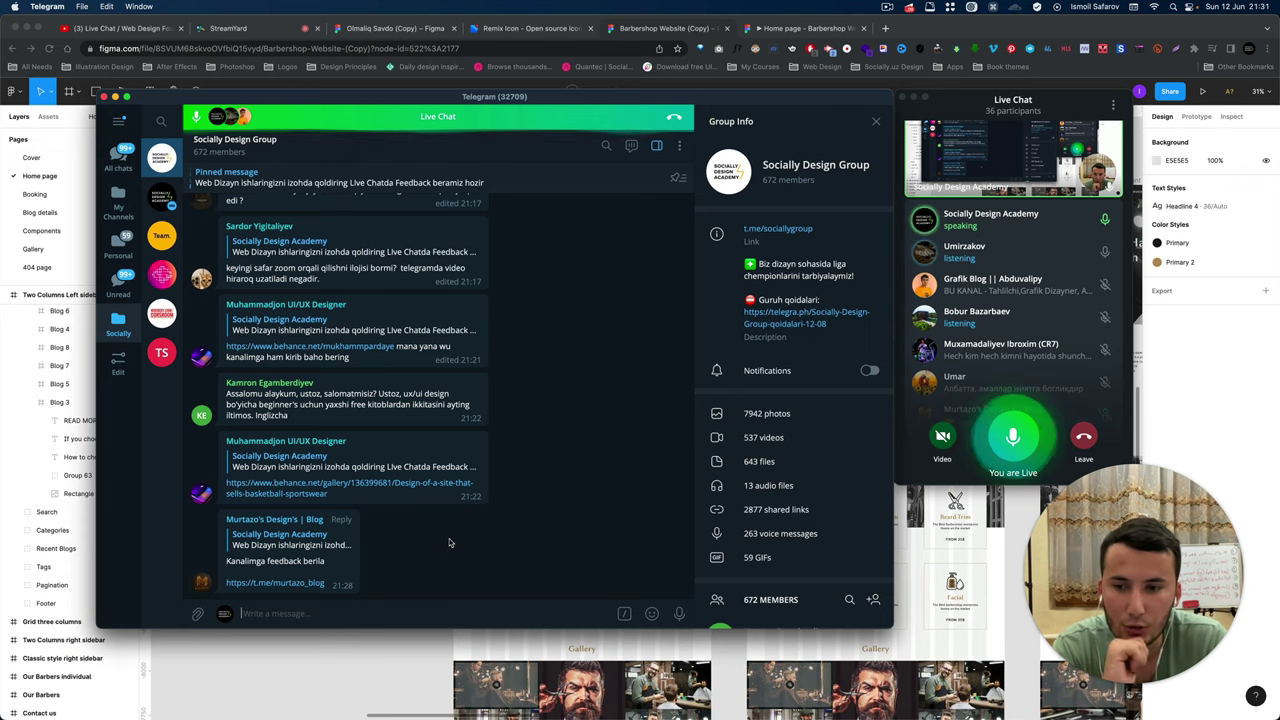
Open the shared Behance project link in the browser, then return to Telegram.
{"action": "left_click", "coordinate": [380, 484]}
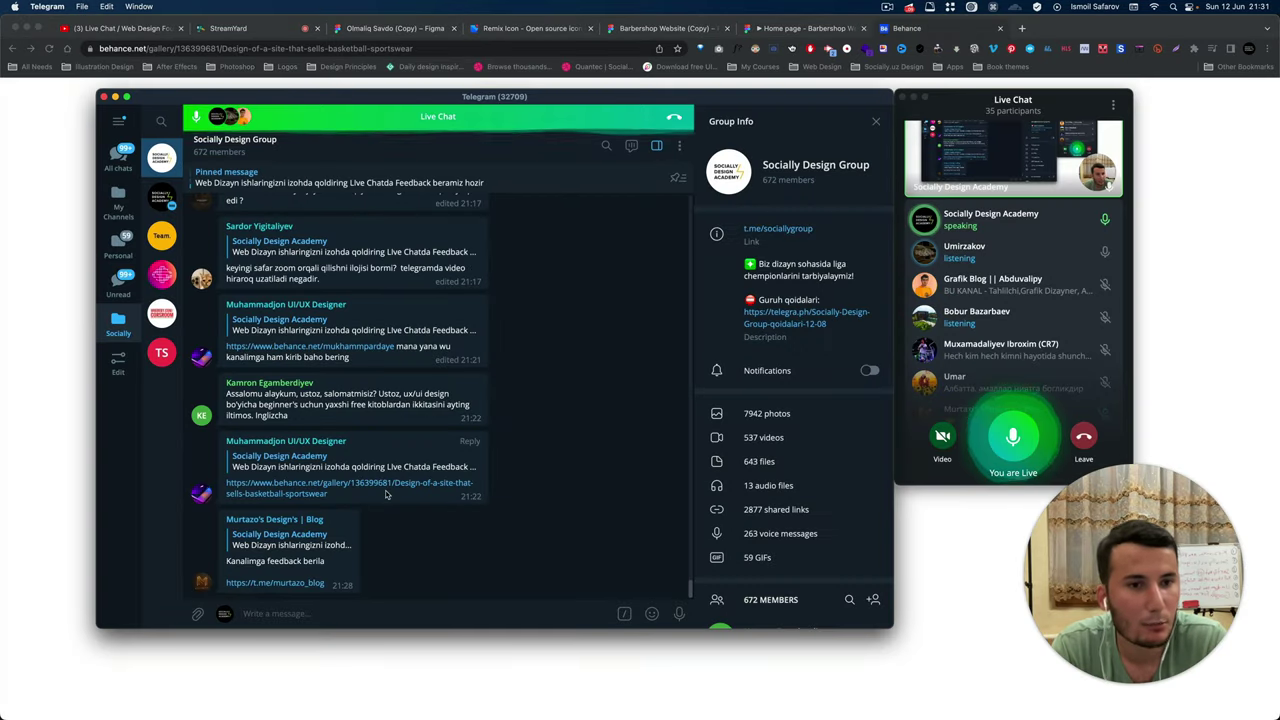
{"action": "scroll", "coordinate": [1000, 347], "scroll_direction": "down", "scroll_amount": 3}
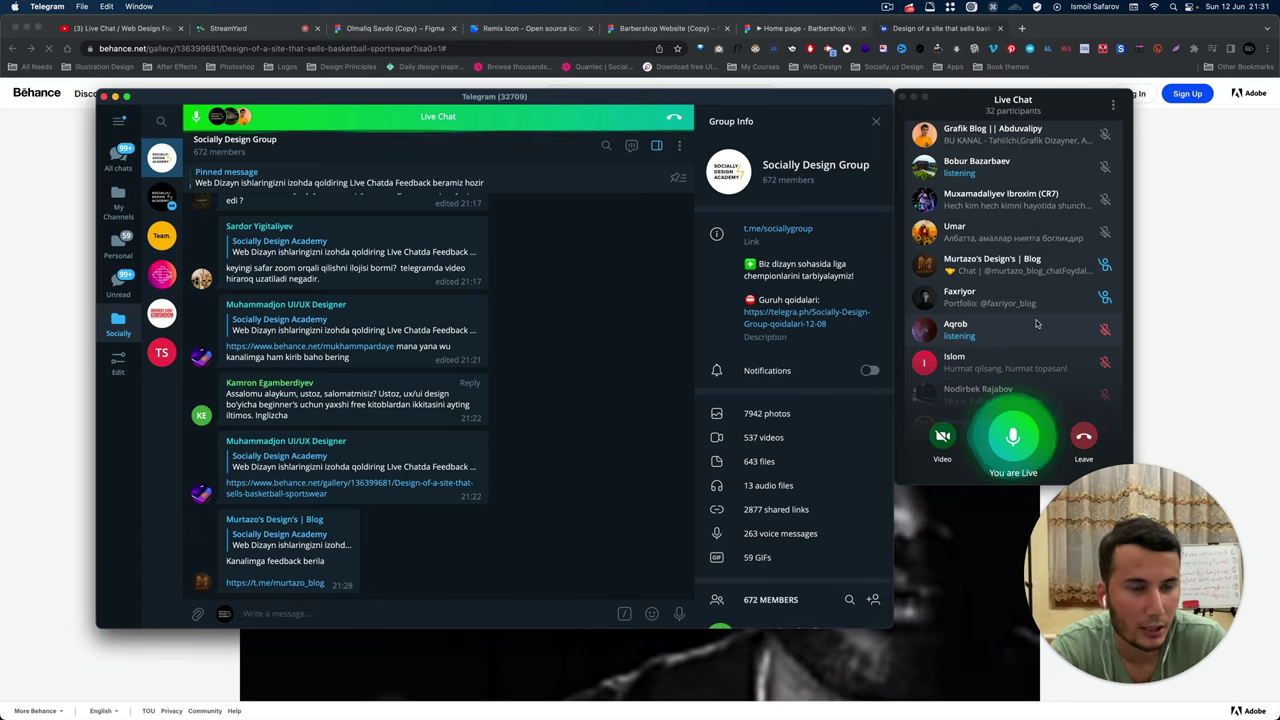
{"action": "left_click", "coordinate": [1260, 291]}
{"action": "key", "text": "super+Tab"}
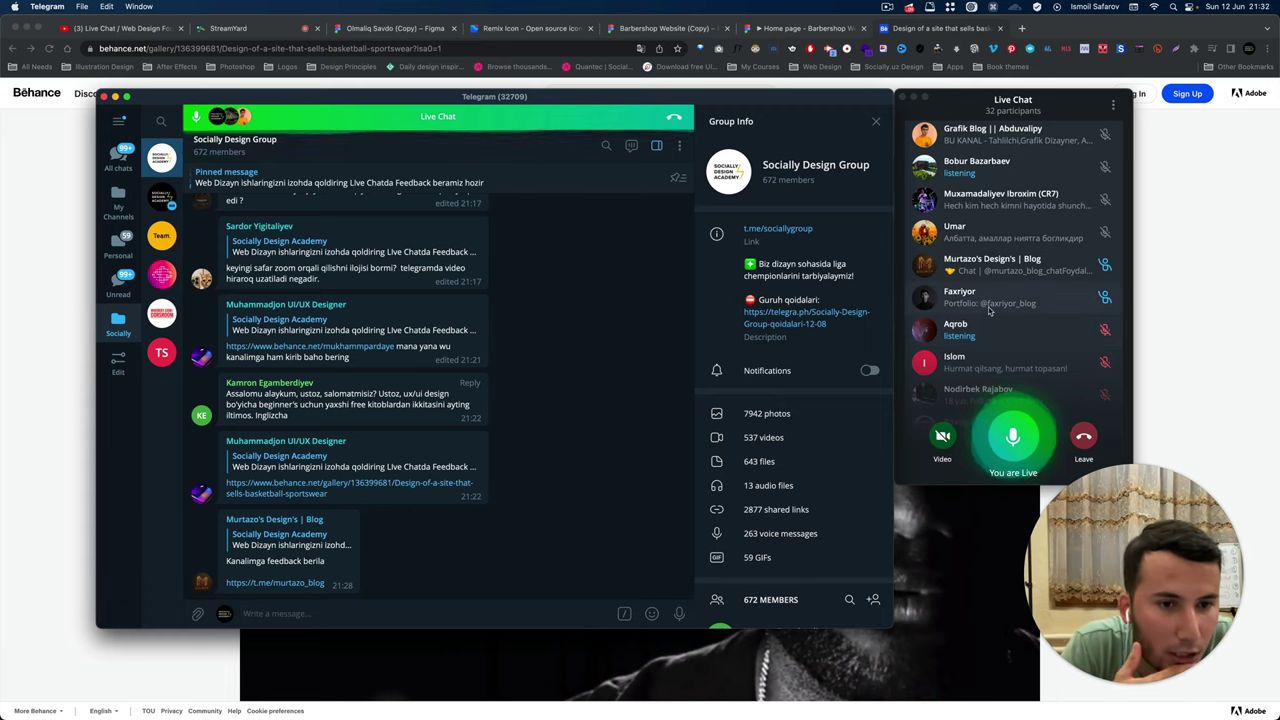
Allow the raised-hand design-blog participant to speak in the Live Chat.
{"action": "left_click", "coordinate": [989, 309]}
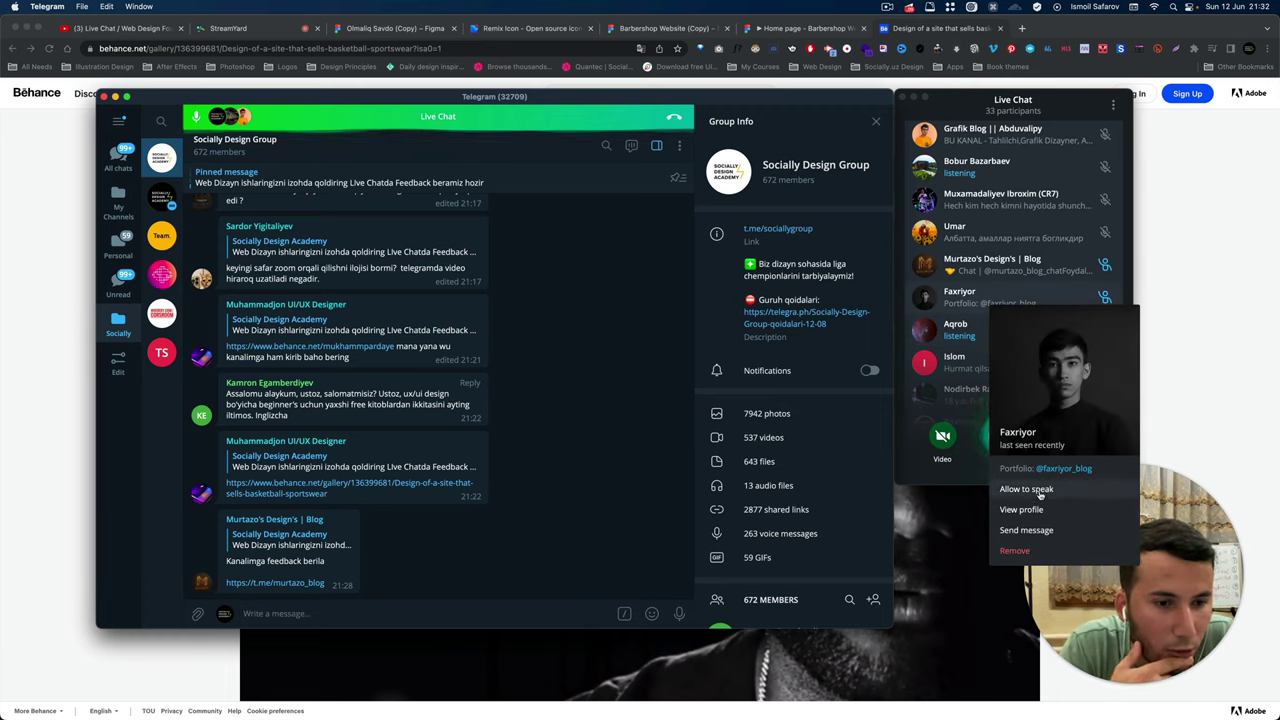
{"action": "left_click", "coordinate": [972, 300]}
{"action": "left_click", "coordinate": [966, 270]}
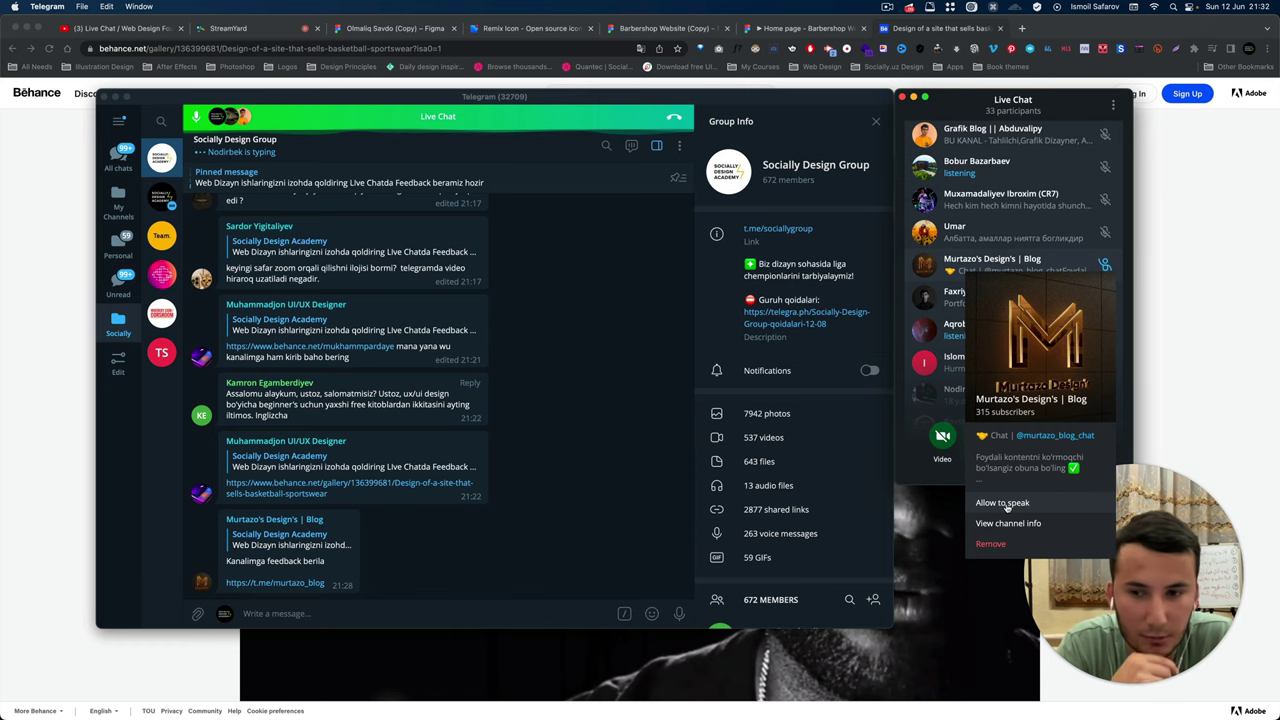
{"action": "left_click", "coordinate": [1004, 503]}
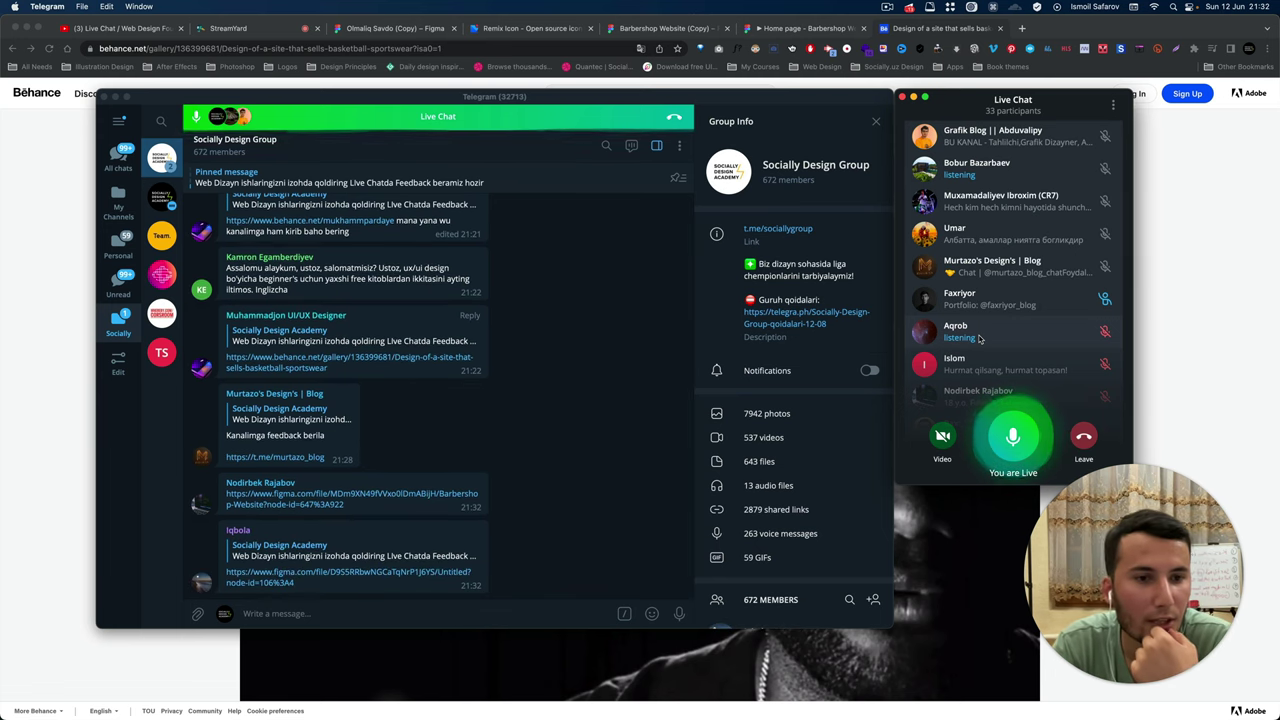
{"action": "left_click", "coordinate": [985, 268]}
{"action": "left_click", "coordinate": [923, 268]}
{"action": "left_click", "coordinate": [923, 268]}
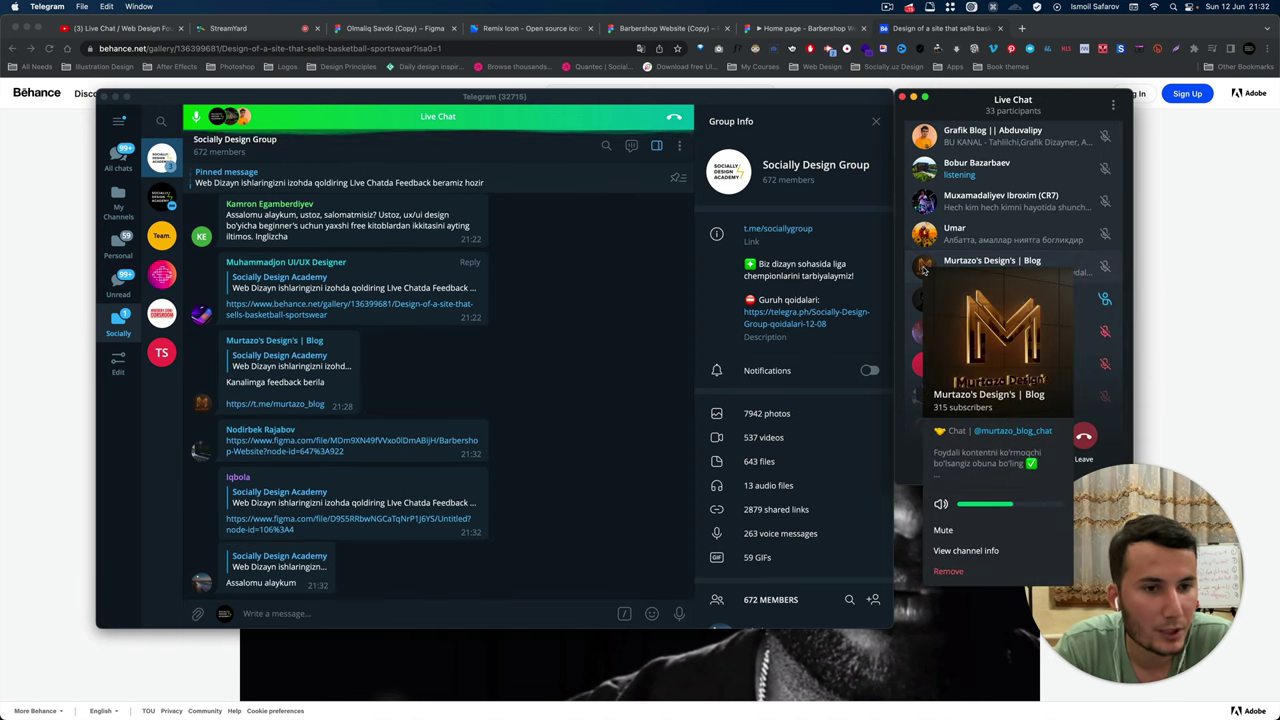
{"action": "left_click", "coordinate": [923, 268]}
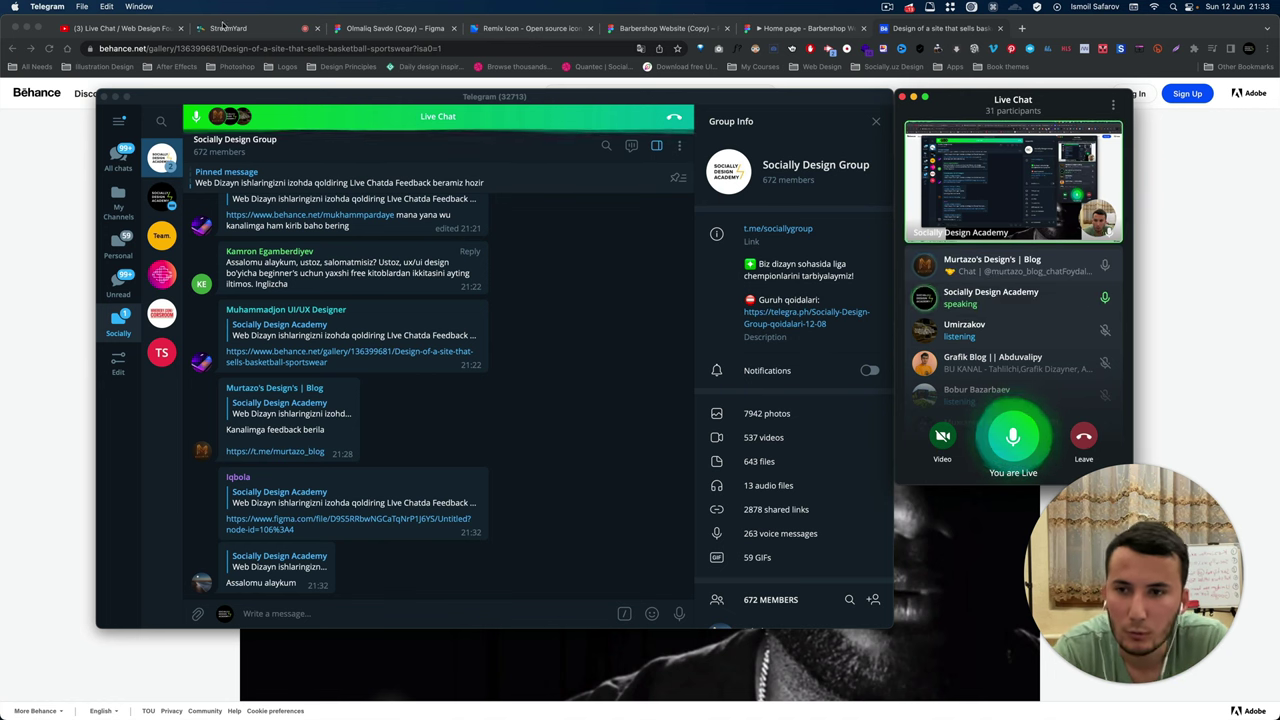
{"action": "left_click", "coordinate": [118, 119]}
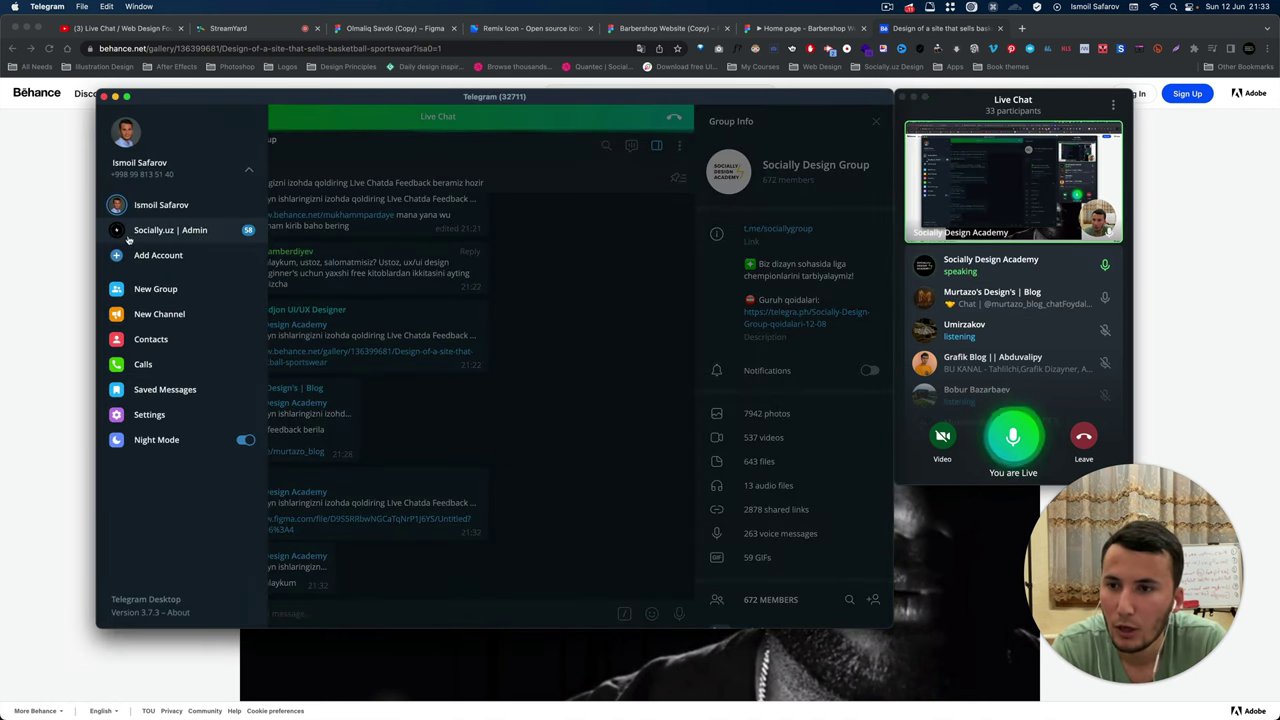
{"action": "left_click", "coordinate": [506, 269]}
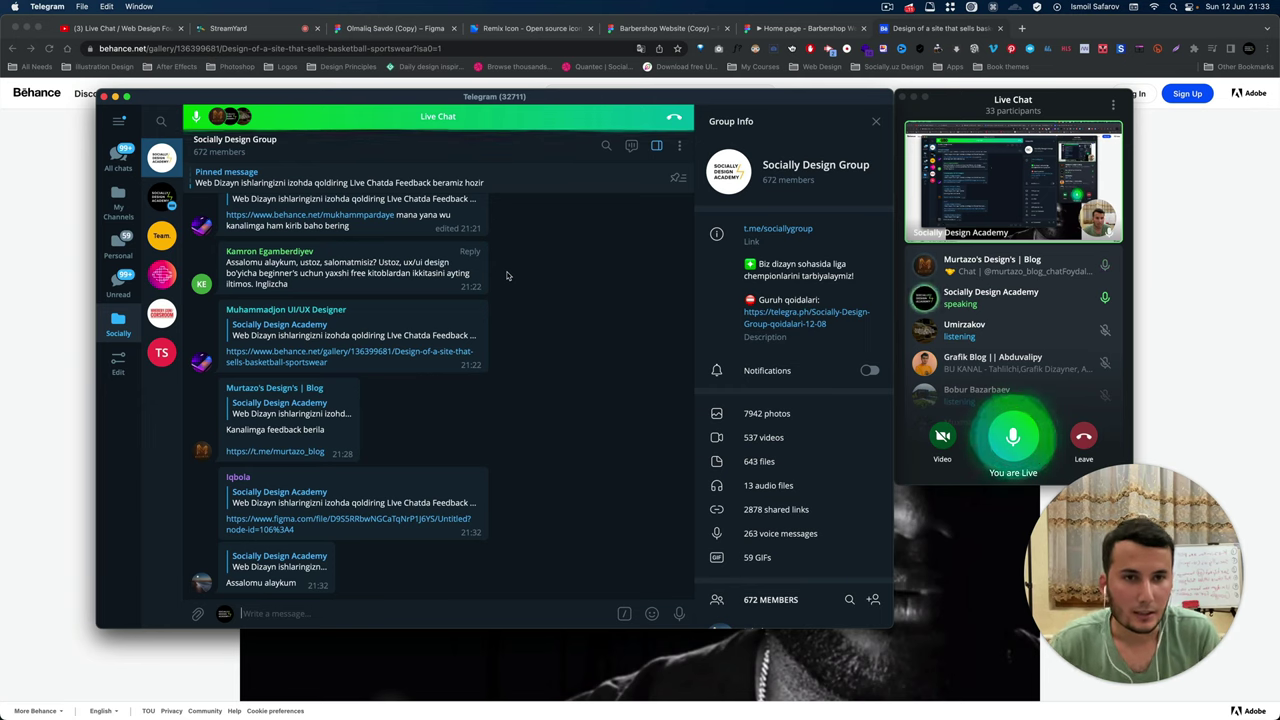
In a new browser tab, go to socially.design and open the Web Design Foundation kursi post.
{"action": "left_click", "coordinate": [1022, 28]}
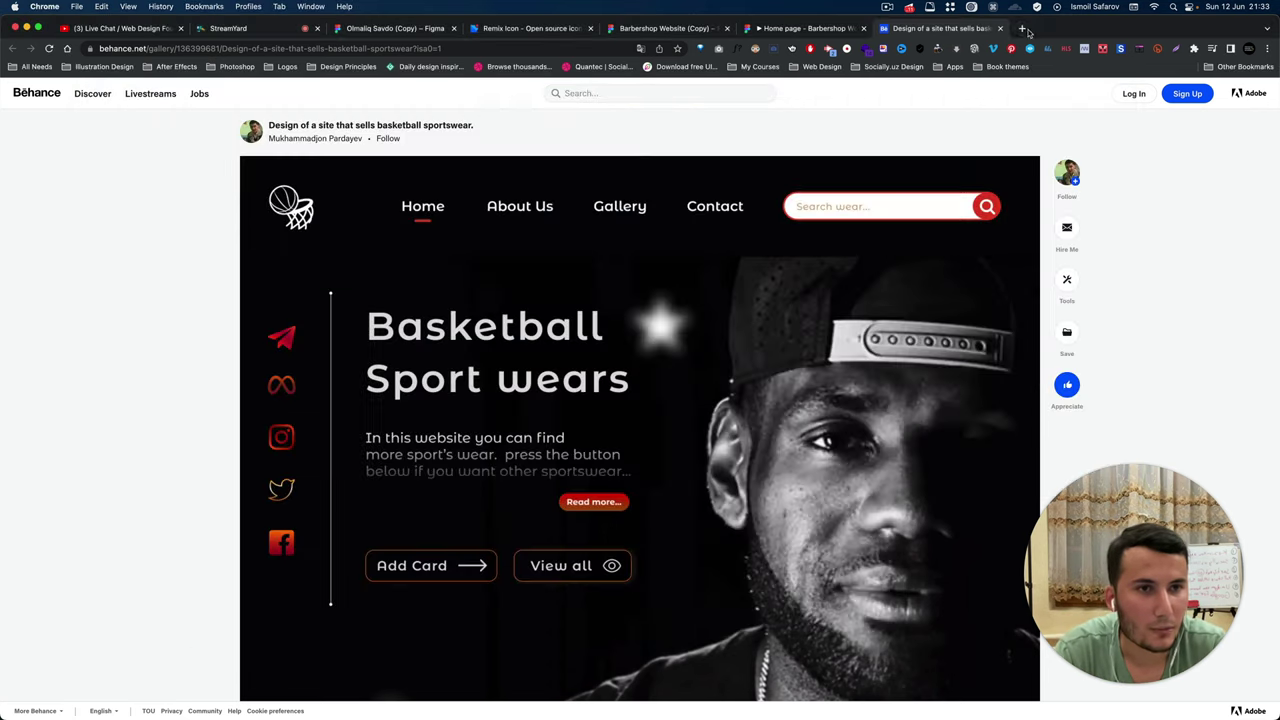
{"action": "left_click", "coordinate": [1022, 28]}
{"action": "type", "text": "soc"}
{"action": "key", "text": "Return"}
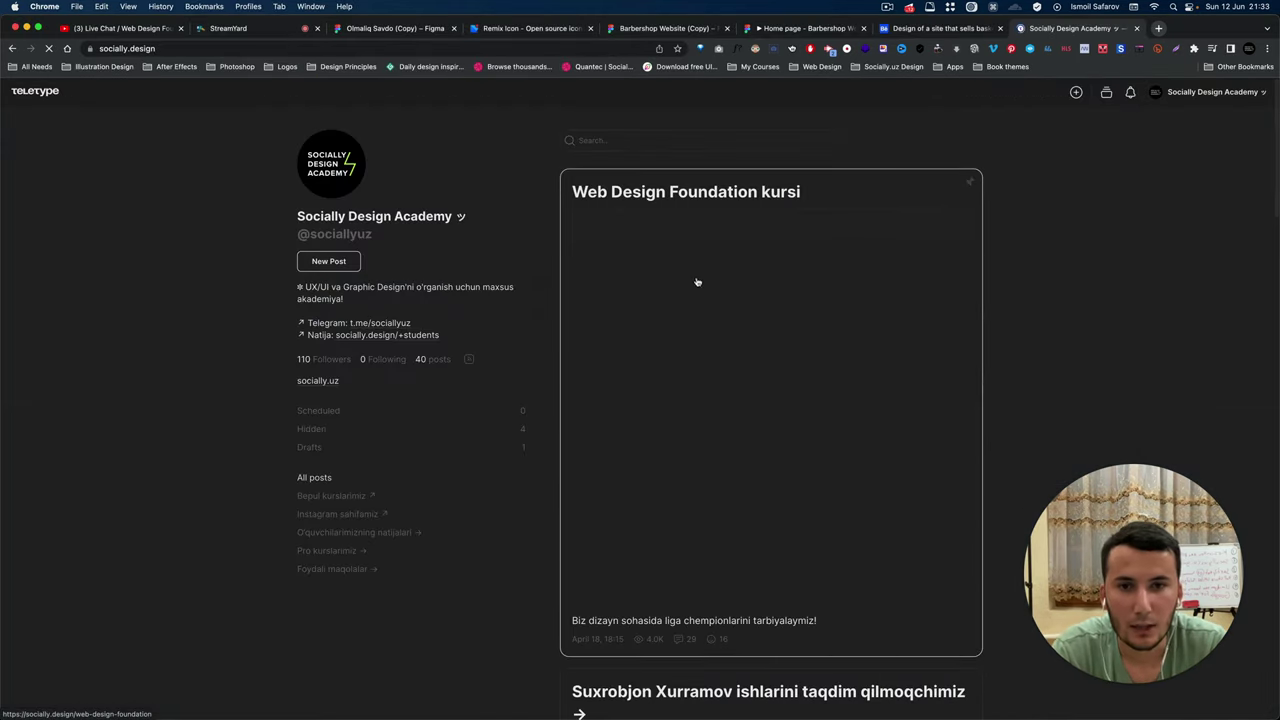
{"action": "left_click", "coordinate": [694, 281]}
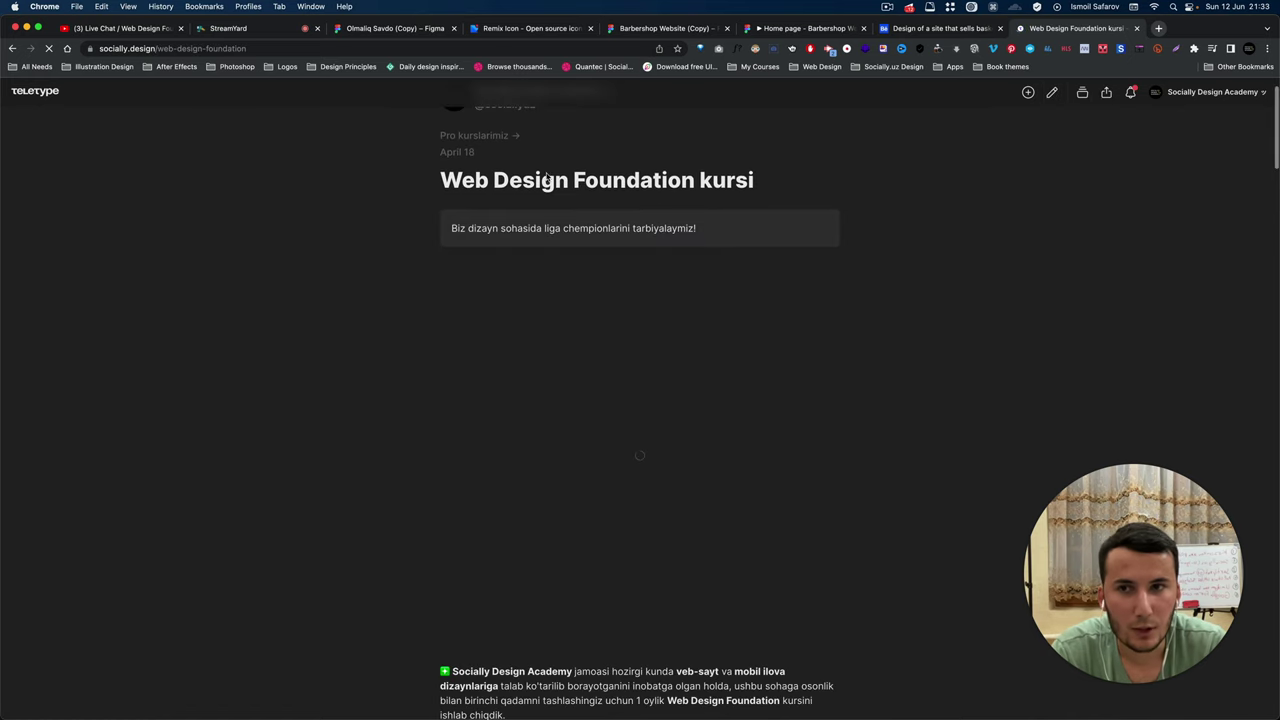
Copy the course article's URL and send it to the Telegram group chat.
{"action": "left_click", "coordinate": [480, 48]}
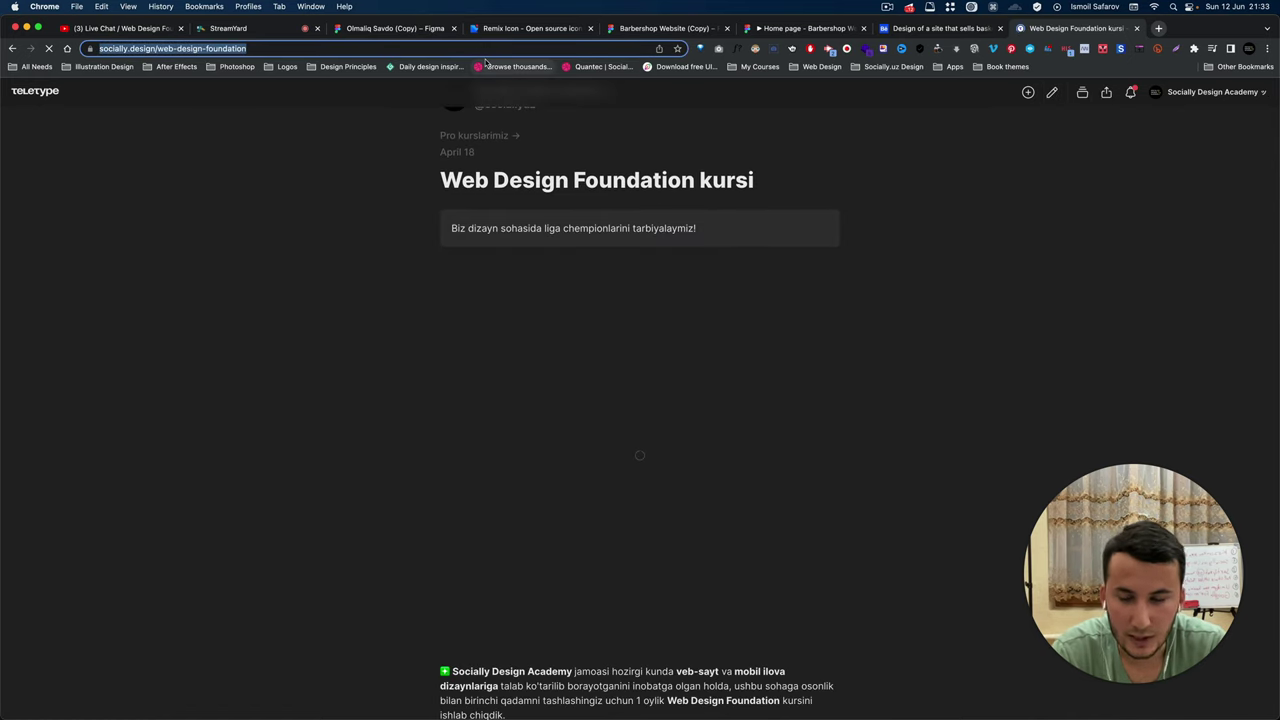
{"action": "key", "text": "super+c"}
{"action": "key", "text": "super+Tab"}
{"action": "key", "text": "super+v"}
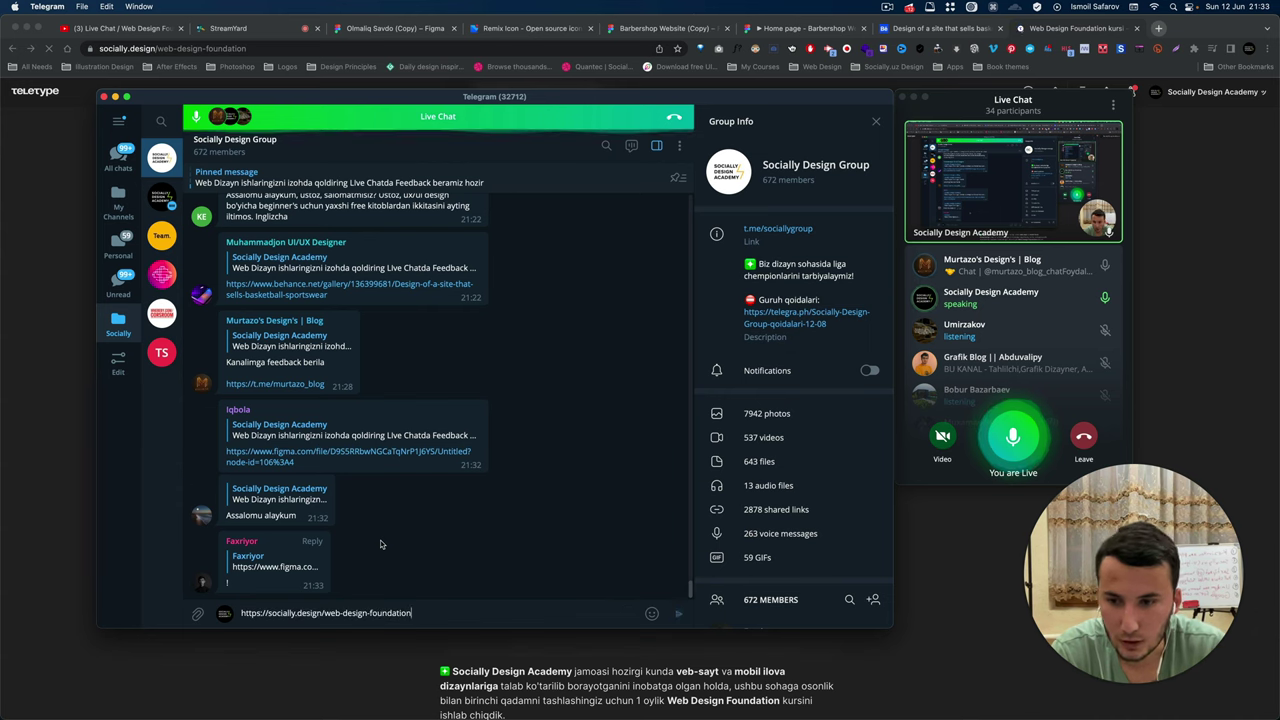
{"action": "key", "text": "Return"}
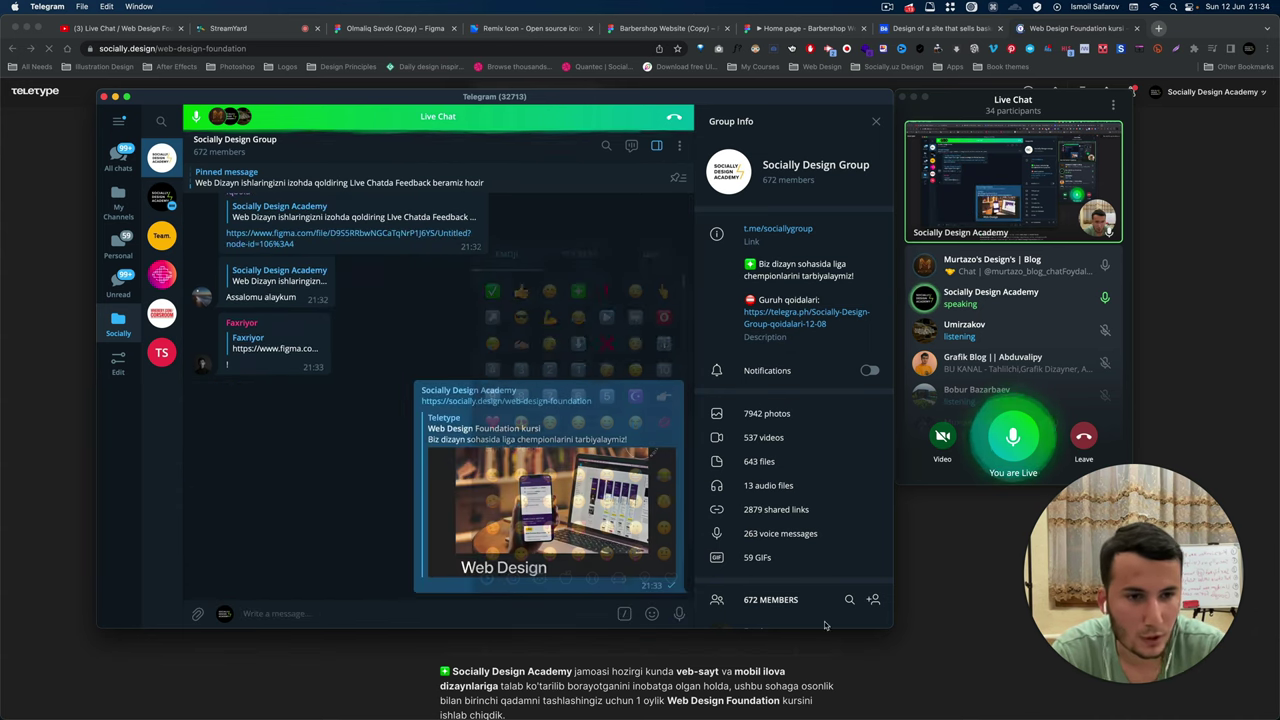
{"action": "left_click", "coordinate": [933, 558]}
Scroll down through the Web Design Foundation course article on Teletype.
{"action": "scroll", "coordinate": [900, 521], "scroll_direction": "down", "scroll_amount": 1}
{"action": "scroll", "coordinate": [900, 521], "scroll_direction": "down", "scroll_amount": 3}
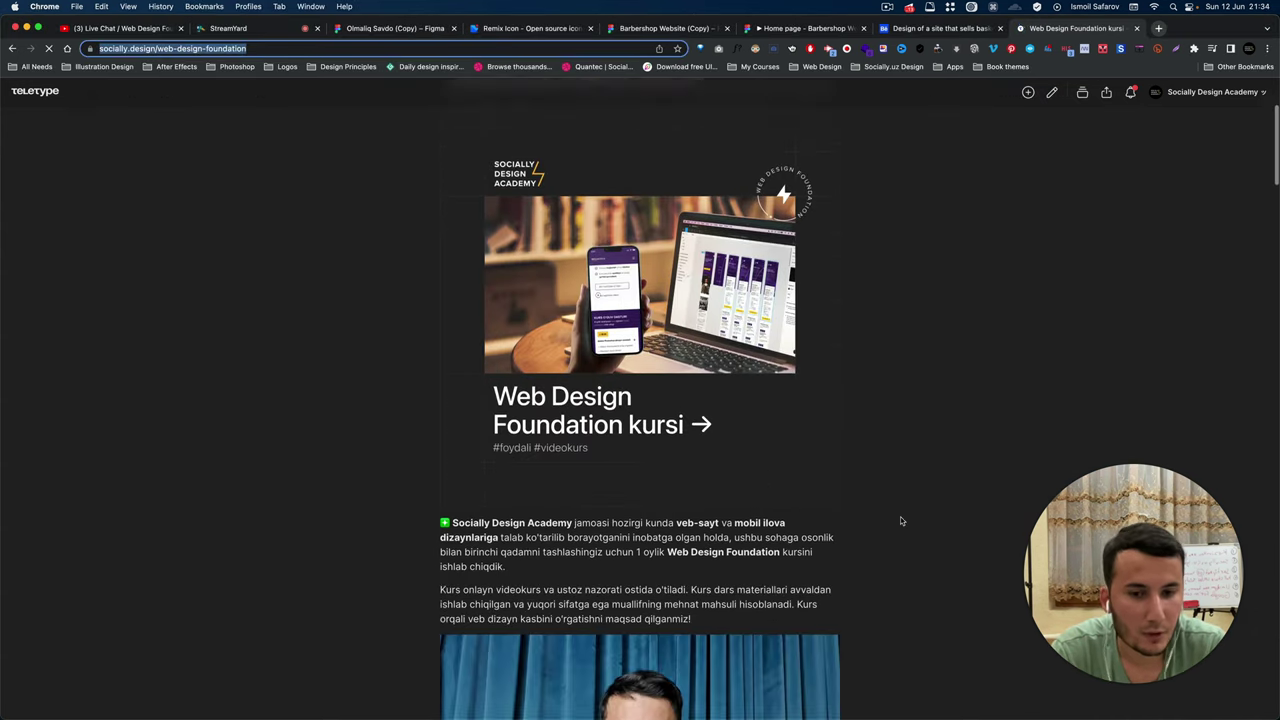
{"action": "scroll", "coordinate": [900, 521], "scroll_direction": "down", "scroll_amount": 5}
{"action": "scroll", "coordinate": [900, 521], "scroll_direction": "down", "scroll_amount": 10}
{"action": "scroll", "coordinate": [900, 521], "scroll_direction": "up", "scroll_amount": 3}
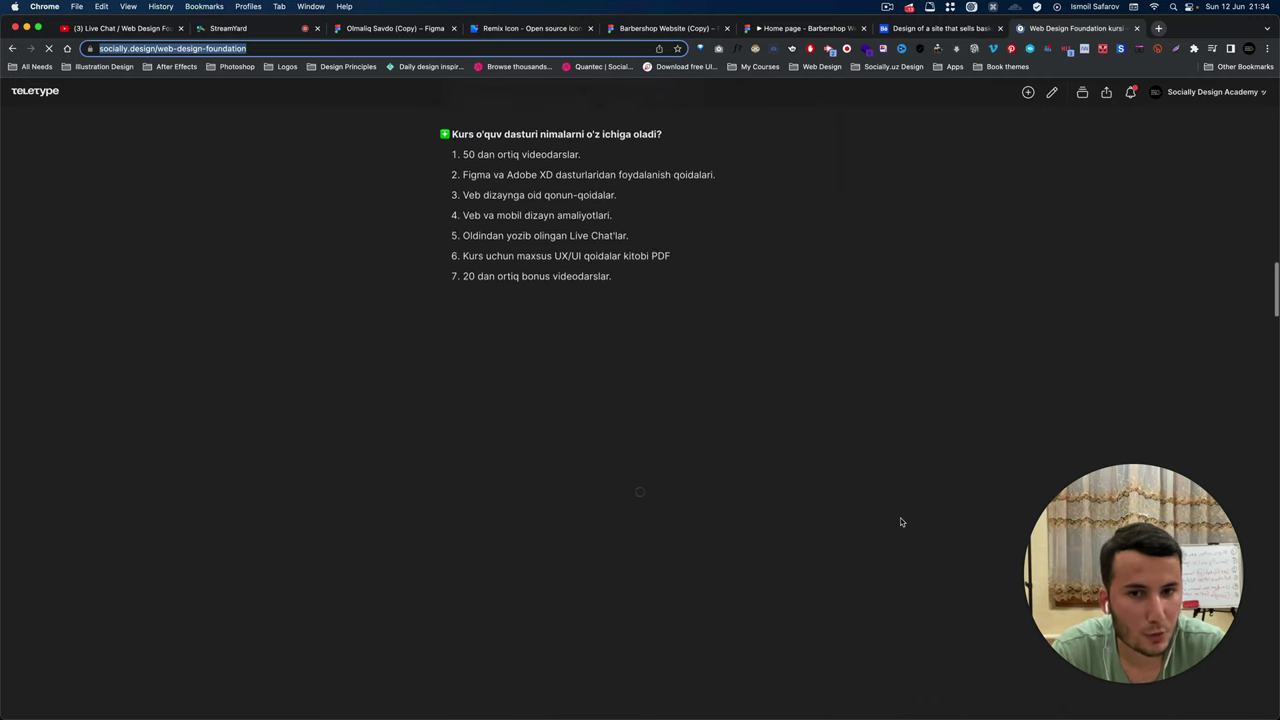
{"action": "scroll", "coordinate": [900, 521], "scroll_direction": "up", "scroll_amount": 2}
{"action": "scroll", "coordinate": [900, 521], "scroll_direction": "up", "scroll_amount": 5}
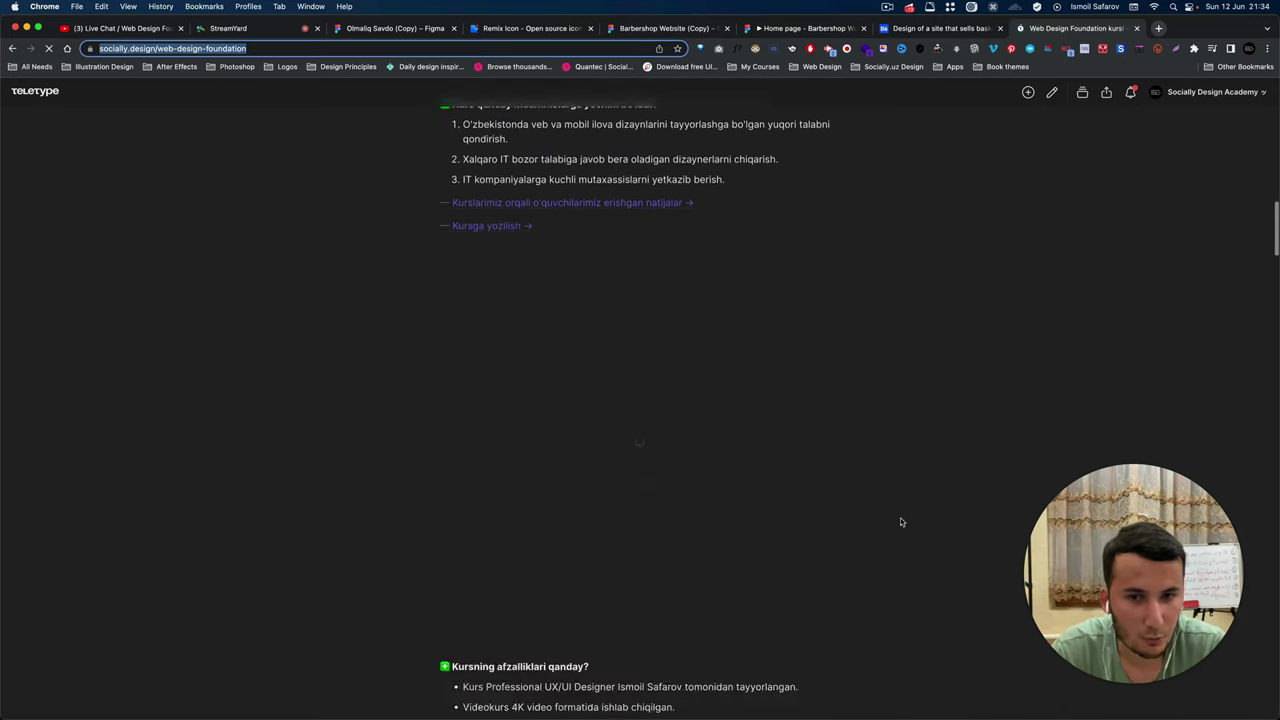
{"action": "scroll", "coordinate": [900, 521], "scroll_direction": "down", "scroll_amount": 5}
{"action": "scroll", "coordinate": [900, 521], "scroll_direction": "down", "scroll_amount": 5}
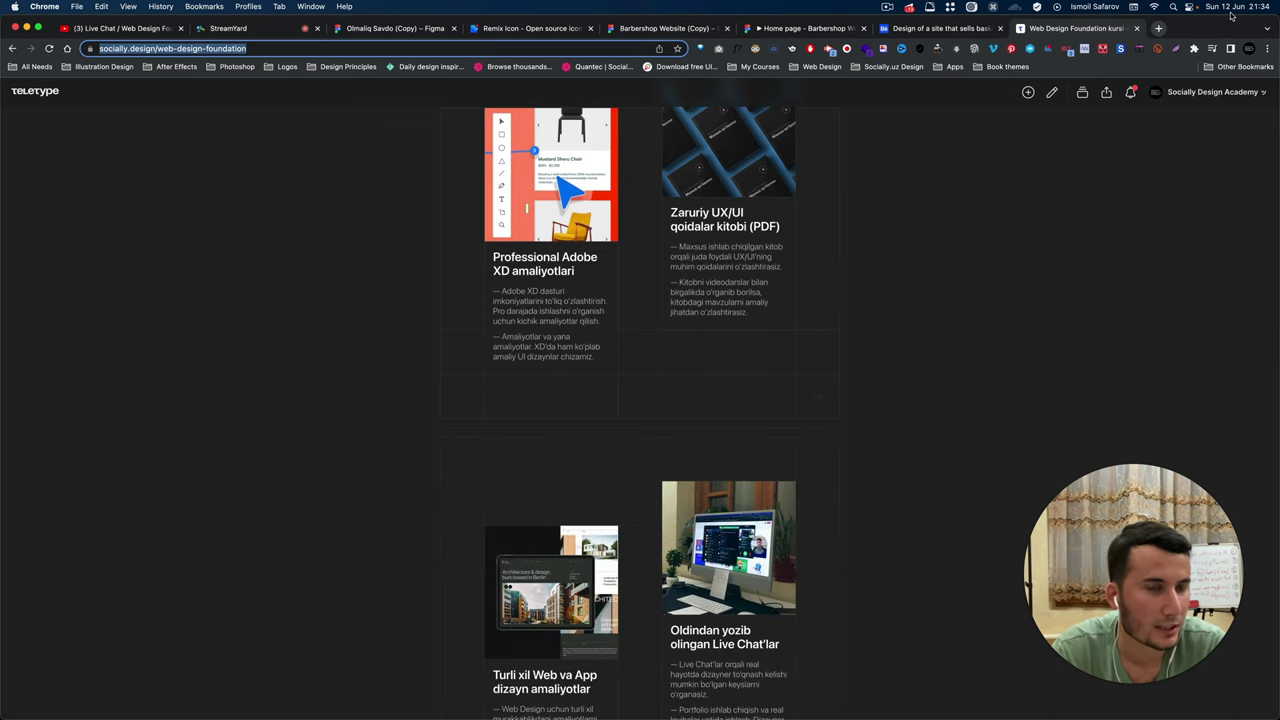
{"action": "scroll", "coordinate": [843, 394], "scroll_direction": "down", "scroll_amount": 5}
{"action": "scroll", "coordinate": [838, 399], "scroll_direction": "down", "scroll_amount": 1}
{"action": "scroll", "coordinate": [838, 398], "scroll_direction": "down", "scroll_amount": 4}
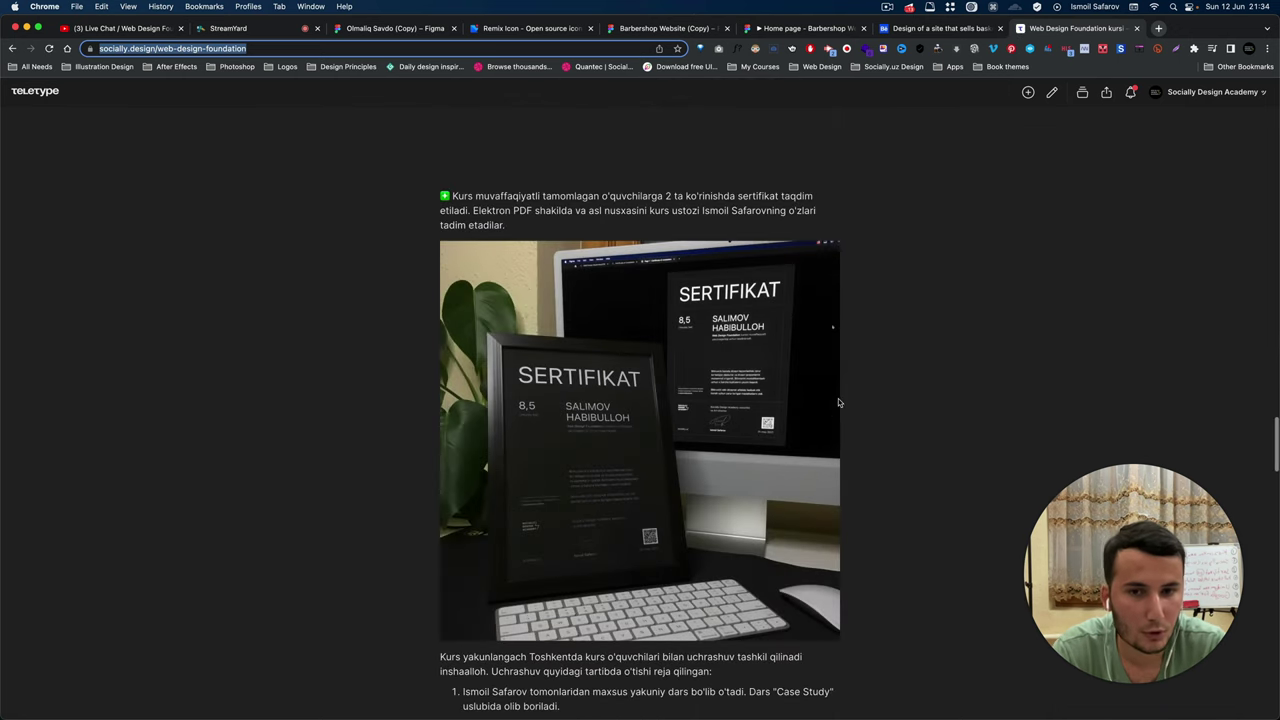
{"action": "scroll", "coordinate": [821, 421], "scroll_direction": "down", "scroll_amount": 3}
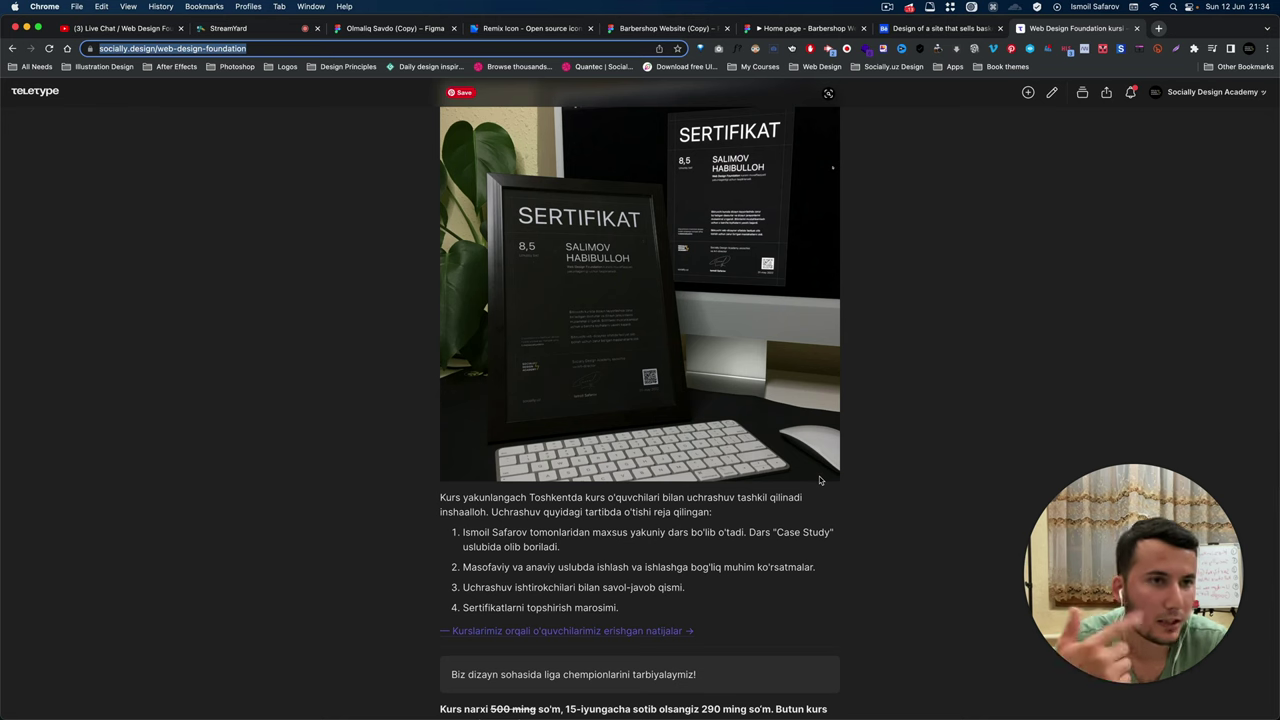
{"action": "scroll", "coordinate": [780, 487], "scroll_direction": "down", "scroll_amount": 5}
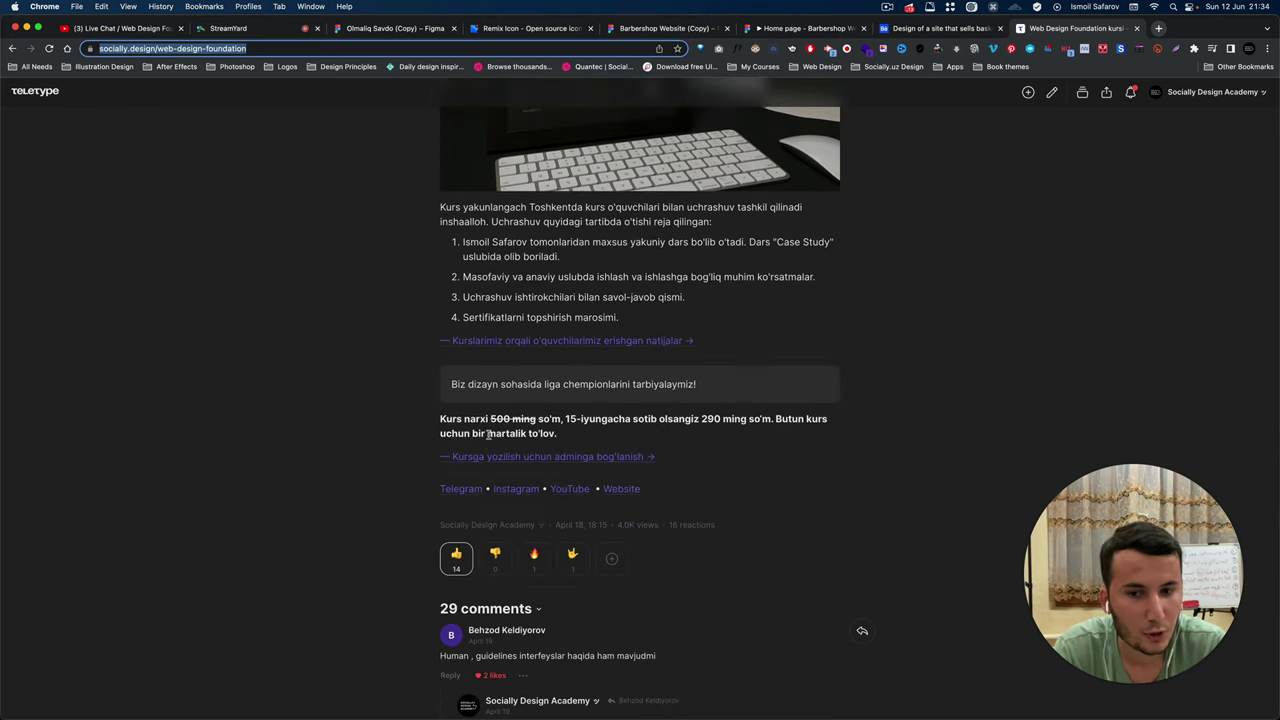
Highlight the course prices: the old 500 ming so'm and the discounted 290 ming.
{"action": "left_click_drag", "start_coordinate": [477, 417], "coordinate": [561, 420]}
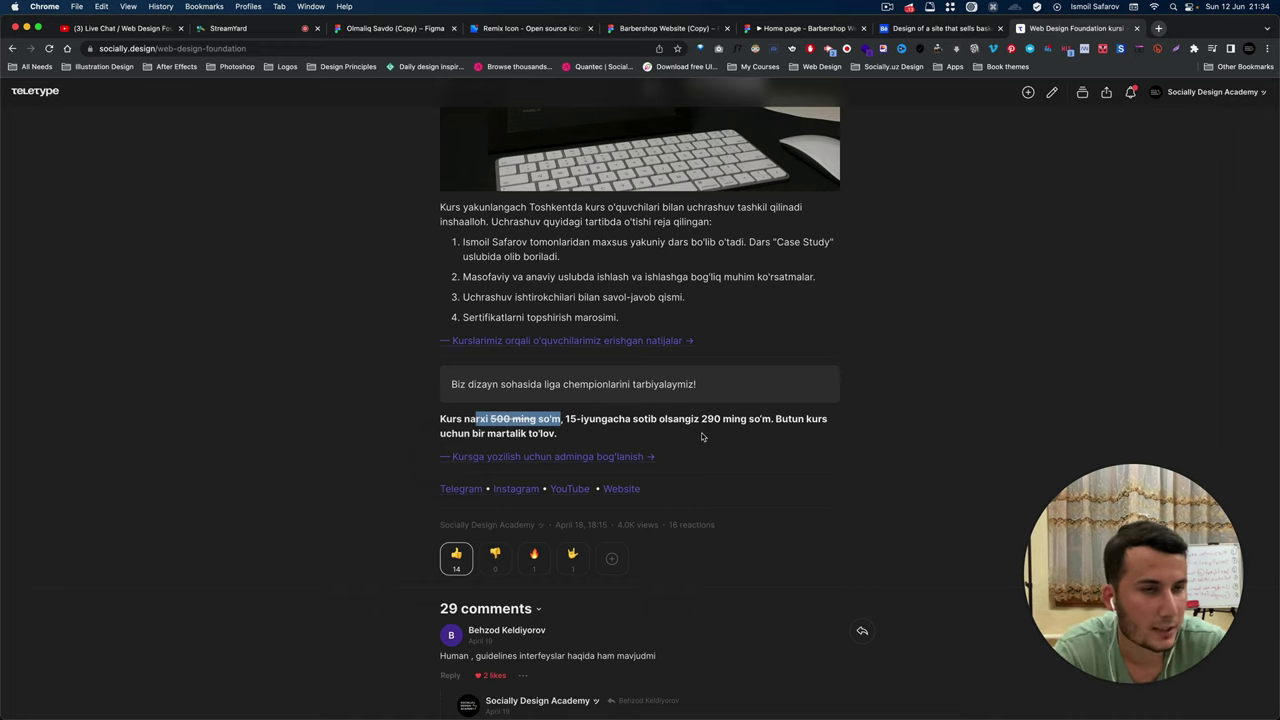
{"action": "left_click_drag", "start_coordinate": [694, 419], "coordinate": [757, 419]}
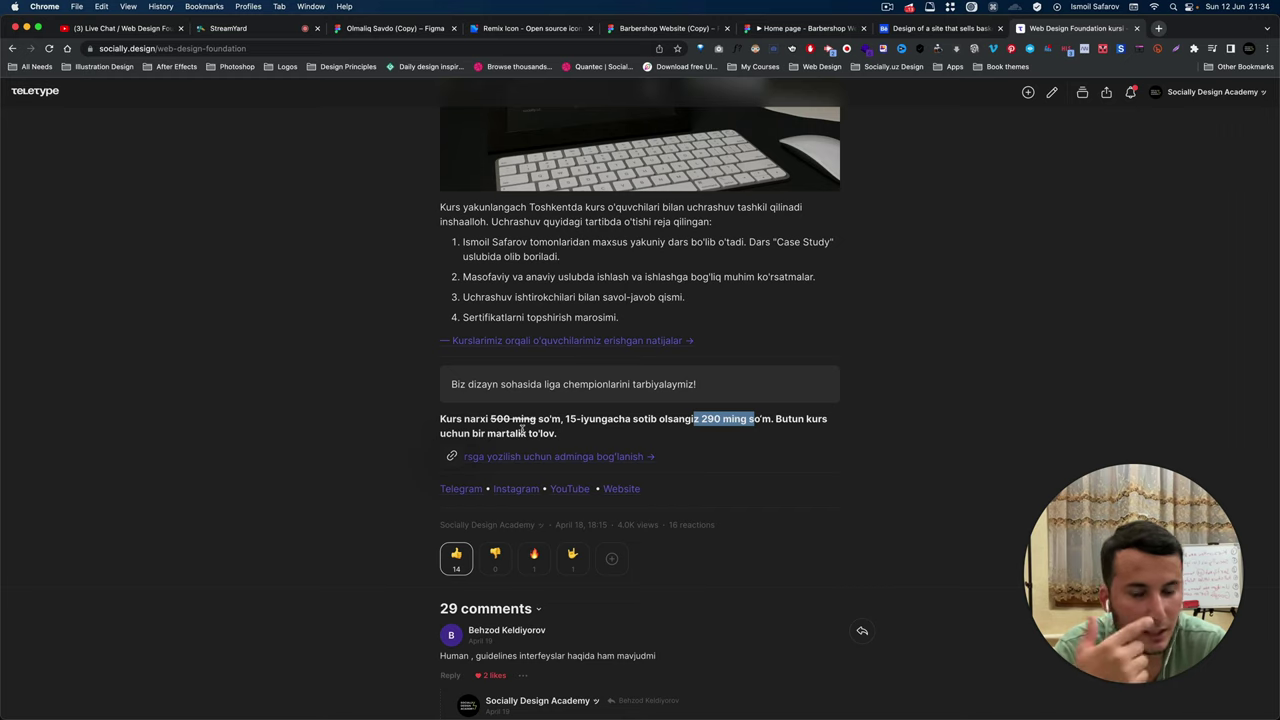
{"action": "left_click_drag", "start_coordinate": [560, 437], "coordinate": [433, 422]}
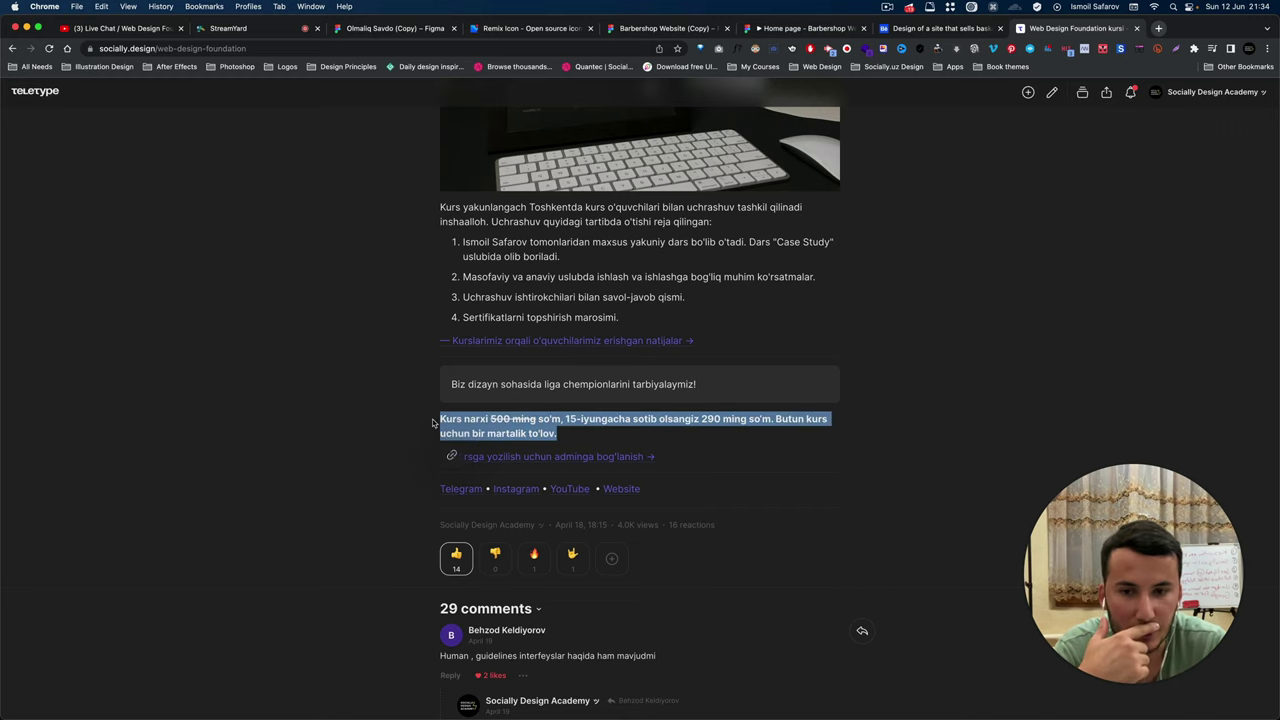
{"action": "scroll", "coordinate": [450, 410], "scroll_direction": "up", "scroll_amount": 1}
{"action": "left_click", "coordinate": [492, 373]}
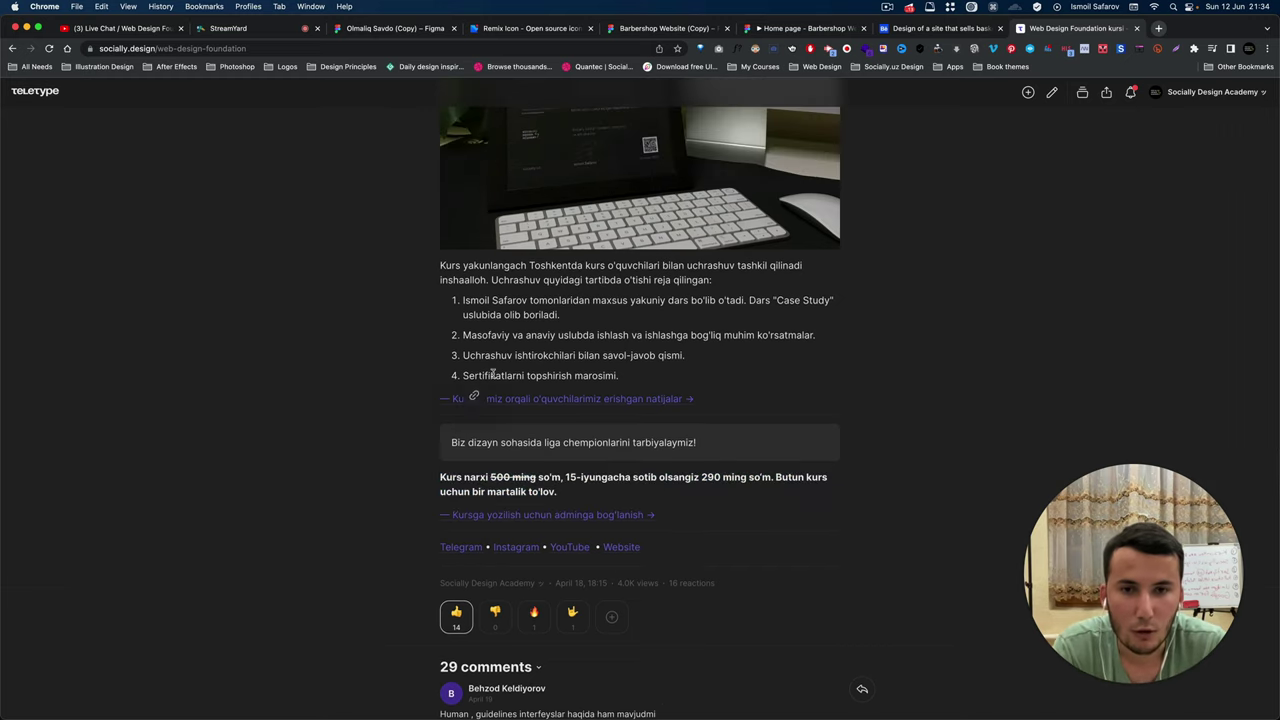
Scroll back through the article, then switch to the Barbershop home page prototype tab.
{"action": "scroll", "coordinate": [492, 373], "scroll_direction": "up", "scroll_amount": 3}
{"action": "scroll", "coordinate": [492, 373], "scroll_direction": "up", "scroll_amount": 5}
{"action": "scroll", "coordinate": [492, 373], "scroll_direction": "up", "scroll_amount": 5}
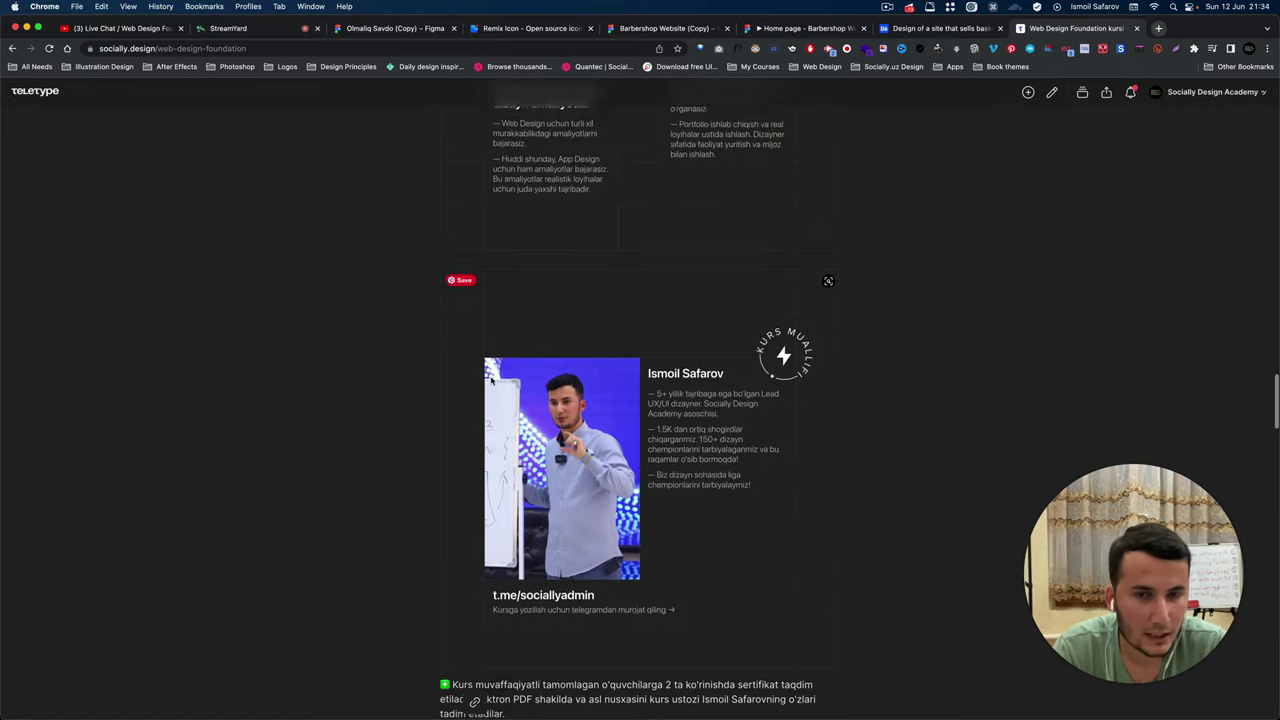
{"action": "scroll", "coordinate": [492, 378], "scroll_direction": "up", "scroll_amount": 5}
{"action": "scroll", "coordinate": [492, 378], "scroll_direction": "up", "scroll_amount": 5}
{"action": "scroll", "coordinate": [492, 378], "scroll_direction": "up", "scroll_amount": 3}
{"action": "scroll", "coordinate": [492, 378], "scroll_direction": "up", "scroll_amount": 5}
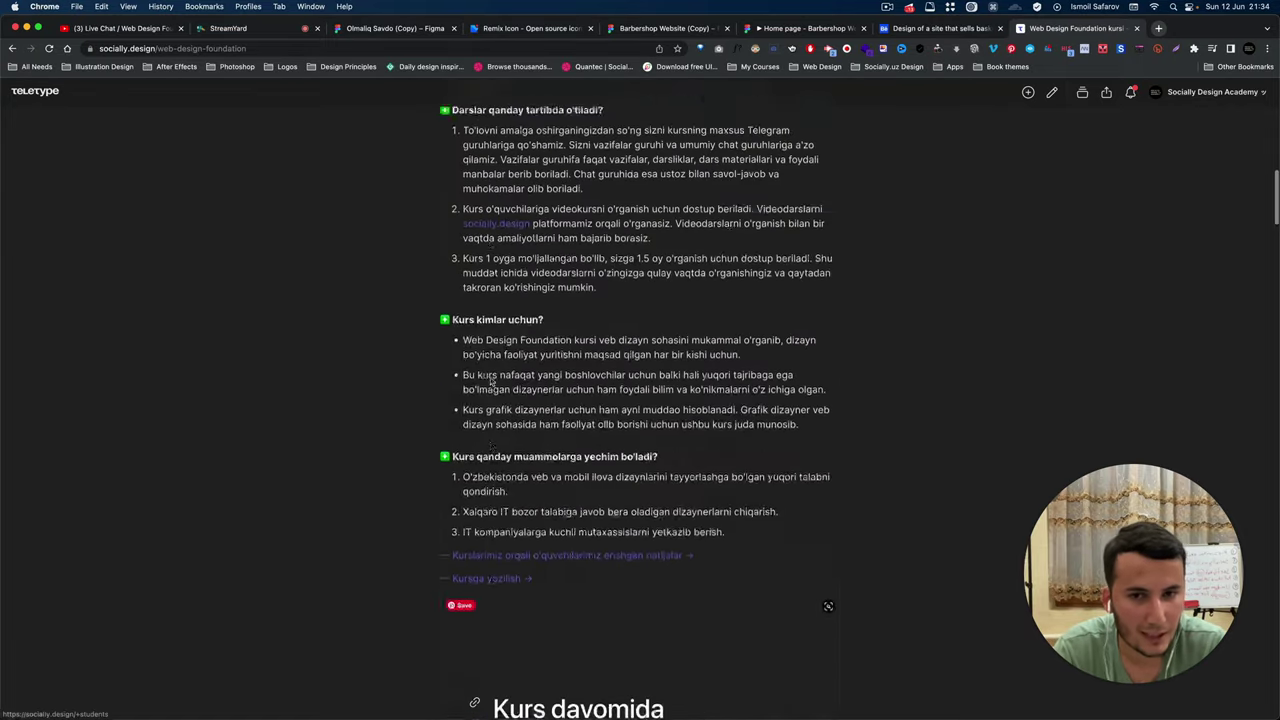
{"action": "scroll", "coordinate": [492, 380], "scroll_direction": "up", "scroll_amount": 4}
{"action": "scroll", "coordinate": [492, 380], "scroll_direction": "up", "scroll_amount": 4}
{"action": "scroll", "coordinate": [492, 380], "scroll_direction": "down", "scroll_amount": 15}
{"action": "scroll", "coordinate": [492, 380], "scroll_direction": "down", "scroll_amount": 5}
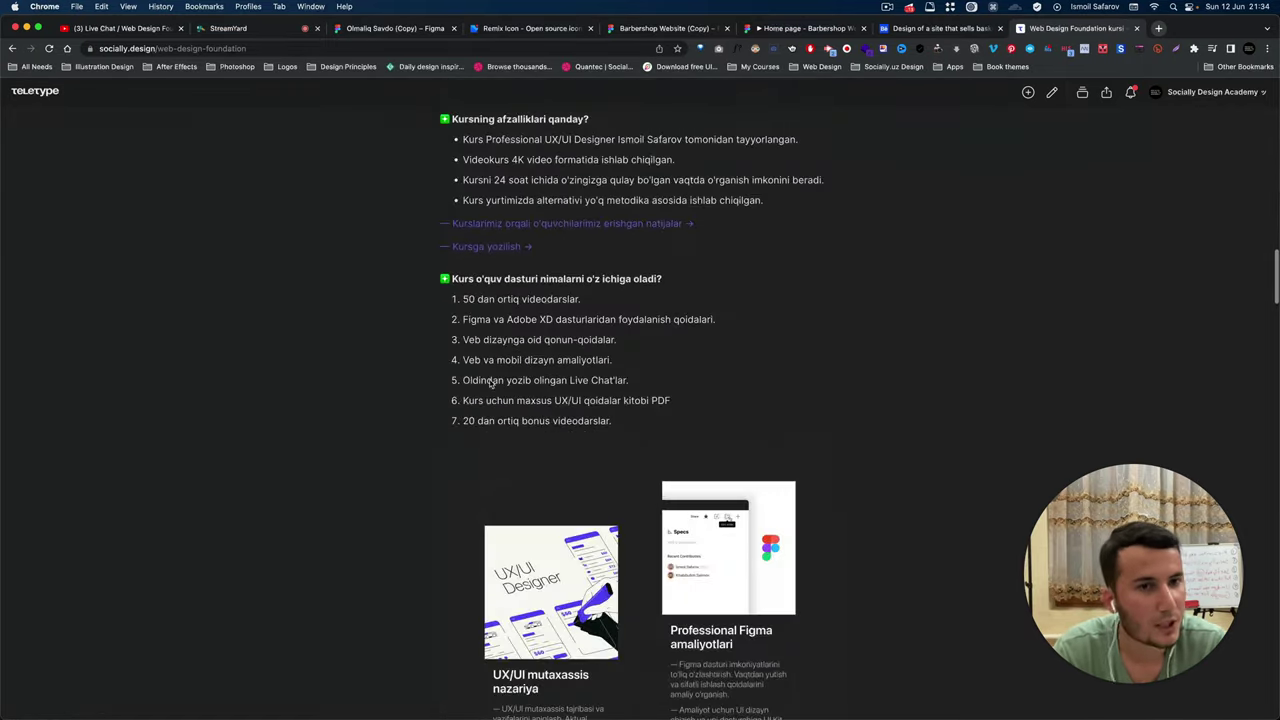
{"action": "scroll", "coordinate": [490, 382], "scroll_direction": "down", "scroll_amount": 3}
{"action": "scroll", "coordinate": [490, 385], "scroll_direction": "down", "scroll_amount": 2}
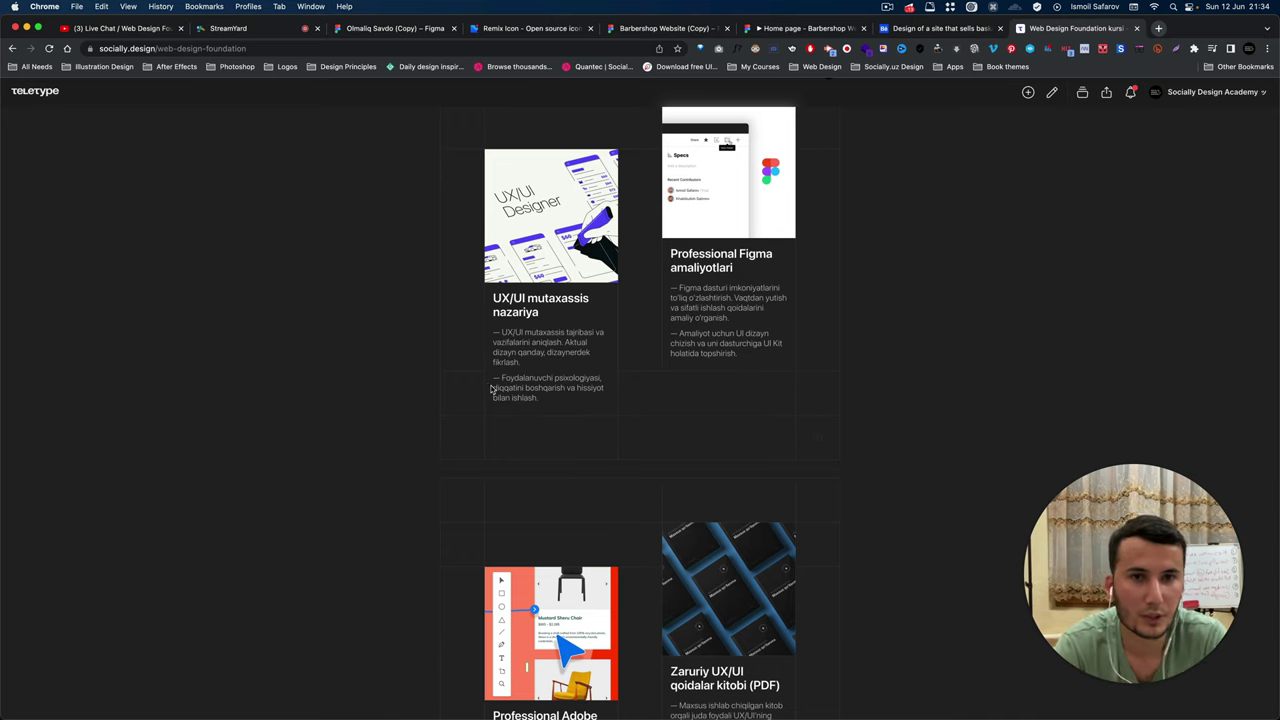
{"action": "left_click", "coordinate": [766, 29]}
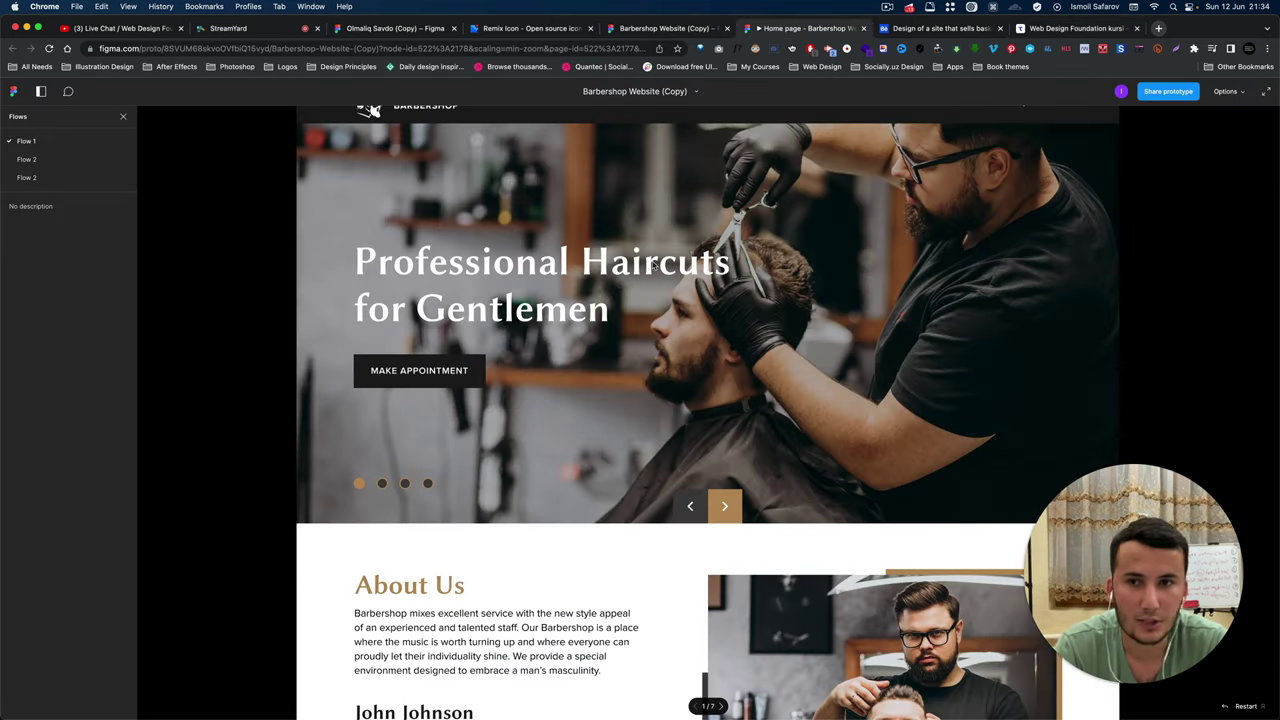
Scroll the barbershop Figma prototype down to its contact footer.
{"action": "scroll", "coordinate": [553, 277], "scroll_direction": "down", "scroll_amount": 1}
{"action": "scroll", "coordinate": [553, 277], "scroll_direction": "down", "scroll_amount": 5}
{"action": "scroll", "coordinate": [553, 277], "scroll_direction": "down", "scroll_amount": 5}
{"action": "scroll", "coordinate": [553, 277], "scroll_direction": "down", "scroll_amount": 5}
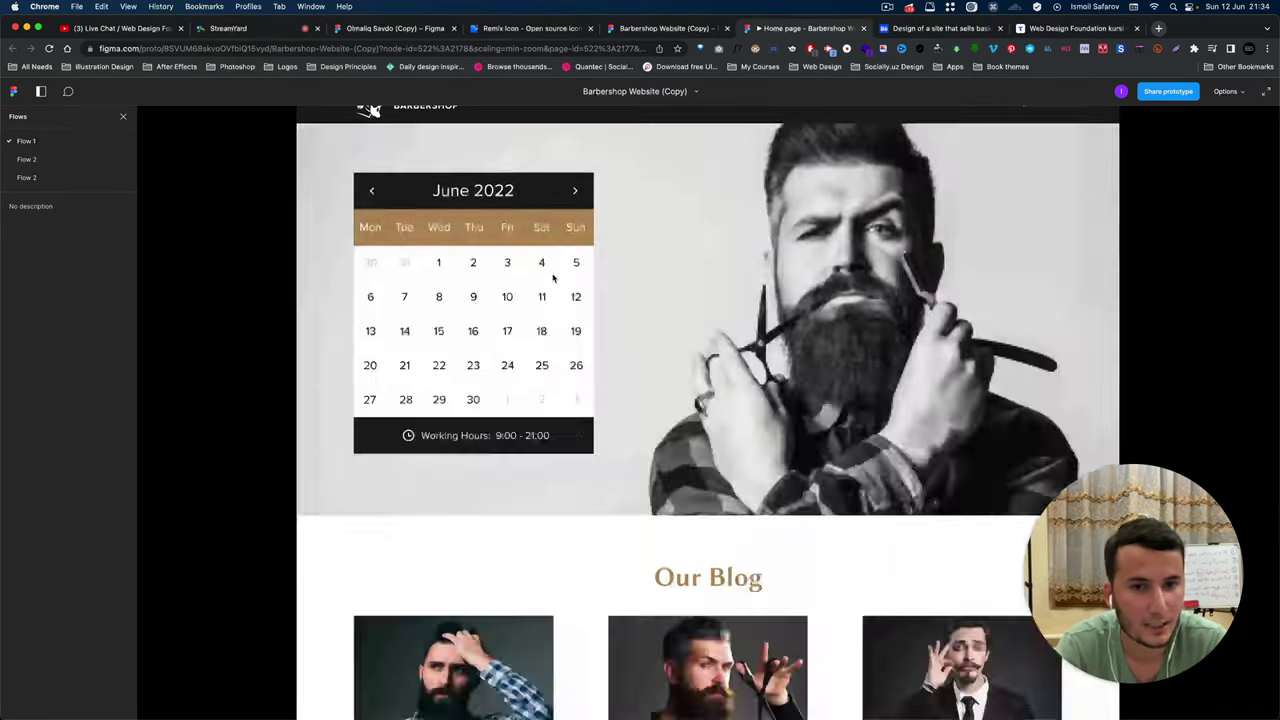
{"action": "scroll", "coordinate": [553, 277], "scroll_direction": "down", "scroll_amount": 5}
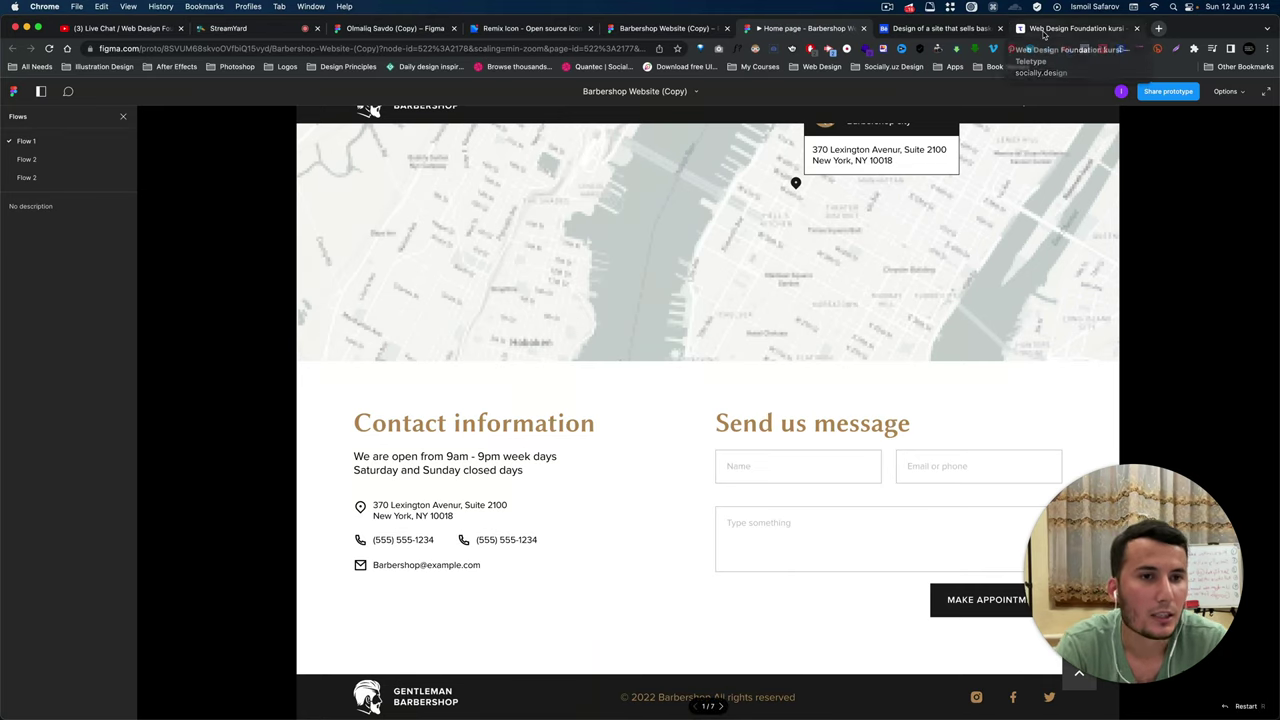
Return to the Web Design Foundation kursi article and scroll to its top.
{"action": "left_click", "coordinate": [1044, 30]}
{"action": "scroll", "coordinate": [890, 207], "scroll_direction": "down", "scroll_amount": 1}
{"action": "scroll", "coordinate": [890, 207], "scroll_direction": "up", "scroll_amount": 10}
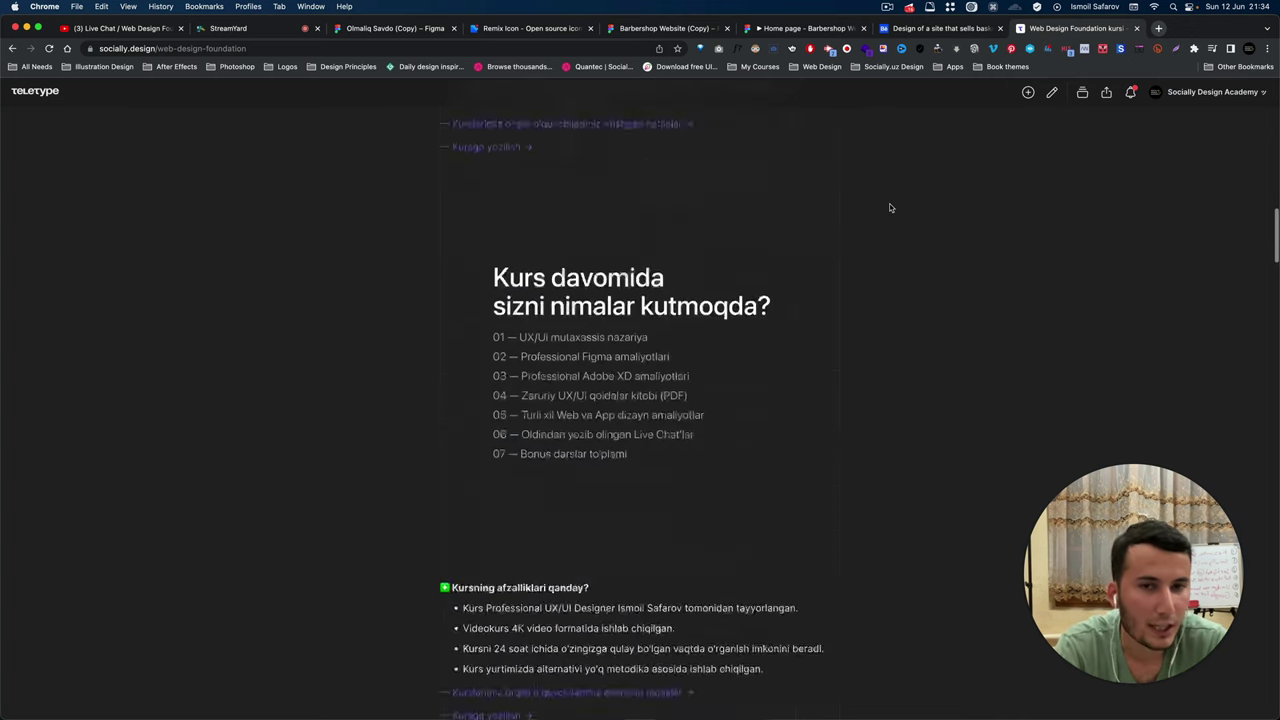
{"action": "scroll", "coordinate": [890, 207], "scroll_direction": "up", "scroll_amount": 10}
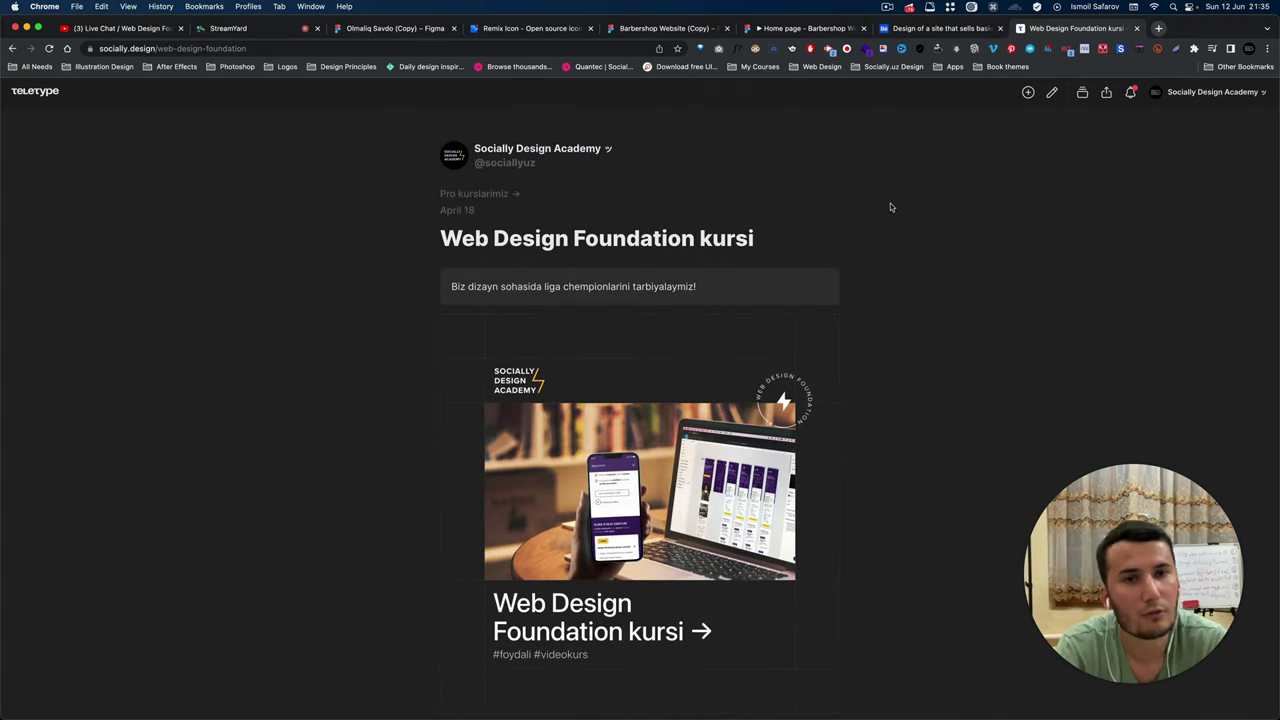
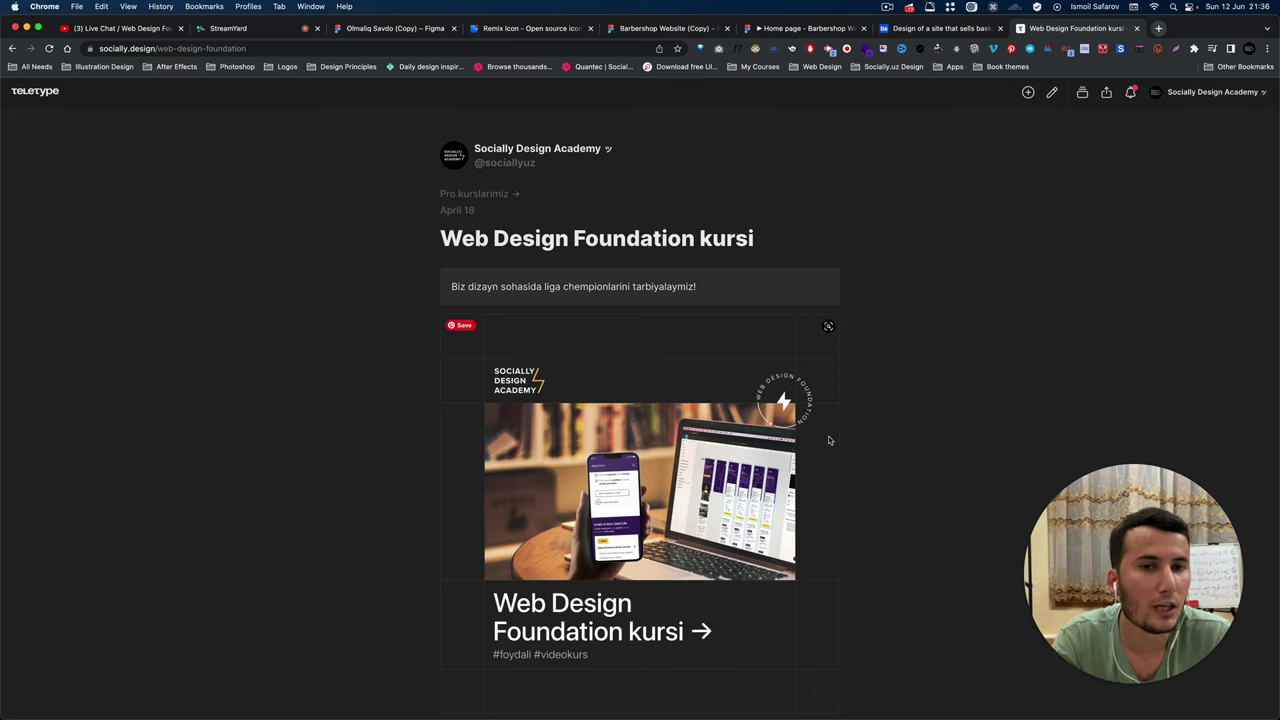
Review the Web Design Foundation kursi post, then open the Socially Design Academy channel profile.
{"action": "scroll", "coordinate": [829, 444], "scroll_direction": "down", "scroll_amount": 5}
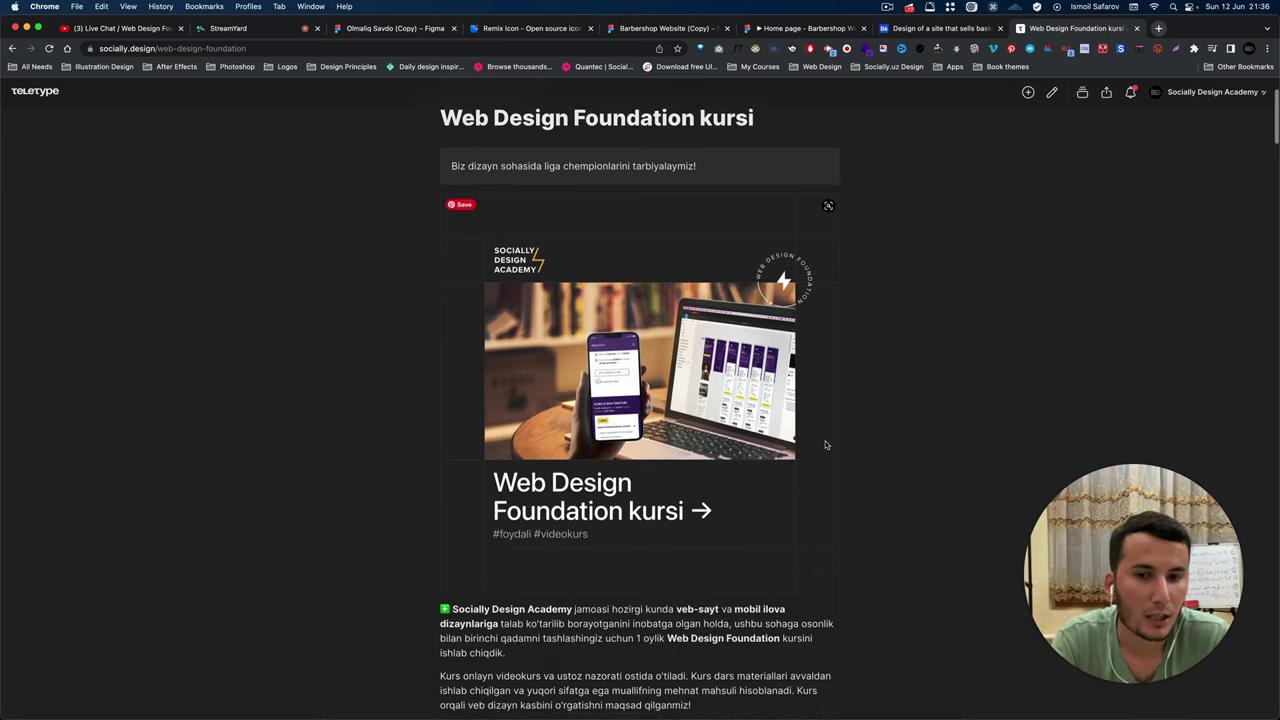
{"action": "scroll", "coordinate": [829, 448], "scroll_direction": "down", "scroll_amount": 3}
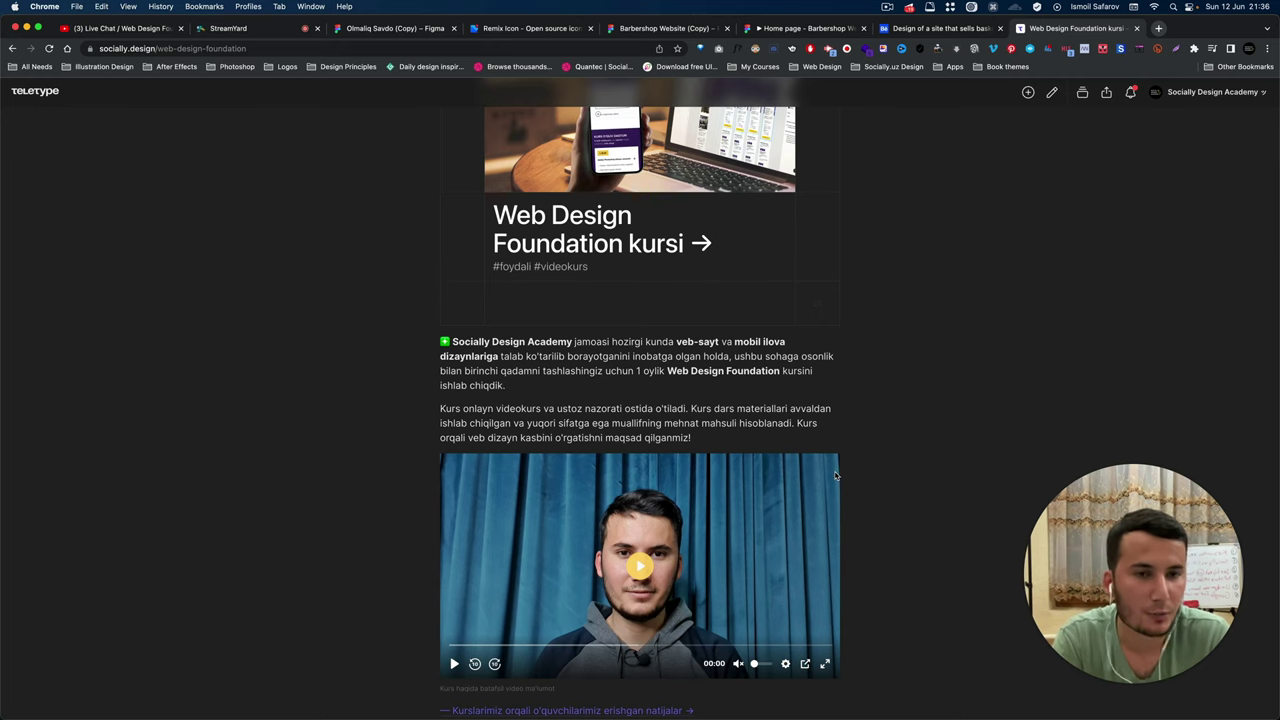
{"action": "scroll", "coordinate": [836, 476], "scroll_direction": "up", "scroll_amount": 2}
{"action": "scroll", "coordinate": [836, 476], "scroll_direction": "up", "scroll_amount": 1}
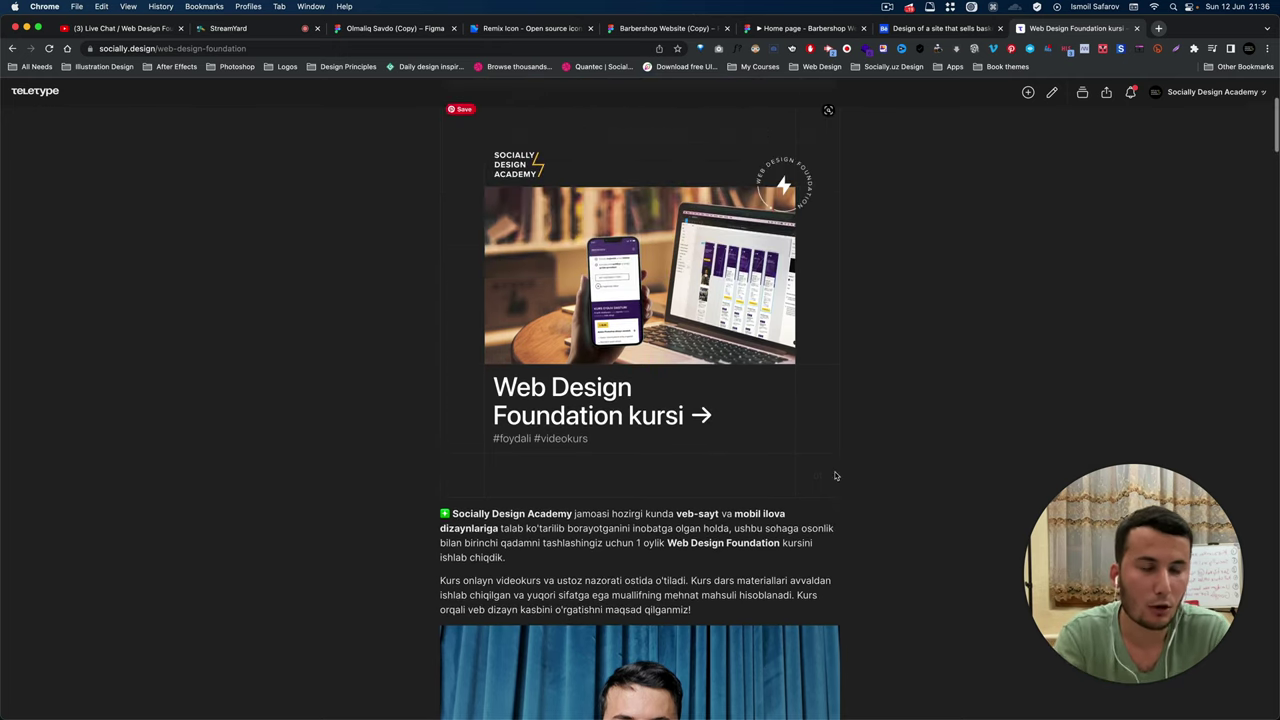
{"action": "scroll", "coordinate": [836, 475], "scroll_direction": "up", "scroll_amount": 4}
{"action": "left_click_drag", "start_coordinate": [450, 286], "coordinate": [704, 289]}
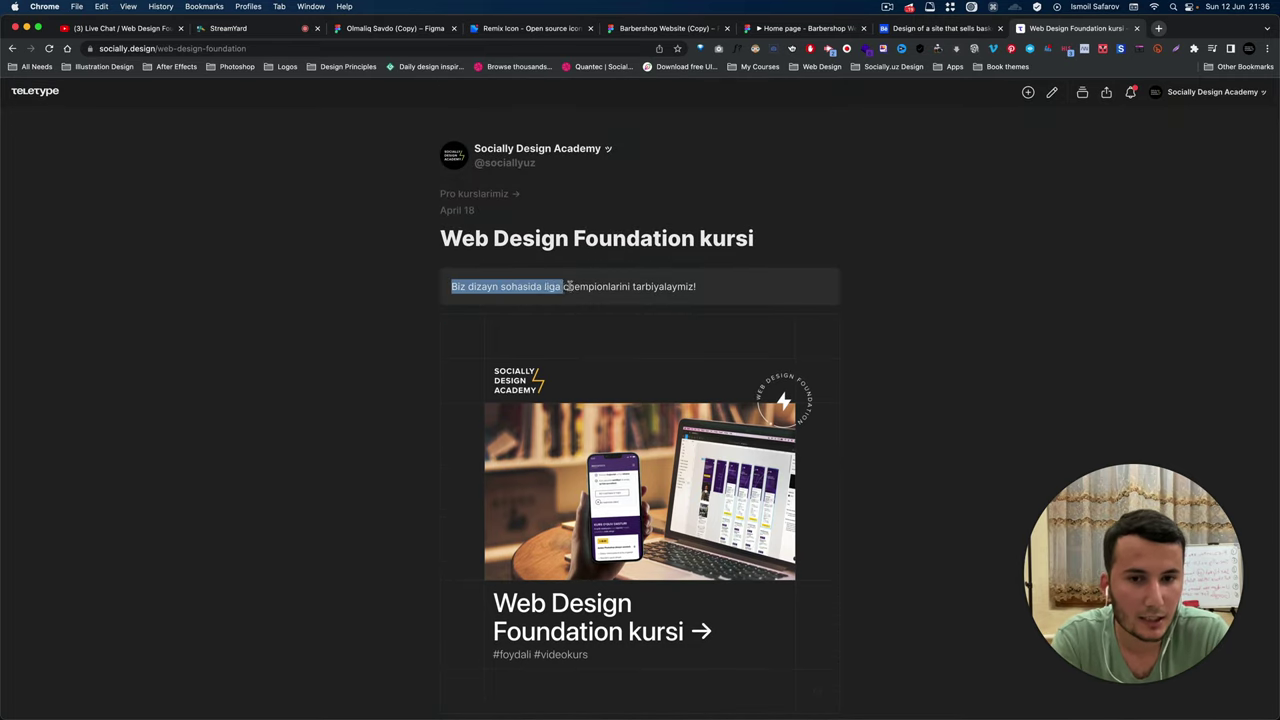
{"action": "left_click", "coordinate": [704, 289]}
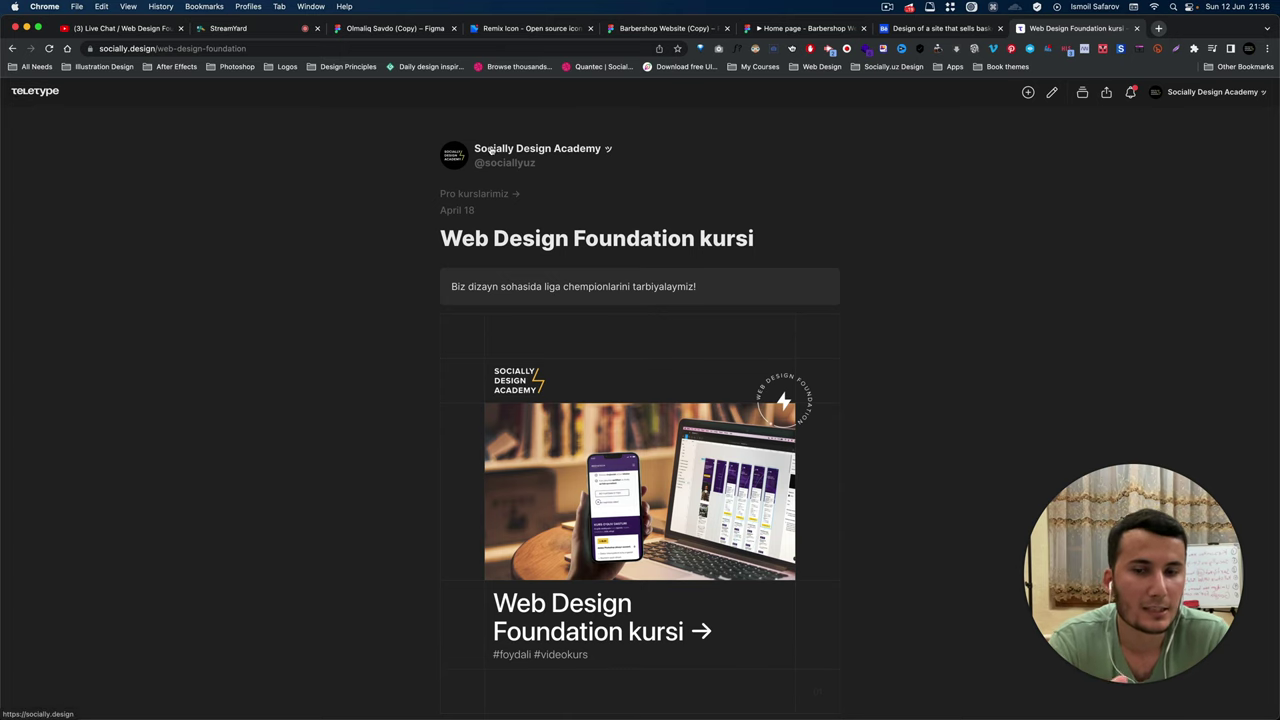
{"action": "left_click", "coordinate": [491, 150]}
Browse the channel feed to the student showcase posts, then switch to Telegram's Socially Design Group chat.
{"action": "scroll", "coordinate": [473, 207], "scroll_direction": "down", "scroll_amount": 2}
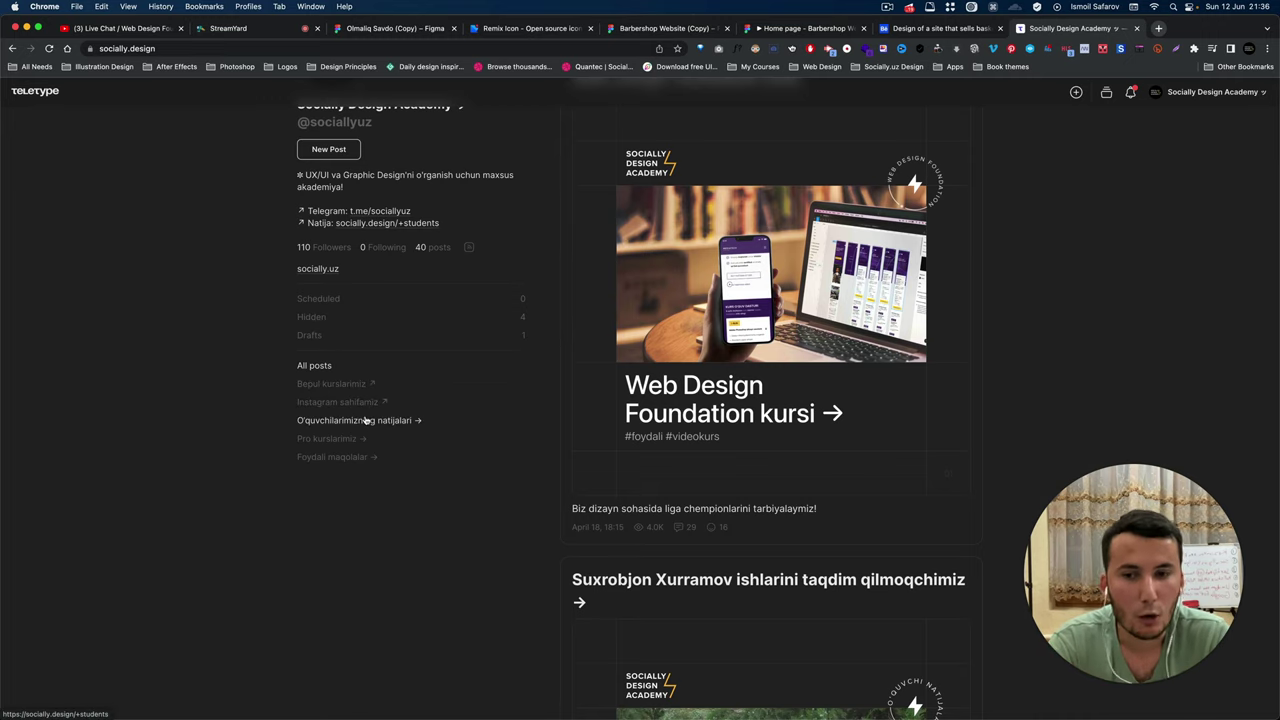
{"action": "scroll", "coordinate": [366, 420], "scroll_direction": "up", "scroll_amount": 2}
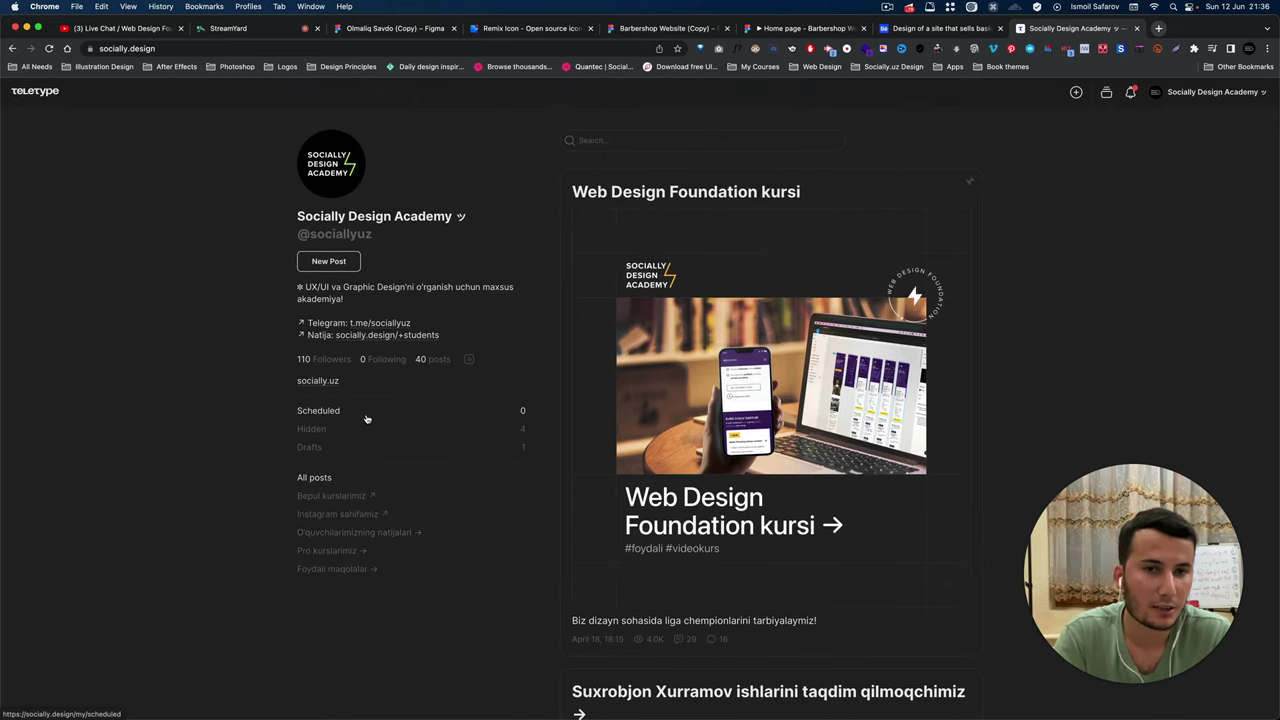
{"action": "scroll", "coordinate": [371, 443], "scroll_direction": "down", "scroll_amount": 2}
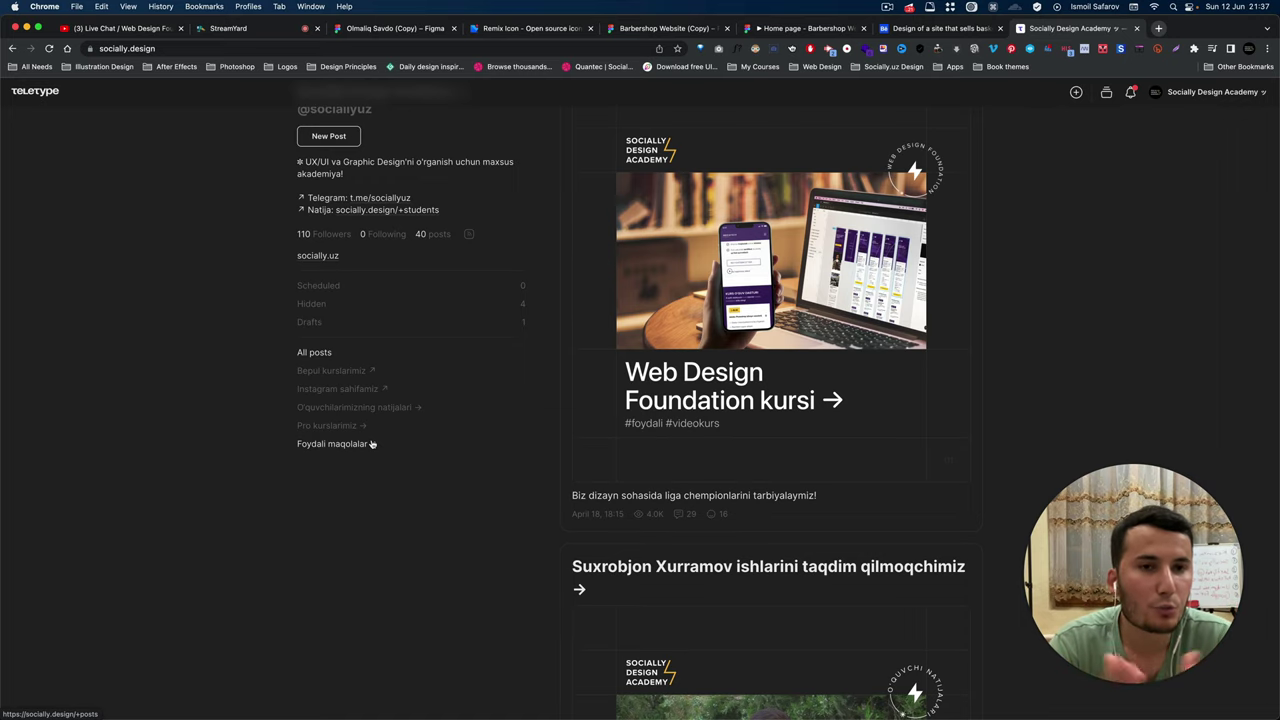
{"action": "scroll", "coordinate": [432, 418], "scroll_direction": "down", "scroll_amount": 2}
{"action": "scroll", "coordinate": [432, 418], "scroll_direction": "down", "scroll_amount": 5}
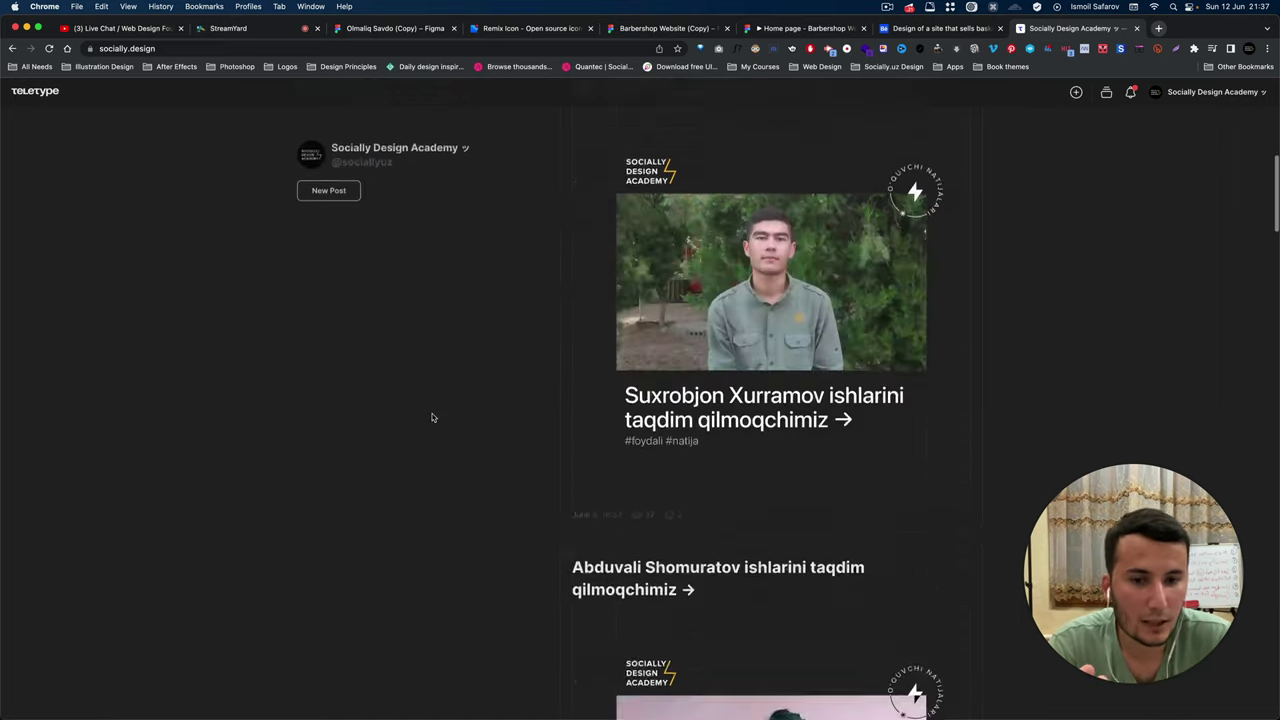
{"action": "scroll", "coordinate": [433, 412], "scroll_direction": "down", "scroll_amount": 5}
{"action": "scroll", "coordinate": [434, 405], "scroll_direction": "up", "scroll_amount": 5}
{"action": "scroll", "coordinate": [434, 403], "scroll_direction": "up", "scroll_amount": 1}
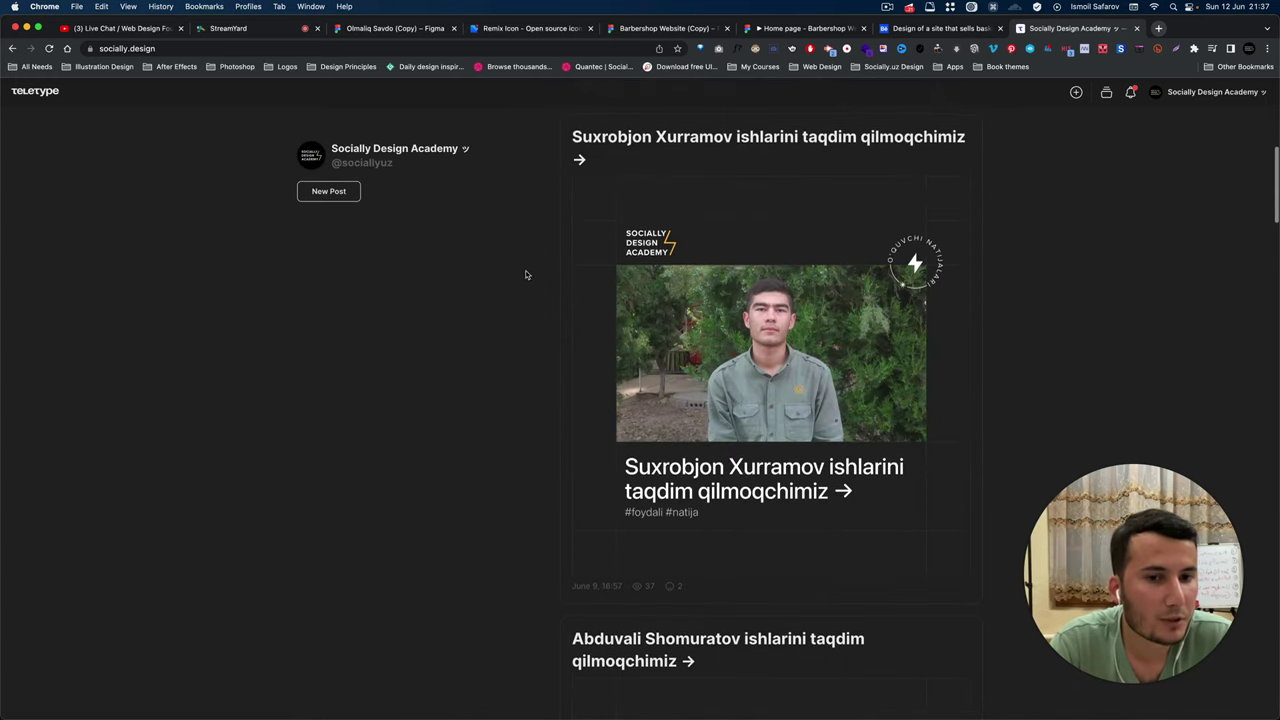
{"action": "scroll", "coordinate": [743, 322], "scroll_direction": "down", "scroll_amount": 3}
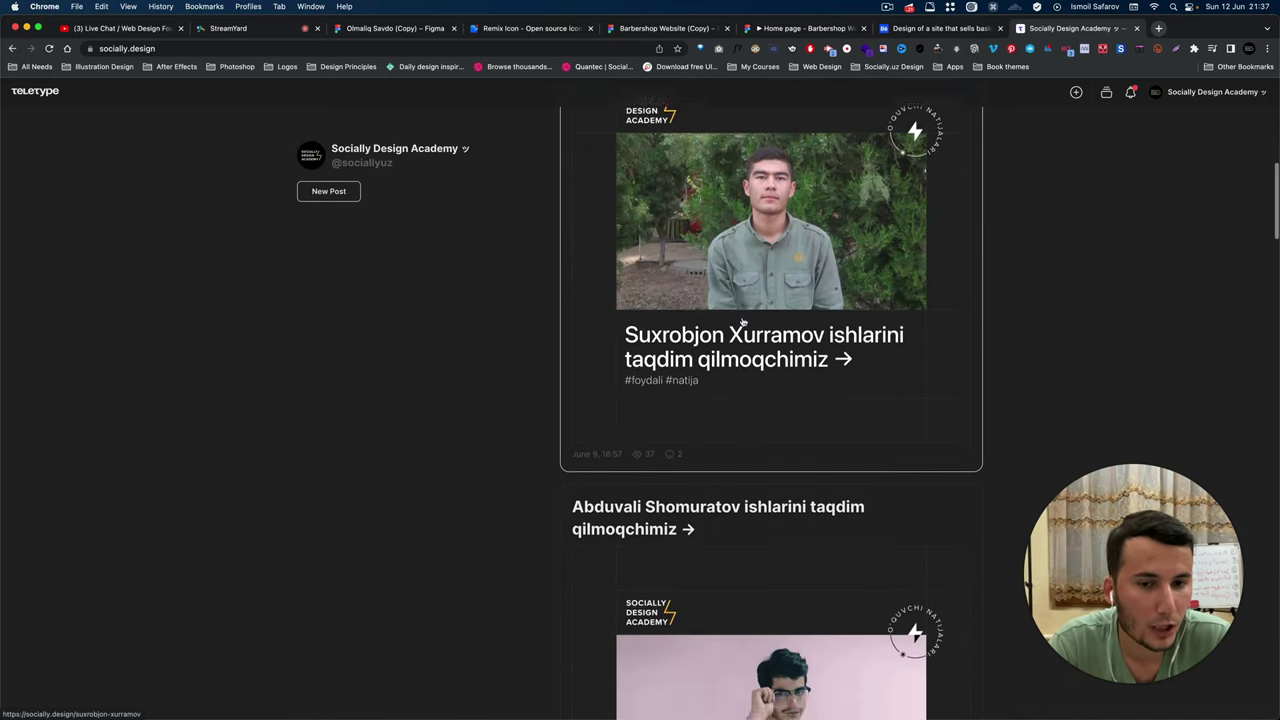
{"action": "key", "text": "super+Tab"}
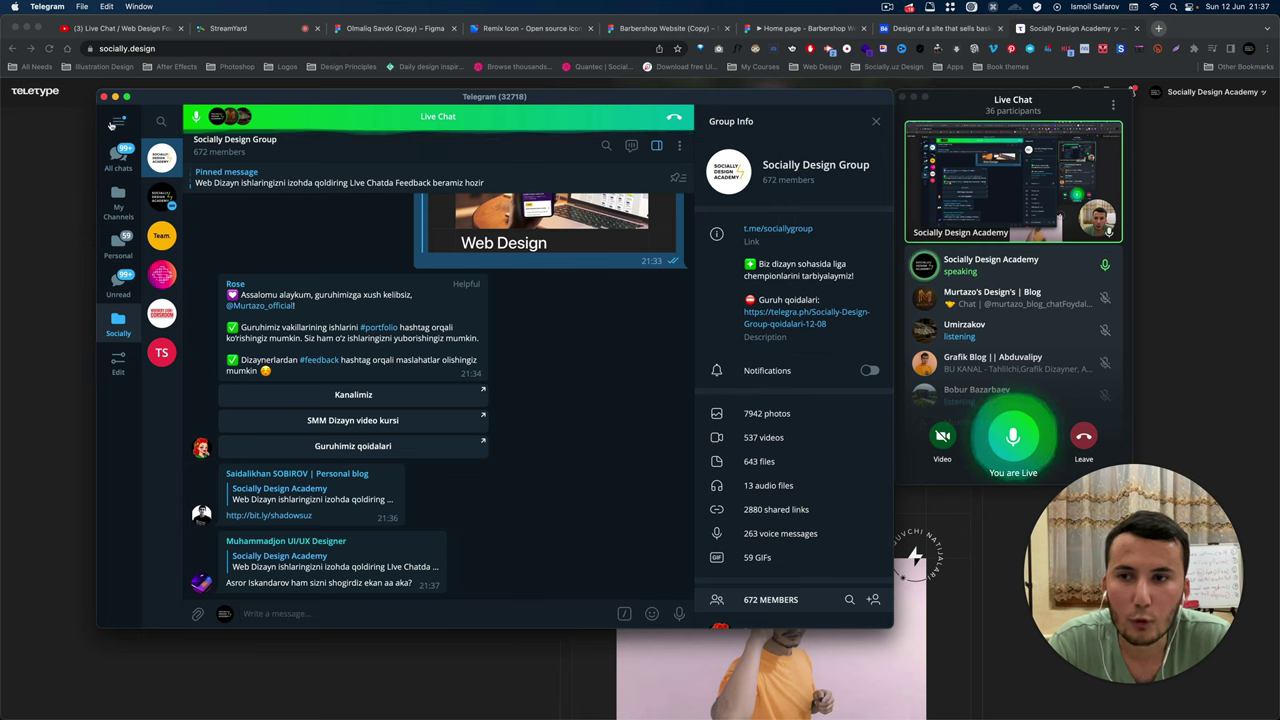
{"action": "left_click", "coordinate": [118, 120]}
{"action": "left_click", "coordinate": [161, 229]}
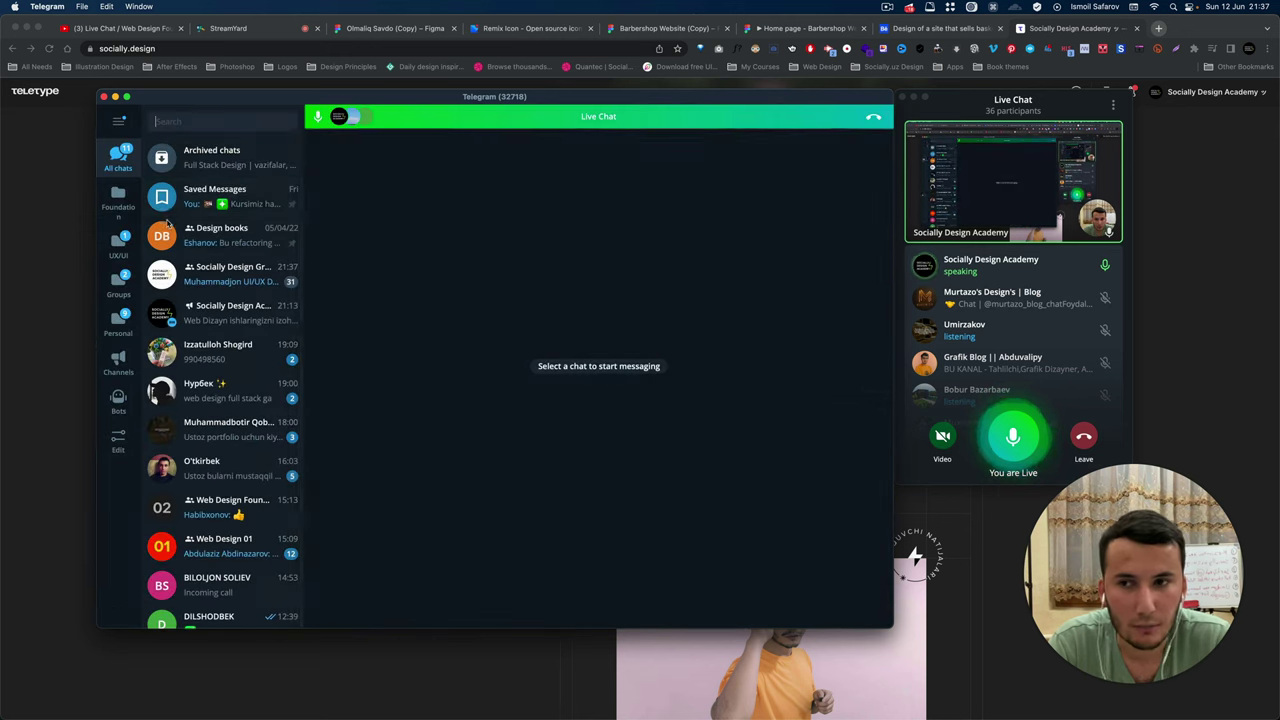
{"action": "left_click", "coordinate": [118, 198]}
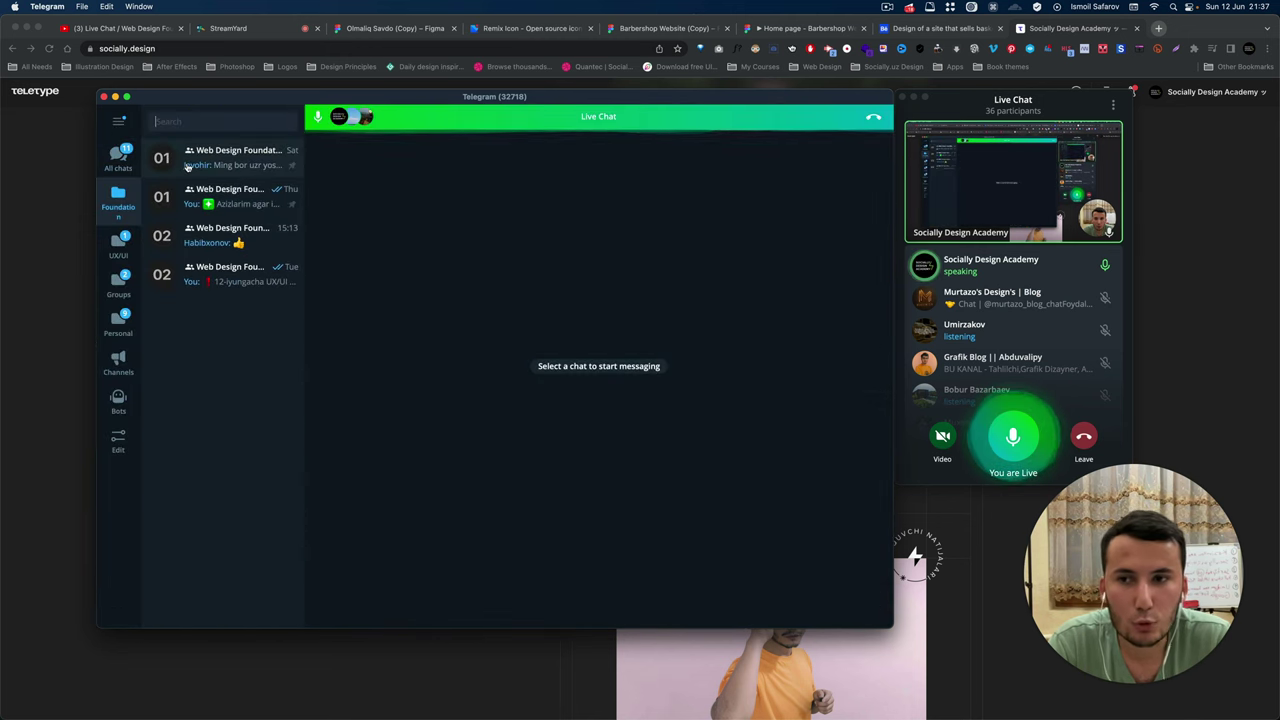
{"action": "left_click", "coordinate": [225, 160]}
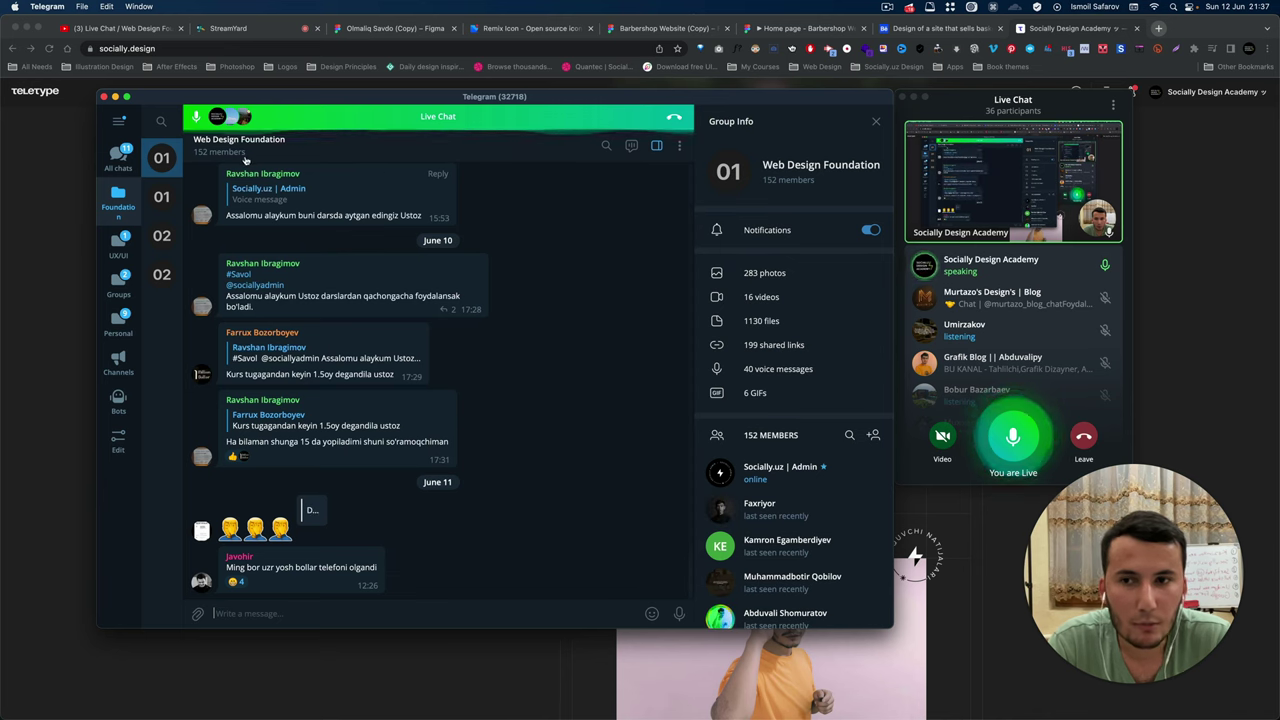
{"action": "left_click", "coordinate": [175, 197]}
{"action": "scroll", "coordinate": [394, 245], "scroll_direction": "down", "scroll_amount": 5}
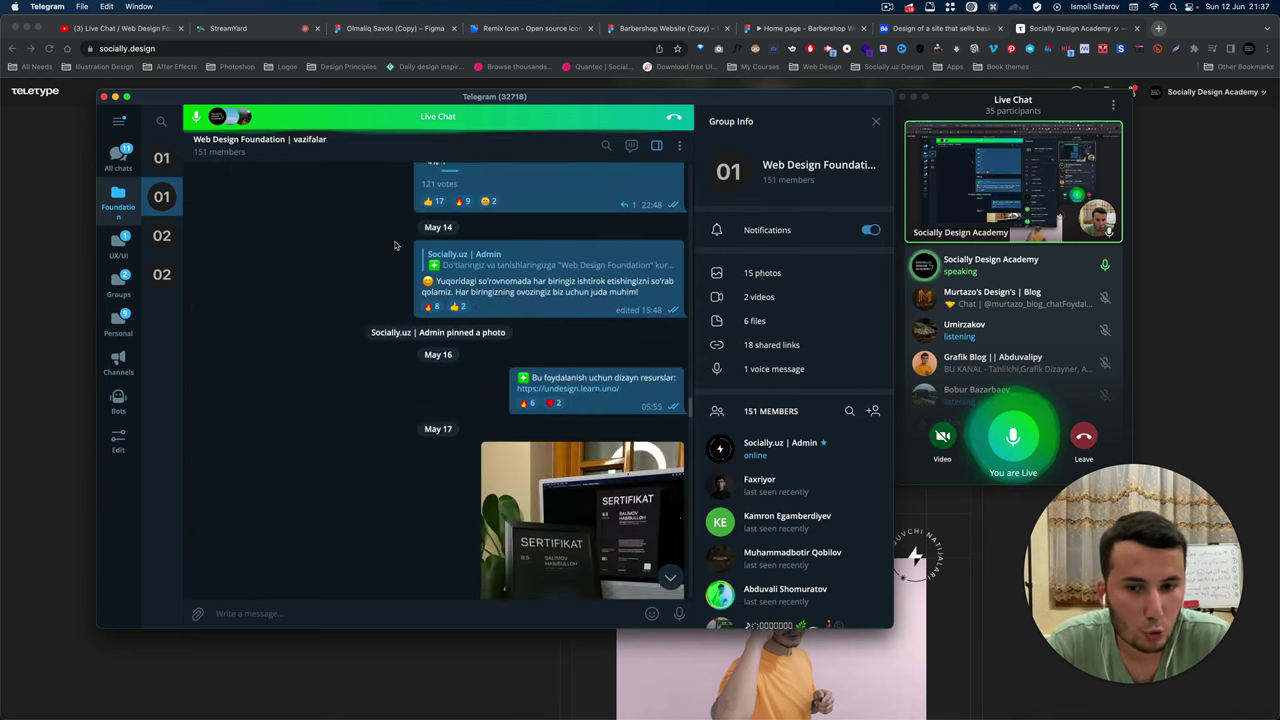
{"action": "scroll", "coordinate": [394, 245], "scroll_direction": "down", "scroll_amount": 5}
{"action": "scroll", "coordinate": [394, 245], "scroll_direction": "down", "scroll_amount": 5}
{"action": "scroll", "coordinate": [394, 245], "scroll_direction": "down", "scroll_amount": 5}
{"action": "scroll", "coordinate": [394, 245], "scroll_direction": "down", "scroll_amount": 5}
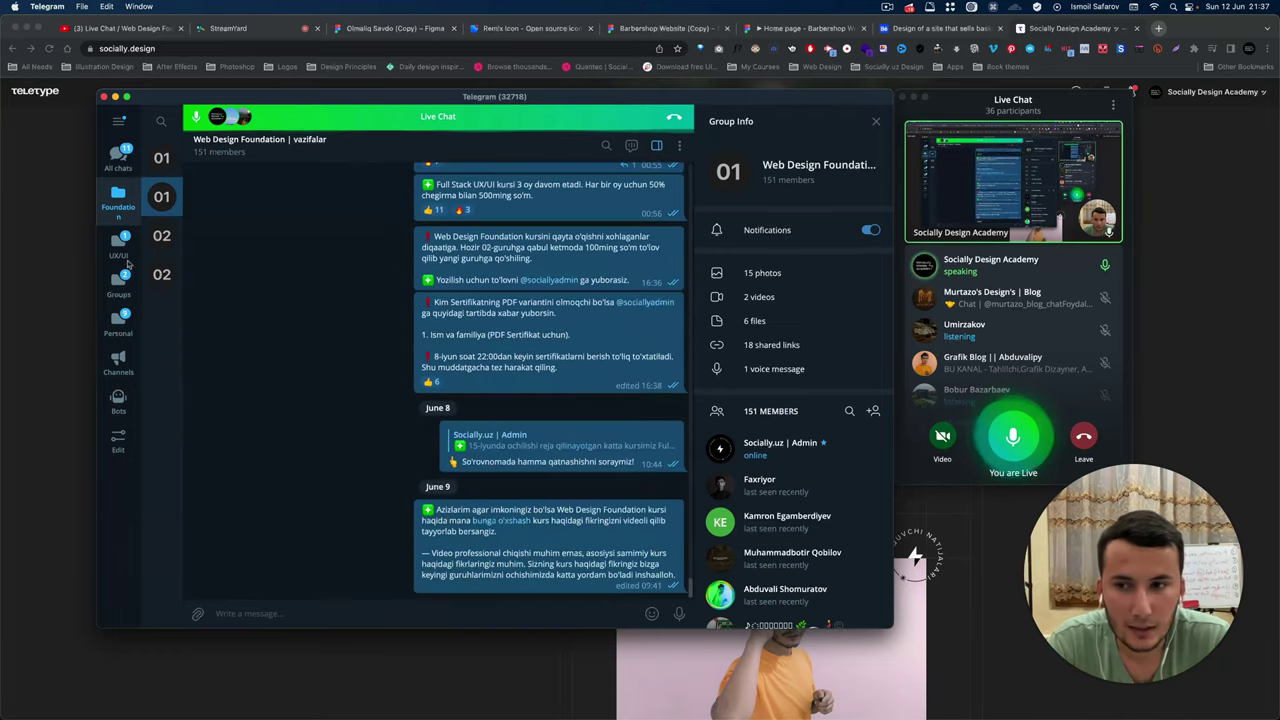
{"action": "left_click", "coordinate": [116, 341]}
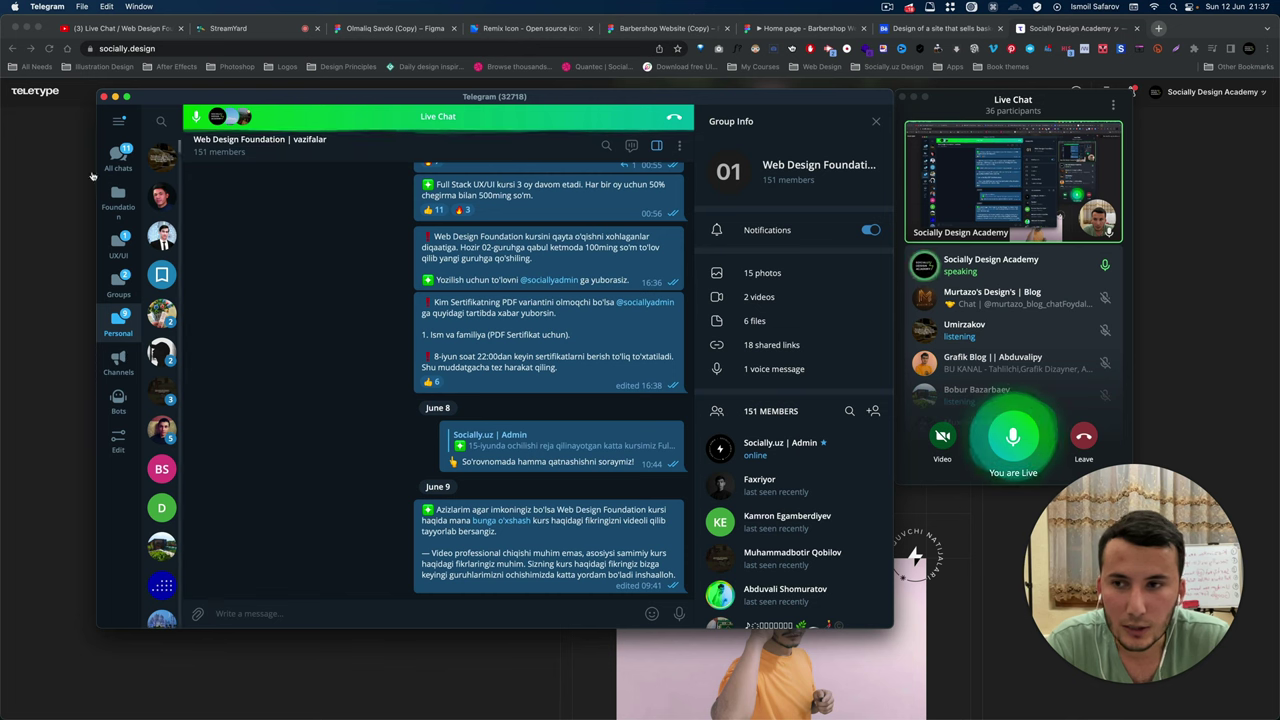
{"action": "left_click", "coordinate": [118, 120]}
{"action": "left_click", "coordinate": [148, 207]}
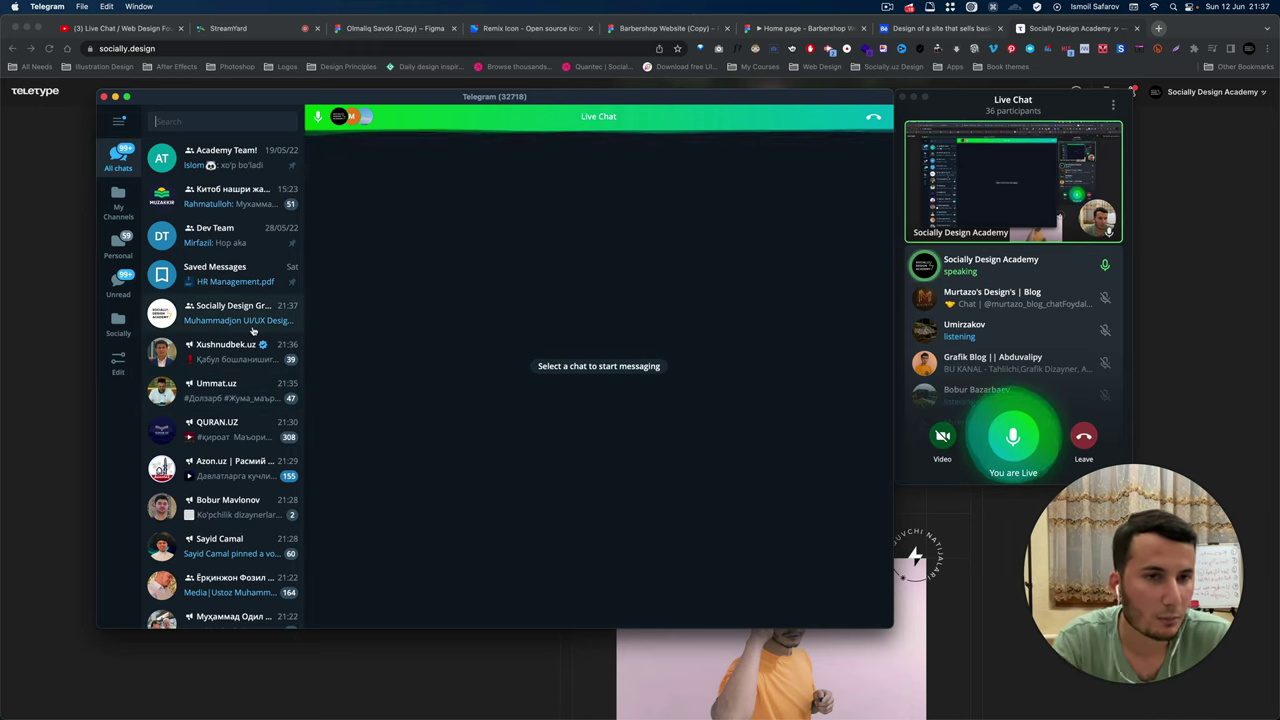
{"action": "left_click", "coordinate": [246, 322]}
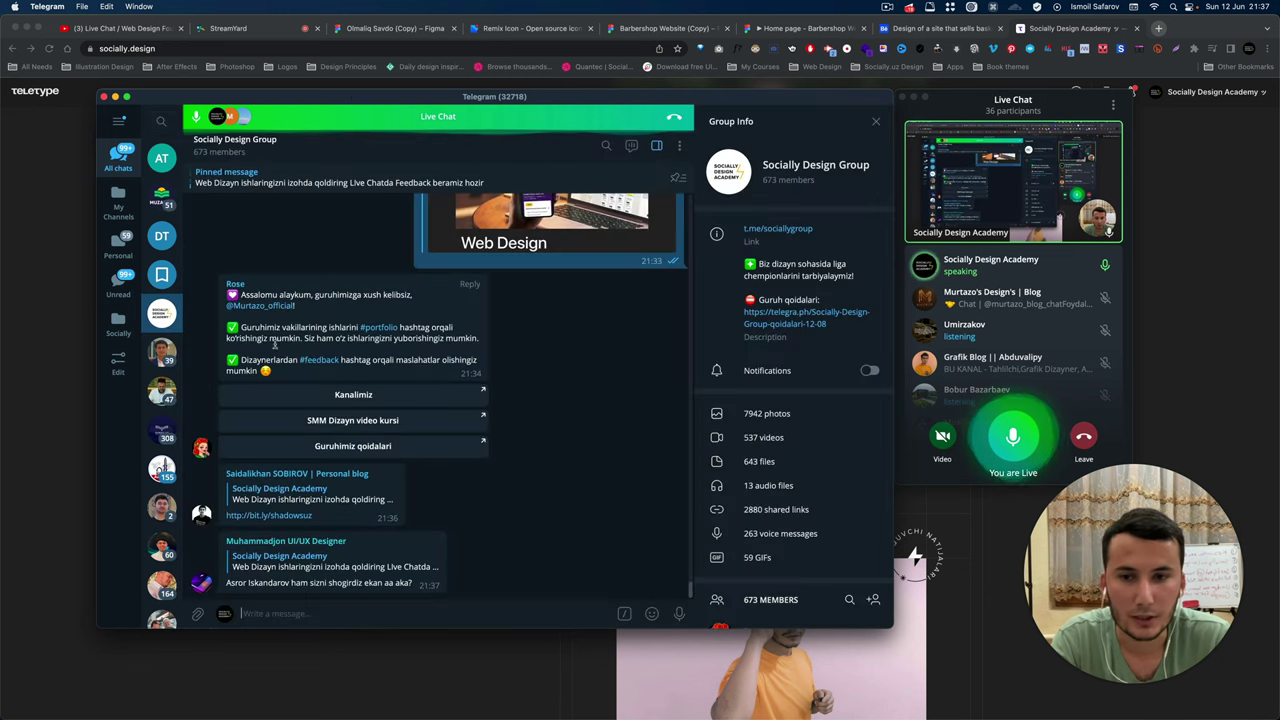
Return to the Socially Design Academy feed and scroll to the student showcase posts.
{"action": "left_click", "coordinate": [46, 349]}
{"action": "scroll", "coordinate": [426, 363], "scroll_direction": "down", "scroll_amount": 5}
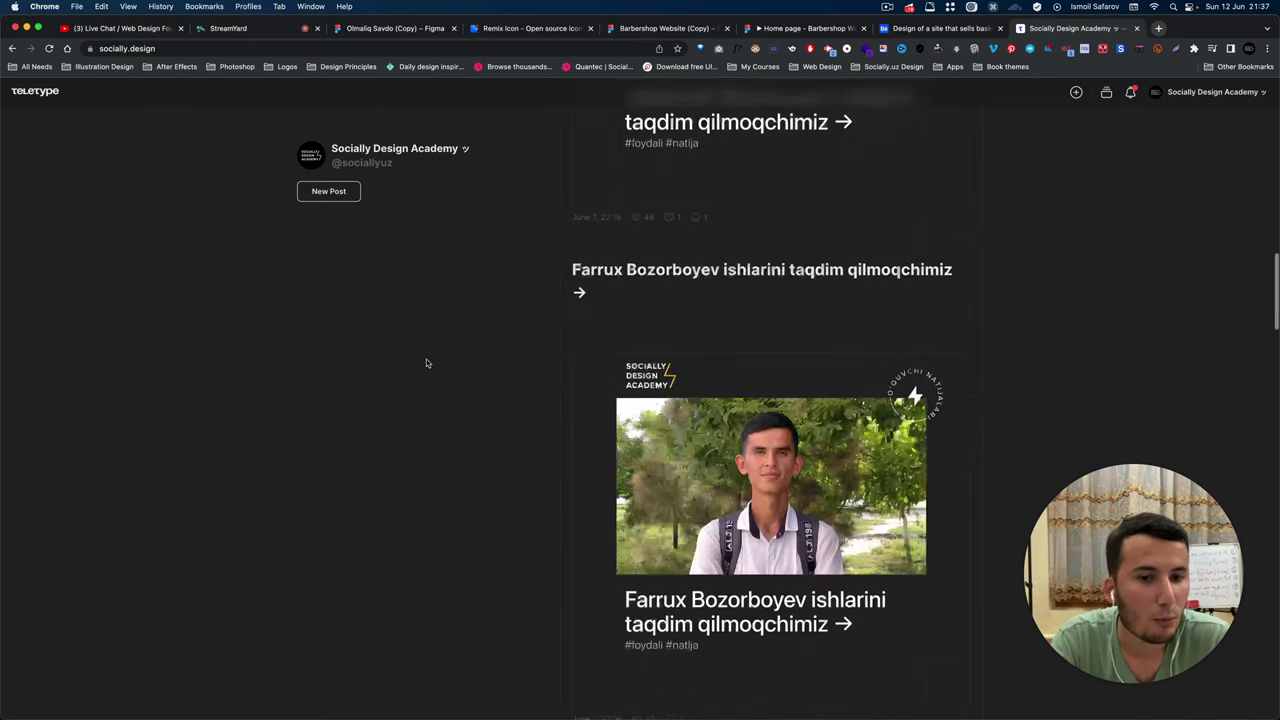
{"action": "scroll", "coordinate": [426, 359], "scroll_direction": "down", "scroll_amount": 2}
{"action": "scroll", "coordinate": [425, 356], "scroll_direction": "down", "scroll_amount": 5}
{"action": "scroll", "coordinate": [425, 356], "scroll_direction": "down", "scroll_amount": 4}
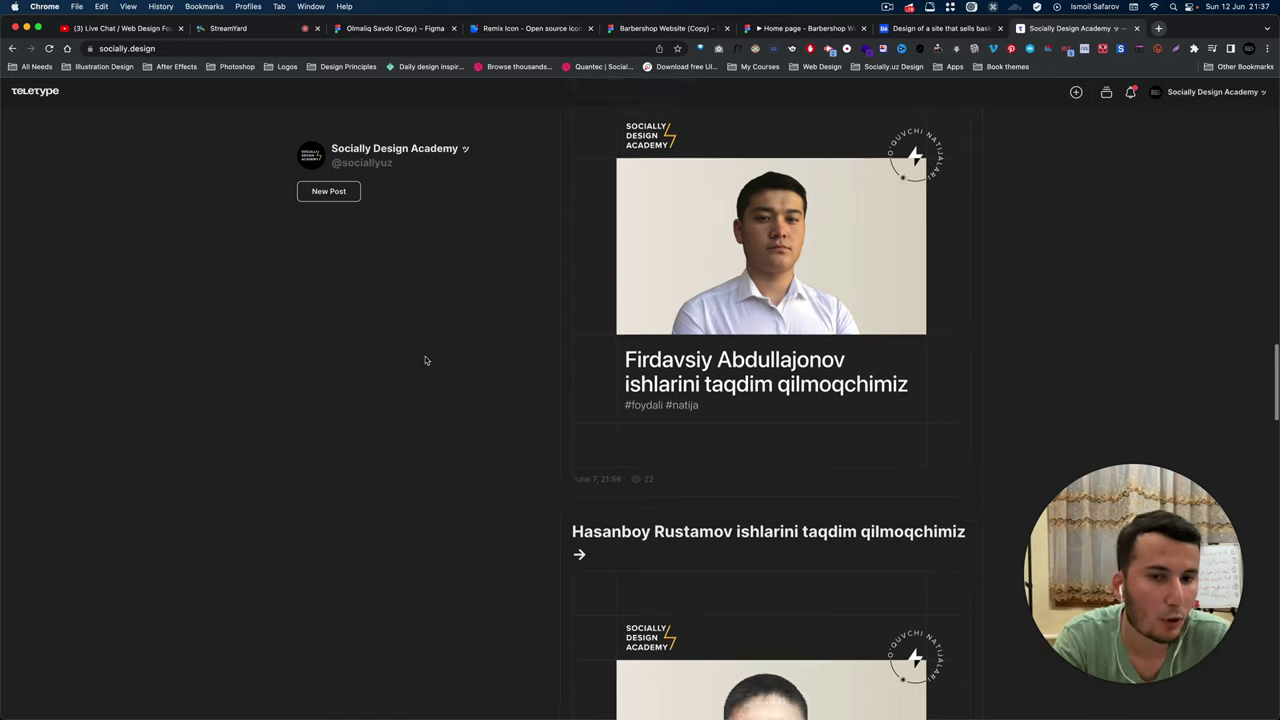
{"action": "scroll", "coordinate": [425, 358], "scroll_direction": "down", "scroll_amount": 5}
{"action": "scroll", "coordinate": [425, 358], "scroll_direction": "up", "scroll_amount": 2}
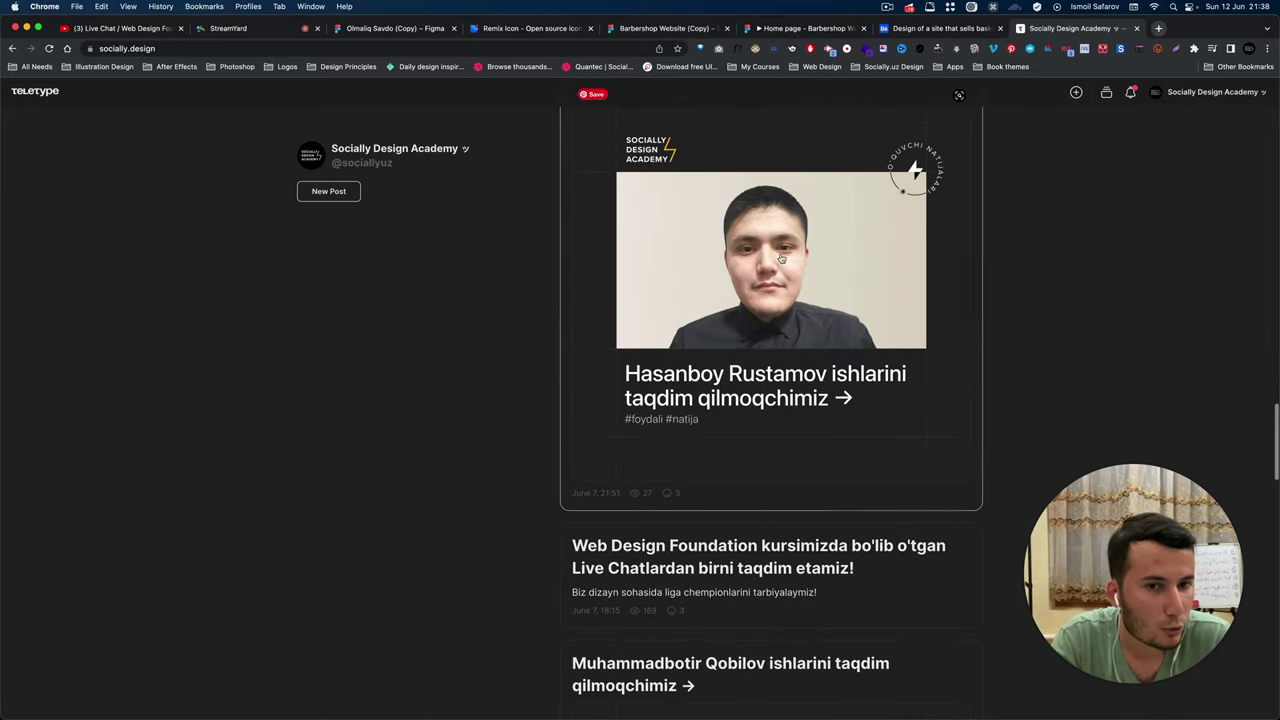
Open the student showcase post with the dark-shirt photo and skim through it.
{"action": "left_click", "coordinate": [770, 259]}
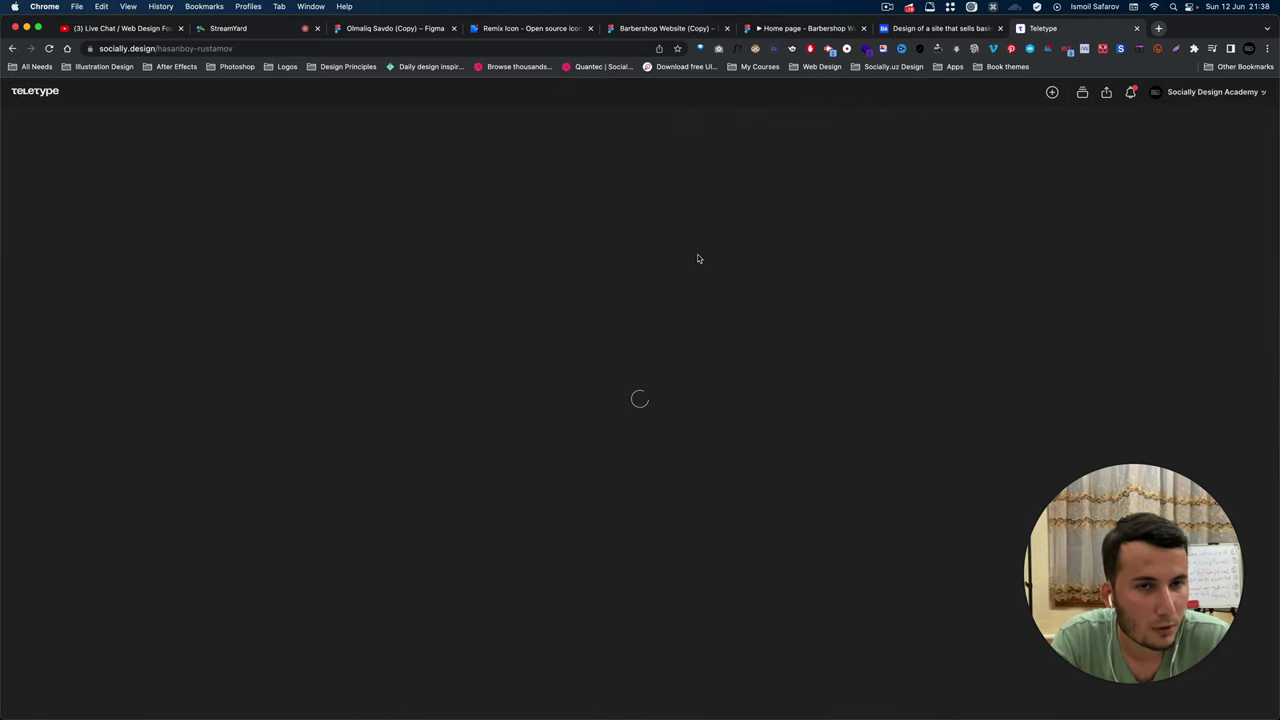
{"action": "scroll", "coordinate": [697, 257], "scroll_direction": "down", "scroll_amount": 3}
{"action": "scroll", "coordinate": [695, 270], "scroll_direction": "down", "scroll_amount": 2}
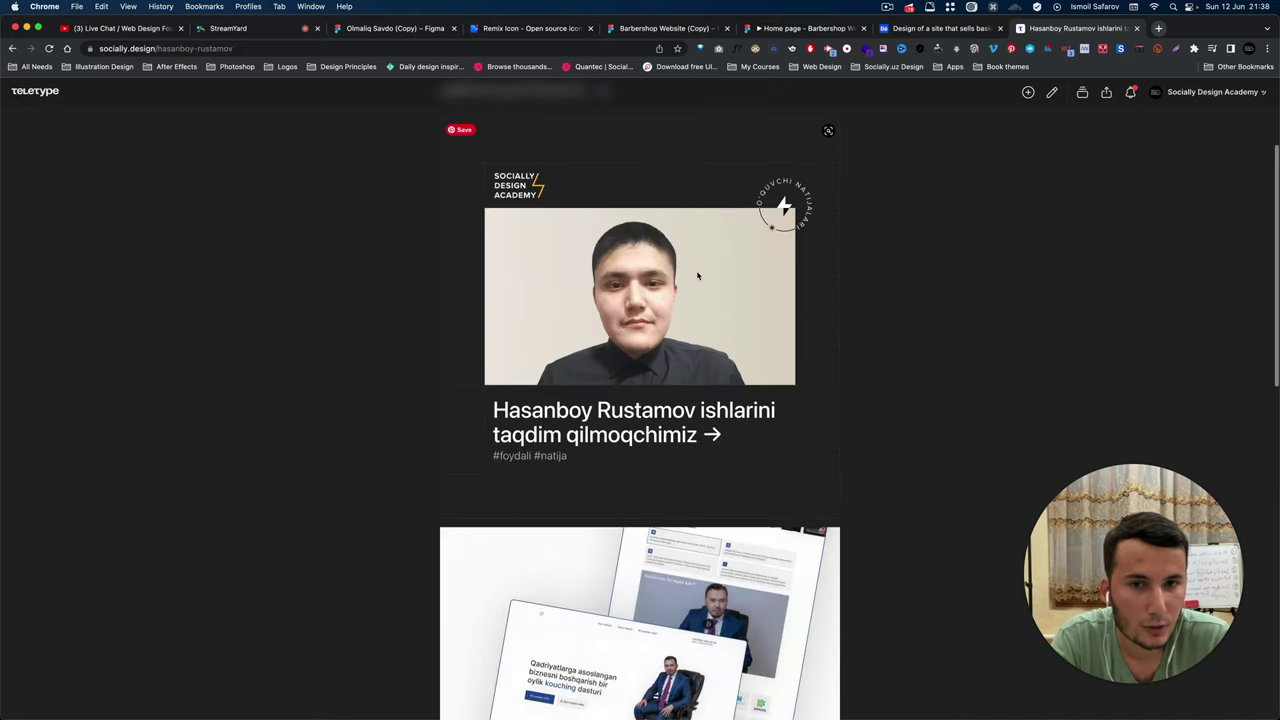
{"action": "scroll", "coordinate": [665, 286], "scroll_direction": "down", "scroll_amount": 3}
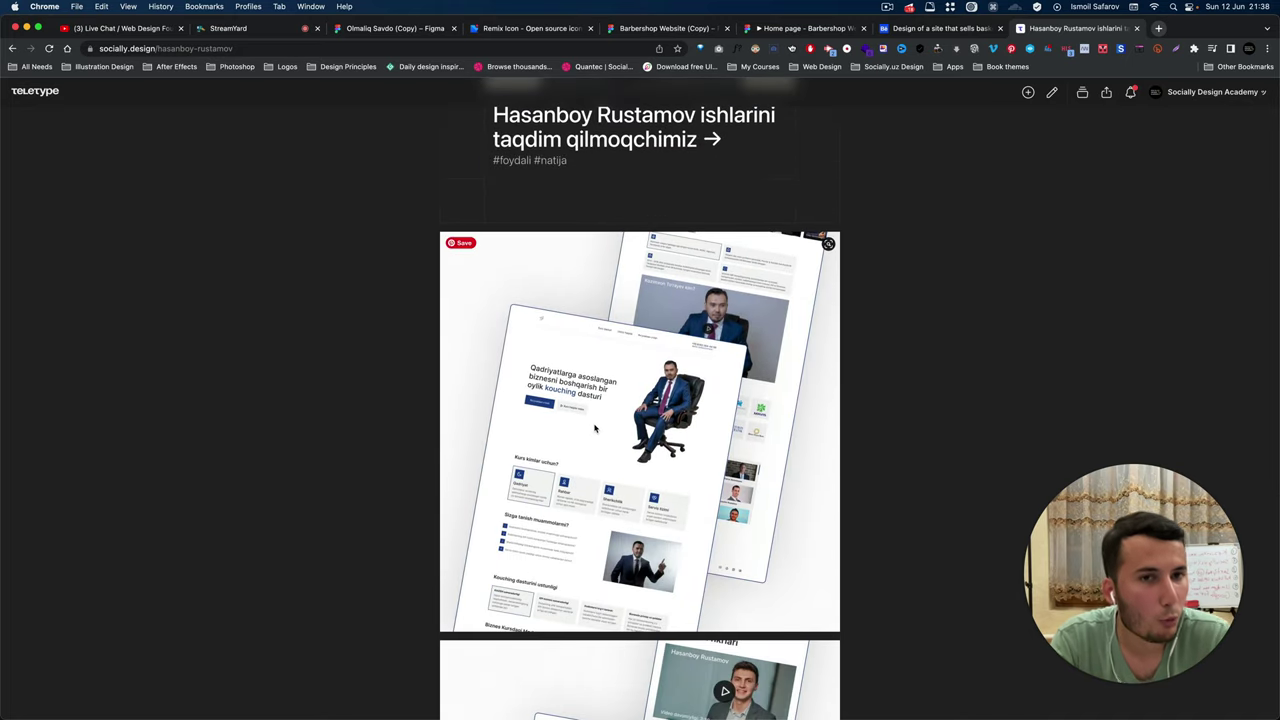
{"action": "scroll", "coordinate": [594, 430], "scroll_direction": "up", "scroll_amount": 2}
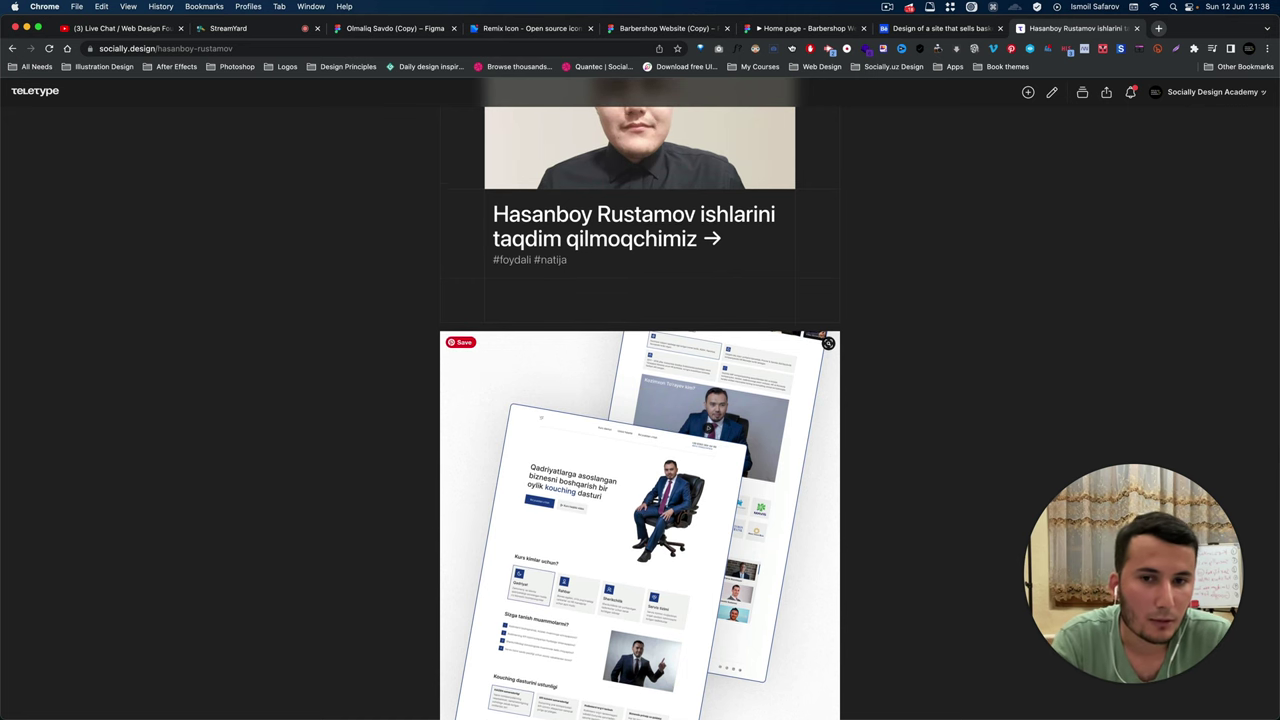
Glance at the Telegram group chat, then scroll the showcase post to the first coaching mockup.
{"action": "mouse_move", "coordinate": [572, 715]}
{"action": "left_click", "coordinate": [611, 693]}
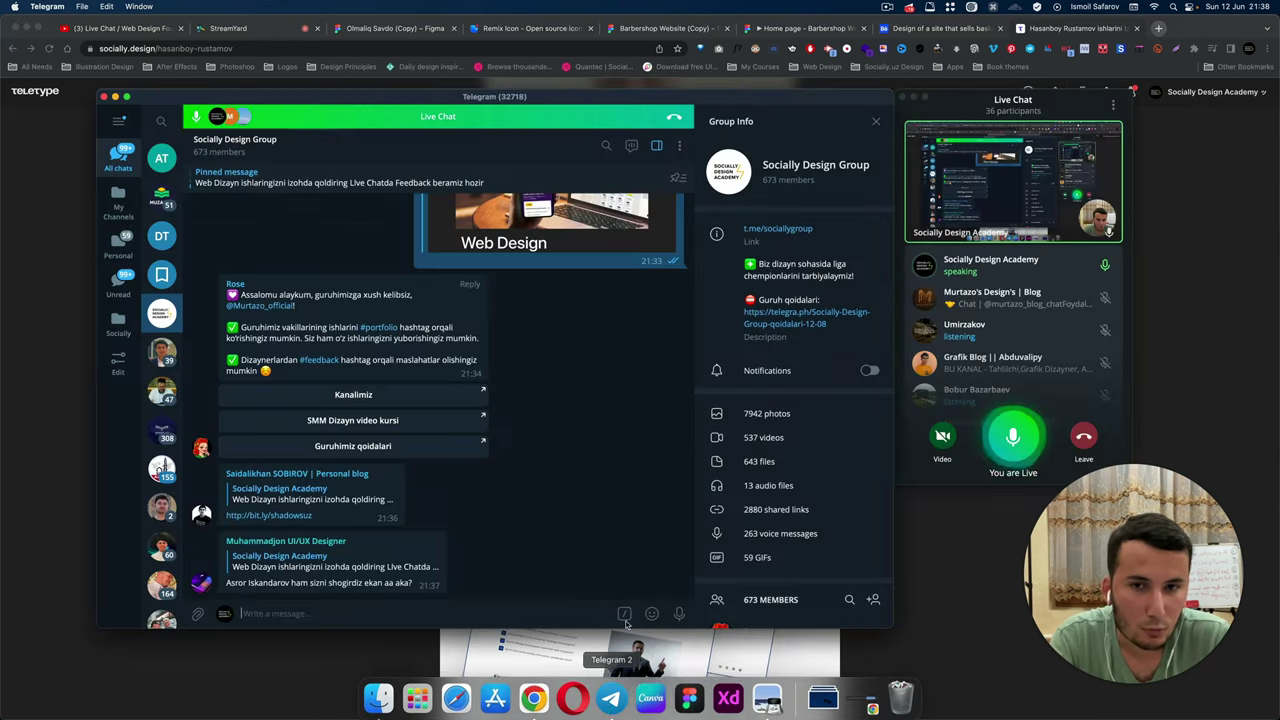
{"action": "left_click", "coordinate": [1050, 645]}
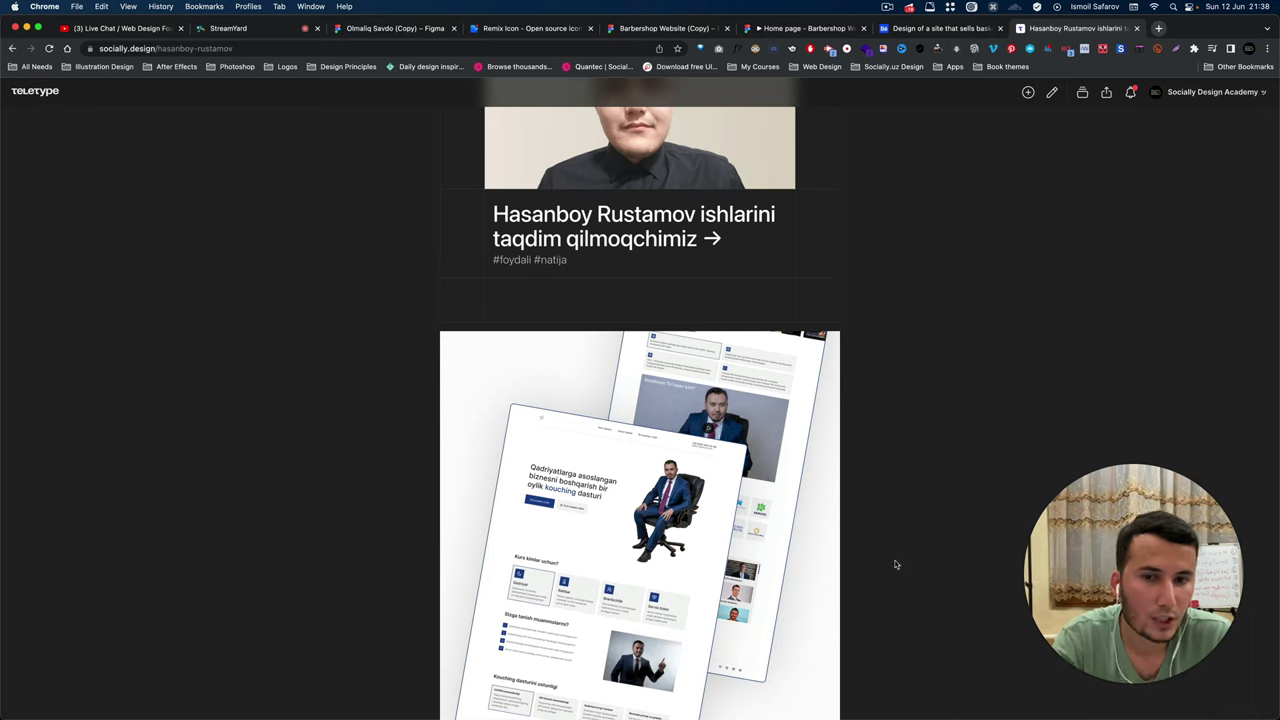
{"action": "scroll", "coordinate": [747, 407], "scroll_direction": "up", "scroll_amount": 3}
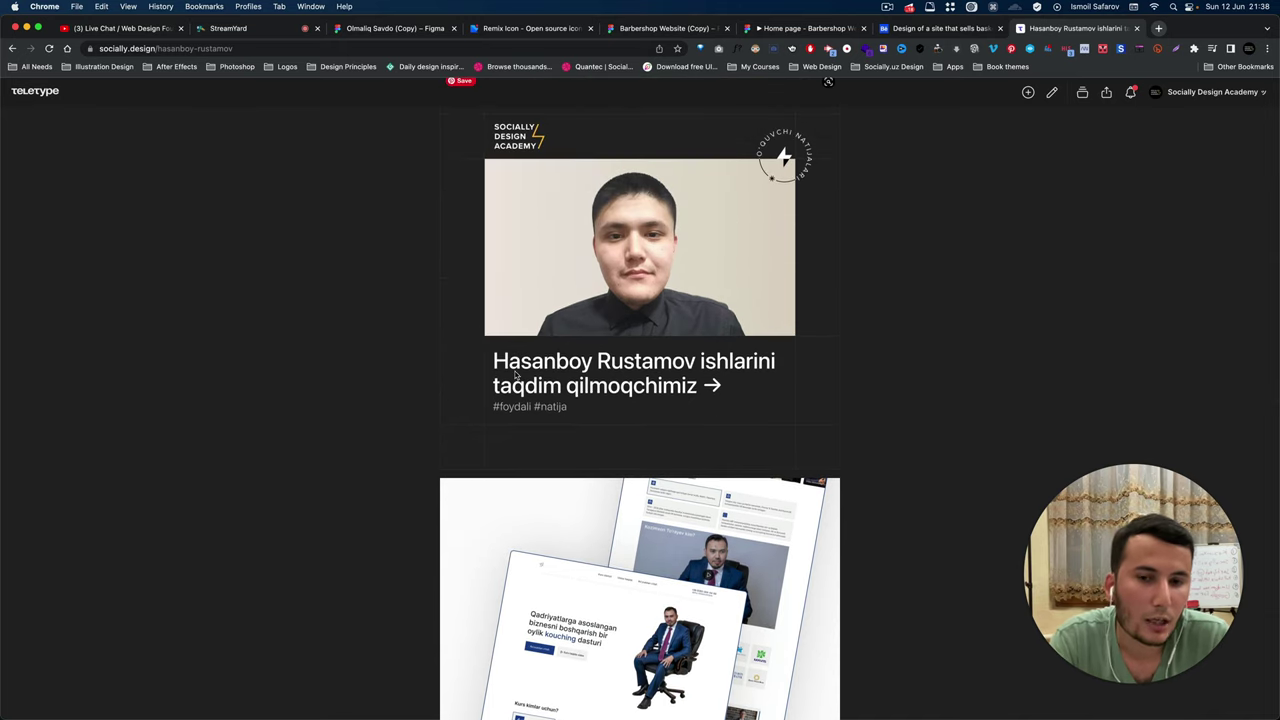
{"action": "scroll", "coordinate": [515, 370], "scroll_direction": "down", "scroll_amount": 2}
{"action": "scroll", "coordinate": [522, 369], "scroll_direction": "up", "scroll_amount": 2}
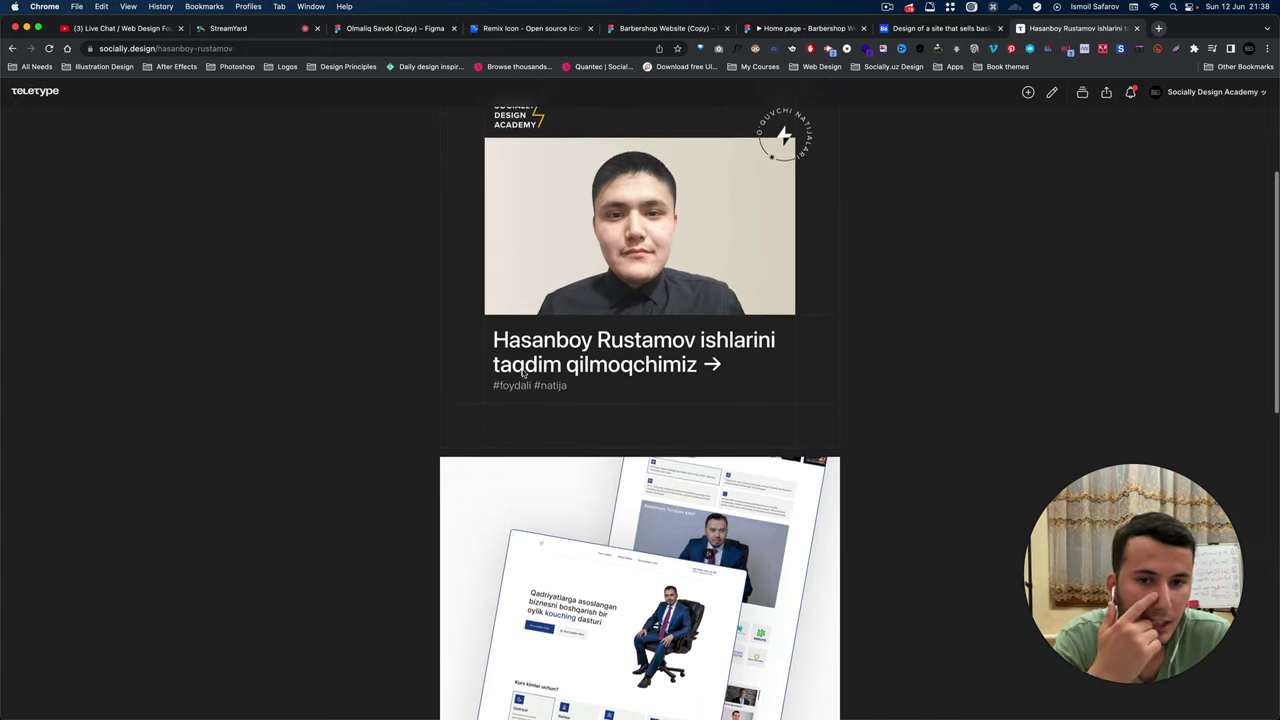
{"action": "scroll", "coordinate": [530, 380], "scroll_direction": "up", "scroll_amount": 1}
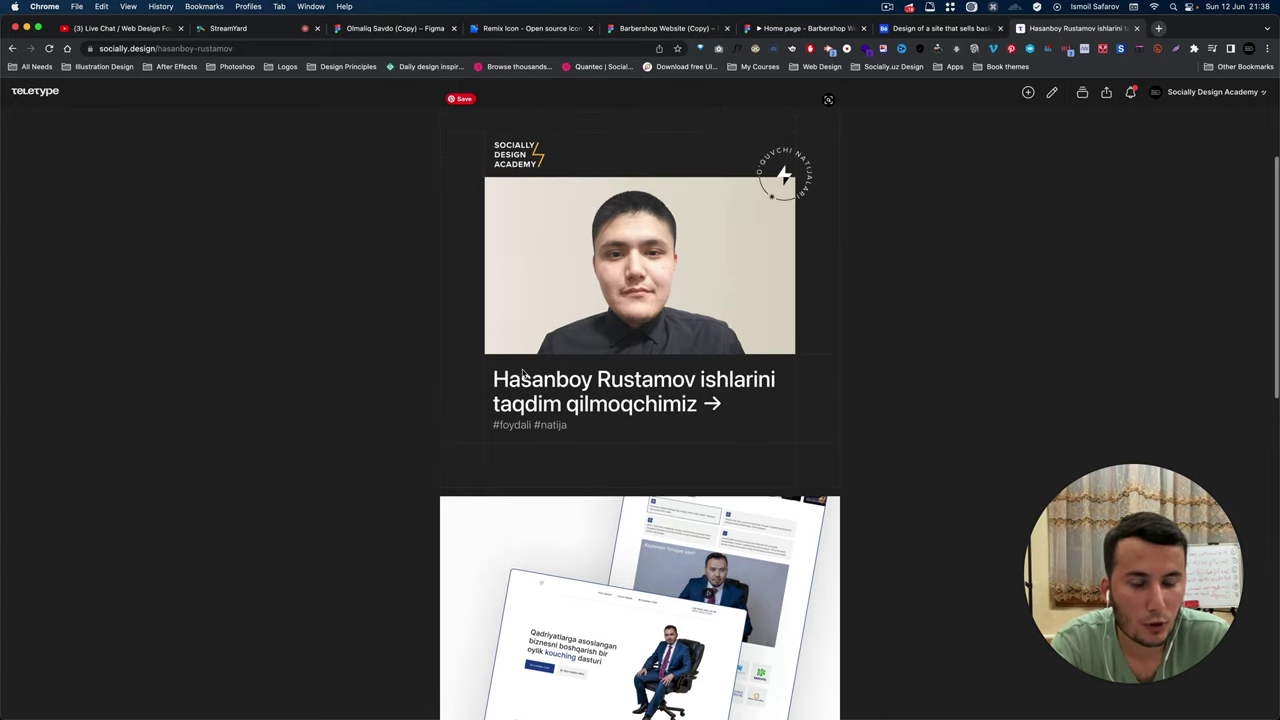
{"action": "scroll", "coordinate": [624, 420], "scroll_direction": "down", "scroll_amount": 2}
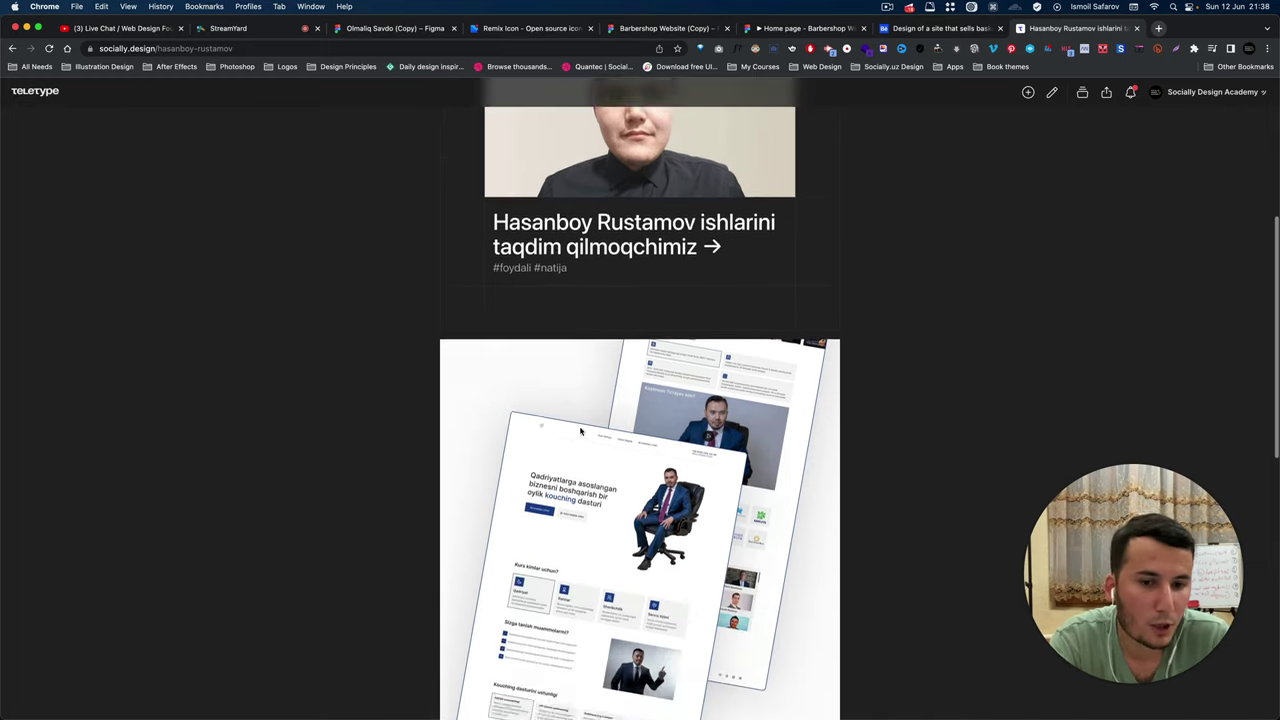
{"action": "scroll", "coordinate": [610, 410], "scroll_direction": "down", "scroll_amount": 3}
Open the coaching-programme landing-page mockup image in its own tab and view it full size.
{"action": "right_click", "coordinate": [592, 398]}
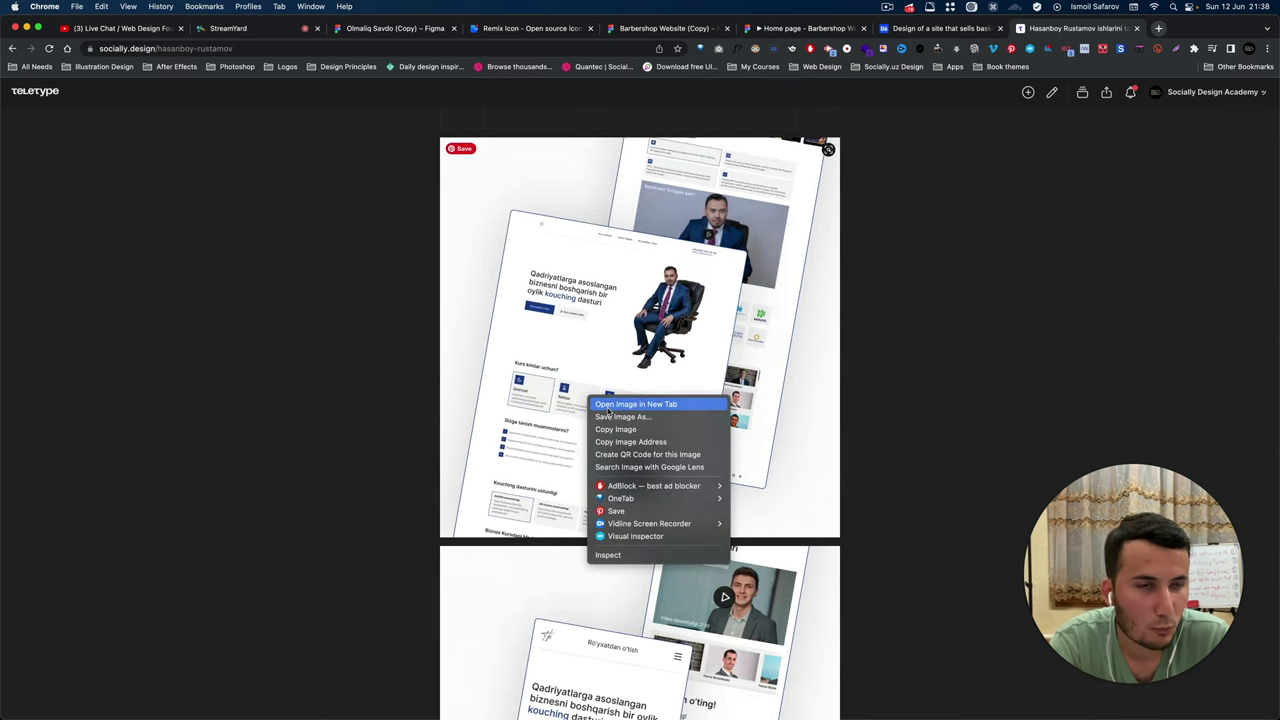
{"action": "left_click", "coordinate": [610, 406]}
{"action": "left_click", "coordinate": [1140, 28]}
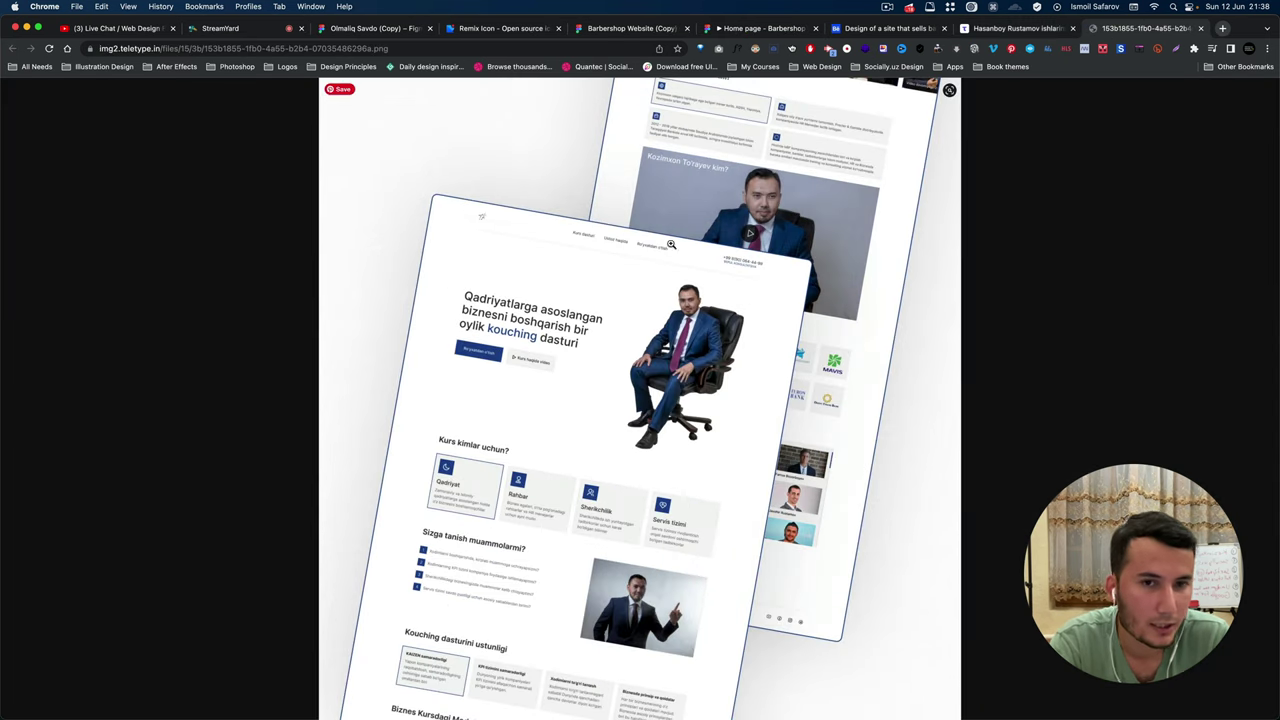
{"action": "left_click", "coordinate": [552, 329]}
{"action": "scroll", "coordinate": [552, 333], "scroll_direction": "down", "scroll_amount": 4}
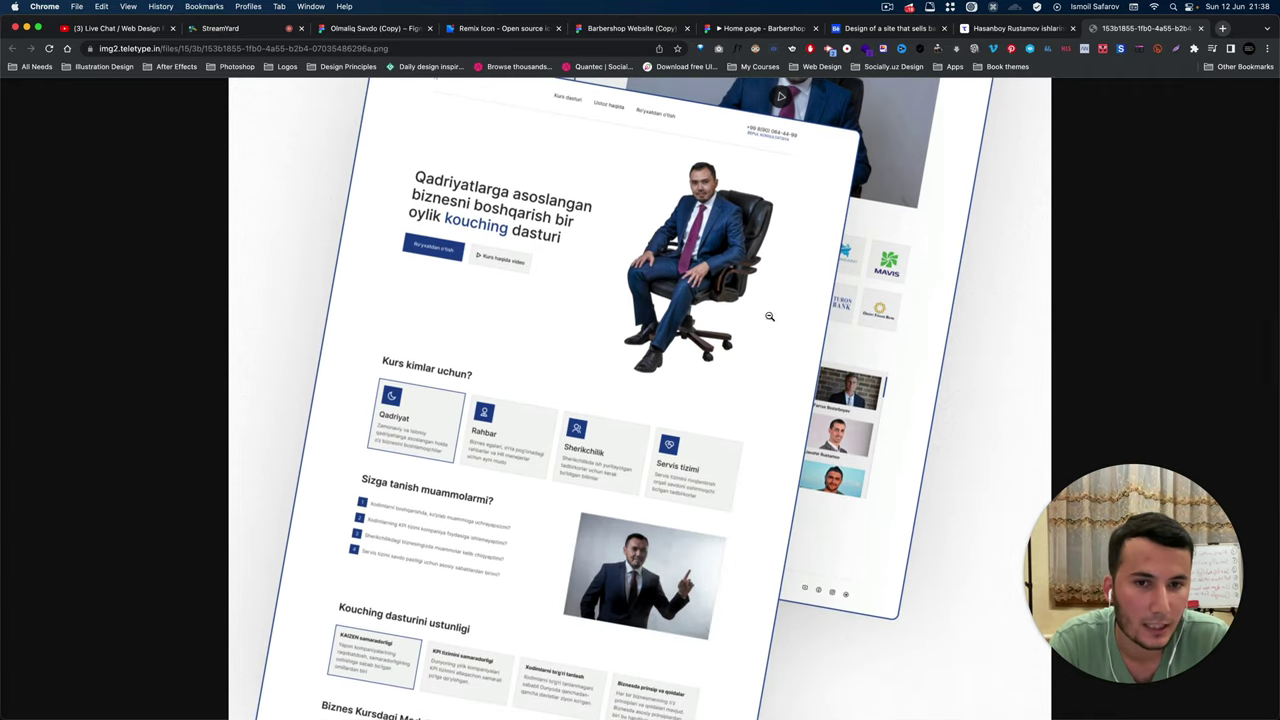
{"action": "scroll", "coordinate": [740, 341], "scroll_direction": "up", "scroll_amount": 2}
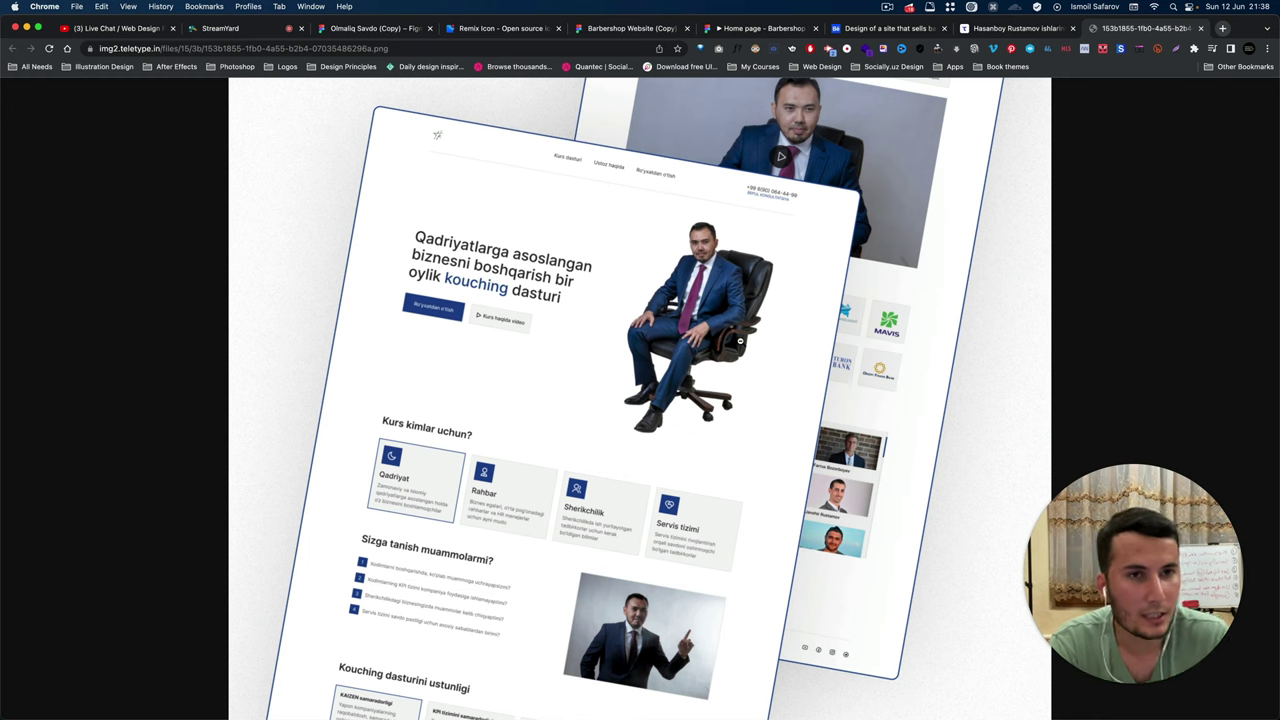
Go back to the student's showcase article and scroll through its mockups.
{"action": "left_click", "coordinate": [1042, 30]}
{"action": "scroll", "coordinate": [826, 310], "scroll_direction": "down", "scroll_amount": 4}
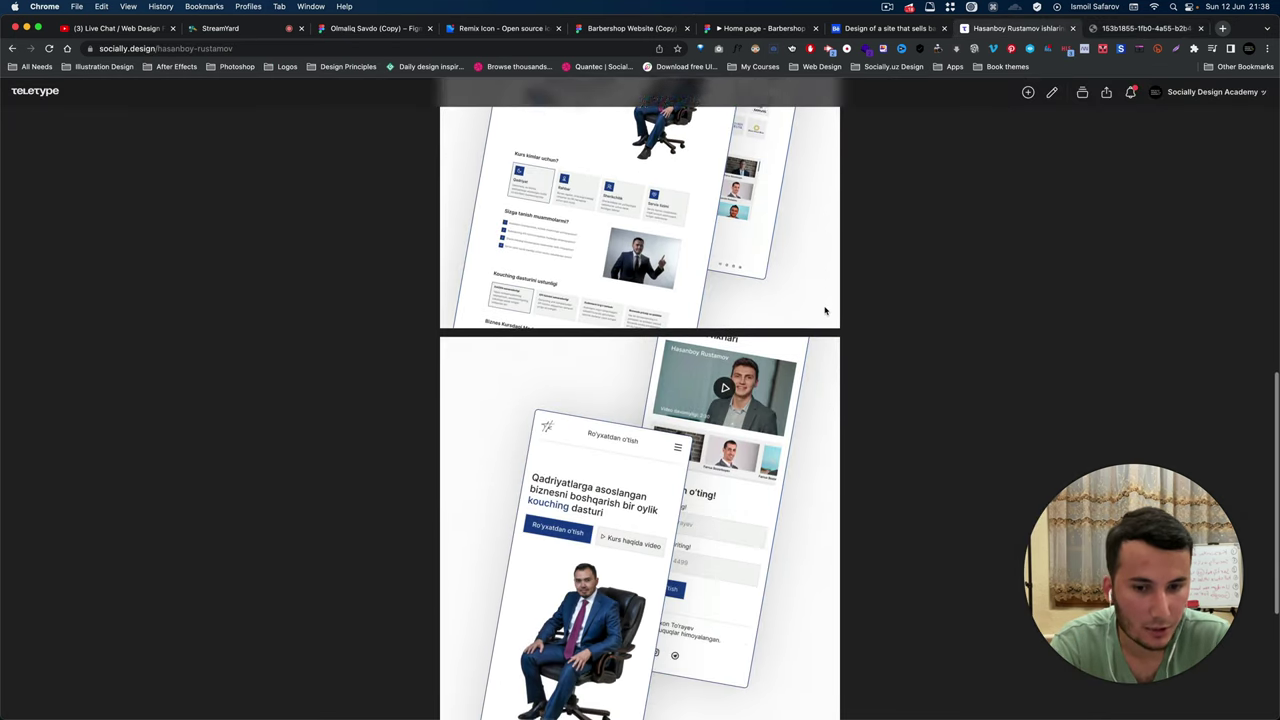
{"action": "scroll", "coordinate": [826, 310], "scroll_direction": "down", "scroll_amount": 2}
{"action": "scroll", "coordinate": [800, 305], "scroll_direction": "up", "scroll_amount": 1}
{"action": "scroll", "coordinate": [760, 295], "scroll_direction": "up", "scroll_amount": 1}
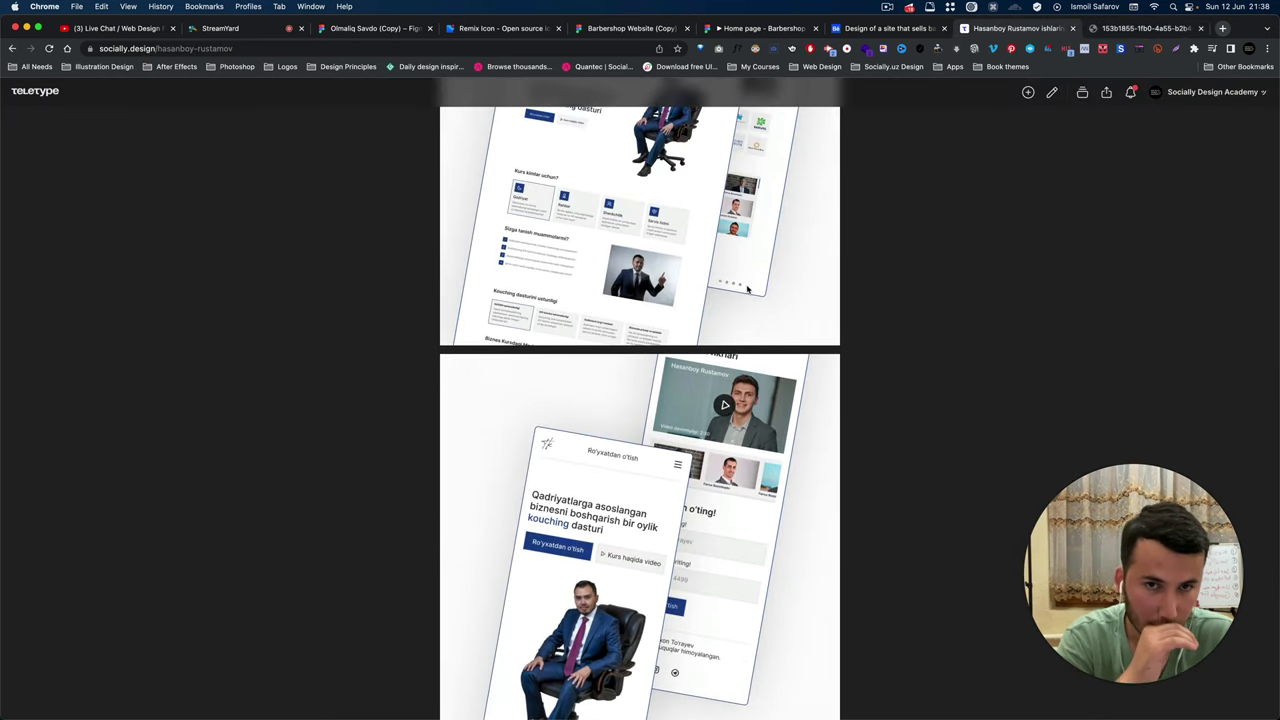
{"action": "scroll", "coordinate": [747, 289], "scroll_direction": "up", "scroll_amount": 2}
{"action": "scroll", "coordinate": [747, 289], "scroll_direction": "up", "scroll_amount": 1}
{"action": "scroll", "coordinate": [747, 289], "scroll_direction": "up", "scroll_amount": 1}
{"action": "scroll", "coordinate": [747, 289], "scroll_direction": "down", "scroll_amount": 2}
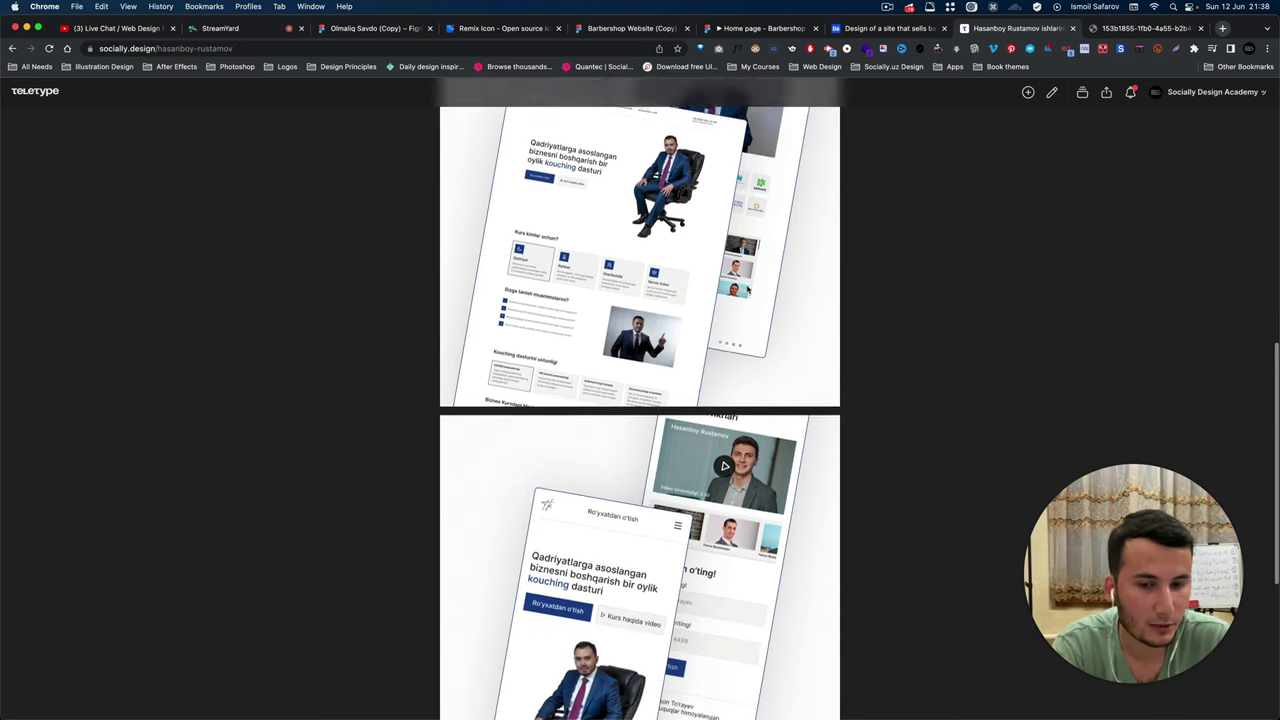
{"action": "scroll", "coordinate": [747, 289], "scroll_direction": "down", "scroll_amount": 3}
{"action": "scroll", "coordinate": [684, 402], "scroll_direction": "down", "scroll_amount": 1}
{"action": "scroll", "coordinate": [684, 402], "scroll_direction": "up", "scroll_amount": 1}
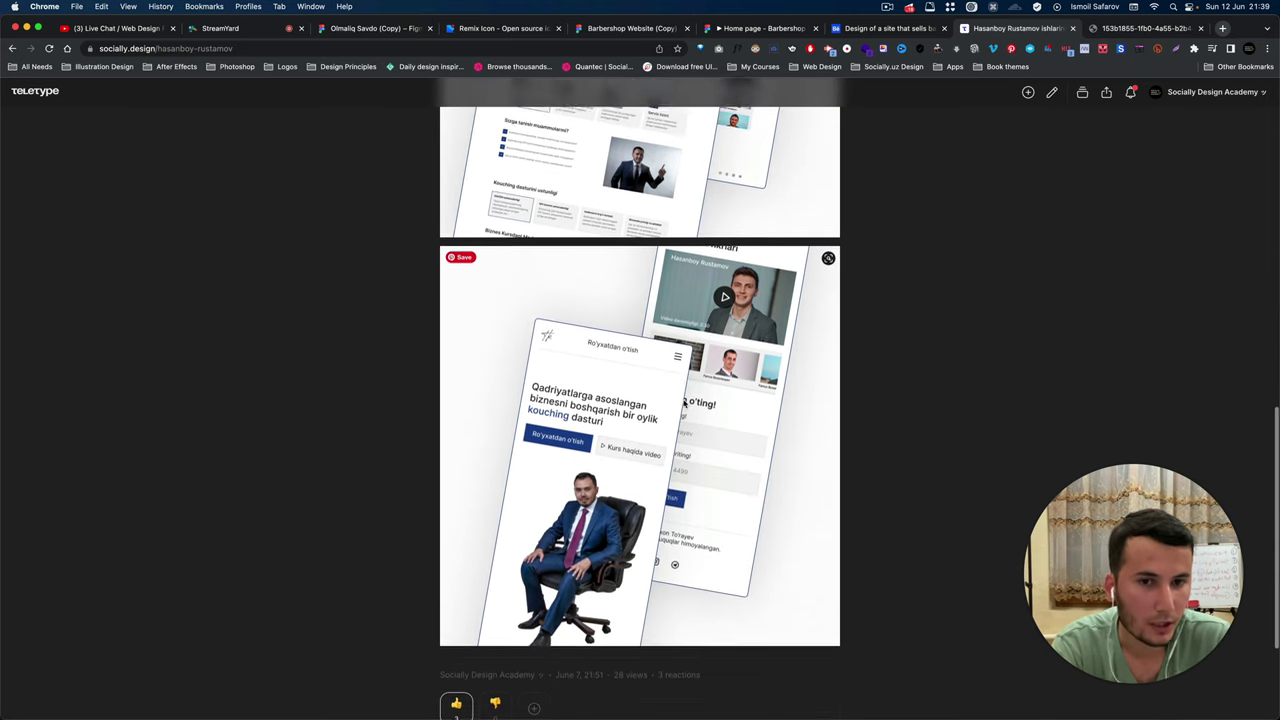
{"action": "scroll", "coordinate": [690, 390], "scroll_direction": "up", "scroll_amount": 1}
{"action": "scroll", "coordinate": [705, 345], "scroll_direction": "up", "scroll_amount": 4}
{"action": "scroll", "coordinate": [712, 330], "scroll_direction": "down", "scroll_amount": 5}
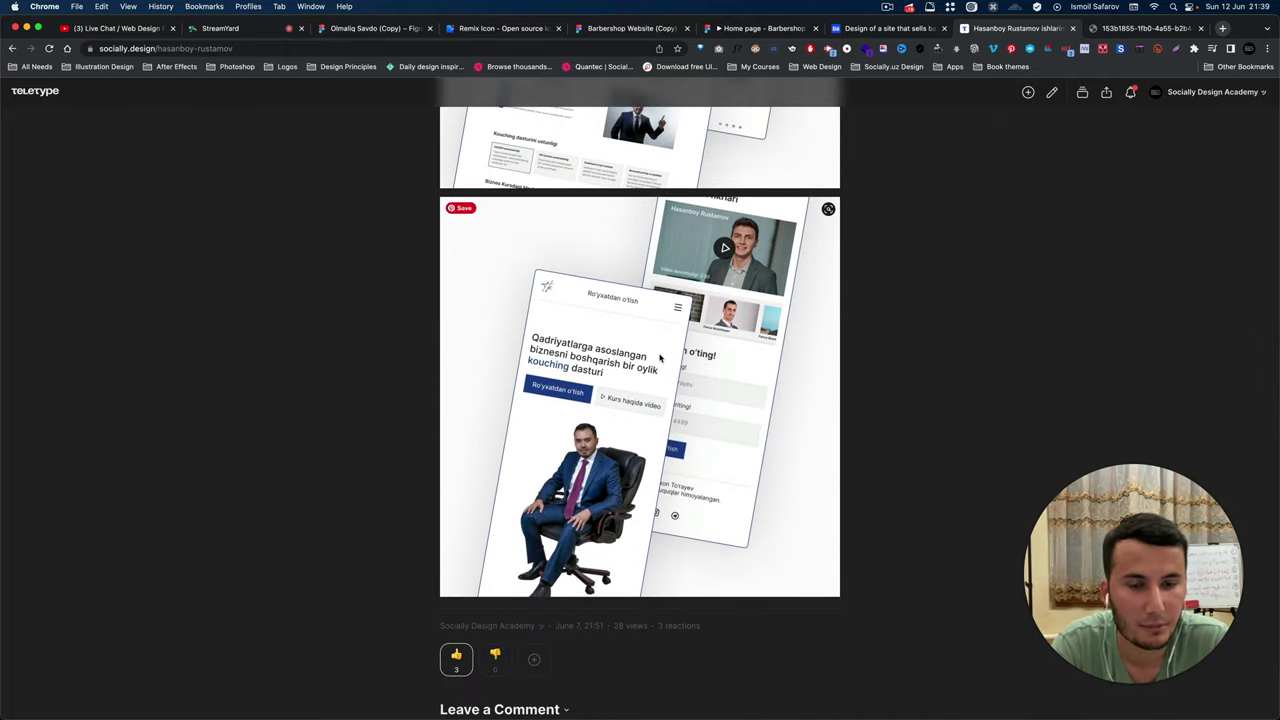
{"action": "scroll", "coordinate": [660, 357], "scroll_direction": "down", "scroll_amount": 1}
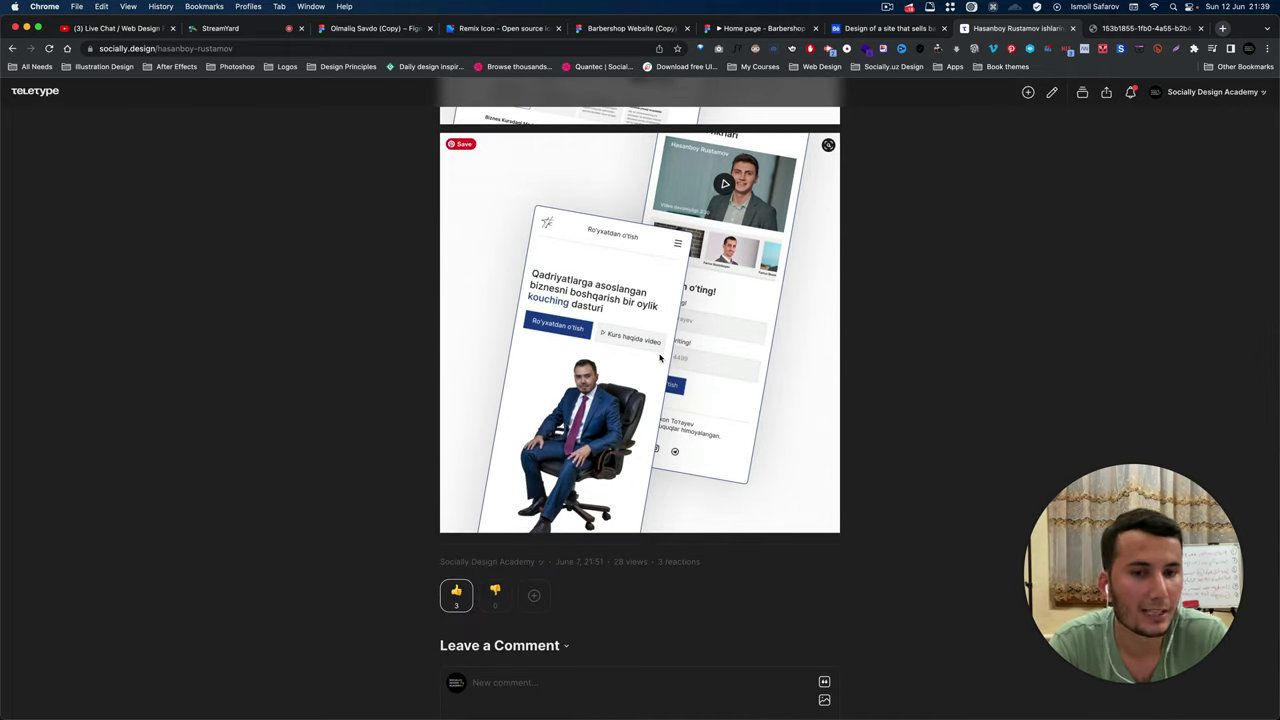
{"action": "scroll", "coordinate": [668, 358], "scroll_direction": "up", "scroll_amount": 5}
{"action": "scroll", "coordinate": [660, 330], "scroll_direction": "up", "scroll_amount": 3}
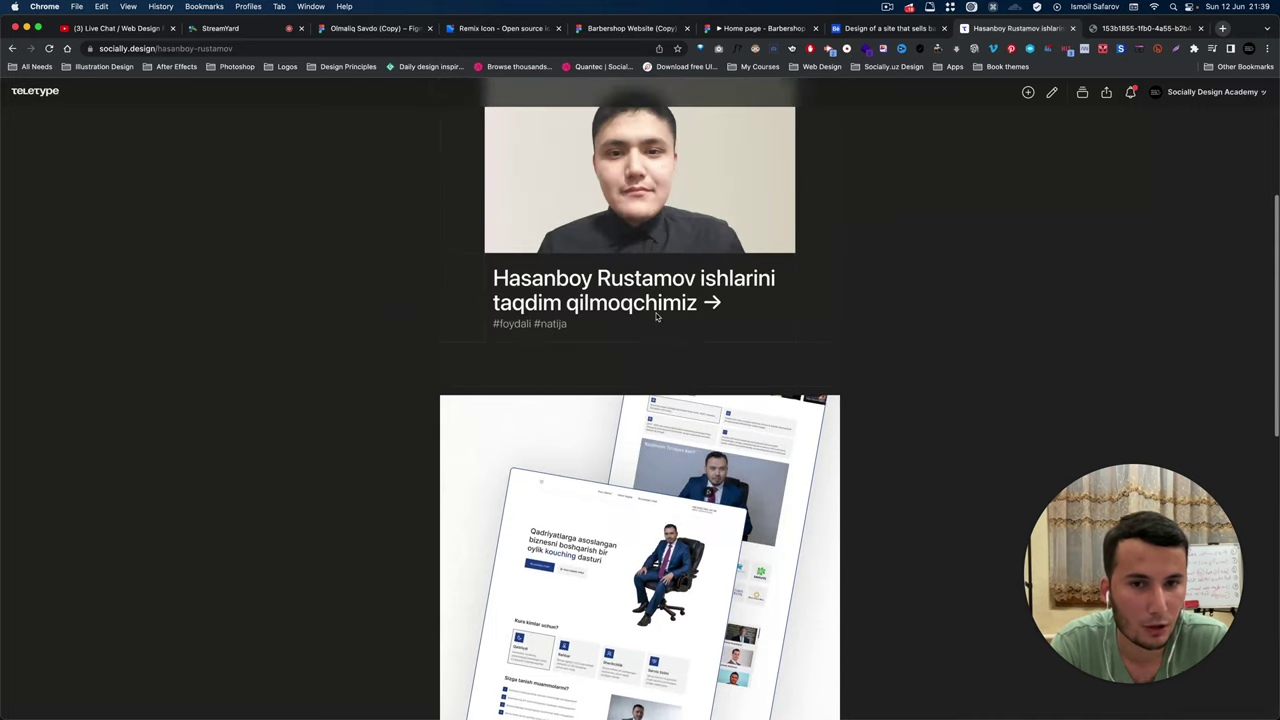
{"action": "scroll", "coordinate": [657, 316], "scroll_direction": "down", "scroll_amount": 2}
{"action": "scroll", "coordinate": [655, 313], "scroll_direction": "up", "scroll_amount": 5}
{"action": "scroll", "coordinate": [620, 305], "scroll_direction": "down", "scroll_amount": 3}
{"action": "scroll", "coordinate": [560, 300], "scroll_direction": "up", "scroll_amount": 10}
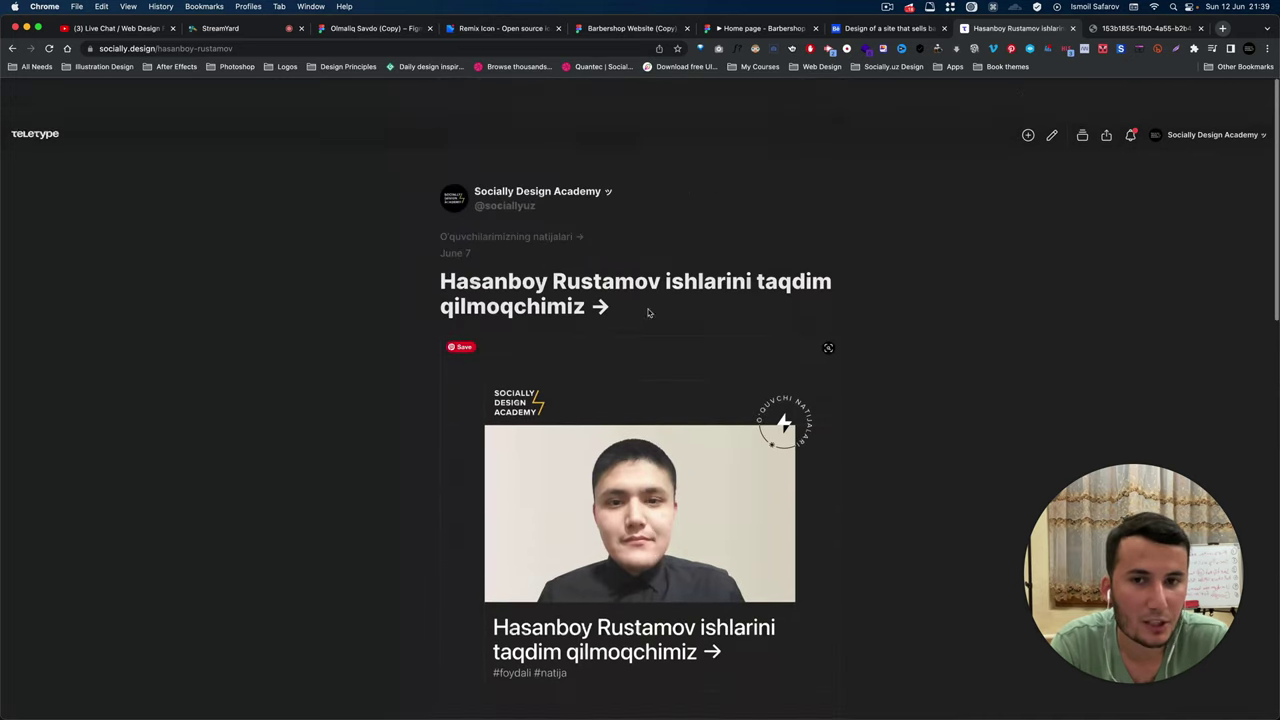
Swipe back to the blog list and open the next student's showcase post in a new tab.
{"action": "scroll", "coordinate": [536, 298], "scroll_direction": "left", "scroll_amount": 2}
{"action": "scroll", "coordinate": [536, 299], "scroll_direction": "left", "scroll_amount": 2}
{"action": "scroll", "coordinate": [560, 308], "scroll_direction": "down", "scroll_amount": 4}
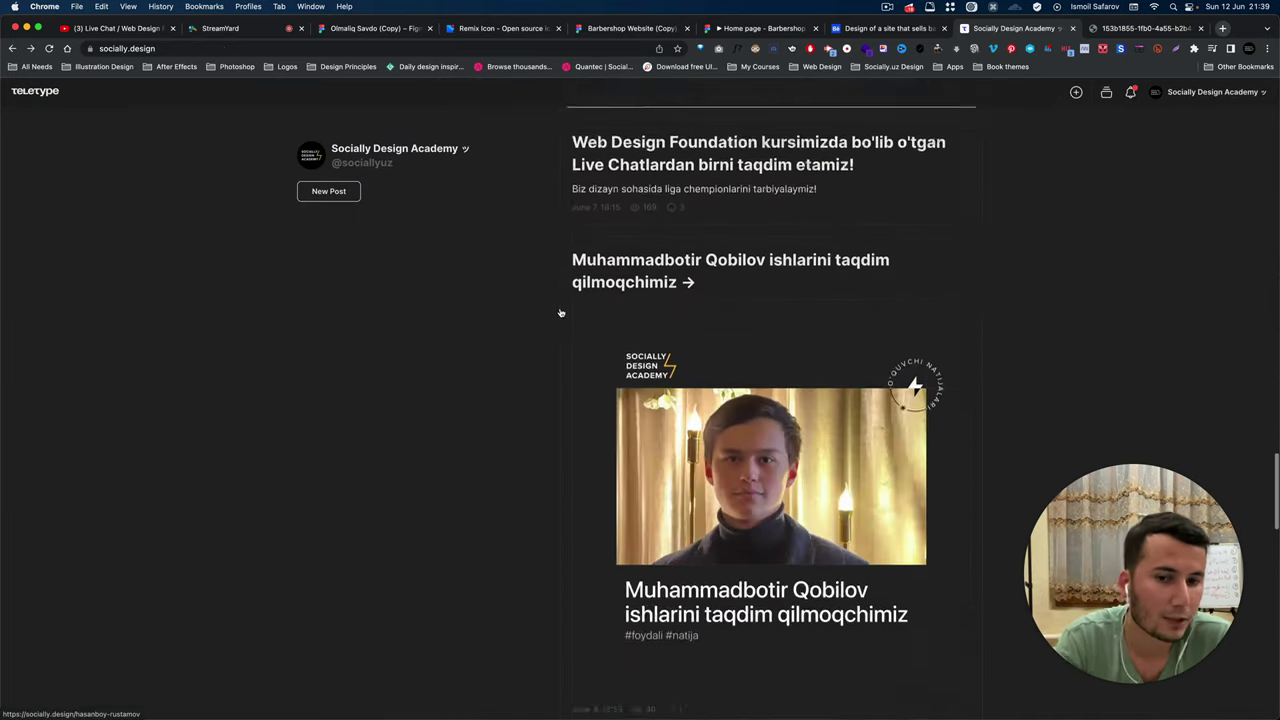
{"action": "scroll", "coordinate": [561, 313], "scroll_direction": "down", "scroll_amount": 2}
{"action": "scroll", "coordinate": [561, 313], "scroll_direction": "down", "scroll_amount": 2}
{"action": "scroll", "coordinate": [561, 313], "scroll_direction": "down", "scroll_amount": 5}
{"action": "scroll", "coordinate": [561, 313], "scroll_direction": "down", "scroll_amount": 4}
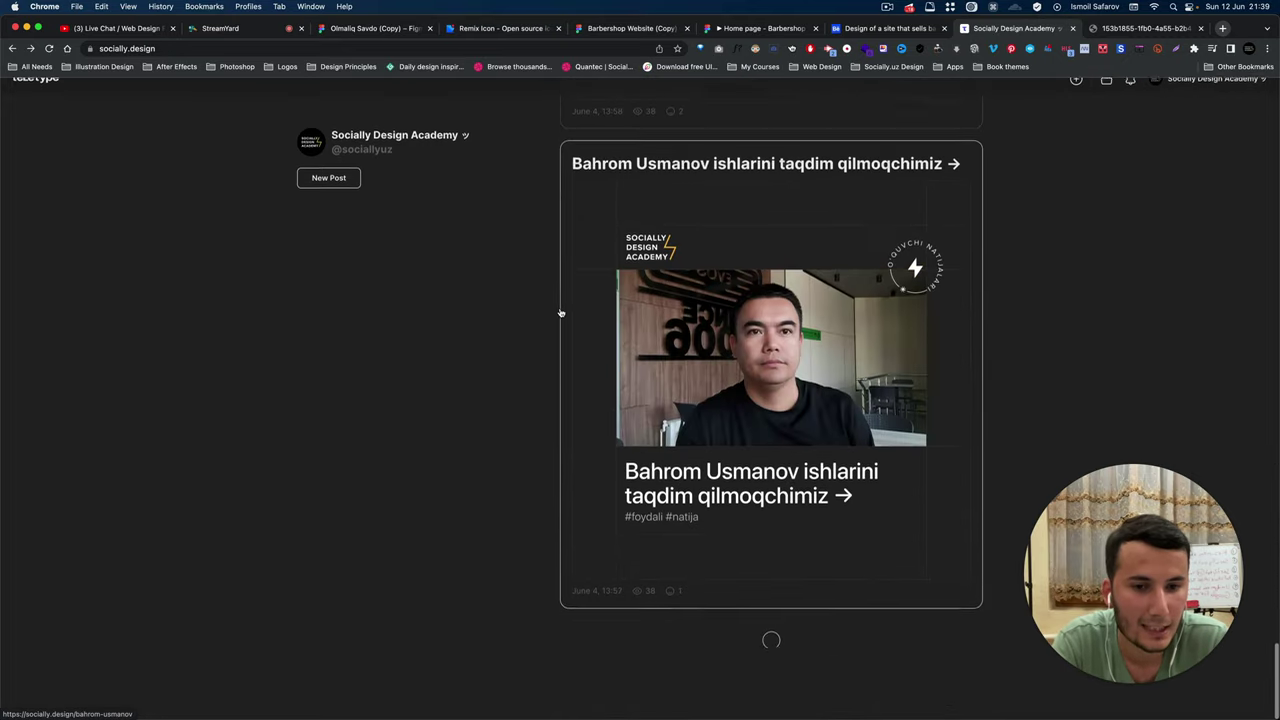
{"action": "scroll", "coordinate": [575, 330], "scroll_direction": "up", "scroll_amount": 1}
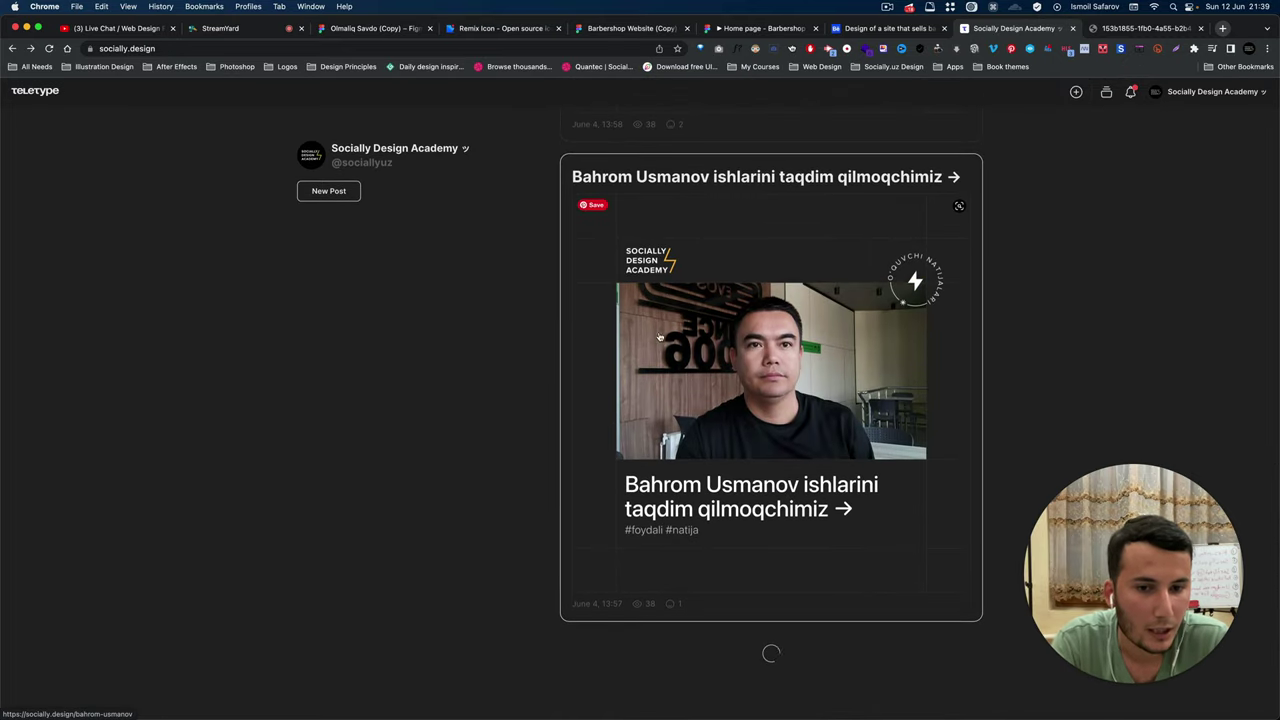
{"action": "left_click", "coordinate": [585, 344], "text": "super"}
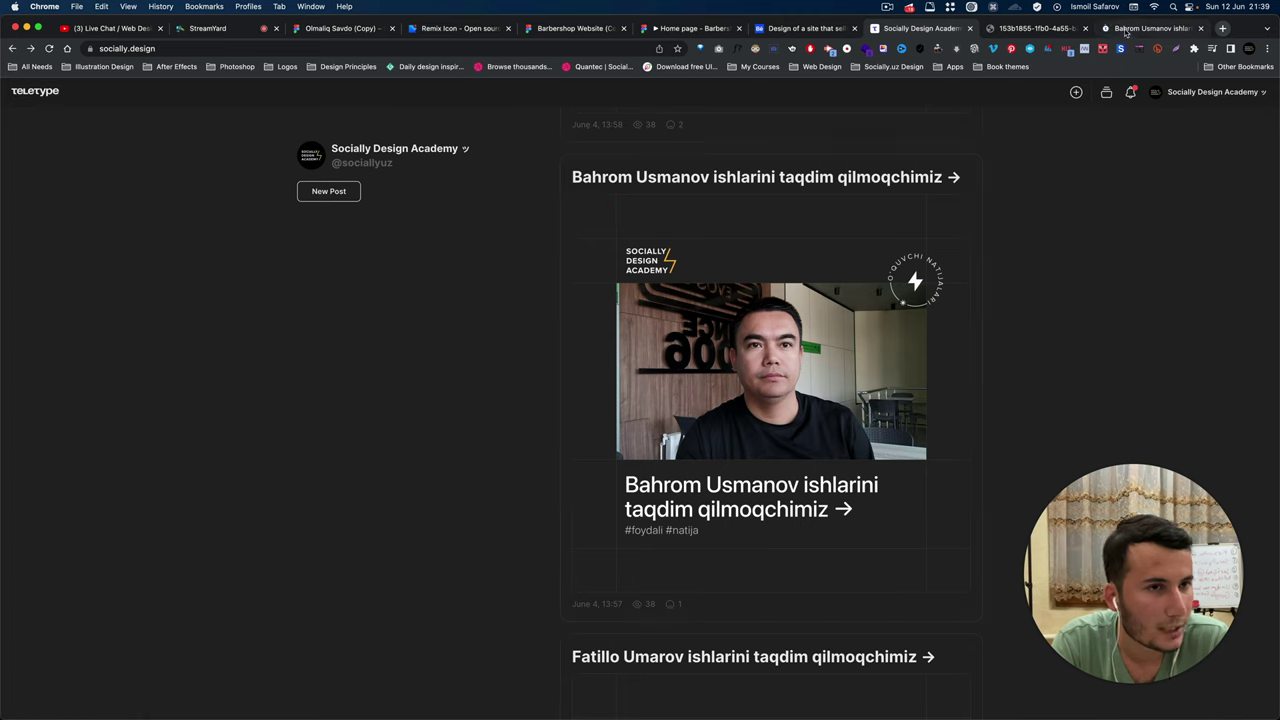
{"action": "left_click", "coordinate": [1140, 28]}
Open the second student's dark-themed coaching mockup image in its own tab at full size.
{"action": "scroll", "coordinate": [669, 329], "scroll_direction": "down", "scroll_amount": 1}
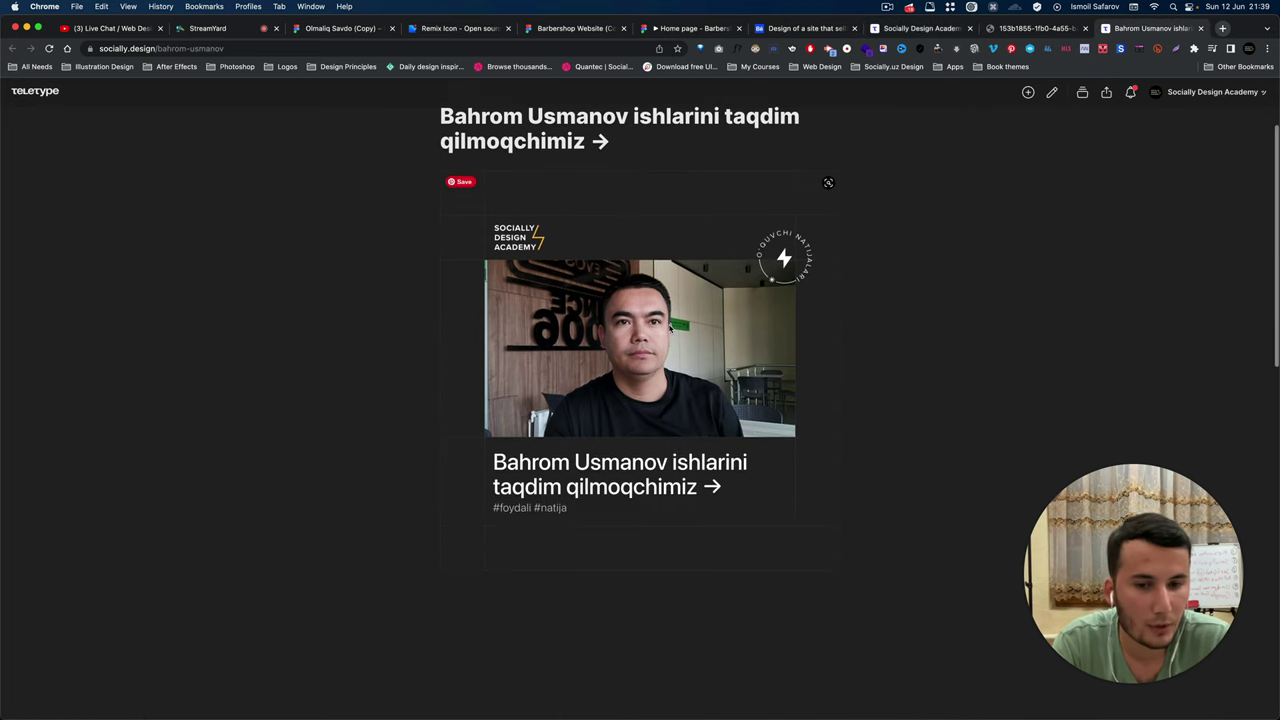
{"action": "scroll", "coordinate": [669, 329], "scroll_direction": "down", "scroll_amount": 3}
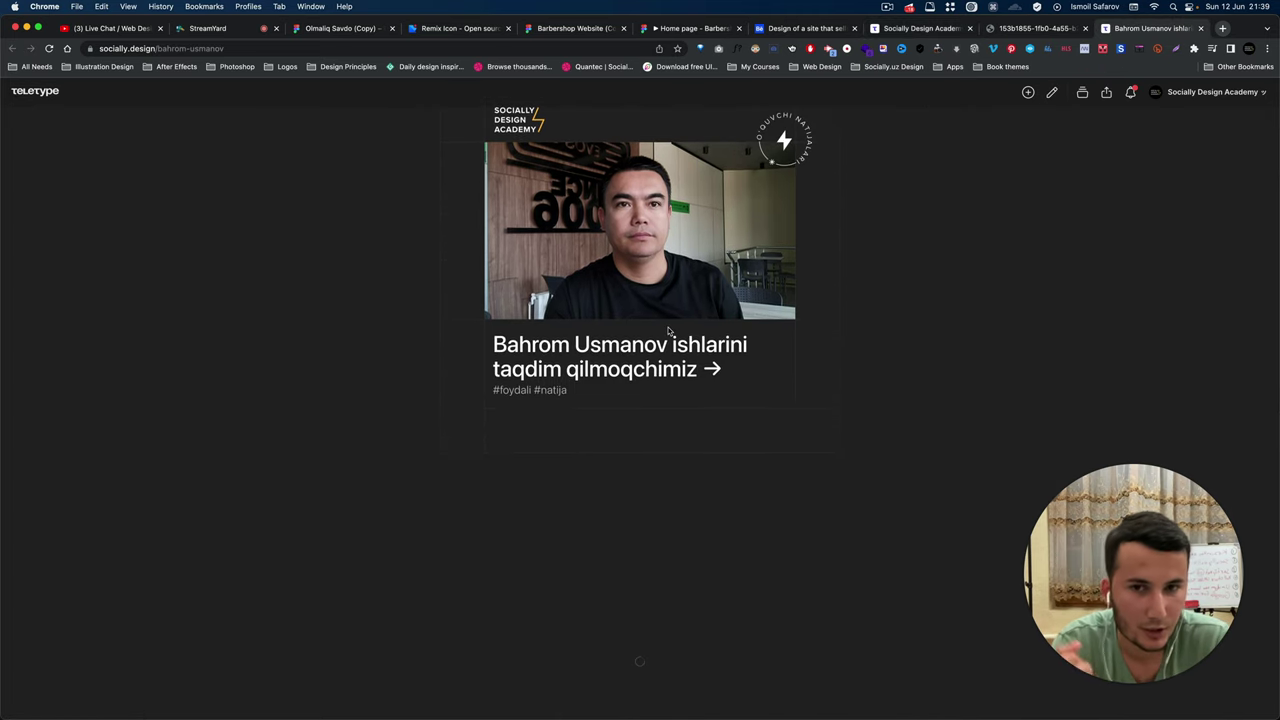
{"action": "scroll", "coordinate": [669, 331], "scroll_direction": "down", "scroll_amount": 1}
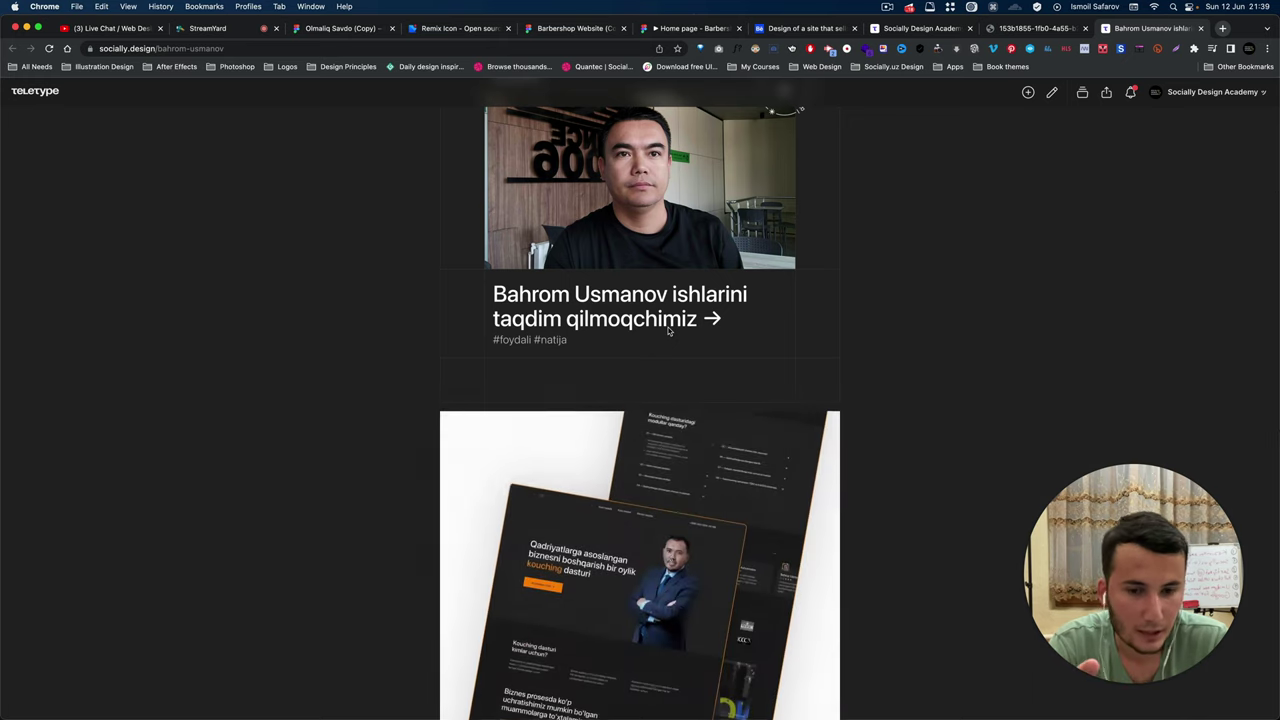
{"action": "scroll", "coordinate": [669, 331], "scroll_direction": "down", "scroll_amount": 6}
{"action": "right_click", "coordinate": [669, 331]}
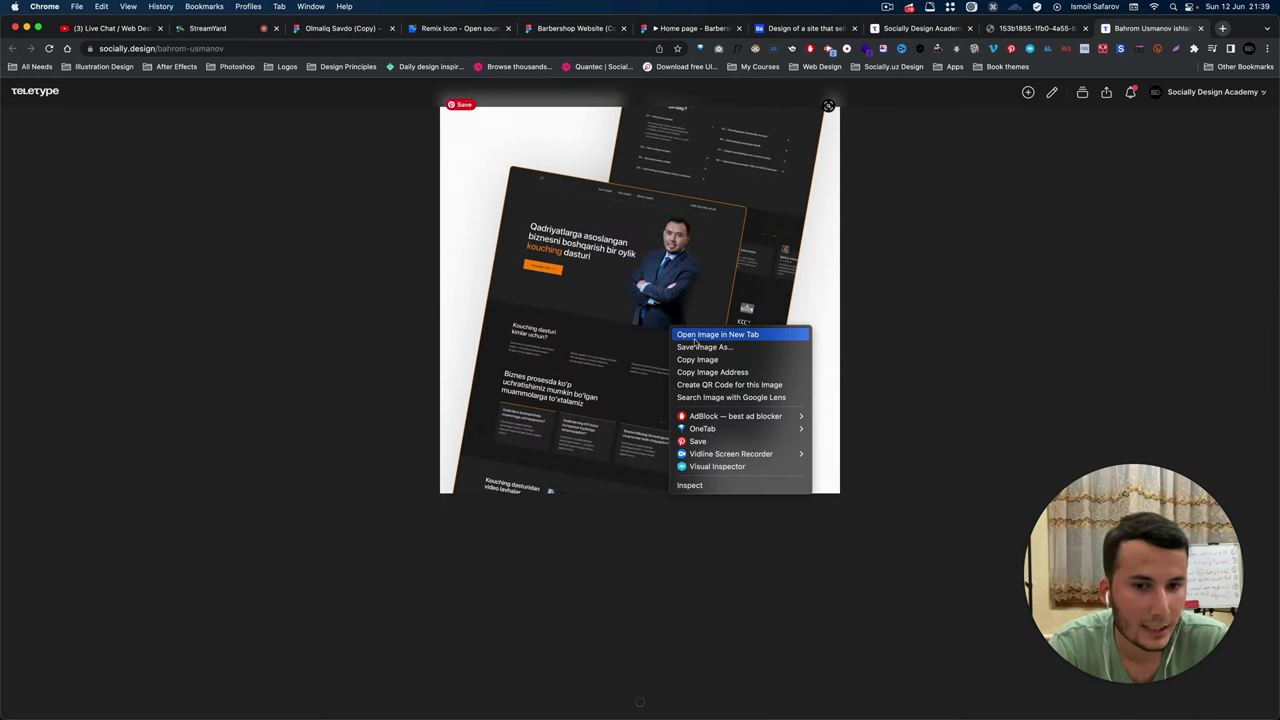
{"action": "left_click", "coordinate": [694, 339]}
{"action": "scroll", "coordinate": [694, 343], "scroll_direction": "down", "scroll_amount": 4}
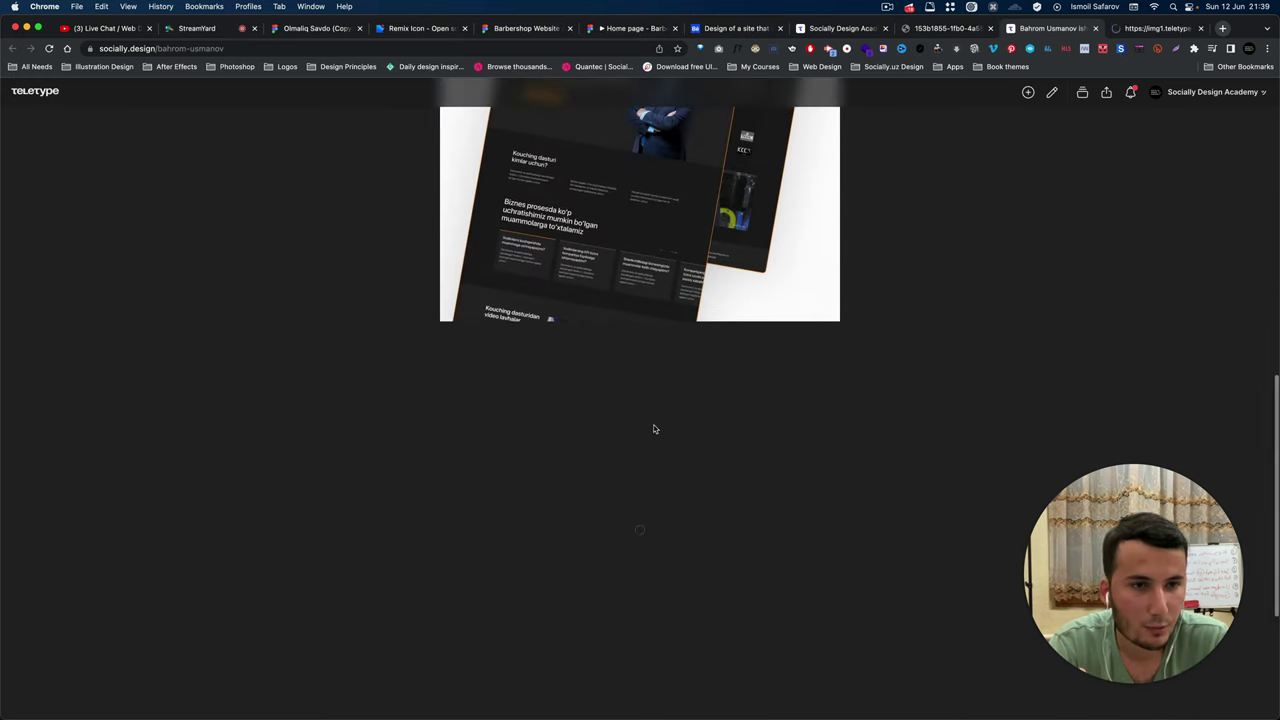
{"action": "left_click", "coordinate": [1150, 28]}
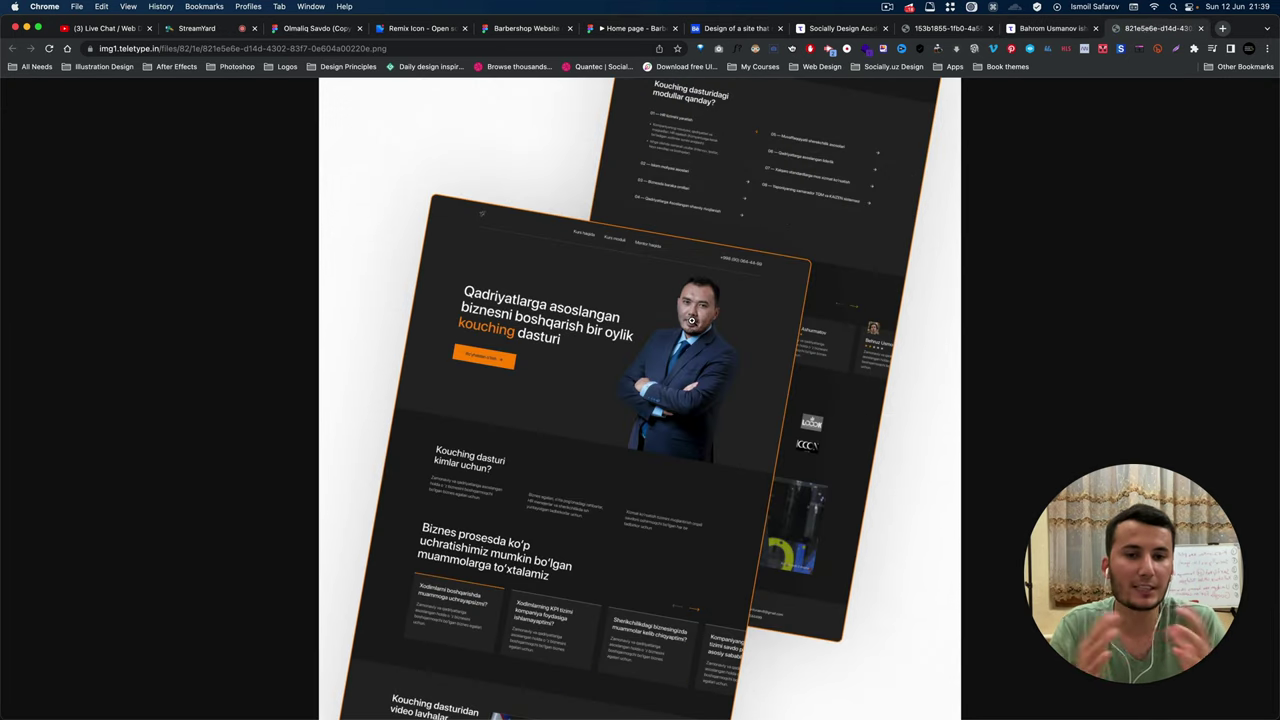
Place the light and dark mockup tabs side by side and compare the two images.
{"action": "left_click", "coordinate": [955, 28]}
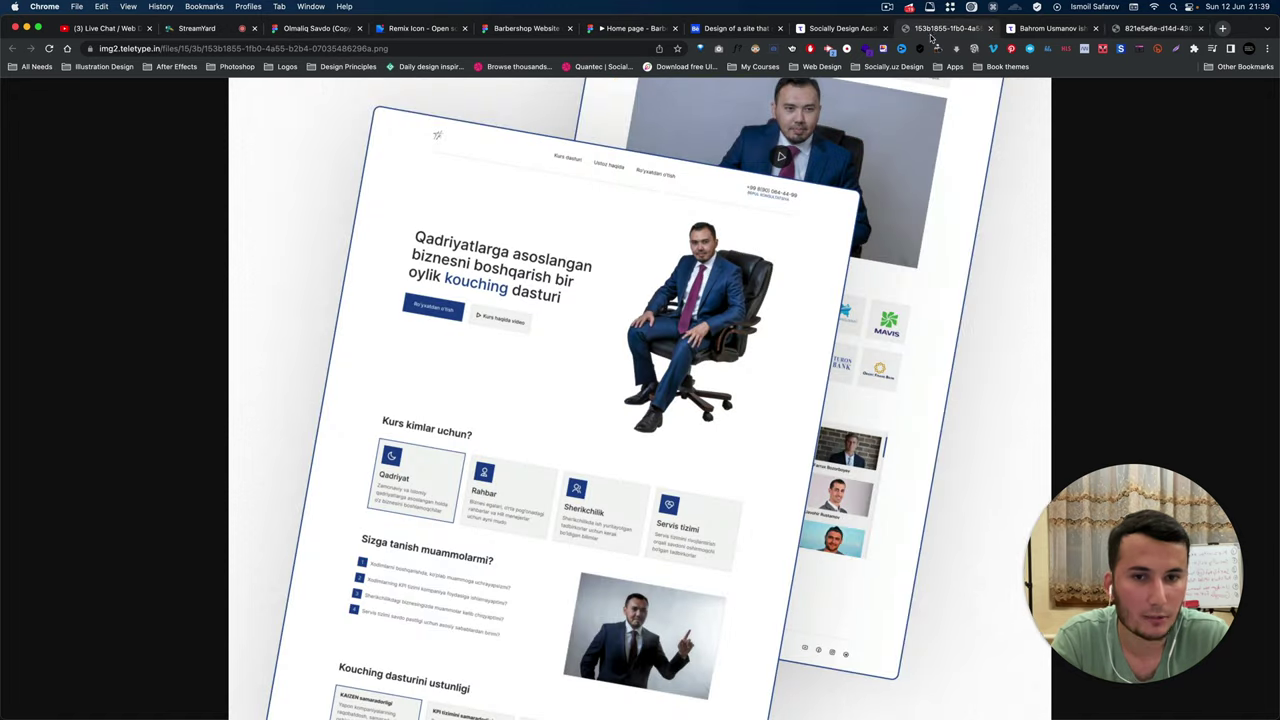
{"action": "left_click_drag", "start_coordinate": [961, 34], "coordinate": [1203, 38]}
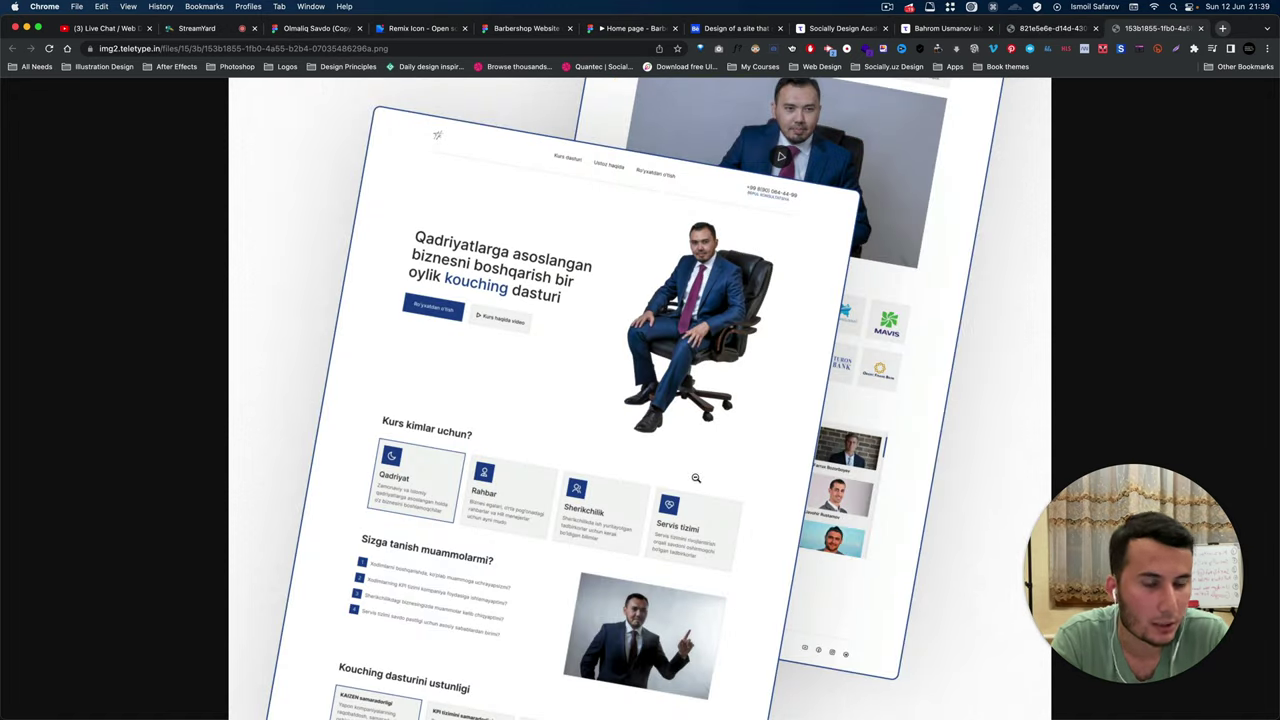
{"action": "left_click", "coordinate": [1015, 34]}
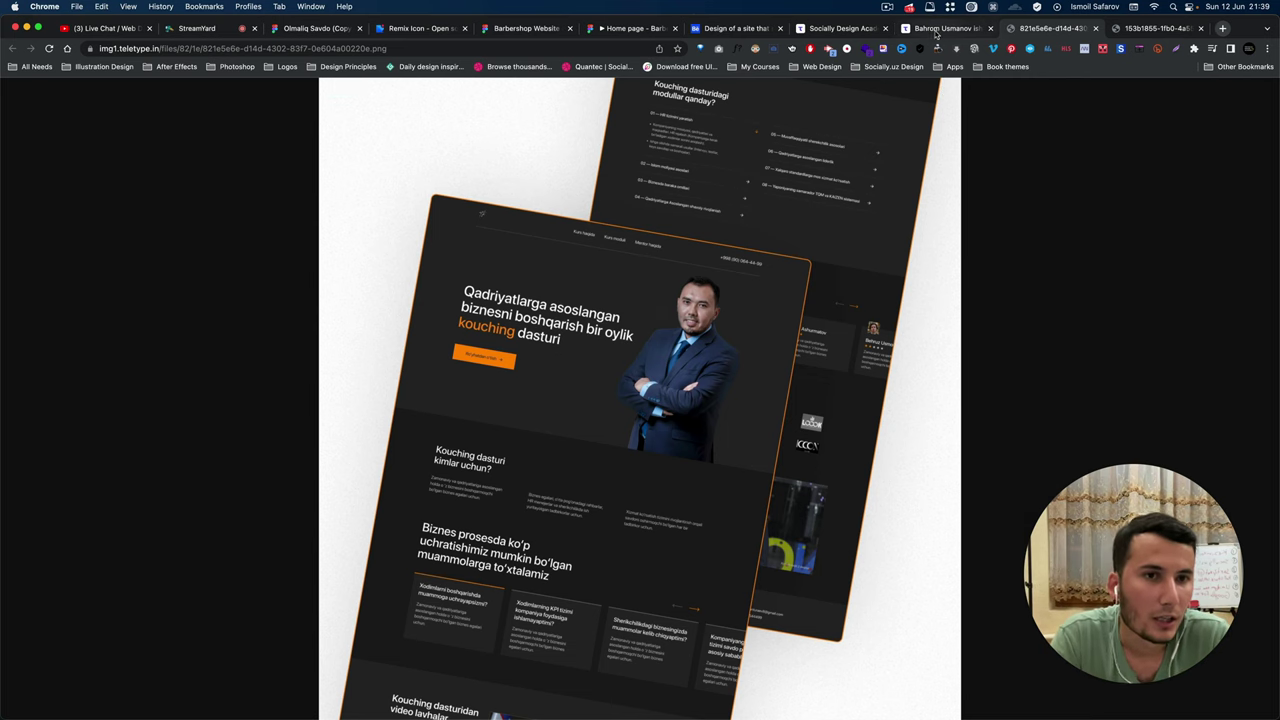
{"action": "left_click", "coordinate": [936, 30]}
{"action": "scroll", "coordinate": [600, 390], "scroll_direction": "down", "scroll_amount": 1}
{"action": "scroll", "coordinate": [640, 392], "scroll_direction": "down", "scroll_amount": 2}
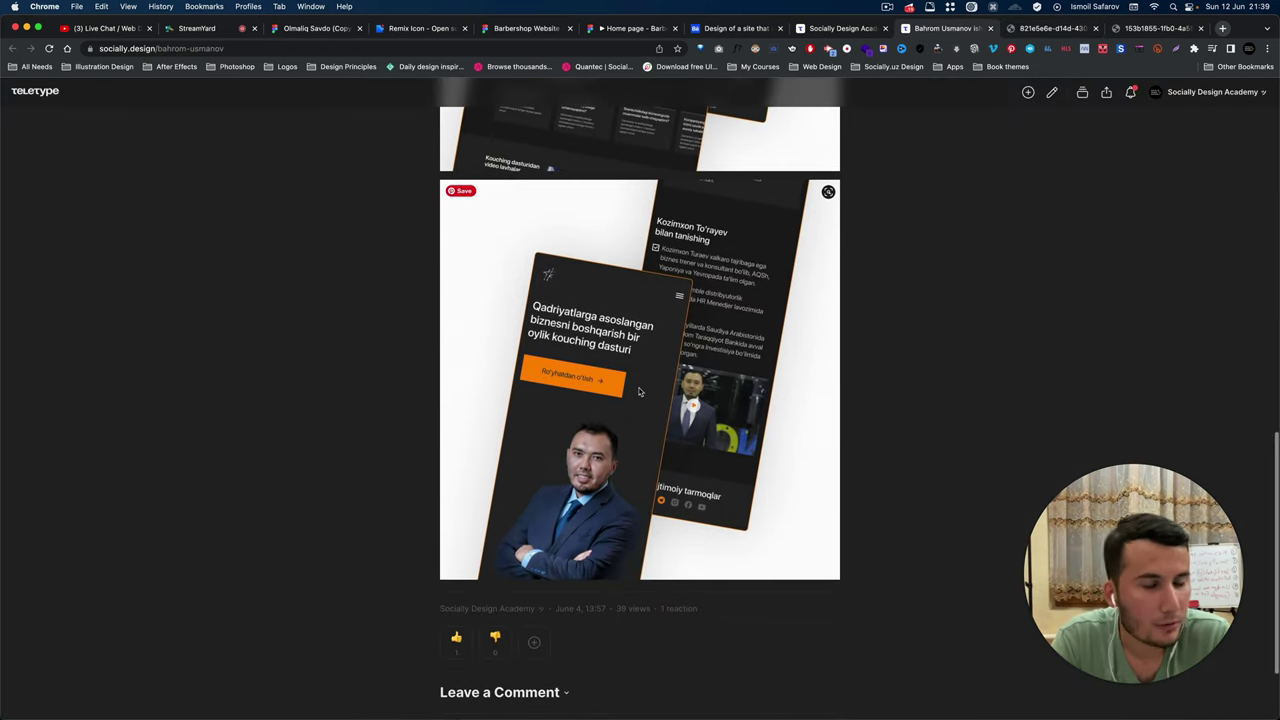
{"action": "left_click", "coordinate": [1030, 30]}
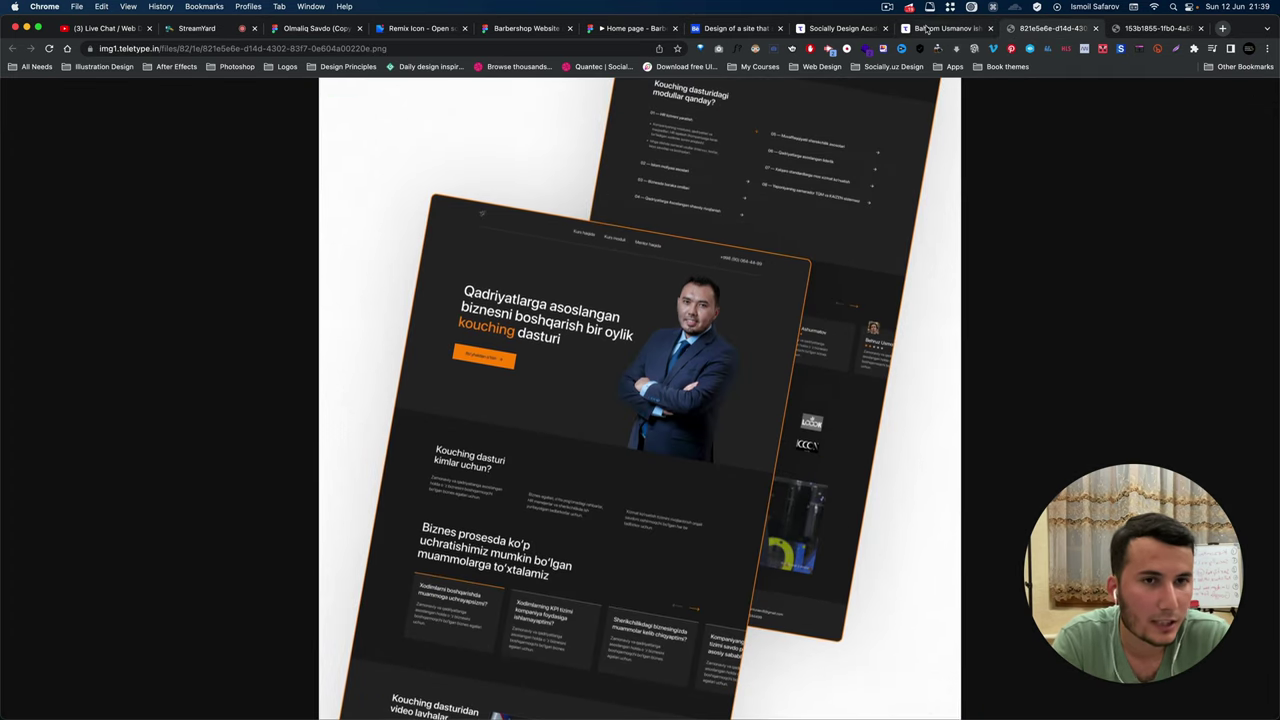
Scroll down the Socially Design Academy blog list and open another student showcase post in a background tab.
{"action": "left_click", "coordinate": [840, 28]}
{"action": "scroll", "coordinate": [786, 225], "scroll_direction": "down", "scroll_amount": 5}
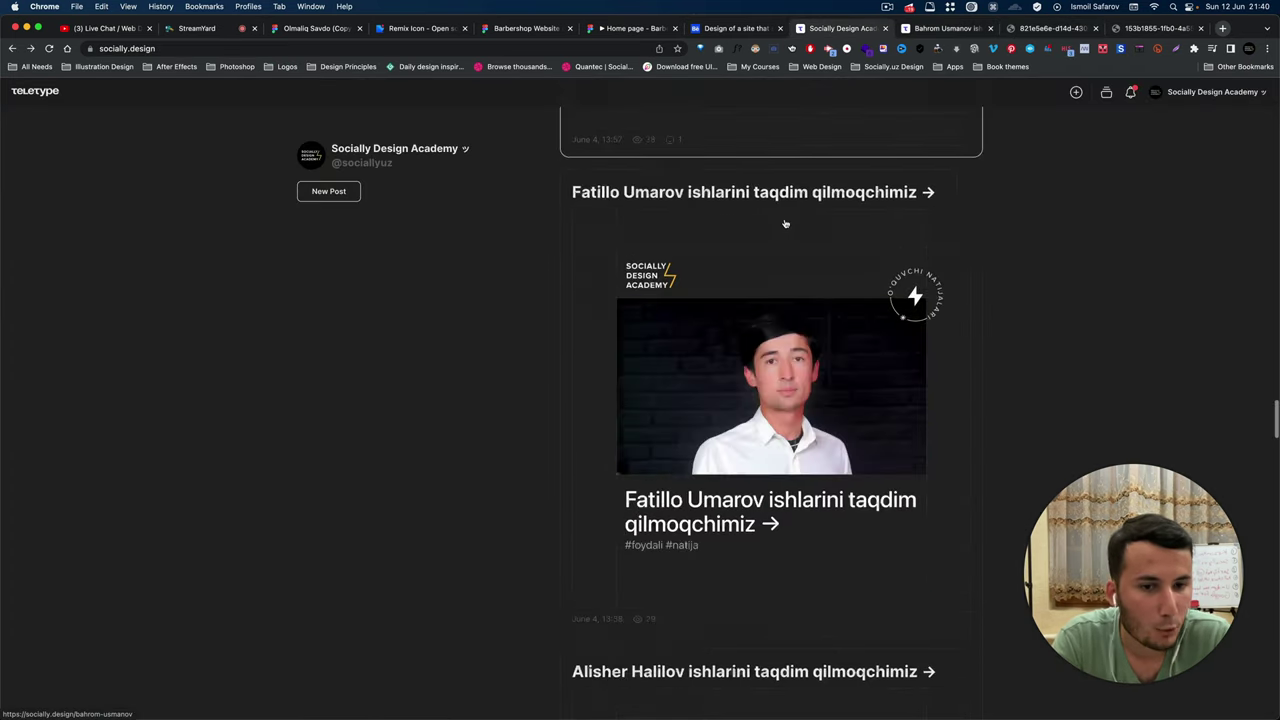
{"action": "scroll", "coordinate": [788, 231], "scroll_direction": "down", "scroll_amount": 2}
{"action": "scroll", "coordinate": [788, 231], "scroll_direction": "down", "scroll_amount": 1}
{"action": "scroll", "coordinate": [788, 235], "scroll_direction": "down", "scroll_amount": 2}
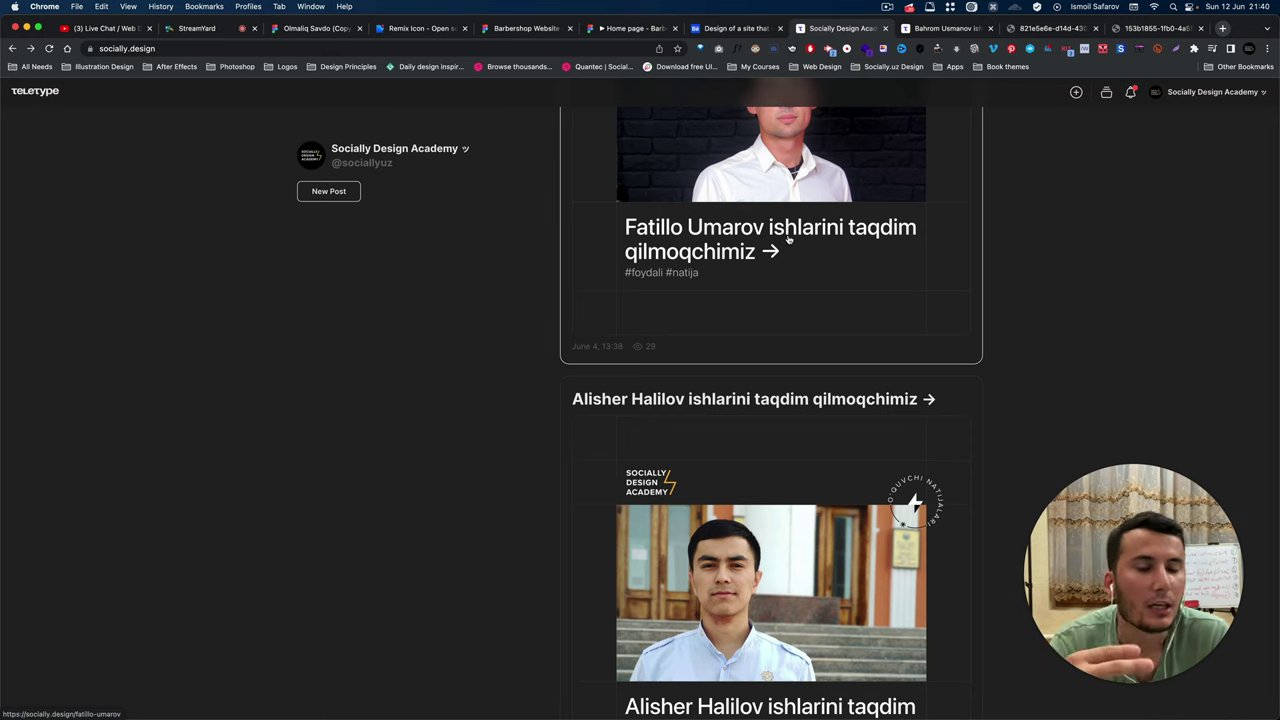
{"action": "scroll", "coordinate": [790, 255], "scroll_direction": "down", "scroll_amount": 1}
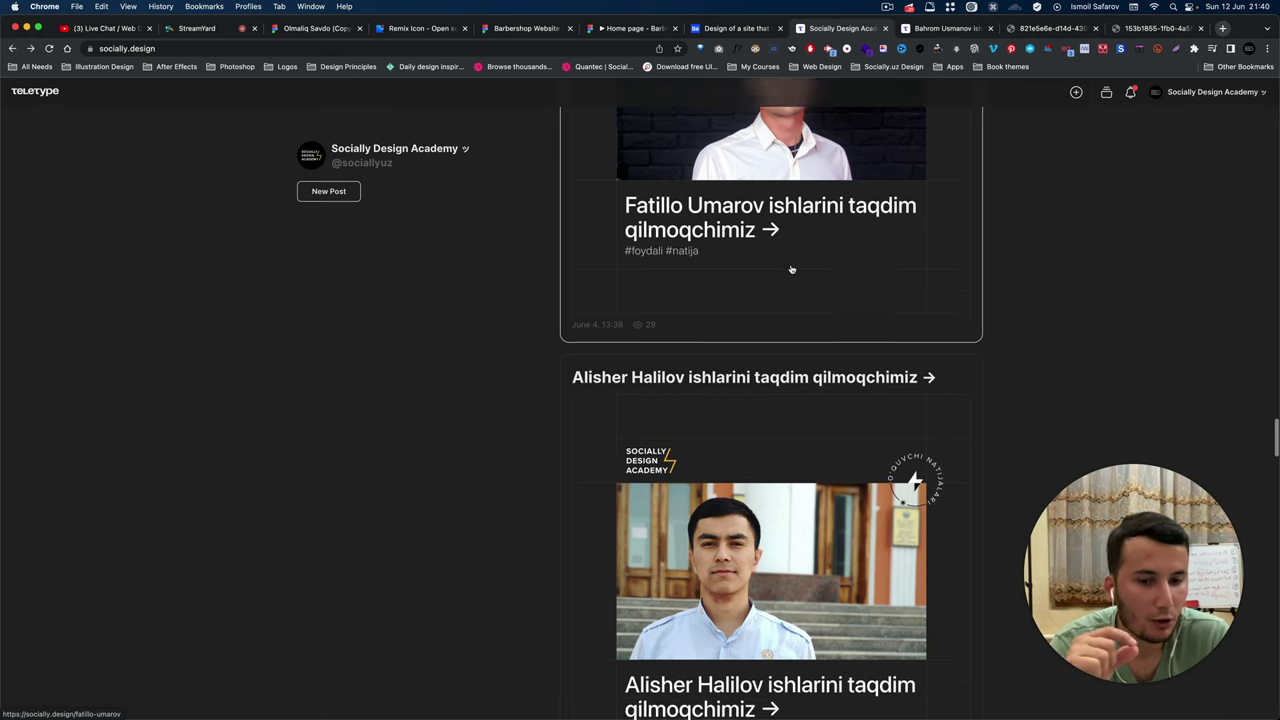
{"action": "scroll", "coordinate": [791, 269], "scroll_direction": "down", "scroll_amount": 3}
{"action": "scroll", "coordinate": [791, 269], "scroll_direction": "down", "scroll_amount": 4}
{"action": "scroll", "coordinate": [791, 269], "scroll_direction": "down", "scroll_amount": 5}
{"action": "scroll", "coordinate": [791, 269], "scroll_direction": "down", "scroll_amount": 2}
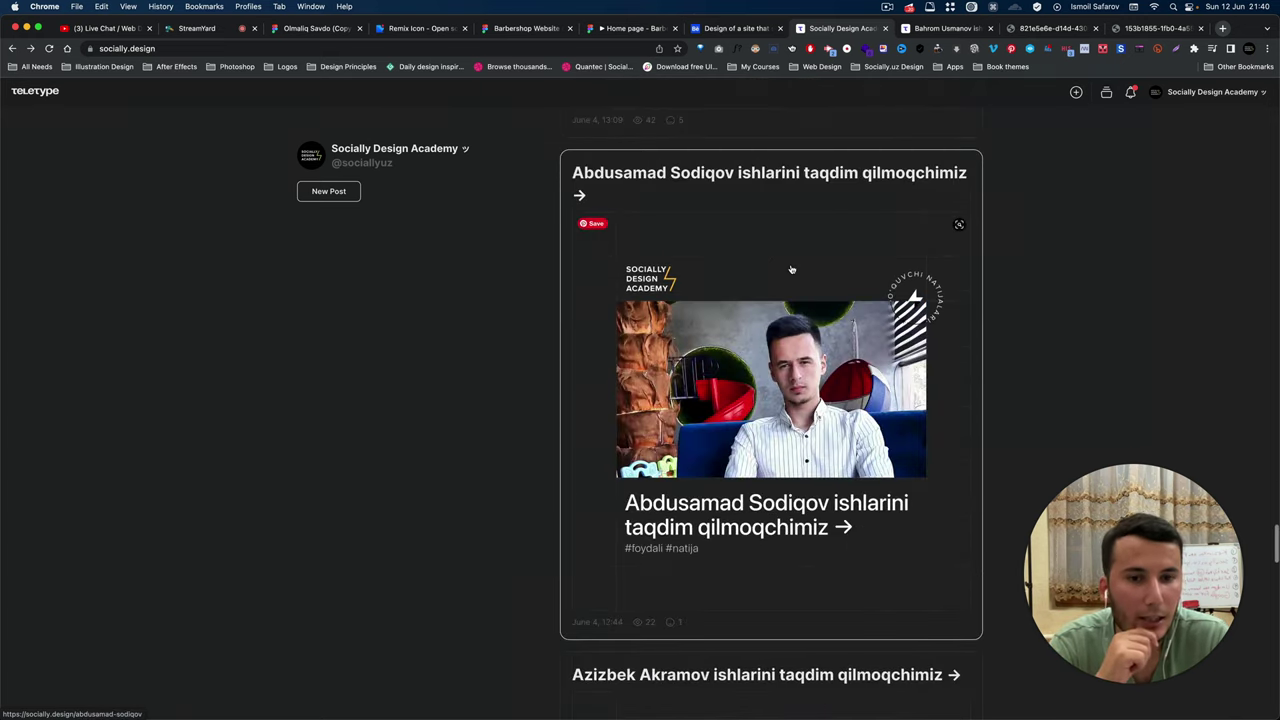
{"action": "scroll", "coordinate": [792, 268], "scroll_direction": "down", "scroll_amount": 3}
{"action": "scroll", "coordinate": [794, 268], "scroll_direction": "down", "scroll_amount": 3}
{"action": "scroll", "coordinate": [797, 267], "scroll_direction": "down", "scroll_amount": 6}
{"action": "scroll", "coordinate": [797, 267], "scroll_direction": "down", "scroll_amount": 3}
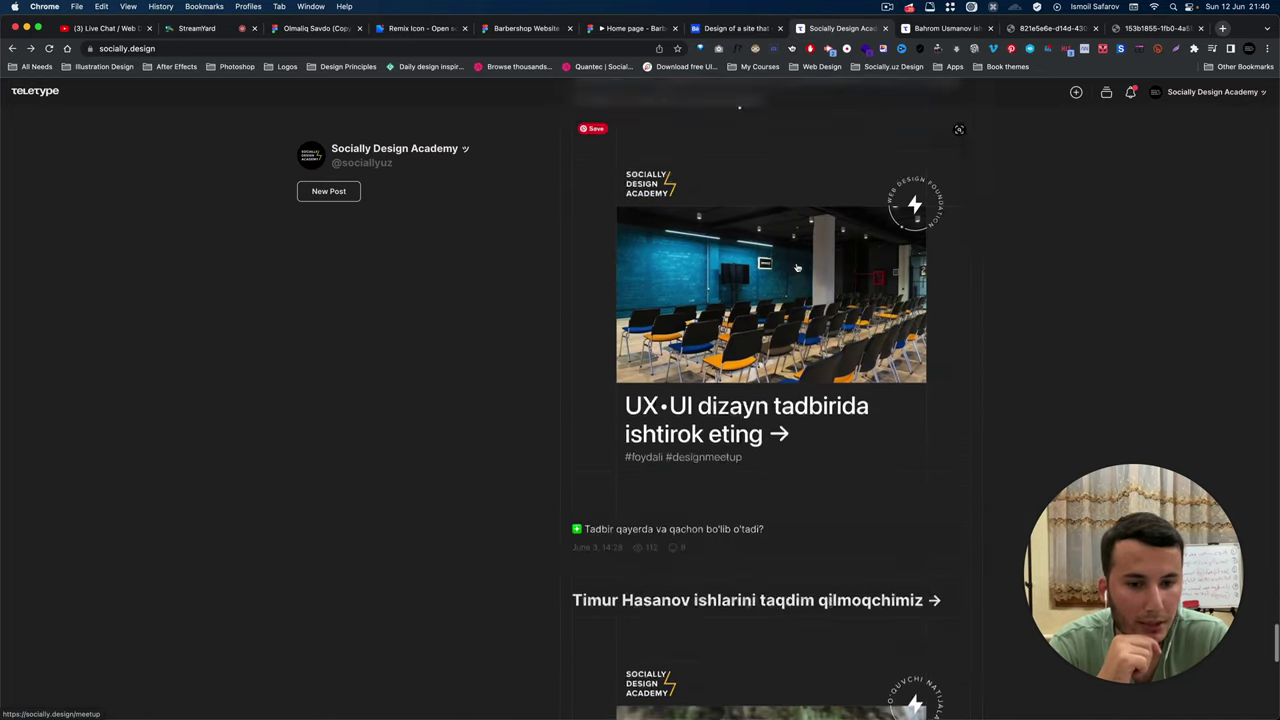
{"action": "scroll", "coordinate": [797, 267], "scroll_direction": "down", "scroll_amount": 1}
{"action": "scroll", "coordinate": [797, 267], "scroll_direction": "down", "scroll_amount": 3}
{"action": "scroll", "coordinate": [797, 267], "scroll_direction": "down", "scroll_amount": 1}
{"action": "scroll", "coordinate": [797, 267], "scroll_direction": "down", "scroll_amount": 2}
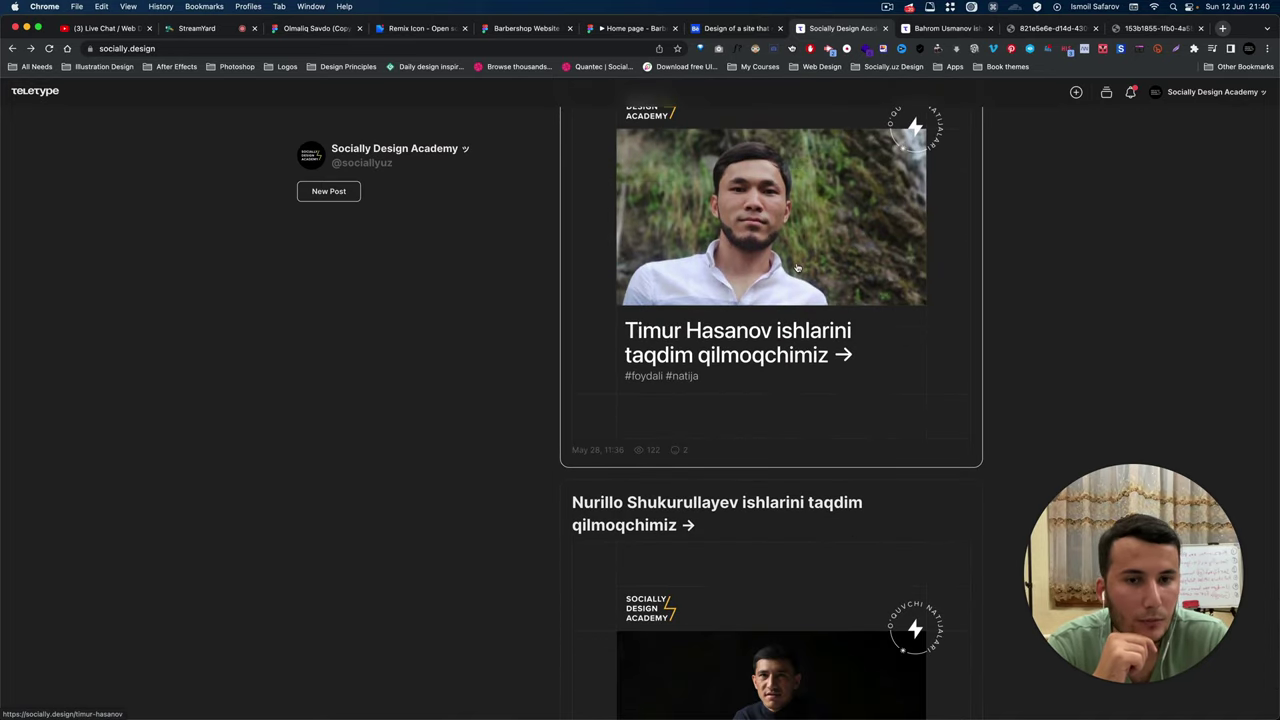
{"action": "right_click", "coordinate": [797, 267]}
{"action": "left_click", "coordinate": [824, 279]}
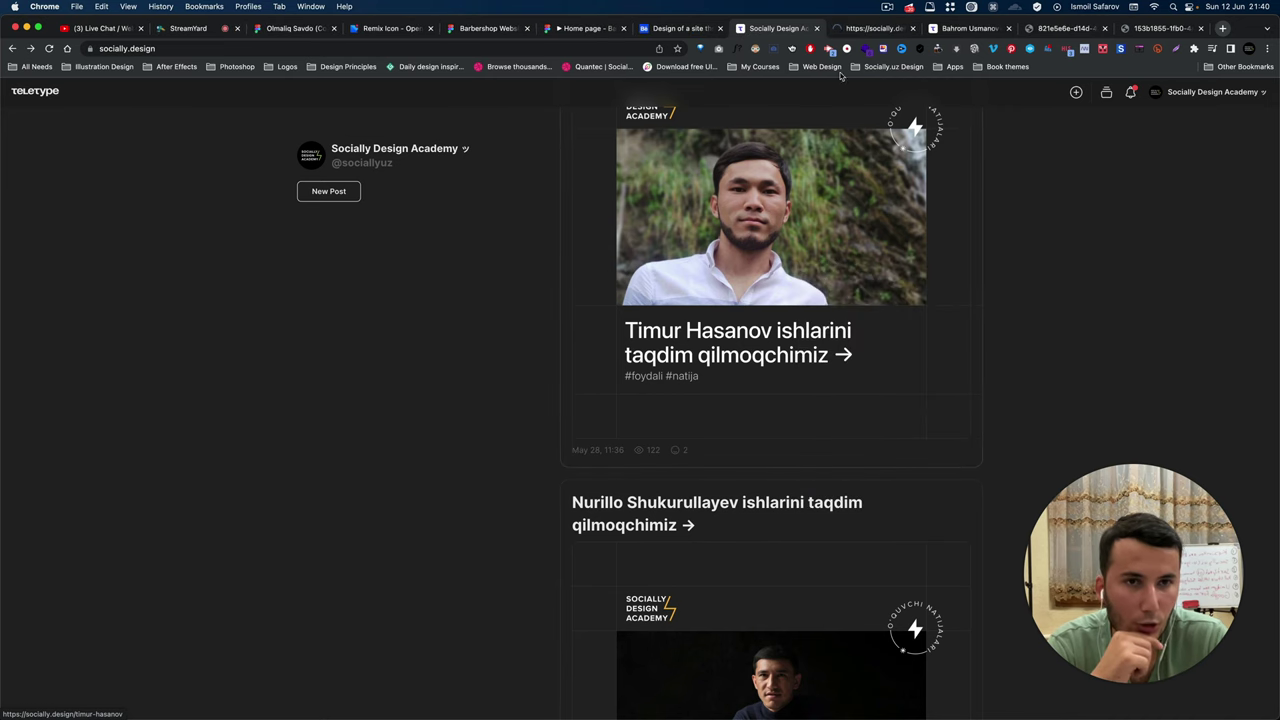
Go to the student showcase post and open its coaching-site mockup image in a new tab.
{"action": "left_click", "coordinate": [868, 28]}
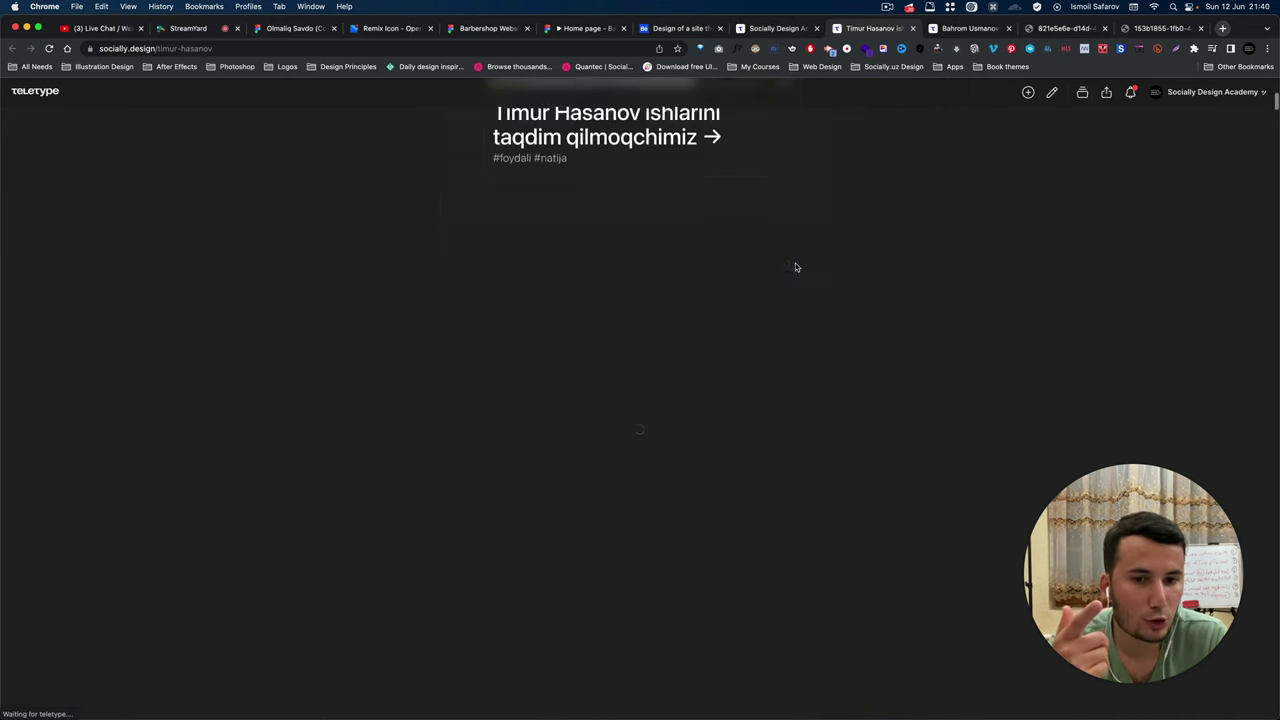
{"action": "scroll", "coordinate": [795, 267], "scroll_direction": "down", "scroll_amount": 1}
{"action": "scroll", "coordinate": [795, 267], "scroll_direction": "down", "scroll_amount": 2}
{"action": "scroll", "coordinate": [795, 267], "scroll_direction": "down", "scroll_amount": 2}
{"action": "scroll", "coordinate": [700, 268], "scroll_direction": "down", "scroll_amount": 4}
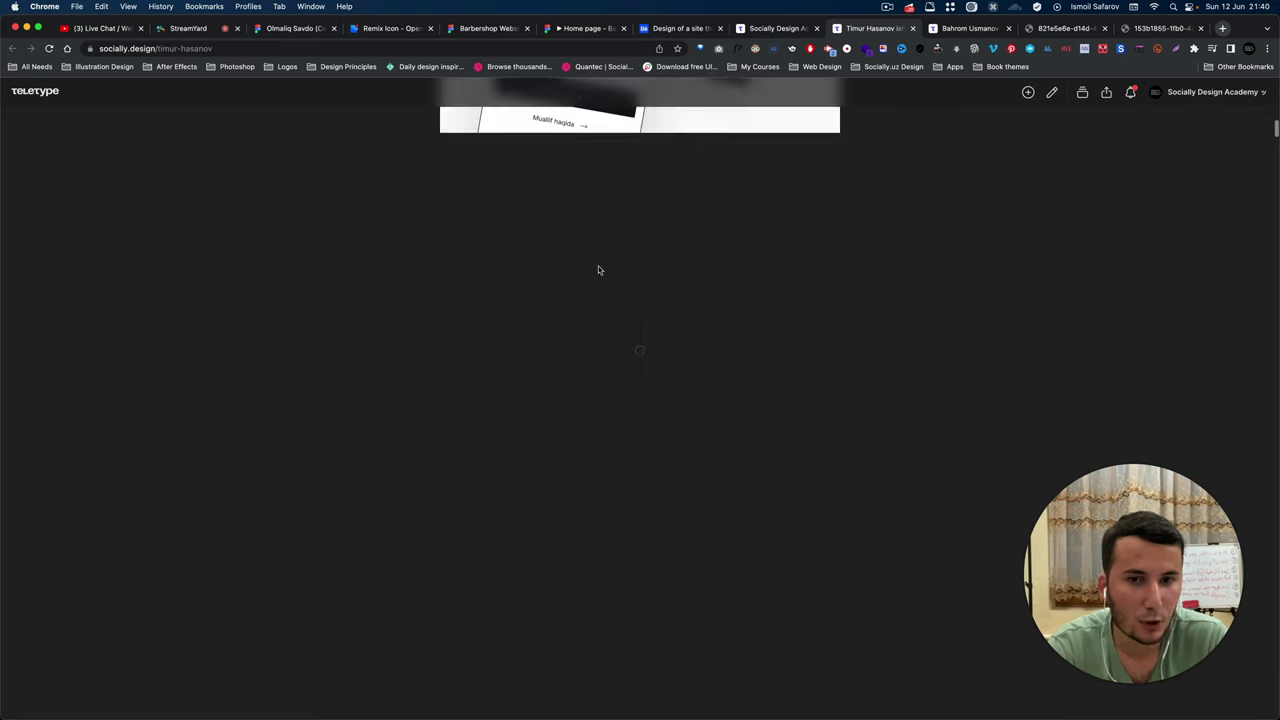
{"action": "scroll", "coordinate": [682, 107], "scroll_direction": "down", "scroll_amount": 1}
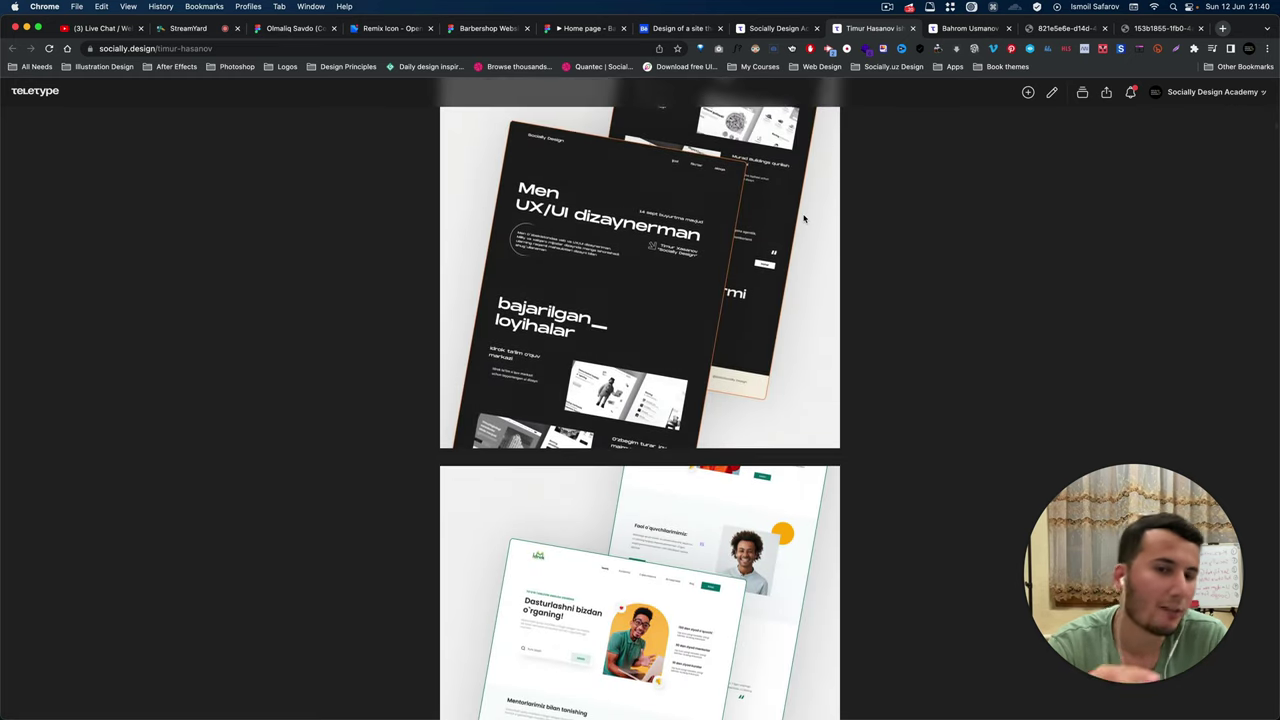
{"action": "scroll", "coordinate": [803, 218], "scroll_direction": "up", "scroll_amount": 2}
{"action": "scroll", "coordinate": [803, 218], "scroll_direction": "up", "scroll_amount": 4}
{"action": "scroll", "coordinate": [803, 218], "scroll_direction": "up", "scroll_amount": 5}
{"action": "scroll", "coordinate": [591, 267], "scroll_direction": "up", "scroll_amount": 1}
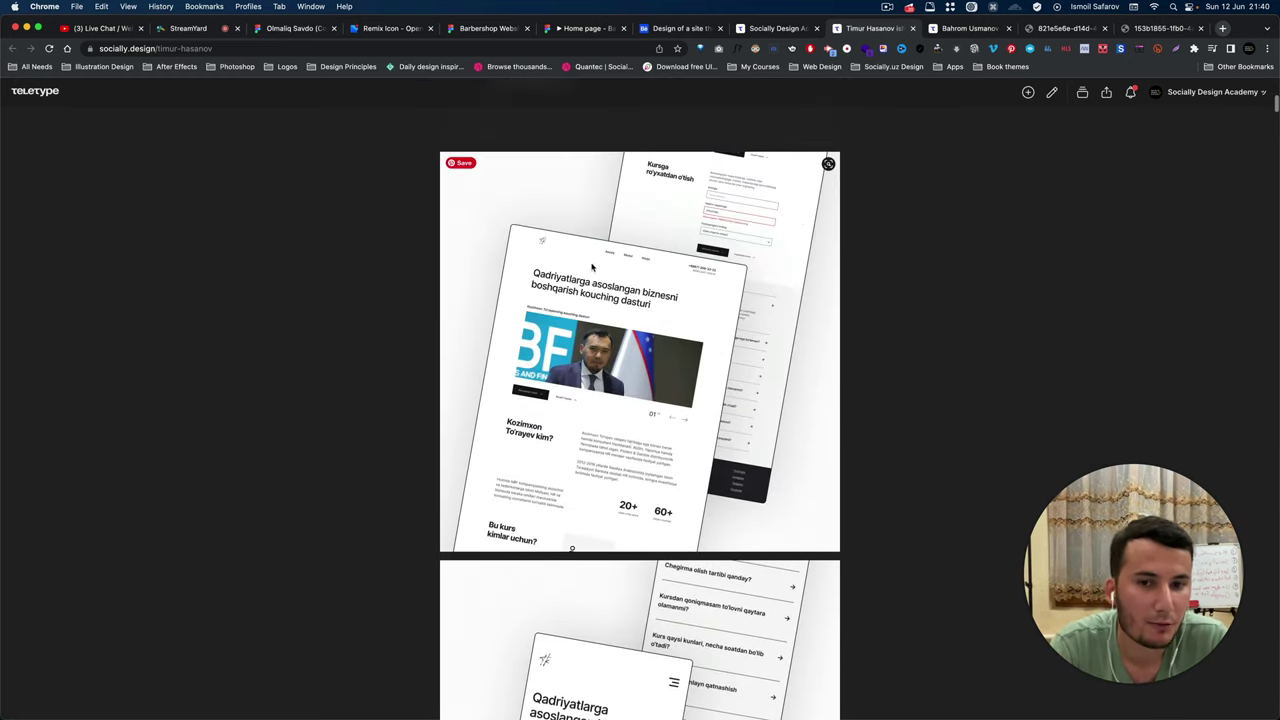
{"action": "right_click", "coordinate": [672, 227]}
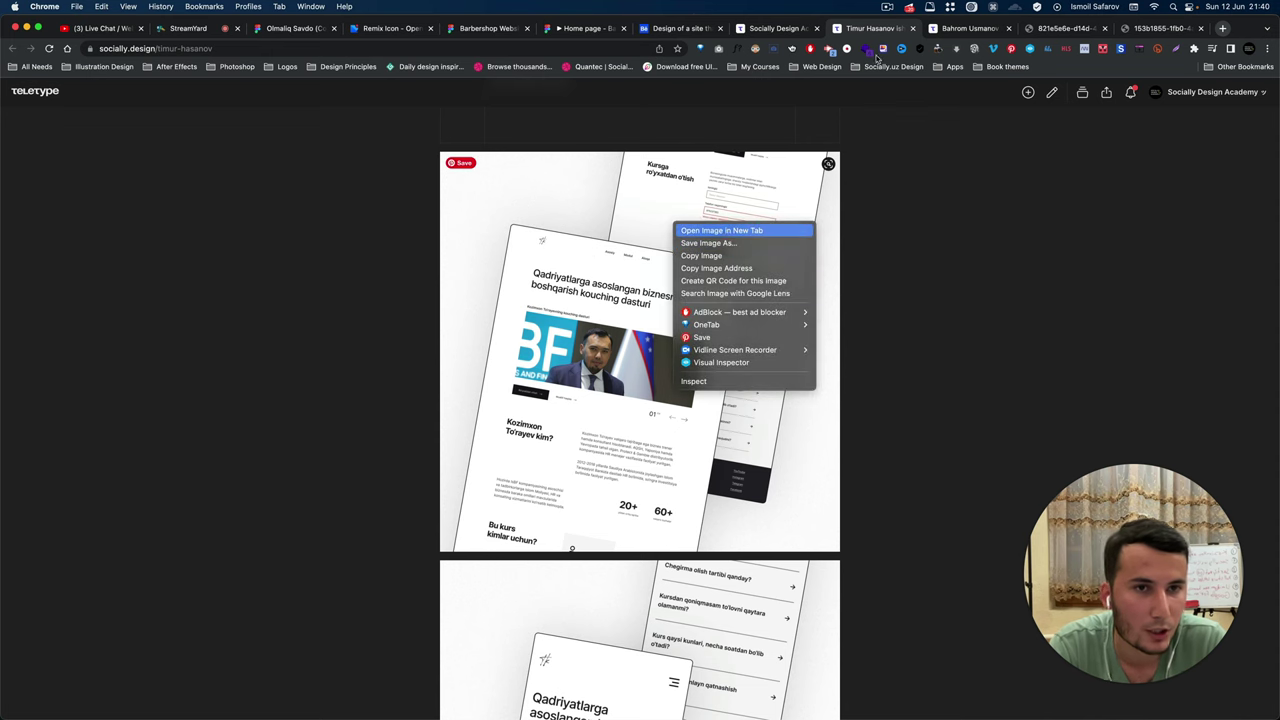
{"action": "left_click", "coordinate": [710, 233]}
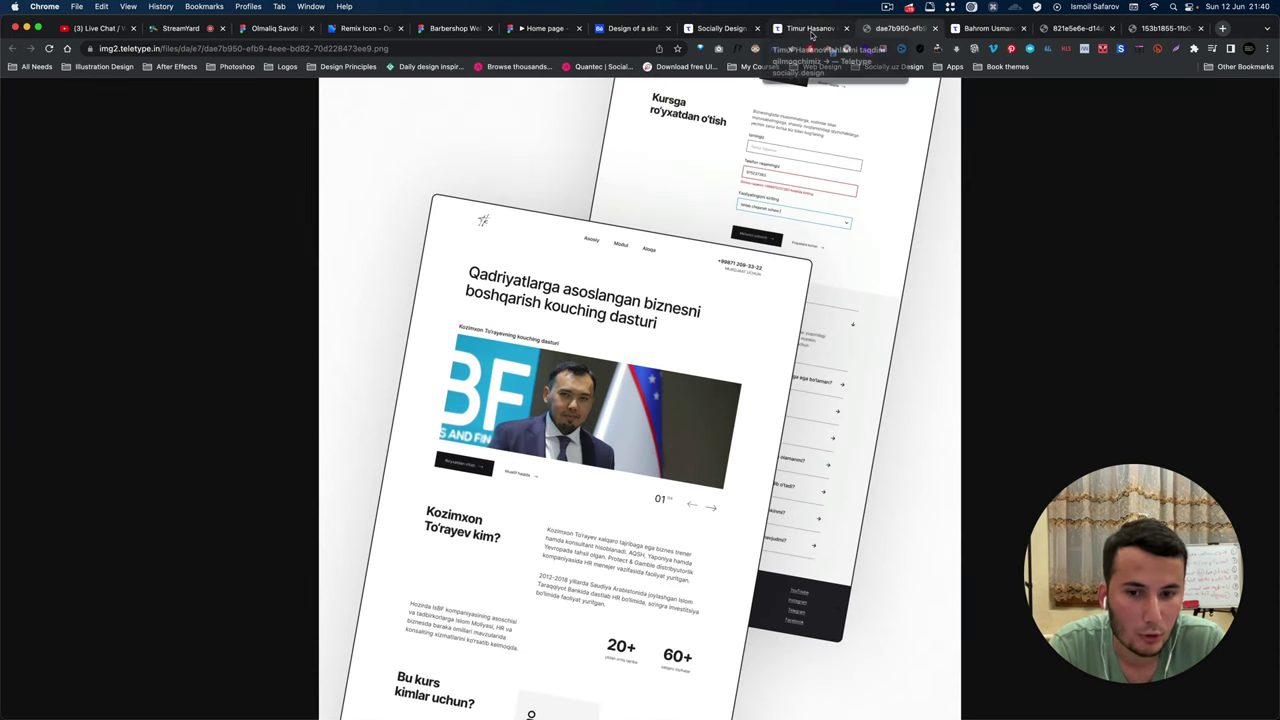
Open the dark UX/UI, programming-course and UZCNM movie-site mockups in new tabs.
{"action": "left_click", "coordinate": [790, 28]}
{"action": "scroll", "coordinate": [626, 327], "scroll_direction": "down", "scroll_amount": 5}
{"action": "scroll", "coordinate": [626, 327], "scroll_direction": "down", "scroll_amount": 4}
{"action": "right_click", "coordinate": [626, 327]}
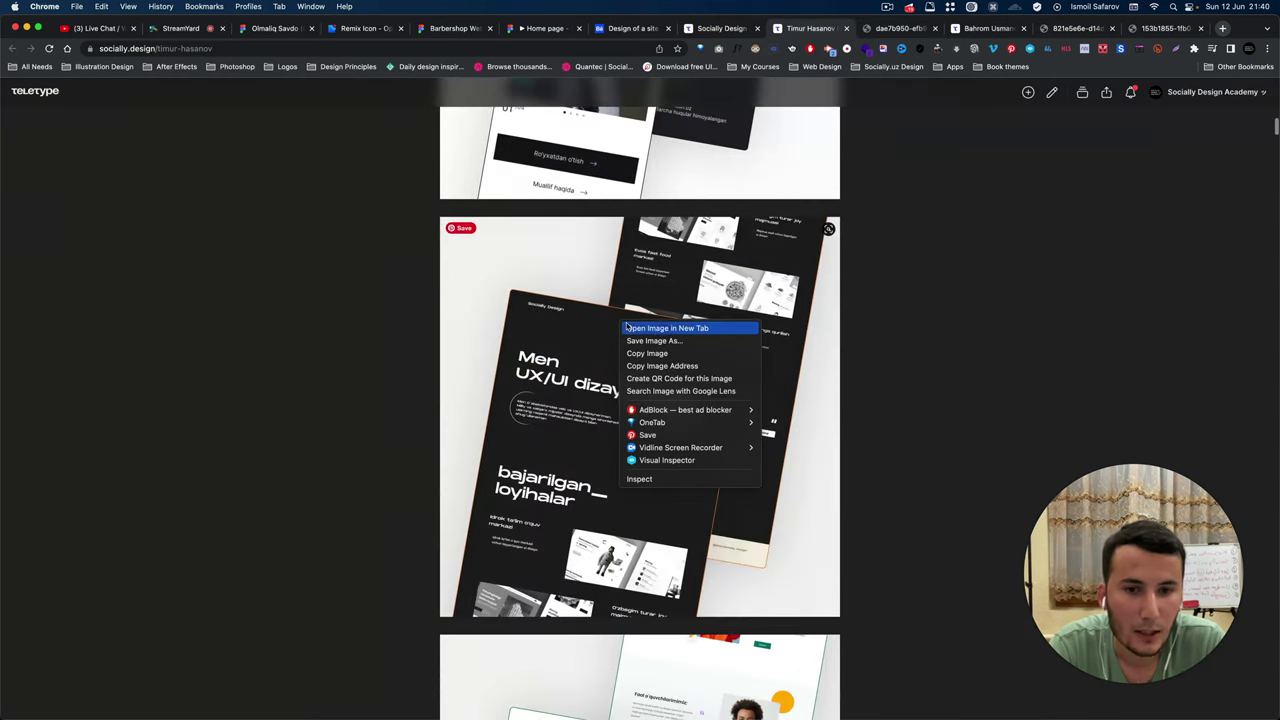
{"action": "left_click", "coordinate": [666, 328]}
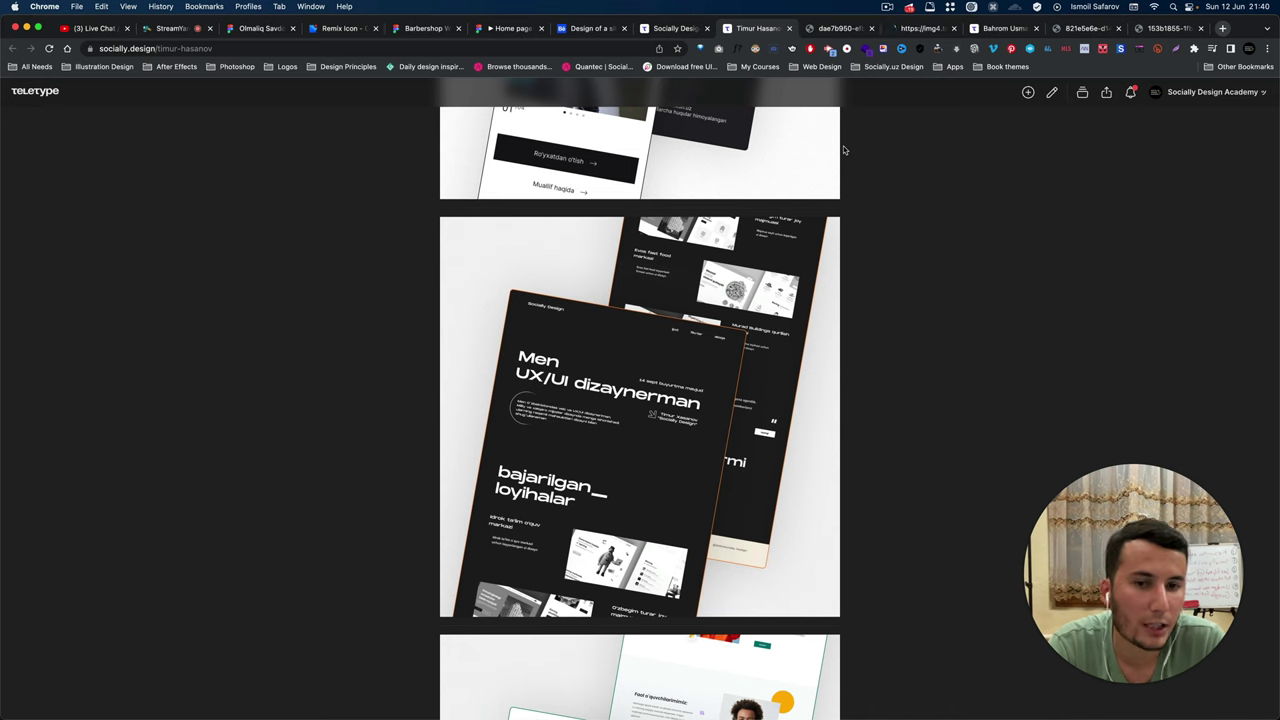
{"action": "scroll", "coordinate": [789, 271], "scroll_direction": "down", "scroll_amount": 3}
{"action": "scroll", "coordinate": [789, 271], "scroll_direction": "down", "scroll_amount": 3}
{"action": "right_click", "coordinate": [719, 310]}
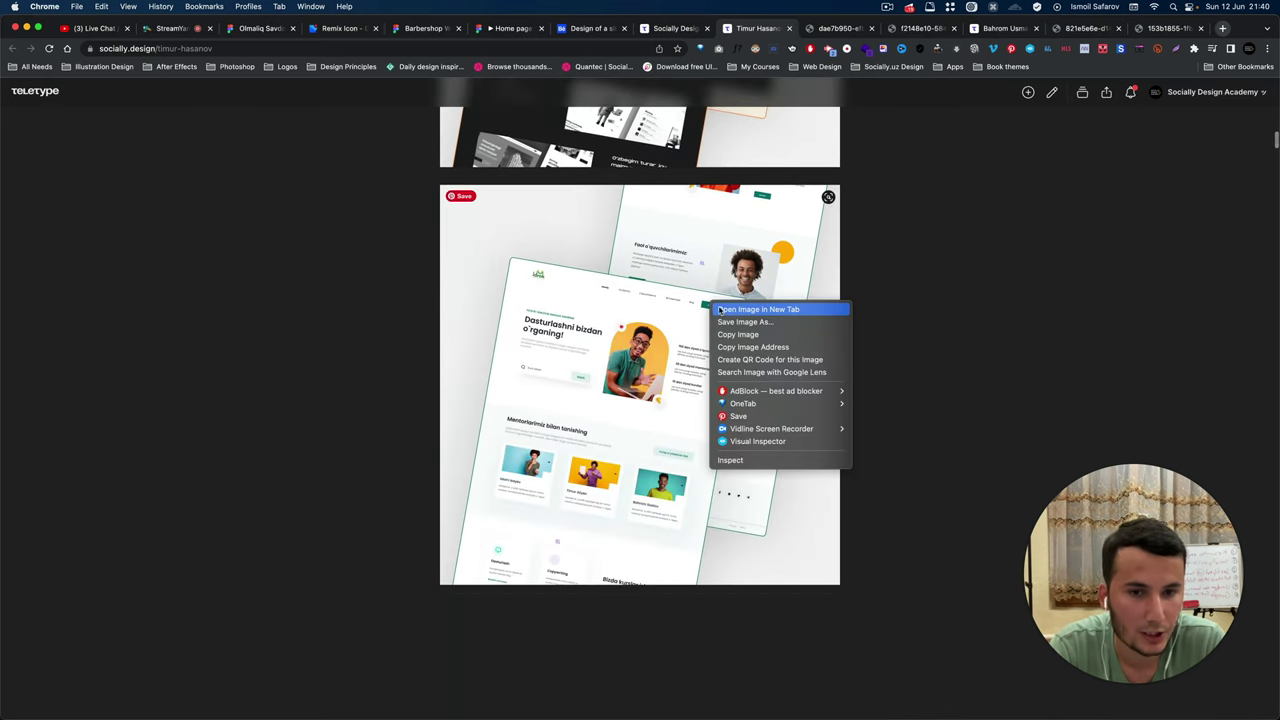
{"action": "left_click", "coordinate": [719, 310]}
{"action": "scroll", "coordinate": [760, 260], "scroll_direction": "down", "scroll_amount": 1}
{"action": "scroll", "coordinate": [800, 206], "scroll_direction": "down", "scroll_amount": 2}
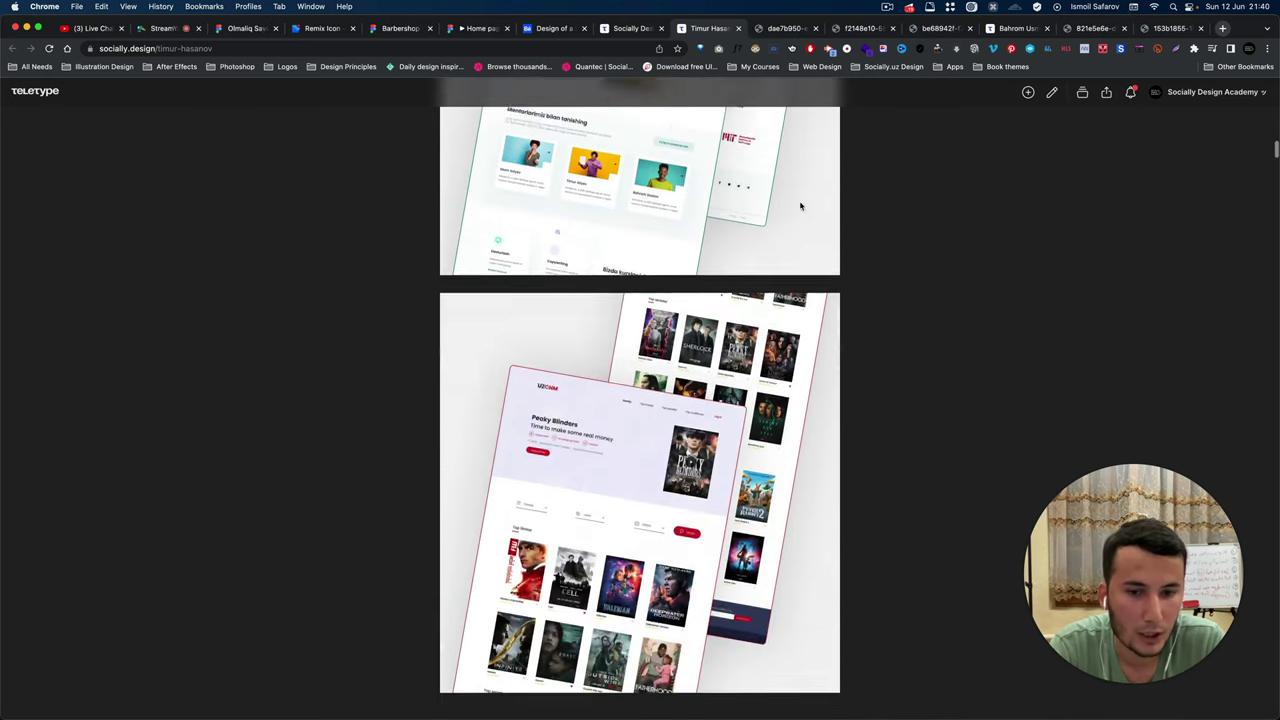
{"action": "scroll", "coordinate": [760, 260], "scroll_direction": "down", "scroll_amount": 1}
{"action": "right_click", "coordinate": [651, 360]}
{"action": "left_click", "coordinate": [688, 368]}
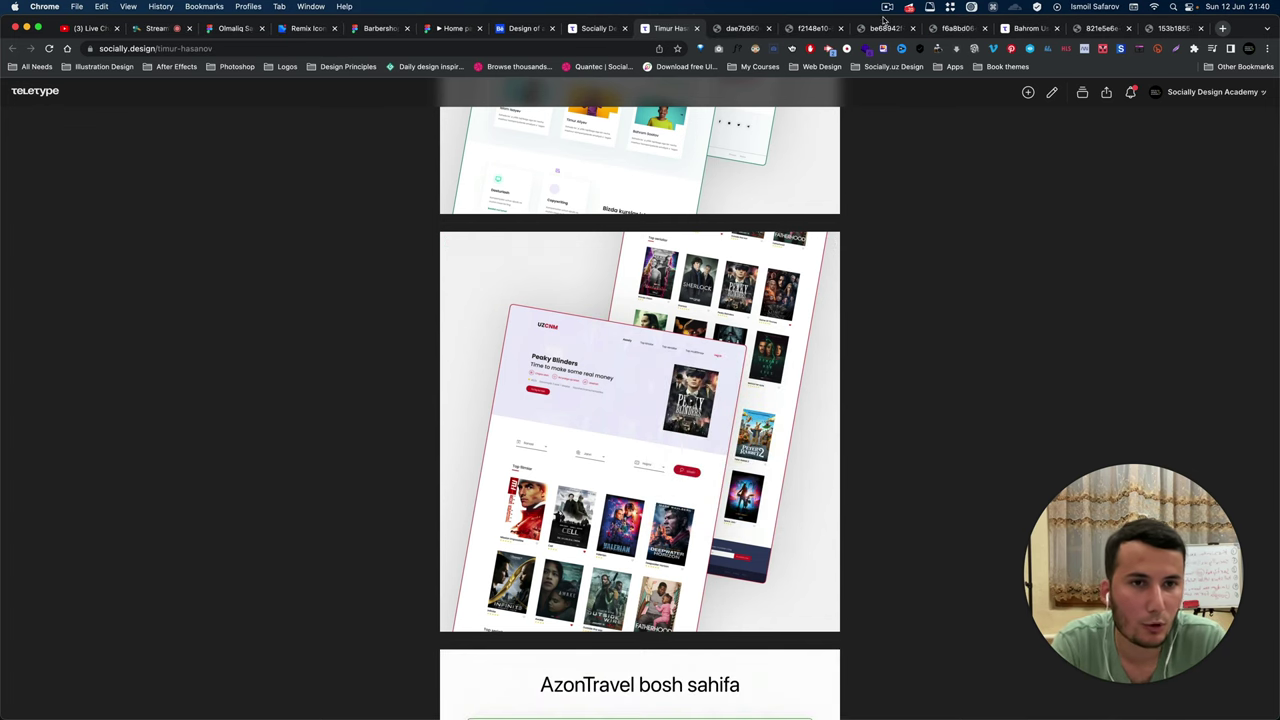
Review the four mockup image tabs, return to the post, and bring Telegram forward.
{"action": "left_click", "coordinate": [957, 28]}
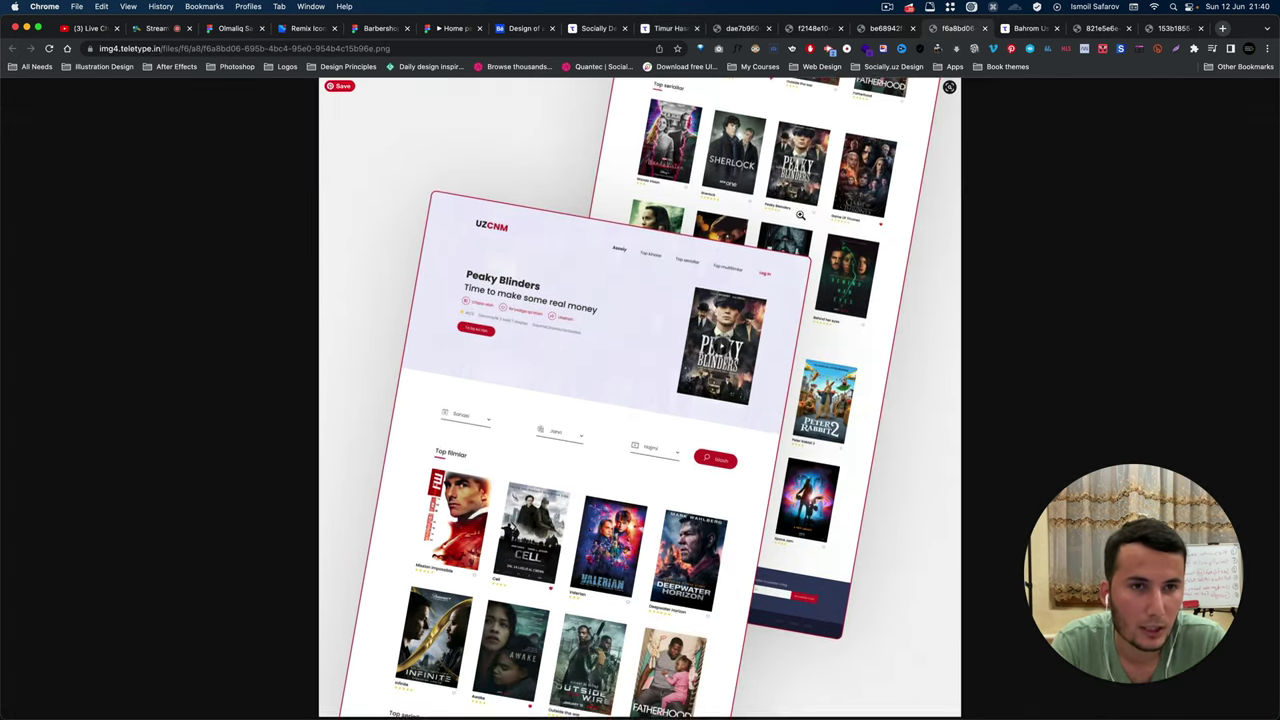
{"action": "left_click", "coordinate": [884, 28]}
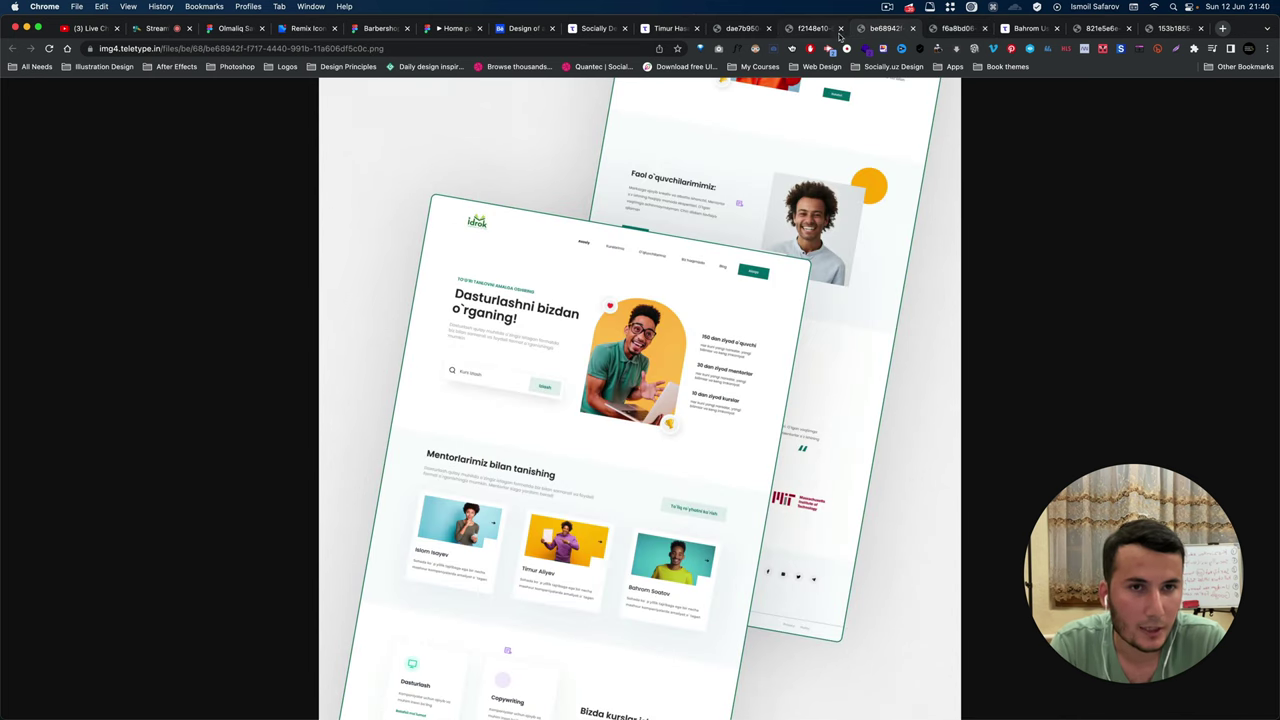
{"action": "left_click", "coordinate": [812, 28]}
{"action": "left_click", "coordinate": [744, 30]}
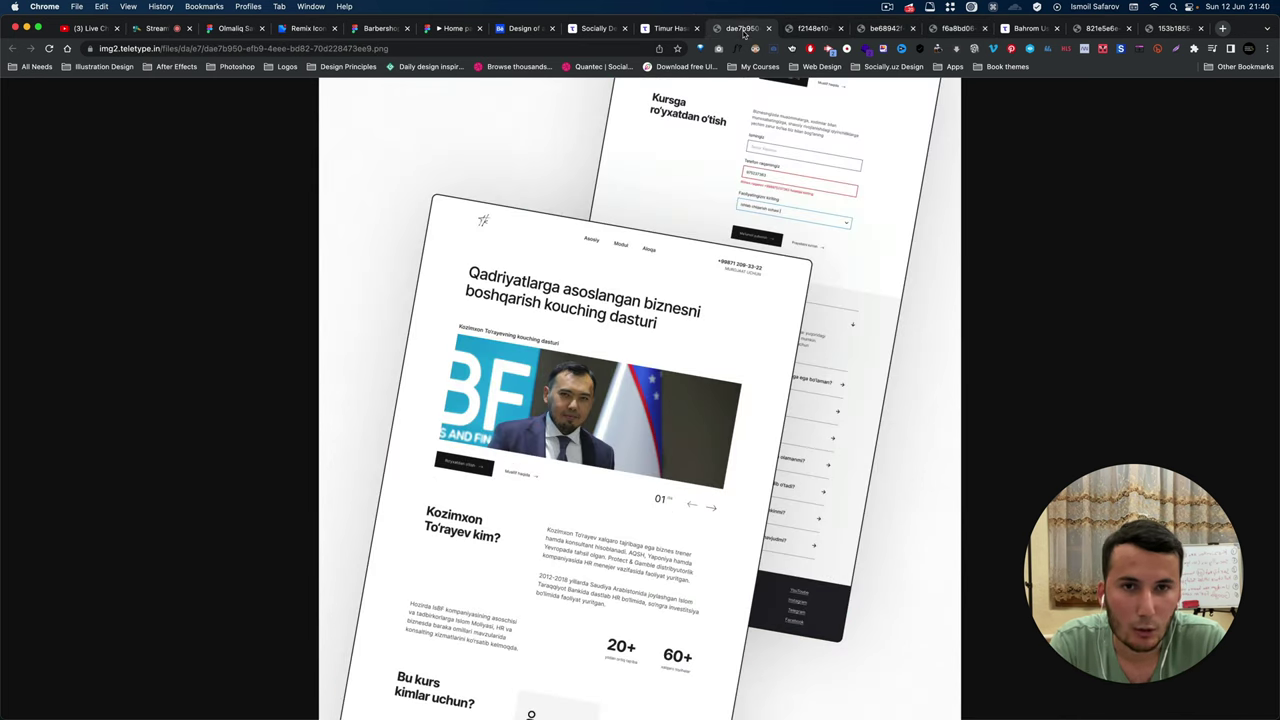
{"action": "left_click", "coordinate": [660, 29]}
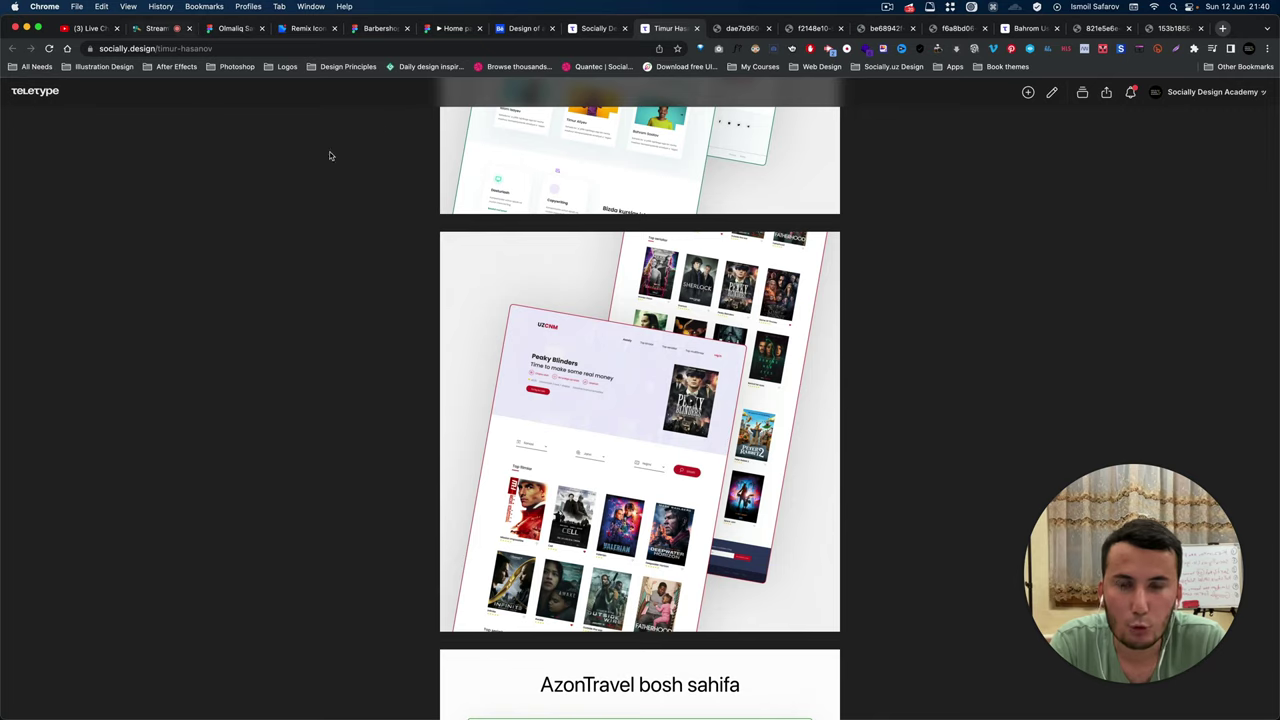
{"action": "scroll", "coordinate": [330, 155], "scroll_direction": "up", "scroll_amount": 10}
{"action": "scroll", "coordinate": [437, 184], "scroll_direction": "up", "scroll_amount": 10}
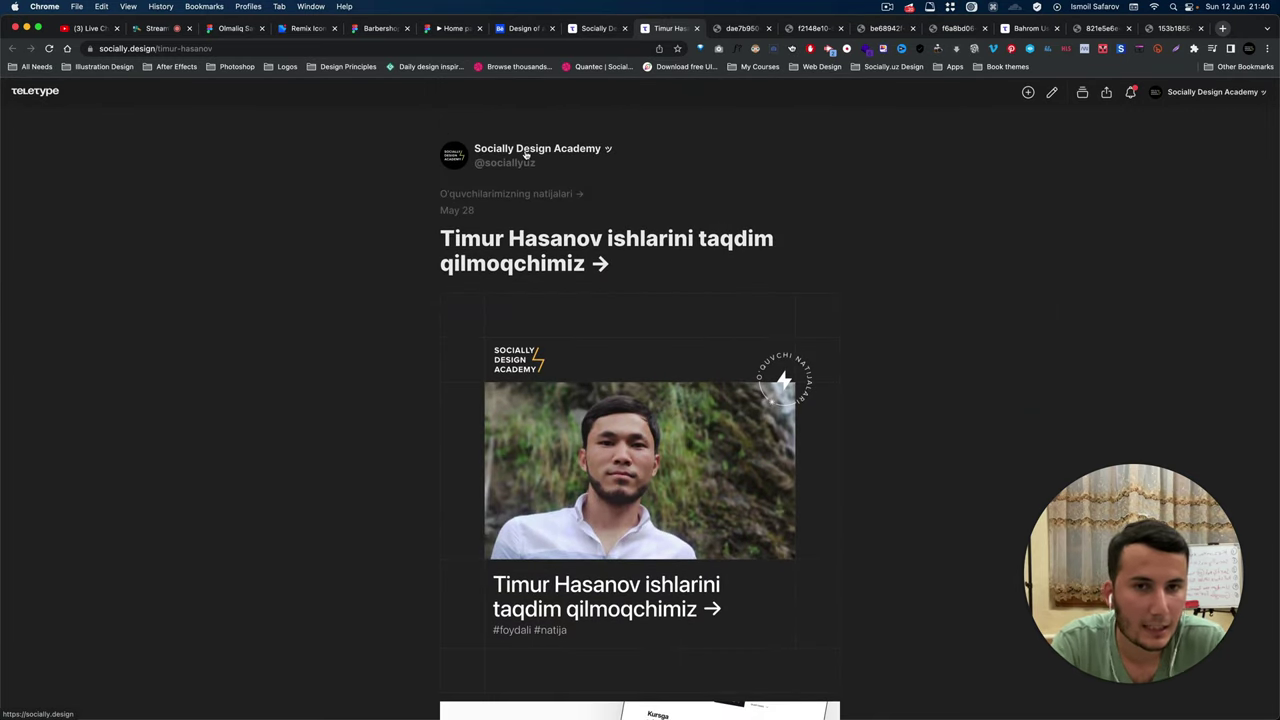
{"action": "key", "text": "super+Tab"}
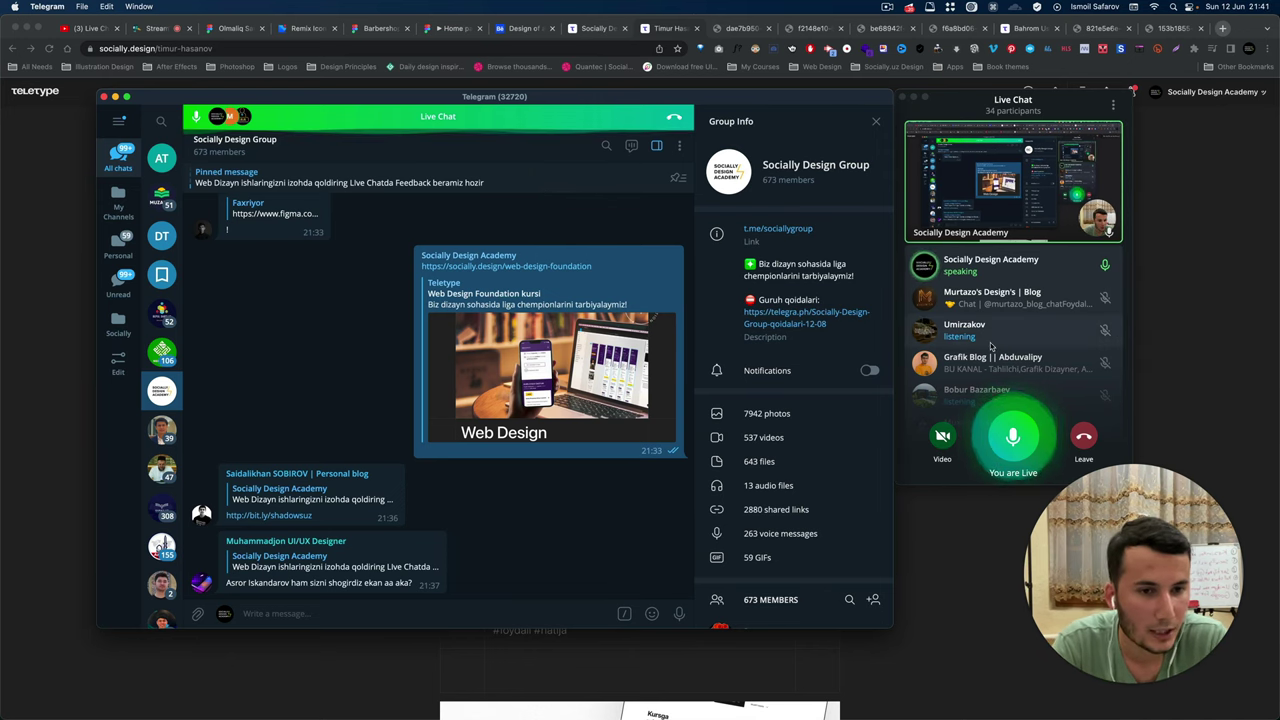
Let the participant with a raised hand speak in the Telegram live chat.
{"action": "scroll", "coordinate": [990, 342], "scroll_direction": "down", "scroll_amount": 5}
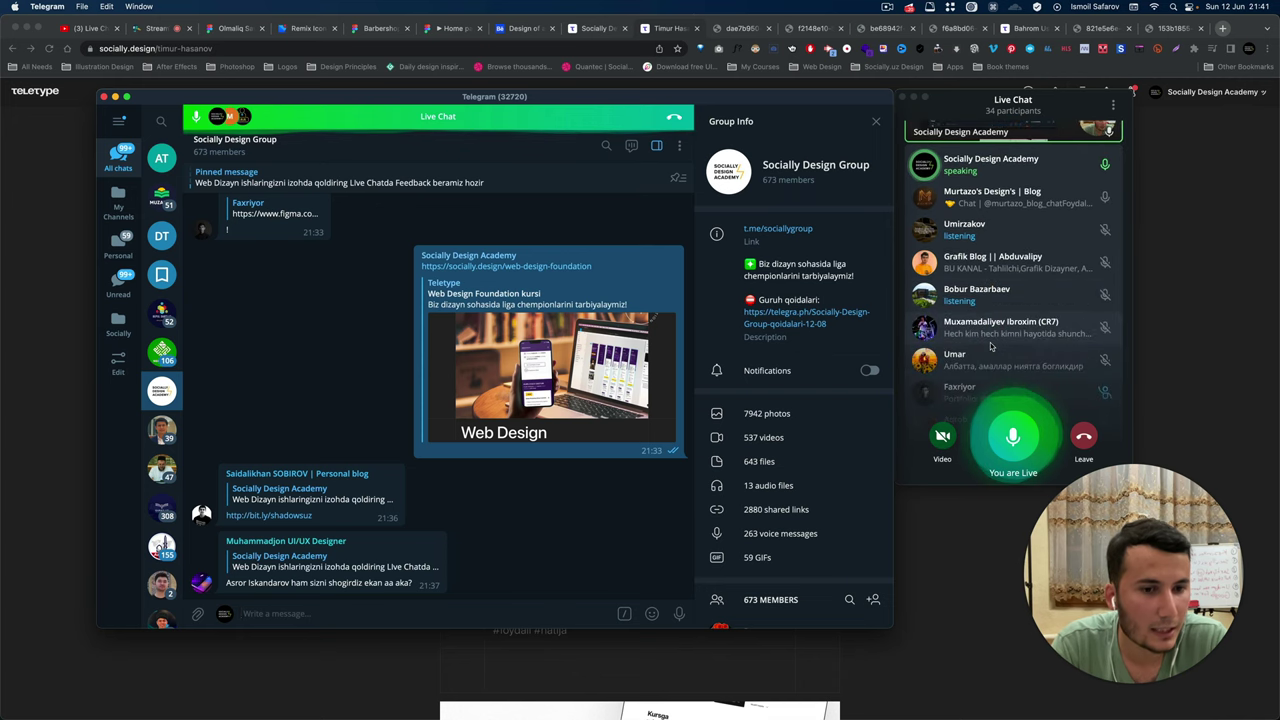
{"action": "scroll", "coordinate": [990, 342], "scroll_direction": "down", "scroll_amount": 3}
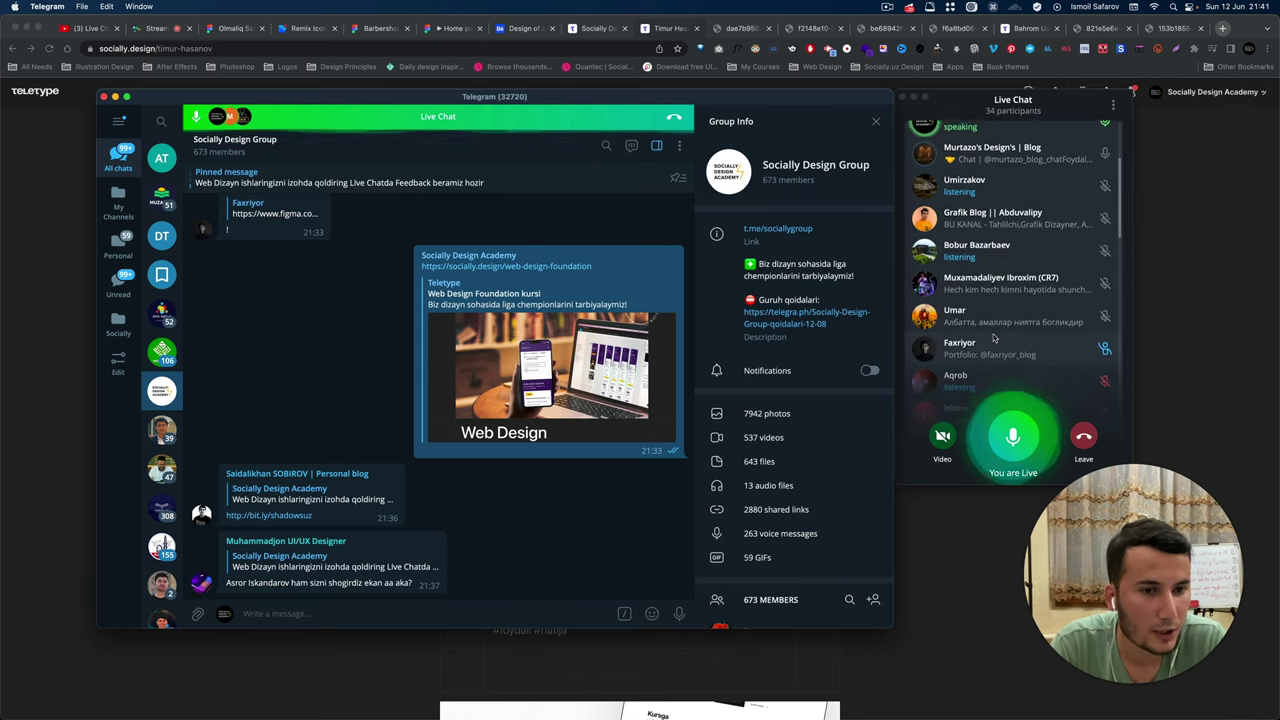
{"action": "scroll", "coordinate": [990, 338], "scroll_direction": "down", "scroll_amount": 1}
{"action": "left_click", "coordinate": [980, 326]}
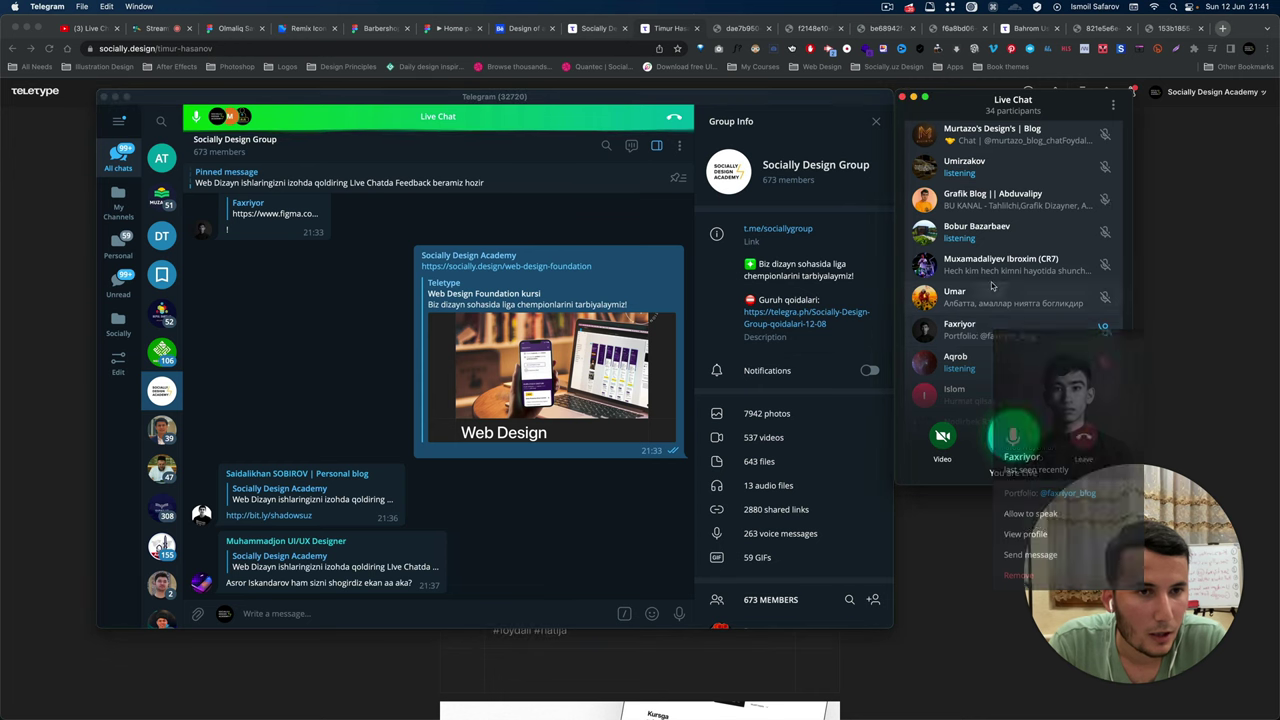
{"action": "left_click", "coordinate": [1155, 224]}
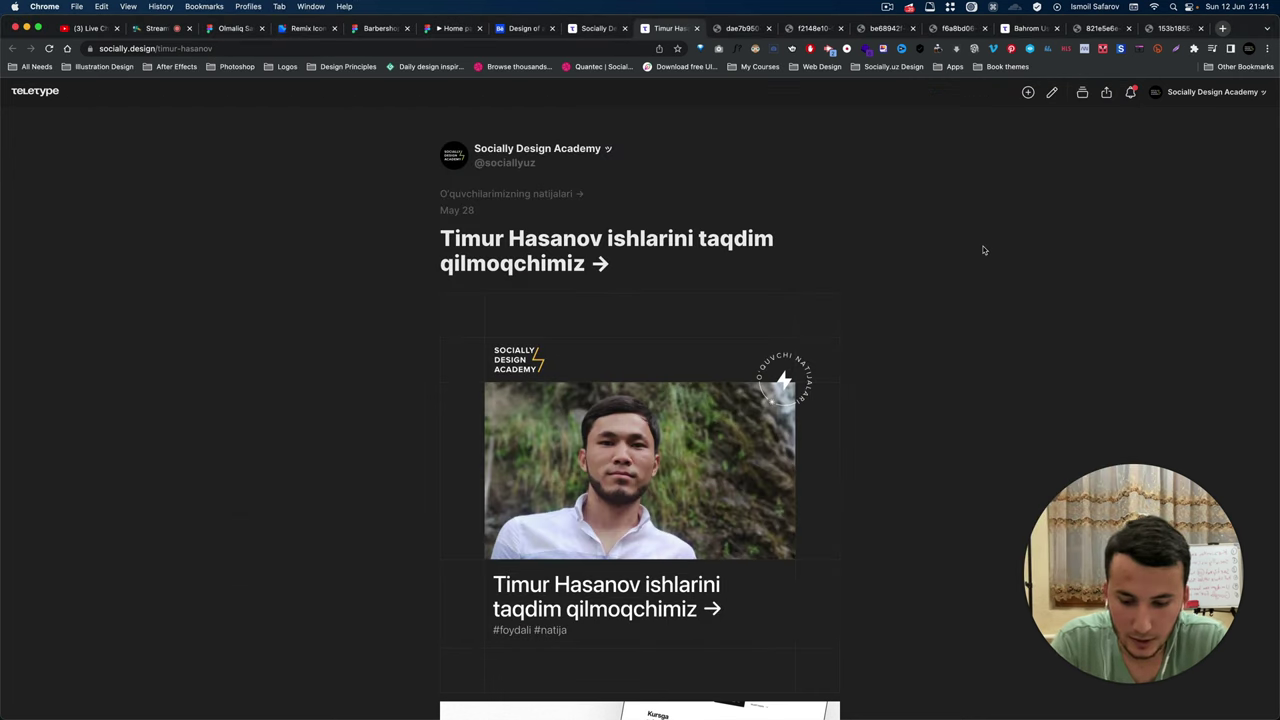
{"action": "key", "text": "super+Tab"}
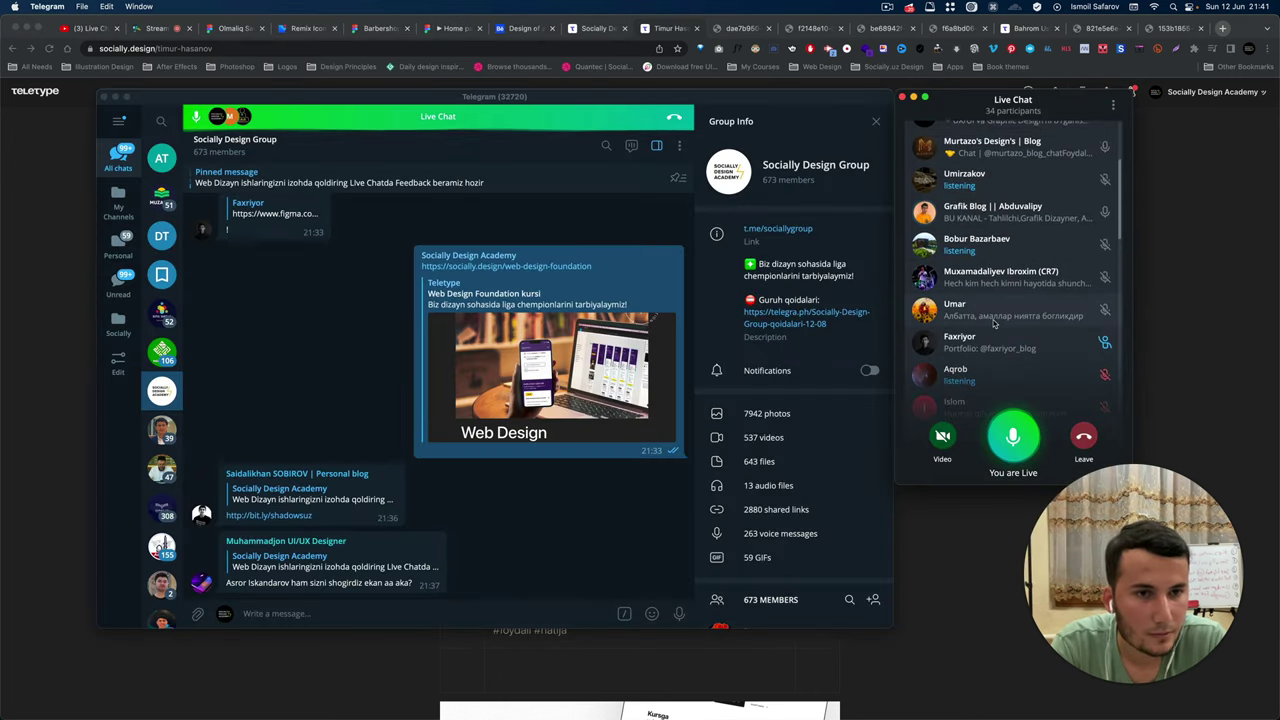
{"action": "scroll", "coordinate": [994, 320], "scroll_direction": "down", "scroll_amount": 1}
{"action": "scroll", "coordinate": [994, 318], "scroll_direction": "down", "scroll_amount": 2}
{"action": "left_click", "coordinate": [992, 311]}
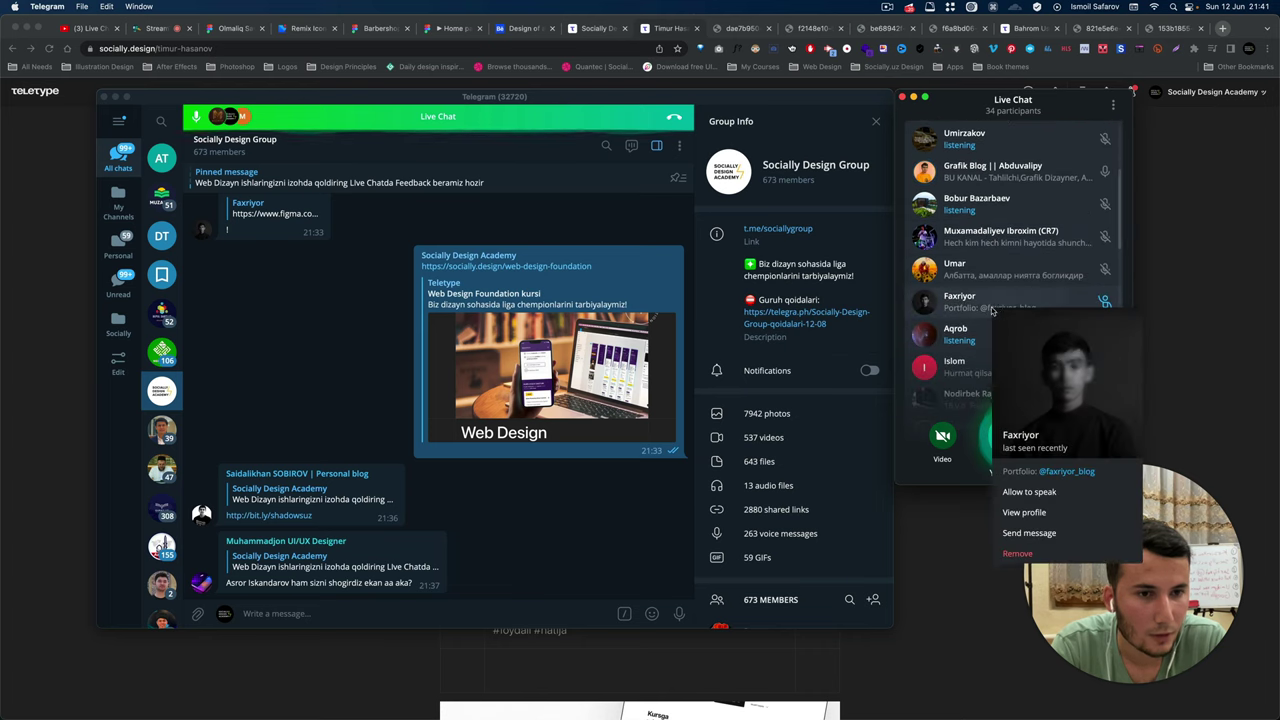
{"action": "left_click", "coordinate": [1039, 493]}
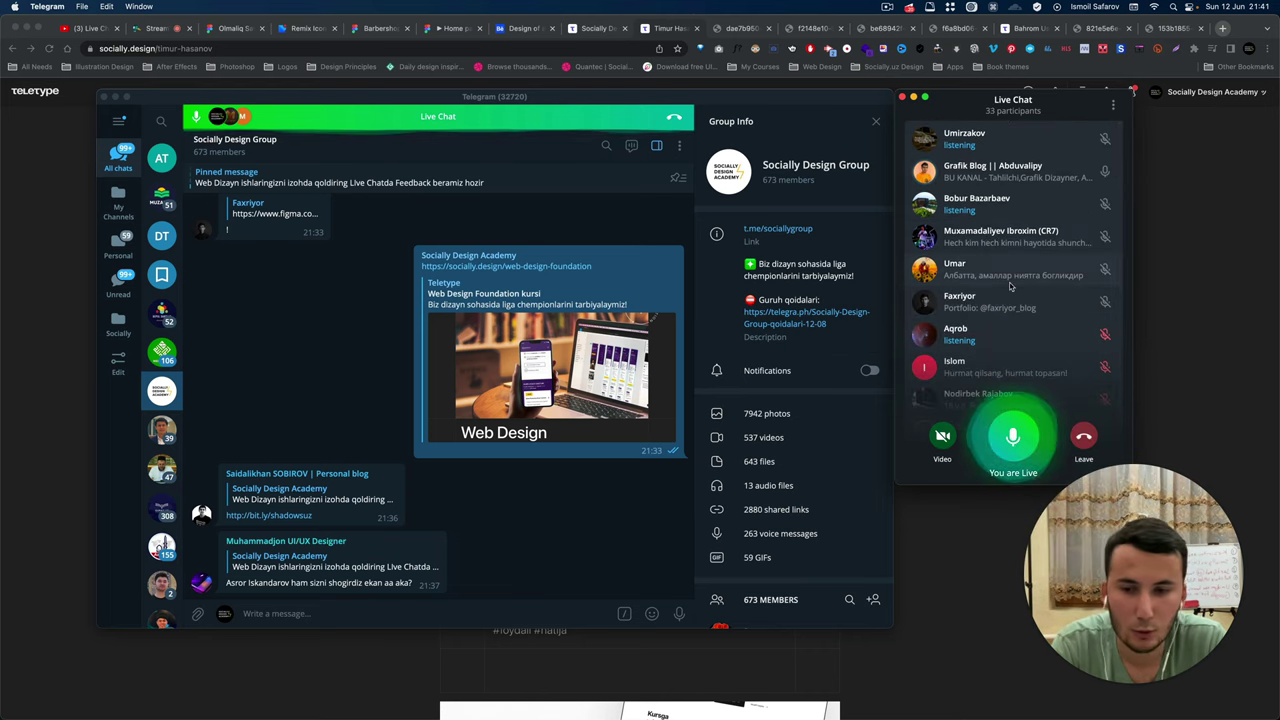
Scroll the group chat down to the forwarded request for free beginner UX/UI books.
{"action": "scroll", "coordinate": [1009, 287], "scroll_direction": "up", "scroll_amount": 3}
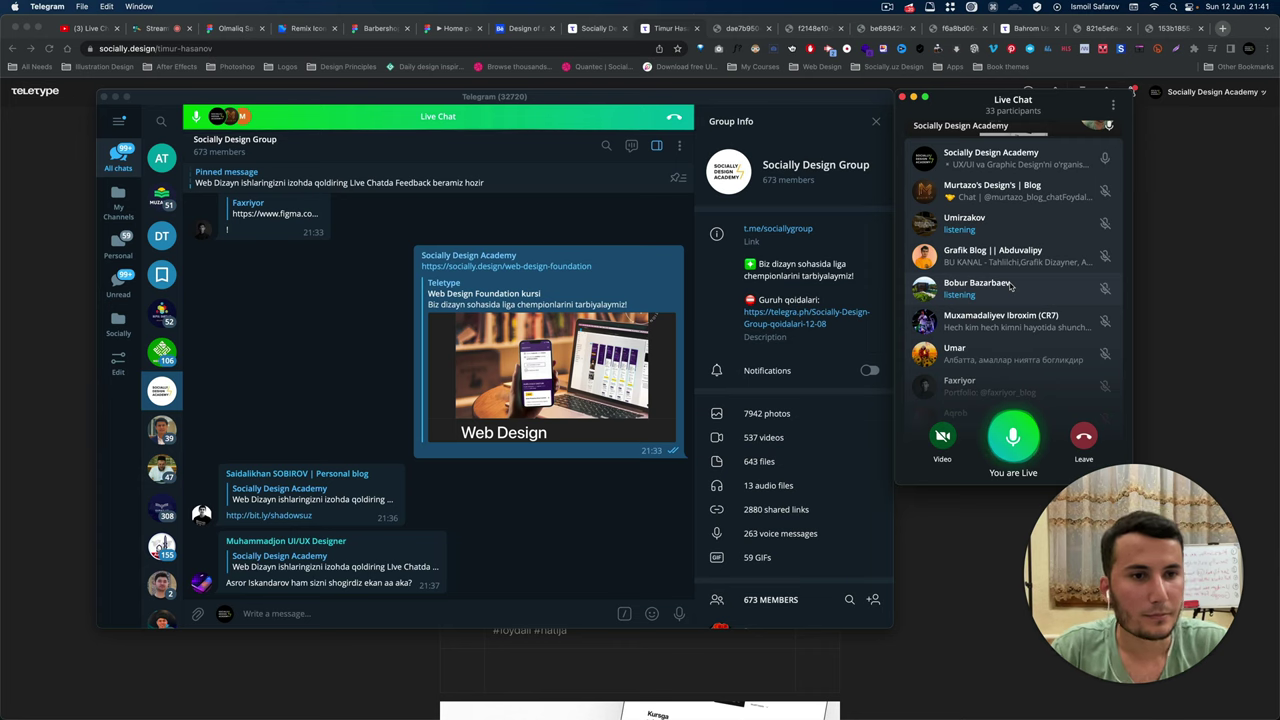
{"action": "scroll", "coordinate": [1008, 280], "scroll_direction": "up", "scroll_amount": 3}
{"action": "scroll", "coordinate": [1005, 260], "scroll_direction": "down", "scroll_amount": 3}
{"action": "scroll", "coordinate": [1002, 240], "scroll_direction": "down", "scroll_amount": 2}
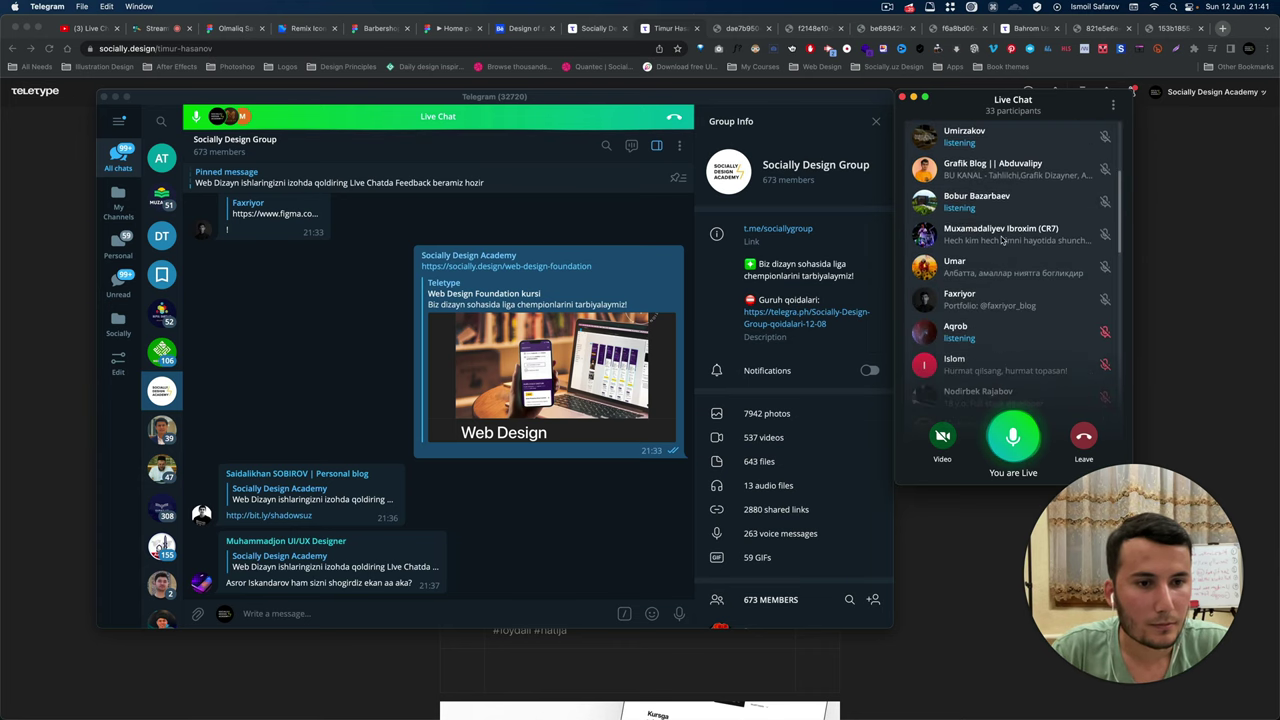
{"action": "left_click", "coordinate": [993, 298]}
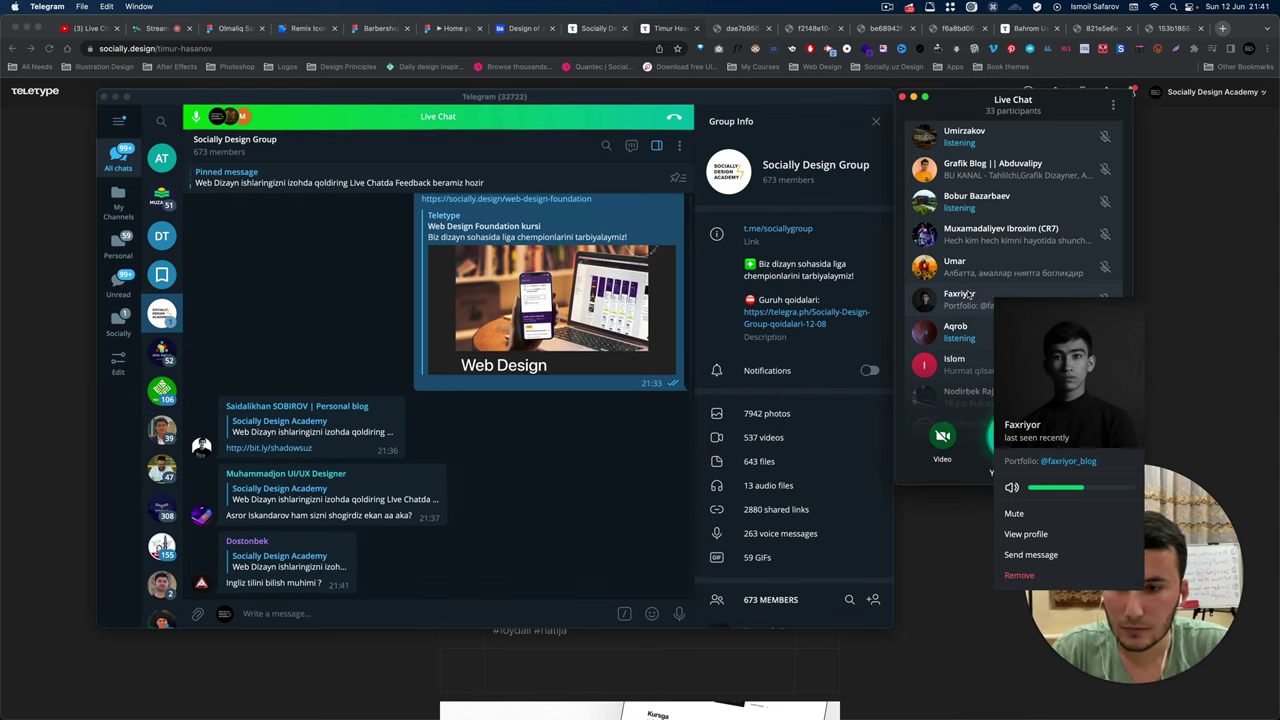
{"action": "left_click", "coordinate": [957, 285]}
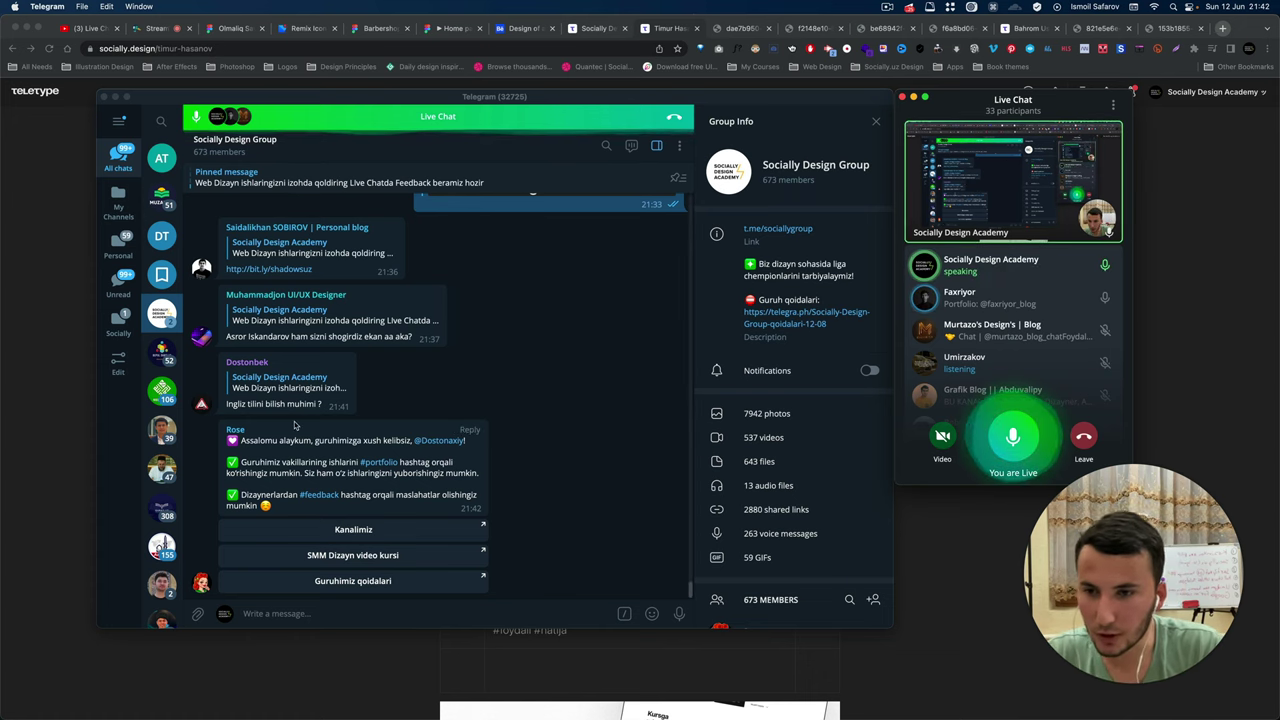
{"action": "mouse_move", "coordinate": [355, 360]}
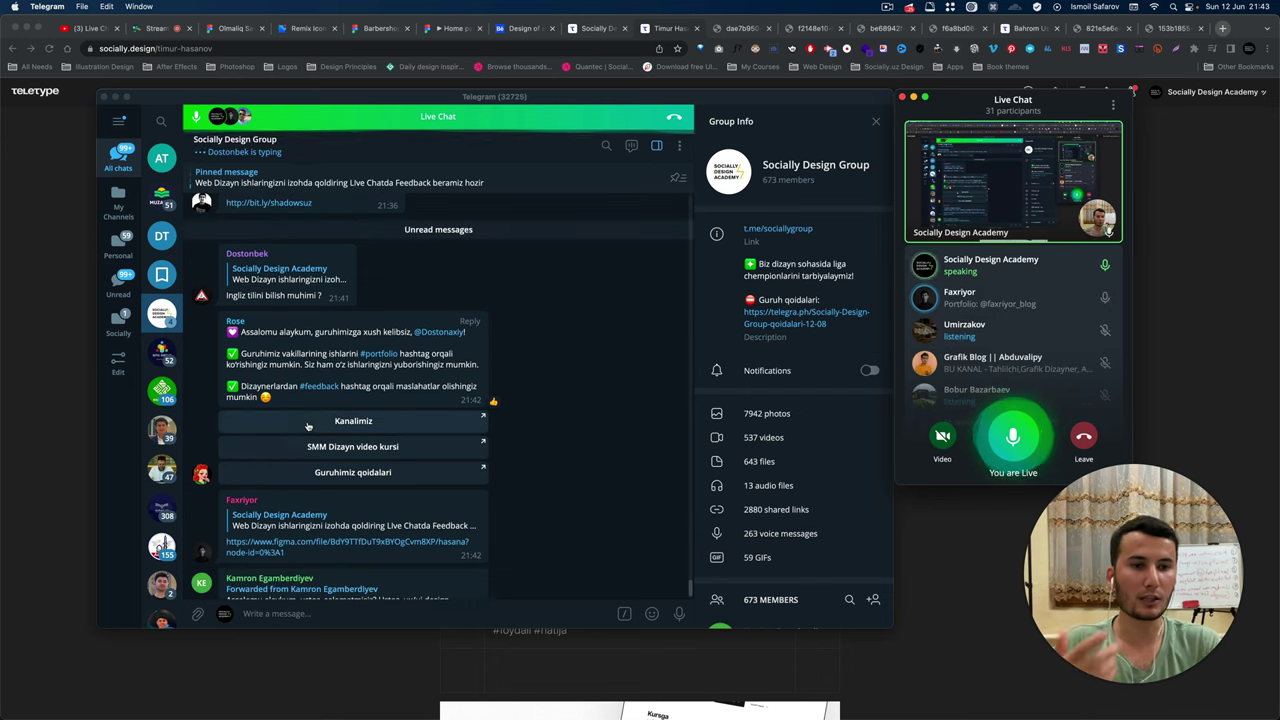
{"action": "scroll", "coordinate": [587, 428], "scroll_direction": "down", "scroll_amount": 1}
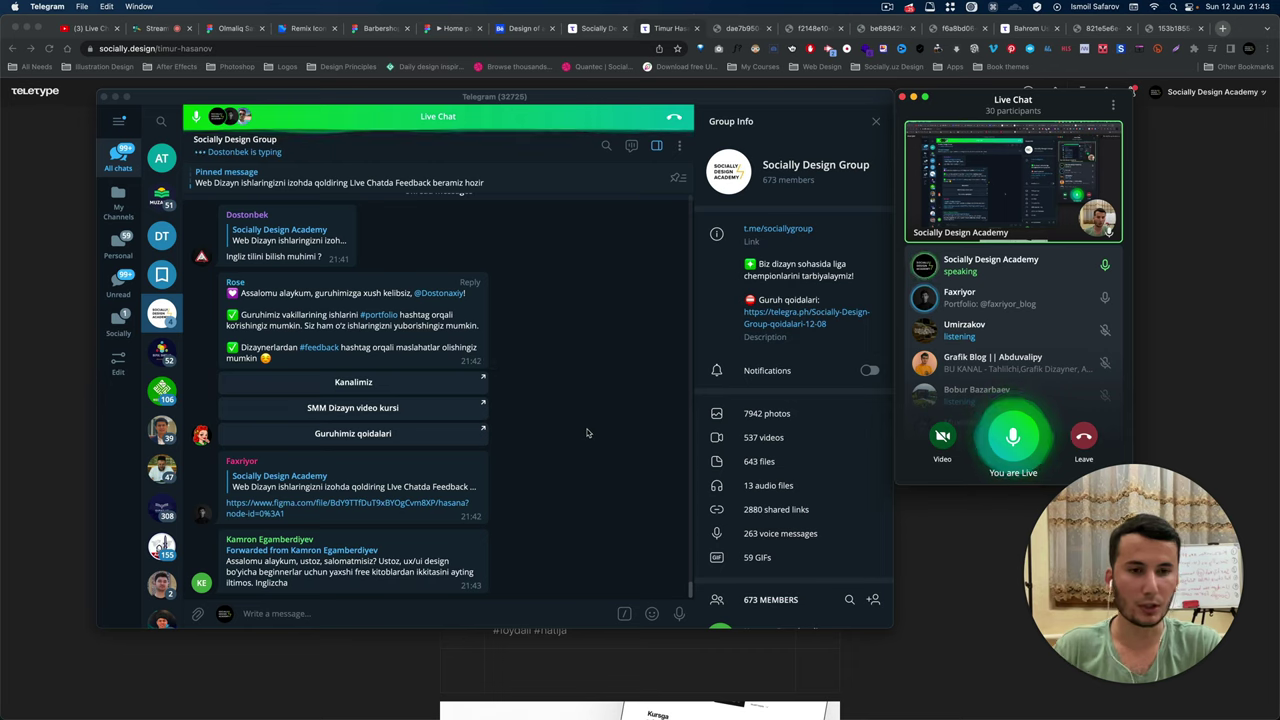
Open the shared hasana Figma link with your account and bring the design file forward.
{"action": "left_click", "coordinate": [392, 505]}
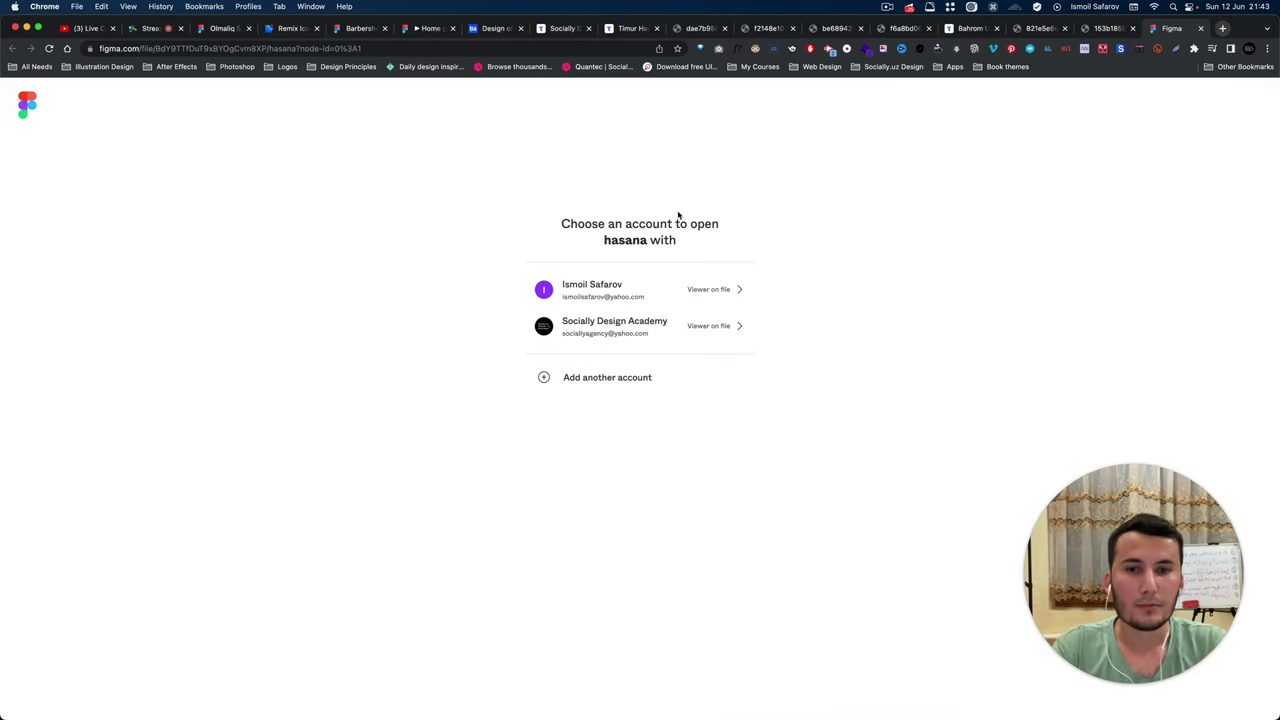
{"action": "left_click", "coordinate": [728, 285]}
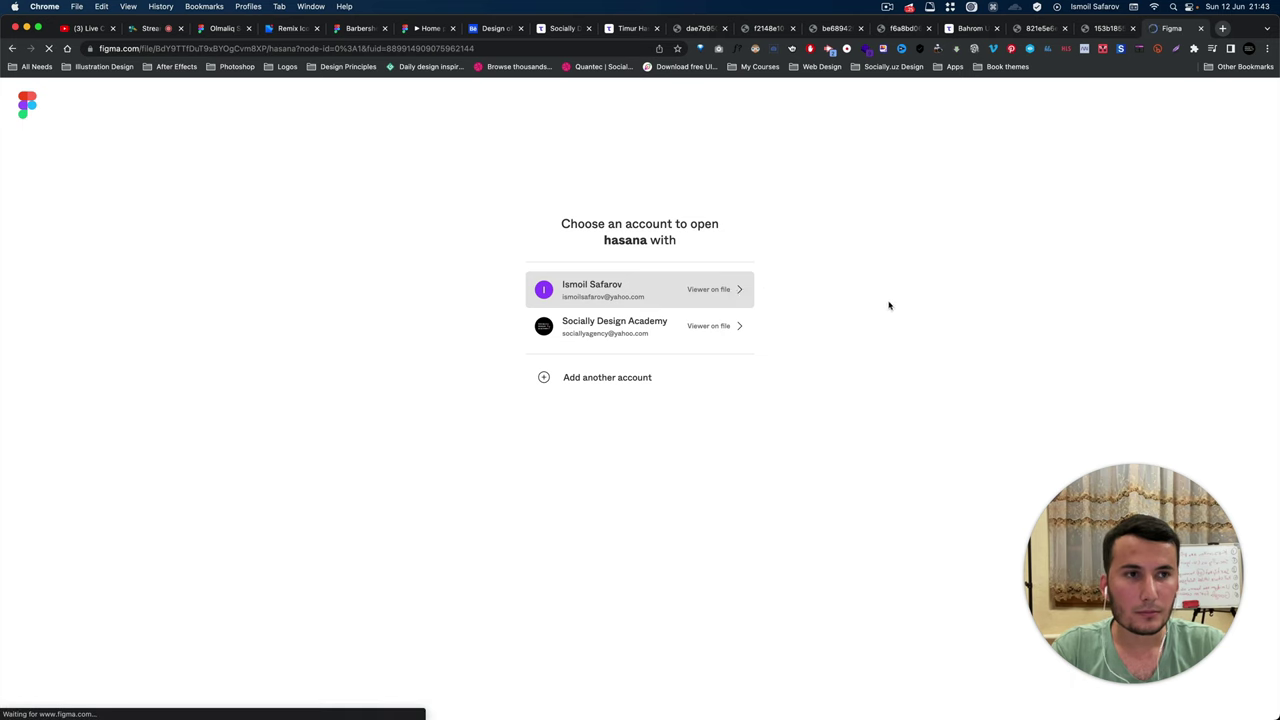
{"action": "key", "text": "super+Tab"}
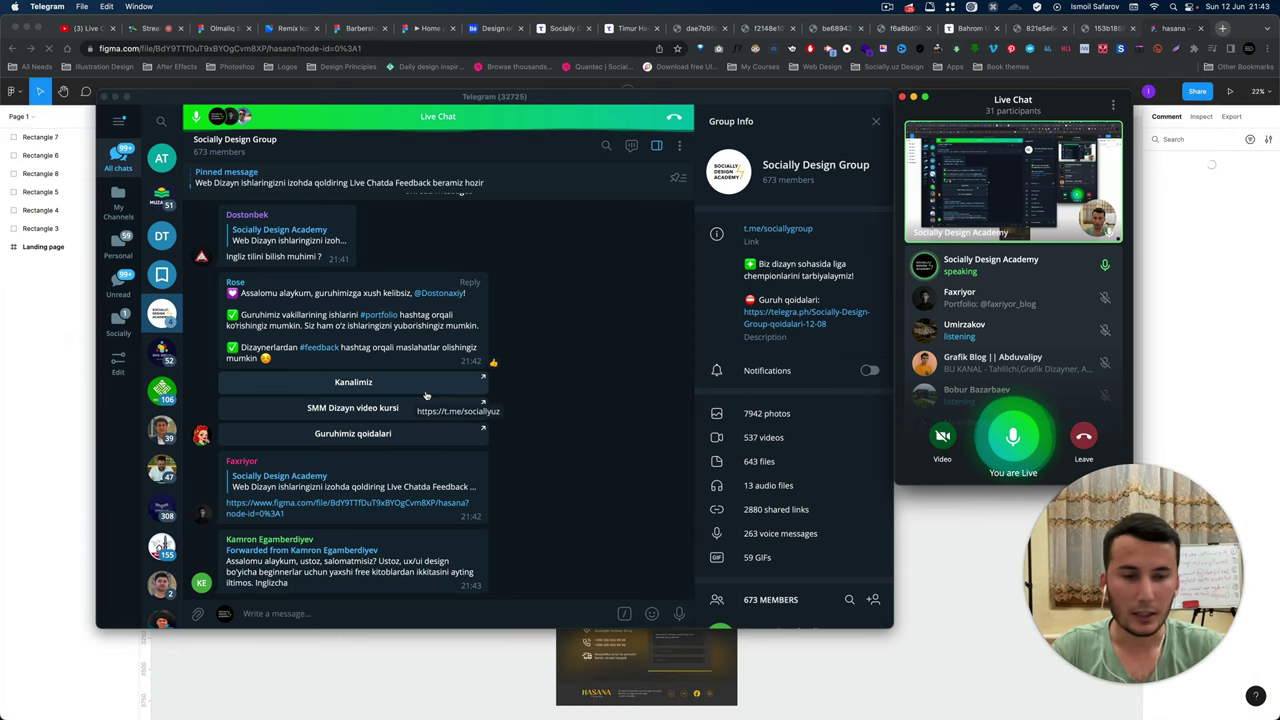
{"action": "scroll", "coordinate": [1014, 327], "scroll_direction": "down", "scroll_amount": 4}
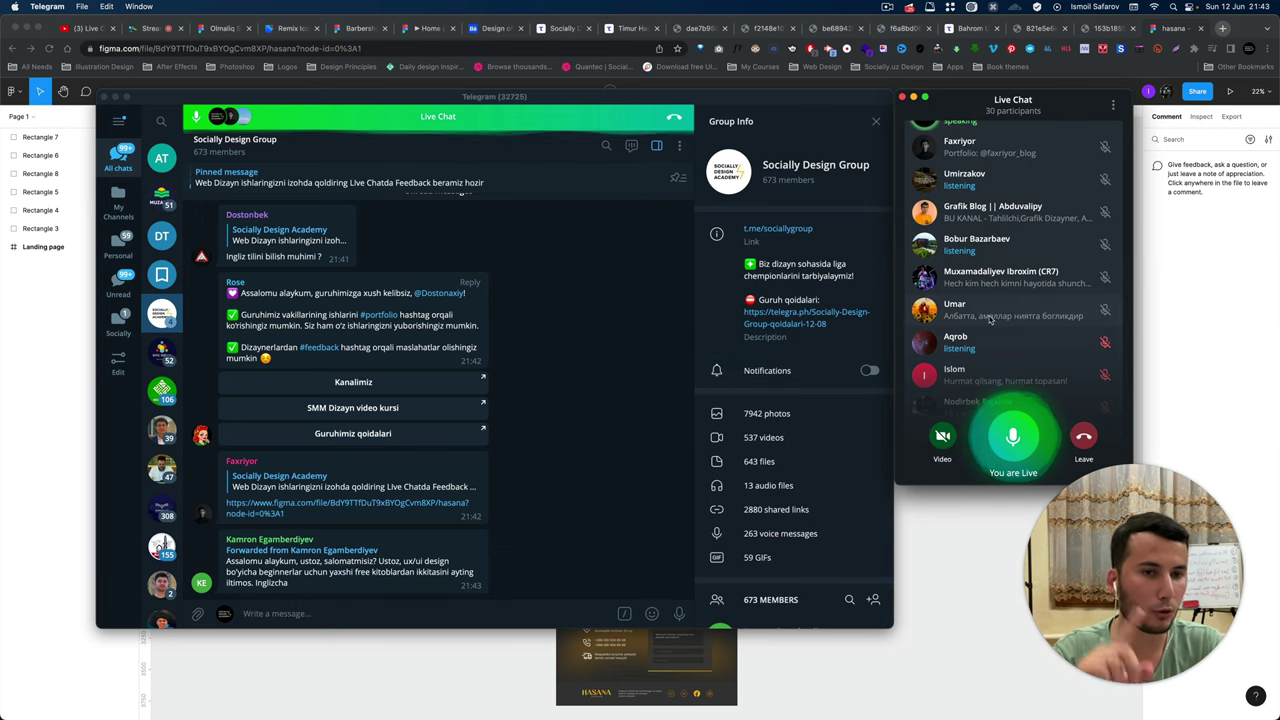
{"action": "scroll", "coordinate": [990, 318], "scroll_direction": "down", "scroll_amount": 2}
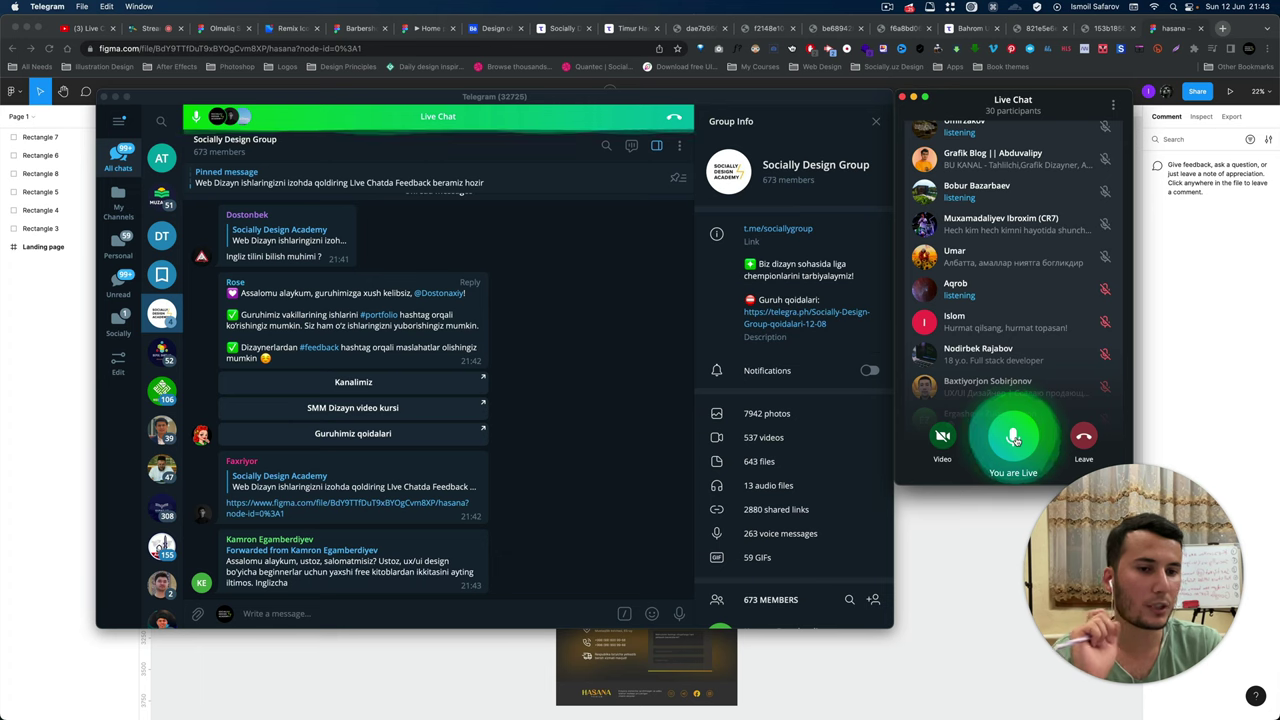
{"action": "left_click", "coordinate": [952, 596]}
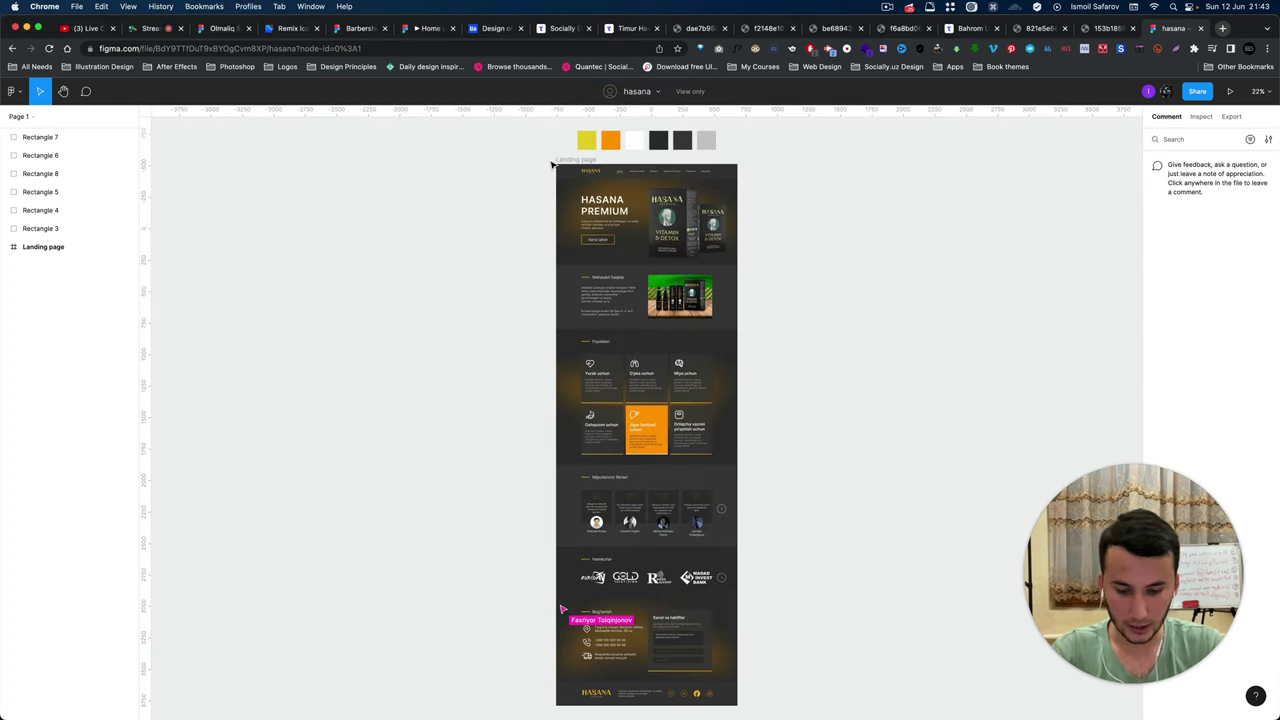
{"action": "scroll", "coordinate": [552, 165], "scroll_direction": "up", "scroll_amount": 5}
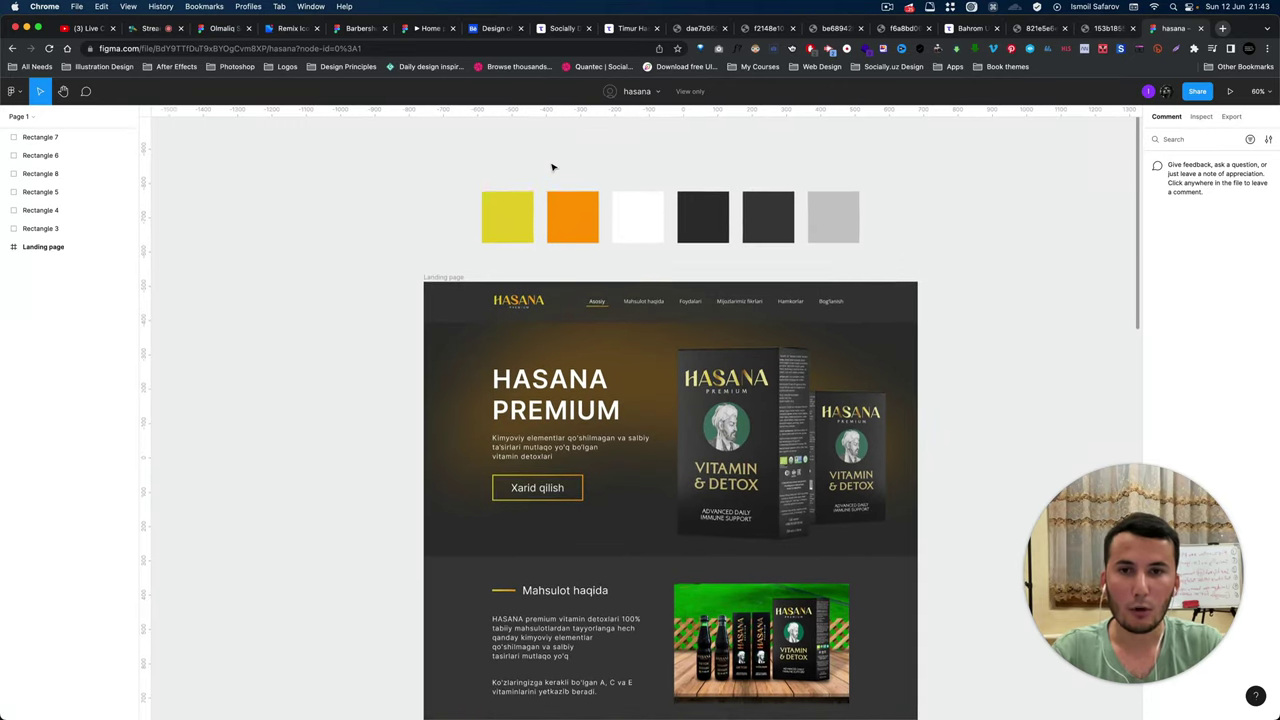
{"action": "scroll", "coordinate": [552, 167], "scroll_direction": "down", "scroll_amount": 3}
{"action": "scroll", "coordinate": [471, 237], "scroll_direction": "up", "scroll_amount": 4}
{"action": "scroll", "coordinate": [465, 251], "scroll_direction": "up", "scroll_amount": 2}
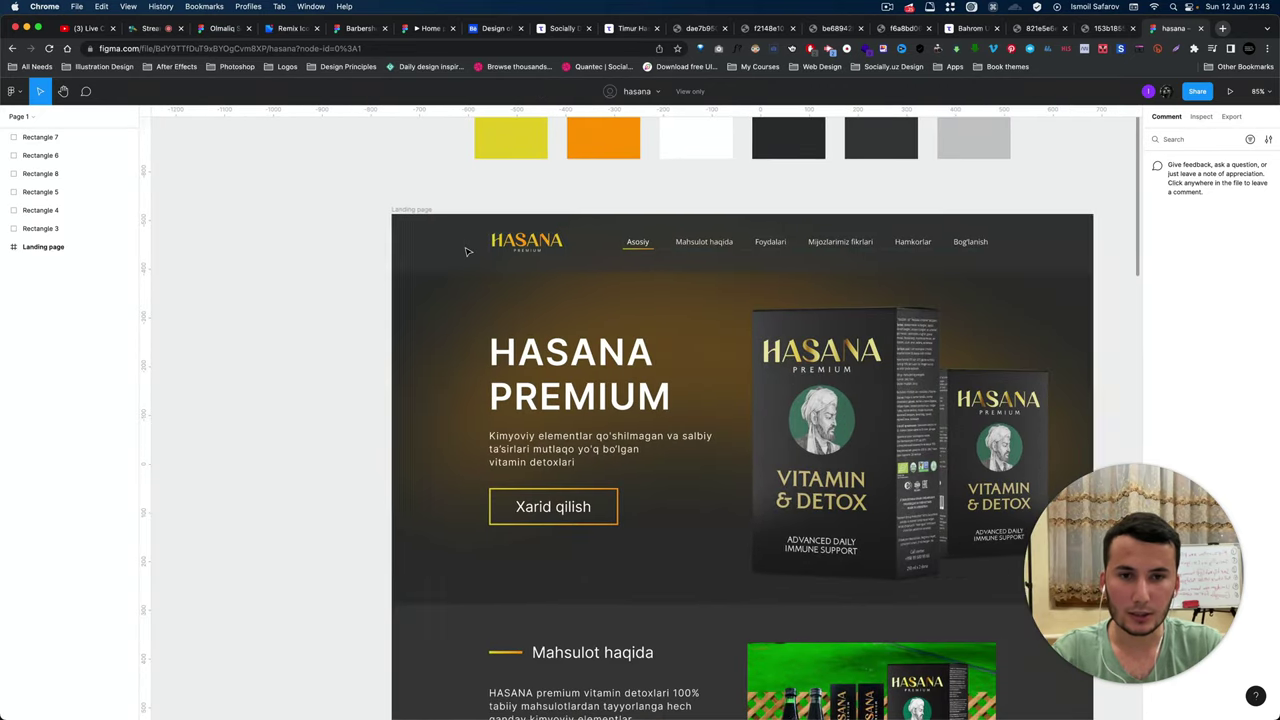
{"action": "scroll", "coordinate": [465, 251], "scroll_direction": "down", "scroll_amount": 3}
{"action": "key", "text": "super+Tab"}
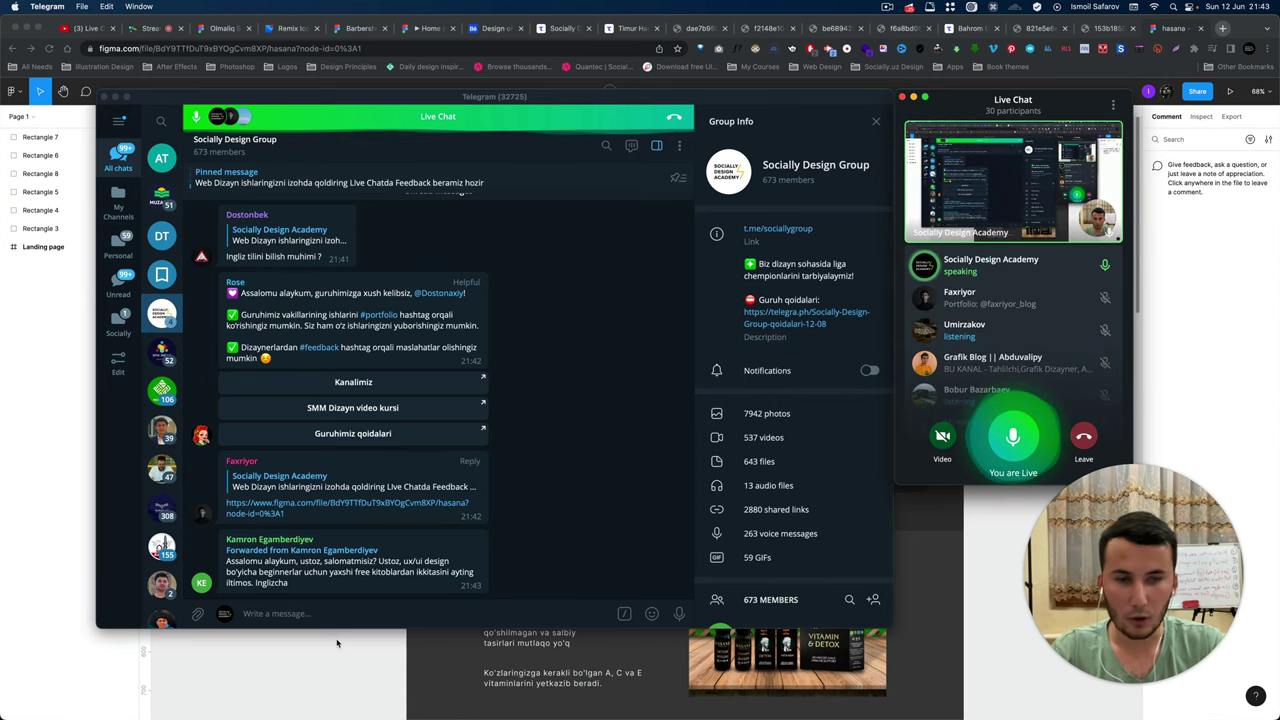
{"action": "key", "text": "super+Tab"}
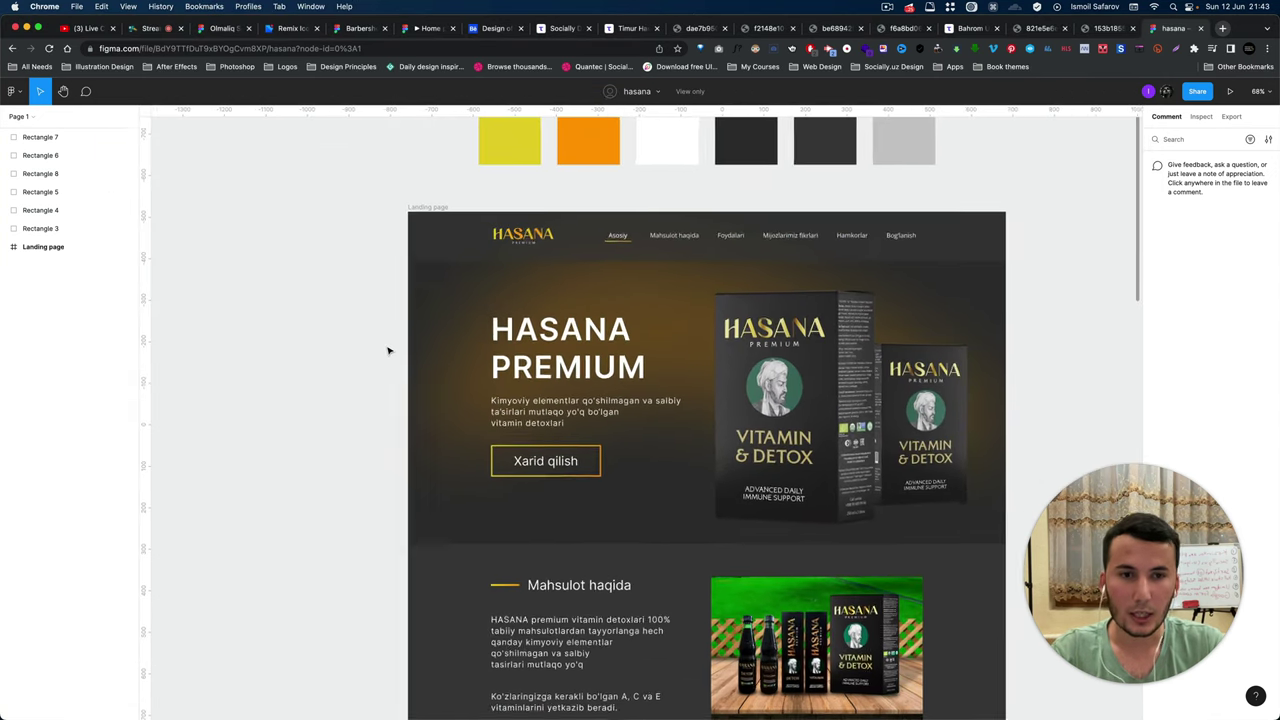
{"action": "scroll", "coordinate": [388, 350], "scroll_direction": "up", "scroll_amount": 2}
{"action": "scroll", "coordinate": [388, 350], "scroll_direction": "down", "scroll_amount": 1}
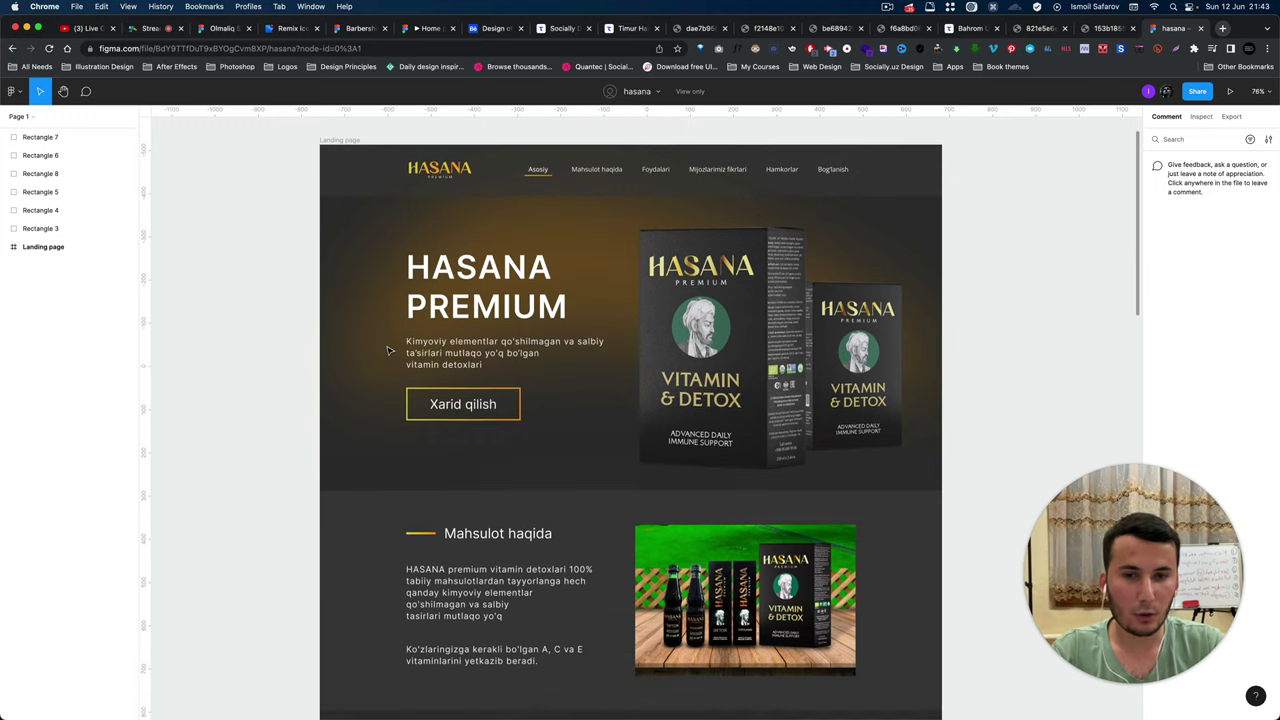
{"action": "scroll", "coordinate": [388, 350], "scroll_direction": "down", "scroll_amount": 2}
{"action": "scroll", "coordinate": [388, 350], "scroll_direction": "up", "scroll_amount": 2}
{"action": "scroll", "coordinate": [388, 350], "scroll_direction": "up", "scroll_amount": 2}
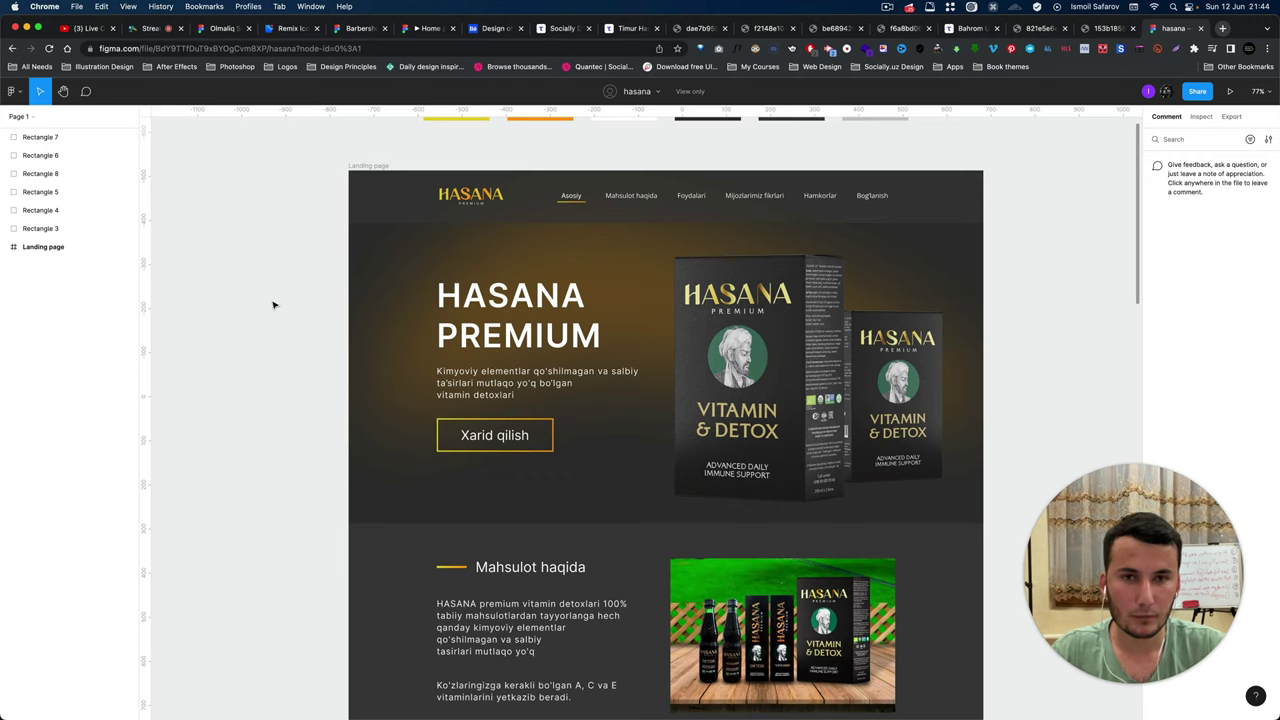
{"action": "scroll", "coordinate": [273, 303], "scroll_direction": "down", "scroll_amount": 5}
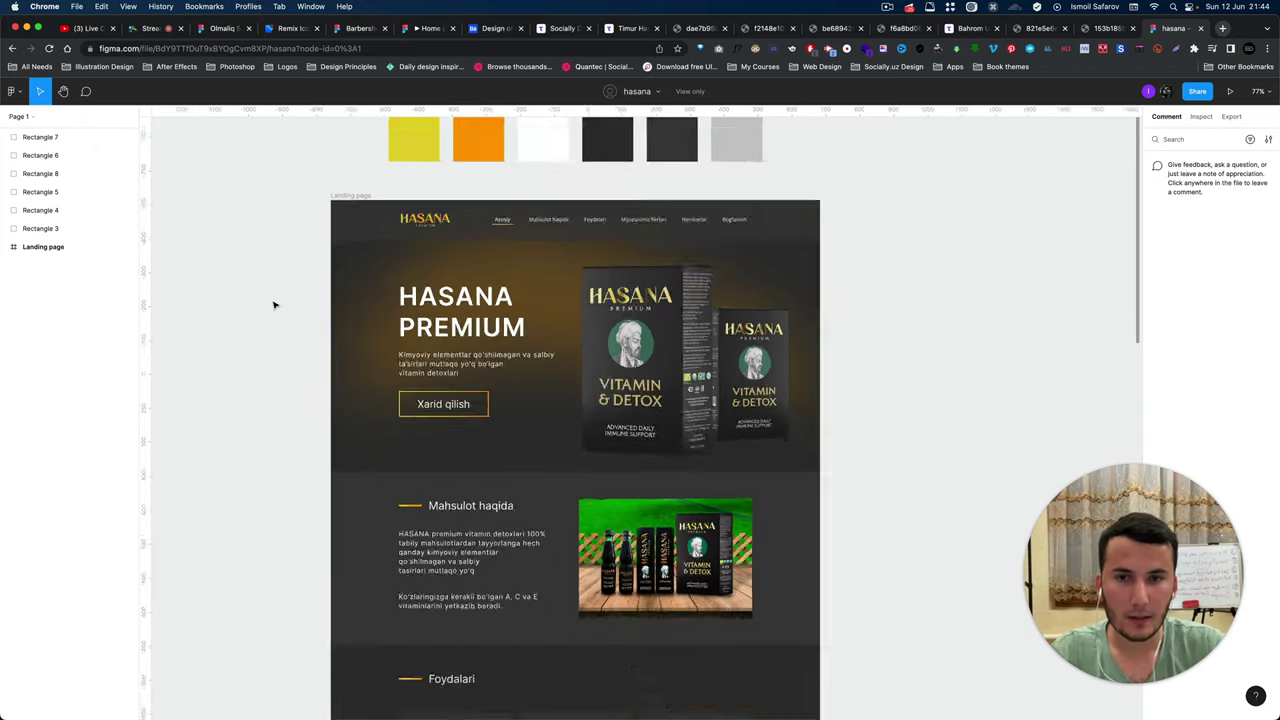
{"action": "scroll", "coordinate": [181, 161], "scroll_direction": "left", "scroll_amount": 3}
{"action": "scroll", "coordinate": [181, 161], "scroll_direction": "up", "scroll_amount": 2}
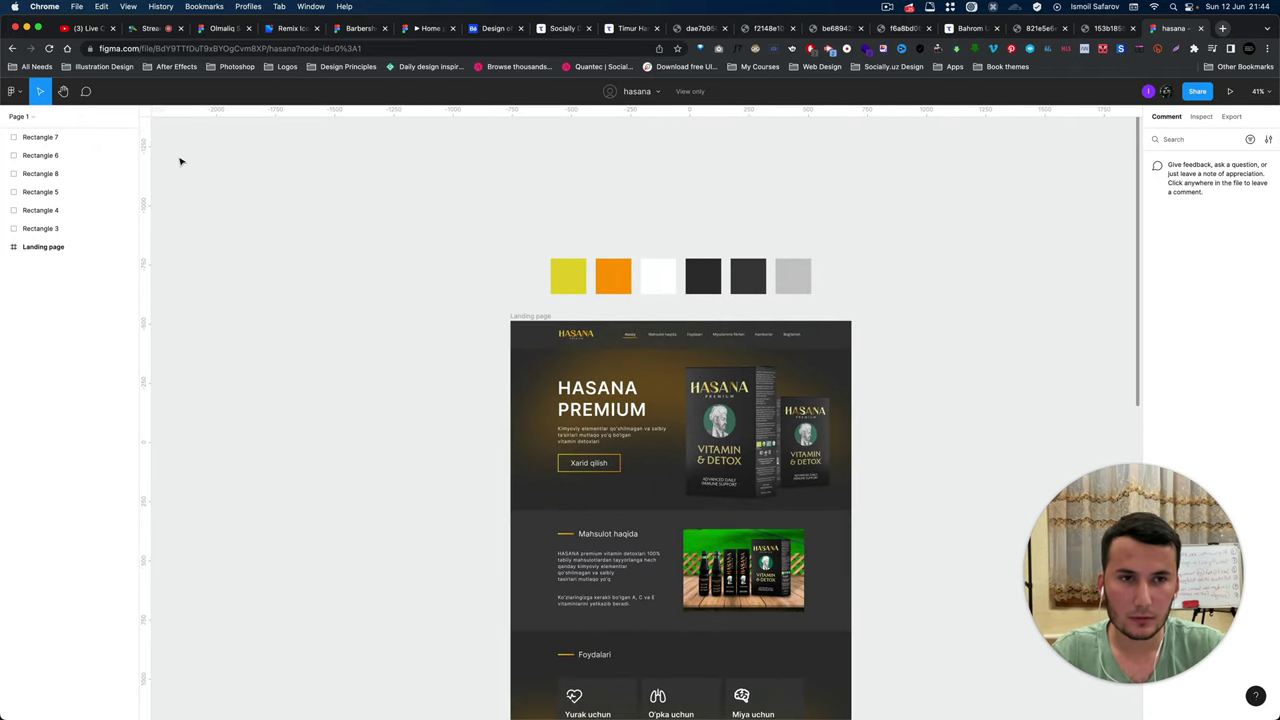
{"action": "scroll", "coordinate": [380, 349], "scroll_direction": "up", "scroll_amount": 1}
{"action": "scroll", "coordinate": [391, 351], "scroll_direction": "up", "scroll_amount": 1}
{"action": "scroll", "coordinate": [391, 351], "scroll_direction": "up", "scroll_amount": 2}
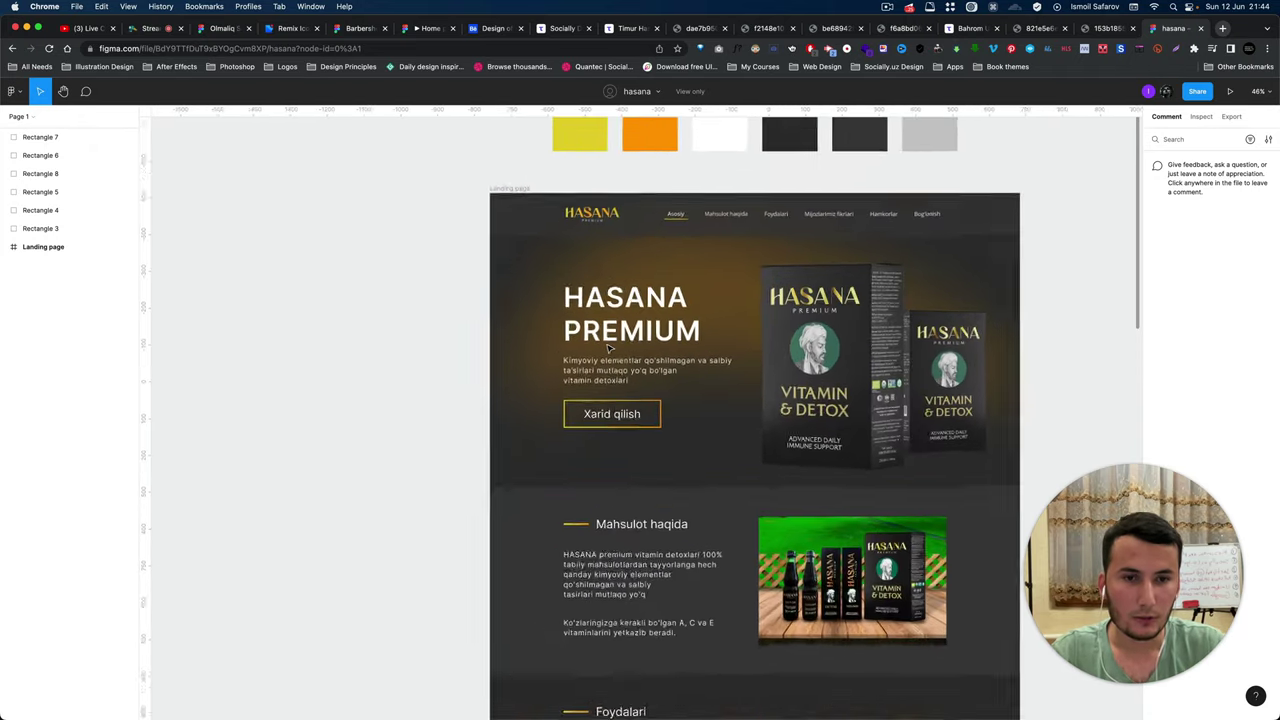
{"action": "scroll", "coordinate": [507, 343], "scroll_direction": "up", "scroll_amount": 1}
{"action": "scroll", "coordinate": [507, 343], "scroll_direction": "down", "scroll_amount": 3}
{"action": "scroll", "coordinate": [640, 380], "scroll_direction": "up", "scroll_amount": 3}
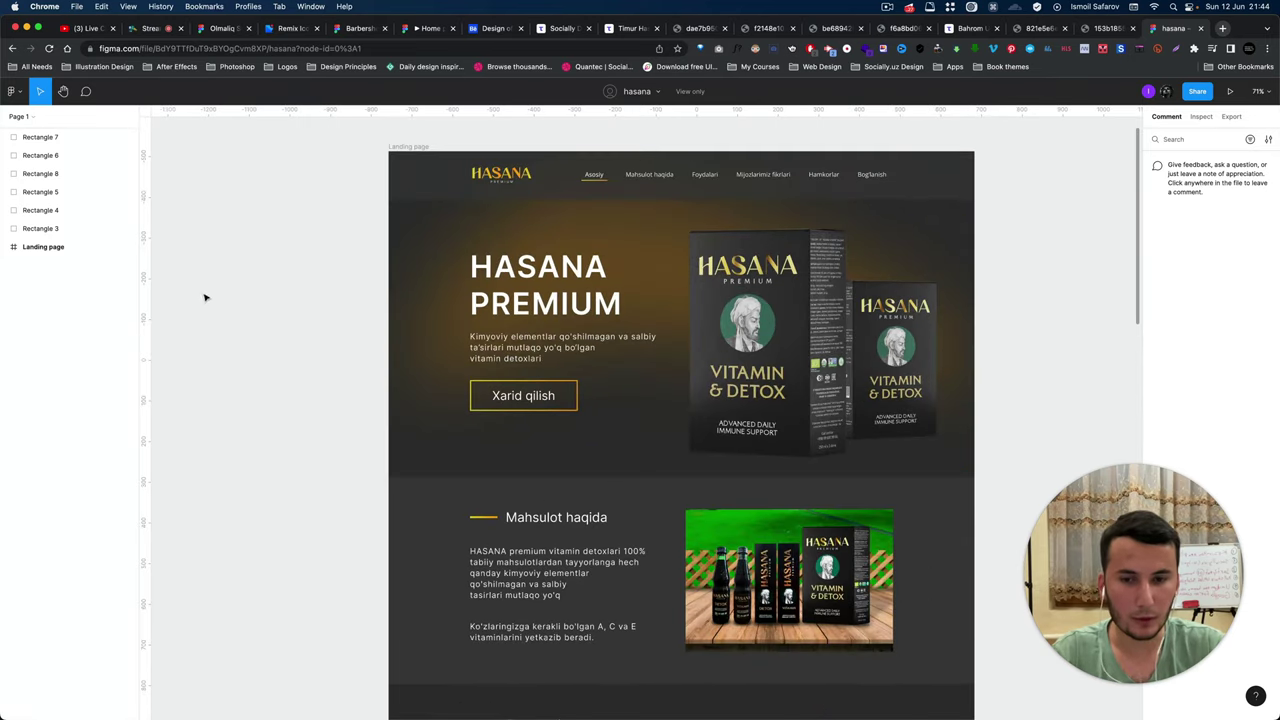
{"action": "scroll", "coordinate": [169, 303], "scroll_direction": "down", "scroll_amount": 1}
{"action": "scroll", "coordinate": [333, 366], "scroll_direction": "down", "scroll_amount": 1}
{"action": "scroll", "coordinate": [333, 366], "scroll_direction": "up", "scroll_amount": 2}
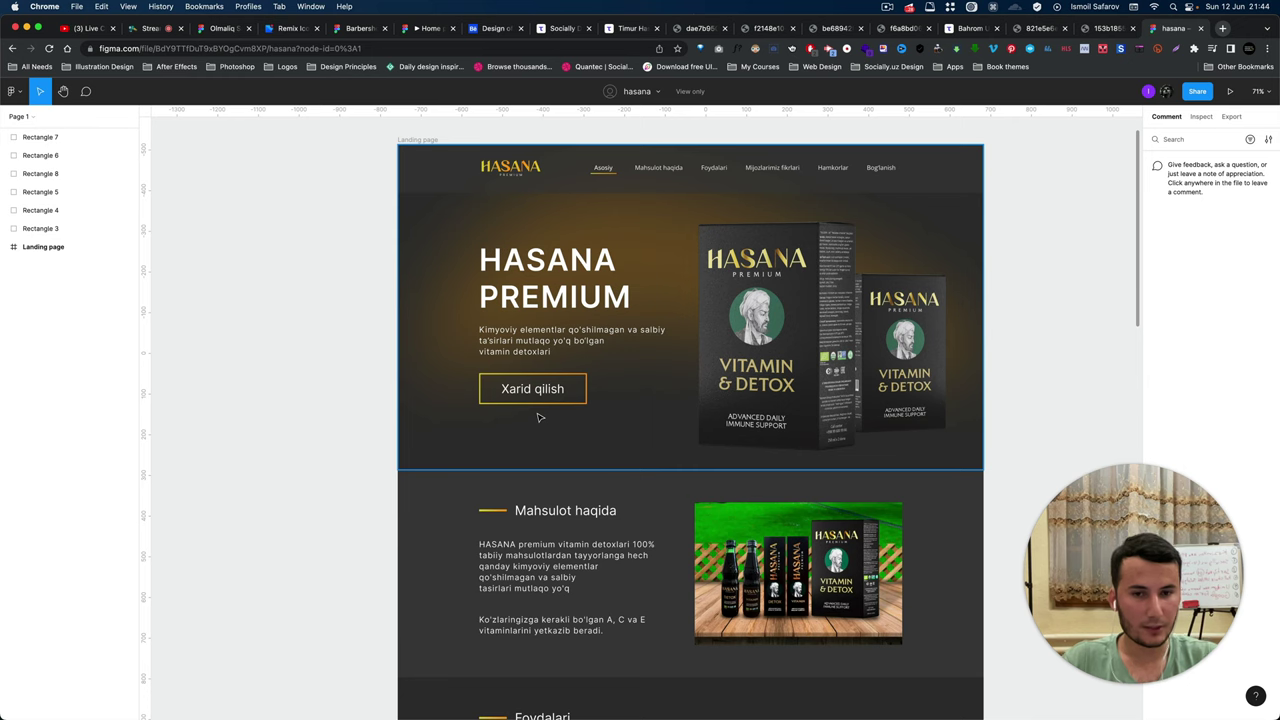
{"action": "scroll", "coordinate": [600, 480], "scroll_direction": "down", "scroll_amount": 3}
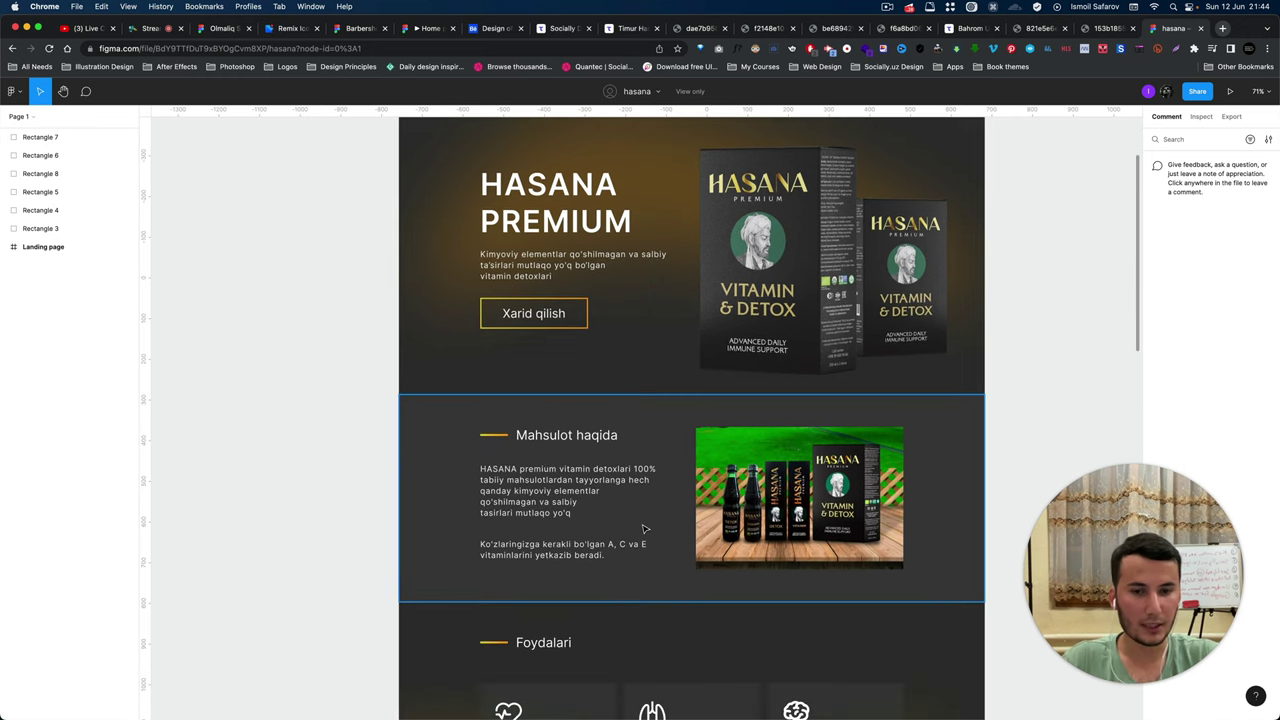
{"action": "scroll", "coordinate": [597, 498], "scroll_direction": "up", "scroll_amount": 5}
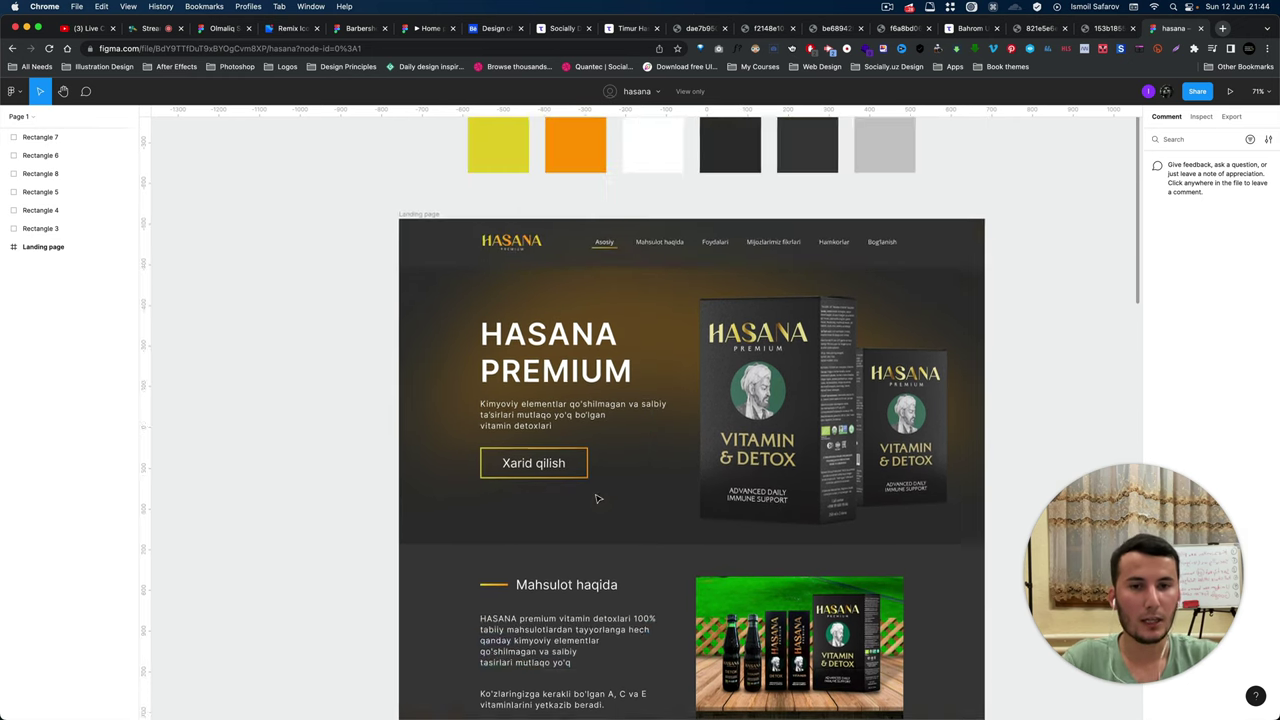
{"action": "scroll", "coordinate": [597, 498], "scroll_direction": "down", "scroll_amount": 2}
{"action": "scroll", "coordinate": [597, 498], "scroll_direction": "down", "scroll_amount": 1}
{"action": "scroll", "coordinate": [597, 498], "scroll_direction": "down", "scroll_amount": 4}
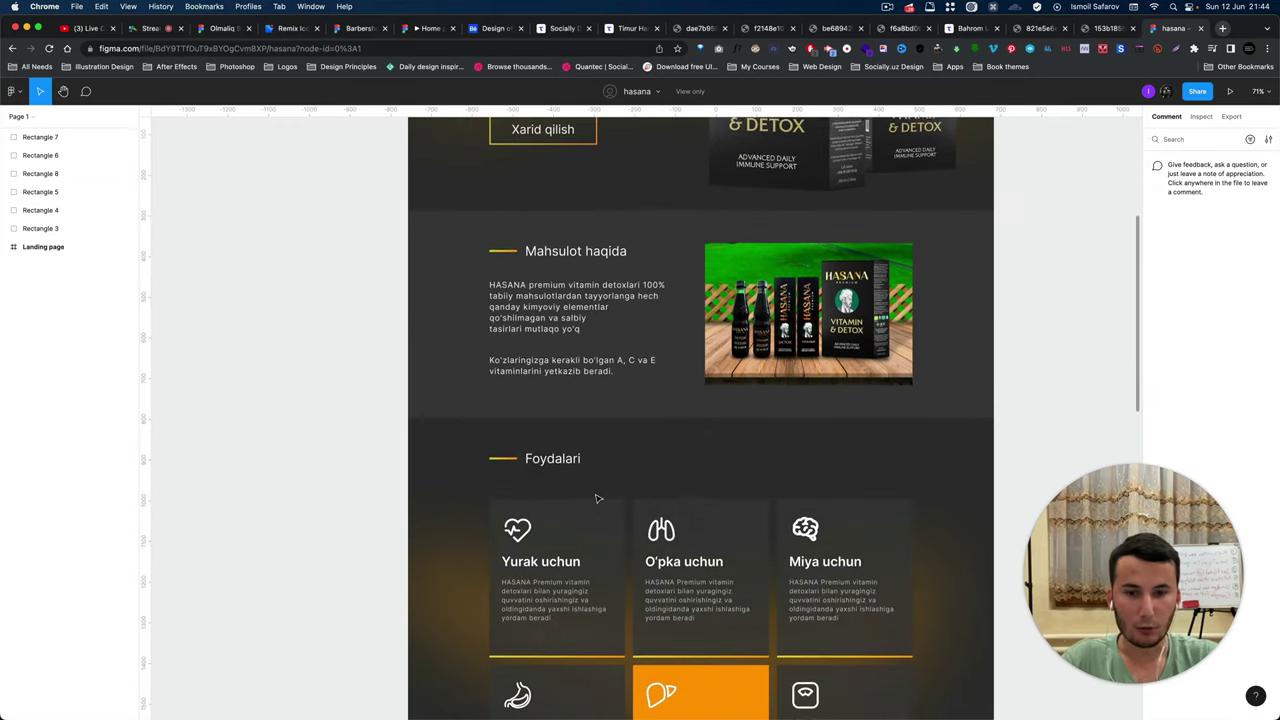
{"action": "scroll", "coordinate": [597, 498], "scroll_direction": "down", "scroll_amount": 3}
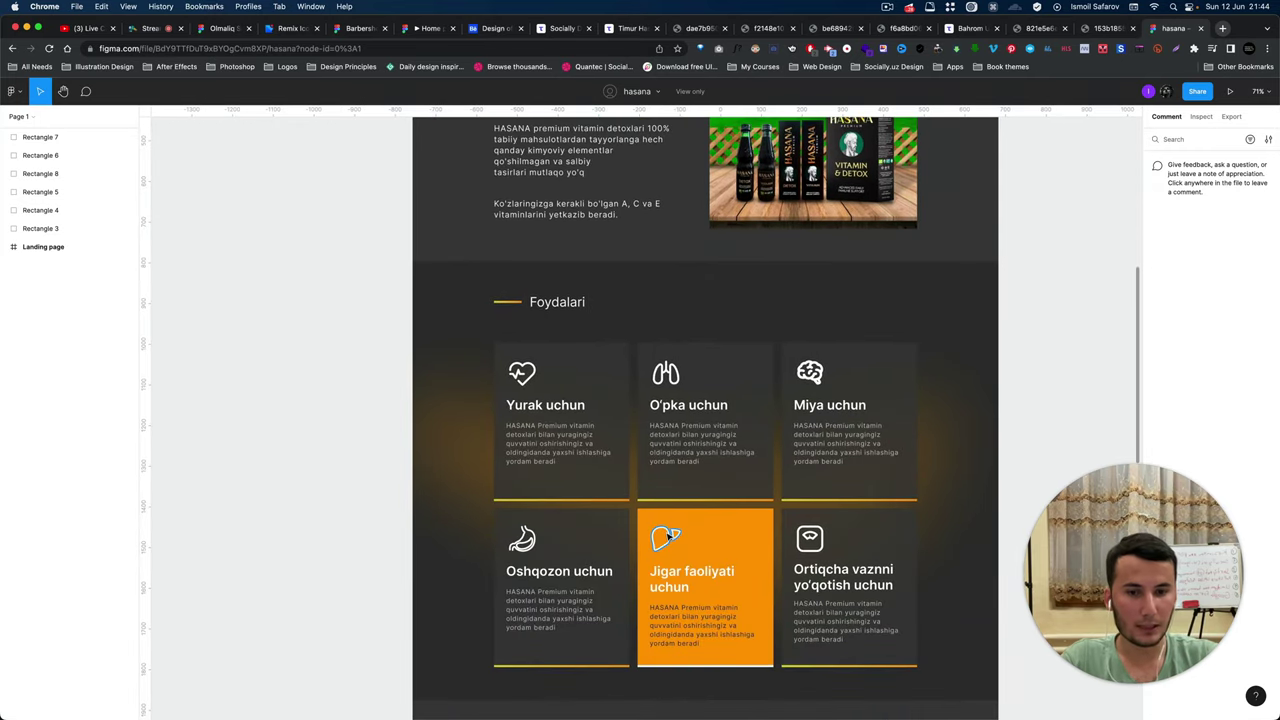
{"action": "scroll", "coordinate": [668, 537], "scroll_direction": "down", "scroll_amount": 2}
{"action": "scroll", "coordinate": [688, 594], "scroll_direction": "up", "scroll_amount": 1}
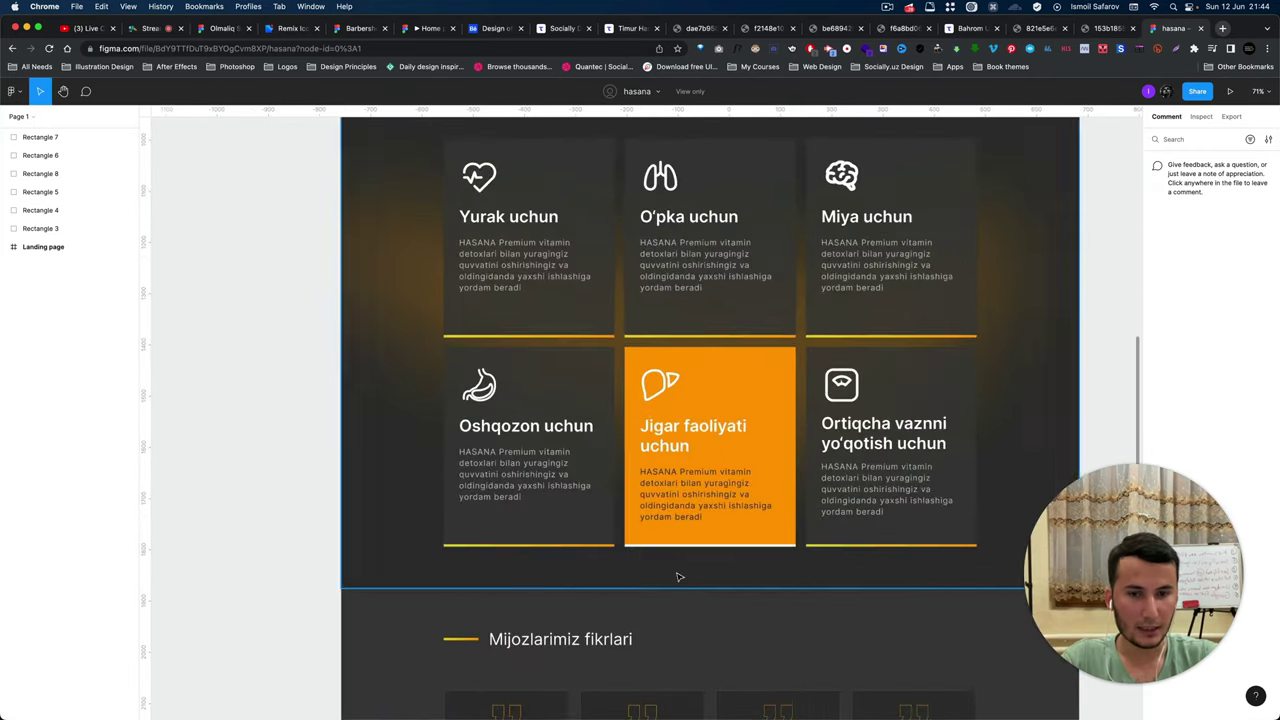
{"action": "scroll", "coordinate": [676, 543], "scroll_direction": "up", "scroll_amount": 2}
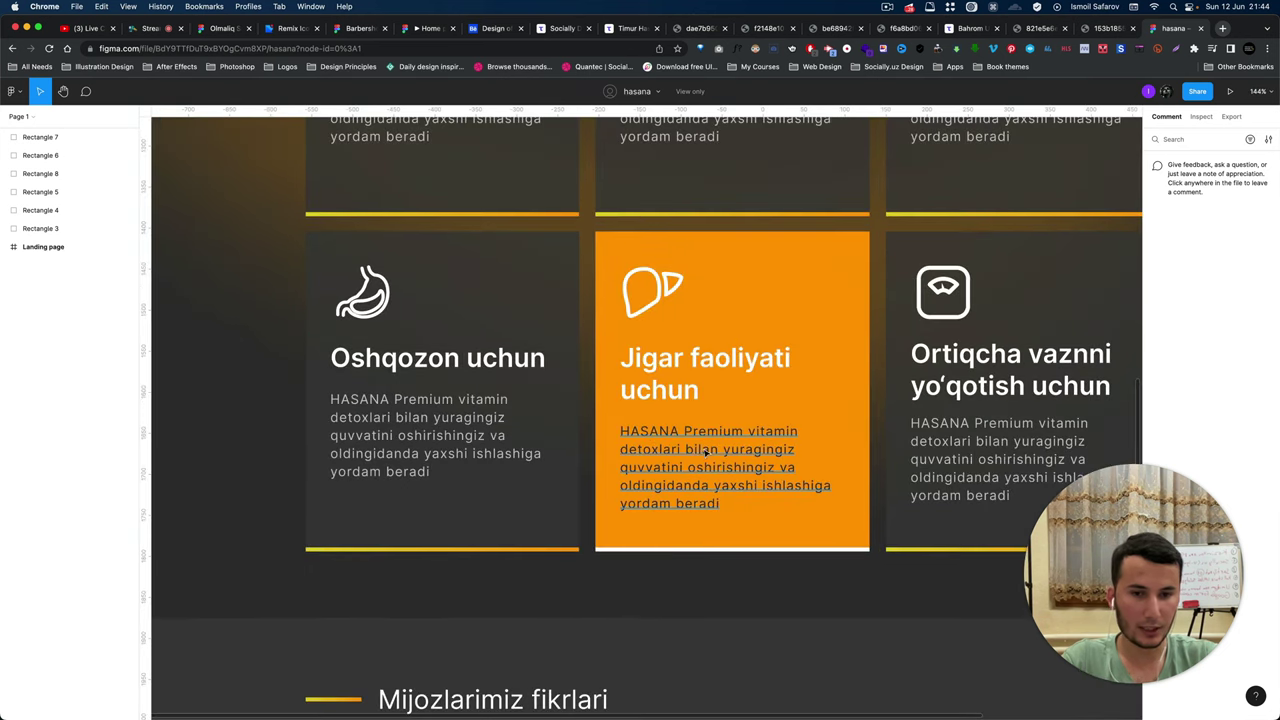
{"action": "scroll", "coordinate": [676, 543], "scroll_direction": "down", "scroll_amount": 2}
{"action": "scroll", "coordinate": [634, 543], "scroll_direction": "up", "scroll_amount": 2}
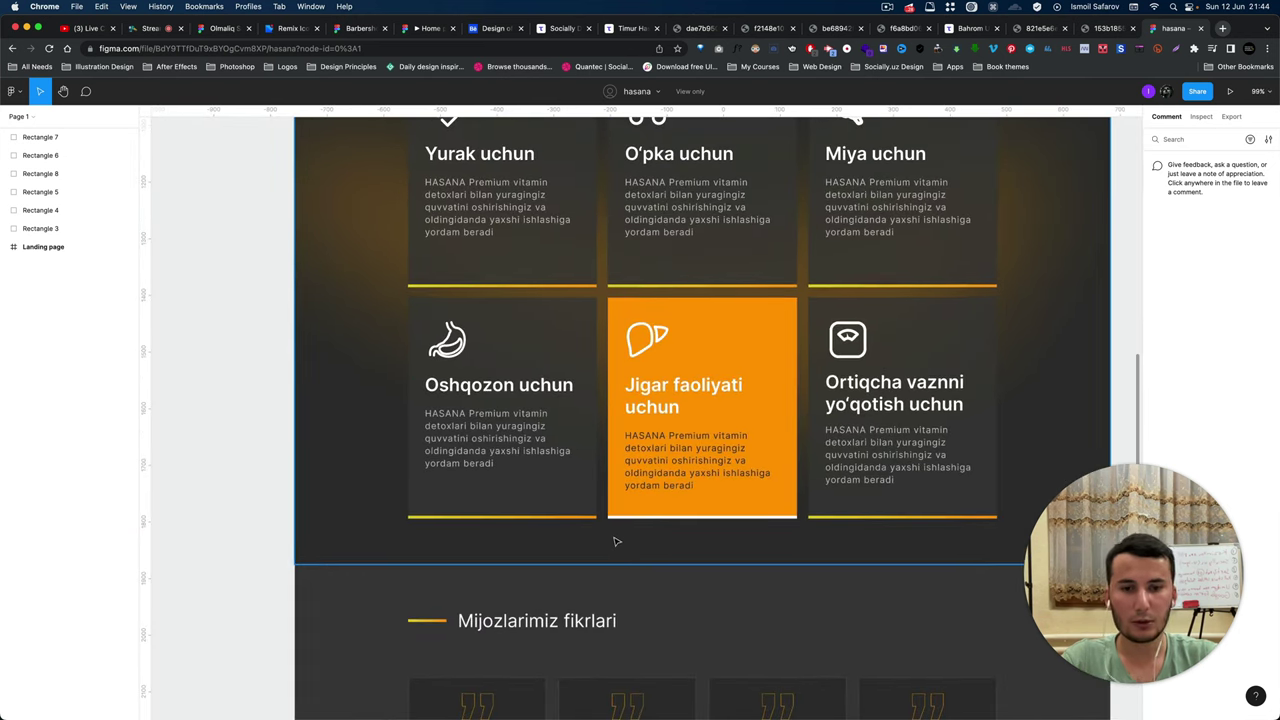
{"action": "scroll", "coordinate": [622, 510], "scroll_direction": "up", "scroll_amount": 2}
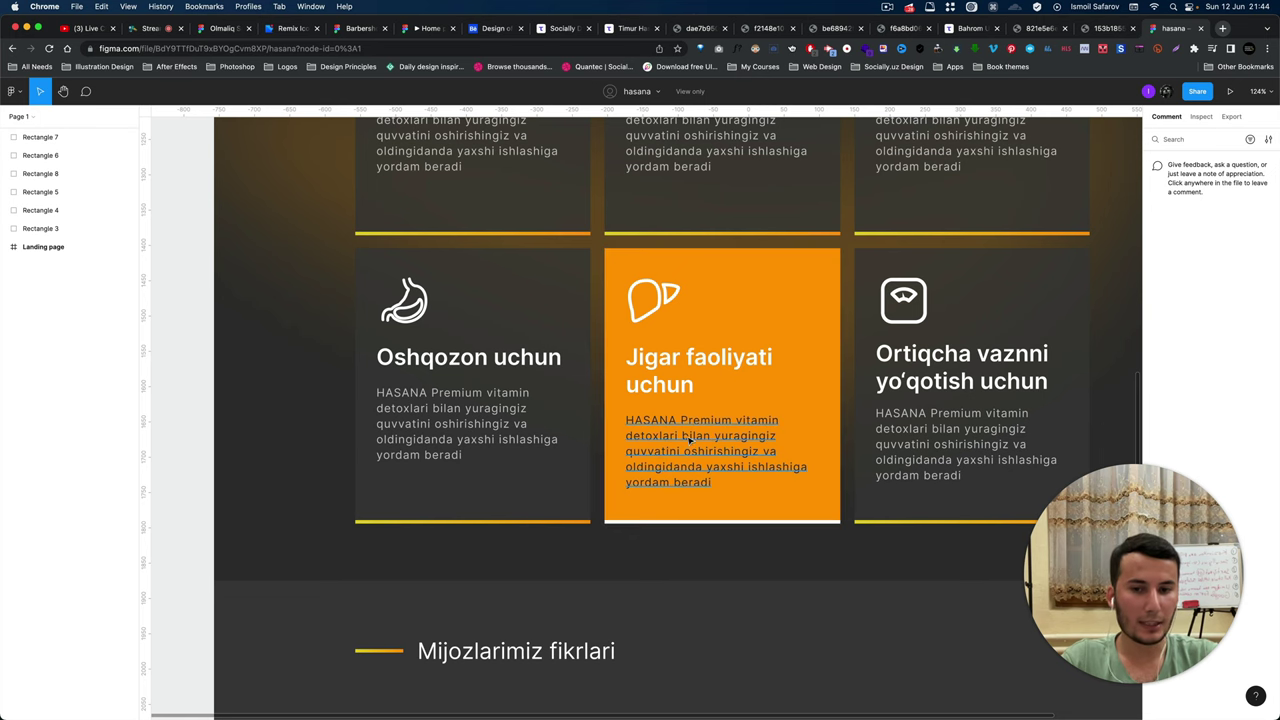
{"action": "scroll", "coordinate": [683, 442], "scroll_direction": "up", "scroll_amount": 2}
{"action": "scroll", "coordinate": [650, 424], "scroll_direction": "up", "scroll_amount": 2}
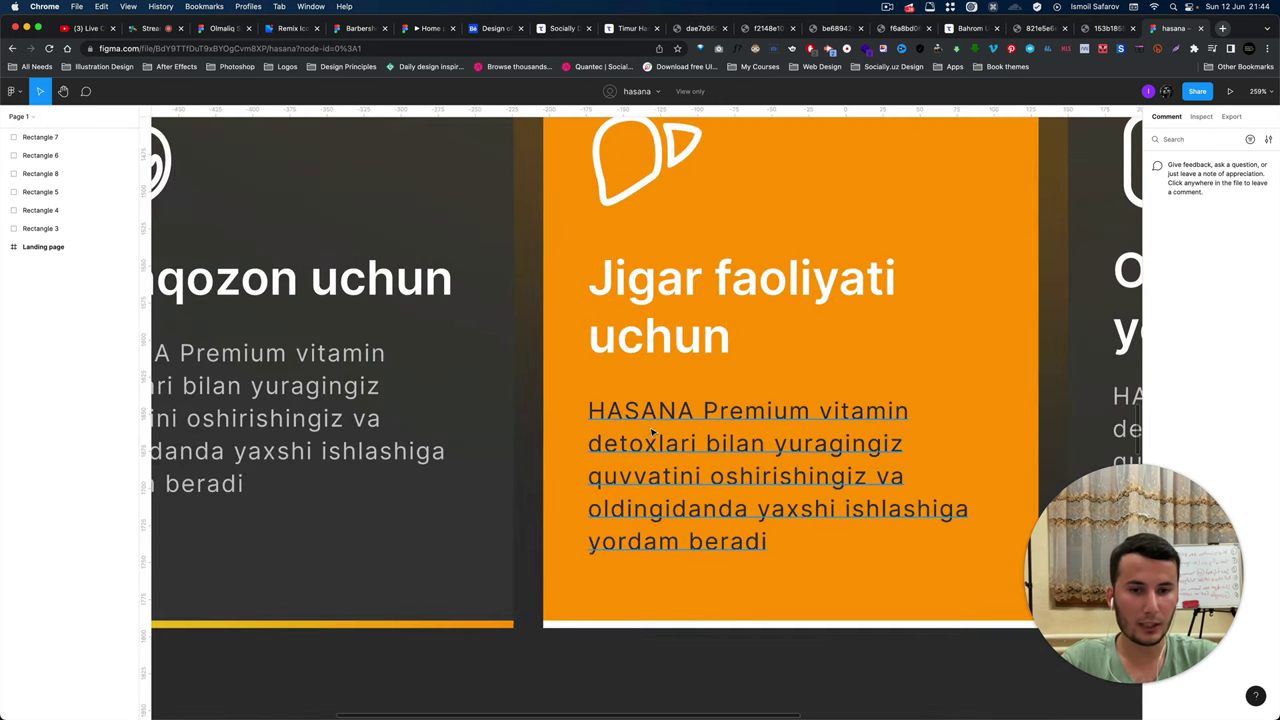
{"action": "scroll", "coordinate": [660, 430], "scroll_direction": "down", "scroll_amount": 3}
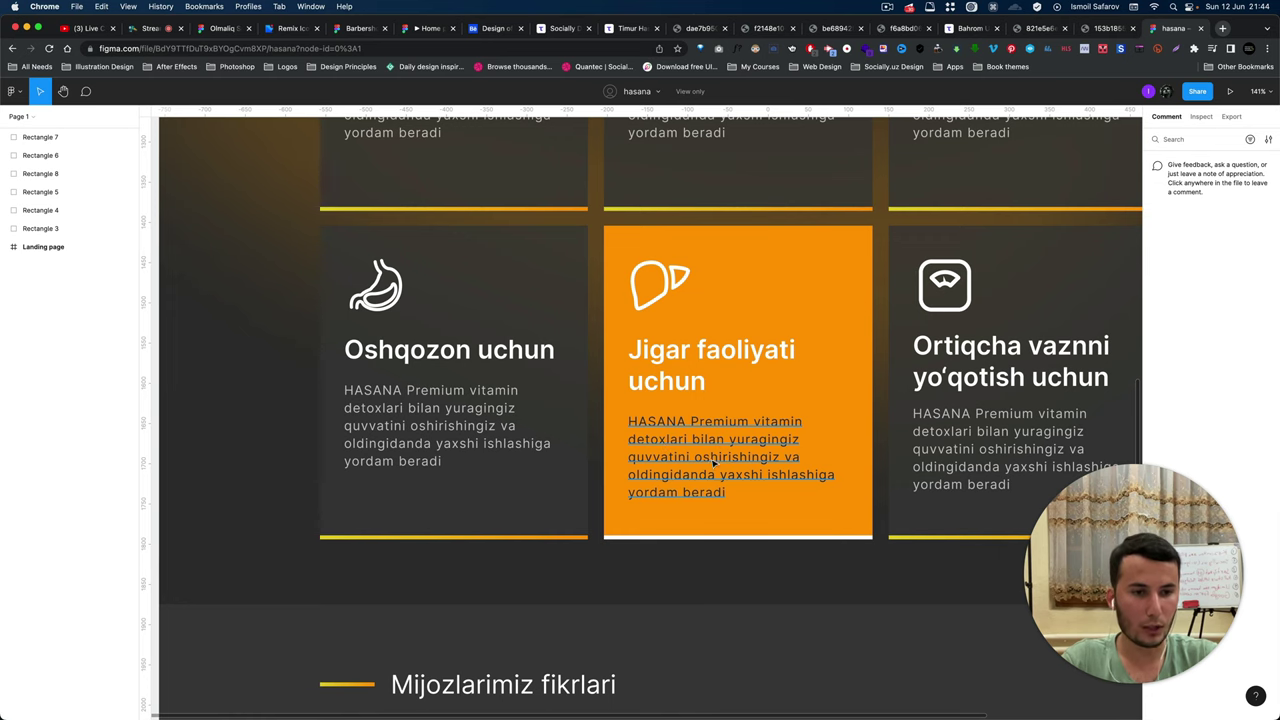
{"action": "scroll", "coordinate": [714, 462], "scroll_direction": "down", "scroll_amount": 2}
{"action": "scroll", "coordinate": [665, 412], "scroll_direction": "down", "scroll_amount": 5}
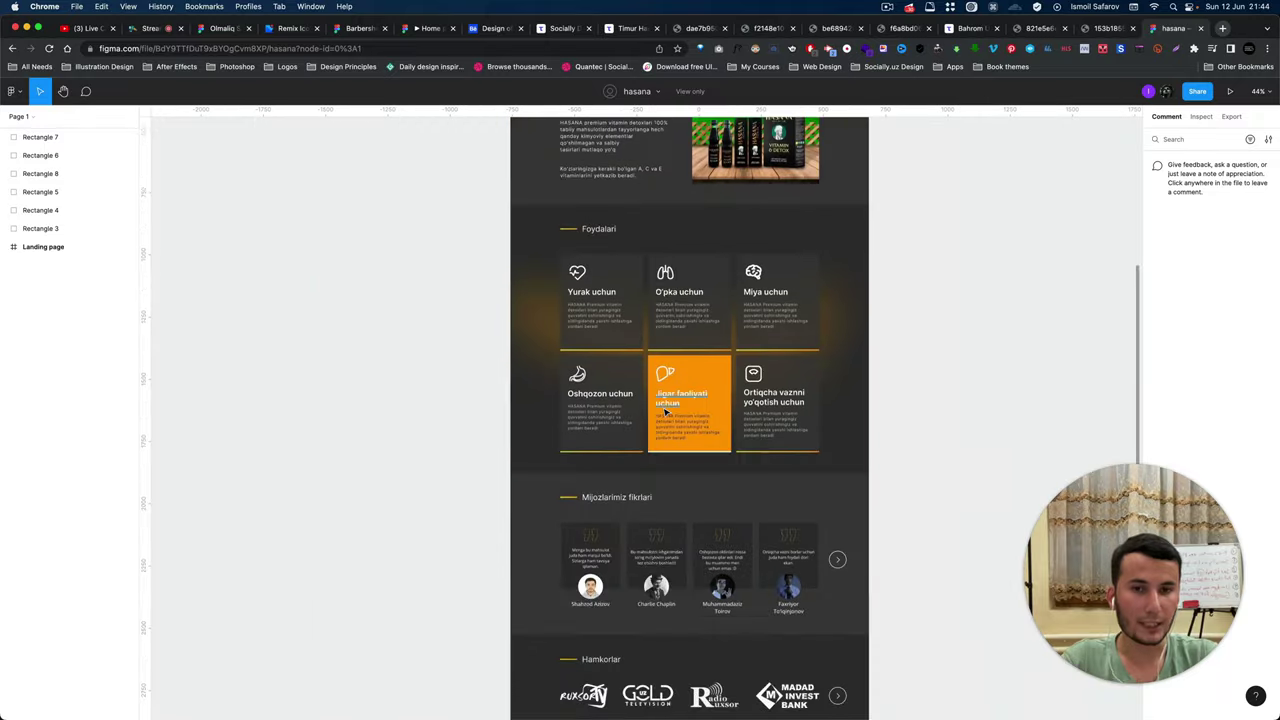
{"action": "scroll", "coordinate": [640, 380], "scroll_direction": "up", "scroll_amount": 5}
{"action": "scroll", "coordinate": [608, 337], "scroll_direction": "up", "scroll_amount": 2}
{"action": "scroll", "coordinate": [608, 337], "scroll_direction": "up", "scroll_amount": 2}
{"action": "scroll", "coordinate": [606, 324], "scroll_direction": "up", "scroll_amount": 2}
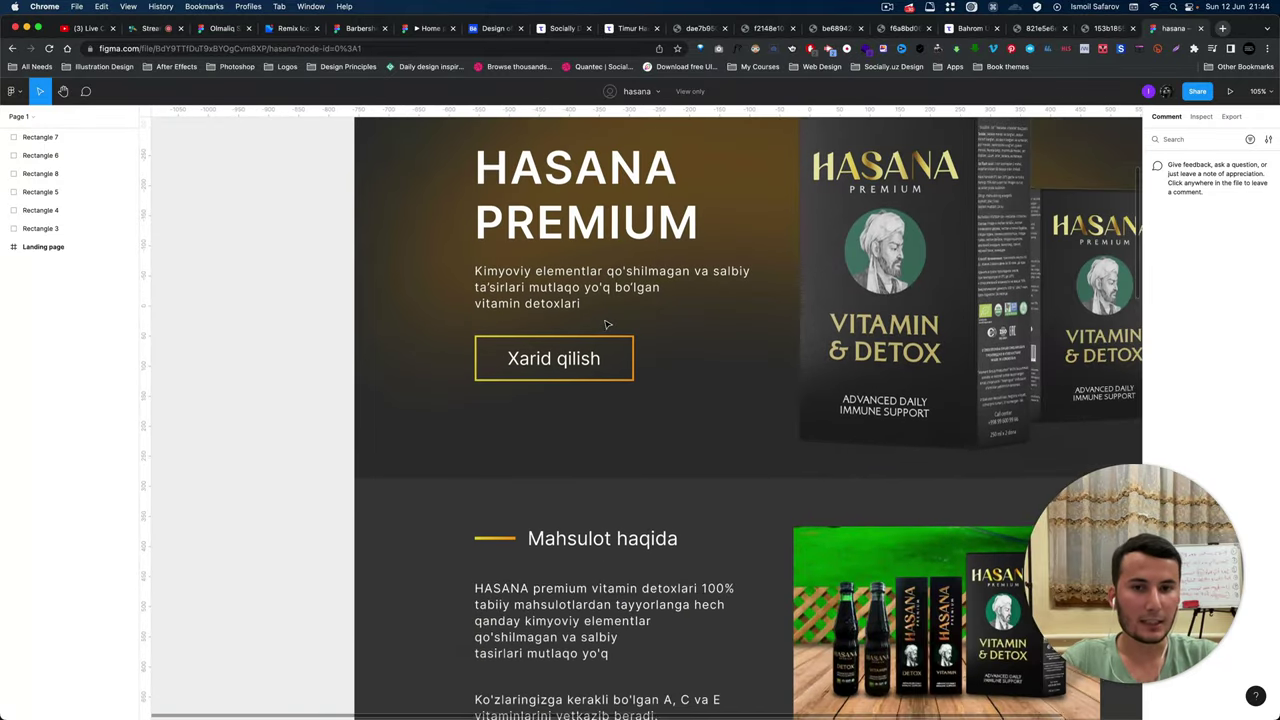
{"action": "scroll", "coordinate": [606, 324], "scroll_direction": "up", "scroll_amount": 2}
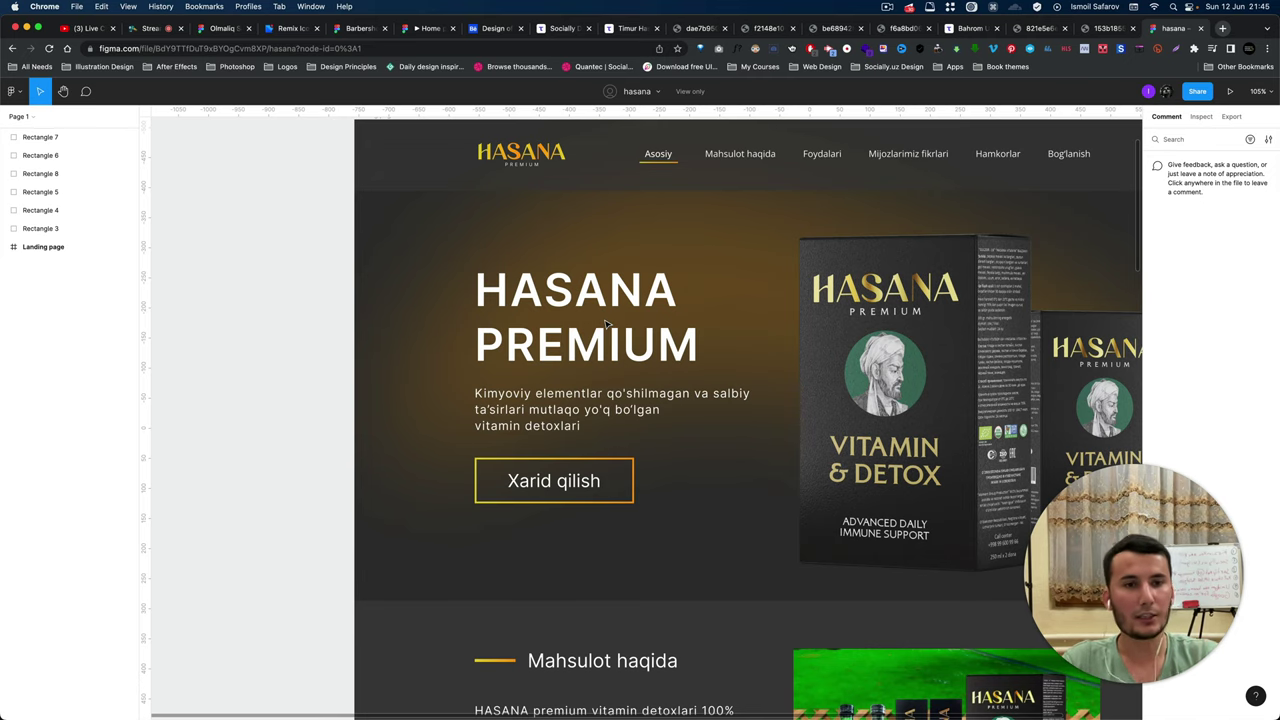
{"action": "scroll", "coordinate": [606, 323], "scroll_direction": "down", "scroll_amount": 5}
{"action": "scroll", "coordinate": [606, 323], "scroll_direction": "down", "scroll_amount": 5}
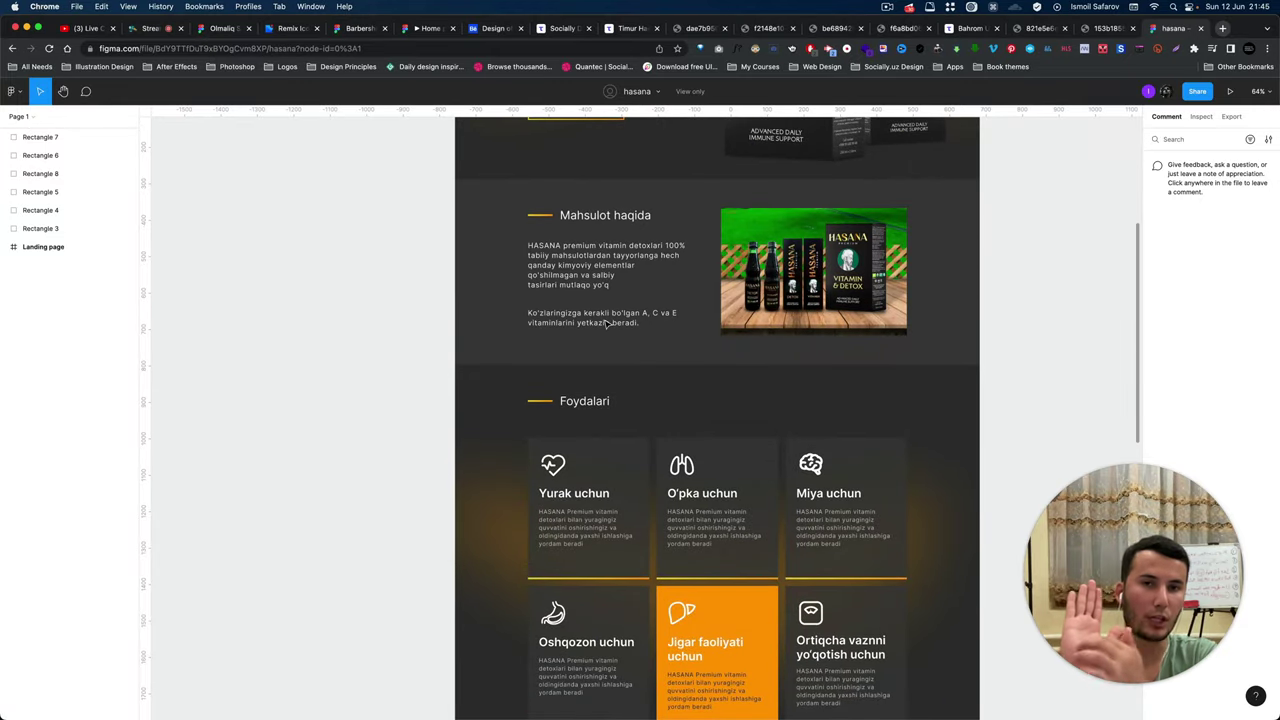
{"action": "scroll", "coordinate": [606, 323], "scroll_direction": "down", "scroll_amount": 3}
{"action": "scroll", "coordinate": [620, 370], "scroll_direction": "down", "scroll_amount": 3}
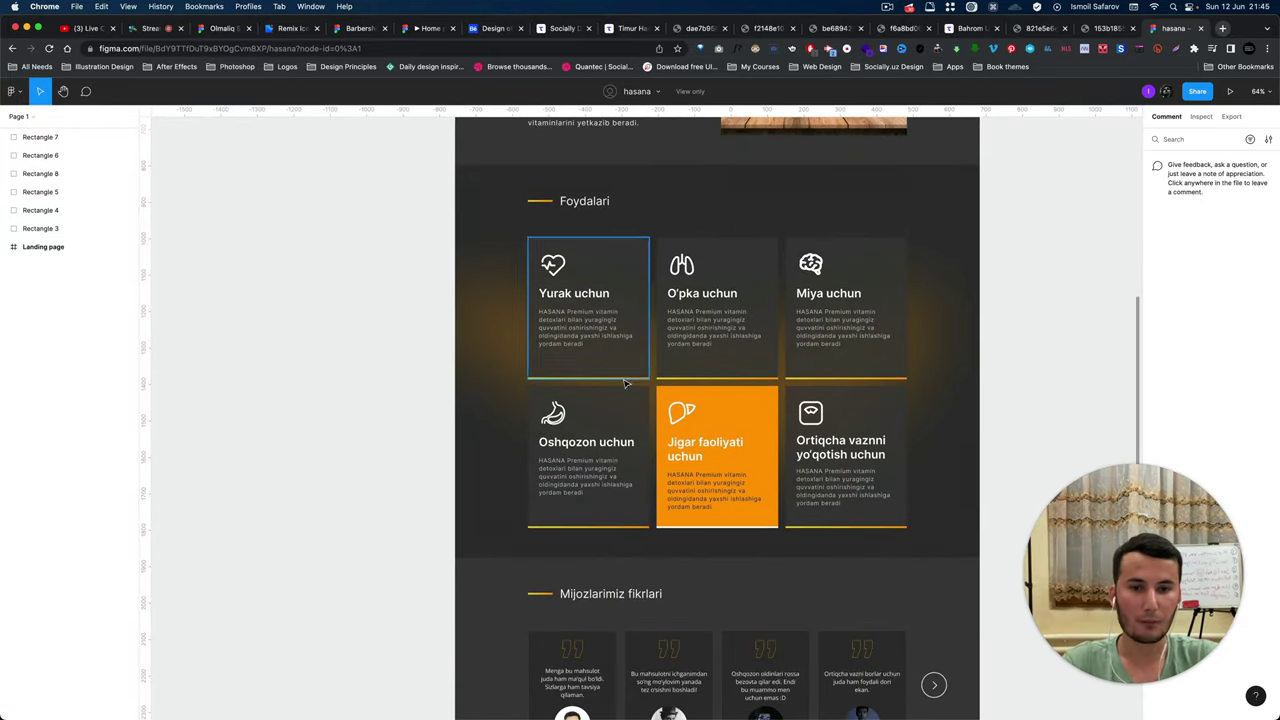
{"action": "scroll", "coordinate": [630, 400], "scroll_direction": "up", "scroll_amount": 5}
{"action": "scroll", "coordinate": [697, 489], "scroll_direction": "down", "scroll_amount": 2}
{"action": "scroll", "coordinate": [697, 489], "scroll_direction": "up", "scroll_amount": 3}
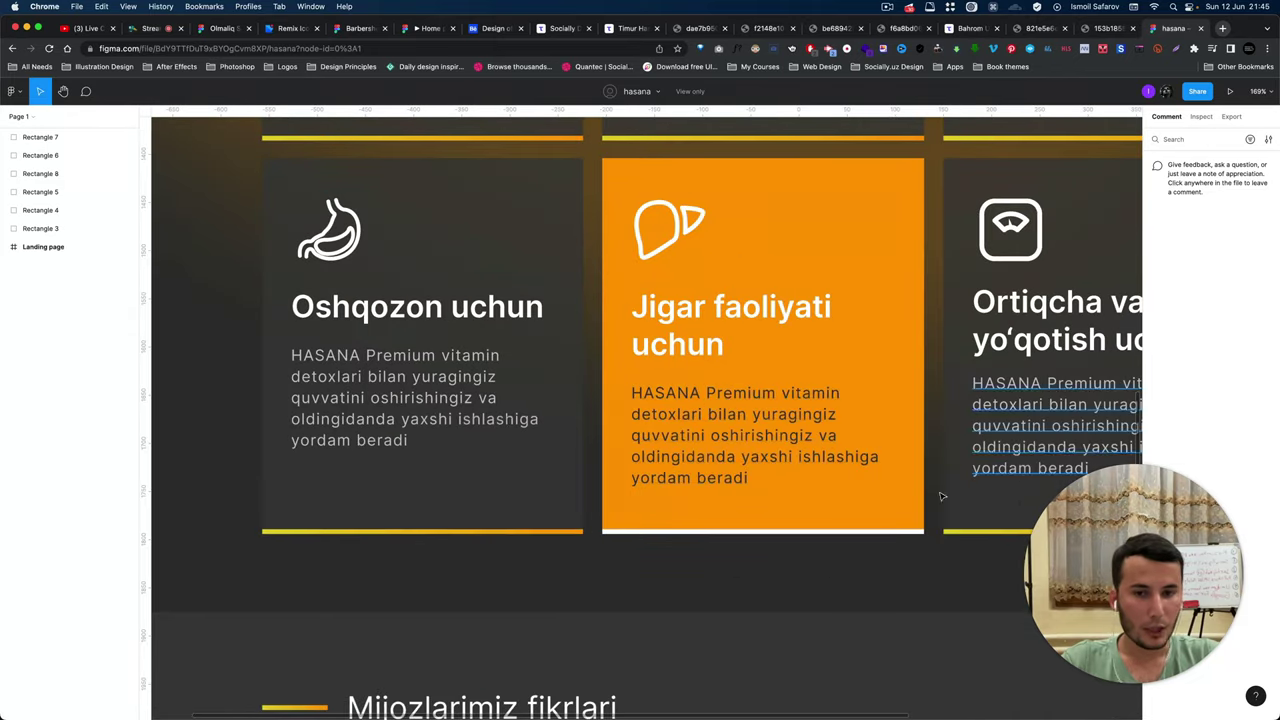
{"action": "scroll", "coordinate": [740, 460], "scroll_direction": "down", "scroll_amount": 2}
{"action": "scroll", "coordinate": [763, 448], "scroll_direction": "down", "scroll_amount": 2}
{"action": "scroll", "coordinate": [750, 453], "scroll_direction": "down", "scroll_amount": 3}
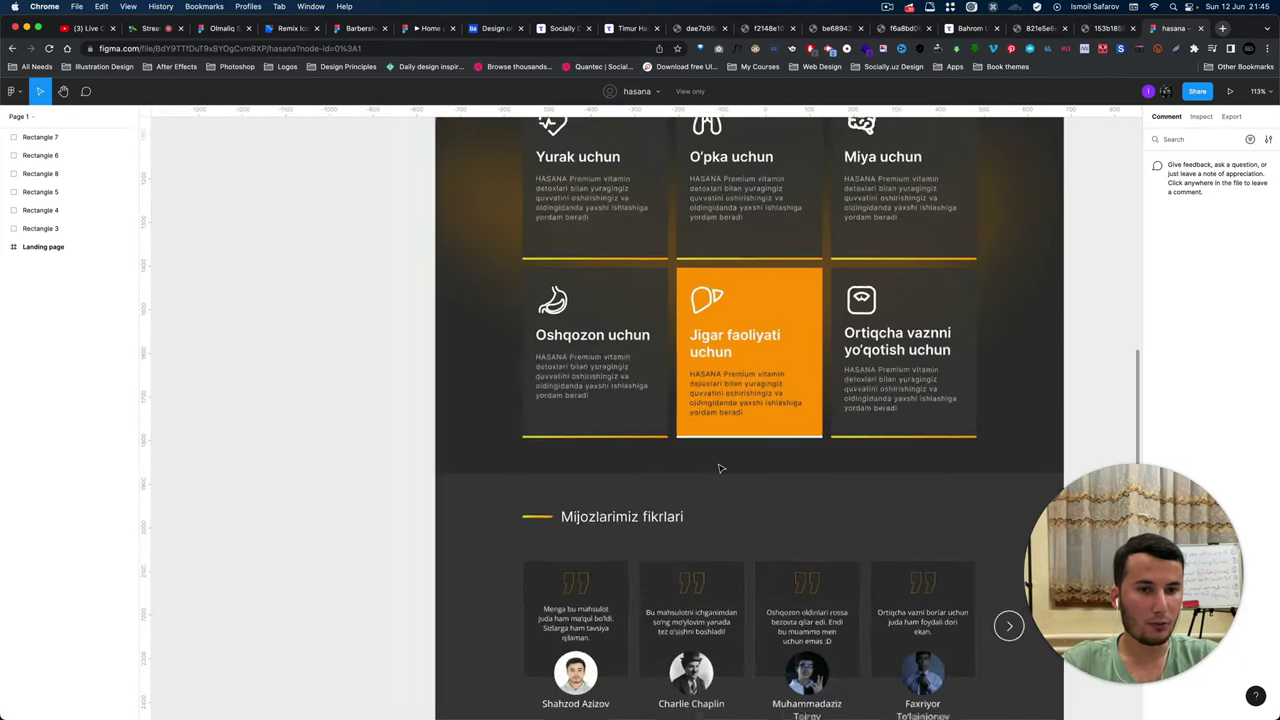
{"action": "scroll", "coordinate": [735, 460], "scroll_direction": "down", "scroll_amount": 2}
{"action": "scroll", "coordinate": [720, 467], "scroll_direction": "down", "scroll_amount": 1}
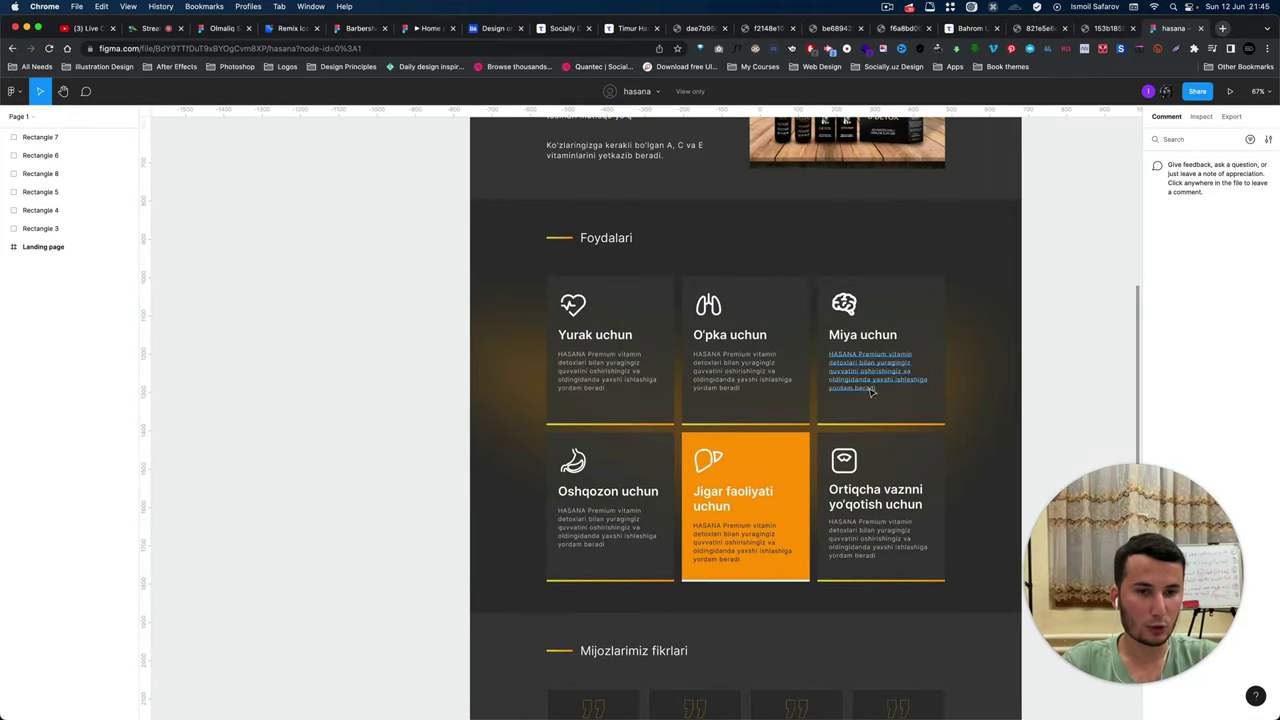
{"action": "scroll", "coordinate": [720, 520], "scroll_direction": "up", "scroll_amount": 2}
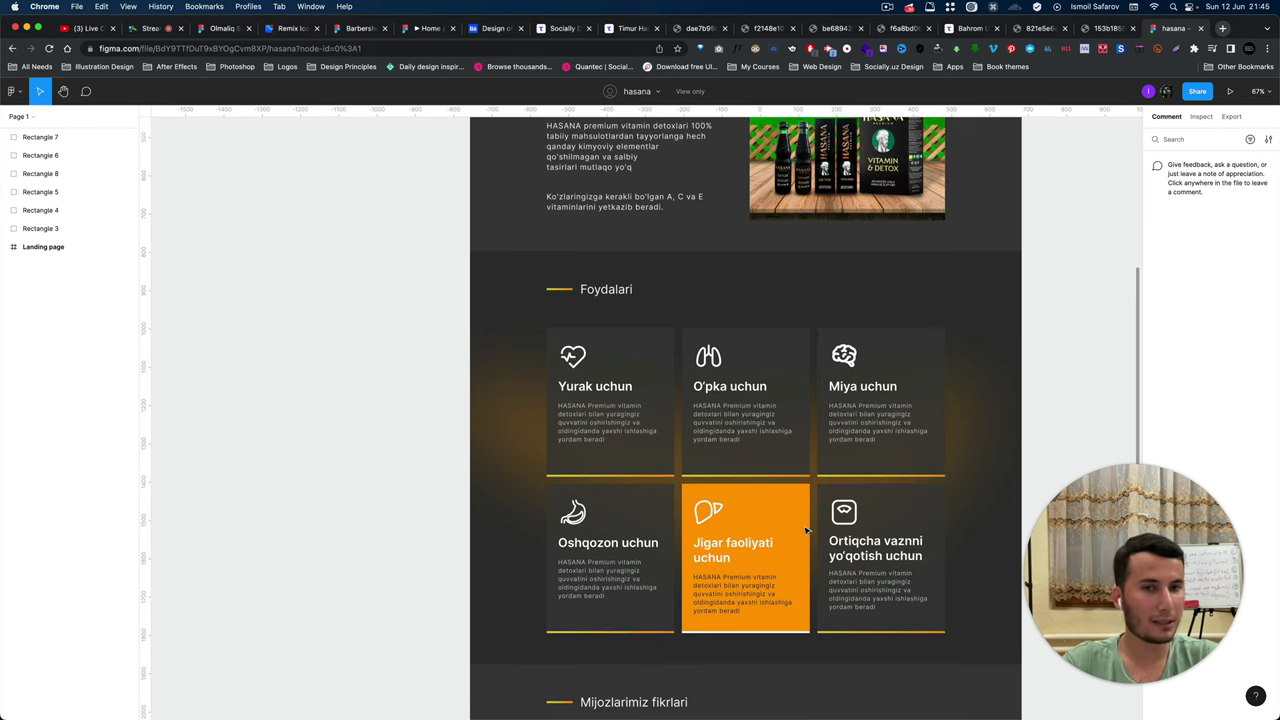
{"action": "scroll", "coordinate": [806, 530], "scroll_direction": "up", "scroll_amount": 3}
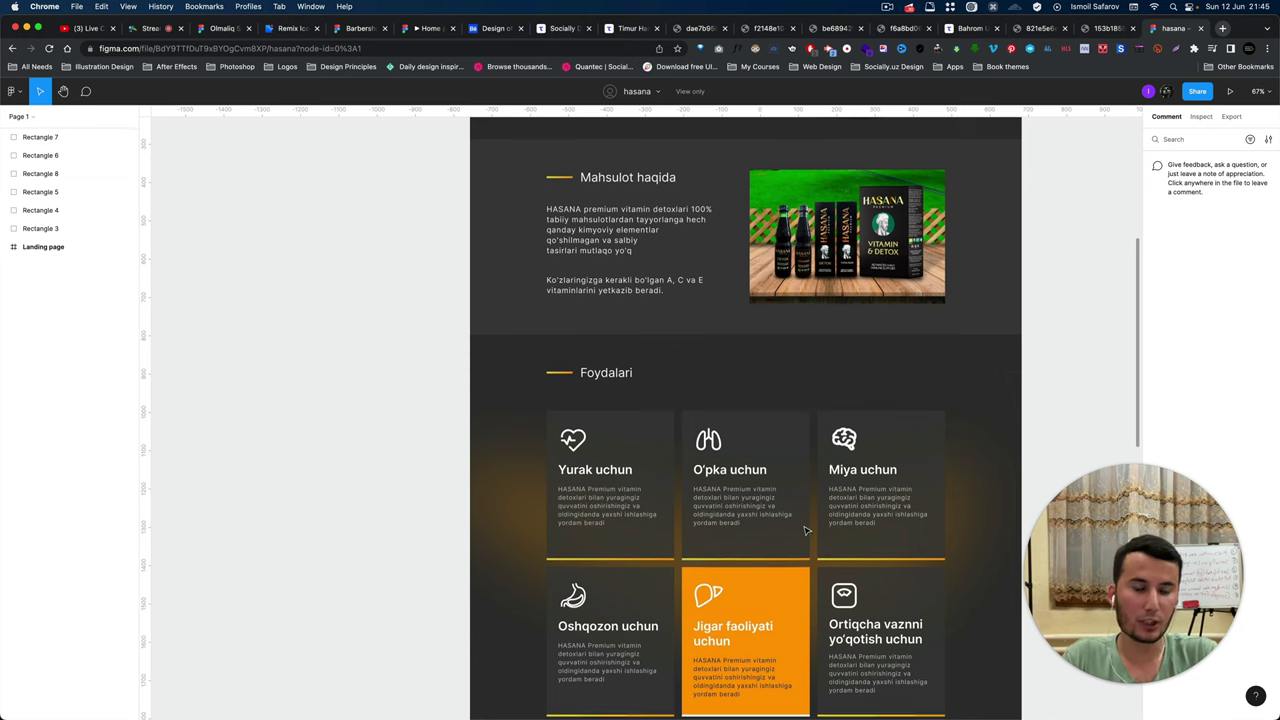
Zoom into the orange Jigar faoliyati card, then start a Spotlight search for 'can'.
{"action": "scroll", "coordinate": [806, 531], "scroll_direction": "up", "scroll_amount": 5}
{"action": "scroll", "coordinate": [804, 532], "scroll_direction": "up", "scroll_amount": 2}
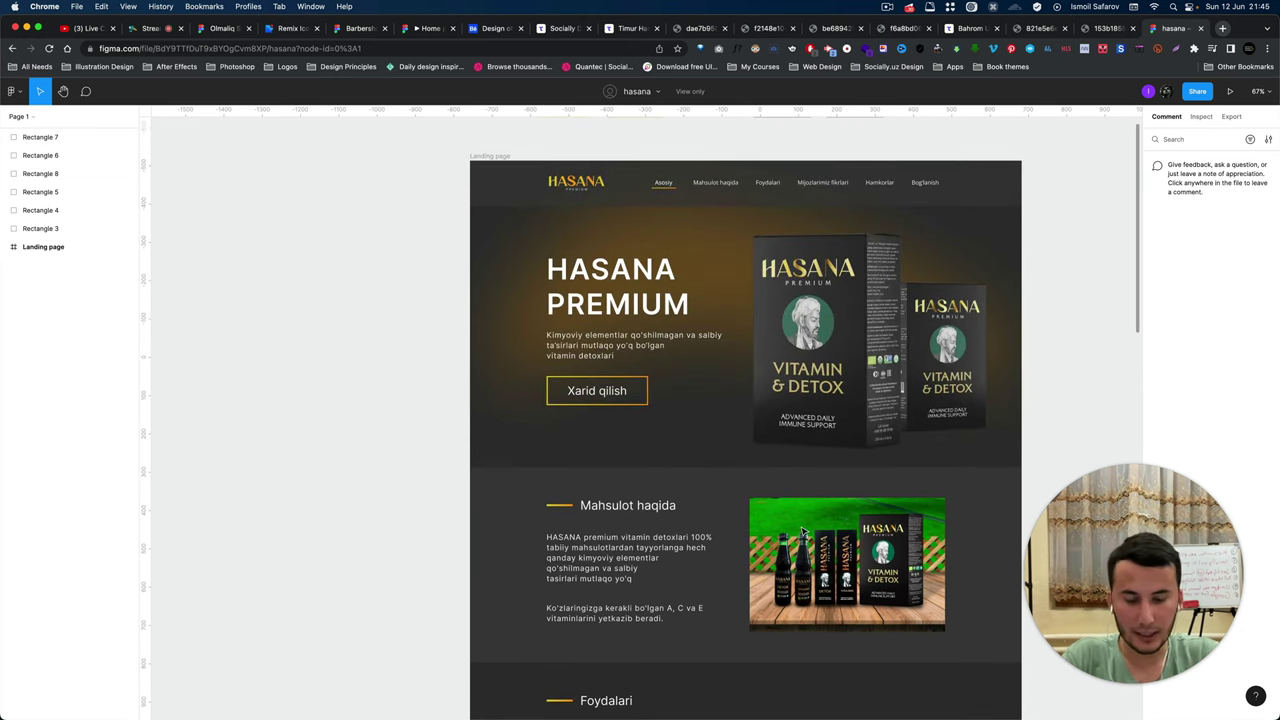
{"action": "scroll", "coordinate": [803, 531], "scroll_direction": "up", "scroll_amount": 3}
{"action": "scroll", "coordinate": [925, 436], "scroll_direction": "up", "scroll_amount": 3}
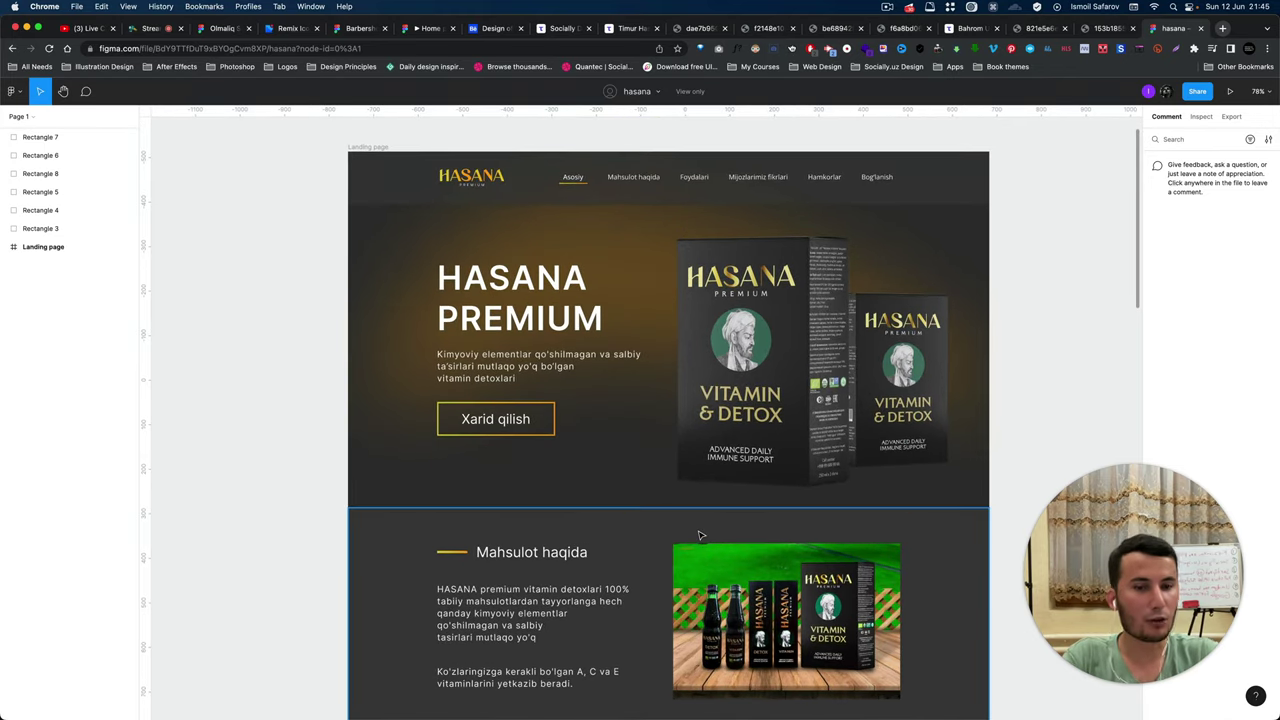
{"action": "scroll", "coordinate": [700, 535], "scroll_direction": "down", "scroll_amount": 2}
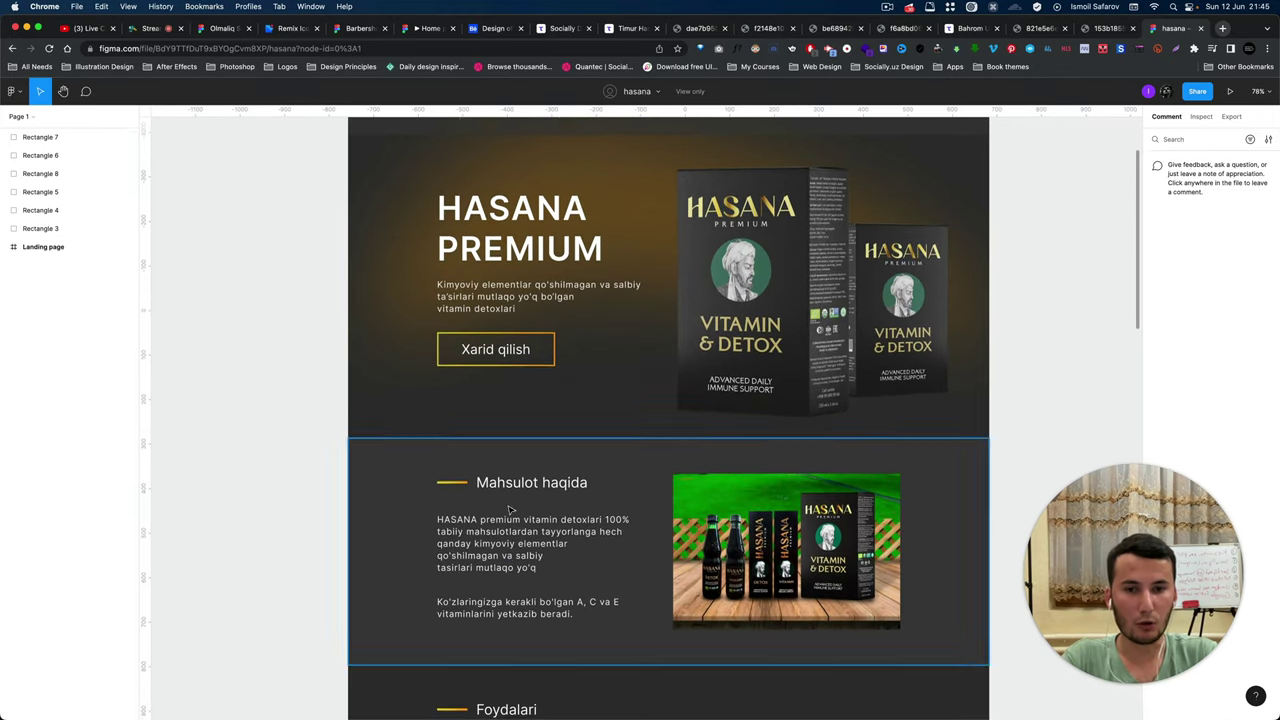
{"action": "scroll", "coordinate": [508, 510], "scroll_direction": "down", "scroll_amount": 3}
{"action": "scroll", "coordinate": [563, 515], "scroll_direction": "down", "scroll_amount": 2}
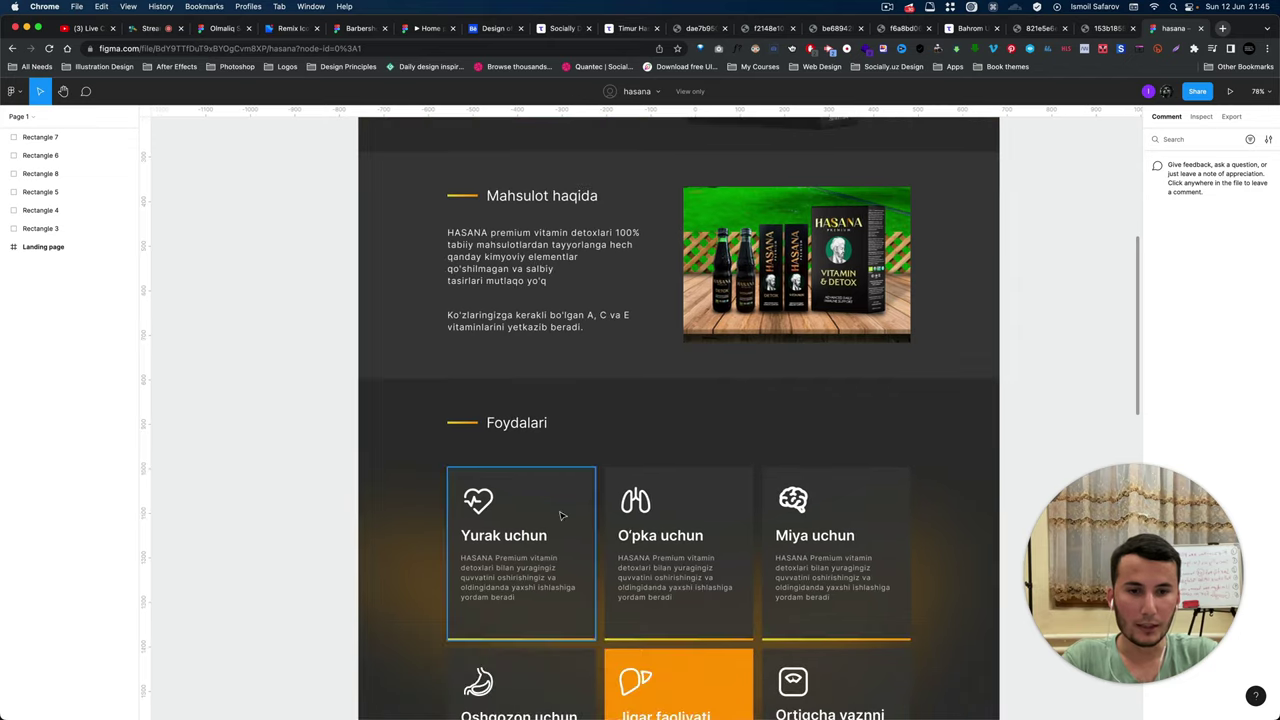
{"action": "scroll", "coordinate": [563, 515], "scroll_direction": "down", "scroll_amount": 4}
{"action": "scroll", "coordinate": [600, 530], "scroll_direction": "down", "scroll_amount": 1}
{"action": "scroll", "coordinate": [622, 537], "scroll_direction": "up", "scroll_amount": 5}
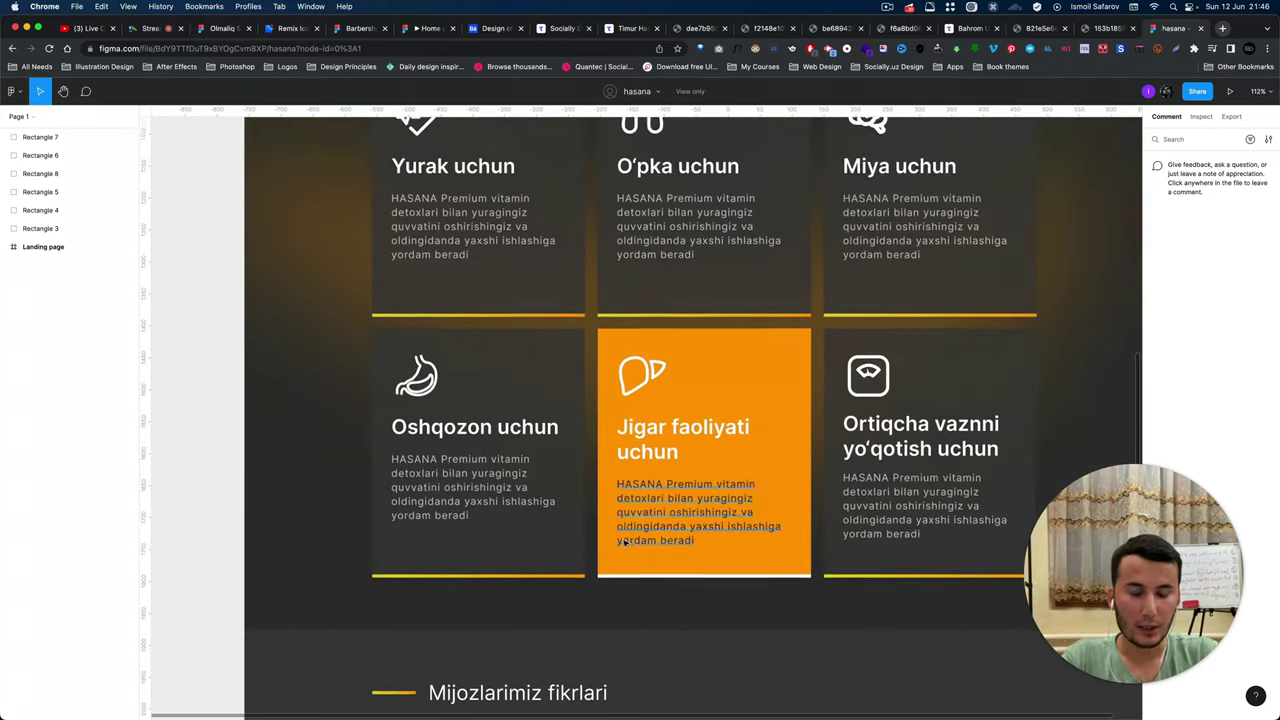
{"action": "scroll", "coordinate": [700, 500], "scroll_direction": "down", "scroll_amount": 2}
{"action": "scroll", "coordinate": [726, 492], "scroll_direction": "up", "scroll_amount": 3}
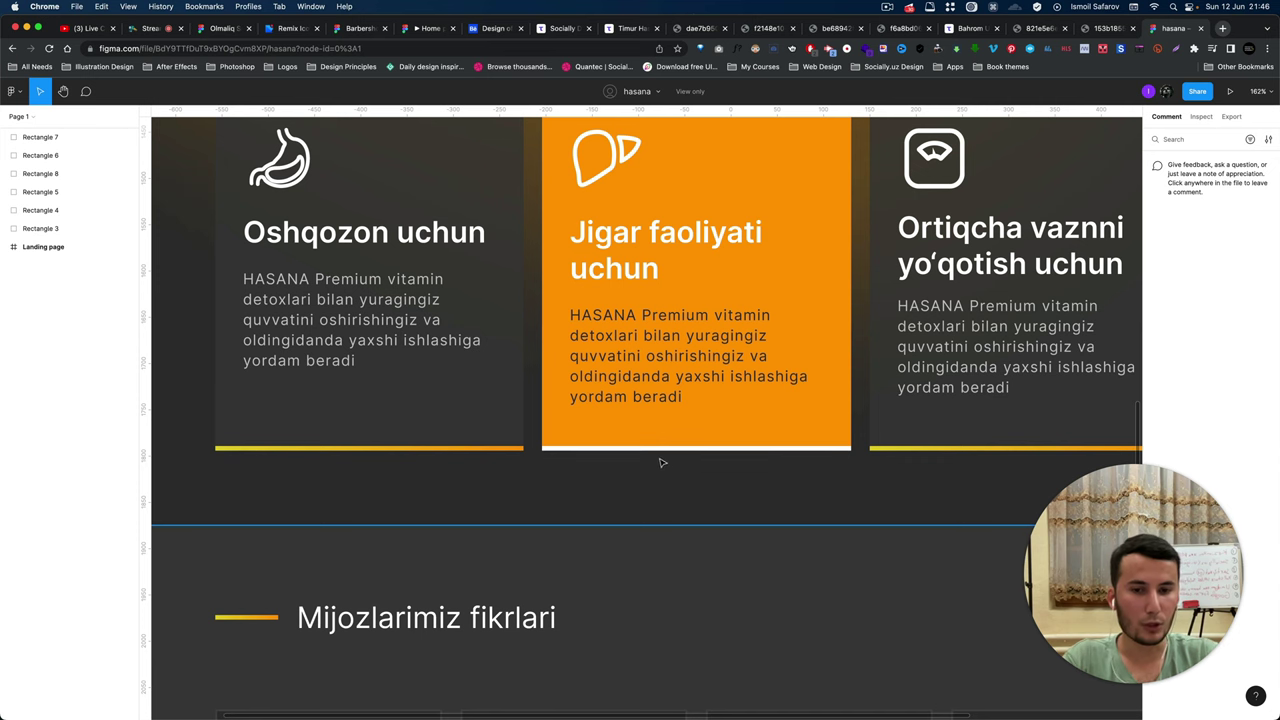
{"action": "scroll", "coordinate": [660, 462], "scroll_direction": "up", "scroll_amount": 1}
{"action": "scroll", "coordinate": [743, 480], "scroll_direction": "up", "scroll_amount": 2}
{"action": "scroll", "coordinate": [743, 480], "scroll_direction": "up", "scroll_amount": 1}
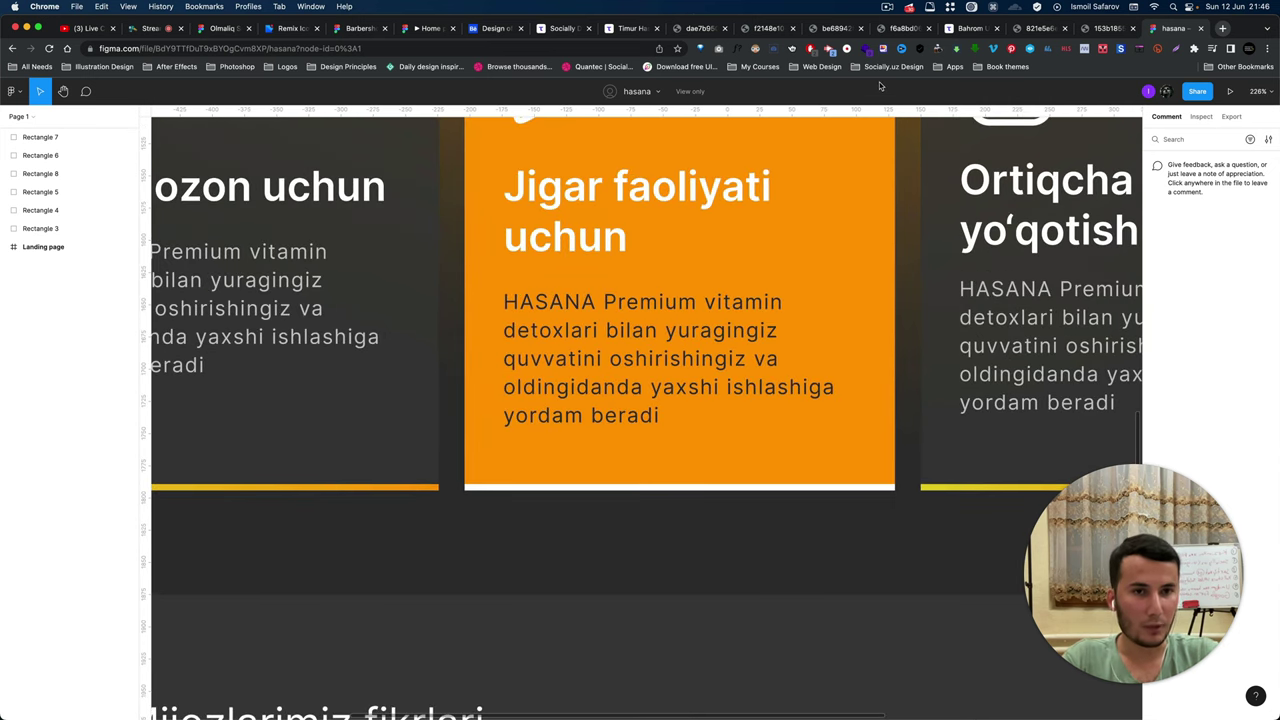
{"action": "key", "text": "super+space"}
{"action": "type", "text": "can"}
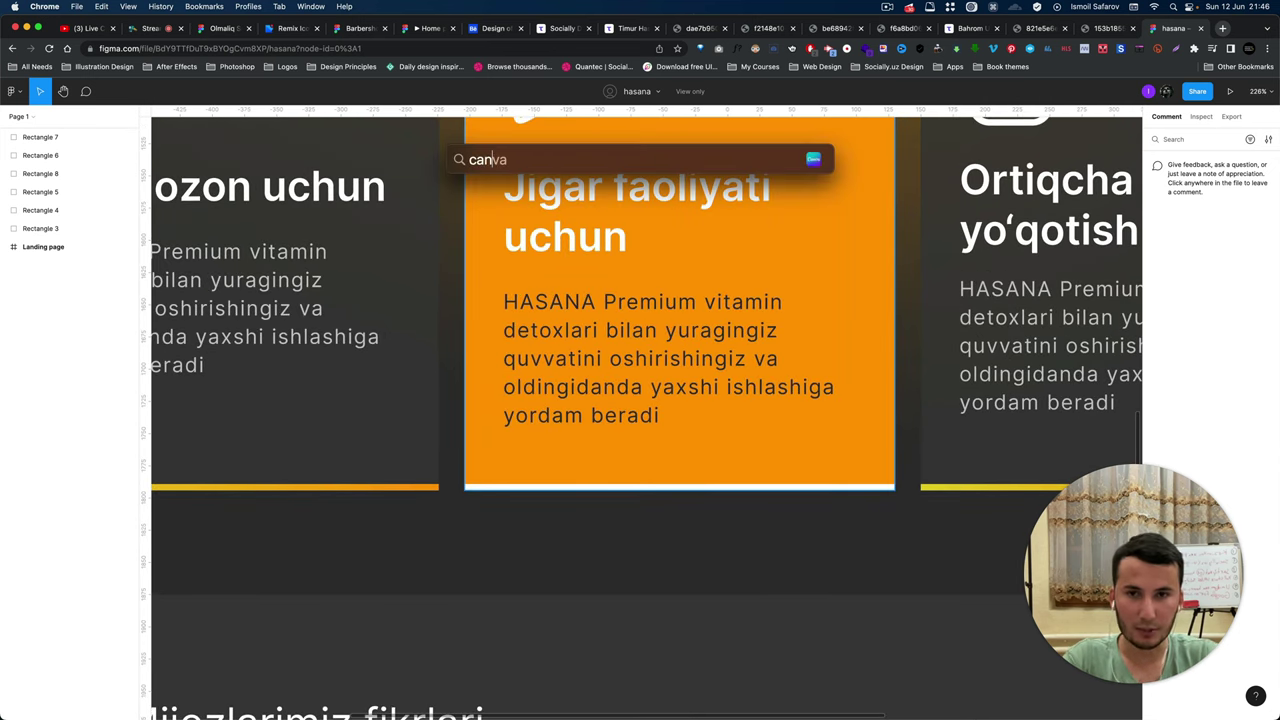
Launch Contrast and sample the orange fd8a0c card and white text, rating 2.40 Fail.
{"action": "key", "text": "BackSpace"}
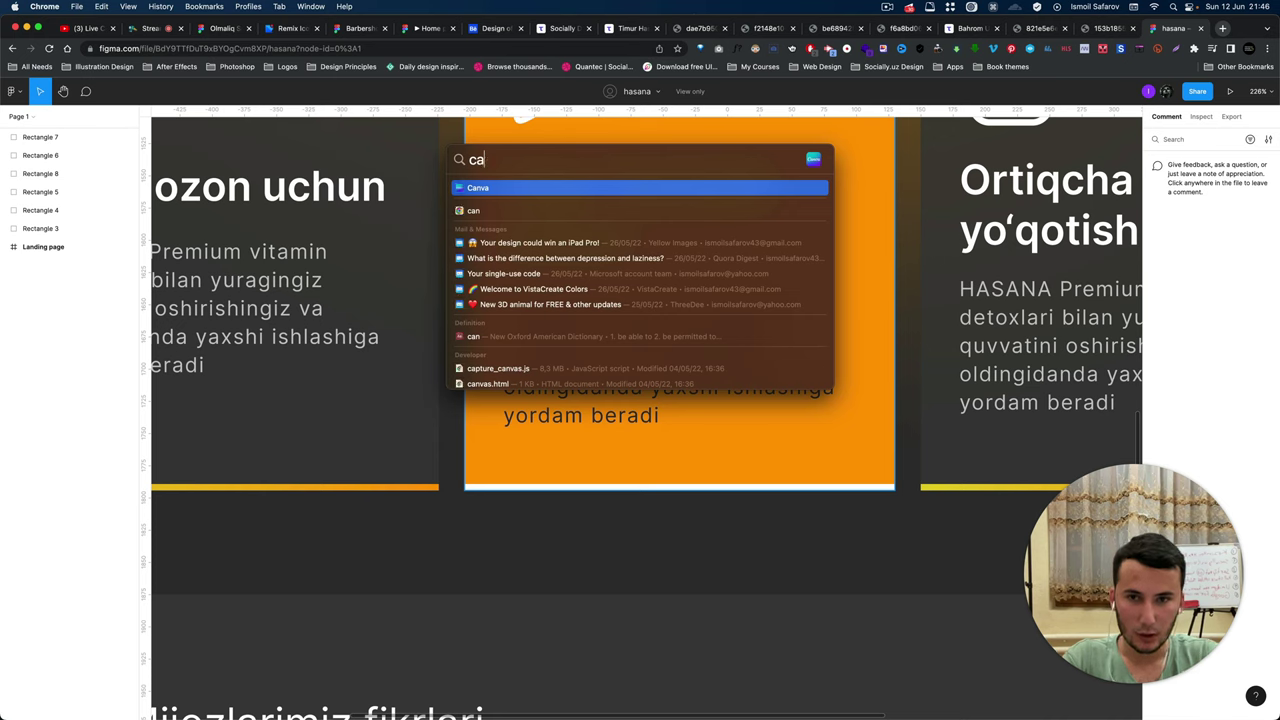
{"action": "key", "text": "BackSpace"}
{"action": "type", "text": "ont"}
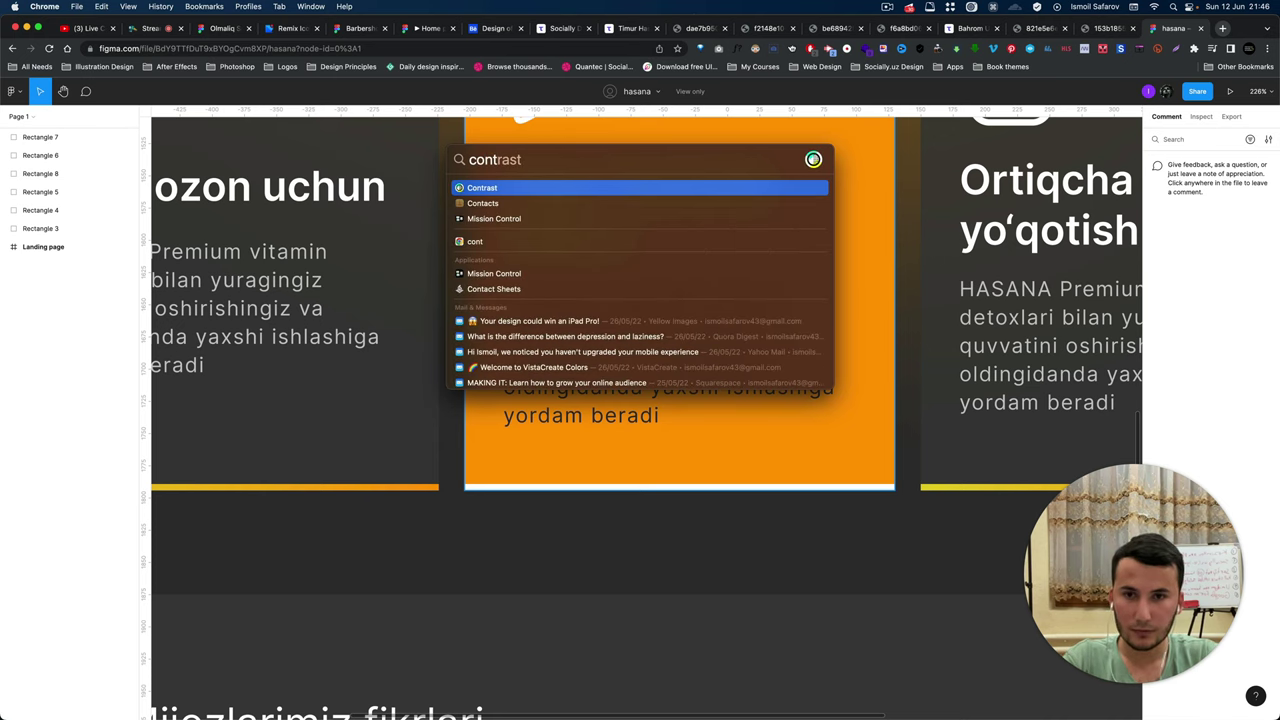
{"action": "key", "text": "Return"}
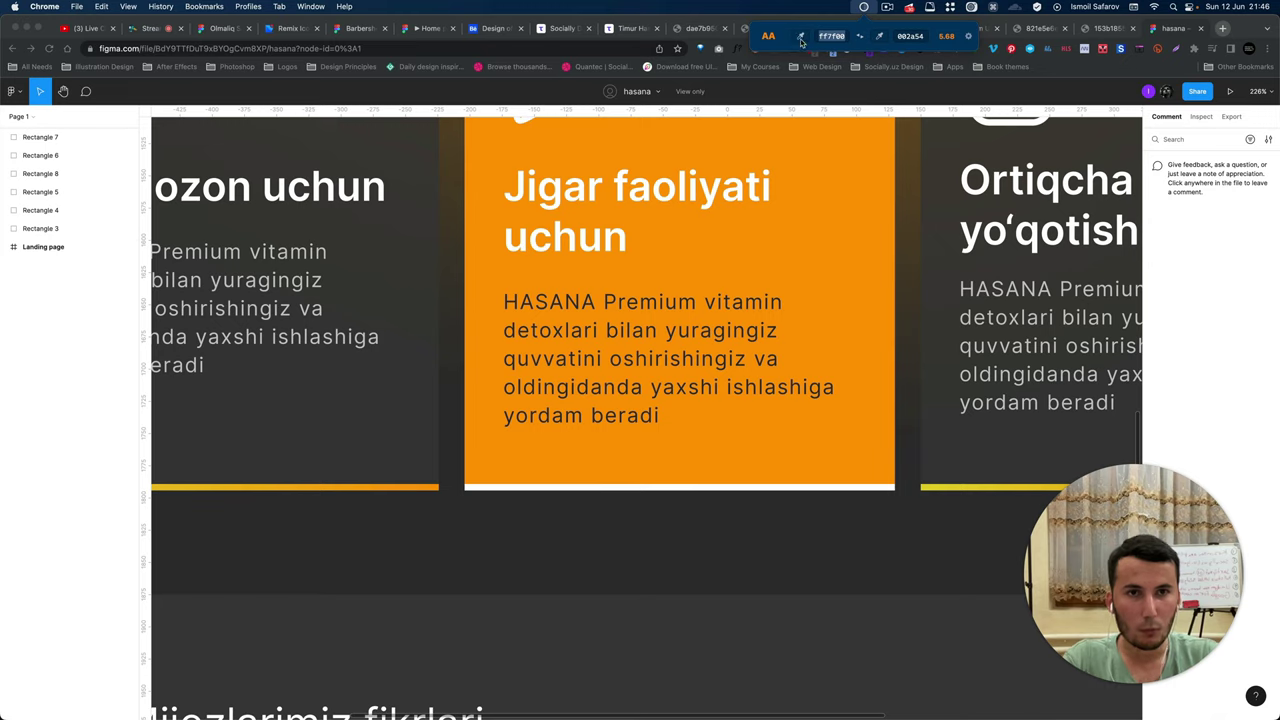
{"action": "left_click", "coordinate": [856, 246]}
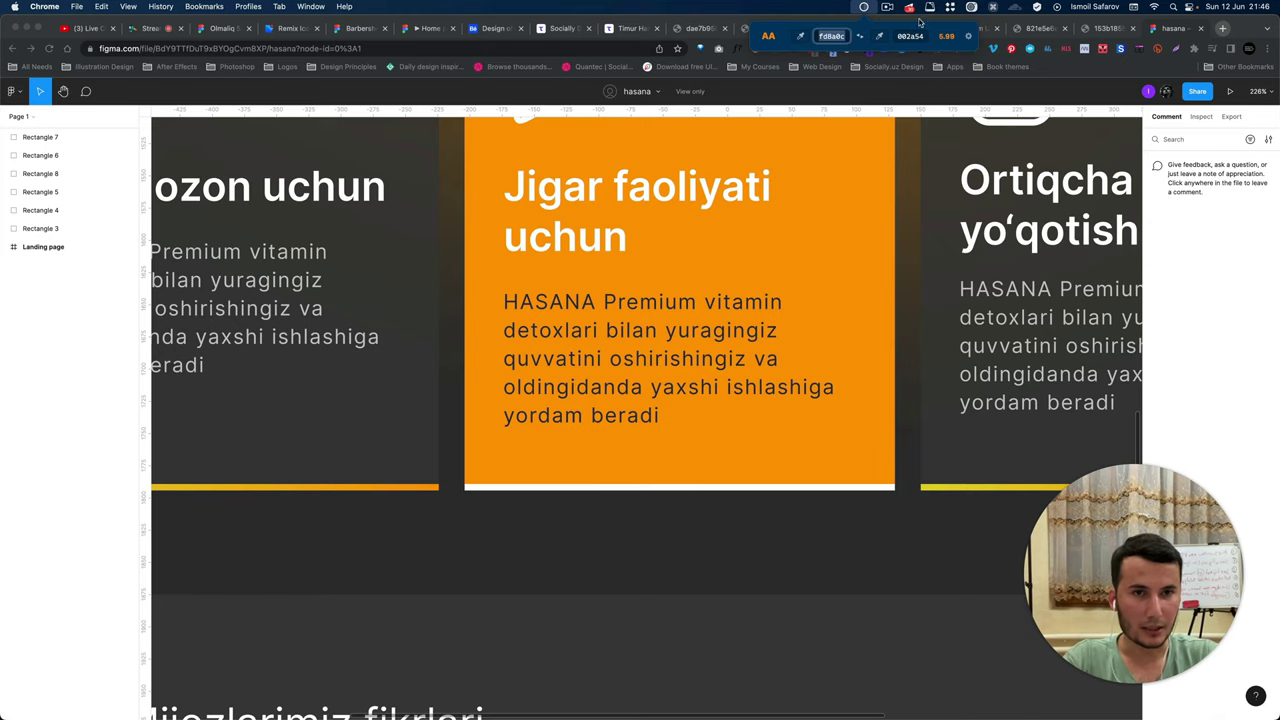
{"action": "left_click", "coordinate": [880, 36]}
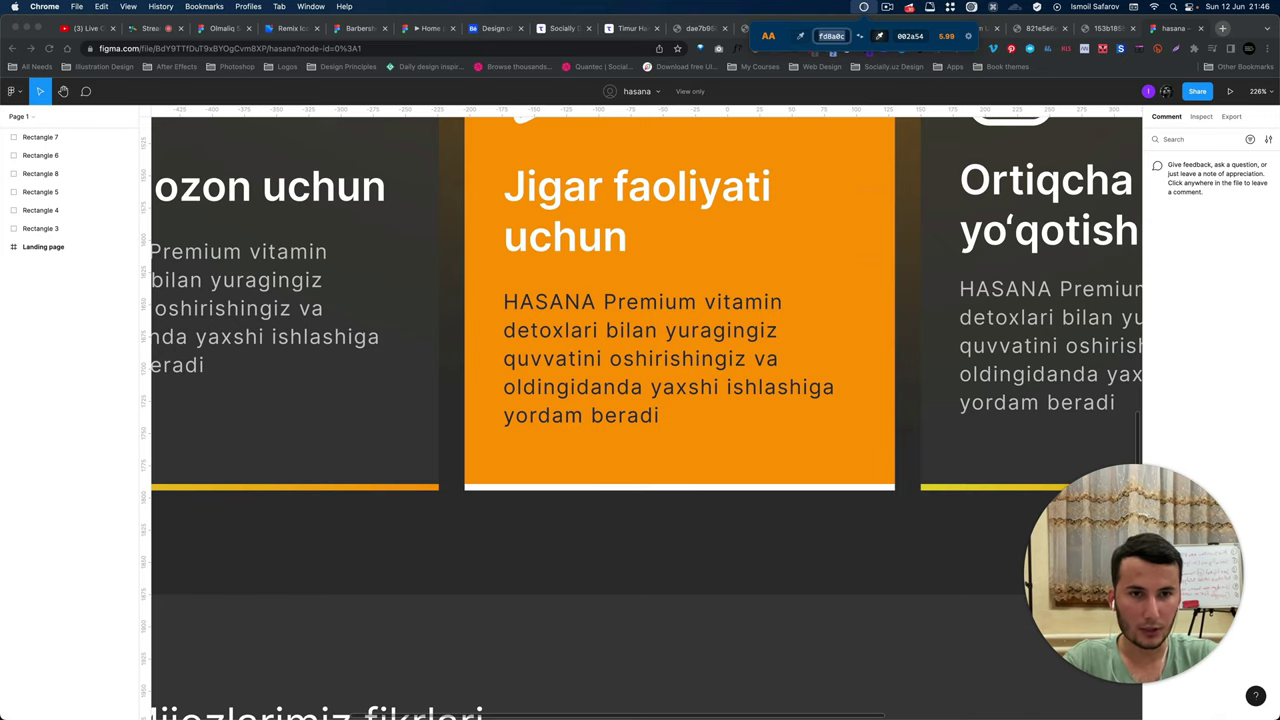
{"action": "left_click", "coordinate": [890, 220]}
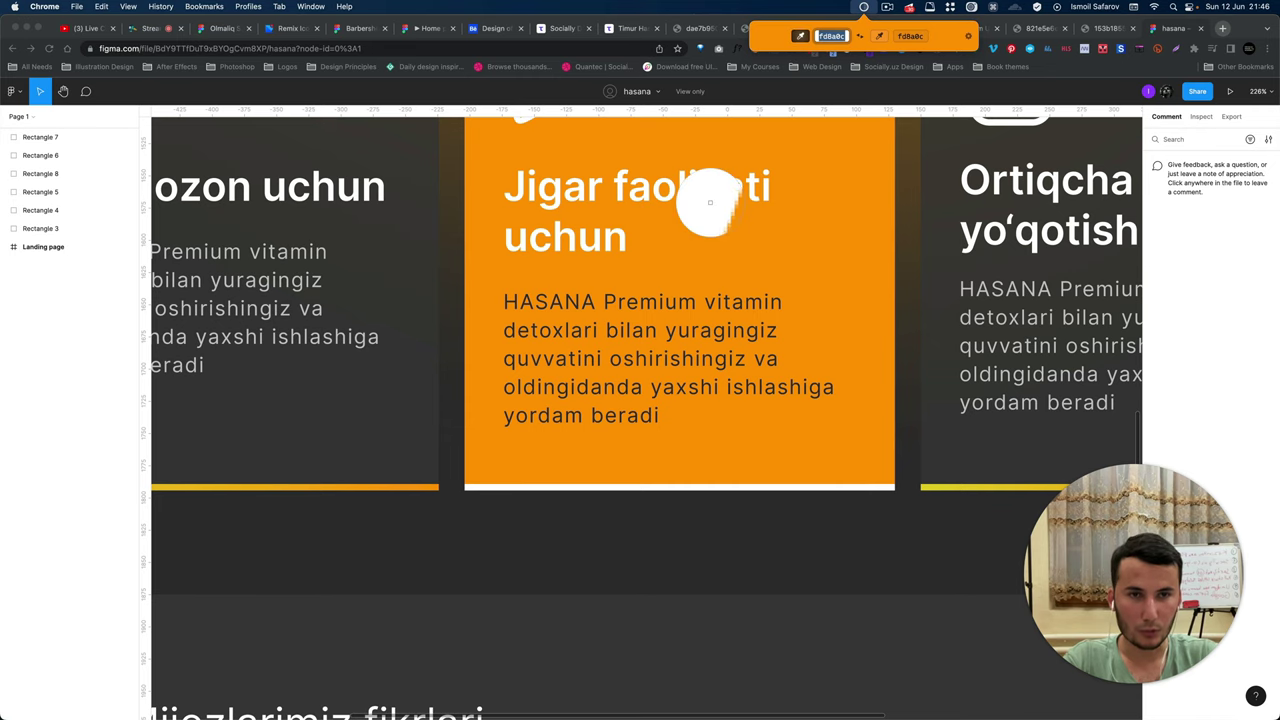
{"action": "left_click", "coordinate": [710, 202]}
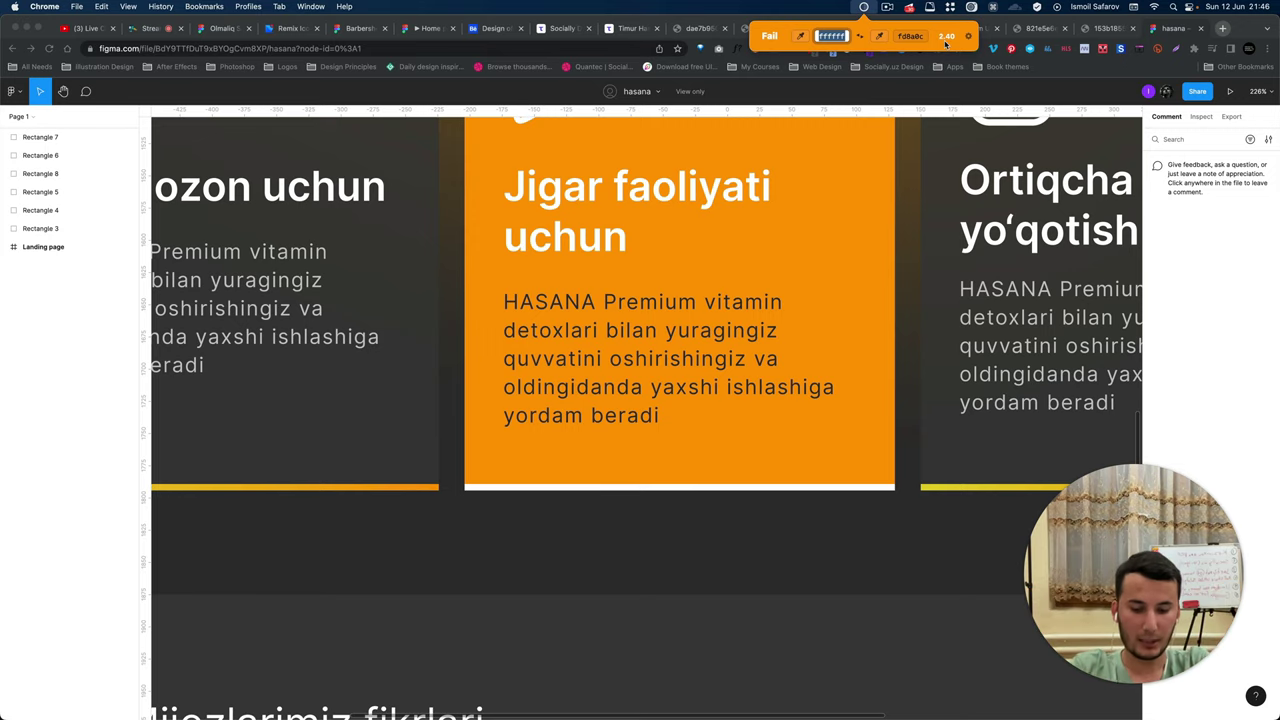
{"action": "scroll", "coordinate": [826, 443], "scroll_direction": "down", "scroll_amount": 1}
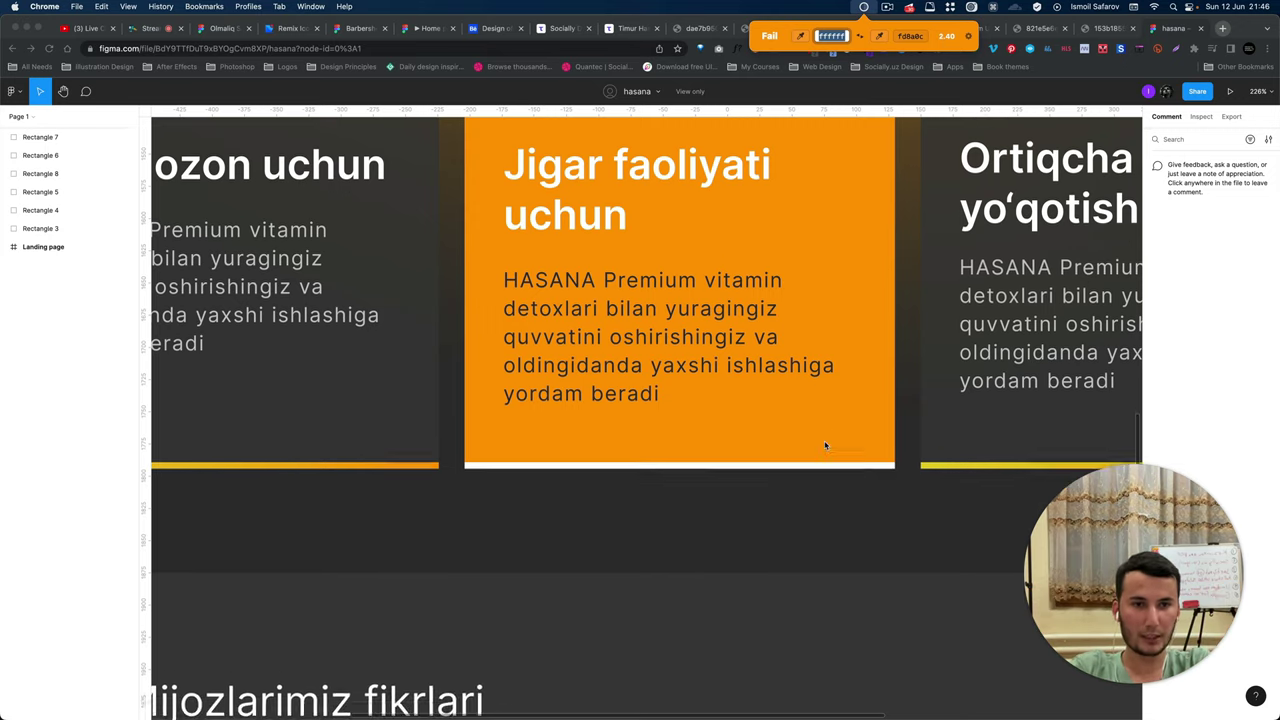
{"action": "scroll", "coordinate": [808, 451], "scroll_direction": "down", "scroll_amount": 4}
{"action": "left_click", "coordinate": [862, 8]}
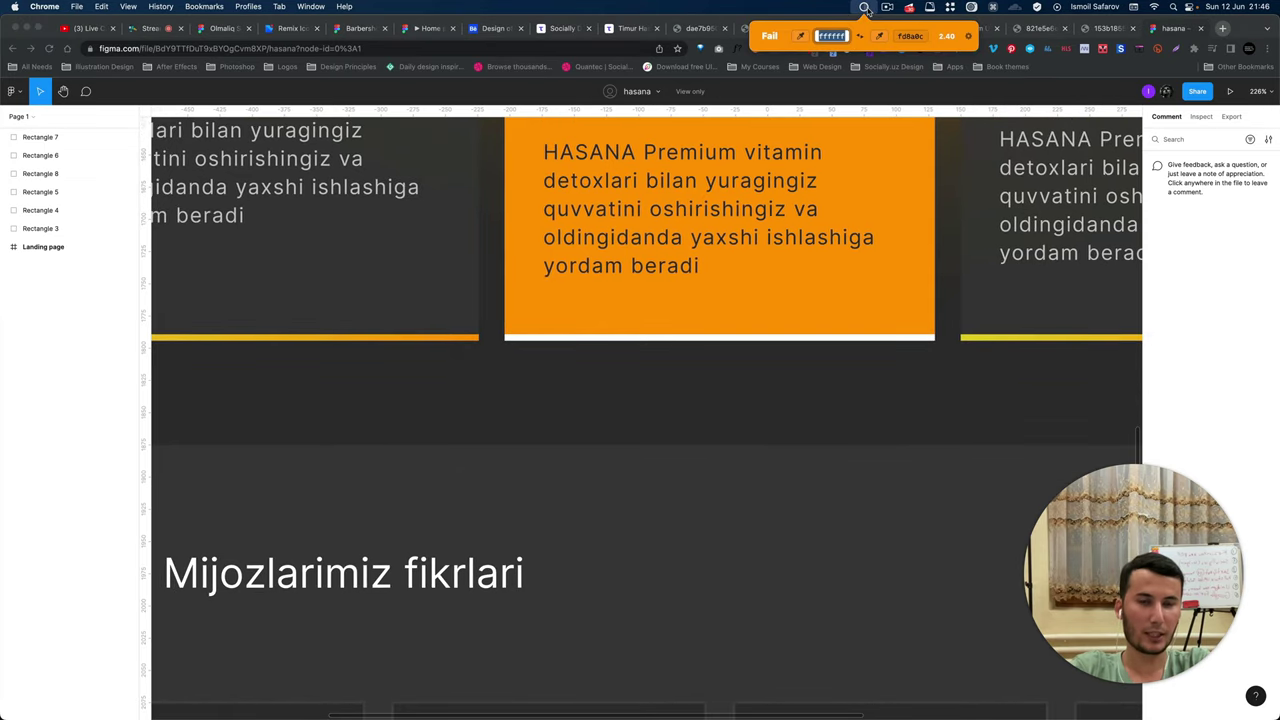
{"action": "key", "text": "super+space"}
{"action": "type", "text": "cont"}
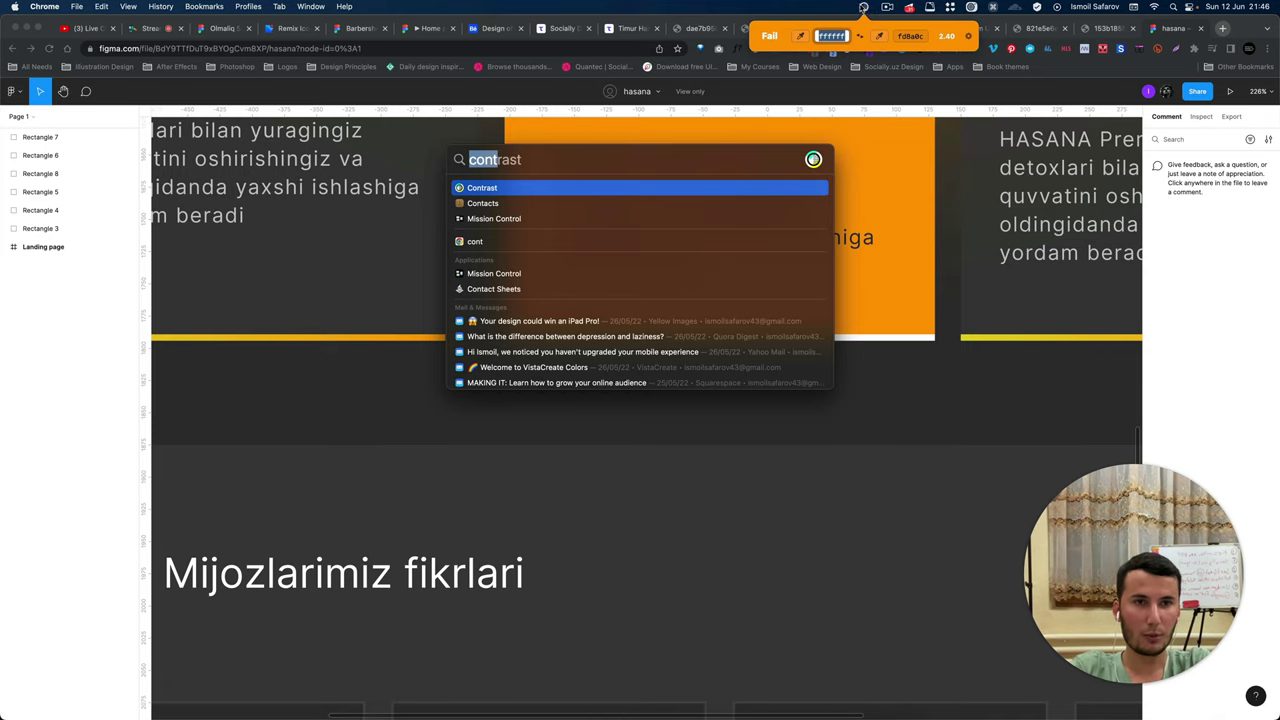
{"action": "left_click", "coordinate": [866, 7]}
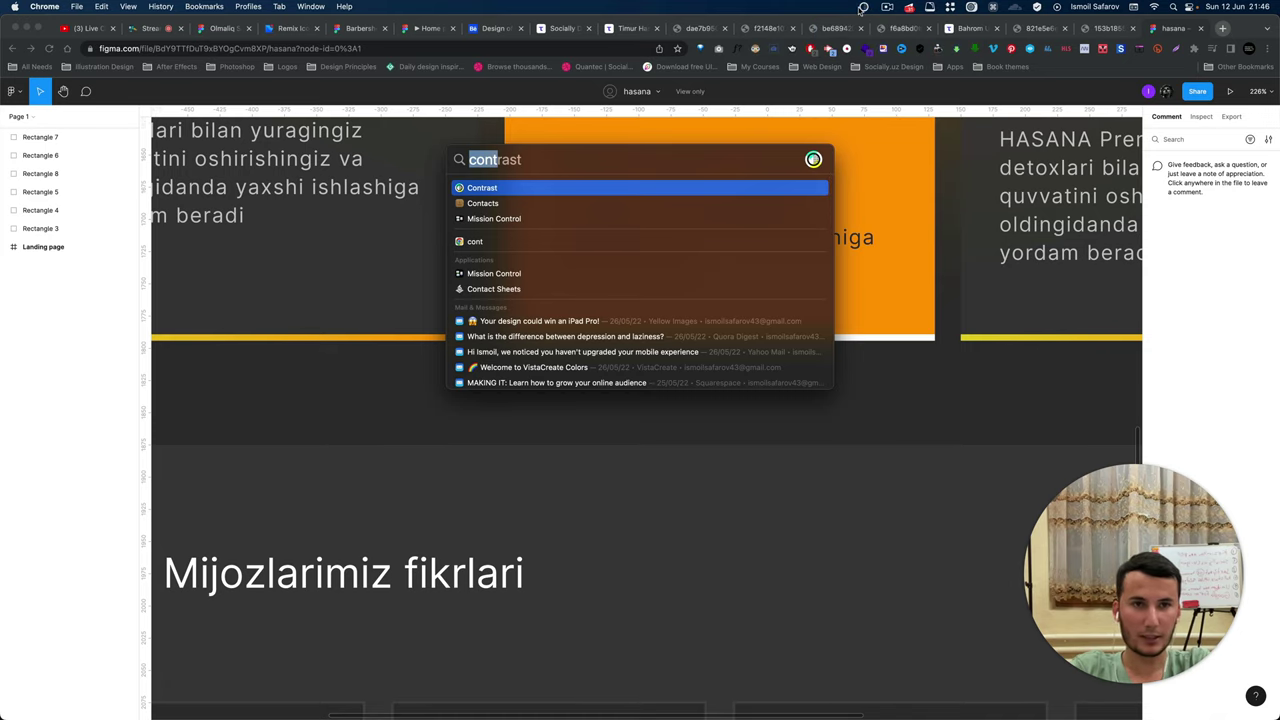
{"action": "left_click", "coordinate": [862, 8]}
{"action": "left_click", "coordinate": [968, 40]}
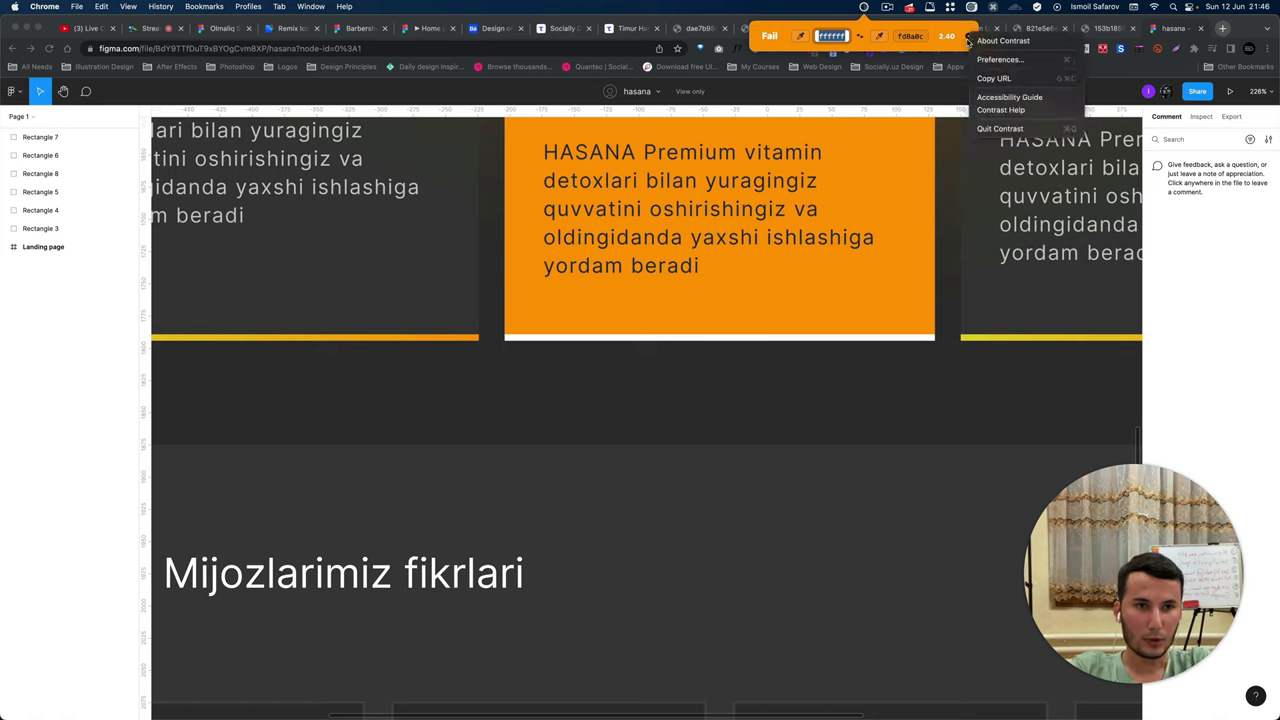
{"action": "left_click", "coordinate": [1003, 41]}
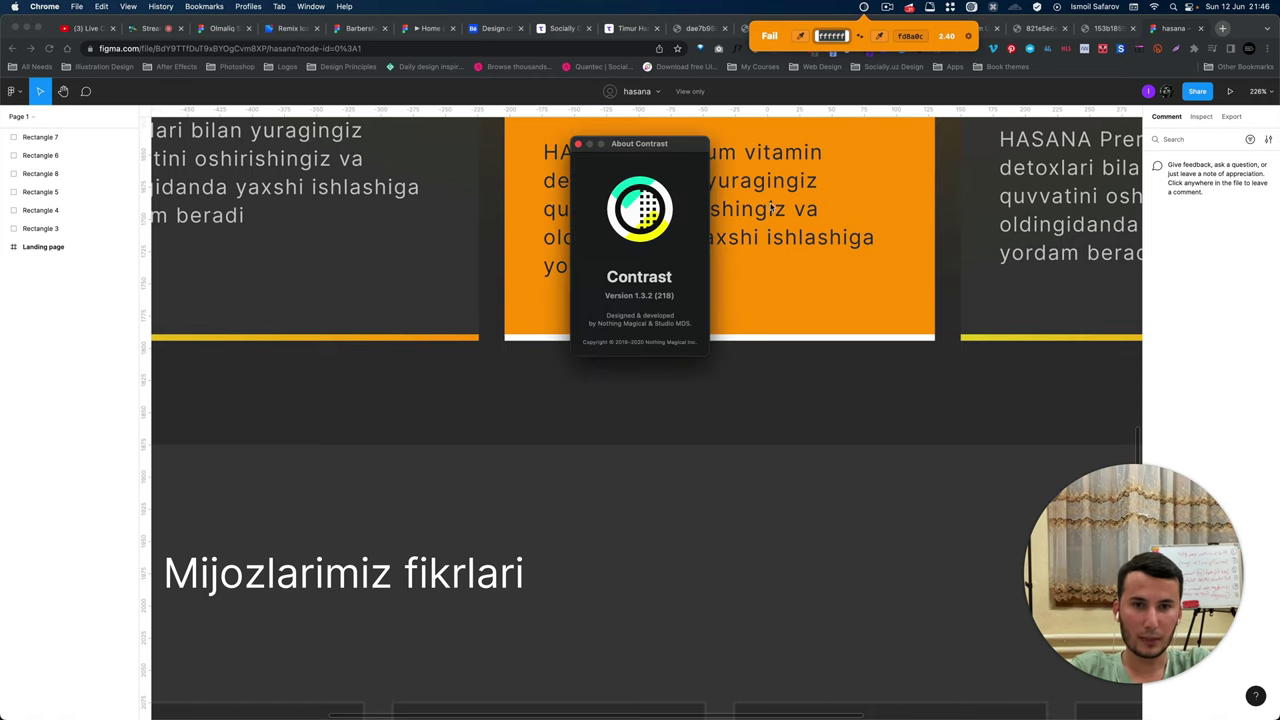
{"action": "left_click_drag", "start_coordinate": [632, 154], "coordinate": [770, 291]}
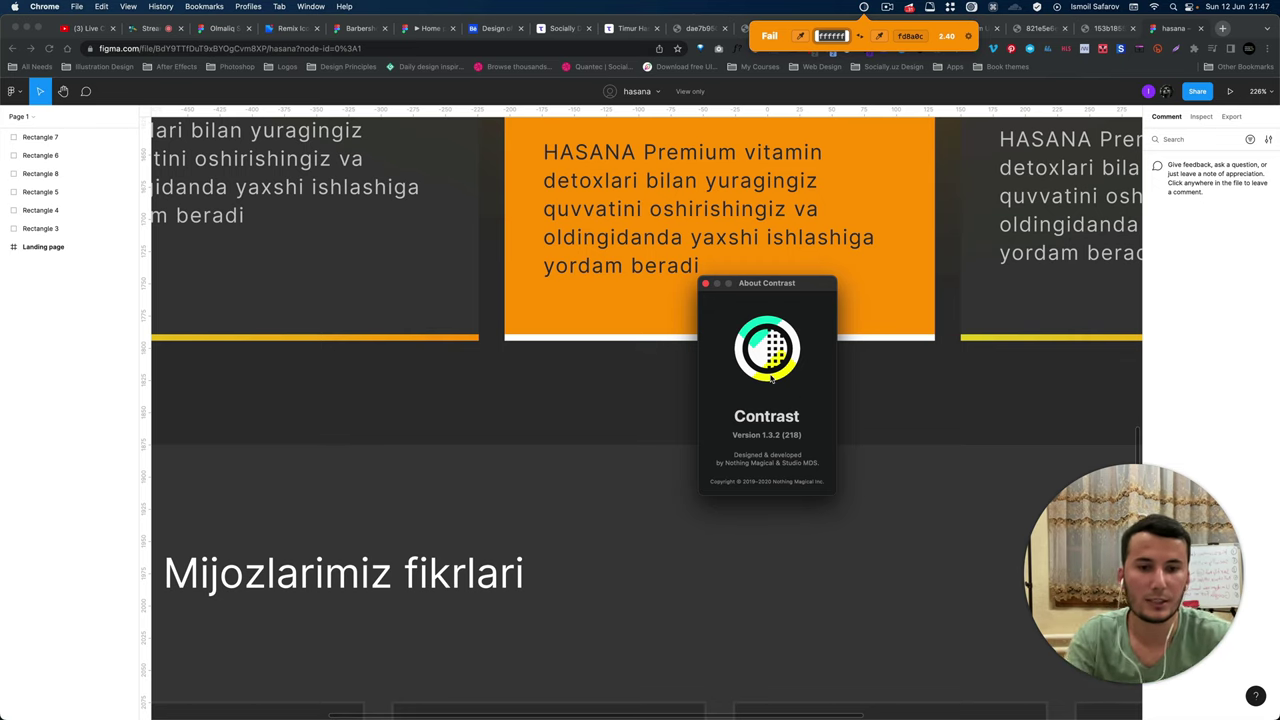
{"action": "left_click", "coordinate": [705, 283]}
{"action": "scroll", "coordinate": [696, 295], "scroll_direction": "down", "scroll_amount": 5}
{"action": "scroll", "coordinate": [348, 354], "scroll_direction": "up", "scroll_amount": 2}
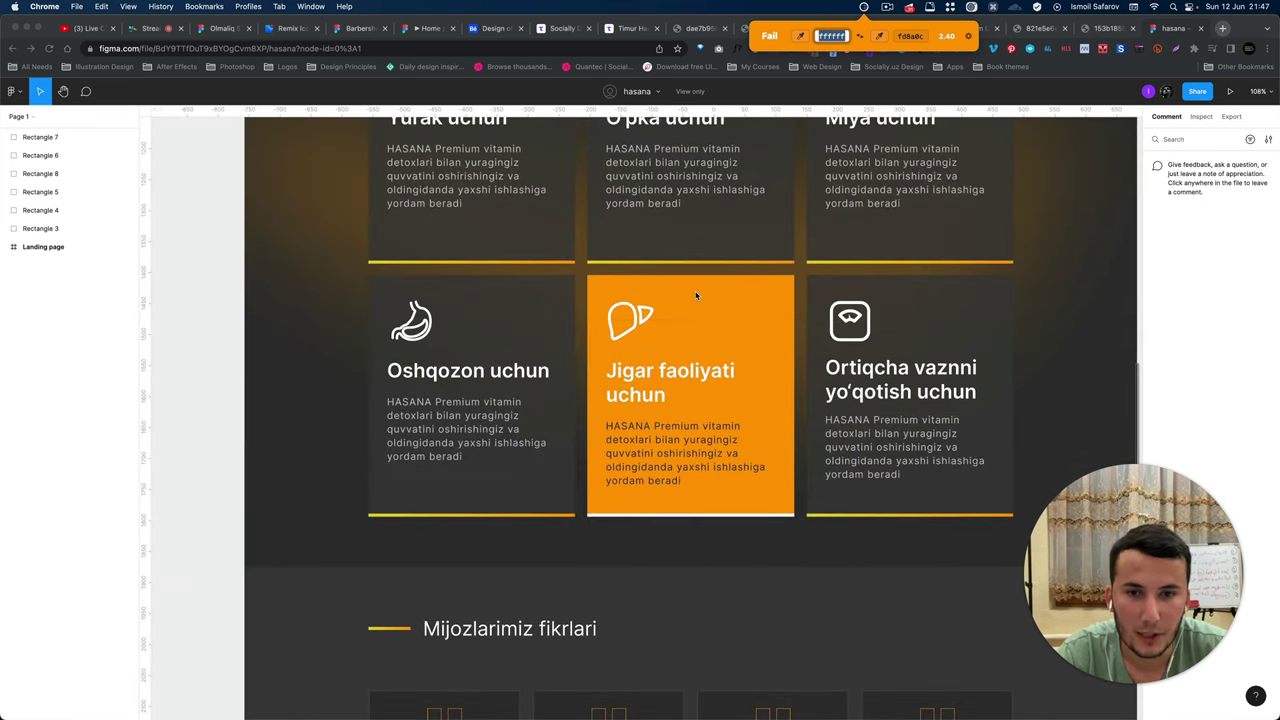
{"action": "scroll", "coordinate": [348, 354], "scroll_direction": "up", "scroll_amount": 2}
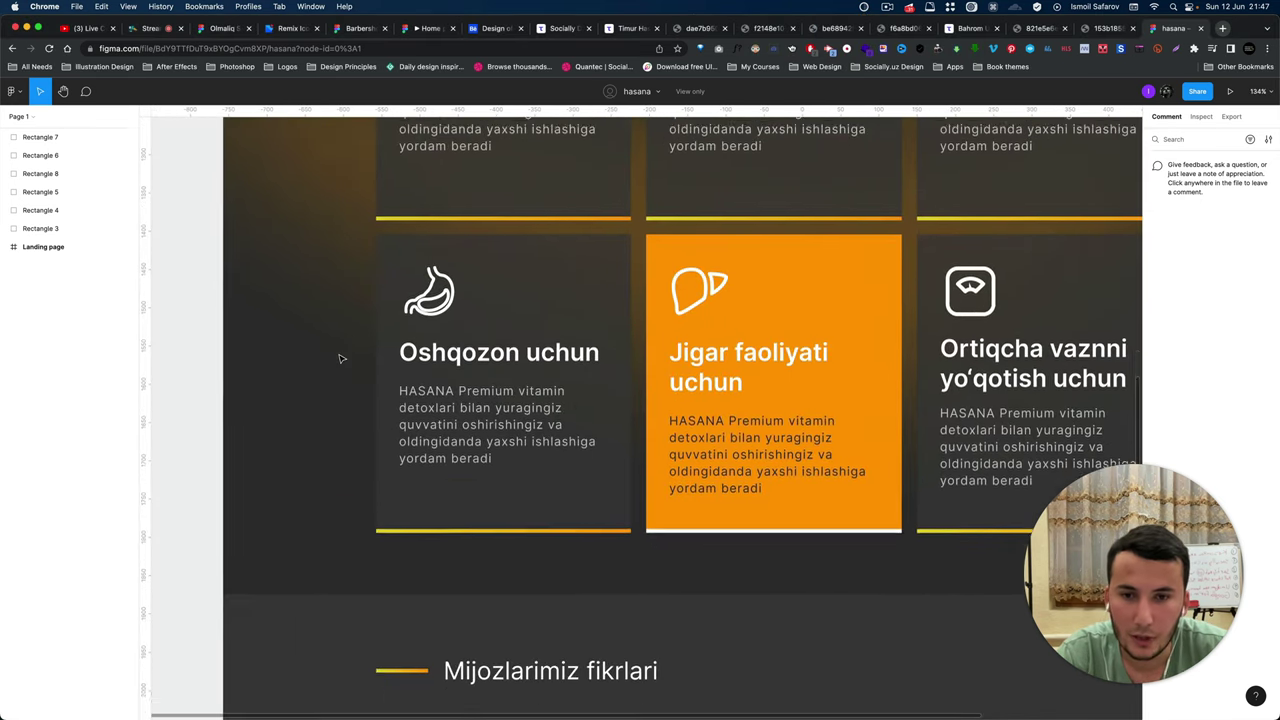
{"action": "scroll", "coordinate": [346, 357], "scroll_direction": "down", "scroll_amount": 1}
{"action": "left_click", "coordinate": [445, 368]}
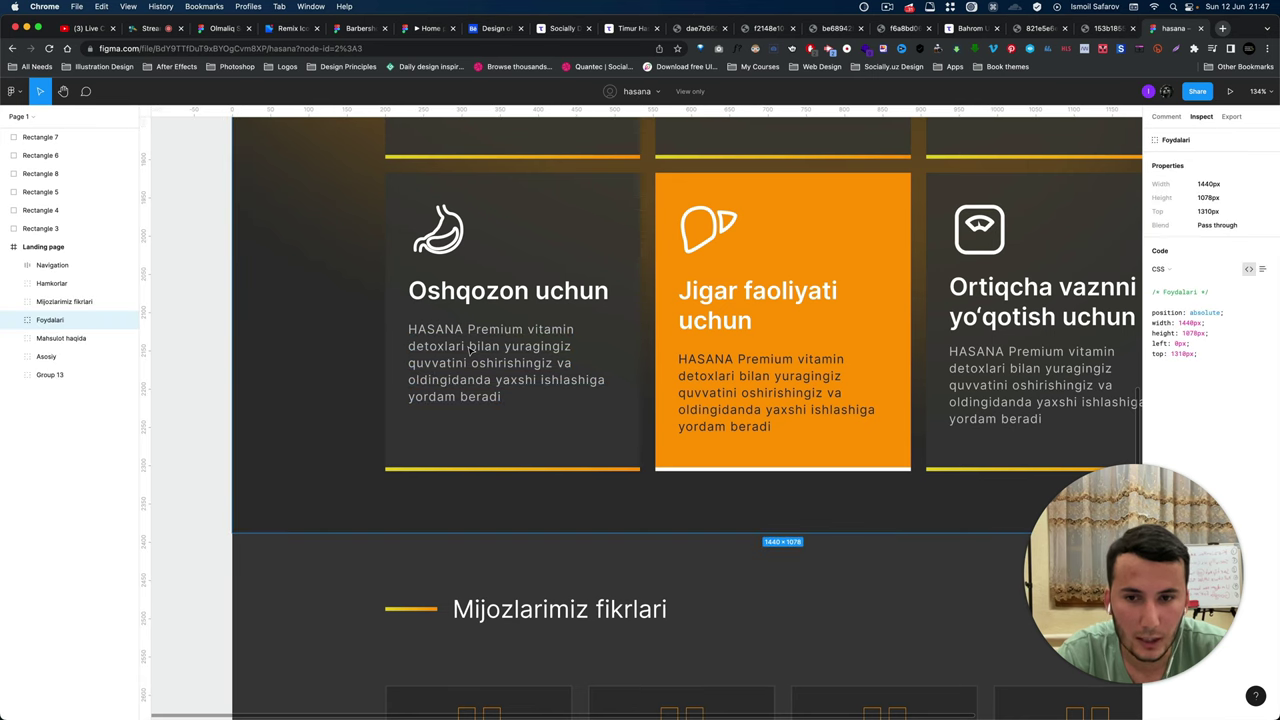
{"action": "double_click", "coordinate": [438, 372]}
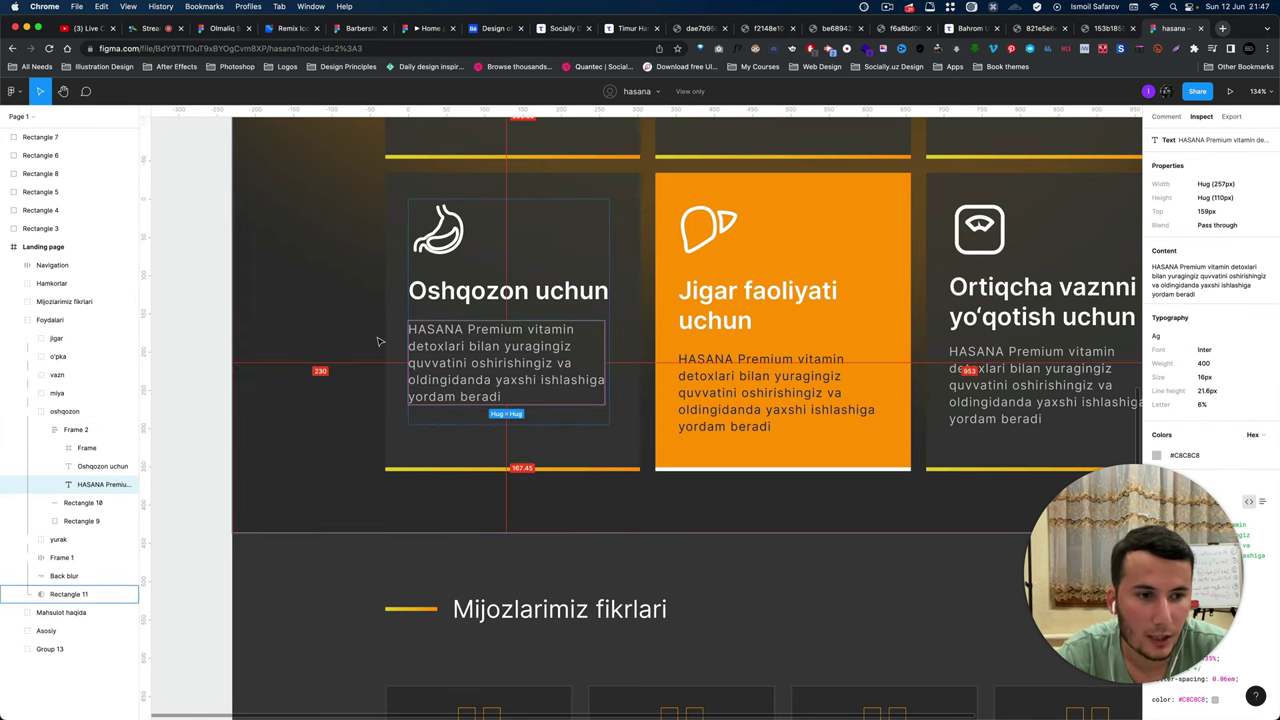
{"action": "scroll", "coordinate": [383, 341], "scroll_direction": "up", "scroll_amount": 5, "text": "ctrl"}
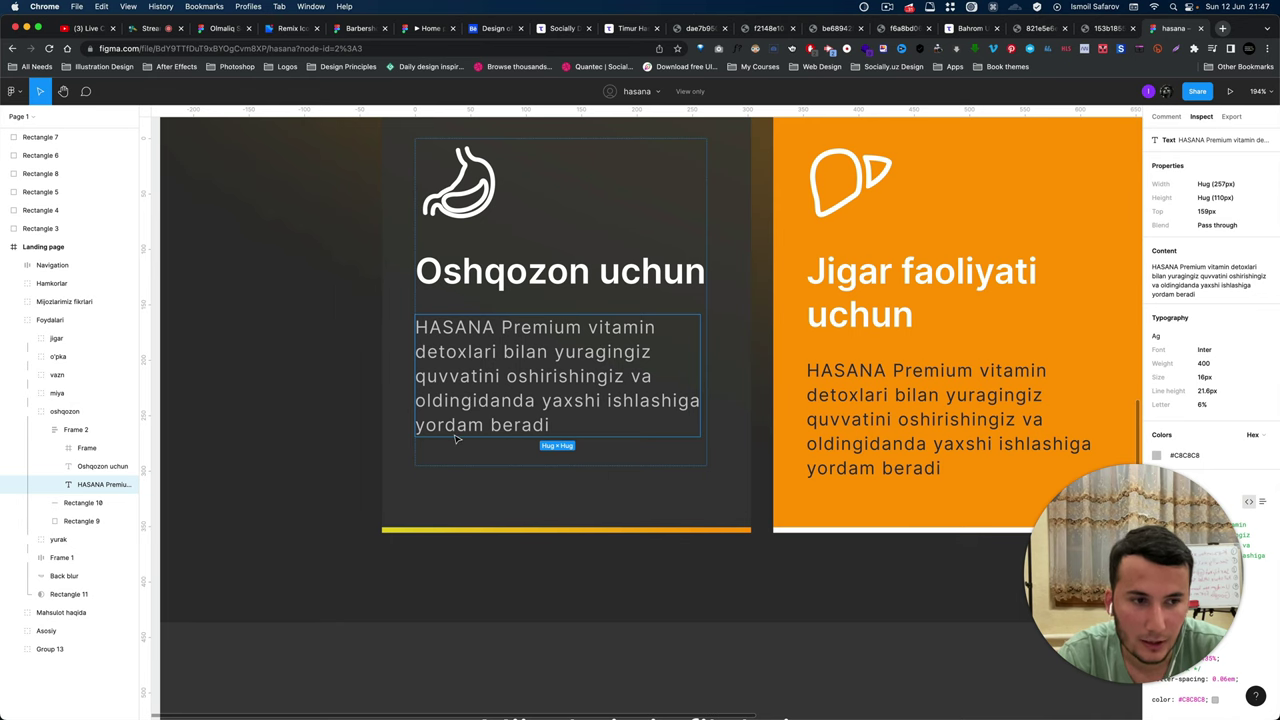
{"action": "scroll", "coordinate": [512, 340], "scroll_direction": "up", "scroll_amount": 5, "text": "ctrl"}
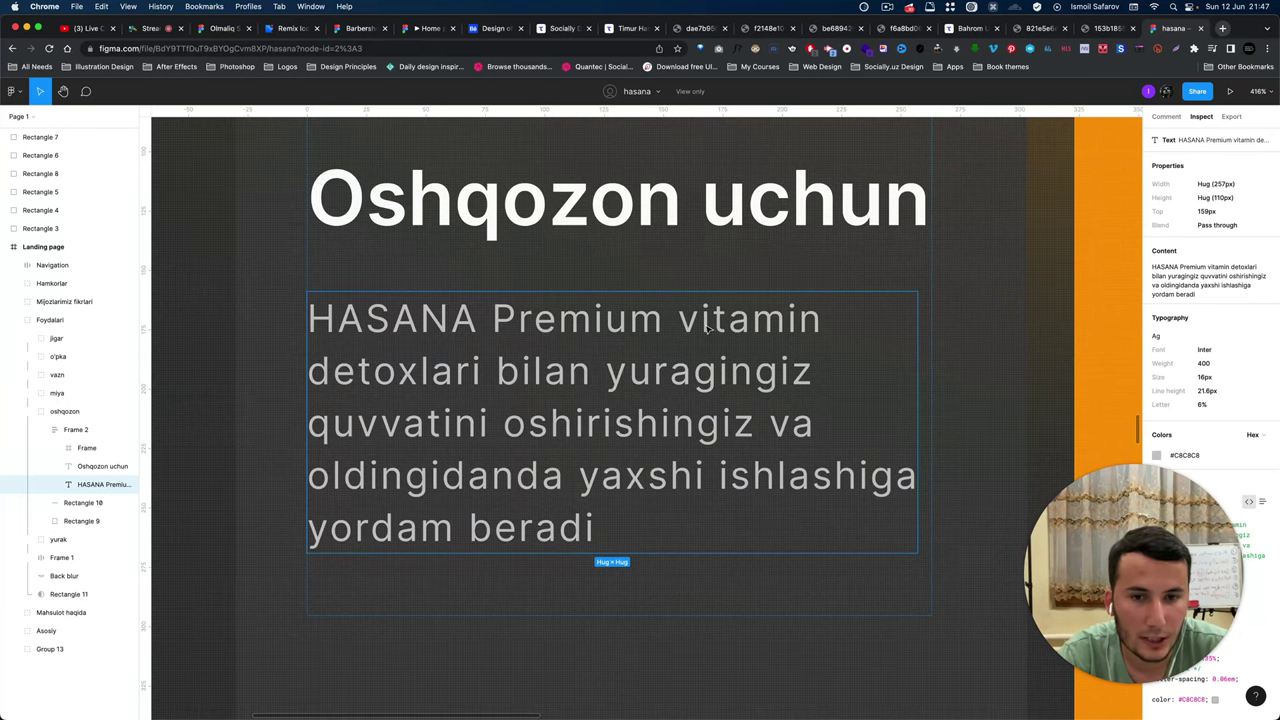
{"action": "scroll", "coordinate": [540, 341], "scroll_direction": "down", "scroll_amount": 5, "text": "ctrl"}
{"action": "scroll", "coordinate": [540, 341], "scroll_direction": "up", "scroll_amount": 3, "text": "ctrl"}
{"action": "scroll", "coordinate": [698, 333], "scroll_direction": "up", "scroll_amount": 2, "text": "ctrl"}
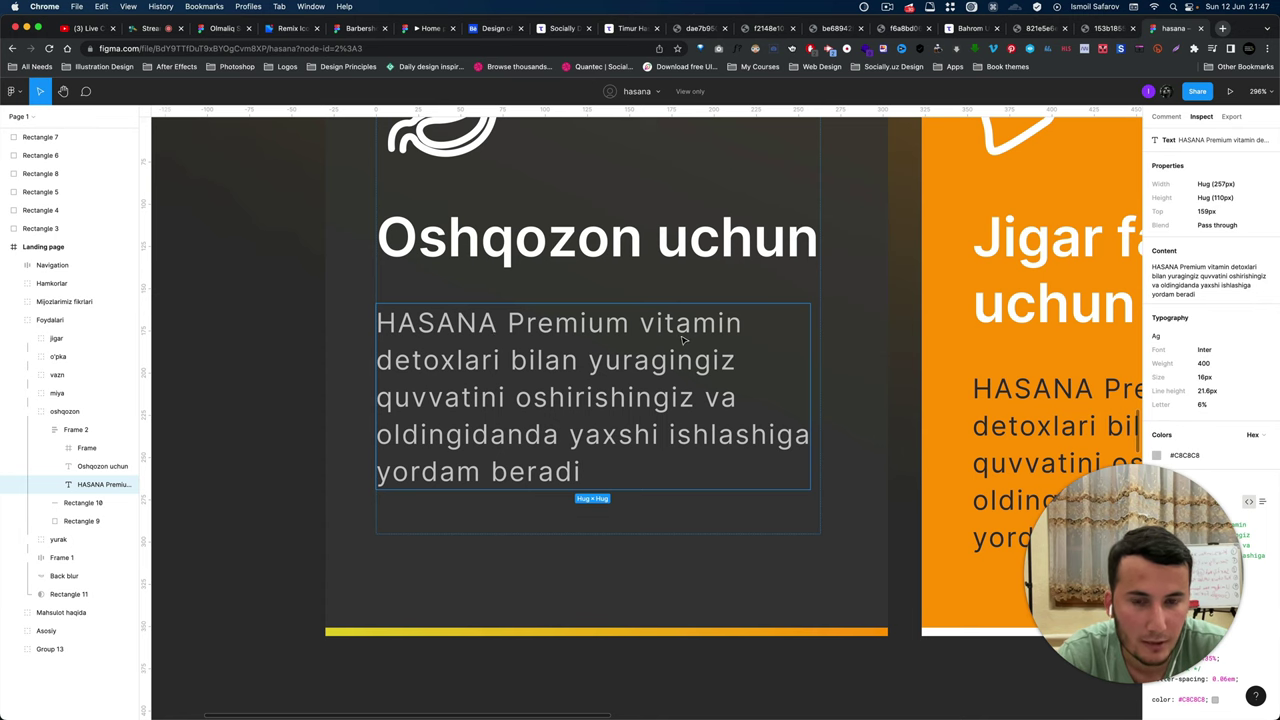
{"action": "scroll", "coordinate": [583, 413], "scroll_direction": "down", "scroll_amount": 5, "text": "ctrl"}
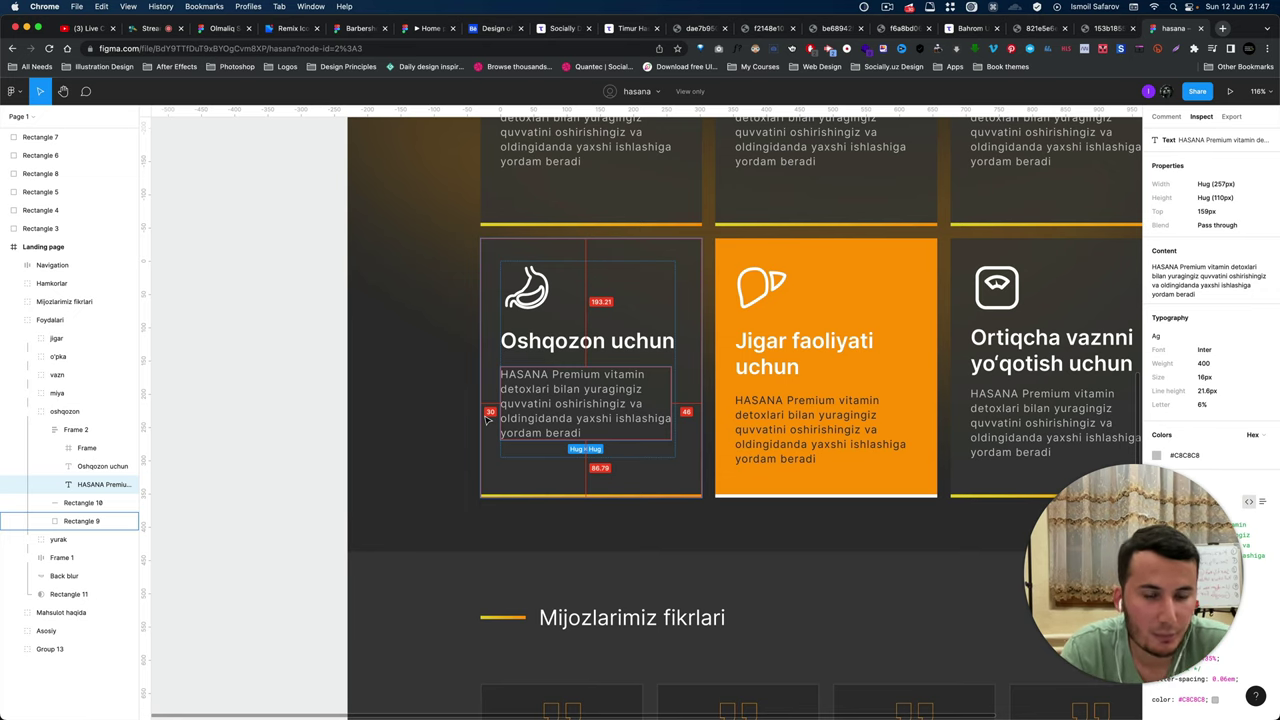
{"action": "scroll", "coordinate": [487, 420], "scroll_direction": "down", "scroll_amount": 5}
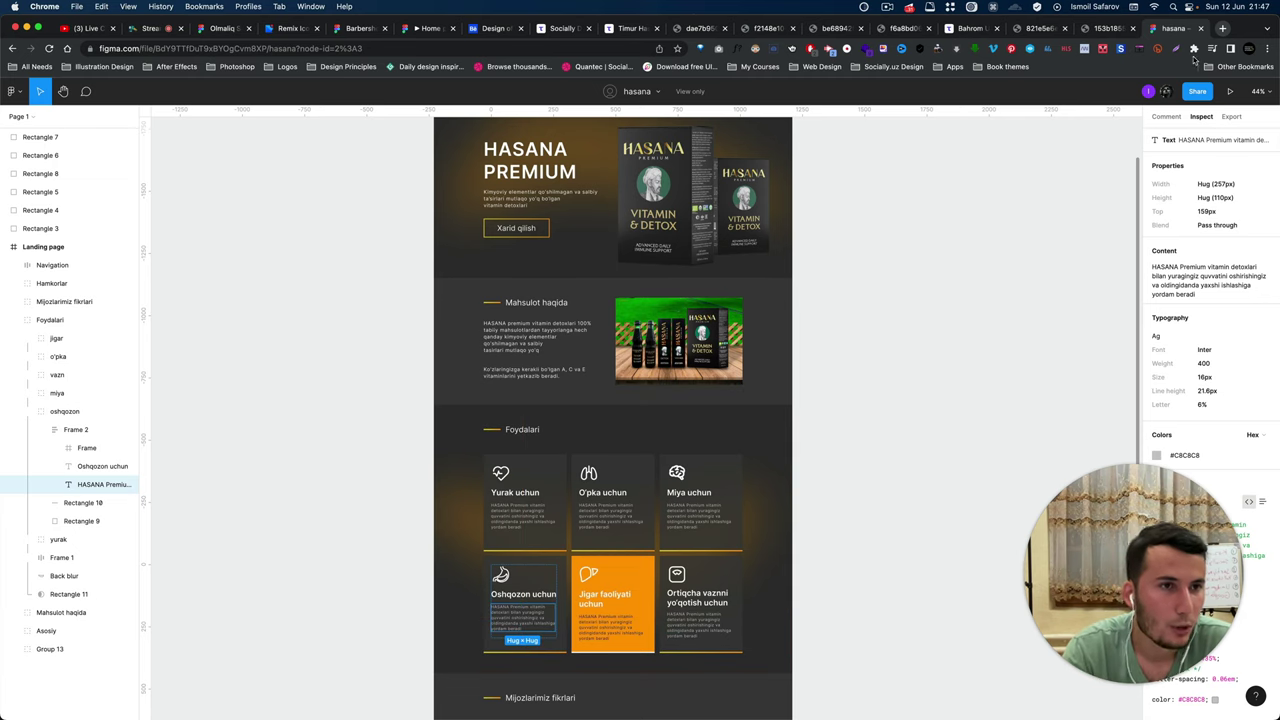
In a new tab, open material.io's Design > Typography > The type system page.
{"action": "left_click", "coordinate": [1222, 29]}
{"action": "type", "text": "material.io"}
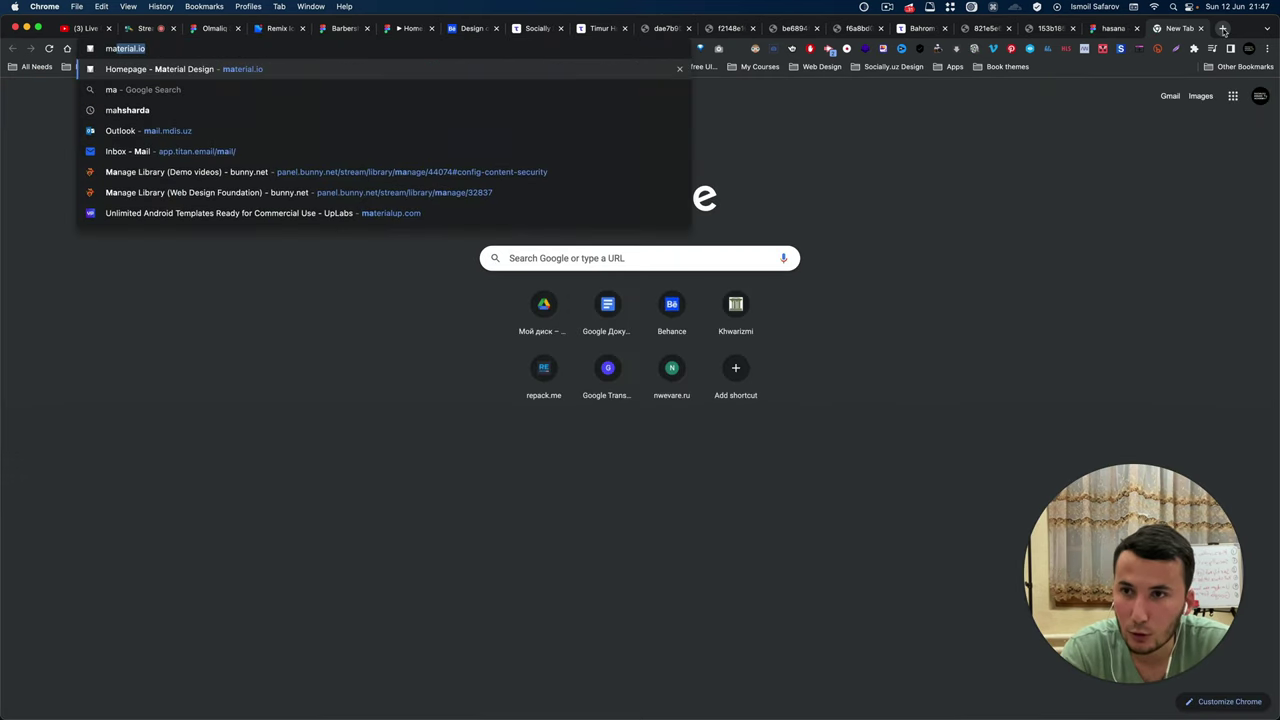
{"action": "key", "text": "Return"}
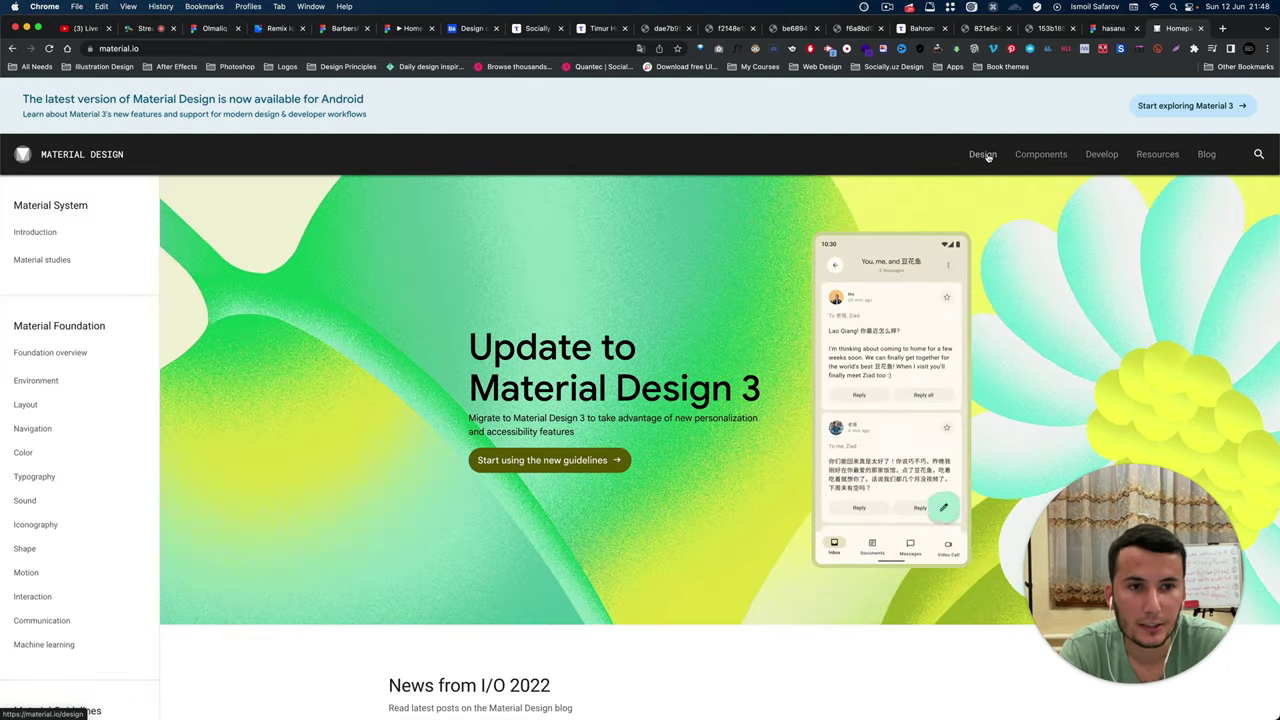
{"action": "left_click", "coordinate": [988, 157]}
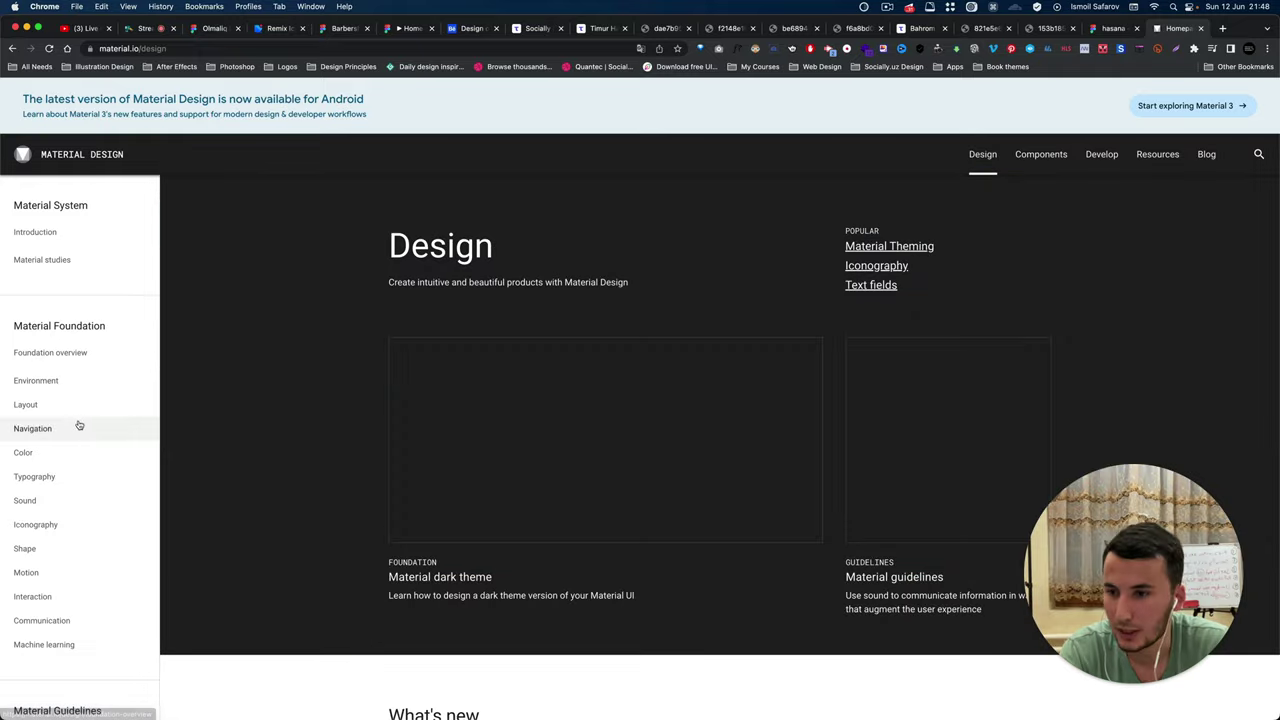
{"action": "left_click", "coordinate": [85, 477]}
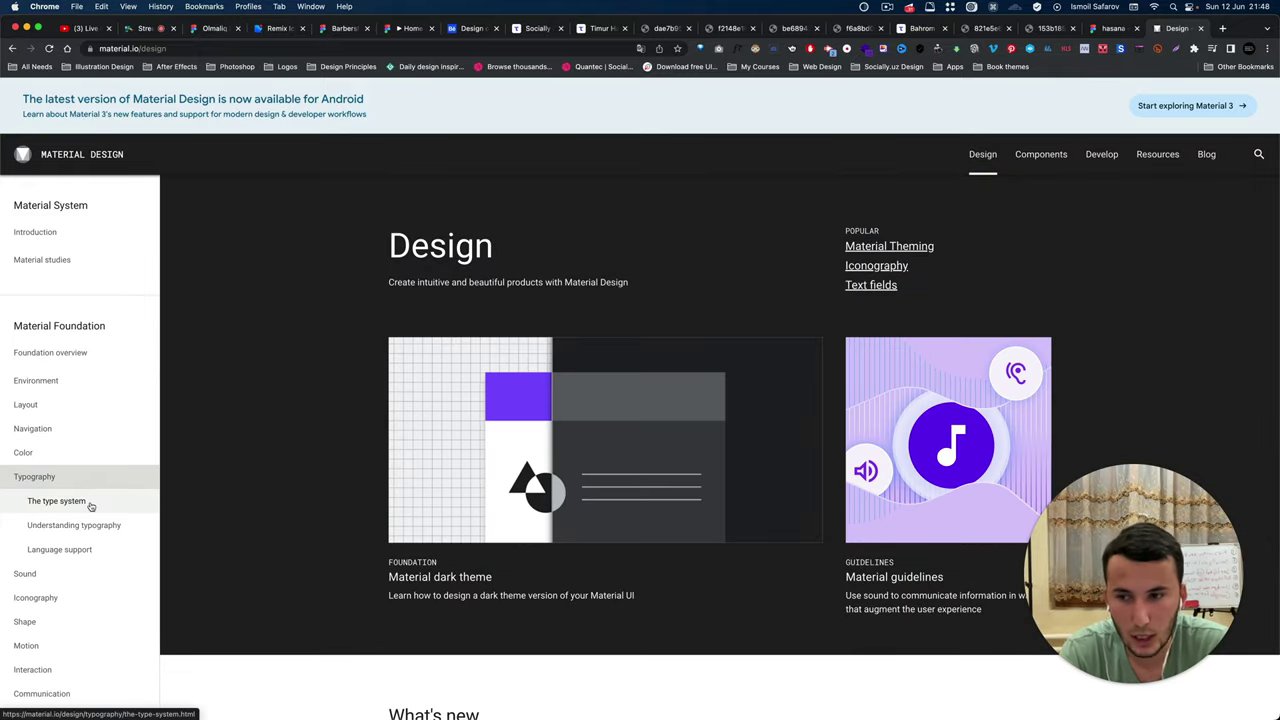
{"action": "left_click", "coordinate": [88, 502]}
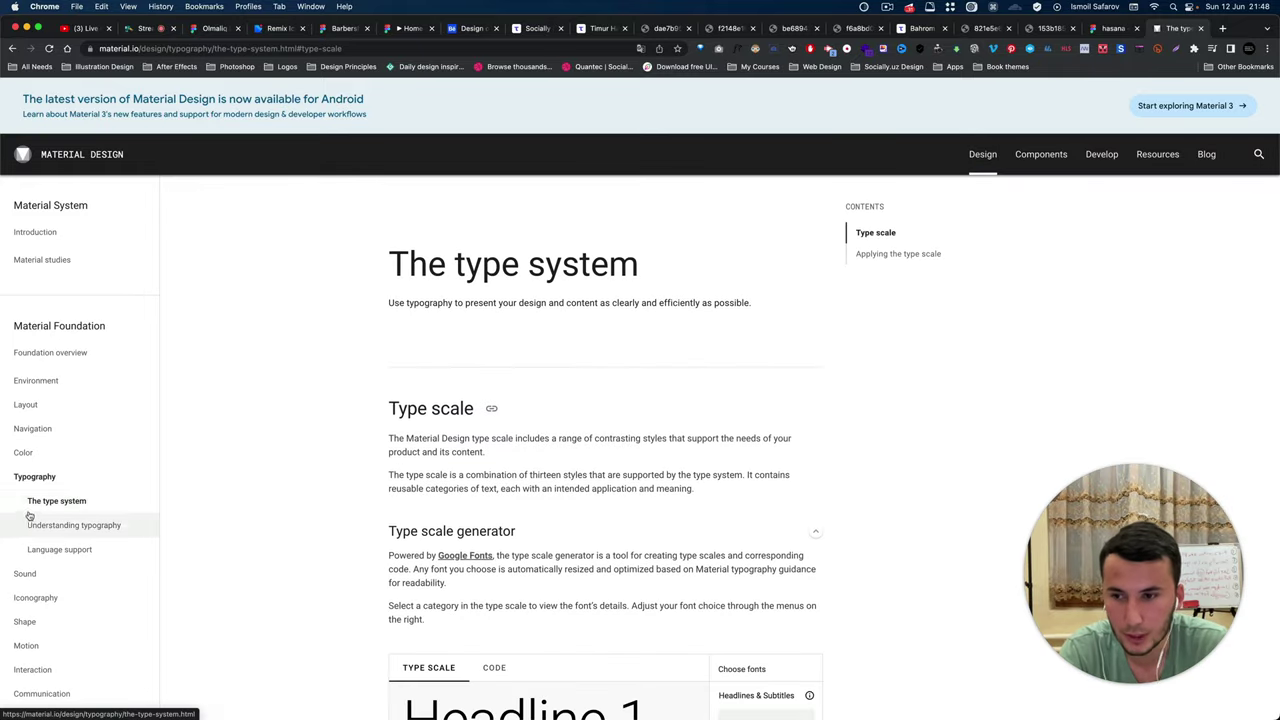
Scroll The type system page down to the Roboto example type scale table.
{"action": "scroll", "coordinate": [473, 502], "scroll_direction": "down", "scroll_amount": 3}
{"action": "scroll", "coordinate": [473, 502], "scroll_direction": "down", "scroll_amount": 3}
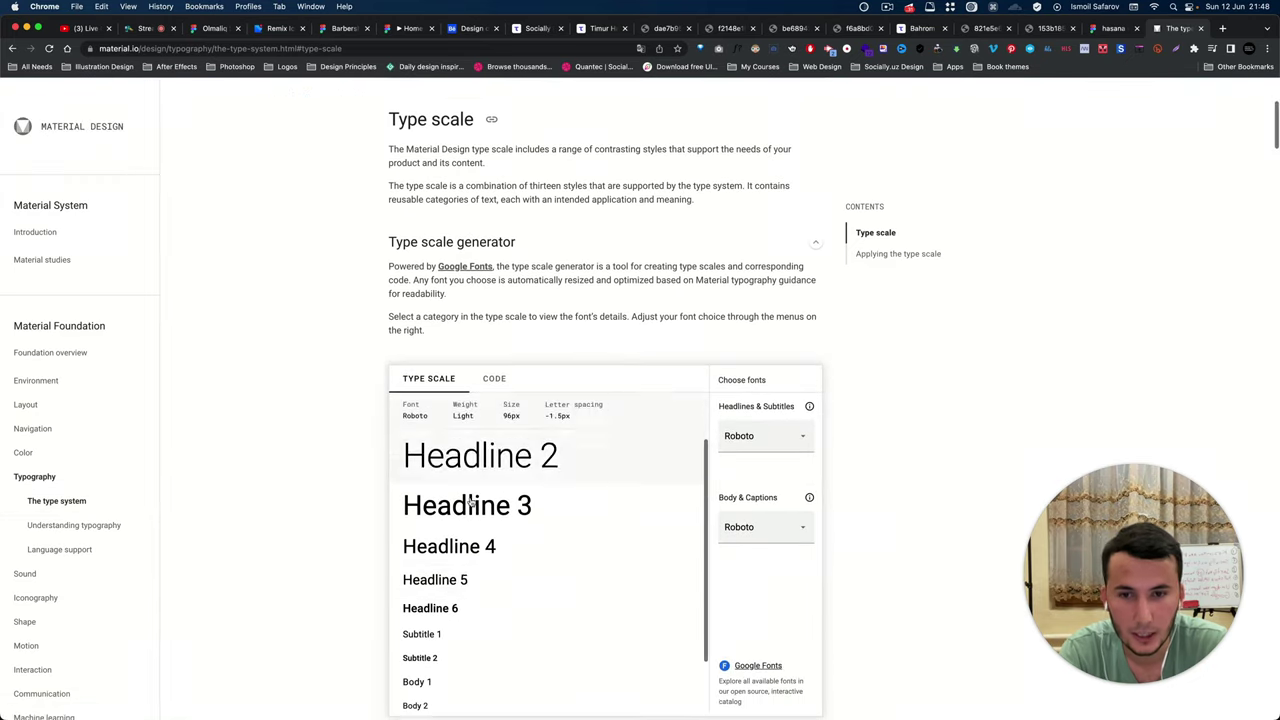
{"action": "scroll", "coordinate": [350, 504], "scroll_direction": "down", "scroll_amount": 3}
{"action": "scroll", "coordinate": [468, 408], "scroll_direction": "up", "scroll_amount": 3}
{"action": "scroll", "coordinate": [468, 408], "scroll_direction": "up", "scroll_amount": 2}
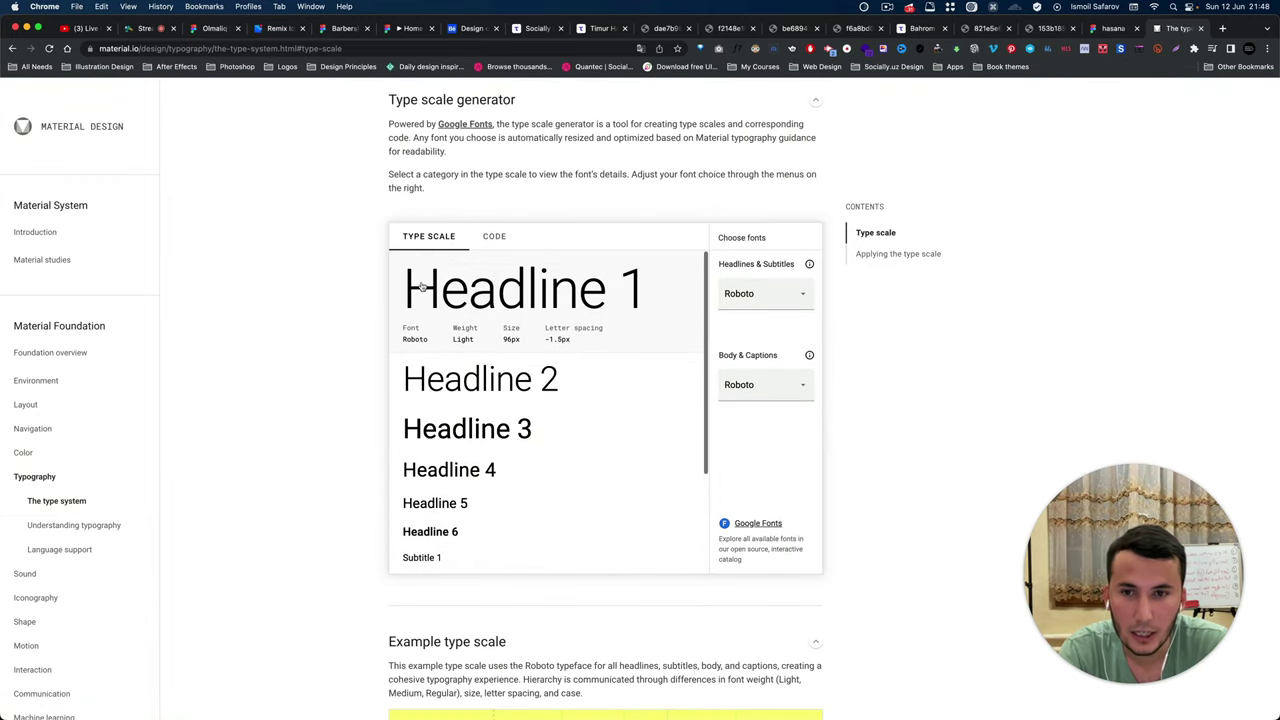
{"action": "scroll", "coordinate": [440, 473], "scroll_direction": "down", "scroll_amount": 2}
{"action": "scroll", "coordinate": [443, 455], "scroll_direction": "up", "scroll_amount": 2}
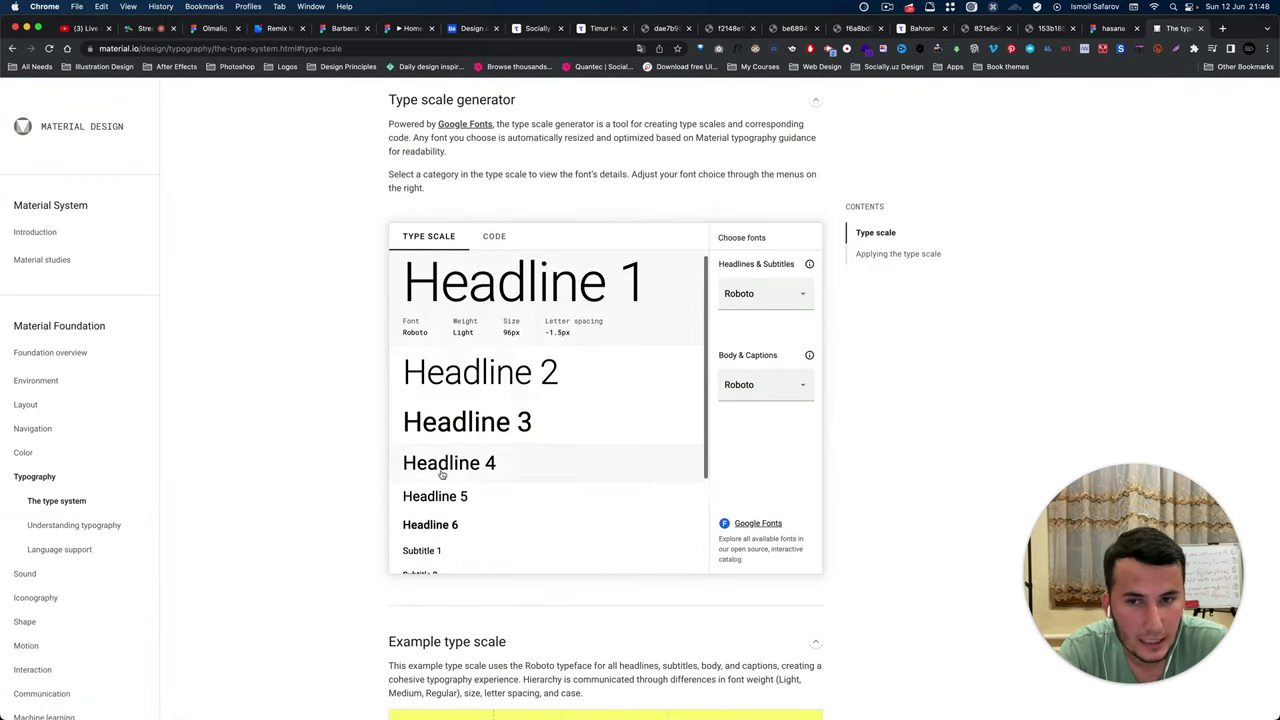
{"action": "scroll", "coordinate": [410, 352], "scroll_direction": "down", "scroll_amount": 2}
{"action": "scroll", "coordinate": [452, 427], "scroll_direction": "down", "scroll_amount": 2}
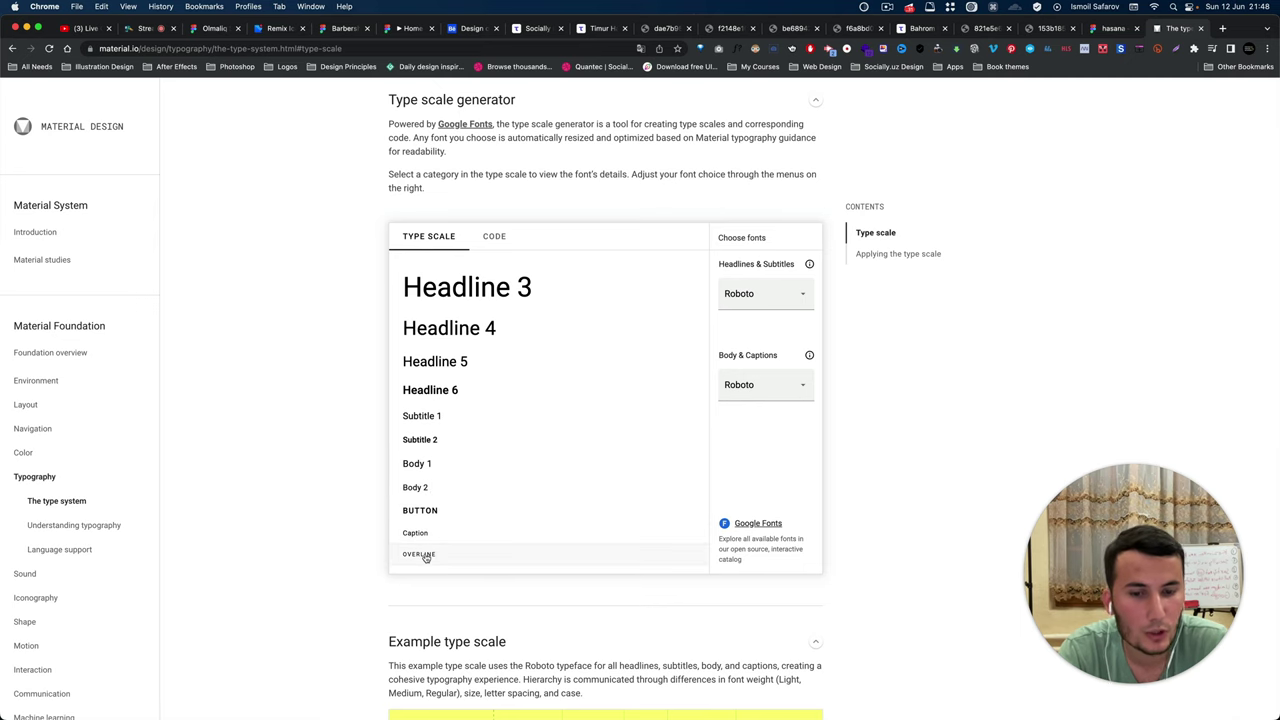
{"action": "scroll", "coordinate": [422, 555], "scroll_direction": "down", "scroll_amount": 1}
{"action": "scroll", "coordinate": [425, 558], "scroll_direction": "down", "scroll_amount": 3}
{"action": "scroll", "coordinate": [425, 558], "scroll_direction": "down", "scroll_amount": 2}
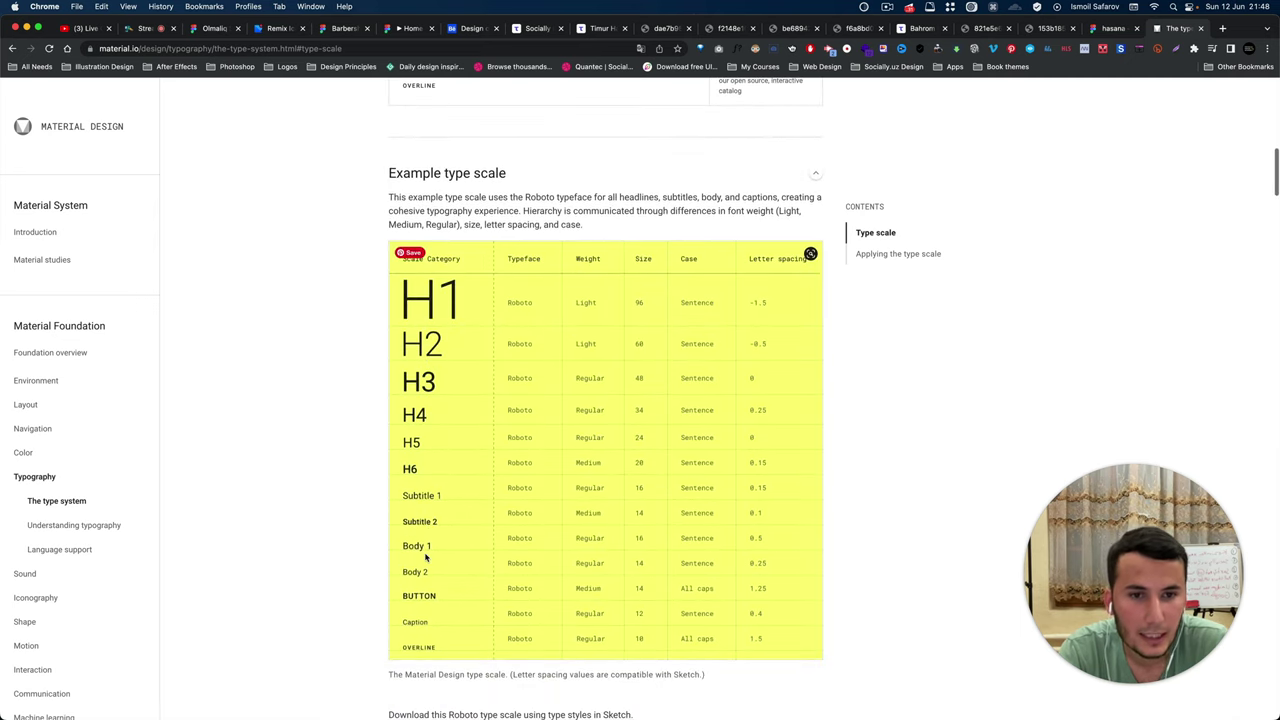
{"action": "scroll", "coordinate": [480, 530], "scroll_direction": "up", "scroll_amount": 1}
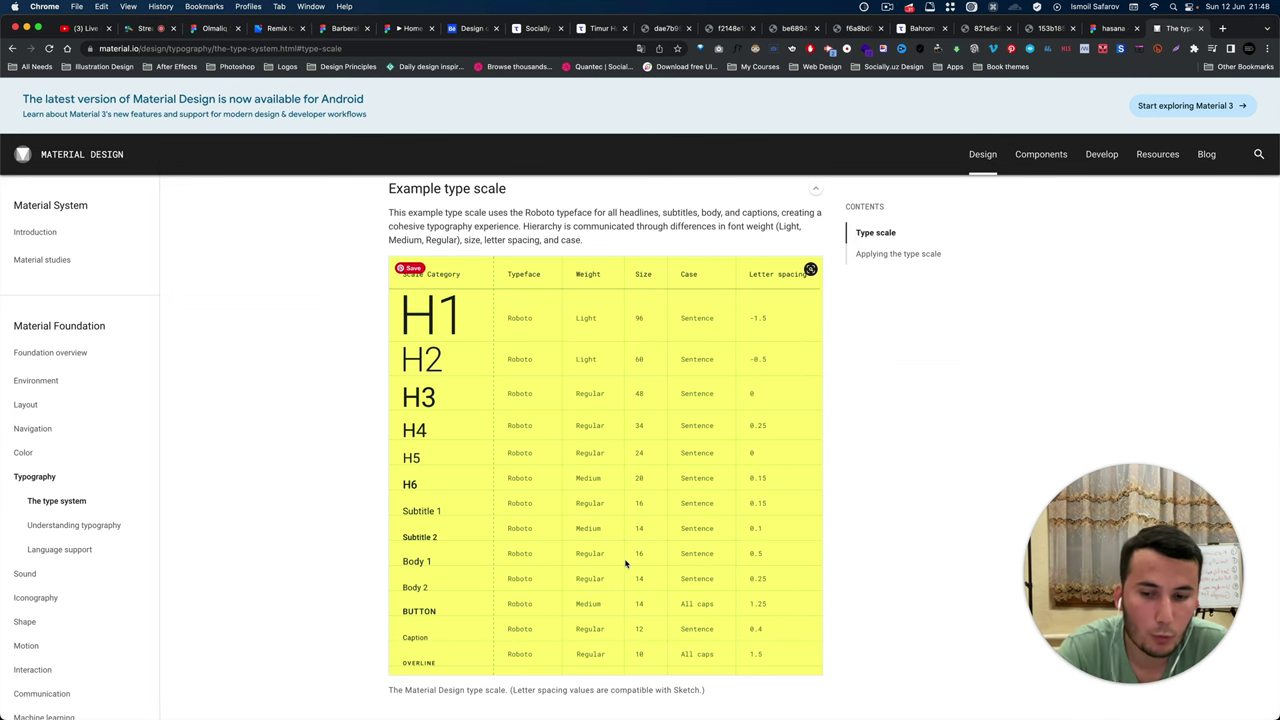
{"action": "key", "text": "super+Tab"}
Compare the hasana Figma design against the Material Design example type scale table.
{"action": "key", "text": "super+Tab"}
{"action": "key", "text": "super+Tab"}
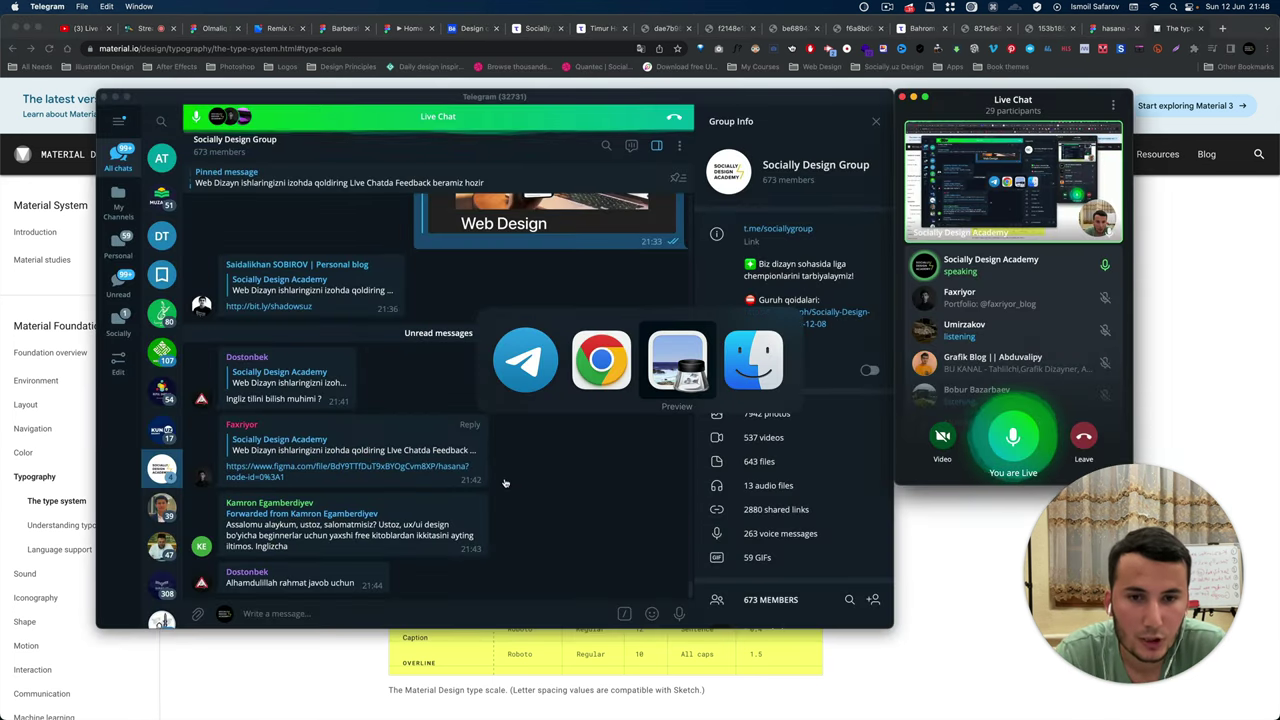
{"action": "key", "text": "super+Tab"}
{"action": "key", "text": "super+Tab"}
{"action": "key", "text": "Tab"}
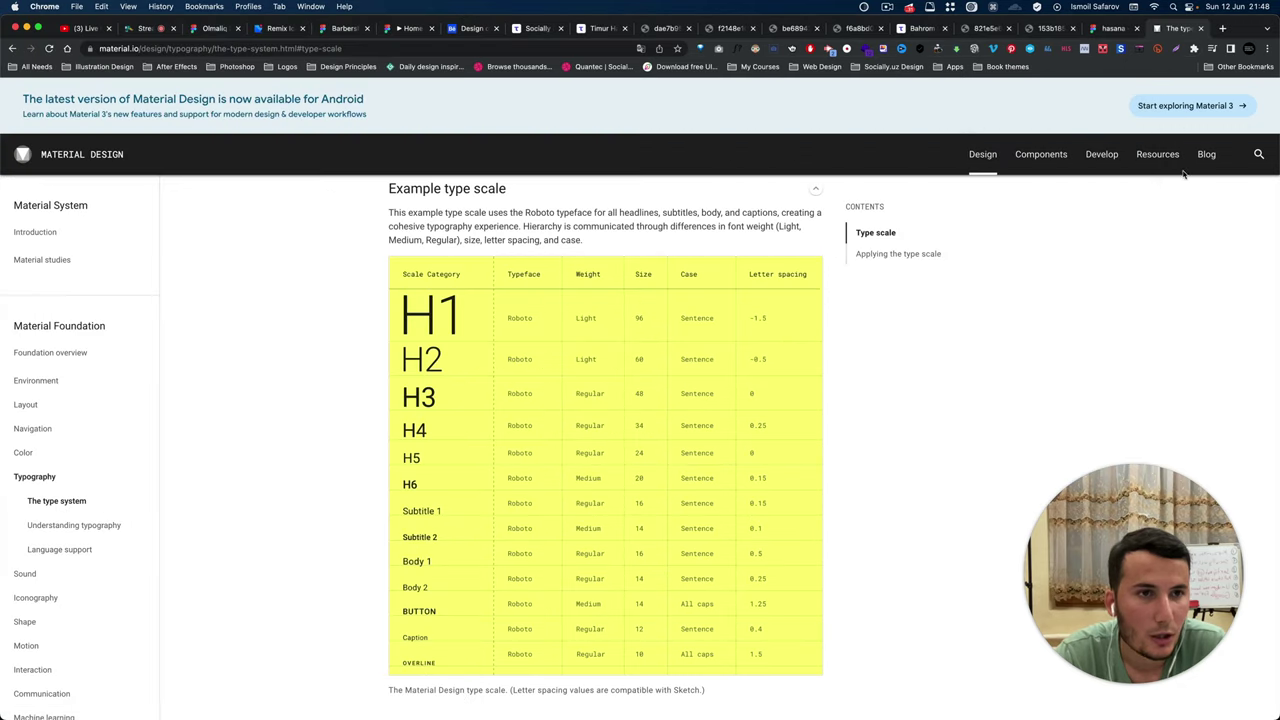
{"action": "left_click", "coordinate": [1113, 28]}
{"action": "scroll", "coordinate": [560, 360], "scroll_direction": "up", "scroll_amount": 5}
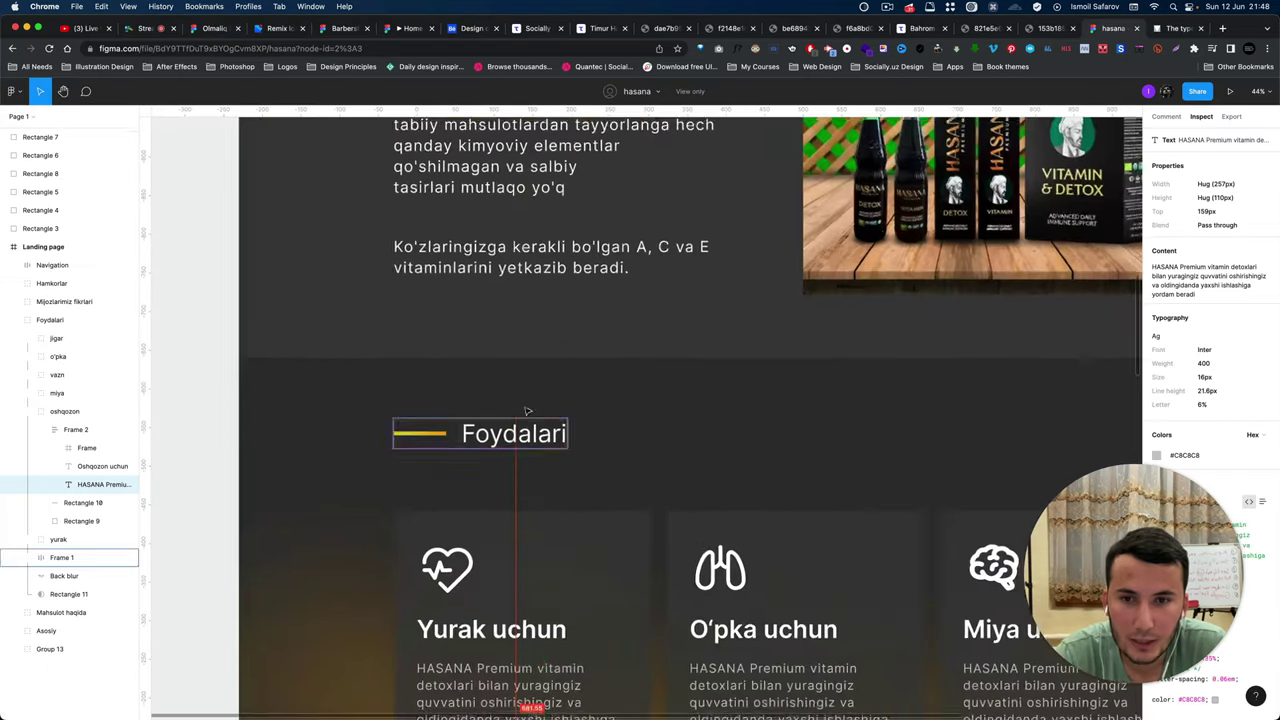
{"action": "scroll", "coordinate": [568, 363], "scroll_direction": "up", "scroll_amount": 2}
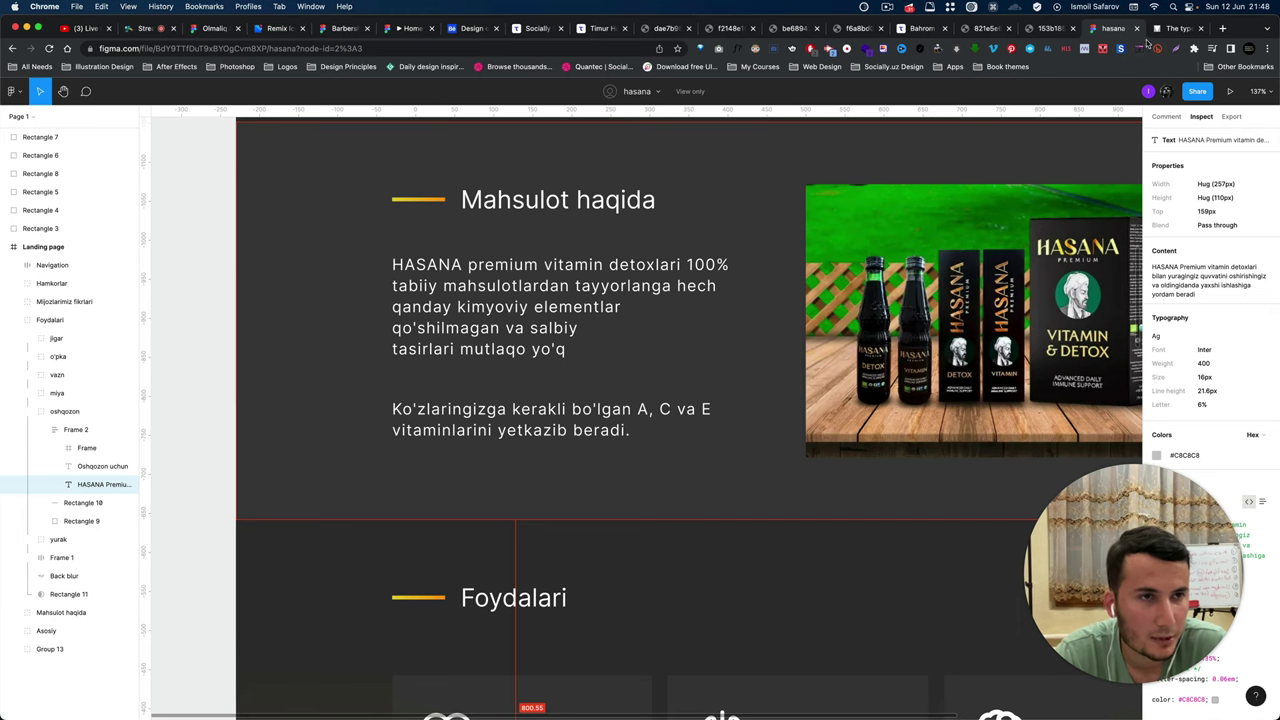
{"action": "left_click", "coordinate": [1176, 28]}
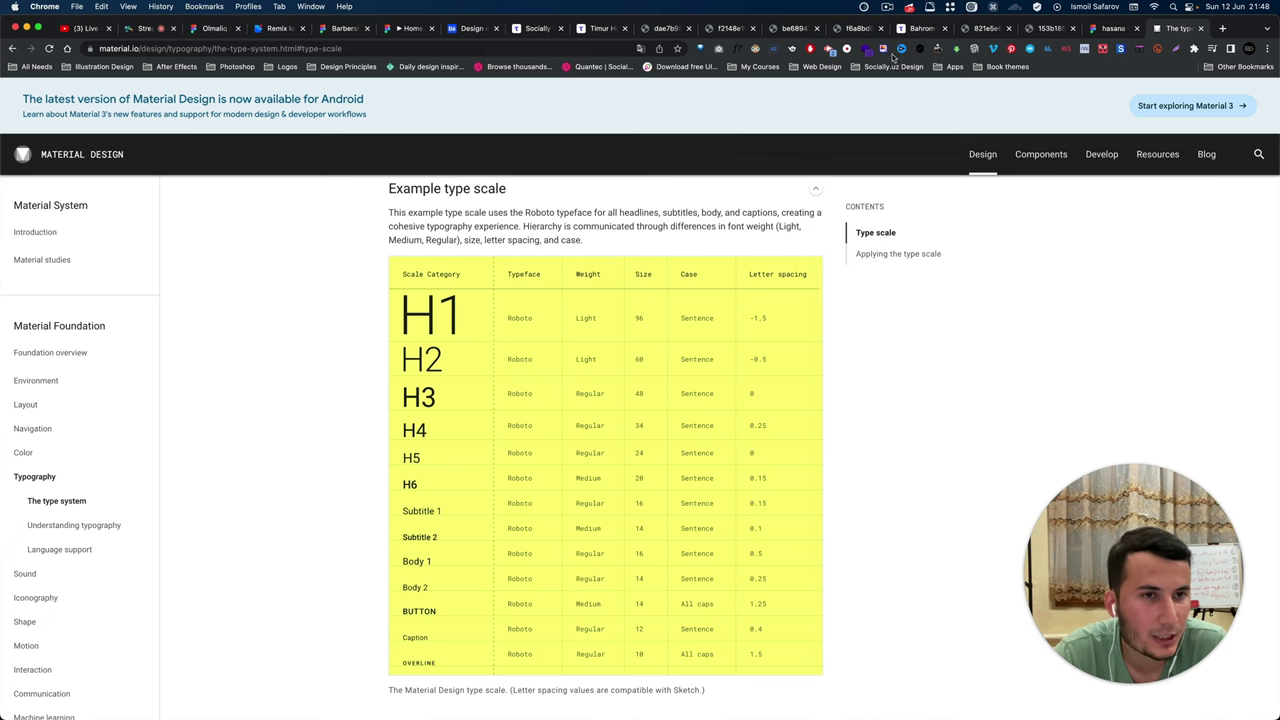
{"action": "left_click", "coordinate": [1110, 28]}
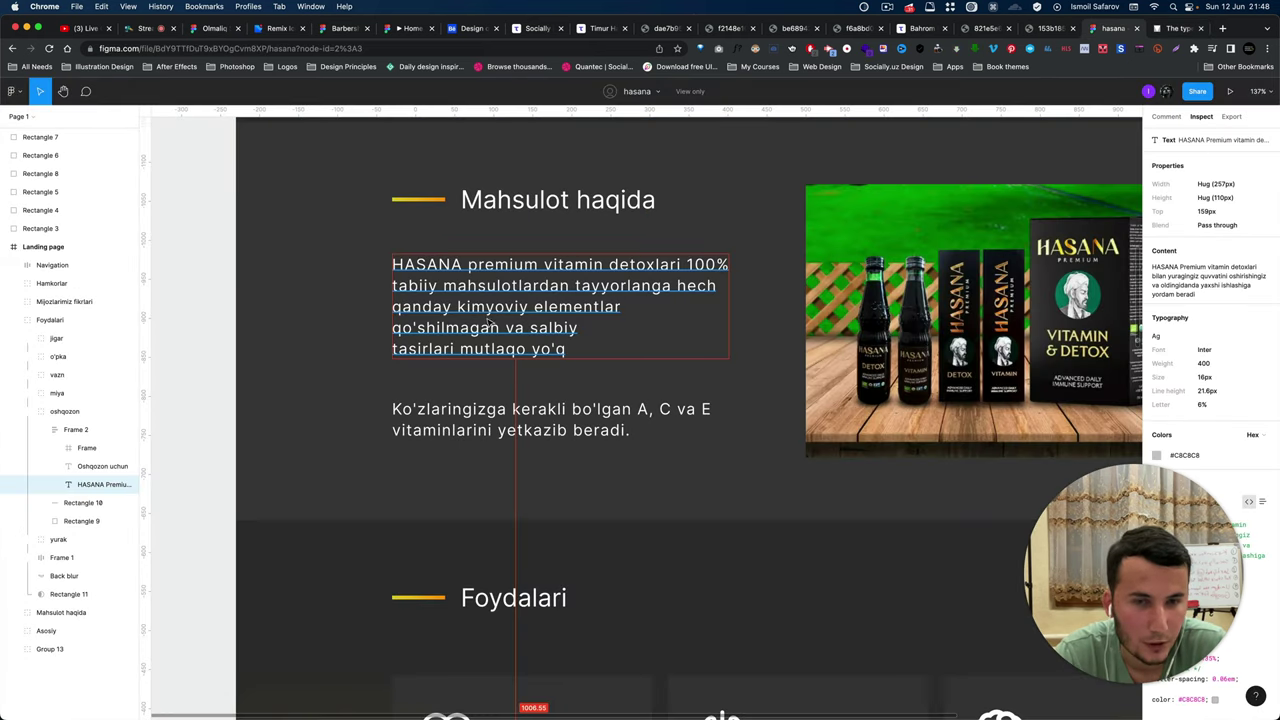
{"action": "left_click", "coordinate": [1178, 28]}
{"action": "mouse_move", "coordinate": [806, 625]}
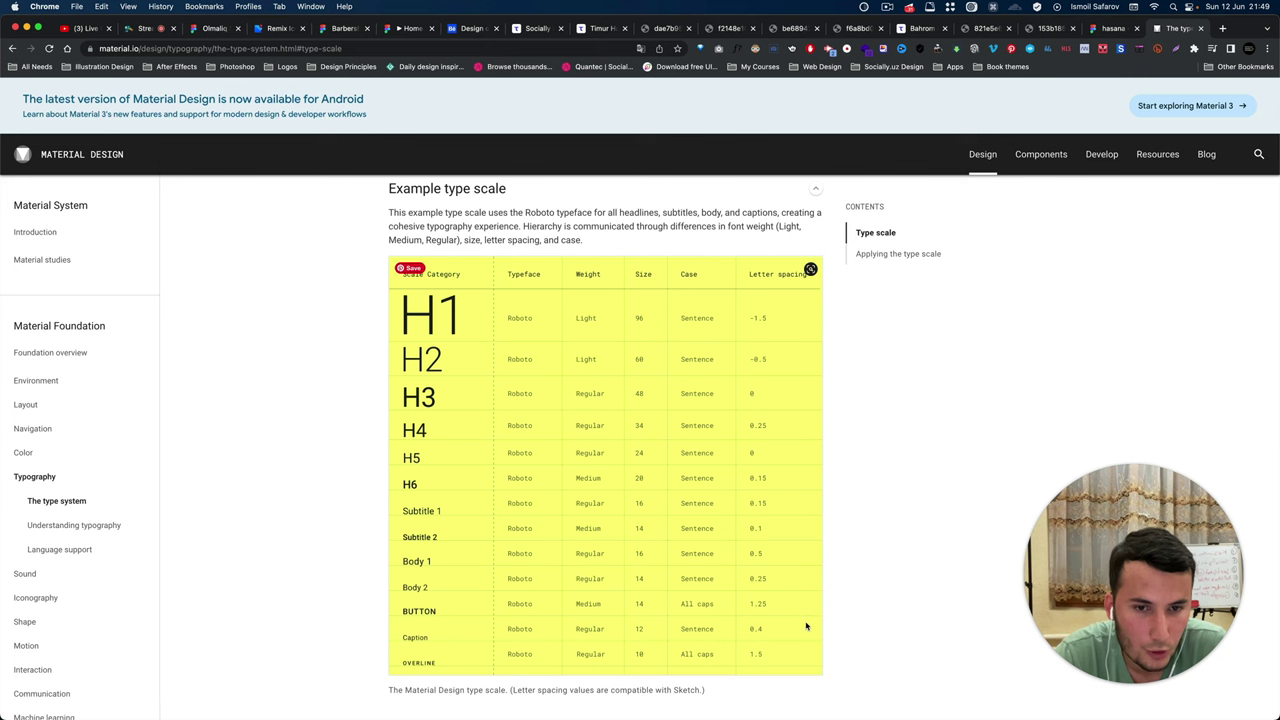
Return to the hasana Figma design showing its hero and Mahsulot haqida sections.
{"action": "scroll", "coordinate": [760, 629], "scroll_direction": "down", "scroll_amount": 2}
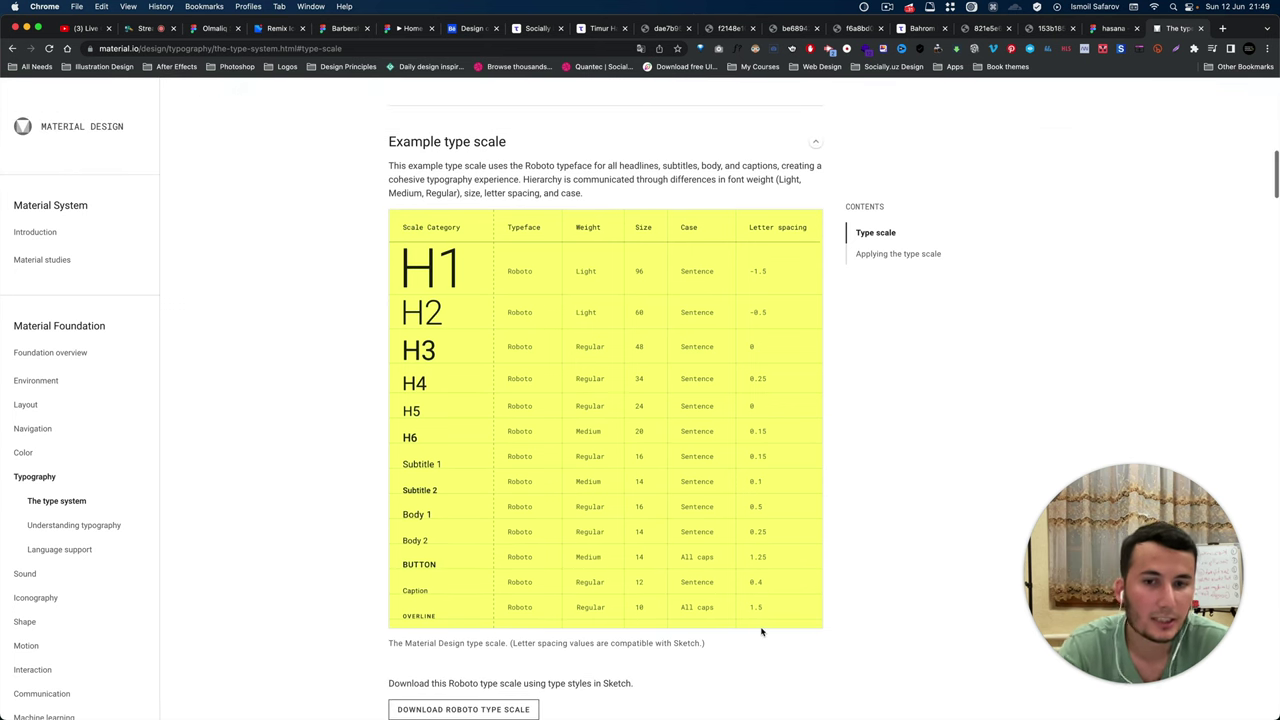
{"action": "key", "text": "super+Tab"}
{"action": "key", "text": "super+Tab"}
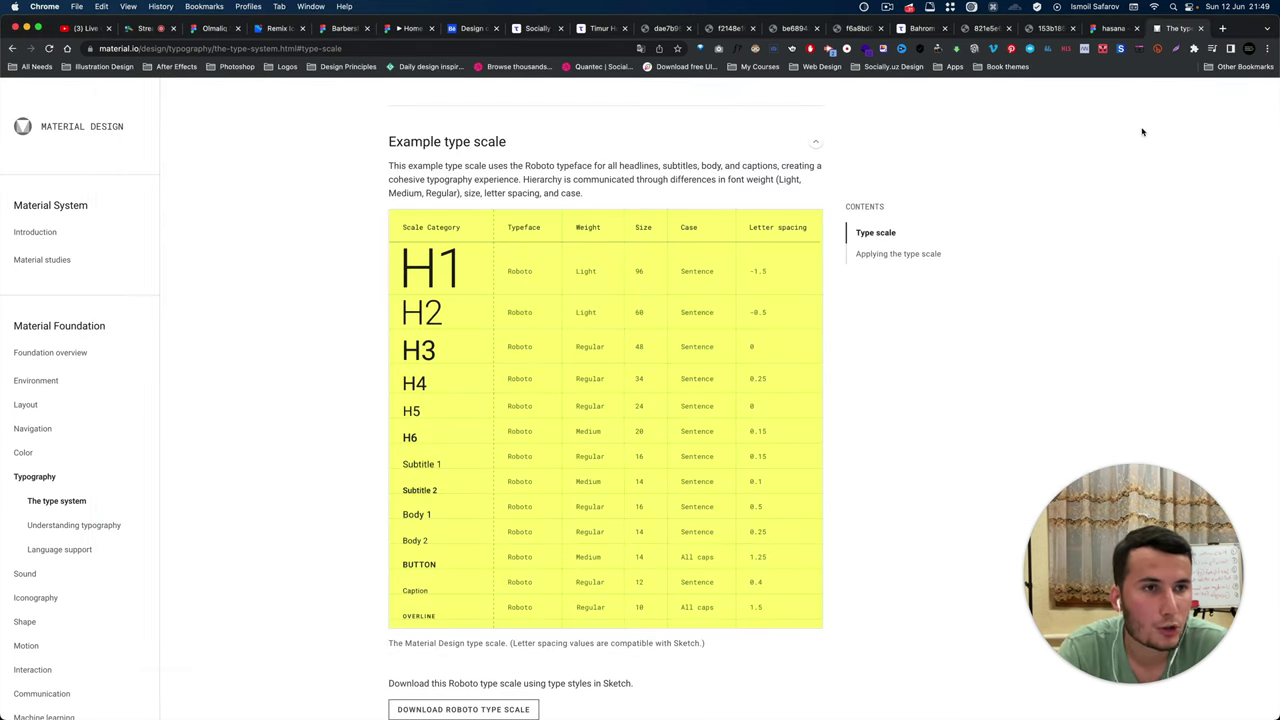
{"action": "left_click", "coordinate": [1113, 28]}
{"action": "scroll", "coordinate": [548, 440], "scroll_direction": "down", "scroll_amount": 5}
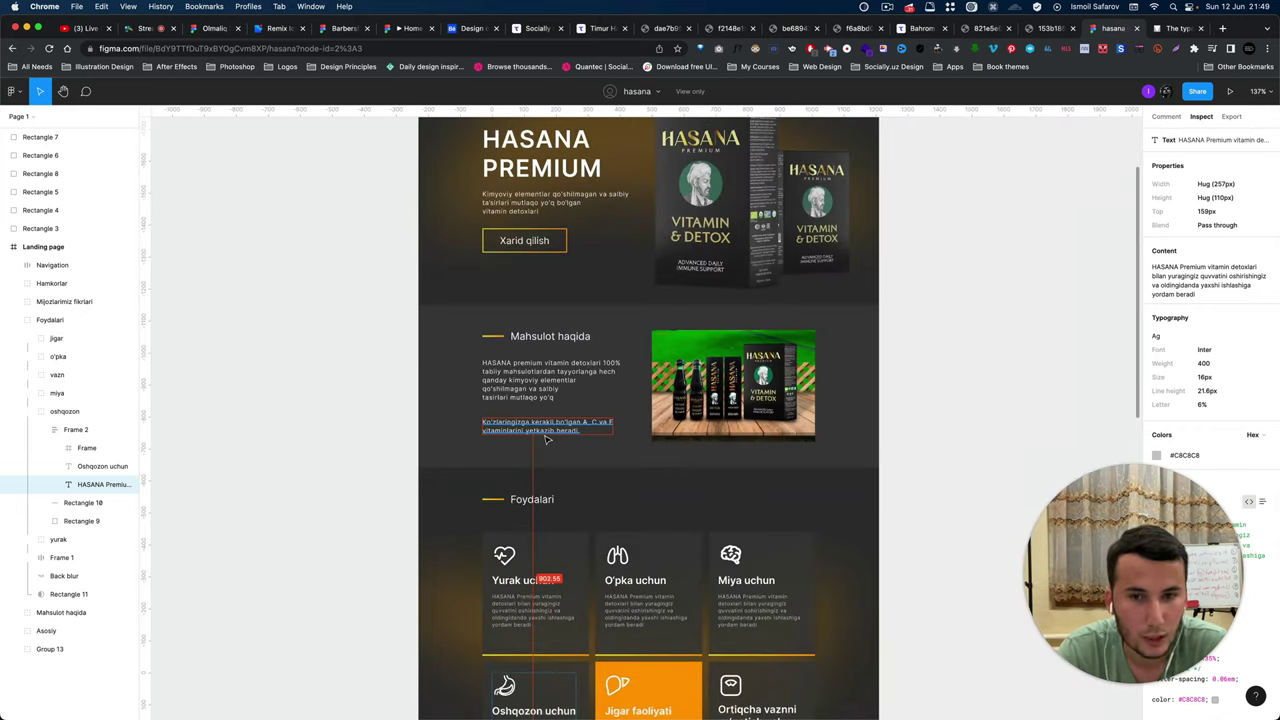
{"action": "scroll", "coordinate": [548, 440], "scroll_direction": "up", "scroll_amount": 3}
{"action": "scroll", "coordinate": [548, 440], "scroll_direction": "down", "scroll_amount": 4}
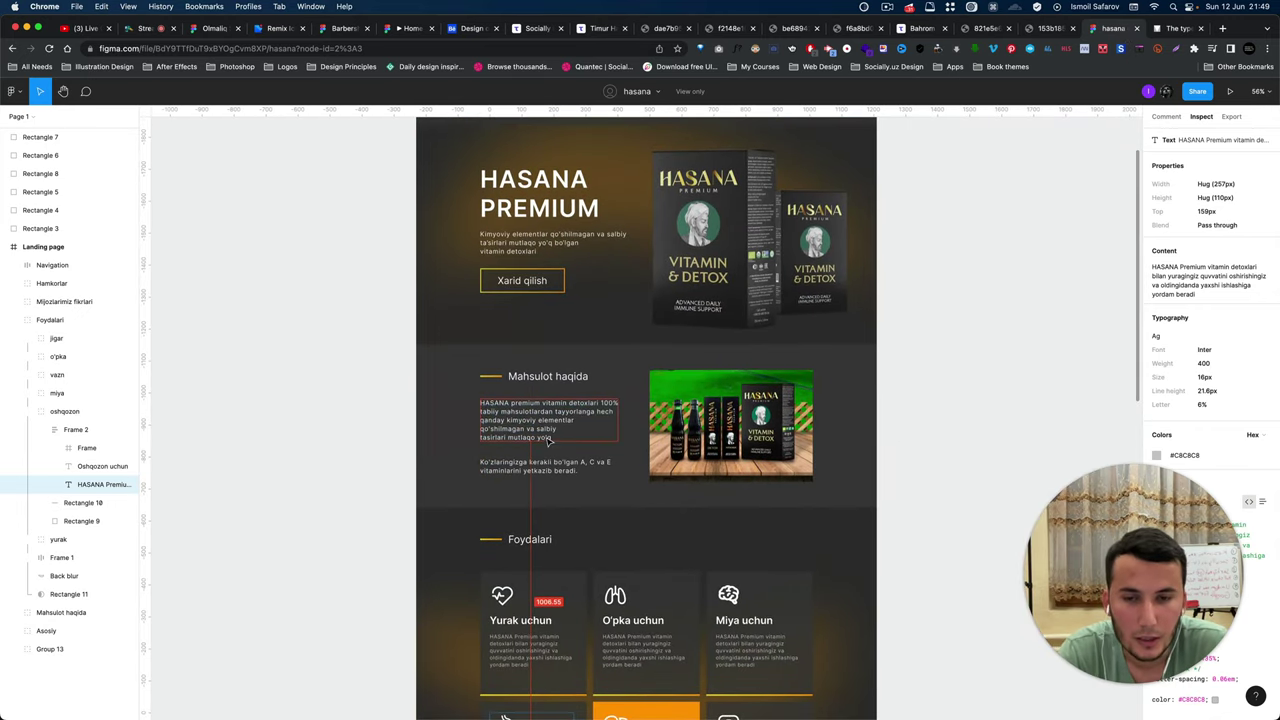
{"action": "scroll", "coordinate": [504, 368], "scroll_direction": "up", "scroll_amount": 3}
{"action": "scroll", "coordinate": [504, 368], "scroll_direction": "up", "scroll_amount": 1}
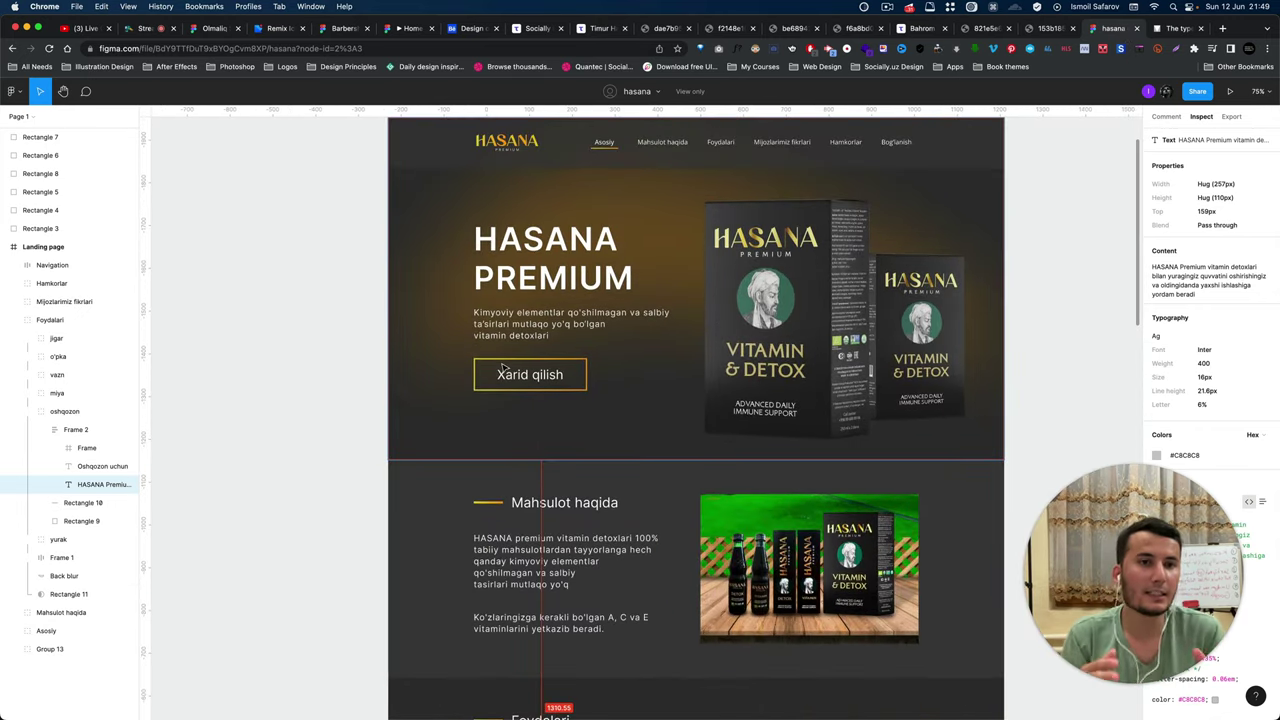
{"action": "key", "text": "super+Tab"}
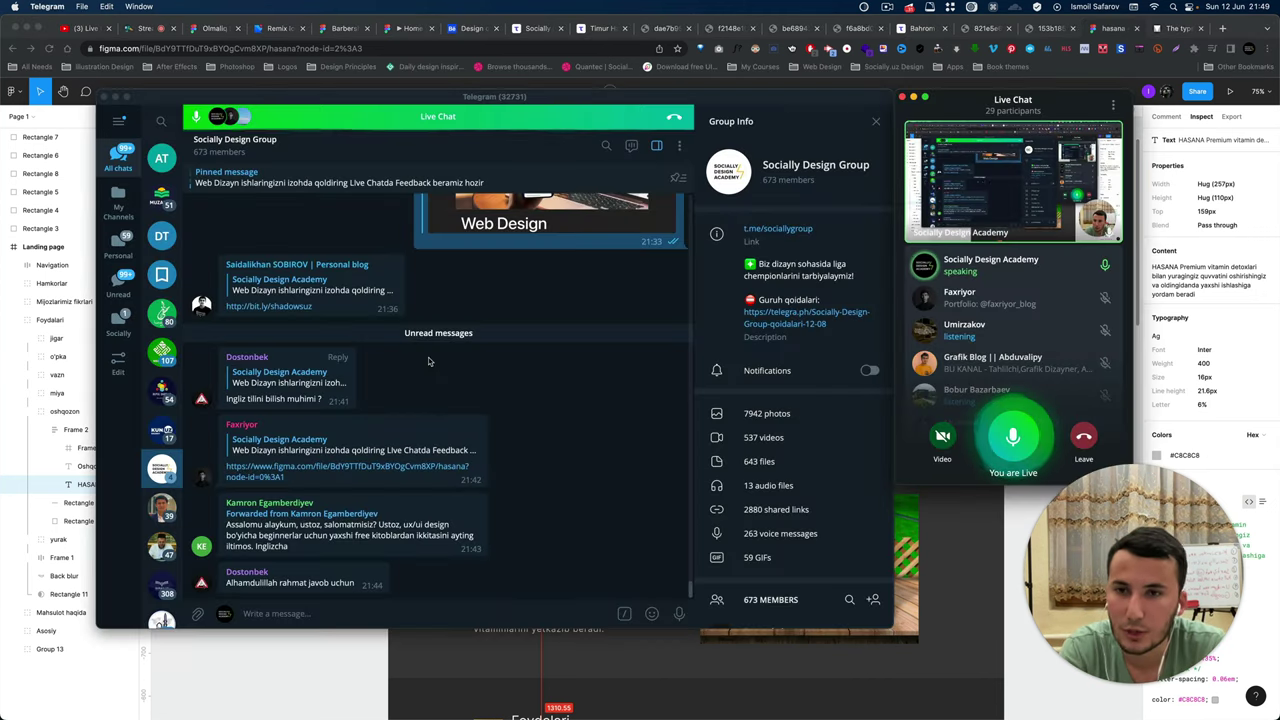
Bring up Preview and scroll the Kurs kitobi UX_UI PDF to page 4 on standard element sizes.
{"action": "key", "text": "super+Tab"}
{"action": "key", "text": "Tab"}
{"action": "scroll", "coordinate": [279, 357], "scroll_direction": "down", "scroll_amount": 2}
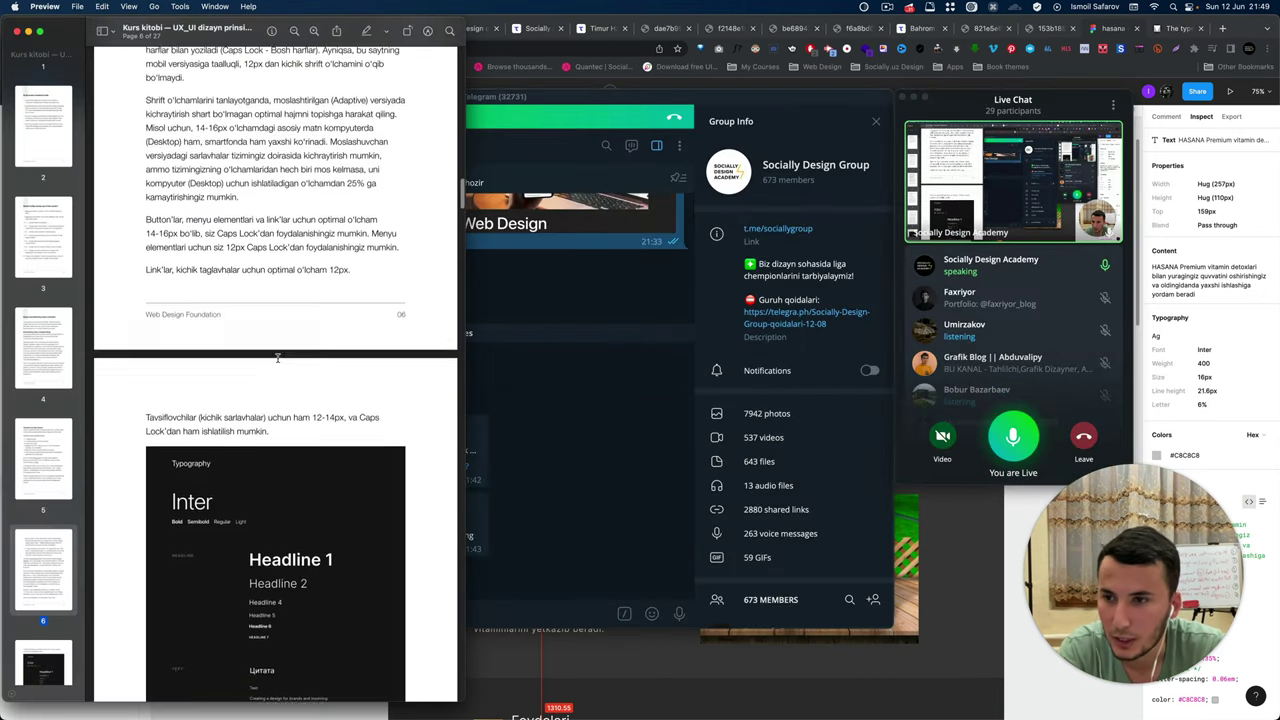
{"action": "scroll", "coordinate": [279, 357], "scroll_direction": "down", "scroll_amount": 3}
{"action": "scroll", "coordinate": [279, 357], "scroll_direction": "down", "scroll_amount": 3}
{"action": "scroll", "coordinate": [279, 357], "scroll_direction": "down", "scroll_amount": 3}
{"action": "scroll", "coordinate": [279, 357], "scroll_direction": "down", "scroll_amount": 3}
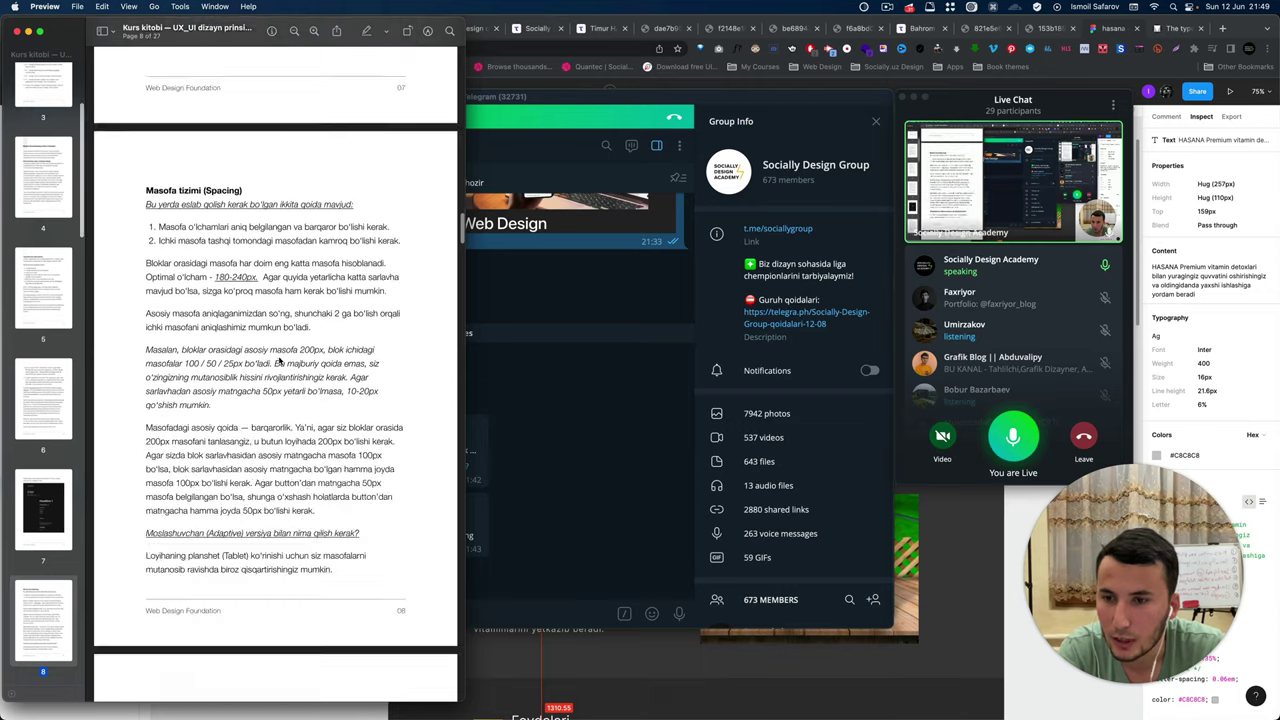
{"action": "scroll", "coordinate": [279, 357], "scroll_direction": "up", "scroll_amount": 3}
{"action": "scroll", "coordinate": [279, 357], "scroll_direction": "up", "scroll_amount": 4}
{"action": "scroll", "coordinate": [279, 357], "scroll_direction": "up", "scroll_amount": 5}
{"action": "scroll", "coordinate": [279, 357], "scroll_direction": "up", "scroll_amount": 5}
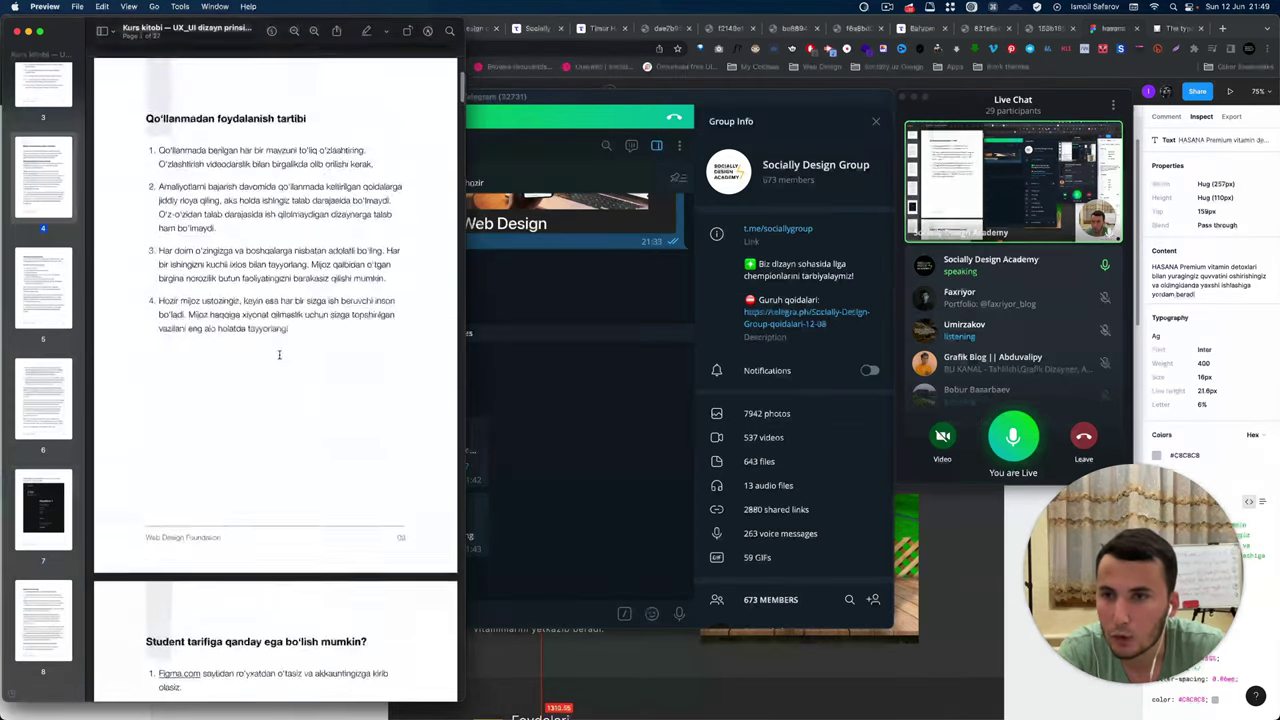
{"action": "scroll", "coordinate": [279, 357], "scroll_direction": "up", "scroll_amount": 5}
{"action": "scroll", "coordinate": [279, 357], "scroll_direction": "down", "scroll_amount": 4}
{"action": "scroll", "coordinate": [279, 357], "scroll_direction": "down", "scroll_amount": 5}
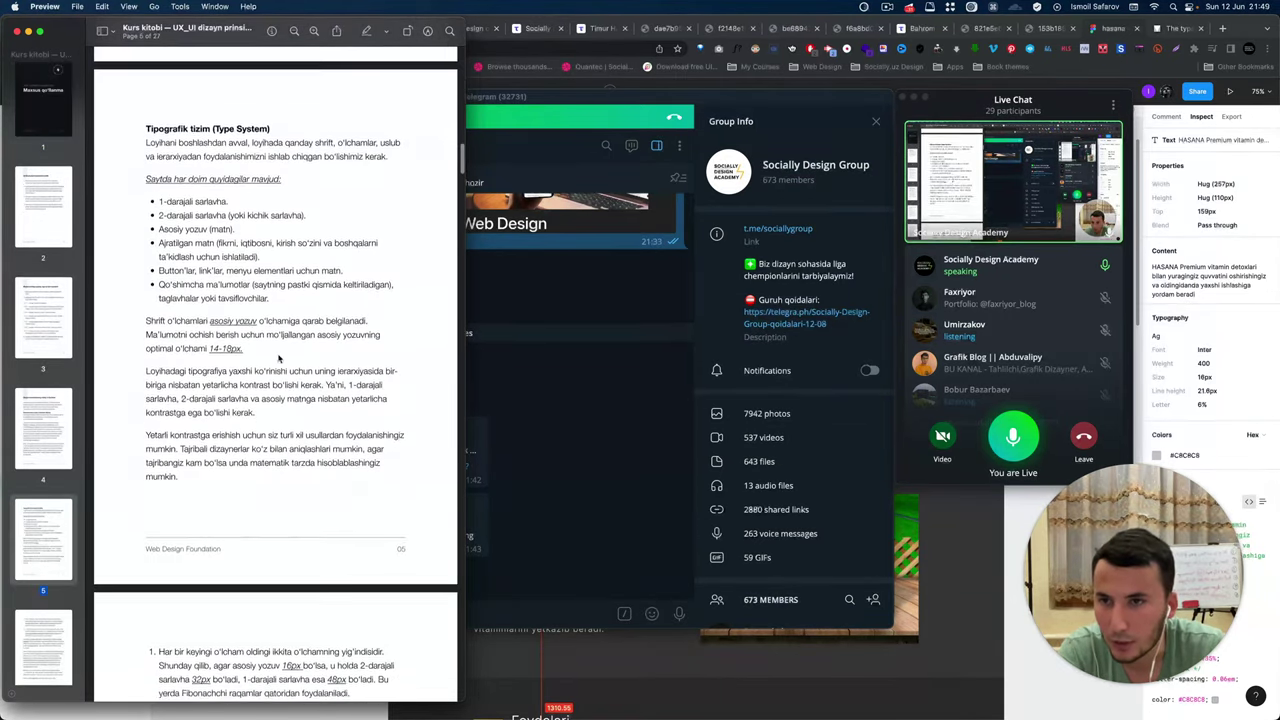
{"action": "scroll", "coordinate": [270, 345], "scroll_direction": "up", "scroll_amount": 2}
{"action": "scroll", "coordinate": [268, 338], "scroll_direction": "up", "scroll_amount": 5}
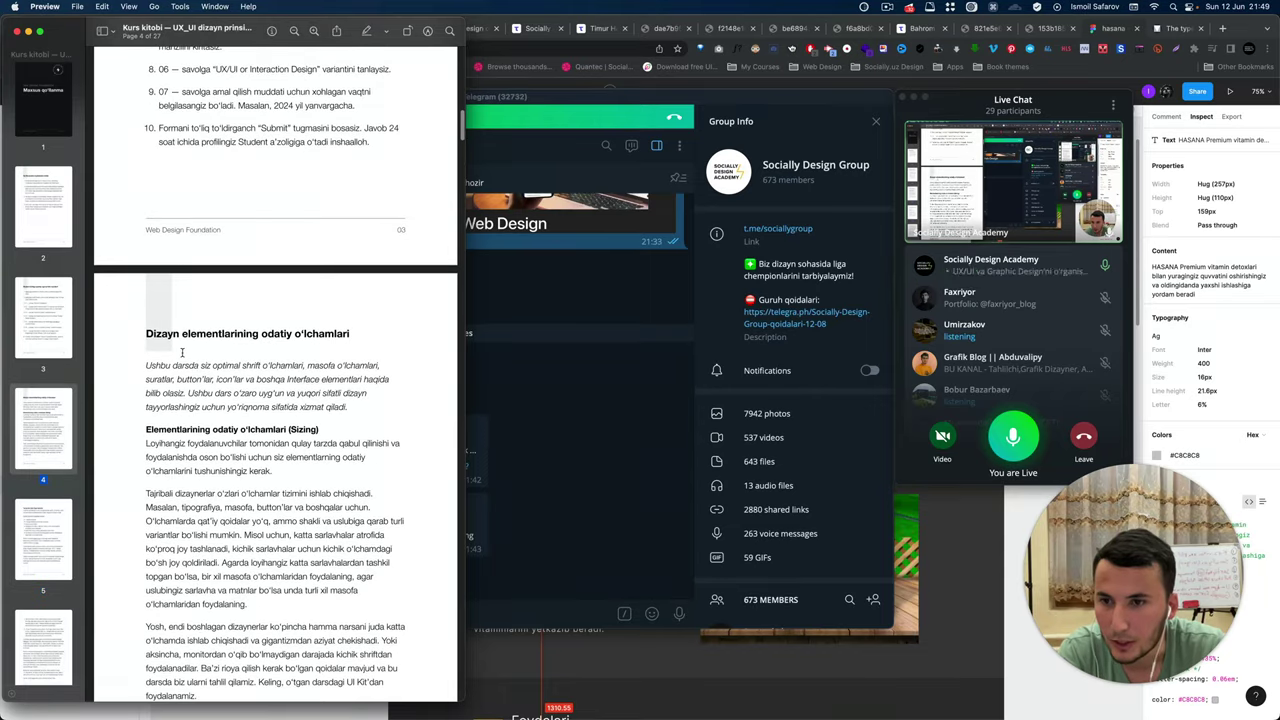
{"action": "scroll", "coordinate": [336, 341], "scroll_direction": "down", "scroll_amount": 2}
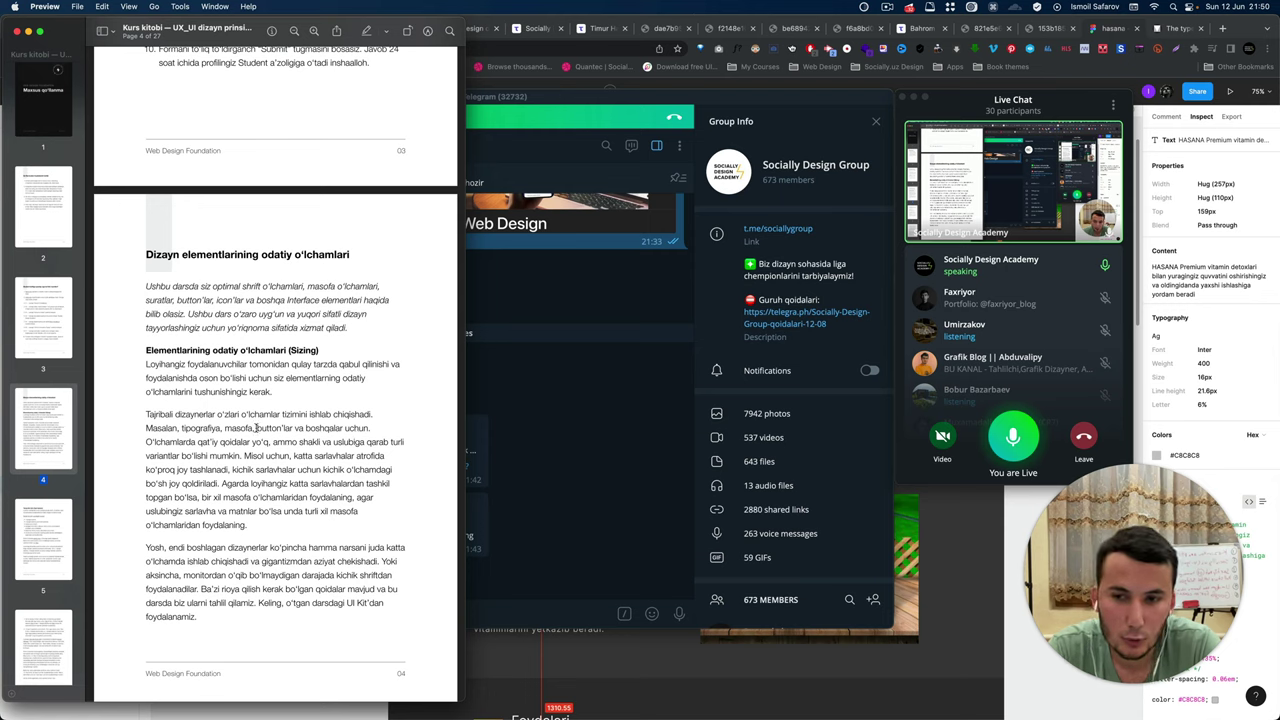
{"action": "mouse_move", "coordinate": [256, 428]}
{"action": "left_mouse_down"}
{"action": "mouse_move", "coordinate": [290, 428]}
{"action": "mouse_move", "coordinate": [251, 428]}
{"action": "left_mouse_up"}
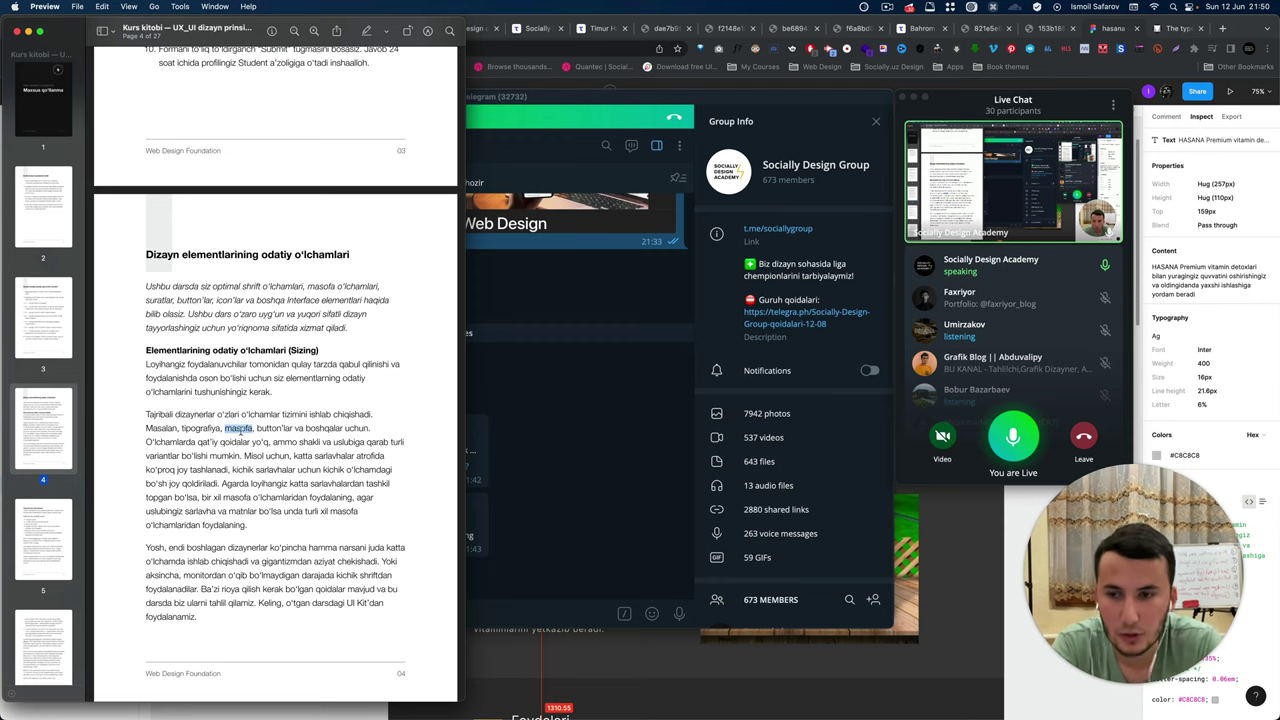
{"action": "left_click_drag", "start_coordinate": [181, 428], "coordinate": [221, 428]}
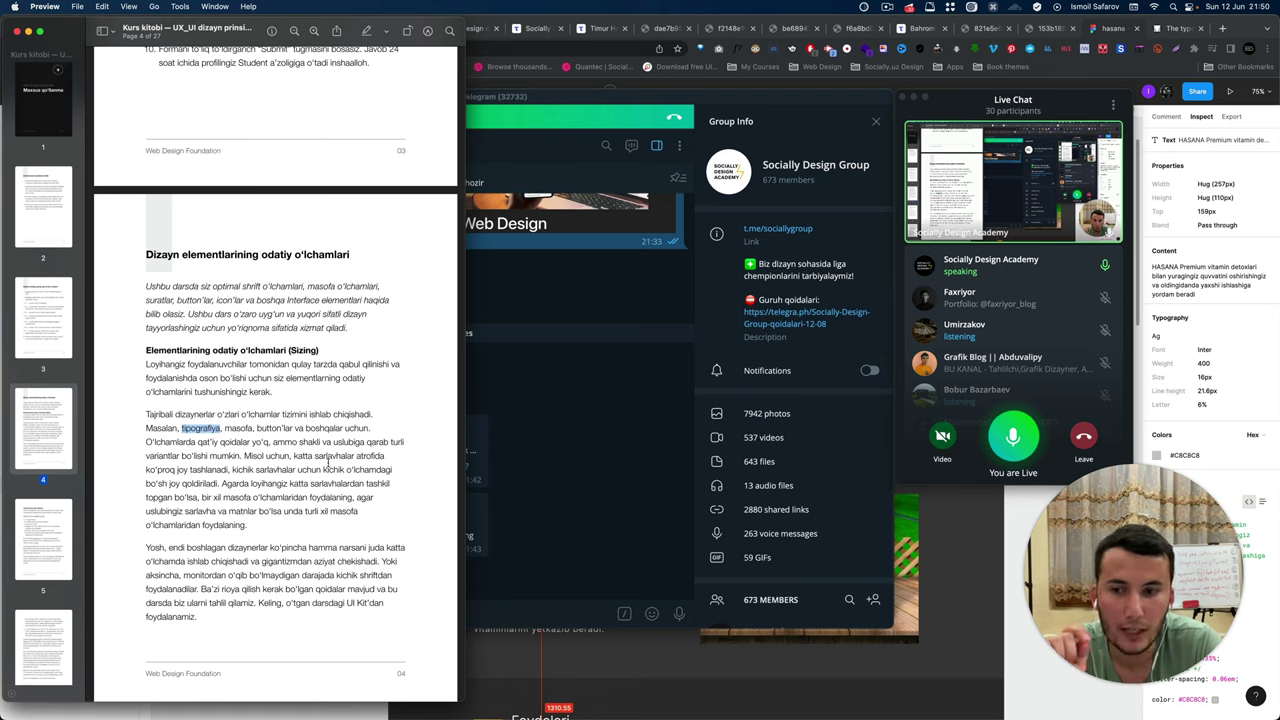
{"action": "scroll", "coordinate": [304, 462], "scroll_direction": "down", "scroll_amount": 3}
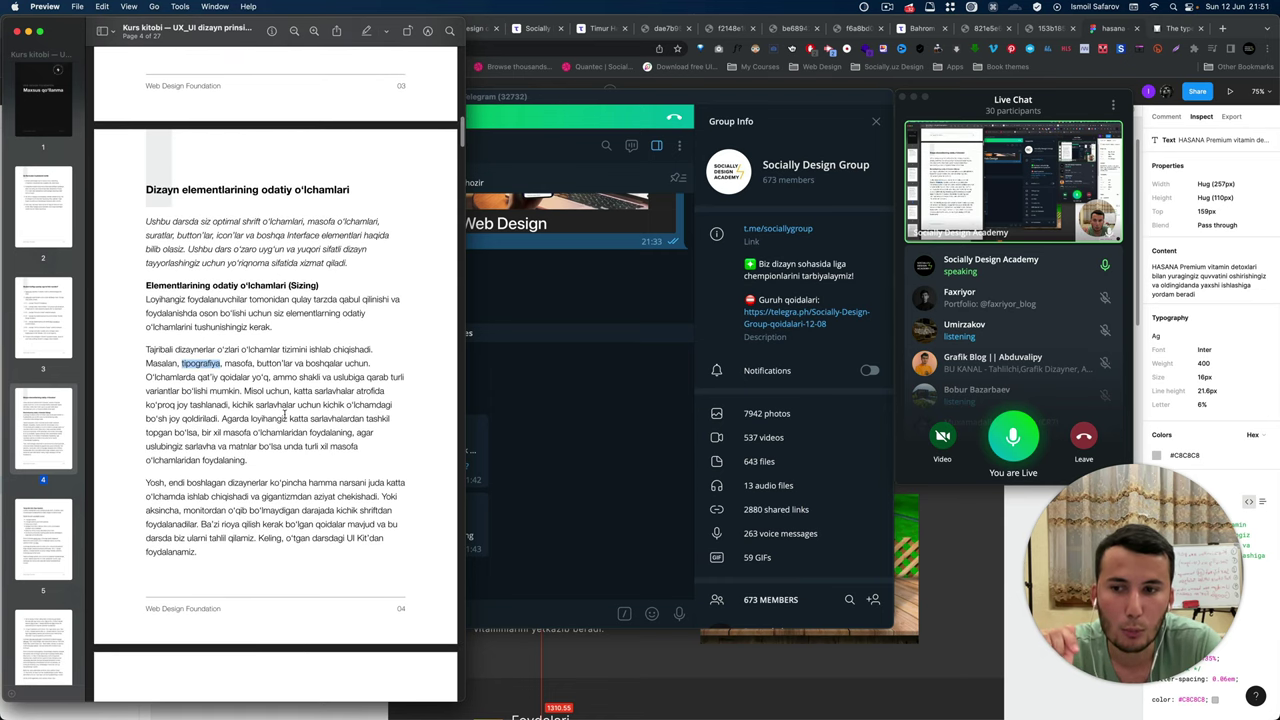
{"action": "scroll", "coordinate": [285, 414], "scroll_direction": "down", "scroll_amount": 1}
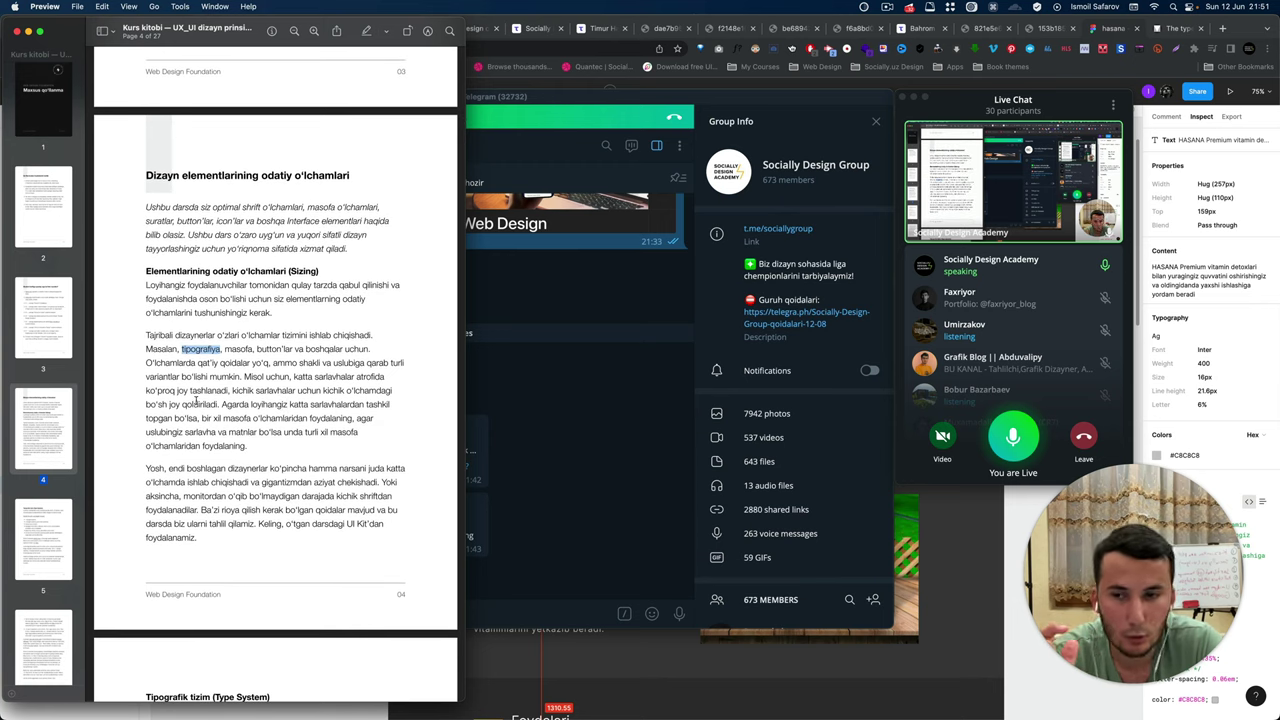
{"action": "mouse_move", "coordinate": [220, 405]}
{"action": "left_mouse_down"}
{"action": "mouse_move", "coordinate": [210, 392]}
{"action": "mouse_move", "coordinate": [243, 375]}
{"action": "left_mouse_up"}
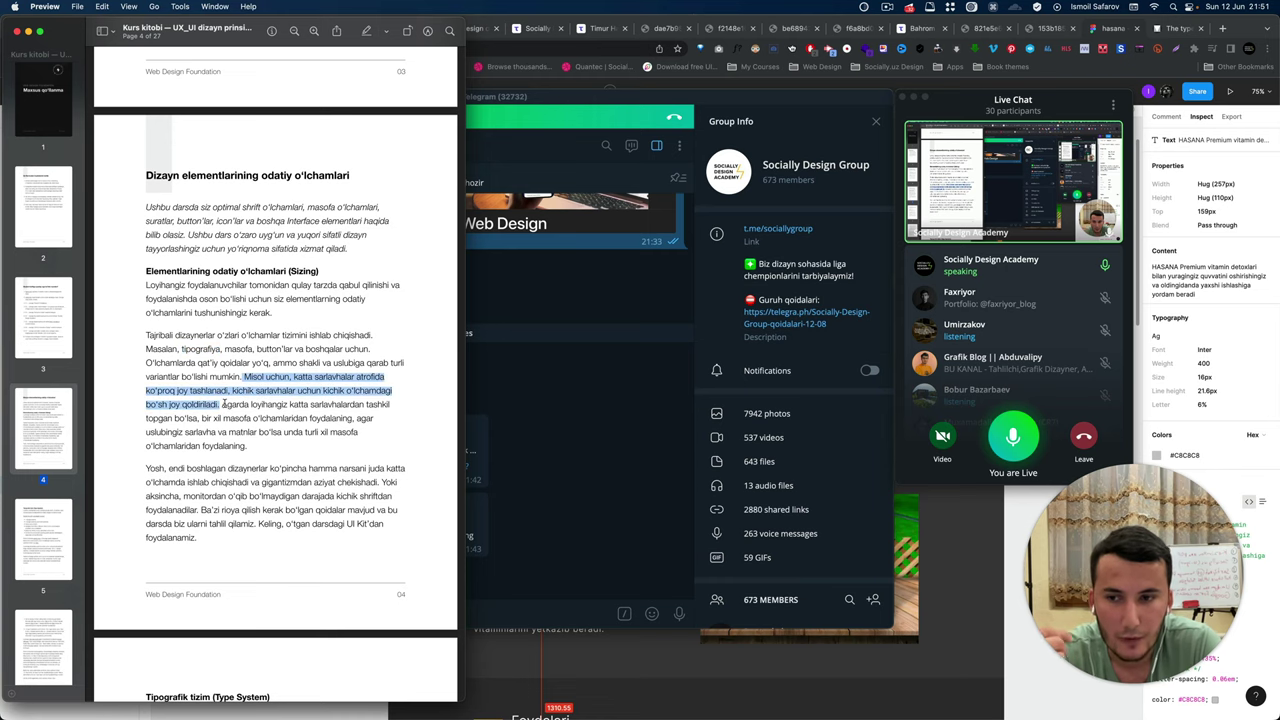
{"action": "left_click", "coordinate": [223, 404]}
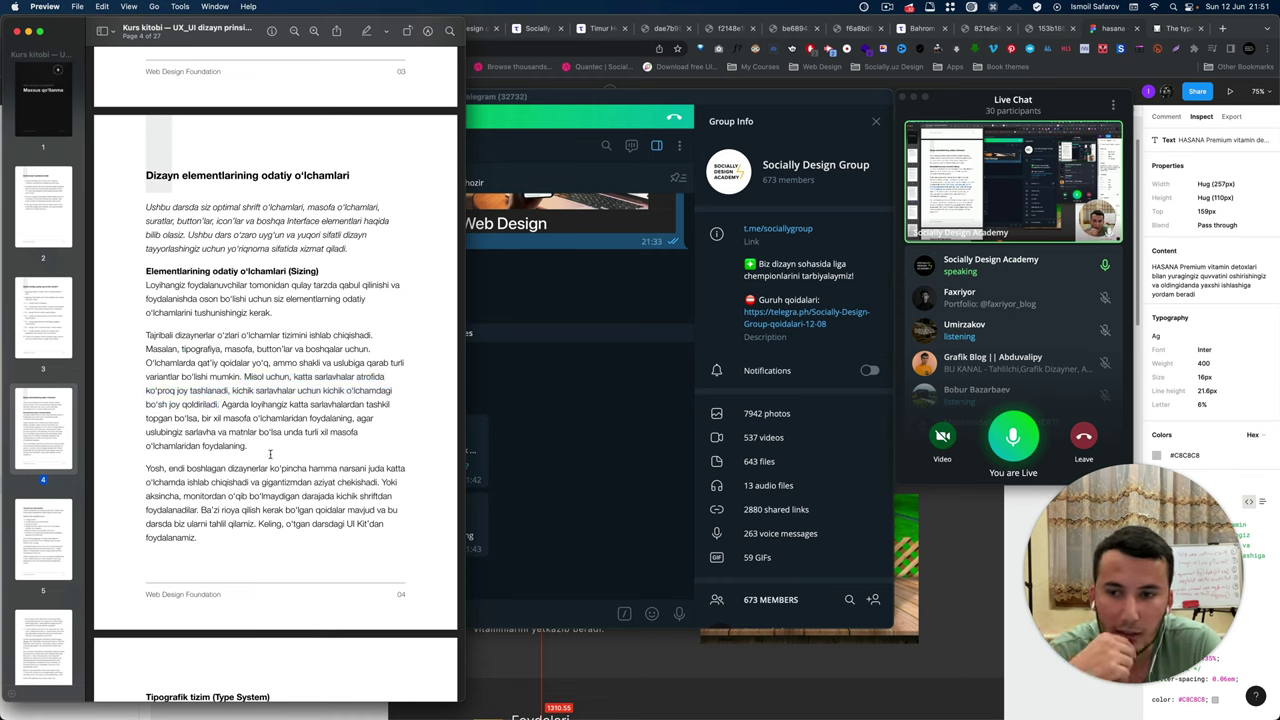
{"action": "scroll", "coordinate": [270, 454], "scroll_direction": "down", "scroll_amount": 2}
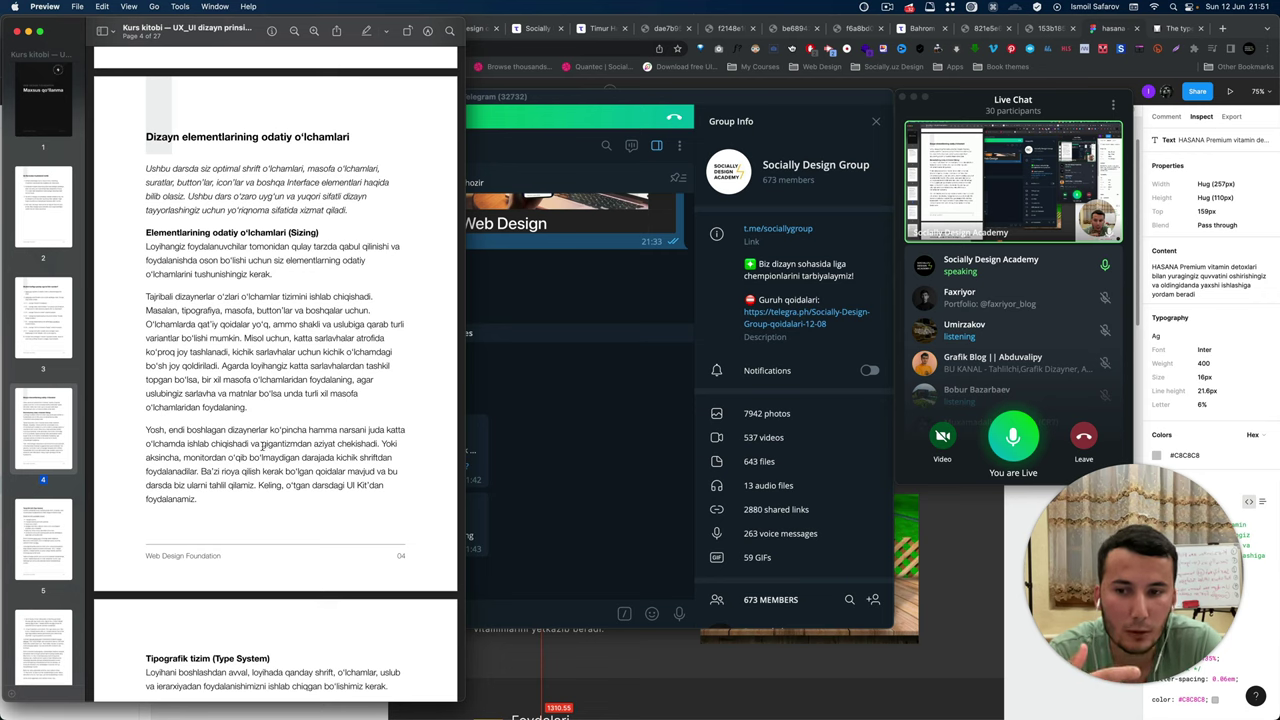
{"action": "left_click_drag", "start_coordinate": [244, 407], "coordinate": [208, 369]}
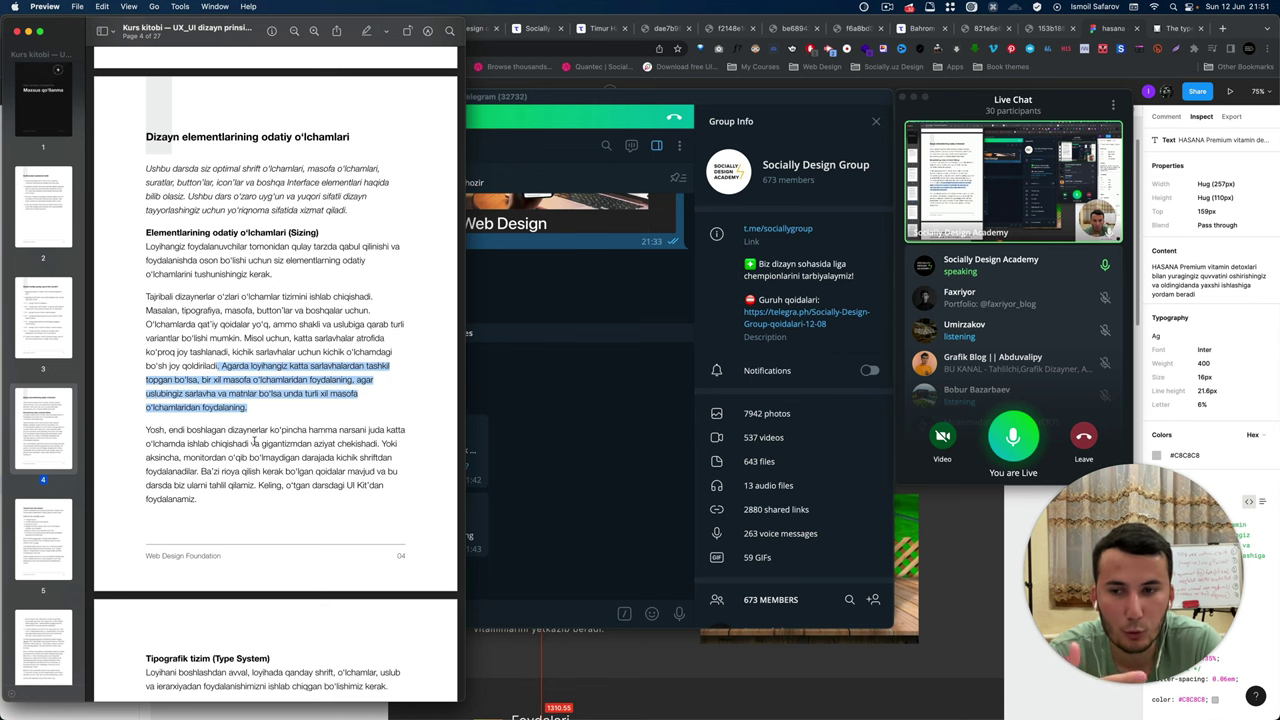
{"action": "scroll", "coordinate": [256, 441], "scroll_direction": "down", "scroll_amount": 3}
{"action": "left_click_drag", "start_coordinate": [146, 356], "coordinate": [156, 356]}
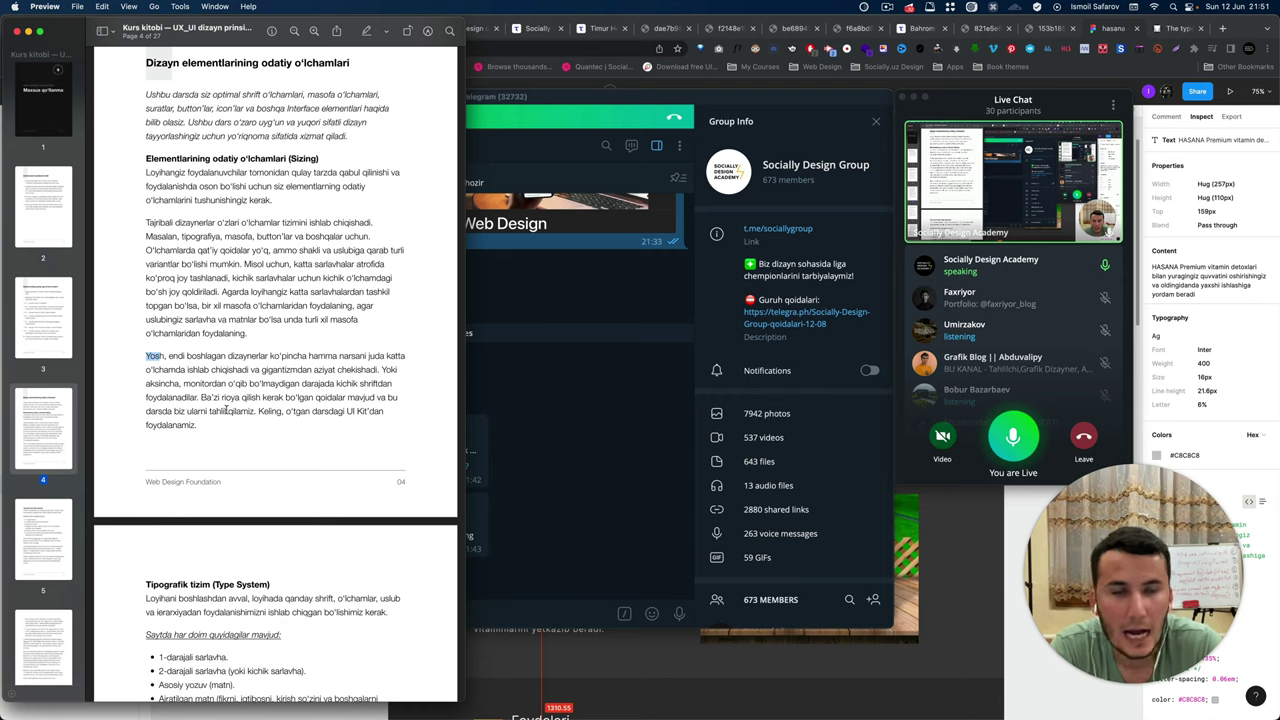
Page the course PDF from page 4 to page 5 and highlight the Tipografik tizim (Type System) section.
{"action": "scroll", "coordinate": [228, 413], "scroll_direction": "down", "scroll_amount": 5}
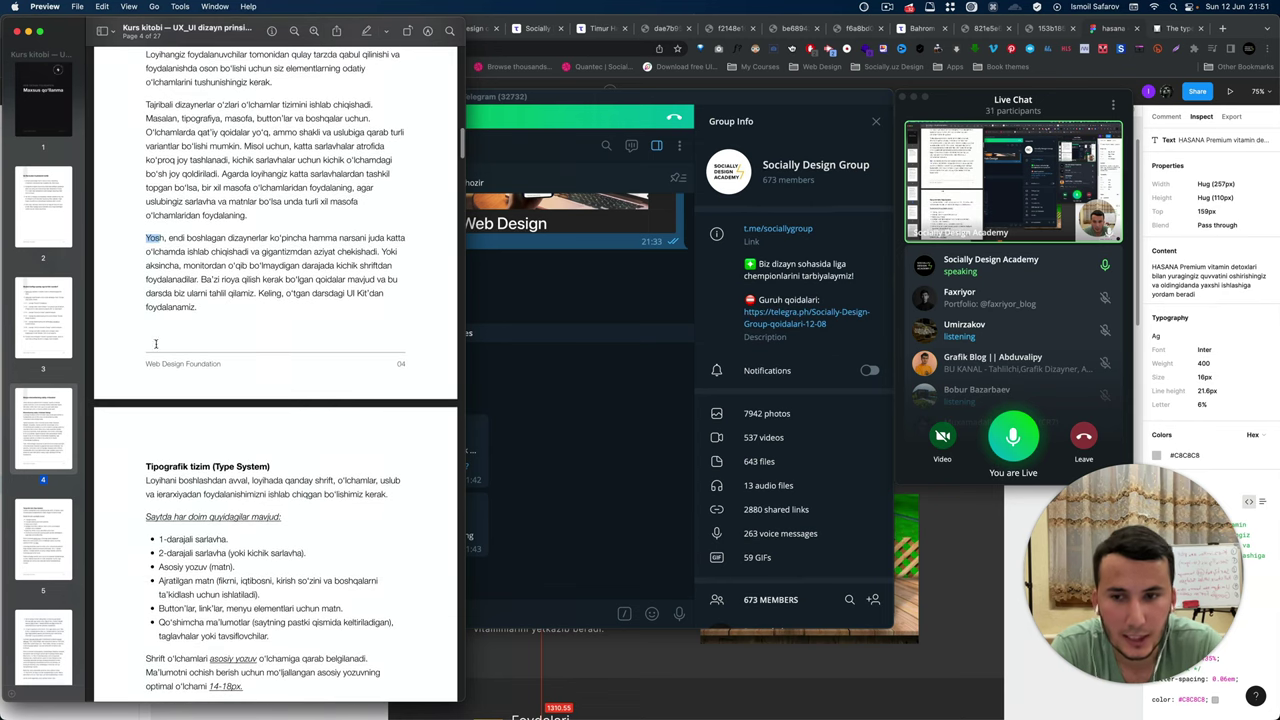
{"action": "left_click_drag", "start_coordinate": [236, 268], "coordinate": [320, 299]}
{"action": "left_click", "coordinate": [309, 324]}
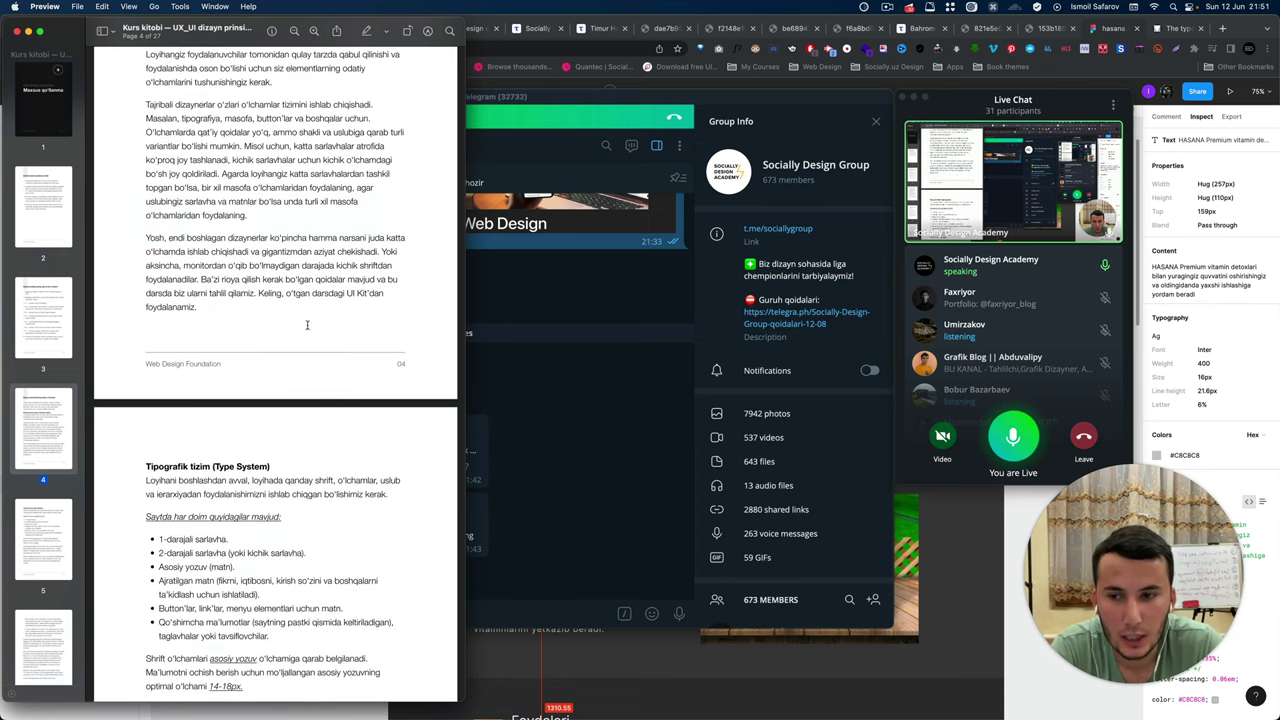
{"action": "scroll", "coordinate": [306, 325], "scroll_direction": "up", "scroll_amount": 5}
{"action": "scroll", "coordinate": [306, 325], "scroll_direction": "up", "scroll_amount": 7}
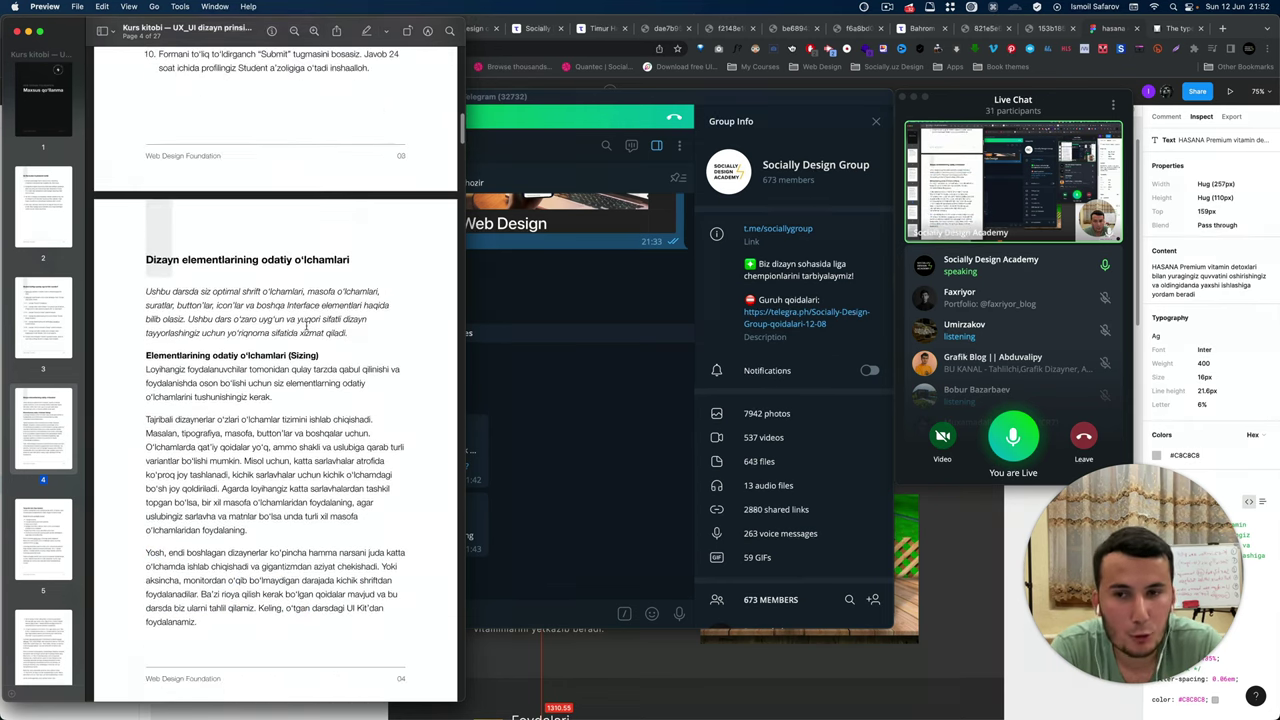
{"action": "scroll", "coordinate": [306, 325], "scroll_direction": "down", "scroll_amount": 8}
{"action": "scroll", "coordinate": [306, 325], "scroll_direction": "down", "scroll_amount": 4}
{"action": "scroll", "coordinate": [307, 322], "scroll_direction": "down", "scroll_amount": 5}
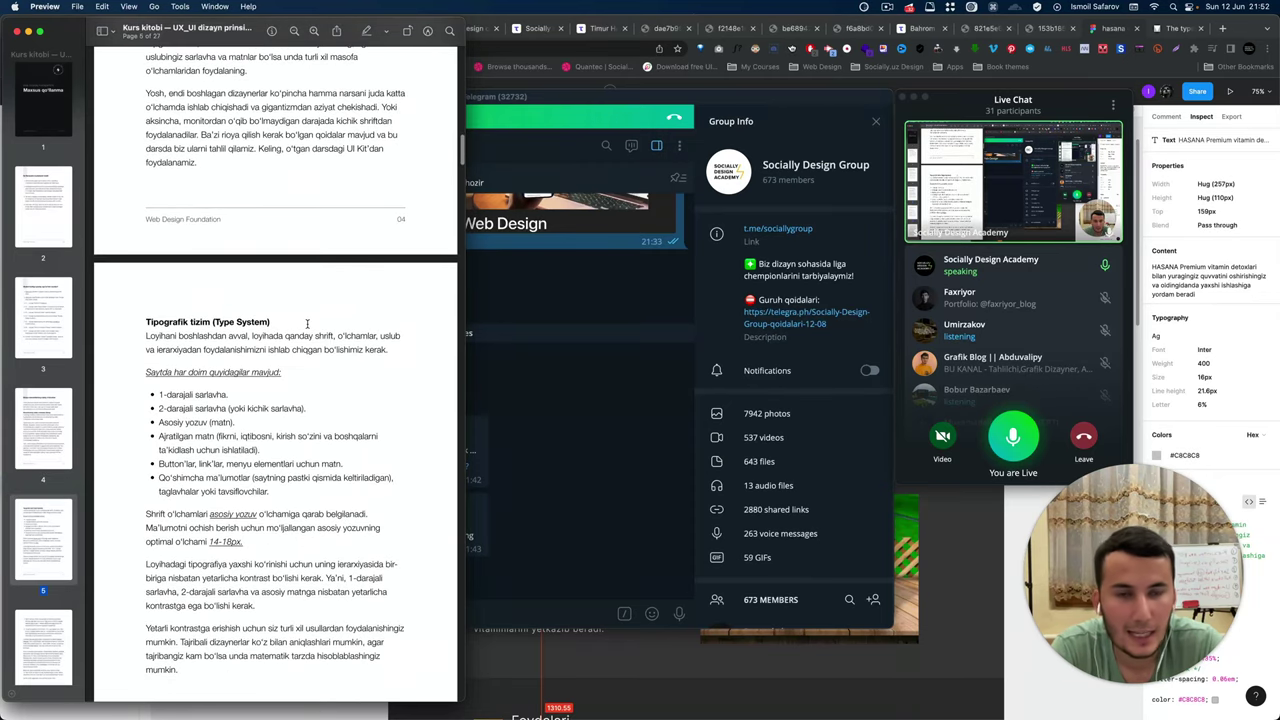
{"action": "left_click_drag", "start_coordinate": [142, 322], "coordinate": [282, 321]}
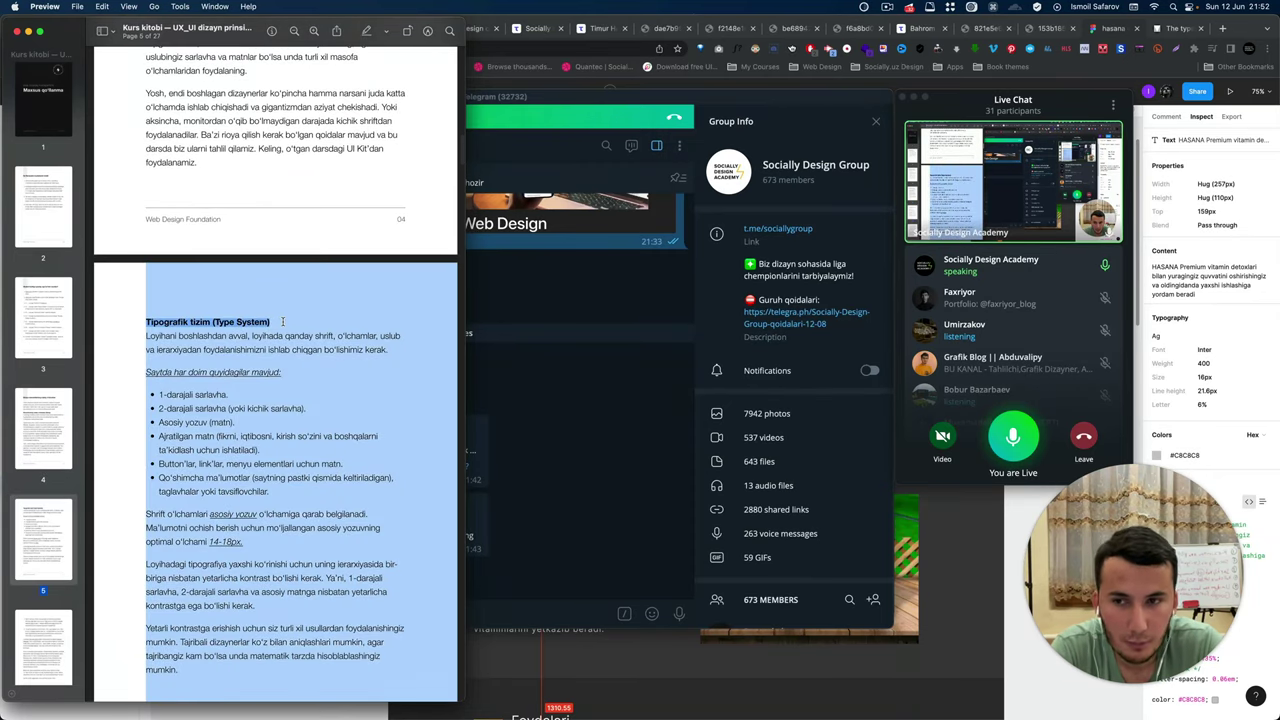
{"action": "left_click", "coordinate": [268, 343]}
Continue to page 9 on spacing, highlight a line, and bring the Figma landing page forward.
{"action": "scroll", "coordinate": [268, 343], "scroll_direction": "down", "scroll_amount": 10}
{"action": "scroll", "coordinate": [268, 343], "scroll_direction": "down", "scroll_amount": 12}
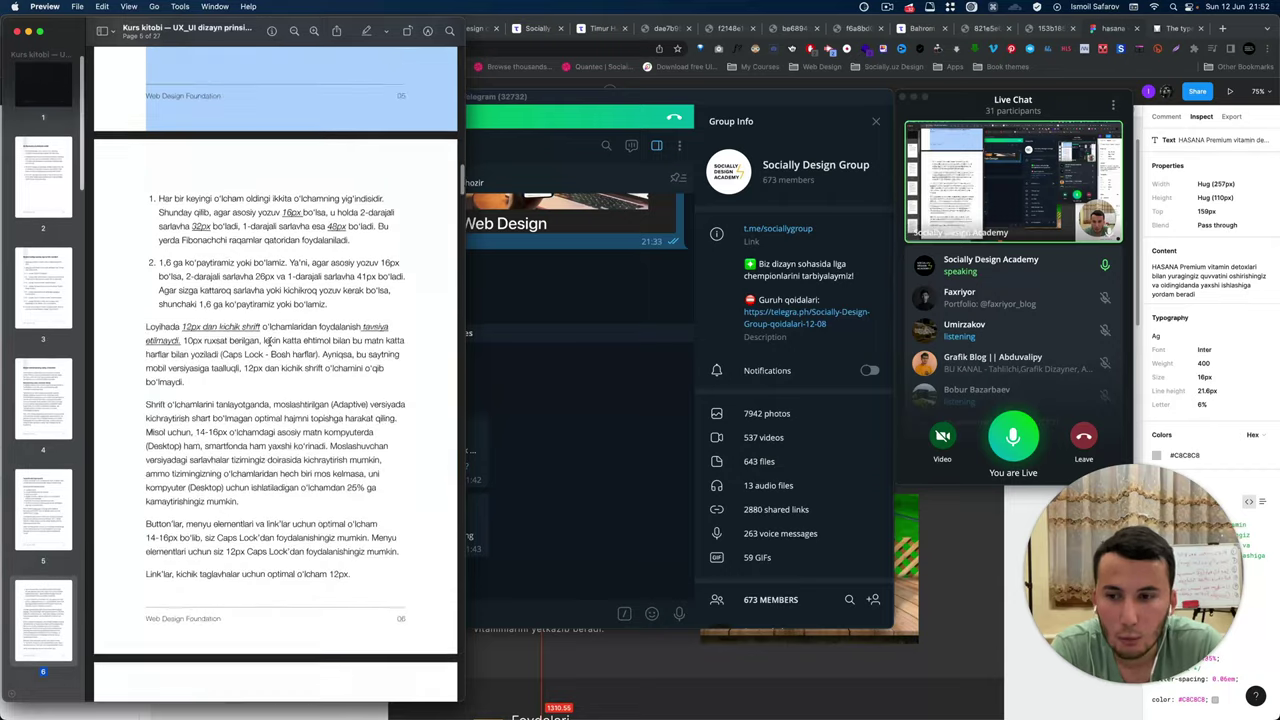
{"action": "scroll", "coordinate": [266, 344], "scroll_direction": "down", "scroll_amount": 12}
{"action": "scroll", "coordinate": [266, 344], "scroll_direction": "down", "scroll_amount": 15}
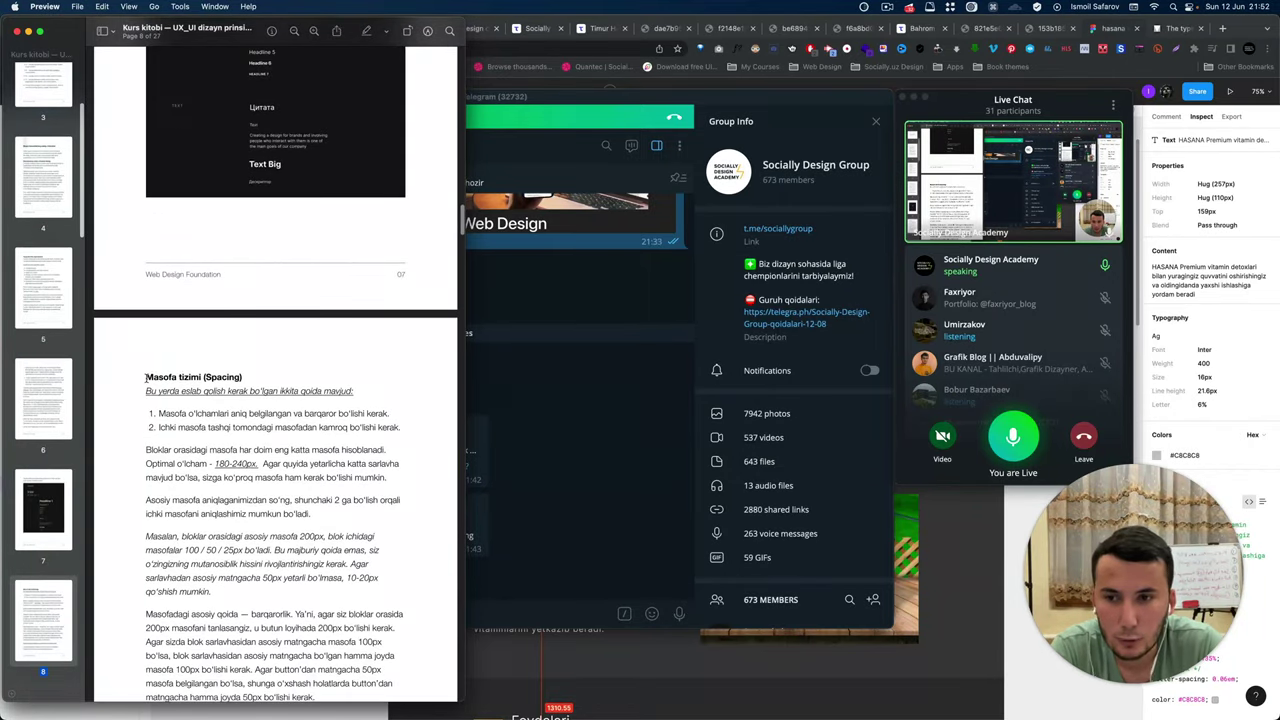
{"action": "left_click_drag", "start_coordinate": [147, 378], "coordinate": [207, 377]}
{"action": "scroll", "coordinate": [250, 377], "scroll_direction": "down", "scroll_amount": 5}
{"action": "scroll", "coordinate": [250, 380], "scroll_direction": "down", "scroll_amount": 5}
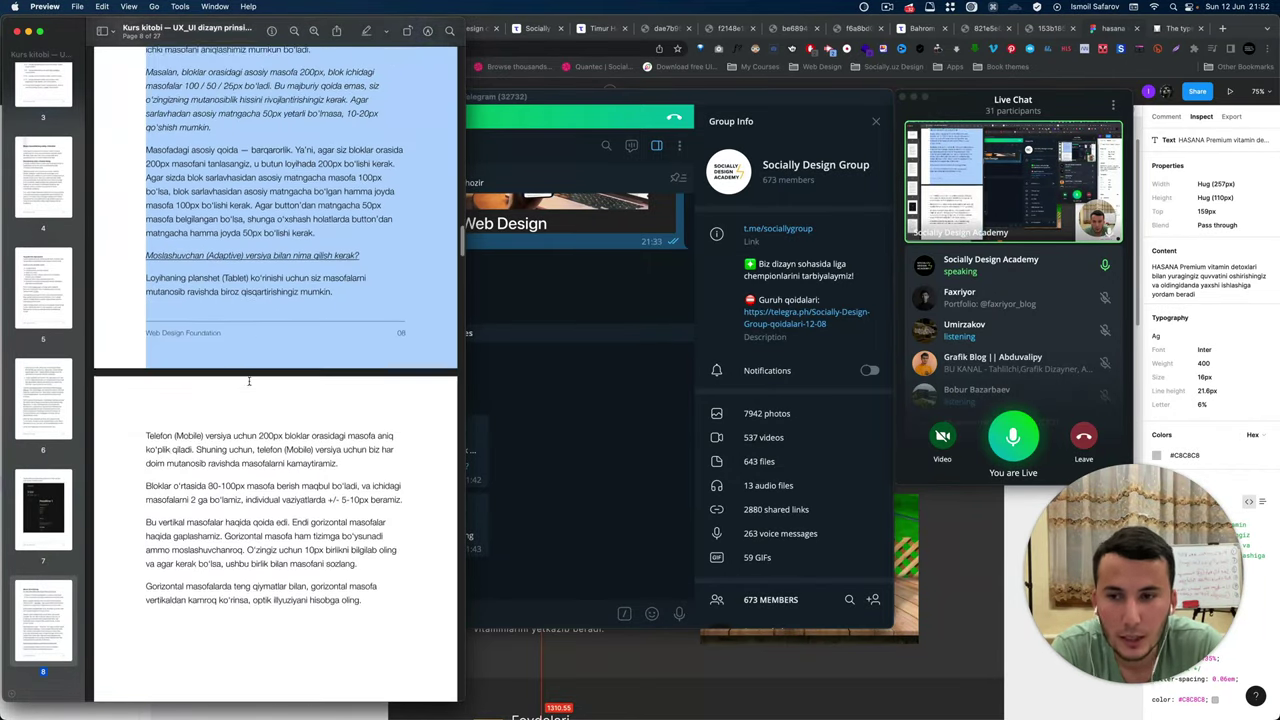
{"action": "scroll", "coordinate": [250, 383], "scroll_direction": "down", "scroll_amount": 4}
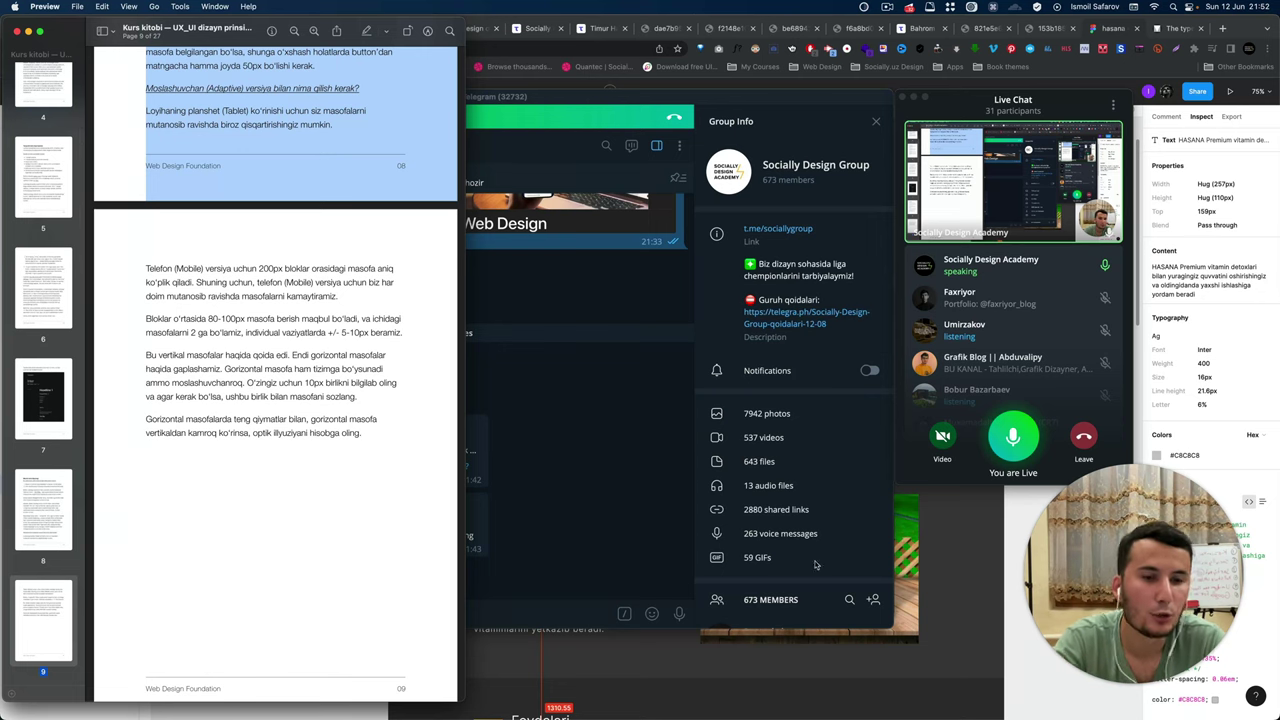
{"action": "left_click", "coordinate": [945, 579]}
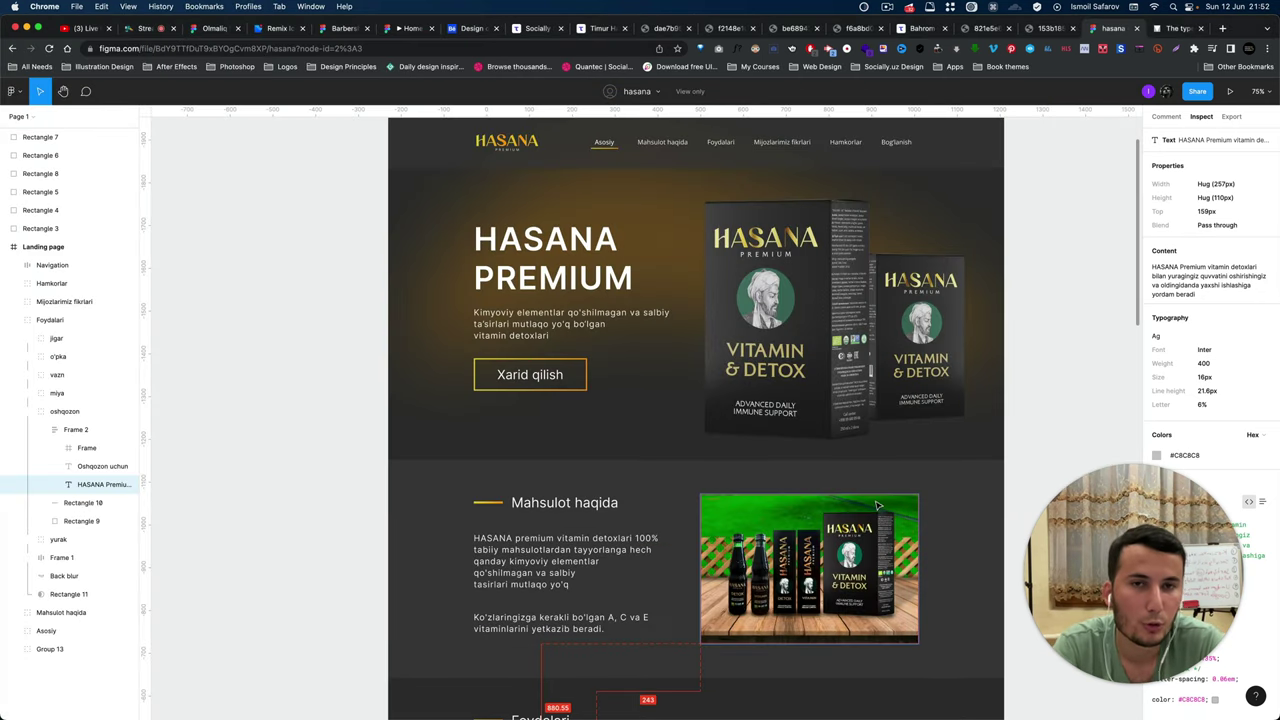
Pan across the HASANA landing page, select the reviews background frame, then switch to Telegram.
{"action": "scroll", "coordinate": [325, 471], "scroll_direction": "down", "scroll_amount": 5}
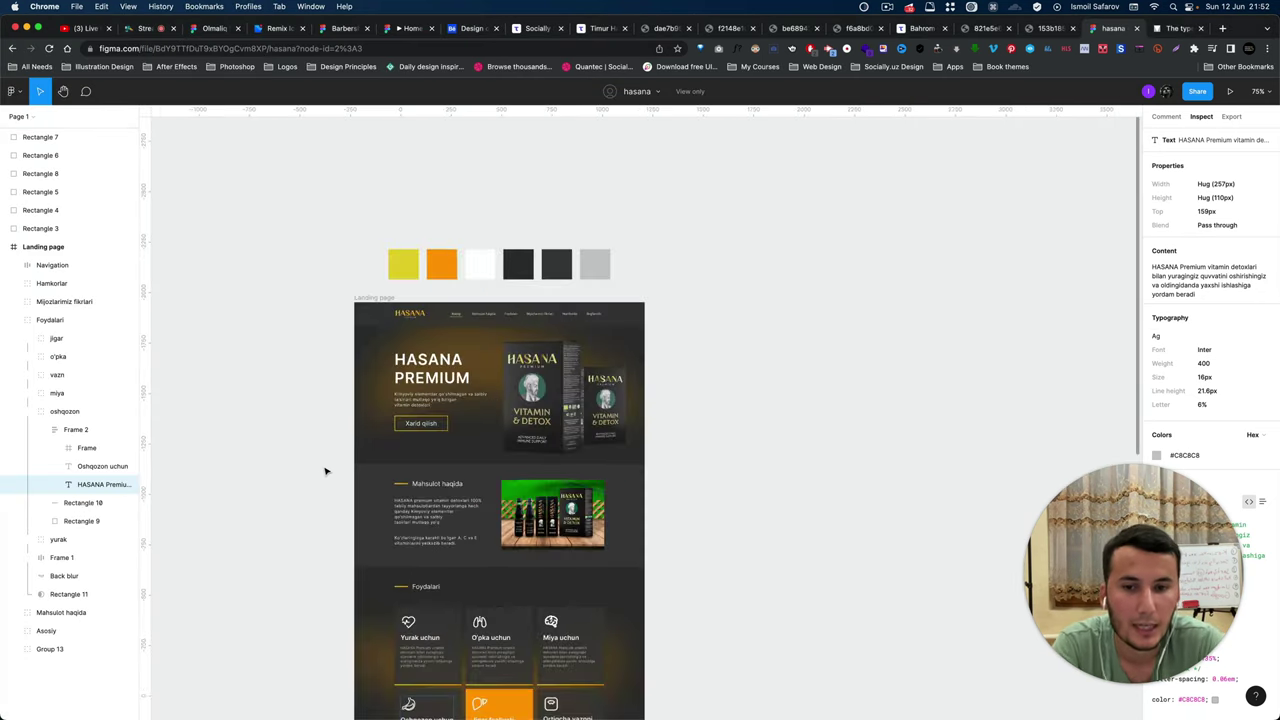
{"action": "scroll", "coordinate": [325, 471], "scroll_direction": "down", "scroll_amount": 3}
{"action": "scroll", "coordinate": [330, 465], "scroll_direction": "left", "scroll_amount": 2}
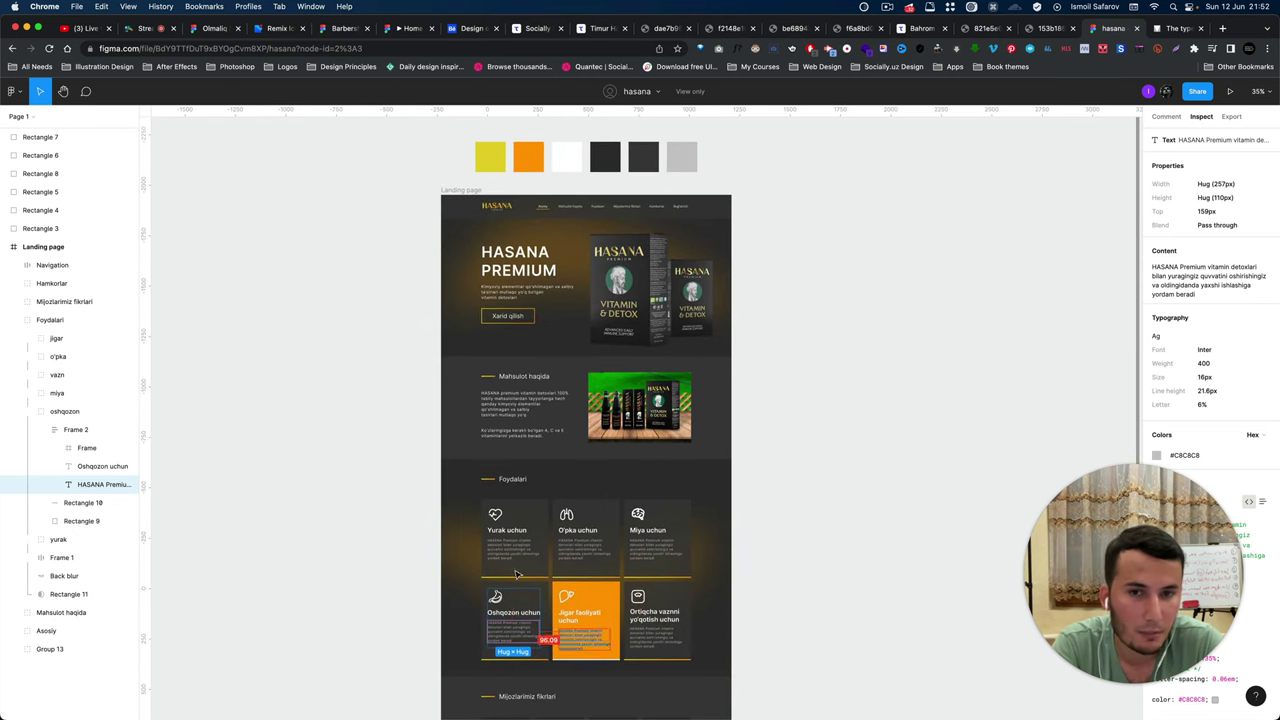
{"action": "scroll", "coordinate": [770, 555], "scroll_direction": "down", "scroll_amount": 3}
{"action": "scroll", "coordinate": [740, 549], "scroll_direction": "down", "scroll_amount": 4}
{"action": "scroll", "coordinate": [600, 420], "scroll_direction": "up", "scroll_amount": 5}
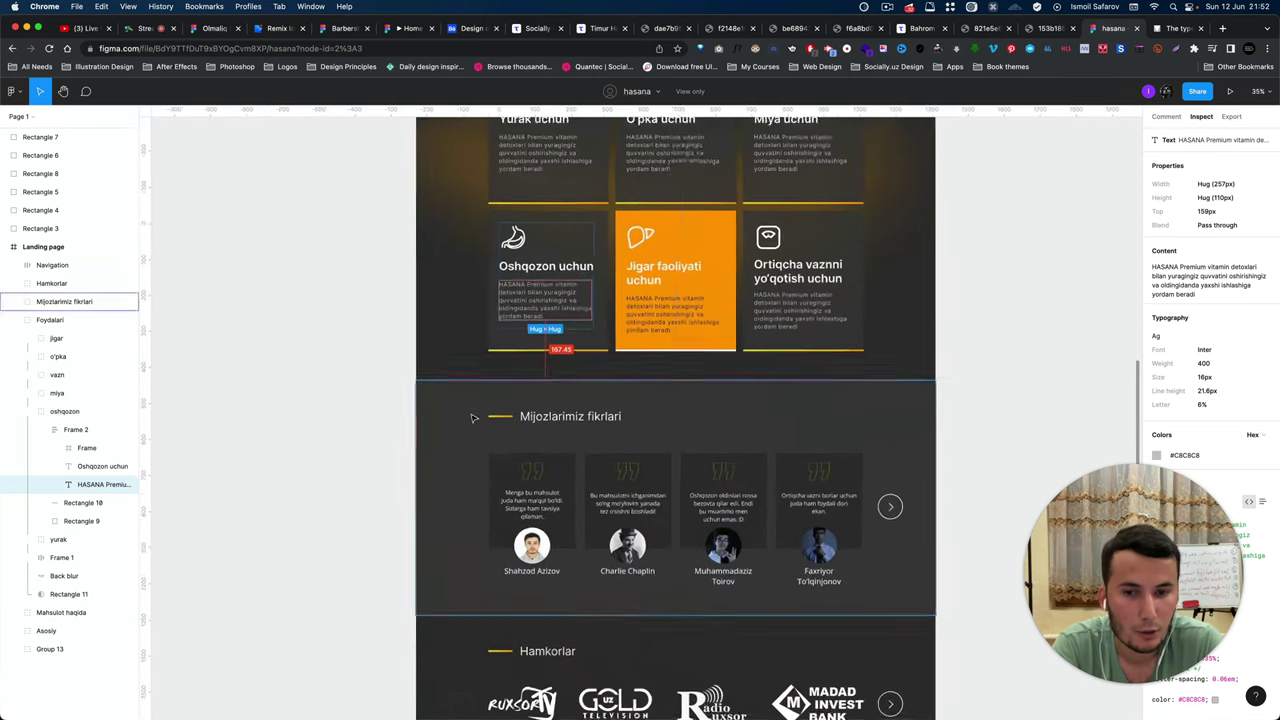
{"action": "left_click", "coordinate": [420, 456]}
{"action": "scroll", "coordinate": [399, 456], "scroll_direction": "down", "scroll_amount": 5}
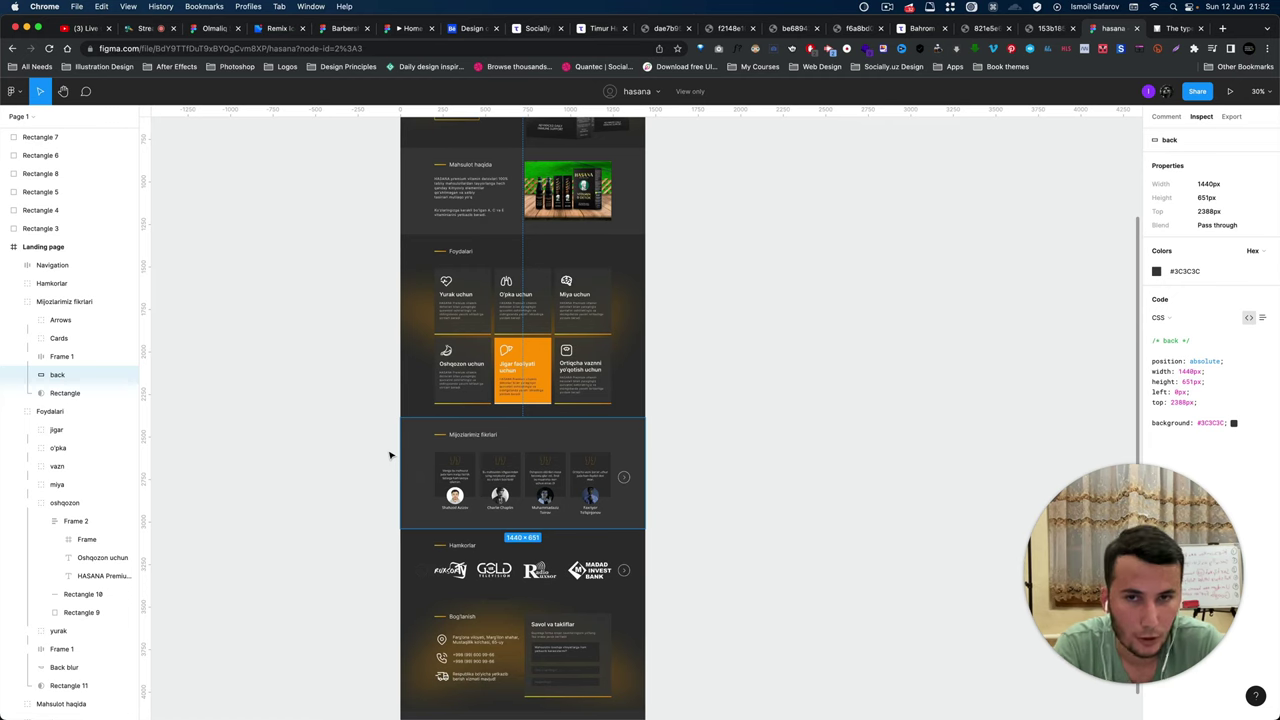
{"action": "key", "text": "super+Tab"}
{"action": "key", "text": "super+Tab"}
{"action": "key", "text": "Tab"}
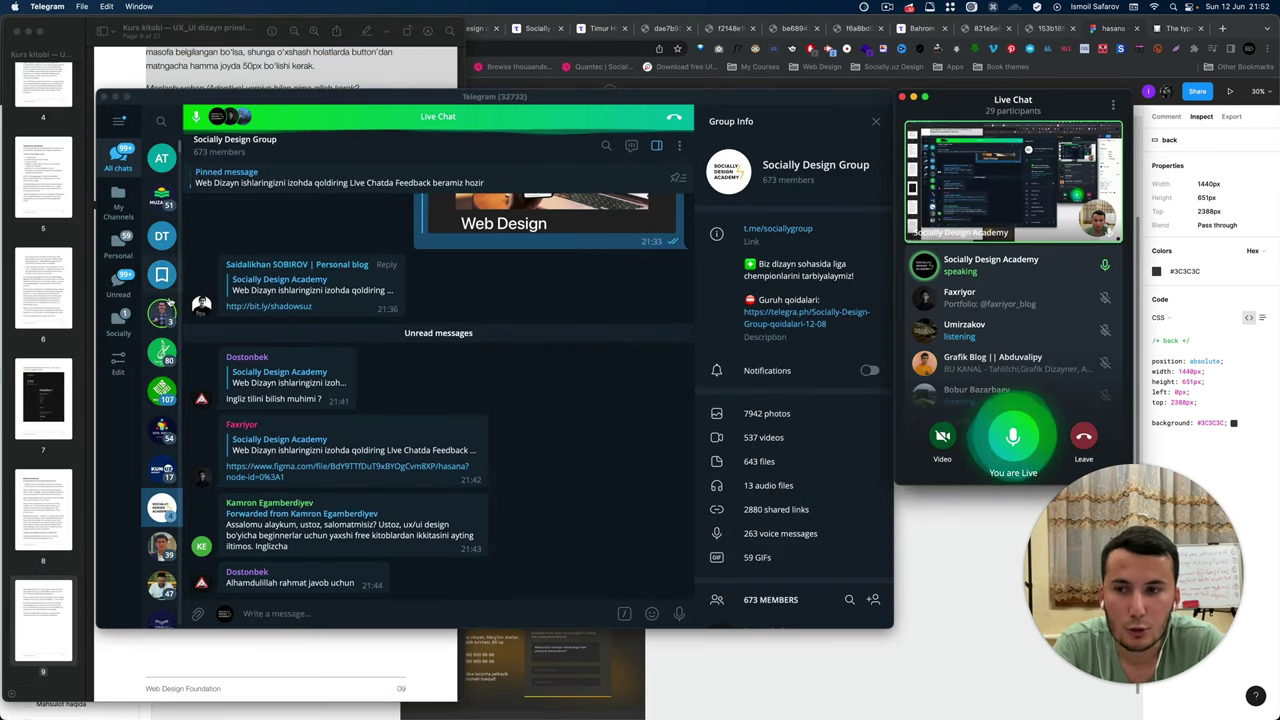
Switch to the other Telegram account and open the Web Design Foundation tasks group chat.
{"action": "left_click", "coordinate": [119, 120]}
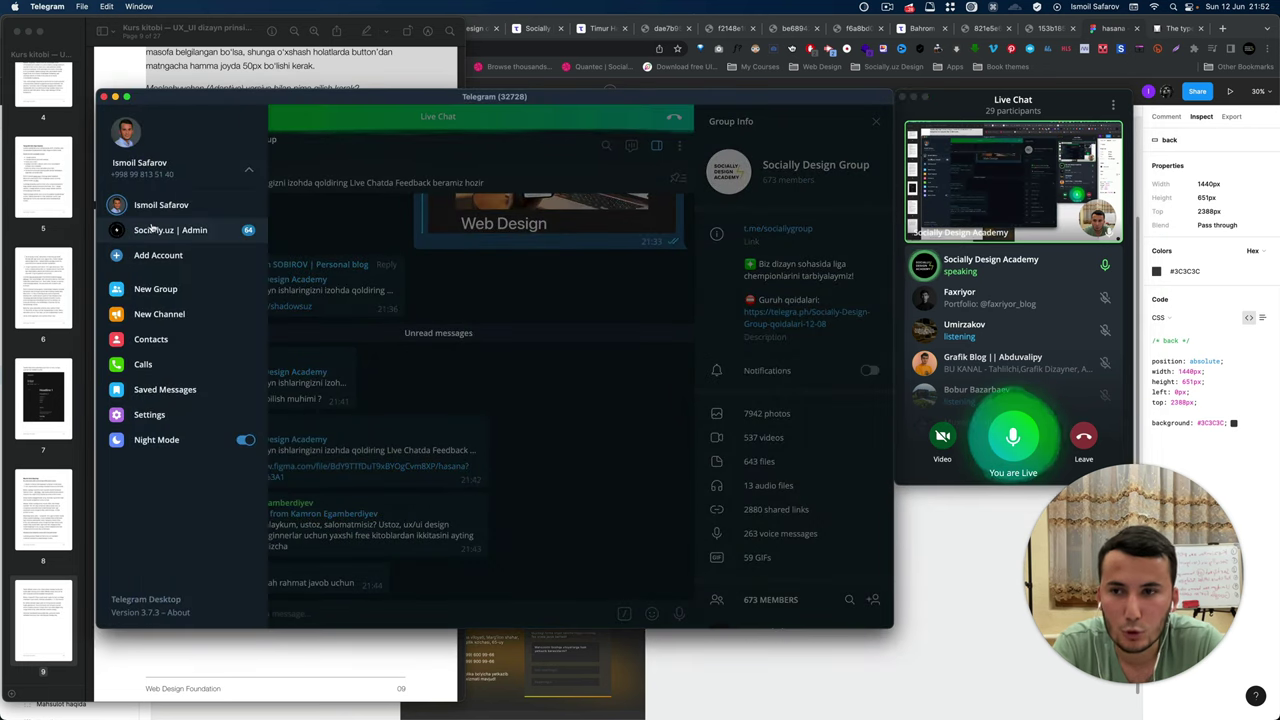
{"action": "left_click", "coordinate": [180, 200]}
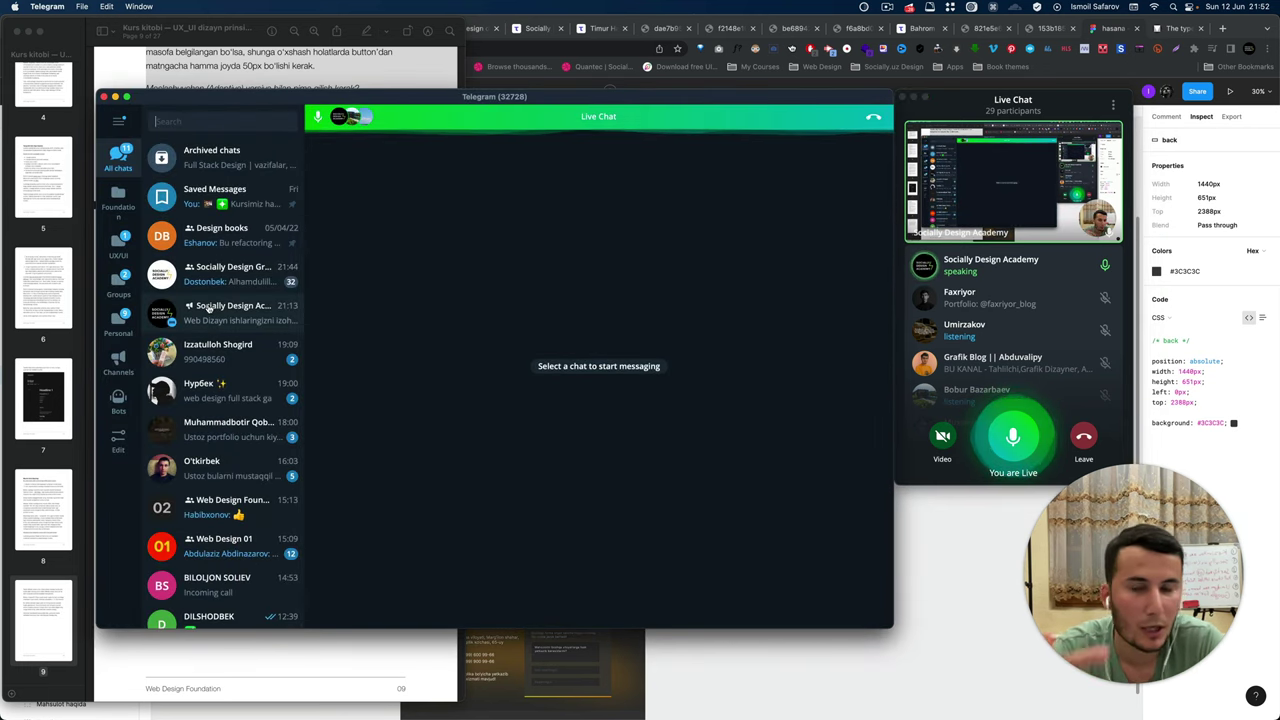
{"action": "left_click", "coordinate": [118, 198]}
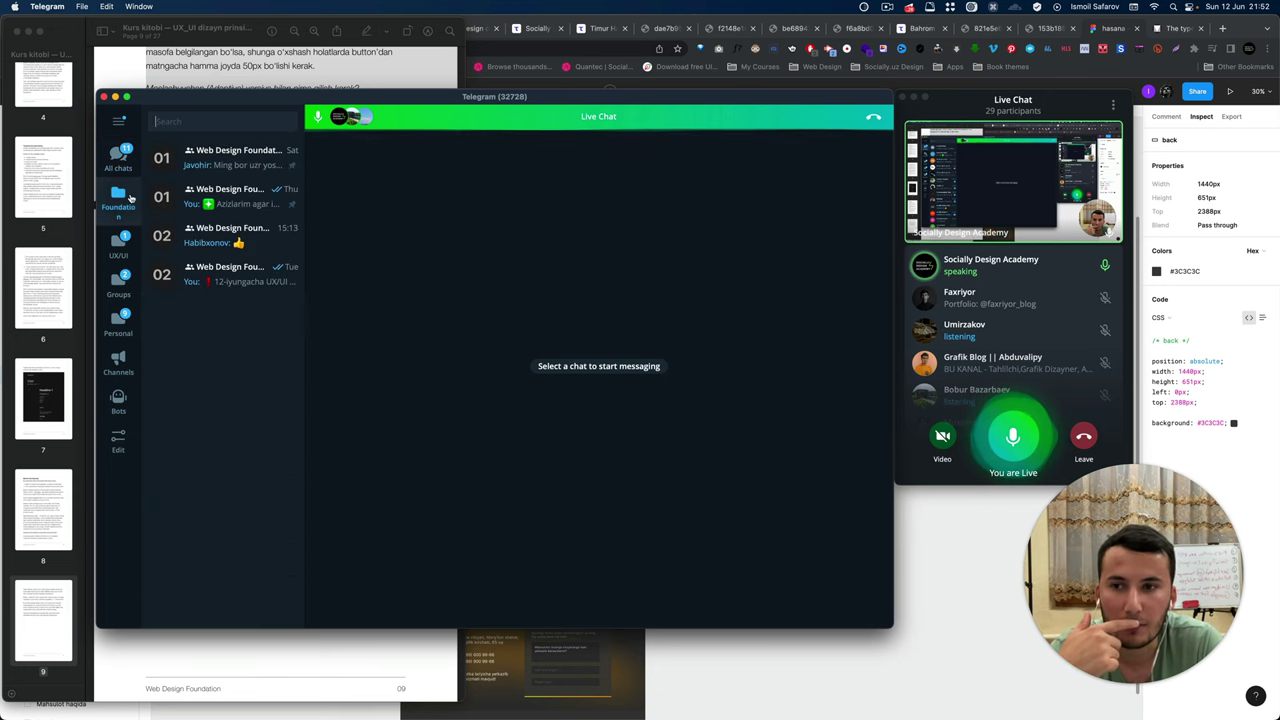
{"action": "left_click", "coordinate": [193, 190]}
Scroll up in the chat and open the Figma course lesson link in the browser.
{"action": "scroll", "coordinate": [481, 370], "scroll_direction": "up", "scroll_amount": 5}
{"action": "scroll", "coordinate": [481, 370], "scroll_direction": "up", "scroll_amount": 5}
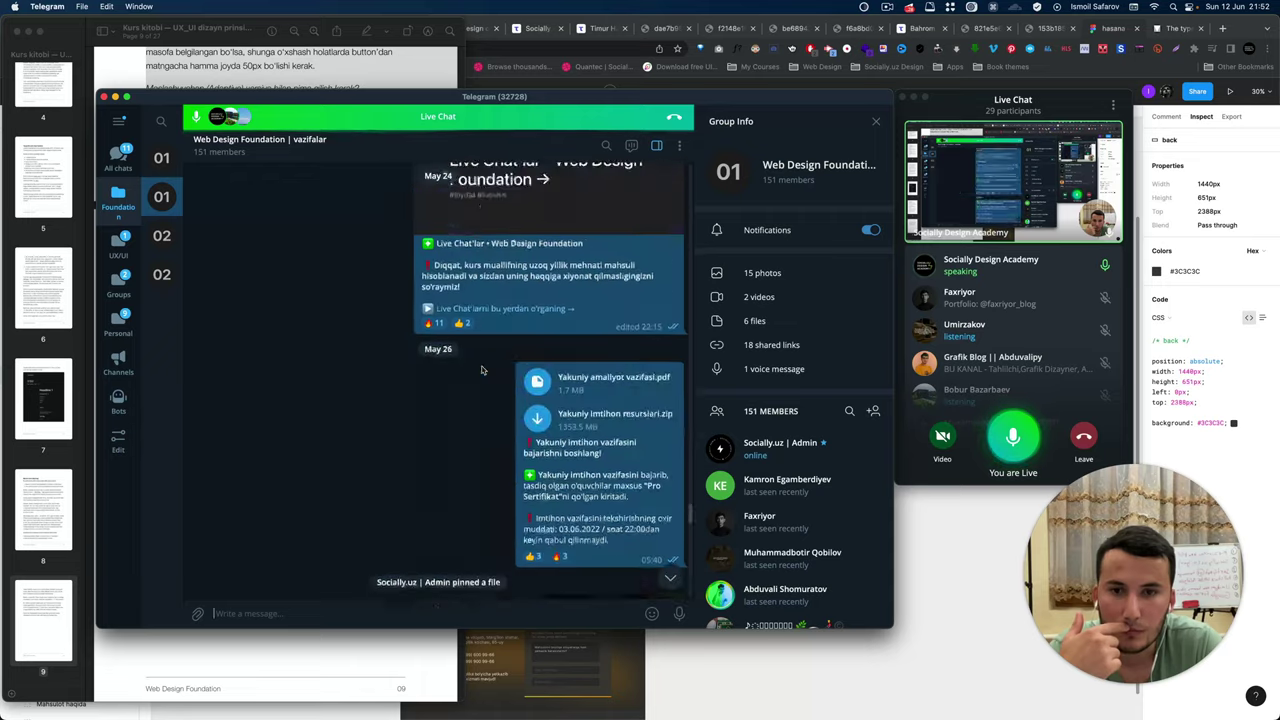
{"action": "scroll", "coordinate": [481, 370], "scroll_direction": "up", "scroll_amount": 5}
{"action": "scroll", "coordinate": [481, 370], "scroll_direction": "up", "scroll_amount": 5}
{"action": "scroll", "coordinate": [481, 370], "scroll_direction": "up", "scroll_amount": 5}
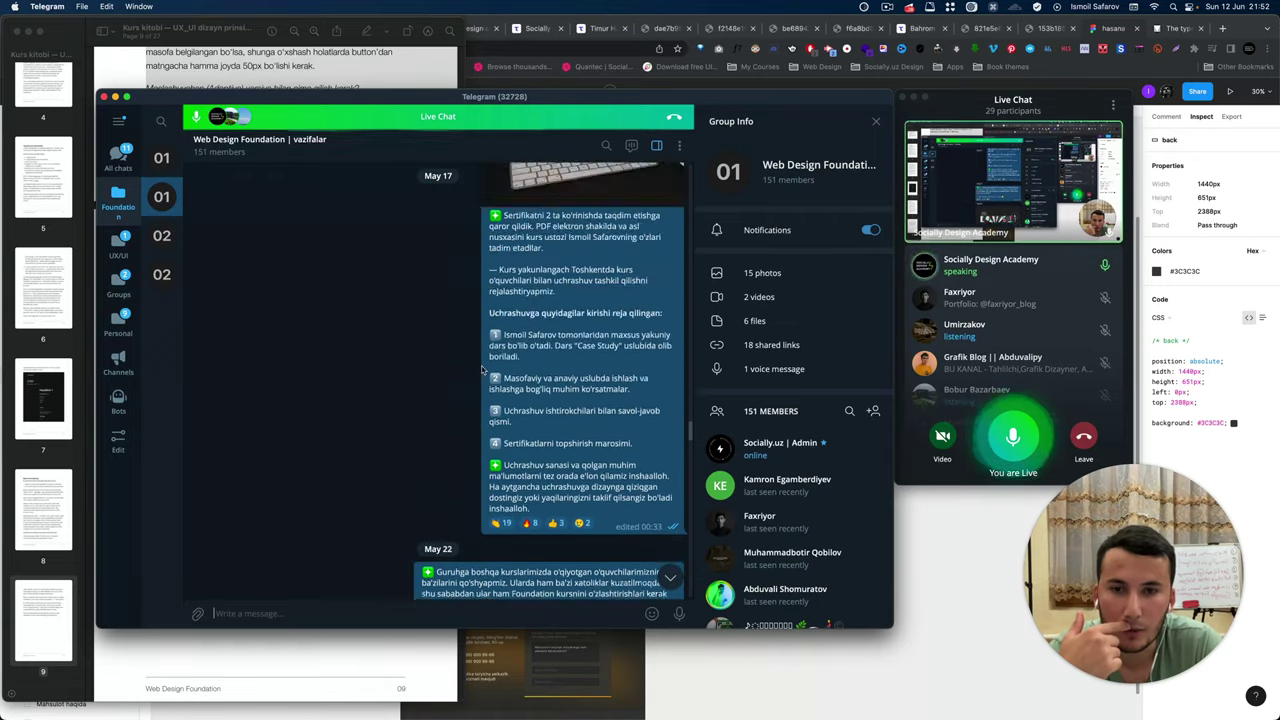
{"action": "scroll", "coordinate": [481, 370], "scroll_direction": "up", "scroll_amount": 5}
{"action": "scroll", "coordinate": [481, 370], "scroll_direction": "up", "scroll_amount": 5}
{"action": "scroll", "coordinate": [481, 370], "scroll_direction": "up", "scroll_amount": 5}
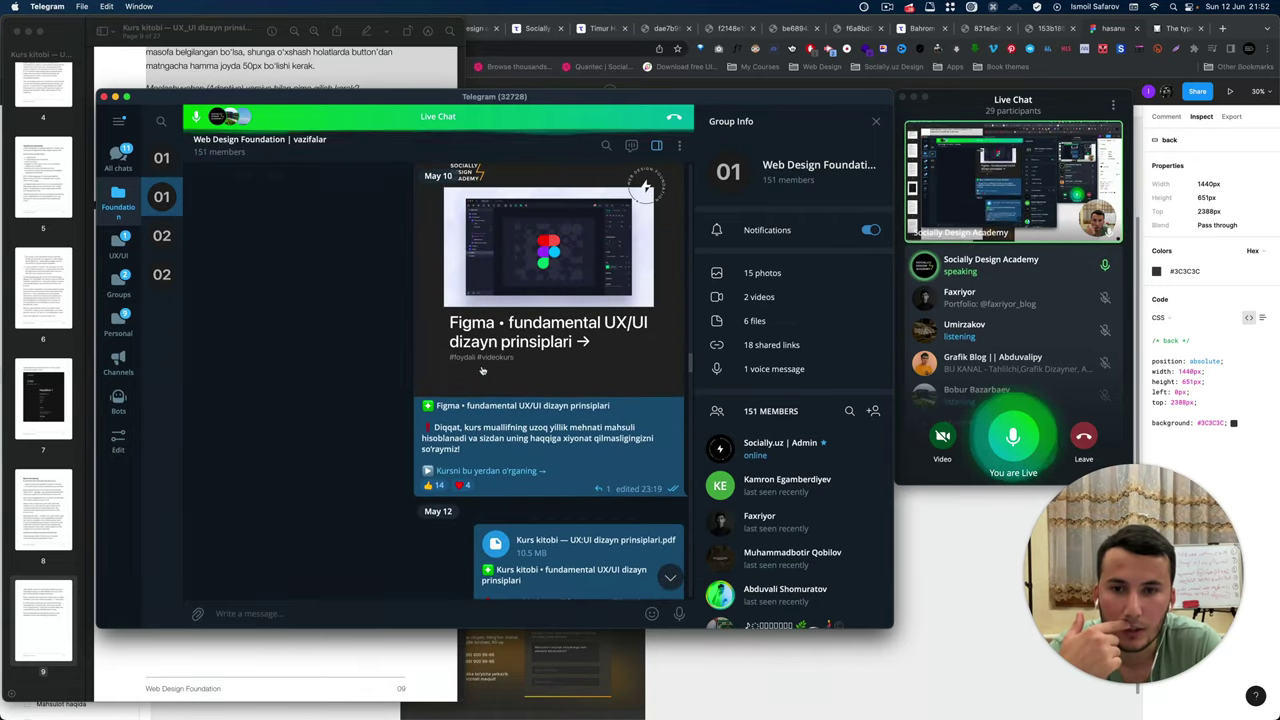
{"action": "left_click", "coordinate": [475, 472]}
{"action": "left_click", "coordinate": [572, 401]}
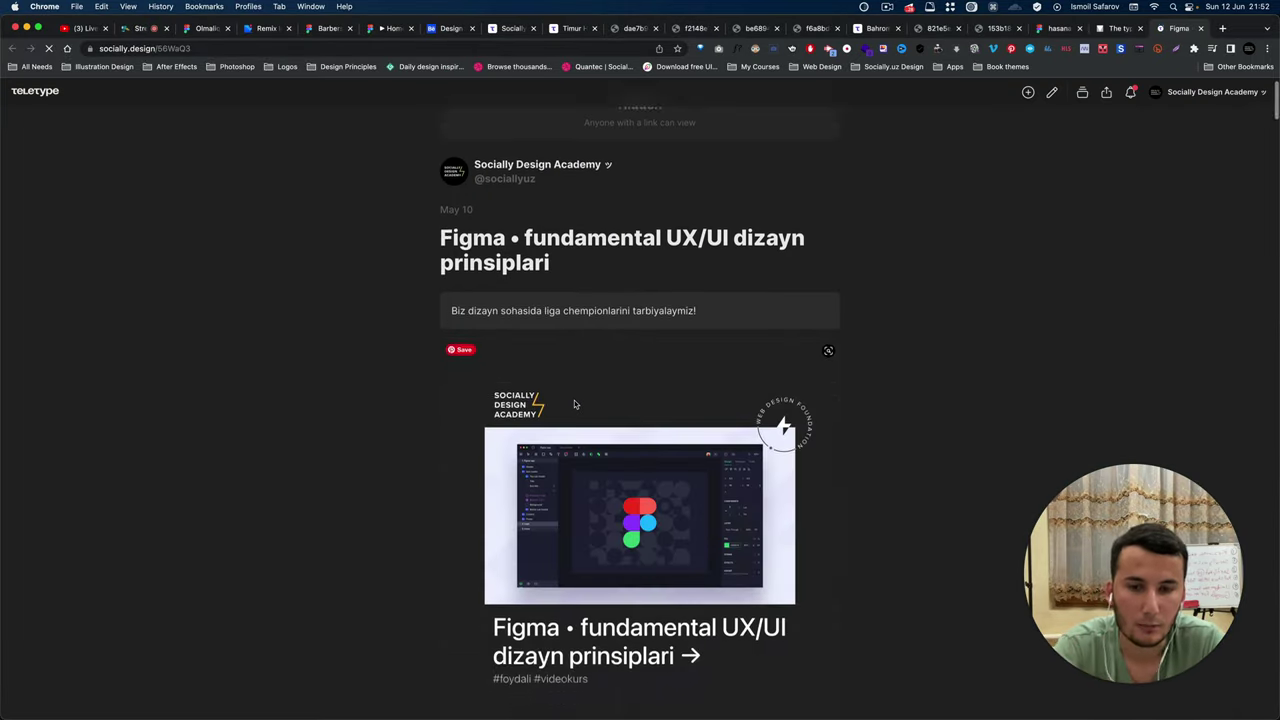
Return to the Telegram chat and open the Adobe XD course lesson link in the browser.
{"action": "scroll", "coordinate": [574, 404], "scroll_direction": "down", "scroll_amount": 5}
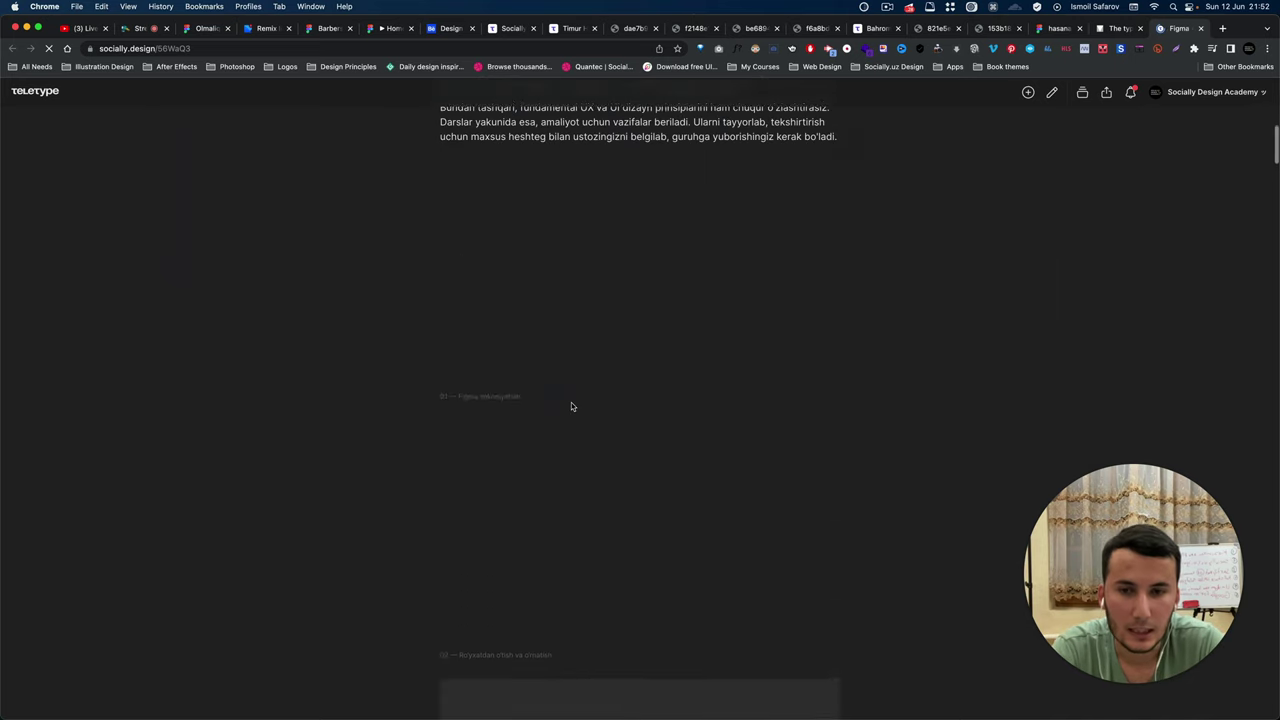
{"action": "key", "text": "super+Tab"}
{"action": "scroll", "coordinate": [473, 338], "scroll_direction": "up", "scroll_amount": 5}
{"action": "scroll", "coordinate": [473, 338], "scroll_direction": "up", "scroll_amount": 5}
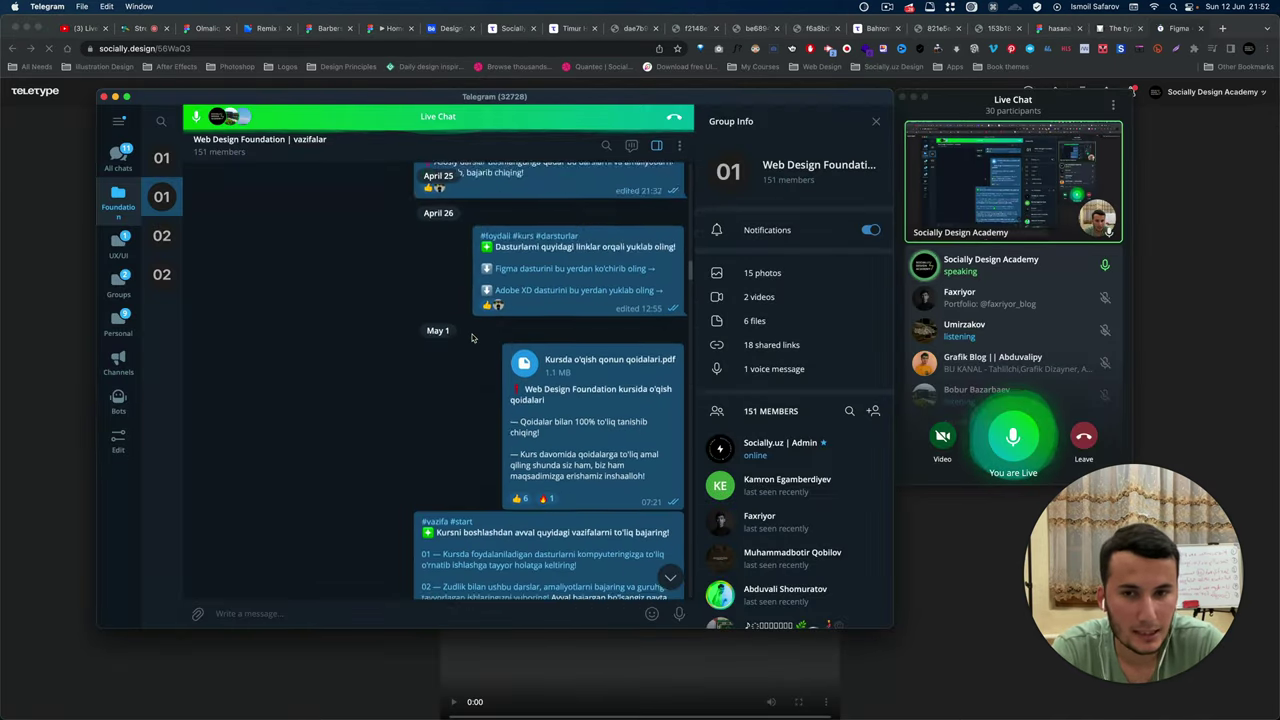
{"action": "scroll", "coordinate": [473, 338], "scroll_direction": "up", "scroll_amount": 5}
{"action": "scroll", "coordinate": [473, 338], "scroll_direction": "up", "scroll_amount": 3}
{"action": "scroll", "coordinate": [473, 338], "scroll_direction": "up", "scroll_amount": 3}
{"action": "scroll", "coordinate": [473, 338], "scroll_direction": "up", "scroll_amount": 5}
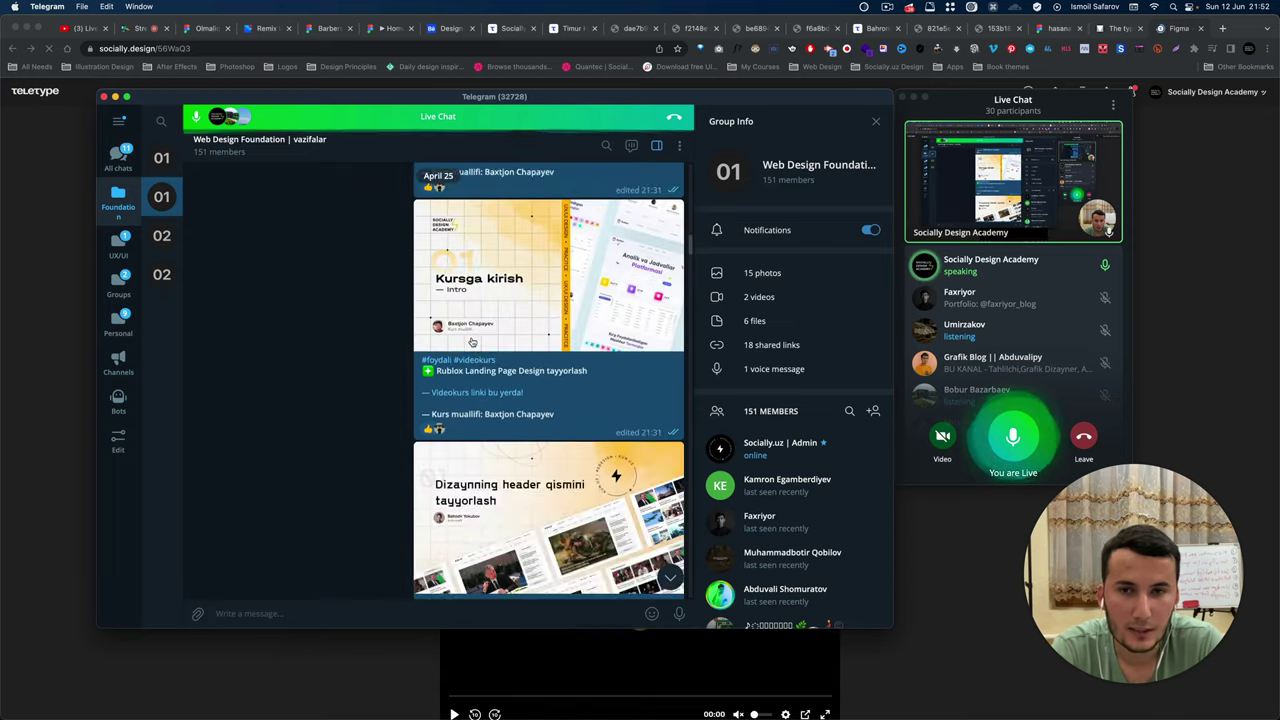
{"action": "scroll", "coordinate": [473, 340], "scroll_direction": "up", "scroll_amount": 3}
{"action": "scroll", "coordinate": [472, 343], "scroll_direction": "up", "scroll_amount": 3}
{"action": "scroll", "coordinate": [472, 343], "scroll_direction": "down", "scroll_amount": 5}
{"action": "scroll", "coordinate": [472, 343], "scroll_direction": "down", "scroll_amount": 5}
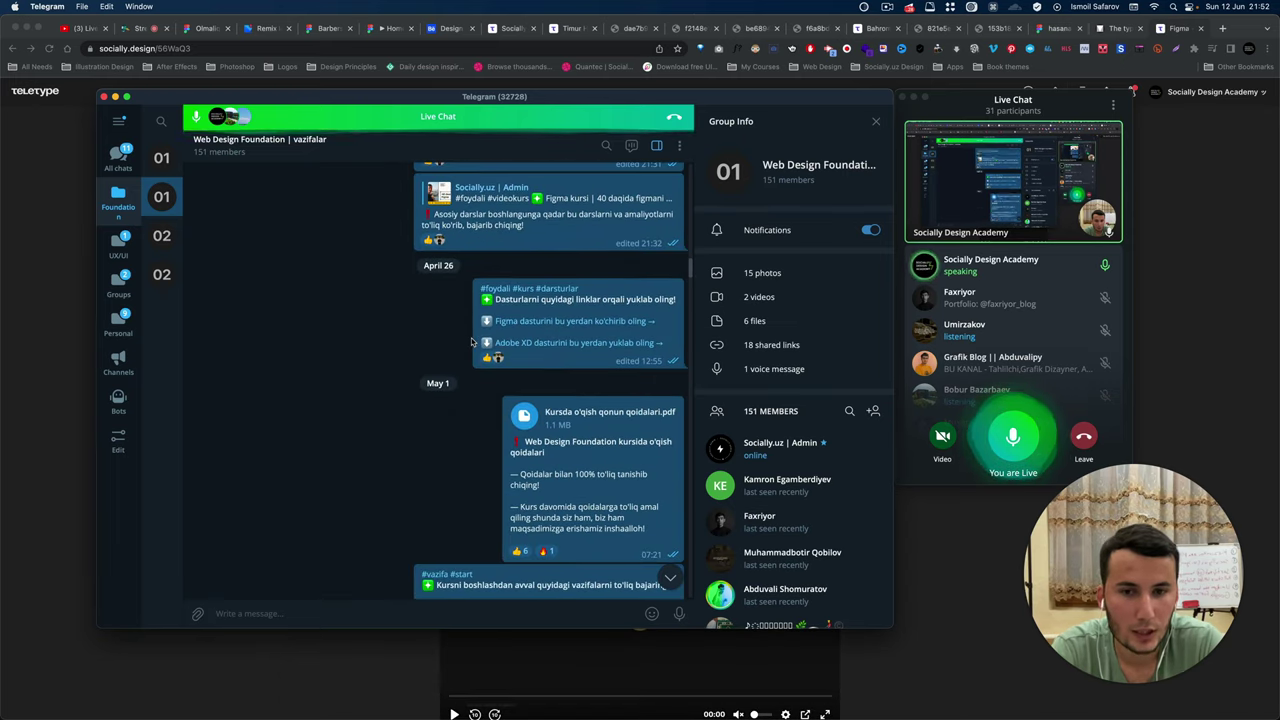
{"action": "scroll", "coordinate": [472, 342], "scroll_direction": "down", "scroll_amount": 2}
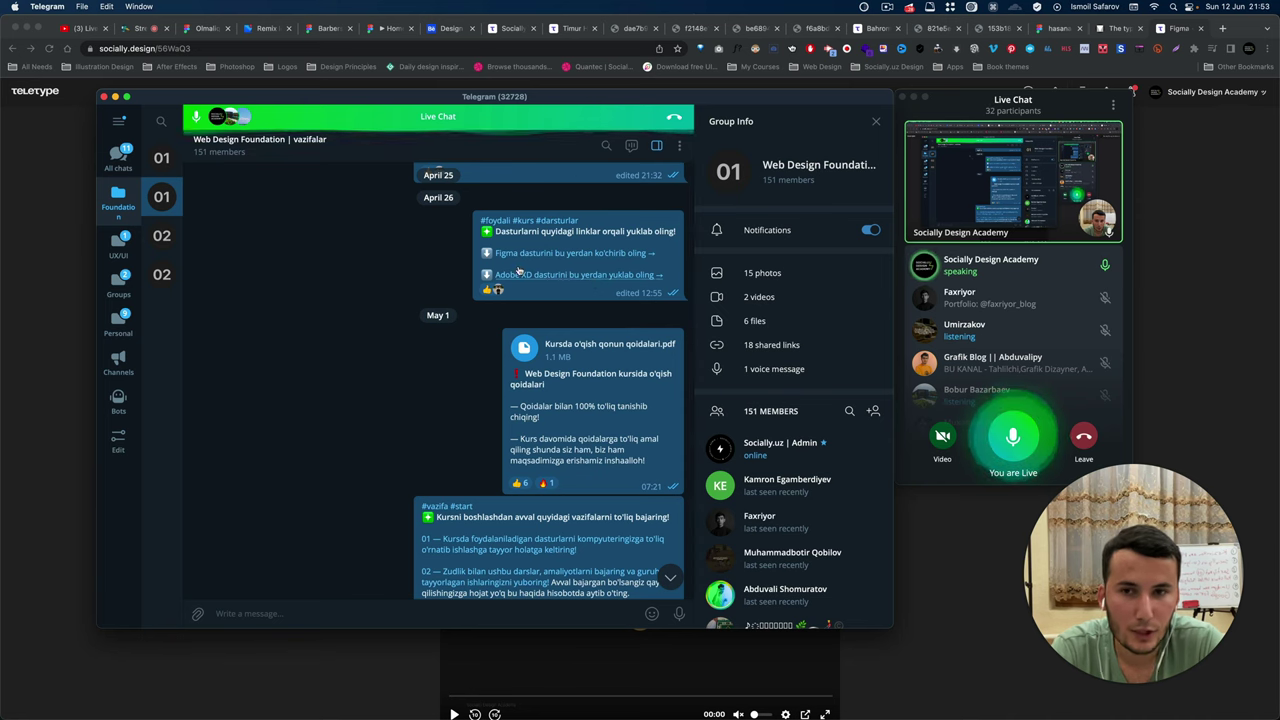
{"action": "scroll", "coordinate": [424, 296], "scroll_direction": "up", "scroll_amount": 1}
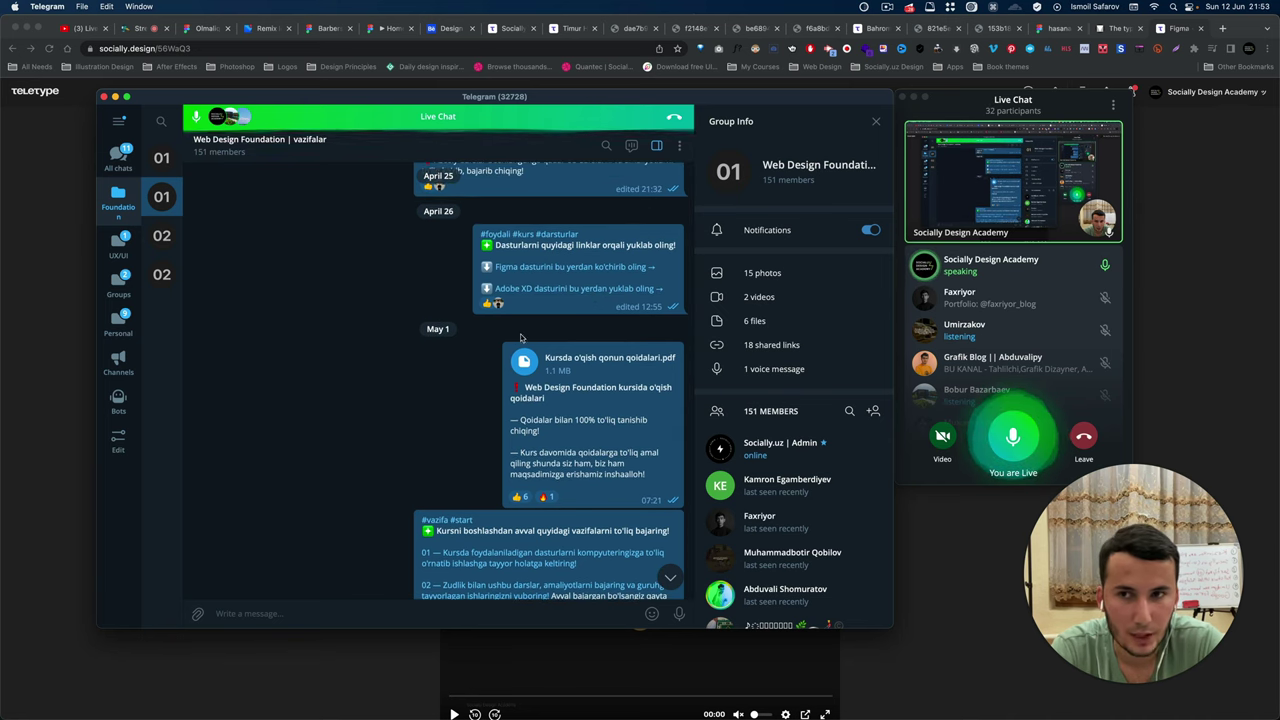
{"action": "scroll", "coordinate": [473, 313], "scroll_direction": "down", "scroll_amount": 3}
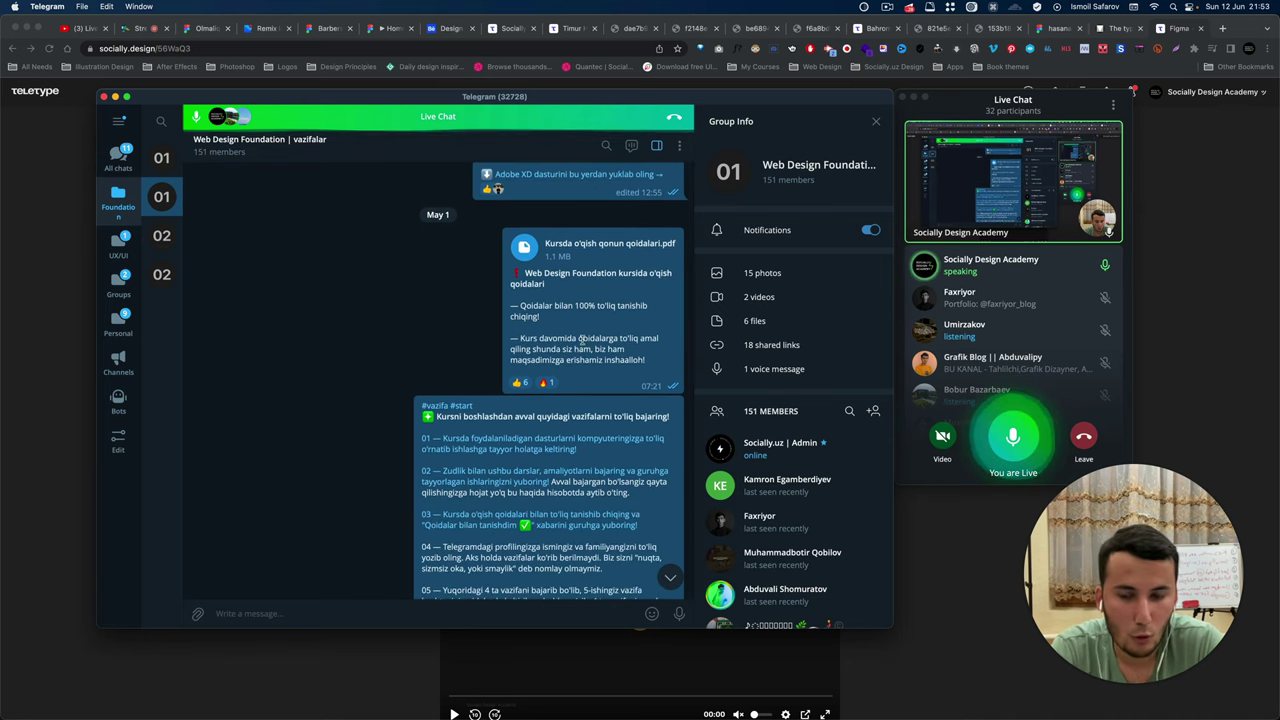
{"action": "scroll", "coordinate": [630, 290], "scroll_direction": "down", "scroll_amount": 4}
{"action": "scroll", "coordinate": [610, 315], "scroll_direction": "down", "scroll_amount": 2}
{"action": "scroll", "coordinate": [590, 335], "scroll_direction": "down", "scroll_amount": 6}
{"action": "scroll", "coordinate": [585, 345], "scroll_direction": "down", "scroll_amount": 2}
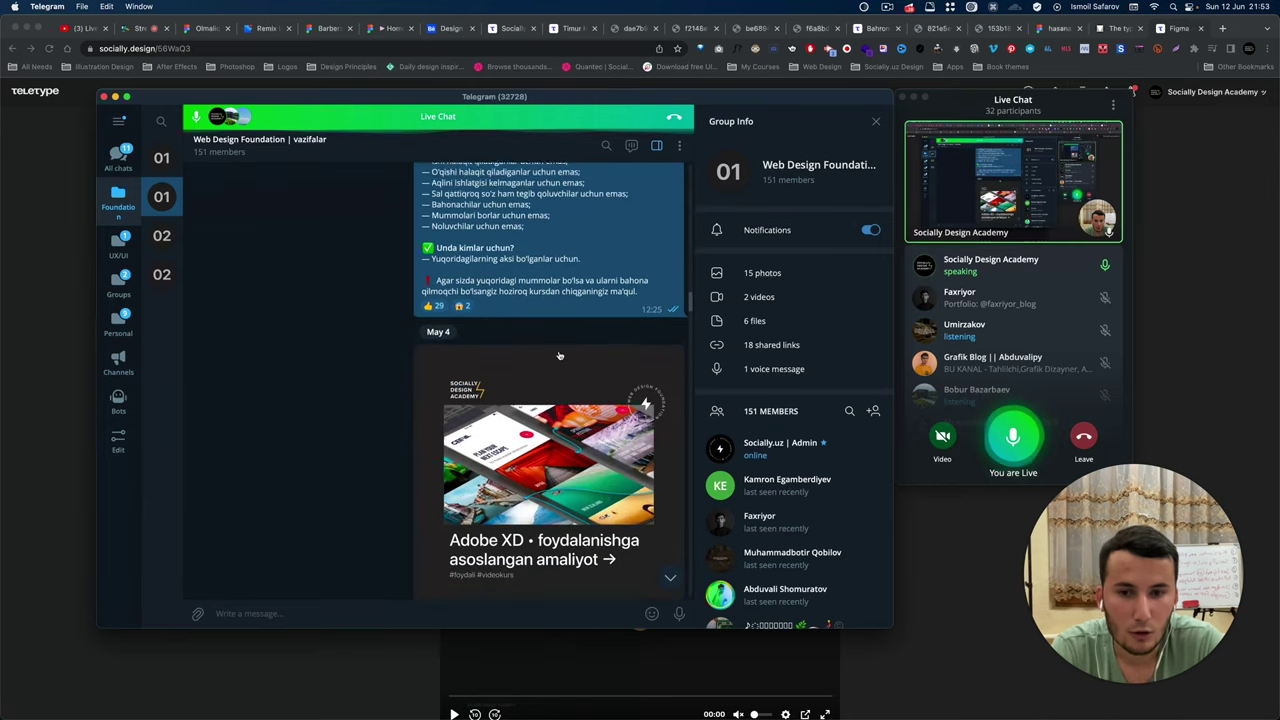
{"action": "scroll", "coordinate": [585, 345], "scroll_direction": "down", "scroll_amount": 4}
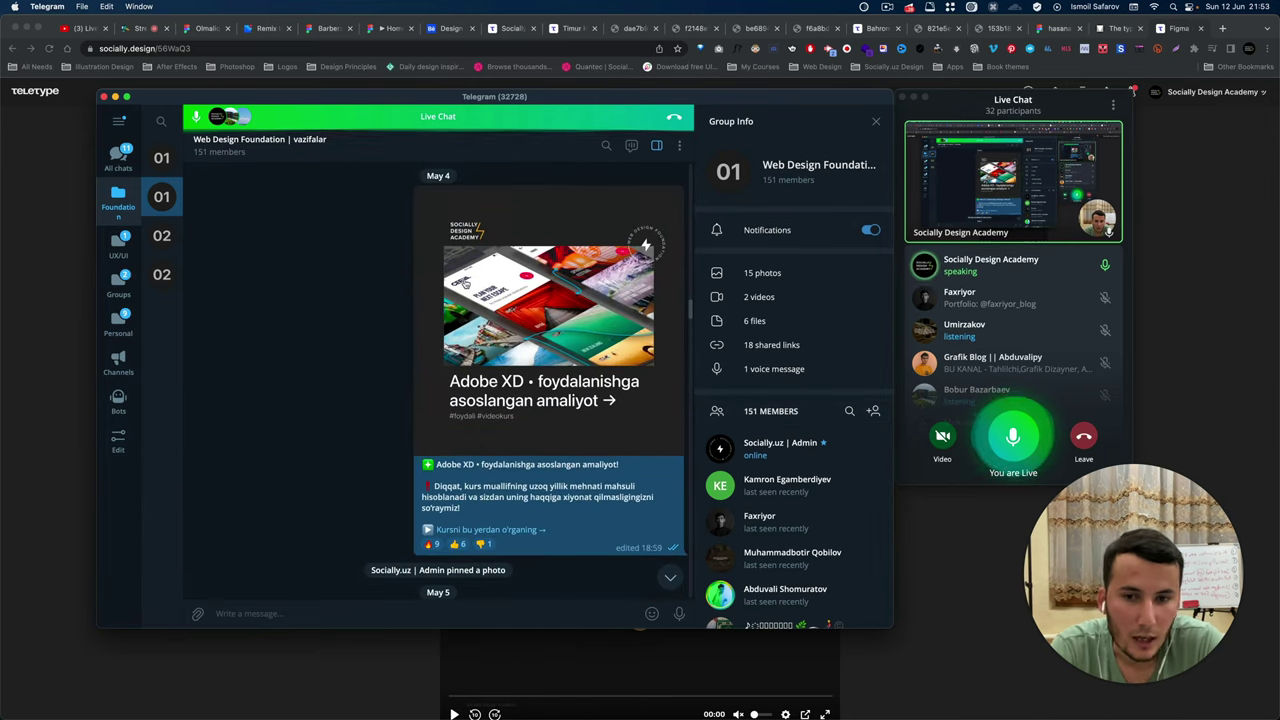
{"action": "scroll", "coordinate": [480, 340], "scroll_direction": "down", "scroll_amount": 3}
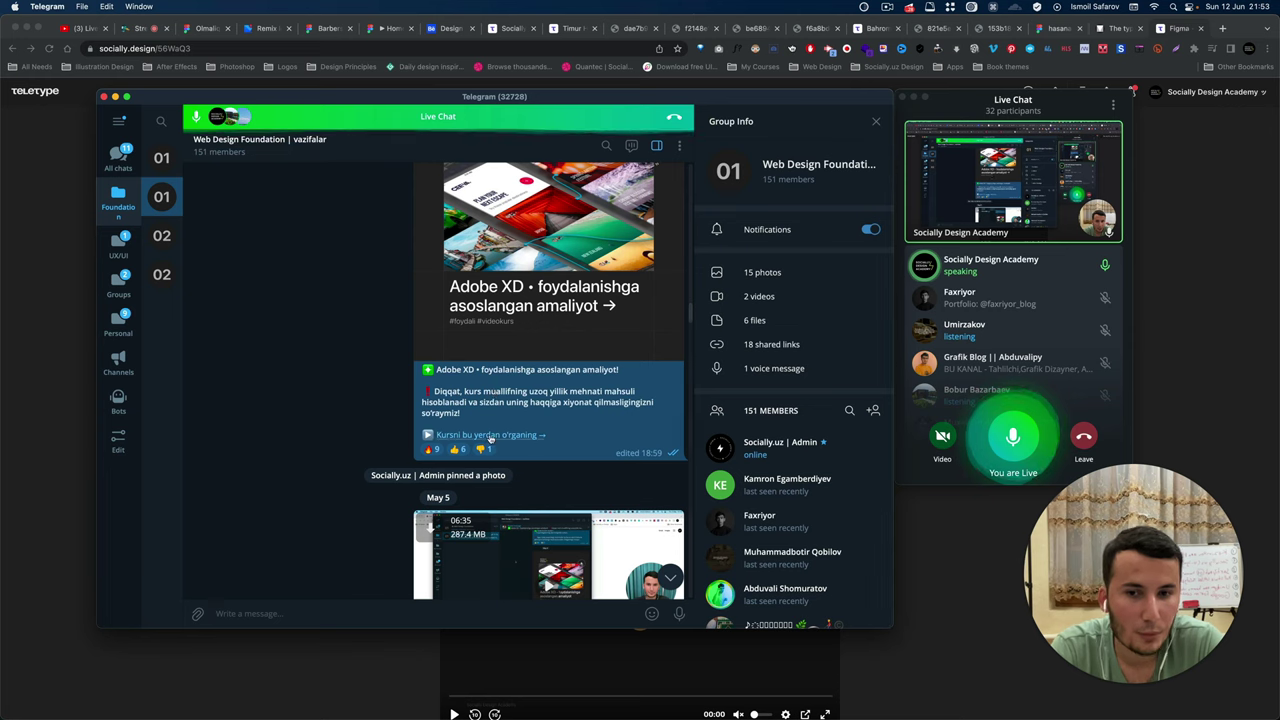
{"action": "scroll", "coordinate": [494, 393], "scroll_direction": "down", "scroll_amount": 1}
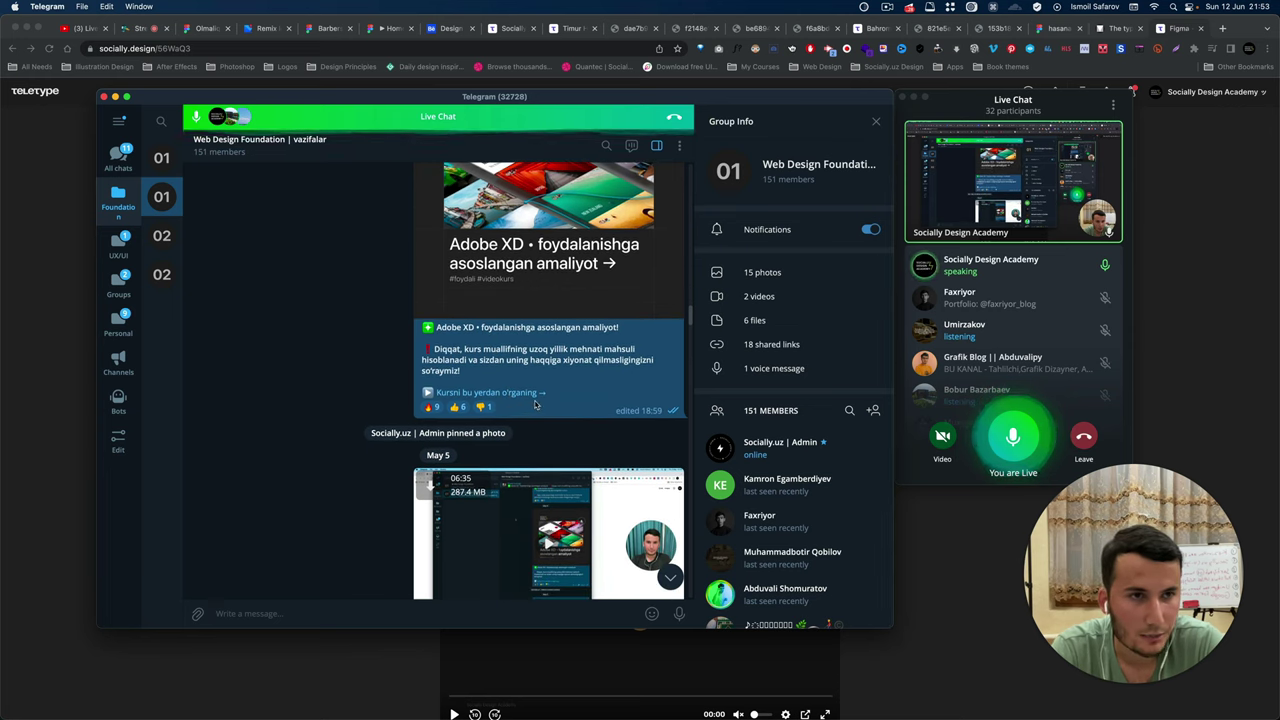
{"action": "left_click", "coordinate": [505, 398]}
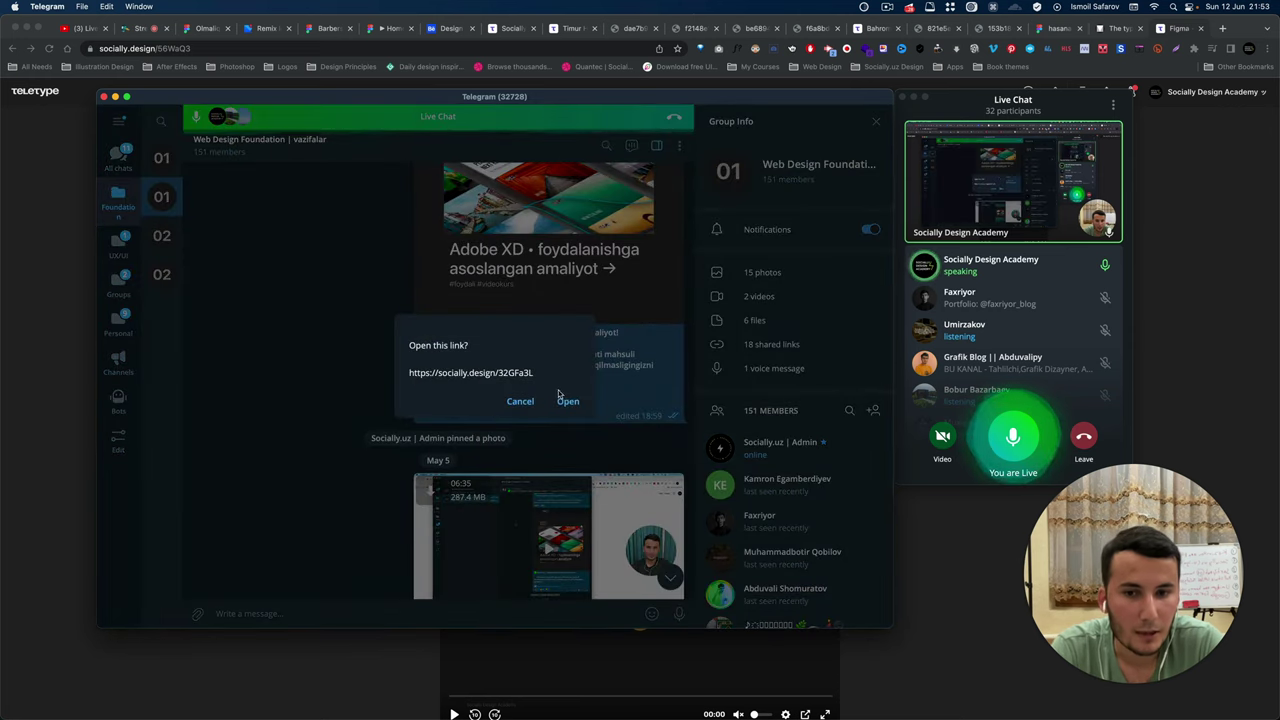
{"action": "left_click", "coordinate": [563, 400]}
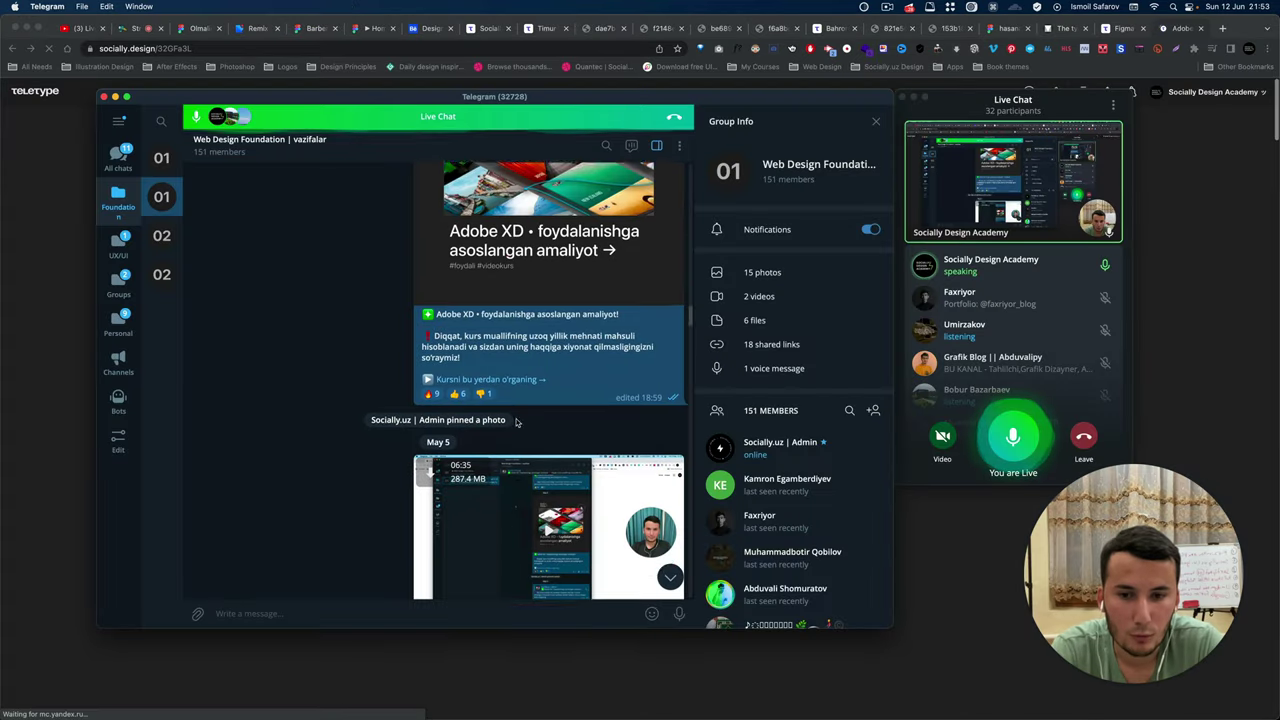
Scroll down to the Adobe XD kursi vazifalari.pdf post and open the tasks PDF.
{"action": "scroll", "coordinate": [516, 422], "scroll_direction": "down", "scroll_amount": 5}
{"action": "scroll", "coordinate": [512, 380], "scroll_direction": "down", "scroll_amount": 5}
{"action": "scroll", "coordinate": [508, 320], "scroll_direction": "down", "scroll_amount": 5}
{"action": "scroll", "coordinate": [504, 269], "scroll_direction": "down", "scroll_amount": 5}
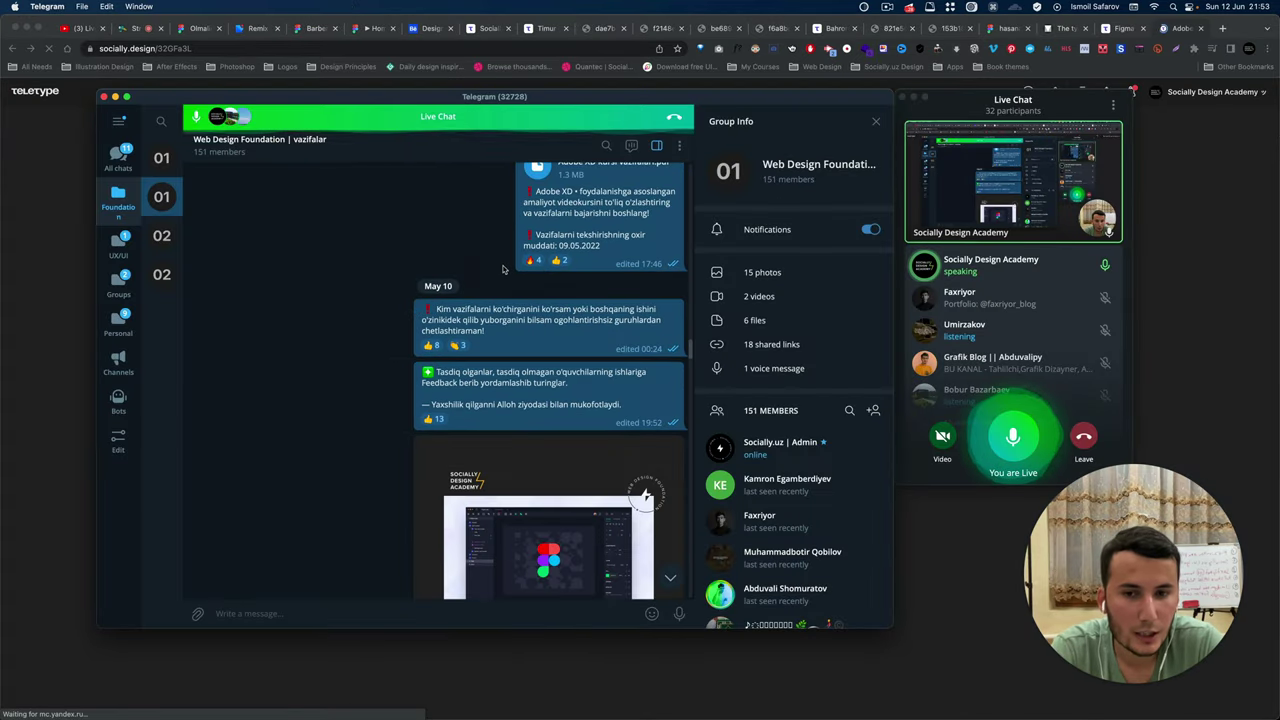
{"action": "scroll", "coordinate": [504, 269], "scroll_direction": "up", "scroll_amount": 3}
{"action": "scroll", "coordinate": [530, 300], "scroll_direction": "up", "scroll_amount": 2}
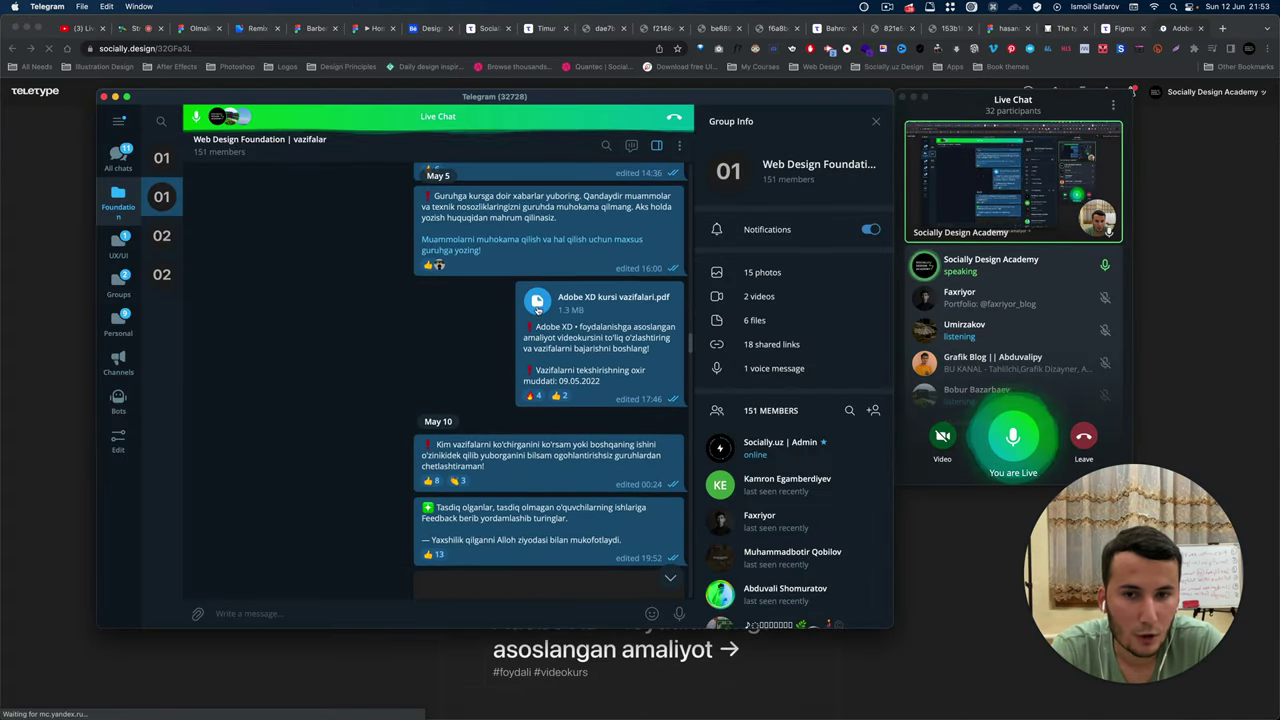
{"action": "left_click", "coordinate": [538, 311]}
Read through Adobe XD kursi vazifalari.pdf from page 2 to page 6's landing-page tasks.
{"action": "scroll", "coordinate": [299, 282], "scroll_direction": "down", "scroll_amount": 5}
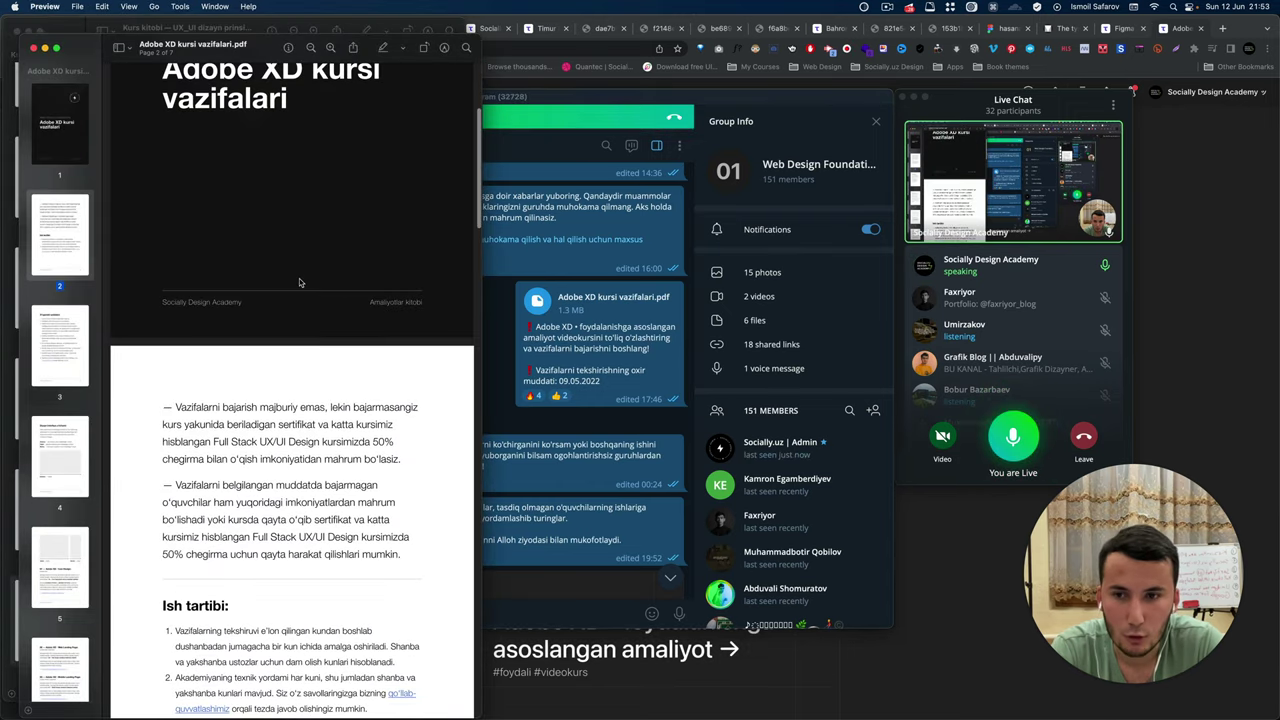
{"action": "scroll", "coordinate": [299, 282], "scroll_direction": "down", "scroll_amount": 3}
{"action": "scroll", "coordinate": [299, 282], "scroll_direction": "down", "scroll_amount": 4}
{"action": "scroll", "coordinate": [300, 282], "scroll_direction": "down", "scroll_amount": 2}
{"action": "scroll", "coordinate": [301, 282], "scroll_direction": "down", "scroll_amount": 1}
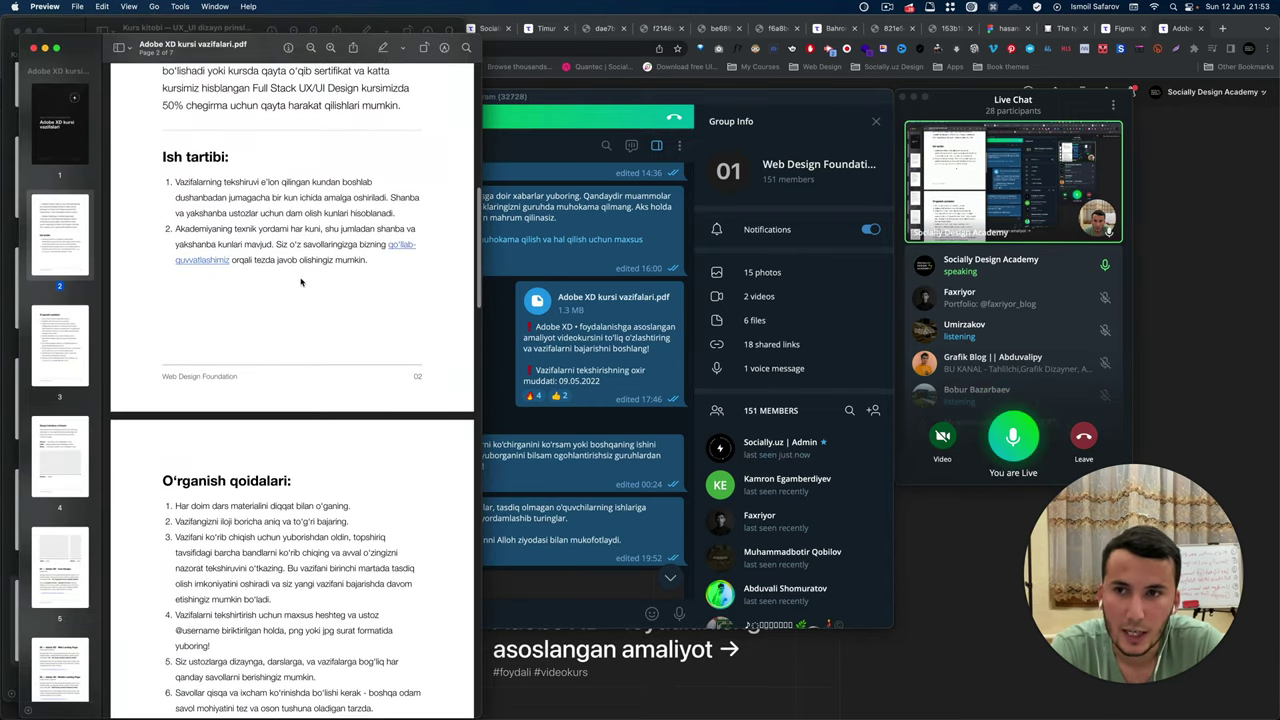
{"action": "scroll", "coordinate": [300, 282], "scroll_direction": "up", "scroll_amount": 3}
{"action": "scroll", "coordinate": [280, 295], "scroll_direction": "up", "scroll_amount": 3}
{"action": "scroll", "coordinate": [250, 310], "scroll_direction": "down", "scroll_amount": 1}
{"action": "scroll", "coordinate": [228, 322], "scroll_direction": "down", "scroll_amount": 6}
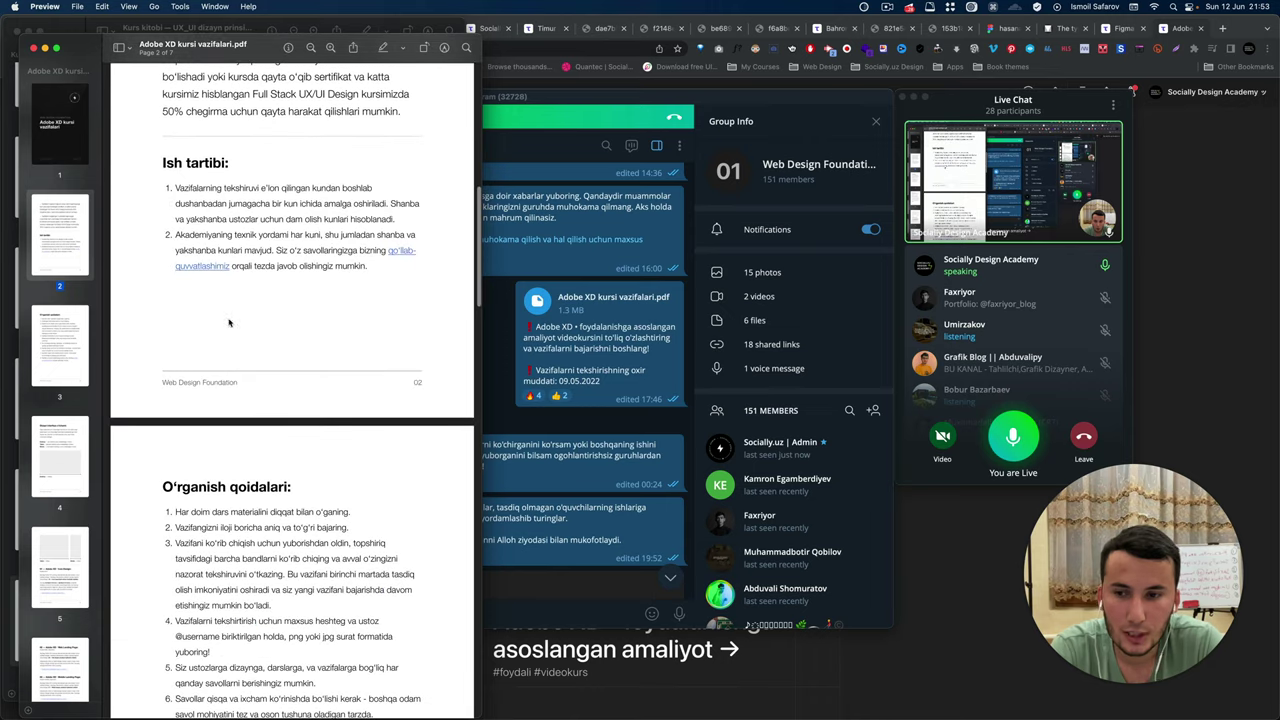
{"action": "scroll", "coordinate": [262, 395], "scroll_direction": "down", "scroll_amount": 1}
{"action": "scroll", "coordinate": [240, 440], "scroll_direction": "down", "scroll_amount": 4}
{"action": "scroll", "coordinate": [224, 492], "scroll_direction": "down", "scroll_amount": 1}
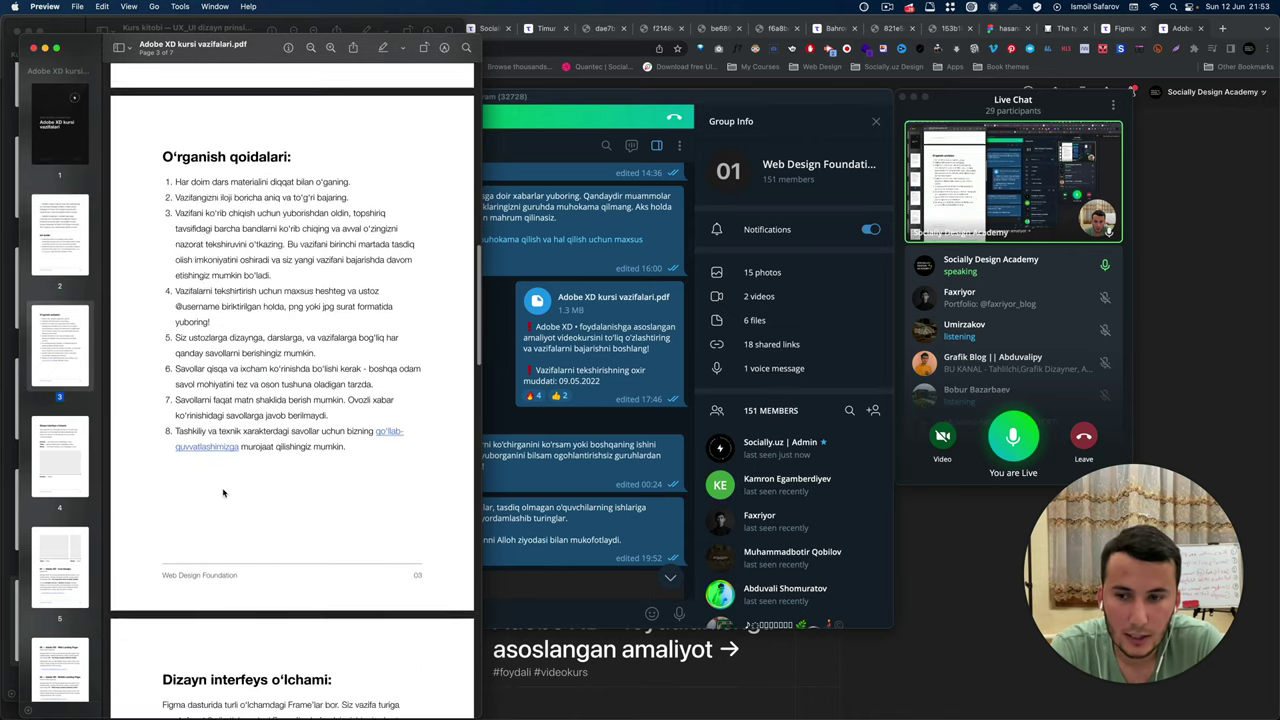
{"action": "scroll", "coordinate": [228, 485], "scroll_direction": "down", "scroll_amount": 3}
{"action": "scroll", "coordinate": [240, 470], "scroll_direction": "down", "scroll_amount": 3}
{"action": "scroll", "coordinate": [257, 445], "scroll_direction": "down", "scroll_amount": 1}
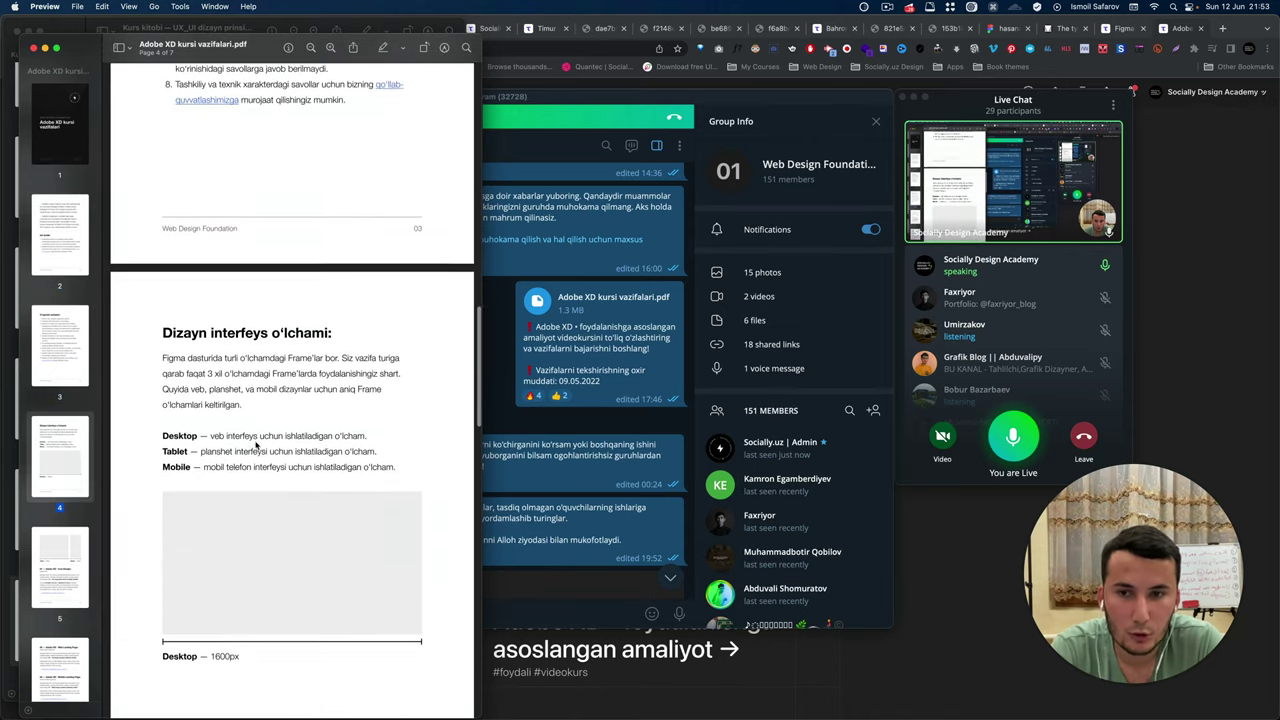
{"action": "scroll", "coordinate": [240, 450], "scroll_direction": "down", "scroll_amount": 3}
{"action": "scroll", "coordinate": [150, 450], "scroll_direction": "down", "scroll_amount": 6}
{"action": "scroll", "coordinate": [149, 452], "scroll_direction": "down", "scroll_amount": 5}
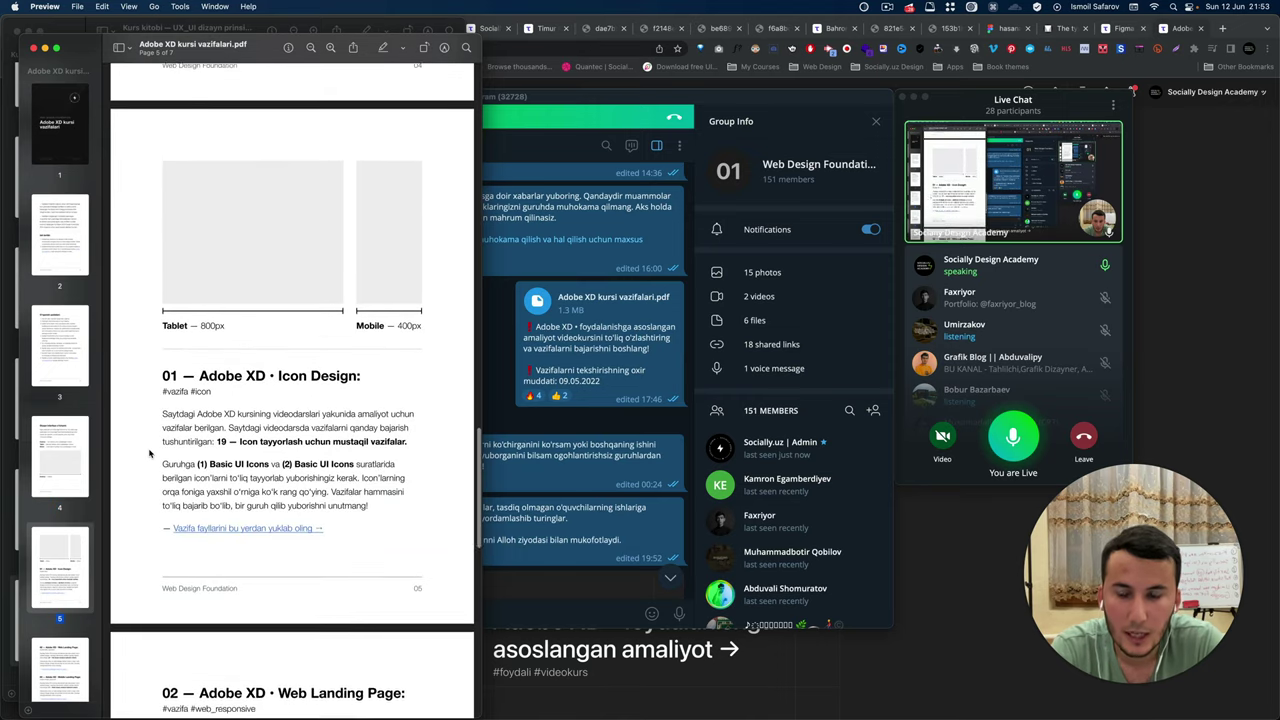
{"action": "scroll", "coordinate": [170, 490], "scroll_direction": "down", "scroll_amount": 8}
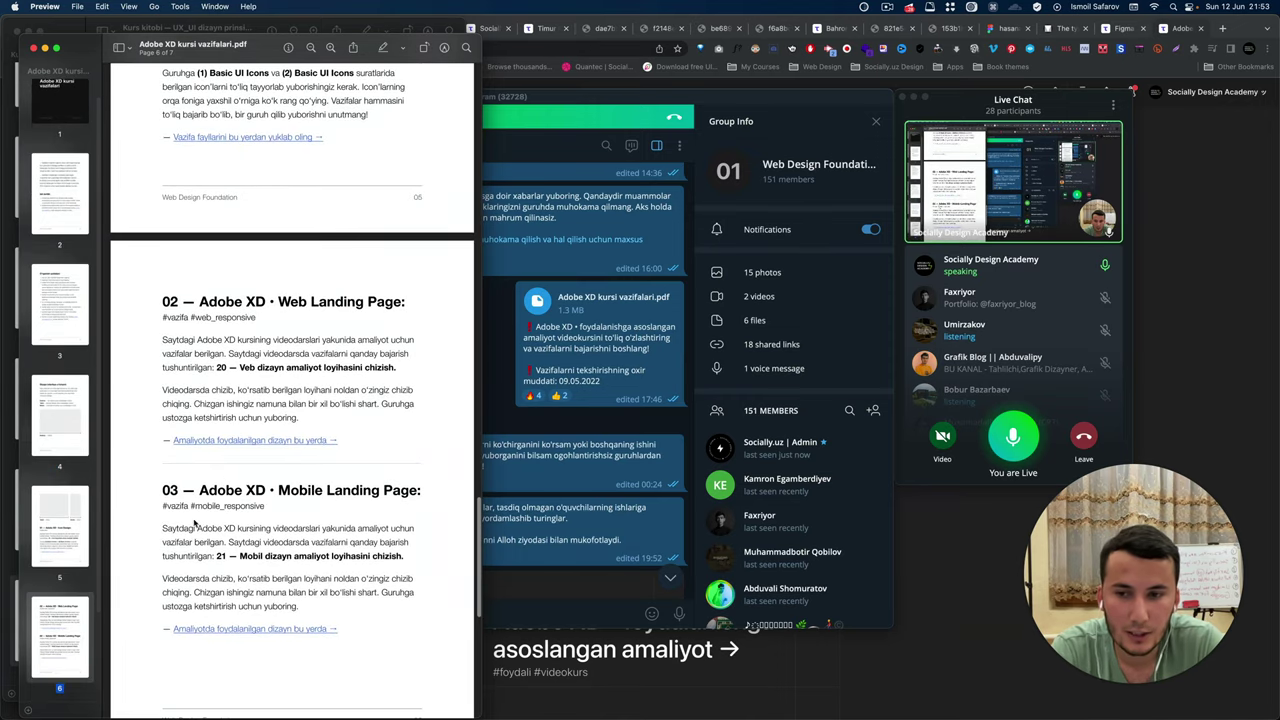
{"action": "scroll", "coordinate": [197, 522], "scroll_direction": "down", "scroll_amount": 1}
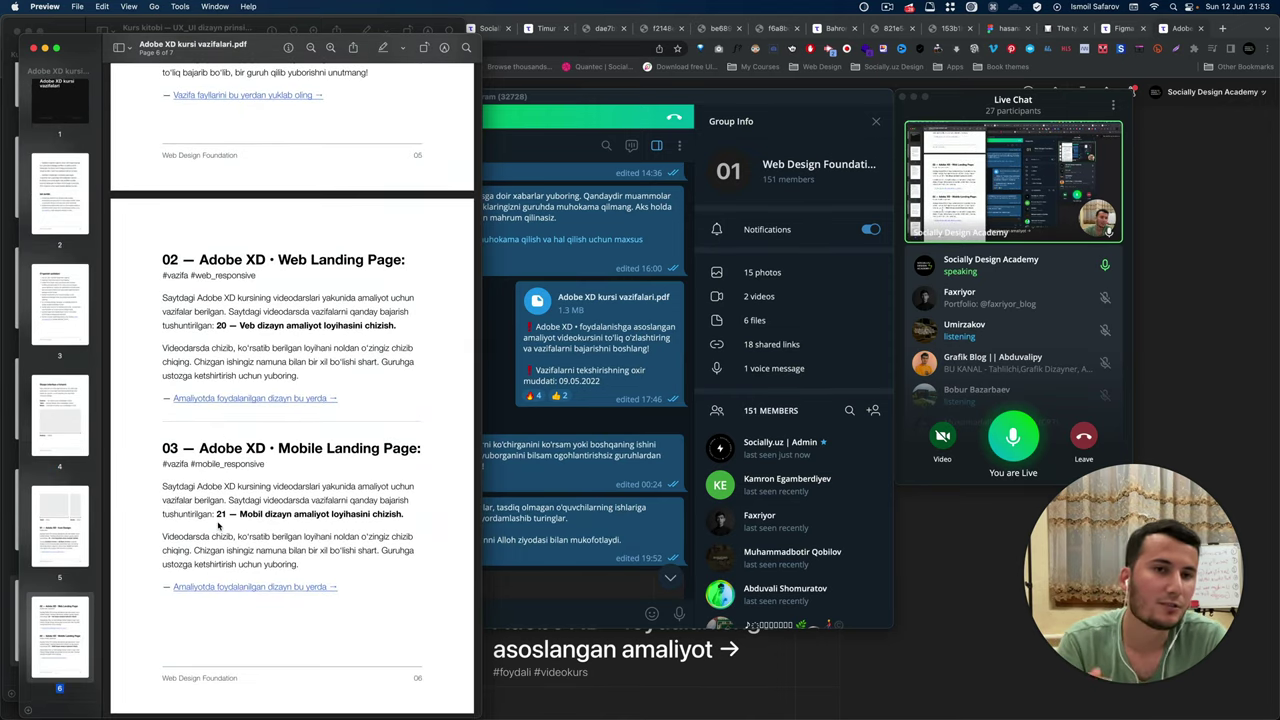
{"action": "scroll", "coordinate": [218, 525], "scroll_direction": "down", "scroll_amount": 1}
{"action": "scroll", "coordinate": [218, 525], "scroll_direction": "down", "scroll_amount": 4}
{"action": "left_click", "coordinate": [560, 422]}
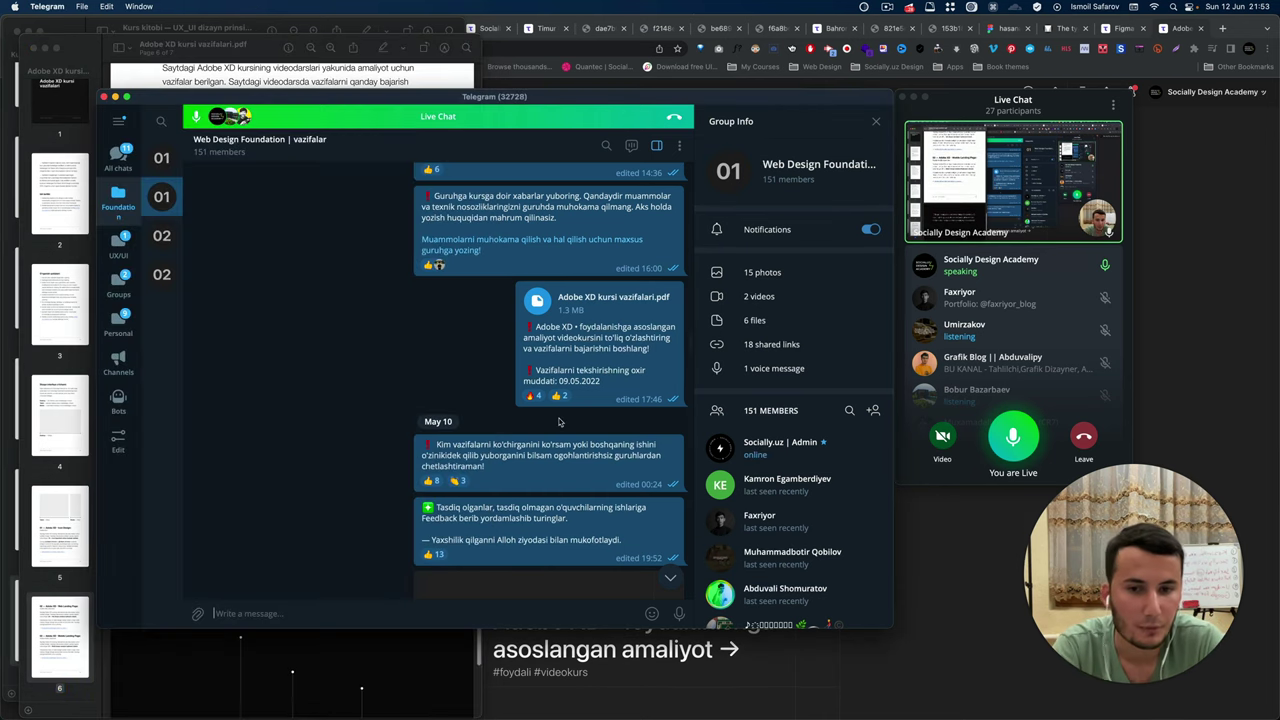
{"action": "scroll", "coordinate": [560, 422], "scroll_direction": "up", "scroll_amount": 2}
{"action": "scroll", "coordinate": [560, 400], "scroll_direction": "up", "scroll_amount": 5}
{"action": "scroll", "coordinate": [555, 233], "scroll_direction": "up", "scroll_amount": 5}
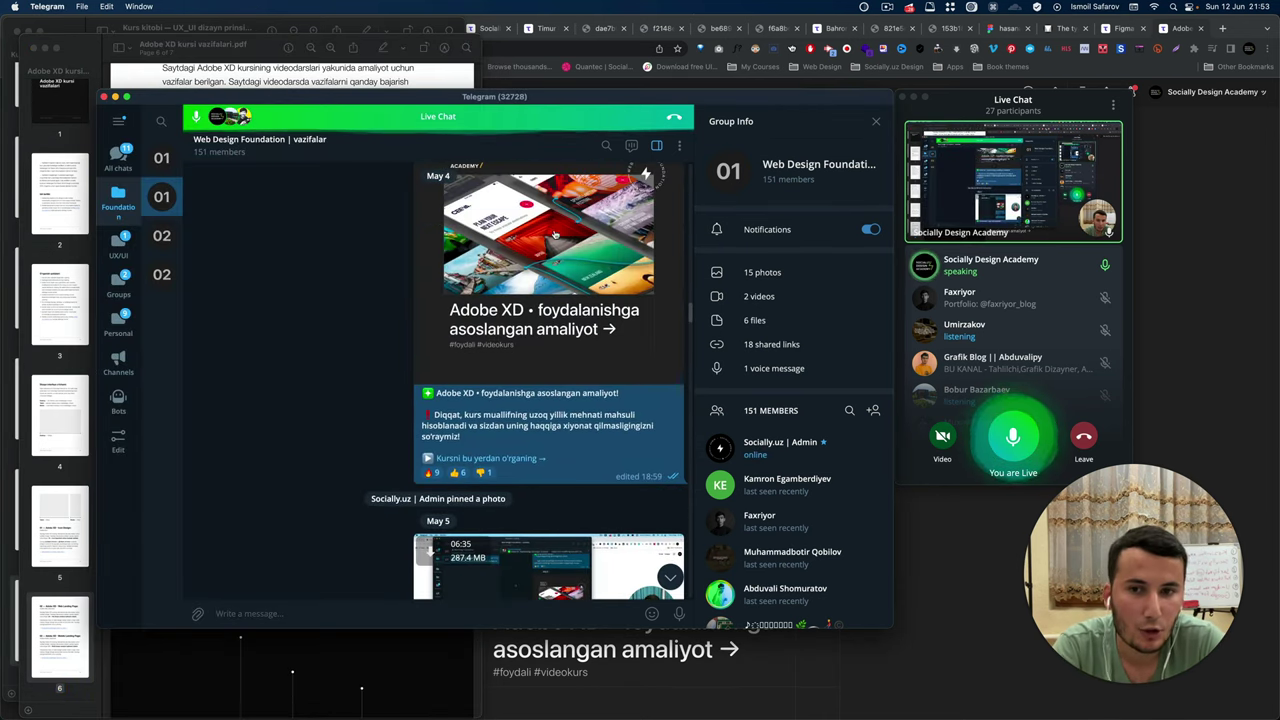
{"action": "scroll", "coordinate": [512, 327], "scroll_direction": "down", "scroll_amount": 4}
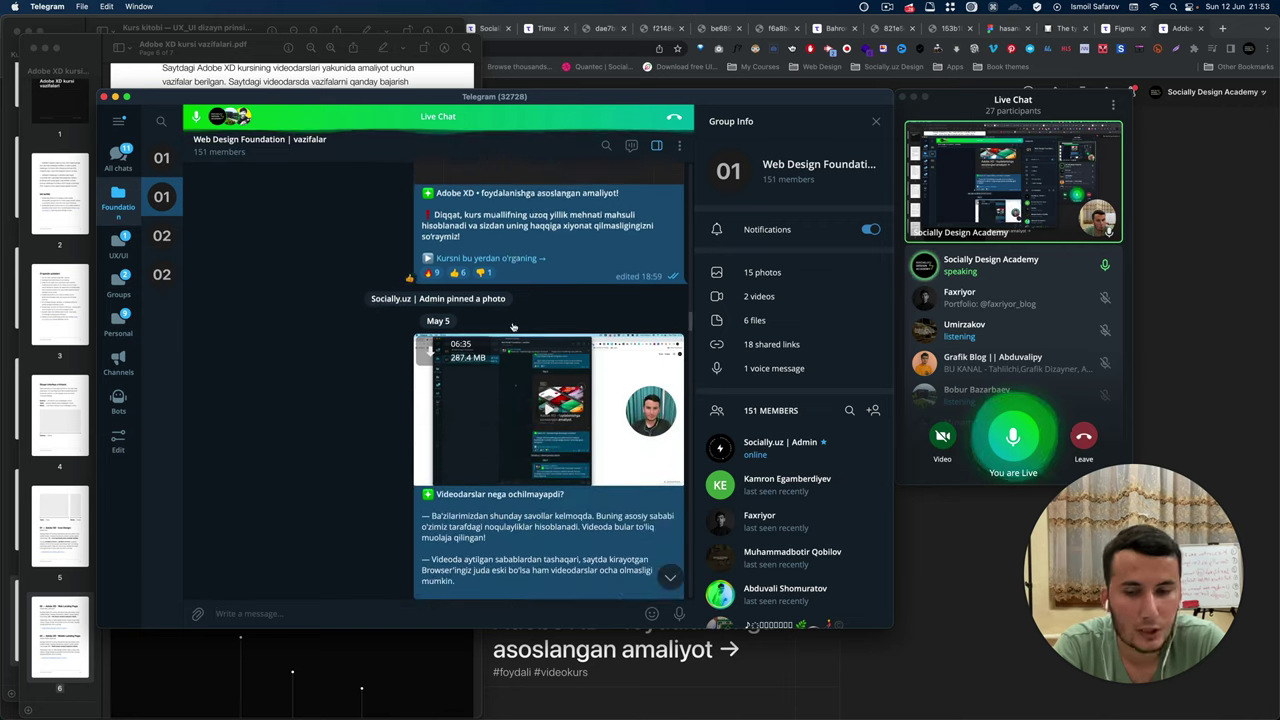
{"action": "scroll", "coordinate": [512, 327], "scroll_direction": "down", "scroll_amount": 3}
{"action": "scroll", "coordinate": [530, 326], "scroll_direction": "down", "scroll_amount": 4}
{"action": "scroll", "coordinate": [543, 325], "scroll_direction": "down", "scroll_amount": 2}
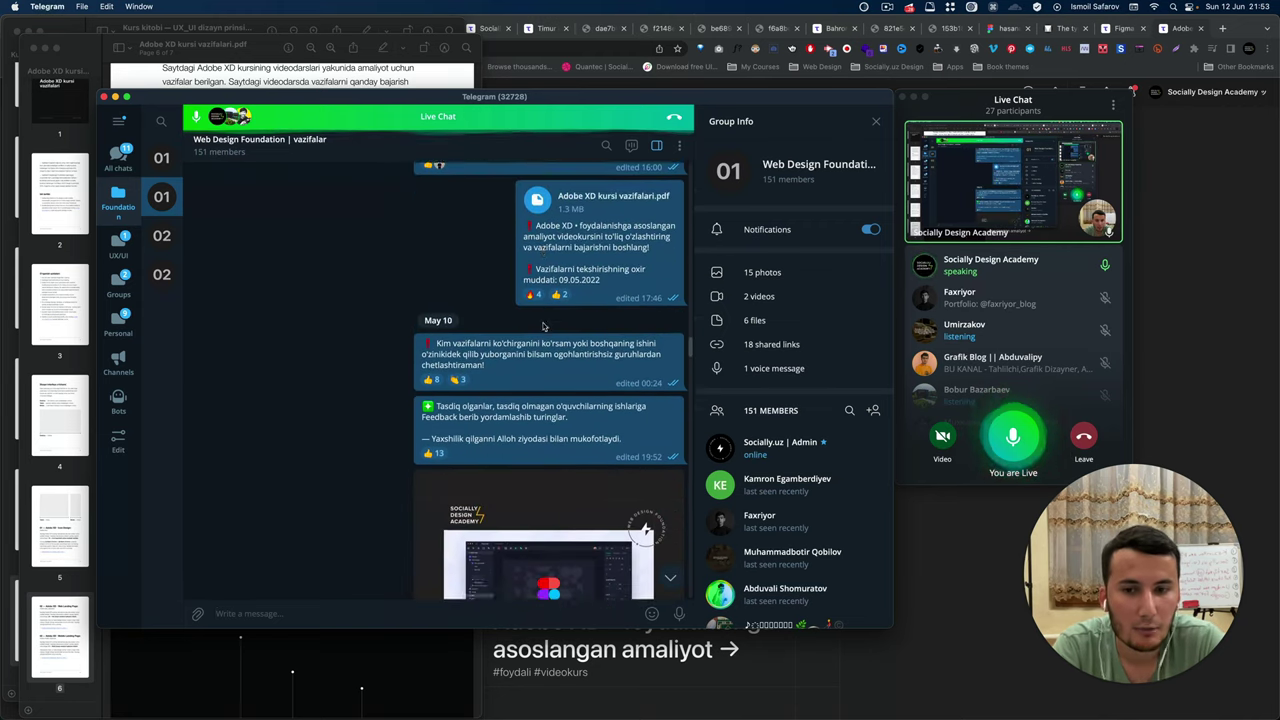
{"action": "scroll", "coordinate": [530, 340], "scroll_direction": "down", "scroll_amount": 2}
{"action": "scroll", "coordinate": [470, 400], "scroll_direction": "down", "scroll_amount": 3}
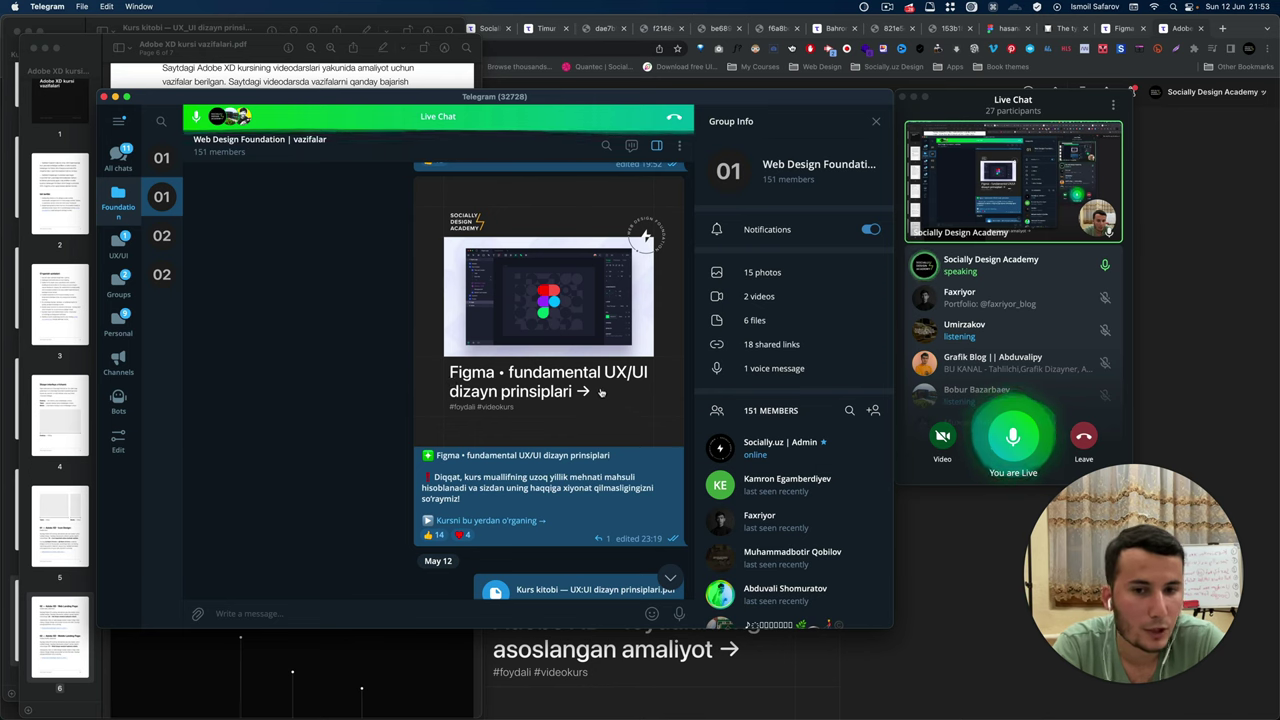
{"action": "left_click", "coordinate": [961, 565]}
Play the last Adobe XD web design practice lesson, skipping ahead to about 45 minutes.
{"action": "scroll", "coordinate": [605, 387], "scroll_direction": "down", "scroll_amount": 1}
{"action": "scroll", "coordinate": [605, 387], "scroll_direction": "down", "scroll_amount": 4}
{"action": "scroll", "coordinate": [605, 387], "scroll_direction": "down", "scroll_amount": 1}
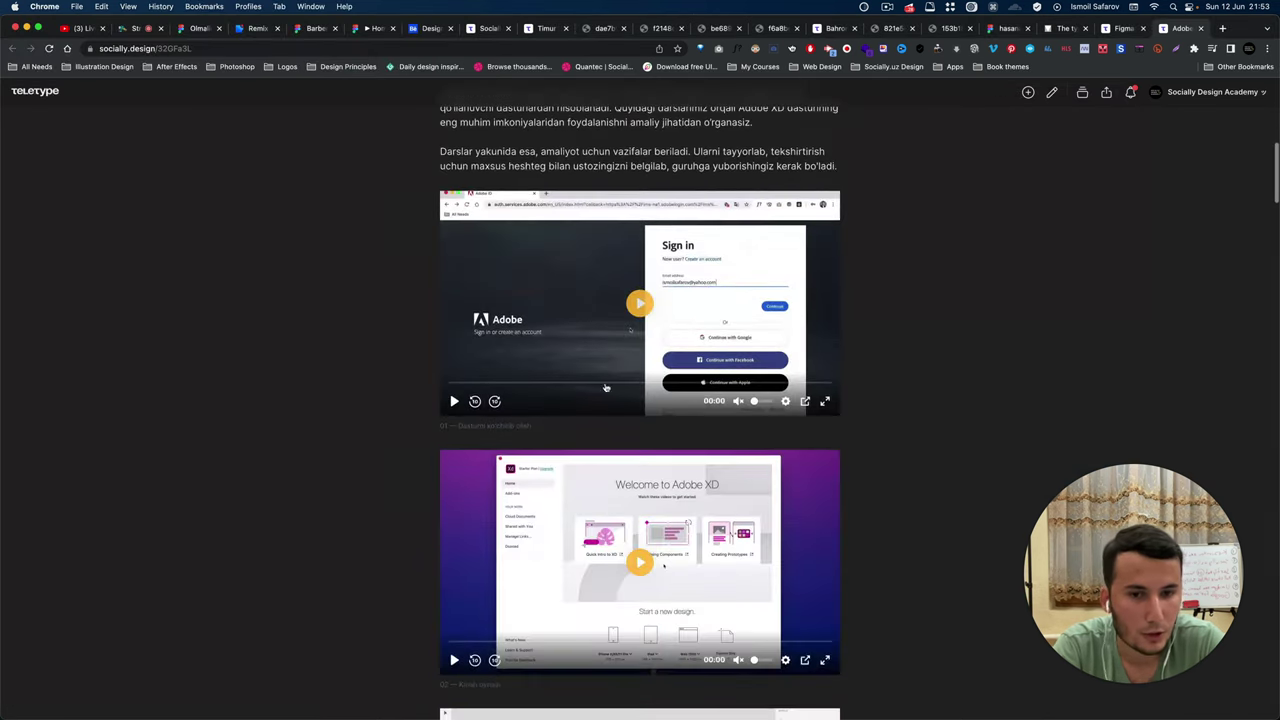
{"action": "scroll", "coordinate": [605, 387], "scroll_direction": "down", "scroll_amount": 3}
{"action": "scroll", "coordinate": [600, 360], "scroll_direction": "down", "scroll_amount": 5}
{"action": "scroll", "coordinate": [590, 320], "scroll_direction": "down", "scroll_amount": 3}
{"action": "scroll", "coordinate": [571, 272], "scroll_direction": "down", "scroll_amount": 5}
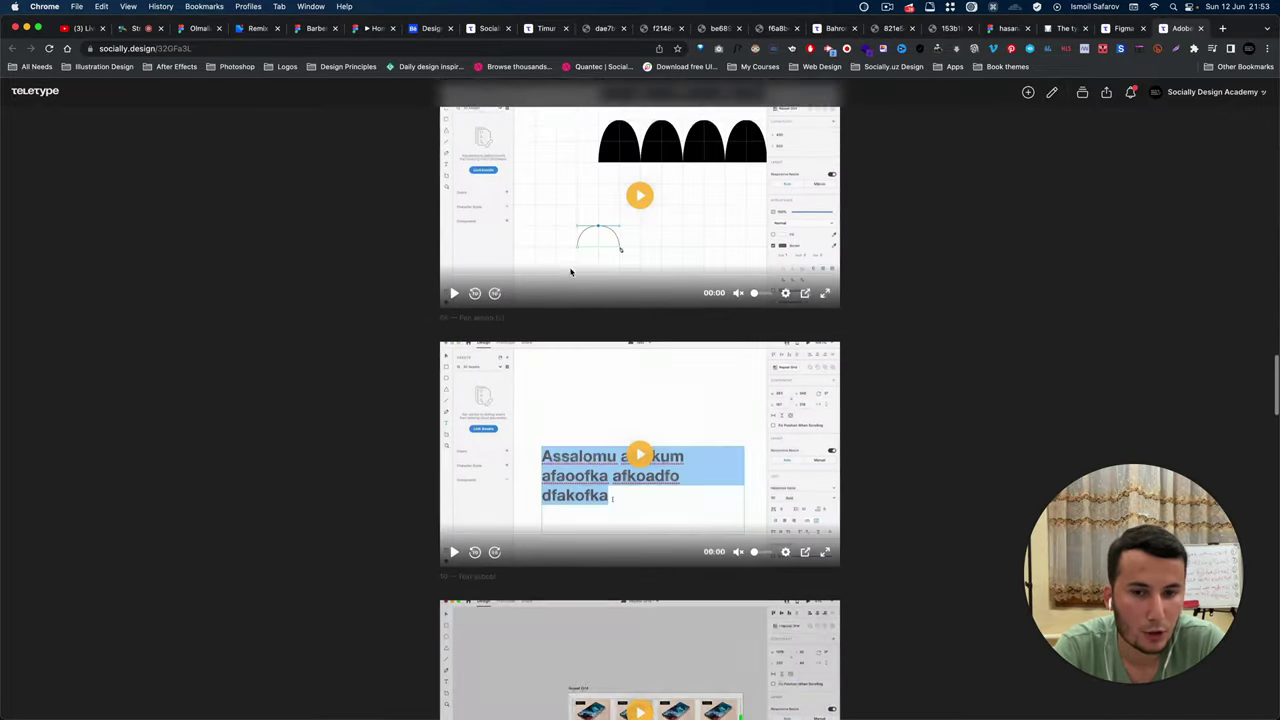
{"action": "scroll", "coordinate": [571, 272], "scroll_direction": "down", "scroll_amount": 4}
{"action": "scroll", "coordinate": [600, 230], "scroll_direction": "down", "scroll_amount": 5}
{"action": "scroll", "coordinate": [627, 182], "scroll_direction": "down", "scroll_amount": 5}
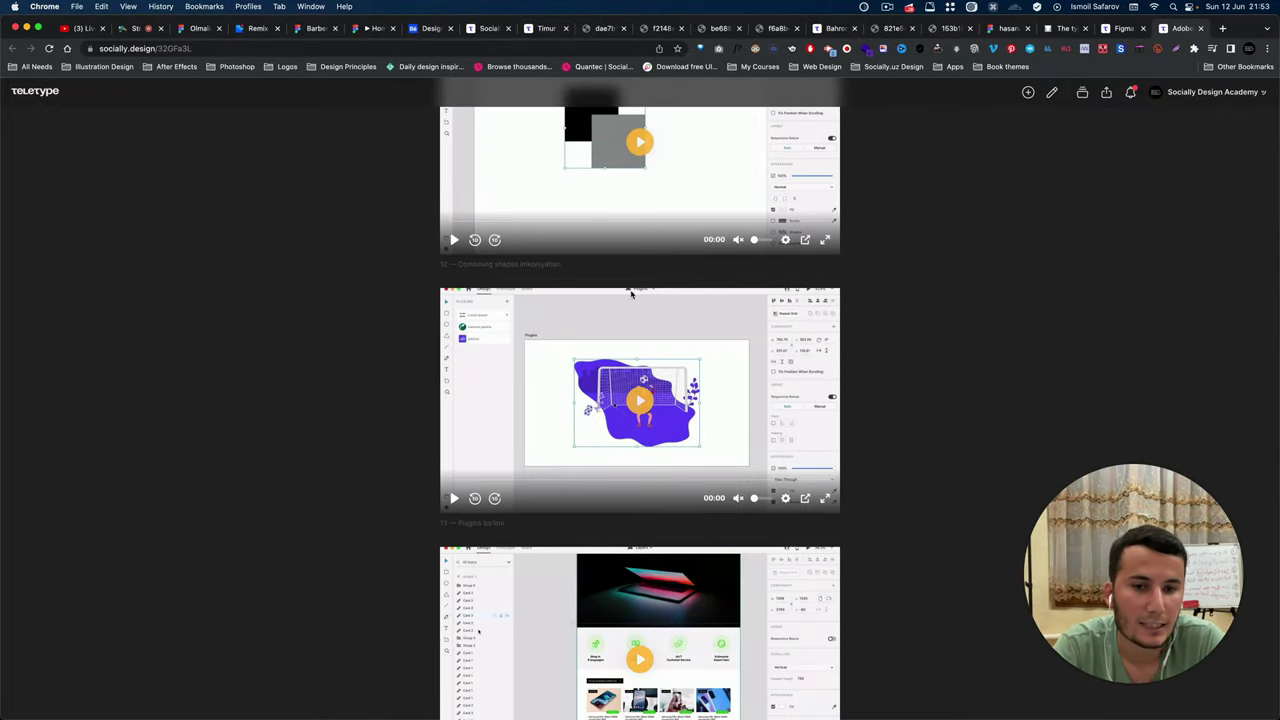
{"action": "scroll", "coordinate": [630, 280], "scroll_direction": "down", "scroll_amount": 5}
{"action": "scroll", "coordinate": [645, 230], "scroll_direction": "down", "scroll_amount": 4}
{"action": "scroll", "coordinate": [660, 170], "scroll_direction": "up", "scroll_amount": 1}
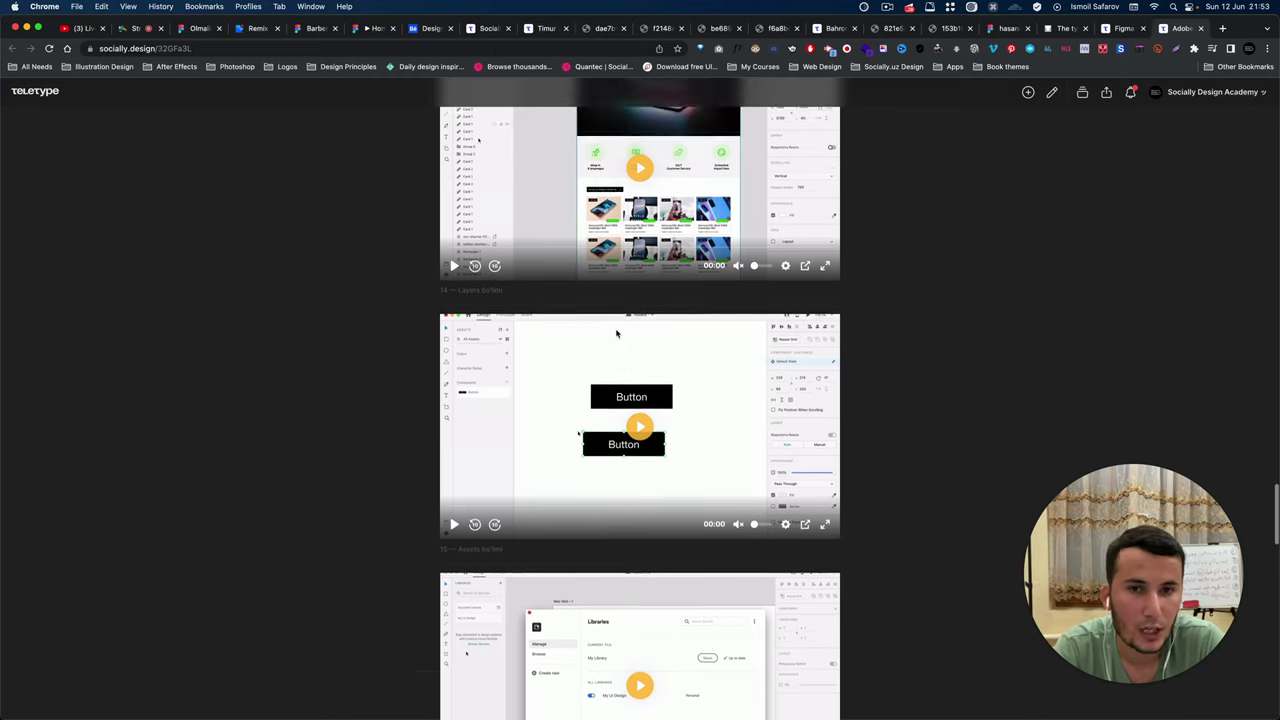
{"action": "scroll", "coordinate": [671, 113], "scroll_direction": "up", "scroll_amount": 1}
{"action": "scroll", "coordinate": [690, 300], "scroll_direction": "down", "scroll_amount": 4}
{"action": "scroll", "coordinate": [694, 323], "scroll_direction": "down", "scroll_amount": 3}
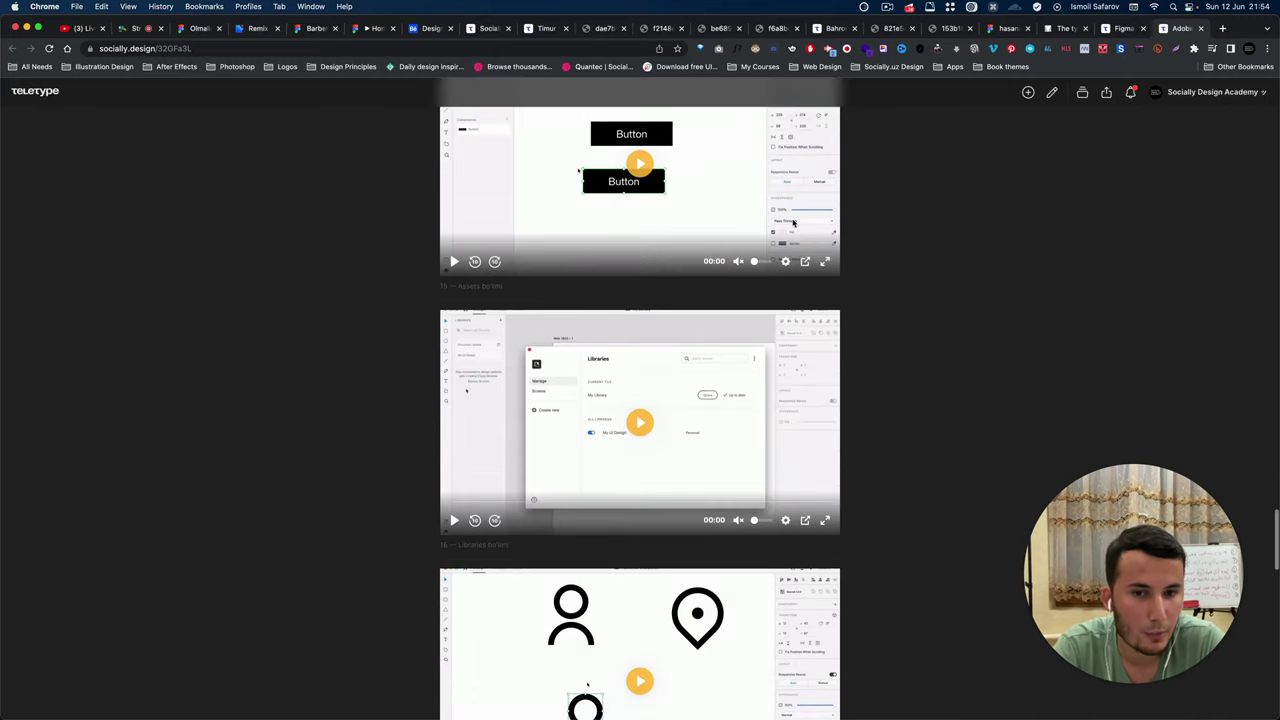
{"action": "scroll", "coordinate": [685, 279], "scroll_direction": "down", "scroll_amount": 3}
{"action": "scroll", "coordinate": [685, 279], "scroll_direction": "down", "scroll_amount": 3}
{"action": "scroll", "coordinate": [680, 300], "scroll_direction": "down", "scroll_amount": 5}
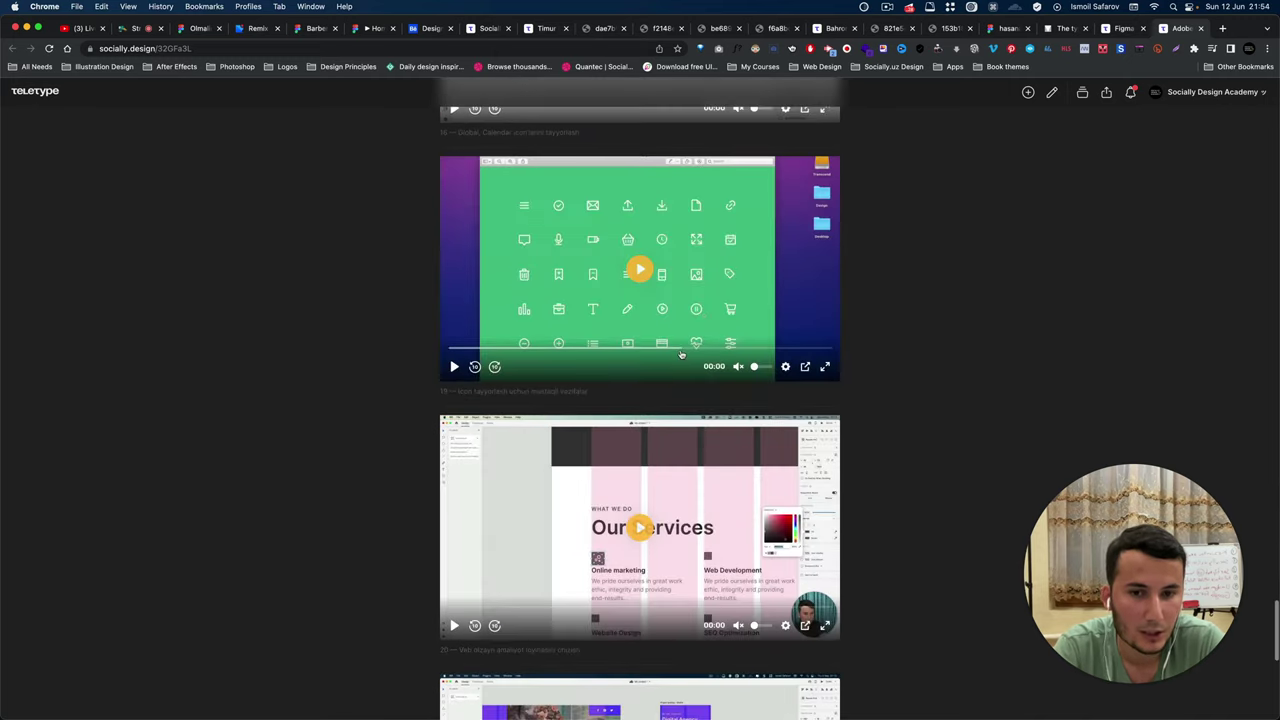
{"action": "scroll", "coordinate": [680, 354], "scroll_direction": "down", "scroll_amount": 3}
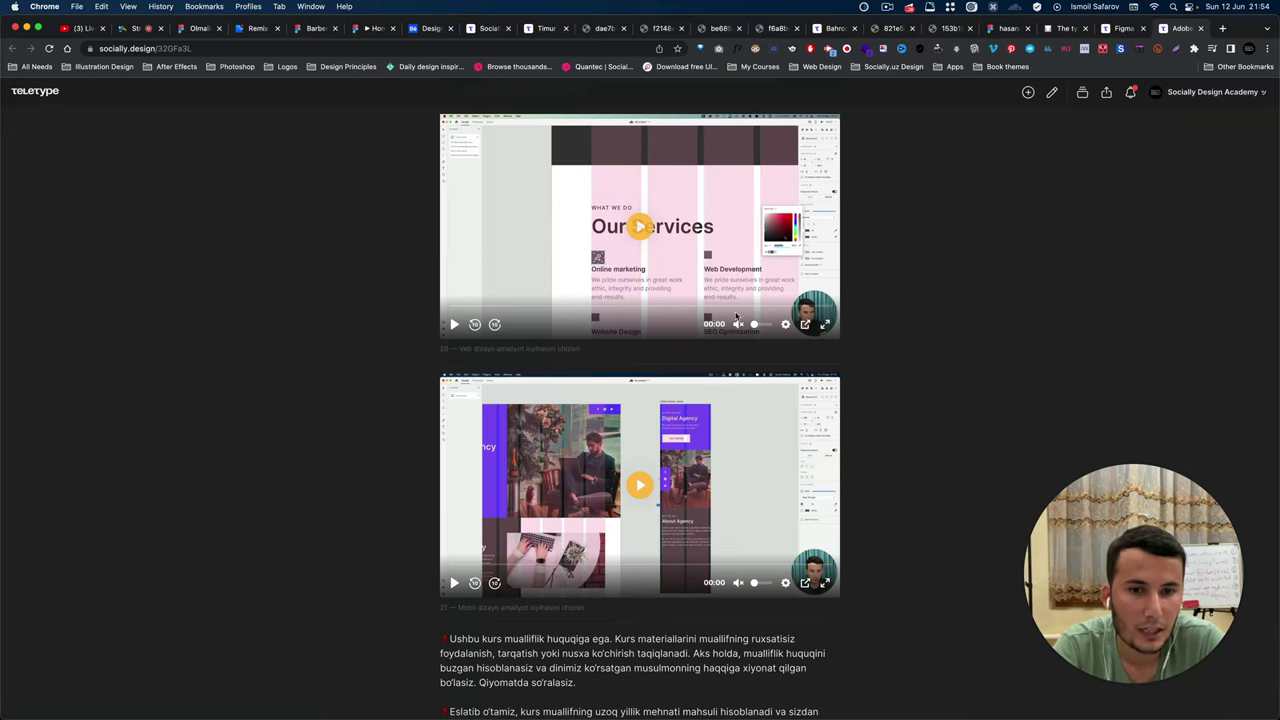
{"action": "left_click", "coordinate": [455, 326]}
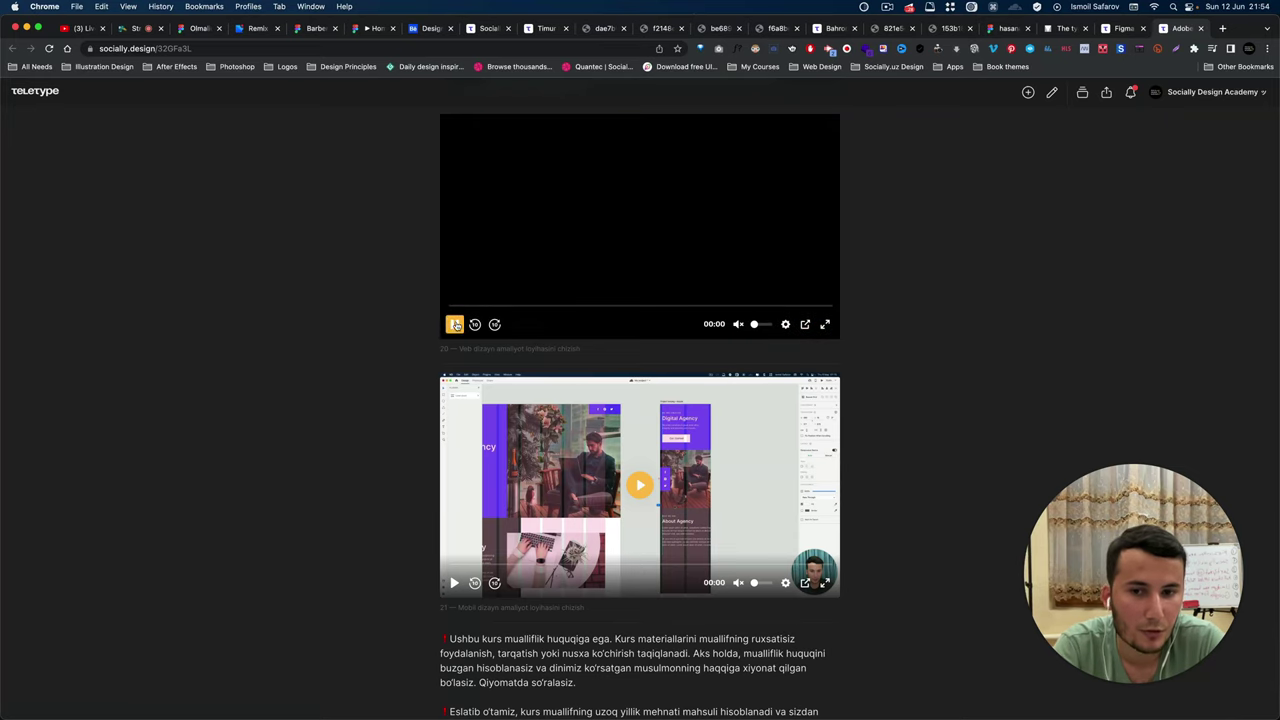
{"action": "left_click", "coordinate": [614, 310]}
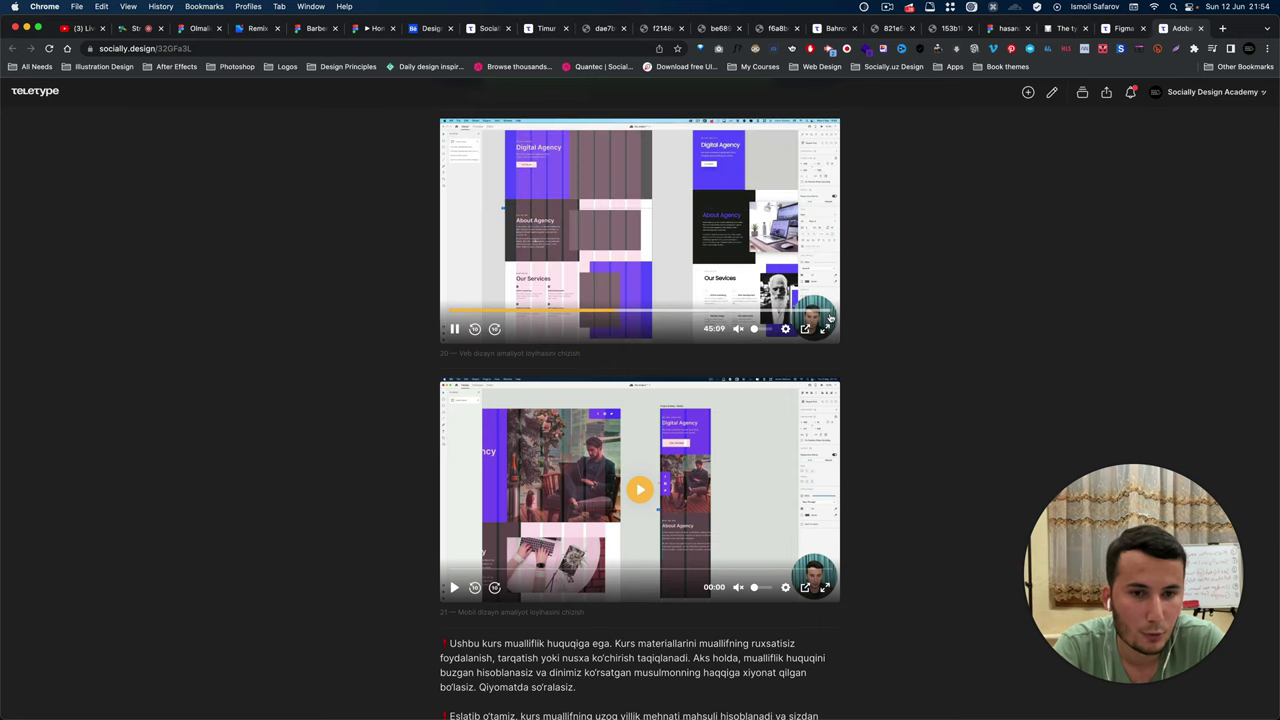
{"action": "left_click", "coordinate": [617, 249]}
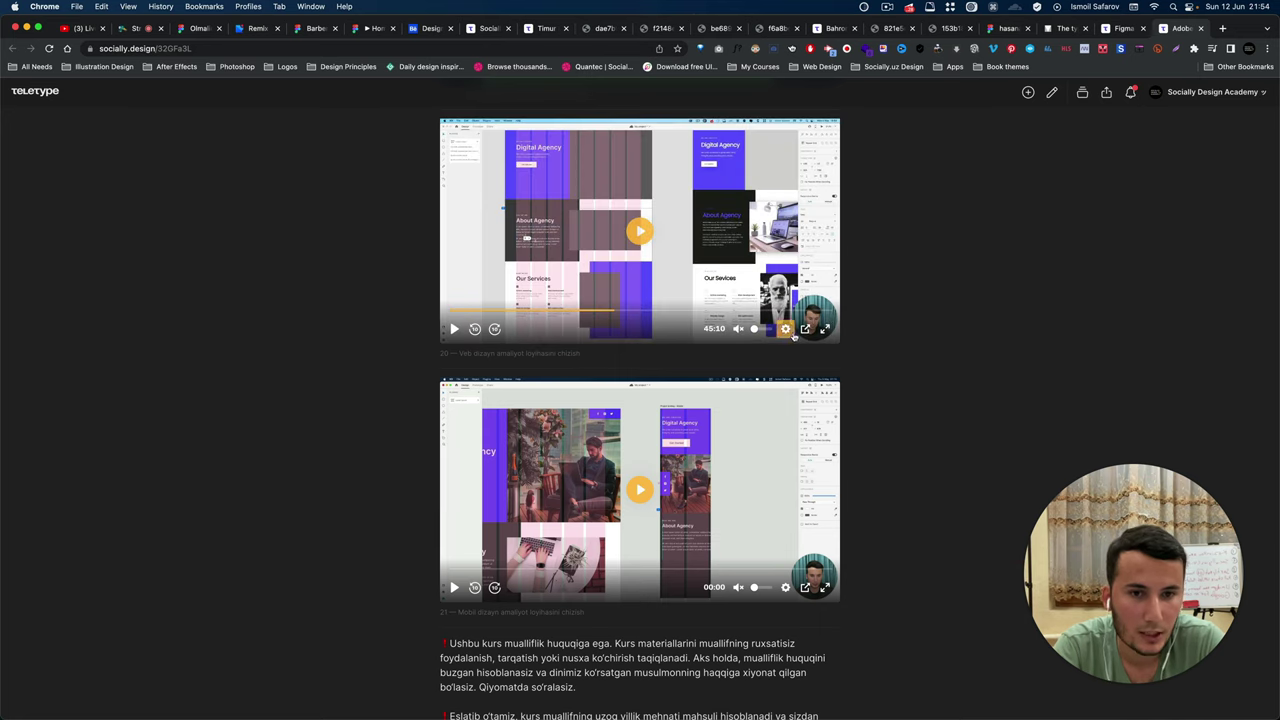
View the lesson fullscreen, exit, start the mobile design practice video, then close the Adobe XD tab.
{"action": "left_click", "coordinate": [826, 329]}
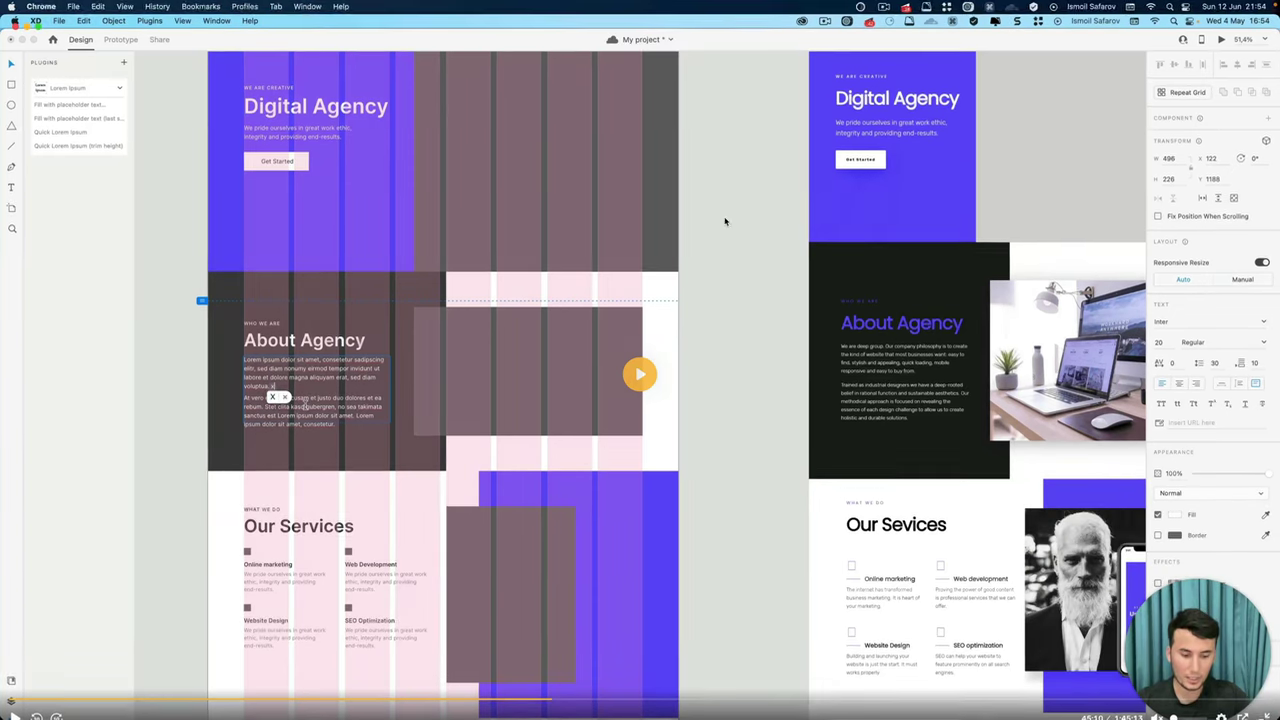
{"action": "key", "text": "Escape"}
{"action": "left_click", "coordinate": [645, 418]}
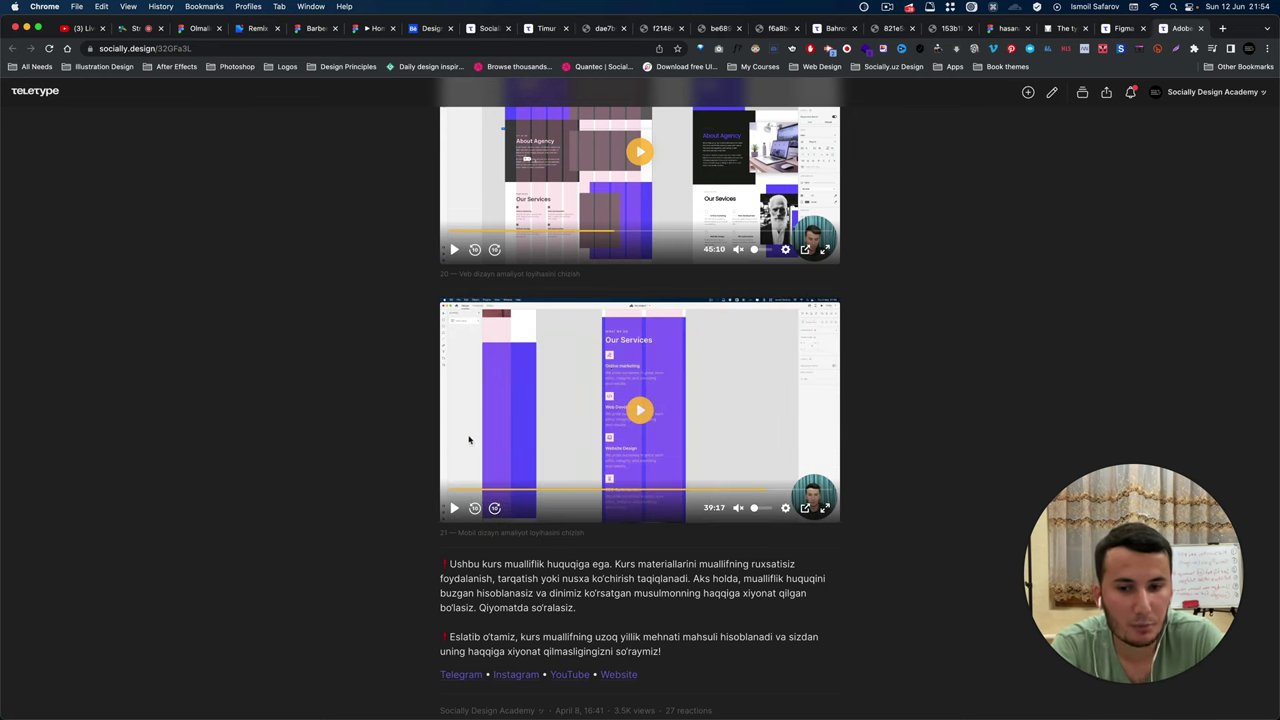
{"action": "key", "text": "super+w"}
{"action": "scroll", "coordinate": [700, 330], "scroll_direction": "down", "scroll_amount": 1}
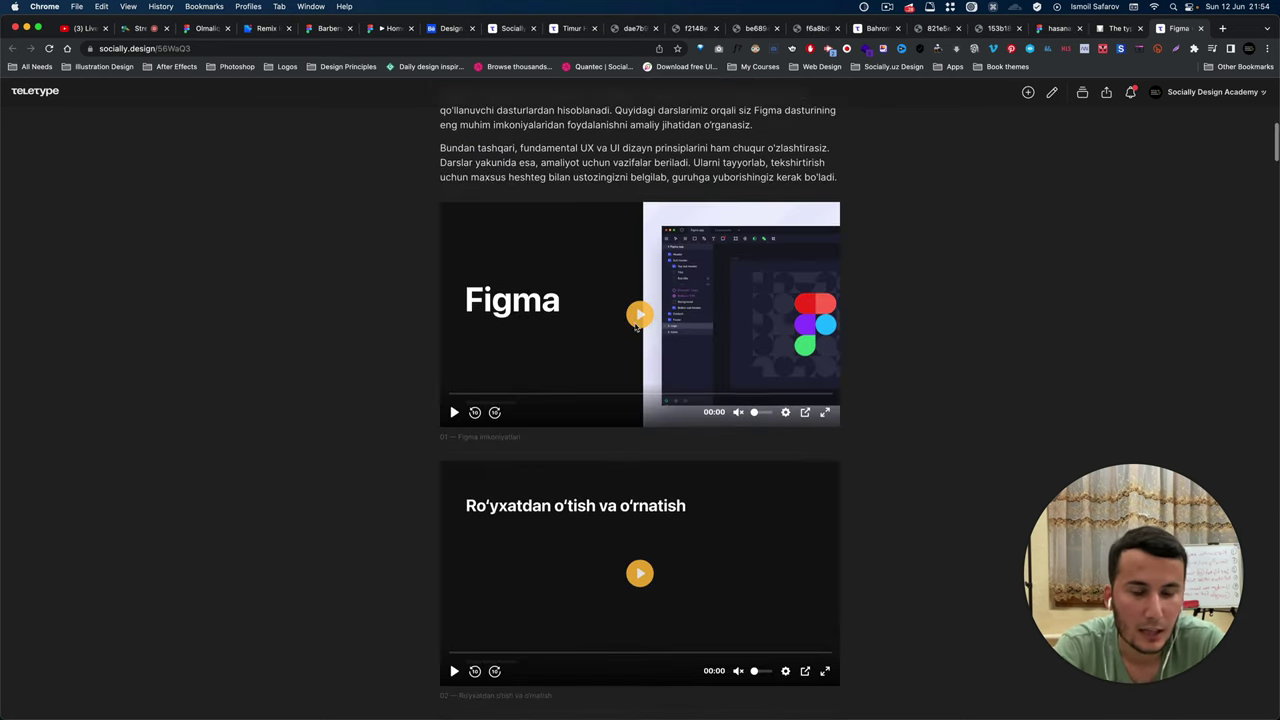
{"action": "scroll", "coordinate": [678, 318], "scroll_direction": "down", "scroll_amount": 3}
{"action": "scroll", "coordinate": [636, 324], "scroll_direction": "down", "scroll_amount": 3}
{"action": "scroll", "coordinate": [600, 328], "scroll_direction": "down", "scroll_amount": 1}
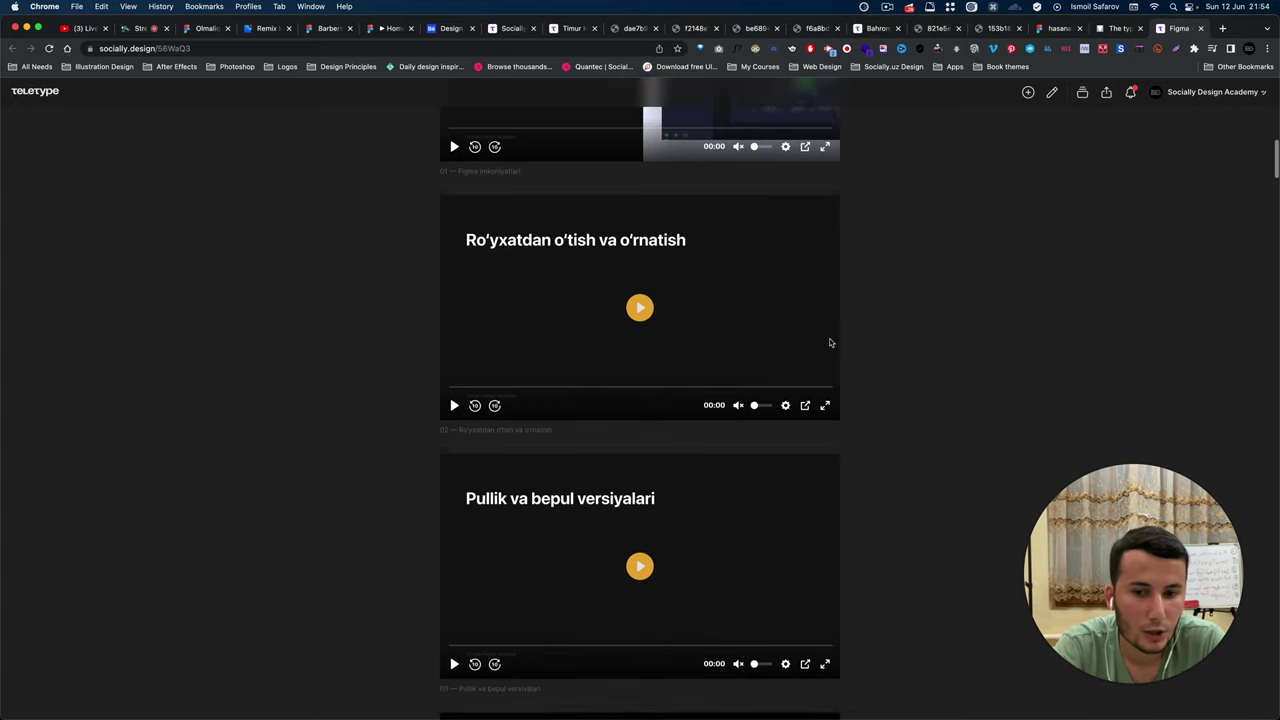
{"action": "scroll", "coordinate": [560, 331], "scroll_direction": "down", "scroll_amount": 2}
{"action": "scroll", "coordinate": [468, 320], "scroll_direction": "down", "scroll_amount": 2}
{"action": "scroll", "coordinate": [700, 347], "scroll_direction": "down", "scroll_amount": 4}
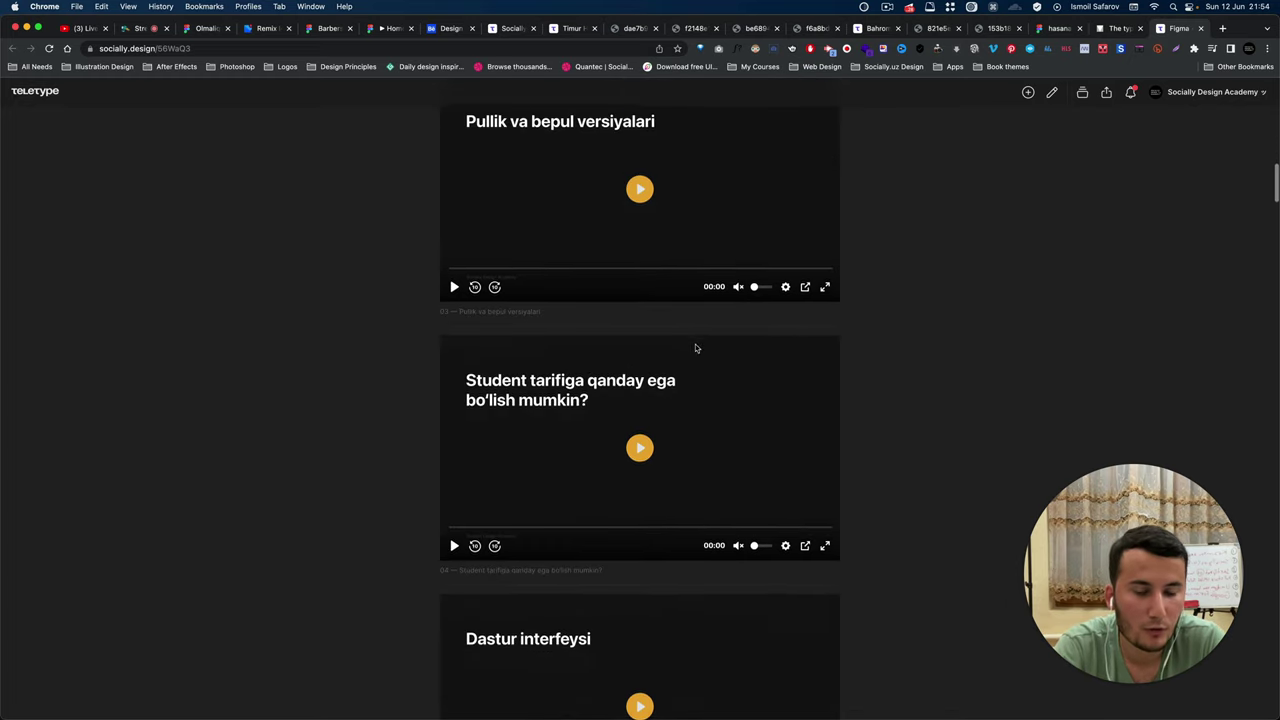
{"action": "scroll", "coordinate": [694, 346], "scroll_direction": "down", "scroll_amount": 1}
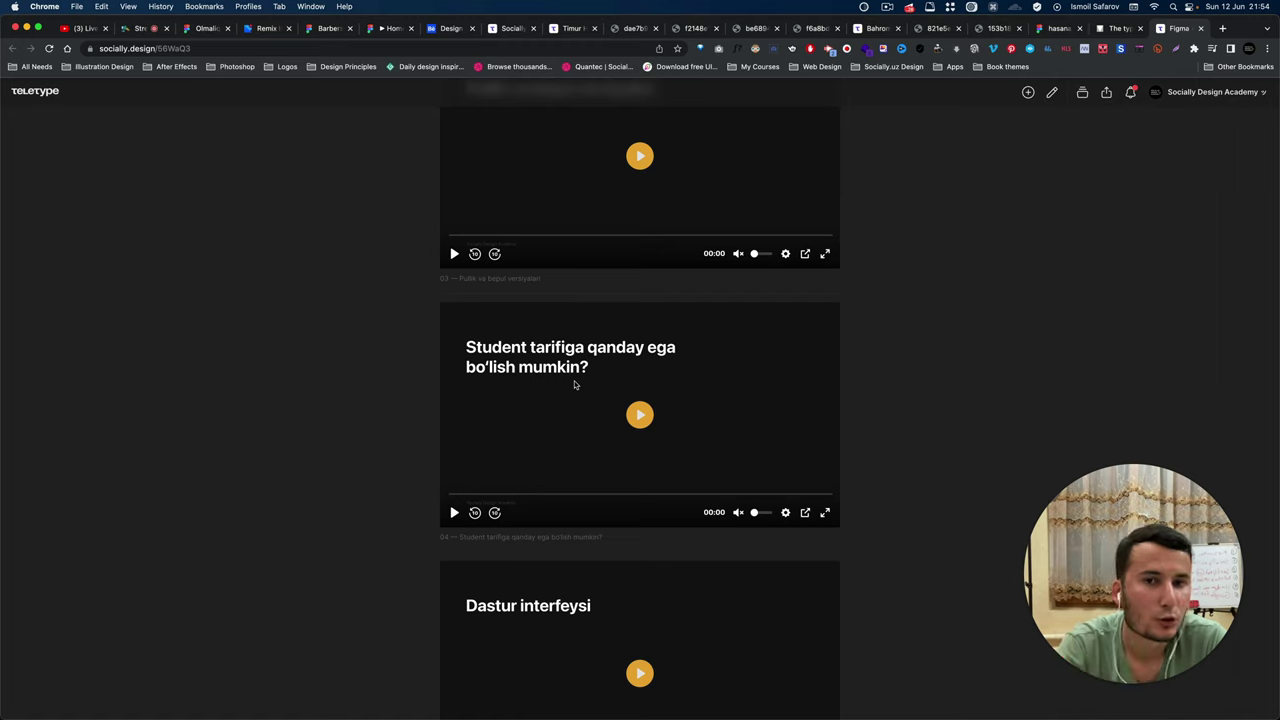
{"action": "scroll", "coordinate": [575, 384], "scroll_direction": "down", "scroll_amount": 2}
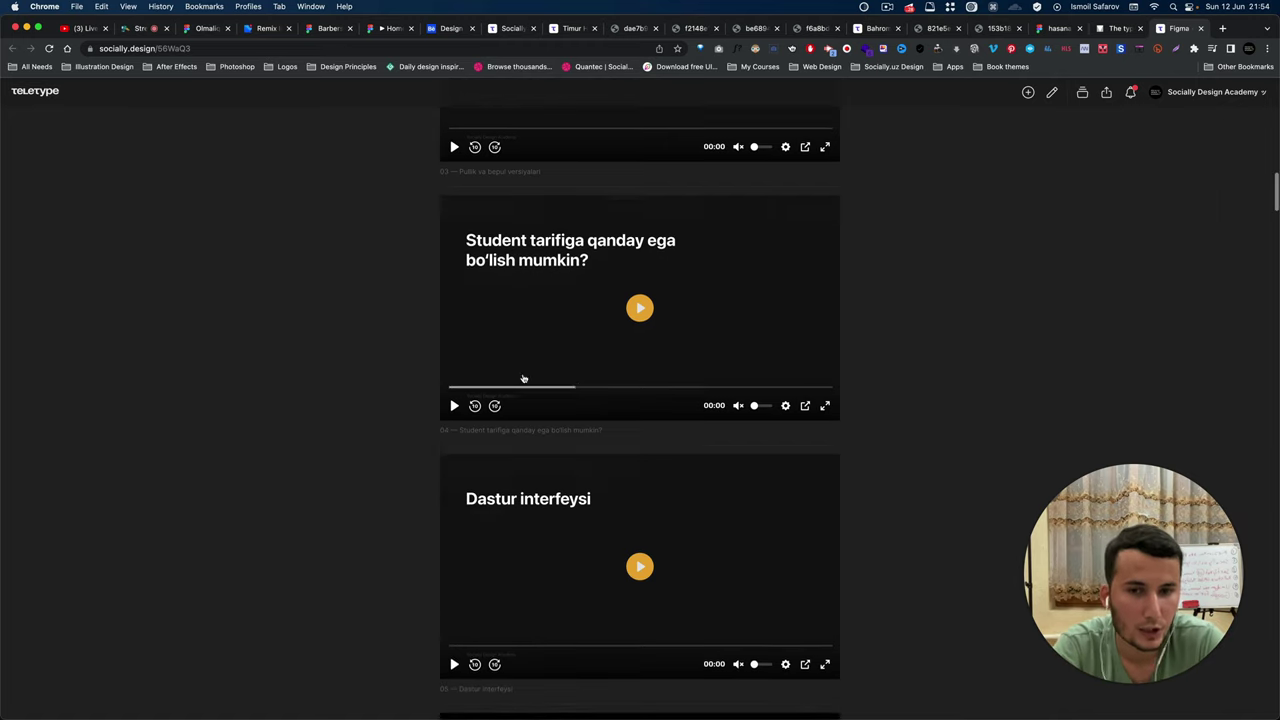
{"action": "scroll", "coordinate": [523, 377], "scroll_direction": "down", "scroll_amount": 1}
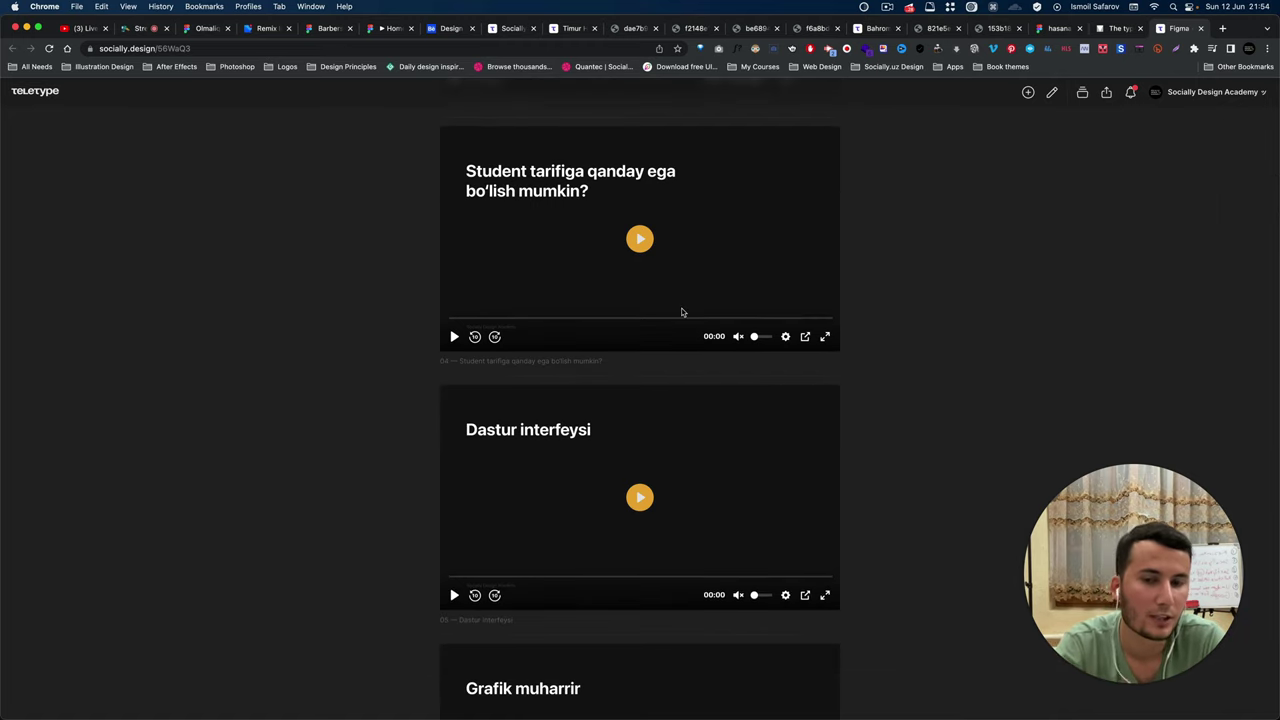
{"action": "scroll", "coordinate": [682, 312], "scroll_direction": "down", "scroll_amount": 1}
{"action": "scroll", "coordinate": [682, 312], "scroll_direction": "down", "scroll_amount": 1}
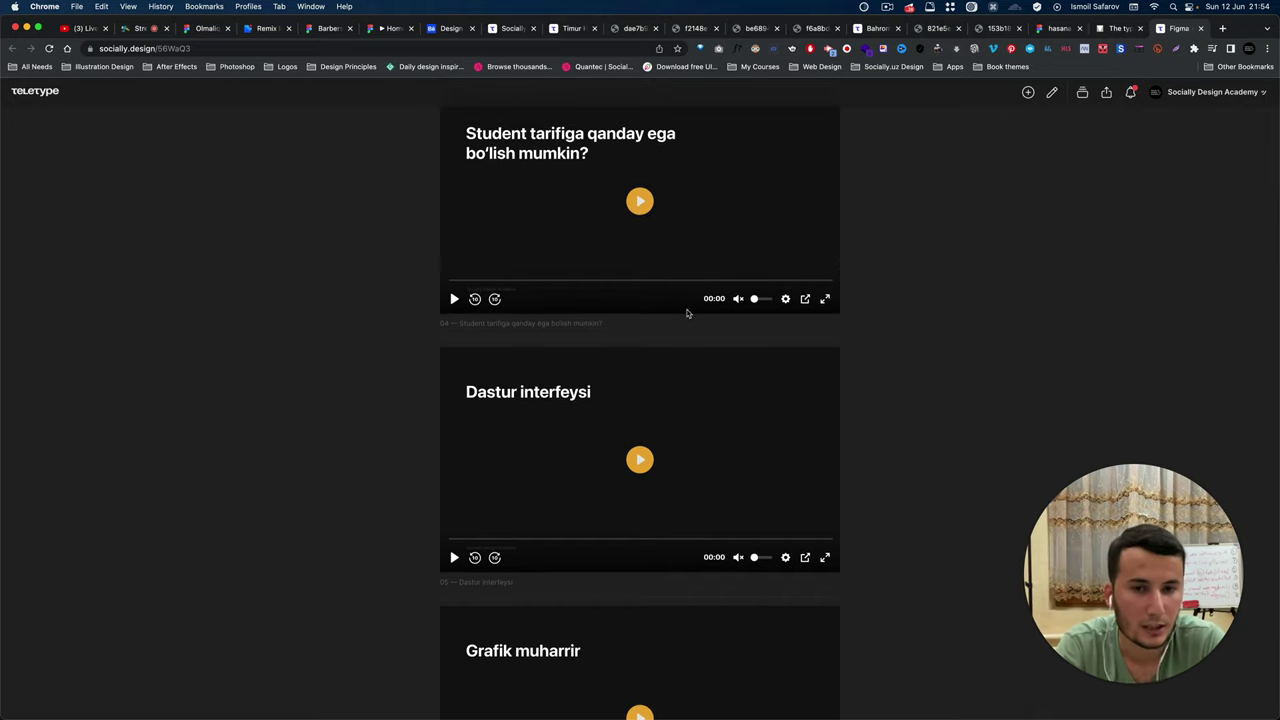
{"action": "scroll", "coordinate": [686, 313], "scroll_direction": "down", "scroll_amount": 1}
{"action": "scroll", "coordinate": [688, 315], "scroll_direction": "down", "scroll_amount": 1}
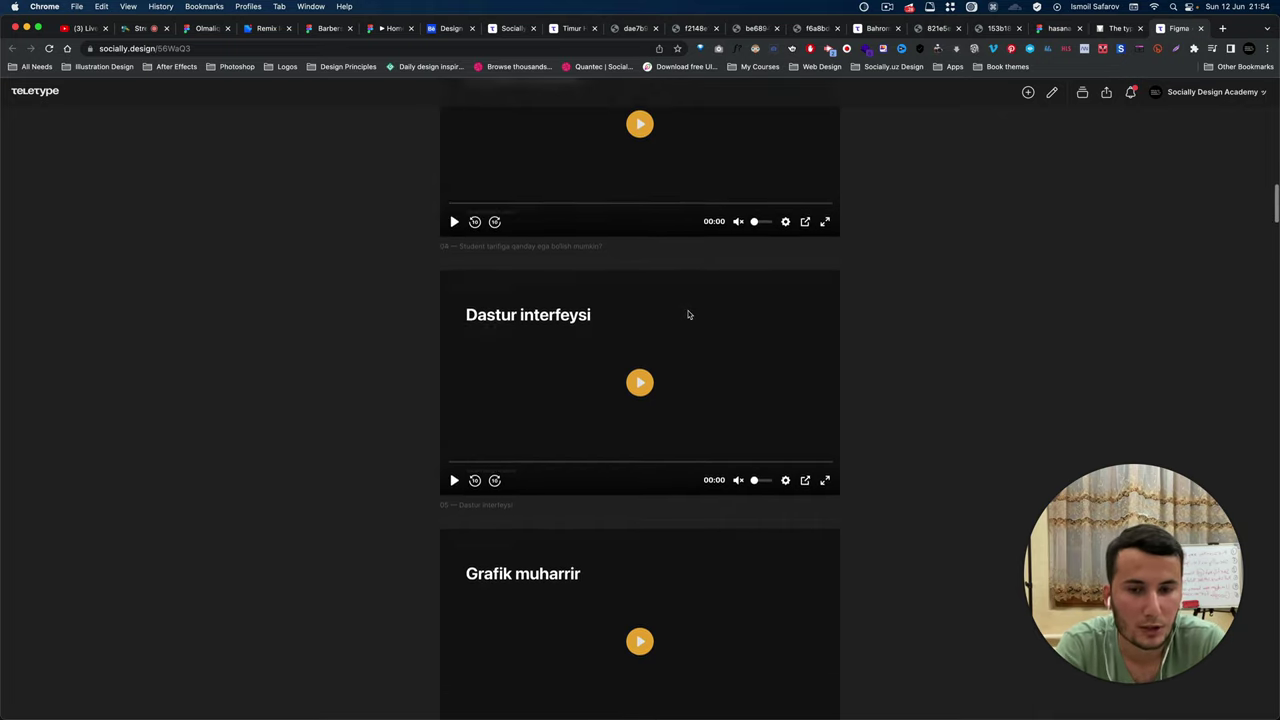
{"action": "scroll", "coordinate": [688, 315], "scroll_direction": "down", "scroll_amount": 1}
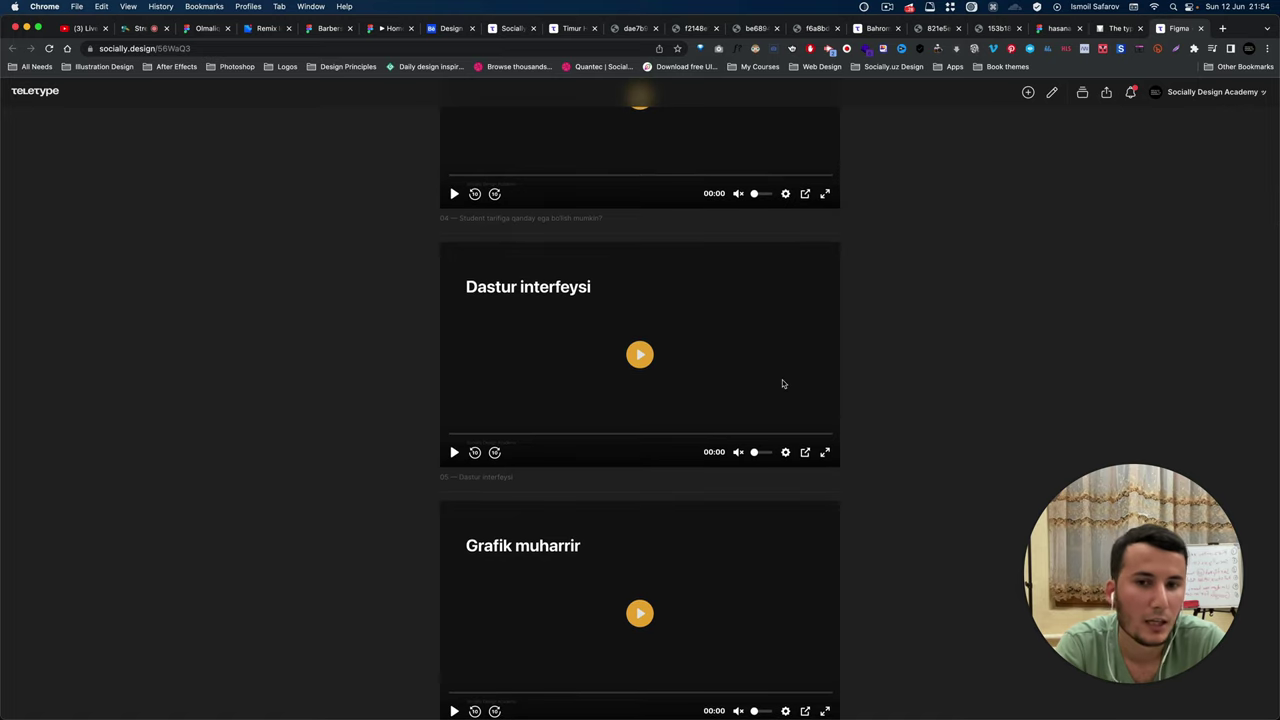
{"action": "scroll", "coordinate": [783, 384], "scroll_direction": "down", "scroll_amount": 4}
{"action": "scroll", "coordinate": [783, 384], "scroll_direction": "down", "scroll_amount": 4}
{"action": "scroll", "coordinate": [783, 384], "scroll_direction": "down", "scroll_amount": 4}
{"action": "scroll", "coordinate": [783, 384], "scroll_direction": "down", "scroll_amount": 2}
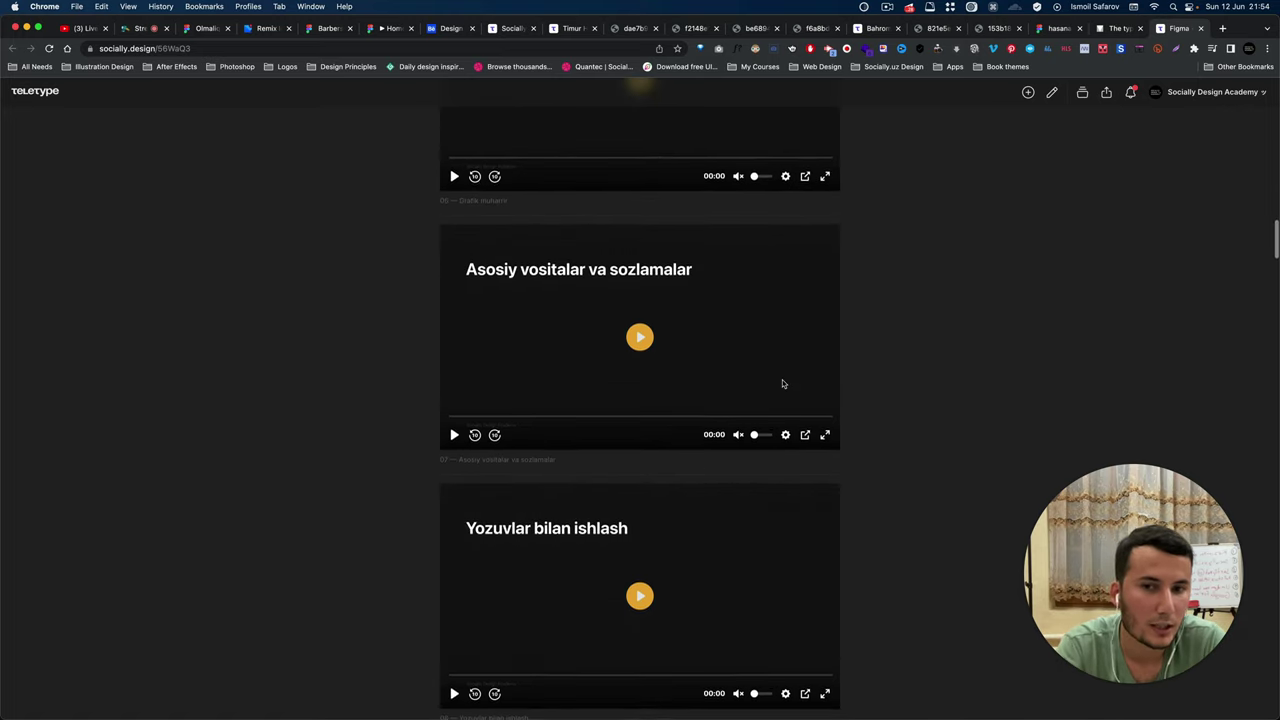
{"action": "scroll", "coordinate": [783, 384], "scroll_direction": "down", "scroll_amount": 2}
{"action": "scroll", "coordinate": [783, 384], "scroll_direction": "down", "scroll_amount": 2}
{"action": "scroll", "coordinate": [783, 384], "scroll_direction": "down", "scroll_amount": 2}
{"action": "scroll", "coordinate": [783, 384], "scroll_direction": "down", "scroll_amount": 8}
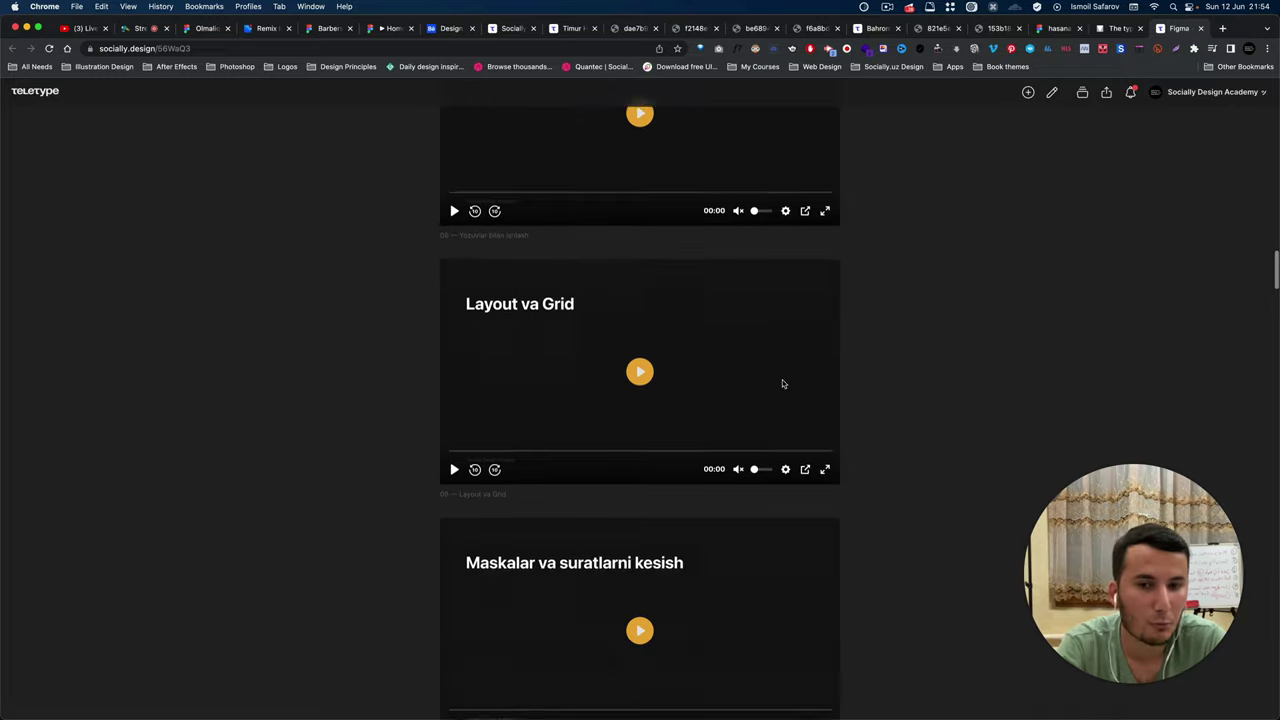
{"action": "scroll", "coordinate": [783, 384], "scroll_direction": "down", "scroll_amount": 1}
{"action": "scroll", "coordinate": [783, 384], "scroll_direction": "down", "scroll_amount": 6}
{"action": "scroll", "coordinate": [783, 384], "scroll_direction": "down", "scroll_amount": 4}
{"action": "scroll", "coordinate": [783, 384], "scroll_direction": "down", "scroll_amount": 3}
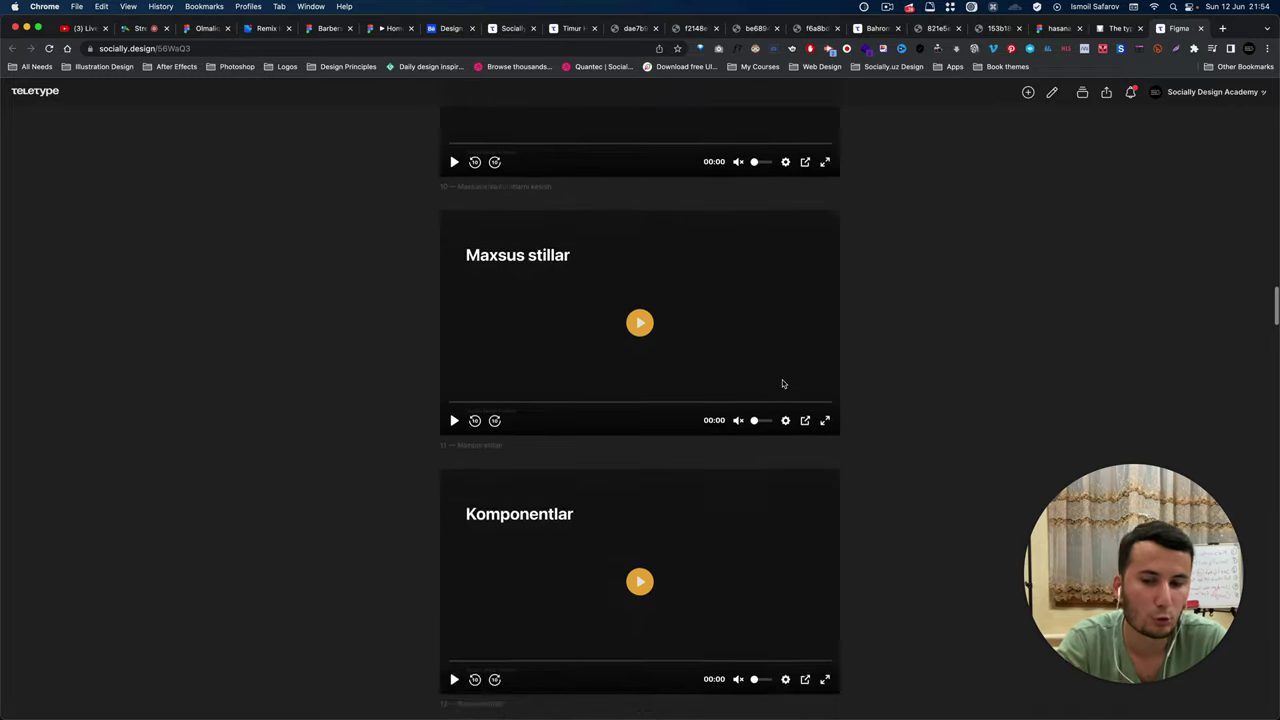
{"action": "scroll", "coordinate": [783, 384], "scroll_direction": "down", "scroll_amount": 6}
{"action": "scroll", "coordinate": [783, 384], "scroll_direction": "down", "scroll_amount": 8}
{"action": "scroll", "coordinate": [783, 384], "scroll_direction": "down", "scroll_amount": 12}
{"action": "scroll", "coordinate": [783, 384], "scroll_direction": "up", "scroll_amount": 4}
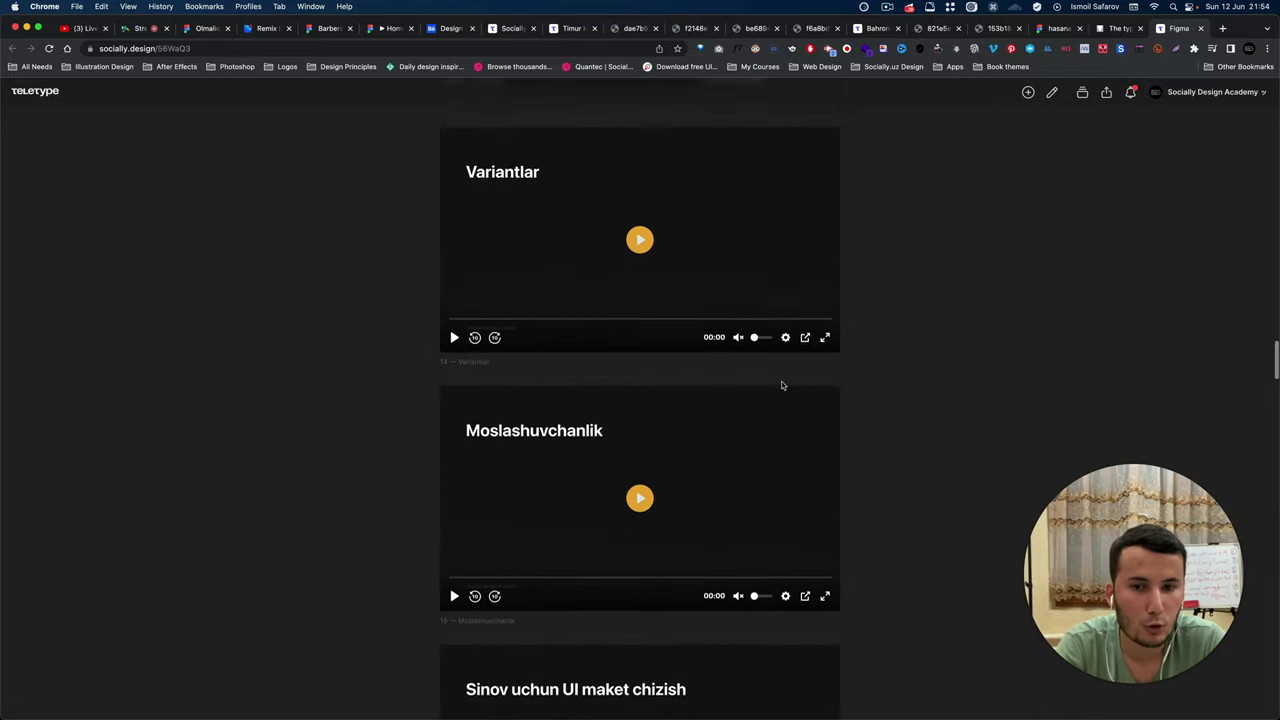
{"action": "scroll", "coordinate": [783, 385], "scroll_direction": "down", "scroll_amount": 3}
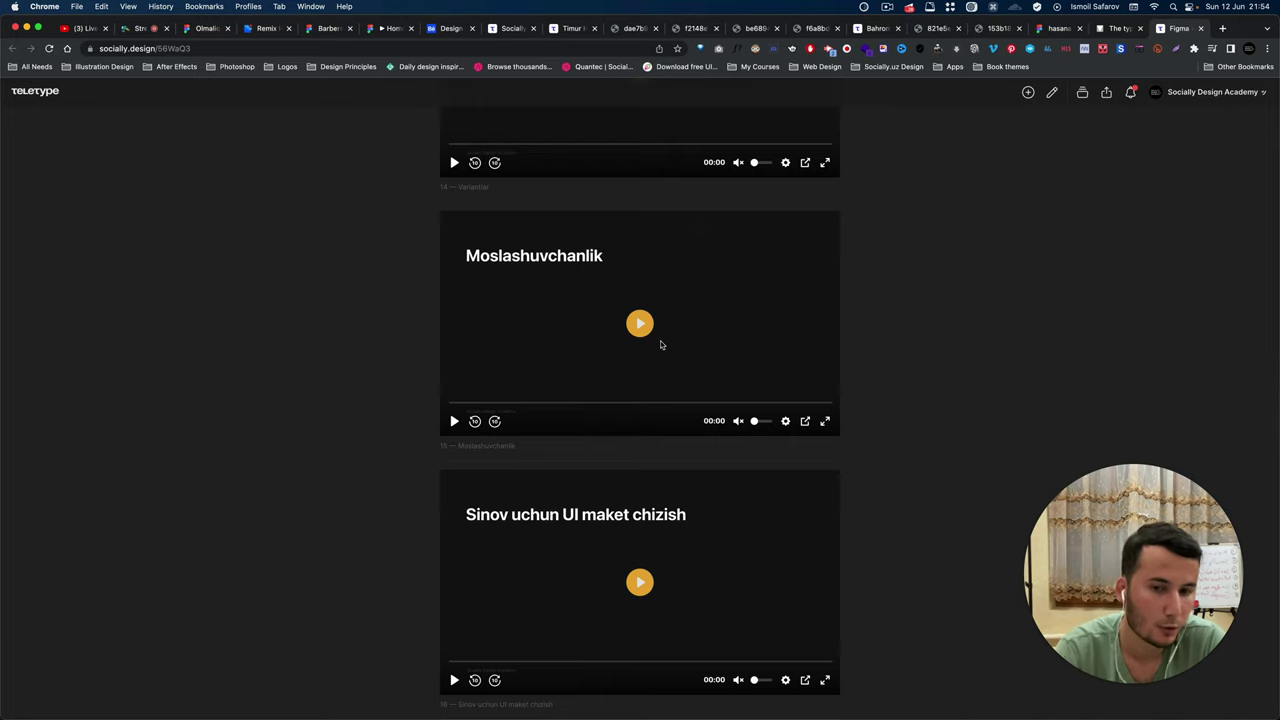
{"action": "scroll", "coordinate": [660, 344], "scroll_direction": "down", "scroll_amount": 3}
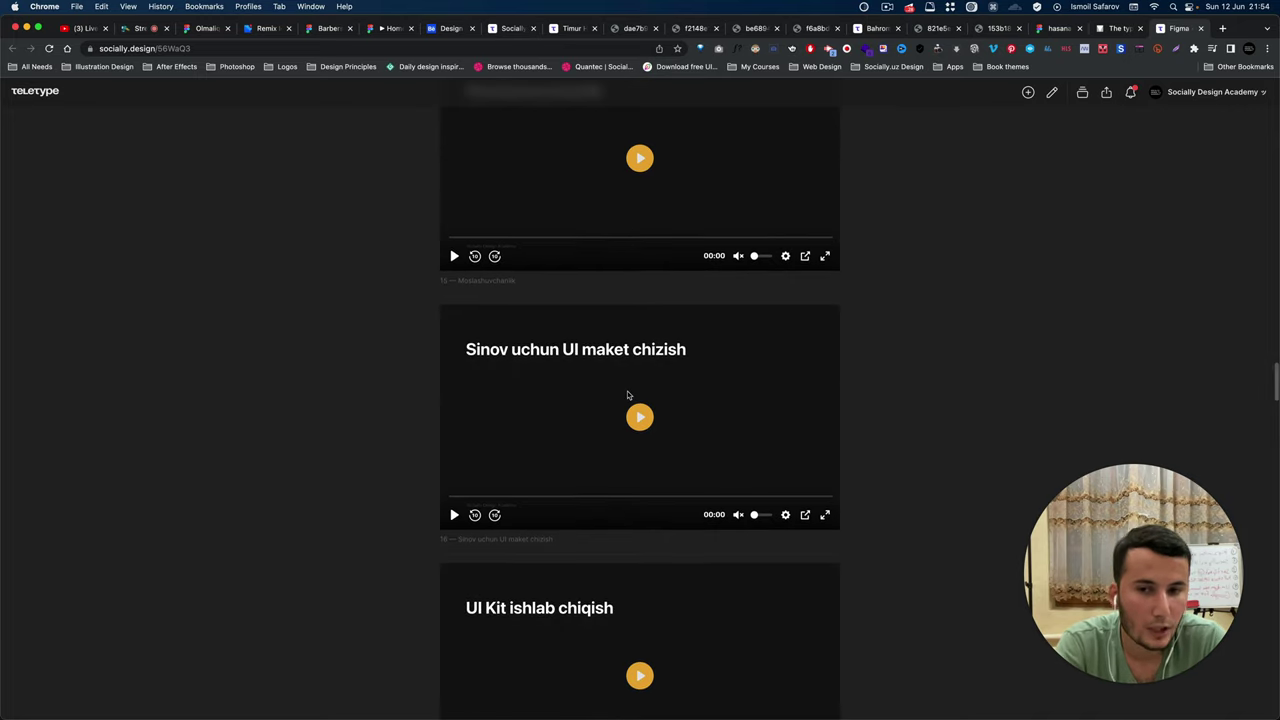
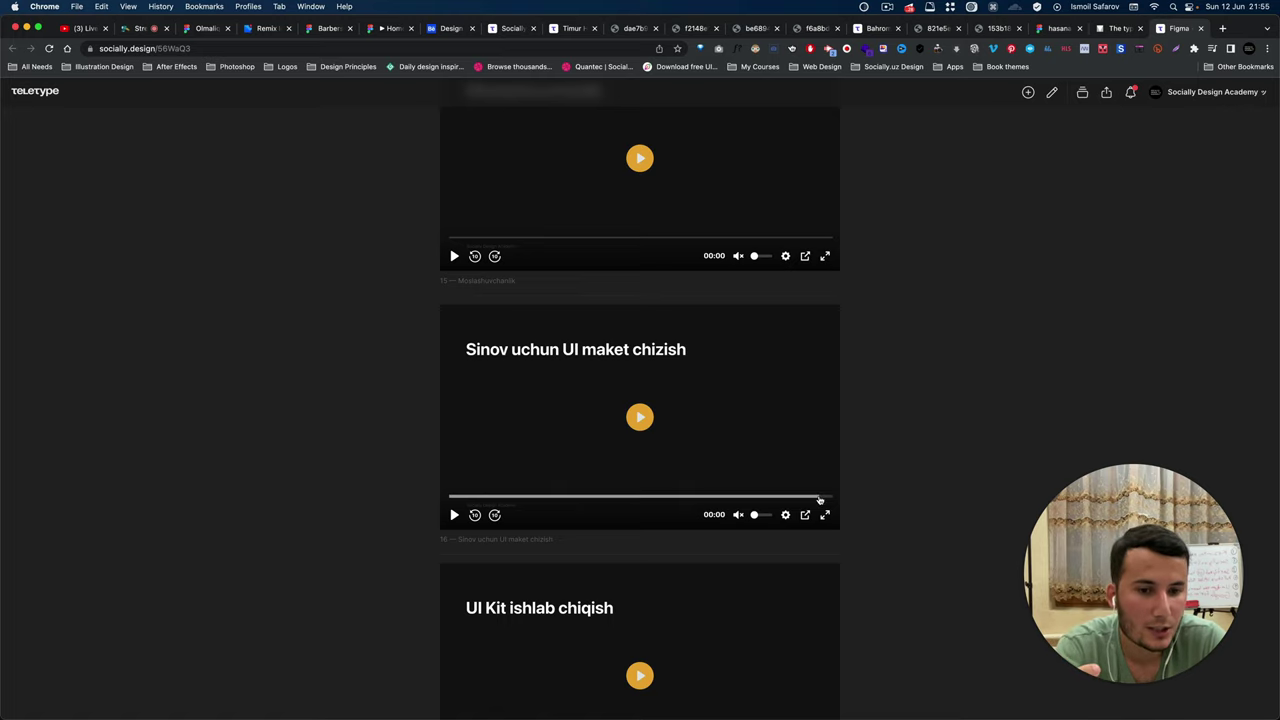
Play the Sinov uchun UI maket chizish lesson, seek near its end and pause at 58:00.
{"action": "left_click", "coordinate": [640, 417]}
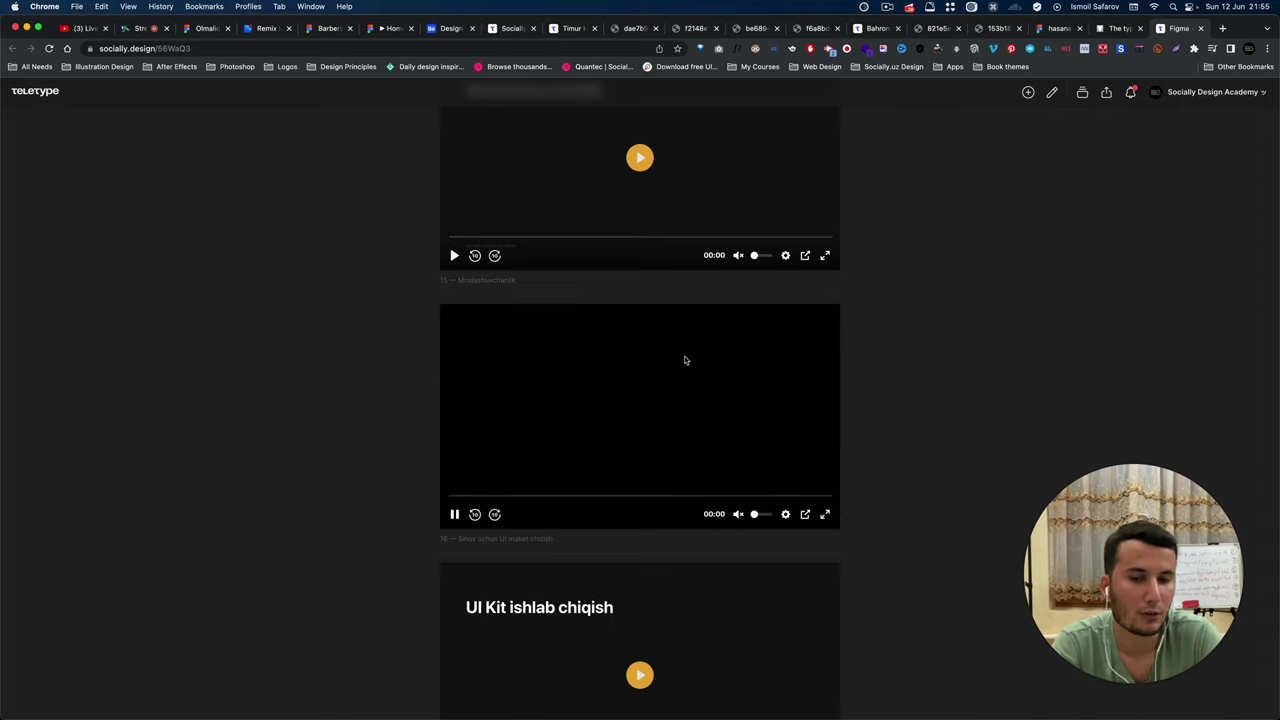
{"action": "left_click", "coordinate": [655, 495]}
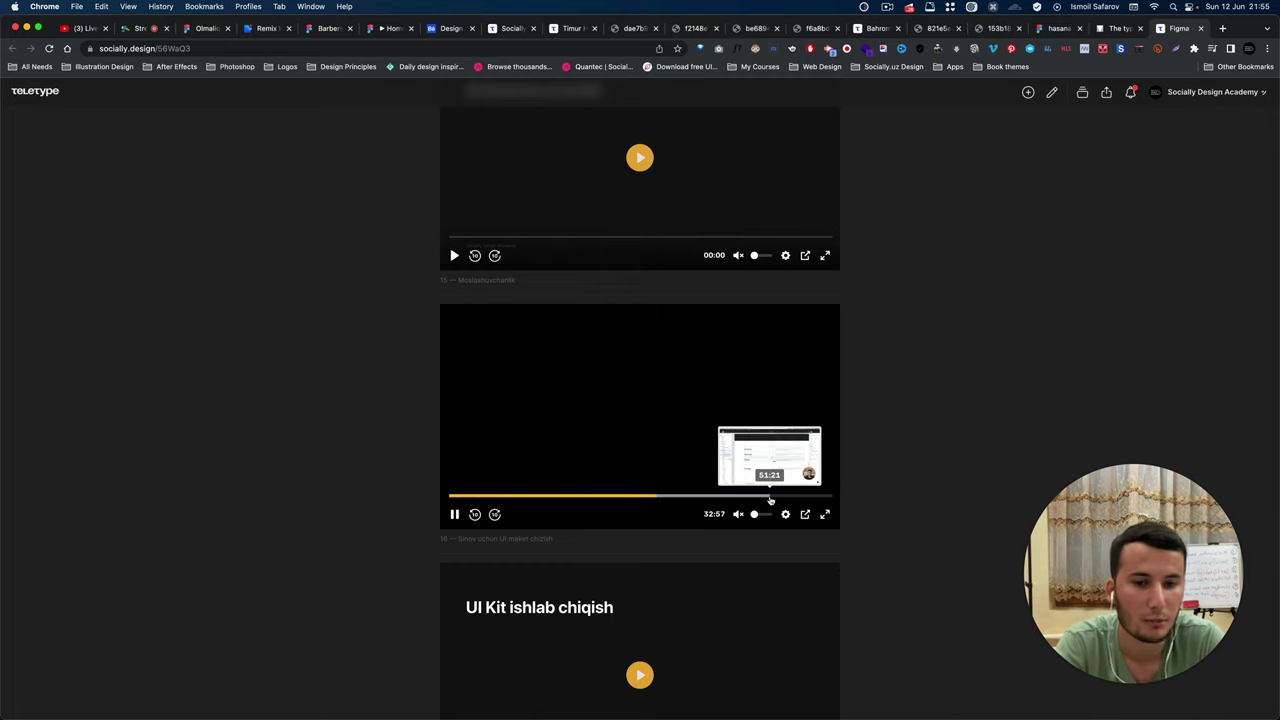
{"action": "left_click", "coordinate": [811, 497]}
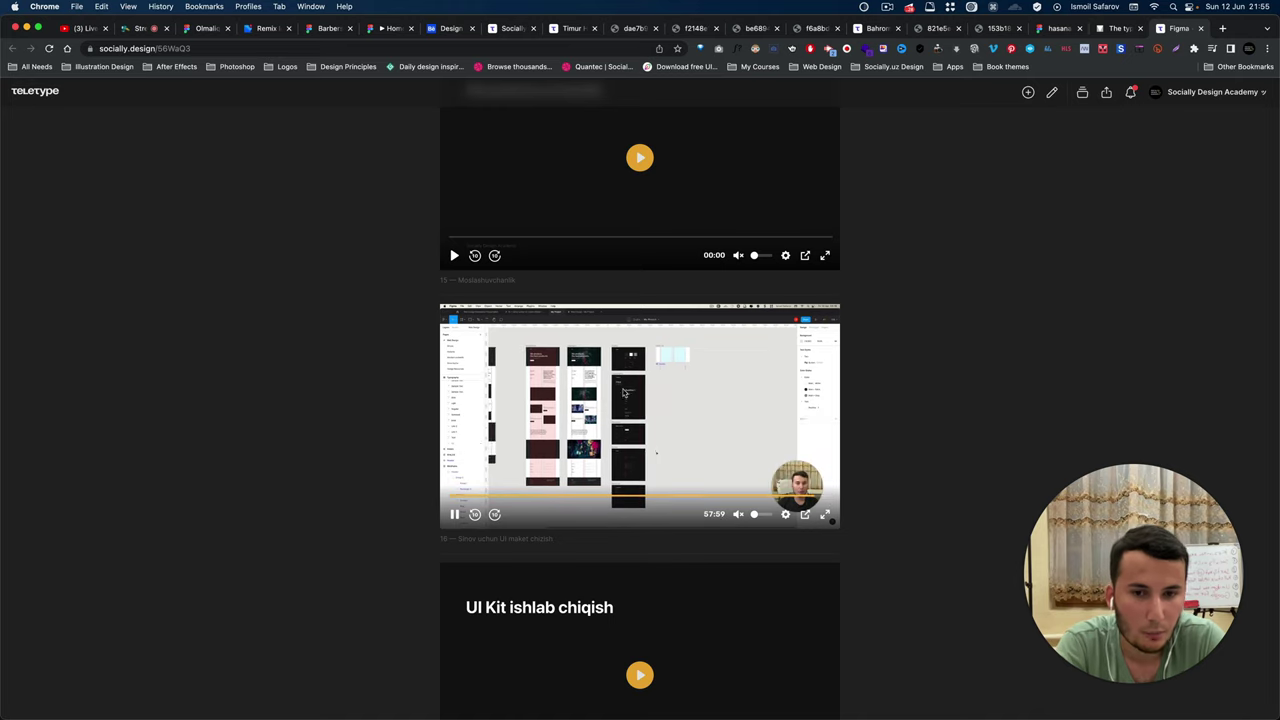
{"action": "left_click", "coordinate": [455, 514]}
{"action": "scroll", "coordinate": [611, 424], "scroll_direction": "down", "scroll_amount": 4}
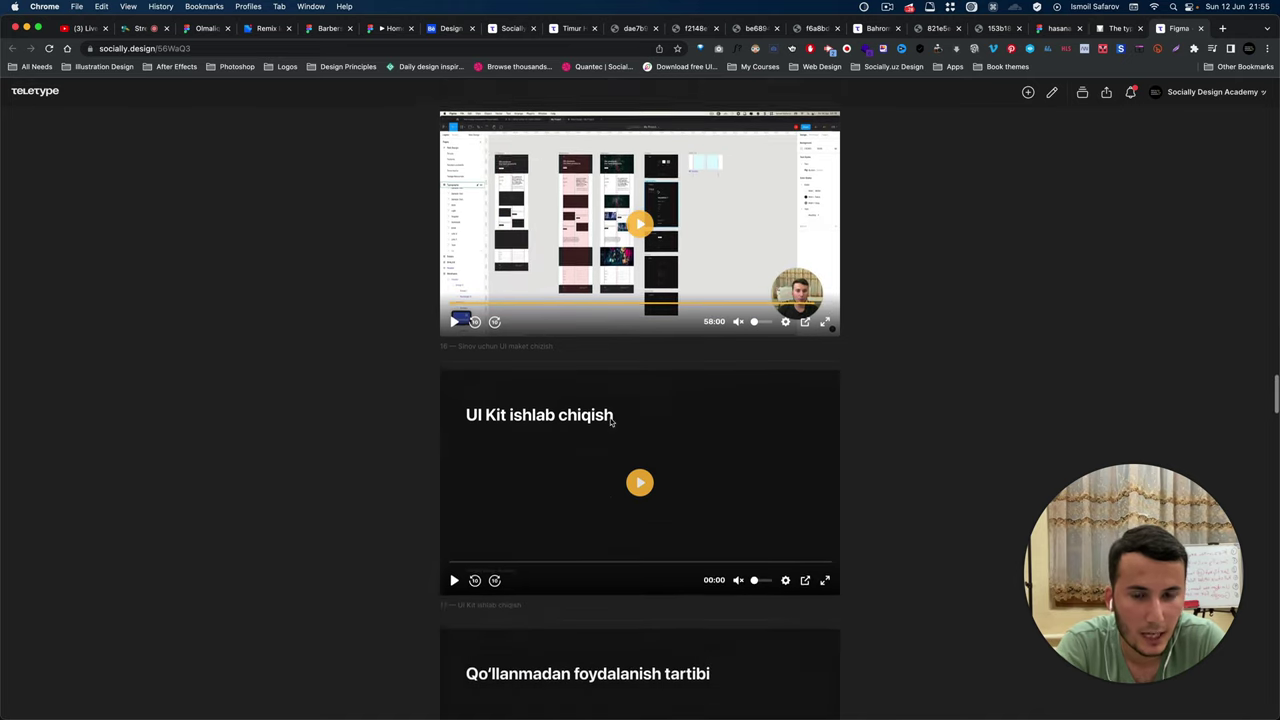
{"action": "scroll", "coordinate": [590, 415], "scroll_direction": "down", "scroll_amount": 2}
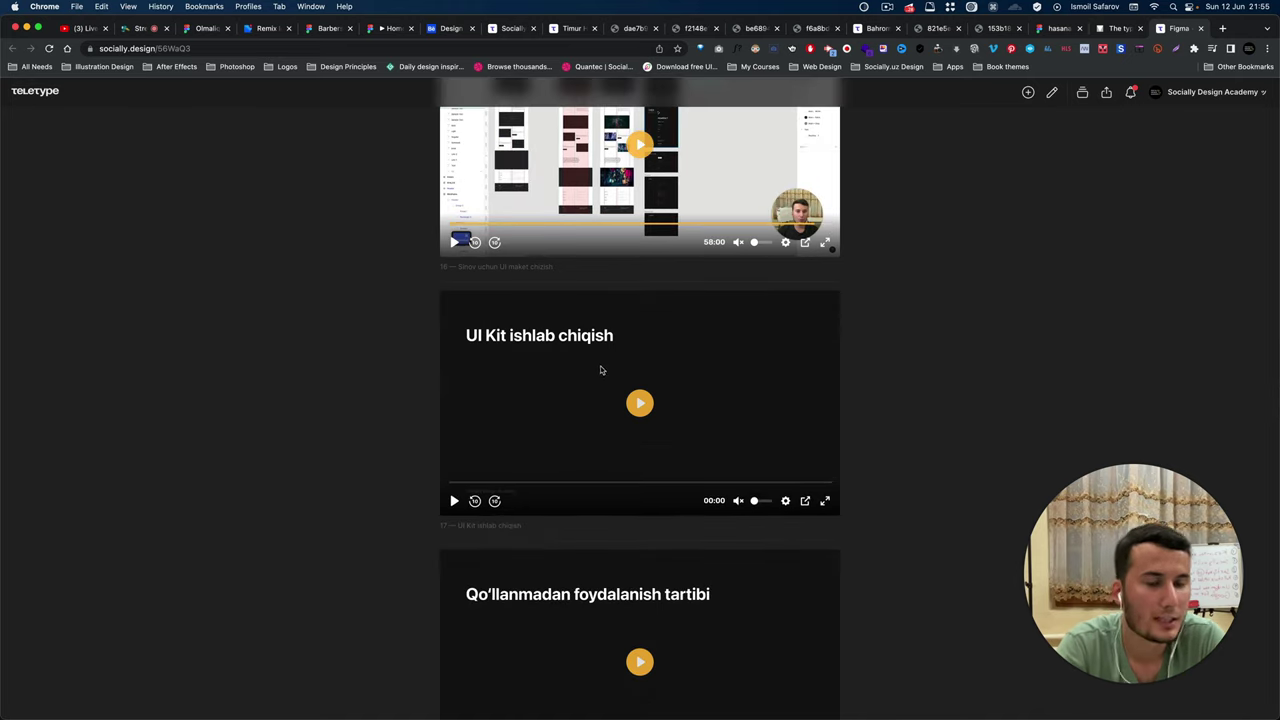
{"action": "scroll", "coordinate": [626, 400], "scroll_direction": "down", "scroll_amount": 3}
{"action": "scroll", "coordinate": [626, 406], "scroll_direction": "down", "scroll_amount": 2}
{"action": "scroll", "coordinate": [626, 408], "scroll_direction": "down", "scroll_amount": 2}
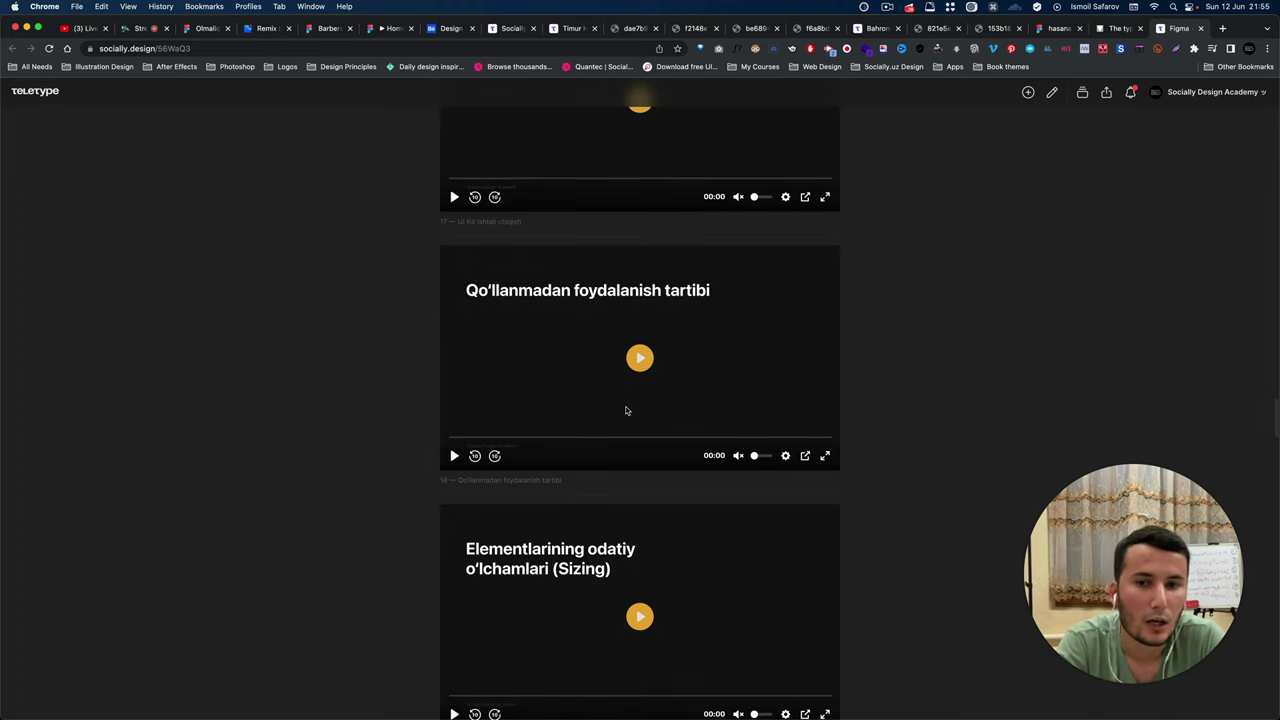
Switch to the Telegram group chat and open the course book PDF.
{"action": "key", "text": "super+Tab"}
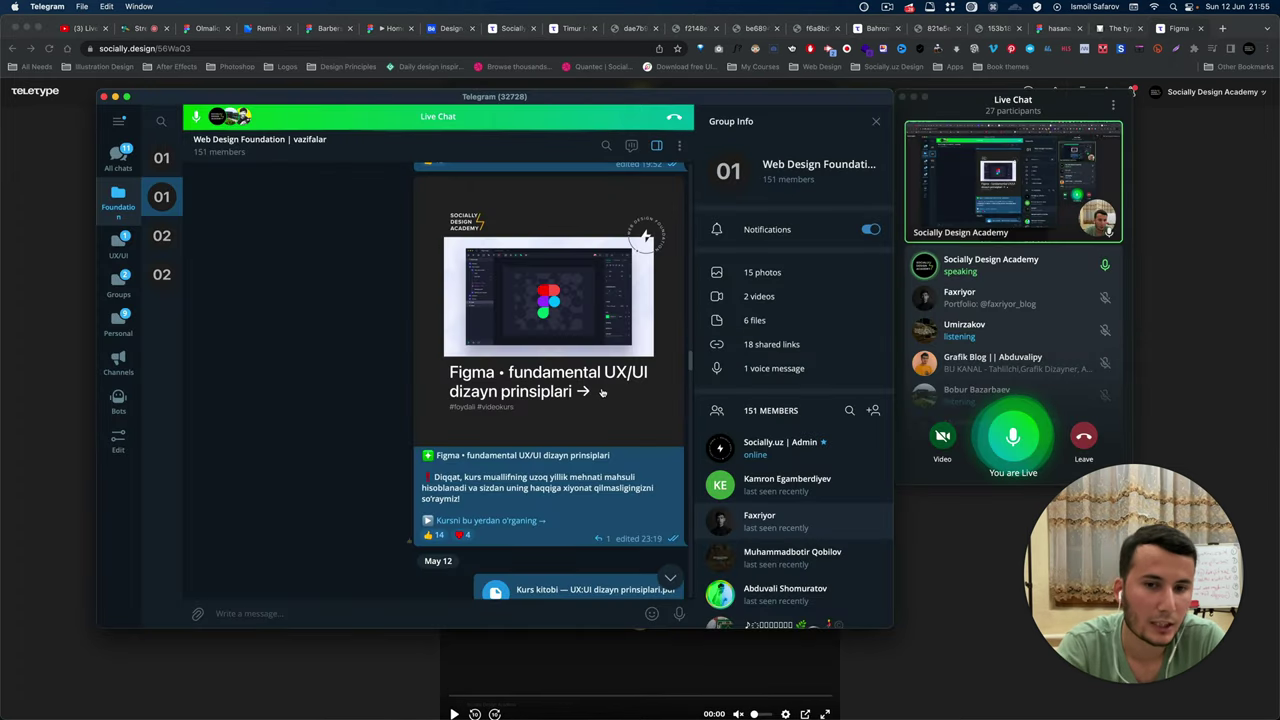
{"action": "scroll", "coordinate": [548, 400], "scroll_direction": "down", "scroll_amount": 4}
{"action": "left_click", "coordinate": [494, 395]}
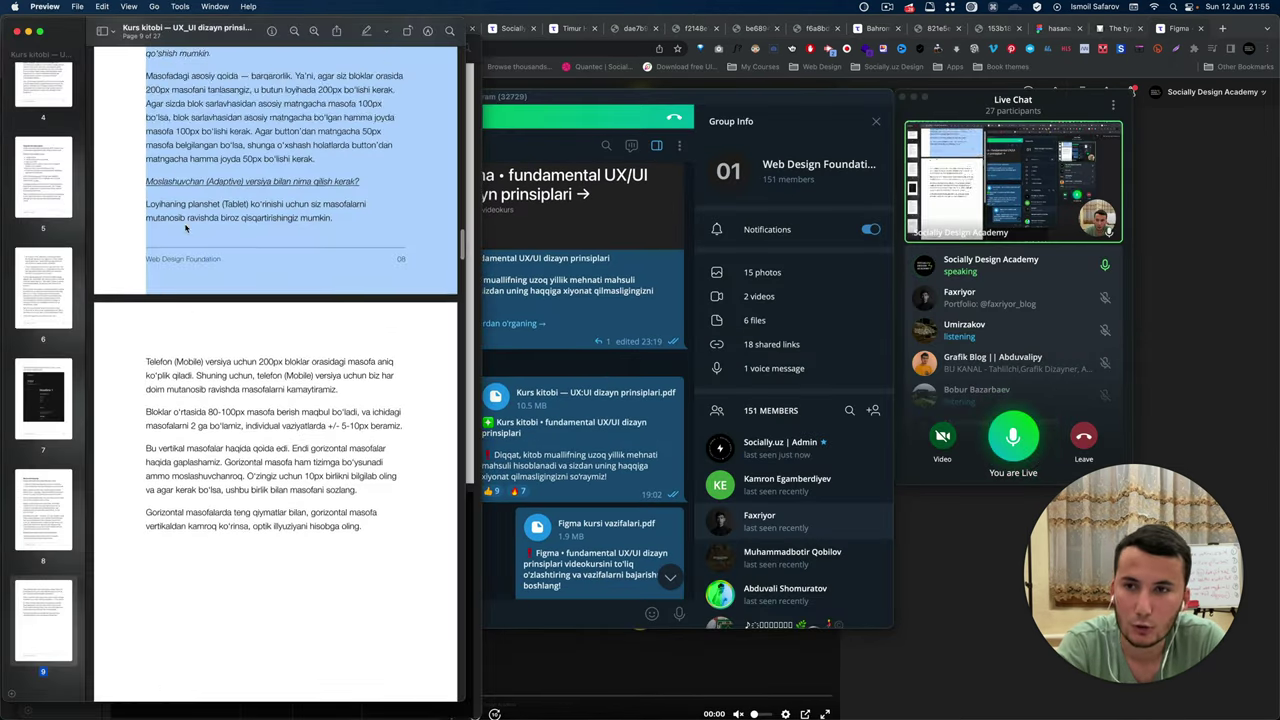
{"action": "scroll", "coordinate": [275, 400], "scroll_direction": "down", "scroll_amount": 10}
Scroll down the Teletype course page, then bring the course book PDF forward.
{"action": "left_click", "coordinate": [908, 505]}
{"action": "scroll", "coordinate": [698, 477], "scroll_direction": "down", "scroll_amount": 2}
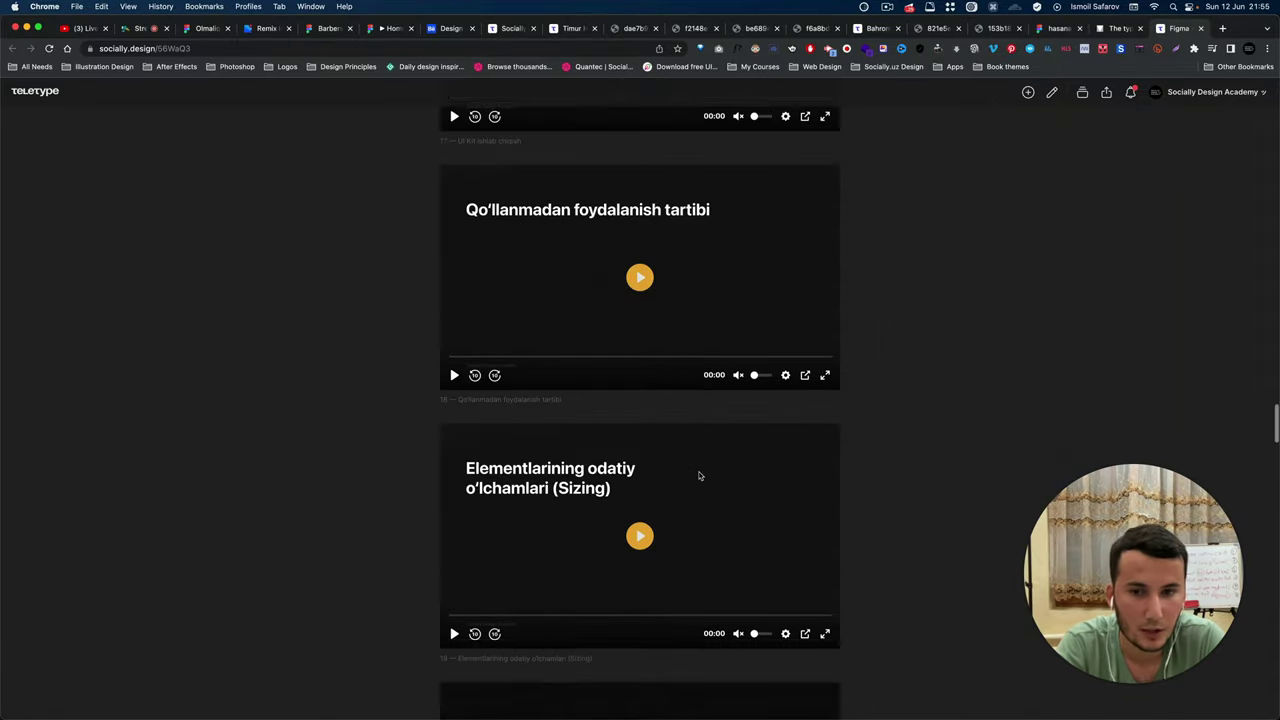
{"action": "scroll", "coordinate": [698, 477], "scroll_direction": "down", "scroll_amount": 2}
{"action": "scroll", "coordinate": [700, 476], "scroll_direction": "down", "scroll_amount": 1}
{"action": "scroll", "coordinate": [699, 476], "scroll_direction": "down", "scroll_amount": 1}
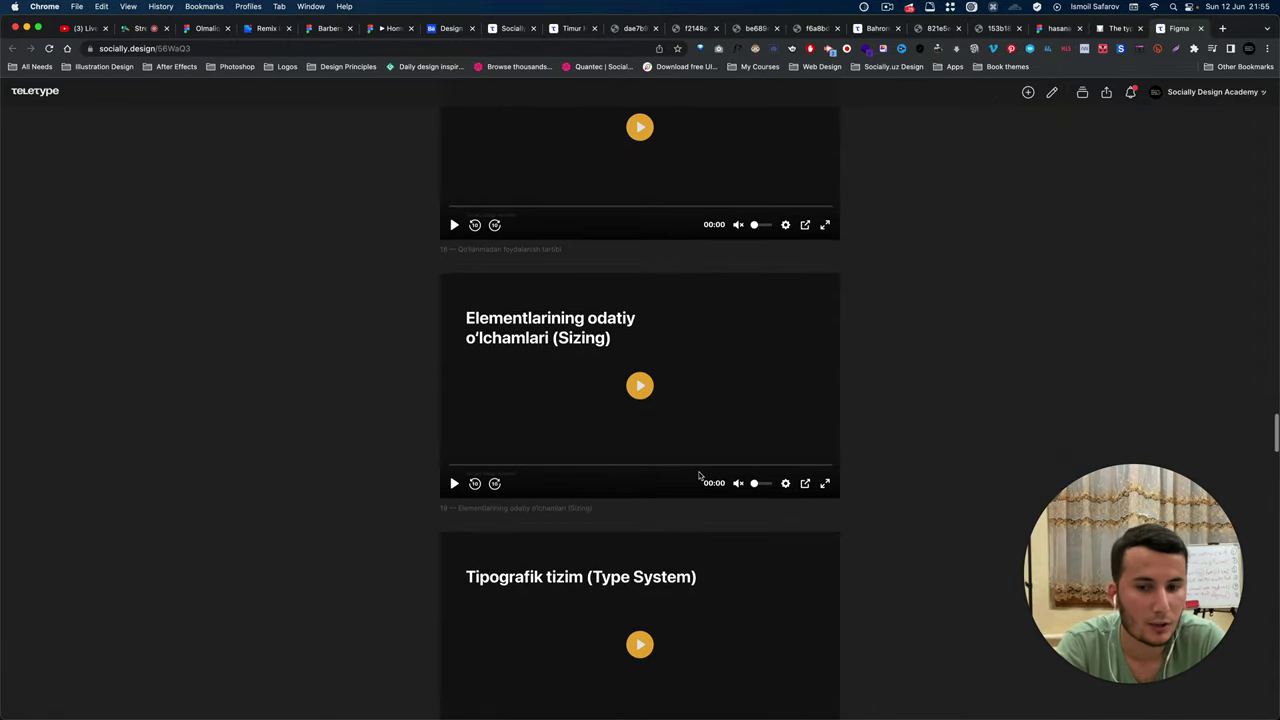
{"action": "scroll", "coordinate": [699, 476], "scroll_direction": "down", "scroll_amount": 4}
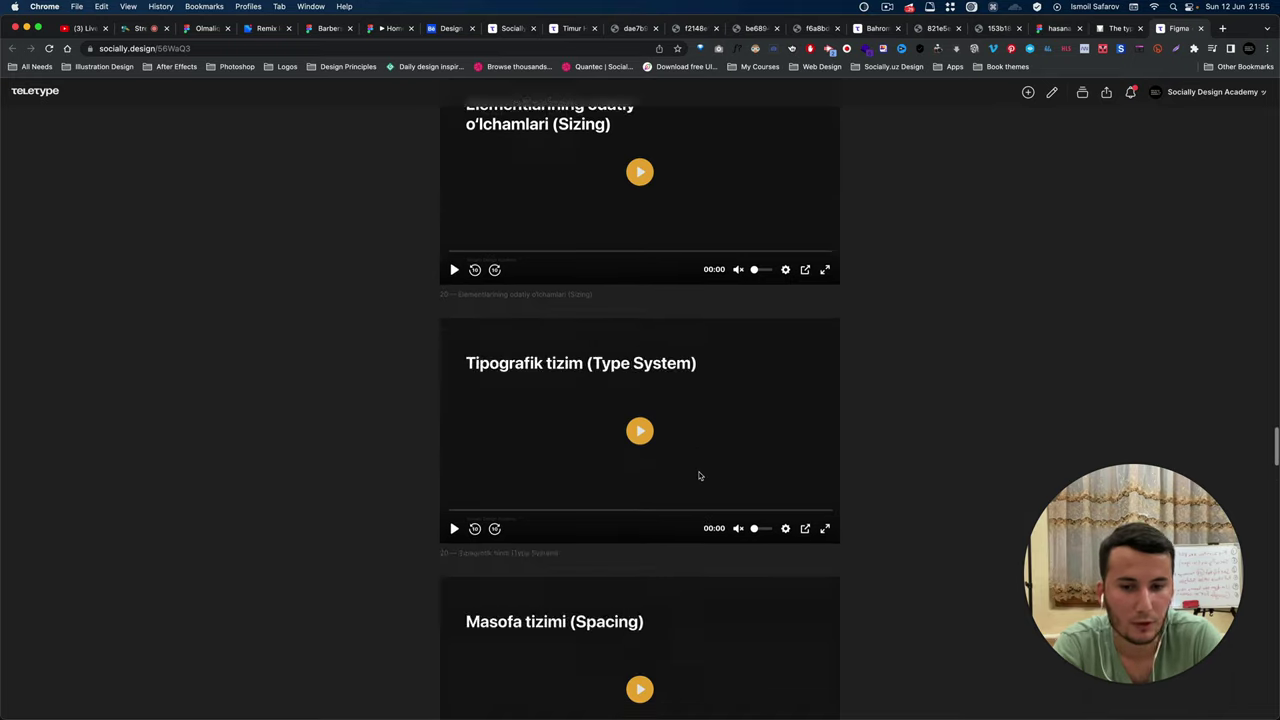
{"action": "scroll", "coordinate": [699, 476], "scroll_direction": "down", "scroll_amount": 5}
{"action": "scroll", "coordinate": [699, 476], "scroll_direction": "down", "scroll_amount": 10}
{"action": "scroll", "coordinate": [699, 476], "scroll_direction": "down", "scroll_amount": 7}
{"action": "scroll", "coordinate": [699, 476], "scroll_direction": "down", "scroll_amount": 10}
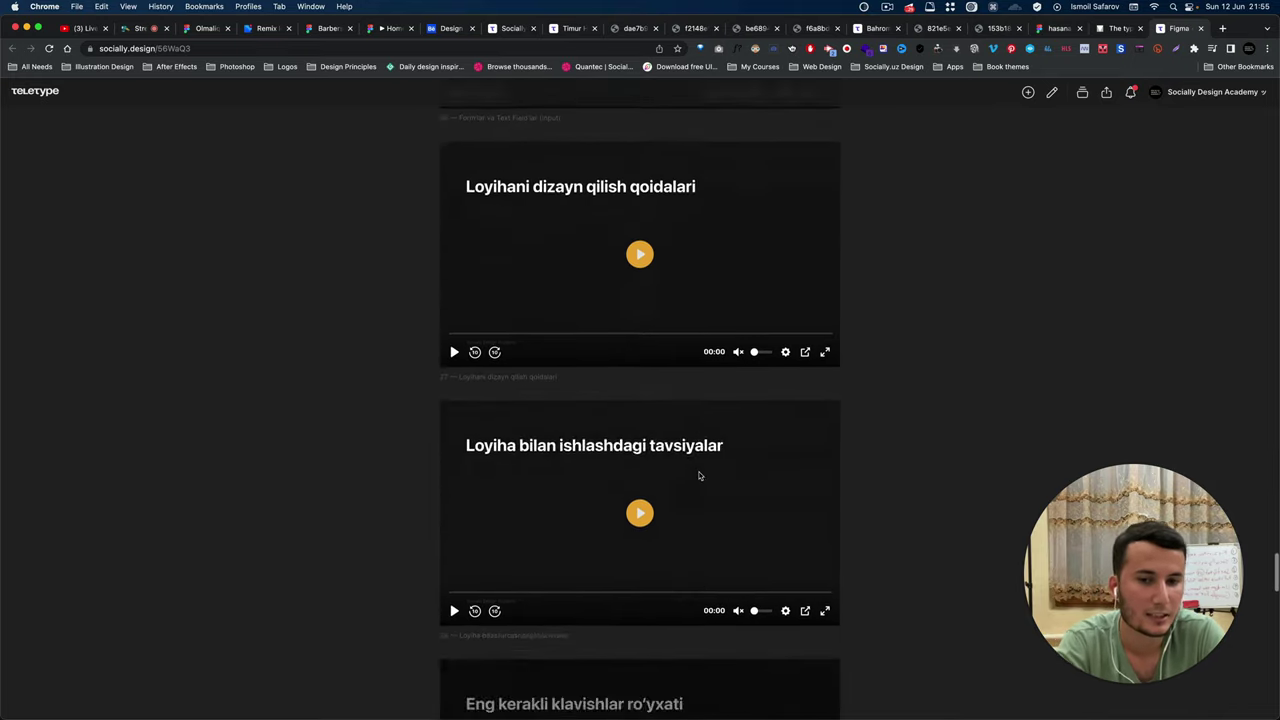
{"action": "scroll", "coordinate": [699, 476], "scroll_direction": "down", "scroll_amount": 10}
{"action": "scroll", "coordinate": [699, 476], "scroll_direction": "down", "scroll_amount": 10}
{"action": "scroll", "coordinate": [699, 476], "scroll_direction": "down", "scroll_amount": 1}
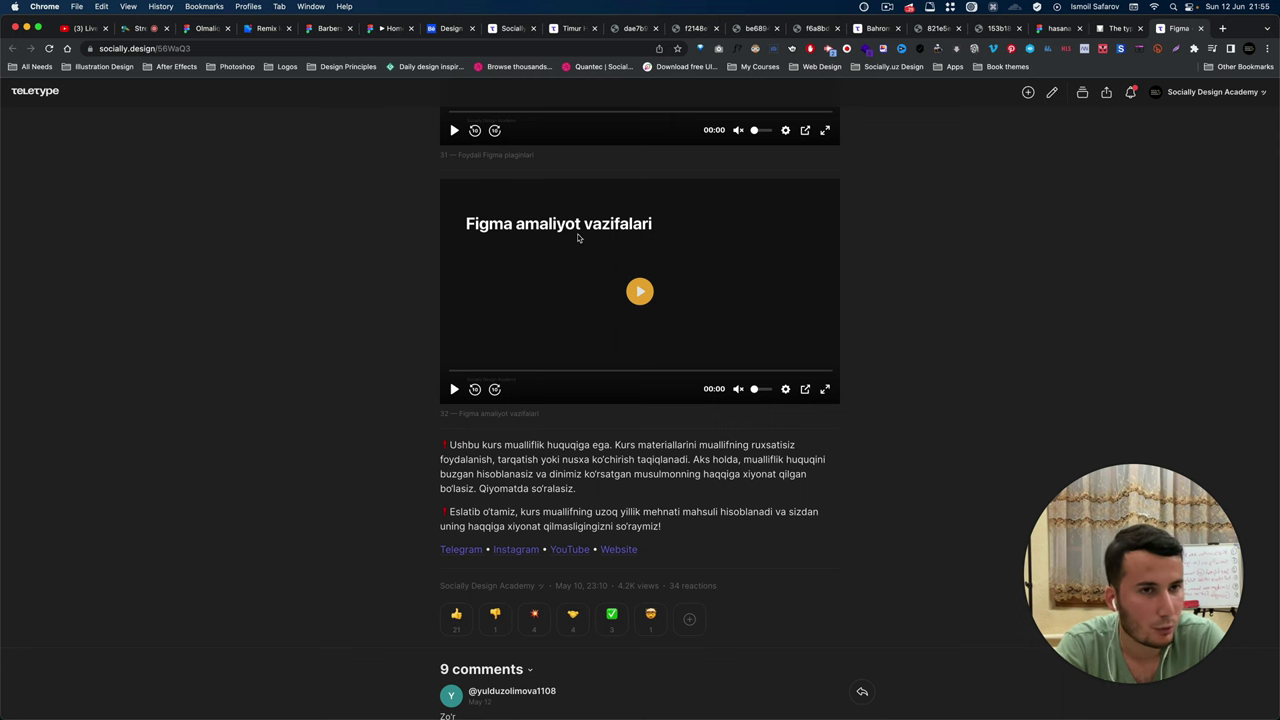
{"action": "key", "text": "super+Tab"}
Open the Figma kursi vazifalari.pdf attachment from the Telegram group in Preview.
{"action": "key", "text": "super+Tab"}
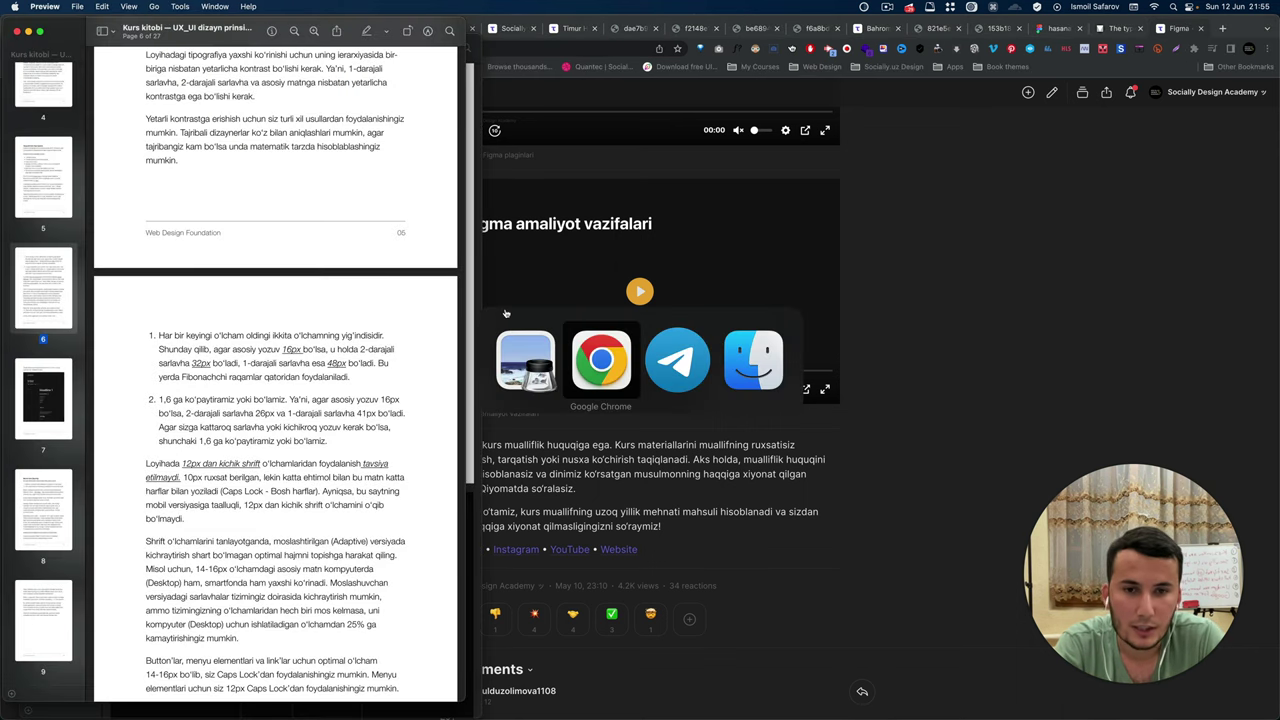
{"action": "key", "text": "super+Tab"}
{"action": "scroll", "coordinate": [541, 370], "scroll_direction": "down", "scroll_amount": 10}
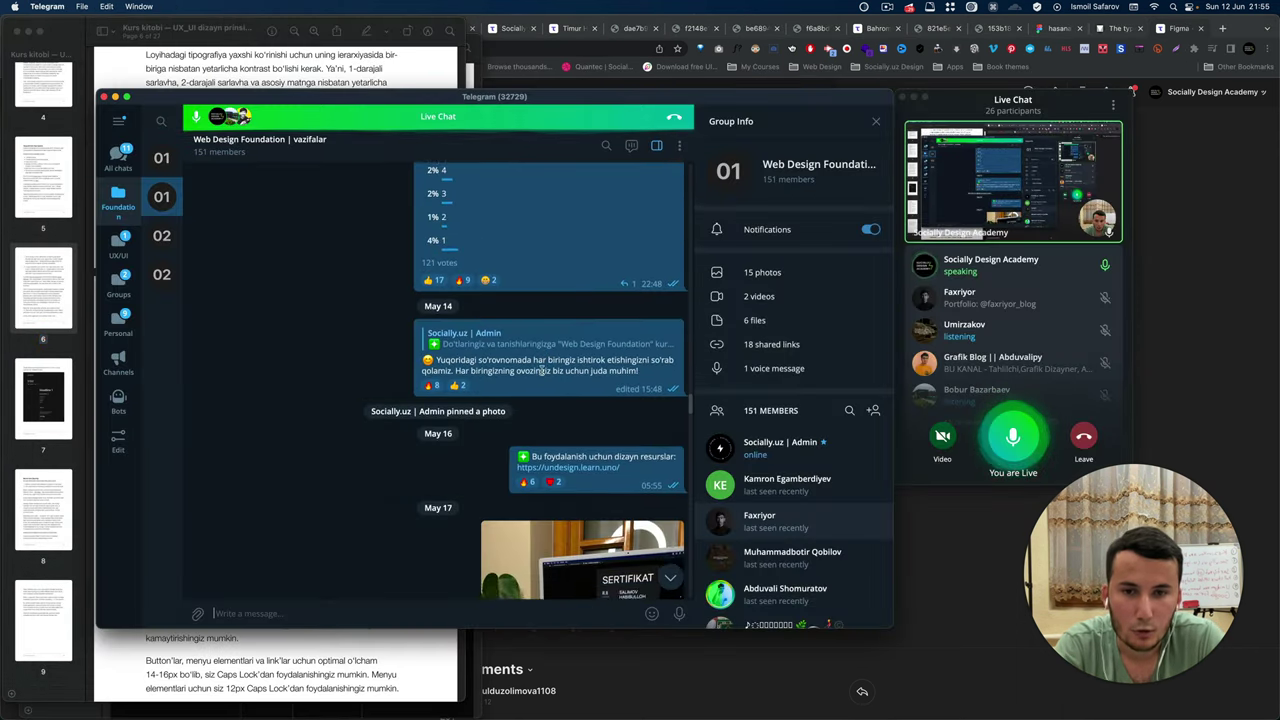
{"action": "scroll", "coordinate": [537, 340], "scroll_direction": "up", "scroll_amount": 8}
{"action": "scroll", "coordinate": [535, 320], "scroll_direction": "up", "scroll_amount": 3}
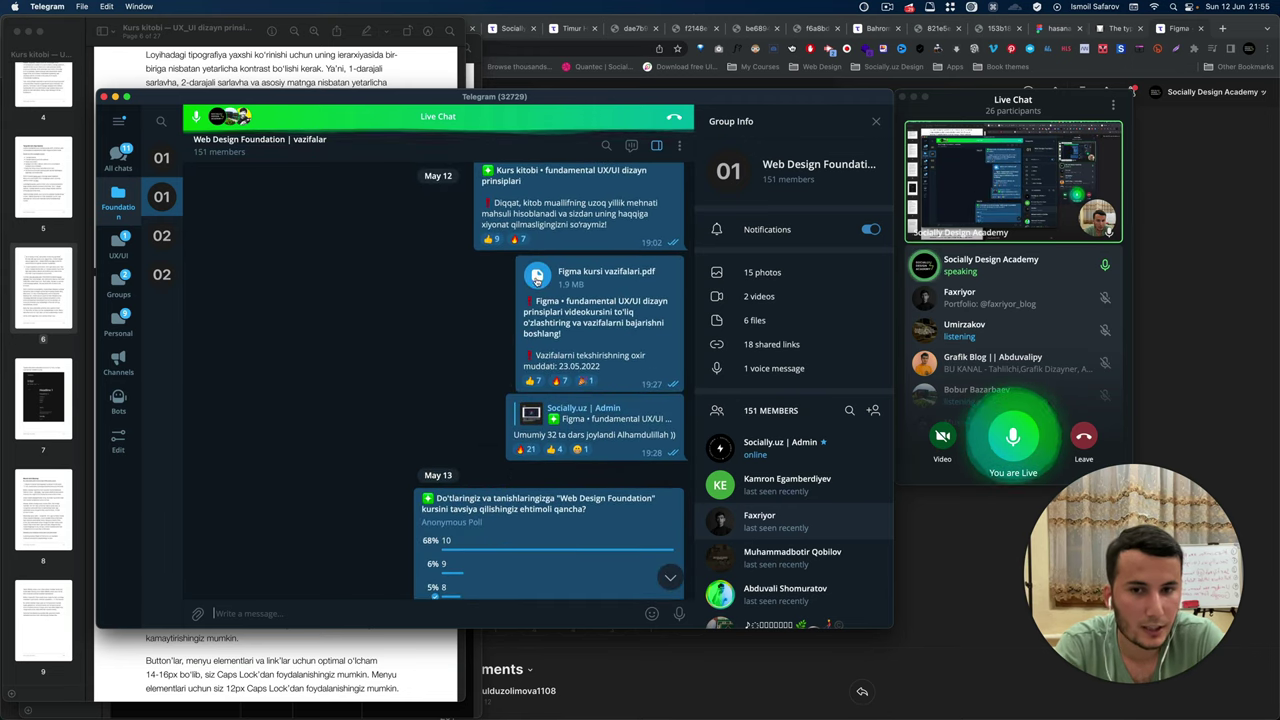
{"action": "left_click", "coordinate": [536, 280]}
{"action": "scroll", "coordinate": [312, 452], "scroll_direction": "down", "scroll_amount": 3}
{"action": "scroll", "coordinate": [327, 459], "scroll_direction": "down", "scroll_amount": 3}
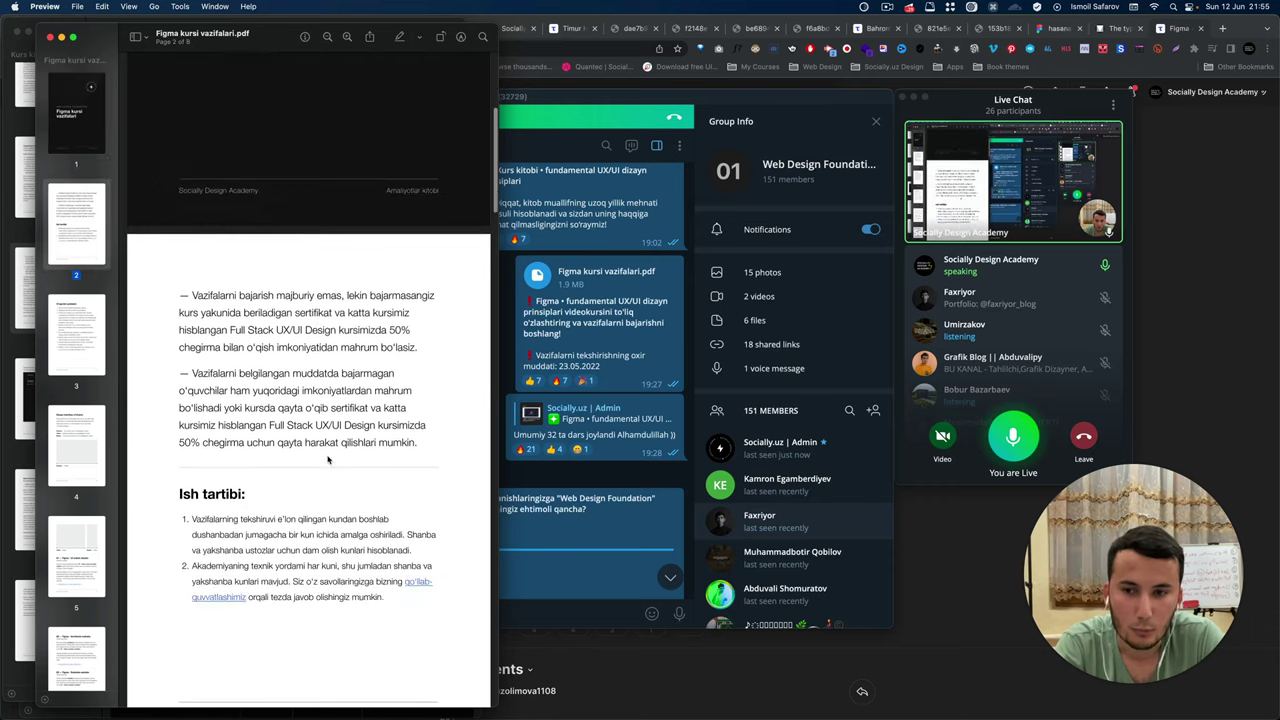
{"action": "scroll", "coordinate": [327, 459], "scroll_direction": "down", "scroll_amount": 5}
Scroll the group chat to the dartboard post and follow its UX/UI dizayn course link.
{"action": "left_click", "coordinate": [540, 430]}
{"action": "scroll", "coordinate": [546, 421], "scroll_direction": "down", "scroll_amount": 5}
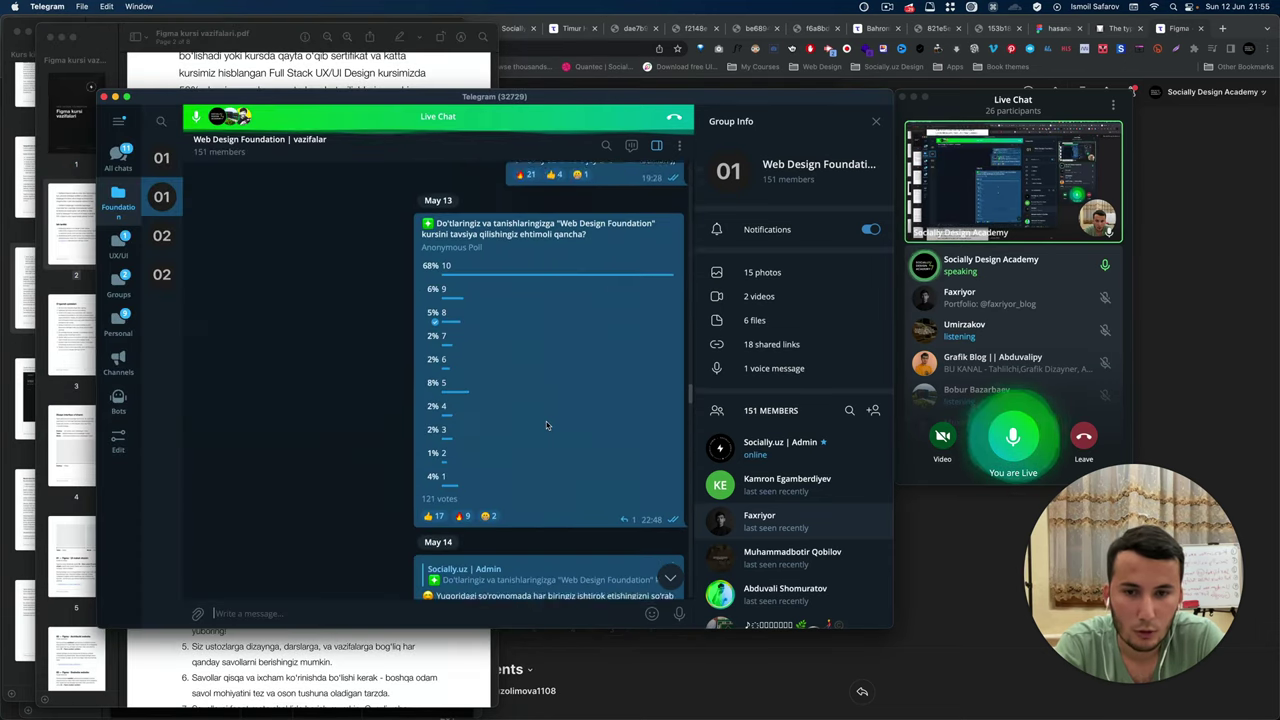
{"action": "scroll", "coordinate": [546, 421], "scroll_direction": "down", "scroll_amount": 3}
{"action": "scroll", "coordinate": [546, 421], "scroll_direction": "down", "scroll_amount": 3}
{"action": "scroll", "coordinate": [546, 421], "scroll_direction": "down", "scroll_amount": 4}
{"action": "scroll", "coordinate": [545, 421], "scroll_direction": "up", "scroll_amount": 5}
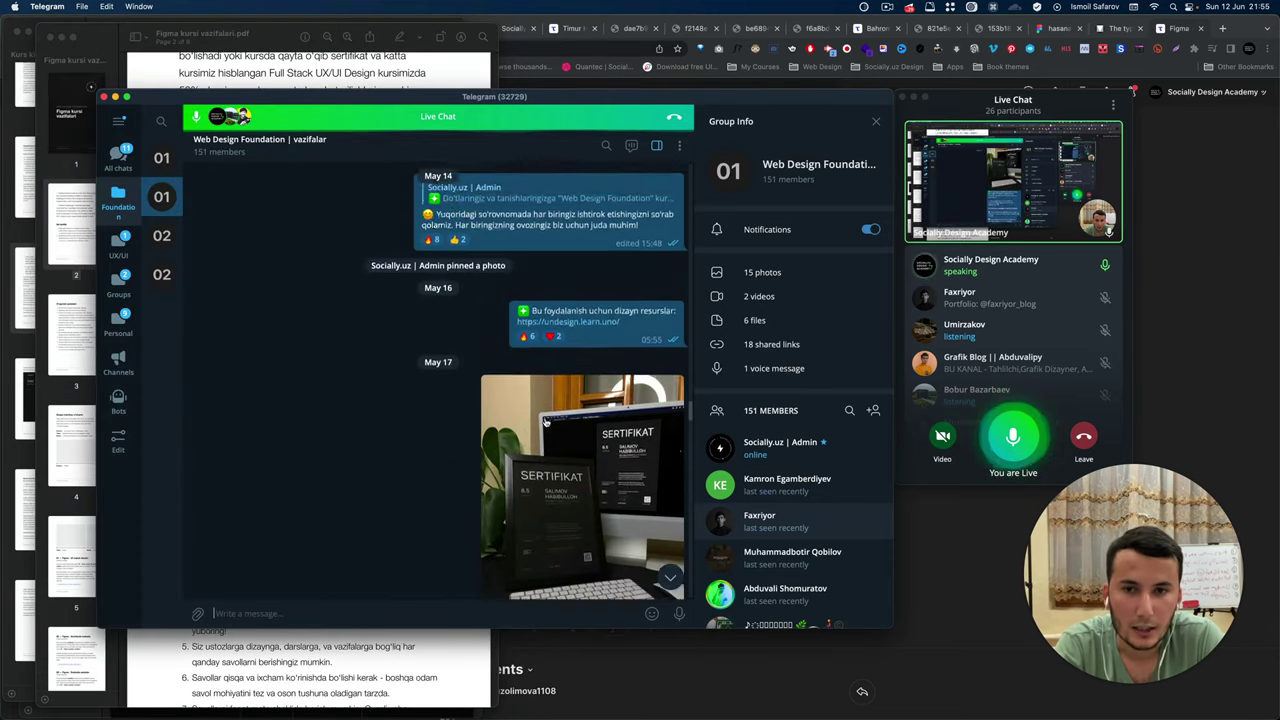
{"action": "scroll", "coordinate": [545, 421], "scroll_direction": "up", "scroll_amount": 3}
{"action": "scroll", "coordinate": [545, 421], "scroll_direction": "up", "scroll_amount": 4}
{"action": "scroll", "coordinate": [544, 419], "scroll_direction": "up", "scroll_amount": 2}
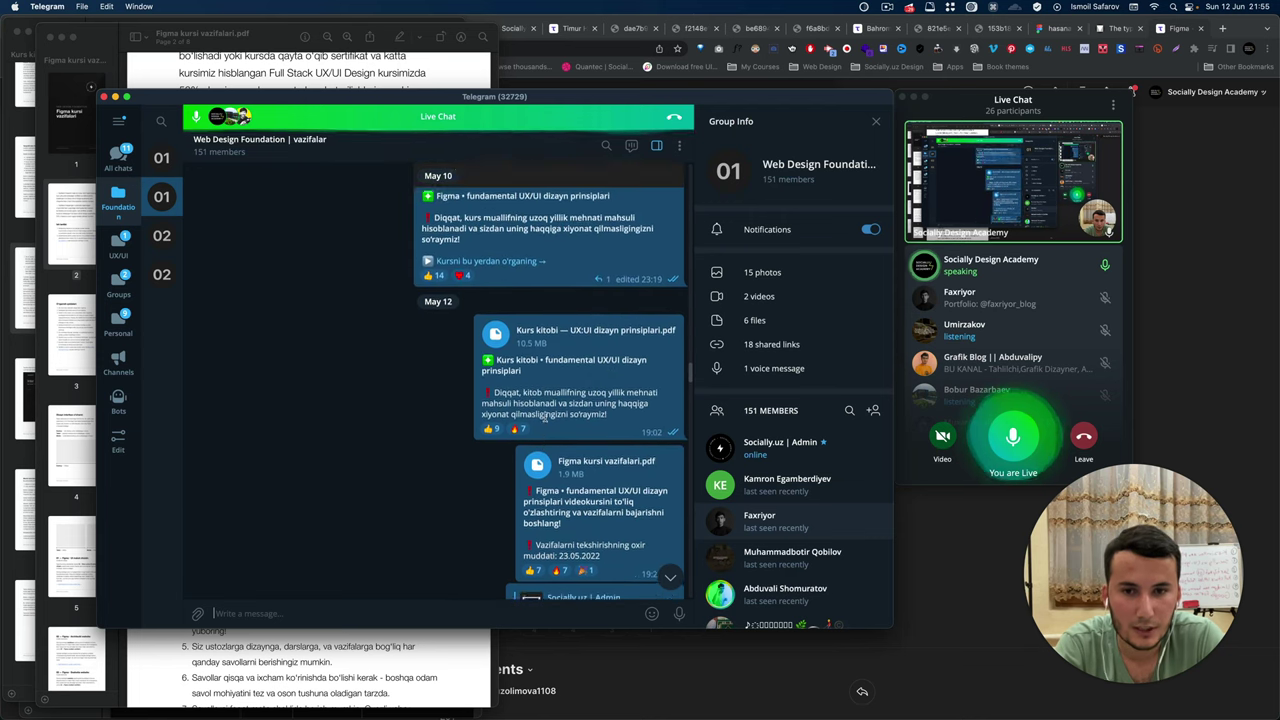
{"action": "scroll", "coordinate": [545, 421], "scroll_direction": "down", "scroll_amount": 1}
{"action": "scroll", "coordinate": [545, 421], "scroll_direction": "down", "scroll_amount": 4}
{"action": "scroll", "coordinate": [545, 421], "scroll_direction": "down", "scroll_amount": 2}
{"action": "scroll", "coordinate": [546, 421], "scroll_direction": "down", "scroll_amount": 4}
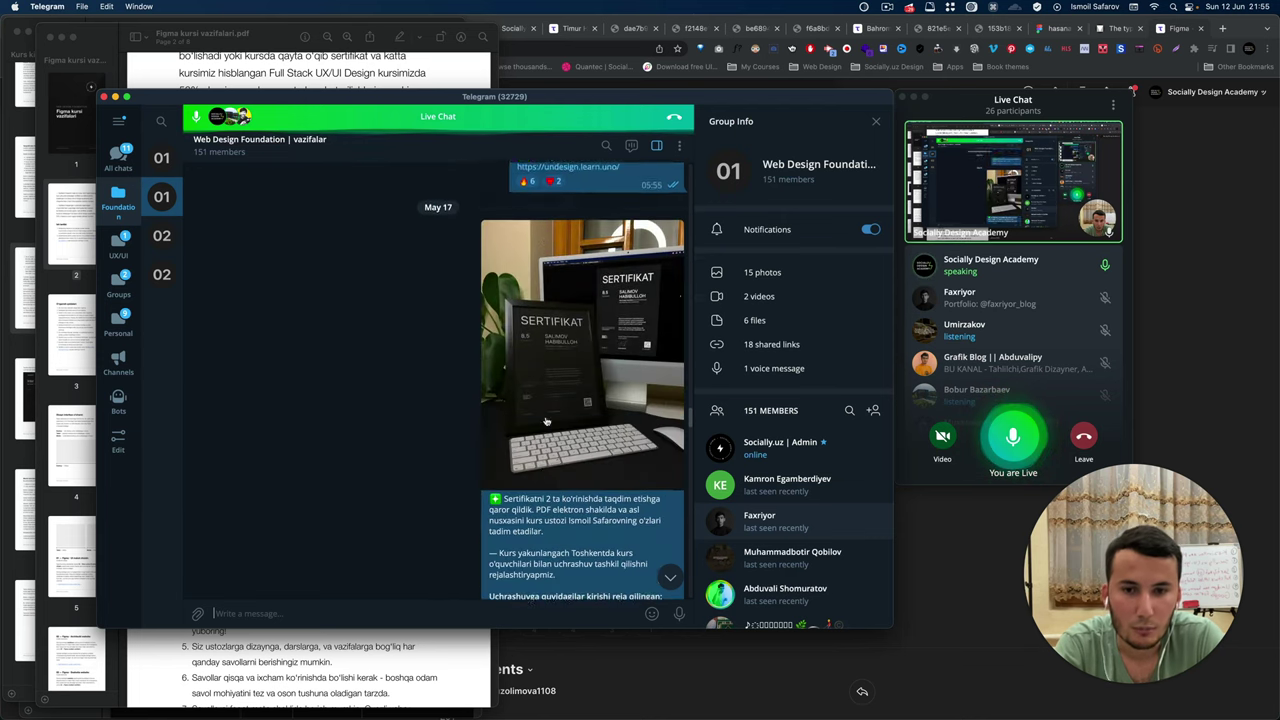
{"action": "scroll", "coordinate": [546, 421], "scroll_direction": "down", "scroll_amount": 3}
{"action": "scroll", "coordinate": [546, 421], "scroll_direction": "down", "scroll_amount": 3}
{"action": "scroll", "coordinate": [530, 400], "scroll_direction": "down", "scroll_amount": 4}
{"action": "scroll", "coordinate": [503, 345], "scroll_direction": "down", "scroll_amount": 2}
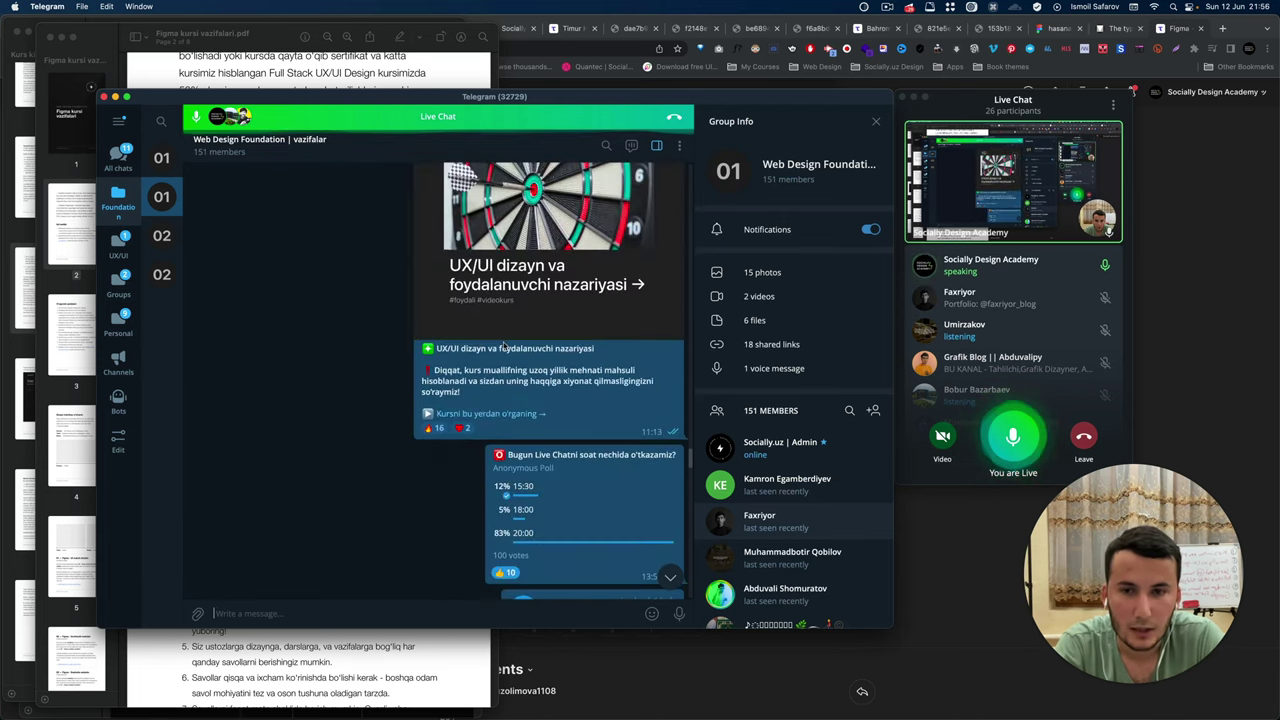
{"action": "mouse_move", "coordinate": [483, 429]}
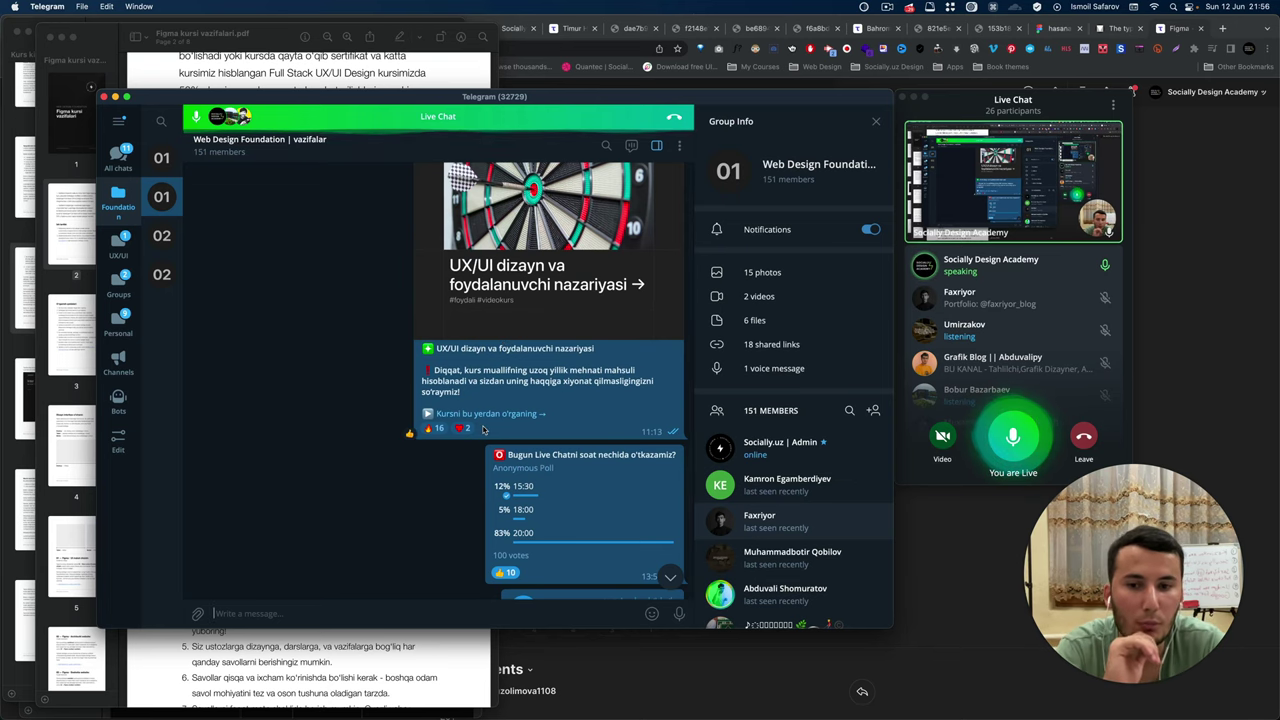
{"action": "left_click", "coordinate": [486, 413]}
{"action": "left_click", "coordinate": [567, 402]}
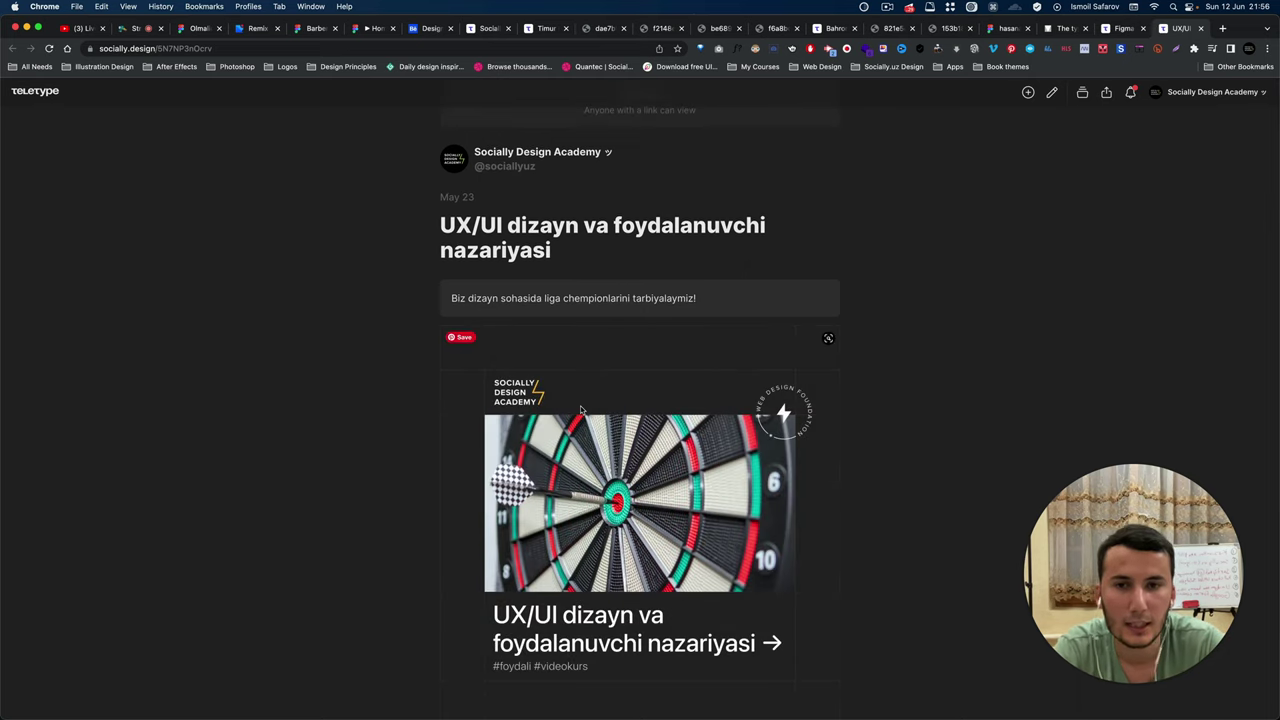
{"action": "scroll", "coordinate": [580, 410], "scroll_direction": "down", "scroll_amount": 5}
{"action": "scroll", "coordinate": [583, 409], "scroll_direction": "down", "scroll_amount": 2}
{"action": "scroll", "coordinate": [583, 409], "scroll_direction": "down", "scroll_amount": 2}
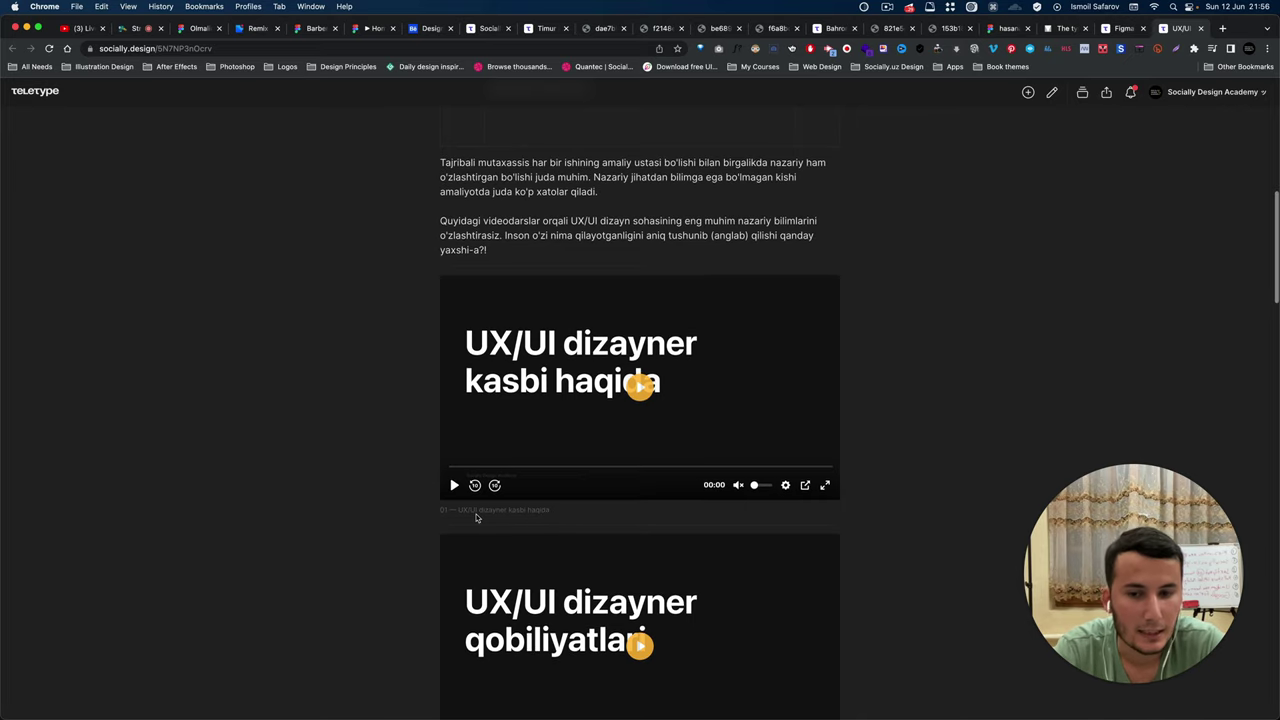
{"action": "left_click_drag", "start_coordinate": [460, 512], "coordinate": [566, 523]}
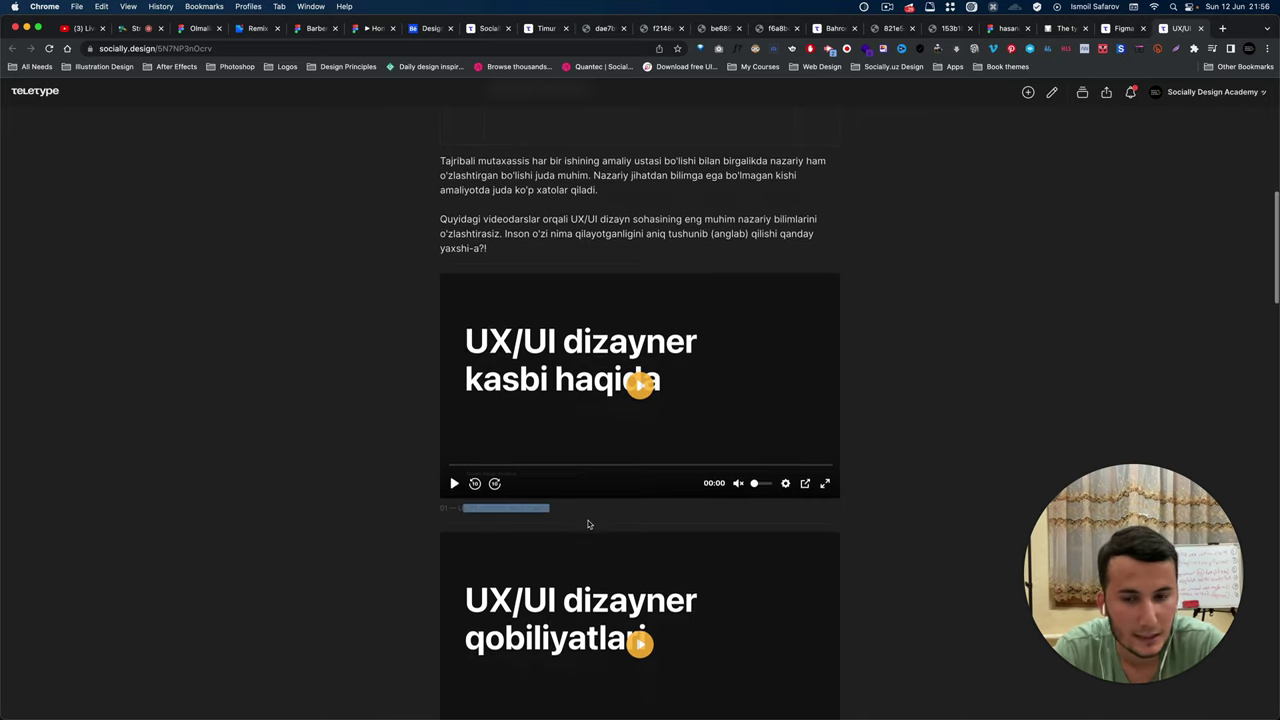
{"action": "scroll", "coordinate": [588, 524], "scroll_direction": "down", "scroll_amount": 3}
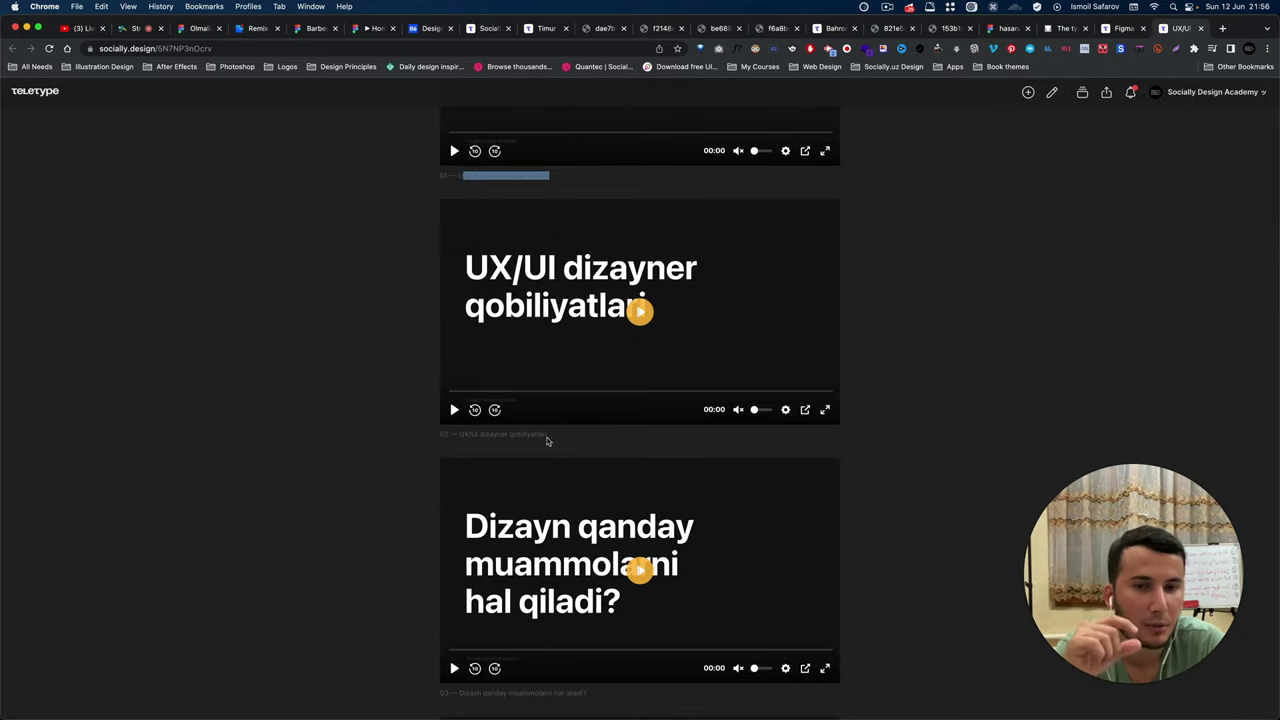
{"action": "scroll", "coordinate": [547, 441], "scroll_direction": "up", "scroll_amount": 2}
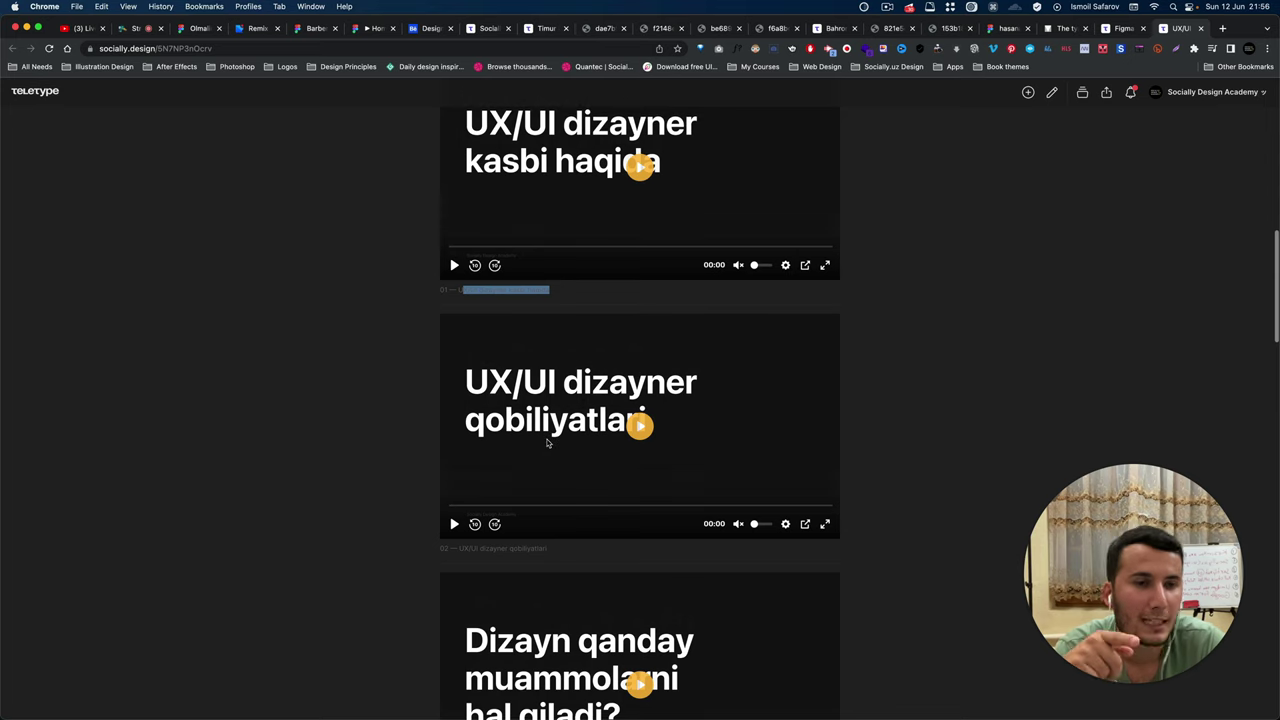
{"action": "scroll", "coordinate": [547, 441], "scroll_direction": "up", "scroll_amount": 1}
{"action": "scroll", "coordinate": [547, 441], "scroll_direction": "up", "scroll_amount": 1}
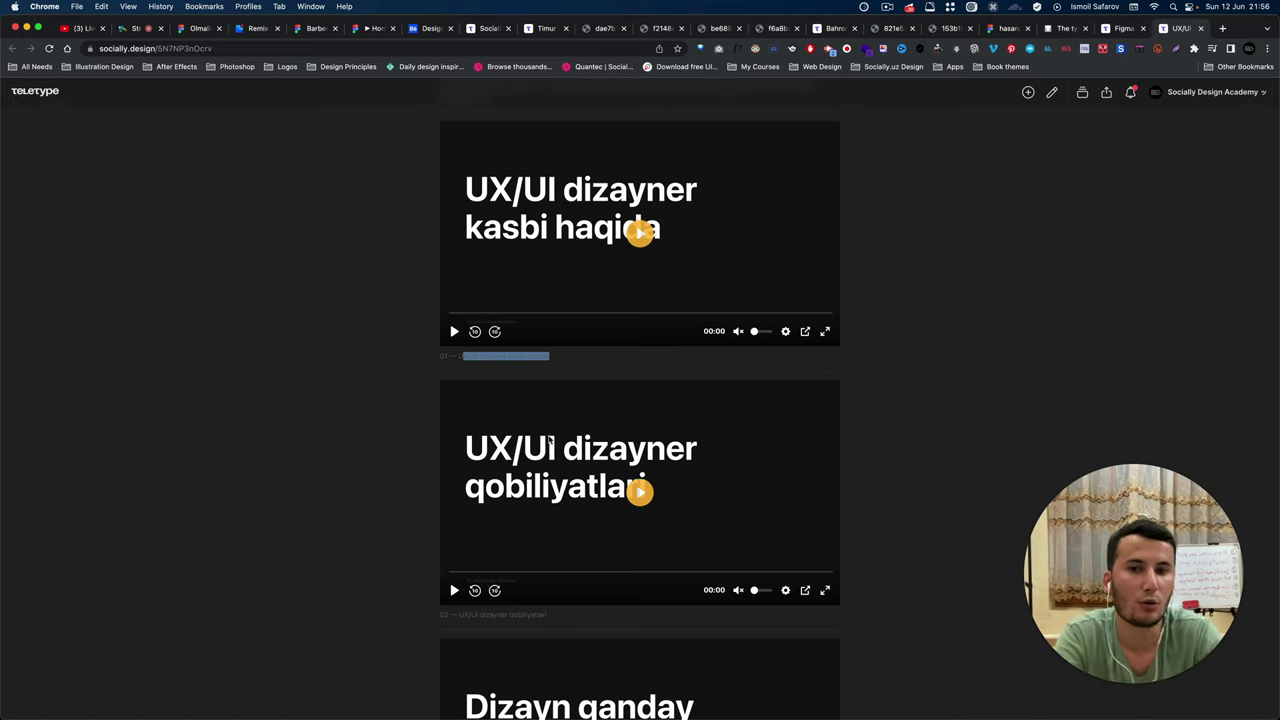
Play the UX/UI dizayner qobiliyatlari video, pause it and seek to 06:16.
{"action": "left_click", "coordinate": [892, 363]}
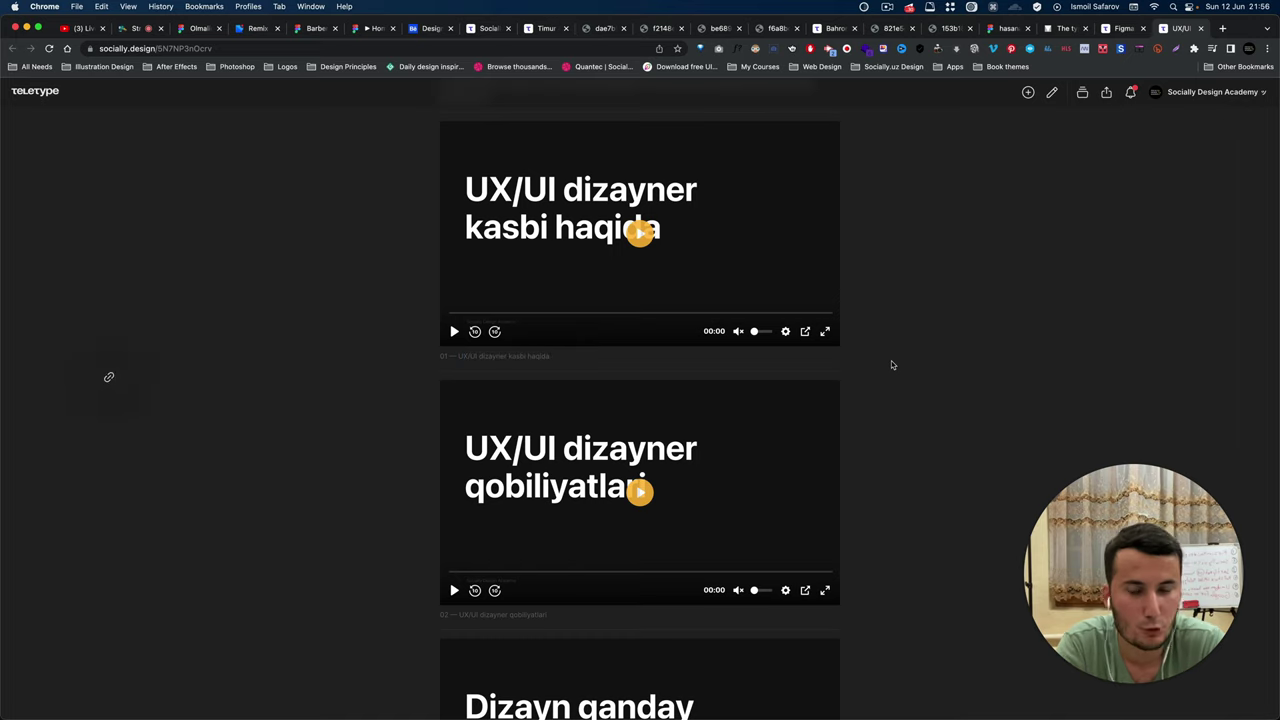
{"action": "scroll", "coordinate": [657, 307], "scroll_direction": "down", "scroll_amount": 2}
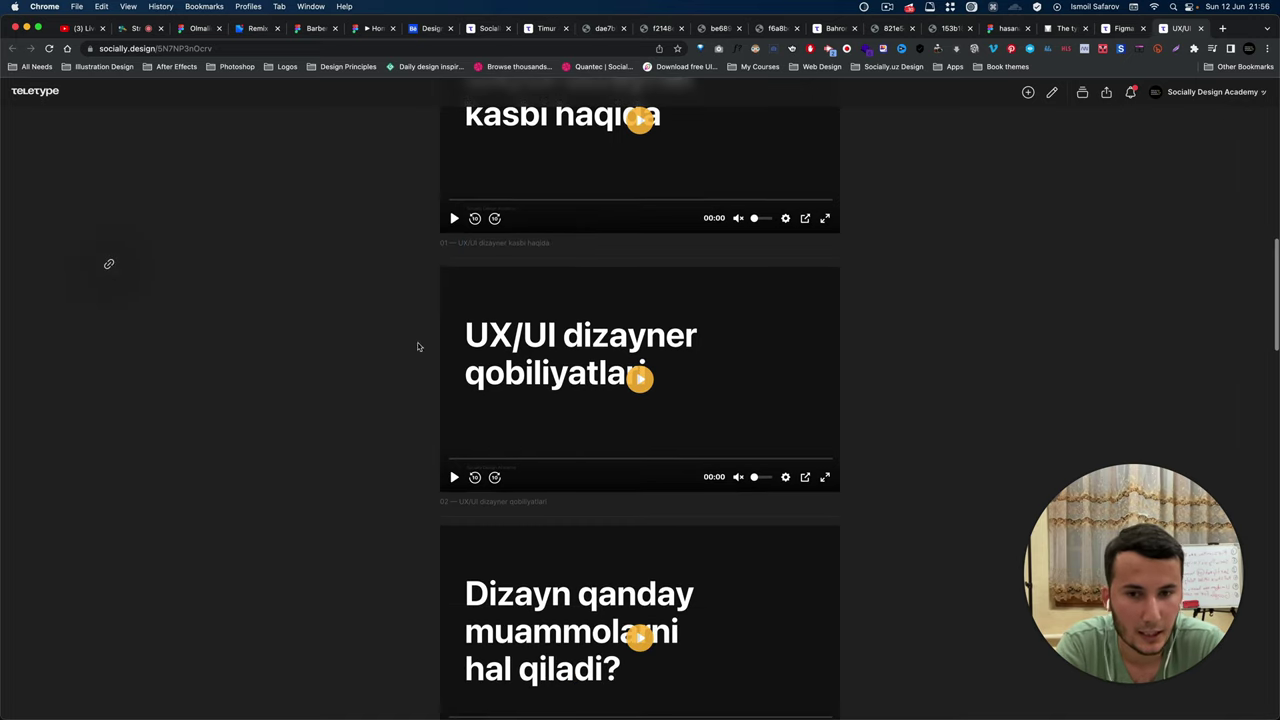
{"action": "left_click", "coordinate": [628, 370]}
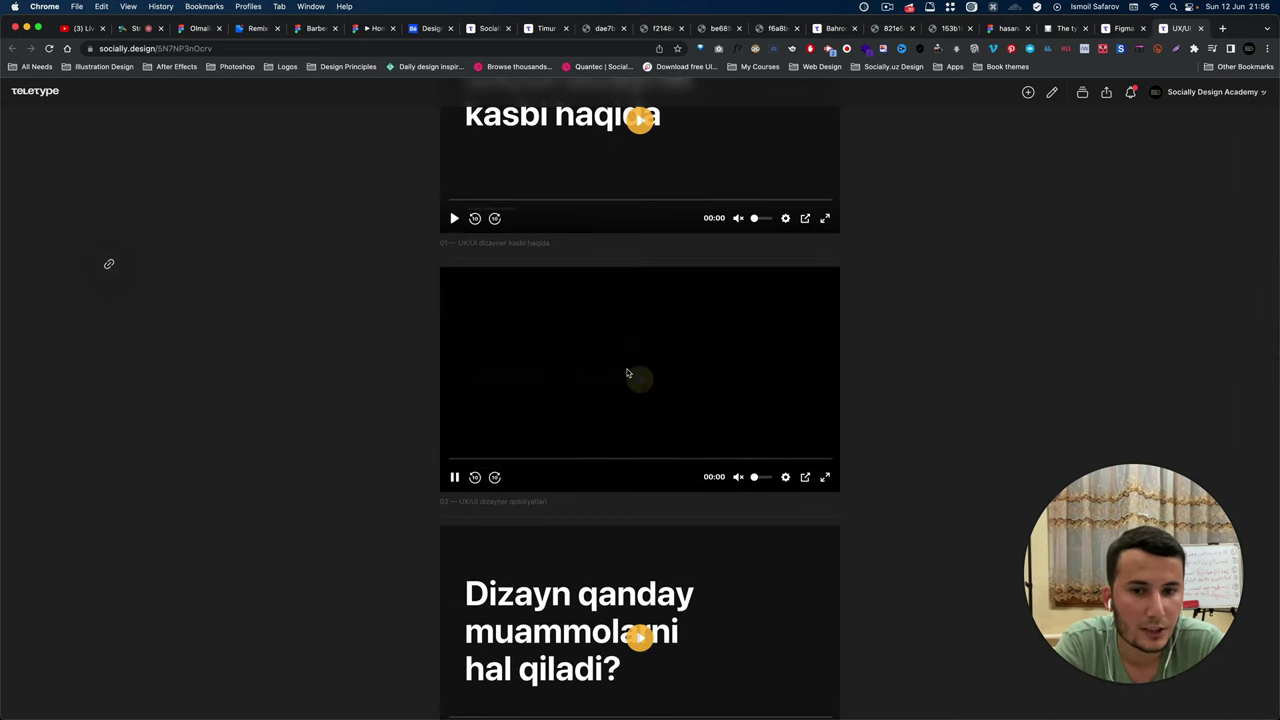
{"action": "left_click", "coordinate": [680, 436]}
{"action": "left_click", "coordinate": [670, 459]}
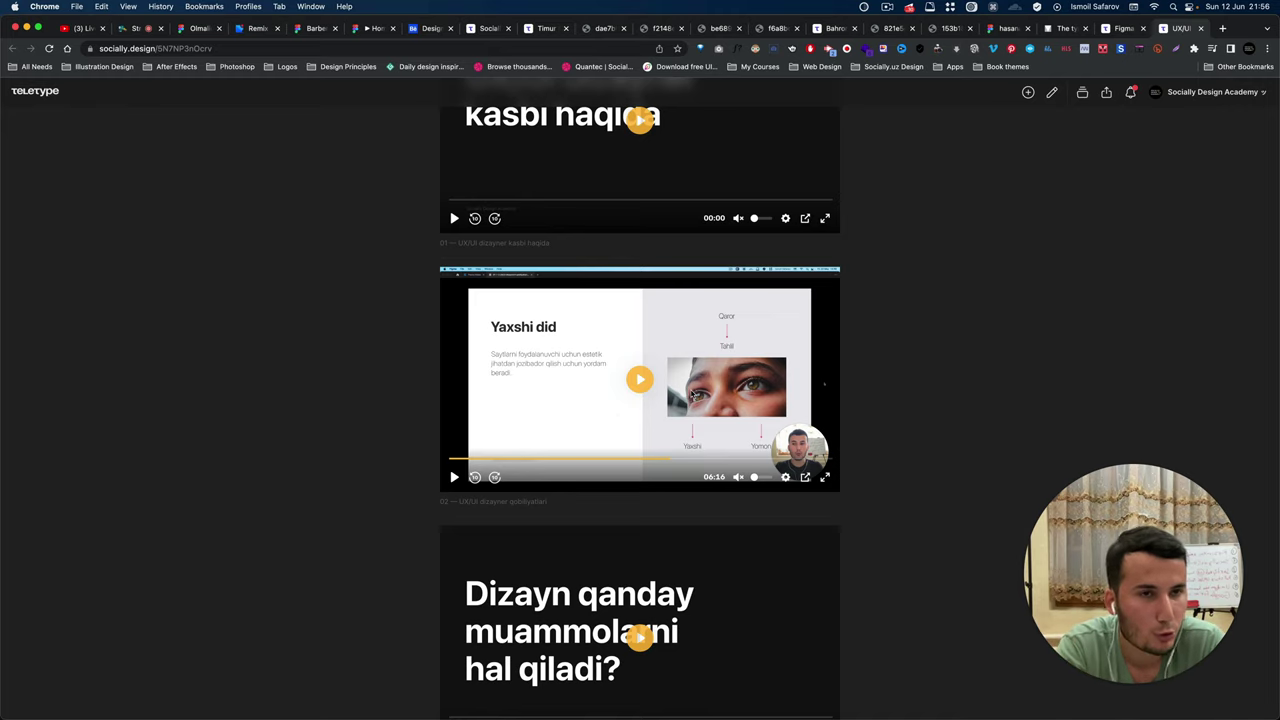
Scroll to the end of the Teletype article, then switch back to the Telegram live chat.
{"action": "scroll", "coordinate": [600, 415], "scroll_direction": "down", "scroll_amount": 3}
{"action": "scroll", "coordinate": [555, 455], "scroll_direction": "down", "scroll_amount": 3}
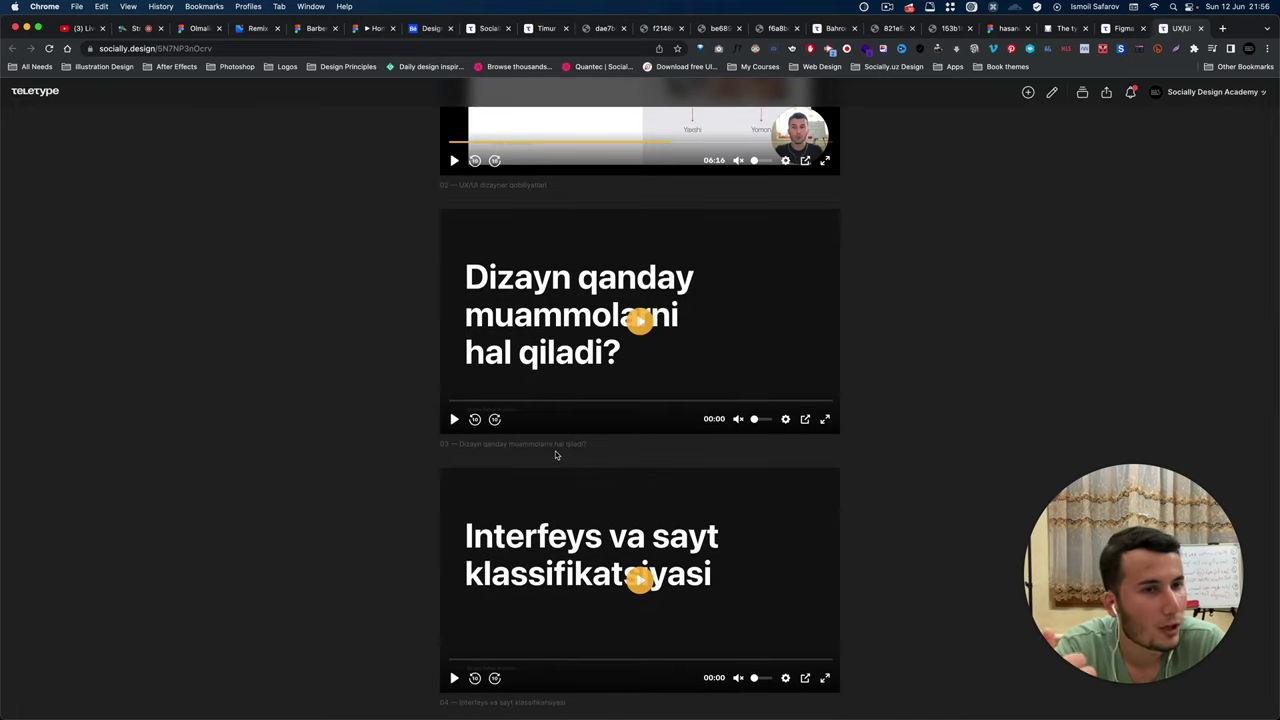
{"action": "scroll", "coordinate": [556, 450], "scroll_direction": "up", "scroll_amount": 1}
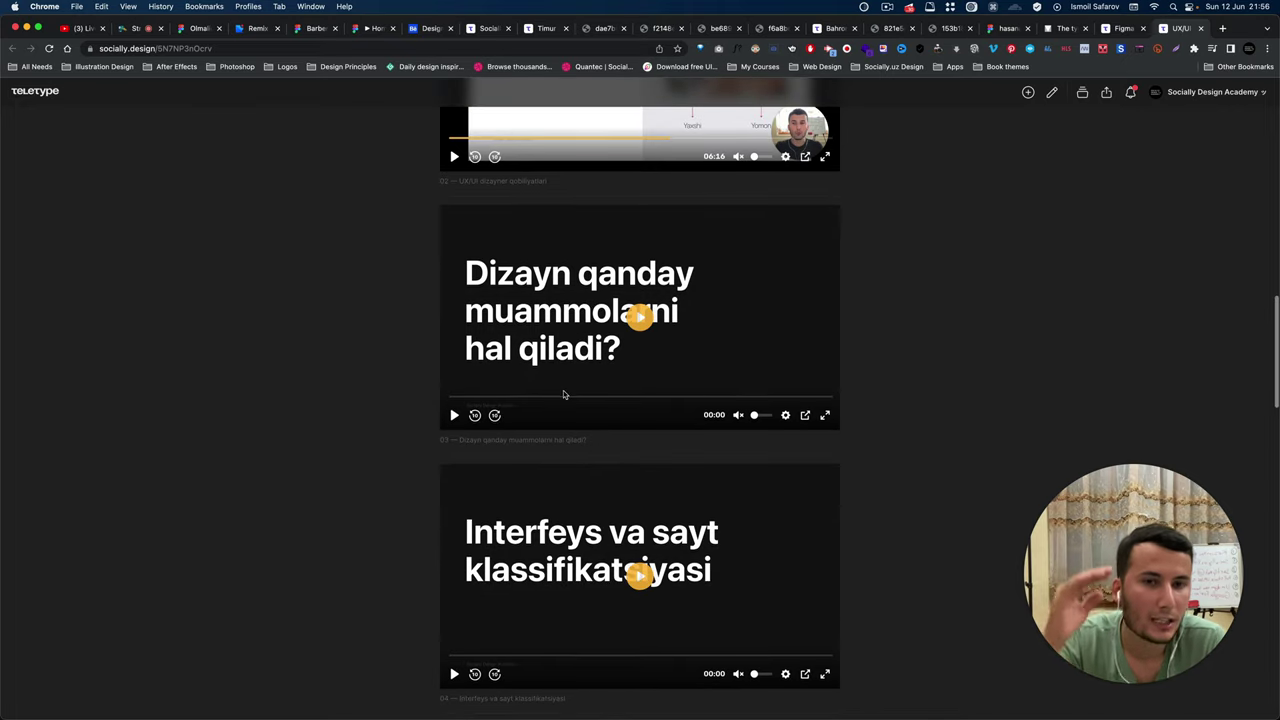
{"action": "scroll", "coordinate": [563, 395], "scroll_direction": "up", "scroll_amount": 1}
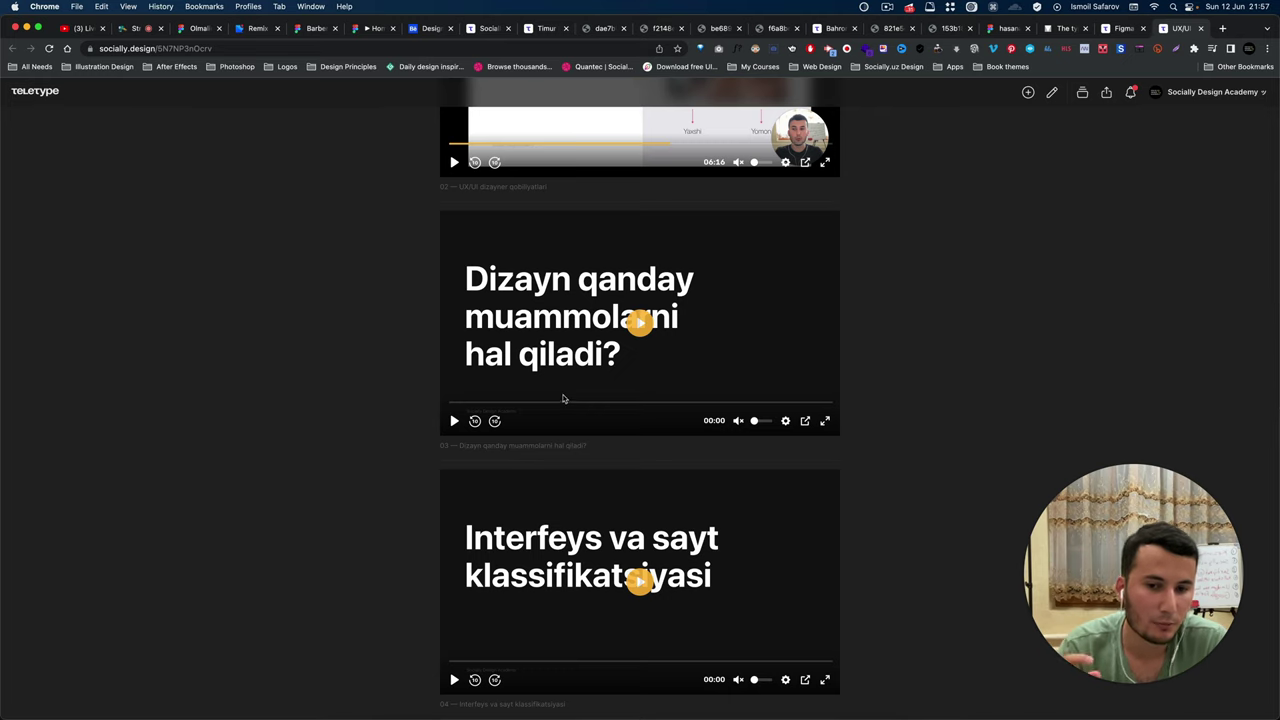
{"action": "scroll", "coordinate": [563, 398], "scroll_direction": "down", "scroll_amount": 3}
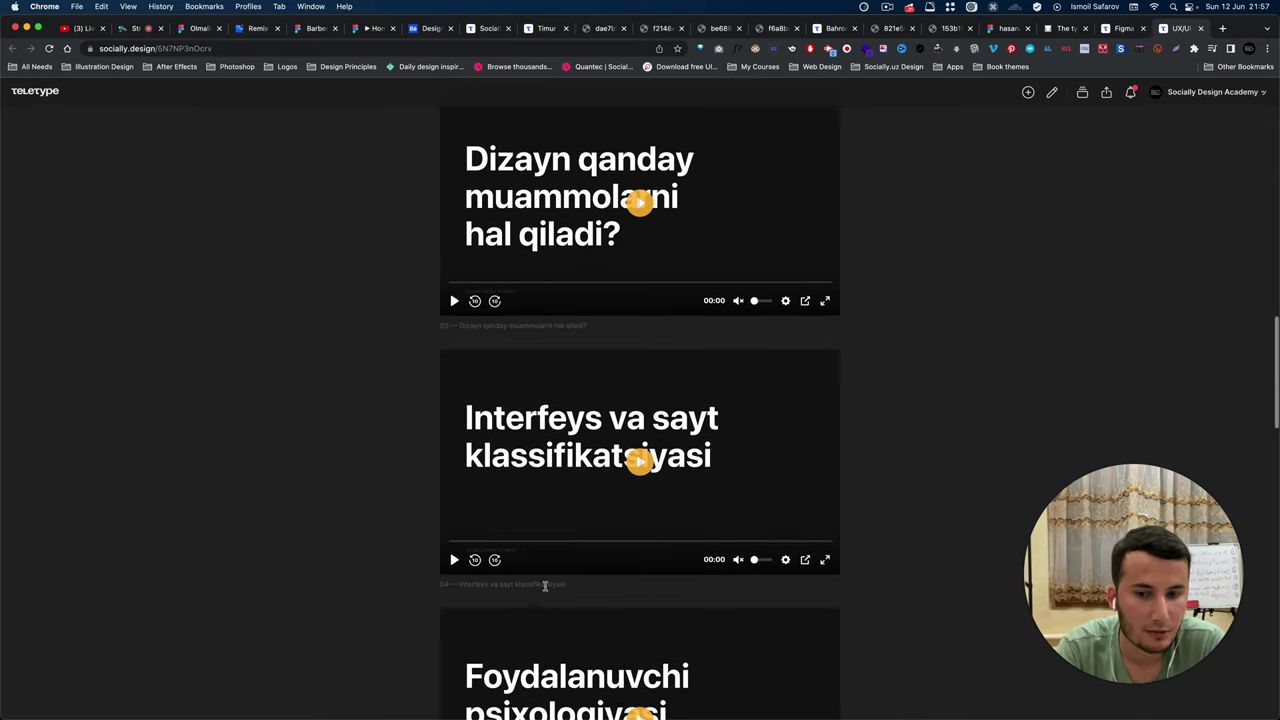
{"action": "scroll", "coordinate": [545, 586], "scroll_direction": "down", "scroll_amount": 2}
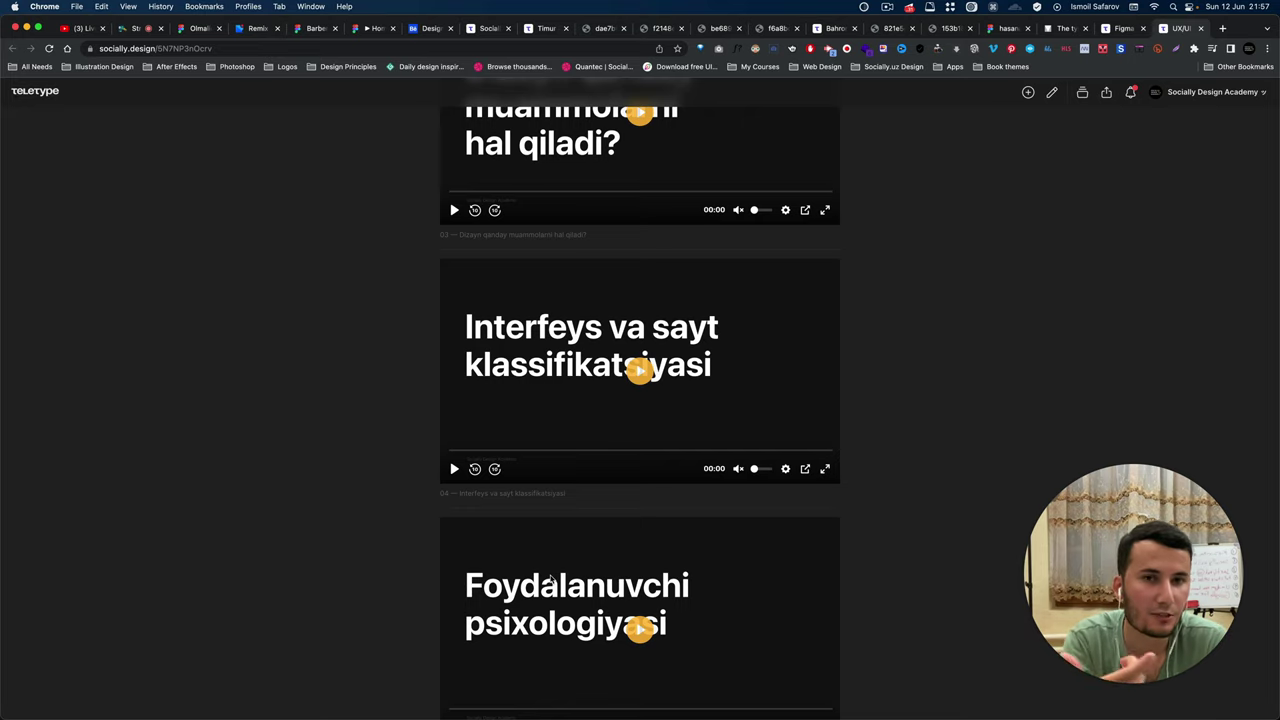
{"action": "scroll", "coordinate": [551, 579], "scroll_direction": "down", "scroll_amount": 3}
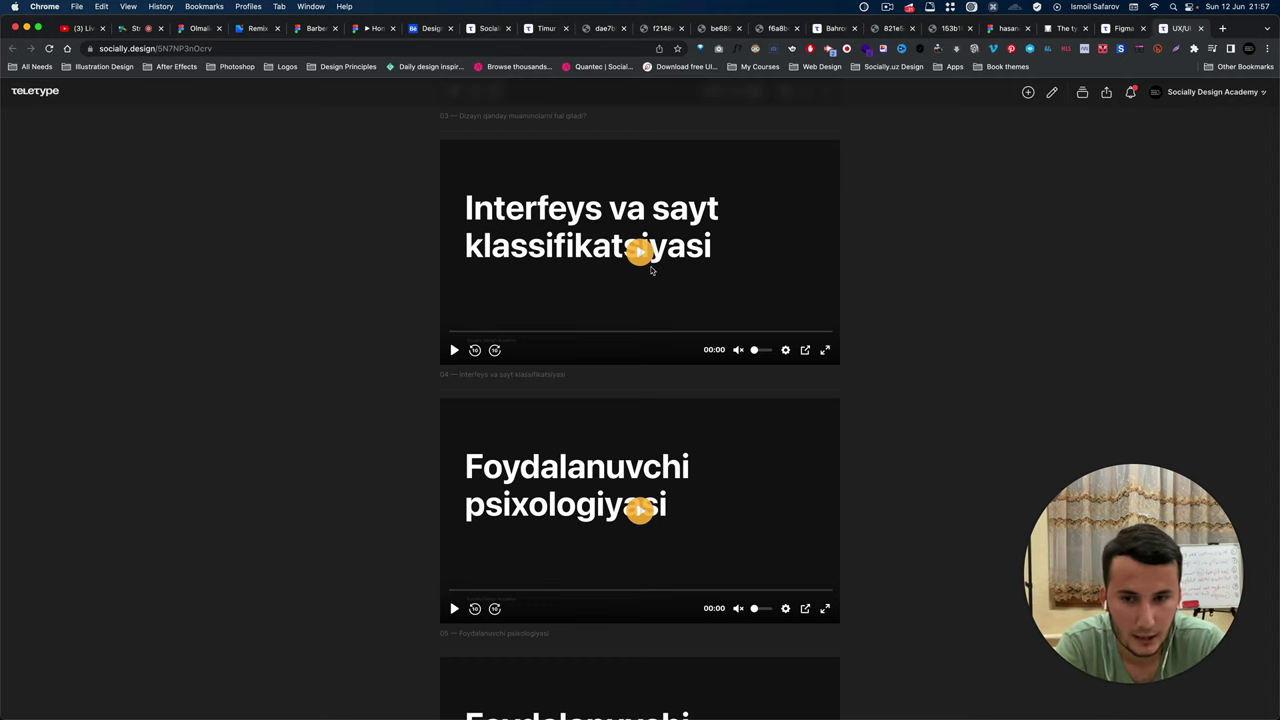
{"action": "scroll", "coordinate": [741, 324], "scroll_direction": "down", "scroll_amount": 2}
{"action": "scroll", "coordinate": [668, 397], "scroll_direction": "down", "scroll_amount": 3}
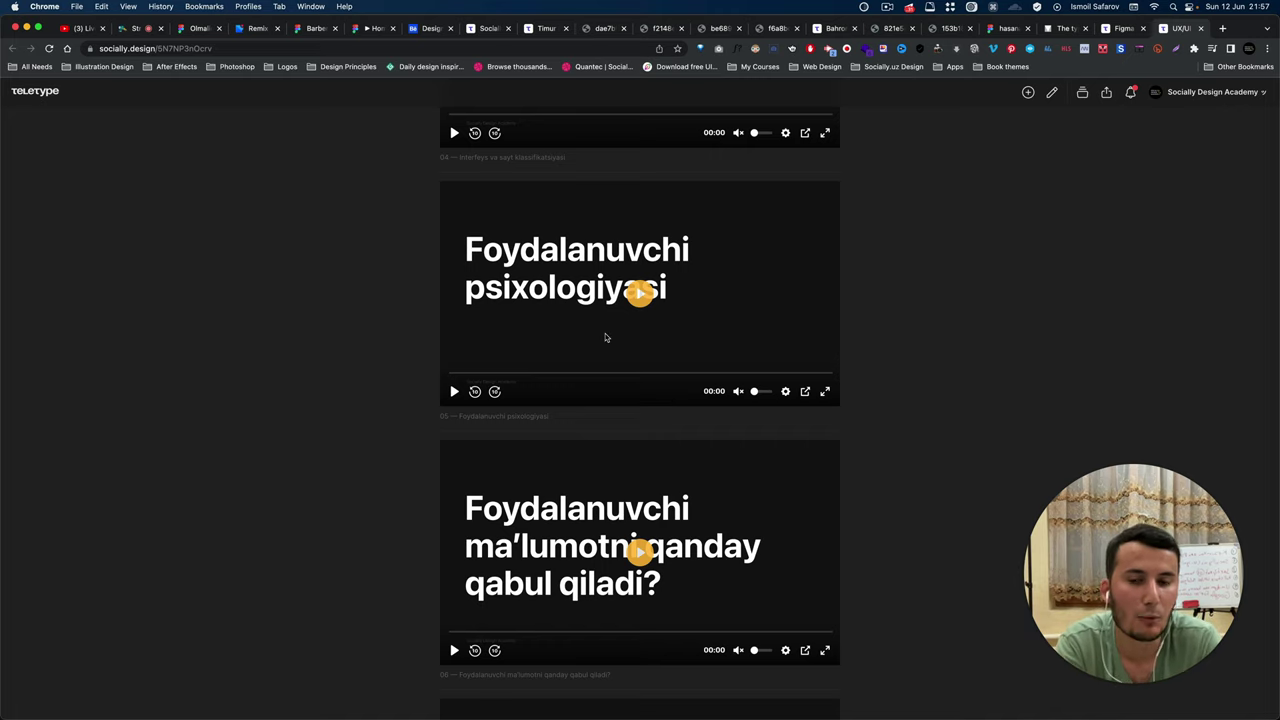
{"action": "scroll", "coordinate": [605, 335], "scroll_direction": "down", "scroll_amount": 1}
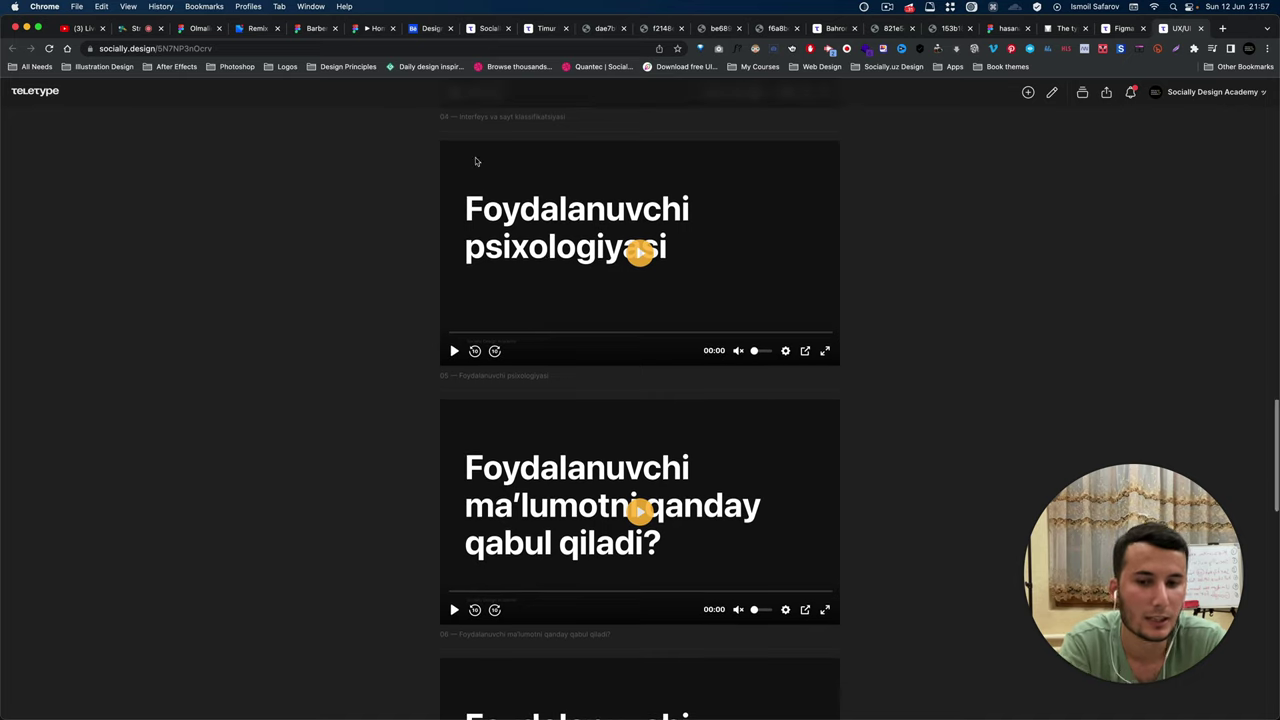
{"action": "scroll", "coordinate": [551, 253], "scroll_direction": "down", "scroll_amount": 2}
{"action": "scroll", "coordinate": [587, 264], "scroll_direction": "down", "scroll_amount": 2}
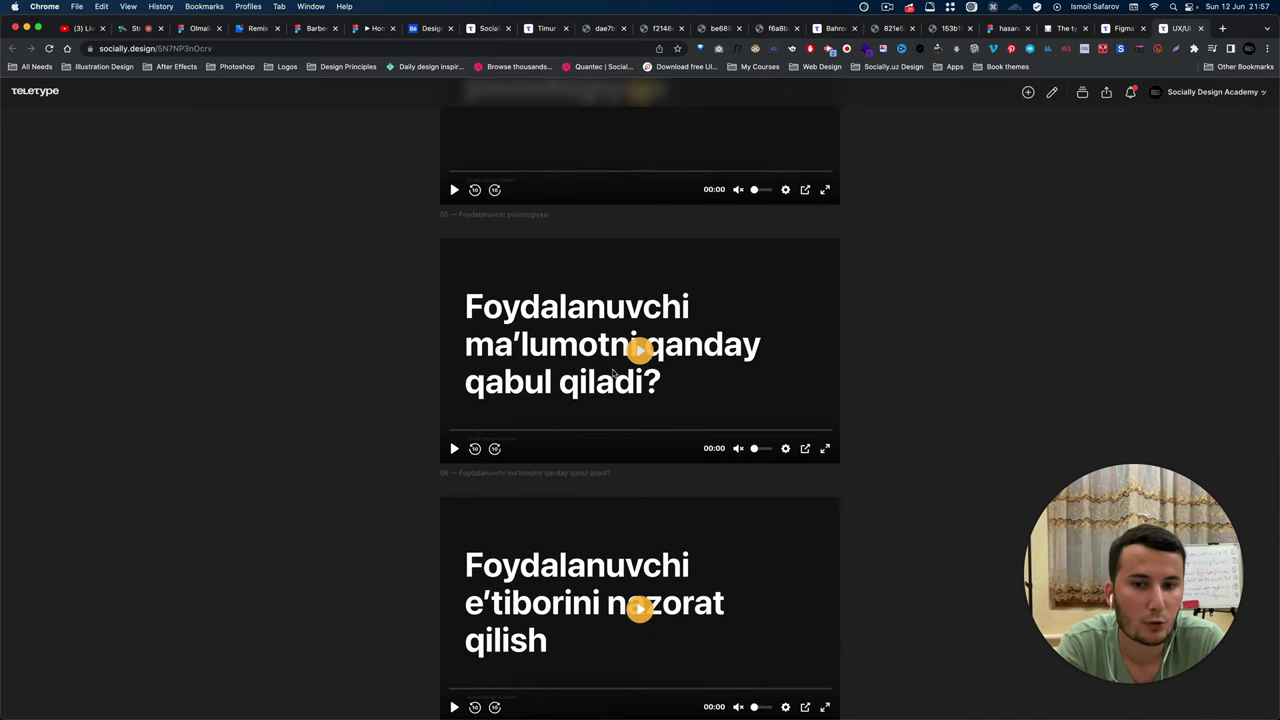
{"action": "scroll", "coordinate": [599, 370], "scroll_direction": "down", "scroll_amount": 2}
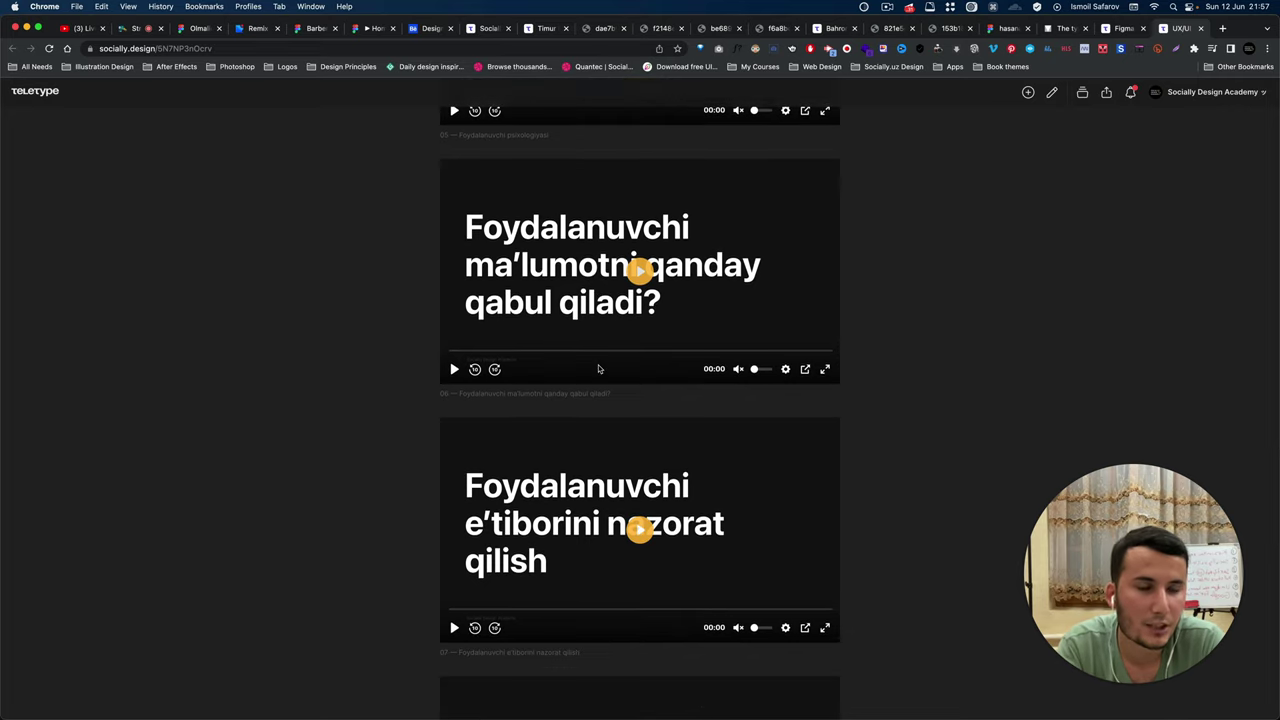
{"action": "scroll", "coordinate": [722, 219], "scroll_direction": "down", "scroll_amount": 1}
{"action": "scroll", "coordinate": [546, 296], "scroll_direction": "down", "scroll_amount": 3}
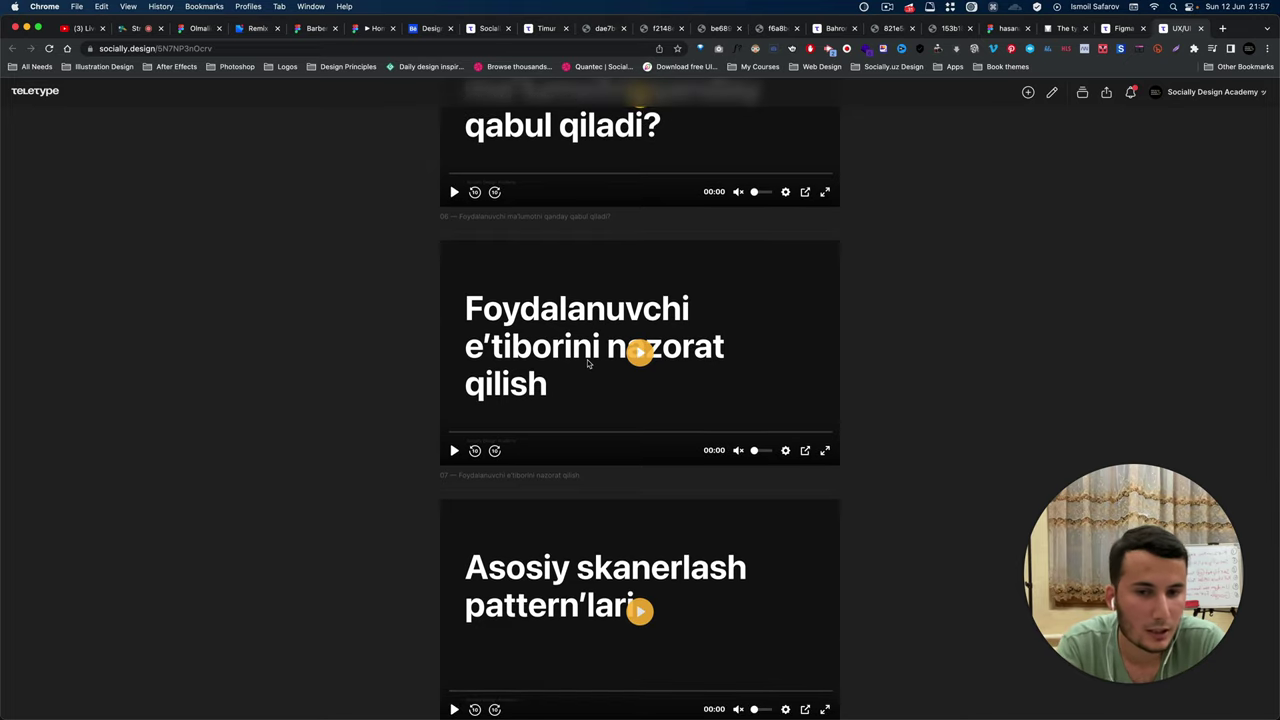
{"action": "scroll", "coordinate": [588, 365], "scroll_direction": "down", "scroll_amount": 3}
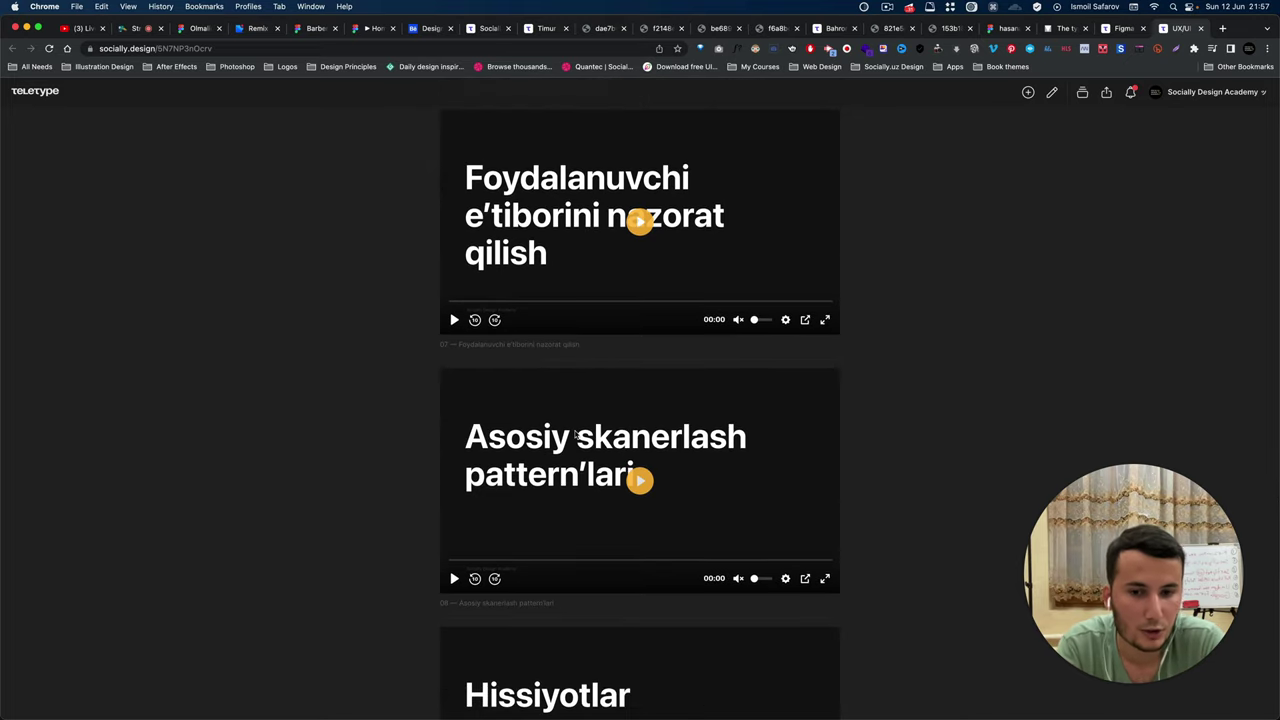
{"action": "scroll", "coordinate": [576, 434], "scroll_direction": "down", "scroll_amount": 3}
{"action": "scroll", "coordinate": [575, 434], "scroll_direction": "down", "scroll_amount": 2}
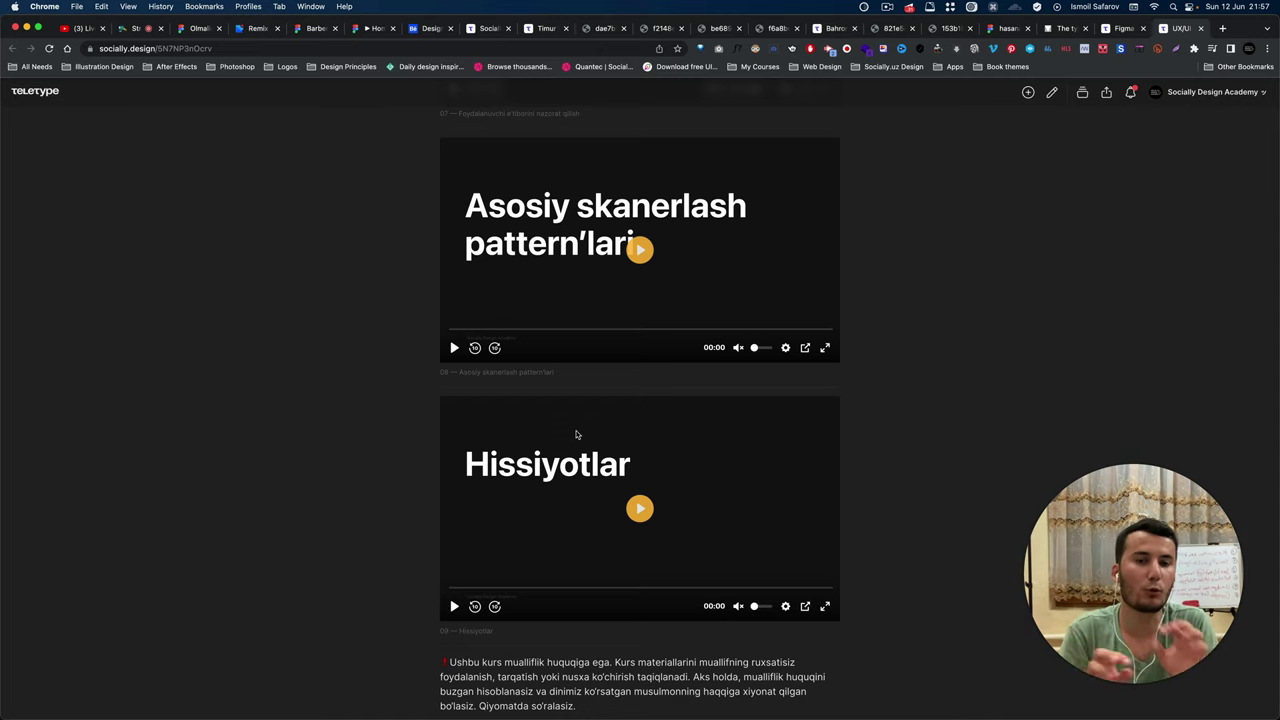
{"action": "scroll", "coordinate": [576, 434], "scroll_direction": "down", "scroll_amount": 1}
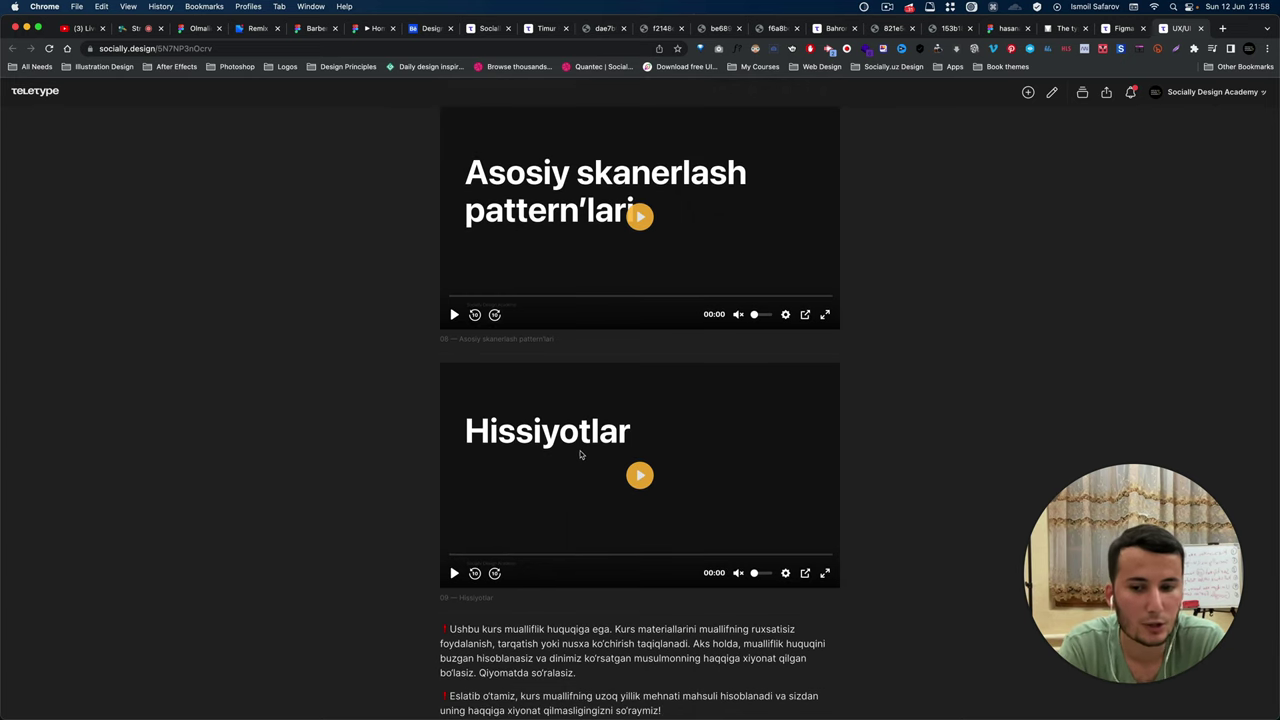
{"action": "scroll", "coordinate": [580, 454], "scroll_direction": "down", "scroll_amount": 2}
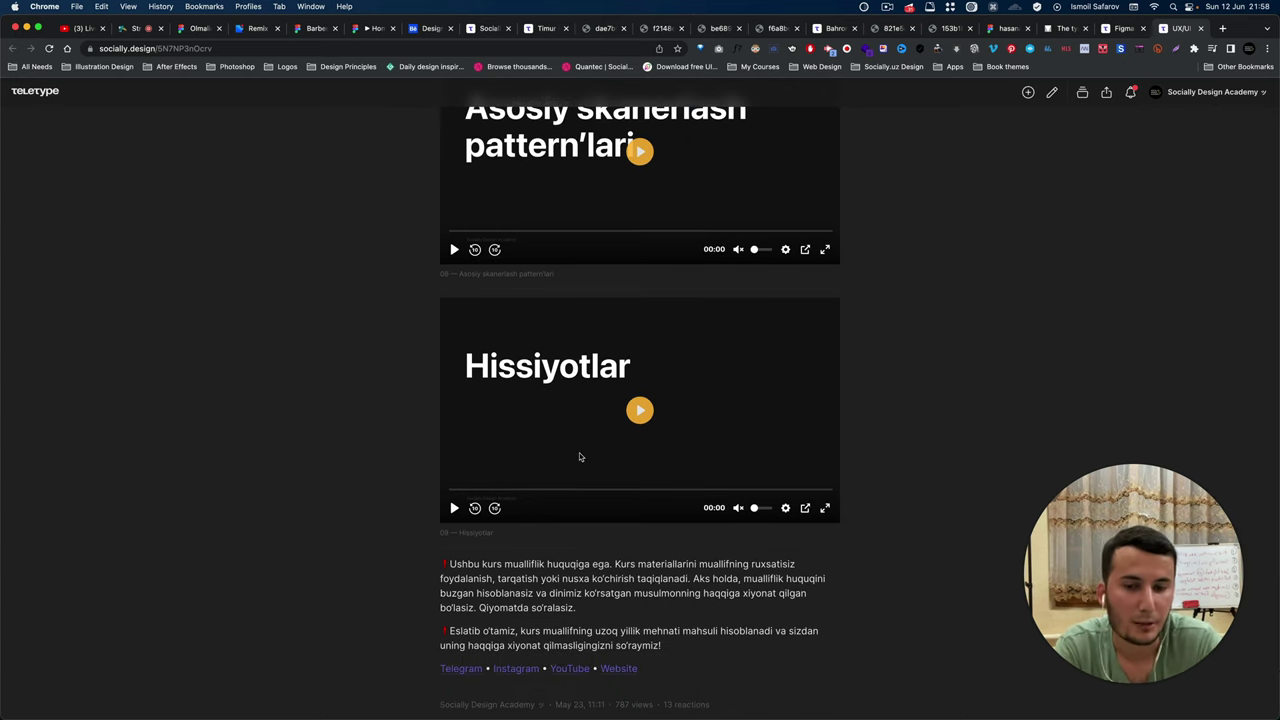
{"action": "key", "text": "super+Tab"}
{"action": "scroll", "coordinate": [477, 553], "scroll_direction": "down", "scroll_amount": 3}
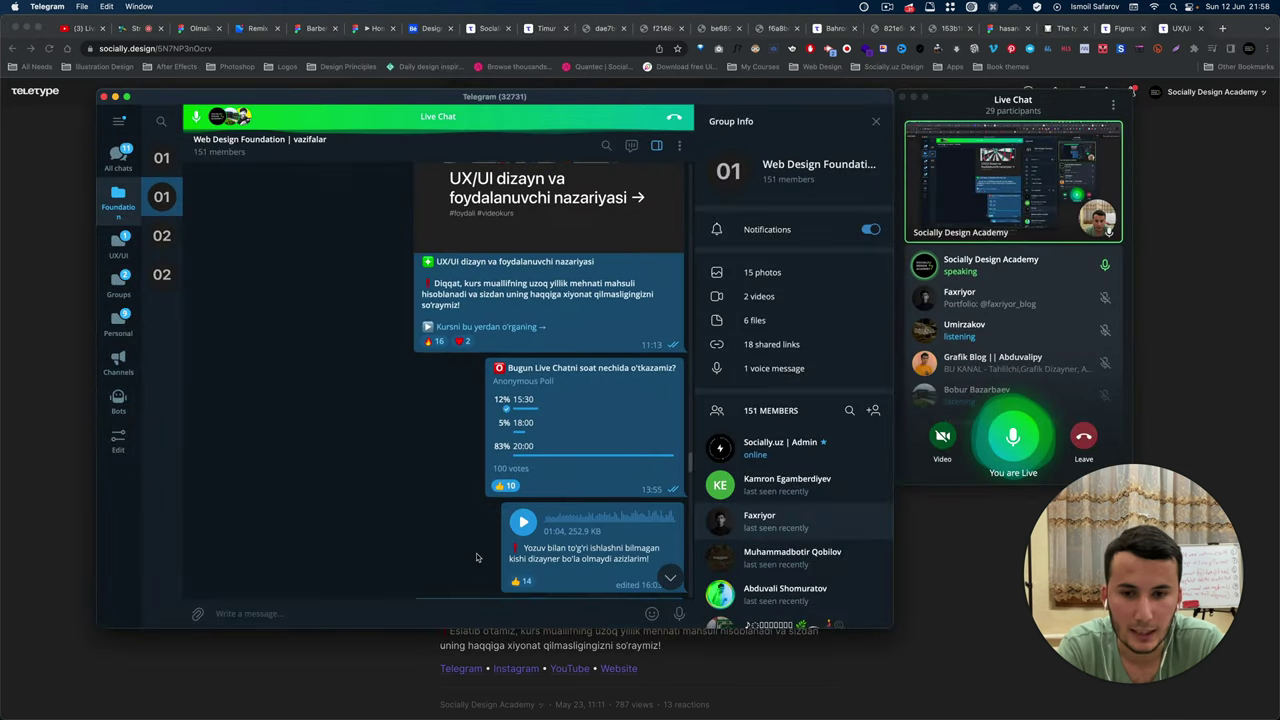
{"action": "scroll", "coordinate": [477, 553], "scroll_direction": "down", "scroll_amount": 3}
{"action": "scroll", "coordinate": [477, 553], "scroll_direction": "down", "scroll_amount": 3}
{"action": "scroll", "coordinate": [477, 553], "scroll_direction": "down", "scroll_amount": 3}
{"action": "scroll", "coordinate": [477, 553], "scroll_direction": "down", "scroll_amount": 5}
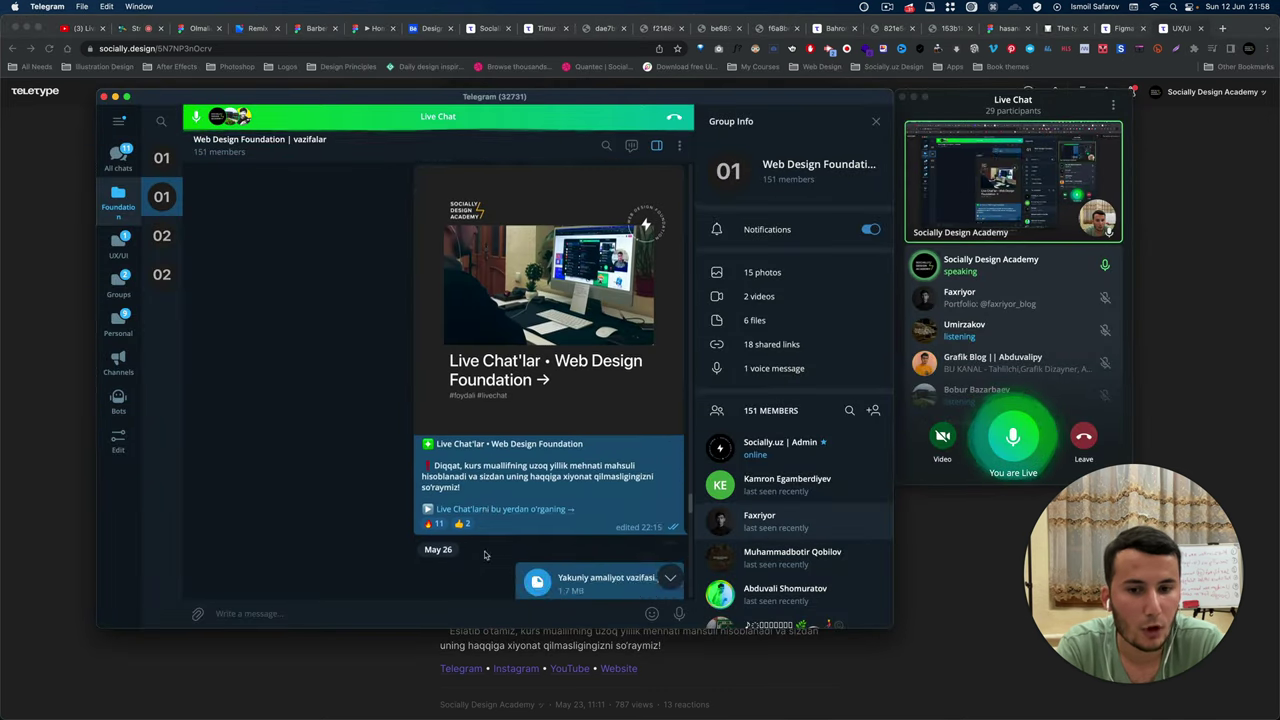
{"action": "scroll", "coordinate": [477, 553], "scroll_direction": "down", "scroll_amount": 4}
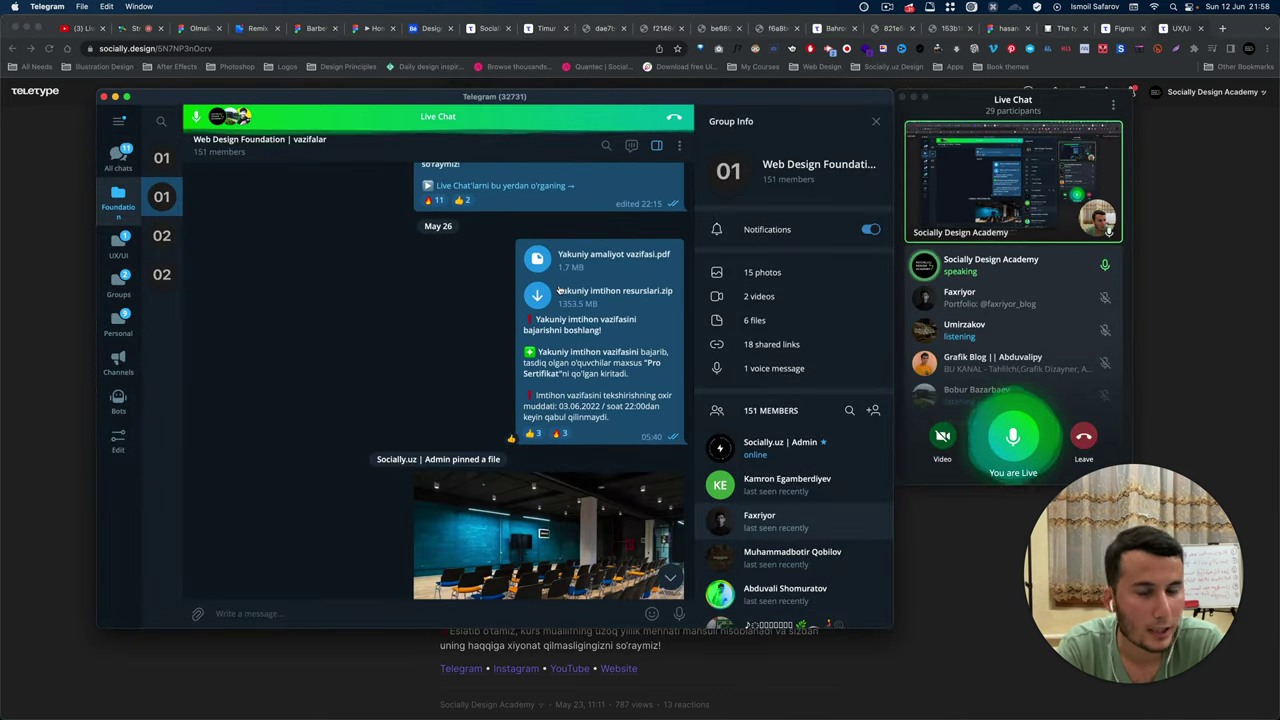
{"action": "mouse_move", "coordinate": [598, 340]}
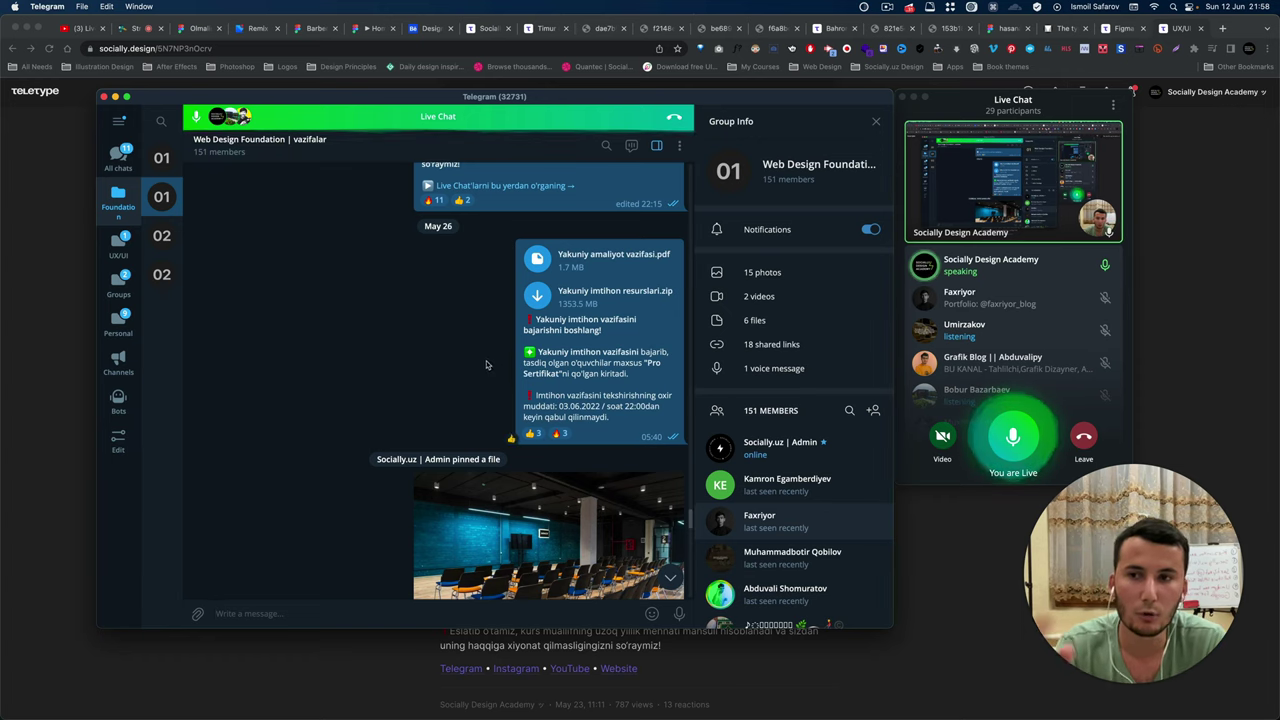
{"action": "left_click", "coordinate": [912, 517]}
{"action": "key", "text": "super+t"}
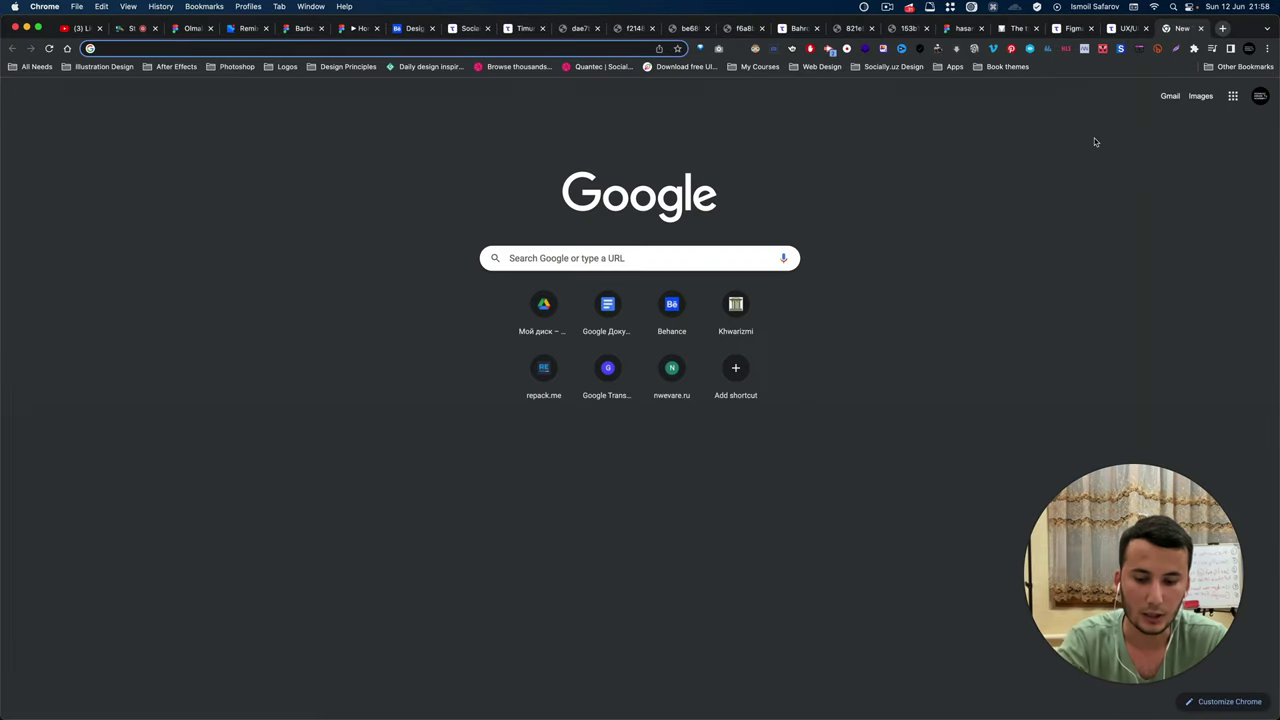
{"action": "key", "text": "super+Tab"}
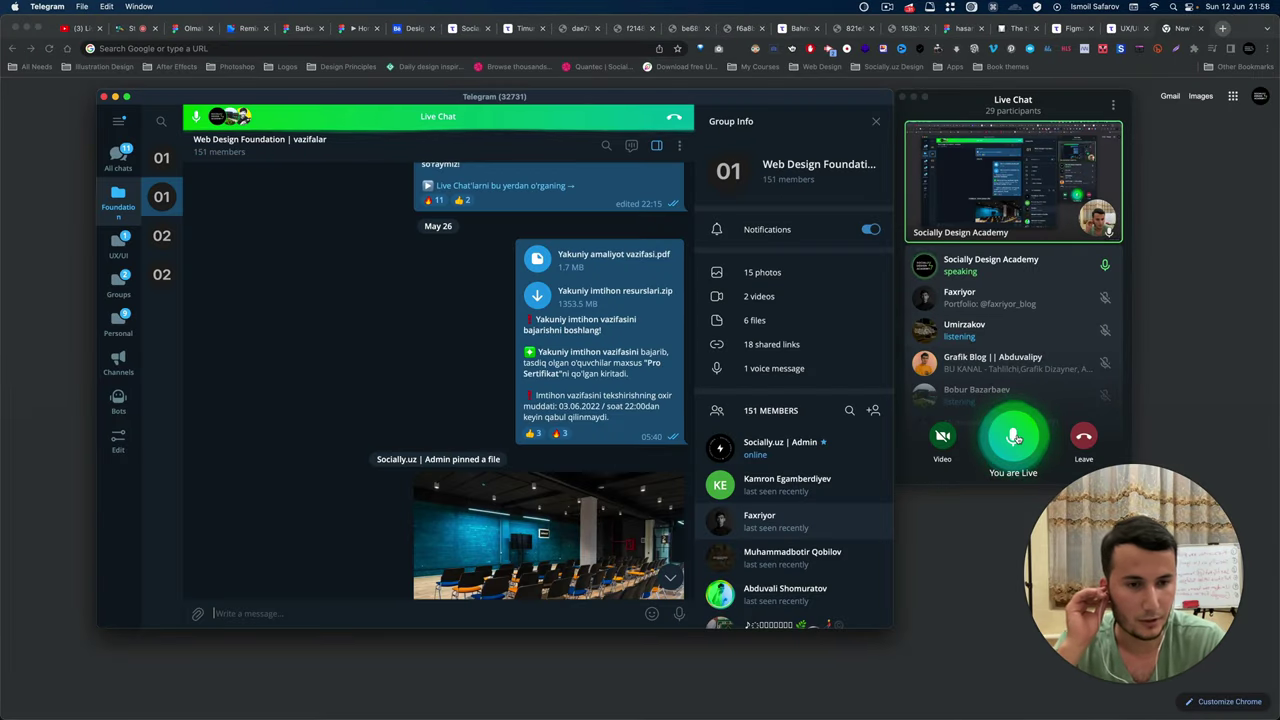
{"action": "left_click", "coordinate": [1013, 437]}
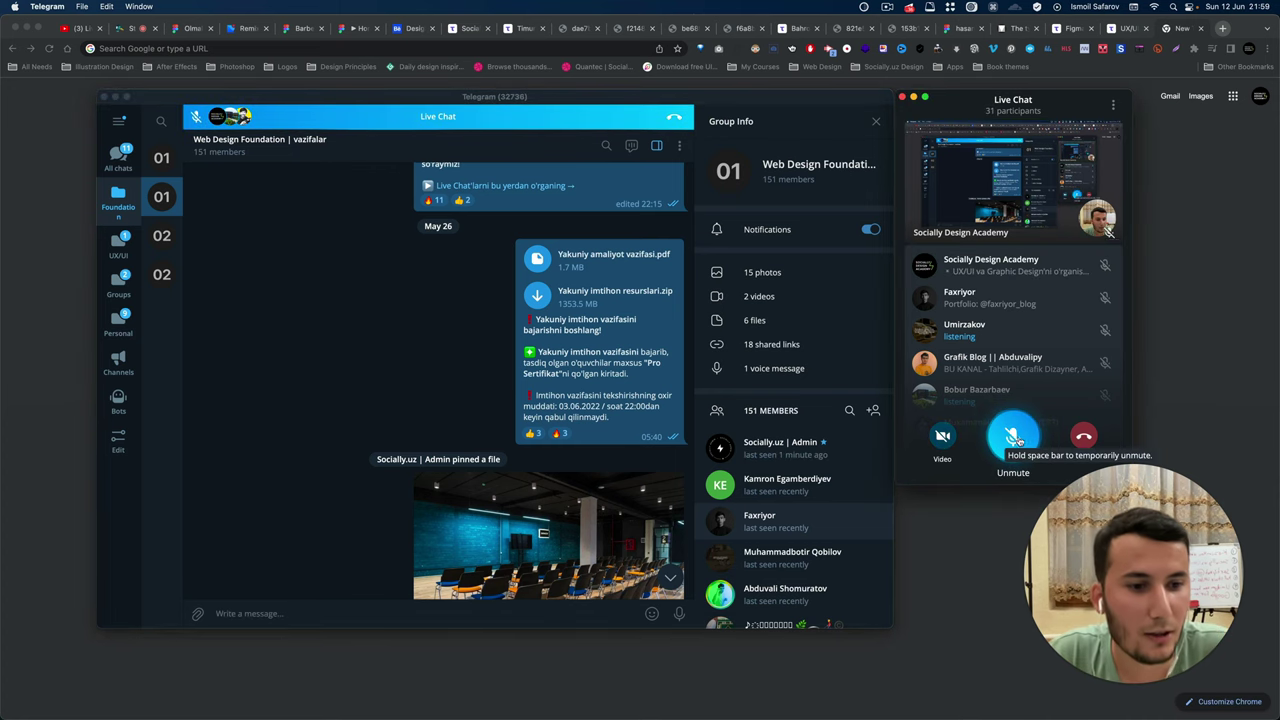
{"action": "left_click", "coordinate": [1013, 437]}
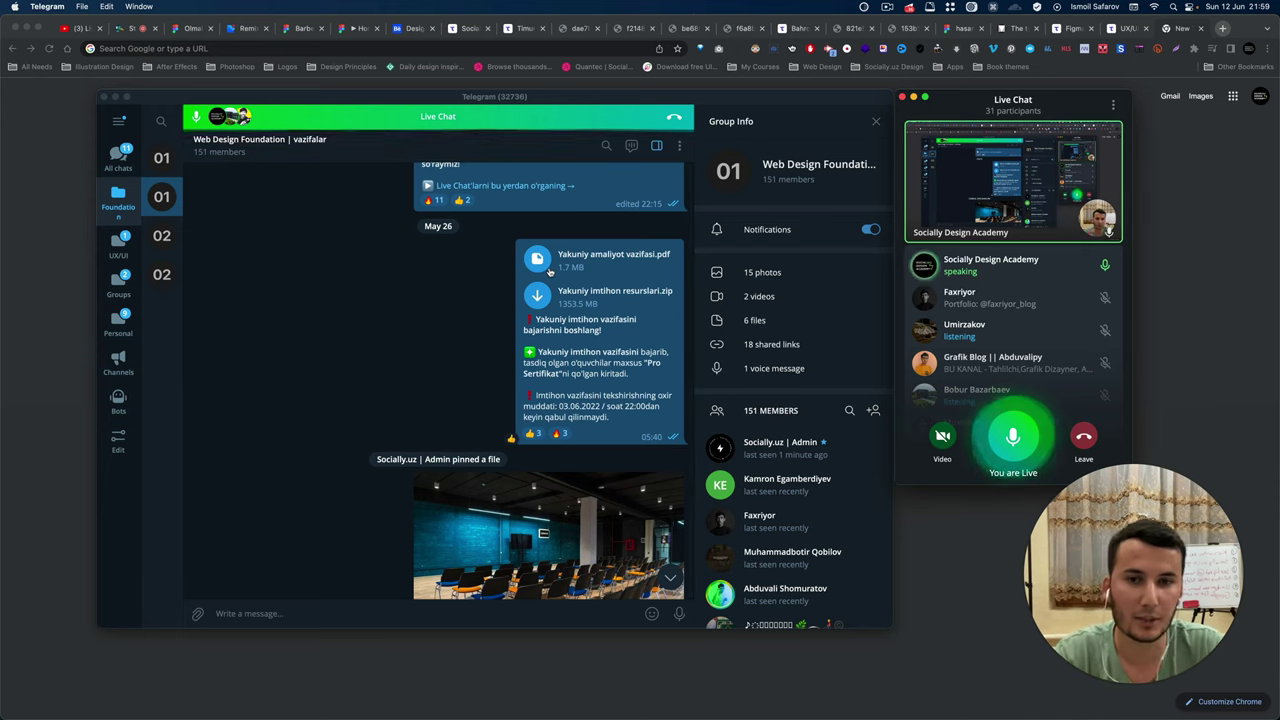
{"action": "left_click", "coordinate": [548, 268]}
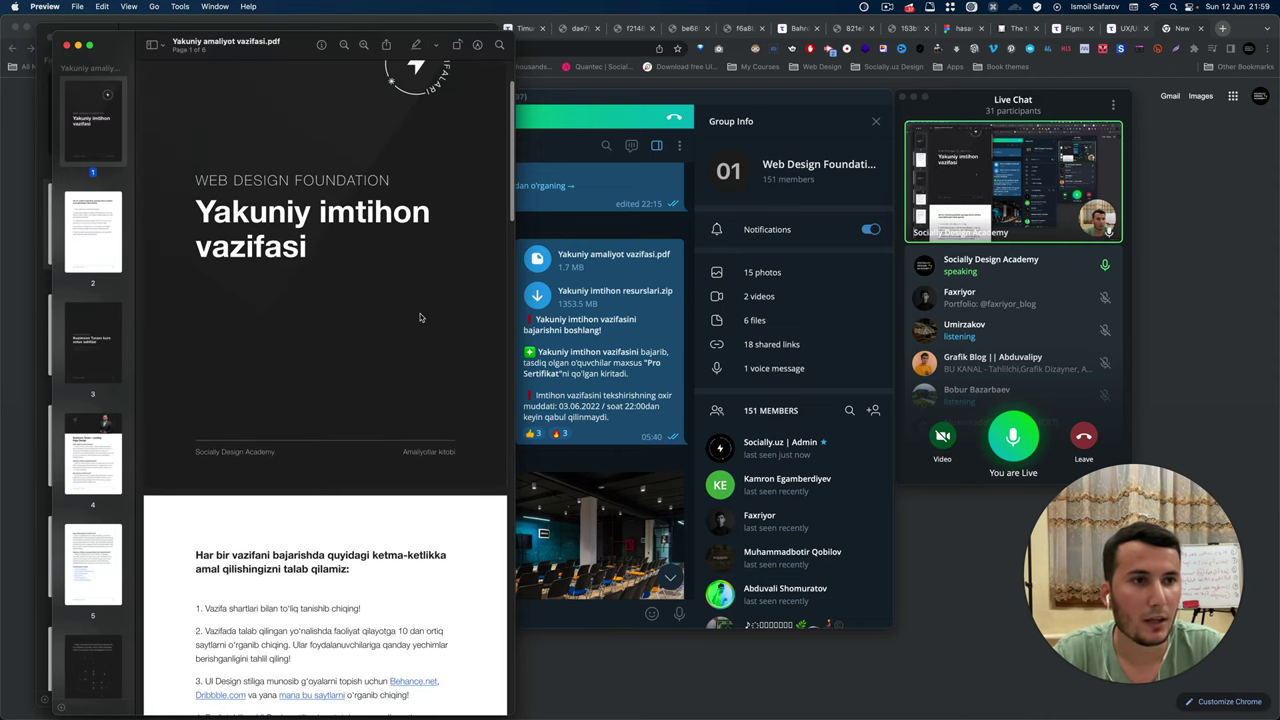
Scroll Yakuniy amaliyot vazifasi.pdf down to page 4 of 8, the Landing Page Design brief.
{"action": "scroll", "coordinate": [420, 318], "scroll_direction": "down", "scroll_amount": 5}
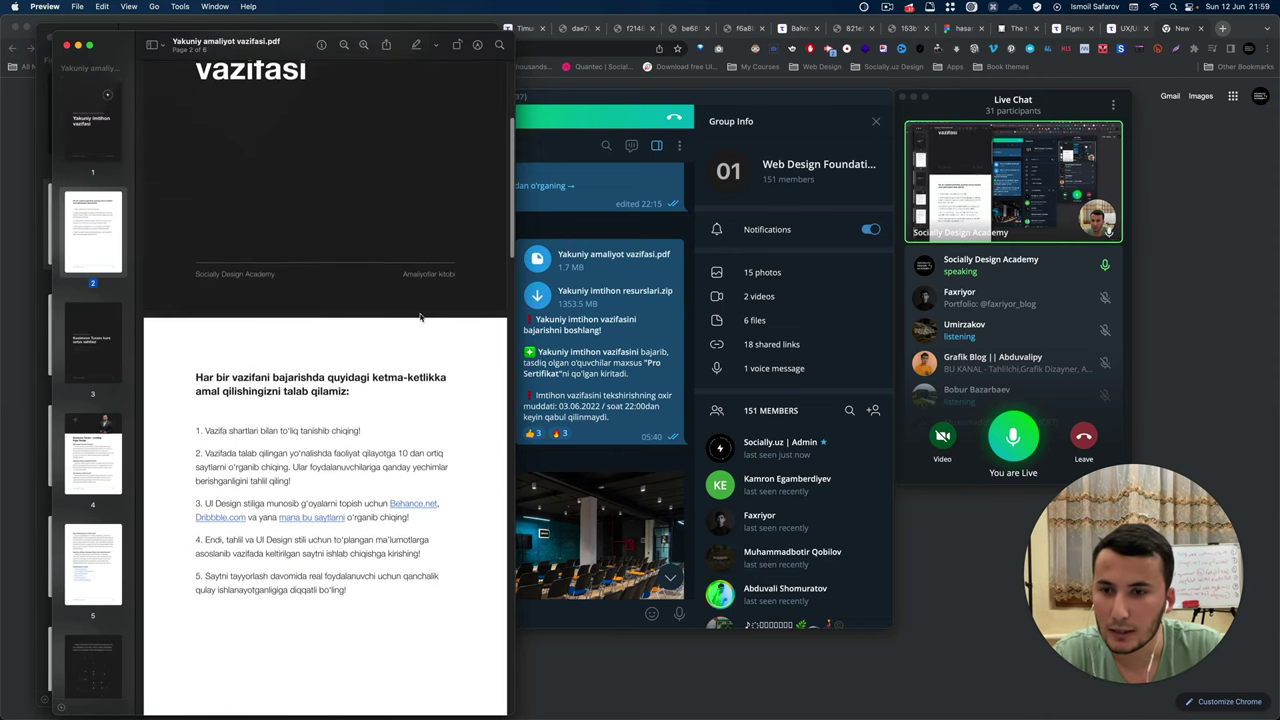
{"action": "scroll", "coordinate": [420, 318], "scroll_direction": "up", "scroll_amount": 3}
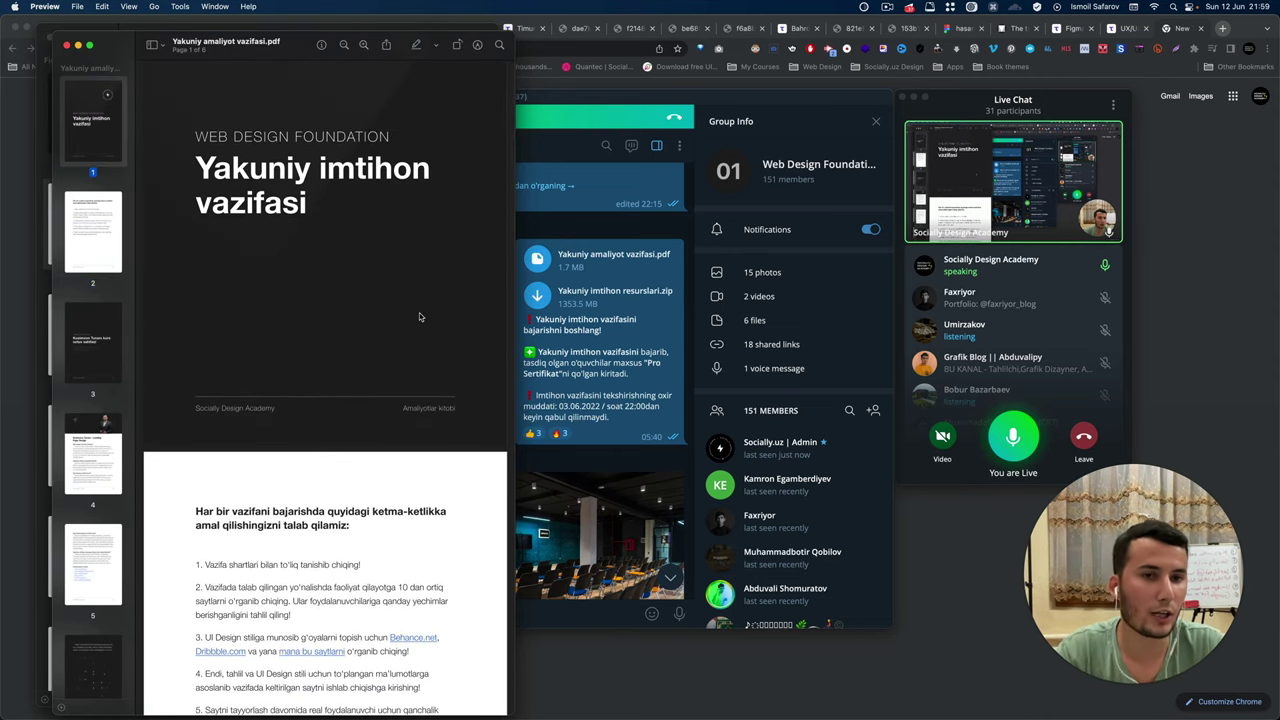
{"action": "scroll", "coordinate": [419, 316], "scroll_direction": "down", "scroll_amount": 1}
{"action": "scroll", "coordinate": [419, 316], "scroll_direction": "down", "scroll_amount": 2}
{"action": "scroll", "coordinate": [418, 317], "scroll_direction": "down", "scroll_amount": 3}
{"action": "scroll", "coordinate": [416, 318], "scroll_direction": "down", "scroll_amount": 4}
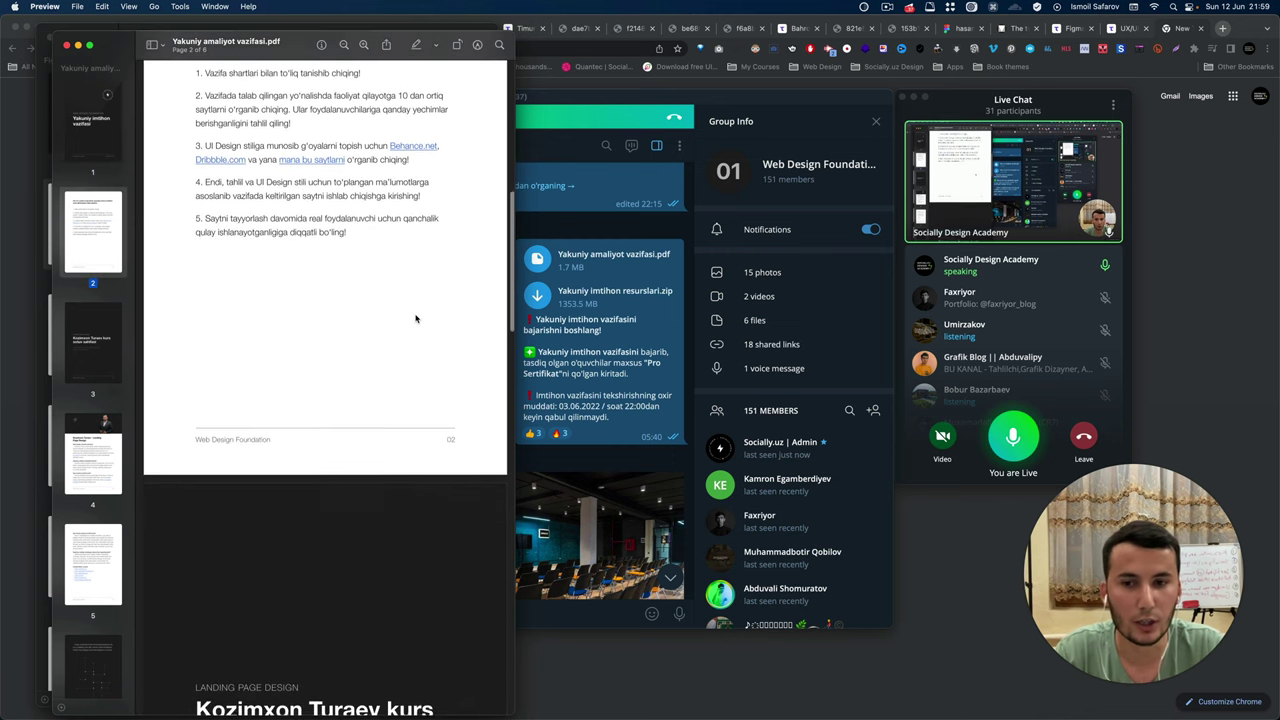
{"action": "scroll", "coordinate": [416, 318], "scroll_direction": "down", "scroll_amount": 5}
{"action": "scroll", "coordinate": [414, 320], "scroll_direction": "down", "scroll_amount": 3}
{"action": "scroll", "coordinate": [412, 322], "scroll_direction": "down", "scroll_amount": 4}
{"action": "scroll", "coordinate": [408, 324], "scroll_direction": "down", "scroll_amount": 2}
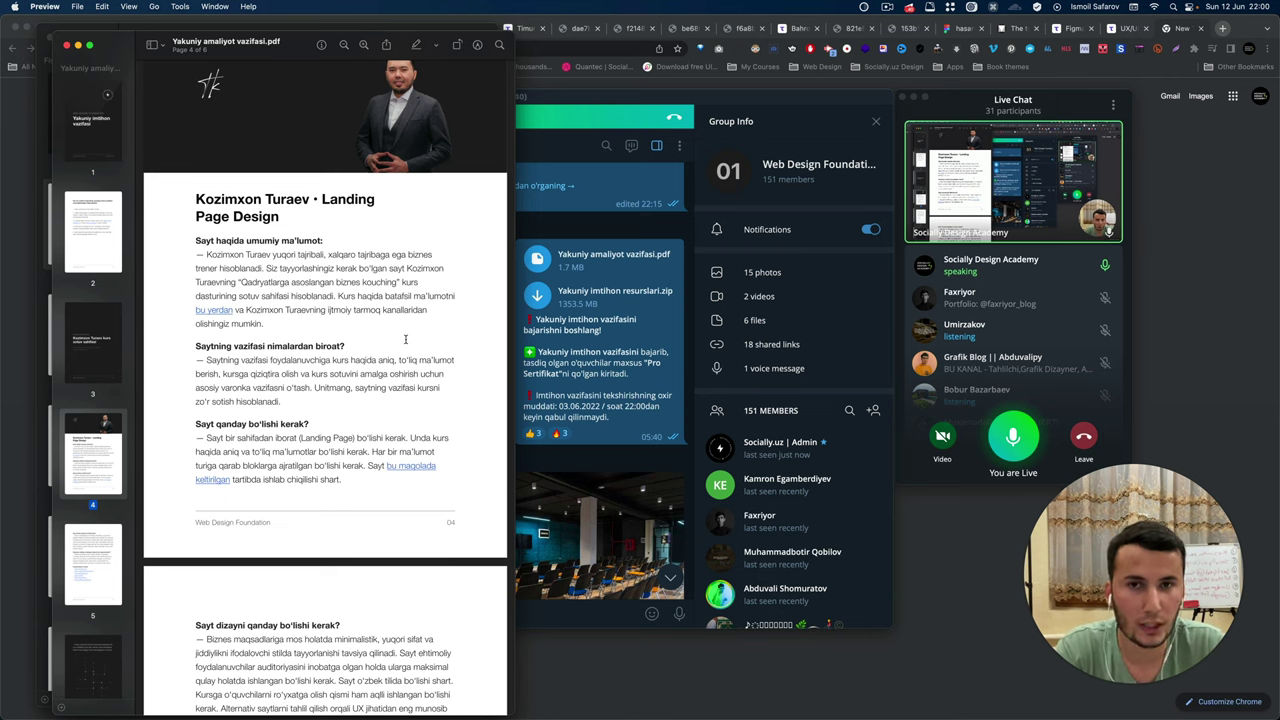
Bring Telegram in front of the PDF and scroll through the vazifalar group chat.
{"action": "left_click", "coordinate": [586, 461]}
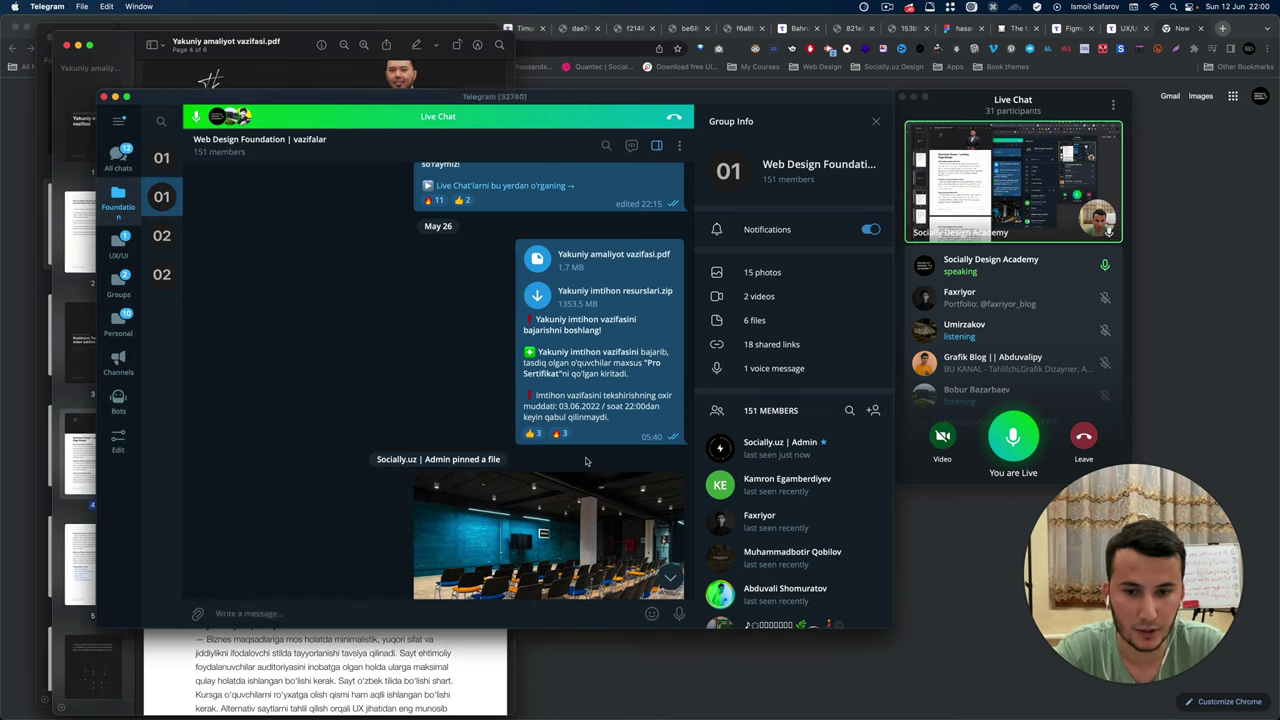
{"action": "scroll", "coordinate": [380, 313], "scroll_direction": "down", "scroll_amount": 5}
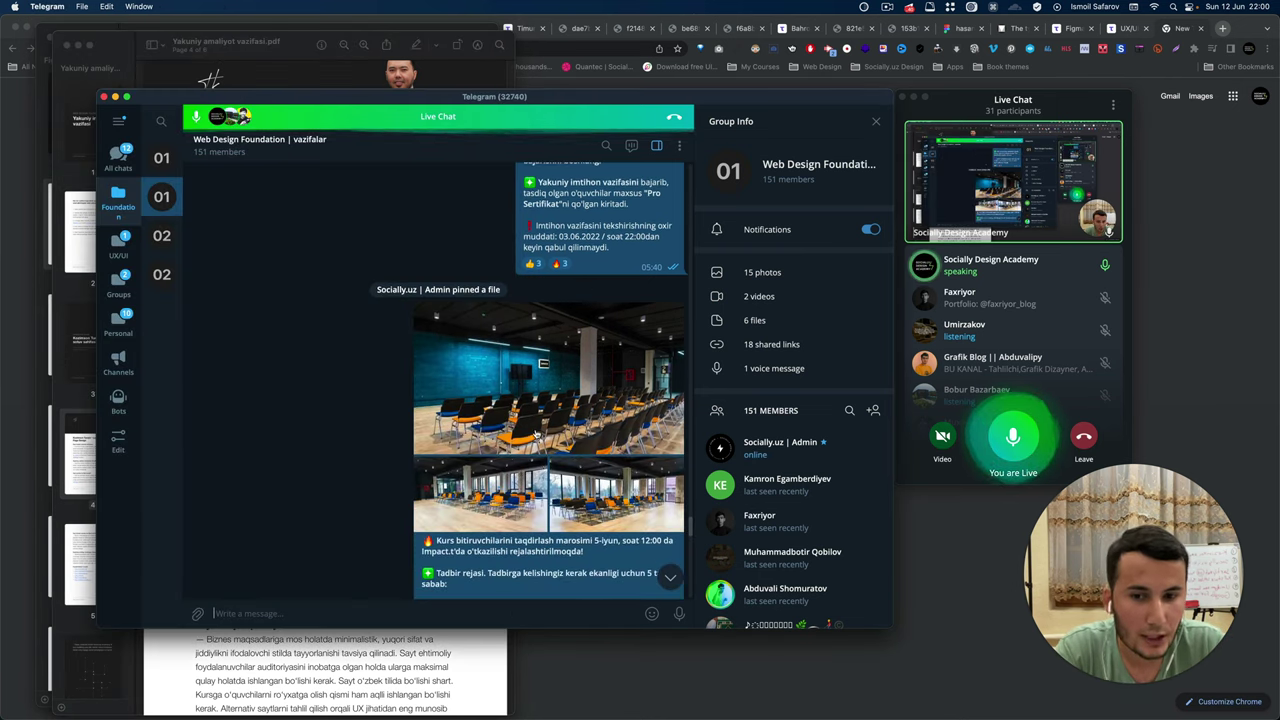
{"action": "scroll", "coordinate": [450, 380], "scroll_direction": "down", "scroll_amount": 5}
{"action": "scroll", "coordinate": [529, 448], "scroll_direction": "down", "scroll_amount": 3}
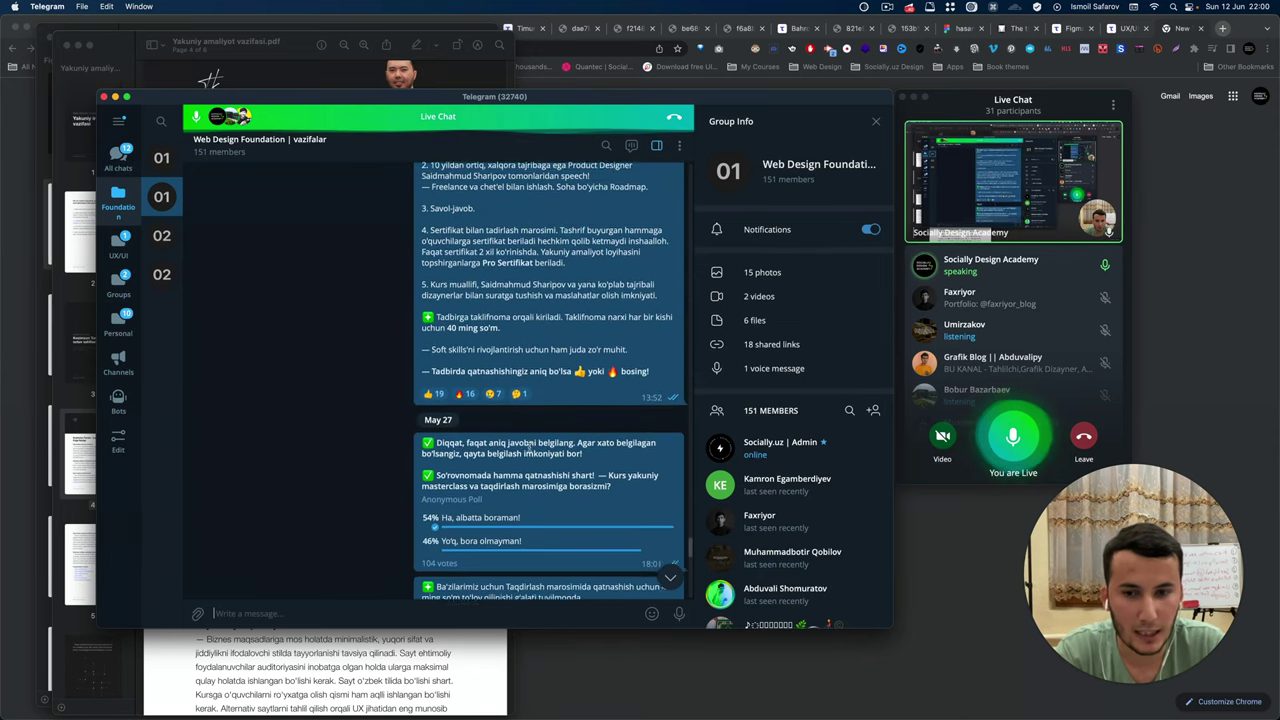
{"action": "scroll", "coordinate": [529, 448], "scroll_direction": "down", "scroll_amount": 3}
{"action": "scroll", "coordinate": [529, 448], "scroll_direction": "down", "scroll_amount": 3}
{"action": "scroll", "coordinate": [529, 448], "scroll_direction": "down", "scroll_amount": 3}
{"action": "scroll", "coordinate": [529, 447], "scroll_direction": "down", "scroll_amount": 5}
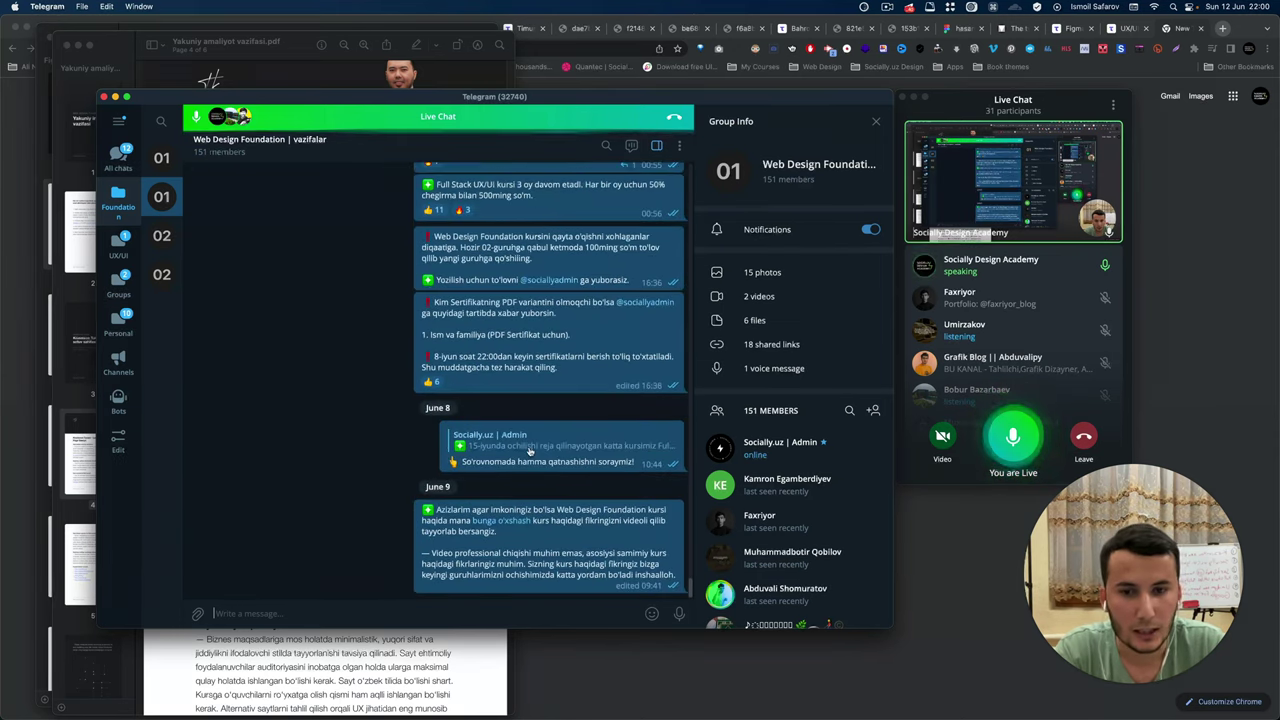
{"action": "scroll", "coordinate": [529, 450], "scroll_direction": "up", "scroll_amount": 5}
{"action": "scroll", "coordinate": [529, 450], "scroll_direction": "up", "scroll_amount": 5}
{"action": "scroll", "coordinate": [529, 450], "scroll_direction": "up", "scroll_amount": 5}
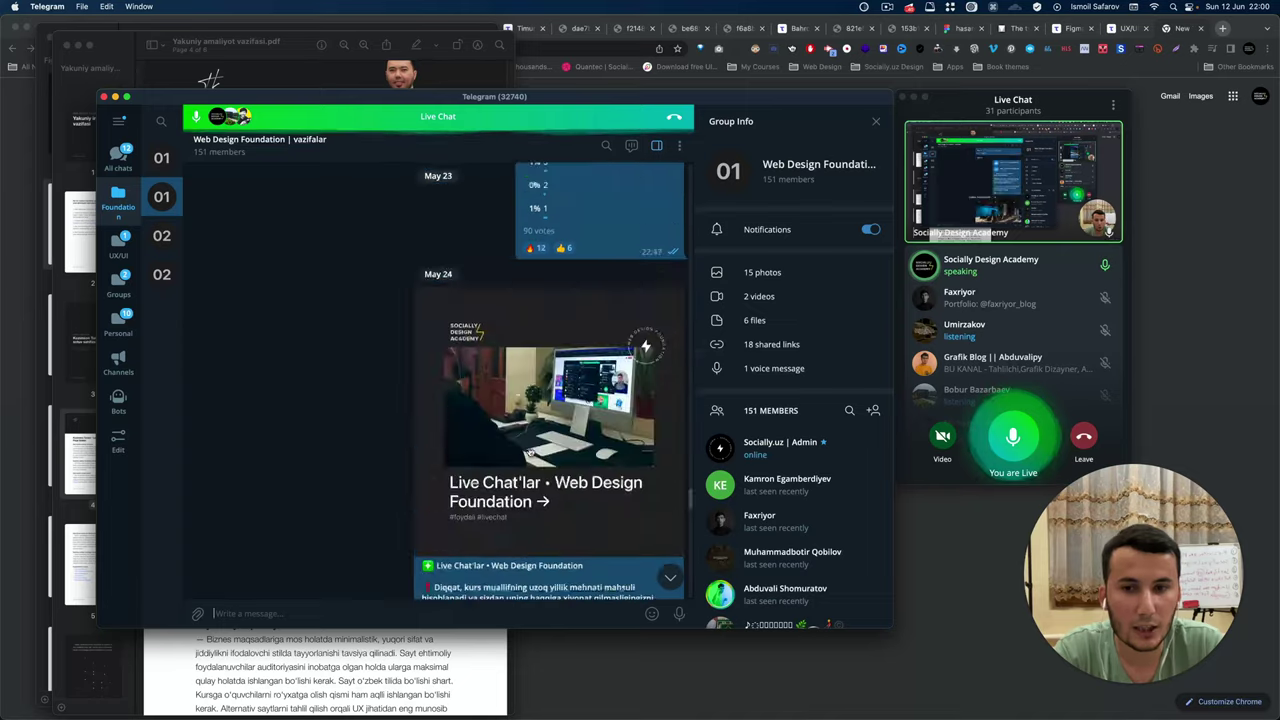
{"action": "scroll", "coordinate": [529, 450], "scroll_direction": "up", "scroll_amount": 5}
{"action": "scroll", "coordinate": [530, 450], "scroll_direction": "up", "scroll_amount": 5}
{"action": "scroll", "coordinate": [540, 465], "scroll_direction": "down", "scroll_amount": 3}
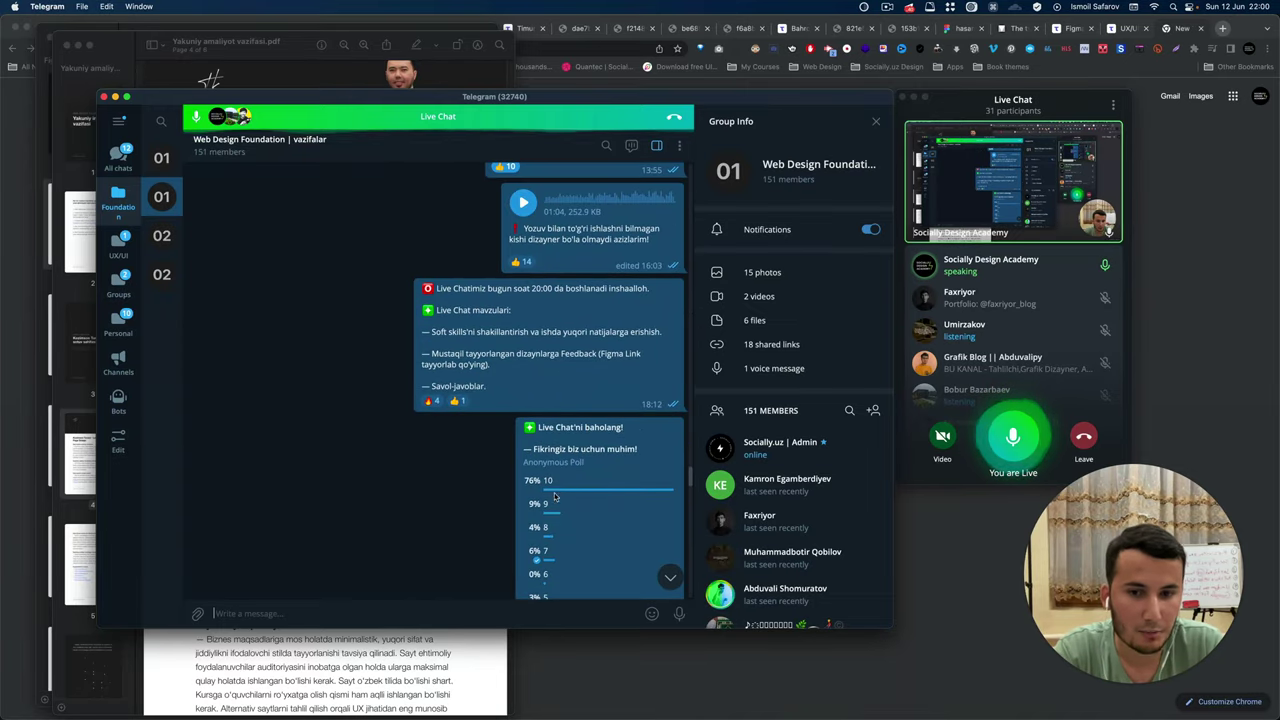
{"action": "scroll", "coordinate": [557, 488], "scroll_direction": "down", "scroll_amount": 1}
{"action": "scroll", "coordinate": [557, 488], "scroll_direction": "down", "scroll_amount": 2}
{"action": "scroll", "coordinate": [558, 376], "scroll_direction": "down", "scroll_amount": 2}
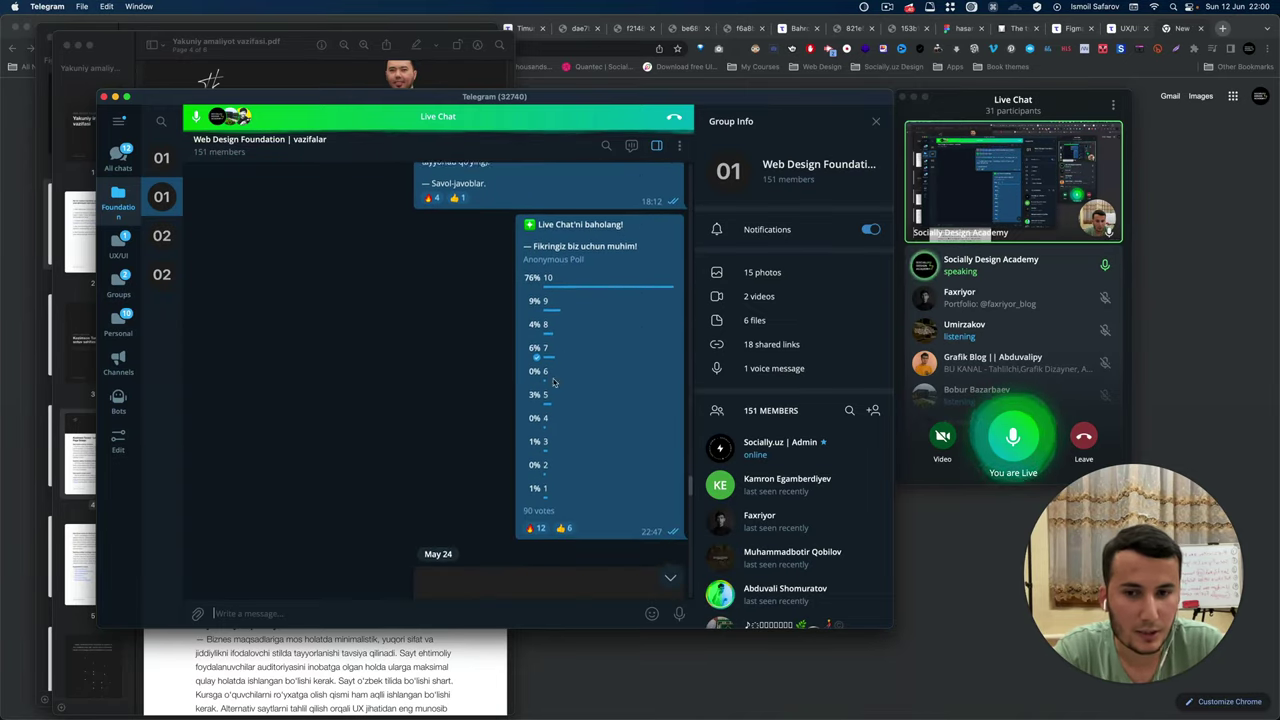
{"action": "scroll", "coordinate": [575, 350], "scroll_direction": "down", "scroll_amount": 1}
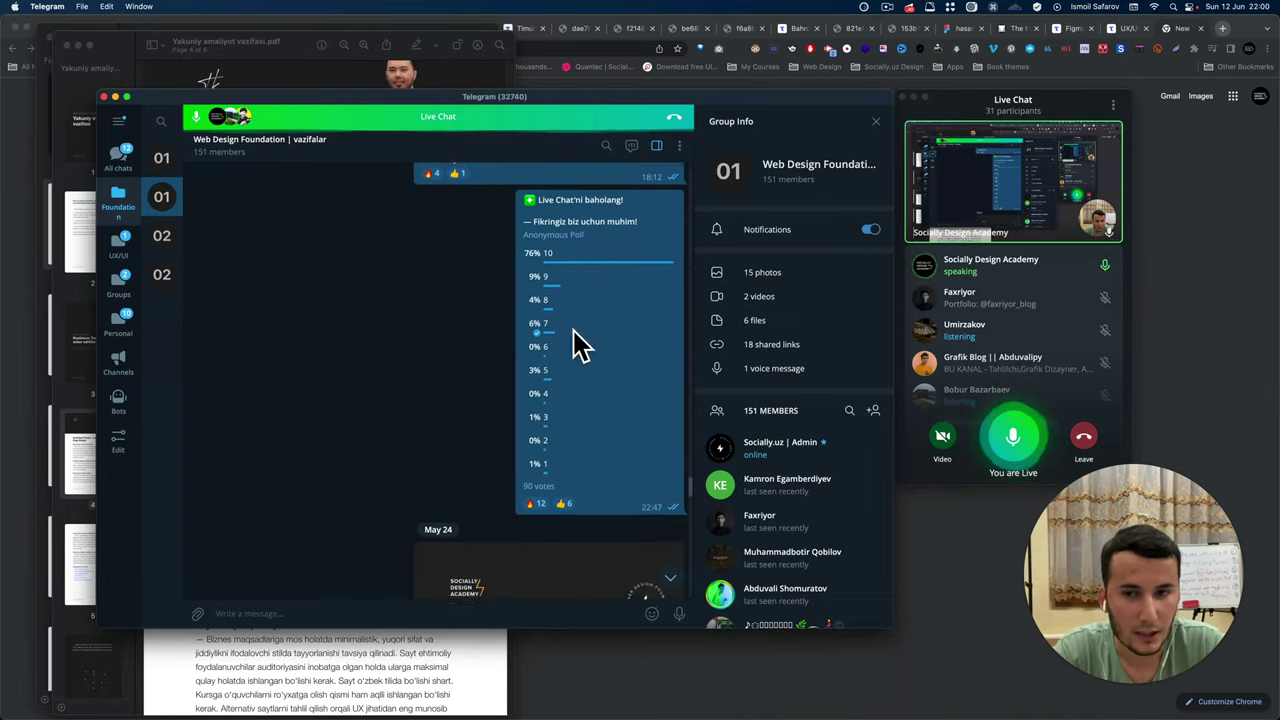
Open and close the side drawer, view the Personal folder, then return to All chats.
{"action": "left_click", "coordinate": [118, 120]}
{"action": "left_click", "coordinate": [212, 236]}
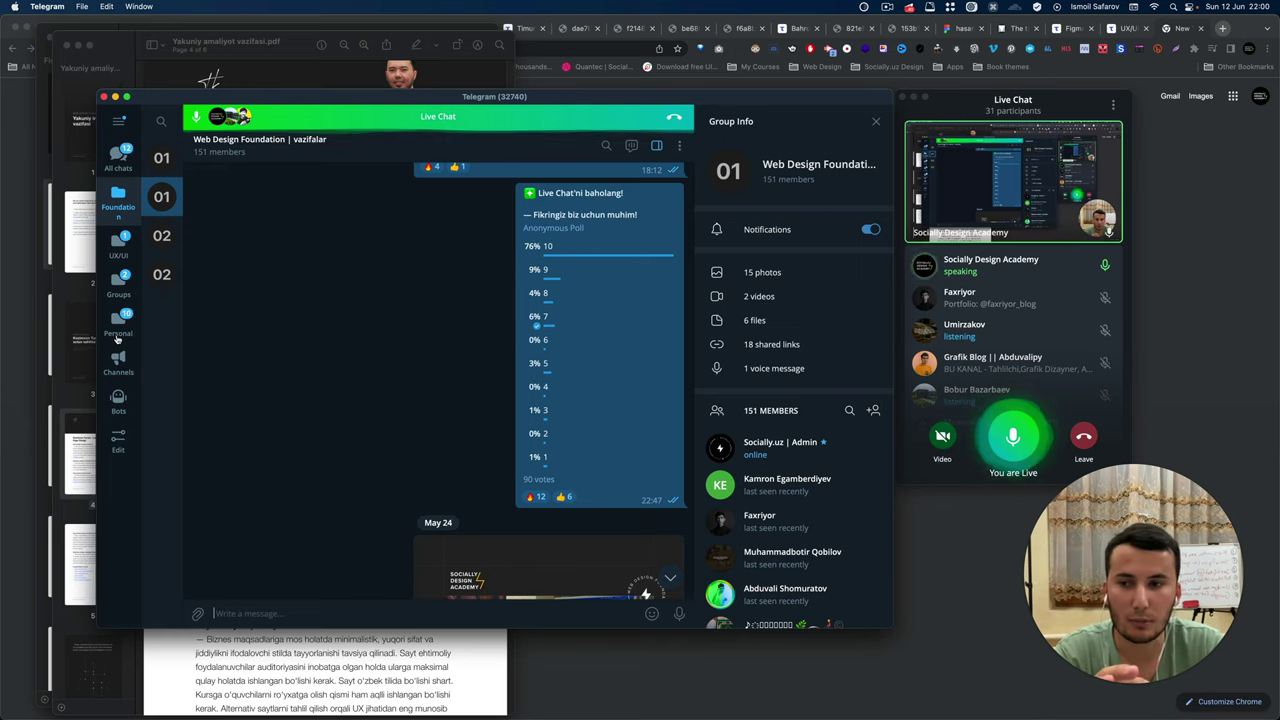
{"action": "left_click", "coordinate": [117, 330]}
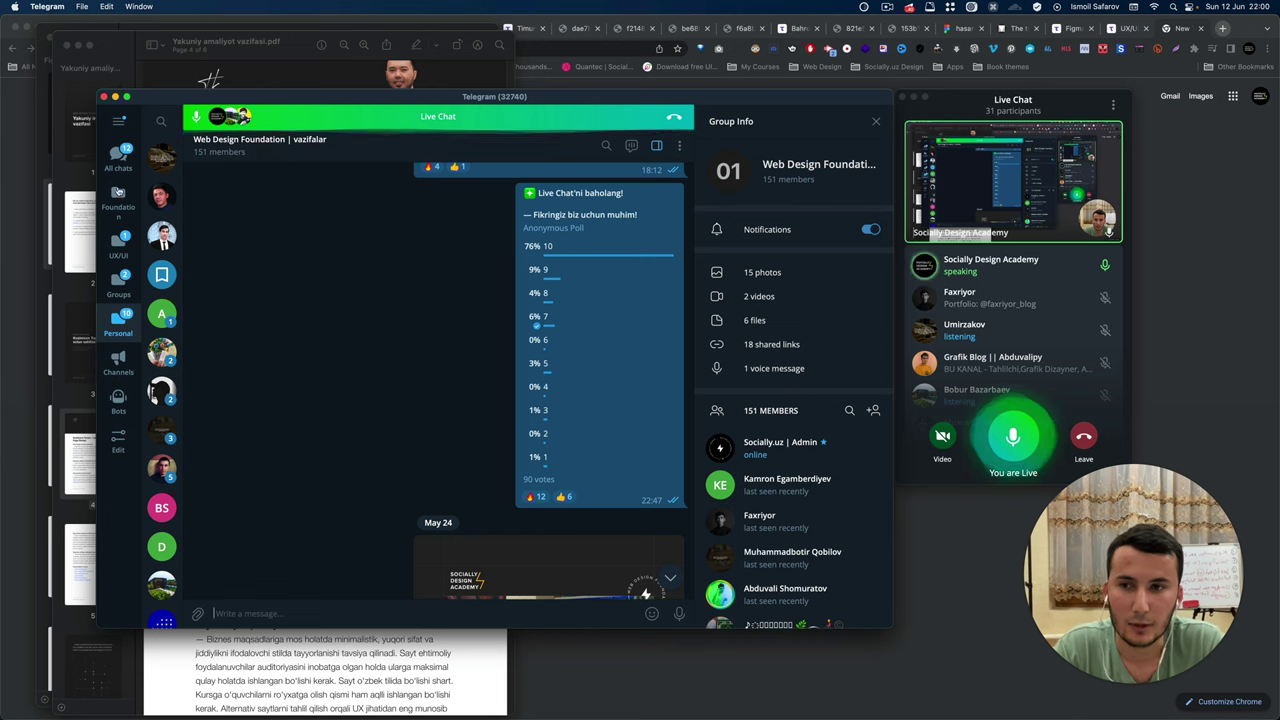
{"action": "left_click", "coordinate": [118, 157]}
Open the Socially Design Group chat and jump to its newest messages.
{"action": "left_click", "coordinate": [162, 313]}
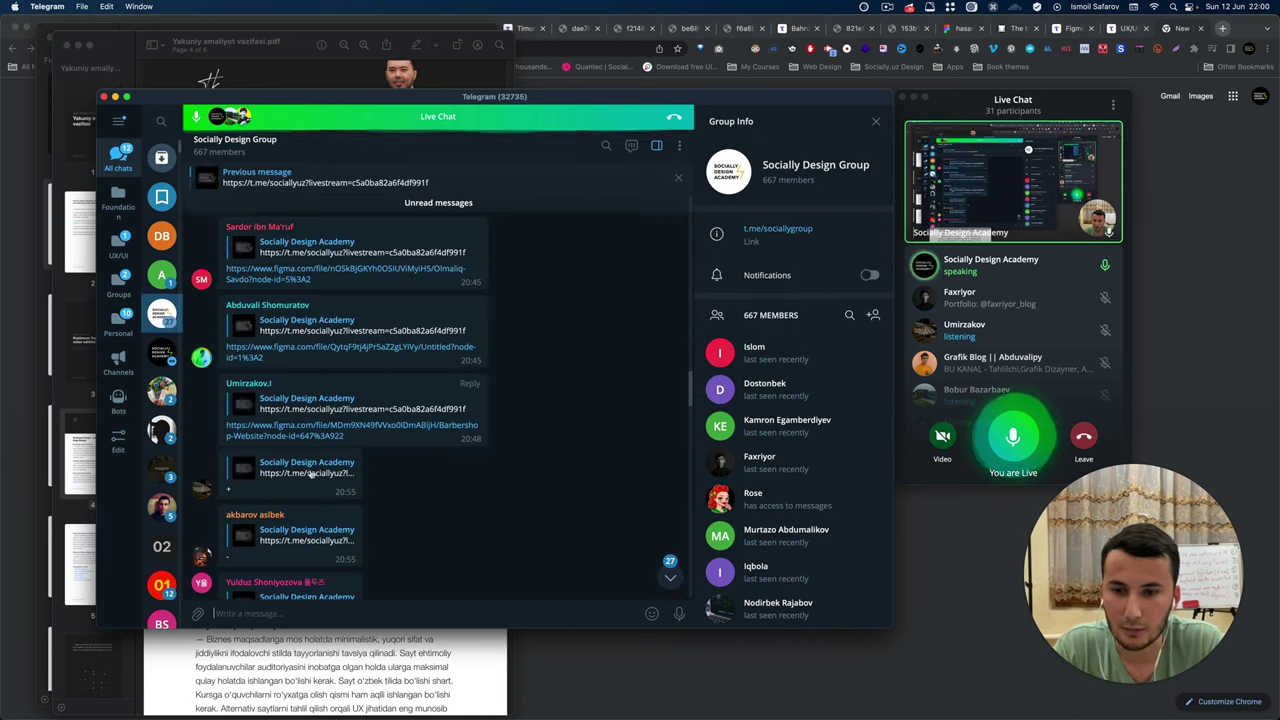
{"action": "left_click", "coordinate": [670, 577]}
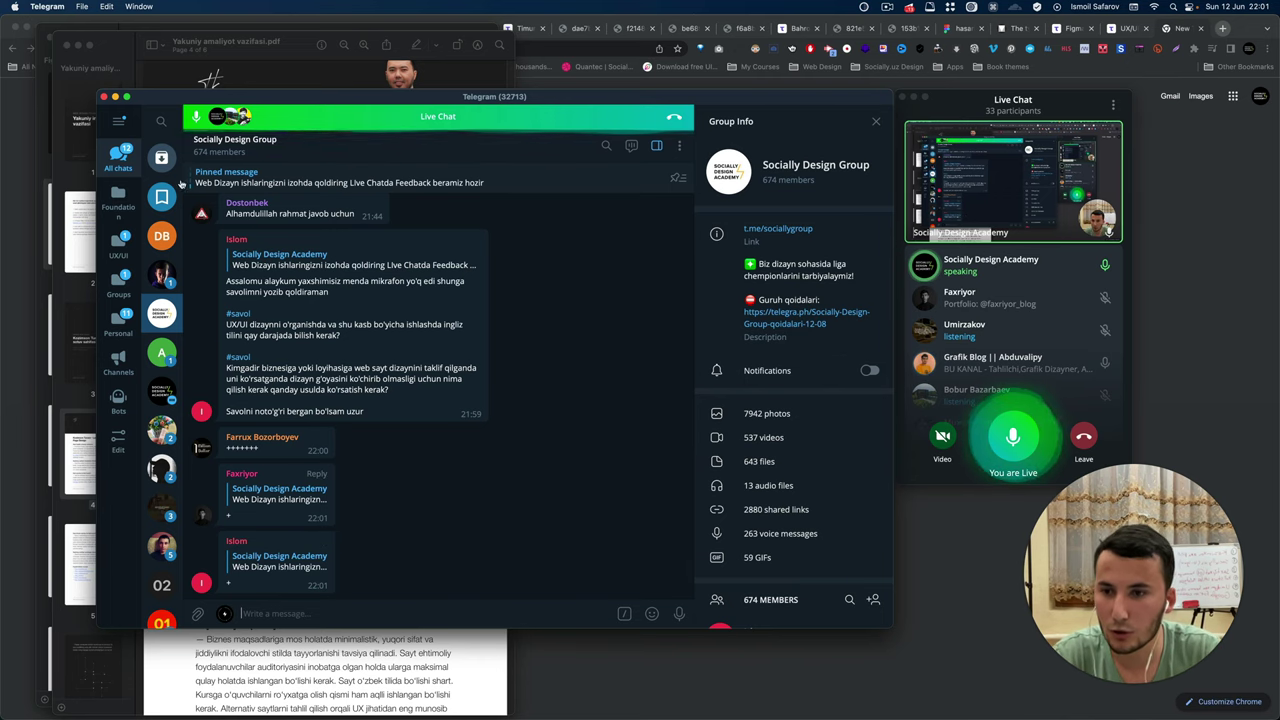
Close the Yakuniy amaliyot, Figma, UX/UI book and Adobe XD PDFs, then open Telegram's Foundation folder.
{"action": "left_click", "coordinate": [99, 70]}
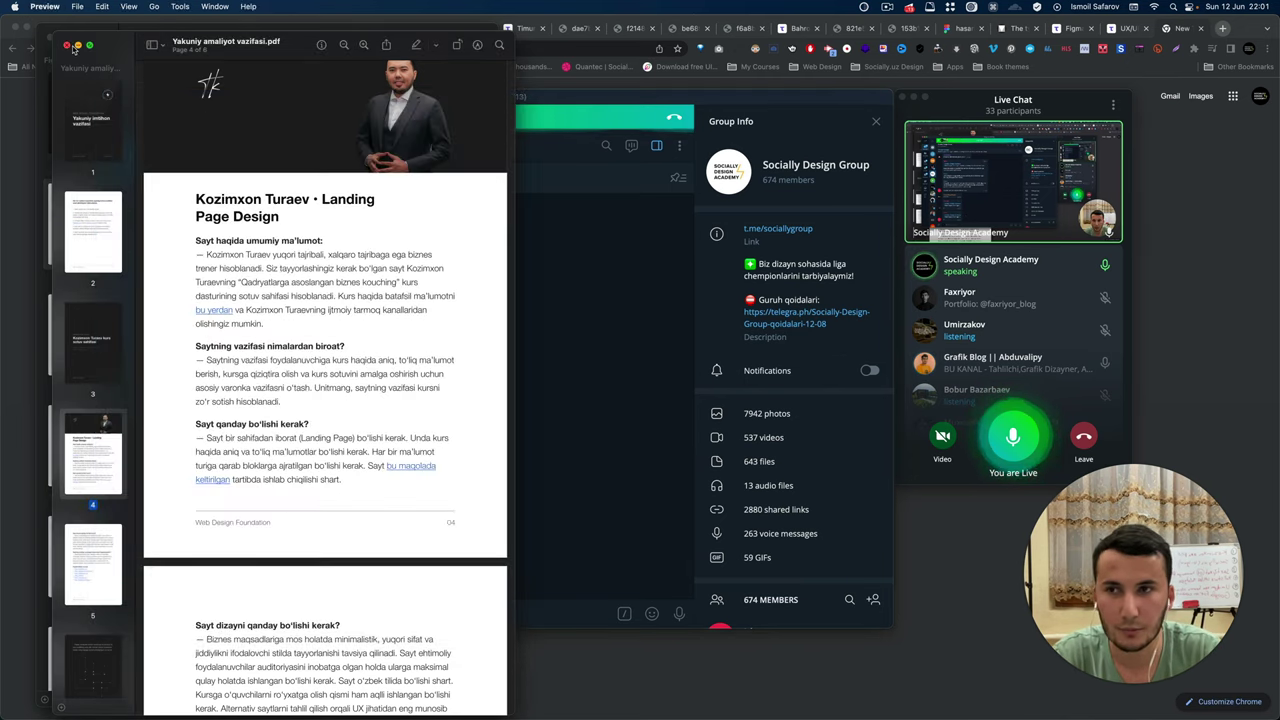
{"action": "left_click", "coordinate": [66, 45]}
{"action": "left_click", "coordinate": [51, 38]}
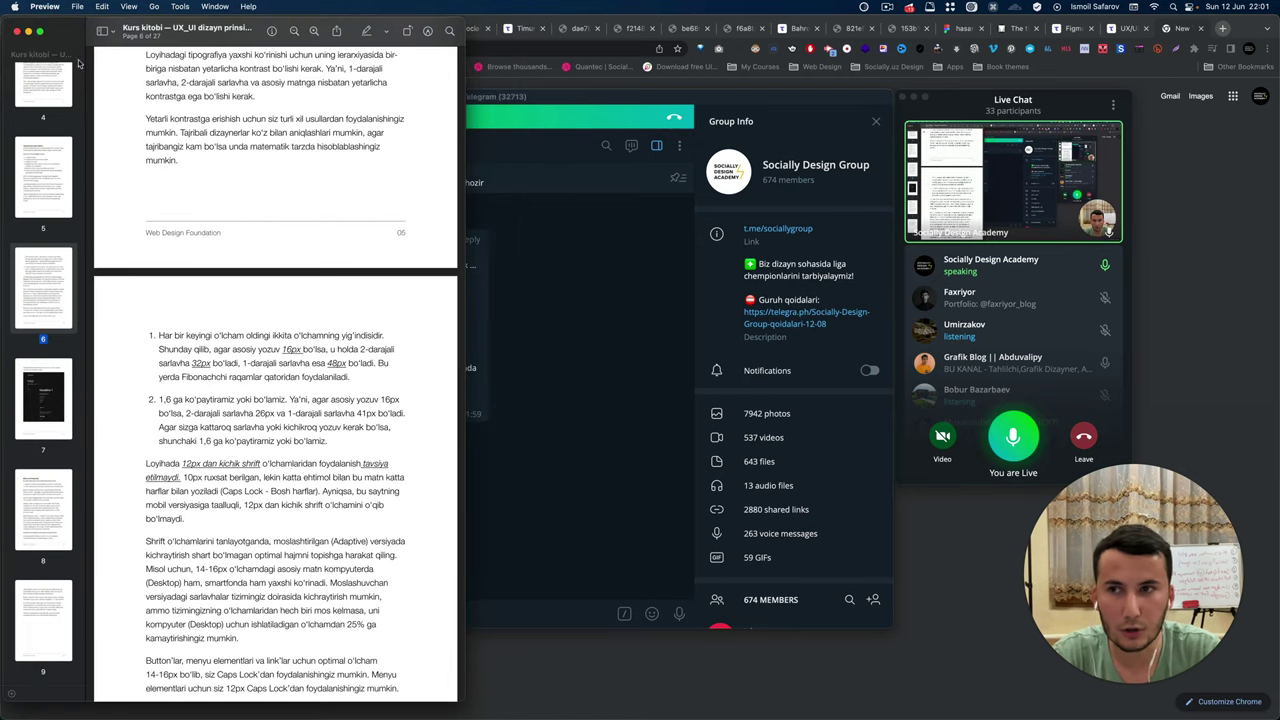
{"action": "left_click", "coordinate": [18, 31]}
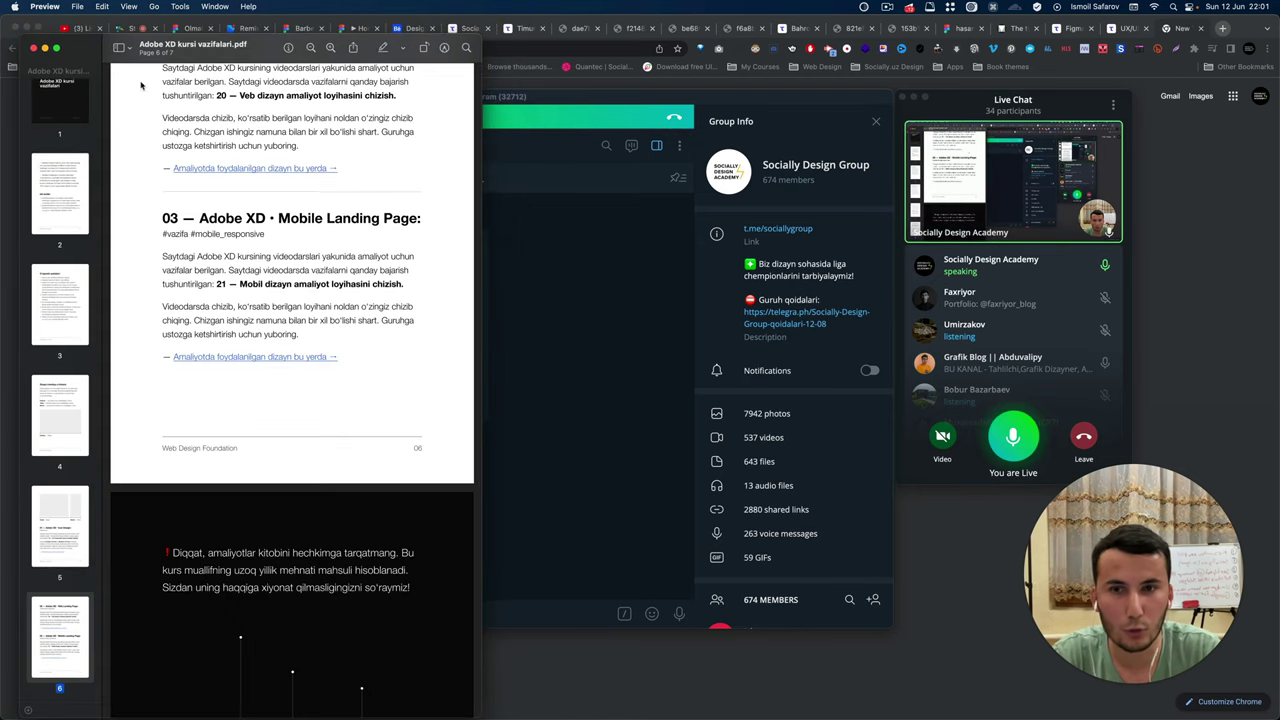
{"action": "left_click", "coordinate": [33, 47]}
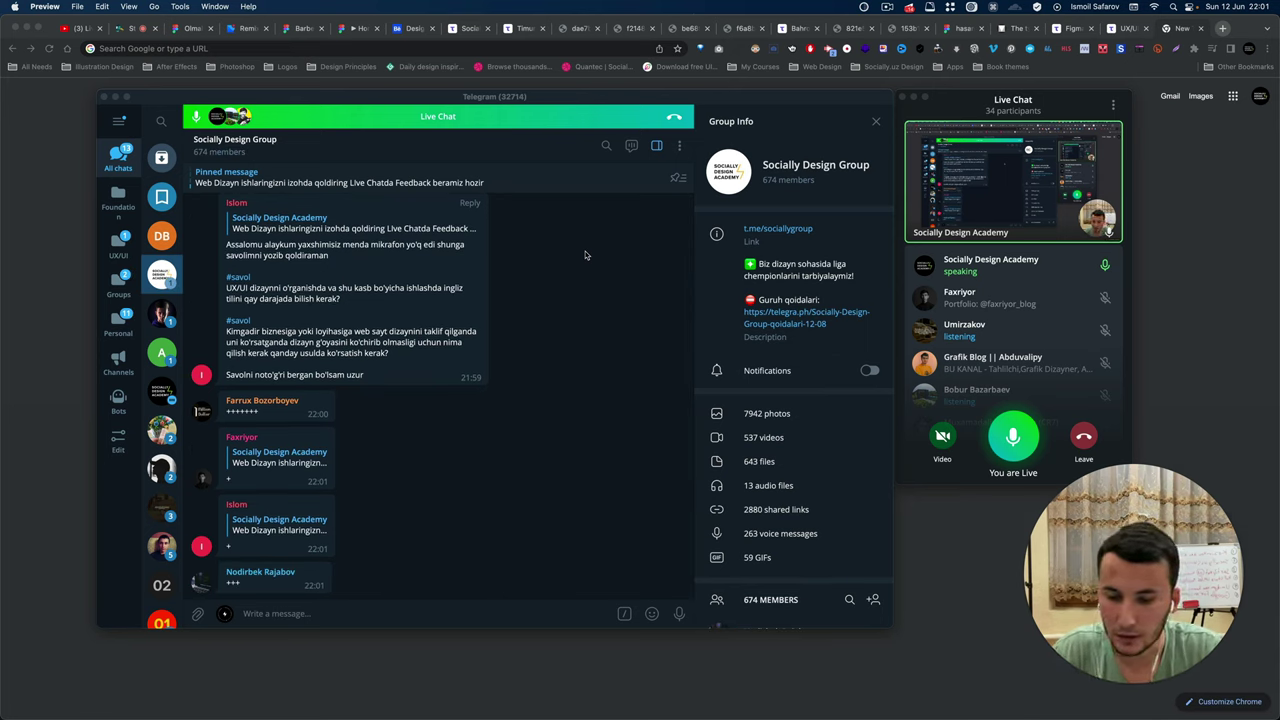
{"action": "left_click", "coordinate": [119, 205]}
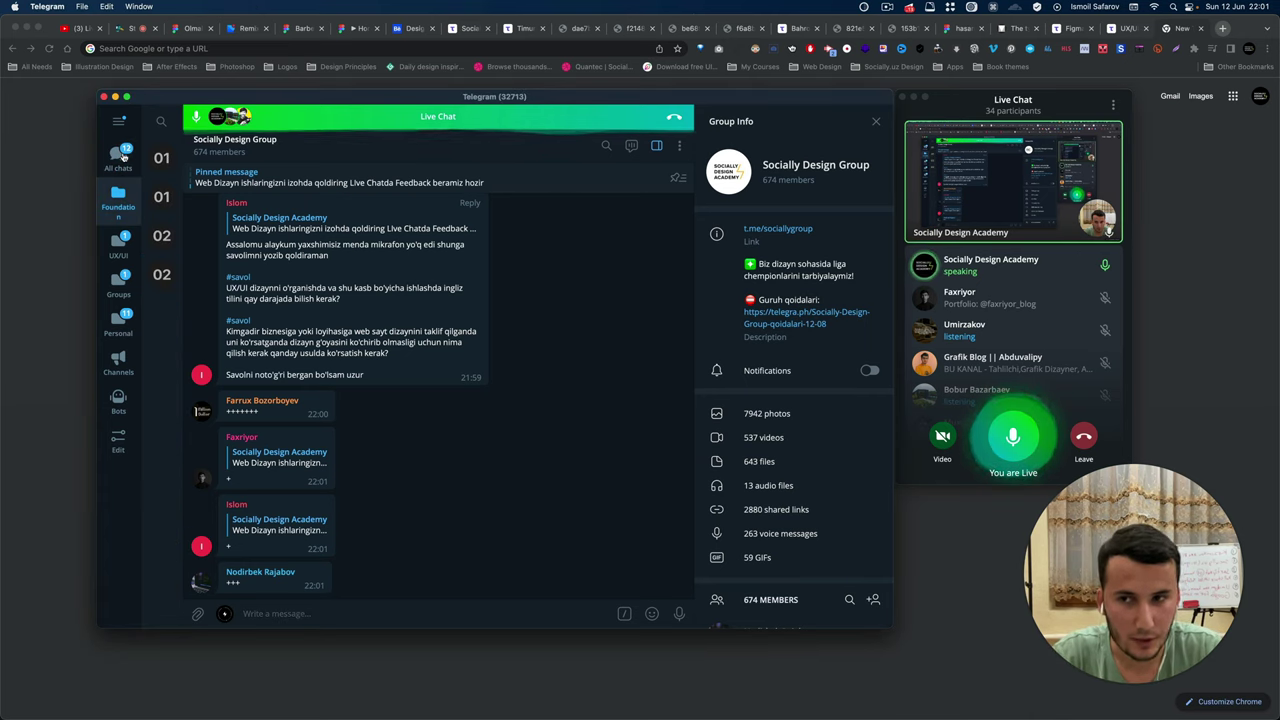
Filter the chat list to channels and open the Socially Design Academy channel.
{"action": "left_click", "coordinate": [120, 155]}
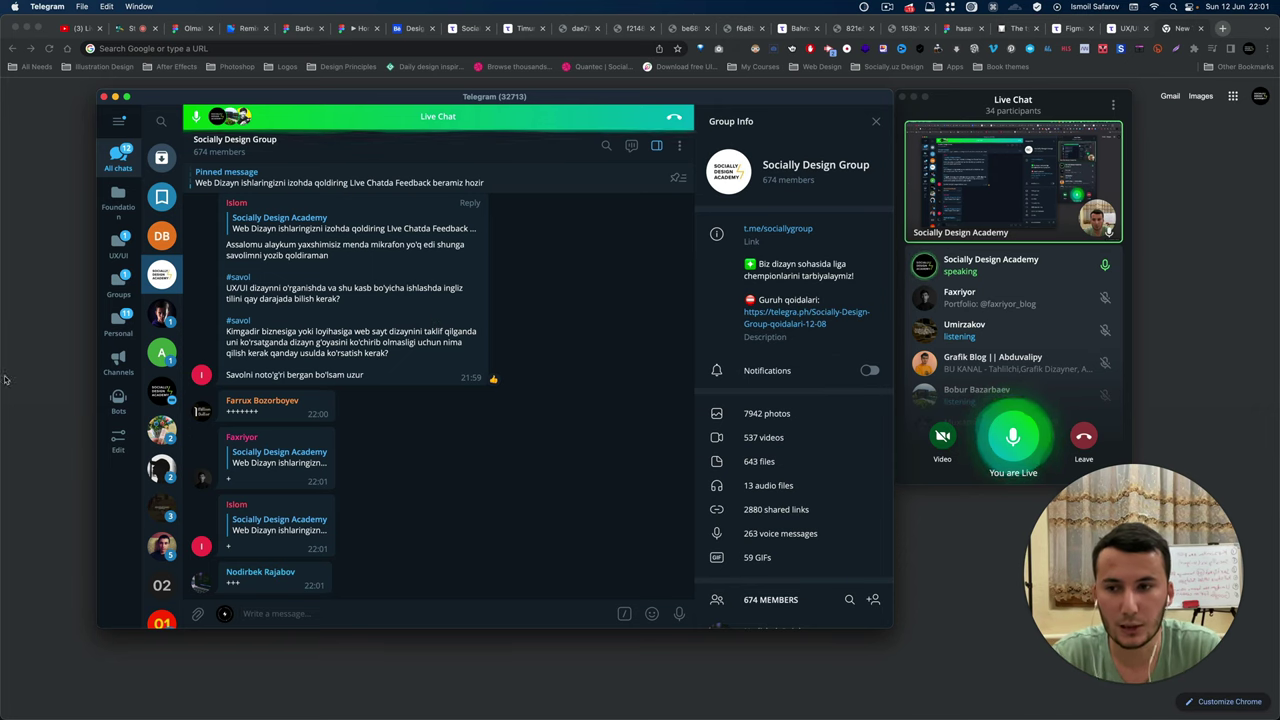
{"action": "left_click", "coordinate": [118, 360]}
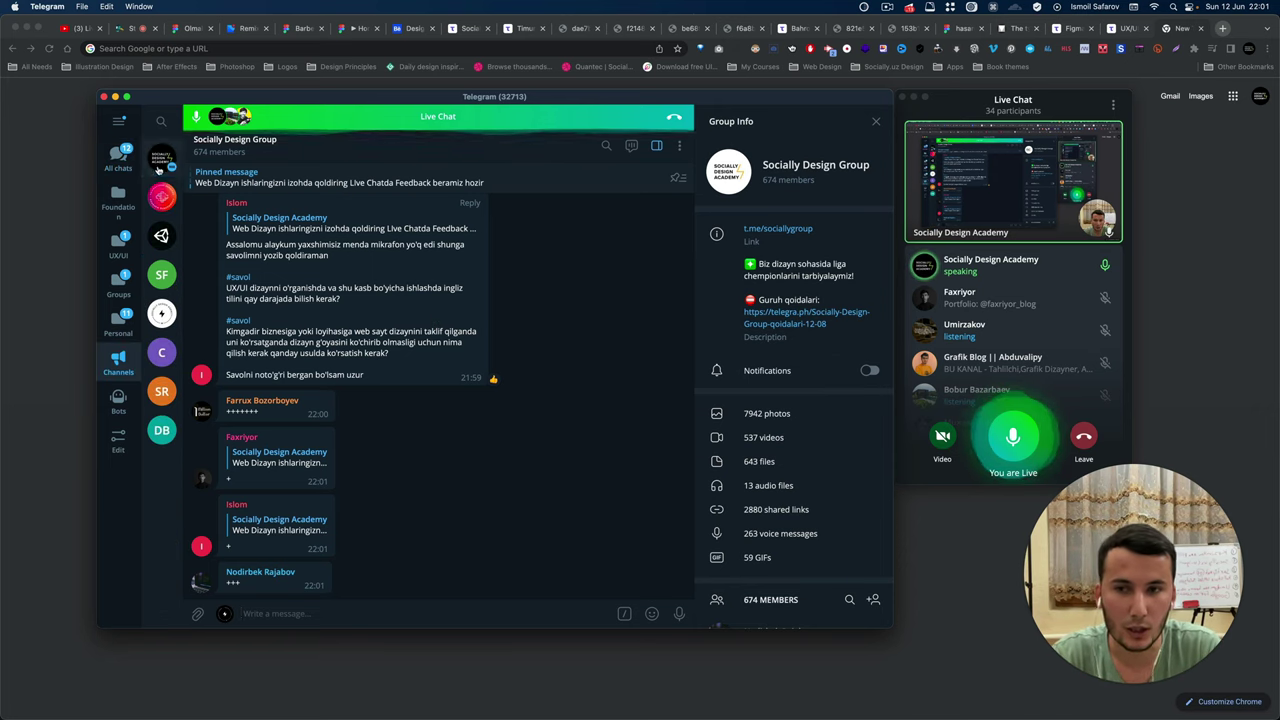
{"action": "left_click", "coordinate": [161, 160]}
{"action": "scroll", "coordinate": [411, 326], "scroll_direction": "up", "scroll_amount": 10}
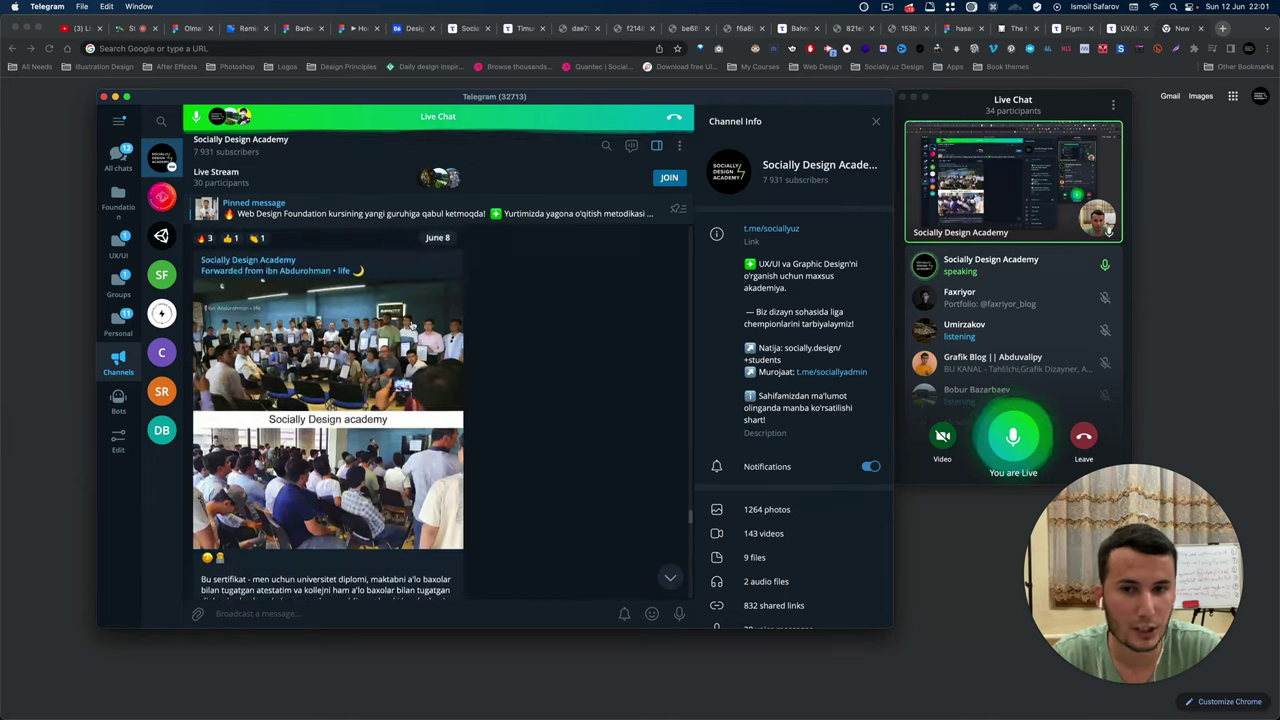
{"action": "scroll", "coordinate": [411, 326], "scroll_direction": "up", "scroll_amount": 5}
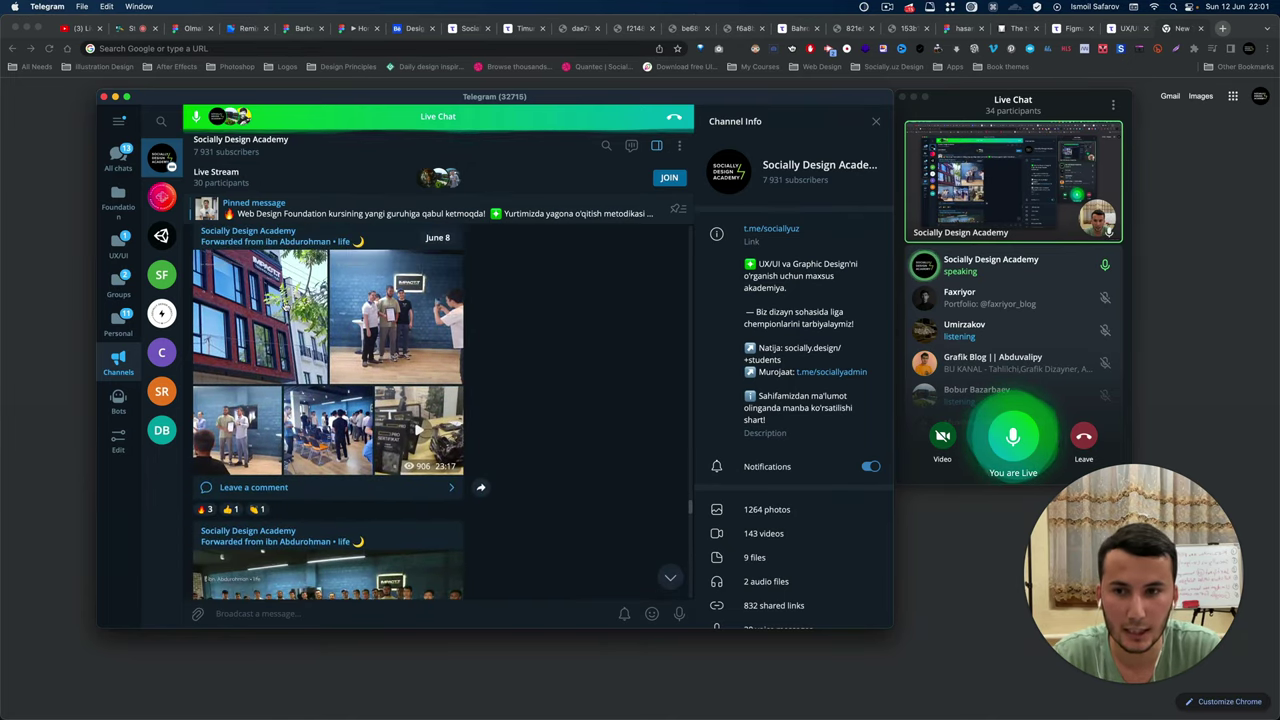
View the June 8 album photos full-screen, step to the next, then close the viewer.
{"action": "left_click", "coordinate": [260, 316]}
{"action": "key", "text": "Right"}
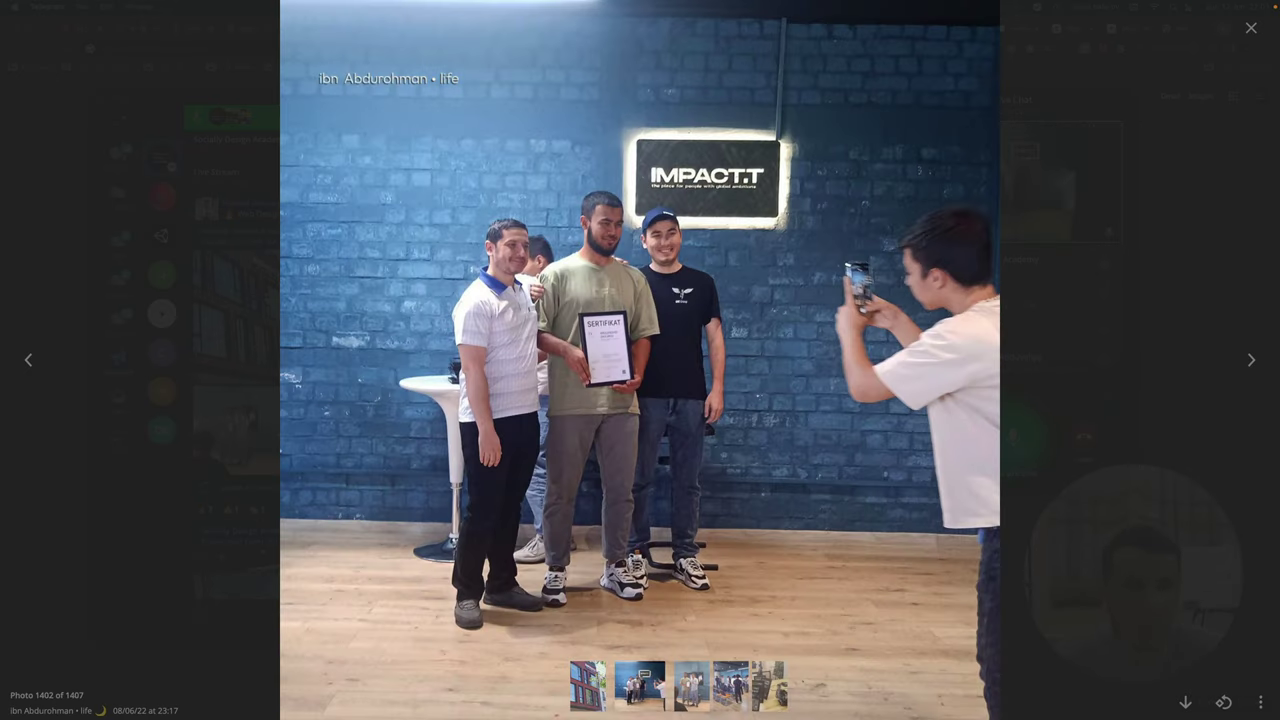
{"action": "key", "text": "Escape"}
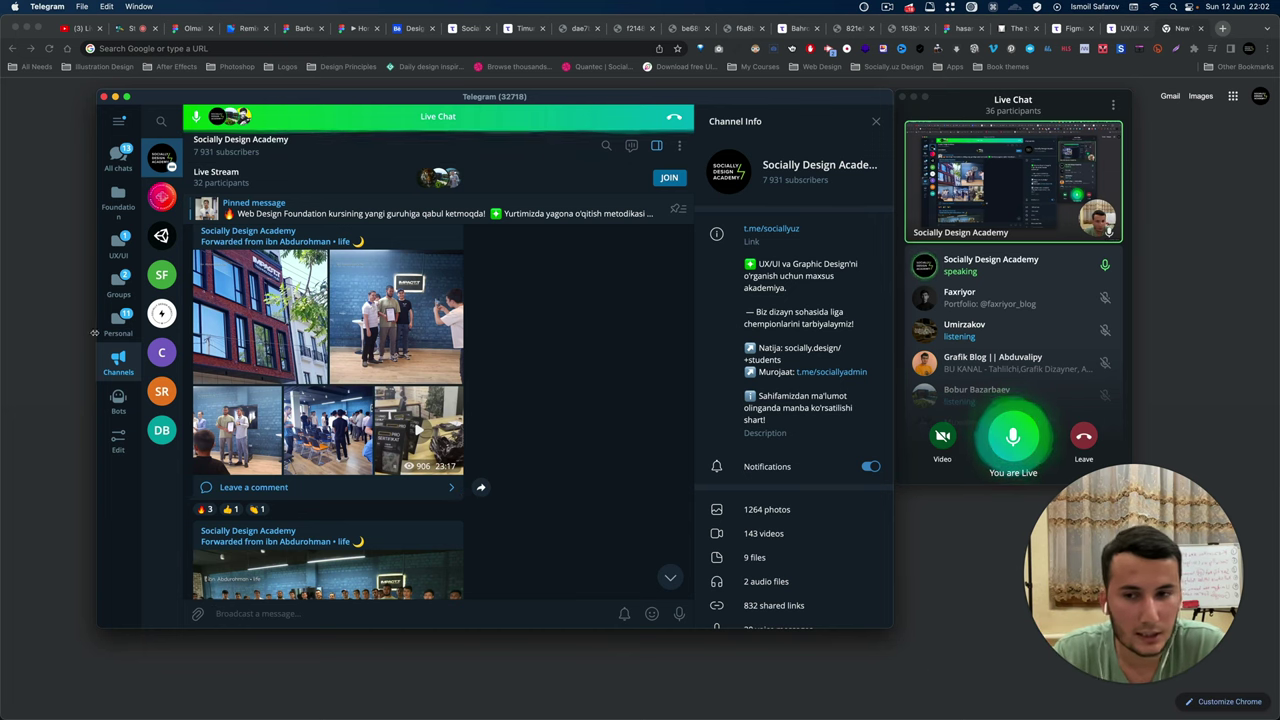
{"action": "scroll", "coordinate": [330, 410], "scroll_direction": "down", "scroll_amount": 2}
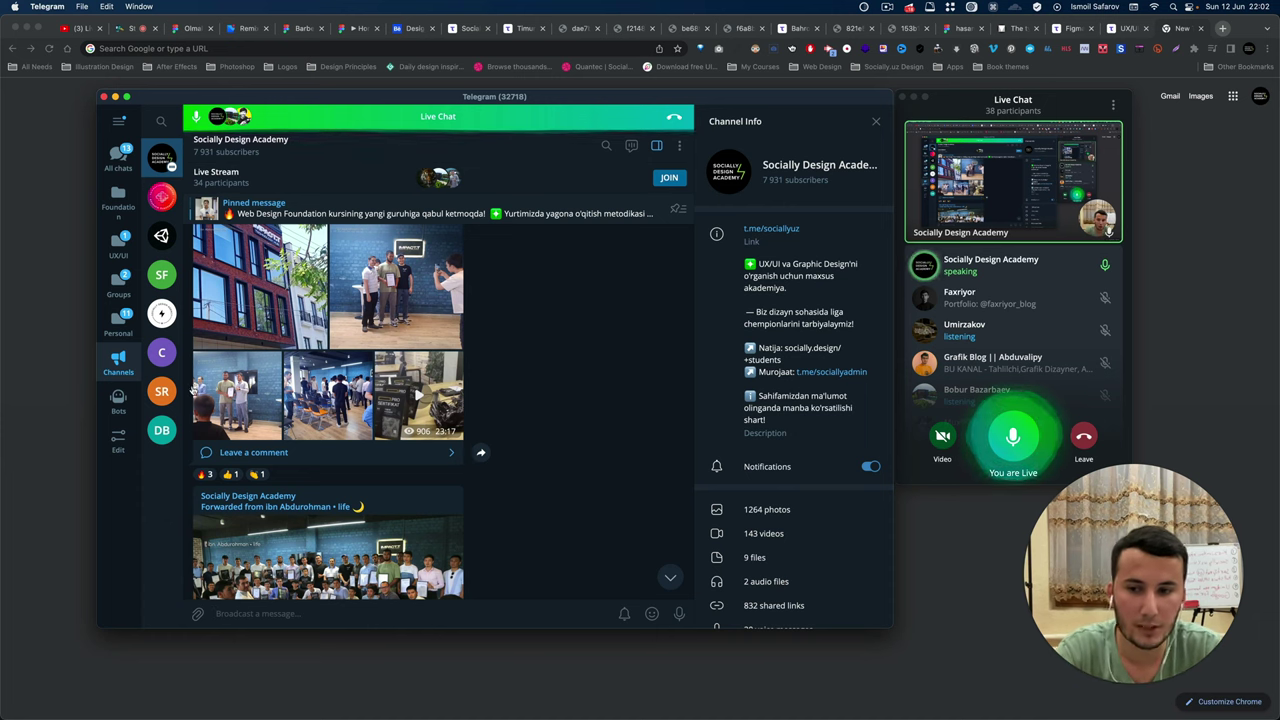
{"action": "scroll", "coordinate": [226, 391], "scroll_direction": "down", "scroll_amount": 3}
View the June 8 graduation photos full-screen twice and scroll down to the certificate caption.
{"action": "left_click", "coordinate": [268, 405]}
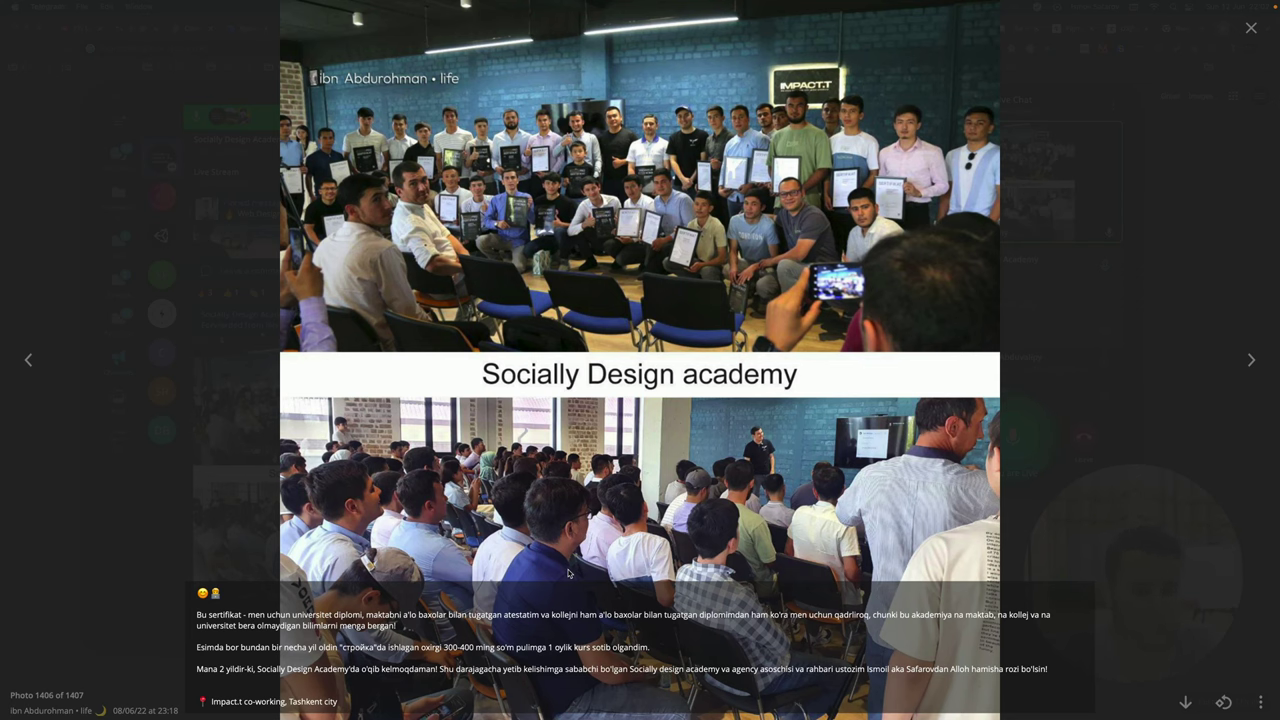
{"action": "key", "text": "Escape"}
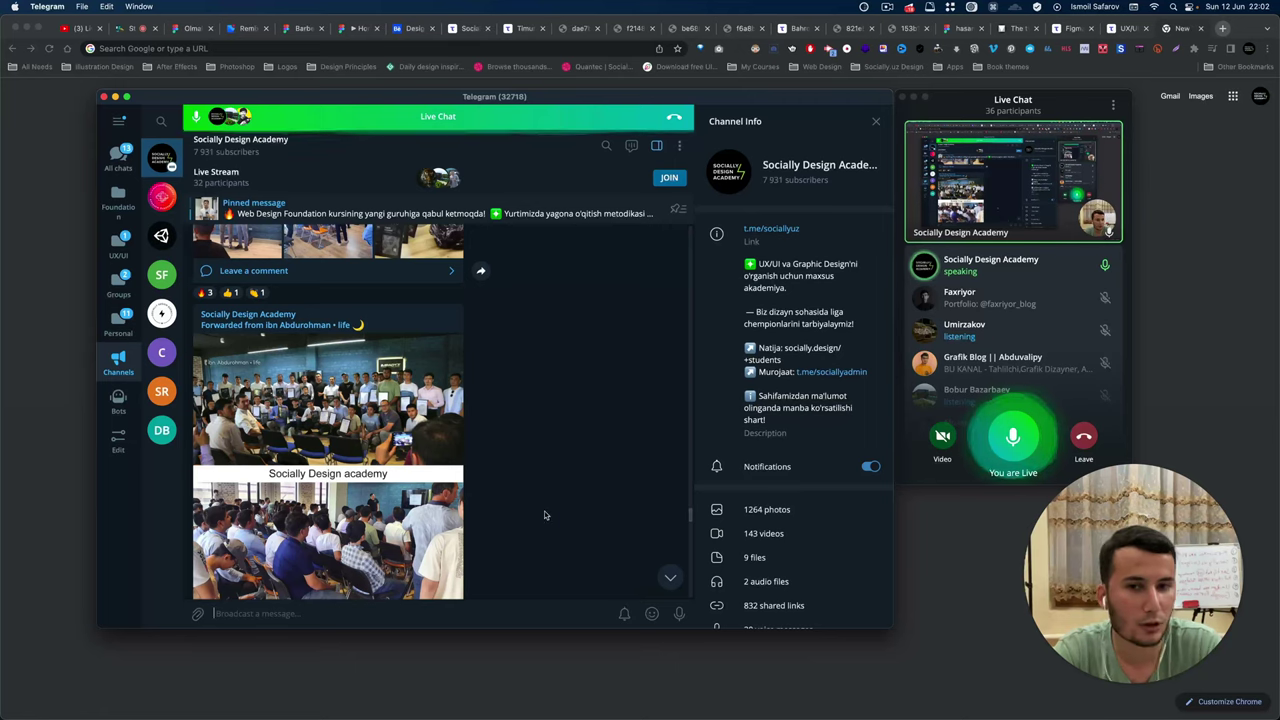
{"action": "scroll", "coordinate": [545, 515], "scroll_direction": "down", "scroll_amount": 2}
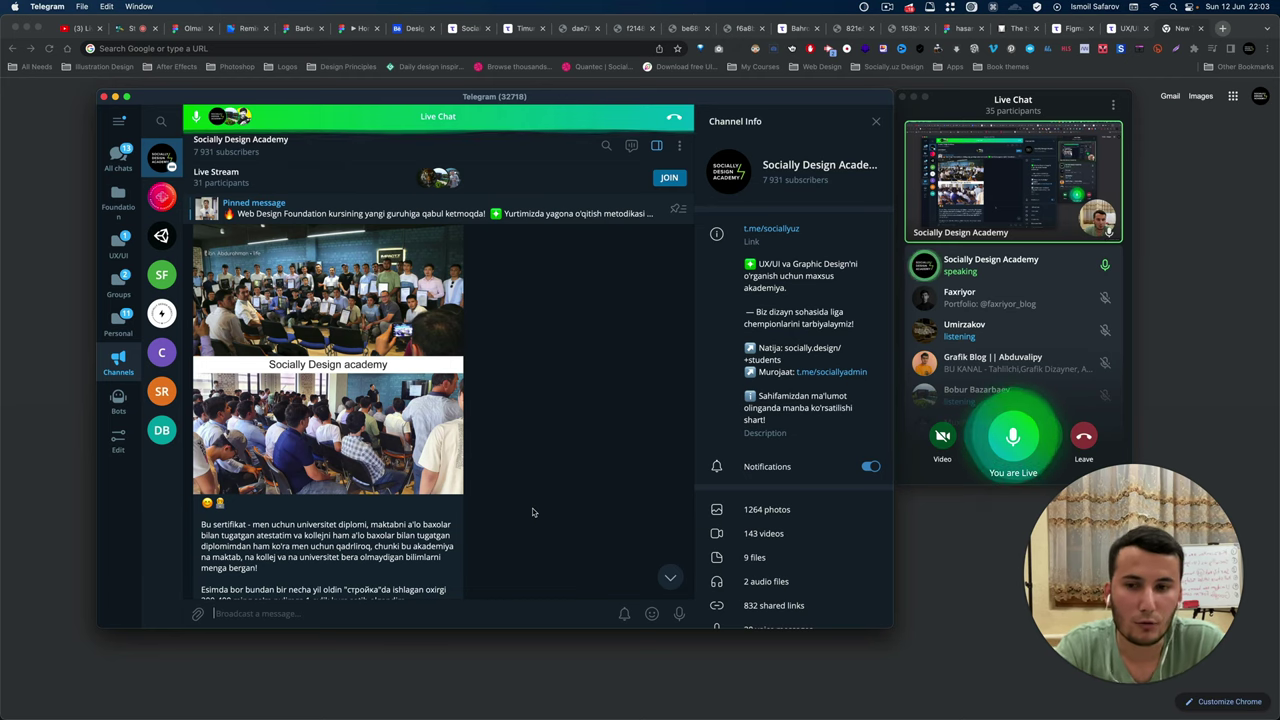
{"action": "left_click", "coordinate": [330, 446]}
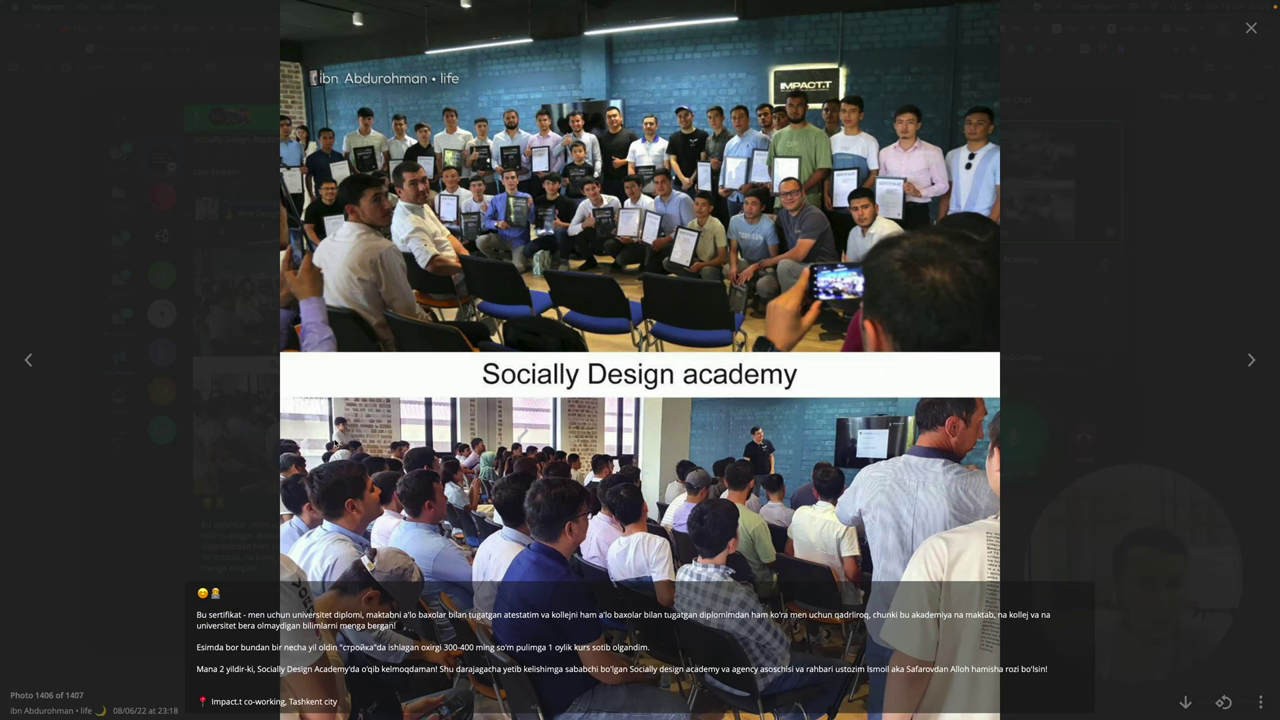
{"action": "key", "text": "Escape"}
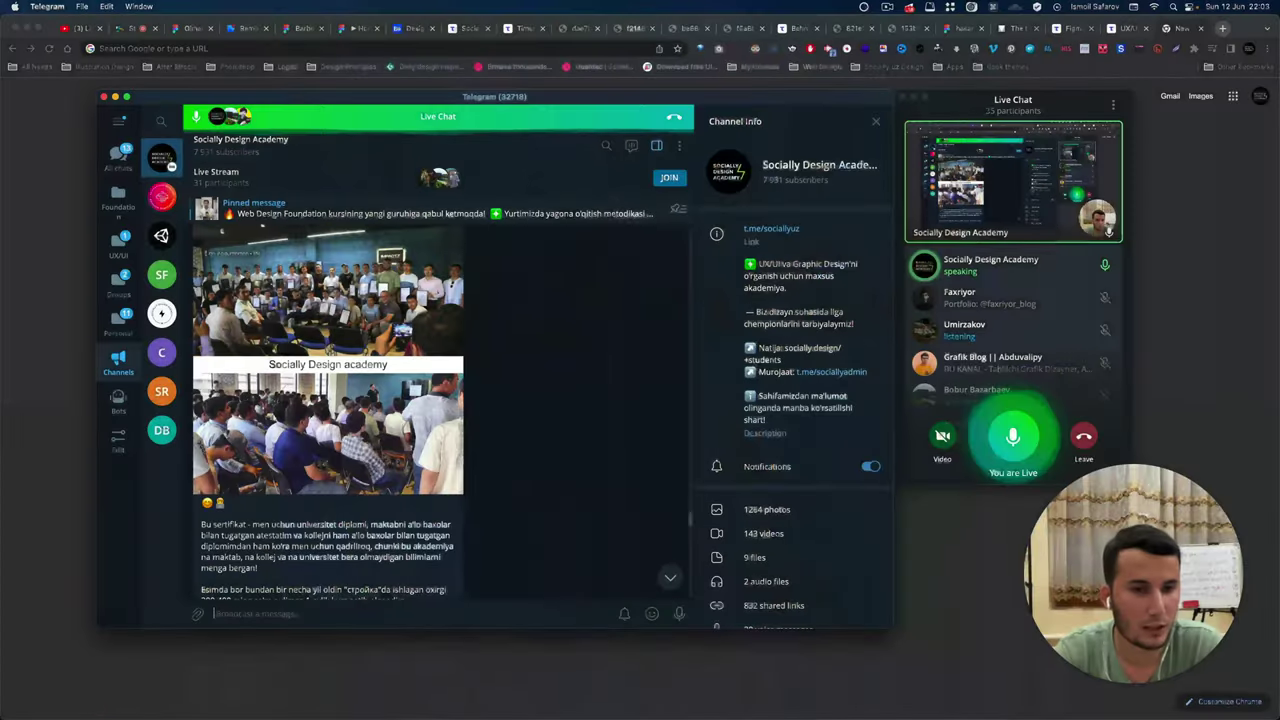
{"action": "scroll", "coordinate": [440, 400], "scroll_direction": "down", "scroll_amount": 1}
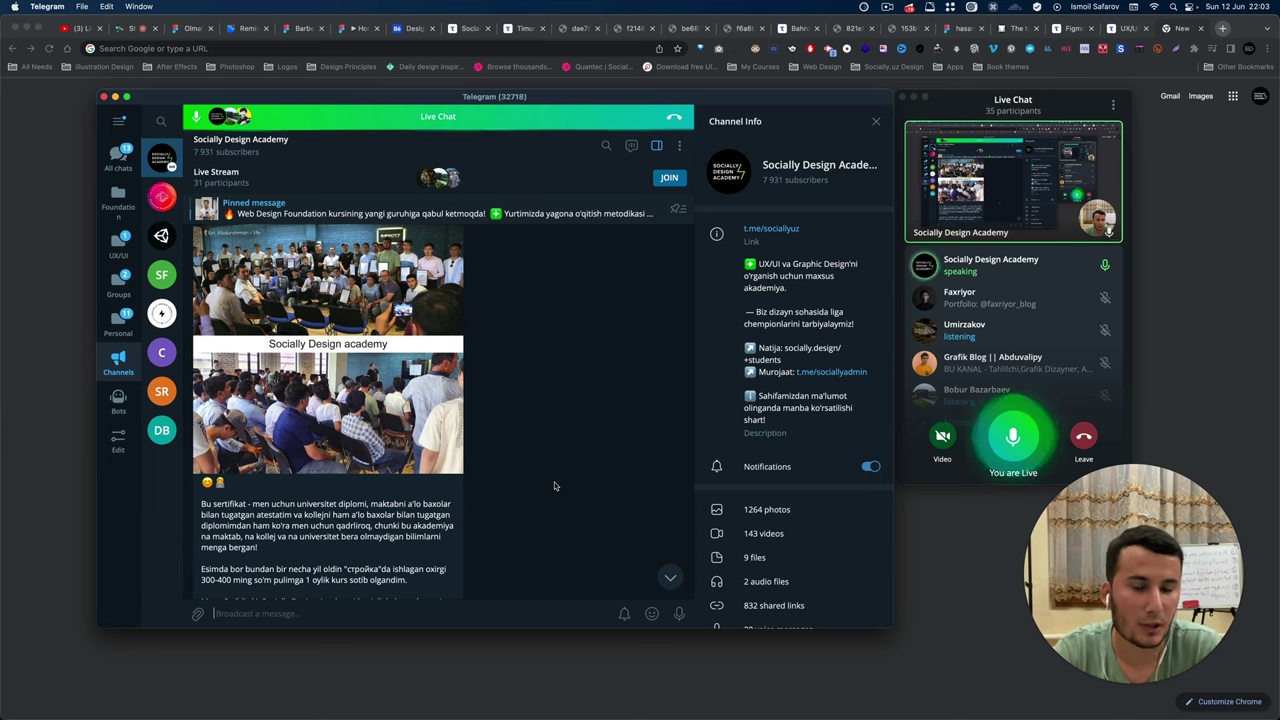
{"action": "scroll", "coordinate": [554, 486], "scroll_direction": "down", "scroll_amount": 2}
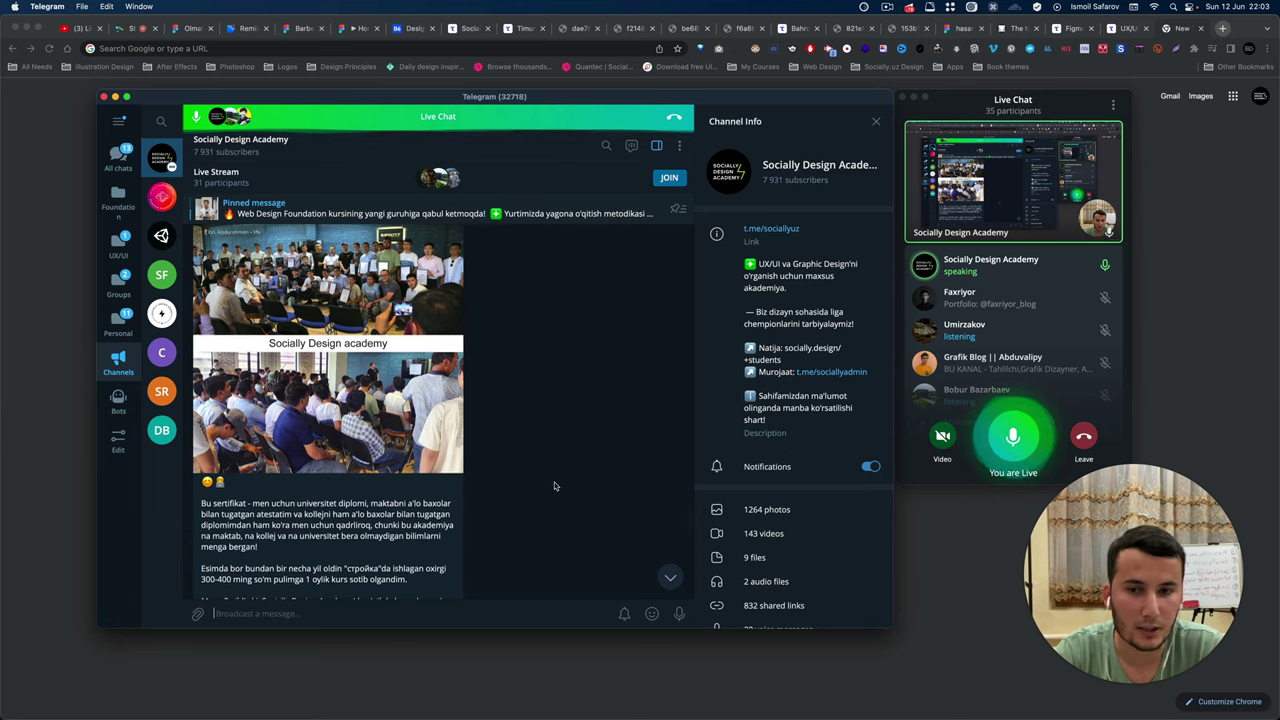
{"action": "scroll", "coordinate": [554, 486], "scroll_direction": "down", "scroll_amount": 2}
{"action": "scroll", "coordinate": [554, 486], "scroll_direction": "down", "scroll_amount": 1}
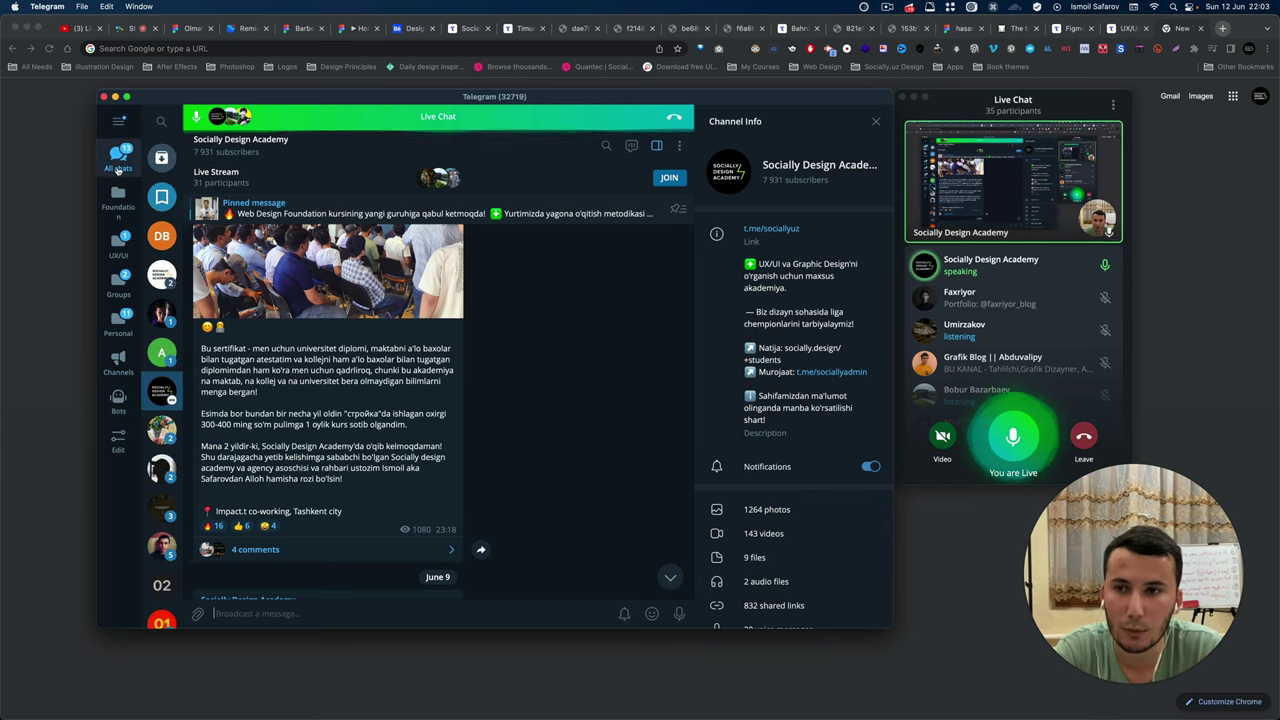
Show all chats and jump to the channel's latest messages.
{"action": "key", "text": "super+1"}
{"action": "scroll", "coordinate": [1079, 302], "scroll_direction": "down", "scroll_amount": 3}
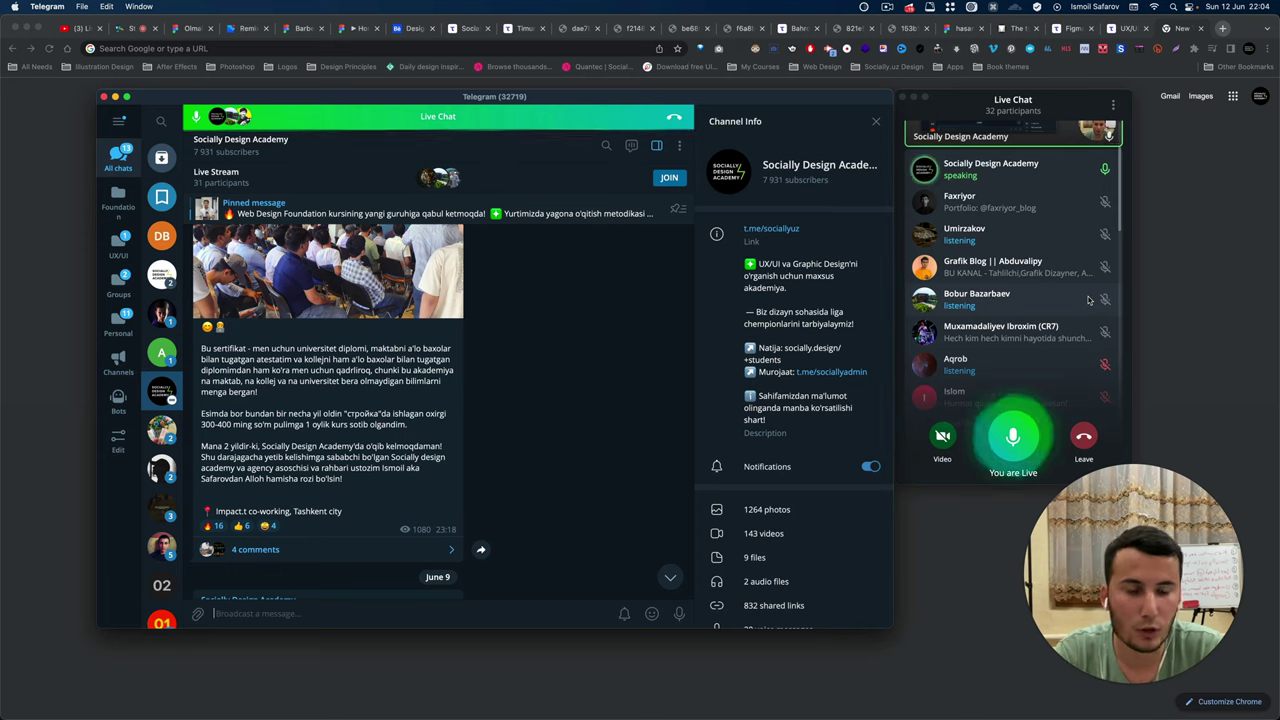
{"action": "mouse_move", "coordinate": [333, 322]}
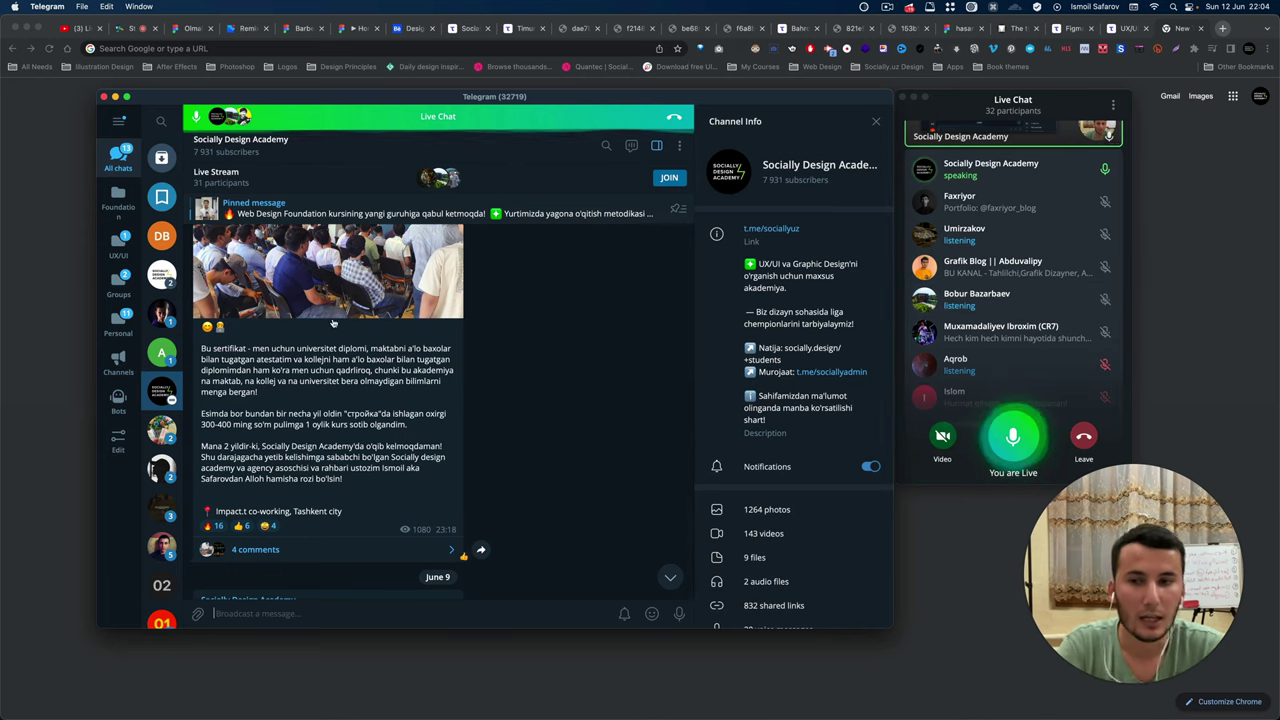
{"action": "scroll", "coordinate": [300, 310], "scroll_direction": "down", "scroll_amount": 2}
{"action": "scroll", "coordinate": [320, 330], "scroll_direction": "down", "scroll_amount": 2}
{"action": "scroll", "coordinate": [342, 342], "scroll_direction": "down", "scroll_amount": 1}
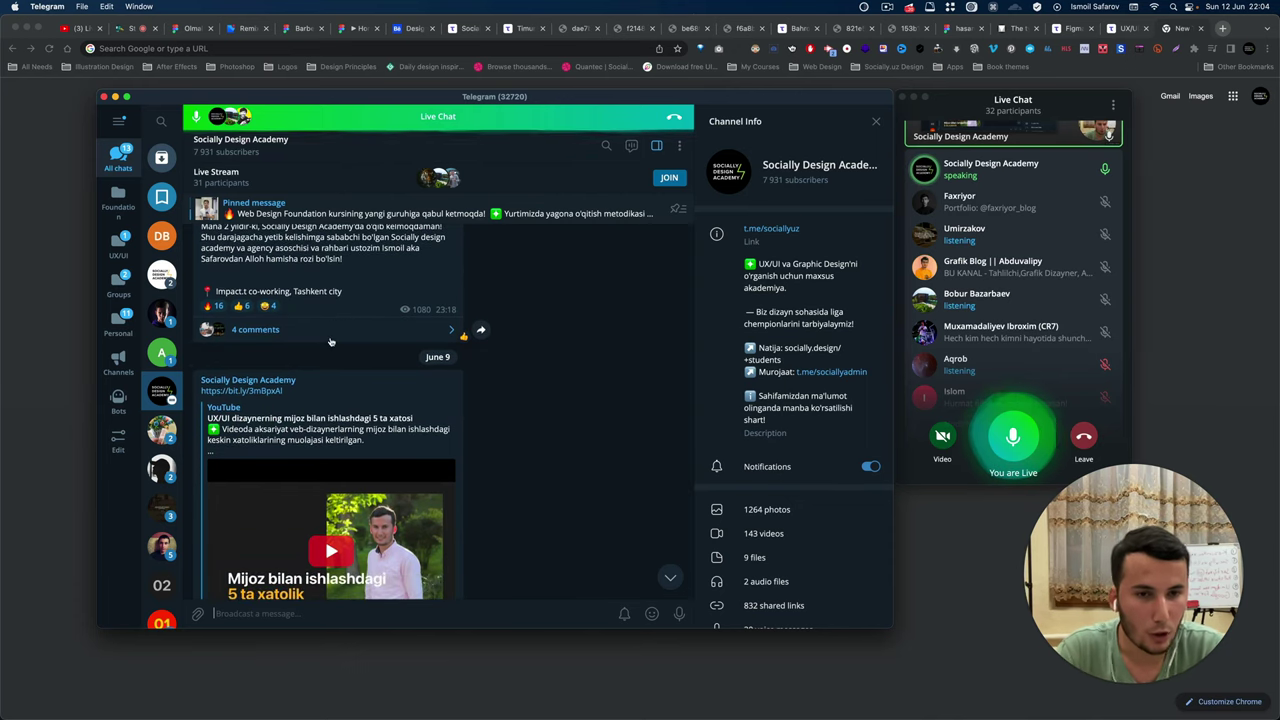
{"action": "scroll", "coordinate": [460, 345], "scroll_direction": "down", "scroll_amount": 1}
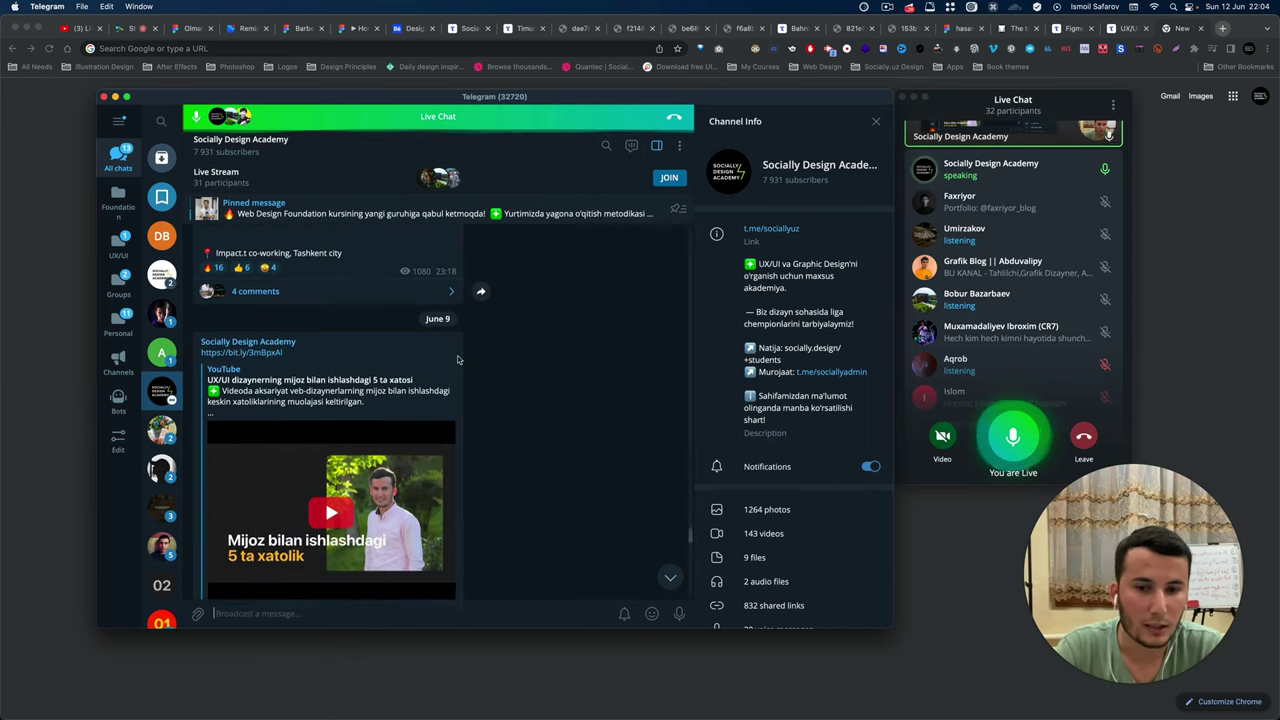
{"action": "scroll", "coordinate": [594, 523], "scroll_direction": "down", "scroll_amount": 5}
{"action": "scroll", "coordinate": [669, 570], "scroll_direction": "down", "scroll_amount": 5}
{"action": "left_click", "coordinate": [669, 572]}
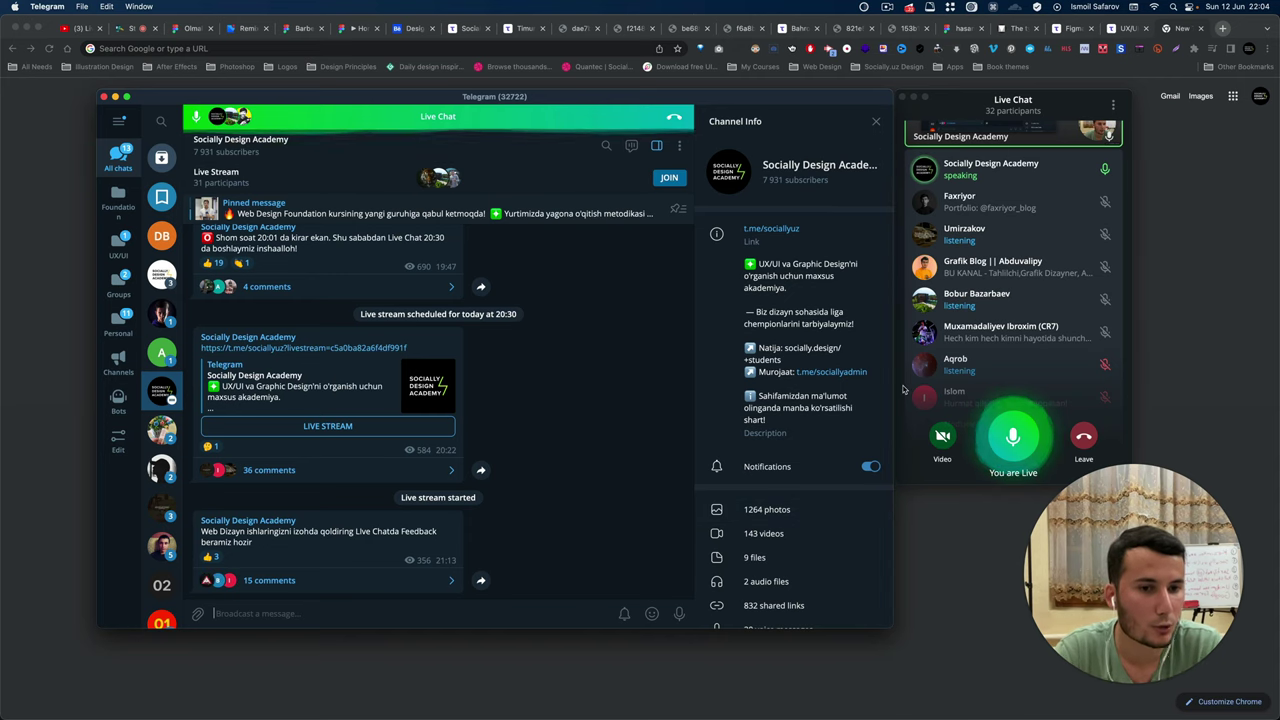
Browse the Live Chat participant list, then reopen the Socially Design Group chat.
{"action": "scroll", "coordinate": [940, 350], "scroll_direction": "down", "scroll_amount": 2}
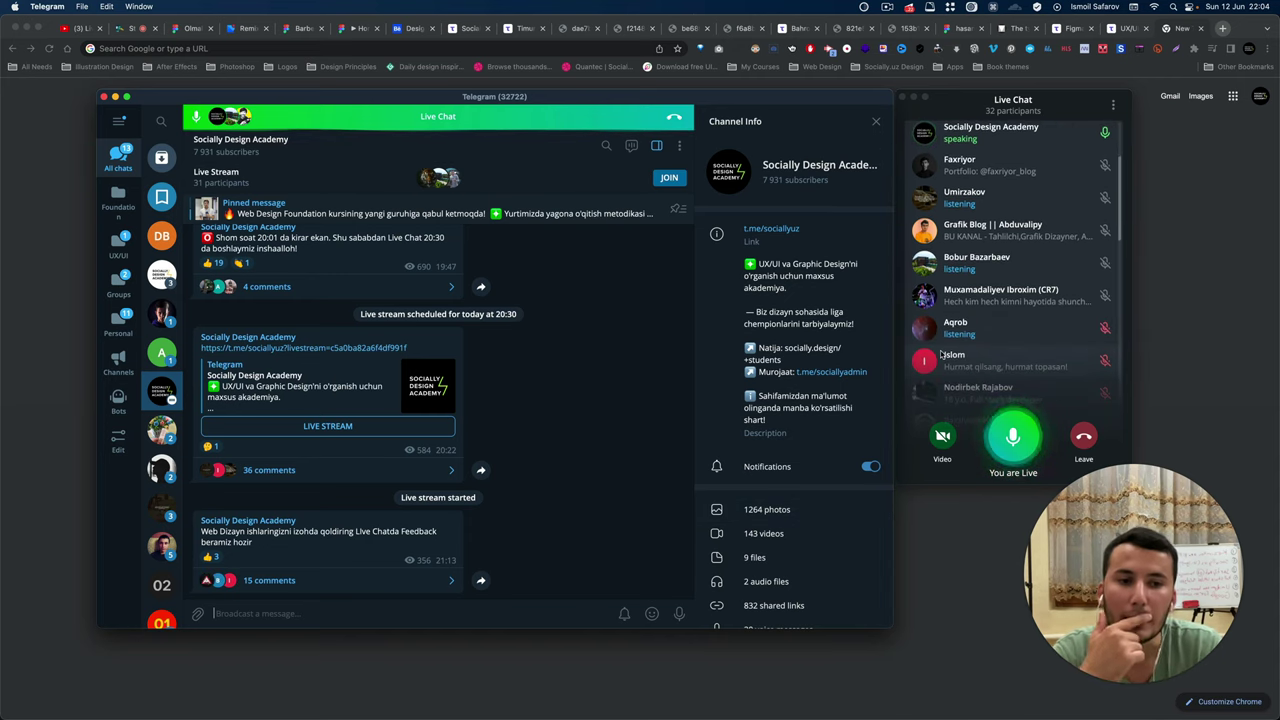
{"action": "scroll", "coordinate": [940, 352], "scroll_direction": "down", "scroll_amount": 2}
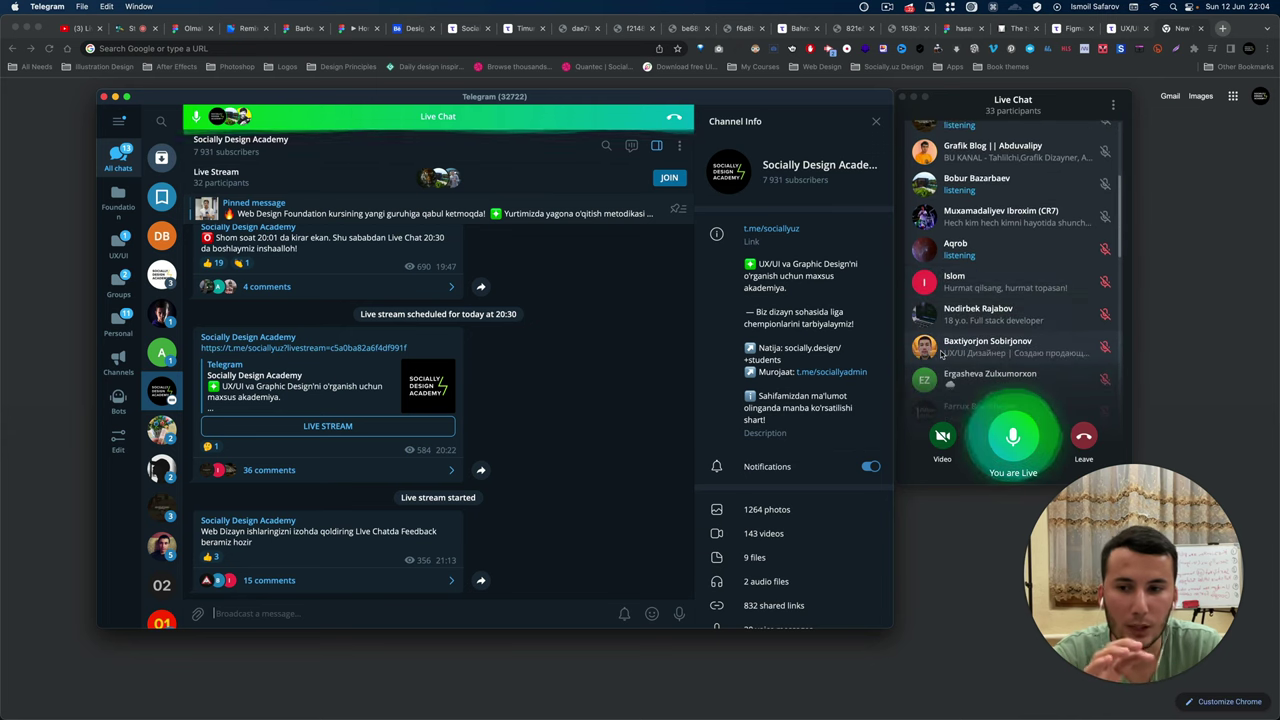
{"action": "scroll", "coordinate": [940, 352], "scroll_direction": "down", "scroll_amount": 1}
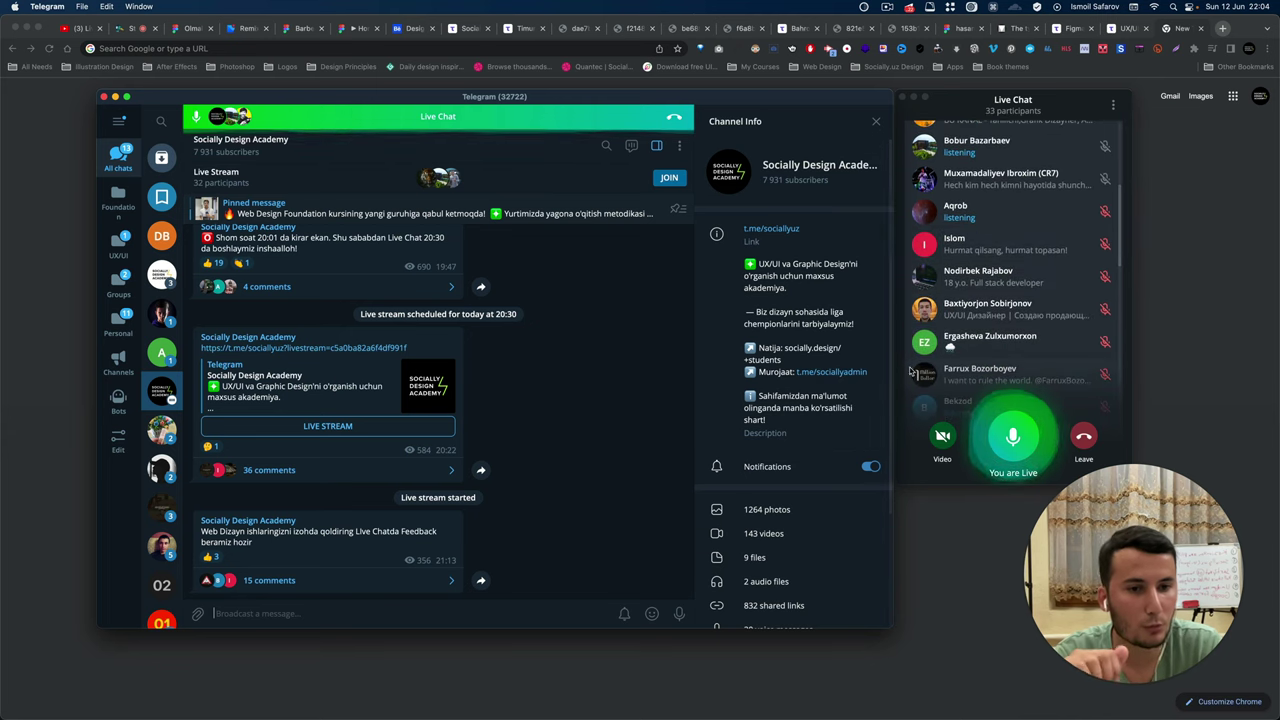
{"action": "scroll", "coordinate": [985, 377], "scroll_direction": "down", "scroll_amount": 1}
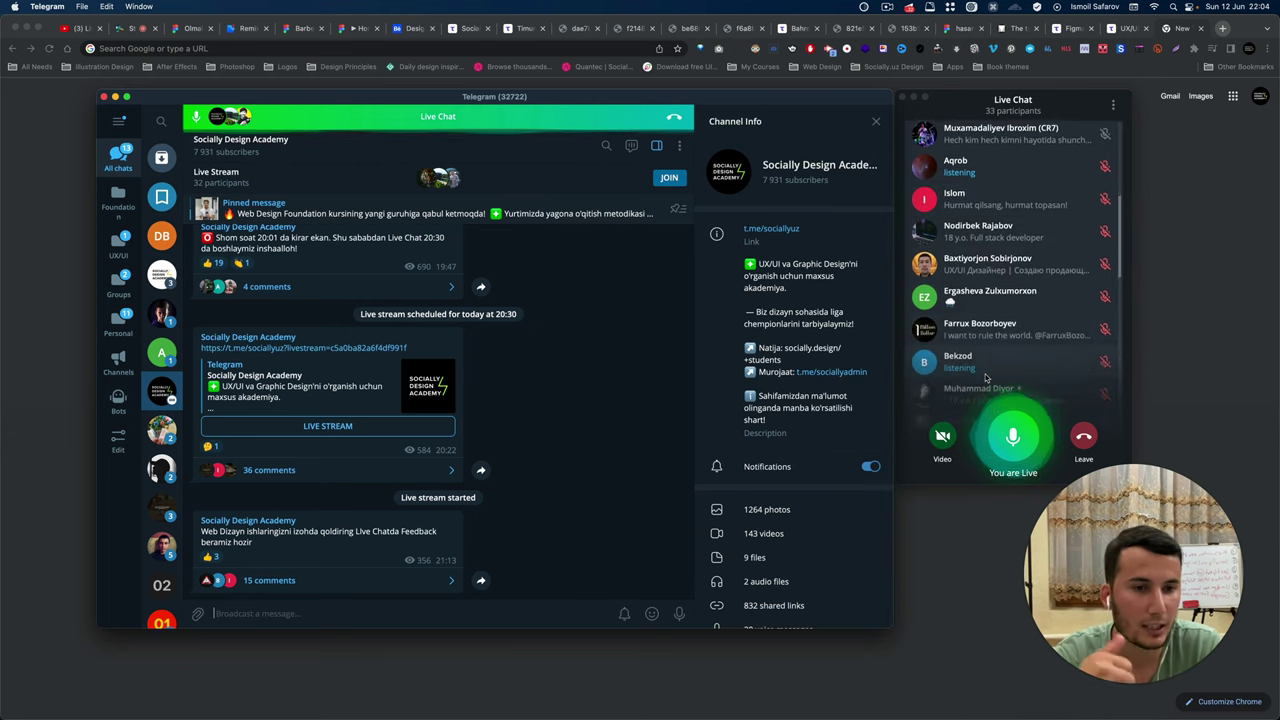
{"action": "scroll", "coordinate": [985, 377], "scroll_direction": "down", "scroll_amount": 1}
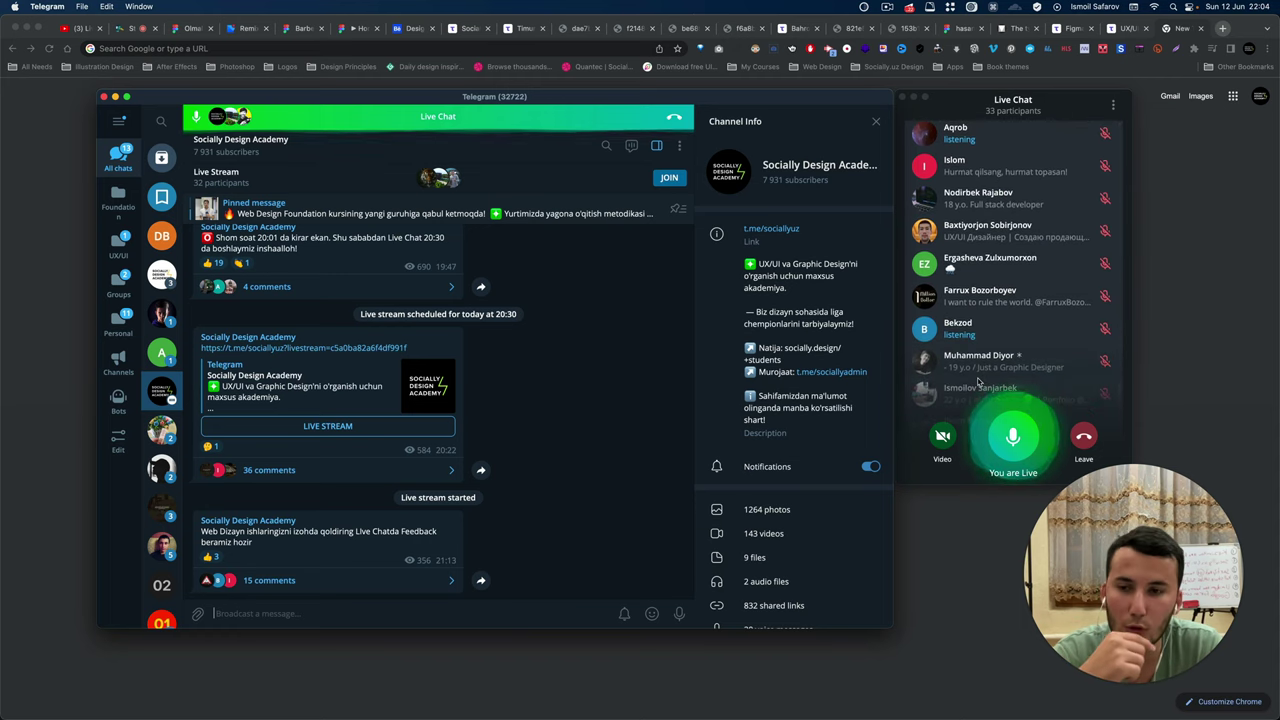
{"action": "scroll", "coordinate": [978, 381], "scroll_direction": "up", "scroll_amount": 3}
{"action": "scroll", "coordinate": [978, 381], "scroll_direction": "up", "scroll_amount": 3}
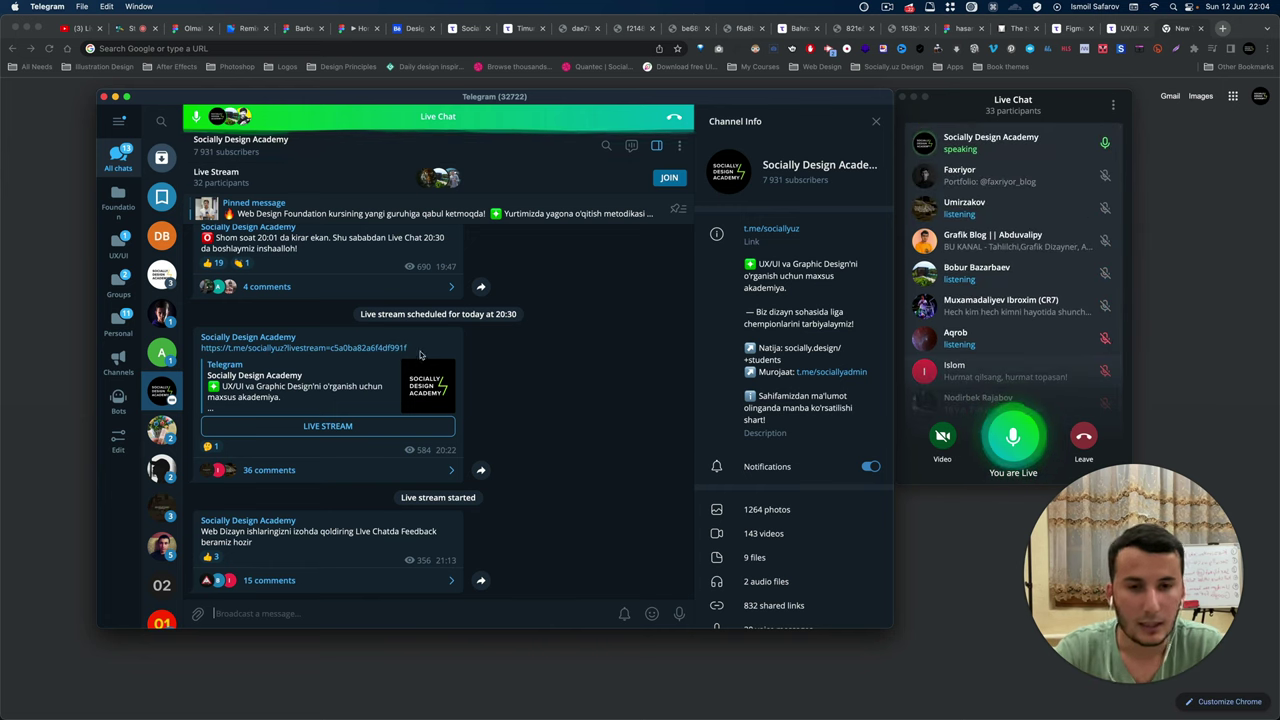
{"action": "left_click", "coordinate": [161, 274]}
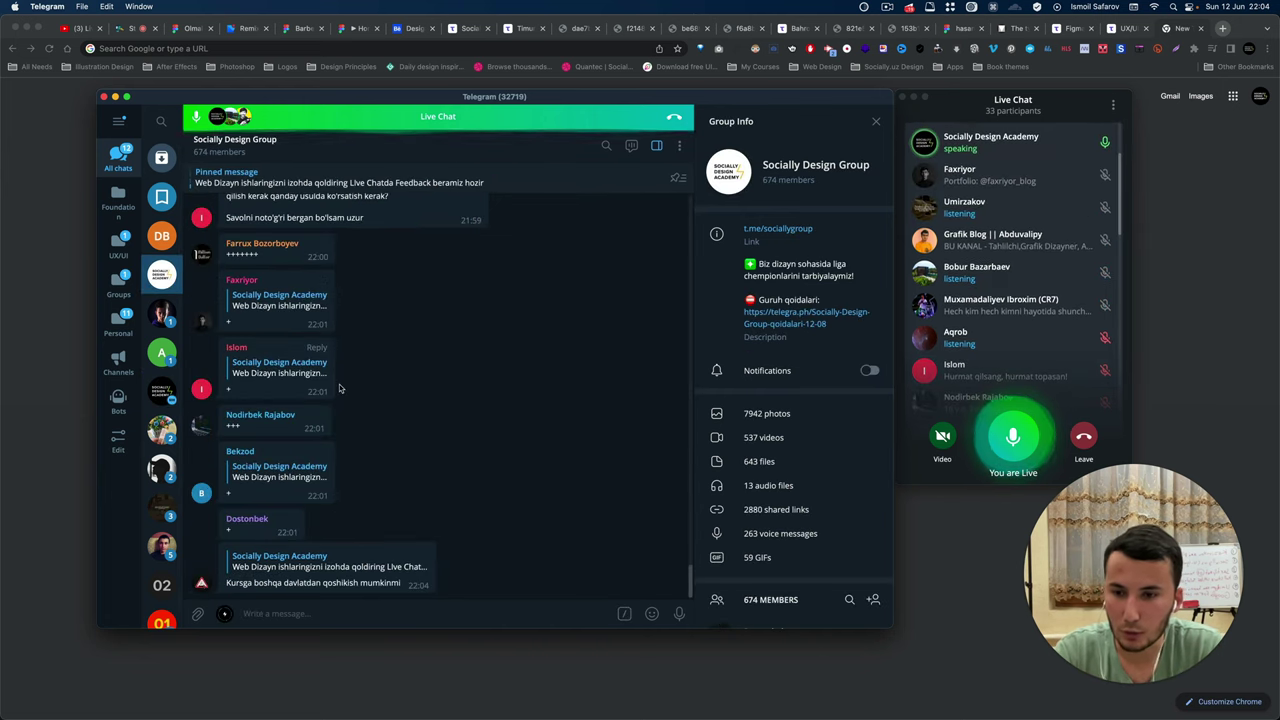
{"action": "scroll", "coordinate": [339, 389], "scroll_direction": "up", "scroll_amount": 5}
{"action": "scroll", "coordinate": [340, 389], "scroll_direction": "up", "scroll_amount": 2}
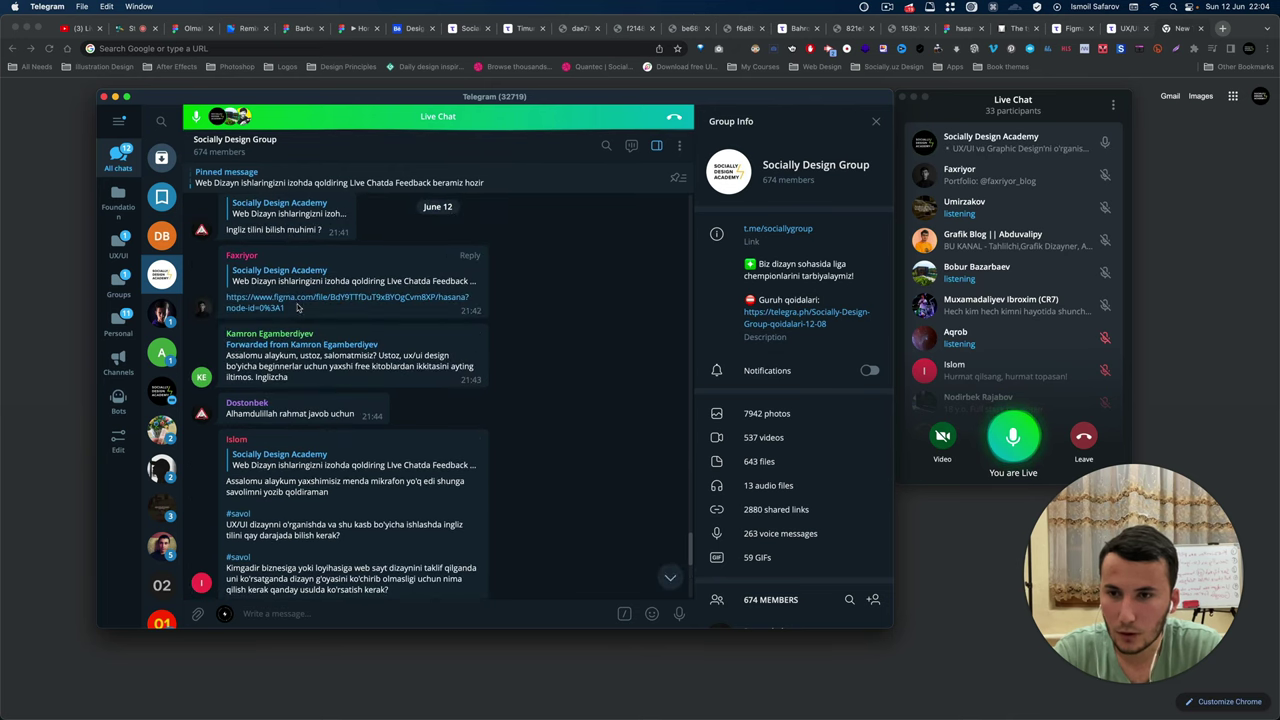
{"action": "left_click", "coordinate": [296, 298]}
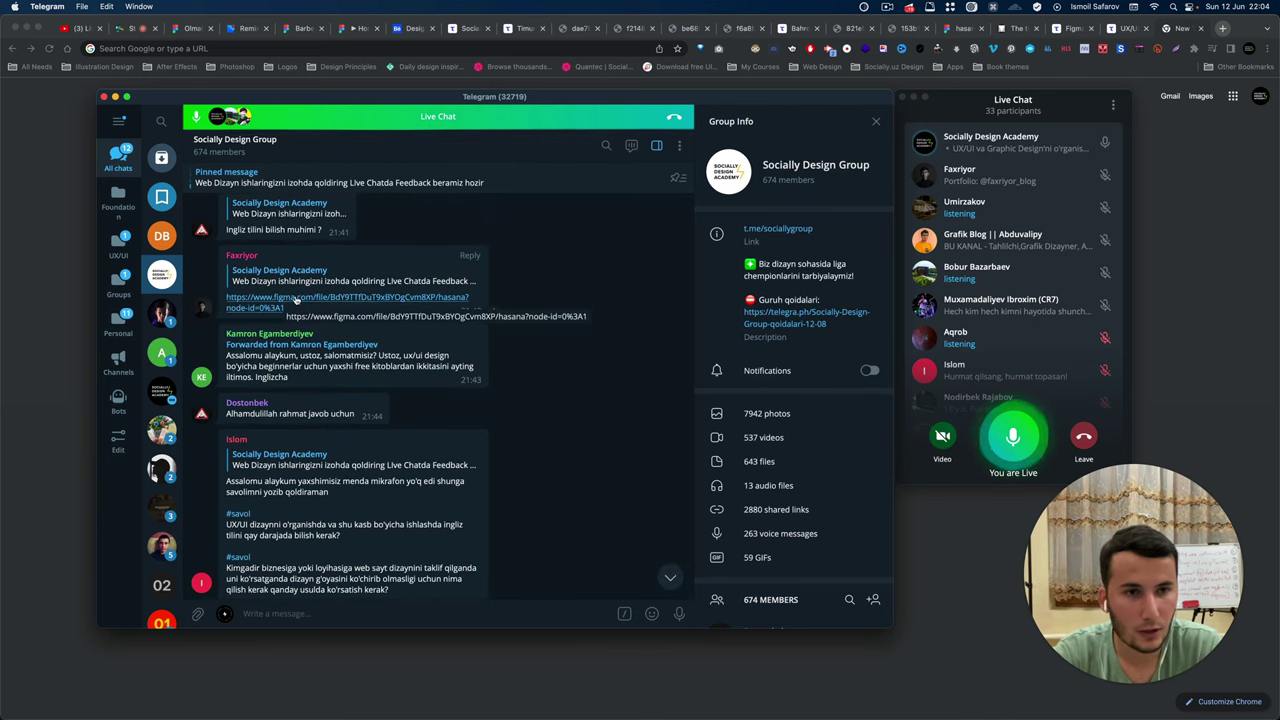
{"action": "key", "text": "super+Tab"}
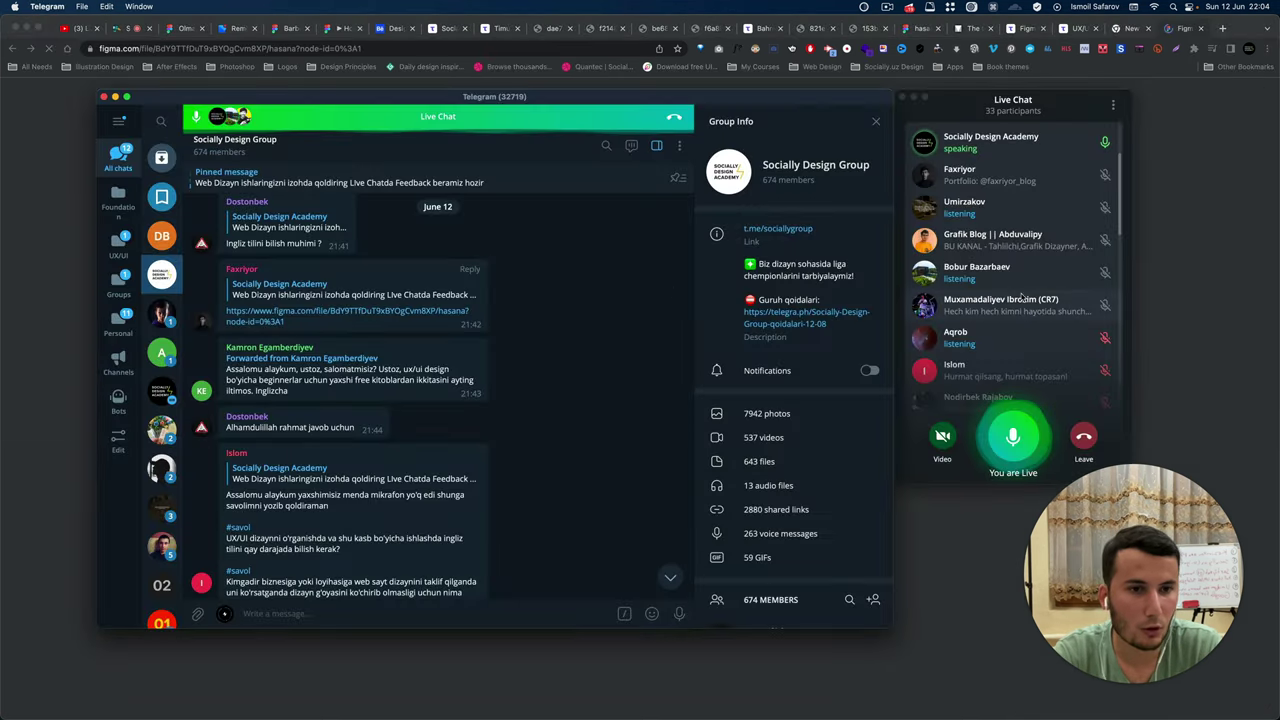
{"action": "left_click", "coordinate": [1163, 171]}
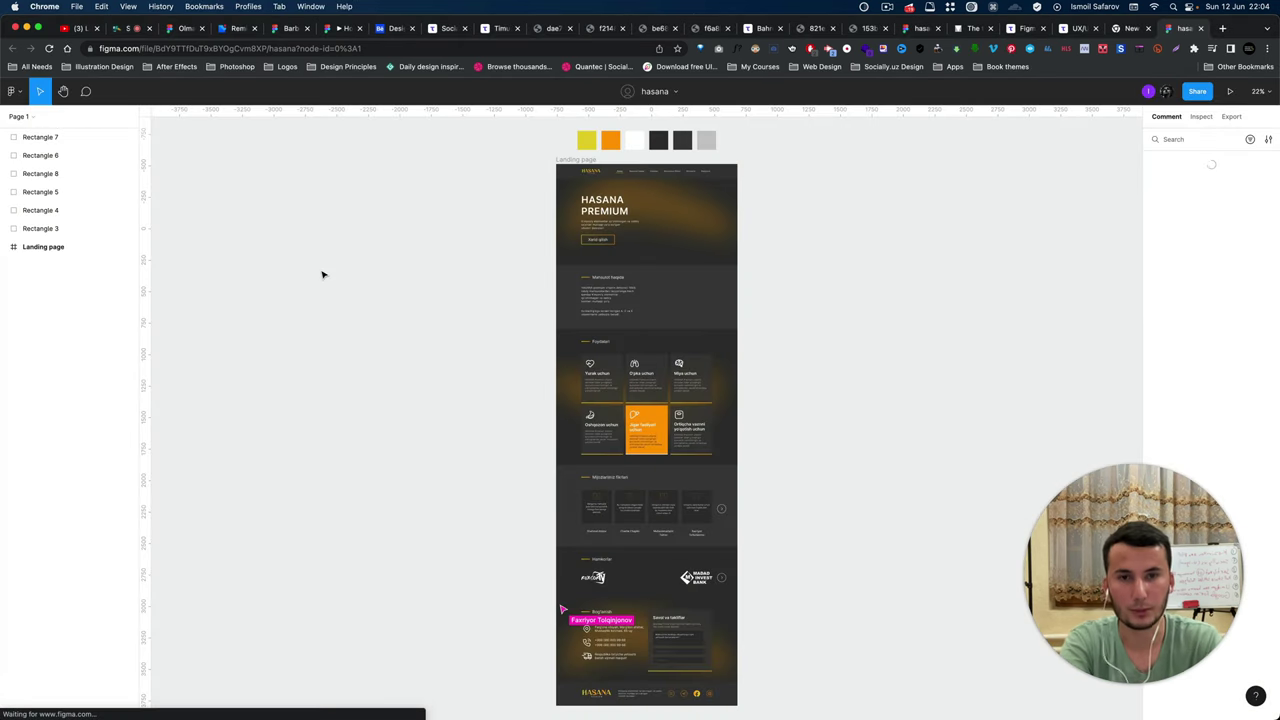
{"action": "key", "text": "super+w"}
{"action": "key", "text": "super+Tab"}
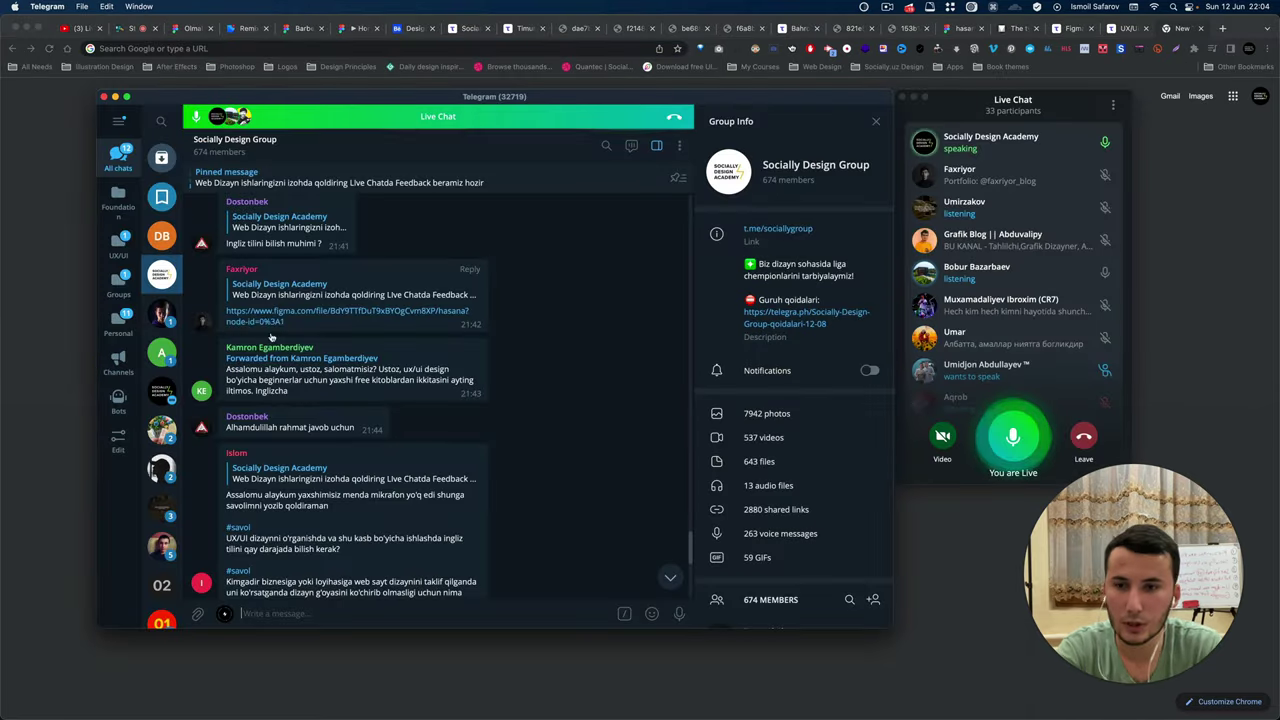
Scroll the Socially Design Group chat to follow new member questions during the live chat.
{"action": "scroll", "coordinate": [287, 408], "scroll_direction": "down", "scroll_amount": 5}
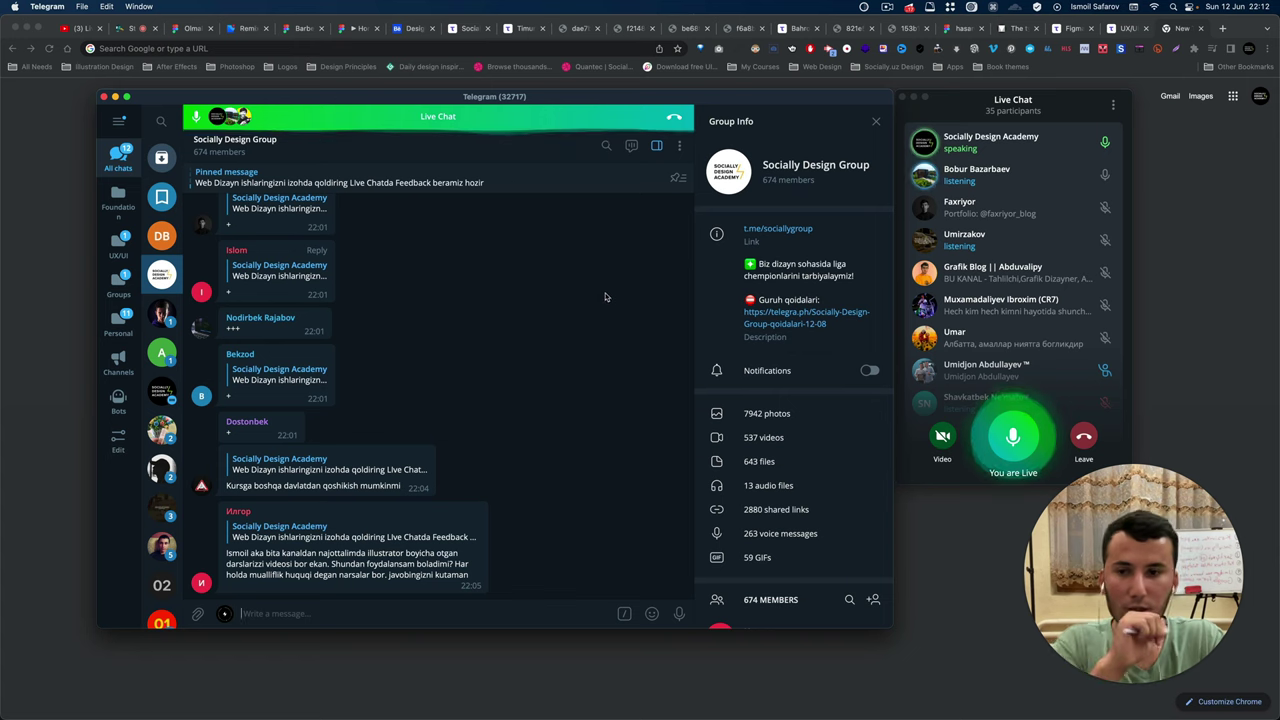
Grant a muted live chat participant permission to speak.
{"action": "scroll", "coordinate": [1003, 240], "scroll_direction": "down", "scroll_amount": 3}
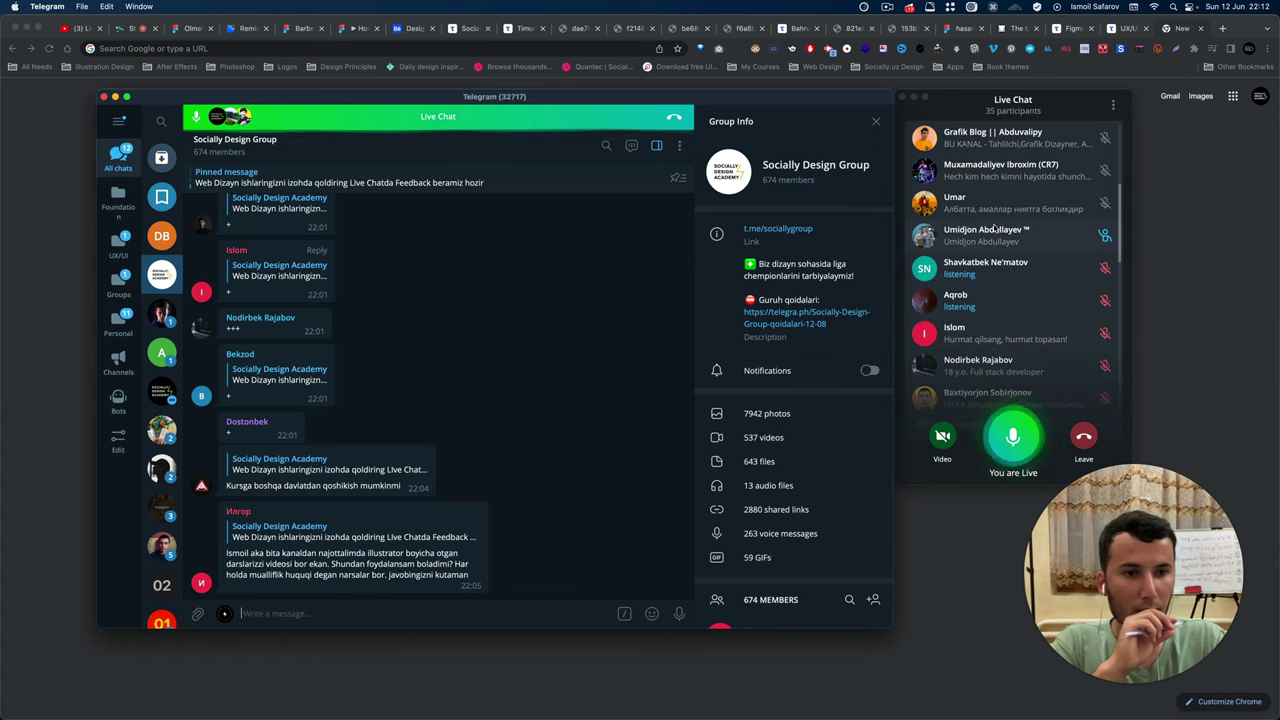
{"action": "left_click", "coordinate": [1003, 234]}
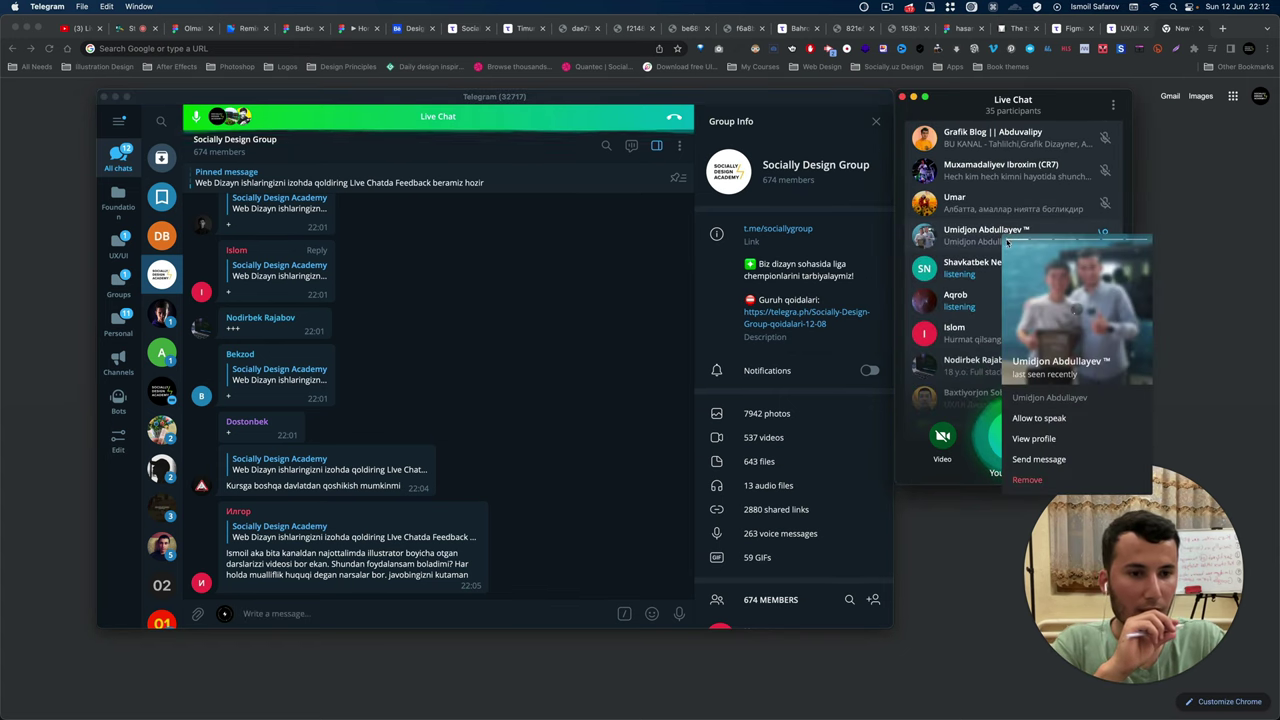
{"action": "left_click", "coordinate": [1040, 419]}
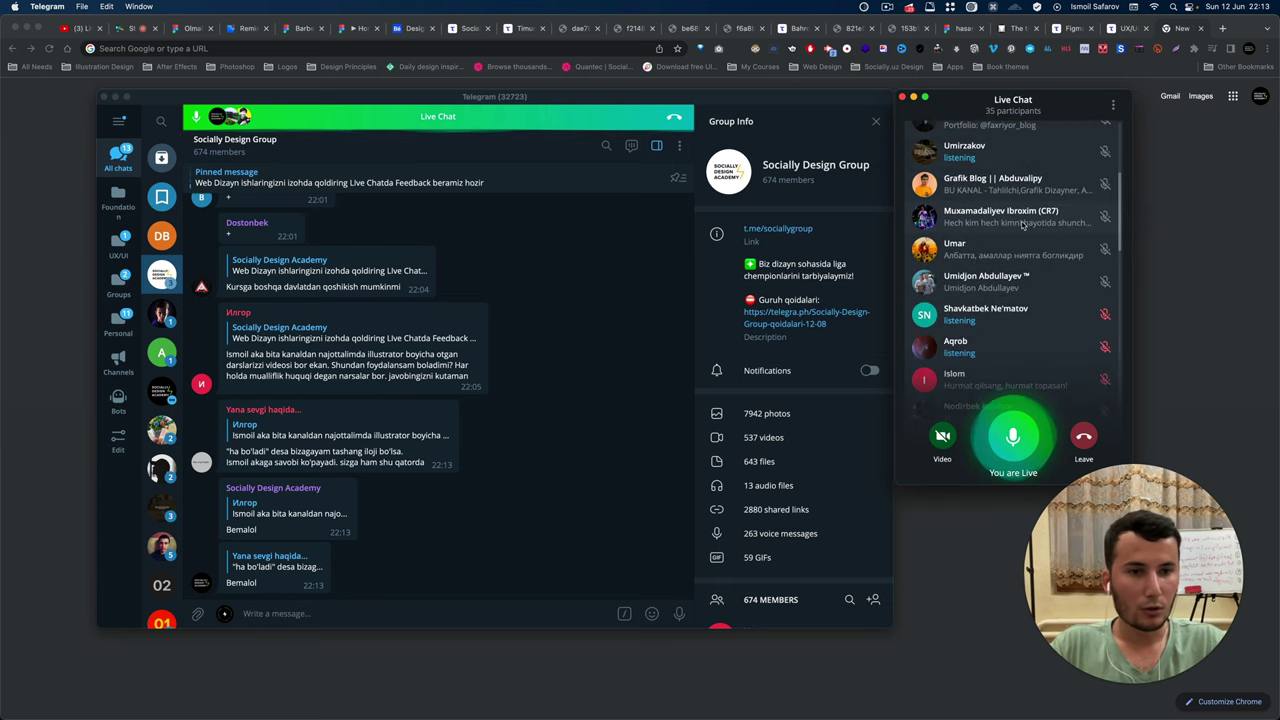
{"action": "scroll", "coordinate": [1021, 228], "scroll_direction": "up", "scroll_amount": 5}
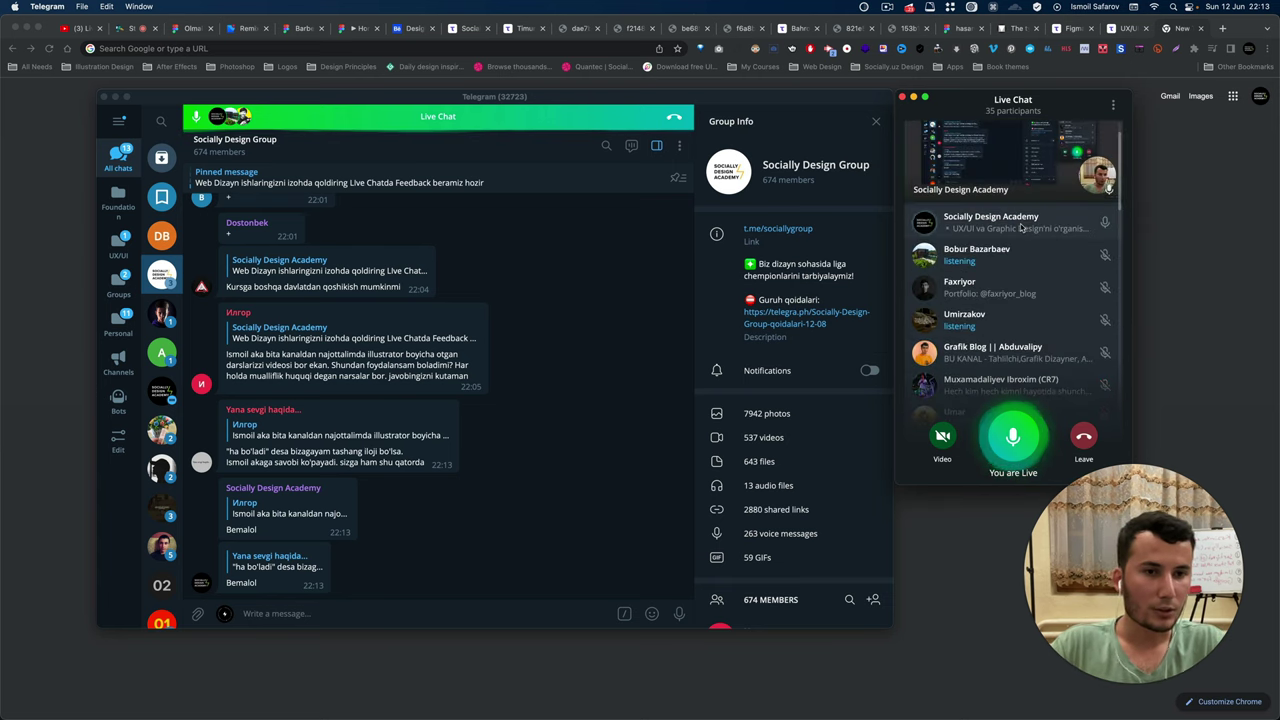
{"action": "scroll", "coordinate": [1020, 229], "scroll_direction": "down", "scroll_amount": 3}
{"action": "scroll", "coordinate": [1020, 230], "scroll_direction": "down", "scroll_amount": 3}
{"action": "scroll", "coordinate": [1018, 231], "scroll_direction": "down", "scroll_amount": 3}
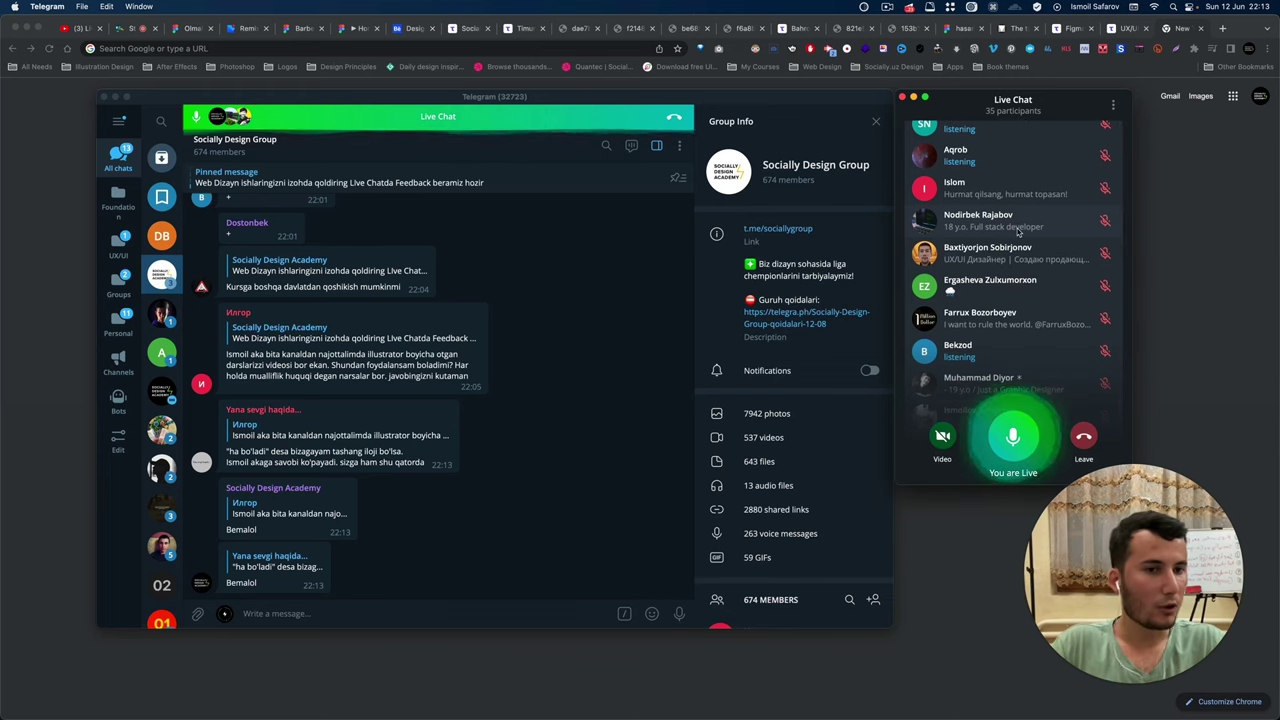
{"action": "scroll", "coordinate": [1018, 231], "scroll_direction": "up", "scroll_amount": 3}
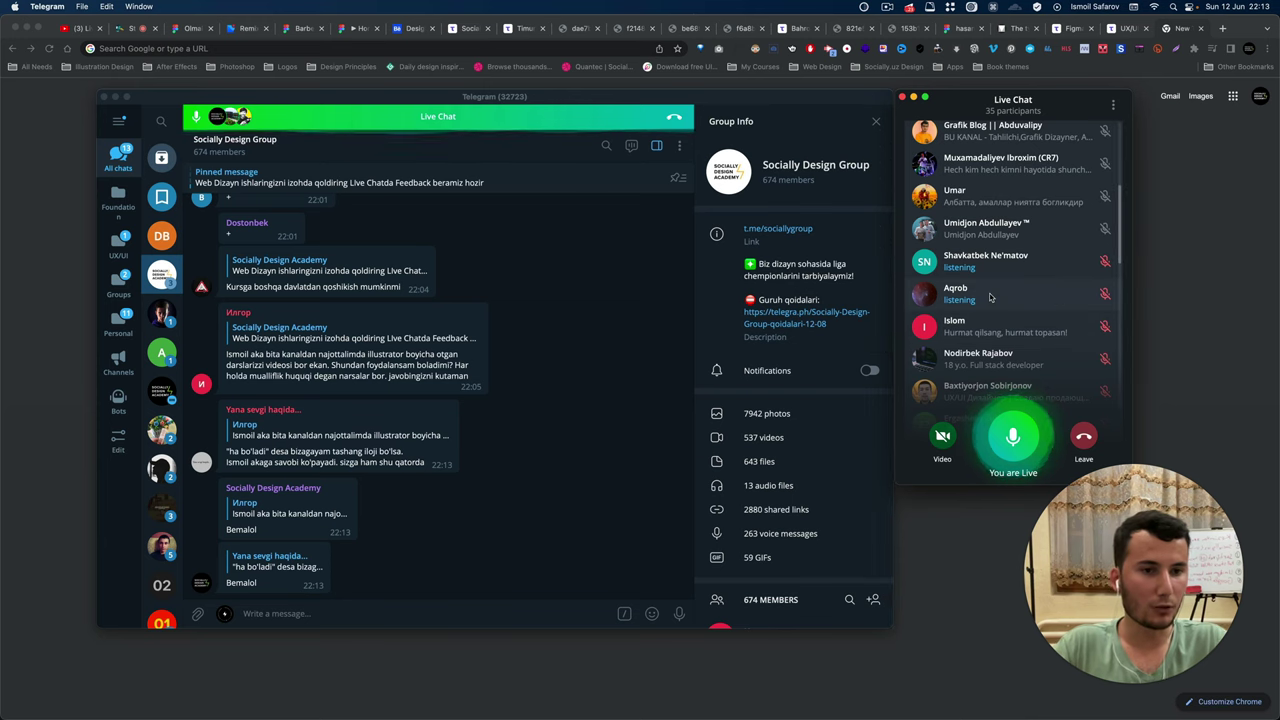
{"action": "scroll", "coordinate": [990, 296], "scroll_direction": "up", "scroll_amount": 3}
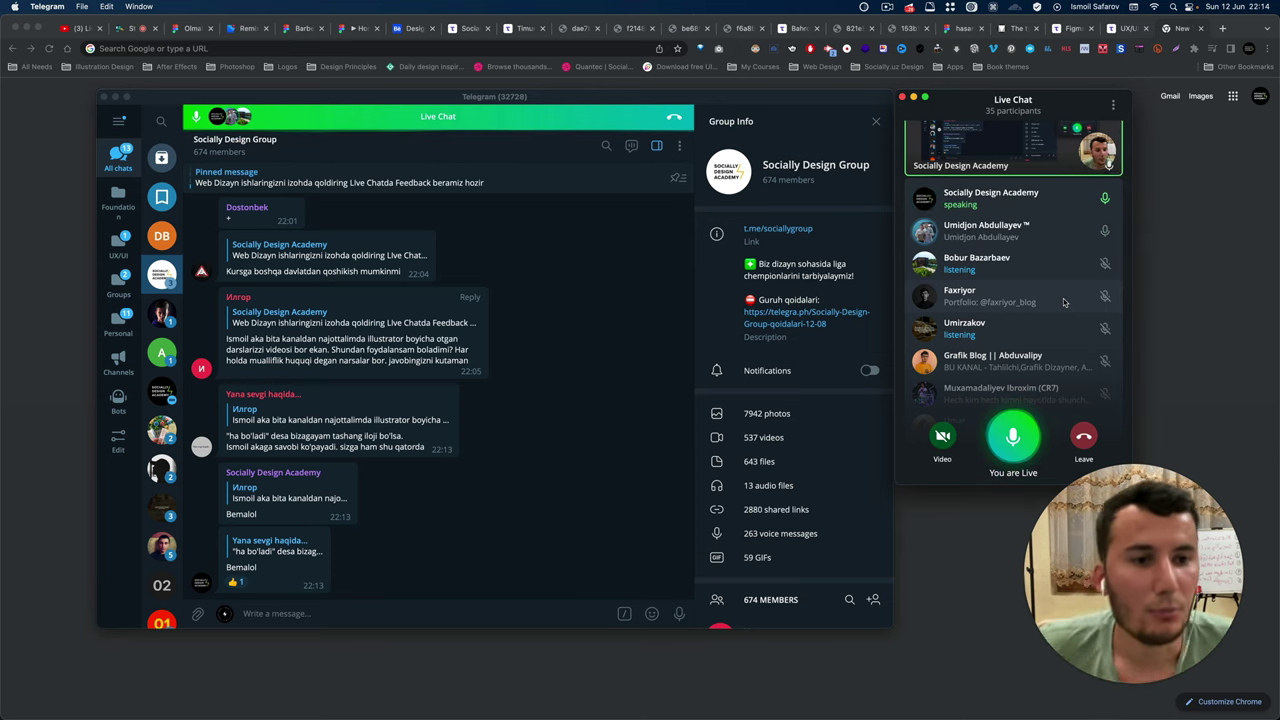
{"action": "scroll", "coordinate": [1064, 302], "scroll_direction": "down", "scroll_amount": 3}
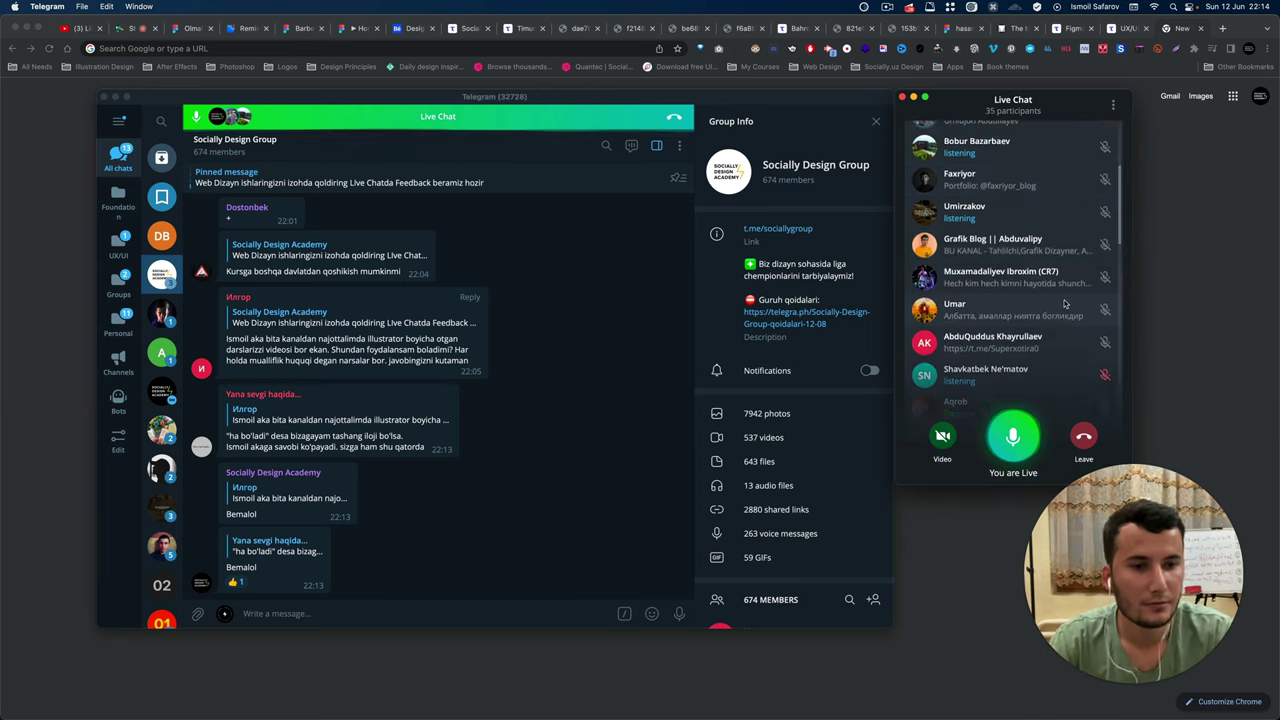
{"action": "scroll", "coordinate": [1064, 302], "scroll_direction": "up", "scroll_amount": 3}
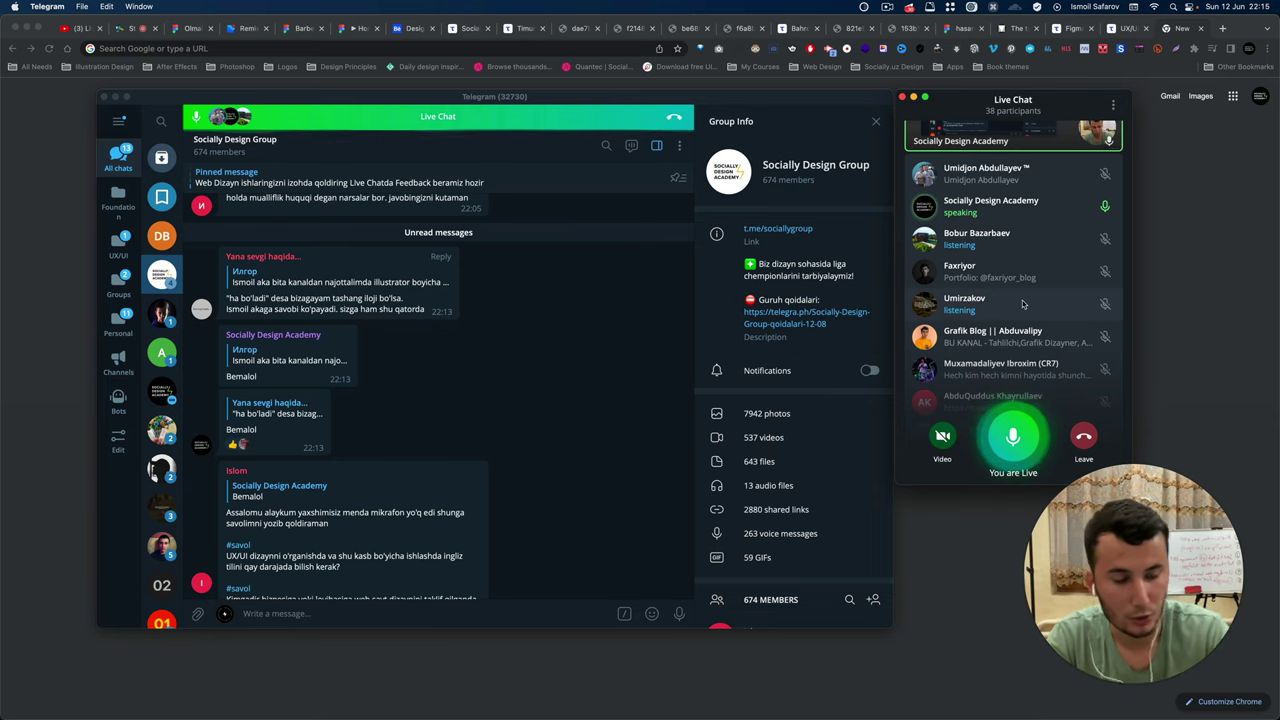
{"action": "scroll", "coordinate": [1060, 305], "scroll_direction": "down", "scroll_amount": 3}
{"action": "scroll", "coordinate": [1040, 298], "scroll_direction": "up", "scroll_amount": 2}
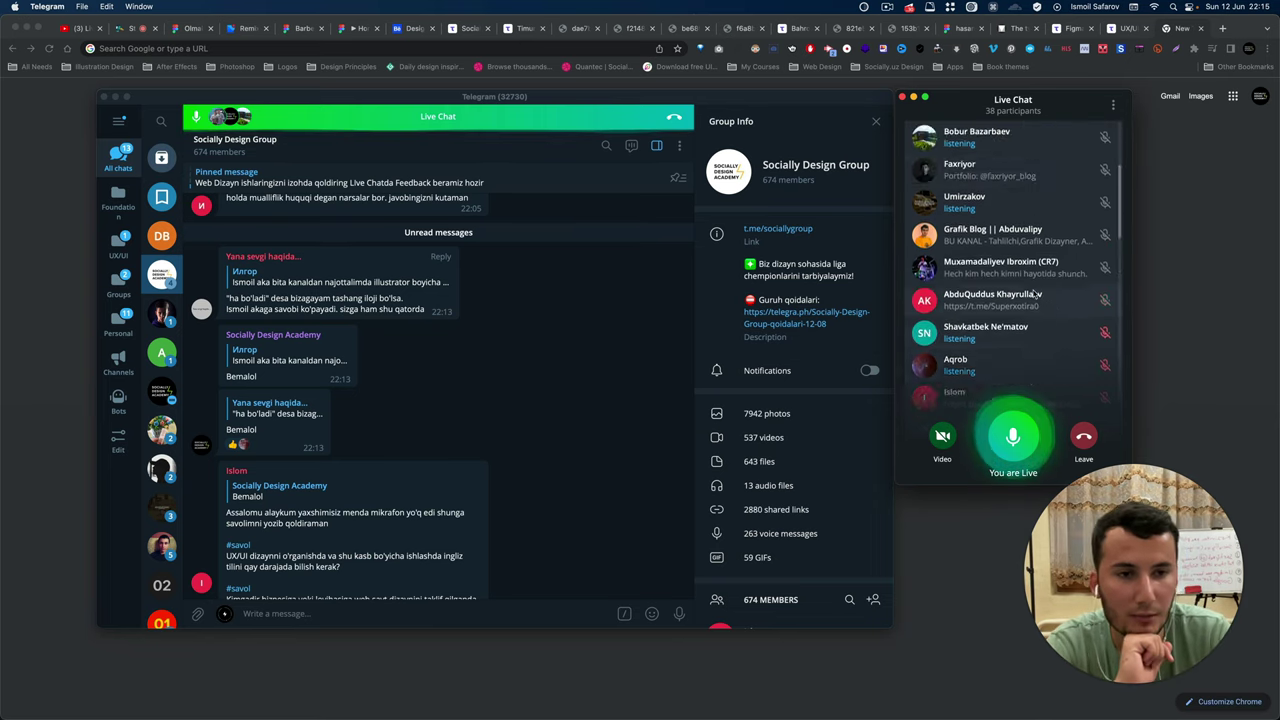
{"action": "scroll", "coordinate": [1035, 292], "scroll_direction": "up", "scroll_amount": 3}
{"action": "right_click", "coordinate": [1032, 263]}
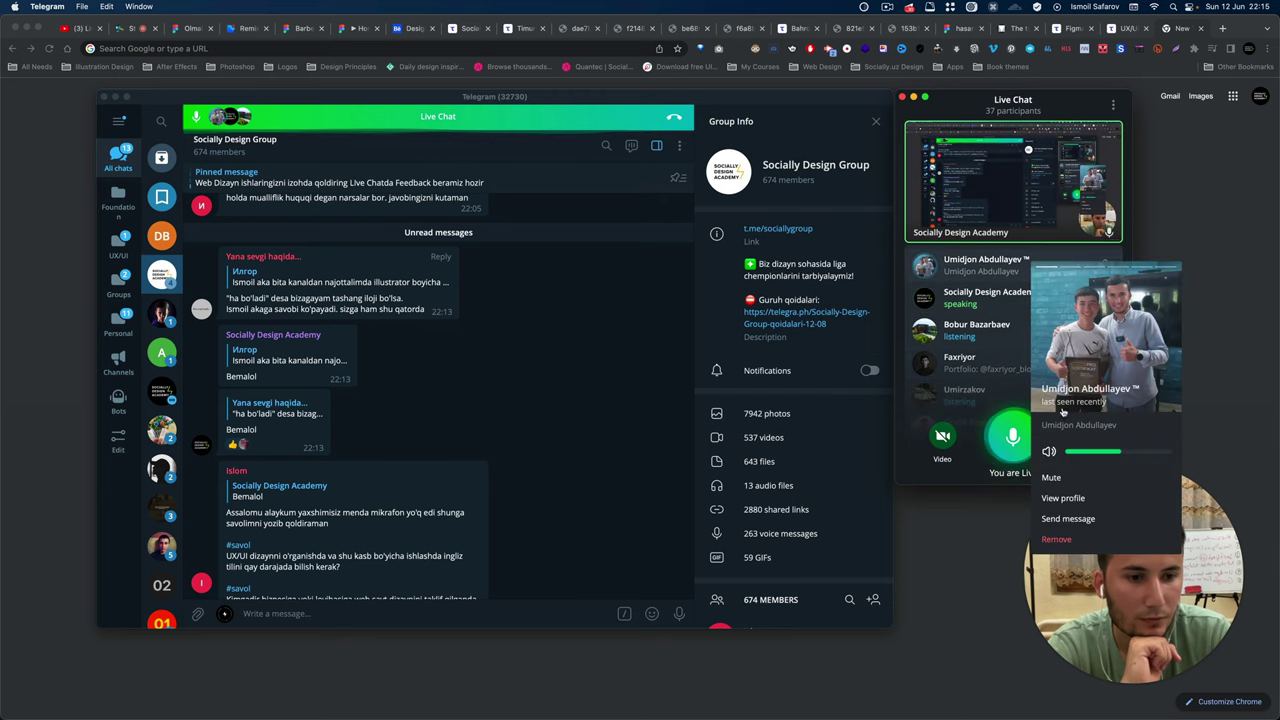
{"action": "left_click", "coordinate": [978, 325]}
{"action": "scroll", "coordinate": [979, 325], "scroll_direction": "down", "scroll_amount": 1}
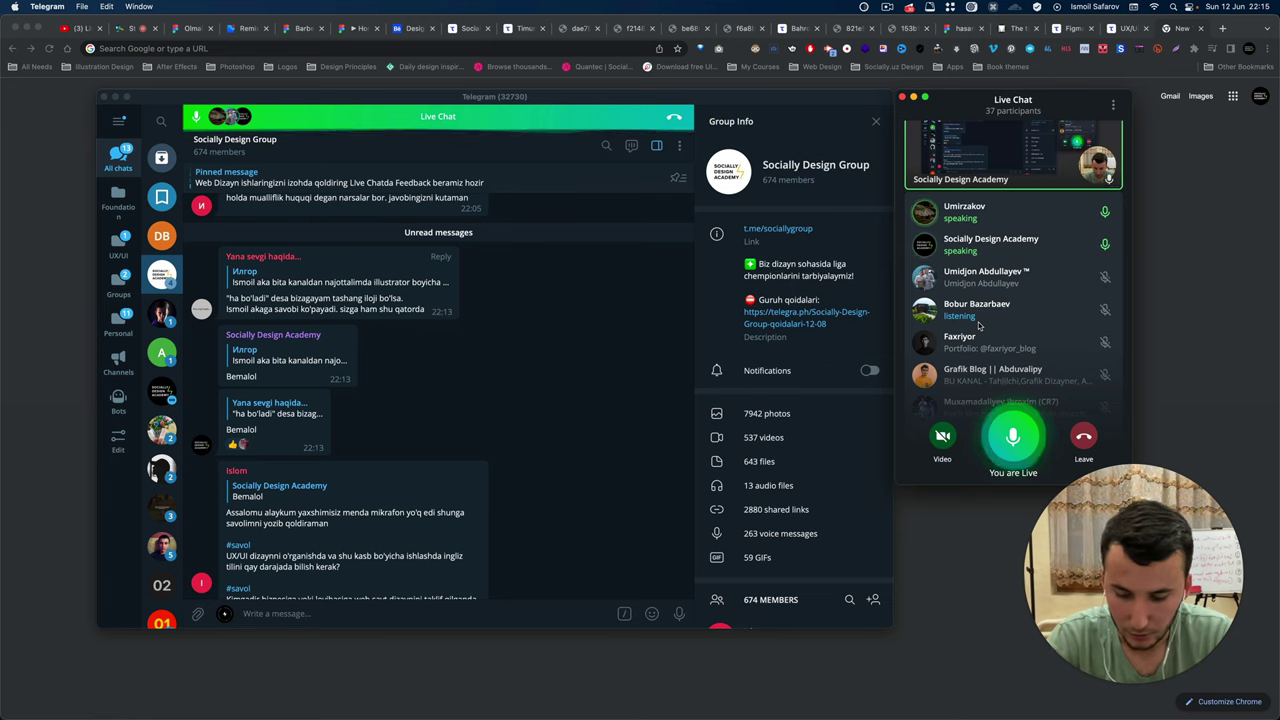
{"action": "scroll", "coordinate": [979, 325], "scroll_direction": "down", "scroll_amount": 5}
{"action": "scroll", "coordinate": [979, 325], "scroll_direction": "down", "scroll_amount": 2}
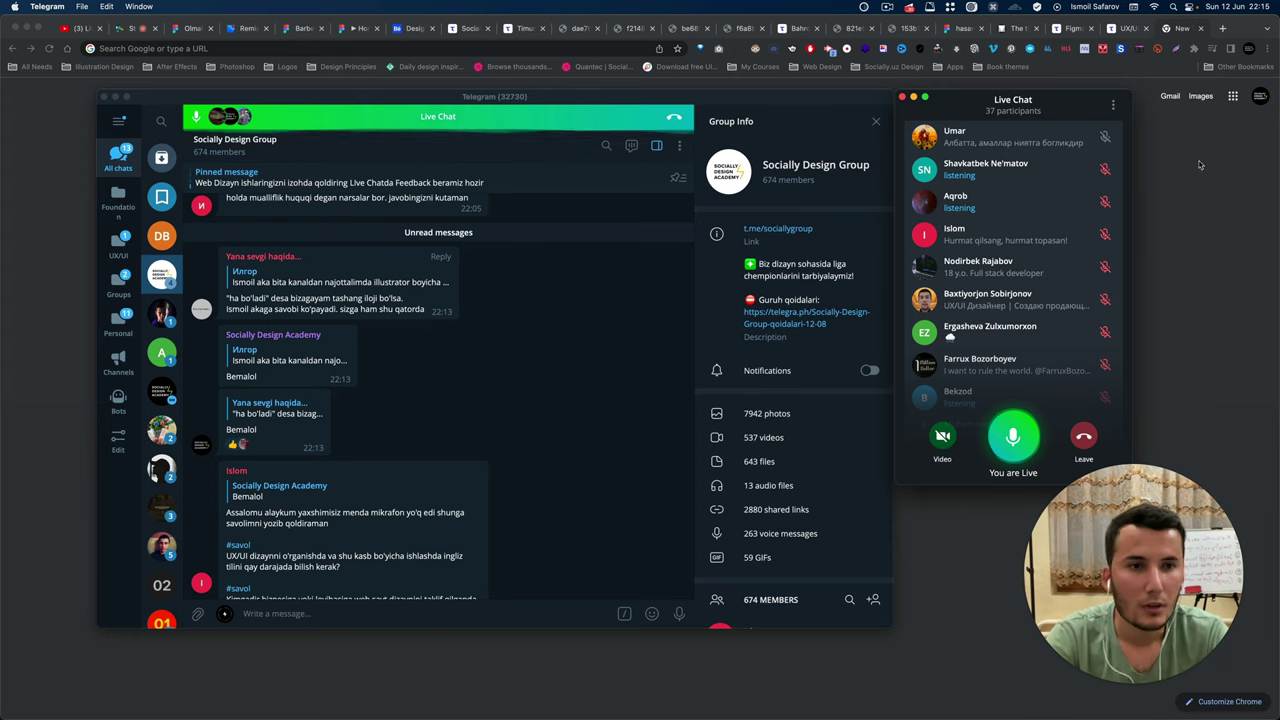
Select the Teletype course article's URL in Chrome, then return to Telegram.
{"action": "left_click", "coordinate": [1057, 38]}
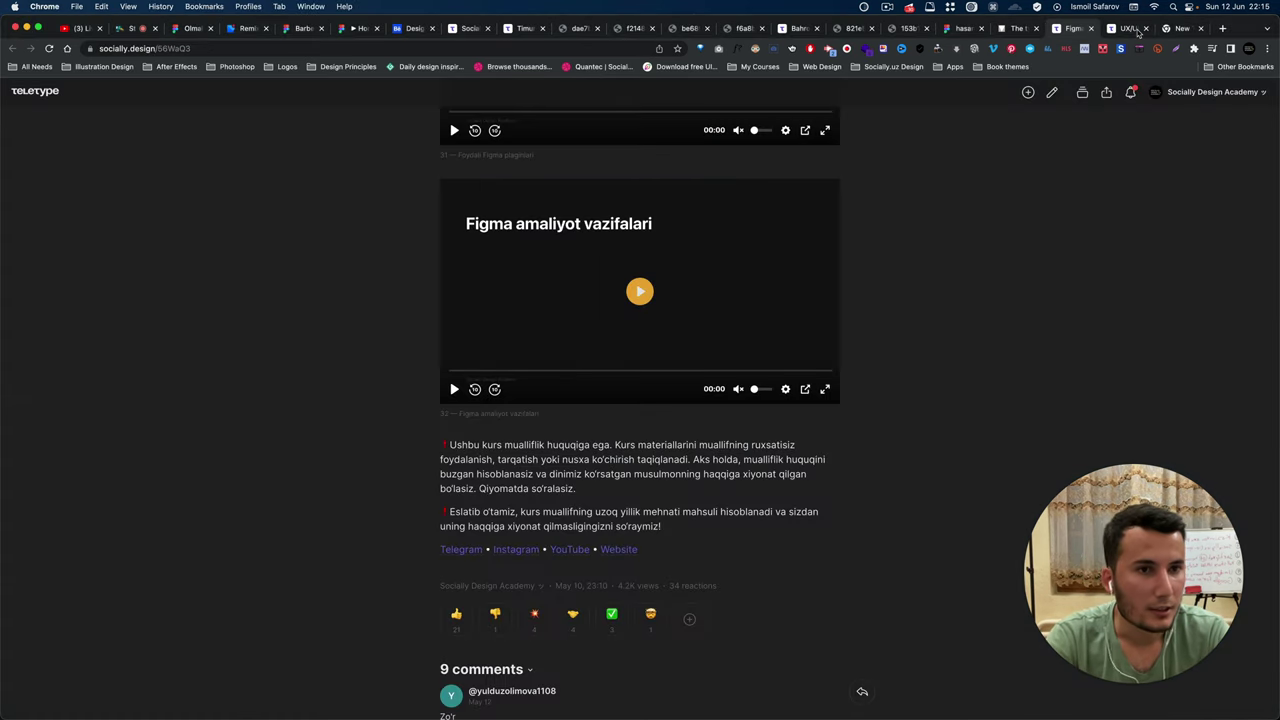
{"action": "scroll", "coordinate": [736, 152], "scroll_direction": "up", "scroll_amount": 2}
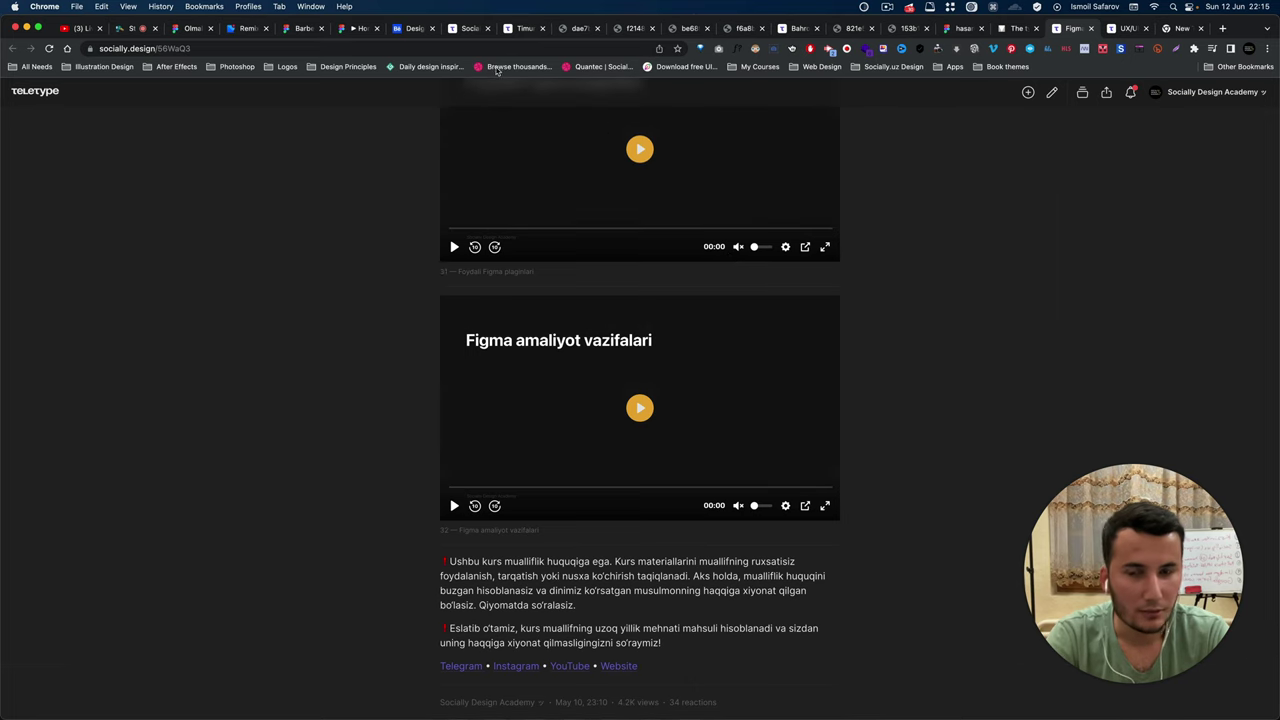
{"action": "key", "text": "super+Tab"}
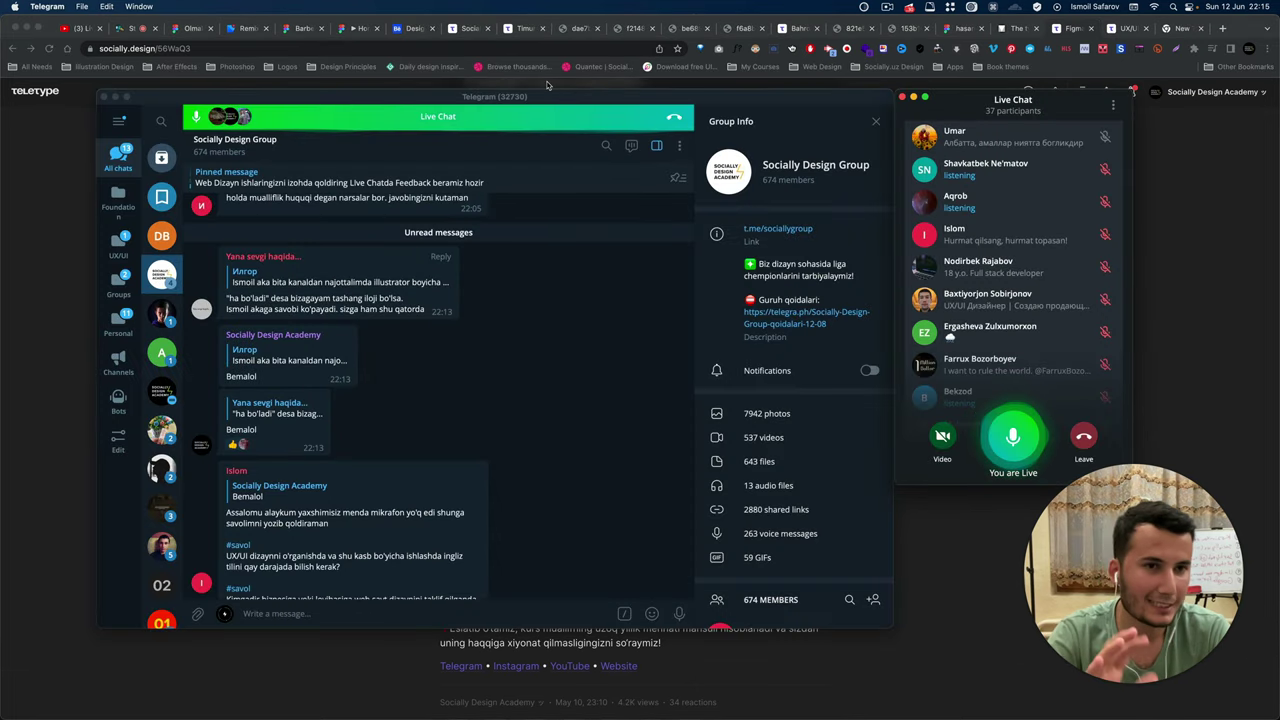
{"action": "left_click", "coordinate": [515, 52]}
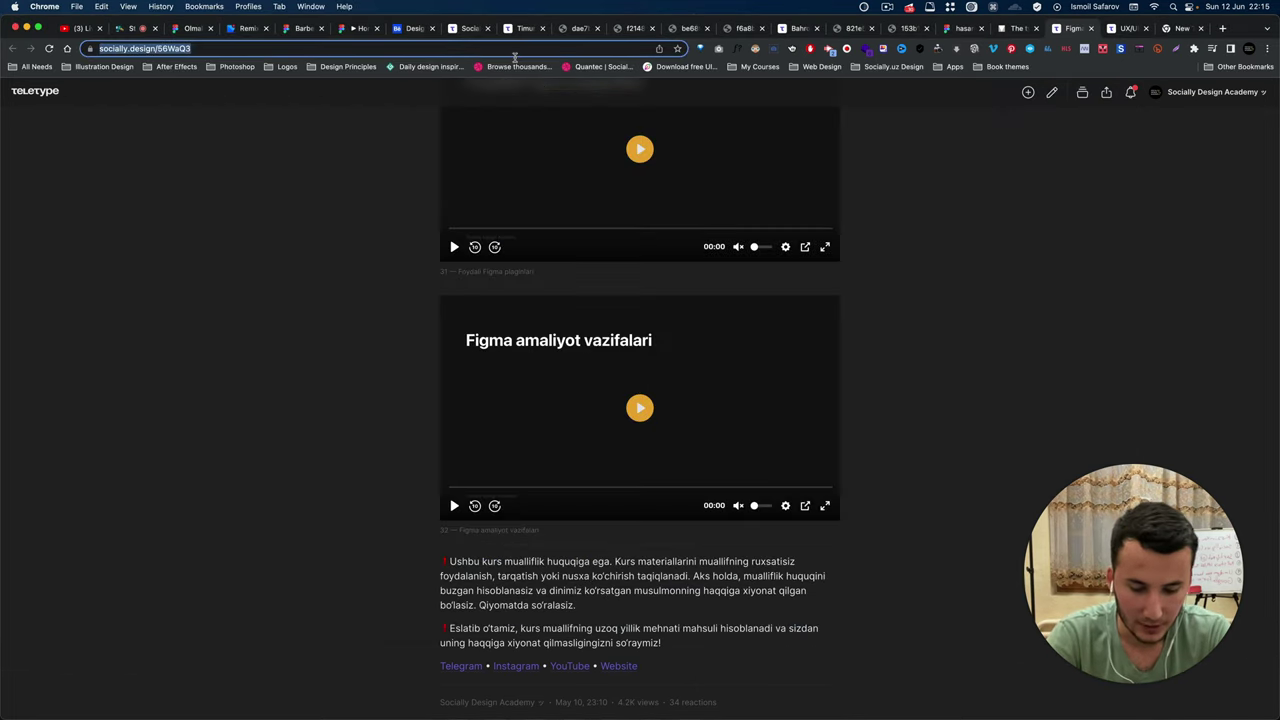
{"action": "key", "text": "super+Tab"}
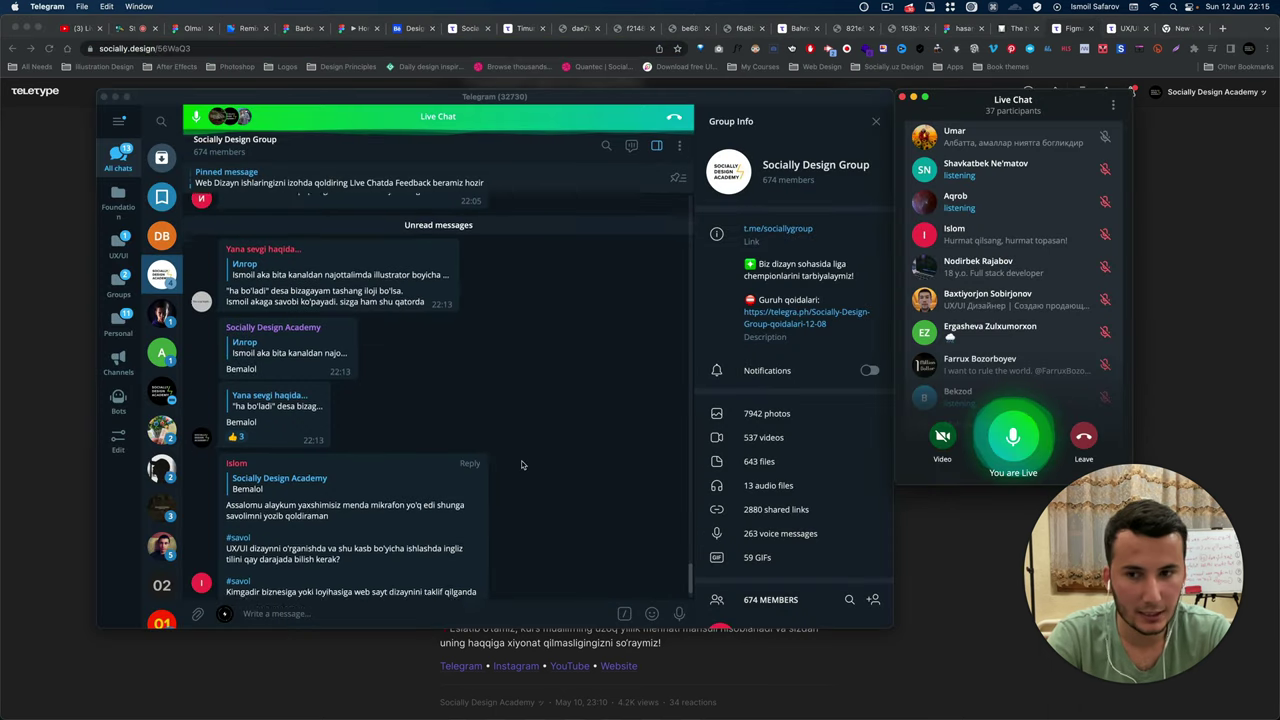
{"action": "scroll", "coordinate": [521, 464], "scroll_direction": "down", "scroll_amount": 2}
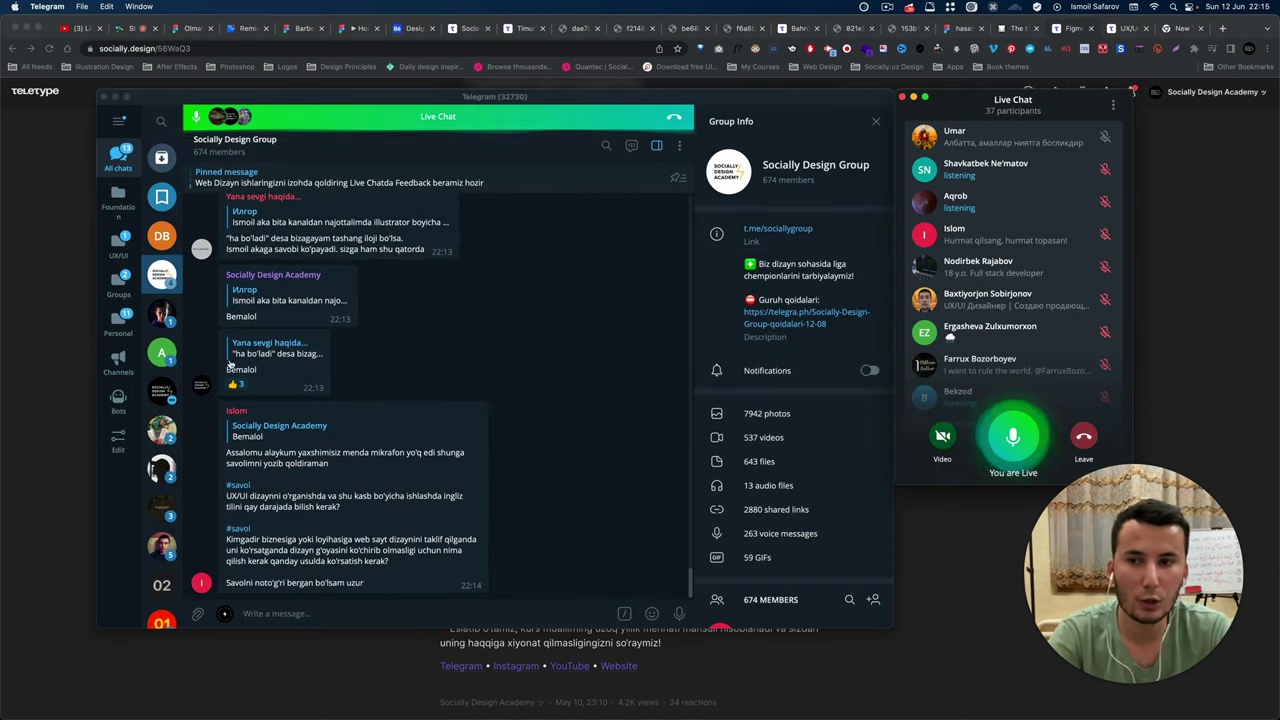
Open the Socially Design Academy channel from the Channels folder.
{"action": "left_click", "coordinate": [119, 120]}
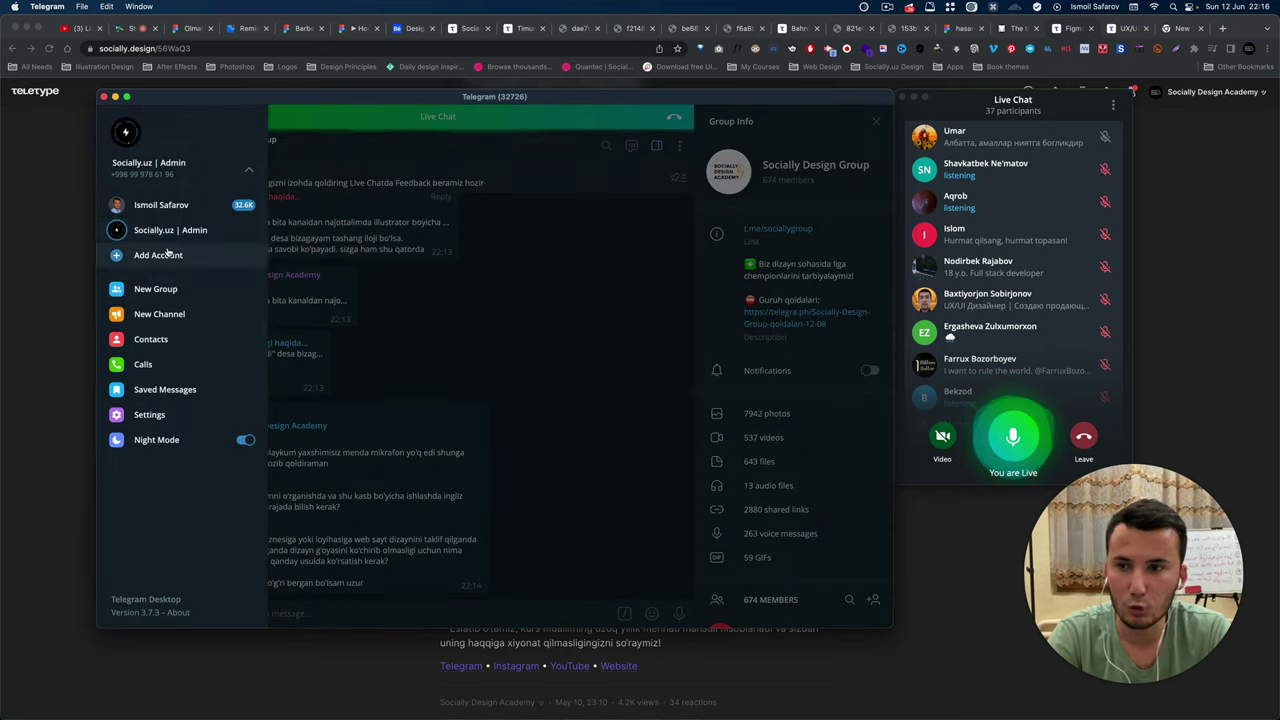
{"action": "left_click", "coordinate": [170, 236]}
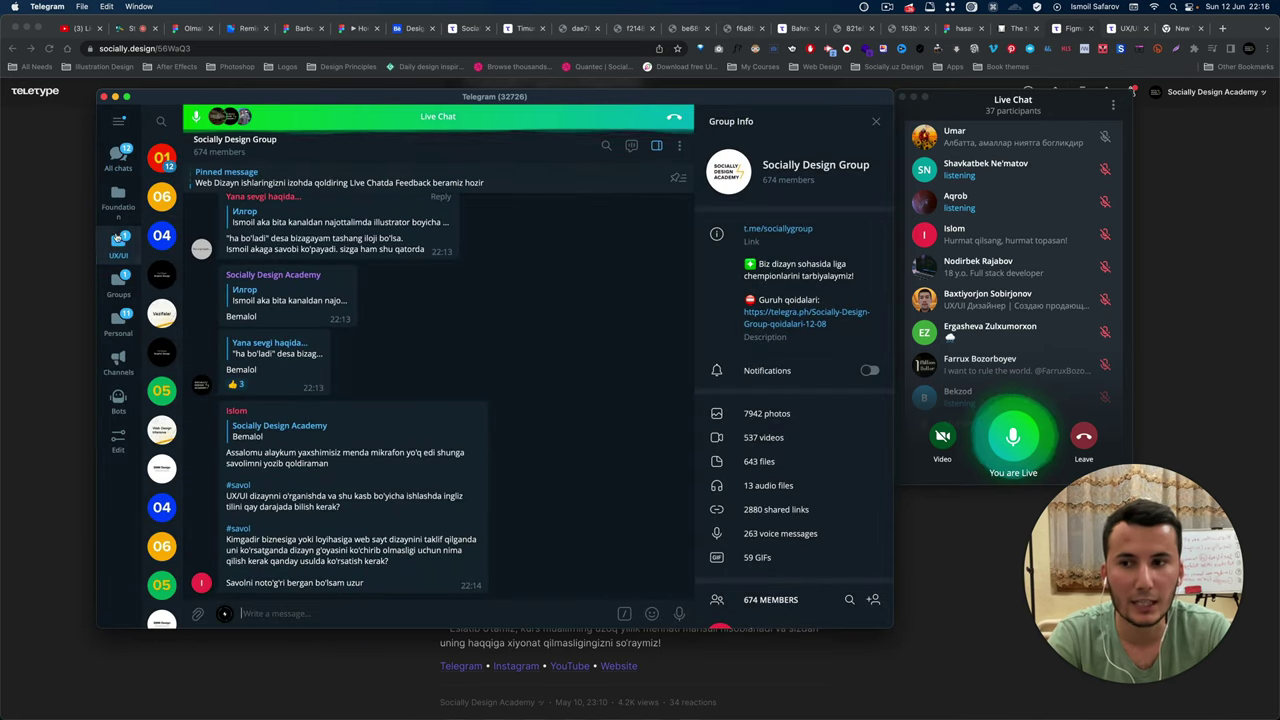
{"action": "left_click", "coordinate": [118, 200]}
{"action": "left_click", "coordinate": [118, 362]}
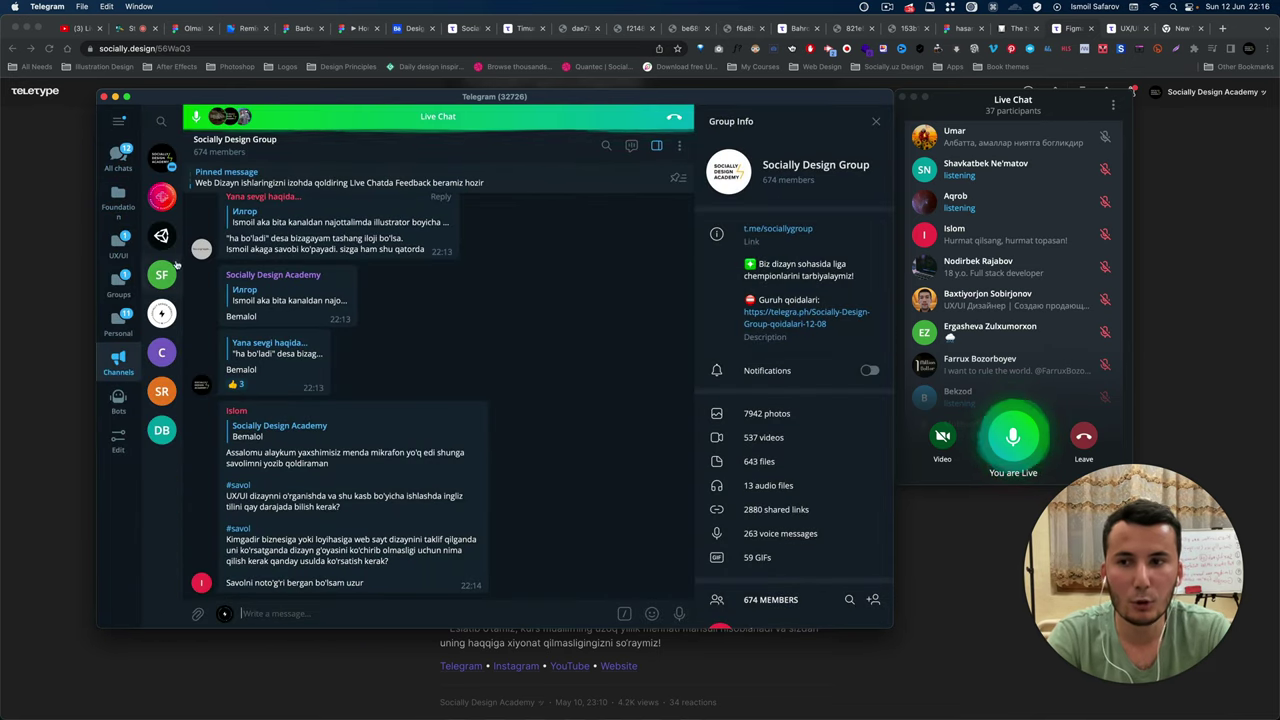
{"action": "left_click", "coordinate": [161, 158]}
Paste and post the socially.design/56WaQ3 Figma course link in the channel.
{"action": "type", "text": "https://socially.design/56WaQ3"}
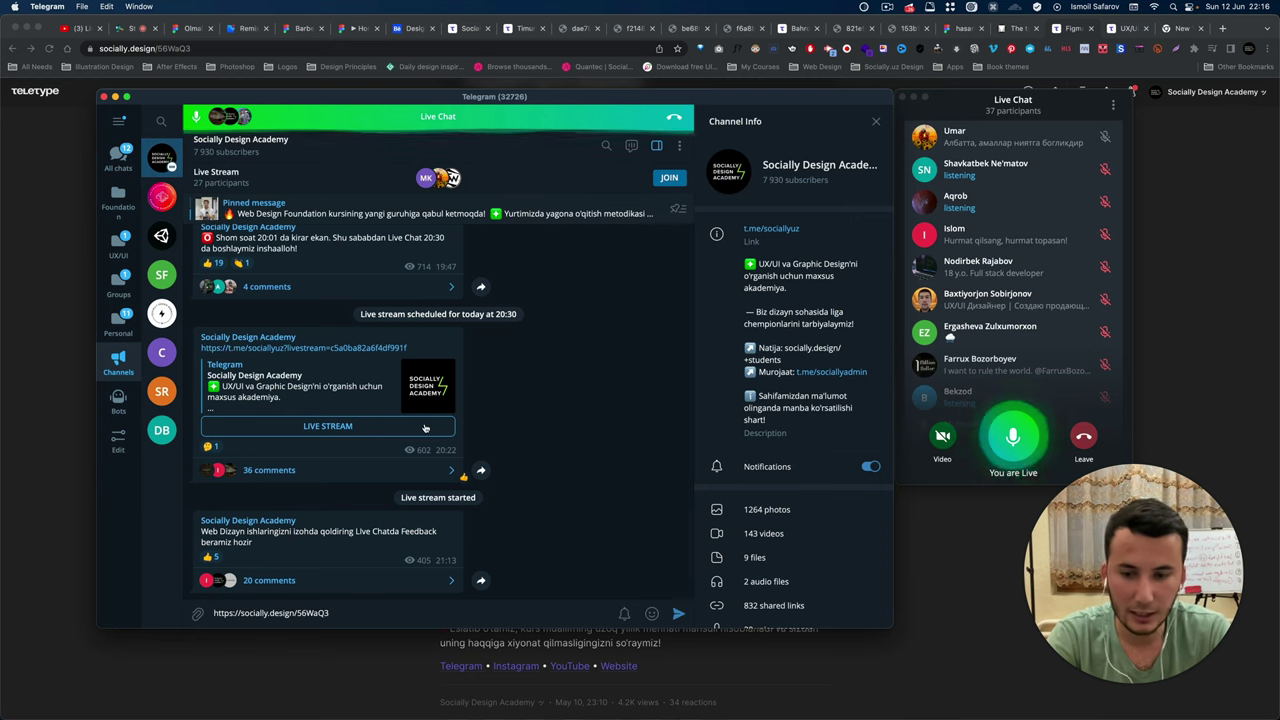
{"action": "key", "text": "Return"}
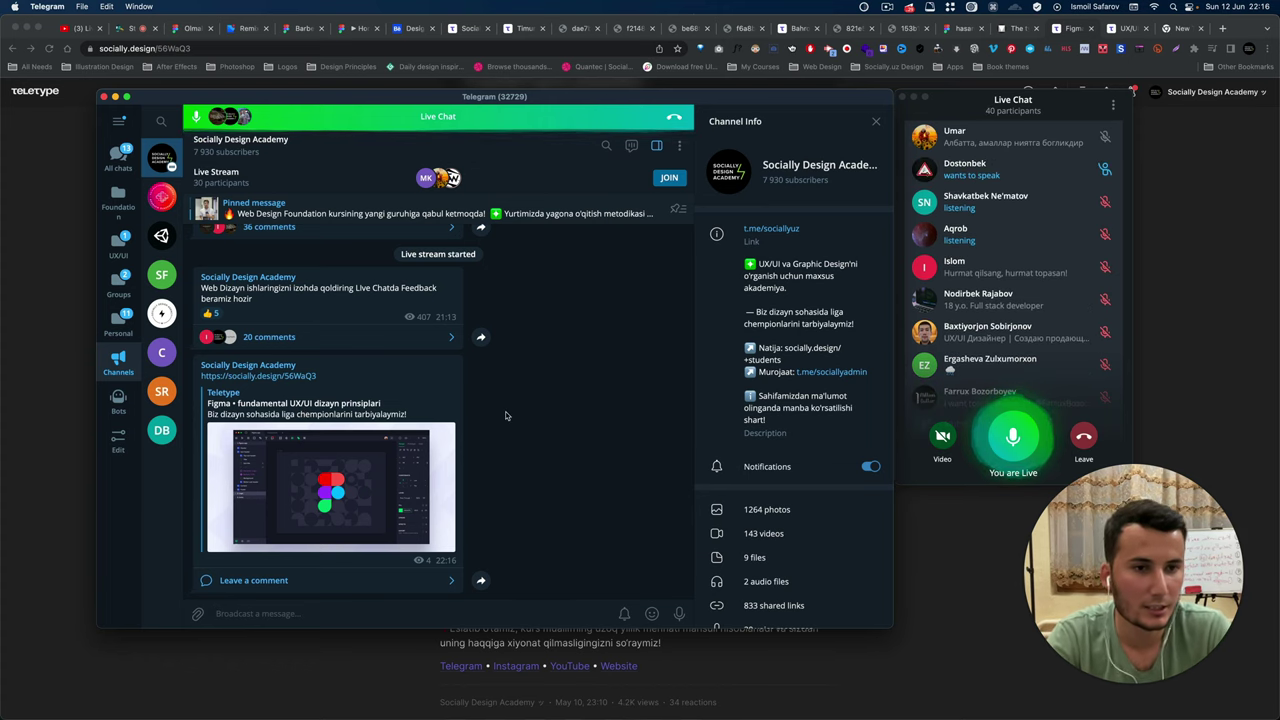
{"action": "scroll", "coordinate": [1057, 314], "scroll_direction": "down", "scroll_amount": 2}
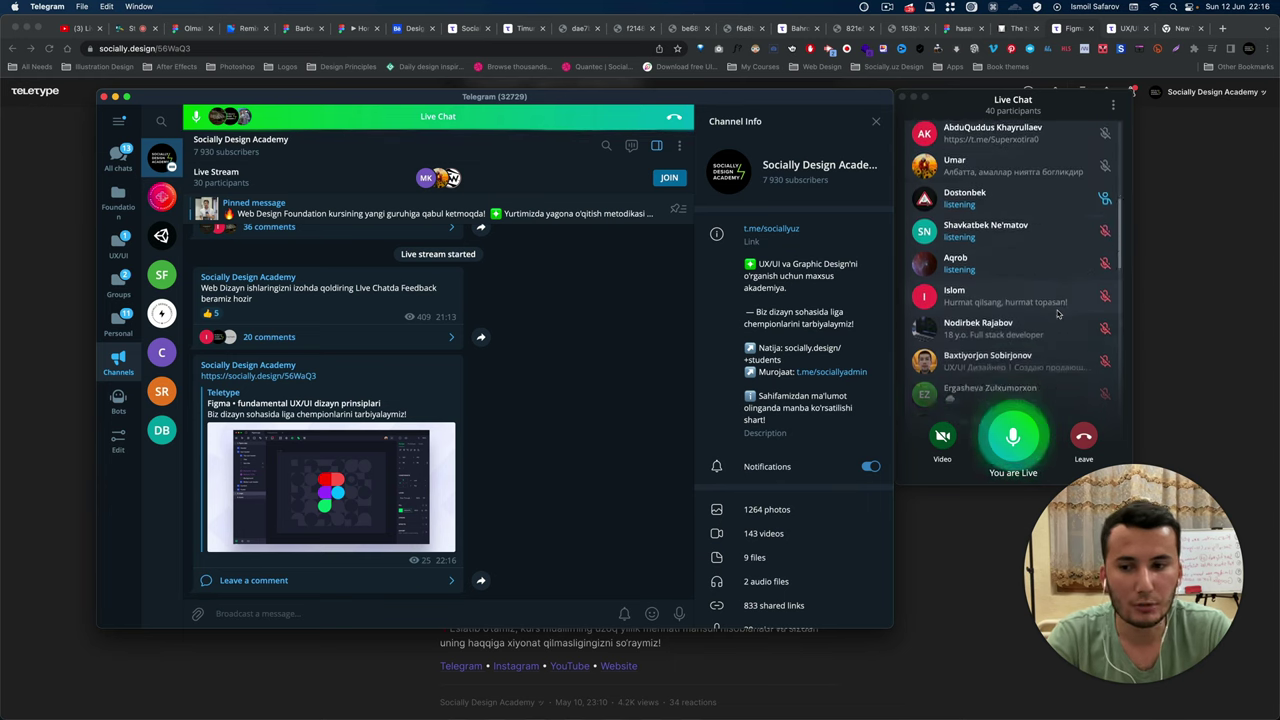
{"action": "scroll", "coordinate": [1057, 314], "scroll_direction": "down", "scroll_amount": 3}
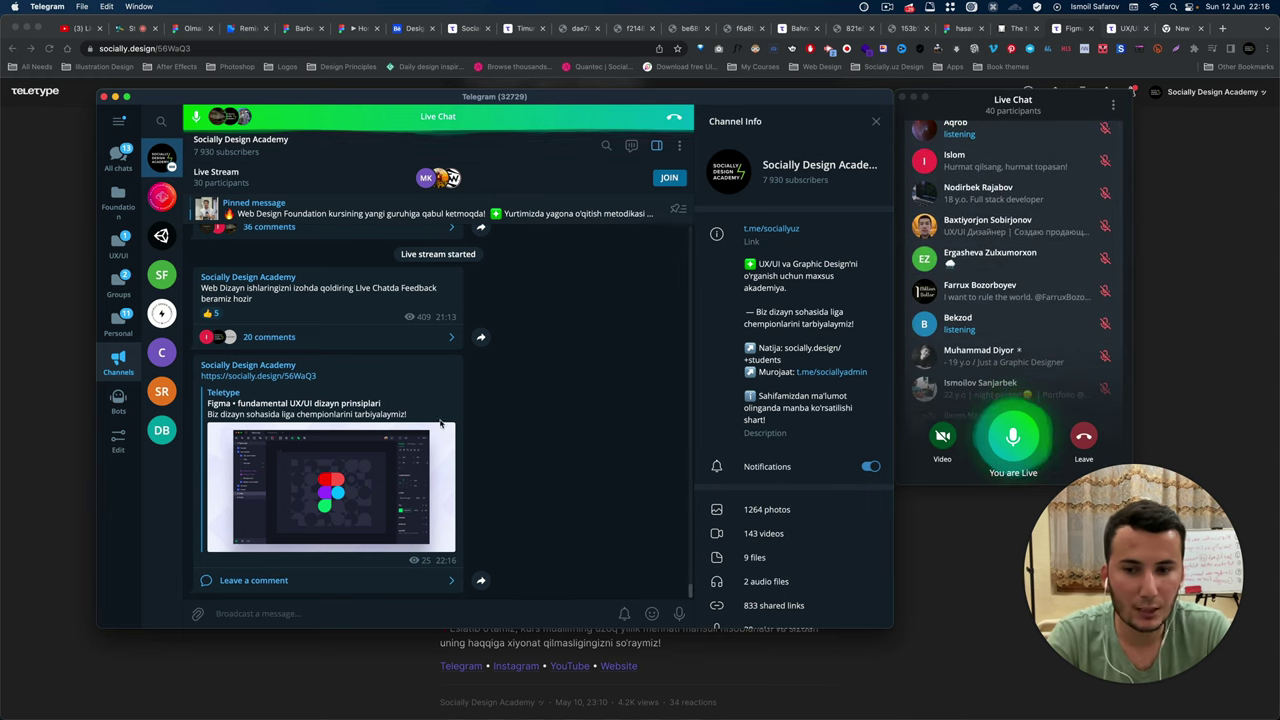
{"action": "scroll", "coordinate": [1068, 358], "scroll_direction": "down", "scroll_amount": 3}
{"action": "scroll", "coordinate": [1068, 358], "scroll_direction": "down", "scroll_amount": 3}
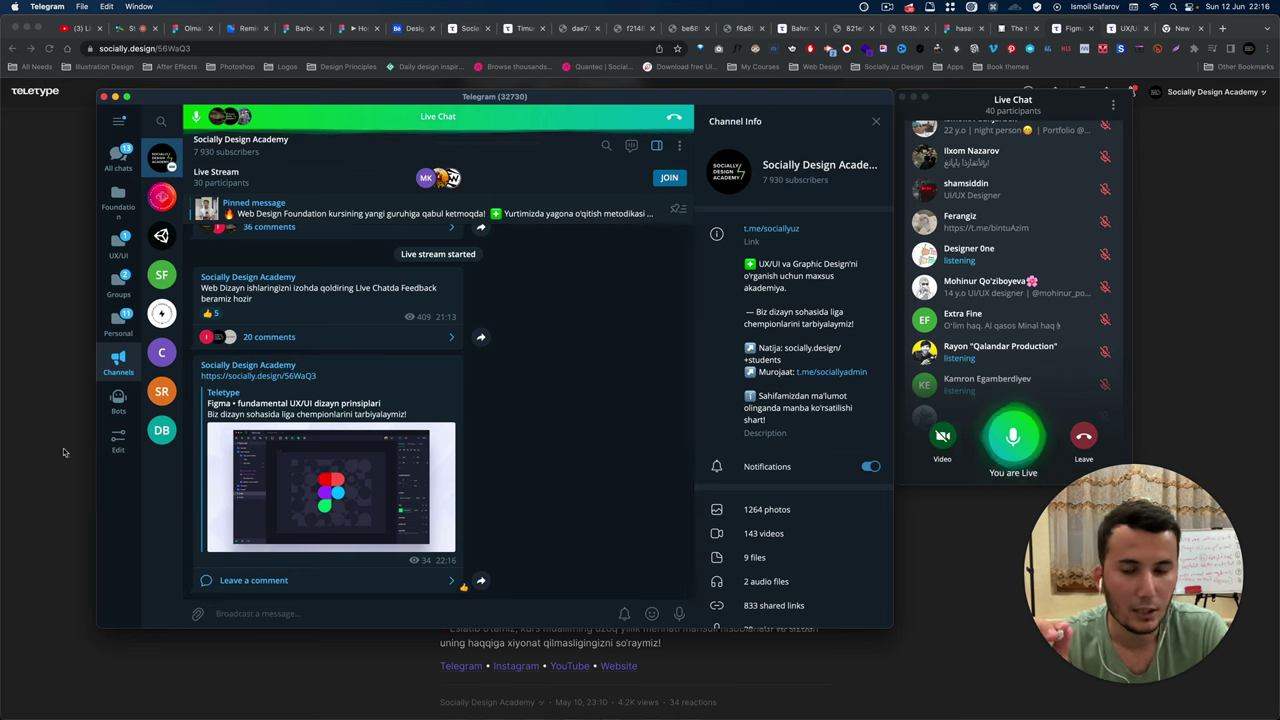
{"action": "left_click", "coordinate": [74, 413]}
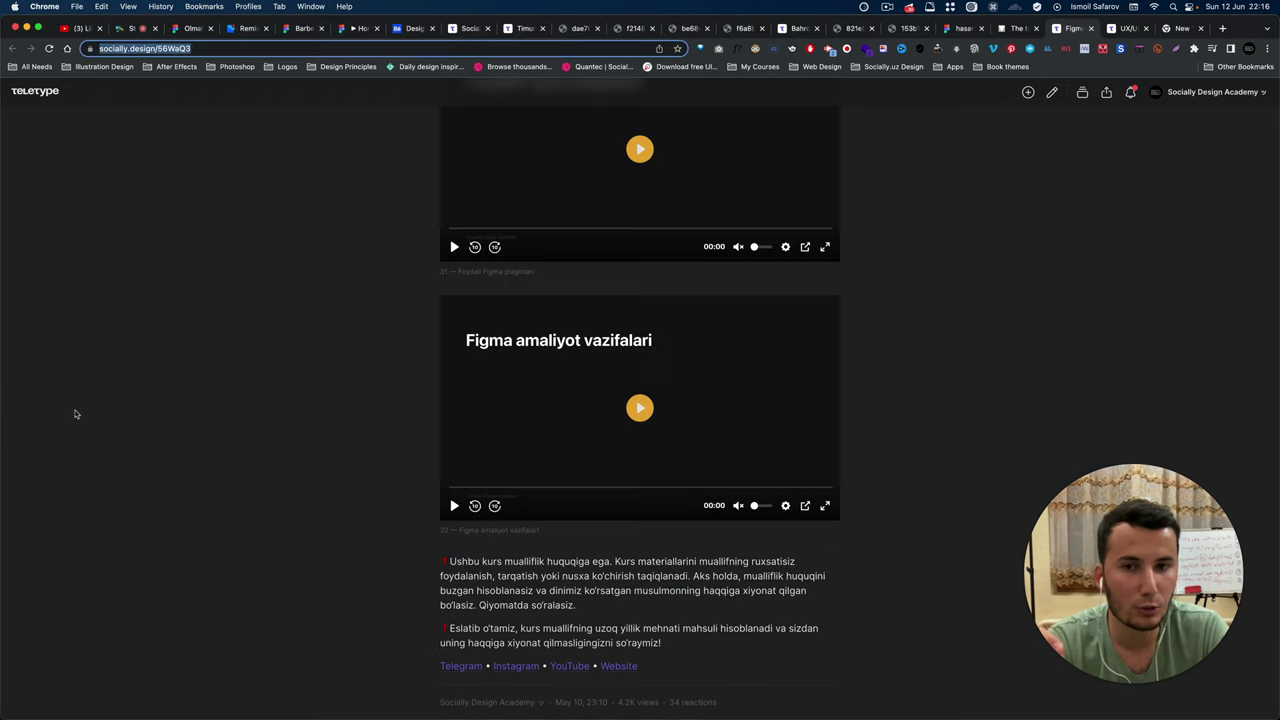
{"action": "scroll", "coordinate": [366, 400], "scroll_direction": "up", "scroll_amount": 10}
{"action": "key", "text": "super+Tab"}
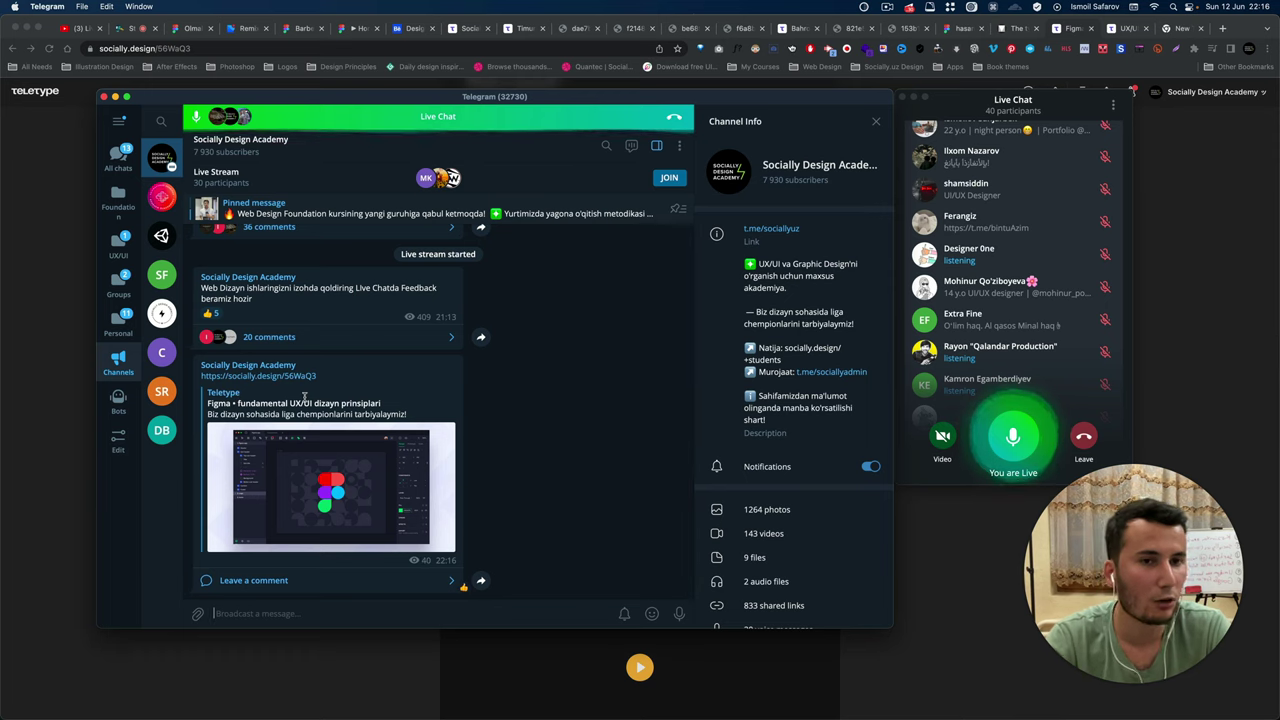
{"action": "left_click", "coordinate": [46, 379]}
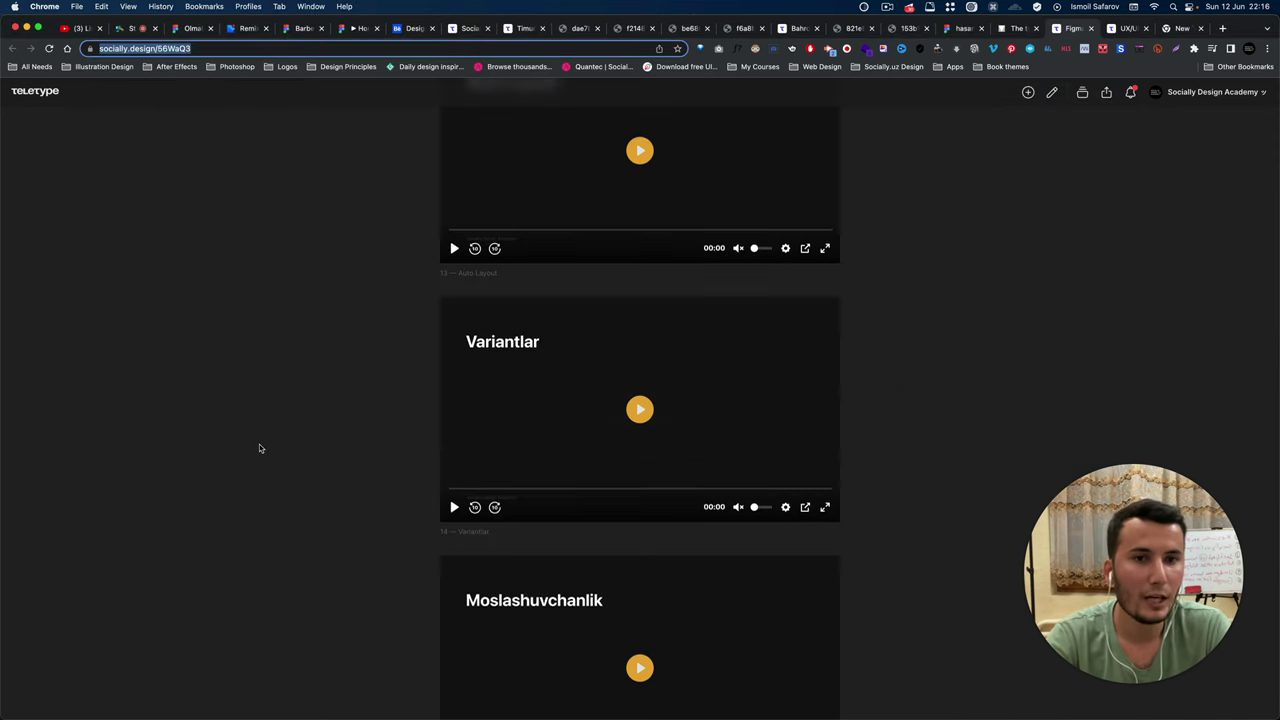
{"action": "scroll", "coordinate": [259, 448], "scroll_direction": "up", "scroll_amount": 5}
{"action": "scroll", "coordinate": [259, 448], "scroll_direction": "up", "scroll_amount": 5}
{"action": "scroll", "coordinate": [259, 448], "scroll_direction": "up", "scroll_amount": 5}
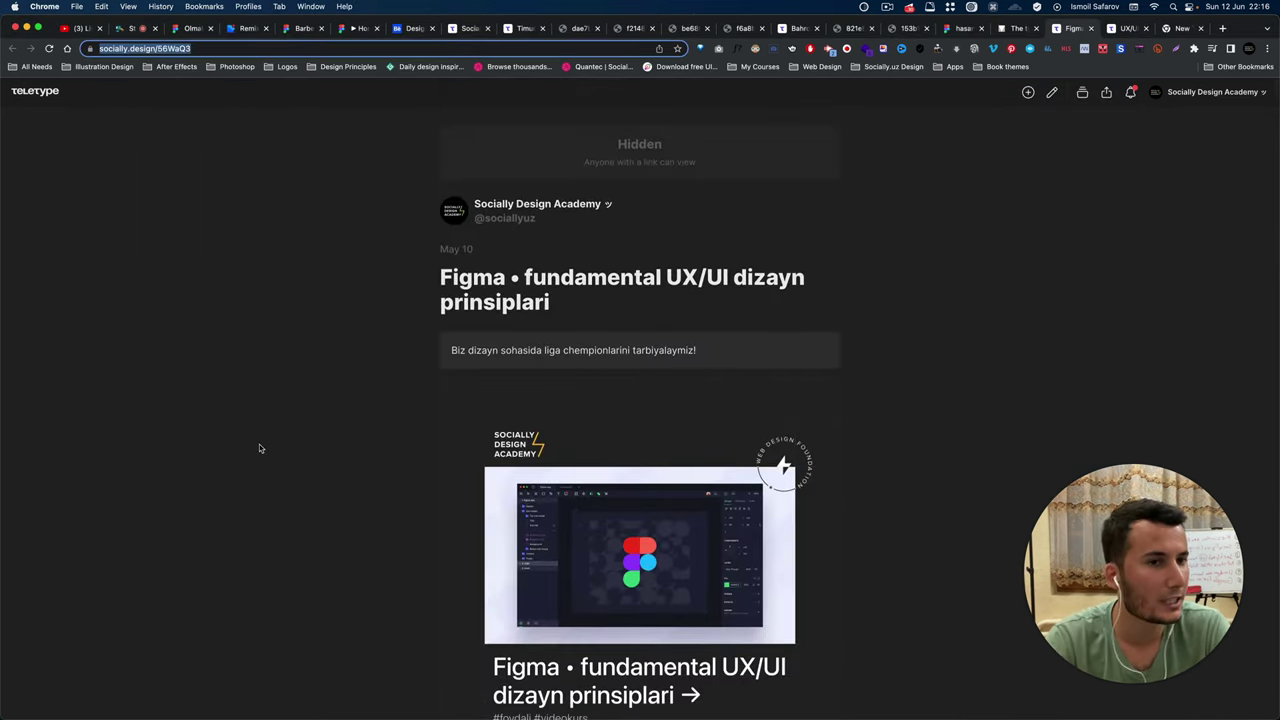
{"action": "scroll", "coordinate": [259, 448], "scroll_direction": "down", "scroll_amount": 5}
{"action": "scroll", "coordinate": [259, 448], "scroll_direction": "down", "scroll_amount": 2}
{"action": "scroll", "coordinate": [259, 448], "scroll_direction": "down", "scroll_amount": 5}
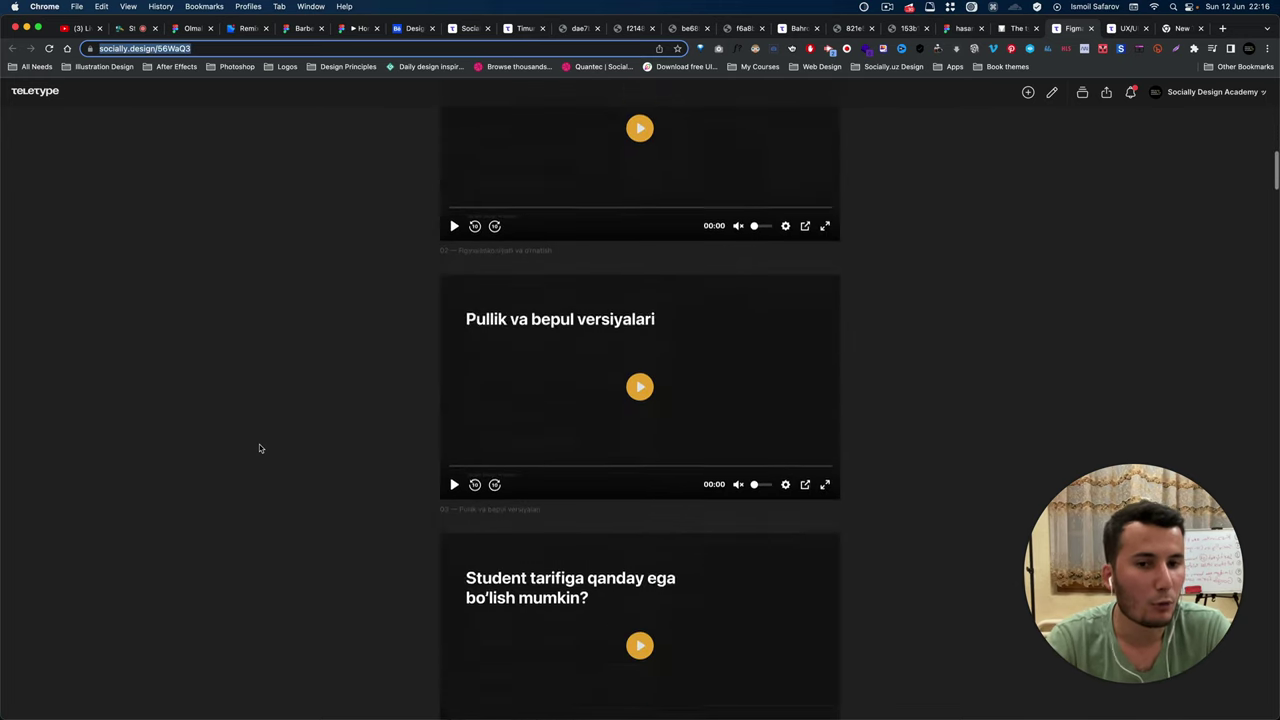
{"action": "scroll", "coordinate": [259, 448], "scroll_direction": "down", "scroll_amount": 3}
{"action": "scroll", "coordinate": [259, 448], "scroll_direction": "down", "scroll_amount": 1}
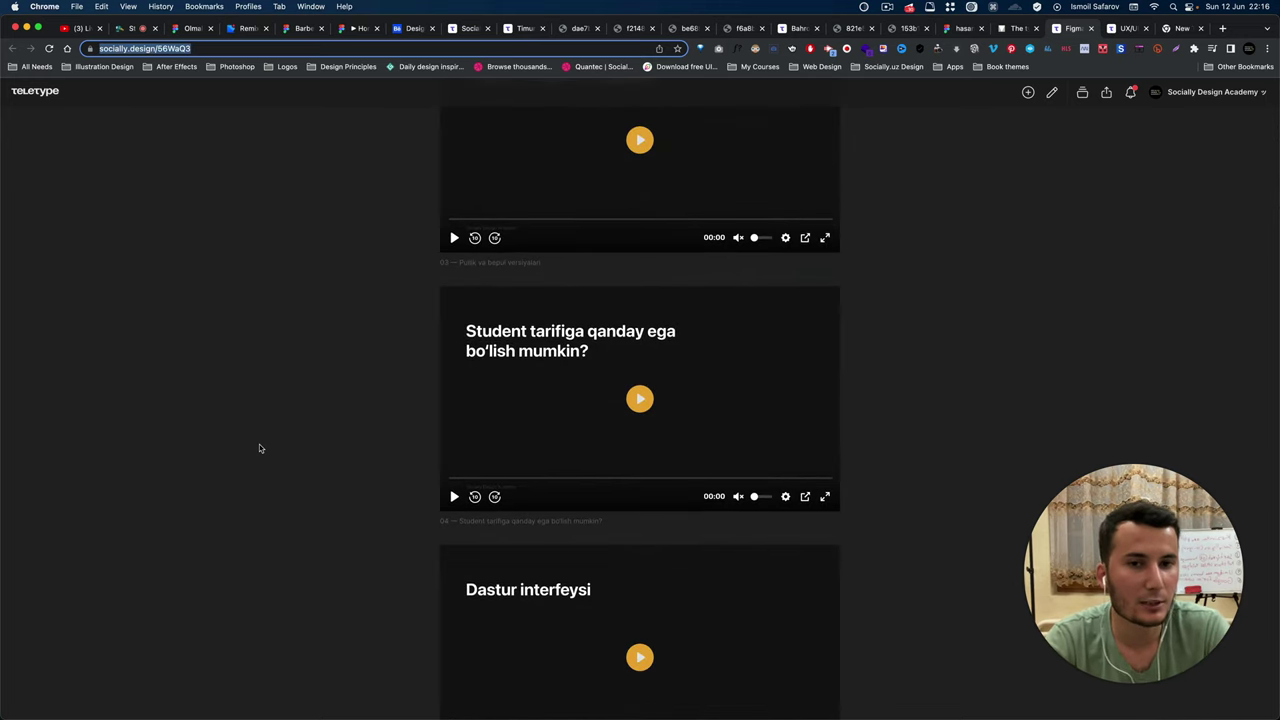
{"action": "key", "text": "super+Tab"}
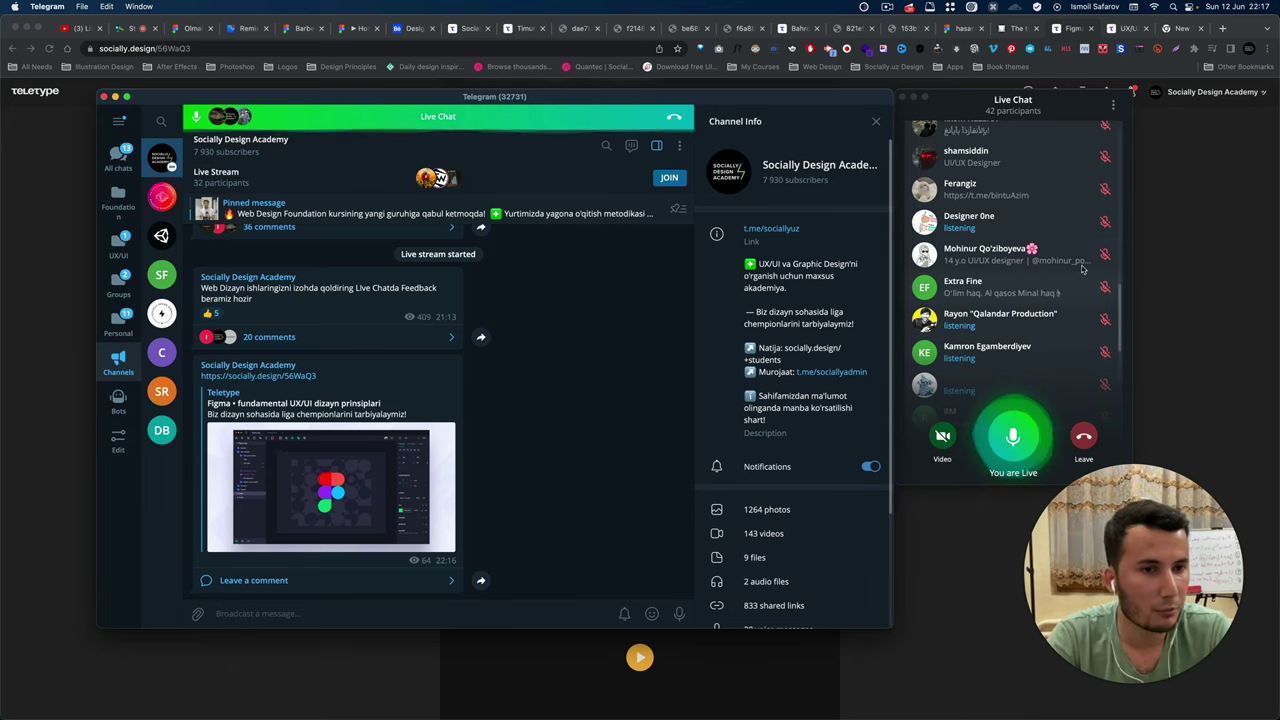
Allow the raised-hand participant to speak in the Live Chat.
{"action": "scroll", "coordinate": [1066, 216], "scroll_direction": "down", "scroll_amount": 5}
{"action": "scroll", "coordinate": [1066, 216], "scroll_direction": "up", "scroll_amount": 5}
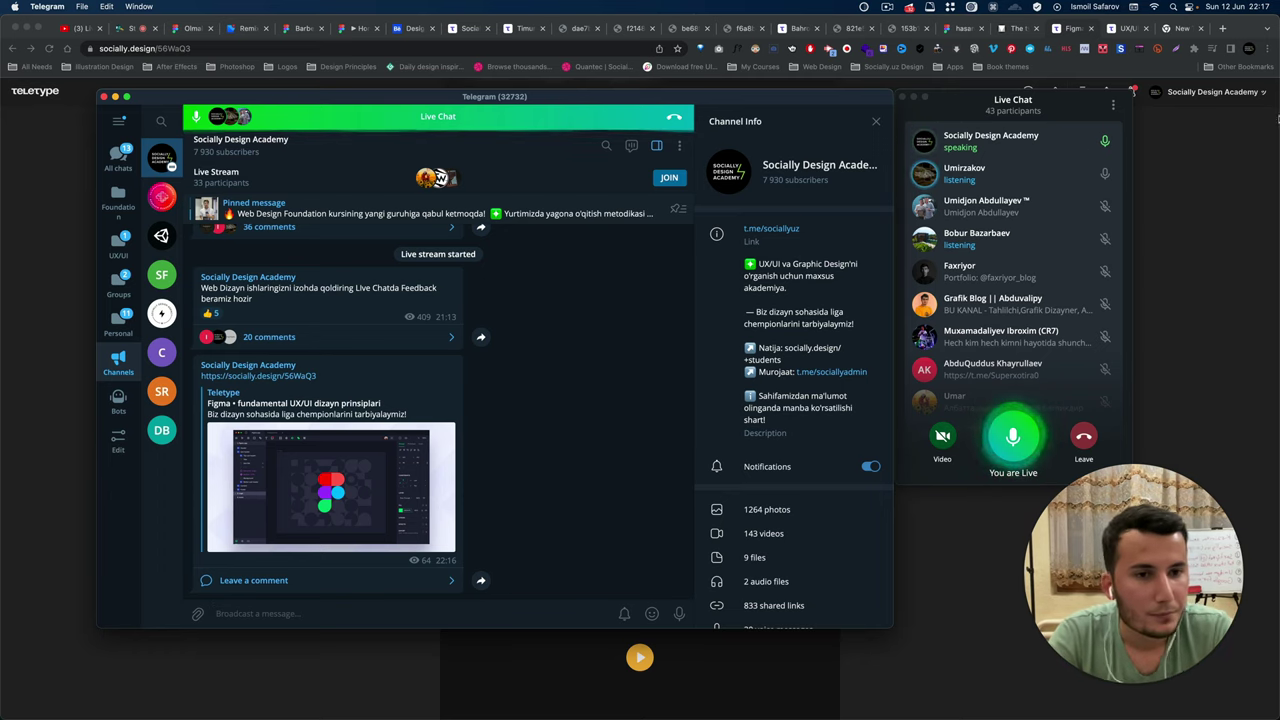
{"action": "scroll", "coordinate": [1095, 253], "scroll_direction": "down", "scroll_amount": 3}
{"action": "scroll", "coordinate": [1095, 253], "scroll_direction": "down", "scroll_amount": 2}
{"action": "left_click", "coordinate": [1064, 276]}
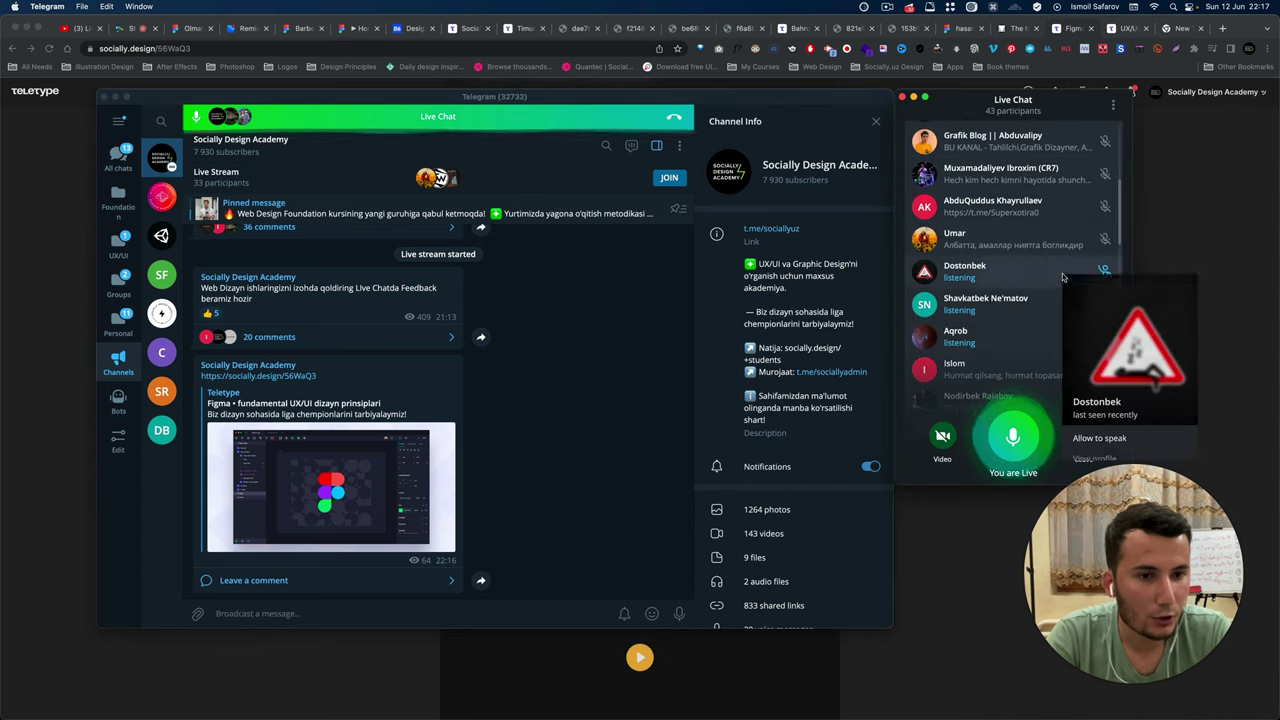
{"action": "left_click", "coordinate": [1100, 438]}
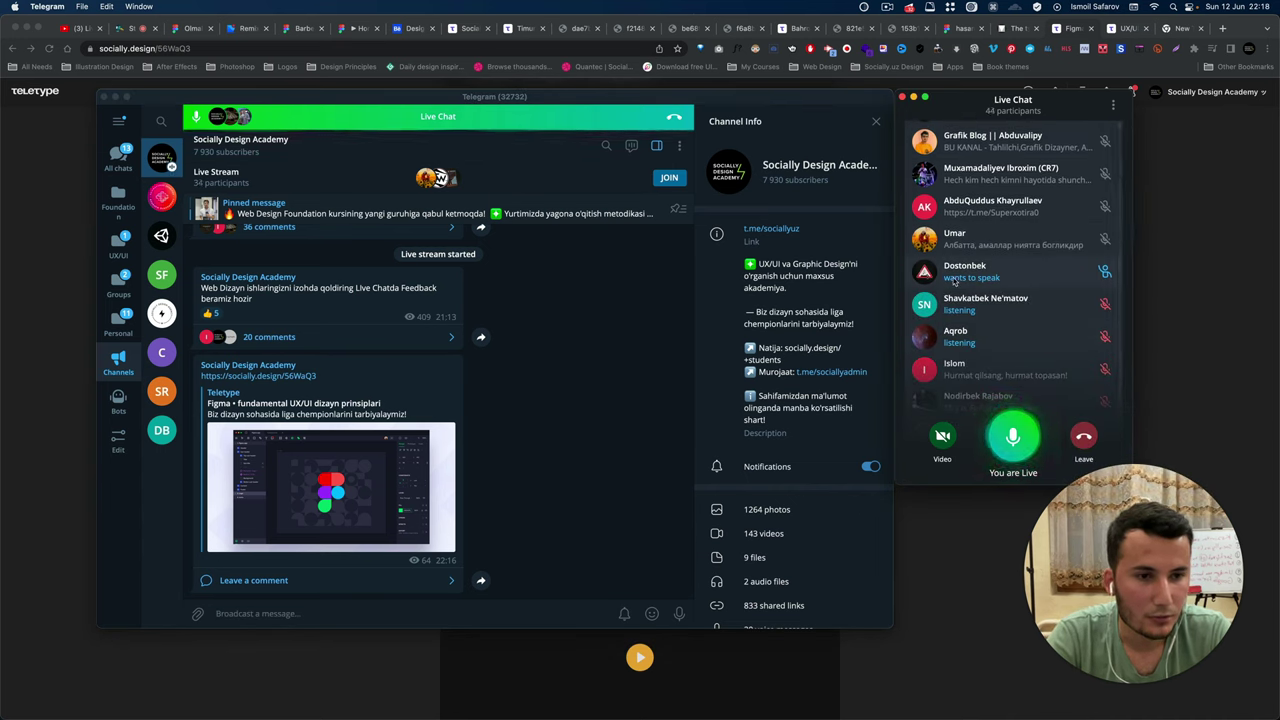
{"action": "left_click", "coordinate": [953, 282]}
{"action": "left_click", "coordinate": [985, 603]}
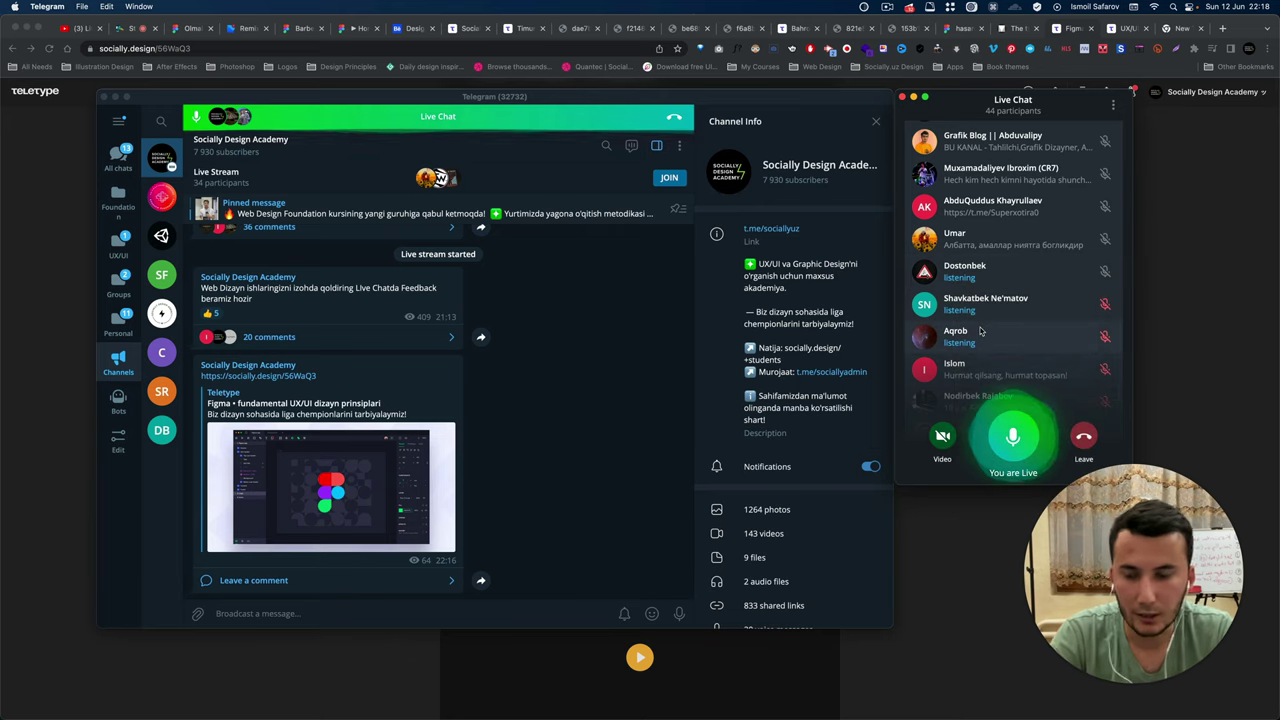
Scroll through the Live Chat participant list, now 53 participants.
{"action": "scroll", "coordinate": [981, 331], "scroll_direction": "up", "scroll_amount": 1}
{"action": "scroll", "coordinate": [981, 331], "scroll_direction": "up", "scroll_amount": 5}
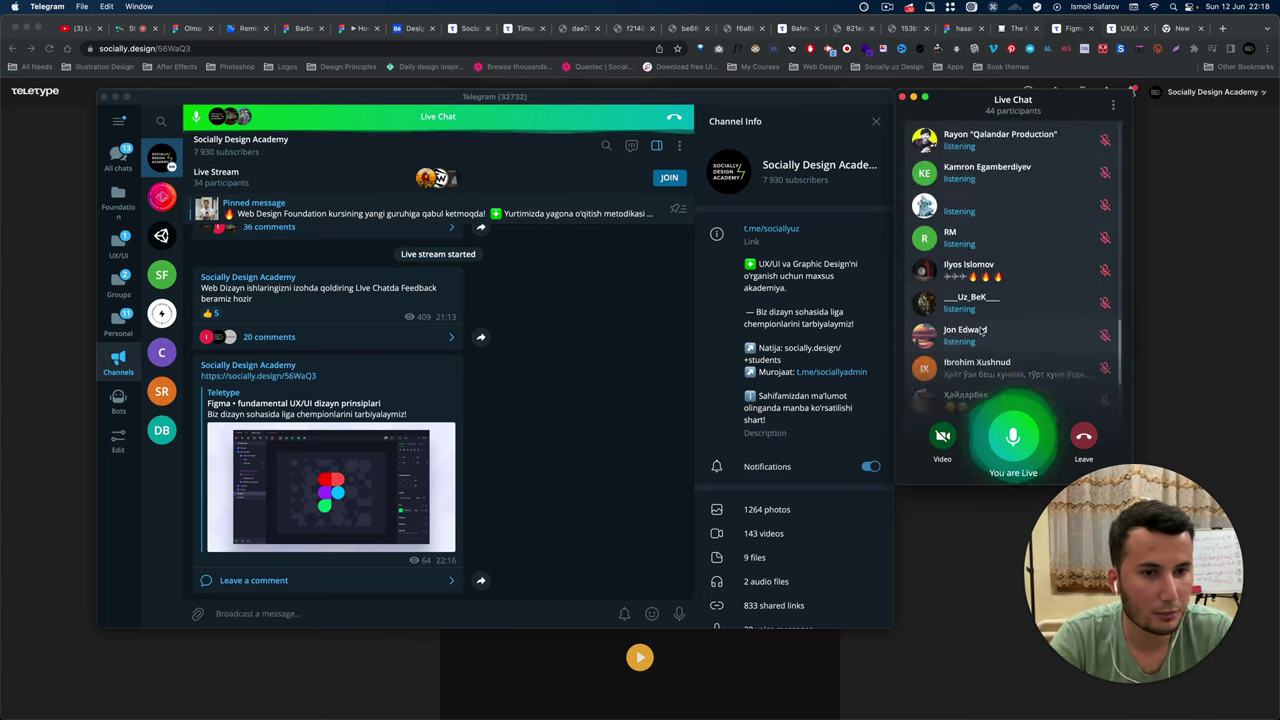
{"action": "scroll", "coordinate": [981, 333], "scroll_direction": "up", "scroll_amount": 2}
{"action": "scroll", "coordinate": [981, 331], "scroll_direction": "down", "scroll_amount": 3}
{"action": "scroll", "coordinate": [981, 330], "scroll_direction": "down", "scroll_amount": 1}
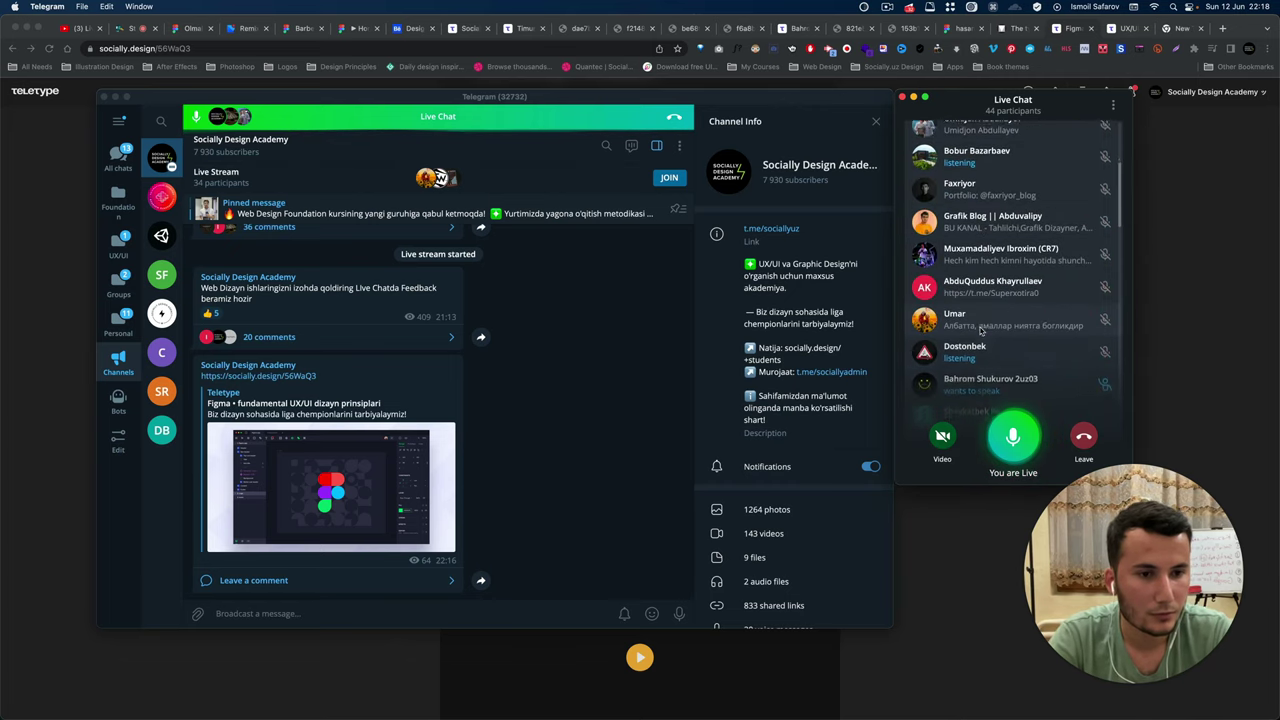
{"action": "scroll", "coordinate": [981, 329], "scroll_direction": "down", "scroll_amount": 1}
{"action": "scroll", "coordinate": [981, 328], "scroll_direction": "down", "scroll_amount": 1}
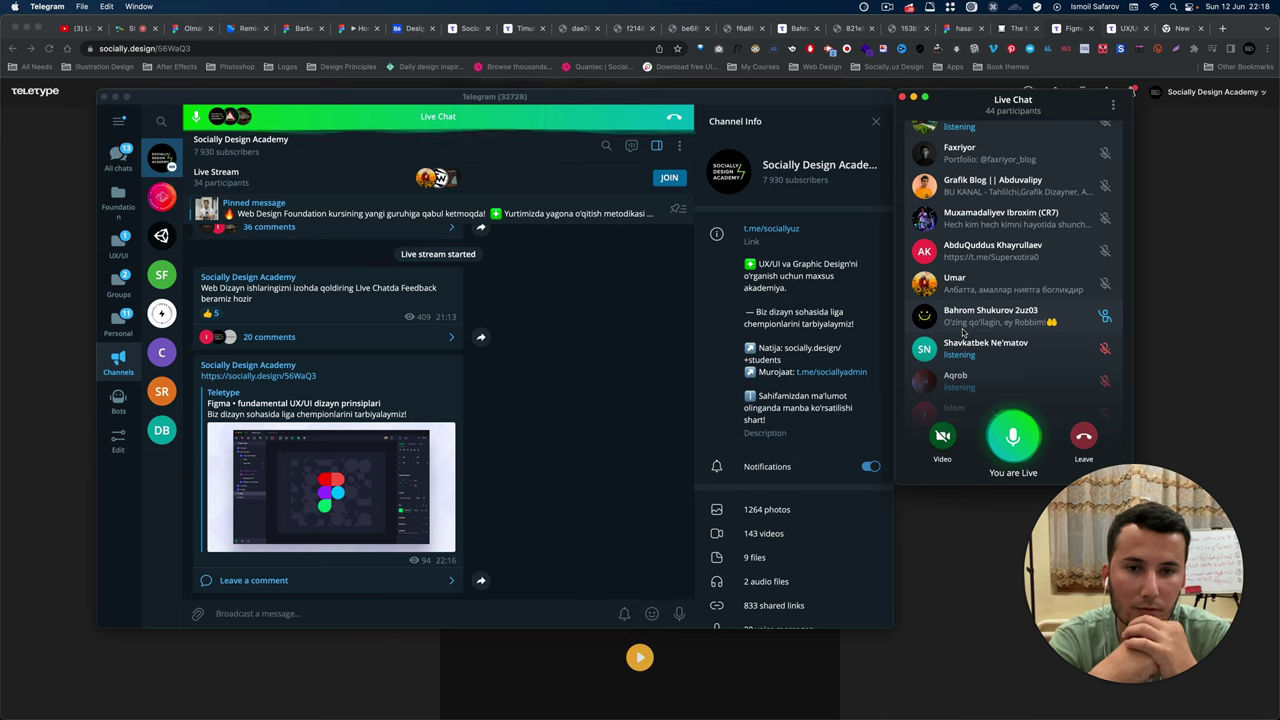
{"action": "scroll", "coordinate": [963, 333], "scroll_direction": "up", "scroll_amount": 10}
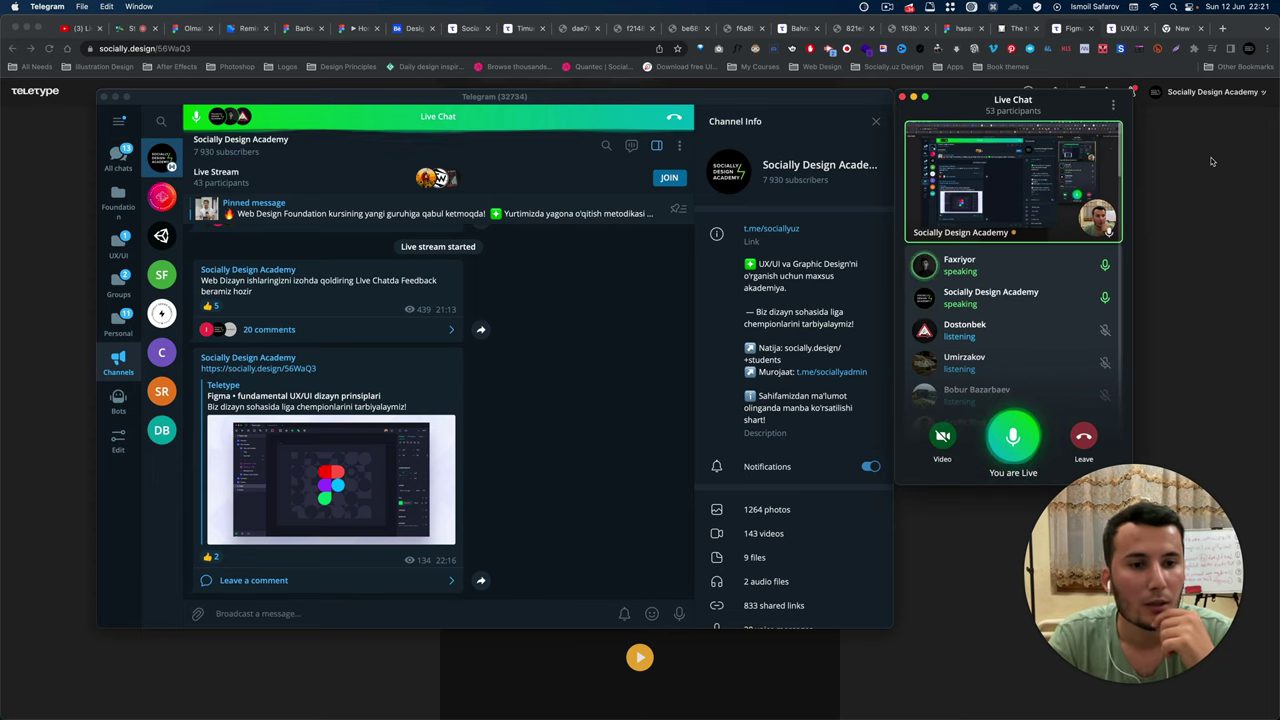
{"action": "left_click", "coordinate": [999, 266]}
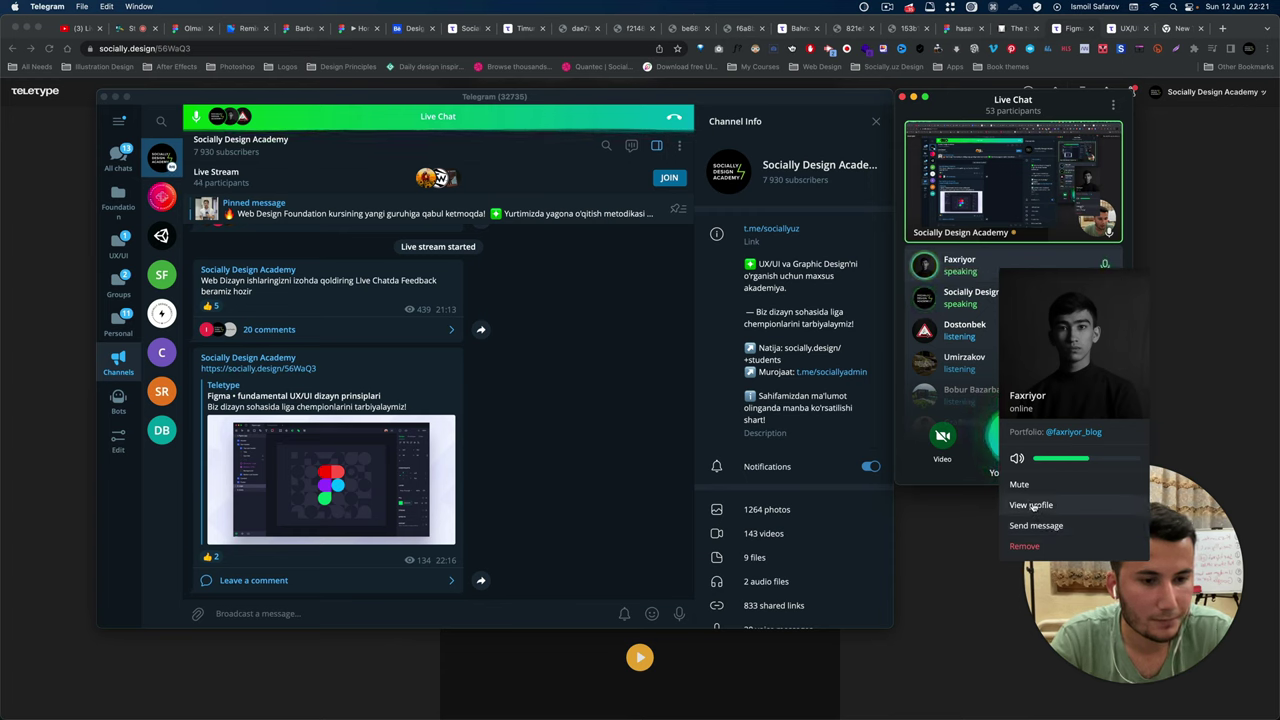
{"action": "left_click", "coordinate": [1028, 486]}
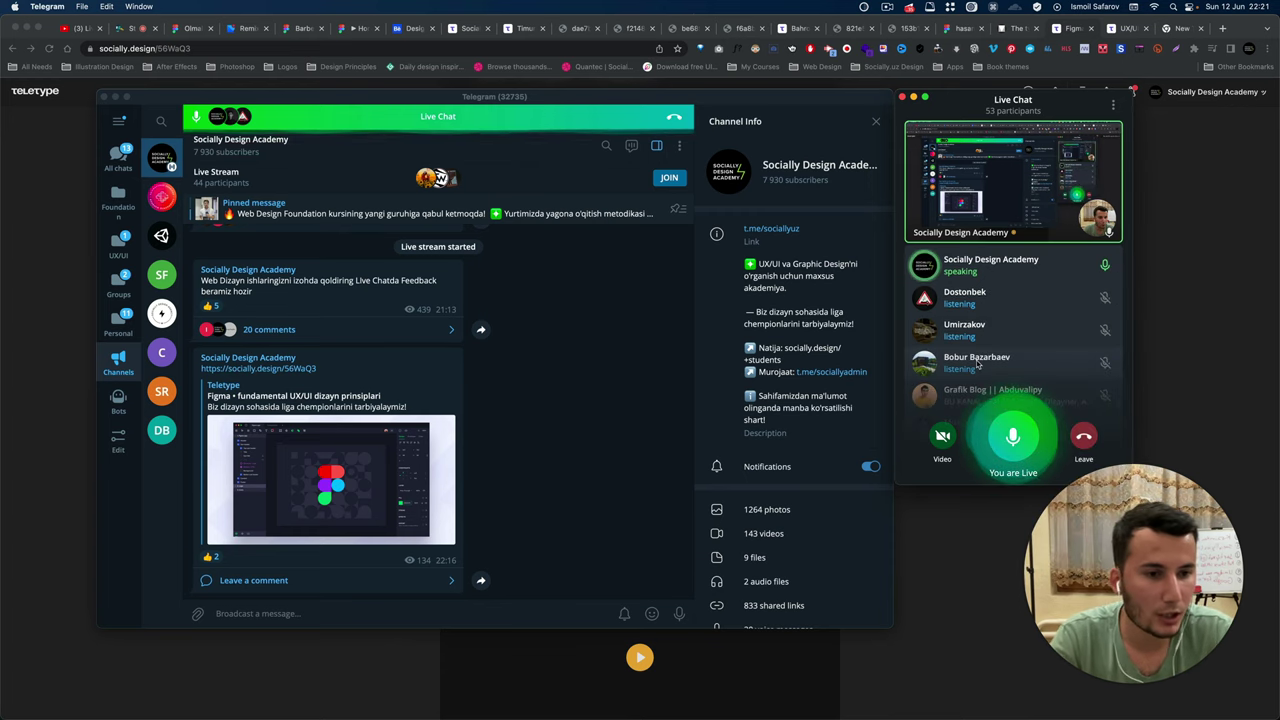
{"action": "scroll", "coordinate": [977, 365], "scroll_direction": "down", "scroll_amount": 5}
{"action": "scroll", "coordinate": [977, 365], "scroll_direction": "up", "scroll_amount": 3}
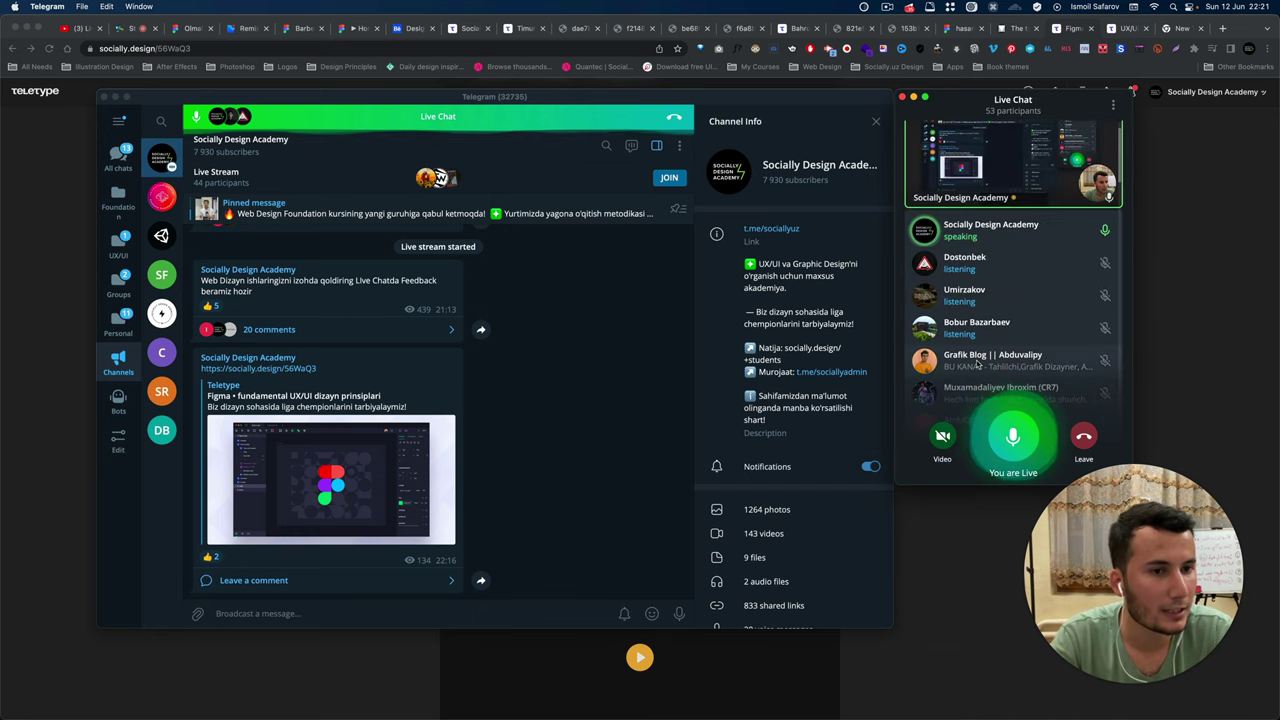
{"action": "scroll", "coordinate": [977, 365], "scroll_direction": "down", "scroll_amount": 1}
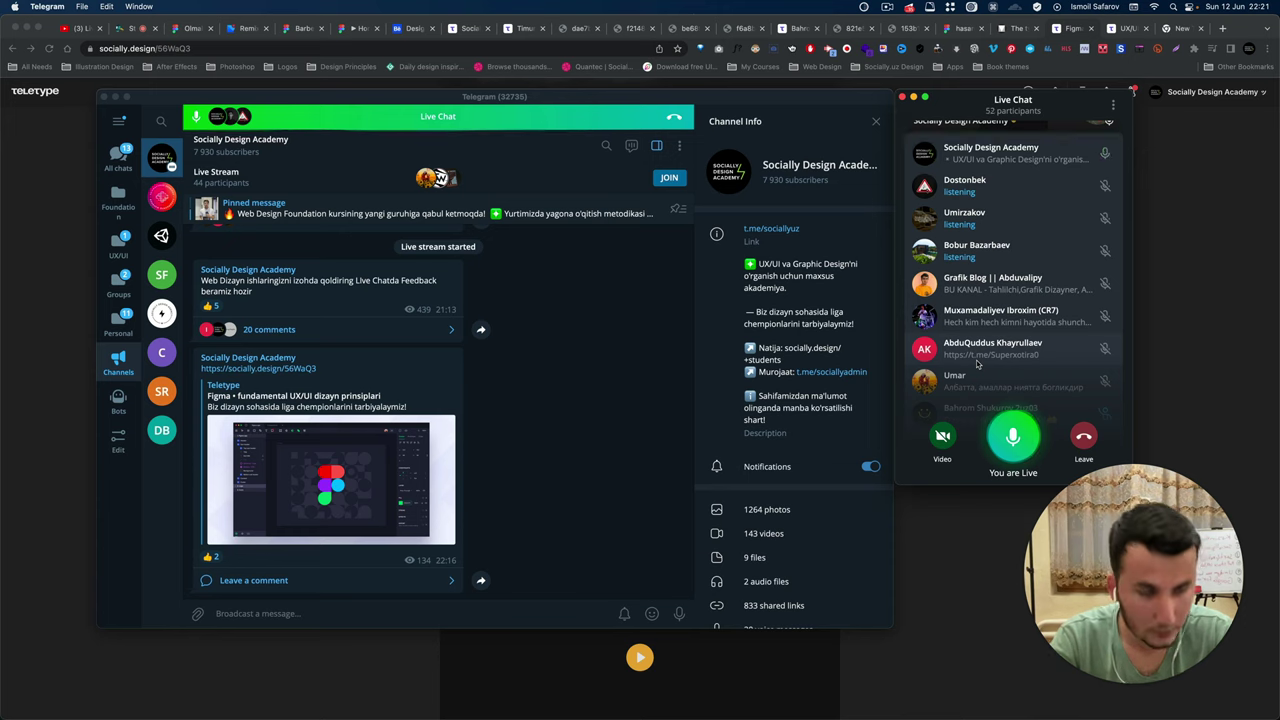
{"action": "scroll", "coordinate": [980, 345], "scroll_direction": "down", "scroll_amount": 3}
{"action": "scroll", "coordinate": [980, 345], "scroll_direction": "up", "scroll_amount": 5}
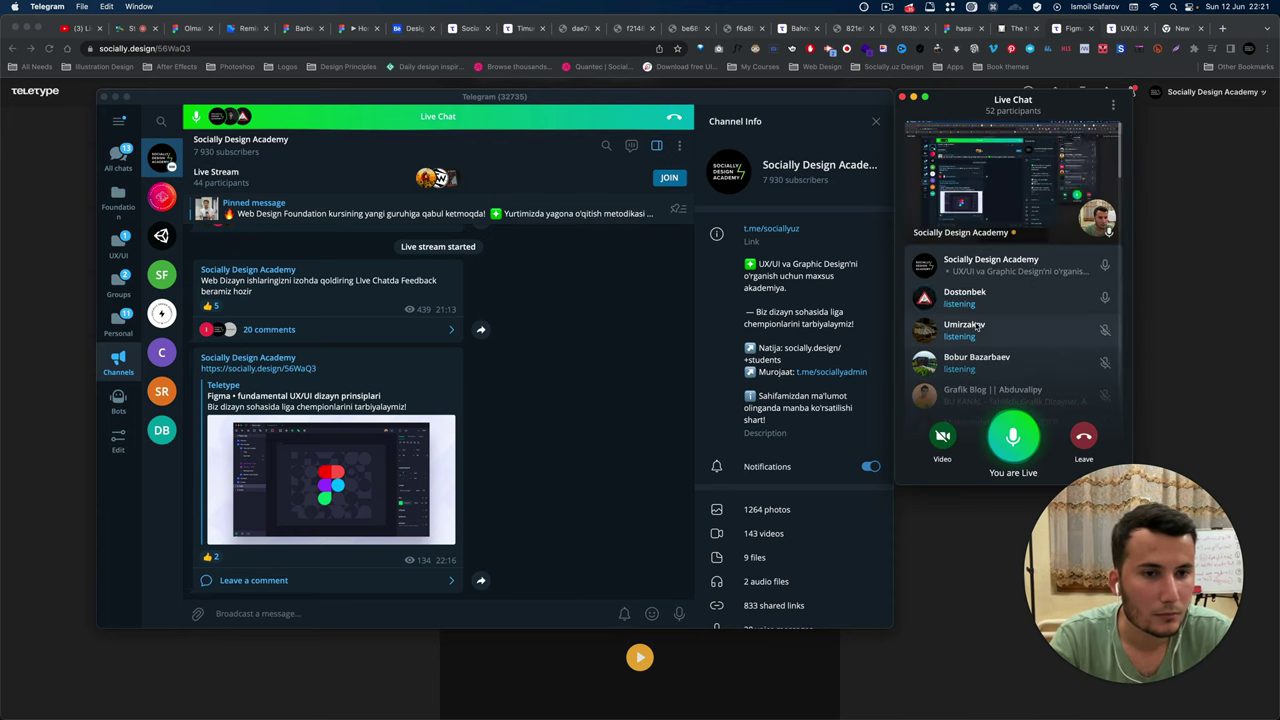
{"action": "scroll", "coordinate": [977, 330], "scroll_direction": "down", "scroll_amount": 2}
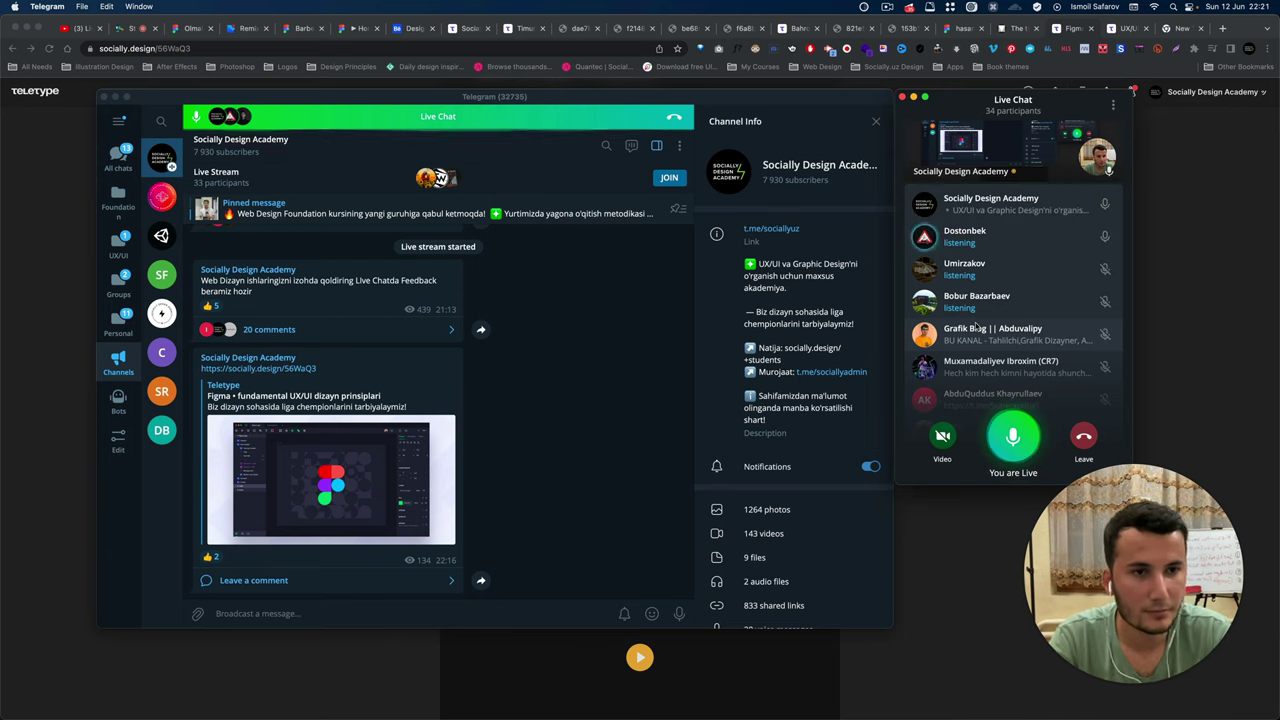
{"action": "scroll", "coordinate": [981, 288], "scroll_direction": "up", "scroll_amount": 1}
{"action": "scroll", "coordinate": [983, 288], "scroll_direction": "up", "scroll_amount": 3}
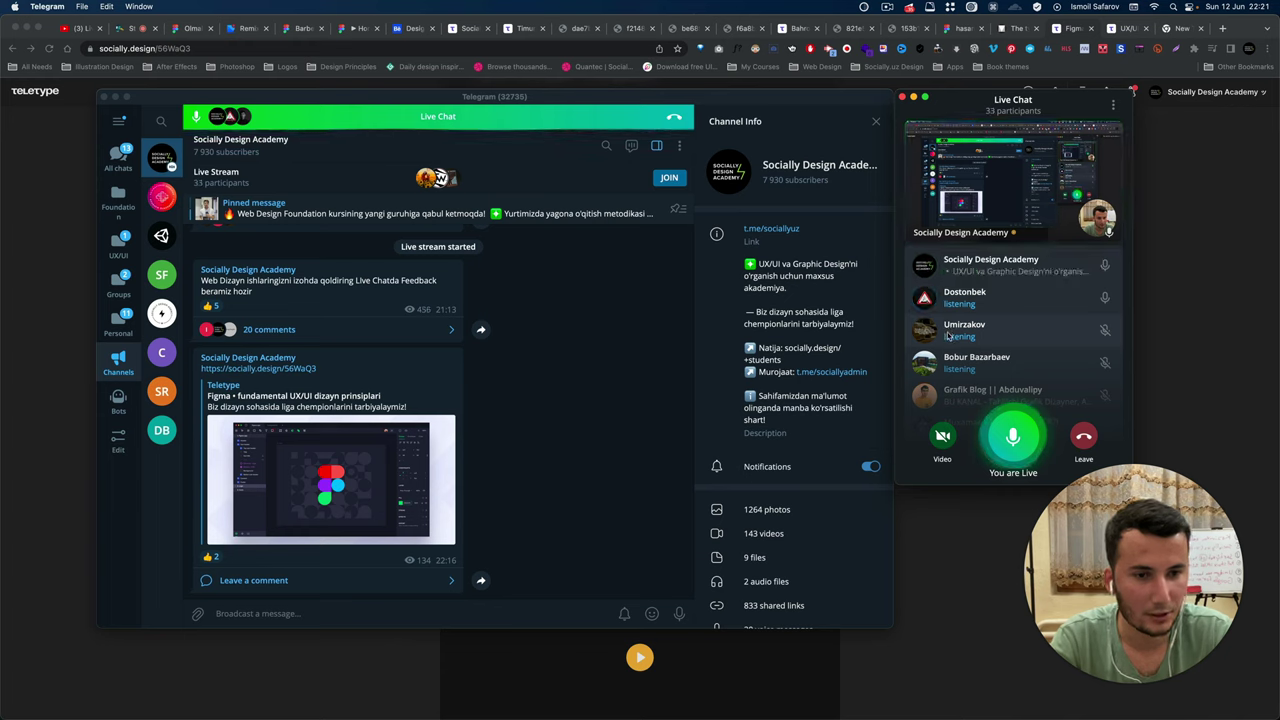
{"action": "scroll", "coordinate": [947, 336], "scroll_direction": "down", "scroll_amount": 5}
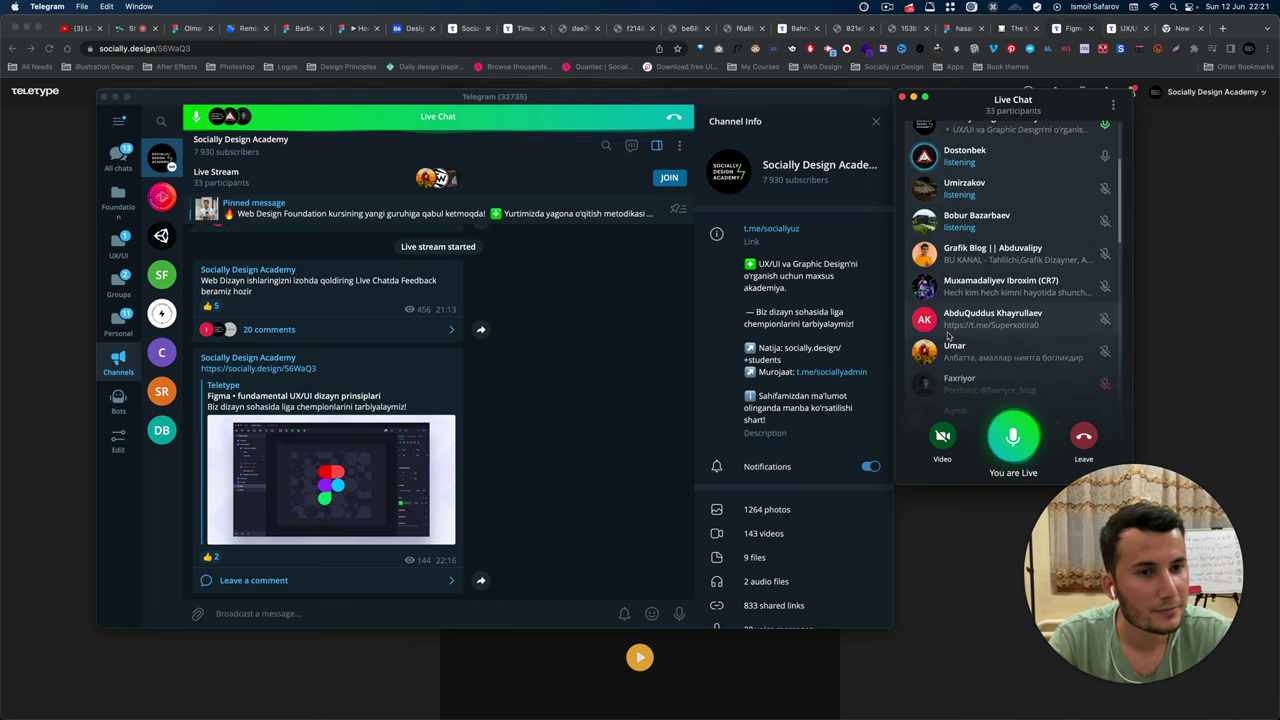
{"action": "scroll", "coordinate": [947, 336], "scroll_direction": "up", "scroll_amount": 5}
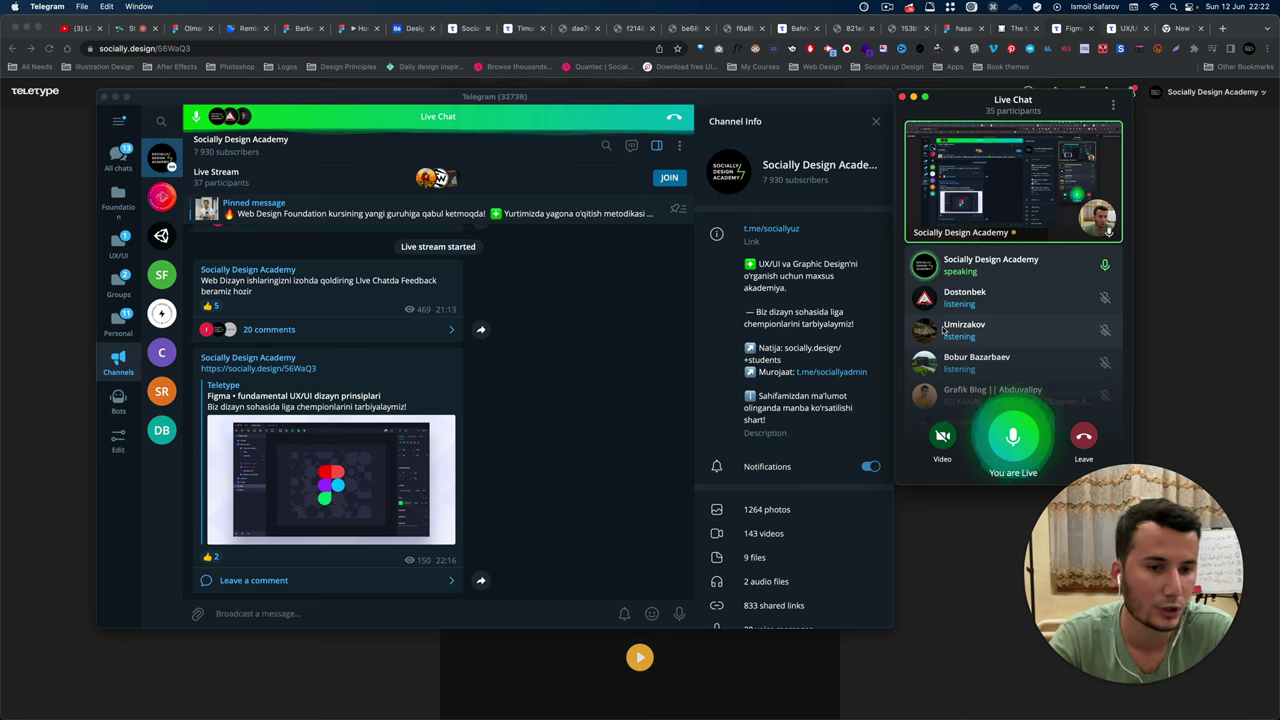
{"action": "scroll", "coordinate": [943, 330], "scroll_direction": "down", "scroll_amount": 2}
{"action": "scroll", "coordinate": [943, 330], "scroll_direction": "down", "scroll_amount": 2}
{"action": "scroll", "coordinate": [943, 330], "scroll_direction": "down", "scroll_amount": 1}
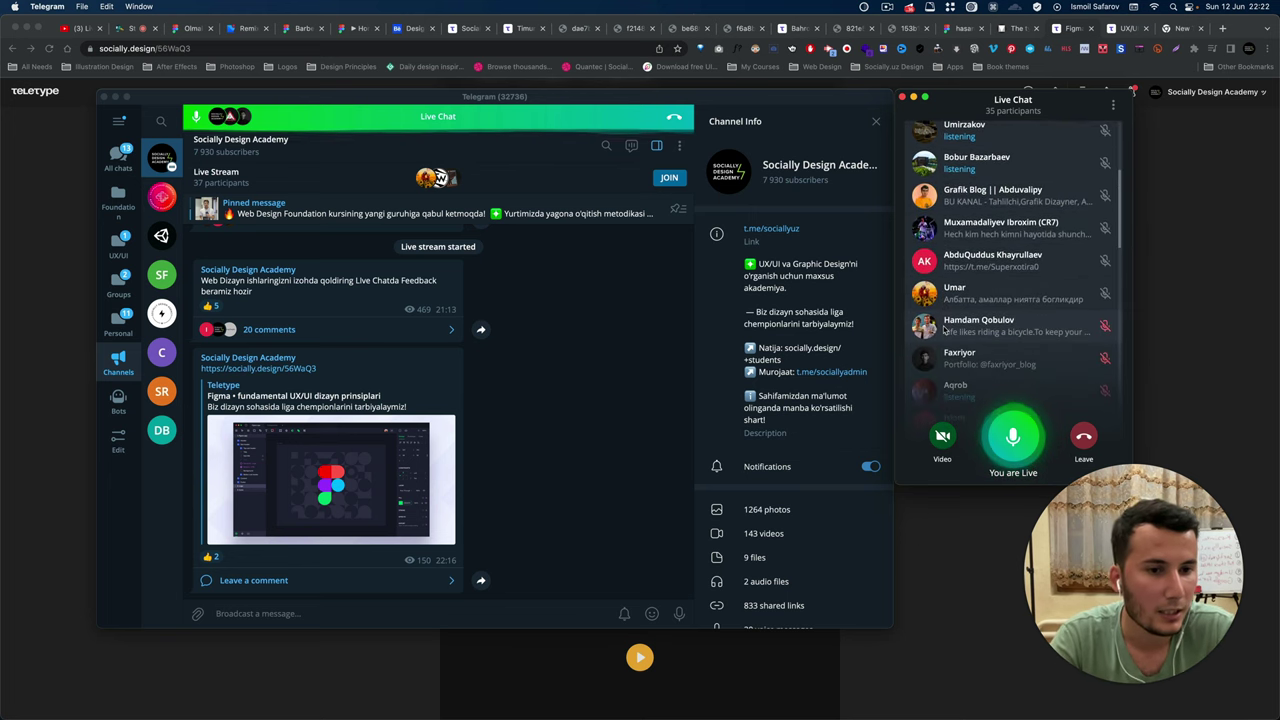
{"action": "scroll", "coordinate": [950, 343], "scroll_direction": "up", "scroll_amount": 1}
{"action": "scroll", "coordinate": [950, 343], "scroll_direction": "down", "scroll_amount": 1}
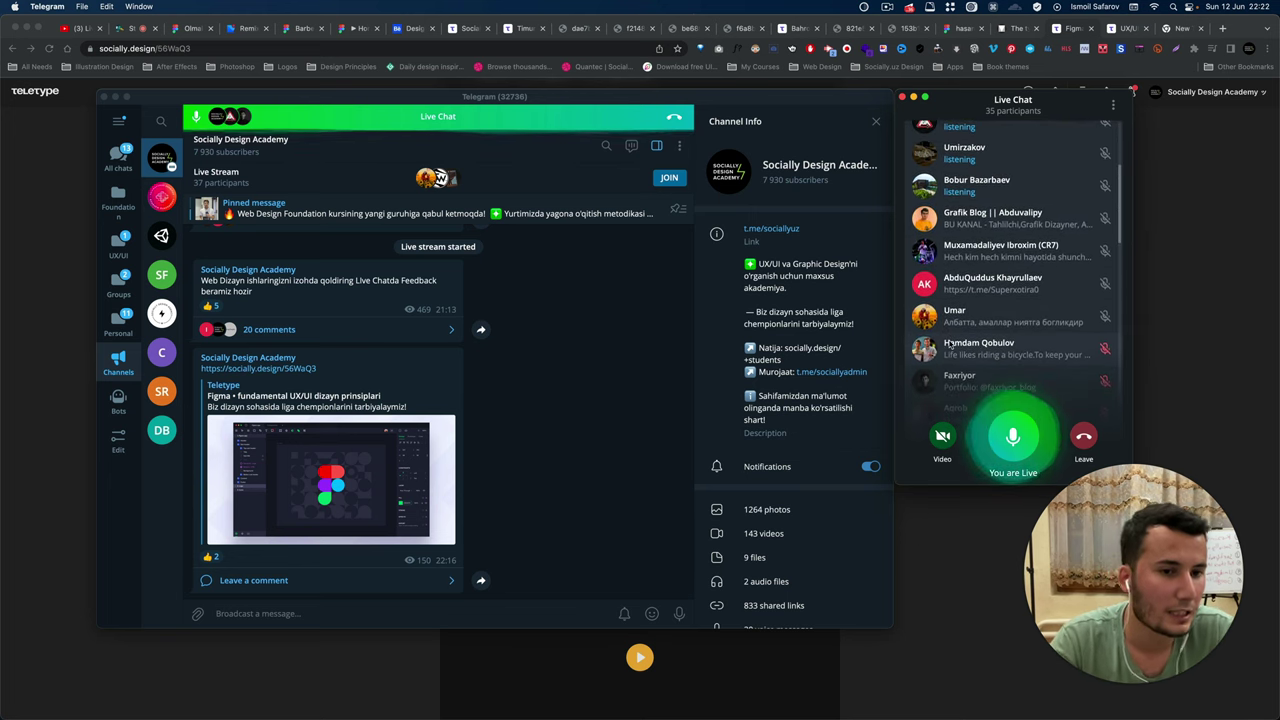
{"action": "scroll", "coordinate": [950, 343], "scroll_direction": "down", "scroll_amount": 1}
{"action": "scroll", "coordinate": [950, 343], "scroll_direction": "down", "scroll_amount": 1}
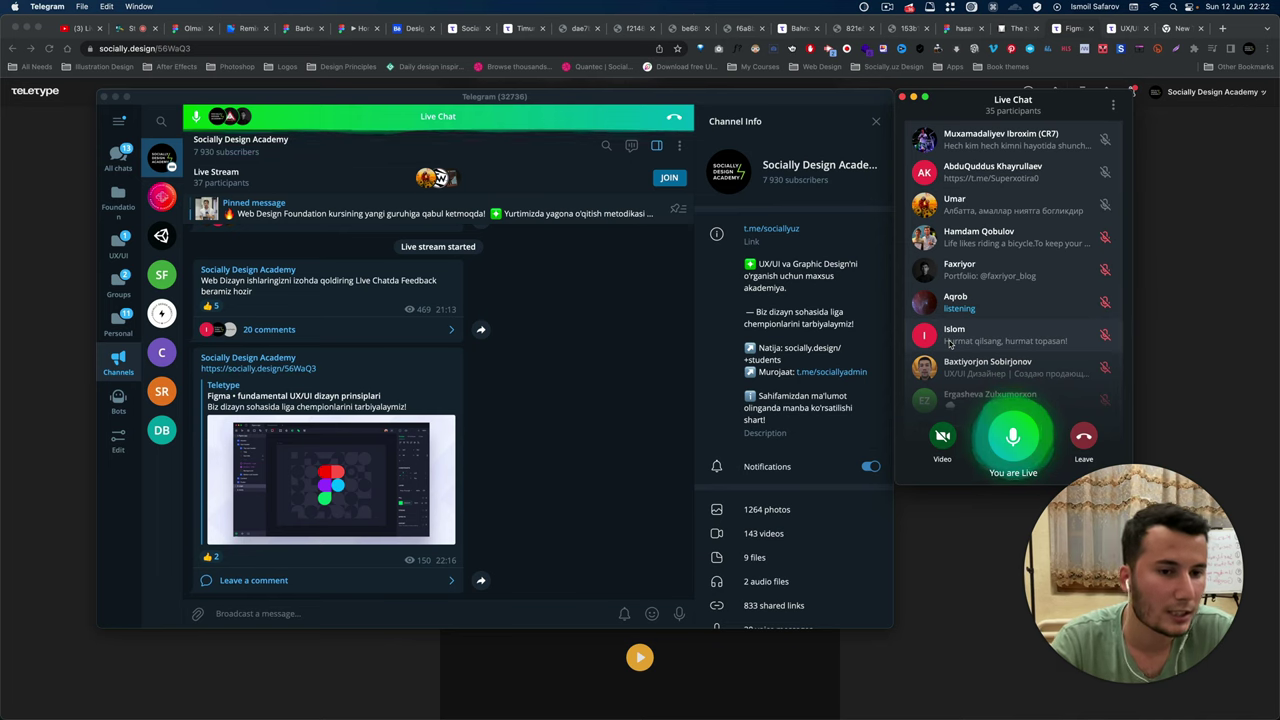
{"action": "scroll", "coordinate": [950, 343], "scroll_direction": "down", "scroll_amount": 3}
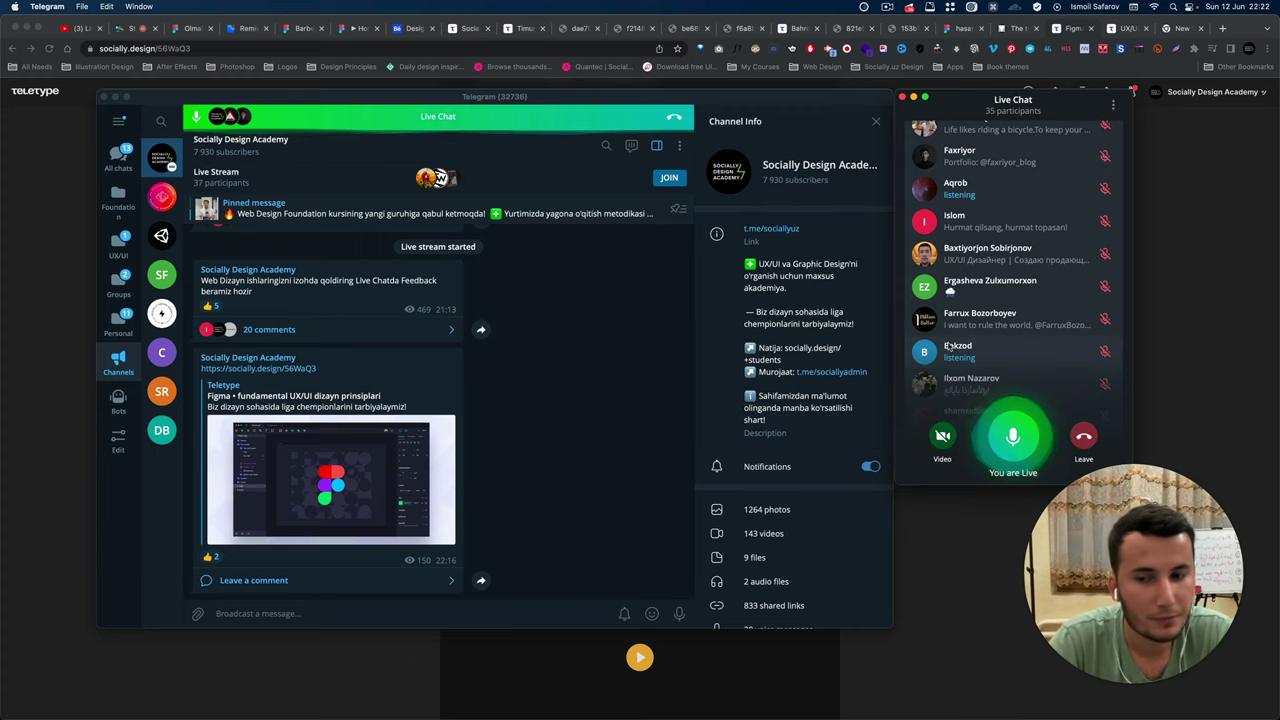
Reply to the Figma post with '❗ Live CHat yakunlanishi bilan bu link yopiladi'.
{"action": "right_click", "coordinate": [320, 377]}
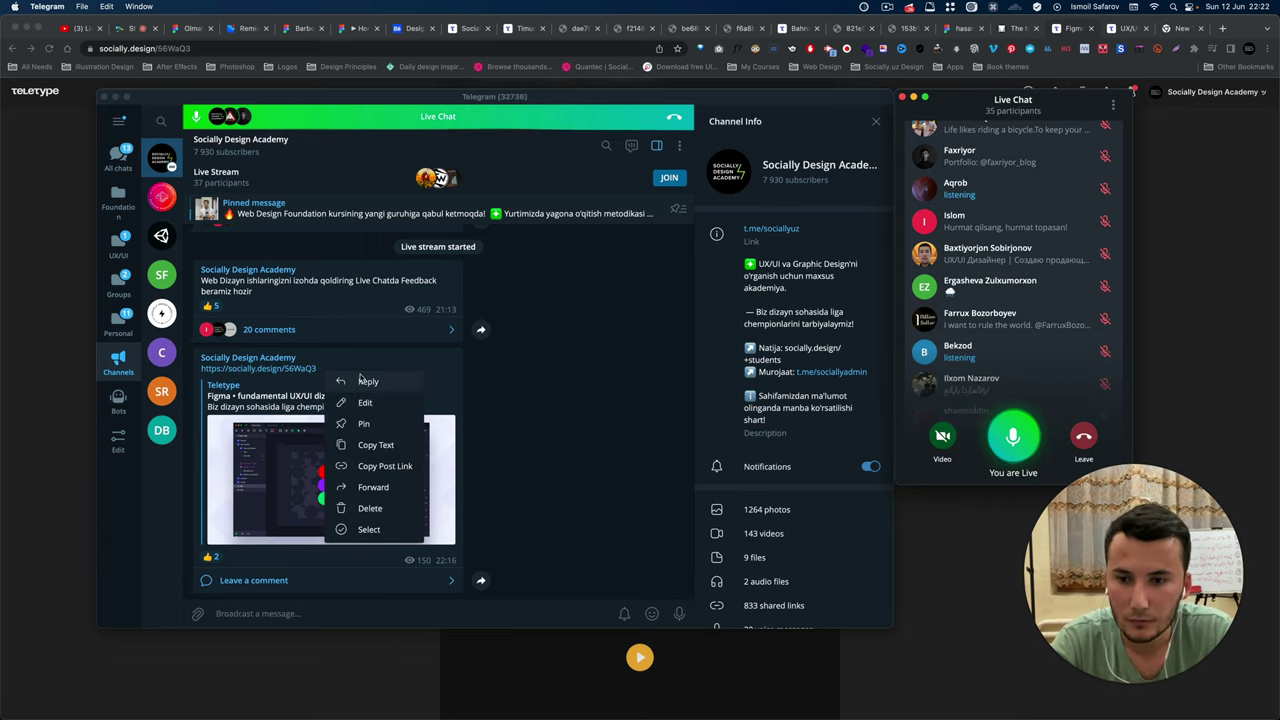
{"action": "left_click", "coordinate": [356, 378]}
{"action": "type", "text": "Live C"}
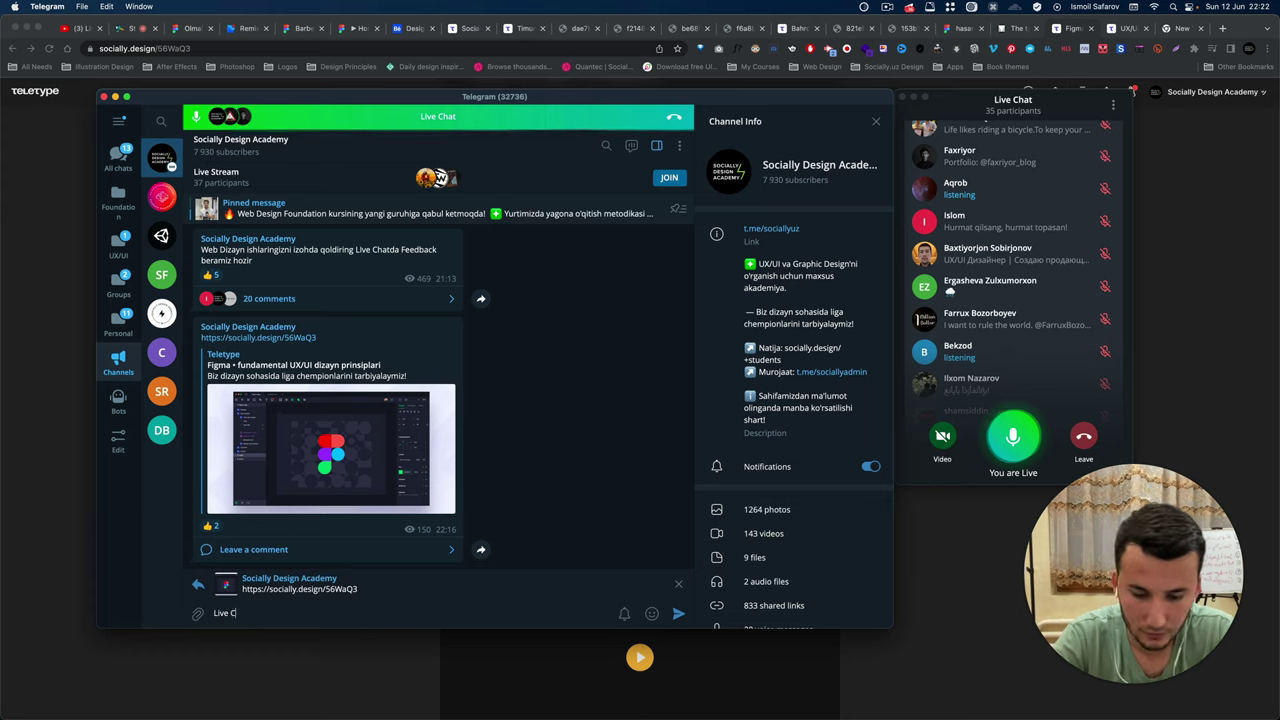
{"action": "type", "text": "Hat"}
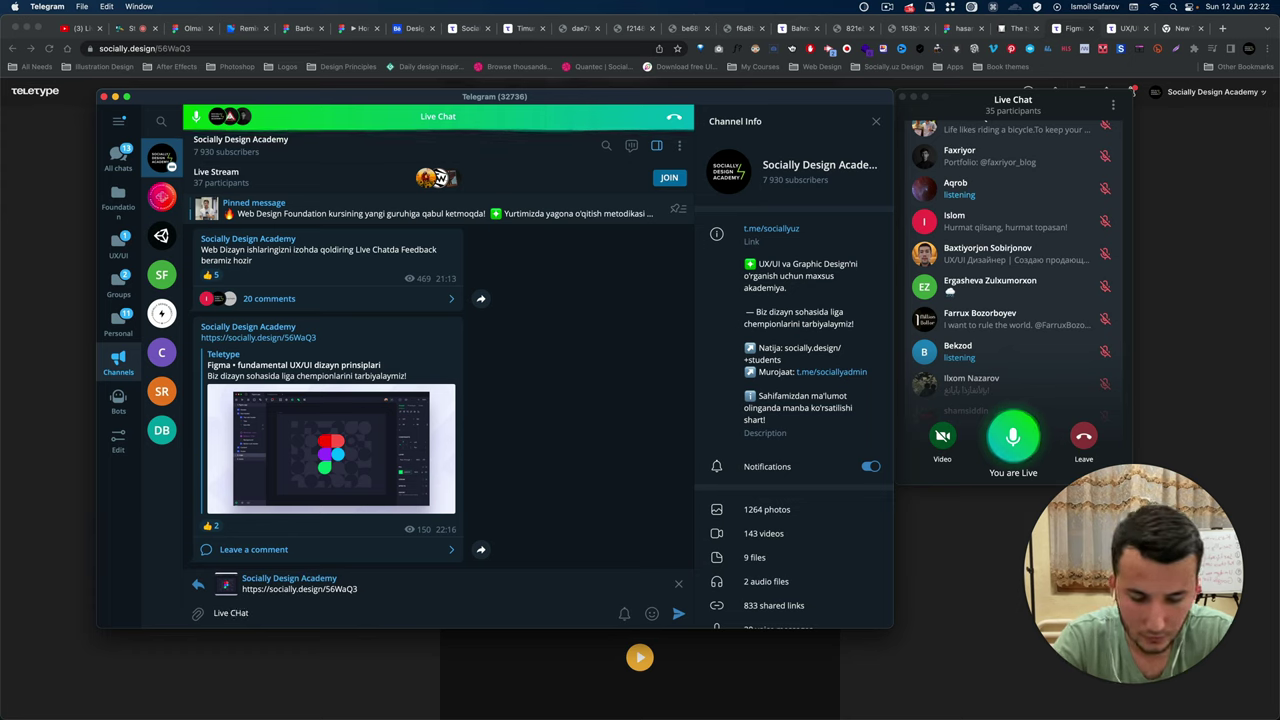
{"action": "type", "text": " yakunlan"}
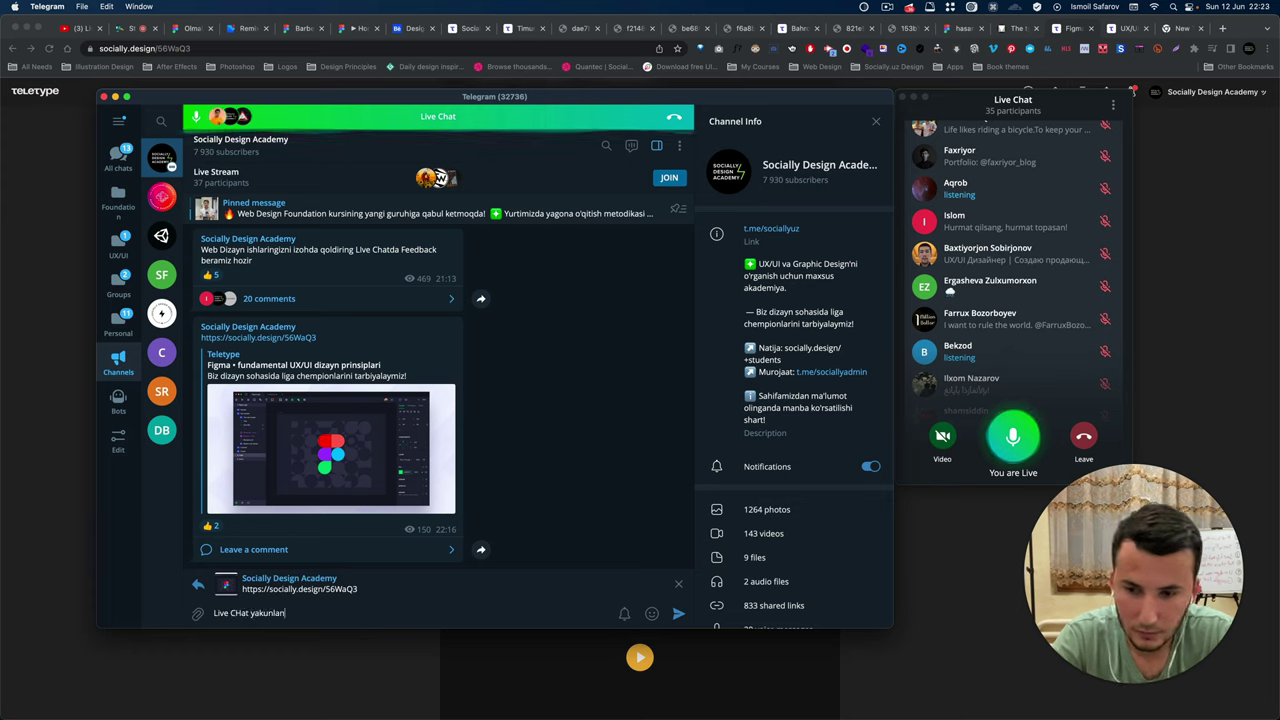
{"action": "type", "text": "ishi bilan "}
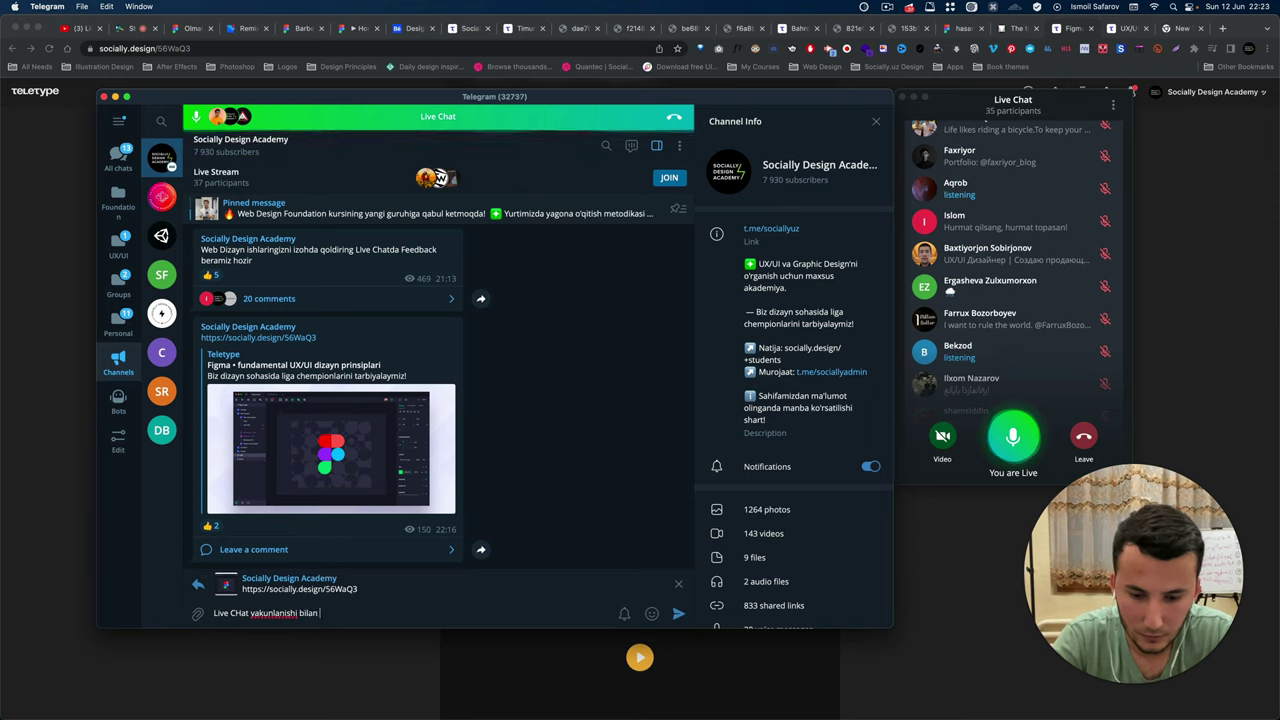
{"action": "type", "text": "bu link"}
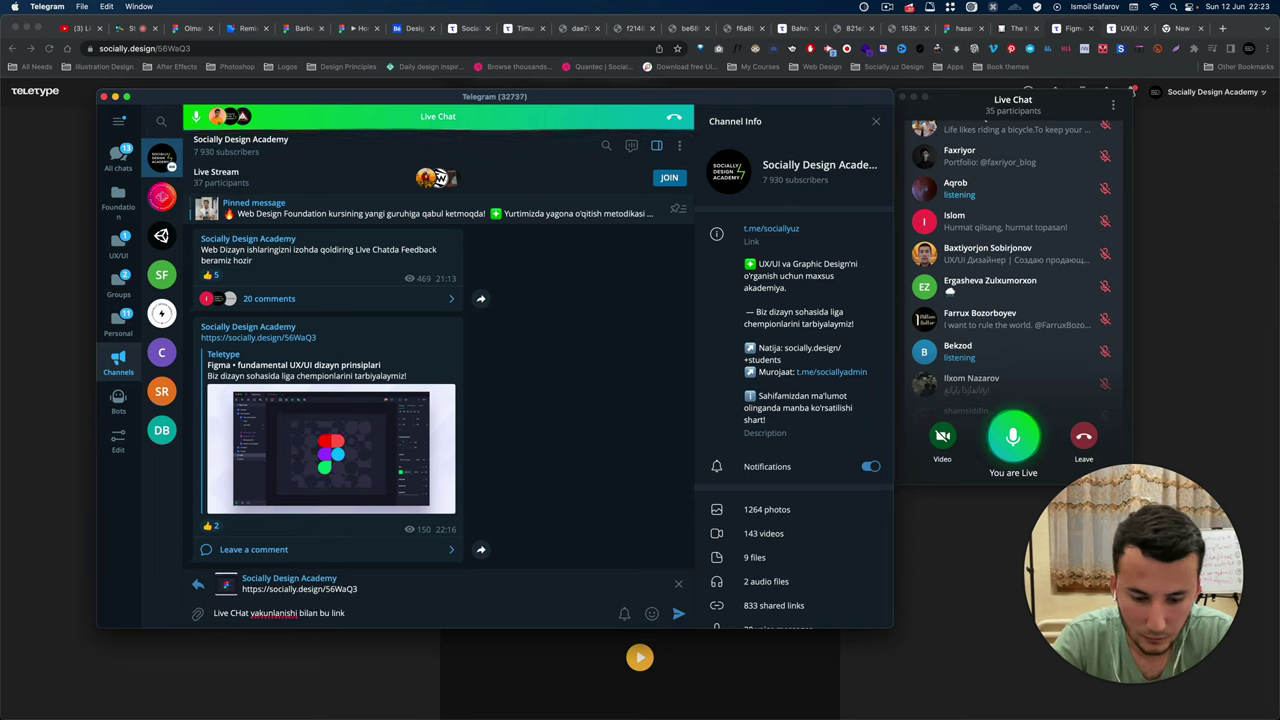
{"action": "type", "text": " yopila"}
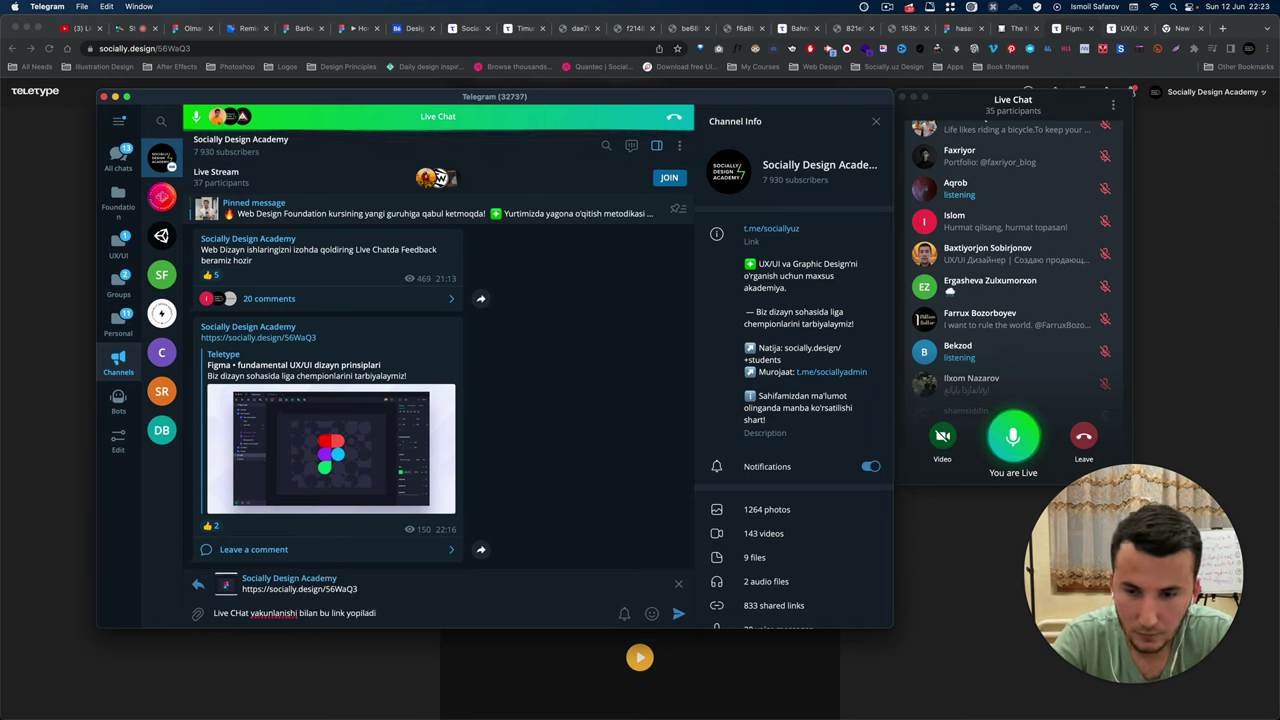
{"action": "type", "text": "di"}
{"action": "left_click", "coordinate": [218, 613]}
{"action": "mouse_move", "coordinate": [651, 614]}
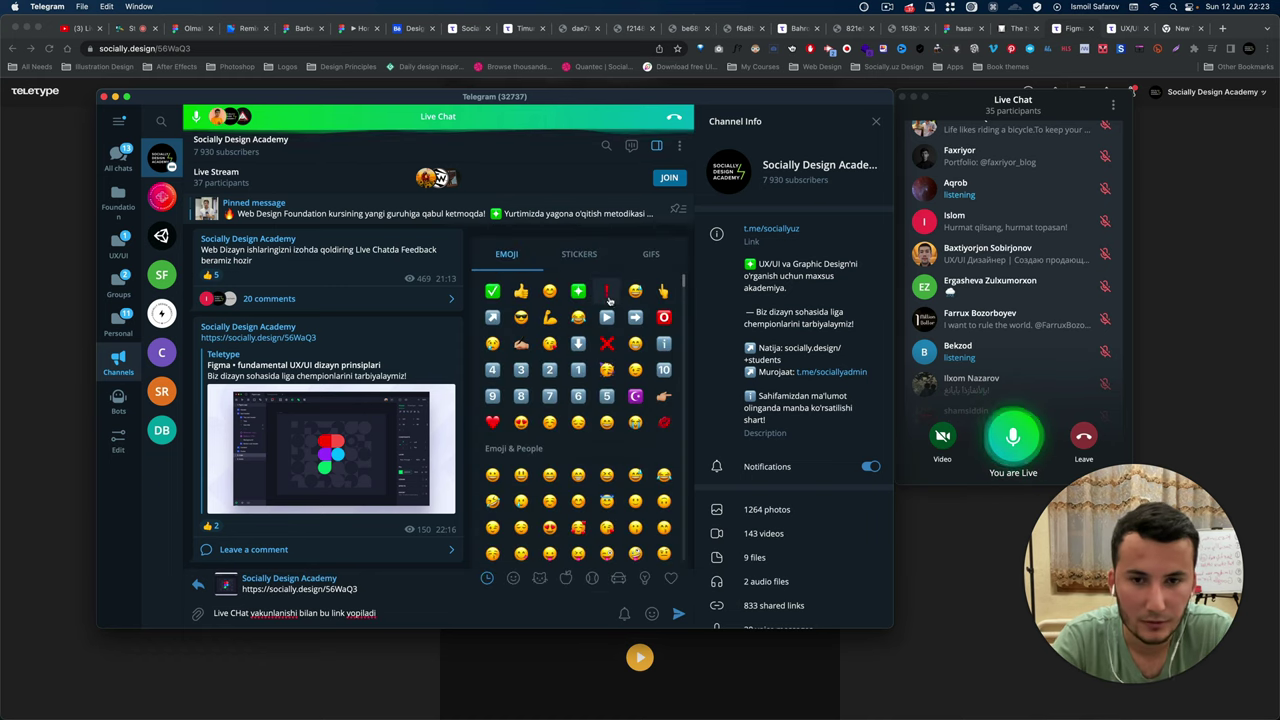
{"action": "left_click", "coordinate": [606, 291]}
{"action": "key", "text": "Return"}
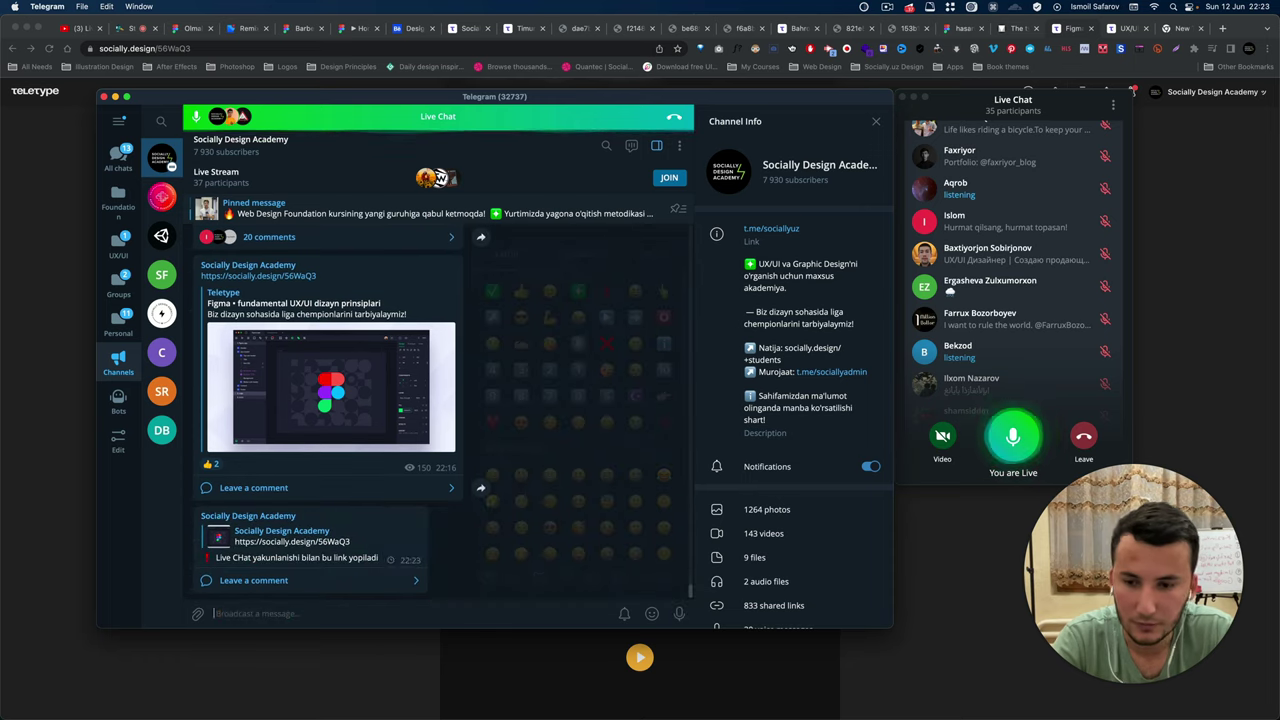
Edit the sent reply to add a pointing-hand emoji after 'yopiladi'.
{"action": "right_click", "coordinate": [388, 558]}
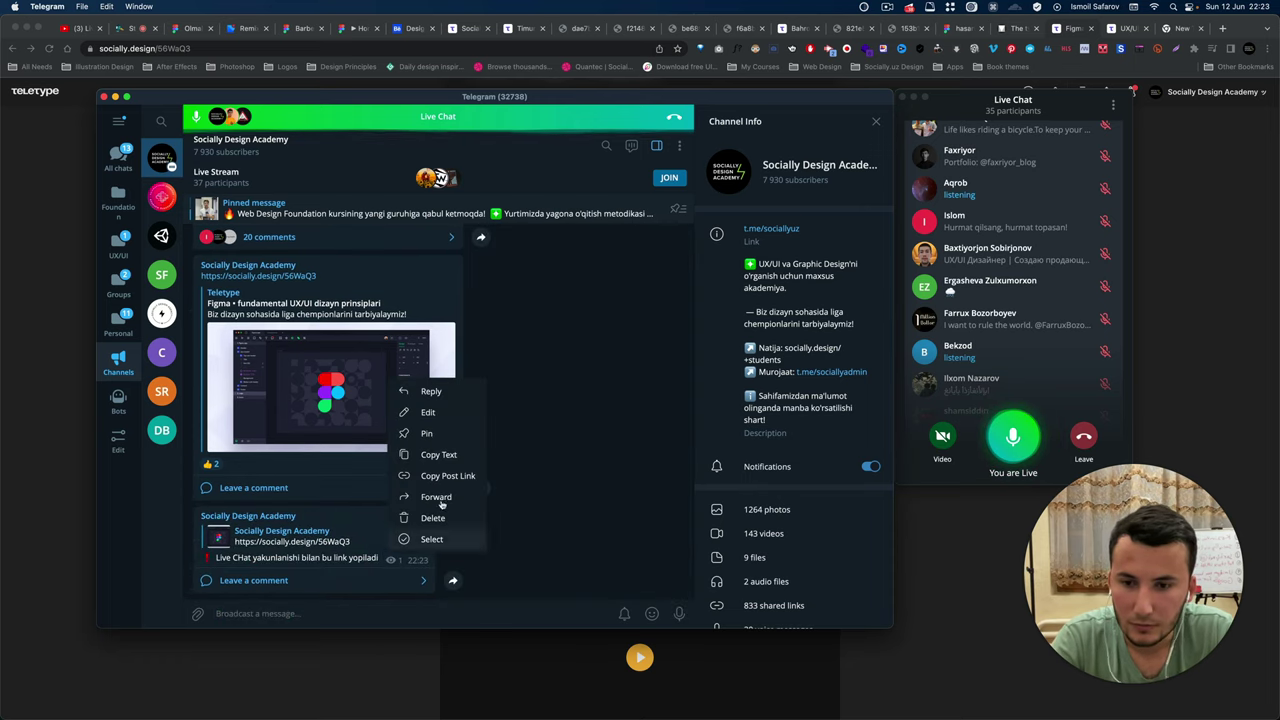
{"action": "left_click", "coordinate": [430, 413]}
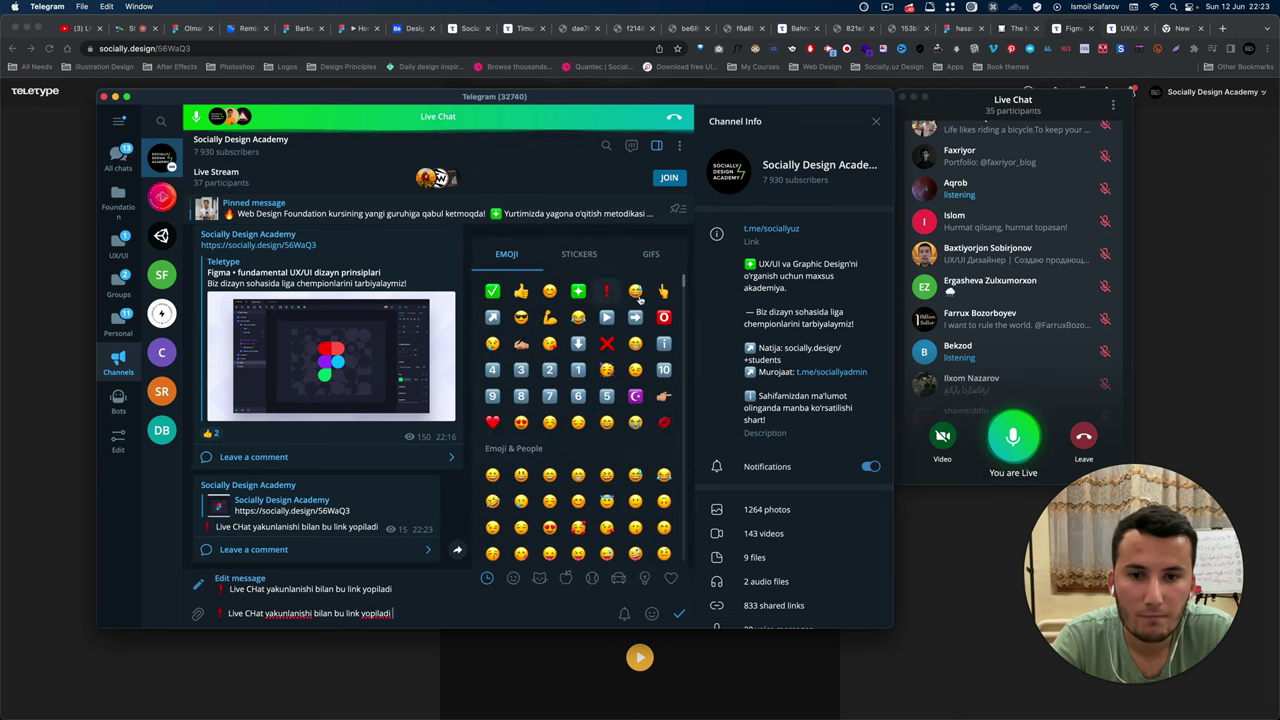
{"action": "left_click", "coordinate": [664, 291]}
{"action": "key", "text": "Return"}
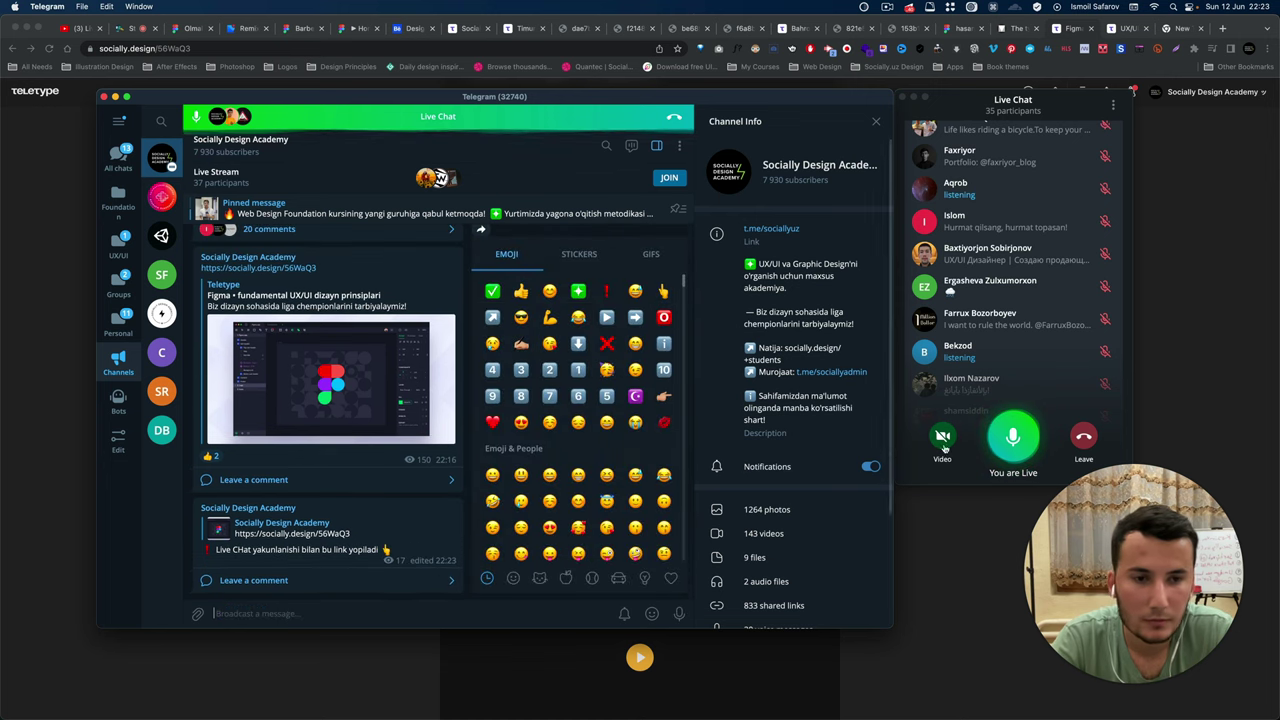
{"action": "scroll", "coordinate": [985, 291], "scroll_direction": "down", "scroll_amount": 2}
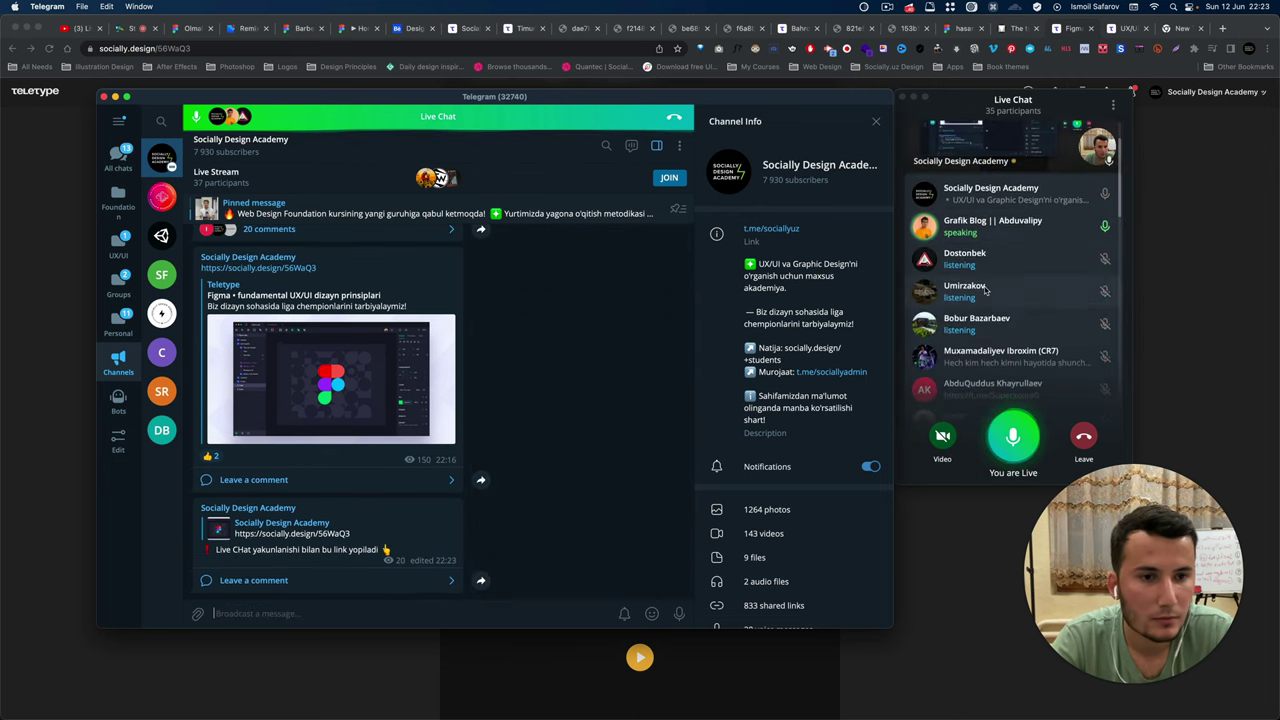
{"action": "scroll", "coordinate": [985, 291], "scroll_direction": "down", "scroll_amount": 1}
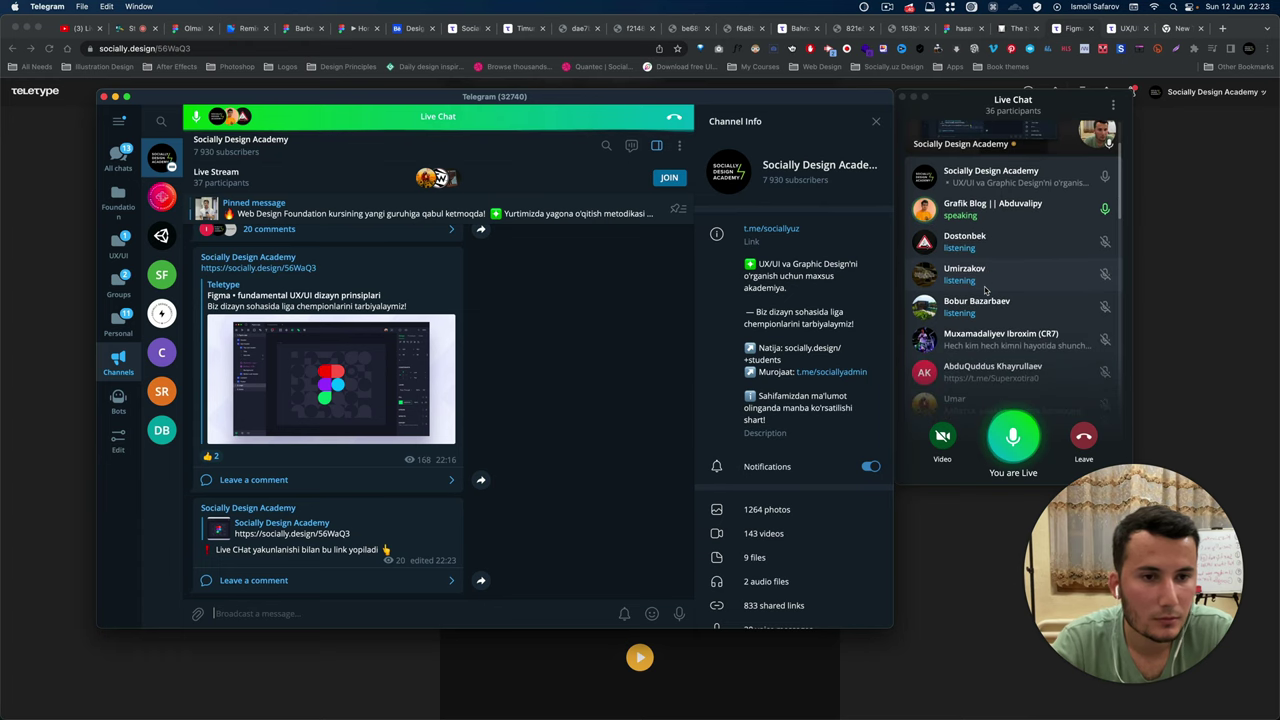
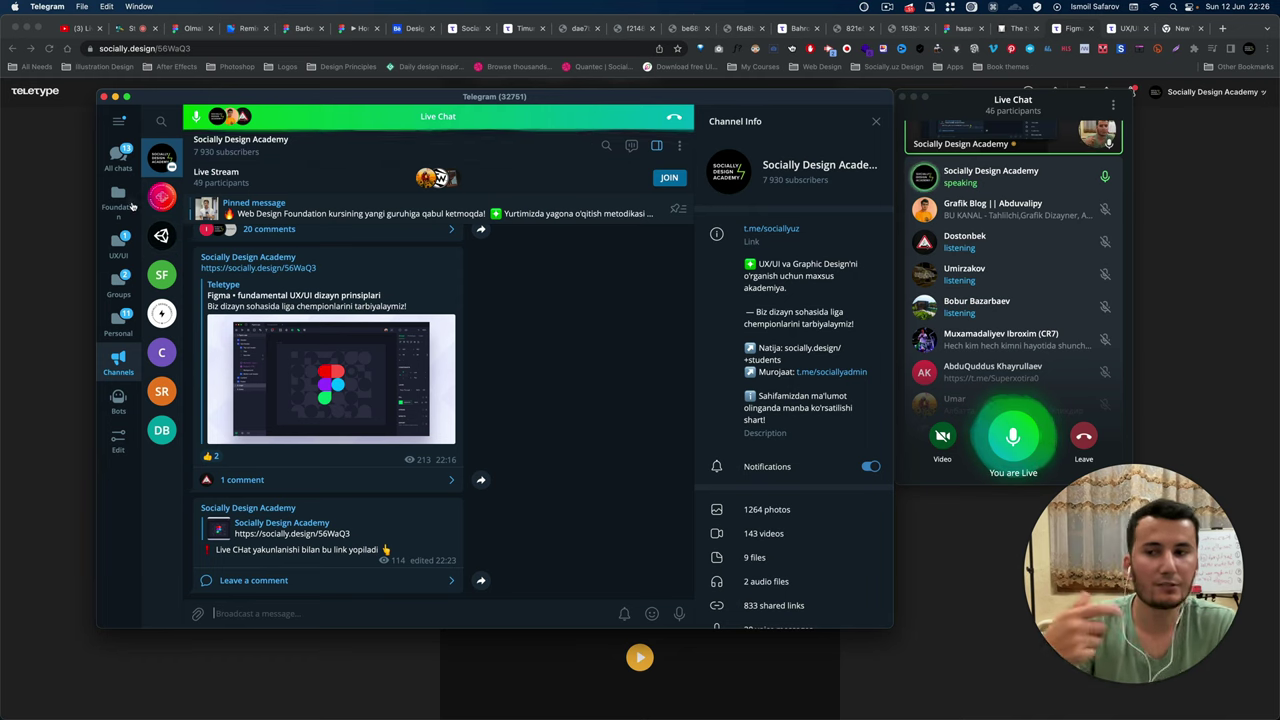
Switch from the Foundation folder to All chats and open Socially Design Group with its group info.
{"action": "left_click", "coordinate": [120, 200]}
{"action": "left_click", "coordinate": [116, 157]}
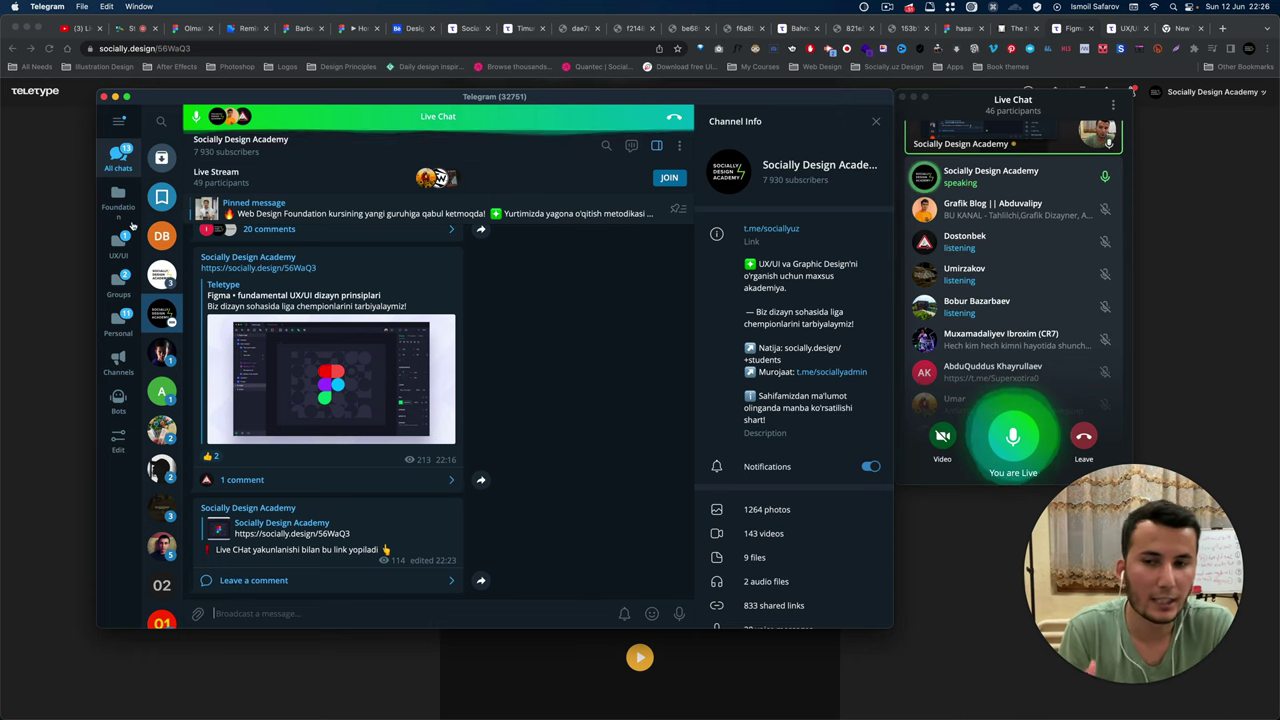
{"action": "left_click", "coordinate": [164, 284]}
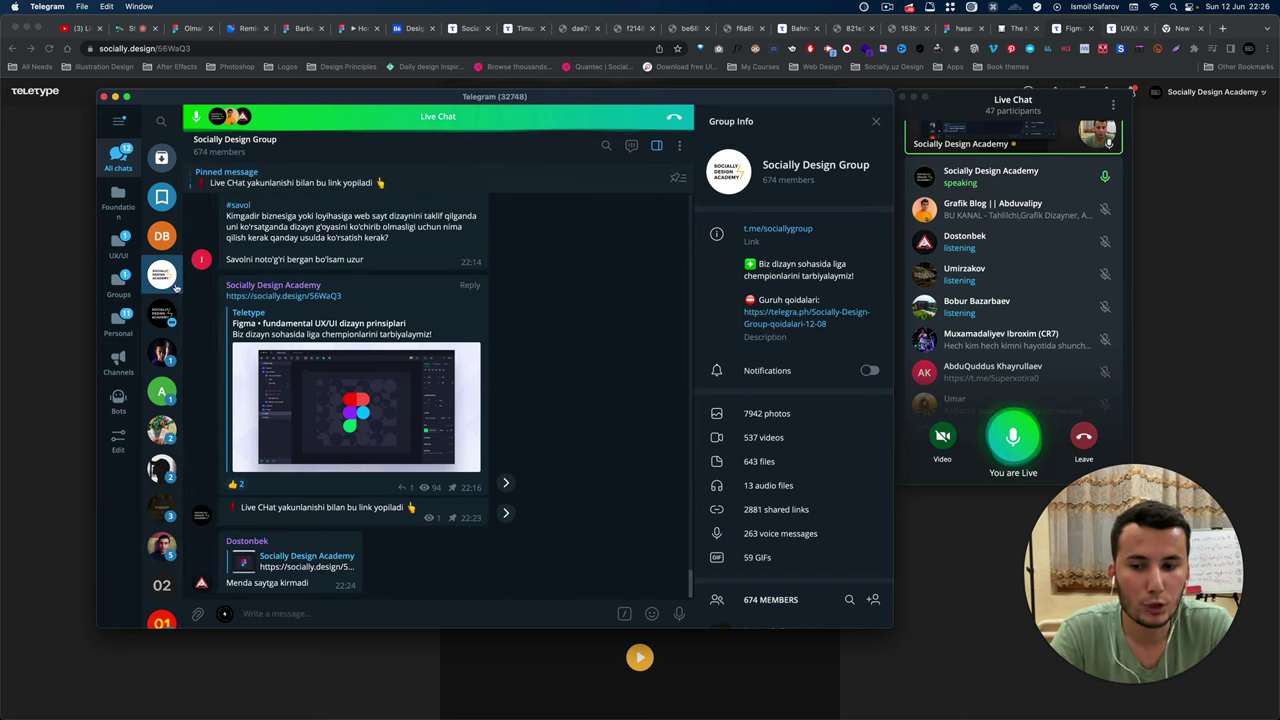